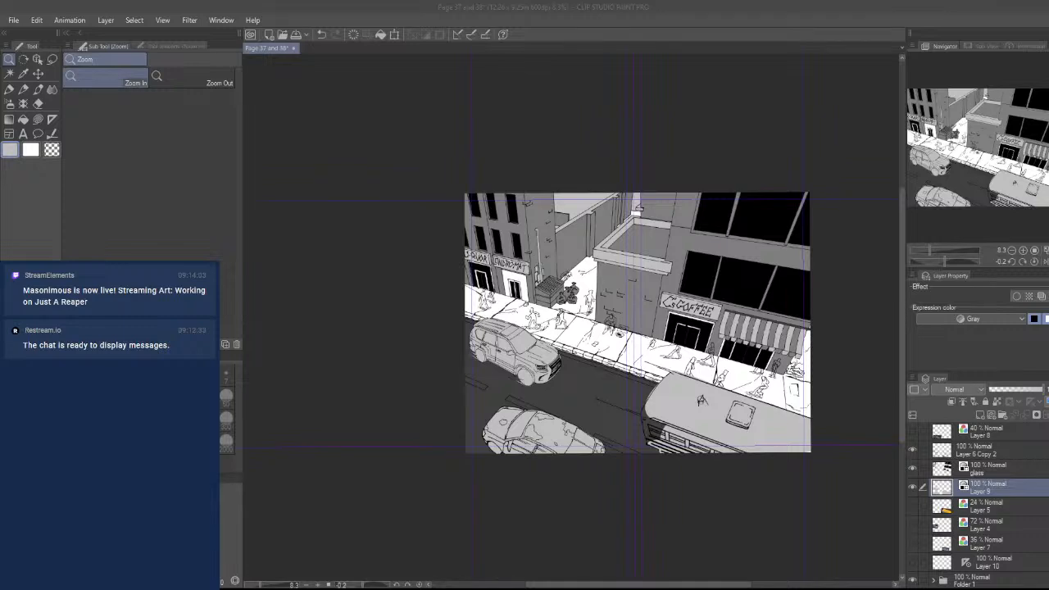
- Create a new 1280 x 720 px, 300 dpi illustration and return to the Page 37 and 38 canvas
{"action": "left_click_drag", "start_coordinate": [696, 378], "coordinate": [754, 377]}
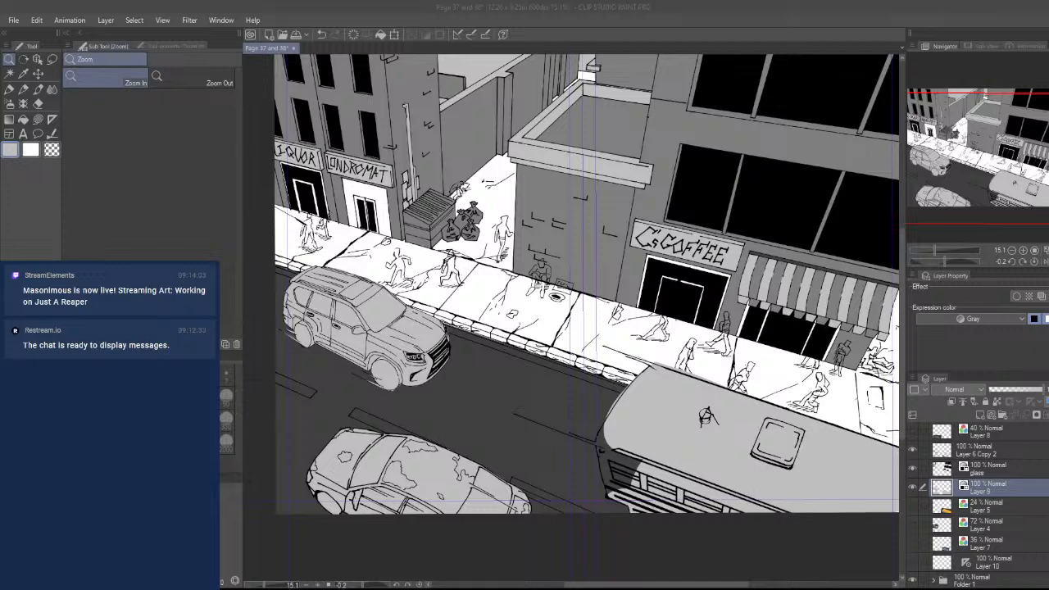
{"action": "key", "text": "Return"}
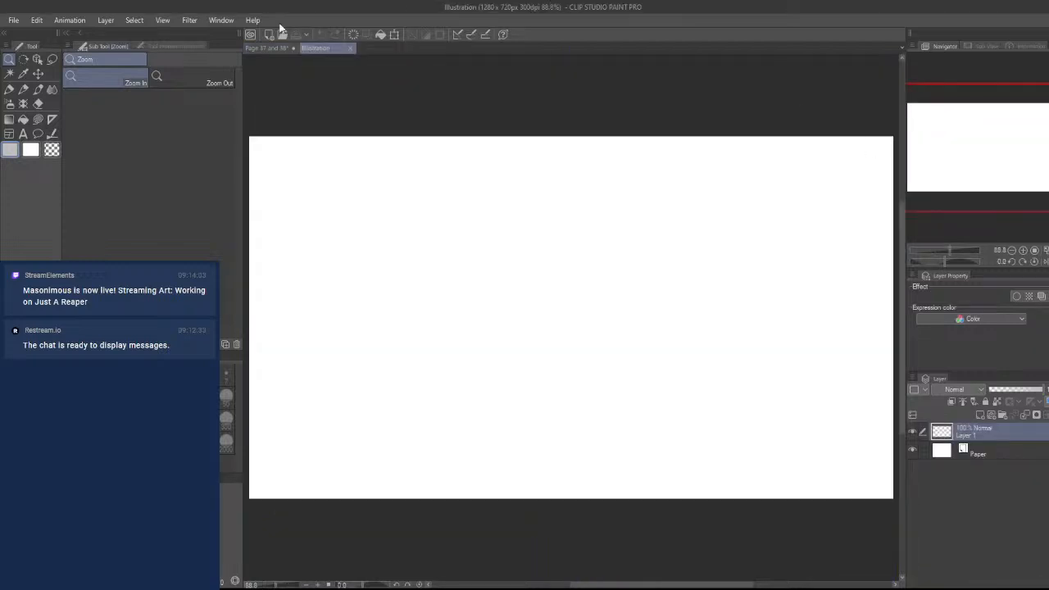
{"action": "left_click", "coordinate": [253, 50]}
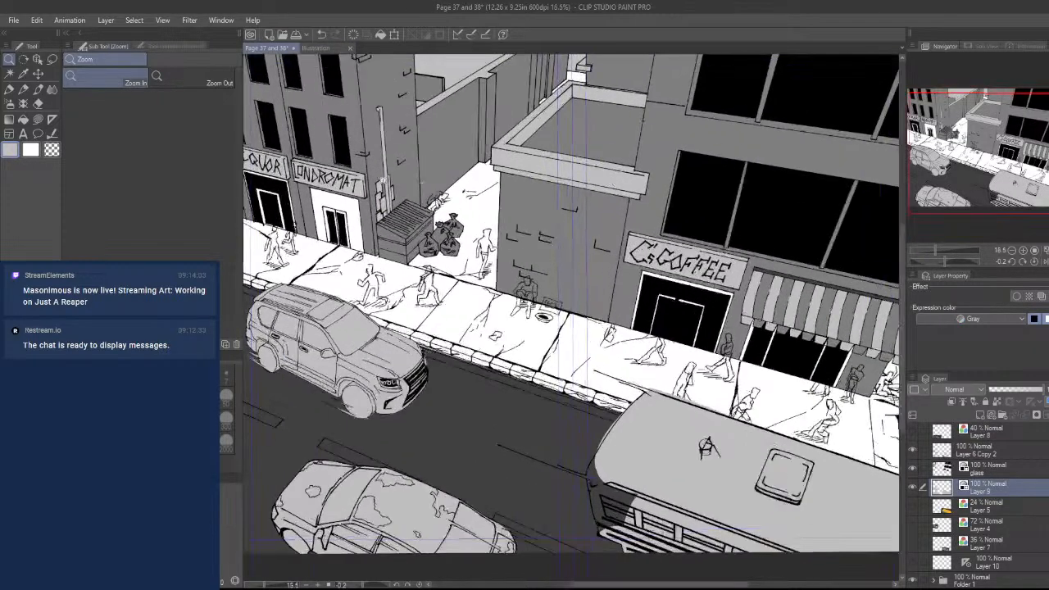
{"action": "mouse_move", "coordinate": [535, 246]}
{"action": "left_mouse_down"}
{"action": "mouse_move", "coordinate": [500, 247]}
{"action": "mouse_move", "coordinate": [514, 247]}
{"action": "left_mouse_up"}
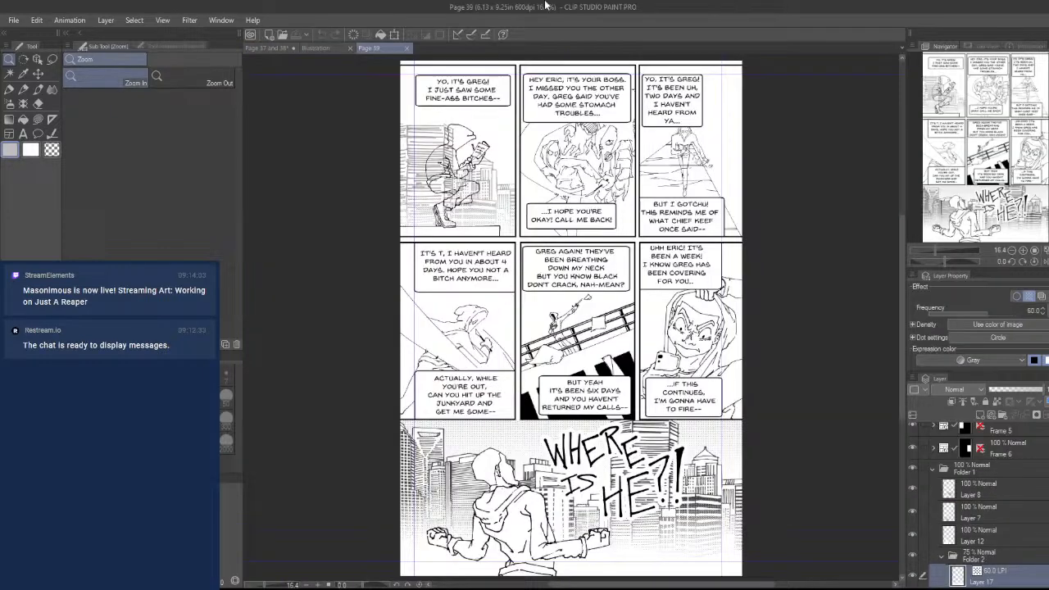
- Frame two middle-row panels of Page 39, paste their capture into the blank illustration and enlarge it to fill the canvas width
{"action": "scroll", "coordinate": [467, 381], "scroll_direction": "up", "scroll_amount": 1}
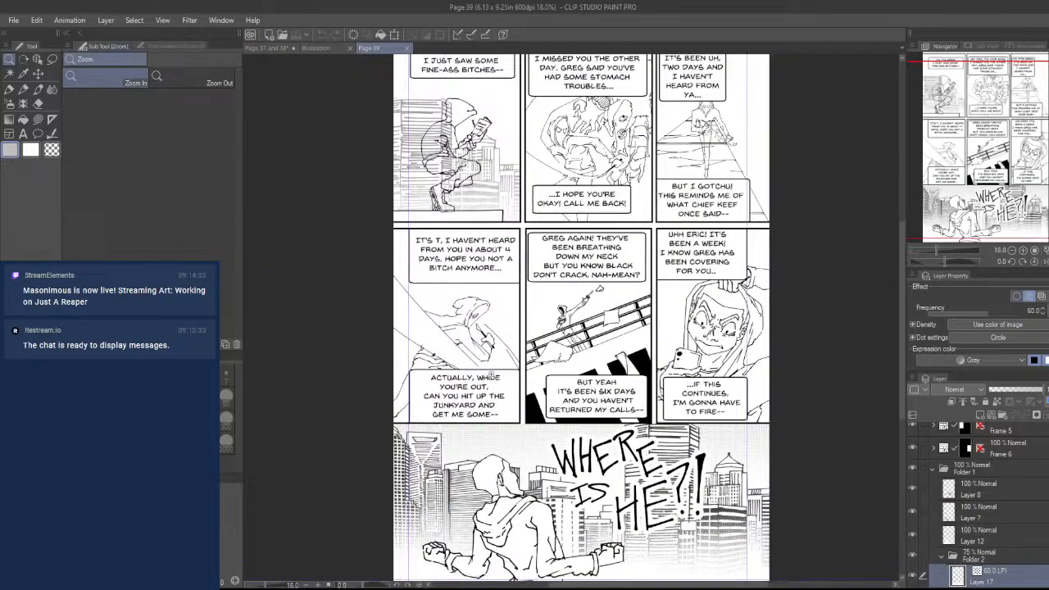
{"action": "left_click_drag", "start_coordinate": [581, 286], "coordinate": [643, 347]}
{"action": "scroll", "coordinate": [585, 403], "scroll_direction": "up", "scroll_amount": 4}
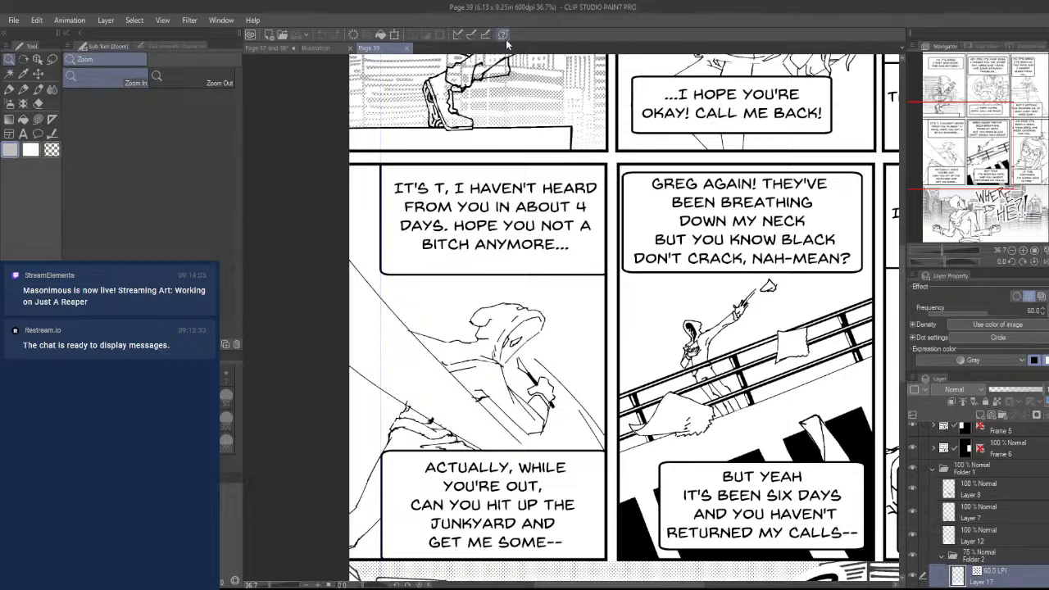
{"action": "left_click", "coordinate": [310, 48]}
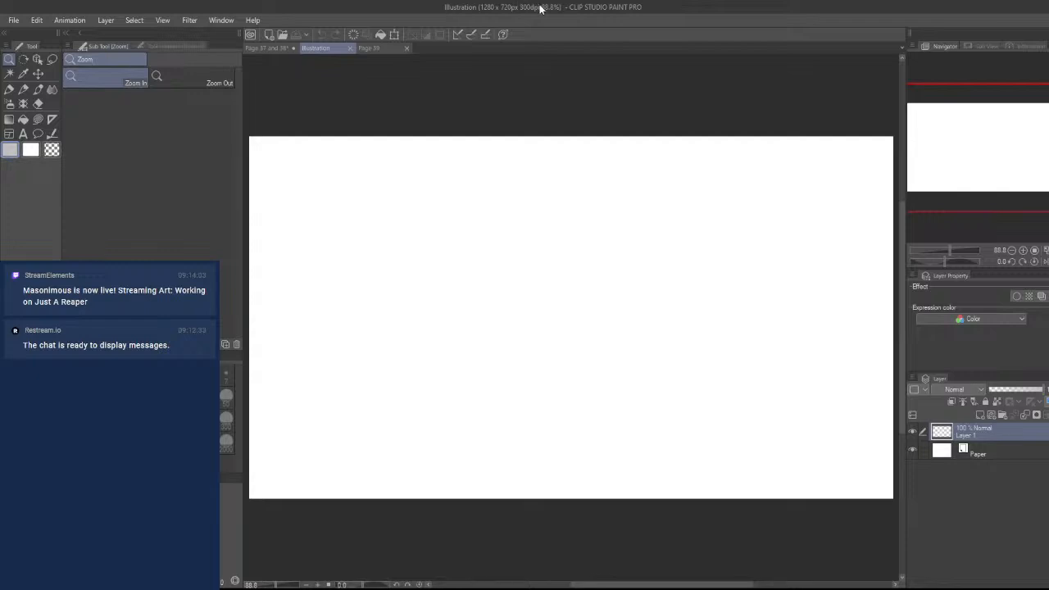
{"action": "key", "text": "ctrl+v"}
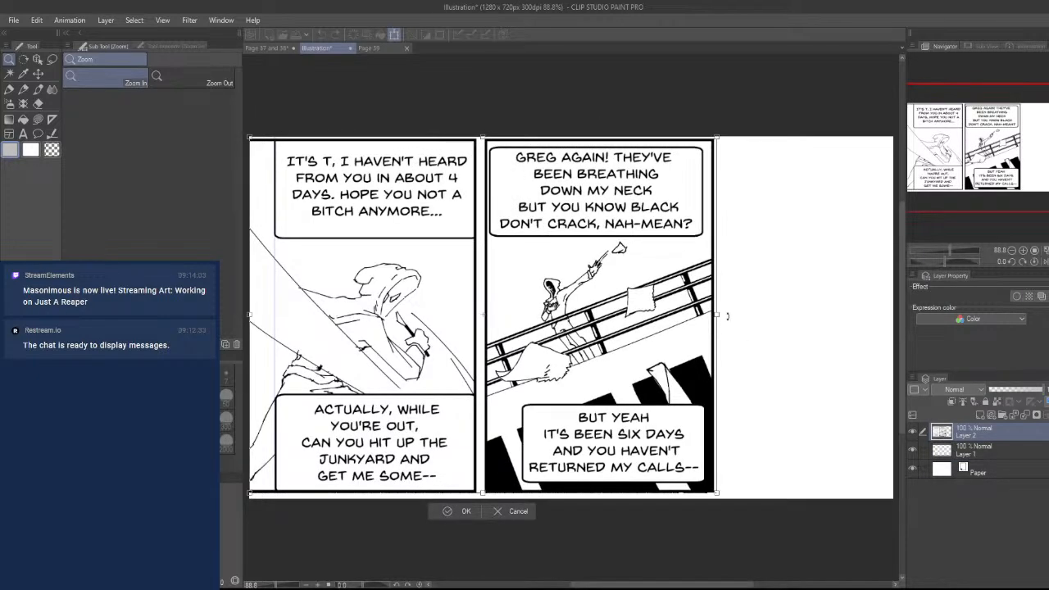
{"action": "key", "text": "ctrl+t"}
{"action": "left_click_drag", "start_coordinate": [888, 328], "coordinate": [892, 330]}
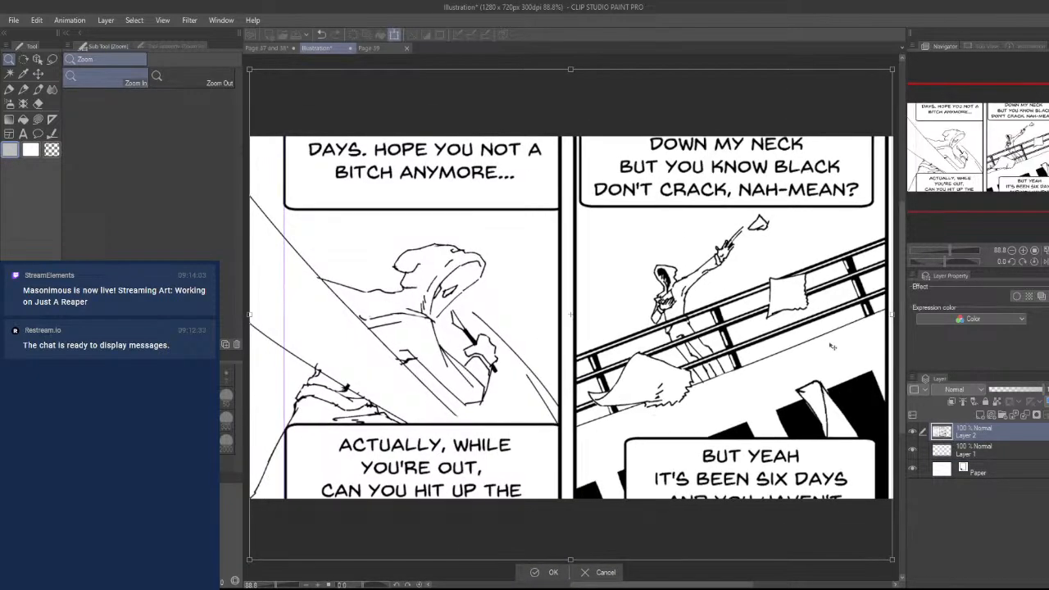
{"action": "left_click_drag", "start_coordinate": [669, 524], "coordinate": [667, 527]}
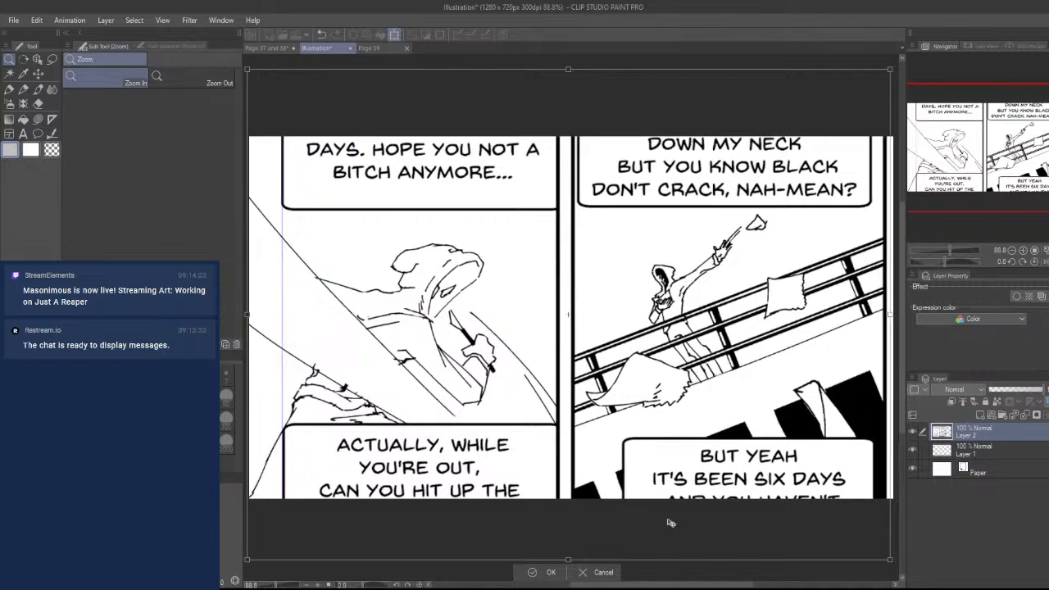
{"action": "left_click", "coordinate": [561, 571]}
{"action": "scroll", "coordinate": [605, 454], "scroll_direction": "down", "scroll_amount": 2}
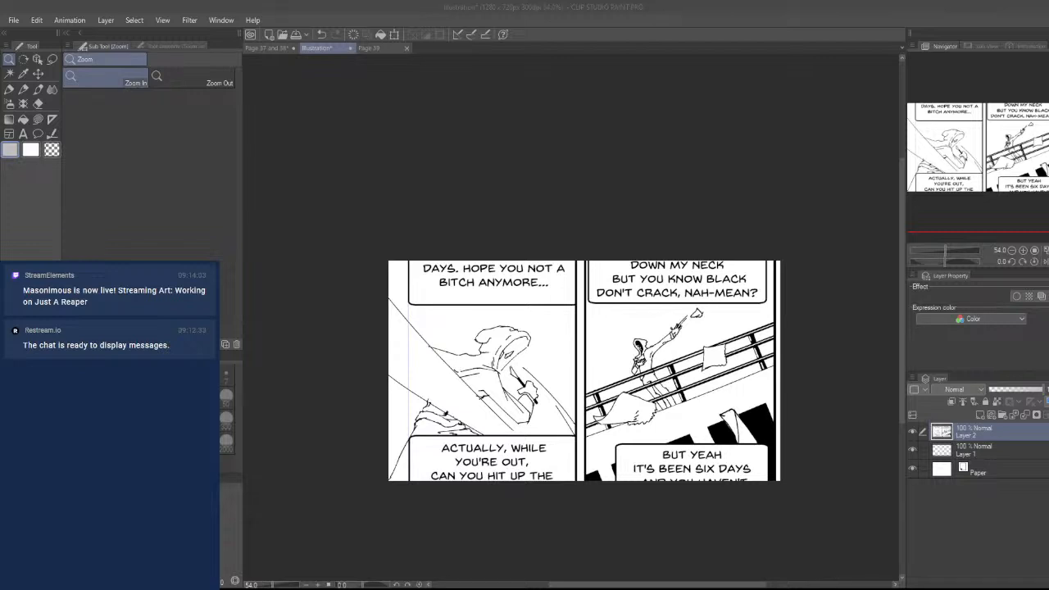
- Close the illustration holding the pasted panels and return to the Page 37 and 38 spread
{"action": "left_click", "coordinate": [983, 576]}
{"action": "left_click", "coordinate": [350, 48]}
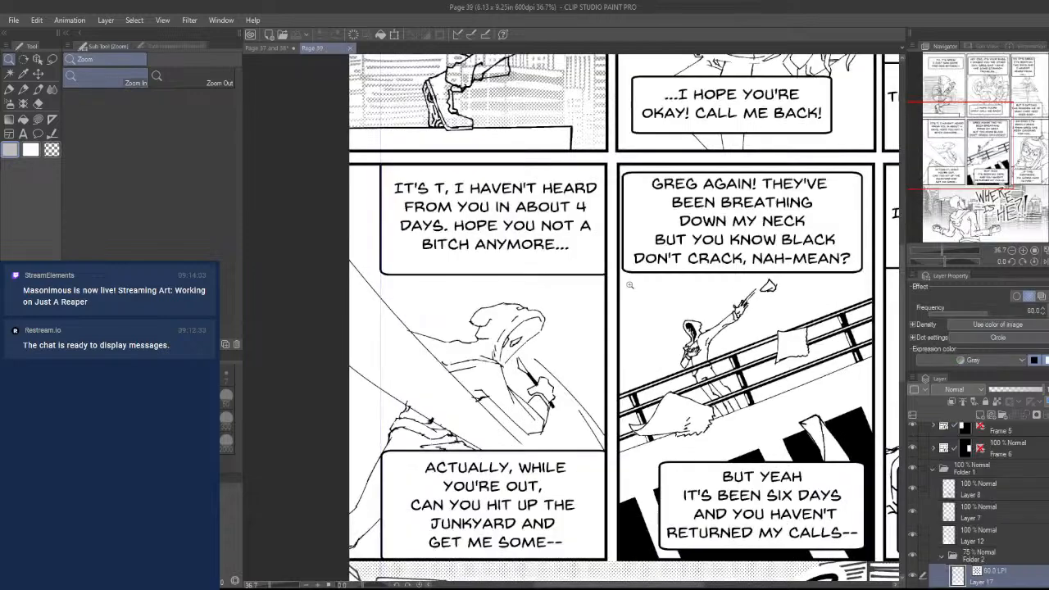
{"action": "left_click", "coordinate": [269, 48]}
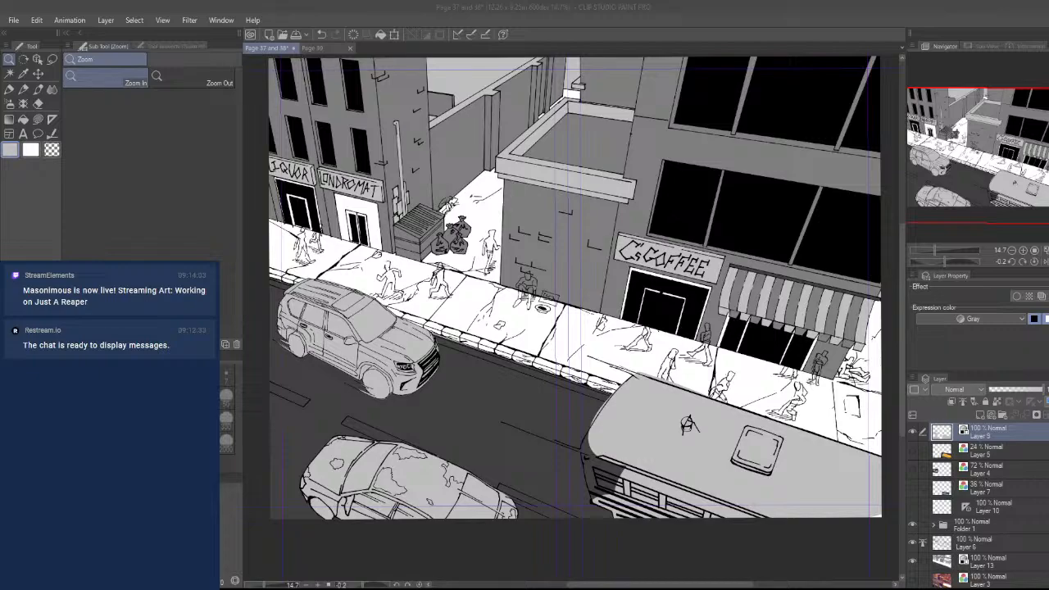
- Try to lasso-fill the unshaded front corner of the bus with black on Layer 9
{"action": "left_click_drag", "start_coordinate": [640, 311], "coordinate": [704, 267]}
{"action": "left_click_drag", "start_coordinate": [709, 449], "coordinate": [734, 413]}
{"action": "left_click_drag", "start_coordinate": [753, 330], "coordinate": [801, 287]}
{"action": "left_click", "coordinate": [644, 373], "text": "alt"}
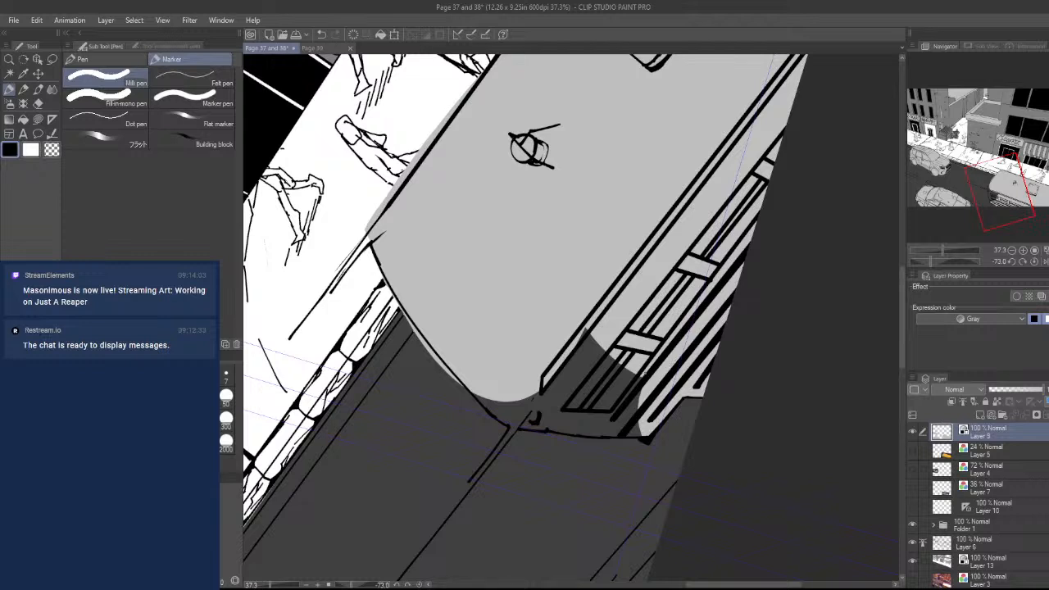
{"action": "key", "text": "u"}
{"action": "mouse_move", "coordinate": [511, 426]}
{"action": "left_mouse_down"}
{"action": "mouse_move", "coordinate": [494, 400]}
{"action": "mouse_move", "coordinate": [604, 240]}
{"action": "mouse_move", "coordinate": [644, 371]}
{"action": "left_mouse_up"}
{"action": "key", "text": "ctrl+z"}
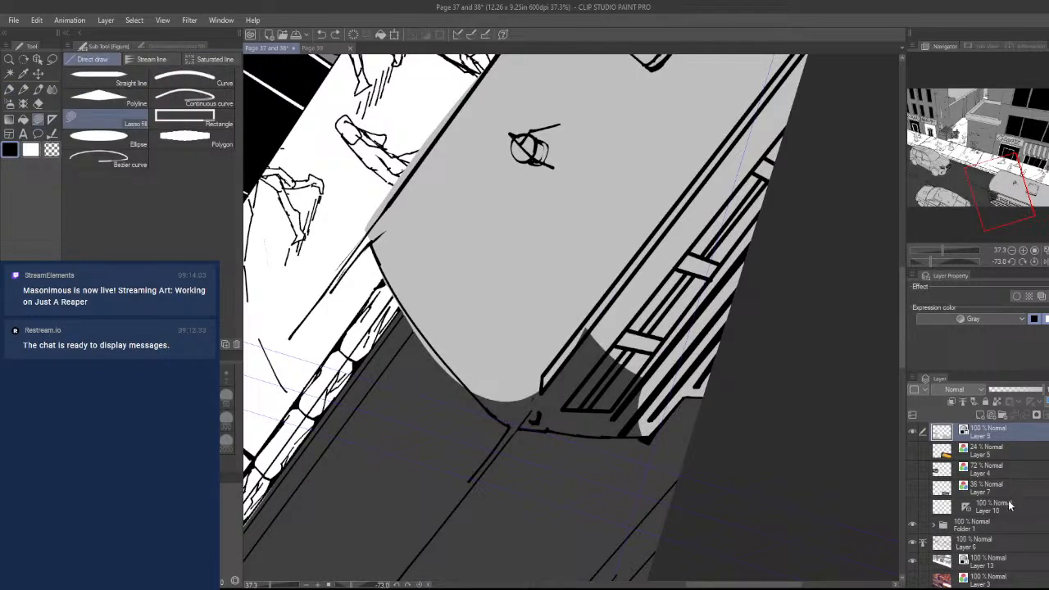
{"action": "left_click", "coordinate": [1011, 542]}
{"action": "left_click", "coordinate": [1018, 558]}
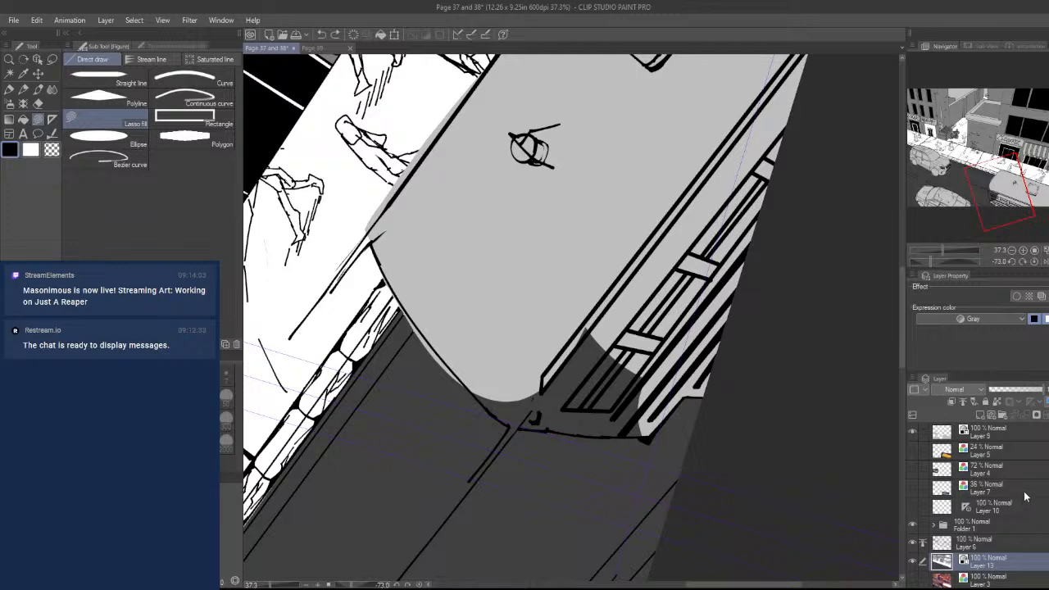
{"action": "left_click", "coordinate": [1010, 429]}
{"action": "mouse_move", "coordinate": [651, 434]}
{"action": "left_mouse_down"}
{"action": "mouse_move", "coordinate": [519, 421]}
{"action": "mouse_move", "coordinate": [647, 436]}
{"action": "mouse_move", "coordinate": [597, 377]}
{"action": "mouse_move", "coordinate": [564, 429]}
{"action": "mouse_move", "coordinate": [519, 428]}
{"action": "mouse_move", "coordinate": [476, 478]}
{"action": "mouse_move", "coordinate": [531, 405]}
{"action": "mouse_move", "coordinate": [463, 319]}
{"action": "mouse_move", "coordinate": [616, 354]}
{"action": "left_mouse_up"}
{"action": "key", "text": "ctrl+z"}
- Sample the bus's light gray and lasso-fill the unshaded parts of its front corner and window area
{"action": "left_click", "coordinate": [675, 357], "text": "alt"}
{"action": "mouse_move", "coordinate": [696, 319]}
{"action": "left_mouse_down"}
{"action": "mouse_move", "coordinate": [566, 341]}
{"action": "mouse_move", "coordinate": [682, 377]}
{"action": "left_mouse_up"}
{"action": "left_click_drag", "start_coordinate": [440, 414], "coordinate": [641, 431]}
- Lasso-fill the lane markings ahead of the bus and beside the patchy car with light gray
{"action": "left_click_drag", "start_coordinate": [568, 249], "coordinate": [635, 247], "text": "ctrl"}
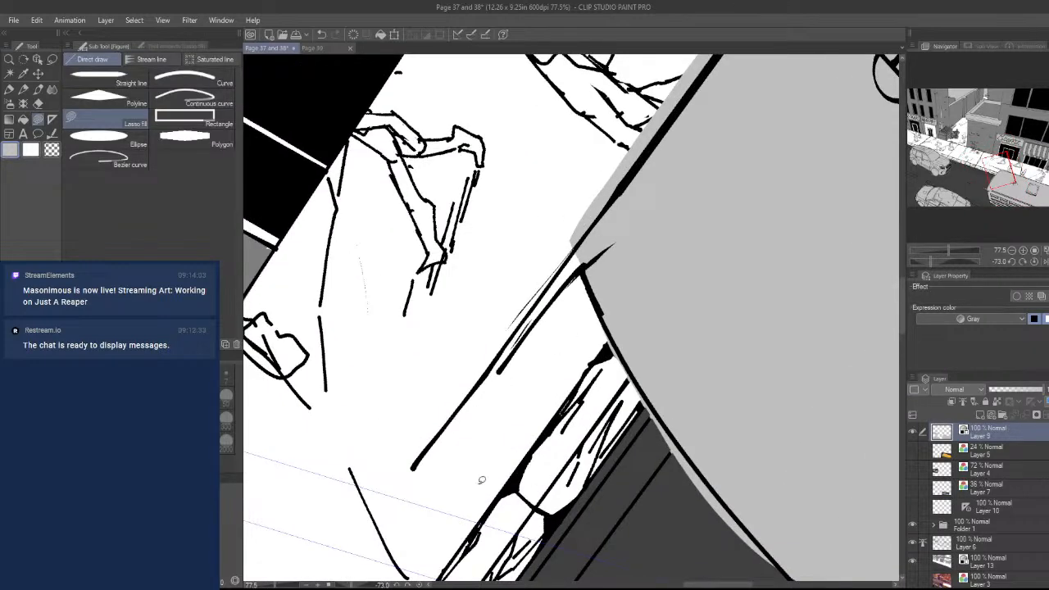
{"action": "mouse_move", "coordinate": [449, 422]}
{"action": "left_mouse_down"}
{"action": "mouse_move", "coordinate": [563, 290]}
{"action": "mouse_move", "coordinate": [651, 234]}
{"action": "mouse_move", "coordinate": [614, 204]}
{"action": "mouse_move", "coordinate": [708, 344]}
{"action": "mouse_move", "coordinate": [572, 403]}
{"action": "left_mouse_up"}
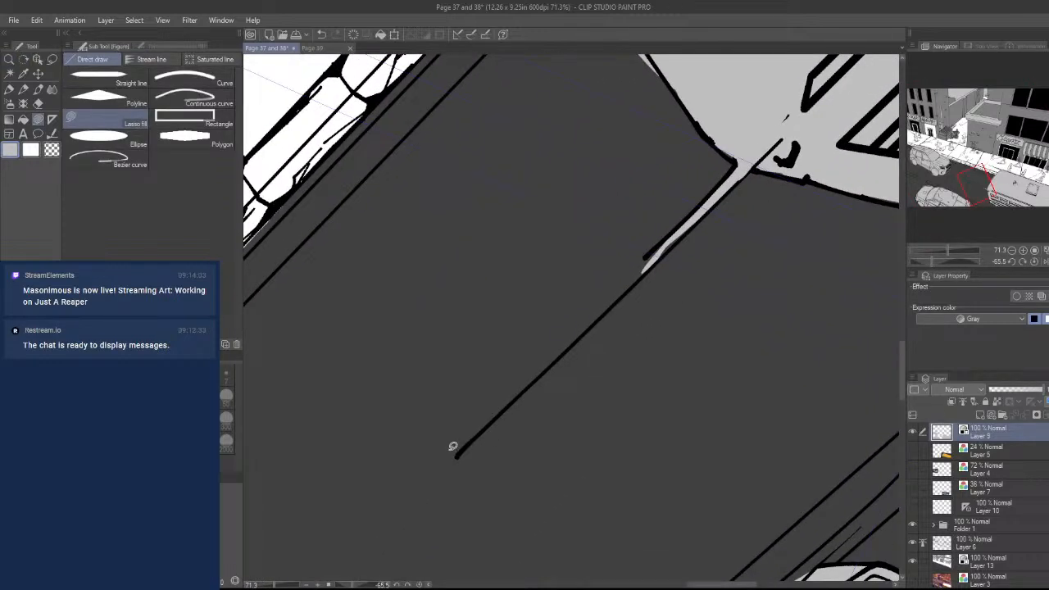
{"action": "mouse_move", "coordinate": [456, 455]}
{"action": "left_mouse_down"}
{"action": "mouse_move", "coordinate": [611, 269]}
{"action": "mouse_move", "coordinate": [712, 181]}
{"action": "mouse_move", "coordinate": [667, 247]}
{"action": "mouse_move", "coordinate": [484, 428]}
{"action": "mouse_move", "coordinate": [618, 285]}
{"action": "mouse_move", "coordinate": [711, 209]}
{"action": "mouse_move", "coordinate": [685, 337]}
{"action": "mouse_move", "coordinate": [713, 400]}
{"action": "left_mouse_up"}
{"action": "key", "text": "ctrl+space"}
{"action": "key", "text": "shift+space"}
{"action": "key", "text": "ctrl+space"}
{"action": "mouse_move", "coordinate": [671, 352]}
{"action": "left_mouse_down"}
{"action": "mouse_move", "coordinate": [731, 306]}
{"action": "mouse_move", "coordinate": [792, 325]}
{"action": "mouse_move", "coordinate": [749, 368]}
{"action": "mouse_move", "coordinate": [686, 246]}
{"action": "mouse_move", "coordinate": [674, 271]}
{"action": "left_mouse_up"}
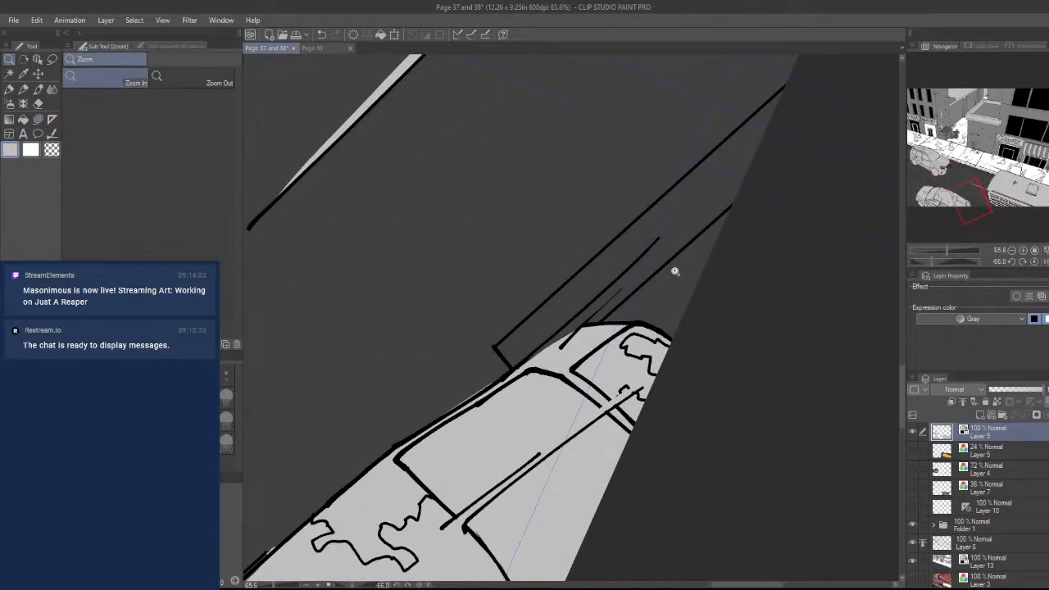
{"action": "left_click_drag", "start_coordinate": [576, 330], "coordinate": [701, 208]}
{"action": "key", "text": "ctrl+z"}
{"action": "mouse_move", "coordinate": [529, 363]}
{"action": "left_mouse_down"}
{"action": "mouse_move", "coordinate": [712, 187]}
{"action": "mouse_move", "coordinate": [541, 352]}
{"action": "mouse_move", "coordinate": [577, 368]}
{"action": "left_mouse_up"}
- Select the light gray spilling past the bus roof's sidewalk edge with a lasso, delete it and deselect
{"action": "key", "text": "ctrl+0"}
{"action": "left_click_drag", "start_coordinate": [656, 365], "coordinate": [671, 332]}
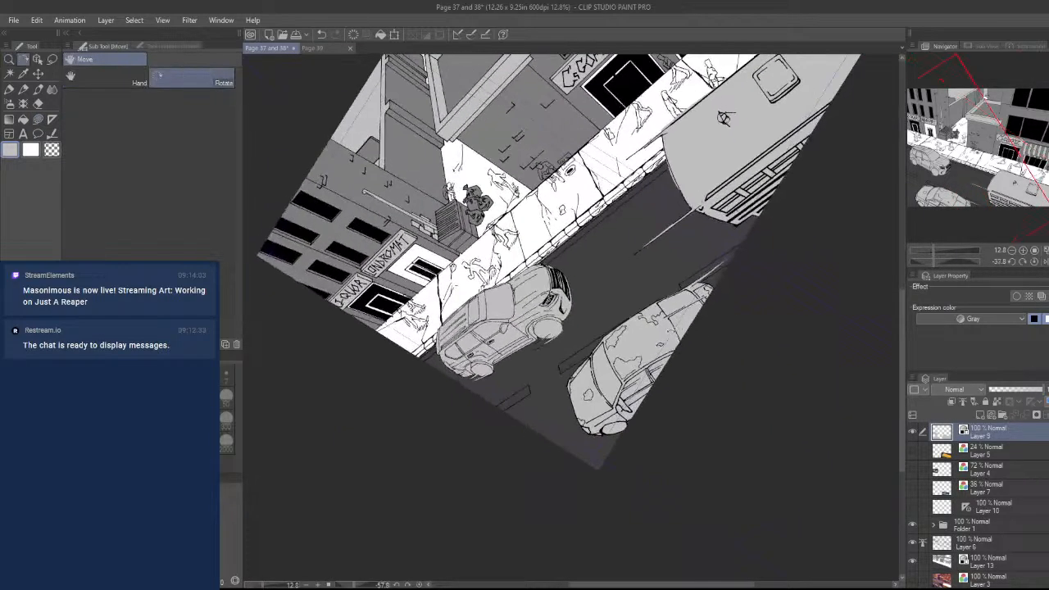
{"action": "mouse_move", "coordinate": [763, 266]}
{"action": "left_mouse_down"}
{"action": "mouse_move", "coordinate": [762, 311]}
{"action": "mouse_move", "coordinate": [679, 446]}
{"action": "left_mouse_up"}
{"action": "left_click_drag", "start_coordinate": [637, 287], "coordinate": [676, 279]}
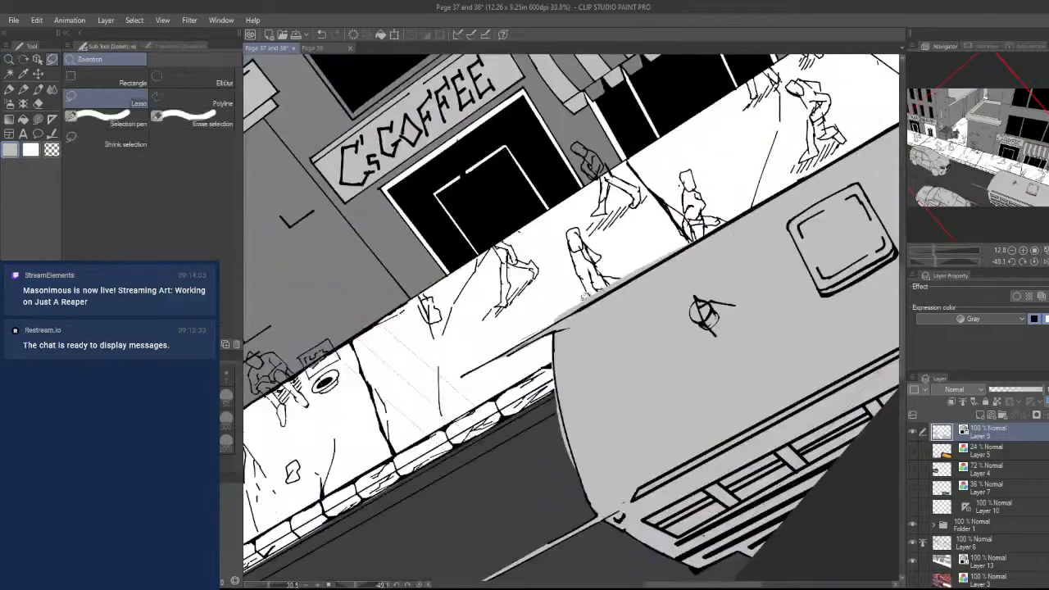
{"action": "mouse_move", "coordinate": [543, 329]}
{"action": "left_mouse_down"}
{"action": "mouse_move", "coordinate": [570, 270]}
{"action": "mouse_move", "coordinate": [770, 178]}
{"action": "mouse_move", "coordinate": [767, 204]}
{"action": "left_mouse_up"}
{"action": "key", "text": "Delete"}
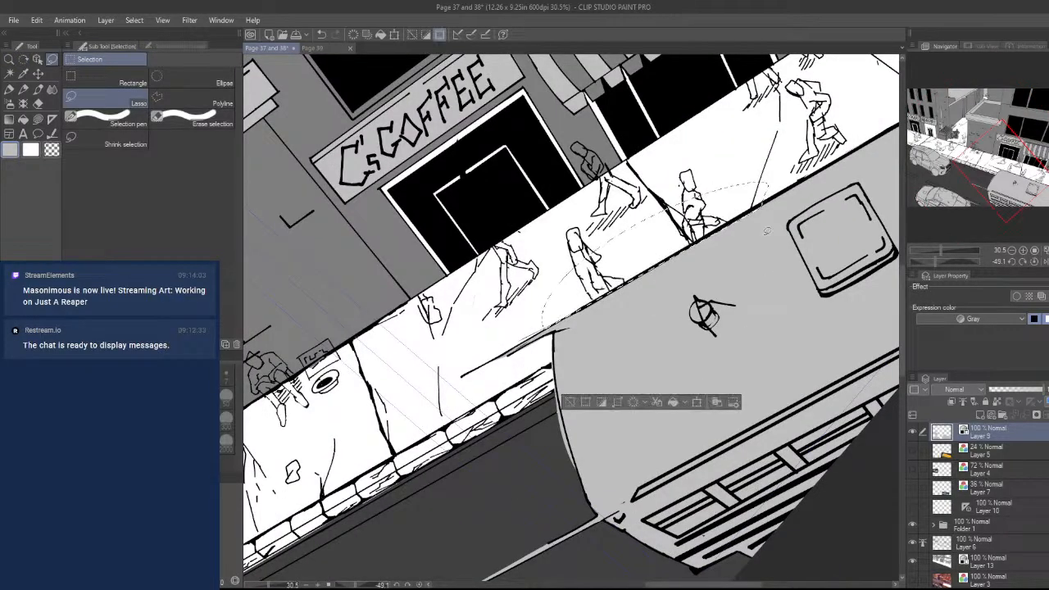
{"action": "key", "text": "ctrl+d"}
- Sample the black line color and lasso-fill the narrow trim strip along the bus roof above the windows
{"action": "left_click_drag", "start_coordinate": [755, 251], "coordinate": [696, 254]}
{"action": "mouse_move", "coordinate": [811, 297]}
{"action": "left_mouse_down"}
{"action": "mouse_move", "coordinate": [797, 441]}
{"action": "mouse_move", "coordinate": [789, 424]}
{"action": "mouse_move", "coordinate": [831, 449]}
{"action": "mouse_move", "coordinate": [837, 470]}
{"action": "left_mouse_up"}
{"action": "left_click_drag", "start_coordinate": [758, 467], "coordinate": [752, 449]}
{"action": "left_click_drag", "start_coordinate": [735, 414], "coordinate": [765, 412]}
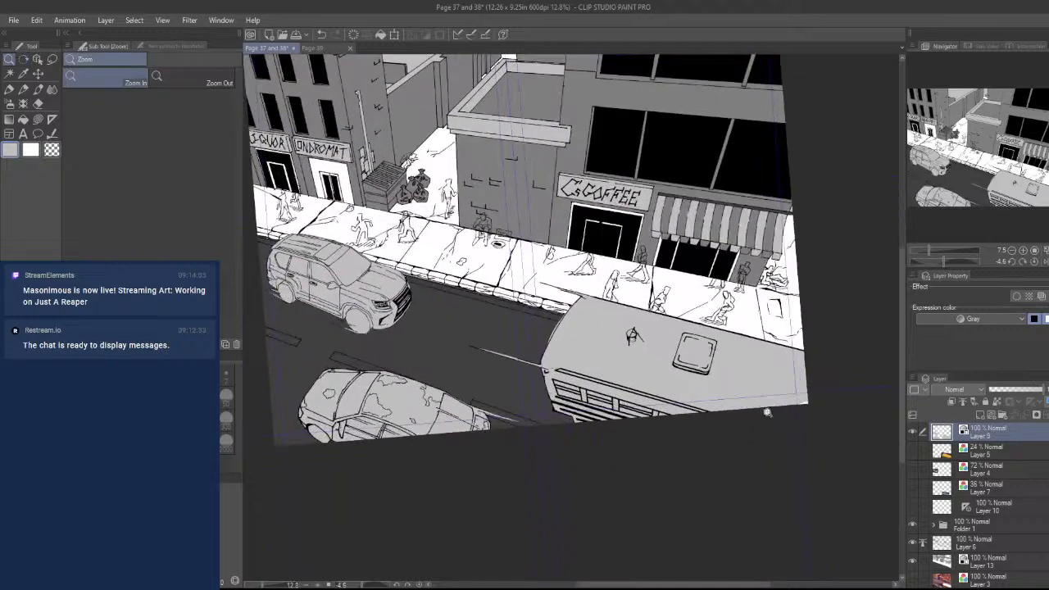
{"action": "left_click_drag", "start_coordinate": [622, 401], "coordinate": [439, 359]}
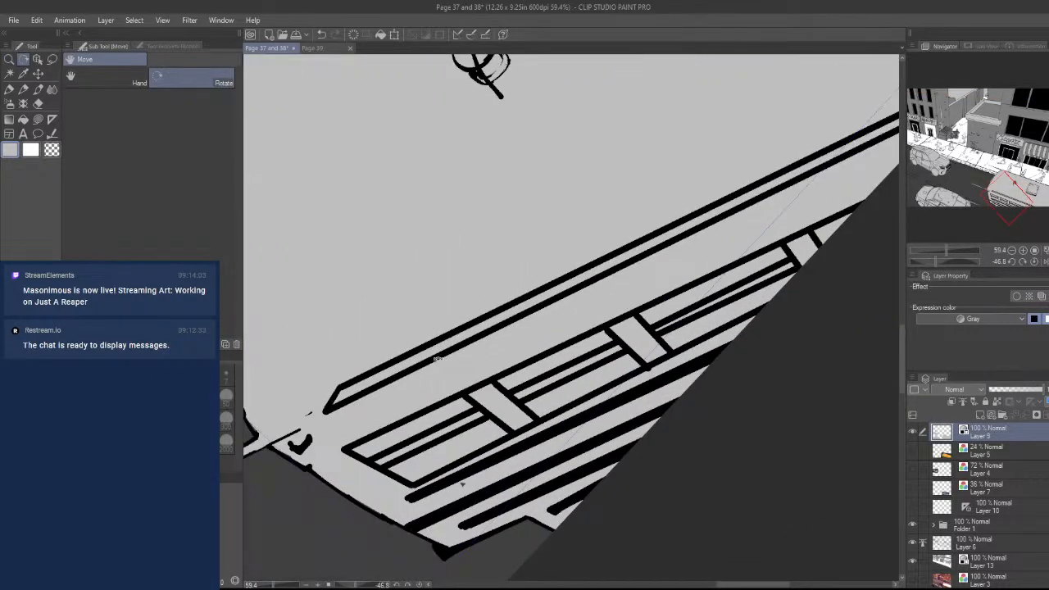
{"action": "left_click", "coordinate": [489, 331], "text": "alt"}
{"action": "key", "text": "u"}
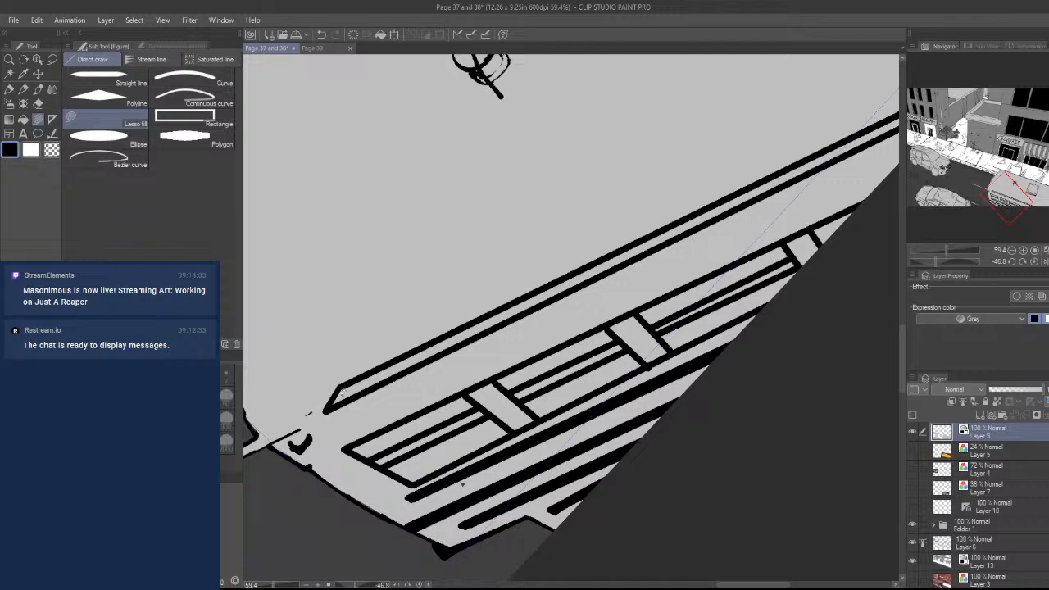
{"action": "mouse_move", "coordinate": [336, 404]}
{"action": "left_mouse_down"}
{"action": "mouse_move", "coordinate": [482, 332]}
{"action": "mouse_move", "coordinate": [349, 389]}
{"action": "mouse_move", "coordinate": [583, 271]}
{"action": "mouse_move", "coordinate": [656, 247]}
{"action": "mouse_move", "coordinate": [572, 277]}
{"action": "mouse_move", "coordinate": [691, 241]}
{"action": "left_mouse_up"}
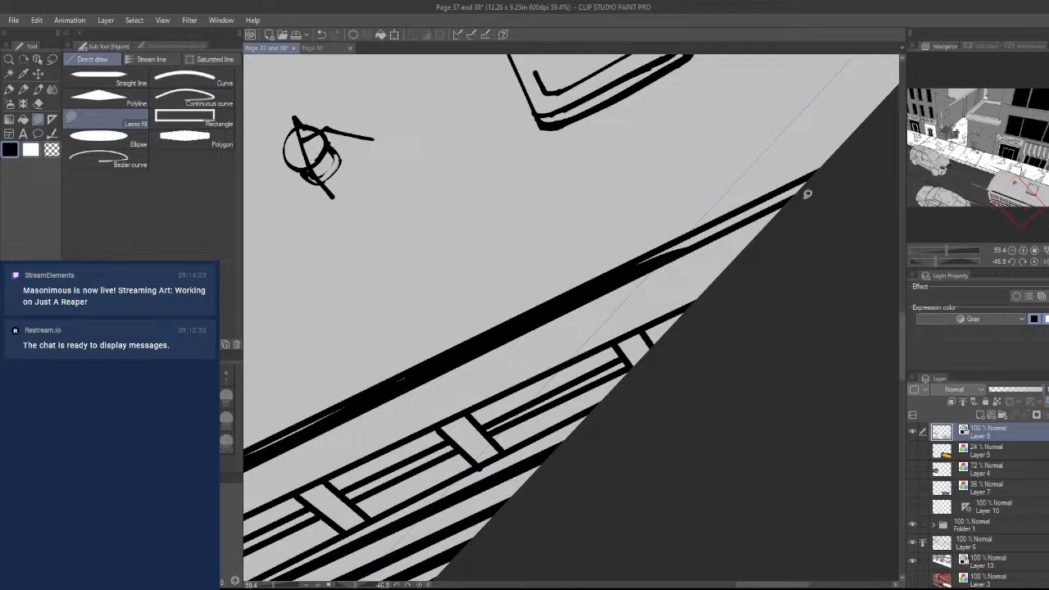
{"action": "mouse_move", "coordinate": [809, 190]}
{"action": "left_mouse_down"}
{"action": "mouse_move", "coordinate": [775, 192]}
{"action": "mouse_move", "coordinate": [603, 294]}
{"action": "mouse_move", "coordinate": [749, 236]}
{"action": "left_mouse_up"}
{"action": "left_click_drag", "start_coordinate": [337, 422], "coordinate": [524, 328]}
{"action": "left_click_drag", "start_coordinate": [435, 358], "coordinate": [660, 256]}
{"action": "left_click_drag", "start_coordinate": [693, 215], "coordinate": [574, 270]}
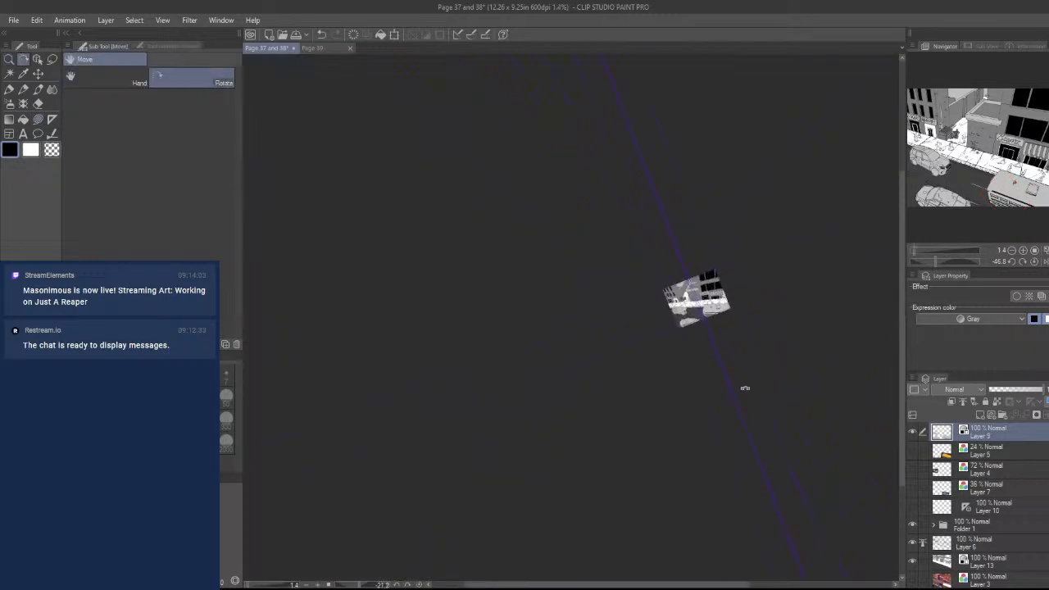
- Straighten the canvas view to 0 degrees and examine the whole street scene, including the alley and sidewalk figures
{"action": "mouse_move", "coordinate": [727, 295]}
{"action": "left_mouse_down"}
{"action": "mouse_move", "coordinate": [827, 373]}
{"action": "mouse_move", "coordinate": [773, 358]}
{"action": "left_mouse_up"}
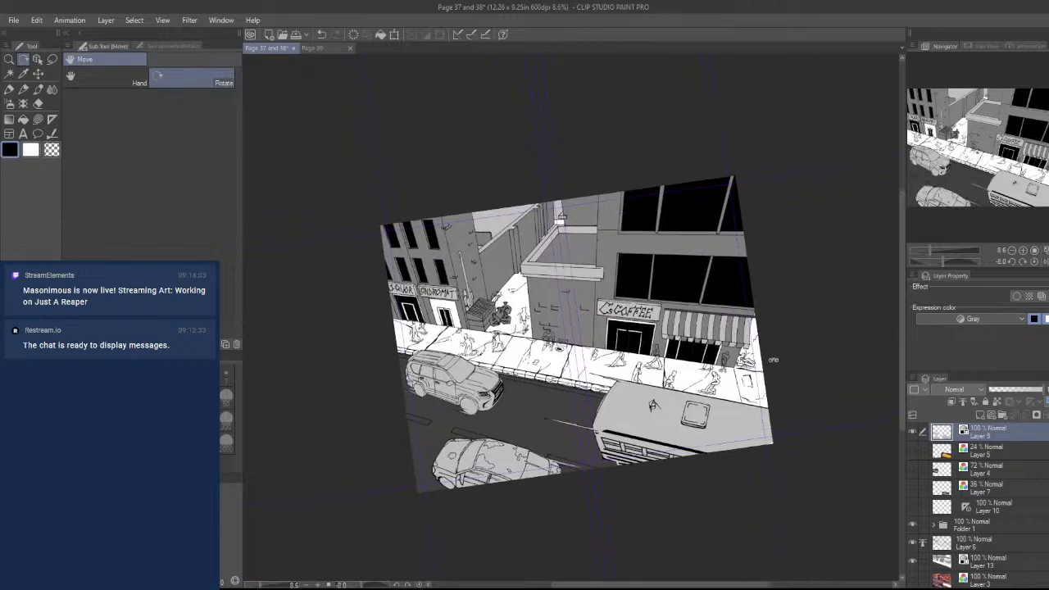
{"action": "left_click_drag", "start_coordinate": [833, 368], "coordinate": [827, 384]}
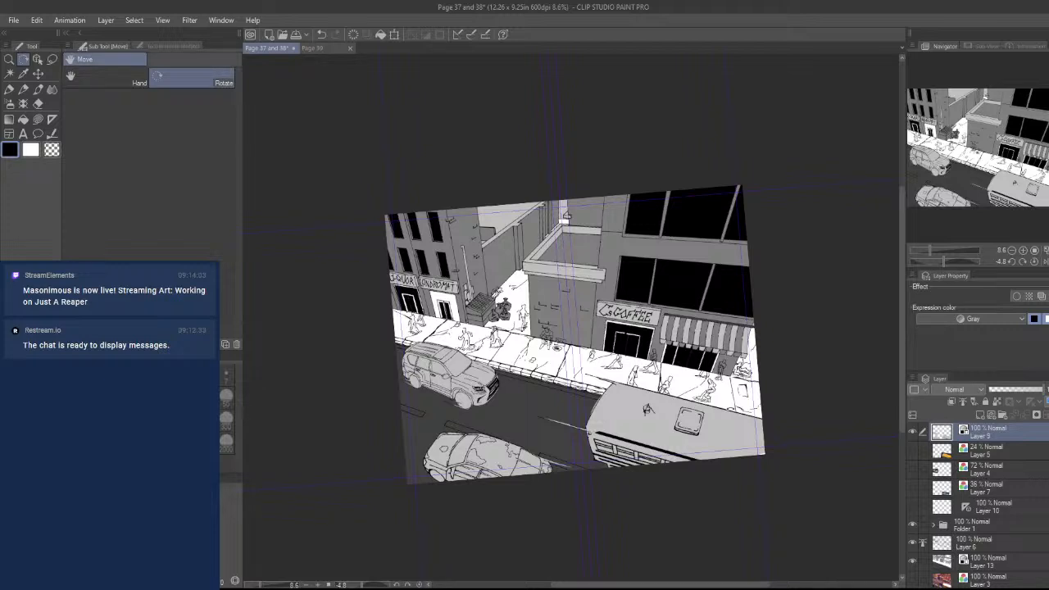
{"action": "left_click_drag", "start_coordinate": [821, 442], "coordinate": [834, 464]}
{"action": "left_click_drag", "start_coordinate": [765, 479], "coordinate": [820, 476]}
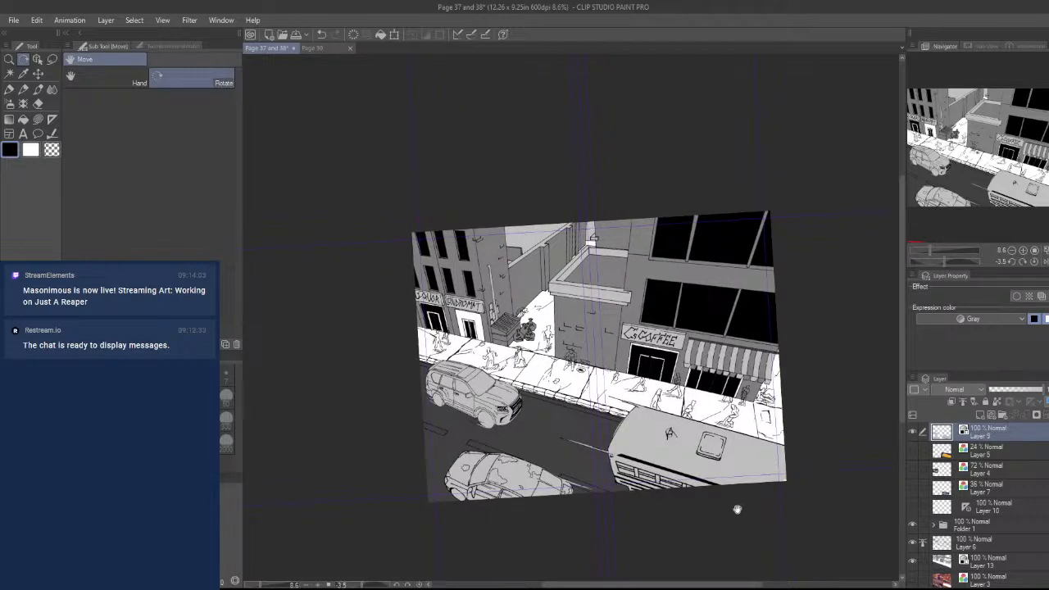
{"action": "left_click_drag", "start_coordinate": [726, 496], "coordinate": [746, 518]}
{"action": "left_click_drag", "start_coordinate": [826, 504], "coordinate": [803, 517]}
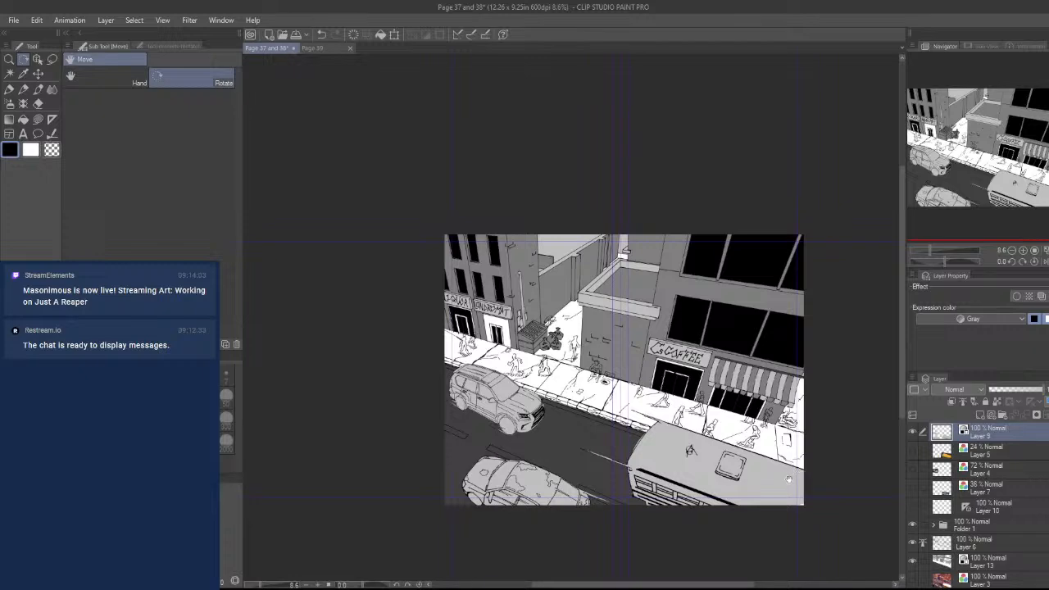
{"action": "left_click_drag", "start_coordinate": [788, 480], "coordinate": [798, 476]}
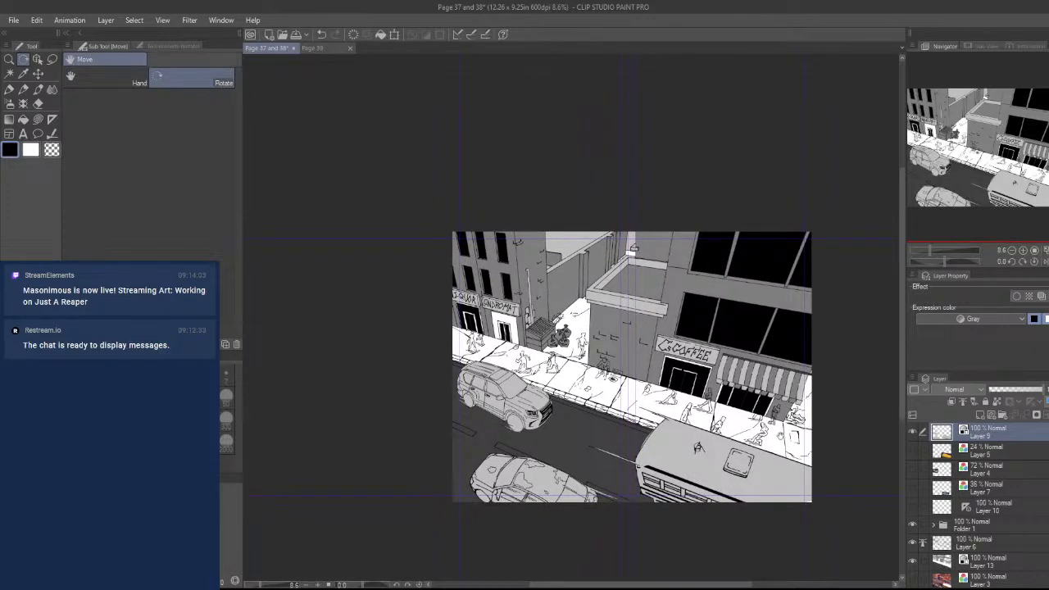
{"action": "left_click_drag", "start_coordinate": [709, 443], "coordinate": [762, 433]}
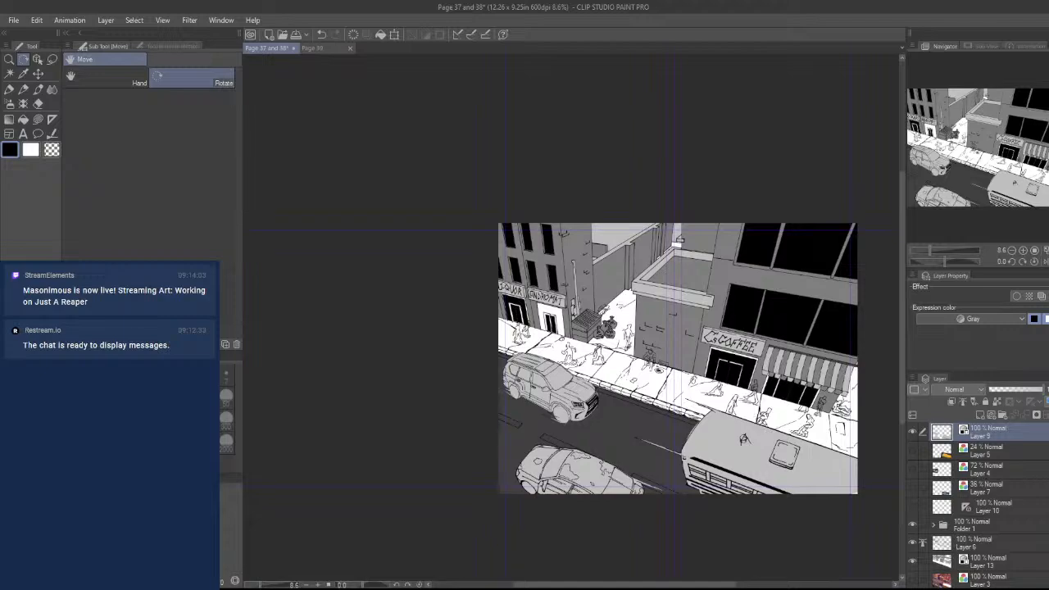
{"action": "left_click_drag", "start_coordinate": [559, 306], "coordinate": [632, 312]}
{"action": "left_click_drag", "start_coordinate": [695, 286], "coordinate": [636, 295]}
{"action": "left_click_drag", "start_coordinate": [727, 436], "coordinate": [512, 388]}
{"action": "left_click_drag", "start_coordinate": [562, 279], "coordinate": [595, 238]}
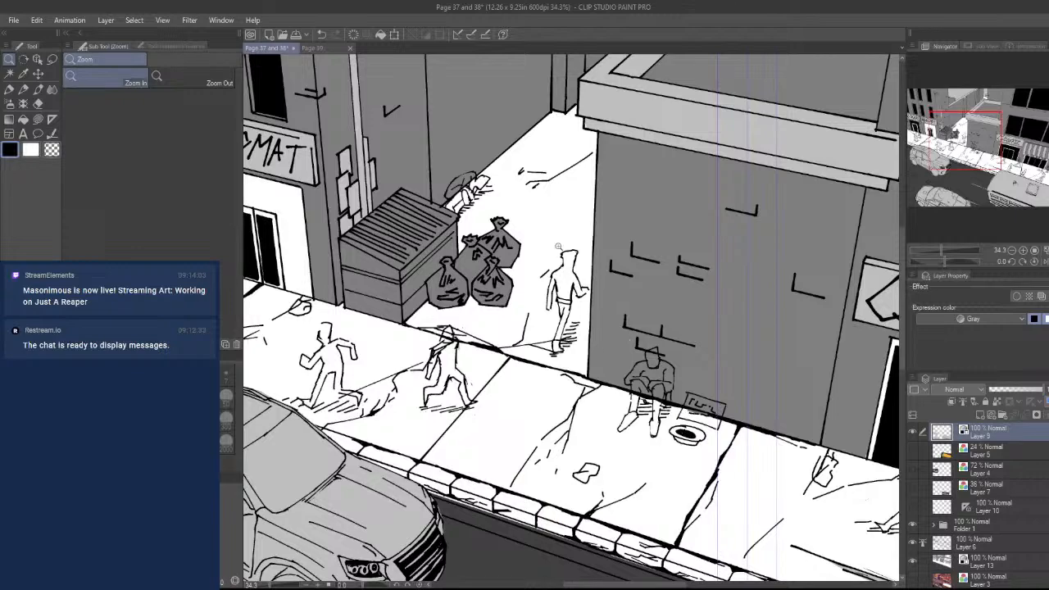
{"action": "left_click_drag", "start_coordinate": [659, 332], "coordinate": [621, 343]}
{"action": "left_click_drag", "start_coordinate": [686, 445], "coordinate": [655, 408]}
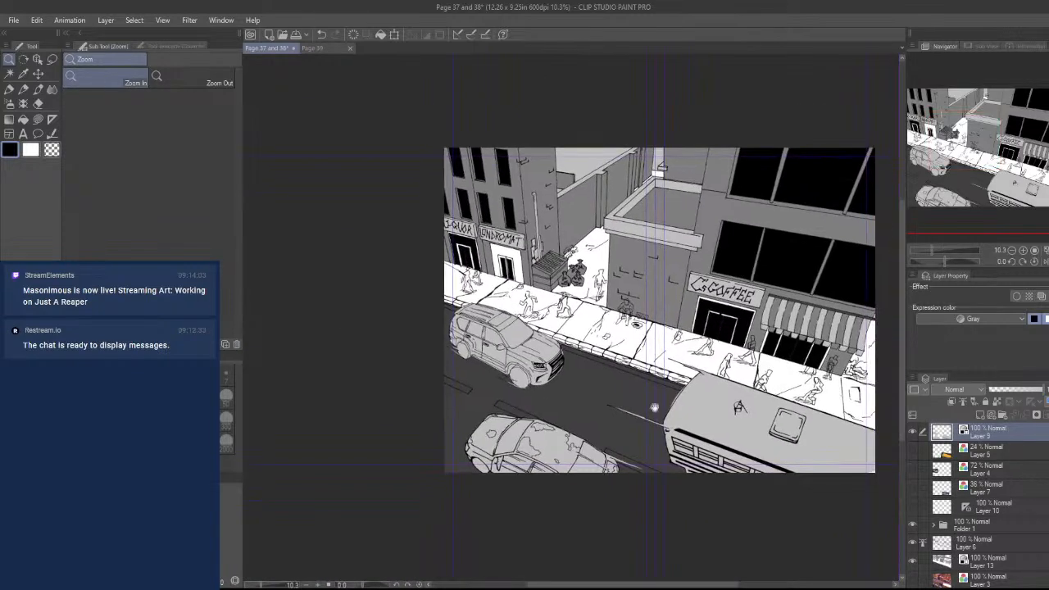
- Sample the light gray of the bus roof as the drawing color and look over the whole street scene
{"action": "left_click_drag", "start_coordinate": [658, 461], "coordinate": [640, 432]}
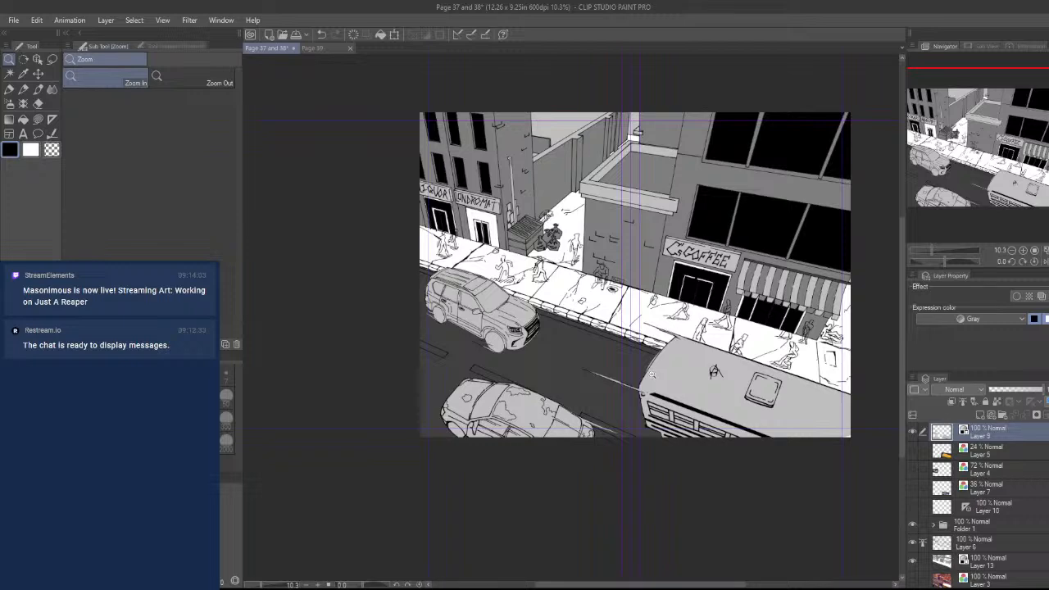
{"action": "left_click_drag", "start_coordinate": [674, 374], "coordinate": [676, 394]}
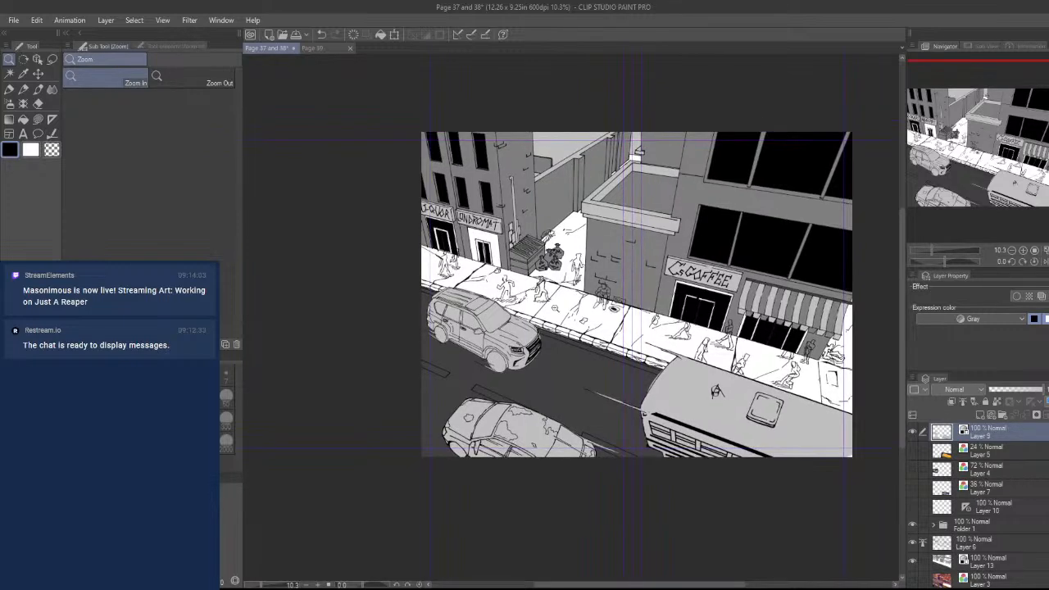
{"action": "left_click_drag", "start_coordinate": [773, 387], "coordinate": [836, 383]}
{"action": "right_click", "coordinate": [683, 403]}
{"action": "left_click_drag", "start_coordinate": [742, 422], "coordinate": [596, 317]}
{"action": "left_click_drag", "start_coordinate": [698, 320], "coordinate": [741, 328]}
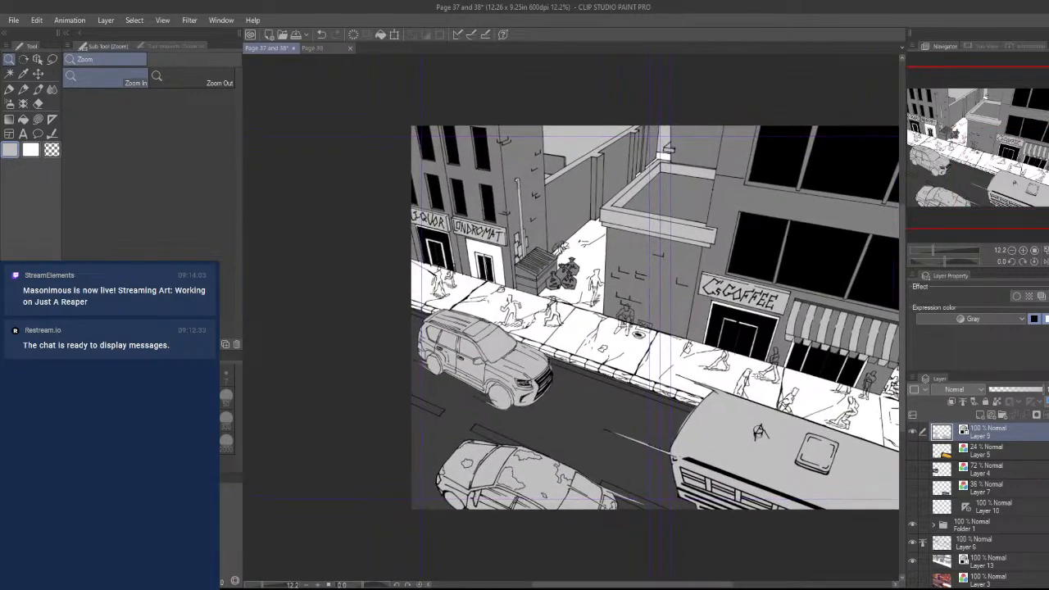
{"action": "left_click_drag", "start_coordinate": [757, 406], "coordinate": [741, 389]}
{"action": "left_click_drag", "start_coordinate": [746, 467], "coordinate": [711, 450]}
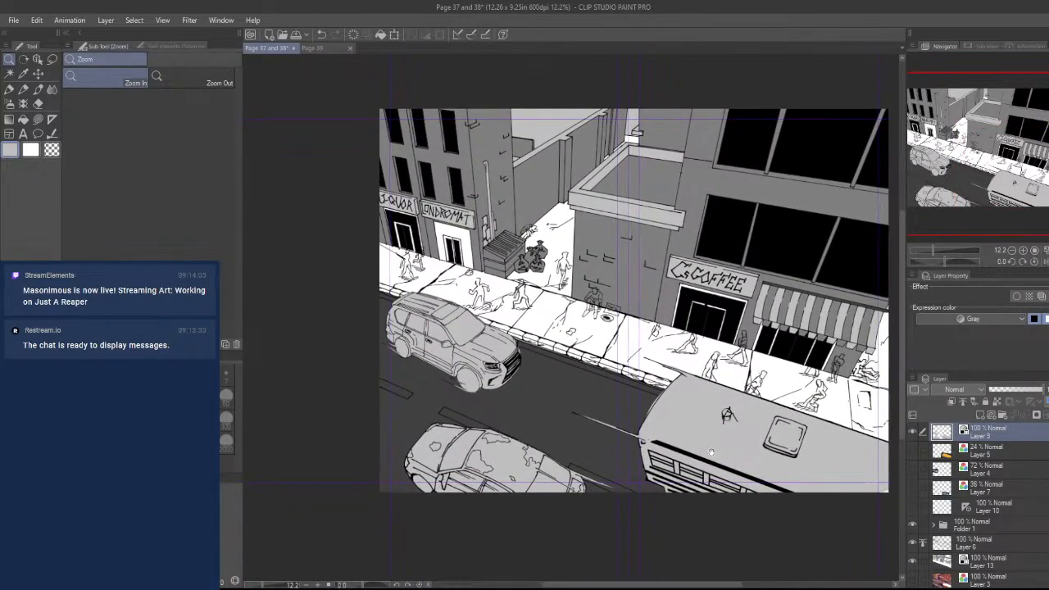
{"action": "left_click_drag", "start_coordinate": [844, 461], "coordinate": [843, 467]}
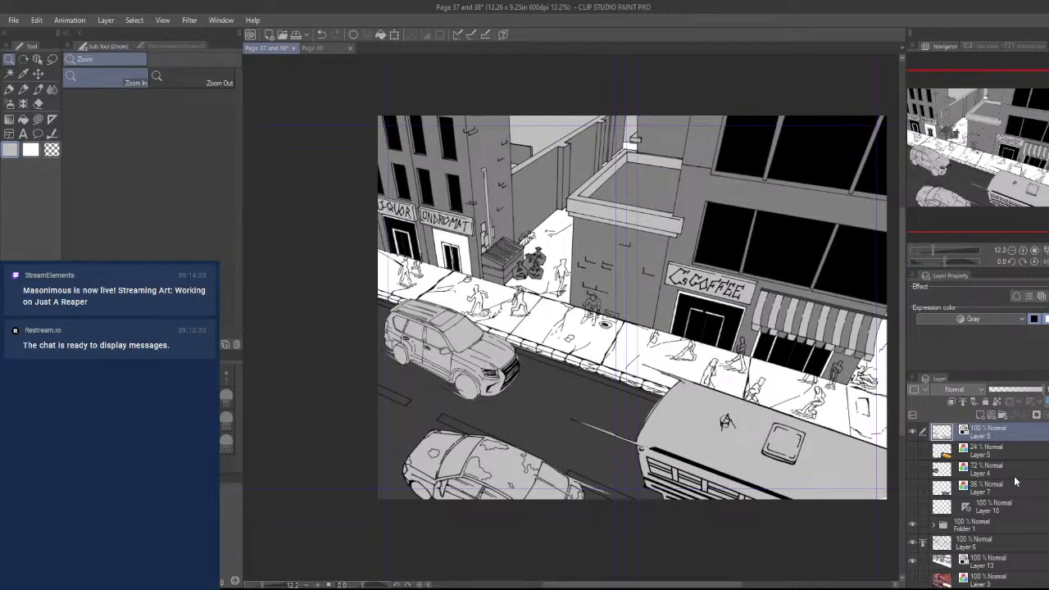
- Expand Folder 1, select Layer 12 for the figure shading and set its expression color to Gray
{"action": "left_click", "coordinate": [937, 528]}
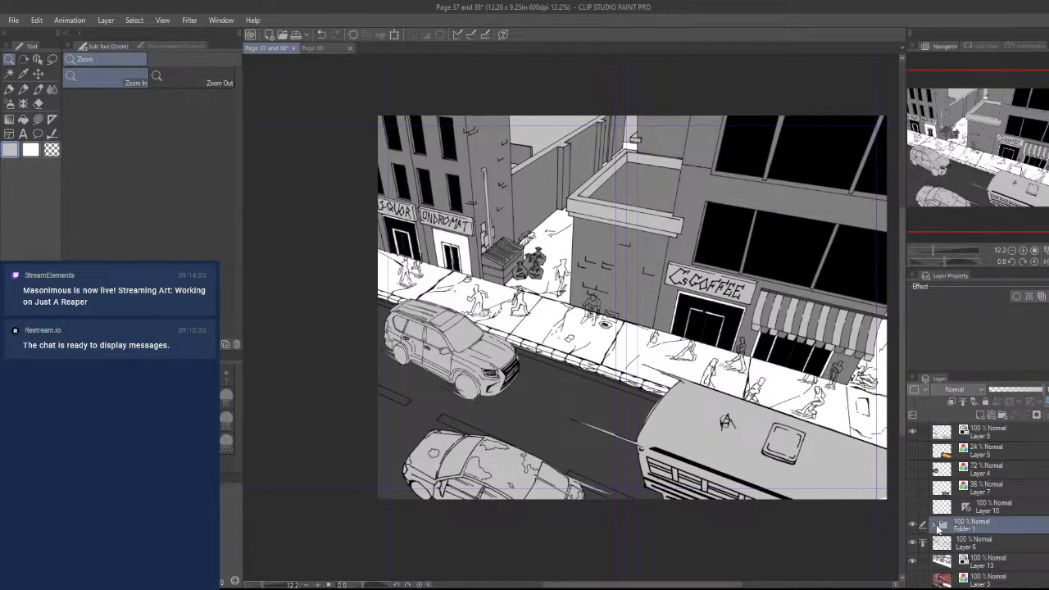
{"action": "left_click", "coordinate": [933, 525]}
{"action": "left_click", "coordinate": [994, 562]}
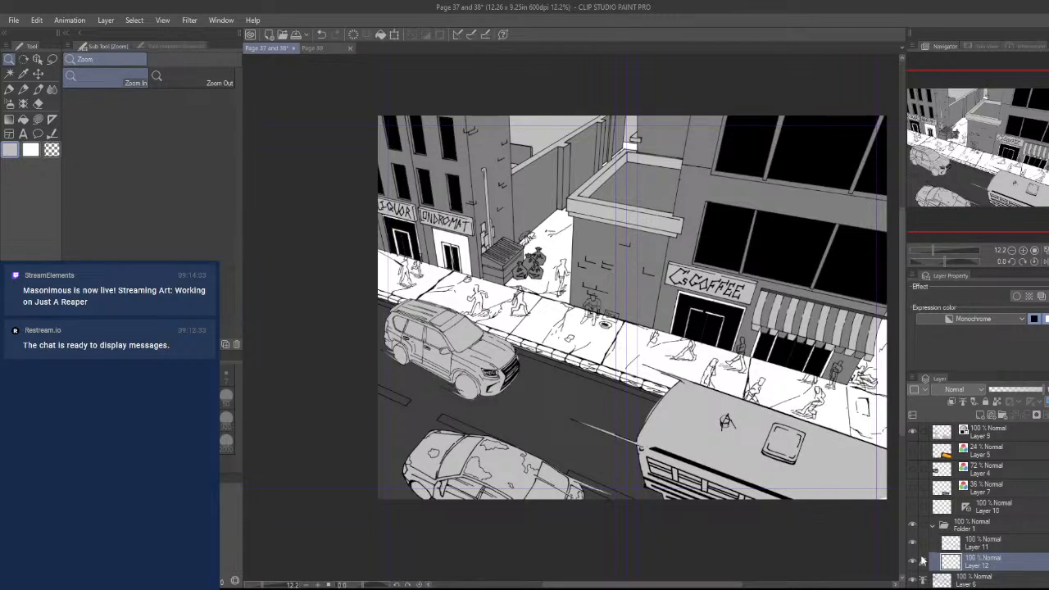
{"action": "key", "text": "u"}
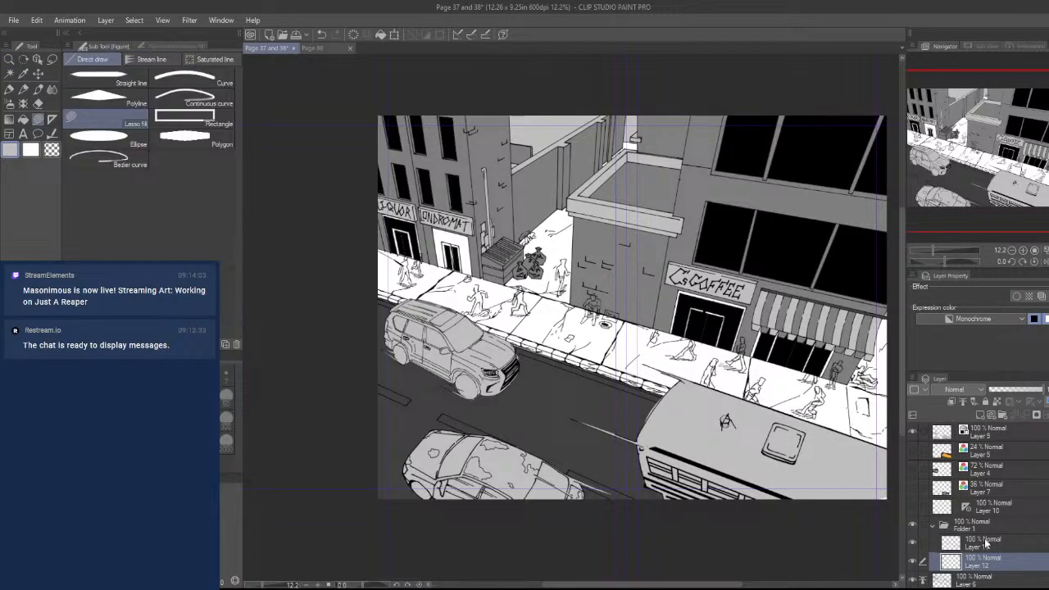
{"action": "key", "text": "ctrl+space"}
{"action": "left_click_drag", "start_coordinate": [399, 275], "coordinate": [571, 362]}
{"action": "key", "text": "ctrl+space"}
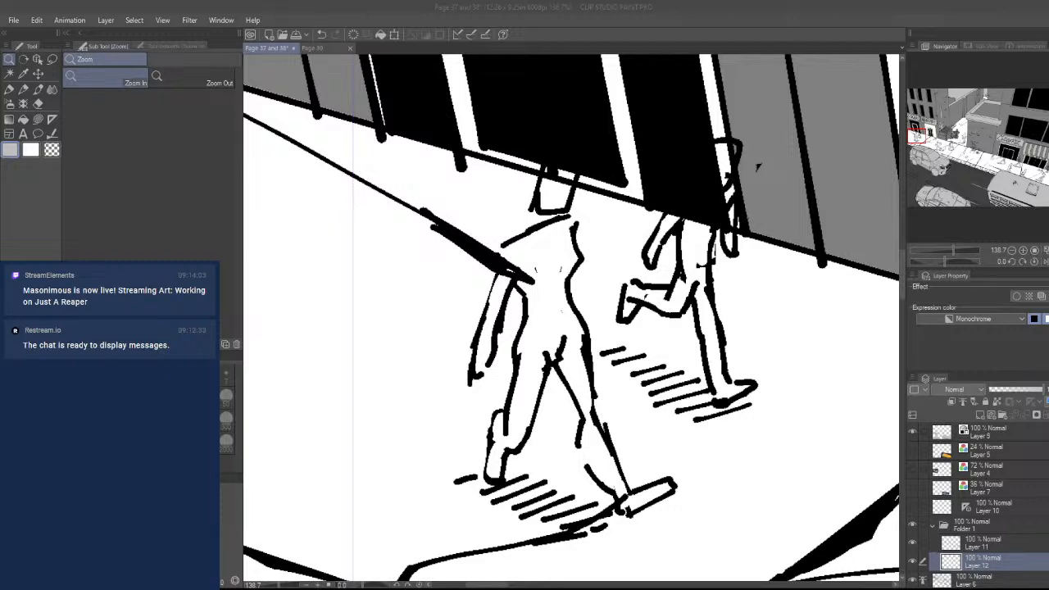
{"action": "left_click_drag", "start_coordinate": [564, 383], "coordinate": [587, 379]}
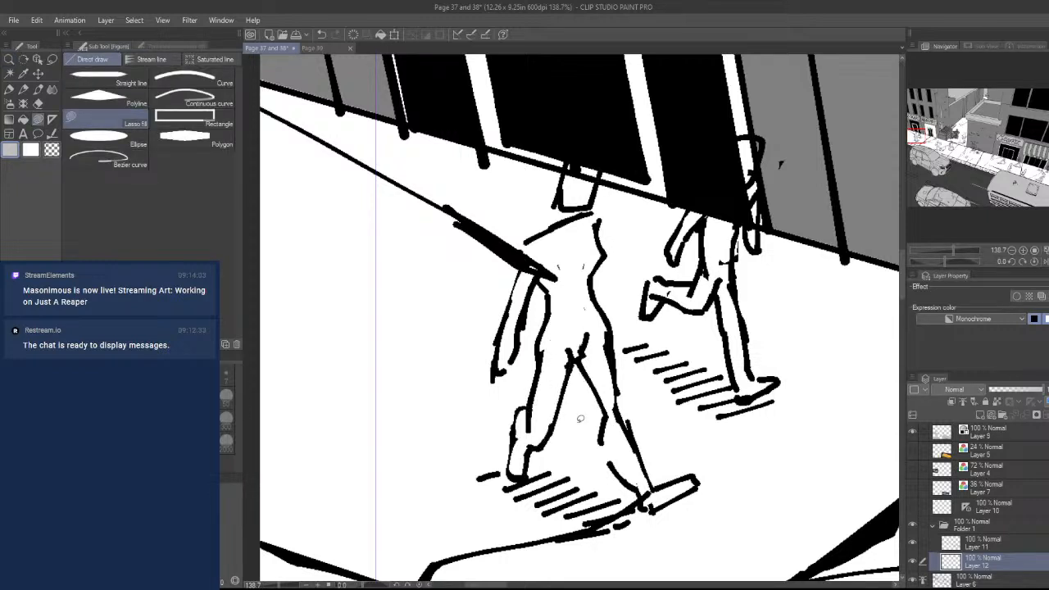
{"action": "left_click", "coordinate": [985, 320]}
{"action": "left_click", "coordinate": [974, 350]}
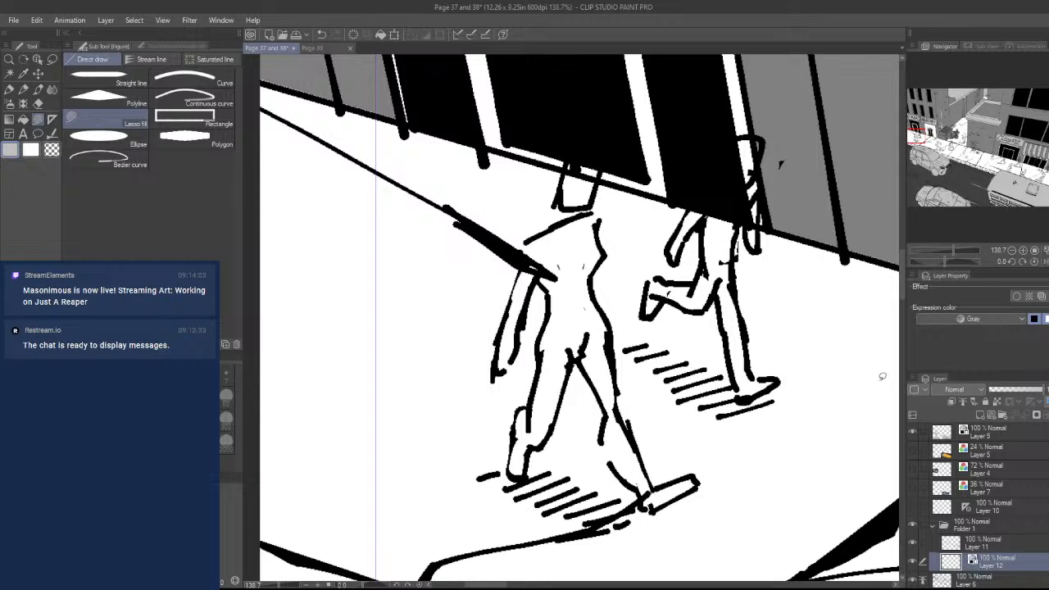
- Lasso-fill the legs, arm and torso of the walking figure outside the liquor store with light gray, redoing the torso fill once
{"action": "mouse_move", "coordinate": [544, 371]}
{"action": "left_mouse_down"}
{"action": "mouse_move", "coordinate": [573, 327]}
{"action": "mouse_move", "coordinate": [521, 477]}
{"action": "mouse_move", "coordinate": [526, 403]}
{"action": "mouse_move", "coordinate": [536, 392]}
{"action": "mouse_move", "coordinate": [516, 475]}
{"action": "mouse_move", "coordinate": [528, 406]}
{"action": "left_mouse_up"}
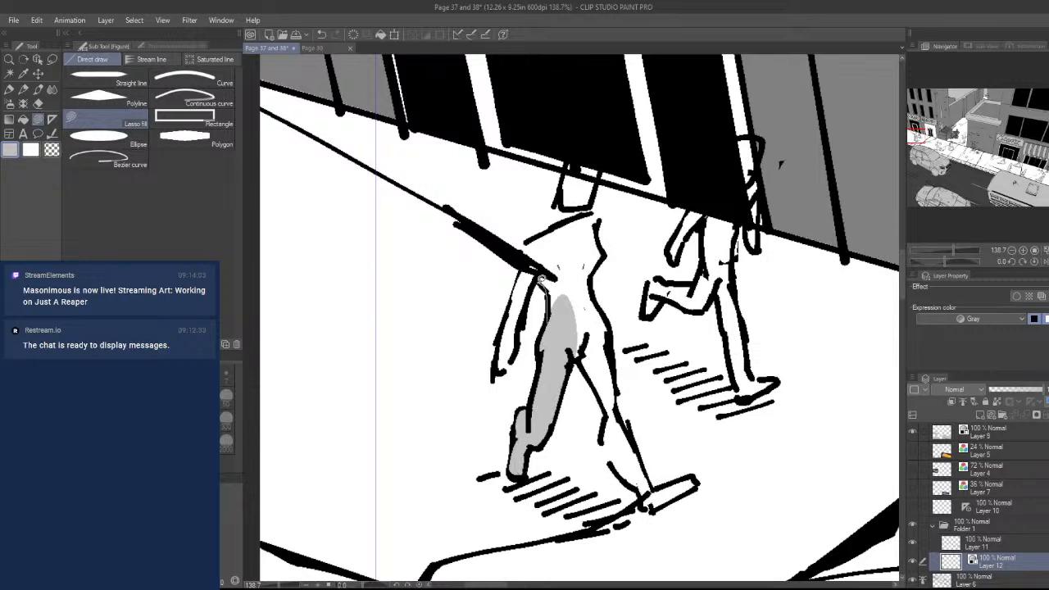
{"action": "mouse_move", "coordinate": [542, 277]}
{"action": "left_mouse_down"}
{"action": "mouse_move", "coordinate": [497, 367]}
{"action": "mouse_move", "coordinate": [544, 247]}
{"action": "left_mouse_up"}
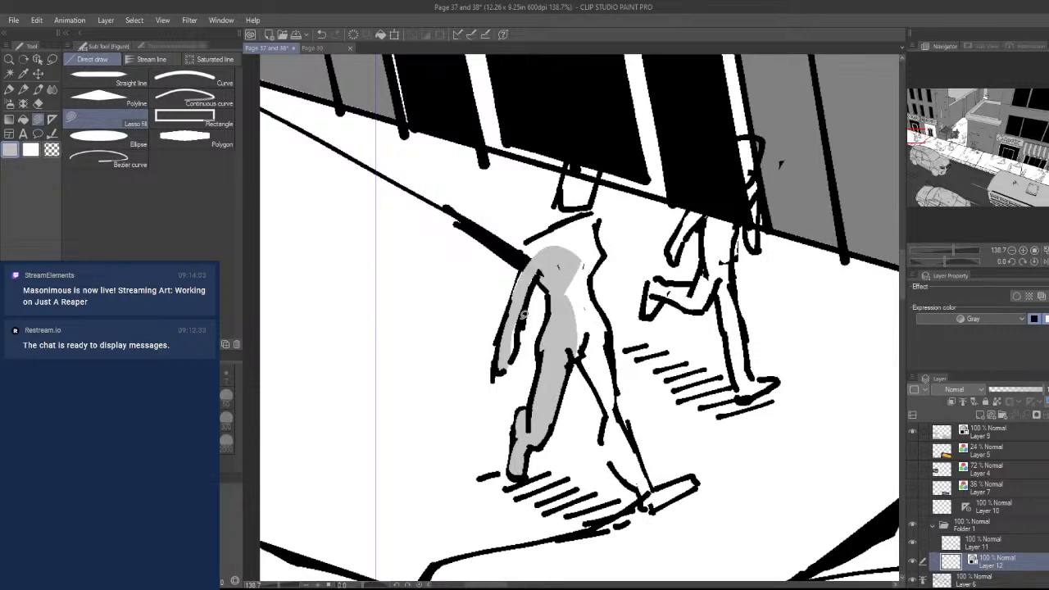
{"action": "mouse_move", "coordinate": [509, 305]}
{"action": "left_mouse_down"}
{"action": "mouse_move", "coordinate": [532, 236]}
{"action": "mouse_move", "coordinate": [590, 334]}
{"action": "left_mouse_up"}
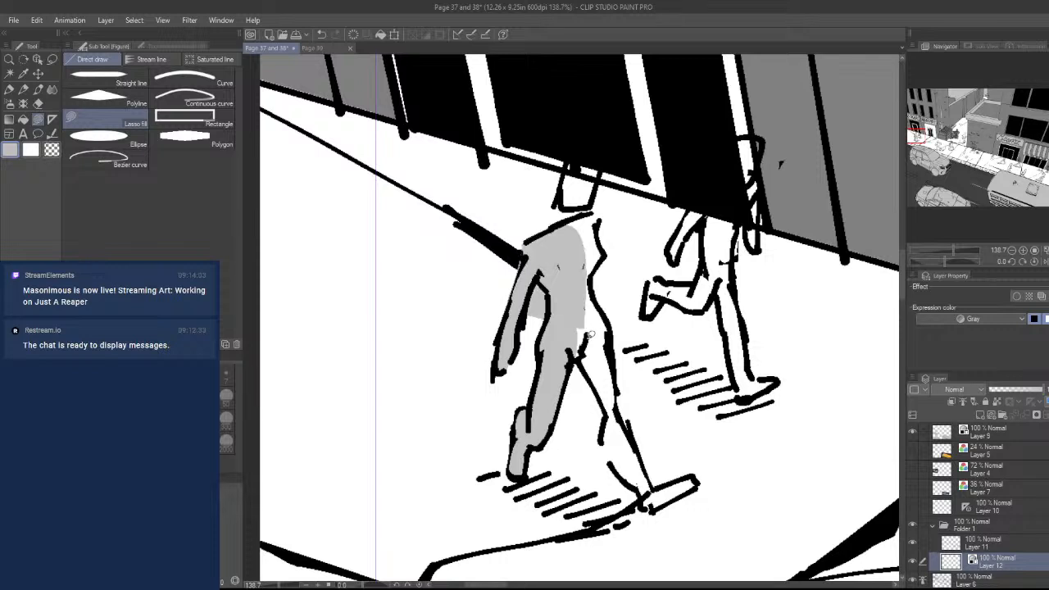
{"action": "key", "text": "ctrl+z"}
{"action": "mouse_move", "coordinate": [512, 303]}
{"action": "left_mouse_down"}
{"action": "mouse_move", "coordinate": [572, 226]}
{"action": "mouse_move", "coordinate": [531, 288]}
{"action": "mouse_move", "coordinate": [574, 265]}
{"action": "left_mouse_up"}
{"action": "mouse_move", "coordinate": [578, 310]}
{"action": "left_mouse_down"}
{"action": "mouse_move", "coordinate": [604, 229]}
{"action": "mouse_move", "coordinate": [548, 246]}
{"action": "mouse_move", "coordinate": [549, 261]}
{"action": "left_mouse_up"}
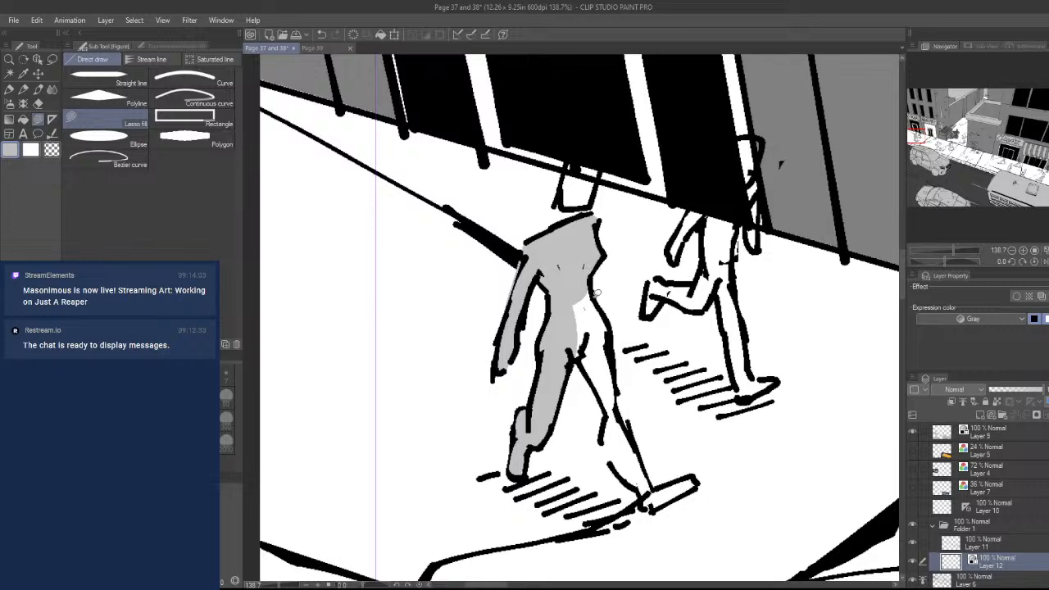
{"action": "mouse_move", "coordinate": [597, 296]}
{"action": "left_mouse_down"}
{"action": "mouse_move", "coordinate": [643, 491]}
{"action": "mouse_move", "coordinate": [603, 415]}
{"action": "mouse_move", "coordinate": [573, 259]}
{"action": "left_mouse_up"}
- Lasso-select the shading edge along the walking figure's front shin, deselect, and lasso-fill its front foot and head with light gray
{"action": "key", "text": "m"}
{"action": "left_click_drag", "start_coordinate": [607, 425], "coordinate": [644, 466]}
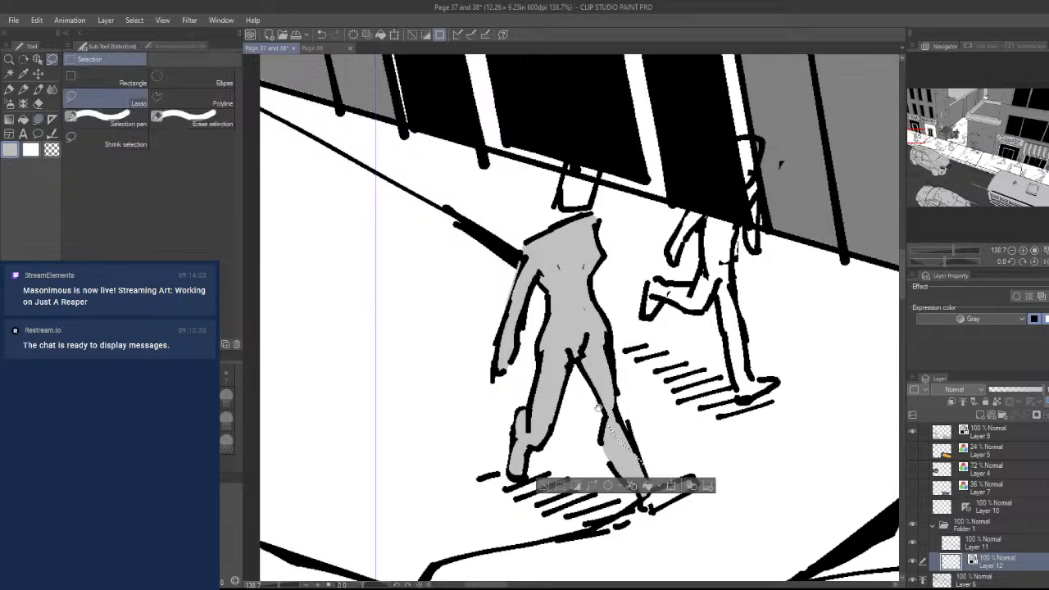
{"action": "left_click_drag", "start_coordinate": [717, 427], "coordinate": [684, 324]}
{"action": "key", "text": "ctrl+d"}
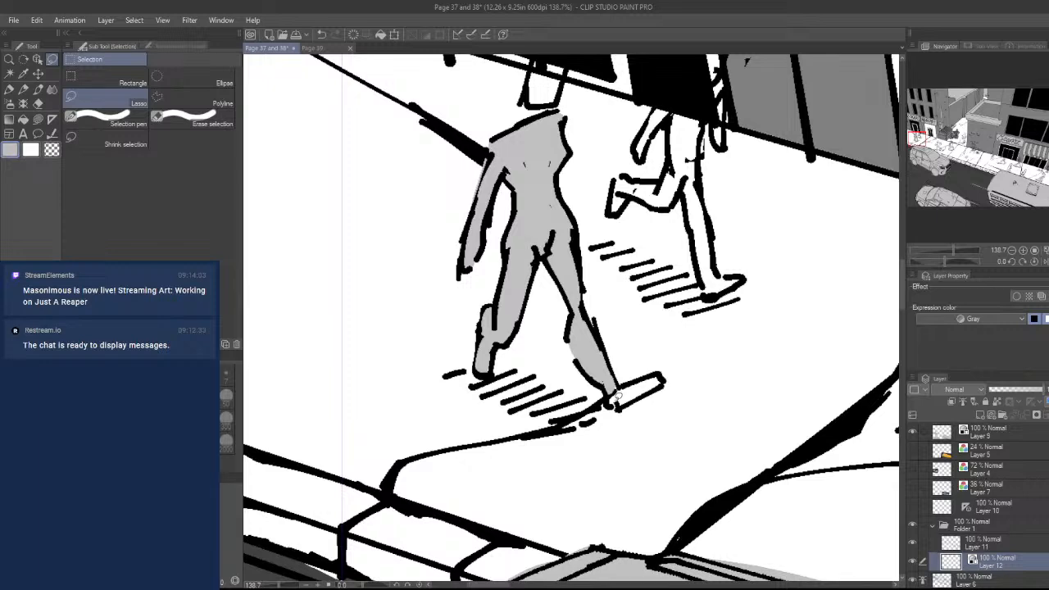
{"action": "key", "text": "u"}
{"action": "mouse_move", "coordinate": [626, 385]}
{"action": "left_mouse_down"}
{"action": "mouse_move", "coordinate": [610, 400]}
{"action": "mouse_move", "coordinate": [664, 380]}
{"action": "mouse_move", "coordinate": [629, 384]}
{"action": "left_mouse_up"}
{"action": "mouse_move", "coordinate": [593, 115]}
{"action": "left_mouse_down"}
{"action": "mouse_move", "coordinate": [587, 282]}
{"action": "mouse_move", "coordinate": [551, 270]}
{"action": "mouse_move", "coordinate": [533, 227]}
{"action": "mouse_move", "coordinate": [521, 279]}
{"action": "left_mouse_up"}
- Lasso-fill the head, torso and both arms of the running figure on the sidewalk behind the SUV with light gray
{"action": "left_click_drag", "start_coordinate": [698, 414], "coordinate": [580, 266]}
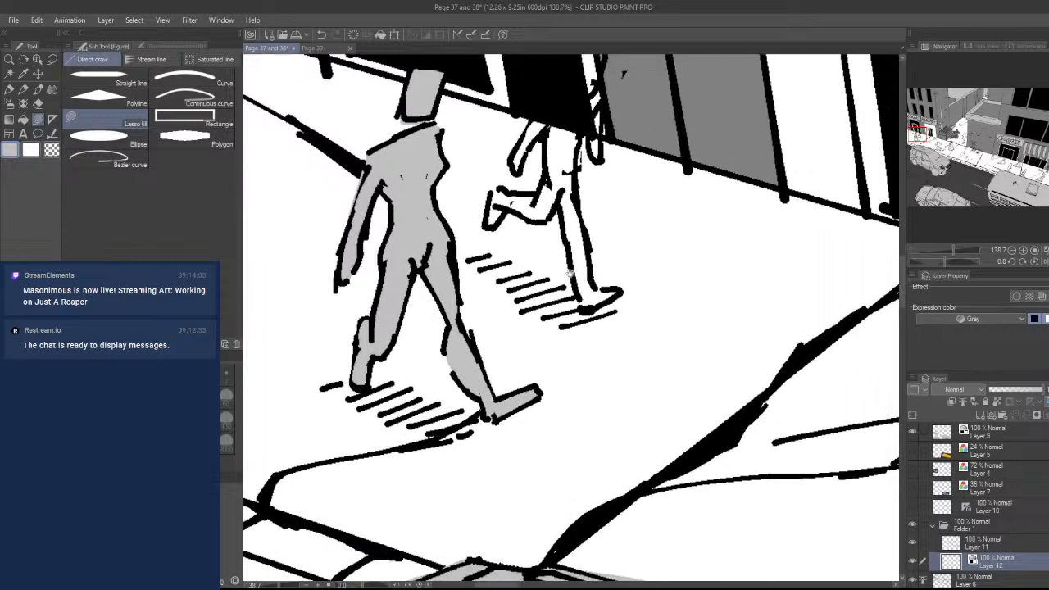
{"action": "left_click_drag", "start_coordinate": [746, 381], "coordinate": [490, 304]}
{"action": "left_click_drag", "start_coordinate": [778, 338], "coordinate": [424, 421]}
{"action": "left_click_drag", "start_coordinate": [677, 430], "coordinate": [688, 242]}
{"action": "mouse_move", "coordinate": [589, 379]}
{"action": "left_mouse_down"}
{"action": "mouse_move", "coordinate": [533, 414]}
{"action": "mouse_move", "coordinate": [547, 354]}
{"action": "mouse_move", "coordinate": [584, 310]}
{"action": "mouse_move", "coordinate": [578, 231]}
{"action": "mouse_move", "coordinate": [652, 344]}
{"action": "mouse_move", "coordinate": [662, 414]}
{"action": "left_mouse_up"}
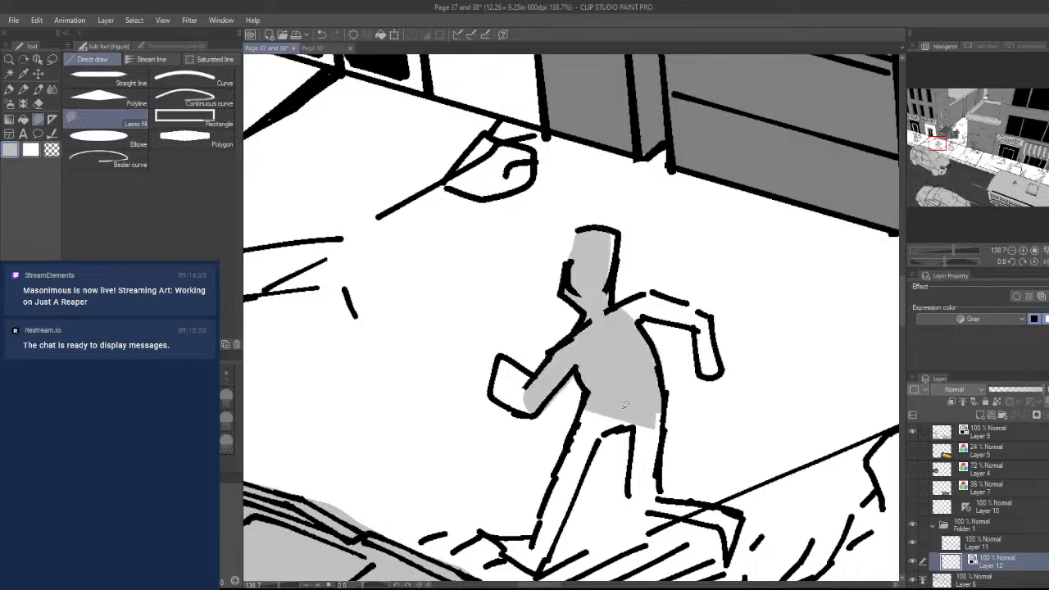
{"action": "mouse_move", "coordinate": [497, 395]}
{"action": "left_mouse_down"}
{"action": "mouse_move", "coordinate": [504, 353]}
{"action": "mouse_move", "coordinate": [573, 378]}
{"action": "left_mouse_up"}
{"action": "mouse_move", "coordinate": [644, 318]}
{"action": "left_mouse_down"}
{"action": "mouse_move", "coordinate": [701, 330]}
{"action": "mouse_move", "coordinate": [715, 314]}
{"action": "mouse_move", "coordinate": [680, 298]}
{"action": "mouse_move", "coordinate": [605, 311]}
{"action": "mouse_move", "coordinate": [705, 370]}
{"action": "mouse_move", "coordinate": [721, 359]}
{"action": "mouse_move", "coordinate": [709, 318]}
{"action": "left_mouse_up"}
{"action": "mouse_move", "coordinate": [711, 329]}
{"action": "left_mouse_down"}
{"action": "mouse_move", "coordinate": [720, 353]}
{"action": "mouse_move", "coordinate": [708, 369]}
{"action": "left_mouse_up"}
- Lasso-fill both legs and feet of the running figure behind the SUV with light gray
{"action": "left_click_drag", "start_coordinate": [715, 419], "coordinate": [683, 284]}
{"action": "mouse_move", "coordinate": [600, 282]}
{"action": "left_mouse_down"}
{"action": "mouse_move", "coordinate": [605, 342]}
{"action": "mouse_move", "coordinate": [629, 285]}
{"action": "mouse_move", "coordinate": [514, 427]}
{"action": "mouse_move", "coordinate": [459, 410]}
{"action": "mouse_move", "coordinate": [570, 301]}
{"action": "left_mouse_up"}
{"action": "left_click_drag", "start_coordinate": [580, 398], "coordinate": [526, 331]}
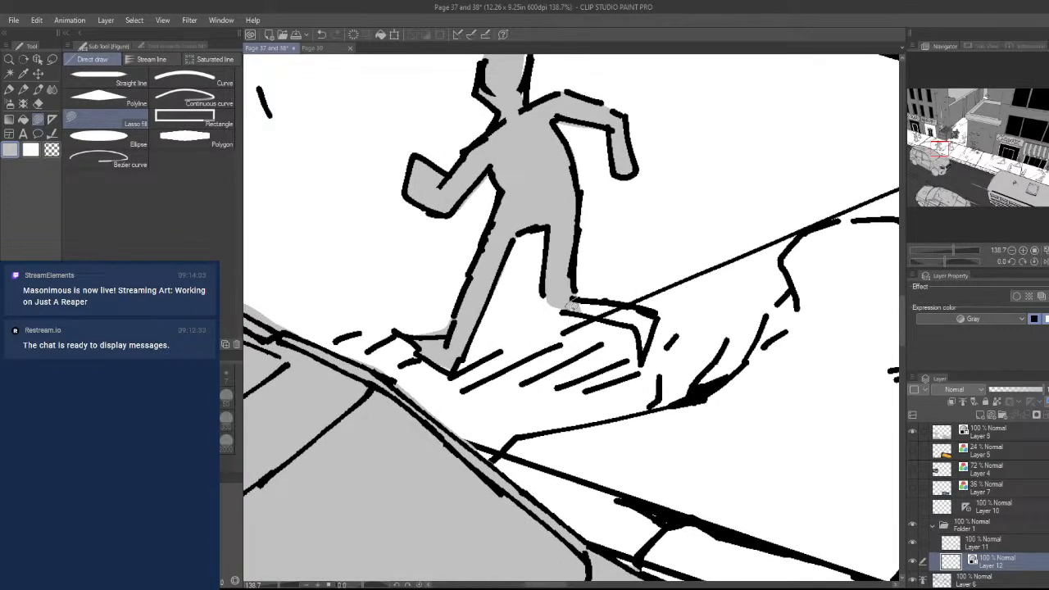
{"action": "mouse_move", "coordinate": [571, 305]}
{"action": "left_mouse_down"}
{"action": "mouse_move", "coordinate": [641, 326]}
{"action": "mouse_move", "coordinate": [651, 344]}
{"action": "mouse_move", "coordinate": [662, 310]}
{"action": "mouse_move", "coordinate": [613, 396]}
{"action": "mouse_move", "coordinate": [636, 399]}
{"action": "left_mouse_up"}
- Lasso-fill the head, torso and arm of the hooded striding figure near the dumpster with light gray
{"action": "left_click_drag", "start_coordinate": [668, 340], "coordinate": [590, 319]}
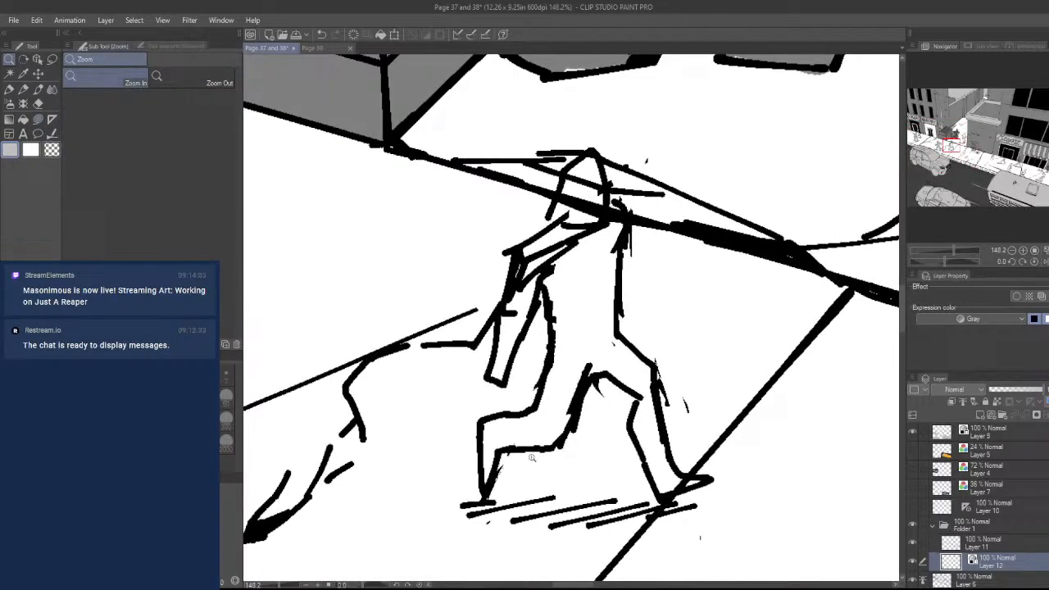
{"action": "key", "text": "u"}
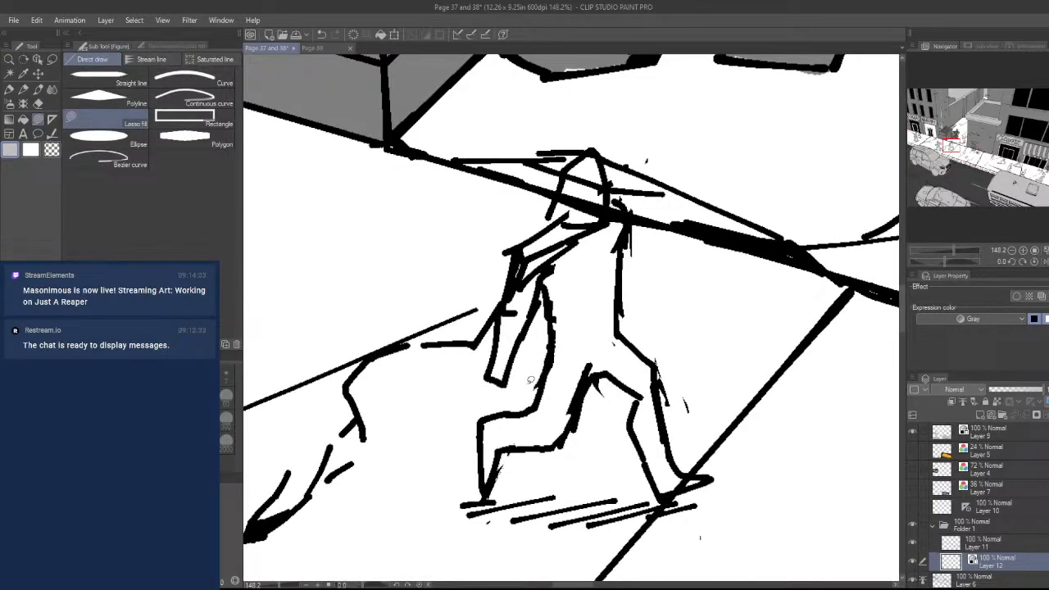
{"action": "mouse_move", "coordinate": [554, 344]}
{"action": "left_mouse_down"}
{"action": "mouse_move", "coordinate": [547, 286]}
{"action": "mouse_move", "coordinate": [502, 380]}
{"action": "mouse_move", "coordinate": [492, 354]}
{"action": "mouse_move", "coordinate": [511, 271]}
{"action": "mouse_move", "coordinate": [577, 157]}
{"action": "mouse_move", "coordinate": [606, 164]}
{"action": "mouse_move", "coordinate": [605, 197]}
{"action": "mouse_move", "coordinate": [622, 205]}
{"action": "mouse_move", "coordinate": [617, 333]}
{"action": "left_mouse_up"}
{"action": "left_click_drag", "start_coordinate": [622, 248], "coordinate": [604, 242]}
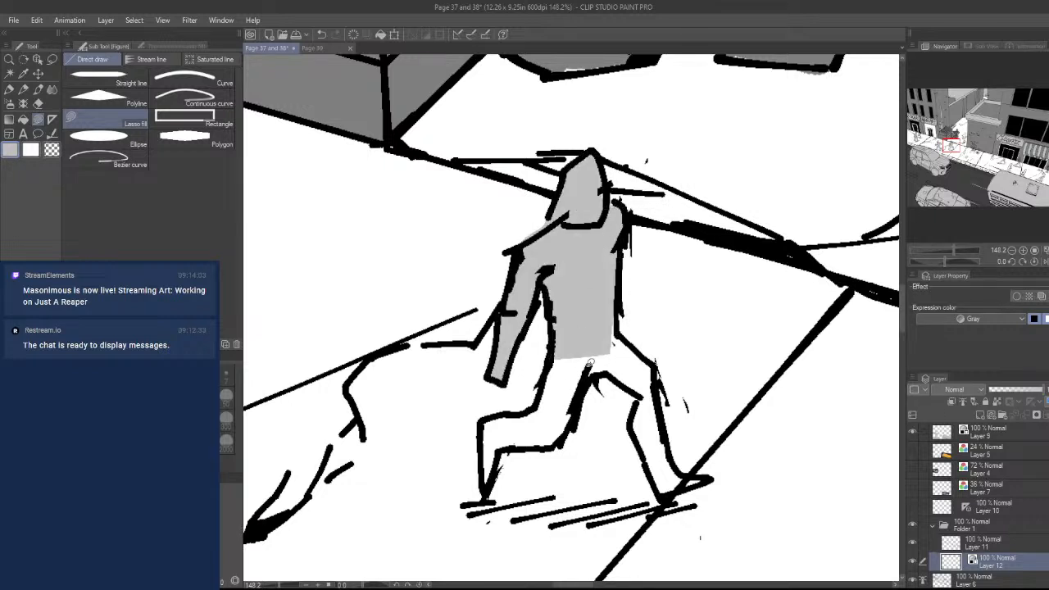
- Lasso-fill both legs of the hooded striding figure with light gray down to the feet
{"action": "mouse_move", "coordinate": [590, 361]}
{"action": "left_mouse_down"}
{"action": "mouse_move", "coordinate": [578, 428]}
{"action": "mouse_move", "coordinate": [534, 434]}
{"action": "mouse_move", "coordinate": [560, 360]}
{"action": "left_mouse_up"}
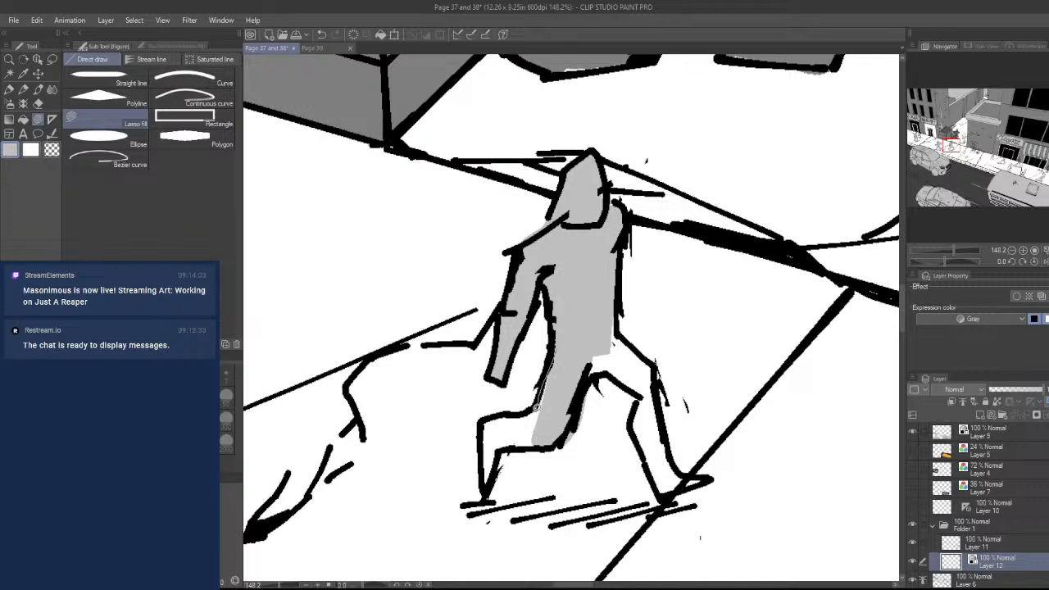
{"action": "mouse_move", "coordinate": [536, 407]}
{"action": "left_mouse_down"}
{"action": "mouse_move", "coordinate": [481, 439]}
{"action": "mouse_move", "coordinate": [487, 493]}
{"action": "mouse_move", "coordinate": [561, 437]}
{"action": "left_mouse_up"}
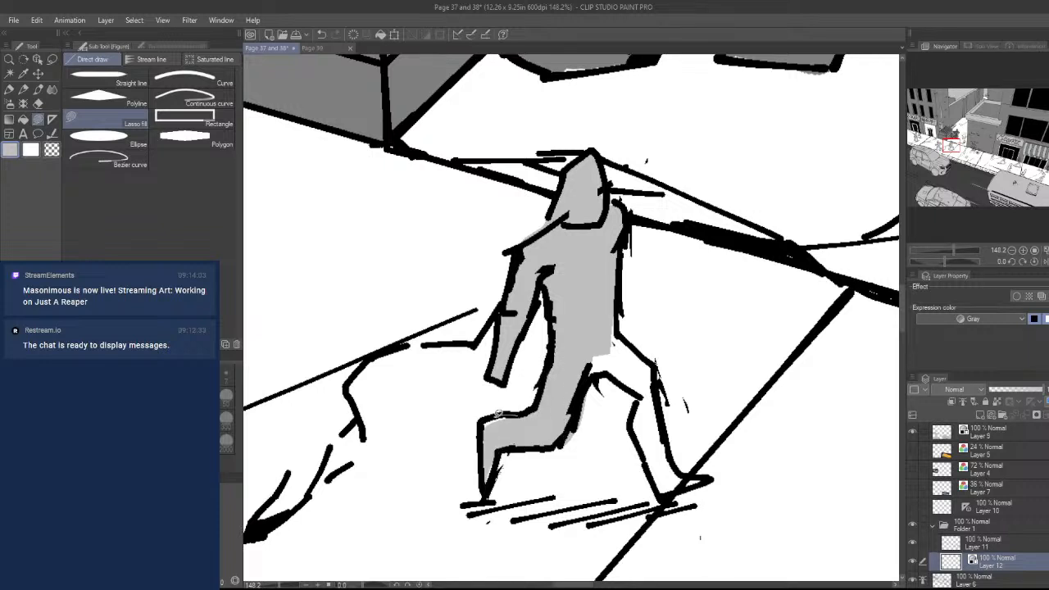
{"action": "mouse_move", "coordinate": [498, 412]}
{"action": "left_mouse_down"}
{"action": "mouse_move", "coordinate": [488, 445]}
{"action": "mouse_move", "coordinate": [514, 443]}
{"action": "left_mouse_up"}
{"action": "mouse_move", "coordinate": [593, 362]}
{"action": "left_mouse_down"}
{"action": "mouse_move", "coordinate": [639, 398]}
{"action": "mouse_move", "coordinate": [653, 396]}
{"action": "mouse_move", "coordinate": [661, 369]}
{"action": "mouse_move", "coordinate": [613, 319]}
{"action": "mouse_move", "coordinate": [590, 349]}
{"action": "left_mouse_up"}
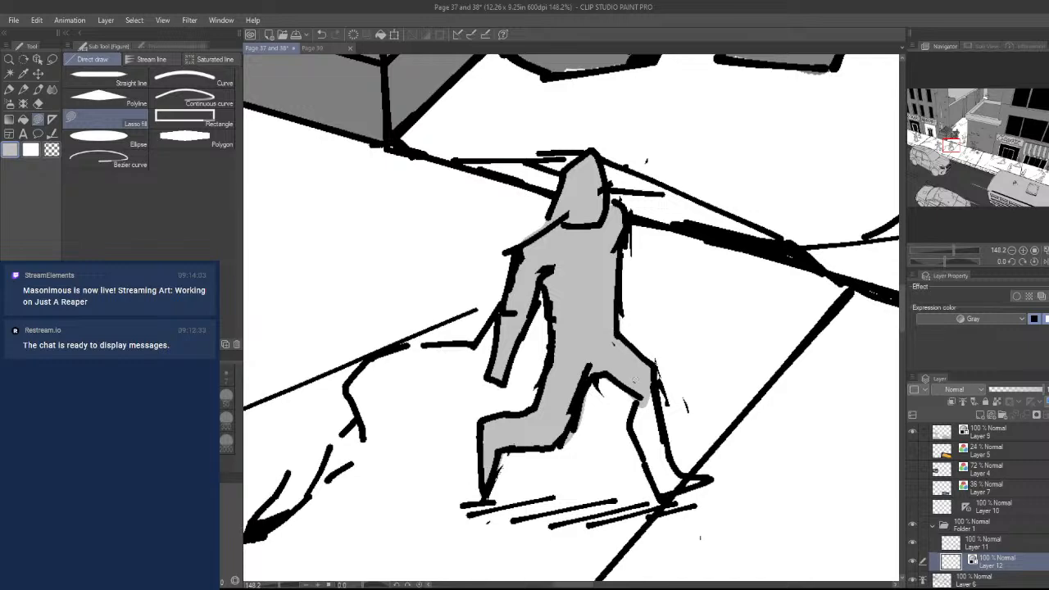
{"action": "mouse_move", "coordinate": [631, 426]}
{"action": "left_mouse_down"}
{"action": "mouse_move", "coordinate": [692, 485]}
{"action": "mouse_move", "coordinate": [649, 394]}
{"action": "left_mouse_up"}
- Examine the shaded sidewalk figures against the whole street scene, from the coffee shop to the liquor store
{"action": "key", "text": "ctrl+space"}
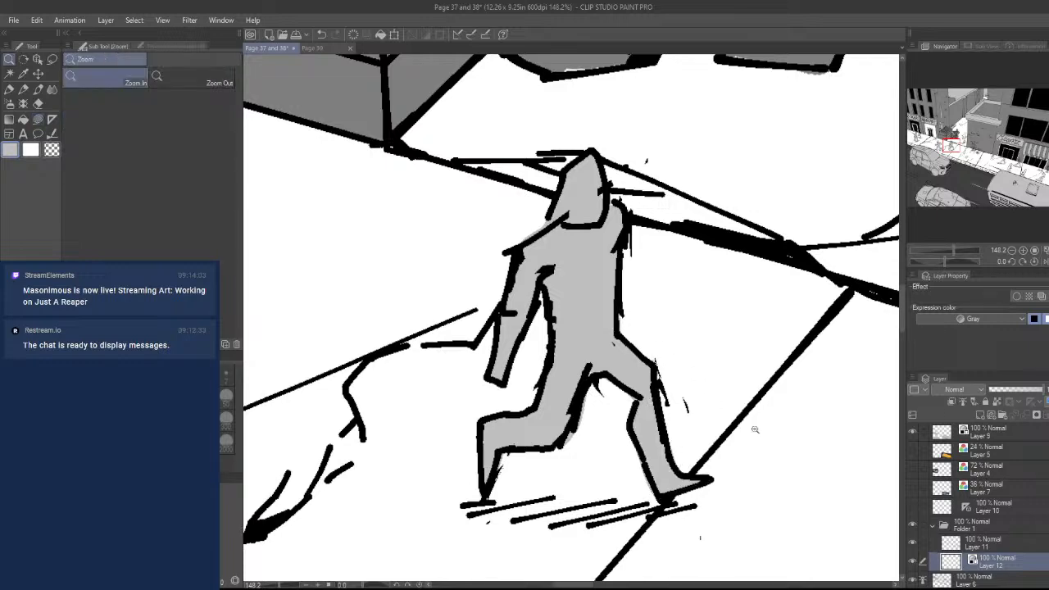
{"action": "left_click_drag", "start_coordinate": [744, 432], "coordinate": [492, 360]}
{"action": "key", "text": "space"}
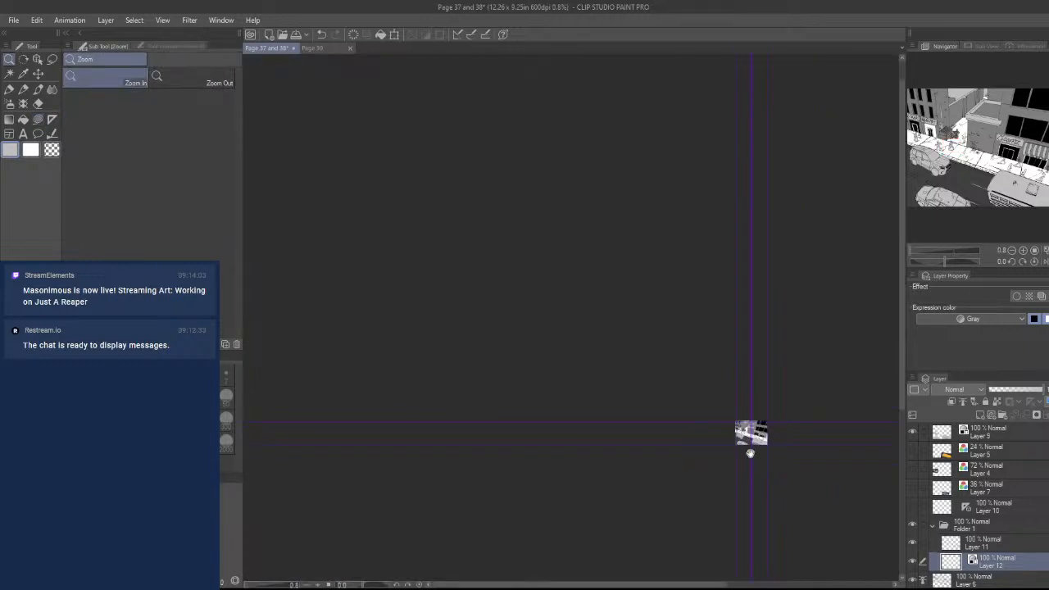
{"action": "left_click_drag", "start_coordinate": [749, 451], "coordinate": [680, 420]}
{"action": "key", "text": "ctrl+space"}
{"action": "left_click_drag", "start_coordinate": [685, 415], "coordinate": [765, 347]}
{"action": "key", "text": "space"}
{"action": "left_click_drag", "start_coordinate": [656, 313], "coordinate": [566, 416]}
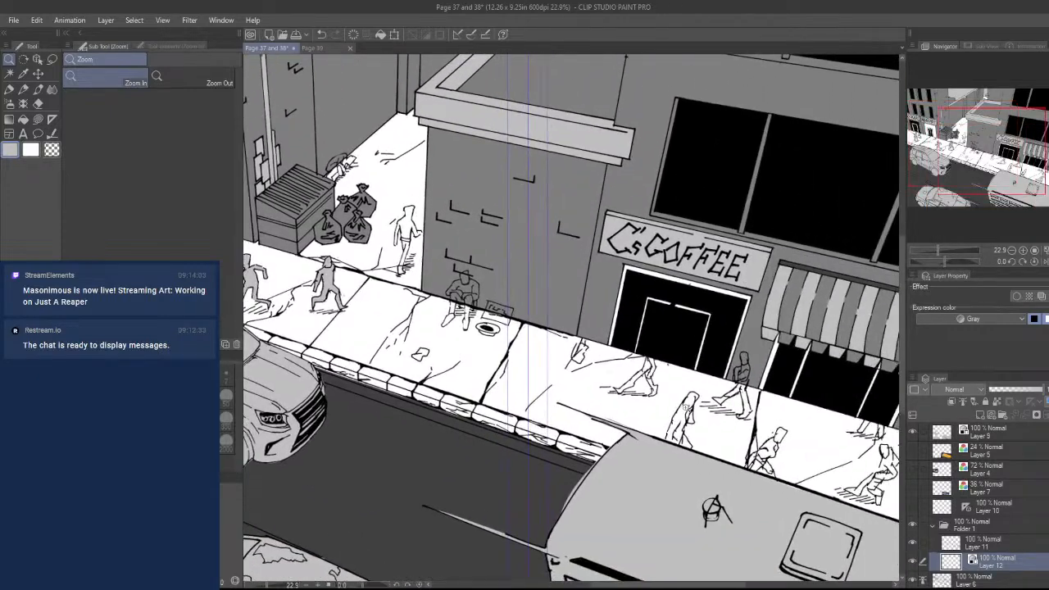
{"action": "key", "text": "ctrl+space"}
{"action": "left_click_drag", "start_coordinate": [688, 415], "coordinate": [819, 460]}
{"action": "key", "text": "space"}
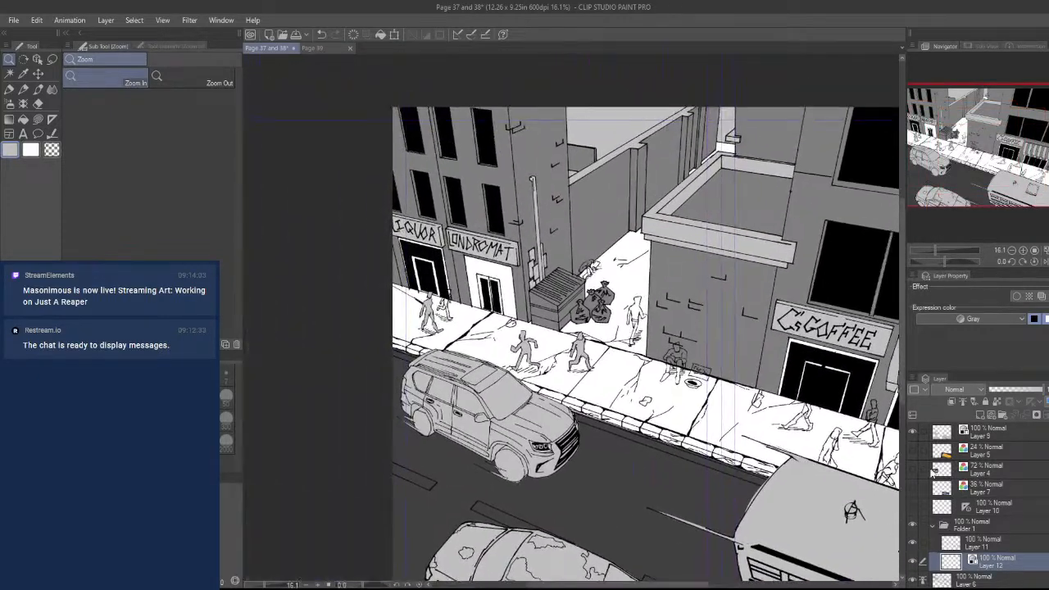
- Lower the opacity of the glass layer to 28% and select Layer 9
{"action": "scroll", "coordinate": [975, 491], "scroll_direction": "up", "scroll_amount": 2}
{"action": "left_click", "coordinate": [987, 458]}
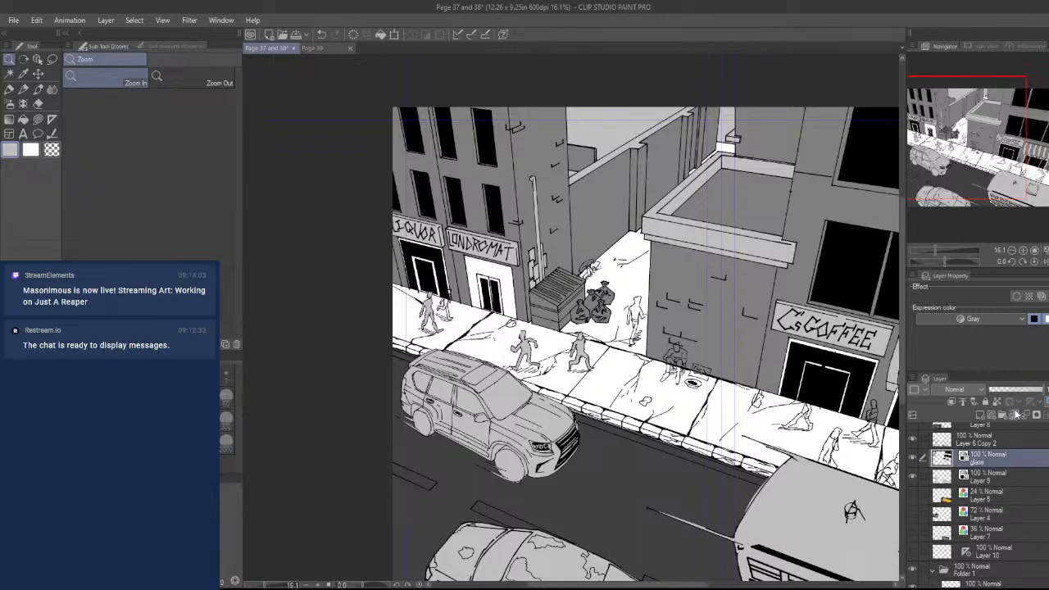
{"action": "left_click_drag", "start_coordinate": [1005, 390], "coordinate": [1011, 393]}
{"action": "left_click", "coordinate": [983, 476]}
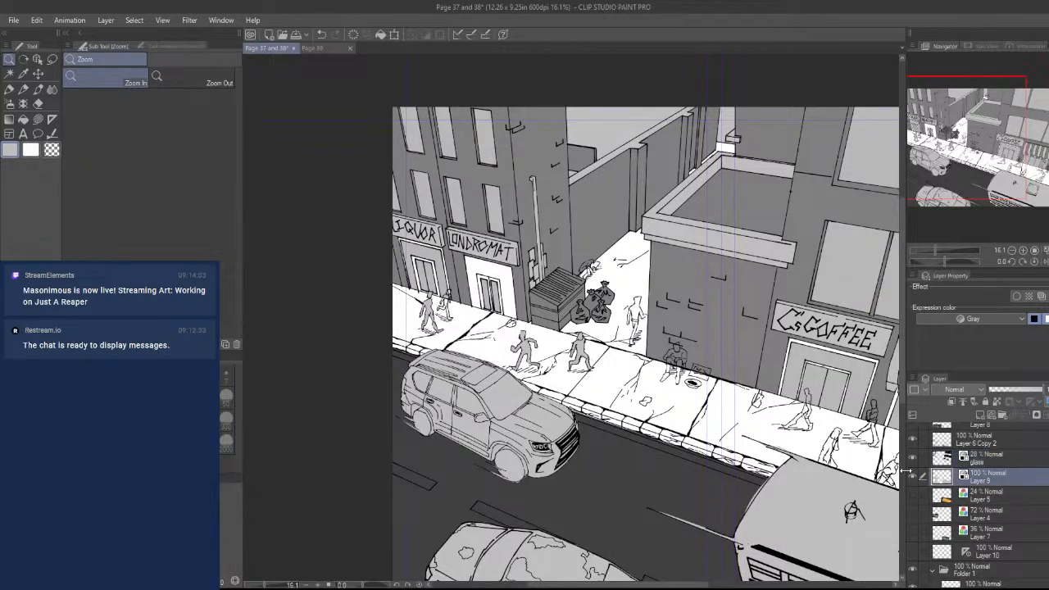
- On Layer 12, lasso-fill the head and torso of the smaller running figure outside the liquor store with light gray
{"action": "scroll", "coordinate": [975, 491], "scroll_direction": "down", "scroll_amount": 2}
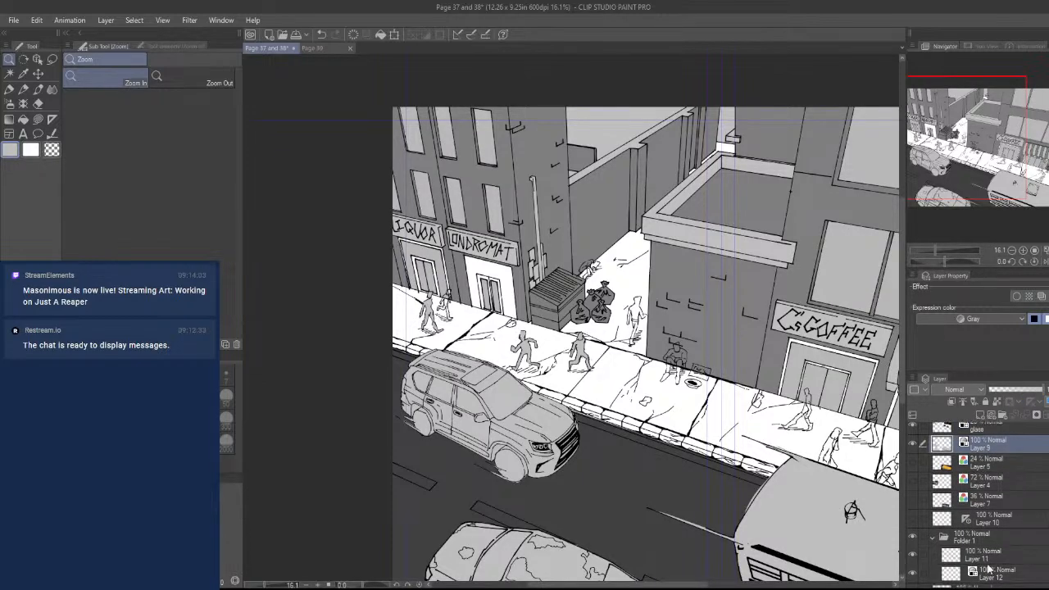
{"action": "left_click", "coordinate": [992, 572]}
{"action": "scroll", "coordinate": [440, 236], "scroll_direction": "up", "scroll_amount": 3}
{"action": "left_click_drag", "start_coordinate": [459, 367], "coordinate": [592, 377]}
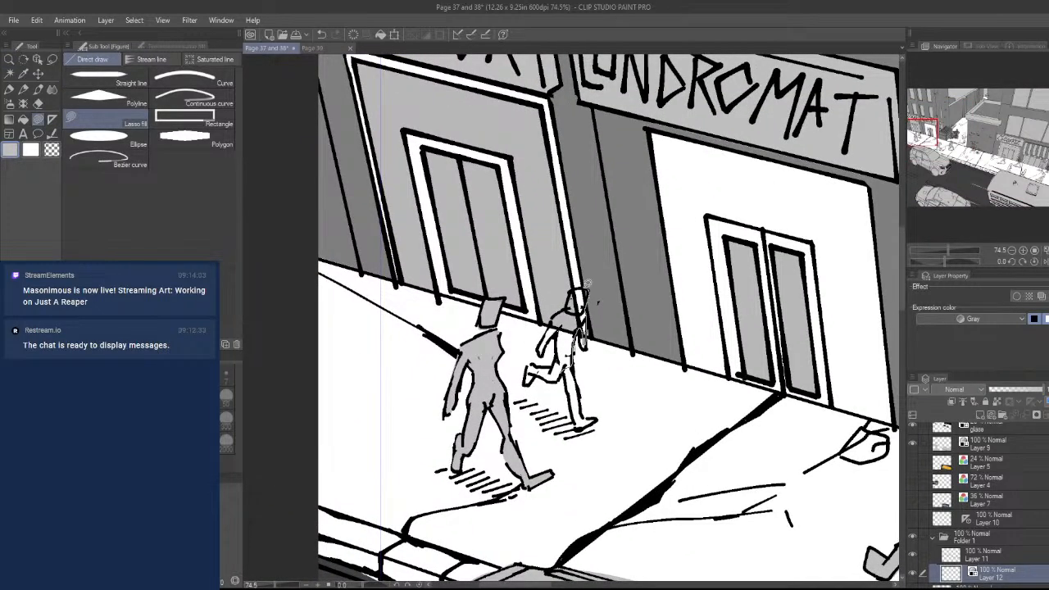
{"action": "mouse_move", "coordinate": [557, 312]}
{"action": "left_mouse_down"}
{"action": "mouse_move", "coordinate": [561, 356]}
{"action": "mouse_move", "coordinate": [577, 336]}
{"action": "left_mouse_up"}
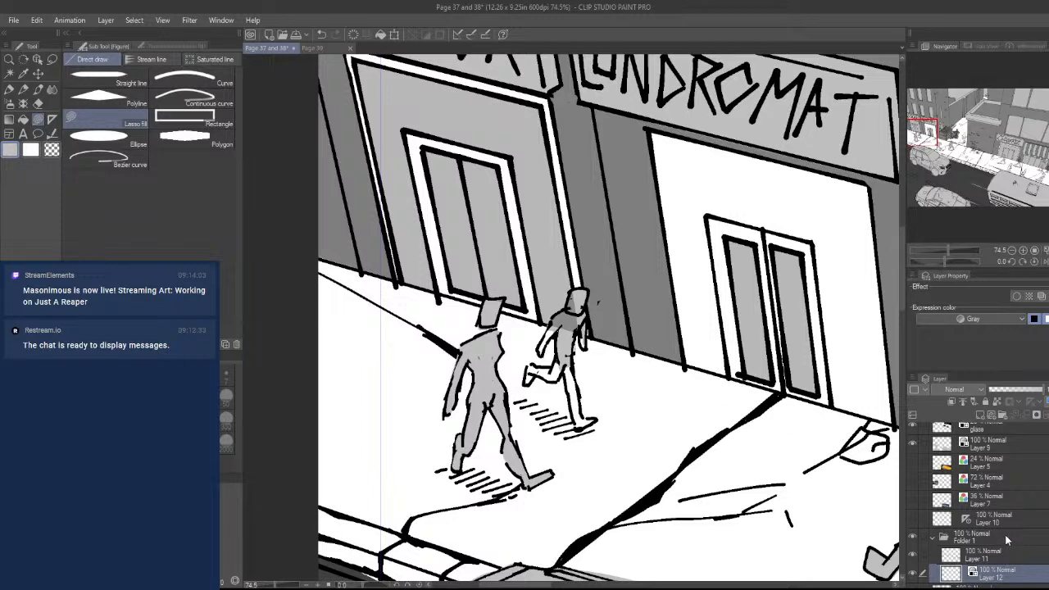
- Move the glass layer below Folder 1 so that it sits directly above Layer 6
{"action": "left_click", "coordinate": [1023, 432]}
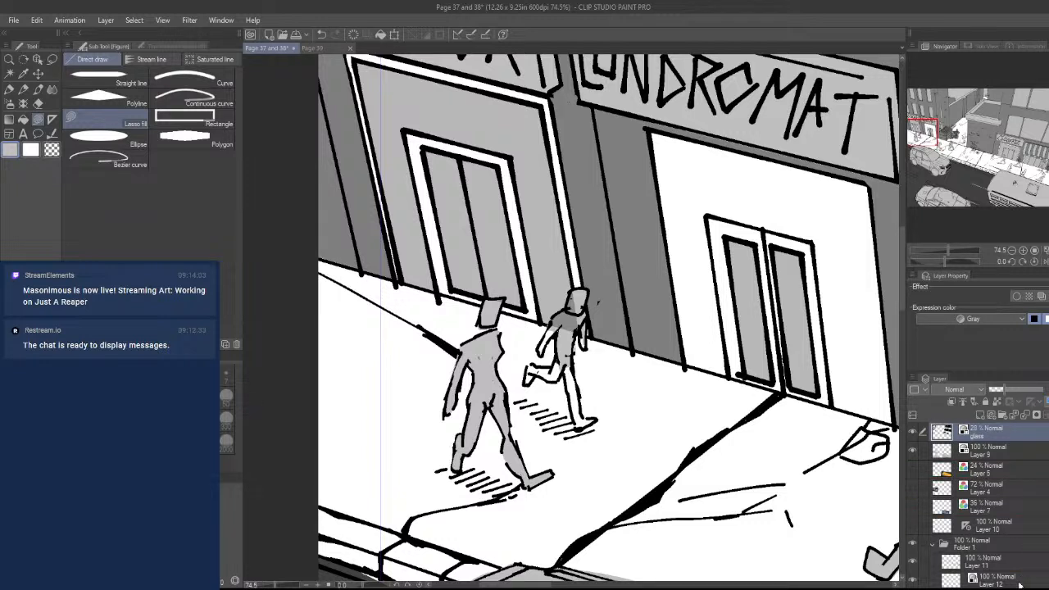
{"action": "left_click_drag", "start_coordinate": [1019, 584], "coordinate": [1031, 535]}
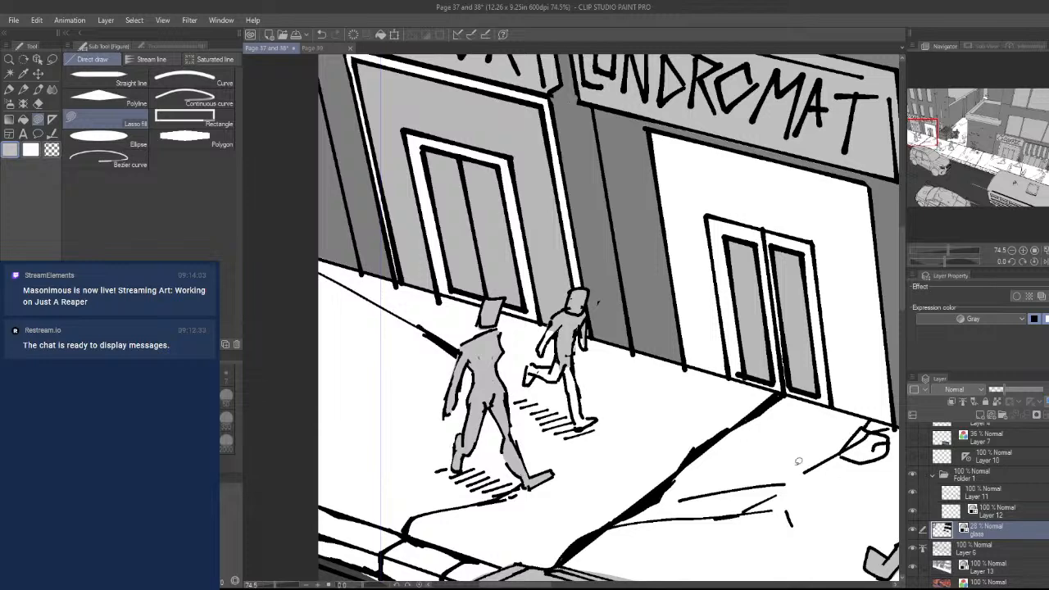
- On Layer 12, lasso-fill the arms and legs of the smaller running figure outside the liquor store with light gray
{"action": "scroll", "coordinate": [584, 315], "scroll_direction": "up", "scroll_amount": 3}
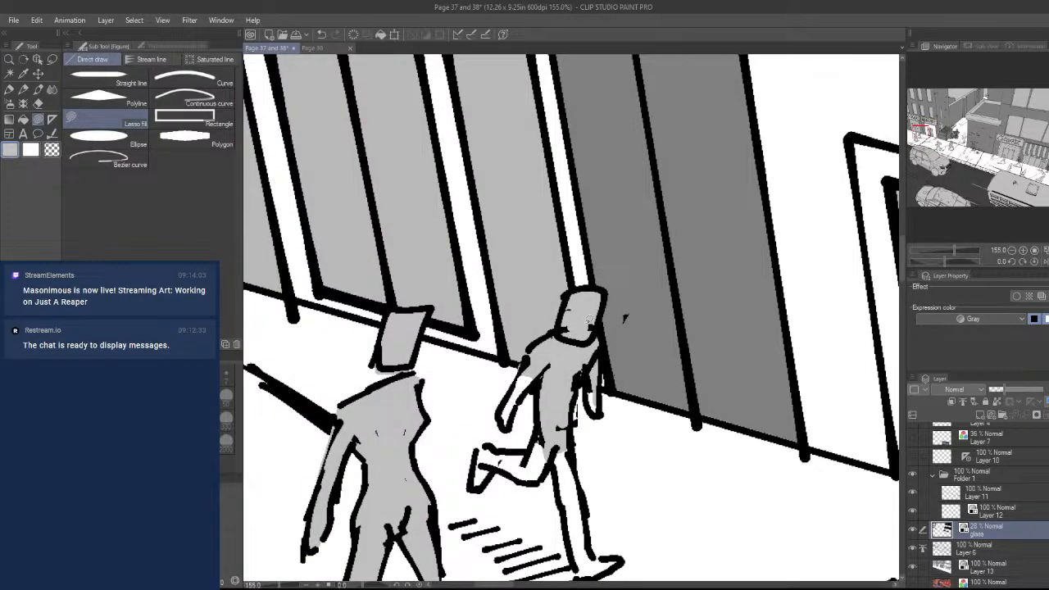
{"action": "mouse_move", "coordinate": [477, 484]}
{"action": "left_mouse_down"}
{"action": "mouse_move", "coordinate": [477, 447]}
{"action": "mouse_move", "coordinate": [558, 437]}
{"action": "left_mouse_up"}
{"action": "key", "text": "ctrl+z"}
{"action": "left_click", "coordinate": [1007, 547]}
{"action": "left_click", "coordinate": [1009, 510]}
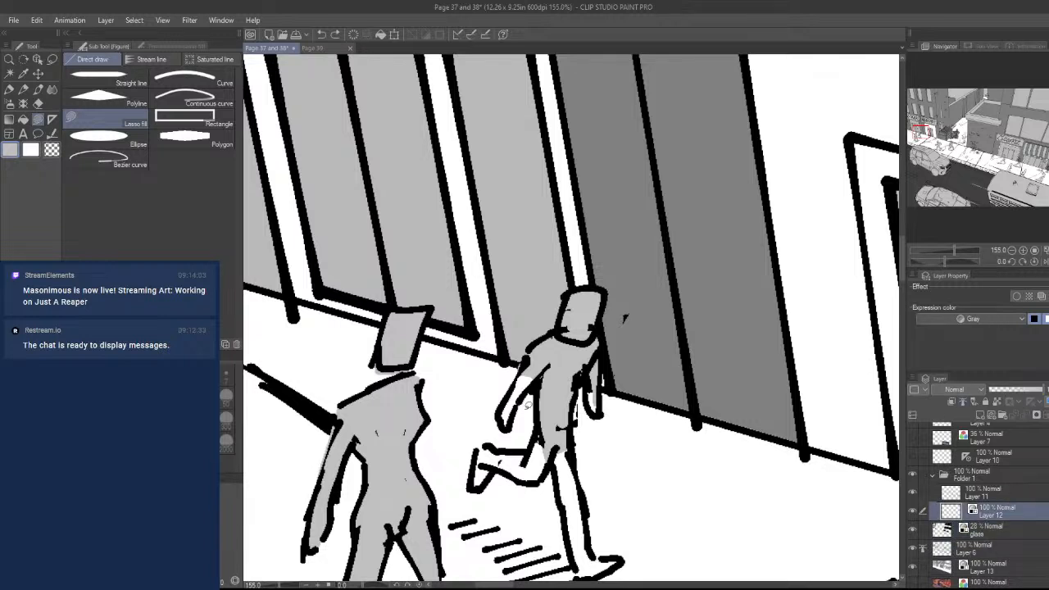
{"action": "mouse_move", "coordinate": [495, 473]}
{"action": "left_mouse_down"}
{"action": "mouse_move", "coordinate": [485, 445]}
{"action": "mouse_move", "coordinate": [512, 449]}
{"action": "mouse_move", "coordinate": [571, 415]}
{"action": "mouse_move", "coordinate": [540, 442]}
{"action": "mouse_move", "coordinate": [541, 476]}
{"action": "mouse_move", "coordinate": [489, 453]}
{"action": "left_mouse_up"}
{"action": "mouse_move", "coordinate": [549, 363]}
{"action": "left_mouse_down"}
{"action": "mouse_move", "coordinate": [515, 420]}
{"action": "mouse_move", "coordinate": [533, 356]}
{"action": "mouse_move", "coordinate": [541, 360]}
{"action": "left_mouse_up"}
{"action": "mouse_move", "coordinate": [561, 478]}
{"action": "left_mouse_down"}
{"action": "mouse_move", "coordinate": [574, 537]}
{"action": "mouse_move", "coordinate": [562, 483]}
{"action": "left_mouse_up"}
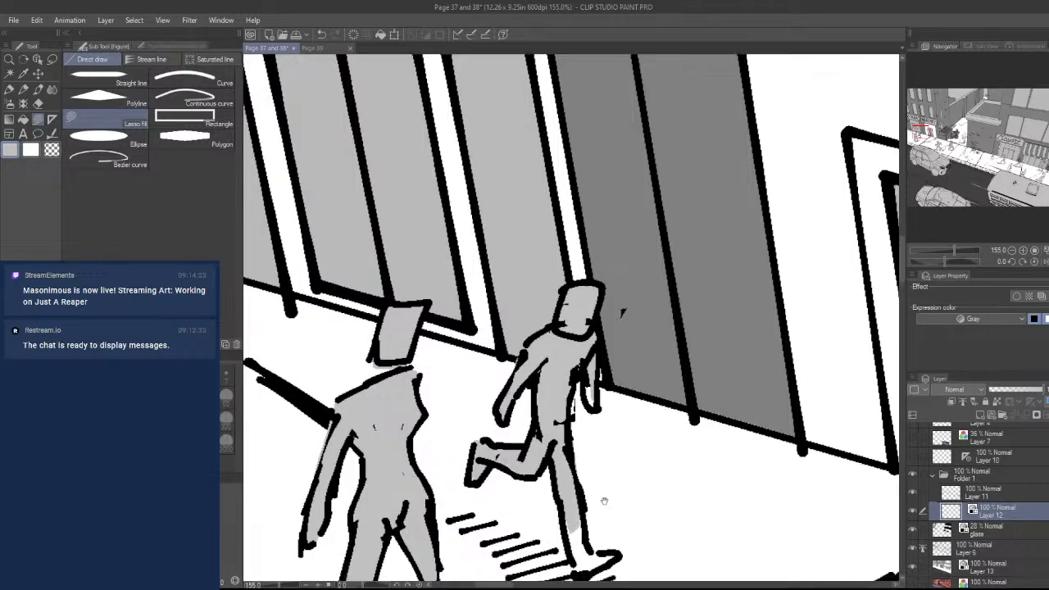
{"action": "left_click_drag", "start_coordinate": [593, 514], "coordinate": [577, 397]}
{"action": "mouse_move", "coordinate": [578, 442]}
{"action": "left_mouse_down"}
{"action": "mouse_move", "coordinate": [602, 444]}
{"action": "mouse_move", "coordinate": [569, 464]}
{"action": "mouse_move", "coordinate": [555, 393]}
{"action": "left_mouse_up"}
- Lasso-fill the leaning figure at the curb beside the bus roof with light gray, from head to legs
{"action": "key", "text": "ctrl+space"}
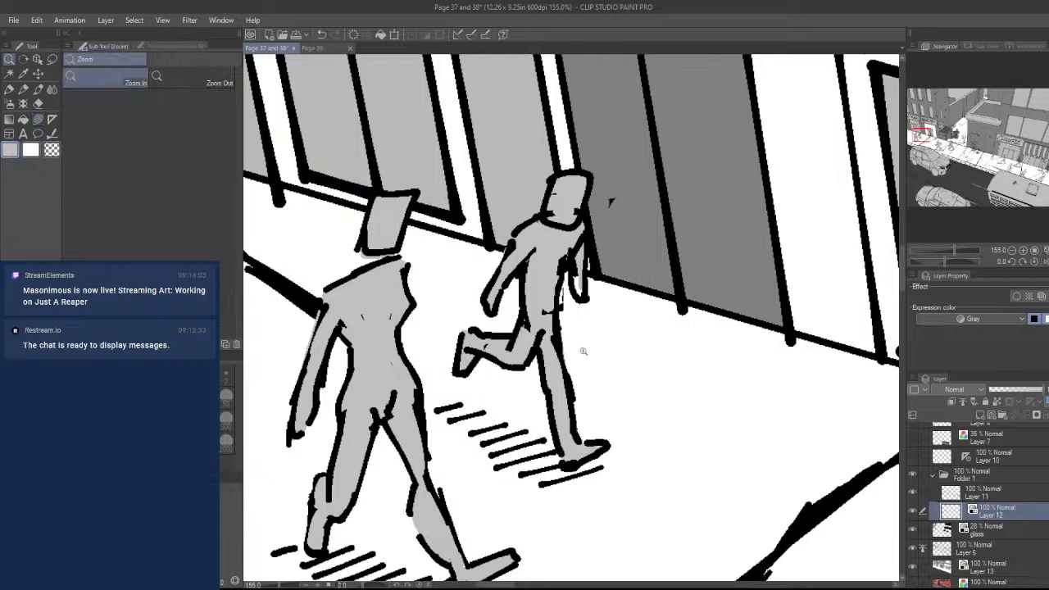
{"action": "left_click_drag", "start_coordinate": [580, 353], "coordinate": [491, 357]}
{"action": "left_click_drag", "start_coordinate": [774, 397], "coordinate": [801, 386]}
{"action": "left_click_drag", "start_coordinate": [817, 457], "coordinate": [722, 427]}
{"action": "mouse_move", "coordinate": [861, 446]}
{"action": "left_mouse_down"}
{"action": "mouse_move", "coordinate": [830, 458]}
{"action": "mouse_move", "coordinate": [653, 434]}
{"action": "left_mouse_up"}
{"action": "mouse_move", "coordinate": [820, 487]}
{"action": "left_mouse_down"}
{"action": "mouse_move", "coordinate": [769, 422]}
{"action": "mouse_move", "coordinate": [723, 468]}
{"action": "mouse_move", "coordinate": [742, 420]}
{"action": "mouse_move", "coordinate": [610, 438]}
{"action": "mouse_move", "coordinate": [620, 442]}
{"action": "mouse_move", "coordinate": [629, 419]}
{"action": "left_mouse_up"}
{"action": "left_click_drag", "start_coordinate": [656, 383], "coordinate": [690, 359]}
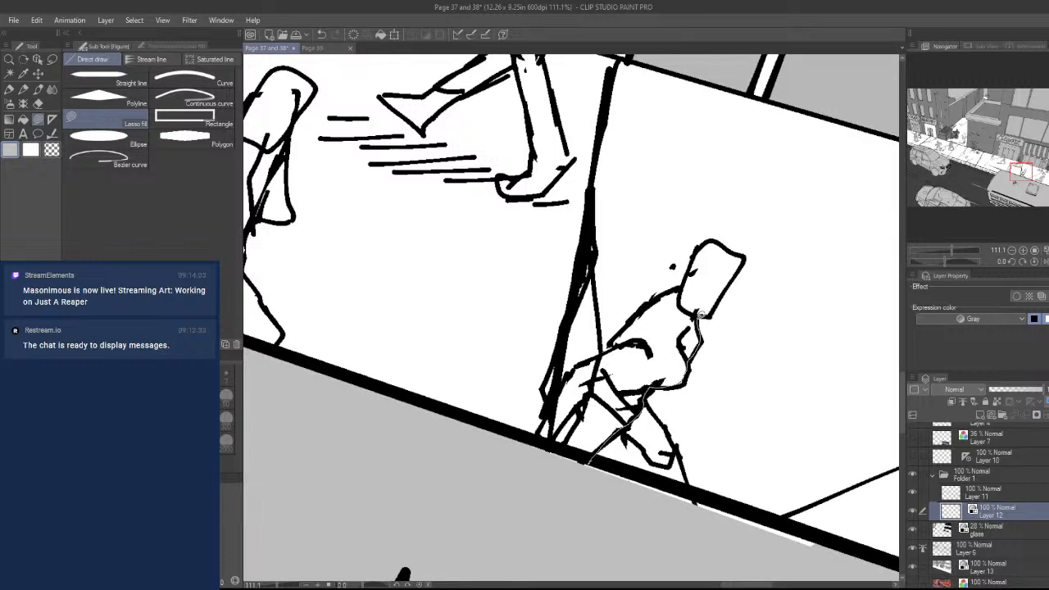
{"action": "mouse_move", "coordinate": [725, 242]}
{"action": "left_mouse_down"}
{"action": "mouse_move", "coordinate": [616, 335]}
{"action": "mouse_move", "coordinate": [574, 434]}
{"action": "mouse_move", "coordinate": [590, 414]}
{"action": "left_mouse_up"}
{"action": "mouse_move", "coordinate": [604, 373]}
{"action": "left_mouse_down"}
{"action": "mouse_move", "coordinate": [553, 432]}
{"action": "mouse_move", "coordinate": [577, 362]}
{"action": "mouse_move", "coordinate": [604, 359]}
{"action": "left_mouse_up"}
{"action": "mouse_move", "coordinate": [649, 395]}
{"action": "left_mouse_down"}
{"action": "mouse_move", "coordinate": [678, 454]}
{"action": "mouse_move", "coordinate": [676, 482]}
{"action": "mouse_move", "coordinate": [623, 416]}
{"action": "mouse_move", "coordinate": [654, 411]}
{"action": "mouse_move", "coordinate": [682, 452]}
{"action": "mouse_move", "coordinate": [655, 473]}
{"action": "left_mouse_up"}
- Lasso-fill the crouched running figure on the sidewalk in front of the awning with light gray
{"action": "scroll", "coordinate": [654, 473], "scroll_direction": "right", "scroll_amount": 10}
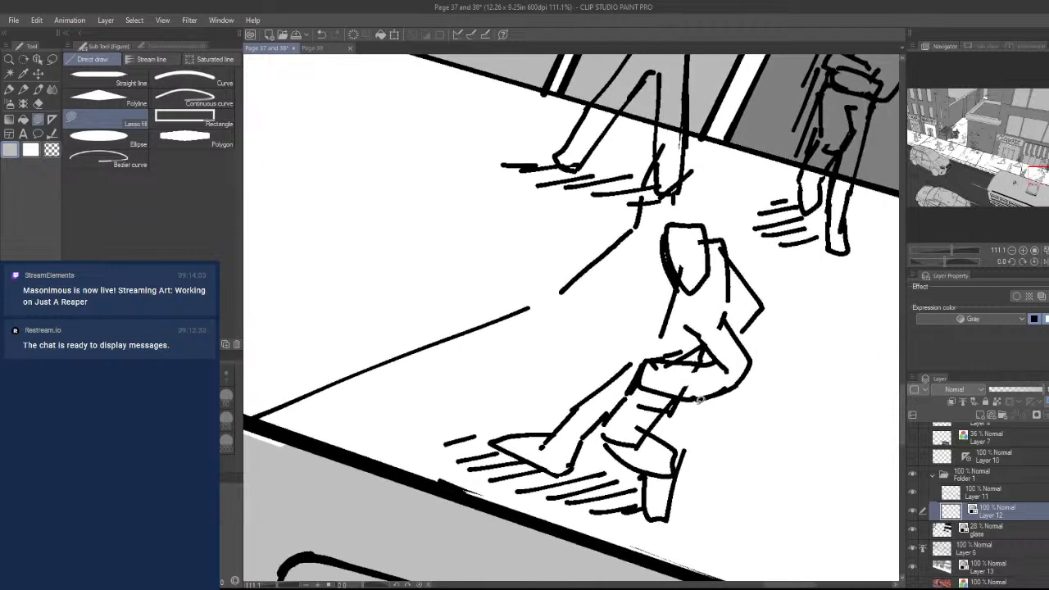
{"action": "left_click_drag", "start_coordinate": [651, 427], "coordinate": [689, 392]}
{"action": "mouse_move", "coordinate": [749, 281]}
{"action": "left_mouse_down"}
{"action": "mouse_move", "coordinate": [705, 225]}
{"action": "mouse_move", "coordinate": [672, 227]}
{"action": "mouse_move", "coordinate": [677, 300]}
{"action": "left_mouse_up"}
{"action": "mouse_move", "coordinate": [622, 382]}
{"action": "left_mouse_down"}
{"action": "mouse_move", "coordinate": [613, 463]}
{"action": "mouse_move", "coordinate": [668, 475]}
{"action": "left_mouse_up"}
{"action": "mouse_move", "coordinate": [617, 402]}
{"action": "left_mouse_down"}
{"action": "mouse_move", "coordinate": [573, 467]}
{"action": "mouse_move", "coordinate": [496, 447]}
{"action": "mouse_move", "coordinate": [682, 360]}
{"action": "left_mouse_up"}
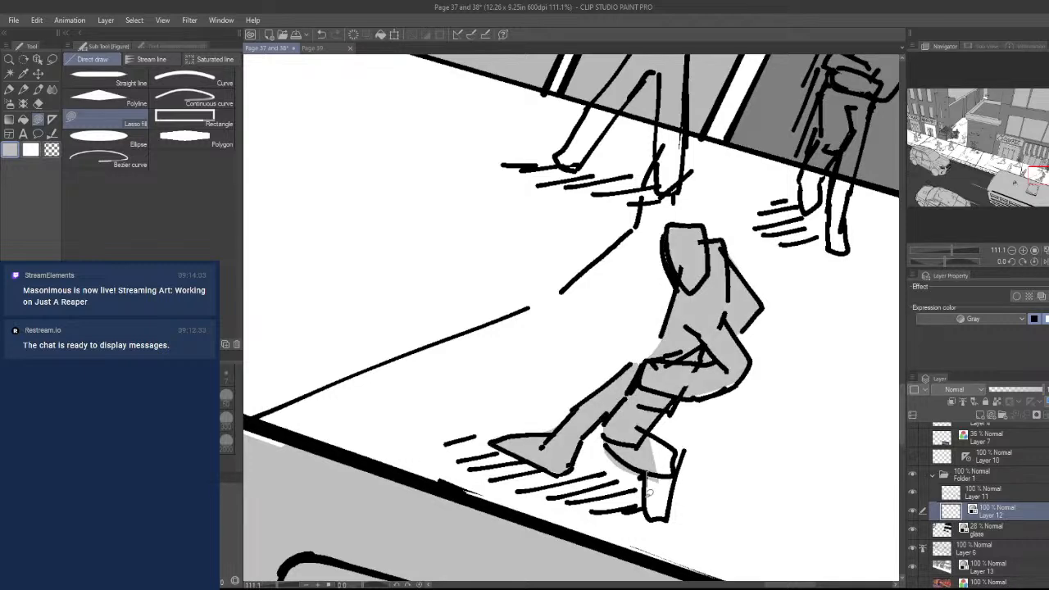
{"action": "mouse_move", "coordinate": [648, 494]}
{"action": "left_mouse_down"}
{"action": "mouse_move", "coordinate": [680, 483]}
{"action": "mouse_move", "coordinate": [654, 442]}
{"action": "mouse_move", "coordinate": [677, 490]}
{"action": "left_mouse_up"}
- Lasso-fill the long-haired figure behind the front of the bus with light gray and erase the fill between the legs
{"action": "key", "text": "ctrl+space"}
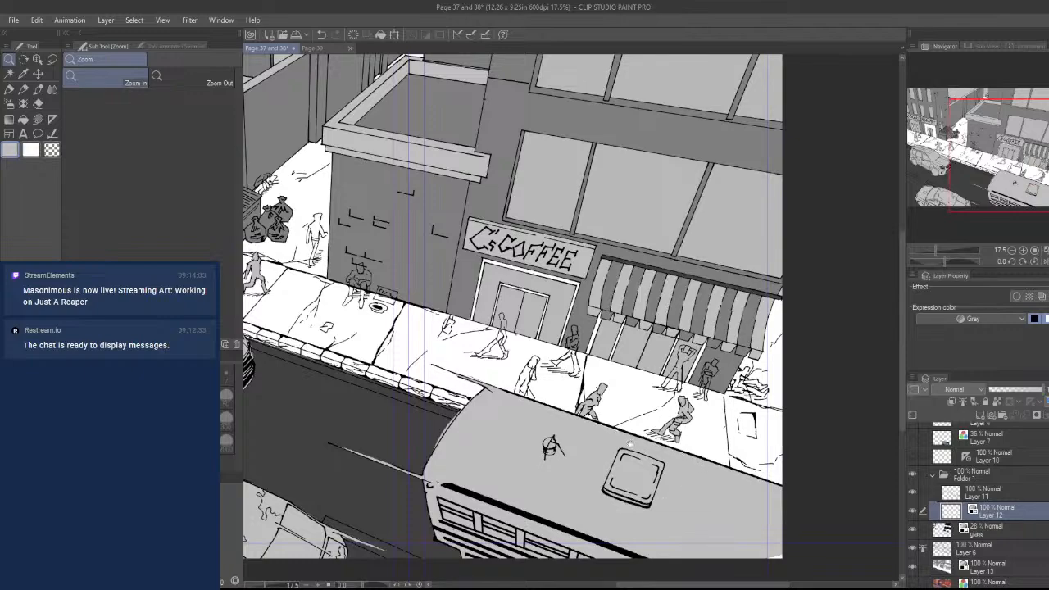
{"action": "left_click_drag", "start_coordinate": [630, 443], "coordinate": [805, 487]}
{"action": "left_click_drag", "start_coordinate": [722, 425], "coordinate": [733, 400]}
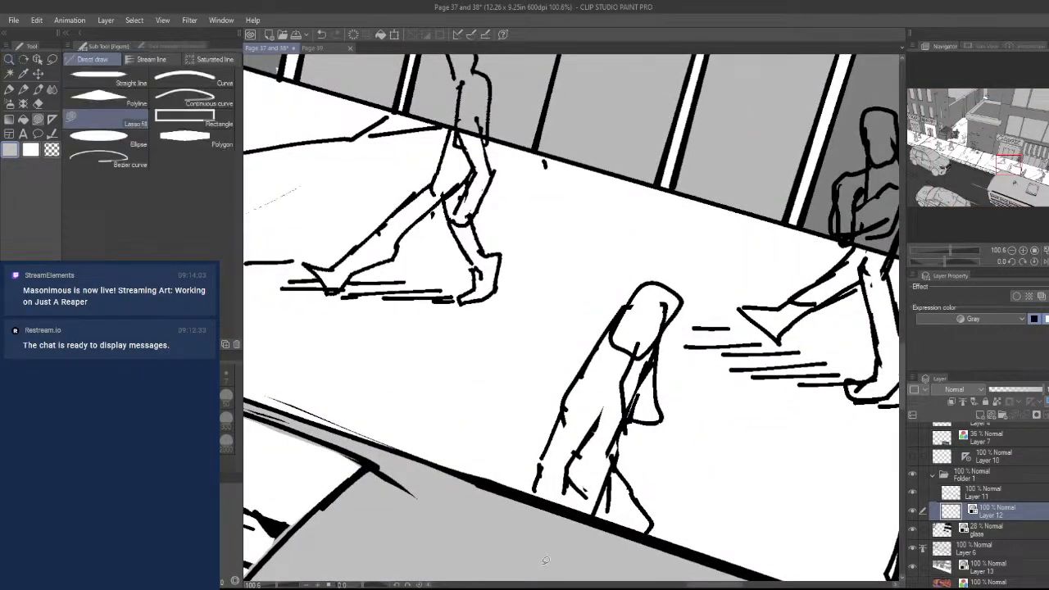
{"action": "left_click_drag", "start_coordinate": [532, 490], "coordinate": [586, 358]}
{"action": "mouse_move", "coordinate": [670, 283]}
{"action": "left_mouse_down"}
{"action": "mouse_move", "coordinate": [661, 401]}
{"action": "mouse_move", "coordinate": [619, 456]}
{"action": "mouse_move", "coordinate": [660, 523]}
{"action": "mouse_move", "coordinate": [548, 500]}
{"action": "left_mouse_up"}
{"action": "left_click_drag", "start_coordinate": [645, 453], "coordinate": [574, 459]}
{"action": "mouse_move", "coordinate": [659, 465]}
{"action": "left_mouse_down"}
{"action": "mouse_move", "coordinate": [718, 414]}
{"action": "mouse_move", "coordinate": [755, 404]}
{"action": "left_mouse_up"}
{"action": "key", "text": "e"}
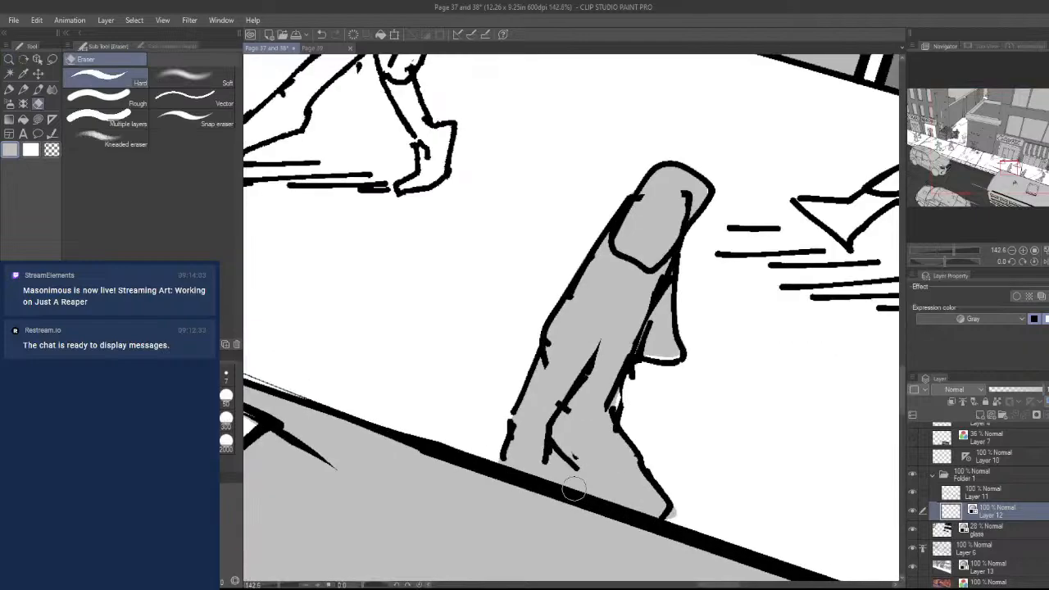
{"action": "mouse_move", "coordinate": [574, 489]}
{"action": "left_mouse_down"}
{"action": "mouse_move", "coordinate": [558, 470]}
{"action": "mouse_move", "coordinate": [565, 480]}
{"action": "left_mouse_up"}
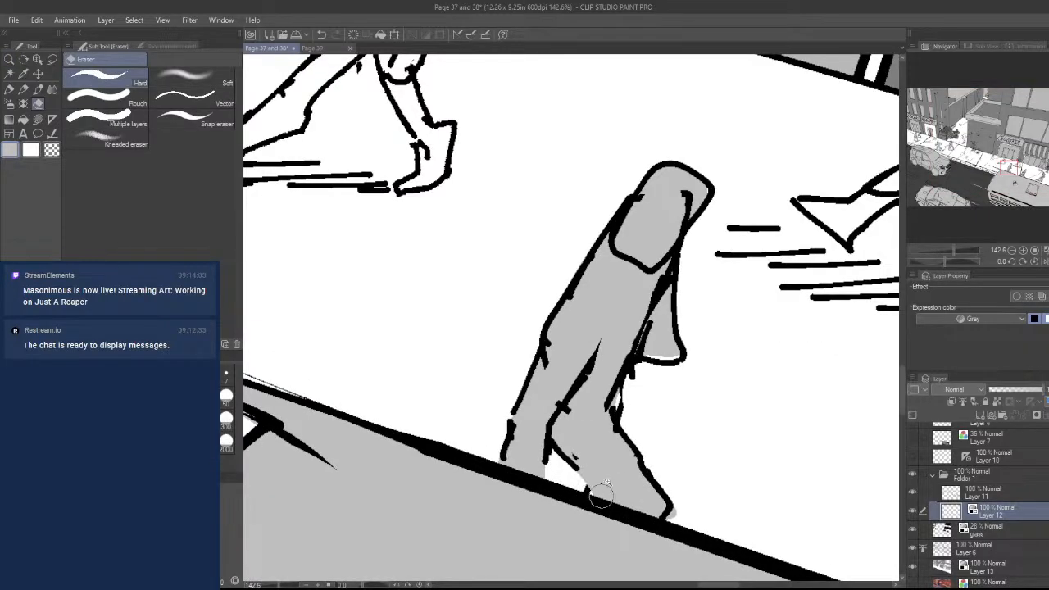
{"action": "left_click_drag", "start_coordinate": [618, 451], "coordinate": [547, 451]}
- Lasso-fill the walking figure against the dark wall between the coffee shop door and the awning with light gray
{"action": "left_click_drag", "start_coordinate": [698, 426], "coordinate": [659, 417]}
{"action": "left_click_drag", "start_coordinate": [688, 383], "coordinate": [718, 385]}
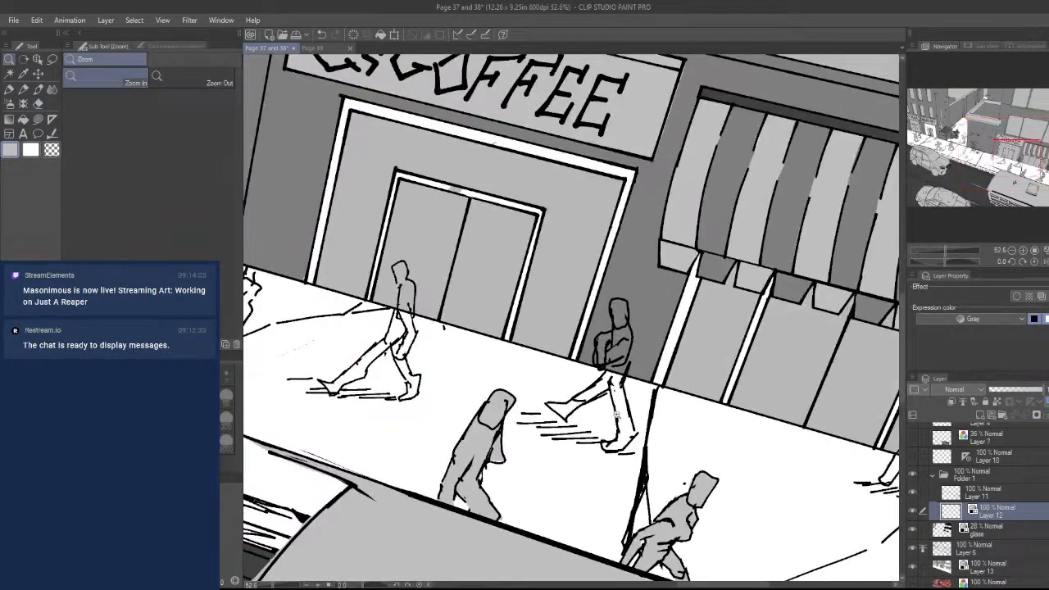
{"action": "left_click_drag", "start_coordinate": [588, 399], "coordinate": [621, 434]}
{"action": "key", "text": "u"}
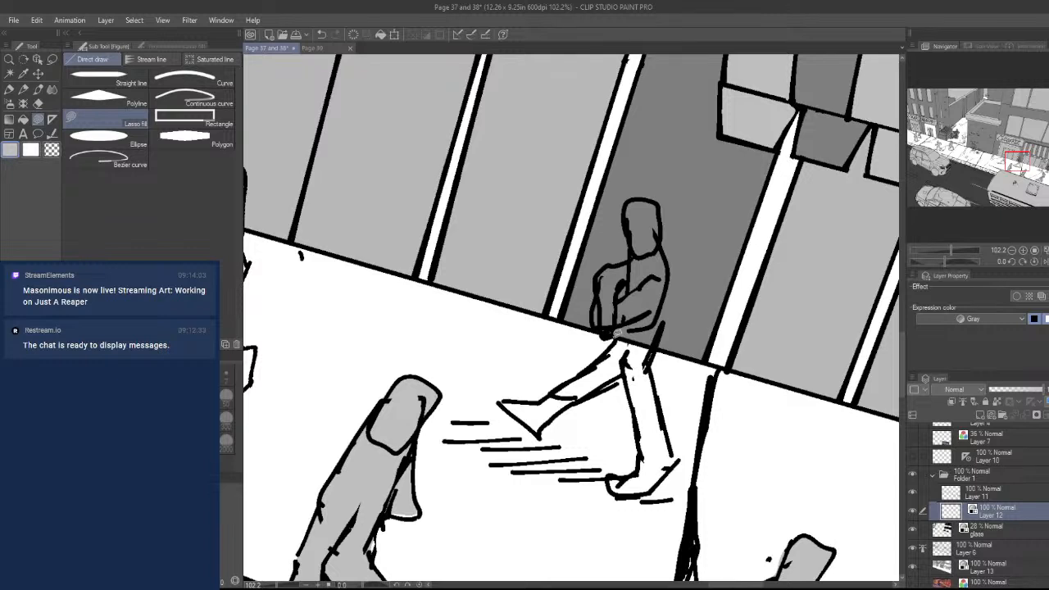
{"action": "mouse_move", "coordinate": [616, 331]}
{"action": "left_mouse_down"}
{"action": "mouse_move", "coordinate": [596, 307]}
{"action": "mouse_move", "coordinate": [621, 260]}
{"action": "mouse_move", "coordinate": [626, 216]}
{"action": "mouse_move", "coordinate": [661, 210]}
{"action": "mouse_move", "coordinate": [665, 270]}
{"action": "mouse_move", "coordinate": [645, 361]}
{"action": "left_mouse_up"}
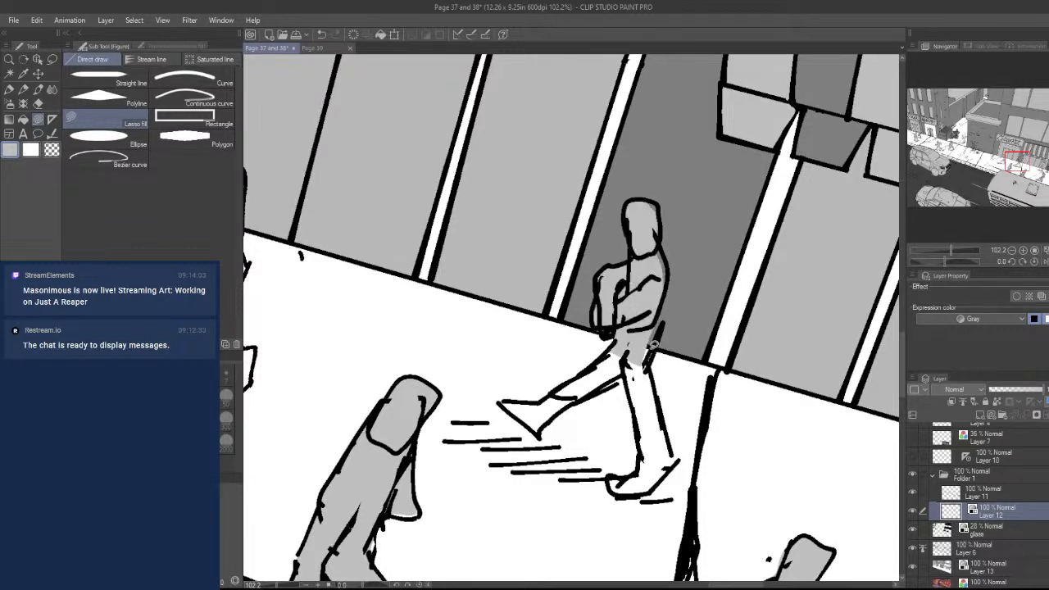
{"action": "mouse_move", "coordinate": [665, 270]}
{"action": "left_mouse_down"}
{"action": "mouse_move", "coordinate": [653, 363]}
{"action": "mouse_move", "coordinate": [680, 455]}
{"action": "mouse_move", "coordinate": [626, 384]}
{"action": "mouse_move", "coordinate": [624, 362]}
{"action": "mouse_move", "coordinate": [542, 431]}
{"action": "mouse_move", "coordinate": [505, 403]}
{"action": "mouse_move", "coordinate": [616, 356]}
{"action": "mouse_move", "coordinate": [541, 344]}
{"action": "left_mouse_up"}
- Lasso-fill the striding figure in front of the coffee shop door with light gray, covering head, torso and both legs
{"action": "key", "text": "ctrl+space"}
{"action": "left_click_drag", "start_coordinate": [647, 380], "coordinate": [728, 434]}
{"action": "key", "text": "shift+space"}
{"action": "left_click_drag", "start_coordinate": [638, 425], "coordinate": [680, 411]}
{"action": "key", "text": "ctrl+space"}
{"action": "left_click_drag", "start_coordinate": [676, 375], "coordinate": [728, 398]}
{"action": "key", "text": "shift+space"}
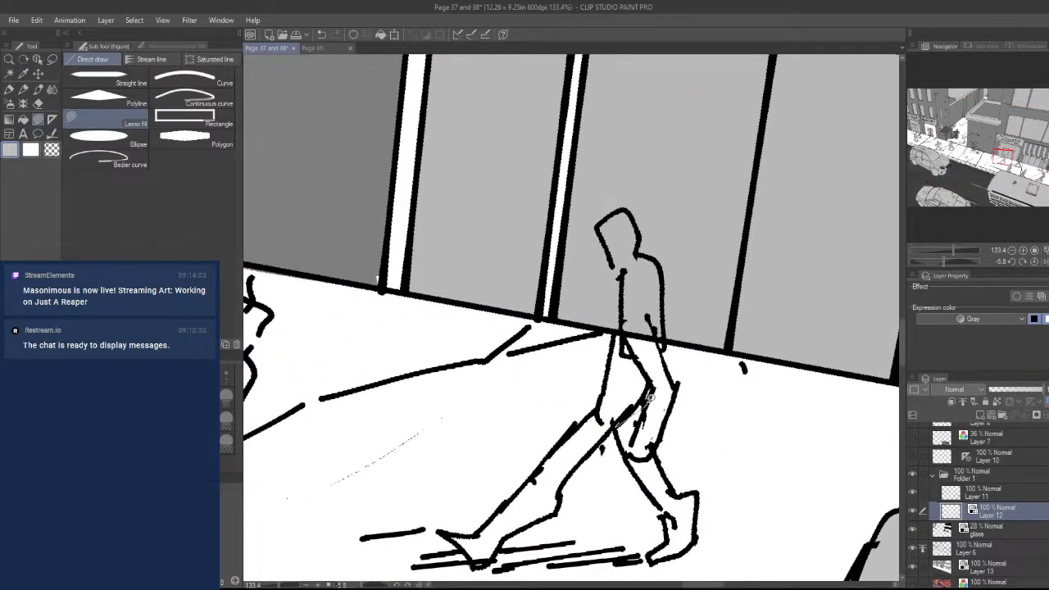
{"action": "mouse_move", "coordinate": [656, 369]}
{"action": "left_mouse_down"}
{"action": "mouse_move", "coordinate": [617, 350]}
{"action": "mouse_move", "coordinate": [612, 383]}
{"action": "left_mouse_up"}
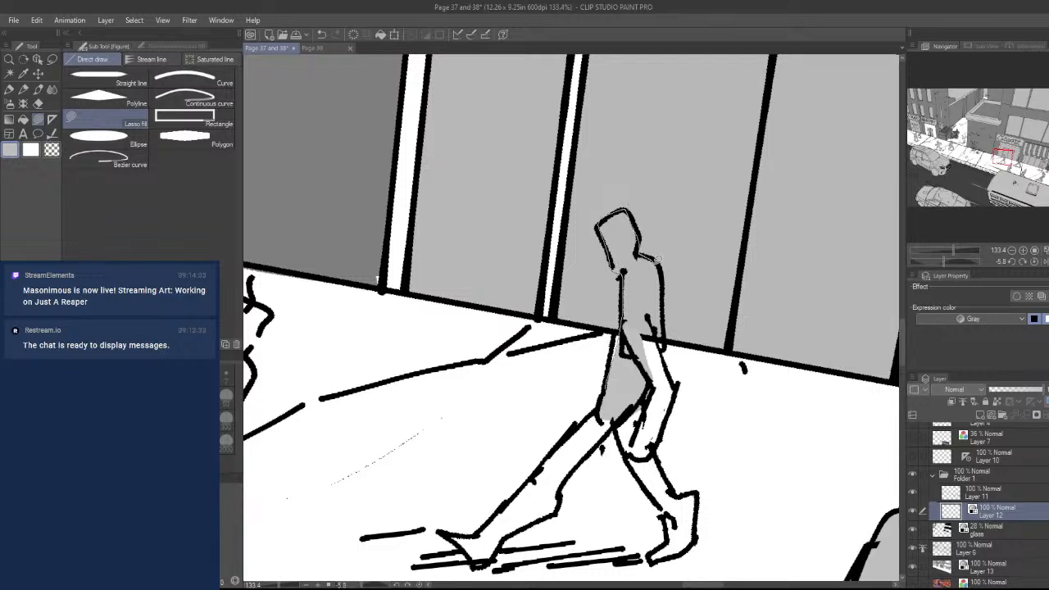
{"action": "mouse_move", "coordinate": [657, 258]}
{"action": "left_mouse_down"}
{"action": "mouse_move", "coordinate": [676, 385]}
{"action": "mouse_move", "coordinate": [653, 457]}
{"action": "mouse_move", "coordinate": [620, 405]}
{"action": "left_mouse_up"}
{"action": "mouse_move", "coordinate": [633, 454]}
{"action": "left_mouse_down"}
{"action": "mouse_move", "coordinate": [639, 386]}
{"action": "mouse_move", "coordinate": [639, 446]}
{"action": "mouse_move", "coordinate": [582, 462]}
{"action": "left_mouse_up"}
{"action": "mouse_move", "coordinate": [562, 498]}
{"action": "left_mouse_down"}
{"action": "mouse_move", "coordinate": [492, 557]}
{"action": "mouse_move", "coordinate": [455, 532]}
{"action": "mouse_move", "coordinate": [620, 417]}
{"action": "mouse_move", "coordinate": [660, 554]}
{"action": "mouse_move", "coordinate": [682, 493]}
{"action": "mouse_move", "coordinate": [639, 419]}
{"action": "left_mouse_up"}
- Lasso-fill both legs of the seated figure beside the cardboard sign and hat with light gray
{"action": "key", "text": "ctrl+space"}
{"action": "left_click_drag", "start_coordinate": [660, 386], "coordinate": [573, 393]}
{"action": "left_click_drag", "start_coordinate": [676, 441], "coordinate": [472, 414]}
{"action": "left_click_drag", "start_coordinate": [348, 410], "coordinate": [607, 437]}
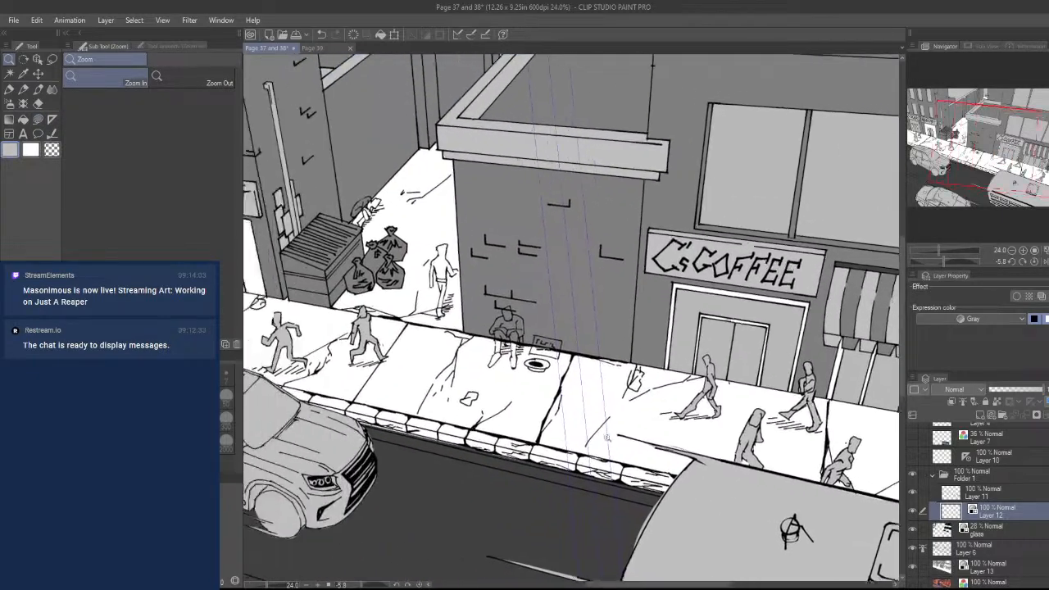
{"action": "left_click_drag", "start_coordinate": [492, 346], "coordinate": [553, 383]}
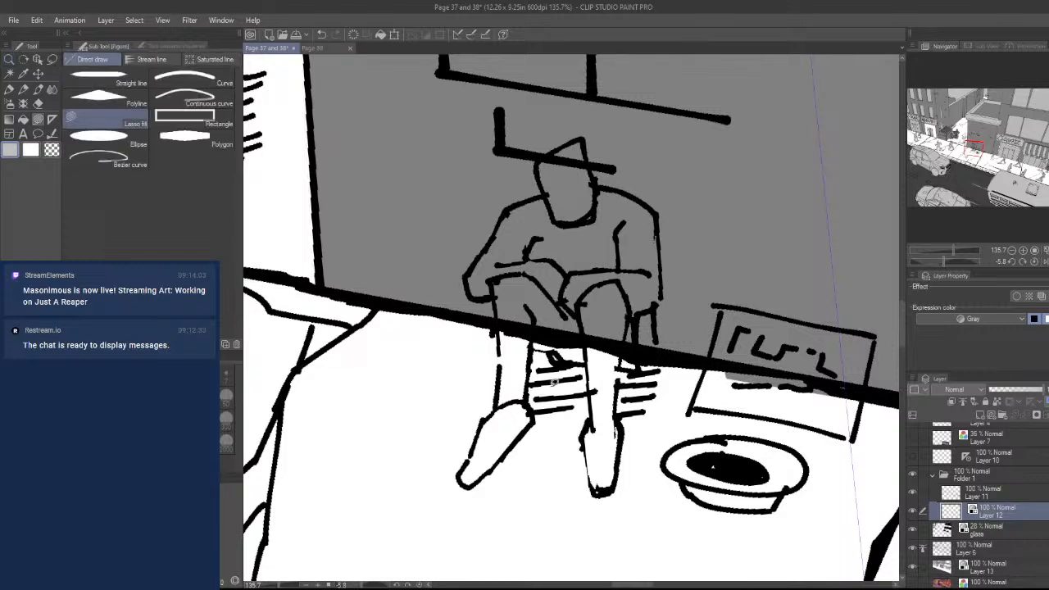
{"action": "mouse_move", "coordinate": [592, 420]}
{"action": "left_mouse_down"}
{"action": "mouse_move", "coordinate": [624, 274]}
{"action": "mouse_move", "coordinate": [620, 397]}
{"action": "mouse_move", "coordinate": [602, 463]}
{"action": "left_mouse_up"}
{"action": "mouse_move", "coordinate": [592, 376]}
{"action": "left_mouse_down"}
{"action": "mouse_move", "coordinate": [577, 307]}
{"action": "mouse_move", "coordinate": [619, 373]}
{"action": "left_mouse_up"}
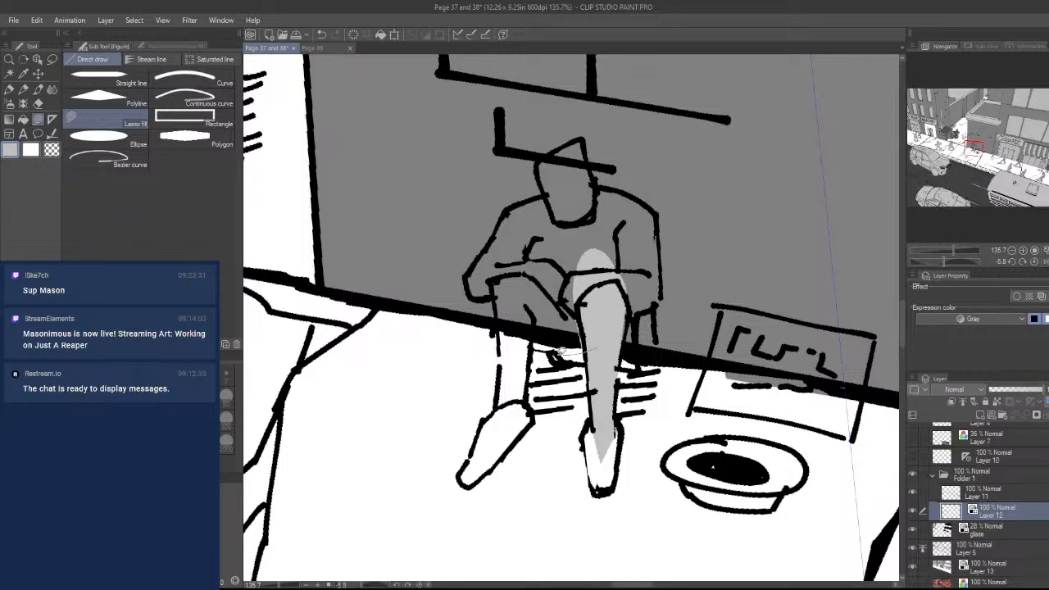
{"action": "mouse_move", "coordinate": [561, 350]}
{"action": "left_mouse_down"}
{"action": "mouse_move", "coordinate": [529, 383]}
{"action": "mouse_move", "coordinate": [506, 452]}
{"action": "mouse_move", "coordinate": [463, 485]}
{"action": "mouse_move", "coordinate": [503, 398]}
{"action": "mouse_move", "coordinate": [627, 262]}
{"action": "left_mouse_up"}
{"action": "mouse_move", "coordinate": [501, 407]}
{"action": "left_mouse_down"}
{"action": "mouse_move", "coordinate": [473, 445]}
{"action": "mouse_move", "coordinate": [532, 425]}
{"action": "mouse_move", "coordinate": [503, 410]}
{"action": "mouse_move", "coordinate": [512, 360]}
{"action": "left_mouse_up"}
- Lasso-fill the head, torso and arms of the seated figure against the brick wall with light gray
{"action": "mouse_move", "coordinate": [484, 296]}
{"action": "left_mouse_down"}
{"action": "mouse_move", "coordinate": [504, 205]}
{"action": "mouse_move", "coordinate": [541, 172]}
{"action": "mouse_move", "coordinate": [593, 167]}
{"action": "mouse_move", "coordinate": [633, 273]}
{"action": "left_mouse_up"}
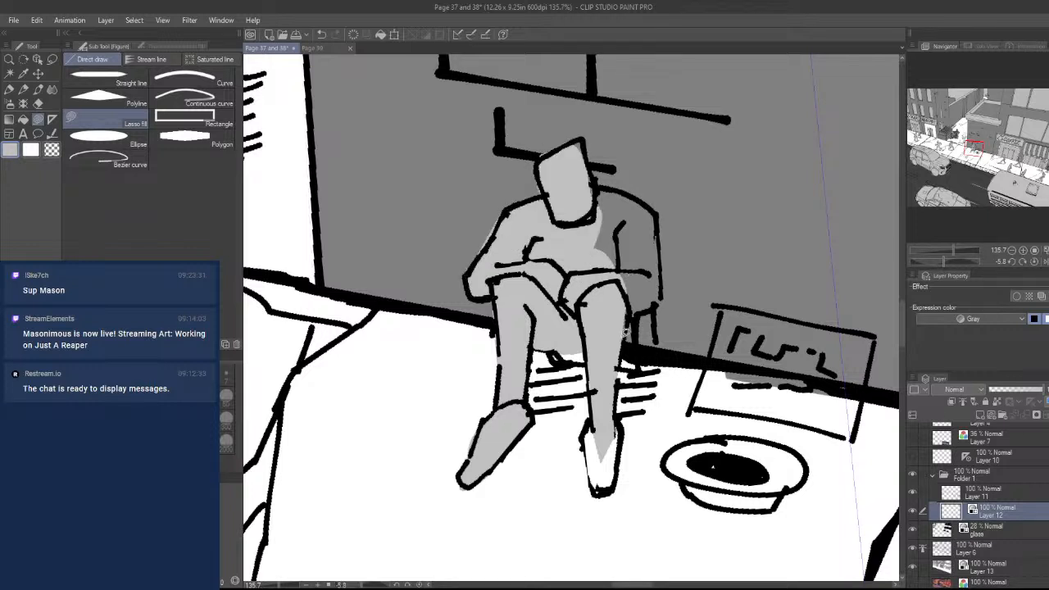
{"action": "mouse_move", "coordinate": [625, 330]}
{"action": "left_mouse_down"}
{"action": "mouse_move", "coordinate": [663, 300]}
{"action": "mouse_move", "coordinate": [653, 291]}
{"action": "mouse_move", "coordinate": [657, 217]}
{"action": "mouse_move", "coordinate": [573, 193]}
{"action": "mouse_move", "coordinate": [637, 214]}
{"action": "left_mouse_up"}
{"action": "mouse_move", "coordinate": [592, 179]}
{"action": "left_mouse_down"}
{"action": "mouse_move", "coordinate": [565, 149]}
{"action": "mouse_move", "coordinate": [588, 186]}
{"action": "left_mouse_up"}
{"action": "mouse_move", "coordinate": [651, 321]}
{"action": "left_mouse_down"}
{"action": "mouse_move", "coordinate": [605, 287]}
{"action": "mouse_move", "coordinate": [612, 279]}
{"action": "mouse_move", "coordinate": [562, 338]}
{"action": "mouse_move", "coordinate": [506, 274]}
{"action": "mouse_move", "coordinate": [586, 260]}
{"action": "left_mouse_up"}
- Lasso-fill the figure with raised arms at the window under the awning with light gray
{"action": "mouse_move", "coordinate": [572, 402]}
{"action": "left_mouse_down"}
{"action": "mouse_move", "coordinate": [577, 420]}
{"action": "mouse_move", "coordinate": [543, 456]}
{"action": "mouse_move", "coordinate": [547, 367]}
{"action": "mouse_move", "coordinate": [742, 414]}
{"action": "mouse_move", "coordinate": [486, 341]}
{"action": "mouse_move", "coordinate": [448, 342]}
{"action": "left_mouse_up"}
{"action": "key", "text": "ctrl+space"}
{"action": "left_click_drag", "start_coordinate": [647, 327], "coordinate": [758, 267]}
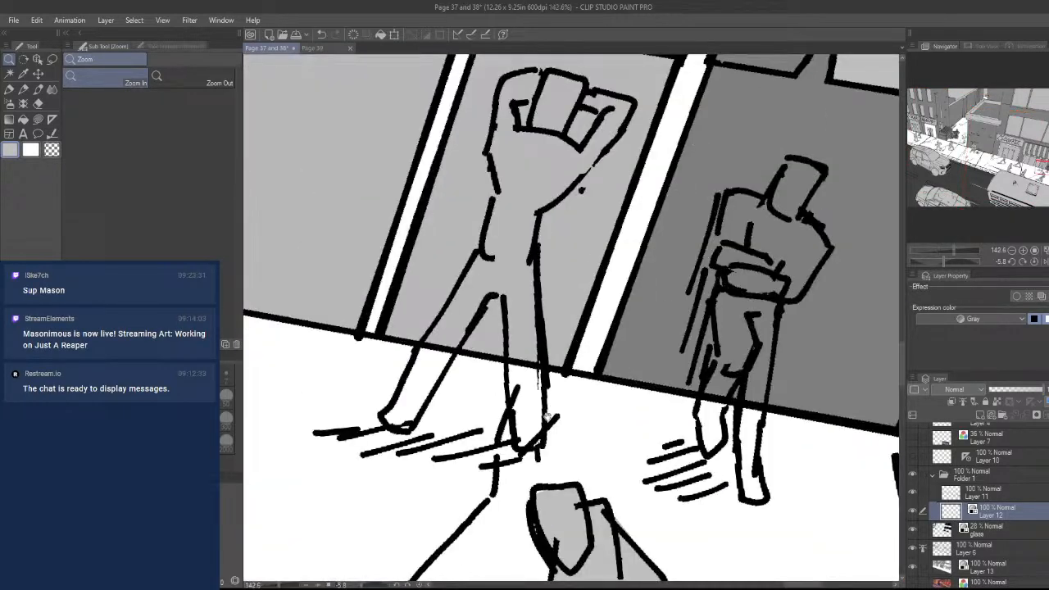
{"action": "left_click_drag", "start_coordinate": [544, 455], "coordinate": [610, 493]}
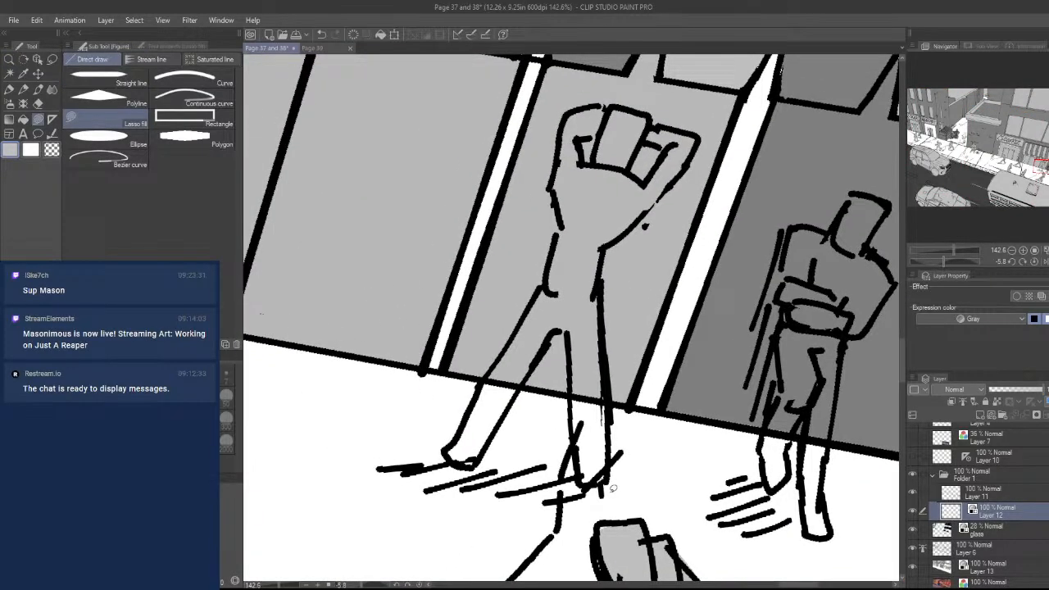
{"action": "left_click_drag", "start_coordinate": [612, 394], "coordinate": [605, 480]}
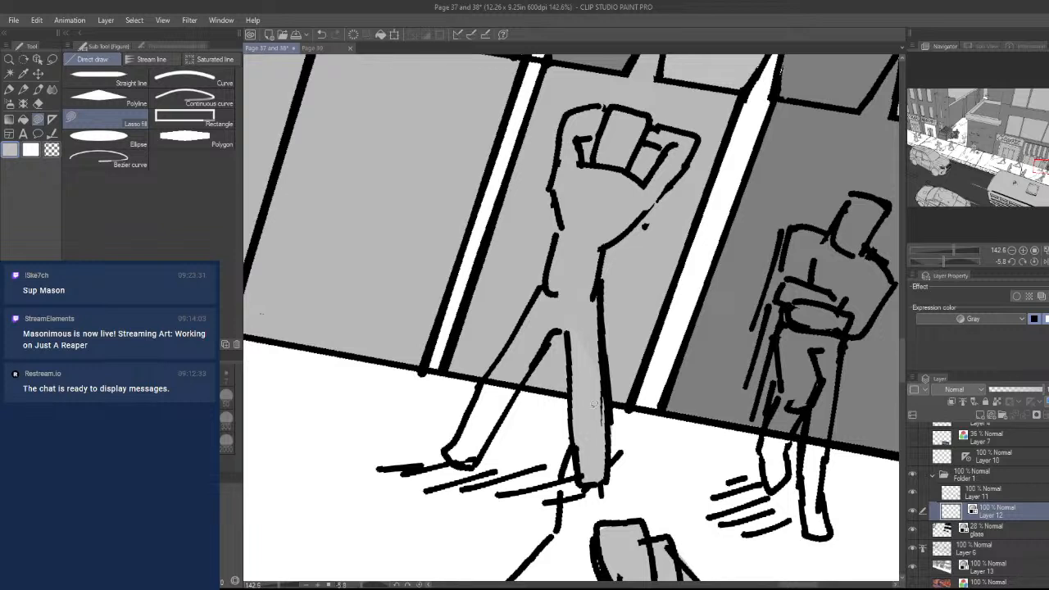
{"action": "mouse_move", "coordinate": [571, 352]}
{"action": "left_mouse_down"}
{"action": "mouse_move", "coordinate": [545, 348]}
{"action": "mouse_move", "coordinate": [471, 461]}
{"action": "mouse_move", "coordinate": [449, 453]}
{"action": "mouse_move", "coordinate": [548, 275]}
{"action": "mouse_move", "coordinate": [564, 211]}
{"action": "mouse_move", "coordinate": [603, 209]}
{"action": "mouse_move", "coordinate": [606, 396]}
{"action": "left_mouse_up"}
{"action": "mouse_move", "coordinate": [595, 267]}
{"action": "left_mouse_down"}
{"action": "mouse_move", "coordinate": [620, 232]}
{"action": "mouse_move", "coordinate": [652, 204]}
{"action": "mouse_move", "coordinate": [645, 175]}
{"action": "mouse_move", "coordinate": [578, 161]}
{"action": "mouse_move", "coordinate": [554, 178]}
{"action": "mouse_move", "coordinate": [618, 105]}
{"action": "mouse_move", "coordinate": [650, 105]}
{"action": "mouse_move", "coordinate": [637, 149]}
{"action": "left_mouse_up"}
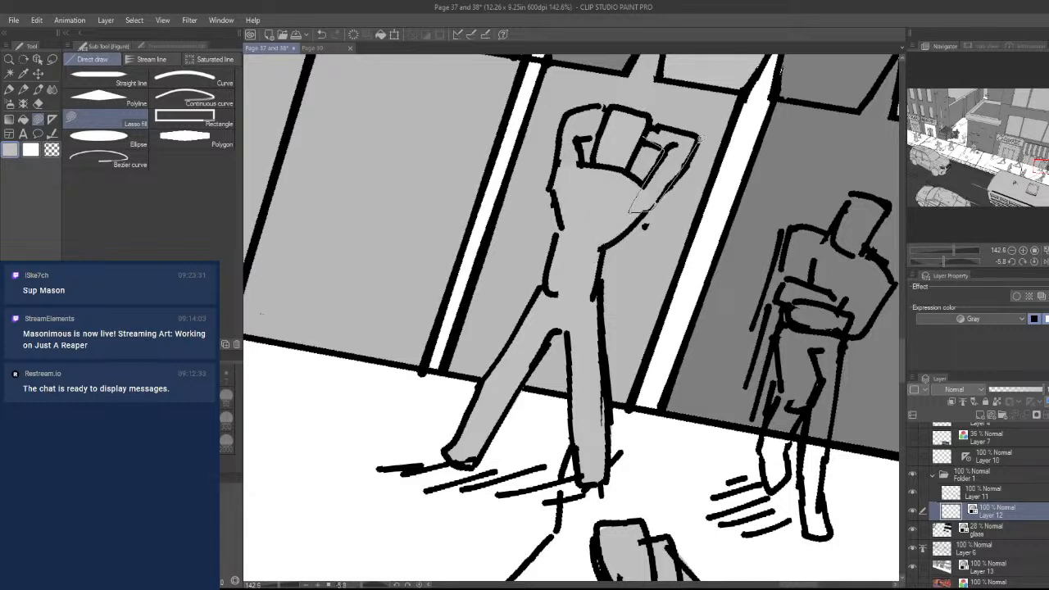
{"action": "mouse_move", "coordinate": [580, 179]}
{"action": "left_mouse_down"}
{"action": "mouse_move", "coordinate": [575, 109]}
{"action": "mouse_move", "coordinate": [629, 103]}
{"action": "mouse_move", "coordinate": [580, 141]}
{"action": "left_mouse_up"}
- Examine the shaded figures across the whole street scene and the figure slumped behind the alley dumpster
{"action": "key", "text": "ctrl+space"}
{"action": "left_click_drag", "start_coordinate": [662, 260], "coordinate": [582, 270]}
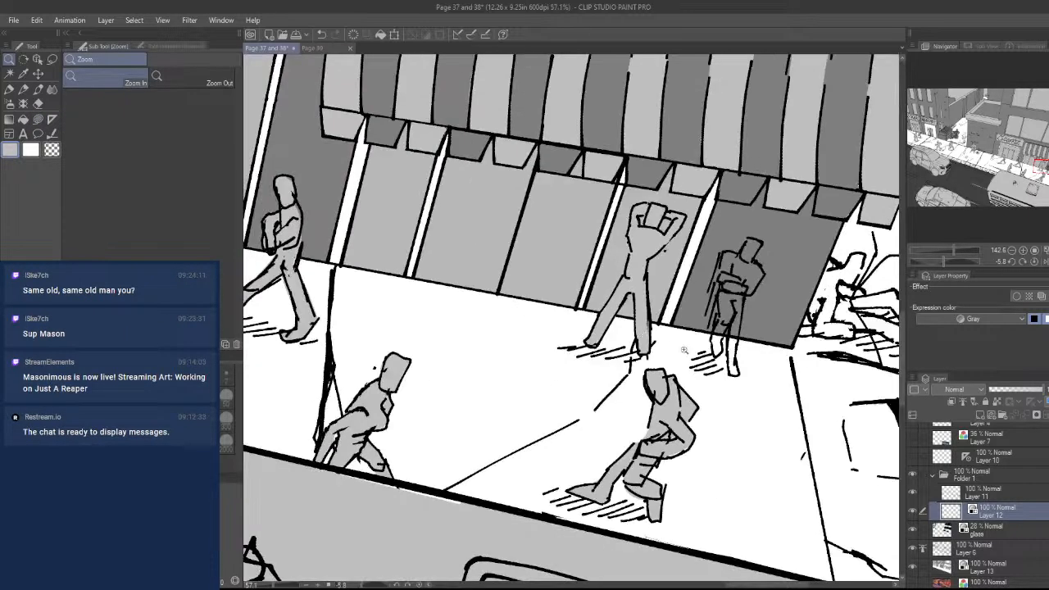
{"action": "left_click_drag", "start_coordinate": [737, 313], "coordinate": [574, 327]}
{"action": "left_click_drag", "start_coordinate": [641, 319], "coordinate": [592, 321]}
{"action": "left_click_drag", "start_coordinate": [753, 375], "coordinate": [727, 508]}
{"action": "left_click_drag", "start_coordinate": [693, 468], "coordinate": [793, 462]}
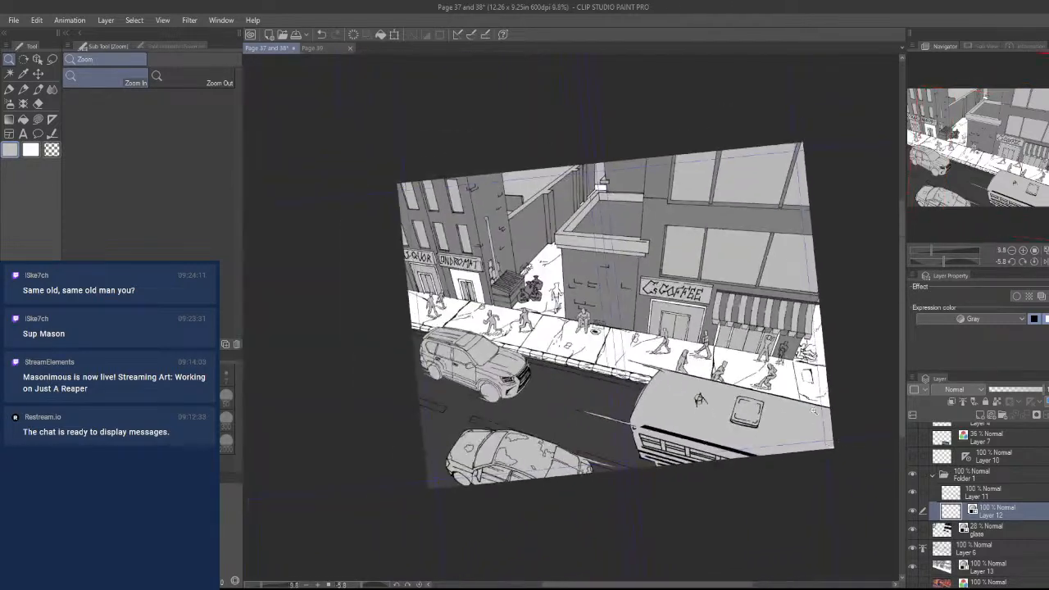
{"action": "left_click_drag", "start_coordinate": [498, 268], "coordinate": [676, 265]}
{"action": "left_click_drag", "start_coordinate": [623, 311], "coordinate": [660, 351]}
{"action": "key", "text": "u"}
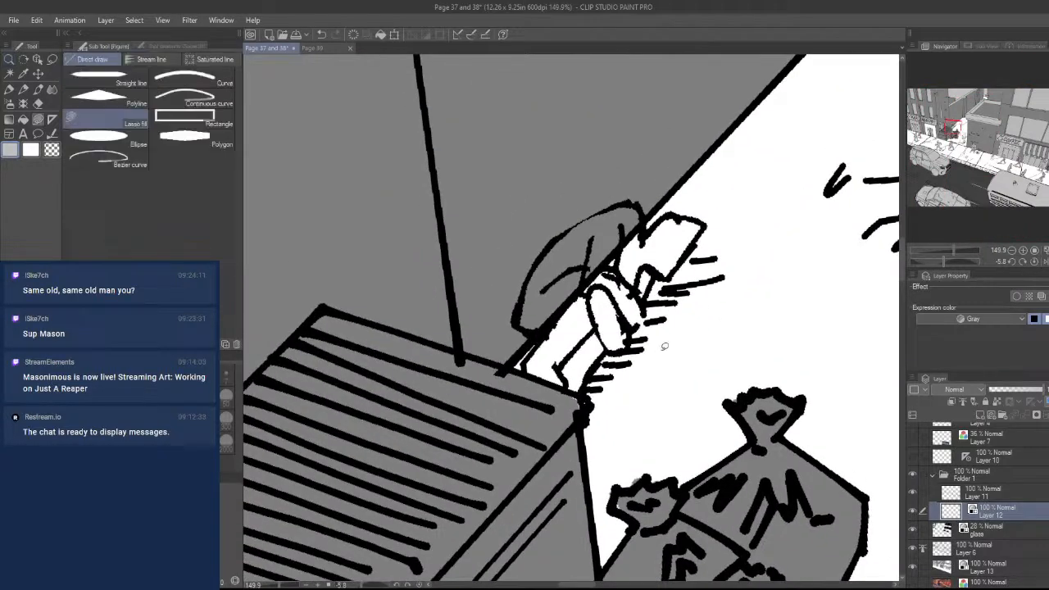
{"action": "mouse_move", "coordinate": [573, 414]}
{"action": "left_mouse_down"}
{"action": "mouse_move", "coordinate": [603, 350]}
{"action": "mouse_move", "coordinate": [642, 322]}
{"action": "mouse_move", "coordinate": [657, 277]}
{"action": "mouse_move", "coordinate": [693, 246]}
{"action": "mouse_move", "coordinate": [674, 211]}
{"action": "mouse_move", "coordinate": [542, 259]}
{"action": "mouse_move", "coordinate": [527, 373]}
{"action": "mouse_move", "coordinate": [575, 399]}
{"action": "left_mouse_up"}
{"action": "left_click_drag", "start_coordinate": [652, 399], "coordinate": [520, 402]}
- Lasso-fill the figure with crossed arms in front of the dark panel under the awning with light gray
{"action": "left_click_drag", "start_coordinate": [711, 512], "coordinate": [653, 451]}
{"action": "left_click_drag", "start_coordinate": [760, 464], "coordinate": [545, 384]}
{"action": "left_click_drag", "start_coordinate": [819, 393], "coordinate": [639, 361]}
{"action": "left_click_drag", "start_coordinate": [645, 328], "coordinate": [749, 308]}
{"action": "left_click_drag", "start_coordinate": [557, 325], "coordinate": [585, 281]}
{"action": "left_click_drag", "start_coordinate": [601, 320], "coordinate": [689, 383]}
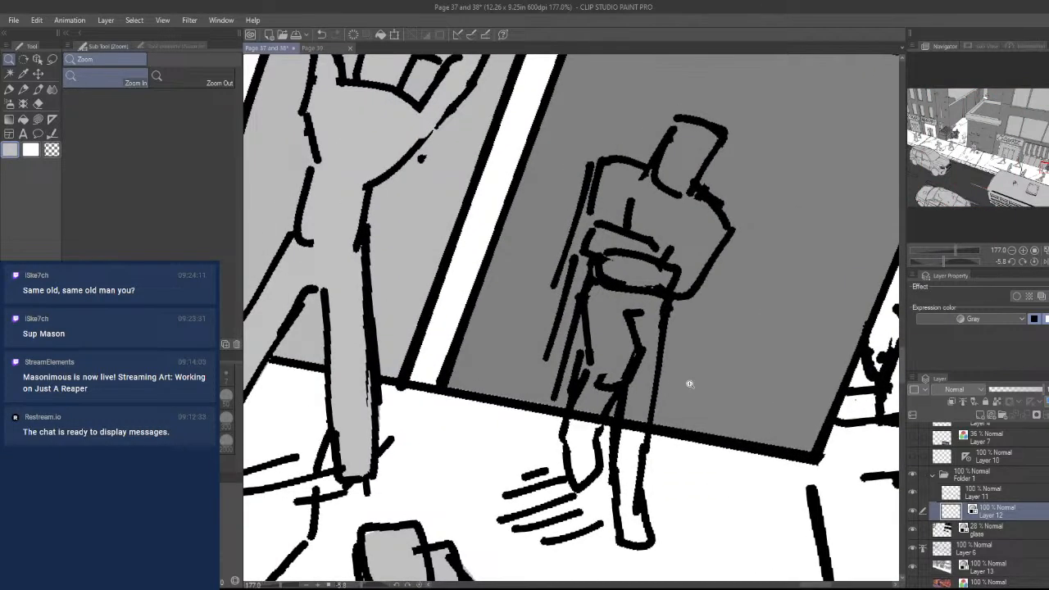
{"action": "mouse_move", "coordinate": [649, 447]}
{"action": "left_mouse_down"}
{"action": "mouse_move", "coordinate": [673, 293]}
{"action": "mouse_move", "coordinate": [702, 282]}
{"action": "mouse_move", "coordinate": [730, 236]}
{"action": "mouse_move", "coordinate": [732, 214]}
{"action": "mouse_move", "coordinate": [705, 183]}
{"action": "mouse_move", "coordinate": [720, 148]}
{"action": "mouse_move", "coordinate": [706, 120]}
{"action": "mouse_move", "coordinate": [639, 162]}
{"action": "mouse_move", "coordinate": [603, 167]}
{"action": "mouse_move", "coordinate": [591, 212]}
{"action": "mouse_move", "coordinate": [597, 360]}
{"action": "mouse_move", "coordinate": [621, 381]}
{"action": "mouse_move", "coordinate": [627, 432]}
{"action": "mouse_move", "coordinate": [648, 460]}
{"action": "mouse_move", "coordinate": [653, 543]}
{"action": "mouse_move", "coordinate": [625, 528]}
{"action": "mouse_move", "coordinate": [624, 464]}
{"action": "mouse_move", "coordinate": [653, 315]}
{"action": "mouse_move", "coordinate": [623, 494]}
{"action": "left_mouse_up"}
{"action": "left_click_drag", "start_coordinate": [621, 537], "coordinate": [624, 421]}
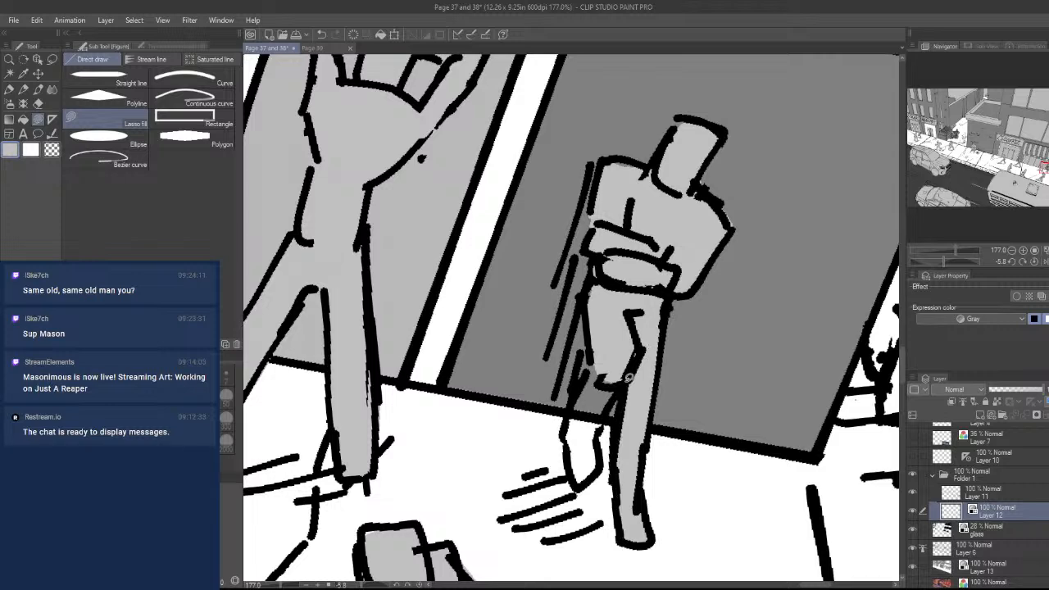
{"action": "mouse_move", "coordinate": [634, 359]}
{"action": "left_mouse_down"}
{"action": "mouse_move", "coordinate": [603, 425]}
{"action": "mouse_move", "coordinate": [599, 472]}
{"action": "mouse_move", "coordinate": [581, 481]}
{"action": "mouse_move", "coordinate": [565, 426]}
{"action": "mouse_move", "coordinate": [608, 293]}
{"action": "left_mouse_up"}
- Lasso-fill the near leg and arm of the figure reclining beside the dark panel under the awning with light gray
{"action": "key", "text": "ctrl+space"}
{"action": "left_click_drag", "start_coordinate": [632, 305], "coordinate": [542, 482]}
{"action": "left_click_drag", "start_coordinate": [753, 449], "coordinate": [686, 442]}
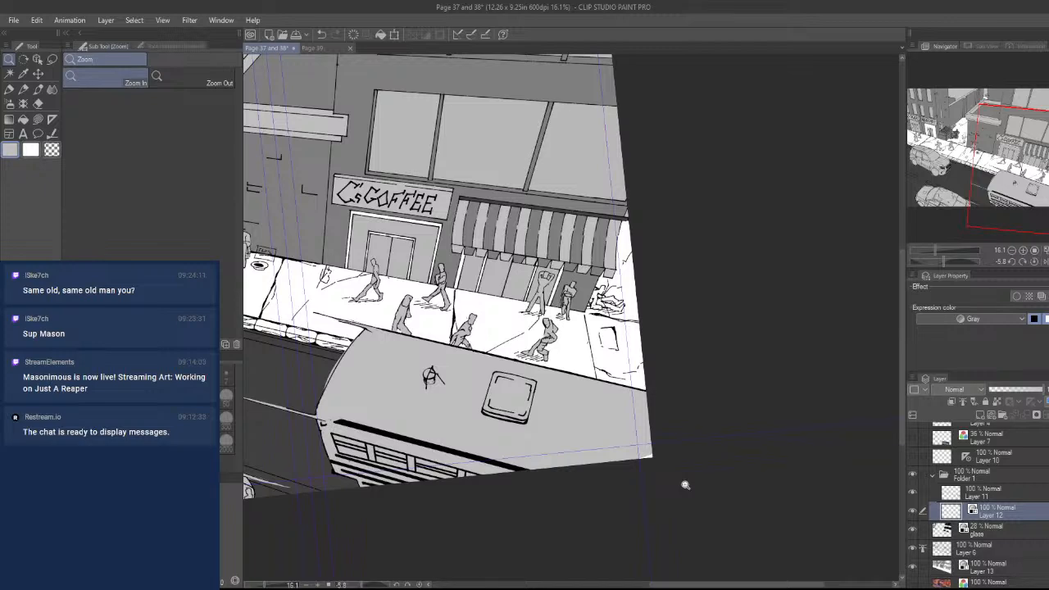
{"action": "left_click_drag", "start_coordinate": [638, 276], "coordinate": [714, 371]}
{"action": "left_click_drag", "start_coordinate": [820, 393], "coordinate": [786, 409]}
{"action": "left_click_drag", "start_coordinate": [670, 429], "coordinate": [687, 431]}
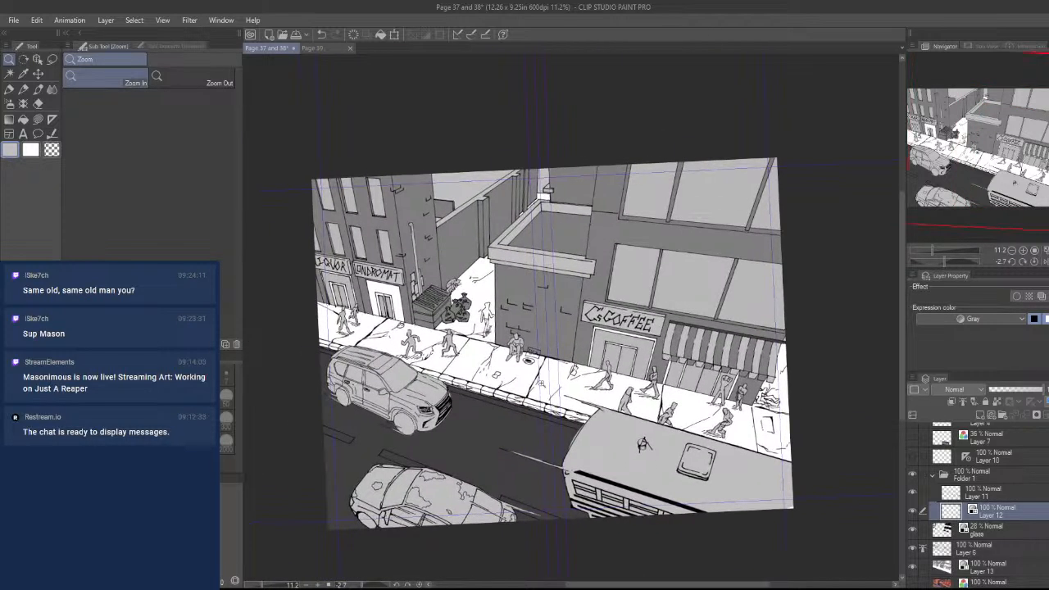
{"action": "left_click_drag", "start_coordinate": [791, 458], "coordinate": [748, 444]}
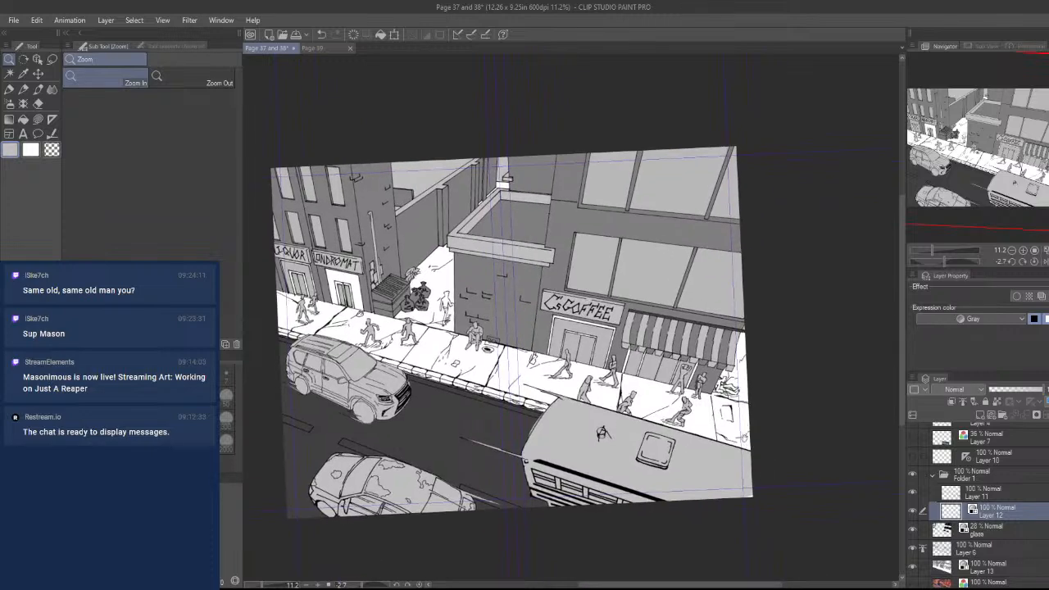
{"action": "left_click_drag", "start_coordinate": [740, 403], "coordinate": [781, 362]}
{"action": "mouse_move", "coordinate": [696, 336]}
{"action": "left_mouse_down"}
{"action": "mouse_move", "coordinate": [725, 373]}
{"action": "mouse_move", "coordinate": [631, 428]}
{"action": "mouse_move", "coordinate": [753, 453]}
{"action": "mouse_move", "coordinate": [775, 391]}
{"action": "mouse_move", "coordinate": [732, 420]}
{"action": "mouse_move", "coordinate": [653, 400]}
{"action": "mouse_move", "coordinate": [646, 413]}
{"action": "left_mouse_up"}
{"action": "key", "text": "u"}
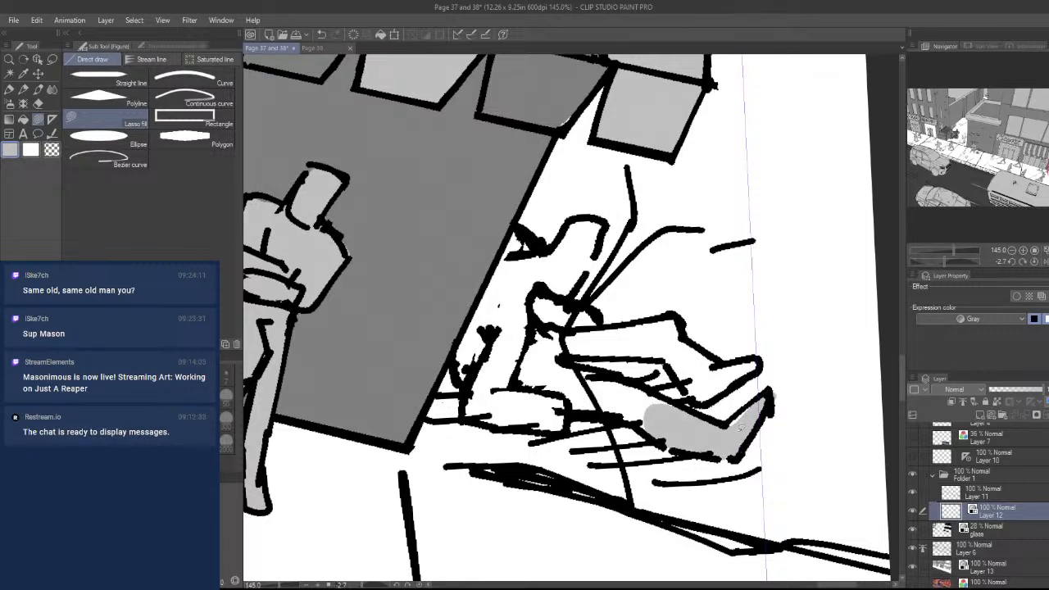
{"action": "mouse_move", "coordinate": [727, 452]}
{"action": "left_mouse_down"}
{"action": "mouse_move", "coordinate": [618, 376]}
{"action": "mouse_move", "coordinate": [572, 358]}
{"action": "mouse_move", "coordinate": [563, 369]}
{"action": "mouse_move", "coordinate": [562, 410]}
{"action": "mouse_move", "coordinate": [636, 421]}
{"action": "mouse_move", "coordinate": [679, 446]}
{"action": "left_mouse_up"}
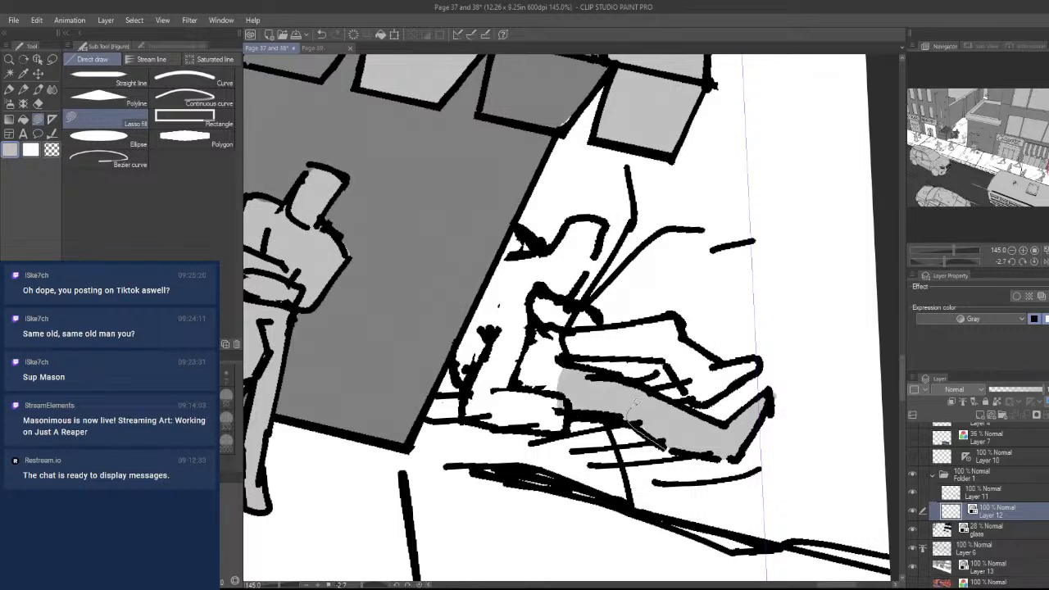
{"action": "mouse_move", "coordinate": [579, 413]}
{"action": "left_mouse_down"}
{"action": "mouse_move", "coordinate": [481, 420]}
{"action": "mouse_move", "coordinate": [469, 392]}
{"action": "mouse_move", "coordinate": [462, 343]}
{"action": "mouse_move", "coordinate": [511, 255]}
{"action": "mouse_move", "coordinate": [544, 366]}
{"action": "left_mouse_up"}
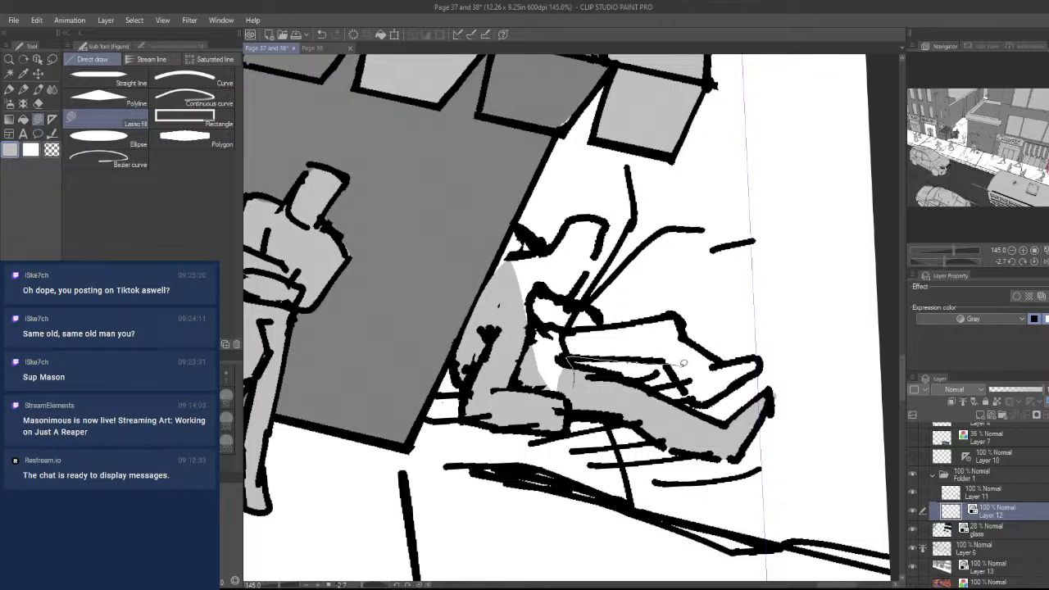
- Lasso-fill the reclining figure's far leg, hand, chest and head with light gray
{"action": "mouse_move", "coordinate": [673, 360]}
{"action": "left_mouse_down"}
{"action": "mouse_move", "coordinate": [573, 356]}
{"action": "mouse_move", "coordinate": [559, 400]}
{"action": "mouse_move", "coordinate": [537, 322]}
{"action": "mouse_move", "coordinate": [634, 320]}
{"action": "left_mouse_up"}
{"action": "mouse_move", "coordinate": [579, 338]}
{"action": "left_mouse_down"}
{"action": "mouse_move", "coordinate": [622, 360]}
{"action": "mouse_move", "coordinate": [676, 353]}
{"action": "mouse_move", "coordinate": [680, 316]}
{"action": "mouse_move", "coordinate": [599, 333]}
{"action": "left_mouse_up"}
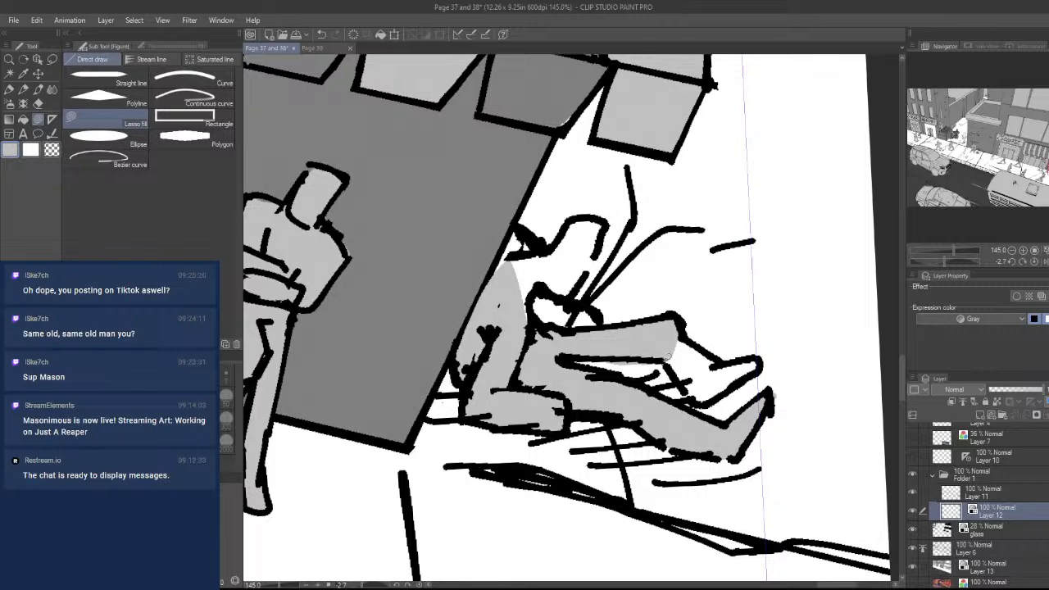
{"action": "mouse_move", "coordinate": [666, 361]}
{"action": "left_mouse_down"}
{"action": "mouse_move", "coordinate": [703, 399]}
{"action": "mouse_move", "coordinate": [759, 361]}
{"action": "mouse_move", "coordinate": [730, 359]}
{"action": "mouse_move", "coordinate": [682, 344]}
{"action": "left_mouse_up"}
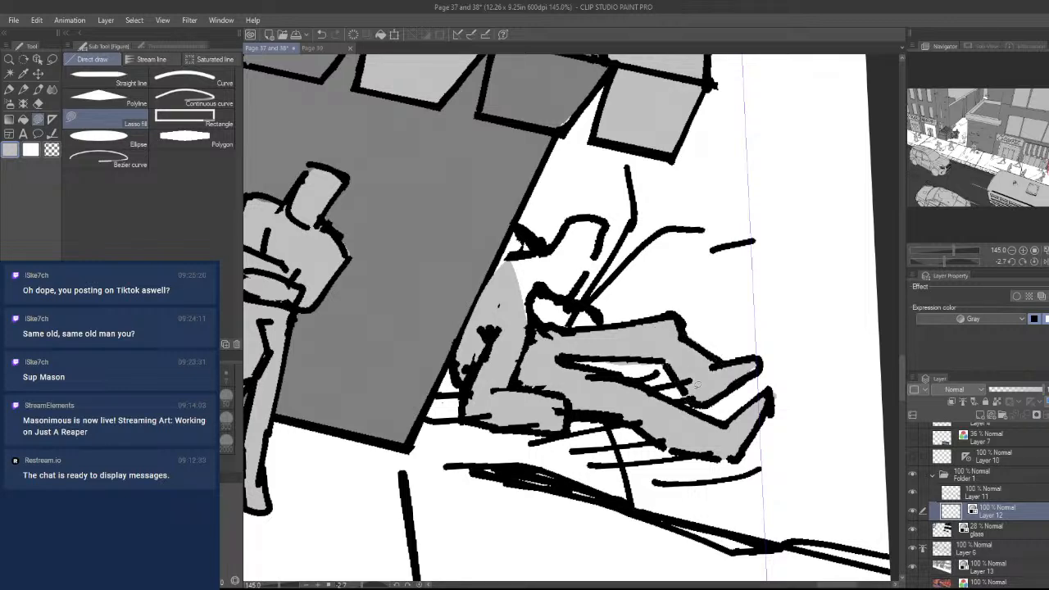
{"action": "key", "text": "ctrl+space"}
{"action": "left_click_drag", "start_coordinate": [710, 385], "coordinate": [669, 446]}
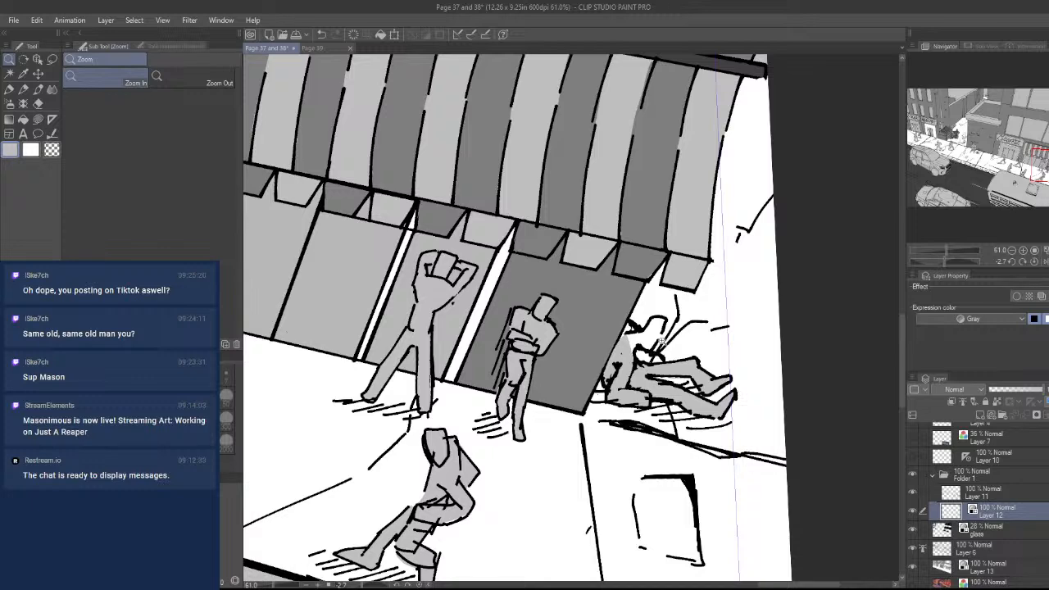
{"action": "scroll", "coordinate": [660, 353], "scroll_direction": "up", "scroll_amount": 4}
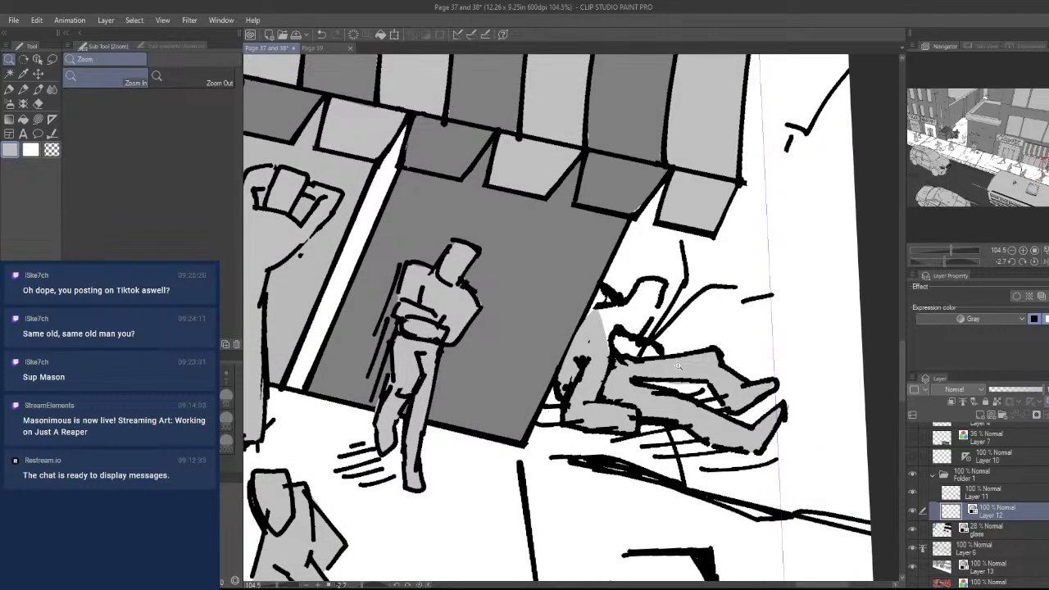
{"action": "key", "text": "u"}
{"action": "mouse_move", "coordinate": [668, 355]}
{"action": "left_mouse_down"}
{"action": "mouse_move", "coordinate": [644, 336]}
{"action": "mouse_move", "coordinate": [660, 280]}
{"action": "mouse_move", "coordinate": [621, 297]}
{"action": "mouse_move", "coordinate": [572, 366]}
{"action": "mouse_move", "coordinate": [604, 370]}
{"action": "left_mouse_up"}
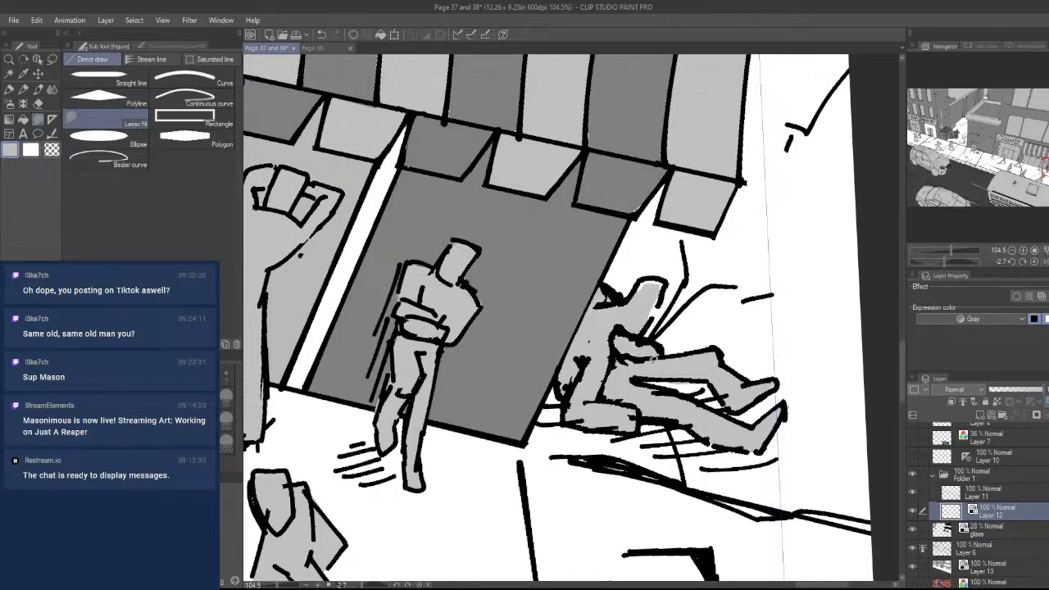
{"action": "mouse_move", "coordinate": [649, 327]}
{"action": "left_mouse_down"}
{"action": "mouse_move", "coordinate": [664, 277]}
{"action": "mouse_move", "coordinate": [642, 287]}
{"action": "mouse_move", "coordinate": [606, 385]}
{"action": "left_mouse_up"}
- Erase the stray gray spilling outside the shoe of the seated figure against the brick wall
{"action": "key", "text": "ctrl+space"}
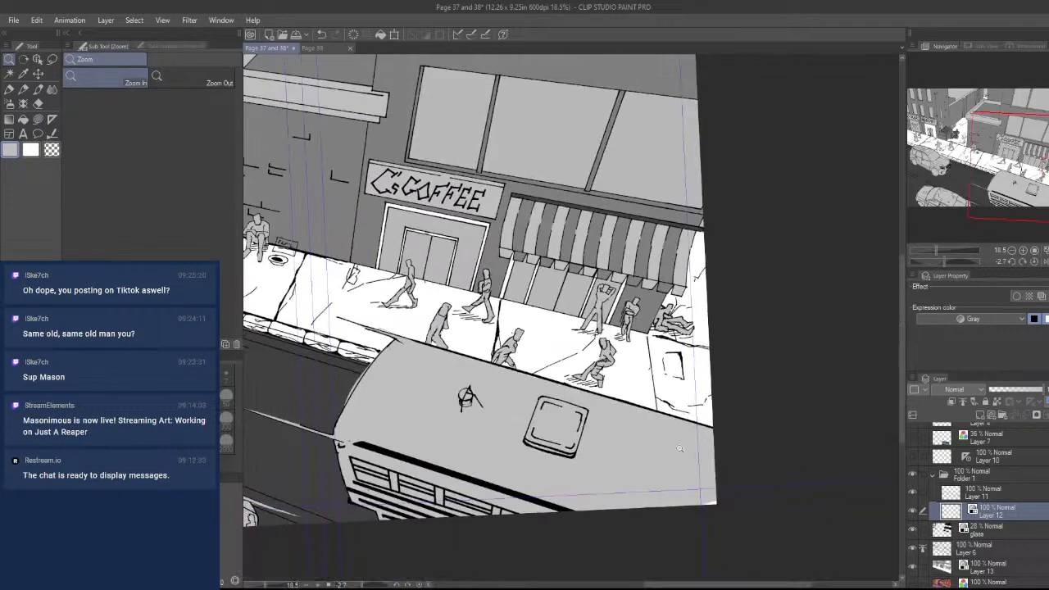
{"action": "mouse_move", "coordinate": [662, 483]}
{"action": "left_mouse_down"}
{"action": "mouse_move", "coordinate": [713, 487]}
{"action": "mouse_move", "coordinate": [687, 488]}
{"action": "mouse_move", "coordinate": [671, 462]}
{"action": "mouse_move", "coordinate": [730, 453]}
{"action": "left_mouse_up"}
{"action": "key", "text": "ctrl+space"}
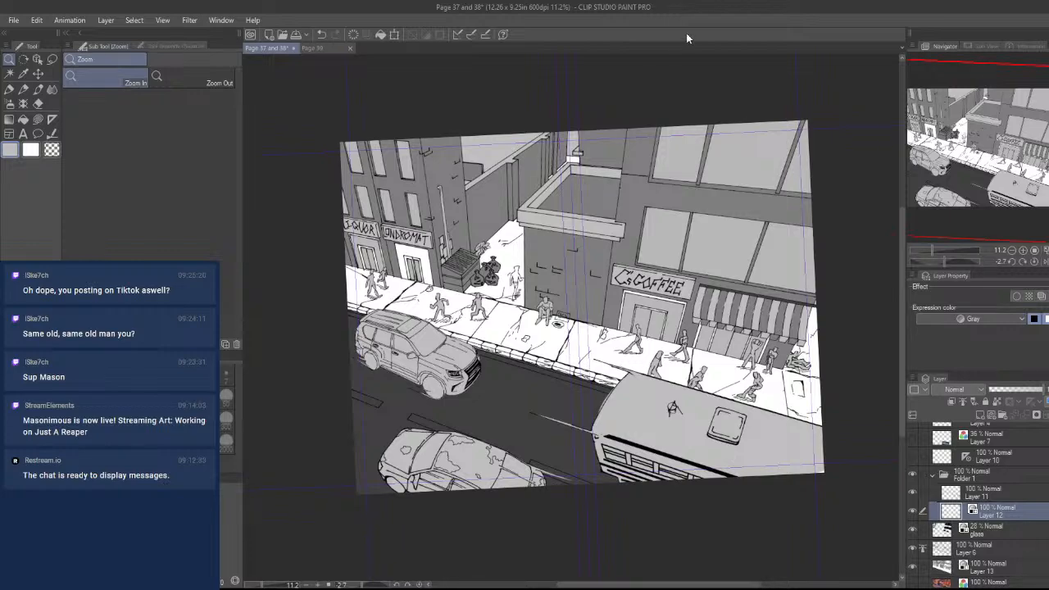
{"action": "left_click_drag", "start_coordinate": [551, 321], "coordinate": [573, 245]}
{"action": "left_click_drag", "start_coordinate": [591, 341], "coordinate": [579, 245]}
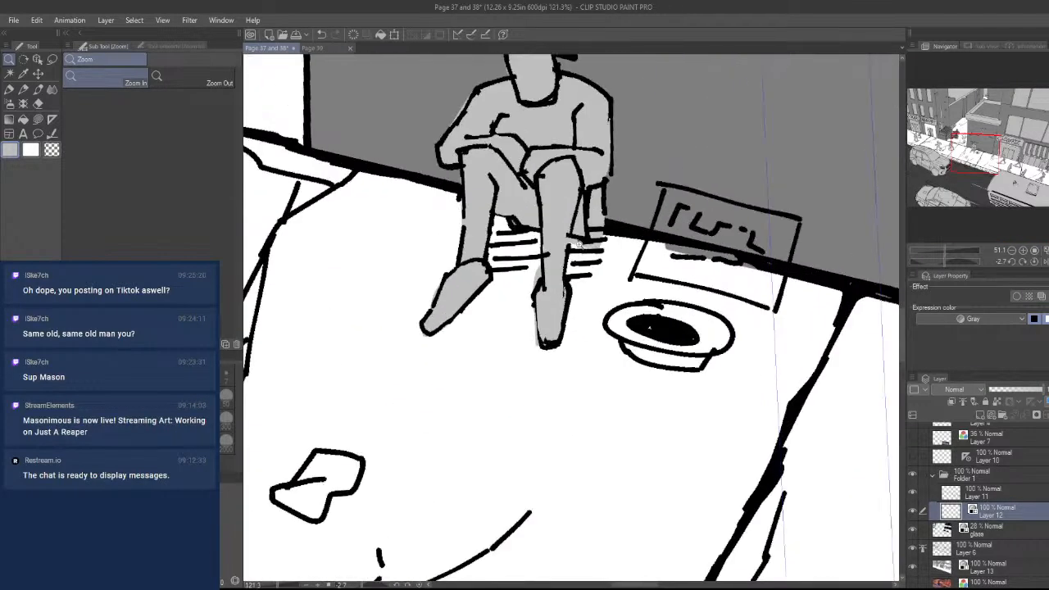
{"action": "key", "text": "e"}
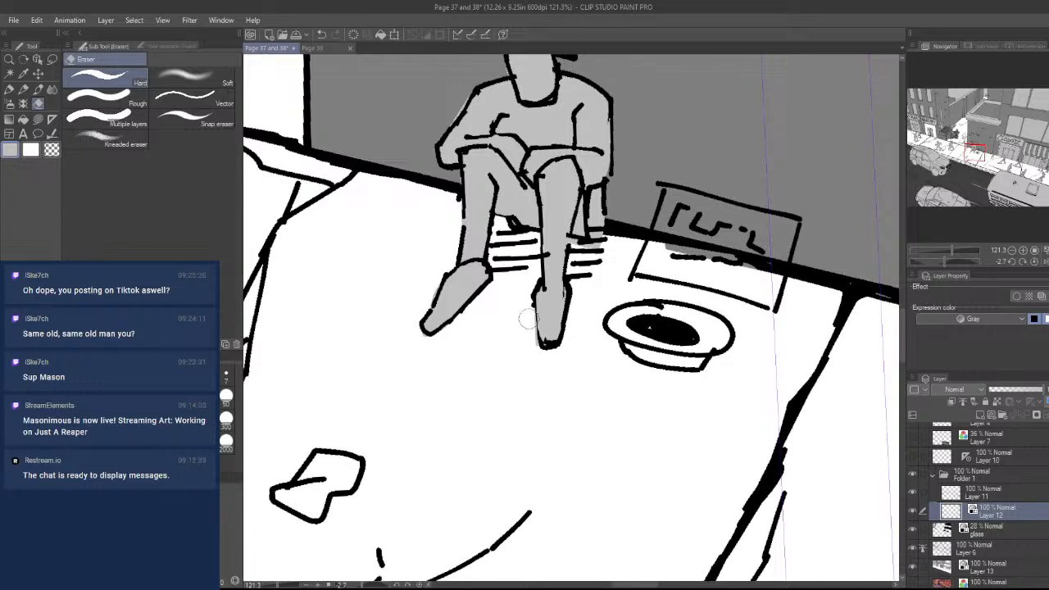
{"action": "left_click_drag", "start_coordinate": [529, 319], "coordinate": [530, 337]}
- Lasso-fill the cardboard sign and the upturned hat beside the seated figure with light gray
{"action": "mouse_move", "coordinate": [704, 415]}
{"action": "left_mouse_down"}
{"action": "mouse_move", "coordinate": [606, 467]}
{"action": "mouse_move", "coordinate": [661, 505]}
{"action": "left_mouse_up"}
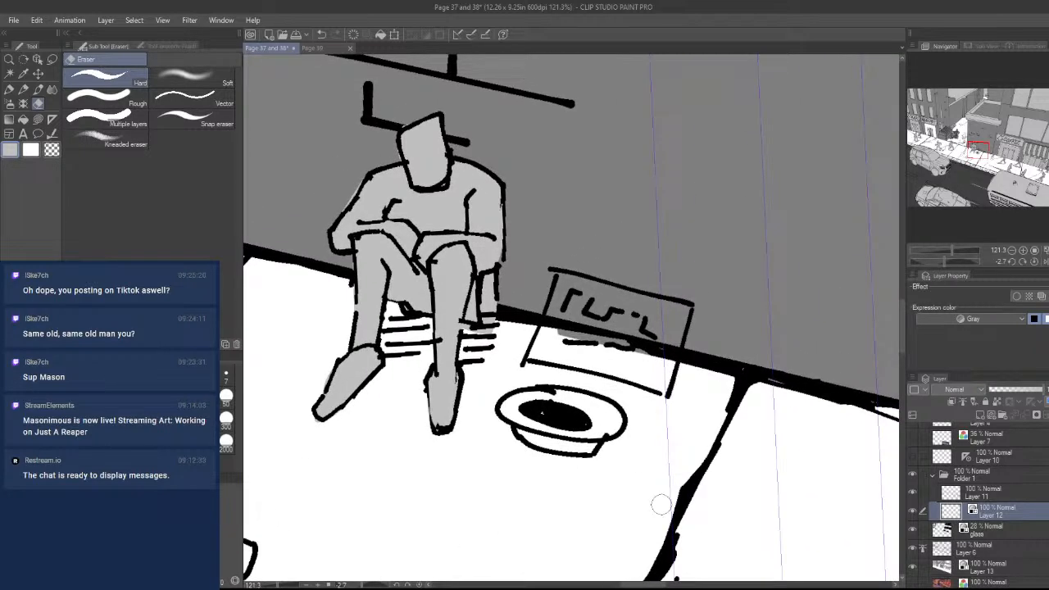
{"action": "key", "text": "u"}
{"action": "mouse_move", "coordinate": [529, 354]}
{"action": "left_mouse_down"}
{"action": "mouse_move", "coordinate": [578, 324]}
{"action": "mouse_move", "coordinate": [561, 270]}
{"action": "mouse_move", "coordinate": [568, 358]}
{"action": "mouse_move", "coordinate": [662, 352]}
{"action": "mouse_move", "coordinate": [669, 395]}
{"action": "mouse_move", "coordinate": [660, 382]}
{"action": "mouse_move", "coordinate": [695, 304]}
{"action": "mouse_move", "coordinate": [587, 338]}
{"action": "mouse_move", "coordinate": [564, 271]}
{"action": "mouse_move", "coordinate": [643, 293]}
{"action": "left_mouse_up"}
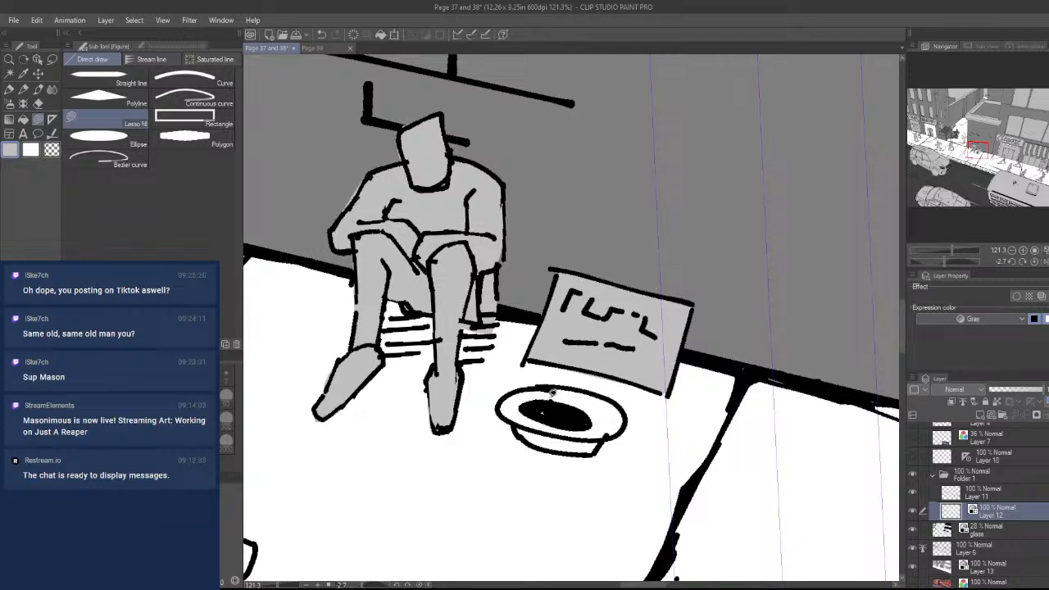
{"action": "mouse_move", "coordinate": [597, 432]}
{"action": "left_mouse_down"}
{"action": "mouse_move", "coordinate": [613, 439]}
{"action": "mouse_move", "coordinate": [594, 452]}
{"action": "mouse_move", "coordinate": [522, 431]}
{"action": "mouse_move", "coordinate": [543, 407]}
{"action": "mouse_move", "coordinate": [552, 426]}
{"action": "left_mouse_up"}
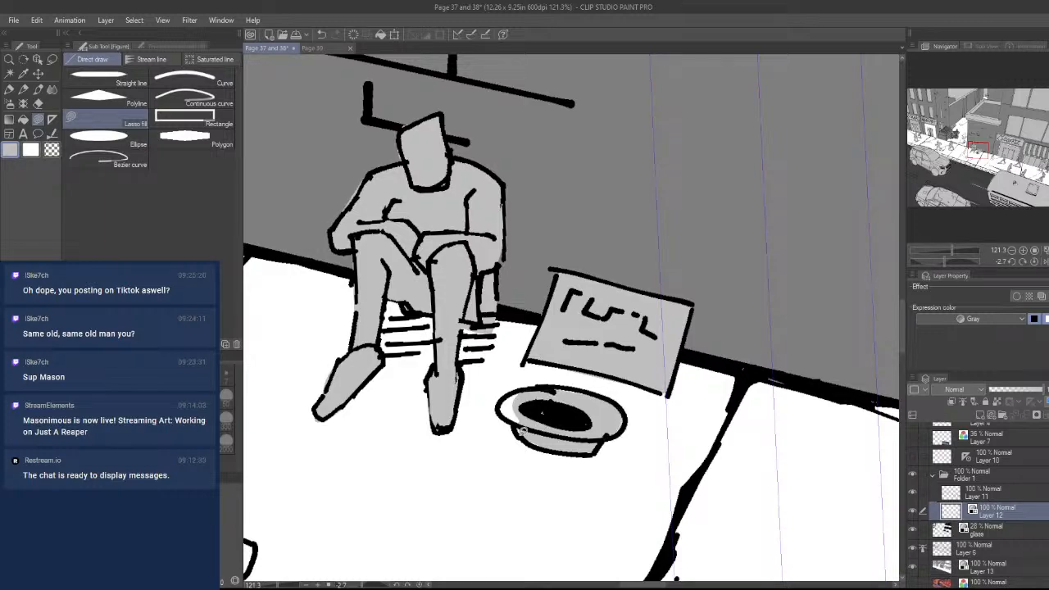
{"action": "mouse_move", "coordinate": [547, 382]}
{"action": "left_mouse_down"}
{"action": "mouse_move", "coordinate": [567, 388]}
{"action": "mouse_move", "coordinate": [532, 422]}
{"action": "left_mouse_up"}
- Lasso-fill the crumpled scrap of paper on the sidewalk in front of the seated figure with light gray
{"action": "left_click_drag", "start_coordinate": [620, 442], "coordinate": [669, 469]}
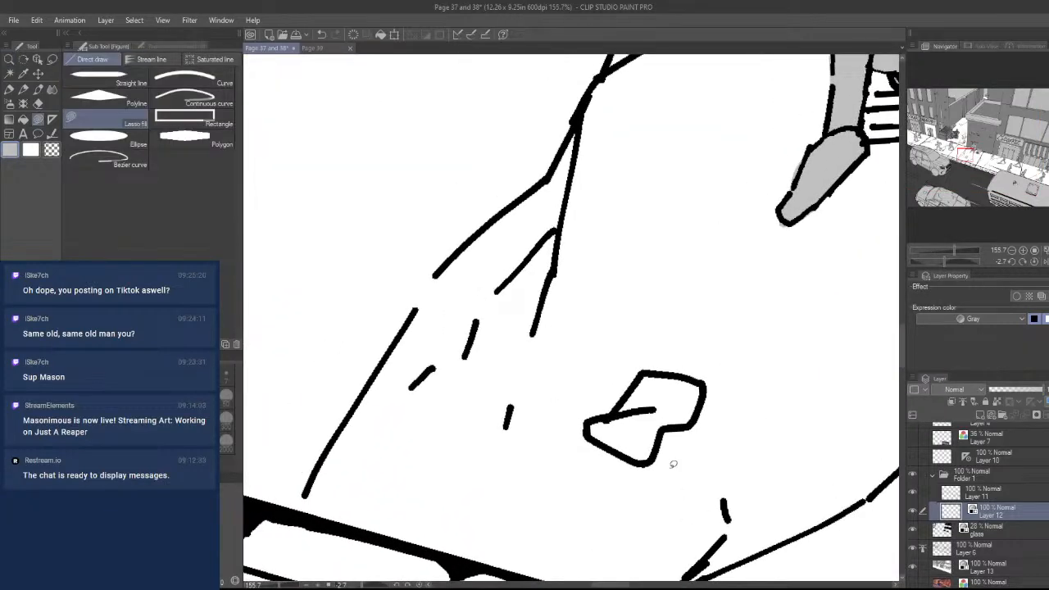
{"action": "mouse_move", "coordinate": [673, 464]}
{"action": "left_mouse_down"}
{"action": "mouse_move", "coordinate": [652, 442]}
{"action": "mouse_move", "coordinate": [658, 452]}
{"action": "mouse_move", "coordinate": [666, 427]}
{"action": "mouse_move", "coordinate": [691, 419]}
{"action": "mouse_move", "coordinate": [705, 379]}
{"action": "mouse_move", "coordinate": [666, 369]}
{"action": "mouse_move", "coordinate": [586, 421]}
{"action": "mouse_move", "coordinate": [623, 450]}
{"action": "left_mouse_up"}
{"action": "scroll", "coordinate": [690, 426], "scroll_direction": "down", "scroll_amount": 10}
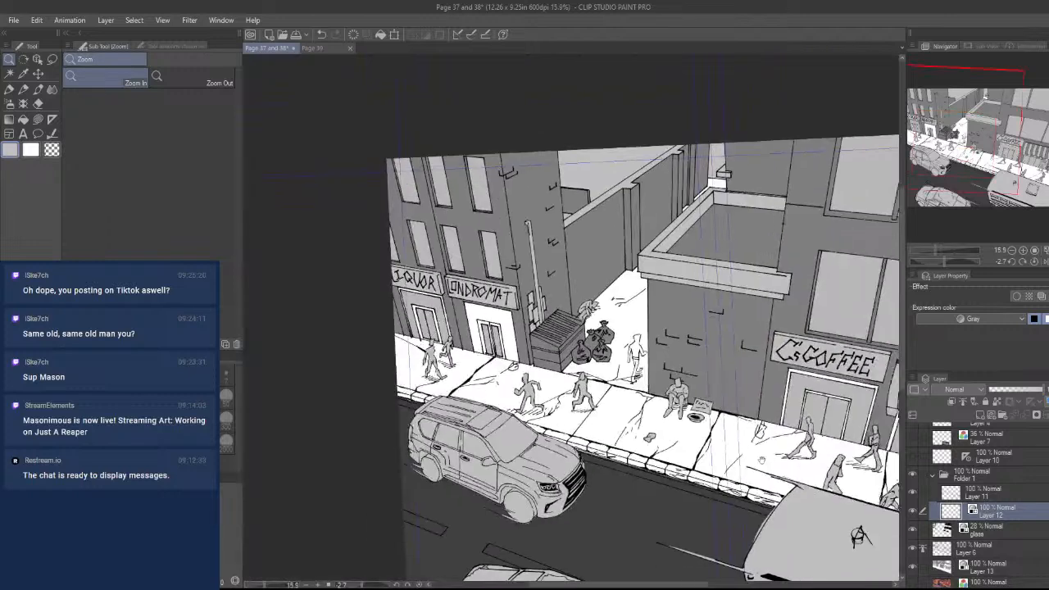
- Pick a dark gray and lasso-fill the torso, belt and legs of the figure walking in the alley beside the trash bags
{"action": "scroll", "coordinate": [611, 459], "scroll_direction": "down", "scroll_amount": 2}
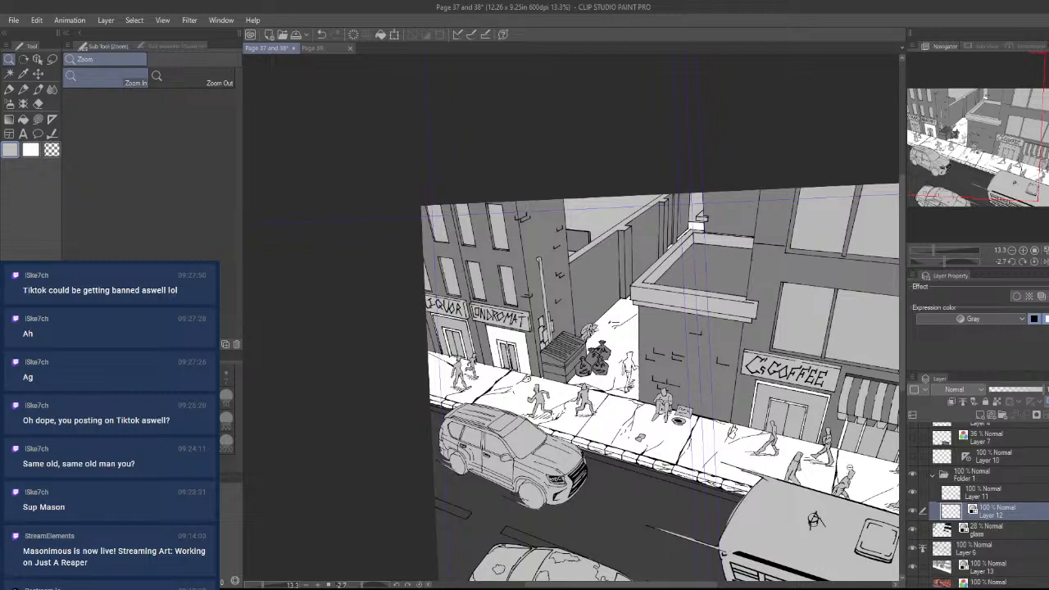
{"action": "left_click_drag", "start_coordinate": [618, 394], "coordinate": [740, 427]}
{"action": "left_click_drag", "start_coordinate": [675, 387], "coordinate": [649, 457]}
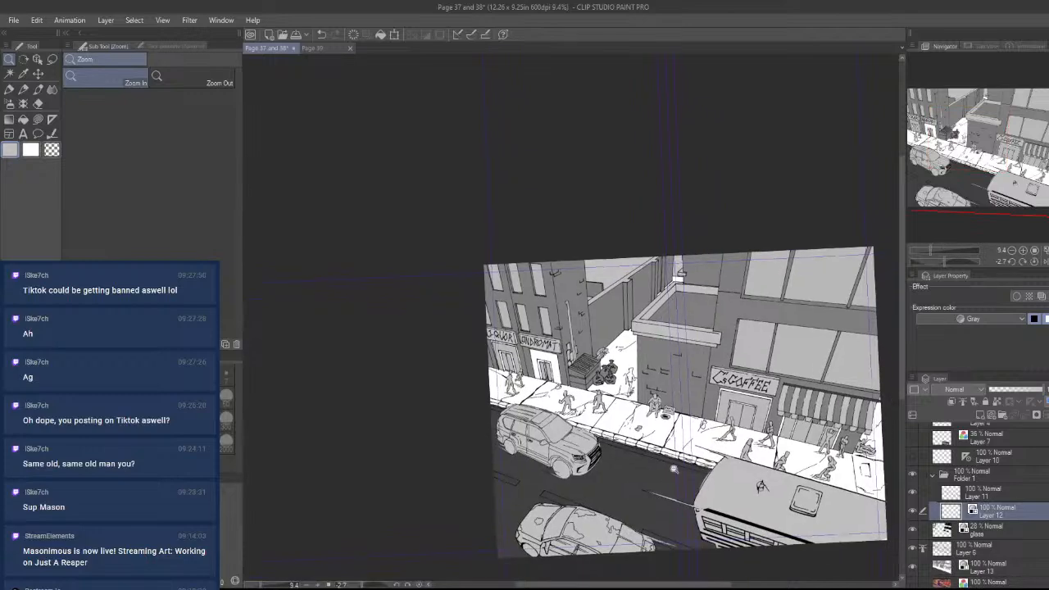
{"action": "left_click_drag", "start_coordinate": [765, 457], "coordinate": [777, 456]}
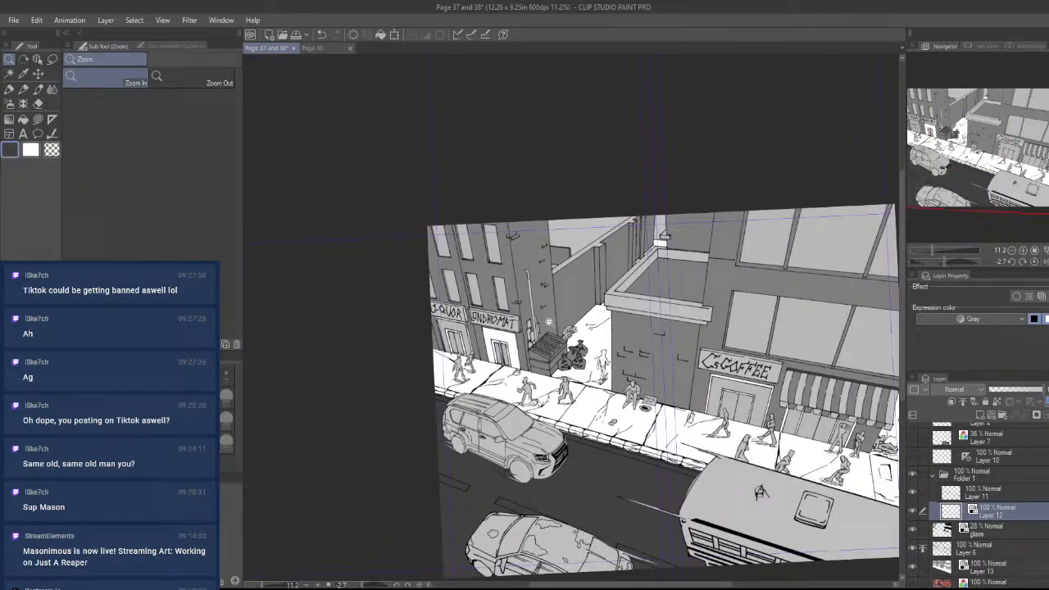
{"action": "left_click_drag", "start_coordinate": [551, 323], "coordinate": [605, 309]}
{"action": "left_click_drag", "start_coordinate": [693, 416], "coordinate": [705, 390]}
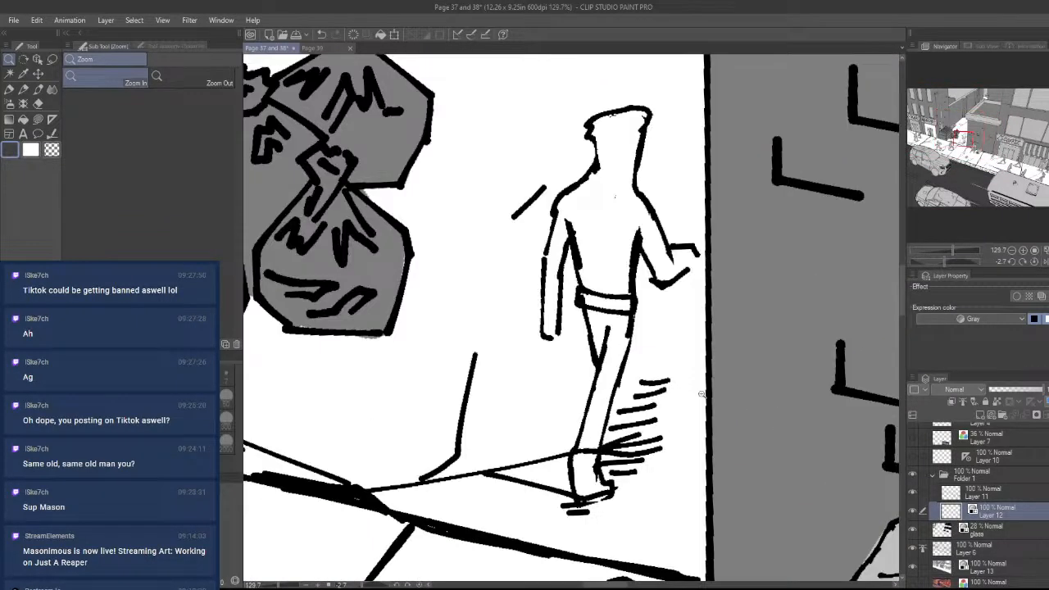
{"action": "key", "text": "u"}
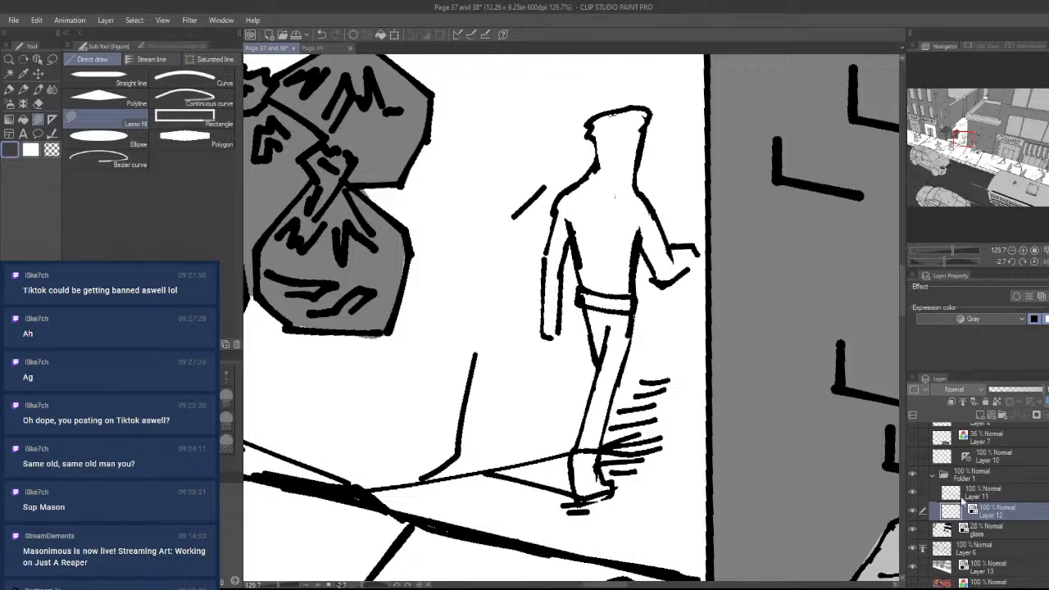
{"action": "mouse_move", "coordinate": [635, 303]}
{"action": "left_mouse_down"}
{"action": "mouse_move", "coordinate": [599, 359]}
{"action": "mouse_move", "coordinate": [629, 350]}
{"action": "mouse_move", "coordinate": [588, 297]}
{"action": "mouse_move", "coordinate": [623, 305]}
{"action": "mouse_move", "coordinate": [585, 227]}
{"action": "mouse_move", "coordinate": [634, 266]}
{"action": "left_mouse_up"}
{"action": "mouse_move", "coordinate": [583, 298]}
{"action": "left_mouse_down"}
{"action": "mouse_move", "coordinate": [590, 213]}
{"action": "mouse_move", "coordinate": [602, 247]}
{"action": "left_mouse_up"}
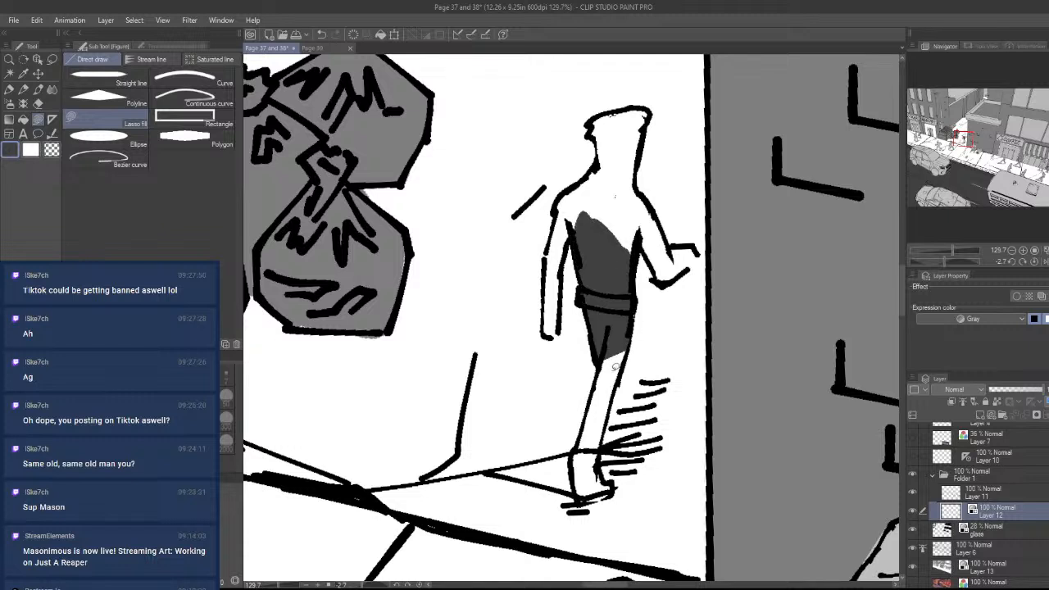
{"action": "mouse_move", "coordinate": [601, 361]}
{"action": "left_mouse_down"}
{"action": "mouse_move", "coordinate": [613, 331]}
{"action": "mouse_move", "coordinate": [622, 359]}
{"action": "mouse_move", "coordinate": [581, 459]}
{"action": "left_mouse_up"}
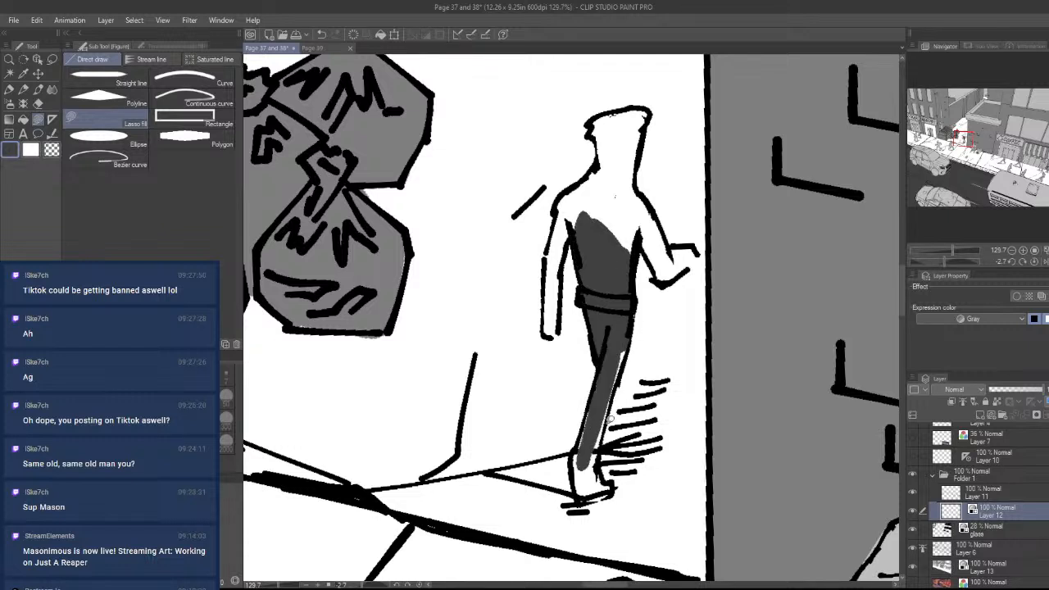
{"action": "mouse_move", "coordinate": [608, 419]}
{"action": "left_mouse_down"}
{"action": "mouse_move", "coordinate": [603, 443]}
{"action": "mouse_move", "coordinate": [599, 402]}
{"action": "mouse_move", "coordinate": [627, 340]}
{"action": "mouse_move", "coordinate": [602, 446]}
{"action": "mouse_move", "coordinate": [616, 488]}
{"action": "mouse_move", "coordinate": [583, 500]}
{"action": "mouse_move", "coordinate": [573, 459]}
{"action": "mouse_move", "coordinate": [580, 450]}
{"action": "mouse_move", "coordinate": [575, 490]}
{"action": "mouse_move", "coordinate": [607, 496]}
{"action": "mouse_move", "coordinate": [603, 470]}
{"action": "left_mouse_up"}
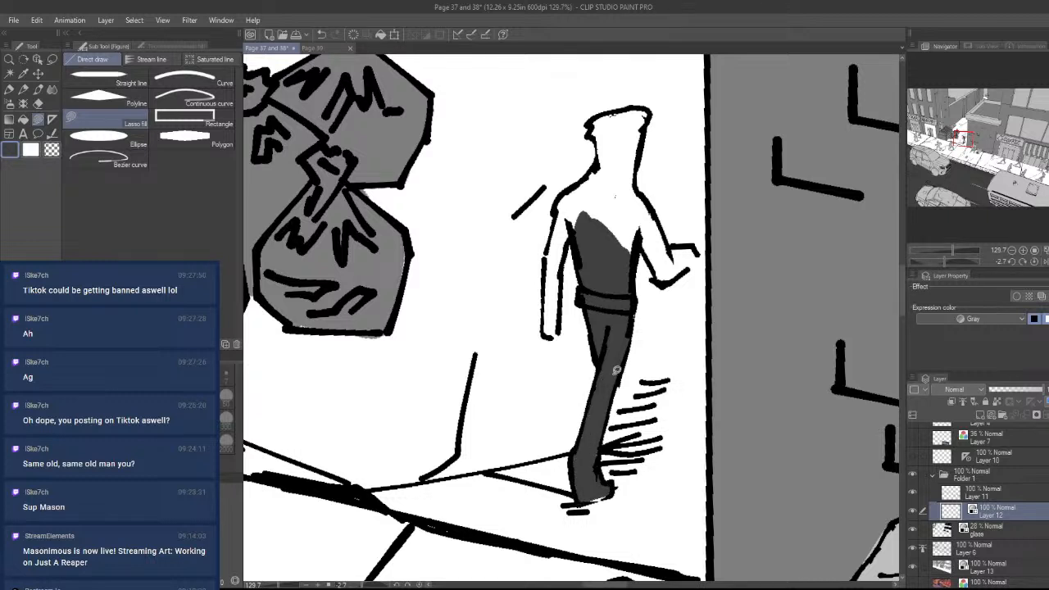
- Lasso-fill the alley figure's arms, shoulders and head with dark gray
{"action": "mouse_move", "coordinate": [580, 236]}
{"action": "left_mouse_down"}
{"action": "mouse_move", "coordinate": [562, 266]}
{"action": "mouse_move", "coordinate": [559, 329]}
{"action": "mouse_move", "coordinate": [547, 321]}
{"action": "mouse_move", "coordinate": [557, 217]}
{"action": "mouse_move", "coordinate": [637, 186]}
{"action": "left_mouse_up"}
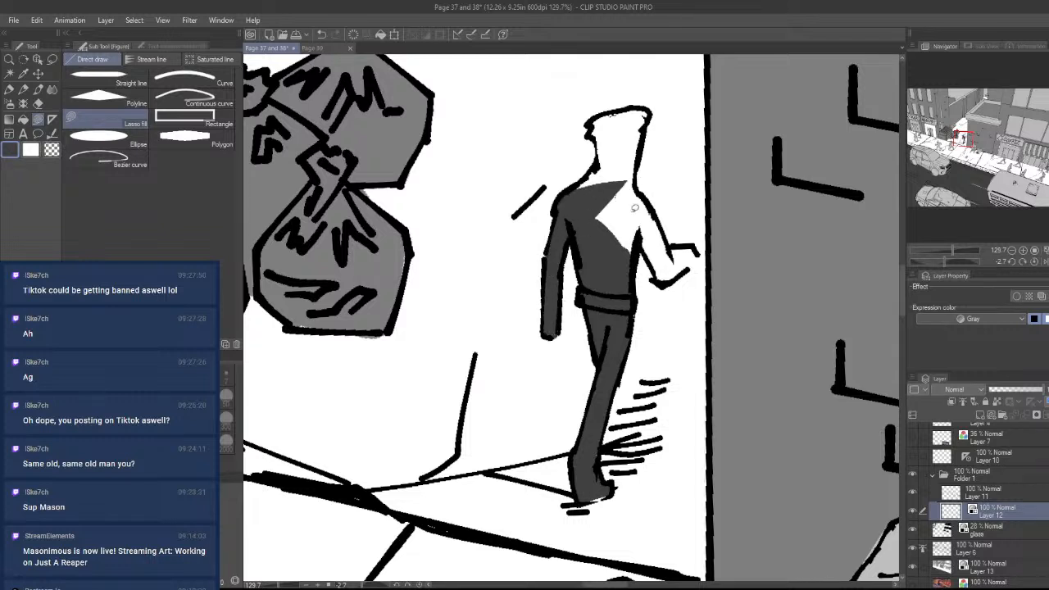
{"action": "mouse_move", "coordinate": [693, 259]}
{"action": "left_mouse_down"}
{"action": "mouse_move", "coordinate": [654, 204]}
{"action": "mouse_move", "coordinate": [636, 239]}
{"action": "mouse_move", "coordinate": [665, 278]}
{"action": "mouse_move", "coordinate": [693, 260]}
{"action": "left_mouse_up"}
{"action": "mouse_move", "coordinate": [647, 236]}
{"action": "left_mouse_down"}
{"action": "mouse_move", "coordinate": [616, 273]}
{"action": "mouse_move", "coordinate": [646, 176]}
{"action": "mouse_move", "coordinate": [644, 185]}
{"action": "mouse_move", "coordinate": [641, 106]}
{"action": "mouse_move", "coordinate": [587, 123]}
{"action": "mouse_move", "coordinate": [598, 141]}
{"action": "mouse_move", "coordinate": [569, 199]}
{"action": "mouse_move", "coordinate": [644, 192]}
{"action": "left_mouse_up"}
{"action": "left_click_drag", "start_coordinate": [658, 189], "coordinate": [609, 397]}
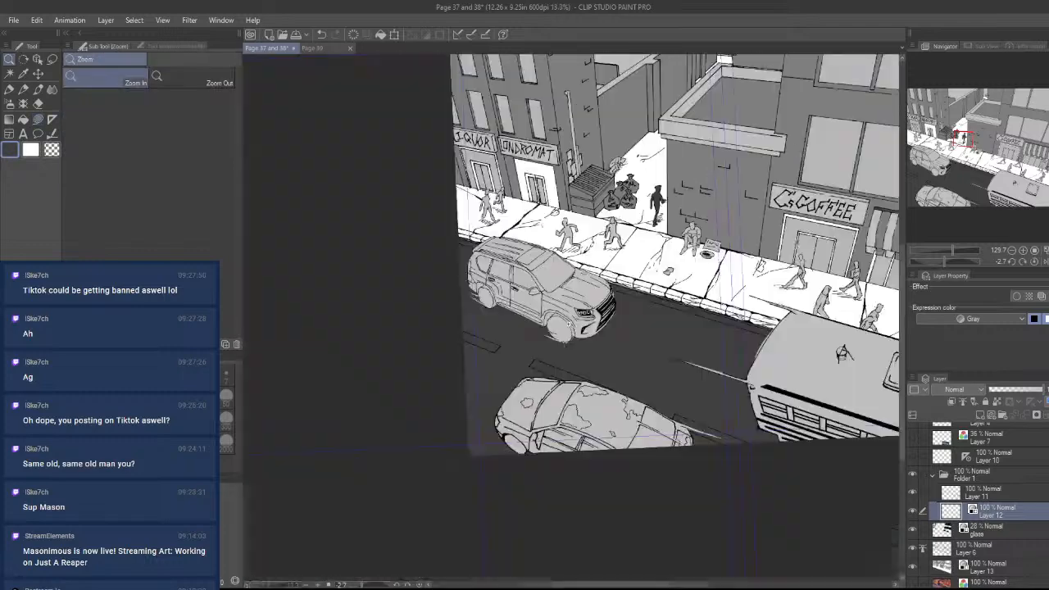
- Set the opacity of the glass layer to 100%
{"action": "mouse_move", "coordinate": [713, 376]}
{"action": "left_mouse_down"}
{"action": "mouse_move", "coordinate": [662, 409]}
{"action": "mouse_move", "coordinate": [737, 435]}
{"action": "mouse_move", "coordinate": [738, 500]}
{"action": "left_mouse_up"}
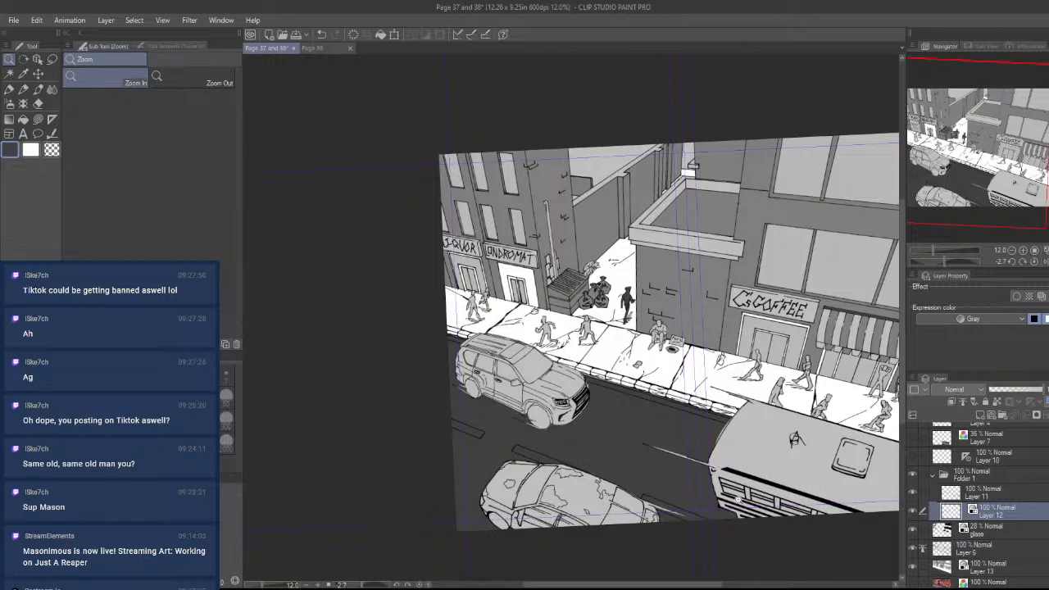
{"action": "left_click_drag", "start_coordinate": [817, 281], "coordinate": [706, 407]}
{"action": "left_click_drag", "start_coordinate": [797, 340], "coordinate": [812, 323]}
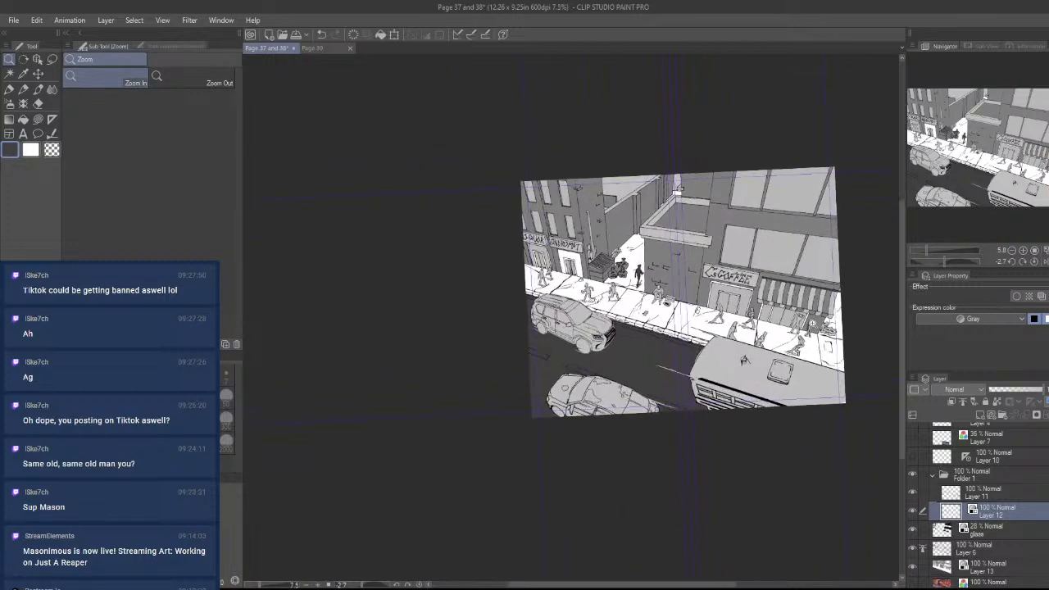
{"action": "left_click_drag", "start_coordinate": [758, 379], "coordinate": [771, 398]}
{"action": "left_click_drag", "start_coordinate": [677, 352], "coordinate": [667, 371]}
{"action": "left_click_drag", "start_coordinate": [807, 361], "coordinate": [766, 377]}
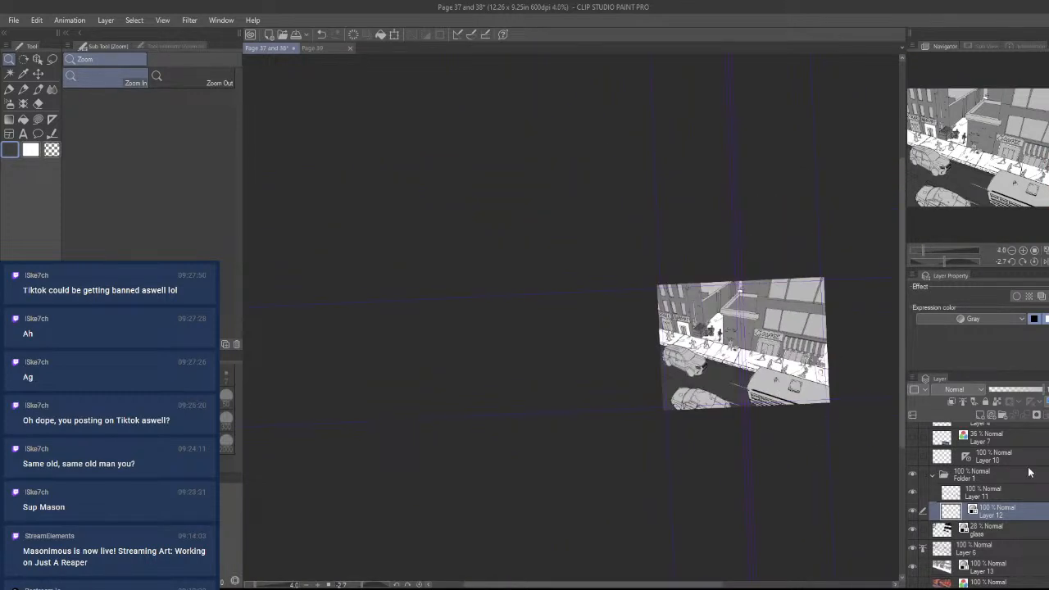
{"action": "left_click", "coordinate": [998, 530]}
{"action": "left_click_drag", "start_coordinate": [1007, 391], "coordinate": [1047, 391]}
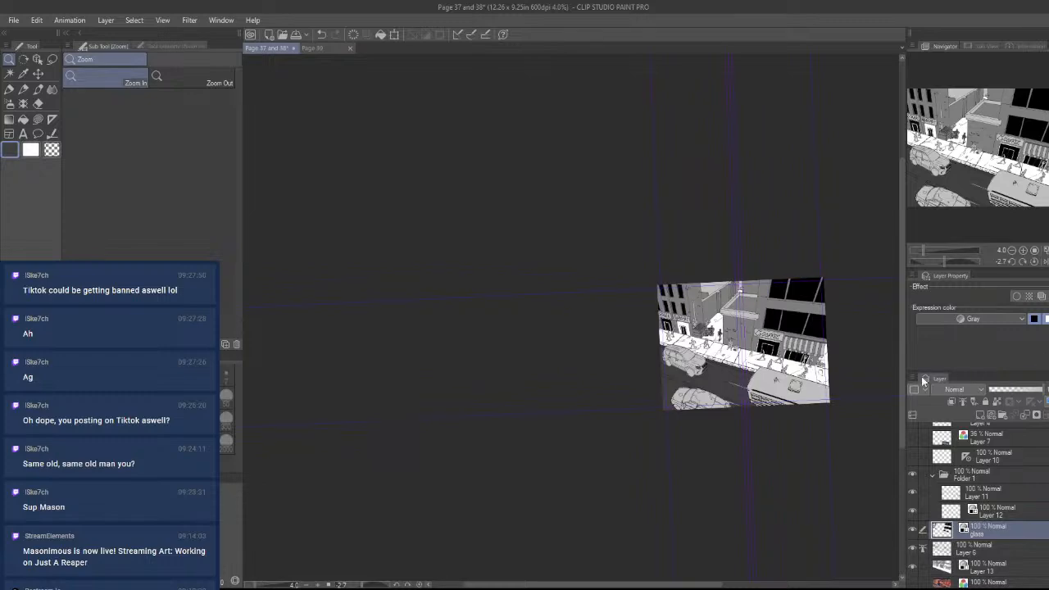
- Select Layer 6 and switch its visibility off and on to check which line art it holds
{"action": "key", "text": "r"}
{"action": "left_click_drag", "start_coordinate": [890, 397], "coordinate": [876, 406]}
{"action": "left_click_drag", "start_coordinate": [695, 360], "coordinate": [772, 297]}
{"action": "left_click_drag", "start_coordinate": [844, 379], "coordinate": [818, 456]}
{"action": "left_click", "coordinate": [1005, 550]}
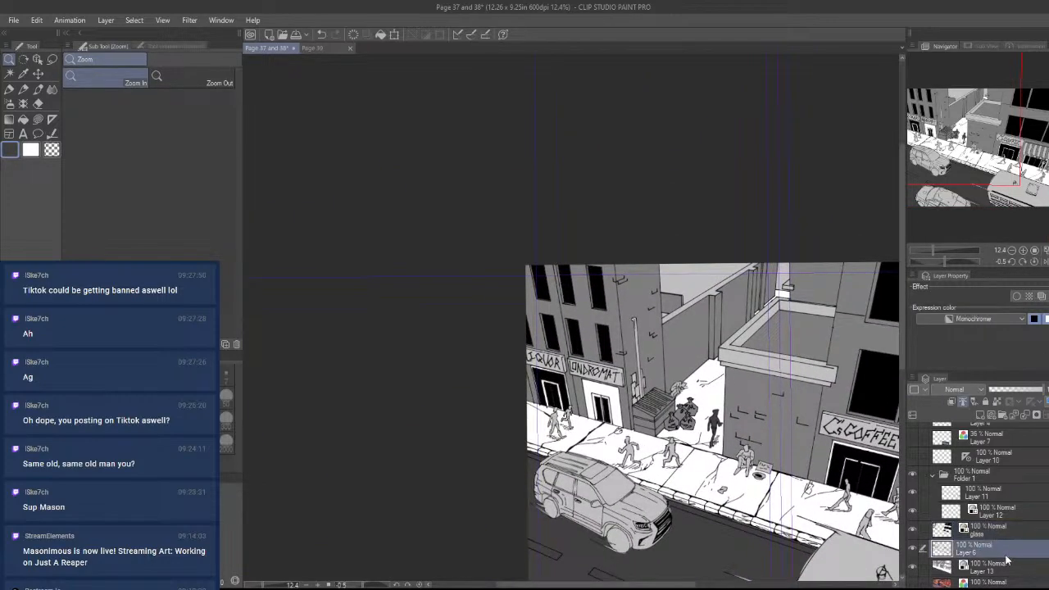
{"action": "left_click", "coordinate": [1009, 566]}
{"action": "left_click", "coordinate": [1010, 553]}
{"action": "left_click", "coordinate": [912, 548]}
{"action": "left_click", "coordinate": [912, 548]}
{"action": "left_click_drag", "start_coordinate": [683, 352], "coordinate": [768, 334]}
{"action": "left_click_drag", "start_coordinate": [659, 334], "coordinate": [735, 283]}
{"action": "key", "text": "ctrl+z"}
{"action": "mouse_move", "coordinate": [599, 381]}
{"action": "left_mouse_down"}
{"action": "mouse_move", "coordinate": [702, 369]}
{"action": "mouse_move", "coordinate": [680, 472]}
{"action": "left_mouse_up"}
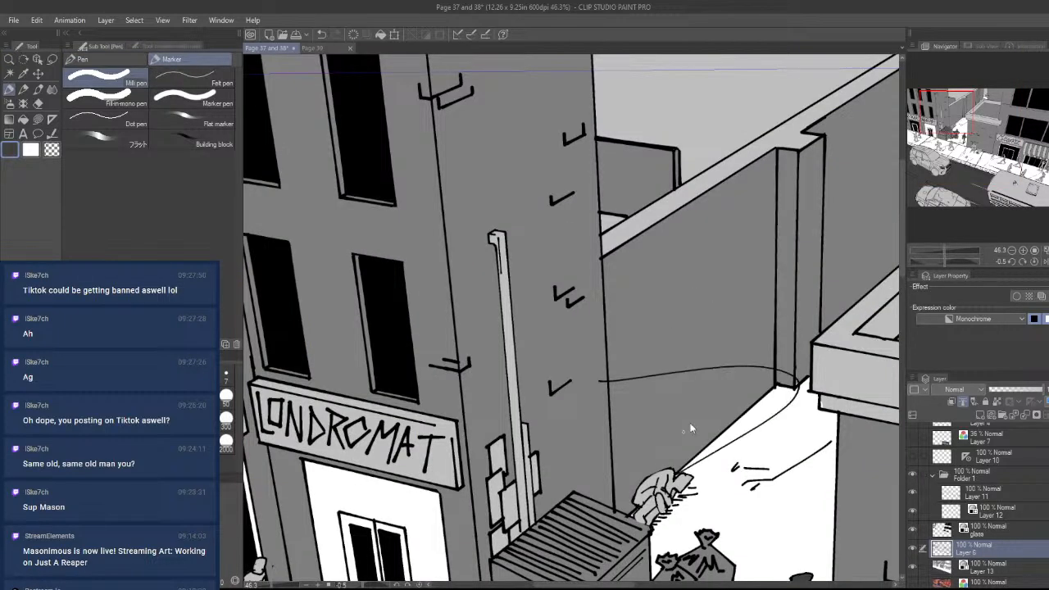
{"action": "key", "text": "ctrl+z"}
{"action": "left_click_drag", "start_coordinate": [631, 343], "coordinate": [745, 295]}
{"action": "key", "text": "ctrl+z"}
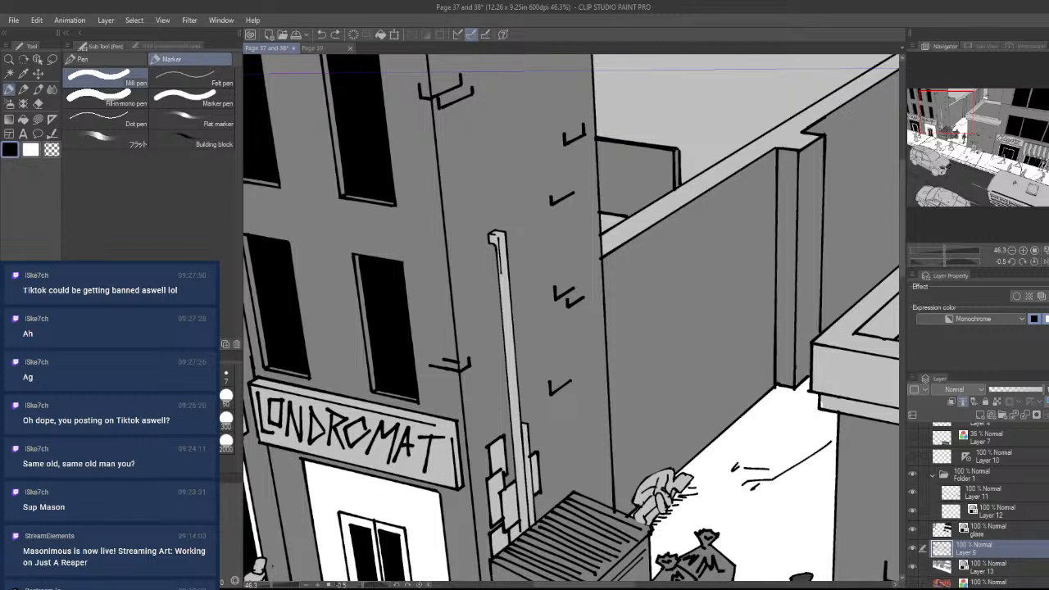
{"action": "left_click_drag", "start_coordinate": [608, 379], "coordinate": [759, 290]}
{"action": "left_click_drag", "start_coordinate": [775, 314], "coordinate": [714, 416]}
{"action": "key", "text": "ctrl+z"}
{"action": "key", "text": "ctrl+z"}
- Select Layer 10, which carries the perspective ruler, and make it visible
{"action": "scroll", "coordinate": [718, 455], "scroll_direction": "down", "scroll_amount": 5}
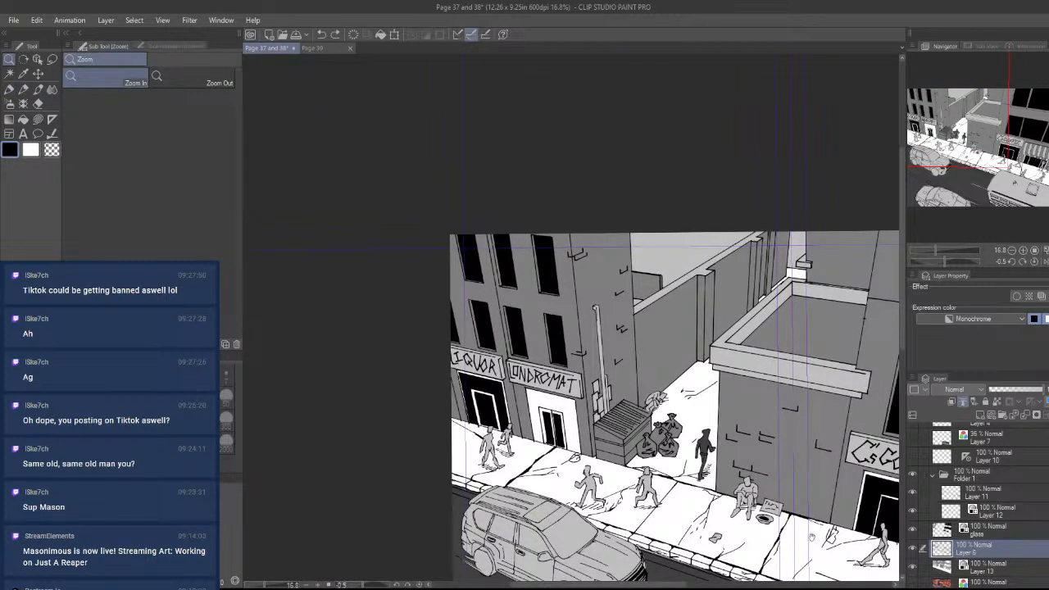
{"action": "scroll", "coordinate": [979, 504], "scroll_direction": "up", "scroll_amount": 5}
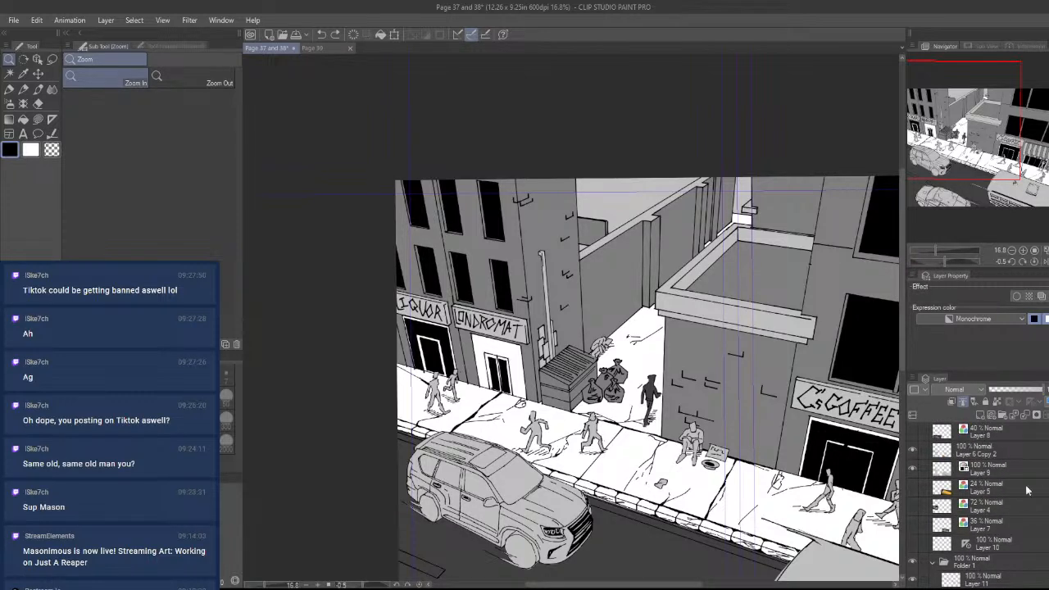
{"action": "left_click", "coordinate": [998, 544]}
{"action": "left_click", "coordinate": [914, 545]}
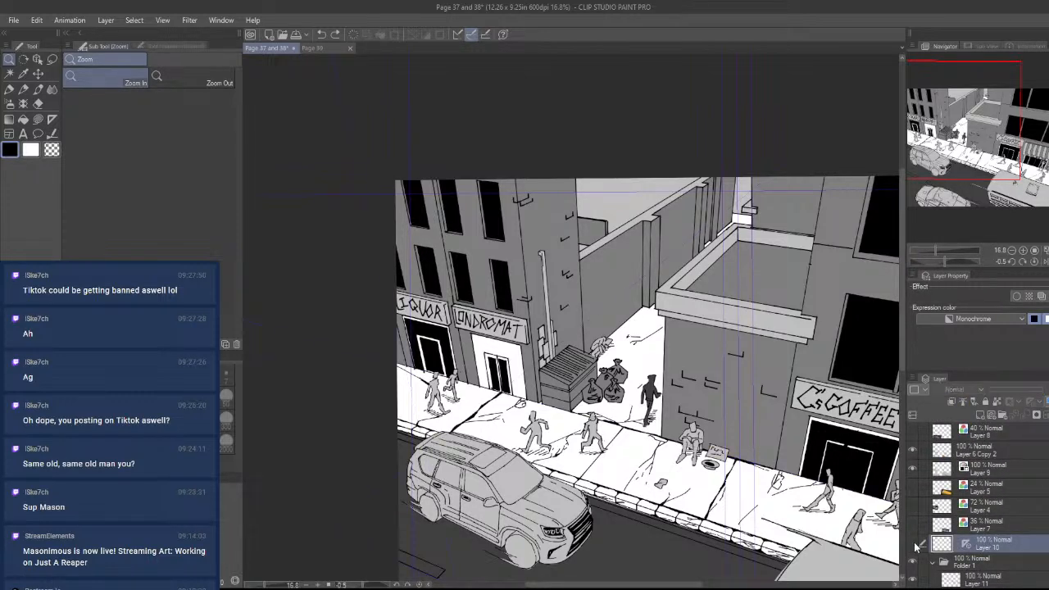
{"action": "left_click", "coordinate": [913, 545]}
- Move the perspective ruler from Layer 10 to Layer 6 and make Layer 6 the active layer
{"action": "left_click_drag", "start_coordinate": [893, 575], "coordinate": [751, 438]}
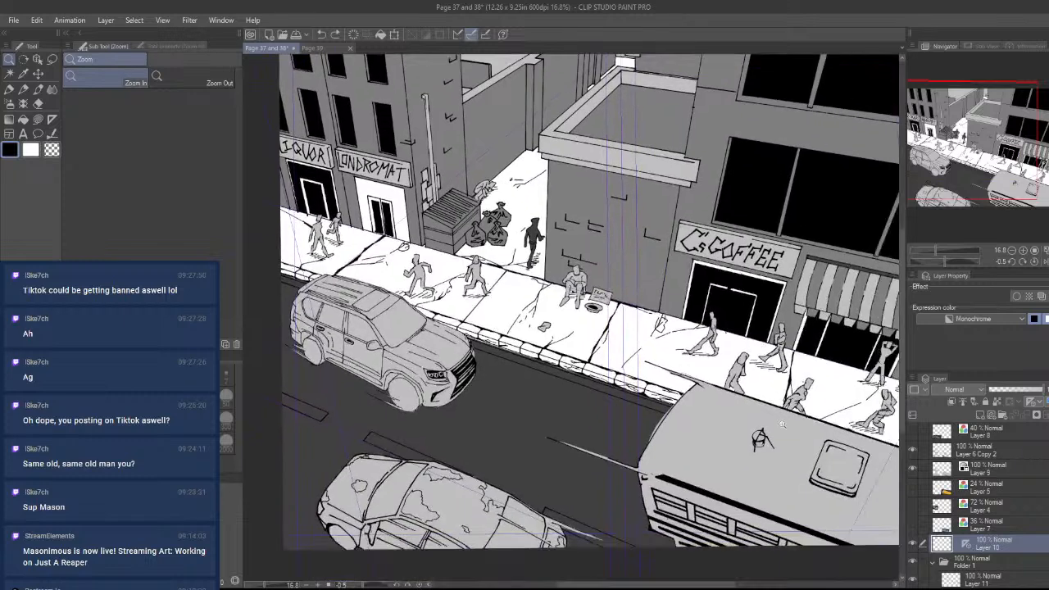
{"action": "scroll", "coordinate": [751, 438], "scroll_direction": "down", "scroll_amount": 3}
{"action": "left_click_drag", "start_coordinate": [840, 494], "coordinate": [795, 469]}
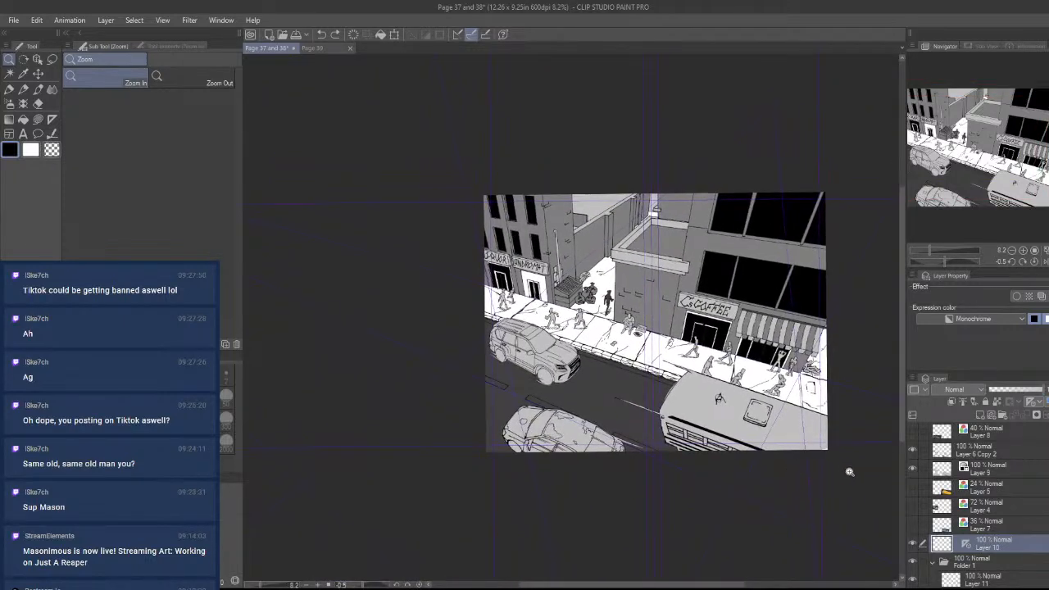
{"action": "scroll", "coordinate": [834, 483], "scroll_direction": "up", "scroll_amount": 1}
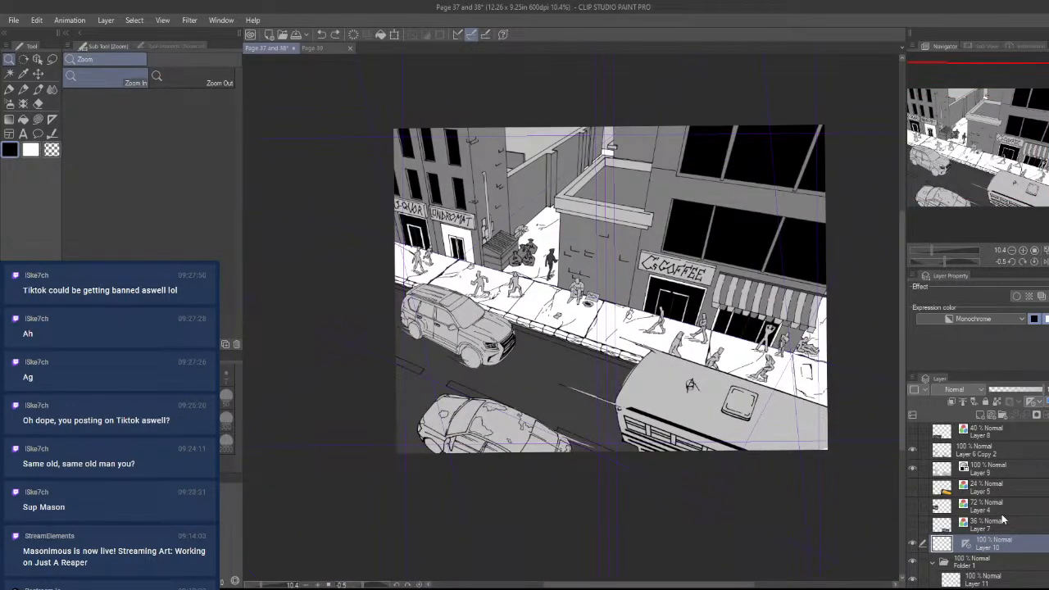
{"action": "scroll", "coordinate": [1002, 519], "scroll_direction": "down", "scroll_amount": 3}
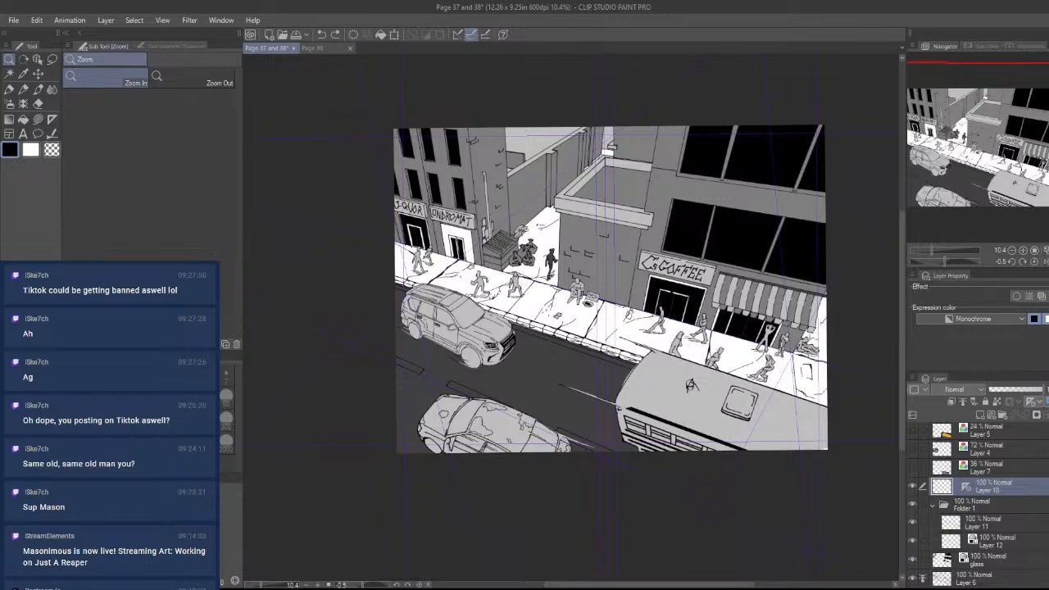
{"action": "scroll", "coordinate": [1003, 473], "scroll_direction": "down", "scroll_amount": 2}
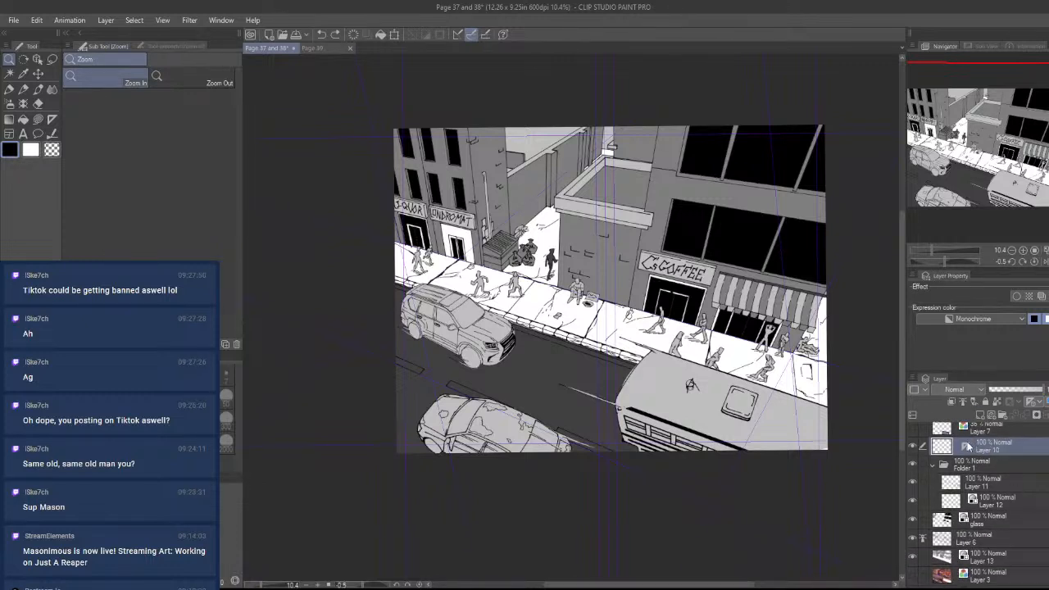
{"action": "left_click_drag", "start_coordinate": [967, 447], "coordinate": [1006, 547]}
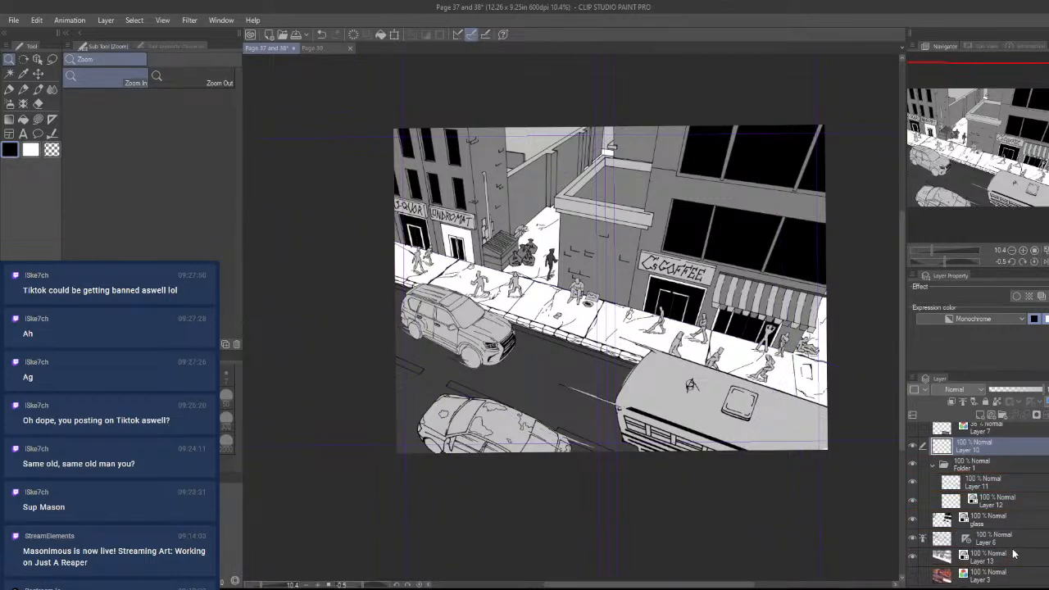
{"action": "left_click", "coordinate": [1006, 542]}
- Try long ruler-guided pen strokes across the alley wall behind the dumpster
{"action": "scroll", "coordinate": [580, 317], "scroll_direction": "up", "scroll_amount": 5}
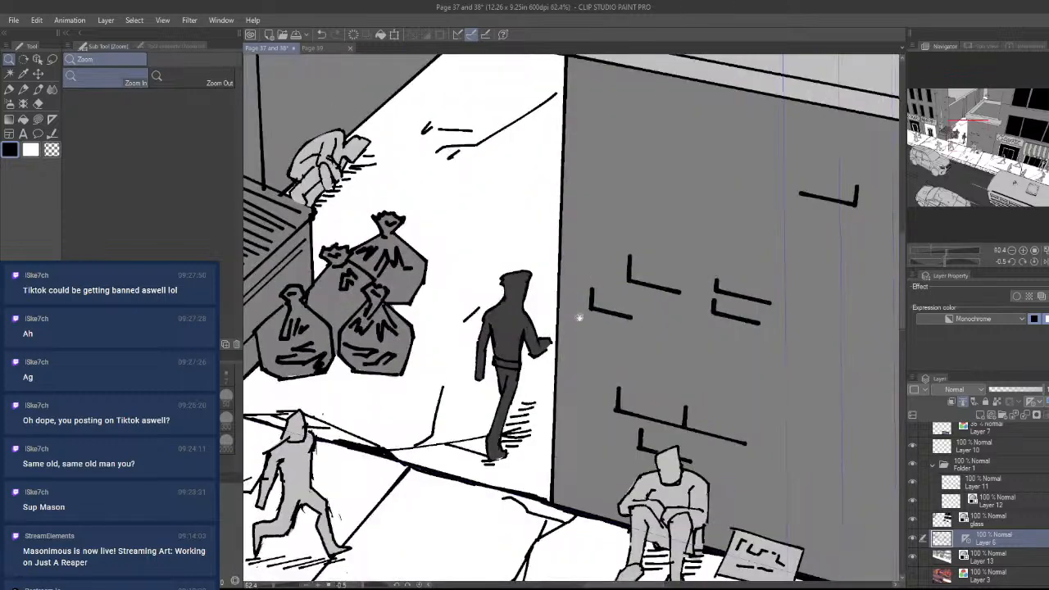
{"action": "mouse_move", "coordinate": [476, 177]}
{"action": "left_mouse_down"}
{"action": "mouse_move", "coordinate": [582, 405]}
{"action": "mouse_move", "coordinate": [649, 511]}
{"action": "left_mouse_up"}
{"action": "key", "text": "p"}
{"action": "left_click_drag", "start_coordinate": [485, 415], "coordinate": [486, 280]}
{"action": "key", "text": "ctrl+z"}
{"action": "left_click_drag", "start_coordinate": [502, 393], "coordinate": [713, 220]}
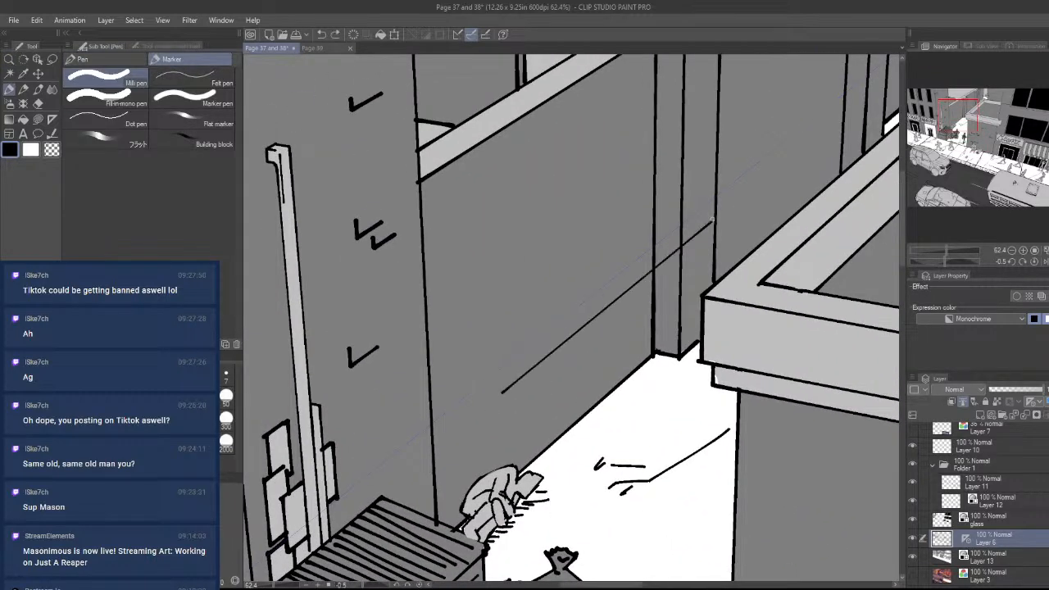
{"action": "key", "text": "ctrl+z"}
{"action": "left_click_drag", "start_coordinate": [465, 401], "coordinate": [601, 293]}
{"action": "key", "text": "ctrl+z"}
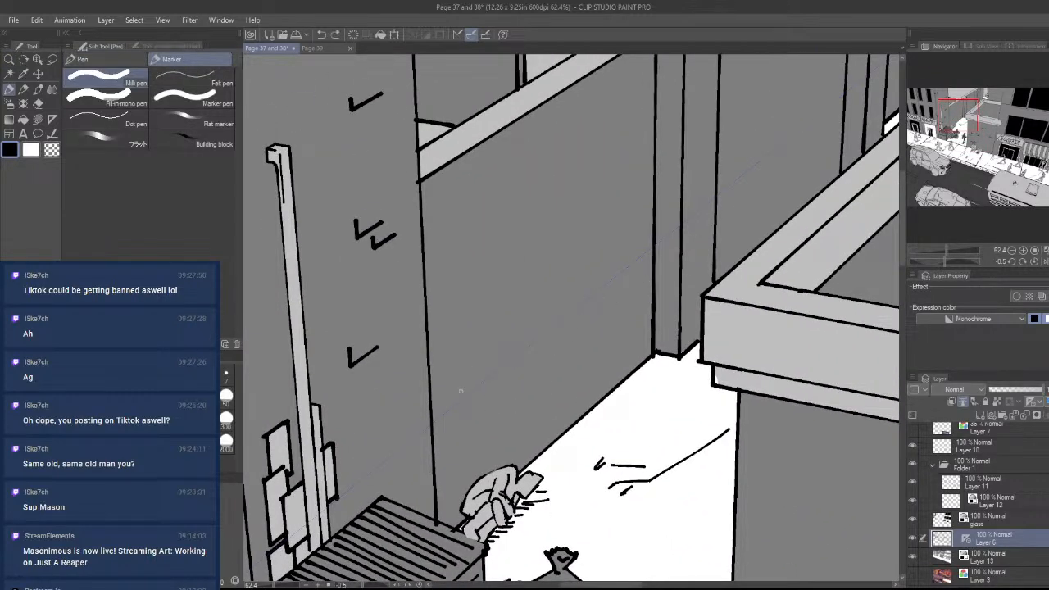
- Ink staggered brick courses with short vertical joints on the lower part of the first alley wall section, following the perspective ruler
{"action": "left_click_drag", "start_coordinate": [466, 394], "coordinate": [573, 309]}
{"action": "mouse_move", "coordinate": [551, 325]}
{"action": "left_mouse_down"}
{"action": "mouse_move", "coordinate": [549, 292]}
{"action": "mouse_move", "coordinate": [551, 307]}
{"action": "mouse_move", "coordinate": [609, 252]}
{"action": "left_mouse_up"}
{"action": "key", "text": "ctrl+z"}
{"action": "key", "text": "ctrl+z"}
{"action": "key", "text": "ctrl+z"}
{"action": "mouse_move", "coordinate": [544, 308]}
{"action": "left_mouse_down"}
{"action": "mouse_move", "coordinate": [612, 255]}
{"action": "mouse_move", "coordinate": [580, 261]}
{"action": "left_mouse_up"}
{"action": "left_click_drag", "start_coordinate": [599, 266], "coordinate": [599, 247]}
{"action": "left_click_drag", "start_coordinate": [474, 426], "coordinate": [592, 331]}
{"action": "left_click_drag", "start_coordinate": [548, 369], "coordinate": [548, 387]}
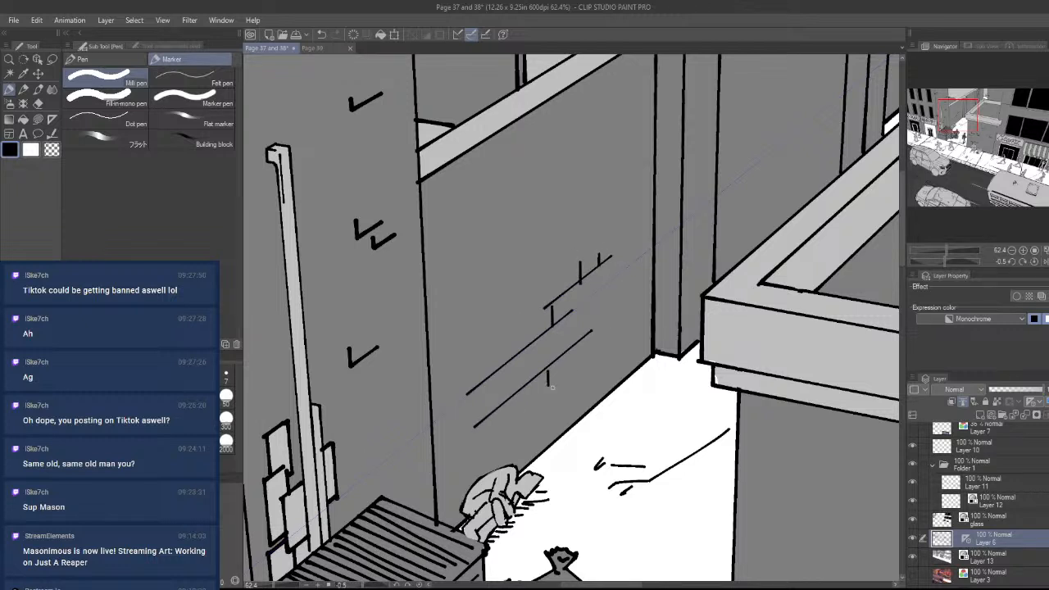
{"action": "left_click_drag", "start_coordinate": [566, 351], "coordinate": [565, 382]}
- Ink more perspective brick courses and vertical joints on the upper and middle parts of the first alley wall section
{"action": "mouse_move", "coordinate": [449, 287]}
{"action": "left_mouse_down"}
{"action": "mouse_move", "coordinate": [578, 194]}
{"action": "mouse_move", "coordinate": [557, 183]}
{"action": "mouse_move", "coordinate": [546, 190]}
{"action": "left_mouse_up"}
{"action": "key", "text": "ctrl+space"}
{"action": "left_click_drag", "start_coordinate": [681, 168], "coordinate": [674, 333]}
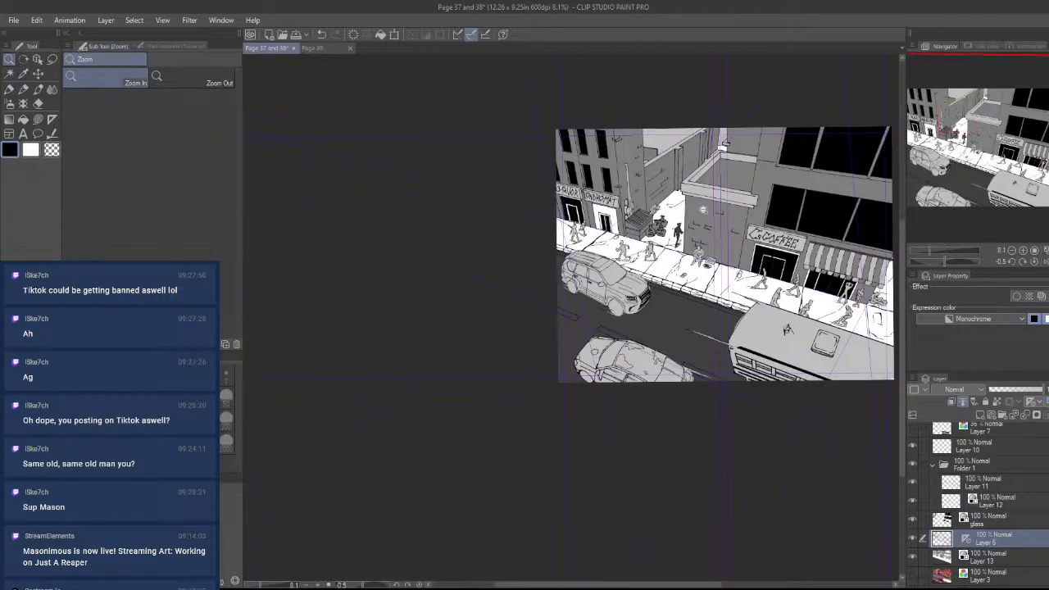
{"action": "left_click_drag", "start_coordinate": [702, 210], "coordinate": [648, 180]}
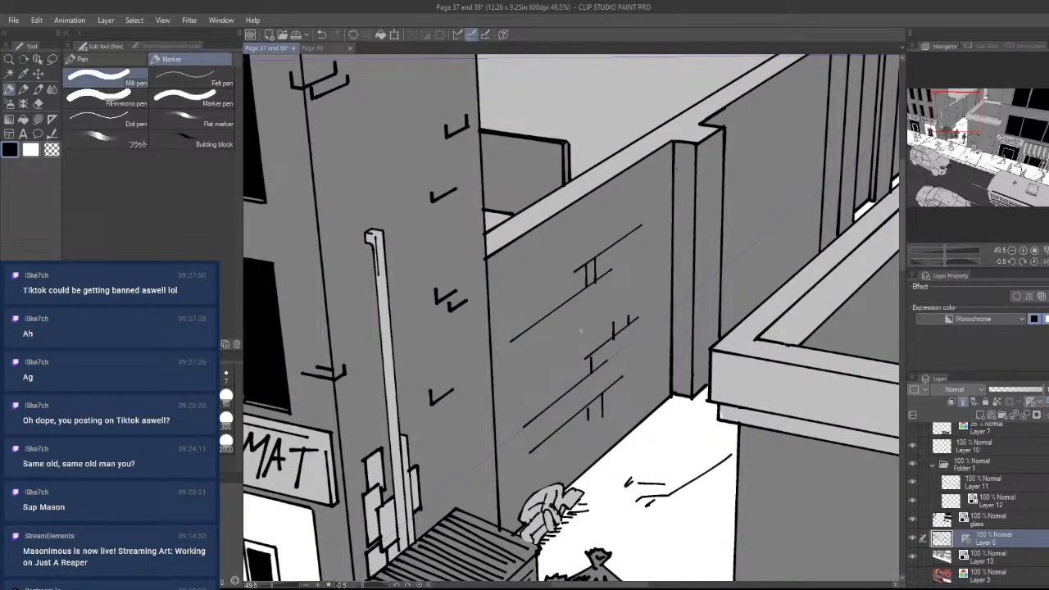
{"action": "mouse_move", "coordinate": [524, 366]}
{"action": "left_mouse_down"}
{"action": "mouse_move", "coordinate": [592, 300]}
{"action": "mouse_move", "coordinate": [564, 332]}
{"action": "left_mouse_up"}
{"action": "left_click_drag", "start_coordinate": [595, 302], "coordinate": [608, 407]}
{"action": "left_click_drag", "start_coordinate": [631, 272], "coordinate": [640, 196]}
- Ink perspective brick courses and short joints on the lower half of the second alley wall section, beyond the first pillar
{"action": "left_click_drag", "start_coordinate": [626, 370], "coordinate": [723, 293]}
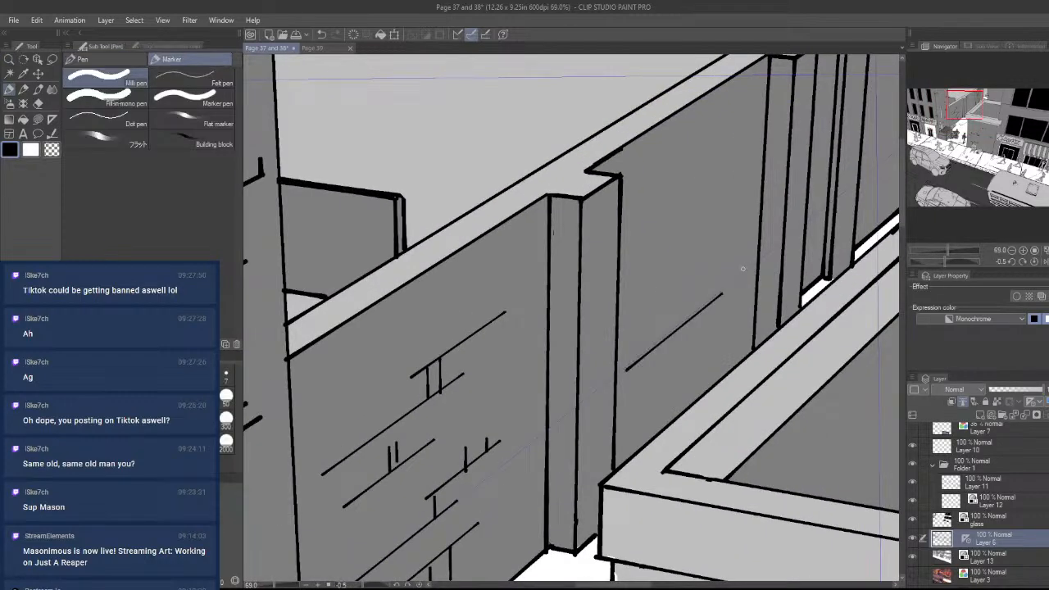
{"action": "mouse_move", "coordinate": [682, 327]}
{"action": "left_mouse_down"}
{"action": "mouse_move", "coordinate": [681, 305]}
{"action": "mouse_move", "coordinate": [723, 279]}
{"action": "left_mouse_up"}
{"action": "key", "text": "ctrl+z"}
{"action": "key", "text": "ctrl+z"}
{"action": "key", "text": "ctrl+z"}
{"action": "mouse_move", "coordinate": [675, 308]}
{"action": "left_mouse_down"}
{"action": "mouse_move", "coordinate": [712, 276]}
{"action": "mouse_move", "coordinate": [708, 285]}
{"action": "mouse_move", "coordinate": [709, 249]}
{"action": "left_mouse_up"}
{"action": "left_click_drag", "start_coordinate": [630, 398], "coordinate": [710, 332]}
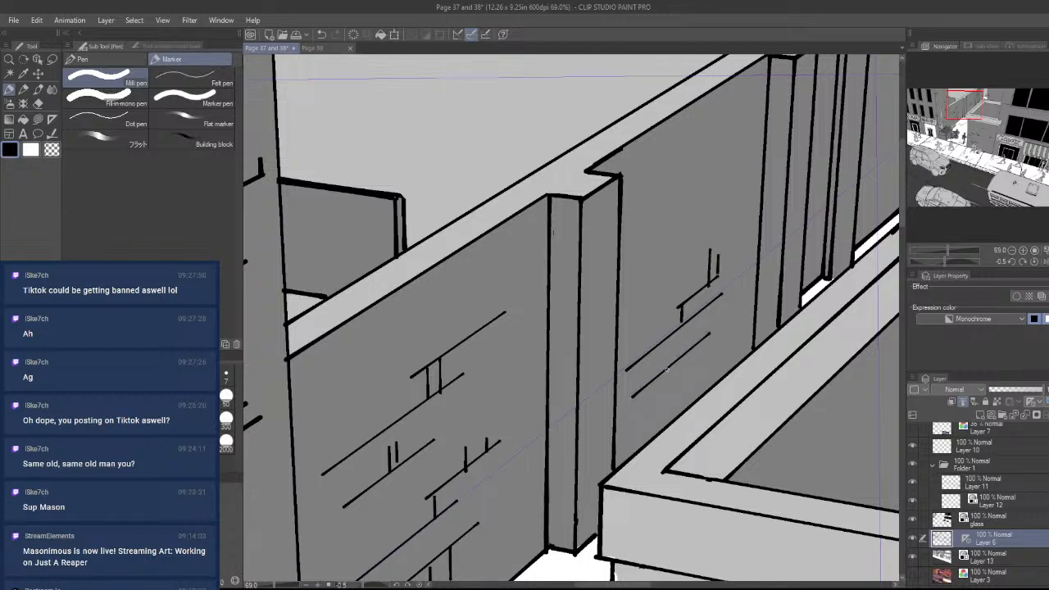
- Add brick courses and joints to the upper part and the bottom corner of the second alley wall section
{"action": "mouse_move", "coordinate": [637, 254]}
{"action": "left_mouse_down"}
{"action": "mouse_move", "coordinate": [703, 206]}
{"action": "mouse_move", "coordinate": [690, 190]}
{"action": "left_mouse_up"}
{"action": "left_click_drag", "start_coordinate": [646, 220], "coordinate": [703, 179]}
{"action": "left_click_drag", "start_coordinate": [663, 270], "coordinate": [714, 233]}
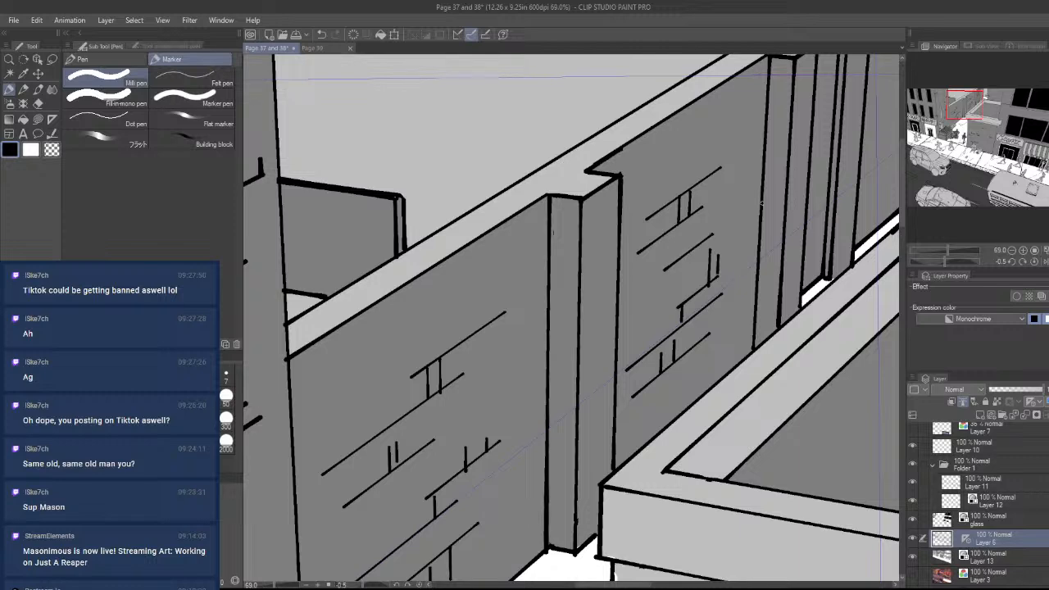
{"action": "scroll", "coordinate": [701, 244], "scroll_direction": "down", "scroll_amount": 6}
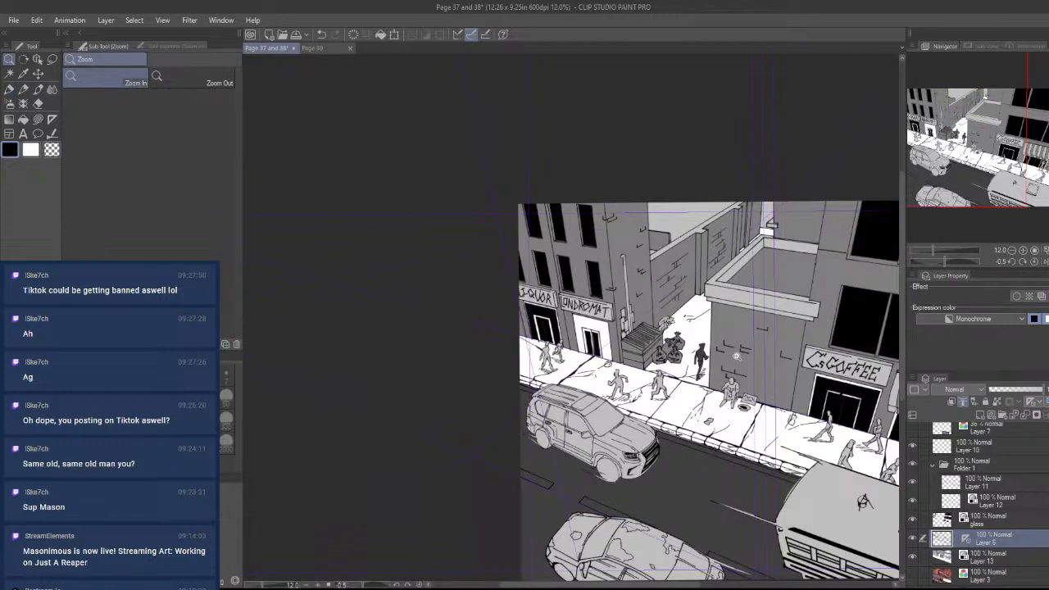
{"action": "scroll", "coordinate": [736, 357], "scroll_direction": "up", "scroll_amount": 8}
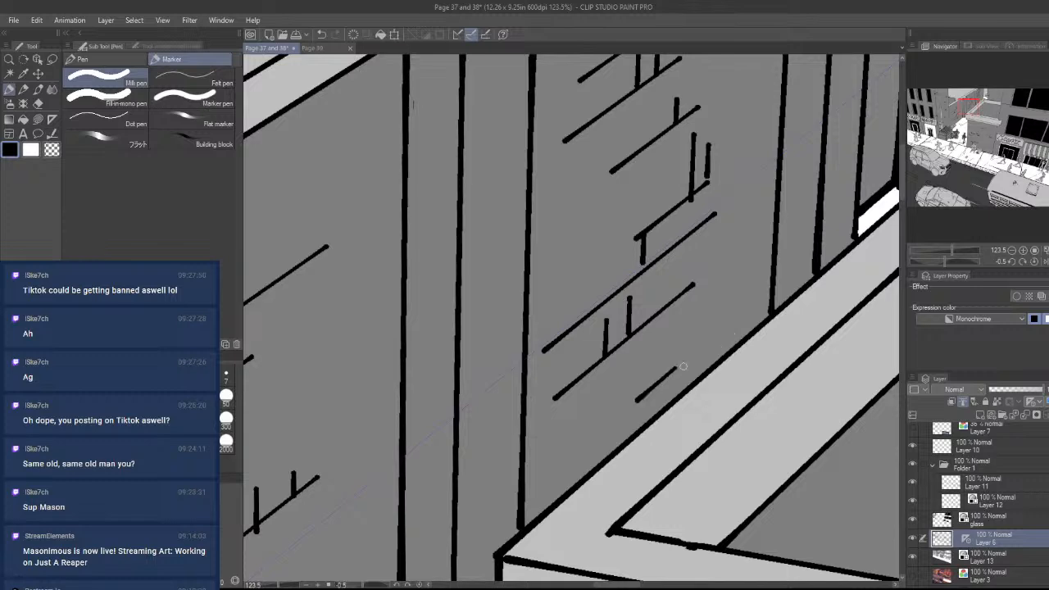
{"action": "mouse_move", "coordinate": [735, 322]}
{"action": "left_mouse_down"}
{"action": "mouse_move", "coordinate": [733, 344]}
{"action": "mouse_move", "coordinate": [743, 328]}
{"action": "left_mouse_up"}
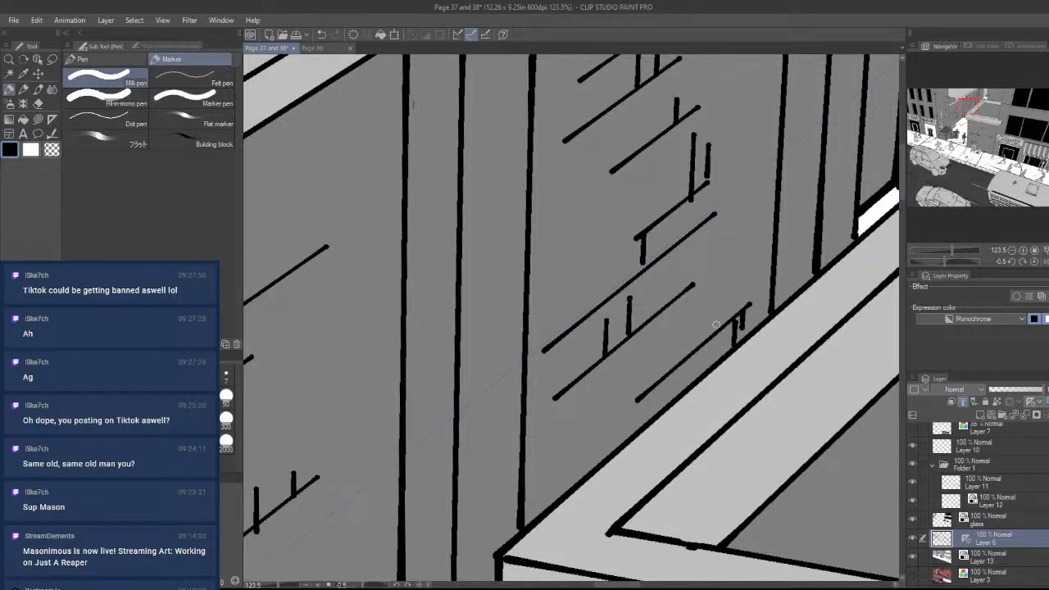
- Ink a few small brick marks on the side face of the second alley pillar
{"action": "left_click_drag", "start_coordinate": [770, 251], "coordinate": [547, 448]}
{"action": "left_click_drag", "start_coordinate": [646, 237], "coordinate": [649, 332]}
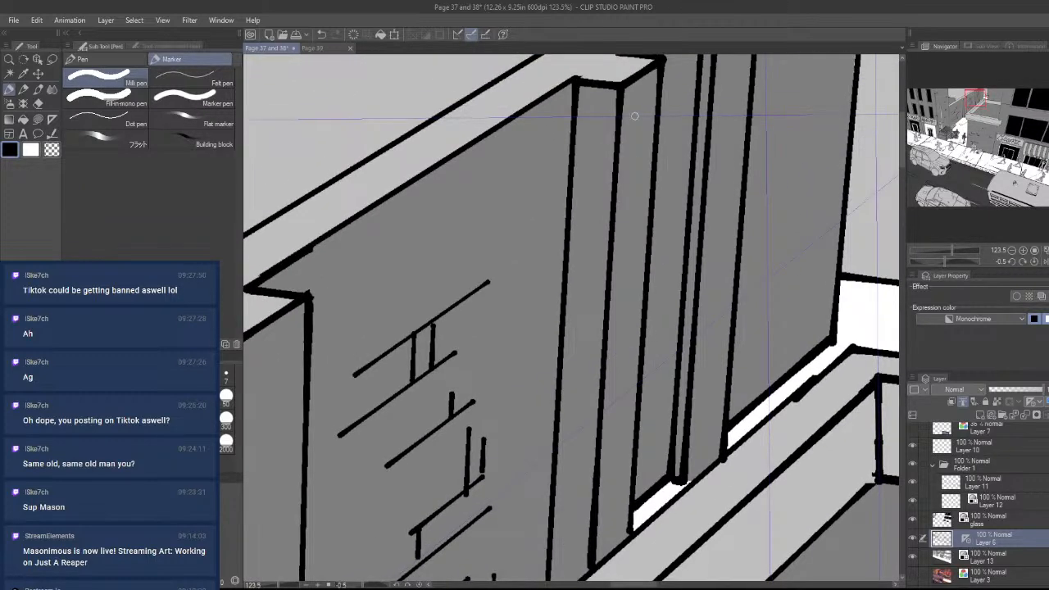
{"action": "left_click_drag", "start_coordinate": [625, 164], "coordinate": [616, 316]}
{"action": "key", "text": "ctrl+z"}
{"action": "mouse_move", "coordinate": [626, 232]}
{"action": "left_mouse_down"}
{"action": "mouse_move", "coordinate": [620, 318]}
{"action": "mouse_move", "coordinate": [642, 304]}
{"action": "left_mouse_up"}
{"action": "mouse_move", "coordinate": [608, 359]}
{"action": "left_mouse_down"}
{"action": "mouse_move", "coordinate": [594, 456]}
{"action": "mouse_move", "coordinate": [616, 449]}
{"action": "mouse_move", "coordinate": [632, 379]}
{"action": "mouse_move", "coordinate": [695, 265]}
{"action": "left_mouse_up"}
{"action": "key", "text": "ctrl+space"}
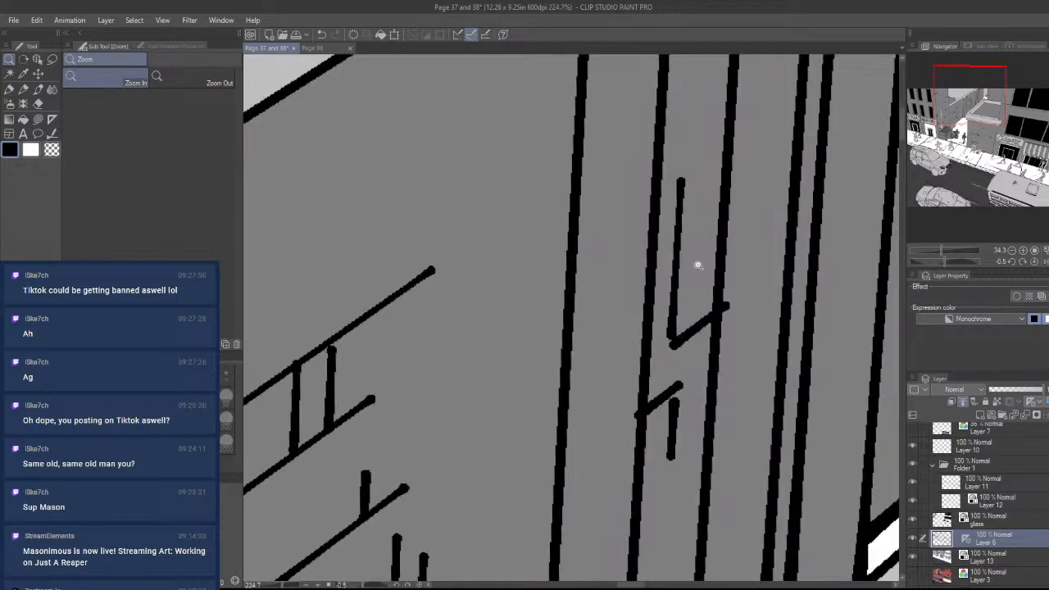
- Trim the overlong brick marks on the second pillar's side face with the hard eraser
{"action": "key", "text": "e"}
{"action": "mouse_move", "coordinate": [665, 143]}
{"action": "left_mouse_down"}
{"action": "mouse_move", "coordinate": [679, 159]}
{"action": "mouse_move", "coordinate": [683, 230]}
{"action": "mouse_move", "coordinate": [672, 262]}
{"action": "left_mouse_up"}
{"action": "left_click_drag", "start_coordinate": [631, 415], "coordinate": [635, 428]}
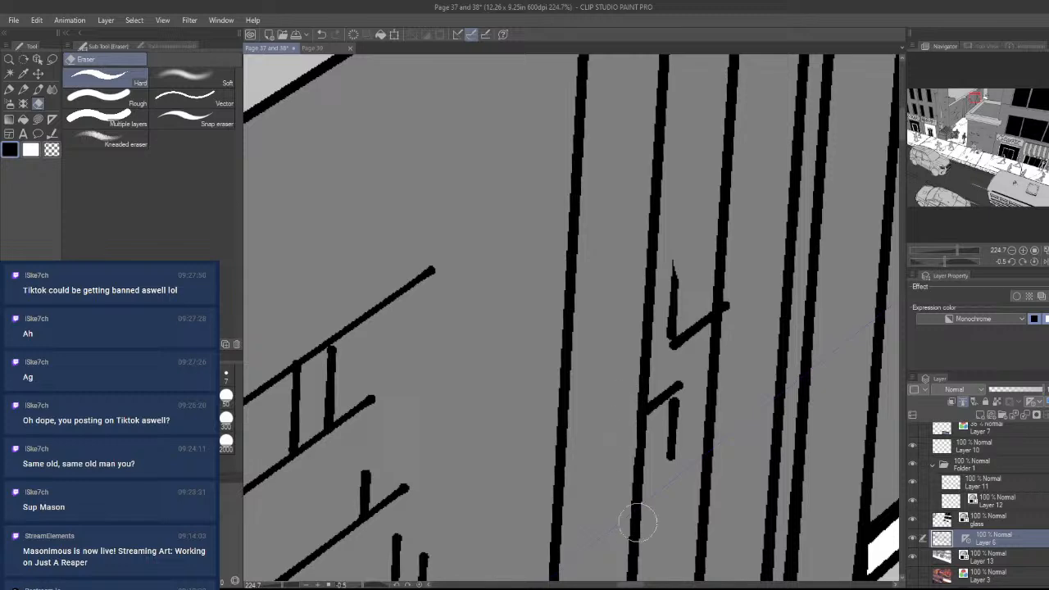
{"action": "key", "text": "space"}
{"action": "mouse_move", "coordinate": [704, 379]}
{"action": "left_mouse_down"}
{"action": "mouse_move", "coordinate": [710, 366]}
{"action": "mouse_move", "coordinate": [643, 475]}
{"action": "left_mouse_up"}
{"action": "left_click_drag", "start_coordinate": [686, 407], "coordinate": [674, 386]}
{"action": "mouse_move", "coordinate": [674, 470]}
{"action": "left_mouse_down"}
{"action": "mouse_move", "coordinate": [620, 461]}
{"action": "mouse_move", "coordinate": [636, 476]}
{"action": "left_mouse_up"}
{"action": "key", "text": "ctrl+space"}
- Ink short brick courses and vertical joints with the Milli pen on the narrow wall strip behind the second pillar
{"action": "key", "text": "p"}
{"action": "key", "text": "space"}
{"action": "left_click_drag", "start_coordinate": [645, 526], "coordinate": [667, 331]}
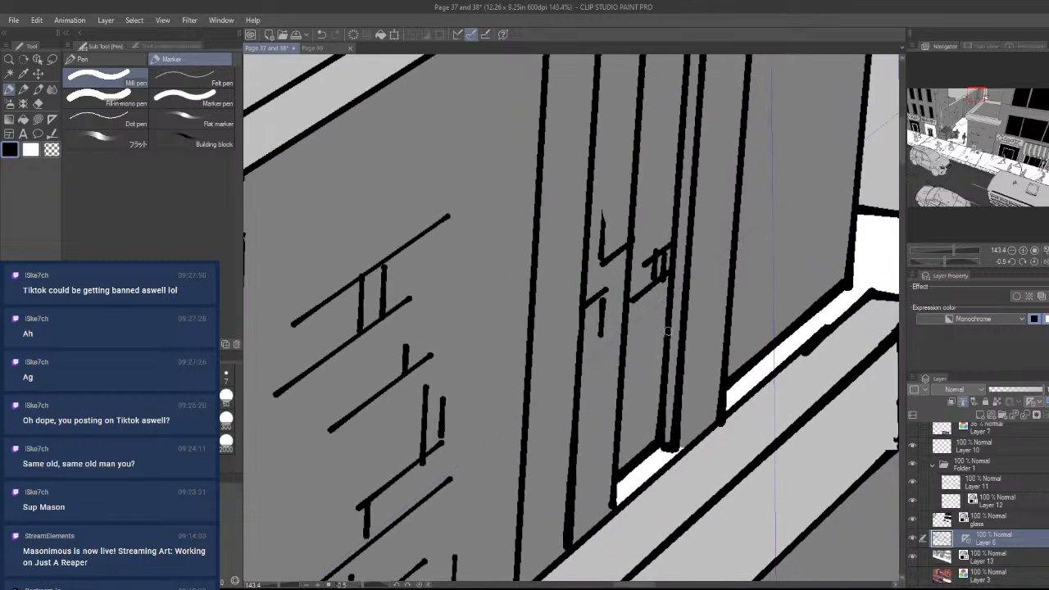
{"action": "left_click_drag", "start_coordinate": [646, 394], "coordinate": [620, 414]}
{"action": "key", "text": "ctrl+z"}
{"action": "mouse_move", "coordinate": [642, 352]}
{"action": "left_mouse_down"}
{"action": "mouse_move", "coordinate": [632, 397]}
{"action": "mouse_move", "coordinate": [656, 339]}
{"action": "left_mouse_up"}
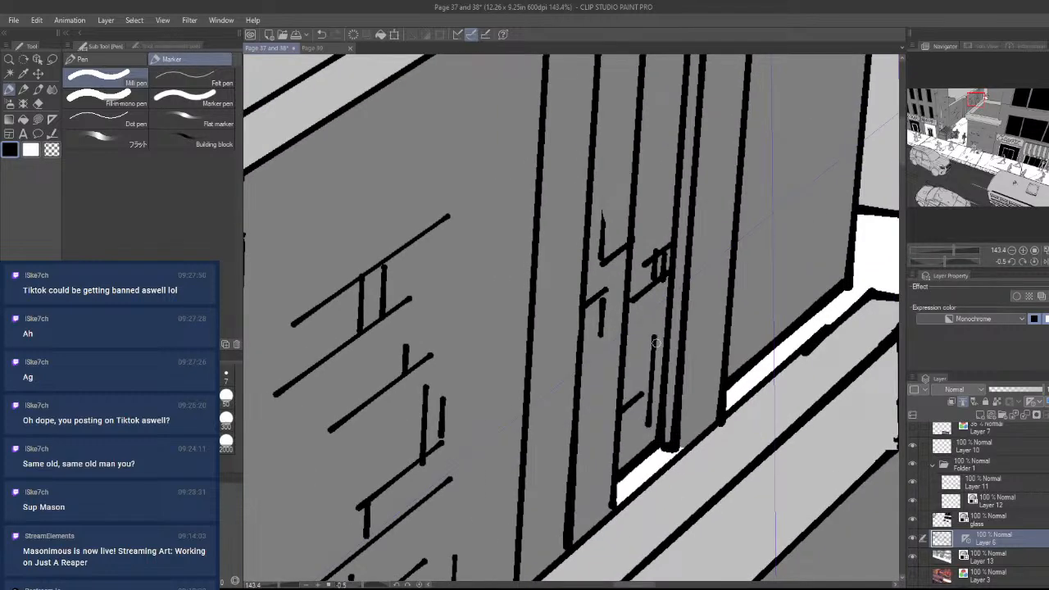
{"action": "key", "text": "ctrl+z"}
{"action": "left_click_drag", "start_coordinate": [639, 420], "coordinate": [648, 339]}
{"action": "left_click_drag", "start_coordinate": [653, 441], "coordinate": [657, 391]}
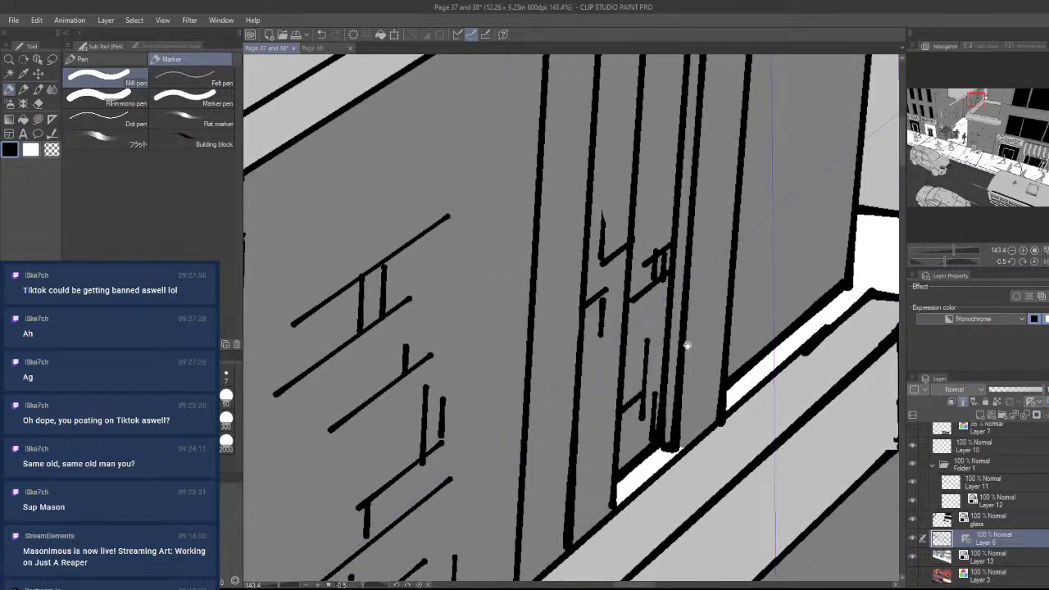
- Ink a small cluster of brick lines on the face of the third, farthest alley pillar
{"action": "key", "text": "space"}
{"action": "left_click_drag", "start_coordinate": [730, 214], "coordinate": [658, 429]}
{"action": "left_click_drag", "start_coordinate": [636, 351], "coordinate": [645, 254]}
{"action": "mouse_move", "coordinate": [641, 311]}
{"action": "left_mouse_down"}
{"action": "mouse_move", "coordinate": [674, 285]}
{"action": "mouse_move", "coordinate": [661, 267]}
{"action": "mouse_move", "coordinate": [672, 255]}
{"action": "left_mouse_up"}
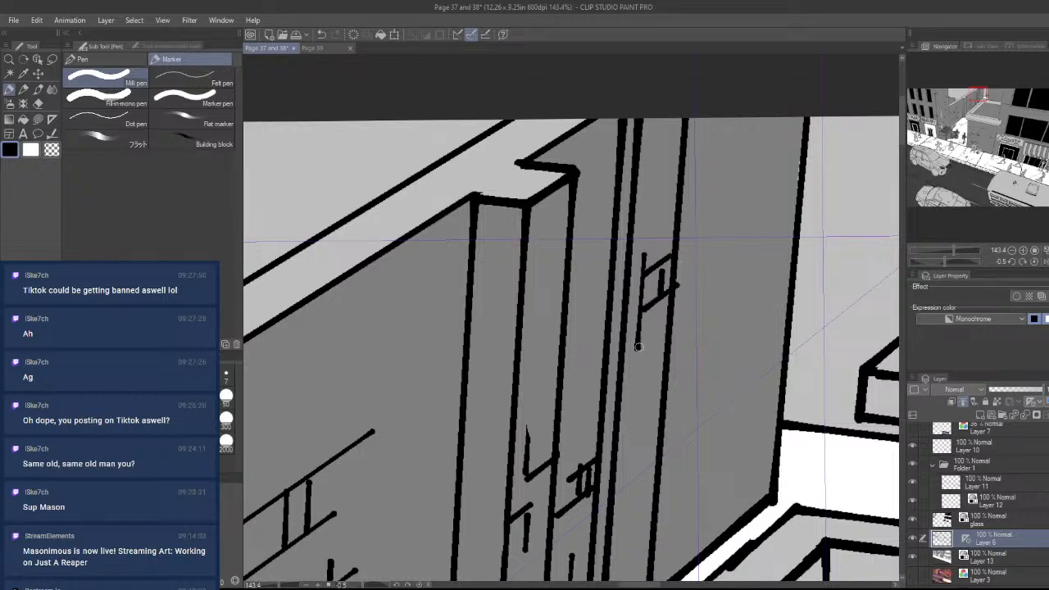
{"action": "left_click_drag", "start_coordinate": [650, 318], "coordinate": [616, 443]}
- Ink perspective brick lines near the base of the last wall section at the far end of the alley
{"action": "left_click_drag", "start_coordinate": [692, 414], "coordinate": [711, 329]}
{"action": "left_click_drag", "start_coordinate": [735, 386], "coordinate": [679, 358]}
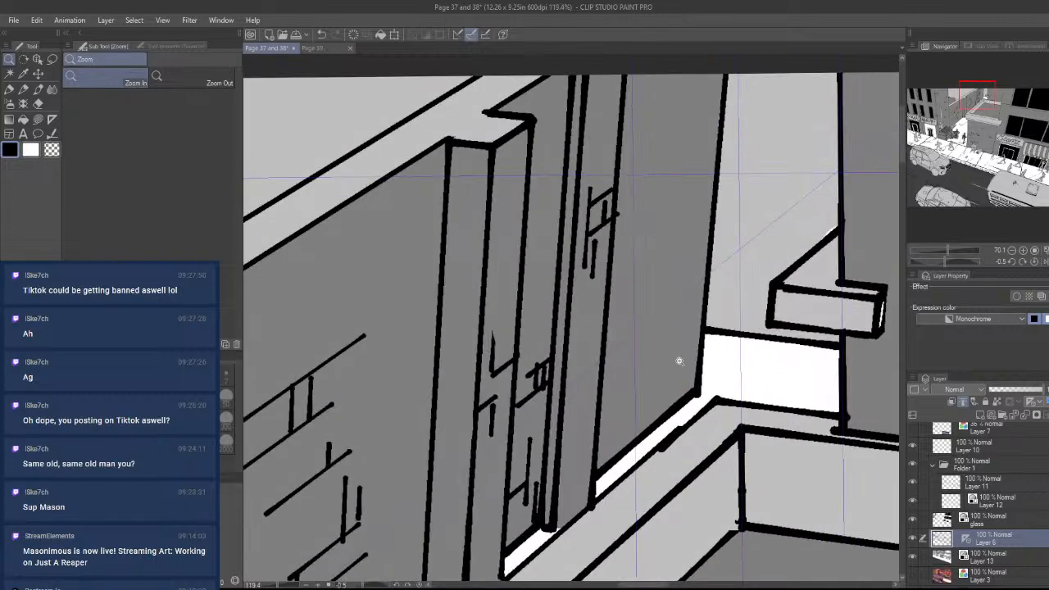
{"action": "mouse_move", "coordinate": [607, 422]}
{"action": "left_mouse_down"}
{"action": "mouse_move", "coordinate": [662, 378]}
{"action": "mouse_move", "coordinate": [618, 383]}
{"action": "mouse_move", "coordinate": [656, 350]}
{"action": "mouse_move", "coordinate": [664, 381]}
{"action": "left_mouse_up"}
{"action": "key", "text": "ctrl+z"}
{"action": "mouse_move", "coordinate": [603, 441]}
{"action": "left_mouse_down"}
{"action": "mouse_move", "coordinate": [644, 407]}
{"action": "mouse_move", "coordinate": [618, 437]}
{"action": "left_mouse_up"}
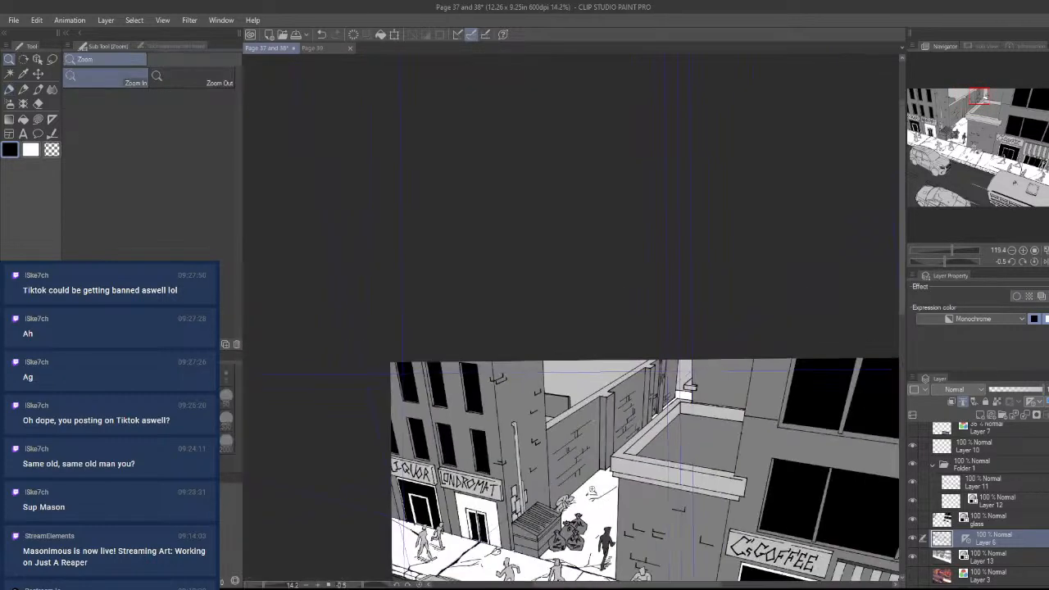
- Try to delete the lassoed brick lines near the bottom corner of the second alley wall section
{"action": "mouse_move", "coordinate": [694, 446]}
{"action": "left_mouse_down"}
{"action": "mouse_move", "coordinate": [747, 387]}
{"action": "mouse_move", "coordinate": [735, 391]}
{"action": "left_mouse_up"}
{"action": "left_click_drag", "start_coordinate": [718, 356], "coordinate": [764, 369]}
{"action": "key", "text": "m"}
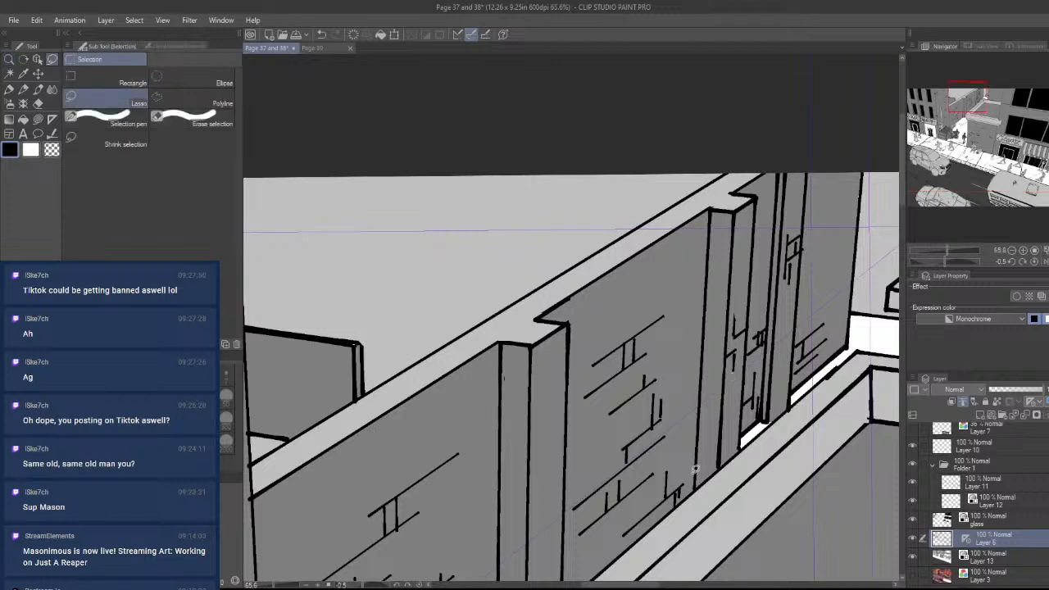
{"action": "mouse_move", "coordinate": [692, 473]}
{"action": "left_mouse_down"}
{"action": "mouse_move", "coordinate": [684, 496]}
{"action": "mouse_move", "coordinate": [652, 410]}
{"action": "left_mouse_up"}
{"action": "key", "text": "Delete"}
{"action": "key", "text": "ctrl+d"}
{"action": "key", "text": "ctrl+z"}
{"action": "key", "text": "ctrl+z"}
{"action": "key", "text": "ctrl+z"}
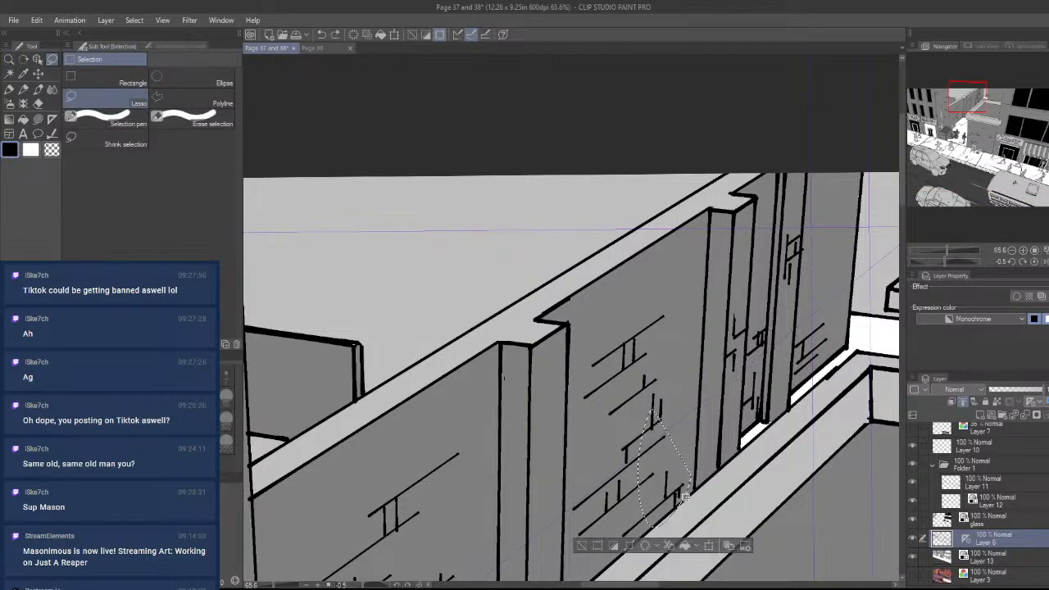
- Lasso and delete the cluster of brick lines on the second alley wall section, then clear the selection
{"action": "mouse_move", "coordinate": [608, 547]}
{"action": "left_mouse_down"}
{"action": "mouse_move", "coordinate": [578, 542]}
{"action": "mouse_move", "coordinate": [587, 358]}
{"action": "mouse_move", "coordinate": [649, 293]}
{"action": "mouse_move", "coordinate": [680, 323]}
{"action": "mouse_move", "coordinate": [691, 489]}
{"action": "left_mouse_up"}
{"action": "key", "text": "Delete"}
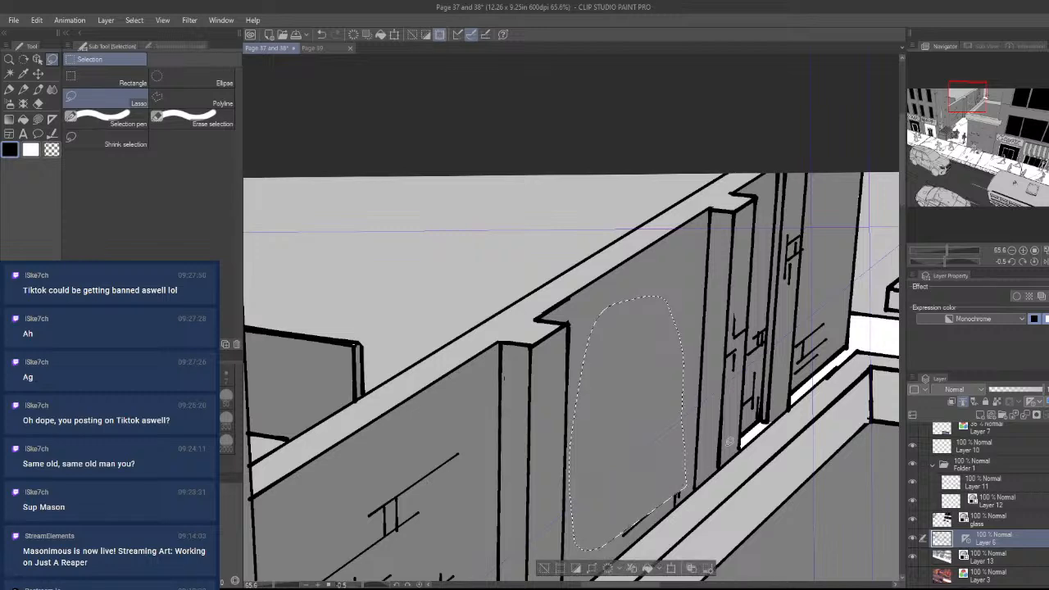
{"action": "key", "text": "ctrl+d"}
- Ink perspective course lines with two vertical joints near the far base corner of the second alley wall section
{"action": "scroll", "coordinate": [697, 422], "scroll_direction": "up", "scroll_amount": 5}
{"action": "key", "text": "p"}
{"action": "left_click_drag", "start_coordinate": [557, 512], "coordinate": [703, 390]}
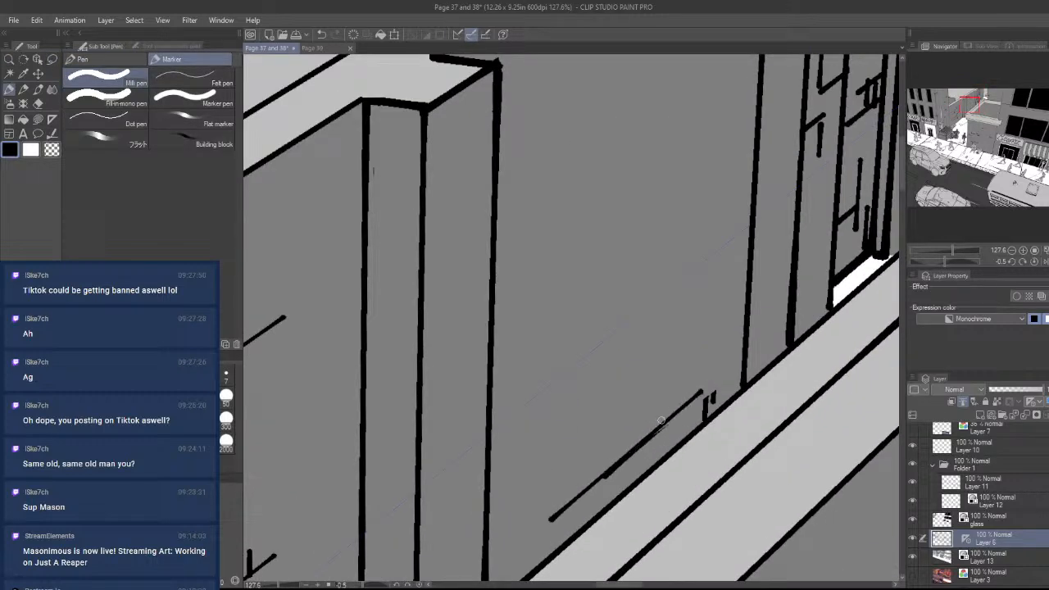
{"action": "key", "text": "ctrl+z"}
{"action": "left_click_drag", "start_coordinate": [574, 504], "coordinate": [721, 382]}
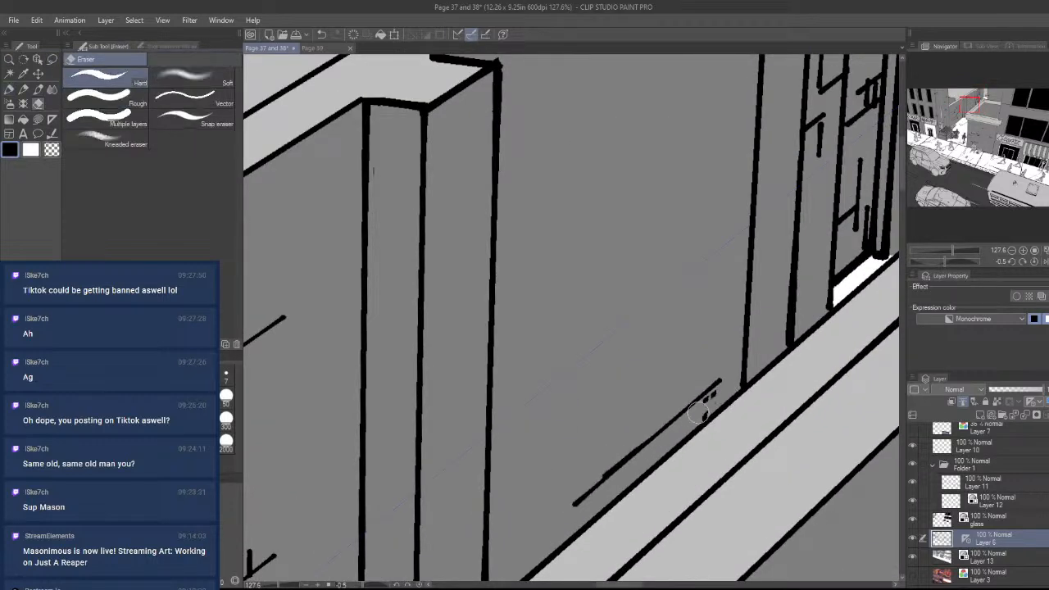
{"action": "mouse_move", "coordinate": [601, 460]}
{"action": "left_mouse_down"}
{"action": "mouse_move", "coordinate": [723, 360]}
{"action": "mouse_move", "coordinate": [713, 324]}
{"action": "left_mouse_up"}
{"action": "left_click_drag", "start_coordinate": [701, 373], "coordinate": [702, 332]}
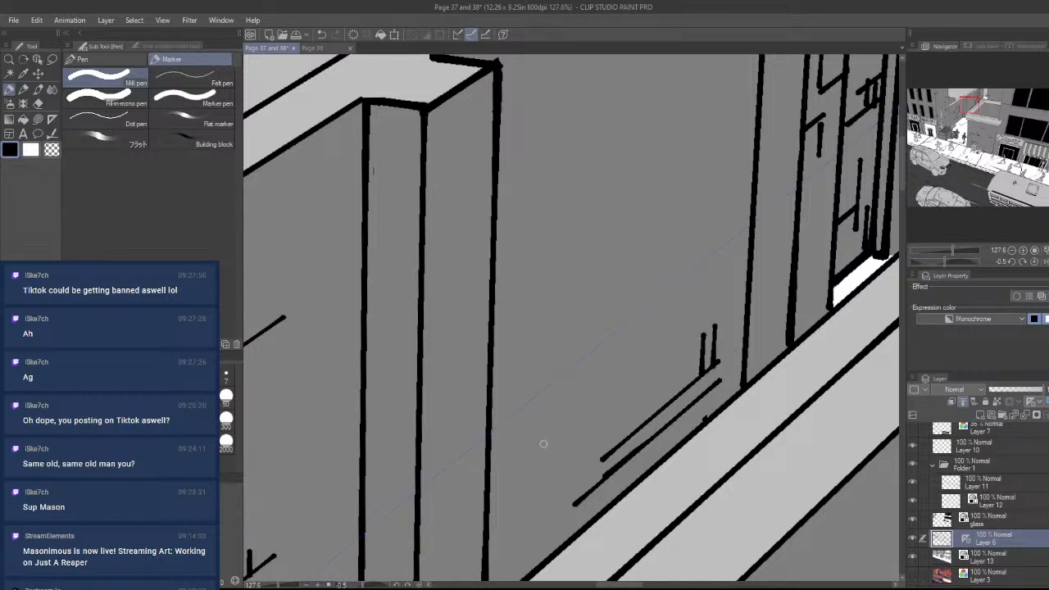
- Ink a pair of long parallel course lines above the brick lines at the base of the second wall section
{"action": "left_click_drag", "start_coordinate": [544, 448], "coordinate": [655, 355]}
{"action": "key", "text": "ctrl+z"}
{"action": "left_click_drag", "start_coordinate": [534, 464], "coordinate": [725, 307]}
{"action": "key", "text": "ctrl+z"}
{"action": "left_click_drag", "start_coordinate": [698, 341], "coordinate": [548, 469]}
{"action": "left_click_drag", "start_coordinate": [722, 311], "coordinate": [537, 464]}
{"action": "key", "text": "ctrl+space"}
{"action": "mouse_move", "coordinate": [688, 375]}
{"action": "left_mouse_down"}
{"action": "mouse_move", "coordinate": [632, 431]}
{"action": "mouse_move", "coordinate": [549, 467]}
{"action": "left_mouse_up"}
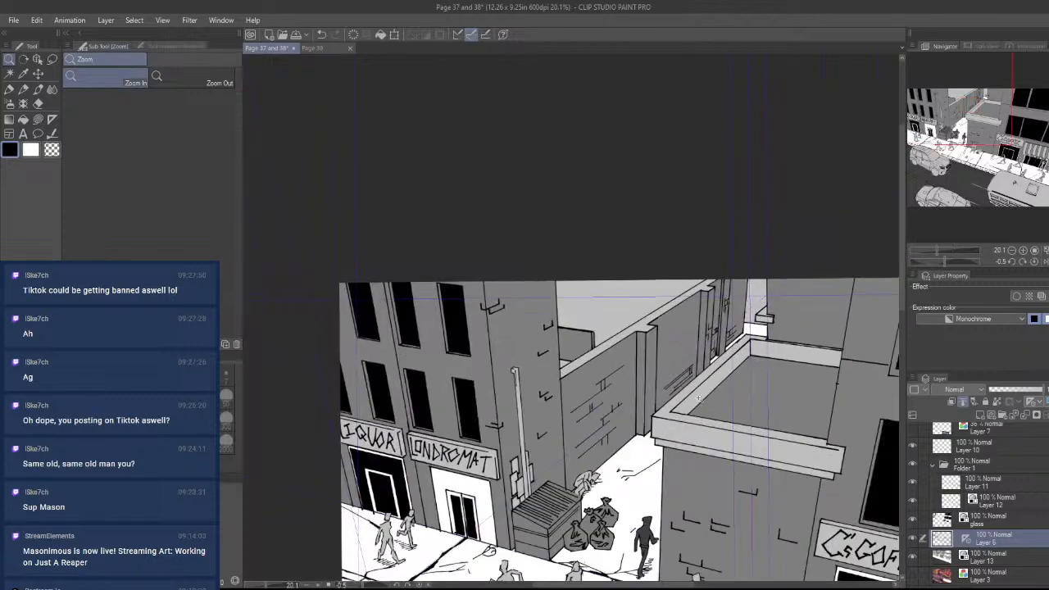
- Break the middle course line on the second wall section and ink two vertical joints at the gap to form separate bricks
{"action": "left_click_drag", "start_coordinate": [698, 398], "coordinate": [749, 320]}
{"action": "key", "text": "e"}
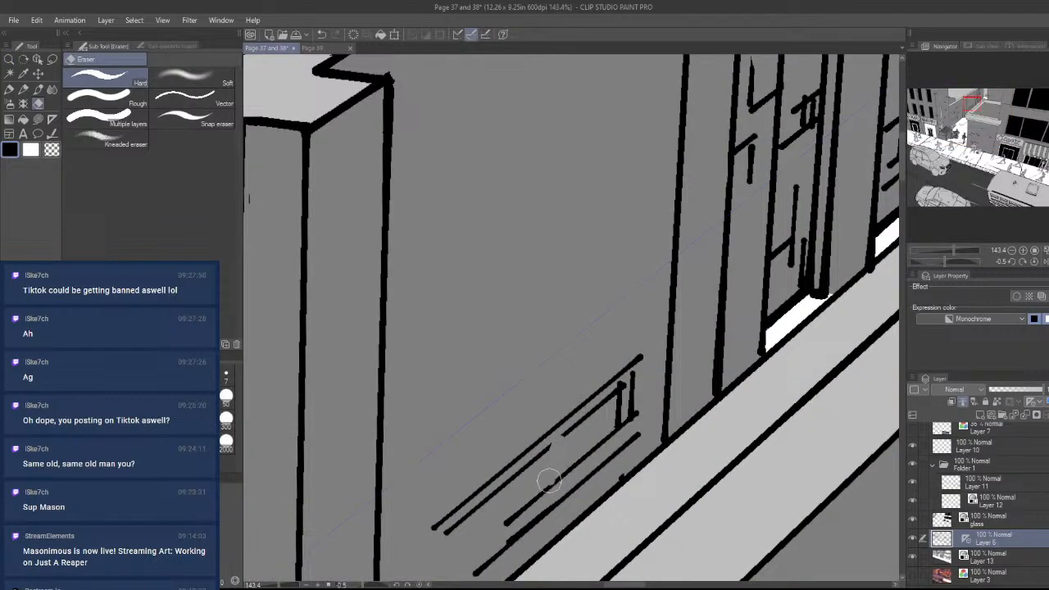
{"action": "key", "text": "p"}
{"action": "mouse_move", "coordinate": [544, 489]}
{"action": "left_mouse_down"}
{"action": "mouse_move", "coordinate": [549, 444]}
{"action": "mouse_move", "coordinate": [561, 439]}
{"action": "left_mouse_up"}
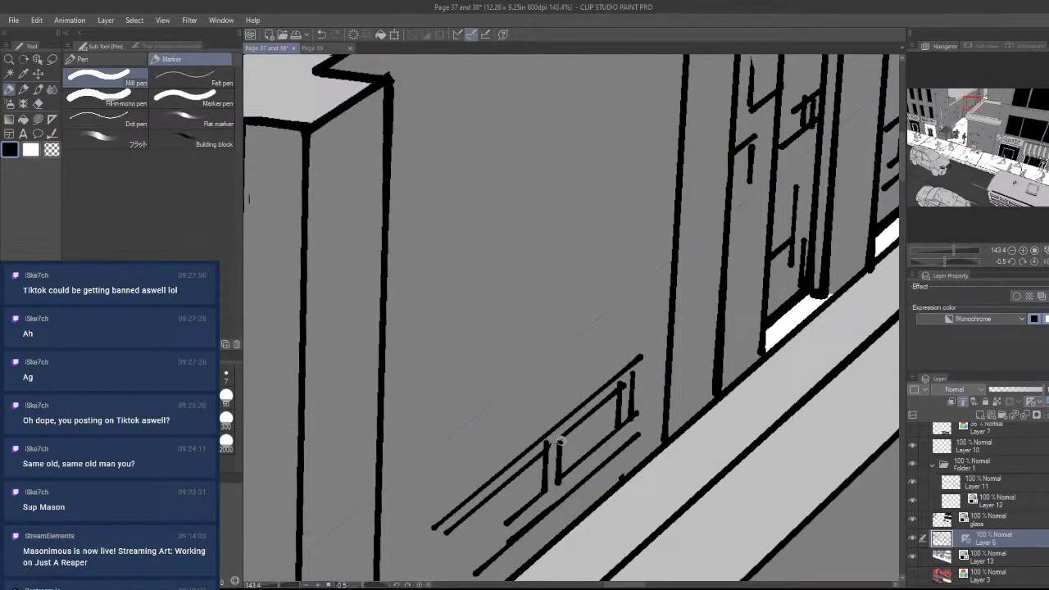
{"action": "key", "text": "e"}
{"action": "key", "text": "ctrl+space"}
{"action": "mouse_move", "coordinate": [630, 385]}
{"action": "left_mouse_down"}
{"action": "mouse_move", "coordinate": [593, 428]}
{"action": "mouse_move", "coordinate": [476, 492]}
{"action": "left_mouse_up"}
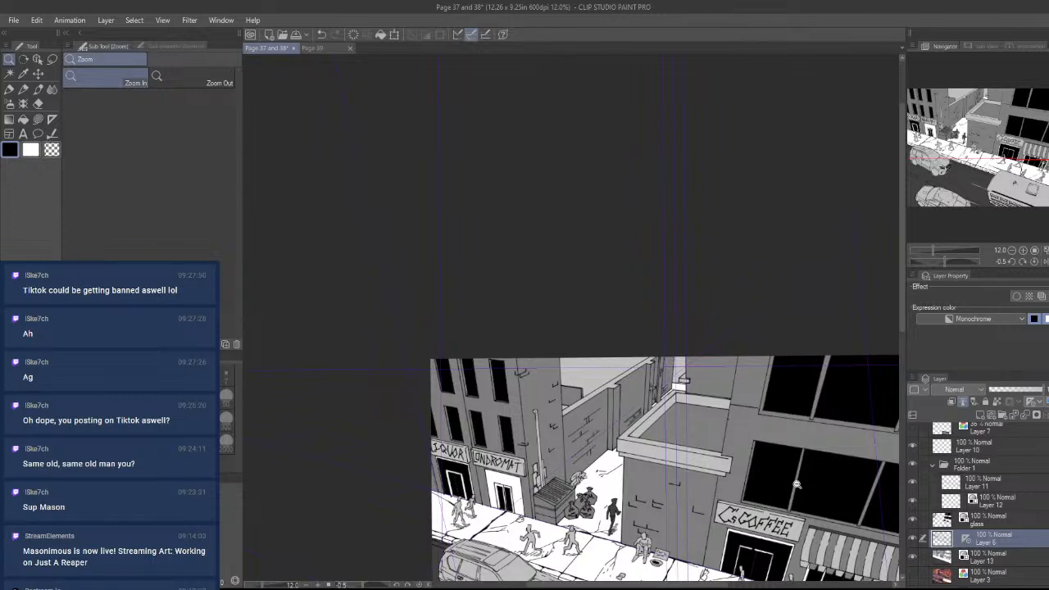
- Try to ink small brick courses and joints at the base of the first pillar's side face
{"action": "left_click_drag", "start_coordinate": [611, 414], "coordinate": [693, 451]}
{"action": "left_click_drag", "start_coordinate": [674, 495], "coordinate": [655, 370]}
{"action": "key", "text": "p"}
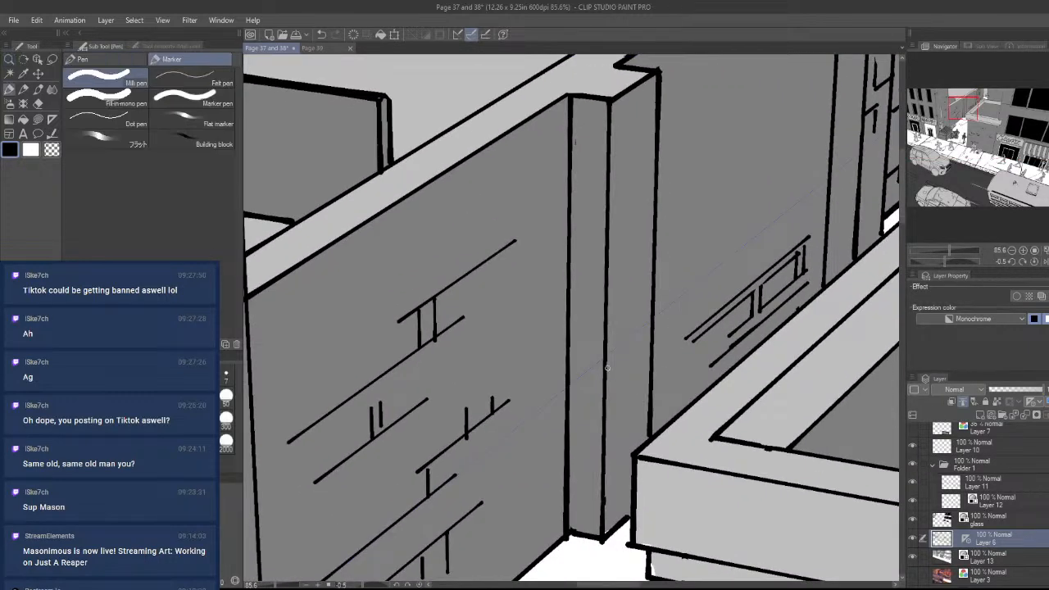
{"action": "left_click_drag", "start_coordinate": [605, 415], "coordinate": [632, 391]}
{"action": "key", "text": "ctrl+z"}
{"action": "mouse_move", "coordinate": [606, 458]}
{"action": "left_mouse_down"}
{"action": "mouse_move", "coordinate": [635, 433]}
{"action": "mouse_move", "coordinate": [646, 437]}
{"action": "left_mouse_up"}
{"action": "mouse_move", "coordinate": [605, 485]}
{"action": "left_mouse_down"}
{"action": "mouse_move", "coordinate": [632, 463]}
{"action": "mouse_move", "coordinate": [617, 506]}
{"action": "mouse_move", "coordinate": [630, 495]}
{"action": "left_mouse_up"}
{"action": "key", "text": "ctrl+z"}
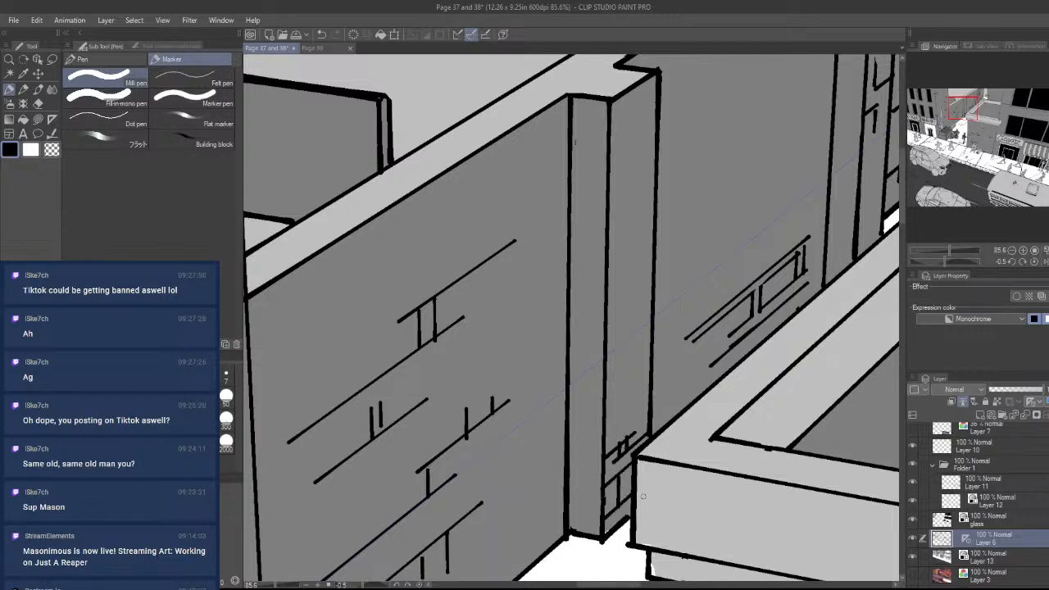
{"action": "mouse_move", "coordinate": [648, 449]}
{"action": "left_mouse_down"}
{"action": "mouse_move", "coordinate": [598, 453]}
{"action": "mouse_move", "coordinate": [705, 452]}
{"action": "left_mouse_up"}
{"action": "mouse_move", "coordinate": [660, 409]}
{"action": "left_mouse_down"}
{"action": "mouse_move", "coordinate": [625, 457]}
{"action": "mouse_move", "coordinate": [668, 443]}
{"action": "left_mouse_up"}
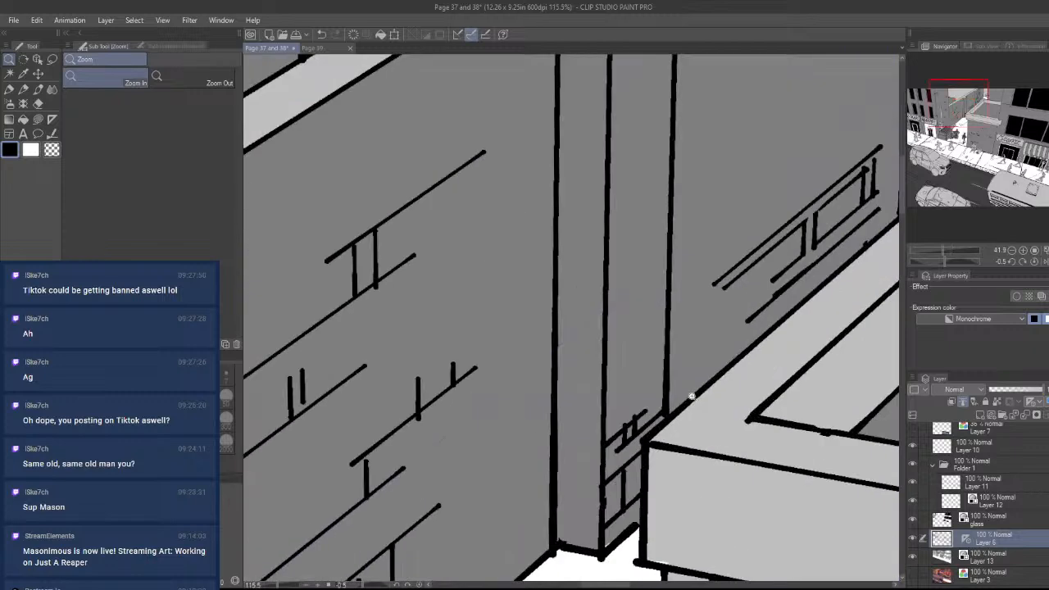
- Undo the brick lines at the base of the first pillar
{"action": "key", "text": "ctrl+z"}
{"action": "key", "text": "ctrl+z"}
{"action": "key", "text": "ctrl+z"}
{"action": "key", "text": "ctrl+z"}
{"action": "key", "text": "ctrl+z"}
{"action": "key", "text": "ctrl+z"}
{"action": "key", "text": "ctrl+z"}
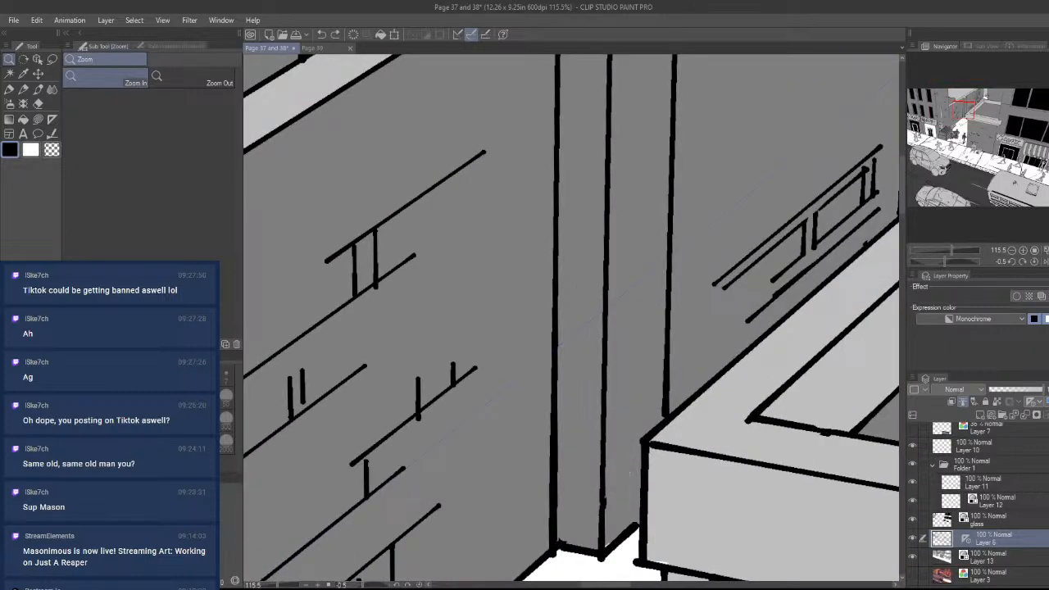
- Ink a sparser set of perspective brick lines at the base of the first pillar's side face
{"action": "left_click_drag", "start_coordinate": [606, 452], "coordinate": [649, 415]}
{"action": "left_click_drag", "start_coordinate": [607, 484], "coordinate": [642, 453]}
{"action": "mouse_move", "coordinate": [631, 418]}
{"action": "left_mouse_down"}
{"action": "mouse_move", "coordinate": [664, 388]}
{"action": "mouse_move", "coordinate": [648, 354]}
{"action": "mouse_move", "coordinate": [565, 397]}
{"action": "left_mouse_up"}
{"action": "key", "text": "ctrl+space"}
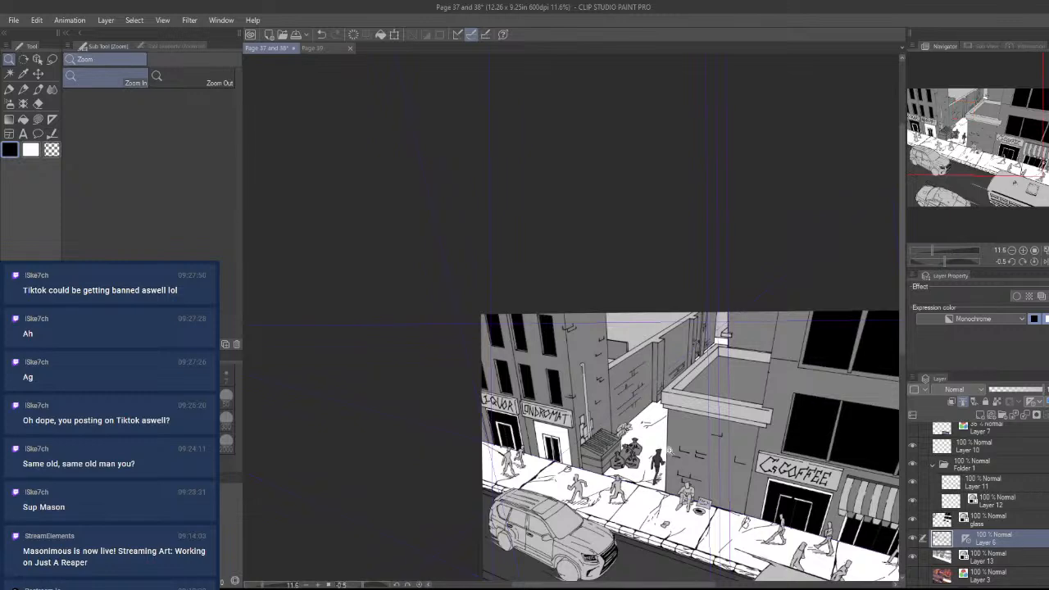
- Lasso and delete the brick lines near the base of the second wall section, then clear the selection
{"action": "left_click_drag", "start_coordinate": [643, 390], "coordinate": [710, 353]}
{"action": "left_click_drag", "start_coordinate": [801, 326], "coordinate": [828, 307]}
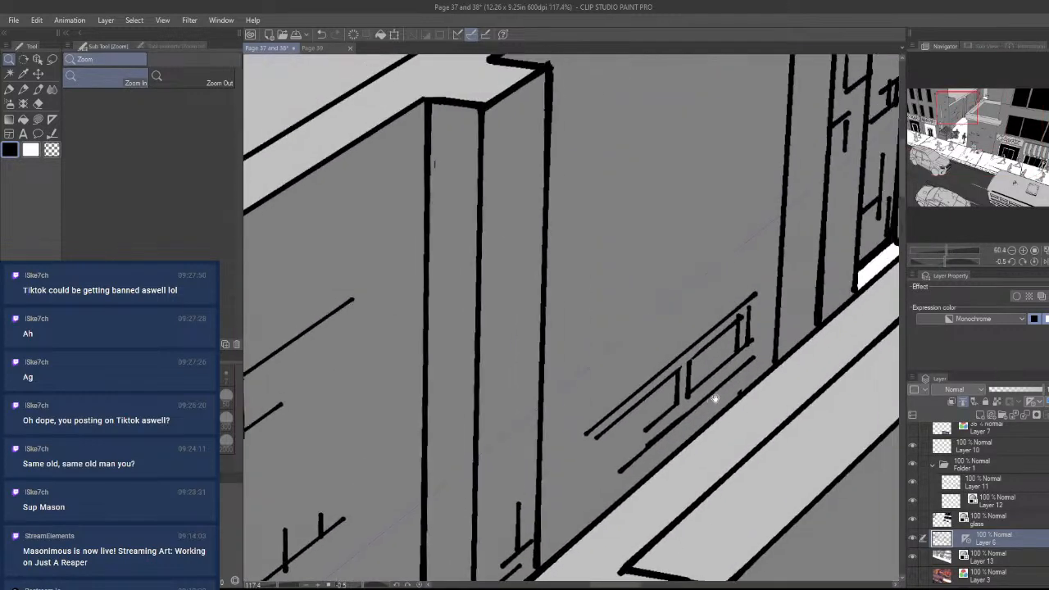
{"action": "key", "text": "m"}
{"action": "mouse_move", "coordinate": [747, 367]}
{"action": "left_mouse_down"}
{"action": "mouse_move", "coordinate": [737, 388]}
{"action": "mouse_move", "coordinate": [762, 293]}
{"action": "mouse_move", "coordinate": [581, 438]}
{"action": "mouse_move", "coordinate": [591, 477]}
{"action": "left_mouse_up"}
{"action": "key", "text": "Delete"}
{"action": "key", "text": "ctrl+d"}
- Ink staggered perspective brick courses with short vertical joints along the second wall section's base, starting at the second pillar
{"action": "key", "text": "p"}
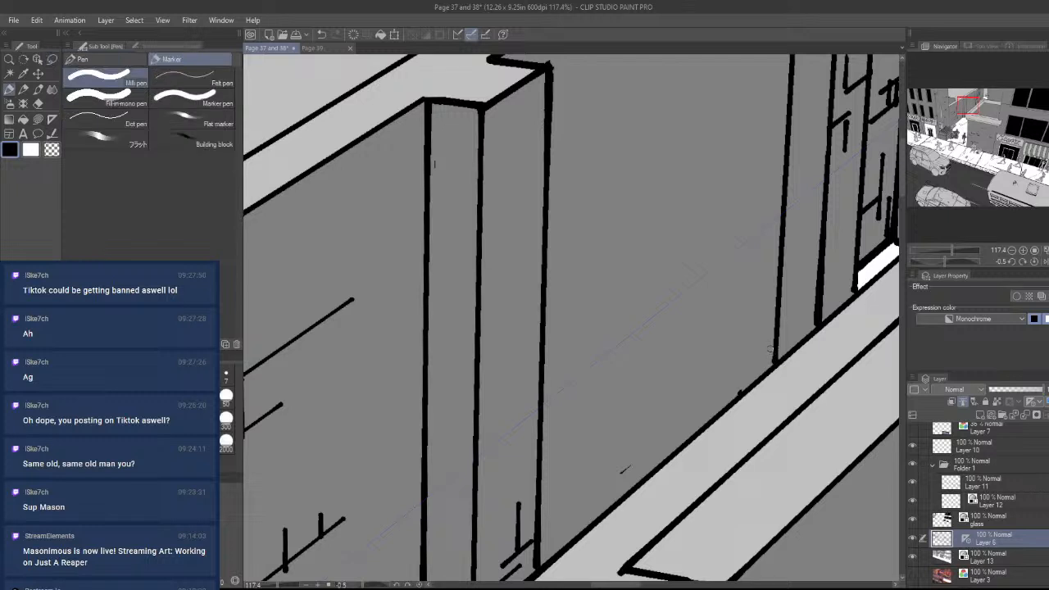
{"action": "left_click_drag", "start_coordinate": [773, 342], "coordinate": [621, 468]}
{"action": "left_click_drag", "start_coordinate": [773, 329], "coordinate": [705, 387]}
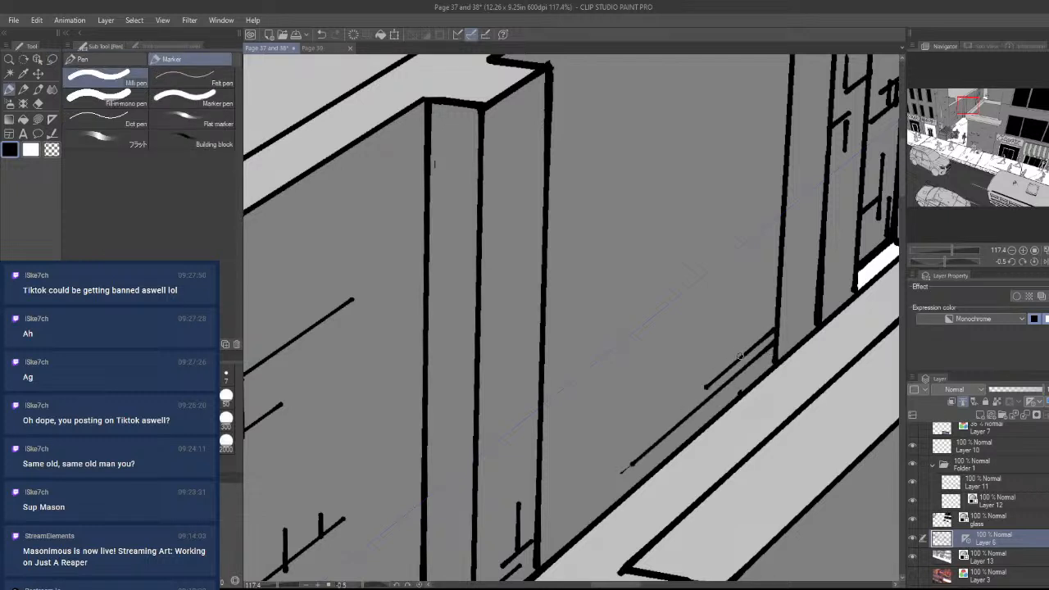
{"action": "left_click_drag", "start_coordinate": [750, 349], "coordinate": [750, 331]}
{"action": "mouse_move", "coordinate": [635, 399]}
{"action": "left_mouse_down"}
{"action": "mouse_move", "coordinate": [730, 324]}
{"action": "mouse_move", "coordinate": [676, 398]}
{"action": "left_mouse_up"}
{"action": "key", "text": "ctrl+z"}
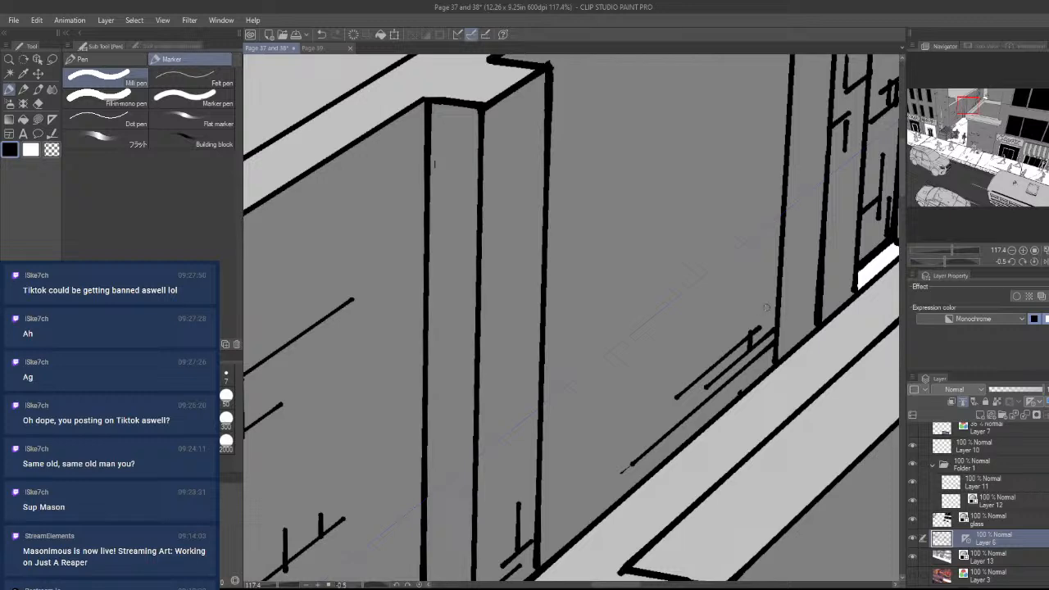
{"action": "left_click_drag", "start_coordinate": [766, 307], "coordinate": [728, 338]}
{"action": "mouse_move", "coordinate": [709, 379]}
{"action": "left_mouse_down"}
{"action": "mouse_move", "coordinate": [652, 384]}
{"action": "mouse_move", "coordinate": [747, 376]}
{"action": "mouse_move", "coordinate": [660, 413]}
{"action": "mouse_move", "coordinate": [724, 370]}
{"action": "mouse_move", "coordinate": [784, 307]}
{"action": "mouse_move", "coordinate": [732, 322]}
{"action": "left_mouse_up"}
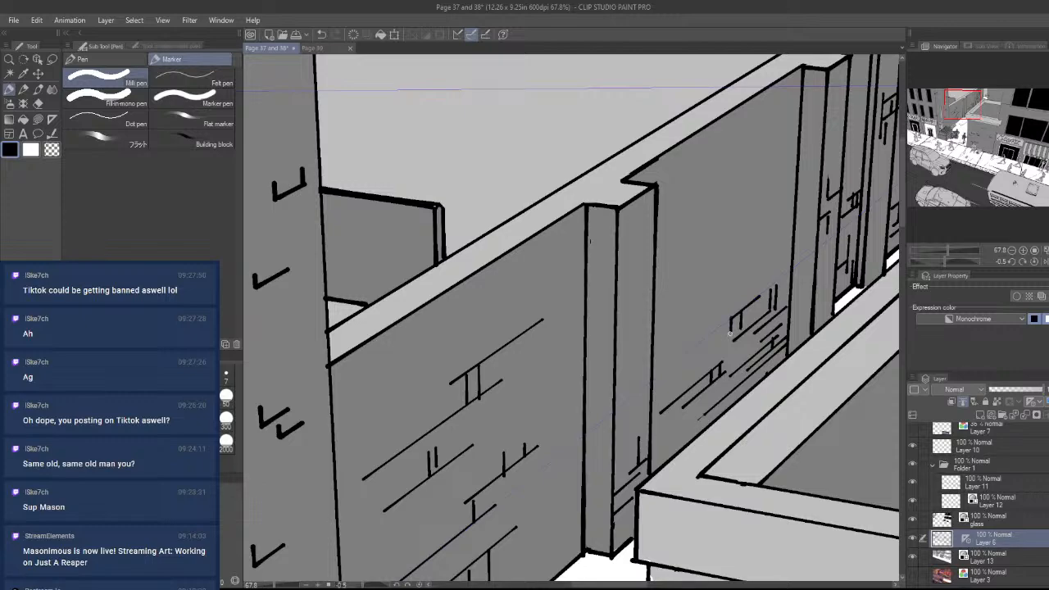
{"action": "left_click_drag", "start_coordinate": [730, 334], "coordinate": [695, 360]}
- Lasso and cut all the brick lines from the first, nearest alley wall section
{"action": "key", "text": "ctrl+space"}
{"action": "left_click_drag", "start_coordinate": [729, 353], "coordinate": [598, 365]}
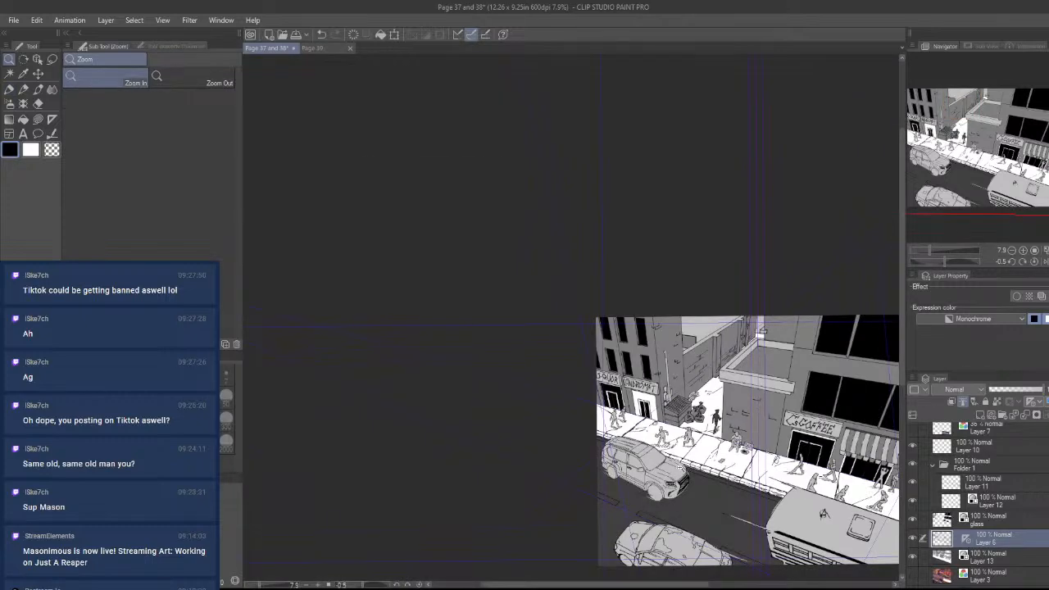
{"action": "mouse_move", "coordinate": [703, 378]}
{"action": "left_mouse_down"}
{"action": "mouse_move", "coordinate": [715, 351]}
{"action": "mouse_move", "coordinate": [725, 352]}
{"action": "left_mouse_up"}
{"action": "key", "text": "m"}
{"action": "mouse_move", "coordinate": [726, 353]}
{"action": "left_mouse_down"}
{"action": "mouse_move", "coordinate": [693, 393]}
{"action": "mouse_move", "coordinate": [622, 412]}
{"action": "mouse_move", "coordinate": [711, 217]}
{"action": "mouse_move", "coordinate": [727, 352]}
{"action": "left_mouse_up"}
{"action": "key", "text": "ctrl+x"}
- Erase the brick joints and short course lines on the near edge of the second pillar
{"action": "key", "text": "ctrl+space"}
{"action": "left_click_drag", "start_coordinate": [780, 268], "coordinate": [735, 375]}
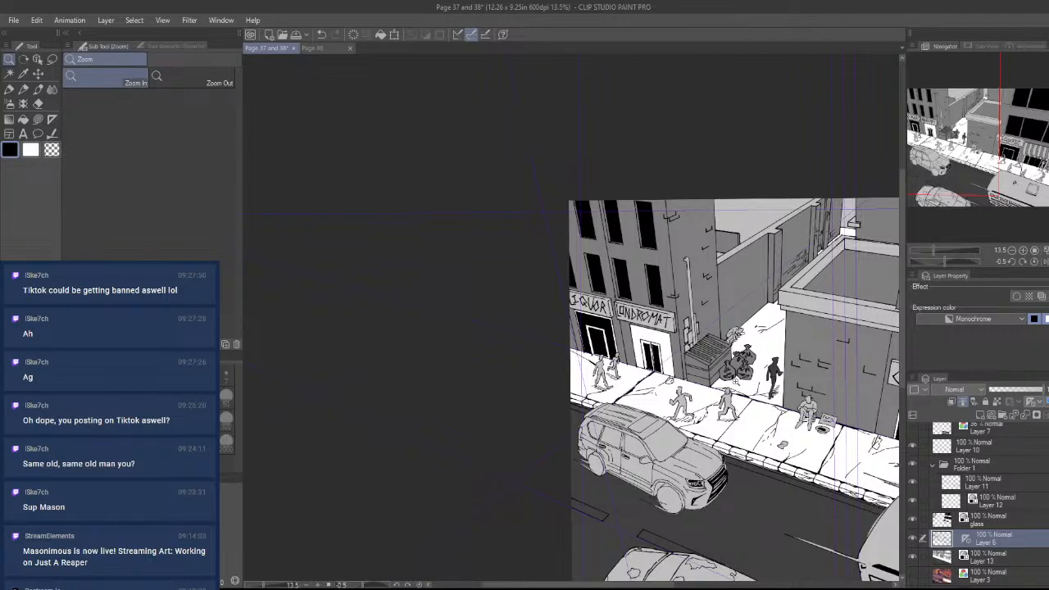
{"action": "left_click_drag", "start_coordinate": [822, 232], "coordinate": [883, 228]}
{"action": "mouse_move", "coordinate": [719, 273]}
{"action": "left_mouse_down"}
{"action": "mouse_move", "coordinate": [633, 369]}
{"action": "mouse_move", "coordinate": [709, 373]}
{"action": "left_mouse_up"}
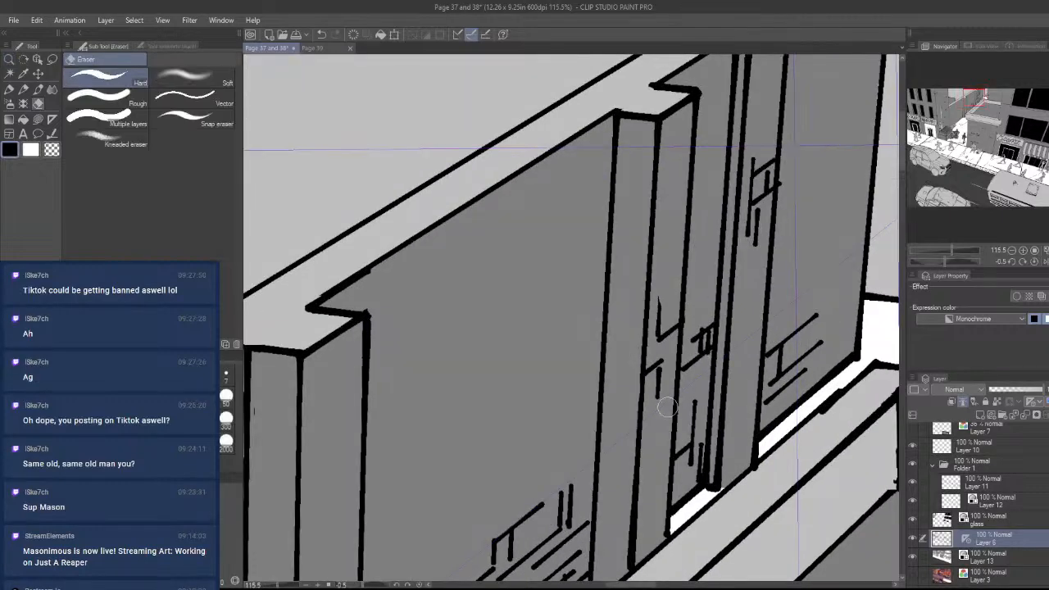
{"action": "left_click_drag", "start_coordinate": [661, 402], "coordinate": [661, 300]}
{"action": "left_click_drag", "start_coordinate": [639, 446], "coordinate": [707, 343]}
- Ink two more course lines with vertical joints above the brick cluster on the second wall section, beside the second pillar
{"action": "key", "text": "p"}
{"action": "mouse_move", "coordinate": [563, 402]}
{"action": "left_mouse_down"}
{"action": "mouse_move", "coordinate": [625, 354]}
{"action": "mouse_move", "coordinate": [639, 360]}
{"action": "mouse_move", "coordinate": [641, 309]}
{"action": "left_mouse_up"}
{"action": "key", "text": "ctrl+z"}
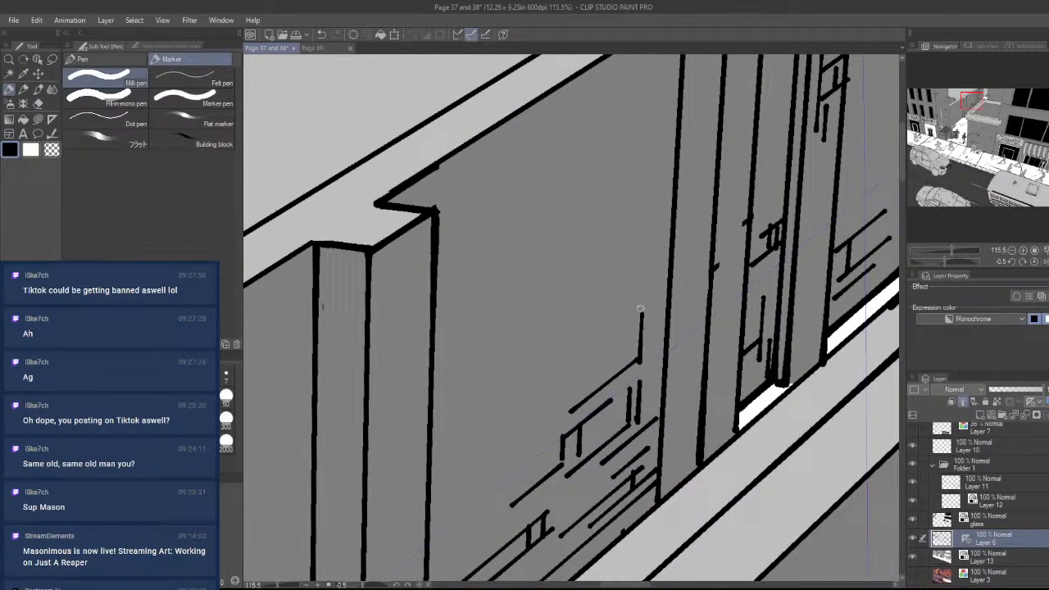
{"action": "key", "text": "ctrl+z"}
{"action": "mouse_move", "coordinate": [647, 373]}
{"action": "left_mouse_down"}
{"action": "mouse_move", "coordinate": [655, 274]}
{"action": "mouse_move", "coordinate": [650, 320]}
{"action": "mouse_move", "coordinate": [556, 384]}
{"action": "left_mouse_up"}
{"action": "key", "text": "e"}
{"action": "key", "text": "p"}
{"action": "key", "text": "e"}
{"action": "key", "text": "p"}
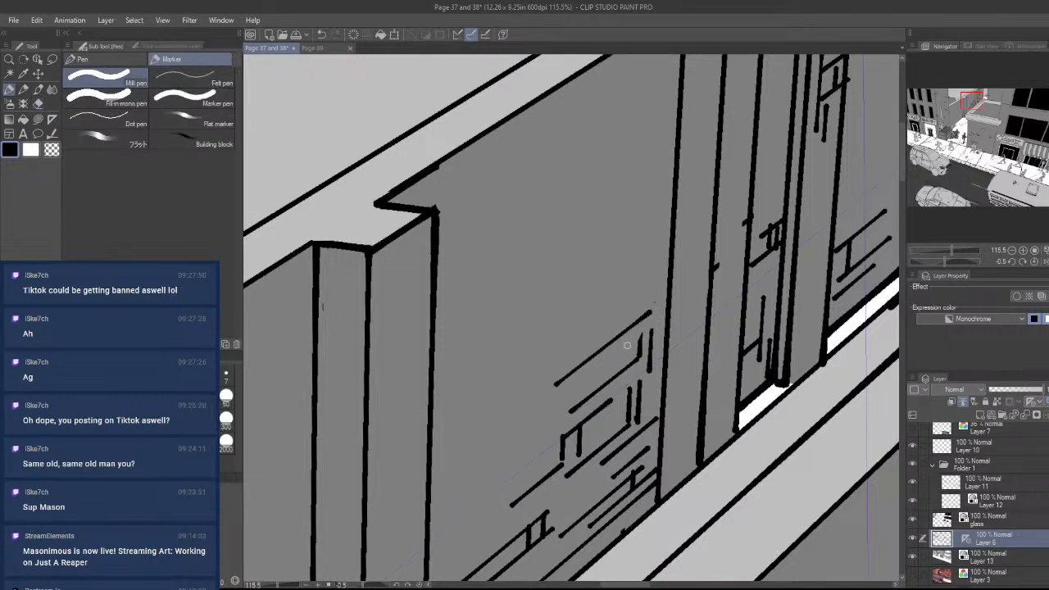
{"action": "left_click_drag", "start_coordinate": [659, 339], "coordinate": [565, 360]}
{"action": "left_click_drag", "start_coordinate": [666, 414], "coordinate": [723, 370]}
{"action": "left_click_drag", "start_coordinate": [725, 358], "coordinate": [798, 356]}
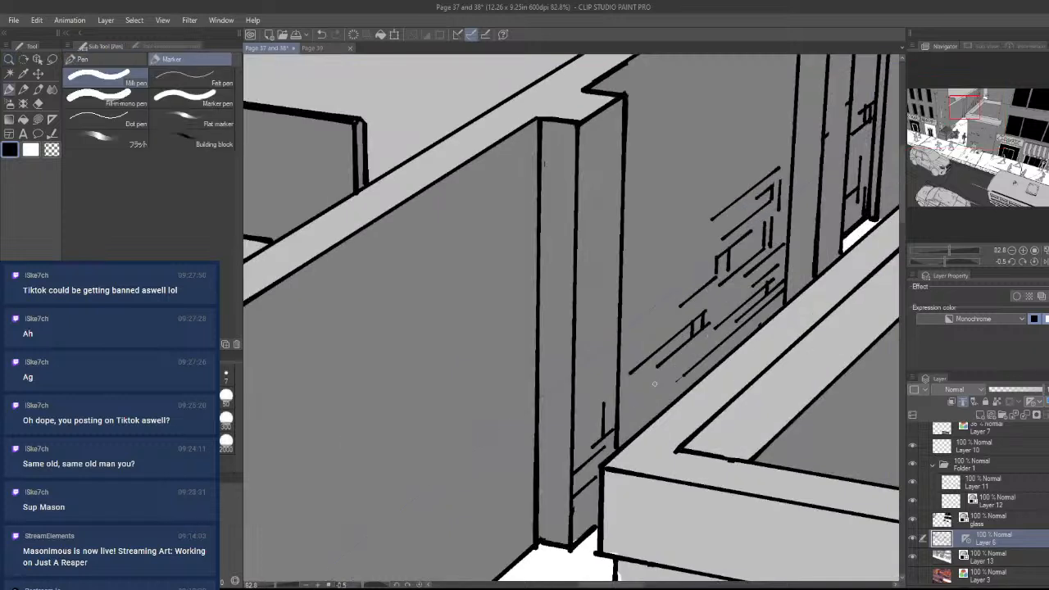
- Touch up the lower brick courses at the near end of the second wall section with the eraser and Milli pen
{"action": "key", "text": "e"}
{"action": "mouse_move", "coordinate": [662, 359]}
{"action": "left_mouse_down"}
{"action": "mouse_move", "coordinate": [633, 370]}
{"action": "mouse_move", "coordinate": [658, 360]}
{"action": "mouse_move", "coordinate": [692, 319]}
{"action": "left_mouse_up"}
{"action": "key", "text": "p"}
{"action": "key", "text": "ctrl+z"}
{"action": "left_click_drag", "start_coordinate": [661, 377], "coordinate": [698, 340]}
{"action": "key", "text": "ctrl+space"}
{"action": "mouse_move", "coordinate": [666, 371]}
{"action": "left_mouse_down"}
{"action": "mouse_move", "coordinate": [666, 385]}
{"action": "mouse_move", "coordinate": [602, 375]}
{"action": "left_mouse_up"}
{"action": "left_click_drag", "start_coordinate": [672, 390], "coordinate": [750, 386]}
{"action": "mouse_move", "coordinate": [666, 358]}
{"action": "left_mouse_down"}
{"action": "mouse_move", "coordinate": [710, 321]}
{"action": "mouse_move", "coordinate": [706, 328]}
{"action": "left_mouse_up"}
{"action": "key", "text": "ctrl+z"}
- Ink two parallel course lines and a pair of vertical joints along the base of the first wall section near the pillar
{"action": "left_click_drag", "start_coordinate": [660, 393], "coordinate": [747, 409]}
{"action": "left_click_drag", "start_coordinate": [681, 412], "coordinate": [768, 408]}
{"action": "mouse_move", "coordinate": [724, 359]}
{"action": "left_mouse_down"}
{"action": "mouse_move", "coordinate": [754, 409]}
{"action": "mouse_move", "coordinate": [752, 344]}
{"action": "left_mouse_up"}
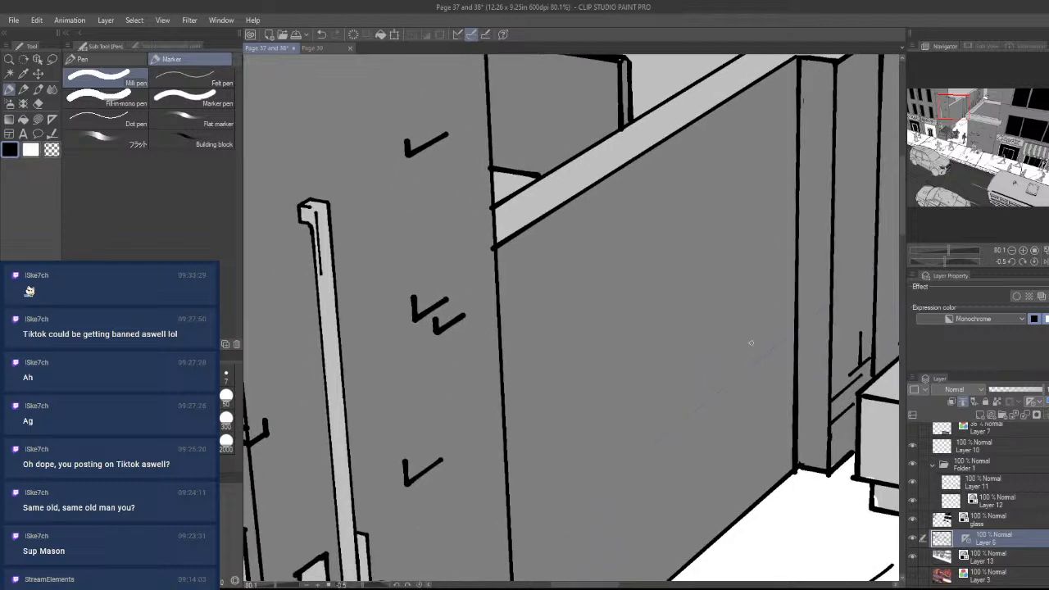
{"action": "key", "text": "p"}
{"action": "mouse_move", "coordinate": [772, 471]}
{"action": "left_mouse_down"}
{"action": "mouse_move", "coordinate": [746, 365]}
{"action": "mouse_move", "coordinate": [635, 445]}
{"action": "left_mouse_up"}
{"action": "key", "text": "p"}
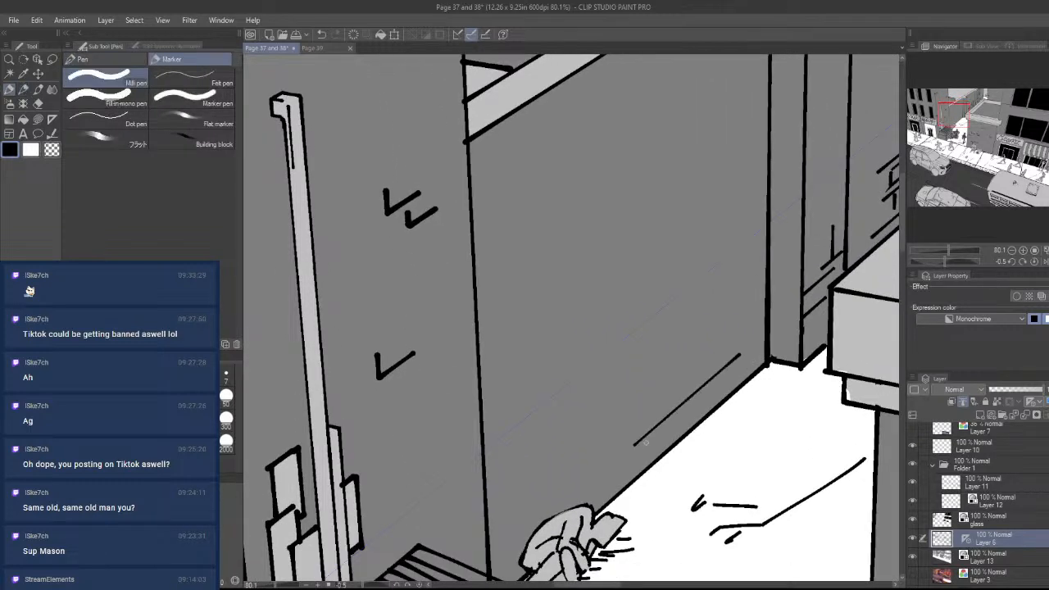
{"action": "left_click_drag", "start_coordinate": [729, 374], "coordinate": [654, 439]}
{"action": "left_click_drag", "start_coordinate": [732, 327], "coordinate": [739, 358]}
{"action": "key", "text": "e"}
{"action": "key", "text": "p"}
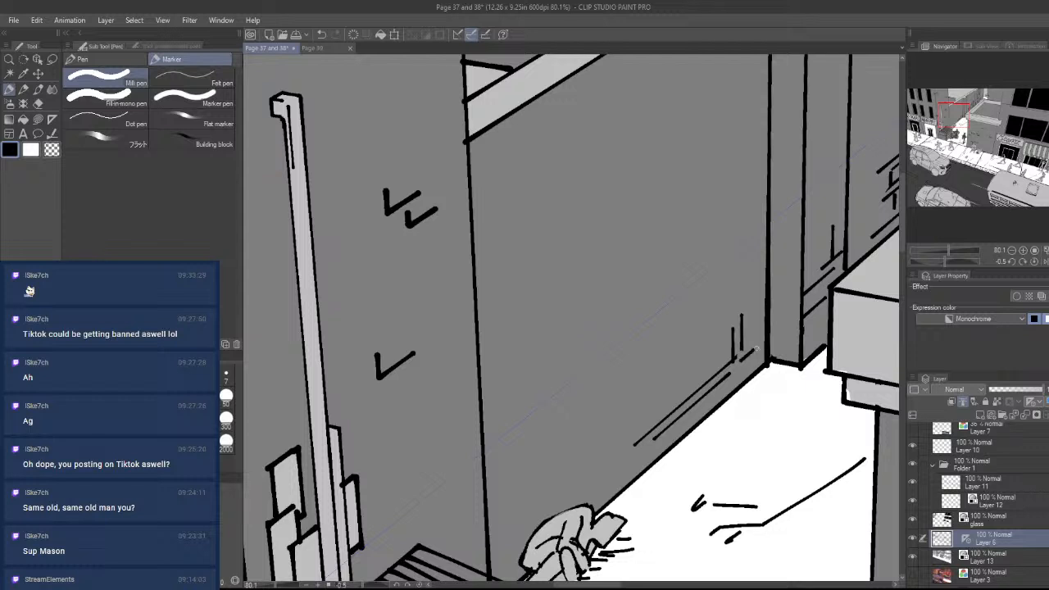
- Extend the first wall section's bricks with upper course lines, vertical joints beside the pillar and a separate short course toward the dumpster
{"action": "mouse_move", "coordinate": [665, 412]}
{"action": "left_mouse_down"}
{"action": "mouse_move", "coordinate": [667, 384]}
{"action": "mouse_move", "coordinate": [722, 330]}
{"action": "left_mouse_up"}
{"action": "left_click_drag", "start_coordinate": [640, 398], "coordinate": [592, 437]}
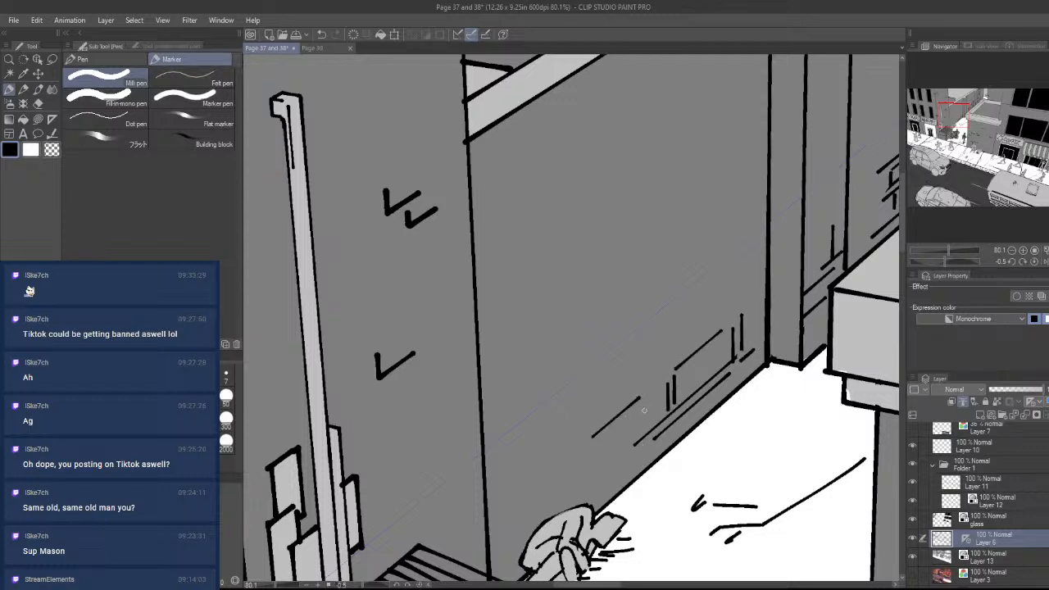
{"action": "left_click_drag", "start_coordinate": [631, 391], "coordinate": [694, 335]}
{"action": "key", "text": "ctrl+z"}
{"action": "left_click_drag", "start_coordinate": [659, 375], "coordinate": [756, 300]}
{"action": "left_click_drag", "start_coordinate": [753, 263], "coordinate": [762, 330]}
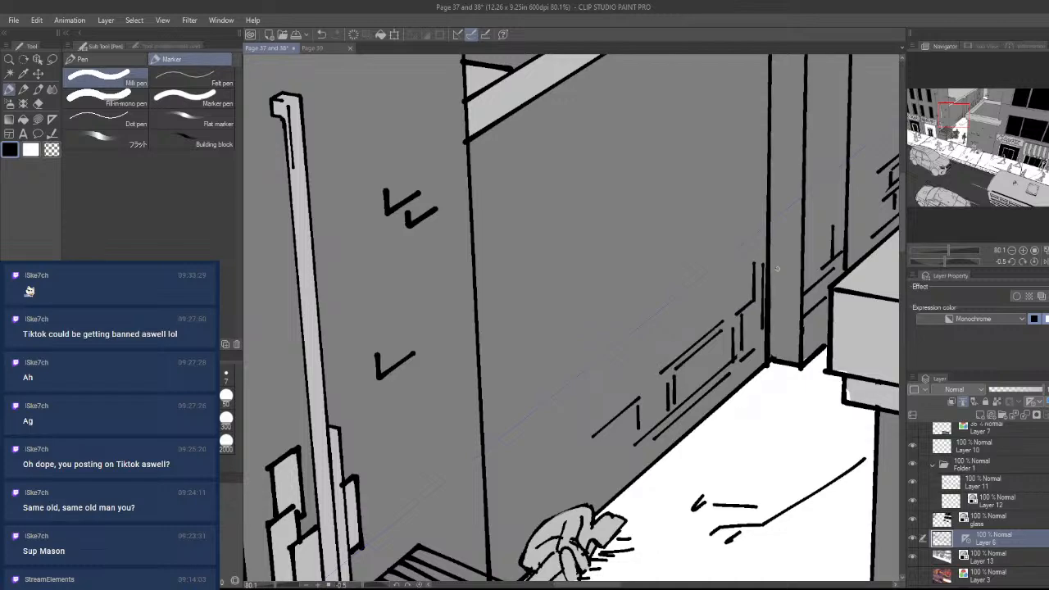
- Ink a short perspective course with small joints above the dumpster end of the first wall section's brick cluster
{"action": "key", "text": "ctrl+space"}
{"action": "mouse_move", "coordinate": [768, 290]}
{"action": "left_mouse_down"}
{"action": "mouse_move", "coordinate": [780, 350]}
{"action": "mouse_move", "coordinate": [747, 295]}
{"action": "mouse_move", "coordinate": [726, 294]}
{"action": "left_mouse_up"}
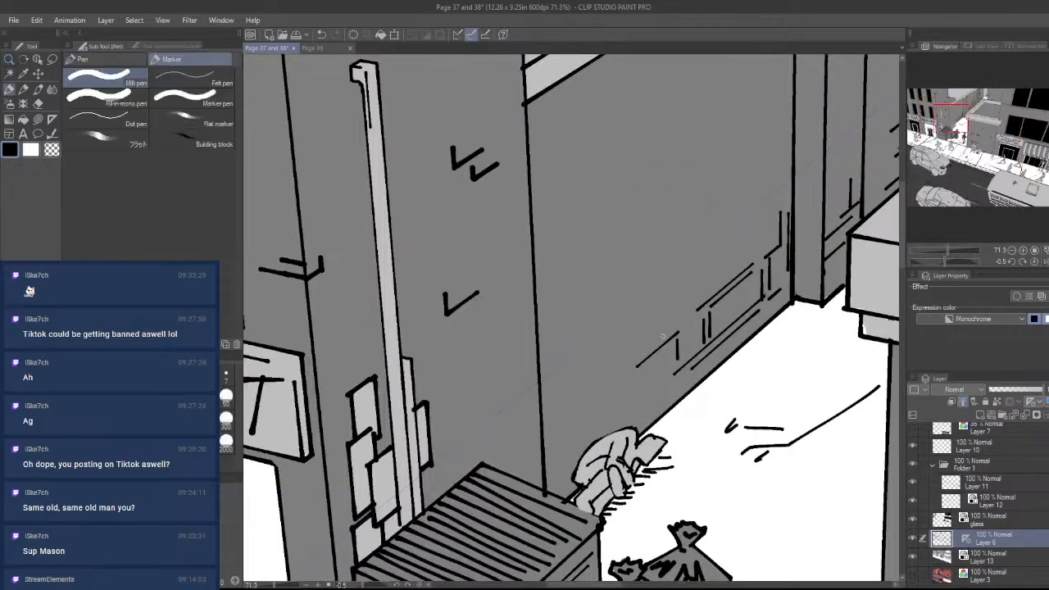
{"action": "left_click_drag", "start_coordinate": [679, 320], "coordinate": [638, 355]}
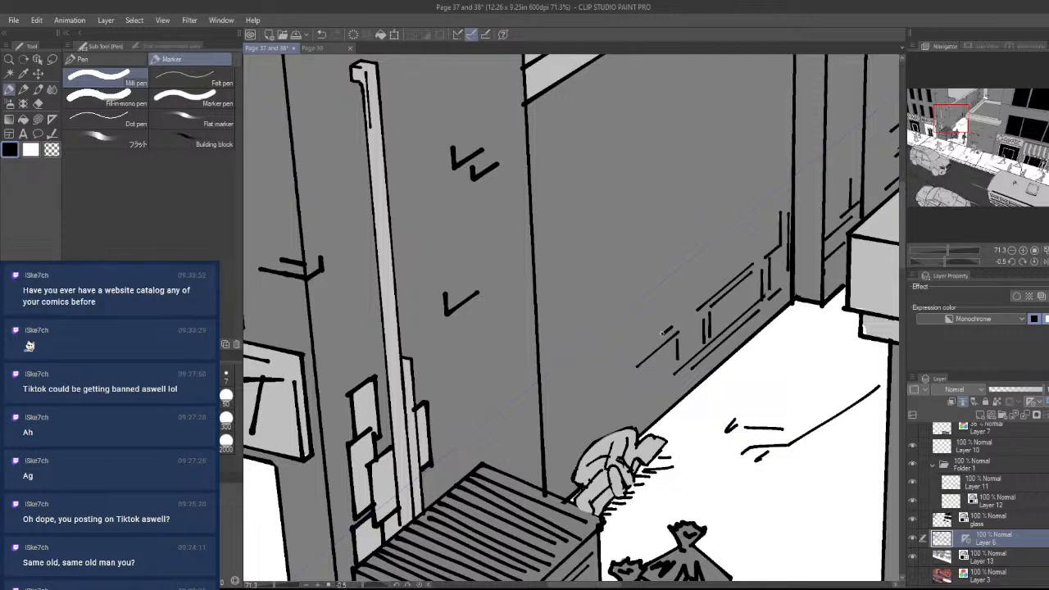
{"action": "left_click_drag", "start_coordinate": [661, 295], "coordinate": [660, 340]}
{"action": "key", "text": "e"}
{"action": "mouse_move", "coordinate": [661, 300]}
{"action": "left_mouse_down"}
{"action": "mouse_move", "coordinate": [661, 328]}
{"action": "mouse_move", "coordinate": [698, 287]}
{"action": "mouse_move", "coordinate": [639, 283]}
{"action": "left_mouse_up"}
{"action": "key", "text": "p"}
- Ink short brick lines and vertical joints at the base of the first wall section just above the bundle behind the dumpster
{"action": "key", "text": "ctrl+space"}
{"action": "left_click_drag", "start_coordinate": [723, 282], "coordinate": [704, 277]}
{"action": "left_click_drag", "start_coordinate": [605, 398], "coordinate": [671, 298]}
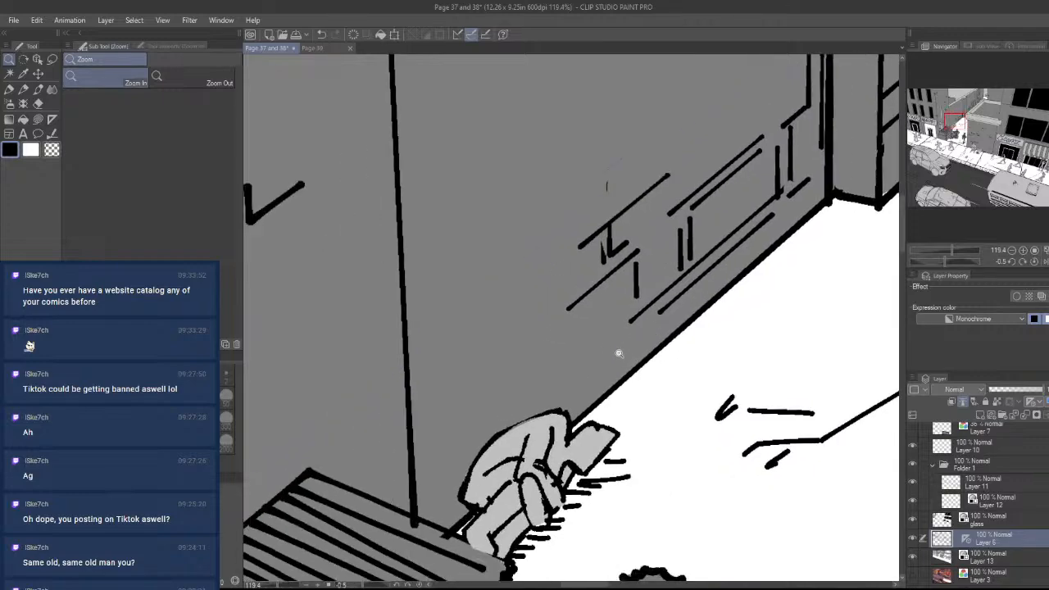
{"action": "mouse_move", "coordinate": [626, 333]}
{"action": "left_mouse_down"}
{"action": "mouse_move", "coordinate": [573, 378]}
{"action": "mouse_move", "coordinate": [629, 353]}
{"action": "mouse_move", "coordinate": [591, 339]}
{"action": "mouse_move", "coordinate": [606, 345]}
{"action": "left_mouse_up"}
{"action": "key", "text": "ctrl+z"}
{"action": "left_click_drag", "start_coordinate": [673, 361], "coordinate": [666, 432]}
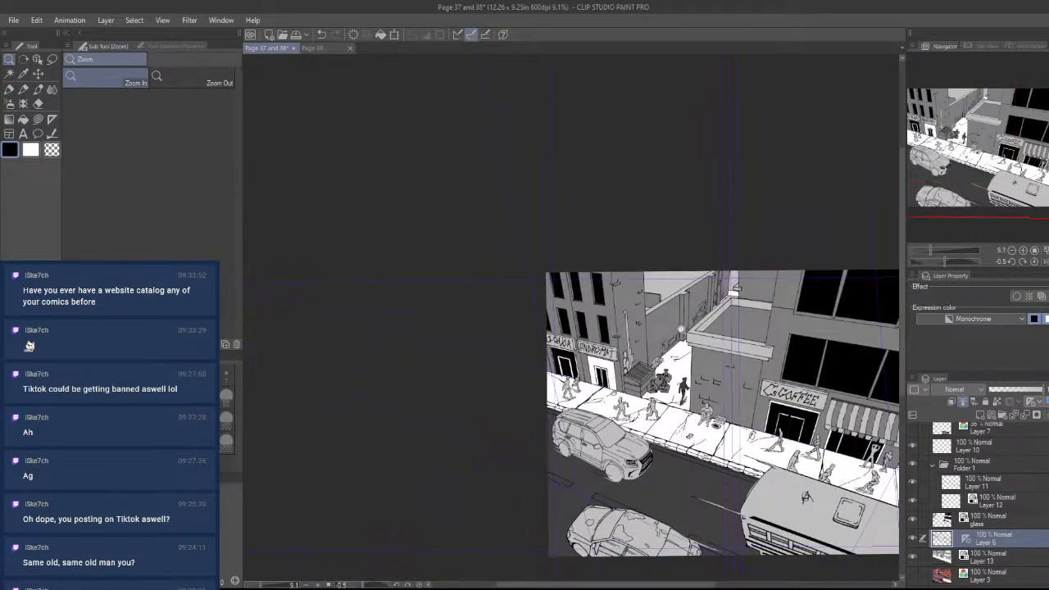
{"action": "left_click_drag", "start_coordinate": [682, 330], "coordinate": [721, 328]}
{"action": "left_click_drag", "start_coordinate": [562, 437], "coordinate": [626, 383]}
{"action": "left_click_drag", "start_coordinate": [626, 384], "coordinate": [639, 383]}
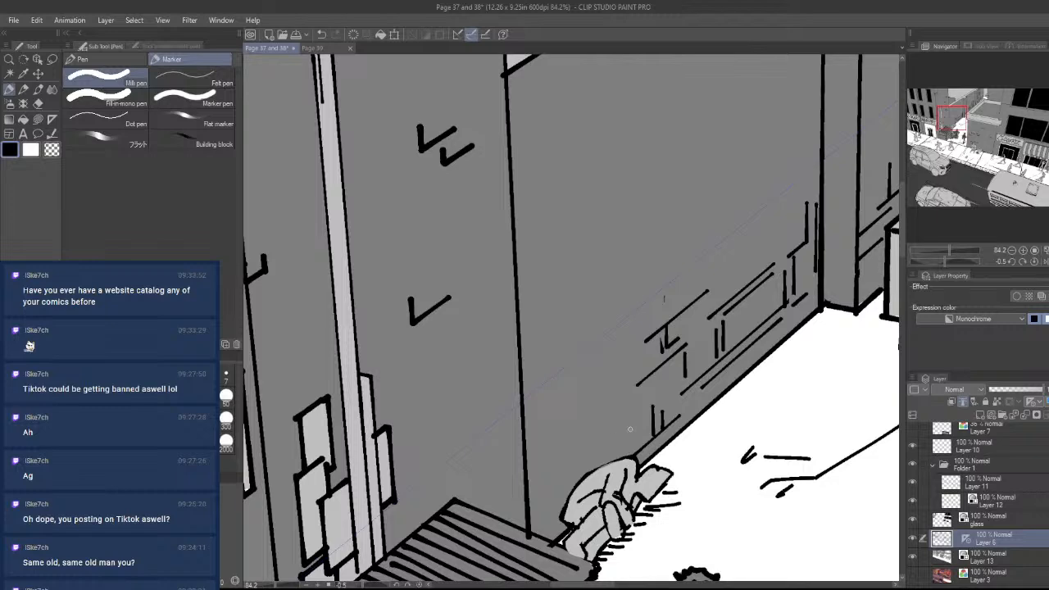
{"action": "mouse_move", "coordinate": [631, 428]}
{"action": "left_mouse_down"}
{"action": "mouse_move", "coordinate": [572, 478]}
{"action": "mouse_move", "coordinate": [598, 440]}
{"action": "mouse_move", "coordinate": [571, 464]}
{"action": "mouse_move", "coordinate": [635, 433]}
{"action": "left_mouse_up"}
{"action": "key", "text": "ctrl+z"}
{"action": "mouse_move", "coordinate": [639, 385]}
{"action": "left_mouse_down"}
{"action": "mouse_move", "coordinate": [639, 399]}
{"action": "mouse_move", "coordinate": [578, 400]}
{"action": "mouse_move", "coordinate": [727, 357]}
{"action": "mouse_move", "coordinate": [780, 375]}
{"action": "mouse_move", "coordinate": [789, 346]}
{"action": "left_mouse_up"}
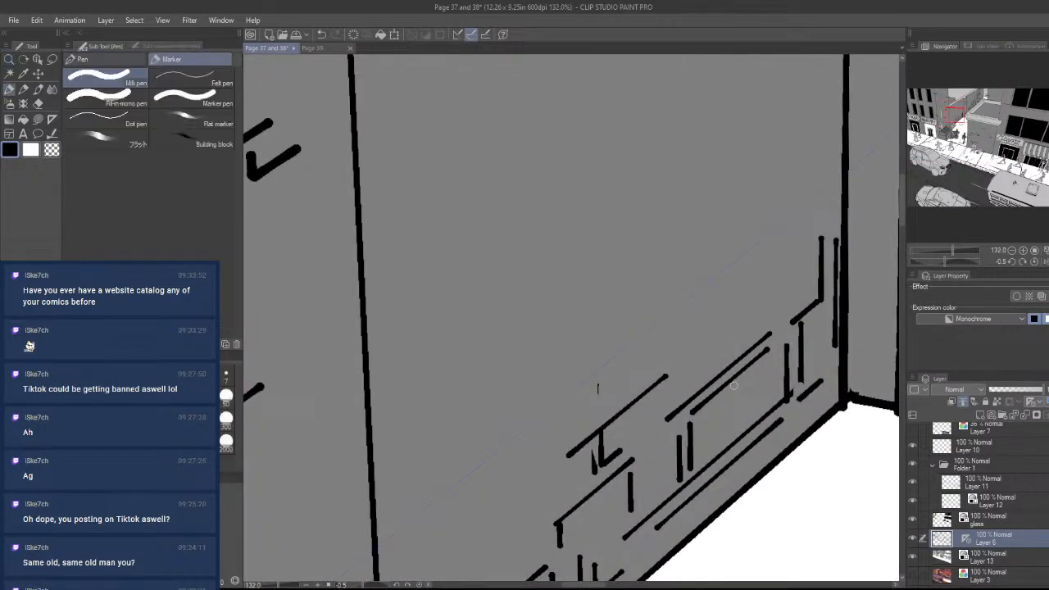
- Ink vertical joints across the long lower bricks of the first wall section near the pillar and erase the overlapping line ends
{"action": "left_click_drag", "start_coordinate": [735, 378], "coordinate": [735, 432]}
{"action": "key", "text": "e"}
{"action": "left_click_drag", "start_coordinate": [745, 372], "coordinate": [740, 380]}
{"action": "mouse_move", "coordinate": [762, 345]}
{"action": "left_mouse_down"}
{"action": "mouse_move", "coordinate": [748, 373]}
{"action": "mouse_move", "coordinate": [751, 349]}
{"action": "mouse_move", "coordinate": [770, 369]}
{"action": "left_mouse_up"}
{"action": "key", "text": "p"}
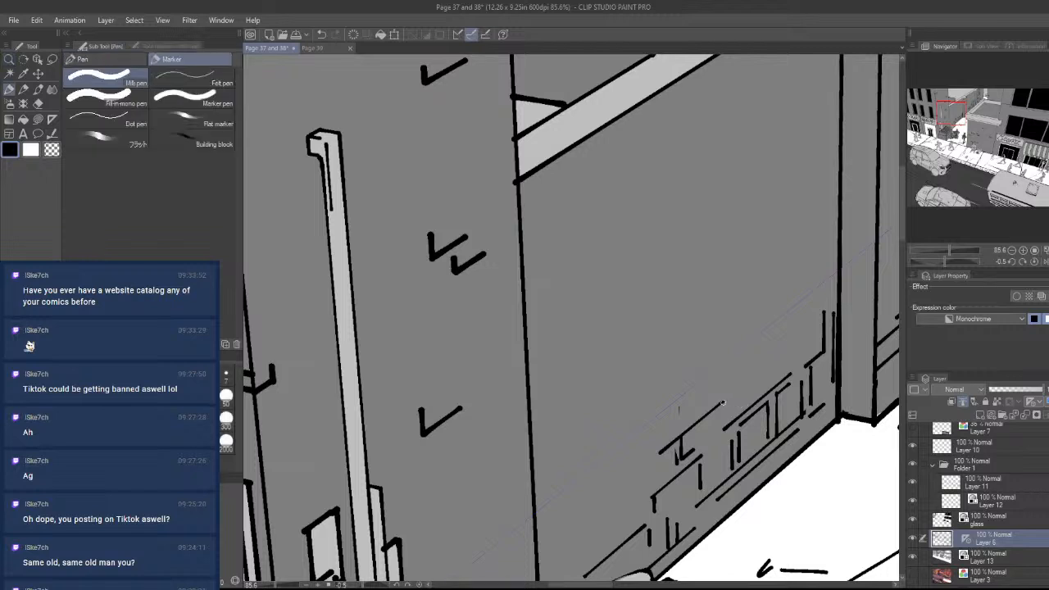
- Extend the first wall section's upper course toward the pillar with short perspective lines and joints, erasing the excess
{"action": "left_click_drag", "start_coordinate": [721, 405], "coordinate": [768, 365]}
{"action": "key", "text": "ctrl+z"}
{"action": "left_click_drag", "start_coordinate": [719, 416], "coordinate": [764, 380]}
{"action": "key", "text": "ctrl+z"}
{"action": "mouse_move", "coordinate": [822, 314]}
{"action": "left_mouse_down"}
{"action": "mouse_move", "coordinate": [818, 340]}
{"action": "mouse_move", "coordinate": [794, 338]}
{"action": "mouse_move", "coordinate": [778, 355]}
{"action": "left_mouse_up"}
{"action": "key", "text": "e"}
{"action": "left_click", "coordinate": [823, 311]}
{"action": "key", "text": "p"}
- Add a short brick corner at the base of the second wall section just beyond the pillar
{"action": "key", "text": "ctrl+space"}
{"action": "mouse_move", "coordinate": [811, 359]}
{"action": "left_mouse_down"}
{"action": "mouse_move", "coordinate": [792, 374]}
{"action": "mouse_move", "coordinate": [772, 455]}
{"action": "mouse_move", "coordinate": [819, 292]}
{"action": "mouse_move", "coordinate": [713, 350]}
{"action": "left_mouse_up"}
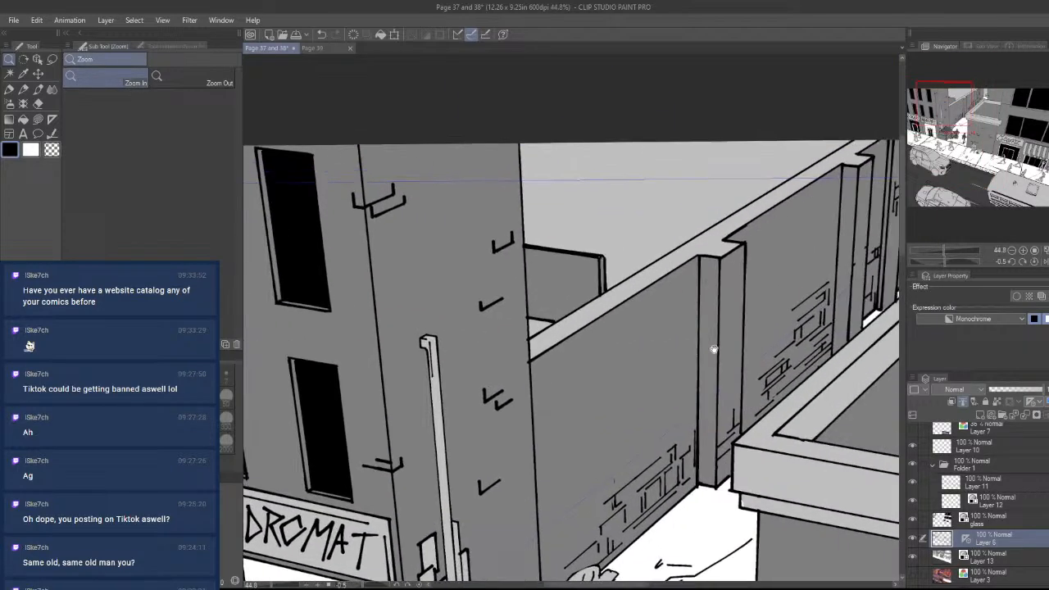
{"action": "left_click", "coordinate": [713, 350]}
{"action": "left_click", "coordinate": [709, 332]}
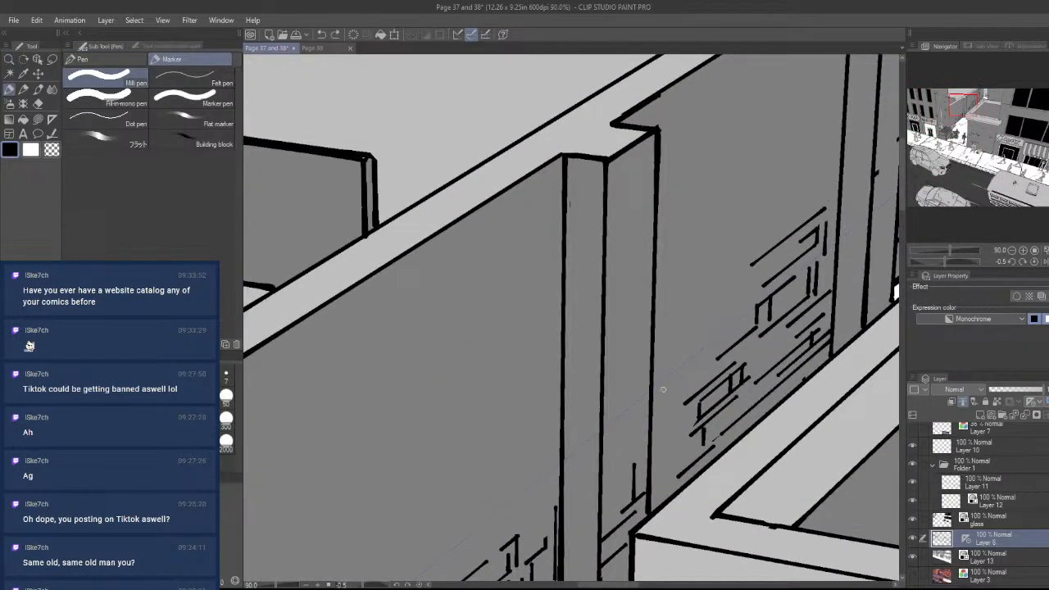
{"action": "key", "text": "ctrl+z"}
{"action": "mouse_move", "coordinate": [664, 402]}
{"action": "left_mouse_down"}
{"action": "mouse_move", "coordinate": [679, 328]}
{"action": "mouse_move", "coordinate": [666, 366]}
{"action": "left_mouse_up"}
{"action": "key", "text": "ctrl+z"}
{"action": "mouse_move", "coordinate": [665, 483]}
{"action": "left_mouse_down"}
{"action": "mouse_move", "coordinate": [665, 436]}
{"action": "mouse_move", "coordinate": [589, 422]}
{"action": "left_mouse_up"}
{"action": "key", "text": "e"}
{"action": "key", "text": "p"}
{"action": "left_click_drag", "start_coordinate": [774, 463], "coordinate": [716, 469]}
{"action": "left_click_drag", "start_coordinate": [727, 409], "coordinate": [773, 294]}
- Ink a short vertical brick joint near the base of the farthest wall section and undo the stray stroke
{"action": "key", "text": "e"}
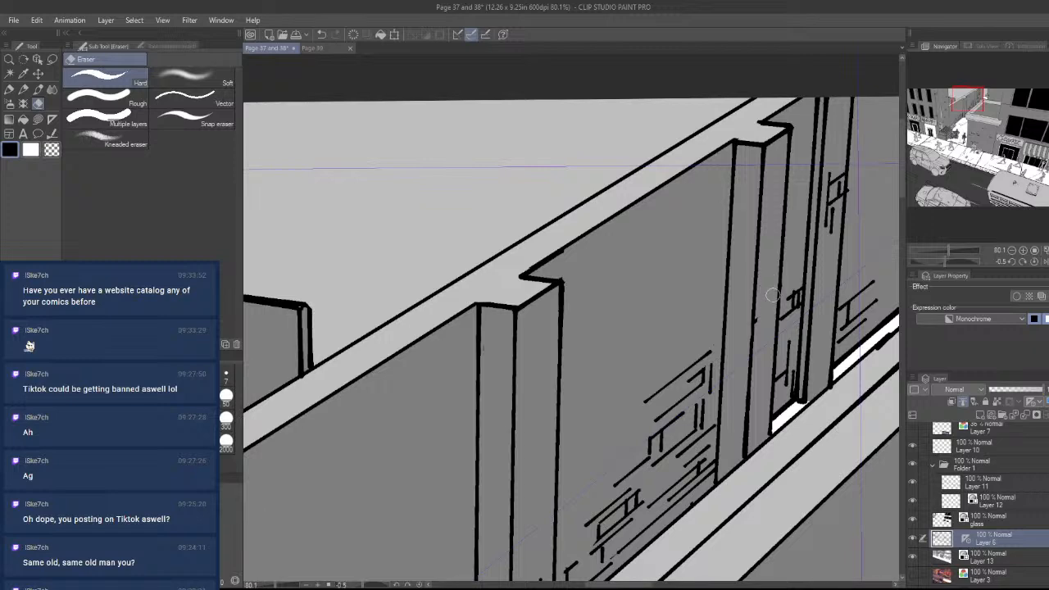
{"action": "left_click_drag", "start_coordinate": [858, 240], "coordinate": [723, 345]}
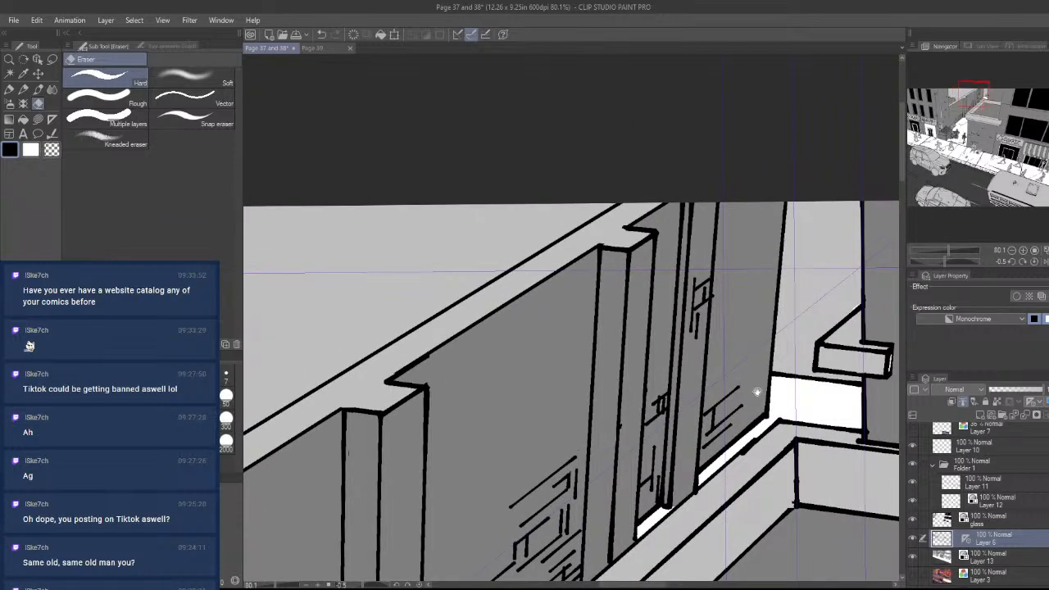
{"action": "key", "text": "p"}
{"action": "mouse_move", "coordinate": [757, 391]}
{"action": "left_mouse_down"}
{"action": "mouse_move", "coordinate": [744, 374]}
{"action": "mouse_move", "coordinate": [739, 385]}
{"action": "mouse_move", "coordinate": [736, 362]}
{"action": "left_mouse_up"}
{"action": "key", "text": "ctrl+z"}
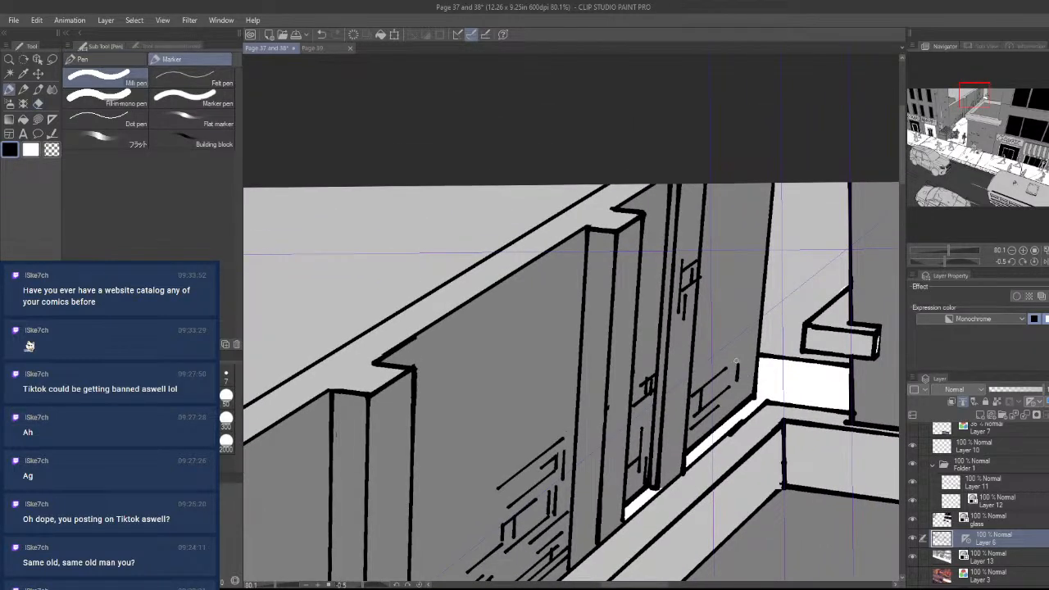
{"action": "mouse_move", "coordinate": [712, 399]}
{"action": "left_mouse_down"}
{"action": "mouse_move", "coordinate": [711, 381]}
{"action": "mouse_move", "coordinate": [751, 344]}
{"action": "mouse_move", "coordinate": [774, 457]}
{"action": "left_mouse_up"}
{"action": "key", "text": "ctrl+z"}
- Ink vertical joints and short brick lines beside the pillar above the first wall section's cluster, replacing the misplaced corner stroke
{"action": "key", "text": "ctrl+space"}
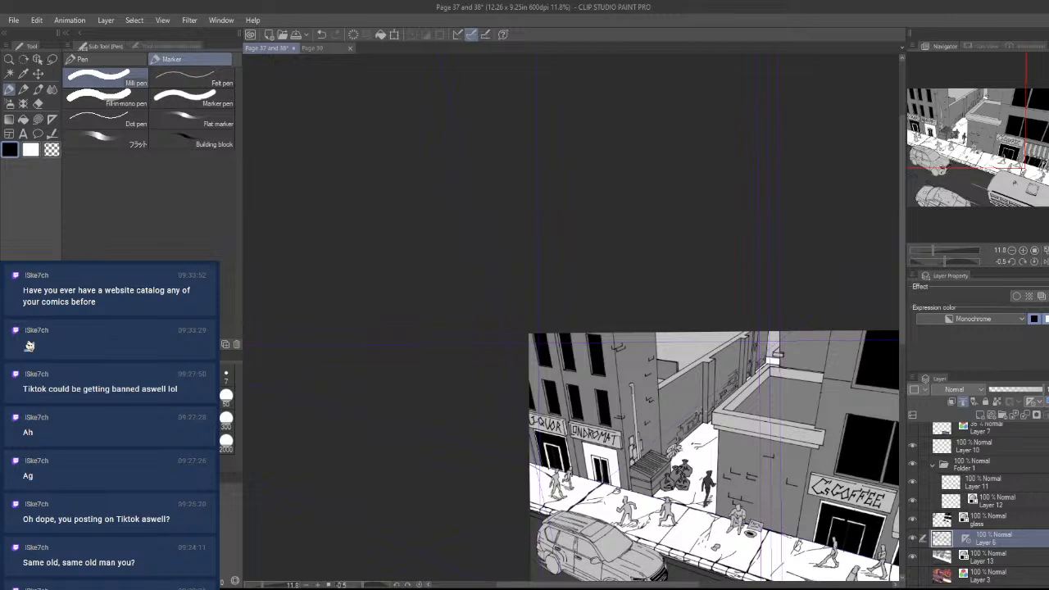
{"action": "mouse_move", "coordinate": [675, 419]}
{"action": "left_mouse_down"}
{"action": "mouse_move", "coordinate": [749, 386]}
{"action": "mouse_move", "coordinate": [639, 389]}
{"action": "mouse_move", "coordinate": [666, 358]}
{"action": "mouse_move", "coordinate": [661, 396]}
{"action": "mouse_move", "coordinate": [719, 349]}
{"action": "mouse_move", "coordinate": [696, 367]}
{"action": "left_mouse_up"}
{"action": "key", "text": "e"}
{"action": "scroll", "coordinate": [662, 397], "scroll_direction": "up", "scroll_amount": 1}
{"action": "key", "text": "p"}
{"action": "mouse_move", "coordinate": [757, 343]}
{"action": "left_mouse_down"}
{"action": "mouse_move", "coordinate": [693, 339]}
{"action": "mouse_move", "coordinate": [750, 342]}
{"action": "left_mouse_up"}
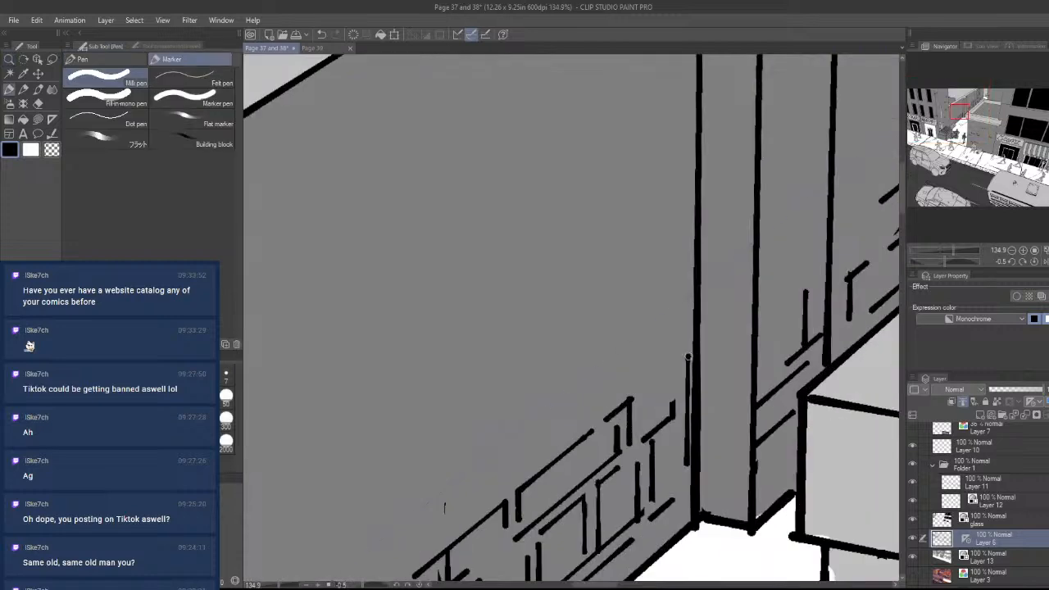
{"action": "mouse_move", "coordinate": [684, 338]}
{"action": "left_mouse_down"}
{"action": "mouse_move", "coordinate": [646, 369]}
{"action": "mouse_move", "coordinate": [646, 297]}
{"action": "left_mouse_up"}
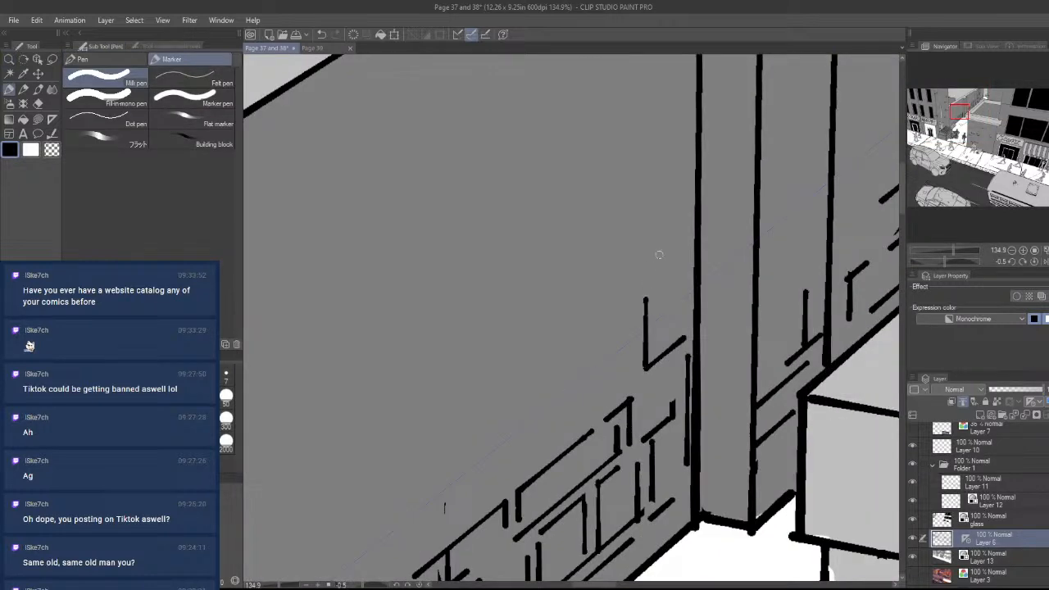
{"action": "key", "text": "ctrl+z"}
{"action": "mouse_move", "coordinate": [645, 367]}
{"action": "left_mouse_down"}
{"action": "mouse_move", "coordinate": [679, 329]}
{"action": "mouse_move", "coordinate": [675, 301]}
{"action": "mouse_move", "coordinate": [633, 348]}
{"action": "mouse_move", "coordinate": [679, 317]}
{"action": "mouse_move", "coordinate": [631, 364]}
{"action": "mouse_move", "coordinate": [631, 353]}
{"action": "mouse_move", "coordinate": [636, 431]}
{"action": "left_mouse_up"}
{"action": "left_click_drag", "start_coordinate": [682, 369], "coordinate": [687, 283]}
{"action": "mouse_move", "coordinate": [629, 387]}
{"action": "left_mouse_down"}
{"action": "mouse_move", "coordinate": [657, 366]}
{"action": "mouse_move", "coordinate": [658, 326]}
{"action": "mouse_move", "coordinate": [668, 362]}
{"action": "mouse_move", "coordinate": [632, 459]}
{"action": "left_mouse_up"}
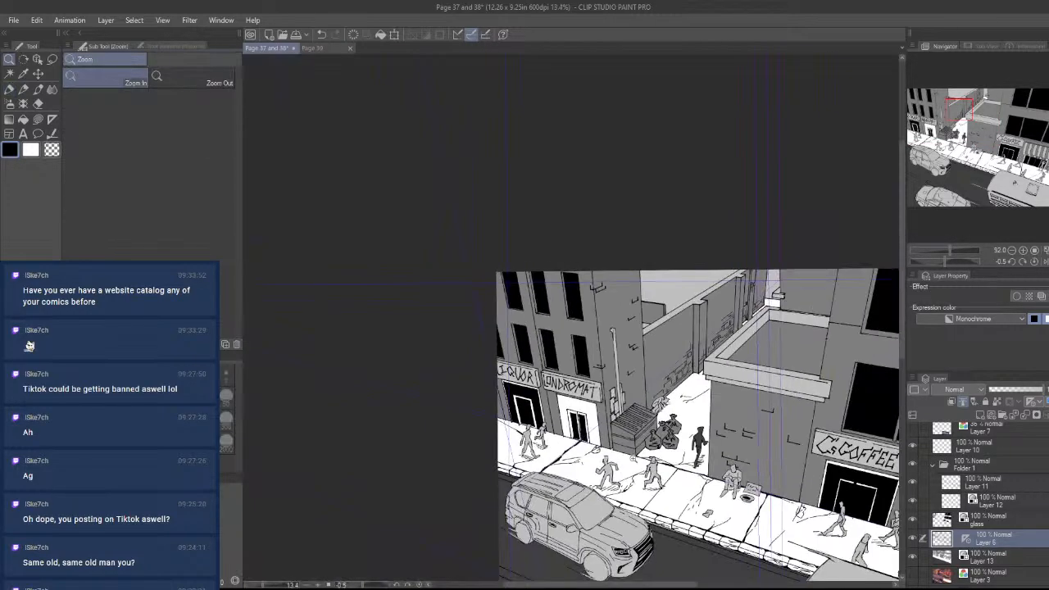
- Build out the upper bricks beside the pillar with short parallel course lines, end joints and a longer course toward the dumpster
{"action": "left_click_drag", "start_coordinate": [686, 346], "coordinate": [749, 290]}
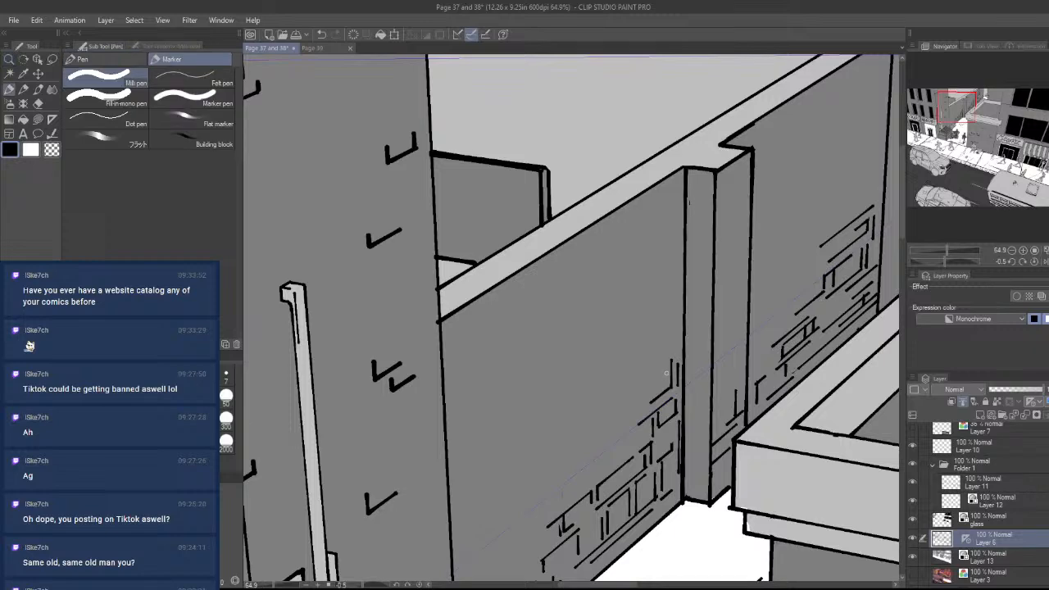
{"action": "left_click_drag", "start_coordinate": [669, 370], "coordinate": [644, 394]}
{"action": "mouse_move", "coordinate": [640, 417]}
{"action": "left_mouse_down"}
{"action": "mouse_move", "coordinate": [596, 452]}
{"action": "mouse_move", "coordinate": [676, 434]}
{"action": "mouse_move", "coordinate": [653, 364]}
{"action": "left_mouse_up"}
{"action": "key", "text": "ctrl+z"}
{"action": "mouse_move", "coordinate": [653, 400]}
{"action": "left_mouse_down"}
{"action": "mouse_move", "coordinate": [654, 353]}
{"action": "mouse_move", "coordinate": [657, 367]}
{"action": "mouse_move", "coordinate": [685, 340]}
{"action": "left_mouse_up"}
{"action": "key", "text": "ctrl+z"}
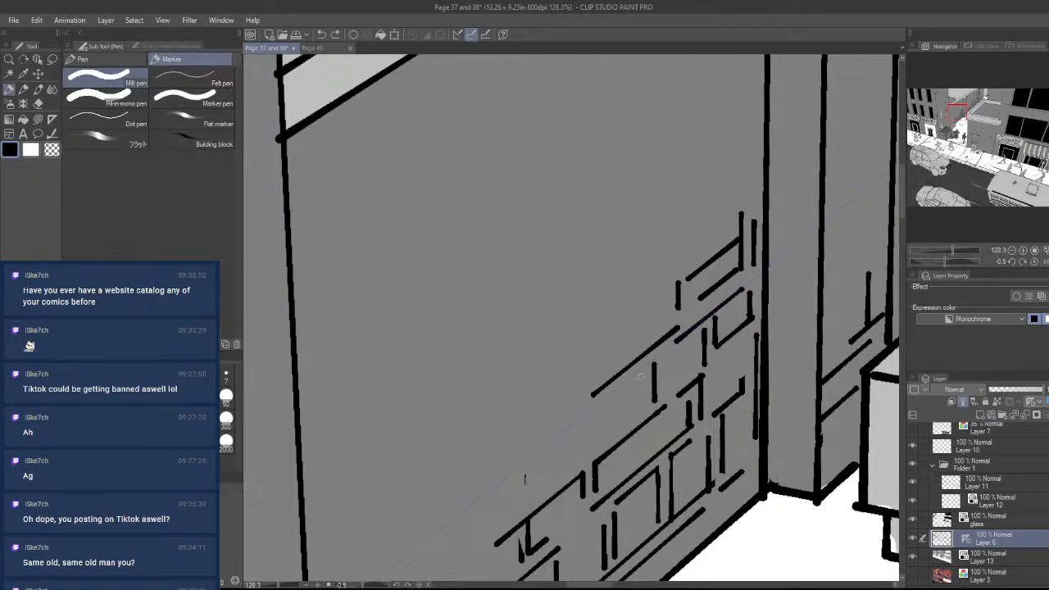
- Ink a pair of vertical joints and a second parallel line under the long upper course of the first wall section
{"action": "mouse_move", "coordinate": [639, 374]}
{"action": "left_mouse_down"}
{"action": "mouse_move", "coordinate": [640, 408]}
{"action": "mouse_move", "coordinate": [575, 458]}
{"action": "left_mouse_up"}
{"action": "left_click_drag", "start_coordinate": [655, 424], "coordinate": [590, 429]}
{"action": "left_click_drag", "start_coordinate": [725, 478], "coordinate": [748, 425]}
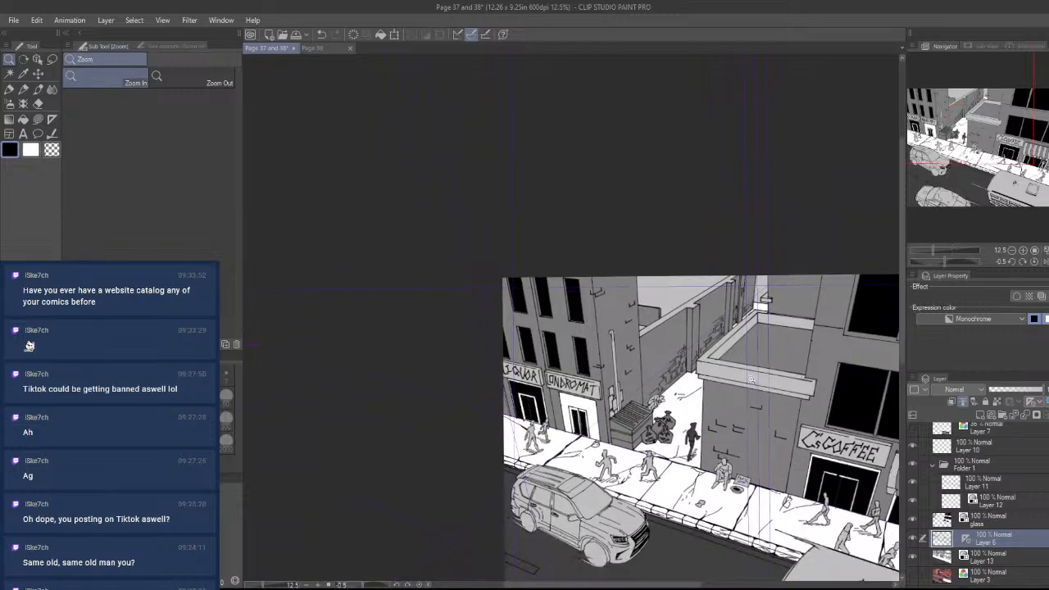
- Ink an open brick outline with two perspective lines and an end joint beside the building corner above the dumpster
{"action": "mouse_move", "coordinate": [661, 391]}
{"action": "left_mouse_down"}
{"action": "mouse_move", "coordinate": [697, 391]}
{"action": "mouse_move", "coordinate": [670, 395]}
{"action": "left_mouse_up"}
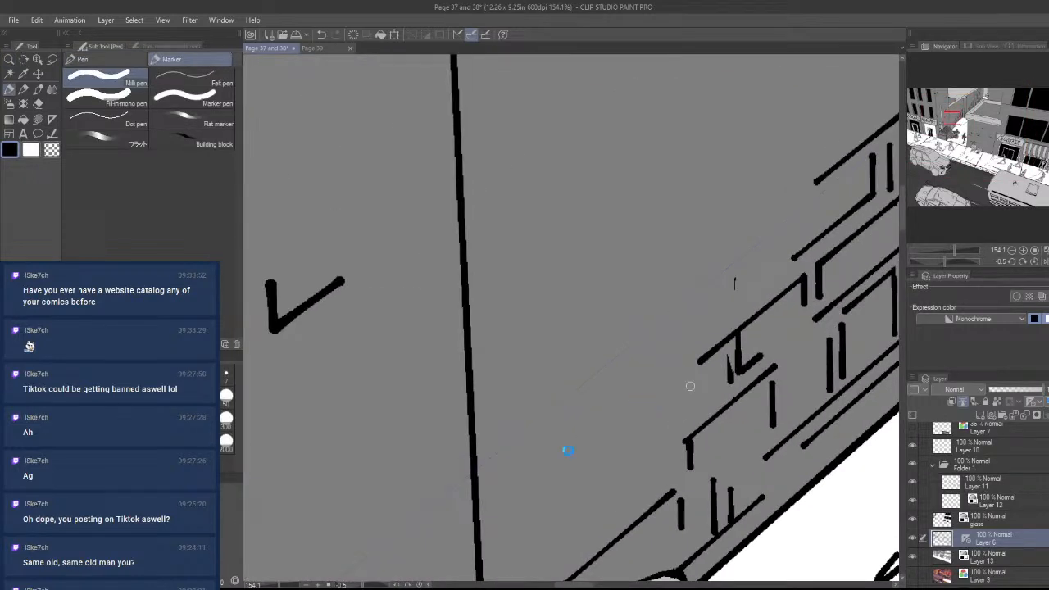
{"action": "left_click_drag", "start_coordinate": [491, 521], "coordinate": [578, 453]}
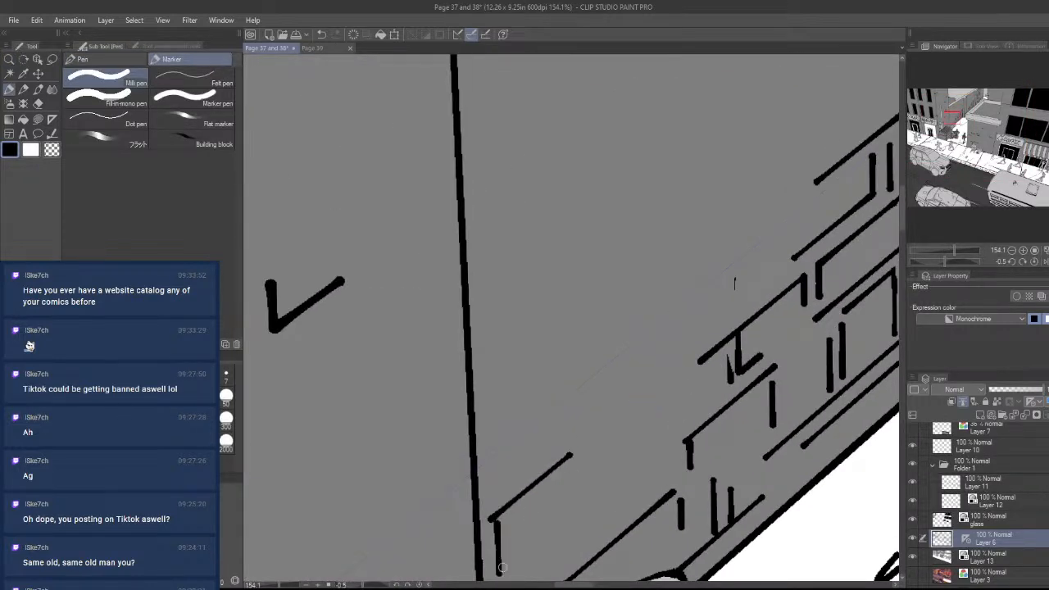
{"action": "mouse_move", "coordinate": [498, 534]}
{"action": "left_mouse_down"}
{"action": "mouse_move", "coordinate": [506, 452]}
{"action": "mouse_move", "coordinate": [502, 492]}
{"action": "mouse_move", "coordinate": [594, 415]}
{"action": "left_mouse_up"}
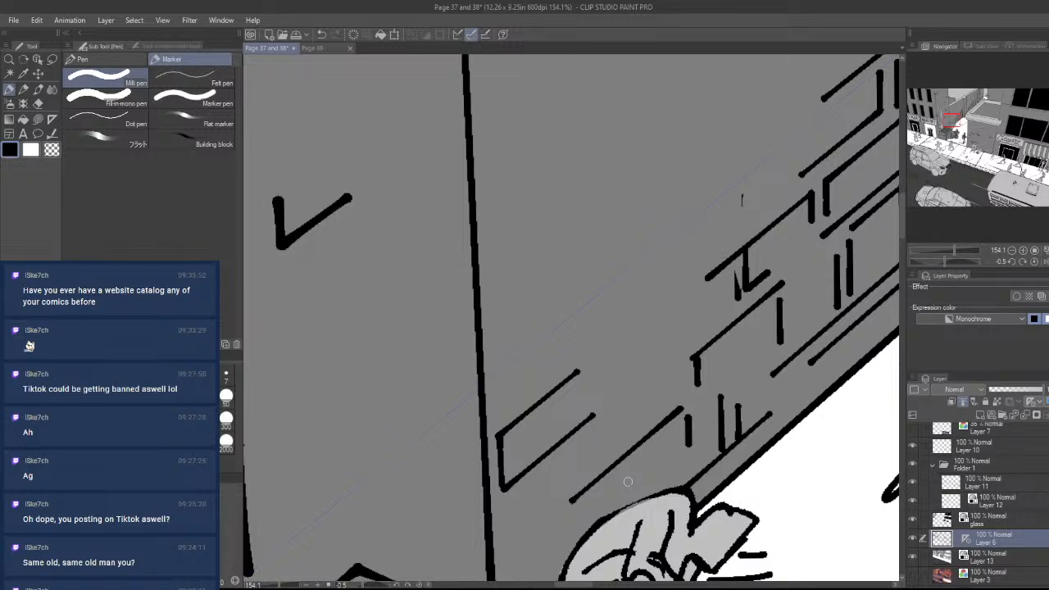
- Close the brick by the building corner with a vertical joint, erase the overshooting lower line and add a parallel joint
{"action": "key", "text": "ctrl+space"}
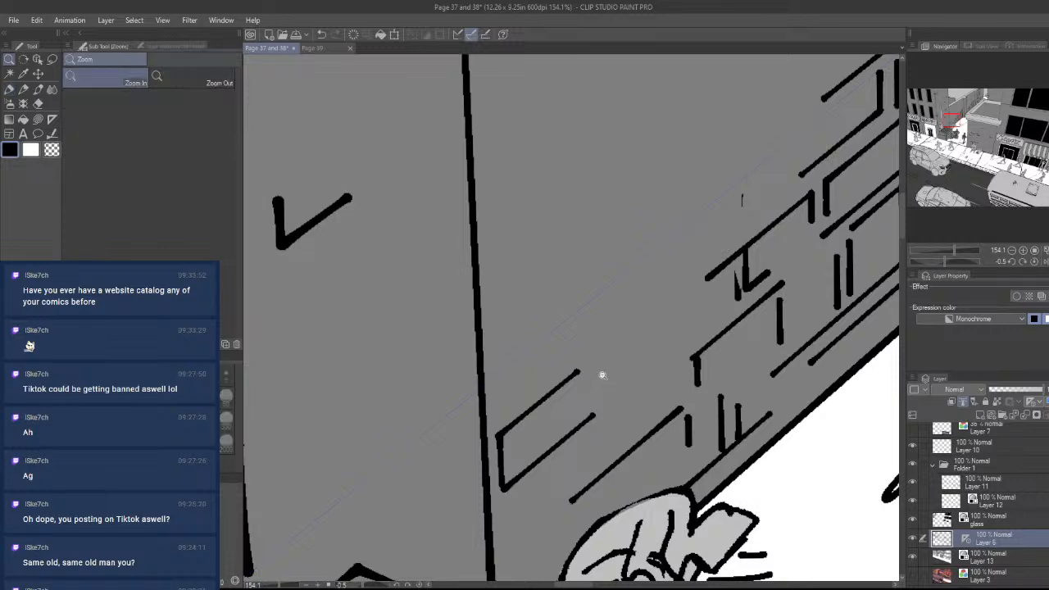
{"action": "left_click_drag", "start_coordinate": [601, 375], "coordinate": [554, 409]}
{"action": "key", "text": "ctrl+space"}
{"action": "left_click_drag", "start_coordinate": [601, 386], "coordinate": [655, 330]}
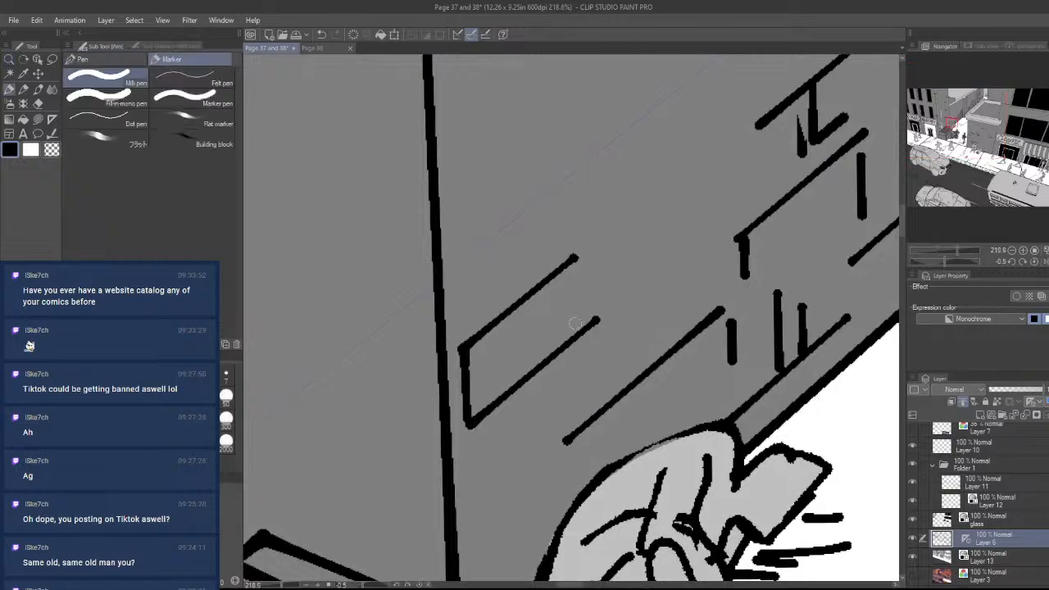
{"action": "left_click_drag", "start_coordinate": [567, 341], "coordinate": [566, 263]}
{"action": "key", "text": "e"}
{"action": "left_click_drag", "start_coordinate": [591, 326], "coordinate": [584, 359]}
{"action": "key", "text": "p"}
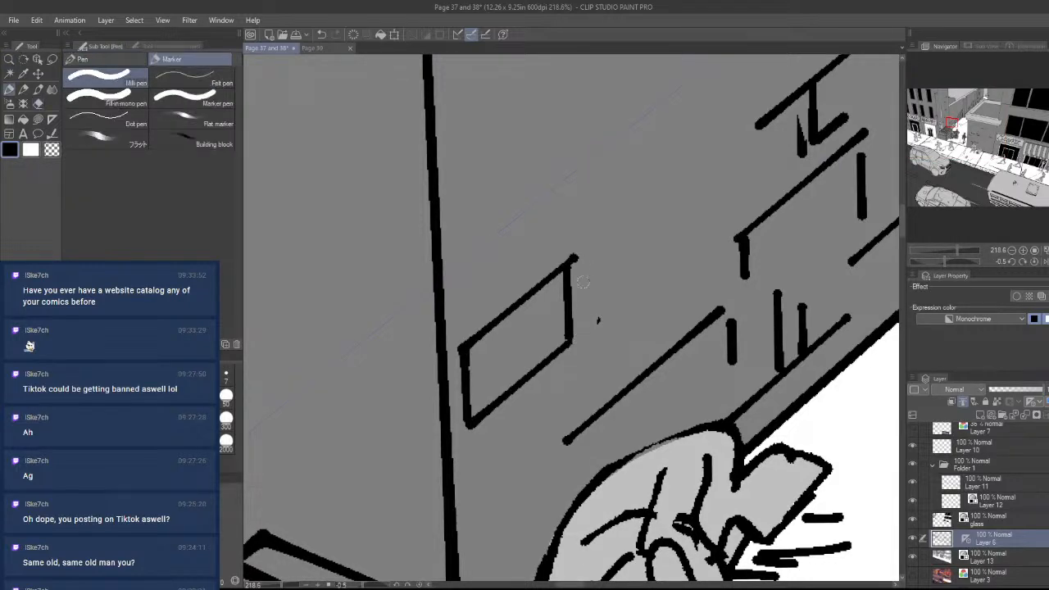
{"action": "left_click_drag", "start_coordinate": [583, 264], "coordinate": [583, 335]}
- Ink a parallel course line beneath the closed brick, with a short vertical joint at its end nearest the building corner
{"action": "mouse_move", "coordinate": [685, 269]}
{"action": "left_mouse_down"}
{"action": "mouse_move", "coordinate": [496, 425]}
{"action": "mouse_move", "coordinate": [516, 488]}
{"action": "left_mouse_up"}
{"action": "key", "text": "ctrl+z"}
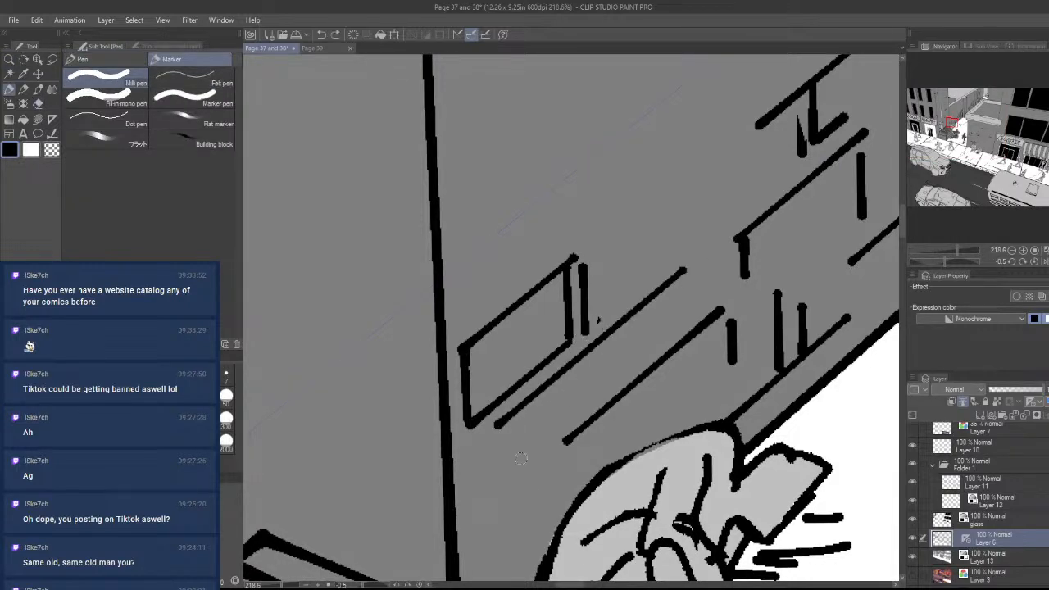
{"action": "left_click_drag", "start_coordinate": [498, 426], "coordinate": [502, 478]}
- Ink paired vertical joints between the two lower courses above the bundle and erase the line pieces between the bricks
{"action": "key", "text": "ctrl+space"}
{"action": "mouse_move", "coordinate": [612, 422]}
{"action": "left_mouse_down"}
{"action": "mouse_move", "coordinate": [615, 447]}
{"action": "mouse_move", "coordinate": [631, 400]}
{"action": "left_mouse_up"}
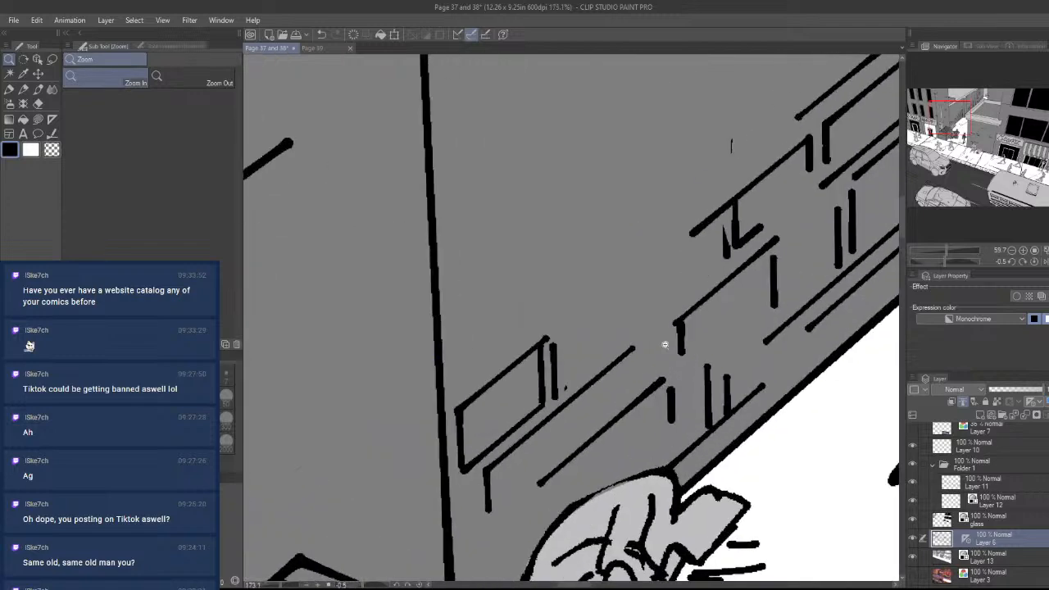
{"action": "key", "text": "e"}
{"action": "key", "text": "p"}
{"action": "left_click_drag", "start_coordinate": [587, 383], "coordinate": [591, 429]}
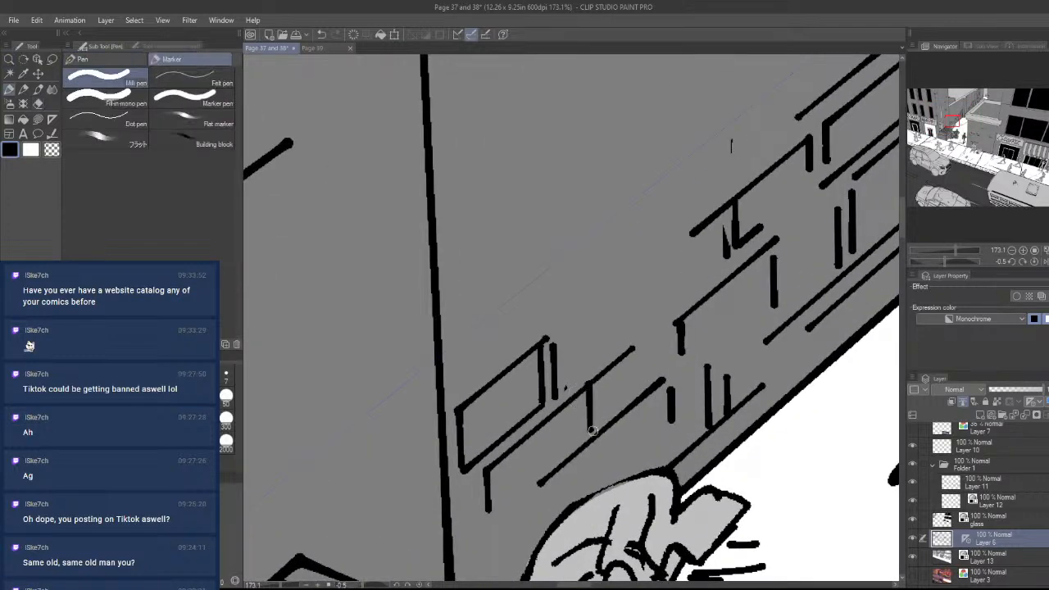
{"action": "key", "text": "e"}
{"action": "mouse_move", "coordinate": [603, 385]}
{"action": "left_mouse_down"}
{"action": "mouse_move", "coordinate": [605, 421]}
{"action": "mouse_move", "coordinate": [597, 390]}
{"action": "left_mouse_up"}
{"action": "left_click_drag", "start_coordinate": [600, 446], "coordinate": [598, 428]}
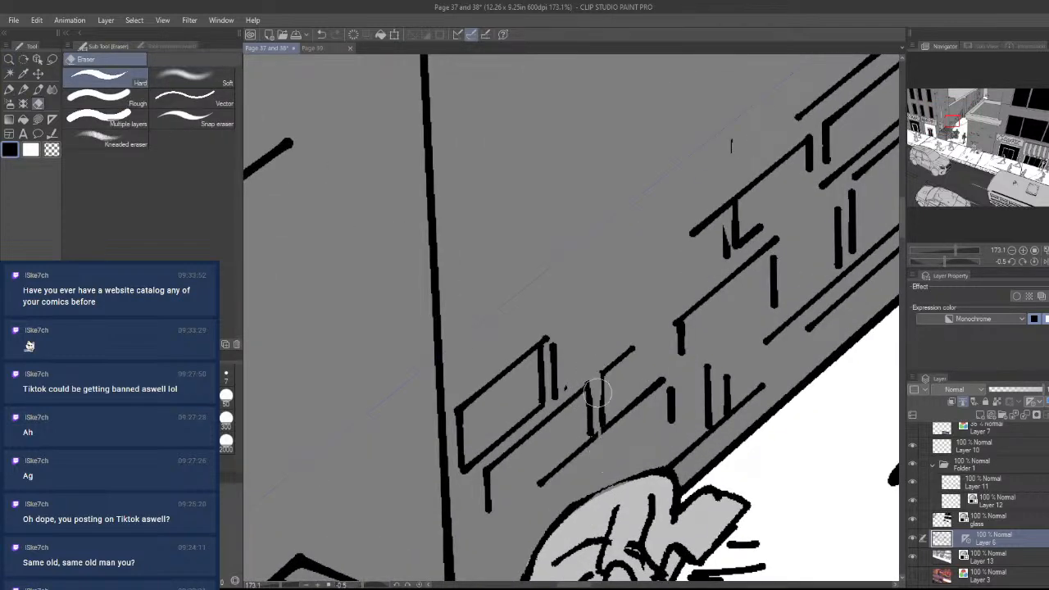
- Examine the reworked alley brickwork up close and against the whole street spread
{"action": "key", "text": "ctrl+space"}
{"action": "left_click_drag", "start_coordinate": [623, 370], "coordinate": [539, 497]}
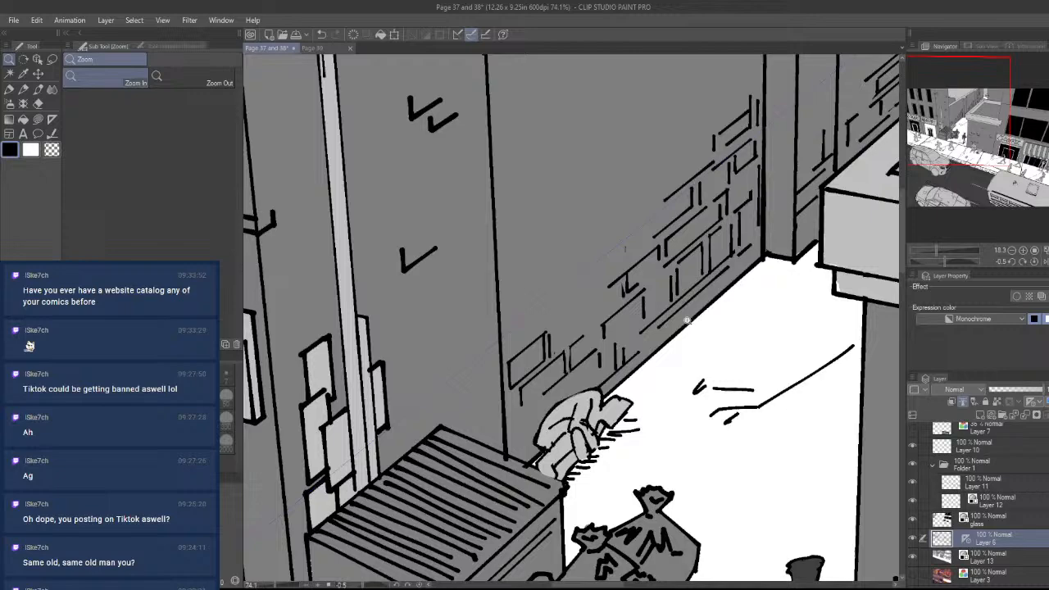
{"action": "left_click_drag", "start_coordinate": [638, 387], "coordinate": [579, 382]}
{"action": "key", "text": "p"}
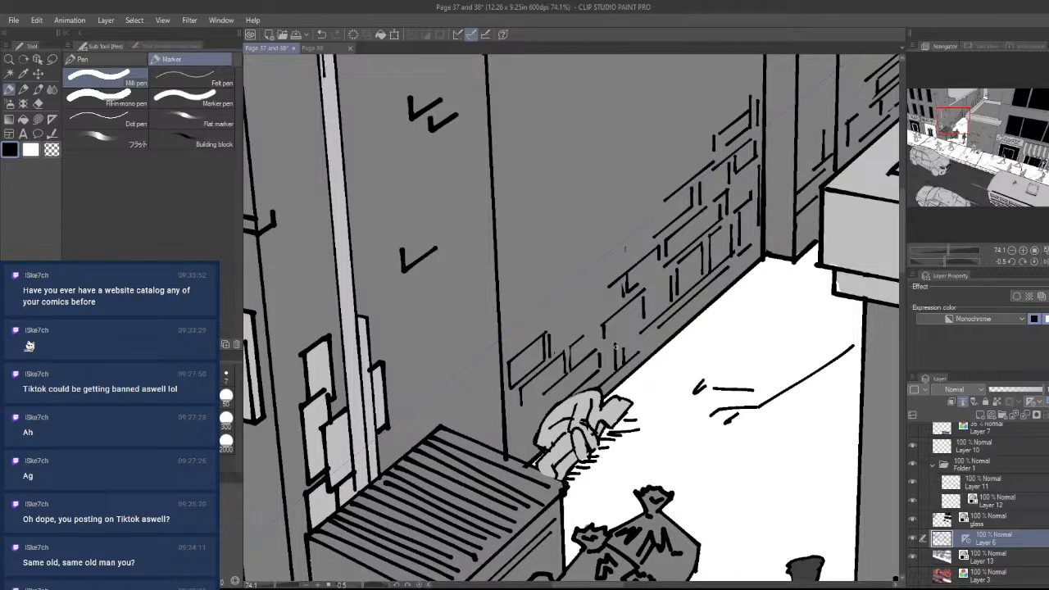
{"action": "key", "text": "ctrl+space"}
{"action": "left_click_drag", "start_coordinate": [617, 342], "coordinate": [636, 389]}
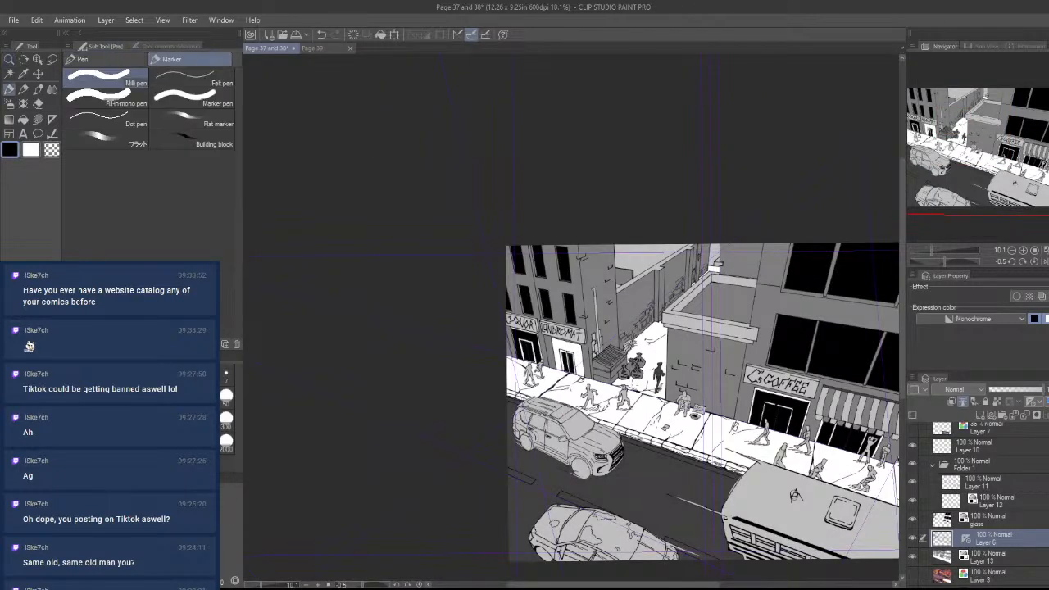
{"action": "key", "text": "ctrl+space"}
{"action": "mouse_move", "coordinate": [635, 340]}
{"action": "left_mouse_down"}
{"action": "mouse_move", "coordinate": [632, 280]}
{"action": "mouse_move", "coordinate": [760, 185]}
{"action": "mouse_move", "coordinate": [601, 306]}
{"action": "mouse_move", "coordinate": [541, 320]}
{"action": "left_mouse_up"}
{"action": "key", "text": "p"}
{"action": "key", "text": "ctrl+space"}
{"action": "left_click_drag", "start_coordinate": [655, 424], "coordinate": [632, 446]}
{"action": "left_click_drag", "start_coordinate": [789, 454], "coordinate": [766, 416]}
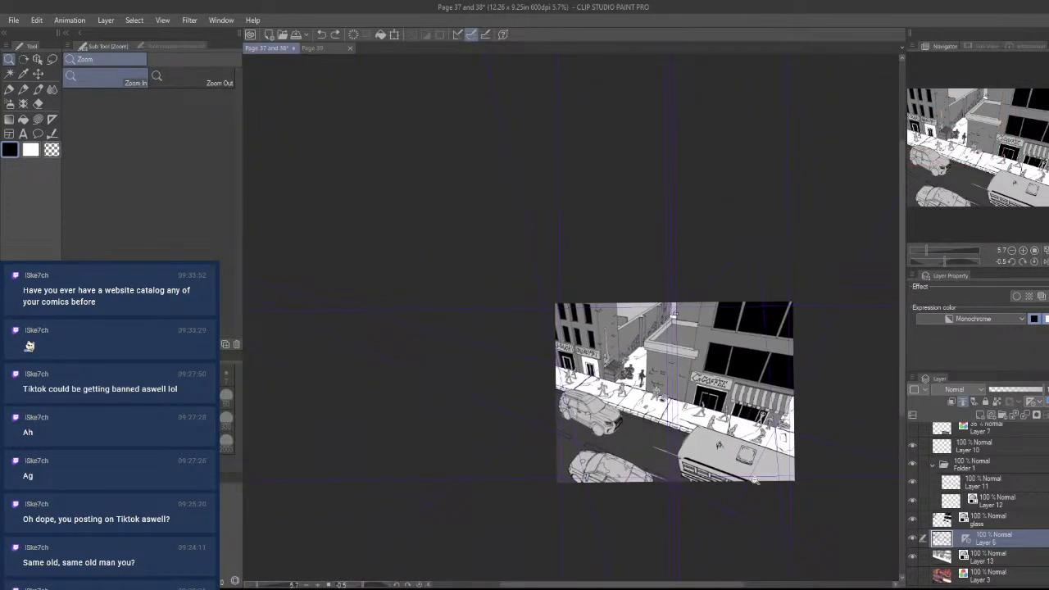
{"action": "left_click_drag", "start_coordinate": [754, 480], "coordinate": [734, 460]}
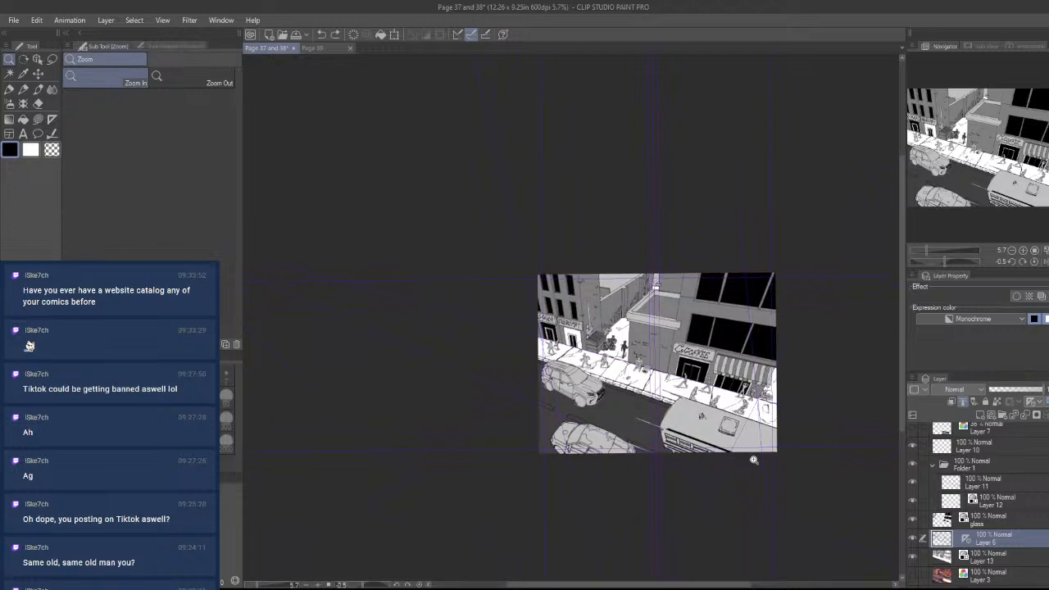
- Lasso and delete the old brick marks on the coffee shop building's side wall above the seated figure
{"action": "left_click", "coordinate": [641, 340]}
{"action": "left_click", "coordinate": [636, 361]}
{"action": "left_click", "coordinate": [631, 375]}
{"action": "key", "text": "m"}
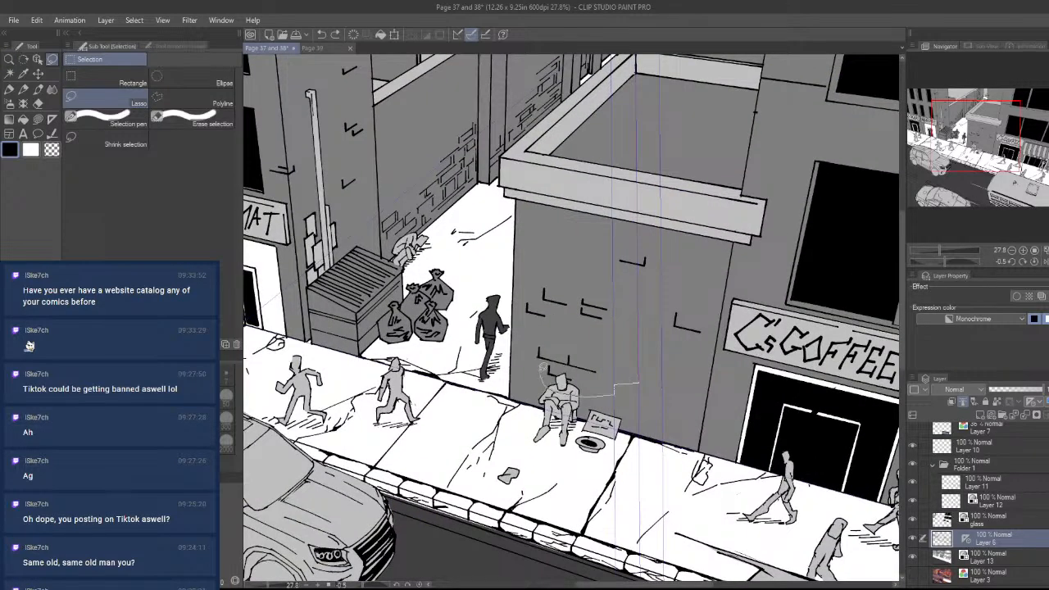
{"action": "mouse_move", "coordinate": [541, 369]}
{"action": "left_mouse_down"}
{"action": "mouse_move", "coordinate": [529, 288]}
{"action": "mouse_move", "coordinate": [642, 235]}
{"action": "mouse_move", "coordinate": [691, 297]}
{"action": "mouse_move", "coordinate": [682, 332]}
{"action": "mouse_move", "coordinate": [717, 328]}
{"action": "left_mouse_up"}
{"action": "key", "text": "Delete"}
{"action": "key", "text": "Delete"}
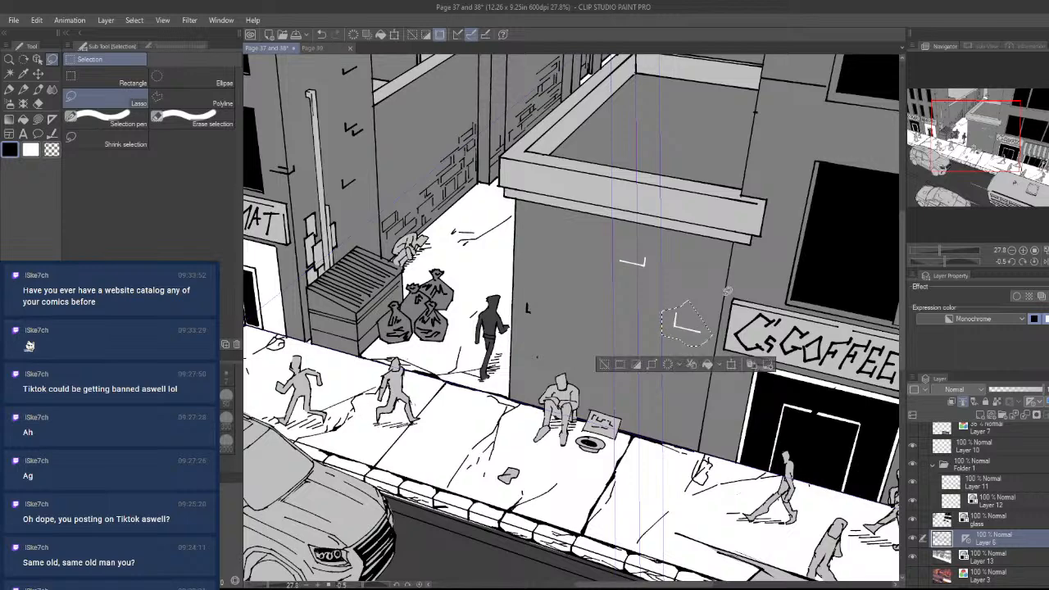
{"action": "key", "text": "ctrl+d"}
{"action": "mouse_move", "coordinate": [533, 284]}
{"action": "left_mouse_down"}
{"action": "mouse_move", "coordinate": [577, 360]}
{"action": "mouse_move", "coordinate": [609, 333]}
{"action": "mouse_move", "coordinate": [689, 336]}
{"action": "mouse_move", "coordinate": [631, 352]}
{"action": "left_mouse_up"}
{"action": "key", "text": "Delete"}
{"action": "key", "text": "ctrl+d"}
- Ink two parallel course lines behind the seated figure and paired vertical joints above them, erasing the course line between the joints
{"action": "key", "text": "ctrl+space"}
{"action": "mouse_move", "coordinate": [781, 453]}
{"action": "left_mouse_down"}
{"action": "mouse_move", "coordinate": [796, 464]}
{"action": "mouse_move", "coordinate": [769, 461]}
{"action": "left_mouse_up"}
{"action": "left_click_drag", "start_coordinate": [607, 328], "coordinate": [644, 332]}
{"action": "key", "text": "p"}
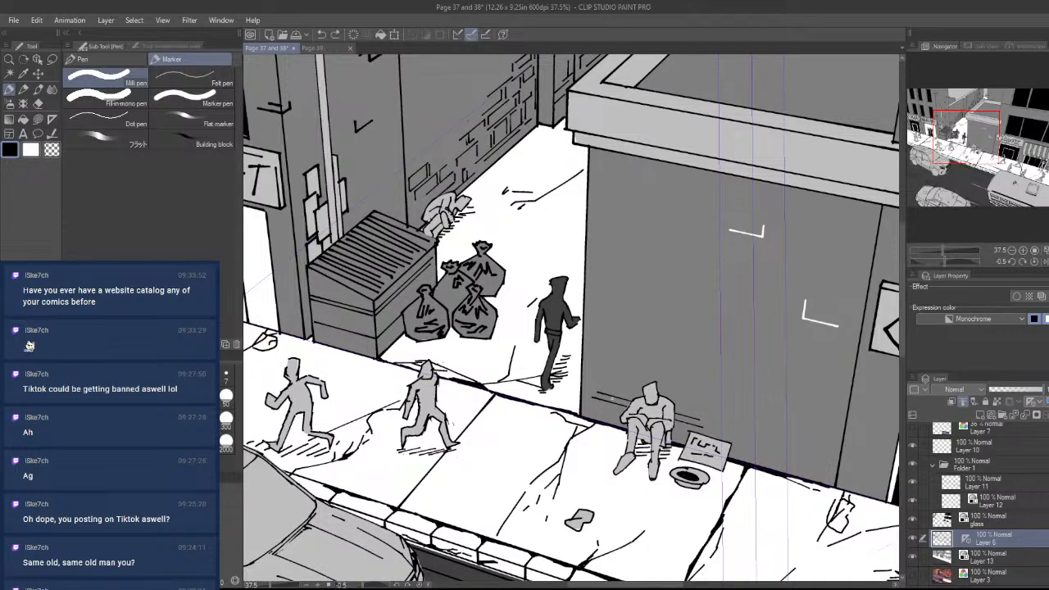
{"action": "key", "text": "ctrl+space"}
{"action": "left_click_drag", "start_coordinate": [638, 424], "coordinate": [721, 423]}
{"action": "key", "text": "e"}
{"action": "left_click_drag", "start_coordinate": [548, 383], "coordinate": [528, 355]}
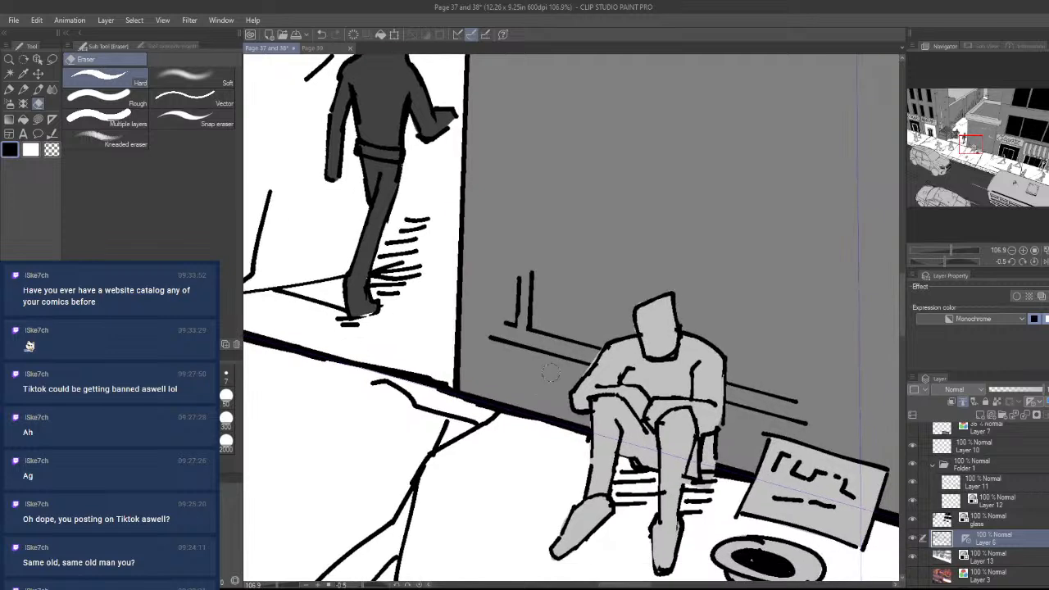
- Ink the closing brick lines and vertical joints around the seated figure at the base of the coffee shop's side wall
{"action": "key", "text": "p"}
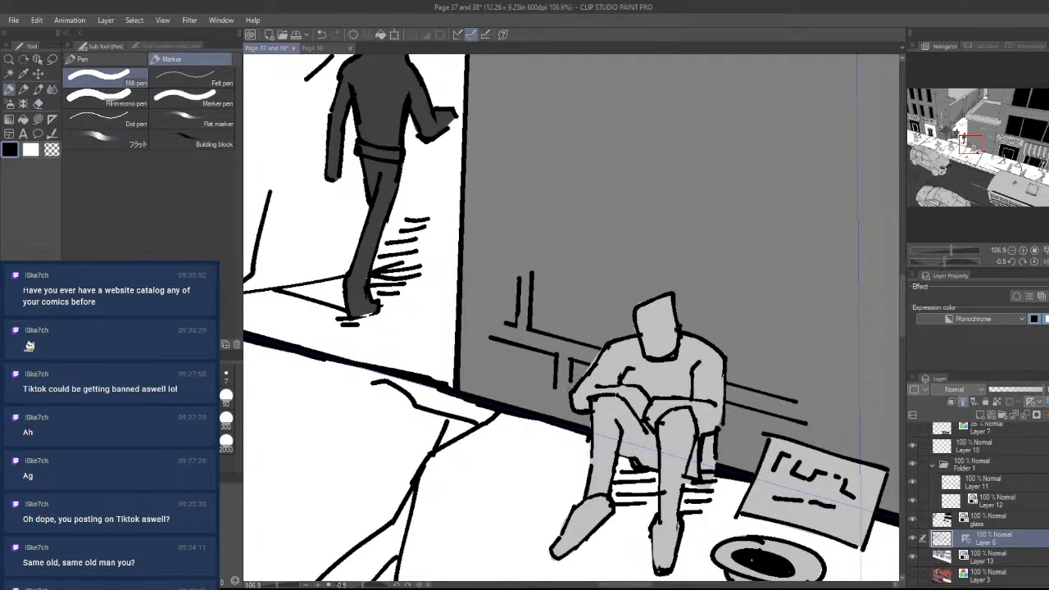
{"action": "key", "text": "ctrl+space"}
{"action": "mouse_move", "coordinate": [553, 389]}
{"action": "left_mouse_down"}
{"action": "mouse_move", "coordinate": [508, 385]}
{"action": "mouse_move", "coordinate": [575, 404]}
{"action": "left_mouse_up"}
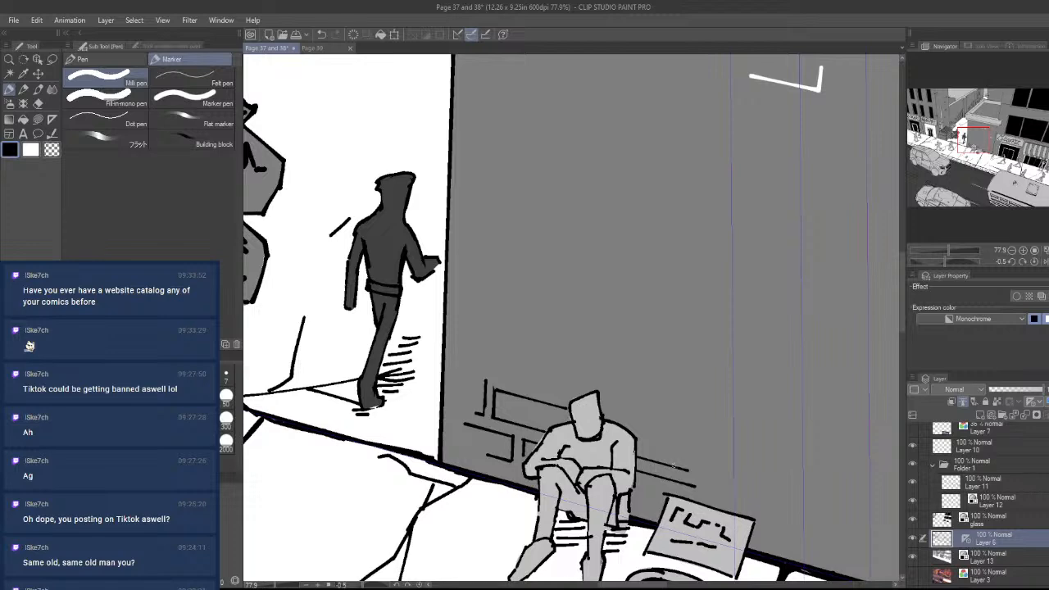
{"action": "left_click_drag", "start_coordinate": [674, 467], "coordinate": [620, 417]}
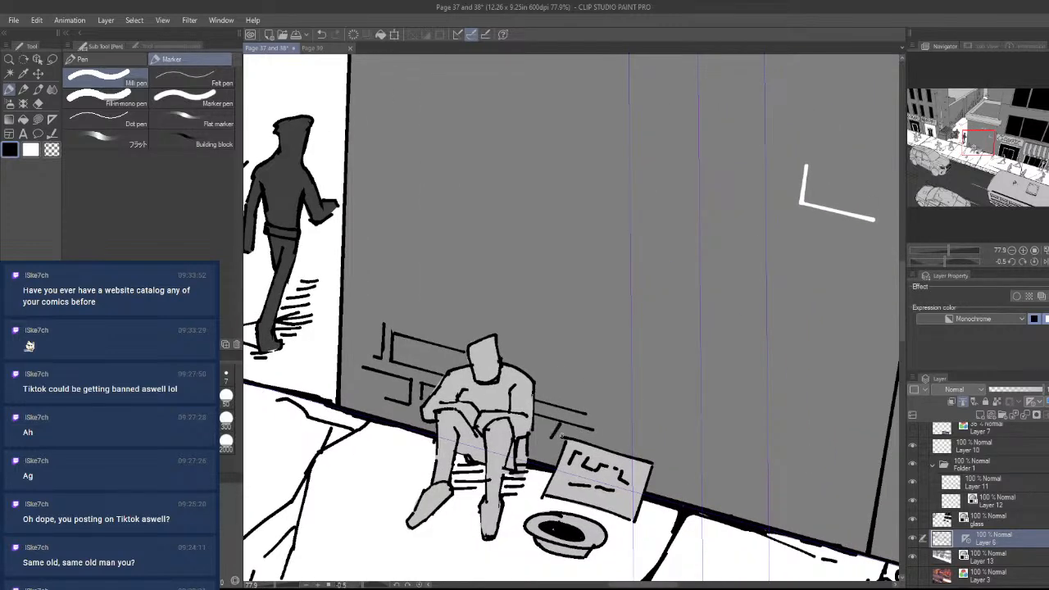
- Ink two course lines behind and above the seated figure's head, with a pair of vertical joints between them
{"action": "key", "text": "e"}
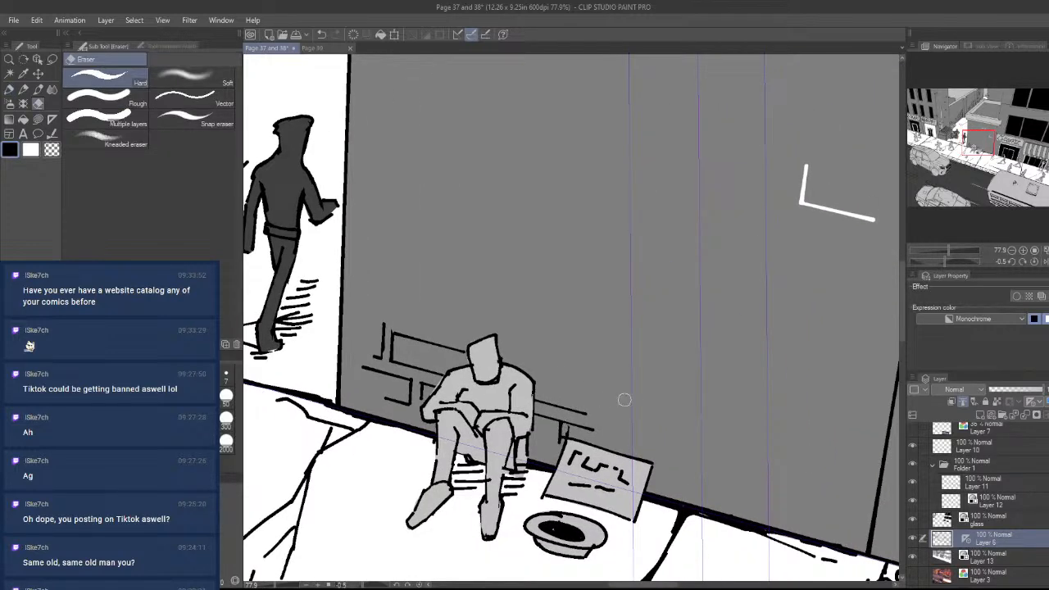
{"action": "scroll", "coordinate": [623, 399], "scroll_direction": "up", "scroll_amount": 2}
{"action": "key", "text": "p"}
{"action": "left_click_drag", "start_coordinate": [386, 390], "coordinate": [526, 426]}
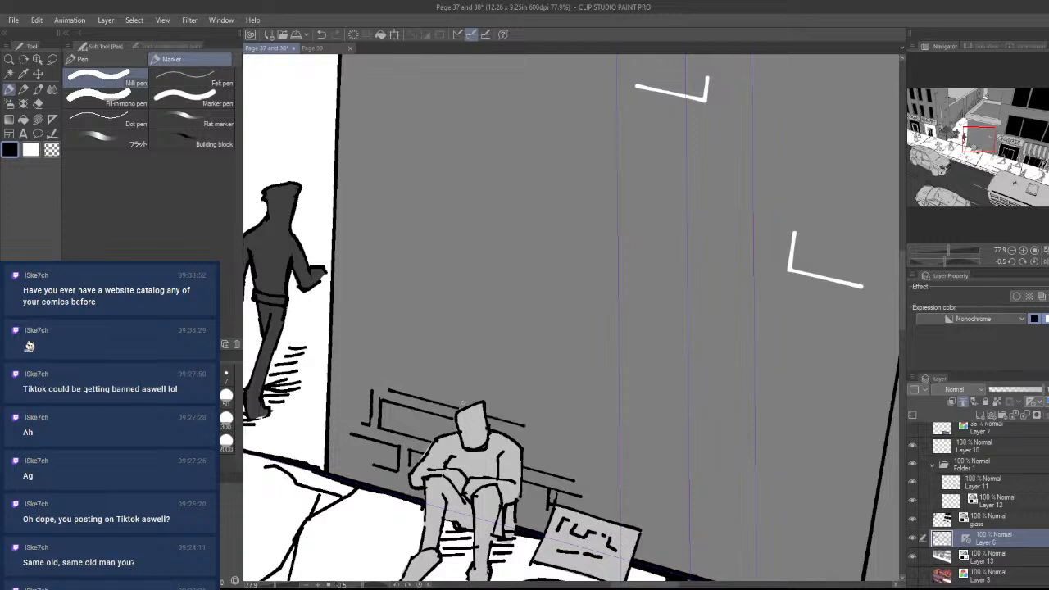
{"action": "left_click_drag", "start_coordinate": [421, 398], "coordinate": [427, 354]}
{"action": "key", "text": "e"}
{"action": "scroll", "coordinate": [484, 377], "scroll_direction": "up", "scroll_amount": 4}
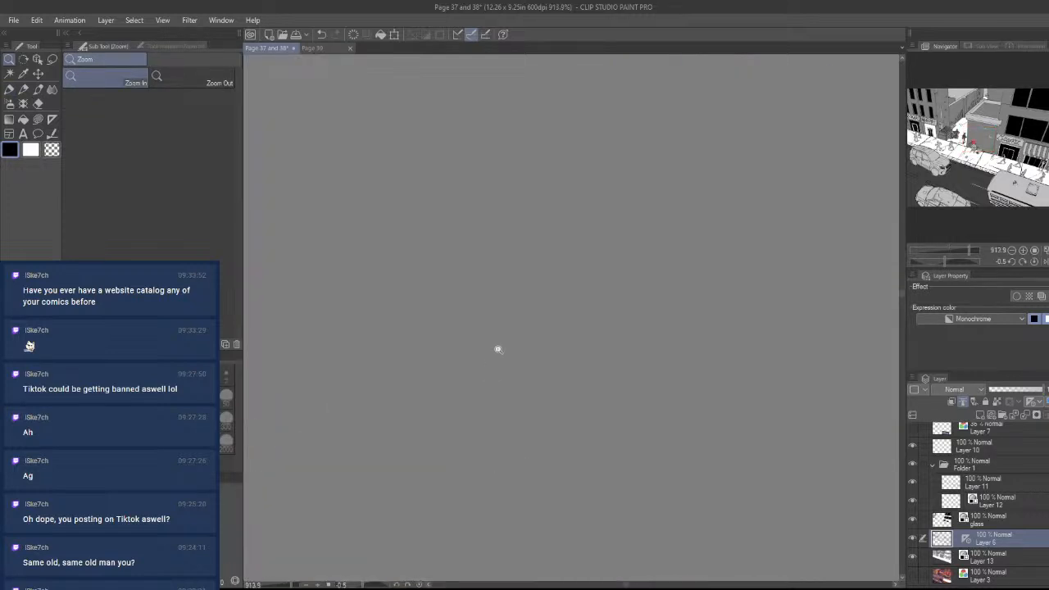
{"action": "left_click_drag", "start_coordinate": [525, 328], "coordinate": [546, 346]}
{"action": "key", "text": "p"}
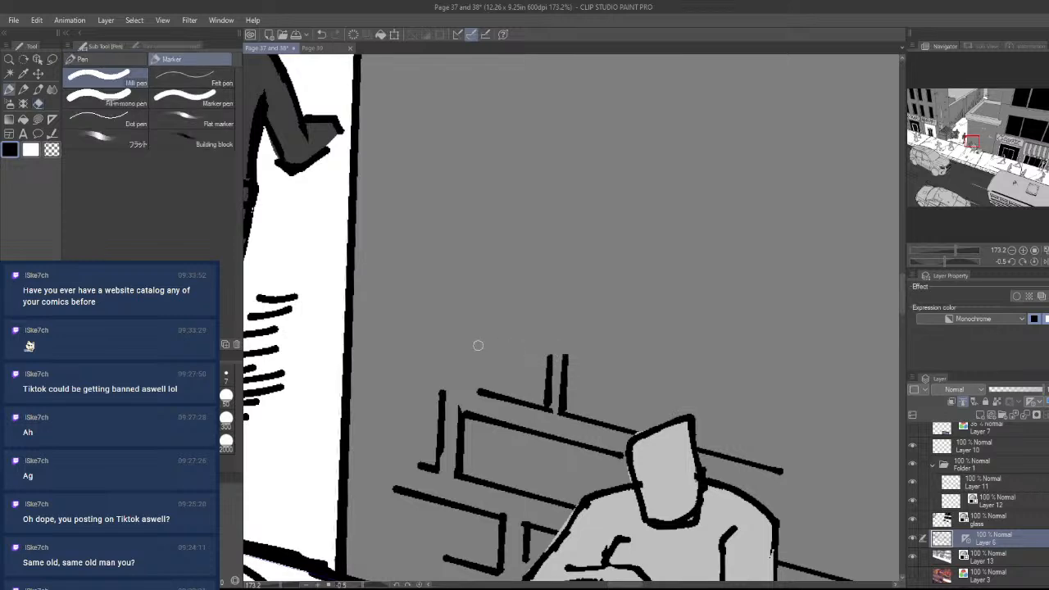
- Ink paired vertical joints beside the seated figure's shoulder and extend the course line above the cardboard sign
{"action": "key", "text": "ctrl+space"}
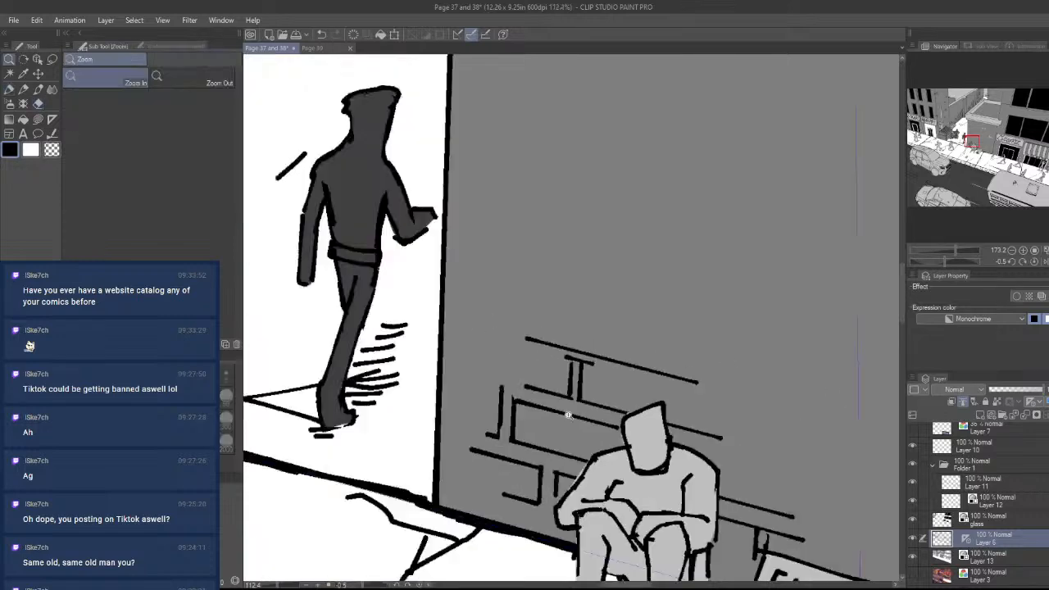
{"action": "left_click_drag", "start_coordinate": [592, 352], "coordinate": [729, 368]}
{"action": "mouse_move", "coordinate": [607, 380]}
{"action": "left_mouse_down"}
{"action": "mouse_move", "coordinate": [605, 421]}
{"action": "mouse_move", "coordinate": [726, 452]}
{"action": "mouse_move", "coordinate": [648, 401]}
{"action": "left_mouse_up"}
{"action": "key", "text": "e"}
{"action": "key", "text": "p"}
{"action": "left_click_drag", "start_coordinate": [562, 402], "coordinate": [603, 416]}
{"action": "left_click_drag", "start_coordinate": [639, 348], "coordinate": [641, 435]}
{"action": "key", "text": "ctrl+z"}
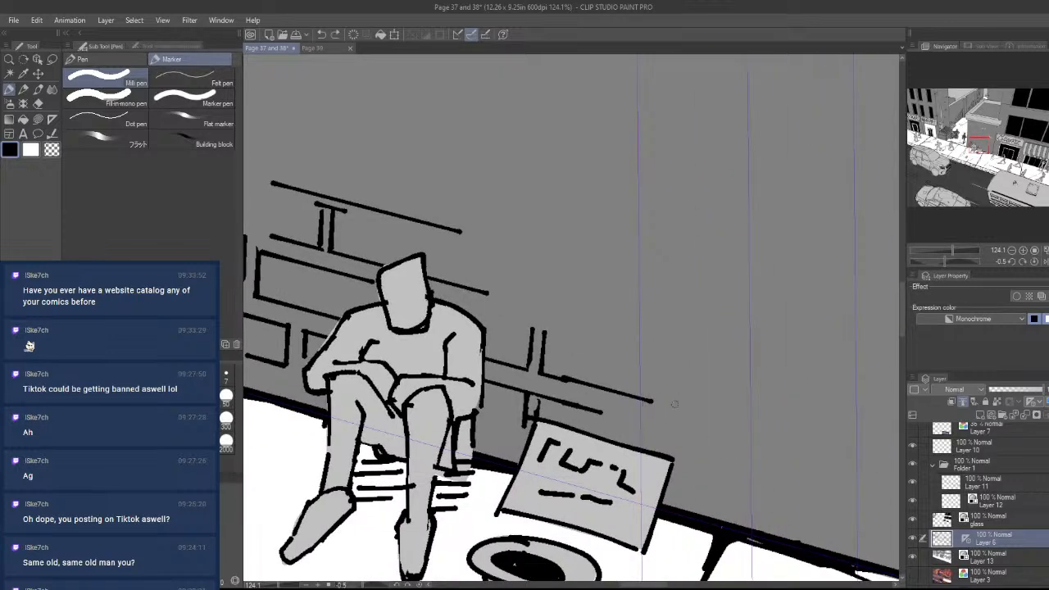
- Ink two pairs of long parallel course lines across the wall between the cardboard sign and the coffee shop's front corner
{"action": "key", "text": "ctrl+space"}
{"action": "left_click_drag", "start_coordinate": [717, 406], "coordinate": [648, 373]}
{"action": "scroll", "coordinate": [648, 373], "scroll_direction": "down", "scroll_amount": 5}
{"action": "scroll", "coordinate": [737, 377], "scroll_direction": "up", "scroll_amount": 4}
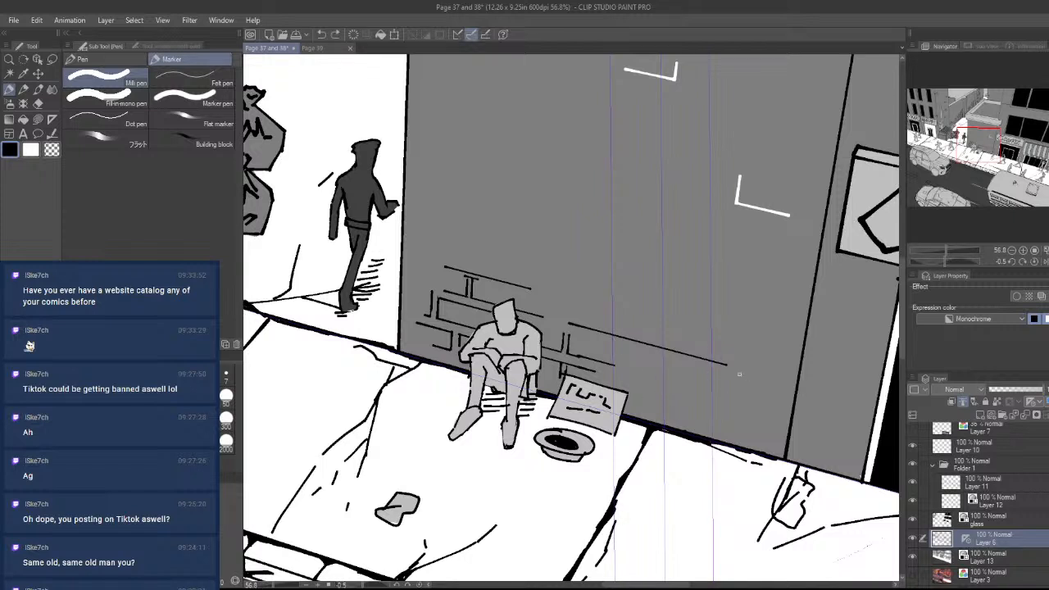
{"action": "left_click_drag", "start_coordinate": [739, 375], "coordinate": [616, 340]}
{"action": "left_click_drag", "start_coordinate": [638, 385], "coordinate": [781, 423]}
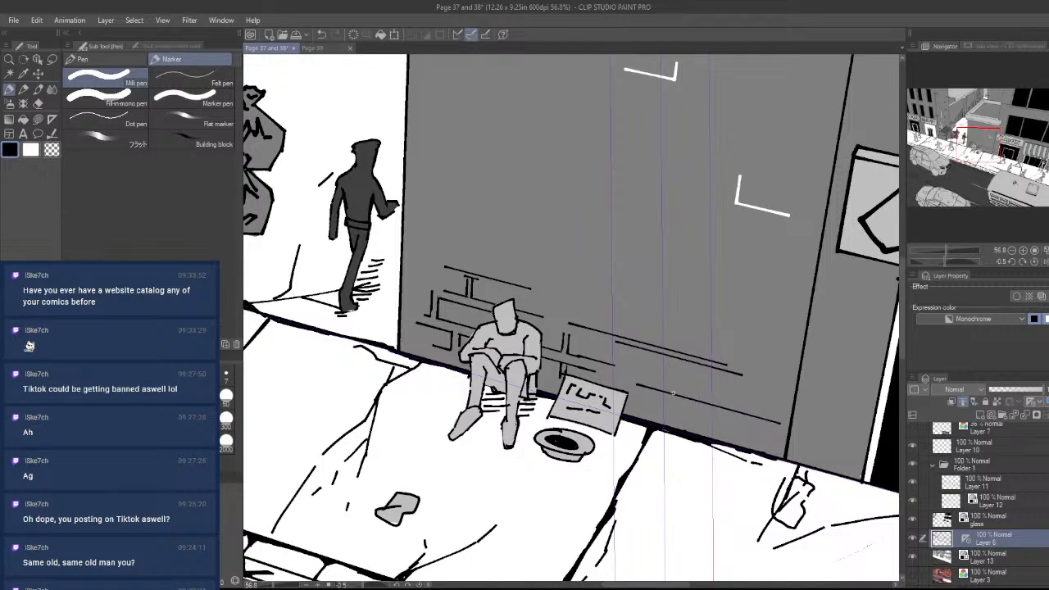
{"action": "key", "text": "ctrl+z"}
{"action": "left_click_drag", "start_coordinate": [731, 395], "coordinate": [582, 354]}
{"action": "key", "text": "ctrl+z"}
{"action": "left_click_drag", "start_coordinate": [694, 393], "coordinate": [603, 370]}
{"action": "key", "text": "ctrl+space"}
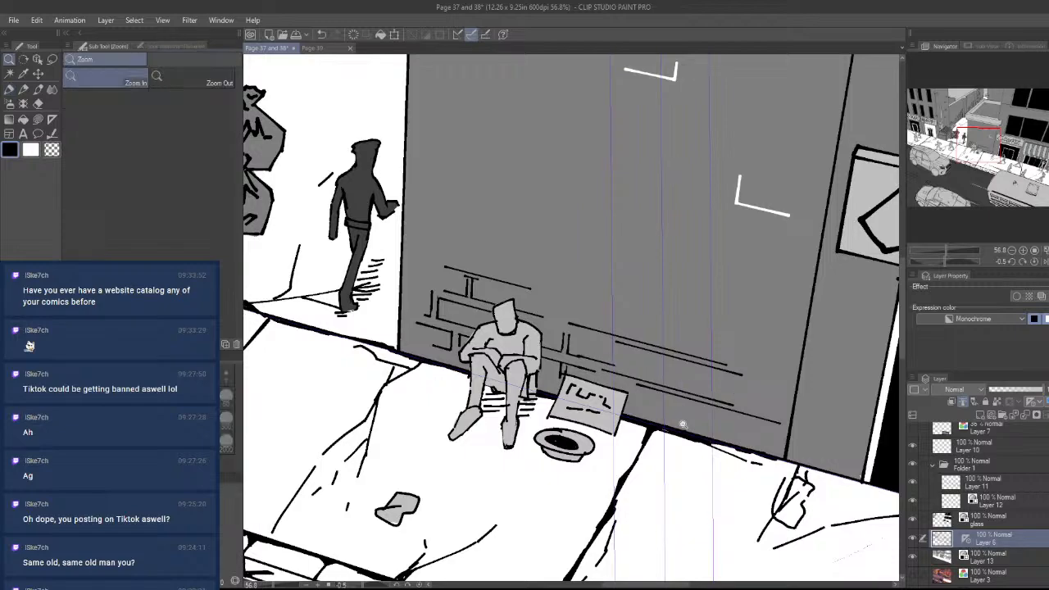
- Ink a short course line at the wall's alley corner, paired vertical joints below it and a long course line running from the joints
{"action": "mouse_move", "coordinate": [681, 423]}
{"action": "left_mouse_down"}
{"action": "mouse_move", "coordinate": [636, 436]}
{"action": "mouse_move", "coordinate": [731, 358]}
{"action": "left_mouse_up"}
{"action": "left_click_drag", "start_coordinate": [418, 307], "coordinate": [573, 434]}
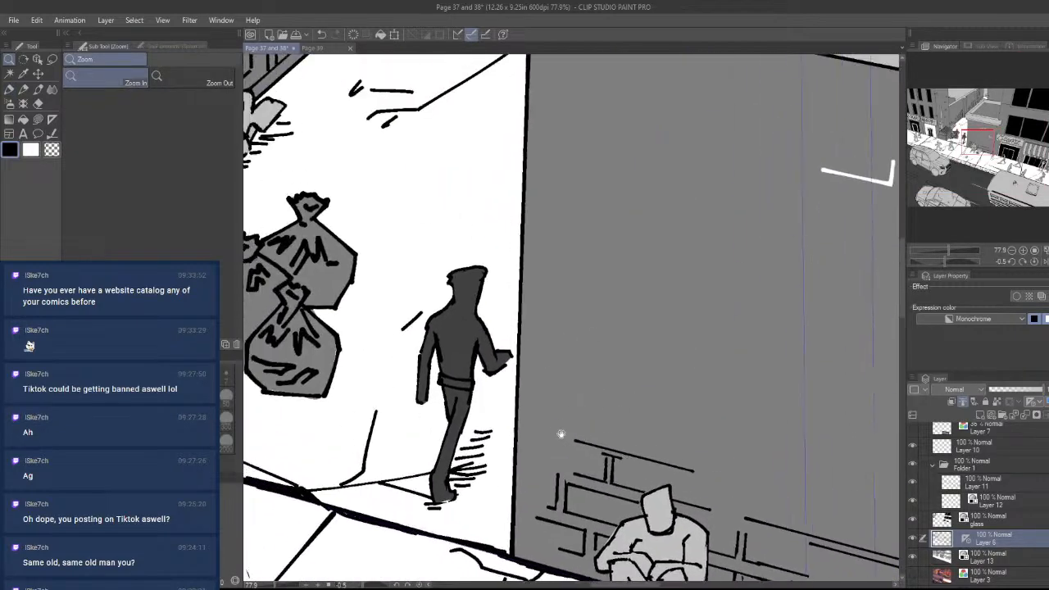
{"action": "key", "text": "ctrl+z"}
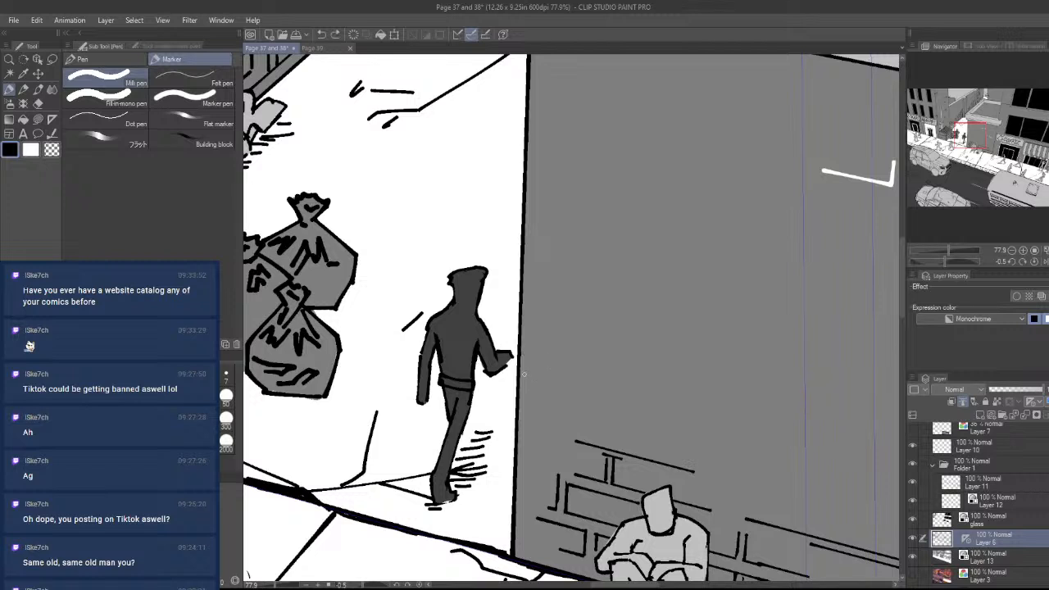
{"action": "mouse_move", "coordinate": [523, 374]}
{"action": "left_mouse_down"}
{"action": "mouse_move", "coordinate": [563, 386]}
{"action": "mouse_move", "coordinate": [551, 396]}
{"action": "mouse_move", "coordinate": [551, 449]}
{"action": "left_mouse_up"}
{"action": "key", "text": "ctrl+z"}
{"action": "mouse_move", "coordinate": [562, 387]}
{"action": "left_mouse_down"}
{"action": "mouse_move", "coordinate": [560, 433]}
{"action": "mouse_move", "coordinate": [774, 485]}
{"action": "left_mouse_up"}
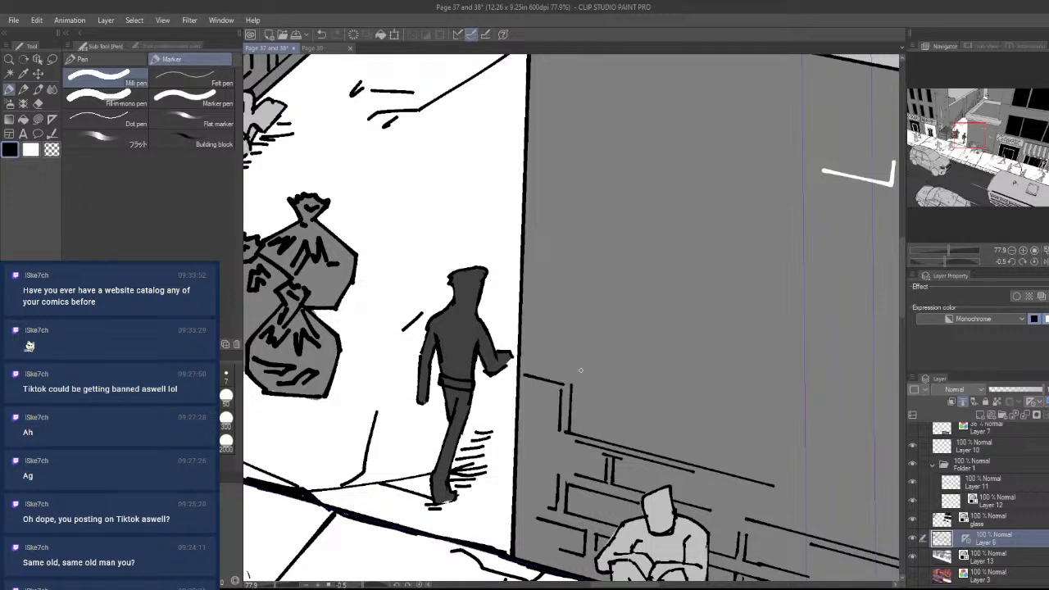
- Ink a long course line from the alley corner as the top edge of the new brick row
{"action": "key", "text": "e"}
{"action": "key", "text": "p"}
{"action": "left_click_drag", "start_coordinate": [532, 364], "coordinate": [730, 418]}
{"action": "key", "text": "ctrl+z"}
{"action": "key", "text": "ctrl+space"}
{"action": "mouse_move", "coordinate": [709, 418]}
{"action": "left_mouse_down"}
{"action": "mouse_move", "coordinate": [639, 501]}
{"action": "mouse_move", "coordinate": [773, 369]}
{"action": "left_mouse_up"}
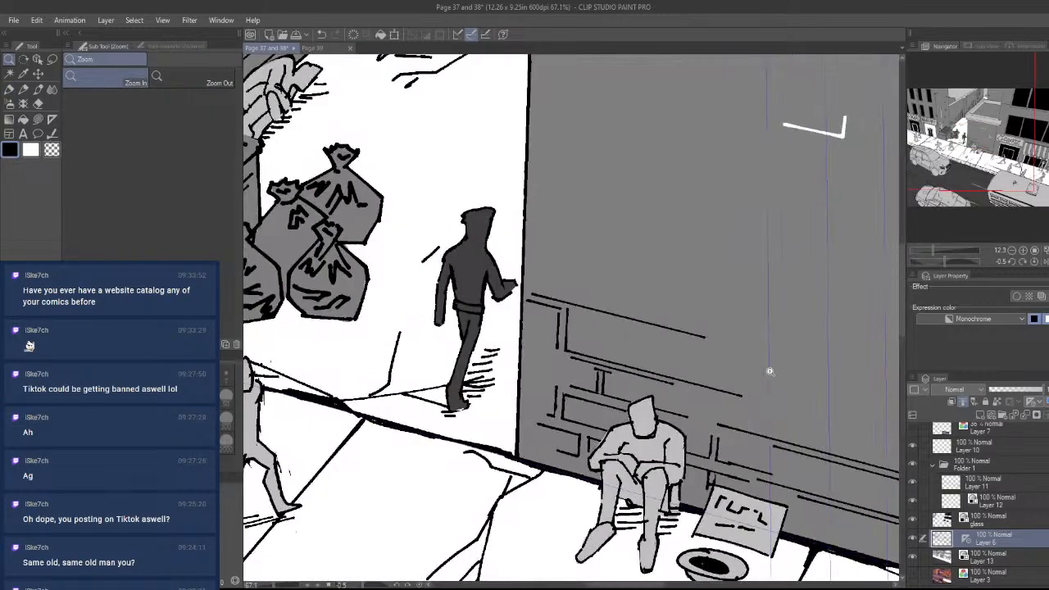
- Ink two parallel course lines inside the upper brick row and split the upper brick with paired joints, clearing the gap between them
{"action": "left_click_drag", "start_coordinate": [676, 400], "coordinate": [631, 348]}
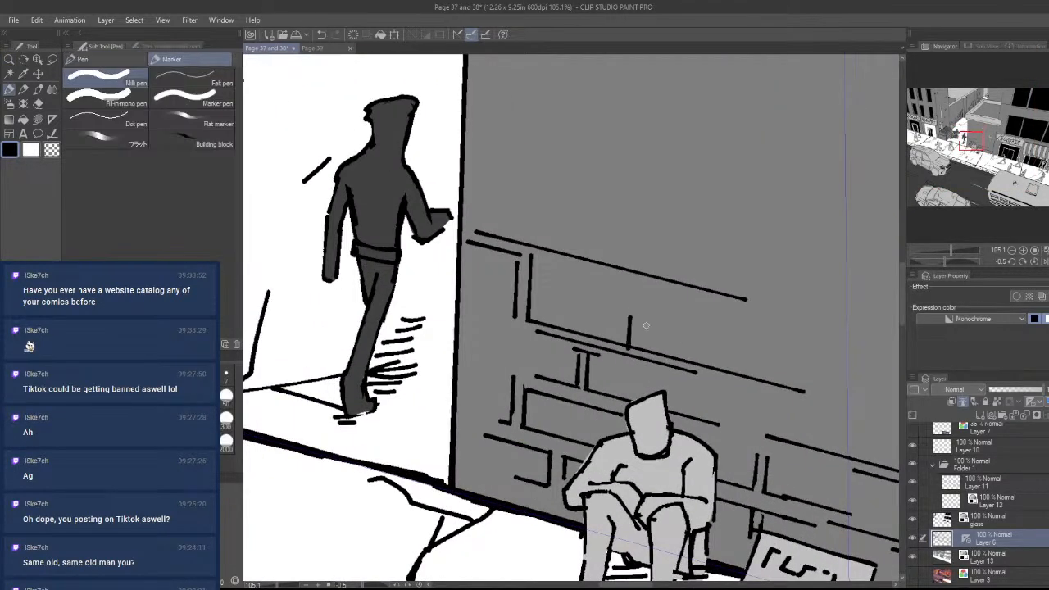
{"action": "left_click_drag", "start_coordinate": [536, 286], "coordinate": [796, 353]}
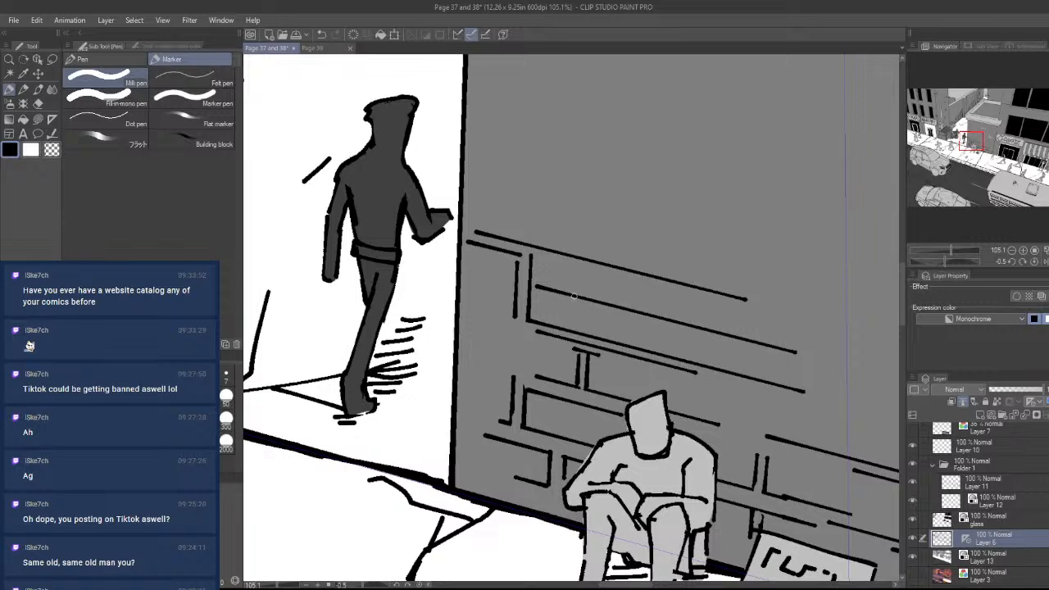
{"action": "left_click_drag", "start_coordinate": [531, 282], "coordinate": [676, 310]}
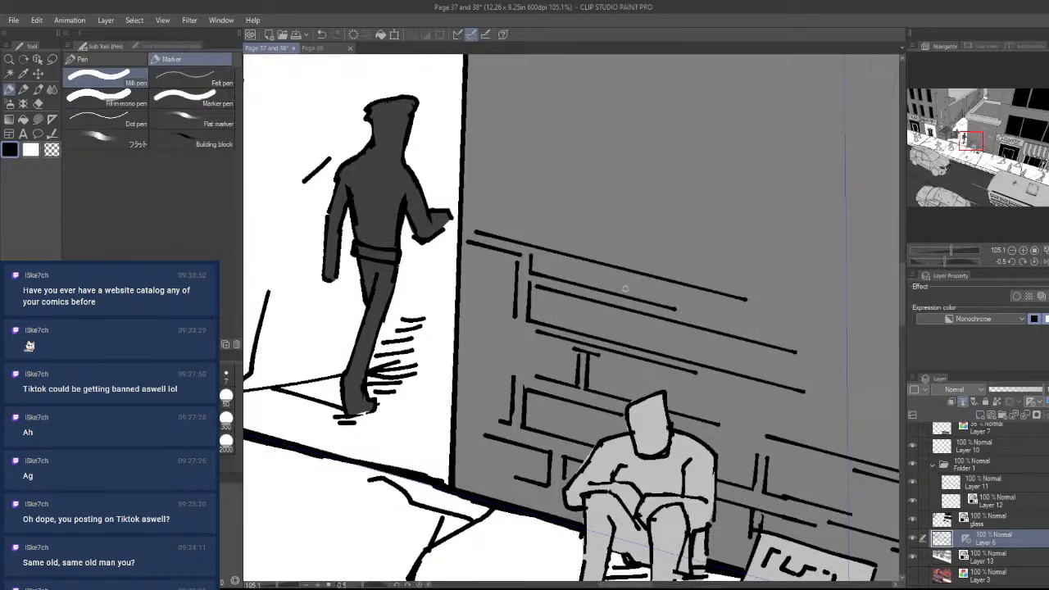
{"action": "key", "text": "e"}
{"action": "left_click_drag", "start_coordinate": [627, 264], "coordinate": [617, 397]}
- Ink an upright brick at the wall's alley corner with a course line and short vertical joint beneath it
{"action": "scroll", "coordinate": [614, 258], "scroll_direction": "up", "scroll_amount": 8}
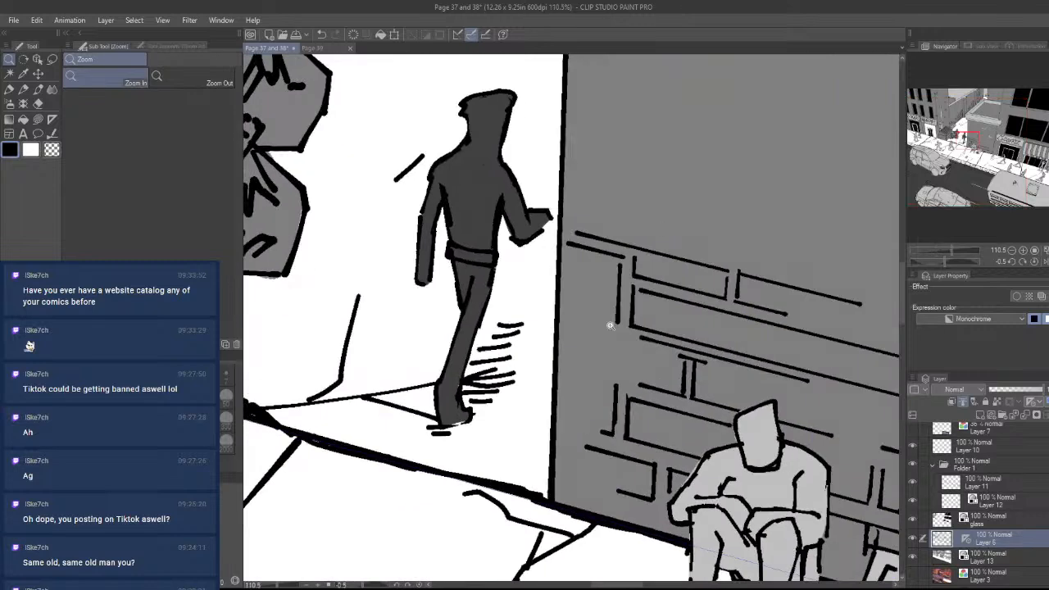
{"action": "key", "text": "p"}
{"action": "mouse_move", "coordinate": [588, 254]}
{"action": "left_mouse_down"}
{"action": "mouse_move", "coordinate": [587, 321]}
{"action": "mouse_move", "coordinate": [620, 328]}
{"action": "mouse_move", "coordinate": [627, 342]}
{"action": "mouse_move", "coordinate": [594, 365]}
{"action": "mouse_move", "coordinate": [669, 406]}
{"action": "left_mouse_up"}
{"action": "key", "text": "e"}
{"action": "key", "text": "p"}
{"action": "key", "text": "ctrl+z"}
{"action": "key", "text": "ctrl+z"}
{"action": "key", "text": "ctrl+z"}
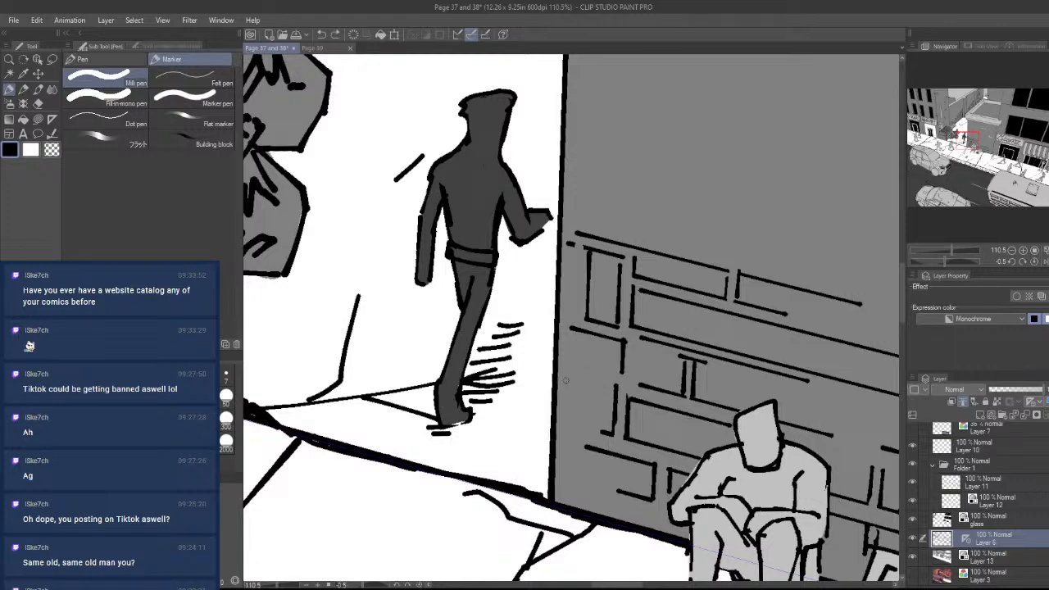
{"action": "mouse_move", "coordinate": [563, 380]}
{"action": "left_mouse_down"}
{"action": "mouse_move", "coordinate": [659, 404]}
{"action": "mouse_move", "coordinate": [524, 414]}
{"action": "left_mouse_up"}
{"action": "key", "text": "e"}
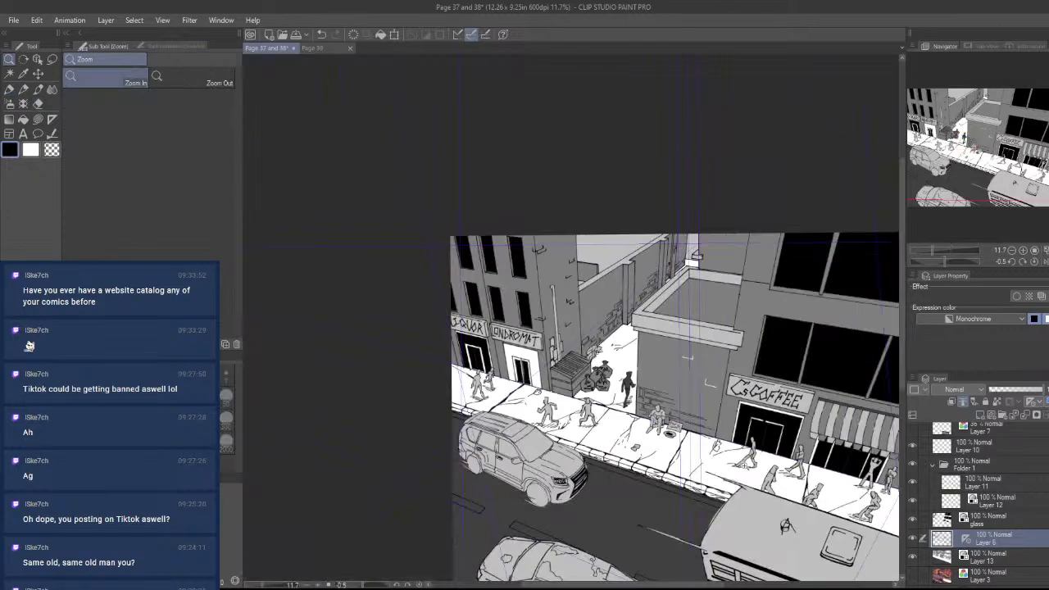
- Ink the course lines that shape the next brick down at the alley corner, undoing the stray line above it
{"action": "mouse_move", "coordinate": [616, 374]}
{"action": "left_mouse_down"}
{"action": "mouse_move", "coordinate": [724, 398]}
{"action": "mouse_move", "coordinate": [706, 342]}
{"action": "mouse_move", "coordinate": [602, 336]}
{"action": "left_mouse_up"}
{"action": "key", "text": "p"}
{"action": "key", "text": "ctrl+space"}
{"action": "left_click_drag", "start_coordinate": [818, 451], "coordinate": [793, 435]}
{"action": "left_click_drag", "start_coordinate": [732, 350], "coordinate": [830, 273]}
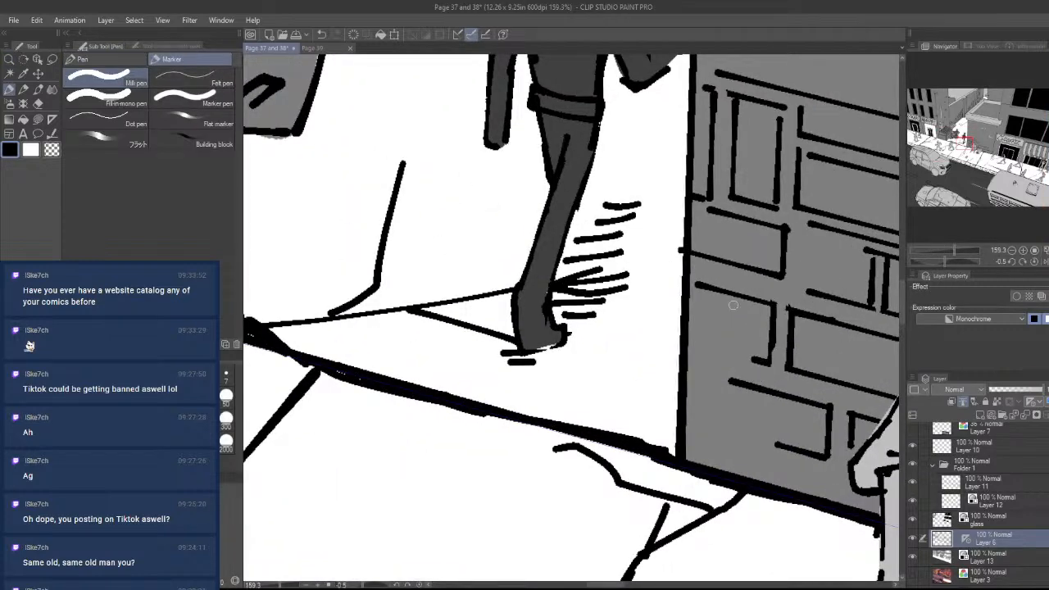
{"action": "scroll", "coordinate": [752, 290], "scroll_direction": "down", "scroll_amount": 1}
{"action": "key", "text": "ctrl+z"}
{"action": "left_click_drag", "start_coordinate": [758, 313], "coordinate": [687, 293]}
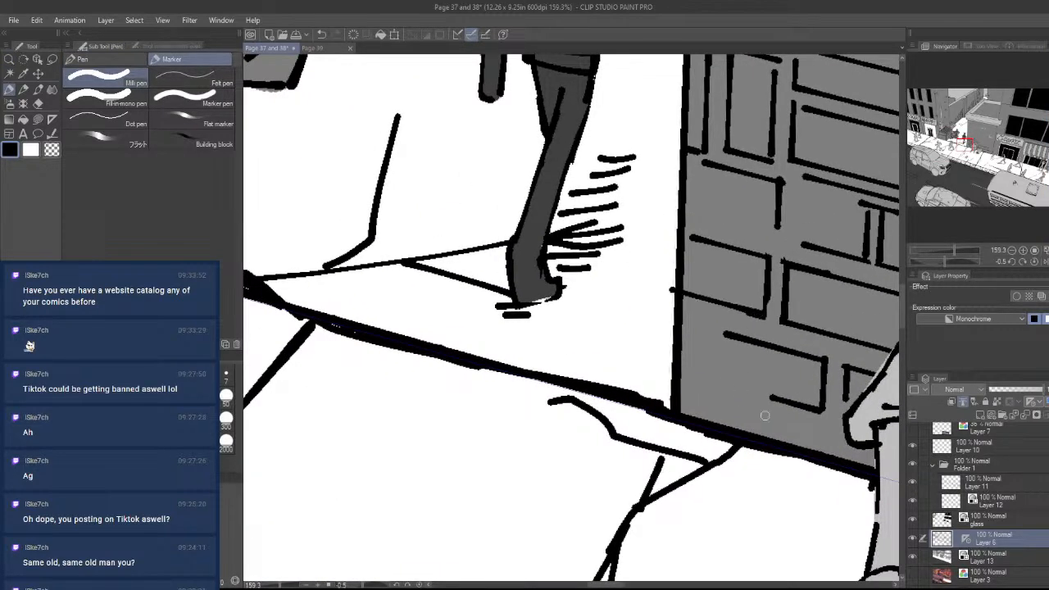
- Replace the misplaced joint beyond the cardboard sign with slanted paired vertical joints, clearing the course line between them
{"action": "left_click_drag", "start_coordinate": [768, 415], "coordinate": [634, 426]}
{"action": "mouse_move", "coordinate": [889, 277]}
{"action": "left_mouse_down"}
{"action": "mouse_move", "coordinate": [748, 359]}
{"action": "mouse_move", "coordinate": [633, 522]}
{"action": "left_mouse_up"}
{"action": "left_click_drag", "start_coordinate": [736, 397], "coordinate": [525, 344]}
{"action": "left_click", "coordinate": [708, 410]}
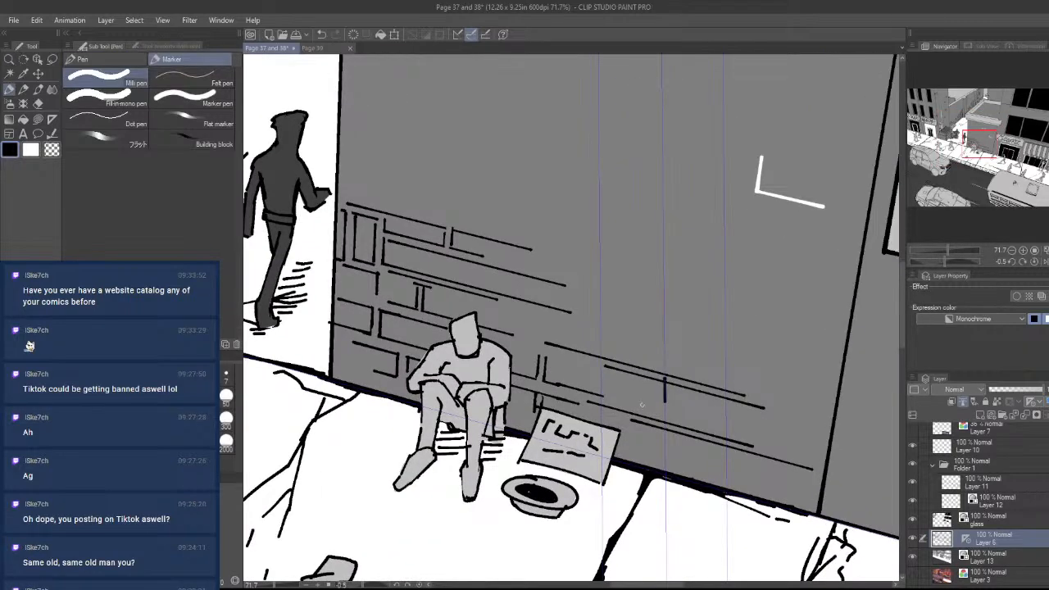
{"action": "left_click_drag", "start_coordinate": [635, 398], "coordinate": [677, 328]}
{"action": "key", "text": "ctrl+z"}
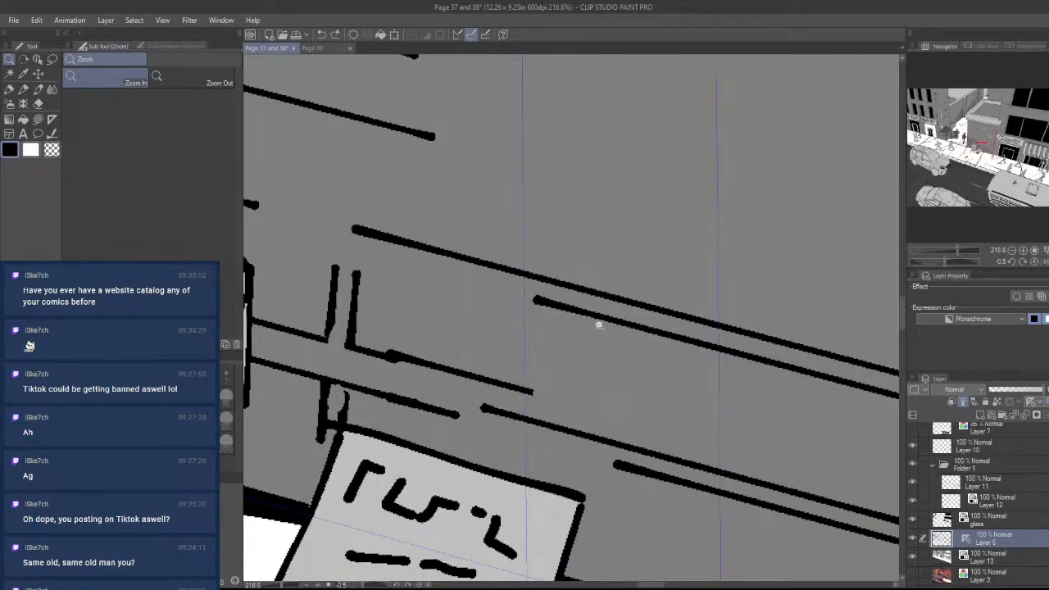
{"action": "left_click_drag", "start_coordinate": [599, 323], "coordinate": [578, 336]}
{"action": "mouse_move", "coordinate": [606, 393]}
{"action": "left_mouse_down"}
{"action": "mouse_move", "coordinate": [625, 392]}
{"action": "mouse_move", "coordinate": [585, 293]}
{"action": "mouse_move", "coordinate": [613, 302]}
{"action": "left_mouse_up"}
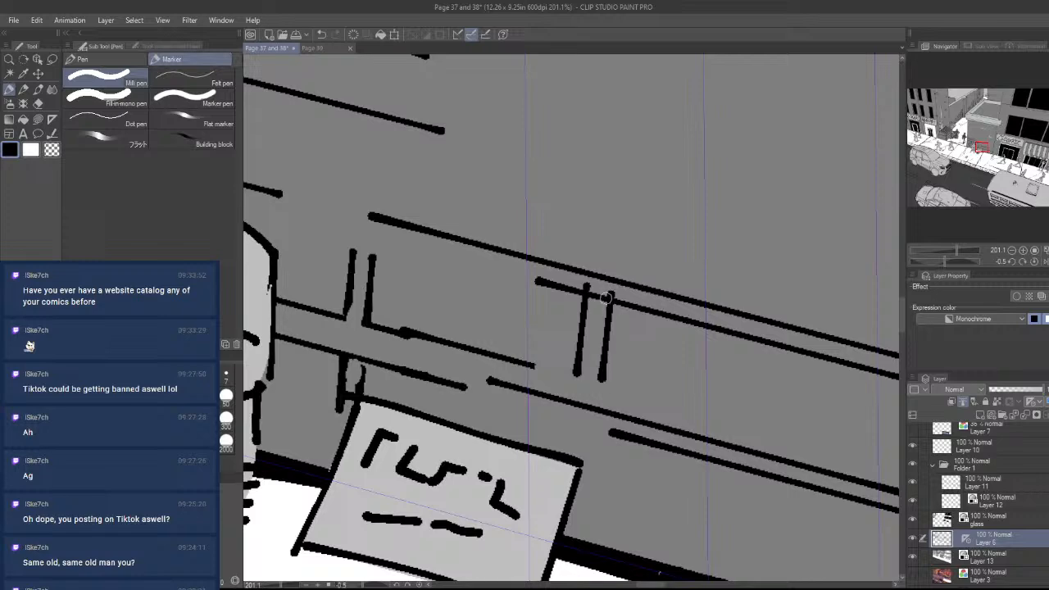
{"action": "key", "text": "ctrl+space"}
{"action": "left_click_drag", "start_coordinate": [630, 345], "coordinate": [608, 348]}
{"action": "left_click_drag", "start_coordinate": [593, 289], "coordinate": [612, 282]}
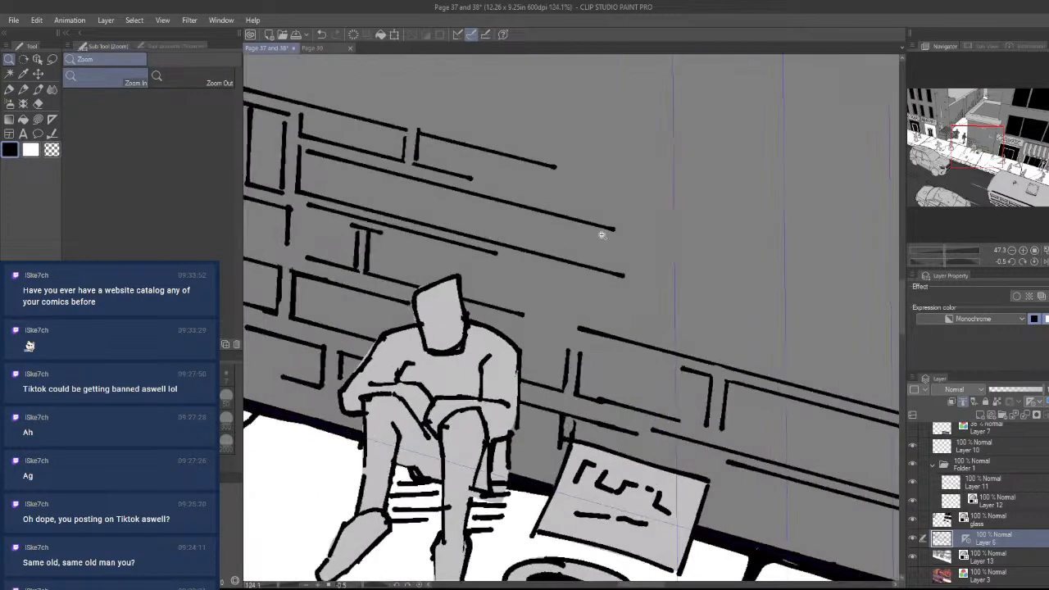
- Ink paired vertical joints in the long brick row above the seated figure and erase the course lines between them
{"action": "left_click_drag", "start_coordinate": [529, 211], "coordinate": [527, 244]}
{"action": "mouse_move", "coordinate": [443, 186]}
{"action": "left_mouse_down"}
{"action": "mouse_move", "coordinate": [441, 220]}
{"action": "mouse_move", "coordinate": [454, 191]}
{"action": "left_mouse_up"}
{"action": "key", "text": "e"}
{"action": "left_click", "coordinate": [449, 190]}
{"action": "left_click_drag", "start_coordinate": [449, 237], "coordinate": [410, 262]}
- Erase the brick lines overrunning the wall's alley corner and ink the missing edges that close the corner bricks
{"action": "key", "text": "ctrl+space"}
{"action": "left_click_drag", "start_coordinate": [591, 349], "coordinate": [602, 360]}
{"action": "left_click_drag", "start_coordinate": [551, 386], "coordinate": [617, 380]}
{"action": "left_click_drag", "start_coordinate": [557, 260], "coordinate": [680, 245]}
{"action": "left_click_drag", "start_coordinate": [682, 244], "coordinate": [693, 294]}
{"action": "key", "text": "e"}
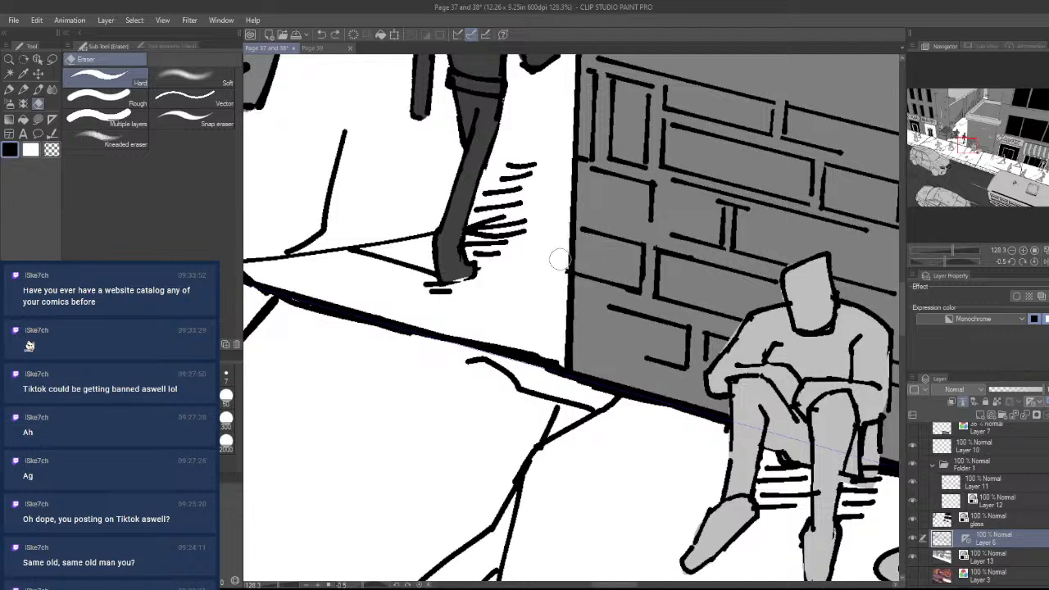
{"action": "left_click_drag", "start_coordinate": [584, 286], "coordinate": [586, 226]}
{"action": "left_click_drag", "start_coordinate": [584, 314], "coordinate": [592, 275]}
{"action": "key", "text": "p"}
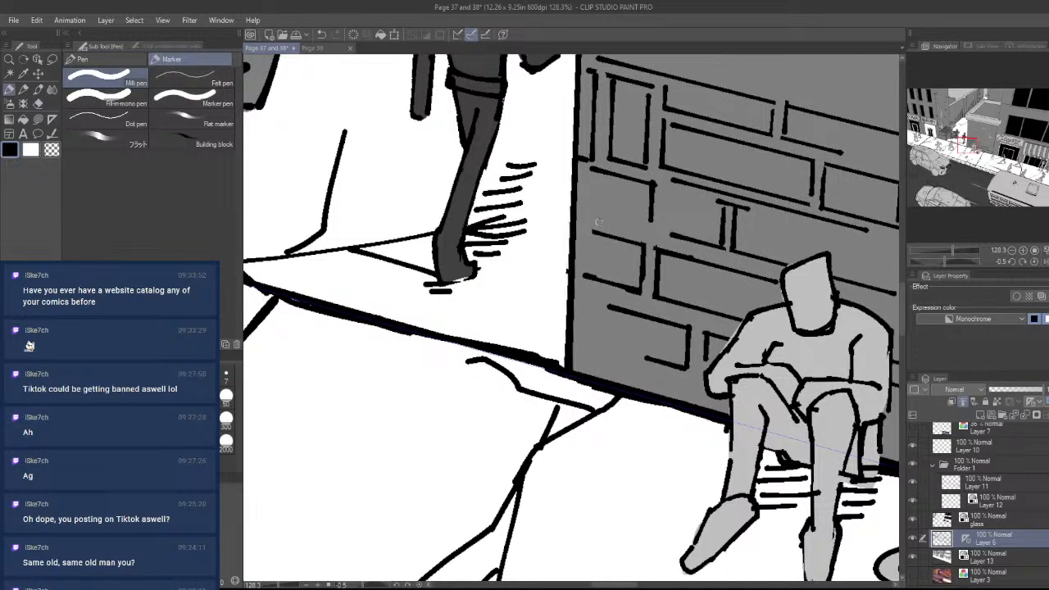
{"action": "left_click_drag", "start_coordinate": [605, 232], "coordinate": [592, 285]}
{"action": "left_click_drag", "start_coordinate": [587, 214], "coordinate": [652, 232]}
{"action": "left_click_drag", "start_coordinate": [681, 364], "coordinate": [646, 304]}
- Ink vertical joints that close the large brick beyond the cardboard sign, clearing the gap in the course lines
{"action": "mouse_move", "coordinate": [563, 256]}
{"action": "left_mouse_down"}
{"action": "mouse_move", "coordinate": [563, 287]}
{"action": "mouse_move", "coordinate": [607, 299]}
{"action": "mouse_move", "coordinate": [516, 326]}
{"action": "left_mouse_up"}
{"action": "mouse_move", "coordinate": [730, 338]}
{"action": "left_mouse_down"}
{"action": "mouse_move", "coordinate": [599, 402]}
{"action": "mouse_move", "coordinate": [620, 368]}
{"action": "mouse_move", "coordinate": [639, 364]}
{"action": "left_mouse_up"}
{"action": "left_click_drag", "start_coordinate": [542, 402], "coordinate": [551, 334]}
{"action": "mouse_move", "coordinate": [556, 407]}
{"action": "left_mouse_down"}
{"action": "mouse_move", "coordinate": [564, 327]}
{"action": "mouse_move", "coordinate": [501, 343]}
{"action": "mouse_move", "coordinate": [583, 331]}
{"action": "mouse_move", "coordinate": [643, 338]}
{"action": "left_mouse_up"}
{"action": "key", "text": "e"}
{"action": "key", "text": "p"}
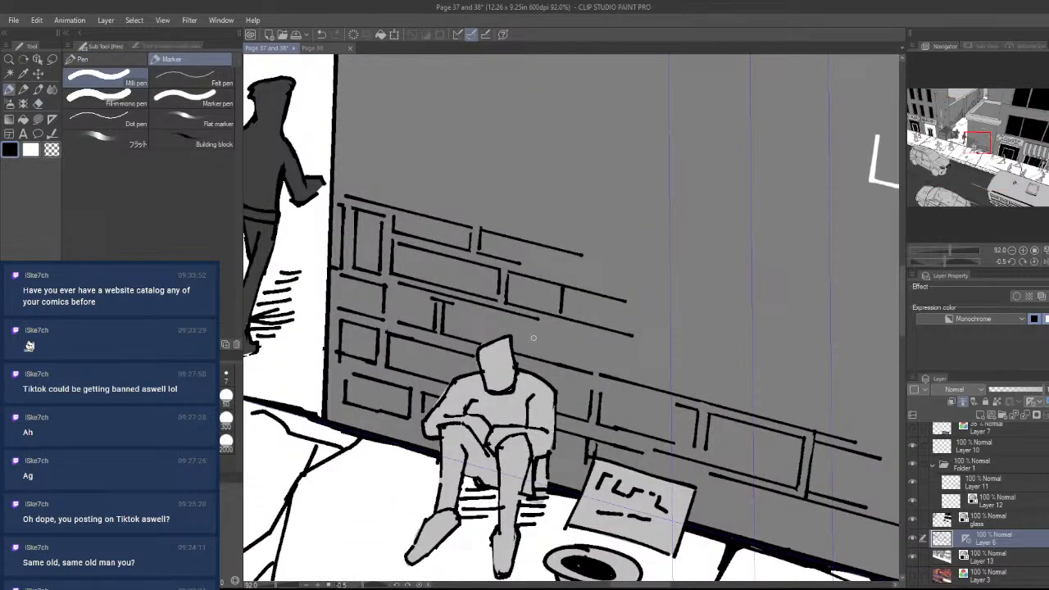
- Ink paired vertical joints under the course line just above the seated figure's head and clean up the gap between them
{"action": "left_click_drag", "start_coordinate": [544, 353], "coordinate": [548, 322]}
{"action": "mouse_move", "coordinate": [662, 375]}
{"action": "left_mouse_down"}
{"action": "mouse_move", "coordinate": [610, 390]}
{"action": "mouse_move", "coordinate": [659, 360]}
{"action": "mouse_move", "coordinate": [680, 263]}
{"action": "mouse_move", "coordinate": [701, 256]}
{"action": "left_mouse_up"}
{"action": "key", "text": "e"}
{"action": "key", "text": "p"}
- Outline a separate brick above the top course near the alley corner, with a vertical joint beside it
{"action": "mouse_move", "coordinate": [538, 326]}
{"action": "left_mouse_down"}
{"action": "mouse_move", "coordinate": [662, 357]}
{"action": "mouse_move", "coordinate": [660, 303]}
{"action": "left_mouse_up"}
{"action": "mouse_move", "coordinate": [675, 357]}
{"action": "left_mouse_down"}
{"action": "mouse_move", "coordinate": [674, 302]}
{"action": "mouse_move", "coordinate": [544, 277]}
{"action": "left_mouse_up"}
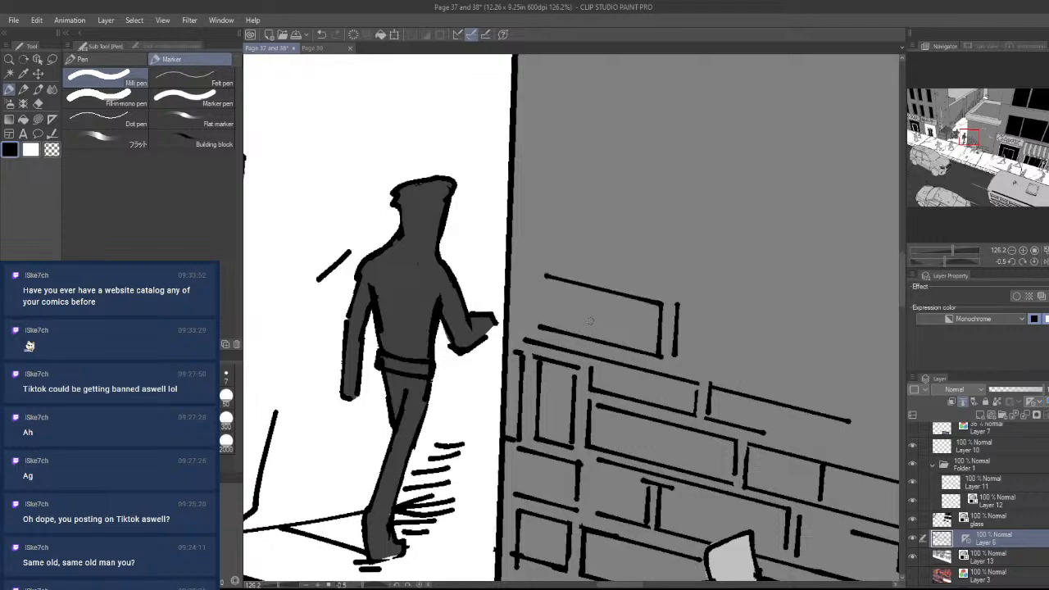
{"action": "mouse_move", "coordinate": [542, 327]}
{"action": "left_mouse_down"}
{"action": "mouse_move", "coordinate": [545, 280]}
{"action": "mouse_move", "coordinate": [522, 445]}
{"action": "left_mouse_up"}
{"action": "left_click_drag", "start_coordinate": [619, 276], "coordinate": [693, 229]}
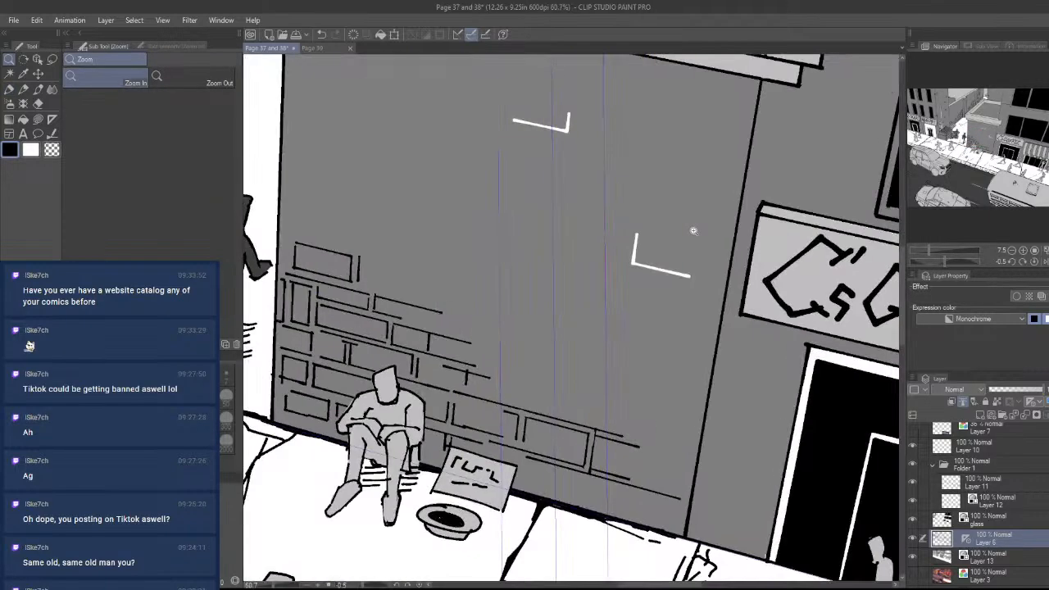
{"action": "mouse_move", "coordinate": [687, 399]}
{"action": "left_mouse_down"}
{"action": "mouse_move", "coordinate": [664, 326]}
{"action": "mouse_move", "coordinate": [678, 290]}
{"action": "left_mouse_up"}
{"action": "key", "text": "e"}
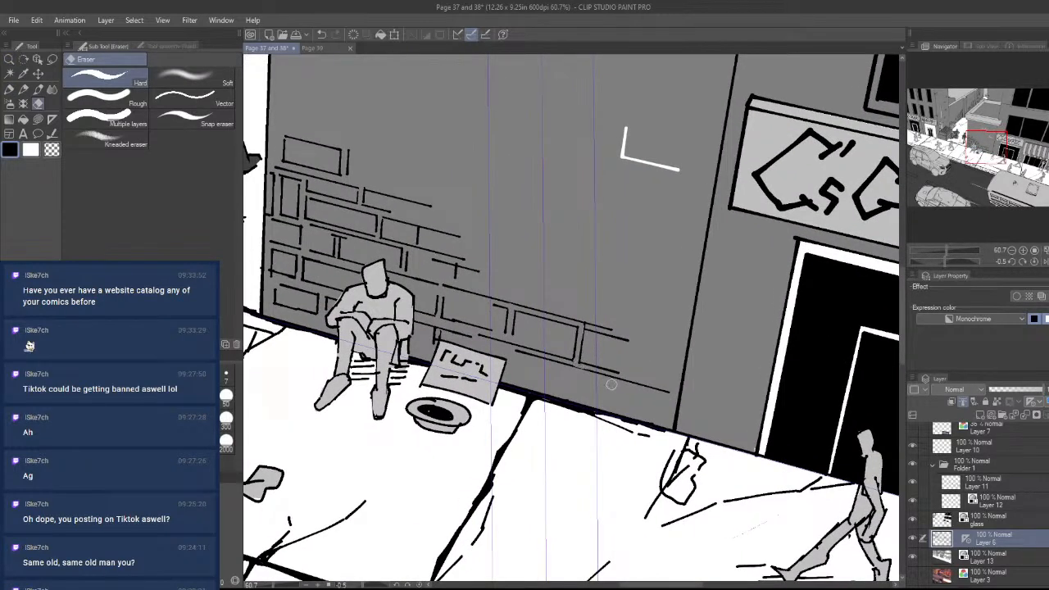
{"action": "key", "text": "p"}
{"action": "key", "text": "e"}
{"action": "scroll", "coordinate": [622, 392], "scroll_direction": "up", "scroll_amount": 5}
{"action": "key", "text": "p"}
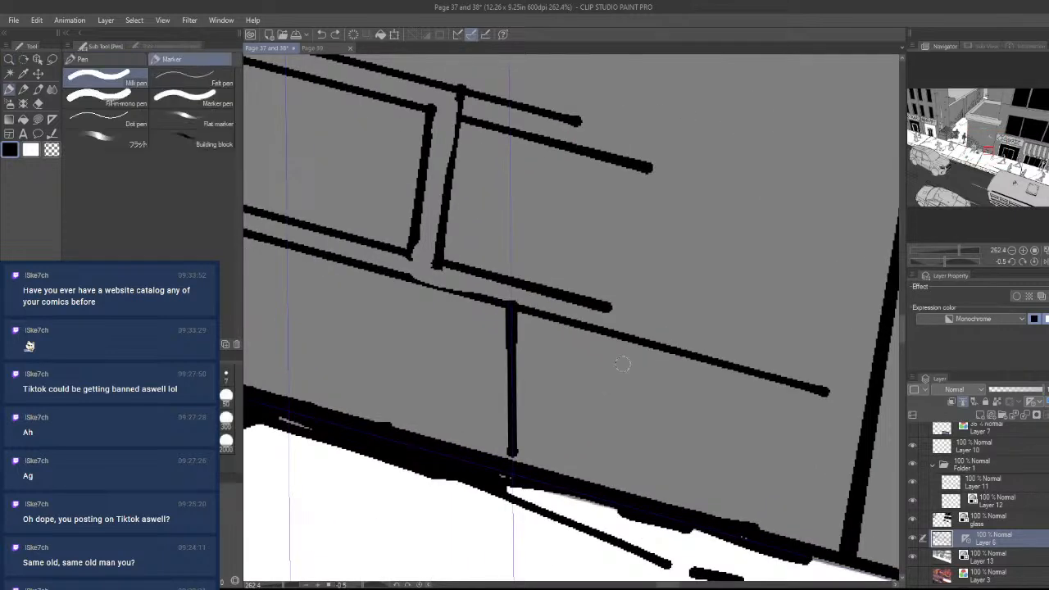
{"action": "left_click_drag", "start_coordinate": [565, 327], "coordinate": [522, 414]}
{"action": "key", "text": "ctrl+z"}
{"action": "left_click_drag", "start_coordinate": [561, 319], "coordinate": [547, 440]}
{"action": "key", "text": "e"}
{"action": "key", "text": "ctrl+z"}
{"action": "key", "text": "p"}
{"action": "mouse_move", "coordinate": [563, 323]}
{"action": "left_mouse_down"}
{"action": "mouse_move", "coordinate": [544, 455]}
{"action": "mouse_move", "coordinate": [587, 415]}
{"action": "mouse_move", "coordinate": [599, 483]}
{"action": "left_mouse_up"}
{"action": "key", "text": "ctrl+z"}
{"action": "key", "text": "ctrl+z"}
{"action": "key", "text": "e"}
{"action": "mouse_move", "coordinate": [509, 467]}
{"action": "left_mouse_down"}
{"action": "mouse_move", "coordinate": [515, 335]}
{"action": "mouse_move", "coordinate": [508, 431]}
{"action": "mouse_move", "coordinate": [536, 381]}
{"action": "left_mouse_up"}
{"action": "key", "text": "ctrl+z"}
{"action": "key", "text": "p"}
{"action": "mouse_move", "coordinate": [627, 336]}
{"action": "left_mouse_down"}
{"action": "mouse_move", "coordinate": [578, 446]}
{"action": "mouse_move", "coordinate": [593, 447]}
{"action": "left_mouse_up"}
{"action": "key", "text": "ctrl+z"}
{"action": "key", "text": "ctrl+z"}
- Ink two slanted vertical joints from the lowest course line down to the sidewalk edge and check them against the whole spread
{"action": "left_click_drag", "start_coordinate": [627, 332], "coordinate": [607, 474]}
{"action": "left_click_drag", "start_coordinate": [653, 349], "coordinate": [632, 485]}
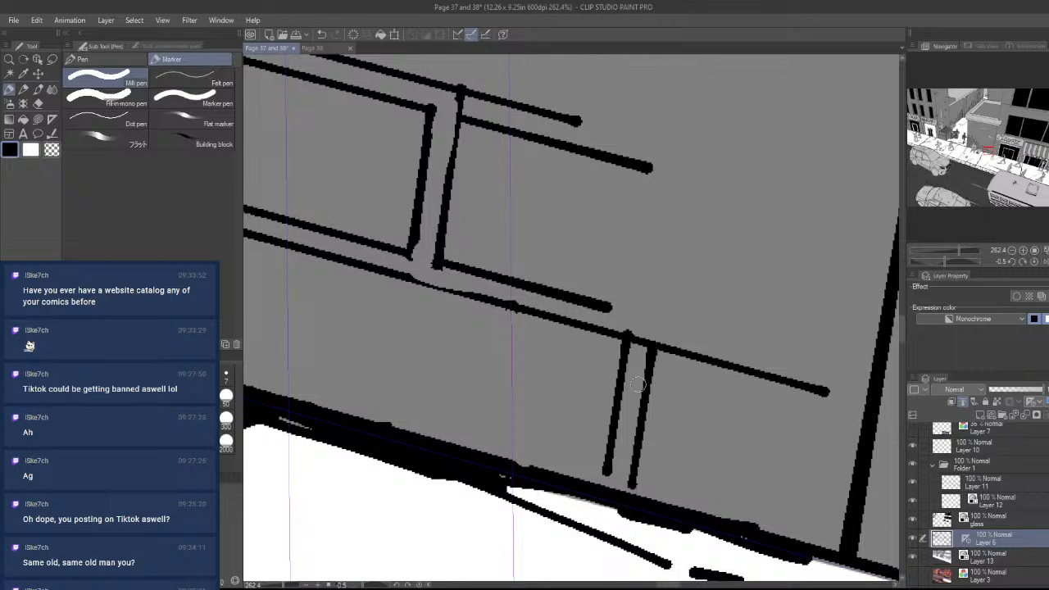
{"action": "key", "text": "ctrl+space"}
{"action": "mouse_move", "coordinate": [649, 403]}
{"action": "left_mouse_down"}
{"action": "mouse_move", "coordinate": [525, 403]}
{"action": "mouse_move", "coordinate": [606, 395]}
{"action": "left_mouse_up"}
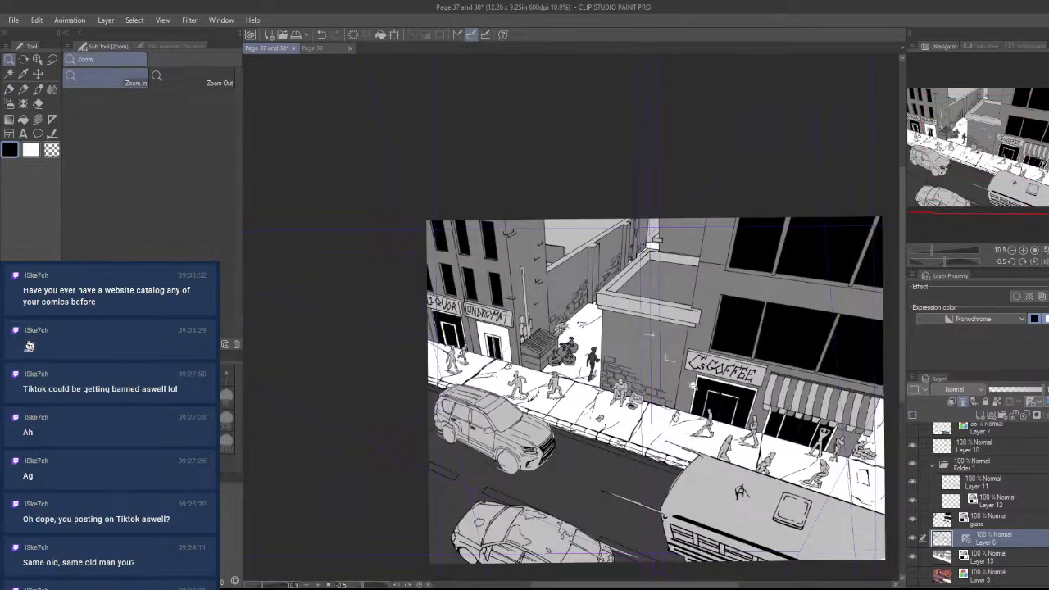
{"action": "left_click_drag", "start_coordinate": [694, 385], "coordinate": [658, 464]}
{"action": "left_click_drag", "start_coordinate": [773, 470], "coordinate": [761, 459]}
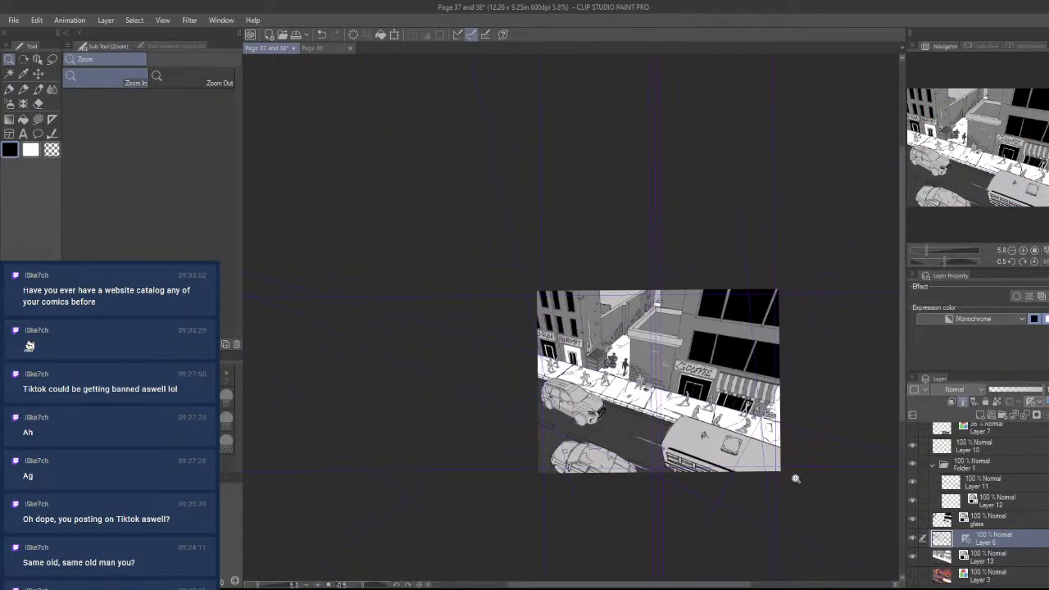
- Cover the white brick marks on the coffee shop's side wall with the wall's gray on Layer 13
{"action": "scroll", "coordinate": [683, 380], "scroll_direction": "up", "scroll_amount": 6}
{"action": "key", "text": "p"}
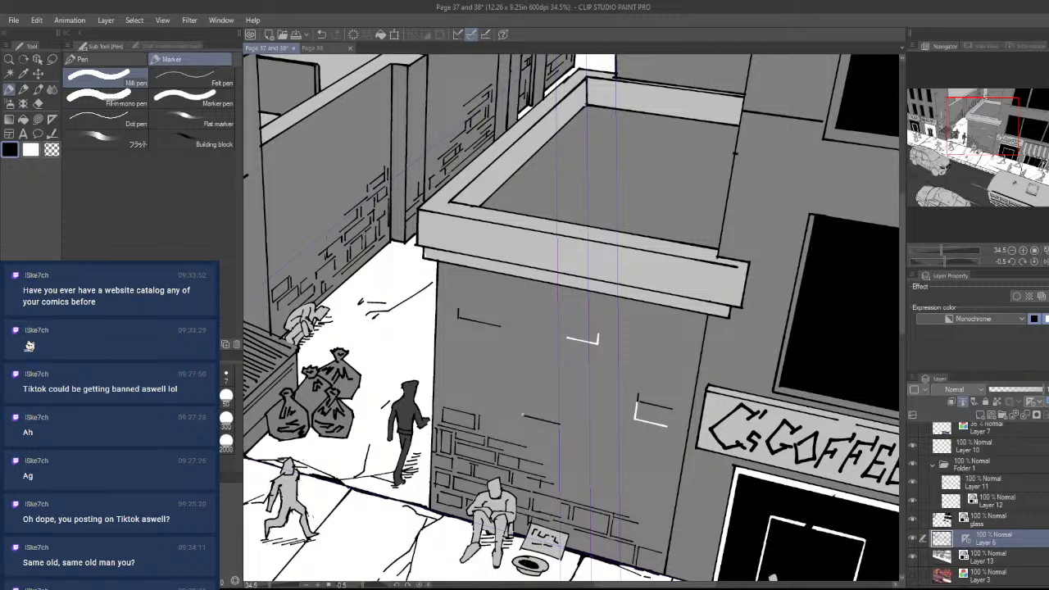
{"action": "key", "text": "slash"}
{"action": "left_click_drag", "start_coordinate": [715, 348], "coordinate": [590, 349]}
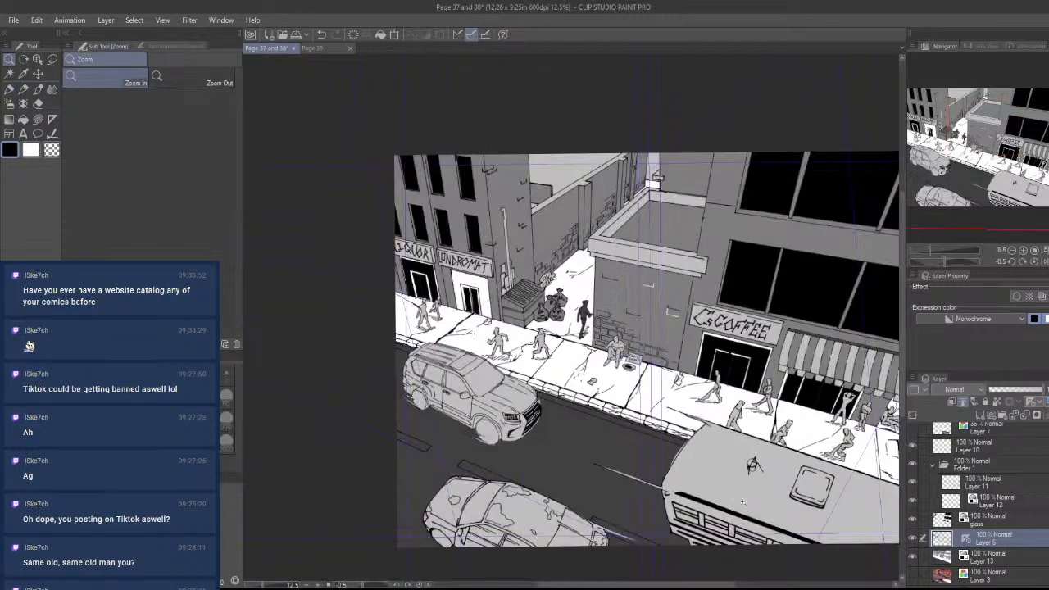
{"action": "left_click", "coordinate": [983, 558]}
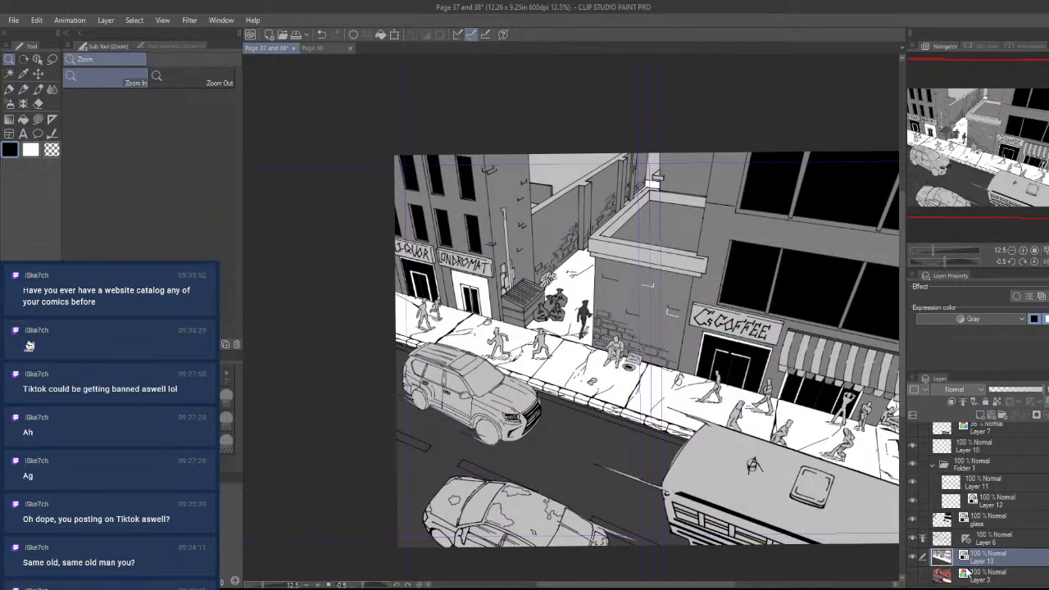
{"action": "key", "text": "u"}
{"action": "left_click", "coordinate": [667, 329], "text": "alt"}
{"action": "mouse_move", "coordinate": [670, 335]}
{"action": "left_mouse_down"}
{"action": "mouse_move", "coordinate": [683, 287]}
{"action": "mouse_move", "coordinate": [660, 279]}
{"action": "mouse_move", "coordinate": [672, 290]}
{"action": "mouse_move", "coordinate": [656, 328]}
{"action": "left_mouse_up"}
{"action": "key", "text": "ctrl+z"}
{"action": "left_click_drag", "start_coordinate": [762, 336], "coordinate": [672, 352]}
{"action": "left_click_drag", "start_coordinate": [810, 445], "coordinate": [786, 395]}
- Check the coffee shop's side wall against the whole spread at reduced size
{"action": "key", "text": "slash"}
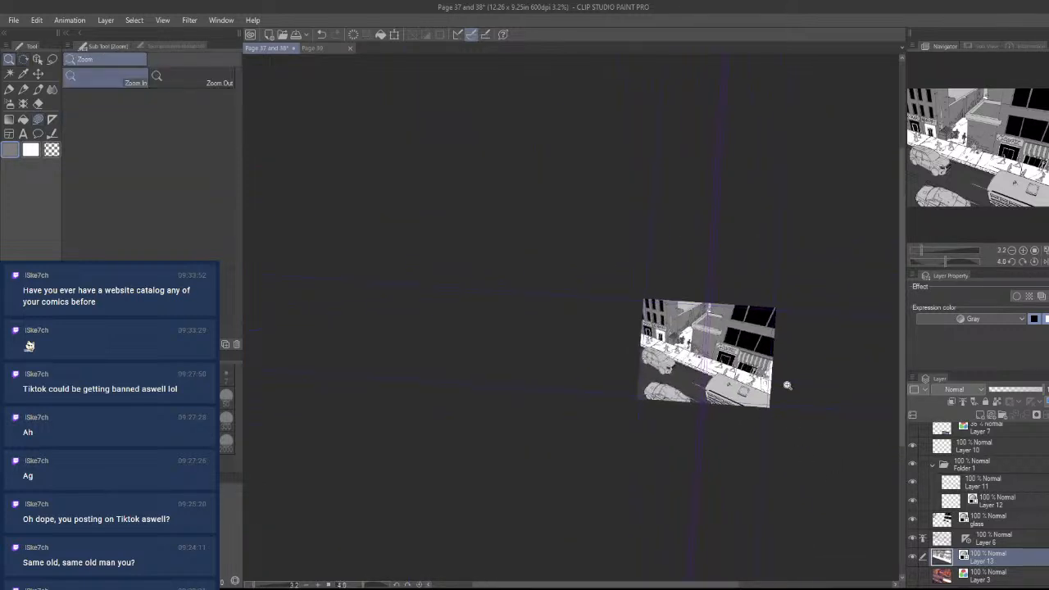
{"action": "left_click_drag", "start_coordinate": [784, 386], "coordinate": [831, 423]}
{"action": "key", "text": "r"}
{"action": "left_click_drag", "start_coordinate": [801, 515], "coordinate": [894, 529]}
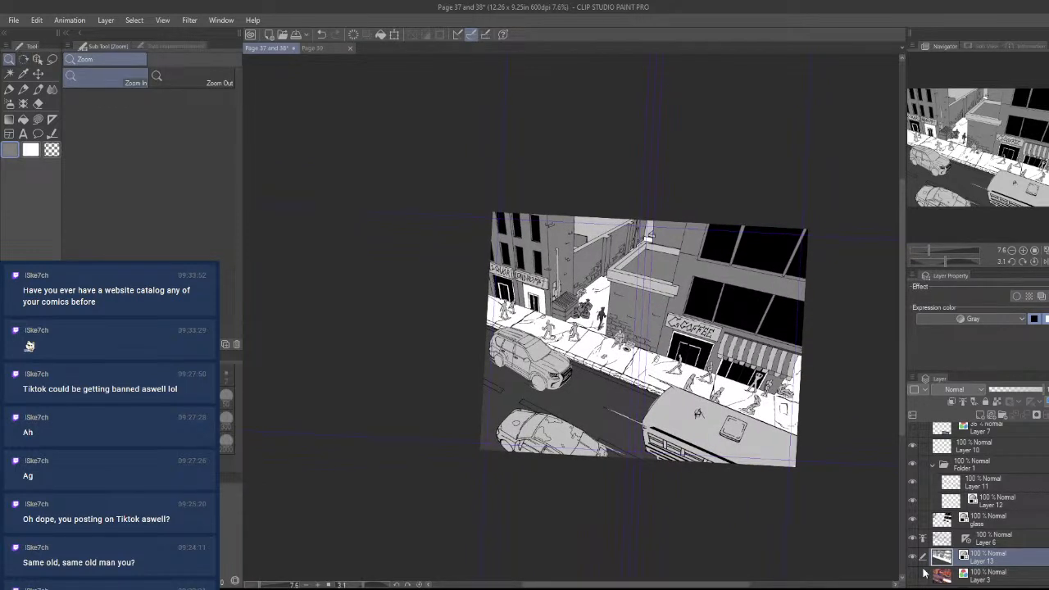
{"action": "left_click_drag", "start_coordinate": [739, 478], "coordinate": [769, 490]}
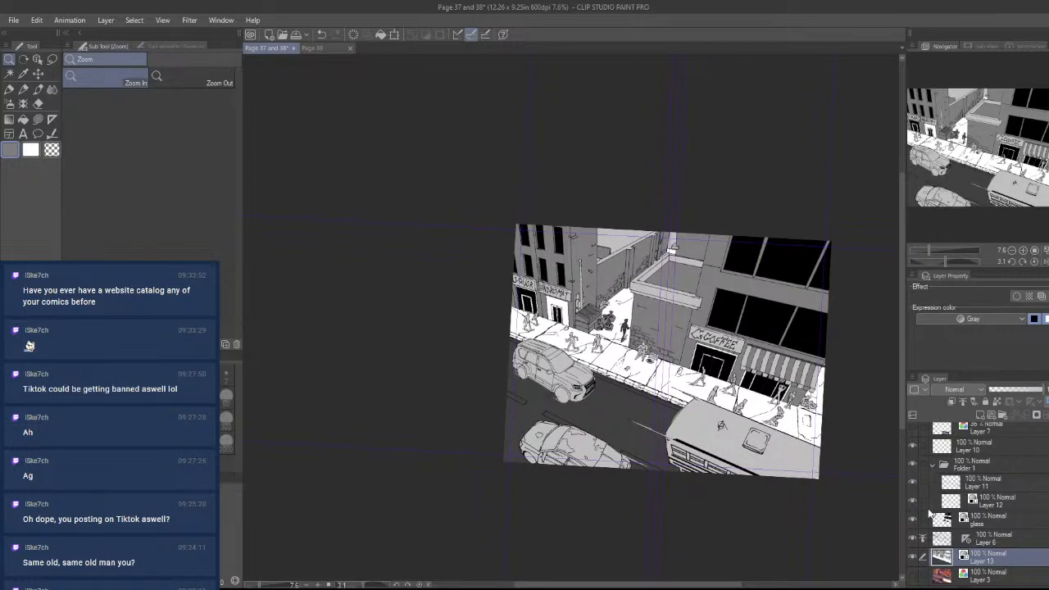
{"action": "scroll", "coordinate": [807, 447], "scroll_direction": "down", "scroll_amount": 1}
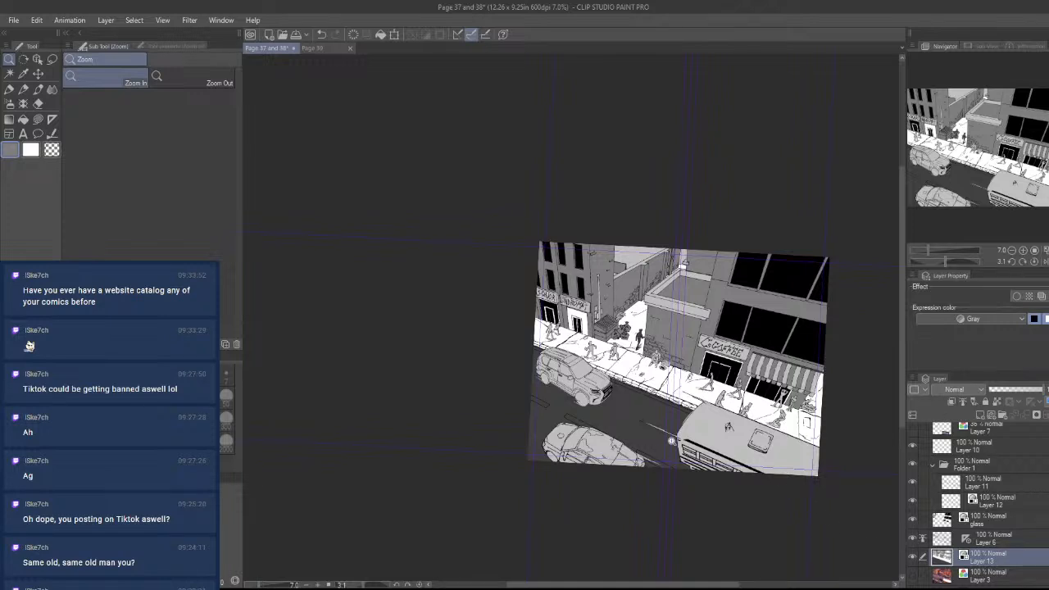
{"action": "left_click_drag", "start_coordinate": [673, 453], "coordinate": [735, 466]}
{"action": "key", "text": "shift+space"}
{"action": "left_click_drag", "start_coordinate": [843, 490], "coordinate": [862, 501]}
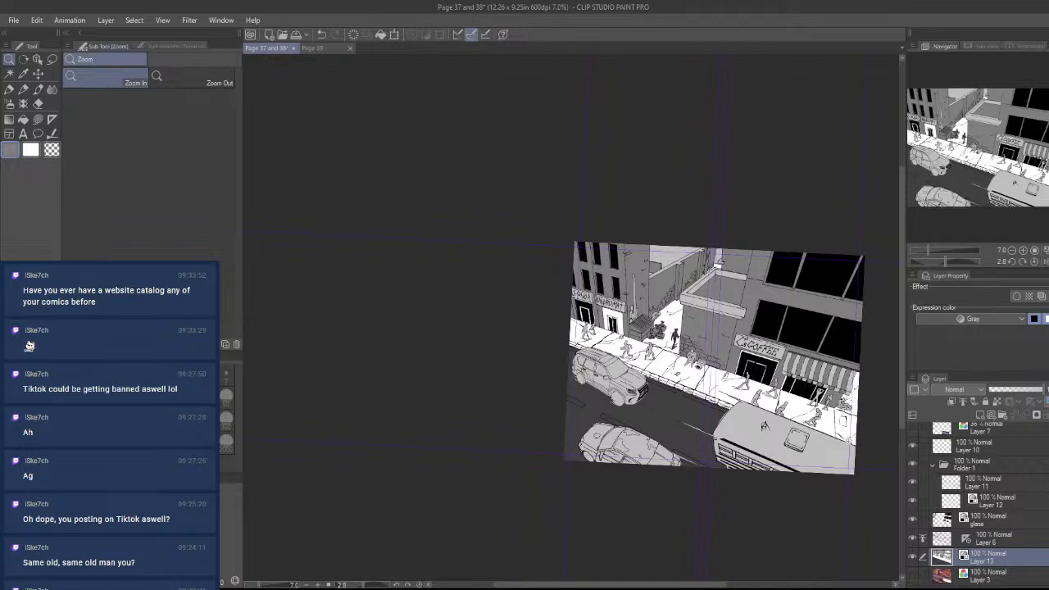
- Lower the glass layer's opacity to 44% so the storefront doors can be inspected through it
{"action": "scroll", "coordinate": [680, 402], "scroll_direction": "up", "scroll_amount": 4}
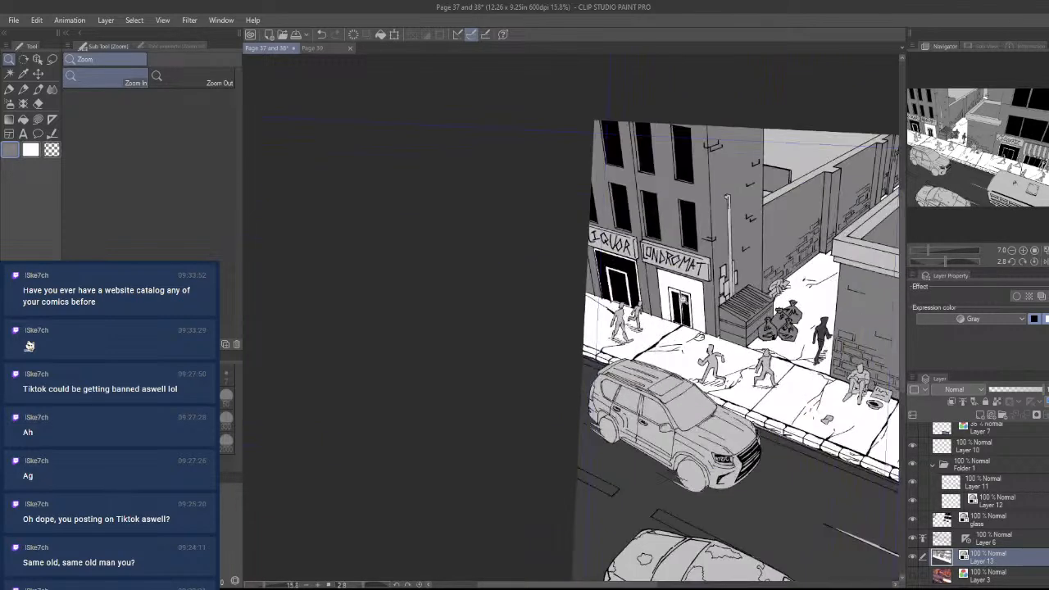
{"action": "left_click_drag", "start_coordinate": [748, 458], "coordinate": [739, 473]}
{"action": "scroll", "coordinate": [726, 348], "scroll_direction": "up", "scroll_amount": 1}
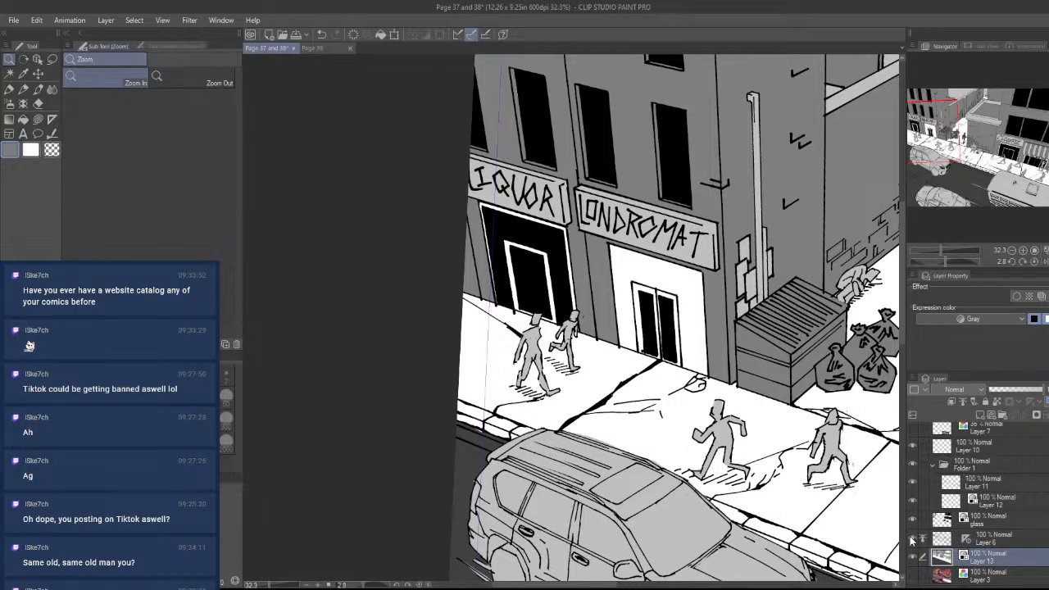
{"action": "left_click", "coordinate": [1001, 540]}
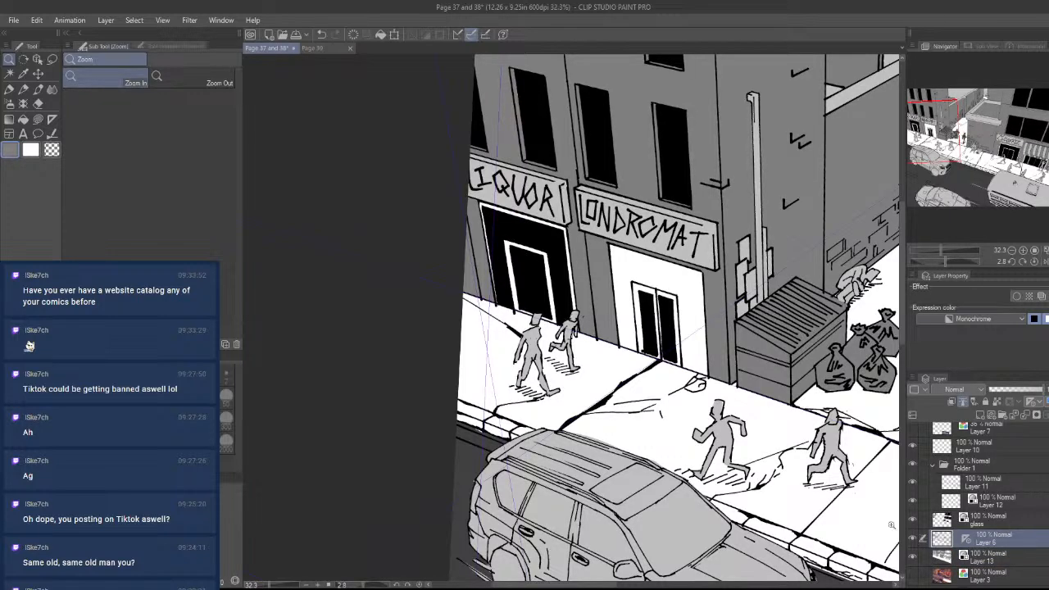
{"action": "left_click", "coordinate": [664, 338]}
{"action": "left_click", "coordinate": [687, 306]}
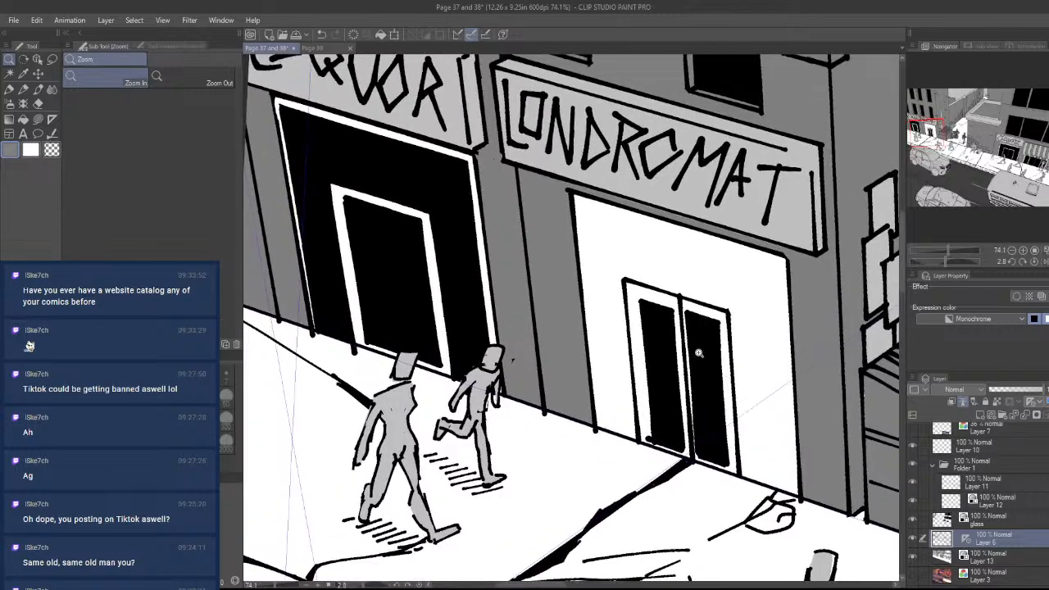
{"action": "left_click", "coordinate": [1009, 523]}
{"action": "left_click_drag", "start_coordinate": [1031, 393], "coordinate": [1018, 394]}
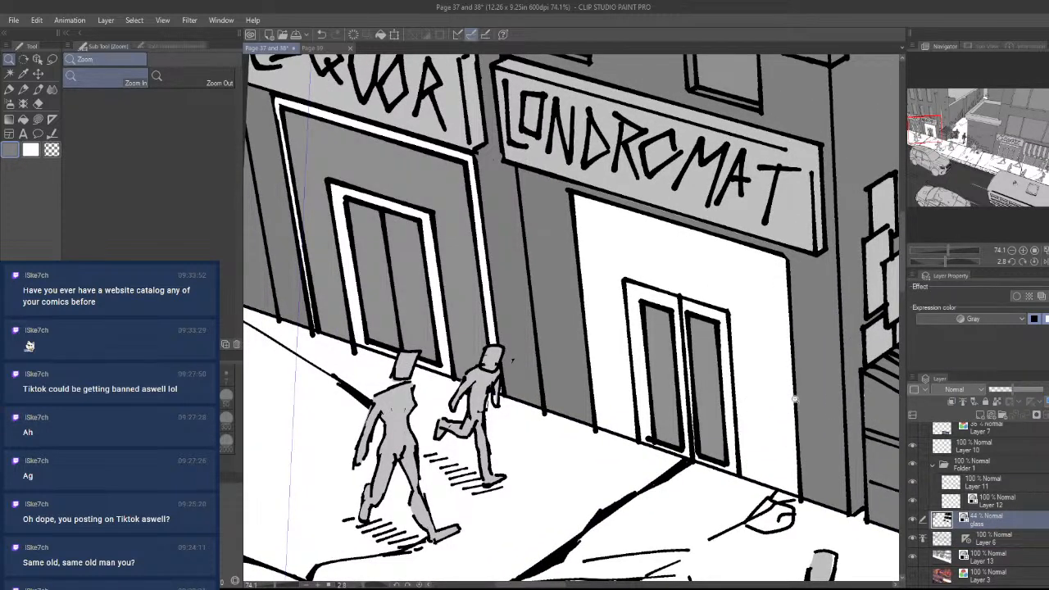
- Pick black on Layer 6 and try to ink a vertical line just outside the laundromat's door frame
{"action": "key", "text": "p"}
{"action": "left_click_drag", "start_coordinate": [629, 439], "coordinate": [652, 254]}
{"action": "key", "text": "ctrl+z"}
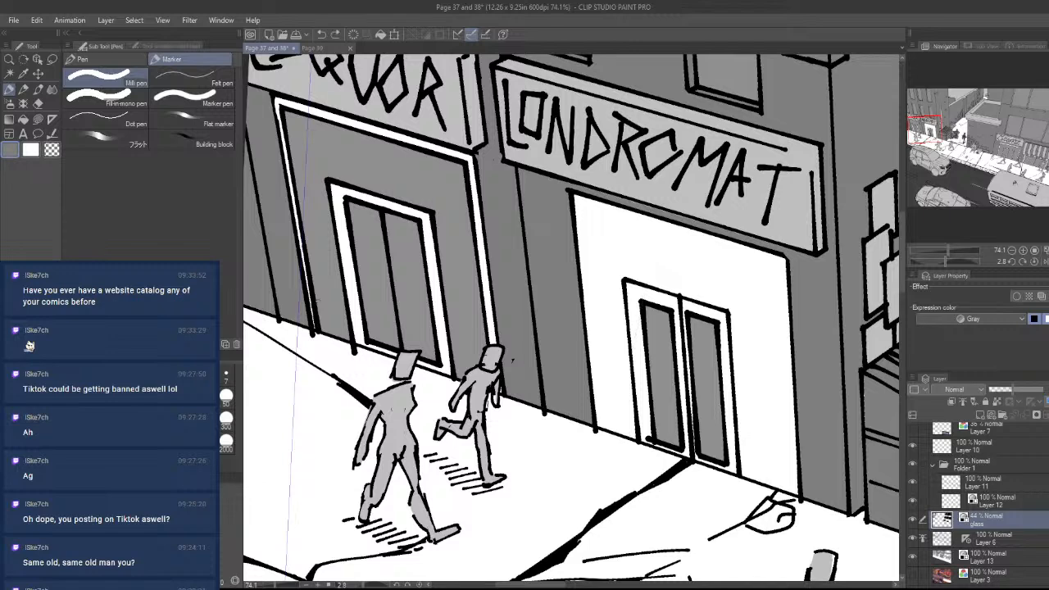
{"action": "left_click", "coordinate": [472, 36]}
{"action": "left_click", "coordinate": [1004, 543]}
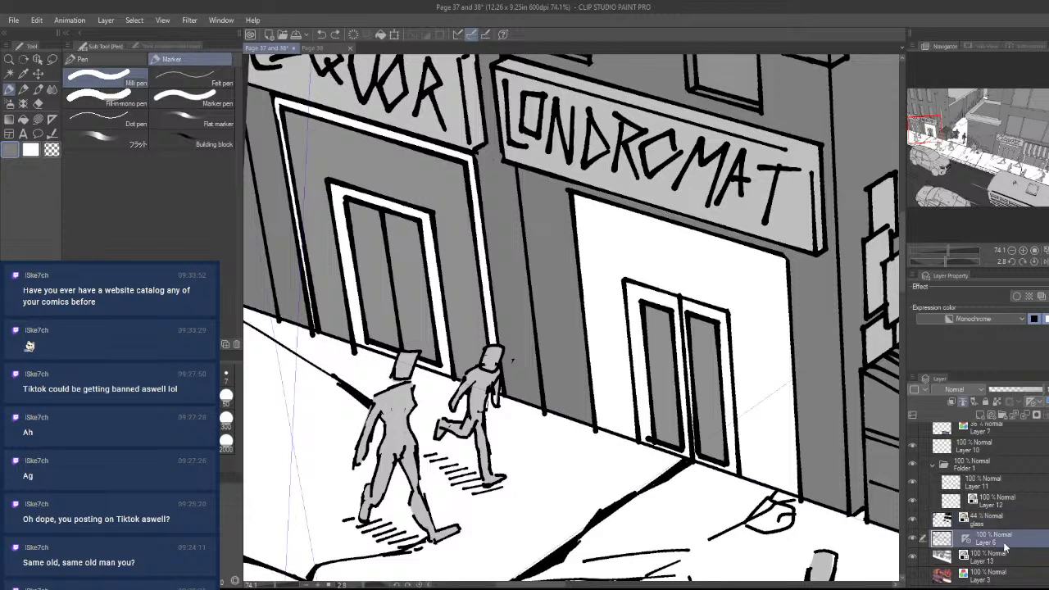
{"action": "left_click", "coordinate": [513, 361], "text": "alt"}
{"action": "left_click_drag", "start_coordinate": [748, 468], "coordinate": [738, 304]}
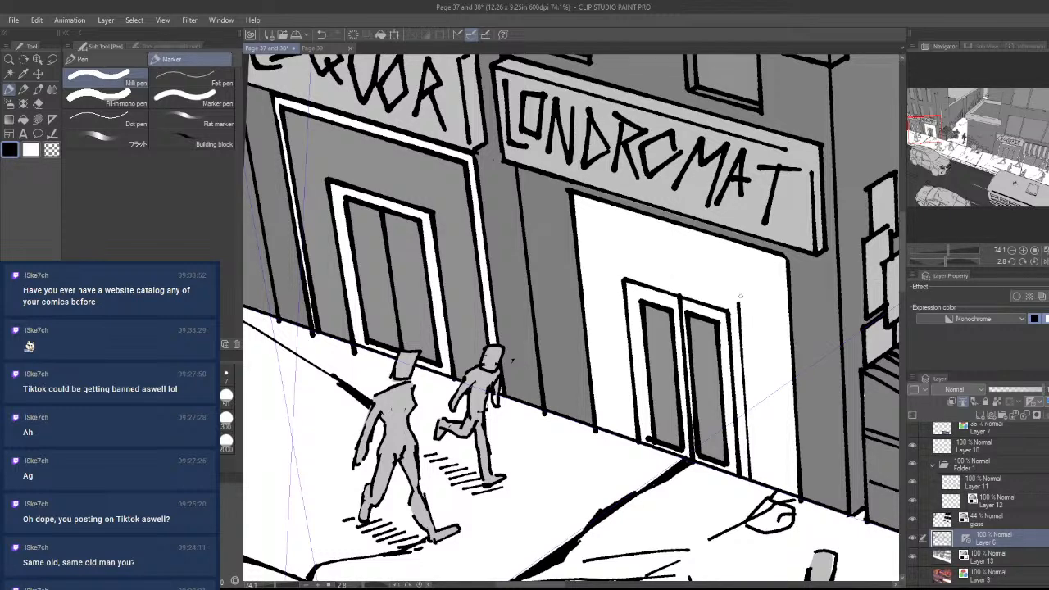
{"action": "key", "text": "ctrl+z"}
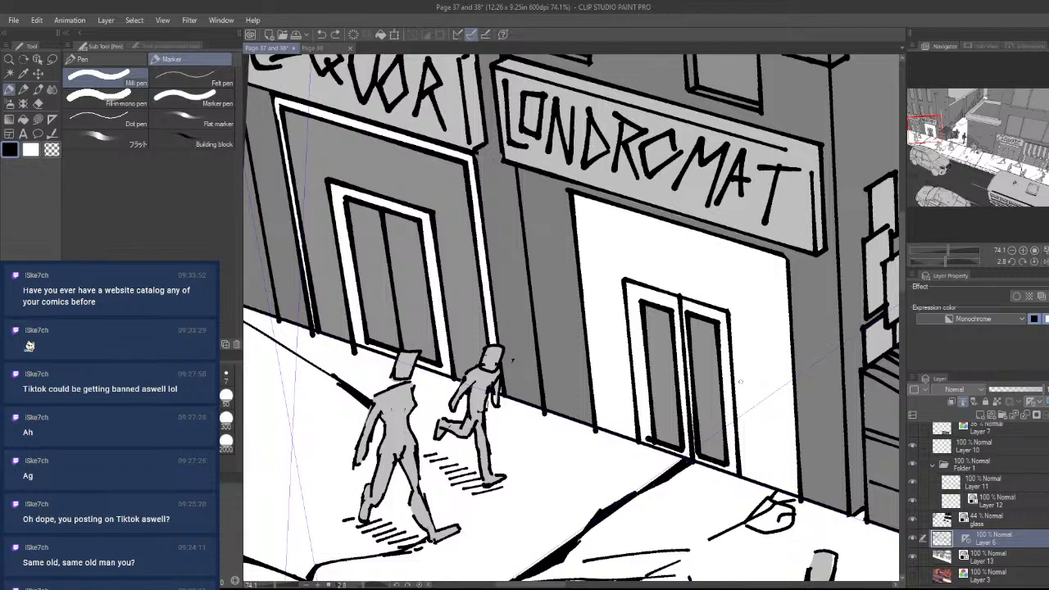
- Erase the stray gray marks on the coffee shop's white door and entrance frames from the glass layer
{"action": "key", "text": "ctrl+space"}
{"action": "left_click_drag", "start_coordinate": [738, 283], "coordinate": [574, 361]}
{"action": "left_click_drag", "start_coordinate": [724, 407], "coordinate": [585, 362]}
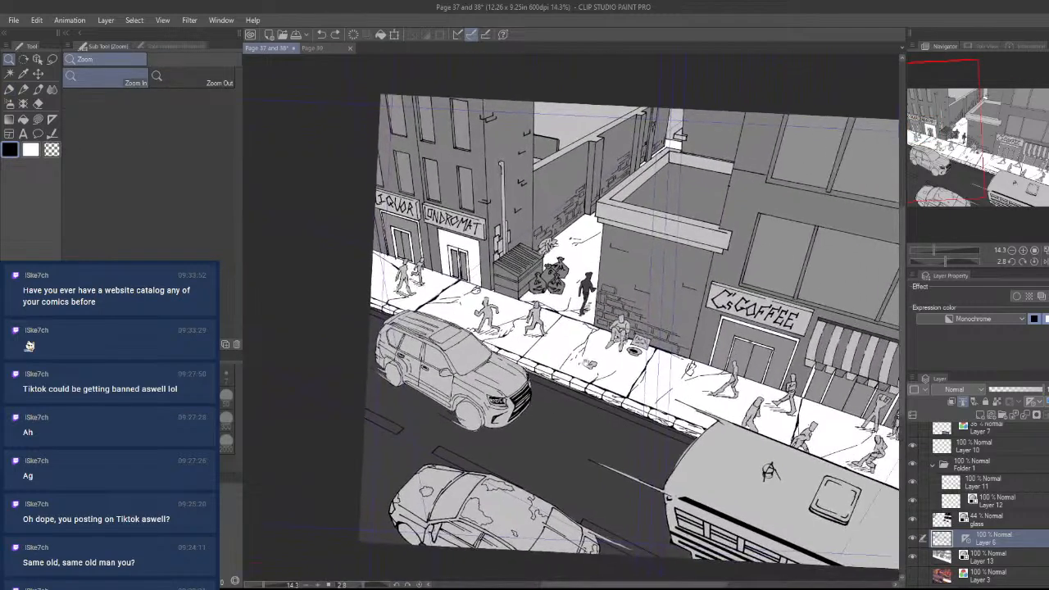
{"action": "scroll", "coordinate": [648, 417], "scroll_direction": "up", "scroll_amount": 8}
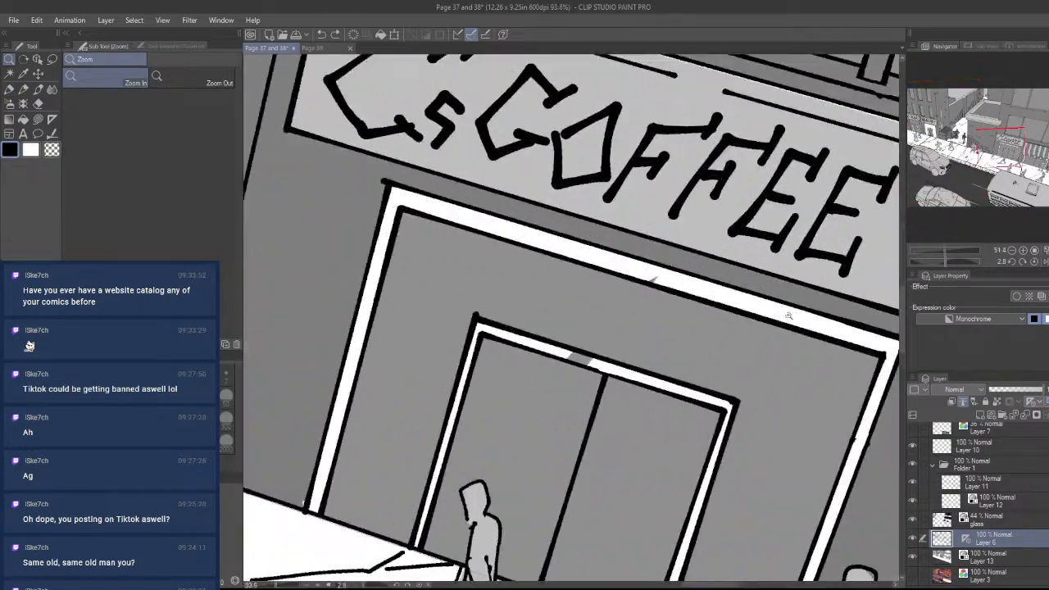
{"action": "left_click_drag", "start_coordinate": [636, 413], "coordinate": [671, 401]}
{"action": "left_click", "coordinate": [1005, 561]}
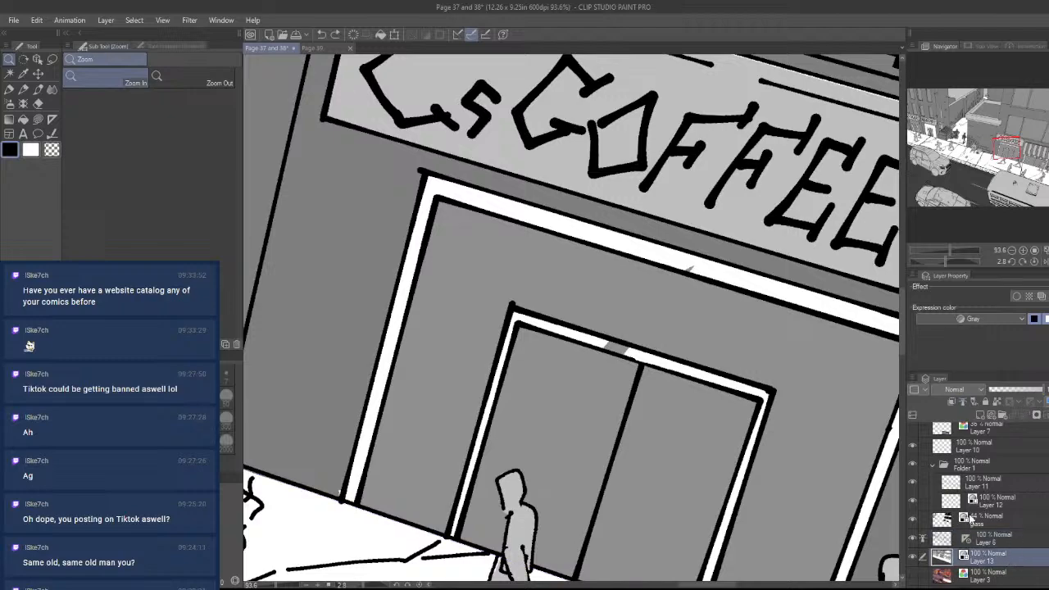
{"action": "left_click", "coordinate": [1028, 523]}
{"action": "key", "text": "e"}
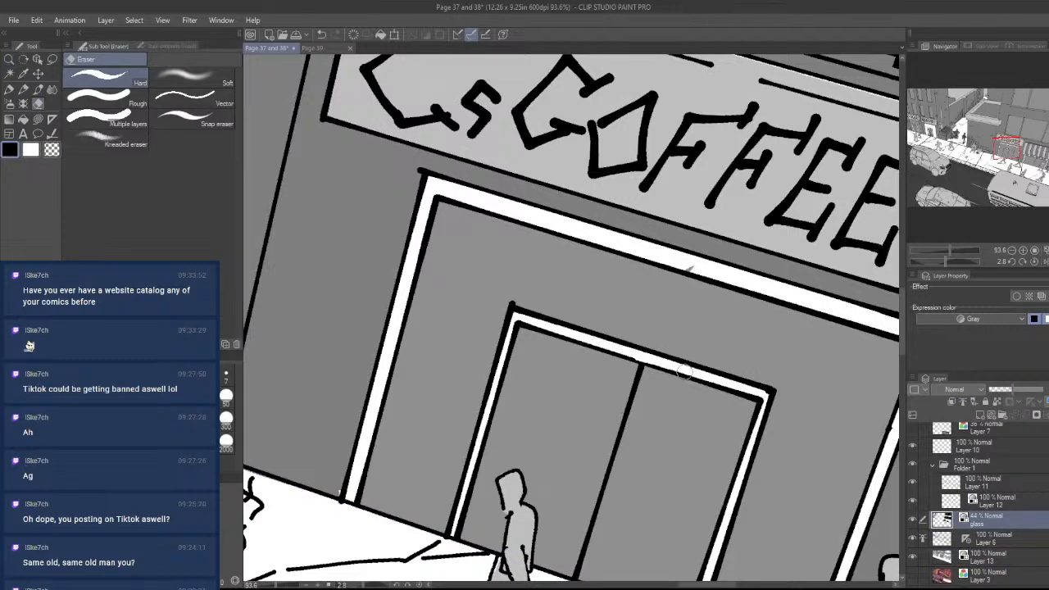
{"action": "left_click_drag", "start_coordinate": [705, 266], "coordinate": [678, 266]}
{"action": "key", "text": "slash"}
{"action": "scroll", "coordinate": [762, 277], "scroll_direction": "down", "scroll_amount": 7}
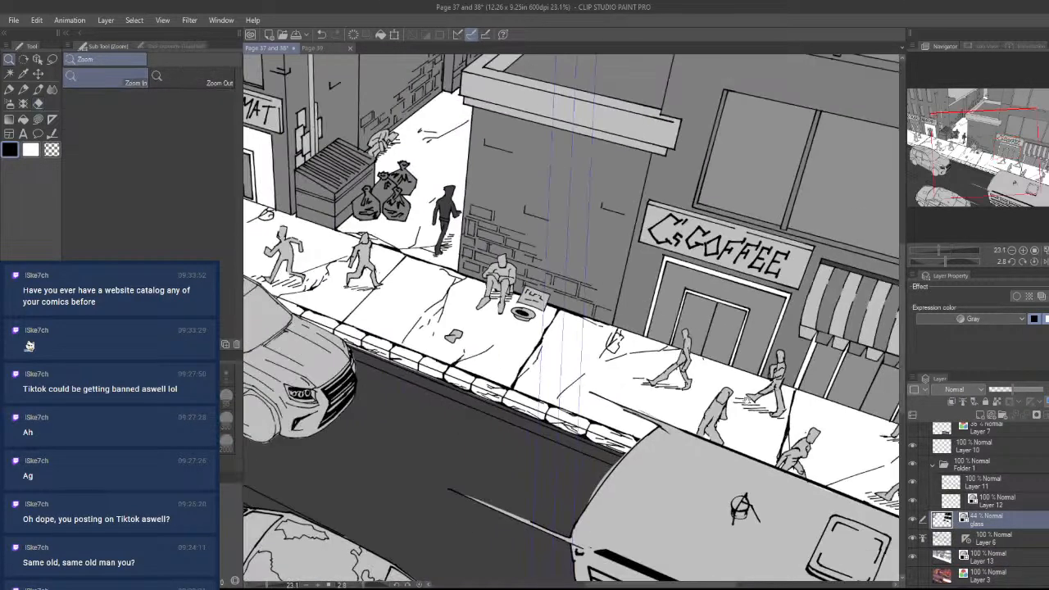
- Try to ink an outer frame line beside the laundromat doors on the glass layer
{"action": "left_click_drag", "start_coordinate": [785, 352], "coordinate": [593, 375]}
{"action": "scroll", "coordinate": [593, 376], "scroll_direction": "up", "scroll_amount": 2}
{"action": "scroll", "coordinate": [610, 383], "scroll_direction": "down", "scroll_amount": 1}
{"action": "left_click_drag", "start_coordinate": [249, 230], "coordinate": [612, 346]}
{"action": "scroll", "coordinate": [515, 246], "scroll_direction": "up", "scroll_amount": 6}
{"action": "left_click_drag", "start_coordinate": [575, 410], "coordinate": [608, 435]}
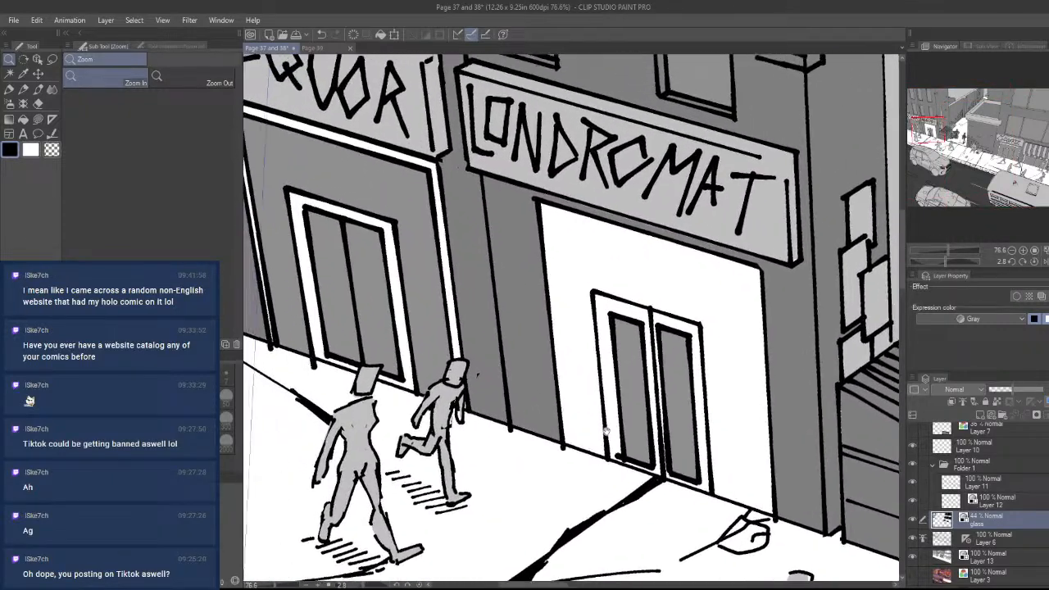
{"action": "left_click_drag", "start_coordinate": [721, 471], "coordinate": [730, 480]}
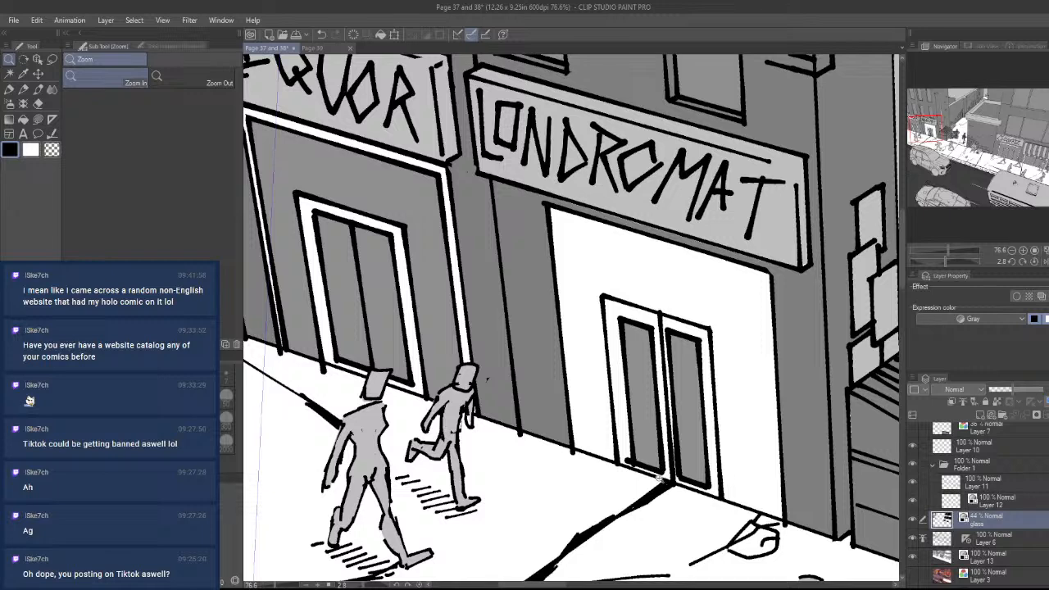
{"action": "scroll", "coordinate": [655, 475], "scroll_direction": "up", "scroll_amount": 1}
{"action": "key", "text": "p"}
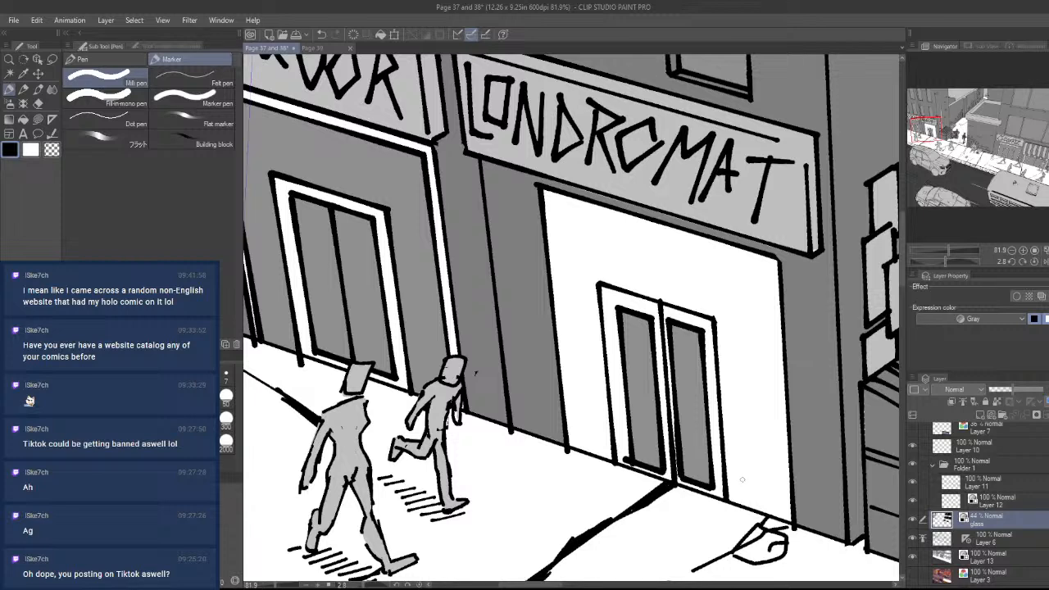
{"action": "left_click_drag", "start_coordinate": [737, 502], "coordinate": [767, 314]}
{"action": "key", "text": "ctrl+z"}
{"action": "left_click_drag", "start_coordinate": [725, 476], "coordinate": [762, 346]}
{"action": "key", "text": "ctrl+z"}
- On Layer 6, ink an outer frame line around both sides and the top of the laundromat doors and check it against the spread
{"action": "left_click", "coordinate": [1002, 540]}
{"action": "mouse_move", "coordinate": [736, 499]}
{"action": "left_mouse_down"}
{"action": "mouse_move", "coordinate": [750, 357]}
{"action": "mouse_move", "coordinate": [768, 315]}
{"action": "mouse_move", "coordinate": [616, 199]}
{"action": "left_mouse_up"}
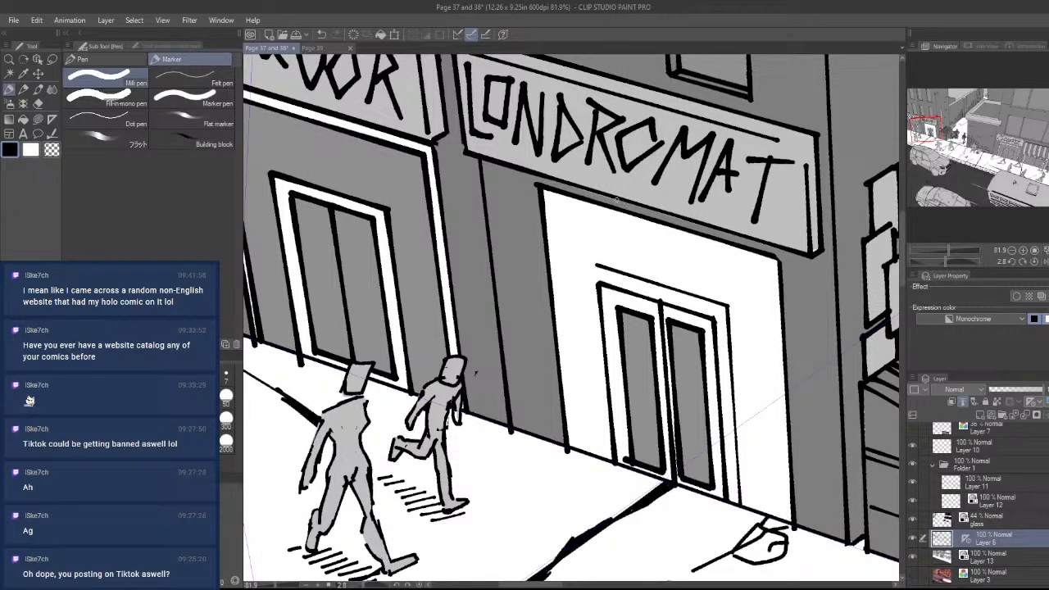
{"action": "left_click_drag", "start_coordinate": [591, 264], "coordinate": [612, 434]}
{"action": "key", "text": "ctrl+z"}
{"action": "left_click_drag", "start_coordinate": [590, 266], "coordinate": [612, 461]}
{"action": "key", "text": "ctrl+space"}
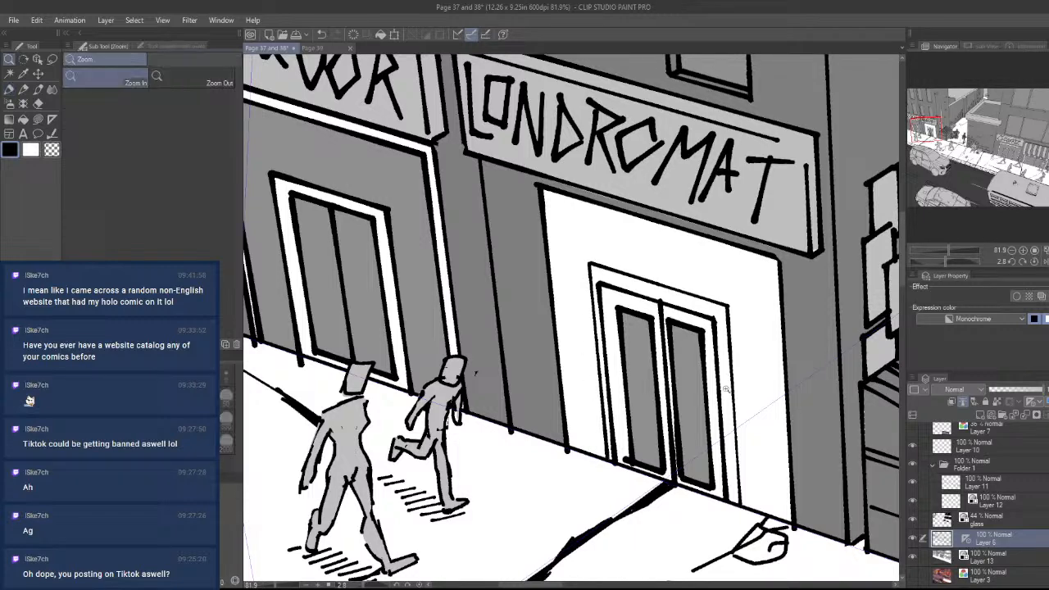
{"action": "mouse_move", "coordinate": [737, 369]}
{"action": "left_mouse_down"}
{"action": "mouse_move", "coordinate": [798, 485]}
{"action": "mouse_move", "coordinate": [706, 450]}
{"action": "mouse_move", "coordinate": [622, 459]}
{"action": "left_mouse_up"}
{"action": "left_click_drag", "start_coordinate": [752, 508], "coordinate": [681, 464]}
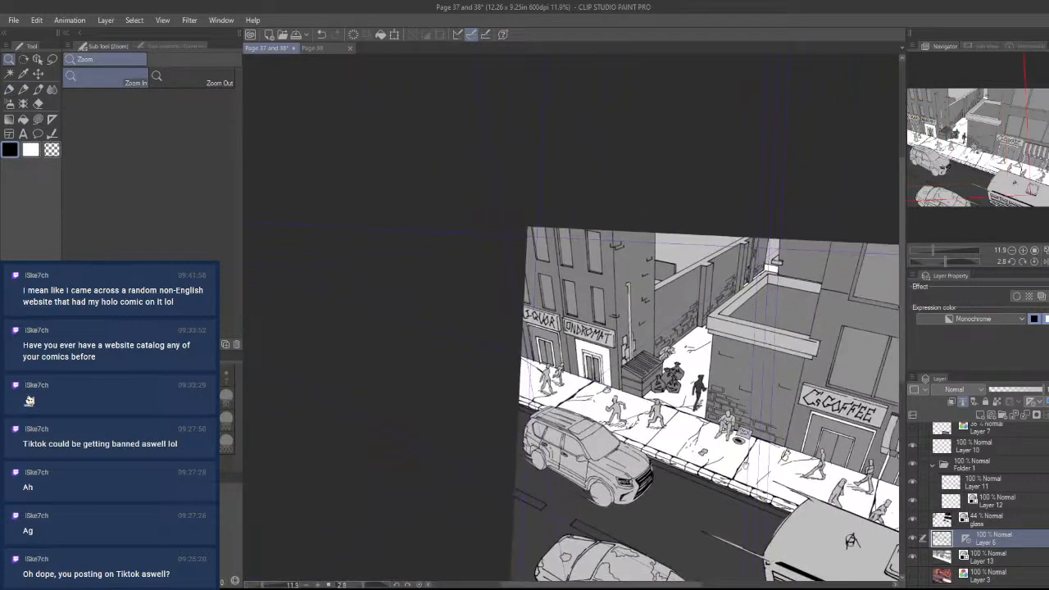
{"action": "left_click_drag", "start_coordinate": [746, 465], "coordinate": [698, 440]}
{"action": "left_click_drag", "start_coordinate": [591, 427], "coordinate": [614, 433]}
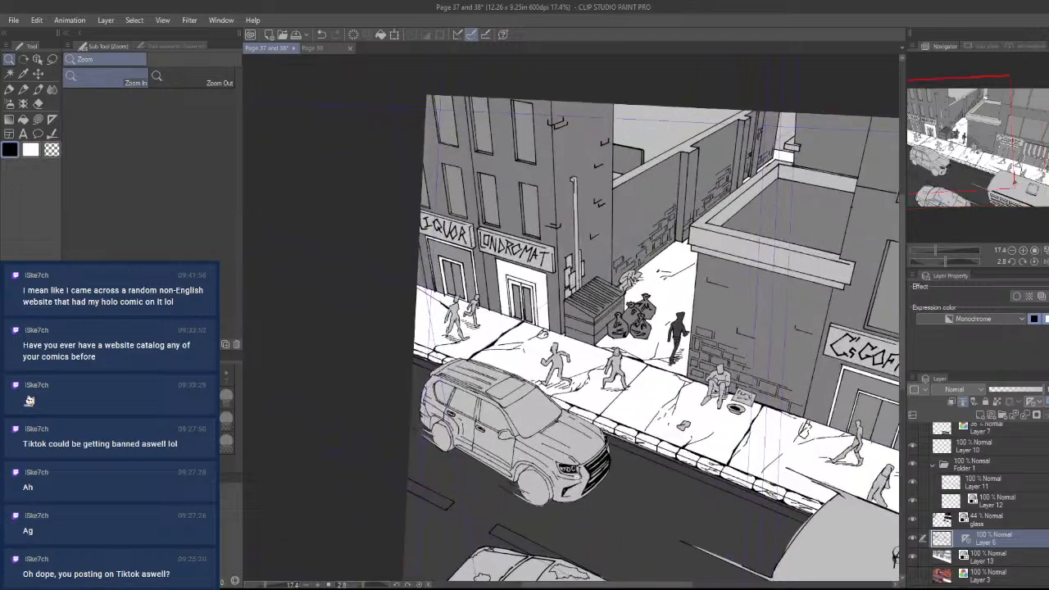
- Ink an inner border line along both sides and the top of the laundromat's white entrance
{"action": "left_click_drag", "start_coordinate": [563, 483], "coordinate": [519, 484]}
{"action": "left_click_drag", "start_coordinate": [478, 291], "coordinate": [557, 316]}
{"action": "left_click_drag", "start_coordinate": [533, 324], "coordinate": [573, 364]}
{"action": "mouse_move", "coordinate": [604, 478]}
{"action": "left_mouse_down"}
{"action": "mouse_move", "coordinate": [590, 267]}
{"action": "mouse_move", "coordinate": [424, 211]}
{"action": "left_mouse_up"}
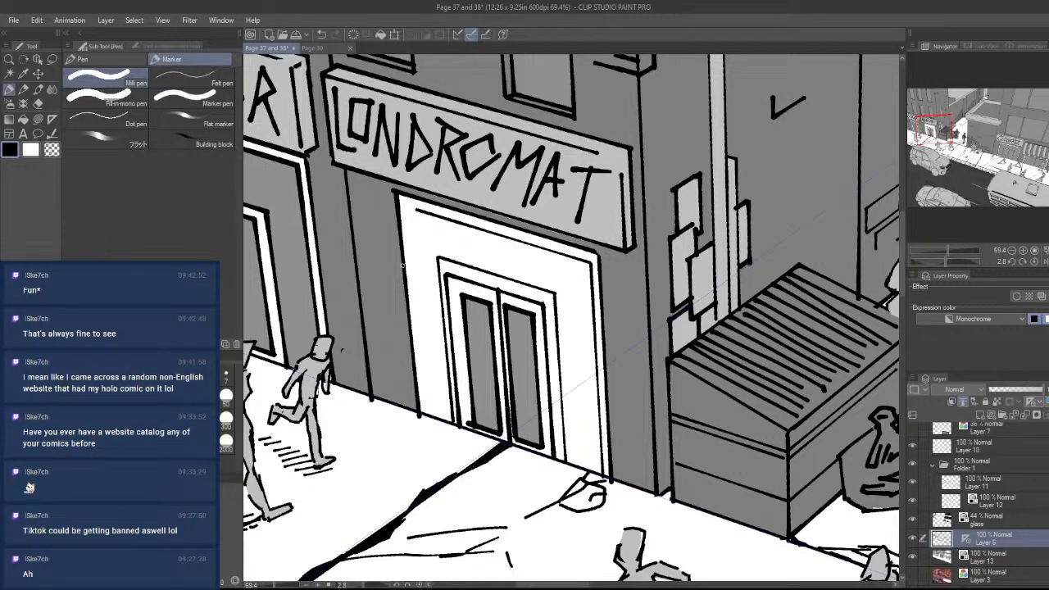
{"action": "key", "text": "ctrl+z"}
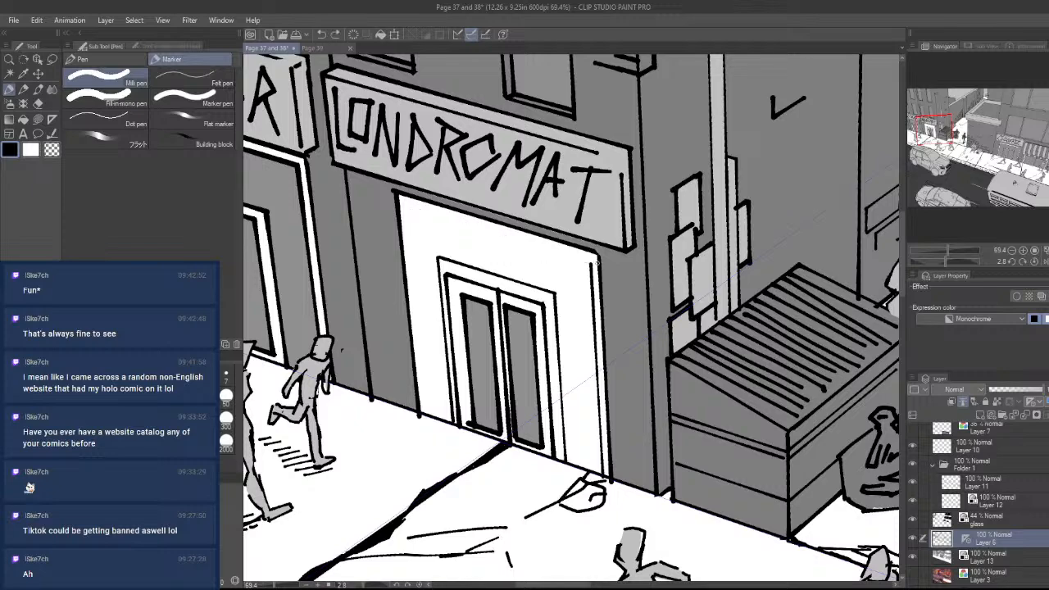
{"action": "mouse_move", "coordinate": [587, 262]}
{"action": "left_mouse_down"}
{"action": "mouse_move", "coordinate": [411, 209]}
{"action": "mouse_move", "coordinate": [430, 412]}
{"action": "left_mouse_up"}
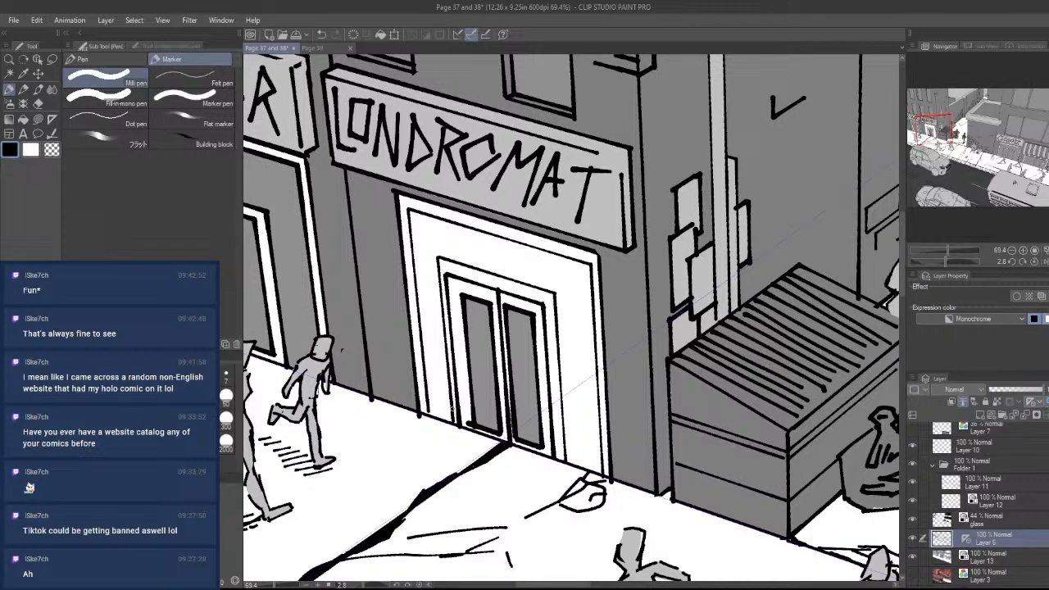
{"action": "key", "text": "ctrl+space"}
{"action": "left_click_drag", "start_coordinate": [483, 380], "coordinate": [478, 487]}
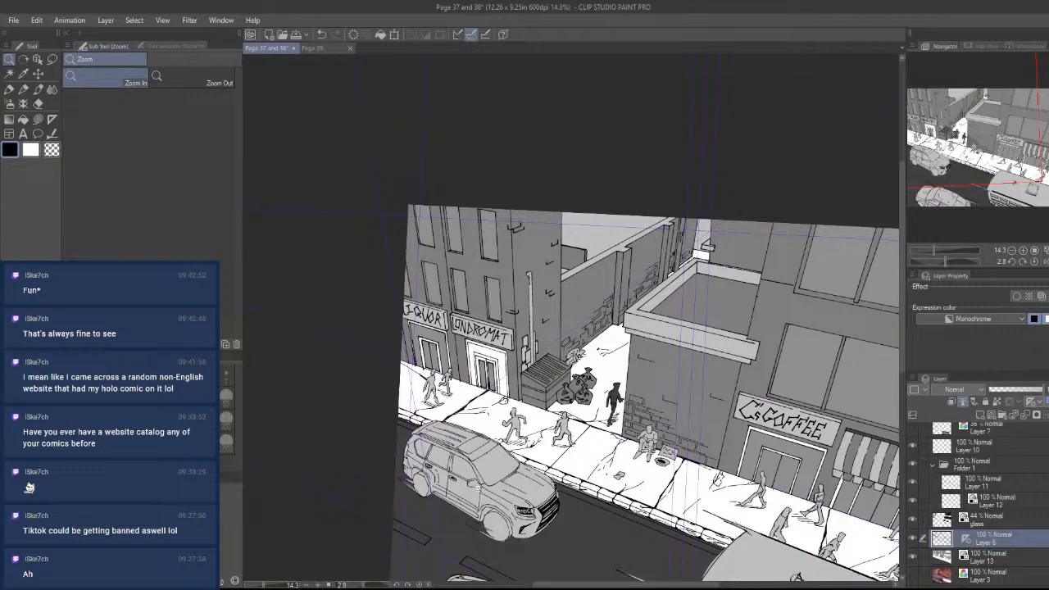
- Undo the frame and border lines added around the laundromat doors and entrance
{"action": "left_click_drag", "start_coordinate": [485, 368], "coordinate": [610, 397]}
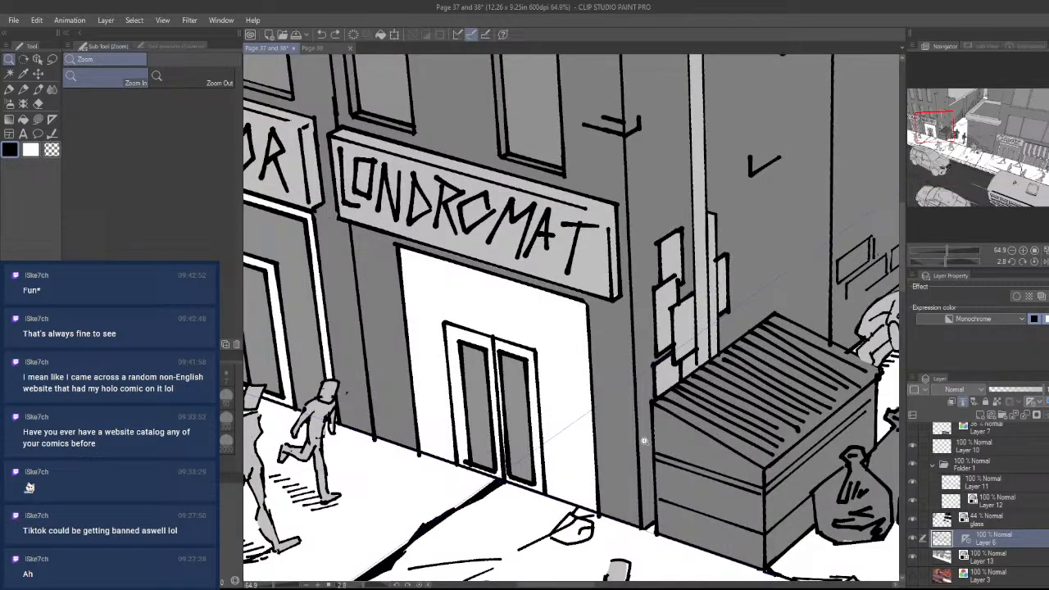
{"action": "left_click_drag", "start_coordinate": [625, 414], "coordinate": [601, 459]}
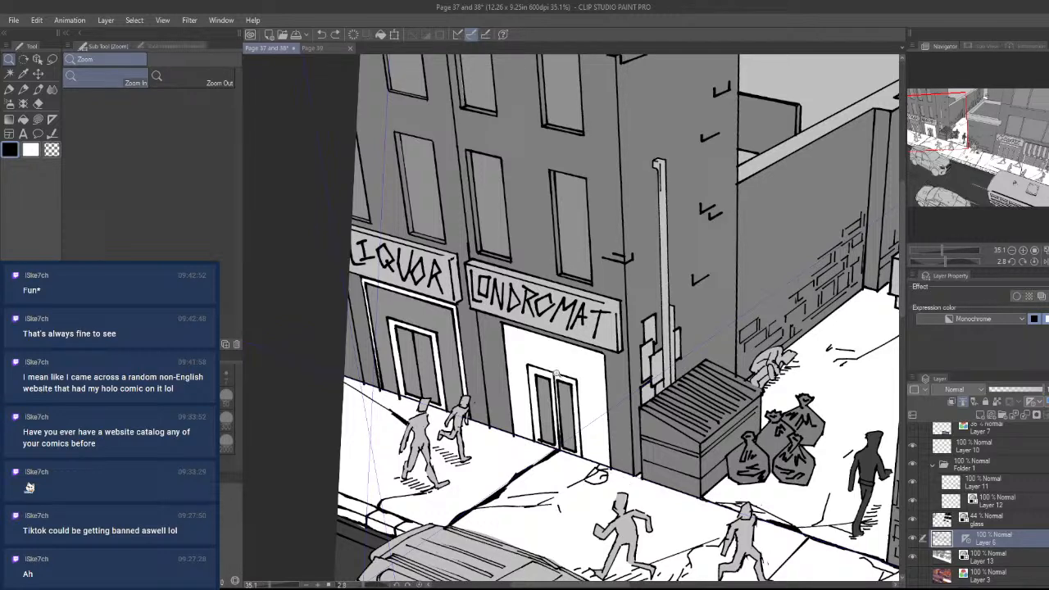
- Ink an inner border line along the laundromat's white entrance and an outer frame line around its doors
{"action": "left_click_drag", "start_coordinate": [557, 377], "coordinate": [780, 428]}
{"action": "left_click_drag", "start_coordinate": [487, 348], "coordinate": [569, 405]}
{"action": "left_click_drag", "start_coordinate": [524, 360], "coordinate": [583, 330]}
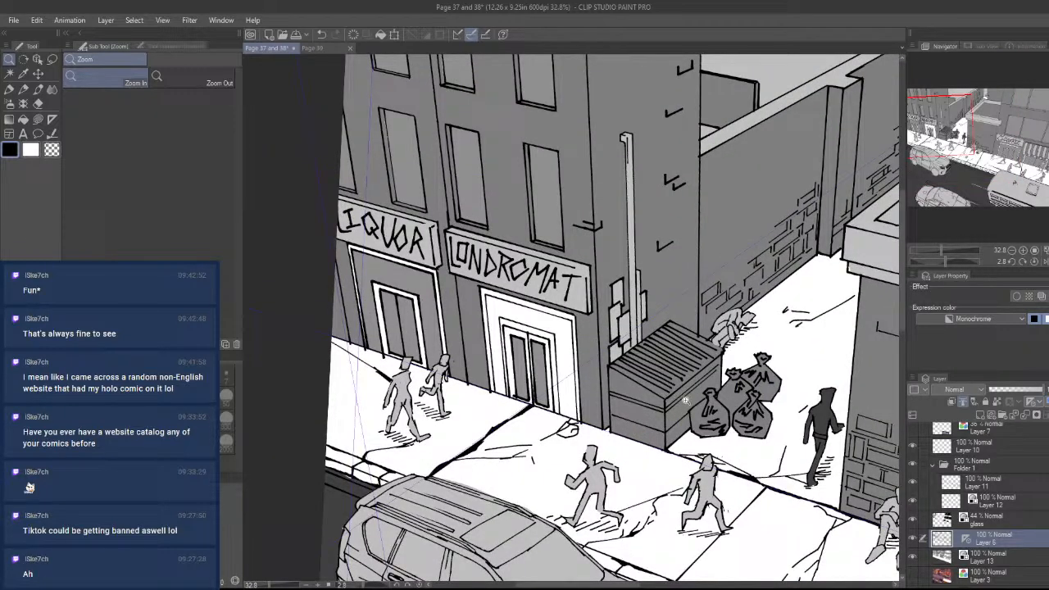
{"action": "left_click_drag", "start_coordinate": [693, 398], "coordinate": [634, 415]}
{"action": "left_click_drag", "start_coordinate": [736, 420], "coordinate": [670, 406]}
- On the glass layer, fill the panels around the laundromat doors with the glass tone
{"action": "left_click", "coordinate": [1006, 563]}
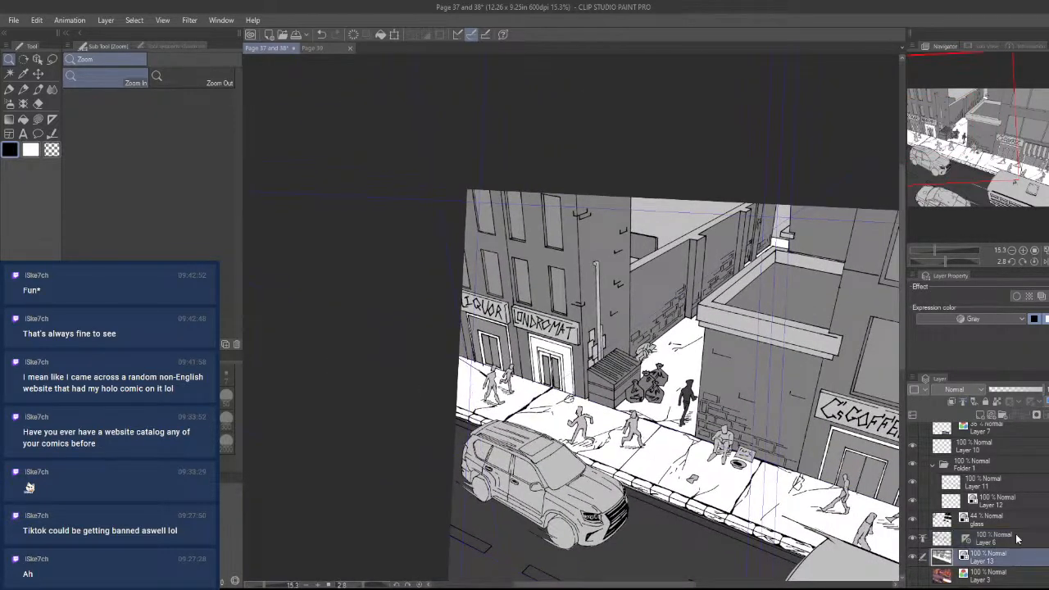
{"action": "left_click", "coordinate": [975, 515]}
{"action": "left_click", "coordinate": [38, 120]}
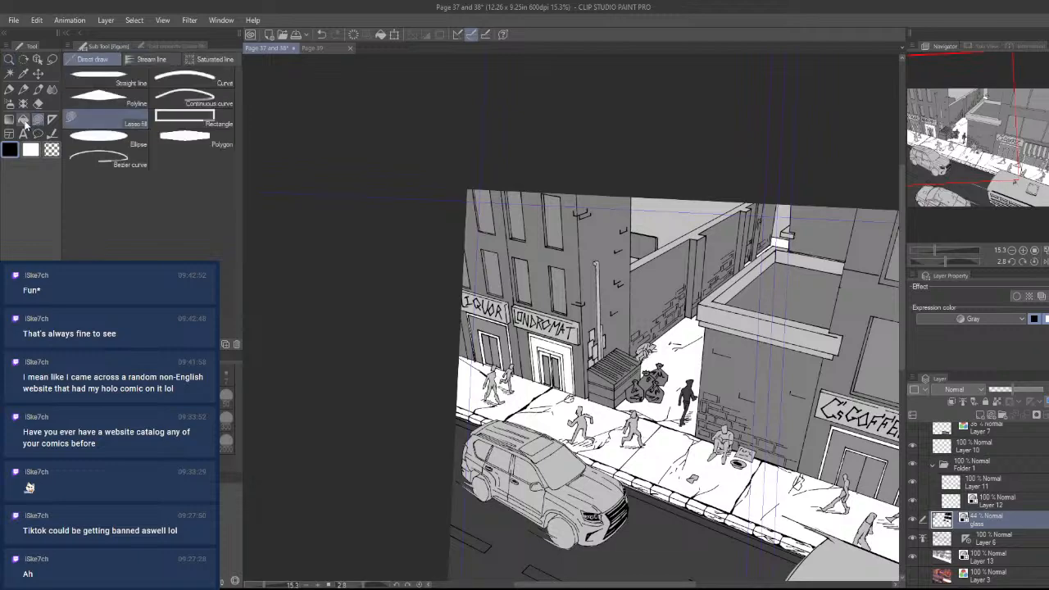
{"action": "left_click", "coordinate": [23, 118]}
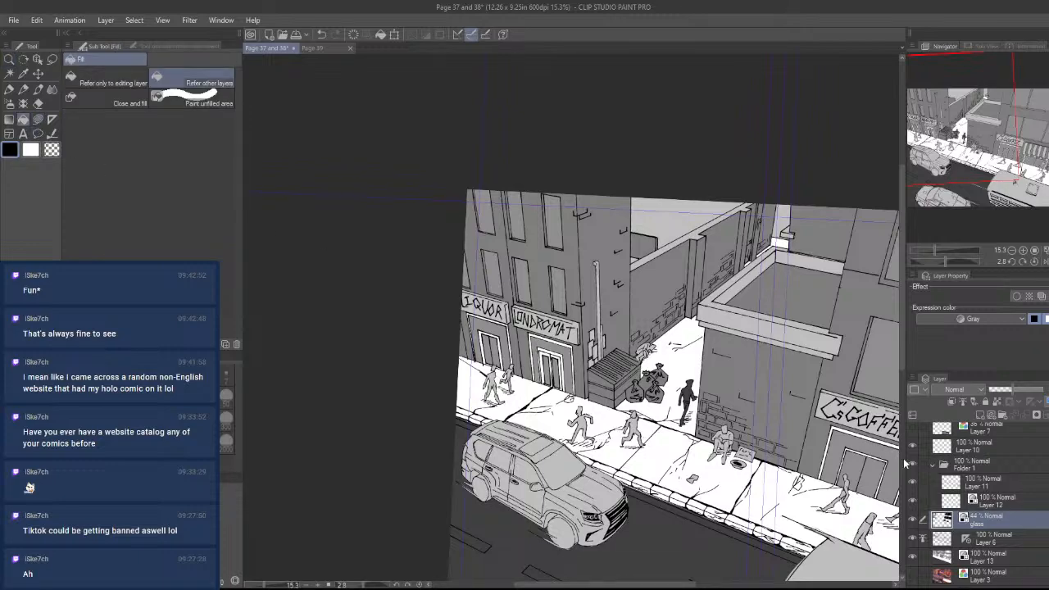
{"action": "left_click_drag", "start_coordinate": [843, 530], "coordinate": [837, 495]}
{"action": "left_click_drag", "start_coordinate": [673, 446], "coordinate": [744, 470]}
- Raise the glass layer to full opacity to check the filled windows and storefronts, and set its opacity to 60%
{"action": "left_click_drag", "start_coordinate": [1032, 390], "coordinate": [1046, 390]}
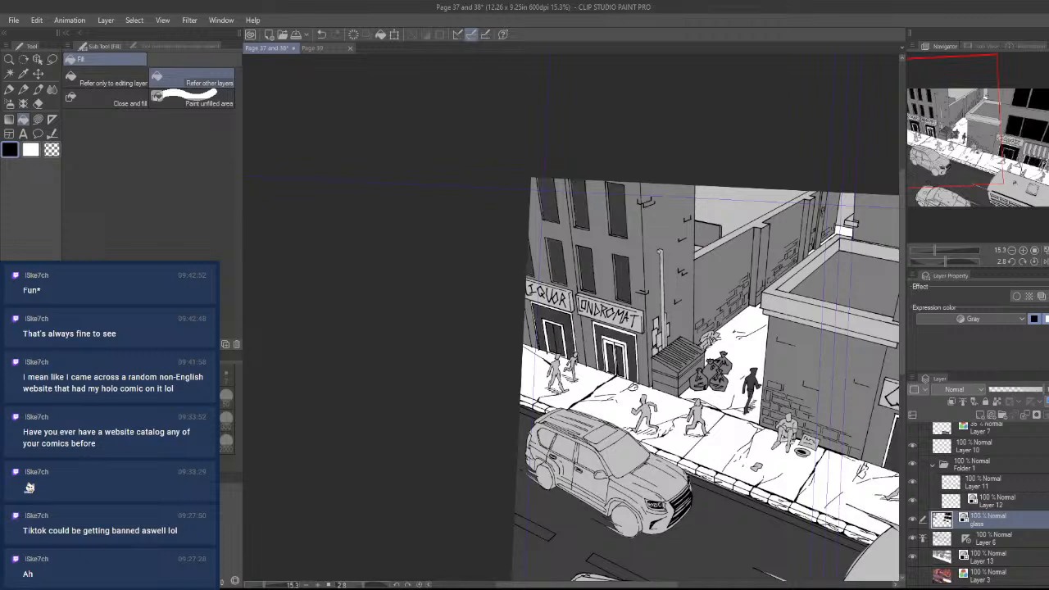
{"action": "key", "text": "ctrl+space"}
{"action": "left_click_drag", "start_coordinate": [827, 414], "coordinate": [785, 459]}
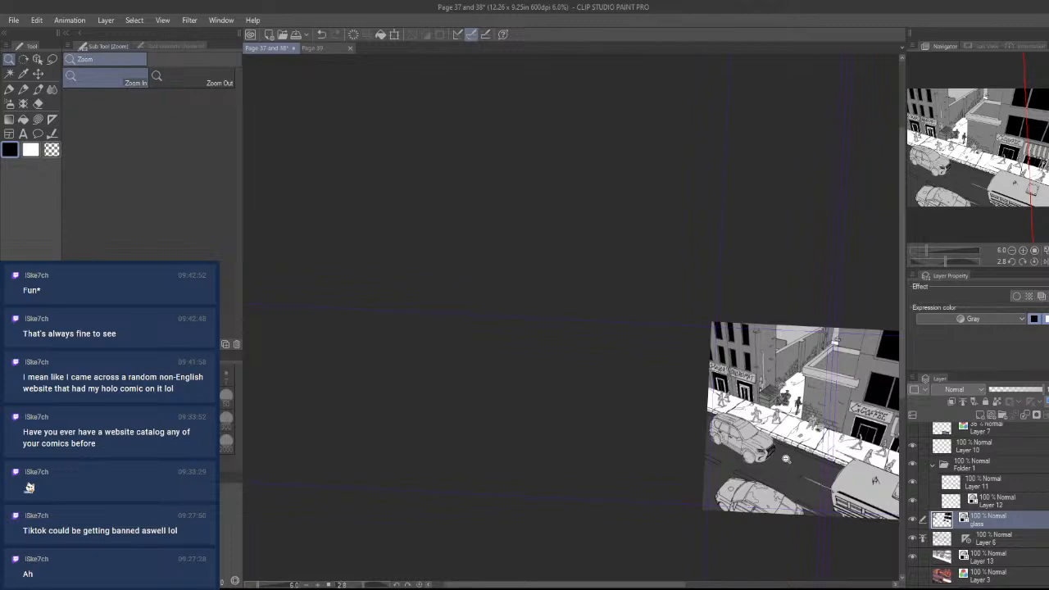
{"action": "left_click_drag", "start_coordinate": [746, 394], "coordinate": [785, 339]}
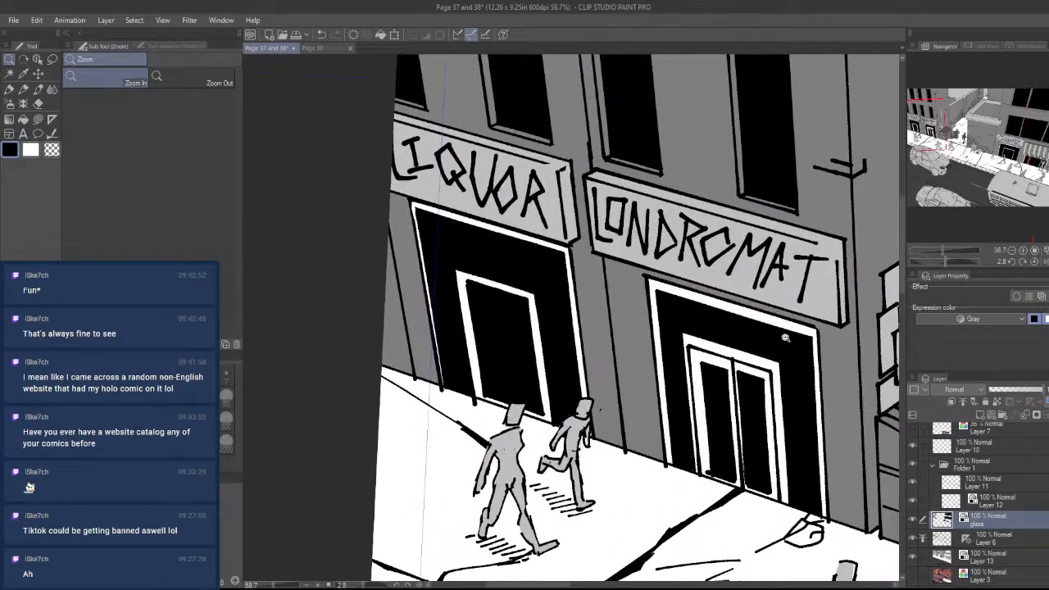
{"action": "left_click", "coordinate": [762, 375]}
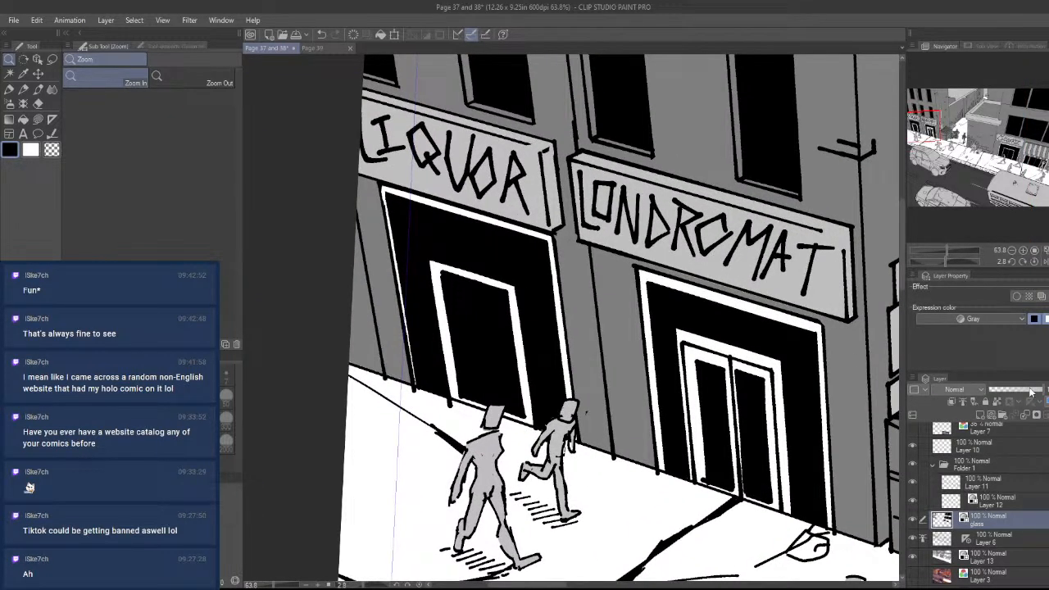
{"action": "left_click_drag", "start_coordinate": [1032, 392], "coordinate": [1021, 398]}
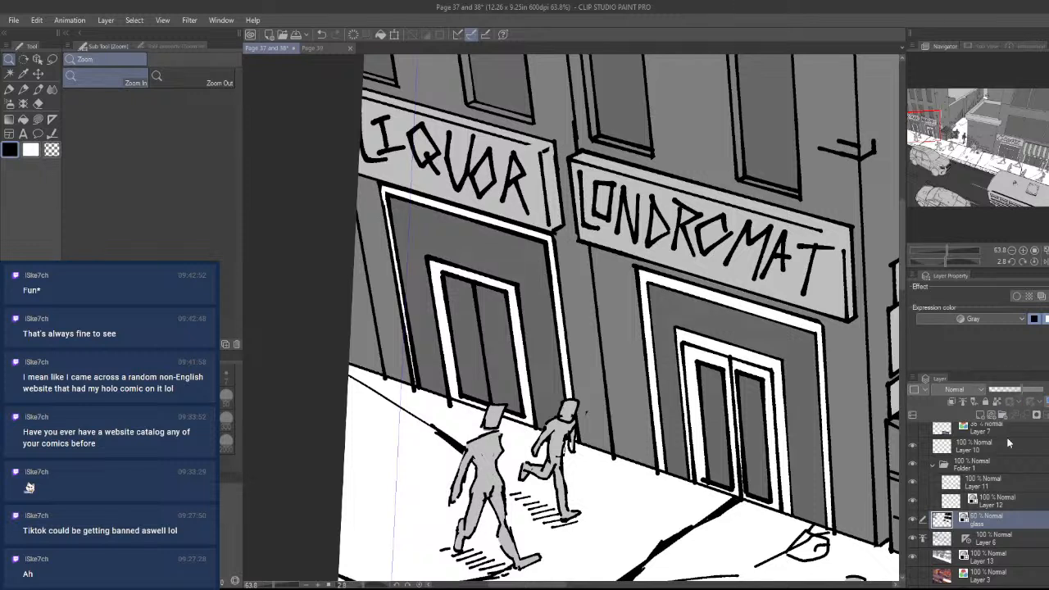
- Find the storefront line art on Layer 6 and erase the inner pane outline of the left laundromat door
{"action": "left_click", "coordinate": [1006, 502]}
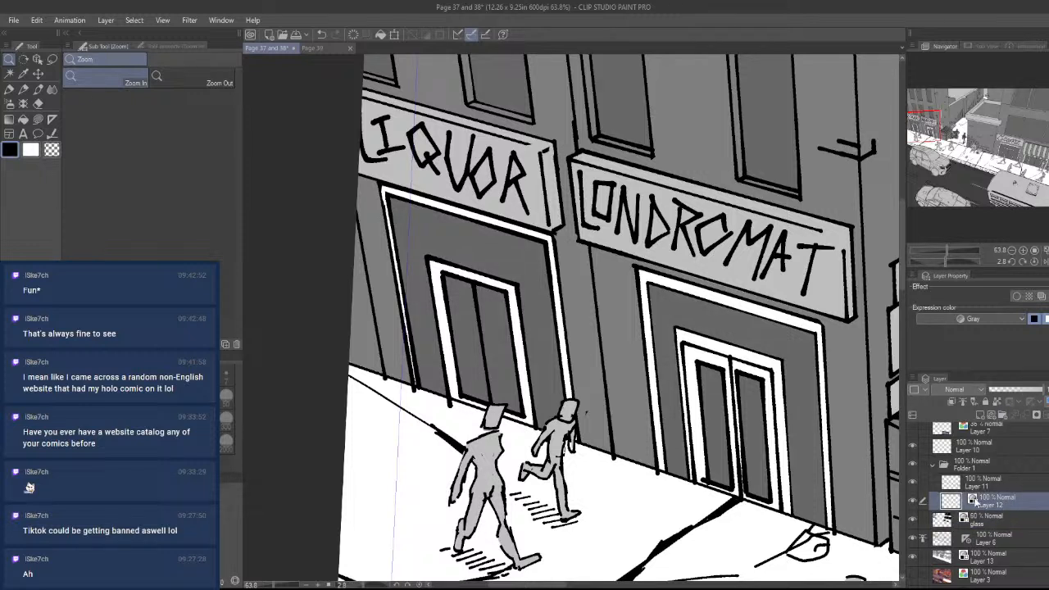
{"action": "left_click", "coordinate": [1028, 485]}
{"action": "left_click", "coordinate": [912, 537]}
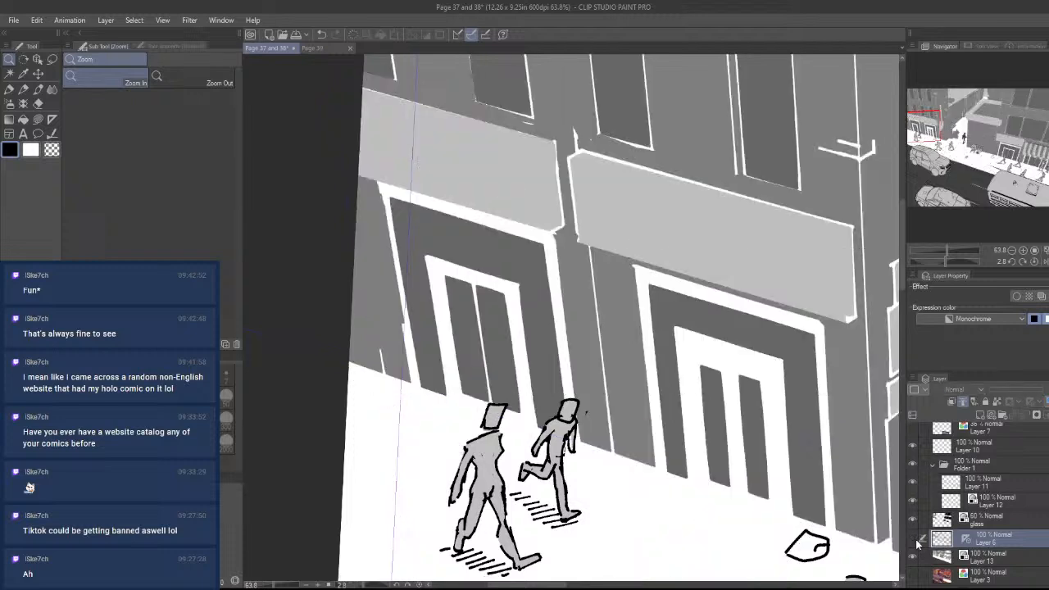
{"action": "left_click", "coordinate": [912, 538]}
{"action": "left_click", "coordinate": [724, 431]}
{"action": "key", "text": "e"}
{"action": "mouse_move", "coordinate": [709, 483]}
{"action": "left_mouse_down"}
{"action": "mouse_move", "coordinate": [691, 292]}
{"action": "mouse_move", "coordinate": [690, 372]}
{"action": "mouse_move", "coordinate": [677, 258]}
{"action": "mouse_move", "coordinate": [735, 440]}
{"action": "left_mouse_up"}
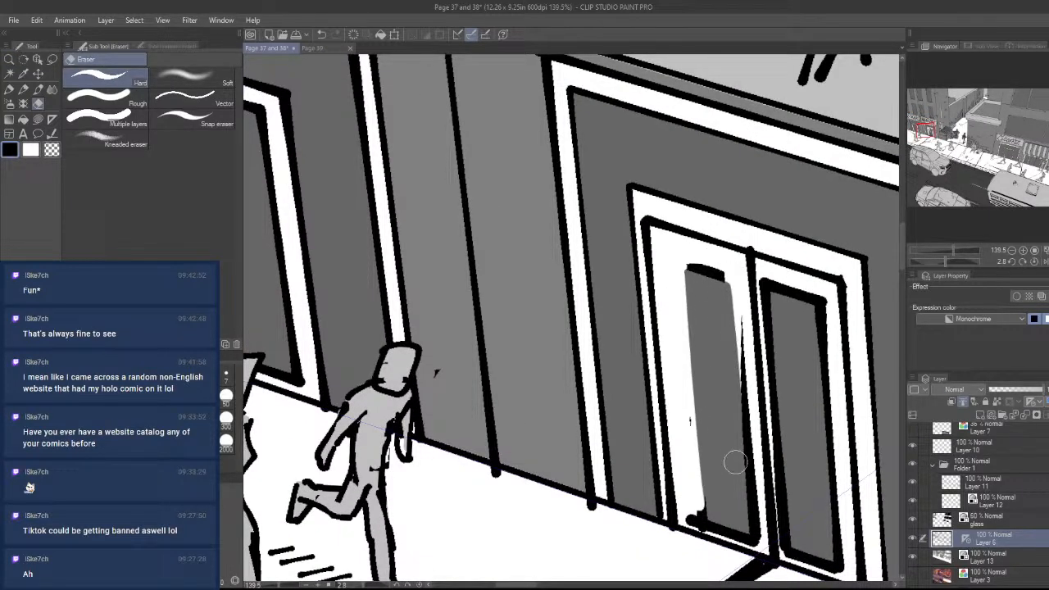
{"action": "mouse_move", "coordinate": [735, 282]}
{"action": "left_mouse_down"}
{"action": "mouse_move", "coordinate": [691, 263]}
{"action": "mouse_move", "coordinate": [706, 322]}
{"action": "mouse_move", "coordinate": [686, 362]}
{"action": "mouse_move", "coordinate": [702, 519]}
{"action": "mouse_move", "coordinate": [693, 513]}
{"action": "mouse_move", "coordinate": [757, 536]}
{"action": "mouse_move", "coordinate": [748, 459]}
{"action": "mouse_move", "coordinate": [738, 455]}
{"action": "mouse_move", "coordinate": [740, 331]}
{"action": "mouse_move", "coordinate": [745, 470]}
{"action": "mouse_move", "coordinate": [696, 514]}
{"action": "left_mouse_up"}
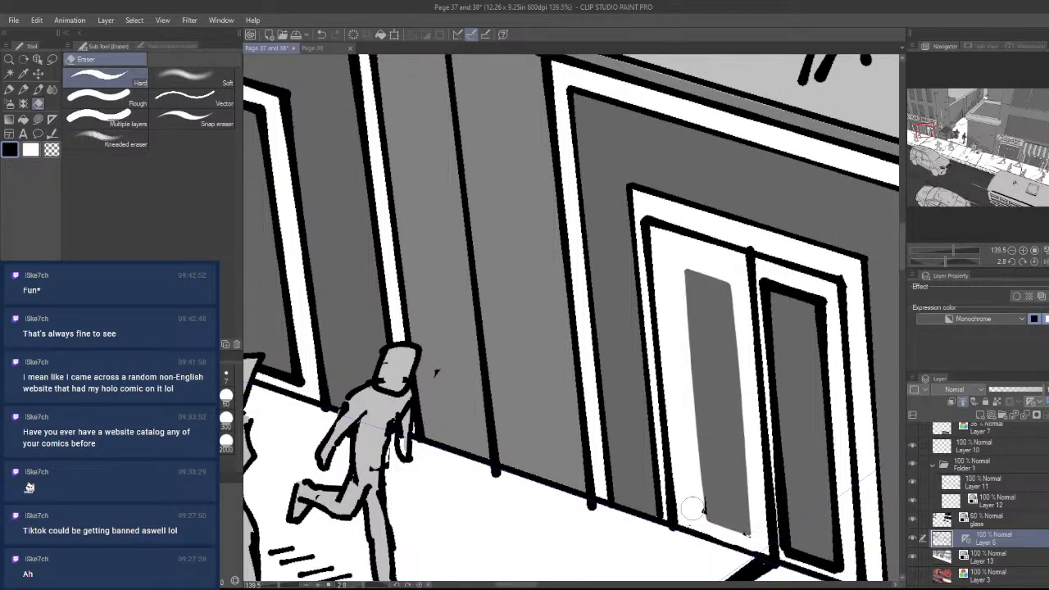
- Erase the inner pane outline of the right laundromat door and the leftover specks at the base of the left door
{"action": "left_click_drag", "start_coordinate": [786, 540], "coordinate": [774, 366]}
{"action": "mouse_move", "coordinate": [774, 366]}
{"action": "left_mouse_down"}
{"action": "mouse_move", "coordinate": [778, 425]}
{"action": "mouse_move", "coordinate": [767, 275]}
{"action": "mouse_move", "coordinate": [782, 435]}
{"action": "mouse_move", "coordinate": [767, 286]}
{"action": "mouse_move", "coordinate": [772, 372]}
{"action": "mouse_move", "coordinate": [777, 289]}
{"action": "mouse_move", "coordinate": [795, 290]}
{"action": "mouse_move", "coordinate": [819, 313]}
{"action": "mouse_move", "coordinate": [823, 386]}
{"action": "mouse_move", "coordinate": [823, 300]}
{"action": "mouse_move", "coordinate": [839, 562]}
{"action": "mouse_move", "coordinate": [827, 536]}
{"action": "mouse_move", "coordinate": [837, 565]}
{"action": "mouse_move", "coordinate": [798, 550]}
{"action": "mouse_move", "coordinate": [842, 571]}
{"action": "mouse_move", "coordinate": [734, 536]}
{"action": "left_mouse_up"}
{"action": "left_click", "coordinate": [692, 523]}
{"action": "left_click_drag", "start_coordinate": [737, 460], "coordinate": [648, 462]}
{"action": "left_click_drag", "start_coordinate": [774, 522], "coordinate": [852, 492]}
{"action": "left_click_drag", "start_coordinate": [800, 448], "coordinate": [773, 415]}
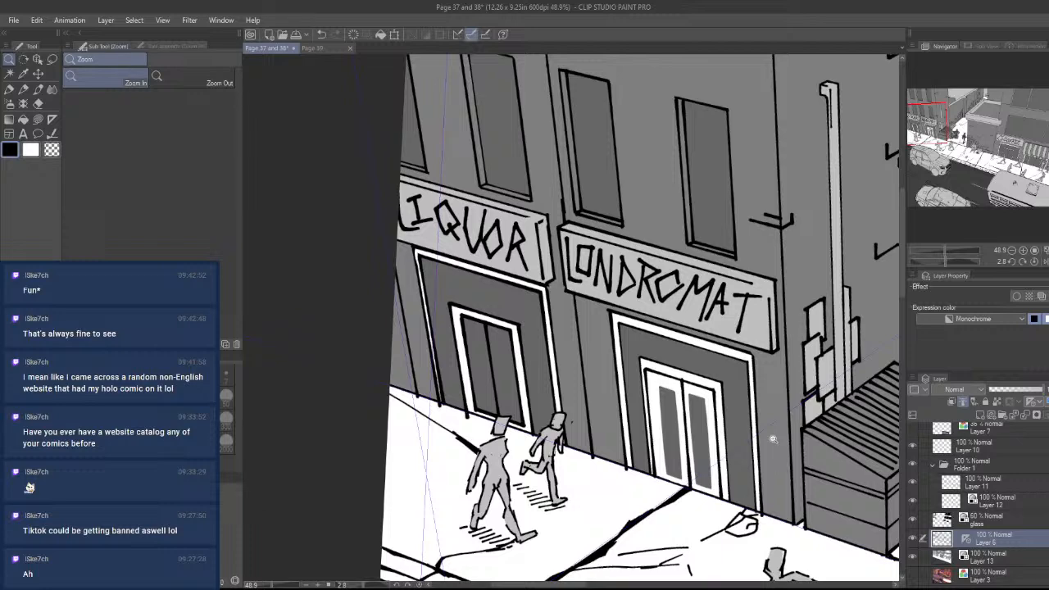
- On the glass layer, fill the remaining white areas of both laundromat doors with the glass tone and check the whole spread
{"action": "left_click", "coordinate": [983, 518]}
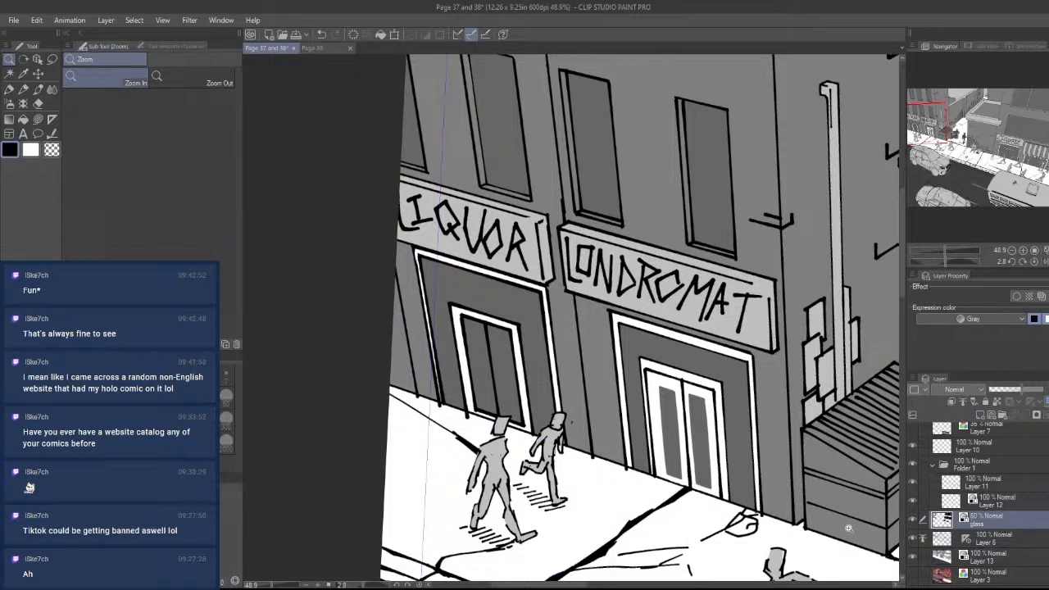
{"action": "left_click", "coordinate": [23, 119]}
{"action": "left_click", "coordinate": [675, 383]}
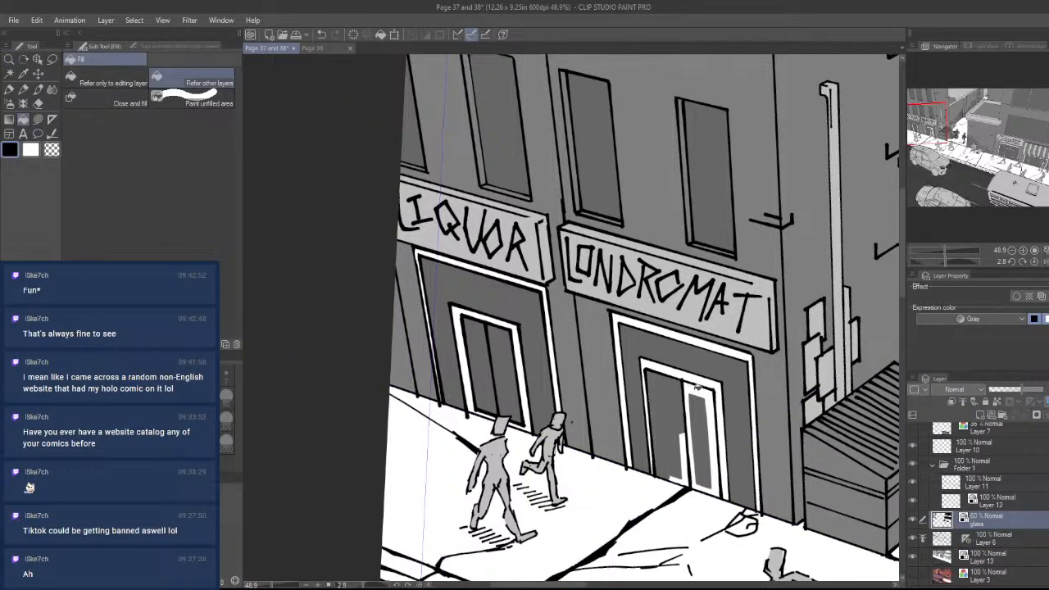
{"action": "left_click", "coordinate": [698, 388]}
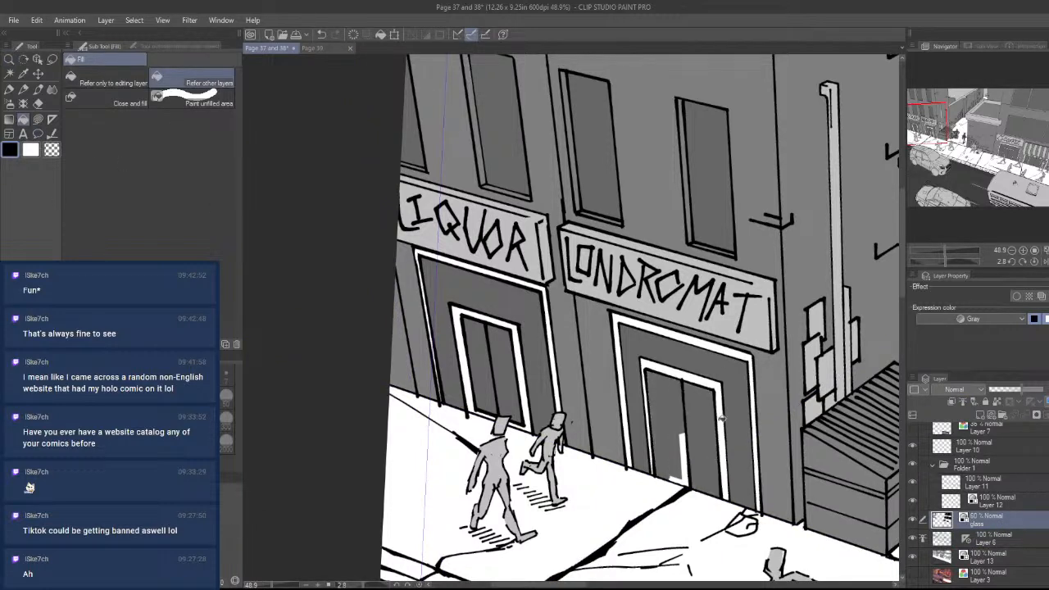
{"action": "left_click", "coordinate": [684, 479]}
{"action": "key", "text": "slash"}
{"action": "left_click_drag", "start_coordinate": [713, 437], "coordinate": [644, 437]}
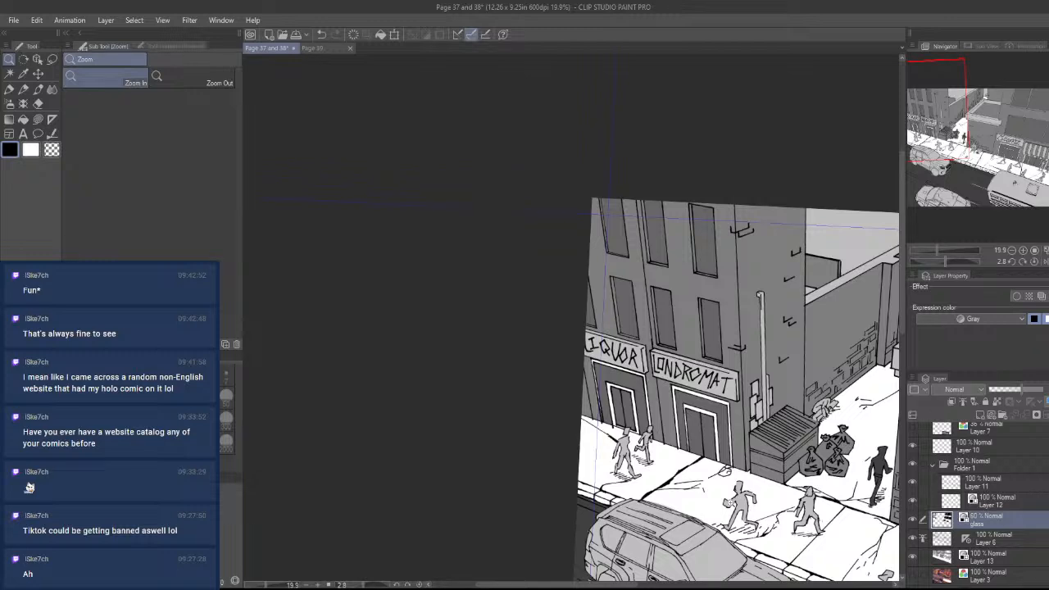
{"action": "left_click_drag", "start_coordinate": [794, 432], "coordinate": [680, 459]}
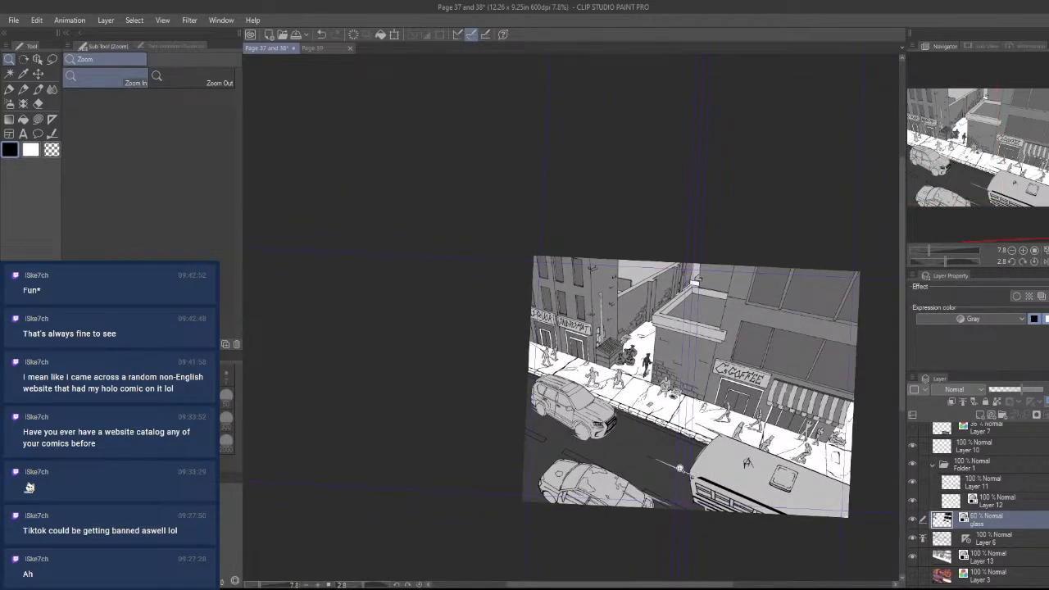
- Try erasing at the base of the liquor store doors on the glass layer, and switch to the Layer 6 line art
{"action": "mouse_move", "coordinate": [535, 363]}
{"action": "left_mouse_down"}
{"action": "mouse_move", "coordinate": [566, 385]}
{"action": "mouse_move", "coordinate": [577, 415]}
{"action": "left_mouse_up"}
{"action": "key", "text": "e"}
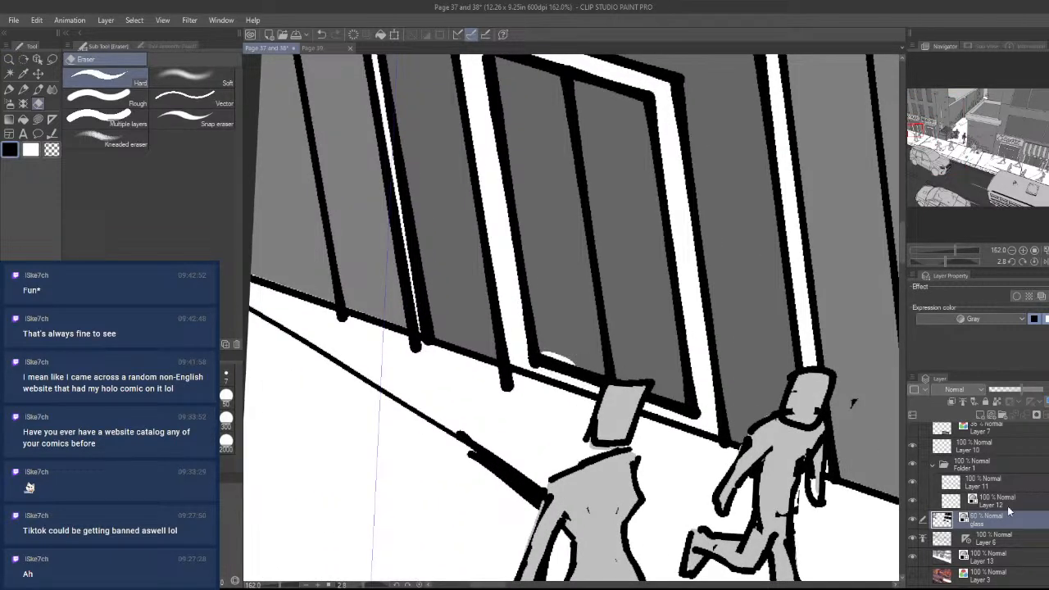
{"action": "left_click", "coordinate": [1021, 506]}
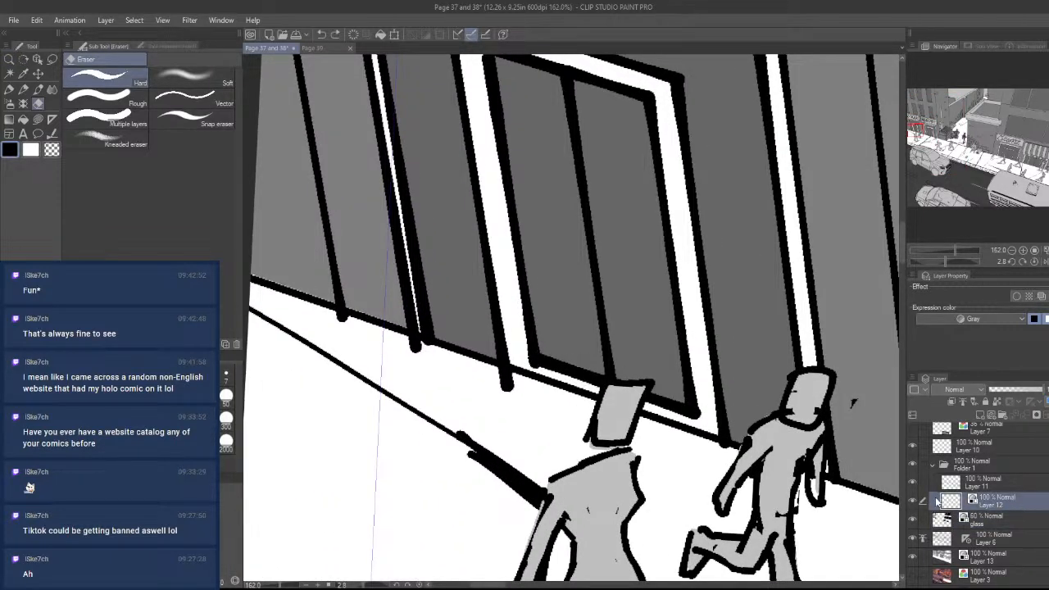
{"action": "left_click", "coordinate": [999, 485]}
{"action": "left_click", "coordinate": [1014, 539]}
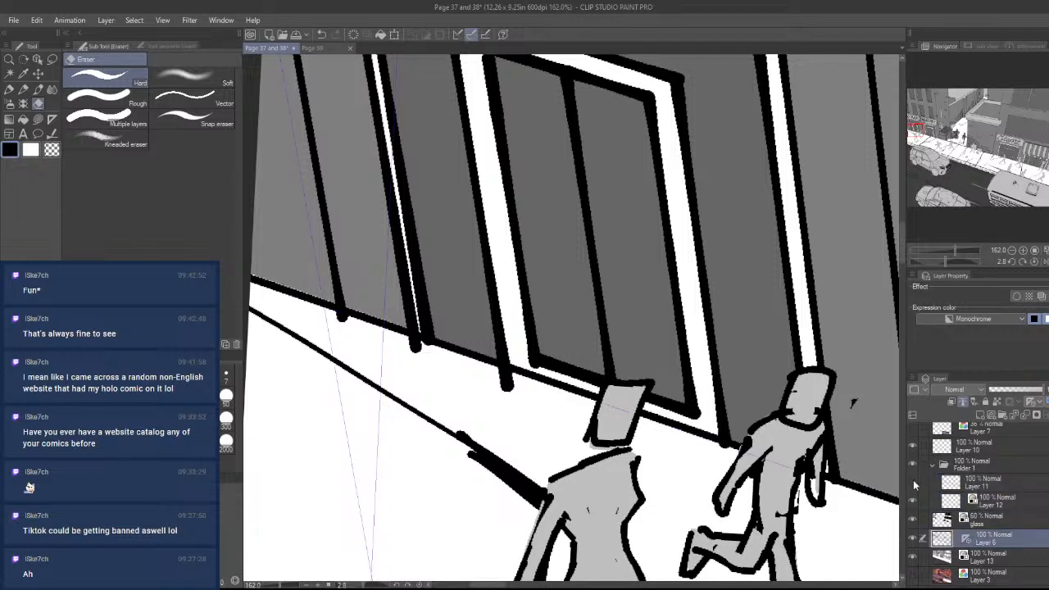
- Check Layers 12, 10 and 6 by toggling visibility to identify which one holds the liquor store's line art
{"action": "left_click", "coordinate": [1007, 507]}
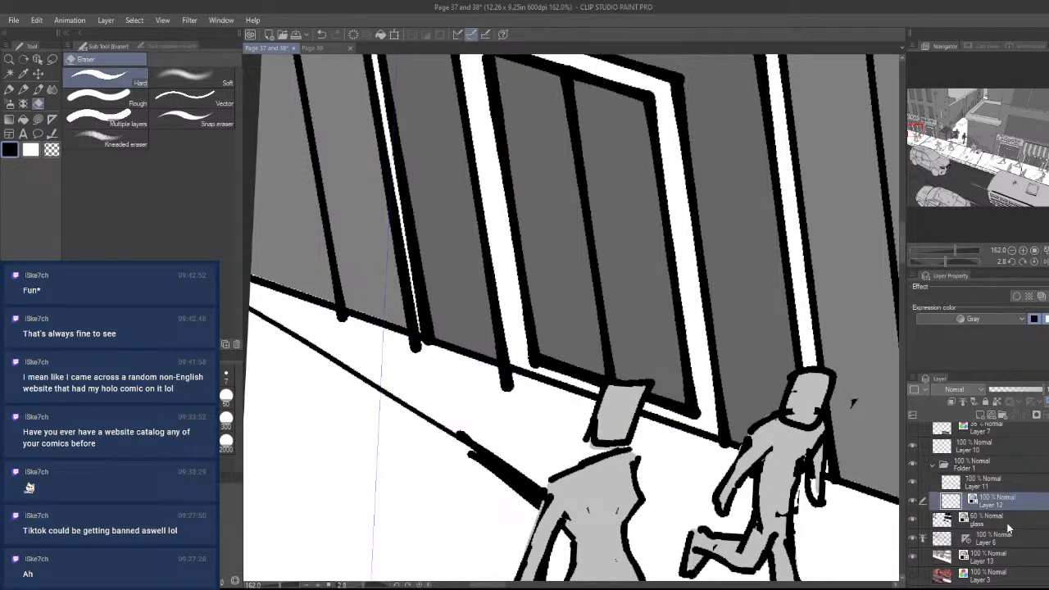
{"action": "left_click", "coordinate": [1000, 447]}
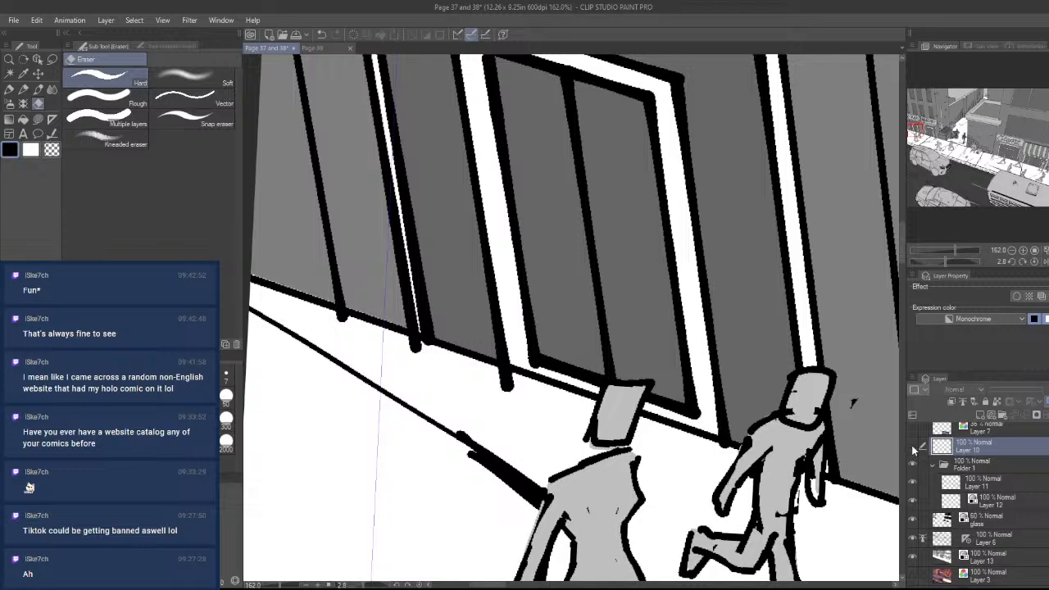
{"action": "key", "text": "ctrl+space"}
{"action": "left_click_drag", "start_coordinate": [786, 454], "coordinate": [752, 522]}
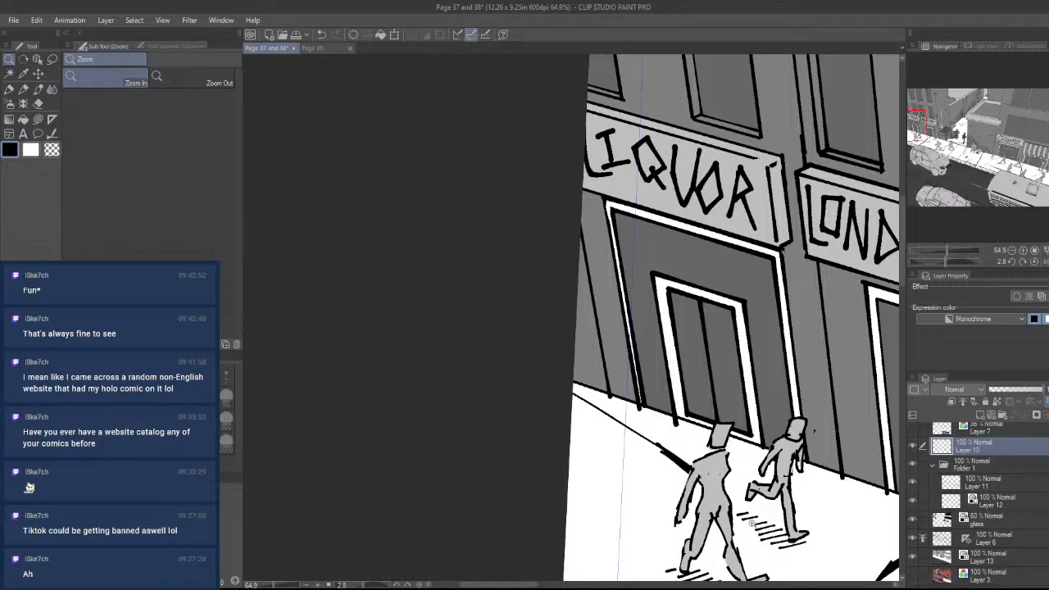
{"action": "left_click_drag", "start_coordinate": [695, 409], "coordinate": [662, 470]}
{"action": "left_click_drag", "start_coordinate": [872, 490], "coordinate": [765, 462]}
{"action": "left_click_drag", "start_coordinate": [762, 462], "coordinate": [725, 484]}
{"action": "left_click_drag", "start_coordinate": [795, 537], "coordinate": [775, 494]}
{"action": "left_click_drag", "start_coordinate": [639, 339], "coordinate": [742, 324]}
{"action": "left_click_drag", "start_coordinate": [667, 382], "coordinate": [727, 429]}
{"action": "scroll", "coordinate": [982, 508], "scroll_direction": "up", "scroll_amount": 1}
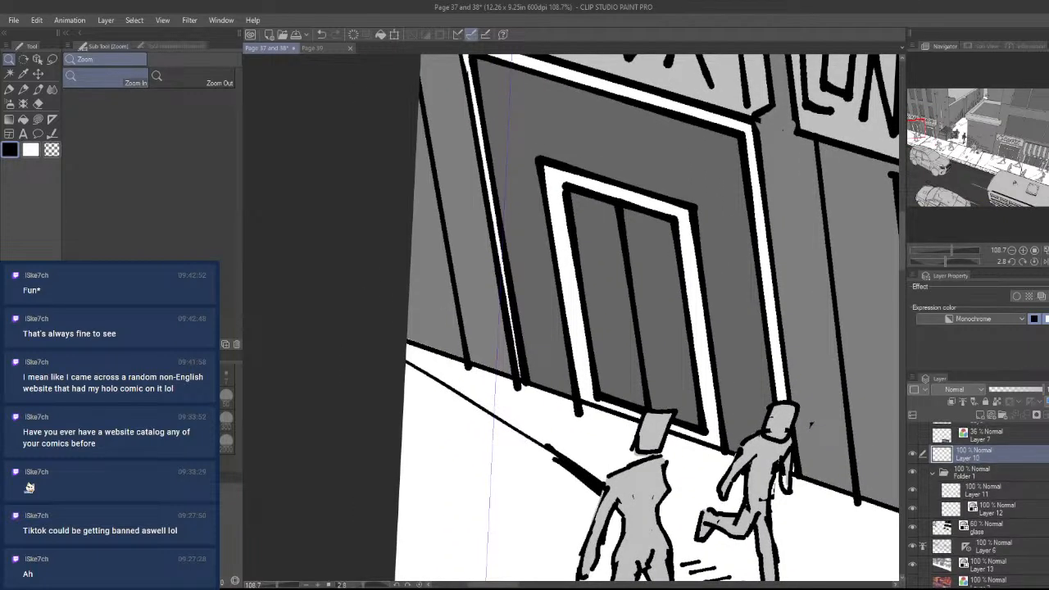
{"action": "left_click", "coordinate": [982, 529]}
{"action": "left_click_drag", "start_coordinate": [907, 521], "coordinate": [909, 521]}
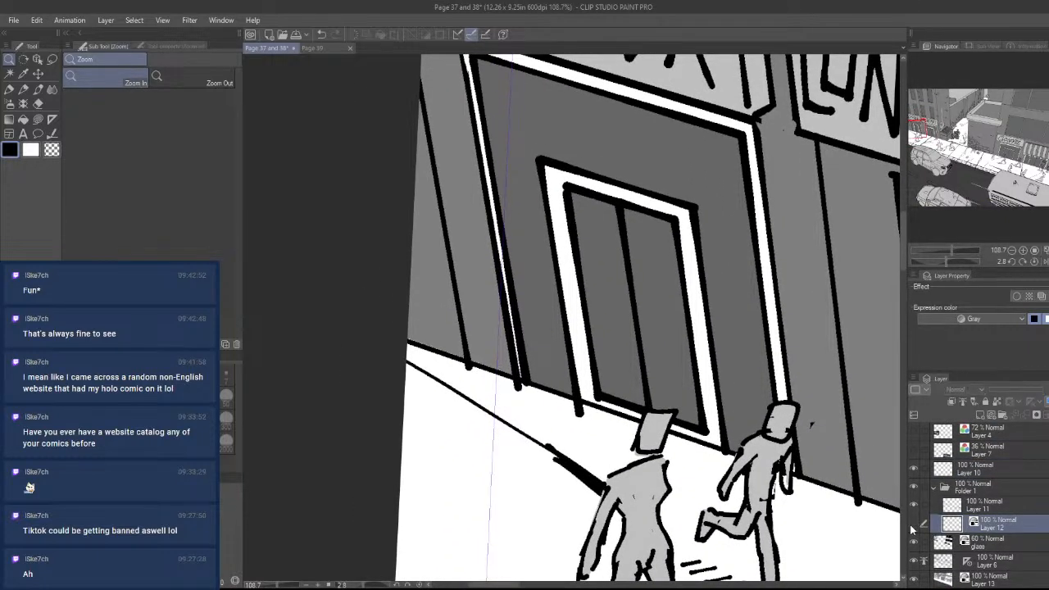
{"action": "left_click", "coordinate": [912, 525]}
{"action": "left_click", "coordinate": [912, 525]}
{"action": "left_click", "coordinate": [915, 469]}
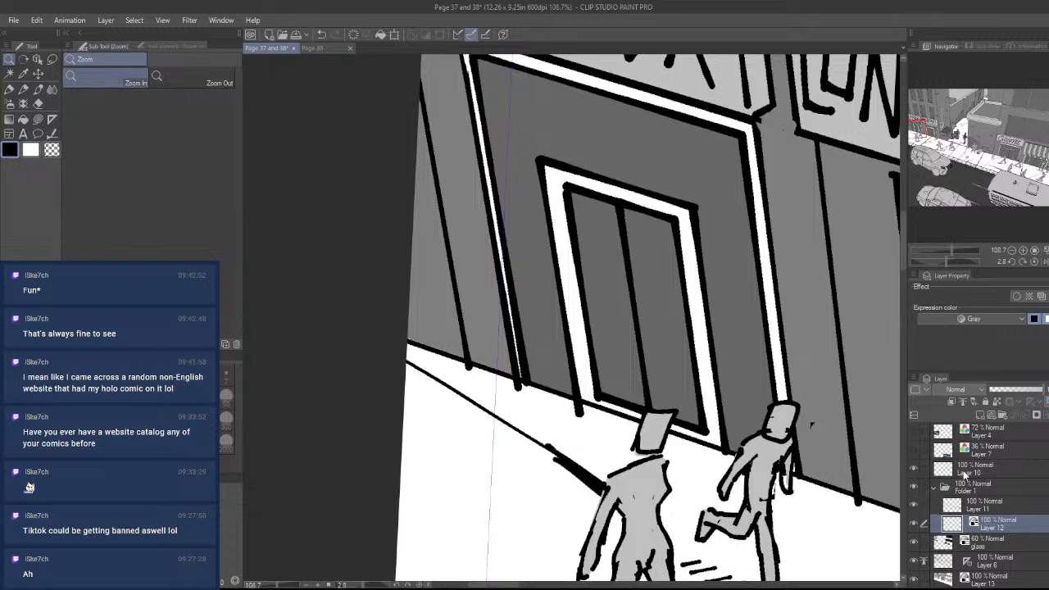
{"action": "left_click", "coordinate": [1009, 560]}
{"action": "left_click", "coordinate": [913, 561]}
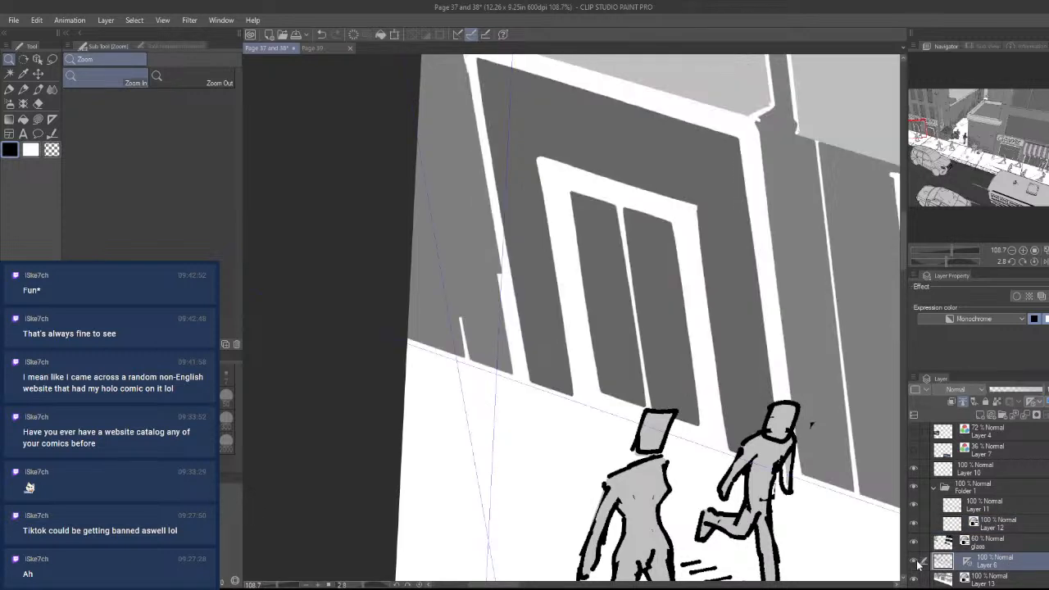
{"action": "left_click", "coordinate": [913, 561]}
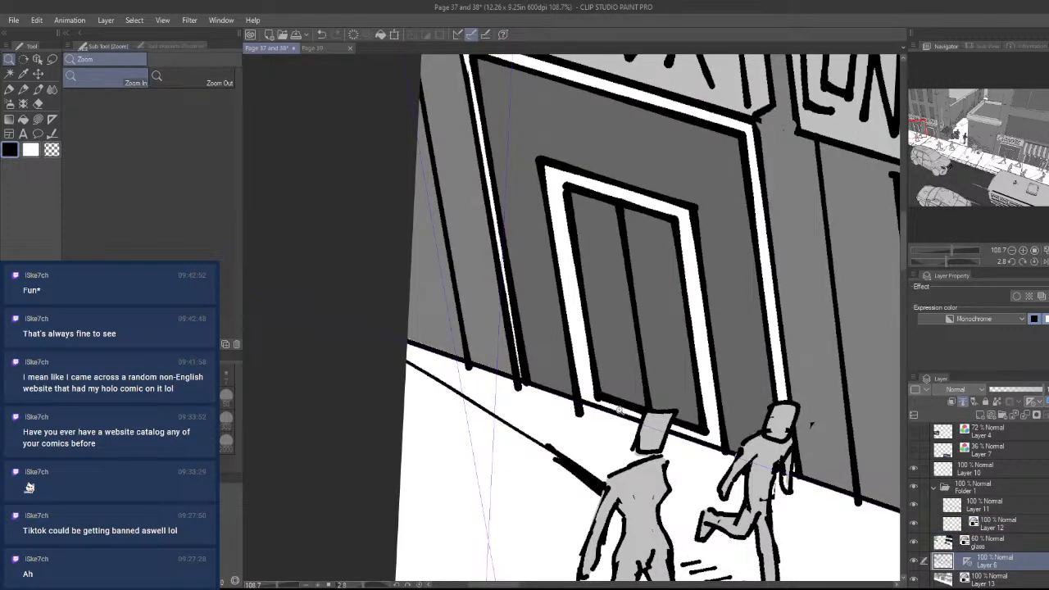
- Erase the bottom line of the liquor store's door on Layer 6 and lasso-fill the area under the door on the glass layer
{"action": "key", "text": "e"}
{"action": "mouse_move", "coordinate": [623, 400]}
{"action": "left_mouse_down"}
{"action": "mouse_move", "coordinate": [666, 406]}
{"action": "mouse_move", "coordinate": [656, 407]}
{"action": "mouse_move", "coordinate": [694, 423]}
{"action": "mouse_move", "coordinate": [682, 414]}
{"action": "mouse_move", "coordinate": [669, 444]}
{"action": "mouse_move", "coordinate": [703, 424]}
{"action": "left_mouse_up"}
{"action": "key", "text": "ctrl+space"}
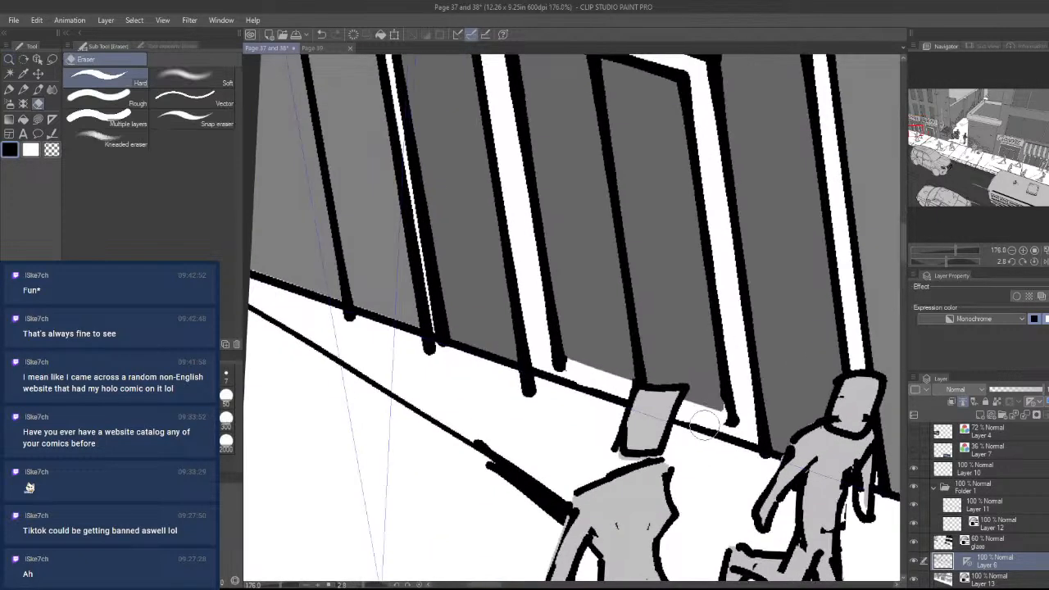
{"action": "key", "text": "u"}
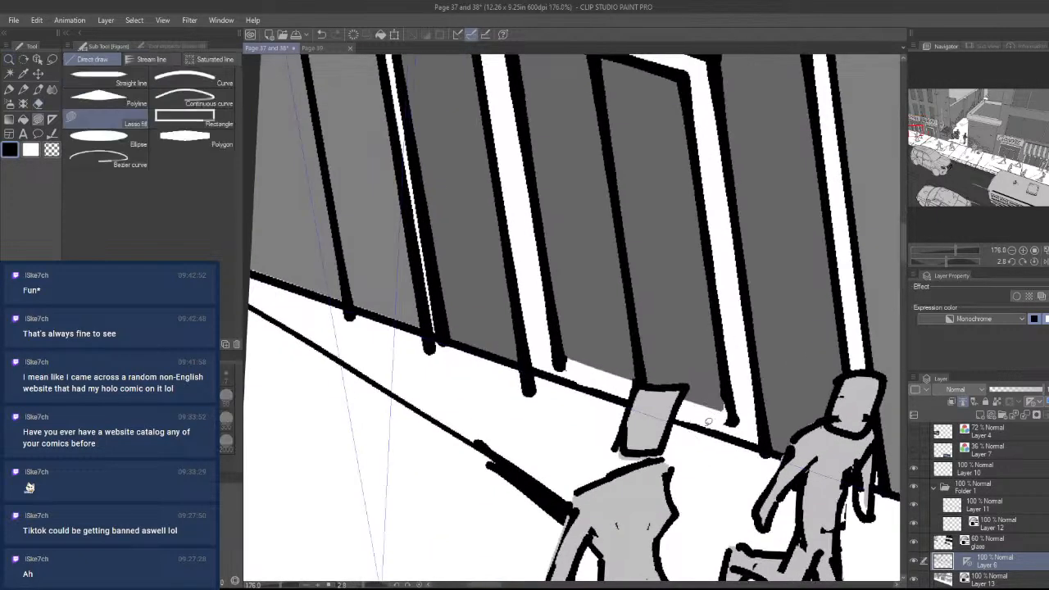
{"action": "left_click", "coordinate": [993, 546]}
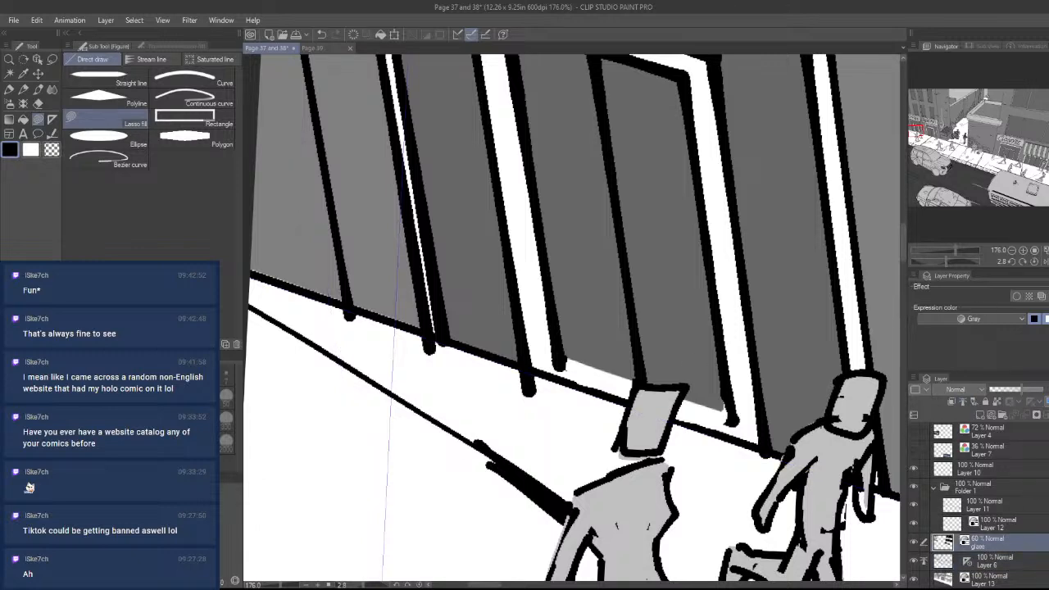
{"action": "mouse_move", "coordinate": [563, 370]}
{"action": "left_mouse_down"}
{"action": "mouse_move", "coordinate": [587, 316]}
{"action": "mouse_move", "coordinate": [729, 393]}
{"action": "mouse_move", "coordinate": [732, 425]}
{"action": "mouse_move", "coordinate": [676, 490]}
{"action": "left_mouse_up"}
- Try to lasso-fill the SUV's windshield on the glass layer
{"action": "key", "text": "ctrl+space"}
{"action": "key", "text": "ctrl+space"}
{"action": "left_click_drag", "start_coordinate": [803, 451], "coordinate": [766, 490]}
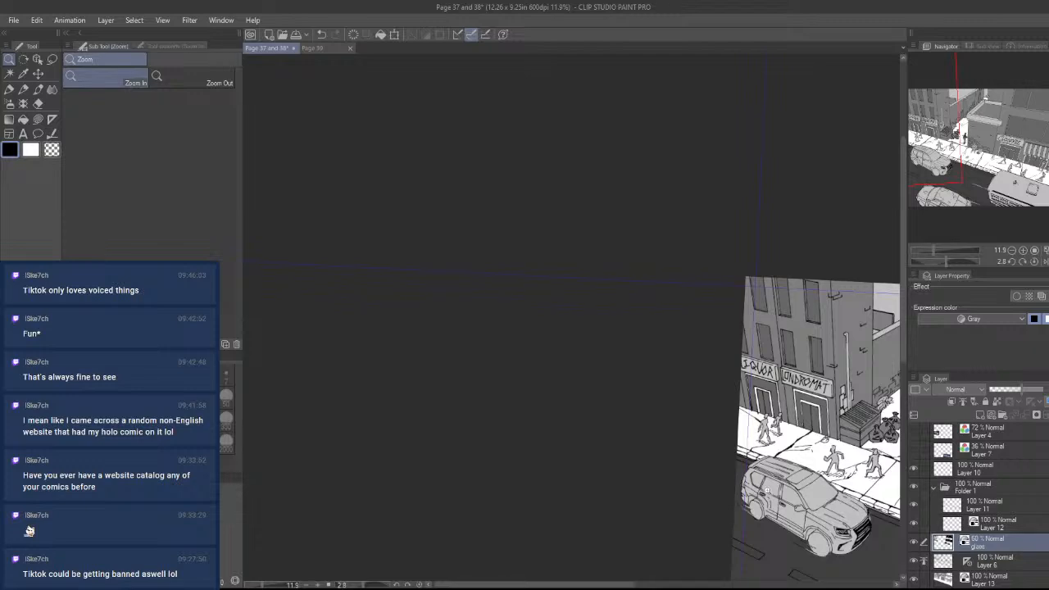
{"action": "left_click_drag", "start_coordinate": [822, 440], "coordinate": [704, 369]}
{"action": "scroll", "coordinate": [789, 394], "scroll_direction": "down", "scroll_amount": 3}
{"action": "left_click_drag", "start_coordinate": [822, 517], "coordinate": [737, 478]}
{"action": "scroll", "coordinate": [721, 449], "scroll_direction": "up", "scroll_amount": 4}
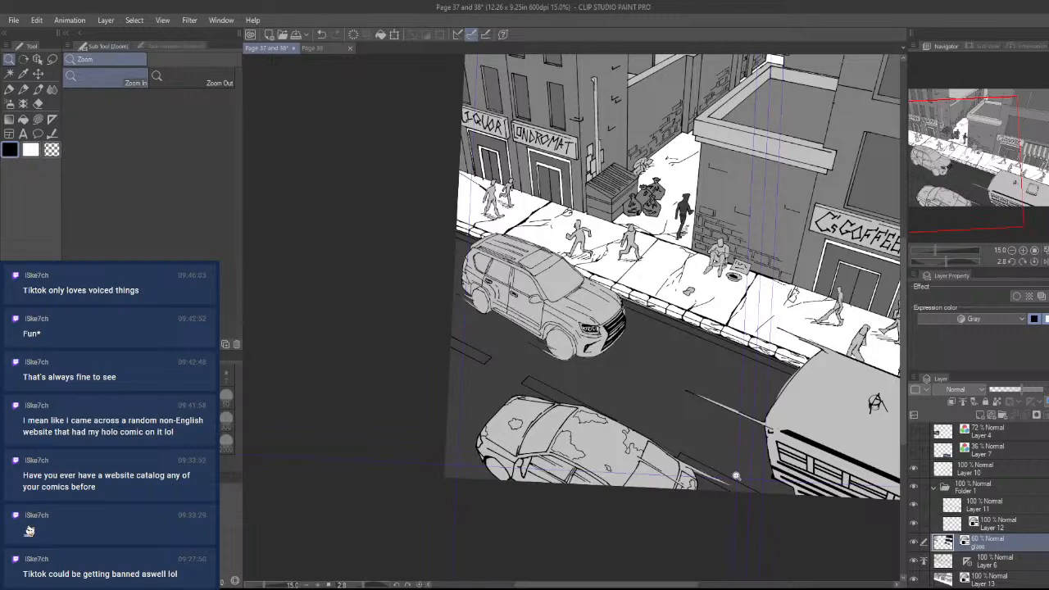
{"action": "left_click_drag", "start_coordinate": [635, 379], "coordinate": [653, 439]}
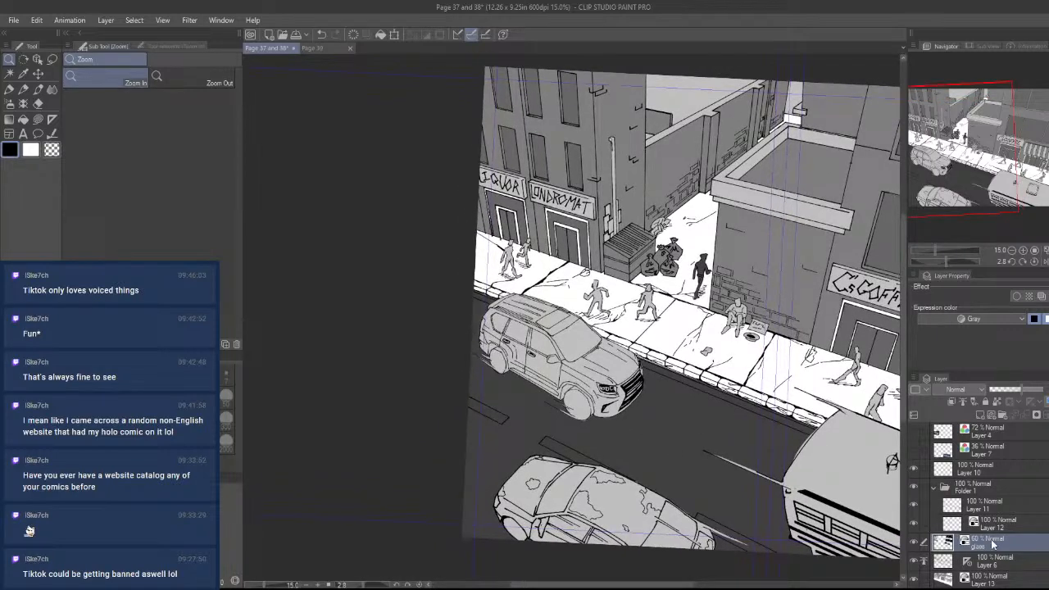
{"action": "left_click_drag", "start_coordinate": [565, 350], "coordinate": [723, 405]}
{"action": "key", "text": "u"}
{"action": "mouse_move", "coordinate": [521, 372]}
{"action": "left_mouse_down"}
{"action": "mouse_move", "coordinate": [605, 290]}
{"action": "mouse_move", "coordinate": [705, 337]}
{"action": "mouse_move", "coordinate": [669, 436]}
{"action": "mouse_move", "coordinate": [623, 451]}
{"action": "left_mouse_up"}
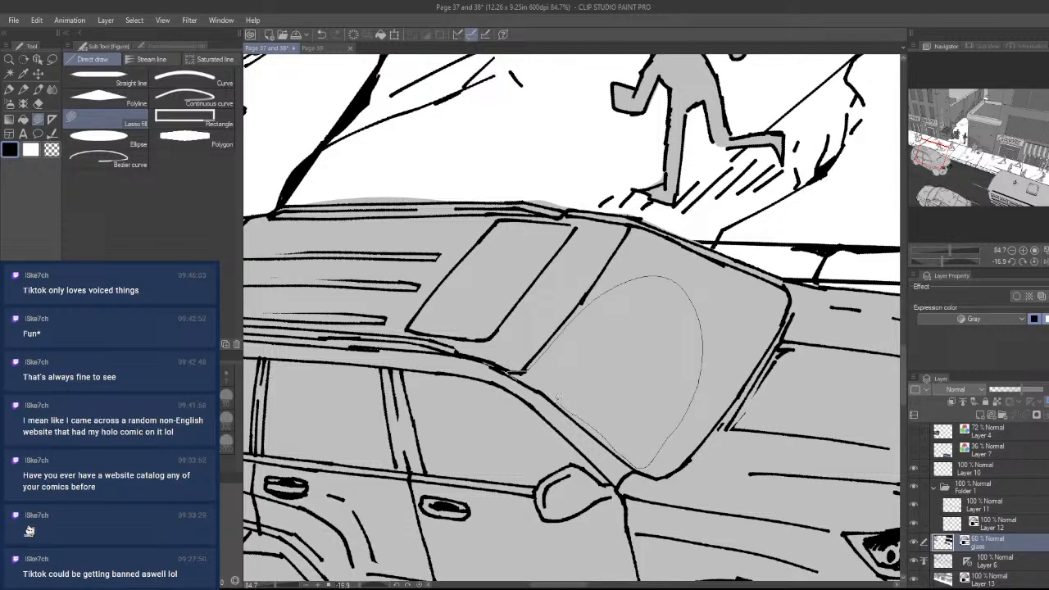
{"action": "left_click_drag", "start_coordinate": [557, 396], "coordinate": [540, 382]}
{"action": "key", "text": "ctrl+space"}
{"action": "left_click_drag", "start_coordinate": [812, 488], "coordinate": [668, 506]}
{"action": "key", "text": "shift+space"}
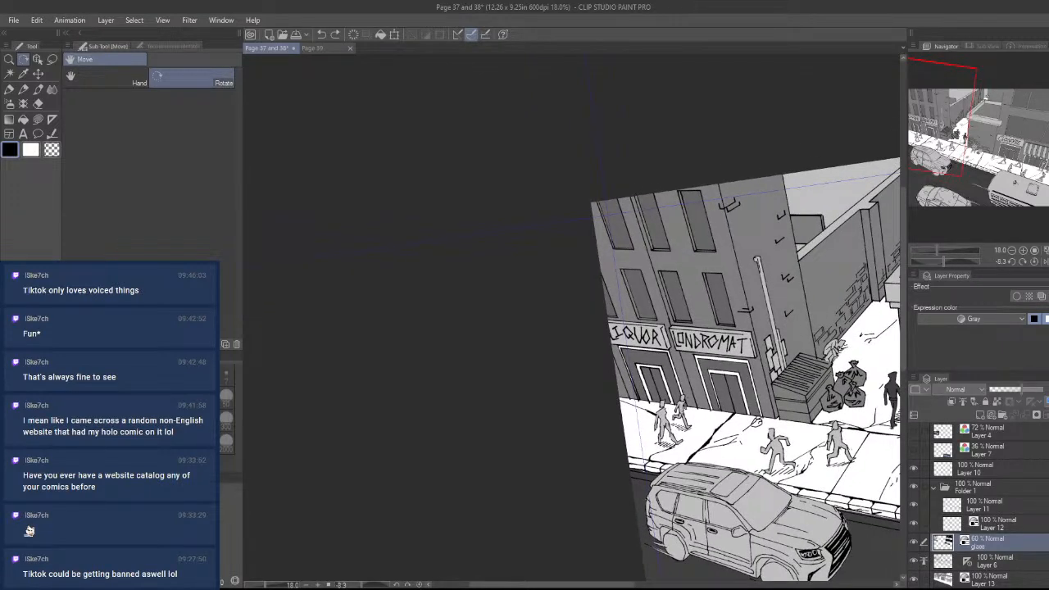
- Add a new layer directly above Layer 9, below the Layer 6 Copy 2 line art
{"action": "left_click_drag", "start_coordinate": [852, 455], "coordinate": [713, 474]}
{"action": "key", "text": "ctrl+space"}
{"action": "key", "text": "shift+space"}
{"action": "scroll", "coordinate": [975, 500], "scroll_direction": "up", "scroll_amount": 2}
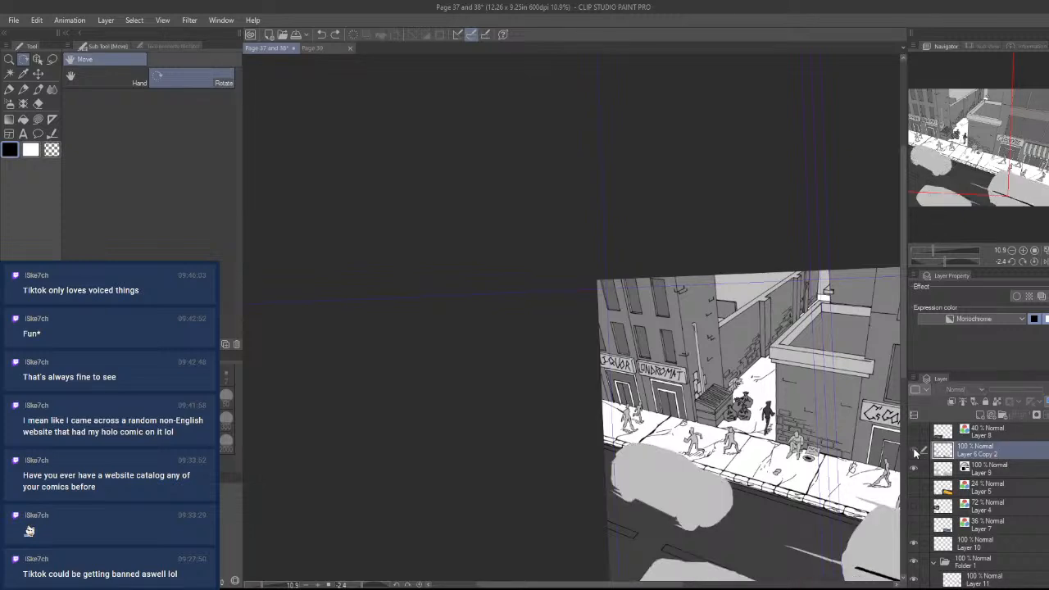
{"action": "left_click", "coordinate": [996, 467]}
{"action": "left_click", "coordinate": [979, 416]}
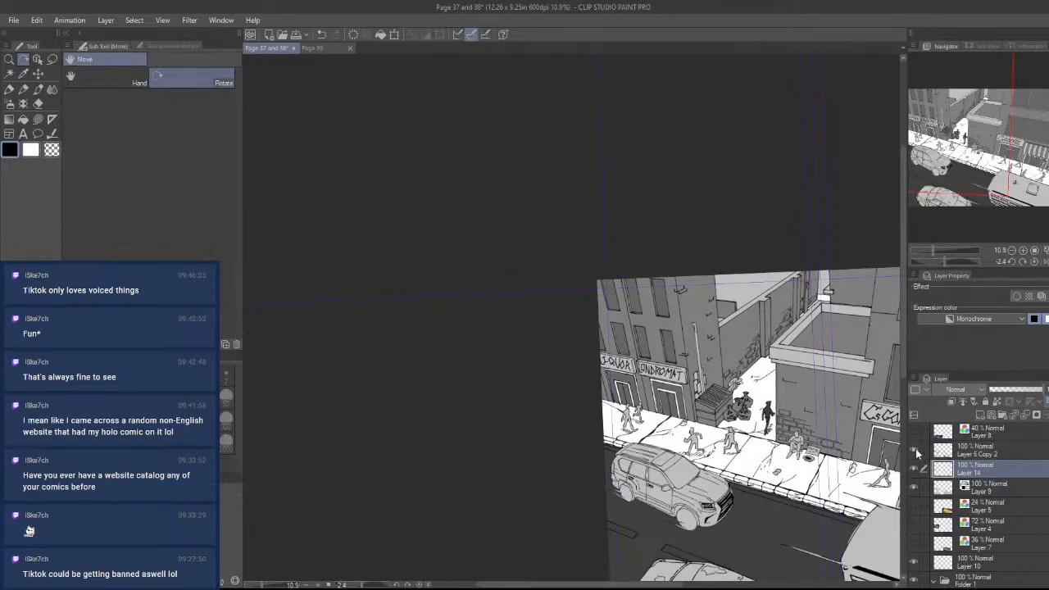
- Lasso-fill the driver-side corner of the SUV's windshield in black and set the new layer's opacity to 57%
{"action": "key", "text": "ctrl+space"}
{"action": "mouse_move", "coordinate": [669, 475]}
{"action": "left_mouse_down"}
{"action": "mouse_move", "coordinate": [767, 422]}
{"action": "mouse_move", "coordinate": [731, 434]}
{"action": "left_mouse_up"}
{"action": "key", "text": "shift+space"}
{"action": "key", "text": "ctrl+space"}
{"action": "key", "text": "space"}
{"action": "left_click_drag", "start_coordinate": [819, 491], "coordinate": [644, 455]}
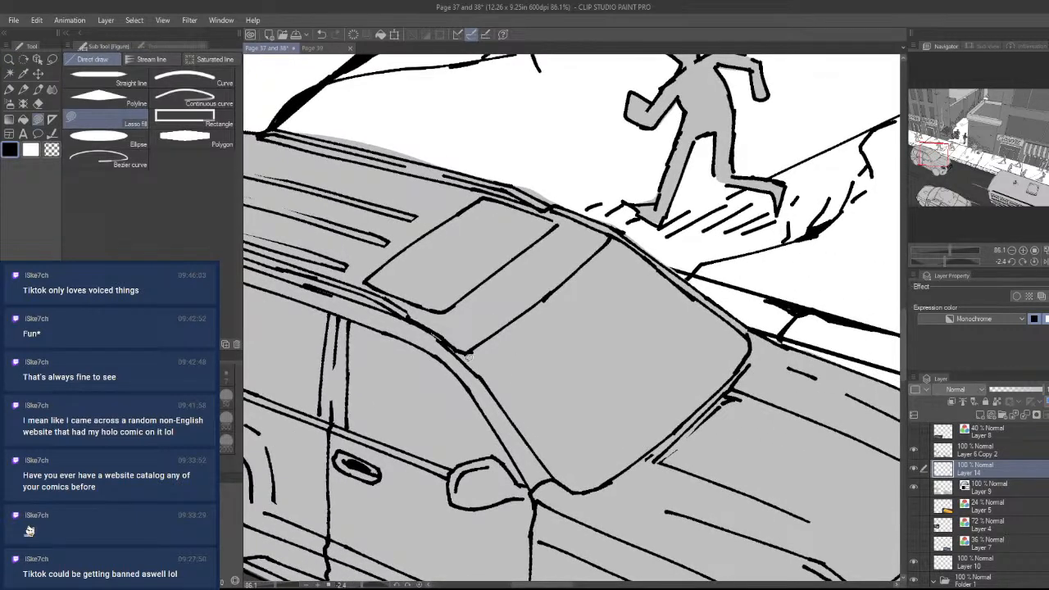
{"action": "mouse_move", "coordinate": [486, 373]}
{"action": "left_mouse_down"}
{"action": "mouse_move", "coordinate": [509, 357]}
{"action": "mouse_move", "coordinate": [594, 426]}
{"action": "mouse_move", "coordinate": [581, 475]}
{"action": "mouse_move", "coordinate": [557, 474]}
{"action": "mouse_move", "coordinate": [598, 450]}
{"action": "mouse_move", "coordinate": [608, 483]}
{"action": "left_mouse_up"}
{"action": "left_click", "coordinate": [1016, 391]}
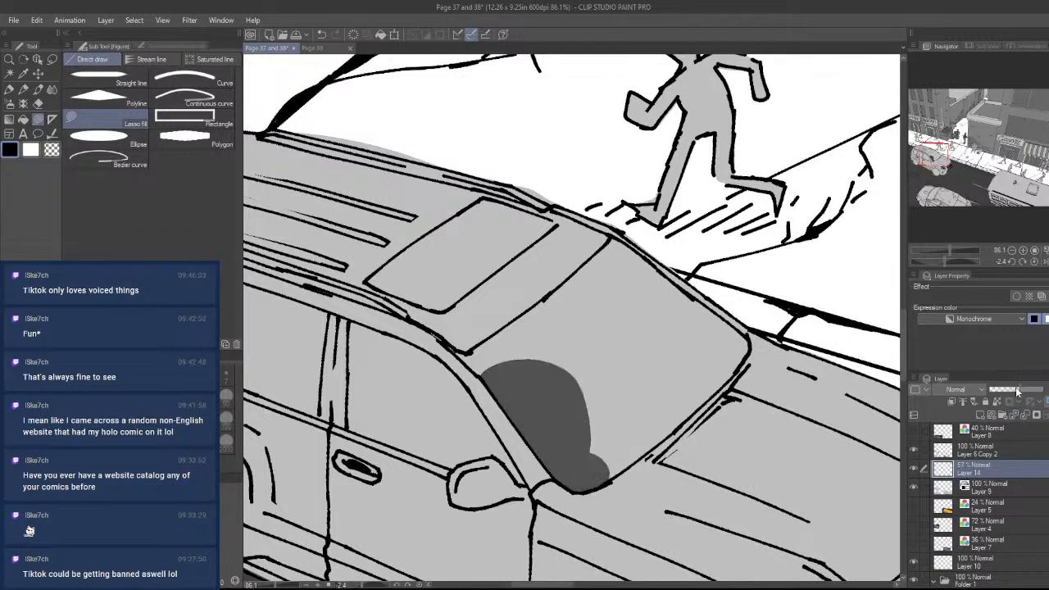
- Lasso-fill the rest of the SUV's windshield out to its frame lines
{"action": "mouse_move", "coordinate": [612, 483]}
{"action": "left_mouse_down"}
{"action": "mouse_move", "coordinate": [706, 328]}
{"action": "mouse_move", "coordinate": [740, 348]}
{"action": "mouse_move", "coordinate": [728, 380]}
{"action": "left_mouse_up"}
{"action": "mouse_move", "coordinate": [628, 467]}
{"action": "left_mouse_down"}
{"action": "mouse_move", "coordinate": [615, 441]}
{"action": "mouse_move", "coordinate": [730, 370]}
{"action": "mouse_move", "coordinate": [719, 394]}
{"action": "left_mouse_up"}
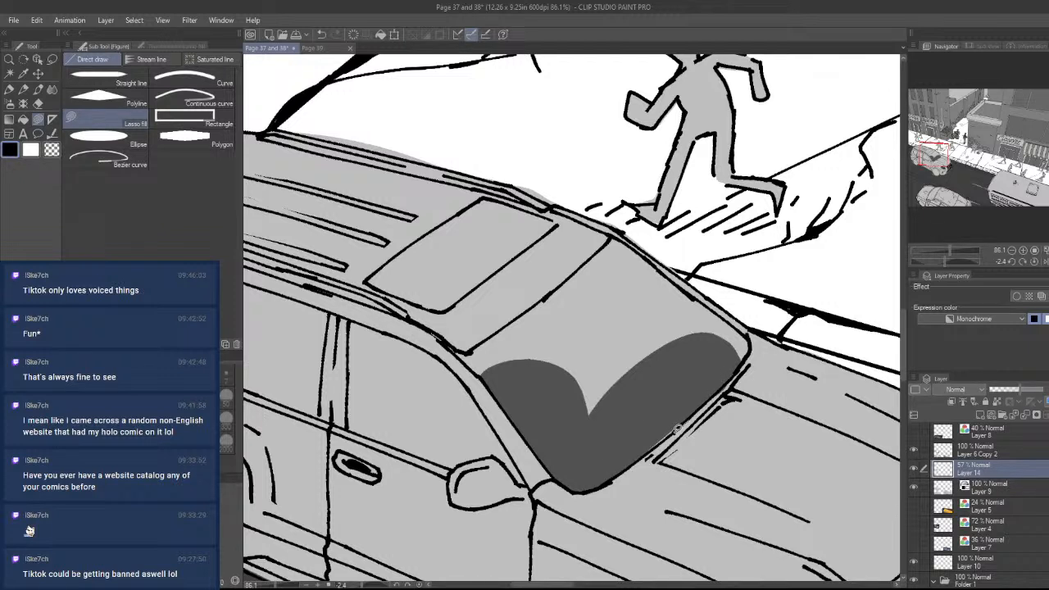
{"action": "left_click_drag", "start_coordinate": [681, 426], "coordinate": [623, 462]}
{"action": "mouse_move", "coordinate": [484, 373]}
{"action": "left_mouse_down"}
{"action": "mouse_move", "coordinate": [459, 350]}
{"action": "mouse_move", "coordinate": [647, 303]}
{"action": "mouse_move", "coordinate": [662, 363]}
{"action": "left_mouse_up"}
{"action": "mouse_move", "coordinate": [543, 299]}
{"action": "left_mouse_down"}
{"action": "mouse_move", "coordinate": [540, 332]}
{"action": "mouse_move", "coordinate": [635, 245]}
{"action": "mouse_move", "coordinate": [604, 239]}
{"action": "mouse_move", "coordinate": [643, 336]}
{"action": "mouse_move", "coordinate": [713, 331]}
{"action": "mouse_move", "coordinate": [691, 290]}
{"action": "mouse_move", "coordinate": [739, 359]}
{"action": "mouse_move", "coordinate": [752, 327]}
{"action": "mouse_move", "coordinate": [746, 376]}
{"action": "mouse_move", "coordinate": [747, 275]}
{"action": "left_mouse_up"}
- Lasso-fill the SUV's sunroof, keeping the shading inside its outline
{"action": "key", "text": "ctrl+space"}
{"action": "key", "text": "shift+space"}
{"action": "key", "text": "ctrl+space"}
{"action": "left_click_drag", "start_coordinate": [679, 250], "coordinate": [700, 283]}
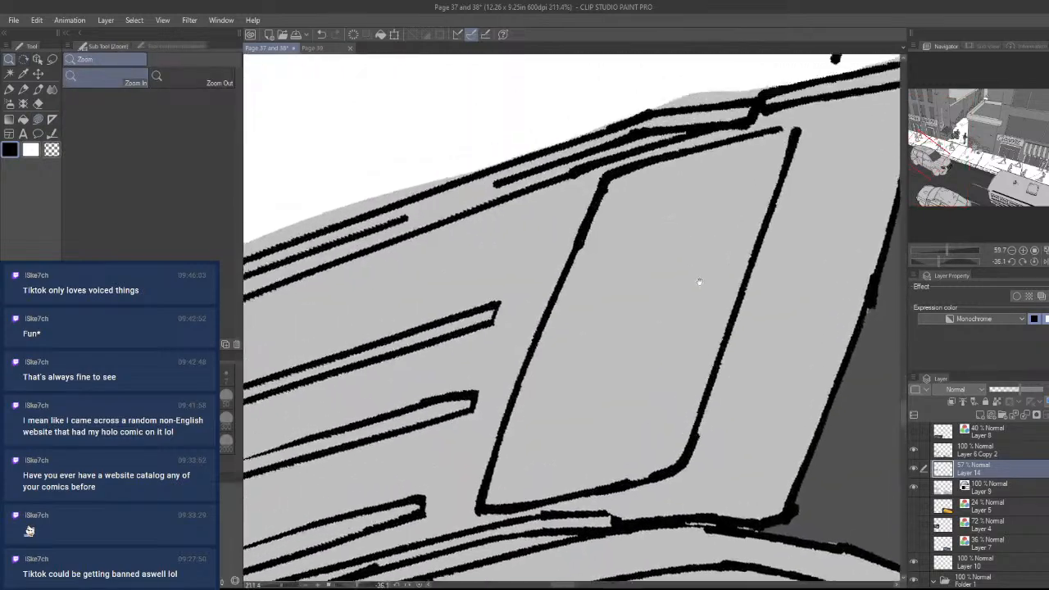
{"action": "left_click_drag", "start_coordinate": [713, 332], "coordinate": [703, 358]}
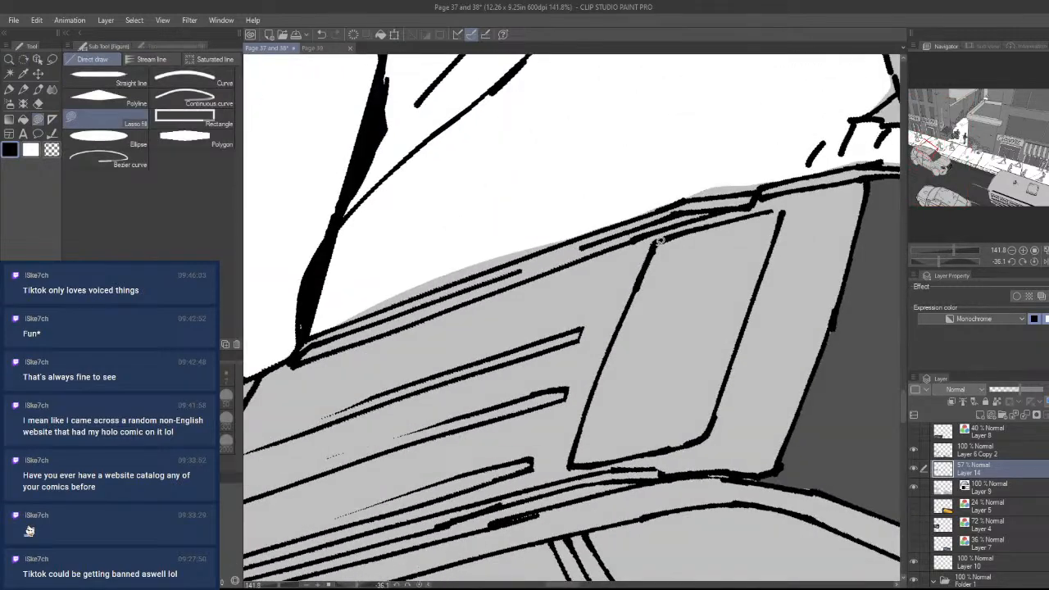
{"action": "mouse_move", "coordinate": [659, 242]}
{"action": "left_mouse_down"}
{"action": "mouse_move", "coordinate": [616, 432]}
{"action": "mouse_move", "coordinate": [574, 463]}
{"action": "mouse_move", "coordinate": [661, 276]}
{"action": "mouse_move", "coordinate": [623, 399]}
{"action": "mouse_move", "coordinate": [637, 344]}
{"action": "left_mouse_up"}
{"action": "key", "text": "ctrl+z"}
{"action": "key", "text": "ctrl+z"}
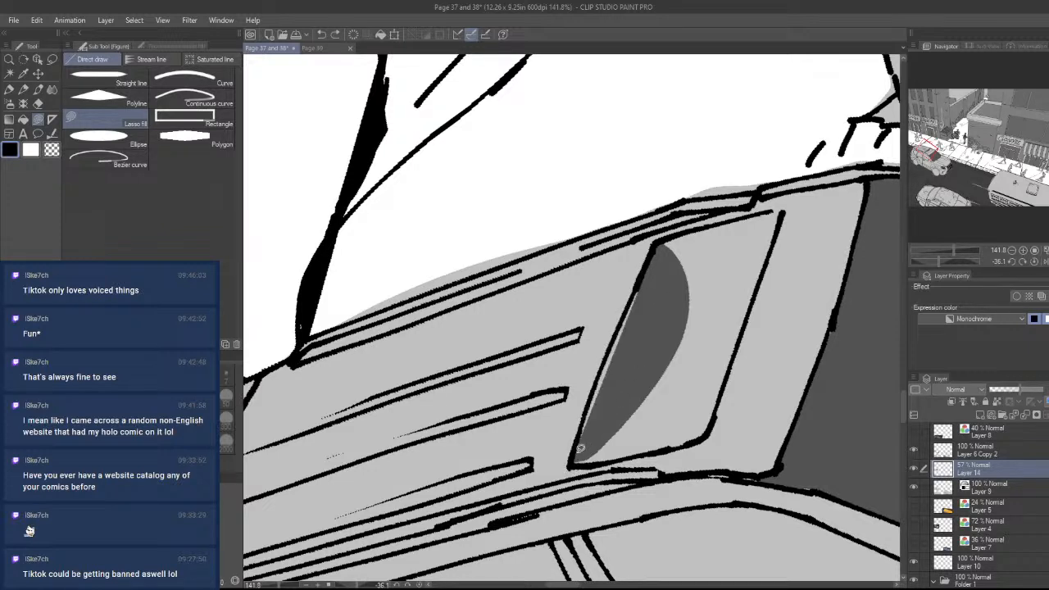
{"action": "mouse_move", "coordinate": [577, 454]}
{"action": "left_mouse_down"}
{"action": "mouse_move", "coordinate": [604, 360]}
{"action": "mouse_move", "coordinate": [652, 336]}
{"action": "left_mouse_up"}
{"action": "mouse_move", "coordinate": [662, 241]}
{"action": "left_mouse_down"}
{"action": "mouse_move", "coordinate": [742, 248]}
{"action": "mouse_move", "coordinate": [782, 213]}
{"action": "mouse_move", "coordinate": [687, 272]}
{"action": "mouse_move", "coordinate": [692, 438]}
{"action": "mouse_move", "coordinate": [730, 366]}
{"action": "left_mouse_up"}
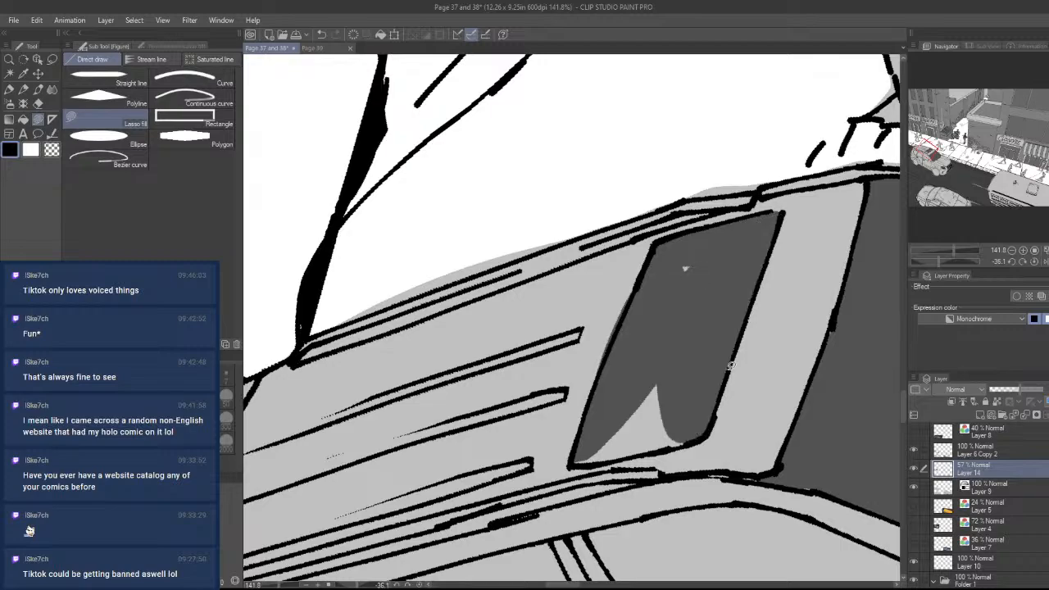
{"action": "mouse_move", "coordinate": [595, 462]}
{"action": "left_mouse_down"}
{"action": "mouse_move", "coordinate": [575, 455]}
{"action": "mouse_move", "coordinate": [702, 419]}
{"action": "mouse_move", "coordinate": [677, 451]}
{"action": "left_mouse_up"}
- Lasso-fill the SUV's front side window around the wing mirror and up to the door pillar
{"action": "scroll", "coordinate": [773, 402], "scroll_direction": "down", "scroll_amount": 10}
{"action": "scroll", "coordinate": [773, 402], "scroll_direction": "up", "scroll_amount": 10}
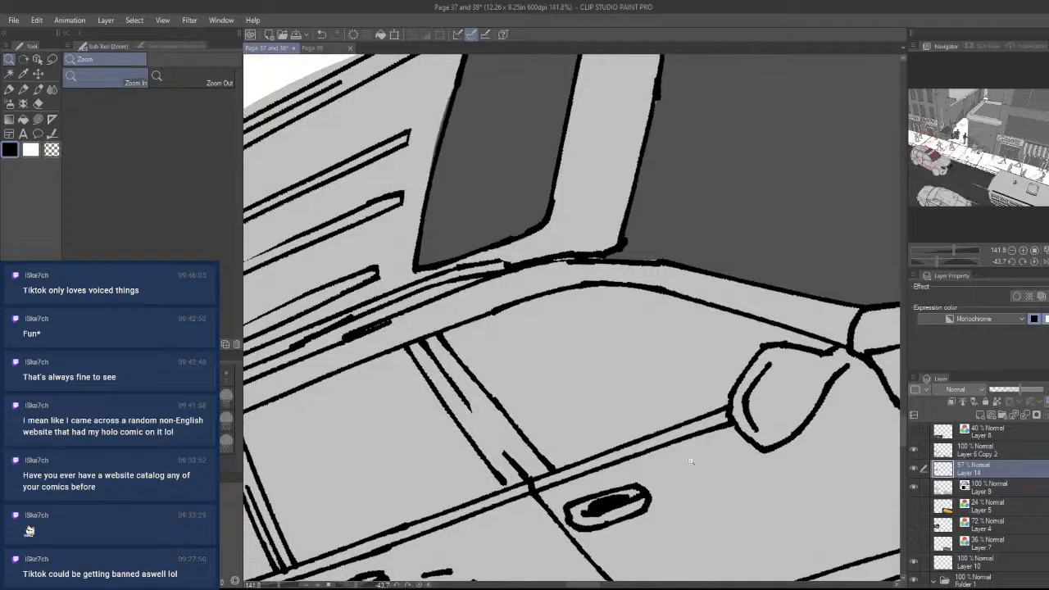
{"action": "key", "text": "u"}
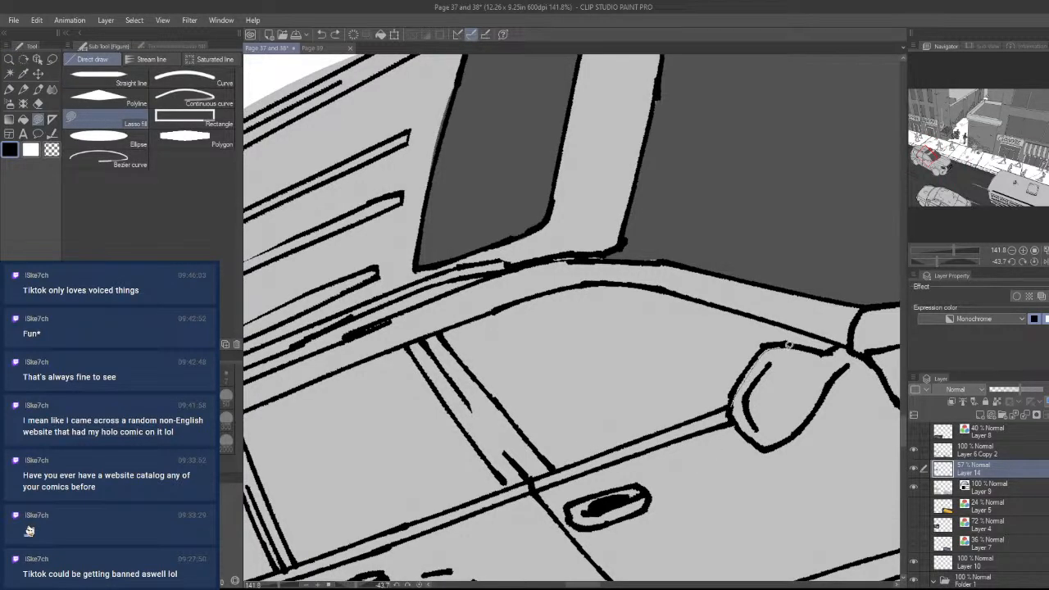
{"action": "mouse_move", "coordinate": [788, 345]}
{"action": "left_mouse_down"}
{"action": "mouse_move", "coordinate": [848, 343]}
{"action": "mouse_move", "coordinate": [688, 304]}
{"action": "mouse_move", "coordinate": [577, 392]}
{"action": "mouse_move", "coordinate": [612, 428]}
{"action": "mouse_move", "coordinate": [698, 414]}
{"action": "mouse_move", "coordinate": [560, 464]}
{"action": "mouse_move", "coordinate": [614, 409]}
{"action": "left_mouse_up"}
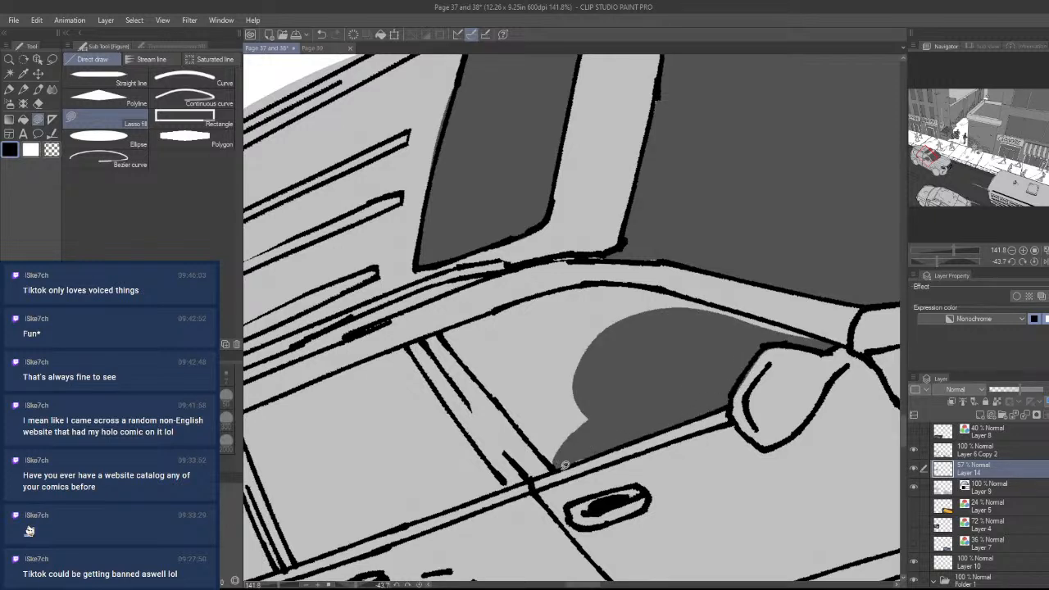
{"action": "mouse_move", "coordinate": [560, 463]}
{"action": "left_mouse_down"}
{"action": "mouse_move", "coordinate": [614, 370]}
{"action": "mouse_move", "coordinate": [487, 321]}
{"action": "mouse_move", "coordinate": [450, 326]}
{"action": "mouse_move", "coordinate": [605, 367]}
{"action": "mouse_move", "coordinate": [690, 308]}
{"action": "mouse_move", "coordinate": [632, 287]}
{"action": "mouse_move", "coordinate": [535, 294]}
{"action": "mouse_move", "coordinate": [547, 306]}
{"action": "mouse_move", "coordinate": [711, 336]}
{"action": "mouse_move", "coordinate": [719, 307]}
{"action": "mouse_move", "coordinate": [648, 288]}
{"action": "mouse_move", "coordinate": [560, 307]}
{"action": "mouse_move", "coordinate": [829, 336]}
{"action": "left_mouse_up"}
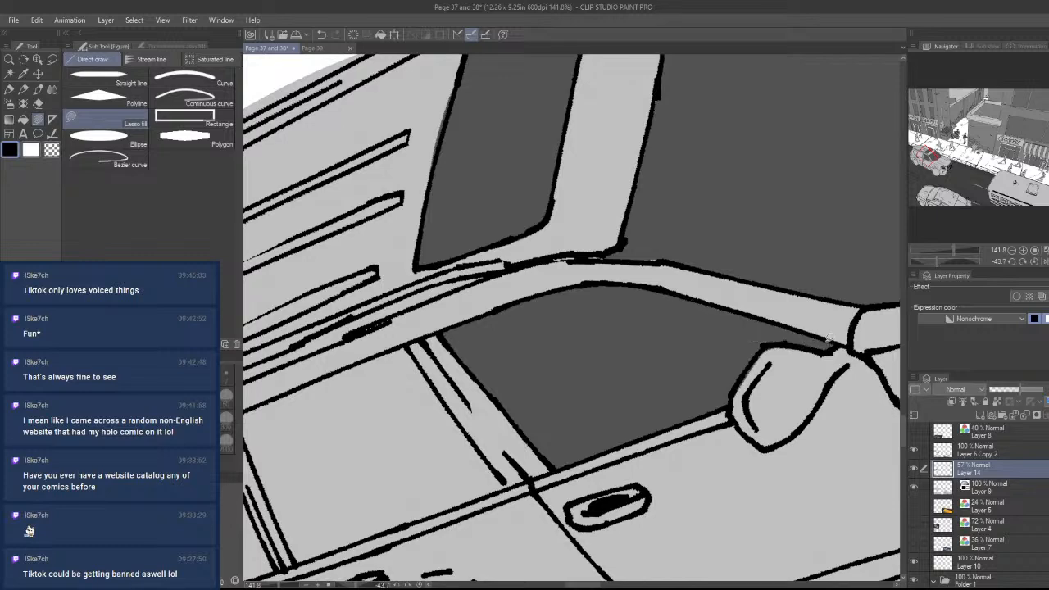
- Lasso-fill the SUV's rear door window between its two pillars
{"action": "left_click_drag", "start_coordinate": [640, 398], "coordinate": [835, 294]}
{"action": "mouse_move", "coordinate": [490, 459]}
{"action": "left_mouse_down"}
{"action": "mouse_move", "coordinate": [508, 441]}
{"action": "mouse_move", "coordinate": [493, 310]}
{"action": "mouse_move", "coordinate": [431, 307]}
{"action": "mouse_move", "coordinate": [565, 296]}
{"action": "mouse_move", "coordinate": [603, 255]}
{"action": "mouse_move", "coordinate": [601, 242]}
{"action": "mouse_move", "coordinate": [581, 266]}
{"action": "mouse_move", "coordinate": [619, 366]}
{"action": "mouse_move", "coordinate": [703, 374]}
{"action": "mouse_move", "coordinate": [554, 381]}
{"action": "mouse_move", "coordinate": [489, 444]}
{"action": "left_mouse_up"}
{"action": "mouse_move", "coordinate": [664, 373]}
{"action": "left_mouse_down"}
{"action": "mouse_move", "coordinate": [576, 417]}
{"action": "mouse_move", "coordinate": [619, 387]}
{"action": "left_mouse_up"}
{"action": "left_click_drag", "start_coordinate": [582, 337], "coordinate": [546, 294]}
- Lasso-fill the SUV's rearmost side window behind the rear door
{"action": "mouse_move", "coordinate": [414, 317]}
{"action": "left_mouse_down"}
{"action": "mouse_move", "coordinate": [389, 398]}
{"action": "mouse_move", "coordinate": [430, 453]}
{"action": "mouse_move", "coordinate": [470, 464]}
{"action": "mouse_move", "coordinate": [416, 448]}
{"action": "mouse_move", "coordinate": [389, 482]}
{"action": "mouse_move", "coordinate": [436, 467]}
{"action": "mouse_move", "coordinate": [394, 403]}
{"action": "mouse_move", "coordinate": [299, 417]}
{"action": "mouse_move", "coordinate": [325, 452]}
{"action": "mouse_move", "coordinate": [333, 422]}
{"action": "mouse_move", "coordinate": [400, 417]}
{"action": "left_mouse_up"}
{"action": "mouse_move", "coordinate": [306, 437]}
{"action": "left_mouse_down"}
{"action": "mouse_move", "coordinate": [296, 370]}
{"action": "mouse_move", "coordinate": [410, 411]}
{"action": "left_mouse_up"}
{"action": "left_click_drag", "start_coordinate": [407, 371], "coordinate": [415, 397]}
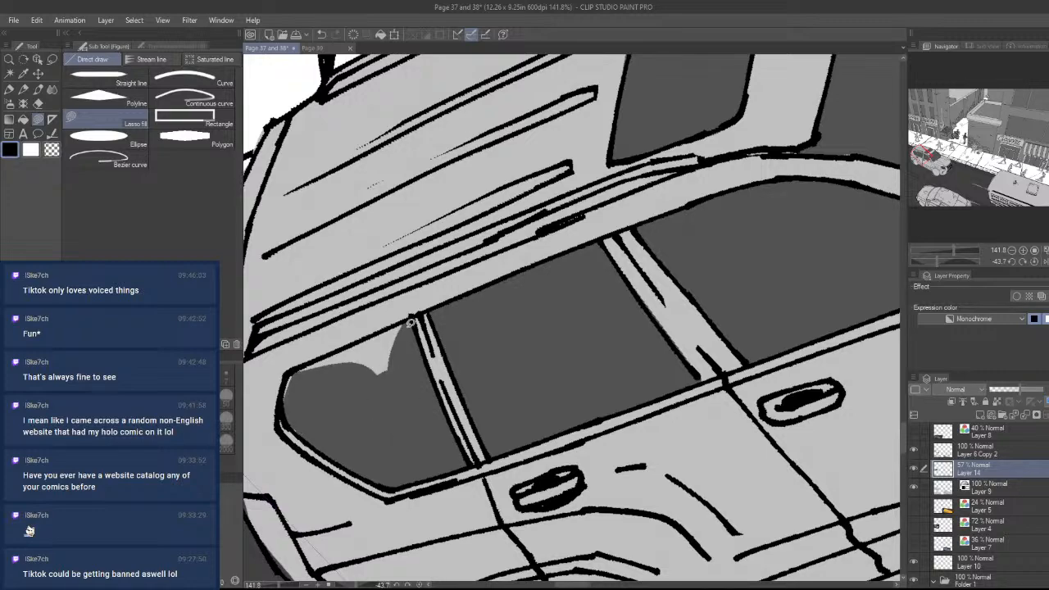
{"action": "mouse_move", "coordinate": [410, 323]}
{"action": "left_mouse_down"}
{"action": "mouse_move", "coordinate": [355, 403]}
{"action": "mouse_move", "coordinate": [307, 384]}
{"action": "mouse_move", "coordinate": [297, 368]}
{"action": "mouse_move", "coordinate": [284, 392]}
{"action": "mouse_move", "coordinate": [289, 427]}
{"action": "left_mouse_up"}
{"action": "left_click_drag", "start_coordinate": [416, 401], "coordinate": [342, 515]}
- Lasso-fill the central and lower part of the windshield on the rust-patched car
{"action": "mouse_move", "coordinate": [820, 334]}
{"action": "left_mouse_down"}
{"action": "mouse_move", "coordinate": [807, 419]}
{"action": "mouse_move", "coordinate": [702, 450]}
{"action": "mouse_move", "coordinate": [745, 389]}
{"action": "left_mouse_up"}
{"action": "left_click_drag", "start_coordinate": [516, 451], "coordinate": [615, 400]}
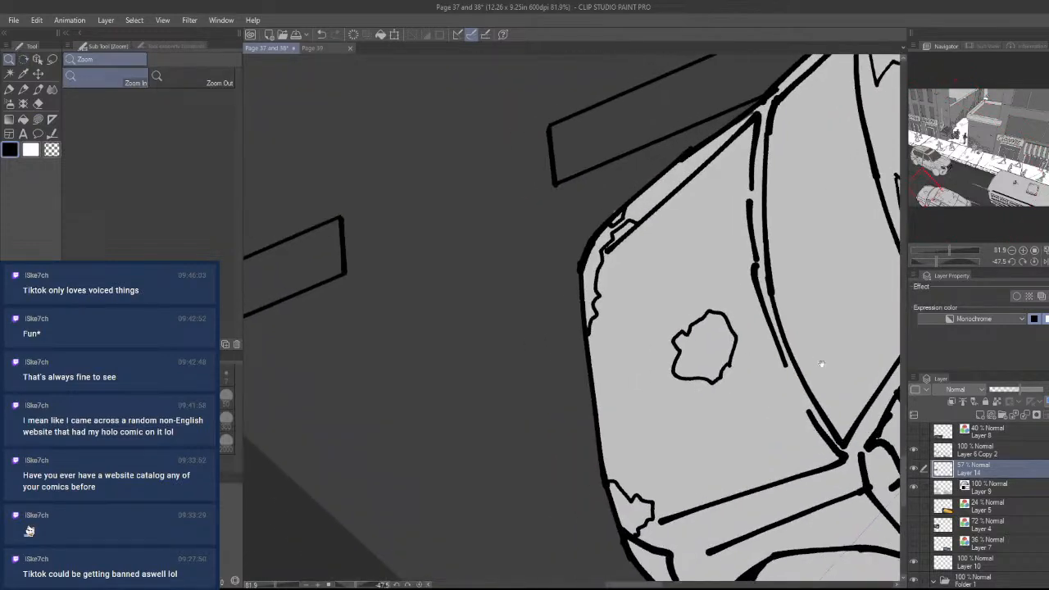
{"action": "left_click_drag", "start_coordinate": [822, 364], "coordinate": [590, 434]}
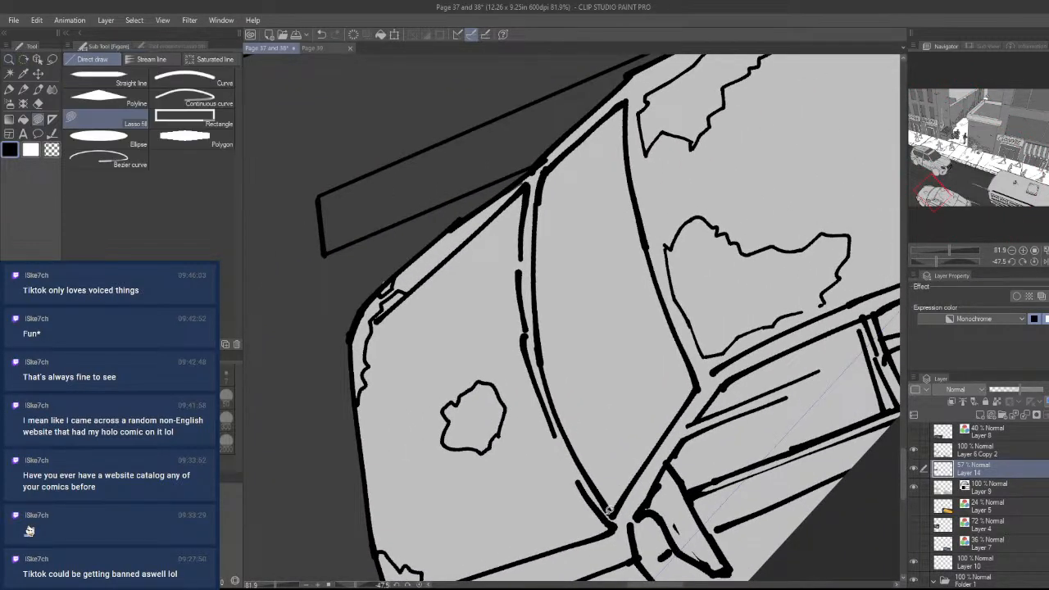
{"action": "mouse_move", "coordinate": [611, 510]}
{"action": "left_mouse_down"}
{"action": "mouse_move", "coordinate": [568, 428]}
{"action": "mouse_move", "coordinate": [588, 293]}
{"action": "mouse_move", "coordinate": [626, 430]}
{"action": "mouse_move", "coordinate": [629, 486]}
{"action": "mouse_move", "coordinate": [656, 356]}
{"action": "mouse_move", "coordinate": [699, 384]}
{"action": "left_mouse_up"}
{"action": "mouse_move", "coordinate": [698, 383]}
{"action": "left_mouse_down"}
{"action": "mouse_move", "coordinate": [635, 437]}
{"action": "mouse_move", "coordinate": [581, 338]}
{"action": "mouse_move", "coordinate": [590, 179]}
{"action": "mouse_move", "coordinate": [626, 105]}
{"action": "mouse_move", "coordinate": [653, 308]}
{"action": "left_mouse_up"}
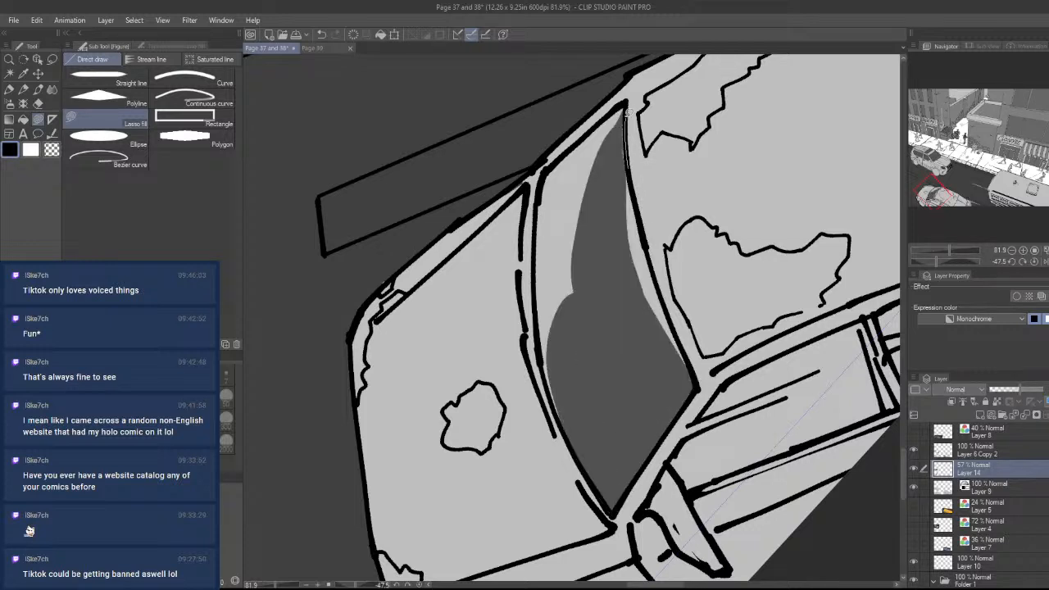
- Lasso-fill the rest of the rust-patched car's windshield out to its roof edge, outer pillar and upper corner
{"action": "mouse_move", "coordinate": [627, 112]}
{"action": "left_mouse_down"}
{"action": "mouse_move", "coordinate": [616, 146]}
{"action": "mouse_move", "coordinate": [649, 360]}
{"action": "mouse_move", "coordinate": [684, 375]}
{"action": "mouse_move", "coordinate": [692, 372]}
{"action": "mouse_move", "coordinate": [676, 318]}
{"action": "left_mouse_up"}
{"action": "key", "text": "ctrl+z"}
{"action": "mouse_move", "coordinate": [641, 201]}
{"action": "left_mouse_down"}
{"action": "mouse_move", "coordinate": [624, 120]}
{"action": "mouse_move", "coordinate": [612, 210]}
{"action": "mouse_move", "coordinate": [660, 365]}
{"action": "mouse_move", "coordinate": [685, 355]}
{"action": "mouse_move", "coordinate": [671, 279]}
{"action": "left_mouse_up"}
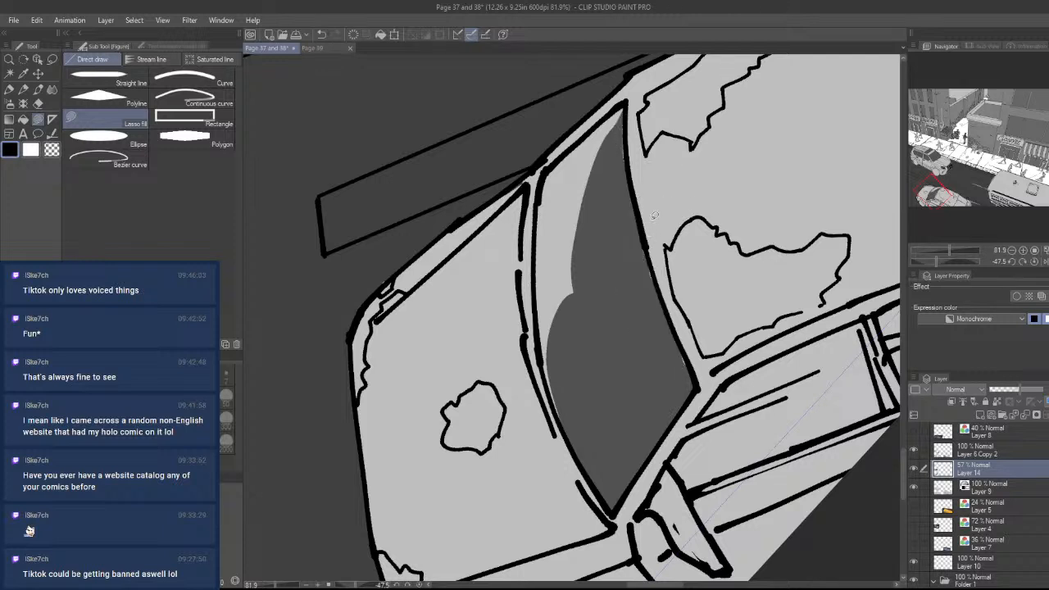
{"action": "left_click_drag", "start_coordinate": [630, 165], "coordinate": [629, 170]}
{"action": "mouse_move", "coordinate": [648, 245]}
{"action": "left_mouse_down"}
{"action": "mouse_move", "coordinate": [694, 375]}
{"action": "mouse_move", "coordinate": [638, 223]}
{"action": "mouse_move", "coordinate": [639, 233]}
{"action": "left_mouse_up"}
{"action": "left_click_drag", "start_coordinate": [665, 300], "coordinate": [647, 257]}
{"action": "mouse_move", "coordinate": [564, 418]}
{"action": "left_mouse_down"}
{"action": "mouse_move", "coordinate": [553, 217]}
{"action": "mouse_move", "coordinate": [578, 205]}
{"action": "left_mouse_up"}
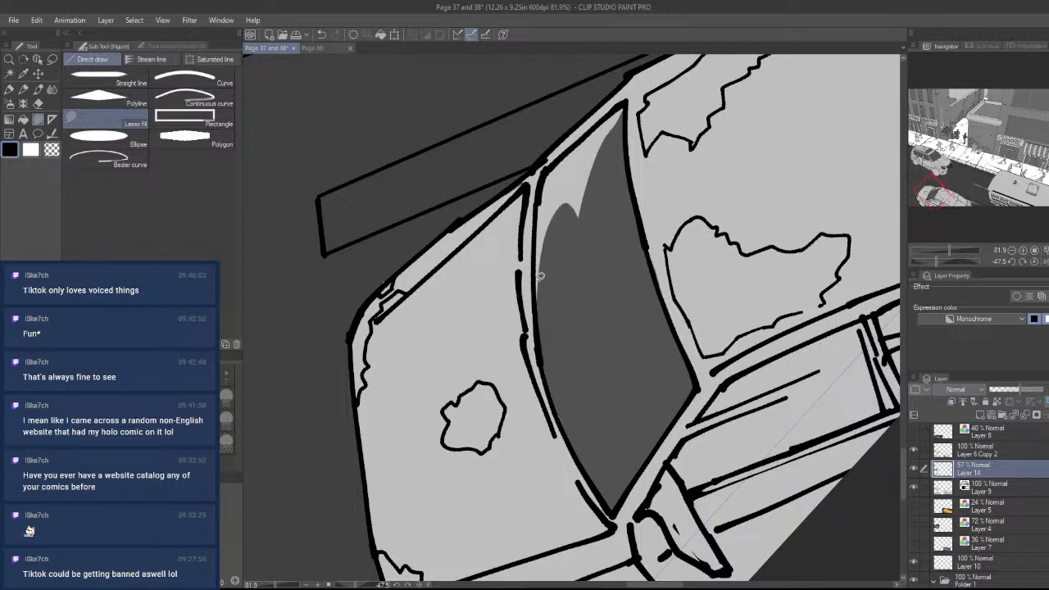
{"action": "mouse_move", "coordinate": [540, 276]}
{"action": "left_mouse_down"}
{"action": "mouse_move", "coordinate": [541, 182]}
{"action": "mouse_move", "coordinate": [587, 127]}
{"action": "mouse_move", "coordinate": [627, 102]}
{"action": "mouse_move", "coordinate": [620, 163]}
{"action": "left_mouse_up"}
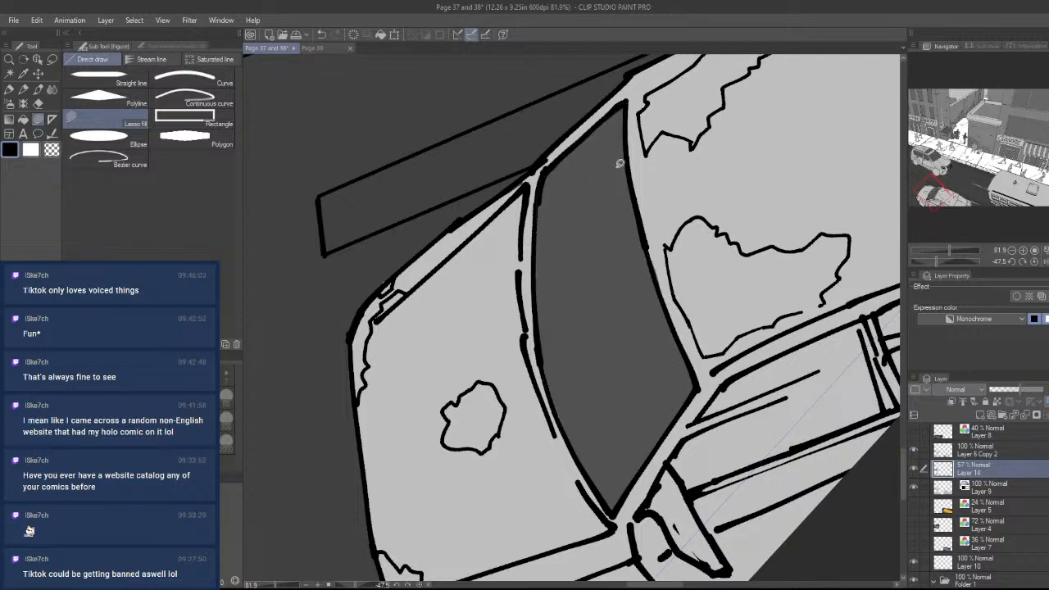
- Lasso-fill the rust-patched car's front side window between the wing mirror and the door pillar
{"action": "left_click_drag", "start_coordinate": [659, 407], "coordinate": [454, 325]}
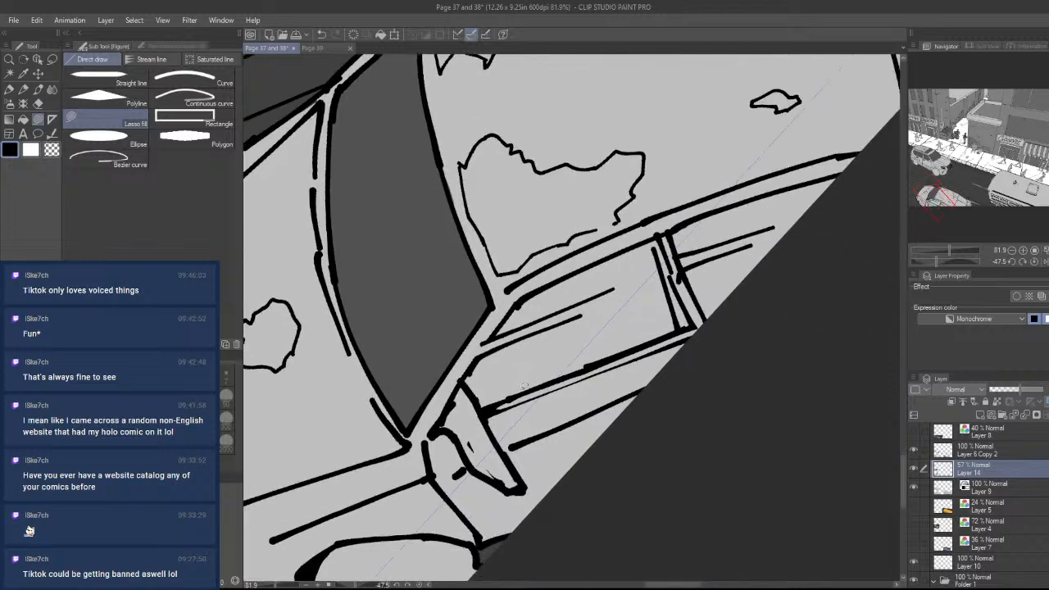
{"action": "mouse_move", "coordinate": [524, 384]}
{"action": "left_mouse_down"}
{"action": "mouse_move", "coordinate": [487, 409]}
{"action": "mouse_move", "coordinate": [680, 322]}
{"action": "left_mouse_up"}
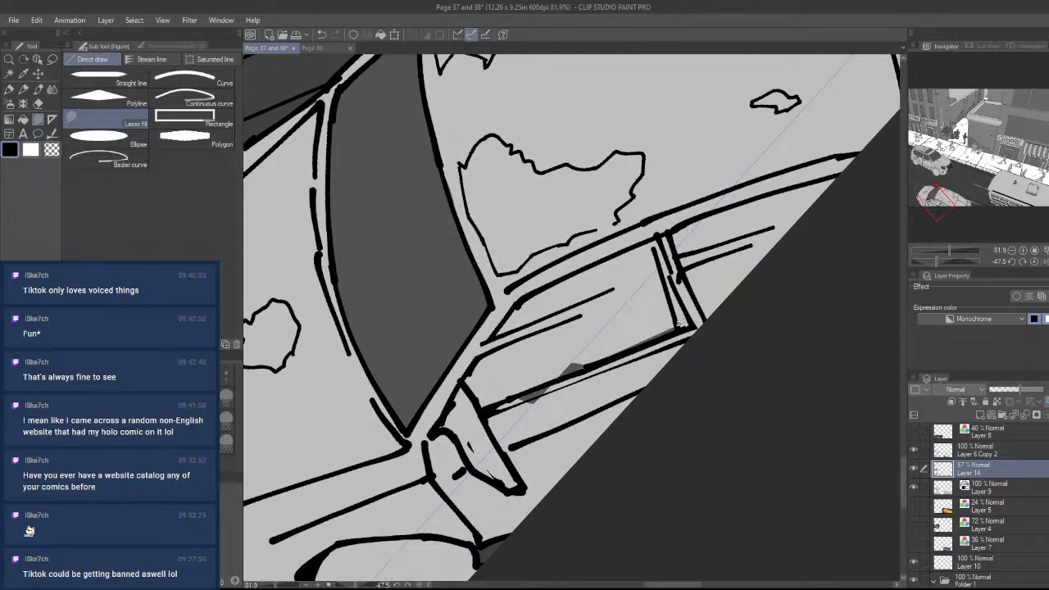
{"action": "key", "text": "ctrl+z"}
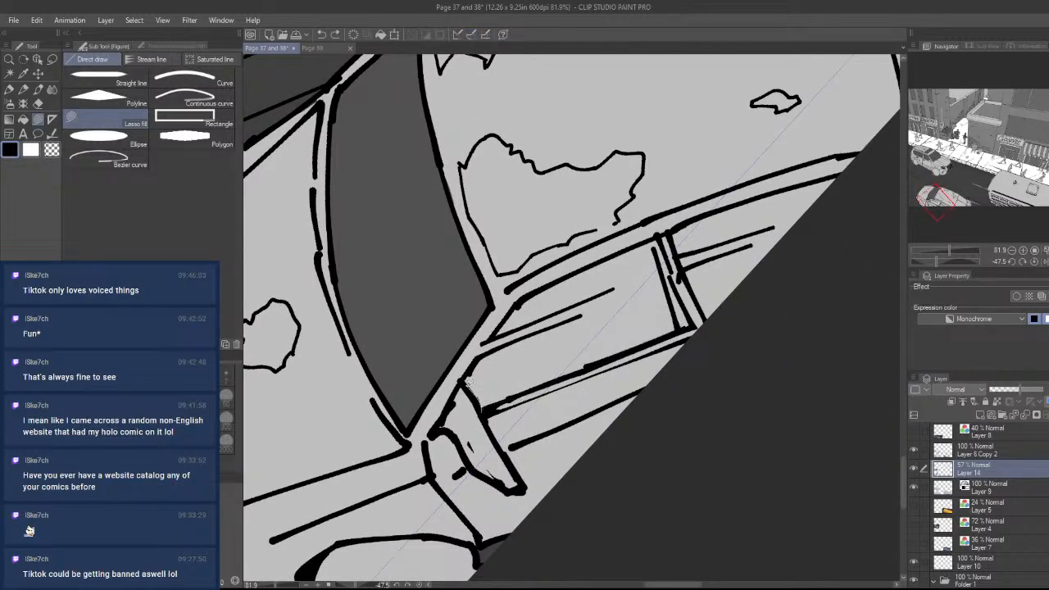
{"action": "mouse_move", "coordinate": [477, 358]}
{"action": "left_mouse_down"}
{"action": "mouse_move", "coordinate": [600, 293]}
{"action": "mouse_move", "coordinate": [497, 334]}
{"action": "mouse_move", "coordinate": [579, 268]}
{"action": "mouse_move", "coordinate": [659, 244]}
{"action": "mouse_move", "coordinate": [685, 330]}
{"action": "mouse_move", "coordinate": [485, 405]}
{"action": "mouse_move", "coordinate": [501, 394]}
{"action": "mouse_move", "coordinate": [491, 408]}
{"action": "mouse_move", "coordinate": [500, 349]}
{"action": "mouse_move", "coordinate": [511, 351]}
{"action": "mouse_move", "coordinate": [493, 353]}
{"action": "left_mouse_up"}
{"action": "left_click_drag", "start_coordinate": [645, 313], "coordinate": [659, 371]}
- Lasso-fill the rust-patched car's rear side window behind the door pillar up to the panel edge
{"action": "left_click_drag", "start_coordinate": [734, 341], "coordinate": [728, 289]}
{"action": "left_click_drag", "start_coordinate": [728, 288], "coordinate": [663, 401]}
{"action": "left_click_drag", "start_coordinate": [565, 394], "coordinate": [588, 416]}
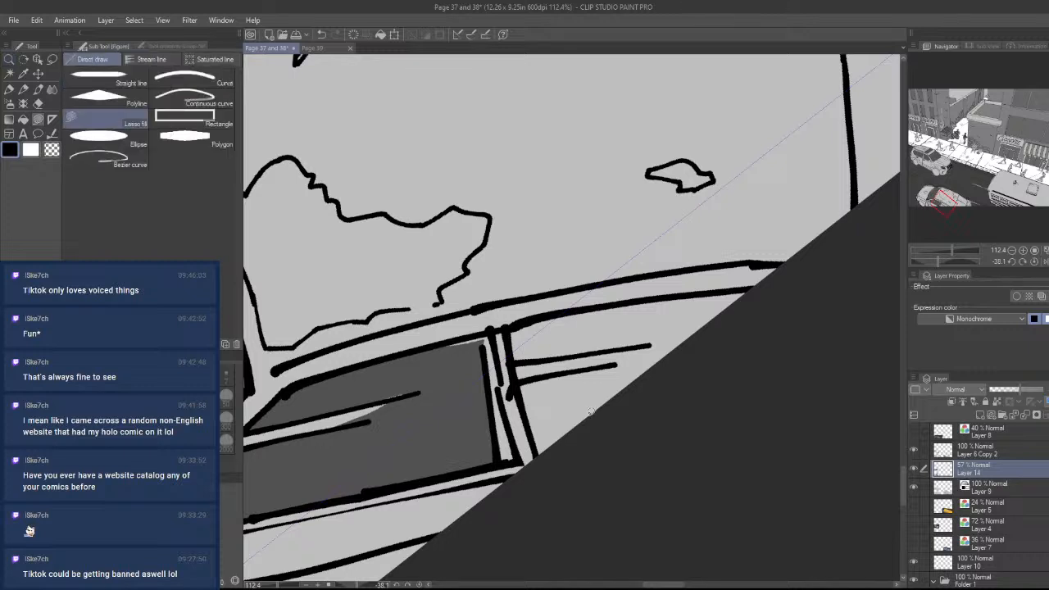
{"action": "mouse_move", "coordinate": [538, 460]}
{"action": "left_mouse_down"}
{"action": "mouse_move", "coordinate": [525, 379]}
{"action": "mouse_move", "coordinate": [667, 339]}
{"action": "mouse_move", "coordinate": [557, 357]}
{"action": "mouse_move", "coordinate": [508, 327]}
{"action": "mouse_move", "coordinate": [829, 295]}
{"action": "mouse_move", "coordinate": [628, 445]}
{"action": "left_mouse_up"}
{"action": "mouse_move", "coordinate": [490, 360]}
{"action": "left_mouse_down"}
{"action": "mouse_move", "coordinate": [477, 338]}
{"action": "mouse_move", "coordinate": [450, 348]}
{"action": "left_mouse_up"}
- On Layer 9, erase the light gray spilling past the curved front edge of the bus roof
{"action": "key", "text": "ctrl+space"}
{"action": "left_click_drag", "start_coordinate": [434, 361], "coordinate": [384, 462]}
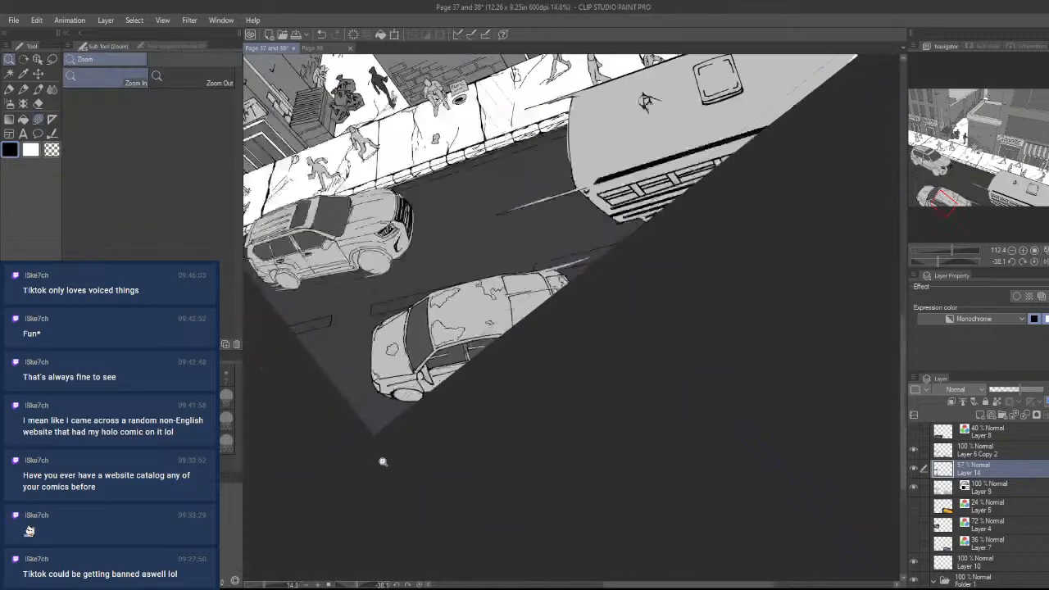
{"action": "key", "text": "shift+space"}
{"action": "mouse_move", "coordinate": [705, 370]}
{"action": "left_mouse_down"}
{"action": "mouse_move", "coordinate": [616, 442]}
{"action": "mouse_move", "coordinate": [608, 461]}
{"action": "mouse_move", "coordinate": [733, 356]}
{"action": "left_mouse_up"}
{"action": "key", "text": "shift+space"}
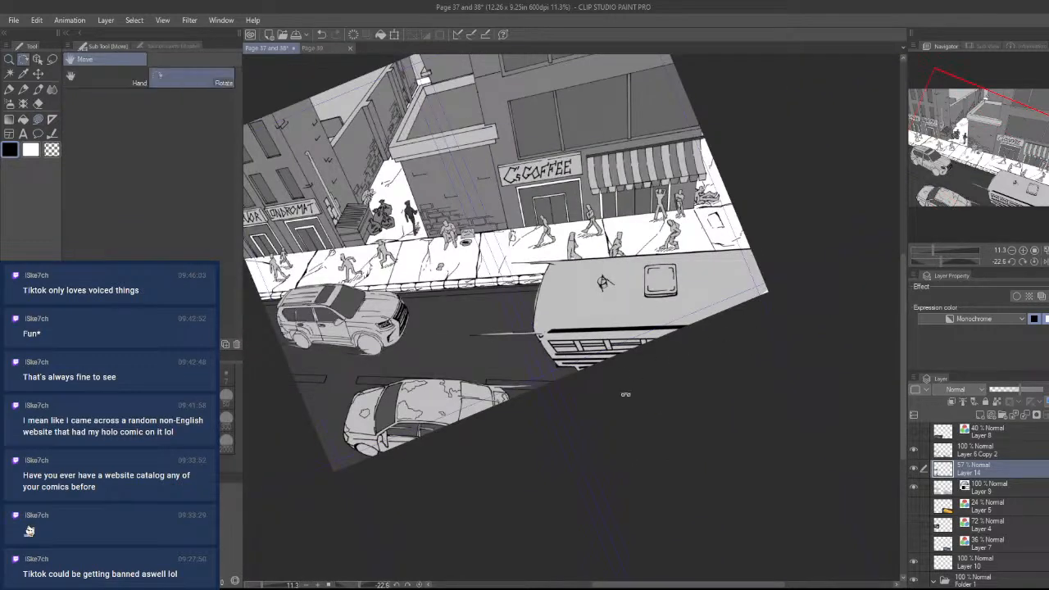
{"action": "left_click_drag", "start_coordinate": [627, 393], "coordinate": [674, 383]}
{"action": "key", "text": "ctrl+space"}
{"action": "left_click_drag", "start_coordinate": [526, 316], "coordinate": [615, 311]}
{"action": "key", "text": "shift+space"}
{"action": "left_click_drag", "start_coordinate": [696, 304], "coordinate": [681, 378]}
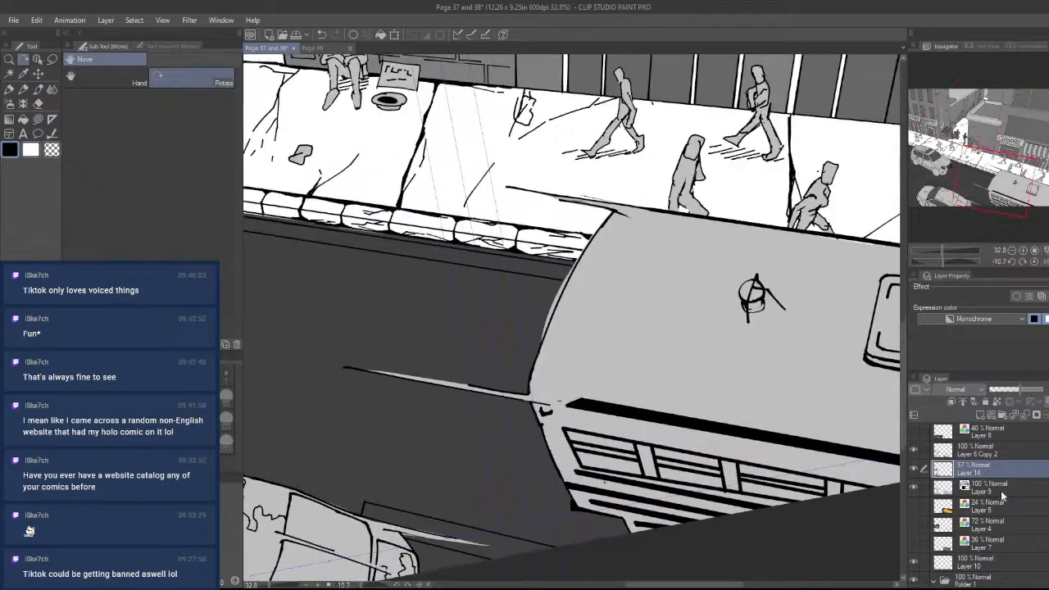
{"action": "left_click", "coordinate": [1001, 491]}
{"action": "key", "text": "ctrl+space"}
{"action": "left_click_drag", "start_coordinate": [577, 340], "coordinate": [611, 336]}
{"action": "key", "text": "e"}
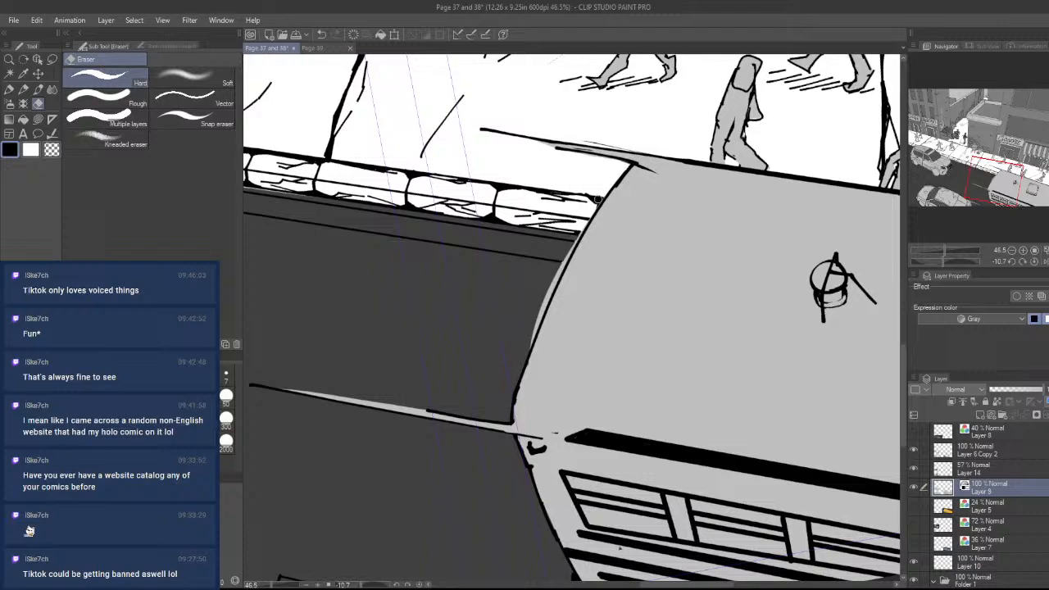
{"action": "left_click_drag", "start_coordinate": [565, 260], "coordinate": [527, 342]}
{"action": "key", "text": "ctrl+space"}
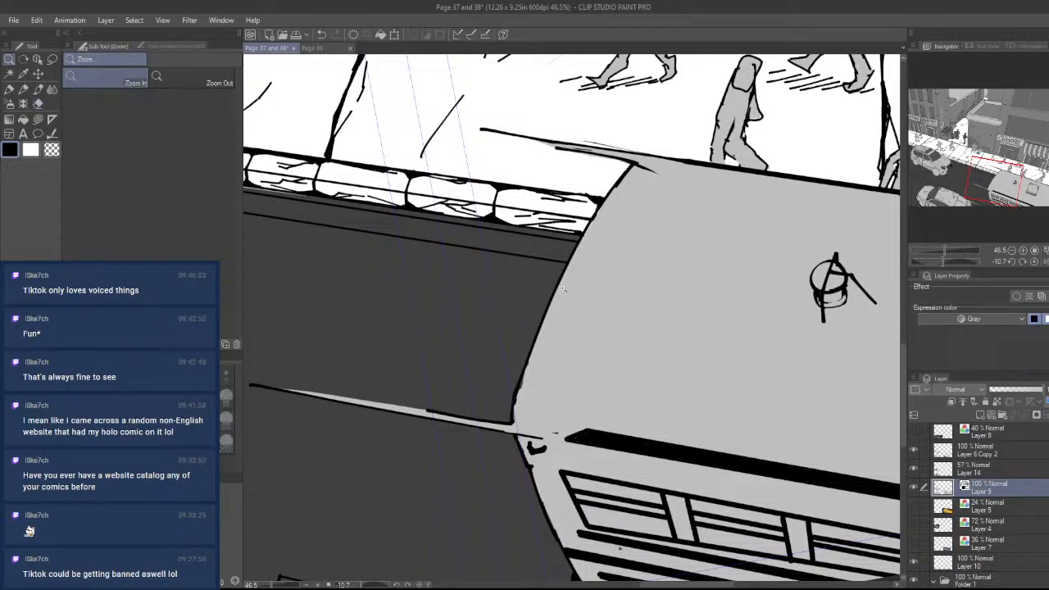
{"action": "left_click_drag", "start_coordinate": [563, 290], "coordinate": [451, 293]}
{"action": "key", "text": "shift+space"}
{"action": "left_click_drag", "start_coordinate": [627, 471], "coordinate": [699, 440]}
{"action": "key", "text": "ctrl+space"}
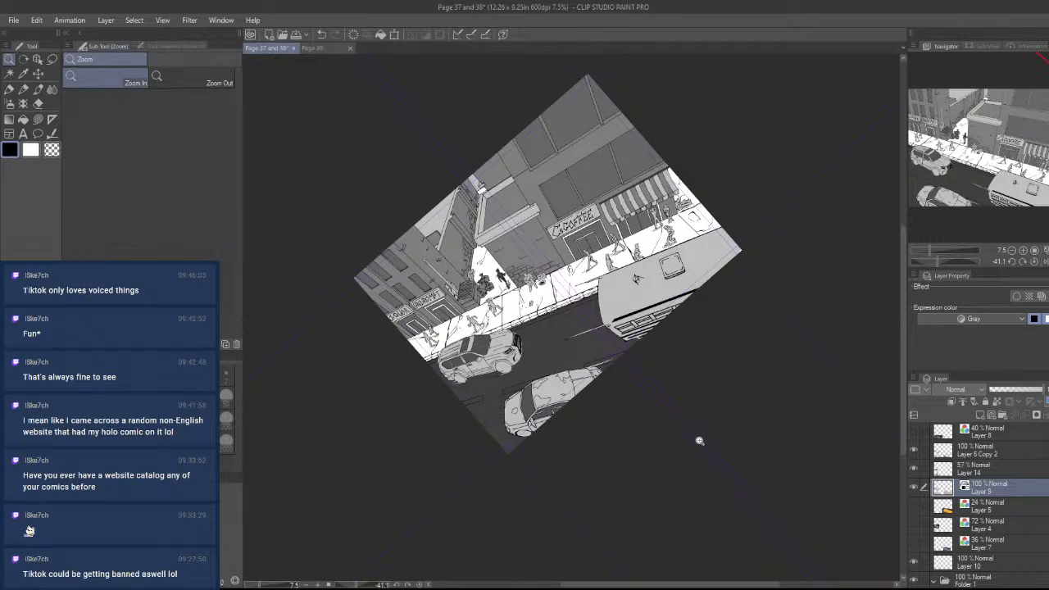
{"action": "left_click_drag", "start_coordinate": [629, 300], "coordinate": [698, 273]}
{"action": "left_click_drag", "start_coordinate": [717, 417], "coordinate": [649, 357]}
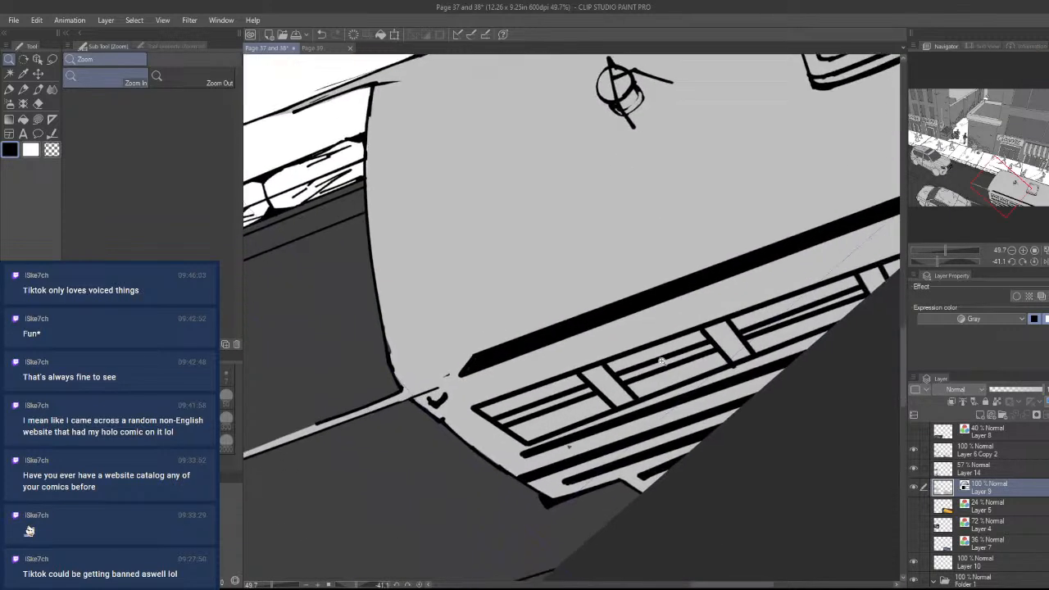
{"action": "left_click_drag", "start_coordinate": [570, 426], "coordinate": [627, 412]}
{"action": "left_click", "coordinate": [622, 394]}
{"action": "key", "text": "u"}
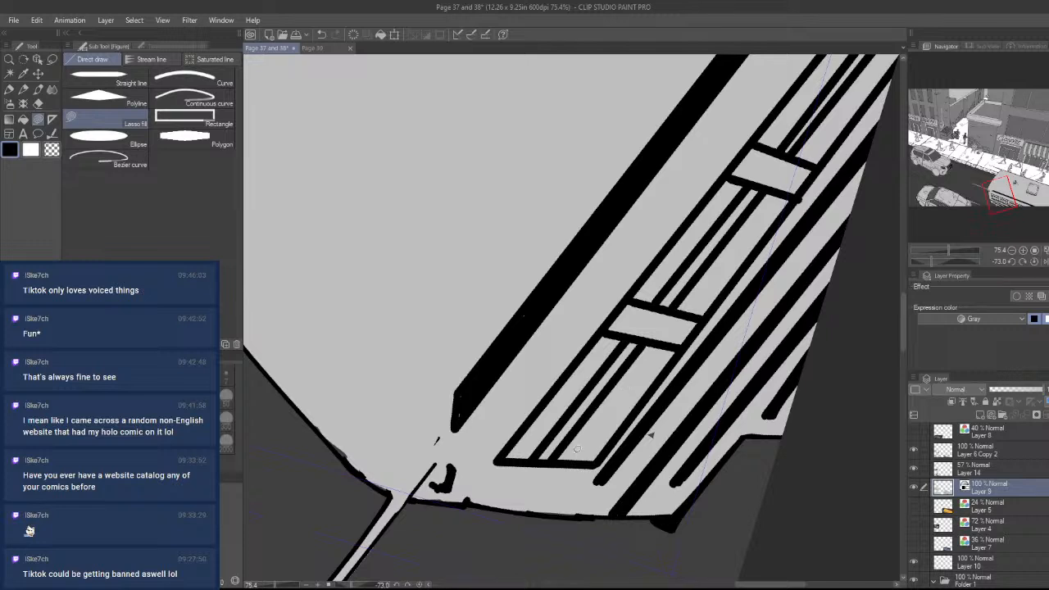
{"action": "mouse_move", "coordinate": [558, 460]}
{"action": "left_mouse_down"}
{"action": "mouse_move", "coordinate": [577, 465]}
{"action": "mouse_move", "coordinate": [655, 379]}
{"action": "left_mouse_up"}
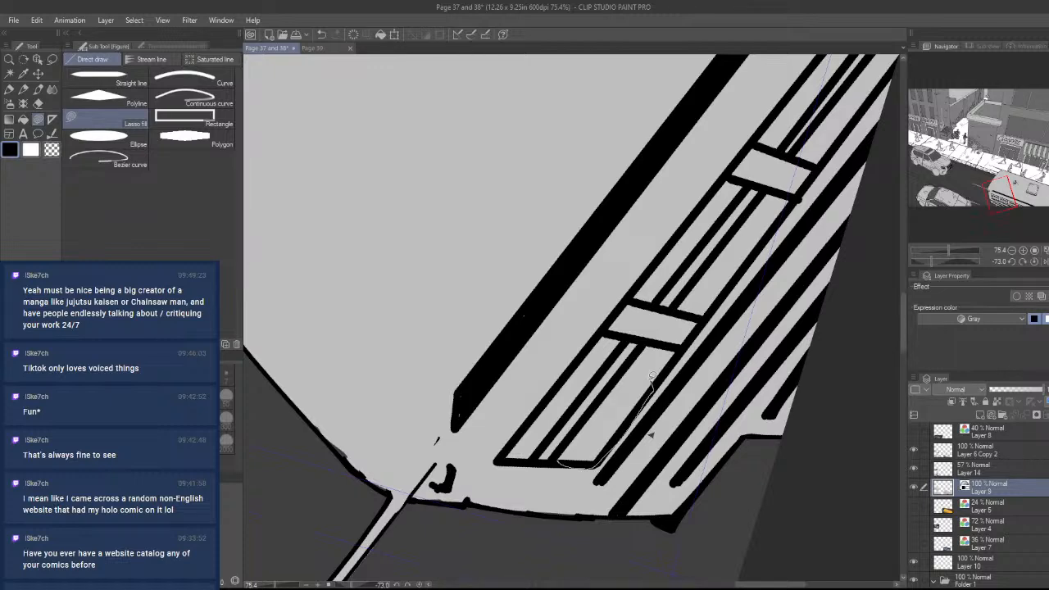
{"action": "mouse_move", "coordinate": [648, 373]}
{"action": "left_mouse_down"}
{"action": "mouse_move", "coordinate": [620, 372]}
{"action": "mouse_move", "coordinate": [562, 457]}
{"action": "left_mouse_up"}
{"action": "mouse_move", "coordinate": [735, 411]}
{"action": "left_mouse_down"}
{"action": "mouse_move", "coordinate": [802, 435]}
{"action": "mouse_move", "coordinate": [757, 489]}
{"action": "mouse_move", "coordinate": [822, 407]}
{"action": "left_mouse_up"}
{"action": "key", "text": "ctrl+z"}
- On Layer 14, lasso-fill the lower pane of the bus's frontmost side window
{"action": "left_click", "coordinate": [1023, 470]}
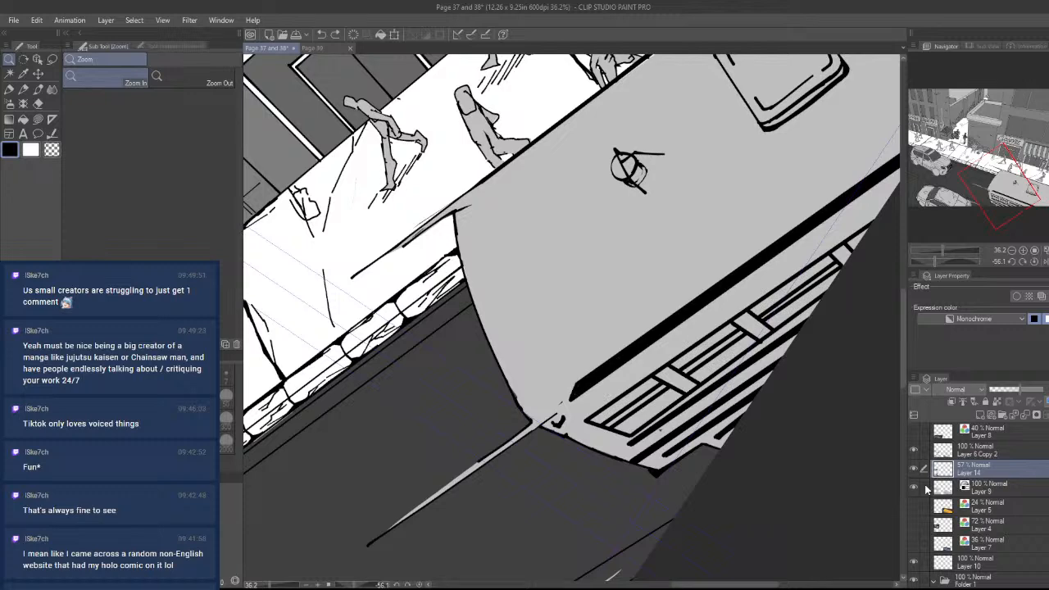
{"action": "left_click", "coordinate": [629, 414]}
{"action": "left_click_drag", "start_coordinate": [716, 423], "coordinate": [671, 397]}
{"action": "left_click", "coordinate": [618, 406]}
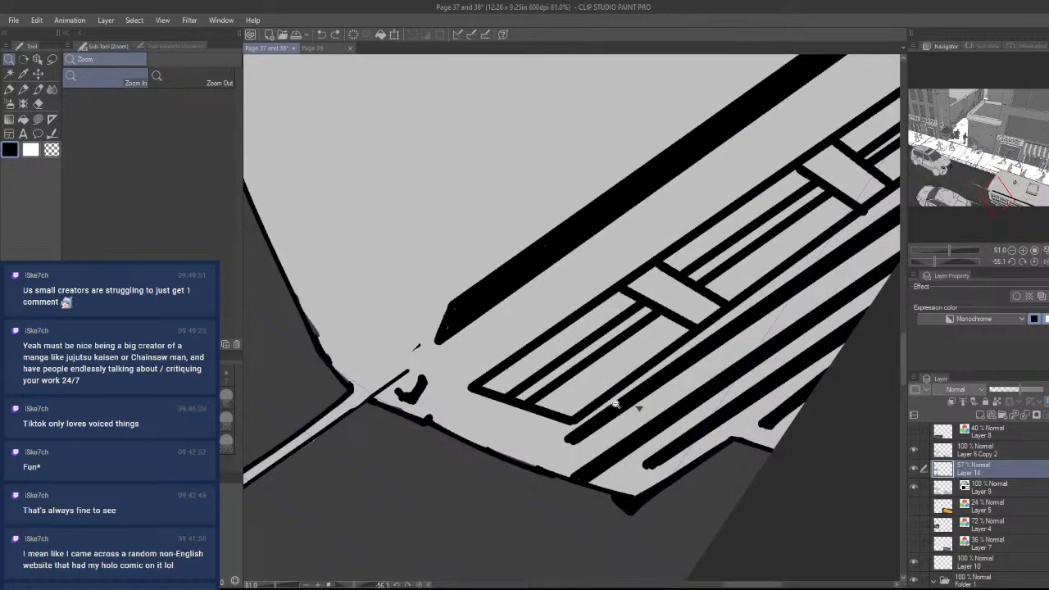
{"action": "key", "text": "u"}
{"action": "mouse_move", "coordinate": [541, 408]}
{"action": "left_mouse_down"}
{"action": "mouse_move", "coordinate": [590, 402]}
{"action": "mouse_move", "coordinate": [663, 325]}
{"action": "mouse_move", "coordinate": [664, 309]}
{"action": "mouse_move", "coordinate": [621, 344]}
{"action": "mouse_move", "coordinate": [619, 384]}
{"action": "mouse_move", "coordinate": [687, 332]}
{"action": "left_mouse_up"}
{"action": "mouse_move", "coordinate": [628, 377]}
{"action": "left_mouse_down"}
{"action": "mouse_move", "coordinate": [582, 413]}
{"action": "mouse_move", "coordinate": [567, 410]}
{"action": "left_mouse_up"}
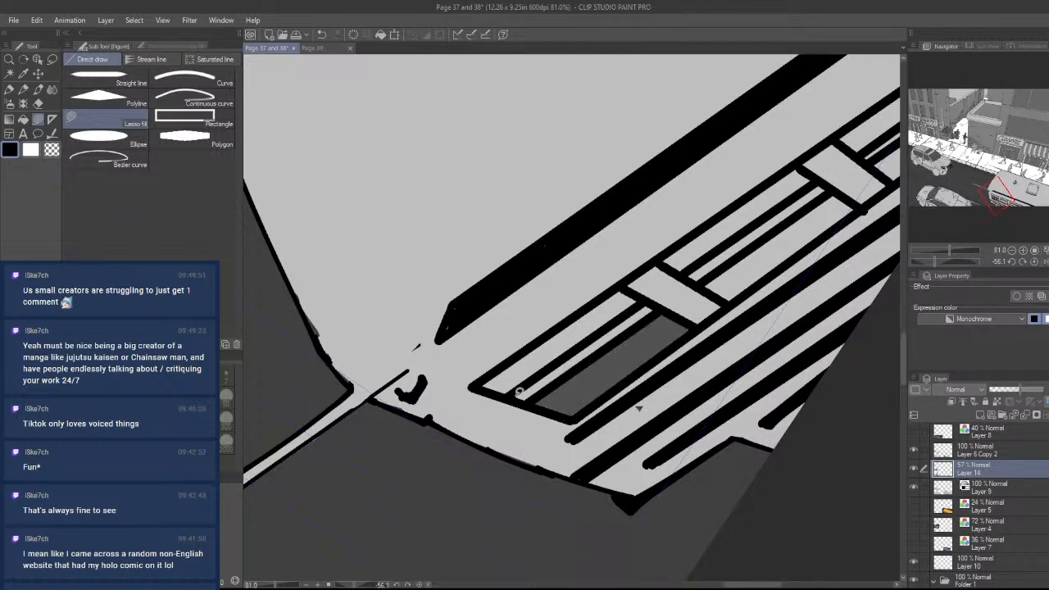
- Lasso-fill the upper pane of the bus's frontmost window and the panes of its other side windows up to the panel edge
{"action": "mouse_move", "coordinate": [510, 393]}
{"action": "left_mouse_down"}
{"action": "mouse_move", "coordinate": [496, 370]}
{"action": "mouse_move", "coordinate": [601, 302]}
{"action": "mouse_move", "coordinate": [624, 290]}
{"action": "mouse_move", "coordinate": [646, 299]}
{"action": "mouse_move", "coordinate": [531, 366]}
{"action": "mouse_move", "coordinate": [502, 332]}
{"action": "mouse_move", "coordinate": [636, 243]}
{"action": "mouse_move", "coordinate": [650, 251]}
{"action": "mouse_move", "coordinate": [626, 246]}
{"action": "mouse_move", "coordinate": [665, 298]}
{"action": "mouse_move", "coordinate": [539, 359]}
{"action": "mouse_move", "coordinate": [632, 311]}
{"action": "mouse_move", "coordinate": [569, 376]}
{"action": "mouse_move", "coordinate": [552, 360]}
{"action": "mouse_move", "coordinate": [643, 279]}
{"action": "mouse_move", "coordinate": [667, 266]}
{"action": "mouse_move", "coordinate": [698, 287]}
{"action": "left_mouse_up"}
{"action": "mouse_move", "coordinate": [735, 247]}
{"action": "left_mouse_down"}
{"action": "mouse_move", "coordinate": [706, 235]}
{"action": "mouse_move", "coordinate": [885, 119]}
{"action": "mouse_move", "coordinate": [832, 174]}
{"action": "mouse_move", "coordinate": [839, 125]}
{"action": "mouse_move", "coordinate": [866, 105]}
{"action": "mouse_move", "coordinate": [859, 88]}
{"action": "mouse_move", "coordinate": [685, 218]}
{"action": "left_mouse_up"}
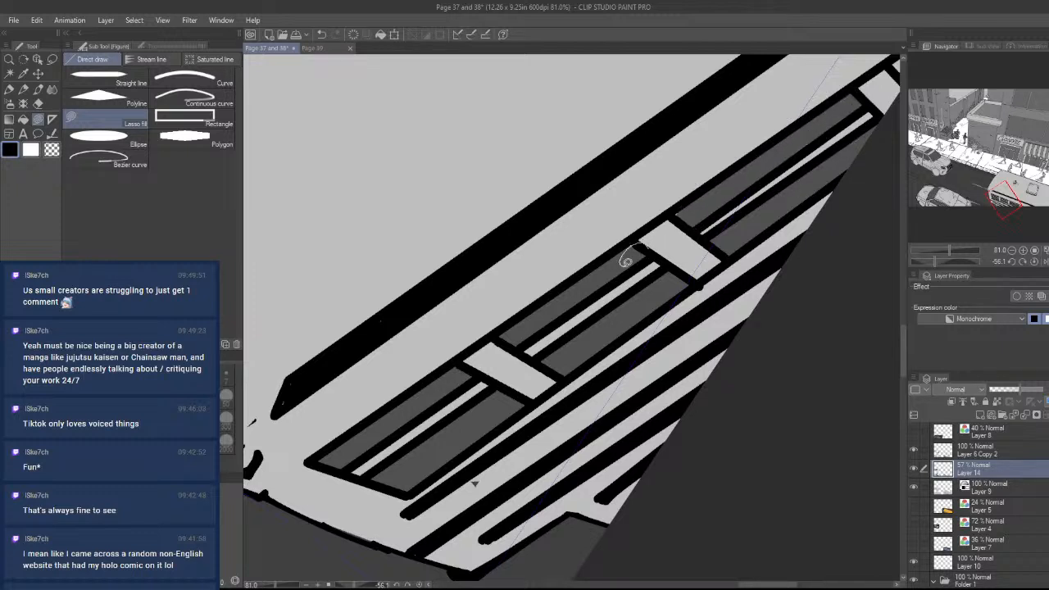
{"action": "left_click_drag", "start_coordinate": [734, 196], "coordinate": [492, 390]}
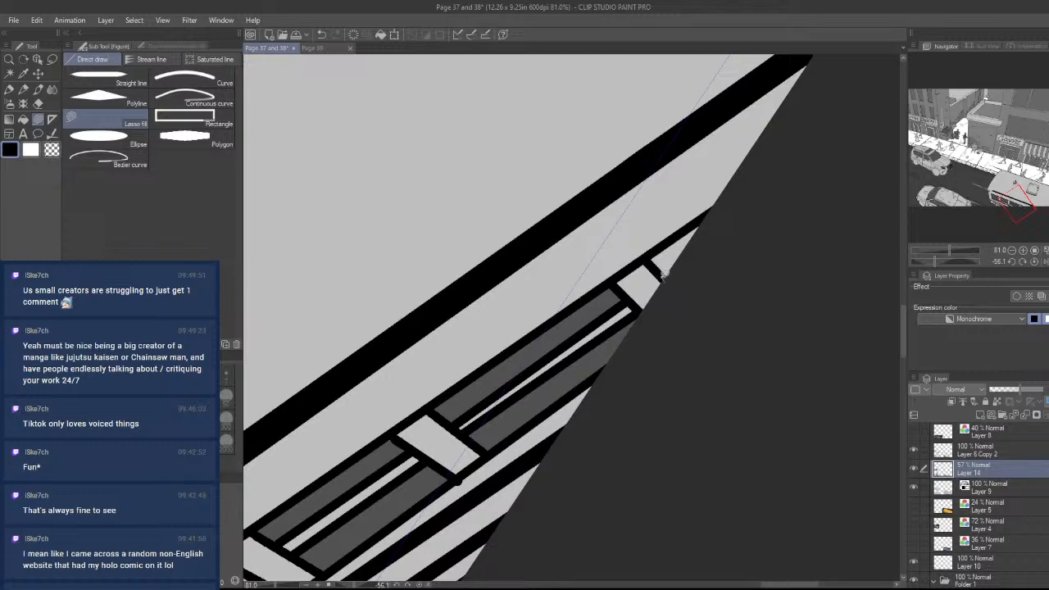
{"action": "mouse_move", "coordinate": [665, 276]}
{"action": "left_mouse_down"}
{"action": "mouse_move", "coordinate": [749, 199]}
{"action": "mouse_move", "coordinate": [705, 261]}
{"action": "left_mouse_up"}
{"action": "left_click_drag", "start_coordinate": [736, 264], "coordinate": [653, 347]}
- Set the opacity of Layer 14, which holds the vehicle windows, to 100%
{"action": "left_click_drag", "start_coordinate": [713, 329], "coordinate": [667, 490]}
{"action": "left_click_drag", "start_coordinate": [749, 377], "coordinate": [727, 474]}
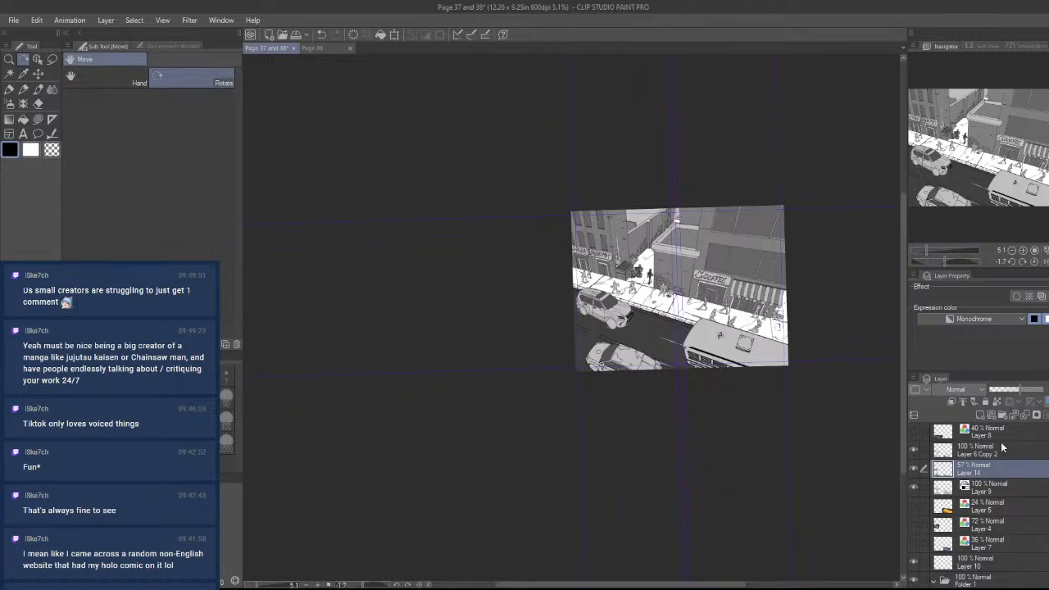
{"action": "left_click_drag", "start_coordinate": [1020, 390], "coordinate": [1047, 390]}
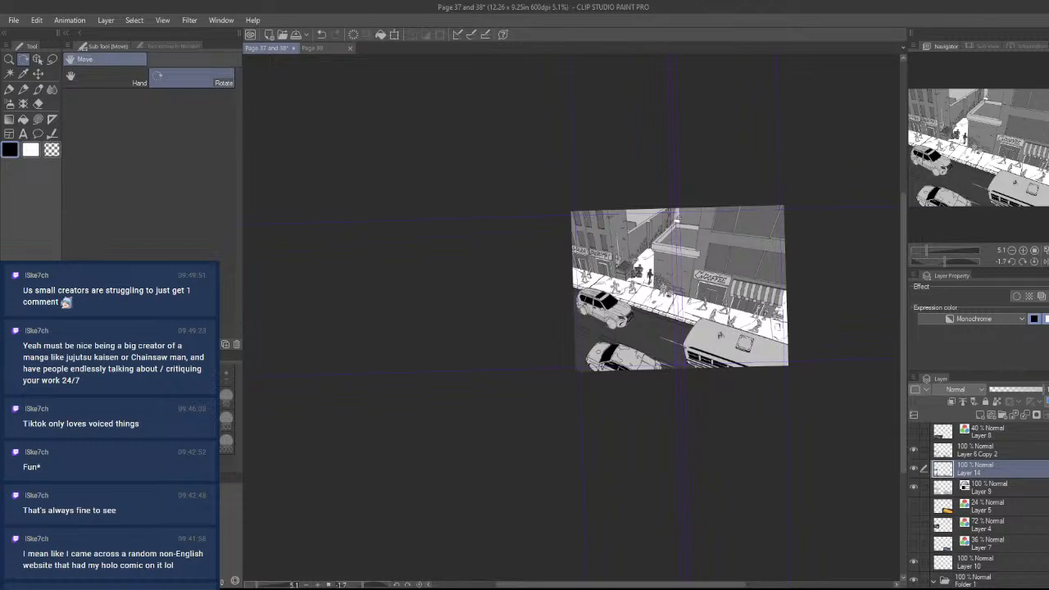
{"action": "key", "text": "ctrl+space"}
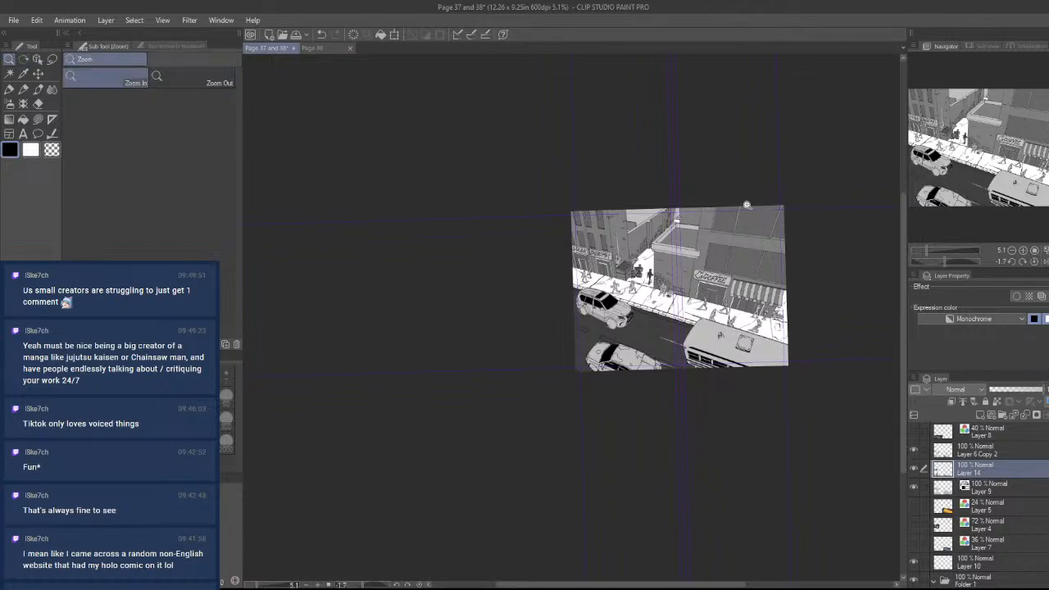
{"action": "left_click_drag", "start_coordinate": [767, 259], "coordinate": [836, 261]}
{"action": "left_click_drag", "start_coordinate": [618, 425], "coordinate": [677, 426]}
{"action": "key", "text": "ctrl+space"}
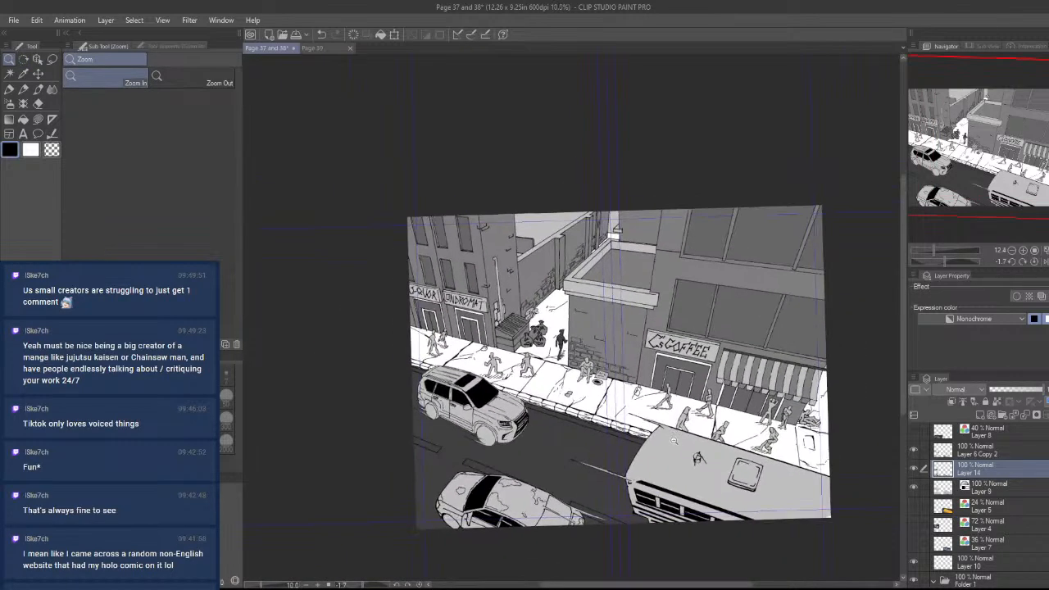
{"action": "left_click_drag", "start_coordinate": [781, 513], "coordinate": [717, 463]}
{"action": "mouse_move", "coordinate": [699, 409]}
{"action": "left_mouse_down"}
{"action": "mouse_move", "coordinate": [726, 414]}
{"action": "mouse_move", "coordinate": [703, 419]}
{"action": "left_mouse_up"}
{"action": "left_click_drag", "start_coordinate": [611, 477], "coordinate": [720, 491]}
{"action": "left_click_drag", "start_coordinate": [531, 305], "coordinate": [509, 304]}
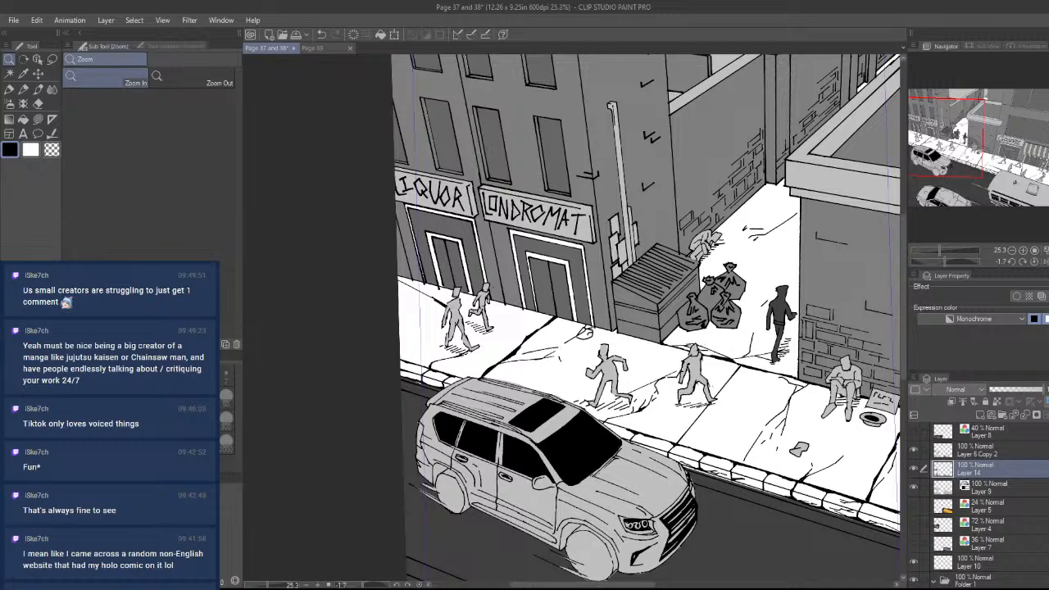
- Try the glass layer at 100% opacity, and settle on 54%
{"action": "scroll", "coordinate": [983, 500], "scroll_direction": "down", "scroll_amount": 3}
{"action": "scroll", "coordinate": [1016, 510], "scroll_direction": "down", "scroll_amount": 1}
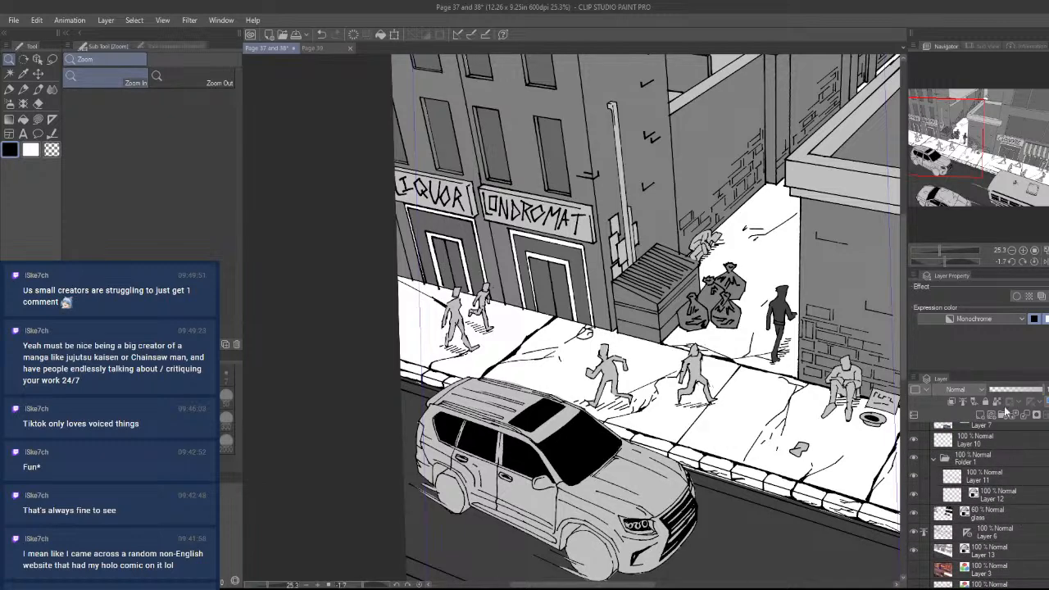
{"action": "left_click", "coordinate": [1016, 512]}
{"action": "left_click_drag", "start_coordinate": [1019, 392], "coordinate": [1046, 391]}
{"action": "left_click_drag", "start_coordinate": [791, 371], "coordinate": [709, 373]}
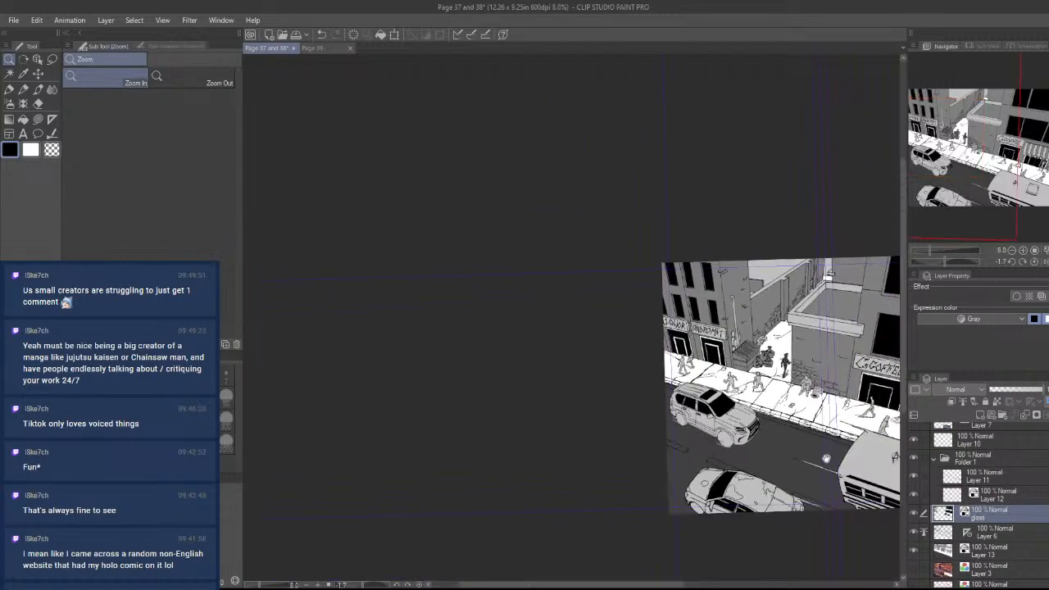
{"action": "left_click_drag", "start_coordinate": [899, 445], "coordinate": [744, 445]}
{"action": "left_click", "coordinate": [1020, 391]}
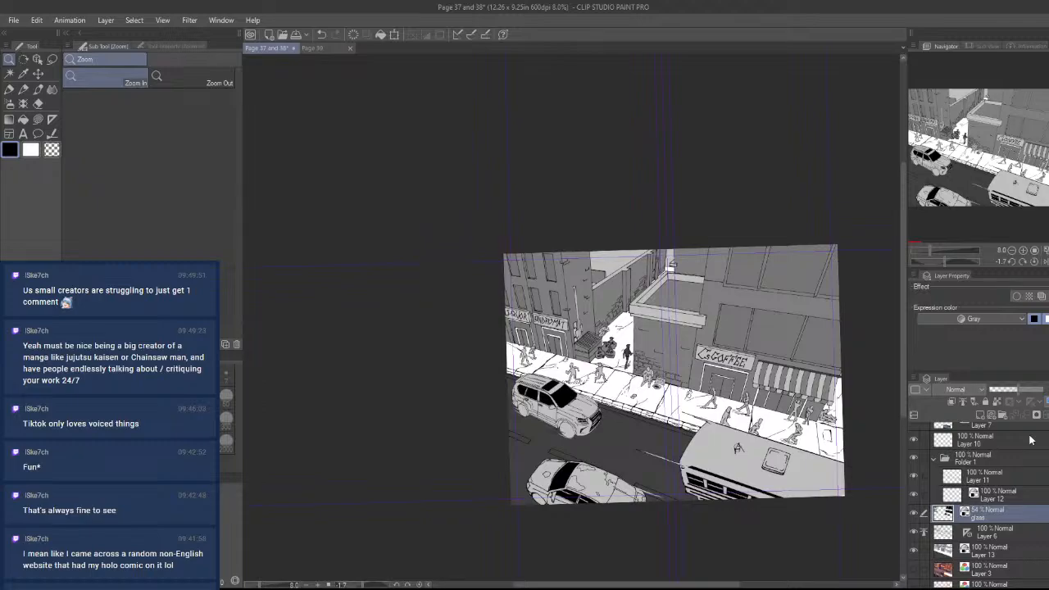
- On the glass layer, cut a divider bar above the laundromat door using the Milli pen with transparent color
{"action": "left_click_drag", "start_coordinate": [606, 437], "coordinate": [626, 416]}
{"action": "left_click_drag", "start_coordinate": [615, 357], "coordinate": [647, 332]}
{"action": "left_click_drag", "start_coordinate": [644, 369], "coordinate": [656, 286]}
{"action": "left_click_drag", "start_coordinate": [492, 295], "coordinate": [639, 353]}
{"action": "left_click_drag", "start_coordinate": [639, 394], "coordinate": [635, 242]}
{"action": "left_click_drag", "start_coordinate": [590, 334], "coordinate": [588, 310]}
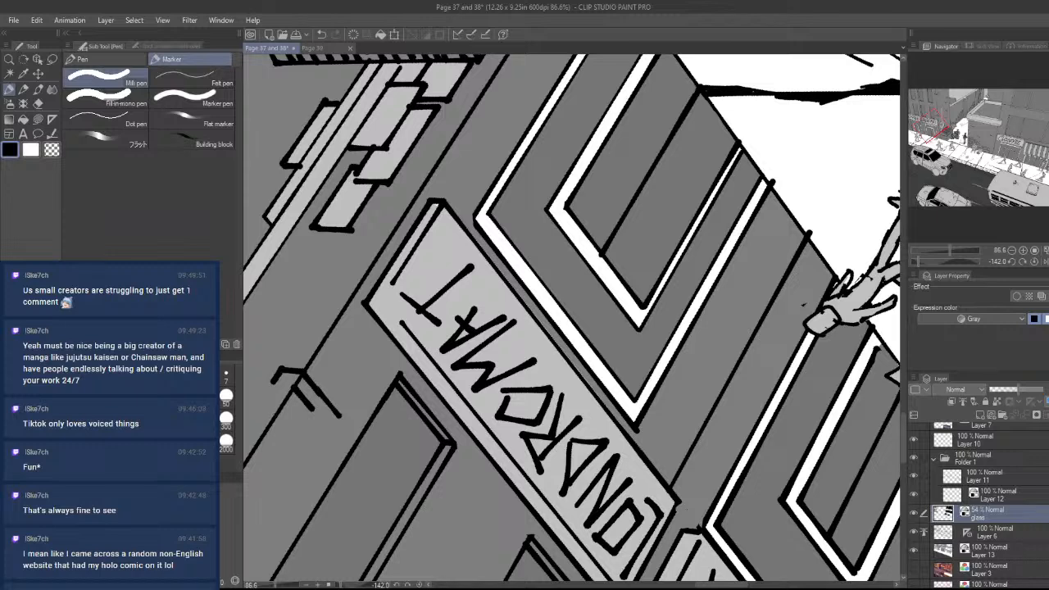
{"action": "key", "text": "c"}
{"action": "mouse_move", "coordinate": [596, 277]}
{"action": "left_mouse_down"}
{"action": "mouse_move", "coordinate": [566, 315]}
{"action": "mouse_move", "coordinate": [599, 275]}
{"action": "left_mouse_up"}
{"action": "key", "text": "ctrl+z"}
{"action": "left_click_drag", "start_coordinate": [567, 322], "coordinate": [602, 274]}
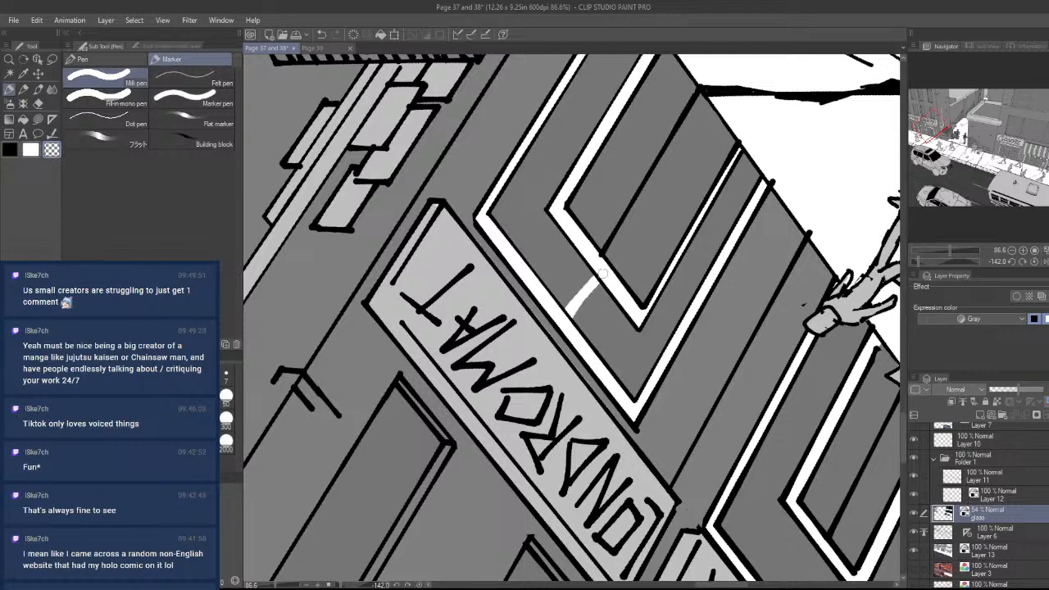
{"action": "left_click_drag", "start_coordinate": [583, 335], "coordinate": [648, 255]}
- Cut further transparent divider bars through the glass at the upper corners and side of the laundromat door frame
{"action": "left_click_drag", "start_coordinate": [484, 370], "coordinate": [591, 338]}
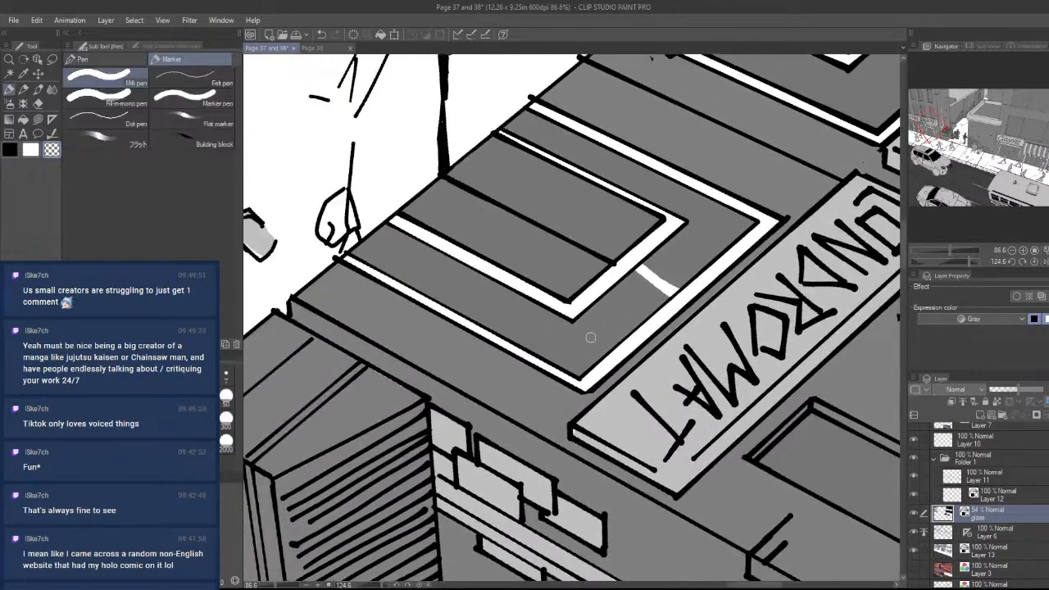
{"action": "mouse_move", "coordinate": [532, 353]}
{"action": "left_mouse_down"}
{"action": "mouse_move", "coordinate": [604, 285]}
{"action": "mouse_move", "coordinate": [513, 375]}
{"action": "mouse_move", "coordinate": [567, 321]}
{"action": "left_mouse_up"}
{"action": "mouse_move", "coordinate": [675, 222]}
{"action": "left_mouse_down"}
{"action": "mouse_move", "coordinate": [721, 179]}
{"action": "mouse_move", "coordinate": [676, 222]}
{"action": "left_mouse_up"}
{"action": "left_click_drag", "start_coordinate": [586, 307], "coordinate": [662, 324]}
{"action": "mouse_move", "coordinate": [514, 315]}
{"action": "left_mouse_down"}
{"action": "mouse_move", "coordinate": [548, 281]}
{"action": "mouse_move", "coordinate": [520, 317]}
{"action": "left_mouse_up"}
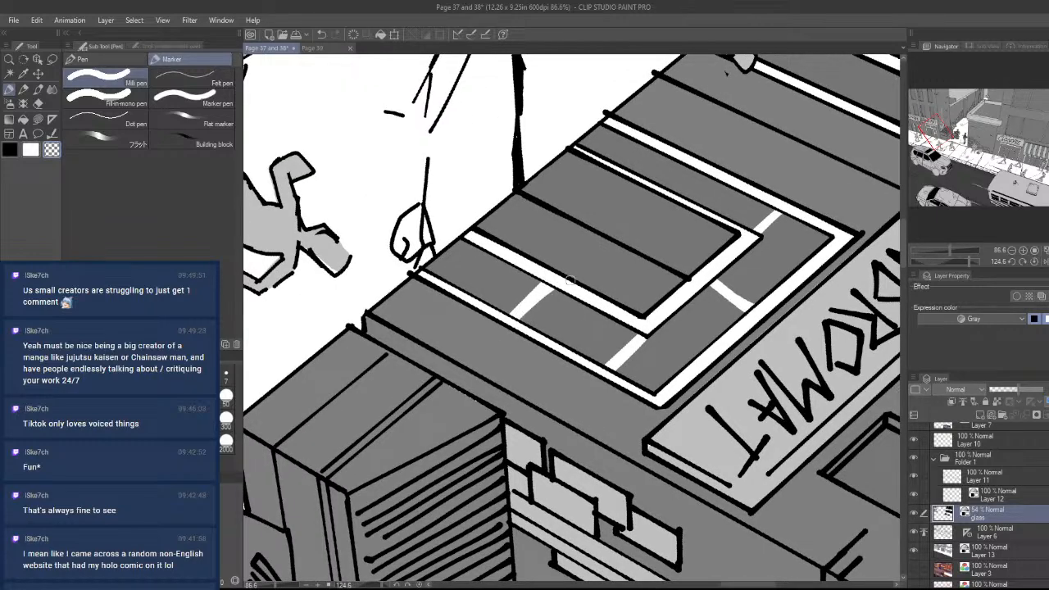
{"action": "left_click_drag", "start_coordinate": [662, 186], "coordinate": [687, 163]}
- Move the ruler from Layer 6 onto the glass layer
{"action": "mouse_move", "coordinate": [689, 167]}
{"action": "left_mouse_down"}
{"action": "mouse_move", "coordinate": [669, 186]}
{"action": "mouse_move", "coordinate": [690, 169]}
{"action": "mouse_move", "coordinate": [655, 458]}
{"action": "left_mouse_up"}
{"action": "mouse_move", "coordinate": [656, 471]}
{"action": "left_mouse_down"}
{"action": "mouse_move", "coordinate": [768, 363]}
{"action": "mouse_move", "coordinate": [635, 127]}
{"action": "left_mouse_up"}
{"action": "left_click_drag", "start_coordinate": [586, 275], "coordinate": [789, 295]}
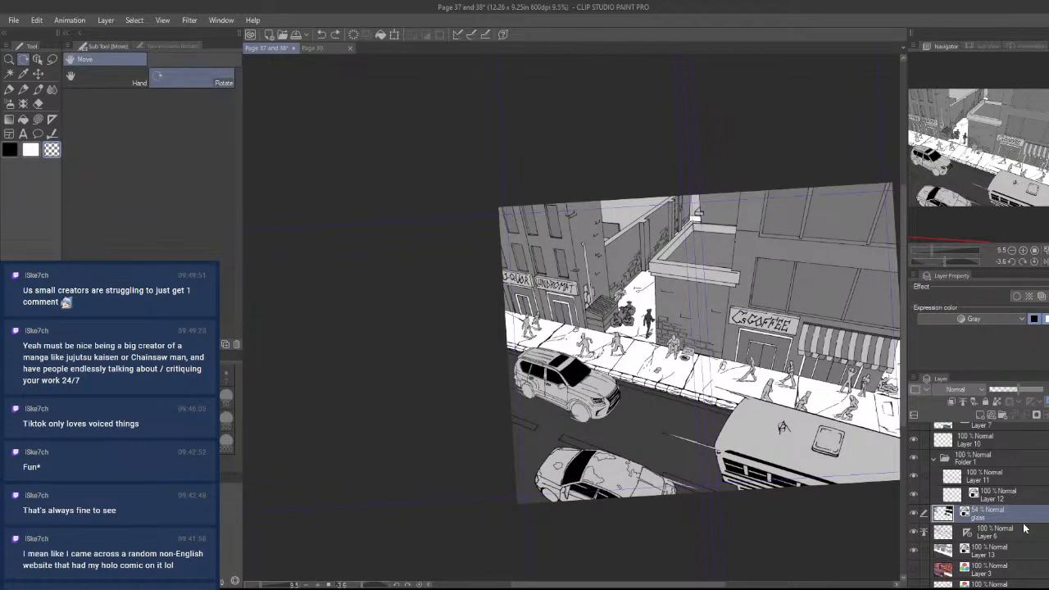
{"action": "left_click_drag", "start_coordinate": [965, 534], "coordinate": [976, 515]}
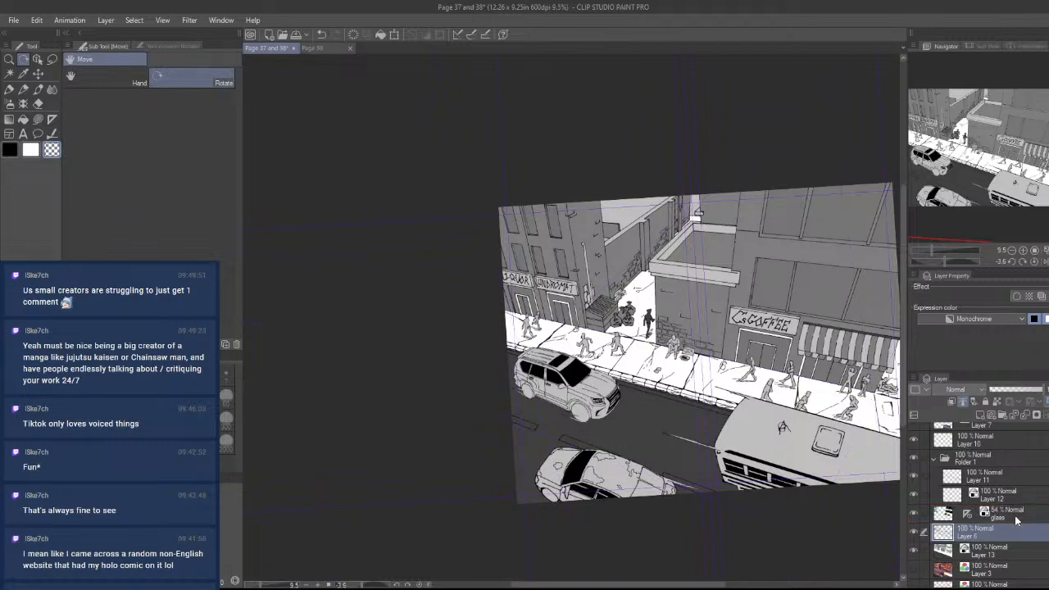
- Select the glass layer and undo the latest divider bar strokes beside the laundromat door
{"action": "left_click", "coordinate": [1015, 517]}
{"action": "left_click_drag", "start_coordinate": [627, 464], "coordinate": [685, 490]}
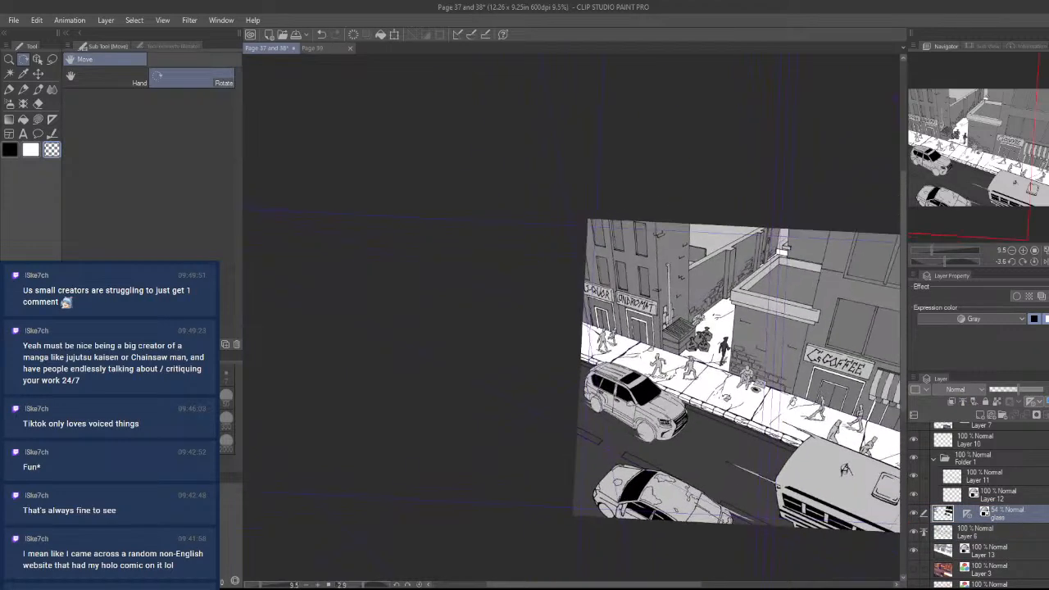
{"action": "left_click_drag", "start_coordinate": [630, 305], "coordinate": [706, 305]}
{"action": "left_click_drag", "start_coordinate": [673, 374], "coordinate": [669, 349]}
{"action": "mouse_move", "coordinate": [710, 388]}
{"action": "left_mouse_down"}
{"action": "mouse_move", "coordinate": [734, 400]}
{"action": "mouse_move", "coordinate": [715, 399]}
{"action": "mouse_move", "coordinate": [734, 394]}
{"action": "left_mouse_up"}
{"action": "key", "text": "ctrl+z"}
{"action": "key", "text": "ctrl+z"}
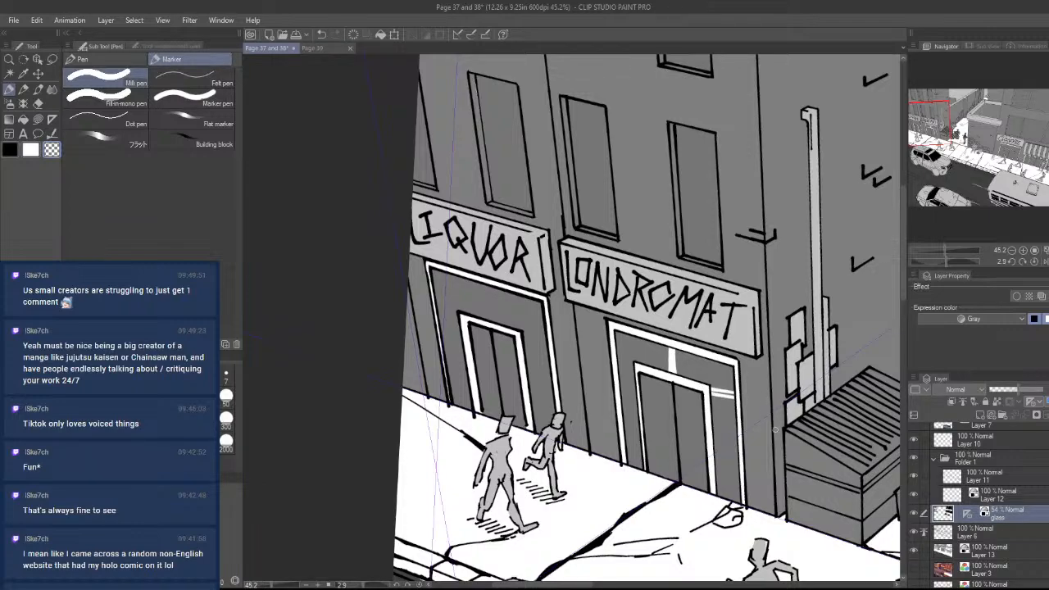
{"action": "left_click_drag", "start_coordinate": [775, 429], "coordinate": [797, 211]}
{"action": "key", "text": "ctrl+z"}
{"action": "key", "text": "ctrl+z"}
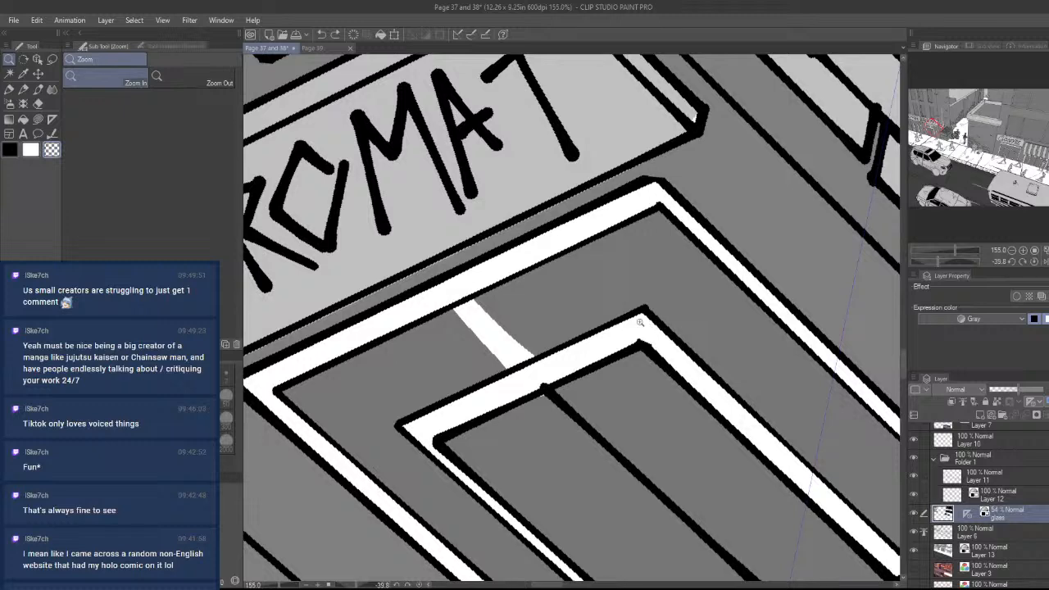
- Try cutting transparent divider bars beside the laundromat door with the Milli pen, and undo the bars around the door
{"action": "key", "text": "p"}
{"action": "mouse_move", "coordinate": [503, 432]}
{"action": "left_mouse_down"}
{"action": "mouse_move", "coordinate": [723, 308]}
{"action": "mouse_move", "coordinate": [579, 382]}
{"action": "left_mouse_up"}
{"action": "key", "text": "ctrl+z"}
{"action": "left_click_drag", "start_coordinate": [786, 274], "coordinate": [524, 424]}
{"action": "key", "text": "ctrl+z"}
{"action": "left_click_drag", "start_coordinate": [587, 369], "coordinate": [580, 409]}
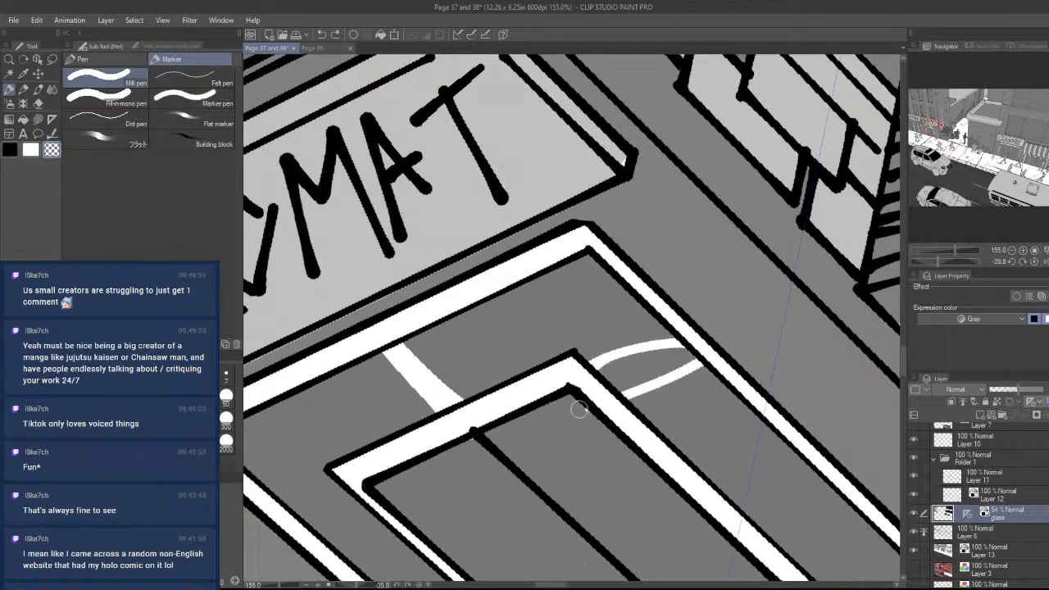
{"action": "key", "text": "ctrl+z"}
{"action": "key", "text": "ctrl+z"}
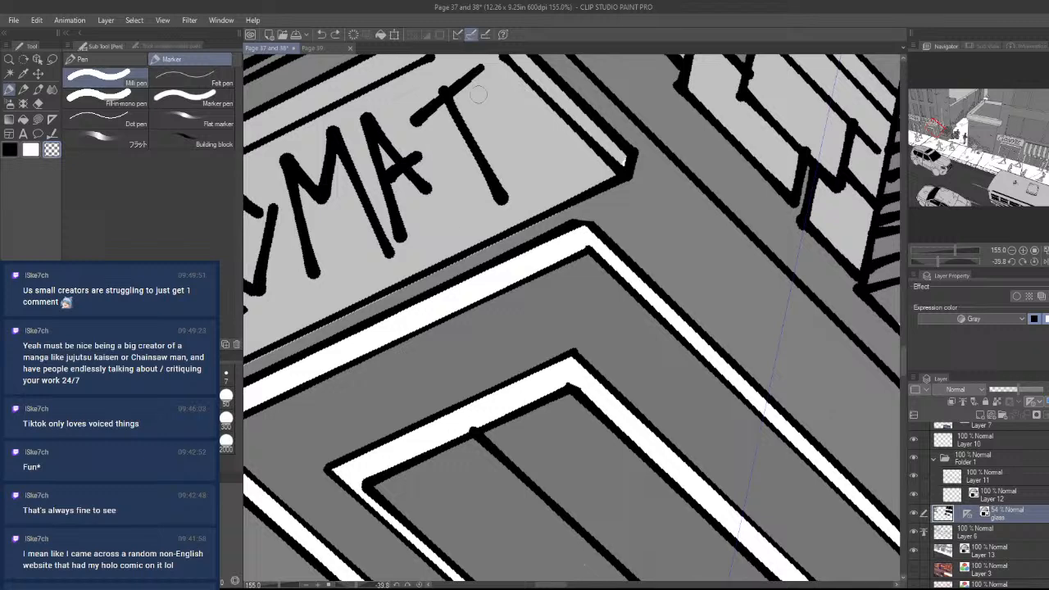
- With ruler snapping on, cut straight transparent divider bars above the laundromat door and at both upper corners of its frame
{"action": "mouse_move", "coordinate": [447, 399]}
{"action": "left_mouse_down"}
{"action": "mouse_move", "coordinate": [434, 370]}
{"action": "mouse_move", "coordinate": [384, 350]}
{"action": "mouse_move", "coordinate": [417, 374]}
{"action": "mouse_move", "coordinate": [383, 351]}
{"action": "left_mouse_up"}
{"action": "key", "text": "ctrl+z"}
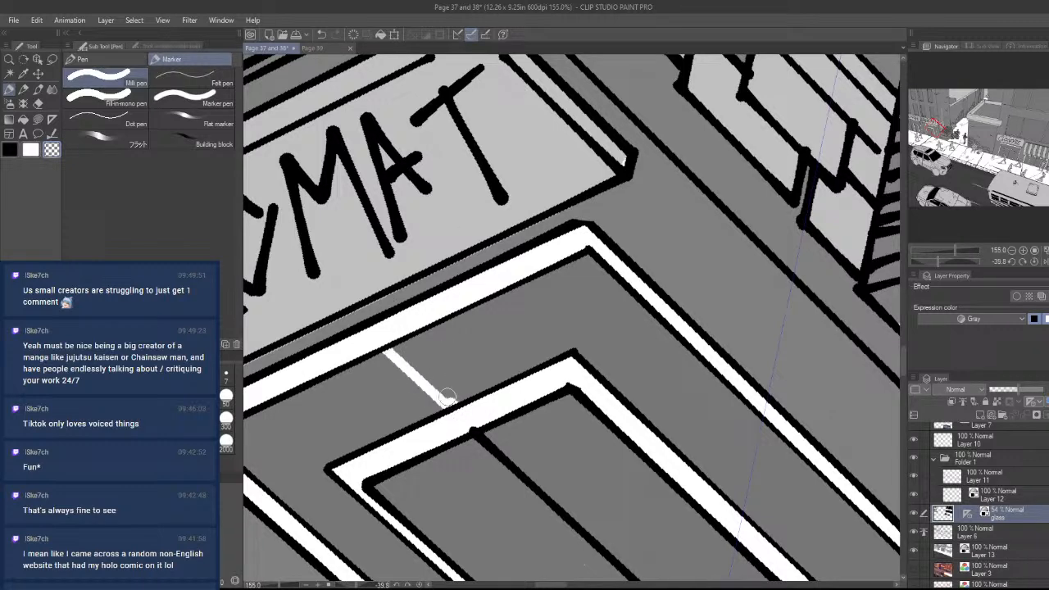
{"action": "left_click_drag", "start_coordinate": [581, 367], "coordinate": [664, 326]}
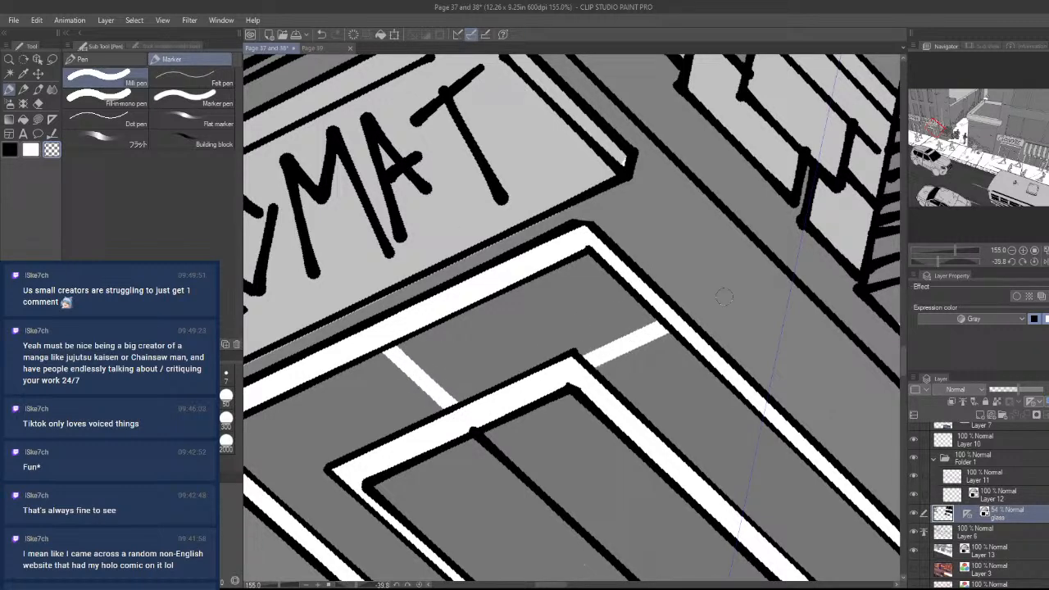
{"action": "left_click_drag", "start_coordinate": [512, 452], "coordinate": [758, 311]}
{"action": "left_click_drag", "start_coordinate": [521, 356], "coordinate": [580, 332]}
{"action": "mouse_move", "coordinate": [540, 371]}
{"action": "left_mouse_down"}
{"action": "mouse_move", "coordinate": [593, 350]}
{"action": "mouse_move", "coordinate": [567, 341]}
{"action": "left_mouse_up"}
{"action": "key", "text": "ctrl+z"}
{"action": "mouse_move", "coordinate": [779, 360]}
{"action": "left_mouse_down"}
{"action": "mouse_move", "coordinate": [699, 366]}
{"action": "mouse_move", "coordinate": [533, 329]}
{"action": "left_mouse_up"}
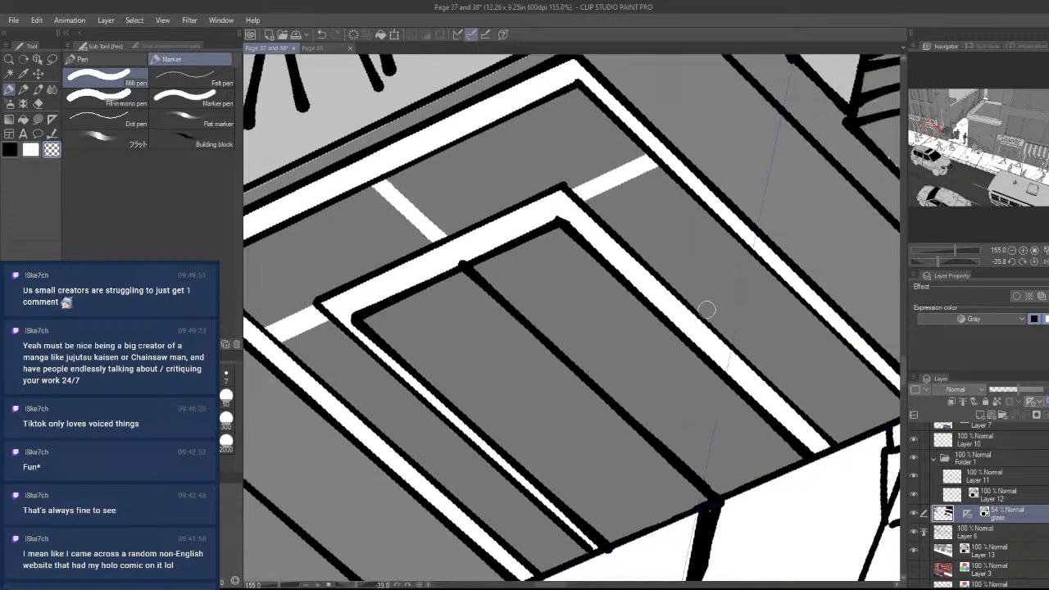
- Cut lower divider bars through the glass on both sides of the laundromat door
{"action": "mouse_move", "coordinate": [706, 310]}
{"action": "left_mouse_down"}
{"action": "mouse_move", "coordinate": [778, 279]}
{"action": "mouse_move", "coordinate": [696, 315]}
{"action": "left_mouse_up"}
{"action": "key", "text": "ctrl+z"}
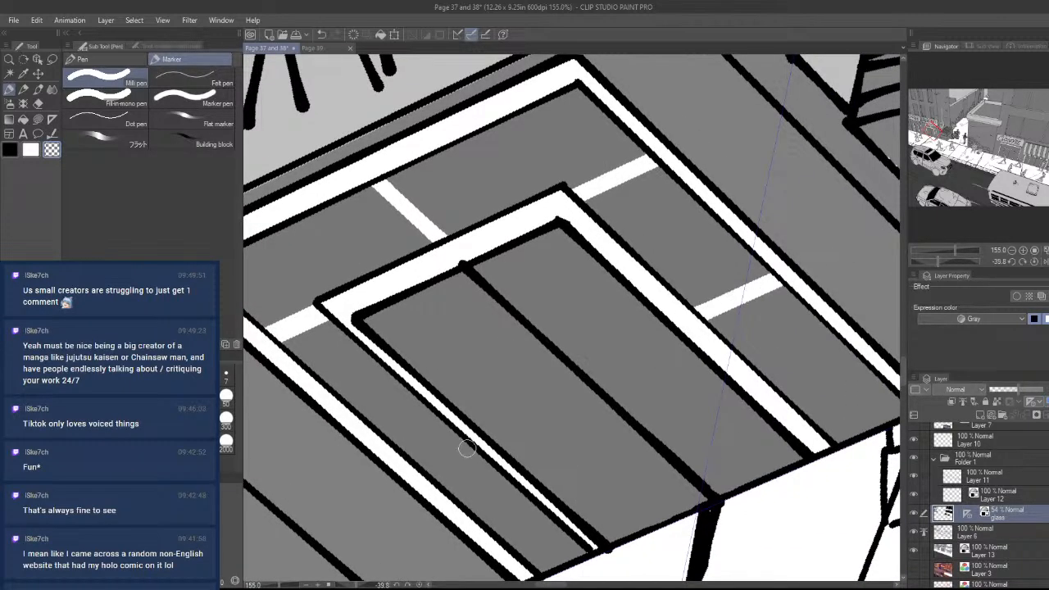
{"action": "key", "text": "ctrl+z"}
{"action": "mouse_move", "coordinate": [394, 455]}
{"action": "left_mouse_down"}
{"action": "mouse_move", "coordinate": [466, 419]}
{"action": "mouse_move", "coordinate": [381, 463]}
{"action": "left_mouse_up"}
{"action": "mouse_move", "coordinate": [456, 427]}
{"action": "left_mouse_down"}
{"action": "mouse_move", "coordinate": [401, 452]}
{"action": "mouse_move", "coordinate": [379, 501]}
{"action": "mouse_move", "coordinate": [527, 443]}
{"action": "left_mouse_up"}
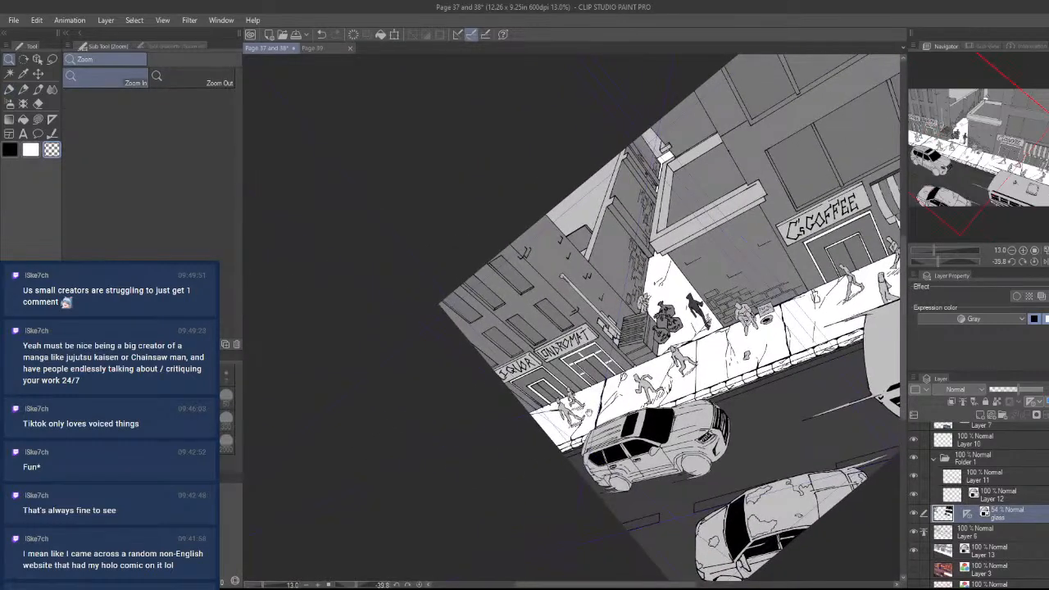
- Cut a transparent divider bar through the glass above the liquor store door with the Milli pen
{"action": "left_click_drag", "start_coordinate": [666, 395], "coordinate": [766, 370]}
{"action": "left_click_drag", "start_coordinate": [590, 316], "coordinate": [615, 311]}
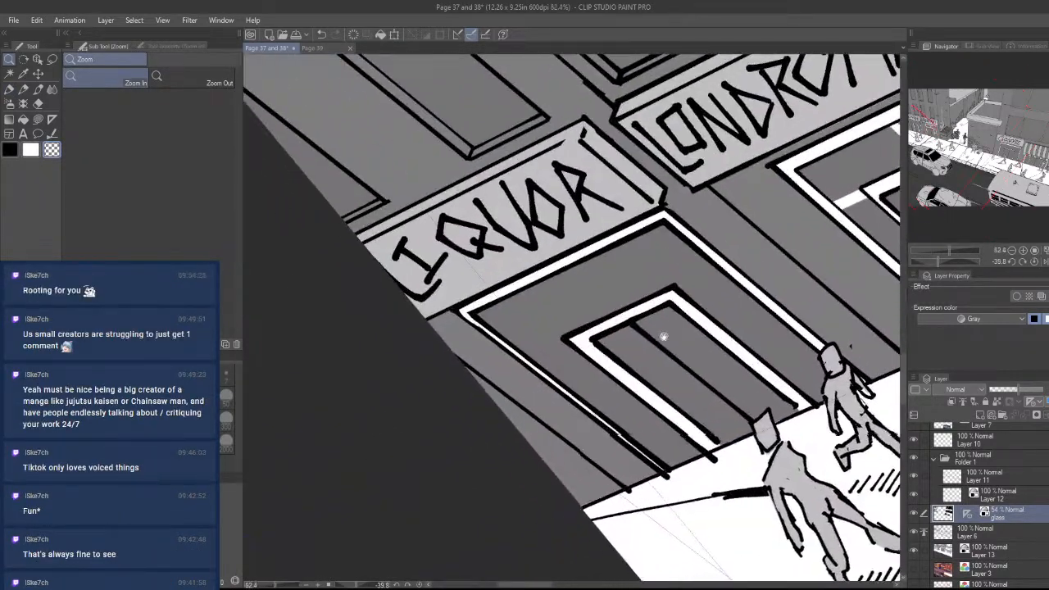
{"action": "key", "text": "p"}
{"action": "key", "text": "p"}
{"action": "key", "text": "p"}
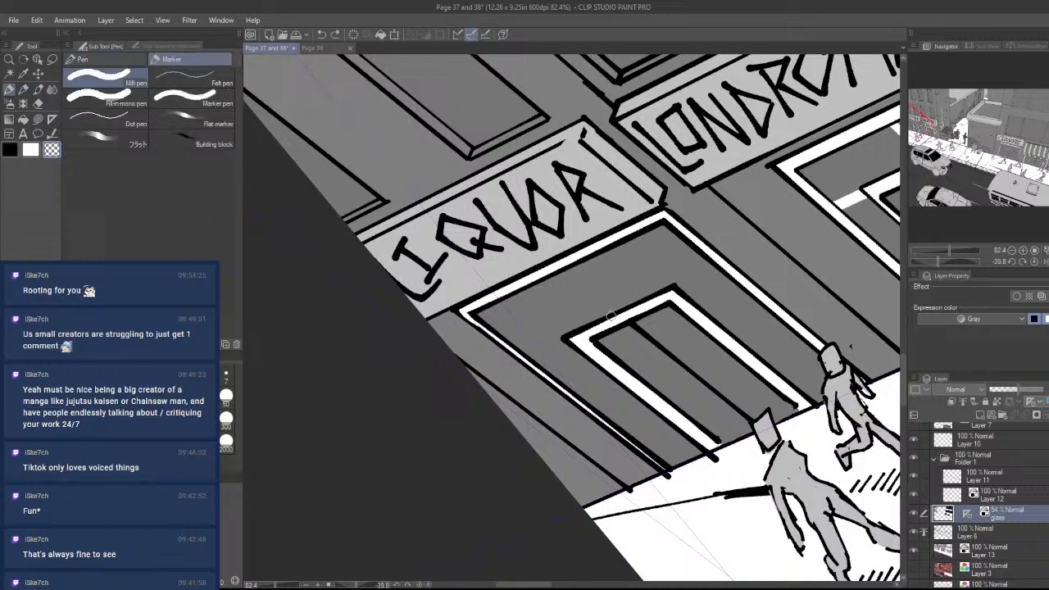
{"action": "left_click_drag", "start_coordinate": [558, 275], "coordinate": [615, 310]}
{"action": "left_click_drag", "start_coordinate": [562, 273], "coordinate": [620, 312]}
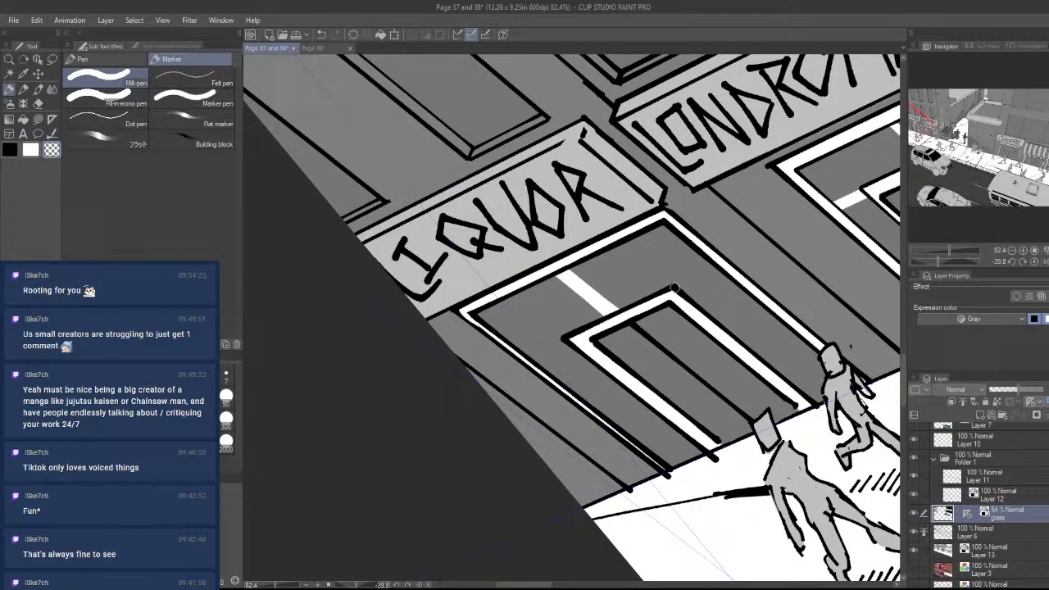
- Cut divider bars at both upper corners of the liquor store door frame and lower down on its left side
{"action": "left_click_drag", "start_coordinate": [682, 292], "coordinate": [726, 277]}
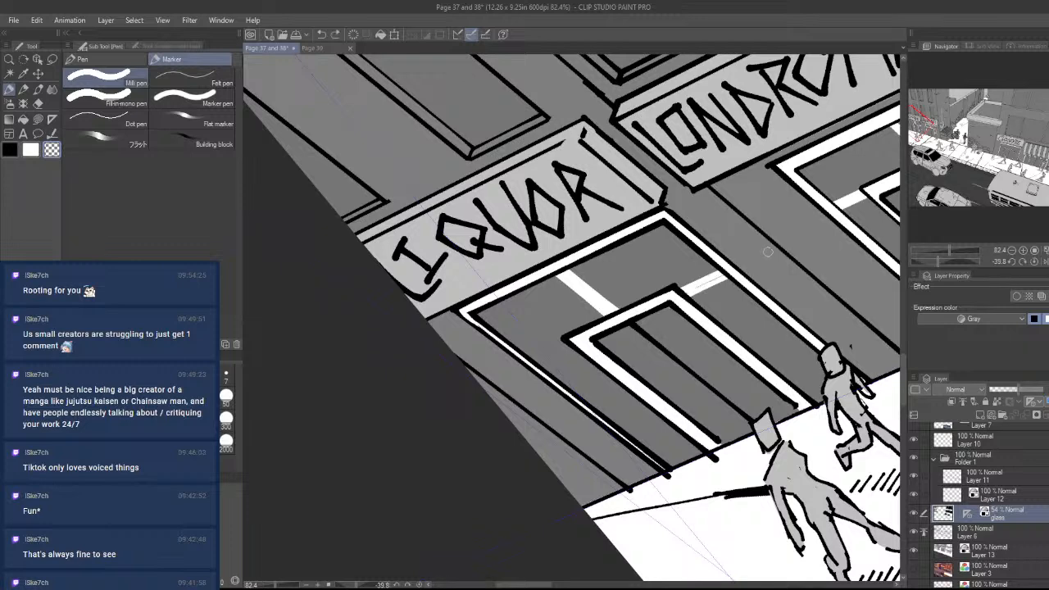
{"action": "key", "text": "ctrl+y"}
{"action": "left_click_drag", "start_coordinate": [573, 345], "coordinate": [531, 362]}
{"action": "left_click_drag", "start_coordinate": [610, 419], "coordinate": [645, 405]}
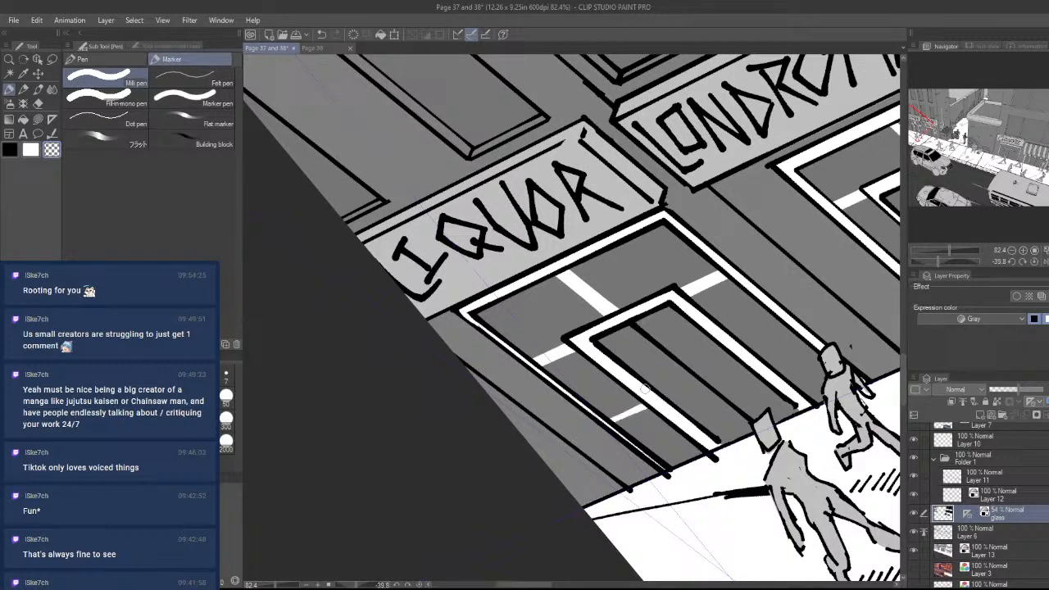
{"action": "mouse_move", "coordinate": [749, 354]}
{"action": "left_mouse_down"}
{"action": "mouse_move", "coordinate": [805, 328]}
{"action": "mouse_move", "coordinate": [704, 328]}
{"action": "left_mouse_up"}
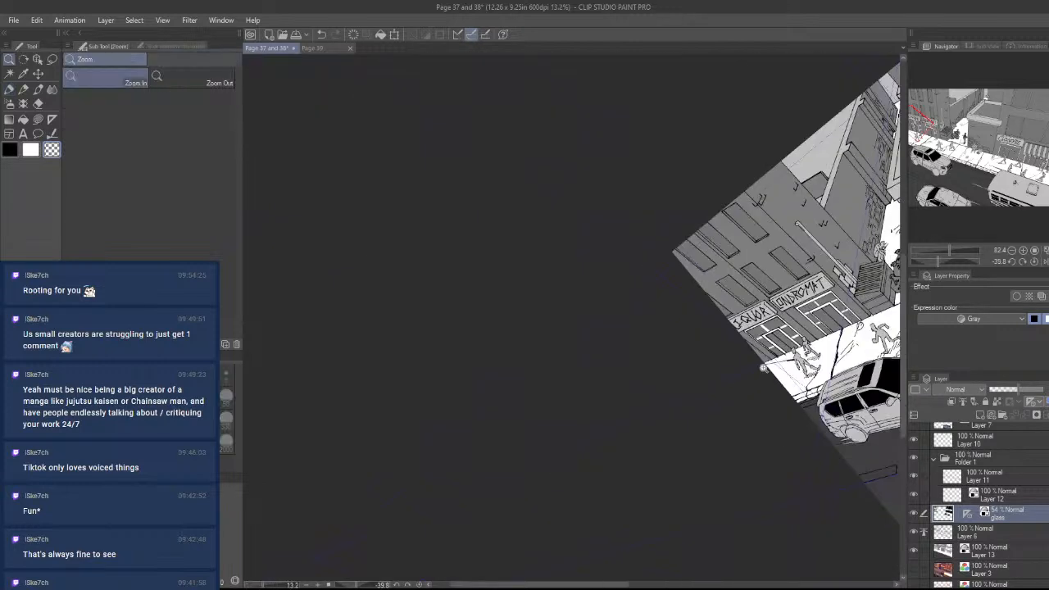
- Undo the divider bars on the liquor store and laundromat glass
{"action": "left_click_drag", "start_coordinate": [770, 311], "coordinate": [680, 369]}
{"action": "left_click_drag", "start_coordinate": [762, 385], "coordinate": [713, 401]}
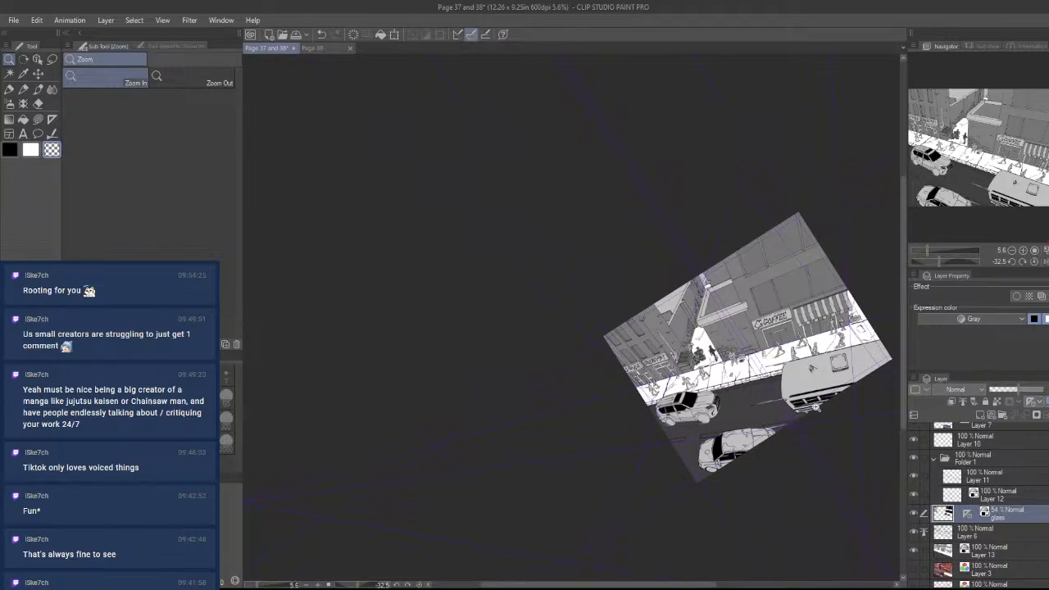
{"action": "left_click_drag", "start_coordinate": [661, 355], "coordinate": [685, 473]}
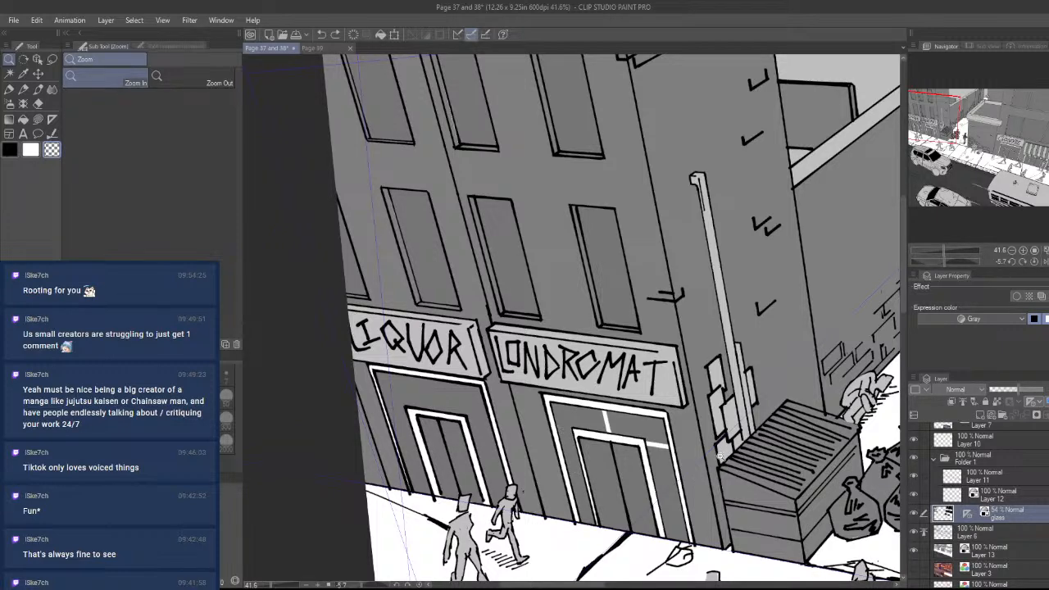
{"action": "key", "text": "ctrl+z"}
- Cut three upright transparent divider bars through the glass above the laundromat door with the Milli pen
{"action": "mouse_move", "coordinate": [643, 443]}
{"action": "left_mouse_down"}
{"action": "mouse_move", "coordinate": [664, 400]}
{"action": "mouse_move", "coordinate": [626, 384]}
{"action": "left_mouse_up"}
{"action": "key", "text": "p"}
{"action": "key", "text": "p"}
{"action": "key", "text": "p"}
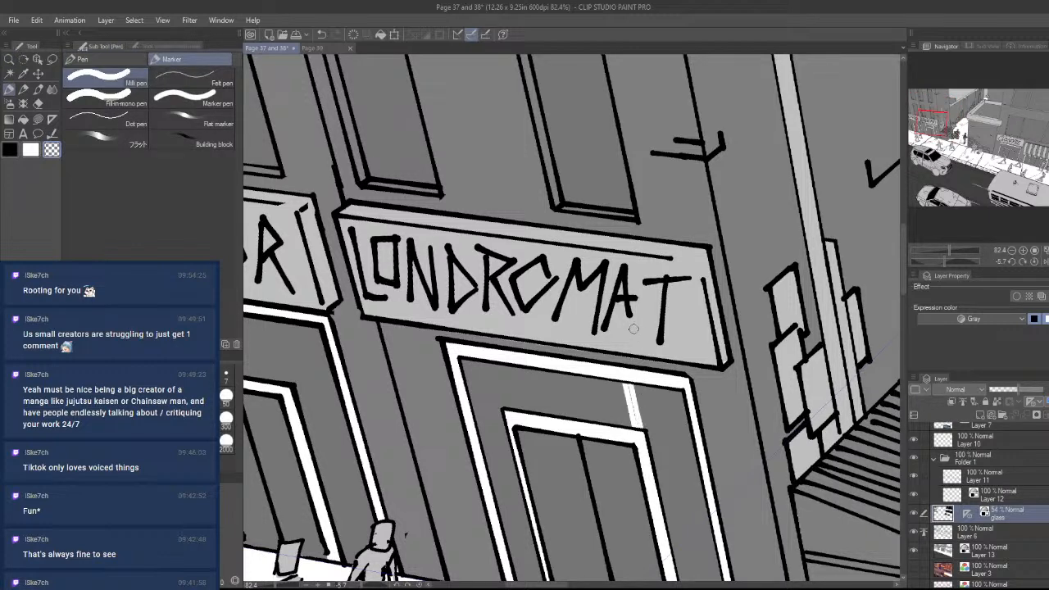
{"action": "left_click_drag", "start_coordinate": [504, 406], "coordinate": [493, 365]}
{"action": "left_click_drag", "start_coordinate": [512, 408], "coordinate": [496, 364]}
{"action": "key", "text": "ctrl+z"}
{"action": "left_click_drag", "start_coordinate": [510, 412], "coordinate": [499, 364]}
{"action": "mouse_move", "coordinate": [567, 423]}
{"action": "left_mouse_down"}
{"action": "mouse_move", "coordinate": [559, 342]}
{"action": "mouse_move", "coordinate": [567, 373]}
{"action": "left_mouse_up"}
{"action": "key", "text": "ctrl+z"}
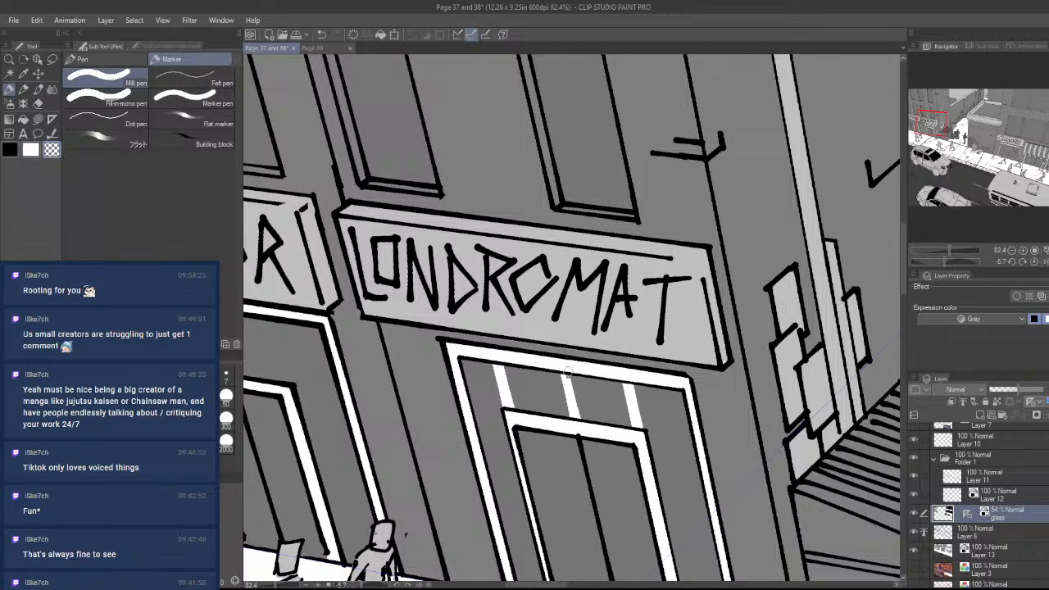
- Cut horizontal divider bars at both upper corners of the laundromat door frame and lower down on both sides
{"action": "mouse_move", "coordinate": [646, 468]}
{"action": "left_mouse_down"}
{"action": "mouse_move", "coordinate": [641, 415]}
{"action": "mouse_move", "coordinate": [688, 393]}
{"action": "left_mouse_up"}
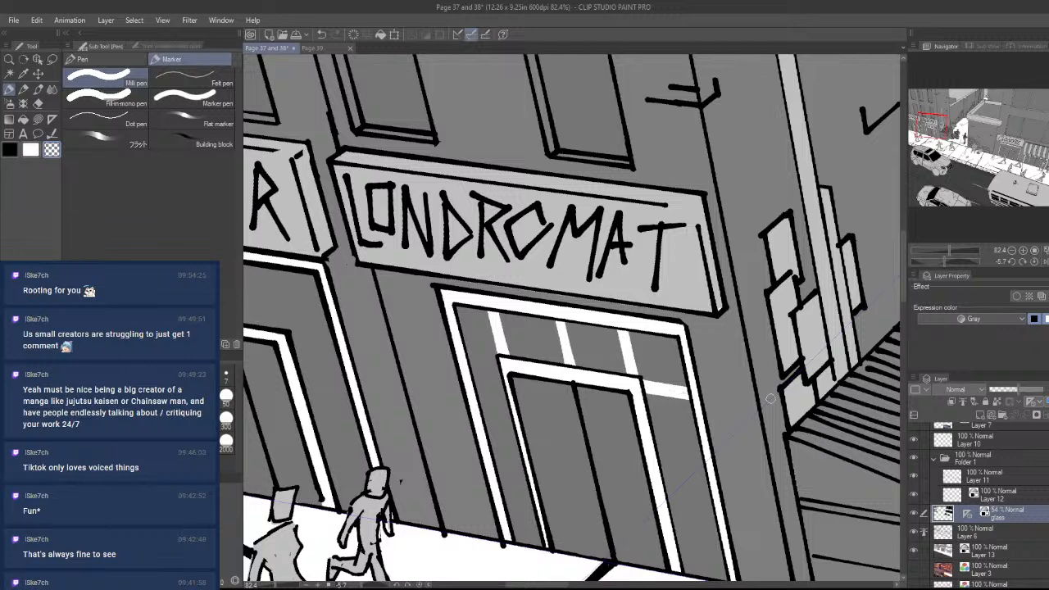
{"action": "left_click_drag", "start_coordinate": [464, 361], "coordinate": [508, 370]}
{"action": "left_click_drag", "start_coordinate": [655, 468], "coordinate": [713, 485]}
{"action": "key", "text": "ctrl+z"}
{"action": "key", "text": "ctrl+z"}
{"action": "left_click_drag", "start_coordinate": [654, 470], "coordinate": [713, 481]}
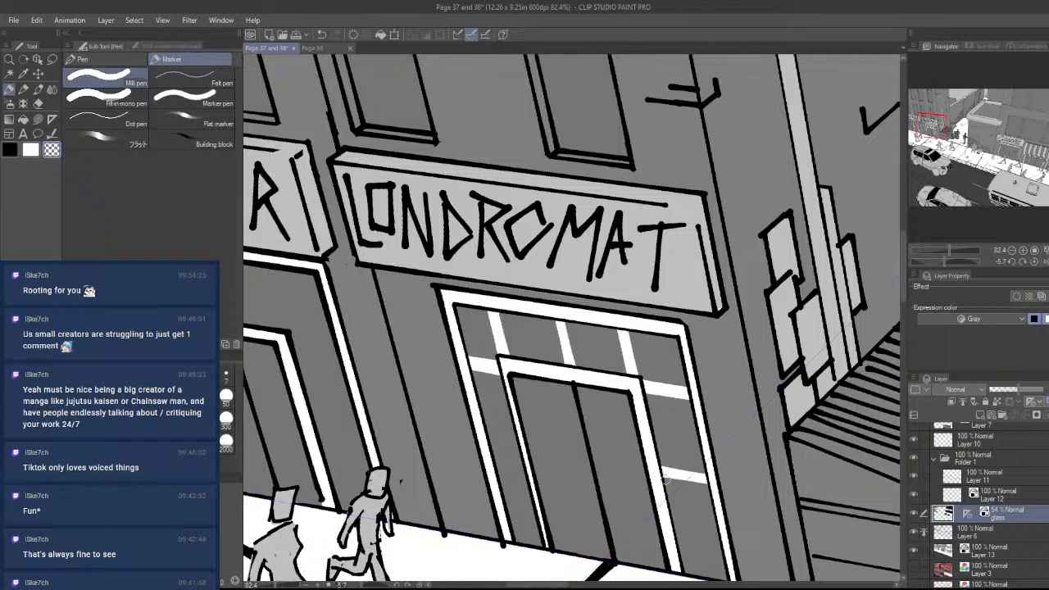
{"action": "mouse_move", "coordinate": [525, 451]}
{"action": "left_mouse_down"}
{"action": "mouse_move", "coordinate": [442, 456]}
{"action": "mouse_move", "coordinate": [485, 450]}
{"action": "left_mouse_up"}
{"action": "left_click_drag", "start_coordinate": [499, 537], "coordinate": [548, 541]}
{"action": "mouse_move", "coordinate": [677, 567]}
{"action": "left_mouse_down"}
{"action": "mouse_move", "coordinate": [726, 576]}
{"action": "mouse_move", "coordinate": [779, 512]}
{"action": "mouse_move", "coordinate": [752, 437]}
{"action": "left_mouse_up"}
{"action": "mouse_move", "coordinate": [753, 438]}
{"action": "left_mouse_down"}
{"action": "mouse_move", "coordinate": [717, 484]}
{"action": "mouse_move", "coordinate": [709, 475]}
{"action": "left_mouse_up"}
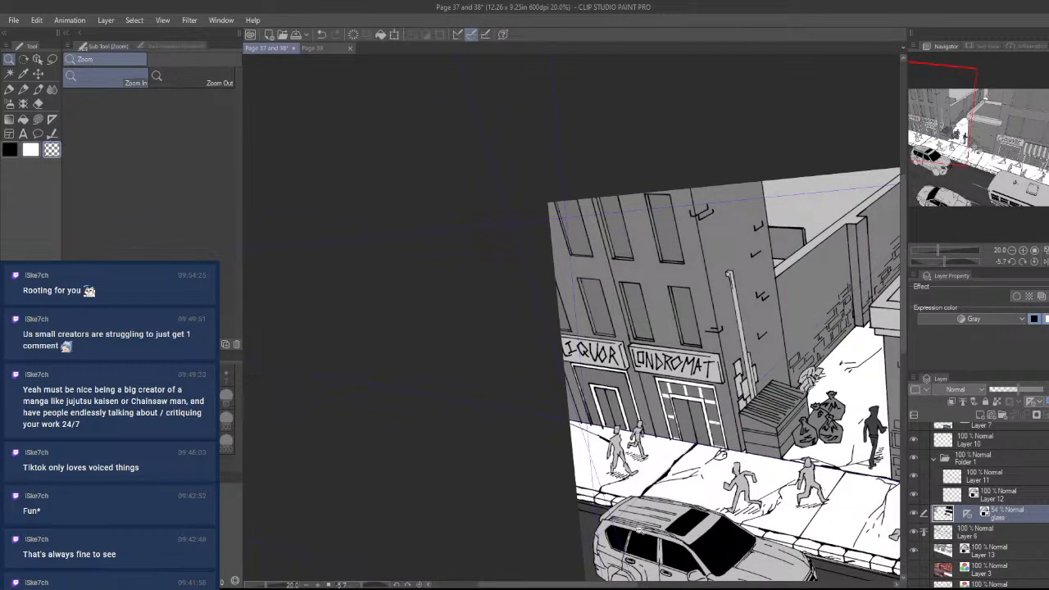
- Cut three upright transparent divider bars through the glass above the liquor store door
{"action": "left_click", "coordinate": [581, 475], "text": "alt"}
{"action": "left_click_drag", "start_coordinate": [758, 516], "coordinate": [718, 482]}
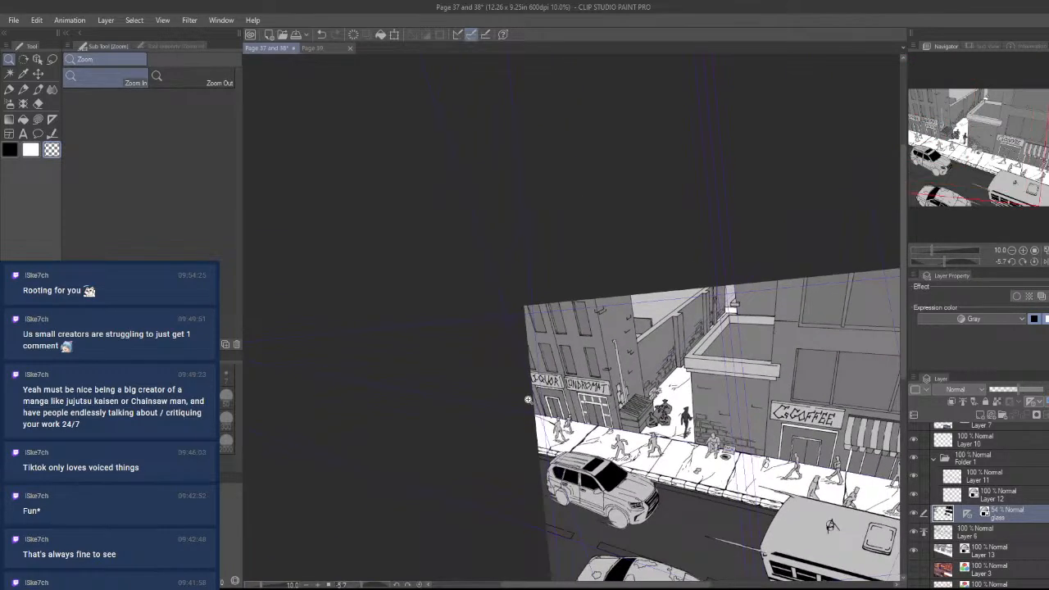
{"action": "left_click", "coordinate": [531, 399]}
{"action": "left_click", "coordinate": [533, 399]}
{"action": "left_click", "coordinate": [563, 367]}
{"action": "mouse_move", "coordinate": [625, 410]}
{"action": "left_mouse_down"}
{"action": "mouse_move", "coordinate": [637, 388]}
{"action": "mouse_move", "coordinate": [624, 343]}
{"action": "left_mouse_up"}
{"action": "key", "text": "p"}
{"action": "left_click_drag", "start_coordinate": [644, 394], "coordinate": [627, 342]}
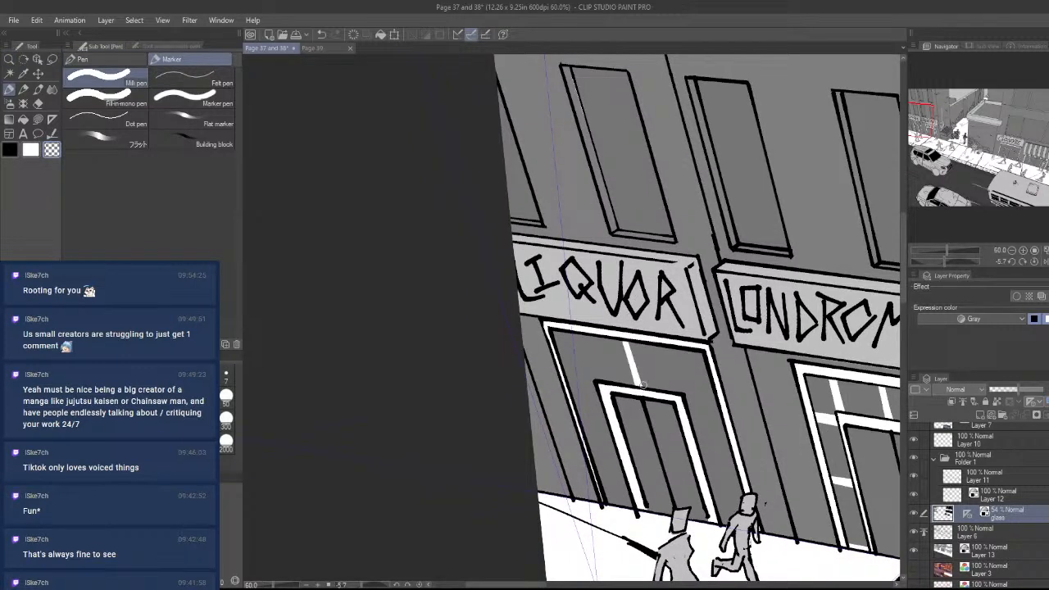
{"action": "mouse_move", "coordinate": [598, 387]}
{"action": "left_mouse_down"}
{"action": "mouse_move", "coordinate": [589, 336]}
{"action": "mouse_move", "coordinate": [601, 341]}
{"action": "left_mouse_up"}
{"action": "left_click_drag", "start_coordinate": [680, 392], "coordinate": [664, 348]}
{"action": "left_click_drag", "start_coordinate": [672, 391], "coordinate": [665, 349]}
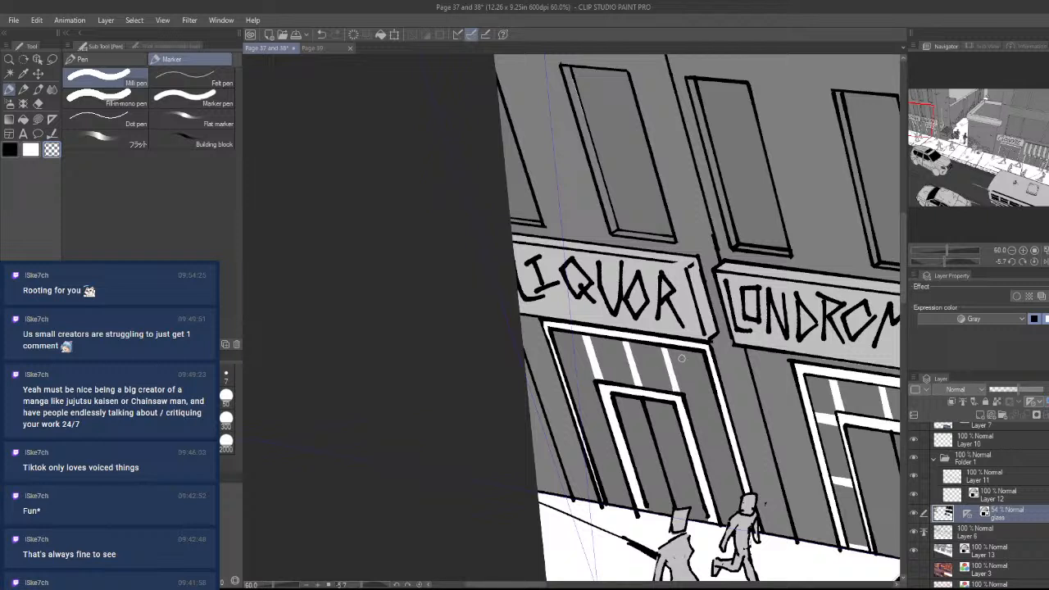
- Cut horizontal divider bars at both upper corners of the liquor store door frame and lower down on its left side
{"action": "mouse_move", "coordinate": [605, 386]}
{"action": "left_mouse_down"}
{"action": "mouse_move", "coordinate": [514, 391]}
{"action": "mouse_move", "coordinate": [598, 387]}
{"action": "left_mouse_up"}
{"action": "mouse_move", "coordinate": [676, 397]}
{"action": "left_mouse_down"}
{"action": "mouse_move", "coordinate": [751, 397]}
{"action": "mouse_move", "coordinate": [689, 408]}
{"action": "mouse_move", "coordinate": [737, 405]}
{"action": "mouse_move", "coordinate": [705, 417]}
{"action": "mouse_move", "coordinate": [682, 400]}
{"action": "mouse_move", "coordinate": [759, 414]}
{"action": "left_mouse_up"}
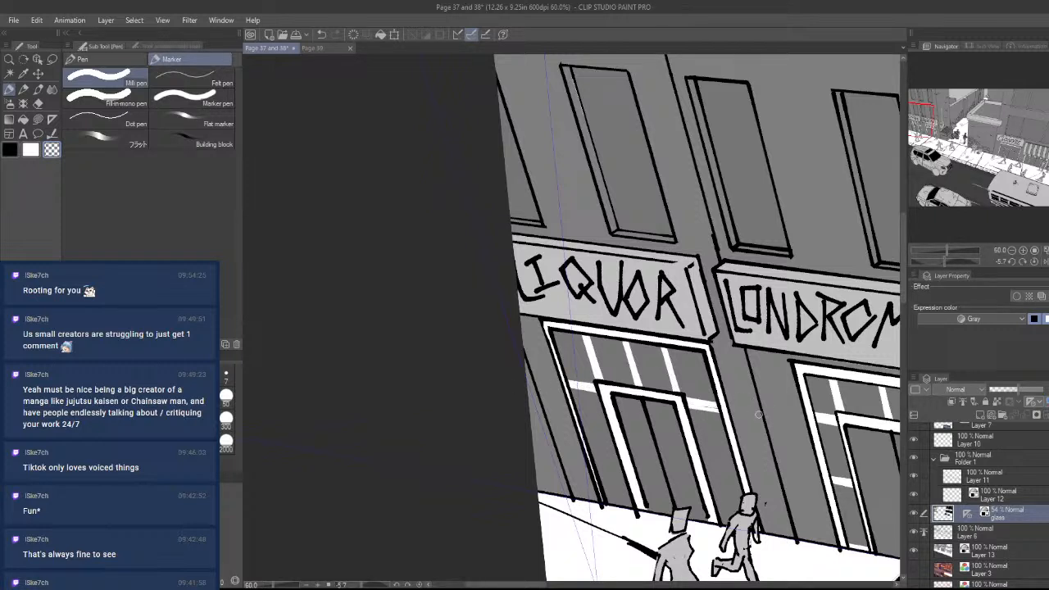
{"action": "mouse_move", "coordinate": [686, 405]}
{"action": "left_mouse_down"}
{"action": "mouse_move", "coordinate": [736, 411]}
{"action": "mouse_move", "coordinate": [698, 410]}
{"action": "mouse_move", "coordinate": [745, 433]}
{"action": "mouse_move", "coordinate": [685, 405]}
{"action": "mouse_move", "coordinate": [769, 417]}
{"action": "left_mouse_up"}
{"action": "key", "text": "ctrl+z"}
{"action": "key", "text": "ctrl+z"}
{"action": "left_click_drag", "start_coordinate": [616, 452], "coordinate": [589, 448]}
{"action": "key", "text": "ctrl+z"}
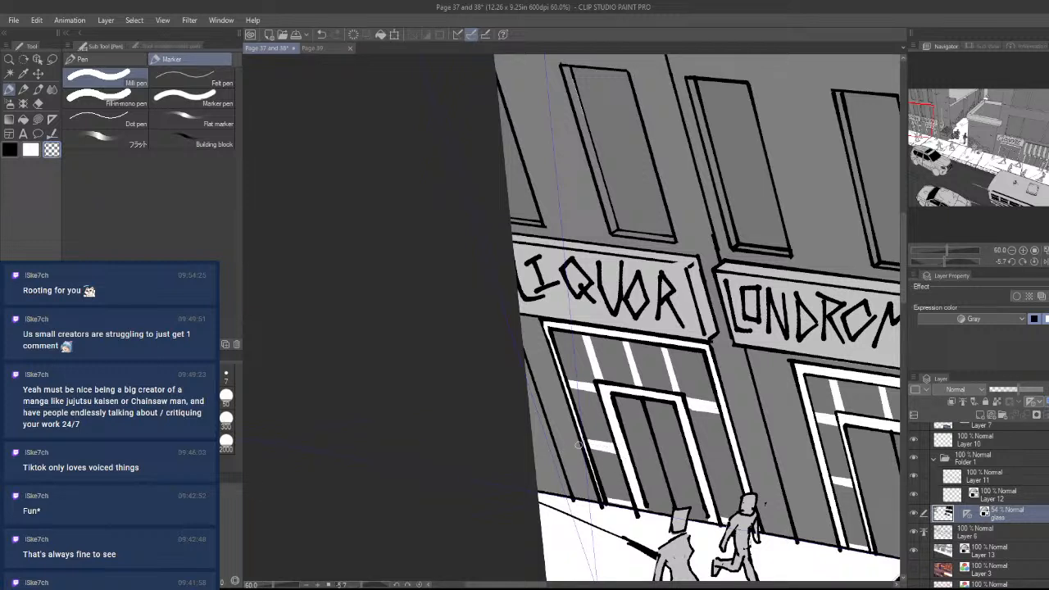
- Cut an upright transparent divider bar through the glass above the middle of the coffee shop door
{"action": "mouse_move", "coordinate": [701, 462]}
{"action": "left_mouse_down"}
{"action": "mouse_move", "coordinate": [738, 473]}
{"action": "mouse_move", "coordinate": [683, 514]}
{"action": "left_mouse_up"}
{"action": "key", "text": "ctrl+space"}
{"action": "left_click_drag", "start_coordinate": [889, 504], "coordinate": [690, 473]}
{"action": "left_click_drag", "start_coordinate": [816, 493], "coordinate": [751, 460]}
{"action": "left_click_drag", "start_coordinate": [741, 441], "coordinate": [805, 375]}
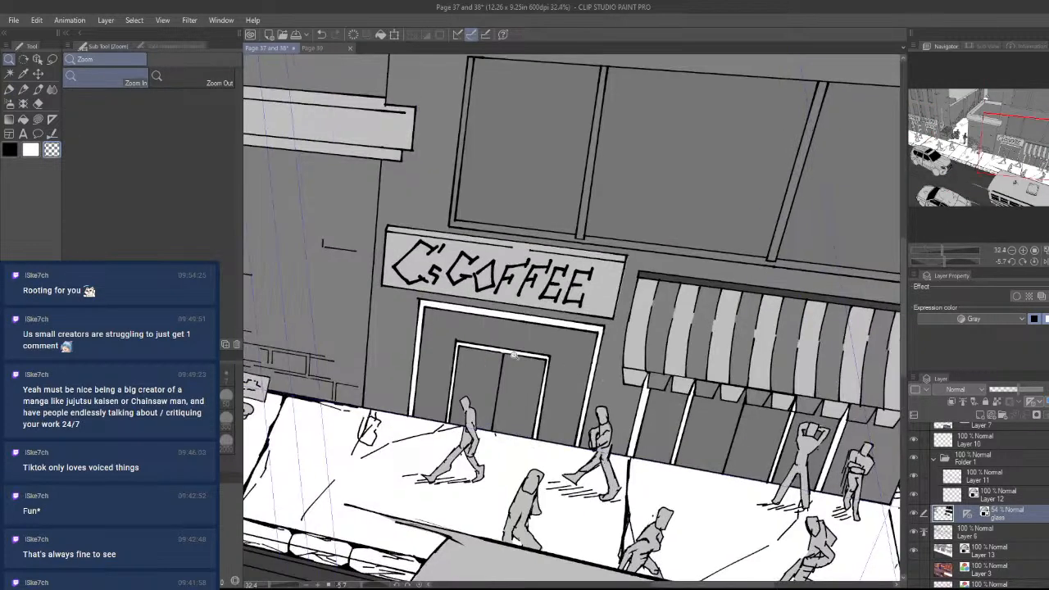
{"action": "mouse_move", "coordinate": [514, 355]}
{"action": "left_mouse_down"}
{"action": "mouse_move", "coordinate": [567, 324]}
{"action": "mouse_move", "coordinate": [541, 226]}
{"action": "left_mouse_up"}
{"action": "left_click_drag", "start_coordinate": [520, 337], "coordinate": [537, 226]}
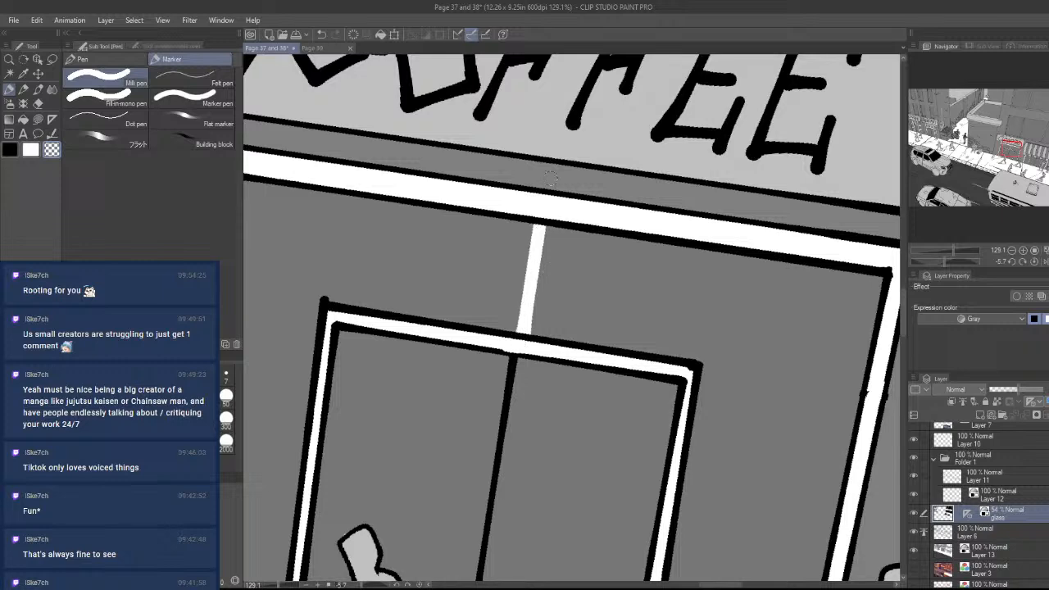
{"action": "mouse_move", "coordinate": [529, 326]}
{"action": "left_mouse_down"}
{"action": "mouse_move", "coordinate": [544, 227]}
{"action": "mouse_move", "coordinate": [534, 227]}
{"action": "left_mouse_up"}
- Cut horizontal divider bars from both upper corners of the coffee shop door to the outer frame
{"action": "left_click_drag", "start_coordinate": [480, 341], "coordinate": [718, 378]}
{"action": "left_click_drag", "start_coordinate": [563, 353], "coordinate": [419, 331]}
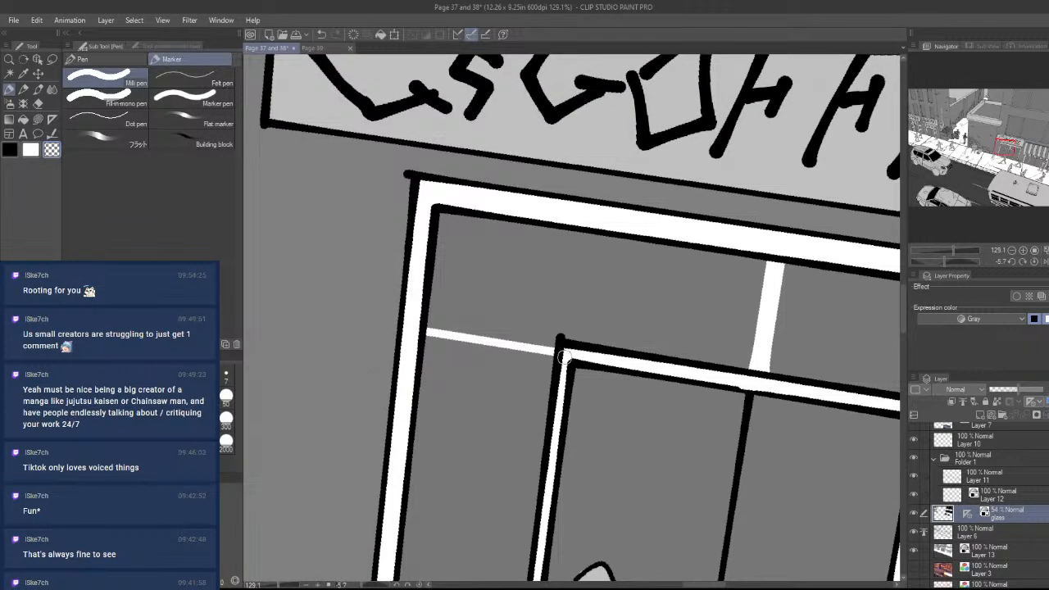
{"action": "left_click_drag", "start_coordinate": [690, 385], "coordinate": [354, 311]}
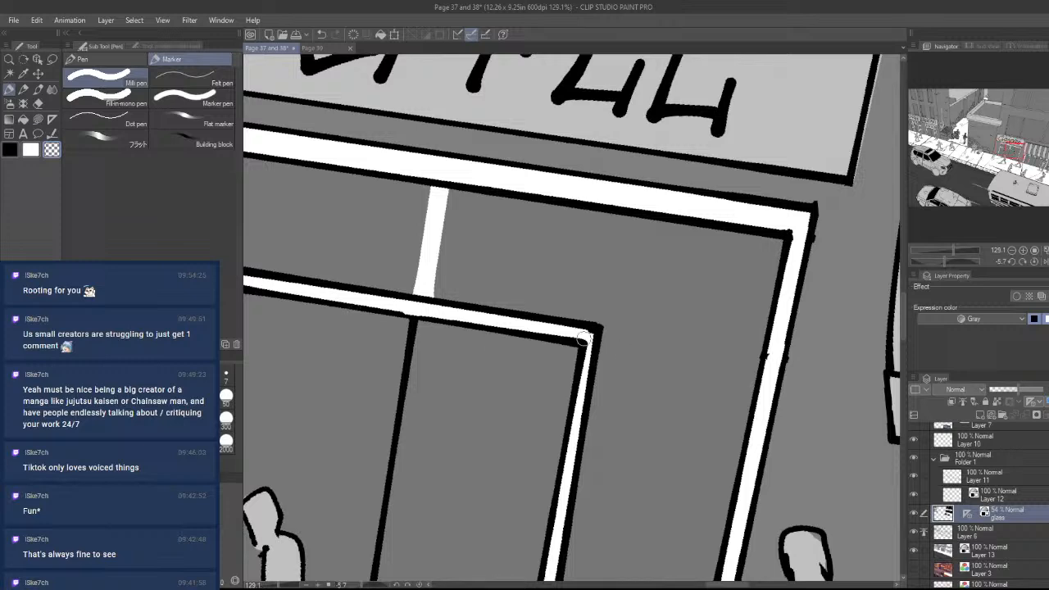
{"action": "left_click_drag", "start_coordinate": [583, 339], "coordinate": [759, 360]}
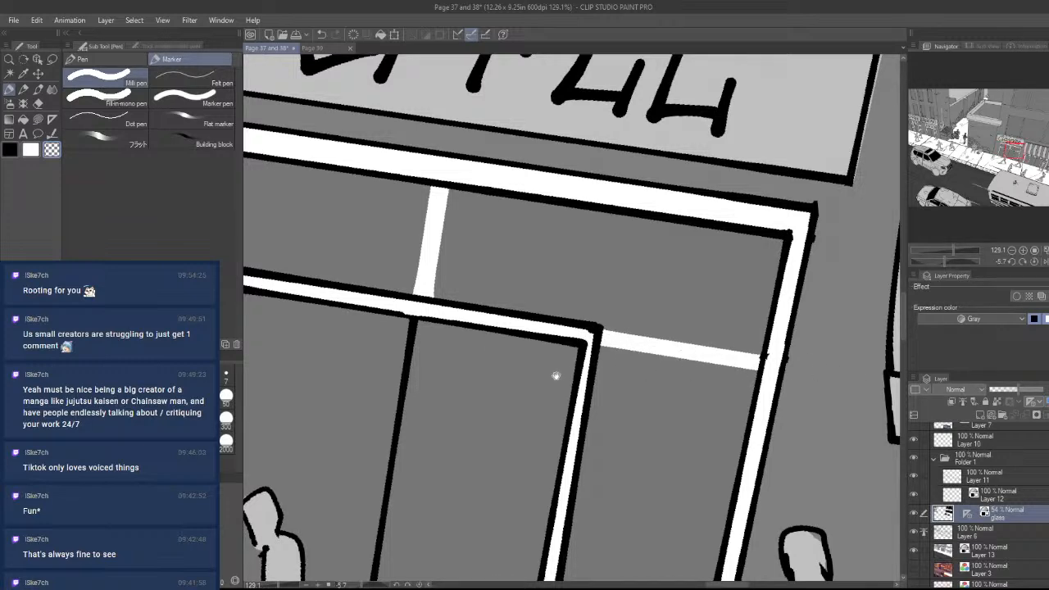
- Cut an upright divider bar above the right corner of the coffee shop door frame
{"action": "left_click_drag", "start_coordinate": [556, 376], "coordinate": [788, 448]}
{"action": "mouse_move", "coordinate": [462, 344]}
{"action": "left_mouse_down"}
{"action": "mouse_move", "coordinate": [495, 218]}
{"action": "mouse_move", "coordinate": [485, 177]}
{"action": "mouse_move", "coordinate": [492, 189]}
{"action": "mouse_move", "coordinate": [459, 190]}
{"action": "left_mouse_up"}
{"action": "key", "text": "ctrl+z"}
{"action": "left_click_drag", "start_coordinate": [562, 208], "coordinate": [627, 318]}
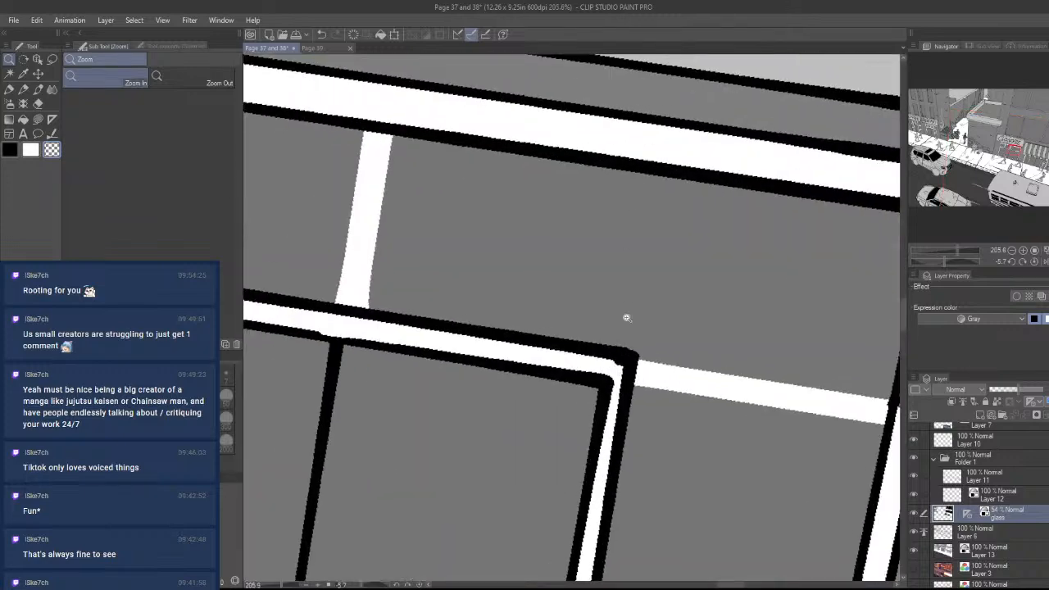
{"action": "key", "text": "p"}
{"action": "left_click_drag", "start_coordinate": [640, 283], "coordinate": [653, 209]}
{"action": "key", "text": "p"}
{"action": "left_click_drag", "start_coordinate": [627, 354], "coordinate": [647, 162]}
{"action": "key", "text": "slash"}
{"action": "mouse_move", "coordinate": [685, 197]}
{"action": "left_mouse_down"}
{"action": "mouse_move", "coordinate": [605, 316]}
{"action": "mouse_move", "coordinate": [574, 332]}
{"action": "left_mouse_up"}
{"action": "left_click_drag", "start_coordinate": [688, 216], "coordinate": [754, 214]}
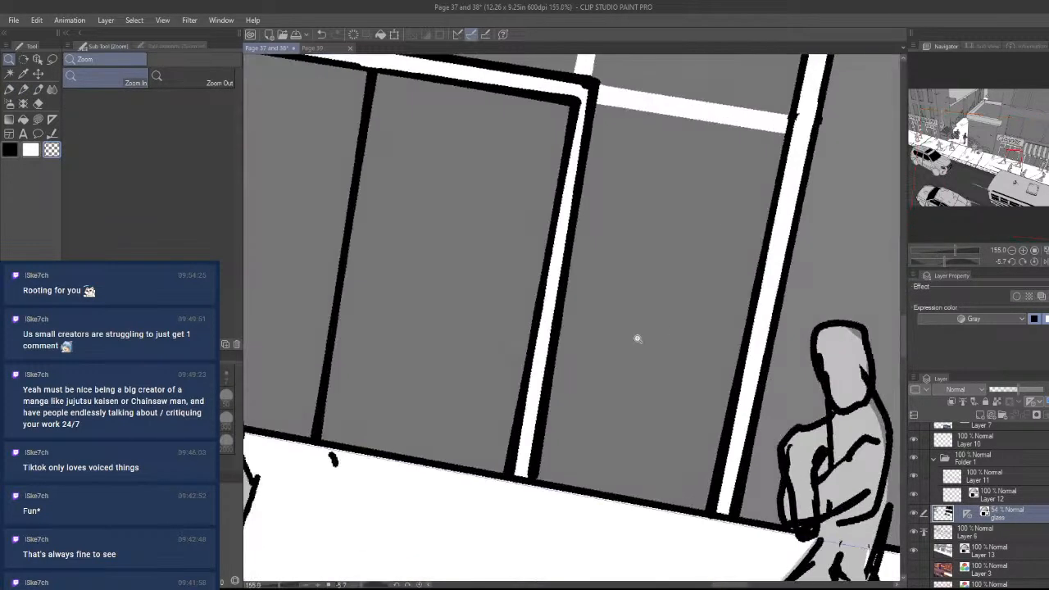
- Cut a horizontal transparent divider bar across the lower glass right of the coffee shop door, plus a strip along its base
{"action": "key", "text": "p"}
{"action": "key", "text": "p"}
{"action": "key", "text": "p"}
{"action": "left_click_drag", "start_coordinate": [557, 298], "coordinate": [745, 338]}
{"action": "key", "text": "space"}
{"action": "left_click_drag", "start_coordinate": [628, 435], "coordinate": [665, 350]}
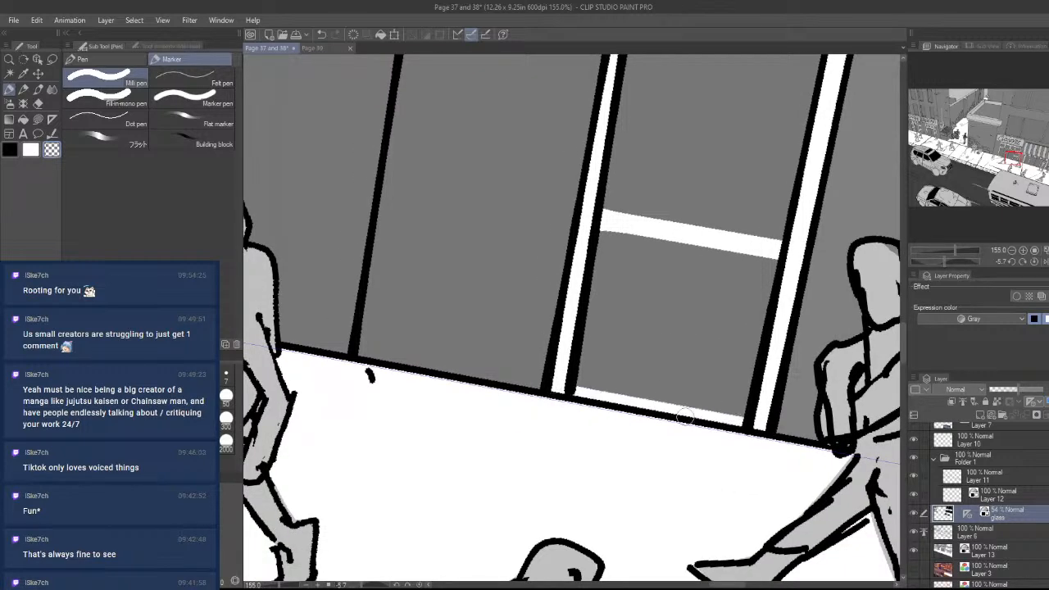
- Cut a horizontal transparent divider bar across the lower glass left of the coffee shop door
{"action": "mouse_move", "coordinate": [473, 352]}
{"action": "left_mouse_down"}
{"action": "mouse_move", "coordinate": [623, 300]}
{"action": "mouse_move", "coordinate": [613, 369]}
{"action": "mouse_move", "coordinate": [686, 430]}
{"action": "left_mouse_up"}
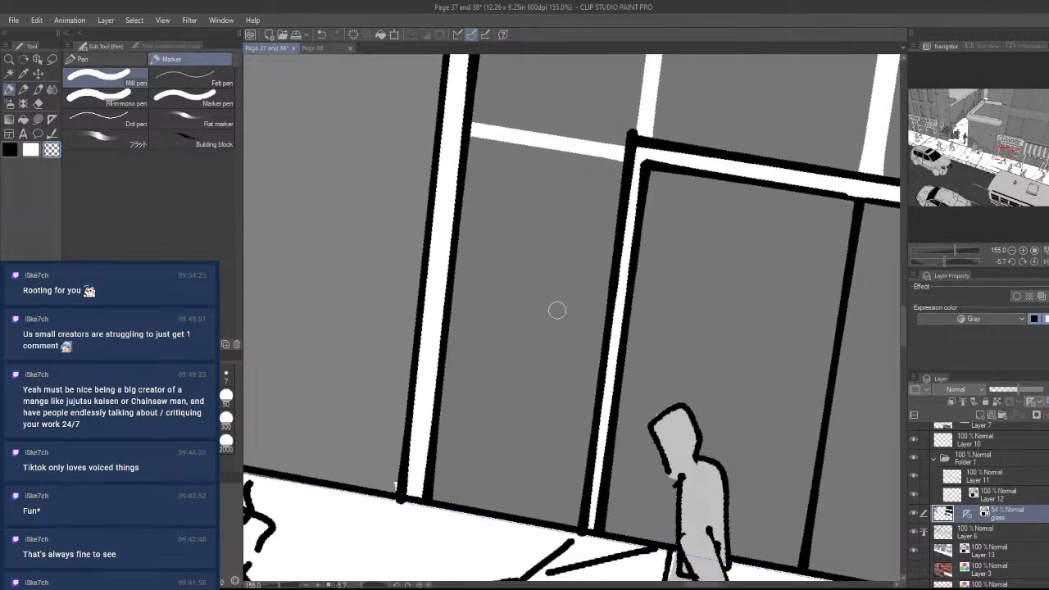
{"action": "left_click_drag", "start_coordinate": [454, 300], "coordinate": [605, 330]}
{"action": "mouse_move", "coordinate": [449, 318]}
{"action": "left_mouse_down"}
{"action": "mouse_move", "coordinate": [608, 337]}
{"action": "mouse_move", "coordinate": [457, 313]}
{"action": "left_mouse_up"}
{"action": "mouse_move", "coordinate": [584, 518]}
{"action": "left_mouse_down"}
{"action": "mouse_move", "coordinate": [437, 491]}
{"action": "mouse_move", "coordinate": [582, 519]}
{"action": "mouse_move", "coordinate": [515, 564]}
{"action": "left_mouse_up"}
{"action": "left_click_drag", "start_coordinate": [685, 511], "coordinate": [524, 454]}
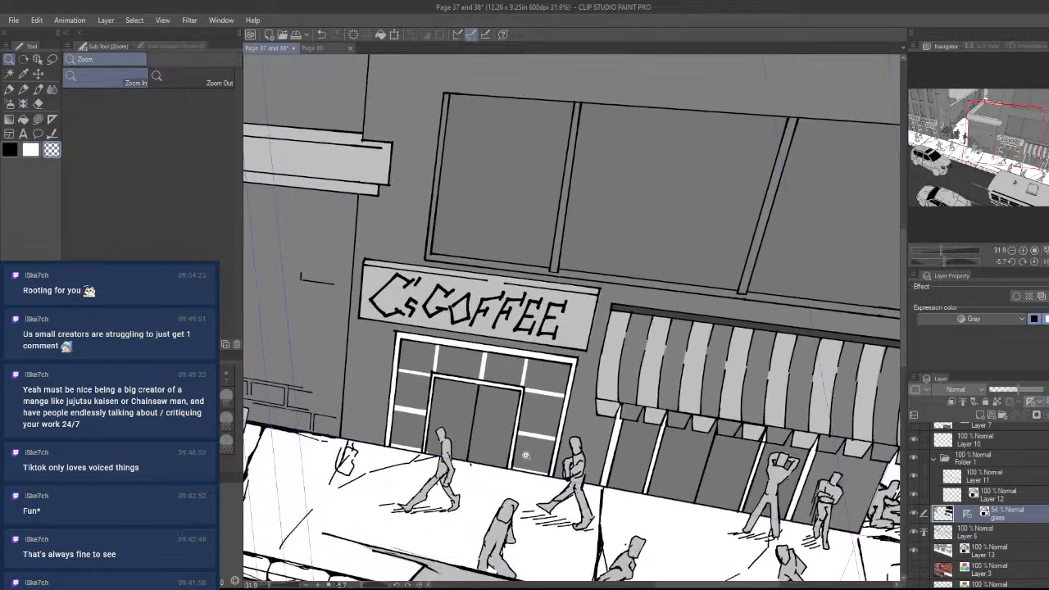
{"action": "left_click_drag", "start_coordinate": [582, 424], "coordinate": [524, 459]}
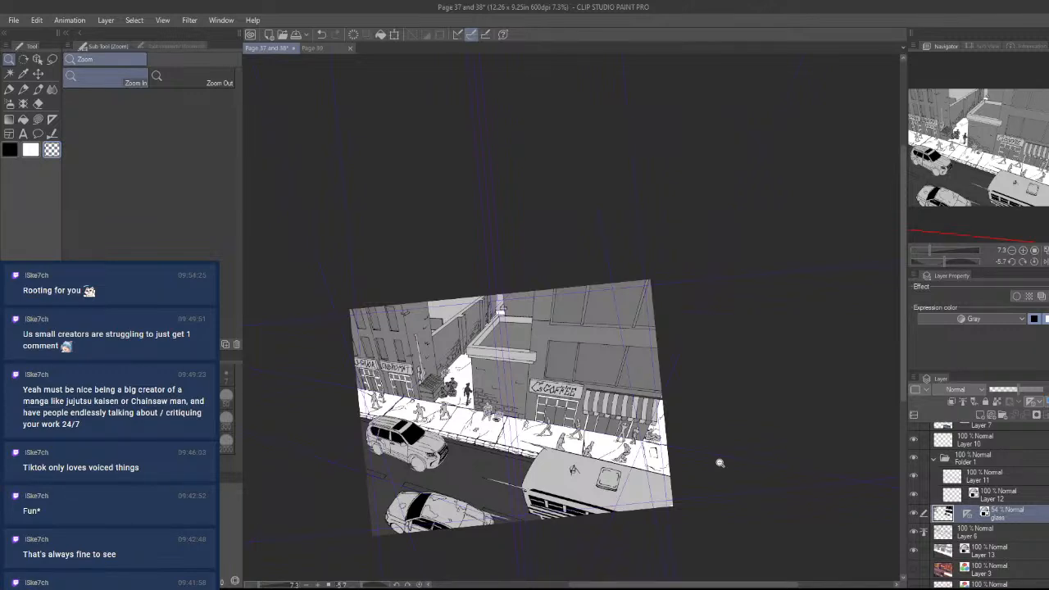
- Cut one horizontal divider bar through each of the two narrow glass panels beneath the striped awning
{"action": "left_click_drag", "start_coordinate": [605, 443], "coordinate": [676, 409]}
{"action": "key", "text": "p"}
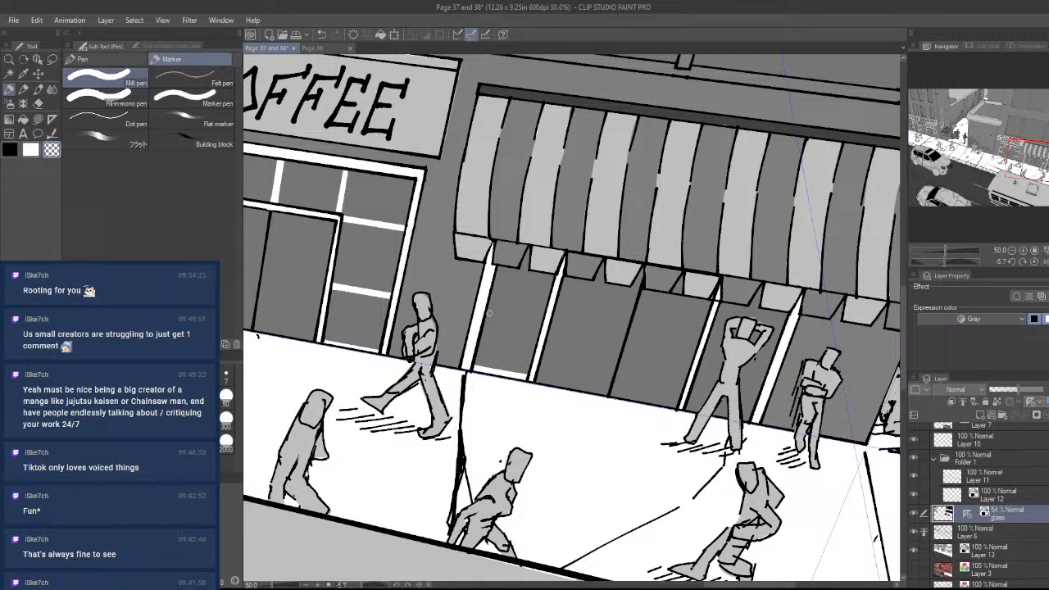
{"action": "mouse_move", "coordinate": [486, 318]}
{"action": "left_mouse_down"}
{"action": "mouse_move", "coordinate": [535, 330]}
{"action": "mouse_move", "coordinate": [480, 319]}
{"action": "left_mouse_up"}
{"action": "left_click_drag", "start_coordinate": [544, 328], "coordinate": [482, 318]}
{"action": "mouse_move", "coordinate": [739, 367]}
{"action": "left_mouse_down"}
{"action": "mouse_move", "coordinate": [527, 334]}
{"action": "mouse_move", "coordinate": [625, 342]}
{"action": "left_mouse_up"}
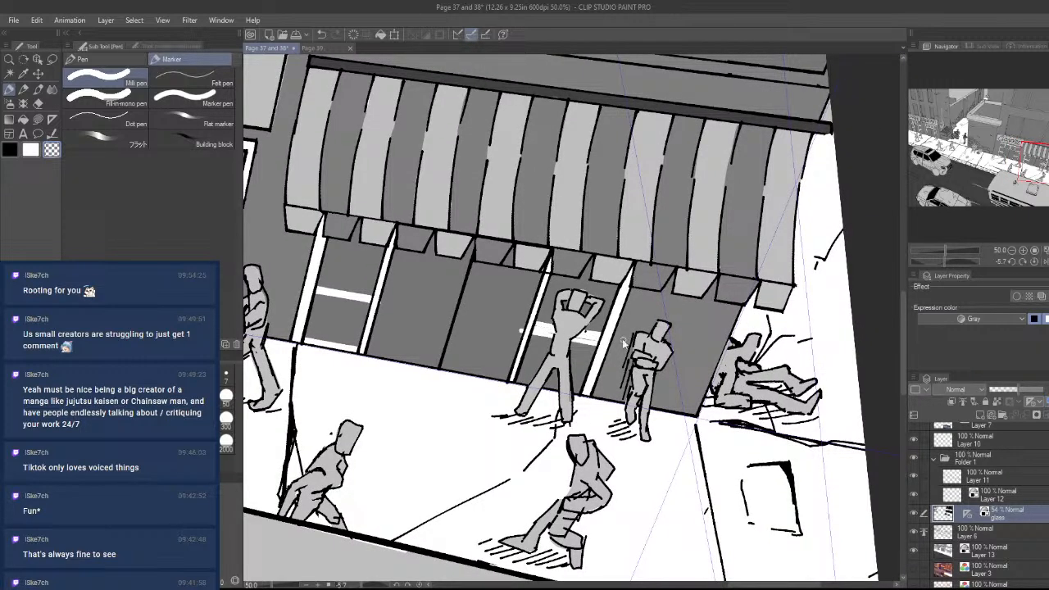
{"action": "key", "text": "ctrl+z"}
{"action": "key", "text": "ctrl+z"}
{"action": "left_click_drag", "start_coordinate": [533, 332], "coordinate": [603, 344]}
- Raise the glass layer's opacity to 100%
{"action": "left_click_drag", "start_coordinate": [556, 382], "coordinate": [500, 393]}
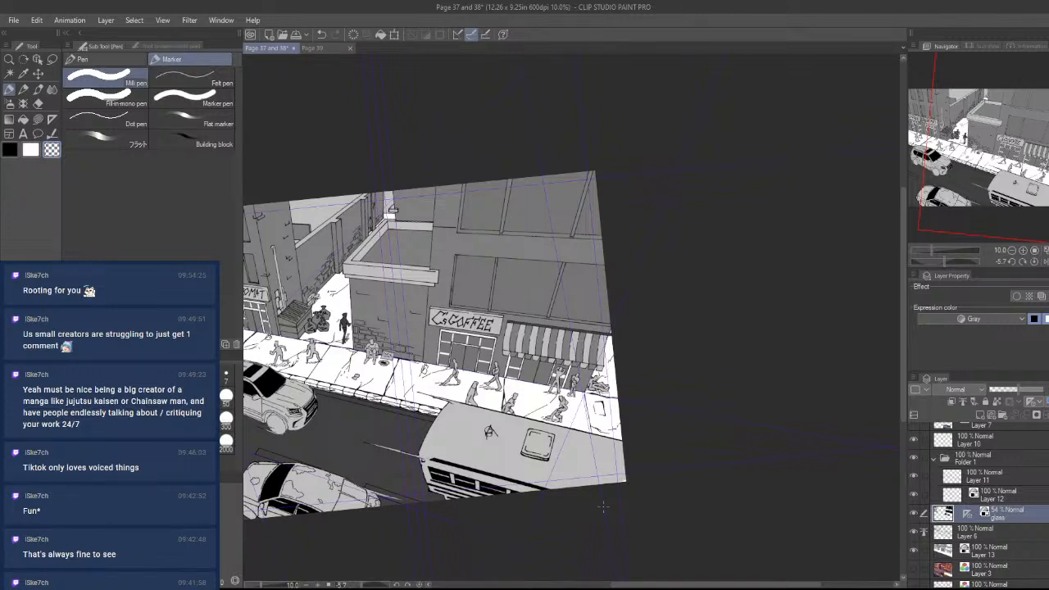
{"action": "left_click_drag", "start_coordinate": [746, 410], "coordinate": [718, 415]}
{"action": "left_click_drag", "start_coordinate": [792, 430], "coordinate": [779, 453]}
{"action": "left_click_drag", "start_coordinate": [648, 484], "coordinate": [729, 491]}
{"action": "left_click_drag", "start_coordinate": [786, 492], "coordinate": [815, 503]}
{"action": "left_click", "coordinate": [1030, 391]}
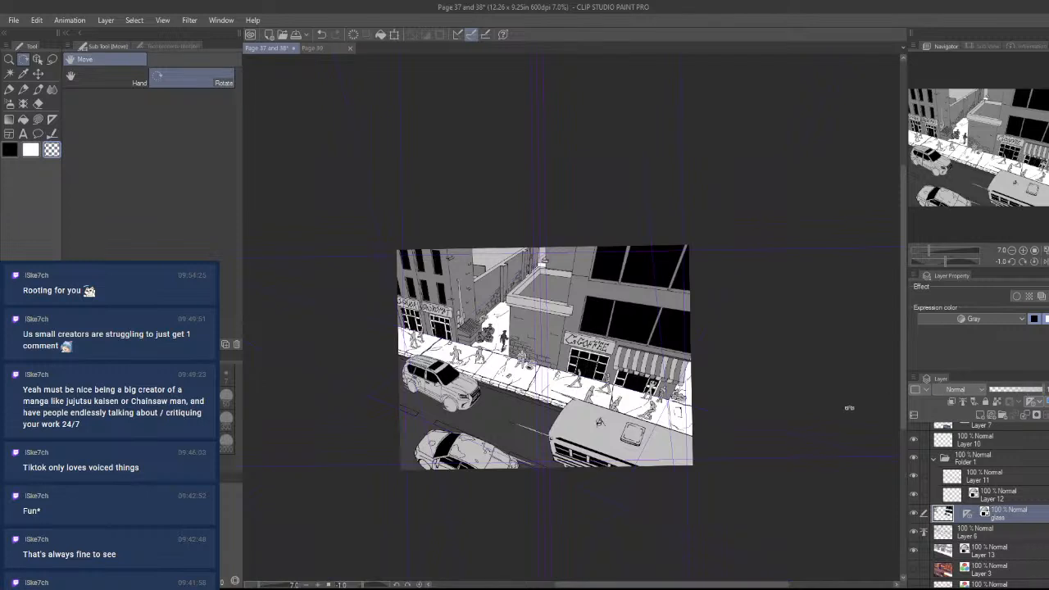
- Create a new layer clipped to the glass layer, set its expression color to Gray, and choose white as drawing color
{"action": "left_click_drag", "start_coordinate": [849, 408], "coordinate": [824, 428]}
{"action": "left_click_drag", "start_coordinate": [844, 478], "coordinate": [861, 491]}
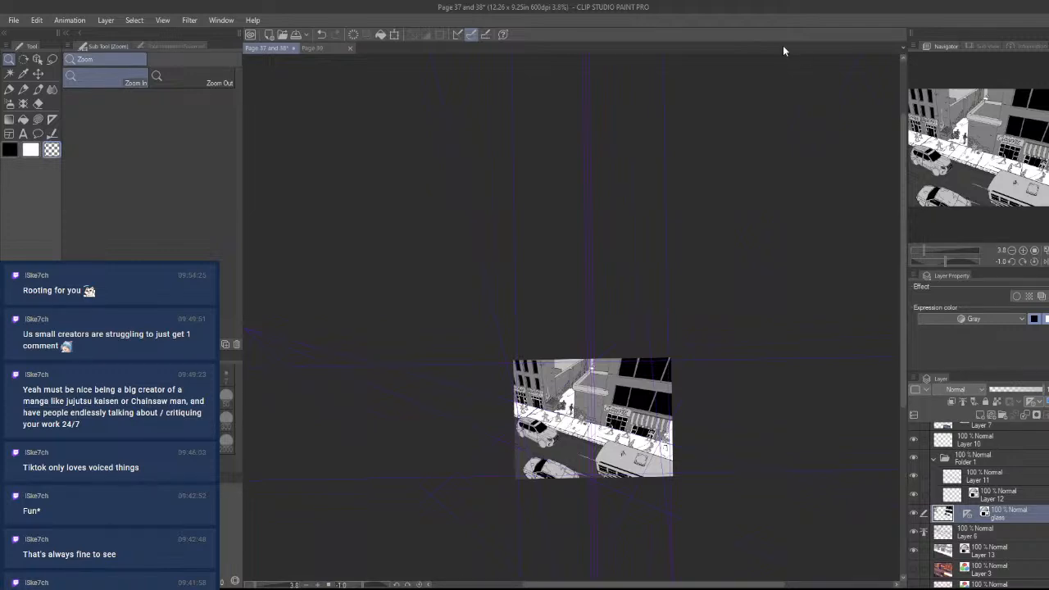
{"action": "left_click_drag", "start_coordinate": [565, 384], "coordinate": [703, 414]}
{"action": "scroll", "coordinate": [703, 414], "scroll_direction": "down", "scroll_amount": 3}
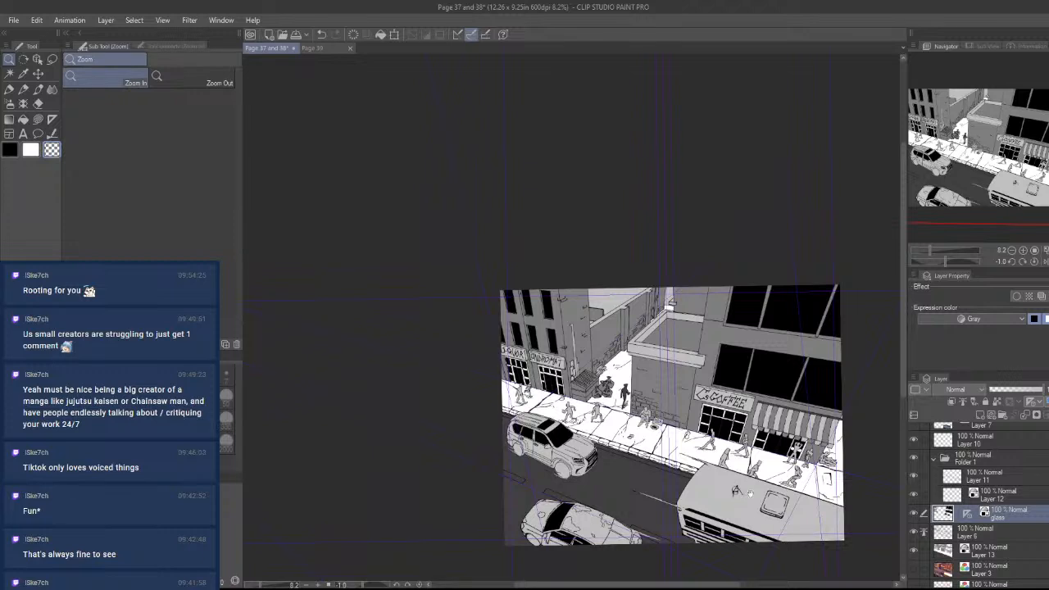
{"action": "left_click_drag", "start_coordinate": [742, 495], "coordinate": [692, 473]}
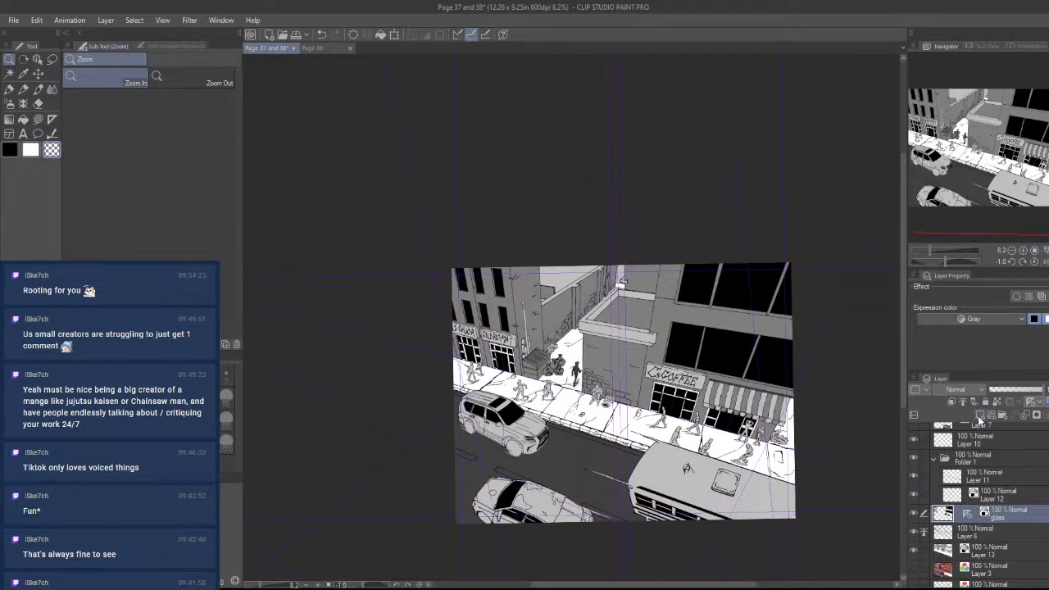
{"action": "left_click", "coordinate": [980, 414]}
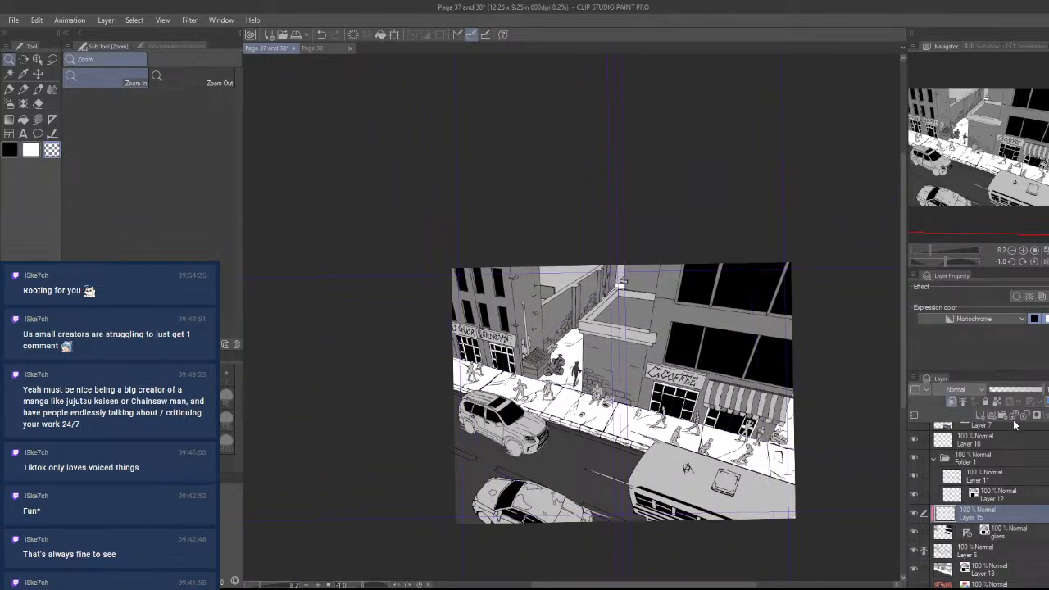
{"action": "left_click", "coordinate": [952, 402]}
{"action": "left_click", "coordinate": [31, 150]}
{"action": "left_click", "coordinate": [975, 349]}
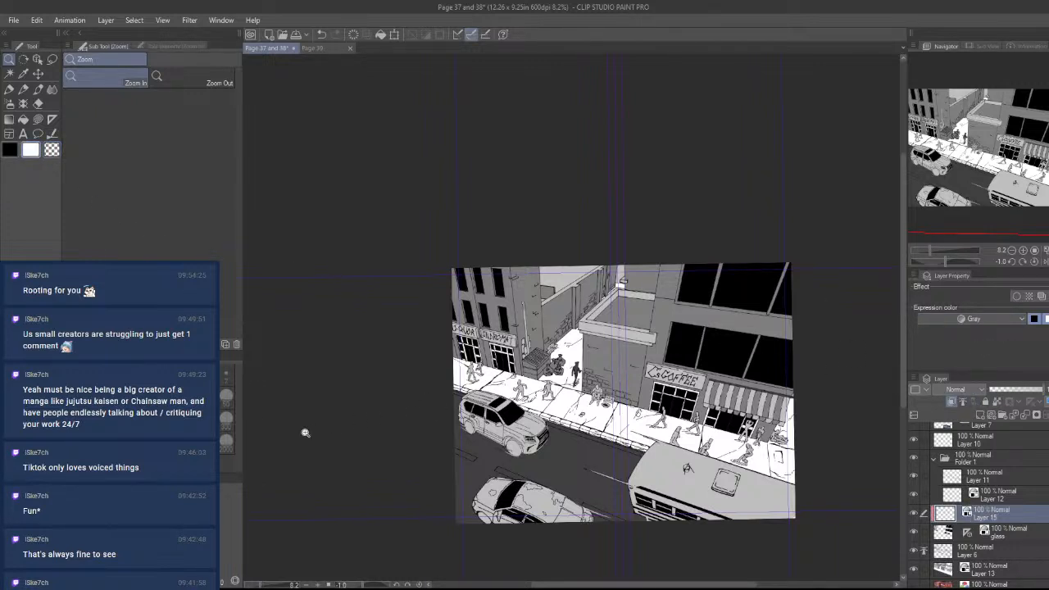
- Try a diagonal foreground-to-transparent gradient across the glass on the new clipped layer
{"action": "left_click", "coordinate": [9, 104]}
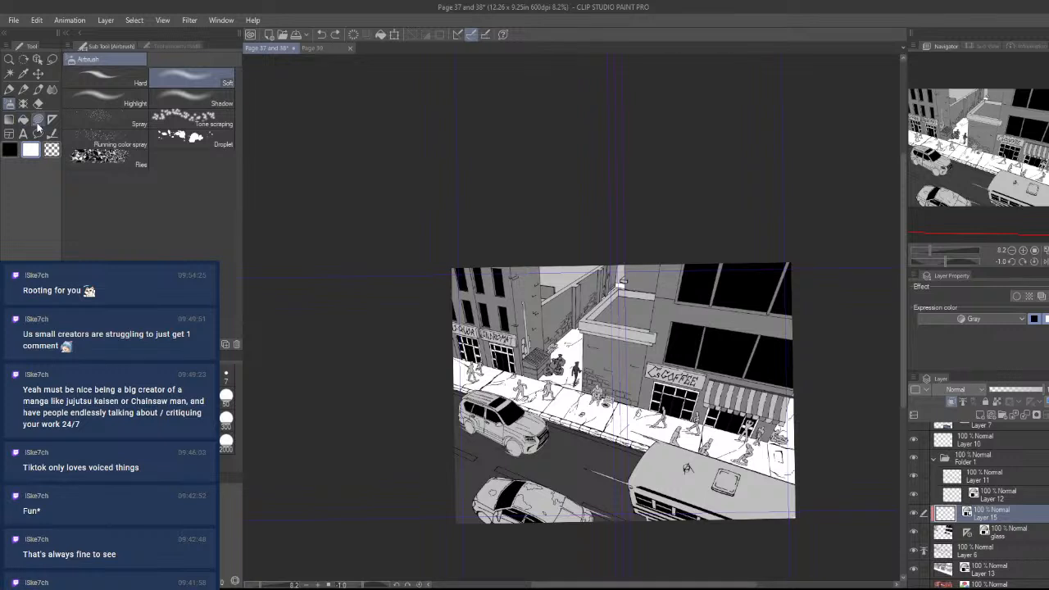
{"action": "left_click", "coordinate": [8, 119]}
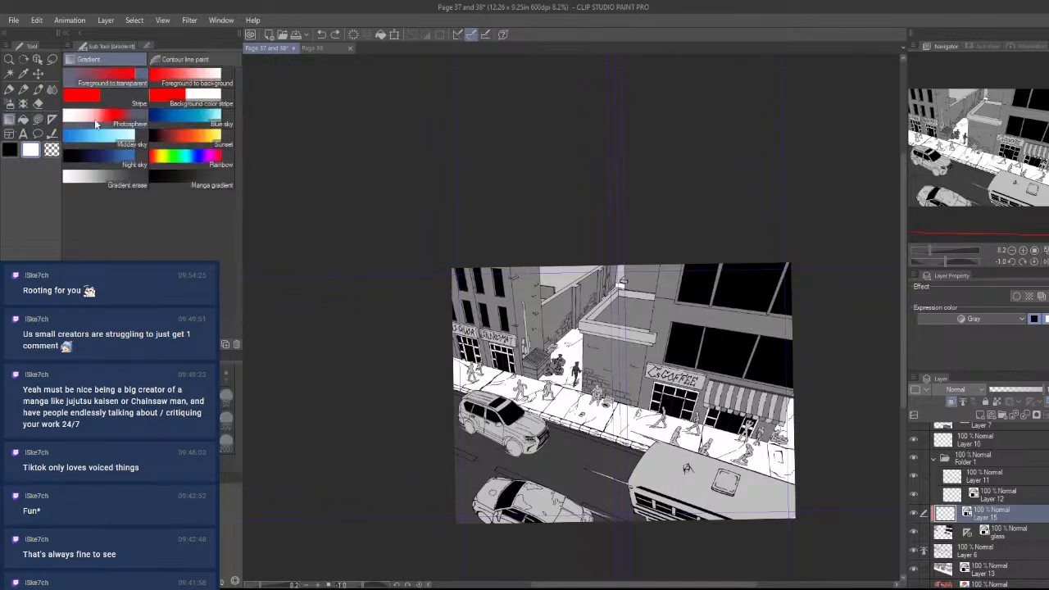
{"action": "left_click_drag", "start_coordinate": [695, 408], "coordinate": [762, 481]}
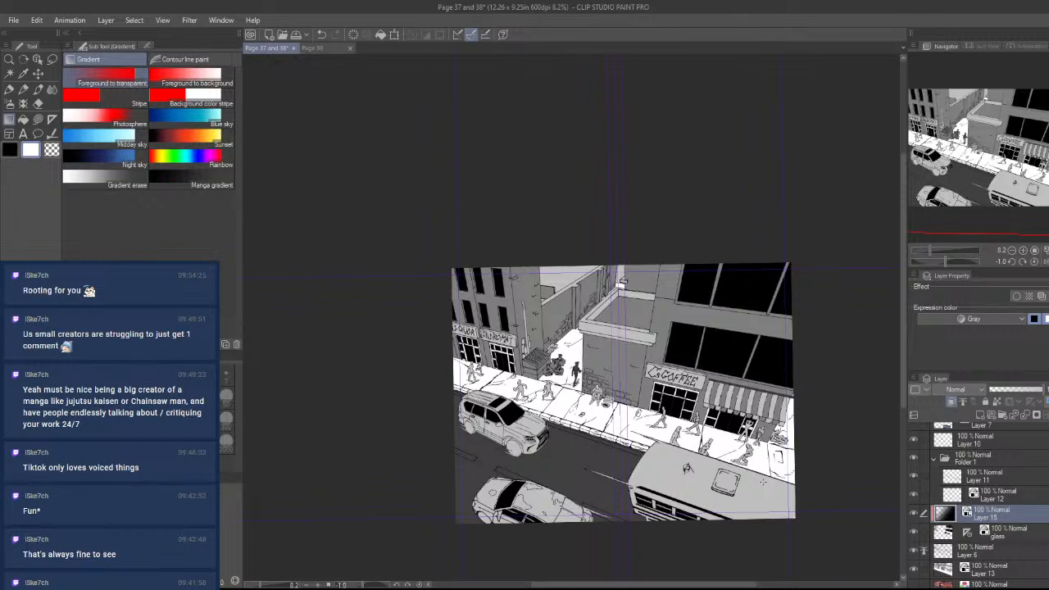
{"action": "key", "text": "ctrl+z"}
{"action": "left_click_drag", "start_coordinate": [717, 442], "coordinate": [635, 390]}
{"action": "key", "text": "ctrl+z"}
{"action": "key", "text": "ctrl+z"}
- Make white the main color and lay a near-vertical foreground-to-transparent gradient over the glass, lightening the building windows towards their top
{"action": "key", "text": "x"}
{"action": "key", "text": "x"}
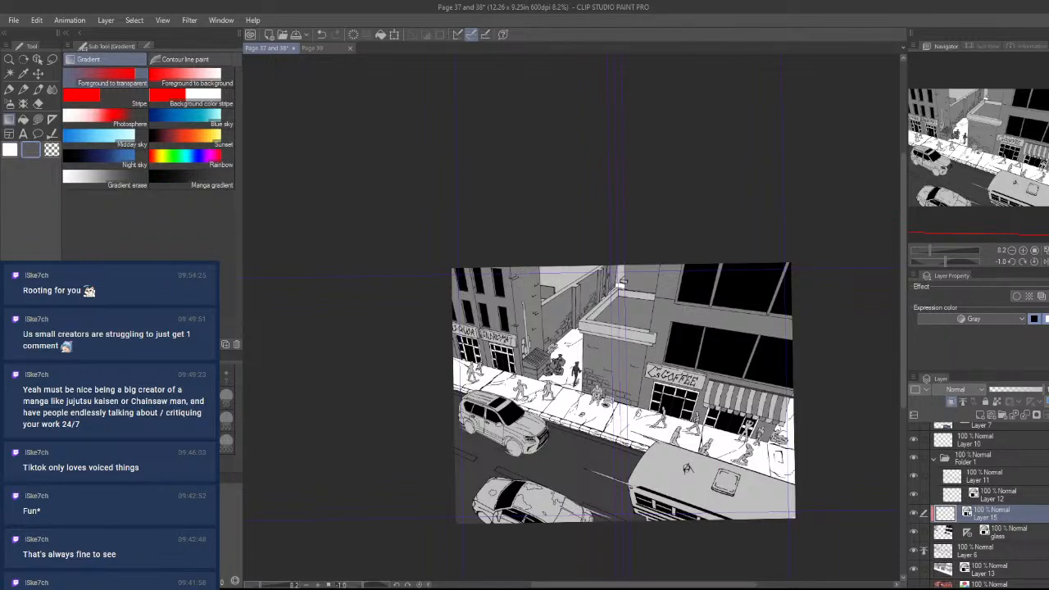
{"action": "key", "text": "x"}
{"action": "left_click_drag", "start_coordinate": [541, 283], "coordinate": [709, 584]}
{"action": "key", "text": "ctrl+z"}
{"action": "left_click_drag", "start_coordinate": [648, 367], "coordinate": [687, 395]}
{"action": "key", "text": "ctrl+z"}
{"action": "left_click_drag", "start_coordinate": [667, 442], "coordinate": [510, 276]}
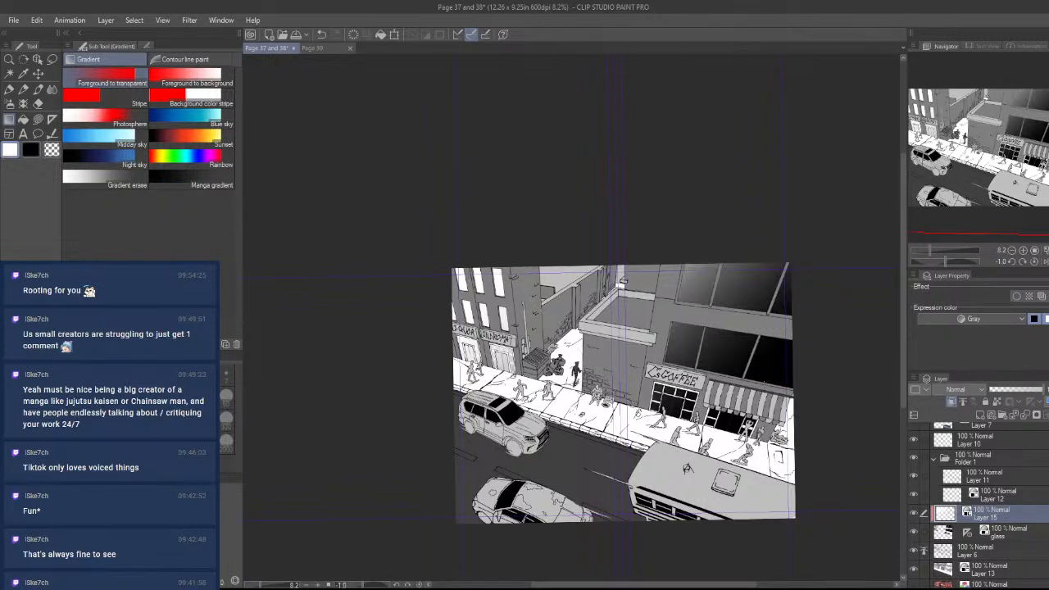
{"action": "key", "text": "ctrl+z"}
{"action": "left_click_drag", "start_coordinate": [740, 461], "coordinate": [621, 286]}
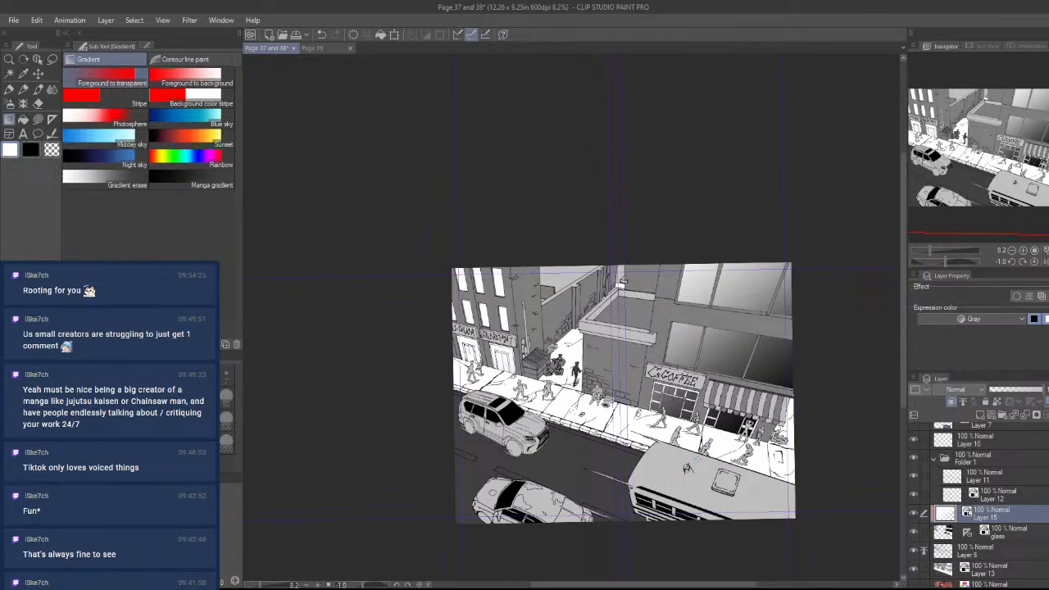
{"action": "key", "text": "ctrl+z"}
{"action": "left_click_drag", "start_coordinate": [629, 455], "coordinate": [613, 262]}
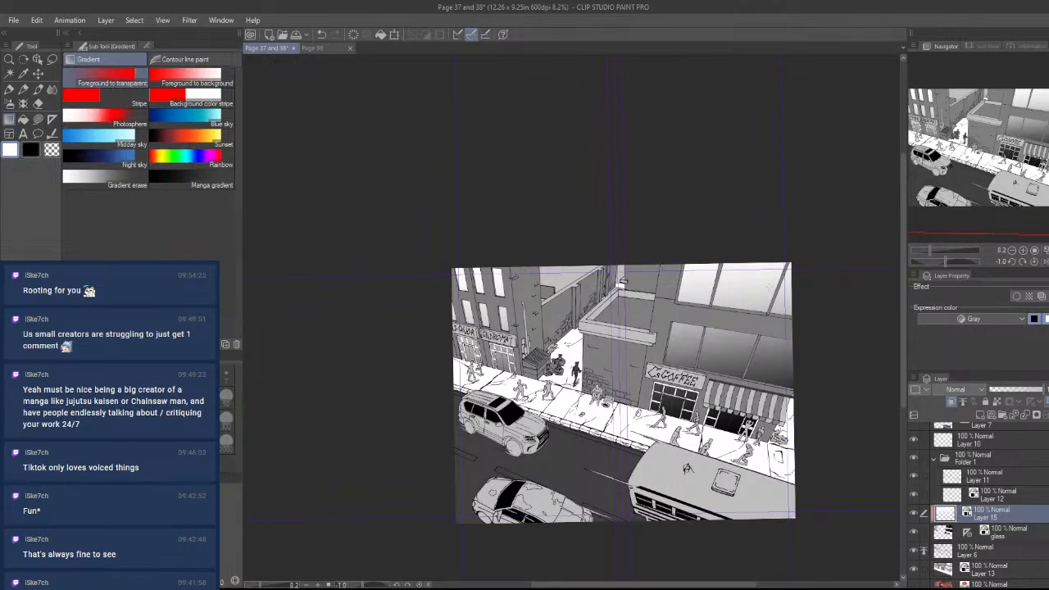
- Lower the gradient layer's opacity to 45% and apply the Tone effect to it at frequency 60.0
{"action": "left_click", "coordinate": [1018, 392]}
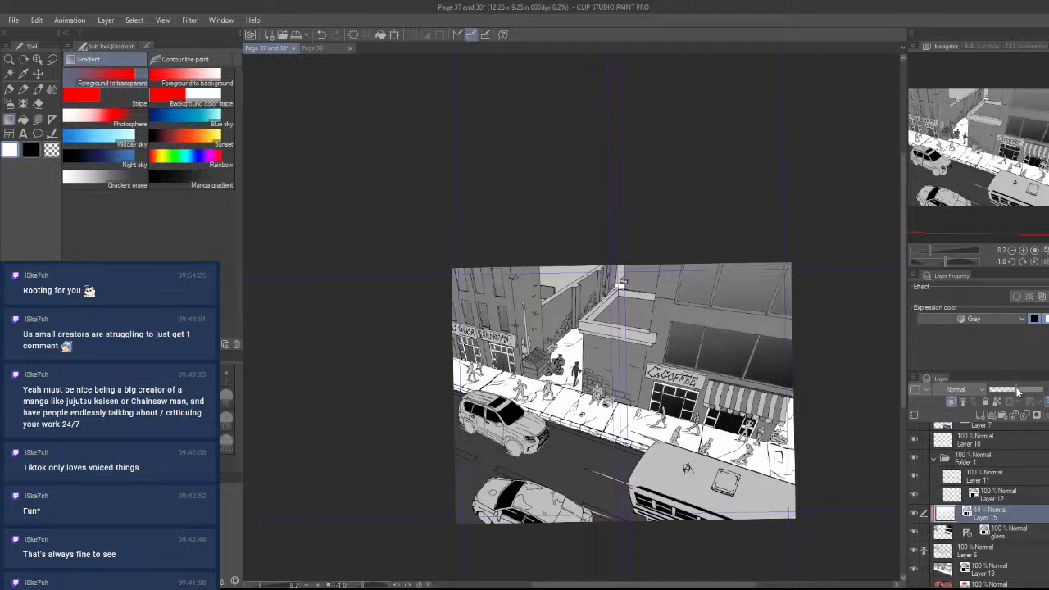
{"action": "left_click_drag", "start_coordinate": [1018, 391], "coordinate": [1015, 390]}
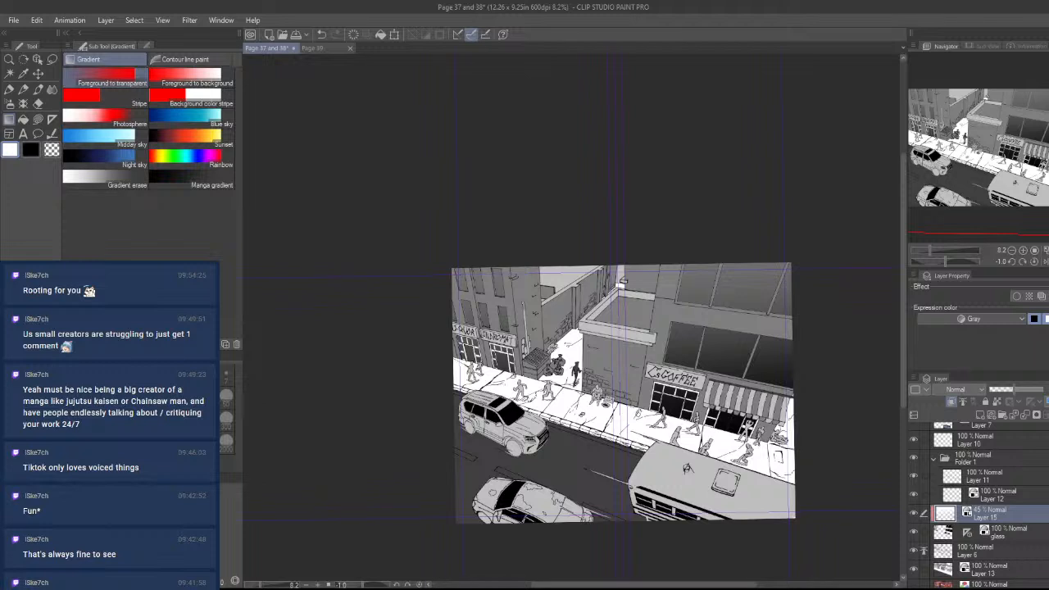
{"action": "left_click", "coordinate": [1029, 296]}
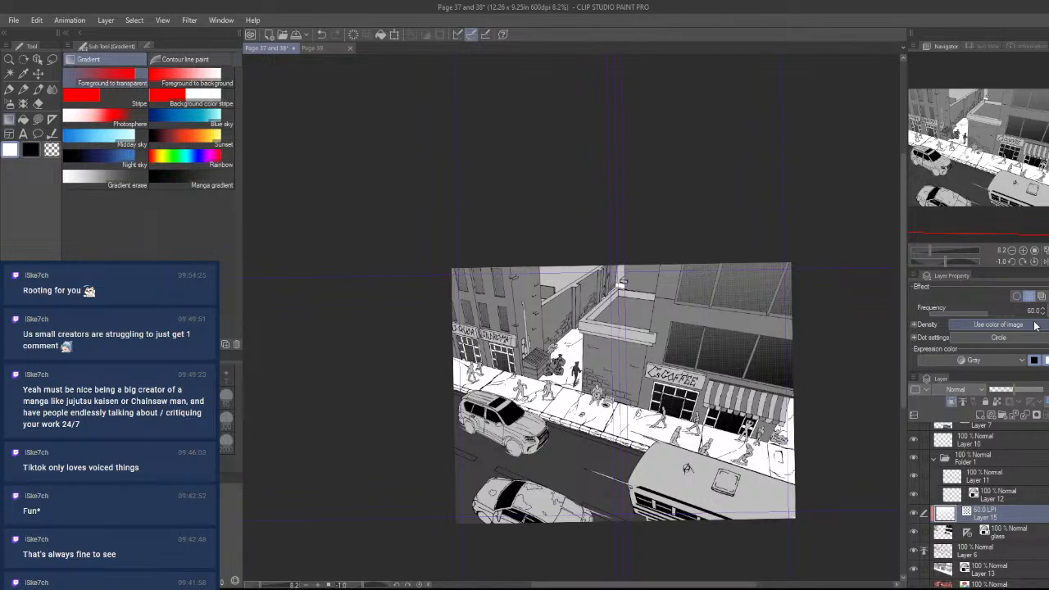
- Examine the toned window glass up close around the liquor store and laundromat and across the whole street scene
{"action": "scroll", "coordinate": [670, 389], "scroll_direction": "down", "scroll_amount": 2}
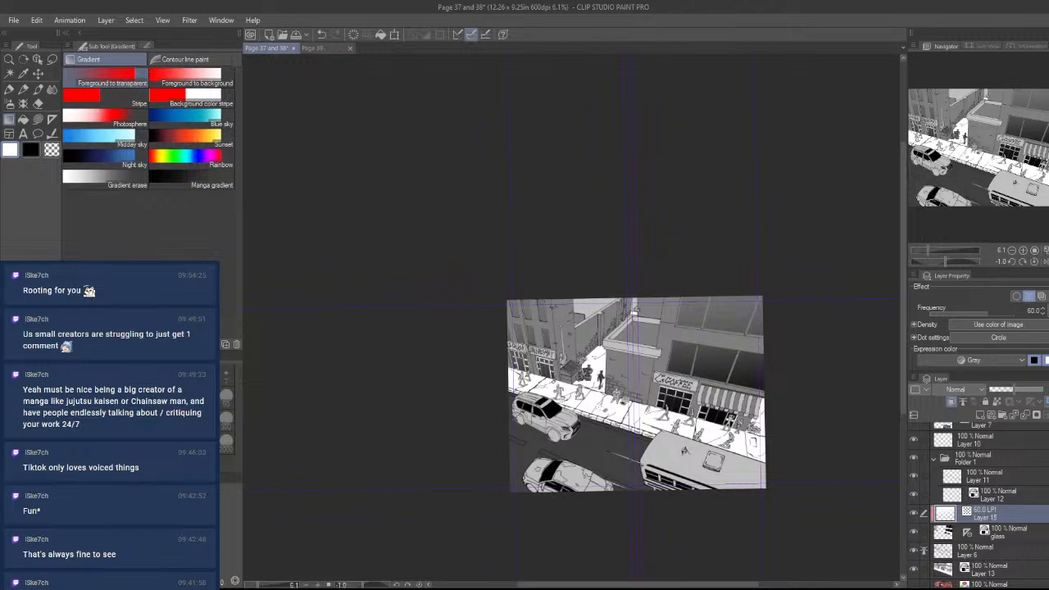
{"action": "left_click_drag", "start_coordinate": [802, 474], "coordinate": [781, 452]}
{"action": "key", "text": "r"}
{"action": "left_click_drag", "start_coordinate": [904, 499], "coordinate": [870, 512]}
{"action": "key", "text": "r"}
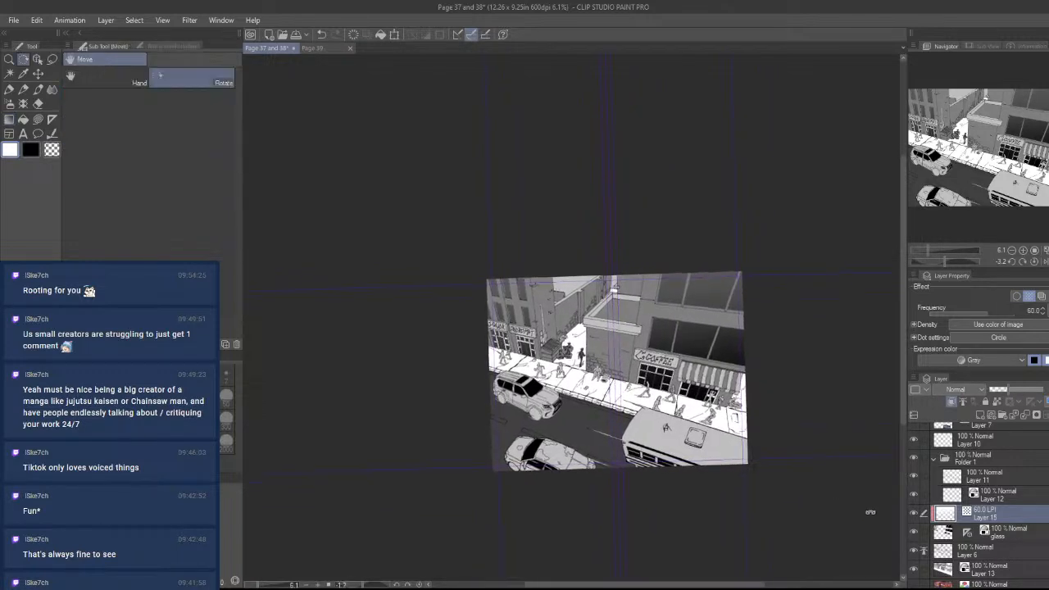
{"action": "key", "text": "ctrl+space"}
{"action": "left_click_drag", "start_coordinate": [517, 309], "coordinate": [536, 352]}
{"action": "key", "text": "shift+space"}
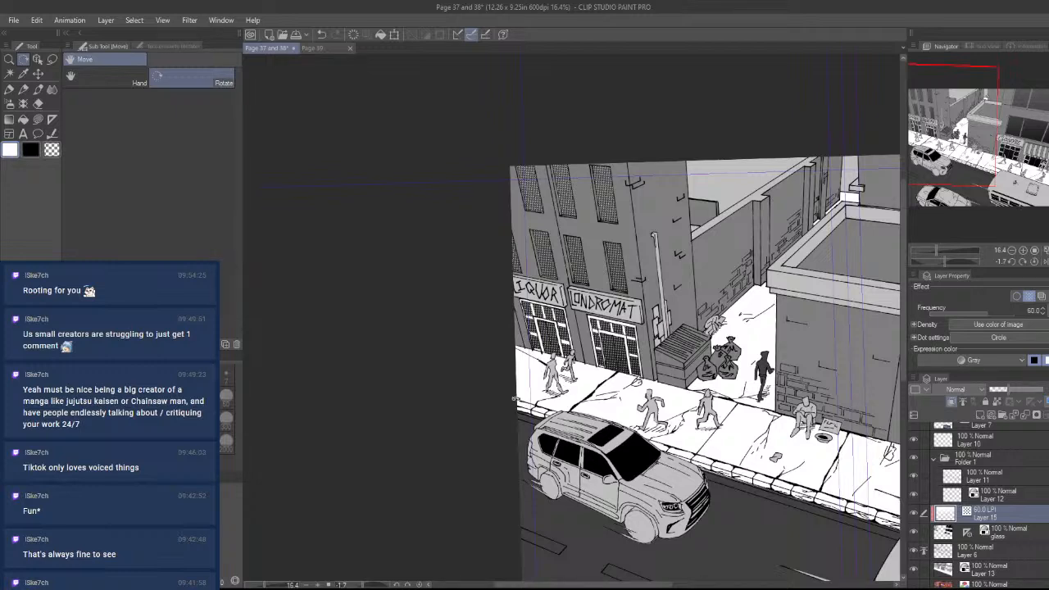
{"action": "left_click_drag", "start_coordinate": [941, 133], "coordinate": [958, 129]}
{"action": "key", "text": "ctrl+space"}
{"action": "left_click_drag", "start_coordinate": [706, 221], "coordinate": [614, 225]}
{"action": "left_click_drag", "start_coordinate": [755, 367], "coordinate": [710, 354]}
{"action": "left_click_drag", "start_coordinate": [757, 288], "coordinate": [775, 344]}
{"action": "left_click_drag", "start_coordinate": [805, 421], "coordinate": [773, 405]}
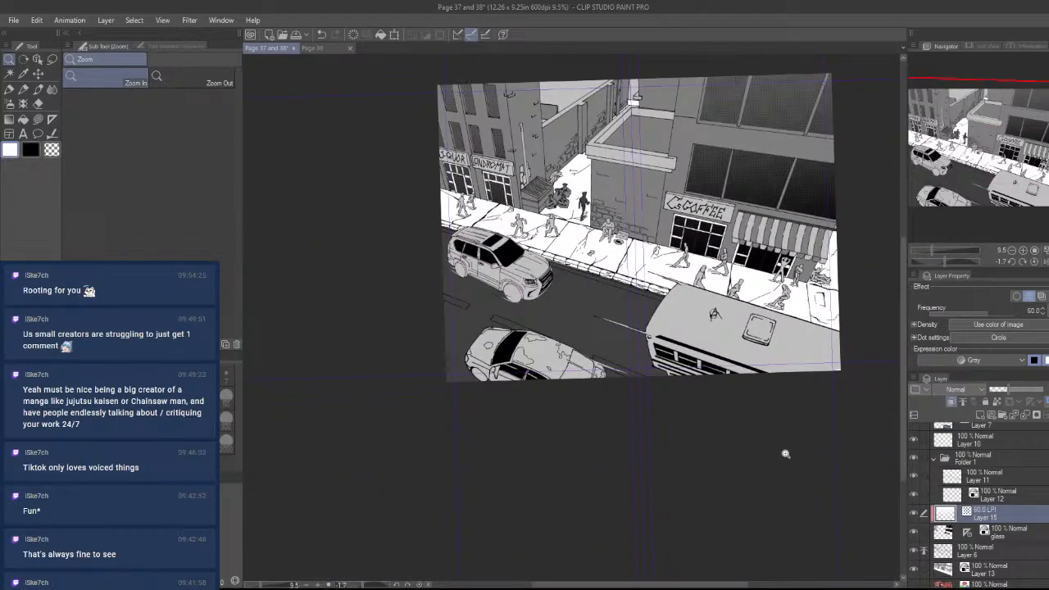
- Create a new layer directly above Layer 14 and clip it to that layer
{"action": "left_click", "coordinate": [1033, 533]}
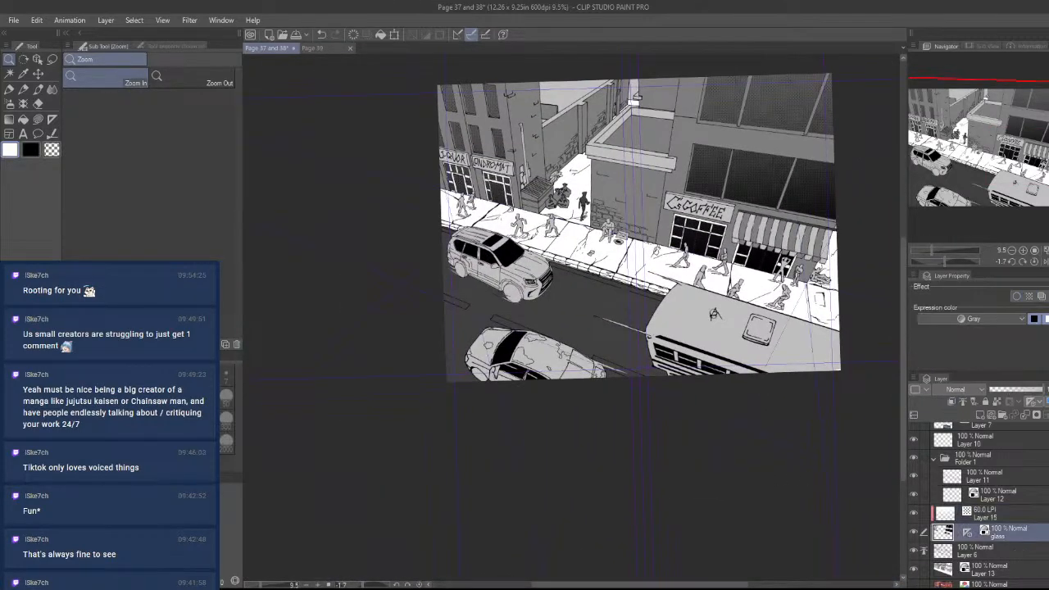
{"action": "scroll", "coordinate": [979, 505], "scroll_direction": "down", "scroll_amount": 3}
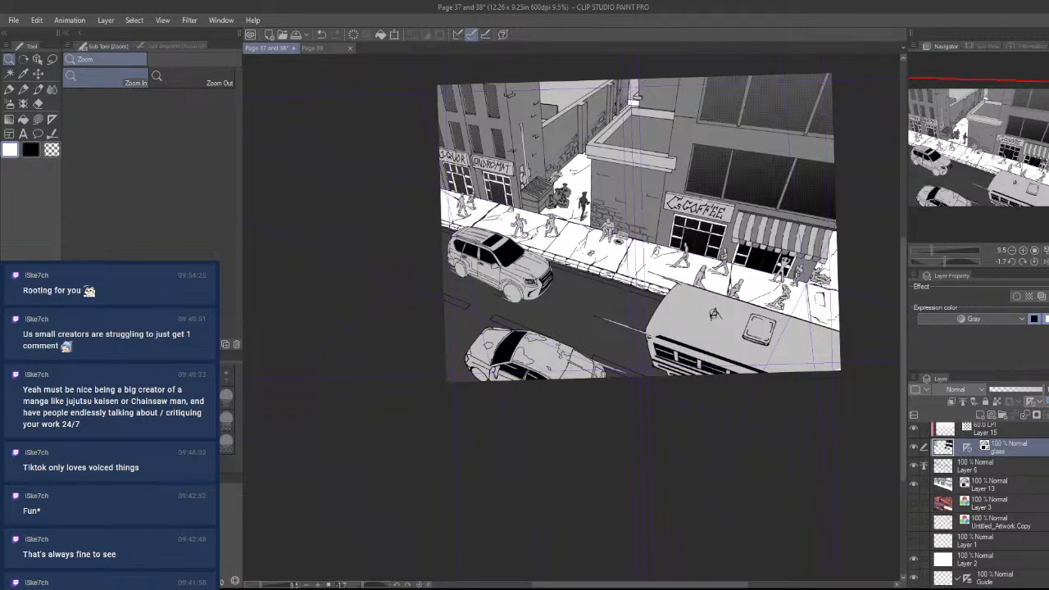
{"action": "scroll", "coordinate": [979, 505], "scroll_direction": "up", "scroll_amount": 3}
{"action": "scroll", "coordinate": [1002, 557], "scroll_direction": "up", "scroll_amount": 3}
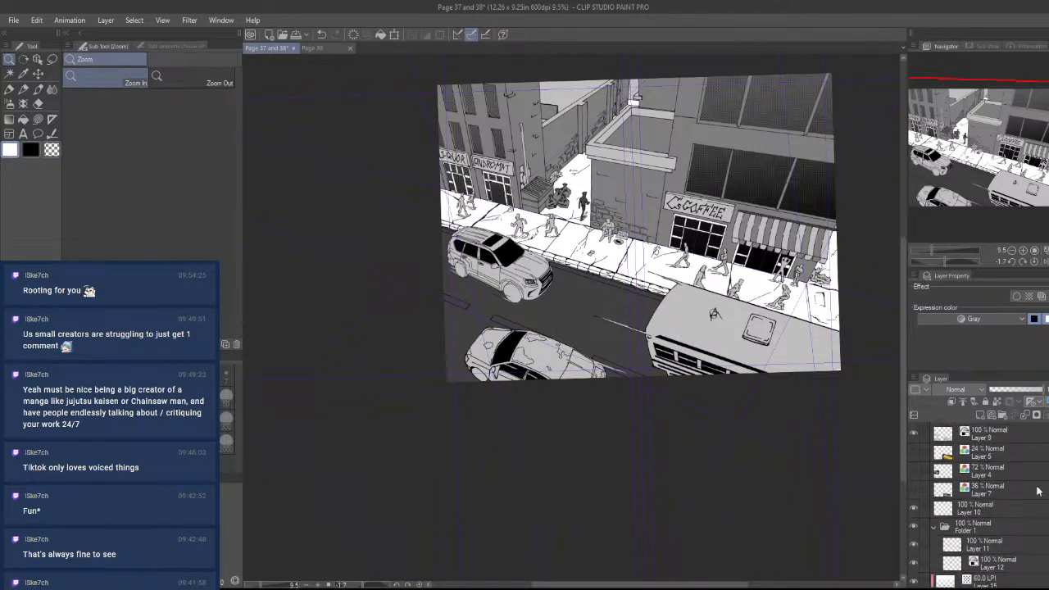
{"action": "left_click", "coordinate": [1001, 558]}
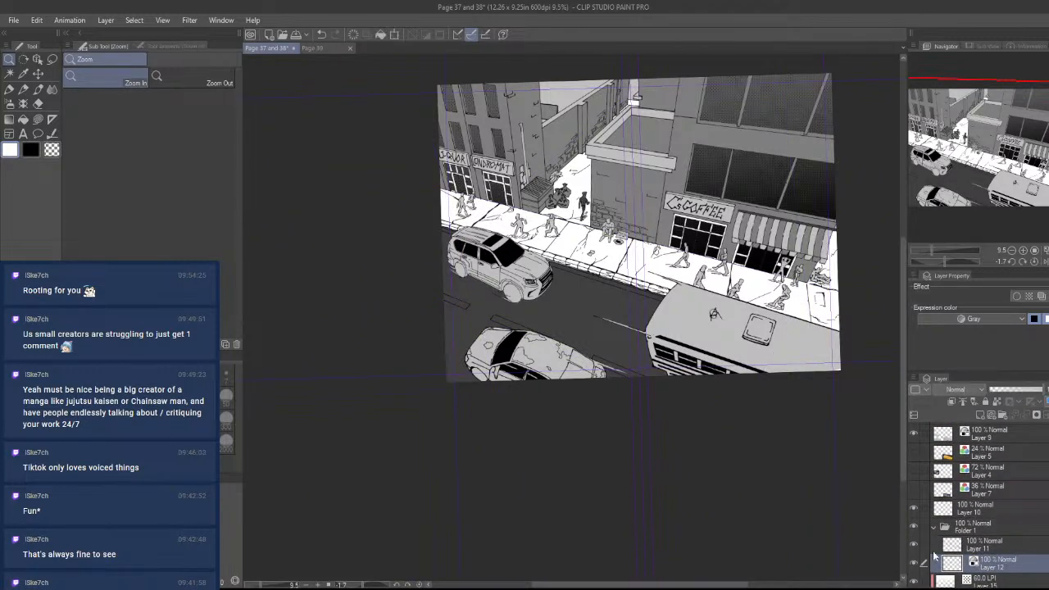
{"action": "scroll", "coordinate": [979, 541], "scroll_direction": "up", "scroll_amount": 2}
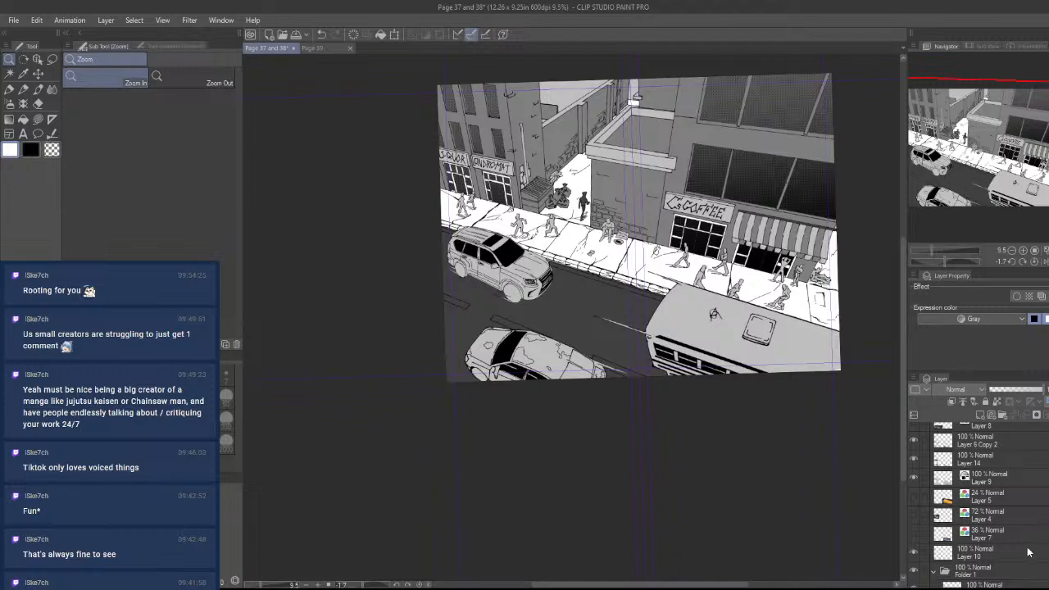
{"action": "left_click", "coordinate": [973, 550]}
{"action": "left_click", "coordinate": [975, 477]}
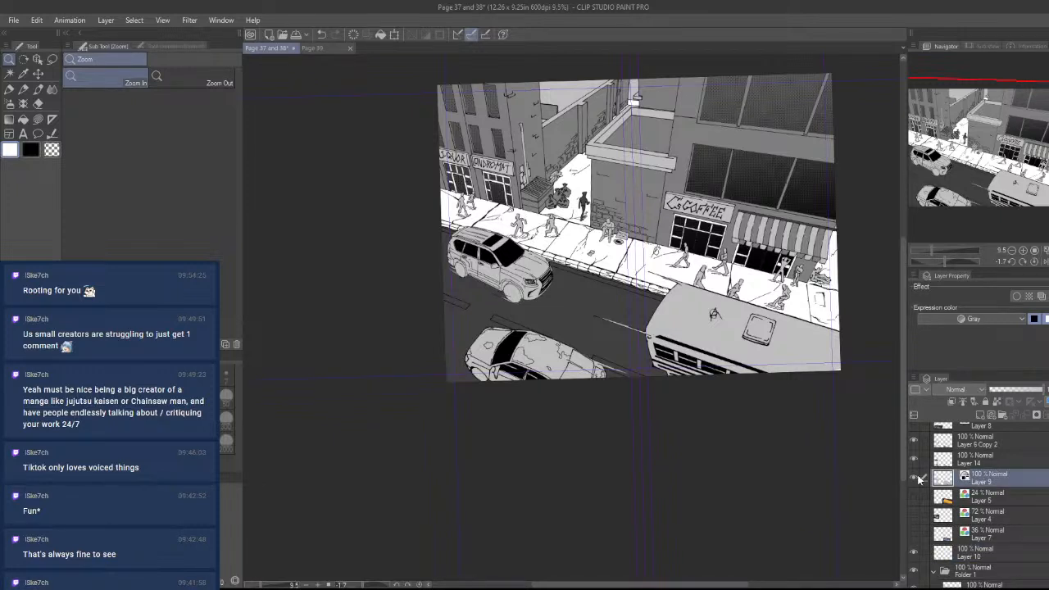
{"action": "left_click", "coordinate": [984, 457]}
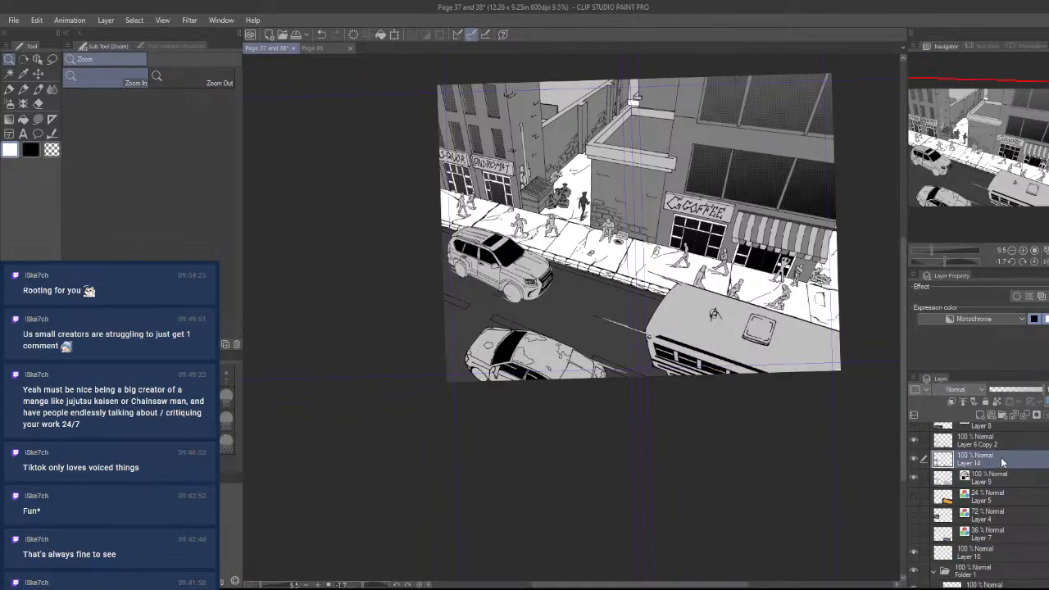
{"action": "left_click", "coordinate": [980, 418]}
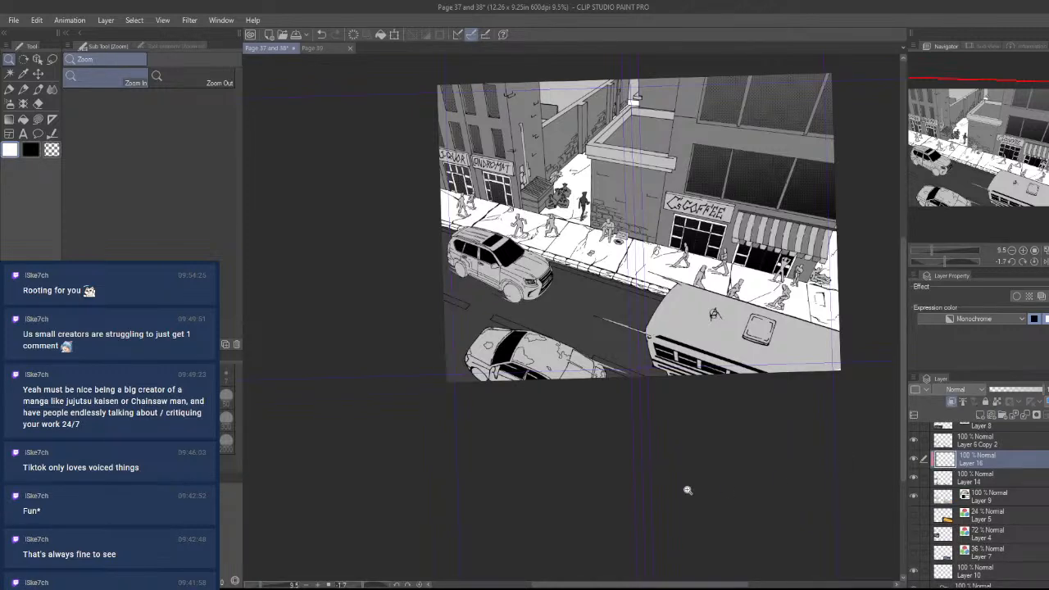
- On Layer 14, lasso-fill the lower section of the bottom car's rear window with black, including its edges and corner
{"action": "scroll", "coordinate": [600, 355], "scroll_direction": "down", "scroll_amount": 2}
{"action": "scroll", "coordinate": [601, 354], "scroll_direction": "up", "scroll_amount": 5}
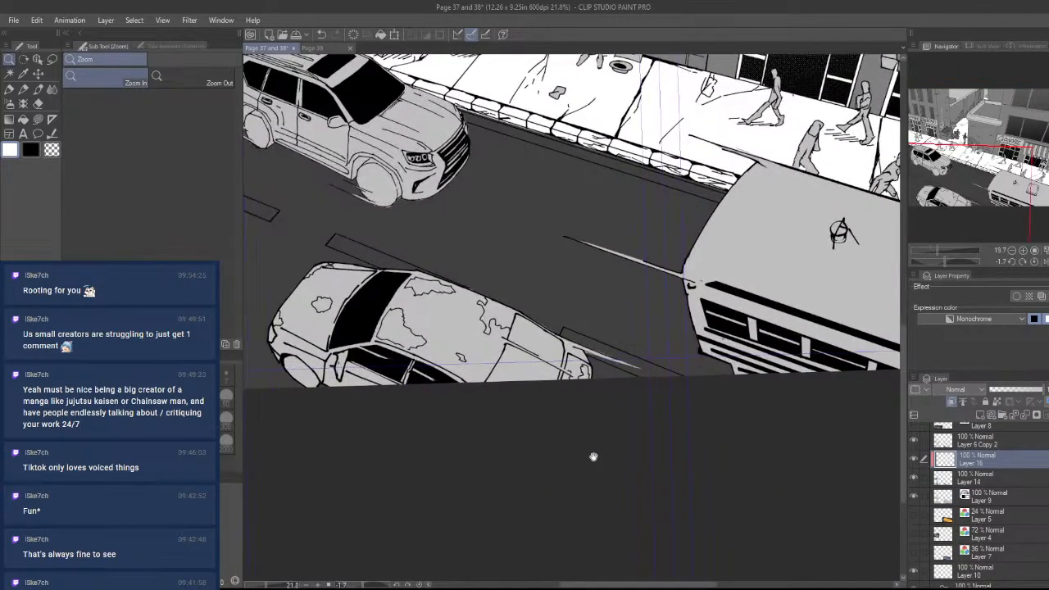
{"action": "left_click", "coordinate": [1021, 473]}
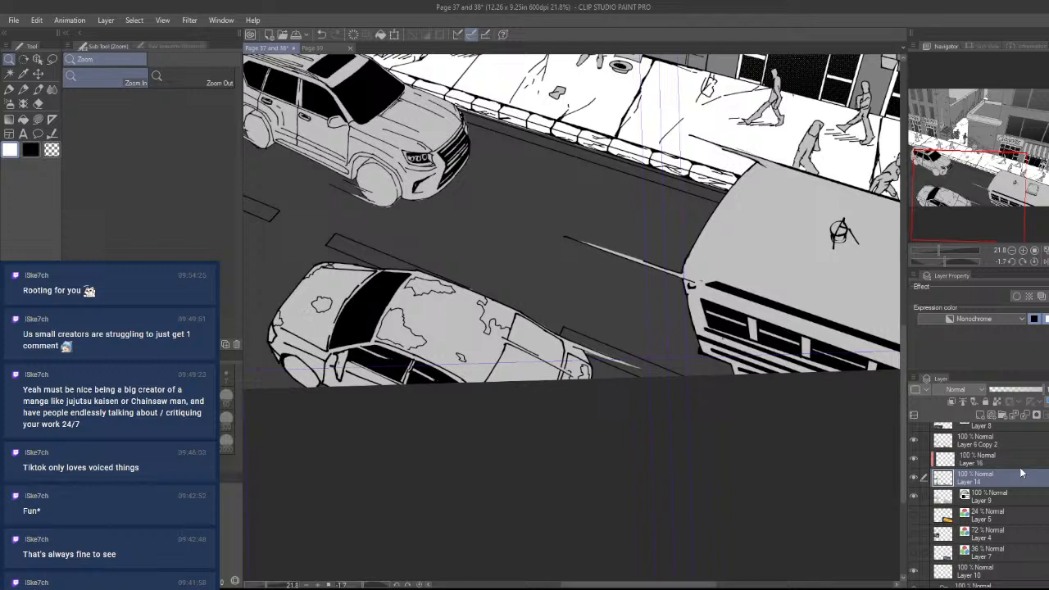
{"action": "scroll", "coordinate": [480, 369], "scroll_direction": "up", "scroll_amount": 5}
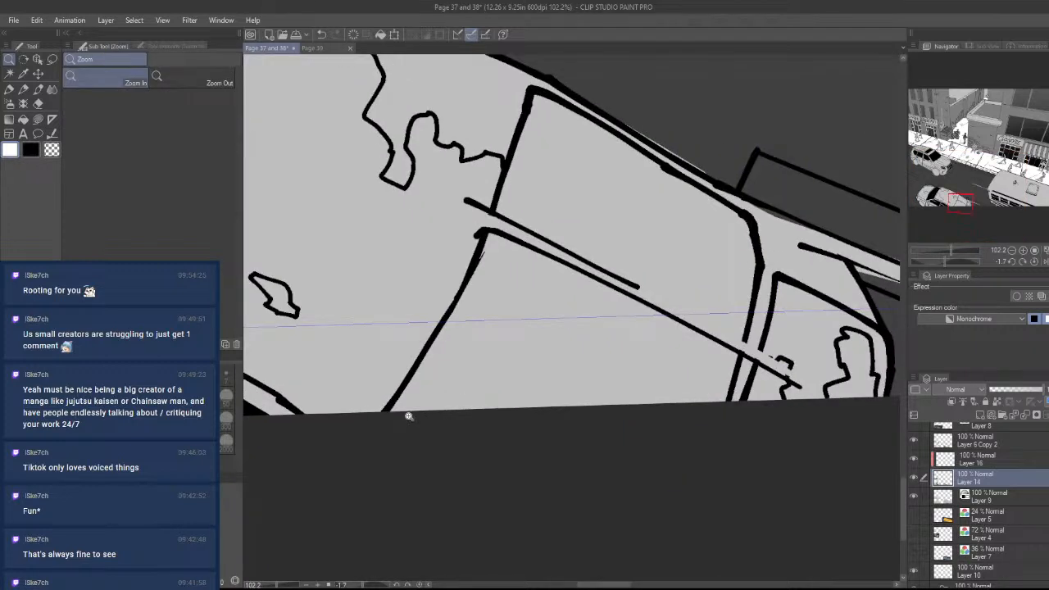
{"action": "key", "text": "u"}
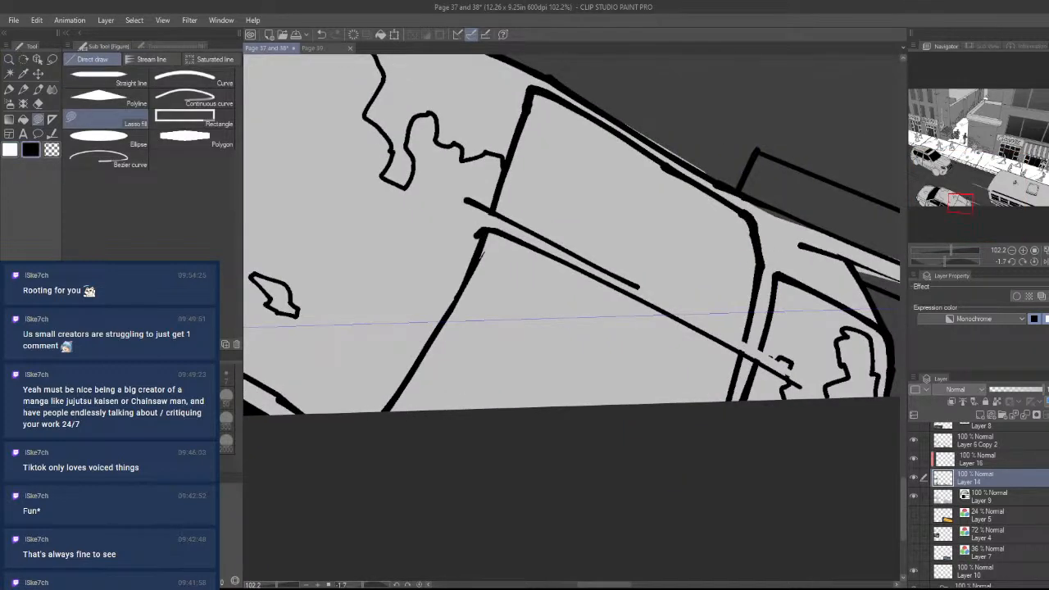
{"action": "mouse_move", "coordinate": [382, 416]}
{"action": "left_mouse_down"}
{"action": "mouse_move", "coordinate": [488, 238]}
{"action": "mouse_move", "coordinate": [581, 410]}
{"action": "left_mouse_up"}
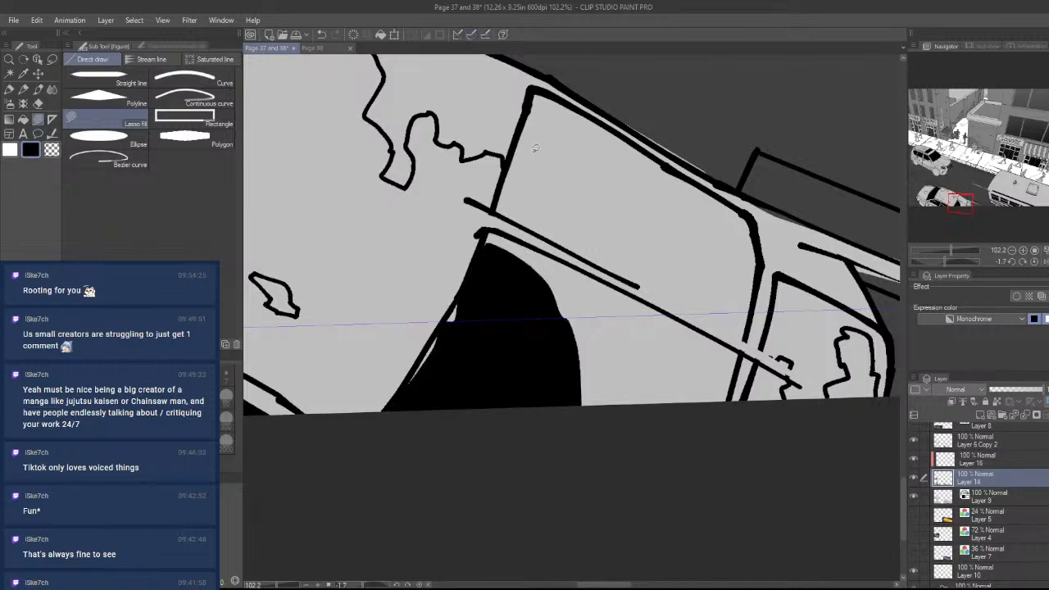
{"action": "mouse_move", "coordinate": [461, 288]}
{"action": "left_mouse_down"}
{"action": "mouse_move", "coordinate": [557, 368]}
{"action": "mouse_move", "coordinate": [541, 345]}
{"action": "left_mouse_up"}
{"action": "mouse_move", "coordinate": [492, 232]}
{"action": "left_mouse_down"}
{"action": "mouse_move", "coordinate": [625, 494]}
{"action": "mouse_move", "coordinate": [579, 499]}
{"action": "left_mouse_up"}
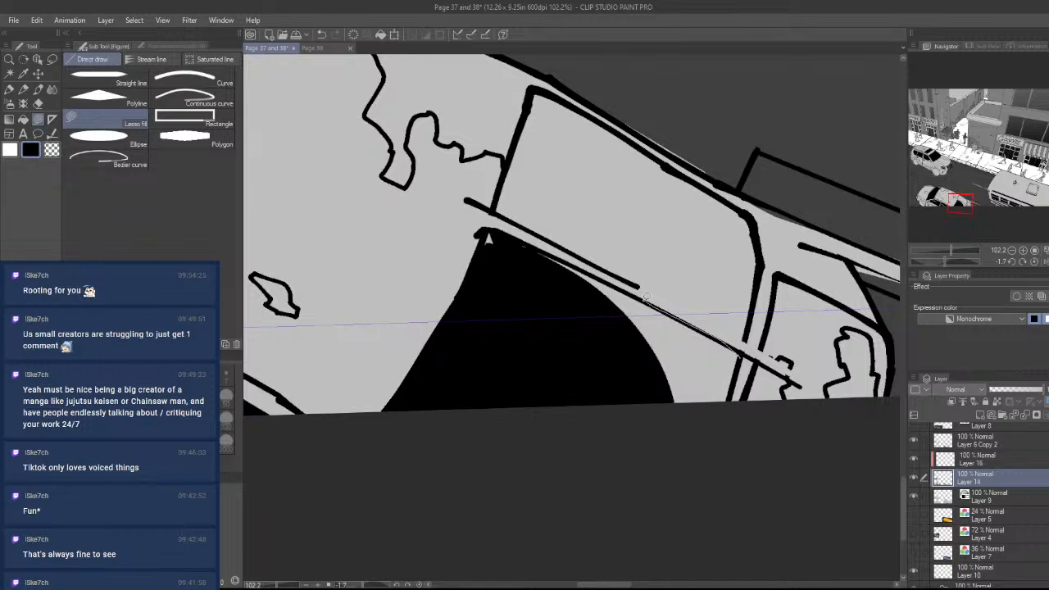
{"action": "mouse_move", "coordinate": [488, 235]}
{"action": "left_mouse_down"}
{"action": "mouse_move", "coordinate": [489, 261]}
{"action": "mouse_move", "coordinate": [595, 460]}
{"action": "mouse_move", "coordinate": [702, 429]}
{"action": "mouse_move", "coordinate": [724, 401]}
{"action": "left_mouse_up"}
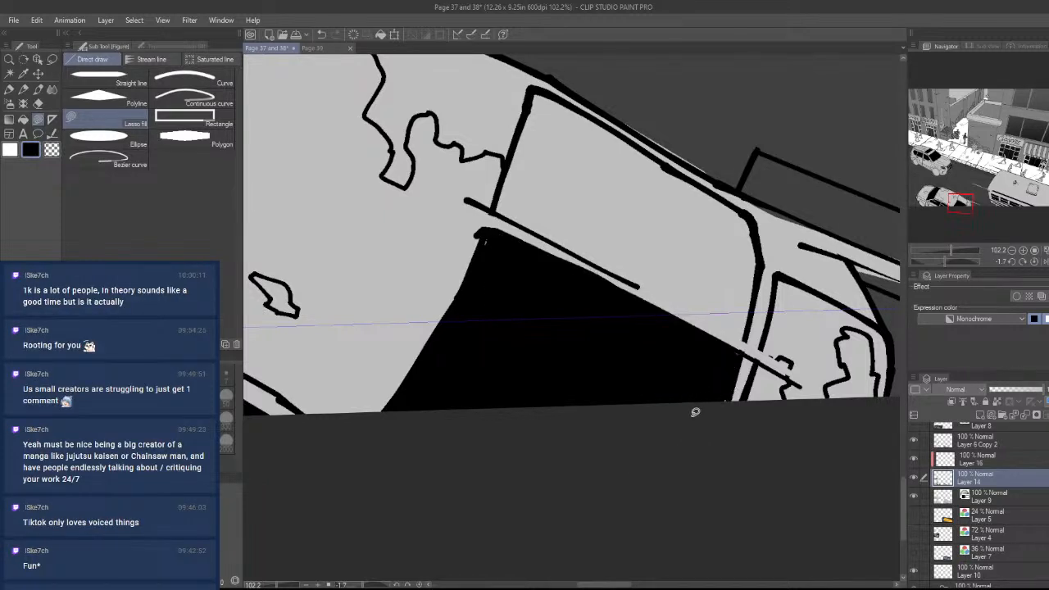
{"action": "mouse_move", "coordinate": [708, 426]}
{"action": "left_mouse_down"}
{"action": "mouse_move", "coordinate": [664, 440]}
{"action": "mouse_move", "coordinate": [639, 431]}
{"action": "left_mouse_up"}
{"action": "key", "text": "ctrl+space"}
{"action": "left_click", "coordinate": [647, 425]}
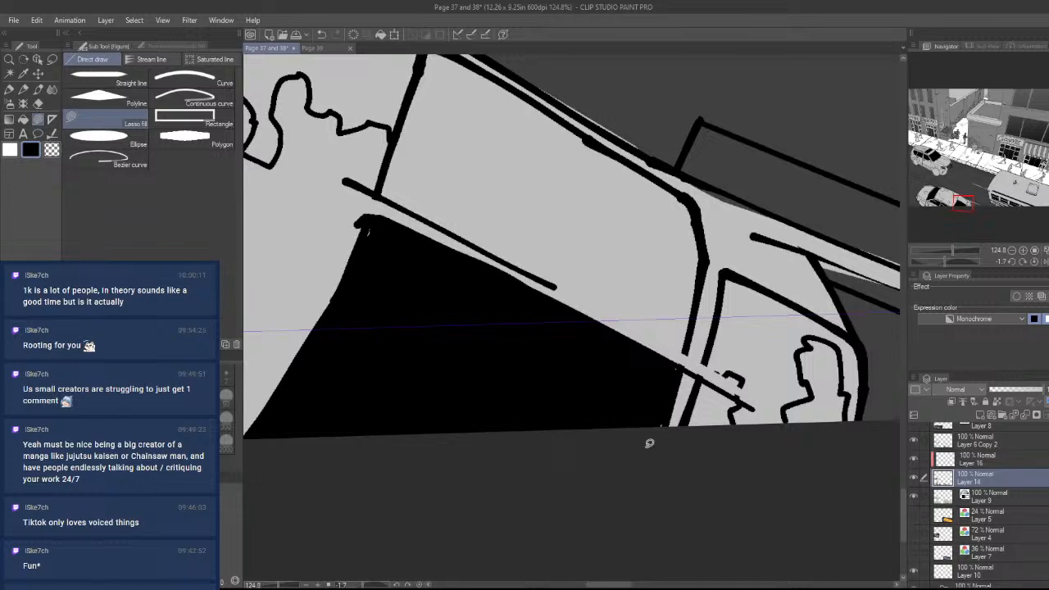
{"action": "left_click_drag", "start_coordinate": [680, 367], "coordinate": [634, 446]}
- Lasso-fill the upper section of the same car's rear window black, leaving a thin light strip between the two sections
{"action": "left_click_drag", "start_coordinate": [429, 218], "coordinate": [446, 315]}
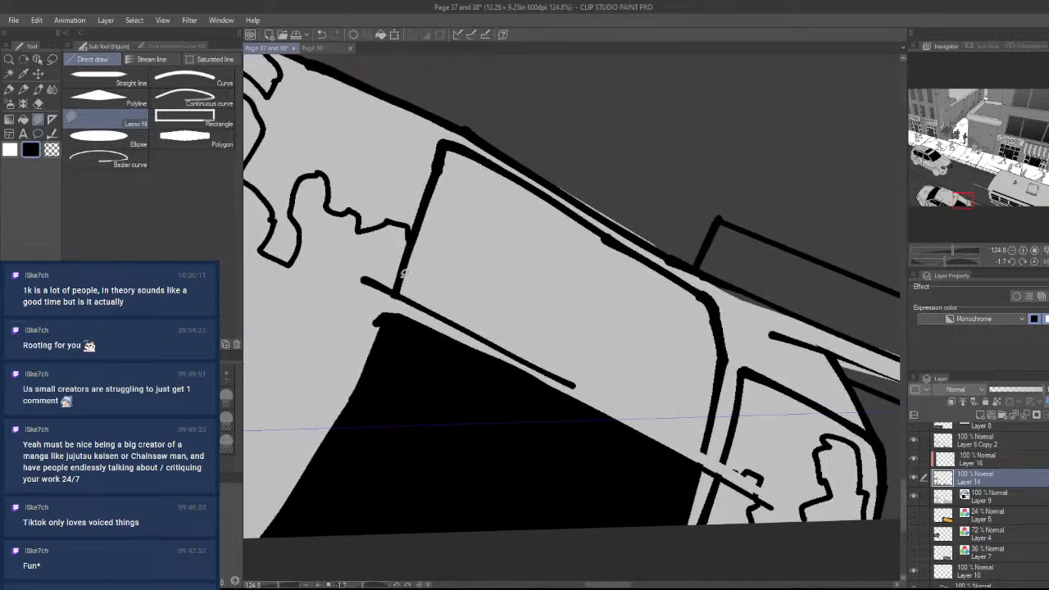
{"action": "left_click_drag", "start_coordinate": [398, 288], "coordinate": [427, 201]}
{"action": "mouse_move", "coordinate": [479, 169]}
{"action": "left_mouse_down"}
{"action": "mouse_move", "coordinate": [555, 308]}
{"action": "mouse_move", "coordinate": [559, 370]}
{"action": "left_mouse_up"}
{"action": "mouse_move", "coordinate": [416, 279]}
{"action": "left_mouse_down"}
{"action": "mouse_move", "coordinate": [546, 363]}
{"action": "mouse_move", "coordinate": [580, 371]}
{"action": "left_mouse_up"}
{"action": "left_click_drag", "start_coordinate": [428, 282], "coordinate": [424, 285]}
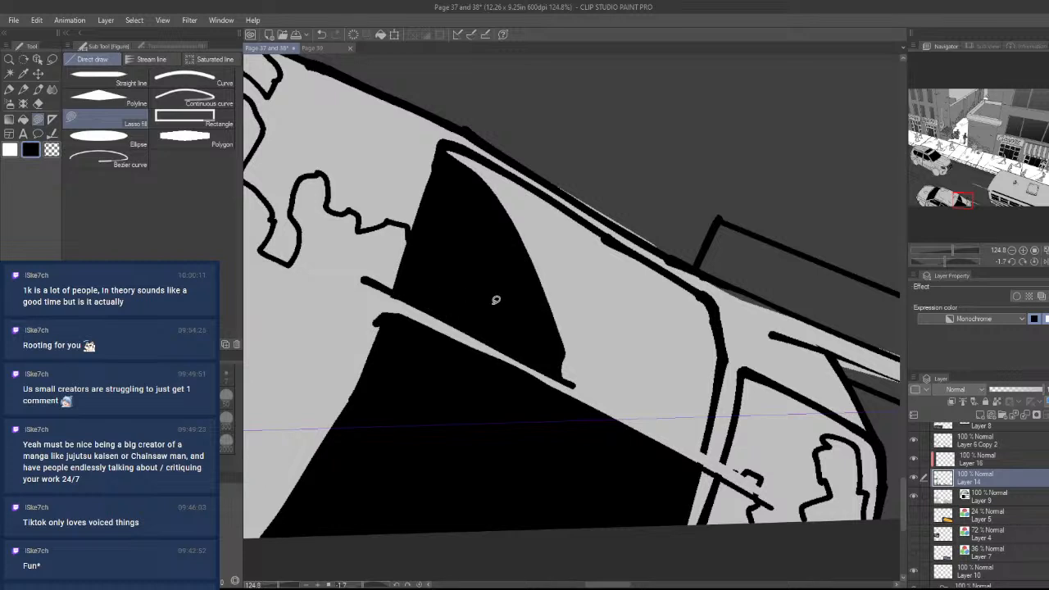
{"action": "mouse_move", "coordinate": [448, 175]}
{"action": "left_mouse_down"}
{"action": "mouse_move", "coordinate": [536, 301]}
{"action": "mouse_move", "coordinate": [657, 351]}
{"action": "left_mouse_up"}
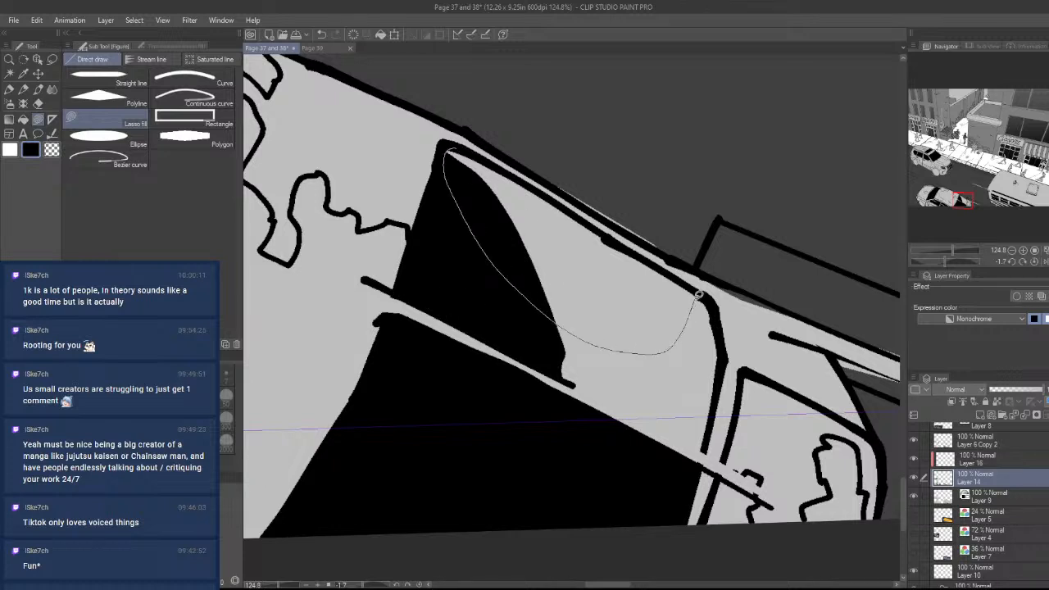
{"action": "left_click_drag", "start_coordinate": [698, 295], "coordinate": [705, 285]}
{"action": "mouse_move", "coordinate": [552, 193]}
{"action": "left_mouse_down"}
{"action": "mouse_move", "coordinate": [485, 216]}
{"action": "mouse_move", "coordinate": [550, 205]}
{"action": "left_mouse_up"}
{"action": "mouse_move", "coordinate": [568, 373]}
{"action": "left_mouse_down"}
{"action": "mouse_move", "coordinate": [541, 303]}
{"action": "mouse_move", "coordinate": [661, 329]}
{"action": "mouse_move", "coordinate": [699, 415]}
{"action": "left_mouse_up"}
{"action": "left_click_drag", "start_coordinate": [705, 458], "coordinate": [707, 453]}
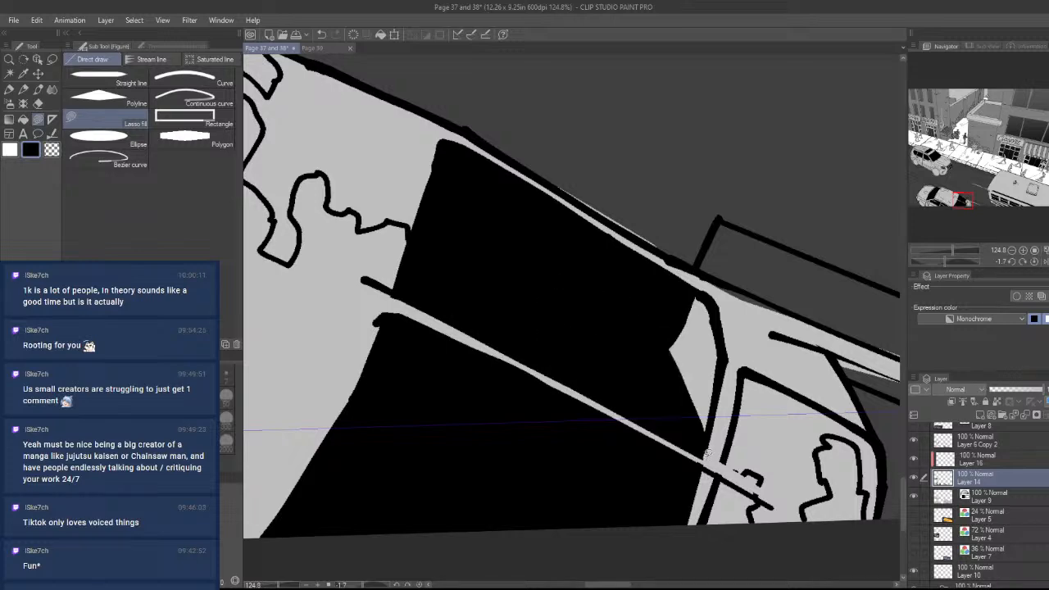
{"action": "left_click_drag", "start_coordinate": [690, 288], "coordinate": [690, 292]}
{"action": "key", "text": "ctrl+z"}
{"action": "mouse_move", "coordinate": [710, 444]}
{"action": "left_mouse_down"}
{"action": "mouse_move", "coordinate": [728, 344]}
{"action": "mouse_move", "coordinate": [635, 396]}
{"action": "mouse_move", "coordinate": [678, 431]}
{"action": "left_mouse_up"}
- Make Layer 6 Copy 2 the active layer, switching its visibility off and on to check which lines it holds
{"action": "key", "text": "ctrl+space"}
{"action": "mouse_move", "coordinate": [747, 338]}
{"action": "left_mouse_down"}
{"action": "mouse_move", "coordinate": [673, 453]}
{"action": "mouse_move", "coordinate": [729, 466]}
{"action": "left_mouse_up"}
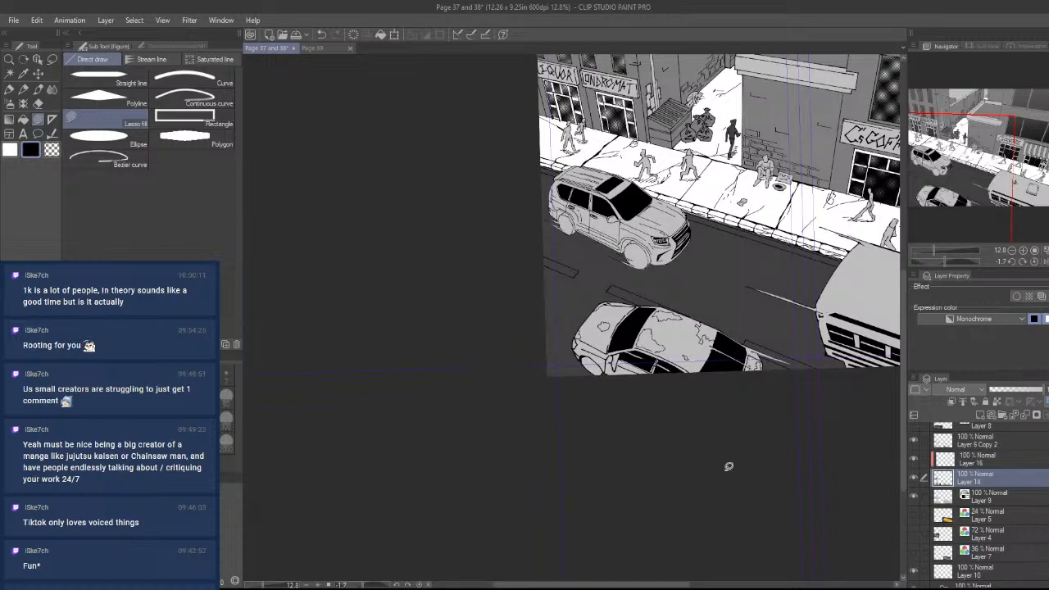
{"action": "left_click_drag", "start_coordinate": [820, 471], "coordinate": [625, 487]}
{"action": "left_click_drag", "start_coordinate": [705, 482], "coordinate": [670, 478]}
{"action": "left_click_drag", "start_coordinate": [786, 469], "coordinate": [775, 486]}
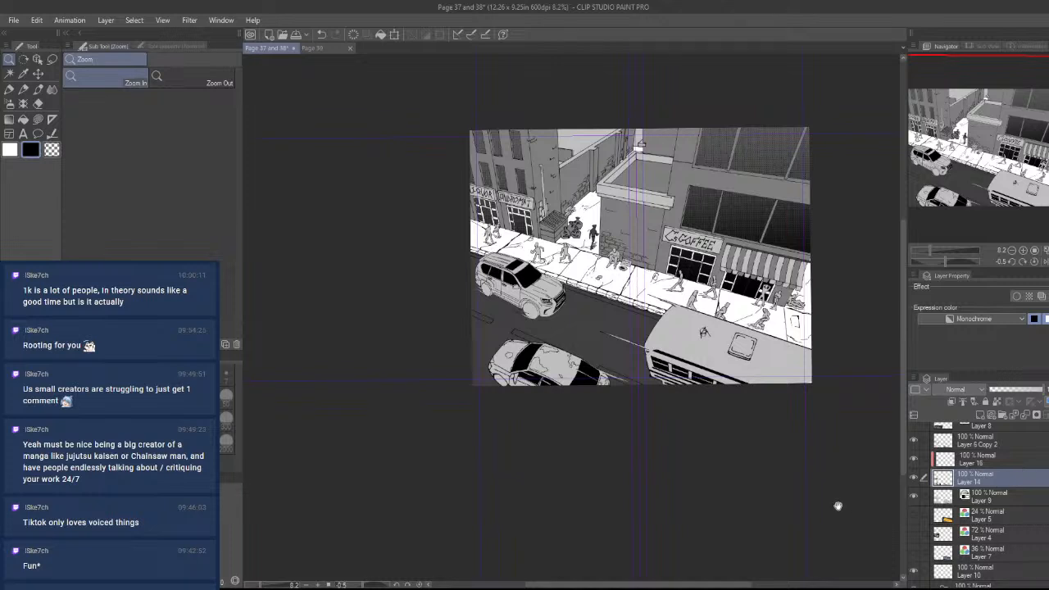
{"action": "left_click_drag", "start_coordinate": [837, 506], "coordinate": [749, 496]}
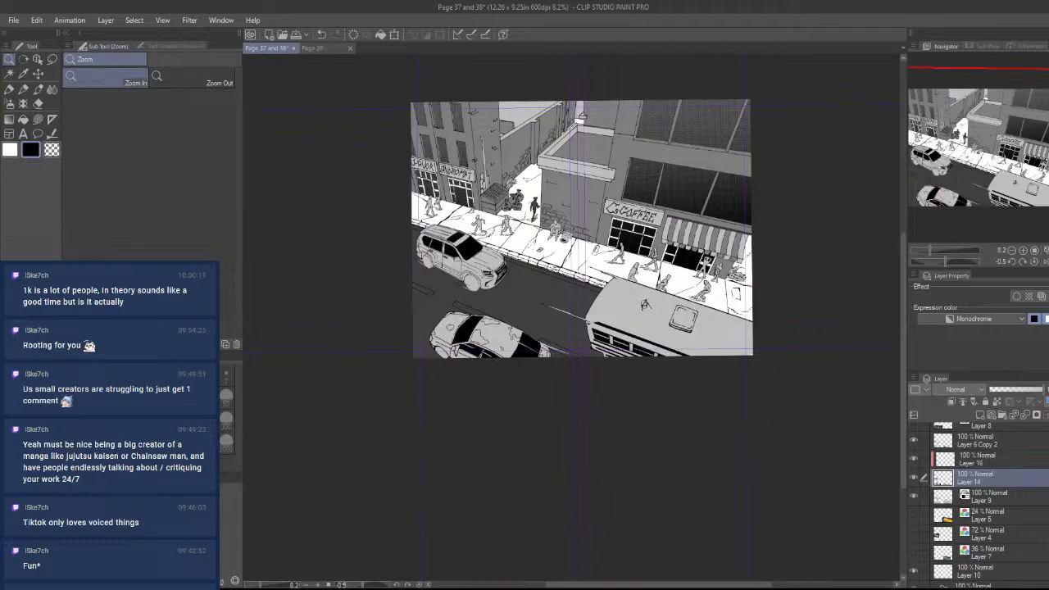
{"action": "left_click_drag", "start_coordinate": [483, 271], "coordinate": [779, 355]}
{"action": "left_click_drag", "start_coordinate": [836, 420], "coordinate": [817, 477]}
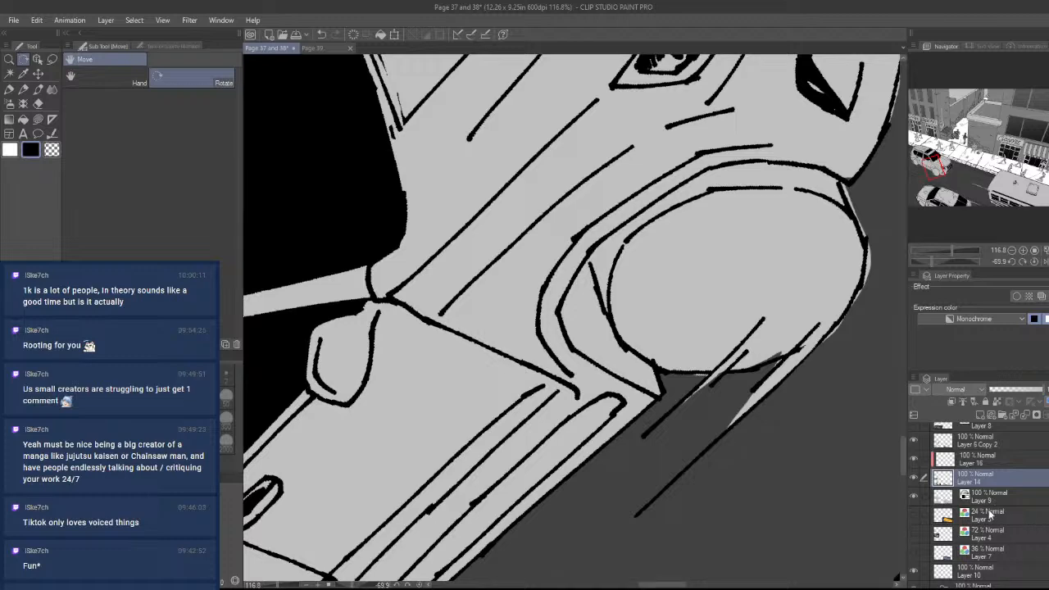
{"action": "left_click", "coordinate": [997, 459]}
{"action": "left_click", "coordinate": [1018, 442]}
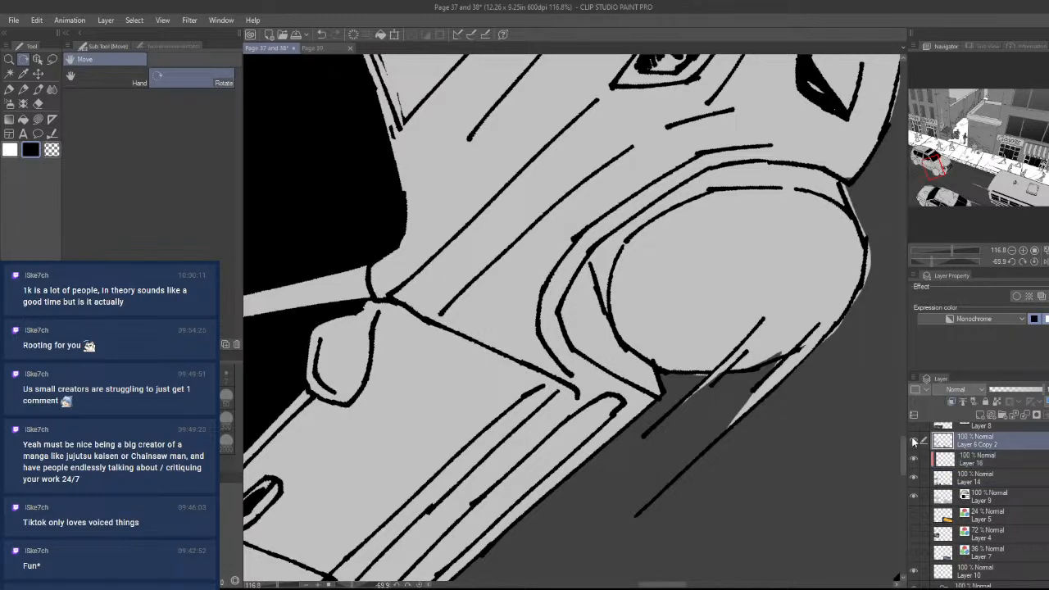
{"action": "left_click", "coordinate": [912, 439]}
{"action": "left_click", "coordinate": [913, 439]}
- Start hatching the SUV's front wheel with short parallel black Milli pen strokes along its edge nearest the doors
{"action": "left_click_drag", "start_coordinate": [758, 421], "coordinate": [763, 476]}
{"action": "left_click", "coordinate": [715, 384]}
{"action": "key", "text": "p"}
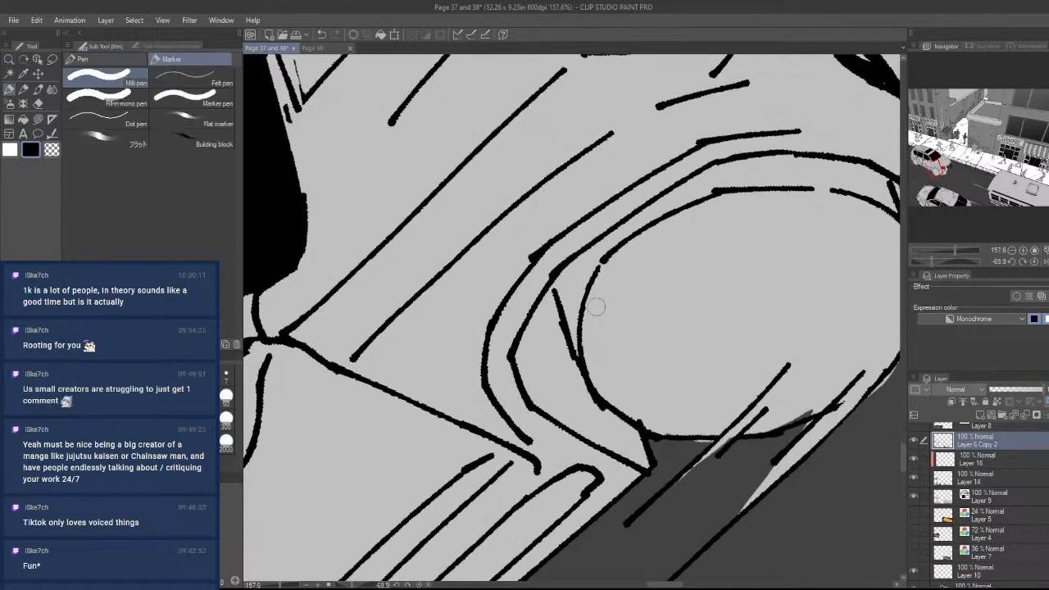
{"action": "left_click_drag", "start_coordinate": [622, 449], "coordinate": [702, 416]}
{"action": "key", "text": "ctrl+z"}
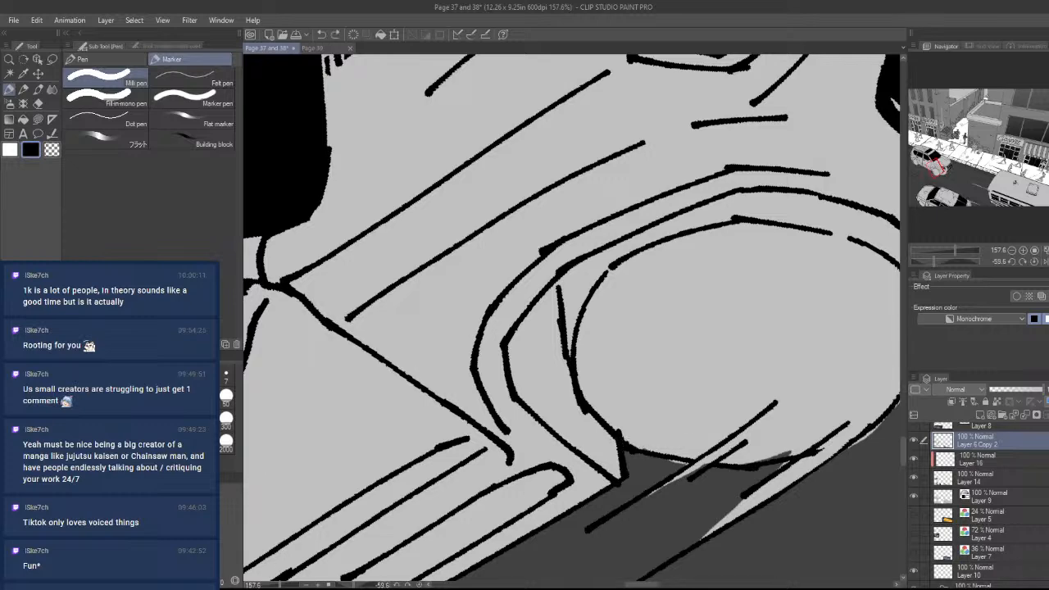
{"action": "mouse_move", "coordinate": [627, 446]}
{"action": "left_mouse_down"}
{"action": "mouse_move", "coordinate": [685, 426]}
{"action": "mouse_move", "coordinate": [693, 410]}
{"action": "left_mouse_up"}
{"action": "mouse_move", "coordinate": [605, 423]}
{"action": "left_mouse_down"}
{"action": "mouse_move", "coordinate": [688, 400]}
{"action": "mouse_move", "coordinate": [688, 390]}
{"action": "left_mouse_up"}
{"action": "mouse_move", "coordinate": [588, 401]}
{"action": "left_mouse_down"}
{"action": "mouse_move", "coordinate": [685, 377]}
{"action": "mouse_move", "coordinate": [684, 363]}
{"action": "left_mouse_up"}
{"action": "left_click_drag", "start_coordinate": [588, 379], "coordinate": [670, 348]}
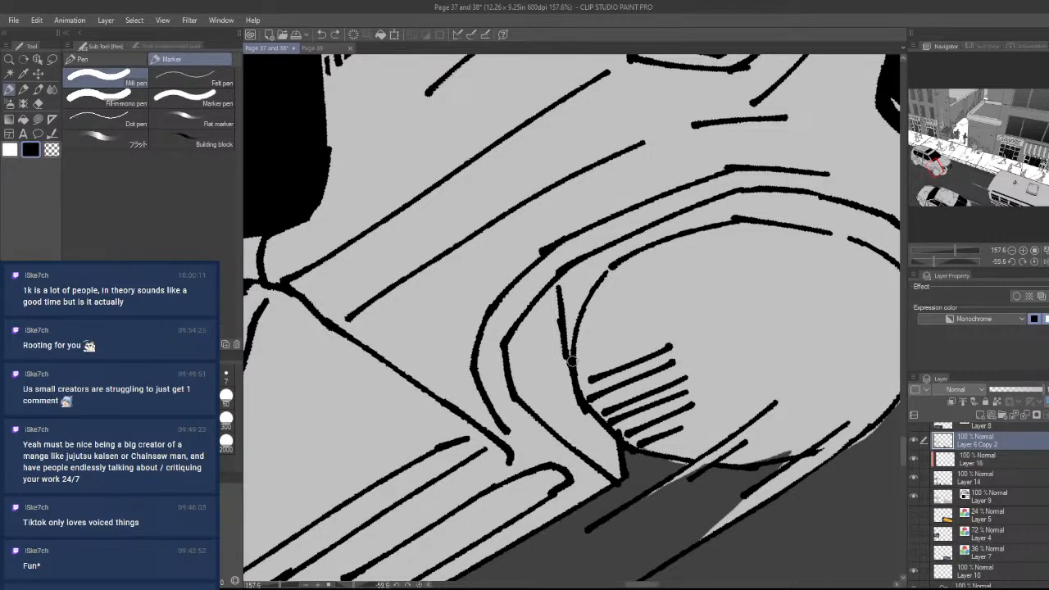
{"action": "key", "text": "ctrl+z"}
{"action": "key", "text": "ctrl+space"}
{"action": "left_click_drag", "start_coordinate": [622, 420], "coordinate": [648, 402]}
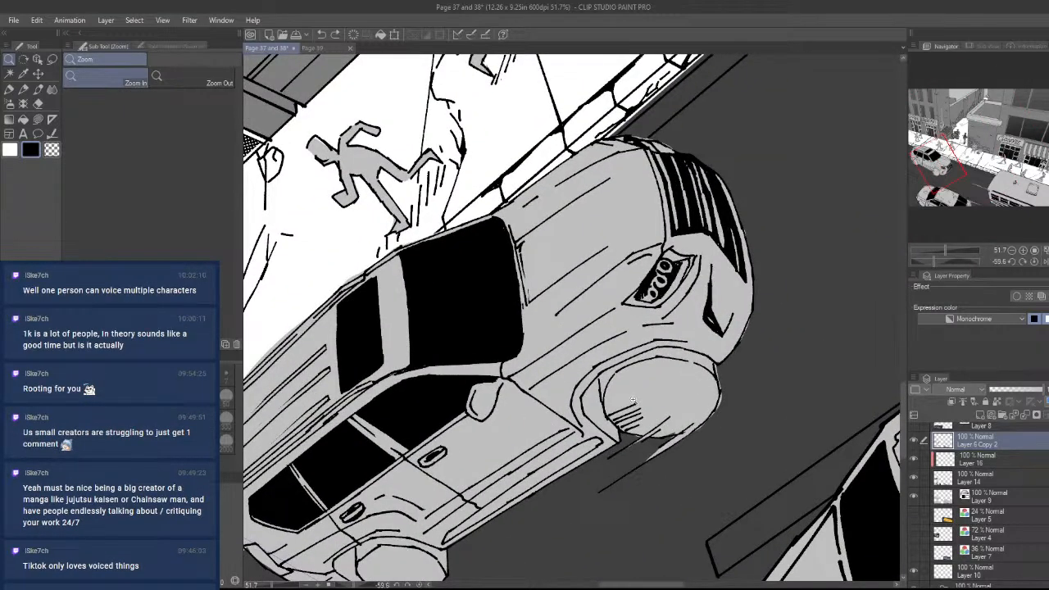
{"action": "left_click_drag", "start_coordinate": [628, 396], "coordinate": [626, 443]}
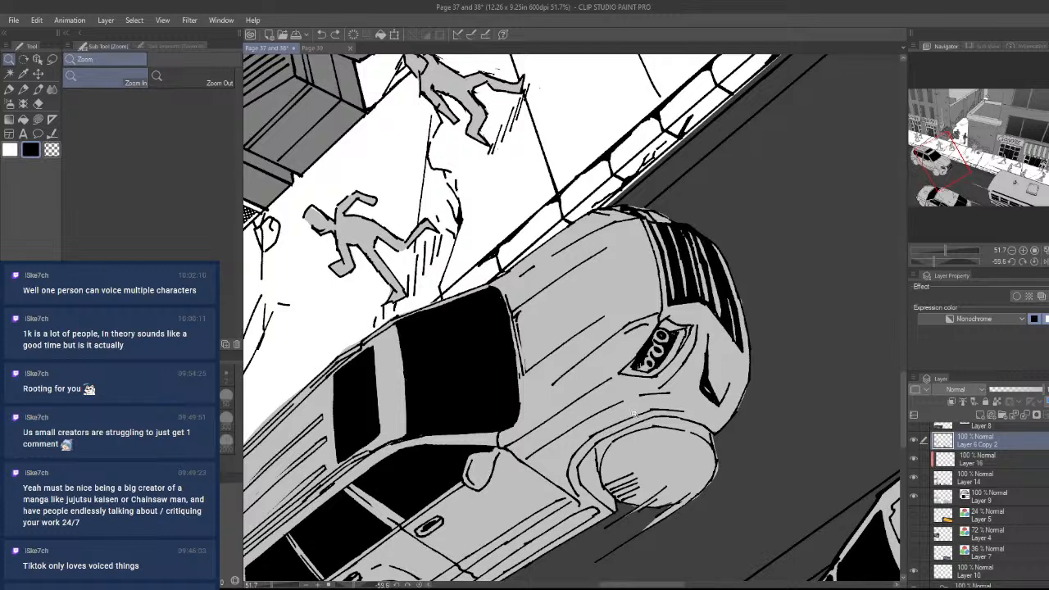
- Continue the parallel hatching up the wheel's rear edge and along its upper edge beneath the wheel arch
{"action": "mouse_move", "coordinate": [603, 484]}
{"action": "left_mouse_down"}
{"action": "mouse_move", "coordinate": [631, 482]}
{"action": "mouse_move", "coordinate": [670, 442]}
{"action": "left_mouse_up"}
{"action": "left_click_drag", "start_coordinate": [598, 463], "coordinate": [676, 414]}
{"action": "left_click_drag", "start_coordinate": [598, 446], "coordinate": [665, 403]}
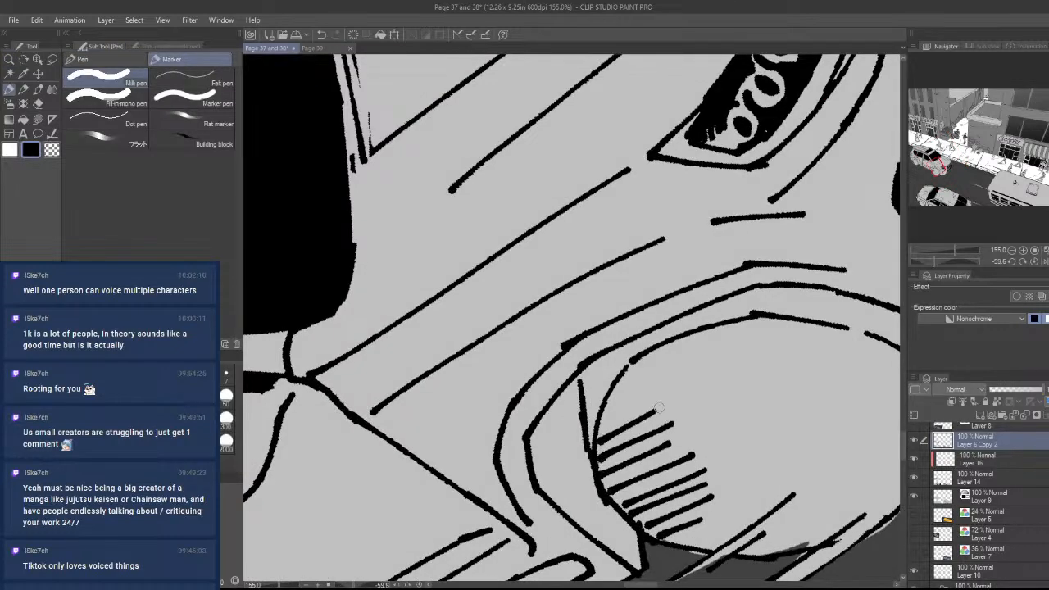
{"action": "left_click_drag", "start_coordinate": [601, 426], "coordinate": [672, 389]}
{"action": "mouse_move", "coordinate": [610, 397]}
{"action": "left_mouse_down"}
{"action": "mouse_move", "coordinate": [692, 377]}
{"action": "mouse_move", "coordinate": [710, 344]}
{"action": "left_mouse_up"}
{"action": "left_click_drag", "start_coordinate": [625, 374], "coordinate": [723, 326]}
{"action": "left_click_drag", "start_coordinate": [662, 354], "coordinate": [736, 324]}
{"action": "mouse_move", "coordinate": [713, 351]}
{"action": "left_mouse_down"}
{"action": "mouse_move", "coordinate": [799, 311]}
{"action": "mouse_move", "coordinate": [827, 318]}
{"action": "left_mouse_up"}
{"action": "left_click_drag", "start_coordinate": [754, 365], "coordinate": [860, 326]}
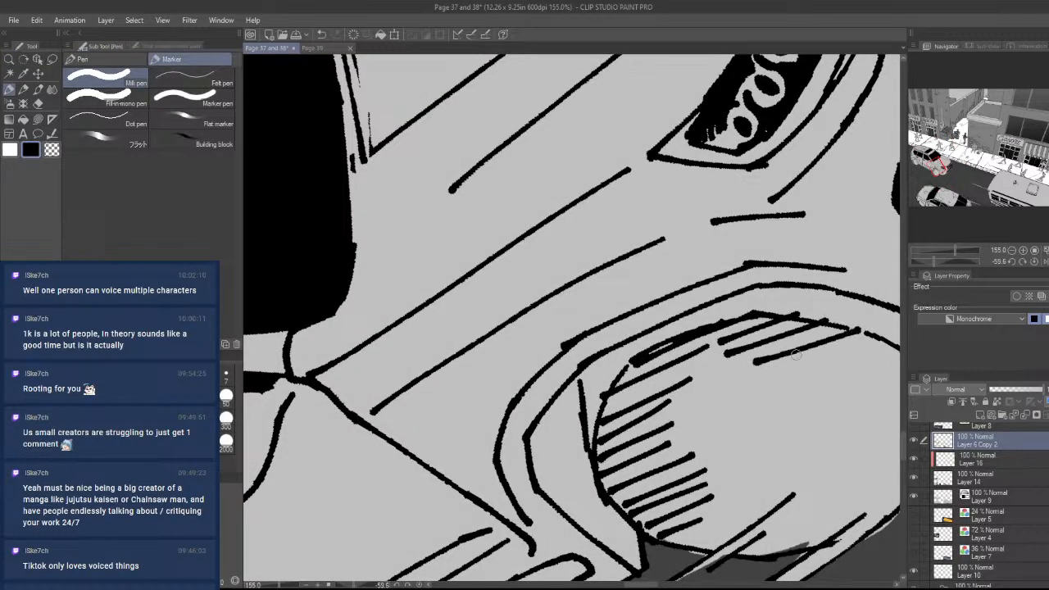
{"action": "left_click_drag", "start_coordinate": [783, 374], "coordinate": [877, 339]}
- Hatch the wheel's front and lower edges with parallel strokes to close the hatched ring around the tire
{"action": "mouse_move", "coordinate": [829, 414]}
{"action": "left_mouse_down"}
{"action": "mouse_move", "coordinate": [686, 401]}
{"action": "mouse_move", "coordinate": [758, 341]}
{"action": "left_mouse_up"}
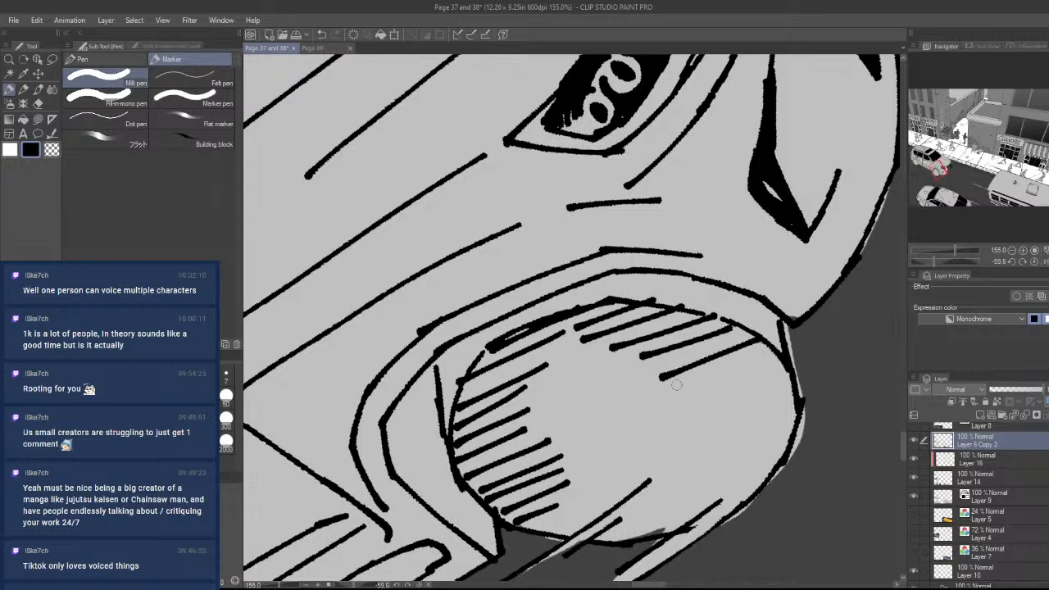
{"action": "left_click_drag", "start_coordinate": [674, 397], "coordinate": [769, 349]}
{"action": "mouse_move", "coordinate": [683, 409]}
{"action": "left_mouse_down"}
{"action": "mouse_move", "coordinate": [781, 369]}
{"action": "mouse_move", "coordinate": [780, 393]}
{"action": "left_mouse_up"}
{"action": "mouse_move", "coordinate": [693, 449]}
{"action": "left_mouse_down"}
{"action": "mouse_move", "coordinate": [786, 413]}
{"action": "mouse_move", "coordinate": [779, 436]}
{"action": "left_mouse_up"}
{"action": "mouse_move", "coordinate": [693, 492]}
{"action": "left_mouse_down"}
{"action": "mouse_move", "coordinate": [775, 458]}
{"action": "mouse_move", "coordinate": [765, 477]}
{"action": "left_mouse_up"}
{"action": "left_click_drag", "start_coordinate": [690, 526], "coordinate": [746, 496]}
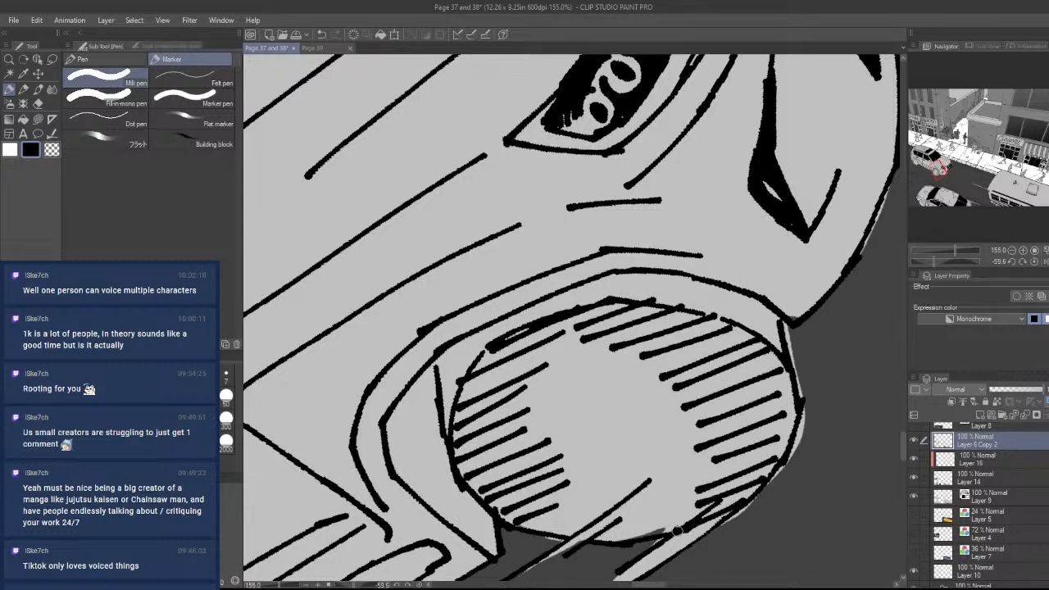
{"action": "left_click_drag", "start_coordinate": [631, 539], "coordinate": [683, 502]}
{"action": "left_click_drag", "start_coordinate": [564, 525], "coordinate": [620, 493]}
{"action": "left_click_drag", "start_coordinate": [526, 530], "coordinate": [558, 512]}
{"action": "left_click_drag", "start_coordinate": [546, 521], "coordinate": [596, 489]}
- Hatch the hub at the wheel's center with four short parallel strokes and check the wheel against the whole scene
{"action": "mouse_move", "coordinate": [556, 403]}
{"action": "left_mouse_down"}
{"action": "mouse_move", "coordinate": [599, 383]}
{"action": "mouse_move", "coordinate": [628, 384]}
{"action": "left_mouse_up"}
{"action": "mouse_move", "coordinate": [577, 423]}
{"action": "left_mouse_down"}
{"action": "mouse_move", "coordinate": [637, 393]}
{"action": "mouse_move", "coordinate": [654, 403]}
{"action": "left_mouse_up"}
{"action": "left_click_drag", "start_coordinate": [589, 446], "coordinate": [657, 421]}
{"action": "mouse_move", "coordinate": [592, 461]}
{"action": "left_mouse_down"}
{"action": "mouse_move", "coordinate": [672, 432]}
{"action": "mouse_move", "coordinate": [668, 451]}
{"action": "left_mouse_up"}
{"action": "left_click_drag", "start_coordinate": [696, 423], "coordinate": [573, 491]}
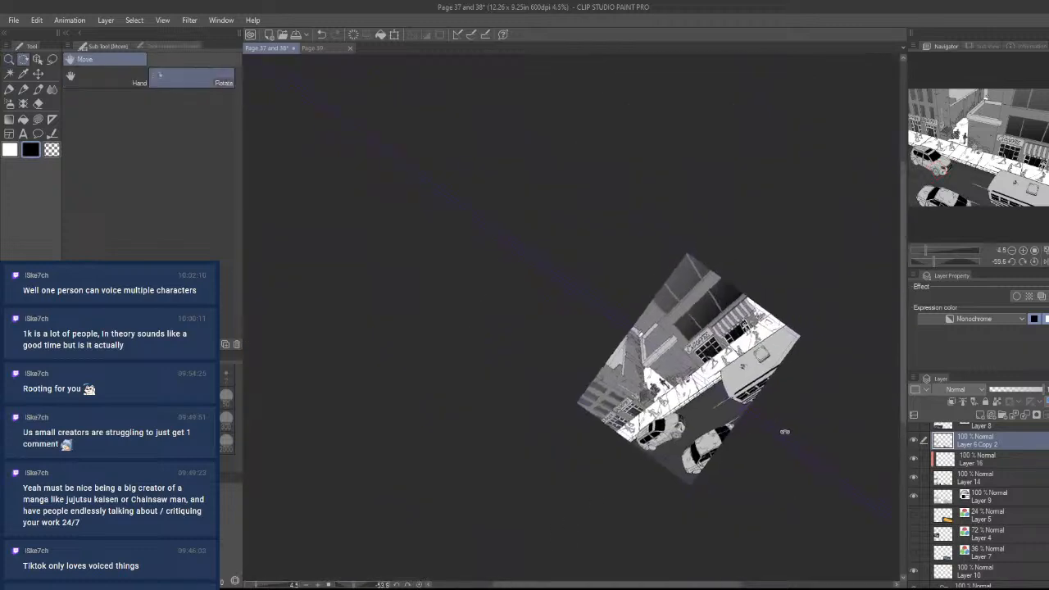
{"action": "left_click_drag", "start_coordinate": [662, 438], "coordinate": [721, 393]}
{"action": "left_click_drag", "start_coordinate": [672, 419], "coordinate": [715, 395]}
{"action": "key", "text": "p"}
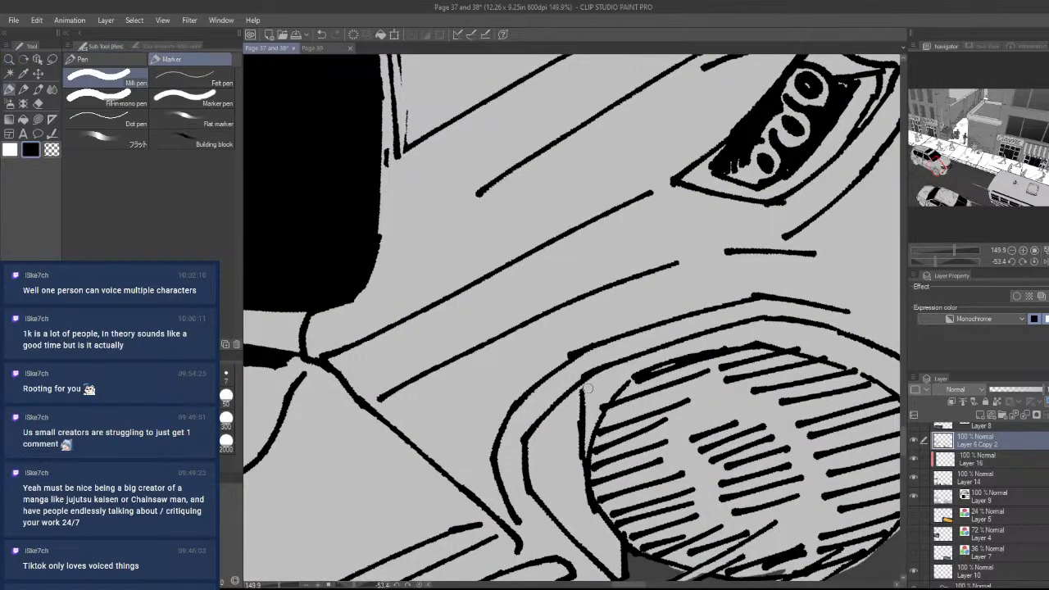
{"action": "left_click_drag", "start_coordinate": [571, 407], "coordinate": [660, 350]}
{"action": "key", "text": "ctrl+z"}
{"action": "mouse_move", "coordinate": [732, 344]}
{"action": "left_mouse_down"}
{"action": "mouse_move", "coordinate": [790, 320]}
{"action": "mouse_move", "coordinate": [767, 347]}
{"action": "left_mouse_up"}
{"action": "mouse_move", "coordinate": [845, 330]}
{"action": "left_mouse_down"}
{"action": "mouse_move", "coordinate": [801, 351]}
{"action": "mouse_move", "coordinate": [829, 360]}
{"action": "left_mouse_up"}
{"action": "left_click_drag", "start_coordinate": [874, 352], "coordinate": [690, 418]}
{"action": "left_click_drag", "start_coordinate": [770, 389], "coordinate": [744, 403]}
{"action": "mouse_move", "coordinate": [786, 400]}
{"action": "left_mouse_down"}
{"action": "mouse_move", "coordinate": [721, 483]}
{"action": "mouse_move", "coordinate": [726, 461]}
{"action": "left_mouse_up"}
{"action": "key", "text": "r"}
{"action": "key", "text": "ctrl+z"}
{"action": "key", "text": "ctrl+z"}
{"action": "key", "text": "ctrl+z"}
{"action": "key", "text": "ctrl+z"}
{"action": "key", "text": "ctrl+z"}
{"action": "key", "text": "ctrl+z"}
{"action": "key", "text": "ctrl+z"}
- Draw short cross strokes along the gap between the SUV's front wheel and its arch, following the curve all the way around
{"action": "key", "text": "p"}
{"action": "mouse_move", "coordinate": [703, 482]}
{"action": "left_mouse_down"}
{"action": "mouse_move", "coordinate": [719, 451]}
{"action": "mouse_move", "coordinate": [707, 437]}
{"action": "left_mouse_up"}
{"action": "left_click_drag", "start_coordinate": [681, 449], "coordinate": [694, 422]}
{"action": "mouse_move", "coordinate": [669, 435]}
{"action": "left_mouse_down"}
{"action": "mouse_move", "coordinate": [685, 408]}
{"action": "mouse_move", "coordinate": [673, 395]}
{"action": "left_mouse_up"}
{"action": "mouse_move", "coordinate": [640, 410]}
{"action": "left_mouse_down"}
{"action": "mouse_move", "coordinate": [658, 385]}
{"action": "mouse_move", "coordinate": [643, 375]}
{"action": "left_mouse_up"}
{"action": "left_click_drag", "start_coordinate": [609, 396], "coordinate": [629, 367]}
{"action": "mouse_move", "coordinate": [596, 381]}
{"action": "left_mouse_down"}
{"action": "mouse_move", "coordinate": [616, 356]}
{"action": "mouse_move", "coordinate": [593, 355]}
{"action": "left_mouse_up"}
{"action": "mouse_move", "coordinate": [557, 373]}
{"action": "left_mouse_down"}
{"action": "mouse_move", "coordinate": [574, 351]}
{"action": "mouse_move", "coordinate": [552, 348]}
{"action": "left_mouse_up"}
{"action": "mouse_move", "coordinate": [508, 366]}
{"action": "left_mouse_down"}
{"action": "mouse_move", "coordinate": [528, 349]}
{"action": "mouse_move", "coordinate": [496, 348]}
{"action": "left_mouse_up"}
{"action": "left_click_drag", "start_coordinate": [417, 394], "coordinate": [458, 350]}
- Trim the inner ends of the wheel's hatching with the Hard eraser to clear an even ring around the hub
{"action": "key", "text": "ctrl+space"}
{"action": "left_click_drag", "start_coordinate": [524, 328], "coordinate": [401, 349]}
{"action": "key", "text": "space"}
{"action": "mouse_move", "coordinate": [582, 343]}
{"action": "left_mouse_down"}
{"action": "mouse_move", "coordinate": [677, 346]}
{"action": "mouse_move", "coordinate": [652, 415]}
{"action": "mouse_move", "coordinate": [706, 432]}
{"action": "mouse_move", "coordinate": [730, 328]}
{"action": "left_mouse_up"}
{"action": "key", "text": "ctrl+space"}
{"action": "left_click_drag", "start_coordinate": [679, 298], "coordinate": [760, 210]}
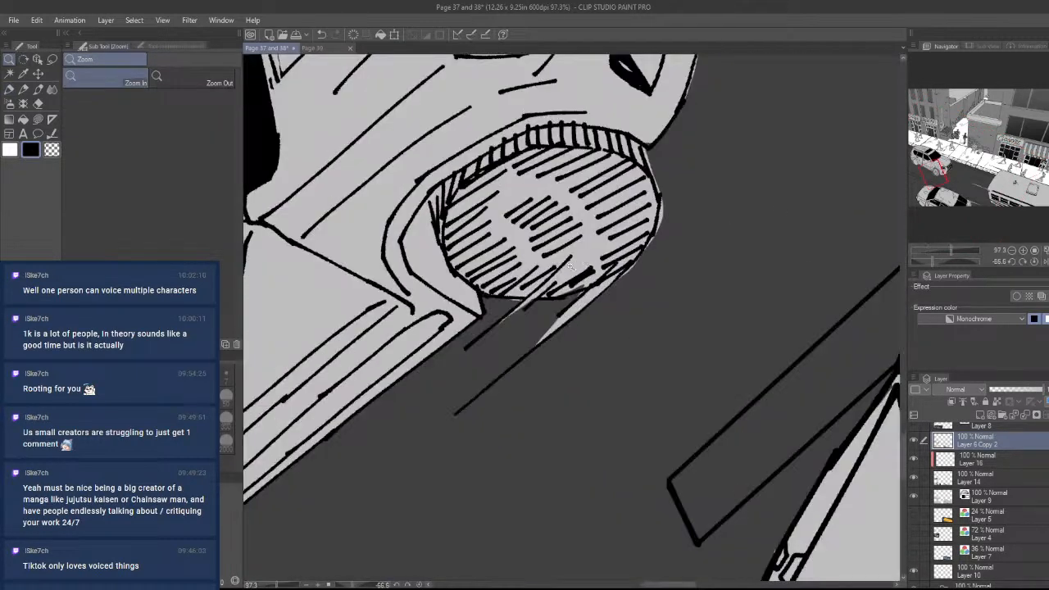
{"action": "left_click_drag", "start_coordinate": [565, 254], "coordinate": [615, 262]}
{"action": "left_click_drag", "start_coordinate": [614, 283], "coordinate": [649, 350]}
{"action": "key", "text": "e"}
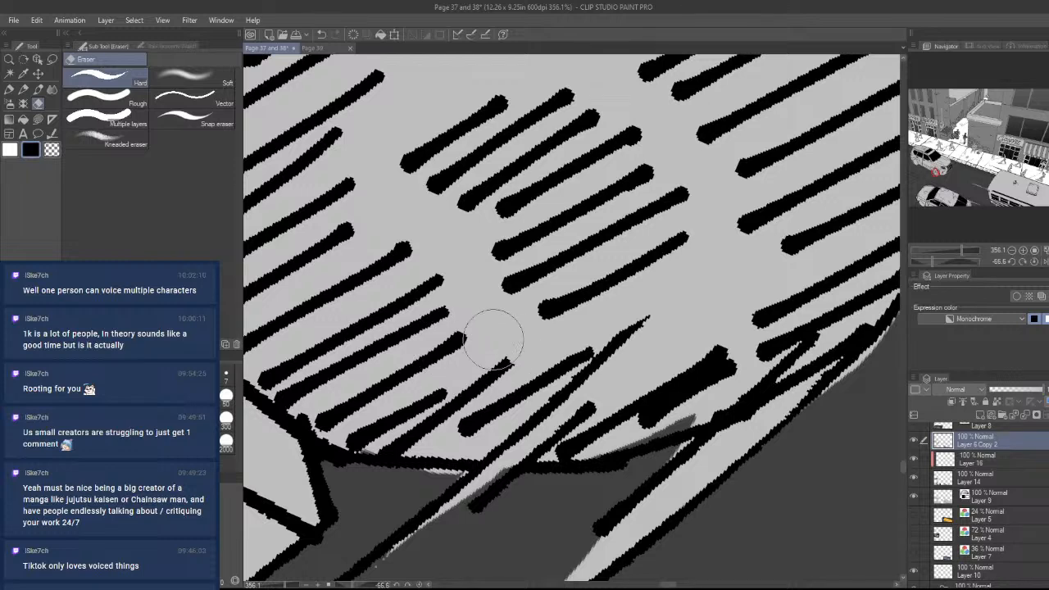
{"action": "mouse_move", "coordinate": [385, 143]}
{"action": "left_mouse_down"}
{"action": "mouse_move", "coordinate": [381, 219]}
{"action": "mouse_move", "coordinate": [408, 256]}
{"action": "left_mouse_up"}
{"action": "left_click_drag", "start_coordinate": [414, 154], "coordinate": [434, 138]}
{"action": "key", "text": "space"}
{"action": "left_click_drag", "start_coordinate": [479, 160], "coordinate": [627, 311]}
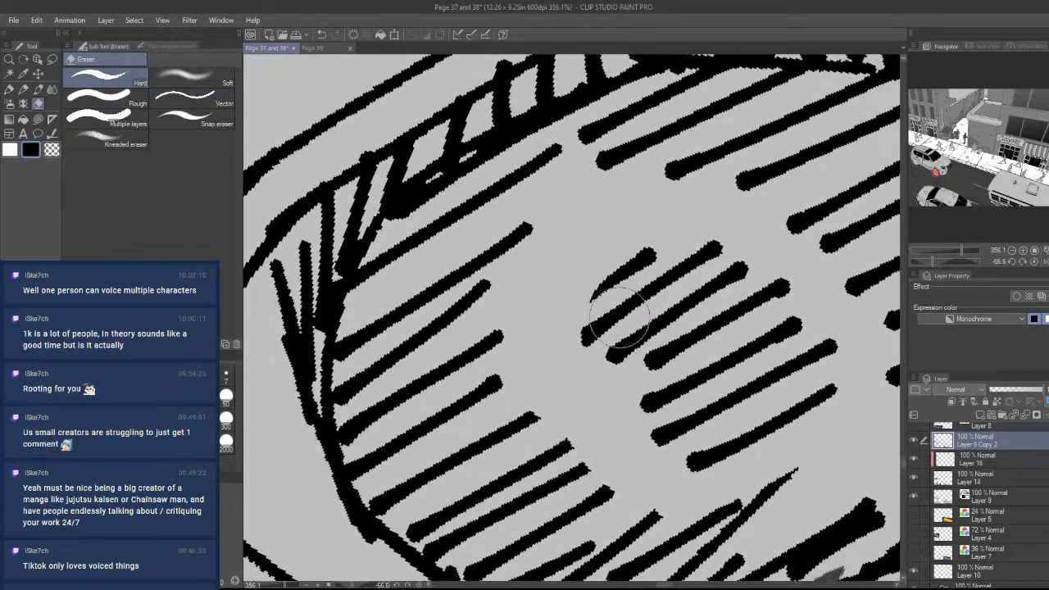
{"action": "mouse_move", "coordinate": [551, 220]}
{"action": "left_mouse_down"}
{"action": "mouse_move", "coordinate": [501, 339]}
{"action": "mouse_move", "coordinate": [441, 381]}
{"action": "left_mouse_up"}
- Thicken the inner ends of the hatching along the wheel's rear and upper sides with short, dense pen strokes
{"action": "key", "text": "p"}
{"action": "mouse_move", "coordinate": [487, 344]}
{"action": "left_mouse_down"}
{"action": "mouse_move", "coordinate": [421, 377]}
{"action": "mouse_move", "coordinate": [399, 370]}
{"action": "left_mouse_up"}
{"action": "left_click_drag", "start_coordinate": [493, 295], "coordinate": [405, 337]}
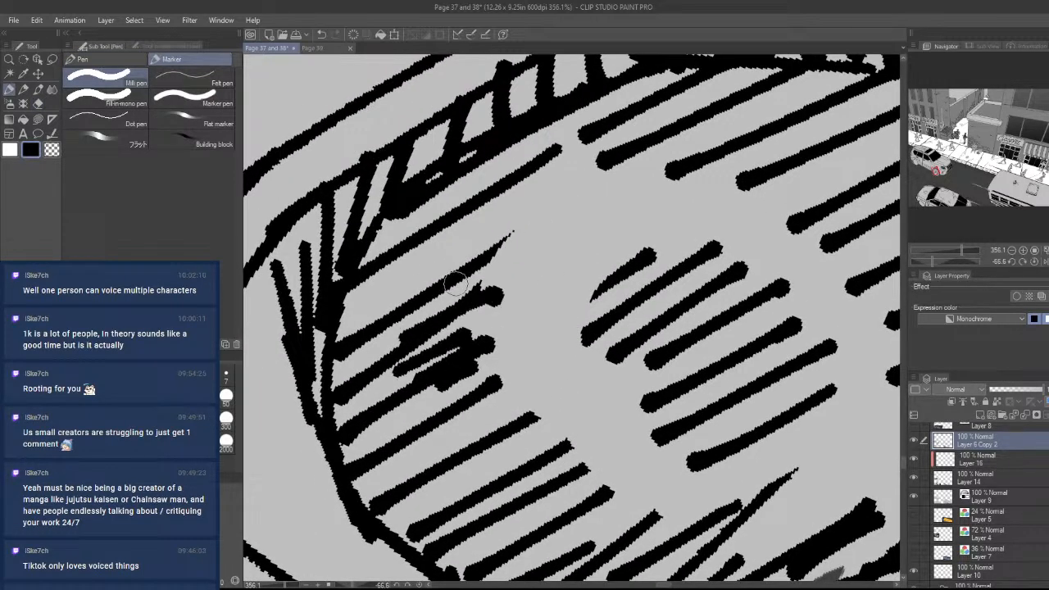
{"action": "left_click_drag", "start_coordinate": [504, 255], "coordinate": [425, 290]}
{"action": "left_click_drag", "start_coordinate": [544, 217], "coordinate": [435, 273]}
{"action": "left_click_drag", "start_coordinate": [600, 169], "coordinate": [512, 216]}
{"action": "left_click_drag", "start_coordinate": [641, 159], "coordinate": [550, 210]}
{"action": "left_click_drag", "start_coordinate": [681, 156], "coordinate": [595, 209]}
{"action": "left_click_drag", "start_coordinate": [719, 171], "coordinate": [669, 212]}
{"action": "left_click_drag", "start_coordinate": [747, 193], "coordinate": [698, 229]}
{"action": "mouse_move", "coordinate": [786, 198]}
{"action": "left_mouse_down"}
{"action": "mouse_move", "coordinate": [711, 247]}
{"action": "mouse_move", "coordinate": [738, 248]}
{"action": "left_mouse_up"}
- Darken the inner ends of the hatching along the wheel's lower side with dense back-and-forth pen strokes
{"action": "key", "text": "space"}
{"action": "left_click_drag", "start_coordinate": [838, 276], "coordinate": [688, 254]}
{"action": "key", "text": "ctrl+space"}
{"action": "left_click_drag", "start_coordinate": [682, 299], "coordinate": [725, 274]}
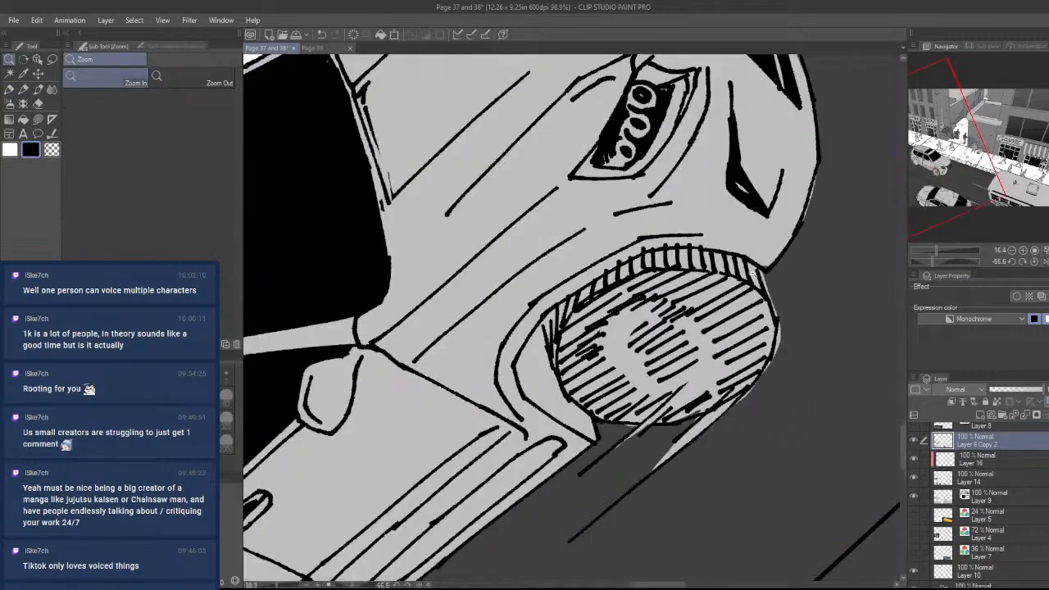
{"action": "left_click_drag", "start_coordinate": [668, 383], "coordinate": [661, 349]}
{"action": "left_click_drag", "start_coordinate": [525, 316], "coordinate": [477, 350]}
{"action": "mouse_move", "coordinate": [547, 326]}
{"action": "left_mouse_down"}
{"action": "mouse_move", "coordinate": [499, 359]}
{"action": "mouse_move", "coordinate": [517, 371]}
{"action": "left_mouse_up"}
{"action": "mouse_move", "coordinate": [575, 351]}
{"action": "left_mouse_down"}
{"action": "mouse_move", "coordinate": [525, 390]}
{"action": "mouse_move", "coordinate": [538, 408]}
{"action": "left_mouse_up"}
{"action": "left_click_drag", "start_coordinate": [613, 375], "coordinate": [552, 423]}
{"action": "left_click_drag", "start_coordinate": [629, 386], "coordinate": [573, 429]}
{"action": "left_click_drag", "start_coordinate": [707, 380], "coordinate": [632, 431]}
{"action": "left_click_drag", "start_coordinate": [780, 364], "coordinate": [718, 411]}
{"action": "left_click_drag", "start_coordinate": [823, 338], "coordinate": [745, 377]}
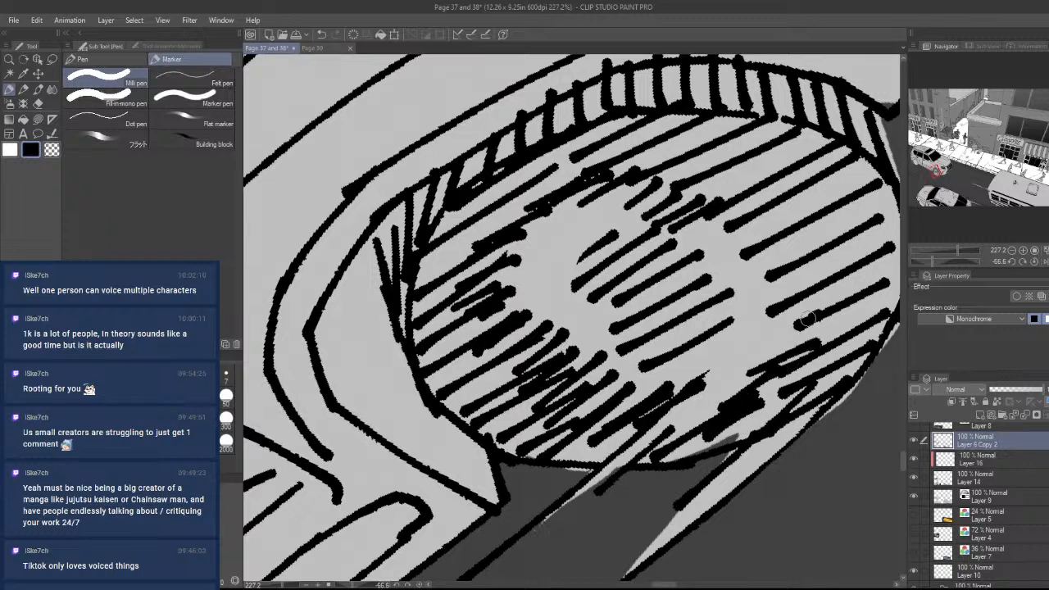
- Extend the dense strokes up the wheel's front side to complete the dark inner edge of the tire hatching
{"action": "left_click_drag", "start_coordinate": [816, 312], "coordinate": [761, 348]}
{"action": "left_click_drag", "start_coordinate": [816, 295], "coordinate": [780, 314]}
{"action": "left_click_drag", "start_coordinate": [802, 269], "coordinate": [749, 292]}
{"action": "left_click_drag", "start_coordinate": [788, 252], "coordinate": [740, 270]}
{"action": "left_click_drag", "start_coordinate": [764, 238], "coordinate": [725, 252]}
{"action": "mouse_move", "coordinate": [749, 210]}
{"action": "left_mouse_down"}
{"action": "mouse_move", "coordinate": [711, 223]}
{"action": "mouse_move", "coordinate": [728, 359]}
{"action": "mouse_move", "coordinate": [689, 342]}
{"action": "left_mouse_up"}
- Add short strokes along the edge of the hub hatching to darken it, and bring the whole street scene into view
{"action": "key", "text": "e"}
{"action": "key", "text": "p"}
{"action": "key", "text": "p"}
{"action": "left_click_drag", "start_coordinate": [723, 303], "coordinate": [677, 322]}
{"action": "left_click_drag", "start_coordinate": [707, 287], "coordinate": [676, 301]}
{"action": "left_click_drag", "start_coordinate": [697, 266], "coordinate": [670, 278]}
{"action": "mouse_move", "coordinate": [668, 236]}
{"action": "left_mouse_down"}
{"action": "mouse_move", "coordinate": [624, 255]}
{"action": "mouse_move", "coordinate": [594, 251]}
{"action": "left_mouse_up"}
{"action": "mouse_move", "coordinate": [605, 232]}
{"action": "left_mouse_down"}
{"action": "mouse_move", "coordinate": [542, 263]}
{"action": "mouse_move", "coordinate": [499, 335]}
{"action": "mouse_move", "coordinate": [788, 308]}
{"action": "mouse_move", "coordinate": [787, 379]}
{"action": "left_mouse_up"}
{"action": "key", "text": "ctrl+space"}
{"action": "key", "text": "shift+space"}
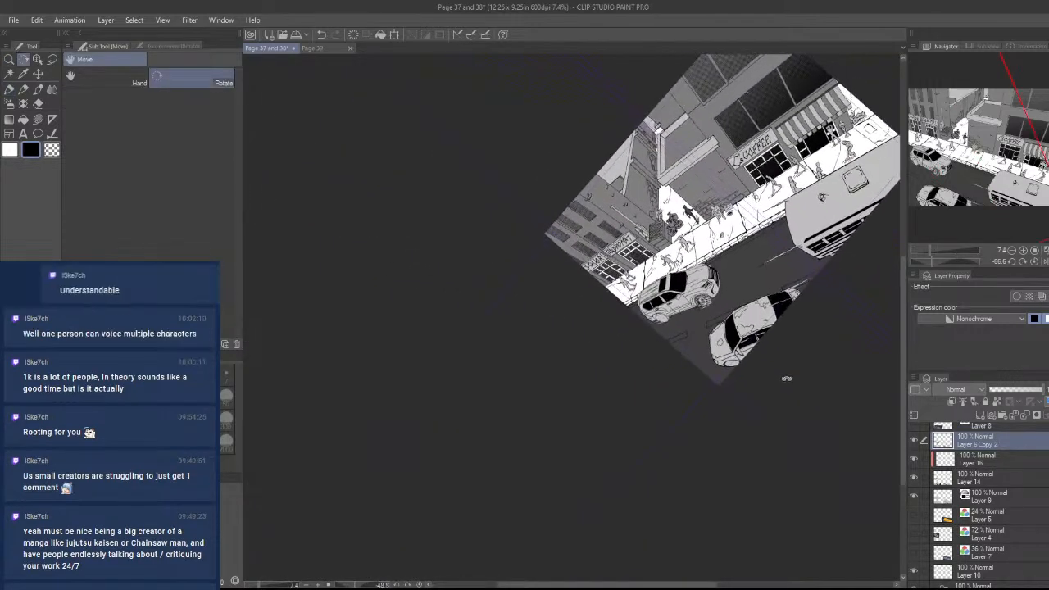
- Hatch the lower side of the SUV's rear wheel with short diagonal pen strokes
{"action": "key", "text": "ctrl+space"}
{"action": "mouse_move", "coordinate": [586, 312]}
{"action": "left_mouse_down"}
{"action": "mouse_move", "coordinate": [787, 366]}
{"action": "mouse_move", "coordinate": [728, 381]}
{"action": "mouse_move", "coordinate": [837, 422]}
{"action": "mouse_move", "coordinate": [732, 364]}
{"action": "mouse_move", "coordinate": [794, 395]}
{"action": "mouse_move", "coordinate": [814, 356]}
{"action": "mouse_move", "coordinate": [817, 300]}
{"action": "left_mouse_up"}
{"action": "key", "text": "ctrl+space"}
{"action": "key", "text": "shift+space"}
{"action": "key", "text": "ctrl+space"}
{"action": "key", "text": "shift+space"}
{"action": "left_click_drag", "start_coordinate": [710, 360], "coordinate": [604, 438]}
{"action": "mouse_move", "coordinate": [653, 387]}
{"action": "left_mouse_down"}
{"action": "mouse_move", "coordinate": [577, 434]}
{"action": "mouse_move", "coordinate": [606, 387]}
{"action": "left_mouse_up"}
{"action": "mouse_move", "coordinate": [532, 414]}
{"action": "left_mouse_down"}
{"action": "mouse_move", "coordinate": [582, 385]}
{"action": "mouse_move", "coordinate": [557, 382]}
{"action": "left_mouse_up"}
{"action": "left_click_drag", "start_coordinate": [479, 406], "coordinate": [529, 375]}
{"action": "left_click_drag", "start_coordinate": [455, 393], "coordinate": [504, 365]}
{"action": "left_click_drag", "start_coordinate": [434, 385], "coordinate": [483, 355]}
{"action": "left_click_drag", "start_coordinate": [418, 365], "coordinate": [467, 334]}
- Continue the diagonal hatching along the upper rim and around both ends of the SUV's rear wheel
{"action": "left_click_drag", "start_coordinate": [419, 312], "coordinate": [491, 250]}
{"action": "mouse_move", "coordinate": [483, 282]}
{"action": "left_mouse_down"}
{"action": "mouse_move", "coordinate": [512, 244]}
{"action": "mouse_move", "coordinate": [533, 240]}
{"action": "left_mouse_up"}
{"action": "left_click_drag", "start_coordinate": [533, 282], "coordinate": [565, 234]}
{"action": "left_click_drag", "start_coordinate": [565, 286], "coordinate": [598, 237]}
{"action": "mouse_move", "coordinate": [594, 290]}
{"action": "left_mouse_down"}
{"action": "mouse_move", "coordinate": [626, 240]}
{"action": "mouse_move", "coordinate": [651, 245]}
{"action": "left_mouse_up"}
{"action": "mouse_move", "coordinate": [639, 304]}
{"action": "left_mouse_down"}
{"action": "mouse_move", "coordinate": [668, 256]}
{"action": "mouse_move", "coordinate": [688, 264]}
{"action": "left_mouse_up"}
{"action": "mouse_move", "coordinate": [679, 324]}
{"action": "left_mouse_down"}
{"action": "mouse_move", "coordinate": [708, 275]}
{"action": "mouse_move", "coordinate": [725, 283]}
{"action": "left_mouse_up"}
{"action": "left_click_drag", "start_coordinate": [711, 340], "coordinate": [737, 299]}
{"action": "left_click_drag", "start_coordinate": [725, 350], "coordinate": [750, 316]}
{"action": "left_click_drag", "start_coordinate": [706, 385], "coordinate": [748, 350]}
- Add long diagonal pen strokes to thicken the speed lines trailing from the SUV's rear wheel
{"action": "left_click_drag", "start_coordinate": [538, 406], "coordinate": [465, 460]}
{"action": "left_click_drag", "start_coordinate": [484, 447], "coordinate": [414, 504]}
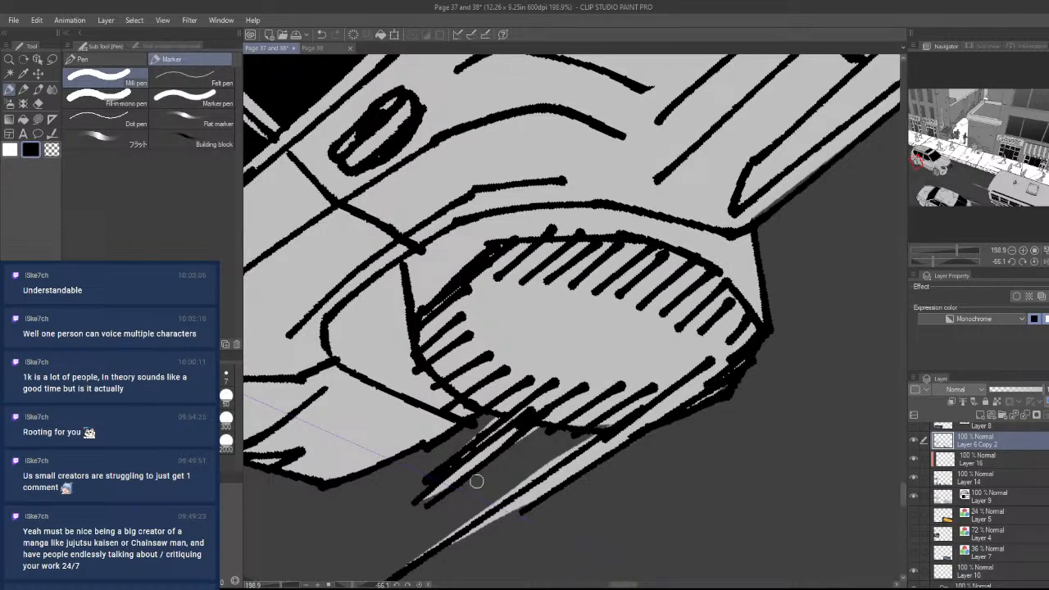
{"action": "left_click_drag", "start_coordinate": [631, 428], "coordinate": [507, 520]}
{"action": "left_click_drag", "start_coordinate": [569, 334], "coordinate": [528, 378]}
{"action": "mouse_move", "coordinate": [556, 317]}
{"action": "left_mouse_down"}
{"action": "mouse_move", "coordinate": [510, 355]}
{"action": "mouse_move", "coordinate": [555, 317]}
{"action": "left_mouse_up"}
{"action": "left_click_drag", "start_coordinate": [583, 329], "coordinate": [563, 353]}
{"action": "key", "text": "ctrl+z"}
{"action": "key", "text": "ctrl+z"}
{"action": "key", "text": "ctrl+z"}
- Draw short diagonal strokes in the center of the SUV's rear wheel to suggest the hub
{"action": "left_click_drag", "start_coordinate": [550, 308], "coordinate": [522, 337]}
{"action": "left_click_drag", "start_coordinate": [562, 309], "coordinate": [522, 359]}
{"action": "left_click_drag", "start_coordinate": [588, 331], "coordinate": [563, 361]}
{"action": "mouse_move", "coordinate": [618, 330]}
{"action": "left_mouse_down"}
{"action": "mouse_move", "coordinate": [596, 358]}
{"action": "mouse_move", "coordinate": [601, 370]}
{"action": "left_mouse_up"}
{"action": "mouse_move", "coordinate": [637, 345]}
{"action": "left_mouse_down"}
{"action": "mouse_move", "coordinate": [610, 376]}
{"action": "mouse_move", "coordinate": [644, 366]}
{"action": "left_mouse_up"}
- Hatch the narrow band between the top of the SUV's rear wheel and the wheel arch
{"action": "mouse_move", "coordinate": [420, 304]}
{"action": "left_mouse_down"}
{"action": "mouse_move", "coordinate": [478, 223]}
{"action": "mouse_move", "coordinate": [564, 209]}
{"action": "left_mouse_up"}
{"action": "mouse_move", "coordinate": [559, 241]}
{"action": "left_mouse_down"}
{"action": "mouse_move", "coordinate": [598, 208]}
{"action": "mouse_move", "coordinate": [637, 214]}
{"action": "left_mouse_up"}
{"action": "mouse_move", "coordinate": [636, 242]}
{"action": "left_mouse_down"}
{"action": "mouse_move", "coordinate": [666, 221]}
{"action": "mouse_move", "coordinate": [690, 226]}
{"action": "left_mouse_up"}
{"action": "mouse_move", "coordinate": [697, 258]}
{"action": "left_mouse_down"}
{"action": "mouse_move", "coordinate": [717, 233]}
{"action": "mouse_move", "coordinate": [740, 237]}
{"action": "left_mouse_up"}
{"action": "left_click_drag", "start_coordinate": [730, 287], "coordinate": [755, 234]}
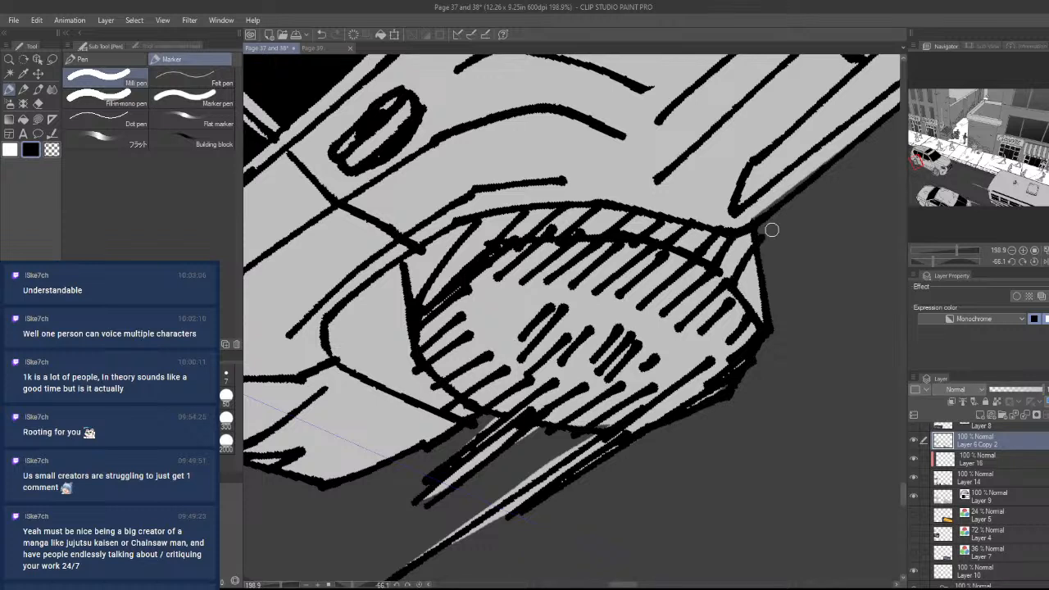
- Thicken the inner ends of the hatching all around the SUV's rear wheel with short pen strokes
{"action": "left_click_drag", "start_coordinate": [489, 282], "coordinate": [473, 299]}
{"action": "mouse_move", "coordinate": [531, 278]}
{"action": "left_mouse_down"}
{"action": "mouse_move", "coordinate": [505, 301]}
{"action": "mouse_move", "coordinate": [543, 296]}
{"action": "left_mouse_up"}
{"action": "left_click_drag", "start_coordinate": [585, 281], "coordinate": [567, 298]}
{"action": "mouse_move", "coordinate": [603, 283]}
{"action": "left_mouse_down"}
{"action": "mouse_move", "coordinate": [587, 305]}
{"action": "mouse_move", "coordinate": [610, 308]}
{"action": "left_mouse_up"}
{"action": "mouse_move", "coordinate": [648, 290]}
{"action": "left_mouse_down"}
{"action": "mouse_move", "coordinate": [630, 311]}
{"action": "mouse_move", "coordinate": [652, 322]}
{"action": "left_mouse_up"}
{"action": "left_click_drag", "start_coordinate": [702, 353], "coordinate": [677, 365]}
{"action": "left_click_drag", "start_coordinate": [647, 373], "coordinate": [569, 399]}
{"action": "left_click_drag", "start_coordinate": [563, 380], "coordinate": [537, 392]}
{"action": "left_click_drag", "start_coordinate": [515, 359], "coordinate": [488, 374]}
{"action": "mouse_move", "coordinate": [496, 347]}
{"action": "left_mouse_down"}
{"action": "mouse_move", "coordinate": [472, 363]}
{"action": "mouse_move", "coordinate": [473, 337]}
{"action": "left_mouse_up"}
{"action": "left_click_drag", "start_coordinate": [472, 307], "coordinate": [457, 317]}
- Shade the wide side of the SUV's rear wheel arch with long diagonal hatching strokes
{"action": "left_click_drag", "start_coordinate": [506, 212], "coordinate": [427, 298]}
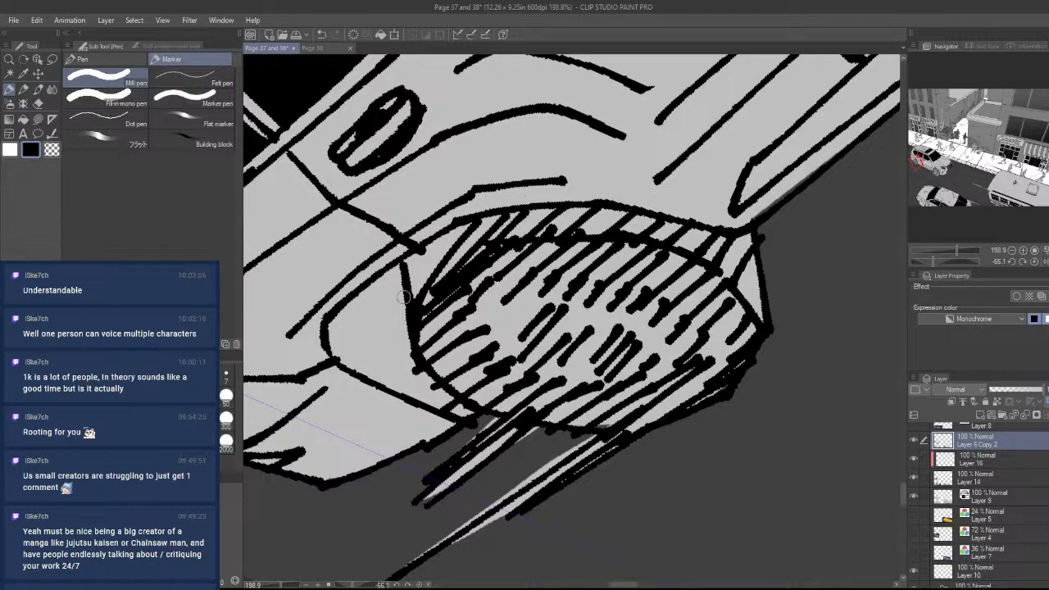
{"action": "left_click_drag", "start_coordinate": [457, 231], "coordinate": [400, 304]}
{"action": "left_click_drag", "start_coordinate": [446, 238], "coordinate": [318, 344]}
{"action": "left_click_drag", "start_coordinate": [402, 274], "coordinate": [331, 356]}
{"action": "left_click_drag", "start_coordinate": [404, 294], "coordinate": [358, 352]}
{"action": "left_click_drag", "start_coordinate": [408, 330], "coordinate": [385, 357]}
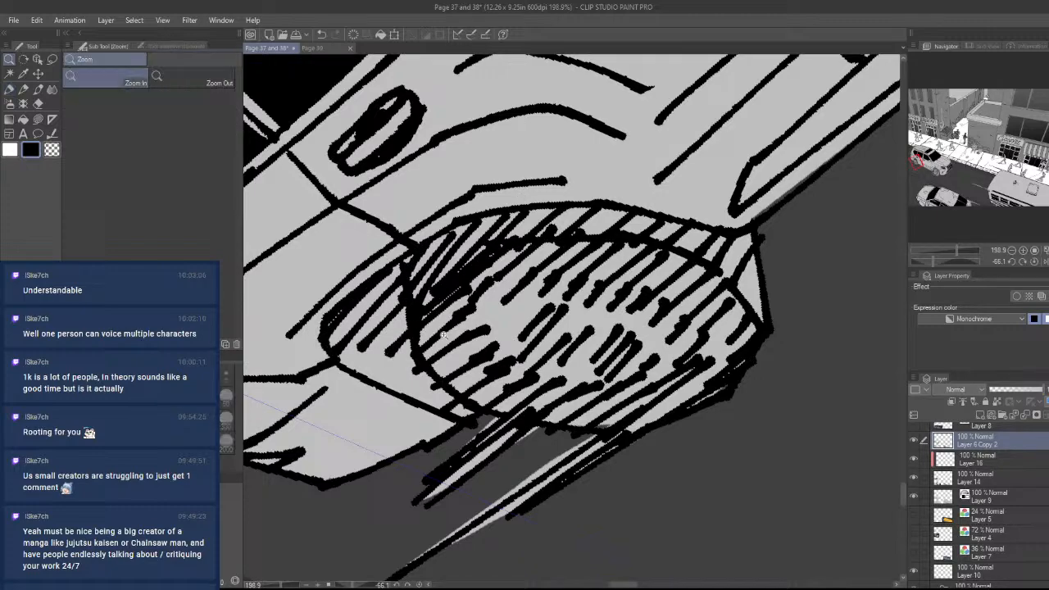
- Hatch the front wheel of the lower car with diagonal pen strokes around its rim and hub
{"action": "left_click_drag", "start_coordinate": [459, 287], "coordinate": [361, 311]}
{"action": "left_click_drag", "start_coordinate": [525, 270], "coordinate": [721, 393]}
{"action": "left_click_drag", "start_coordinate": [771, 434], "coordinate": [822, 410]}
{"action": "left_click_drag", "start_coordinate": [659, 413], "coordinate": [729, 422]}
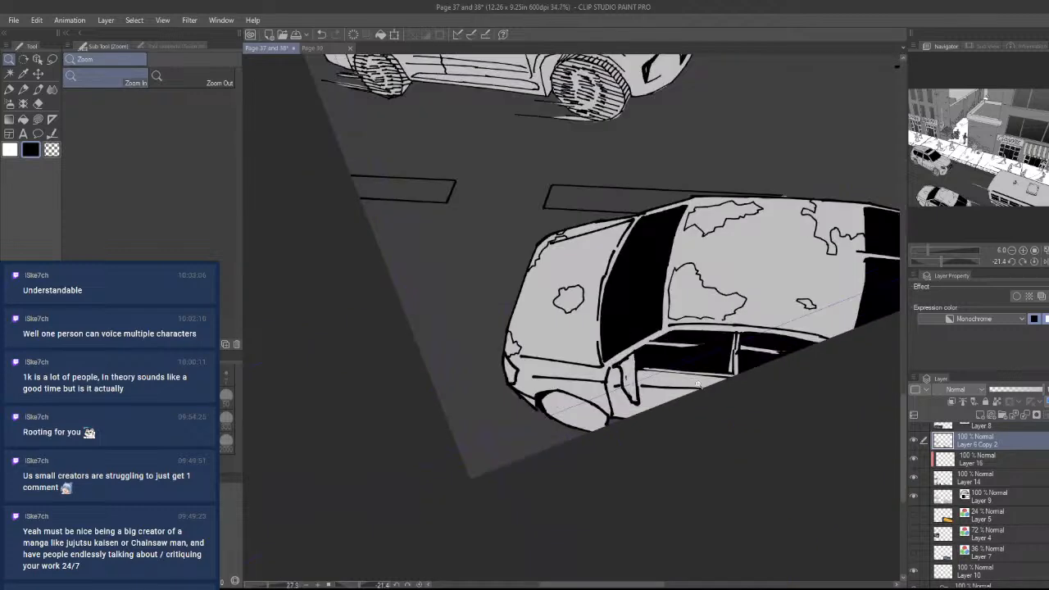
{"action": "left_click_drag", "start_coordinate": [708, 468], "coordinate": [770, 355]}
{"action": "left_click_drag", "start_coordinate": [613, 379], "coordinate": [697, 381]}
{"action": "left_click_drag", "start_coordinate": [481, 446], "coordinate": [534, 426]}
{"action": "mouse_move", "coordinate": [447, 443]}
{"action": "left_mouse_down"}
{"action": "mouse_move", "coordinate": [516, 411]}
{"action": "mouse_move", "coordinate": [472, 417]}
{"action": "left_mouse_up"}
{"action": "mouse_move", "coordinate": [419, 432]}
{"action": "left_mouse_down"}
{"action": "mouse_move", "coordinate": [467, 405]}
{"action": "mouse_move", "coordinate": [467, 386]}
{"action": "left_mouse_up"}
{"action": "left_click_drag", "start_coordinate": [464, 358], "coordinate": [636, 316]}
{"action": "mouse_move", "coordinate": [602, 344]}
{"action": "left_mouse_down"}
{"action": "mouse_move", "coordinate": [662, 318]}
{"action": "mouse_move", "coordinate": [672, 331]}
{"action": "left_mouse_up"}
{"action": "mouse_move", "coordinate": [603, 370]}
{"action": "left_mouse_down"}
{"action": "mouse_move", "coordinate": [667, 347]}
{"action": "mouse_move", "coordinate": [676, 361]}
{"action": "left_mouse_up"}
{"action": "mouse_move", "coordinate": [557, 430]}
{"action": "left_mouse_down"}
{"action": "mouse_move", "coordinate": [655, 384]}
{"action": "mouse_move", "coordinate": [650, 403]}
{"action": "left_mouse_up"}
{"action": "left_click_drag", "start_coordinate": [519, 404], "coordinate": [577, 375]}
{"action": "mouse_move", "coordinate": [512, 385]}
{"action": "left_mouse_down"}
{"action": "mouse_move", "coordinate": [575, 365]}
{"action": "mouse_move", "coordinate": [554, 362]}
{"action": "left_mouse_up"}
{"action": "mouse_move", "coordinate": [424, 412]}
{"action": "left_mouse_down"}
{"action": "mouse_move", "coordinate": [484, 450]}
{"action": "mouse_move", "coordinate": [582, 422]}
{"action": "mouse_move", "coordinate": [631, 381]}
{"action": "left_mouse_up"}
{"action": "mouse_move", "coordinate": [602, 377]}
{"action": "left_mouse_down"}
{"action": "mouse_move", "coordinate": [639, 362]}
{"action": "mouse_move", "coordinate": [636, 350]}
{"action": "left_mouse_up"}
{"action": "mouse_move", "coordinate": [588, 349]}
{"action": "left_mouse_down"}
{"action": "mouse_move", "coordinate": [626, 331]}
{"action": "mouse_move", "coordinate": [600, 330]}
{"action": "left_mouse_up"}
{"action": "left_click_drag", "start_coordinate": [506, 362], "coordinate": [533, 347]}
{"action": "left_click_drag", "start_coordinate": [464, 377], "coordinate": [508, 357]}
{"action": "left_click_drag", "start_coordinate": [444, 406], "coordinate": [492, 373]}
- Straighten the page view and toggle the visibility of Layer 6 Copy 2 to check its vehicle line art
{"action": "left_click_drag", "start_coordinate": [688, 395], "coordinate": [536, 403]}
{"action": "left_click_drag", "start_coordinate": [733, 336], "coordinate": [689, 447]}
{"action": "left_click_drag", "start_coordinate": [799, 407], "coordinate": [759, 421]}
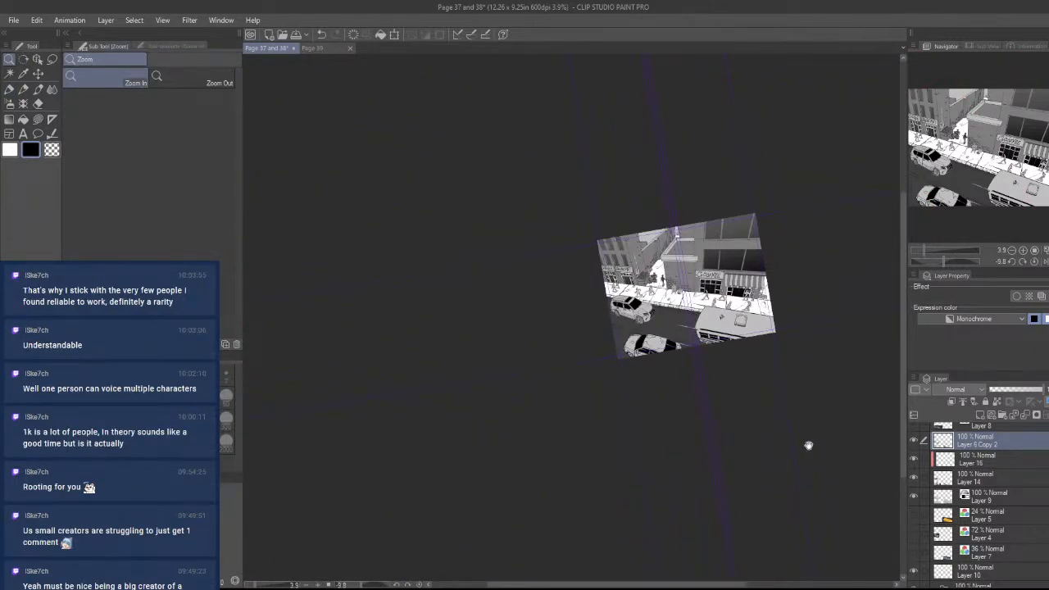
{"action": "left_click_drag", "start_coordinate": [808, 445], "coordinate": [771, 465]}
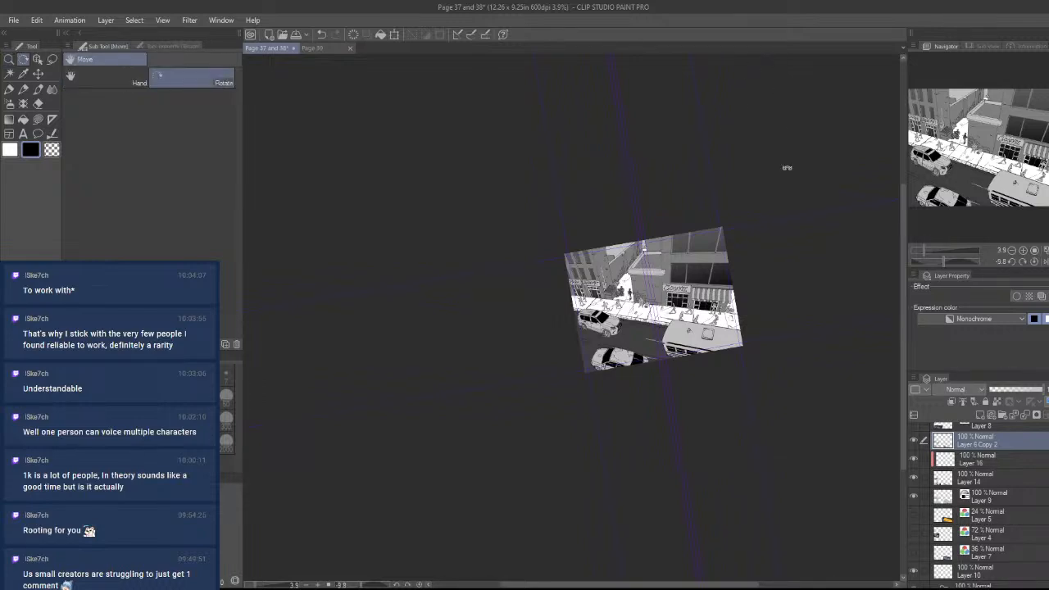
{"action": "left_click_drag", "start_coordinate": [787, 168], "coordinate": [811, 208]}
{"action": "left_click_drag", "start_coordinate": [700, 334], "coordinate": [741, 410]}
{"action": "left_click_drag", "start_coordinate": [689, 376], "coordinate": [894, 491]}
{"action": "left_click", "coordinate": [914, 441]}
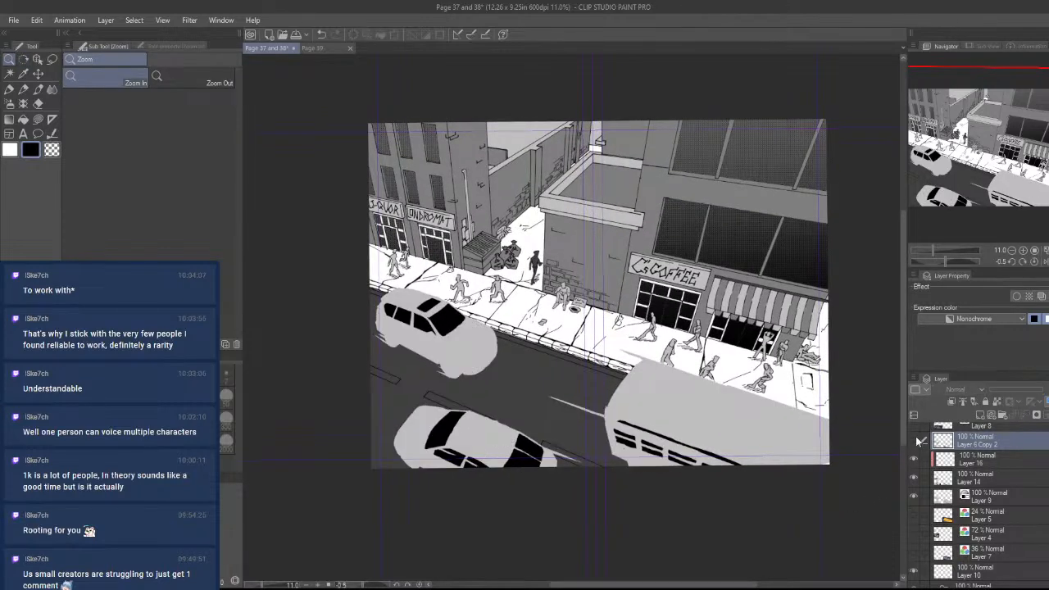
{"action": "left_click", "coordinate": [914, 441]}
- Prepare the Gradient tool with white on Layer 16 and switch the layer's expression color to Gray
{"action": "left_click", "coordinate": [1020, 460]}
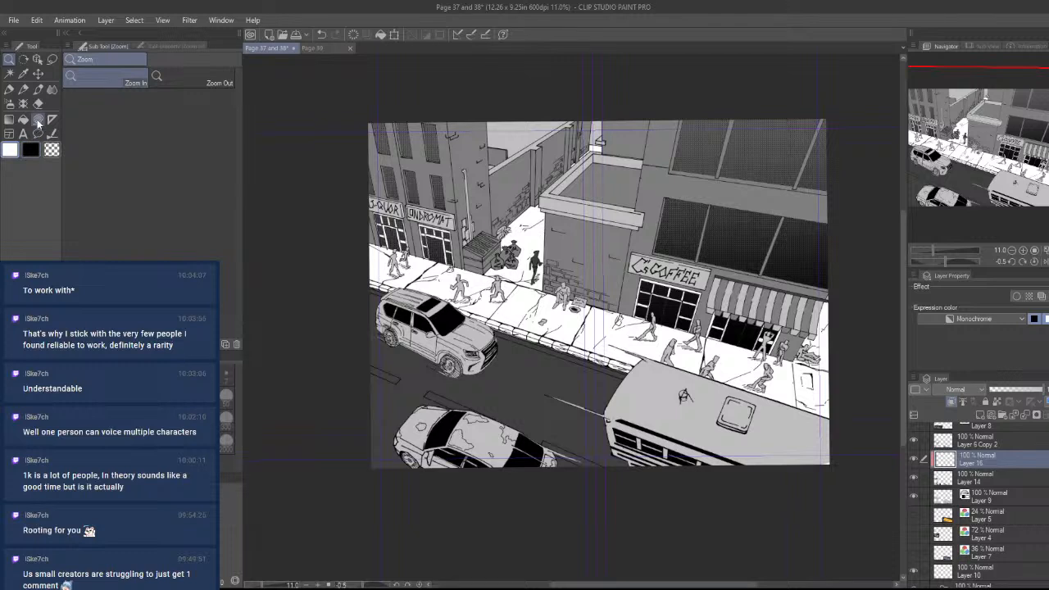
{"action": "left_click", "coordinate": [9, 119]}
{"action": "left_click_drag", "start_coordinate": [523, 337], "coordinate": [565, 317]}
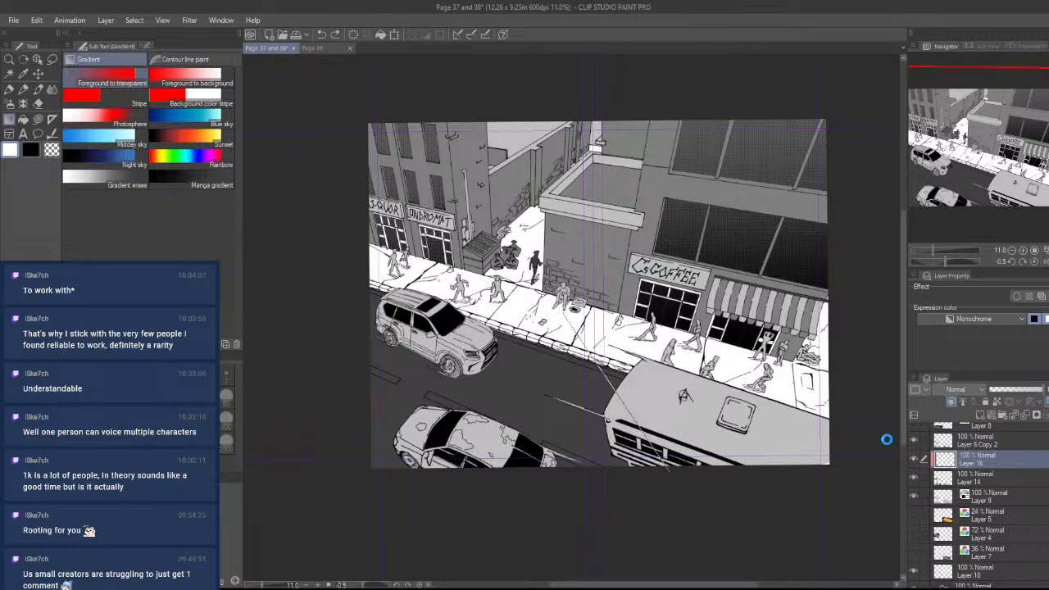
{"action": "key", "text": "ctrl+z"}
{"action": "left_click", "coordinate": [1011, 320]}
{"action": "left_click", "coordinate": [993, 344]}
{"action": "left_click_drag", "start_coordinate": [609, 485], "coordinate": [502, 326]}
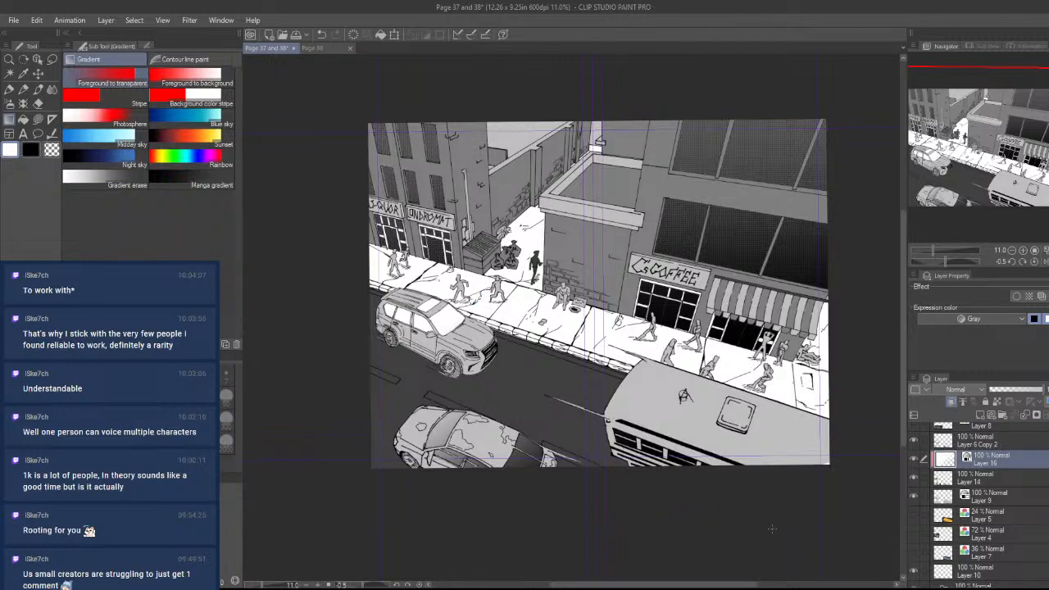
{"action": "key", "text": "ctrl+z"}
{"action": "left_click_drag", "start_coordinate": [623, 442], "coordinate": [638, 332]}
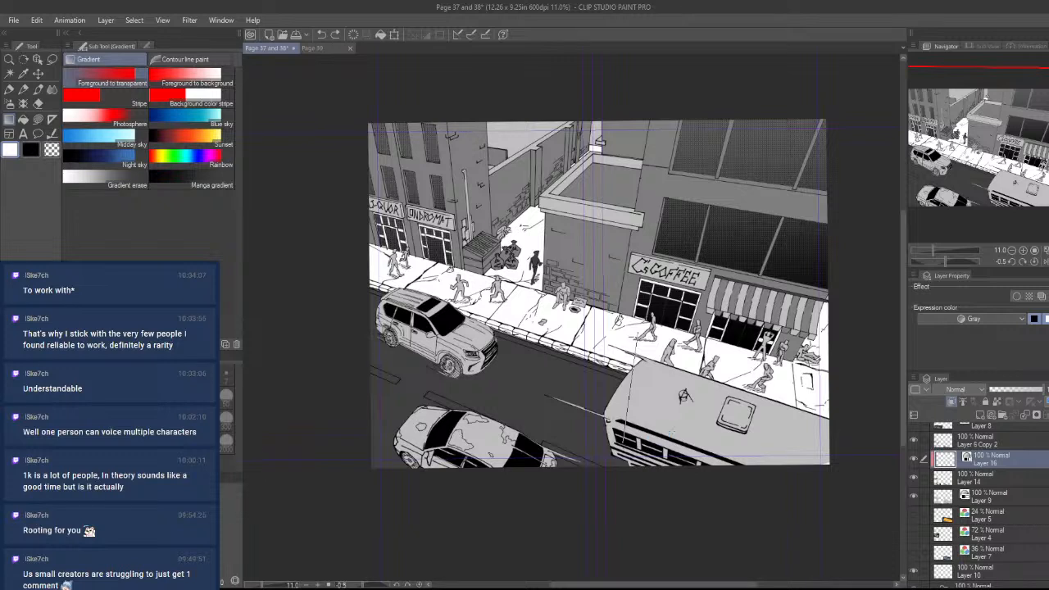
{"action": "key", "text": "ctrl+z"}
{"action": "left_click_drag", "start_coordinate": [429, 275], "coordinate": [750, 468]}
{"action": "key", "text": "ctrl+z"}
{"action": "left_click_drag", "start_coordinate": [726, 471], "coordinate": [503, 277]}
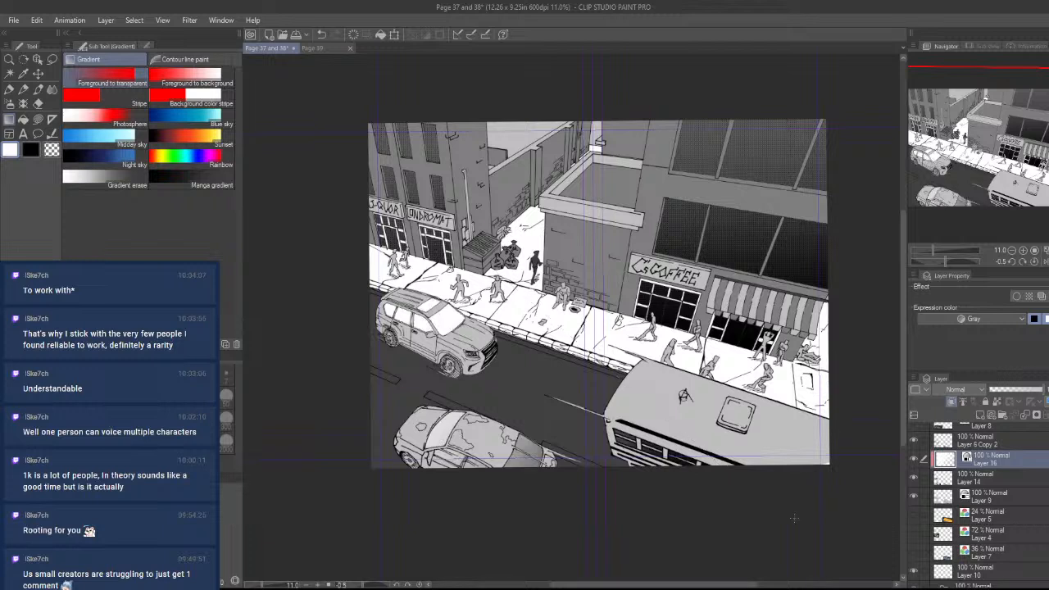
{"action": "key", "text": "ctrl+z"}
{"action": "left_click_drag", "start_coordinate": [767, 500], "coordinate": [500, 298]}
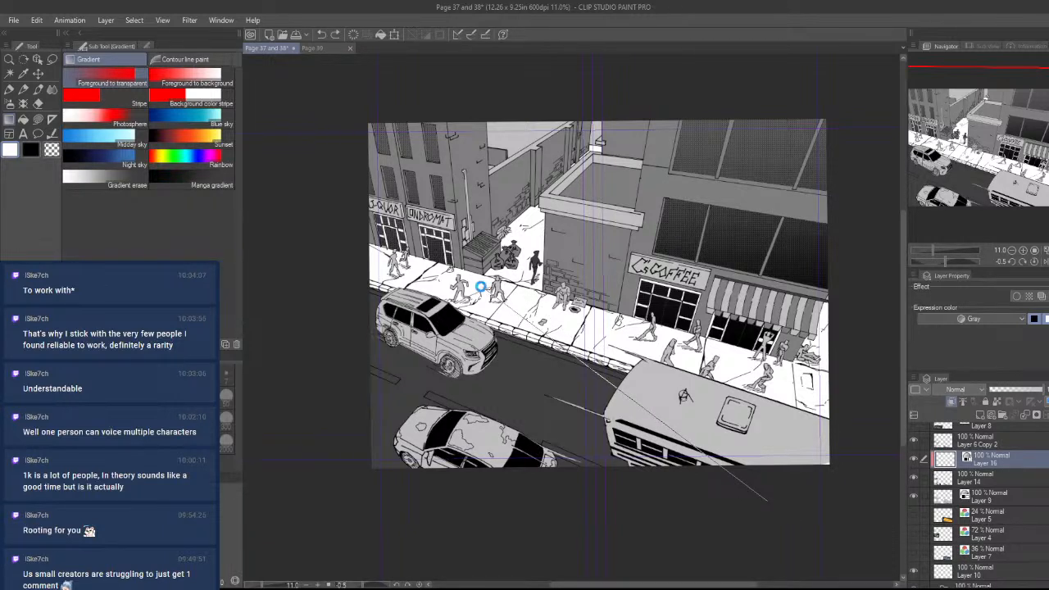
{"action": "key", "text": "ctrl+z"}
- Apply a white foreground-to-transparent gradient to the vehicle windows on Layer 16 and convert it to a 60 LPI halftone at reduced opacity
{"action": "left_click_drag", "start_coordinate": [656, 466], "coordinate": [535, 282]}
{"action": "left_click_drag", "start_coordinate": [652, 458], "coordinate": [515, 463]}
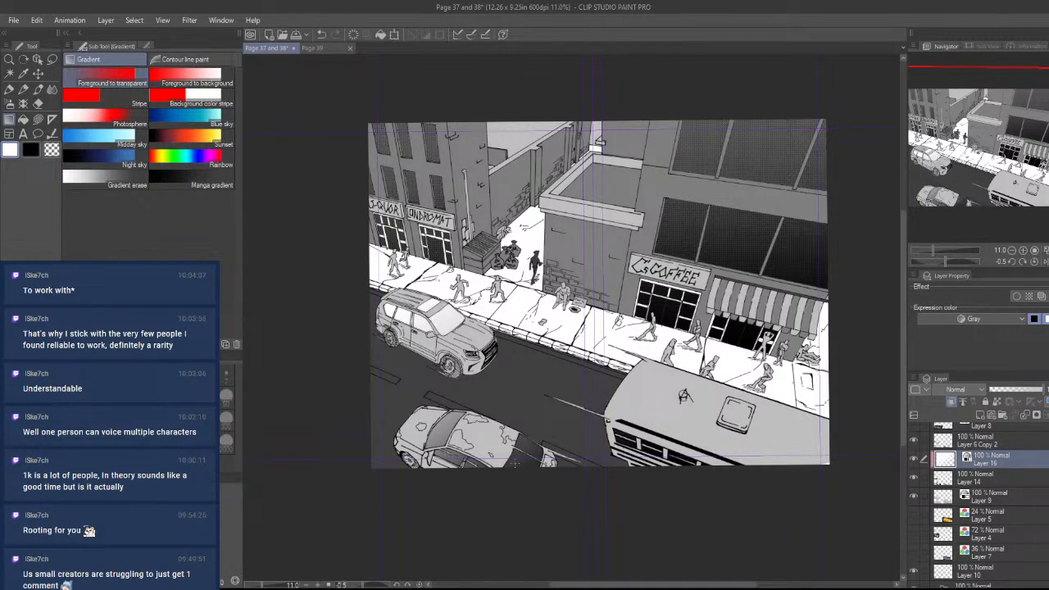
{"action": "left_click", "coordinate": [1029, 295]}
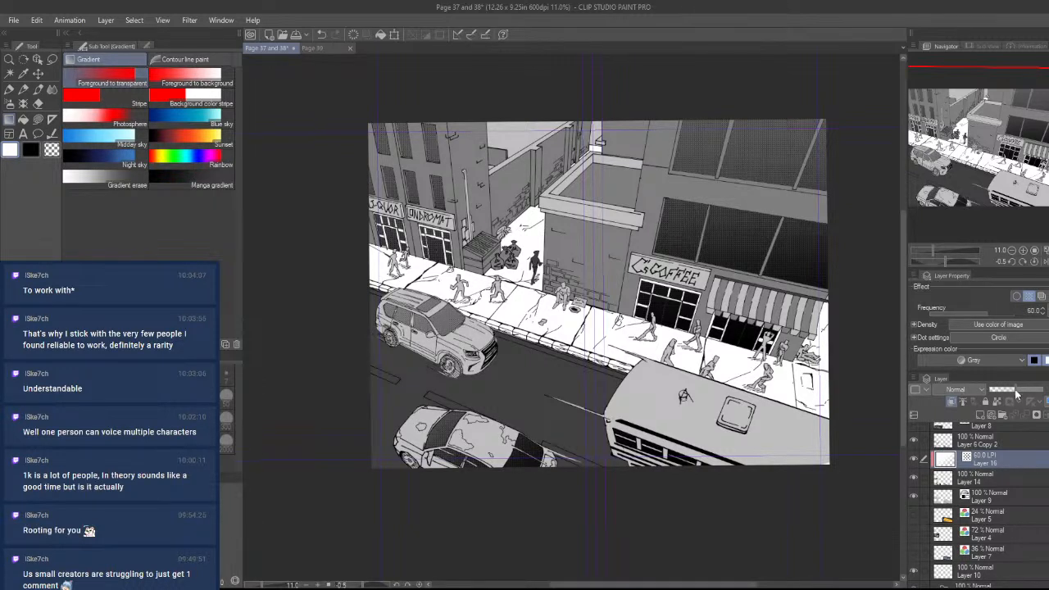
- Check the toned vehicle windows against the whole street scene and save the page
{"action": "key", "text": "m"}
{"action": "key", "text": "ctrl+space"}
{"action": "left_click_drag", "start_coordinate": [849, 462], "coordinate": [787, 479]}
{"action": "key", "text": "shift+space"}
{"action": "key", "text": "ctrl+space"}
{"action": "left_click_drag", "start_coordinate": [660, 382], "coordinate": [674, 361]}
{"action": "left_click_drag", "start_coordinate": [690, 402], "coordinate": [739, 468]}
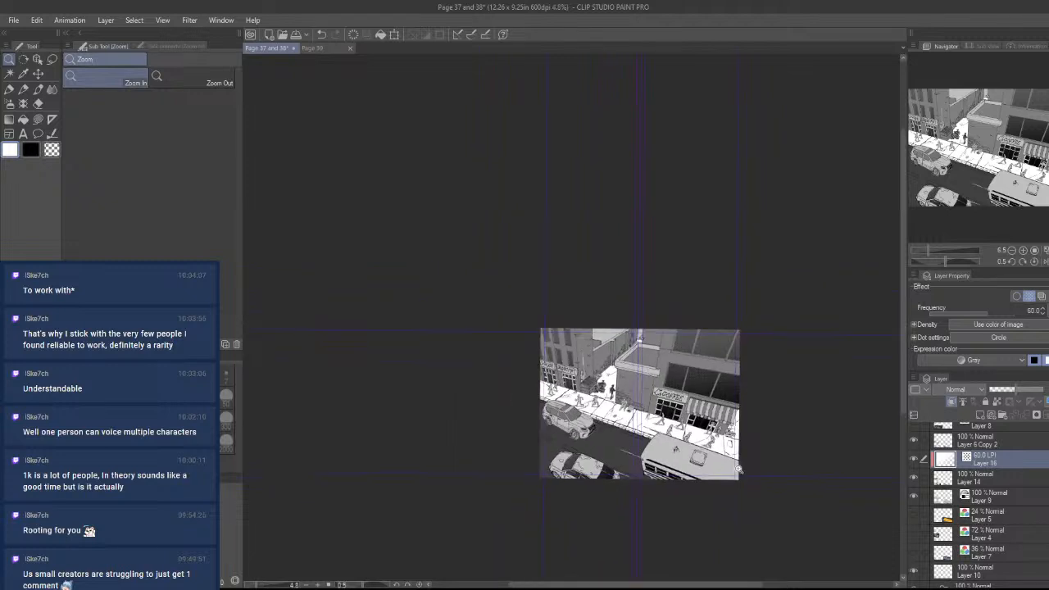
{"action": "mouse_move", "coordinate": [752, 411]}
{"action": "left_mouse_down"}
{"action": "mouse_move", "coordinate": [766, 396]}
{"action": "mouse_move", "coordinate": [742, 404]}
{"action": "left_mouse_up"}
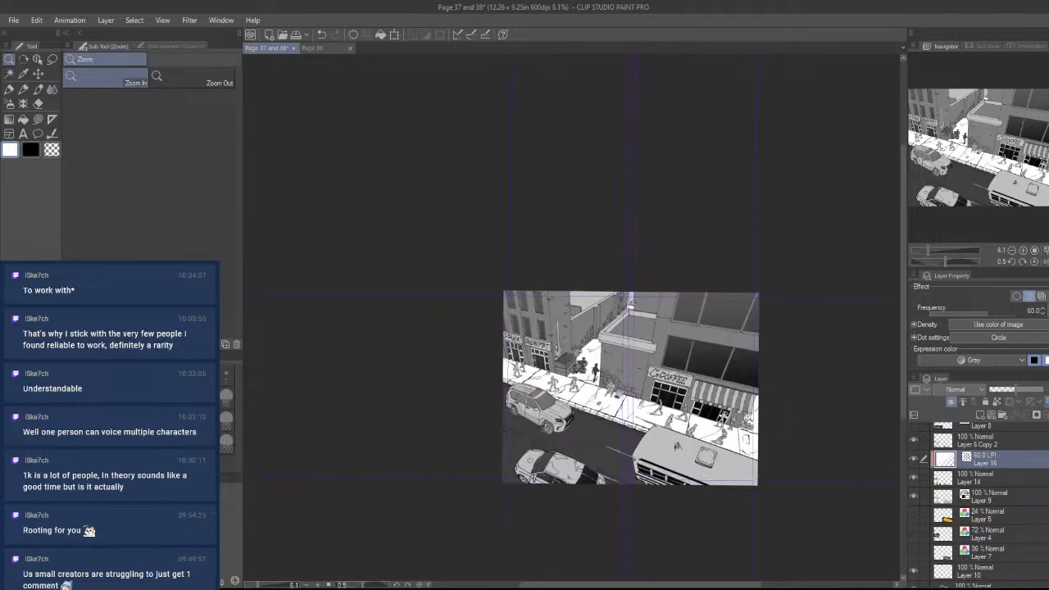
{"action": "left_click_drag", "start_coordinate": [763, 439], "coordinate": [776, 450]}
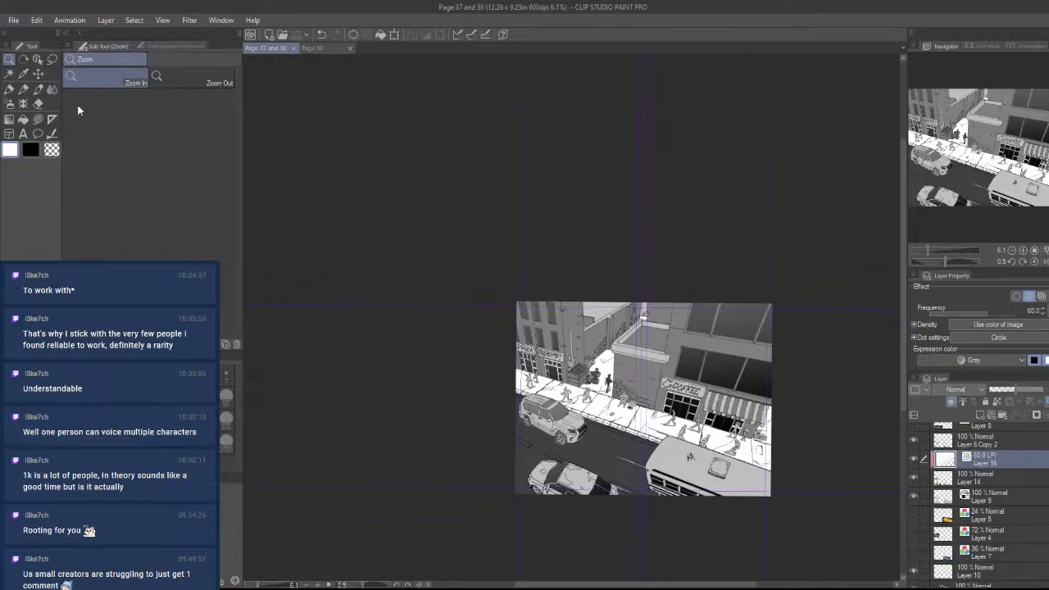
- Sample the light gray of the SUV's body and make Layer 13 the active layer
{"action": "left_click_drag", "start_coordinate": [594, 464], "coordinate": [715, 430]}
{"action": "key", "text": "r"}
{"action": "left_click_drag", "start_coordinate": [675, 369], "coordinate": [656, 307]}
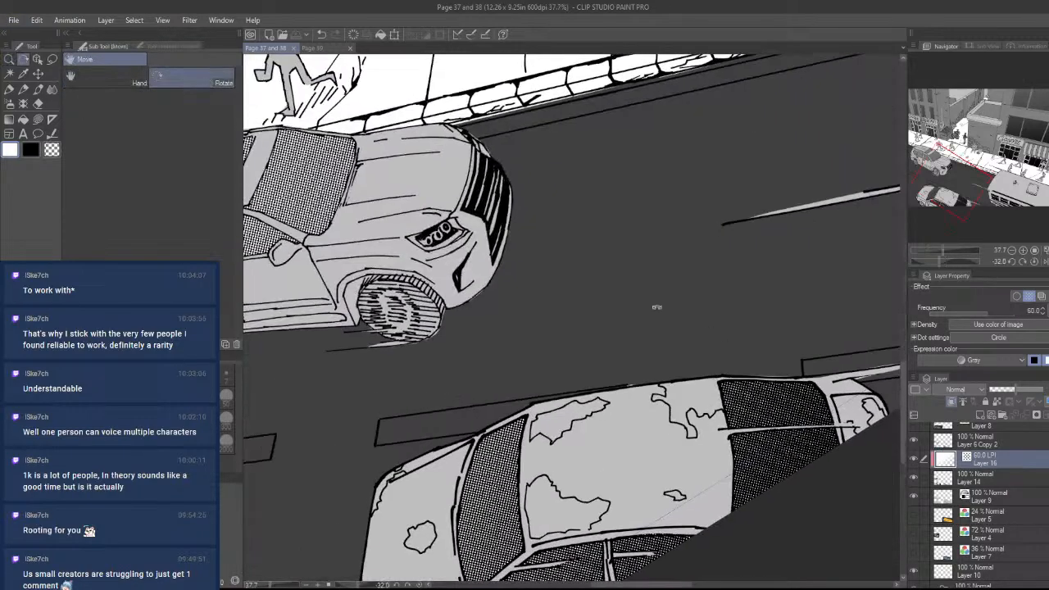
{"action": "left_click", "coordinate": [461, 282], "text": "alt"}
{"action": "key", "text": "h"}
{"action": "left_click_drag", "start_coordinate": [461, 282], "coordinate": [613, 278]}
{"action": "key", "text": "r"}
{"action": "left_click_drag", "start_coordinate": [672, 344], "coordinate": [675, 314]}
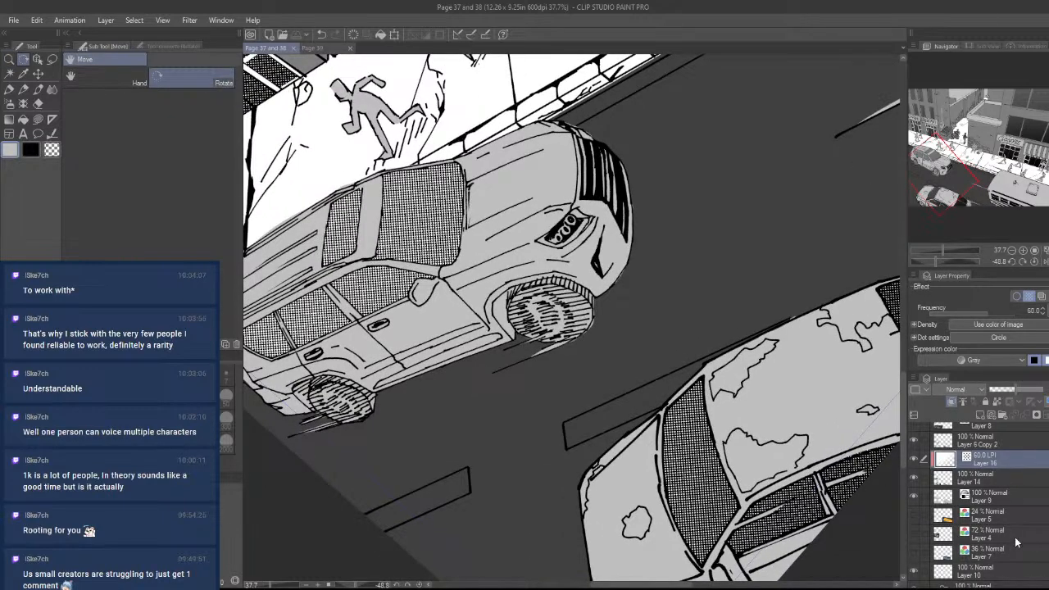
{"action": "scroll", "coordinate": [1020, 545], "scroll_direction": "down", "scroll_amount": 5}
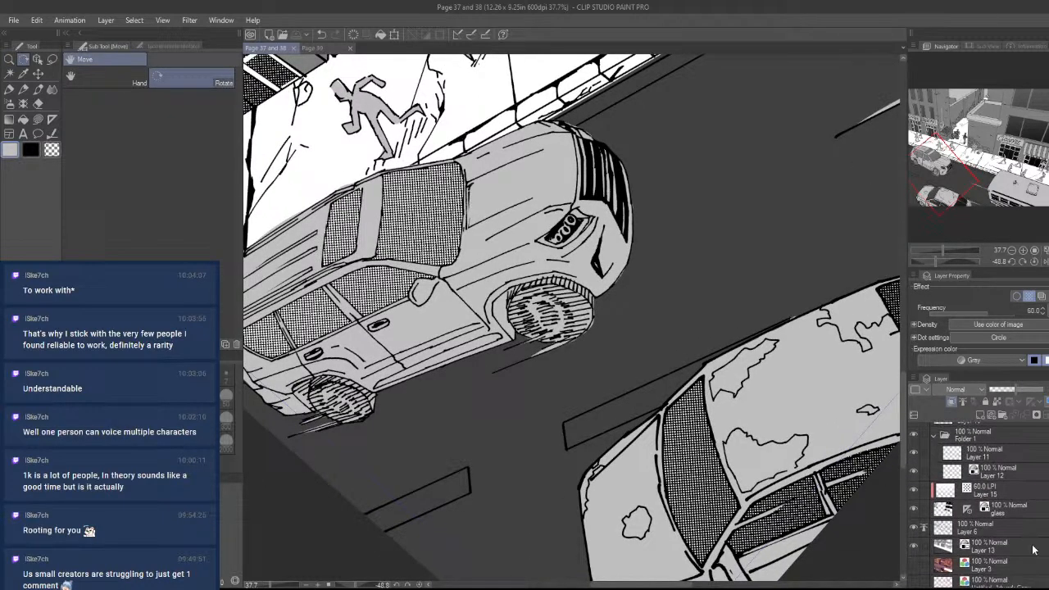
{"action": "left_click", "coordinate": [1033, 550]}
{"action": "left_click_drag", "start_coordinate": [567, 485], "coordinate": [592, 455]}
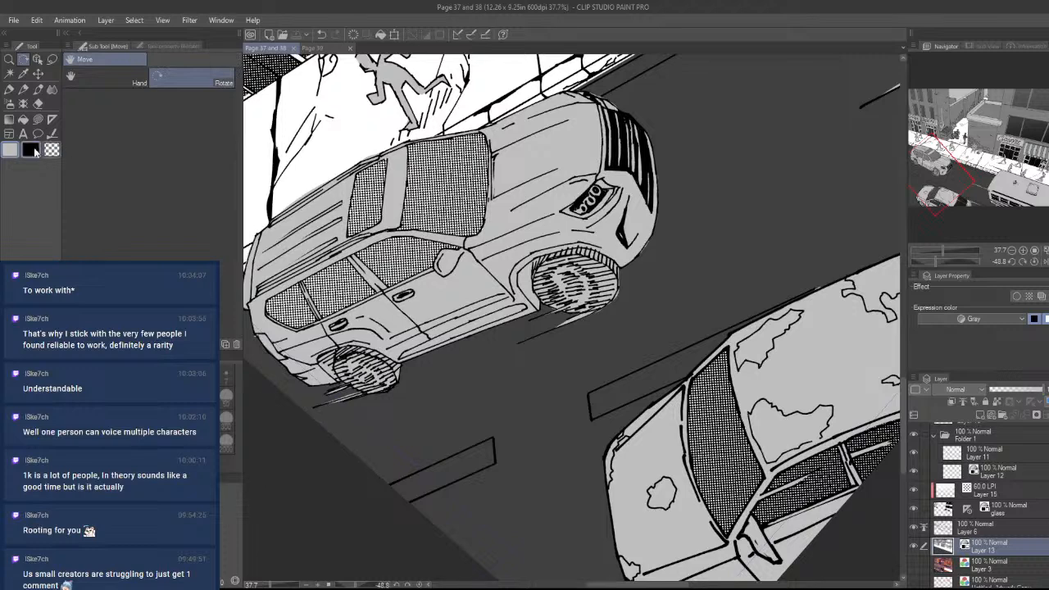
- Fill the lane dashes on the road with the sampled light gray, referring to other layers
{"action": "left_click", "coordinate": [23, 119]}
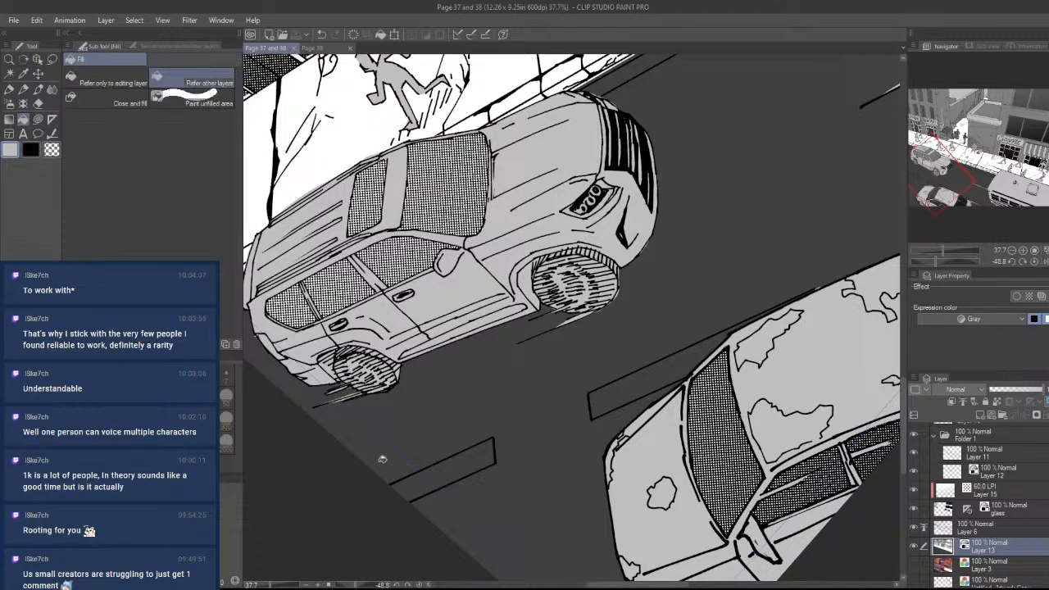
{"action": "left_click", "coordinate": [441, 473]}
{"action": "left_click", "coordinate": [626, 395]}
{"action": "scroll", "coordinate": [758, 355], "scroll_direction": "up", "scroll_amount": 3}
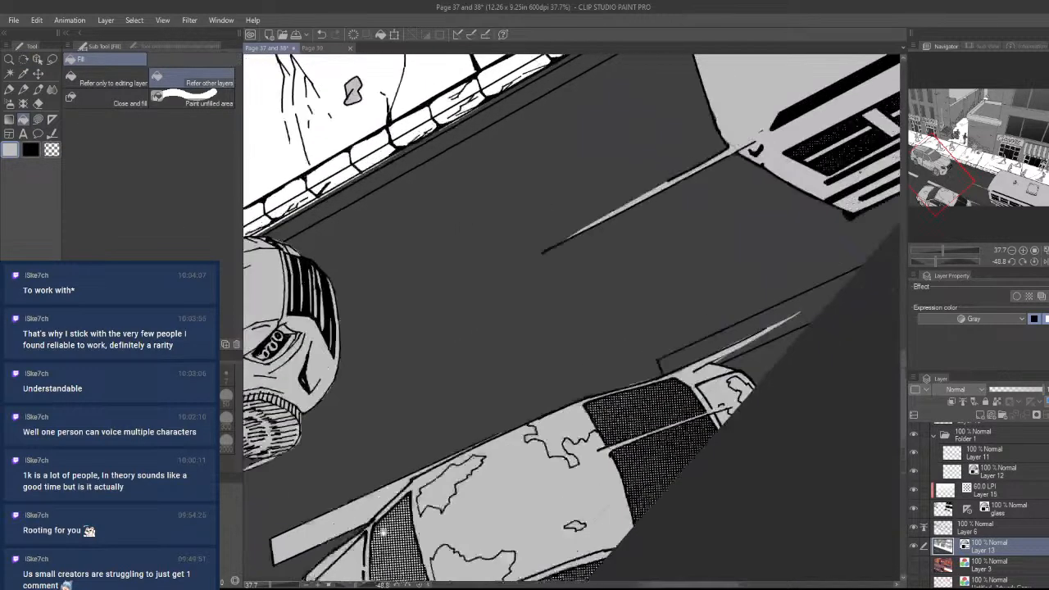
{"action": "left_click_drag", "start_coordinate": [751, 339], "coordinate": [670, 402]}
{"action": "left_click", "coordinate": [710, 383]}
- Test the light gray fill on the narrow strip along the curb with undo and redo, and save the page
{"action": "left_click_drag", "start_coordinate": [606, 341], "coordinate": [702, 446]}
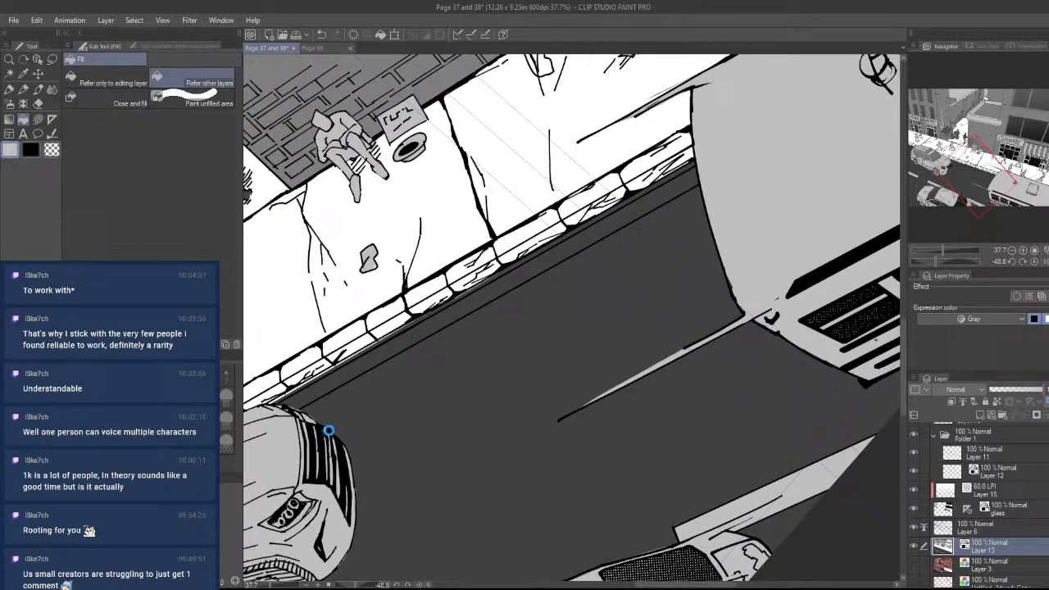
{"action": "key", "text": "ctrl+z"}
{"action": "key", "text": "ctrl+z"}
{"action": "key", "text": "ctrl+y"}
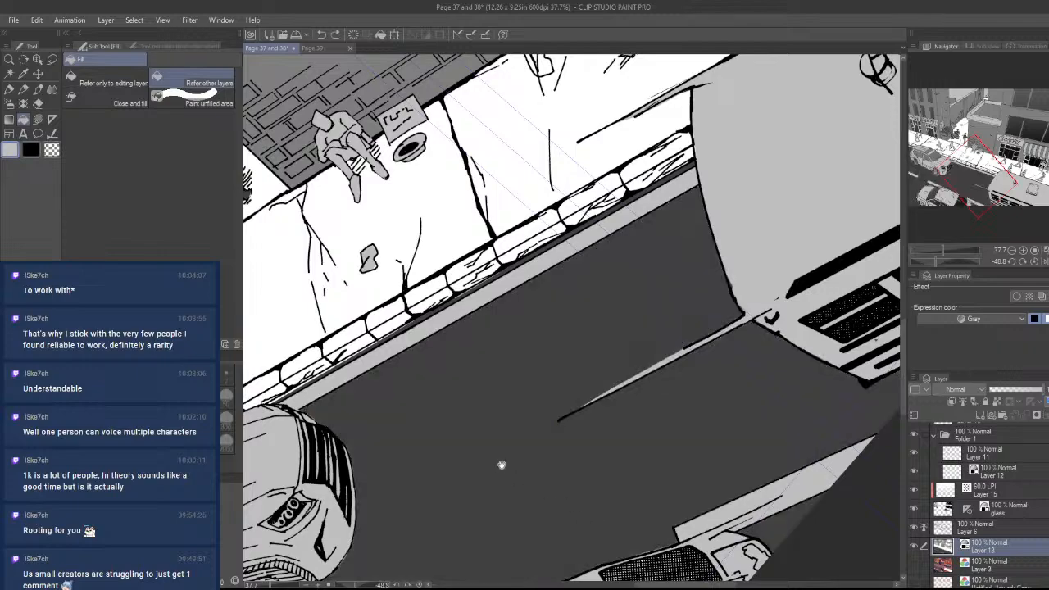
{"action": "left_click_drag", "start_coordinate": [502, 462], "coordinate": [674, 425]}
{"action": "left_click_drag", "start_coordinate": [571, 430], "coordinate": [508, 438]}
{"action": "left_click_drag", "start_coordinate": [715, 458], "coordinate": [692, 460]}
{"action": "left_click_drag", "start_coordinate": [692, 410], "coordinate": [627, 464]}
{"action": "scroll", "coordinate": [672, 437], "scroll_direction": "down", "scroll_amount": 1}
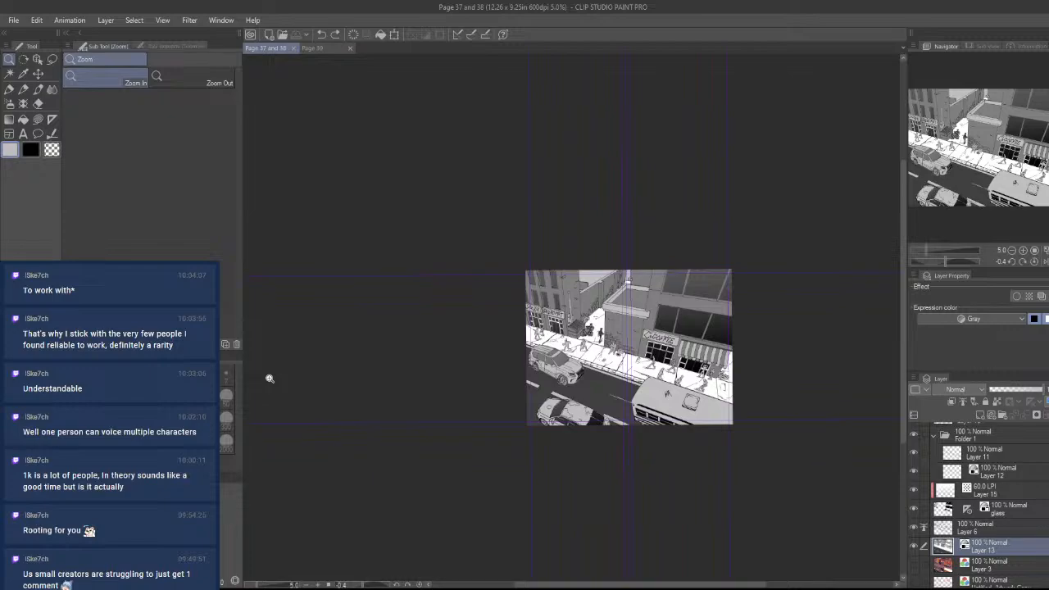
- Switch to Page 39, bring the panel of the crouching hooded figure into view and select Folder 1
{"action": "left_click", "coordinate": [312, 47]}
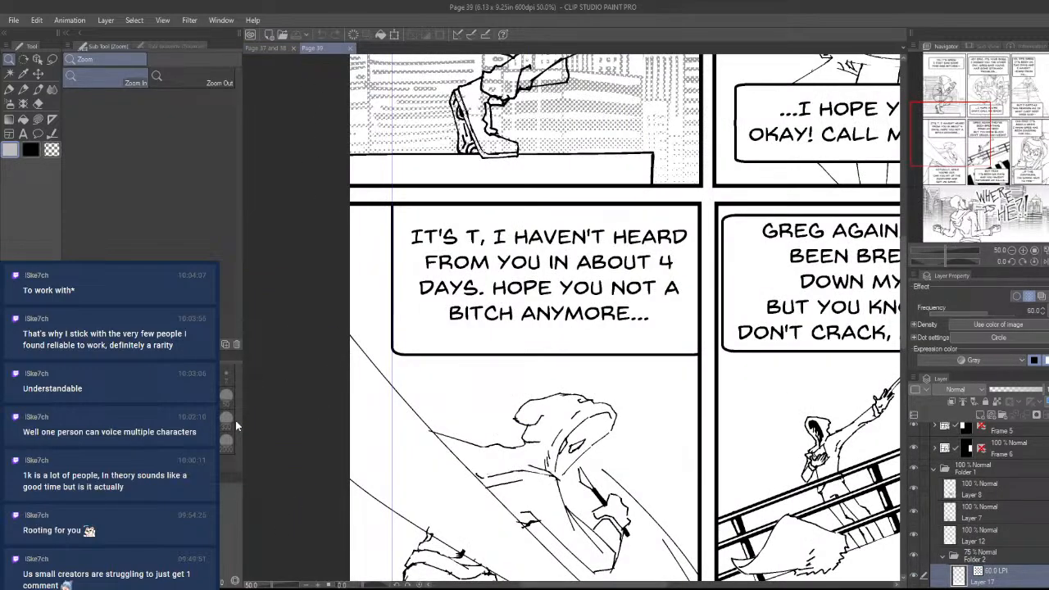
{"action": "scroll", "coordinate": [685, 140], "scroll_direction": "down", "scroll_amount": 4}
{"action": "left_click_drag", "start_coordinate": [680, 74], "coordinate": [637, 289]}
{"action": "scroll", "coordinate": [637, 289], "scroll_direction": "up", "scroll_amount": 2}
{"action": "scroll", "coordinate": [638, 289], "scroll_direction": "up", "scroll_amount": 6}
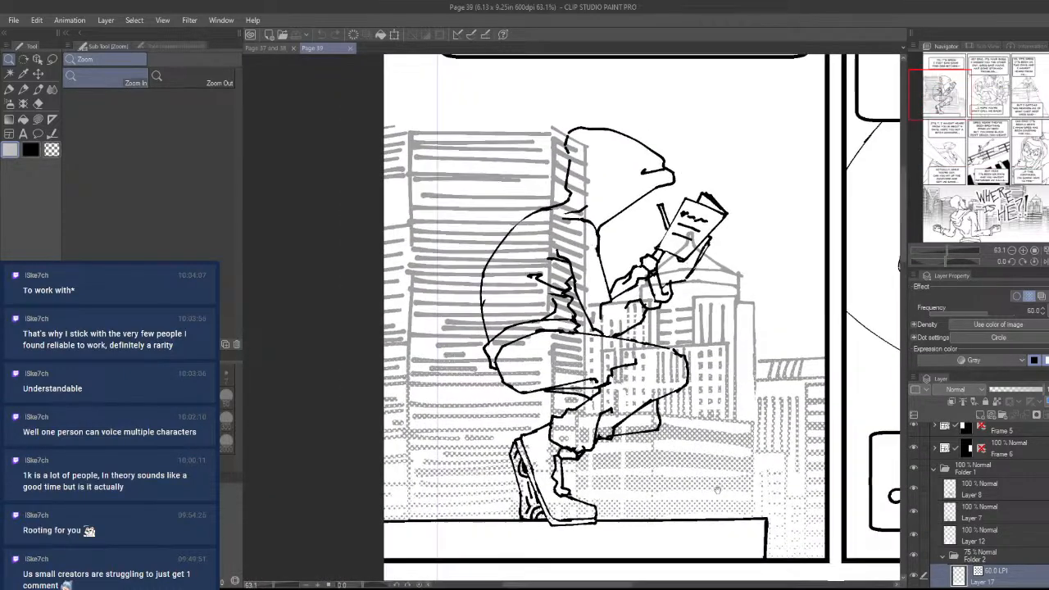
{"action": "left_click", "coordinate": [1014, 473]}
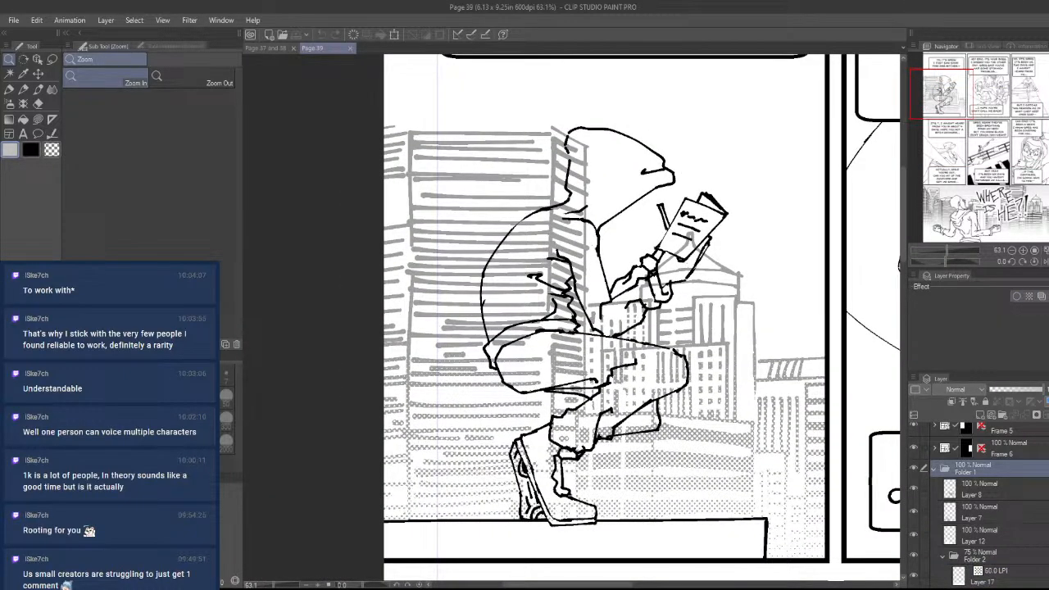
{"action": "scroll", "coordinate": [983, 492], "scroll_direction": "up", "scroll_amount": 1}
- Return to the Page 37 and 38 spread for a last check and close it, leaving Page 39 open
{"action": "left_click", "coordinate": [266, 47]}
{"action": "scroll", "coordinate": [672, 246], "scroll_direction": "up", "scroll_amount": 2}
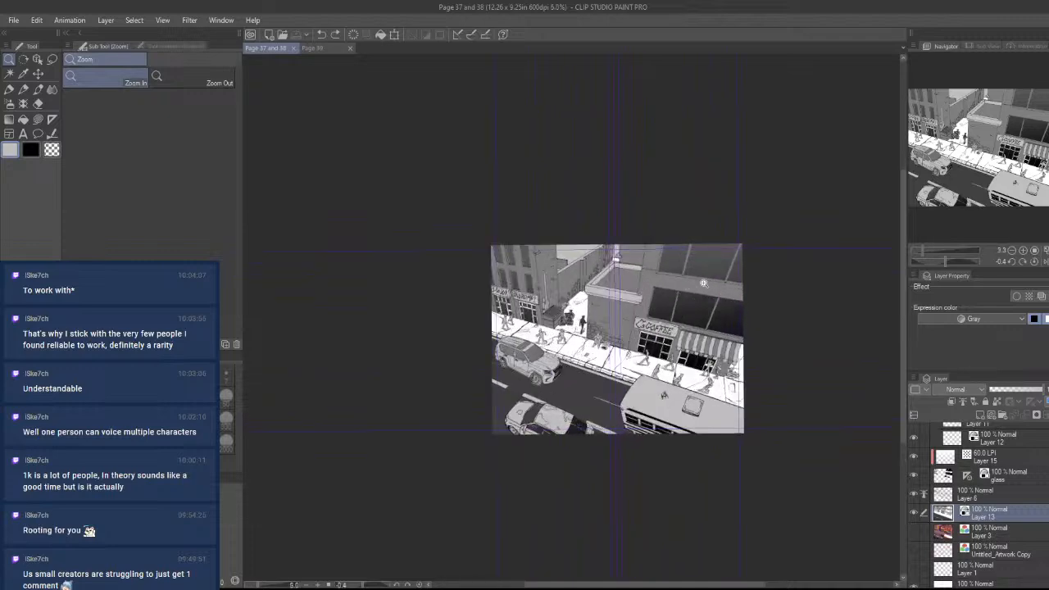
{"action": "scroll", "coordinate": [795, 306], "scroll_direction": "down", "scroll_amount": 1}
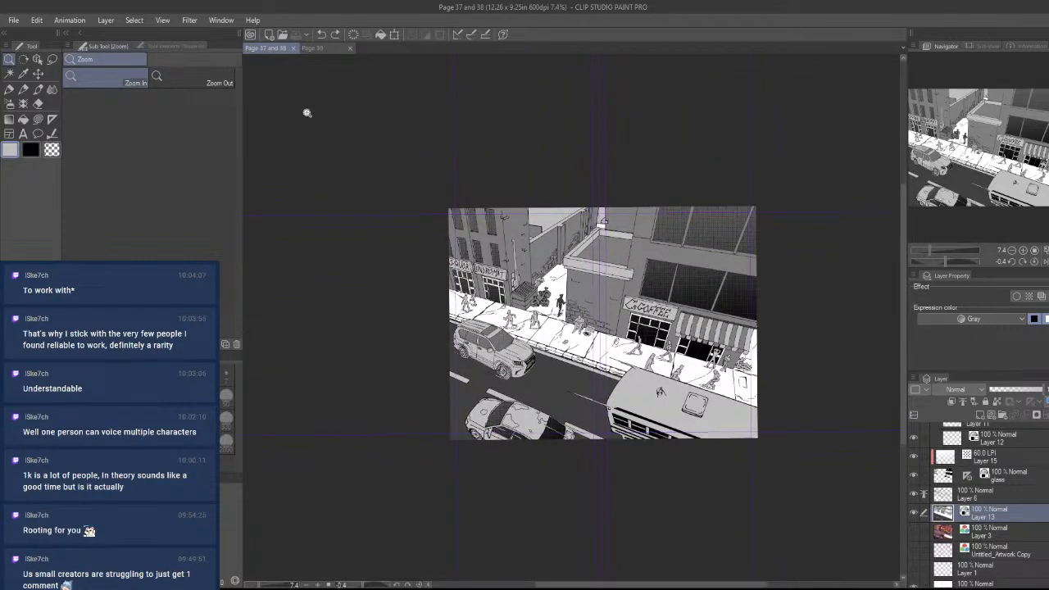
{"action": "left_click", "coordinate": [290, 48]}
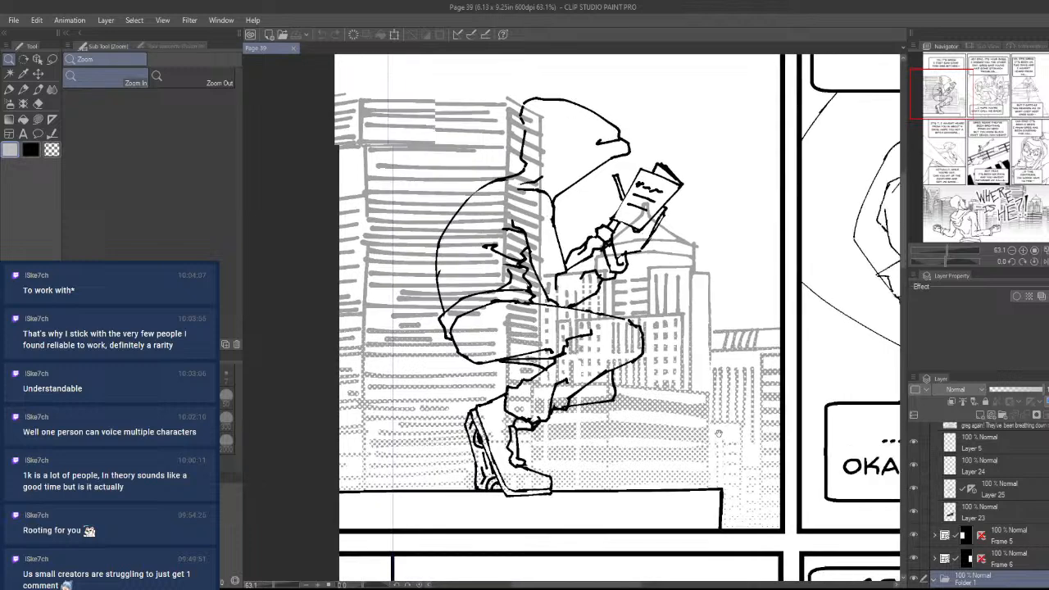
{"action": "scroll", "coordinate": [702, 447], "scroll_direction": "down", "scroll_amount": 1}
{"action": "scroll", "coordinate": [701, 446], "scroll_direction": "right", "scroll_amount": 1}
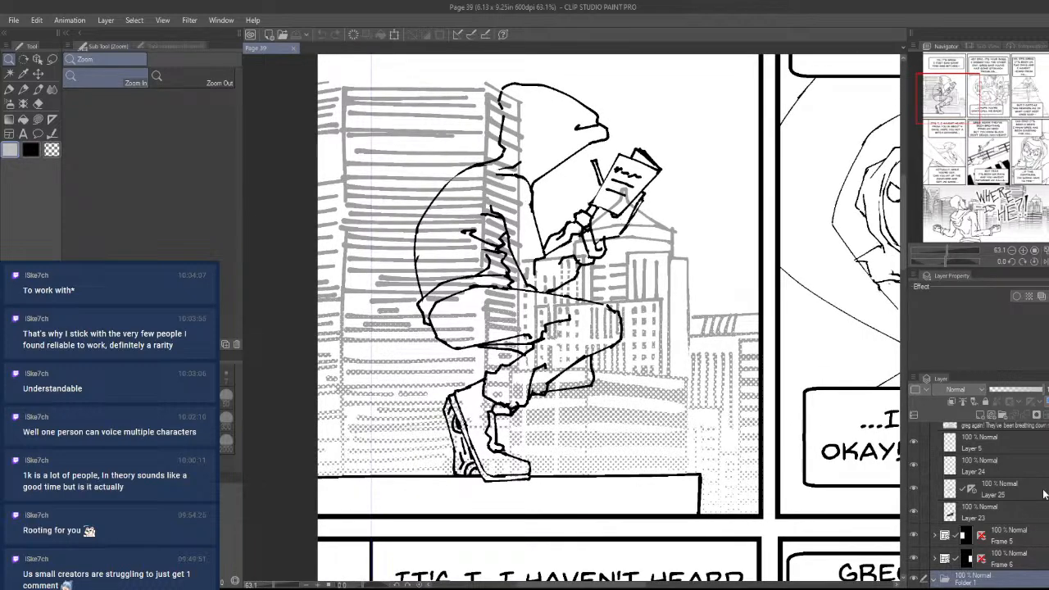
- Choose the Lasso fill tool and select the 60.0 LPI tone layer, Layer 20, inside Frame 3
{"action": "scroll", "coordinate": [979, 504], "scroll_direction": "down", "scroll_amount": 5}
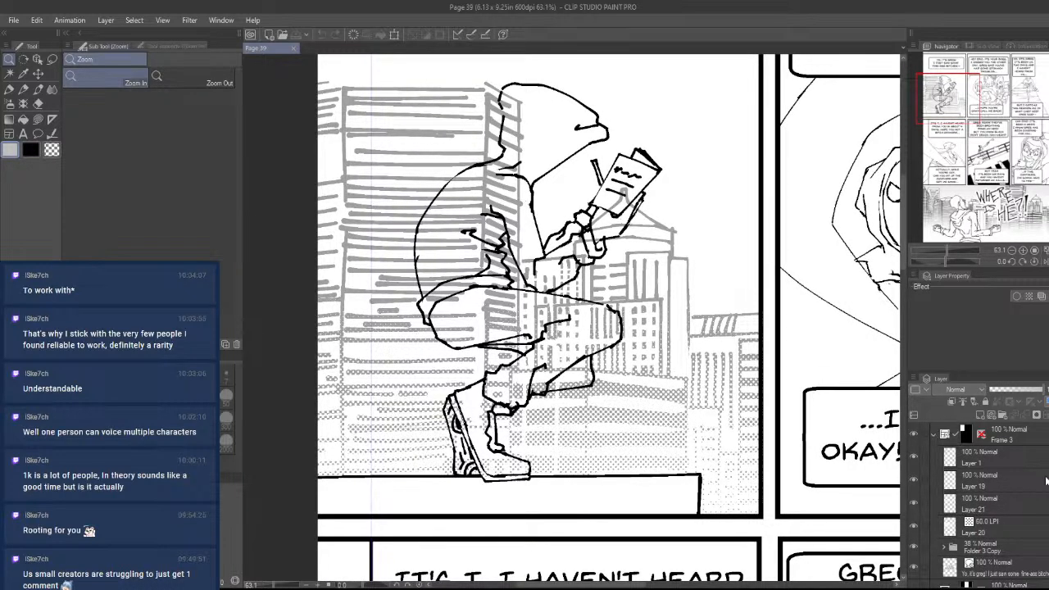
{"action": "left_click", "coordinate": [1008, 434]}
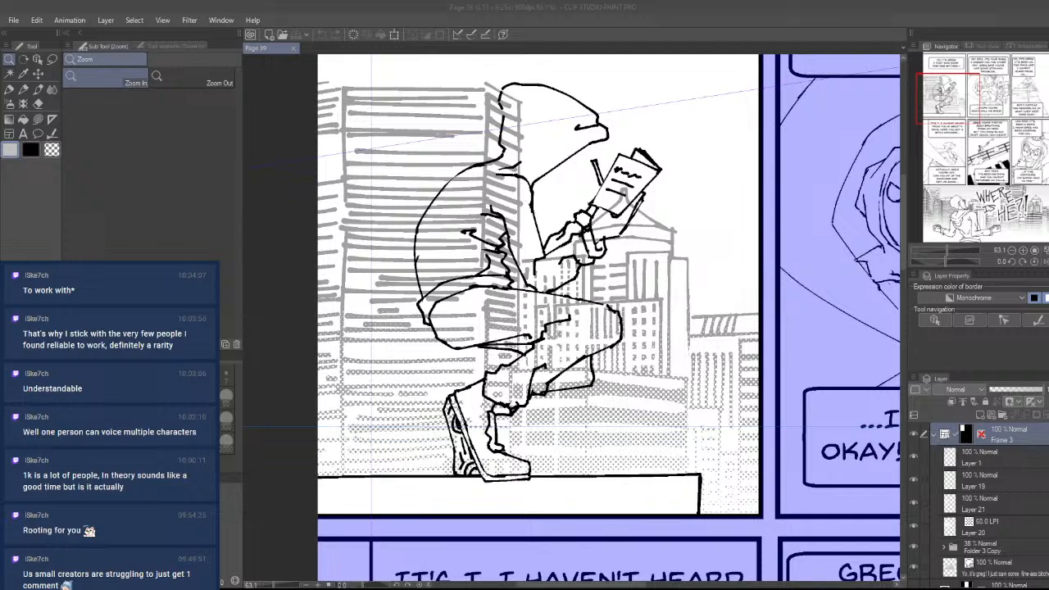
{"action": "left_click", "coordinate": [428, 5]}
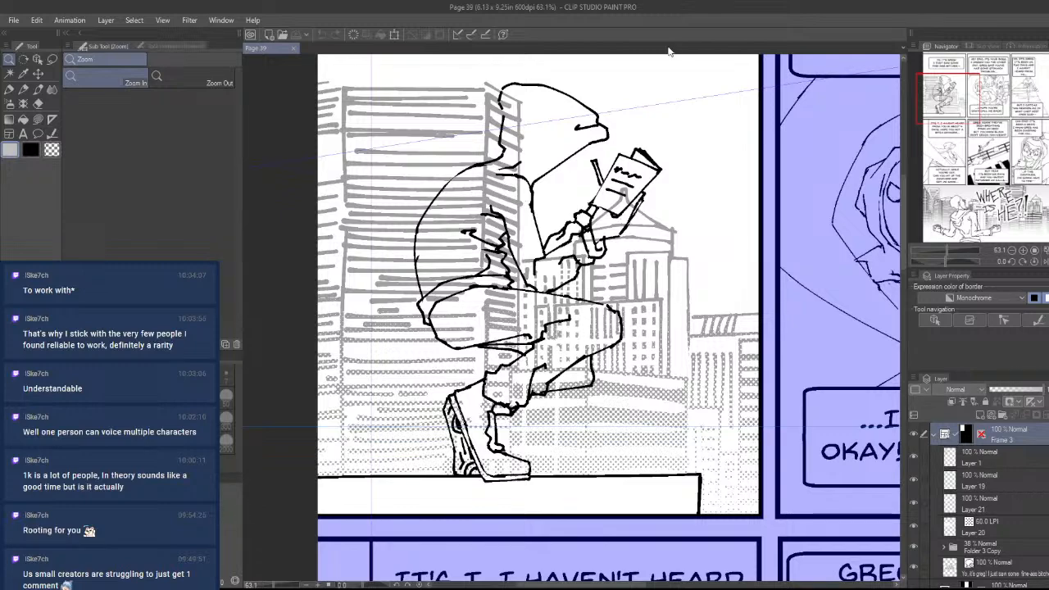
{"action": "left_click_drag", "start_coordinate": [599, 303], "coordinate": [644, 273]}
{"action": "scroll", "coordinate": [574, 345], "scroll_direction": "up", "scroll_amount": 4}
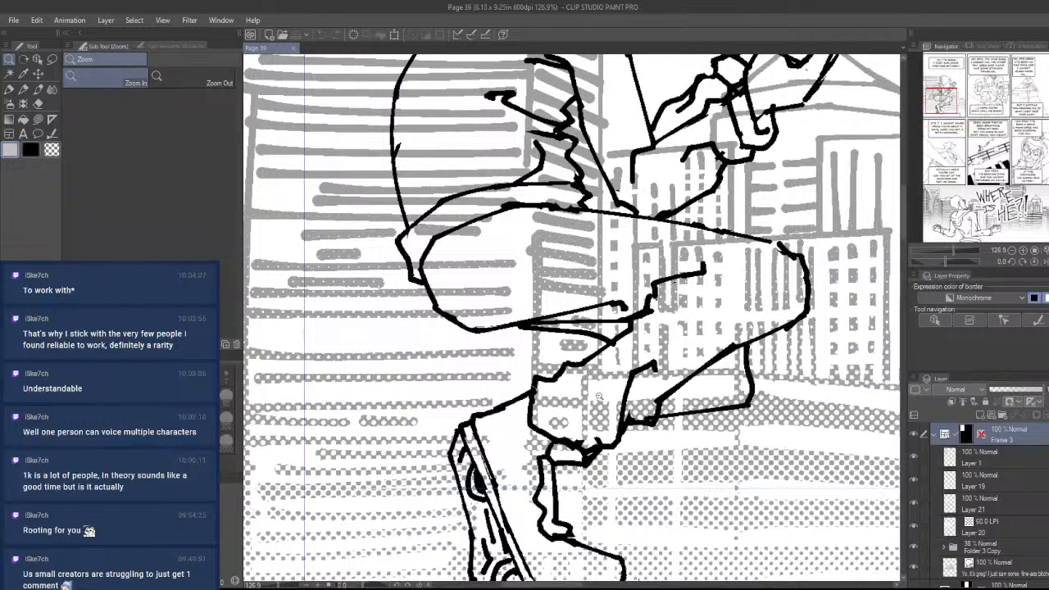
{"action": "key", "text": "u"}
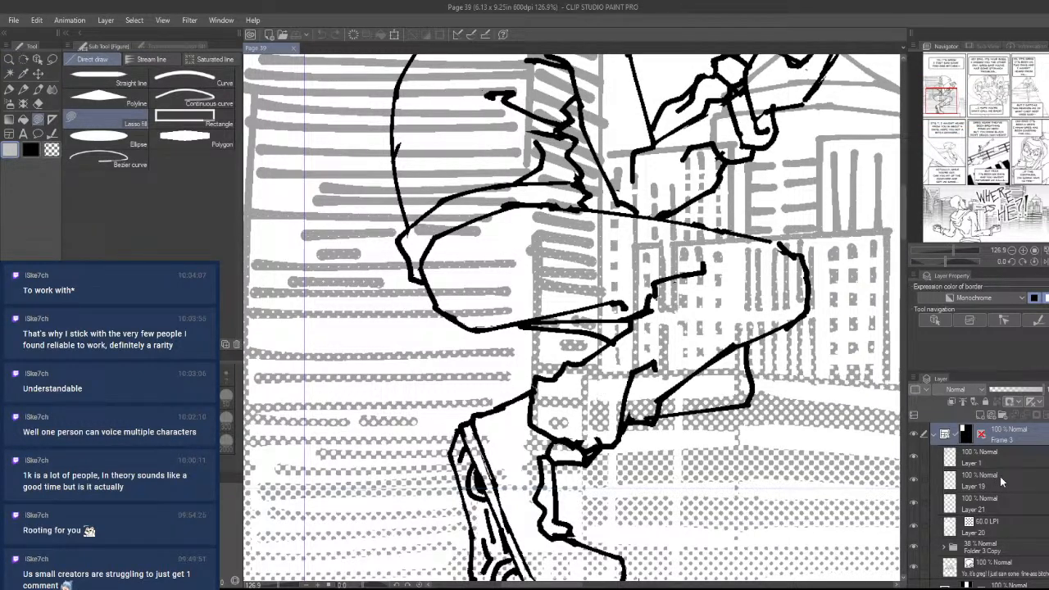
{"action": "scroll", "coordinate": [1041, 463], "scroll_direction": "down", "scroll_amount": 2}
{"action": "scroll", "coordinate": [1009, 524], "scroll_direction": "up", "scroll_amount": 2}
{"action": "left_click", "coordinate": [1008, 524]}
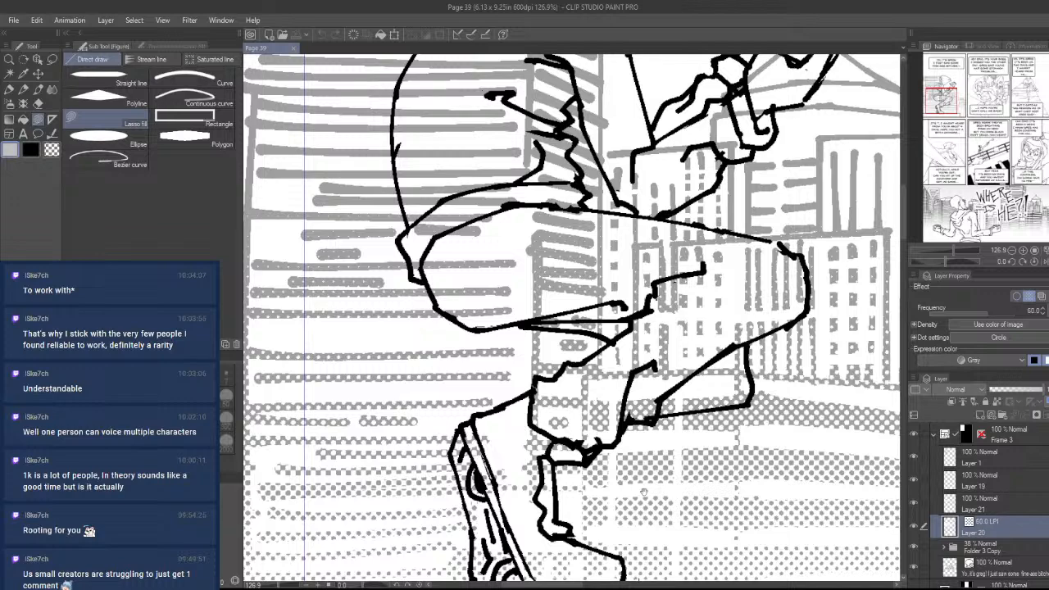
- Try light gray lasso fills around the crouching figure on Layer 20 and undo them
{"action": "scroll", "coordinate": [631, 489], "scroll_direction": "left", "scroll_amount": 1}
{"action": "key", "text": "ctrl+space"}
{"action": "left_click_drag", "start_coordinate": [540, 416], "coordinate": [391, 345]}
{"action": "left_click_drag", "start_coordinate": [561, 288], "coordinate": [723, 288]}
{"action": "mouse_move", "coordinate": [438, 438]}
{"action": "left_mouse_down"}
{"action": "mouse_move", "coordinate": [440, 408]}
{"action": "mouse_move", "coordinate": [446, 442]}
{"action": "left_mouse_up"}
{"action": "key", "text": "ctrl+space"}
{"action": "left_click_drag", "start_coordinate": [574, 403], "coordinate": [443, 403]}
{"action": "key", "text": "ctrl+z"}
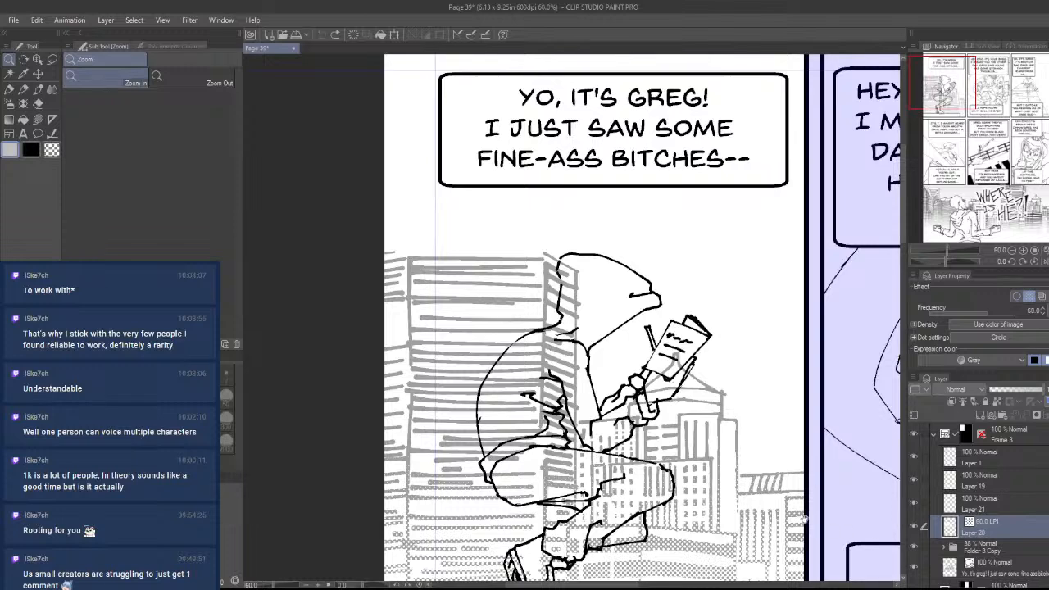
- Add a new raster layer above Layer 19 in Frame 3 and check the Layer 1 line art by hiding and showing it
{"action": "scroll", "coordinate": [792, 482], "scroll_direction": "down", "scroll_amount": 3}
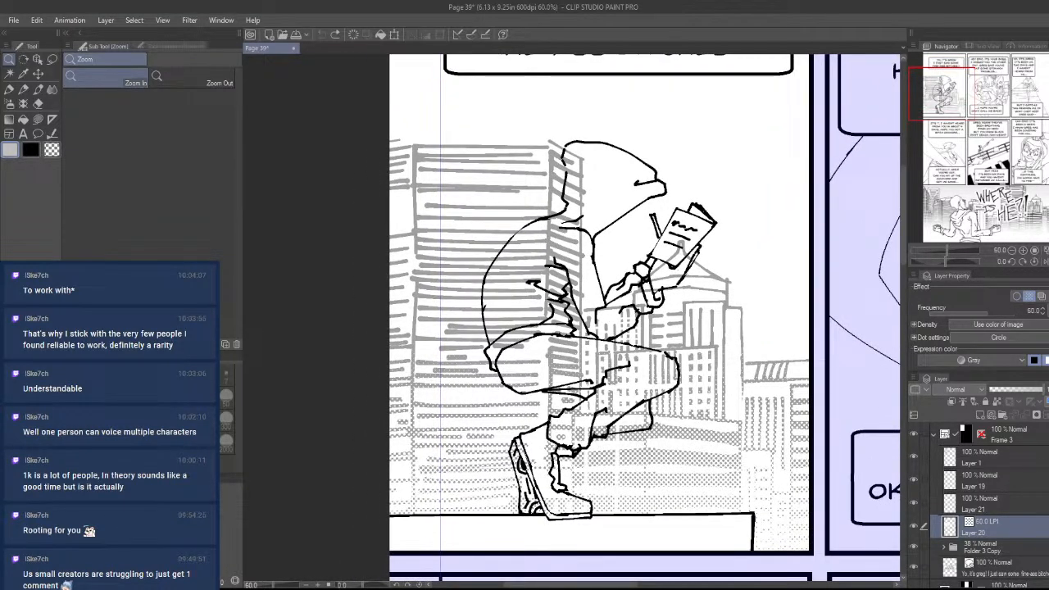
{"action": "left_click", "coordinate": [989, 512]}
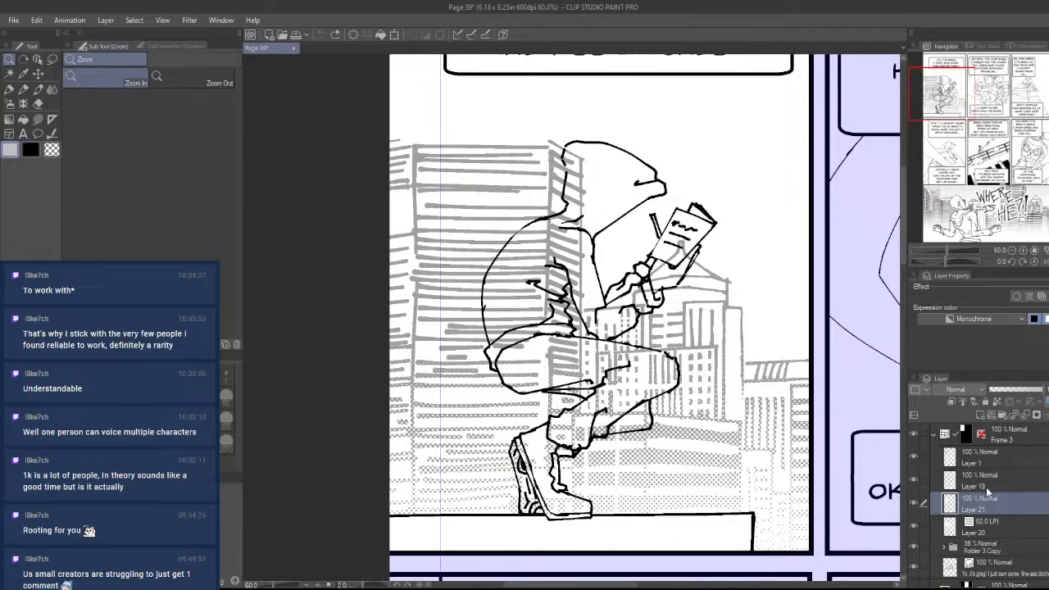
{"action": "left_click", "coordinate": [1021, 526]}
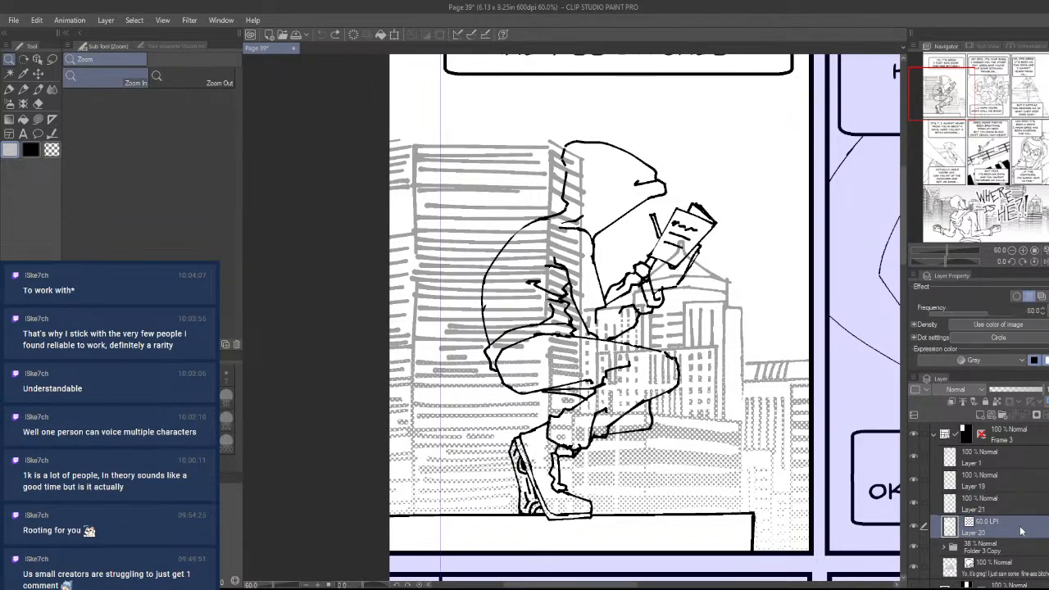
{"action": "left_click", "coordinate": [993, 485]}
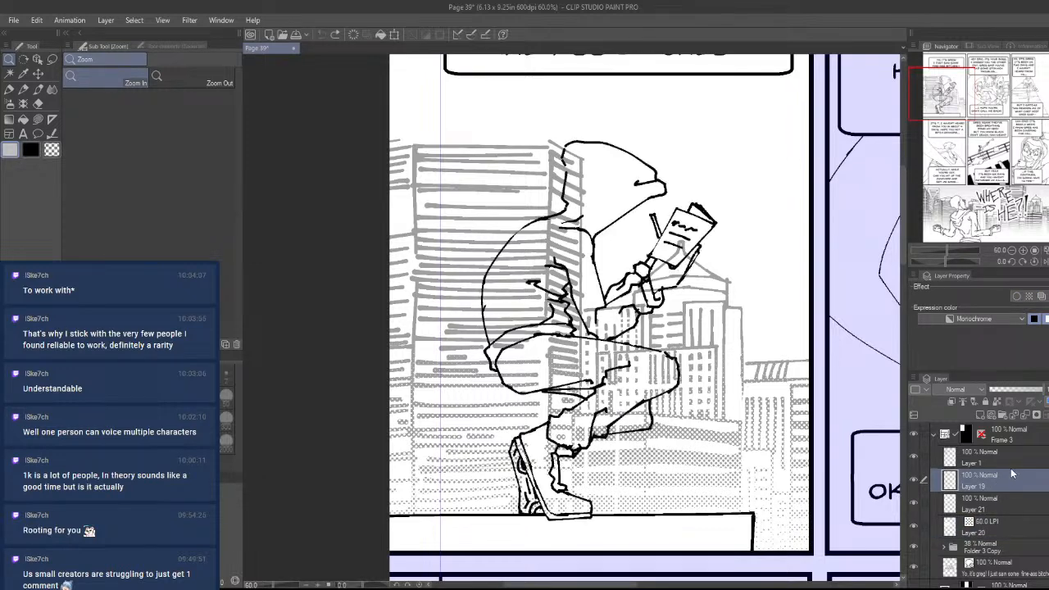
{"action": "left_click", "coordinate": [980, 415]}
{"action": "left_click", "coordinate": [914, 462]}
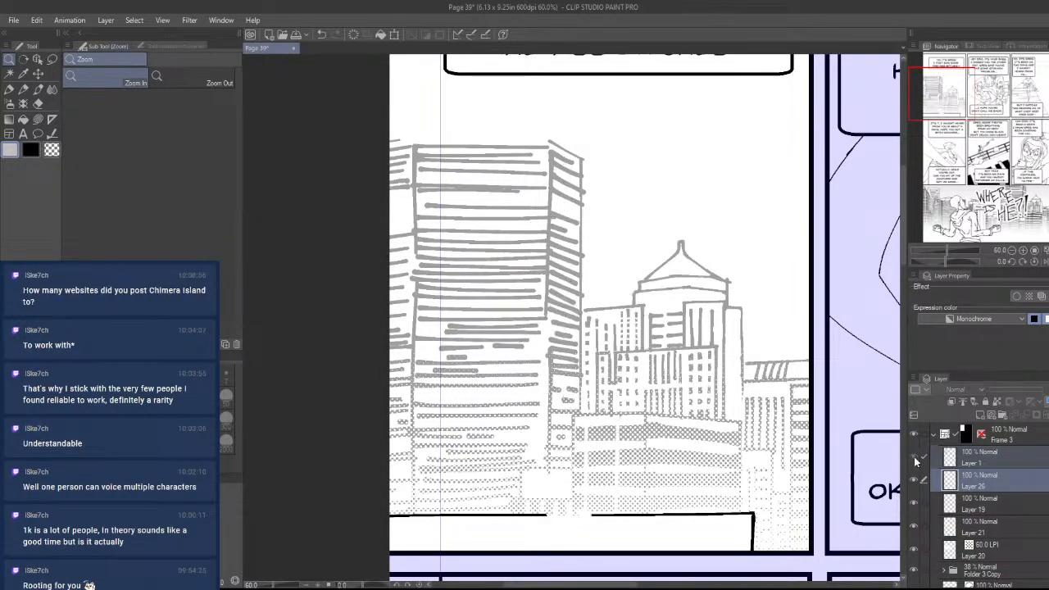
{"action": "left_click", "coordinate": [914, 462]}
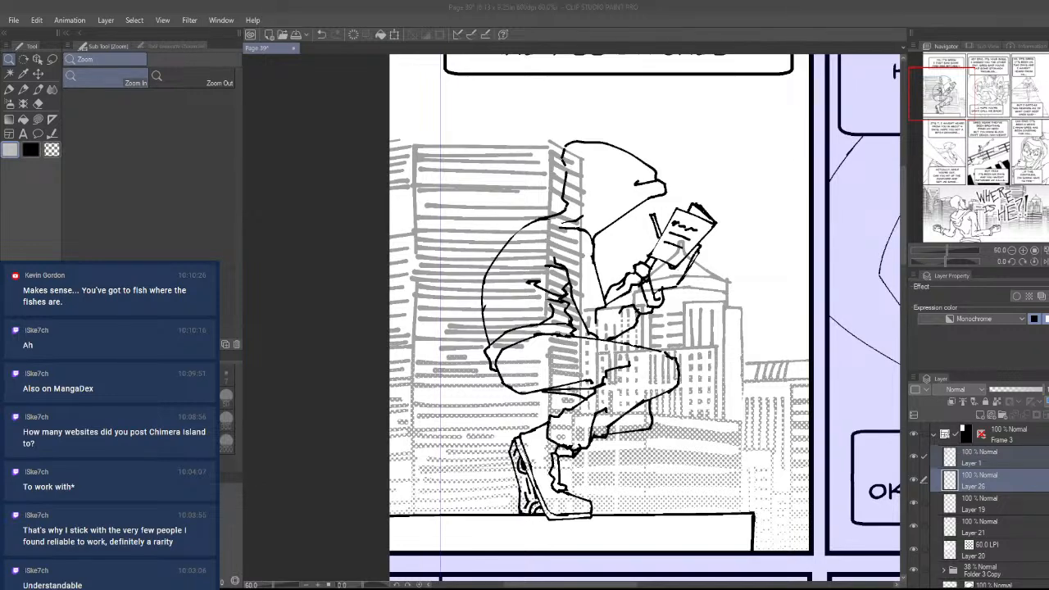
- Make Layer 26 the only selected layer and toggle Layer 1's visibility to compare the figure with the background
{"action": "scroll", "coordinate": [549, 254], "scroll_direction": "up", "scroll_amount": 4}
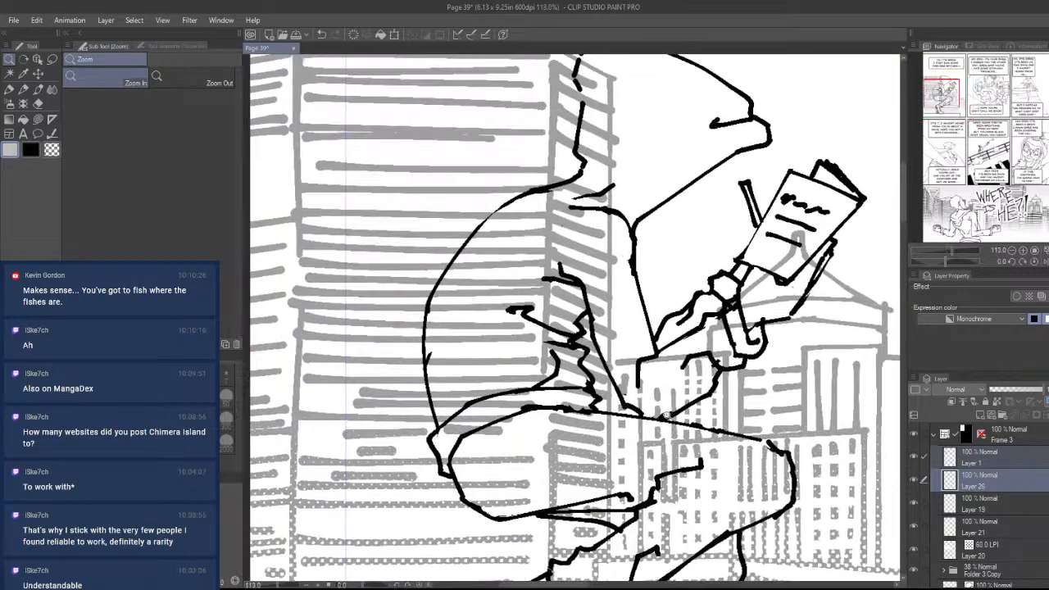
{"action": "left_click_drag", "start_coordinate": [666, 416], "coordinate": [668, 436]}
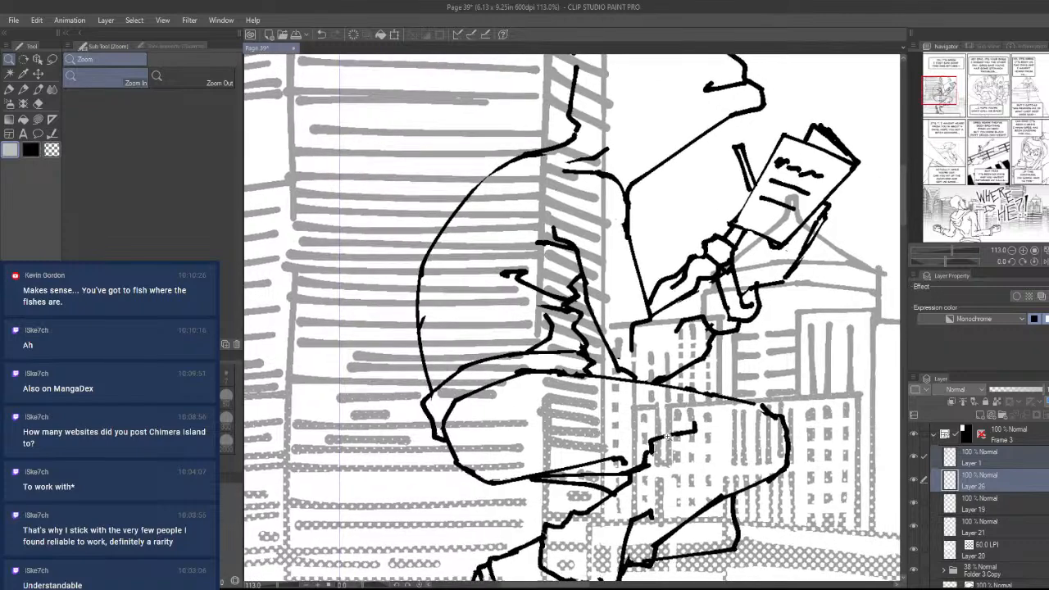
{"action": "scroll", "coordinate": [668, 436], "scroll_direction": "down", "scroll_amount": 2}
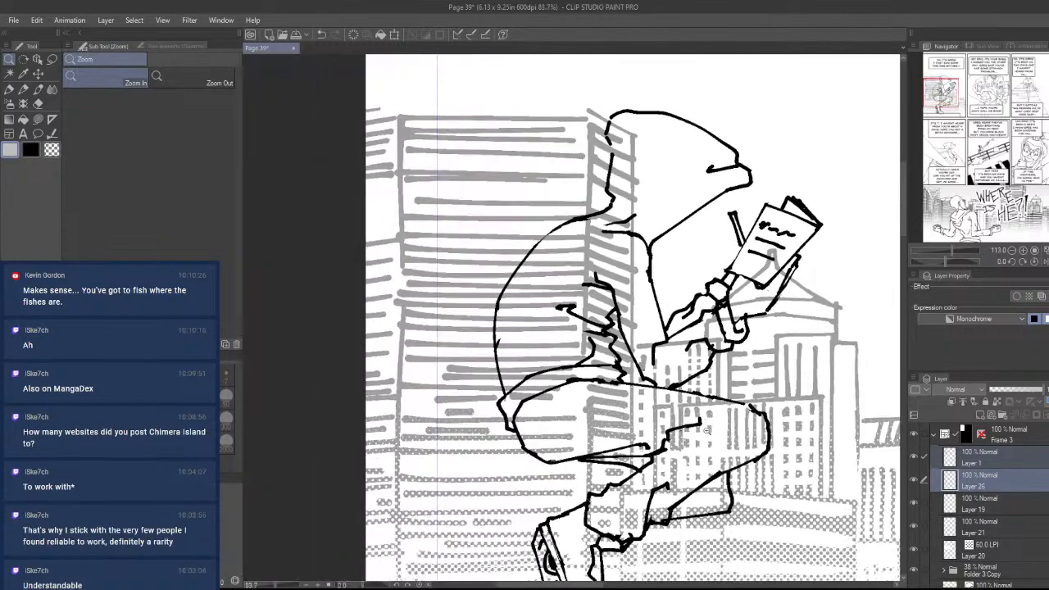
{"action": "left_click", "coordinate": [950, 482]}
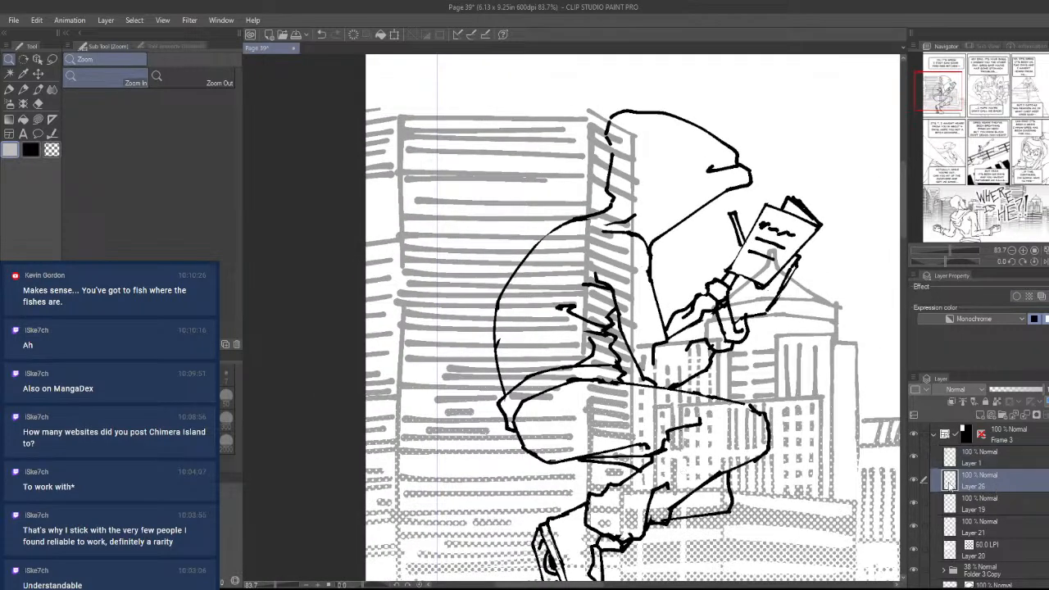
{"action": "left_click", "coordinate": [913, 457]}
{"action": "left_click", "coordinate": [912, 458]}
- Test a dark gray lasso fill on Layer 26, undo it, and set the layer's expression color to Gray
{"action": "key", "text": "u"}
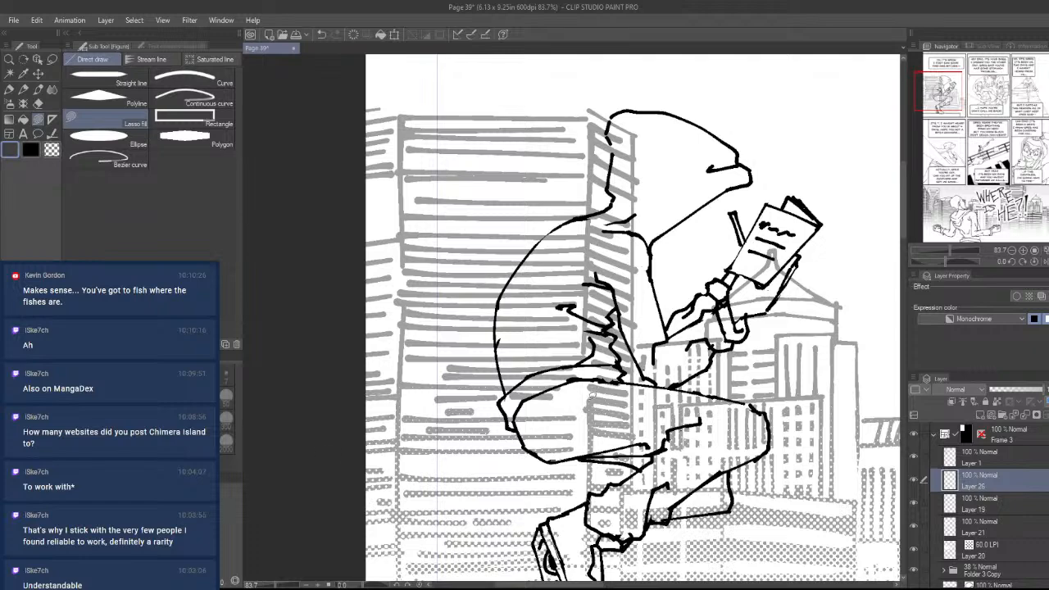
{"action": "mouse_move", "coordinate": [557, 414]}
{"action": "left_mouse_down"}
{"action": "mouse_move", "coordinate": [619, 438]}
{"action": "mouse_move", "coordinate": [1034, 438]}
{"action": "left_mouse_up"}
{"action": "key", "text": "ctrl+space"}
{"action": "key", "text": "ctrl+z"}
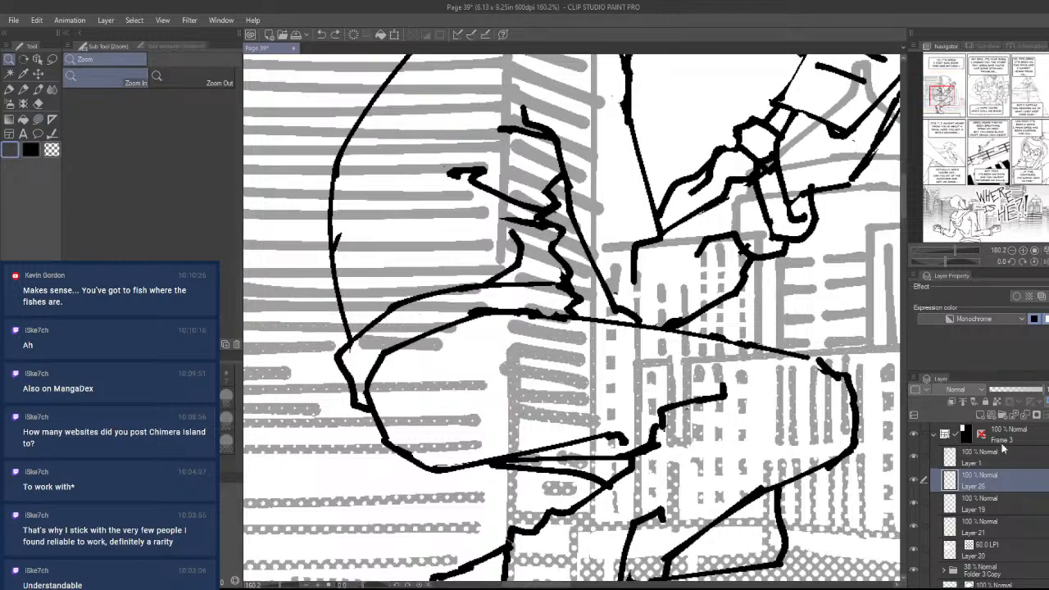
{"action": "left_click", "coordinate": [985, 321]}
{"action": "left_click", "coordinate": [982, 344]}
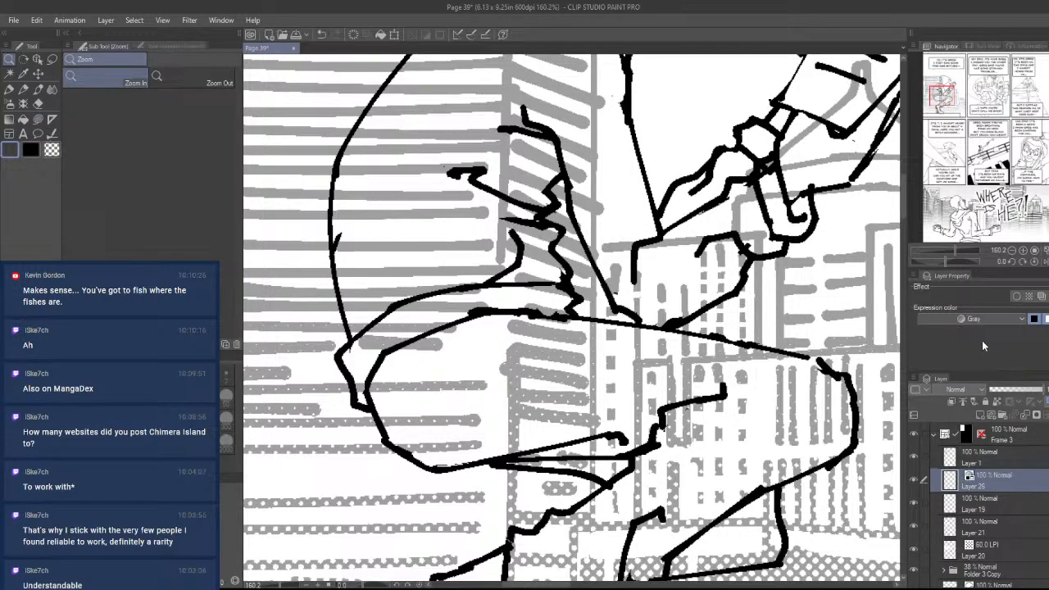
{"action": "left_click", "coordinate": [914, 456]}
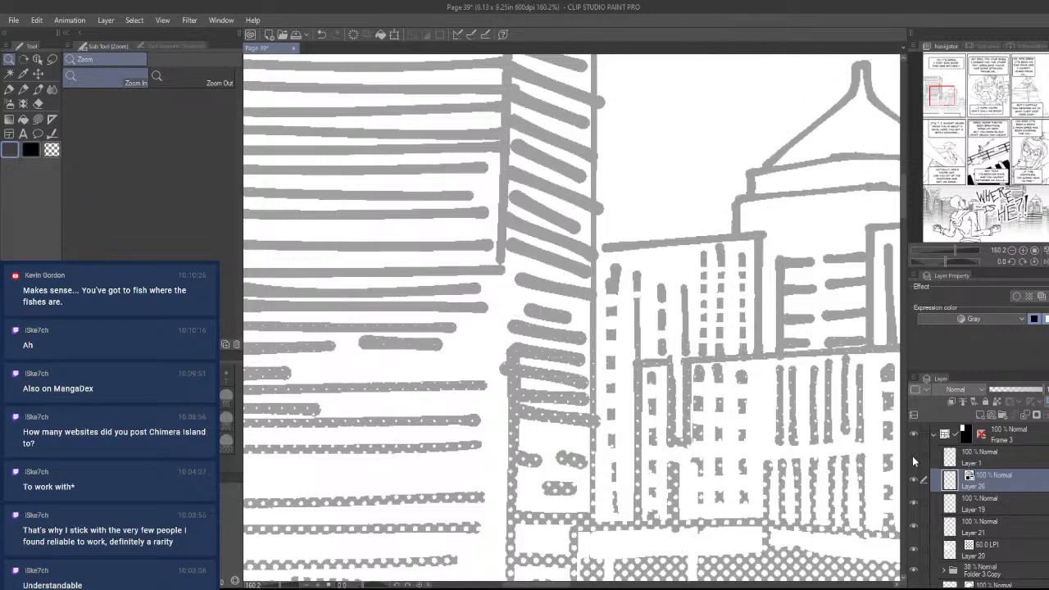
{"action": "left_click", "coordinate": [914, 456]}
- Fill the crouching figure's torso, back, hip and upper thigh with dark gray using Lasso fill
{"action": "mouse_move", "coordinate": [502, 417]}
{"action": "left_mouse_down"}
{"action": "mouse_move", "coordinate": [524, 410]}
{"action": "mouse_move", "coordinate": [463, 394]}
{"action": "mouse_move", "coordinate": [491, 355]}
{"action": "left_mouse_up"}
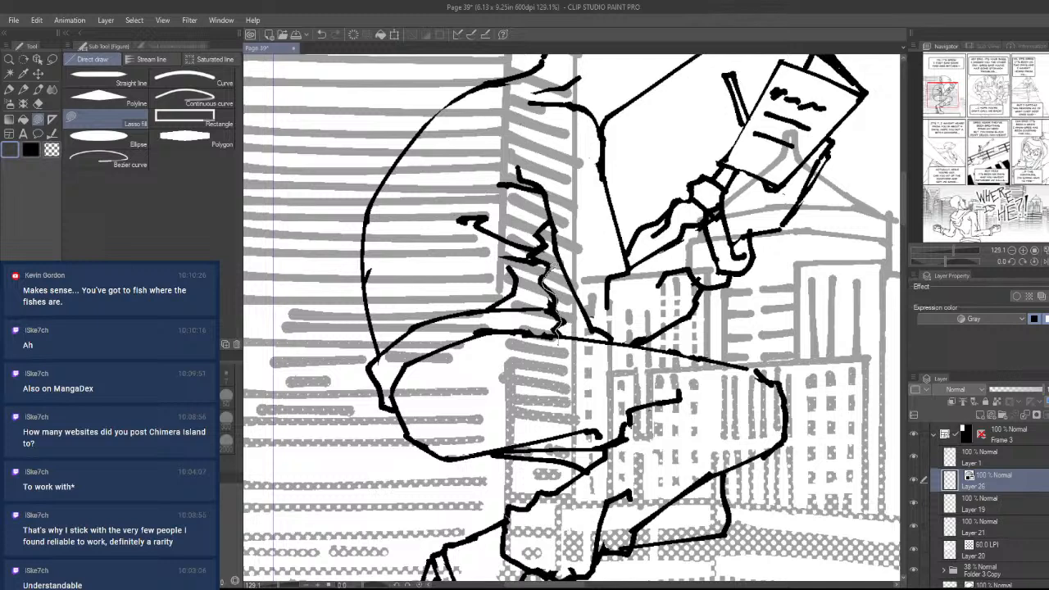
{"action": "mouse_move", "coordinate": [542, 266]}
{"action": "left_mouse_down"}
{"action": "mouse_move", "coordinate": [568, 144]}
{"action": "mouse_move", "coordinate": [427, 271]}
{"action": "mouse_move", "coordinate": [489, 411]}
{"action": "left_mouse_up"}
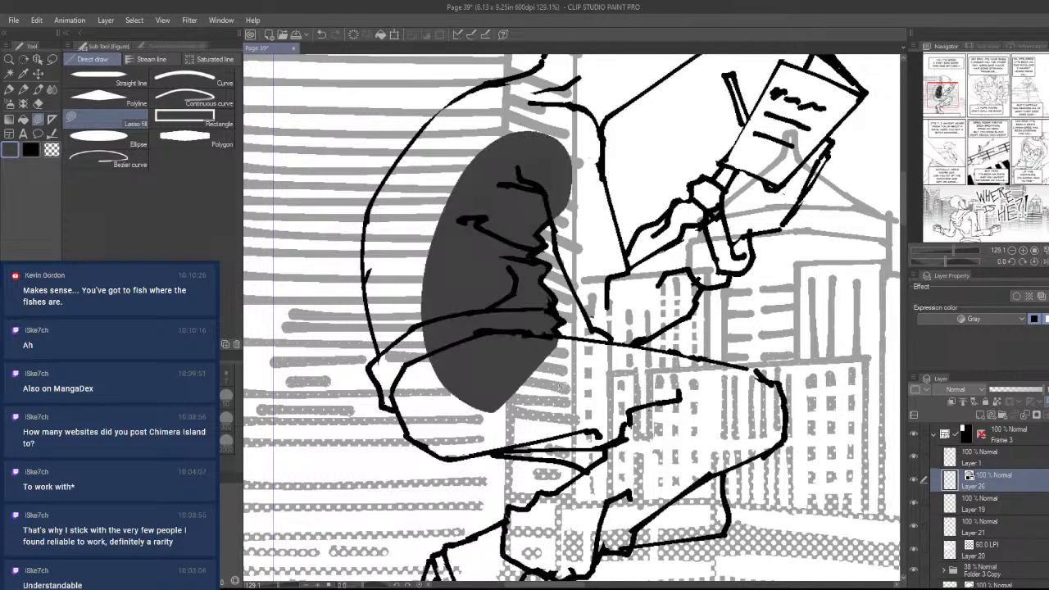
{"action": "mouse_move", "coordinate": [565, 334]}
{"action": "left_mouse_down"}
{"action": "mouse_move", "coordinate": [542, 399]}
{"action": "mouse_move", "coordinate": [740, 421]}
{"action": "mouse_move", "coordinate": [731, 391]}
{"action": "left_mouse_up"}
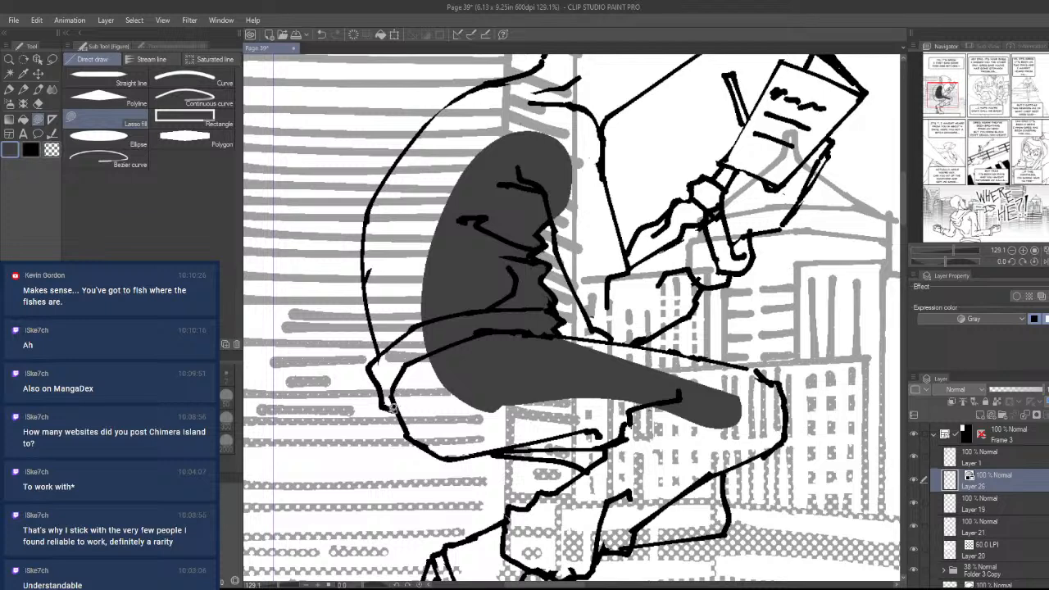
{"action": "mouse_move", "coordinate": [392, 407]}
{"action": "left_mouse_down"}
{"action": "mouse_move", "coordinate": [373, 365]}
{"action": "mouse_move", "coordinate": [381, 266]}
{"action": "mouse_move", "coordinate": [531, 389]}
{"action": "left_mouse_up"}
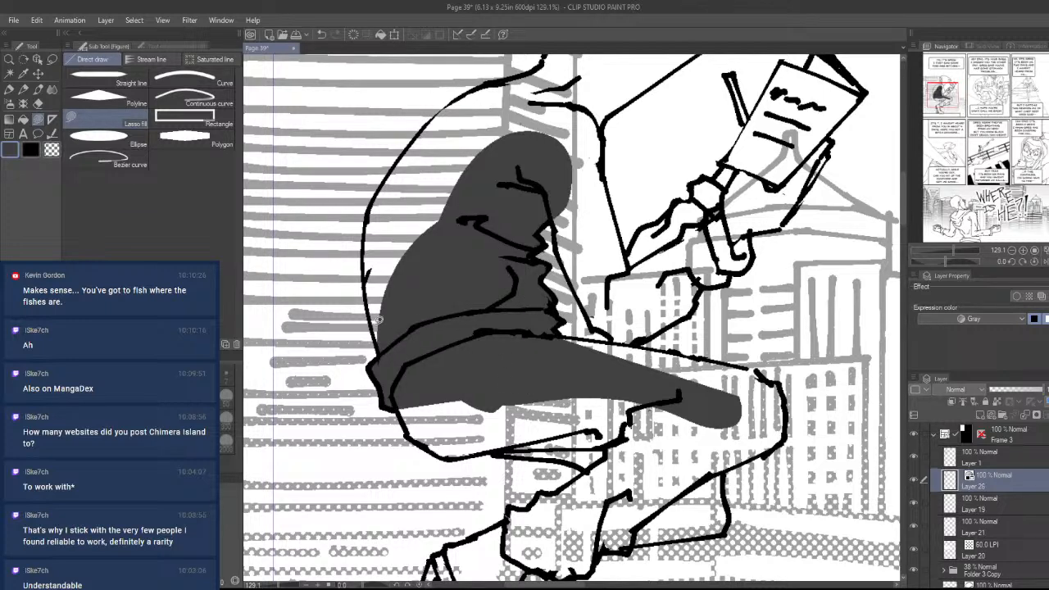
{"action": "mouse_move", "coordinate": [382, 344]}
{"action": "left_mouse_down"}
{"action": "mouse_move", "coordinate": [379, 215]}
{"action": "mouse_move", "coordinate": [535, 141]}
{"action": "left_mouse_up"}
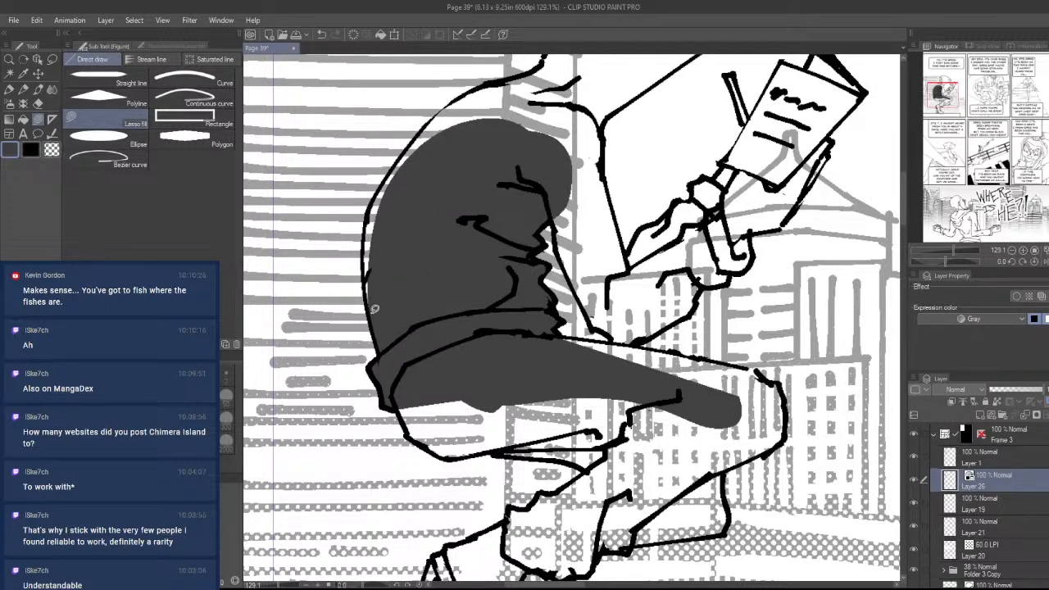
{"action": "mouse_move", "coordinate": [373, 318]}
{"action": "left_mouse_down"}
{"action": "mouse_move", "coordinate": [367, 214]}
{"action": "mouse_move", "coordinate": [479, 98]}
{"action": "mouse_move", "coordinate": [516, 237]}
{"action": "left_mouse_up"}
- Extend the dark gray fill over the figure's shoulder, neck and lower hood, undoing the last misplaced stroke
{"action": "mouse_move", "coordinate": [461, 138]}
{"action": "left_mouse_down"}
{"action": "mouse_move", "coordinate": [465, 281]}
{"action": "mouse_move", "coordinate": [569, 273]}
{"action": "mouse_move", "coordinate": [574, 285]}
{"action": "left_mouse_up"}
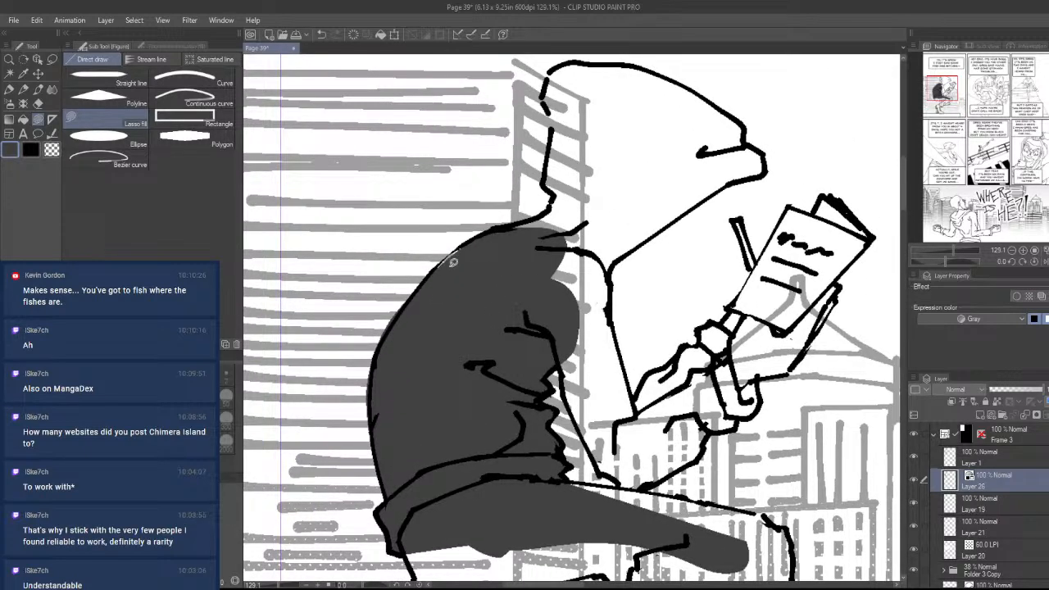
{"action": "mouse_move", "coordinate": [453, 262]}
{"action": "left_mouse_down"}
{"action": "mouse_move", "coordinate": [436, 270]}
{"action": "mouse_move", "coordinate": [556, 287]}
{"action": "left_mouse_up"}
{"action": "mouse_move", "coordinate": [614, 262]}
{"action": "left_mouse_down"}
{"action": "mouse_move", "coordinate": [697, 168]}
{"action": "mouse_move", "coordinate": [584, 237]}
{"action": "left_mouse_up"}
{"action": "mouse_move", "coordinate": [557, 205]}
{"action": "left_mouse_down"}
{"action": "mouse_move", "coordinate": [543, 262]}
{"action": "mouse_move", "coordinate": [547, 82]}
{"action": "mouse_move", "coordinate": [655, 175]}
{"action": "mouse_move", "coordinate": [553, 197]}
{"action": "mouse_move", "coordinate": [548, 151]}
{"action": "mouse_move", "coordinate": [618, 138]}
{"action": "mouse_move", "coordinate": [624, 164]}
{"action": "left_mouse_up"}
{"action": "key", "text": "ctrl+z"}
- Fill the underside, seat and upper edge of the figure's thigh with dark gray up to the outlines
{"action": "left_click_drag", "start_coordinate": [943, 92], "coordinate": [950, 99]}
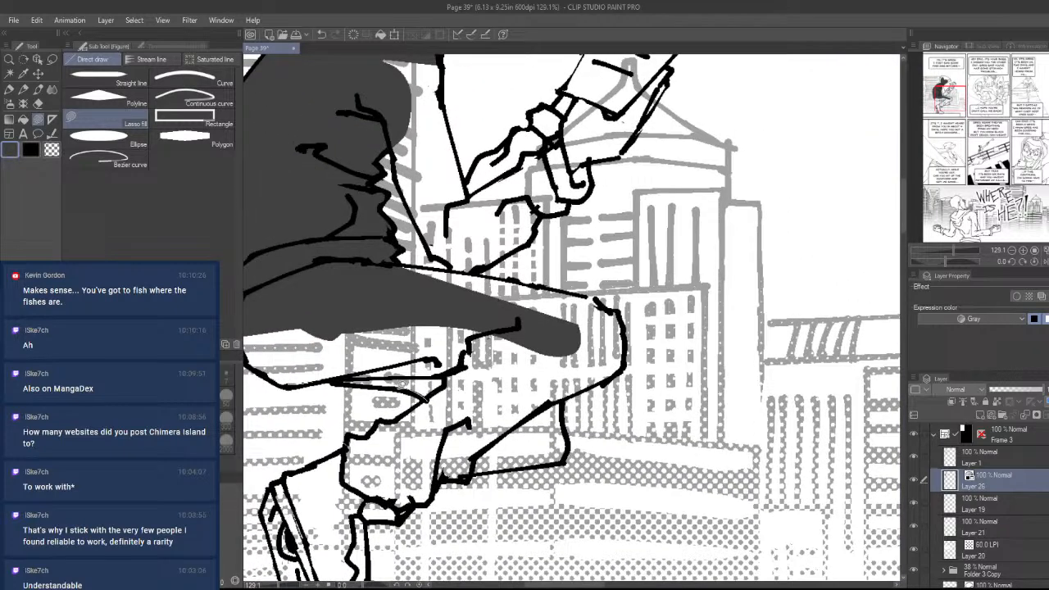
{"action": "mouse_move", "coordinate": [426, 398]}
{"action": "left_mouse_down"}
{"action": "mouse_move", "coordinate": [336, 352]}
{"action": "mouse_move", "coordinate": [566, 381]}
{"action": "left_mouse_up"}
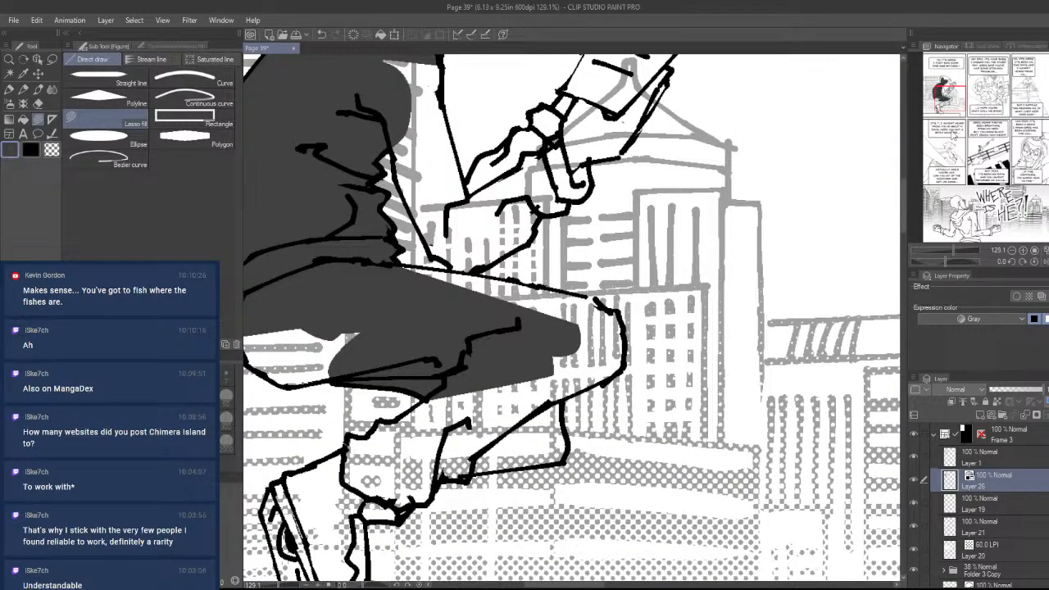
{"action": "left_click_drag", "start_coordinate": [943, 103], "coordinate": [939, 100]}
{"action": "mouse_move", "coordinate": [523, 353]}
{"action": "left_mouse_down"}
{"action": "mouse_move", "coordinate": [553, 340]}
{"action": "mouse_move", "coordinate": [653, 265]}
{"action": "mouse_move", "coordinate": [489, 265]}
{"action": "mouse_move", "coordinate": [475, 295]}
{"action": "mouse_move", "coordinate": [483, 325]}
{"action": "mouse_move", "coordinate": [500, 339]}
{"action": "mouse_move", "coordinate": [522, 305]}
{"action": "left_mouse_up"}
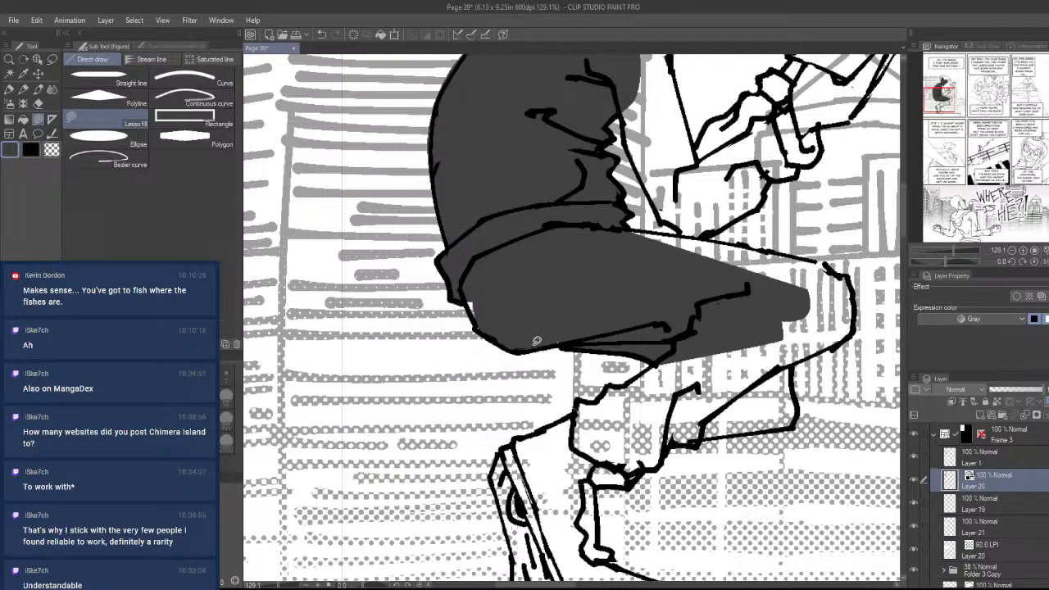
{"action": "left_click_drag", "start_coordinate": [554, 342], "coordinate": [611, 281]}
{"action": "left_click_drag", "start_coordinate": [485, 332], "coordinate": [492, 258]}
{"action": "left_click_drag", "start_coordinate": [567, 344], "coordinate": [545, 348]}
{"action": "mouse_move", "coordinate": [642, 227]}
{"action": "left_mouse_down"}
{"action": "mouse_move", "coordinate": [691, 300]}
{"action": "mouse_move", "coordinate": [812, 296]}
{"action": "mouse_move", "coordinate": [794, 259]}
{"action": "mouse_move", "coordinate": [745, 246]}
{"action": "left_mouse_up"}
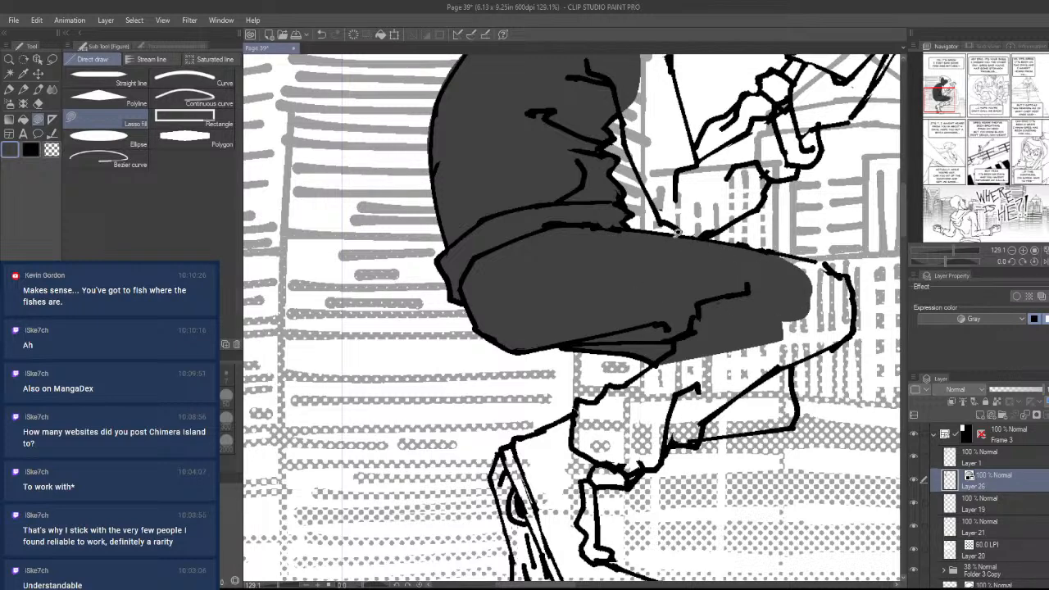
- Fill the figure's forearm and upper arm with dark gray, redoing the upper-arm fill along the sleeve outline
{"action": "mouse_move", "coordinate": [680, 235]}
{"action": "left_mouse_down"}
{"action": "mouse_move", "coordinate": [660, 191]}
{"action": "mouse_move", "coordinate": [694, 145]}
{"action": "mouse_move", "coordinate": [748, 106]}
{"action": "mouse_move", "coordinate": [792, 124]}
{"action": "mouse_move", "coordinate": [785, 168]}
{"action": "mouse_move", "coordinate": [758, 207]}
{"action": "mouse_move", "coordinate": [713, 232]}
{"action": "mouse_move", "coordinate": [692, 254]}
{"action": "left_mouse_up"}
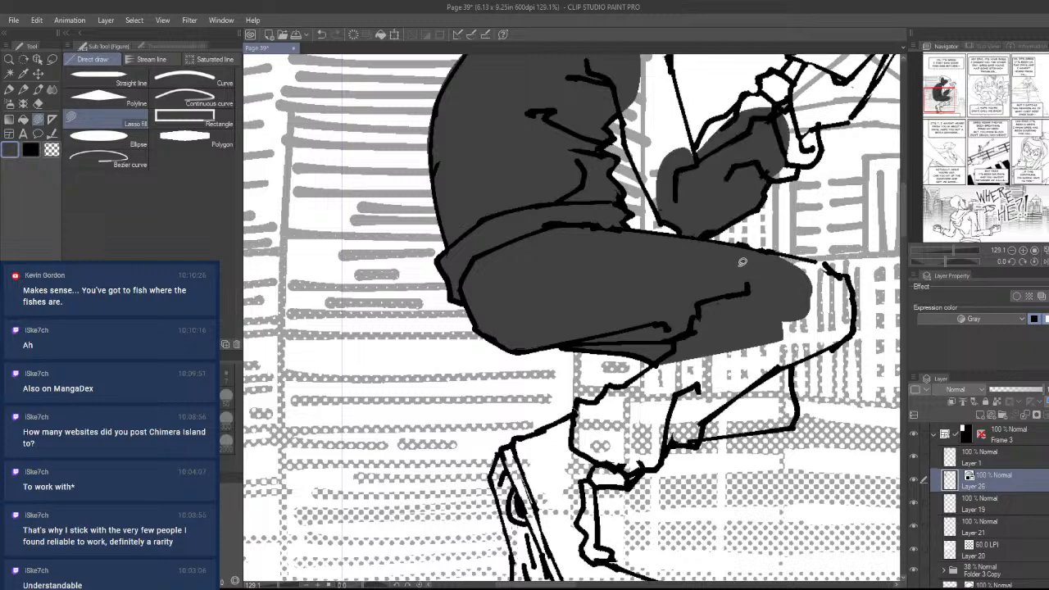
{"action": "left_click_drag", "start_coordinate": [762, 174], "coordinate": [718, 343]}
{"action": "mouse_move", "coordinate": [653, 329]}
{"action": "left_mouse_down"}
{"action": "mouse_move", "coordinate": [618, 220]}
{"action": "mouse_move", "coordinate": [589, 226]}
{"action": "mouse_move", "coordinate": [575, 265]}
{"action": "mouse_move", "coordinate": [586, 324]}
{"action": "mouse_move", "coordinate": [634, 410]}
{"action": "left_mouse_up"}
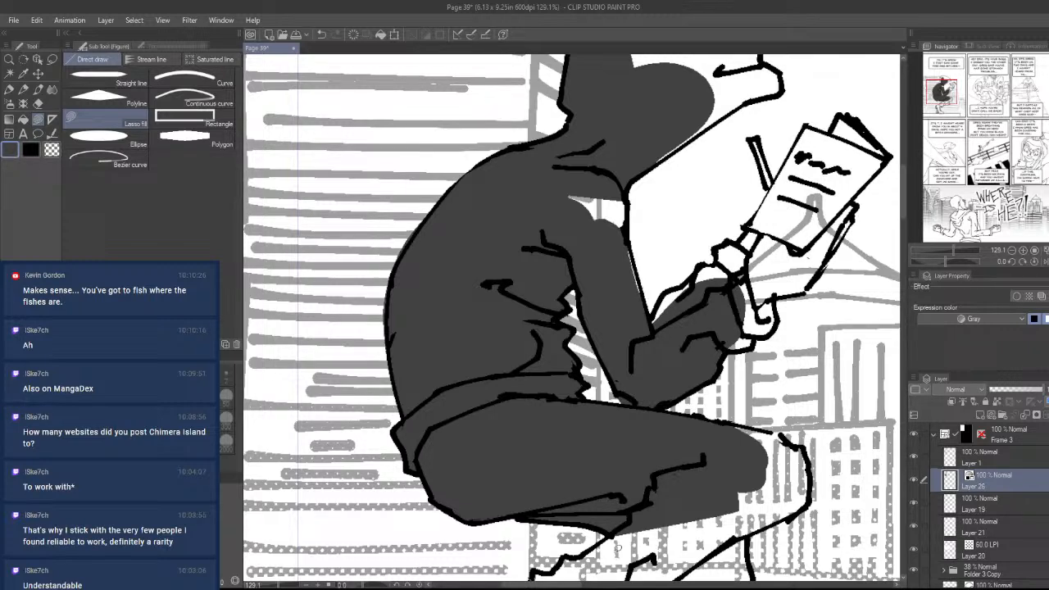
{"action": "key", "text": "ctrl+z"}
{"action": "mouse_move", "coordinate": [613, 385]}
{"action": "left_mouse_down"}
{"action": "mouse_move", "coordinate": [634, 347]}
{"action": "mouse_move", "coordinate": [579, 261]}
{"action": "mouse_move", "coordinate": [582, 313]}
{"action": "mouse_move", "coordinate": [583, 277]}
{"action": "left_mouse_up"}
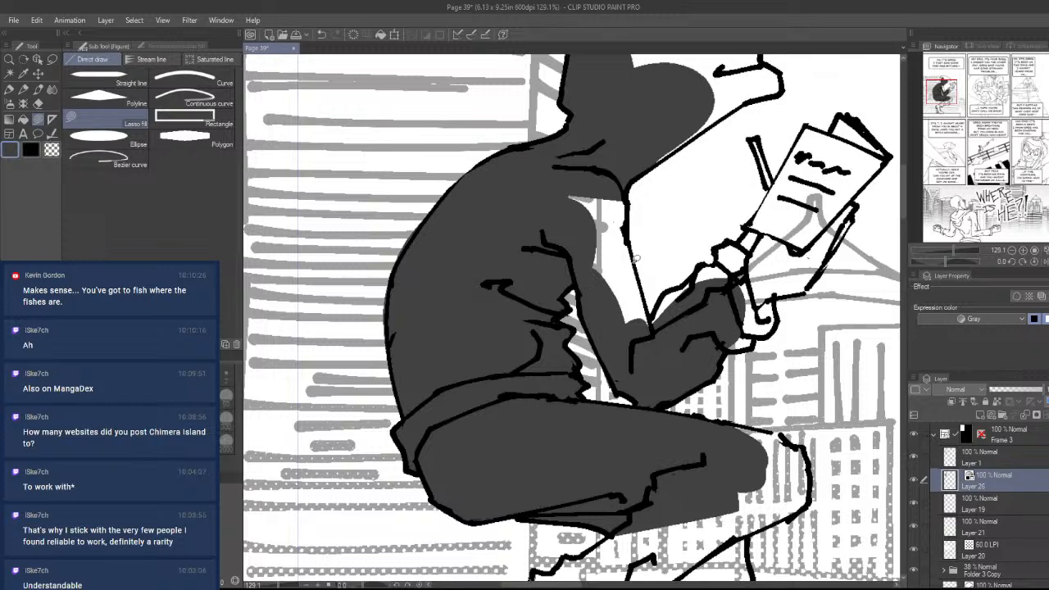
{"action": "mouse_move", "coordinate": [630, 230]}
{"action": "left_mouse_down"}
{"action": "mouse_move", "coordinate": [567, 210]}
{"action": "mouse_move", "coordinate": [602, 299]}
{"action": "mouse_move", "coordinate": [641, 349]}
{"action": "mouse_move", "coordinate": [653, 338]}
{"action": "mouse_move", "coordinate": [656, 305]}
{"action": "left_mouse_up"}
{"action": "left_click_drag", "start_coordinate": [938, 93], "coordinate": [948, 80]}
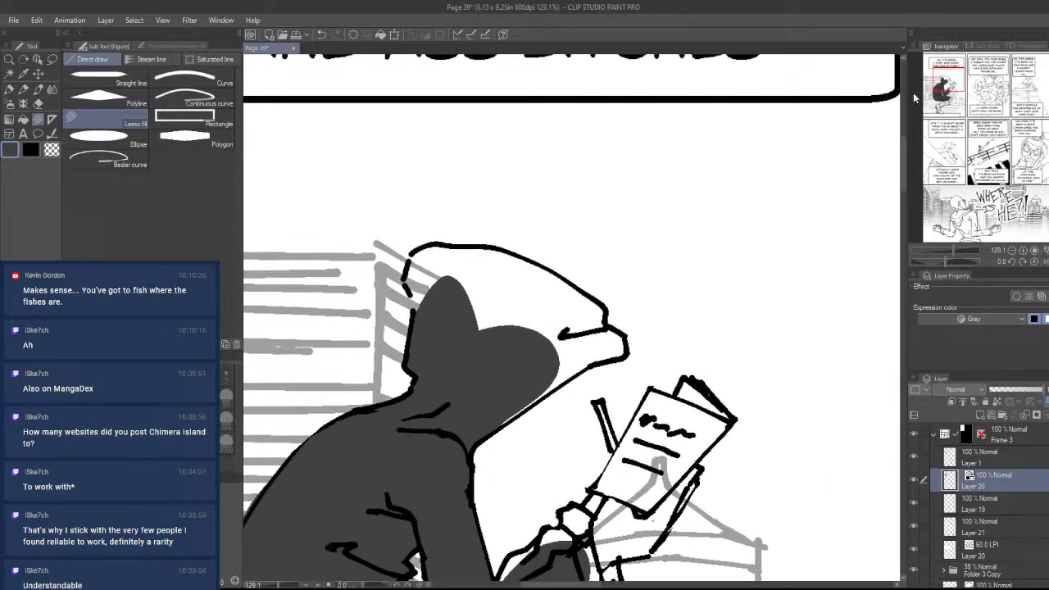
- Fill the figure's hood and face area with dark gray up to the outlines using Lasso fill
{"action": "mouse_move", "coordinate": [512, 417]}
{"action": "left_mouse_down"}
{"action": "mouse_move", "coordinate": [571, 328]}
{"action": "mouse_move", "coordinate": [593, 343]}
{"action": "mouse_move", "coordinate": [590, 364]}
{"action": "mouse_move", "coordinate": [624, 352]}
{"action": "mouse_move", "coordinate": [624, 331]}
{"action": "mouse_move", "coordinate": [611, 328]}
{"action": "mouse_move", "coordinate": [602, 301]}
{"action": "mouse_move", "coordinate": [515, 253]}
{"action": "mouse_move", "coordinate": [446, 283]}
{"action": "left_mouse_up"}
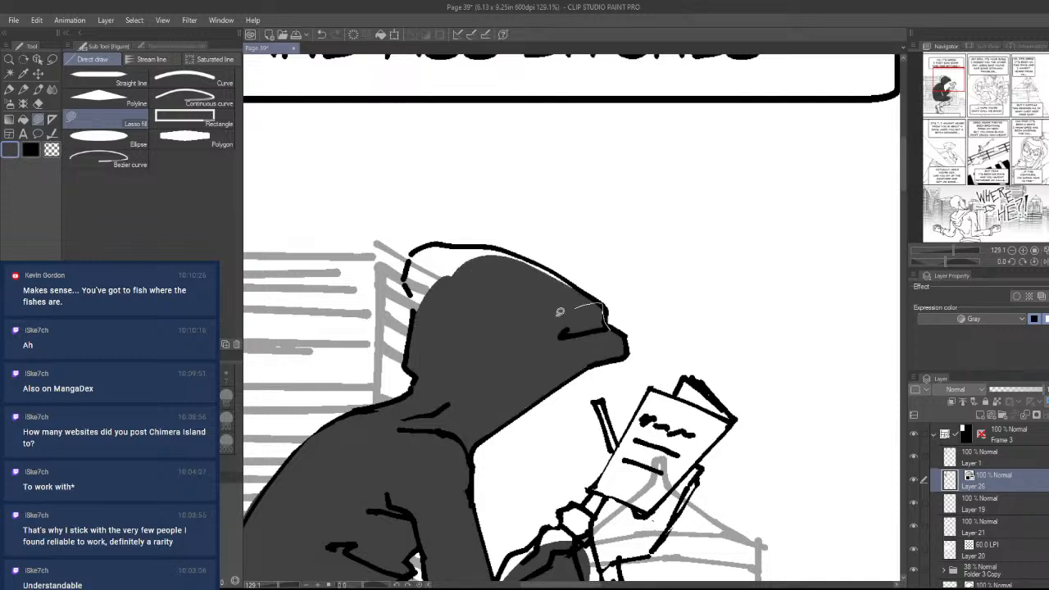
{"action": "mouse_move", "coordinate": [414, 327]}
{"action": "left_mouse_down"}
{"action": "mouse_move", "coordinate": [412, 266]}
{"action": "mouse_move", "coordinate": [446, 244]}
{"action": "left_mouse_up"}
{"action": "mouse_move", "coordinate": [412, 318]}
{"action": "left_mouse_down"}
{"action": "mouse_move", "coordinate": [407, 282]}
{"action": "mouse_move", "coordinate": [432, 246]}
{"action": "mouse_move", "coordinate": [441, 266]}
{"action": "mouse_move", "coordinate": [515, 299]}
{"action": "mouse_move", "coordinate": [502, 246]}
{"action": "mouse_move", "coordinate": [543, 310]}
{"action": "mouse_move", "coordinate": [577, 294]}
{"action": "mouse_move", "coordinate": [550, 265]}
{"action": "left_mouse_up"}
- Fill the figure's fist and sleeve cuffs below the booklet with dark gray
{"action": "left_click_drag", "start_coordinate": [658, 532], "coordinate": [719, 219]}
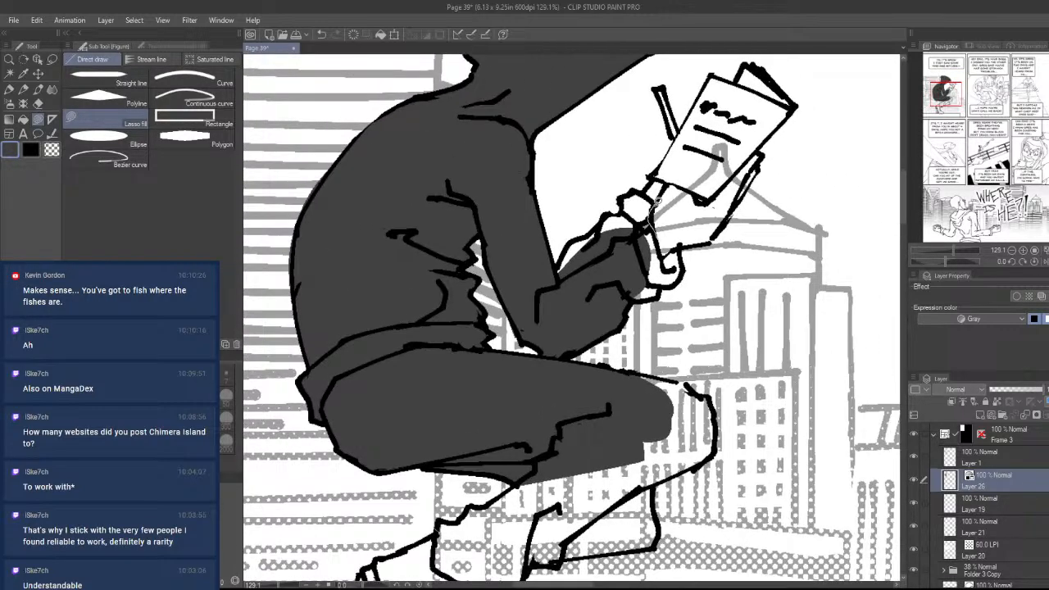
{"action": "mouse_move", "coordinate": [609, 209]}
{"action": "left_mouse_down"}
{"action": "mouse_move", "coordinate": [552, 270]}
{"action": "mouse_move", "coordinate": [636, 293]}
{"action": "mouse_move", "coordinate": [678, 284]}
{"action": "mouse_move", "coordinate": [687, 246]}
{"action": "mouse_move", "coordinate": [610, 251]}
{"action": "left_mouse_up"}
{"action": "left_click_drag", "start_coordinate": [683, 290], "coordinate": [737, 291]}
- Fill the figure's shin, trouser hem and rear lower leg with dark gray up to the outlines
{"action": "mouse_move", "coordinate": [606, 377]}
{"action": "left_mouse_down"}
{"action": "mouse_move", "coordinate": [668, 385]}
{"action": "mouse_move", "coordinate": [610, 394]}
{"action": "left_mouse_up"}
{"action": "mouse_move", "coordinate": [523, 444]}
{"action": "left_mouse_down"}
{"action": "mouse_move", "coordinate": [621, 348]}
{"action": "mouse_move", "coordinate": [803, 319]}
{"action": "mouse_move", "coordinate": [819, 267]}
{"action": "mouse_move", "coordinate": [733, 160]}
{"action": "mouse_move", "coordinate": [508, 261]}
{"action": "mouse_move", "coordinate": [458, 373]}
{"action": "mouse_move", "coordinate": [484, 420]}
{"action": "left_mouse_up"}
{"action": "key", "text": "u"}
{"action": "key", "text": "slash"}
{"action": "left_click_drag", "start_coordinate": [607, 364], "coordinate": [541, 365]}
{"action": "mouse_move", "coordinate": [678, 317]}
{"action": "left_mouse_down"}
{"action": "mouse_move", "coordinate": [662, 379]}
{"action": "mouse_move", "coordinate": [690, 317]}
{"action": "mouse_move", "coordinate": [680, 281]}
{"action": "mouse_move", "coordinate": [497, 356]}
{"action": "mouse_move", "coordinate": [694, 356]}
{"action": "mouse_move", "coordinate": [516, 387]}
{"action": "left_mouse_up"}
{"action": "key", "text": "u"}
{"action": "key", "text": "slash"}
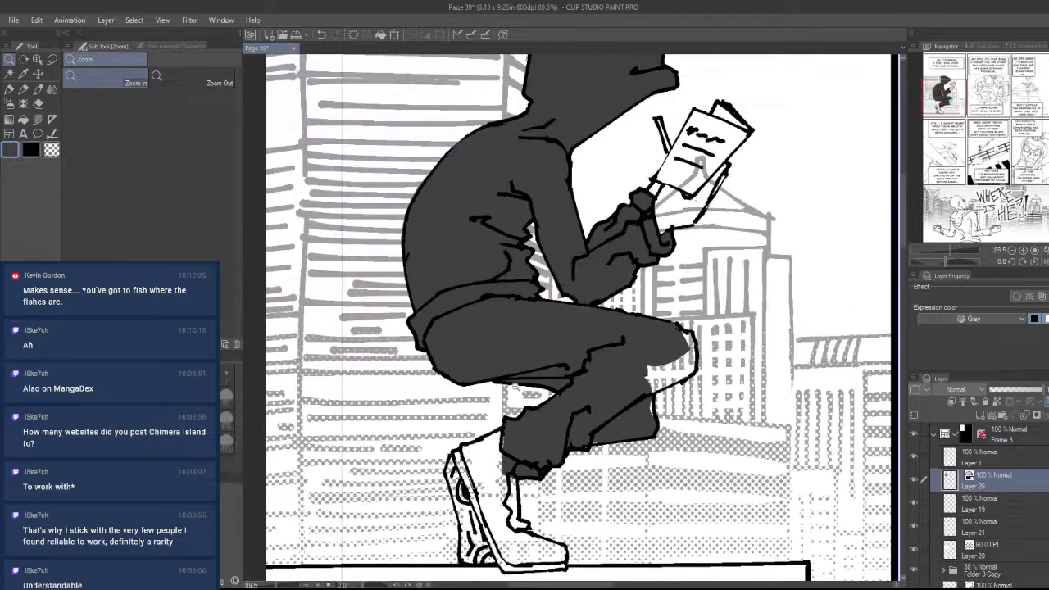
- Undo the fill that floods the panel, set Layer 1 as the reference layer, and fill the unfilled knee on the tone layer with dark gray
{"action": "left_click", "coordinate": [23, 119]}
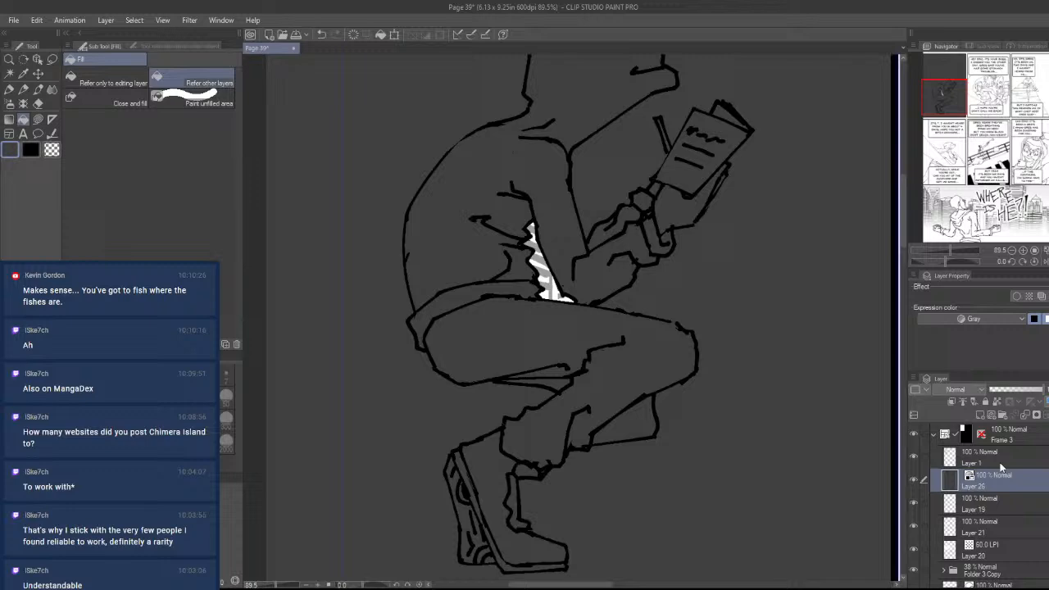
{"action": "key", "text": "ctrl+z"}
{"action": "left_click", "coordinate": [1009, 453]}
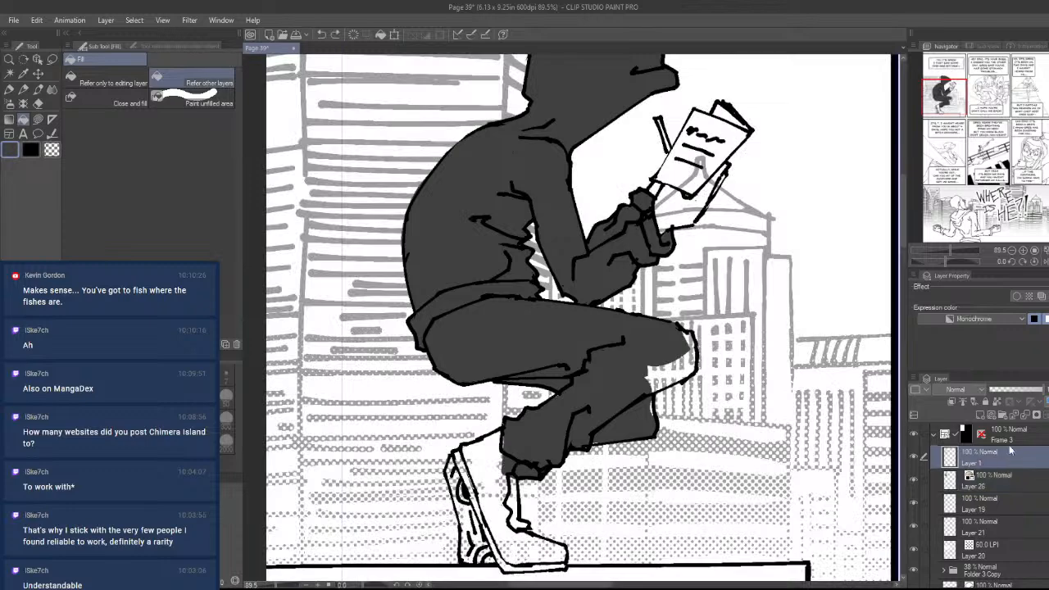
{"action": "left_click", "coordinate": [963, 402]}
{"action": "left_click", "coordinate": [995, 480]}
{"action": "left_click", "coordinate": [665, 397]}
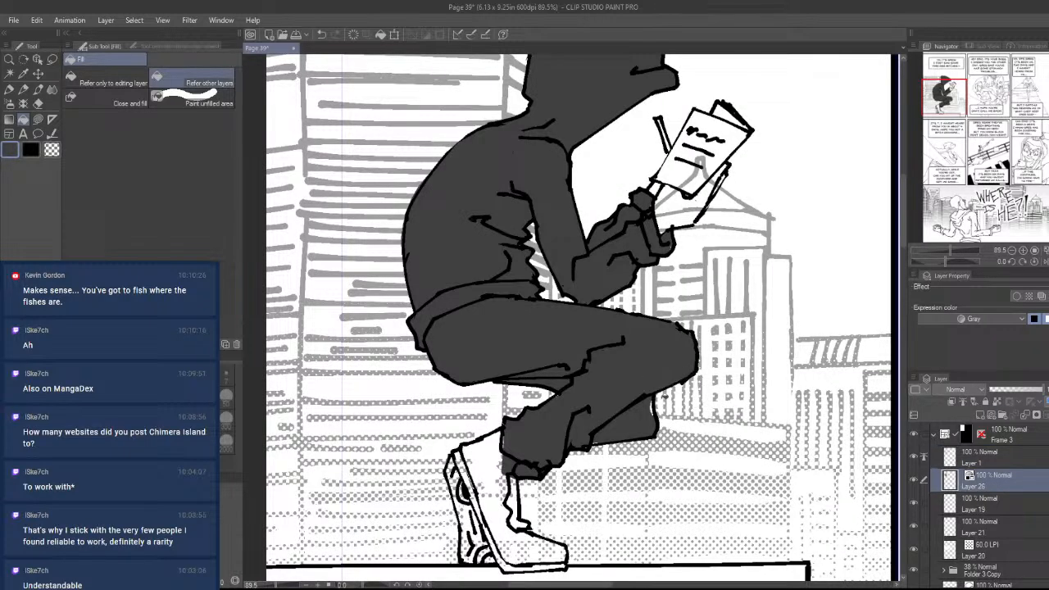
- Fill the ankle, boot upper and part of the sole tread with dark gray using the Fill tool referring to other layers
{"action": "left_click", "coordinate": [515, 467]}
{"action": "left_click", "coordinate": [515, 491]}
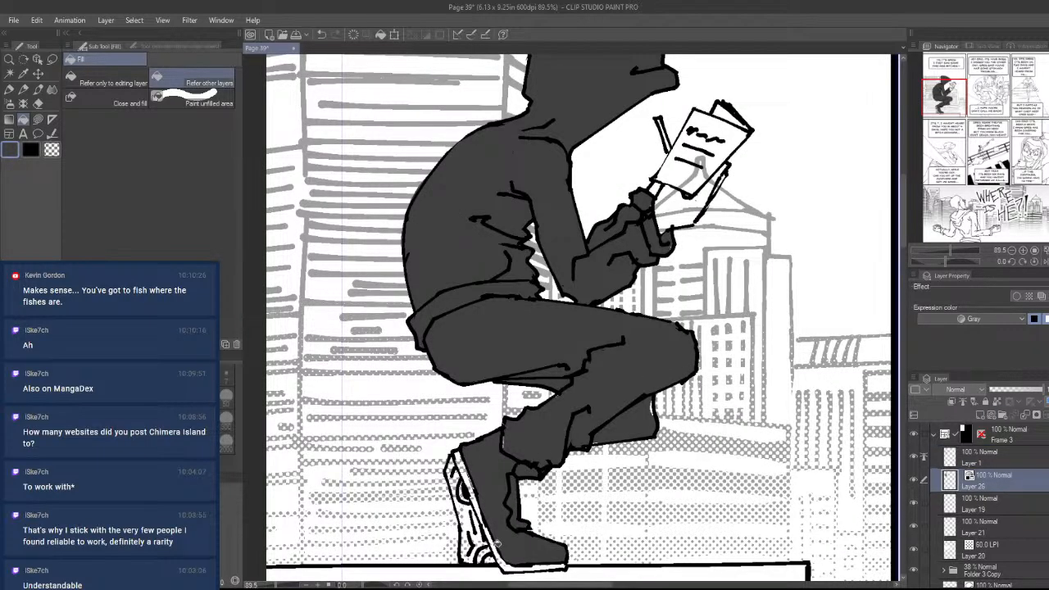
{"action": "left_click", "coordinate": [476, 536]}
- Fill the boot's sole edge, tread and heel with dark gray using Lasso fill
{"action": "left_click_drag", "start_coordinate": [492, 535], "coordinate": [586, 395]}
{"action": "key", "text": "ctrl+space"}
{"action": "left_click", "coordinate": [583, 392]}
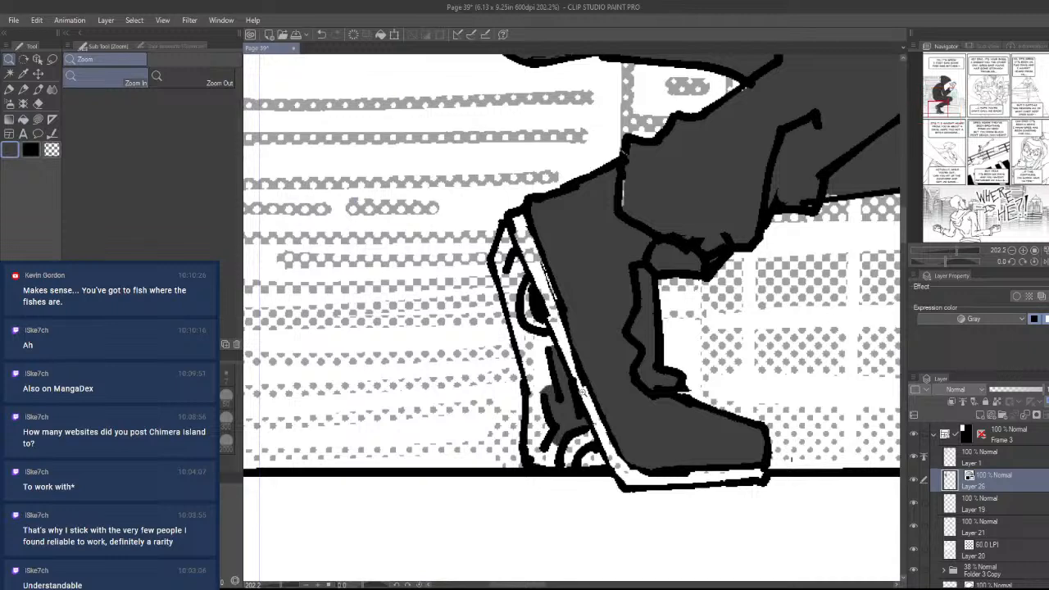
{"action": "mouse_move", "coordinate": [769, 474]}
{"action": "left_mouse_down"}
{"action": "mouse_move", "coordinate": [675, 431]}
{"action": "mouse_move", "coordinate": [621, 464]}
{"action": "mouse_move", "coordinate": [623, 483]}
{"action": "mouse_move", "coordinate": [638, 459]}
{"action": "mouse_move", "coordinate": [628, 420]}
{"action": "mouse_move", "coordinate": [540, 435]}
{"action": "mouse_move", "coordinate": [549, 460]}
{"action": "left_mouse_up"}
{"action": "mouse_move", "coordinate": [629, 476]}
{"action": "left_mouse_down"}
{"action": "mouse_move", "coordinate": [616, 464]}
{"action": "mouse_move", "coordinate": [619, 474]}
{"action": "left_mouse_up"}
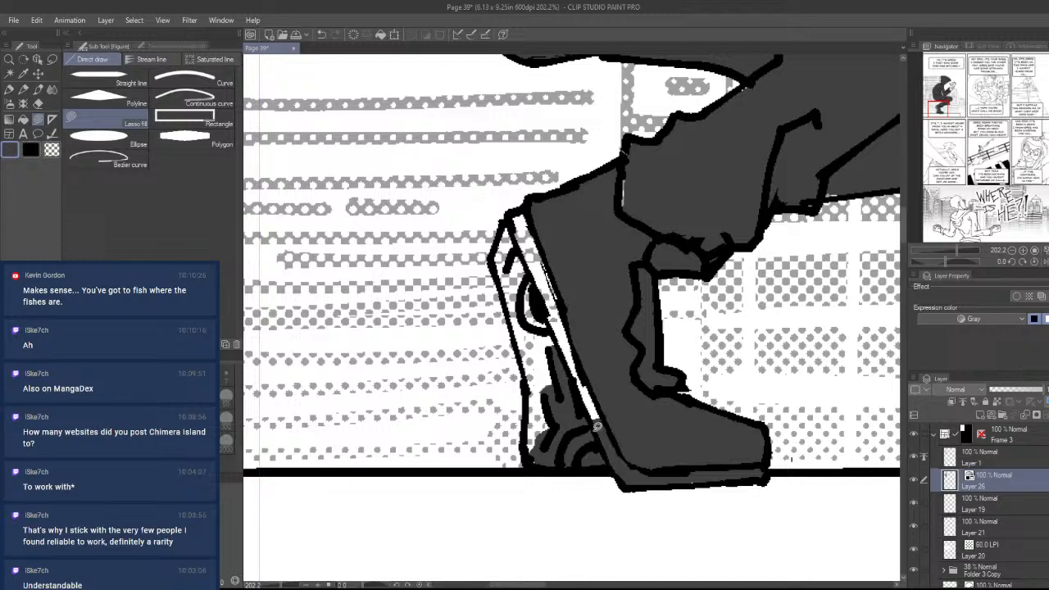
{"action": "mouse_move", "coordinate": [532, 458]}
{"action": "left_mouse_down"}
{"action": "mouse_move", "coordinate": [620, 445]}
{"action": "mouse_move", "coordinate": [537, 348]}
{"action": "mouse_move", "coordinate": [527, 451]}
{"action": "left_mouse_up"}
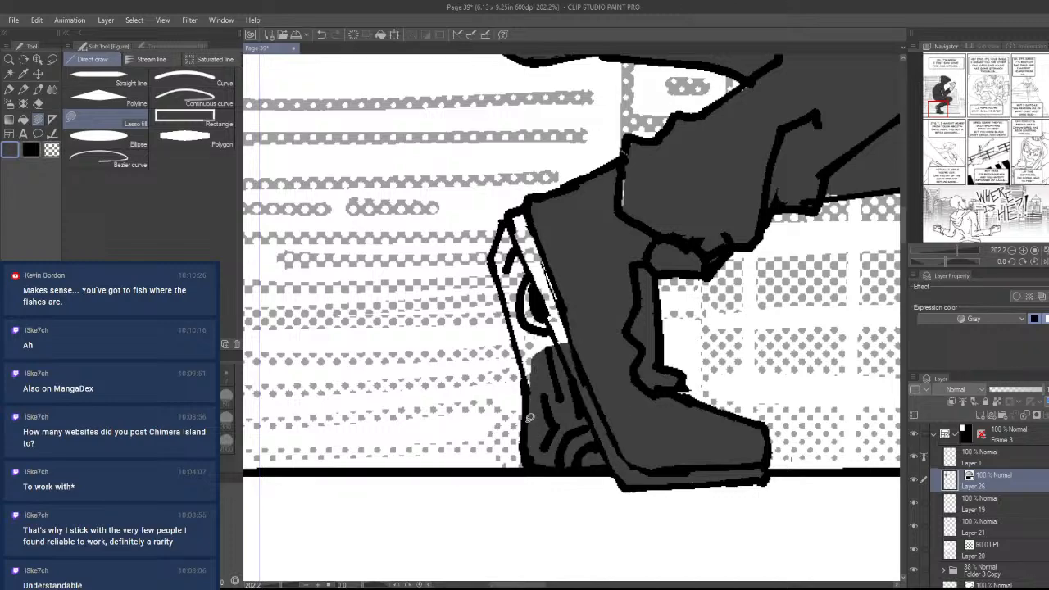
{"action": "left_click_drag", "start_coordinate": [532, 309], "coordinate": [605, 329]}
{"action": "mouse_move", "coordinate": [522, 363]}
{"action": "left_mouse_down"}
{"action": "mouse_move", "coordinate": [541, 217]}
{"action": "mouse_move", "coordinate": [510, 222]}
{"action": "mouse_move", "coordinate": [495, 252]}
{"action": "left_mouse_up"}
- Fill the small gaps left along the edges of the figure's lower legs with dark gray
{"action": "key", "text": "ctrl+space"}
{"action": "left_click_drag", "start_coordinate": [569, 254], "coordinate": [459, 256]}
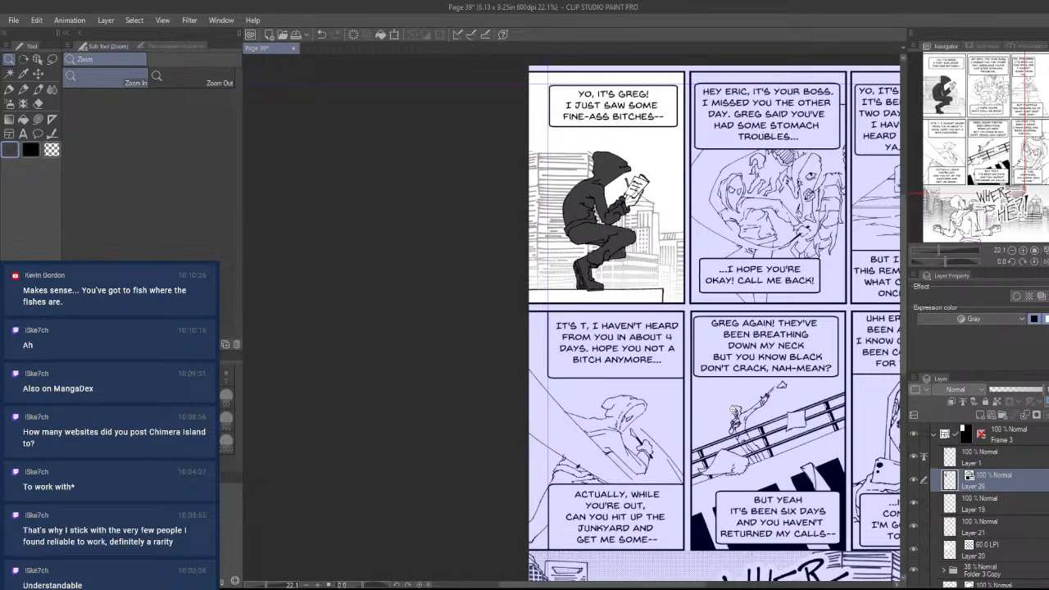
{"action": "left_click_drag", "start_coordinate": [637, 255], "coordinate": [724, 255]}
{"action": "left_click_drag", "start_coordinate": [532, 252], "coordinate": [585, 371]}
{"action": "left_click_drag", "start_coordinate": [577, 367], "coordinate": [603, 367]}
{"action": "mouse_move", "coordinate": [524, 405]}
{"action": "left_mouse_down"}
{"action": "mouse_move", "coordinate": [606, 407]}
{"action": "mouse_move", "coordinate": [544, 413]}
{"action": "mouse_move", "coordinate": [524, 396]}
{"action": "left_mouse_up"}
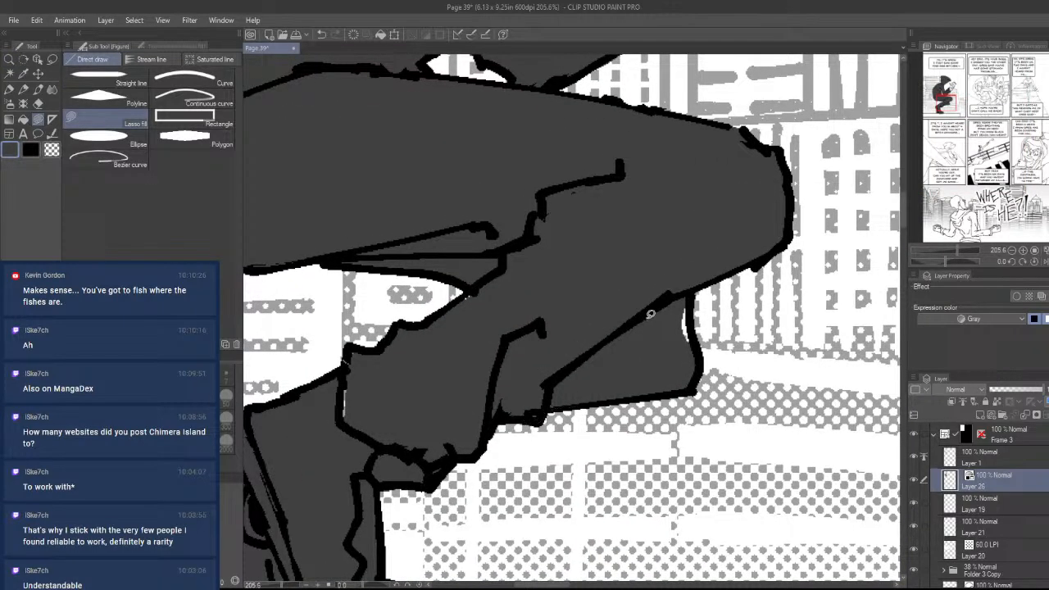
{"action": "mouse_move", "coordinate": [696, 338]}
{"action": "left_mouse_down"}
{"action": "mouse_move", "coordinate": [591, 328]}
{"action": "mouse_move", "coordinate": [688, 326]}
{"action": "left_mouse_up"}
{"action": "left_click_drag", "start_coordinate": [587, 303], "coordinate": [483, 312]}
{"action": "left_click_drag", "start_coordinate": [715, 385], "coordinate": [648, 459]}
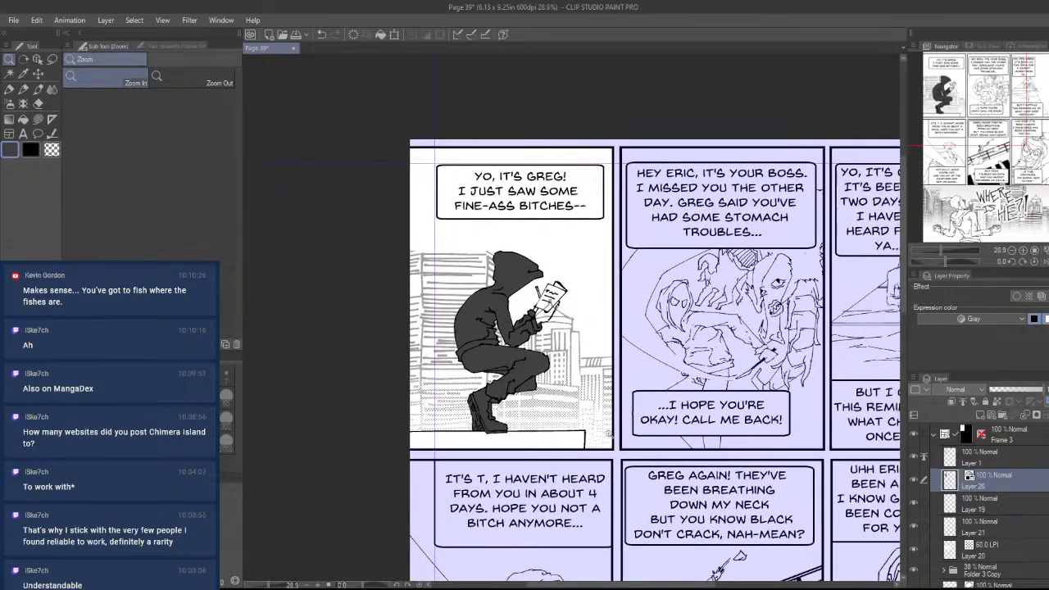
- Fill the hand holding the booklet and the thin pen-like shape beside the booklet with light gray using Lasso fill
{"action": "left_click_drag", "start_coordinate": [537, 324], "coordinate": [622, 316]}
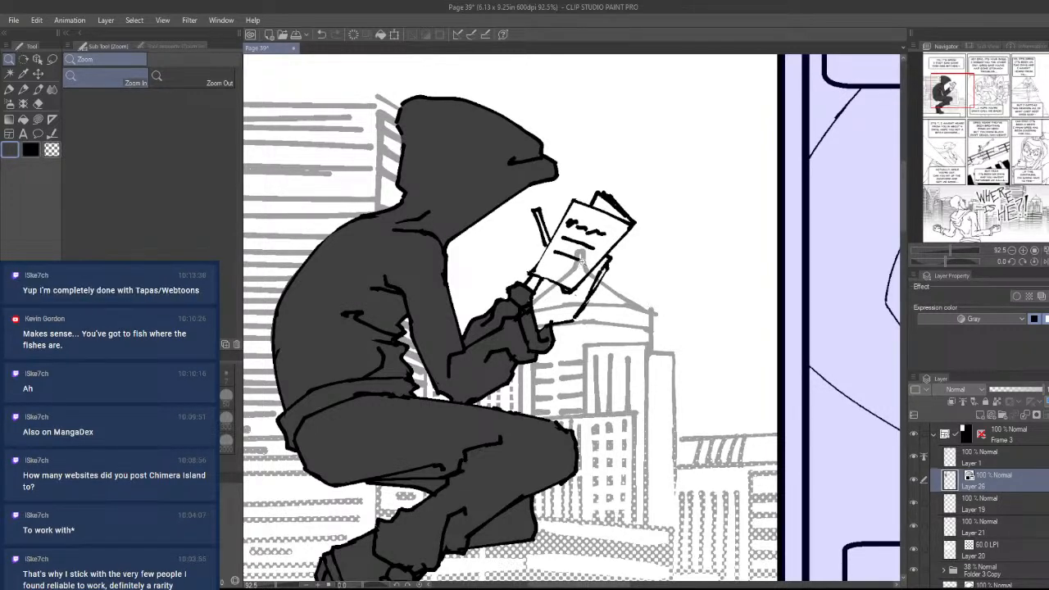
{"action": "left_click_drag", "start_coordinate": [578, 275], "coordinate": [635, 283]}
{"action": "left_click_drag", "start_coordinate": [582, 317], "coordinate": [606, 366]}
{"action": "key", "text": "u"}
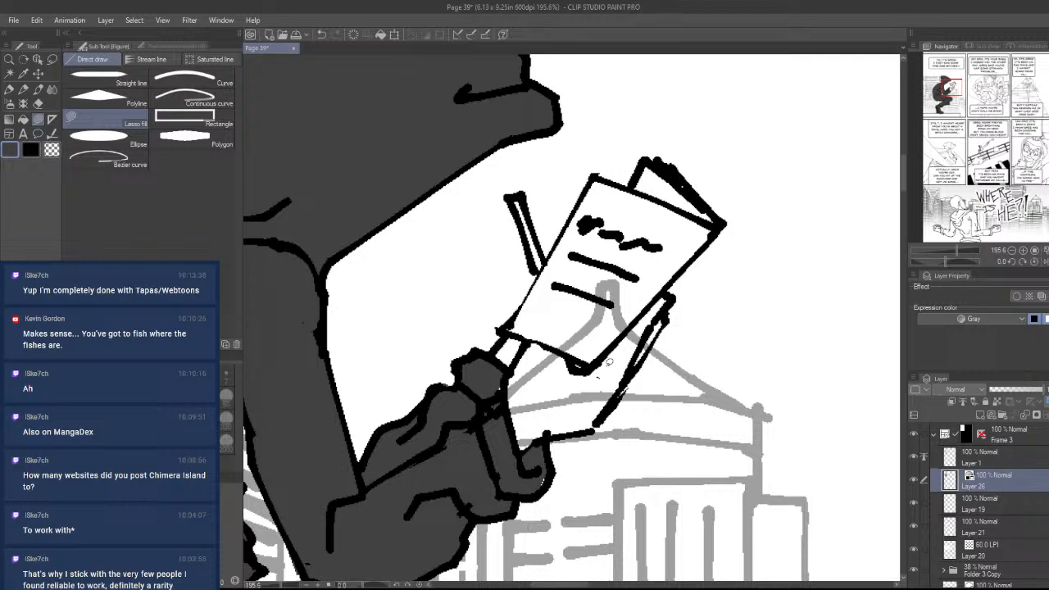
{"action": "left_click", "coordinate": [156, 477]}
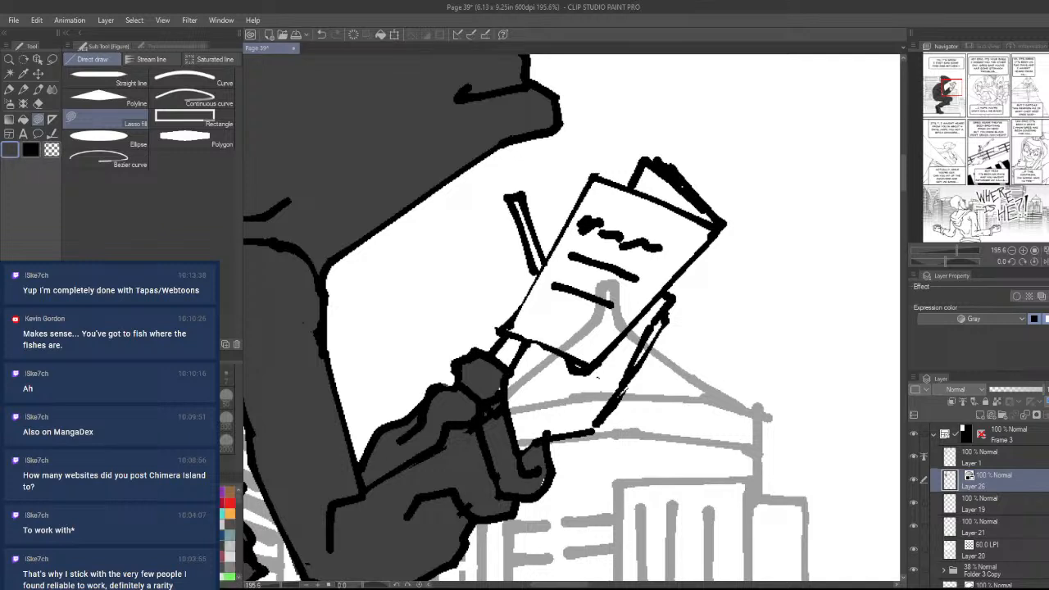
{"action": "left_click", "coordinate": [50, 492]}
{"action": "left_click", "coordinate": [90, 477]}
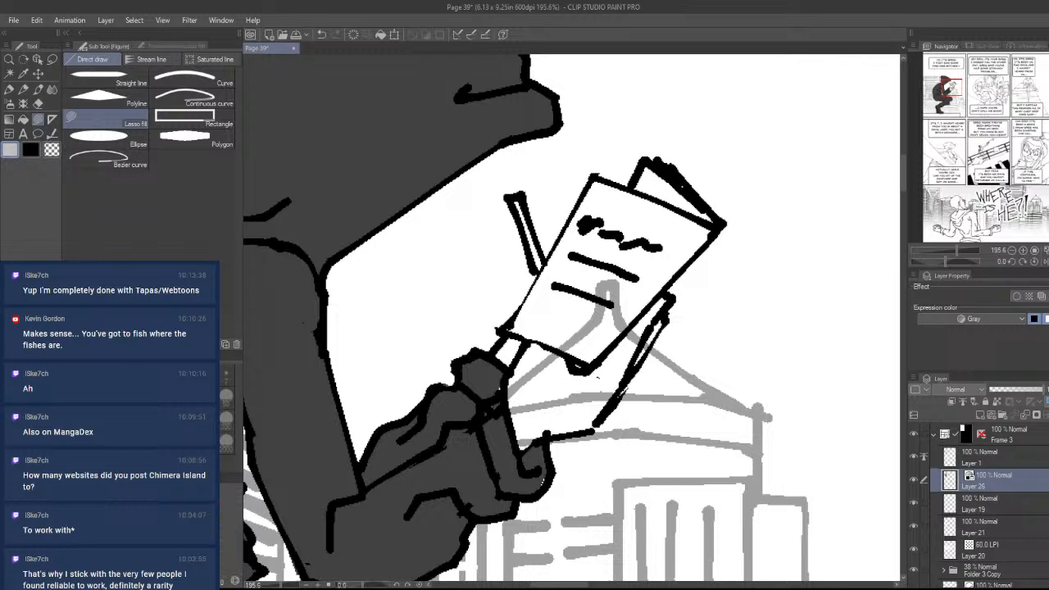
{"action": "mouse_move", "coordinate": [498, 331]}
{"action": "left_mouse_down"}
{"action": "mouse_move", "coordinate": [603, 367]}
{"action": "mouse_move", "coordinate": [664, 286]}
{"action": "mouse_move", "coordinate": [666, 320]}
{"action": "mouse_move", "coordinate": [601, 428]}
{"action": "mouse_move", "coordinate": [519, 449]}
{"action": "left_mouse_up"}
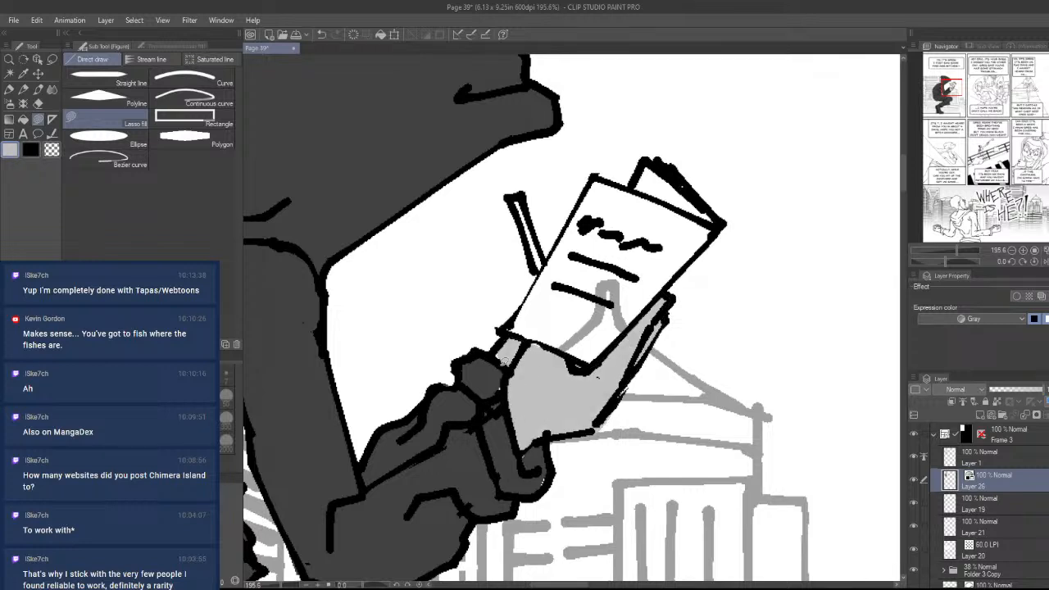
{"action": "mouse_move", "coordinate": [530, 345]}
{"action": "left_mouse_down"}
{"action": "mouse_move", "coordinate": [559, 360]}
{"action": "mouse_move", "coordinate": [529, 343]}
{"action": "left_mouse_up"}
{"action": "left_click_drag", "start_coordinate": [589, 359], "coordinate": [595, 409]}
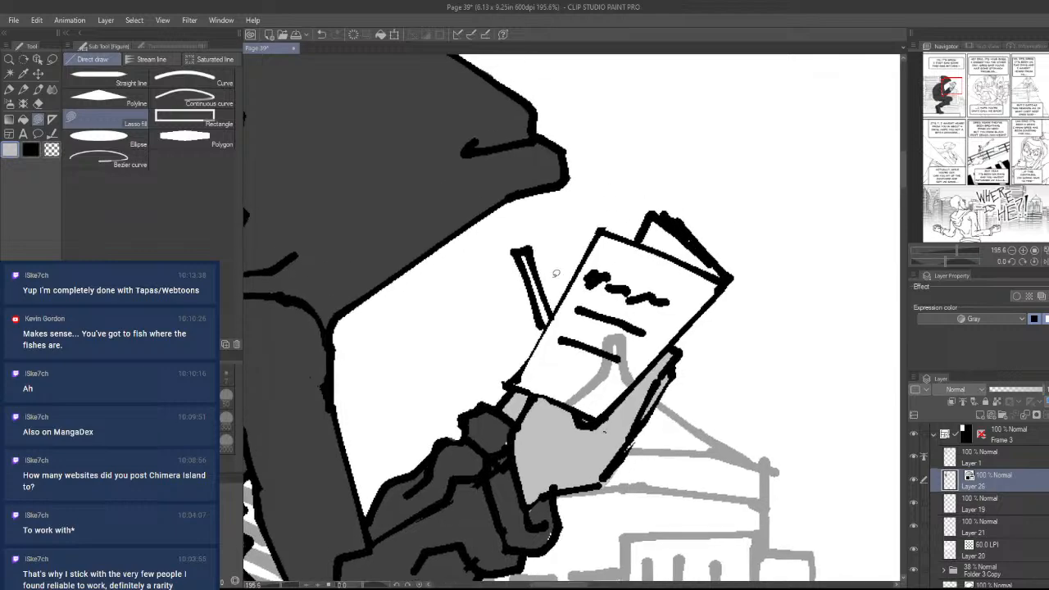
{"action": "left_click_drag", "start_coordinate": [527, 249], "coordinate": [526, 267]}
{"action": "left_click_drag", "start_coordinate": [578, 340], "coordinate": [591, 307]}
- Sample the dark gray of the clothing and fill the small gap at the cuff beneath the hand
{"action": "left_click_drag", "start_coordinate": [619, 327], "coordinate": [578, 416]}
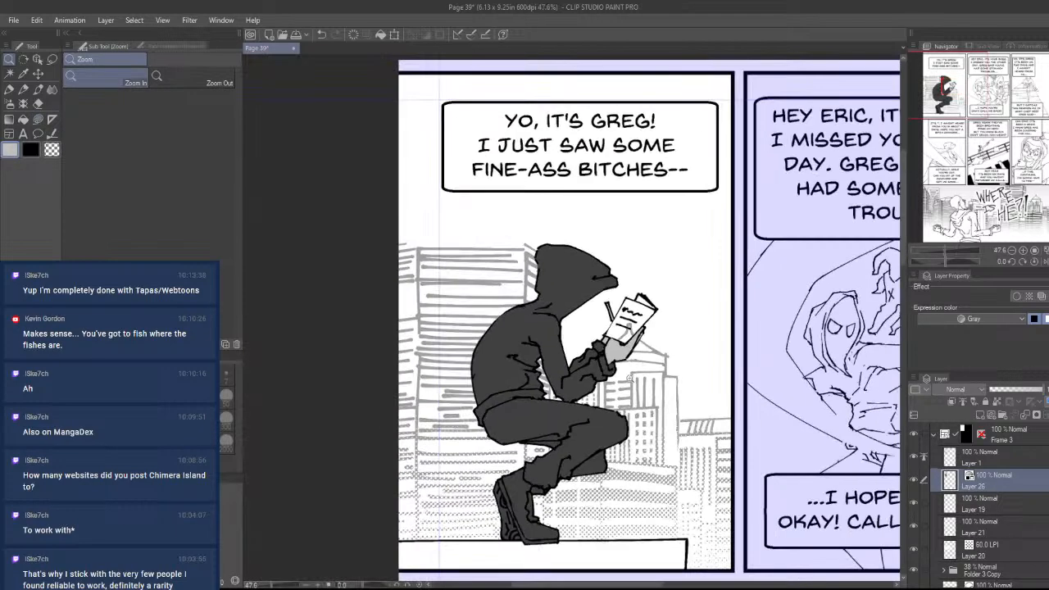
{"action": "left_click_drag", "start_coordinate": [619, 347], "coordinate": [652, 312]}
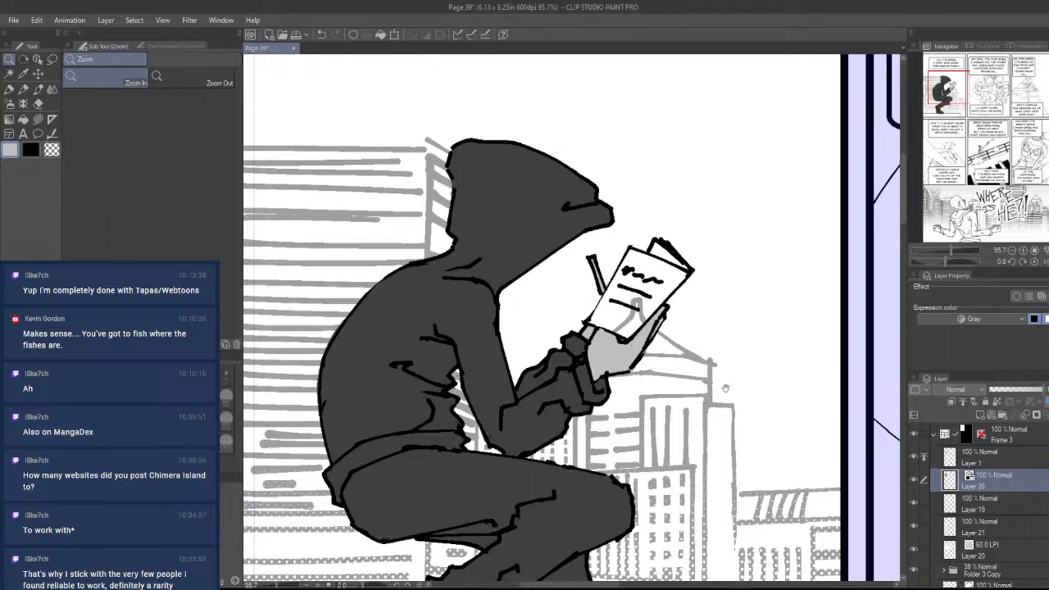
{"action": "left_click_drag", "start_coordinate": [707, 381], "coordinate": [633, 341]}
{"action": "left_click_drag", "start_coordinate": [593, 380], "coordinate": [651, 408]}
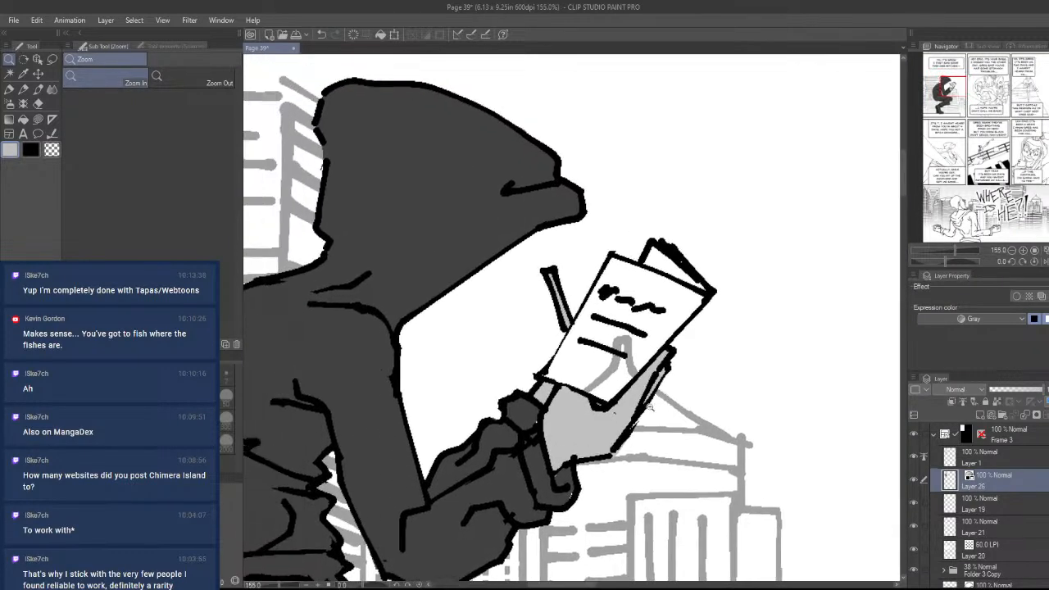
{"action": "left_click_drag", "start_coordinate": [585, 464], "coordinate": [613, 423]}
{"action": "left_click", "coordinate": [599, 461], "text": "alt"}
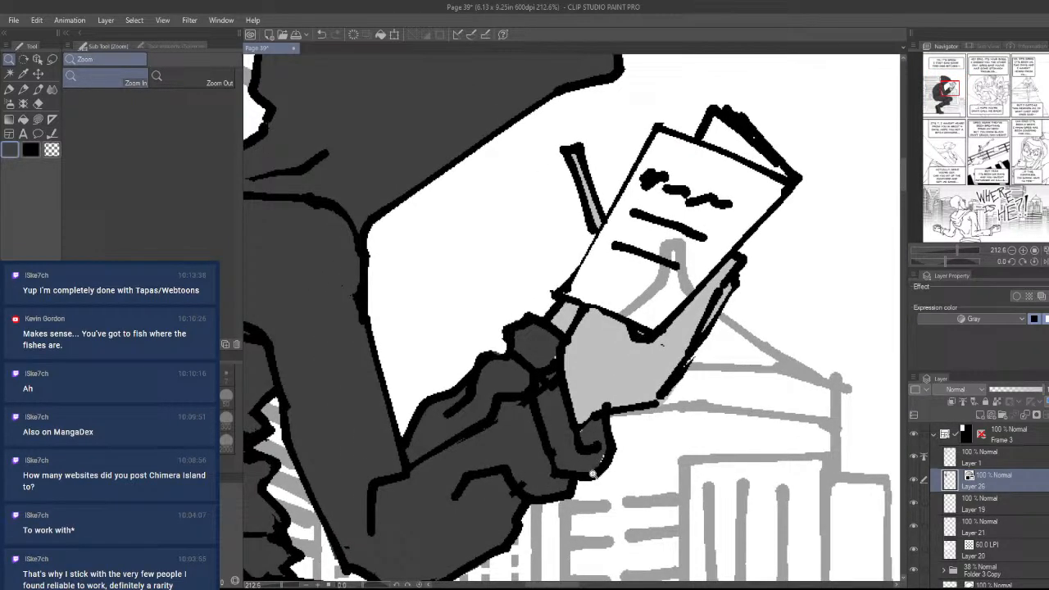
{"action": "mouse_move", "coordinate": [591, 465]}
{"action": "left_mouse_down"}
{"action": "mouse_move", "coordinate": [598, 413]}
{"action": "mouse_move", "coordinate": [577, 406]}
{"action": "mouse_move", "coordinate": [573, 414]}
{"action": "mouse_move", "coordinate": [785, 350]}
{"action": "left_mouse_up"}
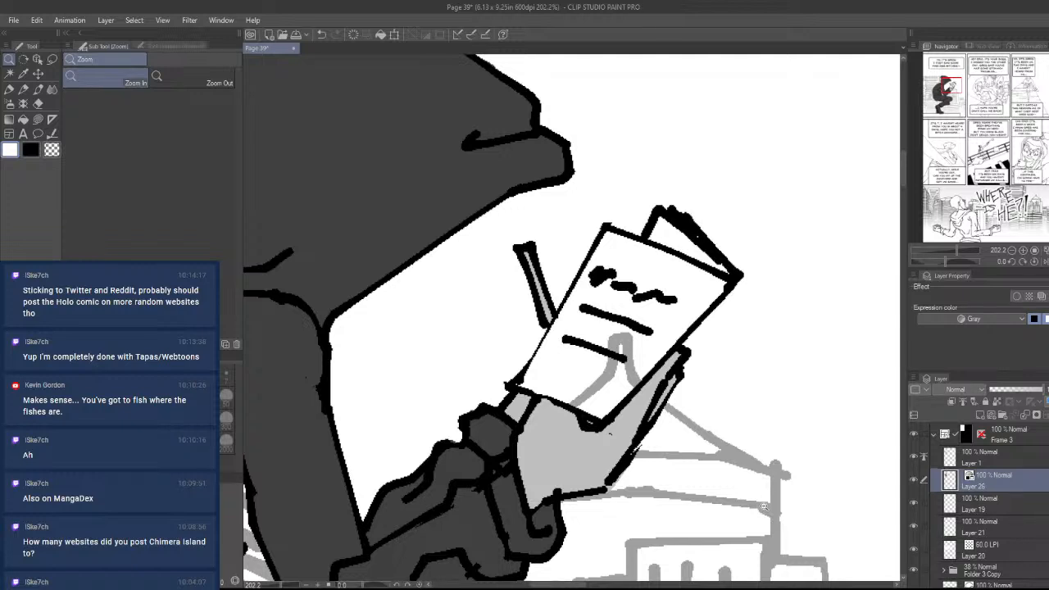
- Cover the background building lines showing through the booklet's front page with a white lasso fill
{"action": "key", "text": "u"}
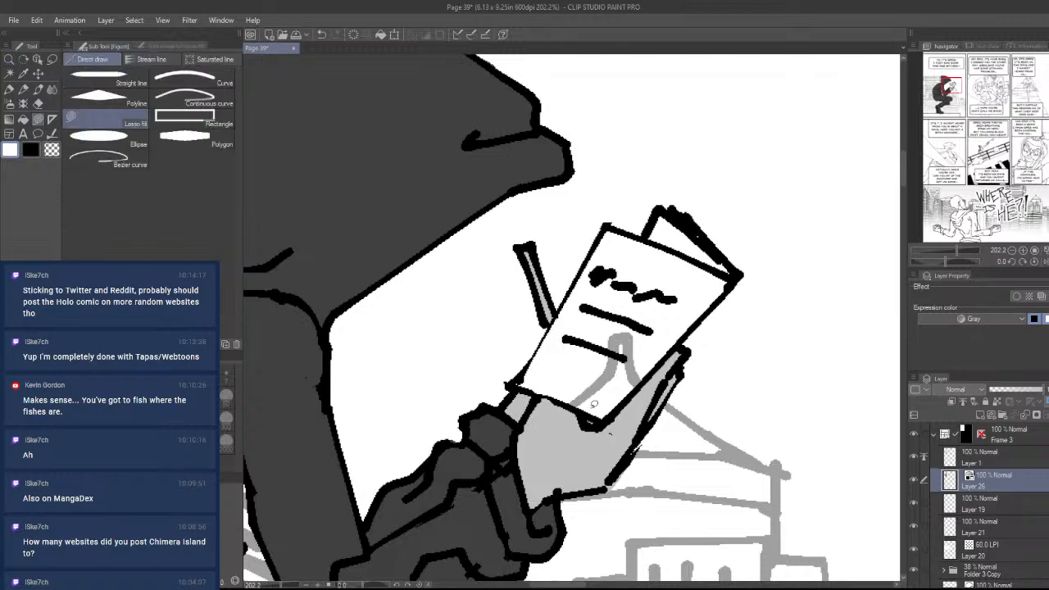
{"action": "mouse_move", "coordinate": [678, 344]}
{"action": "left_mouse_down"}
{"action": "mouse_move", "coordinate": [606, 304]}
{"action": "mouse_move", "coordinate": [642, 379]}
{"action": "mouse_move", "coordinate": [613, 409]}
{"action": "mouse_move", "coordinate": [626, 426]}
{"action": "left_mouse_up"}
{"action": "key", "text": "ctrl+space"}
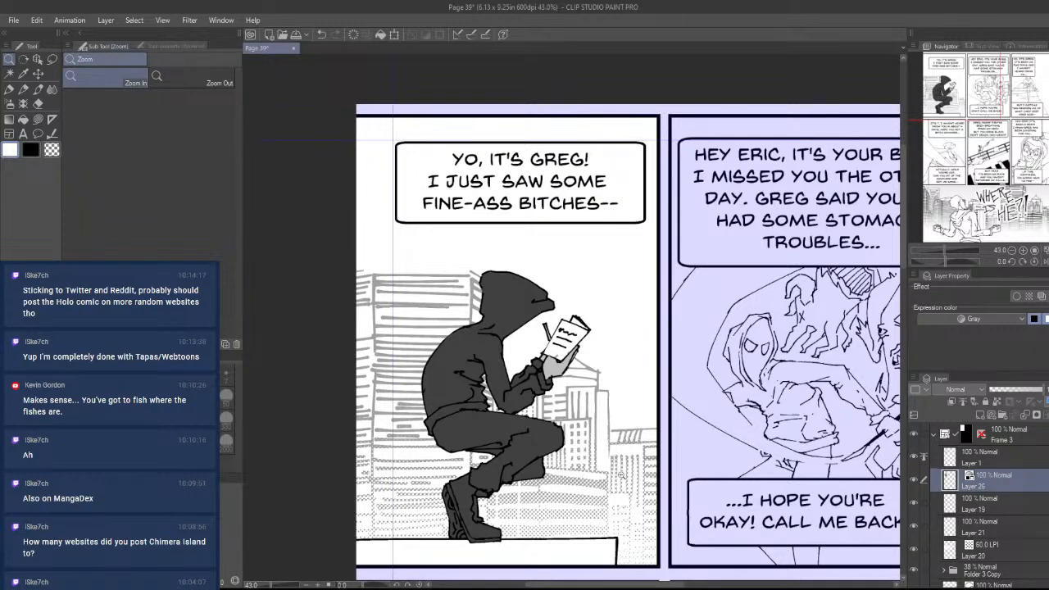
- Examine the toned figure, hand and booklet in Frame 3 for stray lines and gaps
{"action": "scroll", "coordinate": [493, 486], "scroll_direction": "down", "scroll_amount": 2}
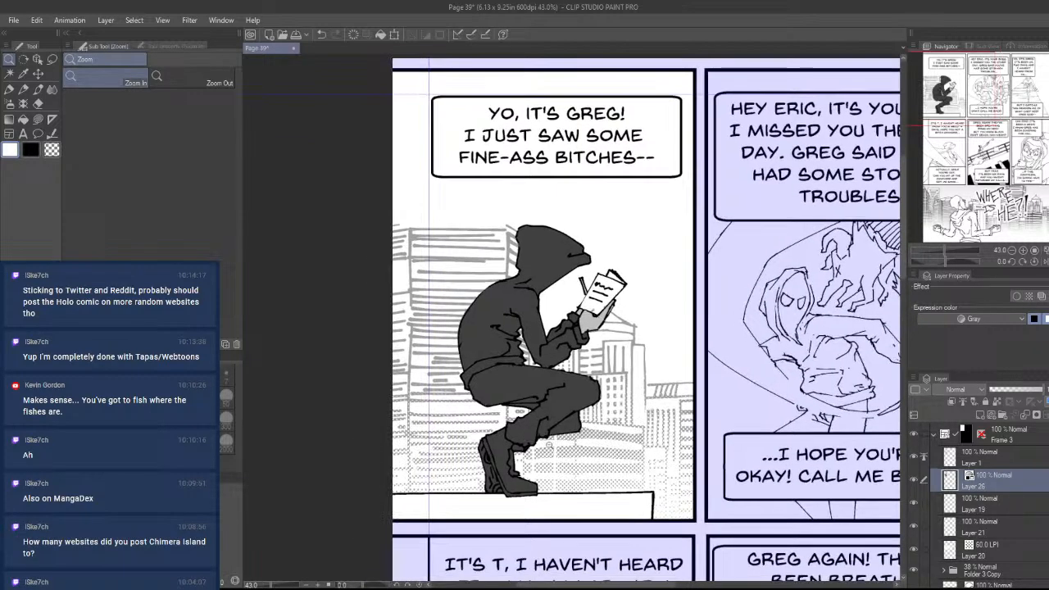
{"action": "left_click", "coordinate": [565, 455]}
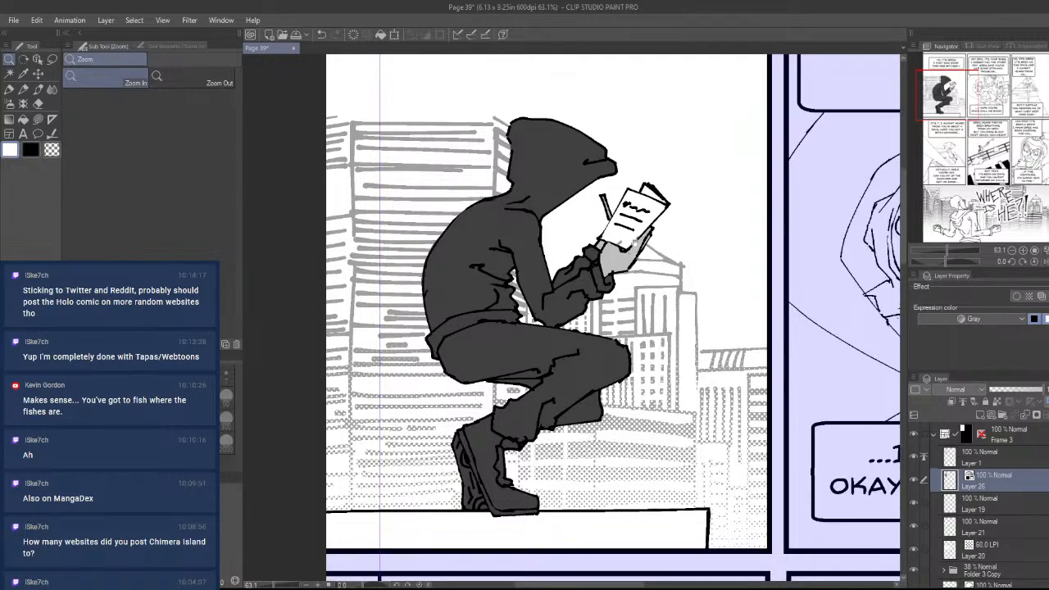
{"action": "scroll", "coordinate": [635, 244], "scroll_direction": "up", "scroll_amount": 6}
{"action": "left_click_drag", "start_coordinate": [711, 389], "coordinate": [714, 369]}
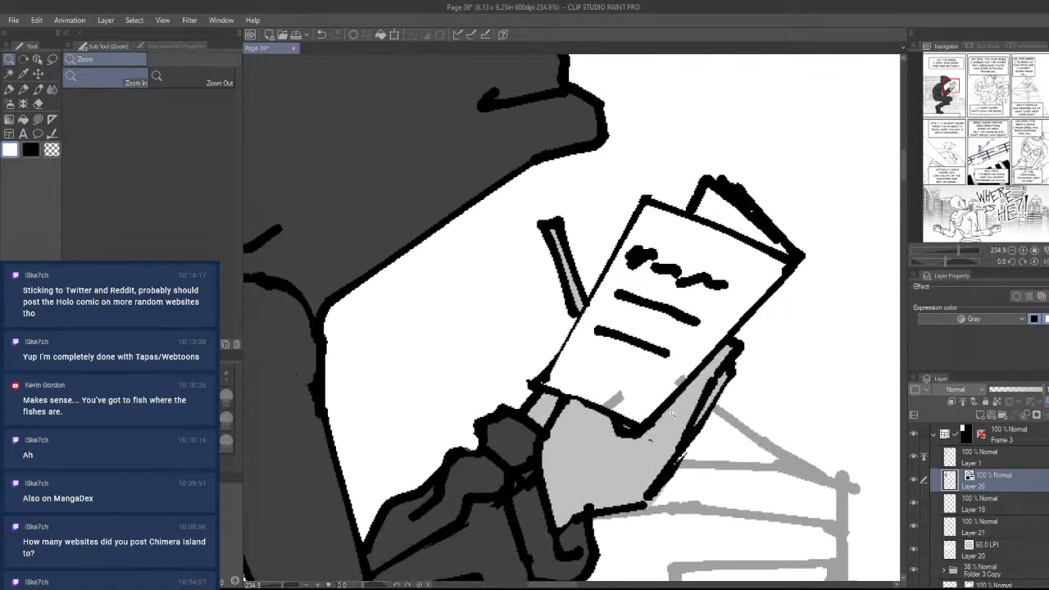
{"action": "left_click_drag", "start_coordinate": [670, 415], "coordinate": [656, 467]}
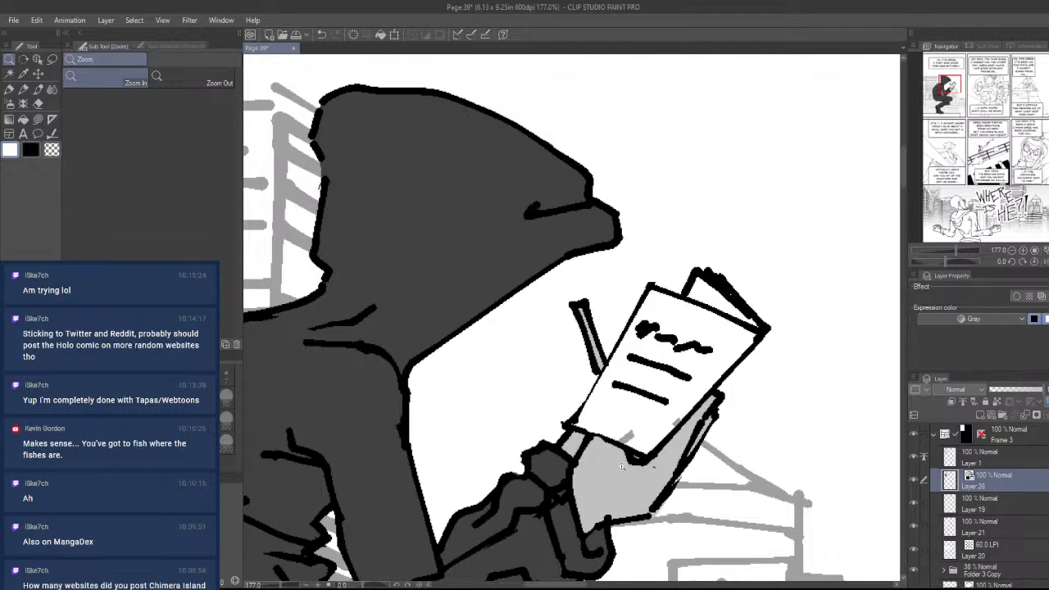
{"action": "left_click_drag", "start_coordinate": [732, 397], "coordinate": [639, 409]}
{"action": "left_click_drag", "start_coordinate": [710, 424], "coordinate": [655, 263]}
{"action": "left_click_drag", "start_coordinate": [743, 314], "coordinate": [749, 279]}
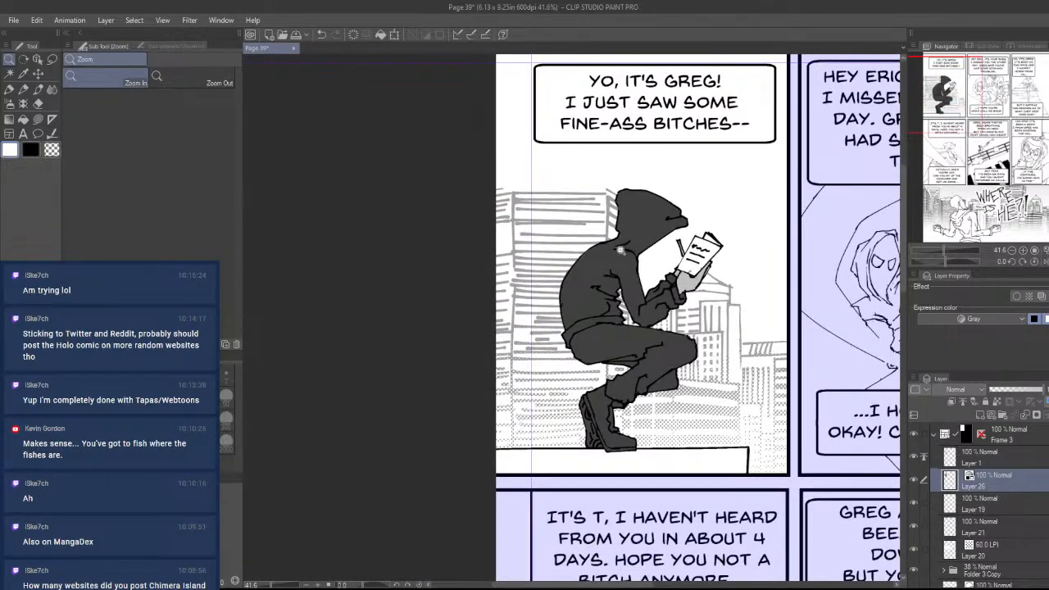
- Fill the booklet's front page in Frame 3 with medium gray using Lasso fill
{"action": "left_click", "coordinate": [168, 478]}
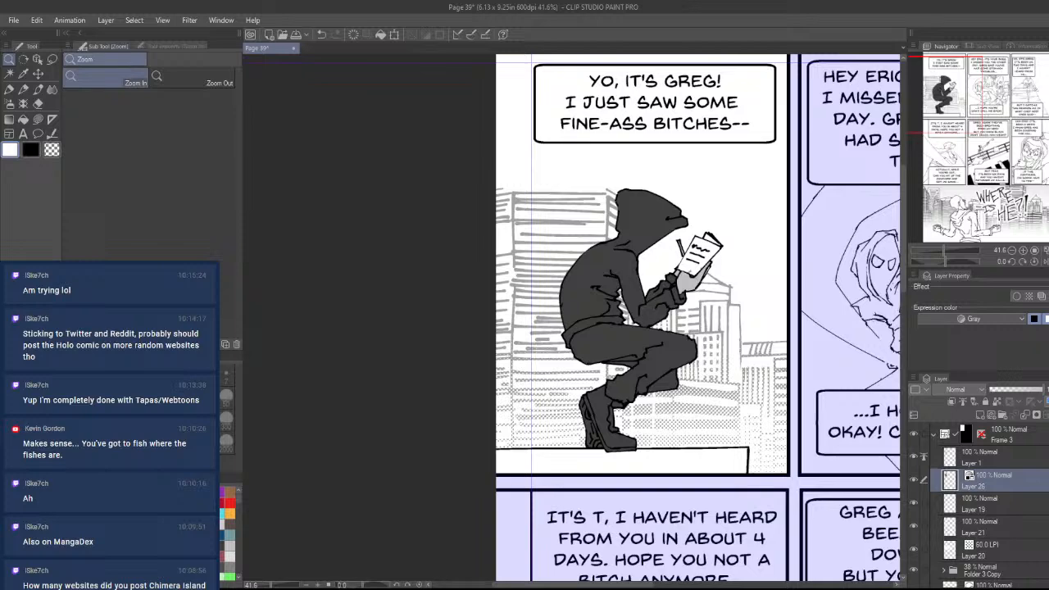
{"action": "left_click", "coordinate": [156, 504]}
{"action": "left_click", "coordinate": [66, 479]}
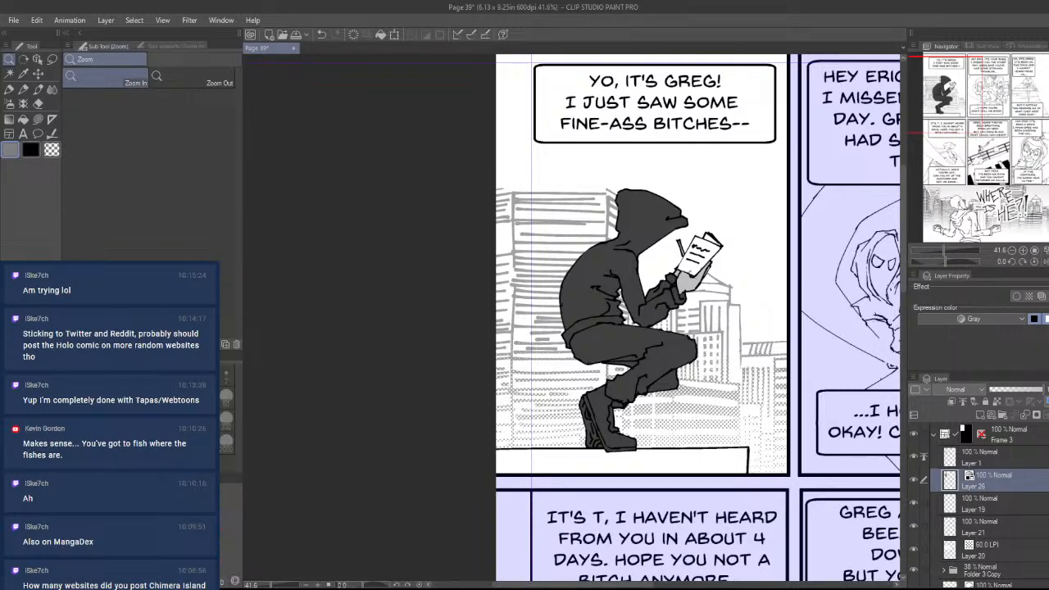
{"action": "left_click_drag", "start_coordinate": [667, 253], "coordinate": [590, 364]}
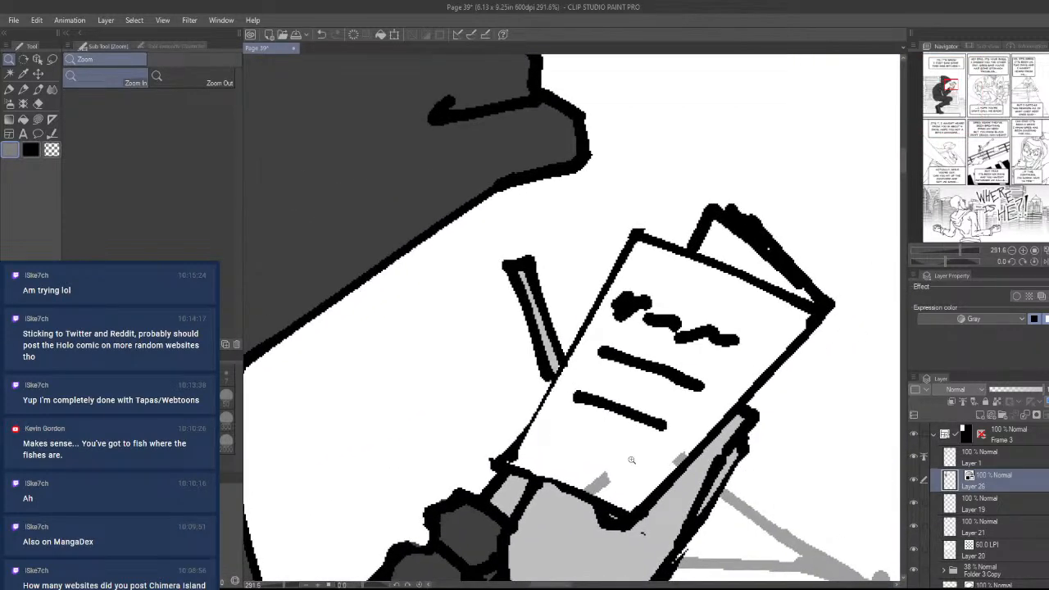
{"action": "key", "text": "u"}
{"action": "mouse_move", "coordinate": [640, 506]}
{"action": "left_mouse_down"}
{"action": "mouse_move", "coordinate": [622, 474]}
{"action": "mouse_move", "coordinate": [753, 310]}
{"action": "mouse_move", "coordinate": [823, 306]}
{"action": "mouse_move", "coordinate": [648, 231]}
{"action": "mouse_move", "coordinate": [609, 349]}
{"action": "mouse_move", "coordinate": [658, 338]}
{"action": "mouse_move", "coordinate": [631, 254]}
{"action": "left_mouse_up"}
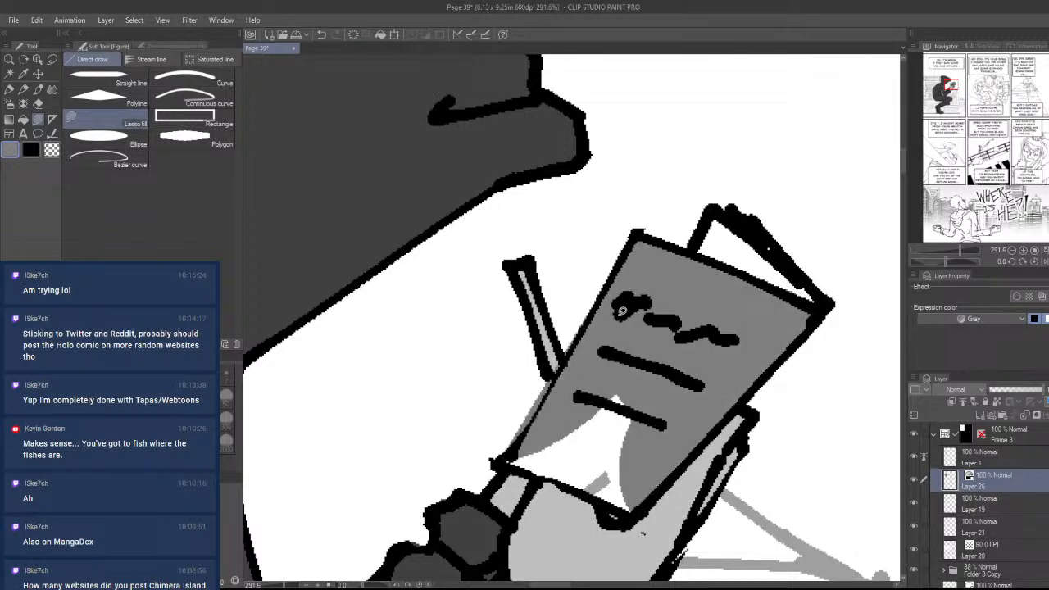
{"action": "mouse_move", "coordinate": [509, 464]}
{"action": "left_mouse_down"}
{"action": "mouse_move", "coordinate": [645, 497]}
{"action": "mouse_move", "coordinate": [628, 508]}
{"action": "left_mouse_up"}
- Sample white near the booklet and touch up the edge of its gray page with Lasso fill
{"action": "key", "text": "ctrl+space"}
{"action": "mouse_move", "coordinate": [673, 435]}
{"action": "left_mouse_down"}
{"action": "mouse_move", "coordinate": [606, 435]}
{"action": "mouse_move", "coordinate": [717, 369]}
{"action": "left_mouse_up"}
{"action": "key", "text": "ctrl+space"}
{"action": "mouse_move", "coordinate": [669, 297]}
{"action": "left_mouse_down"}
{"action": "mouse_move", "coordinate": [662, 307]}
{"action": "mouse_move", "coordinate": [667, 292]}
{"action": "mouse_move", "coordinate": [680, 295]}
{"action": "left_mouse_up"}
{"action": "left_click", "coordinate": [681, 333], "text": "alt"}
{"action": "mouse_move", "coordinate": [680, 332]}
{"action": "left_mouse_down"}
{"action": "mouse_move", "coordinate": [696, 377]}
{"action": "mouse_move", "coordinate": [670, 398]}
{"action": "mouse_move", "coordinate": [693, 390]}
{"action": "mouse_move", "coordinate": [685, 370]}
{"action": "mouse_move", "coordinate": [585, 271]}
{"action": "mouse_move", "coordinate": [553, 264]}
{"action": "mouse_move", "coordinate": [522, 310]}
{"action": "mouse_move", "coordinate": [553, 339]}
{"action": "mouse_move", "coordinate": [765, 453]}
{"action": "mouse_move", "coordinate": [738, 429]}
{"action": "mouse_move", "coordinate": [744, 463]}
{"action": "mouse_move", "coordinate": [703, 421]}
{"action": "mouse_move", "coordinate": [782, 467]}
{"action": "mouse_move", "coordinate": [724, 457]}
{"action": "left_mouse_up"}
{"action": "key", "text": "ctrl+space"}
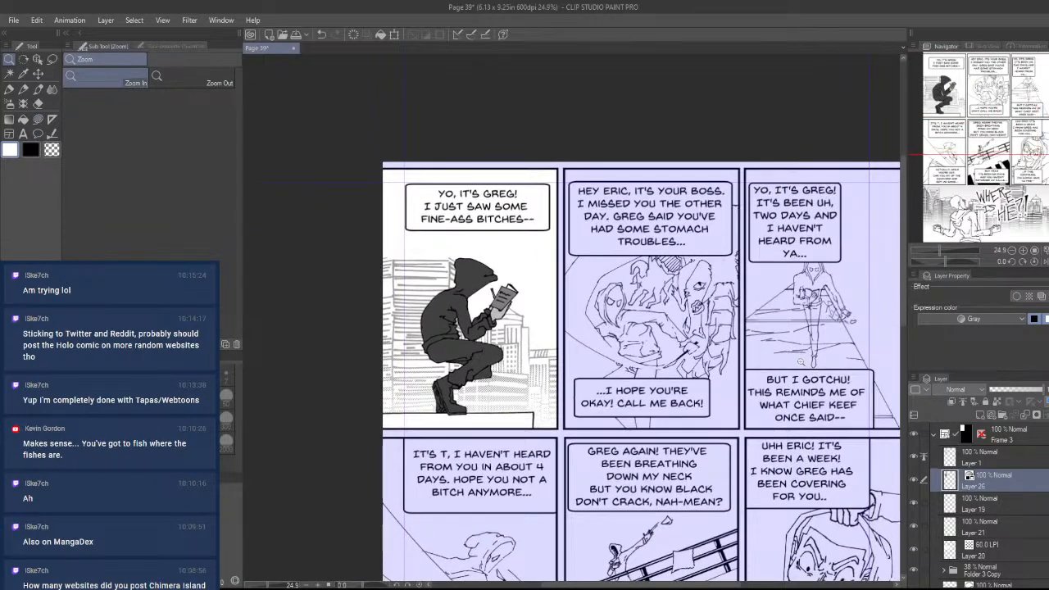
- Collapse the Frame 3 folder and make the Frame 2 folder active
{"action": "left_click_drag", "start_coordinate": [610, 476], "coordinate": [596, 467]}
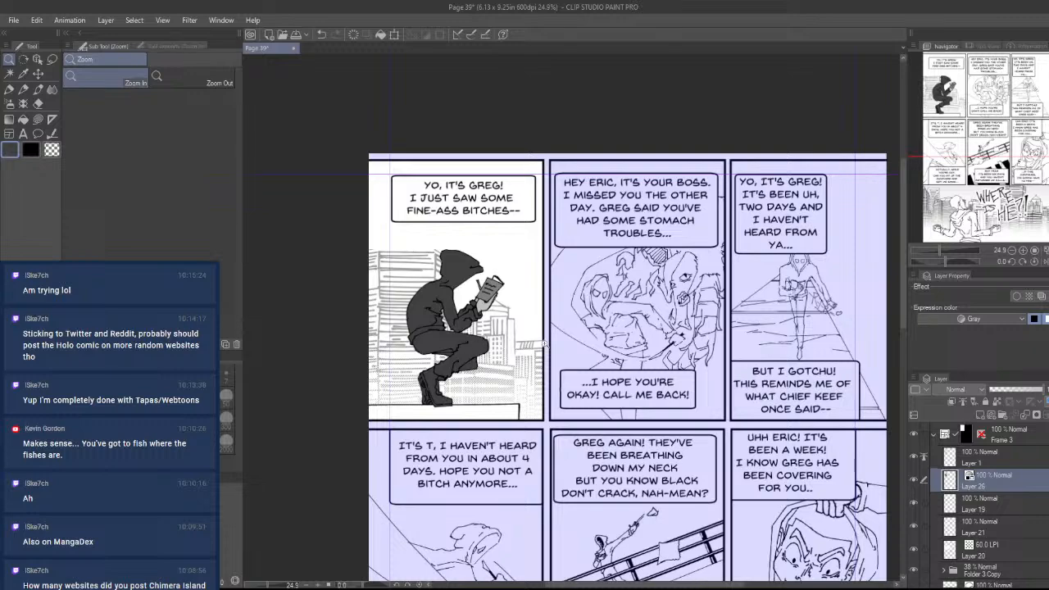
{"action": "left_click_drag", "start_coordinate": [675, 323], "coordinate": [734, 352]}
{"action": "left_click_drag", "start_coordinate": [669, 436], "coordinate": [691, 415]}
{"action": "left_click_drag", "start_coordinate": [612, 464], "coordinate": [662, 442]}
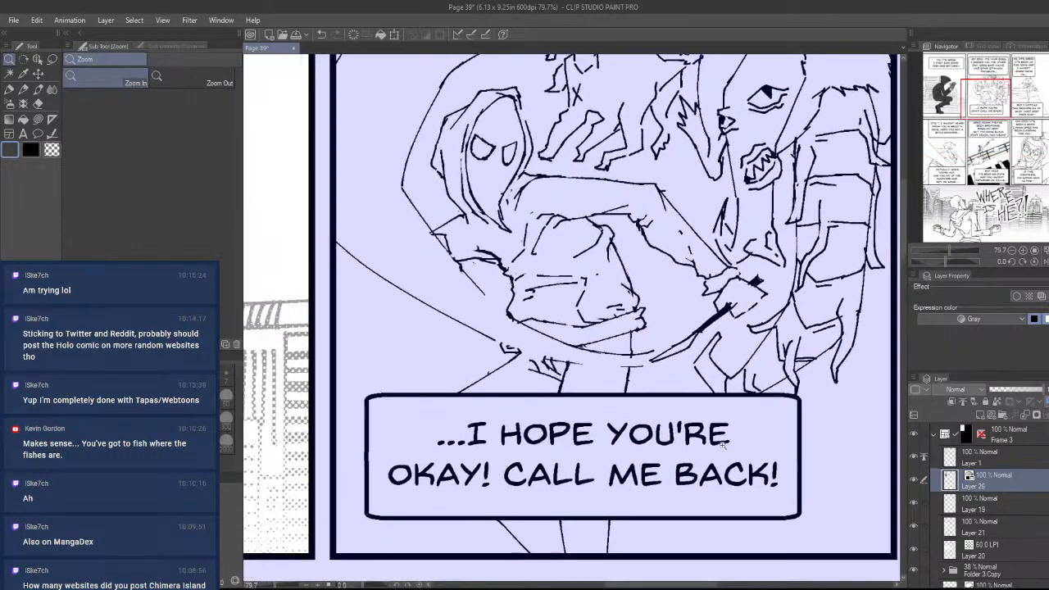
{"action": "mouse_move", "coordinate": [782, 529]}
{"action": "left_mouse_down"}
{"action": "mouse_move", "coordinate": [787, 501]}
{"action": "mouse_move", "coordinate": [779, 510]}
{"action": "left_mouse_up"}
{"action": "left_click", "coordinate": [933, 434]}
{"action": "left_click", "coordinate": [943, 457]}
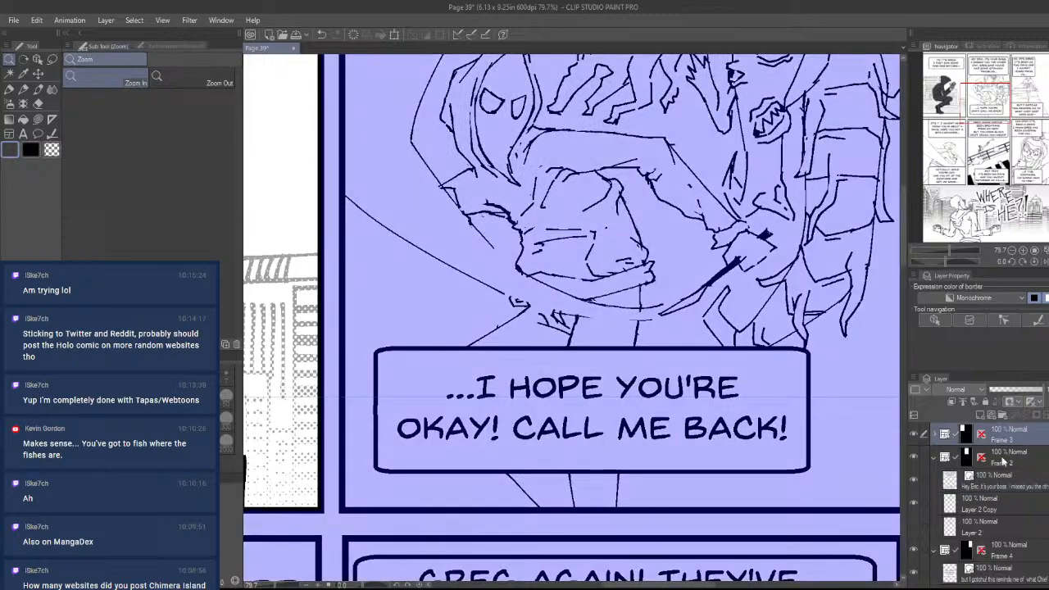
{"action": "left_click_drag", "start_coordinate": [802, 444], "coordinate": [778, 450]}
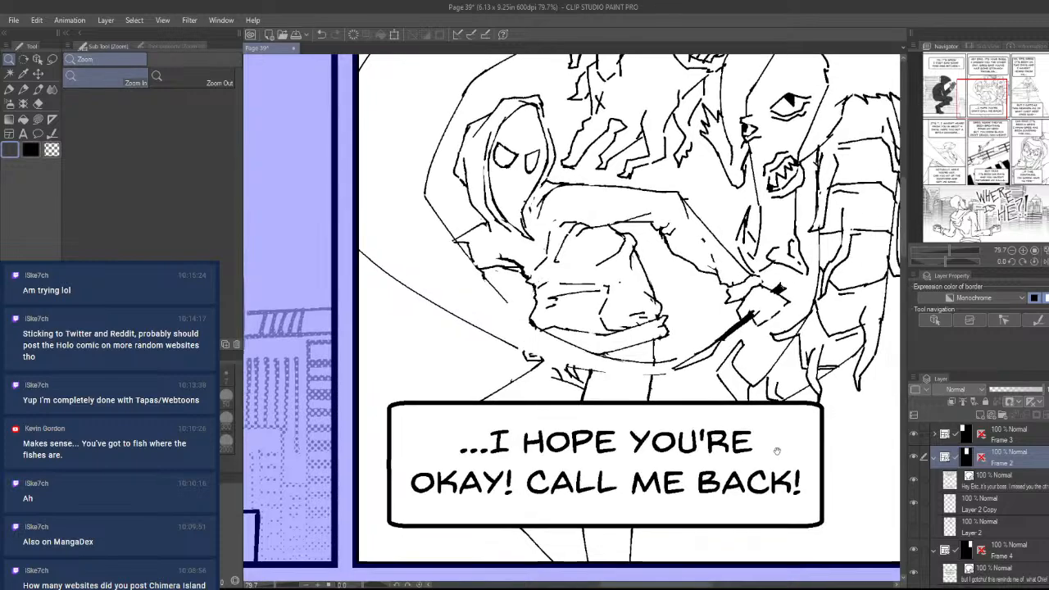
{"action": "left_click_drag", "start_coordinate": [739, 504], "coordinate": [763, 469]}
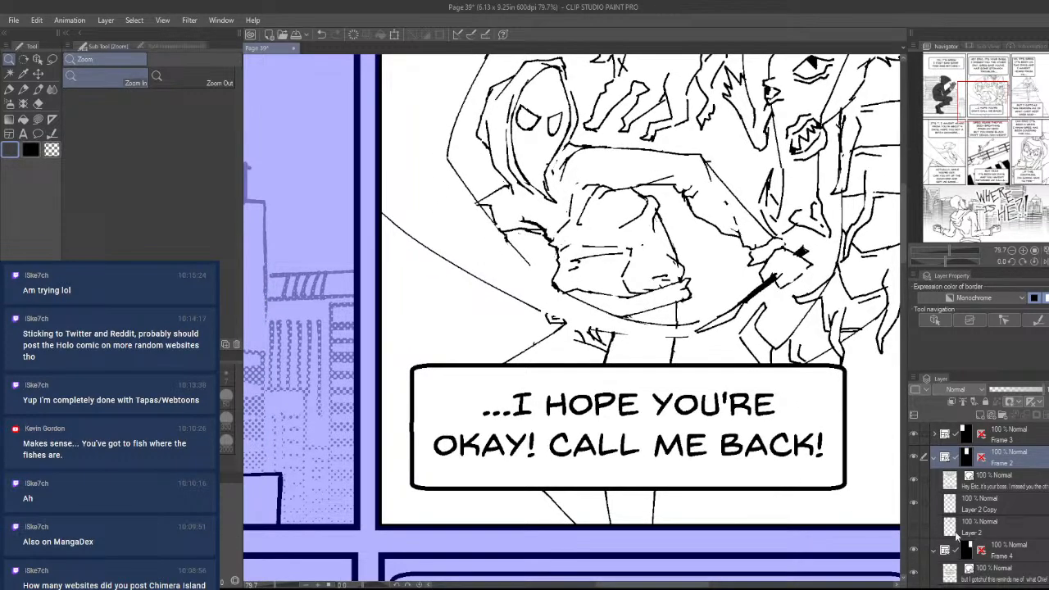
- Compare Frame 2's line art on Layer 2 Copy and Layer 2 by toggling each layer's visibility
{"action": "left_click", "coordinate": [1017, 526]}
{"action": "left_click", "coordinate": [915, 504]}
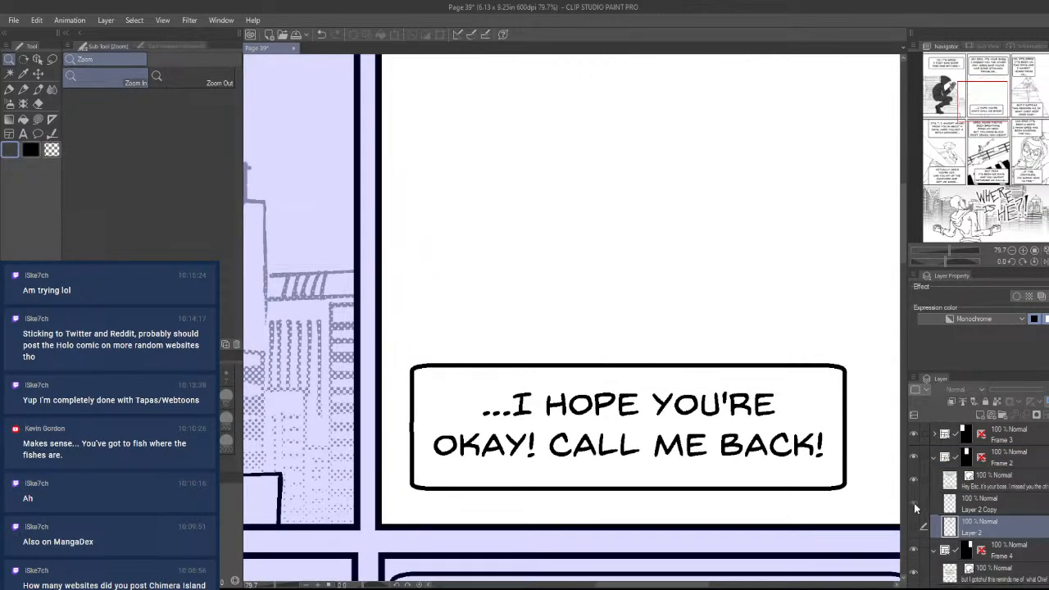
{"action": "left_click", "coordinate": [915, 503]}
{"action": "left_click", "coordinate": [777, 490]}
{"action": "left_click", "coordinate": [727, 486]}
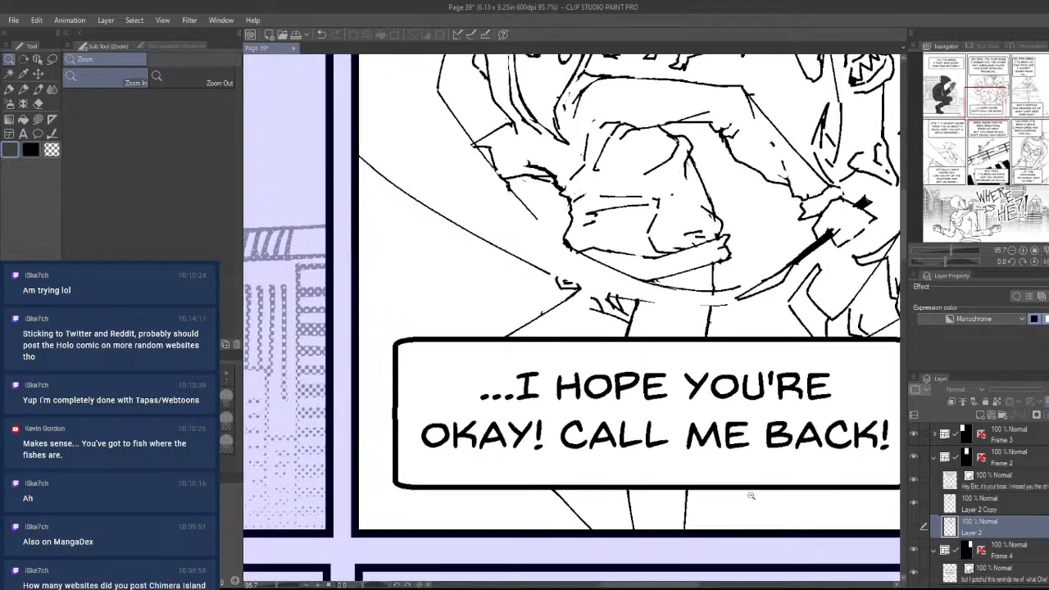
{"action": "left_click_drag", "start_coordinate": [723, 437], "coordinate": [732, 510]}
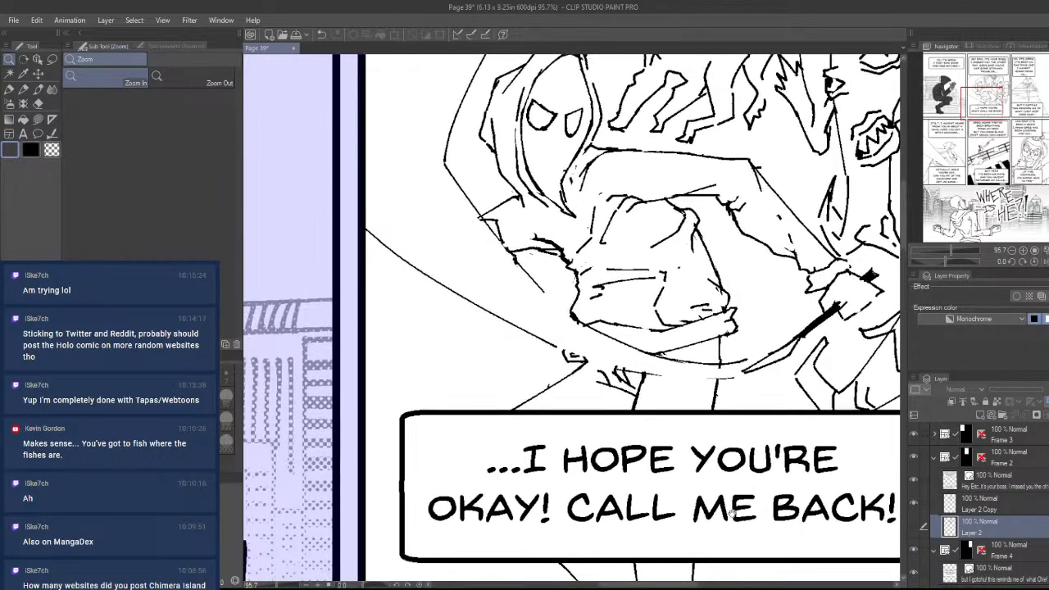
{"action": "left_click_drag", "start_coordinate": [678, 435], "coordinate": [673, 481]}
{"action": "mouse_move", "coordinate": [769, 488]}
{"action": "left_mouse_down"}
{"action": "mouse_move", "coordinate": [775, 478]}
{"action": "mouse_move", "coordinate": [807, 526]}
{"action": "mouse_move", "coordinate": [784, 459]}
{"action": "left_mouse_up"}
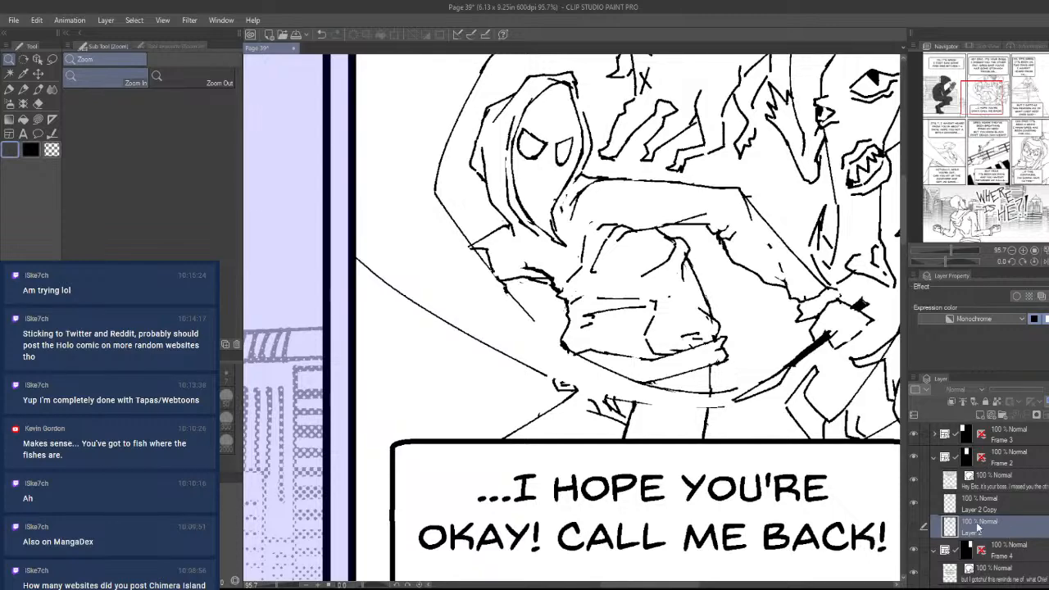
{"action": "left_click", "coordinate": [913, 525]}
{"action": "left_click", "coordinate": [913, 525]}
{"action": "left_click", "coordinate": [913, 525]}
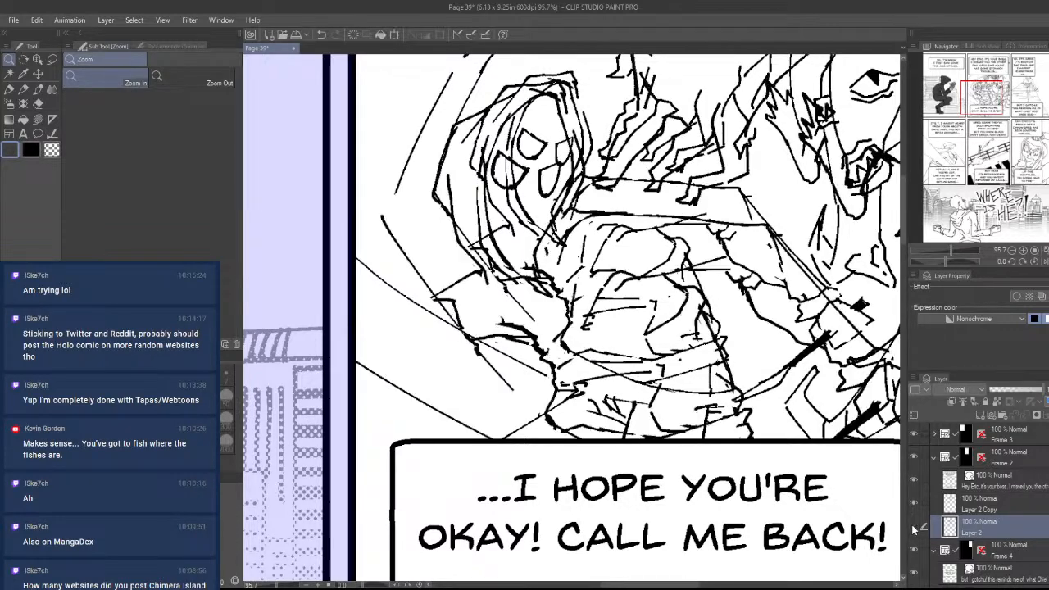
{"action": "left_click", "coordinate": [913, 525]}
{"action": "mouse_move", "coordinate": [685, 537]}
{"action": "left_mouse_down"}
{"action": "mouse_move", "coordinate": [707, 486]}
{"action": "mouse_move", "coordinate": [774, 427]}
{"action": "mouse_move", "coordinate": [784, 447]}
{"action": "left_mouse_up"}
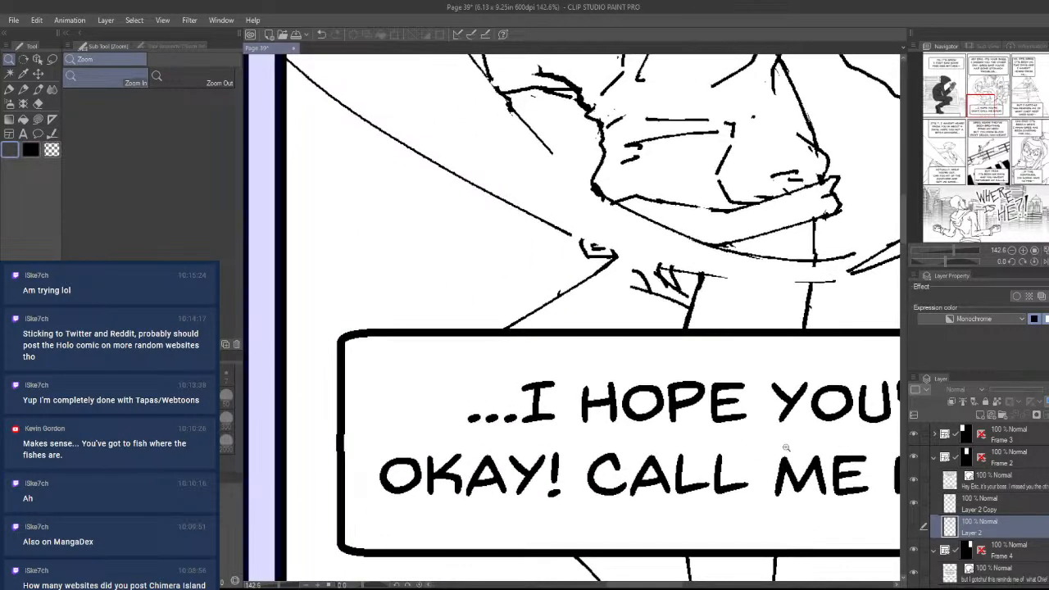
- Make Layer 2 Copy in Frame 2 active and choose the Milli pen with a smaller brush size
{"action": "left_click", "coordinate": [1015, 503]}
{"action": "left_click_drag", "start_coordinate": [681, 342], "coordinate": [692, 329]}
{"action": "key", "text": "p"}
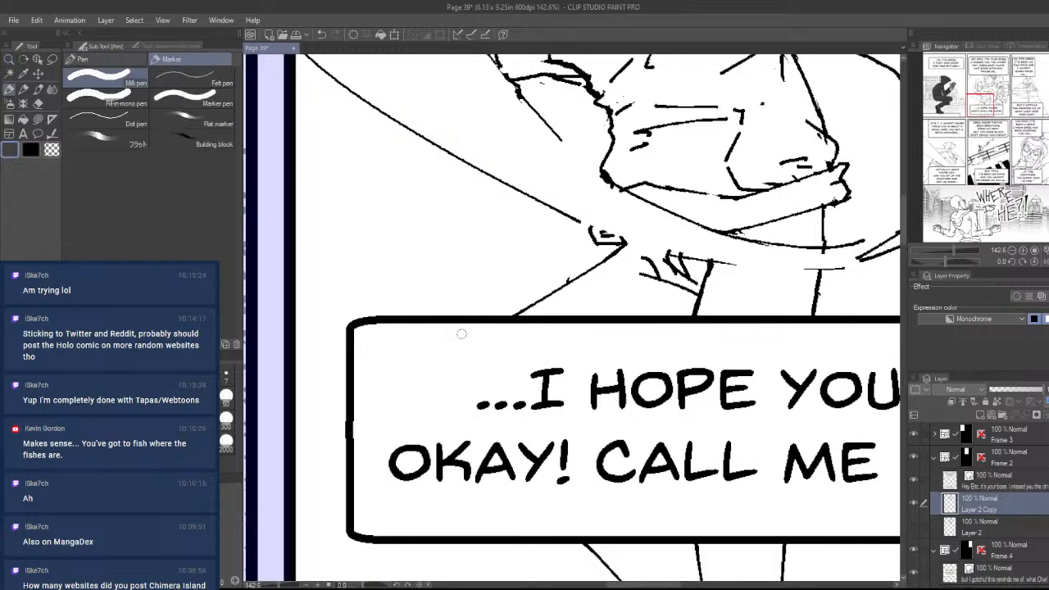
{"action": "key", "text": "bracketleft"}
- Try inking a fold beside the hooded figure's leg just above Frame 2's lower speech bubble
{"action": "left_click_drag", "start_coordinate": [692, 300], "coordinate": [770, 283]}
{"action": "left_click_drag", "start_coordinate": [705, 292], "coordinate": [605, 281]}
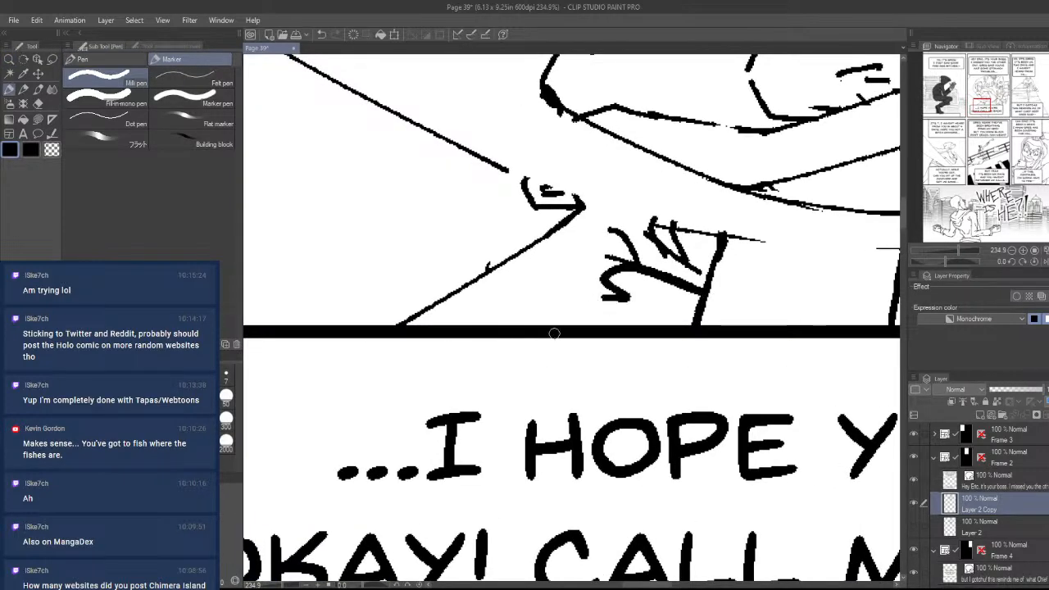
{"action": "key", "text": "ctrl+z"}
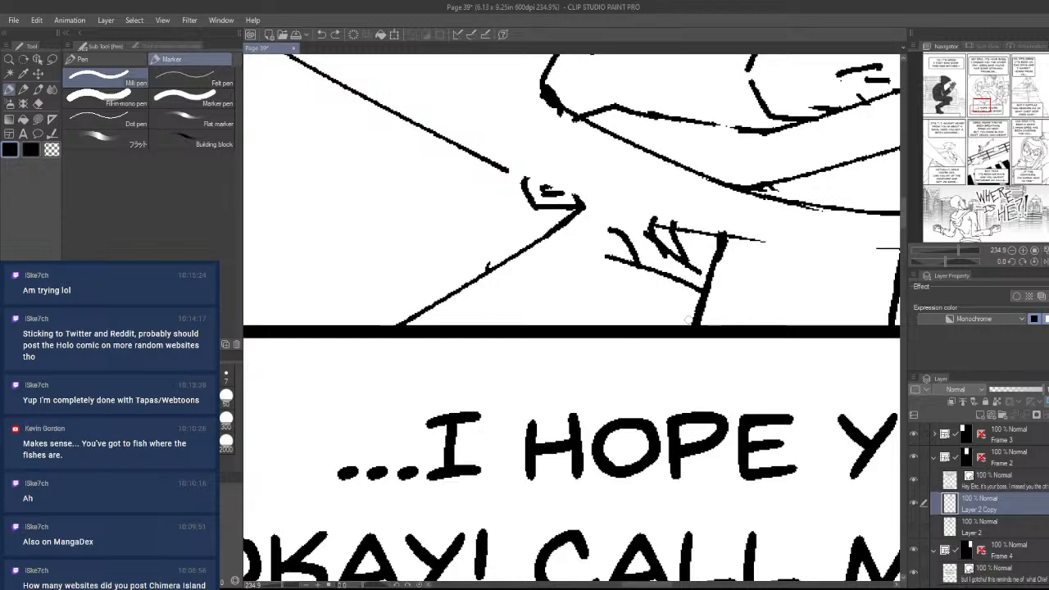
{"action": "left_click_drag", "start_coordinate": [692, 317], "coordinate": [625, 322]}
{"action": "mouse_move", "coordinate": [678, 342]}
{"action": "left_mouse_down"}
{"action": "mouse_move", "coordinate": [643, 399]}
{"action": "mouse_move", "coordinate": [680, 283]}
{"action": "left_mouse_up"}
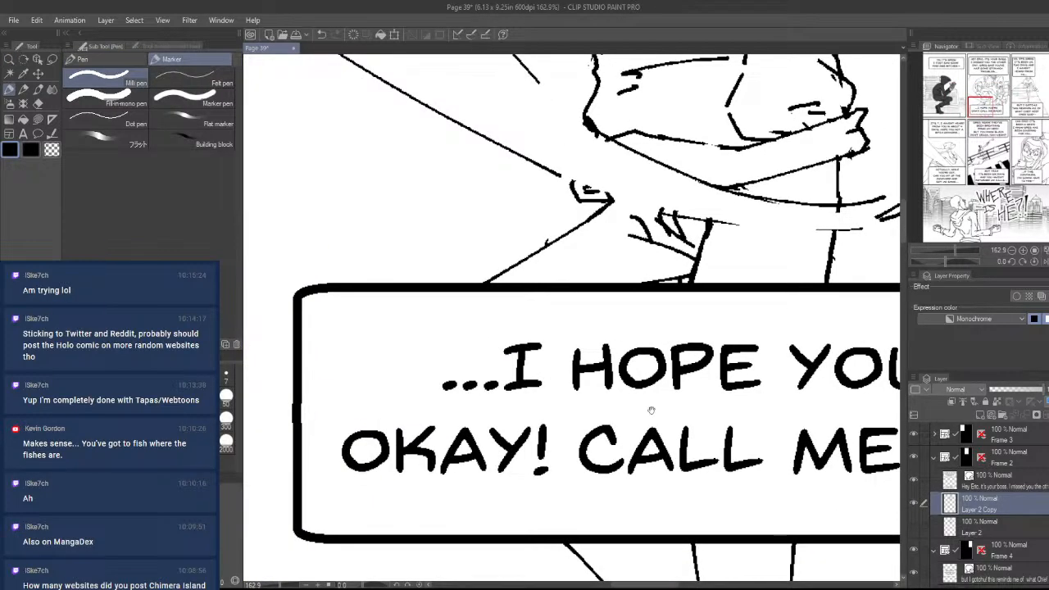
- Try to clear the leg lines below Frame 2's lower speech bubble with a lasso selection
{"action": "left_click_drag", "start_coordinate": [651, 410], "coordinate": [666, 314]}
{"action": "key", "text": "m"}
{"action": "left_click_drag", "start_coordinate": [721, 481], "coordinate": [719, 444]}
{"action": "key", "text": "ctrl+d"}
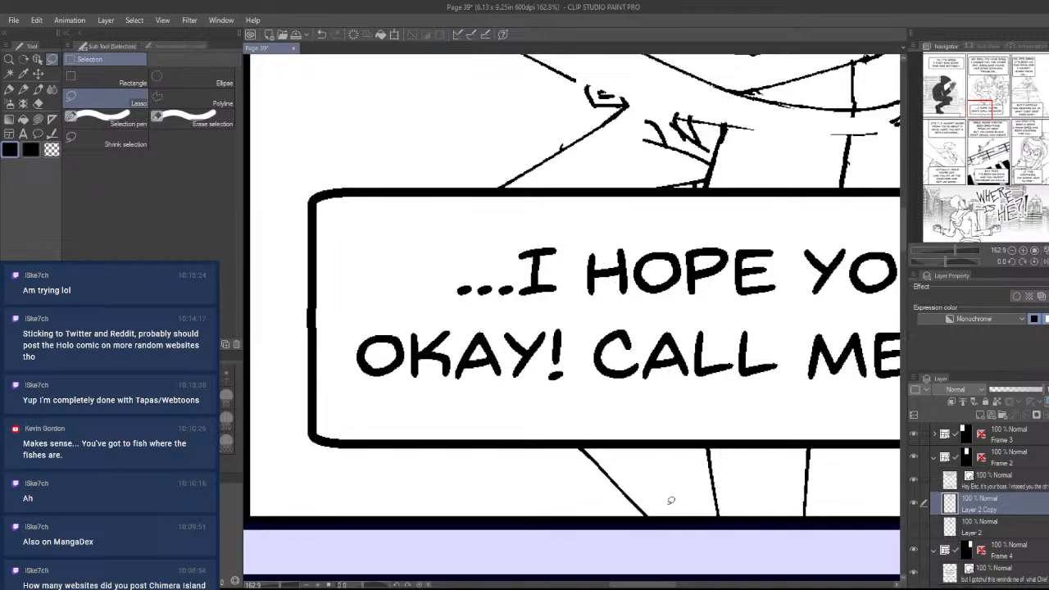
{"action": "mouse_move", "coordinate": [678, 534]}
{"action": "left_mouse_down"}
{"action": "mouse_move", "coordinate": [675, 407]}
{"action": "mouse_move", "coordinate": [678, 417]}
{"action": "left_mouse_up"}
{"action": "key", "text": "Delete"}
{"action": "key", "text": "ctrl+d"}
- Remove the trial fold strokes beside the leg above the lower speech bubble
{"action": "left_click_drag", "start_coordinate": [740, 388], "coordinate": [781, 433]}
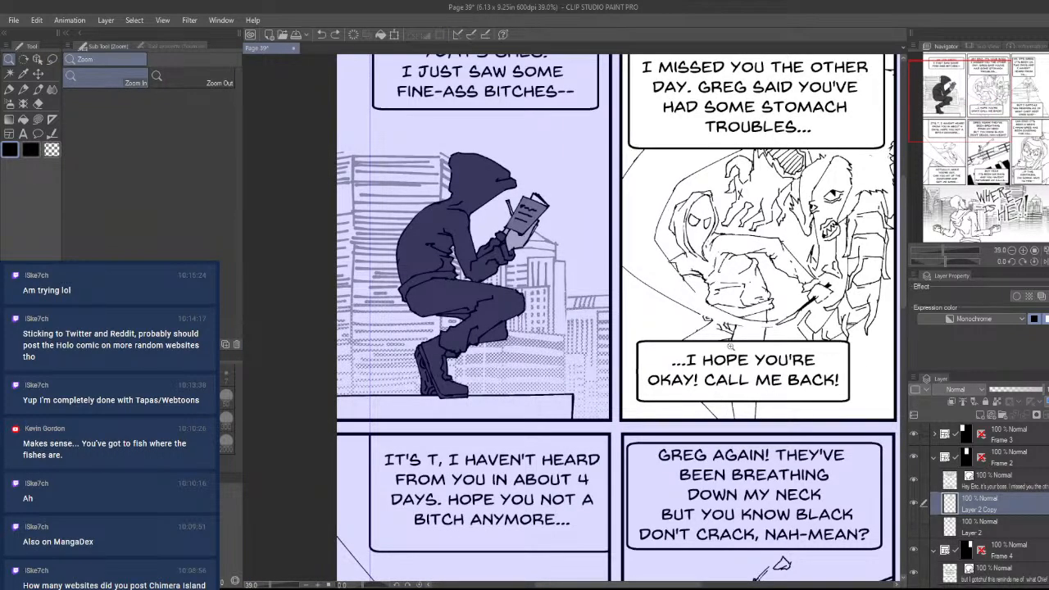
{"action": "left_click_drag", "start_coordinate": [730, 345], "coordinate": [786, 347]}
{"action": "key", "text": "m"}
{"action": "left_click_drag", "start_coordinate": [741, 320], "coordinate": [762, 376]}
{"action": "key", "text": "ctrl+d"}
{"action": "key", "text": "p"}
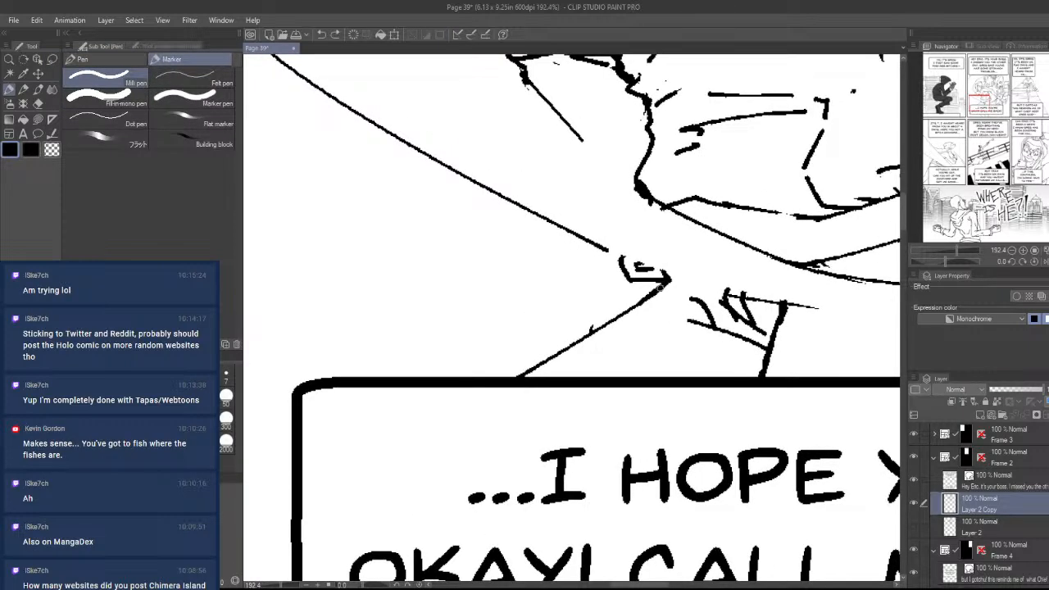
- Try inking a new contour along the diagonal line beneath the figure's torso, and undo the strokes
{"action": "mouse_move", "coordinate": [662, 286]}
{"action": "left_mouse_down"}
{"action": "mouse_move", "coordinate": [655, 300]}
{"action": "mouse_move", "coordinate": [613, 308]}
{"action": "mouse_move", "coordinate": [569, 338]}
{"action": "mouse_move", "coordinate": [637, 313]}
{"action": "mouse_move", "coordinate": [549, 318]}
{"action": "left_mouse_up"}
{"action": "key", "text": "e"}
{"action": "key", "text": "ctrl+space"}
{"action": "left_click_drag", "start_coordinate": [652, 315], "coordinate": [733, 315]}
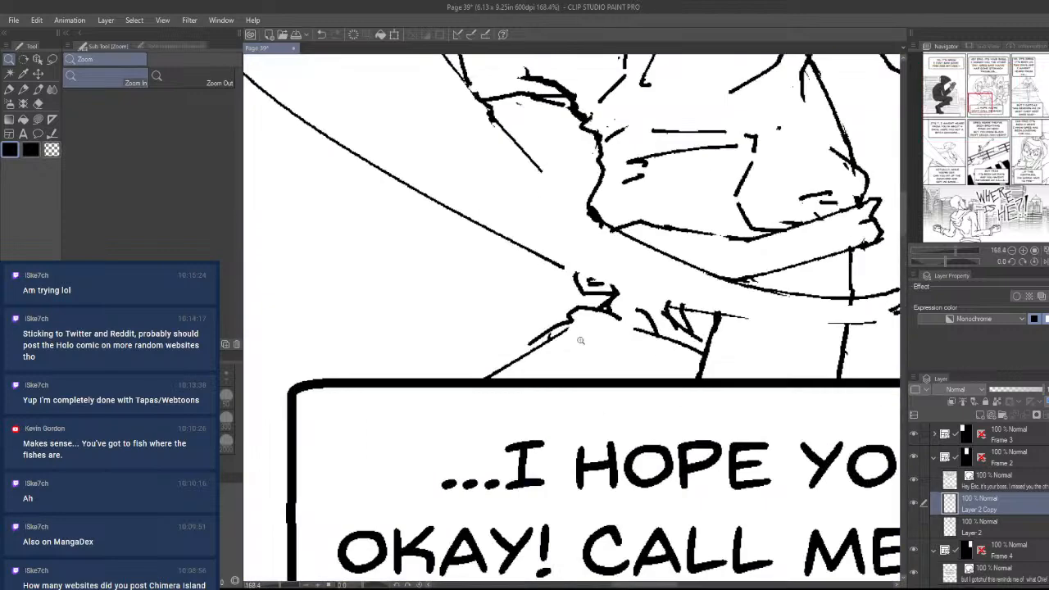
{"action": "key", "text": "ctrl+z"}
{"action": "key", "text": "ctrl+z"}
{"action": "key", "text": "ctrl+z"}
- Ink a folded contour on the diagonal line beneath the figure's torso and clean it up with the eraser
{"action": "key", "text": "p"}
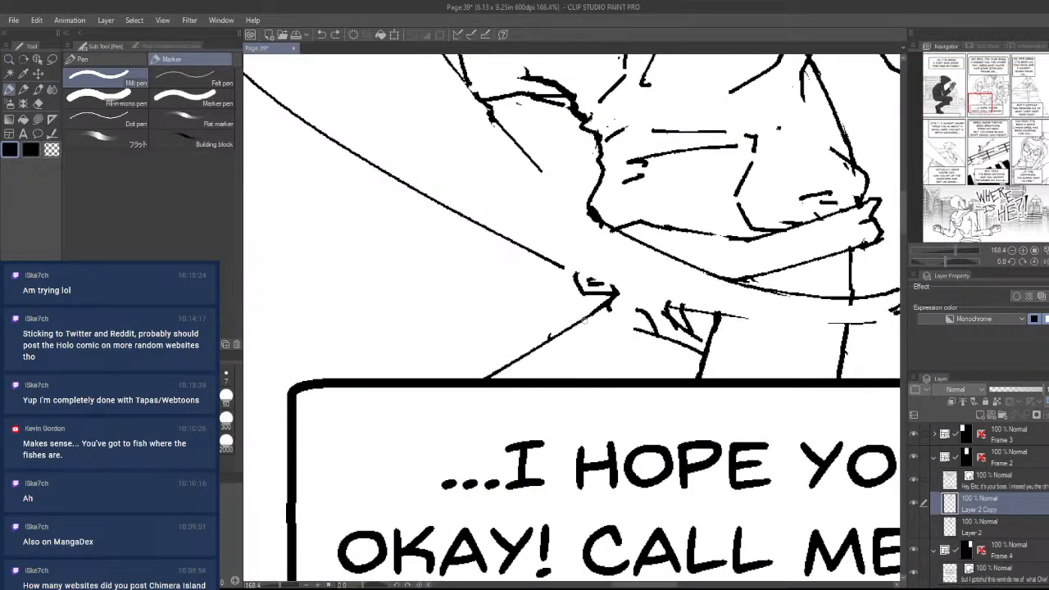
{"action": "left_click_drag", "start_coordinate": [581, 318], "coordinate": [647, 354]}
{"action": "mouse_move", "coordinate": [585, 316]}
{"action": "left_mouse_down"}
{"action": "mouse_move", "coordinate": [526, 355]}
{"action": "mouse_move", "coordinate": [582, 320]}
{"action": "left_mouse_up"}
{"action": "key", "text": "e"}
{"action": "key", "text": "/"}
{"action": "mouse_move", "coordinate": [602, 330]}
{"action": "left_mouse_down"}
{"action": "mouse_move", "coordinate": [518, 330]}
{"action": "mouse_move", "coordinate": [704, 335]}
{"action": "left_mouse_up"}
- Ink an angled fold across the leg line just above the lower speech bubble and erase the excess
{"action": "key", "text": "p"}
{"action": "left_click_drag", "start_coordinate": [593, 290], "coordinate": [609, 263]}
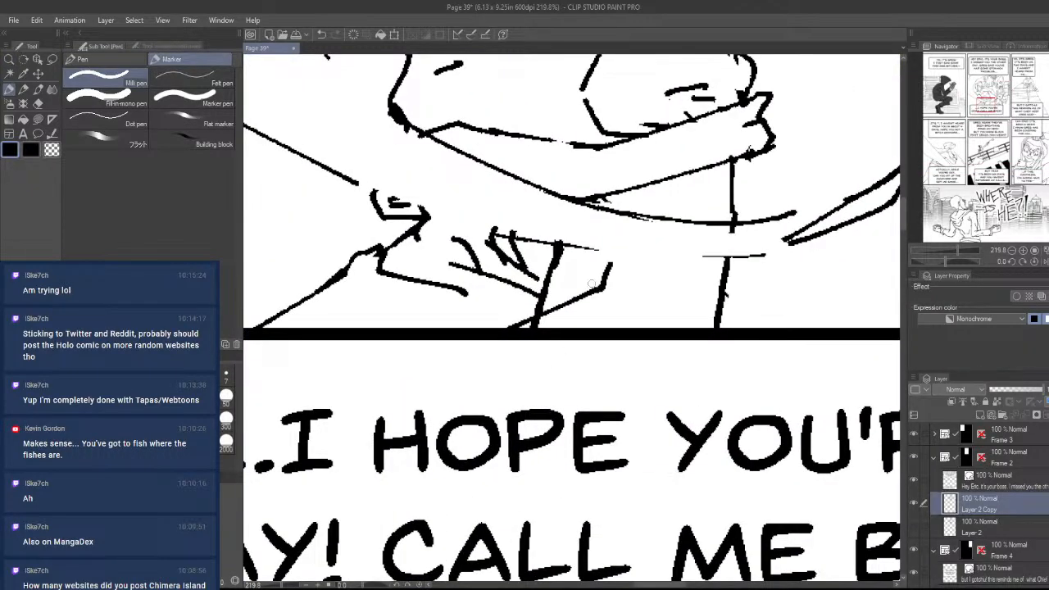
{"action": "key", "text": "e"}
{"action": "left_click_drag", "start_coordinate": [547, 325], "coordinate": [519, 341]}
{"action": "mouse_move", "coordinate": [641, 300]}
{"action": "left_mouse_down"}
{"action": "mouse_move", "coordinate": [688, 354]}
{"action": "mouse_move", "coordinate": [728, 451]}
{"action": "left_mouse_up"}
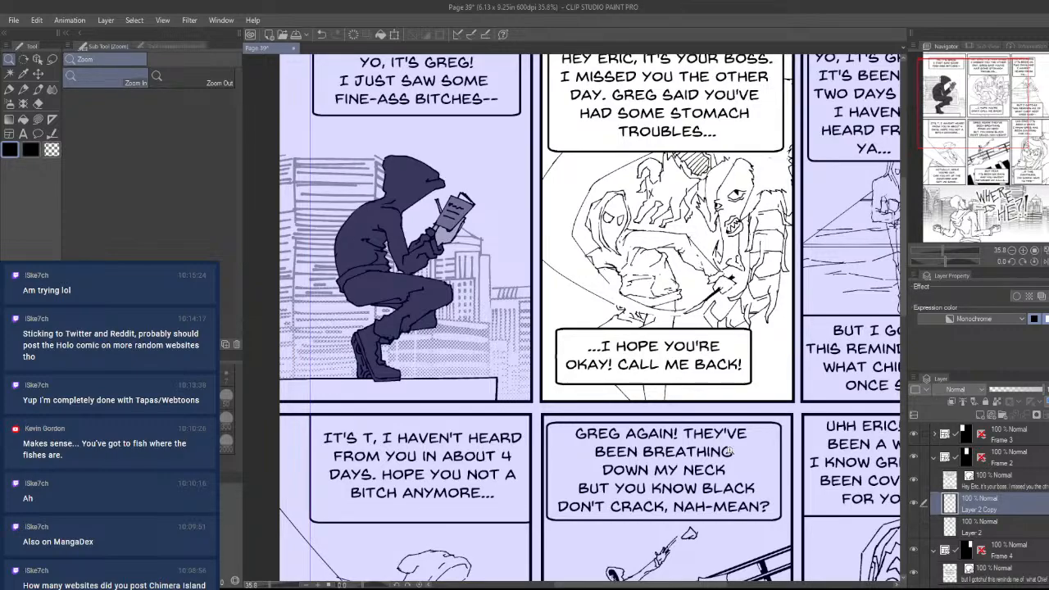
- Try reshaping the rightmost leg line below the lower speech bubble into a bent contour
{"action": "mouse_move", "coordinate": [672, 324]}
{"action": "left_mouse_down"}
{"action": "mouse_move", "coordinate": [704, 348]}
{"action": "mouse_move", "coordinate": [662, 401]}
{"action": "mouse_move", "coordinate": [661, 435]}
{"action": "mouse_move", "coordinate": [672, 332]}
{"action": "left_mouse_up"}
{"action": "left_click_drag", "start_coordinate": [614, 442], "coordinate": [675, 430]}
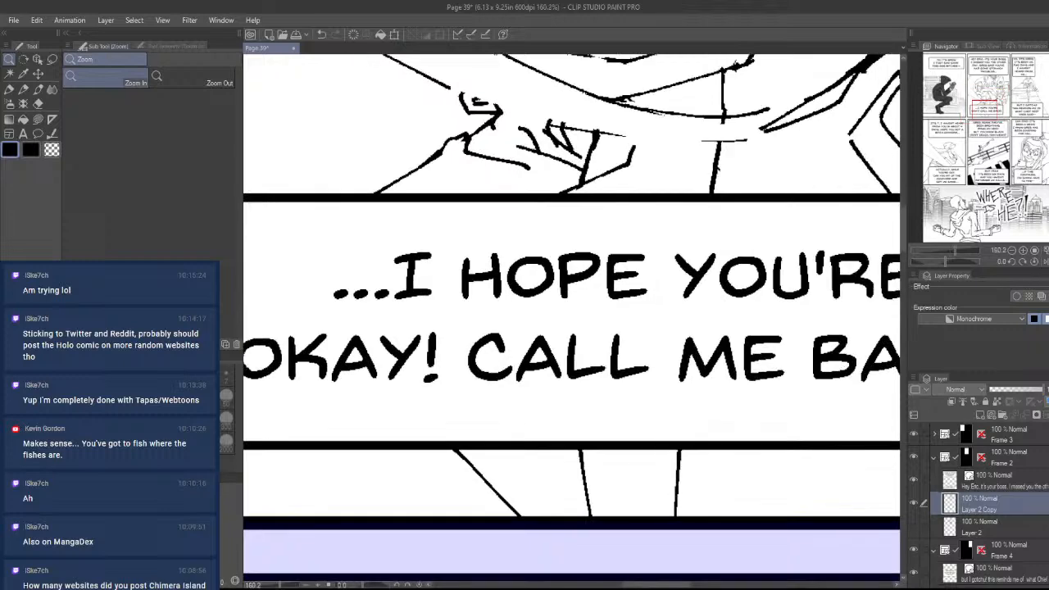
{"action": "key", "text": "p"}
{"action": "mouse_move", "coordinate": [654, 517]}
{"action": "left_mouse_down"}
{"action": "mouse_move", "coordinate": [673, 473]}
{"action": "mouse_move", "coordinate": [639, 516]}
{"action": "left_mouse_up"}
{"action": "key", "text": "ctrl+z"}
{"action": "key", "text": "e"}
{"action": "left_click_drag", "start_coordinate": [698, 475], "coordinate": [684, 494]}
{"action": "key", "text": "p"}
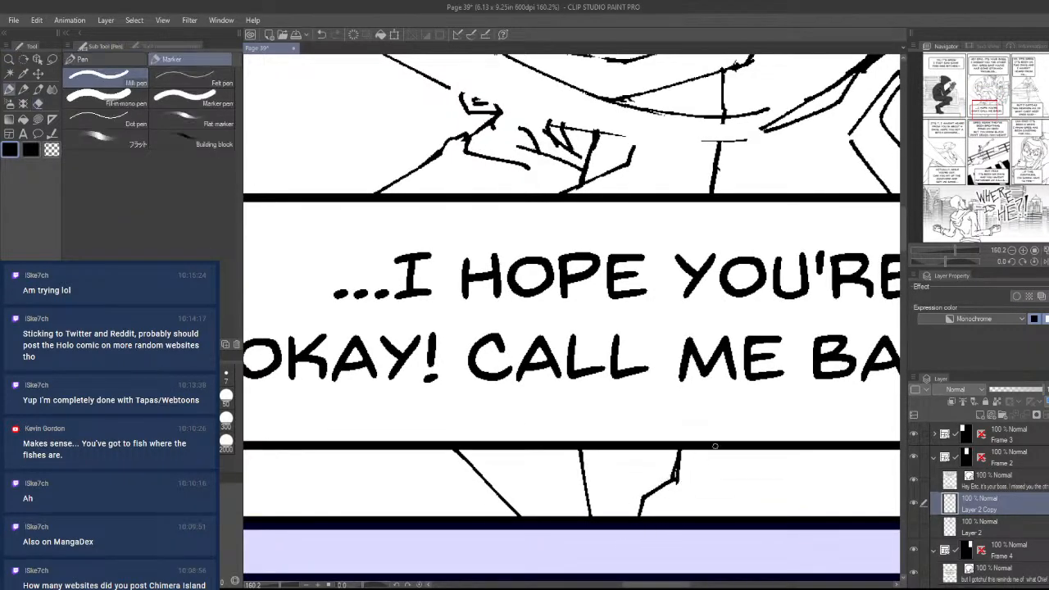
{"action": "left_click_drag", "start_coordinate": [739, 402], "coordinate": [717, 483]}
{"action": "left_click_drag", "start_coordinate": [724, 446], "coordinate": [752, 478]}
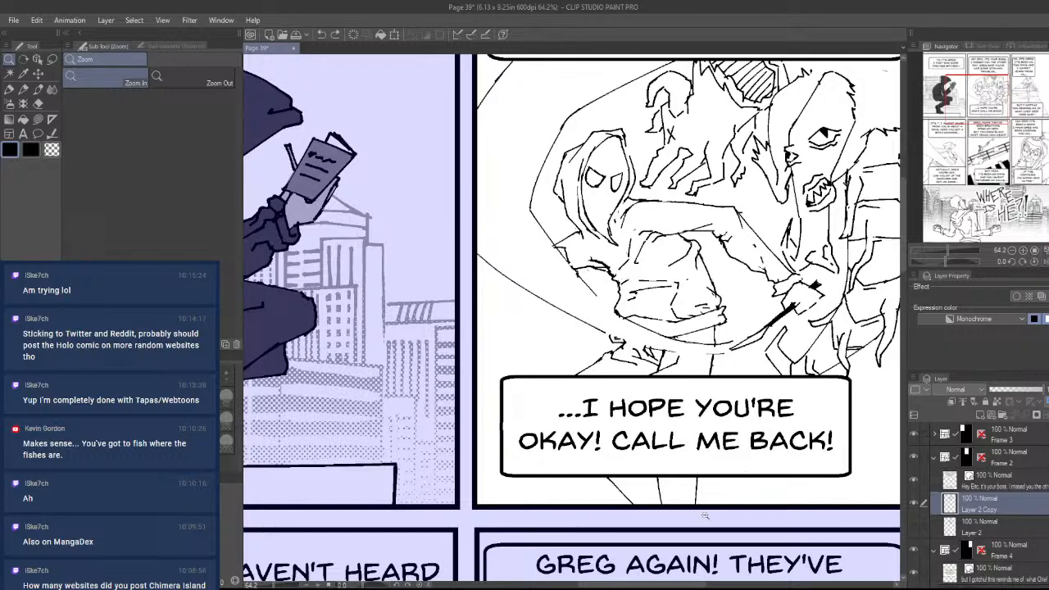
- Close the gap at the end of the long curved line and extend the arm line to the hooded figure's waist
{"action": "left_click_drag", "start_coordinate": [692, 520], "coordinate": [623, 492]}
{"action": "key", "text": "shift+space"}
{"action": "key", "text": "ctrl+space"}
{"action": "left_click_drag", "start_coordinate": [494, 317], "coordinate": [529, 291]}
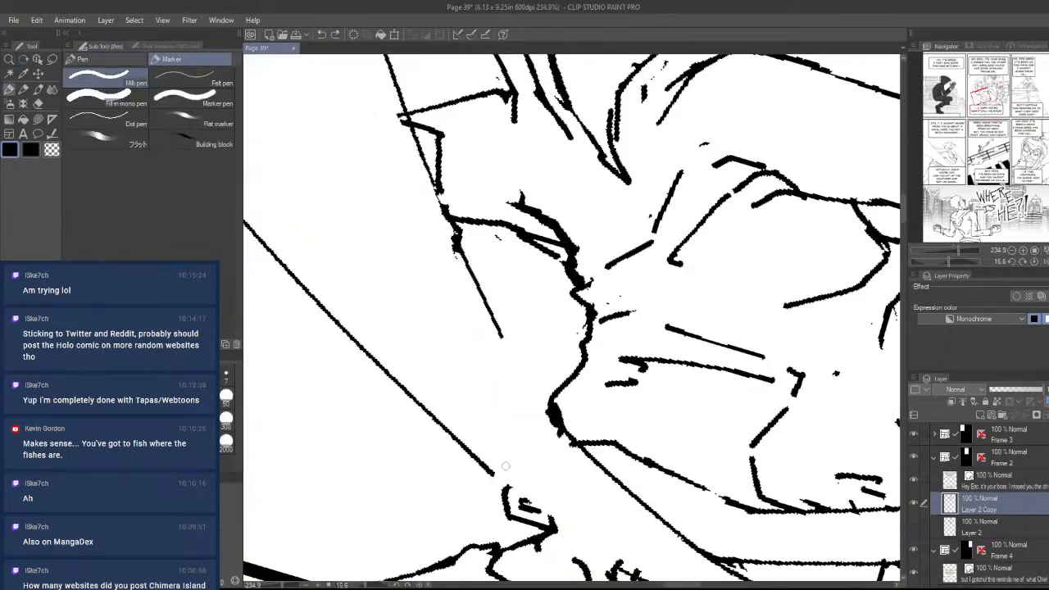
{"action": "left_click_drag", "start_coordinate": [493, 473], "coordinate": [525, 499]}
{"action": "left_click_drag", "start_coordinate": [561, 420], "coordinate": [484, 287]}
{"action": "key", "text": "ctrl+z"}
{"action": "left_click_drag", "start_coordinate": [500, 329], "coordinate": [558, 422]}
- Examine Frame 2's hooded figure and its surrounding line art for remaining gaps
{"action": "key", "text": "ctrl+space"}
{"action": "mouse_move", "coordinate": [571, 347]}
{"action": "left_mouse_down"}
{"action": "mouse_move", "coordinate": [462, 353]}
{"action": "mouse_move", "coordinate": [502, 406]}
{"action": "mouse_move", "coordinate": [493, 398]}
{"action": "left_mouse_up"}
{"action": "key", "text": "shift+space"}
{"action": "key", "text": "ctrl+space"}
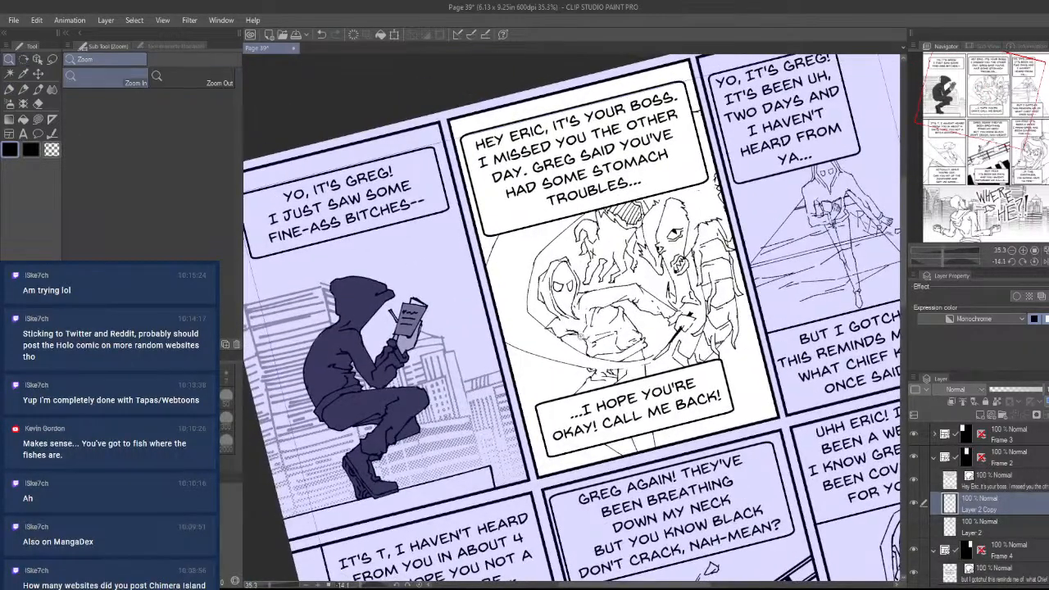
{"action": "left_click_drag", "start_coordinate": [549, 295], "coordinate": [807, 283]}
{"action": "key", "text": "shift+space"}
{"action": "key", "text": "space"}
{"action": "key", "text": "ctrl+space"}
{"action": "key", "text": "space"}
{"action": "key", "text": "shift+space"}
{"action": "left_click_drag", "start_coordinate": [740, 527], "coordinate": [727, 537]}
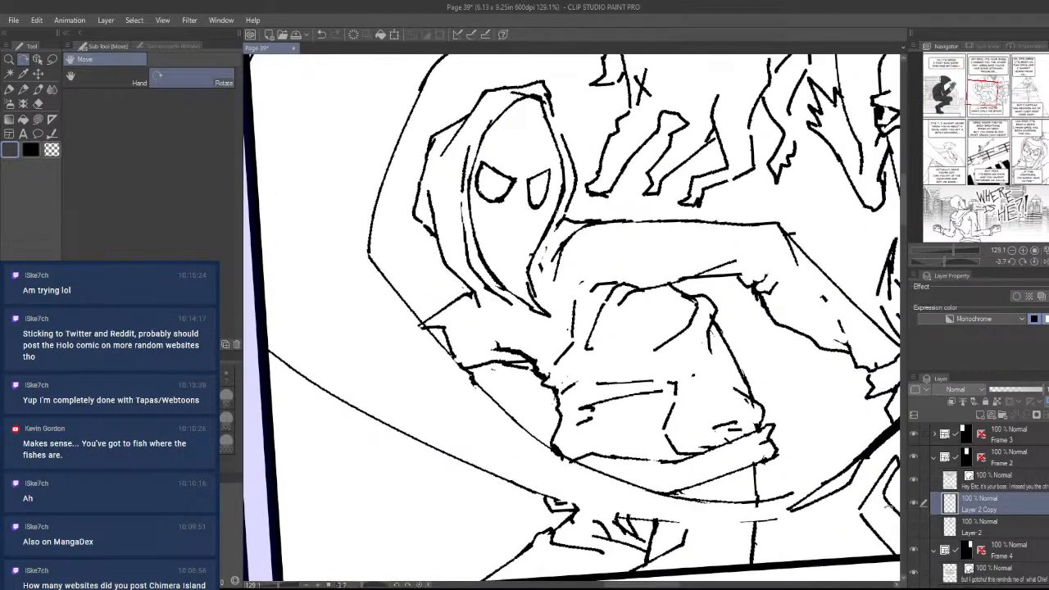
- Hide Layer 2 in Frame 2, add a new raster layer directly above it, and ready Lasso fill
{"action": "left_click", "coordinate": [975, 529]}
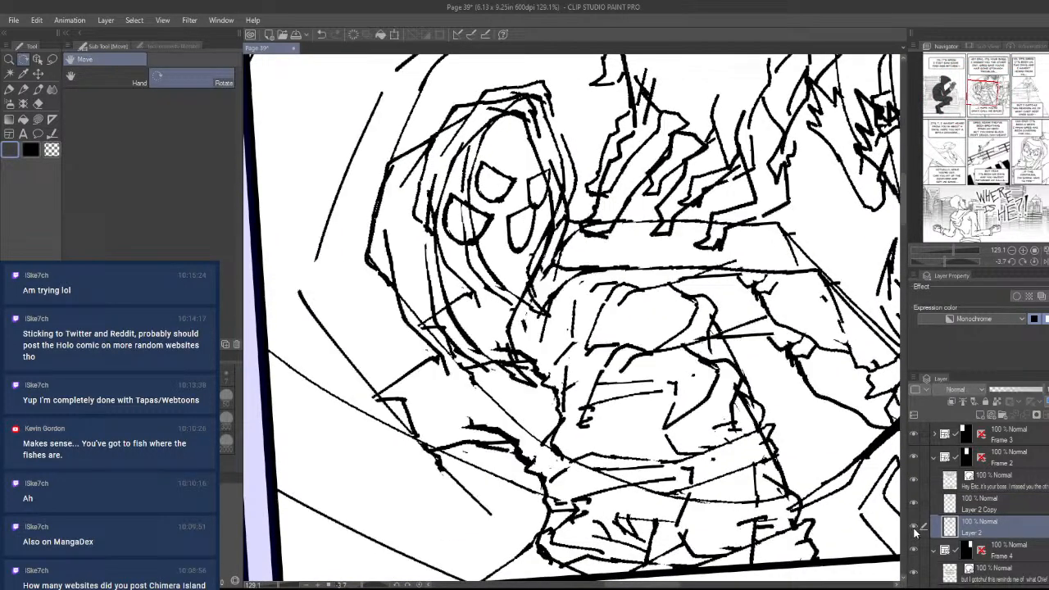
{"action": "left_click", "coordinate": [983, 415]}
{"action": "key", "text": "u"}
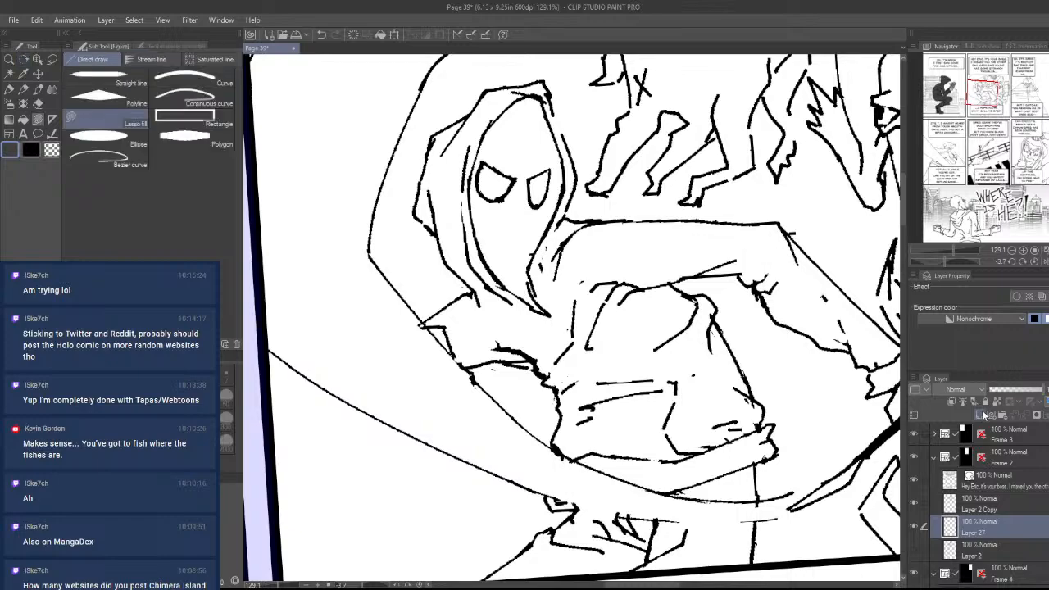
- Undo the trial lasso fill on Layer 27 and set the layer's expression color to Gray
{"action": "left_click_drag", "start_coordinate": [591, 380], "coordinate": [682, 427]}
{"action": "key", "text": "ctrl+space"}
{"action": "mouse_move", "coordinate": [745, 351]}
{"action": "left_mouse_down"}
{"action": "mouse_move", "coordinate": [659, 352]}
{"action": "mouse_move", "coordinate": [777, 408]}
{"action": "left_mouse_up"}
{"action": "key", "text": "ctrl+z"}
{"action": "left_click", "coordinate": [977, 347]}
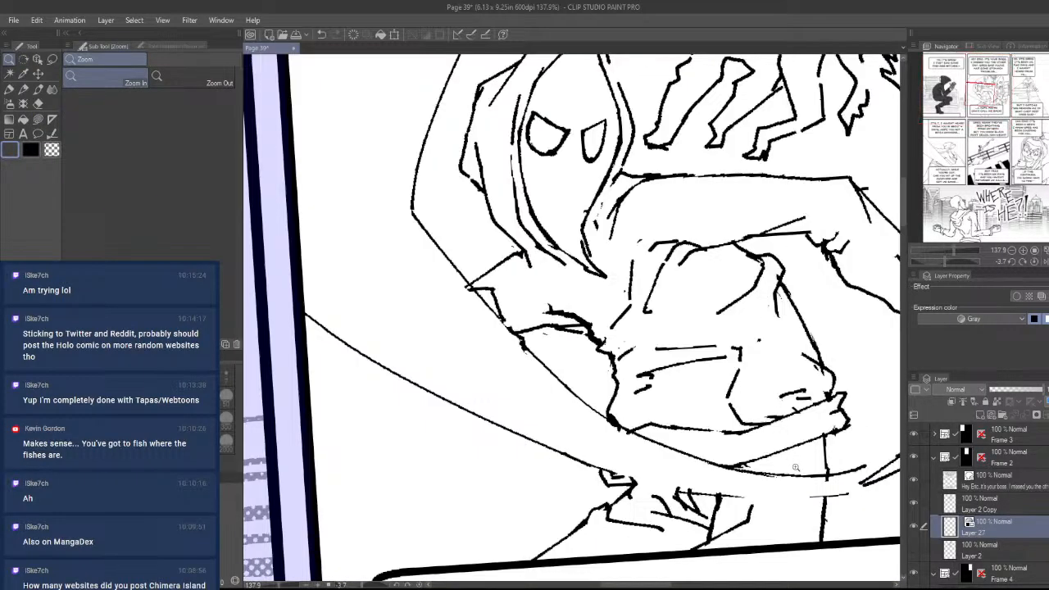
- Lasso-fill the hooded figure's torso and near sleeve in Frame 2 with dark gray, following the jacket's outline
{"action": "mouse_move", "coordinate": [795, 467]}
{"action": "left_mouse_down"}
{"action": "mouse_move", "coordinate": [819, 446]}
{"action": "mouse_move", "coordinate": [769, 390]}
{"action": "mouse_move", "coordinate": [798, 364]}
{"action": "mouse_move", "coordinate": [800, 381]}
{"action": "mouse_move", "coordinate": [792, 314]}
{"action": "mouse_move", "coordinate": [834, 289]}
{"action": "mouse_move", "coordinate": [836, 243]}
{"action": "mouse_move", "coordinate": [807, 230]}
{"action": "mouse_move", "coordinate": [809, 195]}
{"action": "mouse_move", "coordinate": [783, 161]}
{"action": "mouse_move", "coordinate": [677, 104]}
{"action": "mouse_move", "coordinate": [513, 243]}
{"action": "mouse_move", "coordinate": [620, 362]}
{"action": "mouse_move", "coordinate": [787, 391]}
{"action": "mouse_move", "coordinate": [723, 387]}
{"action": "mouse_move", "coordinate": [757, 475]}
{"action": "mouse_move", "coordinate": [653, 449]}
{"action": "mouse_move", "coordinate": [459, 367]}
{"action": "mouse_move", "coordinate": [474, 290]}
{"action": "mouse_move", "coordinate": [693, 167]}
{"action": "mouse_move", "coordinate": [693, 253]}
{"action": "left_mouse_up"}
{"action": "mouse_move", "coordinate": [633, 273]}
{"action": "left_mouse_down"}
{"action": "mouse_move", "coordinate": [713, 365]}
{"action": "mouse_move", "coordinate": [727, 401]}
{"action": "left_mouse_up"}
{"action": "left_click_drag", "start_coordinate": [564, 492], "coordinate": [568, 452]}
{"action": "mouse_move", "coordinate": [607, 485]}
{"action": "left_mouse_down"}
{"action": "mouse_move", "coordinate": [637, 431]}
{"action": "mouse_move", "coordinate": [721, 503]}
{"action": "mouse_move", "coordinate": [680, 508]}
{"action": "left_mouse_up"}
{"action": "mouse_move", "coordinate": [577, 411]}
{"action": "left_mouse_down"}
{"action": "mouse_move", "coordinate": [567, 350]}
{"action": "mouse_move", "coordinate": [799, 219]}
{"action": "left_mouse_up"}
{"action": "mouse_move", "coordinate": [580, 302]}
{"action": "left_mouse_down"}
{"action": "mouse_move", "coordinate": [627, 358]}
{"action": "mouse_move", "coordinate": [601, 378]}
{"action": "mouse_move", "coordinate": [601, 358]}
{"action": "mouse_move", "coordinate": [526, 334]}
{"action": "mouse_move", "coordinate": [455, 349]}
{"action": "mouse_move", "coordinate": [378, 269]}
{"action": "mouse_move", "coordinate": [407, 236]}
{"action": "mouse_move", "coordinate": [614, 162]}
{"action": "mouse_move", "coordinate": [887, 260]}
{"action": "left_mouse_up"}
{"action": "left_click_drag", "start_coordinate": [886, 260], "coordinate": [601, 423]}
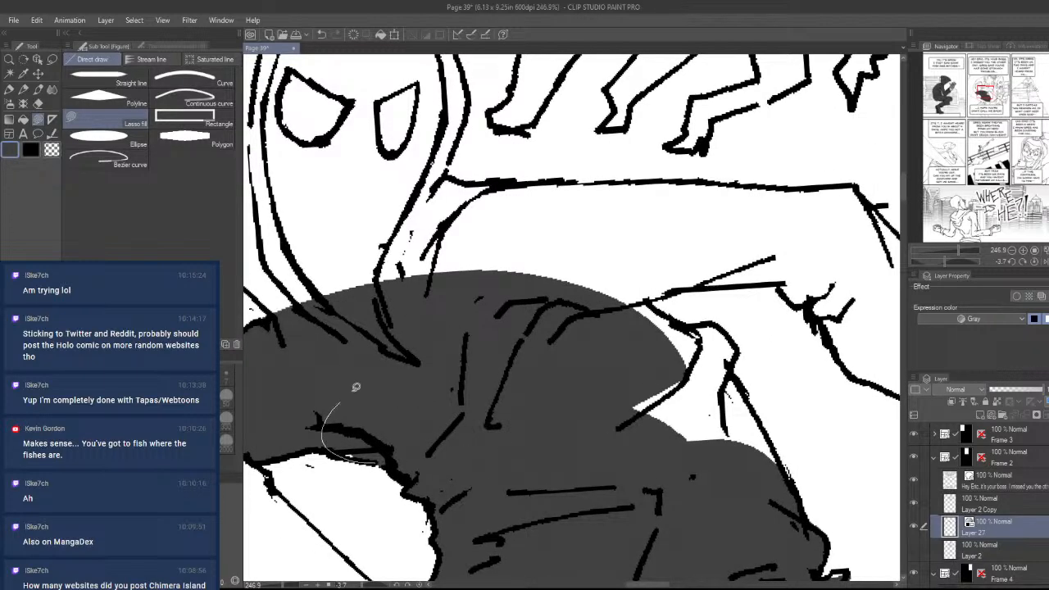
- Extend the dark gray fill over the chest edge, shoulder, and upper part of the outstretched arm
{"action": "mouse_move", "coordinate": [738, 369]}
{"action": "left_mouse_down"}
{"action": "mouse_move", "coordinate": [733, 345]}
{"action": "mouse_move", "coordinate": [684, 319]}
{"action": "mouse_move", "coordinate": [539, 421]}
{"action": "mouse_move", "coordinate": [783, 498]}
{"action": "mouse_move", "coordinate": [768, 429]}
{"action": "mouse_move", "coordinate": [644, 501]}
{"action": "mouse_move", "coordinate": [678, 505]}
{"action": "mouse_move", "coordinate": [721, 375]}
{"action": "mouse_move", "coordinate": [713, 358]}
{"action": "left_mouse_up"}
{"action": "key", "text": "r"}
{"action": "key", "text": "ctrl+z"}
{"action": "key", "text": "u"}
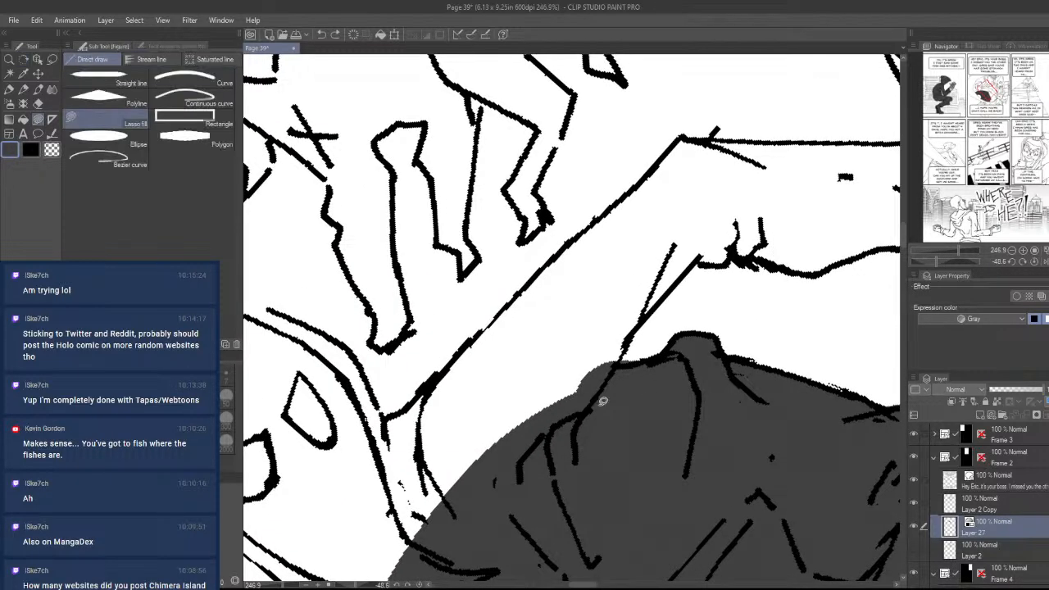
{"action": "mouse_move", "coordinate": [618, 367]}
{"action": "left_mouse_down"}
{"action": "mouse_move", "coordinate": [645, 317]}
{"action": "mouse_move", "coordinate": [709, 254]}
{"action": "mouse_move", "coordinate": [686, 140]}
{"action": "mouse_move", "coordinate": [410, 403]}
{"action": "mouse_move", "coordinate": [621, 466]}
{"action": "mouse_move", "coordinate": [683, 446]}
{"action": "mouse_move", "coordinate": [584, 443]}
{"action": "mouse_move", "coordinate": [502, 344]}
{"action": "mouse_move", "coordinate": [483, 303]}
{"action": "mouse_move", "coordinate": [443, 275]}
{"action": "mouse_move", "coordinate": [460, 129]}
{"action": "mouse_move", "coordinate": [577, 303]}
{"action": "mouse_move", "coordinate": [580, 420]}
{"action": "left_mouse_up"}
{"action": "key", "text": "r"}
{"action": "key", "text": "u"}
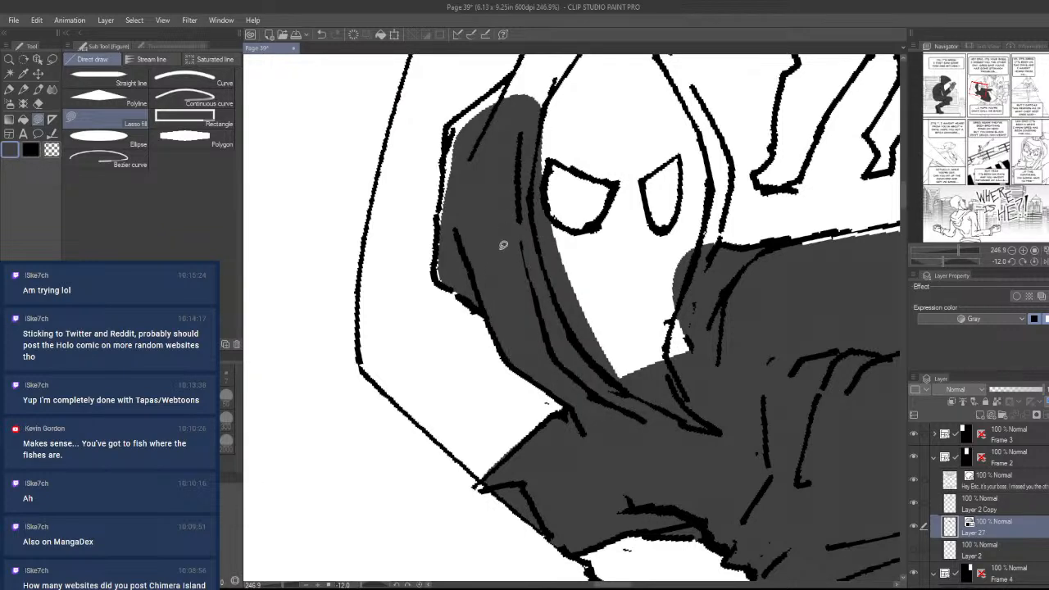
- Fill the hood and masked face with dark gray out to the hood's outline
{"action": "left_click_drag", "start_coordinate": [438, 275], "coordinate": [438, 238]}
{"action": "left_click_drag", "start_coordinate": [515, 120], "coordinate": [524, 246]}
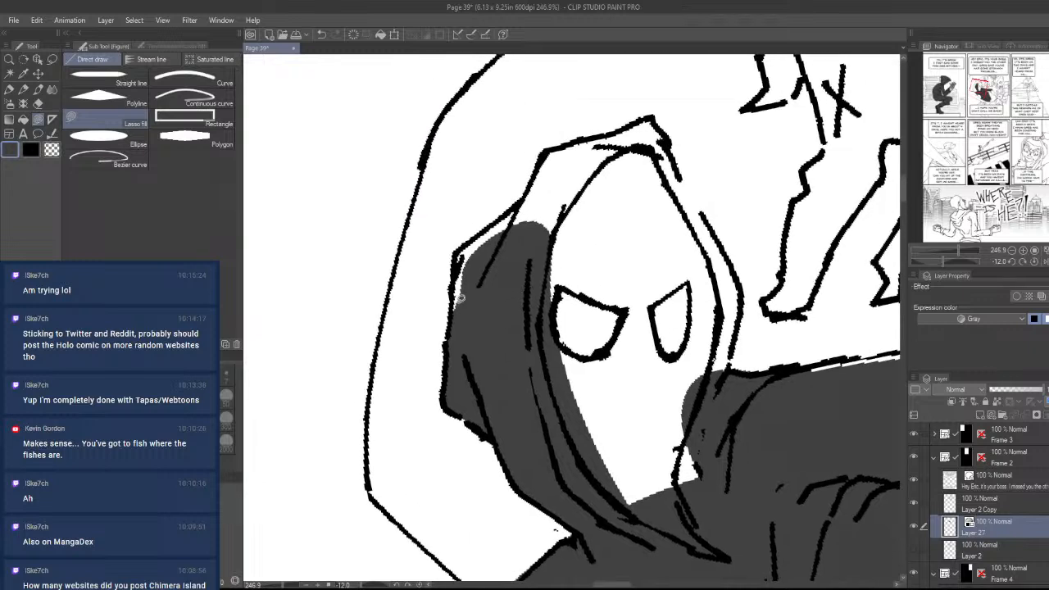
{"action": "mouse_move", "coordinate": [451, 329]}
{"action": "left_mouse_down"}
{"action": "mouse_move", "coordinate": [456, 290]}
{"action": "mouse_move", "coordinate": [579, 173]}
{"action": "mouse_move", "coordinate": [569, 296]}
{"action": "left_mouse_up"}
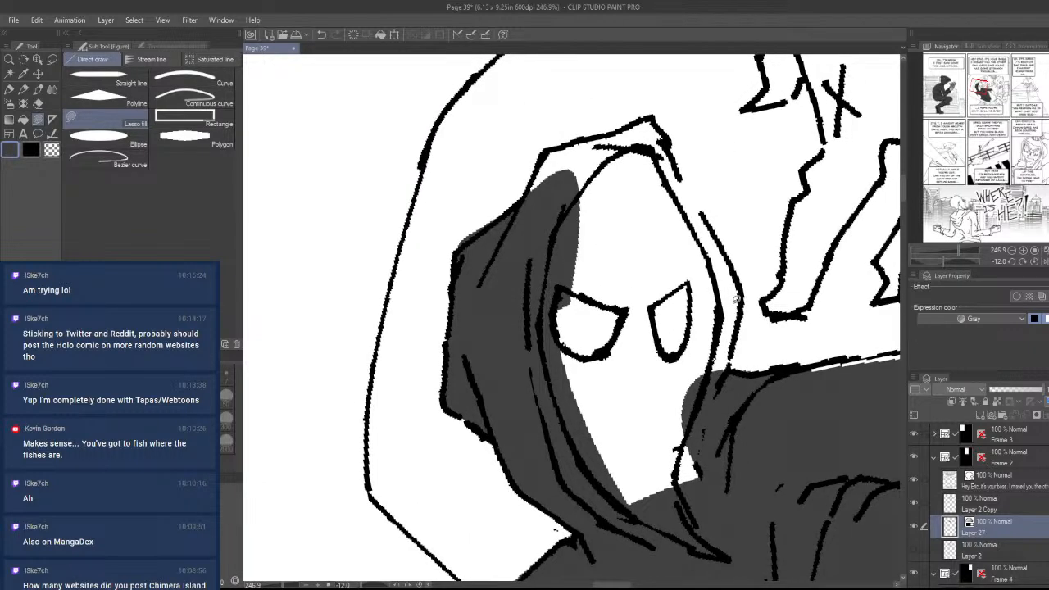
{"action": "mouse_move", "coordinate": [735, 299]}
{"action": "left_mouse_down"}
{"action": "mouse_move", "coordinate": [734, 385]}
{"action": "mouse_move", "coordinate": [742, 318]}
{"action": "mouse_move", "coordinate": [711, 231]}
{"action": "mouse_move", "coordinate": [670, 141]}
{"action": "mouse_move", "coordinate": [627, 125]}
{"action": "mouse_move", "coordinate": [529, 229]}
{"action": "mouse_move", "coordinate": [570, 379]}
{"action": "left_mouse_up"}
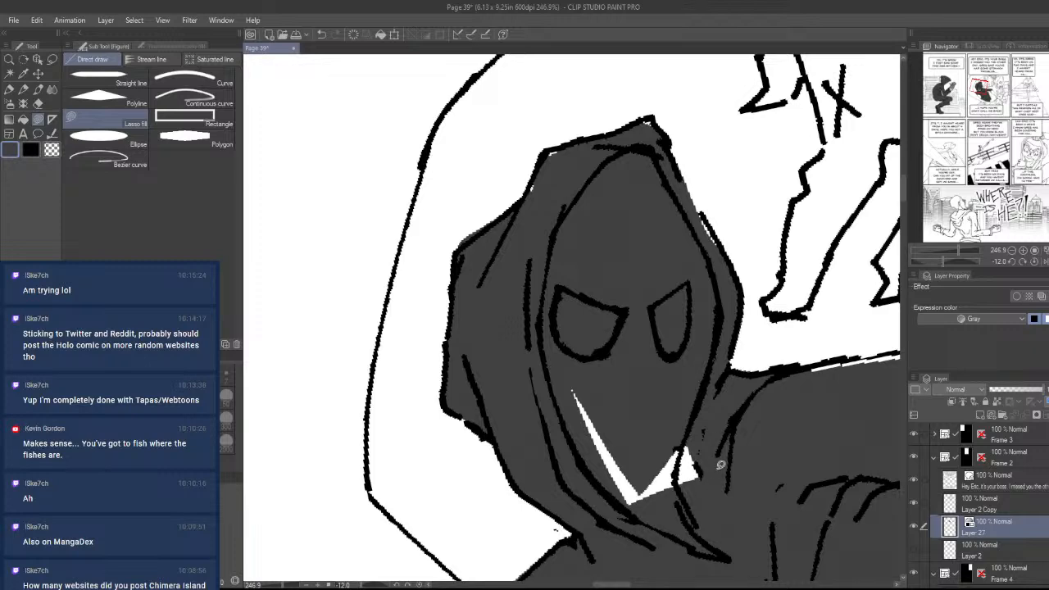
{"action": "left_click_drag", "start_coordinate": [720, 464], "coordinate": [705, 491]}
- Fill the white slivers along the upper edge of the outstretched arm with dark gray
{"action": "left_click_drag", "start_coordinate": [824, 498], "coordinate": [489, 408]}
{"action": "left_click_drag", "start_coordinate": [679, 447], "coordinate": [526, 493]}
{"action": "left_click_drag", "start_coordinate": [449, 427], "coordinate": [553, 430]}
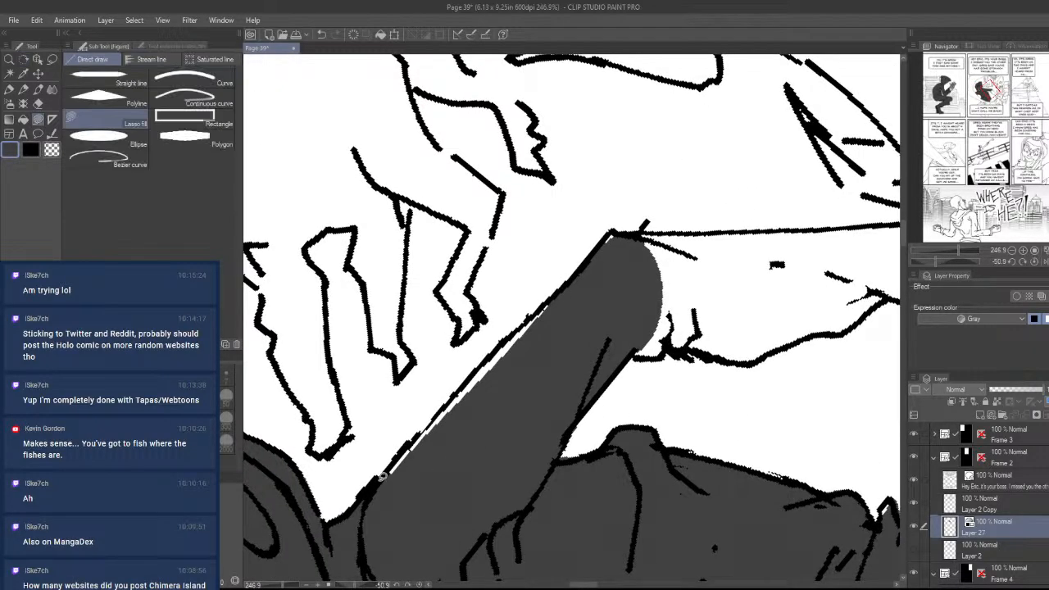
{"action": "mouse_move", "coordinate": [393, 463]}
{"action": "left_mouse_down"}
{"action": "mouse_move", "coordinate": [536, 399]}
{"action": "mouse_move", "coordinate": [505, 349]}
{"action": "mouse_move", "coordinate": [483, 371]}
{"action": "left_mouse_up"}
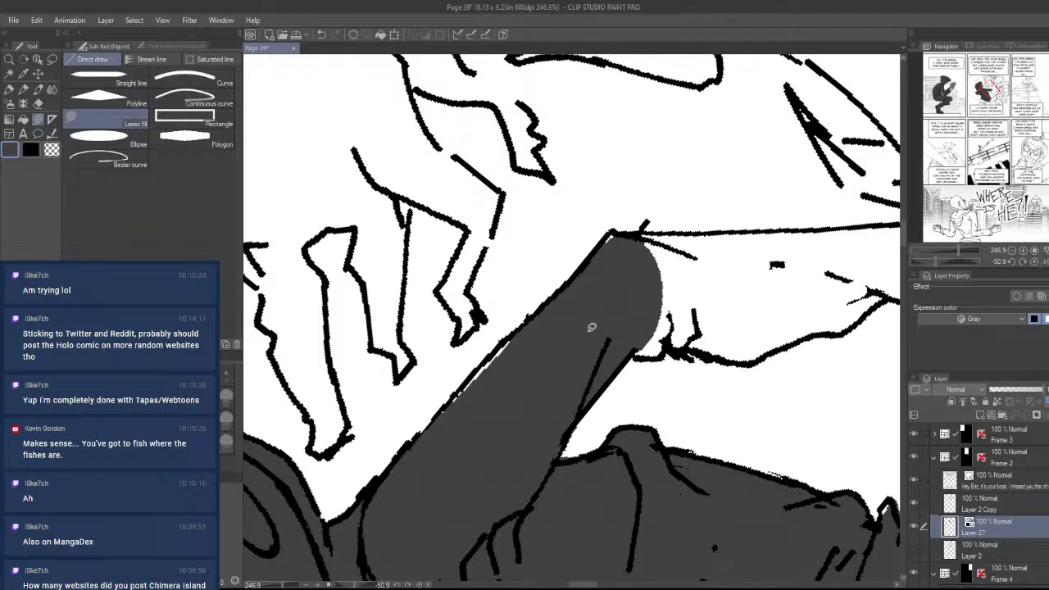
{"action": "left_click_drag", "start_coordinate": [536, 320], "coordinate": [457, 399]}
- Fill the outstretched arm's forearm from the elbow to the cuff with dark gray, including the slivers along its outline
{"action": "left_click_drag", "start_coordinate": [614, 347], "coordinate": [495, 417]}
{"action": "left_click_drag", "start_coordinate": [554, 408], "coordinate": [648, 380]}
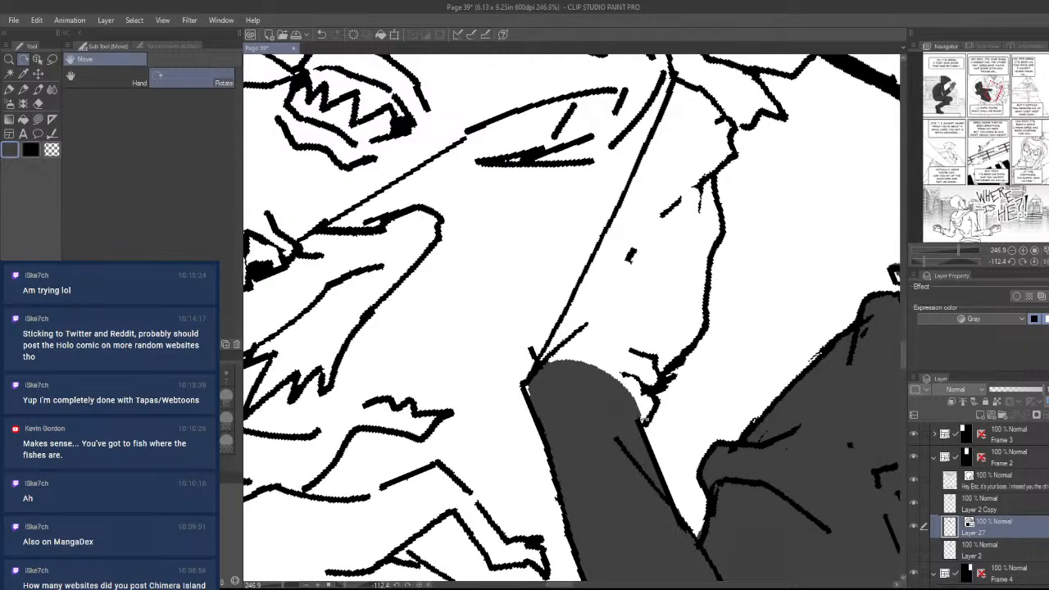
{"action": "mouse_move", "coordinate": [643, 426]}
{"action": "left_mouse_down"}
{"action": "mouse_move", "coordinate": [680, 361]}
{"action": "mouse_move", "coordinate": [700, 270]}
{"action": "mouse_move", "coordinate": [550, 413]}
{"action": "mouse_move", "coordinate": [627, 477]}
{"action": "mouse_move", "coordinate": [623, 469]}
{"action": "left_mouse_up"}
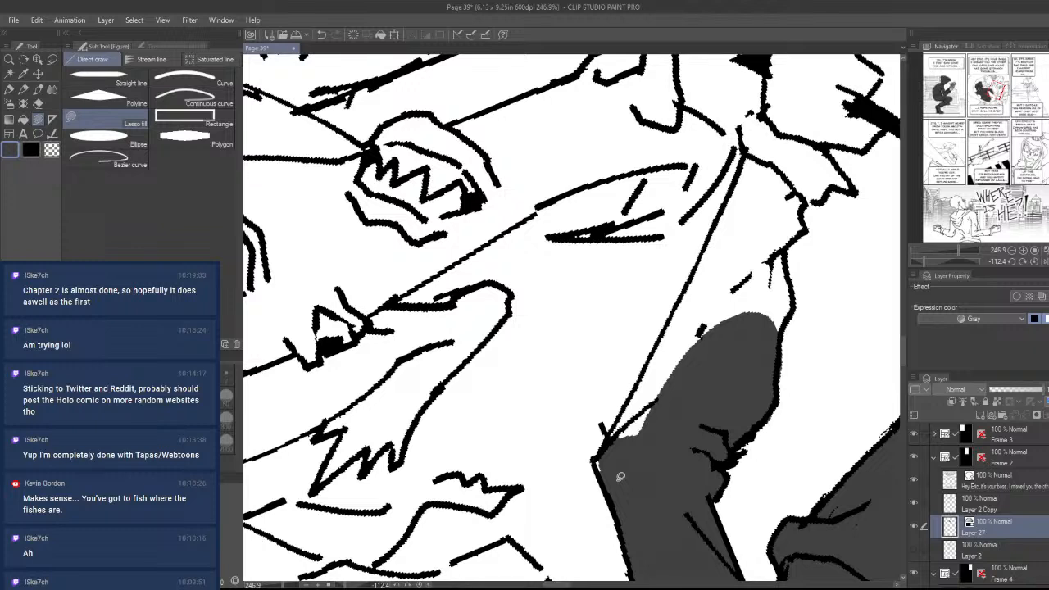
{"action": "mouse_move", "coordinate": [599, 468]}
{"action": "left_mouse_down"}
{"action": "mouse_move", "coordinate": [645, 430]}
{"action": "mouse_move", "coordinate": [730, 250]}
{"action": "mouse_move", "coordinate": [696, 334]}
{"action": "left_mouse_up"}
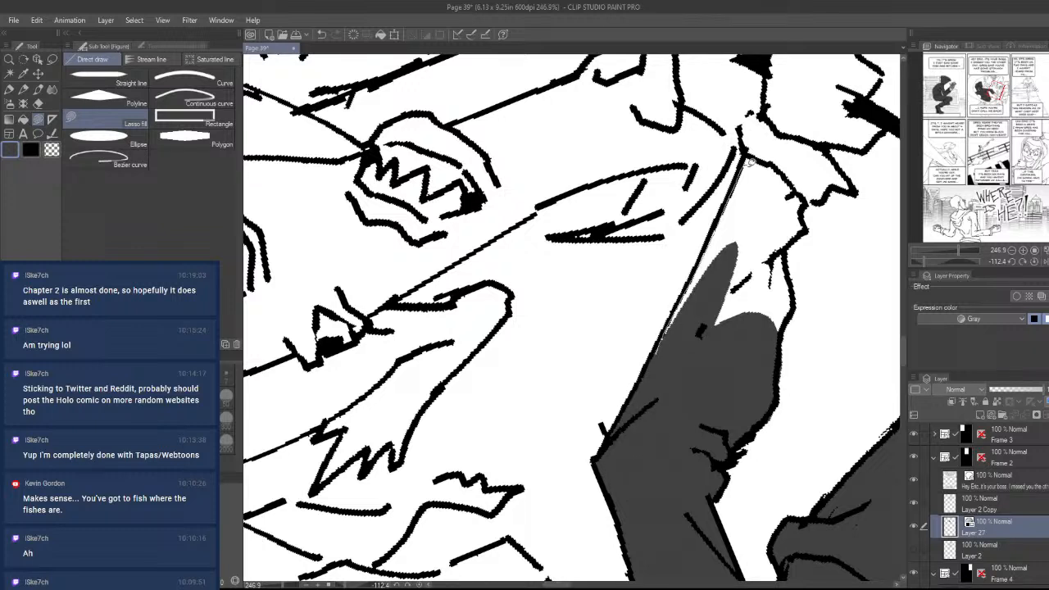
{"action": "mouse_move", "coordinate": [749, 160]}
{"action": "left_mouse_down"}
{"action": "mouse_move", "coordinate": [792, 291]}
{"action": "mouse_move", "coordinate": [811, 203]}
{"action": "mouse_move", "coordinate": [848, 186]}
{"action": "mouse_move", "coordinate": [836, 146]}
{"action": "mouse_move", "coordinate": [747, 163]}
{"action": "left_mouse_up"}
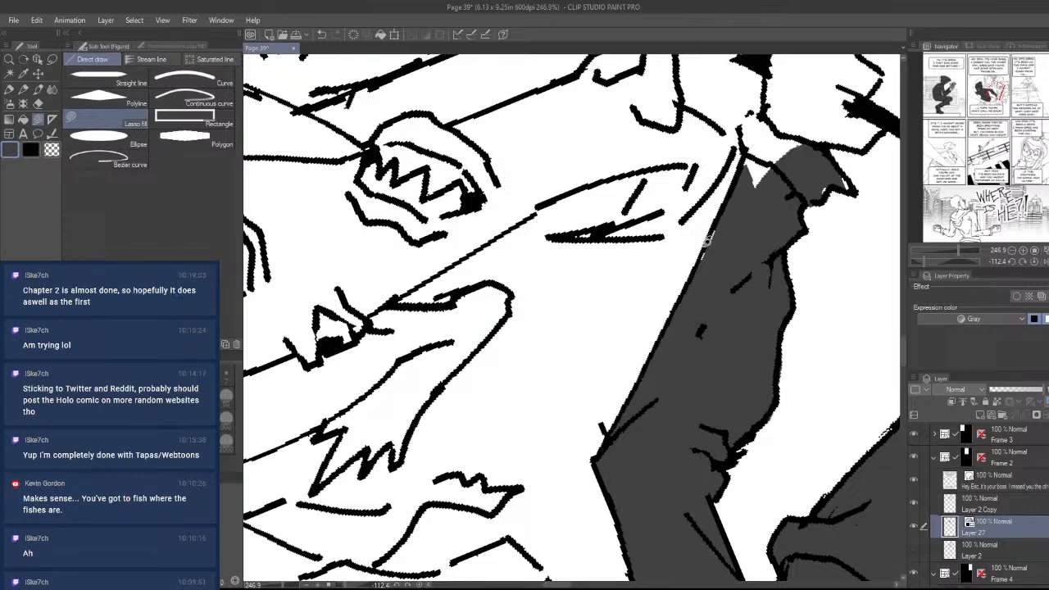
{"action": "left_click_drag", "start_coordinate": [707, 243], "coordinate": [715, 235]}
{"action": "mouse_move", "coordinate": [781, 167]}
{"action": "left_mouse_down"}
{"action": "mouse_move", "coordinate": [722, 351]}
{"action": "mouse_move", "coordinate": [682, 337]}
{"action": "mouse_move", "coordinate": [690, 293]}
{"action": "mouse_move", "coordinate": [719, 359]}
{"action": "left_mouse_up"}
- Fill the remaining white gaps along both sides of the hood's outline with dark gray
{"action": "mouse_move", "coordinate": [759, 323]}
{"action": "left_mouse_down"}
{"action": "mouse_move", "coordinate": [709, 355]}
{"action": "mouse_move", "coordinate": [799, 377]}
{"action": "mouse_move", "coordinate": [774, 364]}
{"action": "mouse_move", "coordinate": [718, 380]}
{"action": "mouse_move", "coordinate": [566, 389]}
{"action": "left_mouse_up"}
{"action": "left_click_drag", "start_coordinate": [541, 394], "coordinate": [511, 260]}
{"action": "left_click_drag", "start_coordinate": [512, 361], "coordinate": [565, 348]}
{"action": "left_click_drag", "start_coordinate": [547, 217], "coordinate": [642, 259]}
{"action": "key", "text": "u"}
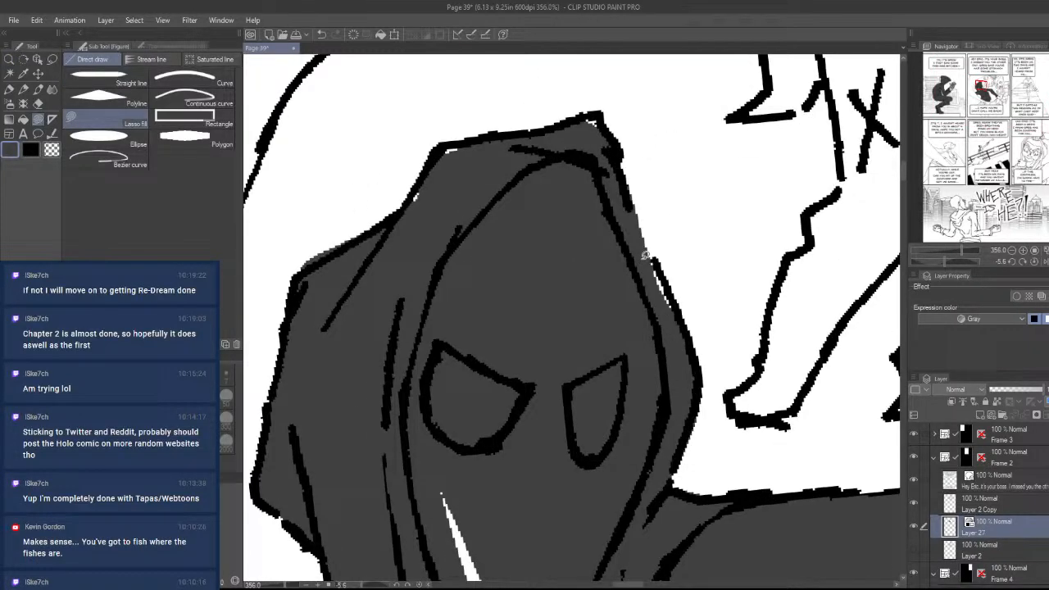
{"action": "left_click_drag", "start_coordinate": [676, 291], "coordinate": [574, 345]}
{"action": "left_click_drag", "start_coordinate": [406, 214], "coordinate": [453, 151]}
- Lasso-fill the figure's hips and legs between the curved swing line and the lower speech bubble with dark gray
{"action": "key", "text": "ctrl+space"}
{"action": "left_click_drag", "start_coordinate": [539, 153], "coordinate": [434, 418]}
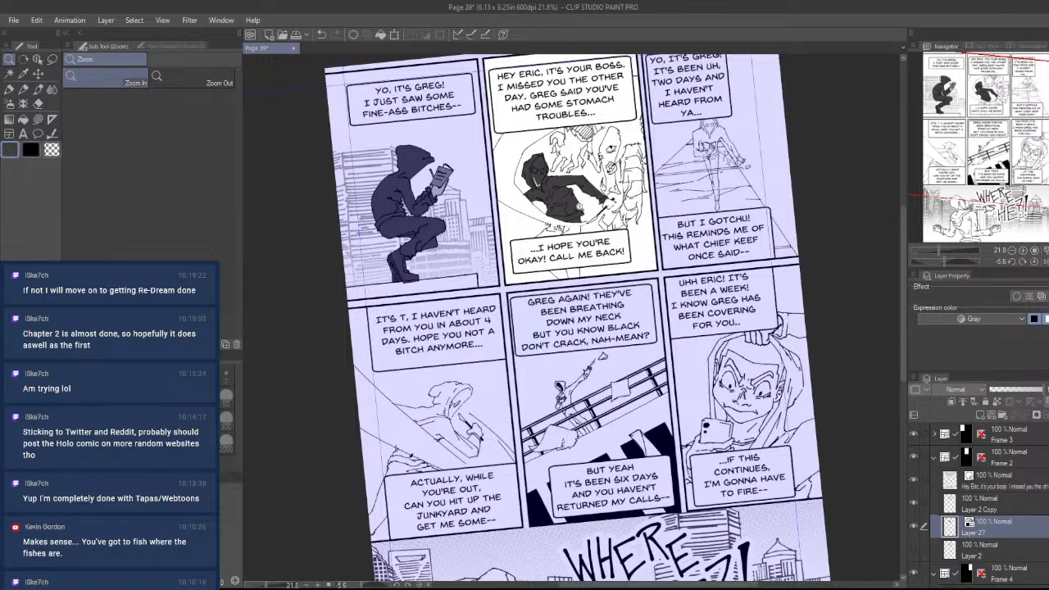
{"action": "left_click_drag", "start_coordinate": [579, 208], "coordinate": [566, 436]}
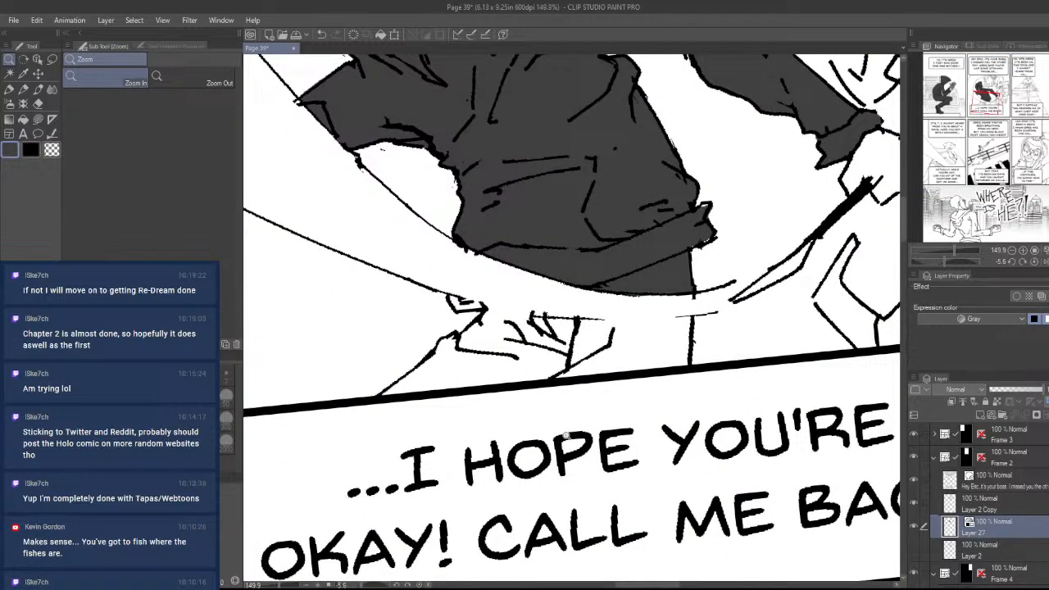
{"action": "key", "text": "u"}
{"action": "mouse_move", "coordinate": [377, 399]}
{"action": "left_mouse_down"}
{"action": "mouse_move", "coordinate": [483, 309]}
{"action": "mouse_move", "coordinate": [458, 302]}
{"action": "mouse_move", "coordinate": [558, 316]}
{"action": "mouse_move", "coordinate": [644, 373]}
{"action": "left_mouse_up"}
{"action": "mouse_move", "coordinate": [518, 309]}
{"action": "left_mouse_down"}
{"action": "mouse_move", "coordinate": [534, 375]}
{"action": "mouse_move", "coordinate": [691, 372]}
{"action": "mouse_move", "coordinate": [700, 313]}
{"action": "mouse_move", "coordinate": [587, 318]}
{"action": "left_mouse_up"}
- On Layer 2 Copy, ink a small bent fold line between the leg lines below the lower speech bubble
{"action": "scroll", "coordinate": [586, 318], "scroll_direction": "down", "scroll_amount": 5}
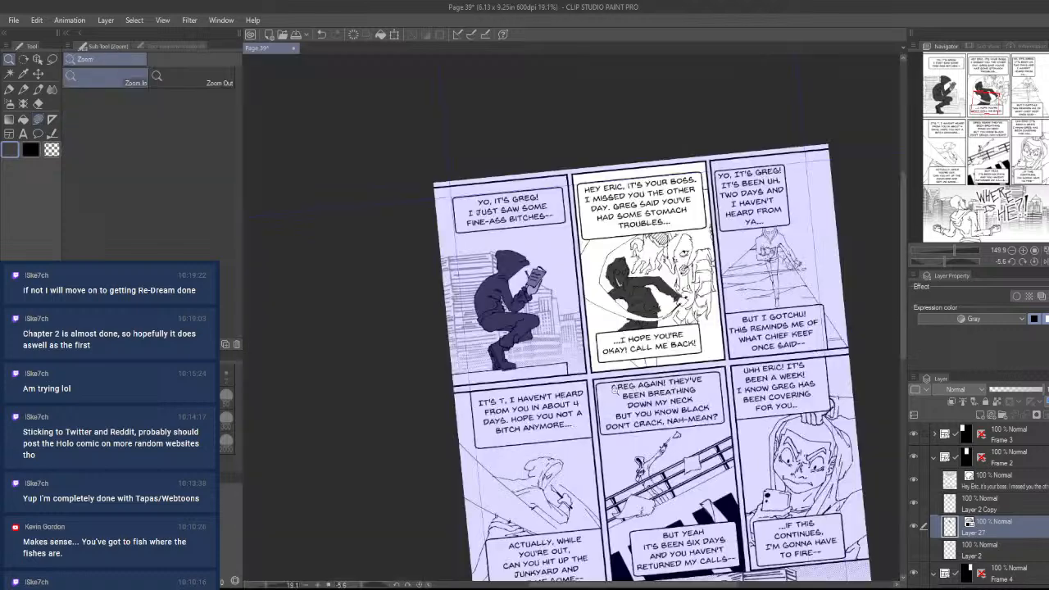
{"action": "scroll", "coordinate": [652, 396], "scroll_direction": "up", "scroll_amount": 4}
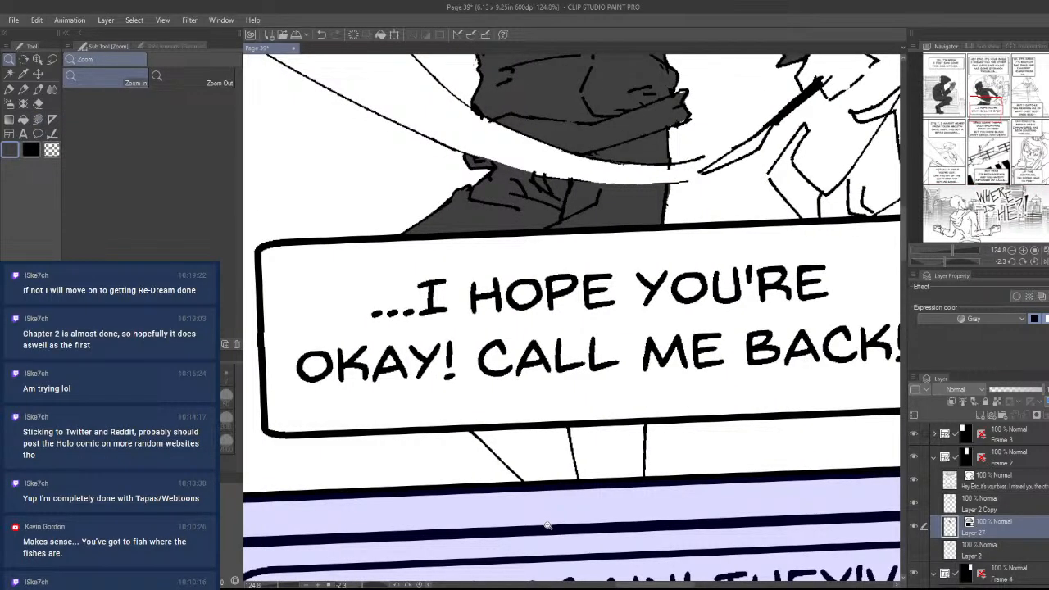
{"action": "left_click", "coordinate": [1001, 500]}
{"action": "scroll", "coordinate": [585, 444], "scroll_direction": "up", "scroll_amount": 4}
{"action": "key", "text": "p"}
{"action": "mouse_move", "coordinate": [511, 423]}
{"action": "left_mouse_down"}
{"action": "mouse_move", "coordinate": [516, 409]}
{"action": "mouse_move", "coordinate": [588, 492]}
{"action": "left_mouse_up"}
{"action": "key", "text": "/"}
{"action": "scroll", "coordinate": [558, 447], "scroll_direction": "down", "scroll_amount": 6}
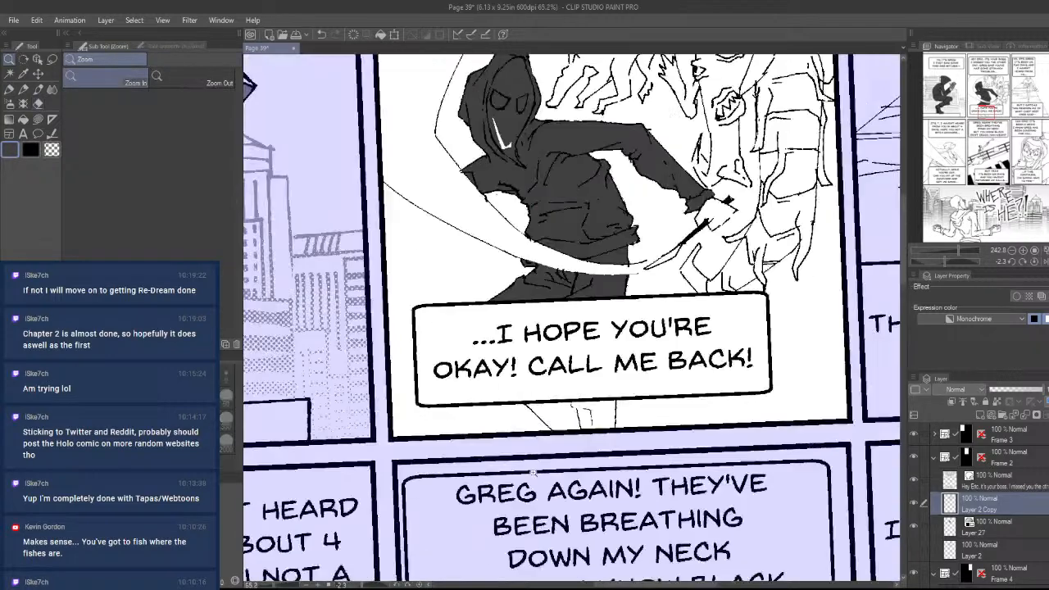
- Try inking extra contour strokes beside the slanted leg line below the lower speech bubble
{"action": "scroll", "coordinate": [589, 392], "scroll_direction": "up", "scroll_amount": 3}
{"action": "scroll", "coordinate": [589, 392], "scroll_direction": "up", "scroll_amount": 3}
{"action": "key", "text": "p"}
{"action": "mouse_move", "coordinate": [464, 374]}
{"action": "left_mouse_down"}
{"action": "mouse_move", "coordinate": [567, 390]}
{"action": "mouse_move", "coordinate": [588, 415]}
{"action": "left_mouse_up"}
{"action": "key", "text": "ctrl+z"}
{"action": "left_click_drag", "start_coordinate": [519, 379], "coordinate": [552, 390]}
{"action": "key", "text": "ctrl+z"}
- Ink a wavy inner leg contour with a short horizontal fold line in the strip below the lower speech bubble
{"action": "mouse_move", "coordinate": [675, 381]}
{"action": "left_mouse_down"}
{"action": "mouse_move", "coordinate": [659, 369]}
{"action": "mouse_move", "coordinate": [698, 443]}
{"action": "mouse_move", "coordinate": [696, 468]}
{"action": "left_mouse_up"}
{"action": "key", "text": "/"}
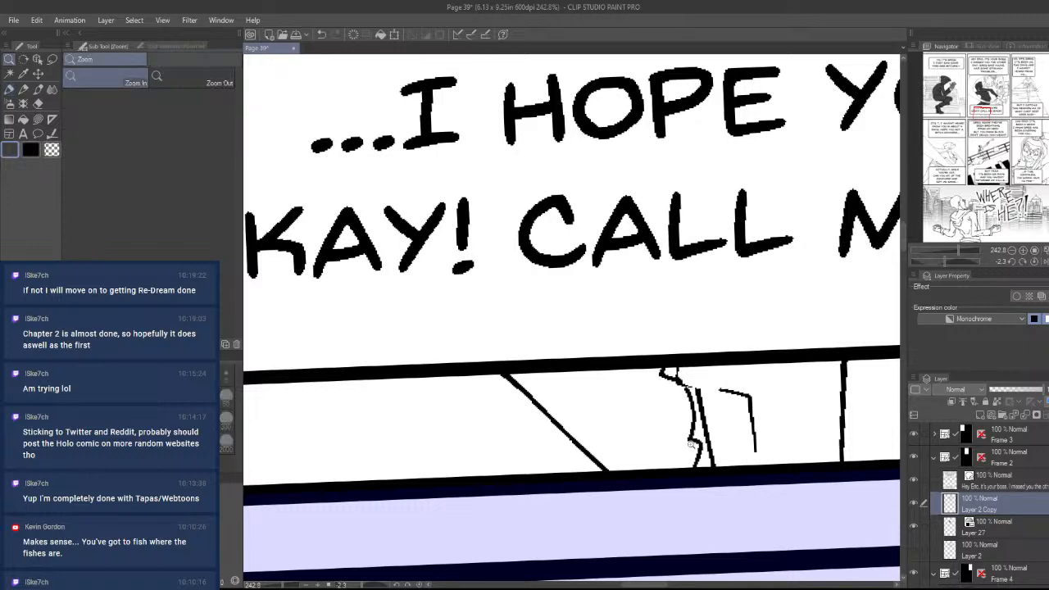
{"action": "key", "text": "p"}
{"action": "key", "text": "/"}
{"action": "scroll", "coordinate": [711, 440], "scroll_direction": "down", "scroll_amount": 8}
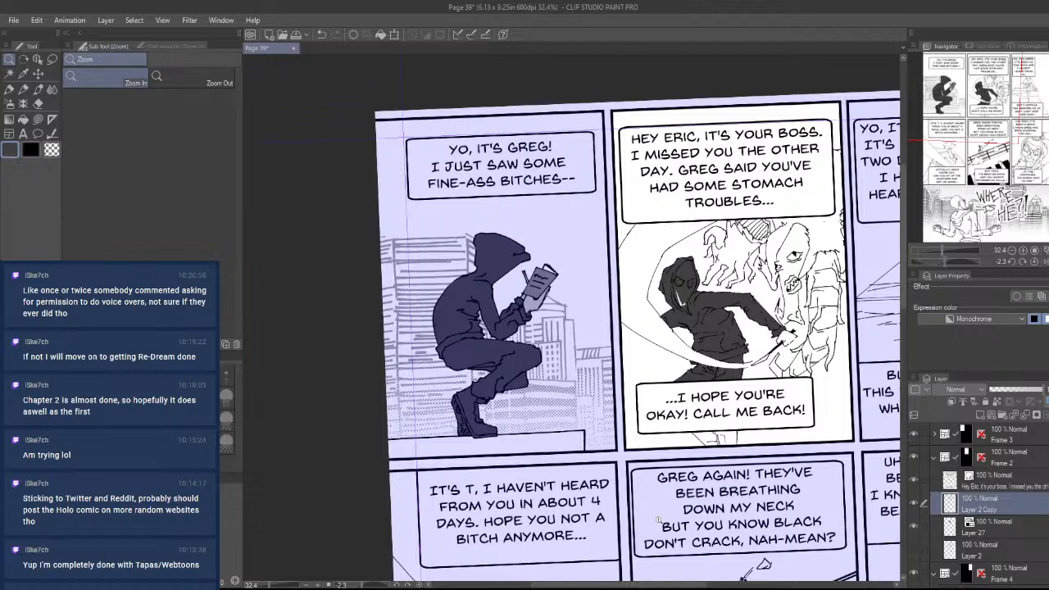
{"action": "scroll", "coordinate": [721, 447], "scroll_direction": "up", "scroll_amount": 6}
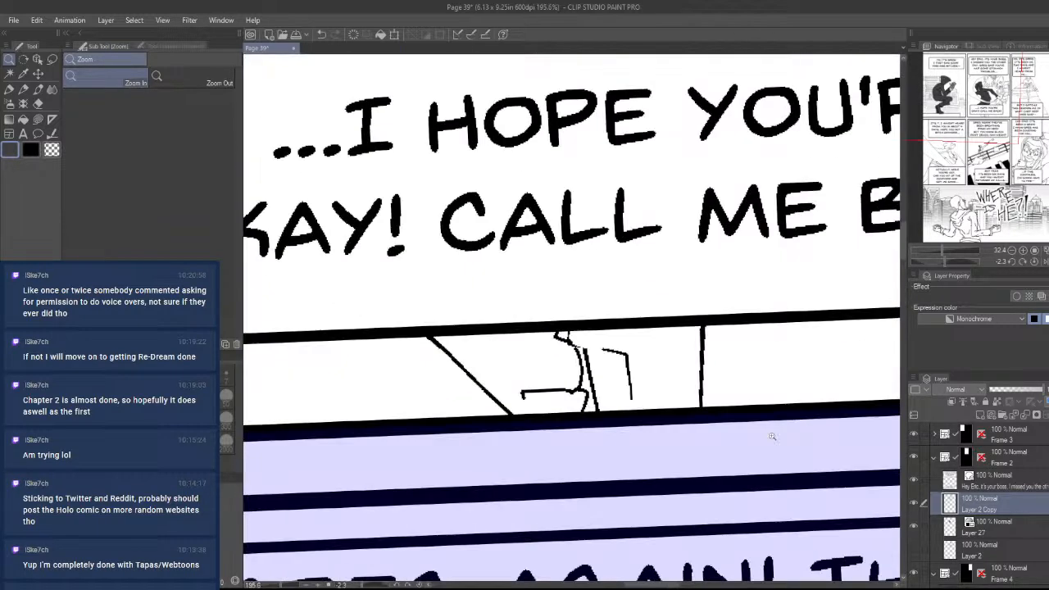
{"action": "key", "text": "u"}
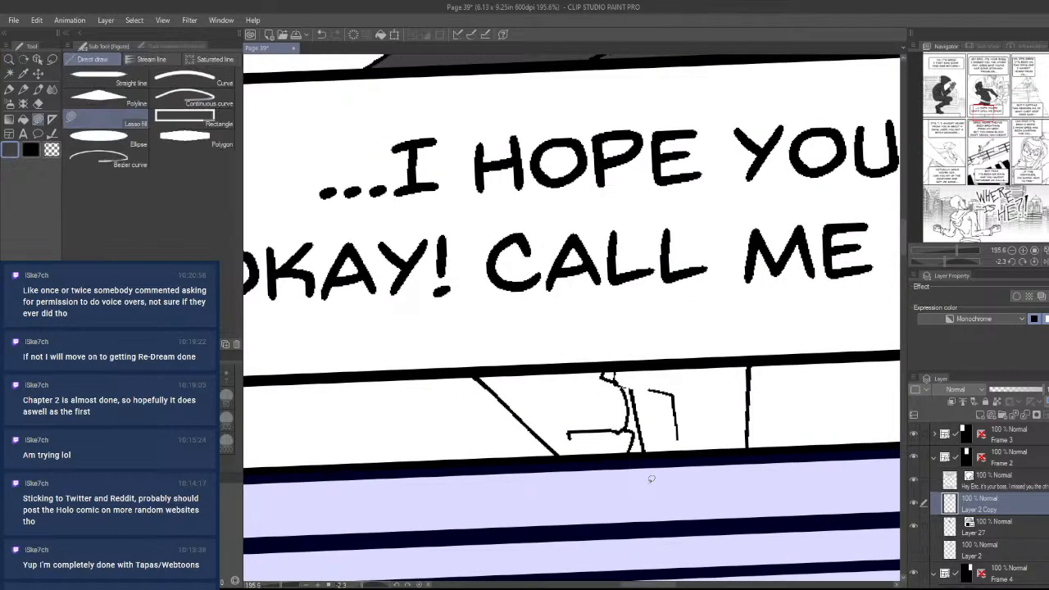
{"action": "mouse_move", "coordinate": [648, 450]}
{"action": "left_mouse_down"}
{"action": "mouse_move", "coordinate": [619, 366]}
{"action": "mouse_move", "coordinate": [748, 350]}
{"action": "mouse_move", "coordinate": [746, 442]}
{"action": "left_mouse_up"}
{"action": "key", "text": "ctrl+z"}
- On Layer 27, lasso-fill both hooded figure's legs in the gap beneath the lower caption box with dark gray
{"action": "key", "text": "slash"}
{"action": "scroll", "coordinate": [723, 194], "scroll_direction": "down", "scroll_amount": 4}
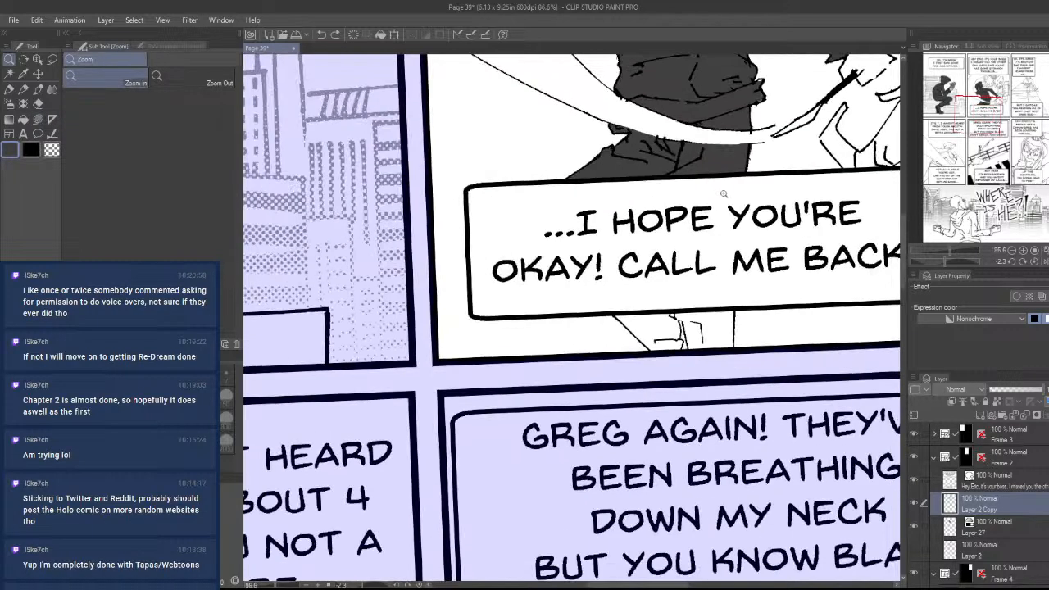
{"action": "scroll", "coordinate": [730, 354], "scroll_direction": "up", "scroll_amount": 4}
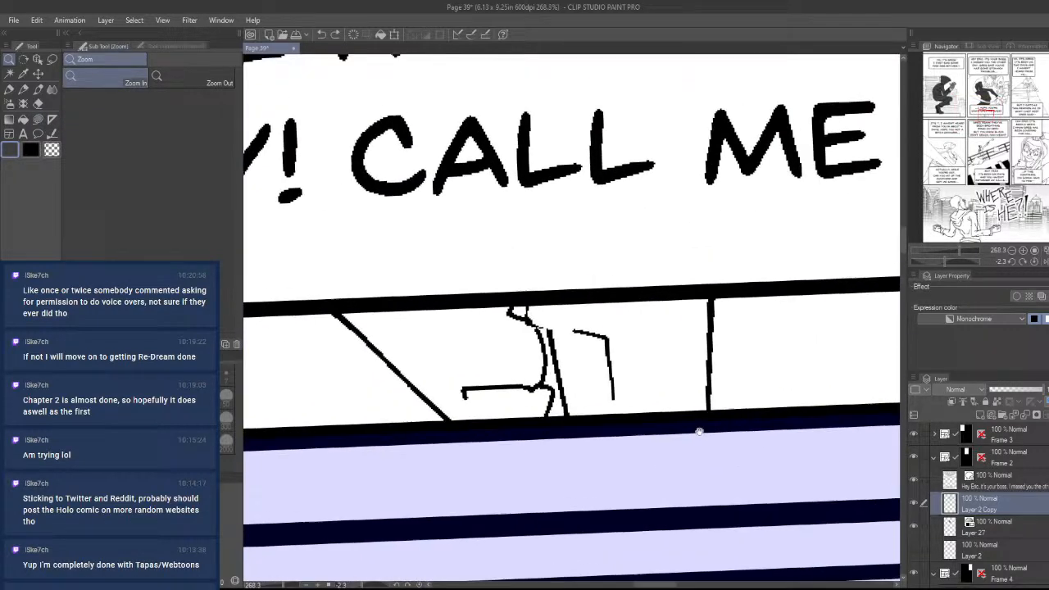
{"action": "left_click", "coordinate": [1014, 527]}
{"action": "key", "text": "u"}
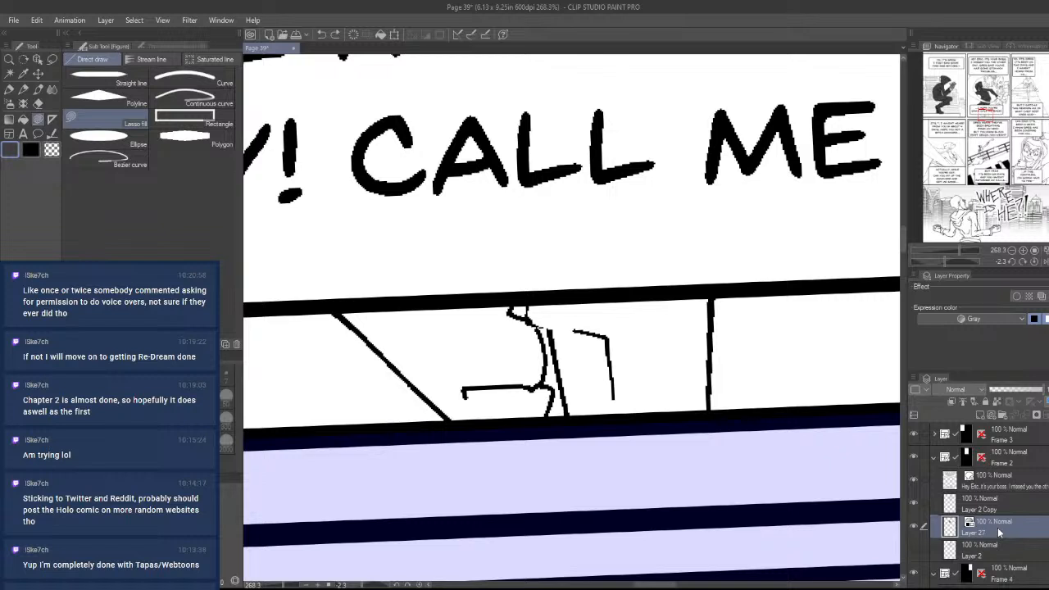
{"action": "mouse_move", "coordinate": [573, 432]}
{"action": "left_mouse_down"}
{"action": "mouse_move", "coordinate": [559, 348]}
{"action": "mouse_move", "coordinate": [533, 316]}
{"action": "mouse_move", "coordinate": [646, 265]}
{"action": "mouse_move", "coordinate": [712, 360]}
{"action": "mouse_move", "coordinate": [713, 389]}
{"action": "left_mouse_up"}
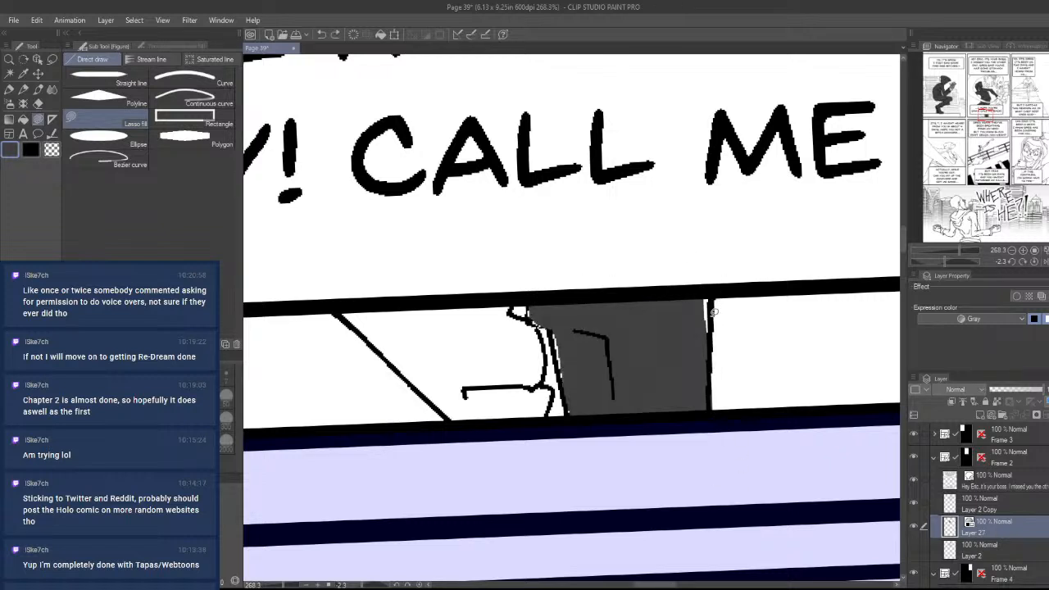
{"action": "mouse_move", "coordinate": [563, 382]}
{"action": "left_mouse_down"}
{"action": "mouse_move", "coordinate": [576, 330]}
{"action": "mouse_move", "coordinate": [584, 387]}
{"action": "left_mouse_up"}
{"action": "mouse_move", "coordinate": [551, 321]}
{"action": "left_mouse_down"}
{"action": "mouse_move", "coordinate": [537, 322]}
{"action": "mouse_move", "coordinate": [537, 283]}
{"action": "mouse_move", "coordinate": [333, 290]}
{"action": "mouse_move", "coordinate": [525, 418]}
{"action": "mouse_move", "coordinate": [537, 377]}
{"action": "mouse_move", "coordinate": [527, 311]}
{"action": "mouse_move", "coordinate": [548, 417]}
{"action": "left_mouse_up"}
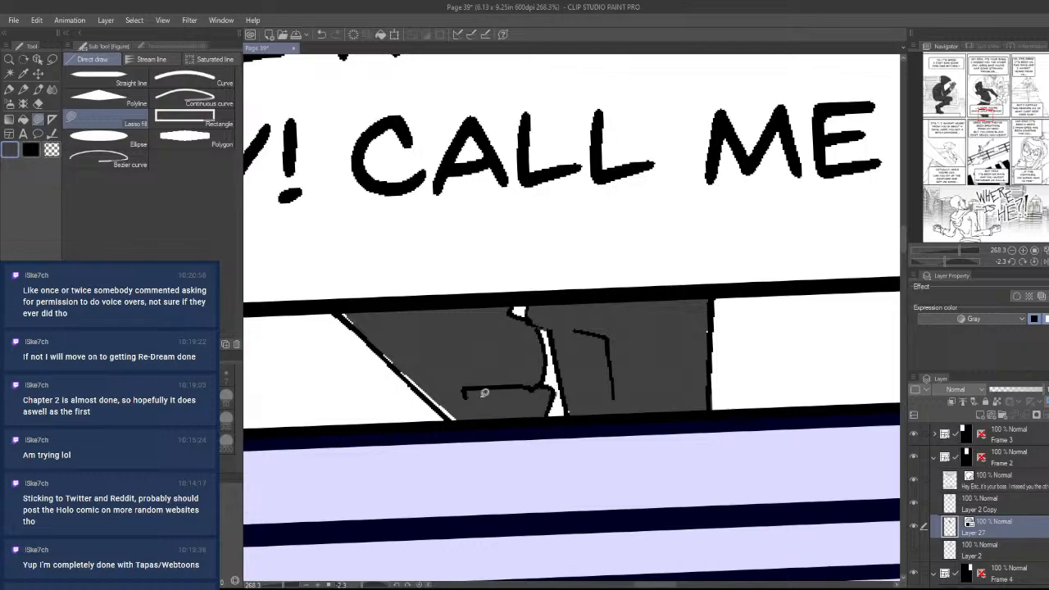
- Sample white from the canvas and lasso-fill both eyes of the hooded figure in the second comic frame
{"action": "key", "text": "slash"}
{"action": "left_click_drag", "start_coordinate": [512, 344], "coordinate": [369, 356]}
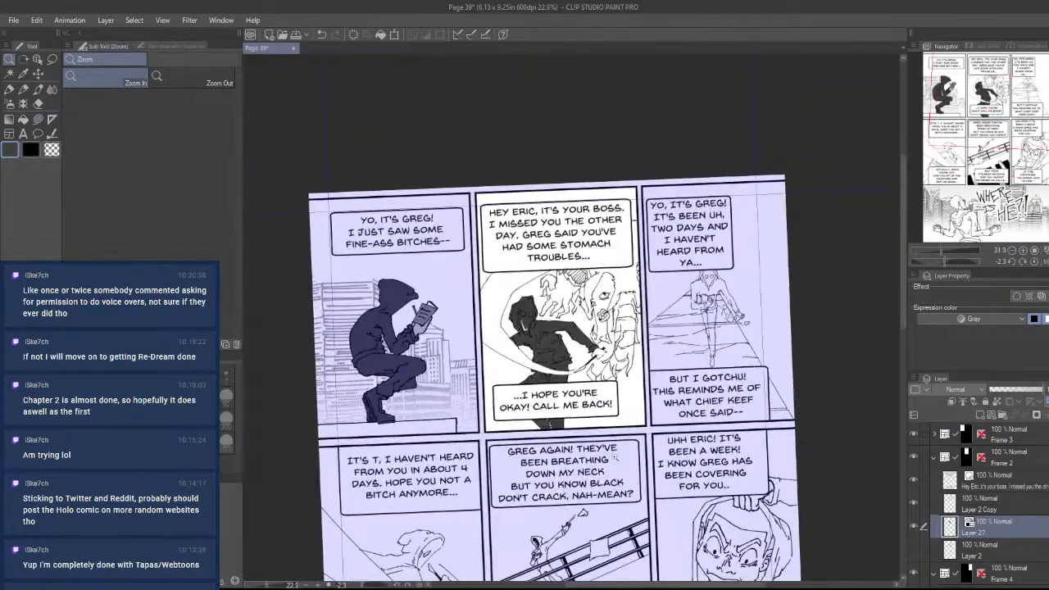
{"action": "left_click_drag", "start_coordinate": [613, 402], "coordinate": [652, 424]}
{"action": "left_click_drag", "start_coordinate": [526, 382], "coordinate": [640, 350]}
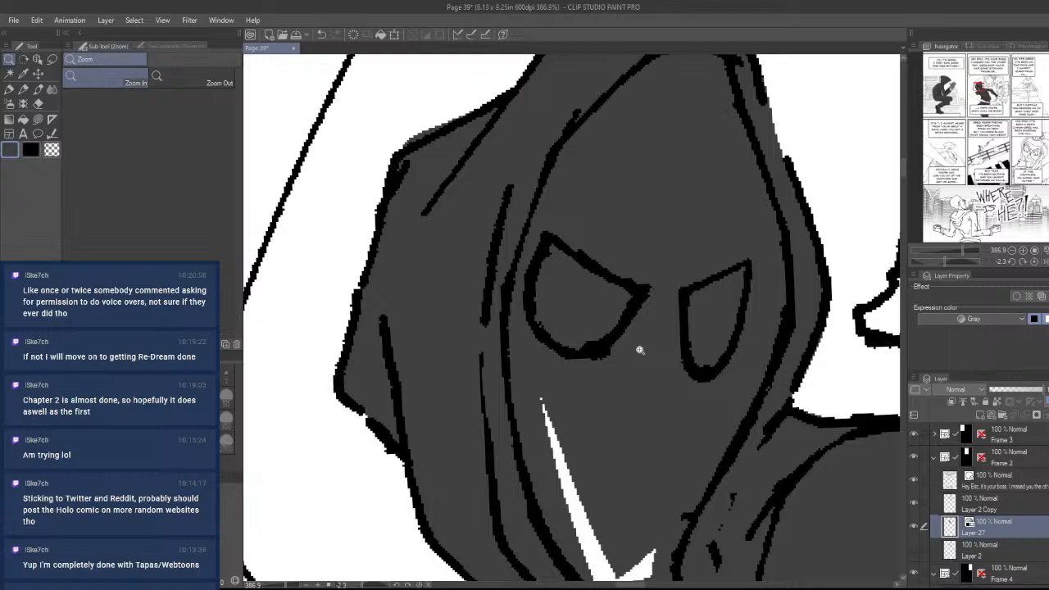
{"action": "key", "text": "u"}
{"action": "left_click", "coordinate": [856, 209], "text": "alt"}
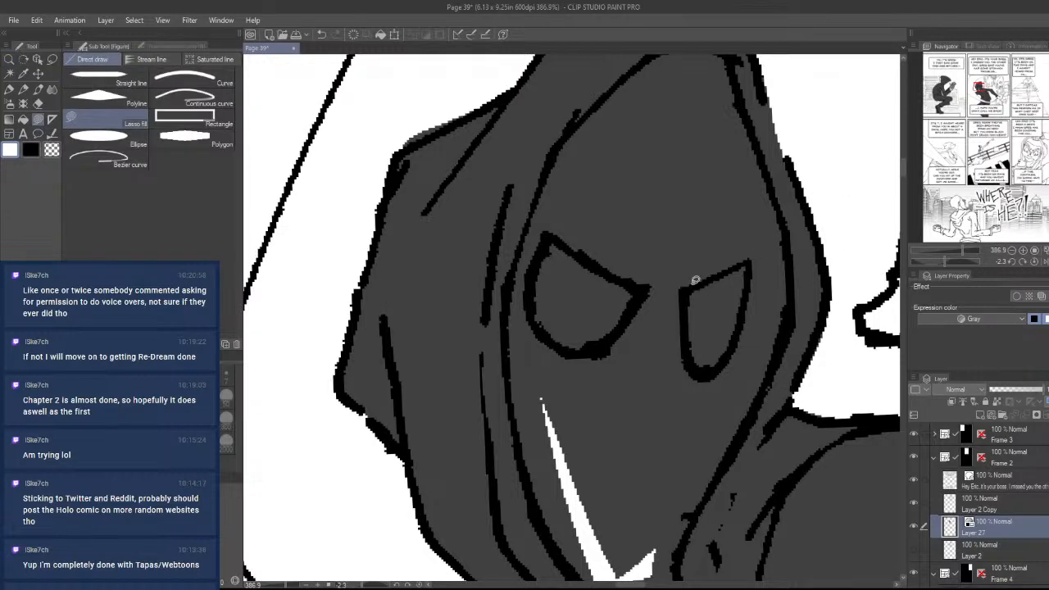
{"action": "mouse_move", "coordinate": [694, 280]}
{"action": "left_mouse_down"}
{"action": "mouse_move", "coordinate": [691, 336]}
{"action": "mouse_move", "coordinate": [714, 365]}
{"action": "mouse_move", "coordinate": [748, 255]}
{"action": "left_mouse_up"}
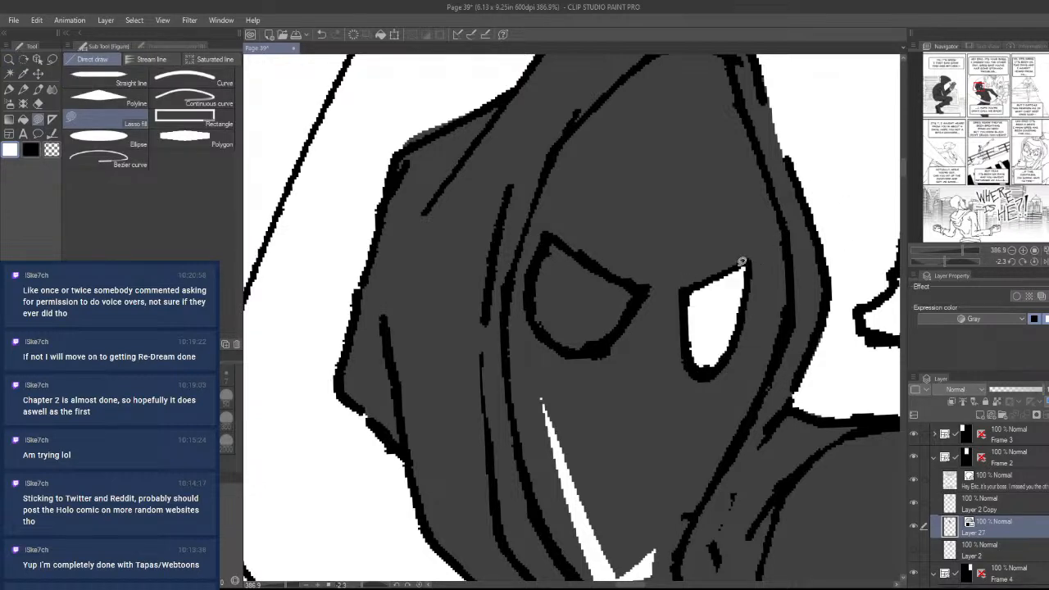
{"action": "mouse_move", "coordinate": [644, 282]}
{"action": "left_mouse_down"}
{"action": "mouse_move", "coordinate": [557, 350]}
{"action": "mouse_move", "coordinate": [552, 237]}
{"action": "mouse_move", "coordinate": [642, 284]}
{"action": "left_mouse_up"}
- Sample black from the line art and lasso-fill the centre of the hooded face, from between the eyes down to the hood's lower point
{"action": "key", "text": "ctrl+space"}
{"action": "mouse_move", "coordinate": [648, 230]}
{"action": "left_mouse_down"}
{"action": "mouse_move", "coordinate": [629, 254]}
{"action": "mouse_move", "coordinate": [565, 260]}
{"action": "left_mouse_up"}
{"action": "left_click_drag", "start_coordinate": [640, 254], "coordinate": [653, 313]}
{"action": "left_click_drag", "start_coordinate": [680, 295], "coordinate": [666, 316]}
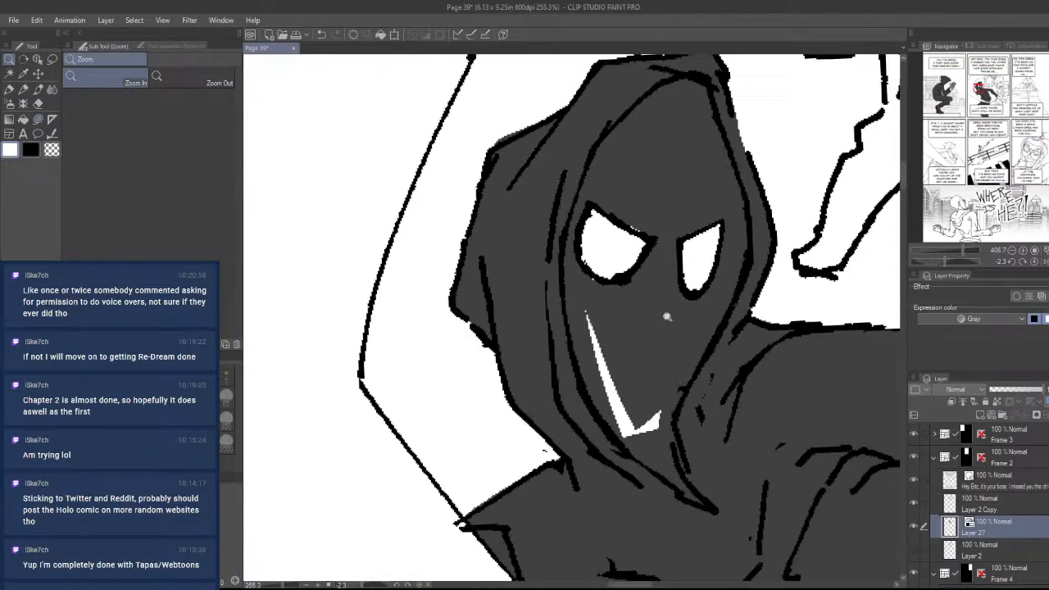
{"action": "left_click", "coordinate": [535, 471], "text": "alt"}
{"action": "left_click_drag", "start_coordinate": [607, 411], "coordinate": [644, 377]}
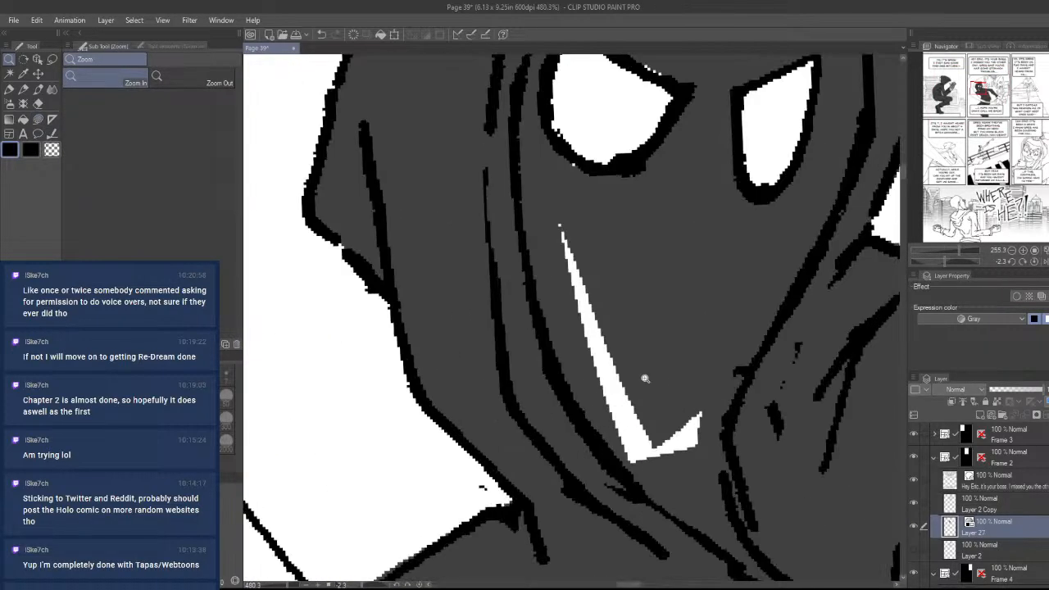
{"action": "left_click_drag", "start_coordinate": [707, 380], "coordinate": [625, 456]}
{"action": "scroll", "coordinate": [625, 456], "scroll_direction": "down", "scroll_amount": 2}
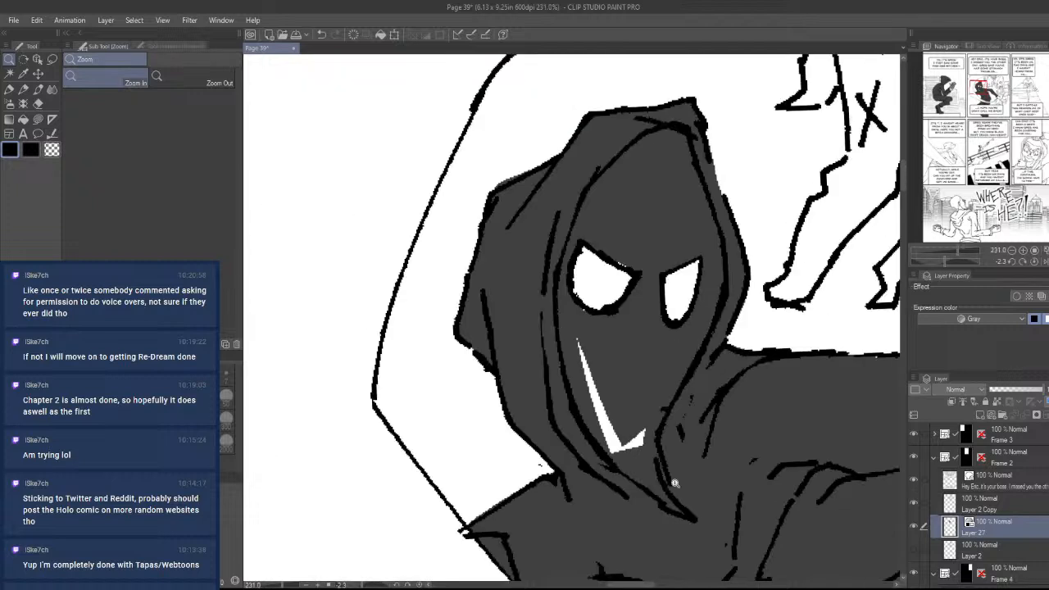
{"action": "key", "text": "u"}
{"action": "mouse_move", "coordinate": [680, 473]}
{"action": "left_mouse_down"}
{"action": "mouse_move", "coordinate": [629, 383]}
{"action": "mouse_move", "coordinate": [686, 515]}
{"action": "mouse_move", "coordinate": [676, 484]}
{"action": "left_mouse_up"}
{"action": "mouse_move", "coordinate": [665, 422]}
{"action": "left_mouse_down"}
{"action": "mouse_move", "coordinate": [695, 335]}
{"action": "mouse_move", "coordinate": [668, 295]}
{"action": "mouse_move", "coordinate": [657, 249]}
{"action": "mouse_move", "coordinate": [613, 311]}
{"action": "mouse_move", "coordinate": [608, 379]}
{"action": "left_mouse_up"}
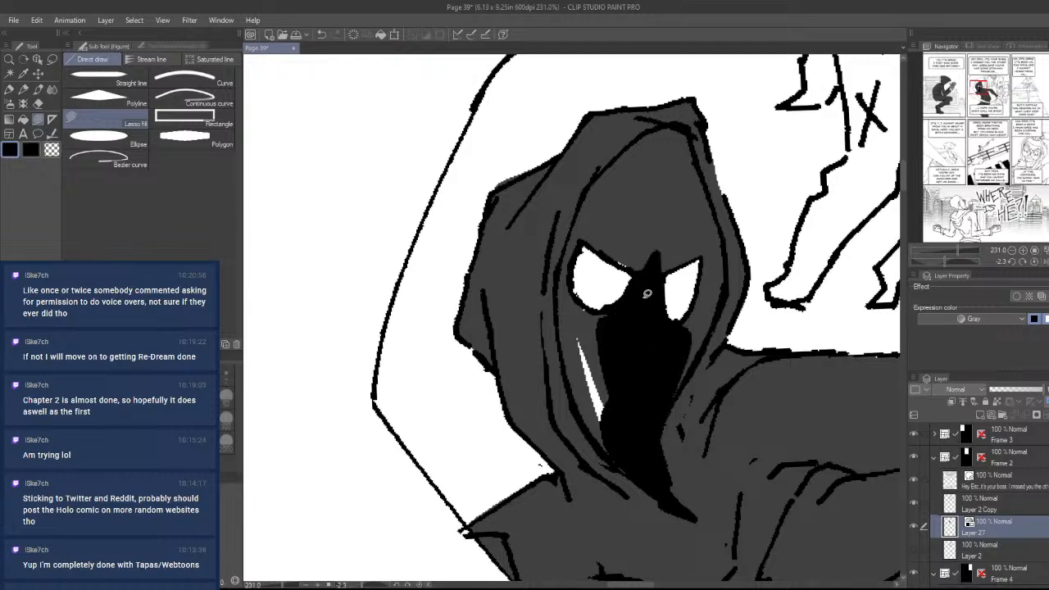
- Fill the left cheek black up to the hood's inner edge, undoing and redrawing the lasso shape
{"action": "mouse_move", "coordinate": [621, 308]}
{"action": "left_mouse_down"}
{"action": "mouse_move", "coordinate": [567, 277]}
{"action": "mouse_move", "coordinate": [583, 399]}
{"action": "mouse_move", "coordinate": [644, 418]}
{"action": "left_mouse_up"}
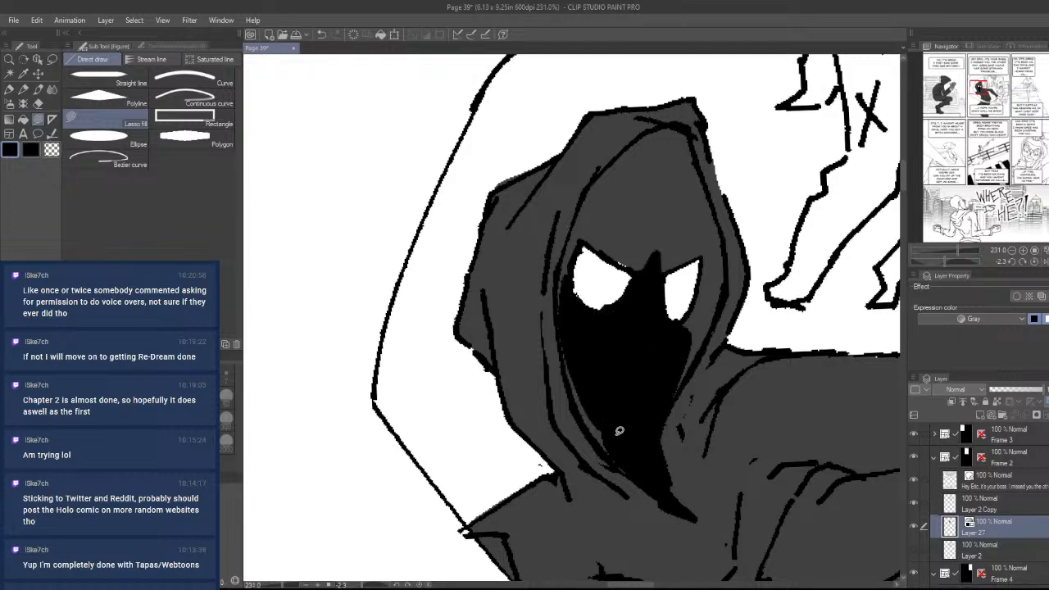
{"action": "mouse_move", "coordinate": [622, 464]}
{"action": "left_mouse_down"}
{"action": "mouse_move", "coordinate": [556, 329]}
{"action": "mouse_move", "coordinate": [565, 312]}
{"action": "mouse_move", "coordinate": [598, 355]}
{"action": "mouse_move", "coordinate": [628, 466]}
{"action": "mouse_move", "coordinate": [564, 352]}
{"action": "left_mouse_up"}
{"action": "key", "text": "ctrl+z"}
{"action": "key", "text": "ctrl+z"}
{"action": "mouse_move", "coordinate": [637, 477]}
{"action": "left_mouse_down"}
{"action": "mouse_move", "coordinate": [601, 437]}
{"action": "mouse_move", "coordinate": [564, 325]}
{"action": "mouse_move", "coordinate": [581, 243]}
{"action": "mouse_move", "coordinate": [561, 324]}
{"action": "left_mouse_up"}
{"action": "scroll", "coordinate": [595, 337], "scroll_direction": "up", "scroll_amount": 5}
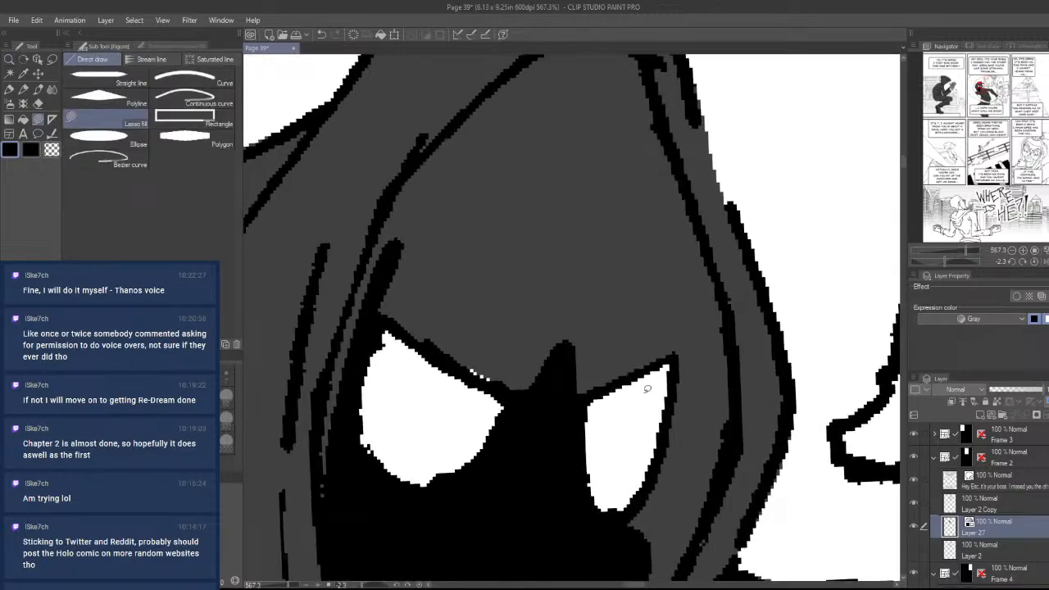
{"action": "mouse_move", "coordinate": [648, 389]}
{"action": "left_mouse_down"}
{"action": "mouse_move", "coordinate": [601, 431]}
{"action": "mouse_move", "coordinate": [646, 464]}
{"action": "mouse_move", "coordinate": [645, 491]}
{"action": "mouse_move", "coordinate": [678, 459]}
{"action": "mouse_move", "coordinate": [663, 435]}
{"action": "left_mouse_up"}
{"action": "key", "text": "ctrl+space"}
{"action": "key", "text": "ctrl+z"}
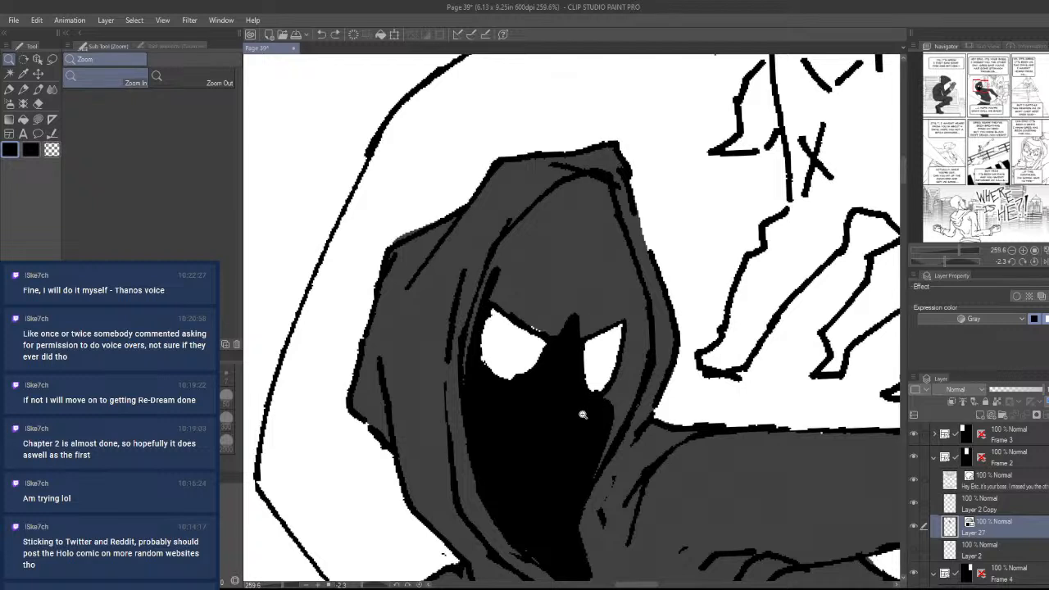
- Fill the right cheek and the area around and above the right eye with black
{"action": "key", "text": "u"}
{"action": "mouse_move", "coordinate": [585, 405]}
{"action": "left_mouse_down"}
{"action": "mouse_move", "coordinate": [609, 391]}
{"action": "mouse_move", "coordinate": [643, 337]}
{"action": "mouse_move", "coordinate": [610, 435]}
{"action": "left_mouse_up"}
{"action": "mouse_move", "coordinate": [598, 471]}
{"action": "left_mouse_down"}
{"action": "mouse_move", "coordinate": [623, 402]}
{"action": "mouse_move", "coordinate": [594, 459]}
{"action": "mouse_move", "coordinate": [653, 381]}
{"action": "mouse_move", "coordinate": [658, 320]}
{"action": "mouse_move", "coordinate": [622, 348]}
{"action": "mouse_move", "coordinate": [629, 410]}
{"action": "left_mouse_up"}
{"action": "mouse_move", "coordinate": [651, 312]}
{"action": "left_mouse_down"}
{"action": "mouse_move", "coordinate": [624, 306]}
{"action": "mouse_move", "coordinate": [657, 304]}
{"action": "mouse_move", "coordinate": [585, 339]}
{"action": "mouse_move", "coordinate": [639, 297]}
{"action": "mouse_move", "coordinate": [630, 316]}
{"action": "left_mouse_up"}
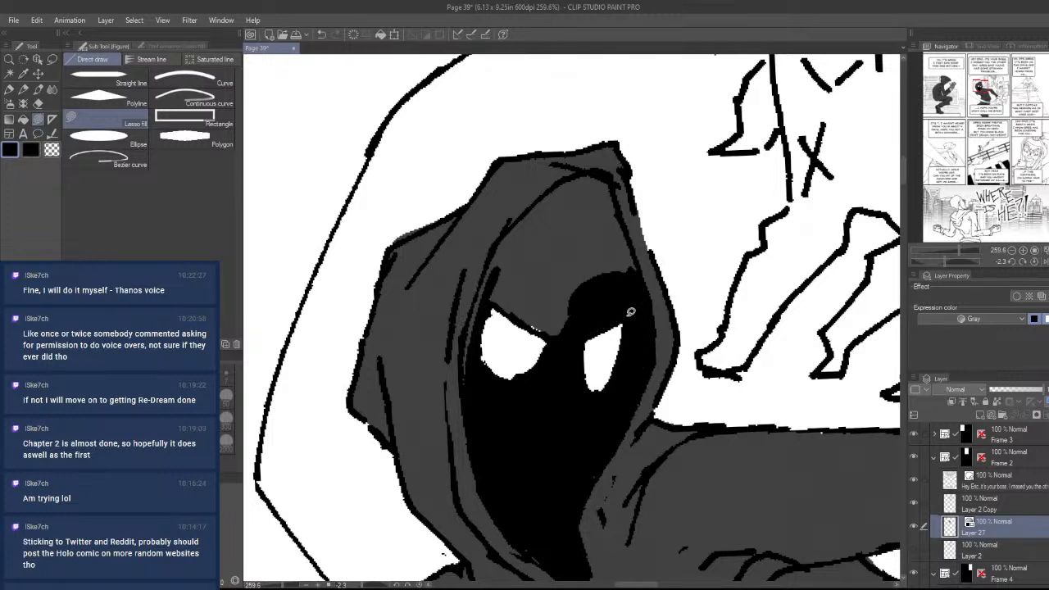
- Fill the brow and forehead black up to the hood's inner edge, leaving only the eyes white
{"action": "mouse_move", "coordinate": [552, 334]}
{"action": "left_mouse_down"}
{"action": "mouse_move", "coordinate": [575, 263]}
{"action": "mouse_move", "coordinate": [495, 271]}
{"action": "mouse_move", "coordinate": [485, 307]}
{"action": "left_mouse_up"}
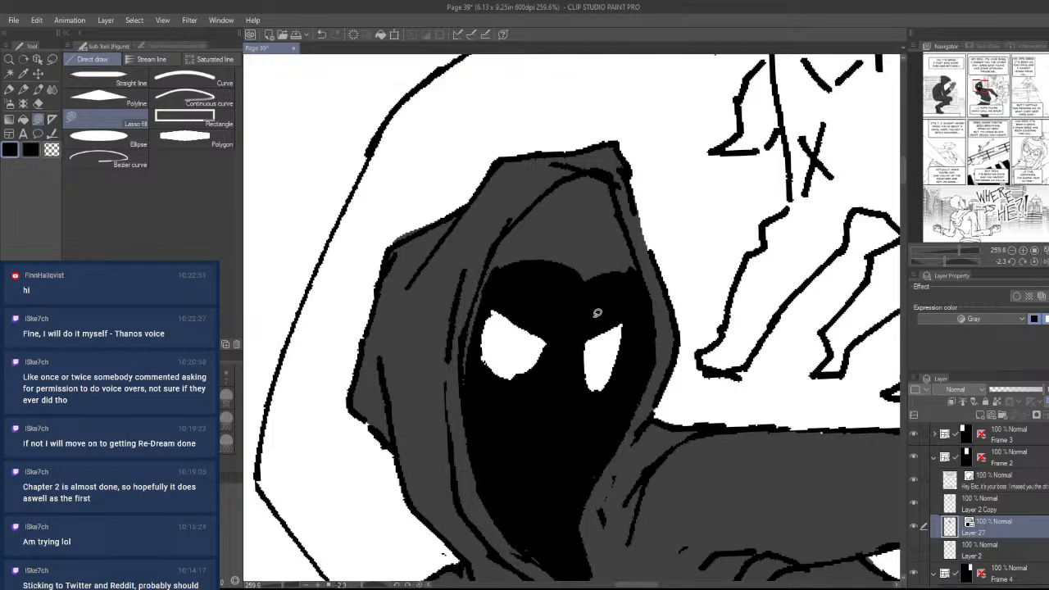
{"action": "mouse_move", "coordinate": [470, 383]}
{"action": "left_mouse_down"}
{"action": "mouse_move", "coordinate": [505, 260]}
{"action": "mouse_move", "coordinate": [472, 330]}
{"action": "mouse_move", "coordinate": [465, 388]}
{"action": "mouse_move", "coordinate": [470, 315]}
{"action": "mouse_move", "coordinate": [524, 221]}
{"action": "mouse_move", "coordinate": [469, 346]}
{"action": "mouse_move", "coordinate": [485, 269]}
{"action": "mouse_move", "coordinate": [544, 224]}
{"action": "mouse_move", "coordinate": [501, 285]}
{"action": "left_mouse_up"}
{"action": "key", "text": "ctrl+z"}
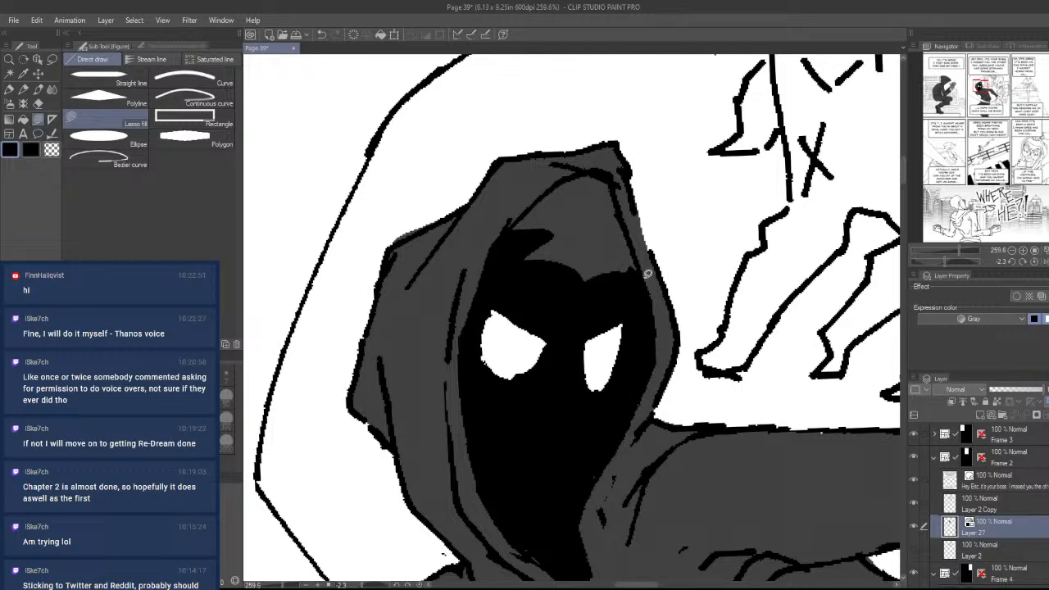
{"action": "mouse_move", "coordinate": [647, 274]}
{"action": "left_mouse_down"}
{"action": "mouse_move", "coordinate": [600, 167]}
{"action": "mouse_move", "coordinate": [501, 266]}
{"action": "mouse_move", "coordinate": [644, 278]}
{"action": "left_mouse_up"}
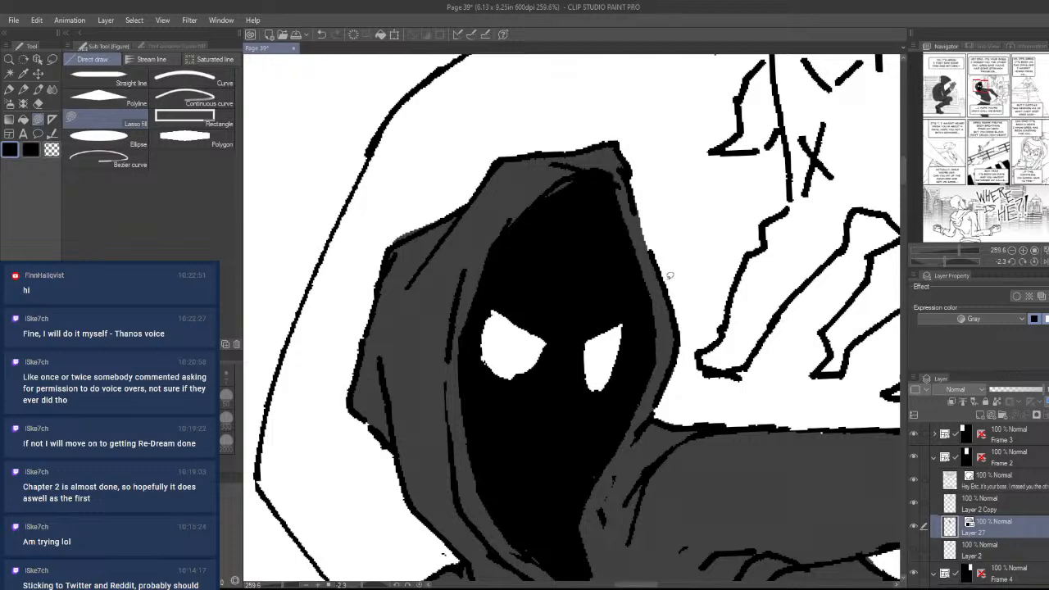
- Toggle the caption layer's visibility off and on, and examine the hooded figure and the monsters in the second frame
{"action": "left_click", "coordinate": [916, 481]}
{"action": "left_click", "coordinate": [916, 481]}
{"action": "key", "text": "ctrl+space"}
{"action": "mouse_move", "coordinate": [774, 394]}
{"action": "left_mouse_down"}
{"action": "mouse_move", "coordinate": [748, 452]}
{"action": "mouse_move", "coordinate": [692, 412]}
{"action": "left_mouse_up"}
{"action": "left_click_drag", "start_coordinate": [821, 433], "coordinate": [728, 335]}
{"action": "mouse_move", "coordinate": [741, 403]}
{"action": "left_mouse_down"}
{"action": "mouse_move", "coordinate": [720, 268]}
{"action": "mouse_move", "coordinate": [637, 439]}
{"action": "left_mouse_up"}
{"action": "left_click_drag", "start_coordinate": [765, 353], "coordinate": [761, 421]}
{"action": "left_click_drag", "start_coordinate": [726, 389], "coordinate": [764, 430]}
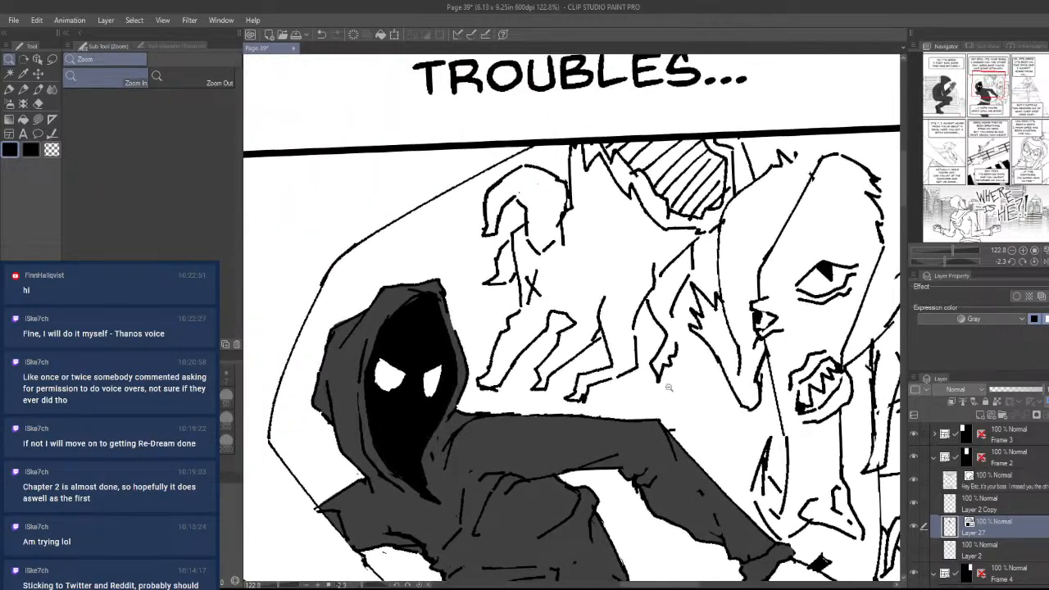
{"action": "left_click_drag", "start_coordinate": [541, 426], "coordinate": [571, 435]}
{"action": "left_click_drag", "start_coordinate": [757, 420], "coordinate": [731, 449]}
{"action": "mouse_move", "coordinate": [824, 487]}
{"action": "left_mouse_down"}
{"action": "mouse_move", "coordinate": [757, 435]}
{"action": "mouse_move", "coordinate": [612, 373]}
{"action": "left_mouse_up"}
{"action": "mouse_move", "coordinate": [781, 432]}
{"action": "left_mouse_down"}
{"action": "mouse_move", "coordinate": [685, 380]}
{"action": "mouse_move", "coordinate": [780, 414]}
{"action": "left_mouse_up"}
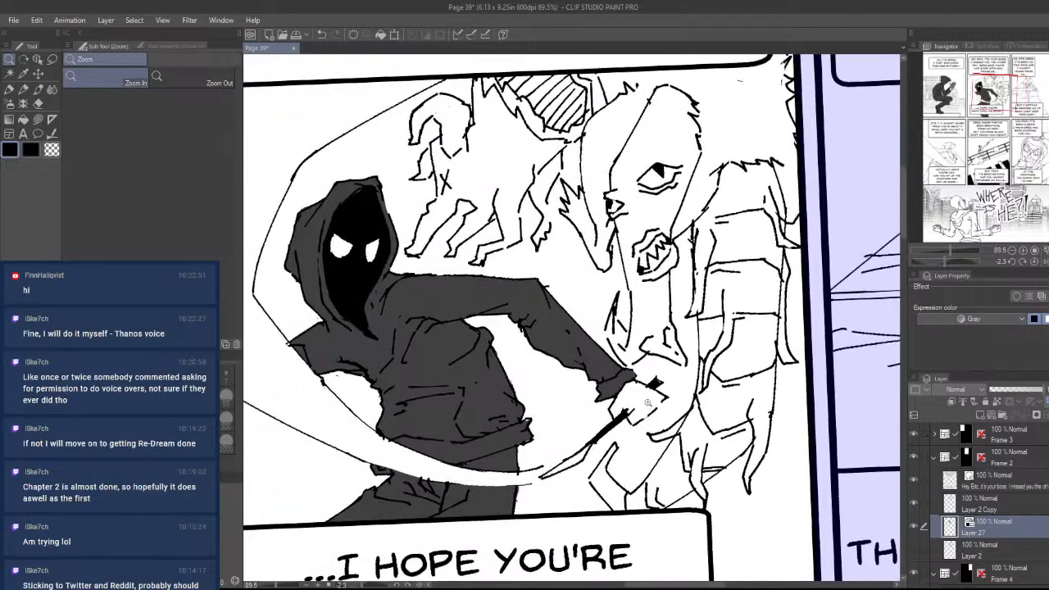
- Sample the light gray of the hand in the first frame and lasso-fill the hooded figure's outstretched hand with it
{"action": "left_click_drag", "start_coordinate": [406, 327], "coordinate": [803, 361]}
{"action": "right_click", "coordinate": [336, 339]}
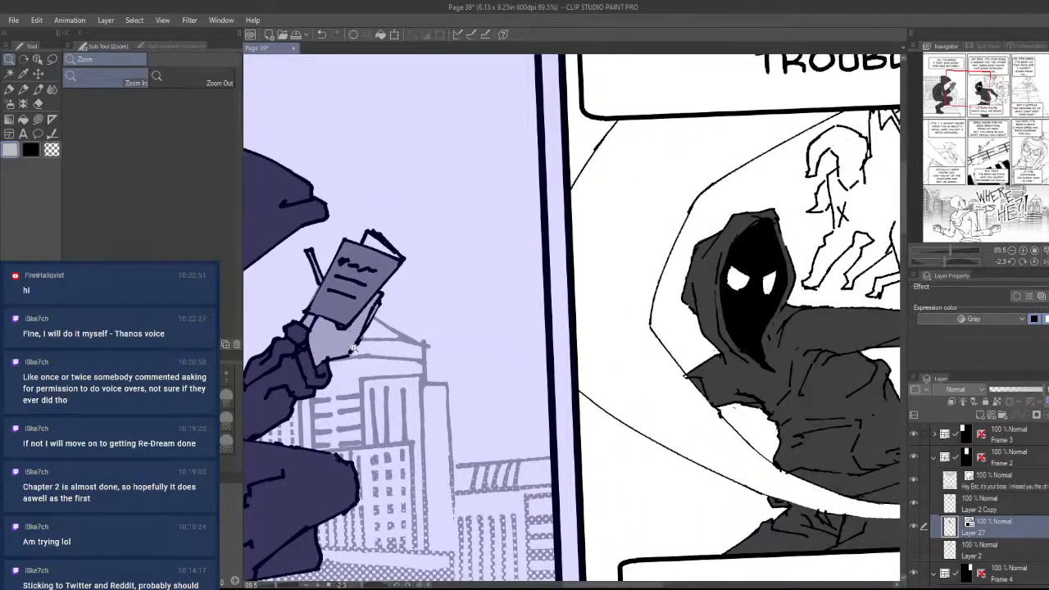
{"action": "left_click_drag", "start_coordinate": [780, 399], "coordinate": [527, 338]}
{"action": "left_click_drag", "start_coordinate": [776, 371], "coordinate": [767, 402]}
{"action": "key", "text": "u"}
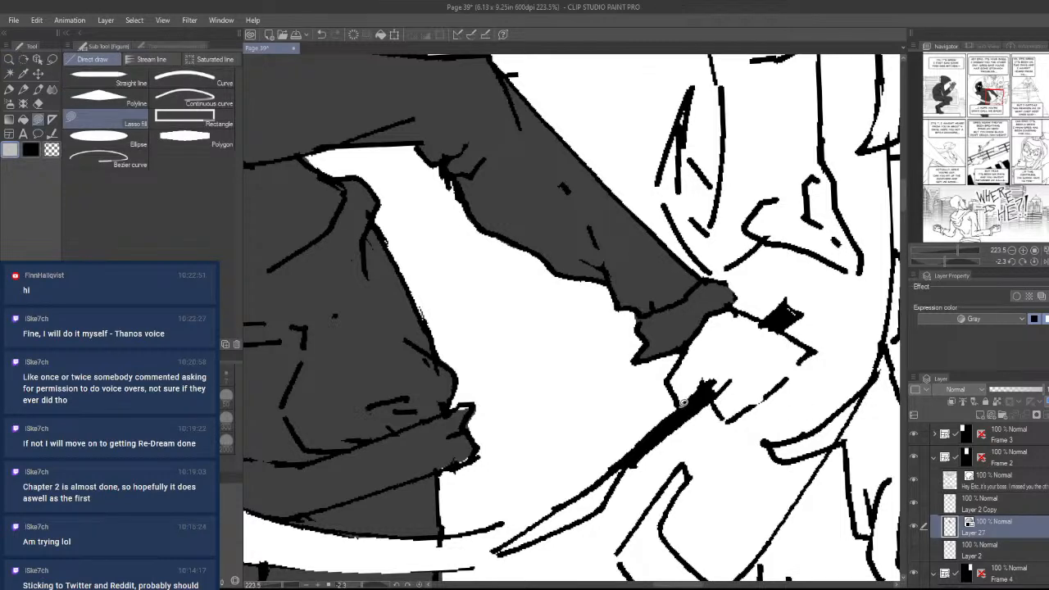
{"action": "mouse_move", "coordinate": [683, 402]}
{"action": "left_mouse_down"}
{"action": "mouse_move", "coordinate": [670, 375]}
{"action": "mouse_move", "coordinate": [711, 308]}
{"action": "mouse_move", "coordinate": [765, 354]}
{"action": "mouse_move", "coordinate": [713, 399]}
{"action": "mouse_move", "coordinate": [757, 324]}
{"action": "mouse_move", "coordinate": [815, 354]}
{"action": "mouse_move", "coordinate": [747, 401]}
{"action": "left_mouse_up"}
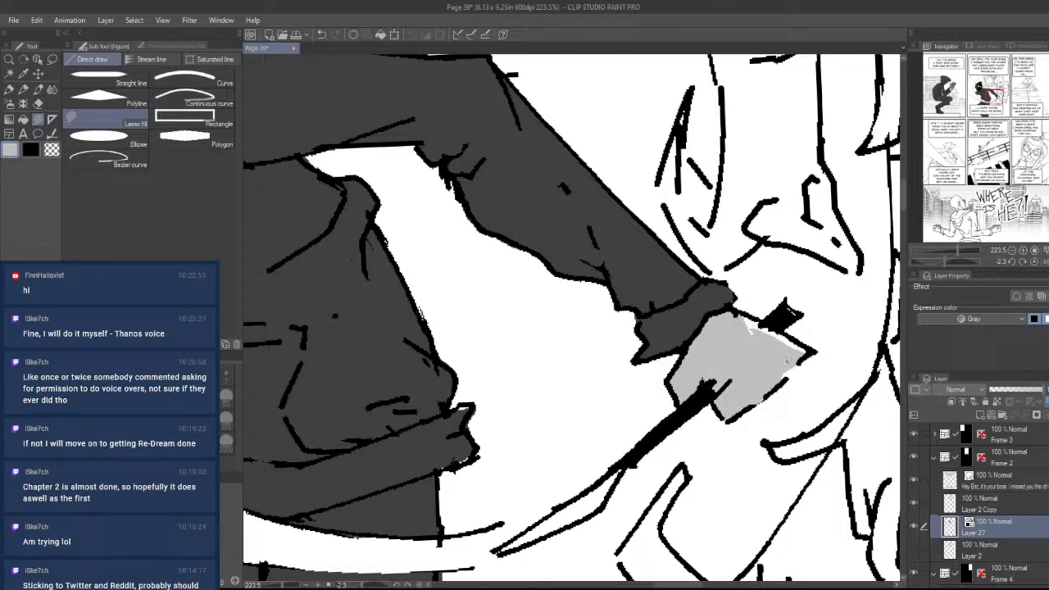
{"action": "mouse_move", "coordinate": [788, 360]}
{"action": "left_mouse_down"}
{"action": "mouse_move", "coordinate": [811, 348]}
{"action": "mouse_move", "coordinate": [771, 321]}
{"action": "mouse_move", "coordinate": [731, 336]}
{"action": "left_mouse_up"}
- Examine the uncoloured figure in the third frame and the remaining unfilled monsters in the second frame
{"action": "mouse_move", "coordinate": [821, 402]}
{"action": "left_mouse_down"}
{"action": "mouse_move", "coordinate": [664, 395]}
{"action": "mouse_move", "coordinate": [648, 418]}
{"action": "left_mouse_up"}
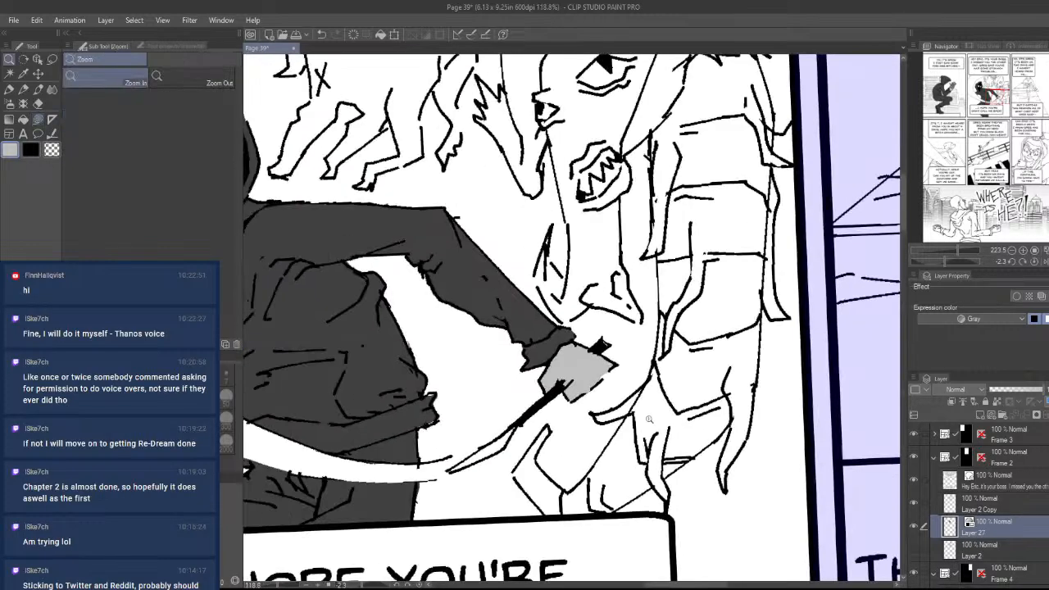
{"action": "left_click_drag", "start_coordinate": [838, 447], "coordinate": [705, 462]}
{"action": "left_click_drag", "start_coordinate": [773, 457], "coordinate": [567, 433]}
{"action": "left_click_drag", "start_coordinate": [664, 398], "coordinate": [598, 443]}
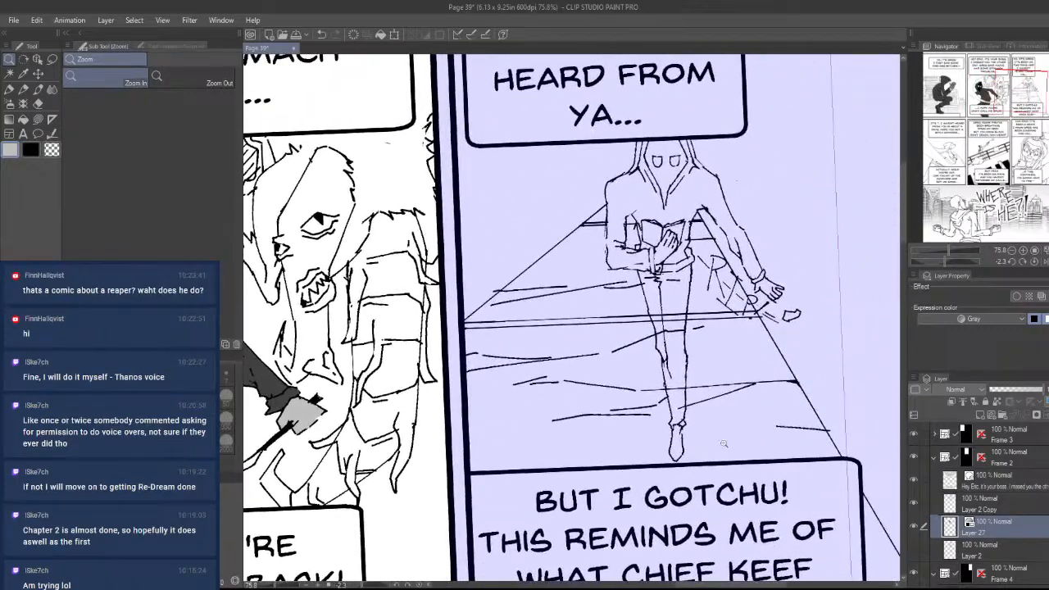
{"action": "left_click_drag", "start_coordinate": [732, 443], "coordinate": [749, 460]}
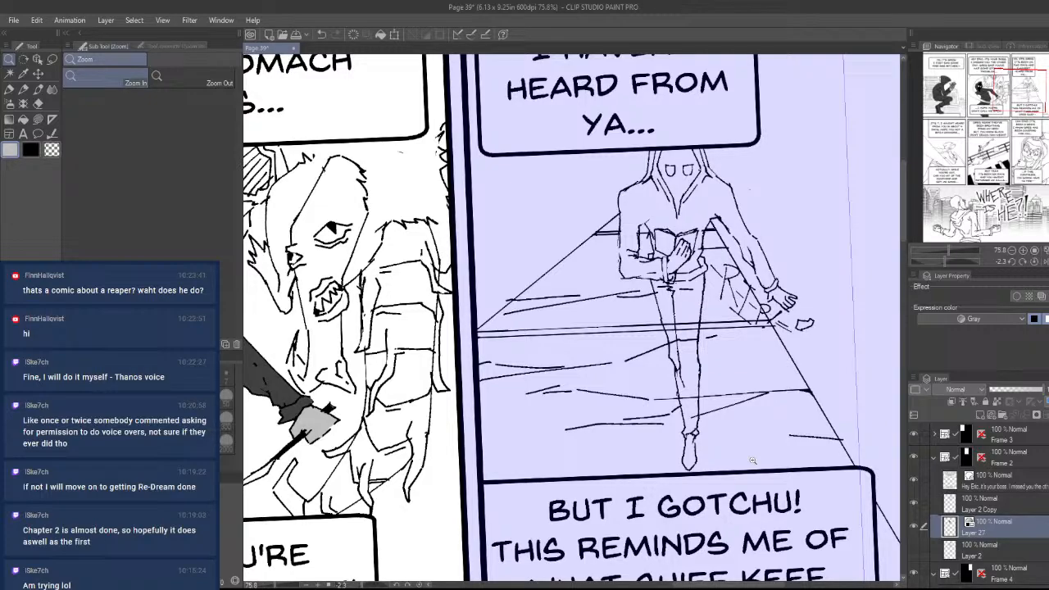
{"action": "left_click_drag", "start_coordinate": [796, 416], "coordinate": [494, 458]}
{"action": "left_click_drag", "start_coordinate": [685, 419], "coordinate": [740, 424]}
{"action": "left_click_drag", "start_coordinate": [720, 432], "coordinate": [568, 432]}
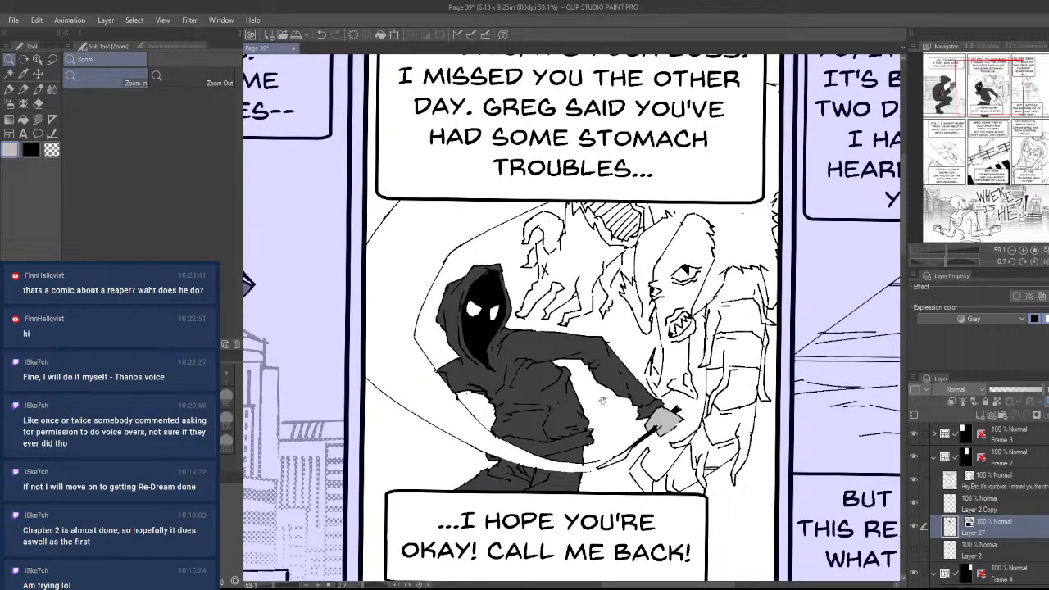
{"action": "left_click_drag", "start_coordinate": [602, 401], "coordinate": [799, 426]}
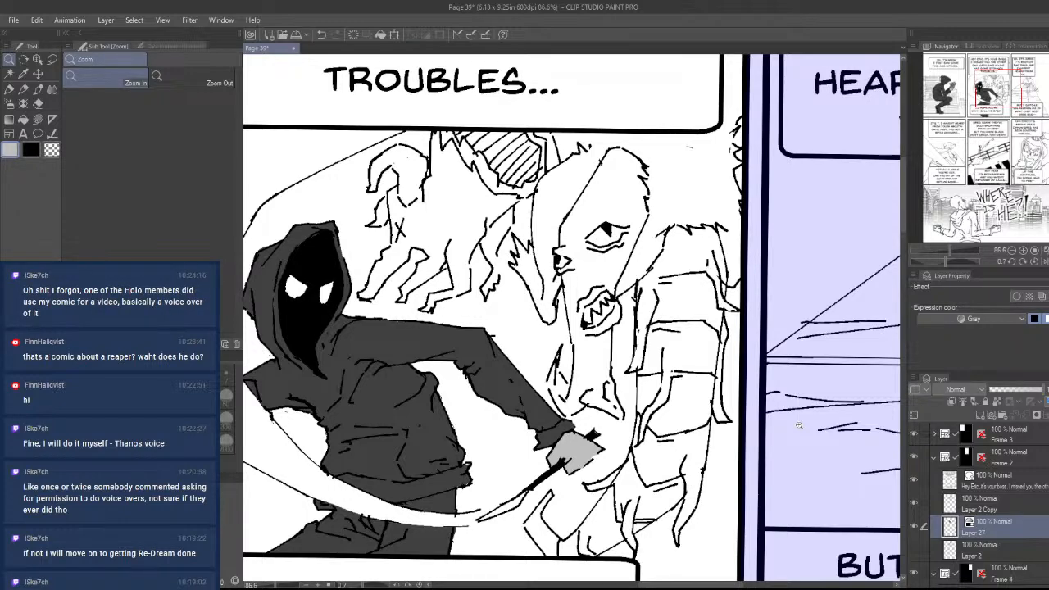
{"action": "scroll", "coordinate": [799, 425], "scroll_direction": "up", "scroll_amount": 5}
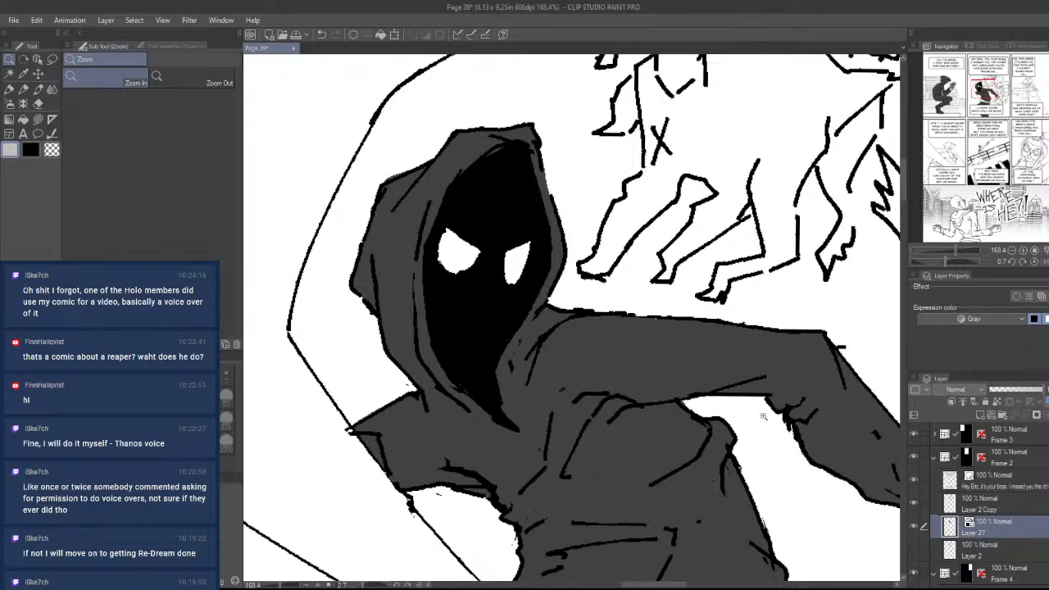
{"action": "scroll", "coordinate": [755, 453], "scroll_direction": "down", "scroll_amount": 2}
{"action": "scroll", "coordinate": [755, 453], "scroll_direction": "down", "scroll_amount": 3}
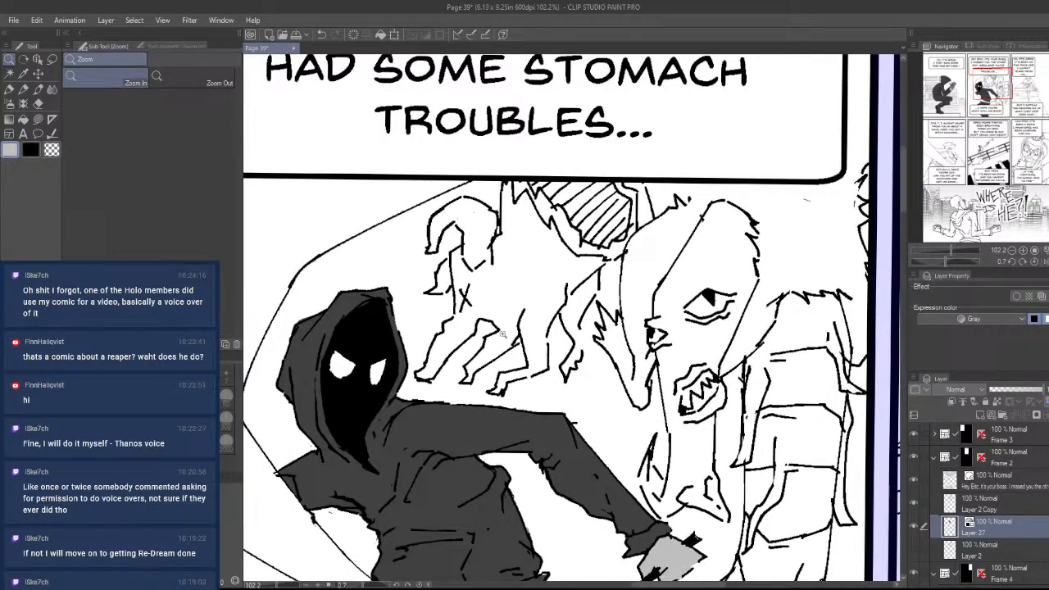
{"action": "scroll", "coordinate": [586, 373], "scroll_direction": "up", "scroll_amount": 2}
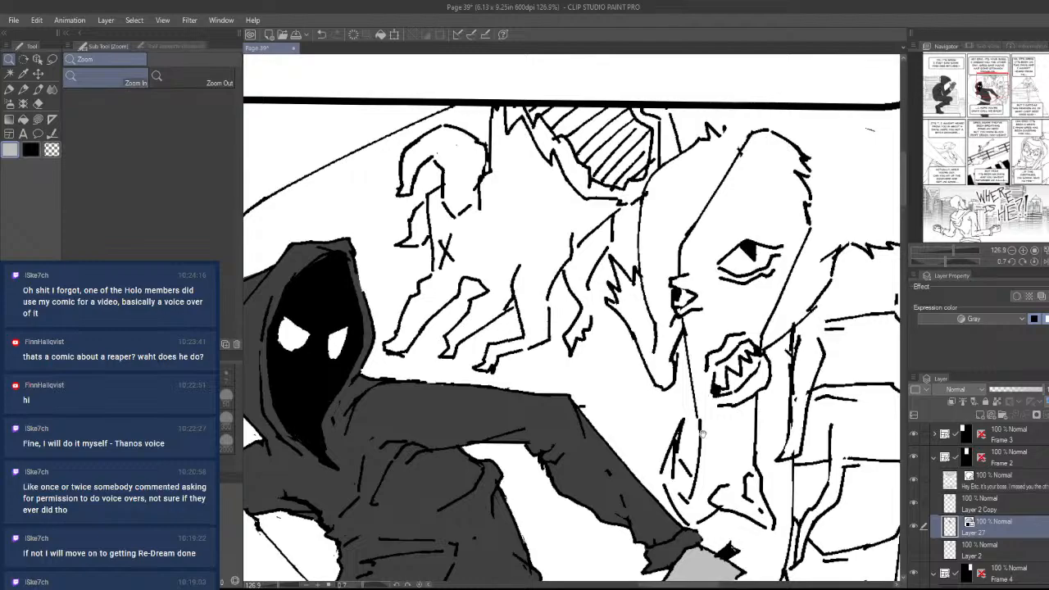
{"action": "scroll", "coordinate": [702, 433], "scroll_direction": "down", "scroll_amount": 2}
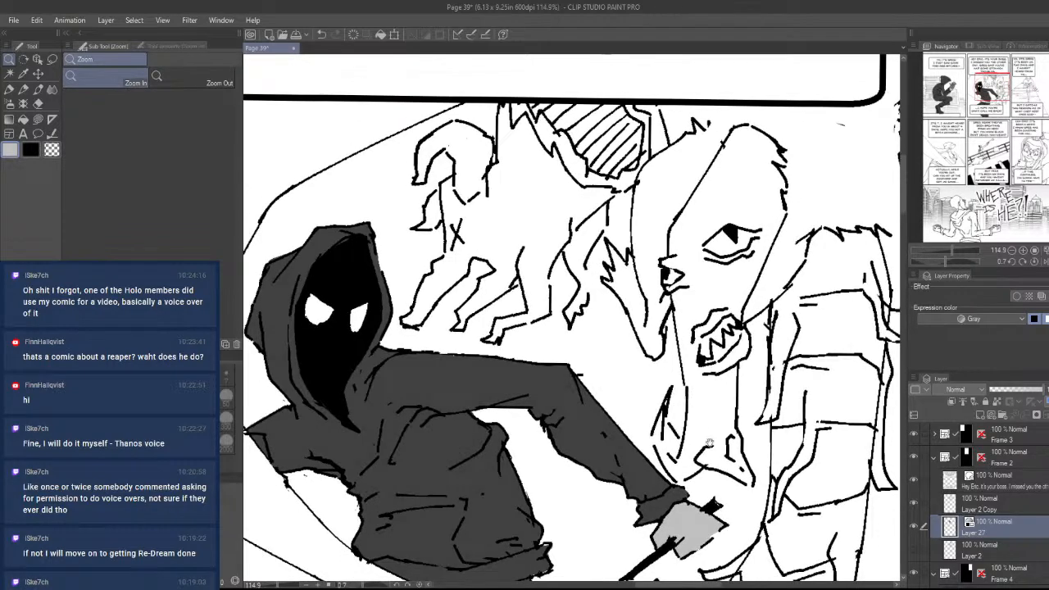
- Collapse the Frame 2 folder and select the Frame 4 folder, which holds the third frame's artwork
{"action": "left_click_drag", "start_coordinate": [724, 460], "coordinate": [719, 396]}
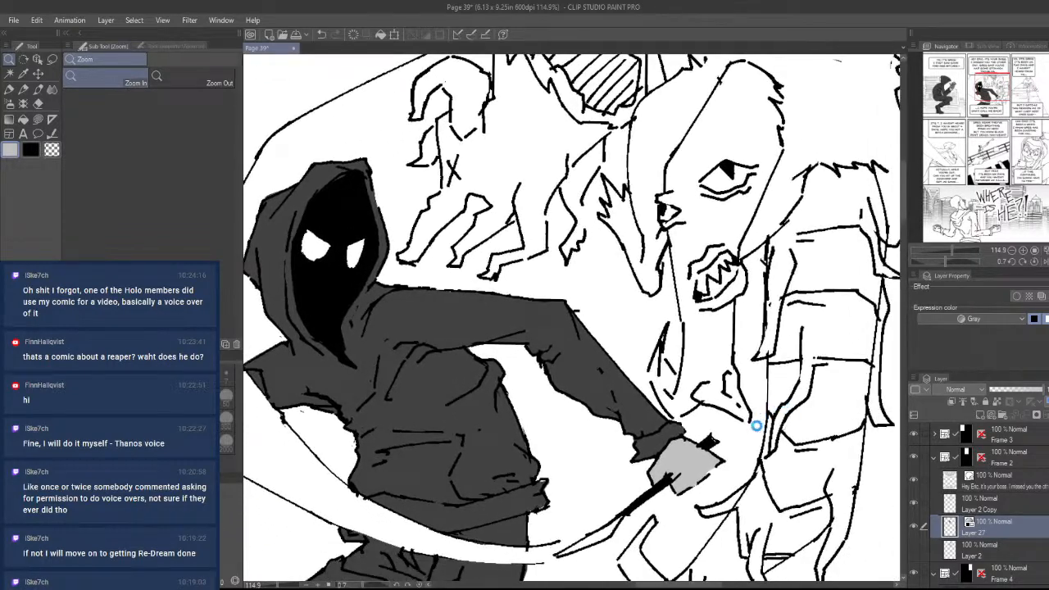
{"action": "scroll", "coordinate": [755, 426], "scroll_direction": "down", "scroll_amount": 3}
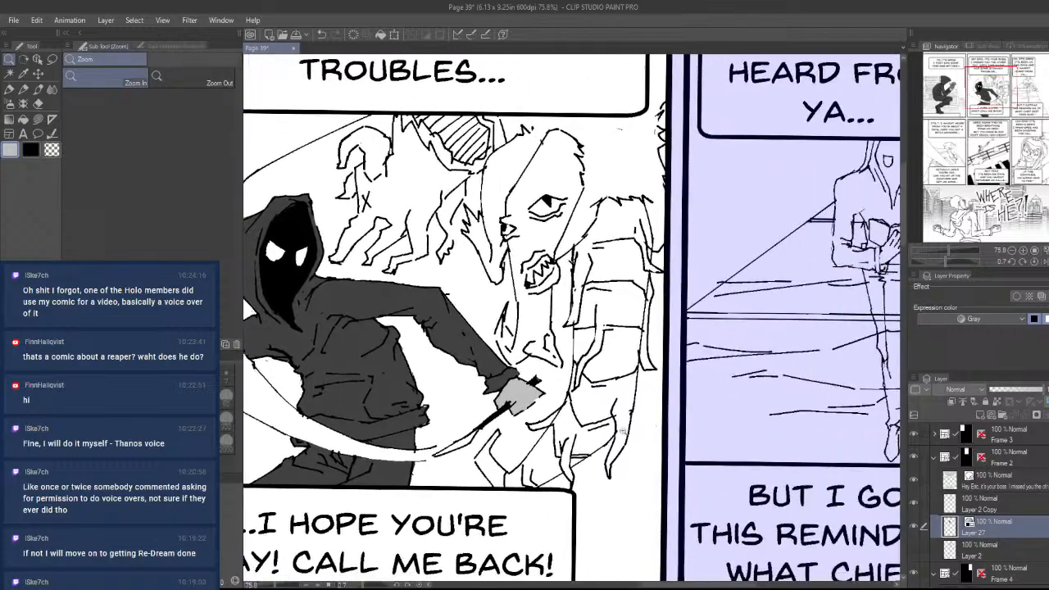
{"action": "scroll", "coordinate": [241, 296], "scroll_direction": "down", "scroll_amount": 3}
{"action": "scroll", "coordinate": [241, 296], "scroll_direction": "up", "scroll_amount": 4}
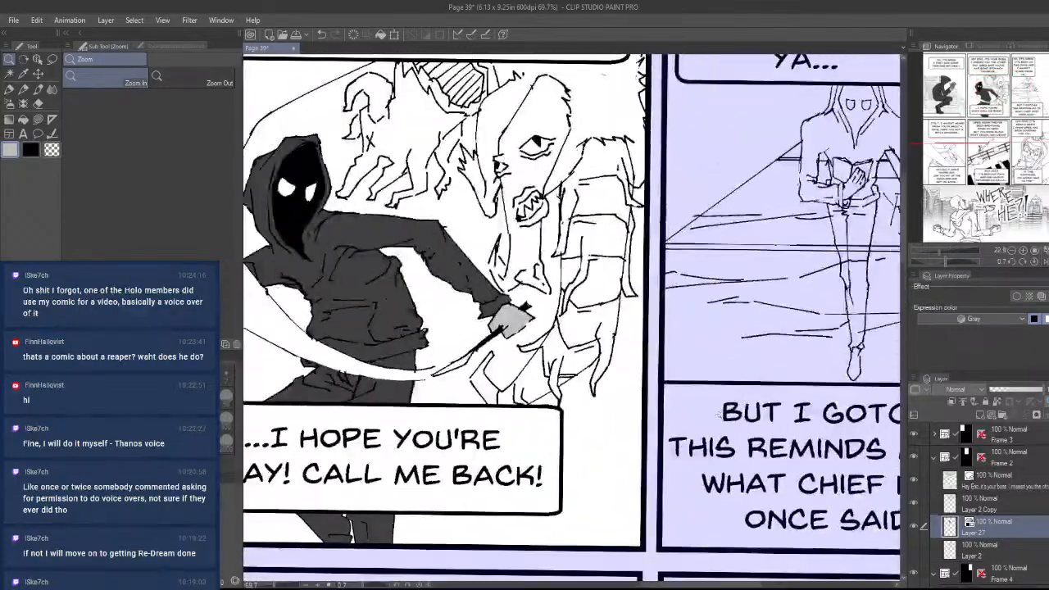
{"action": "scroll", "coordinate": [719, 414], "scroll_direction": "up", "scroll_amount": 3}
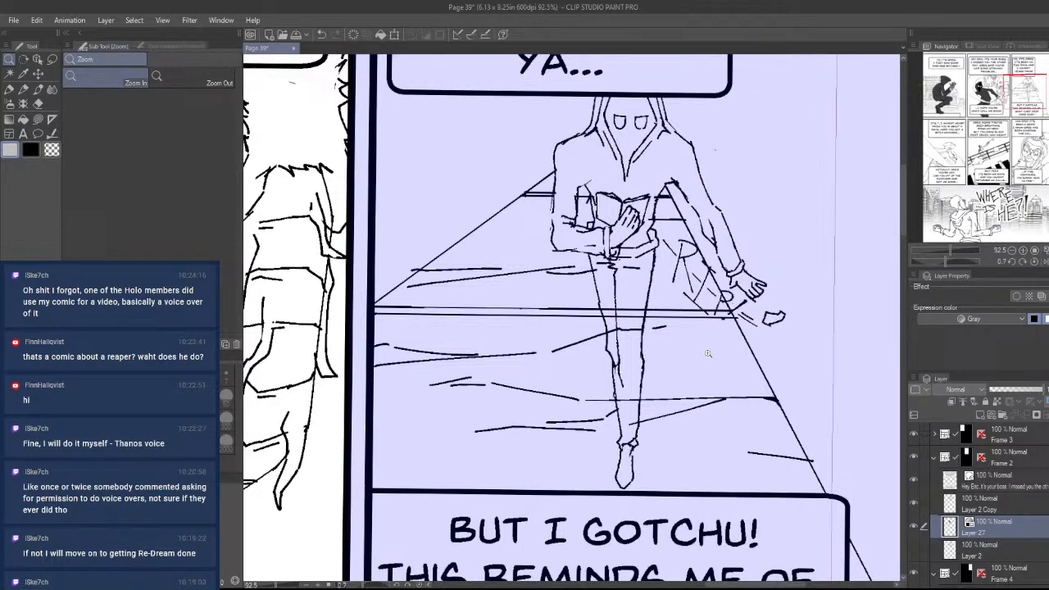
{"action": "left_click_drag", "start_coordinate": [707, 354], "coordinate": [575, 418]}
{"action": "left_click_drag", "start_coordinate": [328, 409], "coordinate": [810, 433]}
{"action": "left_click", "coordinate": [975, 503]}
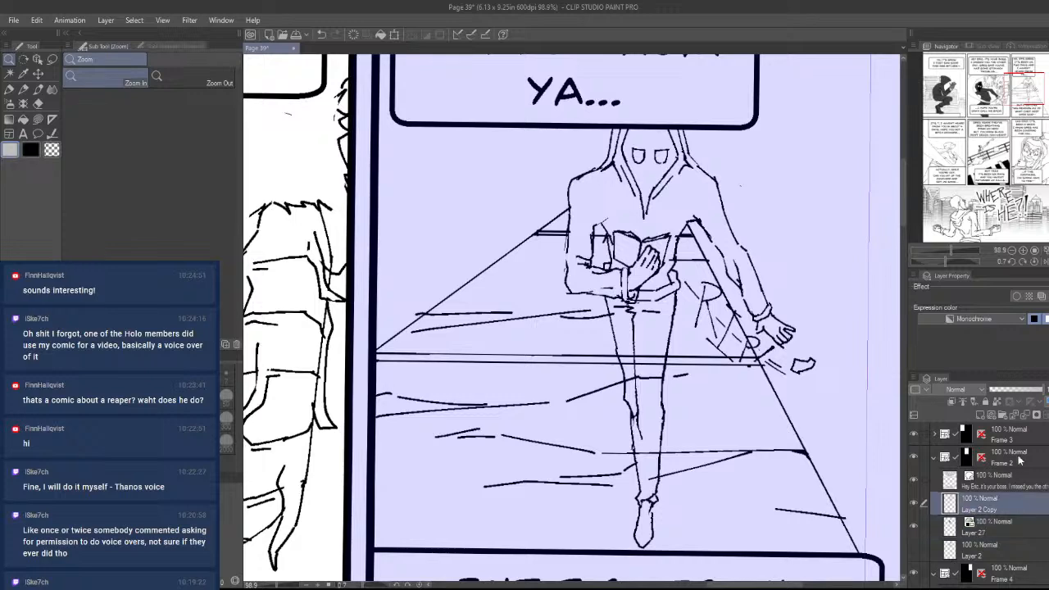
{"action": "left_click", "coordinate": [988, 439]}
{"action": "left_click", "coordinate": [933, 457]}
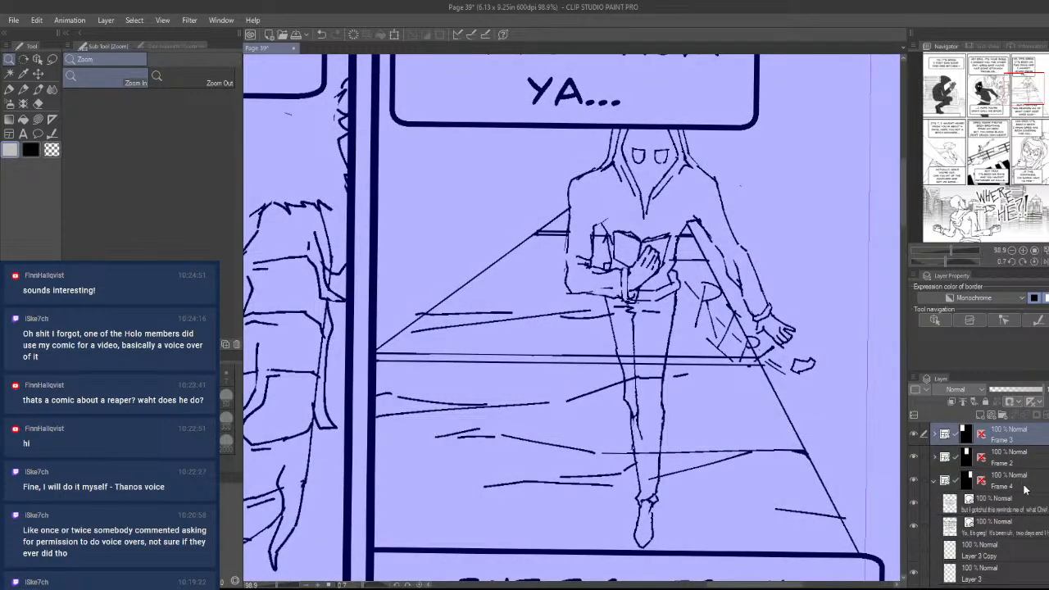
{"action": "left_click", "coordinate": [1012, 482]}
- Examine the uncoloured hooded figure walking with an open book in the third frame
{"action": "left_click_drag", "start_coordinate": [792, 474], "coordinate": [766, 466]}
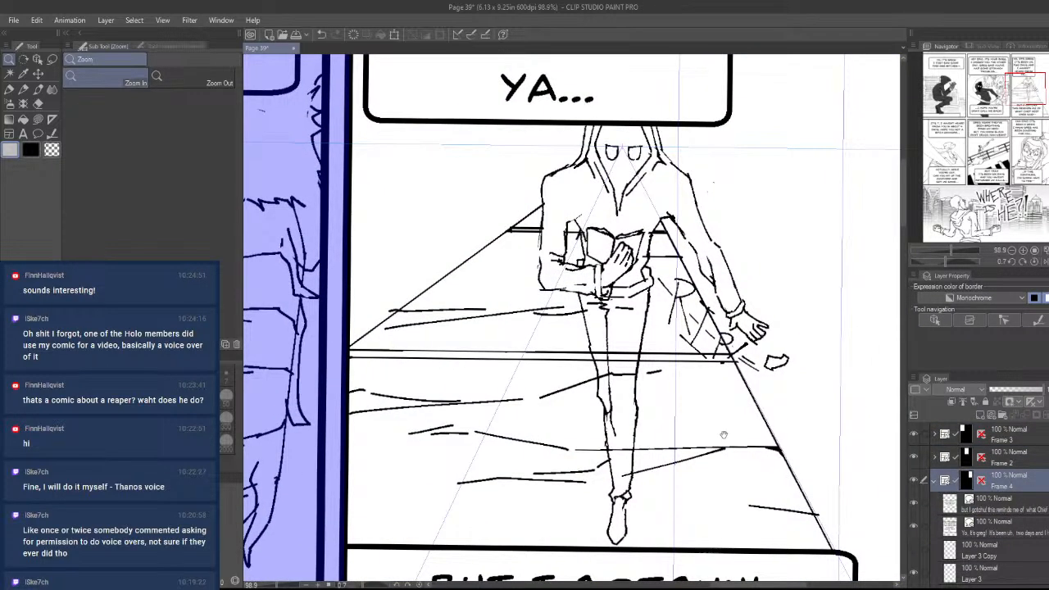
{"action": "left_click_drag", "start_coordinate": [720, 416], "coordinate": [705, 441]}
{"action": "left_click_drag", "start_coordinate": [639, 343], "coordinate": [665, 344]}
{"action": "left_click_drag", "start_coordinate": [713, 385], "coordinate": [715, 445]}
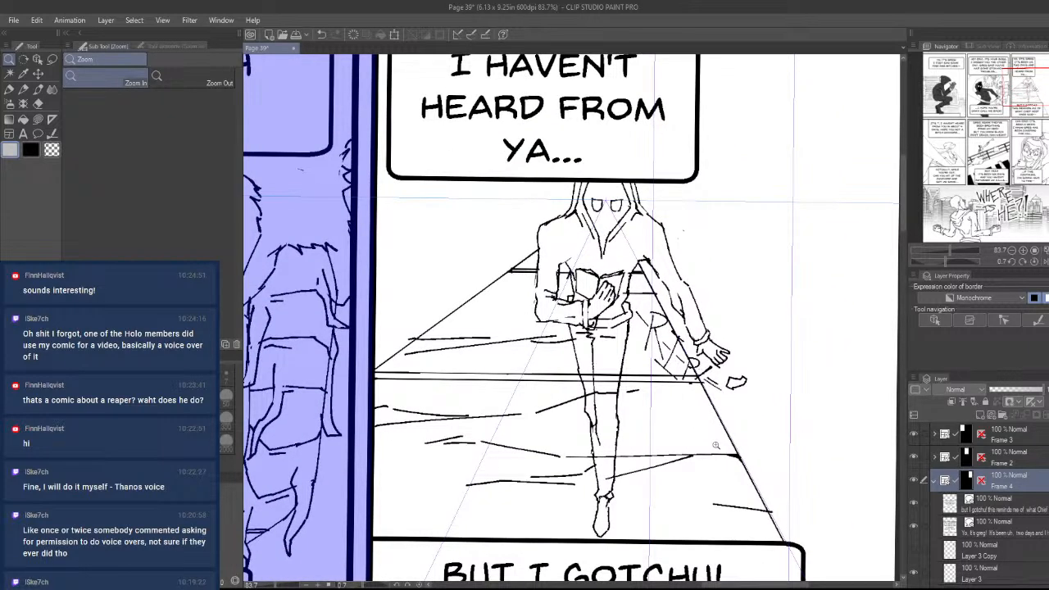
{"action": "left_click_drag", "start_coordinate": [812, 475], "coordinate": [737, 410]}
{"action": "key", "text": "u"}
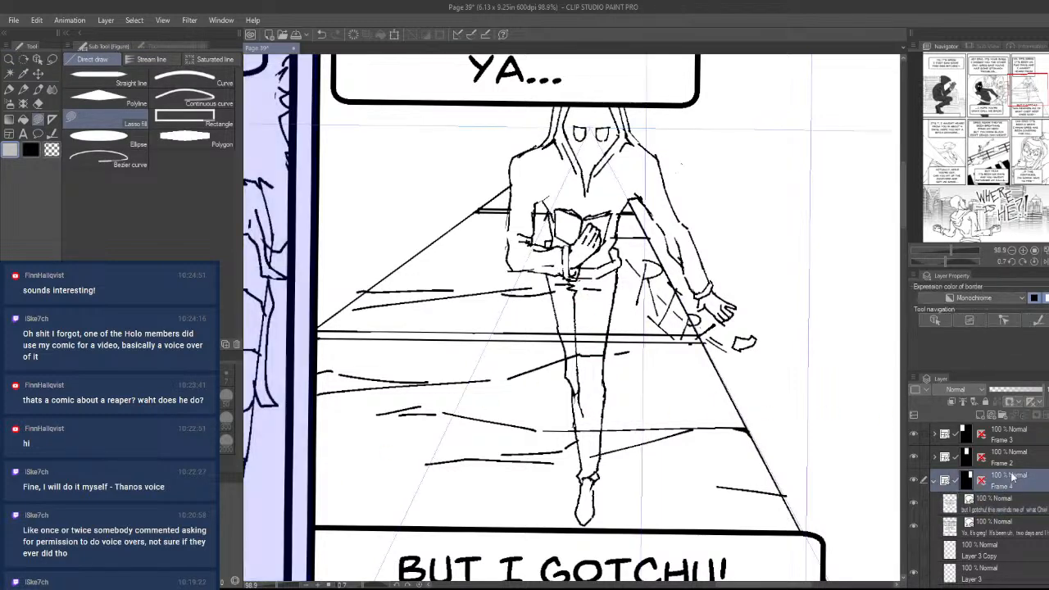
{"action": "key", "text": "/"}
{"action": "left_click_drag", "start_coordinate": [636, 395], "coordinate": [671, 436]}
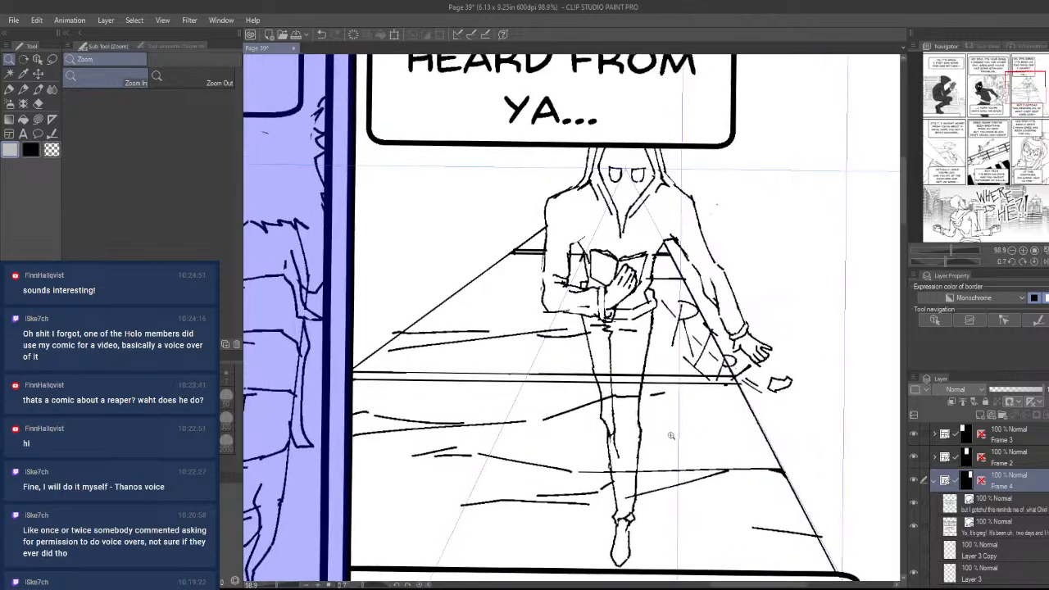
{"action": "left_click_drag", "start_coordinate": [649, 374], "coordinate": [660, 379]}
{"action": "left_click_drag", "start_coordinate": [693, 436], "coordinate": [619, 445]}
{"action": "left_click_drag", "start_coordinate": [596, 489], "coordinate": [610, 459]}
{"action": "left_click_drag", "start_coordinate": [645, 493], "coordinate": [657, 477]}
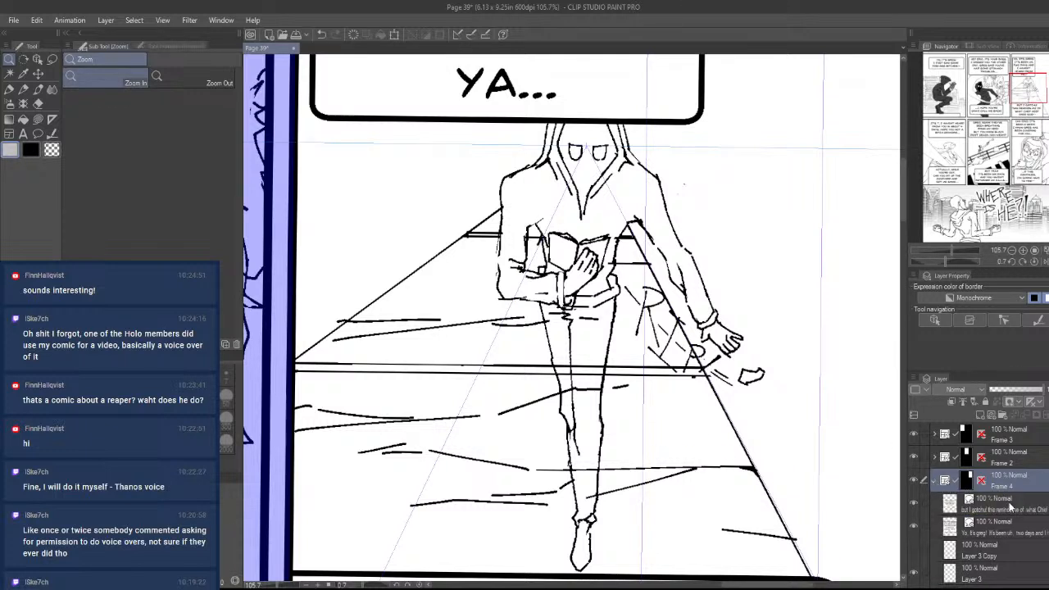
- Select Layer 3 Copy in the Frame 4 folder and toggle its visibility to check what it holds
{"action": "left_click", "coordinate": [992, 557]}
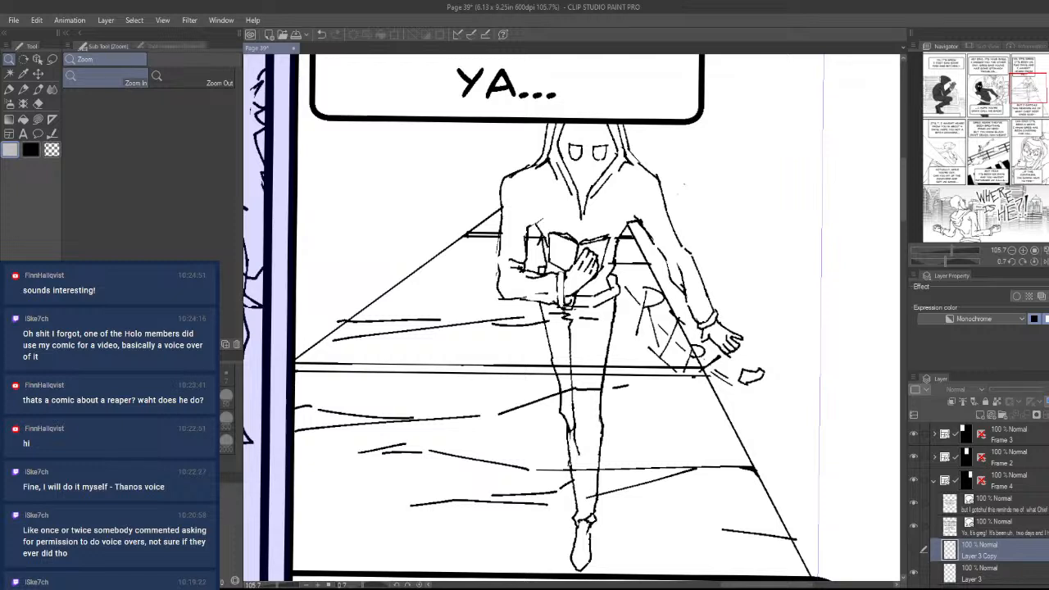
{"action": "scroll", "coordinate": [997, 454], "scroll_direction": "down", "scroll_amount": 3}
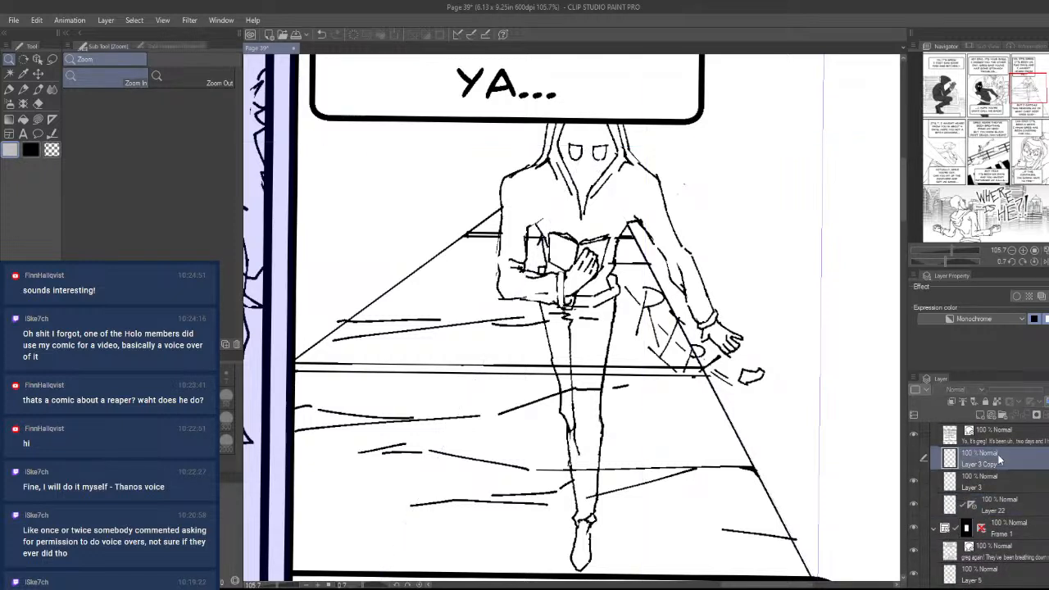
{"action": "left_click_drag", "start_coordinate": [690, 416], "coordinate": [695, 408]}
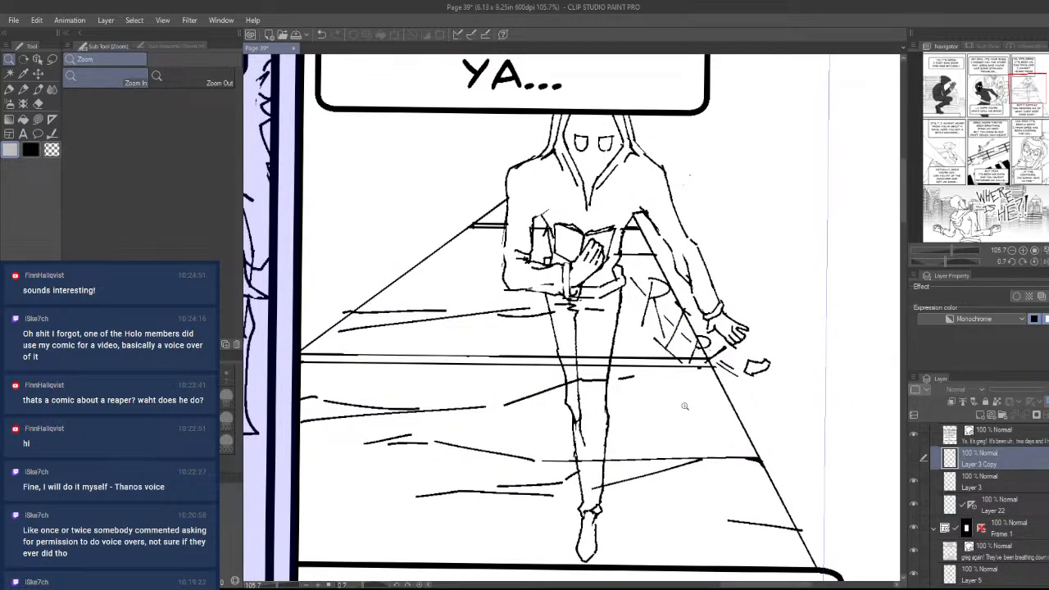
{"action": "key", "text": "u"}
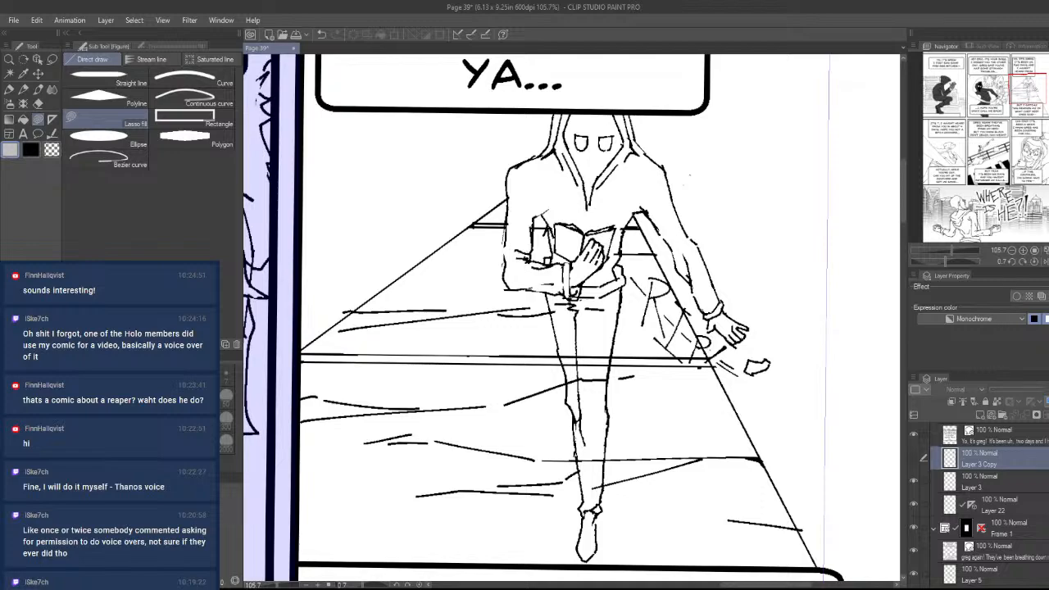
{"action": "left_click_drag", "start_coordinate": [598, 384], "coordinate": [573, 377]}
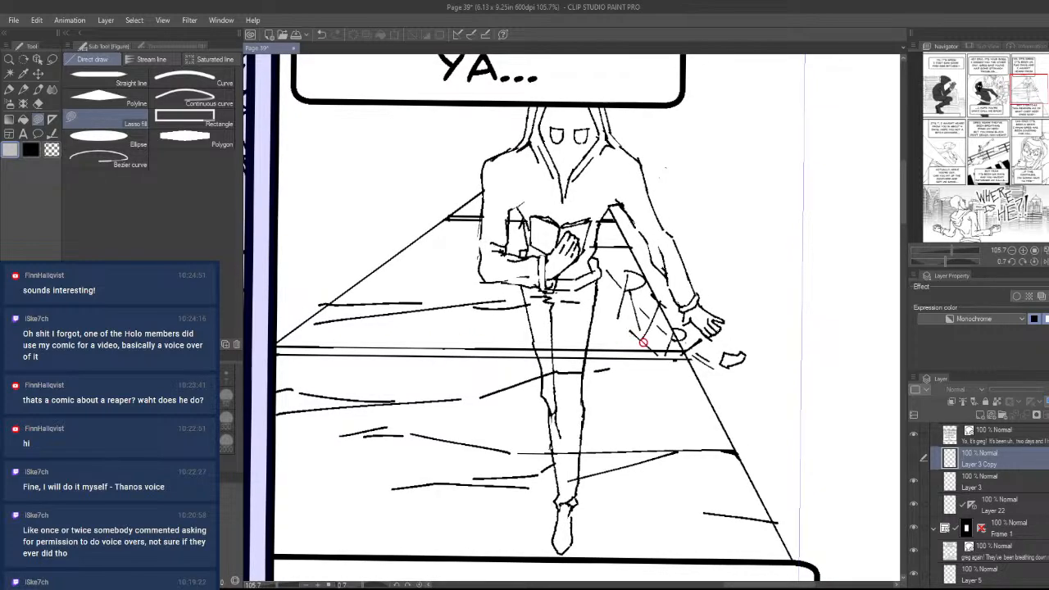
{"action": "left_click_drag", "start_coordinate": [643, 342], "coordinate": [651, 381]}
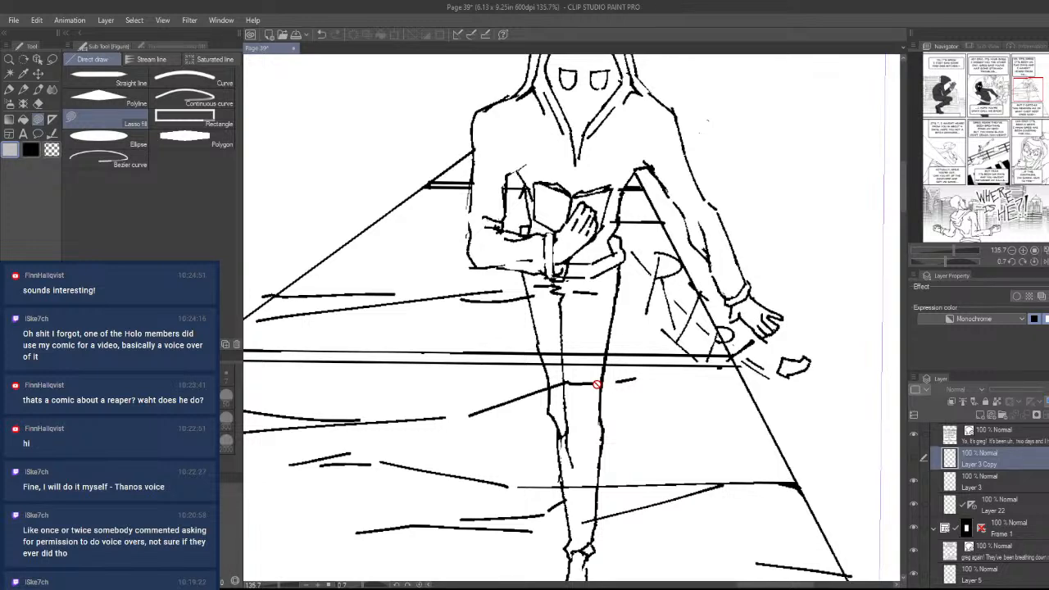
{"action": "left_click_drag", "start_coordinate": [597, 385], "coordinate": [712, 456]}
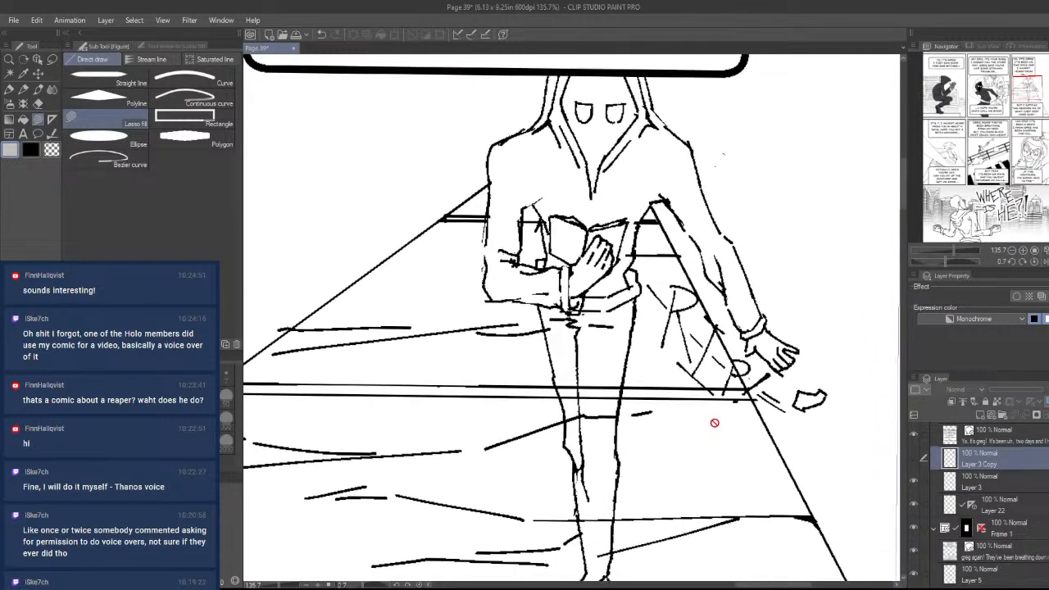
{"action": "left_click", "coordinate": [915, 464]}
{"action": "left_click", "coordinate": [915, 464]}
- Toggle the visibility of Layer 3 and Layer 22 to identify which one carries the third frame's line art
{"action": "left_click", "coordinate": [1001, 484]}
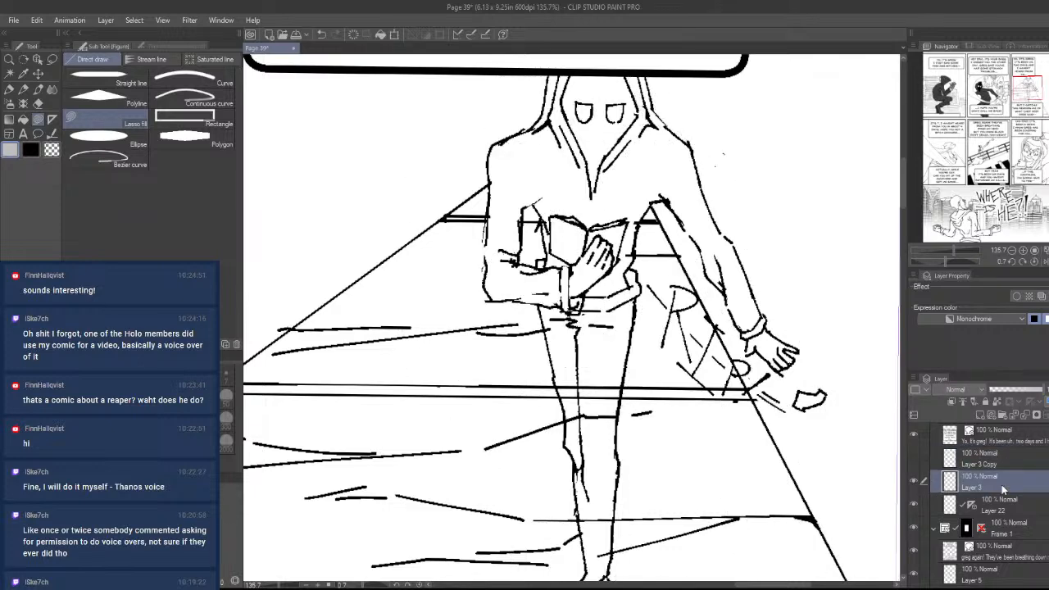
{"action": "left_click", "coordinate": [916, 483]}
{"action": "left_click", "coordinate": [916, 483]}
{"action": "left_click_drag", "start_coordinate": [620, 303], "coordinate": [653, 352]}
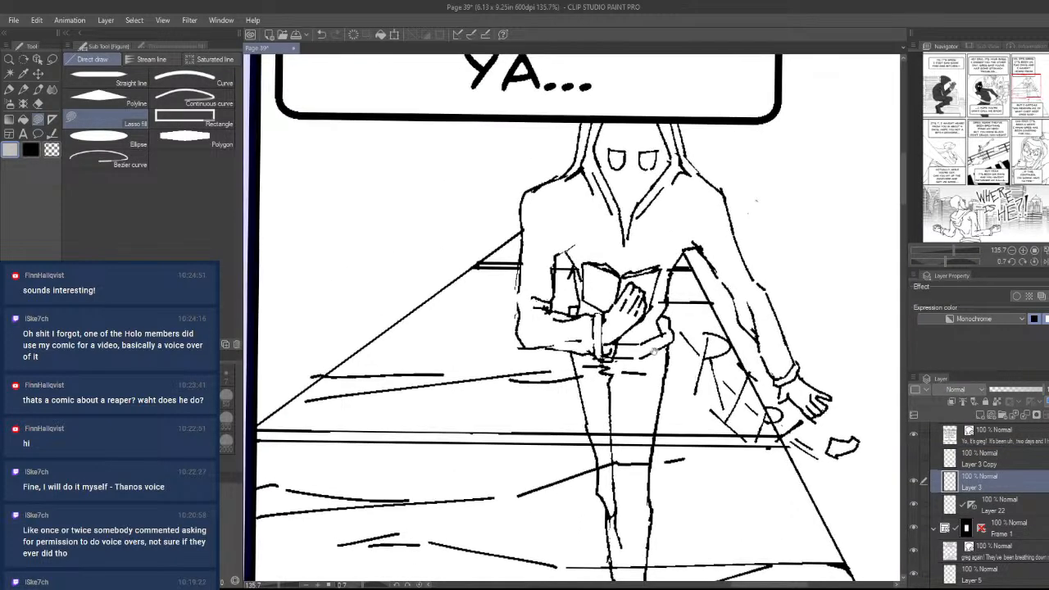
{"action": "left_click", "coordinate": [916, 483]}
{"action": "left_click", "coordinate": [915, 484]}
{"action": "left_click", "coordinate": [917, 506]}
{"action": "left_click", "coordinate": [916, 507]}
- Add a new raster layer directly above Layer 22, beneath the line art on Layer 3
{"action": "left_click", "coordinate": [1012, 497]}
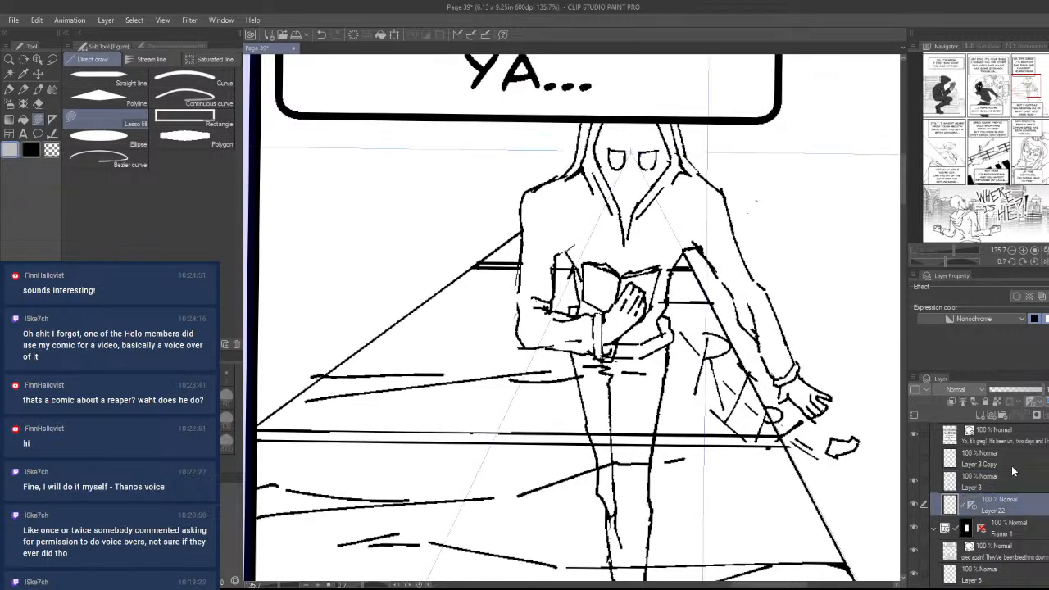
{"action": "left_click", "coordinate": [918, 484]}
{"action": "left_click", "coordinate": [917, 484]}
{"action": "left_click", "coordinate": [984, 402]}
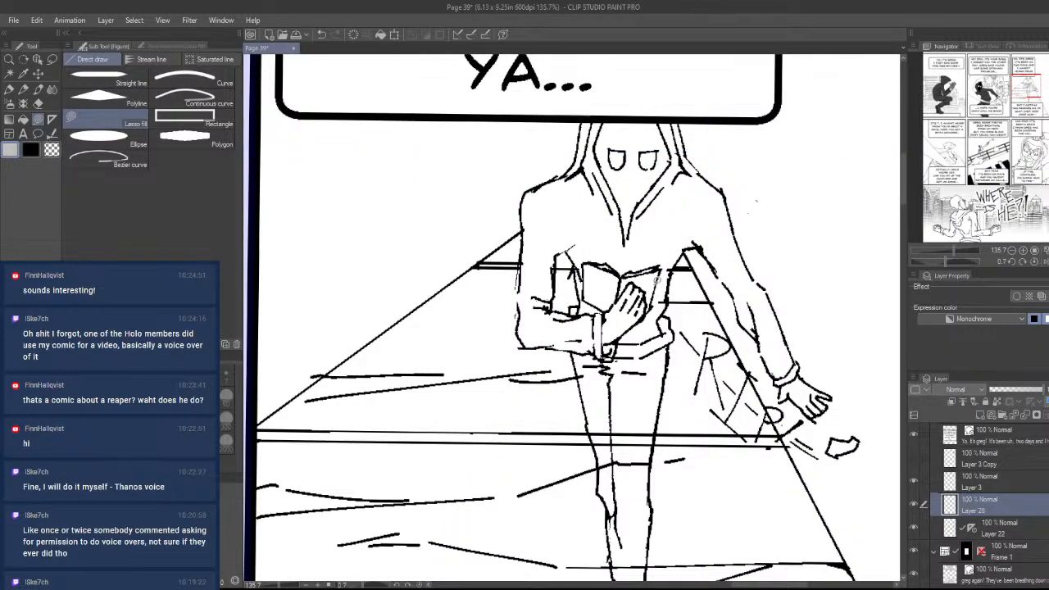
- Sample the dark gray of the hooded figure's clothing in the second frame for use on the third frame's figure
{"action": "key", "text": "ctrl+space"}
{"action": "left_click_drag", "start_coordinate": [515, 367], "coordinate": [430, 412]}
{"action": "left_click_drag", "start_coordinate": [430, 411], "coordinate": [698, 371]}
{"action": "left_click", "coordinate": [456, 407], "text": "alt"}
{"action": "left_click_drag", "start_coordinate": [800, 320], "coordinate": [852, 316]}
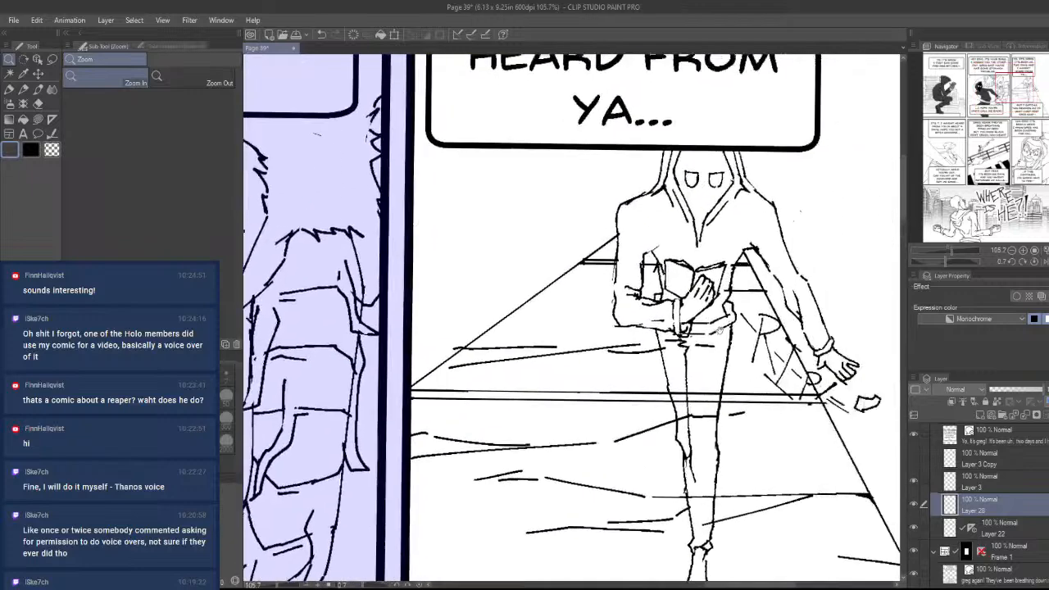
{"action": "mouse_move", "coordinate": [623, 299]}
{"action": "left_mouse_down"}
{"action": "mouse_move", "coordinate": [677, 293]}
{"action": "mouse_move", "coordinate": [711, 339]}
{"action": "mouse_move", "coordinate": [655, 290]}
{"action": "left_mouse_up"}
{"action": "left_click_drag", "start_coordinate": [687, 368], "coordinate": [729, 422]}
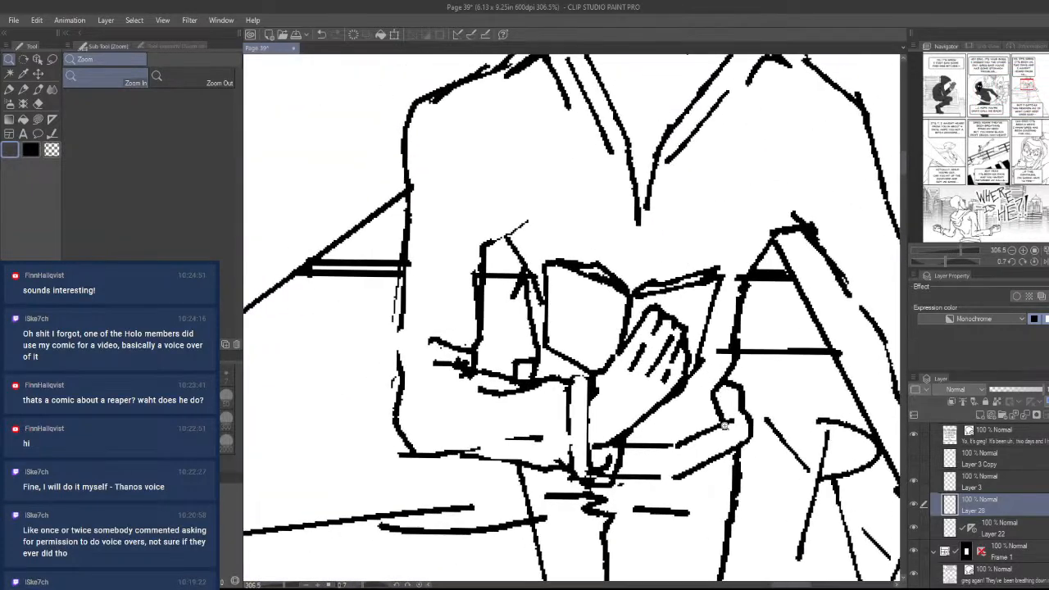
- Undo the test lasso fill at the figure's waist and set the new layer's expression color to Gray
{"action": "mouse_move", "coordinate": [616, 434]}
{"action": "left_mouse_down"}
{"action": "mouse_move", "coordinate": [567, 490]}
{"action": "mouse_move", "coordinate": [644, 470]}
{"action": "left_mouse_up"}
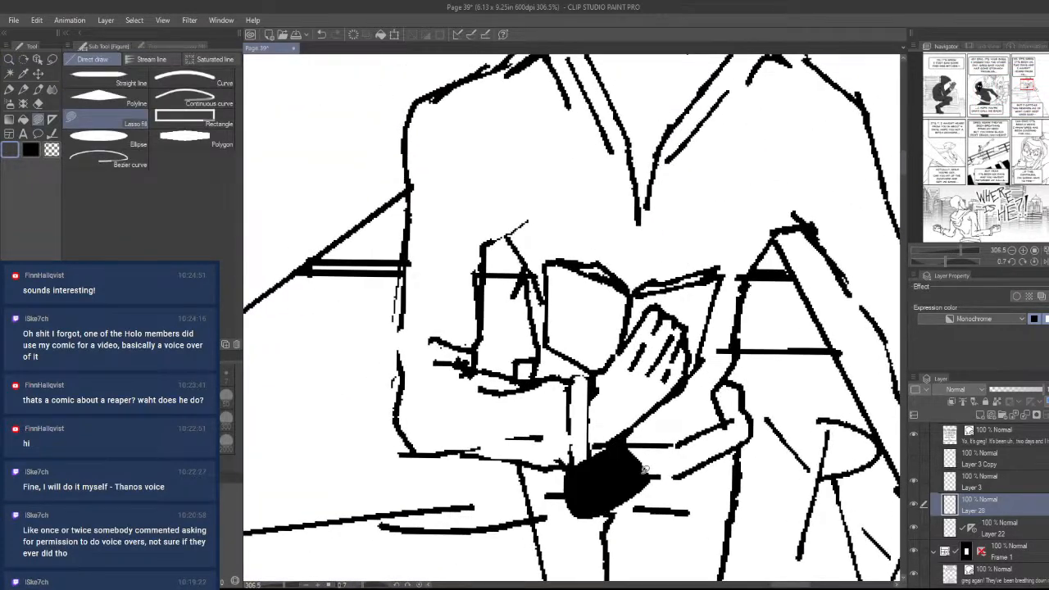
{"action": "key", "text": "ctrl+z"}
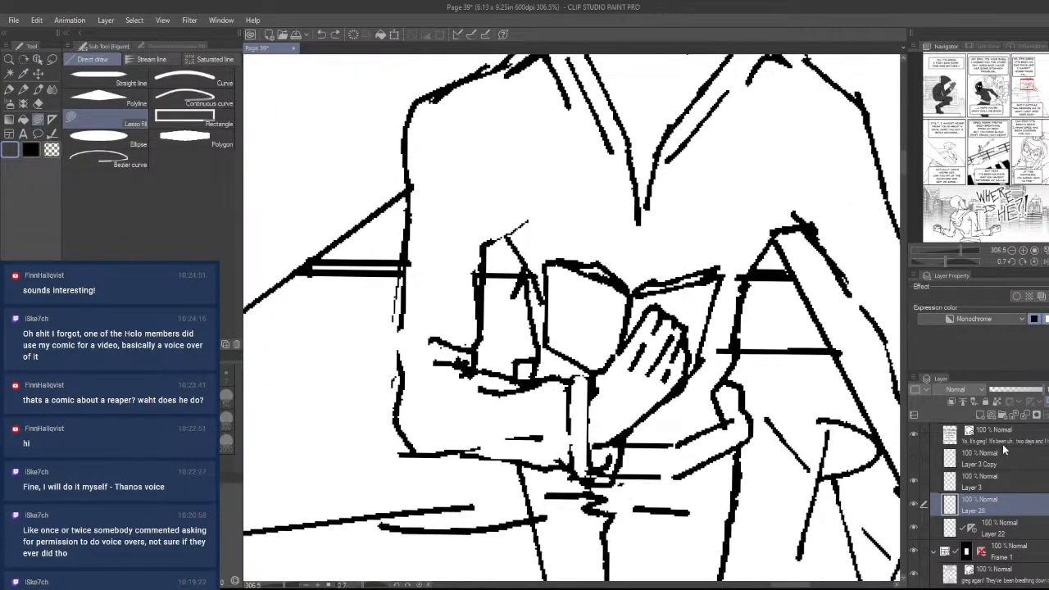
{"action": "left_click", "coordinate": [974, 349]}
- Lasso-fill the waist and the thigh below the book-holding arm with the sampled dark gray
{"action": "mouse_move", "coordinate": [602, 510]}
{"action": "left_mouse_down"}
{"action": "mouse_move", "coordinate": [572, 380]}
{"action": "mouse_move", "coordinate": [564, 552]}
{"action": "left_mouse_up"}
{"action": "left_click_drag", "start_coordinate": [633, 529], "coordinate": [616, 312]}
{"action": "mouse_move", "coordinate": [521, 305]}
{"action": "left_mouse_down"}
{"action": "mouse_move", "coordinate": [579, 254]}
{"action": "mouse_move", "coordinate": [546, 436]}
{"action": "left_mouse_up"}
{"action": "left_click_drag", "start_coordinate": [675, 437], "coordinate": [665, 325]}
{"action": "left_click_drag", "start_coordinate": [665, 326], "coordinate": [603, 319]}
{"action": "left_click_drag", "start_coordinate": [670, 238], "coordinate": [735, 244]}
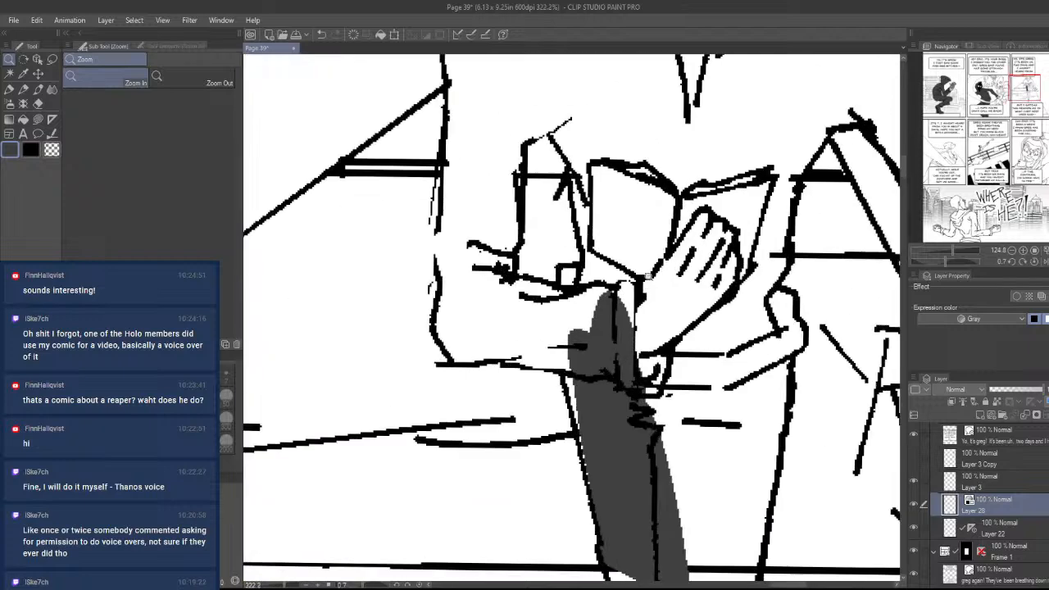
- Fill the hoodie's hem, side and cuff around the book and hand dark gray, leaving the hand and pages white
{"action": "mouse_move", "coordinate": [652, 343]}
{"action": "left_mouse_down"}
{"action": "mouse_move", "coordinate": [744, 480]}
{"action": "mouse_move", "coordinate": [717, 353]}
{"action": "mouse_move", "coordinate": [698, 360]}
{"action": "left_mouse_up"}
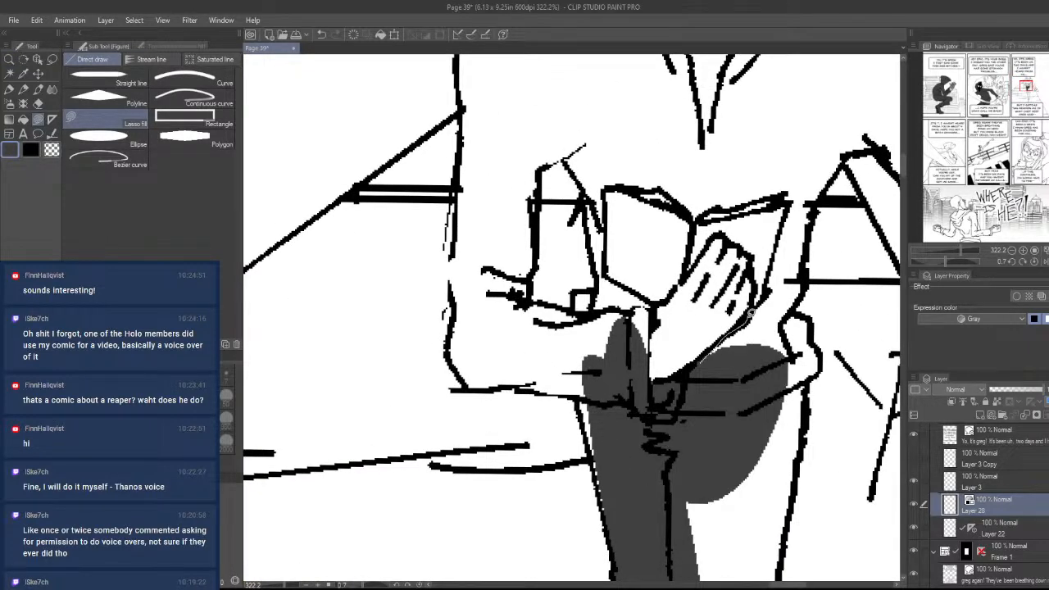
{"action": "left_click_drag", "start_coordinate": [818, 354], "coordinate": [720, 455]}
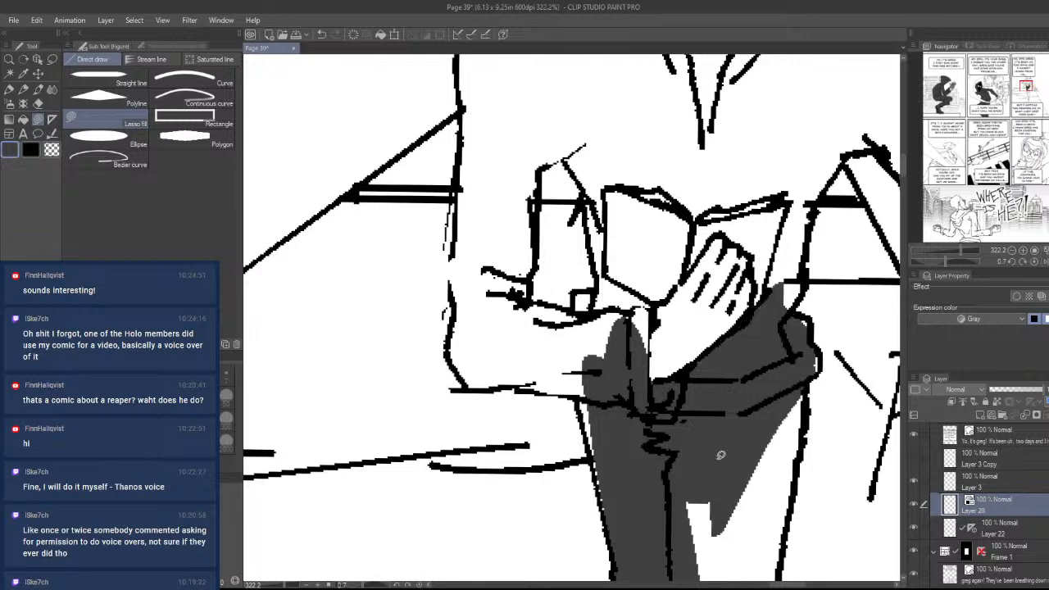
{"action": "mouse_move", "coordinate": [762, 302]}
{"action": "left_mouse_down"}
{"action": "mouse_move", "coordinate": [798, 196]}
{"action": "mouse_move", "coordinate": [799, 283]}
{"action": "mouse_move", "coordinate": [776, 327]}
{"action": "left_mouse_up"}
{"action": "mouse_move", "coordinate": [785, 319]}
{"action": "left_mouse_down"}
{"action": "mouse_move", "coordinate": [801, 289]}
{"action": "mouse_move", "coordinate": [816, 215]}
{"action": "left_mouse_up"}
{"action": "mouse_move", "coordinate": [787, 308]}
{"action": "left_mouse_down"}
{"action": "mouse_move", "coordinate": [795, 283]}
{"action": "mouse_move", "coordinate": [805, 285]}
{"action": "mouse_move", "coordinate": [795, 387]}
{"action": "left_mouse_up"}
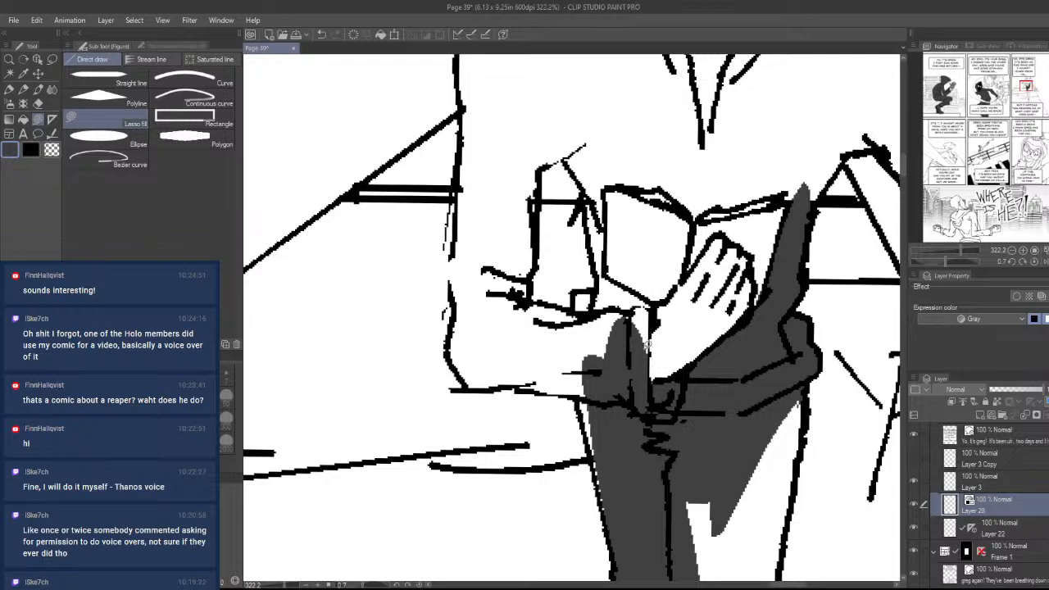
{"action": "mouse_move", "coordinate": [648, 344]}
{"action": "left_mouse_down"}
{"action": "mouse_move", "coordinate": [650, 297]}
{"action": "mouse_move", "coordinate": [605, 269]}
{"action": "mouse_move", "coordinate": [573, 293]}
{"action": "mouse_move", "coordinate": [620, 481]}
{"action": "mouse_move", "coordinate": [574, 378]}
{"action": "mouse_move", "coordinate": [638, 539]}
{"action": "mouse_move", "coordinate": [597, 485]}
{"action": "mouse_move", "coordinate": [596, 421]}
{"action": "left_mouse_up"}
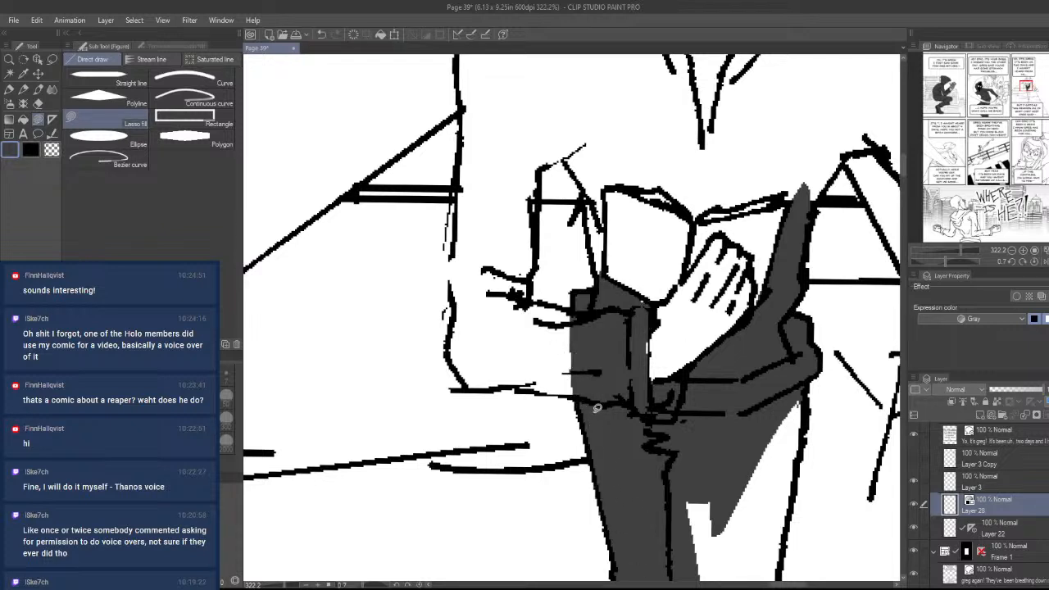
- Lasso-fill the book-holding arm's sleeve dark gray from the forearm up to the shoulder
{"action": "mouse_move", "coordinate": [504, 386]}
{"action": "left_mouse_down"}
{"action": "mouse_move", "coordinate": [490, 328]}
{"action": "mouse_move", "coordinate": [583, 365]}
{"action": "left_mouse_up"}
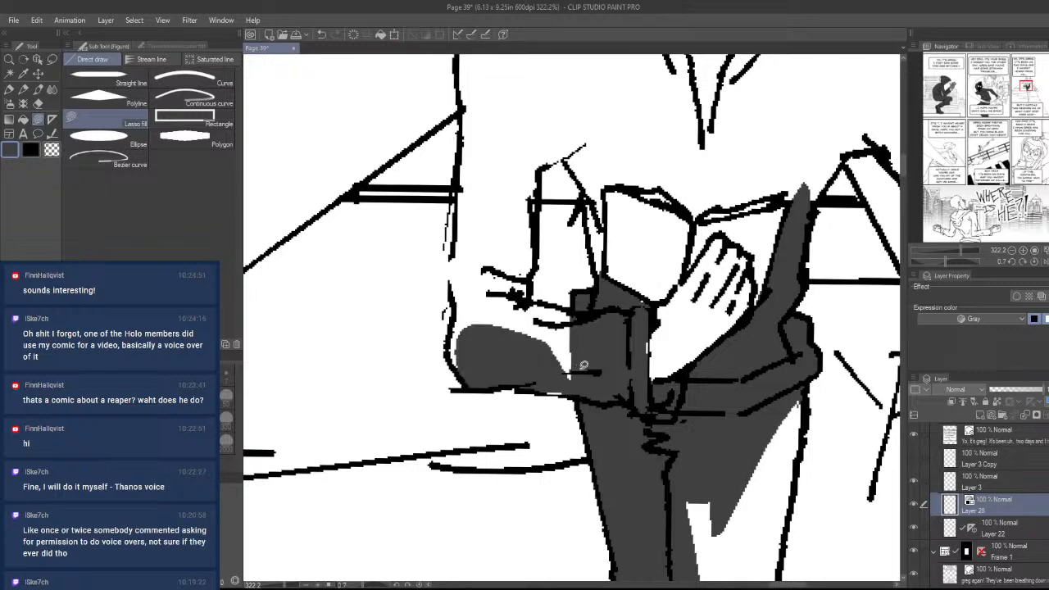
{"action": "mouse_move", "coordinate": [579, 308]}
{"action": "left_mouse_down"}
{"action": "mouse_move", "coordinate": [537, 289]}
{"action": "mouse_move", "coordinate": [532, 253]}
{"action": "mouse_move", "coordinate": [467, 312]}
{"action": "mouse_move", "coordinate": [531, 392]}
{"action": "left_mouse_up"}
{"action": "mouse_move", "coordinate": [604, 365]}
{"action": "left_mouse_down"}
{"action": "mouse_move", "coordinate": [536, 373]}
{"action": "mouse_move", "coordinate": [520, 332]}
{"action": "left_mouse_up"}
{"action": "mouse_move", "coordinate": [462, 374]}
{"action": "left_mouse_down"}
{"action": "mouse_move", "coordinate": [452, 279]}
{"action": "mouse_move", "coordinate": [493, 183]}
{"action": "mouse_move", "coordinate": [500, 268]}
{"action": "left_mouse_up"}
{"action": "left_click_drag", "start_coordinate": [514, 225], "coordinate": [502, 397]}
{"action": "mouse_move", "coordinate": [518, 345]}
{"action": "left_mouse_down"}
{"action": "mouse_move", "coordinate": [572, 174]}
{"action": "mouse_move", "coordinate": [467, 189]}
{"action": "mouse_move", "coordinate": [454, 353]}
{"action": "left_mouse_up"}
{"action": "mouse_move", "coordinate": [449, 266]}
{"action": "left_mouse_down"}
{"action": "mouse_move", "coordinate": [559, 159]}
{"action": "mouse_move", "coordinate": [563, 167]}
{"action": "left_mouse_up"}
{"action": "left_click_drag", "start_coordinate": [586, 186], "coordinate": [508, 361]}
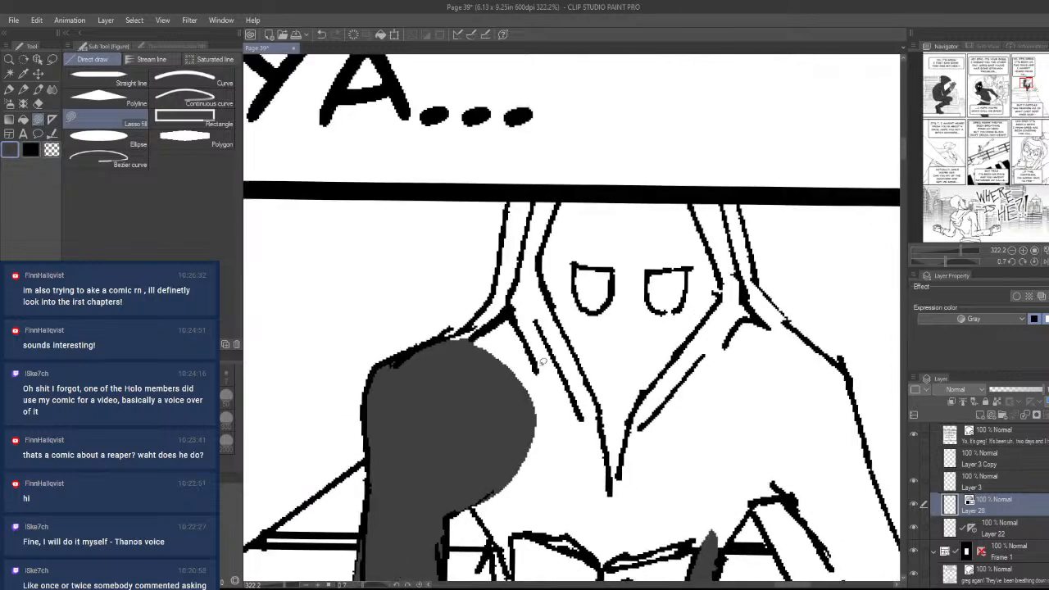
- Fill the hood's edge and collar above the book-holding arm dark gray, closing the gaps along the shoulder outline
{"action": "mouse_move", "coordinate": [549, 284]}
{"action": "left_mouse_down"}
{"action": "mouse_move", "coordinate": [562, 166]}
{"action": "mouse_move", "coordinate": [492, 283]}
{"action": "mouse_move", "coordinate": [564, 422]}
{"action": "mouse_move", "coordinate": [591, 378]}
{"action": "mouse_move", "coordinate": [577, 345]}
{"action": "left_mouse_up"}
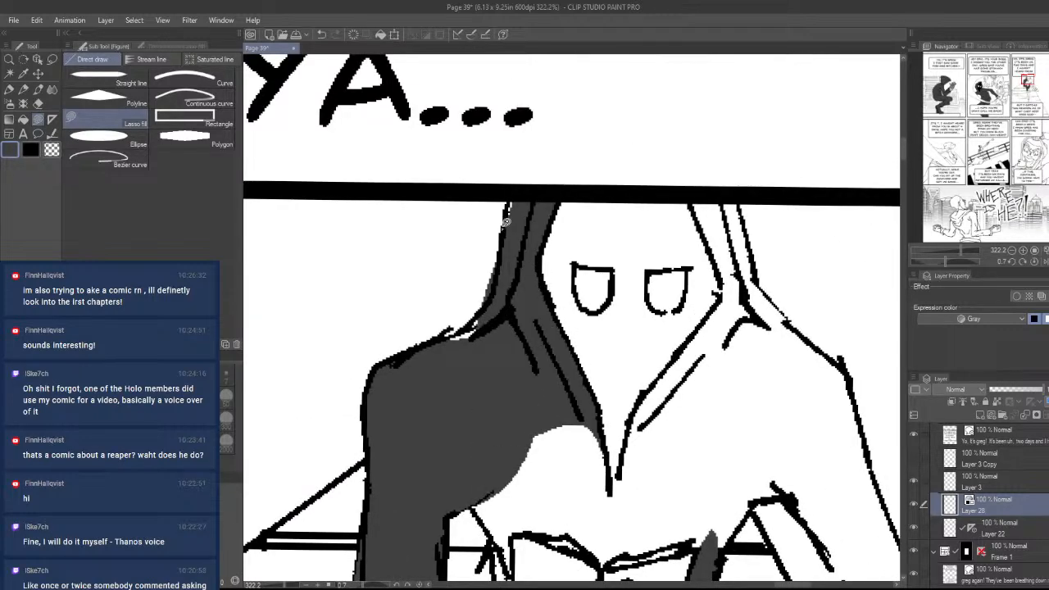
{"action": "left_click_drag", "start_coordinate": [505, 222], "coordinate": [513, 267]}
{"action": "left_click_drag", "start_coordinate": [501, 377], "coordinate": [527, 356]}
{"action": "key", "text": "slash"}
{"action": "left_click_drag", "start_coordinate": [580, 330], "coordinate": [545, 298]}
{"action": "key", "text": "u"}
{"action": "mouse_move", "coordinate": [547, 242]}
{"action": "left_mouse_down"}
{"action": "mouse_move", "coordinate": [491, 281]}
{"action": "mouse_move", "coordinate": [546, 279]}
{"action": "left_mouse_up"}
- Lasso-fill the other side of the hood and its collar dark gray, extending onto the upper chest
{"action": "left_click_drag", "start_coordinate": [716, 431], "coordinate": [531, 301]}
{"action": "mouse_move", "coordinate": [592, 338]}
{"action": "left_mouse_down"}
{"action": "mouse_move", "coordinate": [570, 289]}
{"action": "mouse_move", "coordinate": [323, 380]}
{"action": "mouse_move", "coordinate": [383, 518]}
{"action": "mouse_move", "coordinate": [463, 459]}
{"action": "mouse_move", "coordinate": [518, 473]}
{"action": "mouse_move", "coordinate": [573, 345]}
{"action": "left_mouse_up"}
{"action": "mouse_move", "coordinate": [625, 396]}
{"action": "left_mouse_down"}
{"action": "mouse_move", "coordinate": [551, 453]}
{"action": "mouse_move", "coordinate": [542, 295]}
{"action": "mouse_move", "coordinate": [756, 295]}
{"action": "mouse_move", "coordinate": [653, 417]}
{"action": "mouse_move", "coordinate": [480, 470]}
{"action": "left_mouse_up"}
{"action": "mouse_move", "coordinate": [432, 399]}
{"action": "left_mouse_down"}
{"action": "mouse_move", "coordinate": [534, 212]}
{"action": "mouse_move", "coordinate": [574, 74]}
{"action": "mouse_move", "coordinate": [639, 429]}
{"action": "mouse_move", "coordinate": [653, 340]}
{"action": "left_mouse_up"}
{"action": "mouse_move", "coordinate": [595, 219]}
{"action": "left_mouse_down"}
{"action": "mouse_move", "coordinate": [604, 164]}
{"action": "mouse_move", "coordinate": [608, 205]}
{"action": "left_mouse_up"}
{"action": "left_click_drag", "start_coordinate": [620, 359], "coordinate": [665, 224]}
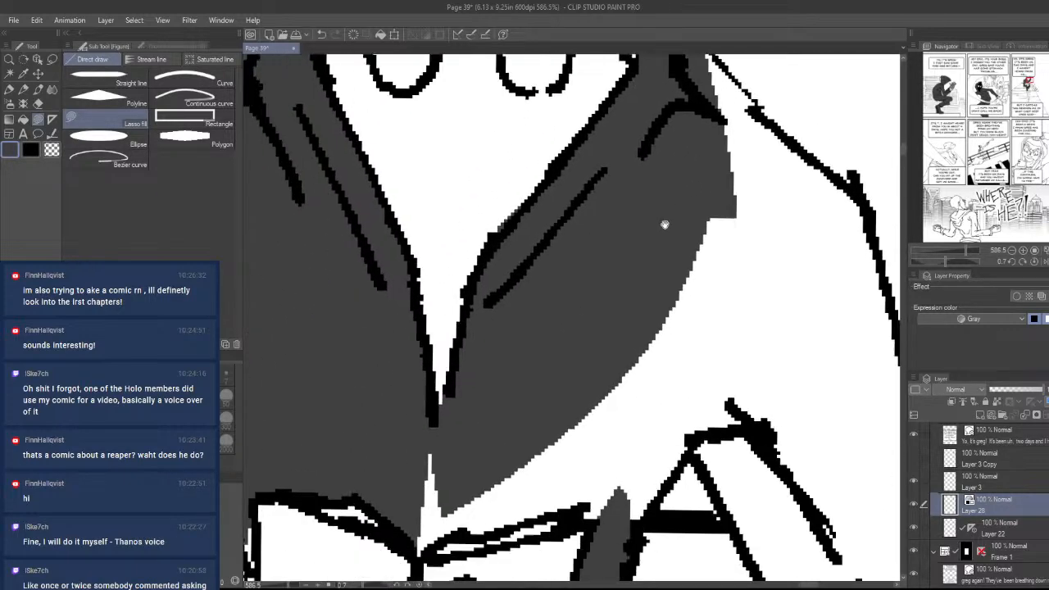
- Fill the chest dark gray down to the book's upper edge and across to the outstretched arm's armpit
{"action": "left_click_drag", "start_coordinate": [535, 358], "coordinate": [674, 199]}
{"action": "mouse_move", "coordinate": [557, 380]}
{"action": "left_mouse_down"}
{"action": "mouse_move", "coordinate": [608, 266]}
{"action": "mouse_move", "coordinate": [623, 354]}
{"action": "mouse_move", "coordinate": [589, 378]}
{"action": "mouse_move", "coordinate": [728, 227]}
{"action": "mouse_move", "coordinate": [742, 370]}
{"action": "mouse_move", "coordinate": [700, 353]}
{"action": "mouse_move", "coordinate": [672, 359]}
{"action": "left_mouse_up"}
{"action": "left_click_drag", "start_coordinate": [785, 323], "coordinate": [615, 431]}
{"action": "mouse_move", "coordinate": [615, 478]}
{"action": "left_mouse_down"}
{"action": "mouse_move", "coordinate": [765, 209]}
{"action": "mouse_move", "coordinate": [566, 344]}
{"action": "mouse_move", "coordinate": [598, 474]}
{"action": "left_mouse_up"}
{"action": "left_click_drag", "start_coordinate": [645, 421], "coordinate": [571, 424]}
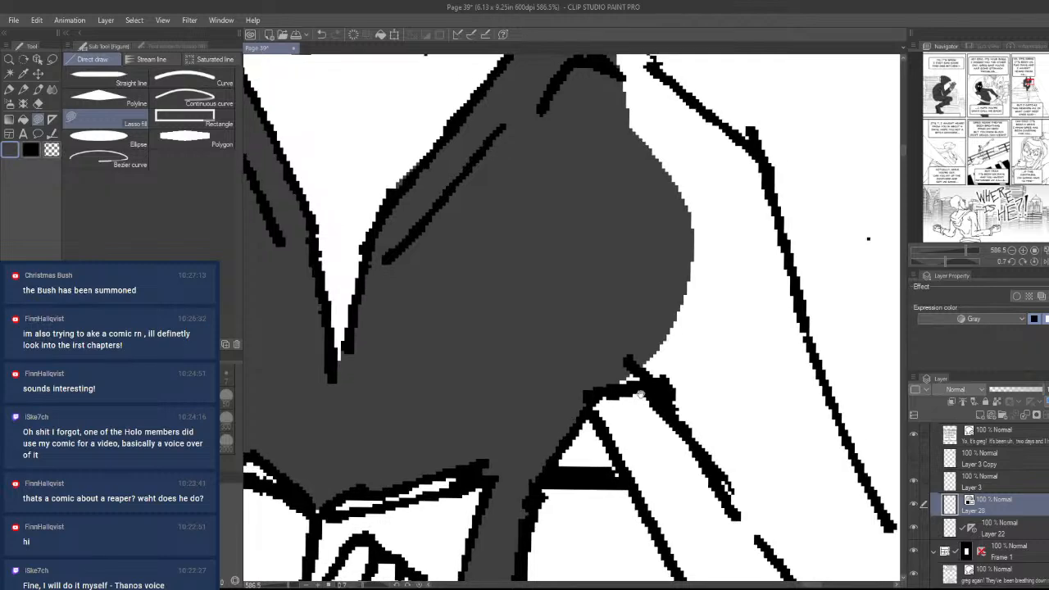
{"action": "left_click_drag", "start_coordinate": [642, 396], "coordinate": [546, 458]}
- Lasso-fill the shoulder and upper sleeve of the outstretched arm dark gray
{"action": "scroll", "coordinate": [574, 427], "scroll_direction": "down", "scroll_amount": 1}
{"action": "left_click_drag", "start_coordinate": [594, 462], "coordinate": [648, 418]}
{"action": "left_click_drag", "start_coordinate": [574, 478], "coordinate": [642, 462]}
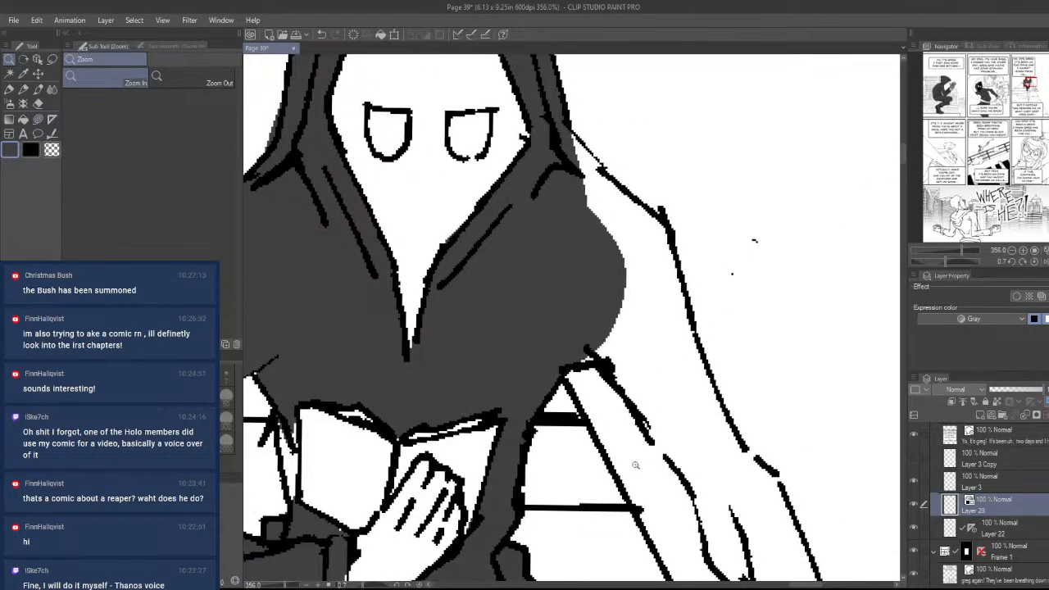
{"action": "key", "text": "u"}
{"action": "mouse_move", "coordinate": [620, 361]}
{"action": "left_mouse_down"}
{"action": "mouse_move", "coordinate": [557, 352]}
{"action": "mouse_move", "coordinate": [569, 145]}
{"action": "mouse_move", "coordinate": [651, 228]}
{"action": "mouse_move", "coordinate": [705, 353]}
{"action": "left_mouse_up"}
{"action": "key", "text": "ctrl+space"}
{"action": "left_click_drag", "start_coordinate": [691, 334], "coordinate": [616, 395]}
{"action": "left_click_drag", "start_coordinate": [702, 420], "coordinate": [655, 254]}
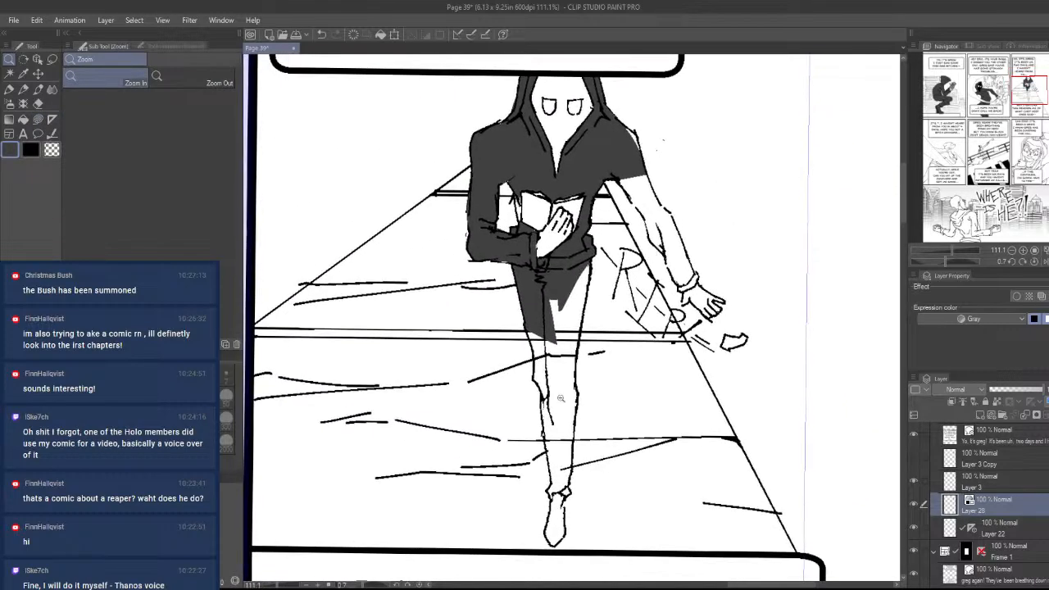
- Fill the figure's foot, ankle cuff and lower leg dark gray
{"action": "left_click_drag", "start_coordinate": [552, 422], "coordinate": [584, 414]}
{"action": "left_click_drag", "start_coordinate": [572, 569], "coordinate": [582, 485]}
{"action": "key", "text": "u"}
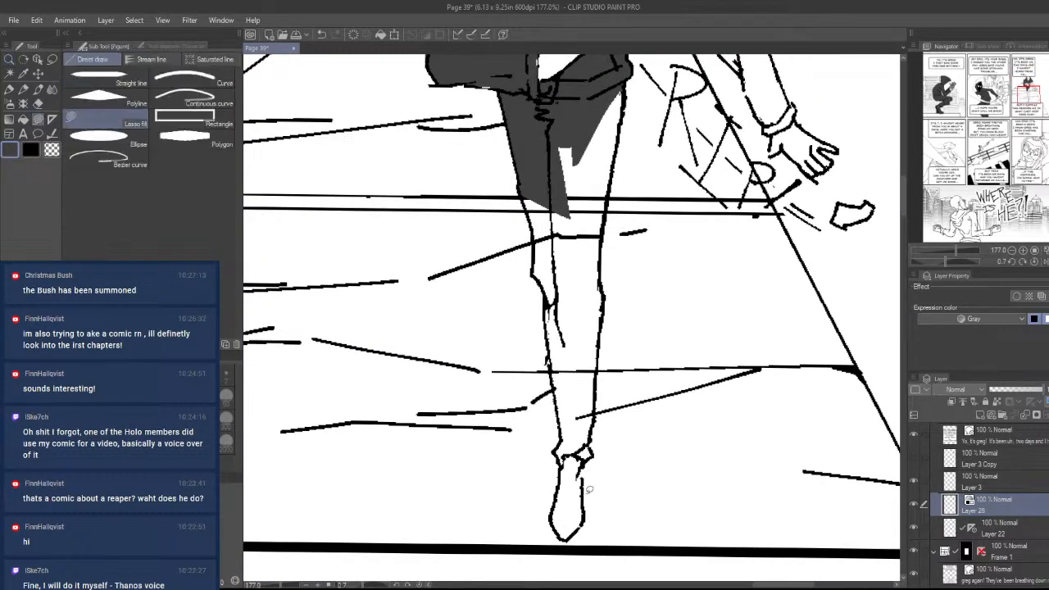
{"action": "mouse_move", "coordinate": [561, 533]}
{"action": "left_mouse_down"}
{"action": "mouse_move", "coordinate": [567, 447]}
{"action": "mouse_move", "coordinate": [580, 448]}
{"action": "mouse_move", "coordinate": [579, 505]}
{"action": "mouse_move", "coordinate": [587, 469]}
{"action": "left_mouse_up"}
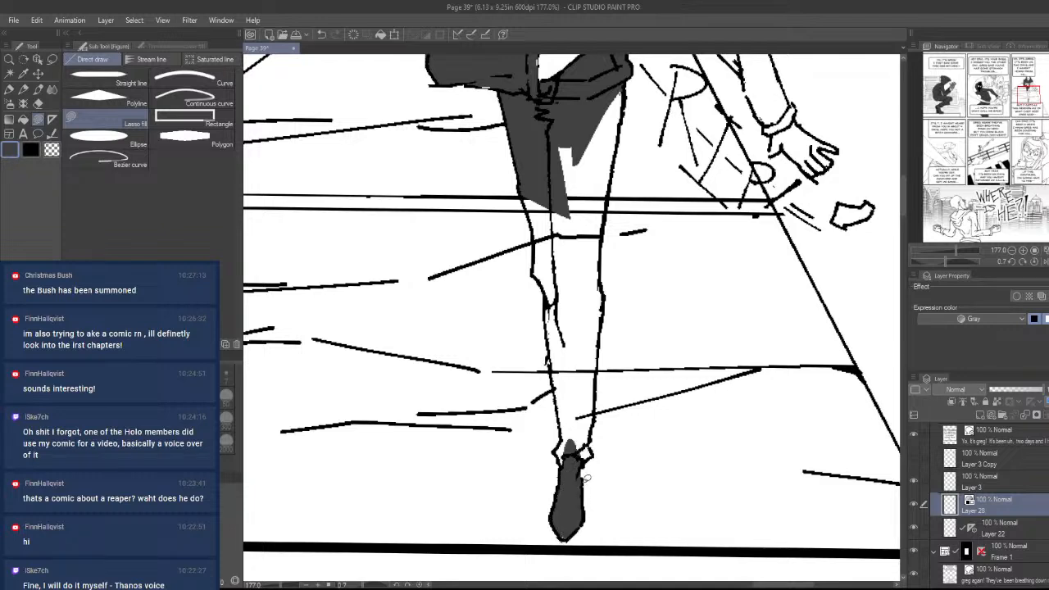
{"action": "mouse_move", "coordinate": [596, 422]}
{"action": "left_mouse_down"}
{"action": "mouse_move", "coordinate": [556, 233]}
{"action": "mouse_move", "coordinate": [571, 424]}
{"action": "left_mouse_up"}
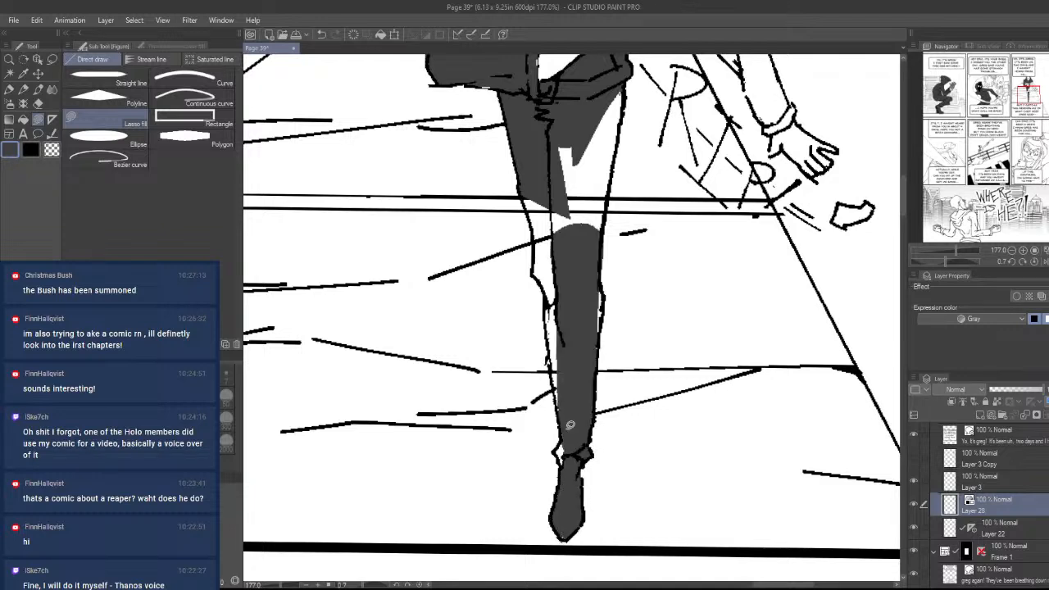
{"action": "mouse_move", "coordinate": [563, 460]}
{"action": "left_mouse_down"}
{"action": "mouse_move", "coordinate": [572, 422]}
{"action": "mouse_move", "coordinate": [588, 453]}
{"action": "left_mouse_up"}
{"action": "mouse_move", "coordinate": [560, 404]}
{"action": "left_mouse_down"}
{"action": "mouse_move", "coordinate": [579, 303]}
{"action": "mouse_move", "coordinate": [551, 281]}
{"action": "mouse_move", "coordinate": [566, 344]}
{"action": "left_mouse_up"}
- Fill the knee area and the open part of the thighs dark gray, completing the trousers
{"action": "mouse_move", "coordinate": [547, 289]}
{"action": "left_mouse_down"}
{"action": "mouse_move", "coordinate": [530, 223]}
{"action": "mouse_move", "coordinate": [549, 132]}
{"action": "mouse_move", "coordinate": [584, 287]}
{"action": "left_mouse_up"}
{"action": "mouse_move", "coordinate": [605, 231]}
{"action": "left_mouse_down"}
{"action": "mouse_move", "coordinate": [619, 86]}
{"action": "mouse_move", "coordinate": [595, 179]}
{"action": "left_mouse_up"}
{"action": "mouse_move", "coordinate": [625, 129]}
{"action": "left_mouse_down"}
{"action": "mouse_move", "coordinate": [607, 245]}
{"action": "mouse_move", "coordinate": [584, 243]}
{"action": "mouse_move", "coordinate": [615, 348]}
{"action": "mouse_move", "coordinate": [583, 195]}
{"action": "mouse_move", "coordinate": [556, 173]}
{"action": "left_mouse_up"}
- Lasso-fill the outstretched arm's sleeve dark gray from the upper arm down to the cuff, leaving the hand white
{"action": "scroll", "coordinate": [607, 299], "scroll_direction": "up", "scroll_amount": 8}
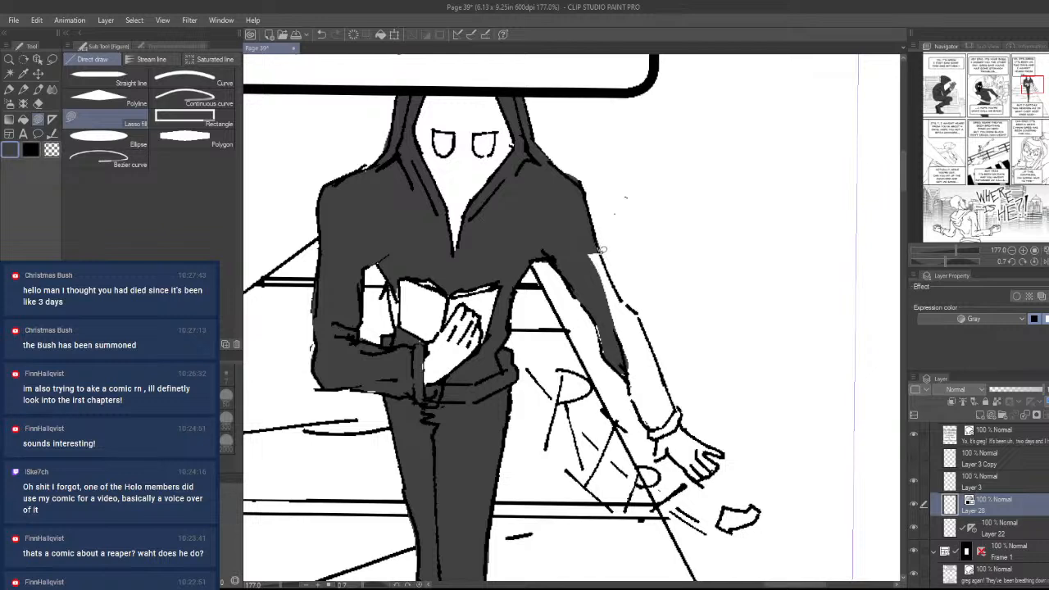
{"action": "mouse_move", "coordinate": [601, 250]}
{"action": "left_mouse_down"}
{"action": "mouse_move", "coordinate": [647, 361]}
{"action": "mouse_move", "coordinate": [599, 303]}
{"action": "mouse_move", "coordinate": [598, 254]}
{"action": "mouse_move", "coordinate": [637, 301]}
{"action": "mouse_move", "coordinate": [675, 405]}
{"action": "mouse_move", "coordinate": [647, 436]}
{"action": "mouse_move", "coordinate": [616, 295]}
{"action": "left_mouse_up"}
{"action": "mouse_move", "coordinate": [633, 378]}
{"action": "left_mouse_down"}
{"action": "mouse_move", "coordinate": [609, 357]}
{"action": "mouse_move", "coordinate": [604, 292]}
{"action": "left_mouse_up"}
{"action": "mouse_move", "coordinate": [650, 334]}
{"action": "left_mouse_down"}
{"action": "mouse_move", "coordinate": [676, 401]}
{"action": "mouse_move", "coordinate": [654, 421]}
{"action": "left_mouse_up"}
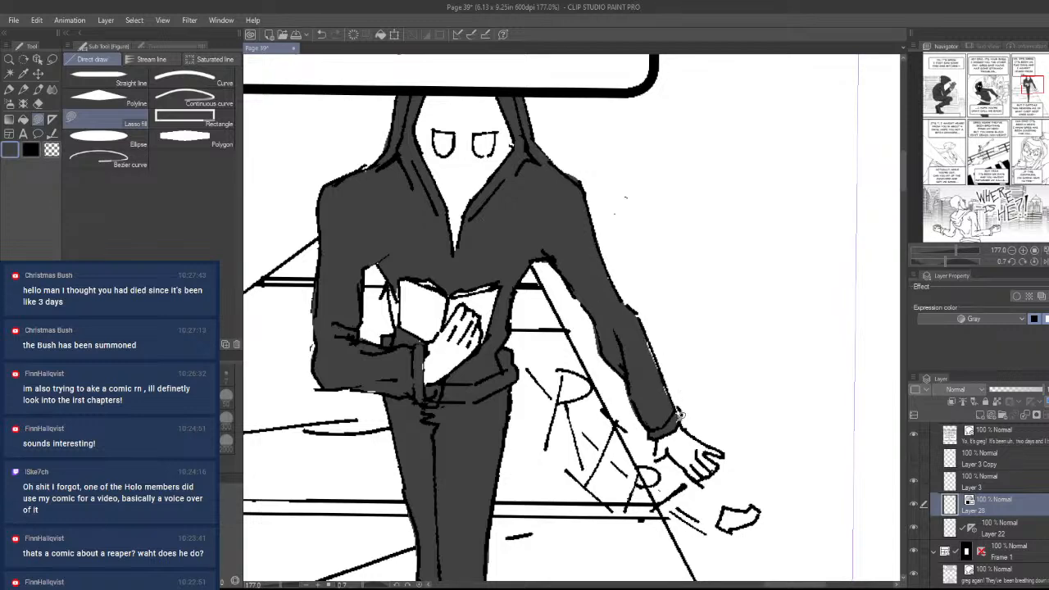
{"action": "scroll", "coordinate": [680, 414], "scroll_direction": "down", "scroll_amount": 5}
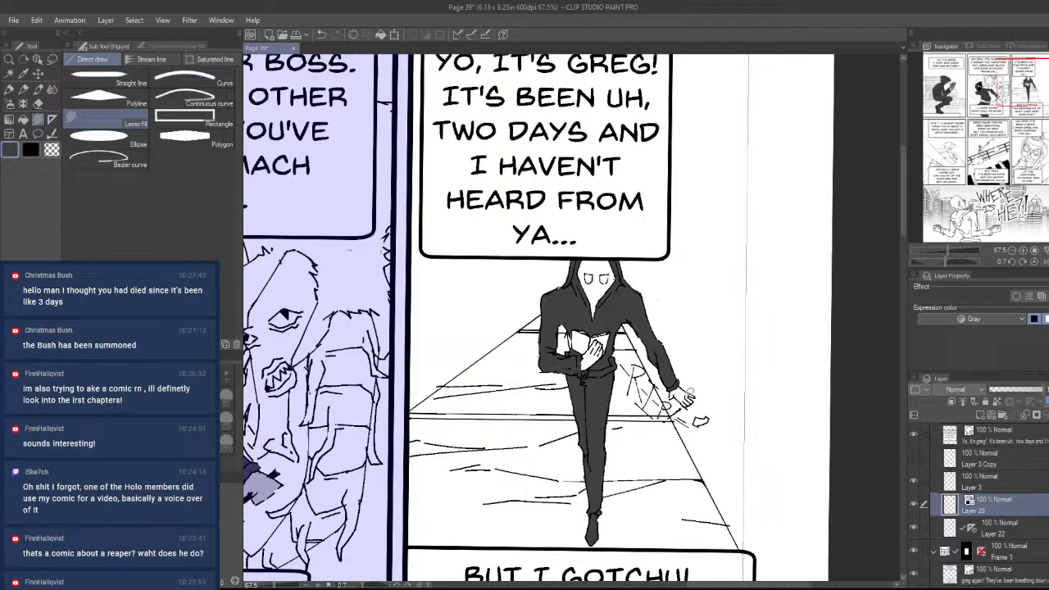
- Fill the white sliver between the hoodie's side and the open book dark gray
{"action": "scroll", "coordinate": [621, 422], "scroll_direction": "down", "scroll_amount": 6}
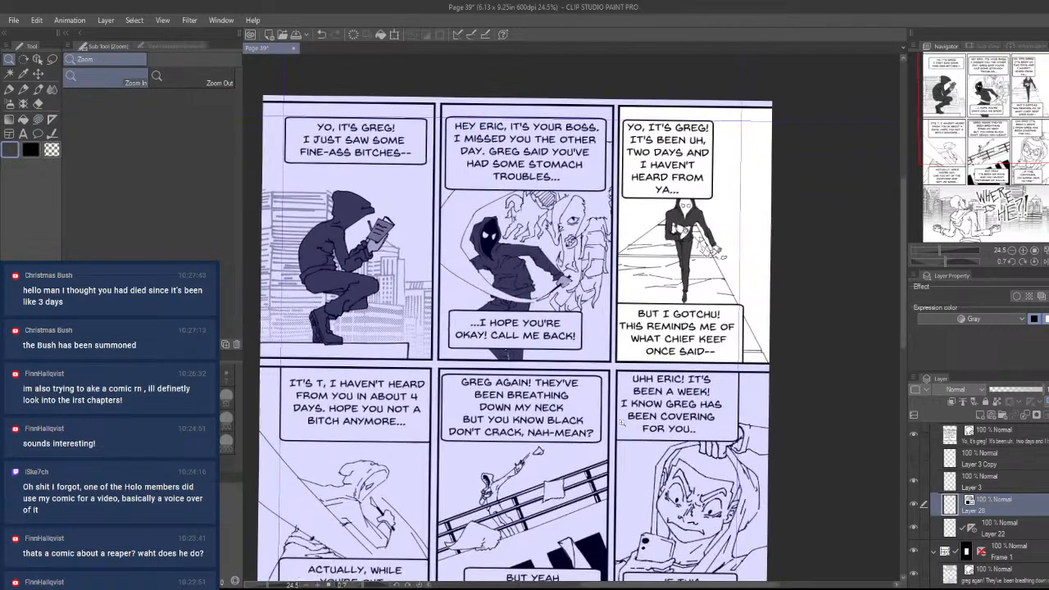
{"action": "scroll", "coordinate": [659, 438], "scroll_direction": "down", "scroll_amount": 2}
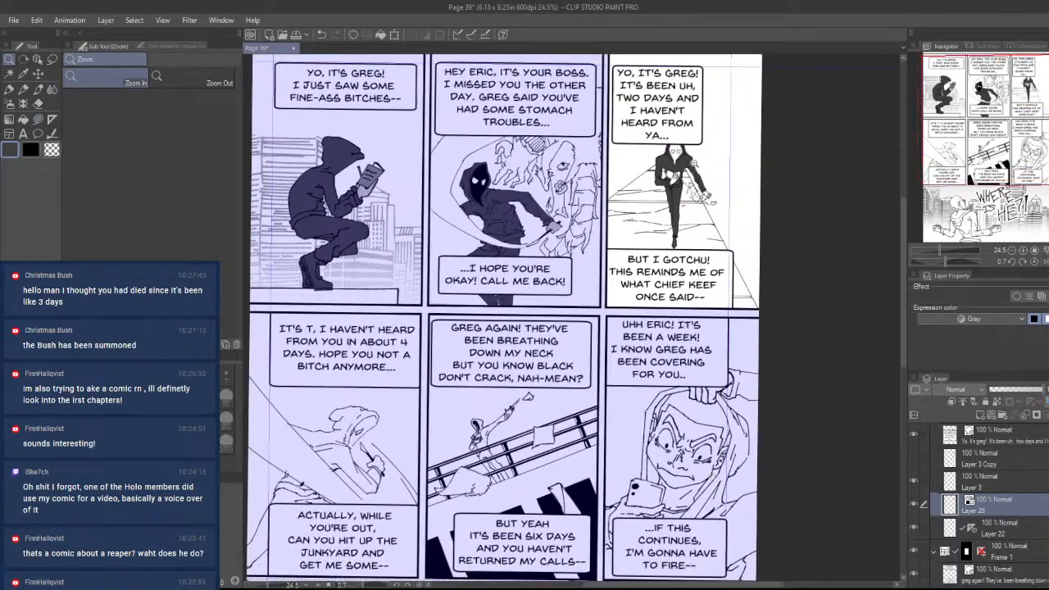
{"action": "scroll", "coordinate": [584, 365], "scroll_direction": "up", "scroll_amount": 10}
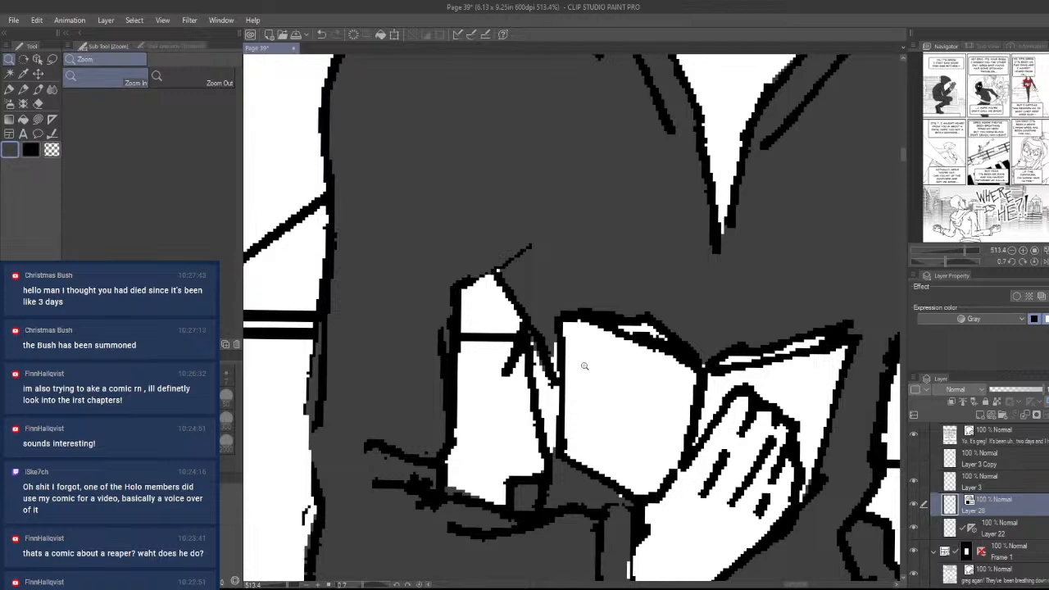
{"action": "key", "text": "u"}
{"action": "mouse_move", "coordinate": [567, 336]}
{"action": "left_mouse_down"}
{"action": "mouse_move", "coordinate": [563, 421]}
{"action": "mouse_move", "coordinate": [544, 441]}
{"action": "mouse_move", "coordinate": [524, 319]}
{"action": "left_mouse_up"}
{"action": "left_click_drag", "start_coordinate": [598, 305], "coordinate": [513, 434]}
{"action": "key", "text": "/"}
{"action": "scroll", "coordinate": [513, 434], "scroll_direction": "down", "scroll_amount": 5}
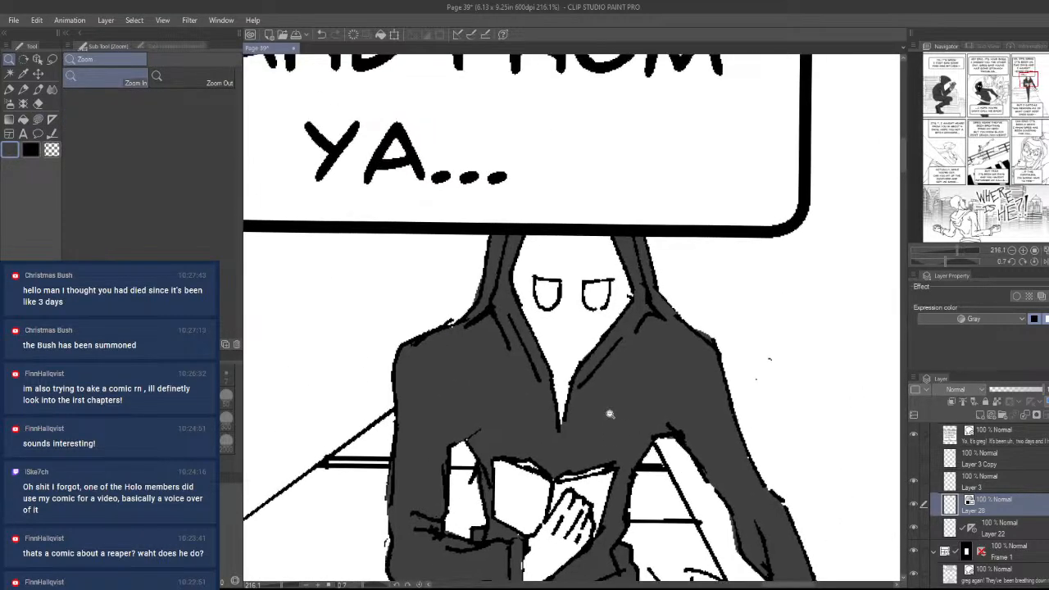
- Switch to black and lasso-fill the pointed lower end of the hood opening
{"action": "scroll", "coordinate": [612, 339], "scroll_direction": "up", "scroll_amount": 4}
{"action": "scroll", "coordinate": [620, 415], "scroll_direction": "down", "scroll_amount": 2}
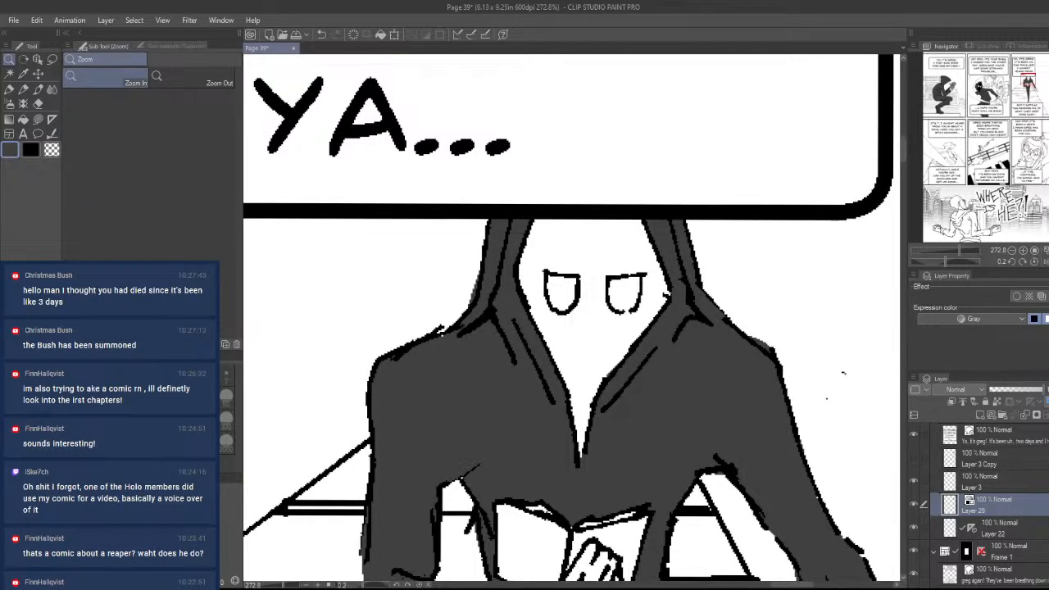
{"action": "key", "text": "x"}
{"action": "scroll", "coordinate": [613, 301], "scroll_direction": "up", "scroll_amount": 2}
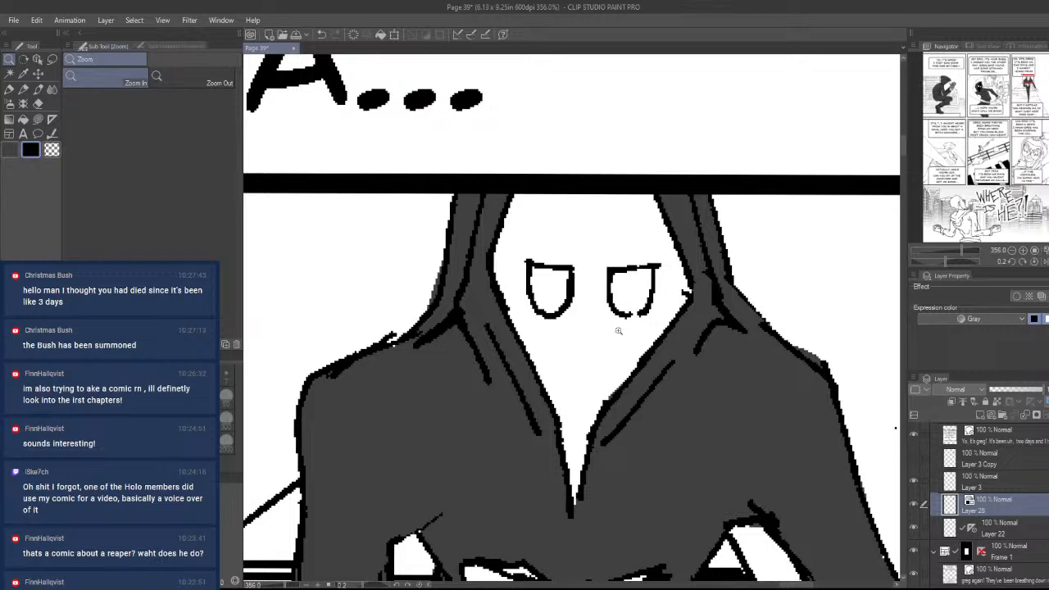
{"action": "key", "text": "u"}
{"action": "mouse_move", "coordinate": [628, 375]}
{"action": "left_mouse_down"}
{"action": "mouse_move", "coordinate": [567, 434]}
{"action": "mouse_move", "coordinate": [594, 445]}
{"action": "mouse_move", "coordinate": [610, 393]}
{"action": "left_mouse_up"}
{"action": "mouse_move", "coordinate": [584, 483]}
{"action": "left_mouse_down"}
{"action": "mouse_move", "coordinate": [582, 438]}
{"action": "mouse_move", "coordinate": [575, 500]}
{"action": "left_mouse_up"}
{"action": "key", "text": "ctrl+z"}
{"action": "mouse_move", "coordinate": [564, 411]}
{"action": "left_mouse_down"}
{"action": "mouse_move", "coordinate": [494, 279]}
{"action": "mouse_move", "coordinate": [504, 238]}
{"action": "mouse_move", "coordinate": [529, 222]}
{"action": "mouse_move", "coordinate": [542, 313]}
{"action": "mouse_move", "coordinate": [564, 350]}
{"action": "left_mouse_up"}
{"action": "key", "text": "ctrl+z"}
- Fill the face inside the hood black around the eyes and up over the forehead, leaving both eyes white
{"action": "mouse_move", "coordinate": [529, 262]}
{"action": "left_mouse_down"}
{"action": "mouse_move", "coordinate": [513, 234]}
{"action": "mouse_move", "coordinate": [498, 264]}
{"action": "mouse_move", "coordinate": [564, 361]}
{"action": "left_mouse_up"}
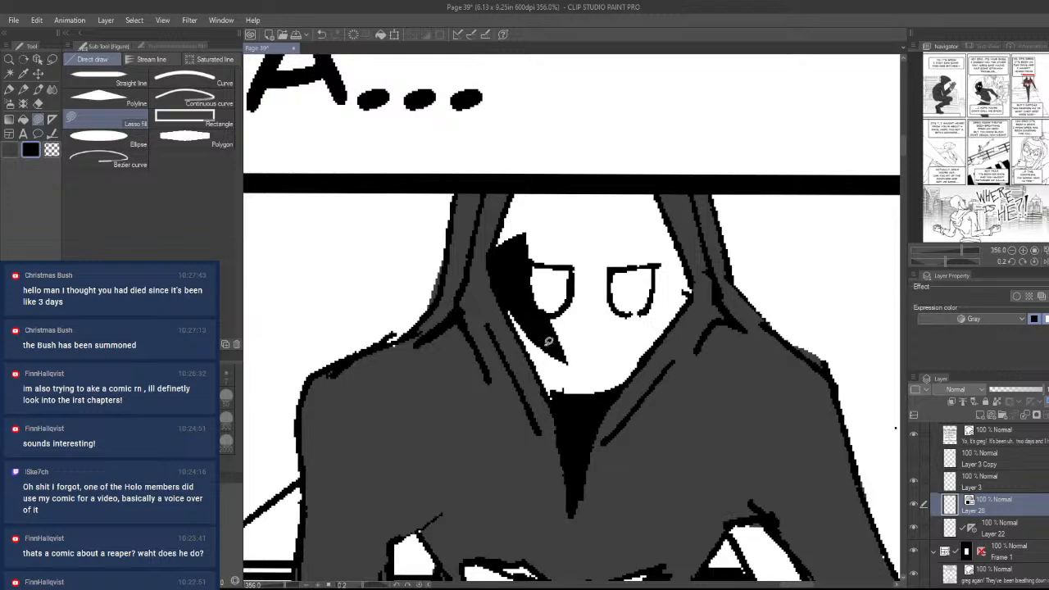
{"action": "mouse_move", "coordinate": [549, 318]}
{"action": "left_mouse_down"}
{"action": "mouse_move", "coordinate": [577, 271]}
{"action": "mouse_move", "coordinate": [615, 262]}
{"action": "mouse_move", "coordinate": [578, 361]}
{"action": "left_mouse_up"}
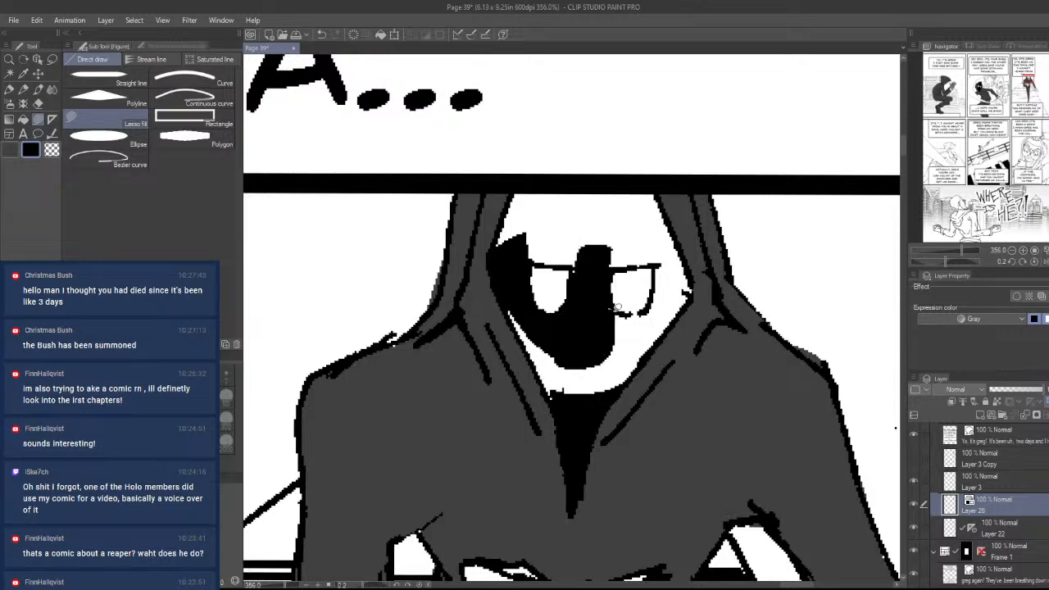
{"action": "mouse_move", "coordinate": [616, 309]}
{"action": "left_mouse_down"}
{"action": "mouse_move", "coordinate": [668, 248]}
{"action": "mouse_move", "coordinate": [688, 271]}
{"action": "mouse_move", "coordinate": [629, 385]}
{"action": "mouse_move", "coordinate": [591, 419]}
{"action": "mouse_move", "coordinate": [559, 405]}
{"action": "mouse_move", "coordinate": [524, 341]}
{"action": "mouse_move", "coordinate": [512, 304]}
{"action": "left_mouse_up"}
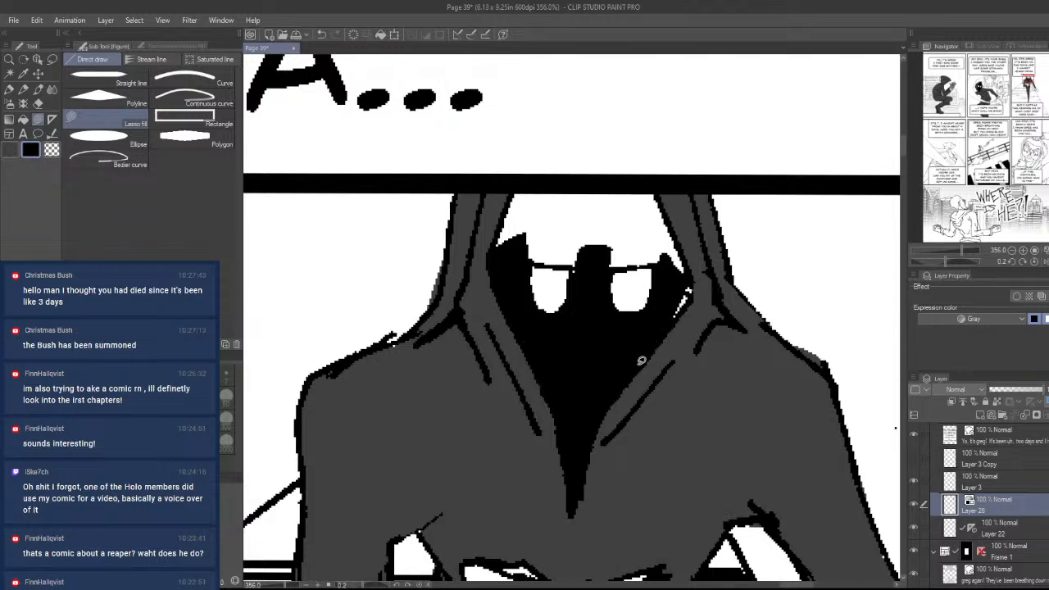
{"action": "mouse_move", "coordinate": [677, 315]}
{"action": "left_mouse_down"}
{"action": "mouse_move", "coordinate": [665, 261]}
{"action": "mouse_move", "coordinate": [606, 237]}
{"action": "mouse_move", "coordinate": [668, 260]}
{"action": "left_mouse_up"}
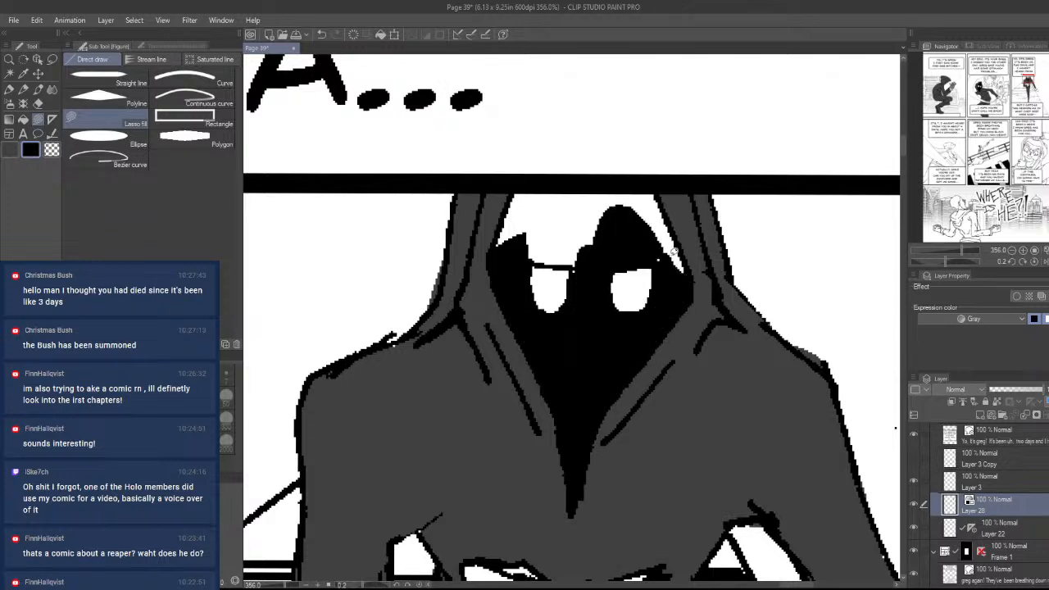
{"action": "mouse_move", "coordinate": [571, 283]}
{"action": "left_mouse_down"}
{"action": "mouse_move", "coordinate": [523, 253]}
{"action": "mouse_move", "coordinate": [539, 175]}
{"action": "mouse_move", "coordinate": [631, 182]}
{"action": "left_mouse_up"}
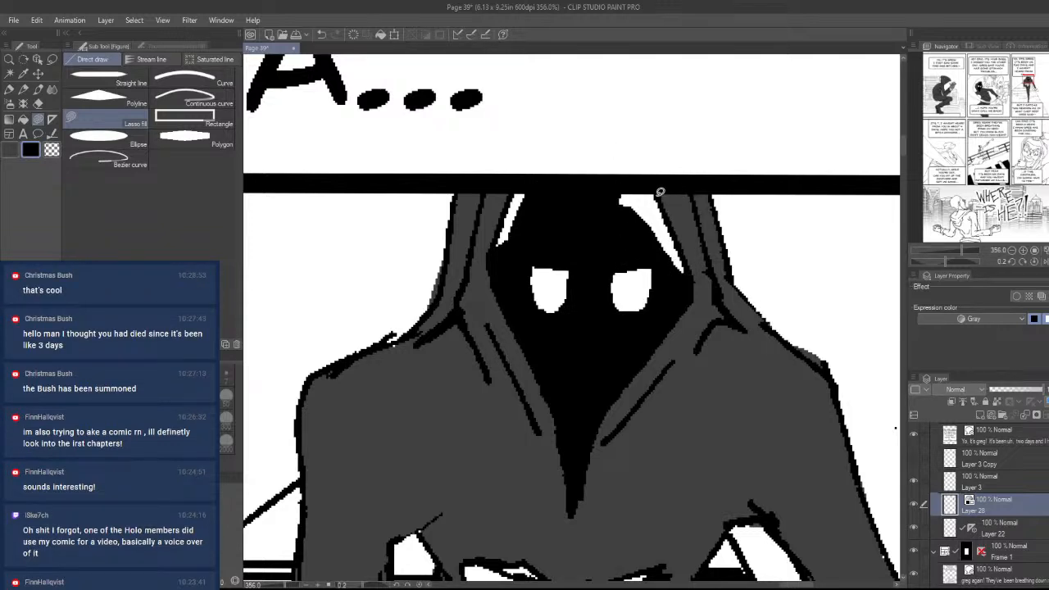
- Fill the remaining white gaps along the upper edges of the hood opening black
{"action": "mouse_move", "coordinate": [660, 189]}
{"action": "left_mouse_down"}
{"action": "mouse_move", "coordinate": [640, 235]}
{"action": "mouse_move", "coordinate": [686, 250]}
{"action": "mouse_move", "coordinate": [668, 209]}
{"action": "left_mouse_up"}
{"action": "key", "text": "ctrl+z"}
{"action": "mouse_move", "coordinate": [692, 274]}
{"action": "left_mouse_down"}
{"action": "mouse_move", "coordinate": [617, 216]}
{"action": "mouse_move", "coordinate": [681, 282]}
{"action": "left_mouse_up"}
{"action": "mouse_move", "coordinate": [534, 218]}
{"action": "left_mouse_down"}
{"action": "mouse_move", "coordinate": [496, 248]}
{"action": "mouse_move", "coordinate": [531, 198]}
{"action": "left_mouse_up"}
{"action": "key", "text": "ctrl+space"}
{"action": "left_click_drag", "start_coordinate": [563, 164], "coordinate": [503, 274]}
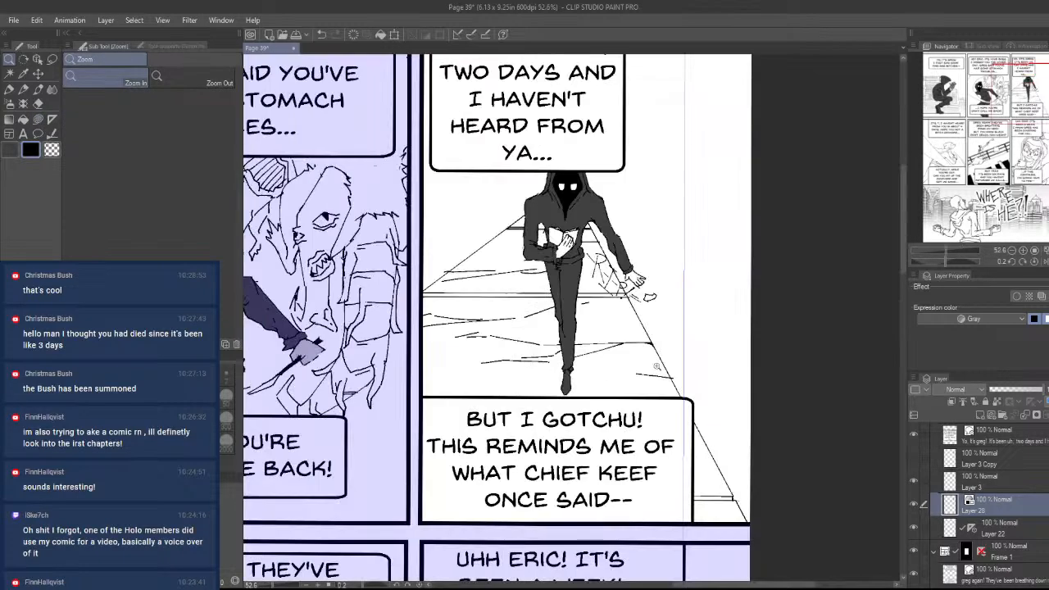
- Sample the light gray from the second frame's hand and lasso-fill the book-holding hand with it
{"action": "left_click_drag", "start_coordinate": [657, 367], "coordinate": [672, 375]}
{"action": "left_click_drag", "start_coordinate": [518, 357], "coordinate": [633, 308]}
{"action": "left_click", "coordinate": [533, 304], "text": "alt"}
{"action": "left_click", "coordinate": [533, 304], "text": "alt"}
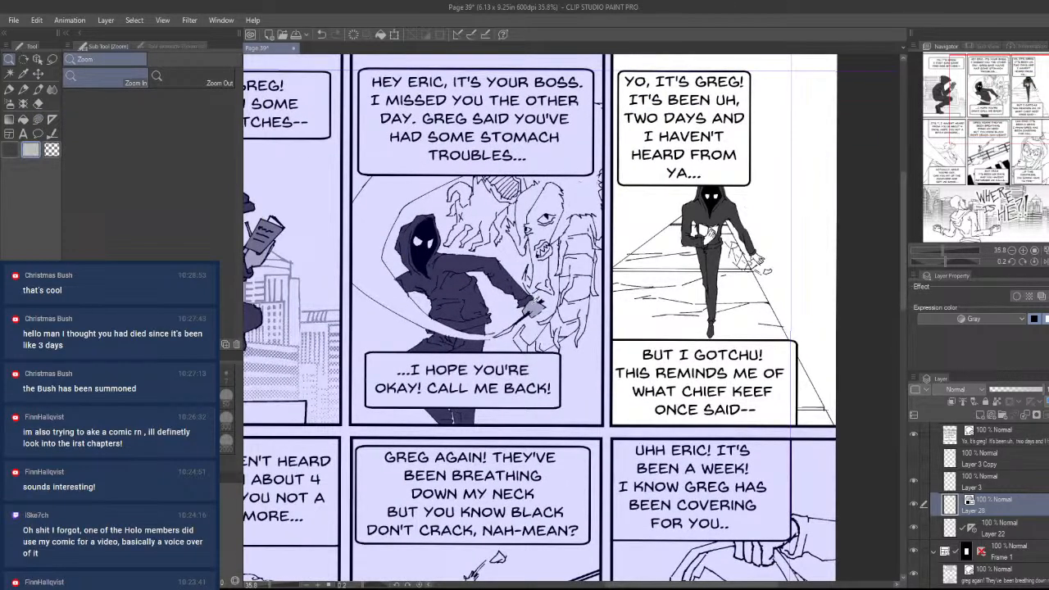
{"action": "scroll", "coordinate": [646, 293], "scroll_direction": "down", "scroll_amount": 1}
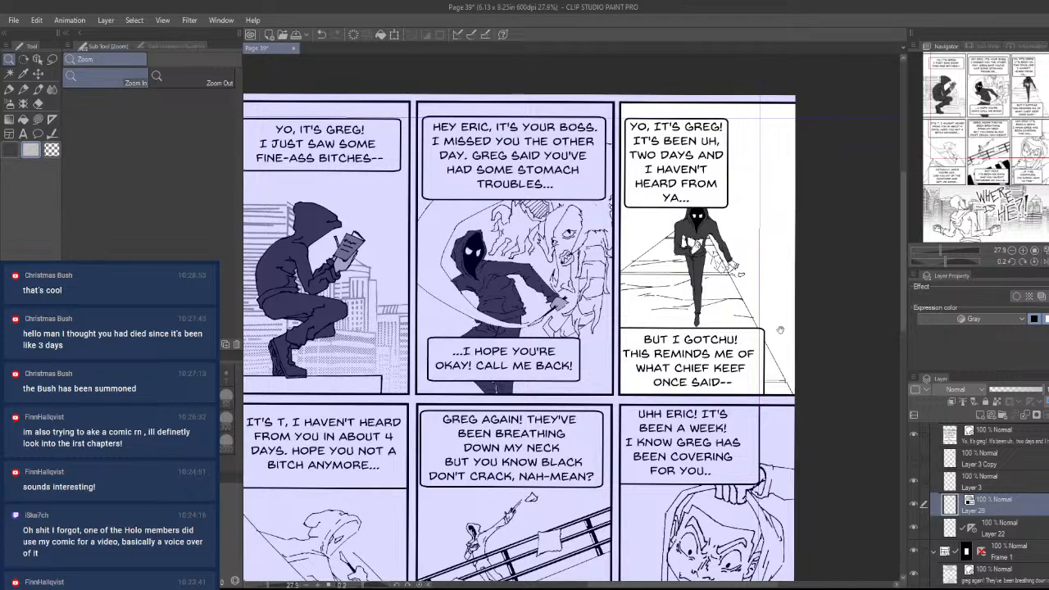
{"action": "left_click_drag", "start_coordinate": [780, 329], "coordinate": [705, 368]}
{"action": "left_click_drag", "start_coordinate": [665, 248], "coordinate": [685, 212]}
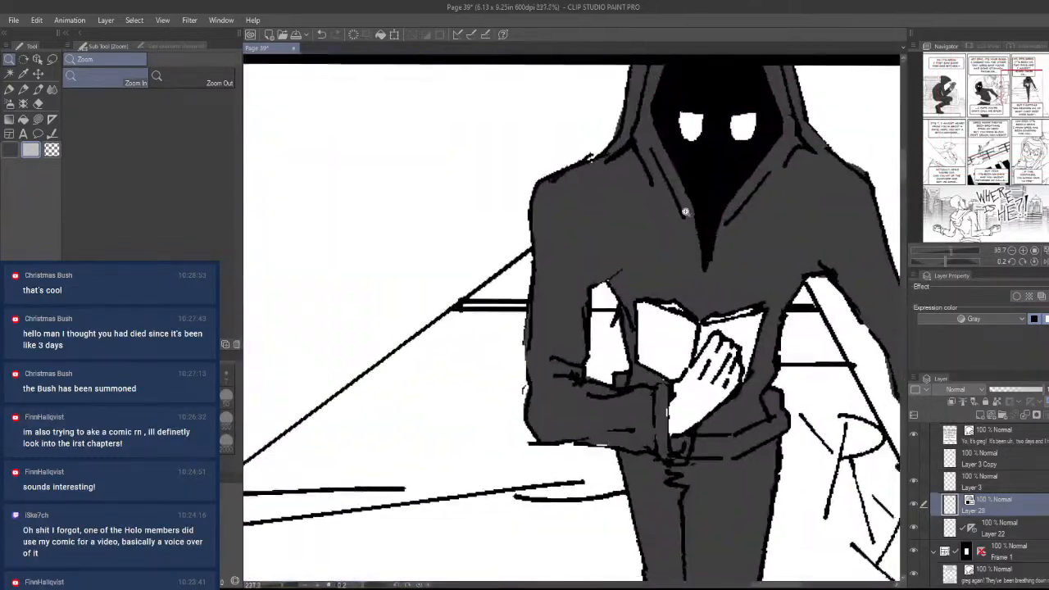
{"action": "scroll", "coordinate": [685, 212], "scroll_direction": "up", "scroll_amount": 4}
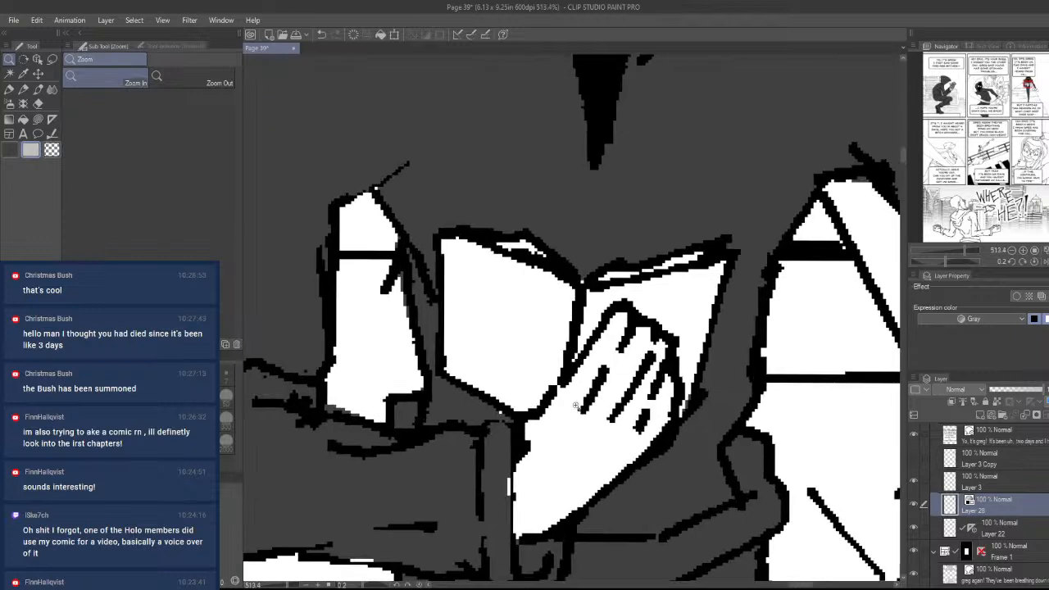
{"action": "key", "text": "u"}
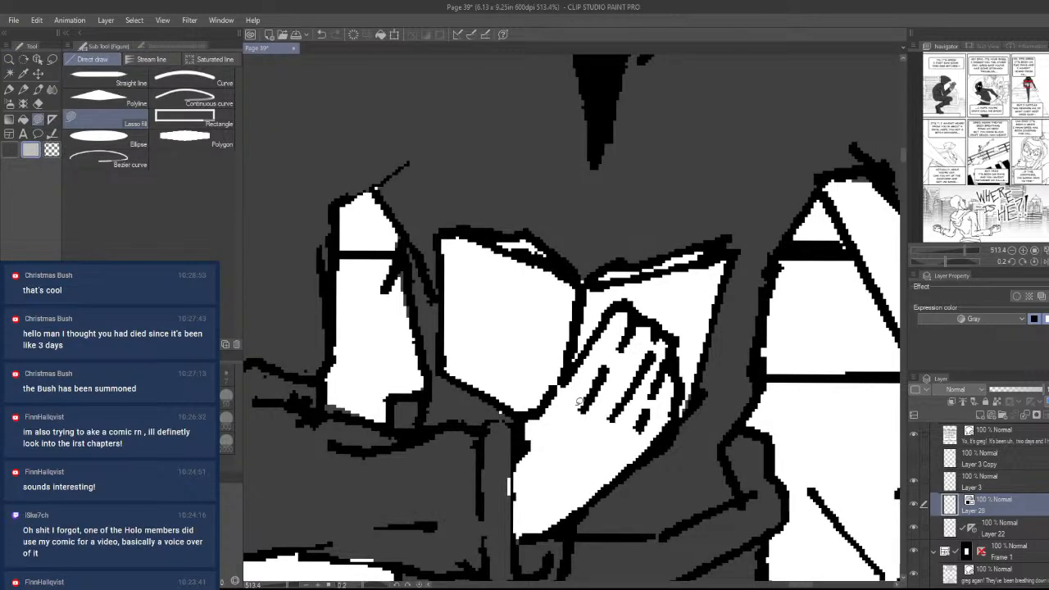
{"action": "mouse_move", "coordinate": [553, 531]}
{"action": "left_mouse_down"}
{"action": "mouse_move", "coordinate": [519, 511]}
{"action": "mouse_move", "coordinate": [518, 446]}
{"action": "mouse_move", "coordinate": [618, 304]}
{"action": "mouse_move", "coordinate": [673, 338]}
{"action": "mouse_move", "coordinate": [680, 360]}
{"action": "mouse_move", "coordinate": [680, 382]}
{"action": "mouse_move", "coordinate": [618, 469]}
{"action": "left_mouse_up"}
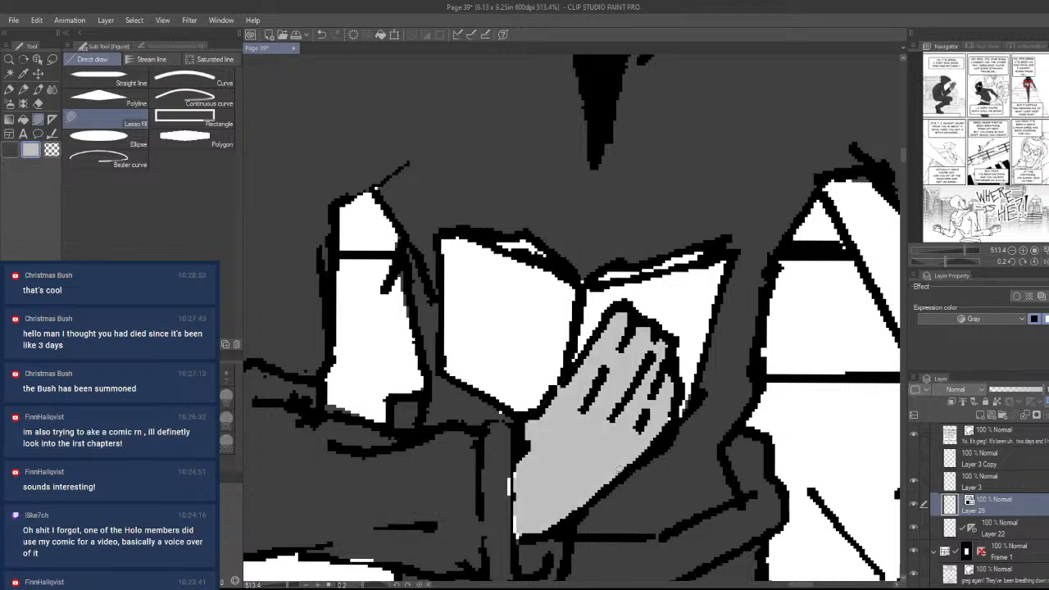
{"action": "left_click_drag", "start_coordinate": [528, 533], "coordinate": [544, 408]}
- Touch up the edges around the book-holding hand and cuff, alternating the sampled dark gray and light gray
{"action": "left_click", "coordinate": [499, 504], "text": "alt"}
{"action": "mouse_move", "coordinate": [509, 522]}
{"action": "left_mouse_down"}
{"action": "mouse_move", "coordinate": [509, 434]}
{"action": "mouse_move", "coordinate": [511, 492]}
{"action": "left_mouse_up"}
{"action": "left_click", "coordinate": [612, 459], "text": "alt"}
{"action": "mouse_move", "coordinate": [743, 414]}
{"action": "left_mouse_down"}
{"action": "mouse_move", "coordinate": [598, 444]}
{"action": "mouse_move", "coordinate": [435, 514]}
{"action": "left_mouse_up"}
{"action": "left_click_drag", "start_coordinate": [665, 464], "coordinate": [570, 335]}
{"action": "left_click", "coordinate": [619, 280], "text": "alt"}
{"action": "mouse_move", "coordinate": [642, 247]}
{"action": "left_mouse_down"}
{"action": "mouse_move", "coordinate": [645, 202]}
{"action": "mouse_move", "coordinate": [612, 201]}
{"action": "left_mouse_up"}
{"action": "mouse_move", "coordinate": [664, 284]}
{"action": "left_mouse_down"}
{"action": "mouse_move", "coordinate": [402, 274]}
{"action": "mouse_move", "coordinate": [442, 272]}
{"action": "left_mouse_up"}
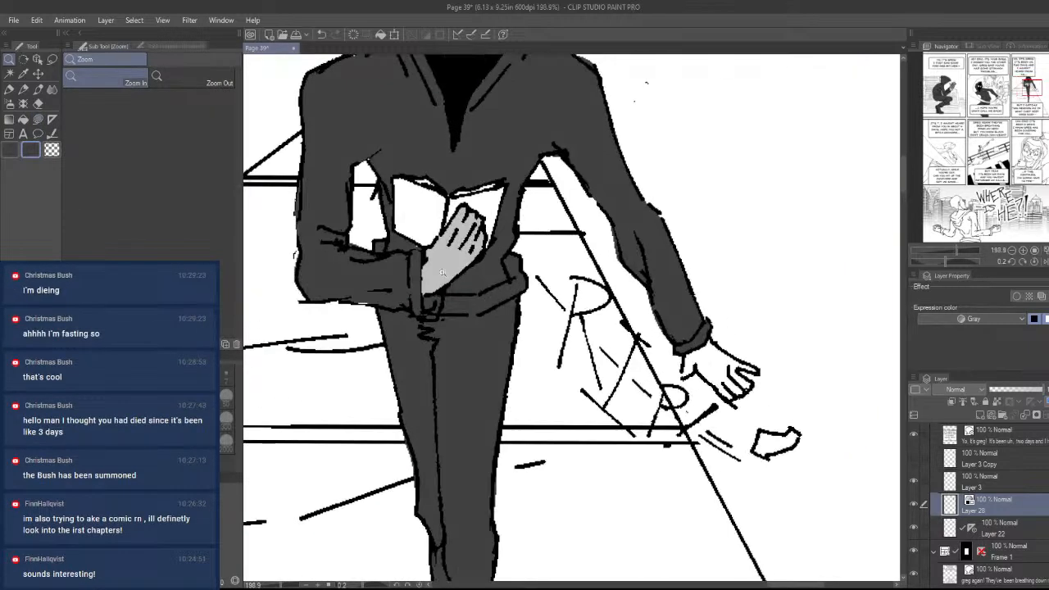
- Sample the light gray from the book-holding hand and lasso-fill the outstretched hand, including its fingers and thumb
{"action": "left_click", "coordinate": [442, 272], "text": "alt"}
{"action": "mouse_move", "coordinate": [753, 378]}
{"action": "left_mouse_down"}
{"action": "mouse_move", "coordinate": [773, 402]}
{"action": "mouse_move", "coordinate": [736, 434]}
{"action": "left_mouse_up"}
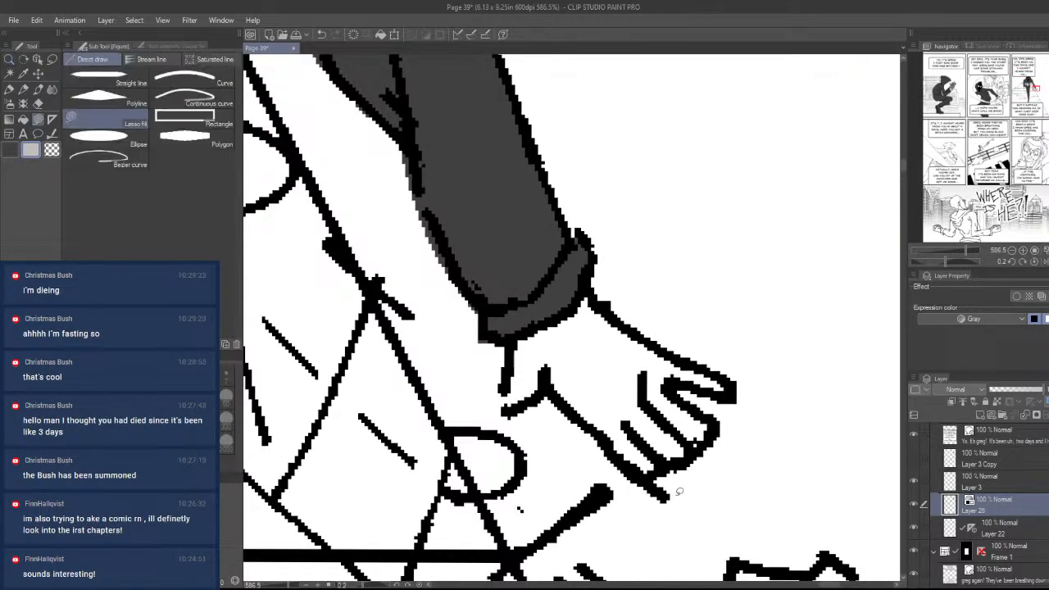
{"action": "mouse_move", "coordinate": [656, 480]}
{"action": "left_mouse_down"}
{"action": "mouse_move", "coordinate": [719, 422]}
{"action": "mouse_move", "coordinate": [725, 392]}
{"action": "mouse_move", "coordinate": [636, 328]}
{"action": "mouse_move", "coordinate": [519, 341]}
{"action": "mouse_move", "coordinate": [506, 424]}
{"action": "mouse_move", "coordinate": [578, 411]}
{"action": "mouse_move", "coordinate": [645, 485]}
{"action": "left_mouse_up"}
{"action": "mouse_move", "coordinate": [798, 448]}
{"action": "left_mouse_down"}
{"action": "mouse_move", "coordinate": [628, 479]}
{"action": "mouse_move", "coordinate": [661, 498]}
{"action": "left_mouse_up"}
{"action": "left_click_drag", "start_coordinate": [544, 312], "coordinate": [494, 351]}
{"action": "left_click_drag", "start_coordinate": [562, 368], "coordinate": [641, 434]}
{"action": "left_click_drag", "start_coordinate": [540, 456], "coordinate": [731, 433]}
- Finish the light gray lasso fill on the third frame's outstretched hand
{"action": "left_click_drag", "start_coordinate": [639, 444], "coordinate": [975, 413]}
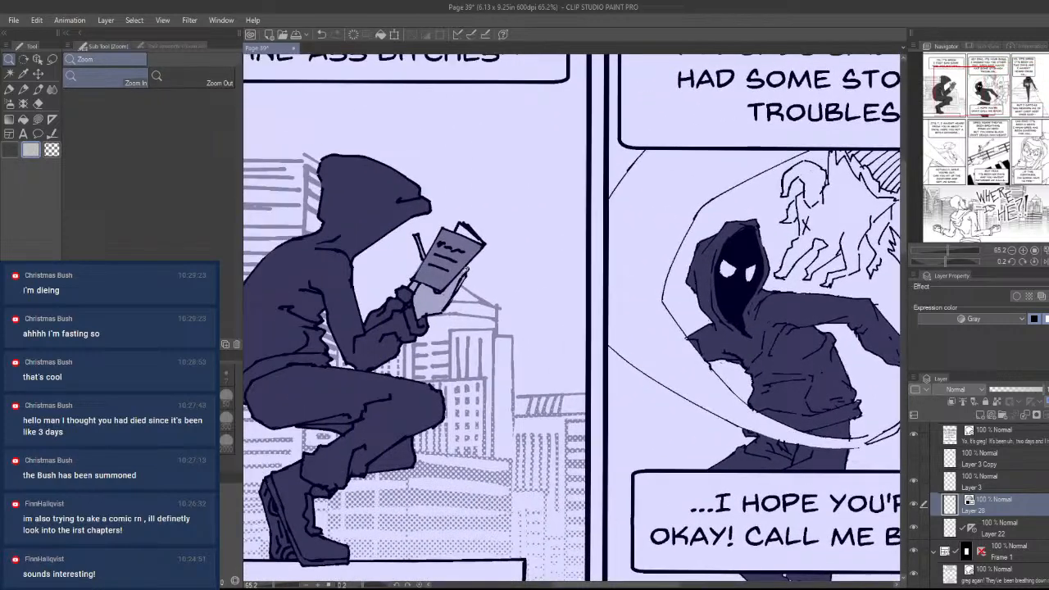
{"action": "left_click_drag", "start_coordinate": [725, 389], "coordinate": [468, 408]}
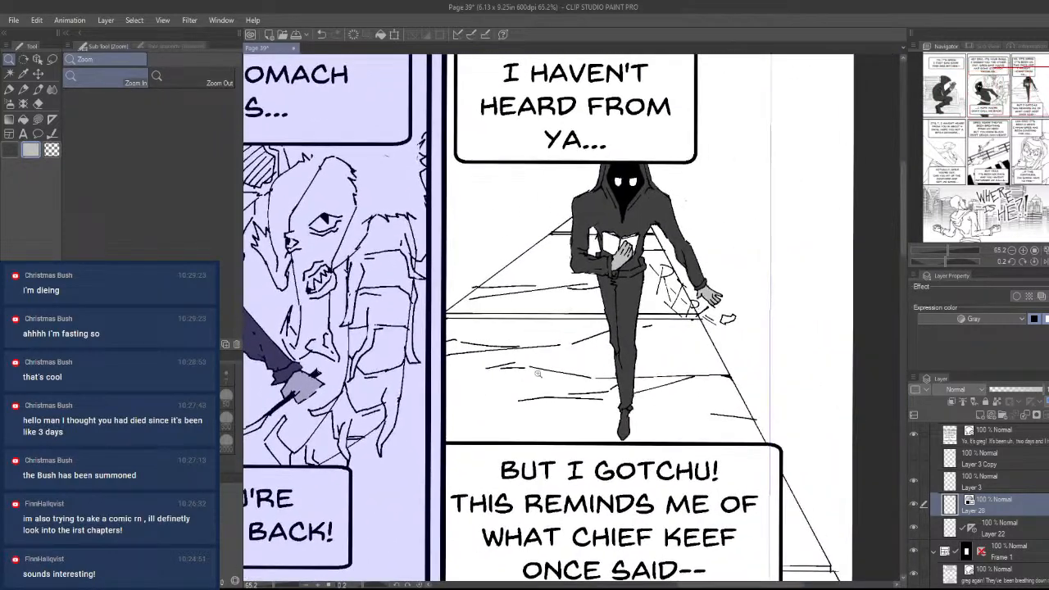
{"action": "left_click_drag", "start_coordinate": [667, 435], "coordinate": [652, 413]}
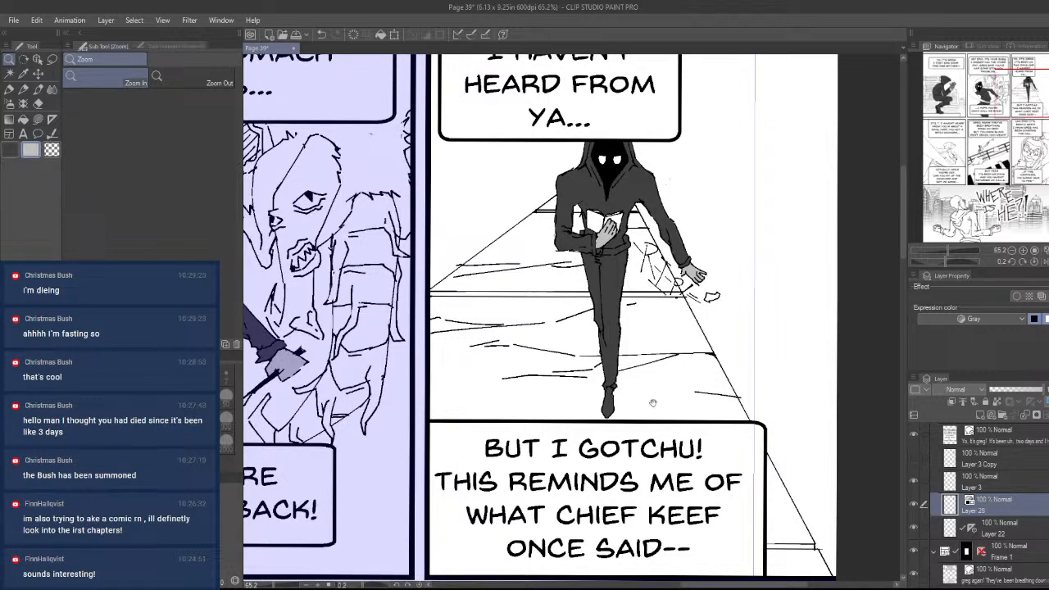
{"action": "left_click_drag", "start_coordinate": [699, 386], "coordinate": [625, 418]}
- Lasso-fill both open pages of the third frame's book light gray, around the hand holding it
{"action": "left_click_drag", "start_coordinate": [536, 260], "coordinate": [669, 263]}
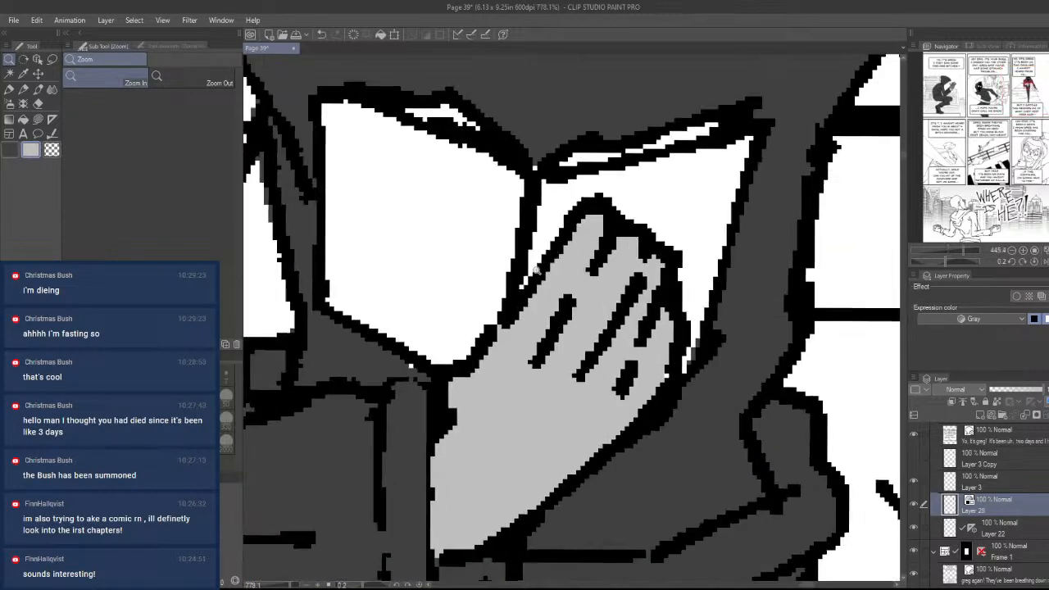
{"action": "left_click_drag", "start_coordinate": [551, 308], "coordinate": [613, 386]}
{"action": "key", "text": "u"}
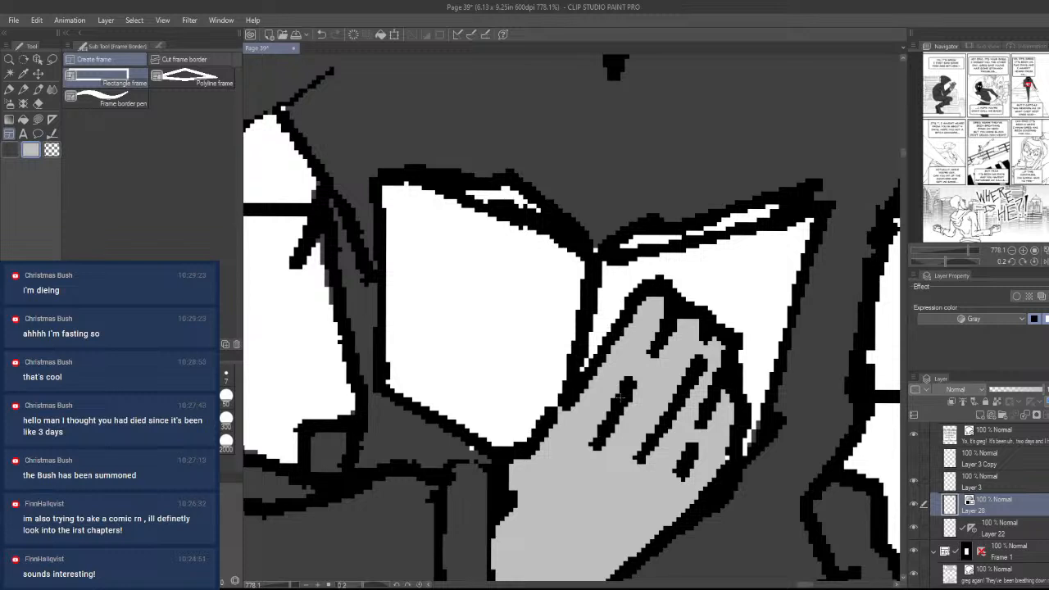
{"action": "key", "text": "u"}
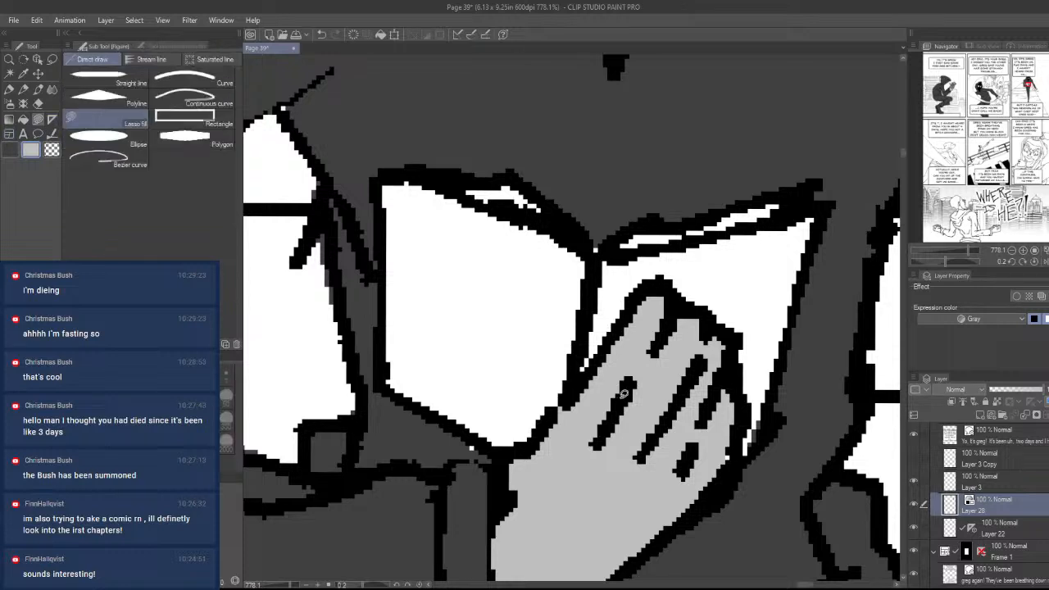
{"action": "mouse_move", "coordinate": [578, 390]}
{"action": "left_mouse_down"}
{"action": "mouse_move", "coordinate": [580, 347]}
{"action": "mouse_move", "coordinate": [515, 220]}
{"action": "mouse_move", "coordinate": [379, 174]}
{"action": "mouse_move", "coordinate": [392, 390]}
{"action": "mouse_move", "coordinate": [494, 447]}
{"action": "mouse_move", "coordinate": [448, 419]}
{"action": "mouse_move", "coordinate": [382, 229]}
{"action": "mouse_move", "coordinate": [499, 206]}
{"action": "mouse_move", "coordinate": [603, 339]}
{"action": "left_mouse_up"}
{"action": "key", "text": "ctrl+z"}
{"action": "mouse_move", "coordinate": [592, 261]}
{"action": "left_mouse_down"}
{"action": "mouse_move", "coordinate": [823, 211]}
{"action": "mouse_move", "coordinate": [746, 479]}
{"action": "mouse_move", "coordinate": [615, 490]}
{"action": "left_mouse_up"}
{"action": "left_click_drag", "start_coordinate": [569, 442], "coordinate": [584, 312]}
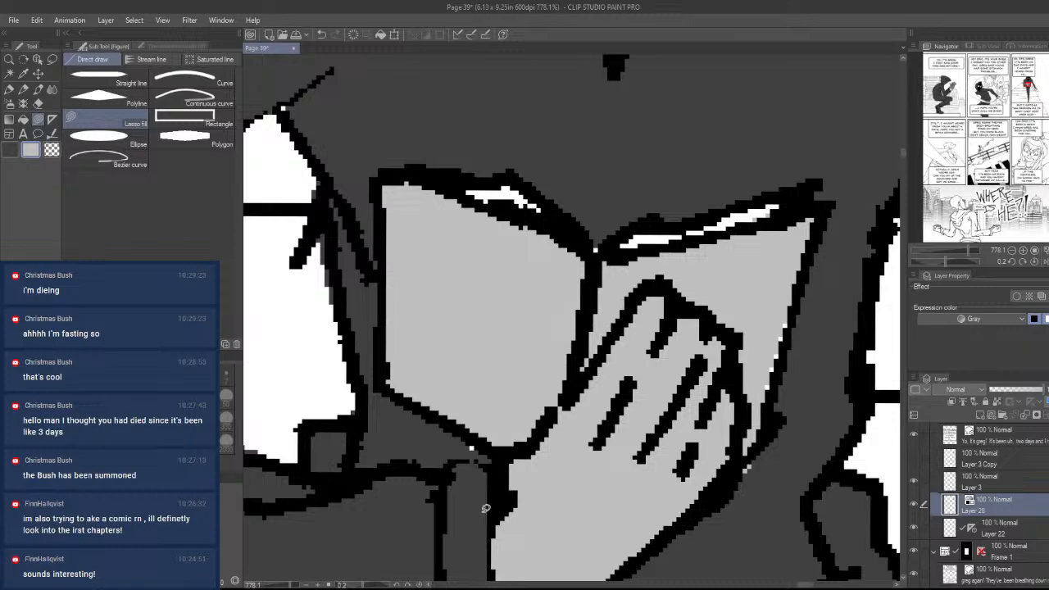
- Fill the leftover white gaps around the book, using sampled dark gray by the sleeve and light gray along the page edge
{"action": "mouse_move", "coordinate": [484, 531]}
{"action": "left_mouse_down"}
{"action": "mouse_move", "coordinate": [494, 449]}
{"action": "mouse_move", "coordinate": [409, 511]}
{"action": "left_mouse_up"}
{"action": "key", "text": "ctrl+space"}
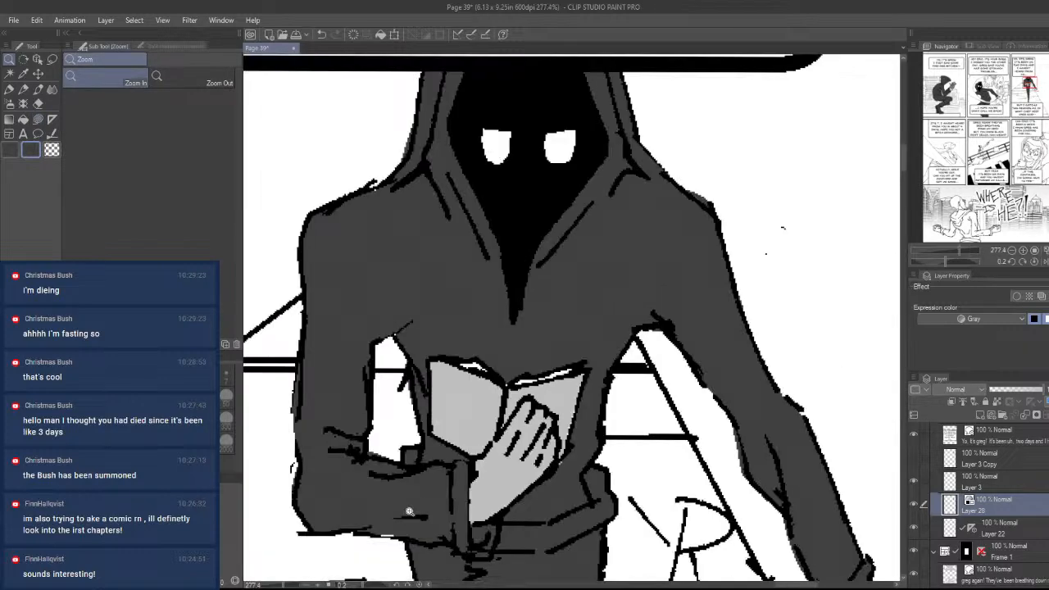
{"action": "left_click_drag", "start_coordinate": [567, 415], "coordinate": [608, 394]}
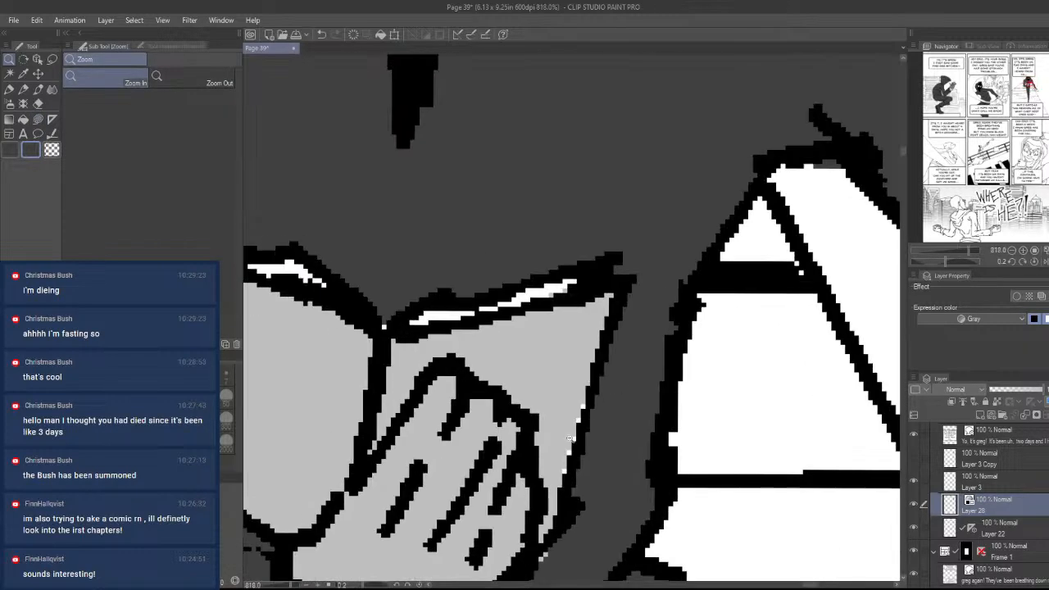
{"action": "key", "text": "u"}
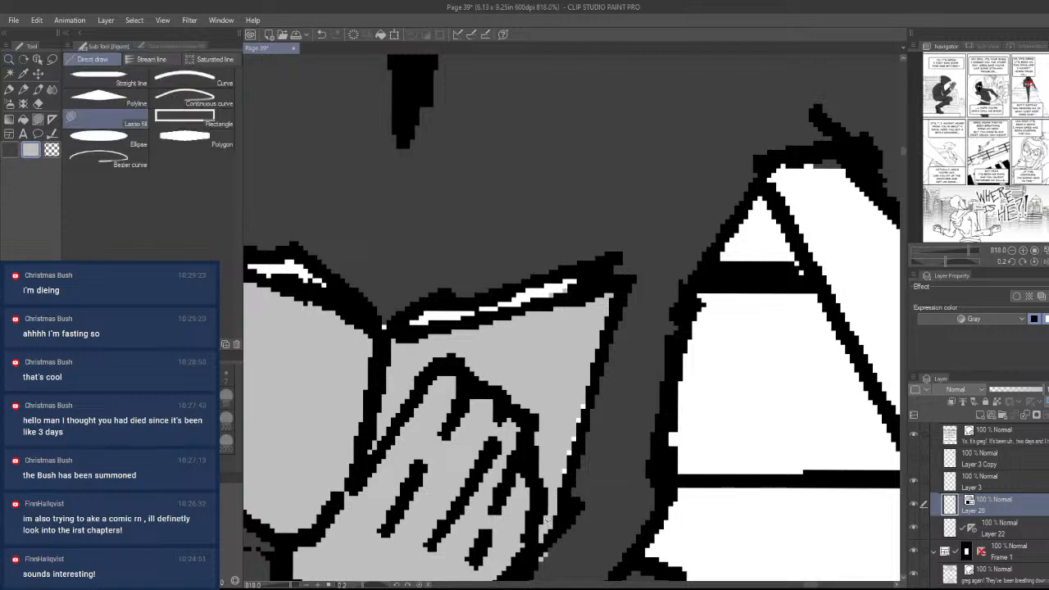
{"action": "mouse_move", "coordinate": [573, 497]}
{"action": "left_mouse_down"}
{"action": "mouse_move", "coordinate": [617, 323]}
{"action": "mouse_move", "coordinate": [522, 450]}
{"action": "left_mouse_up"}
{"action": "key", "text": "ctrl+space"}
{"action": "left_click_drag", "start_coordinate": [572, 401], "coordinate": [500, 495]}
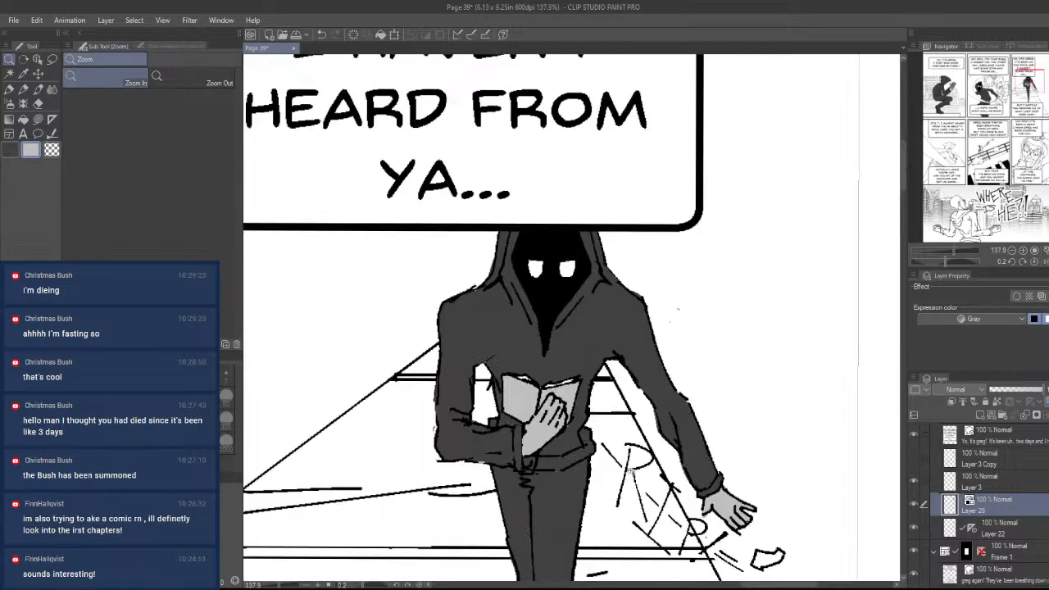
- Lasso-fill the eyes of the third frame's hooded figure white
{"action": "left_click_drag", "start_coordinate": [675, 448], "coordinate": [687, 393]}
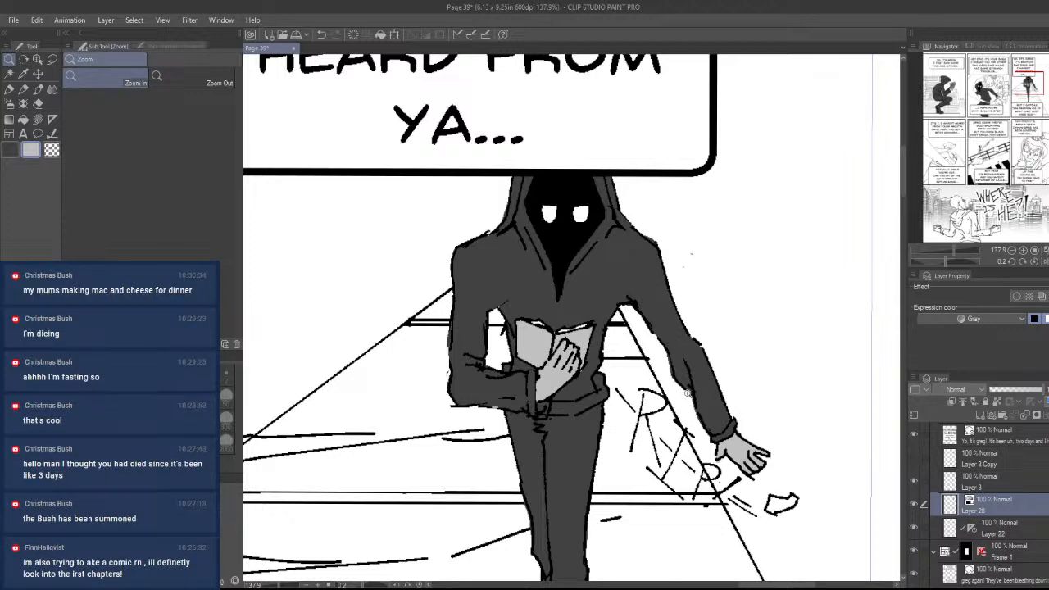
{"action": "scroll", "coordinate": [688, 394], "scroll_direction": "down", "scroll_amount": 5}
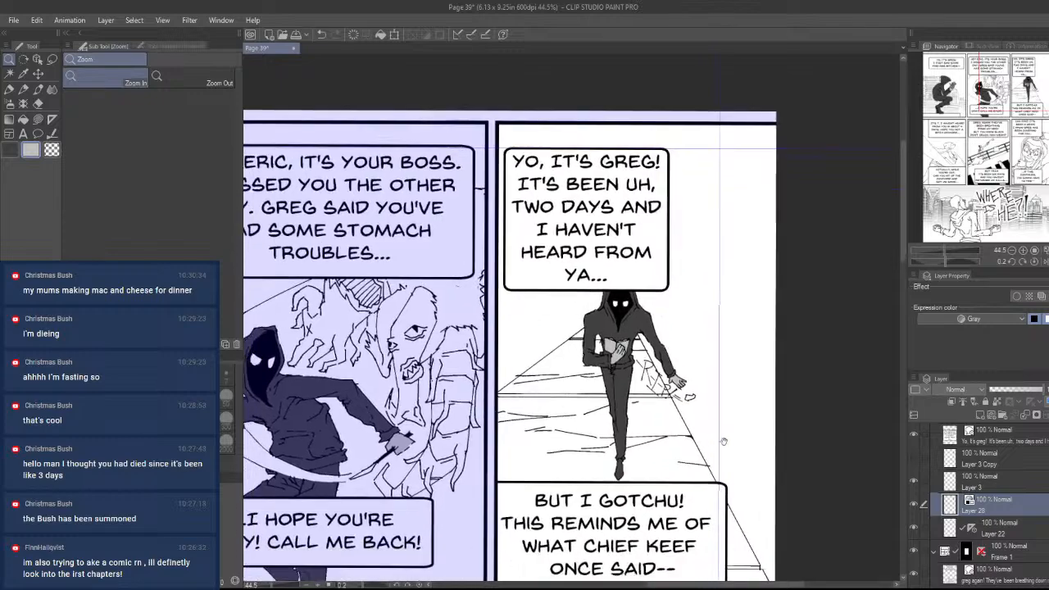
{"action": "scroll", "coordinate": [643, 469], "scroll_direction": "up", "scroll_amount": 5}
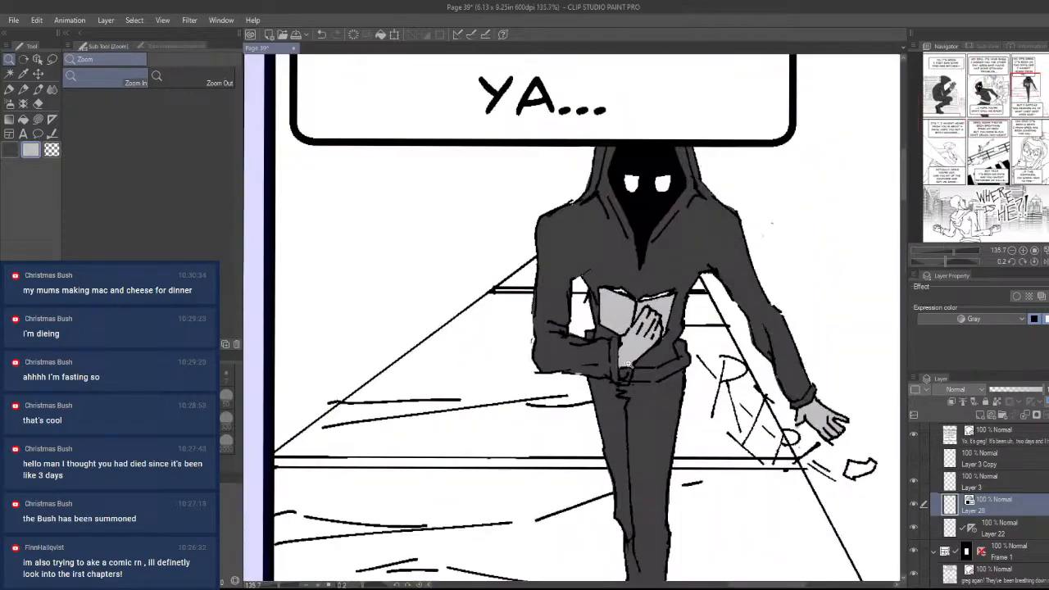
{"action": "scroll", "coordinate": [649, 390], "scroll_direction": "down", "scroll_amount": 5}
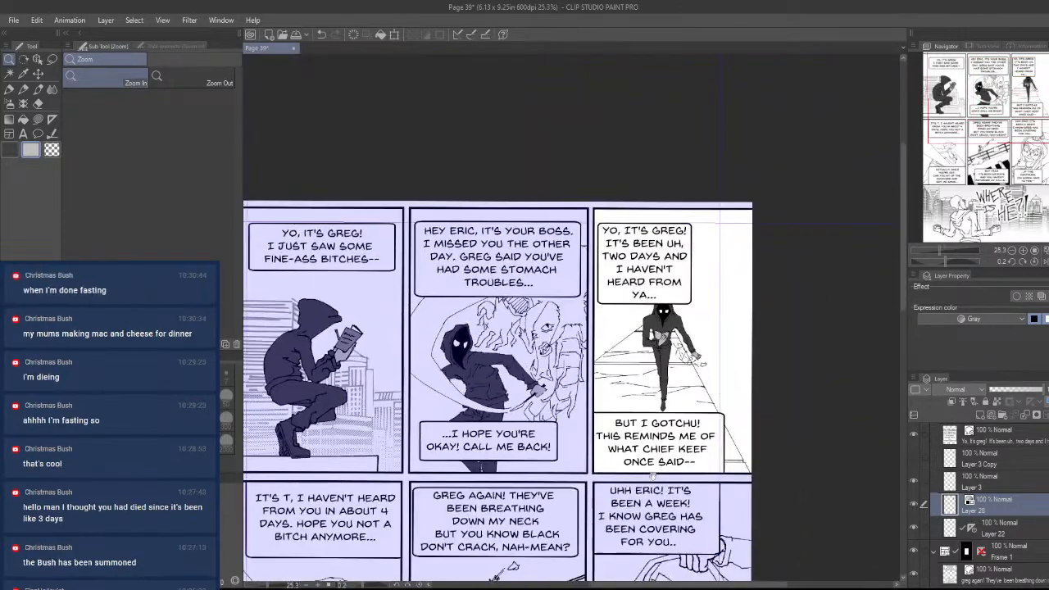
{"action": "scroll", "coordinate": [714, 309], "scroll_direction": "up", "scroll_amount": 10}
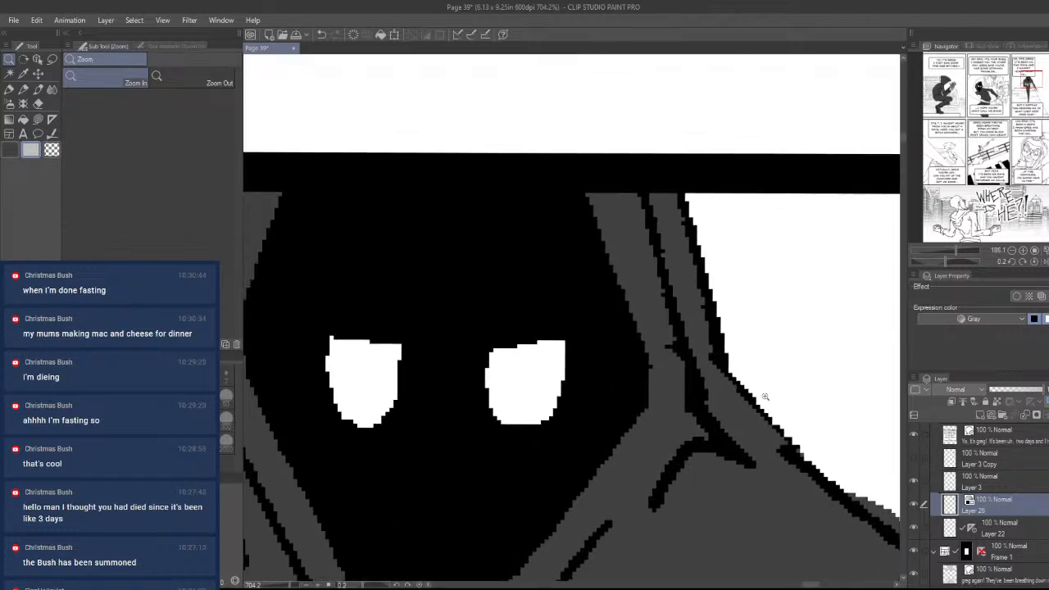
{"action": "key", "text": "u"}
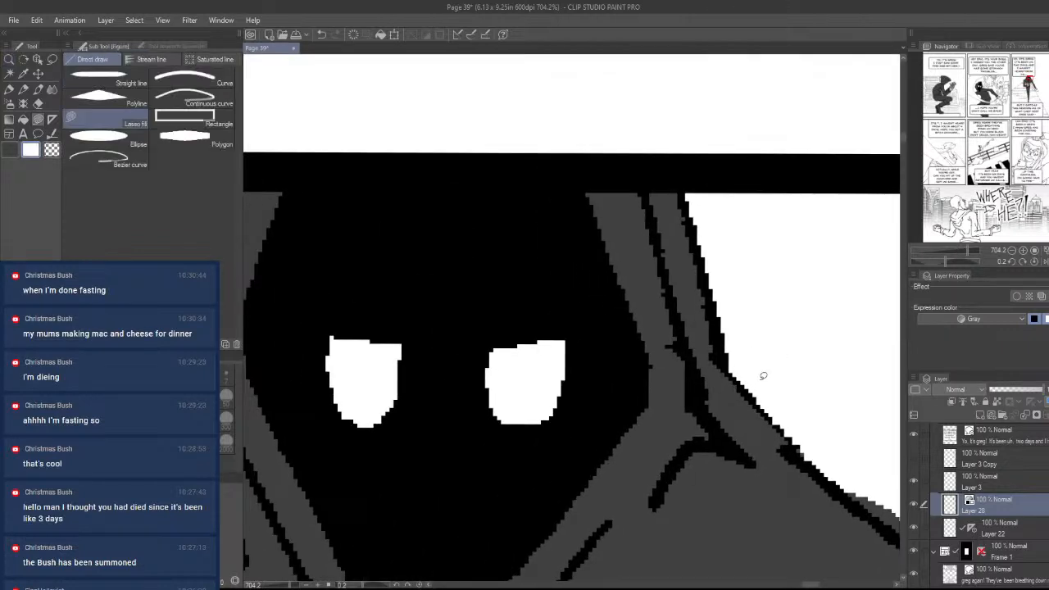
{"action": "mouse_move", "coordinate": [497, 347]}
{"action": "left_mouse_down"}
{"action": "mouse_move", "coordinate": [564, 334]}
{"action": "mouse_move", "coordinate": [566, 379]}
{"action": "mouse_move", "coordinate": [510, 420]}
{"action": "mouse_move", "coordinate": [494, 327]}
{"action": "left_mouse_up"}
{"action": "mouse_move", "coordinate": [490, 374]}
{"action": "left_mouse_down"}
{"action": "mouse_move", "coordinate": [523, 419]}
{"action": "mouse_move", "coordinate": [555, 407]}
{"action": "mouse_move", "coordinate": [566, 354]}
{"action": "mouse_move", "coordinate": [523, 423]}
{"action": "left_mouse_up"}
{"action": "mouse_move", "coordinate": [401, 378]}
{"action": "left_mouse_down"}
{"action": "mouse_move", "coordinate": [366, 337]}
{"action": "mouse_move", "coordinate": [357, 426]}
{"action": "mouse_move", "coordinate": [398, 384]}
{"action": "left_mouse_up"}
{"action": "key", "text": "ctrl+space"}
{"action": "left_click_drag", "start_coordinate": [453, 350], "coordinate": [395, 422]}
{"action": "scroll", "coordinate": [395, 422], "scroll_direction": "down", "scroll_amount": 8}
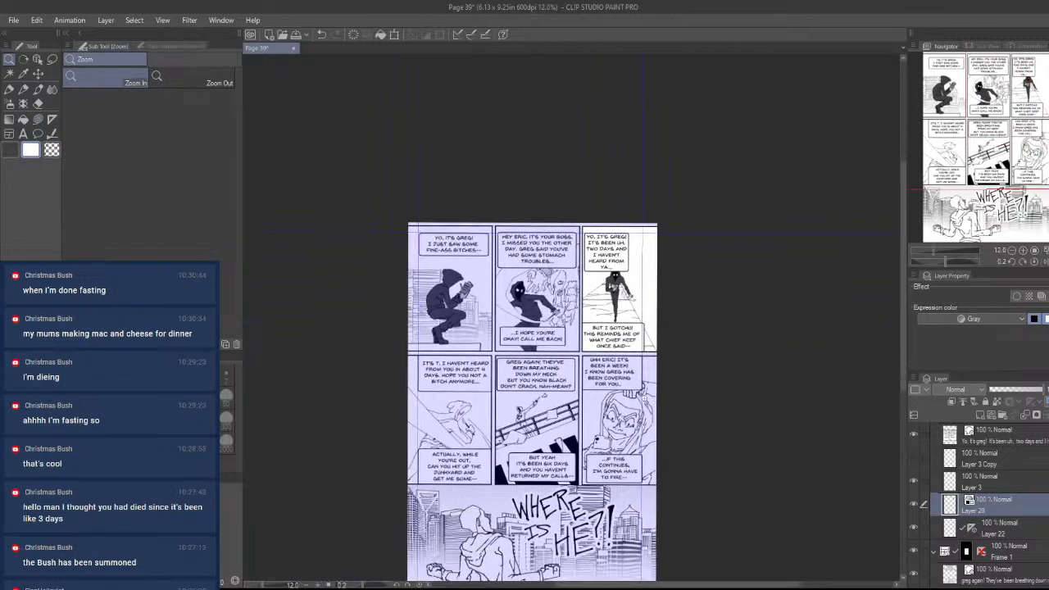
- Find and select Frame 5, the frame folder of the junkyard panel in the second row
{"action": "scroll", "coordinate": [443, 336], "scroll_direction": "up", "scroll_amount": 1}
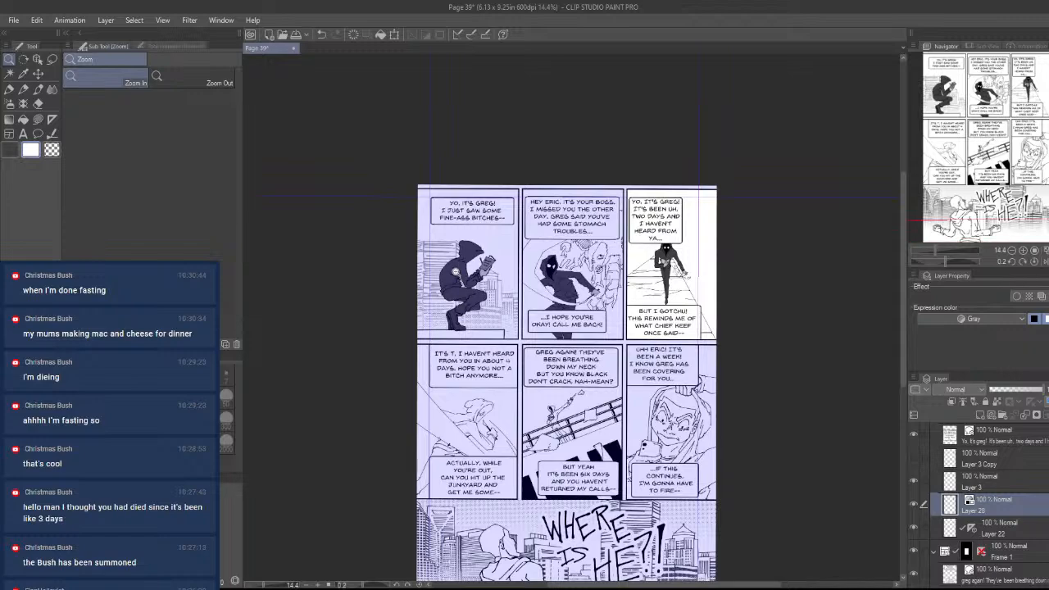
{"action": "scroll", "coordinate": [491, 449], "scroll_direction": "up", "scroll_amount": 6}
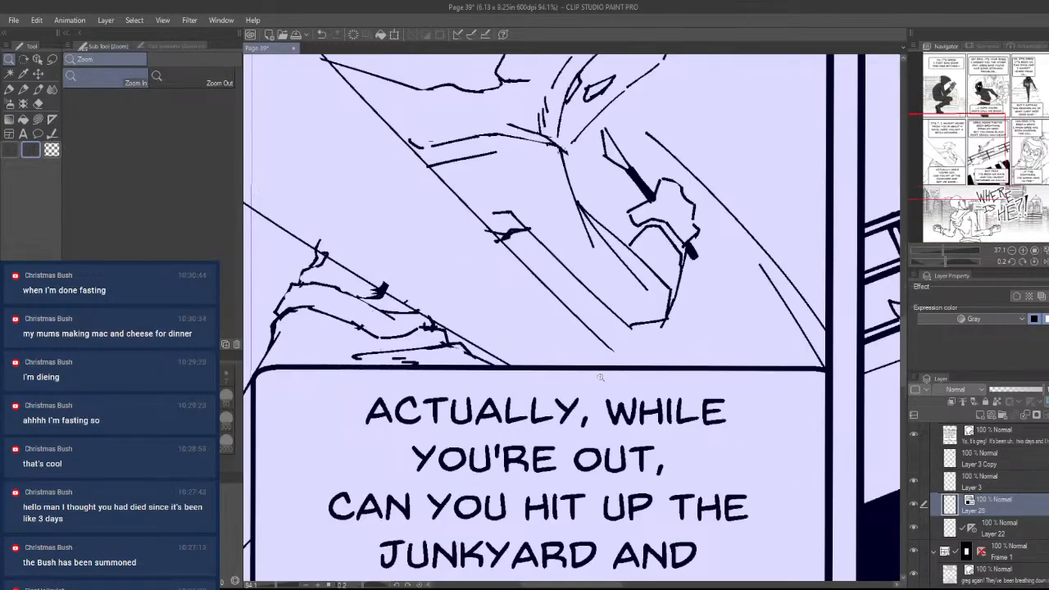
{"action": "scroll", "coordinate": [685, 358], "scroll_direction": "down", "scroll_amount": 2}
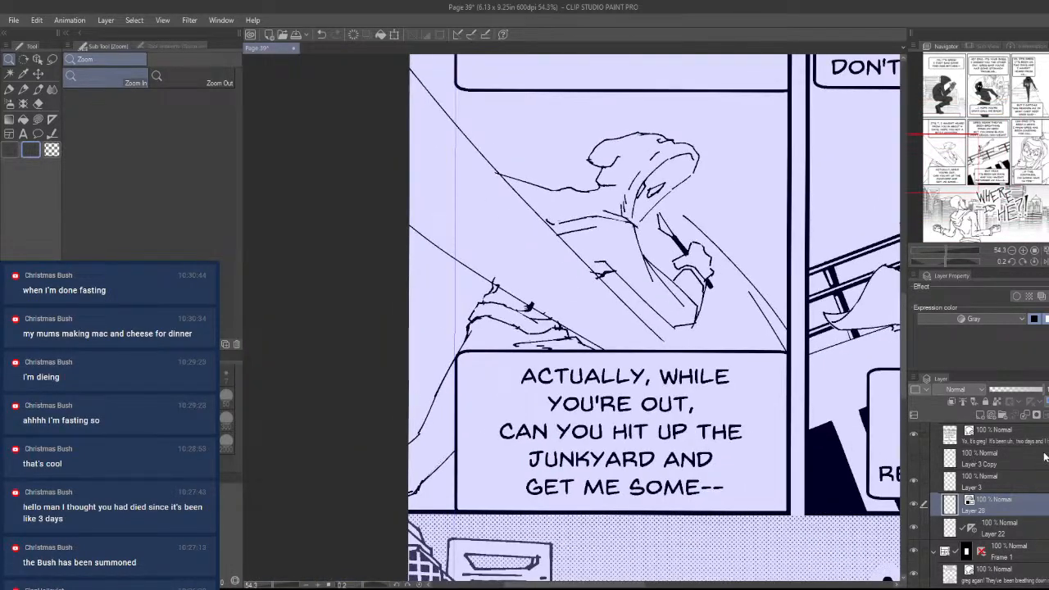
{"action": "scroll", "coordinate": [980, 492], "scroll_direction": "up", "scroll_amount": 3}
{"action": "left_click", "coordinate": [946, 482]}
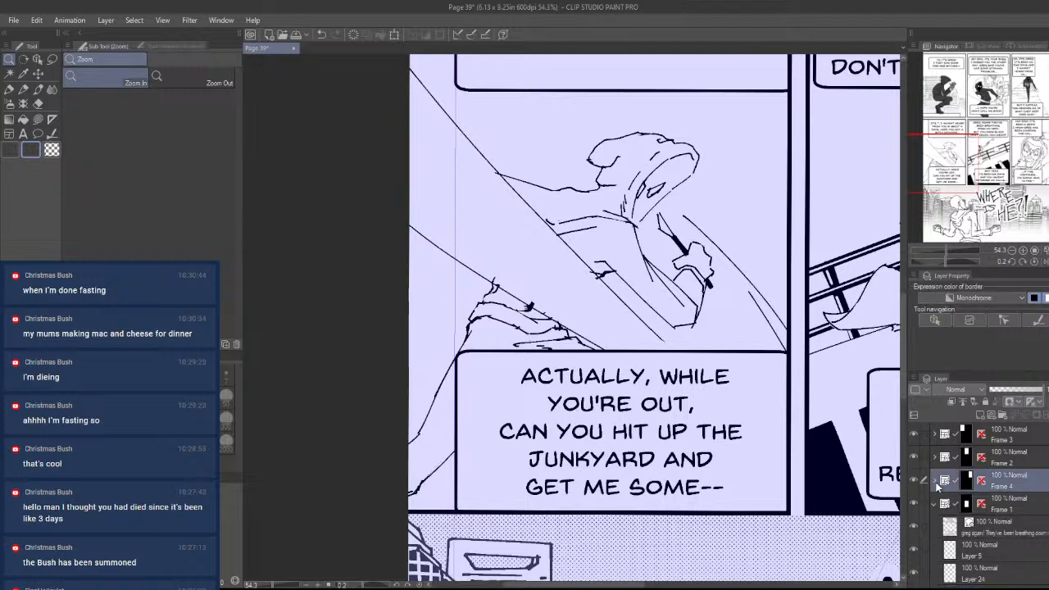
{"action": "left_click", "coordinate": [1028, 504]}
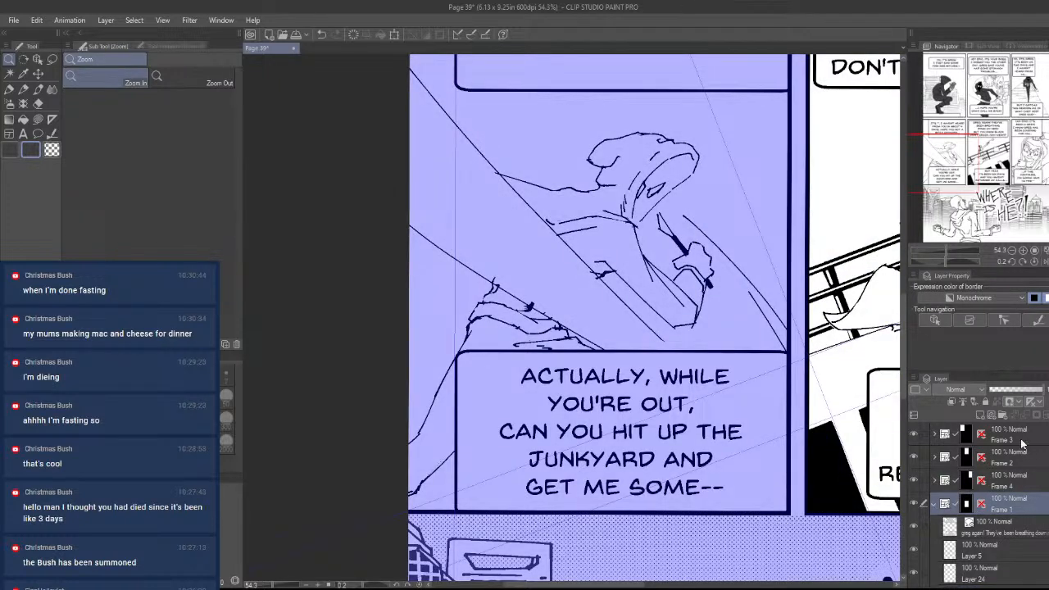
{"action": "left_click", "coordinate": [1020, 441]}
{"action": "left_click", "coordinate": [1025, 453]}
{"action": "left_click", "coordinate": [1021, 490]}
{"action": "left_click", "coordinate": [1031, 510]}
{"action": "scroll", "coordinate": [1031, 510], "scroll_direction": "down", "scroll_amount": 1}
{"action": "scroll", "coordinate": [1024, 492], "scroll_direction": "down", "scroll_amount": 4}
{"action": "left_click", "coordinate": [1020, 454]}
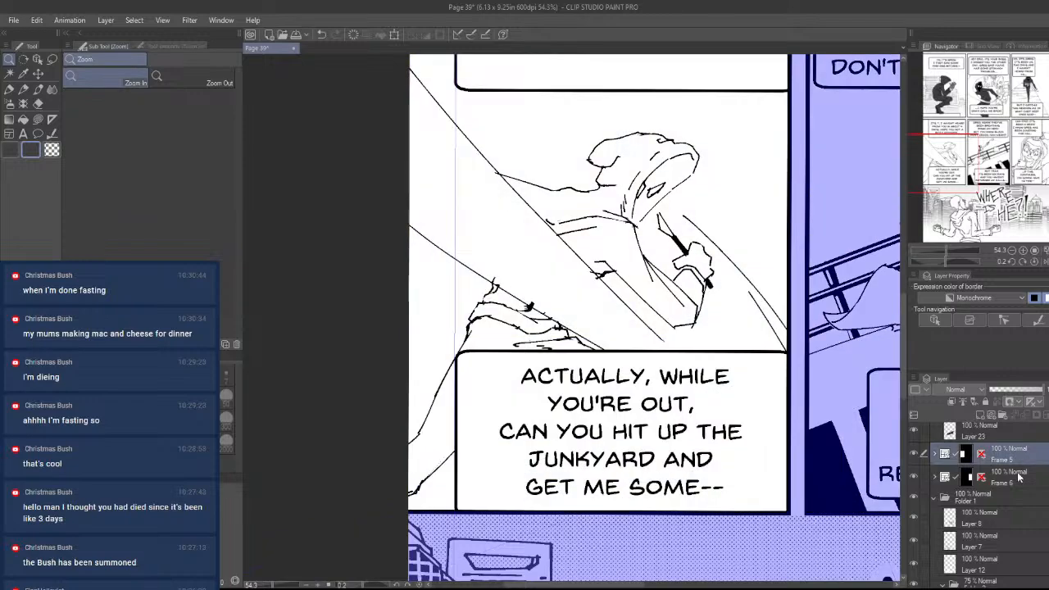
- Add a new layer beneath Layer 4 inside Frame 5 and set its expression color to Gray
{"action": "left_click", "coordinate": [769, 515]}
{"action": "left_click_drag", "start_coordinate": [648, 472], "coordinate": [573, 469]}
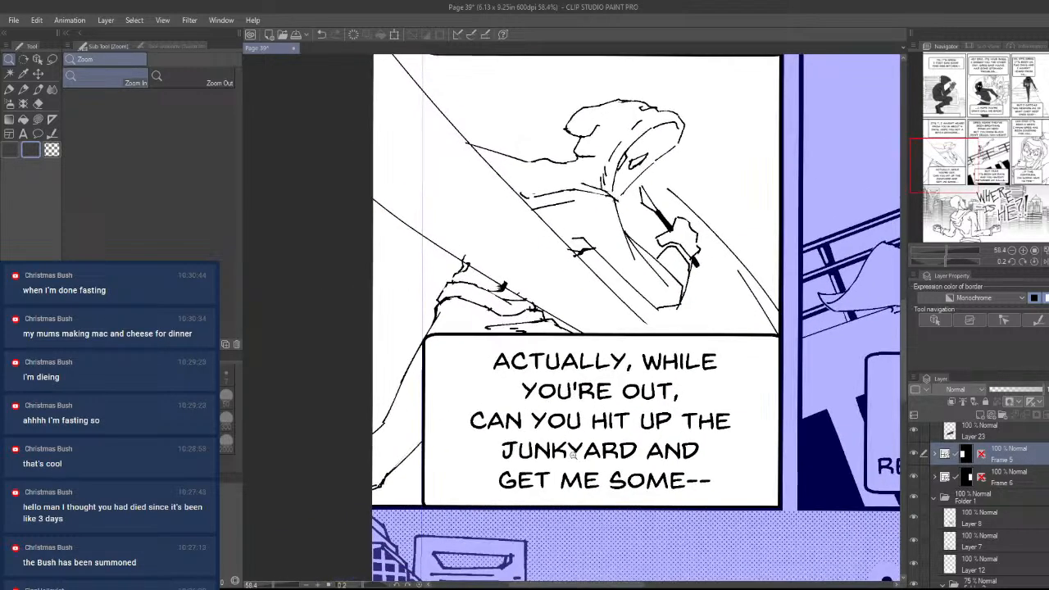
{"action": "left_click_drag", "start_coordinate": [806, 444], "coordinate": [852, 459]}
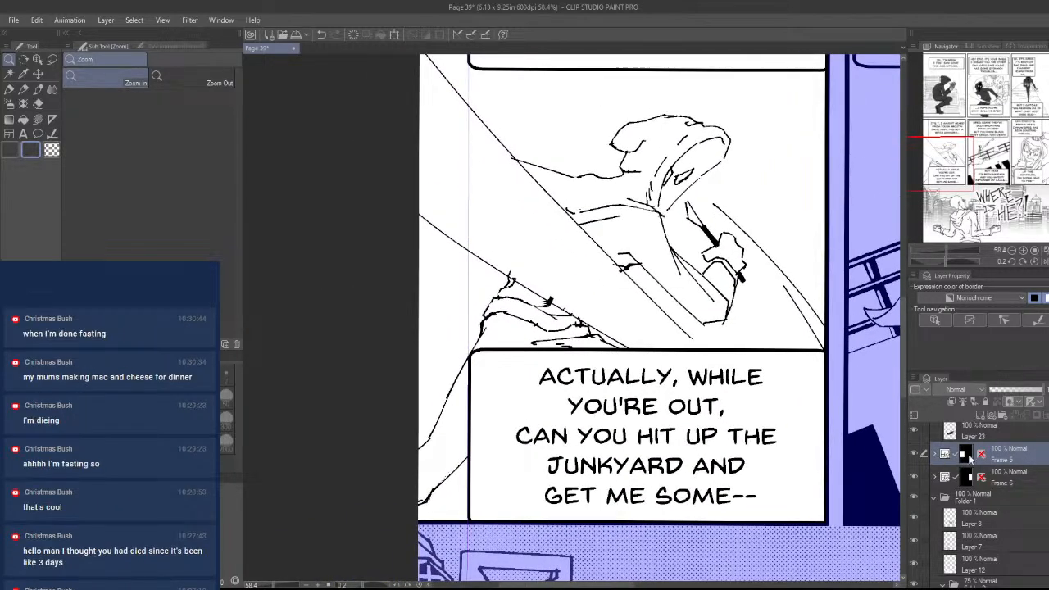
{"action": "left_click", "coordinate": [934, 456]}
{"action": "left_click", "coordinate": [975, 500]}
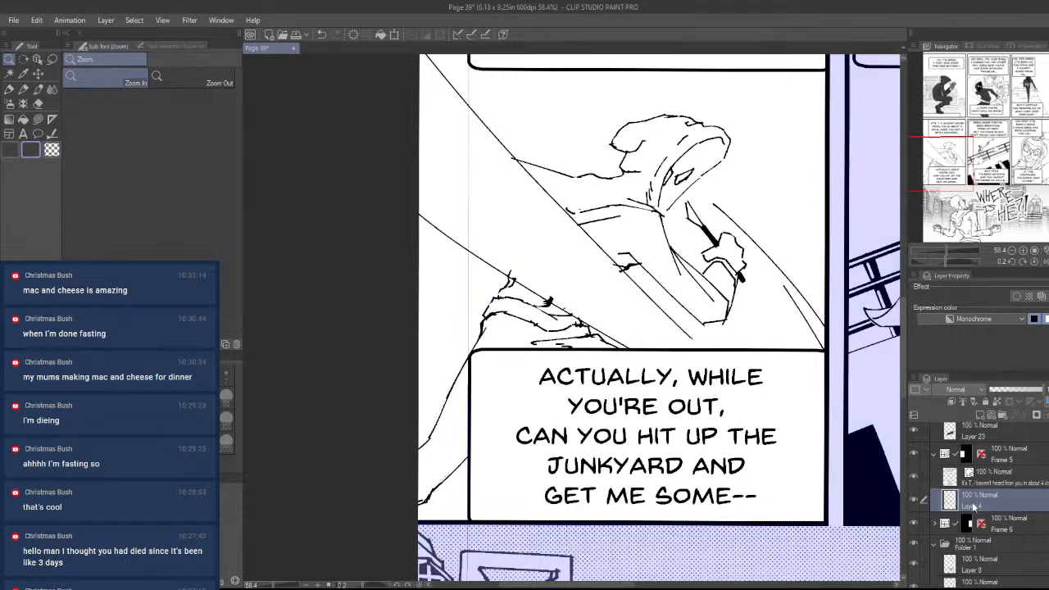
{"action": "left_click", "coordinate": [976, 410]}
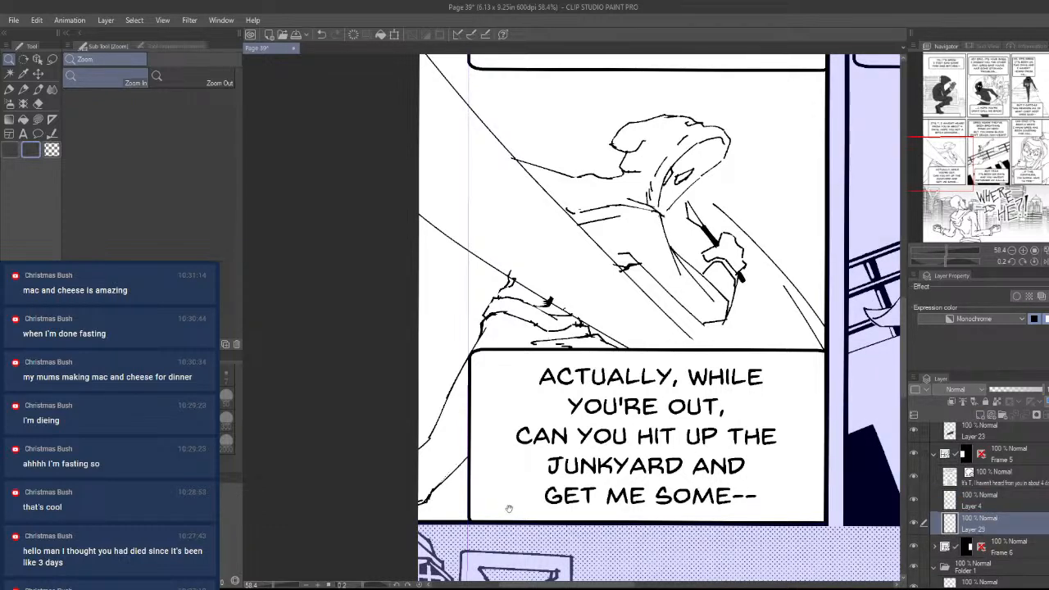
{"action": "left_click_drag", "start_coordinate": [508, 508], "coordinate": [524, 501]}
{"action": "left_click_drag", "start_coordinate": [419, 466], "coordinate": [527, 450]}
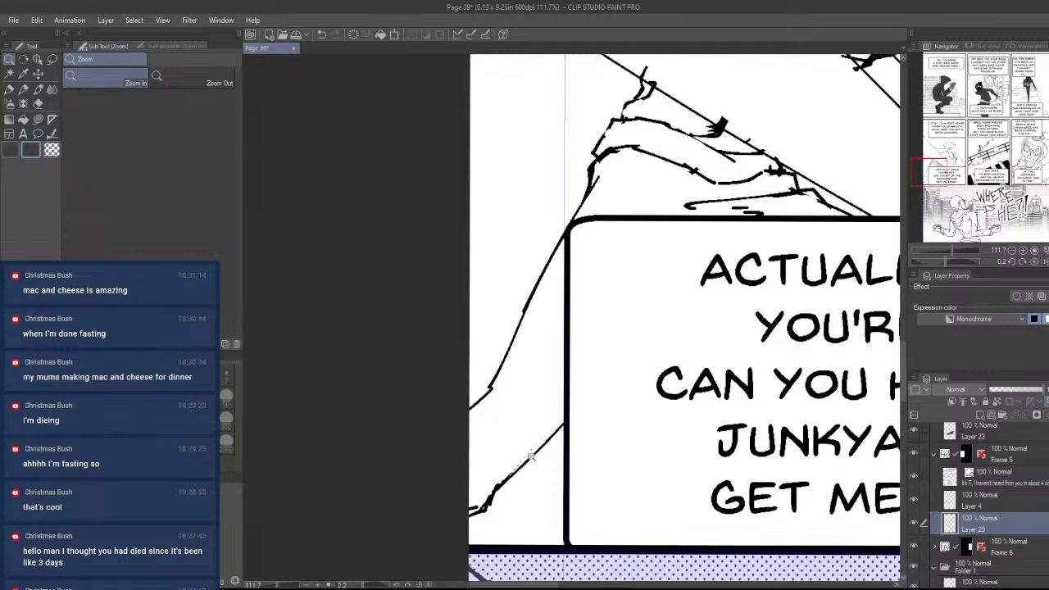
{"action": "key", "text": "u"}
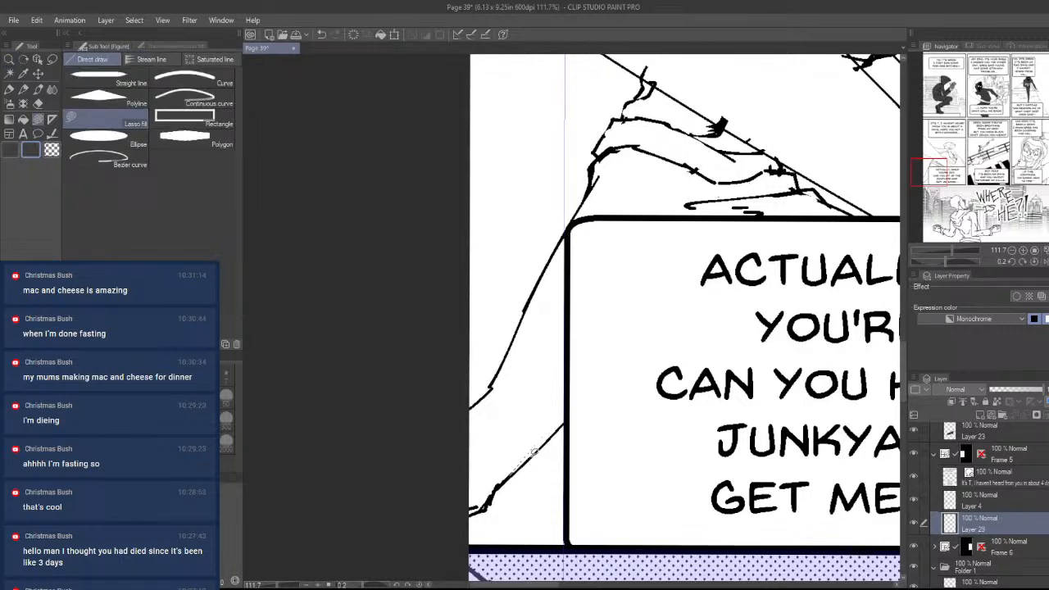
{"action": "left_click", "coordinate": [973, 320]}
{"action": "left_click", "coordinate": [972, 348]}
- Lasso-fill dark gray patches on the lower figure beside and above the caption box, erasing the spill past its lower outline
{"action": "mouse_move", "coordinate": [538, 445]}
{"action": "left_mouse_down"}
{"action": "mouse_move", "coordinate": [517, 467]}
{"action": "mouse_move", "coordinate": [512, 495]}
{"action": "left_mouse_up"}
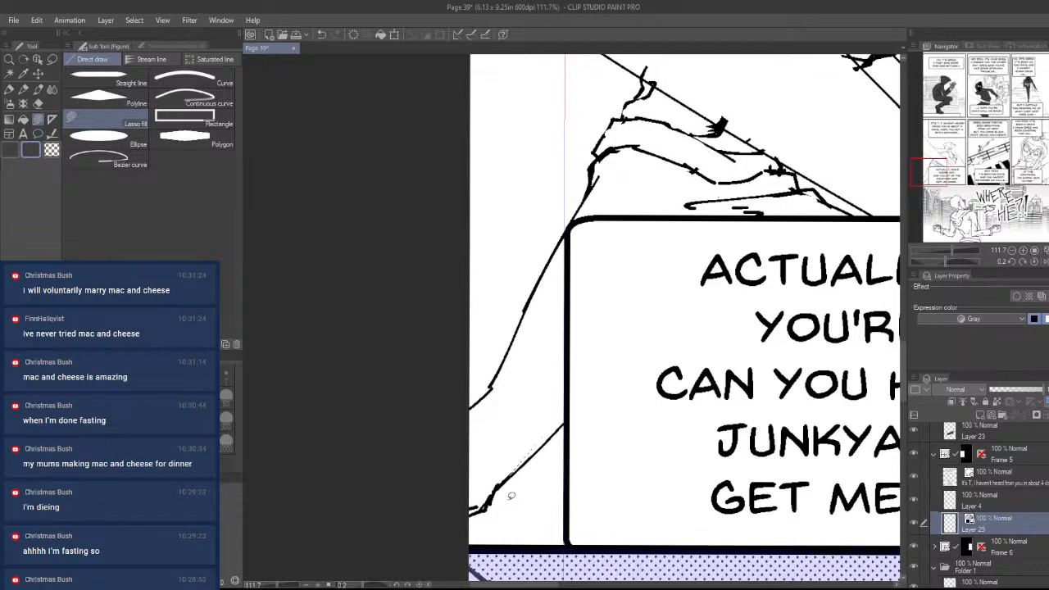
{"action": "mouse_move", "coordinate": [752, 271]}
{"action": "left_mouse_down"}
{"action": "mouse_move", "coordinate": [689, 189]}
{"action": "mouse_move", "coordinate": [728, 398]}
{"action": "left_mouse_up"}
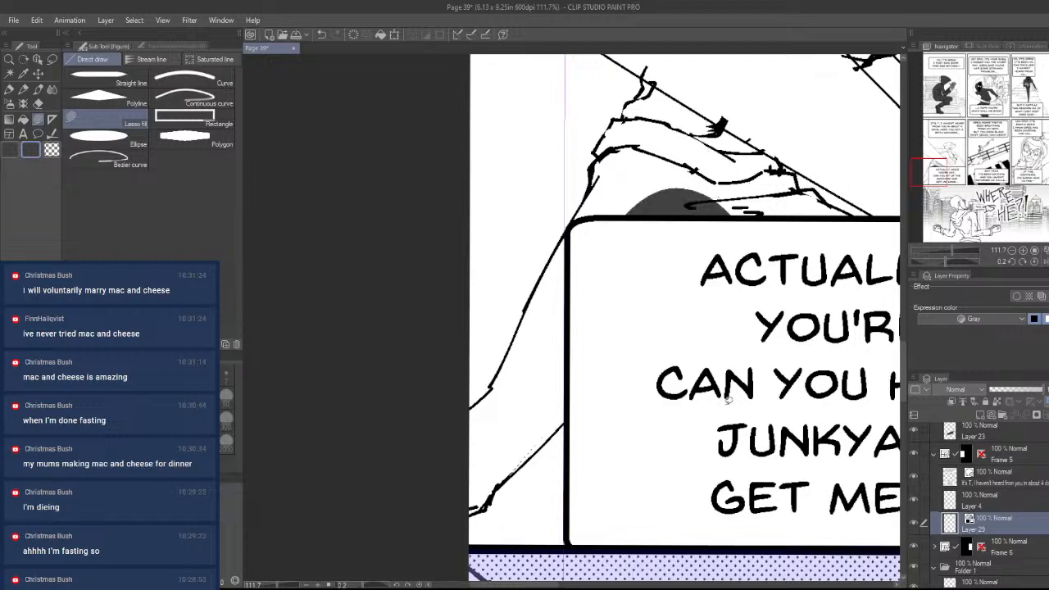
{"action": "mouse_move", "coordinate": [502, 483]}
{"action": "left_mouse_down"}
{"action": "mouse_move", "coordinate": [620, 303]}
{"action": "mouse_move", "coordinate": [576, 415]}
{"action": "mouse_move", "coordinate": [615, 349]}
{"action": "mouse_move", "coordinate": [644, 396]}
{"action": "left_mouse_up"}
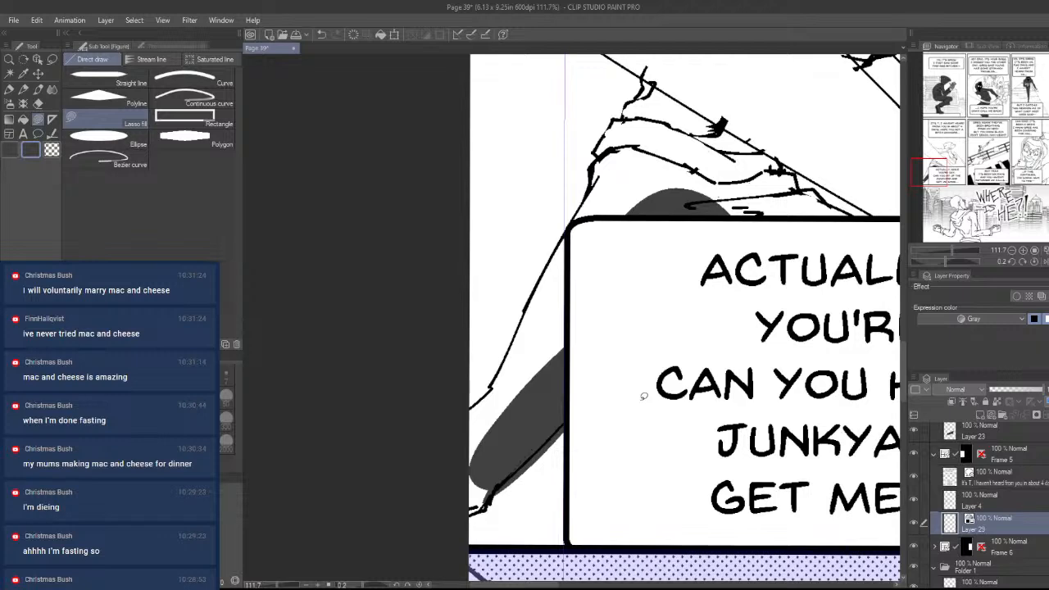
{"action": "key", "text": "e"}
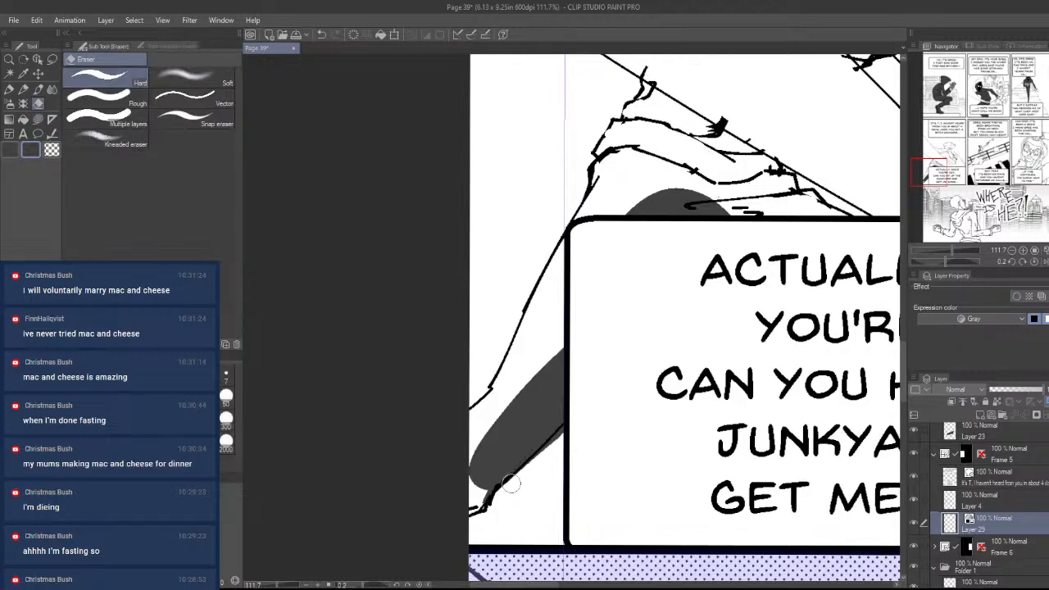
{"action": "left_click_drag", "start_coordinate": [511, 483], "coordinate": [587, 422]}
{"action": "key", "text": "ctrl+space"}
{"action": "mouse_move", "coordinate": [624, 382]}
{"action": "left_mouse_down"}
{"action": "mouse_move", "coordinate": [571, 473]}
{"action": "mouse_move", "coordinate": [591, 434]}
{"action": "mouse_move", "coordinate": [588, 509]}
{"action": "mouse_move", "coordinate": [521, 532]}
{"action": "mouse_move", "coordinate": [466, 368]}
{"action": "mouse_move", "coordinate": [729, 188]}
{"action": "left_mouse_up"}
- Lasso-fill the lower figure's sleeve beside the caption box and the start of its shoulder above the box with dark gray
{"action": "key", "text": "u"}
{"action": "key", "text": "ctrl+space"}
{"action": "mouse_move", "coordinate": [521, 316]}
{"action": "left_mouse_down"}
{"action": "mouse_move", "coordinate": [644, 204]}
{"action": "mouse_move", "coordinate": [610, 337]}
{"action": "mouse_move", "coordinate": [490, 377]}
{"action": "mouse_move", "coordinate": [693, 111]}
{"action": "mouse_move", "coordinate": [612, 401]}
{"action": "mouse_move", "coordinate": [537, 452]}
{"action": "left_mouse_up"}
{"action": "mouse_move", "coordinate": [509, 333]}
{"action": "left_mouse_down"}
{"action": "mouse_move", "coordinate": [662, 92]}
{"action": "mouse_move", "coordinate": [635, 324]}
{"action": "left_mouse_up"}
{"action": "left_click_drag", "start_coordinate": [613, 254], "coordinate": [541, 361]}
{"action": "left_click_drag", "start_coordinate": [445, 424], "coordinate": [490, 455]}
{"action": "left_click_drag", "start_coordinate": [605, 346], "coordinate": [491, 490]}
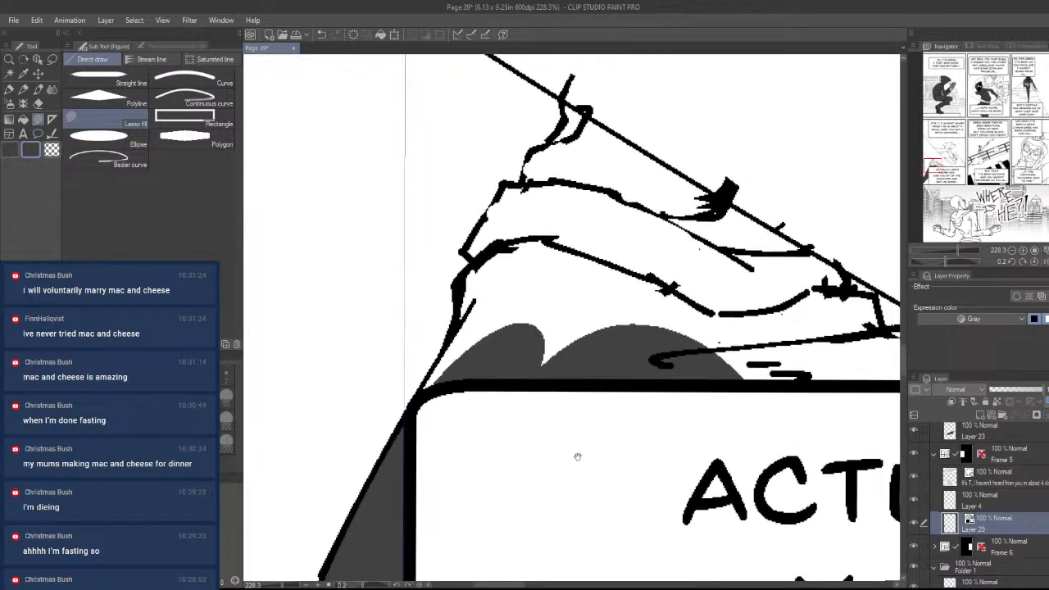
- Lasso-fill the rest of the lower figure's folded clothing above the caption box with dark gray, up to where it meets the diagonal line
{"action": "left_click_drag", "start_coordinate": [576, 456], "coordinate": [543, 559]}
{"action": "left_click_drag", "start_coordinate": [608, 512], "coordinate": [655, 498]}
{"action": "mouse_move", "coordinate": [429, 494]}
{"action": "left_mouse_down"}
{"action": "mouse_move", "coordinate": [466, 420]}
{"action": "mouse_move", "coordinate": [498, 307]}
{"action": "mouse_move", "coordinate": [549, 240]}
{"action": "mouse_move", "coordinate": [582, 201]}
{"action": "mouse_move", "coordinate": [690, 169]}
{"action": "mouse_move", "coordinate": [620, 460]}
{"action": "left_mouse_up"}
{"action": "left_click_drag", "start_coordinate": [623, 445], "coordinate": [458, 333]}
{"action": "left_click_drag", "start_coordinate": [744, 369], "coordinate": [636, 352]}
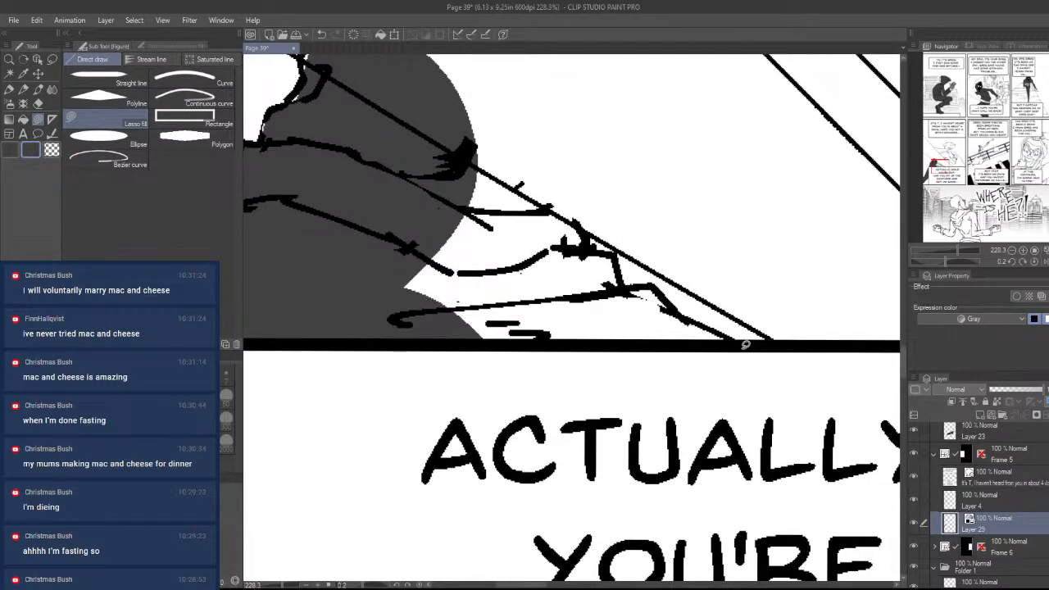
{"action": "mouse_move", "coordinate": [741, 348]}
{"action": "left_mouse_down"}
{"action": "mouse_move", "coordinate": [582, 229]}
{"action": "mouse_move", "coordinate": [359, 334]}
{"action": "mouse_move", "coordinate": [443, 365]}
{"action": "left_mouse_up"}
{"action": "key", "text": "ctrl+space"}
{"action": "left_click_drag", "start_coordinate": [721, 372], "coordinate": [627, 398]}
{"action": "left_click_drag", "start_coordinate": [746, 537], "coordinate": [630, 476]}
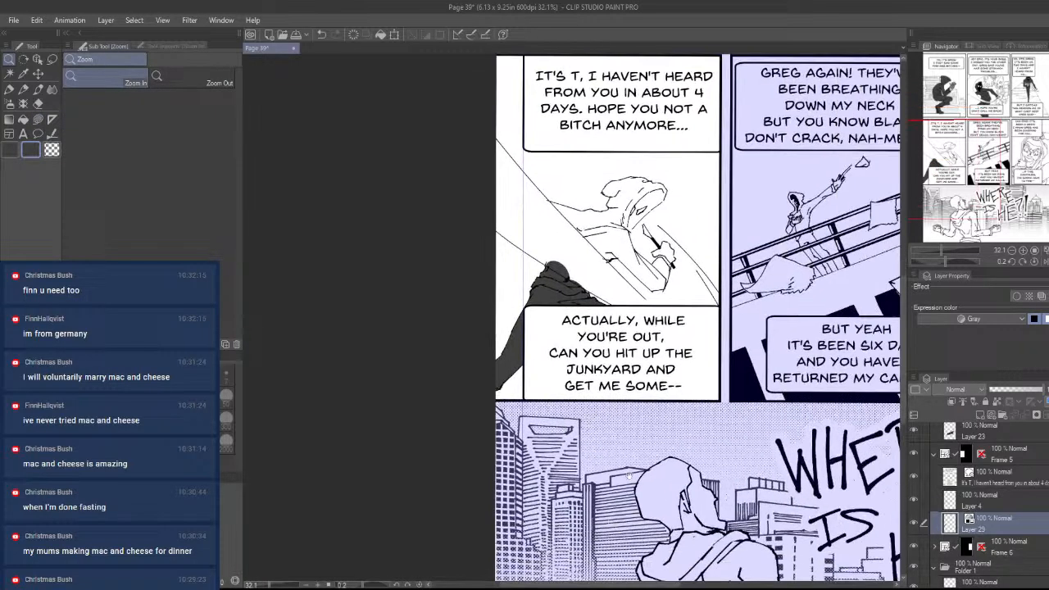
- Lasso-fill the upper figure's back and lower torso along the long diagonal edge with dark gray
{"action": "left_click_drag", "start_coordinate": [694, 487], "coordinate": [666, 479]}
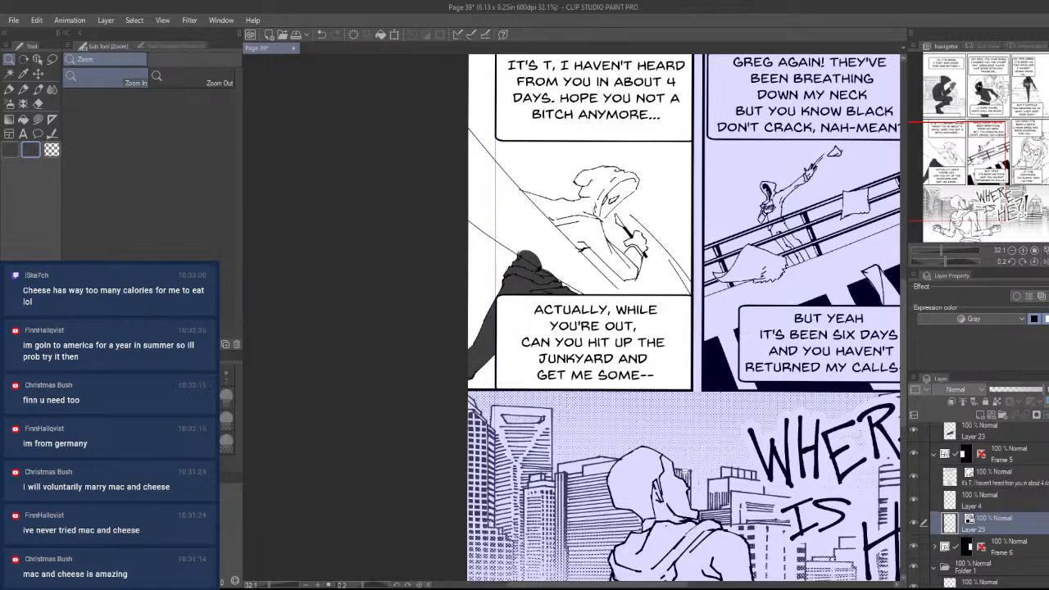
{"action": "left_click_drag", "start_coordinate": [604, 325], "coordinate": [694, 466]}
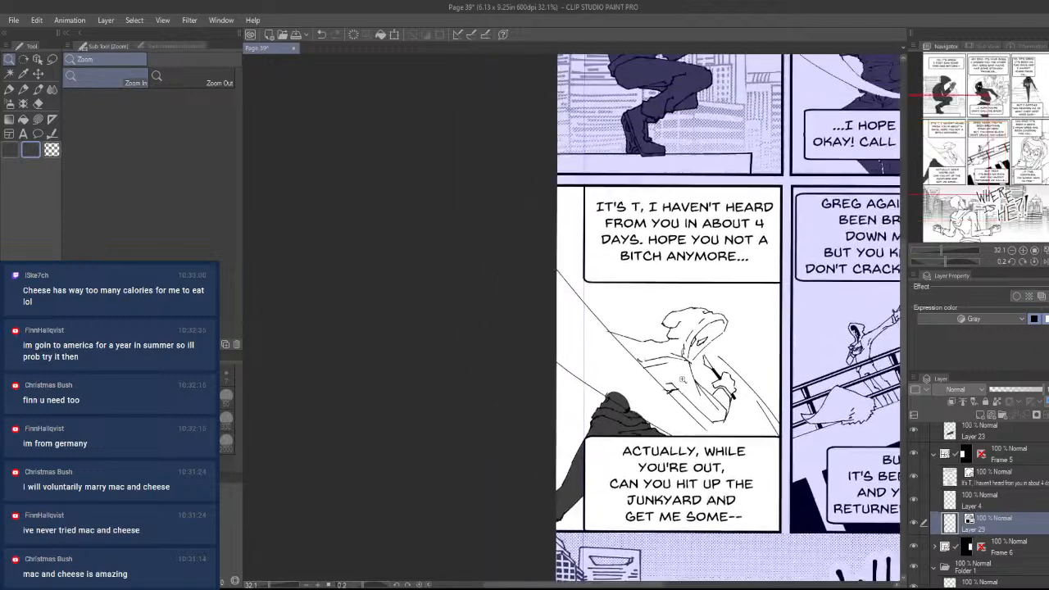
{"action": "left_click_drag", "start_coordinate": [688, 369], "coordinate": [762, 369]}
{"action": "left_click_drag", "start_coordinate": [668, 478], "coordinate": [696, 397]}
{"action": "left_click_drag", "start_coordinate": [621, 307], "coordinate": [661, 306]}
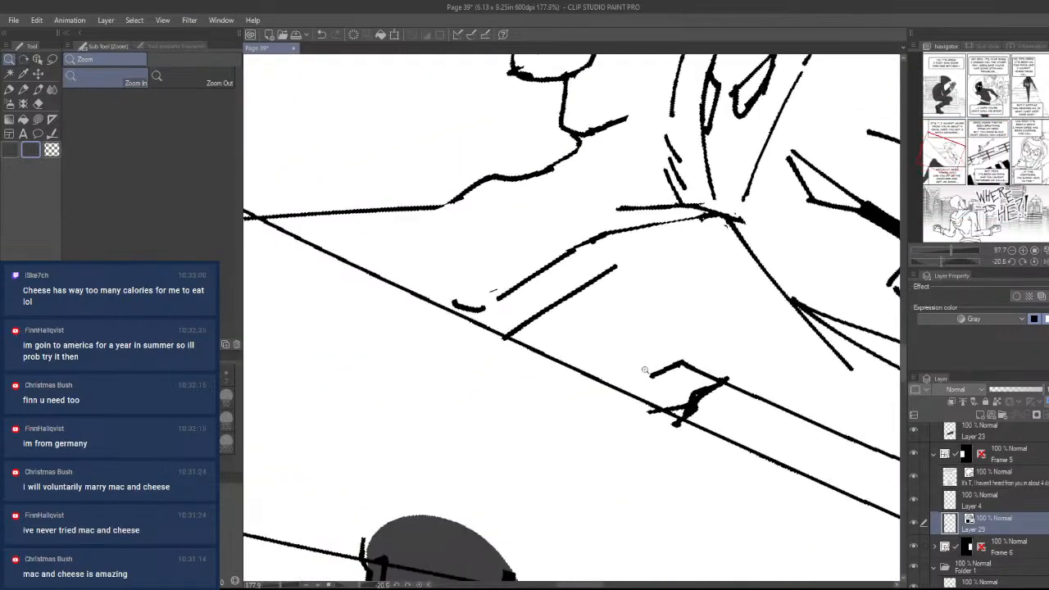
{"action": "left_click_drag", "start_coordinate": [646, 369], "coordinate": [674, 316]}
{"action": "left_click_drag", "start_coordinate": [686, 388], "coordinate": [647, 513]}
{"action": "key", "text": "u"}
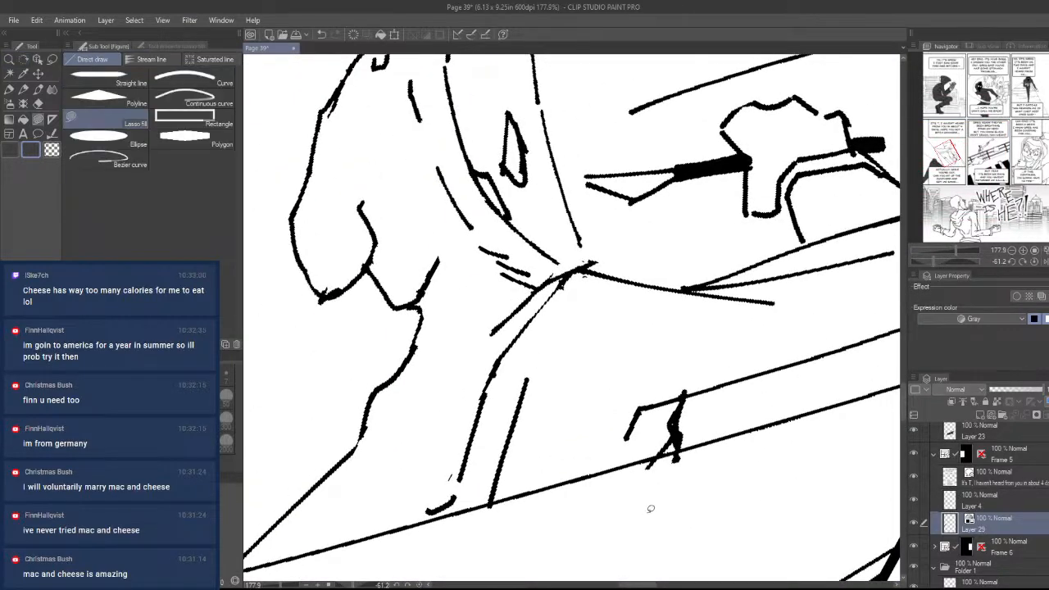
{"action": "mouse_move", "coordinate": [686, 392]}
{"action": "left_mouse_down"}
{"action": "mouse_move", "coordinate": [571, 369]}
{"action": "mouse_move", "coordinate": [373, 486]}
{"action": "mouse_move", "coordinate": [411, 509]}
{"action": "mouse_move", "coordinate": [467, 509]}
{"action": "left_mouse_up"}
{"action": "scroll", "coordinate": [508, 449], "scroll_direction": "down", "scroll_amount": 5}
{"action": "mouse_move", "coordinate": [462, 457]}
{"action": "left_mouse_down"}
{"action": "mouse_move", "coordinate": [653, 290]}
{"action": "mouse_move", "coordinate": [771, 352]}
{"action": "mouse_move", "coordinate": [762, 376]}
{"action": "left_mouse_up"}
{"action": "mouse_move", "coordinate": [774, 369]}
{"action": "left_mouse_down"}
{"action": "mouse_move", "coordinate": [708, 429]}
{"action": "mouse_move", "coordinate": [606, 491]}
{"action": "mouse_move", "coordinate": [547, 417]}
{"action": "left_mouse_up"}
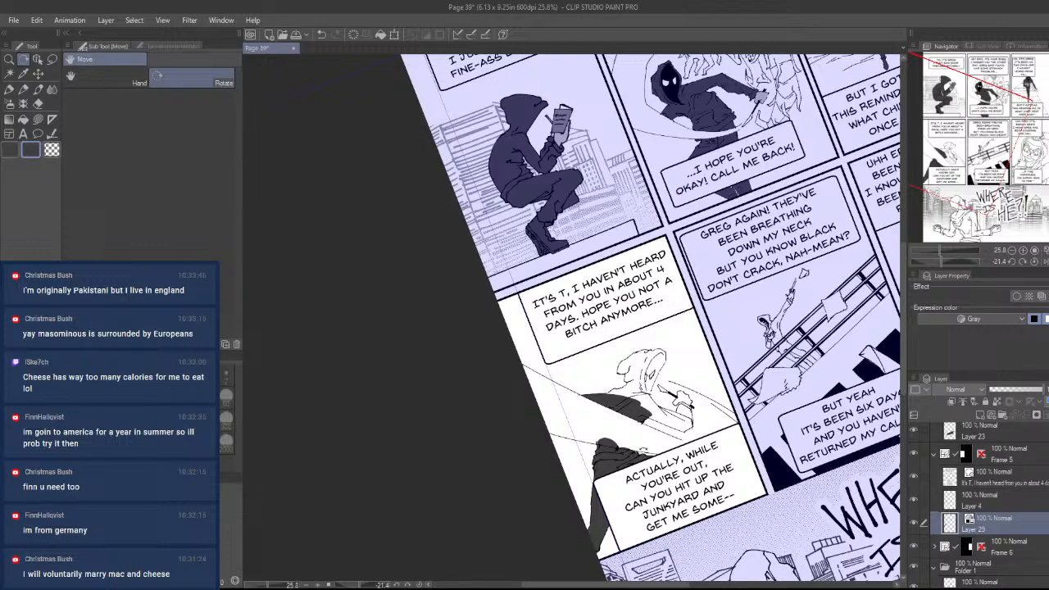
- Lasso-fill the upper figure's chest below the collar with dark gray, out to the start of the knife arm
{"action": "left_click_drag", "start_coordinate": [643, 449], "coordinate": [707, 352]}
{"action": "left_click_drag", "start_coordinate": [687, 345], "coordinate": [616, 446]}
{"action": "scroll", "coordinate": [586, 434], "scroll_direction": "down", "scroll_amount": 2}
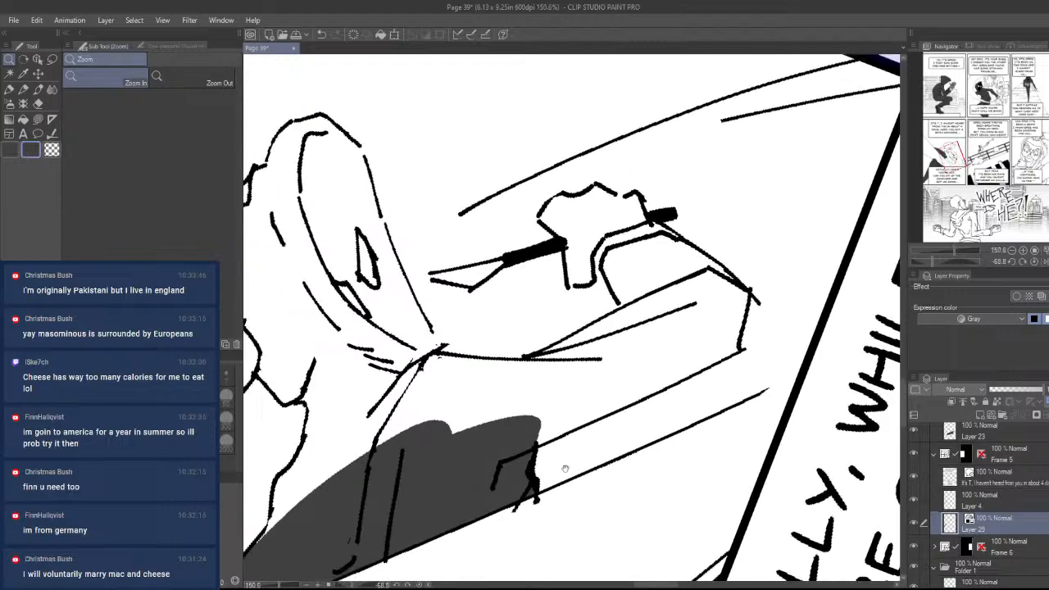
{"action": "key", "text": "u"}
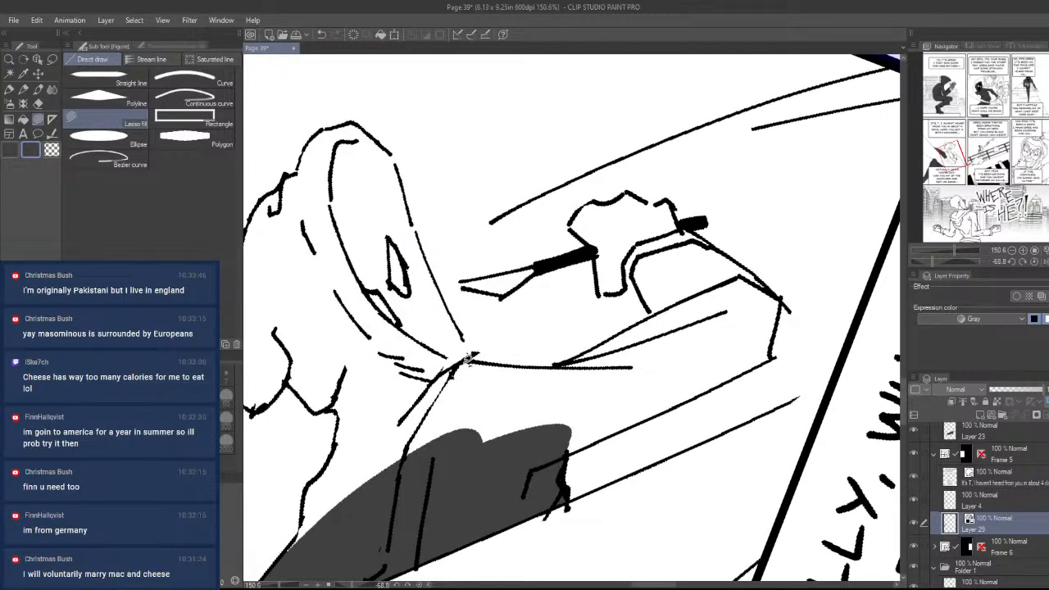
{"action": "mouse_move", "coordinate": [465, 361]}
{"action": "left_mouse_down"}
{"action": "mouse_move", "coordinate": [601, 411]}
{"action": "mouse_move", "coordinate": [635, 368]}
{"action": "mouse_move", "coordinate": [566, 410]}
{"action": "left_mouse_up"}
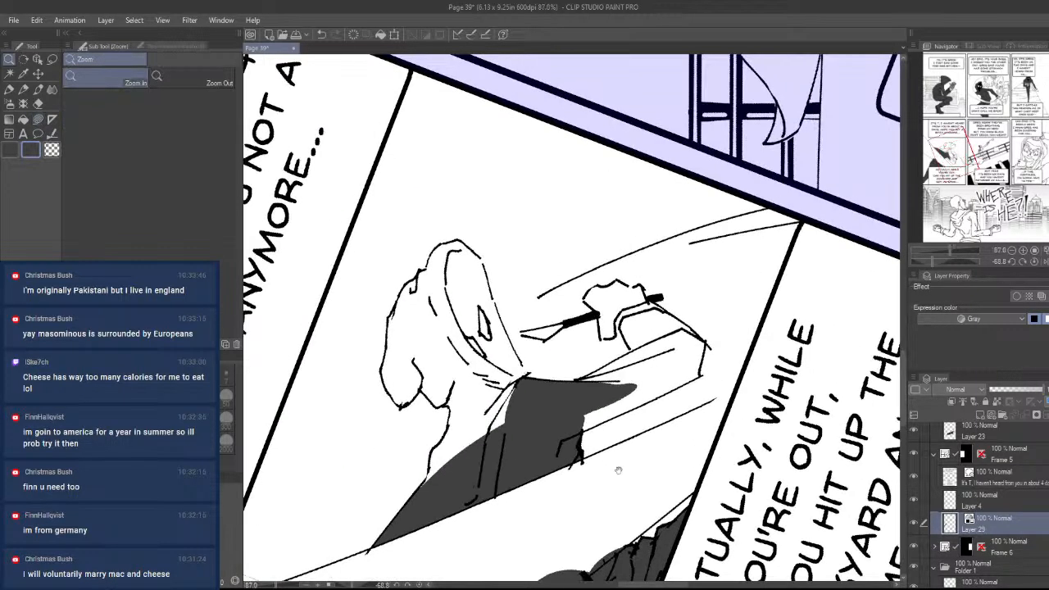
- Lasso-fill the upper figure's knife arm with dark gray from the elbow to the lower part of the cuff
{"action": "left_click_drag", "start_coordinate": [618, 468], "coordinate": [693, 501]}
{"action": "left_click_drag", "start_coordinate": [567, 492], "coordinate": [684, 479]}
{"action": "left_click_drag", "start_coordinate": [766, 377], "coordinate": [703, 511]}
{"action": "left_click_drag", "start_coordinate": [862, 543], "coordinate": [550, 470]}
{"action": "mouse_move", "coordinate": [653, 493]}
{"action": "left_mouse_down"}
{"action": "mouse_move", "coordinate": [669, 487]}
{"action": "mouse_move", "coordinate": [602, 471]}
{"action": "left_mouse_up"}
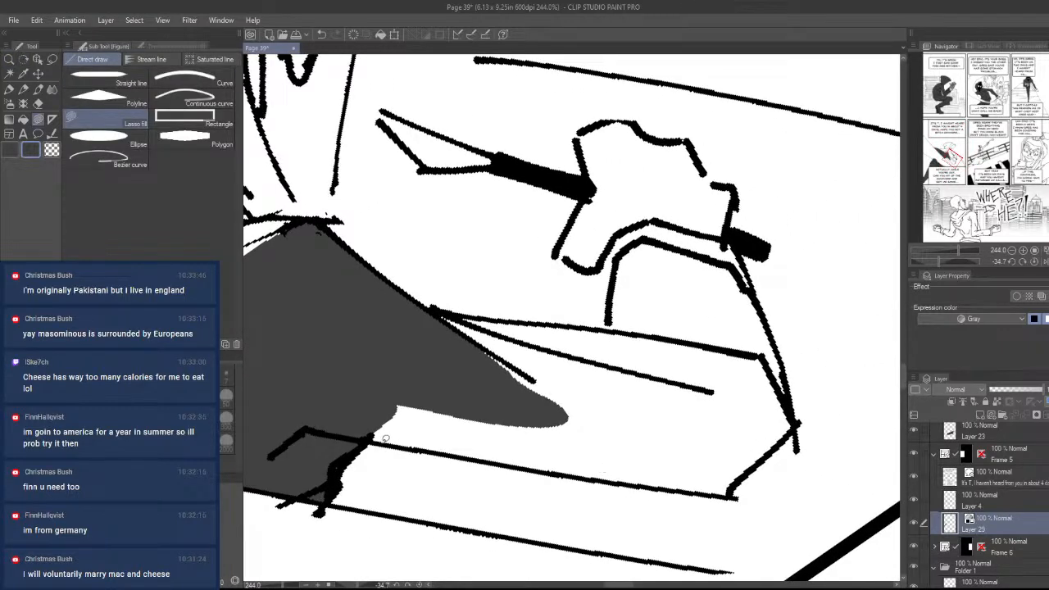
{"action": "mouse_move", "coordinate": [381, 440]}
{"action": "left_mouse_down"}
{"action": "mouse_move", "coordinate": [351, 391]}
{"action": "mouse_move", "coordinate": [744, 402]}
{"action": "mouse_move", "coordinate": [736, 492]}
{"action": "mouse_move", "coordinate": [790, 410]}
{"action": "mouse_move", "coordinate": [732, 283]}
{"action": "mouse_move", "coordinate": [621, 326]}
{"action": "mouse_move", "coordinate": [536, 327]}
{"action": "mouse_move", "coordinate": [435, 393]}
{"action": "mouse_move", "coordinate": [606, 414]}
{"action": "left_mouse_up"}
{"action": "mouse_move", "coordinate": [615, 408]}
{"action": "left_mouse_down"}
{"action": "mouse_move", "coordinate": [574, 456]}
{"action": "mouse_move", "coordinate": [541, 453]}
{"action": "left_mouse_up"}
- Lasso-fill the upper figure's face and the front of the hood with dark gray, closing the gap along the face's outer line
{"action": "left_click_drag", "start_coordinate": [538, 344], "coordinate": [604, 470]}
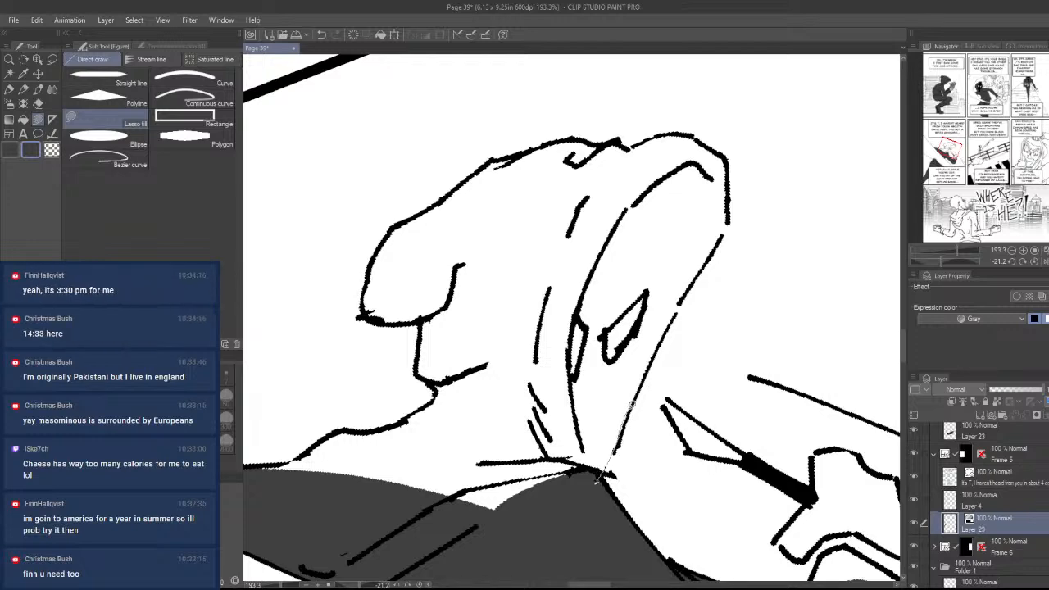
{"action": "mouse_move", "coordinate": [603, 474]}
{"action": "left_mouse_down"}
{"action": "mouse_move", "coordinate": [692, 283]}
{"action": "mouse_move", "coordinate": [621, 200]}
{"action": "mouse_move", "coordinate": [585, 483]}
{"action": "left_mouse_up"}
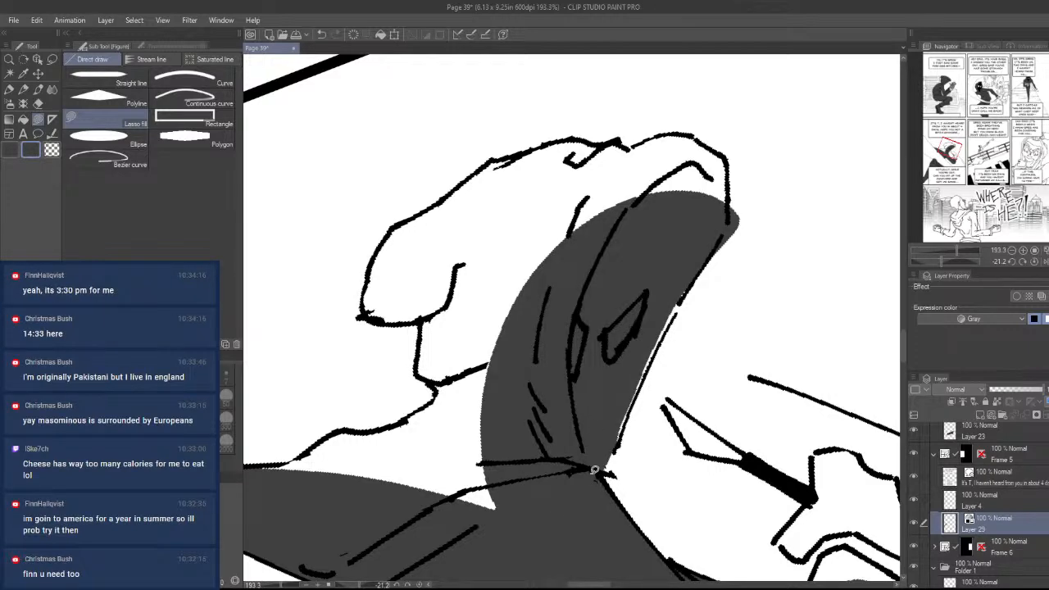
{"action": "mouse_move", "coordinate": [683, 297]}
{"action": "left_mouse_down"}
{"action": "mouse_move", "coordinate": [571, 516]}
{"action": "mouse_move", "coordinate": [647, 395]}
{"action": "left_mouse_up"}
{"action": "key", "text": "ctrl+space"}
{"action": "left_click_drag", "start_coordinate": [651, 386], "coordinate": [609, 456]}
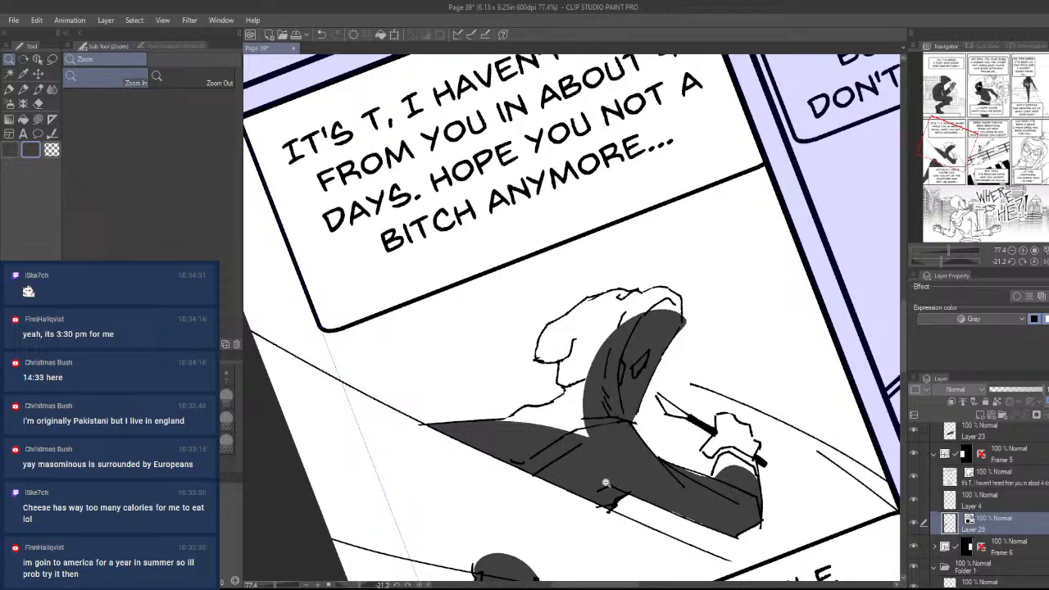
- Lasso-fill the upper figure's shoulder and the nape below the hood with dark gray
{"action": "mouse_move", "coordinate": [587, 471]}
{"action": "left_mouse_down"}
{"action": "mouse_move", "coordinate": [539, 445]}
{"action": "mouse_move", "coordinate": [585, 540]}
{"action": "mouse_move", "coordinate": [673, 519]}
{"action": "mouse_move", "coordinate": [644, 524]}
{"action": "mouse_move", "coordinate": [647, 513]}
{"action": "left_mouse_up"}
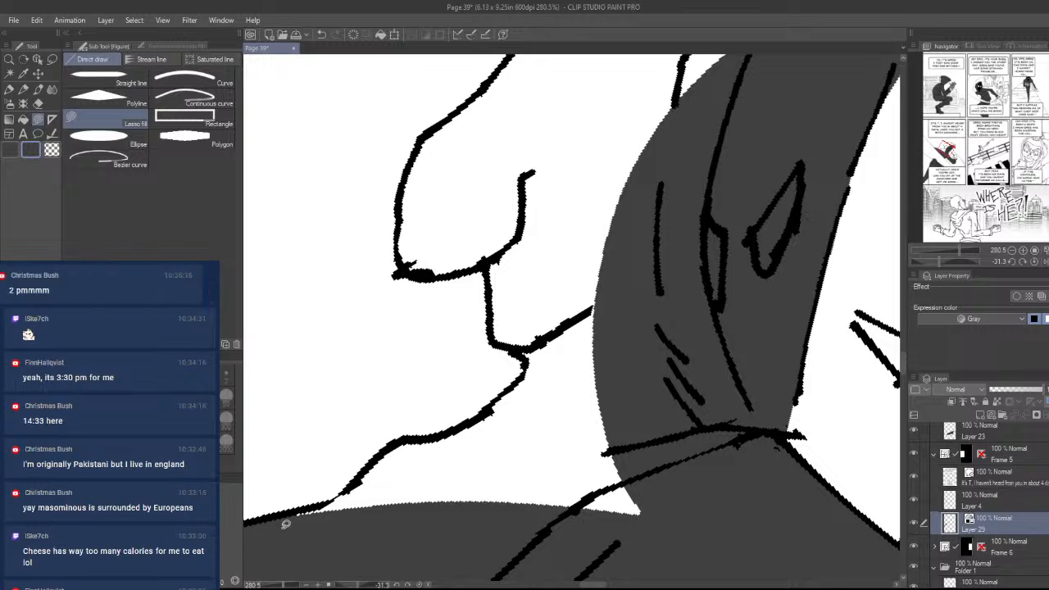
{"action": "mouse_move", "coordinate": [274, 518]}
{"action": "left_mouse_down"}
{"action": "mouse_move", "coordinate": [372, 496]}
{"action": "mouse_move", "coordinate": [644, 526]}
{"action": "left_mouse_up"}
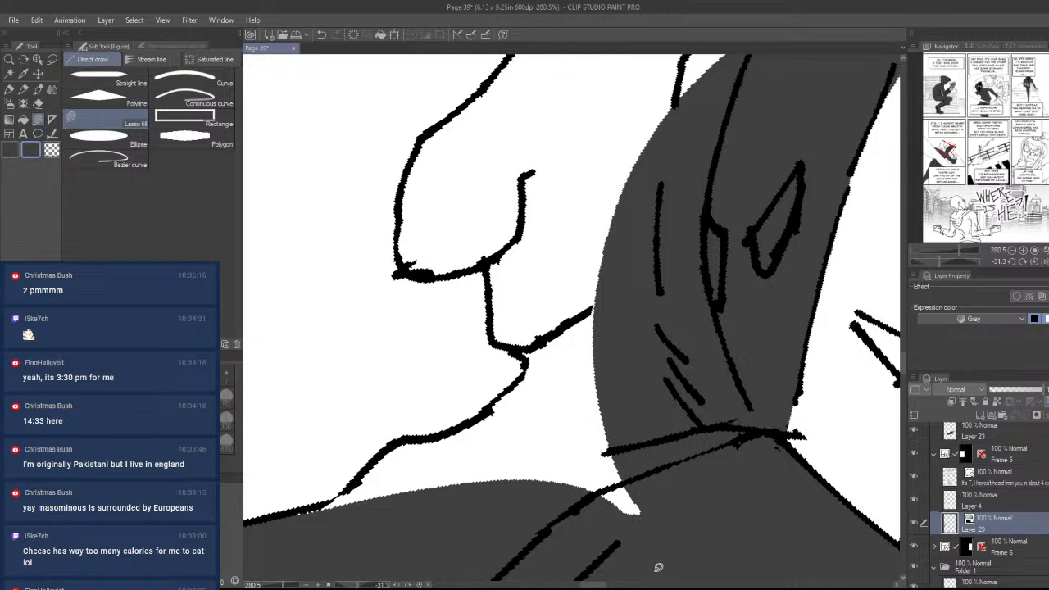
{"action": "mouse_move", "coordinate": [279, 512]}
{"action": "left_mouse_down"}
{"action": "mouse_move", "coordinate": [316, 502]}
{"action": "mouse_move", "coordinate": [399, 445]}
{"action": "mouse_move", "coordinate": [466, 425]}
{"action": "mouse_move", "coordinate": [510, 392]}
{"action": "mouse_move", "coordinate": [523, 366]}
{"action": "mouse_move", "coordinate": [506, 341]}
{"action": "mouse_move", "coordinate": [690, 326]}
{"action": "mouse_move", "coordinate": [610, 572]}
{"action": "left_mouse_up"}
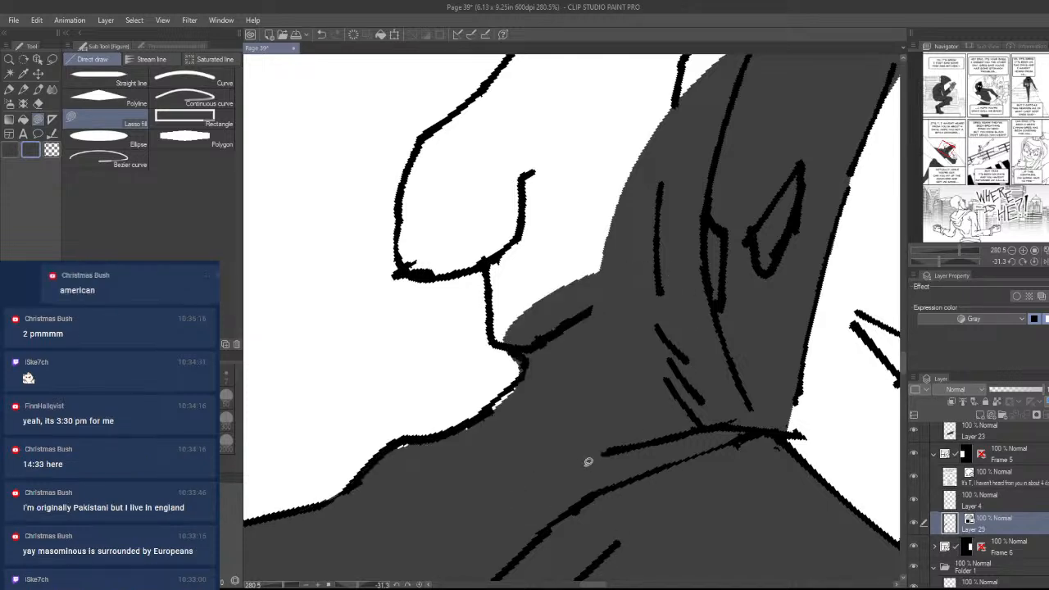
{"action": "mouse_move", "coordinate": [531, 379]}
{"action": "left_mouse_down"}
{"action": "mouse_move", "coordinate": [454, 443]}
{"action": "mouse_move", "coordinate": [512, 452]}
{"action": "mouse_move", "coordinate": [389, 448]}
{"action": "mouse_move", "coordinate": [516, 416]}
{"action": "left_mouse_up"}
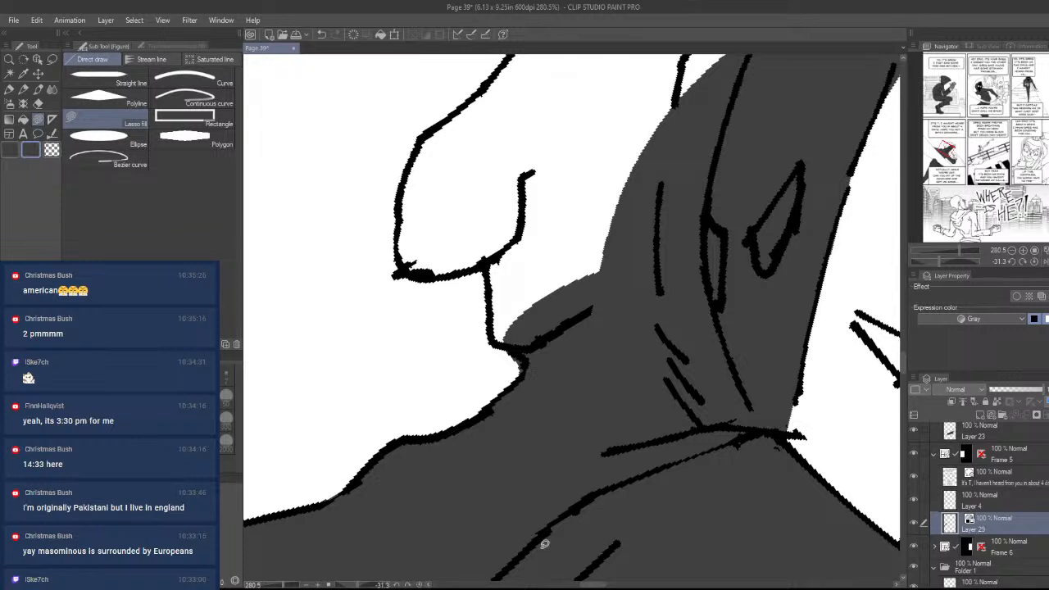
- Lasso-fill the drooping back of the upper figure's hood with dark gray along its outer contour
{"action": "mouse_move", "coordinate": [523, 348]}
{"action": "left_mouse_down"}
{"action": "mouse_move", "coordinate": [494, 335]}
{"action": "mouse_move", "coordinate": [679, 251]}
{"action": "mouse_move", "coordinate": [635, 315]}
{"action": "left_mouse_up"}
{"action": "mouse_move", "coordinate": [517, 283]}
{"action": "left_mouse_down"}
{"action": "mouse_move", "coordinate": [530, 358]}
{"action": "mouse_move", "coordinate": [420, 322]}
{"action": "mouse_move", "coordinate": [620, 140]}
{"action": "mouse_move", "coordinate": [697, 152]}
{"action": "left_mouse_up"}
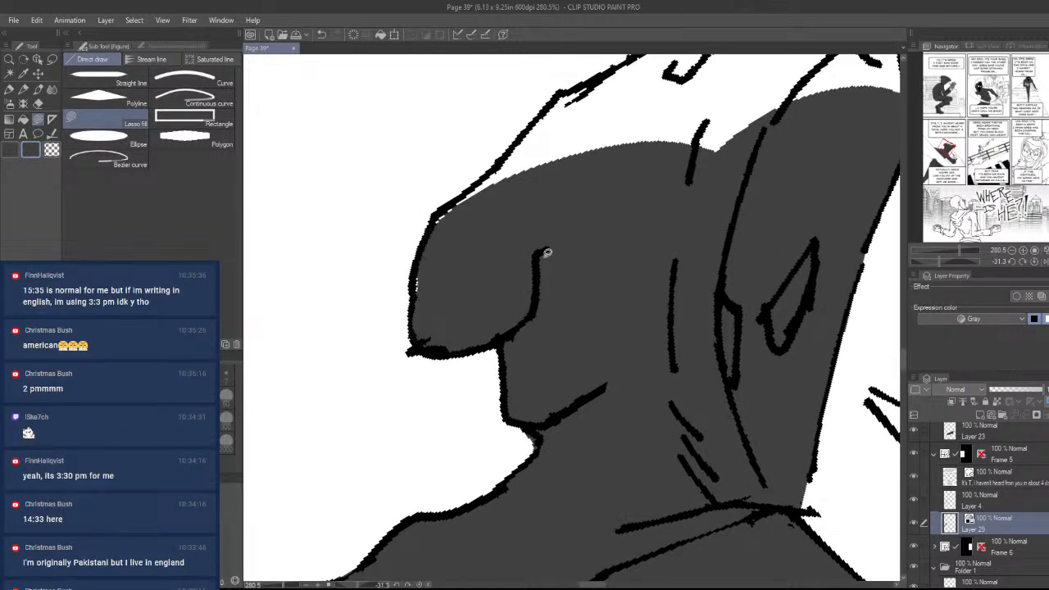
{"action": "left_click_drag", "start_coordinate": [547, 252], "coordinate": [556, 282]}
{"action": "mouse_move", "coordinate": [430, 330]}
{"action": "left_mouse_down"}
{"action": "mouse_move", "coordinate": [450, 275]}
{"action": "mouse_move", "coordinate": [482, 241]}
{"action": "mouse_move", "coordinate": [449, 251]}
{"action": "mouse_move", "coordinate": [631, 94]}
{"action": "mouse_move", "coordinate": [792, 283]}
{"action": "left_mouse_up"}
{"action": "left_click_drag", "start_coordinate": [820, 194], "coordinate": [587, 367]}
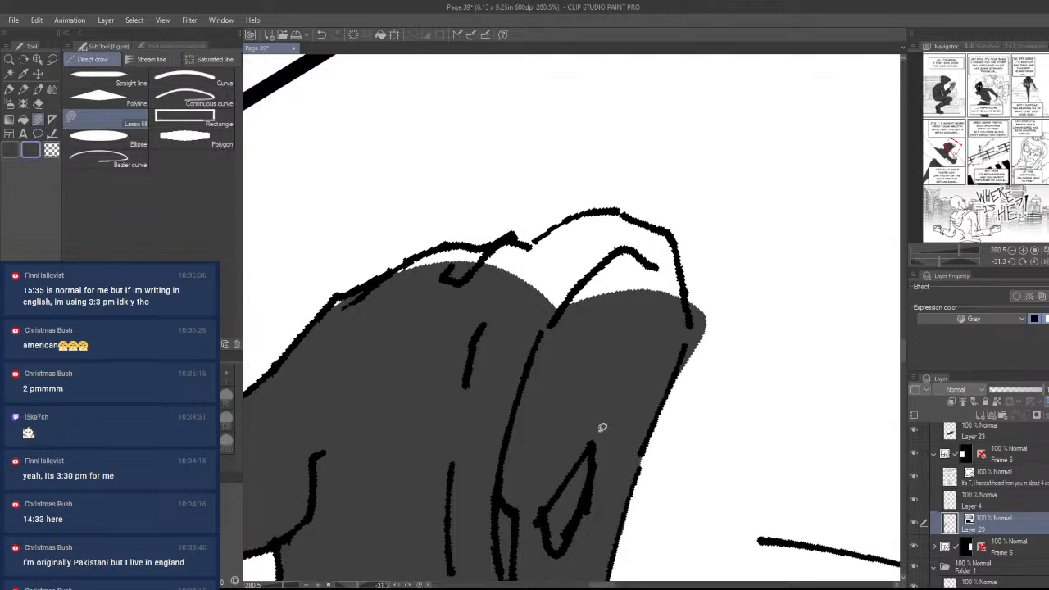
- Erase the gray spill past the hood's front edge and lasso-fill the top of the hood with dark gray
{"action": "key", "text": "e"}
{"action": "left_click_drag", "start_coordinate": [681, 393], "coordinate": [702, 386]}
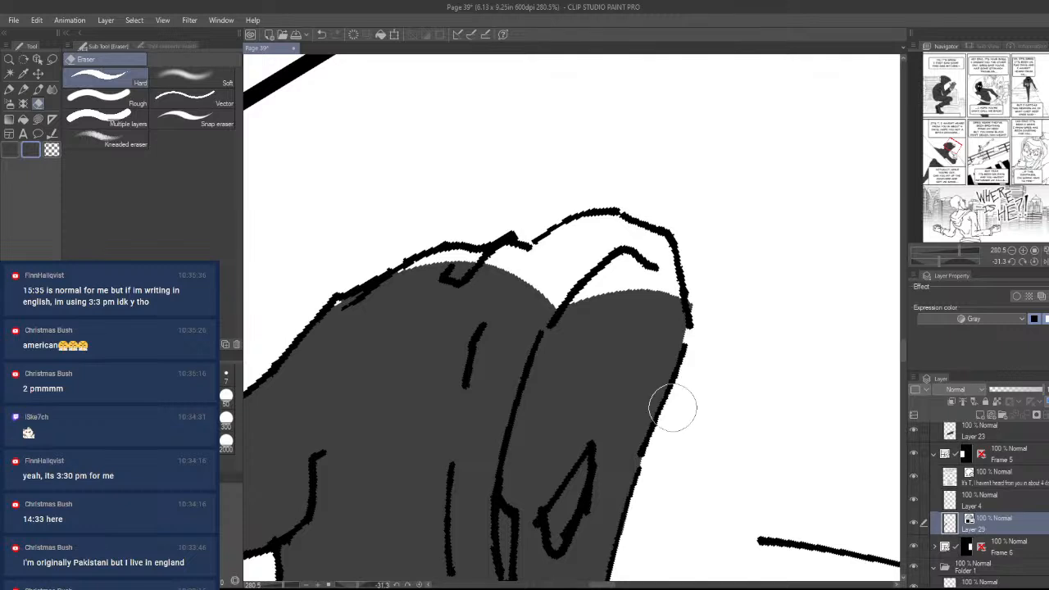
{"action": "key", "text": "u"}
{"action": "mouse_move", "coordinate": [478, 287]}
{"action": "left_mouse_down"}
{"action": "mouse_move", "coordinate": [536, 238]}
{"action": "mouse_move", "coordinate": [617, 209]}
{"action": "mouse_move", "coordinate": [662, 225]}
{"action": "mouse_move", "coordinate": [682, 282]}
{"action": "mouse_move", "coordinate": [632, 381]}
{"action": "left_mouse_up"}
{"action": "mouse_move", "coordinate": [542, 247]}
{"action": "left_mouse_down"}
{"action": "mouse_move", "coordinate": [503, 239]}
{"action": "mouse_move", "coordinate": [412, 263]}
{"action": "mouse_move", "coordinate": [475, 248]}
{"action": "left_mouse_up"}
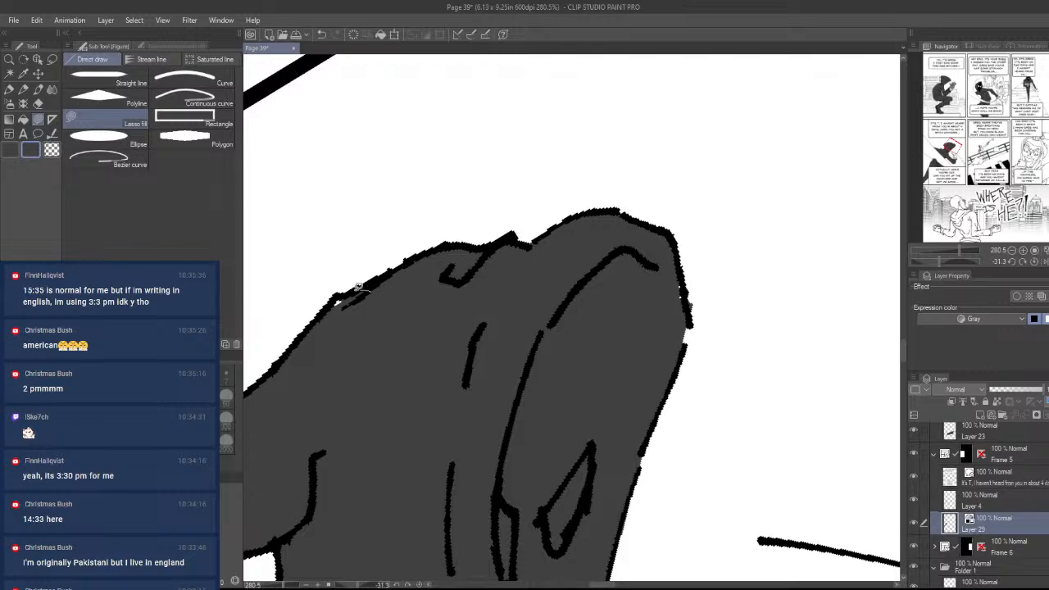
{"action": "key", "text": "ctrl+space"}
{"action": "mouse_move", "coordinate": [359, 287]}
{"action": "left_mouse_down"}
{"action": "mouse_move", "coordinate": [329, 329]}
{"action": "mouse_move", "coordinate": [283, 328]}
{"action": "left_mouse_up"}
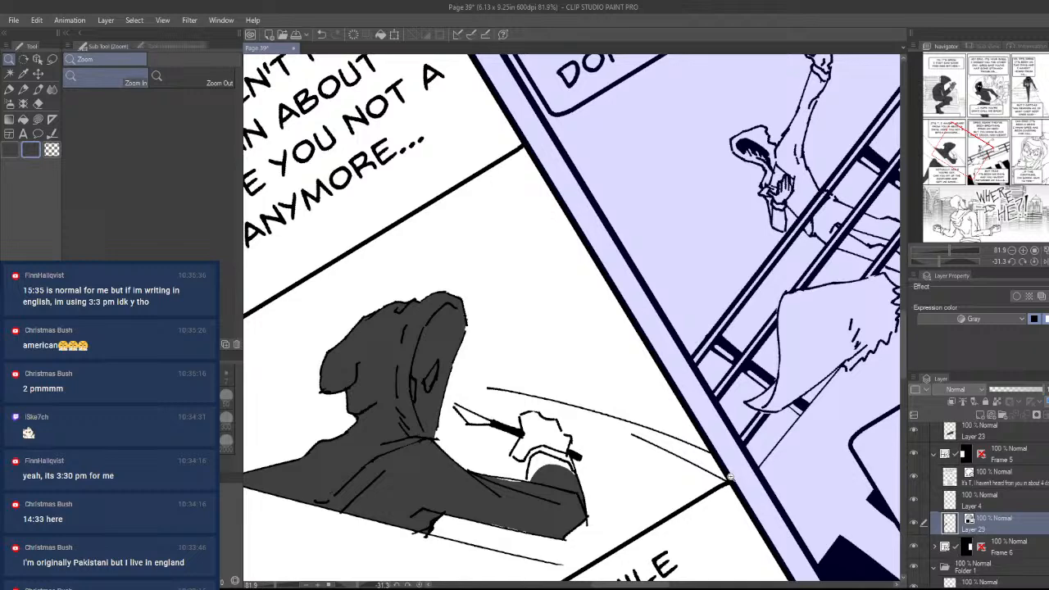
- Fill the white slivers along the knife arm's outlines and complete the dark gray on its cuff
{"action": "left_click_drag", "start_coordinate": [522, 521], "coordinate": [548, 493]}
{"action": "key", "text": "shift+space"}
{"action": "left_click_drag", "start_coordinate": [612, 496], "coordinate": [696, 438]}
{"action": "key", "text": "ctrl+space"}
{"action": "mouse_move", "coordinate": [639, 456]}
{"action": "left_mouse_down"}
{"action": "mouse_move", "coordinate": [712, 524]}
{"action": "mouse_move", "coordinate": [695, 456]}
{"action": "left_mouse_up"}
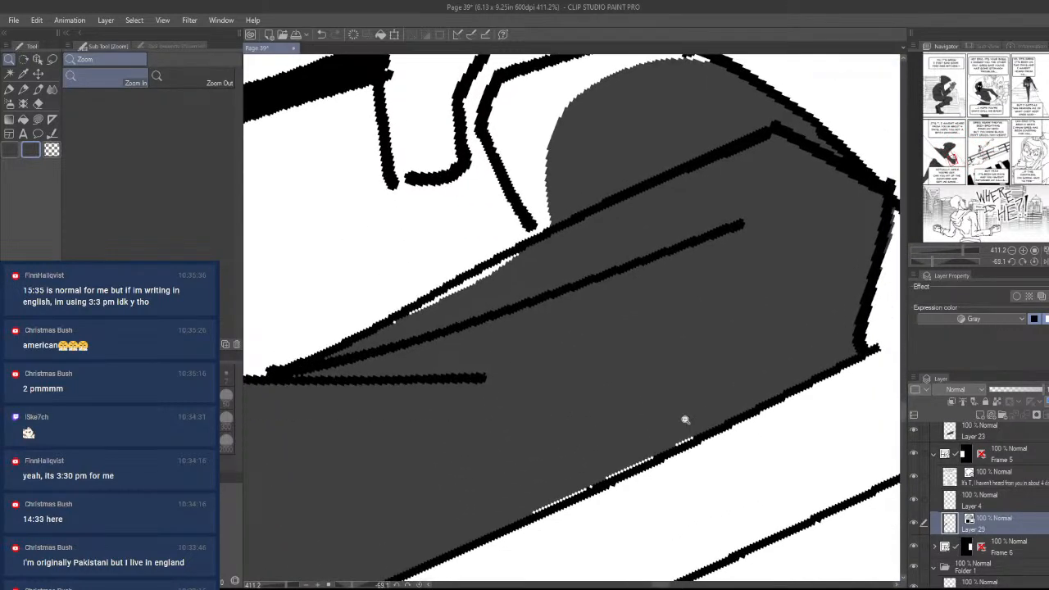
{"action": "mouse_move", "coordinate": [529, 518]}
{"action": "left_mouse_down"}
{"action": "mouse_move", "coordinate": [513, 487]}
{"action": "mouse_move", "coordinate": [719, 409]}
{"action": "mouse_move", "coordinate": [715, 436]}
{"action": "left_mouse_up"}
{"action": "mouse_move", "coordinate": [420, 297]}
{"action": "left_mouse_down"}
{"action": "mouse_move", "coordinate": [561, 300]}
{"action": "mouse_move", "coordinate": [538, 244]}
{"action": "mouse_move", "coordinate": [456, 424]}
{"action": "mouse_move", "coordinate": [443, 430]}
{"action": "mouse_move", "coordinate": [425, 292]}
{"action": "mouse_move", "coordinate": [429, 326]}
{"action": "mouse_move", "coordinate": [412, 327]}
{"action": "mouse_move", "coordinate": [414, 249]}
{"action": "mouse_move", "coordinate": [462, 207]}
{"action": "mouse_move", "coordinate": [554, 175]}
{"action": "mouse_move", "coordinate": [635, 217]}
{"action": "left_mouse_up"}
{"action": "mouse_move", "coordinate": [674, 247]}
{"action": "left_mouse_down"}
{"action": "mouse_move", "coordinate": [607, 190]}
{"action": "mouse_move", "coordinate": [523, 194]}
{"action": "mouse_move", "coordinate": [618, 193]}
{"action": "mouse_move", "coordinate": [536, 192]}
{"action": "left_mouse_up"}
{"action": "mouse_move", "coordinate": [471, 207]}
{"action": "left_mouse_down"}
{"action": "mouse_move", "coordinate": [435, 214]}
{"action": "mouse_move", "coordinate": [410, 289]}
{"action": "left_mouse_up"}
{"action": "mouse_move", "coordinate": [489, 430]}
{"action": "left_mouse_down"}
{"action": "mouse_move", "coordinate": [496, 288]}
{"action": "mouse_move", "coordinate": [506, 297]}
{"action": "left_mouse_up"}
{"action": "left_click_drag", "start_coordinate": [580, 305], "coordinate": [520, 324], "text": "ctrl"}
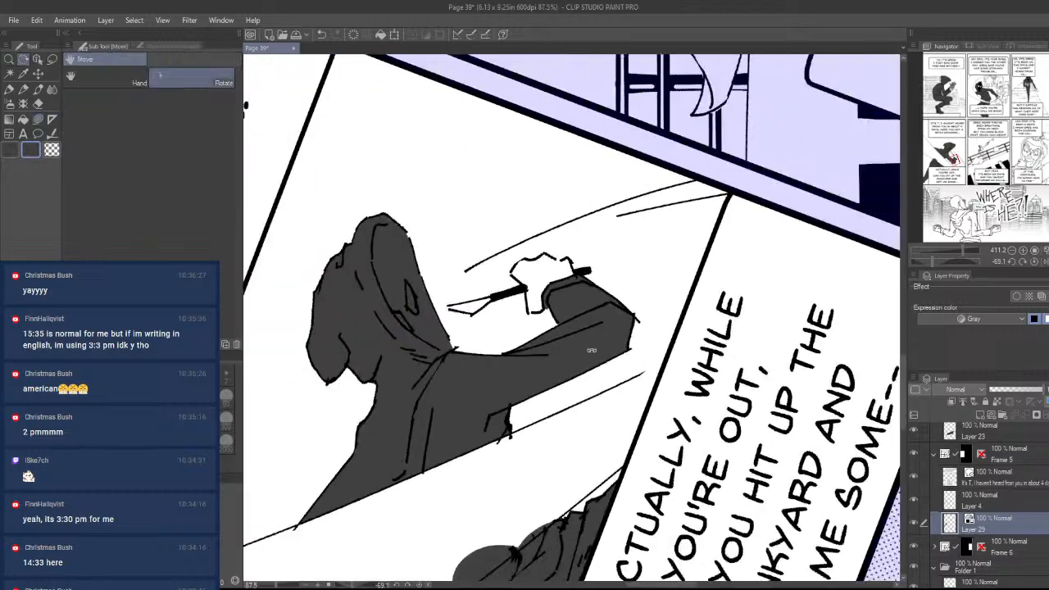
- Pick white as the drawing color and lasso-fill both eyes of the upper hooded figure
{"action": "left_click_drag", "start_coordinate": [590, 349], "coordinate": [521, 418], "text": "shift"}
{"action": "left_click_drag", "start_coordinate": [621, 439], "coordinate": [674, 480]}
{"action": "left_click_drag", "start_coordinate": [610, 355], "coordinate": [639, 344]}
{"action": "left_click_drag", "start_coordinate": [610, 414], "coordinate": [662, 412], "text": "ctrl"}
{"action": "left_click_drag", "start_coordinate": [621, 357], "coordinate": [585, 532]}
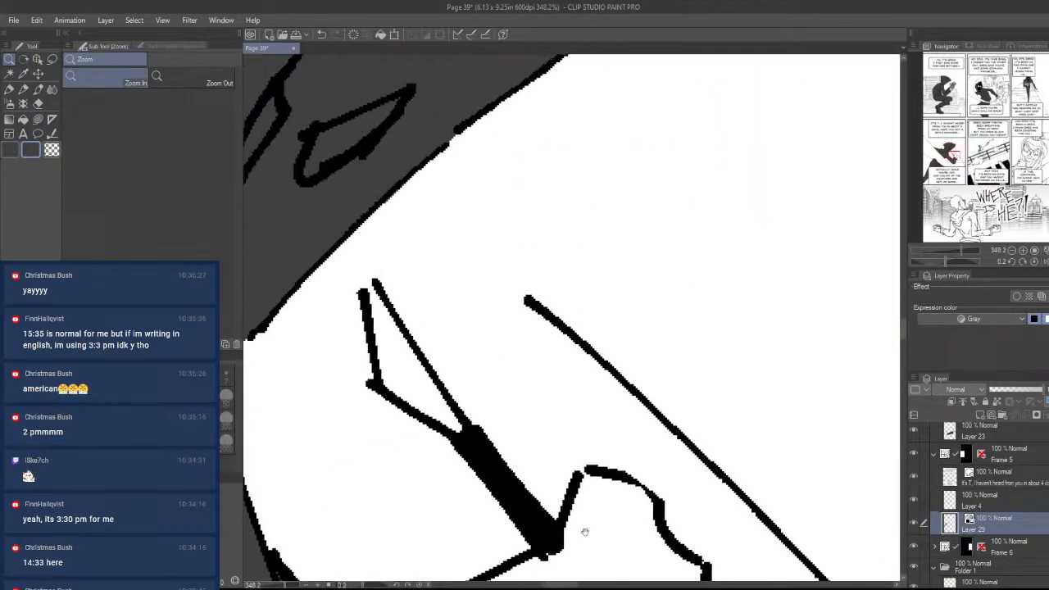
{"action": "left_click_drag", "start_coordinate": [531, 390], "coordinate": [623, 477]}
{"action": "left_click", "coordinate": [525, 337], "text": "alt"}
{"action": "left_click_drag", "start_coordinate": [432, 308], "coordinate": [484, 395]}
{"action": "left_click_drag", "start_coordinate": [477, 394], "coordinate": [516, 394], "text": "ctrl"}
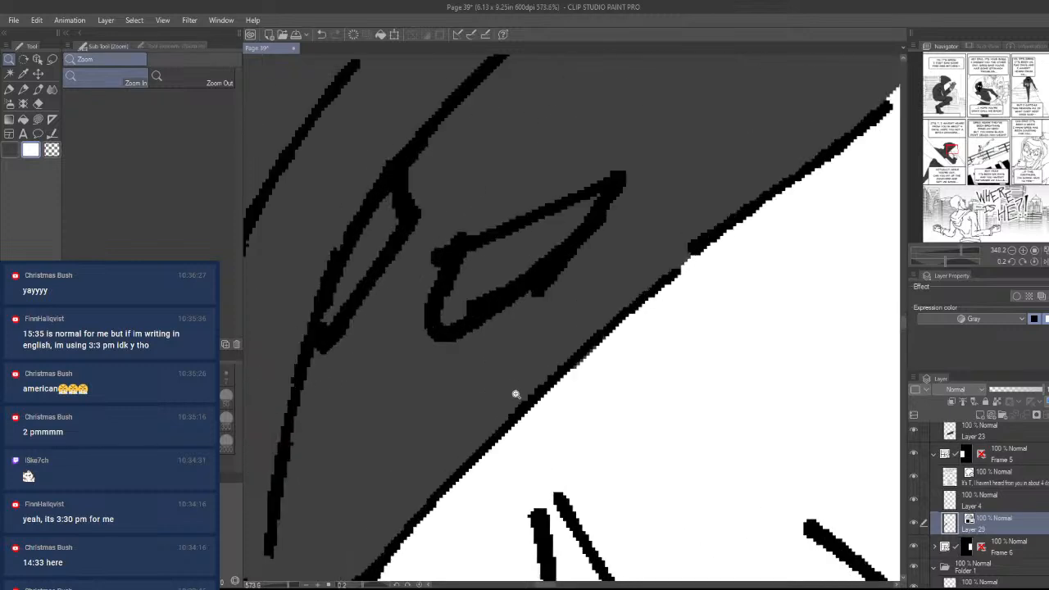
{"action": "key", "text": "u"}
{"action": "mouse_move", "coordinate": [448, 247]}
{"action": "left_mouse_down"}
{"action": "mouse_move", "coordinate": [509, 301]}
{"action": "mouse_move", "coordinate": [604, 188]}
{"action": "mouse_move", "coordinate": [555, 215]}
{"action": "mouse_move", "coordinate": [607, 197]}
{"action": "left_mouse_up"}
{"action": "mouse_move", "coordinate": [503, 296]}
{"action": "left_mouse_down"}
{"action": "mouse_move", "coordinate": [470, 329]}
{"action": "mouse_move", "coordinate": [492, 244]}
{"action": "left_mouse_up"}
{"action": "mouse_move", "coordinate": [388, 263]}
{"action": "left_mouse_down"}
{"action": "mouse_move", "coordinate": [410, 222]}
{"action": "mouse_move", "coordinate": [407, 174]}
{"action": "mouse_move", "coordinate": [327, 317]}
{"action": "mouse_move", "coordinate": [385, 266]}
{"action": "left_mouse_up"}
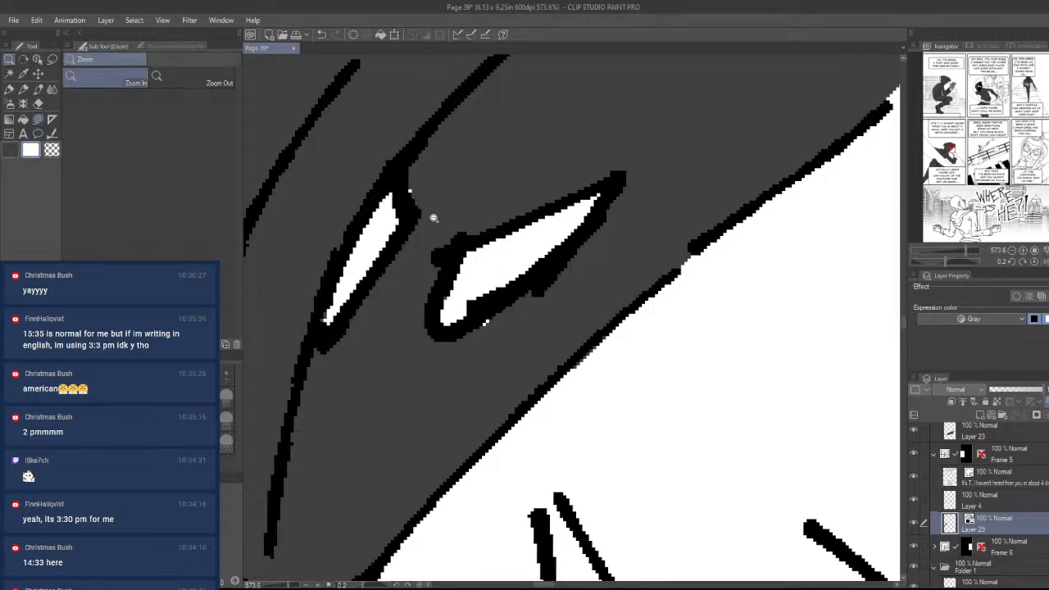
{"action": "left_click_drag", "start_coordinate": [434, 219], "coordinate": [283, 221], "text": "ctrl"}
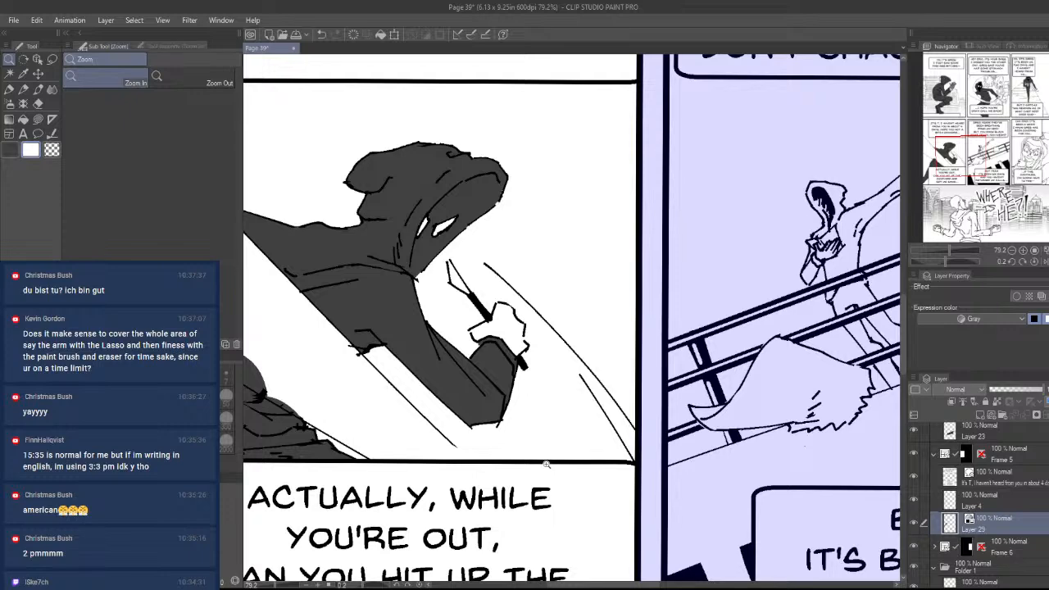
- Erase the dark gray spill above the diagonal line over the lower figure, including the leftover specks
{"action": "scroll", "coordinate": [610, 374], "scroll_direction": "down", "scroll_amount": 2}
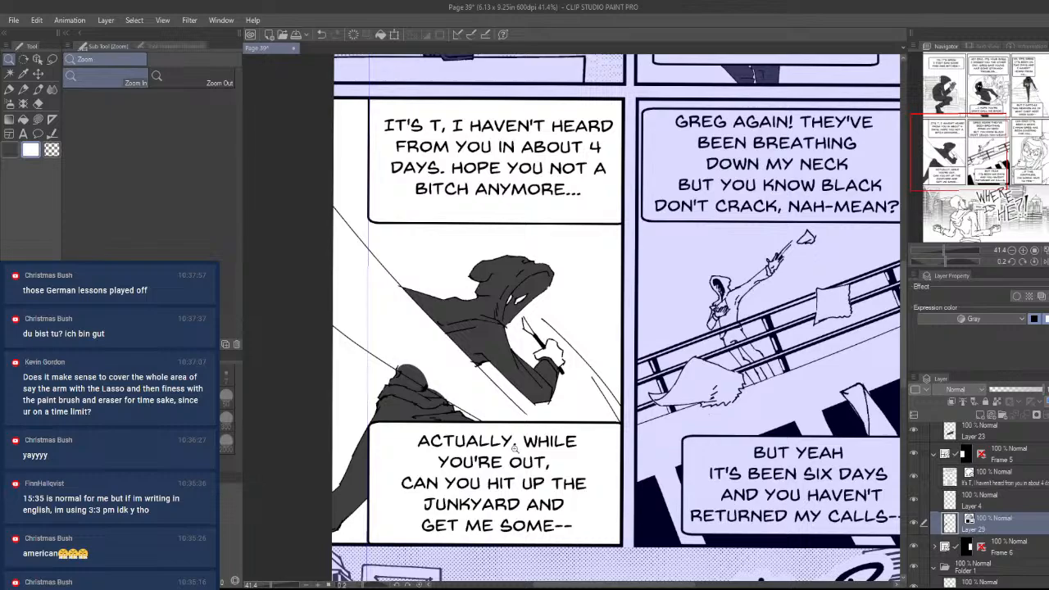
{"action": "left_click_drag", "start_coordinate": [503, 444], "coordinate": [577, 459]}
{"action": "mouse_move", "coordinate": [504, 486]}
{"action": "left_mouse_down"}
{"action": "mouse_move", "coordinate": [525, 493]}
{"action": "mouse_move", "coordinate": [426, 491]}
{"action": "mouse_move", "coordinate": [453, 470]}
{"action": "mouse_move", "coordinate": [619, 436]}
{"action": "left_mouse_up"}
{"action": "scroll", "coordinate": [525, 493], "scroll_direction": "up", "scroll_amount": 5}
{"action": "key", "text": "e"}
{"action": "key", "text": "slash"}
{"action": "key", "text": "ctrl+z"}
{"action": "key", "text": "ctrl+z"}
{"action": "mouse_move", "coordinate": [445, 496]}
{"action": "left_mouse_down"}
{"action": "mouse_move", "coordinate": [572, 450]}
{"action": "mouse_move", "coordinate": [496, 482]}
{"action": "left_mouse_up"}
{"action": "left_click_drag", "start_coordinate": [629, 430], "coordinate": [485, 459]}
{"action": "key", "text": "e"}
{"action": "left_click_drag", "start_coordinate": [483, 457], "coordinate": [767, 410]}
{"action": "left_click_drag", "start_coordinate": [705, 346], "coordinate": [385, 417]}
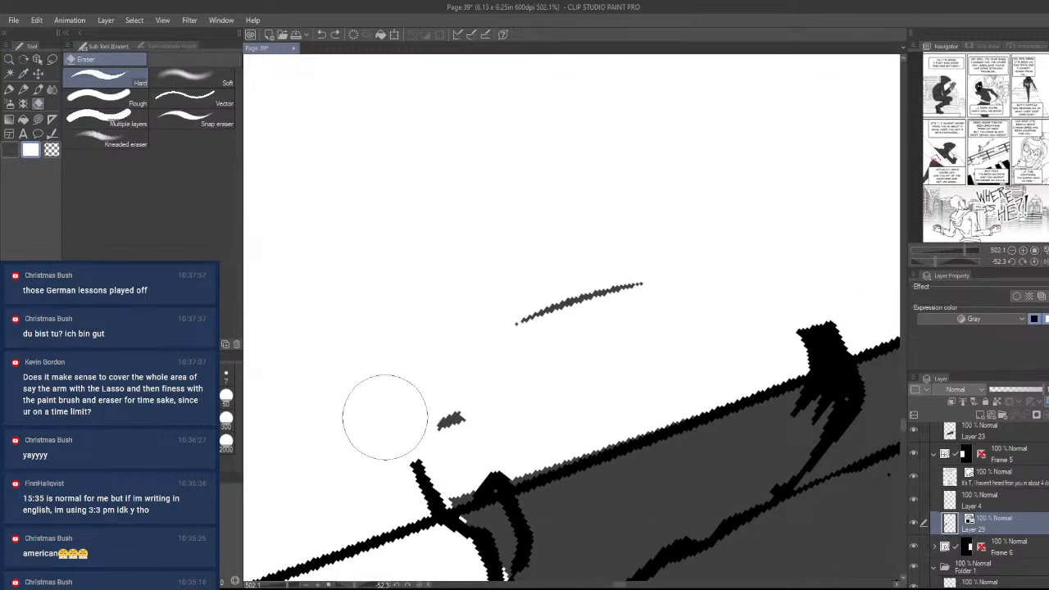
{"action": "left_click_drag", "start_coordinate": [495, 332], "coordinate": [698, 269]}
{"action": "left_click_drag", "start_coordinate": [417, 442], "coordinate": [499, 393]}
{"action": "left_click_drag", "start_coordinate": [601, 325], "coordinate": [500, 328]}
{"action": "mouse_move", "coordinate": [681, 201]}
{"action": "left_mouse_down"}
{"action": "mouse_move", "coordinate": [836, 394]}
{"action": "mouse_move", "coordinate": [721, 400]}
{"action": "mouse_move", "coordinate": [732, 374]}
{"action": "left_mouse_up"}
{"action": "left_click_drag", "start_coordinate": [734, 358], "coordinate": [758, 348]}
- Fill the junkyard panel's background around the figures with light gray, using the fill that refers to other layers
{"action": "key", "text": "p"}
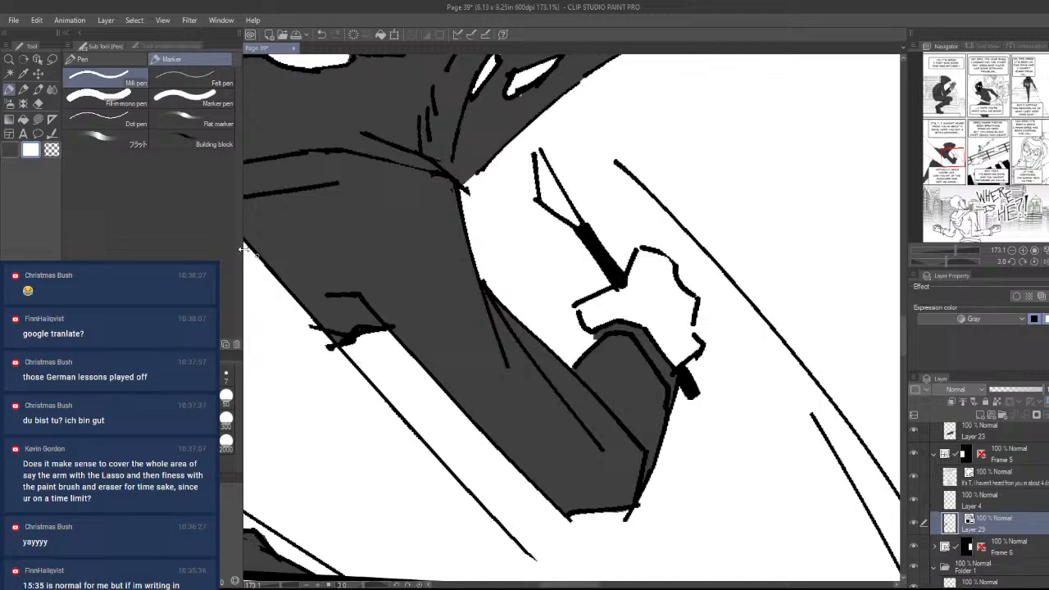
{"action": "left_click", "coordinate": [23, 119]}
{"action": "left_click_drag", "start_coordinate": [456, 319], "coordinate": [381, 321]}
{"action": "left_click_drag", "start_coordinate": [646, 250], "coordinate": [627, 296]}
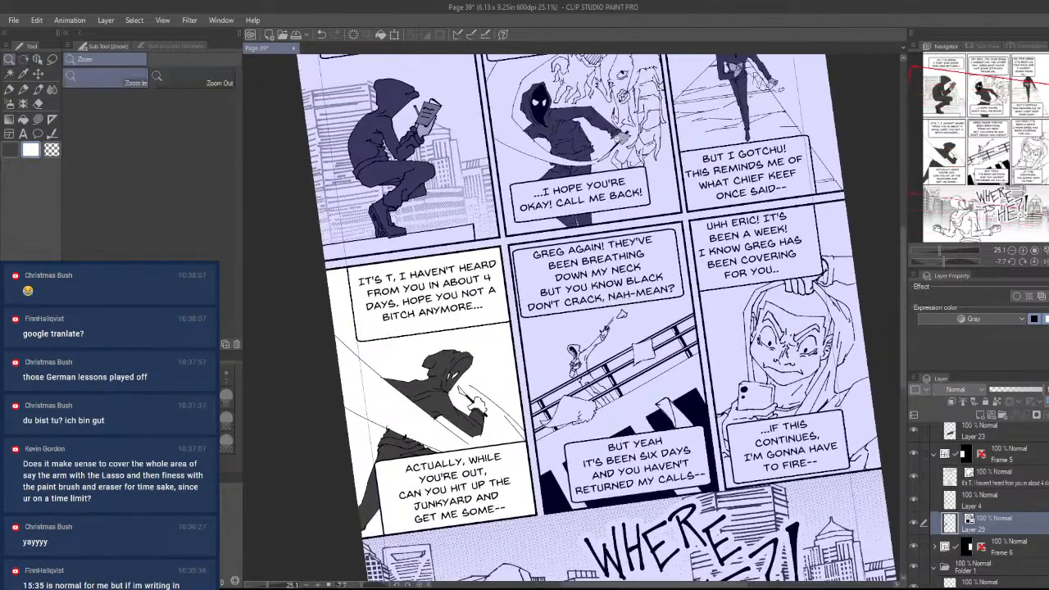
{"action": "mouse_move", "coordinate": [500, 369]}
{"action": "left_mouse_down"}
{"action": "mouse_move", "coordinate": [537, 372]}
{"action": "mouse_move", "coordinate": [494, 377]}
{"action": "left_mouse_up"}
{"action": "left_click", "coordinate": [23, 120]}
{"action": "left_click", "coordinate": [519, 422]}
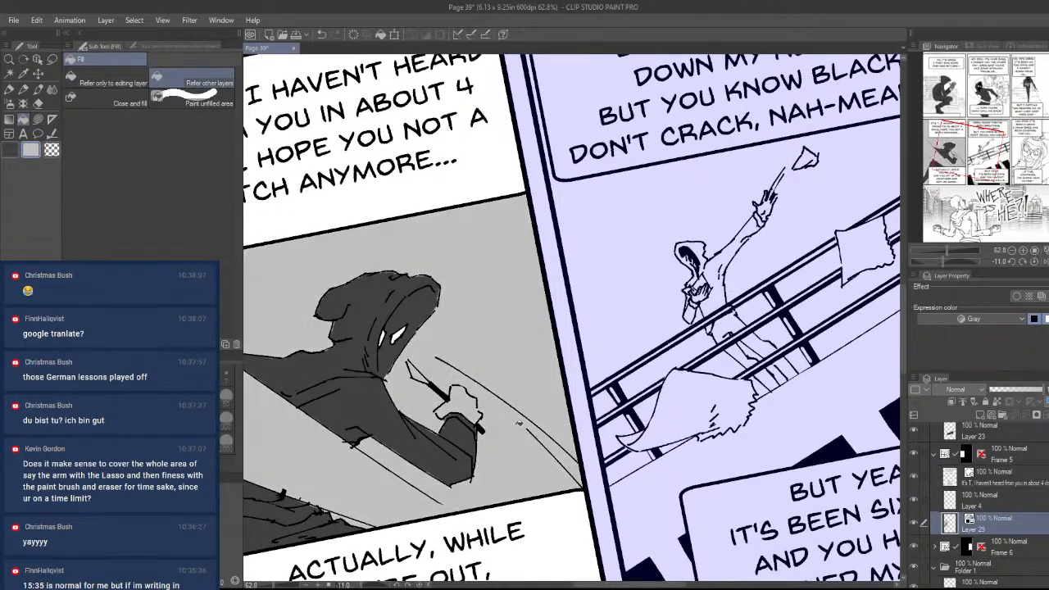
- Undo the junkyard panel's light gray background fills and open the settings of the fill that refers to other layers
{"action": "key", "text": "ctrl+z"}
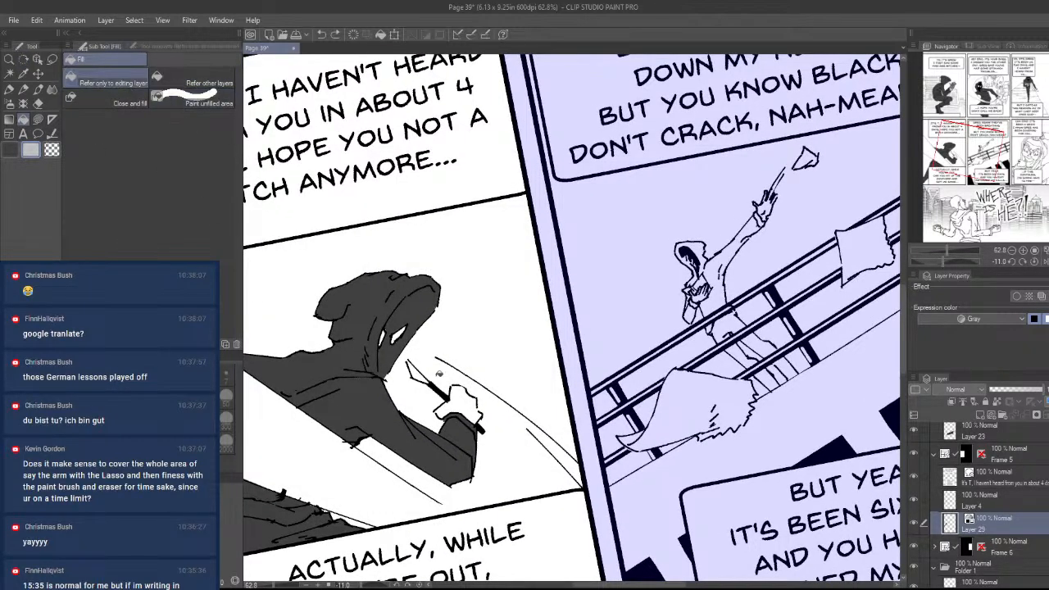
{"action": "left_click", "coordinate": [525, 465]}
{"action": "key", "text": "ctrl+z"}
{"action": "left_click", "coordinate": [115, 98]}
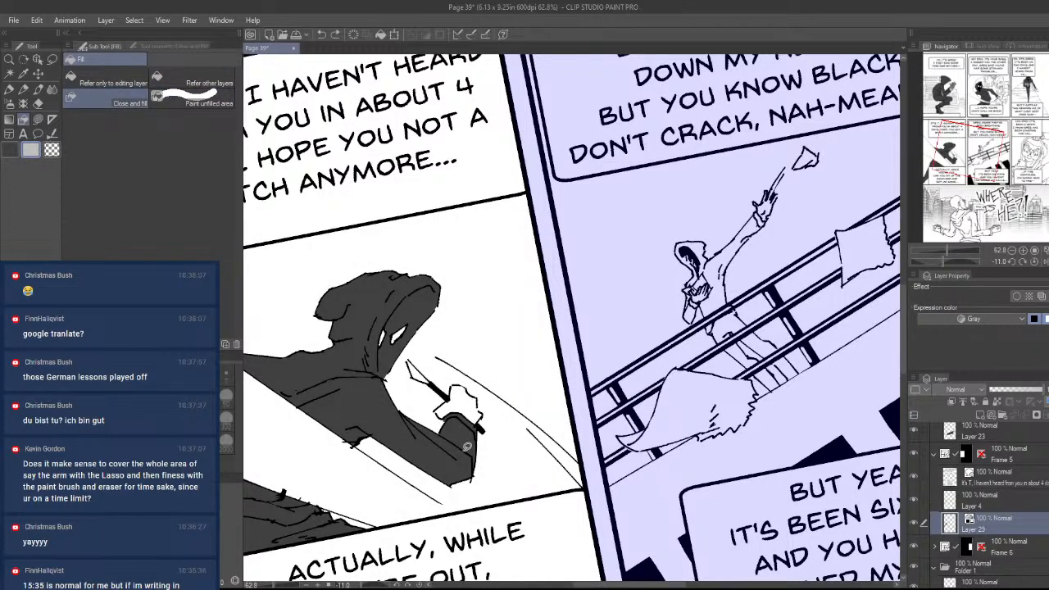
{"action": "left_click", "coordinate": [191, 79]}
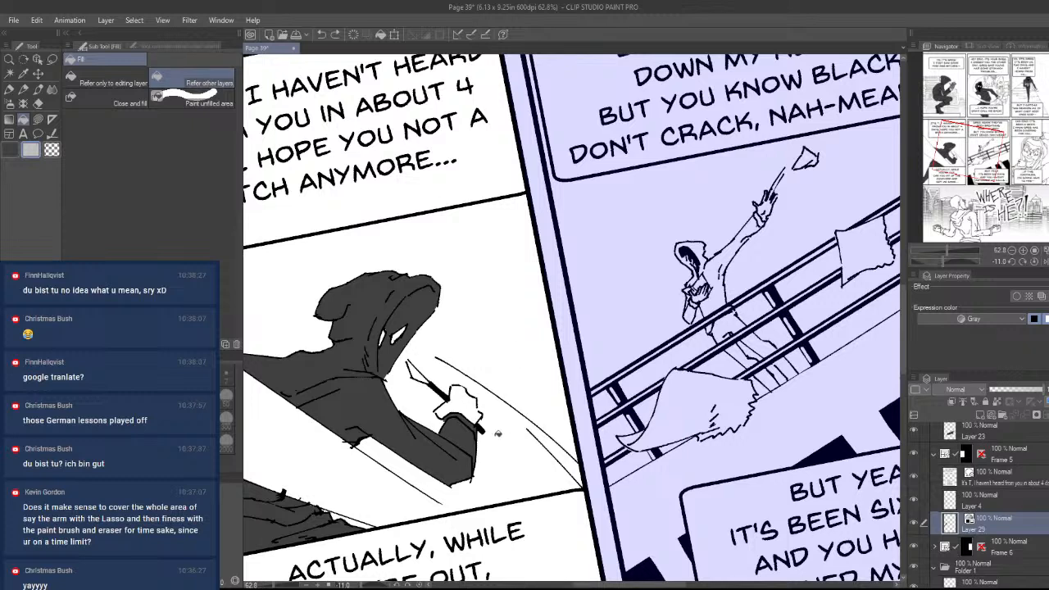
{"action": "left_click", "coordinate": [209, 41]}
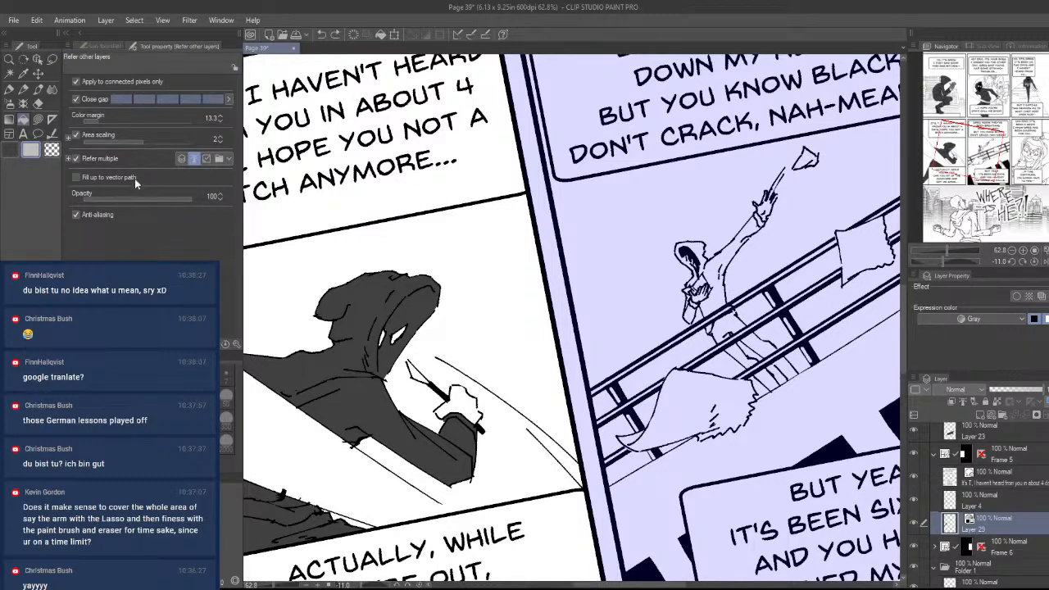
- Examine the unfilled knife hand and compare it with the shaded hands in the panels above
{"action": "key", "text": "ctrl+space"}
{"action": "left_click_drag", "start_coordinate": [473, 377], "coordinate": [574, 381]}
{"action": "key", "text": "space"}
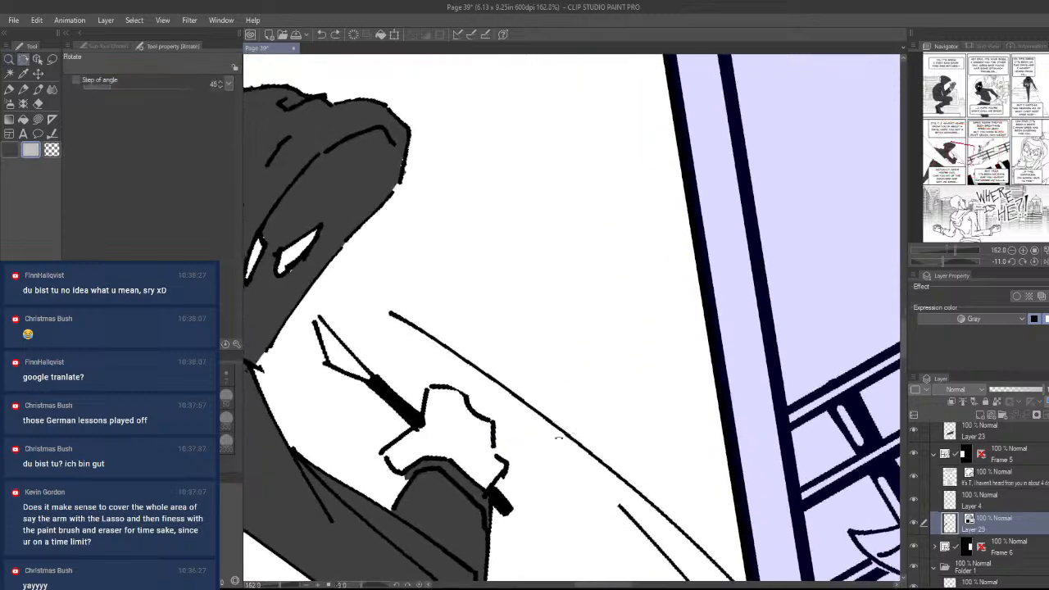
{"action": "left_click_drag", "start_coordinate": [483, 483], "coordinate": [616, 430]}
{"action": "key", "text": "ctrl+space"}
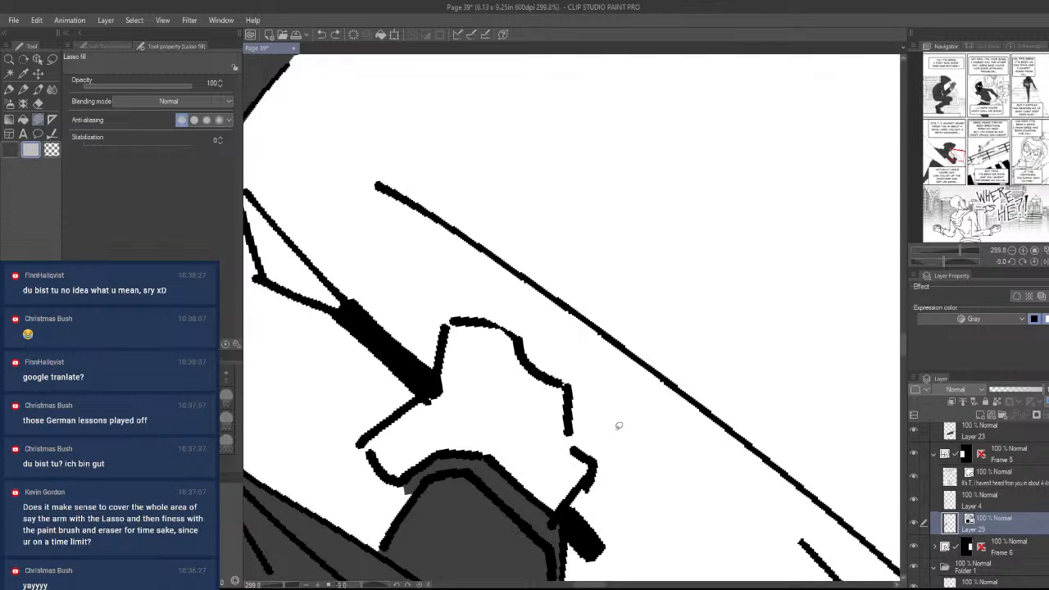
{"action": "left_click_drag", "start_coordinate": [598, 497], "coordinate": [644, 442]}
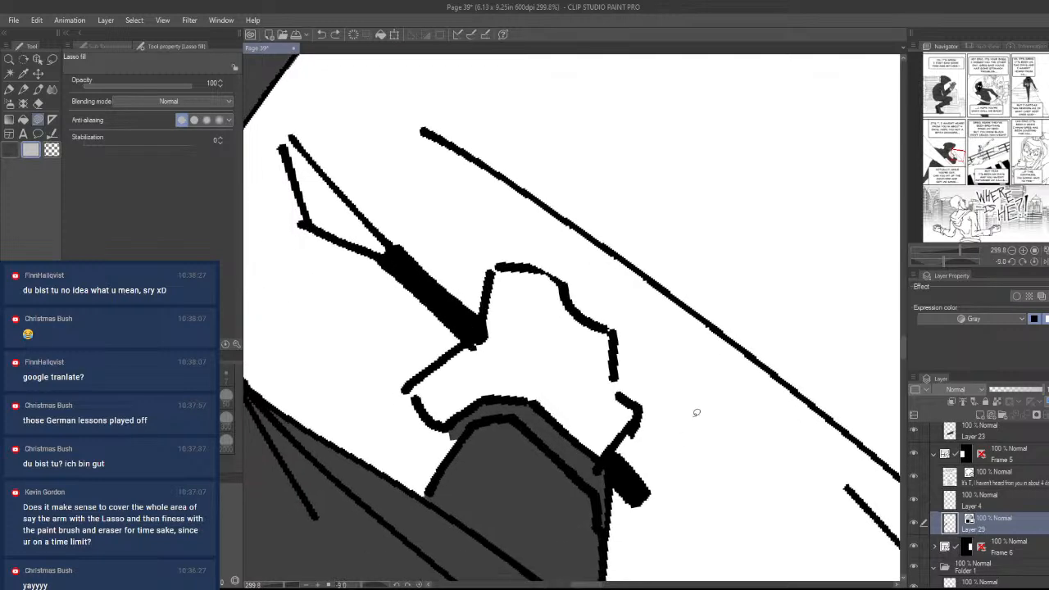
{"action": "key", "text": "ctrl+space"}
{"action": "left_click_drag", "start_coordinate": [694, 405], "coordinate": [637, 454]}
{"action": "key", "text": "space"}
{"action": "left_click_drag", "start_coordinate": [429, 240], "coordinate": [444, 274]}
{"action": "key", "text": "shift+space"}
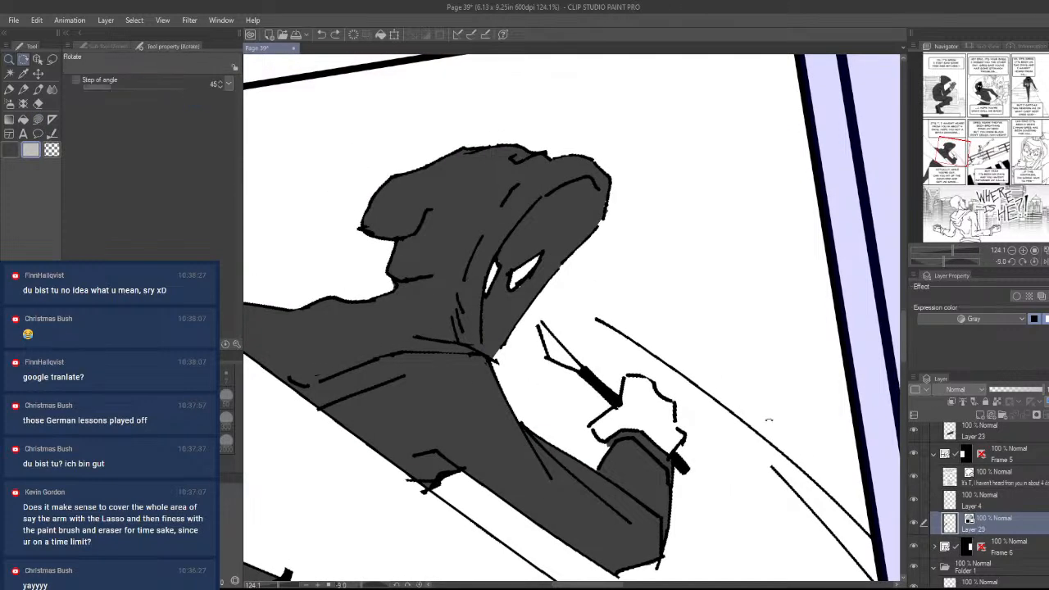
{"action": "left_click_drag", "start_coordinate": [768, 159], "coordinate": [788, 220]}
{"action": "key", "text": "ctrl+space"}
{"action": "left_click_drag", "start_coordinate": [778, 405], "coordinate": [717, 442]}
{"action": "key", "text": "space"}
{"action": "left_click_drag", "start_coordinate": [815, 454], "coordinate": [678, 485]}
{"action": "key", "text": "shift+space"}
{"action": "left_click_drag", "start_coordinate": [740, 502], "coordinate": [749, 494]}
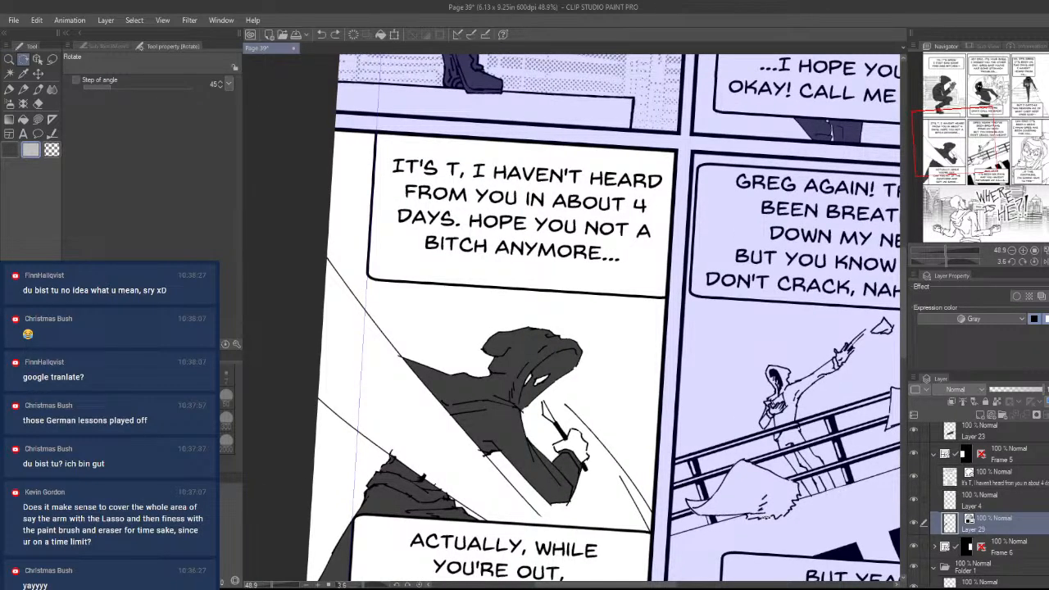
{"action": "left_click_drag", "start_coordinate": [684, 270], "coordinate": [592, 501]}
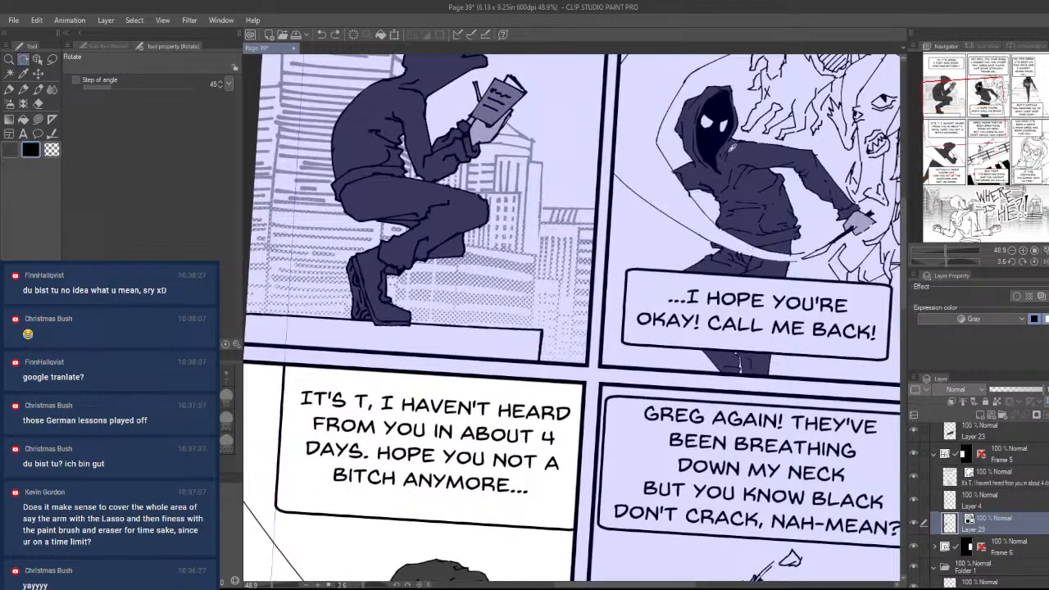
{"action": "left_click_drag", "start_coordinate": [756, 412], "coordinate": [845, 167]}
- Lasso-fill the upper figure's knife hand with light gray, including the white sliver along its knuckle outline
{"action": "key", "text": "ctrl+space"}
{"action": "left_click_drag", "start_coordinate": [557, 449], "coordinate": [632, 429]}
{"action": "key", "text": "space"}
{"action": "key", "text": "ctrl+space"}
{"action": "left_click_drag", "start_coordinate": [617, 464], "coordinate": [630, 460]}
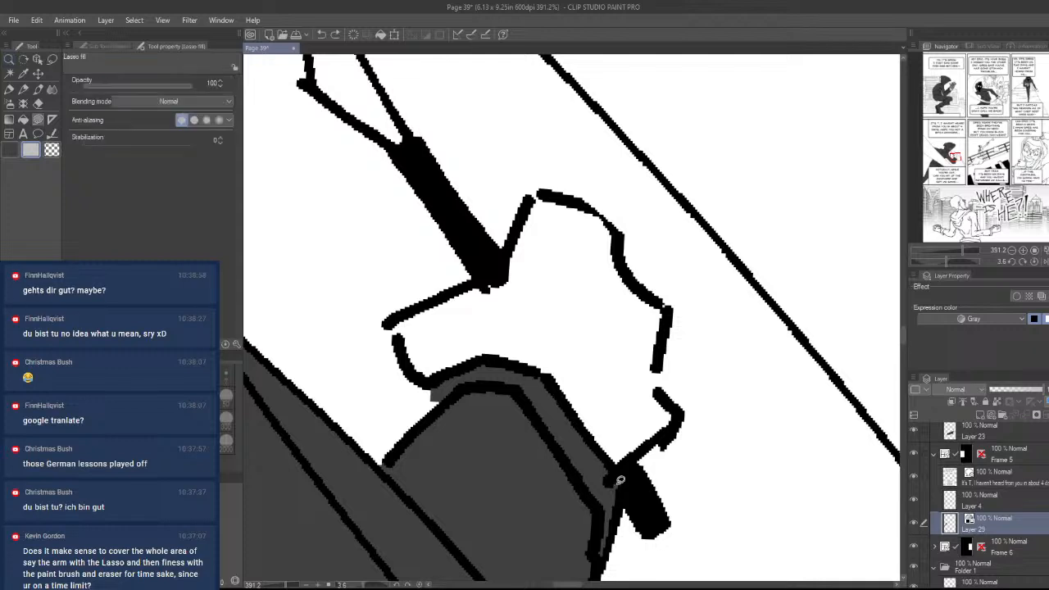
{"action": "mouse_move", "coordinate": [621, 480]}
{"action": "left_mouse_down"}
{"action": "mouse_move", "coordinate": [674, 407]}
{"action": "mouse_move", "coordinate": [662, 341]}
{"action": "mouse_move", "coordinate": [599, 216]}
{"action": "mouse_move", "coordinate": [535, 206]}
{"action": "mouse_move", "coordinate": [502, 263]}
{"action": "mouse_move", "coordinate": [409, 315]}
{"action": "mouse_move", "coordinate": [423, 378]}
{"action": "mouse_move", "coordinate": [530, 370]}
{"action": "mouse_move", "coordinate": [594, 426]}
{"action": "left_mouse_up"}
{"action": "key", "text": "e"}
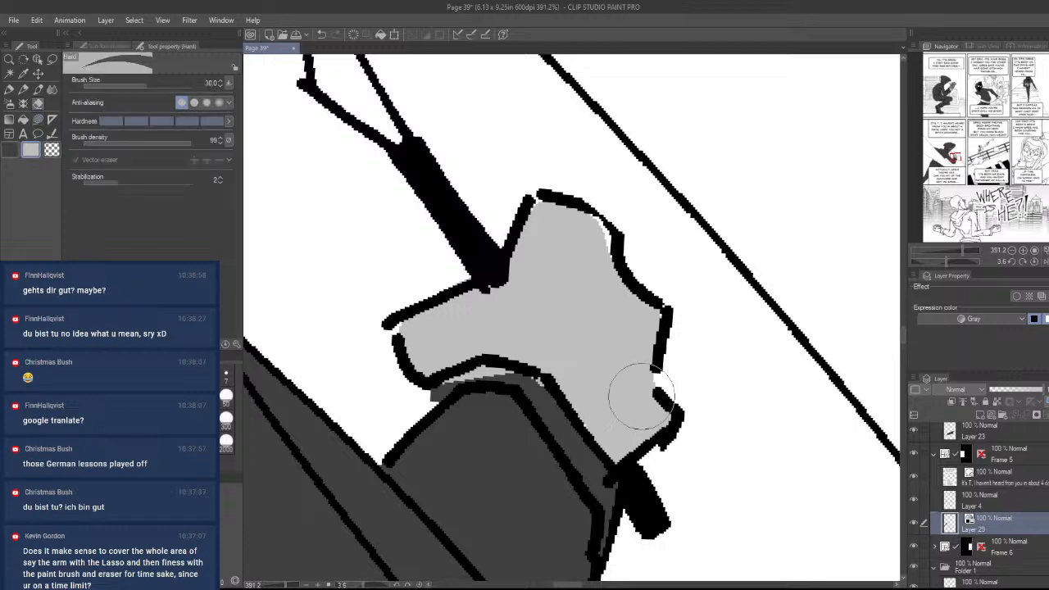
{"action": "key", "text": "u"}
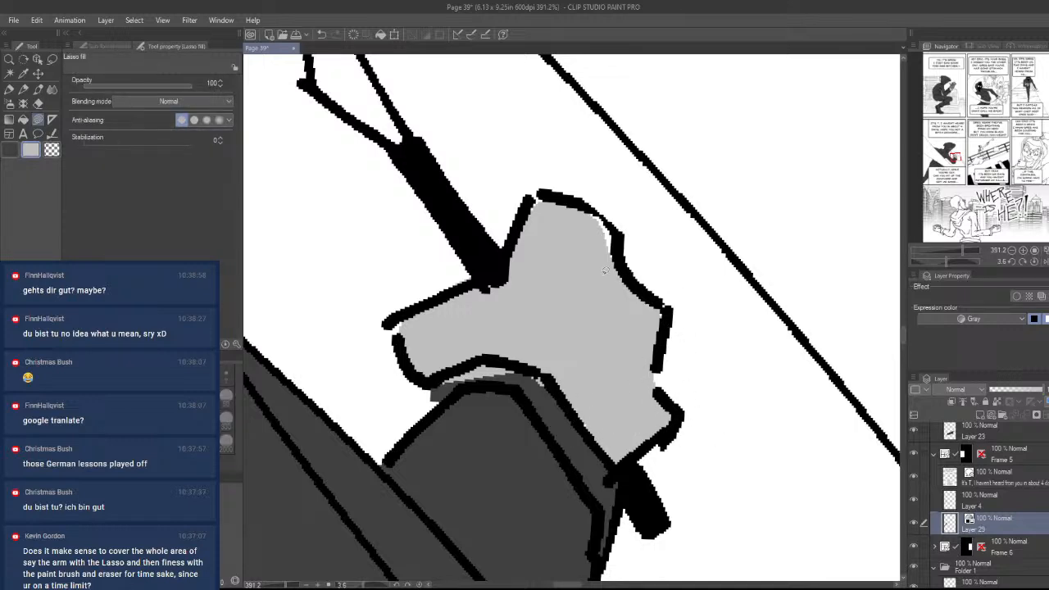
{"action": "mouse_move", "coordinate": [603, 270]}
{"action": "left_mouse_down"}
{"action": "mouse_move", "coordinate": [556, 213]}
{"action": "mouse_move", "coordinate": [526, 234]}
{"action": "mouse_move", "coordinate": [574, 270]}
{"action": "left_mouse_up"}
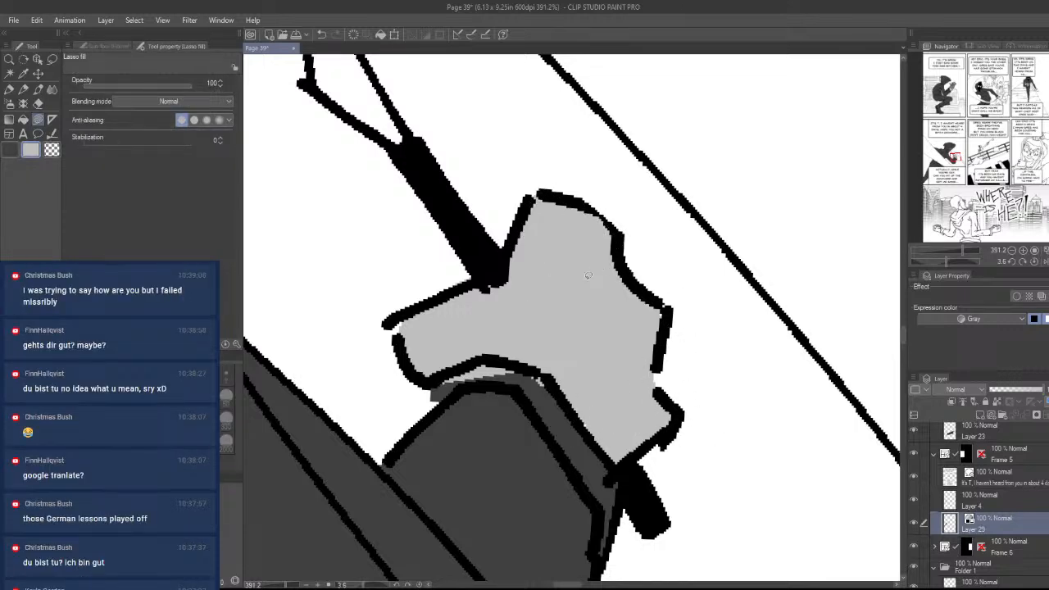
- Pick the sleeve's dark gray to touch up the cuff edge below the hand, and pick the hand's light gray again
{"action": "left_click", "coordinate": [545, 485], "text": "alt"}
{"action": "mouse_move", "coordinate": [557, 391]}
{"action": "left_mouse_down"}
{"action": "mouse_move", "coordinate": [440, 379]}
{"action": "mouse_move", "coordinate": [405, 317]}
{"action": "left_mouse_up"}
{"action": "left_click", "coordinate": [455, 338], "text": "alt"}
{"action": "left_click_drag", "start_coordinate": [499, 301], "coordinate": [421, 374]}
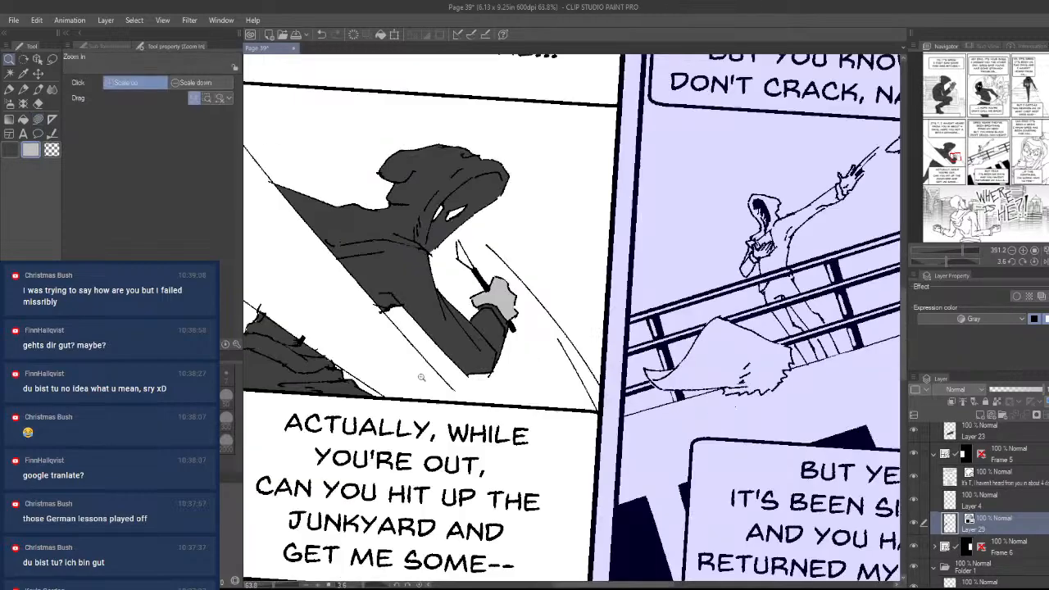
- On Layer 4, erase the stray ink ticks that stick out past the diagonal line over the lower figure
{"action": "mouse_move", "coordinate": [585, 448]}
{"action": "left_mouse_down"}
{"action": "mouse_move", "coordinate": [531, 442]}
{"action": "mouse_move", "coordinate": [564, 449]}
{"action": "mouse_move", "coordinate": [655, 418]}
{"action": "mouse_move", "coordinate": [683, 387]}
{"action": "left_mouse_up"}
{"action": "left_click_drag", "start_coordinate": [512, 459], "coordinate": [659, 426]}
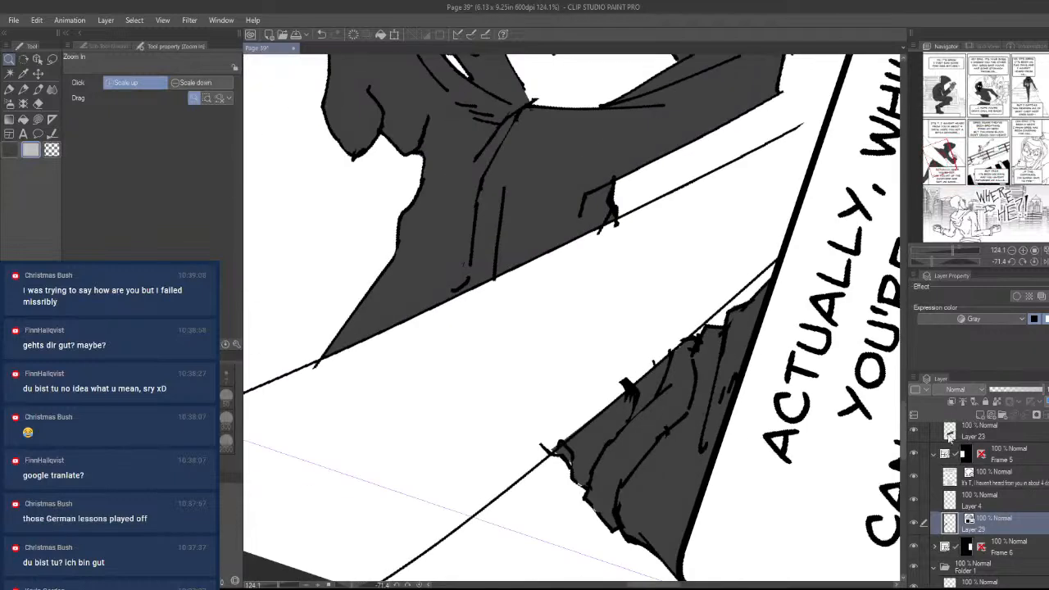
{"action": "left_click", "coordinate": [1008, 496]}
{"action": "key", "text": "e"}
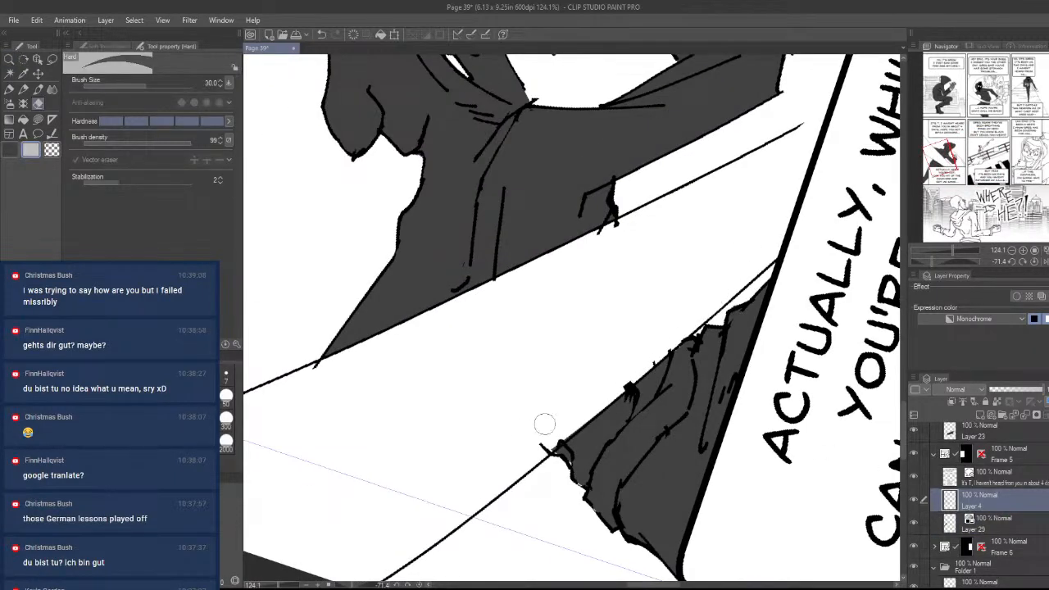
{"action": "left_click_drag", "start_coordinate": [711, 313], "coordinate": [602, 398]}
{"action": "key", "text": "ctrl+z"}
{"action": "left_click_drag", "start_coordinate": [529, 454], "coordinate": [565, 424]}
- Make Layer 29 active again and set up Lasso fill with black for the upper figure's hood opening
{"action": "key", "text": "ctrl+space"}
{"action": "mouse_move", "coordinate": [719, 291]}
{"action": "left_mouse_down"}
{"action": "mouse_move", "coordinate": [689, 285]}
{"action": "mouse_move", "coordinate": [676, 257]}
{"action": "mouse_move", "coordinate": [691, 264]}
{"action": "mouse_move", "coordinate": [642, 283]}
{"action": "mouse_move", "coordinate": [676, 482]}
{"action": "mouse_move", "coordinate": [645, 494]}
{"action": "left_mouse_up"}
{"action": "key", "text": "shift+space"}
{"action": "key", "text": "ctrl+space"}
{"action": "key", "text": "shift+space"}
{"action": "key", "text": "ctrl+space"}
{"action": "mouse_move", "coordinate": [744, 396]}
{"action": "left_mouse_down"}
{"action": "mouse_move", "coordinate": [703, 449]}
{"action": "mouse_move", "coordinate": [449, 427]}
{"action": "left_mouse_up"}
{"action": "key", "text": "space"}
{"action": "left_click_drag", "start_coordinate": [495, 352], "coordinate": [462, 339]}
{"action": "key", "text": "shift+space"}
{"action": "left_click_drag", "start_coordinate": [462, 340], "coordinate": [589, 358]}
{"action": "key", "text": "ctrl+space"}
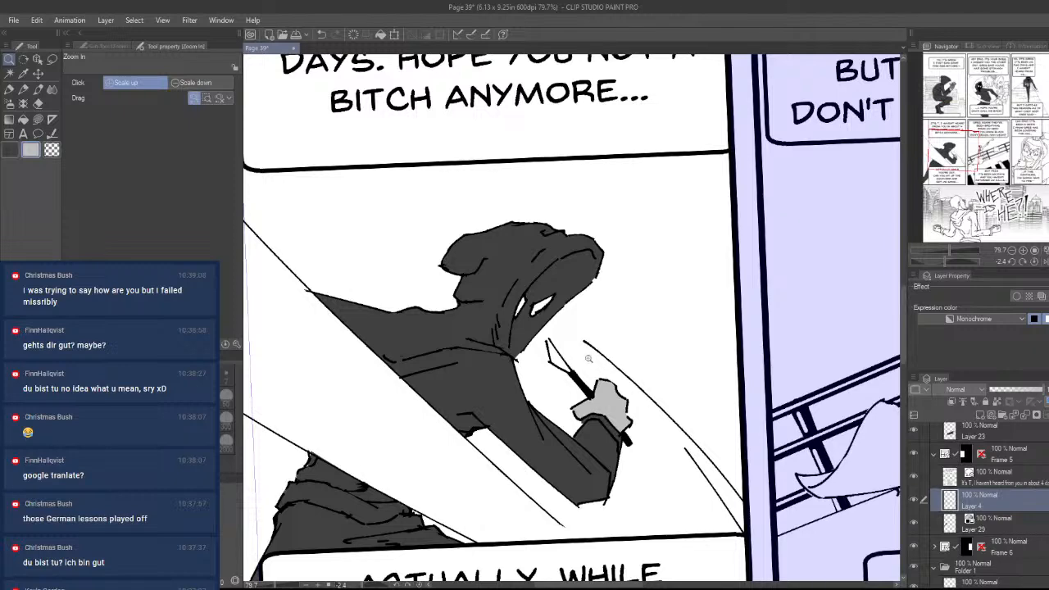
{"action": "left_click_drag", "start_coordinate": [657, 404], "coordinate": [694, 422]}
{"action": "key", "text": "ctrl+space"}
{"action": "left_click_drag", "start_coordinate": [617, 371], "coordinate": [655, 361]}
{"action": "key", "text": "space"}
{"action": "left_click_drag", "start_coordinate": [487, 340], "coordinate": [562, 381]}
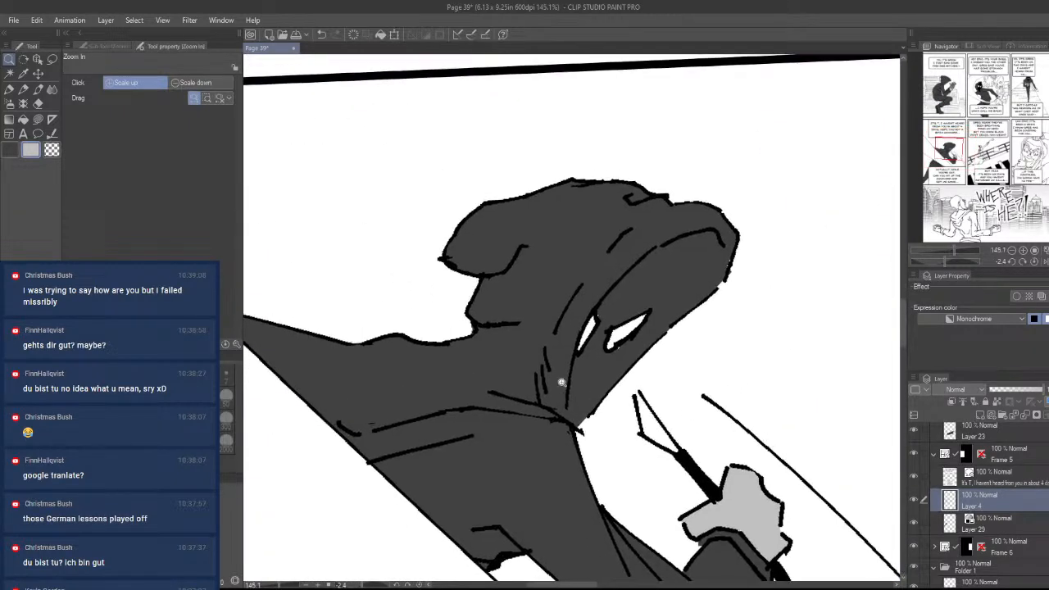
{"action": "key", "text": "shift+space"}
{"action": "left_click_drag", "start_coordinate": [613, 443], "coordinate": [625, 439]}
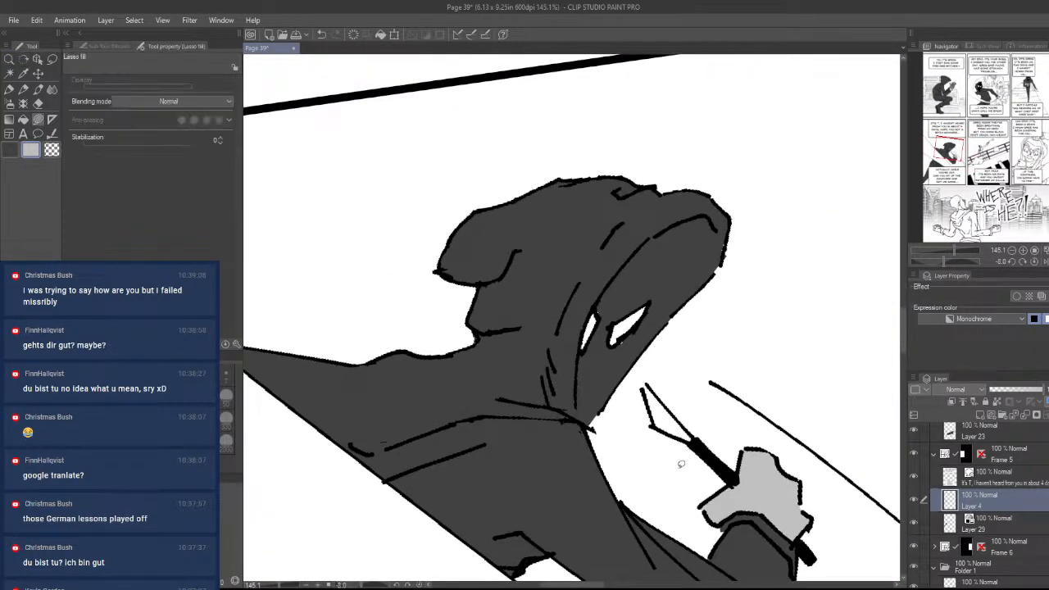
{"action": "left_click", "coordinate": [1024, 527]}
{"action": "key", "text": "ctrl+space"}
{"action": "left_click_drag", "start_coordinate": [643, 366], "coordinate": [688, 365]}
{"action": "left_click_drag", "start_coordinate": [545, 404], "coordinate": [553, 427]}
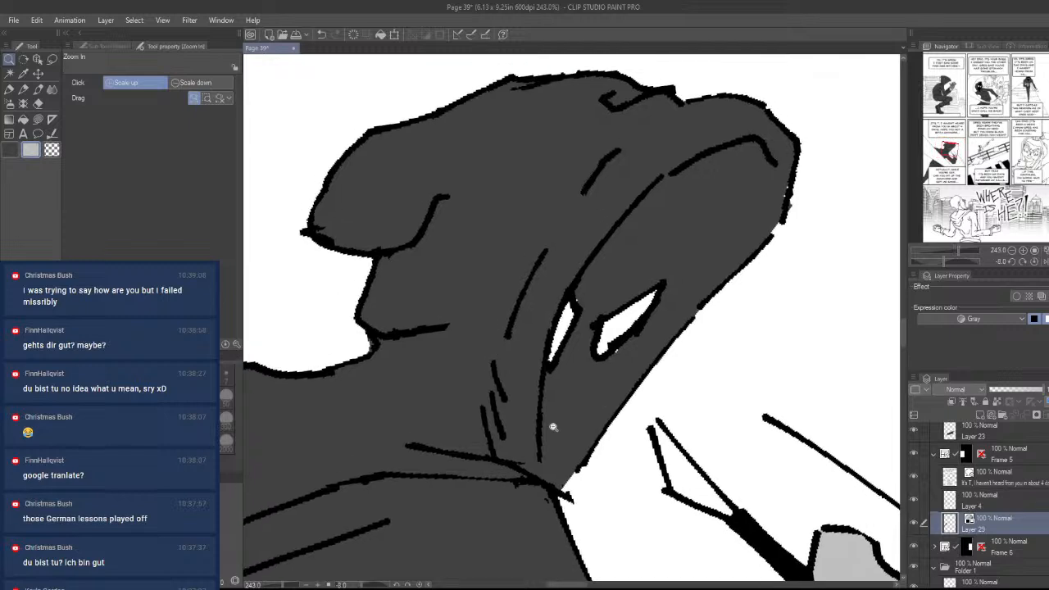
{"action": "left_click", "coordinate": [104, 46]}
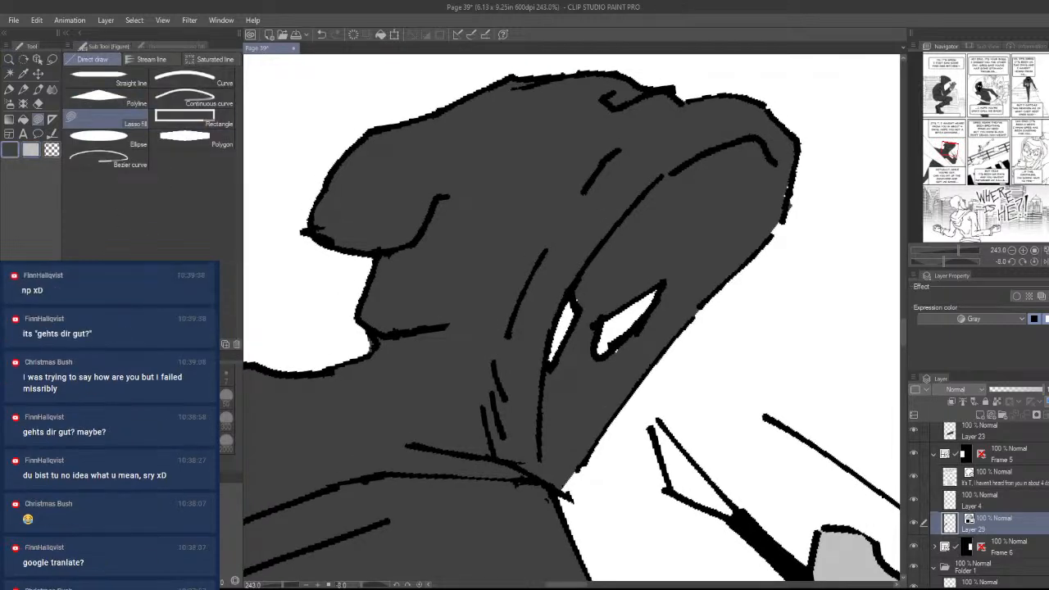
{"action": "key", "text": "x"}
- Try a black lasso fill inside the upper figure's hood, check it against the whole page, and undo it
{"action": "mouse_move", "coordinate": [547, 463]}
{"action": "left_mouse_down"}
{"action": "mouse_move", "coordinate": [607, 366]}
{"action": "mouse_move", "coordinate": [596, 320]}
{"action": "mouse_move", "coordinate": [661, 285]}
{"action": "mouse_move", "coordinate": [695, 248]}
{"action": "mouse_move", "coordinate": [715, 188]}
{"action": "mouse_move", "coordinate": [772, 156]}
{"action": "mouse_move", "coordinate": [623, 218]}
{"action": "mouse_move", "coordinate": [553, 367]}
{"action": "mouse_move", "coordinate": [541, 461]}
{"action": "left_mouse_up"}
{"action": "key", "text": "ctrl+space"}
{"action": "left_click_drag", "start_coordinate": [605, 364], "coordinate": [578, 524]}
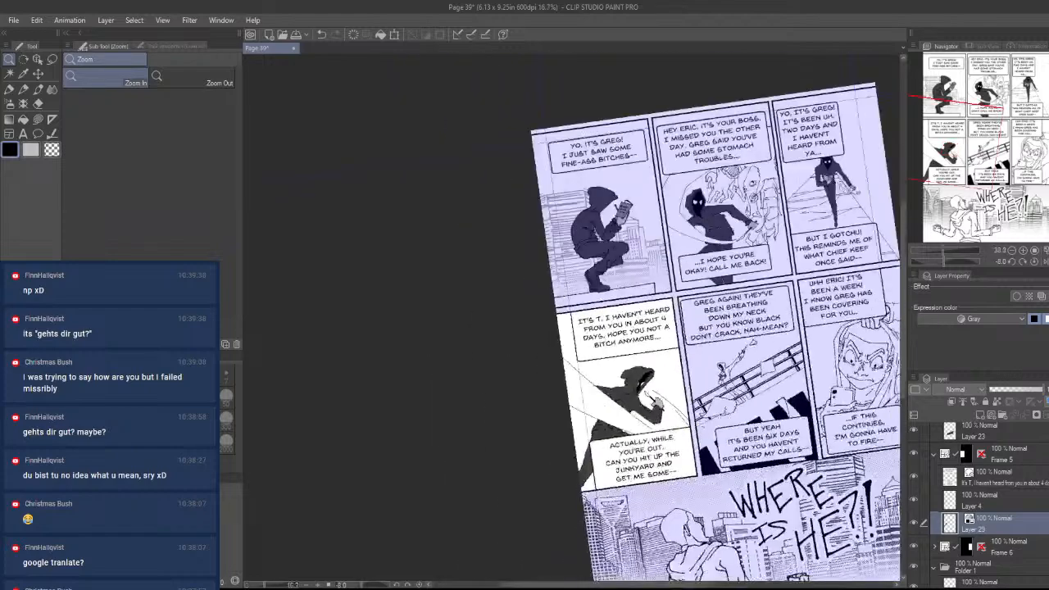
{"action": "key", "text": "shift+space"}
{"action": "left_click_drag", "start_coordinate": [631, 328], "coordinate": [581, 319]}
{"action": "key", "text": "space"}
{"action": "key", "text": "space"}
{"action": "left_click_drag", "start_coordinate": [695, 509], "coordinate": [649, 505]}
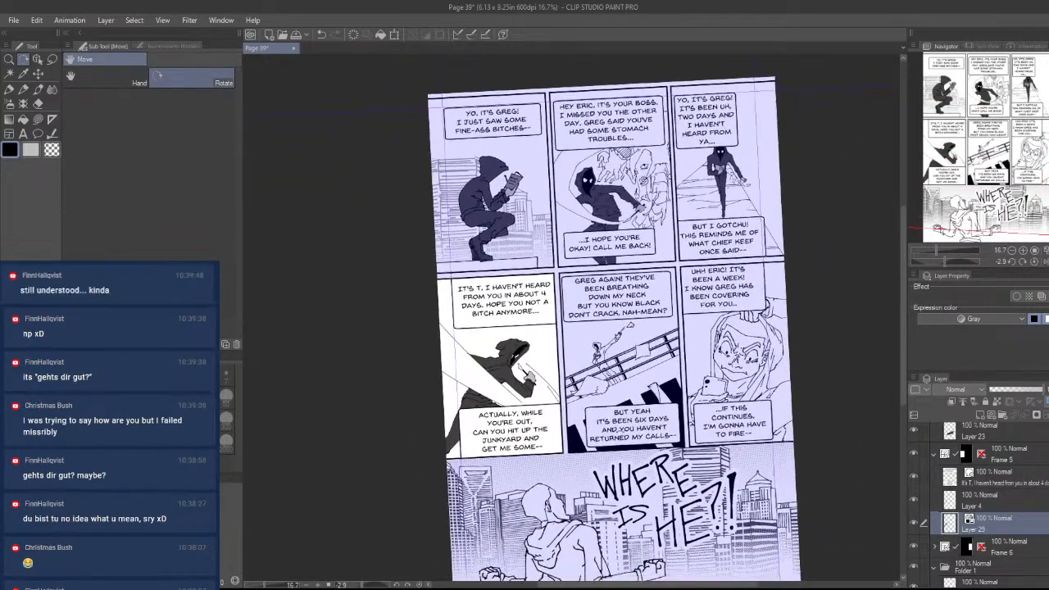
{"action": "key", "text": "ctrl+space"}
{"action": "left_click_drag", "start_coordinate": [611, 384], "coordinate": [665, 382]}
{"action": "left_click_drag", "start_coordinate": [416, 322], "coordinate": [580, 314]}
{"action": "key", "text": "ctrl+z"}
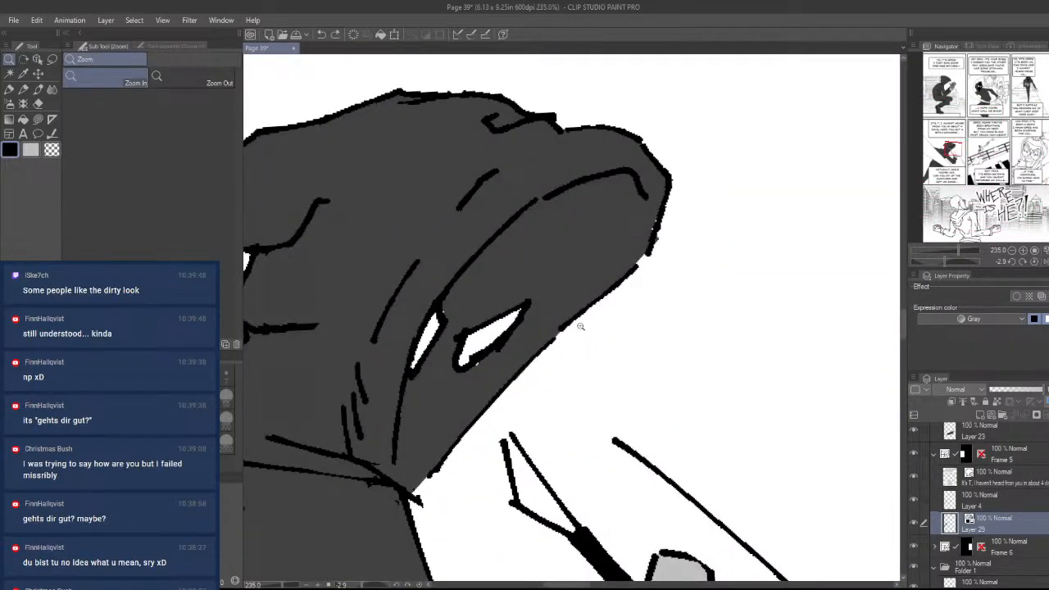
- Lasso-fill the upper figure's hood opening with black around both white eyes, leaving the hood's rim dark gray
{"action": "mouse_move", "coordinate": [644, 172]}
{"action": "left_mouse_down"}
{"action": "mouse_move", "coordinate": [574, 296]}
{"action": "mouse_move", "coordinate": [585, 245]}
{"action": "mouse_move", "coordinate": [427, 432]}
{"action": "mouse_move", "coordinate": [439, 418]}
{"action": "left_mouse_up"}
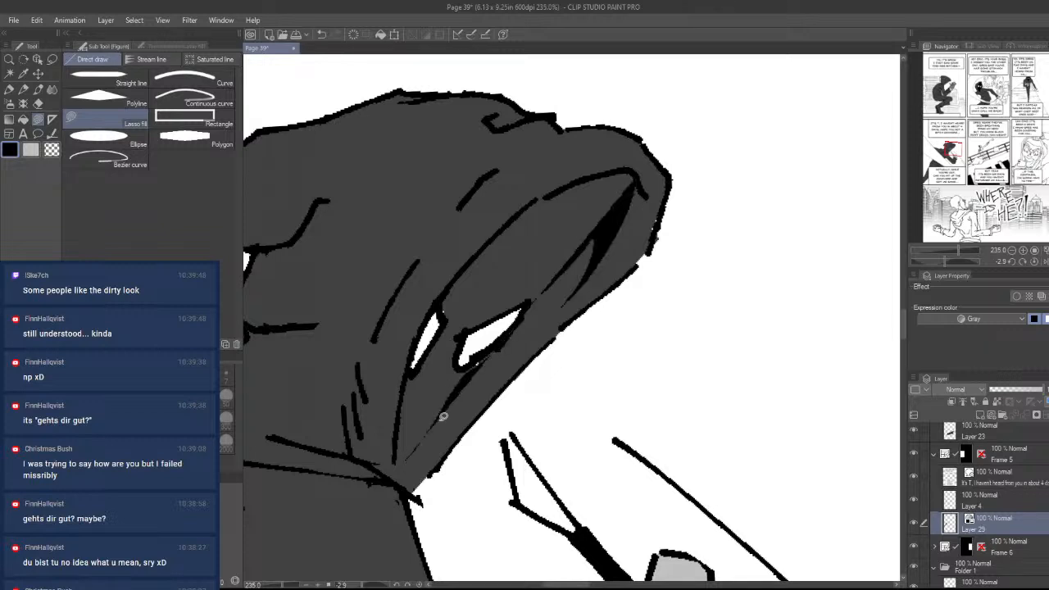
{"action": "mouse_move", "coordinate": [643, 190]}
{"action": "left_mouse_down"}
{"action": "mouse_move", "coordinate": [546, 331]}
{"action": "mouse_move", "coordinate": [515, 337]}
{"action": "mouse_move", "coordinate": [529, 304]}
{"action": "mouse_move", "coordinate": [456, 331]}
{"action": "mouse_move", "coordinate": [512, 214]}
{"action": "mouse_move", "coordinate": [620, 170]}
{"action": "mouse_move", "coordinate": [642, 187]}
{"action": "left_mouse_up"}
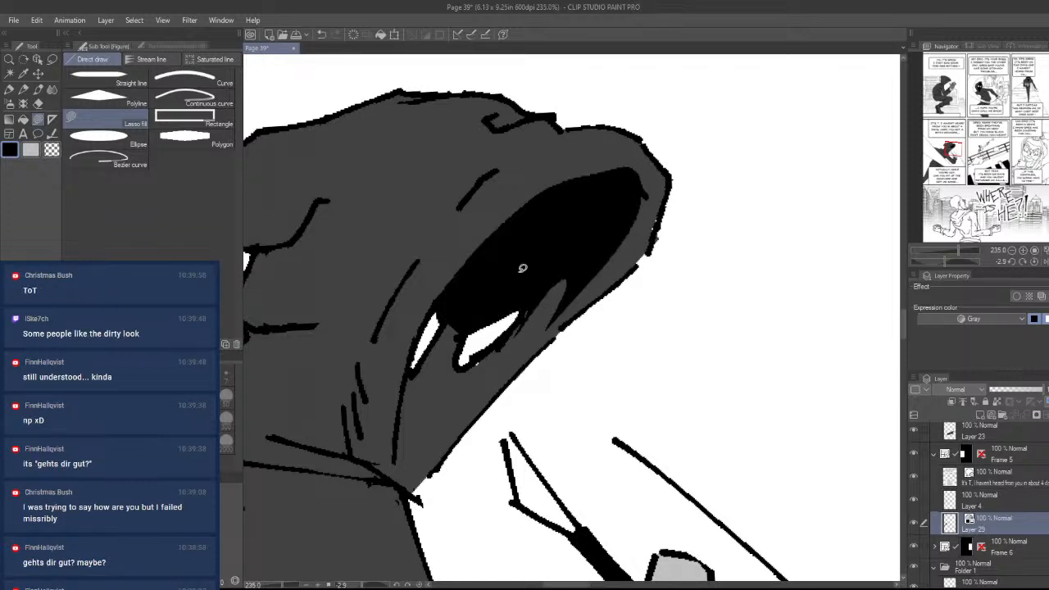
{"action": "mouse_move", "coordinate": [473, 330]}
{"action": "left_mouse_down"}
{"action": "mouse_move", "coordinate": [466, 363]}
{"action": "mouse_move", "coordinate": [398, 471]}
{"action": "mouse_move", "coordinate": [413, 371]}
{"action": "mouse_move", "coordinate": [492, 279]}
{"action": "left_mouse_up"}
{"action": "mouse_move", "coordinate": [410, 376]}
{"action": "left_mouse_down"}
{"action": "mouse_move", "coordinate": [396, 445]}
{"action": "mouse_move", "coordinate": [409, 374]}
{"action": "left_mouse_up"}
- Switch the drawing color to dark gray, collapse Frame 5, and select Layer 6 Copy inside Frame 6
{"action": "key", "text": "ctrl+space"}
{"action": "left_click_drag", "start_coordinate": [455, 355], "coordinate": [385, 484]}
{"action": "mouse_move", "coordinate": [576, 479]}
{"action": "left_mouse_down"}
{"action": "mouse_move", "coordinate": [562, 443]}
{"action": "mouse_move", "coordinate": [646, 411]}
{"action": "left_mouse_up"}
{"action": "left_click_drag", "start_coordinate": [681, 467], "coordinate": [631, 478]}
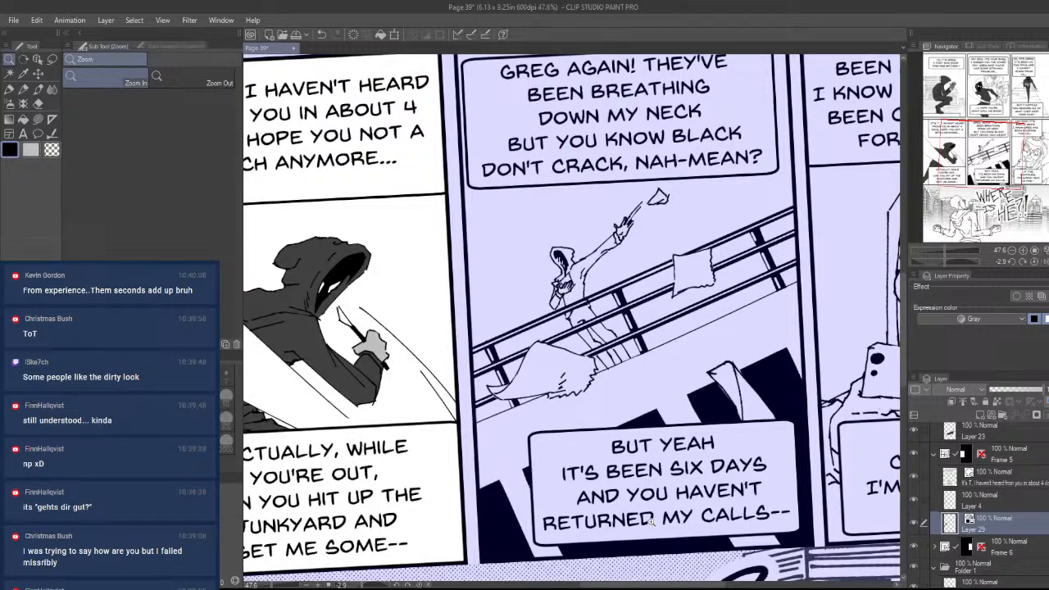
{"action": "scroll", "coordinate": [651, 521], "scroll_direction": "down", "scroll_amount": 2}
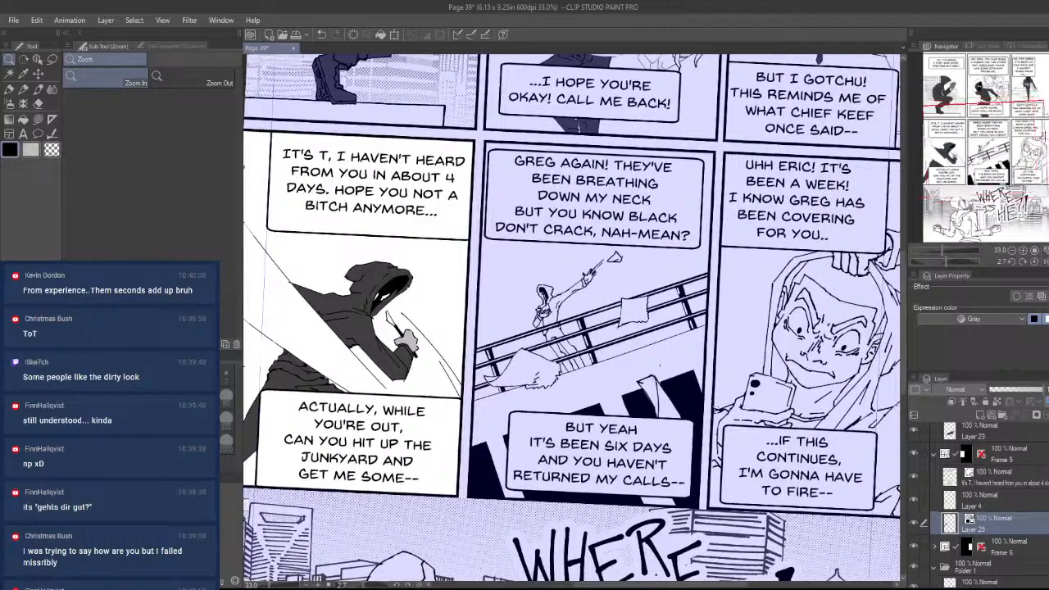
{"action": "left_click_drag", "start_coordinate": [568, 353], "coordinate": [690, 305]}
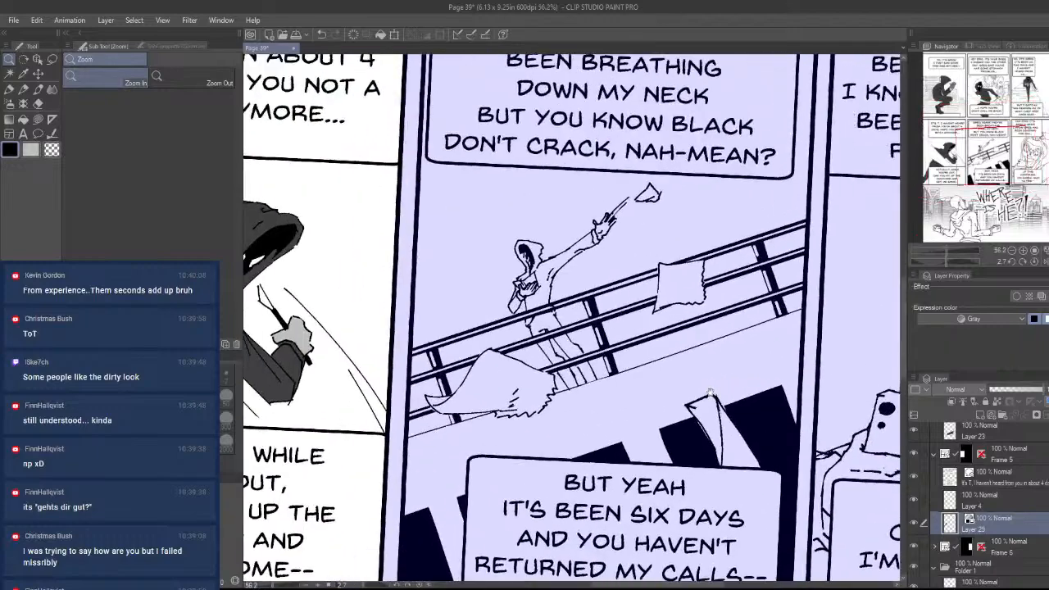
{"action": "left_click_drag", "start_coordinate": [334, 225], "coordinate": [409, 270]}
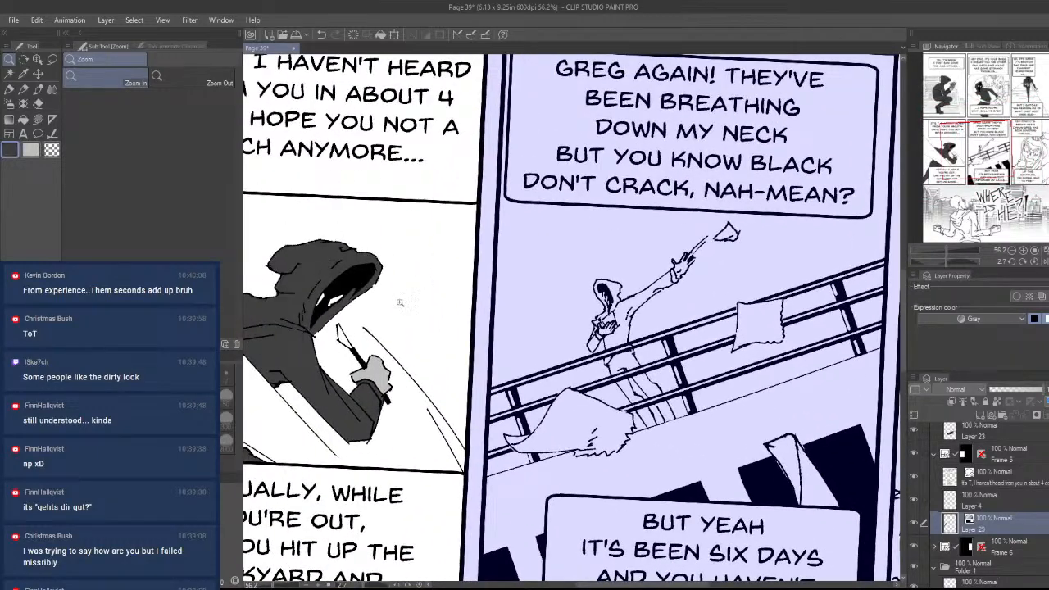
{"action": "left_click_drag", "start_coordinate": [691, 378], "coordinate": [762, 352]}
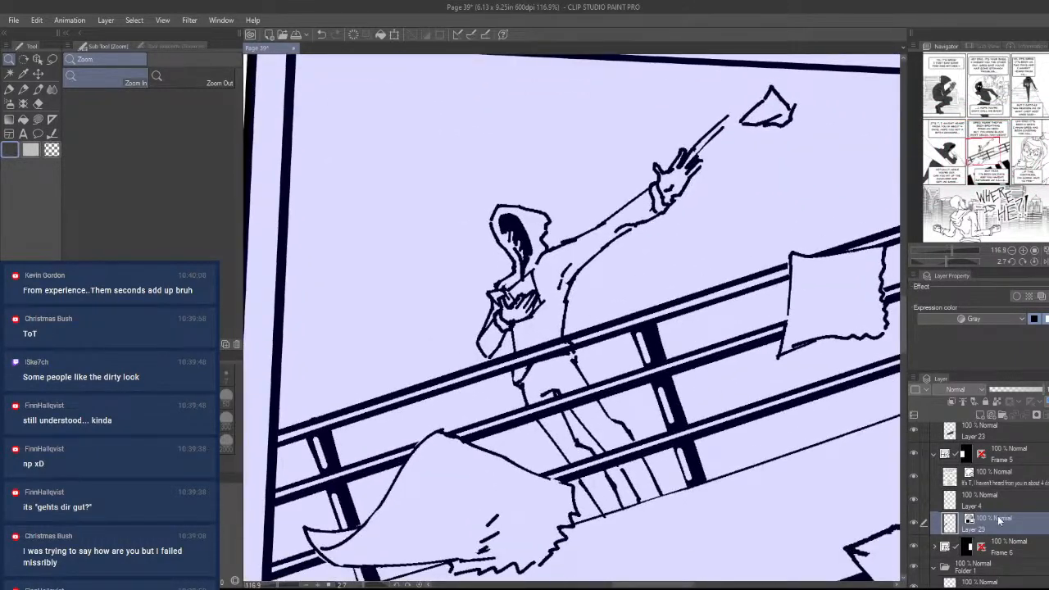
{"action": "left_click", "coordinate": [934, 454]}
{"action": "left_click", "coordinate": [1015, 483]}
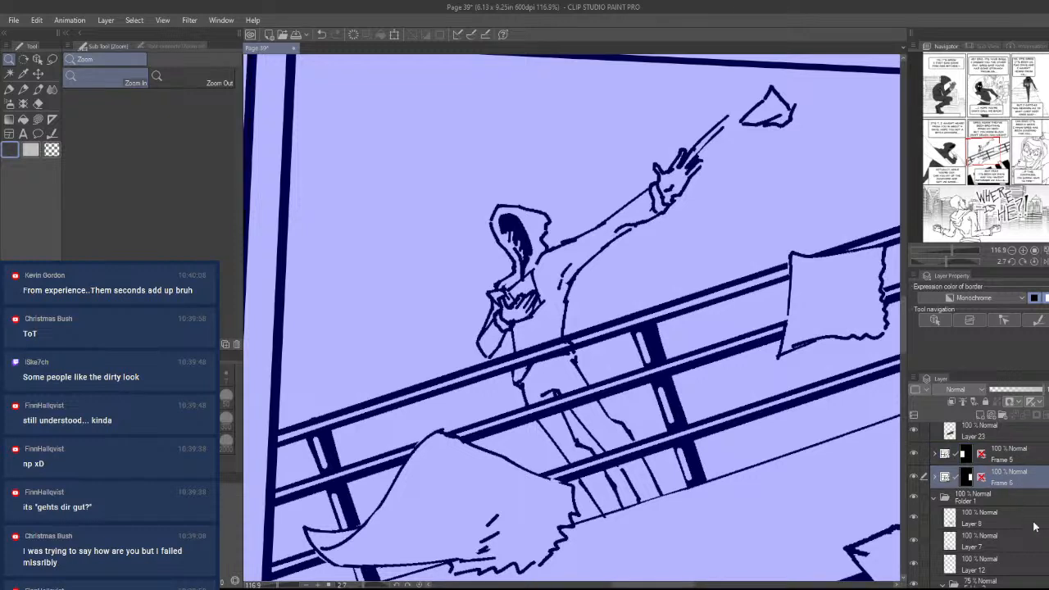
{"action": "left_click", "coordinate": [935, 477]}
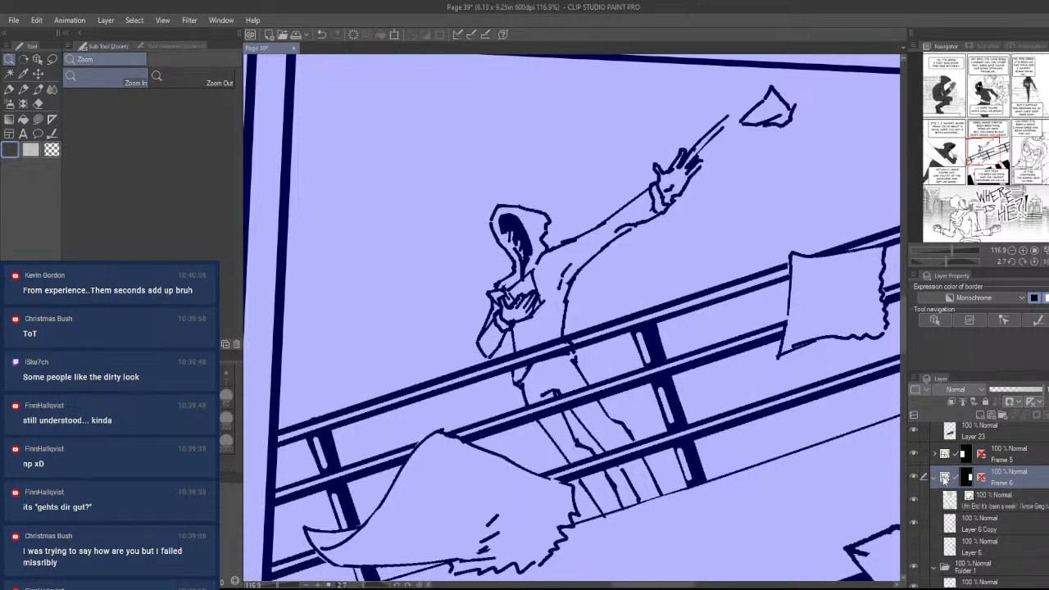
{"action": "left_click", "coordinate": [995, 528]}
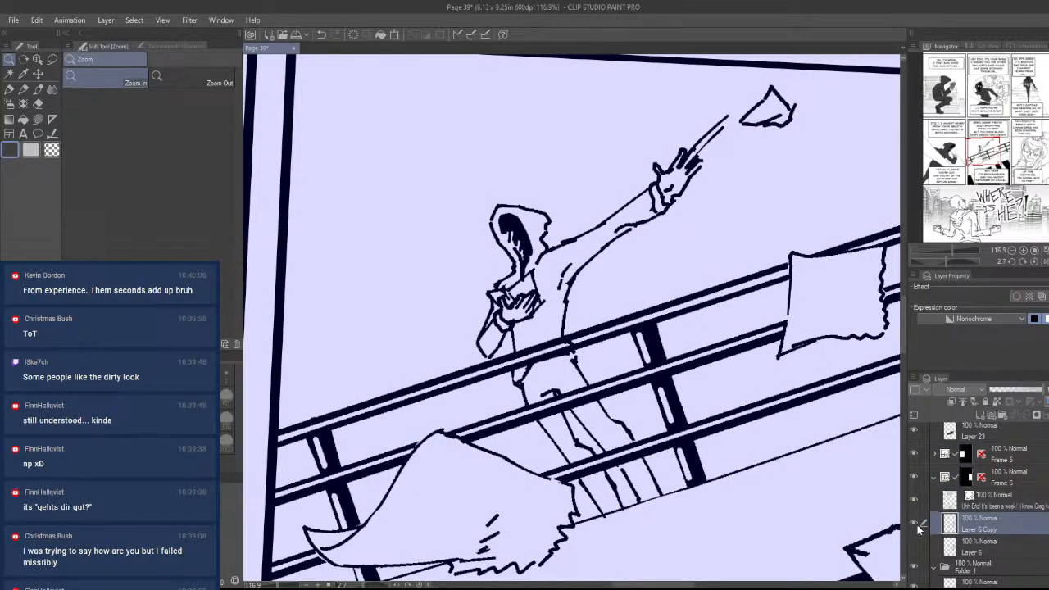
- Collapse Frame 6 and add a new layer directly above Layer 23 inside Frame 1
{"action": "left_click", "coordinate": [995, 547]}
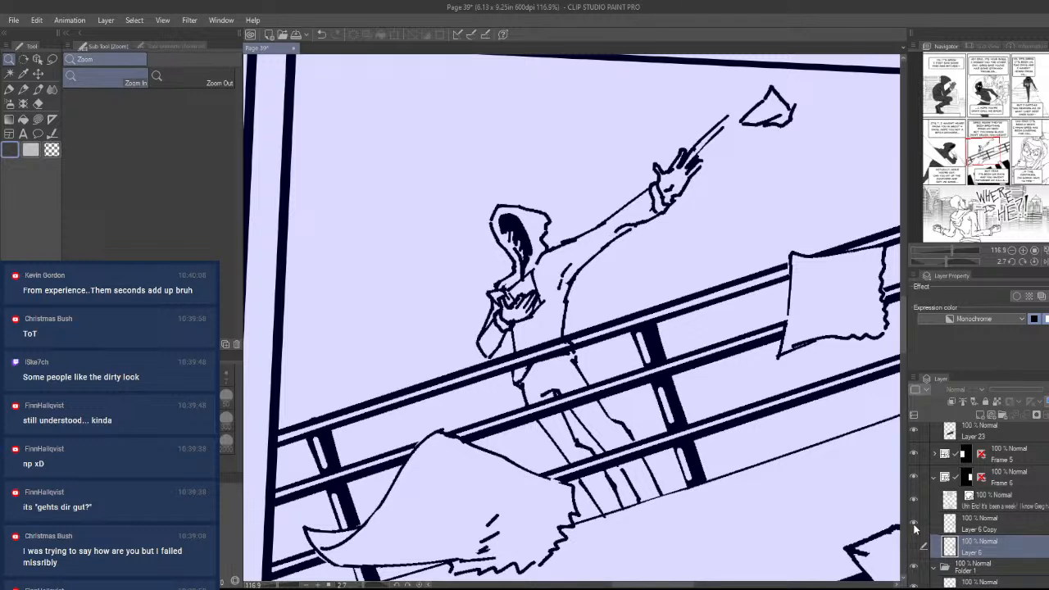
{"action": "left_click", "coordinate": [1004, 453]}
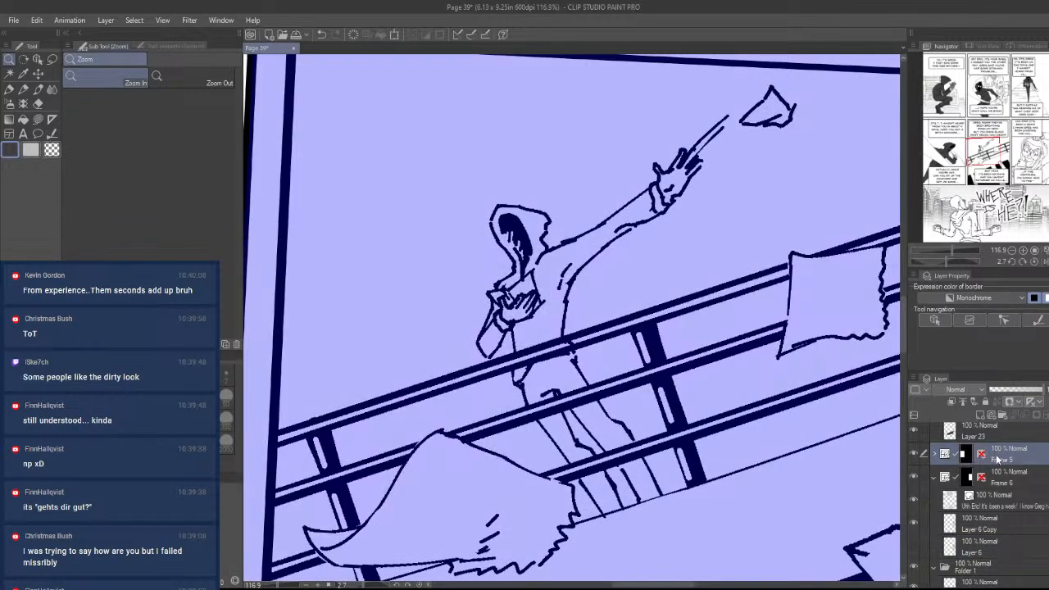
{"action": "left_click", "coordinate": [934, 476]}
{"action": "scroll", "coordinate": [1028, 478], "scroll_direction": "up", "scroll_amount": 3}
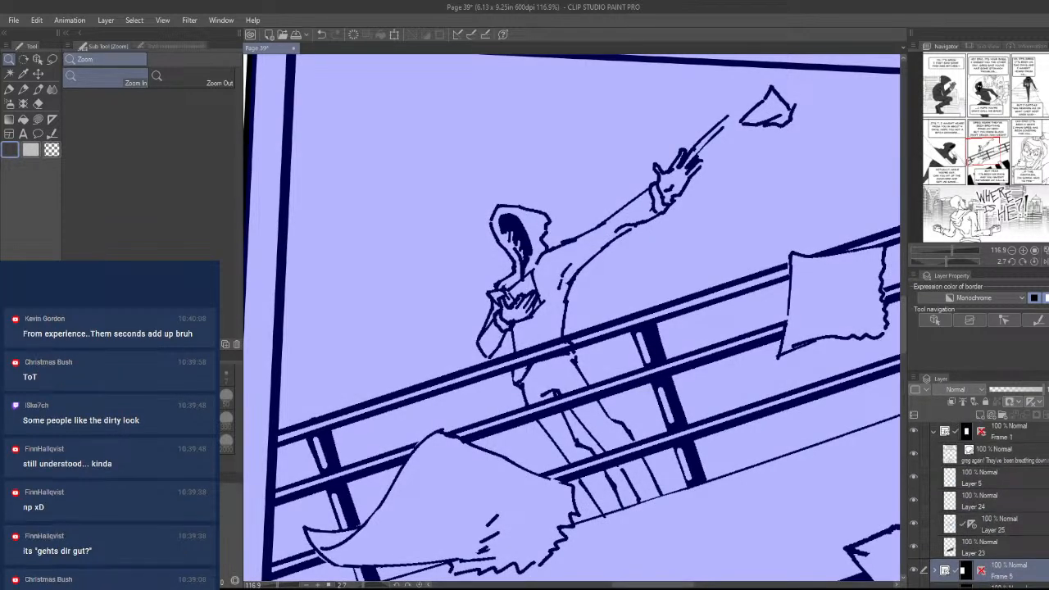
{"action": "left_click", "coordinate": [1028, 480]}
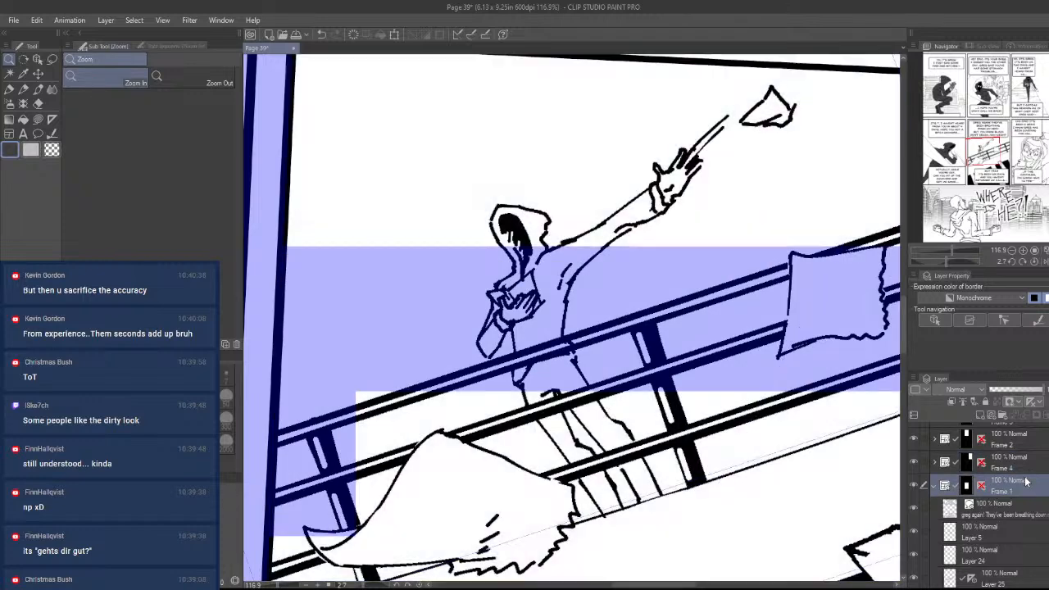
{"action": "scroll", "coordinate": [983, 500], "scroll_direction": "down", "scroll_amount": 2}
{"action": "left_click", "coordinate": [991, 504]}
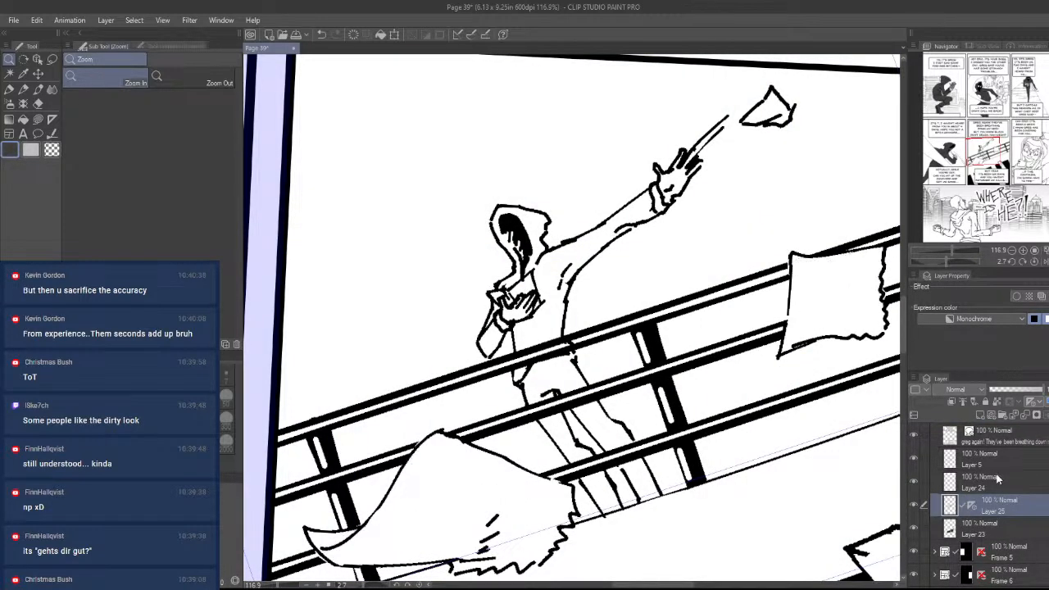
{"action": "left_click", "coordinate": [1005, 526]}
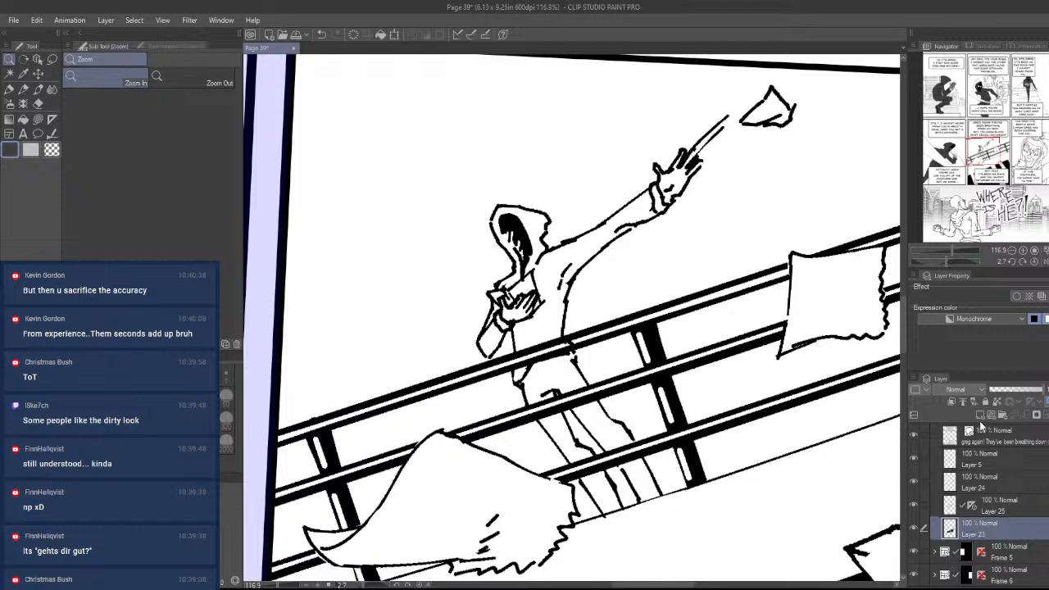
{"action": "left_click", "coordinate": [980, 418]}
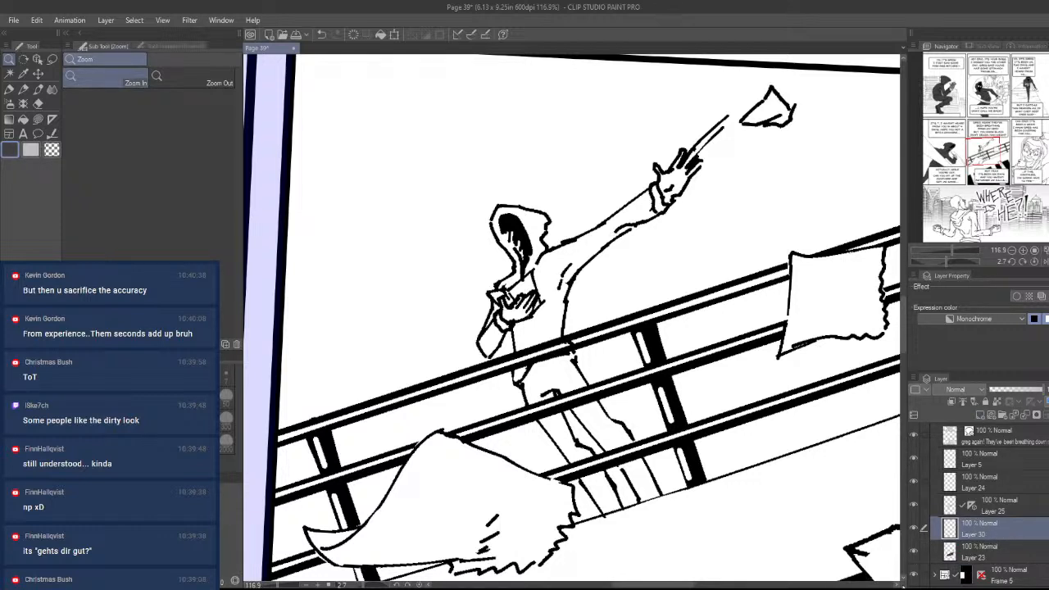
- Try a Lasso fill at the figure's waist behind the railing in the fifth panel, and undo it
{"action": "key", "text": "u"}
{"action": "left_click_drag", "start_coordinate": [412, 401], "coordinate": [500, 378]}
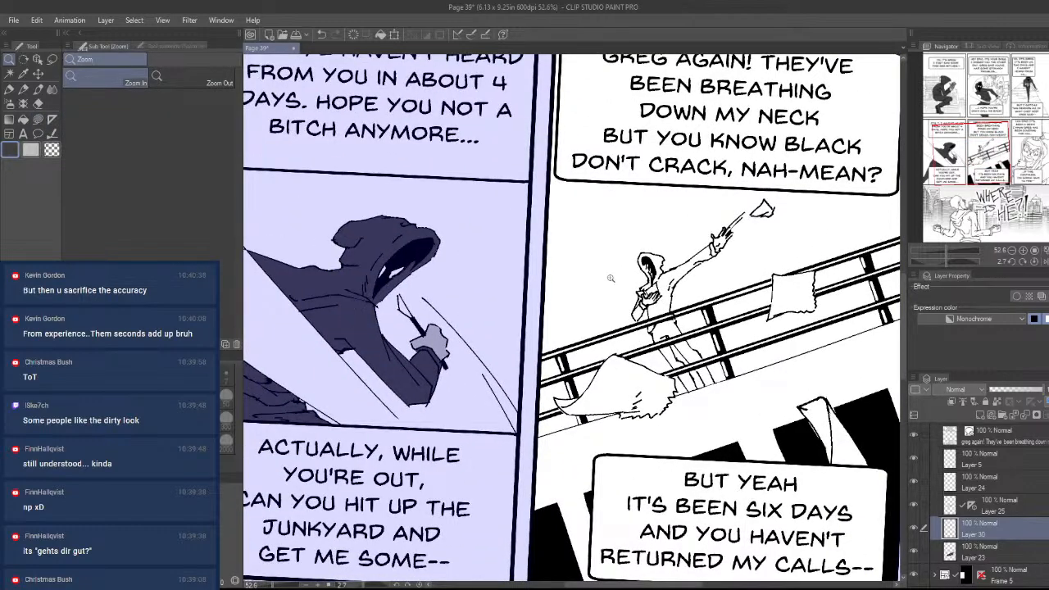
{"action": "left_click_drag", "start_coordinate": [674, 305], "coordinate": [696, 319]}
{"action": "left_click", "coordinate": [619, 389]}
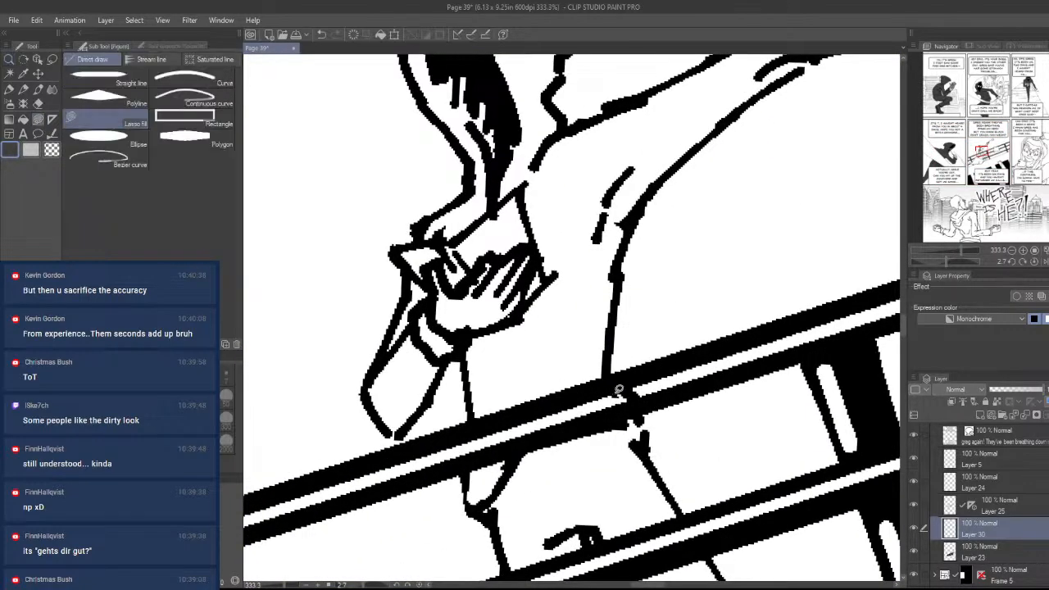
{"action": "mouse_move", "coordinate": [643, 420]}
{"action": "left_mouse_down"}
{"action": "mouse_move", "coordinate": [617, 374]}
{"action": "mouse_move", "coordinate": [614, 311]}
{"action": "mouse_move", "coordinate": [643, 161]}
{"action": "mouse_move", "coordinate": [515, 316]}
{"action": "mouse_move", "coordinate": [512, 422]}
{"action": "mouse_move", "coordinate": [663, 480]}
{"action": "mouse_move", "coordinate": [616, 447]}
{"action": "mouse_move", "coordinate": [598, 468]}
{"action": "mouse_move", "coordinate": [588, 431]}
{"action": "mouse_move", "coordinate": [599, 424]}
{"action": "mouse_move", "coordinate": [587, 439]}
{"action": "mouse_move", "coordinate": [615, 444]}
{"action": "mouse_move", "coordinate": [579, 417]}
{"action": "left_mouse_up"}
{"action": "key", "text": "ctrl+z"}
{"action": "left_click_drag", "start_coordinate": [571, 418], "coordinate": [593, 418]}
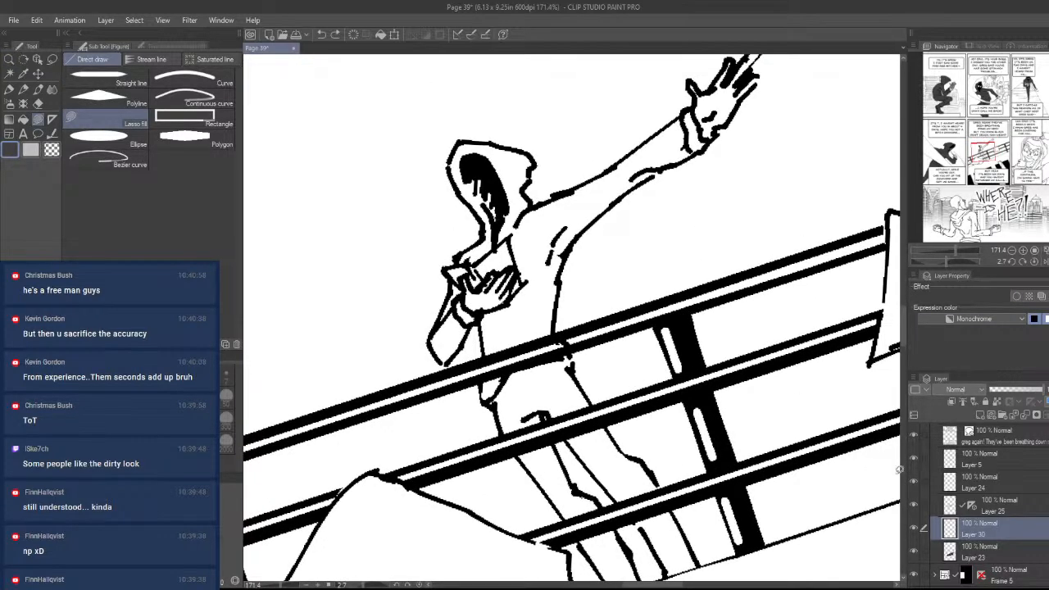
- Set the new layer's expression color to Gray and lasso-fill the figure's torso, bent arm and shoulder with dark gray
{"action": "left_click", "coordinate": [975, 353]}
{"action": "left_click_drag", "start_coordinate": [512, 305], "coordinate": [549, 382]}
{"action": "left_click_drag", "start_coordinate": [667, 449], "coordinate": [642, 419]}
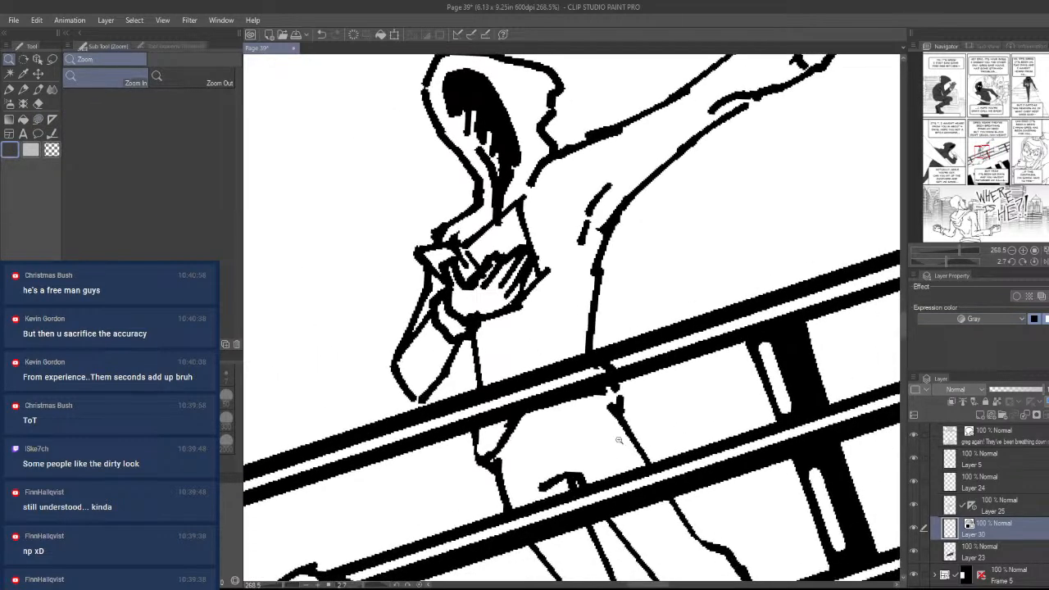
{"action": "left_click_drag", "start_coordinate": [625, 377], "coordinate": [579, 486]}
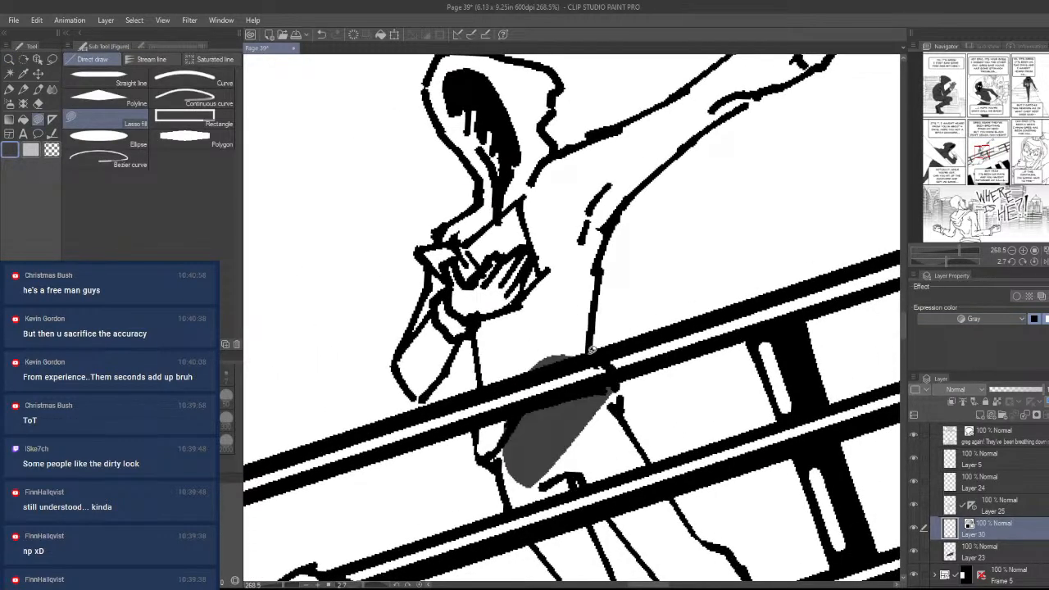
{"action": "mouse_move", "coordinate": [592, 350]}
{"action": "left_mouse_down"}
{"action": "mouse_move", "coordinate": [605, 238]}
{"action": "mouse_move", "coordinate": [524, 391]}
{"action": "left_mouse_up"}
{"action": "left_click_drag", "start_coordinate": [531, 284], "coordinate": [568, 404]}
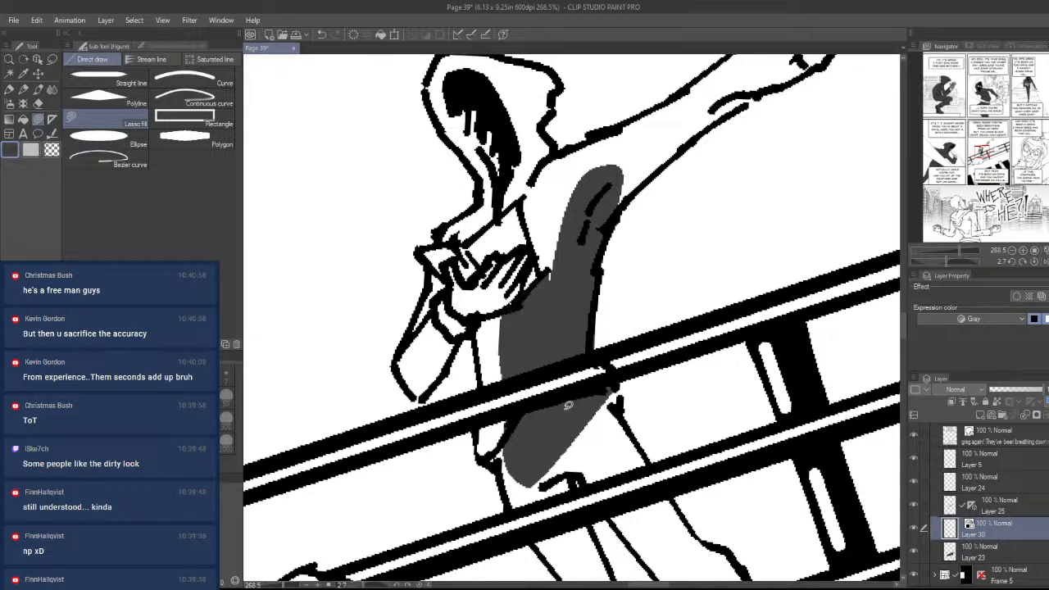
{"action": "mouse_move", "coordinate": [494, 465]}
{"action": "left_mouse_down"}
{"action": "mouse_move", "coordinate": [472, 316]}
{"action": "mouse_move", "coordinate": [588, 405]}
{"action": "left_mouse_up"}
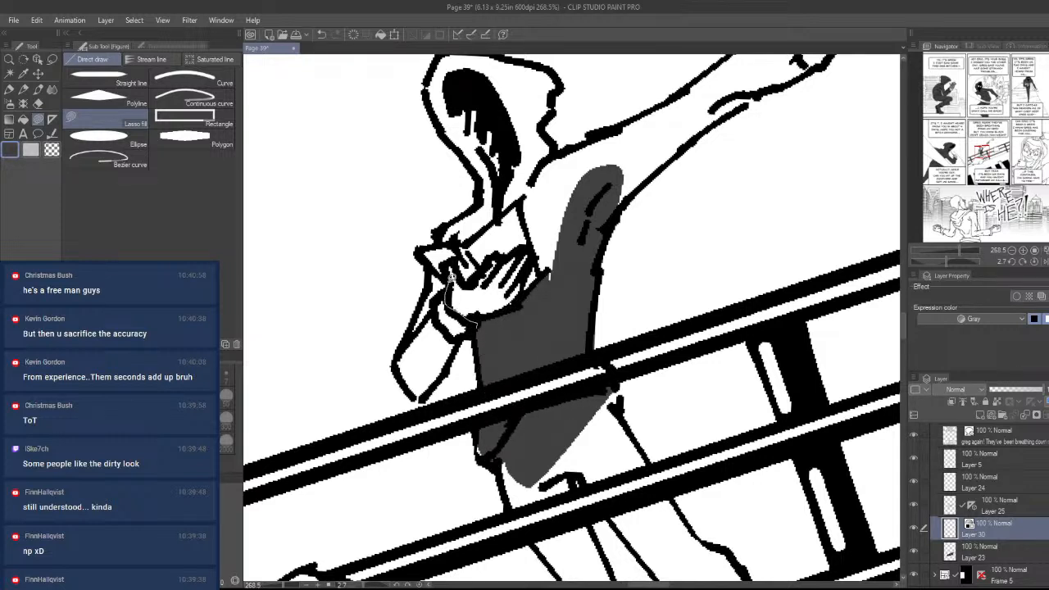
{"action": "mouse_move", "coordinate": [430, 293]}
{"action": "left_mouse_down"}
{"action": "mouse_move", "coordinate": [407, 331]}
{"action": "mouse_move", "coordinate": [403, 383]}
{"action": "mouse_move", "coordinate": [422, 402]}
{"action": "mouse_move", "coordinate": [475, 321]}
{"action": "left_mouse_up"}
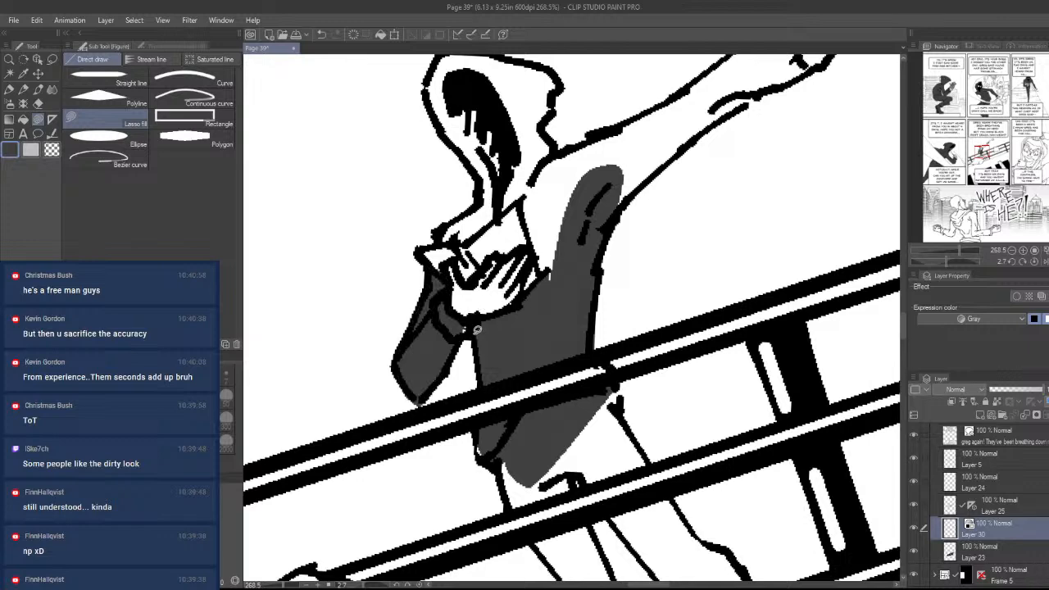
{"action": "mouse_move", "coordinate": [582, 218]}
{"action": "left_mouse_down"}
{"action": "mouse_move", "coordinate": [519, 348]}
{"action": "mouse_move", "coordinate": [500, 269]}
{"action": "mouse_move", "coordinate": [553, 213]}
{"action": "mouse_move", "coordinate": [544, 382]}
{"action": "mouse_move", "coordinate": [524, 264]}
{"action": "left_mouse_up"}
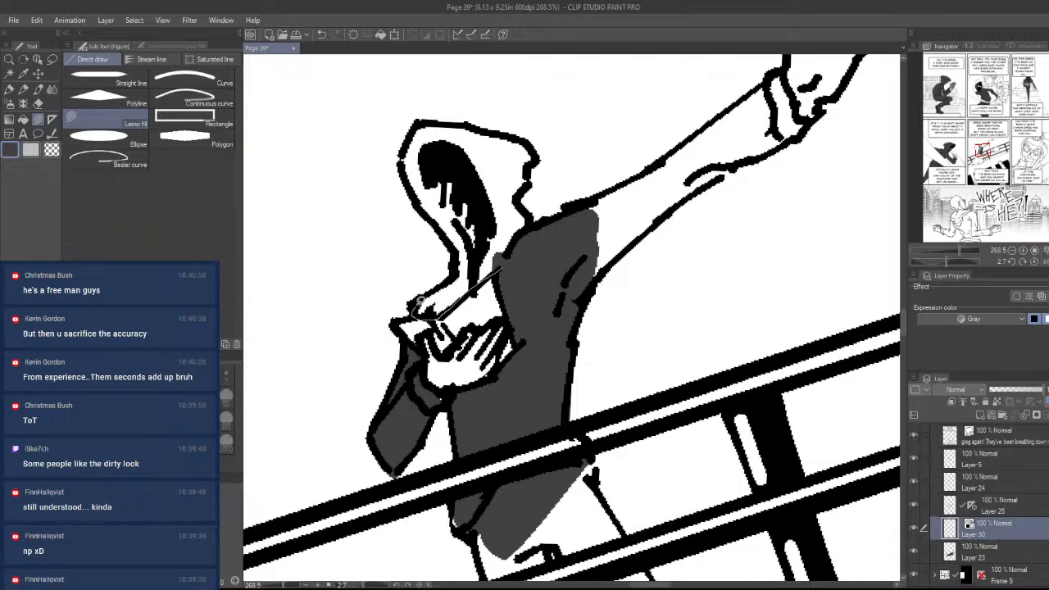
- Lasso-fill the figure's hood and outstretched arm up to the cuff with dark gray, leaving the raised hand white
{"action": "mouse_move", "coordinate": [420, 301]}
{"action": "left_mouse_down"}
{"action": "mouse_move", "coordinate": [453, 273]}
{"action": "mouse_move", "coordinate": [455, 256]}
{"action": "mouse_move", "coordinate": [407, 177]}
{"action": "mouse_move", "coordinate": [413, 126]}
{"action": "mouse_move", "coordinate": [455, 121]}
{"action": "left_mouse_up"}
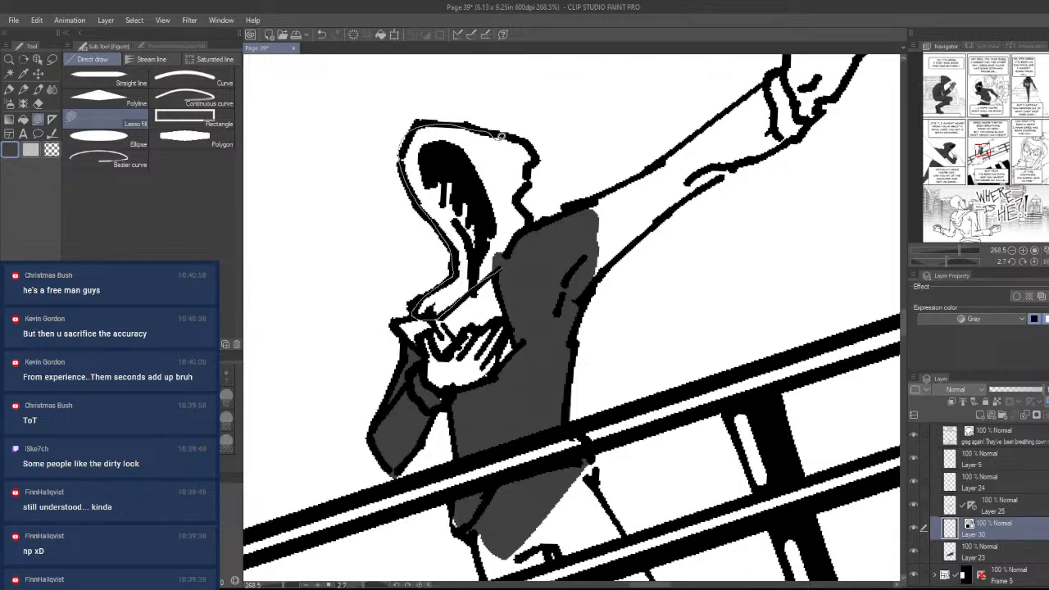
{"action": "mouse_move", "coordinate": [528, 168]}
{"action": "left_mouse_down"}
{"action": "mouse_move", "coordinate": [515, 303]}
{"action": "mouse_move", "coordinate": [517, 191]}
{"action": "left_mouse_up"}
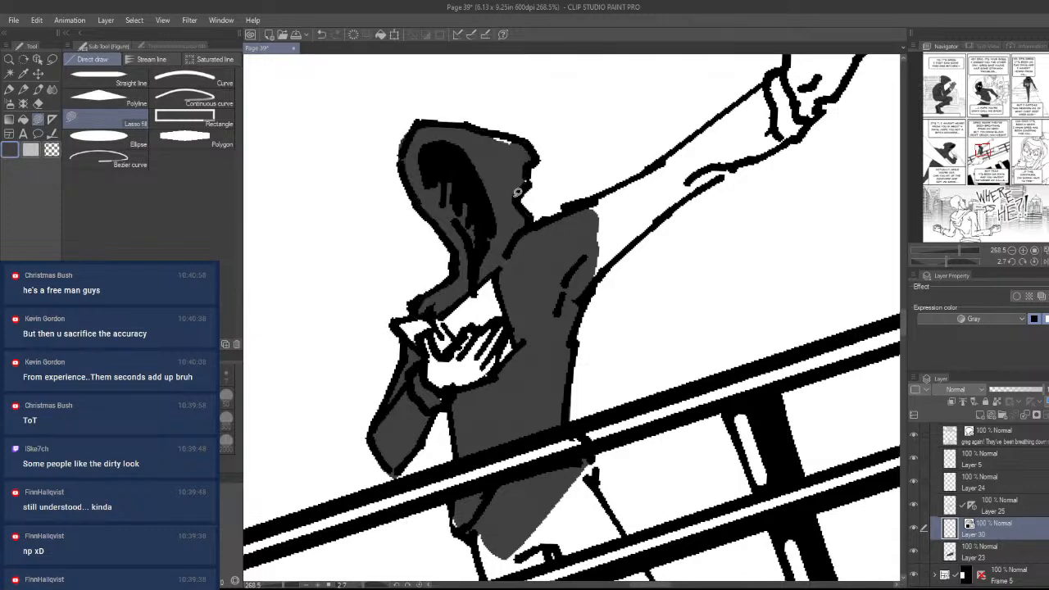
{"action": "left_click_drag", "start_coordinate": [521, 141], "coordinate": [516, 154]}
{"action": "left_click_drag", "start_coordinate": [624, 218], "coordinate": [532, 318]}
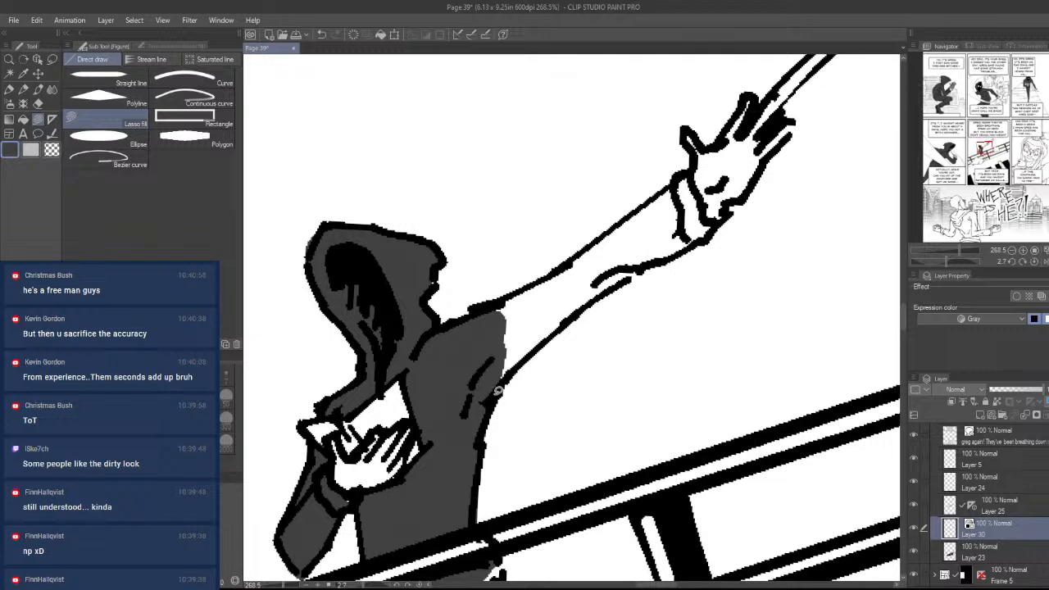
{"action": "left_click_drag", "start_coordinate": [498, 391], "coordinate": [609, 285]}
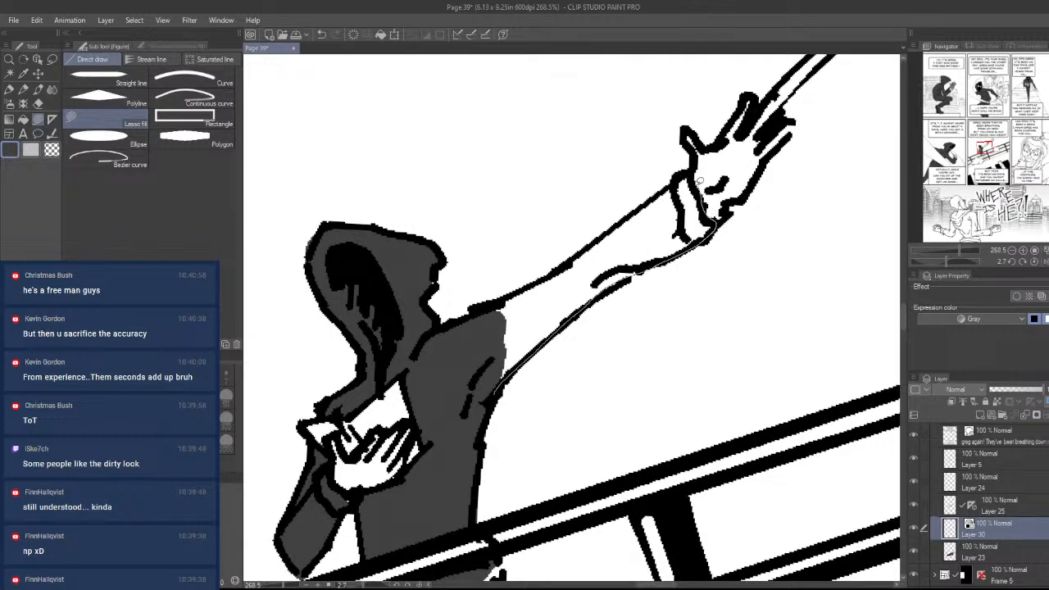
{"action": "mouse_move", "coordinate": [673, 184]}
{"action": "left_mouse_down"}
{"action": "mouse_move", "coordinate": [473, 325]}
{"action": "mouse_move", "coordinate": [461, 395]}
{"action": "left_mouse_up"}
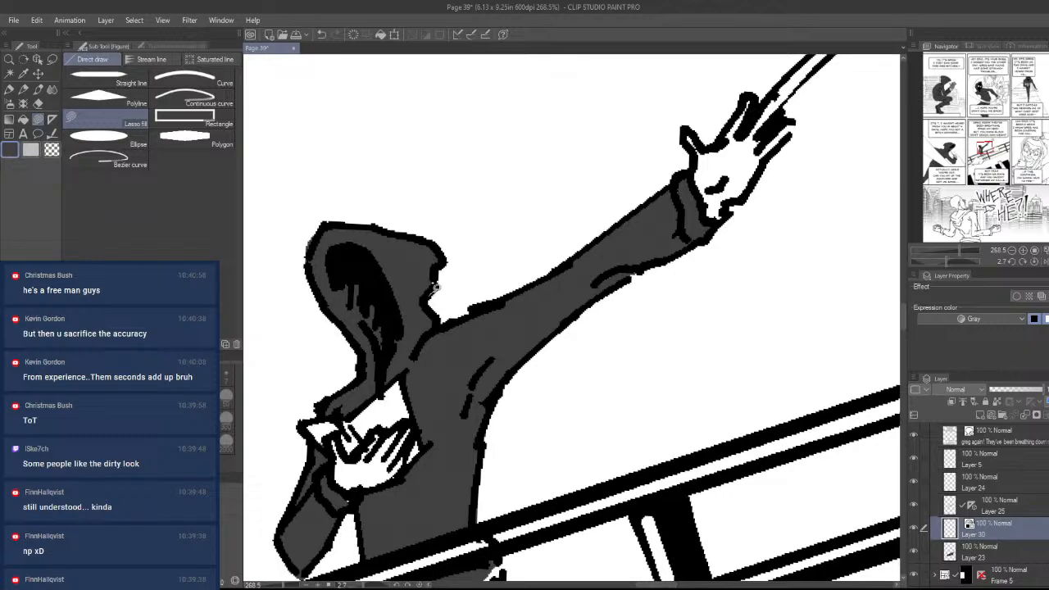
{"action": "mouse_move", "coordinate": [699, 204]}
{"action": "left_mouse_down"}
{"action": "mouse_move", "coordinate": [711, 213]}
{"action": "mouse_move", "coordinate": [639, 209]}
{"action": "left_mouse_up"}
- Lasso-fill both of the figure's legs and the hips behind the railing with dark gray down to the ledge
{"action": "left_click_drag", "start_coordinate": [738, 237], "coordinate": [786, 242]}
{"action": "mouse_move", "coordinate": [508, 283]}
{"action": "left_mouse_down"}
{"action": "mouse_move", "coordinate": [551, 286]}
{"action": "mouse_move", "coordinate": [581, 435]}
{"action": "mouse_move", "coordinate": [512, 435]}
{"action": "mouse_move", "coordinate": [489, 318]}
{"action": "mouse_move", "coordinate": [529, 435]}
{"action": "left_mouse_up"}
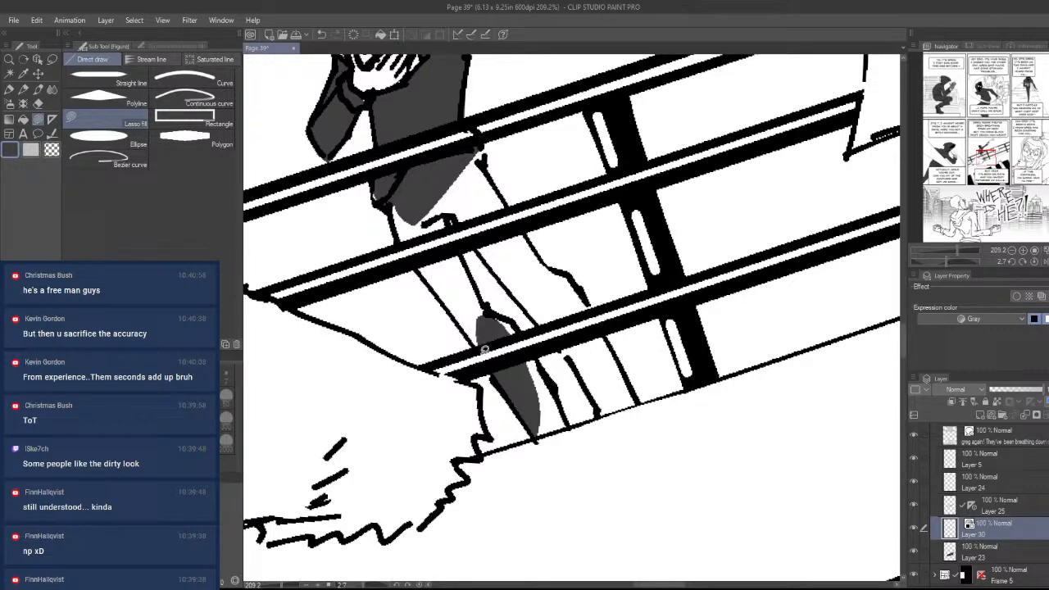
{"action": "mouse_move", "coordinate": [484, 349]}
{"action": "left_mouse_down"}
{"action": "mouse_move", "coordinate": [446, 225]}
{"action": "mouse_move", "coordinate": [410, 229]}
{"action": "mouse_move", "coordinate": [470, 323]}
{"action": "mouse_move", "coordinate": [428, 254]}
{"action": "mouse_move", "coordinate": [424, 268]}
{"action": "mouse_move", "coordinate": [464, 242]}
{"action": "mouse_move", "coordinate": [484, 334]}
{"action": "mouse_move", "coordinate": [496, 336]}
{"action": "mouse_move", "coordinate": [549, 411]}
{"action": "mouse_move", "coordinate": [530, 335]}
{"action": "left_mouse_up"}
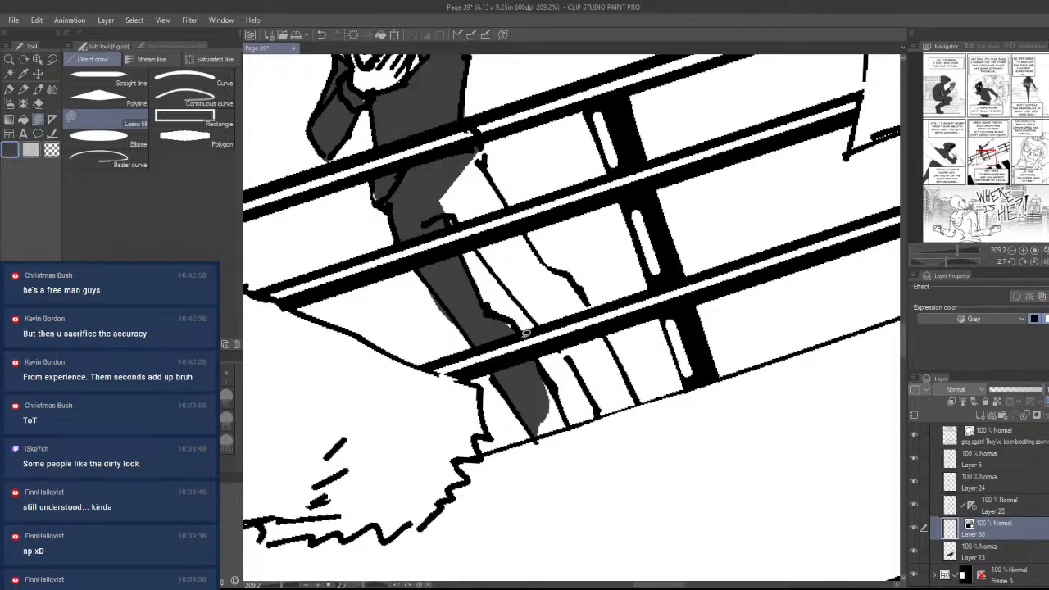
{"action": "mouse_move", "coordinate": [553, 382]}
{"action": "left_mouse_down"}
{"action": "mouse_move", "coordinate": [519, 382]}
{"action": "mouse_move", "coordinate": [554, 436]}
{"action": "left_mouse_up"}
{"action": "mouse_move", "coordinate": [597, 404]}
{"action": "left_mouse_down"}
{"action": "mouse_move", "coordinate": [594, 327]}
{"action": "mouse_move", "coordinate": [582, 377]}
{"action": "left_mouse_up"}
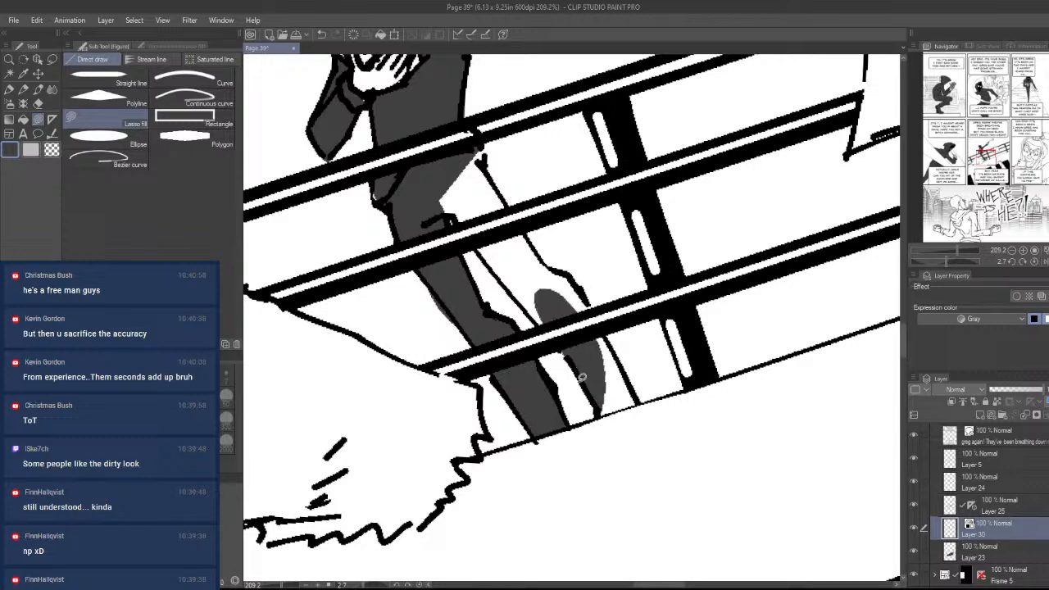
{"action": "mouse_move", "coordinate": [542, 321]}
{"action": "left_mouse_down"}
{"action": "mouse_move", "coordinate": [468, 237]}
{"action": "mouse_move", "coordinate": [442, 178]}
{"action": "mouse_move", "coordinate": [553, 311]}
{"action": "mouse_move", "coordinate": [464, 198]}
{"action": "mouse_move", "coordinate": [508, 228]}
{"action": "mouse_move", "coordinate": [567, 343]}
{"action": "left_mouse_up"}
{"action": "key", "text": "ctrl+z"}
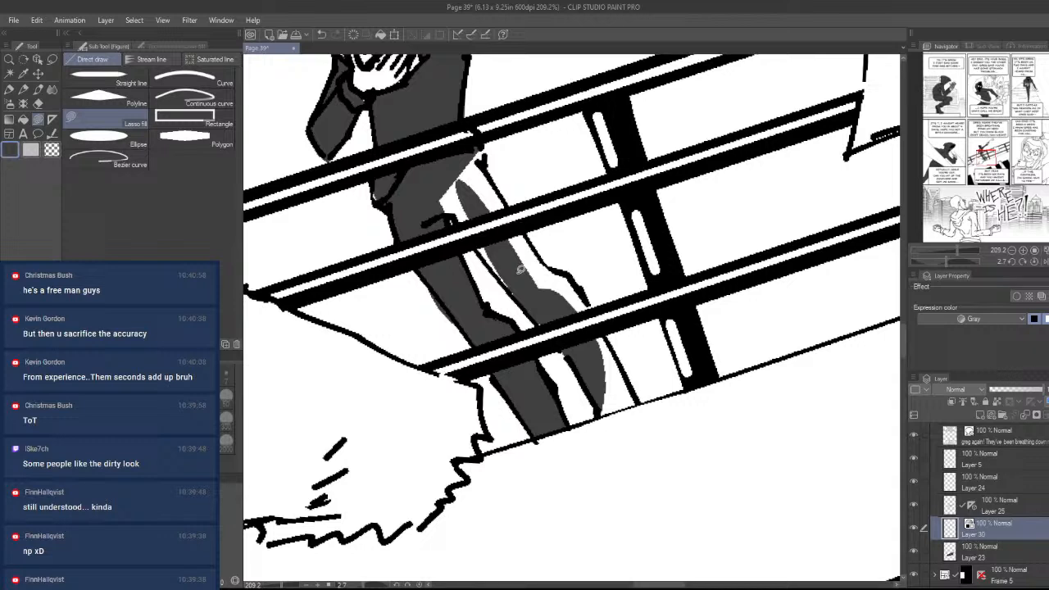
{"action": "mouse_move", "coordinate": [524, 295]}
{"action": "left_mouse_down"}
{"action": "mouse_move", "coordinate": [448, 185]}
{"action": "mouse_move", "coordinate": [518, 296]}
{"action": "left_mouse_up"}
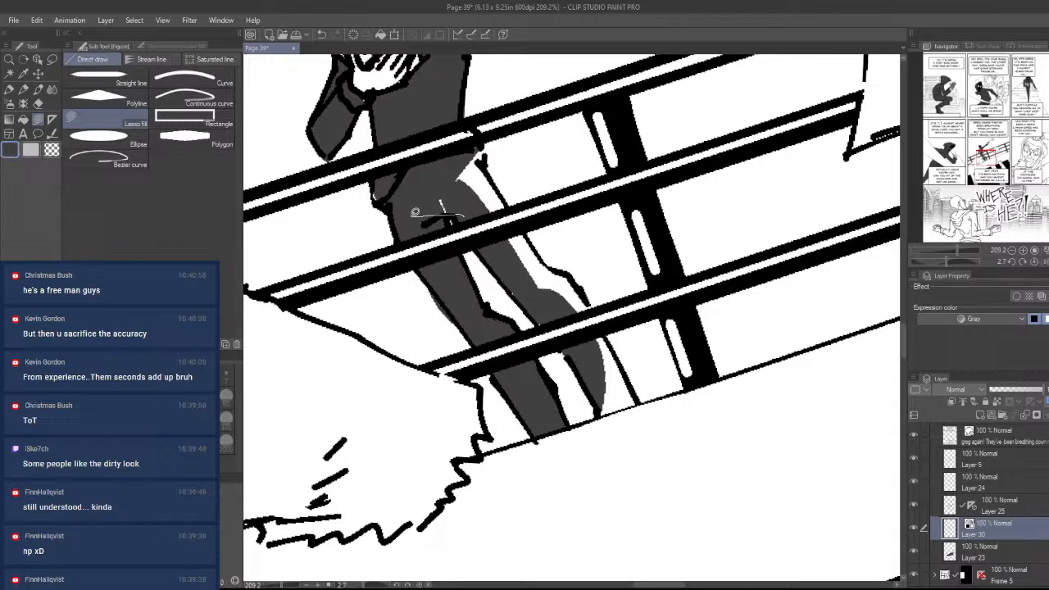
{"action": "mouse_move", "coordinate": [483, 158]}
{"action": "left_mouse_down"}
{"action": "mouse_move", "coordinate": [460, 131]}
{"action": "mouse_move", "coordinate": [462, 212]}
{"action": "mouse_move", "coordinate": [540, 295]}
{"action": "mouse_move", "coordinate": [543, 270]}
{"action": "mouse_move", "coordinate": [495, 185]}
{"action": "mouse_move", "coordinate": [521, 285]}
{"action": "mouse_move", "coordinate": [556, 285]}
{"action": "mouse_move", "coordinate": [534, 254]}
{"action": "mouse_move", "coordinate": [605, 399]}
{"action": "mouse_move", "coordinate": [617, 413]}
{"action": "mouse_move", "coordinate": [635, 405]}
{"action": "mouse_move", "coordinate": [604, 322]}
{"action": "mouse_move", "coordinate": [556, 263]}
{"action": "left_mouse_up"}
- Sample light gray from the fourth panel's hand to lasso-fill the paper-holding hand, and patch the sleeve beside it with dark gray
{"action": "mouse_move", "coordinate": [603, 412]}
{"action": "left_mouse_down"}
{"action": "mouse_move", "coordinate": [626, 401]}
{"action": "mouse_move", "coordinate": [690, 435]}
{"action": "left_mouse_up"}
{"action": "key", "text": "ctrl+space"}
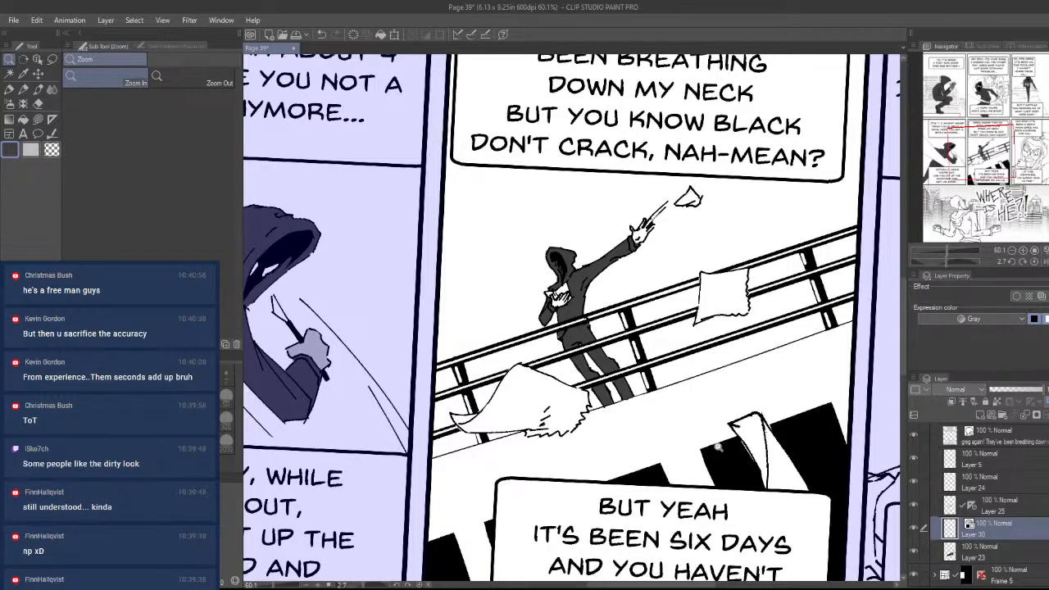
{"action": "left_click", "coordinate": [317, 338], "text": "alt"}
{"action": "left_click_drag", "start_coordinate": [581, 303], "coordinate": [608, 369]}
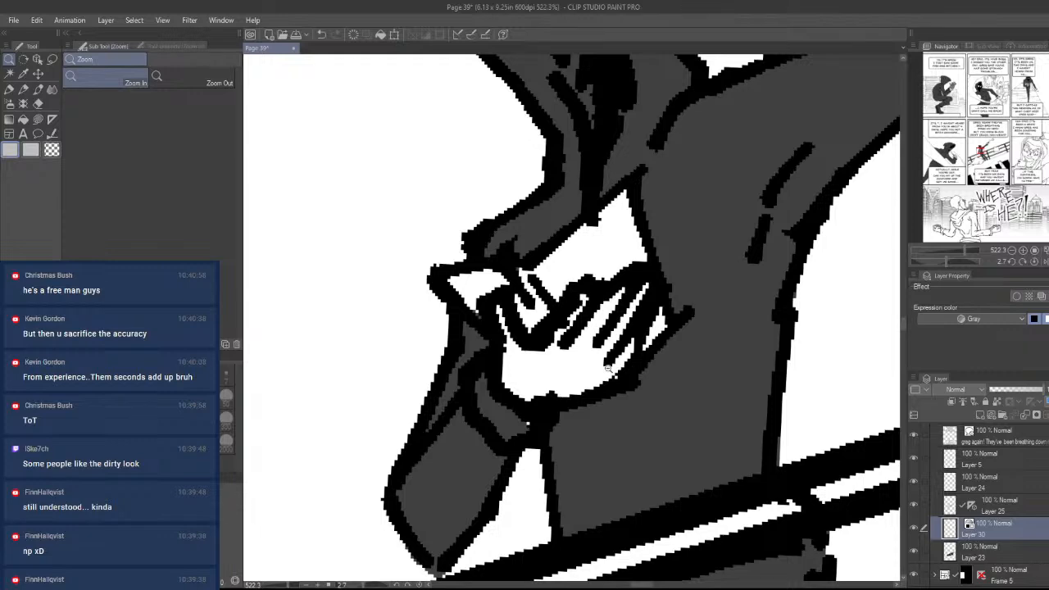
{"action": "mouse_move", "coordinate": [548, 401]}
{"action": "left_mouse_down"}
{"action": "mouse_move", "coordinate": [612, 386]}
{"action": "mouse_move", "coordinate": [637, 352]}
{"action": "mouse_move", "coordinate": [656, 286]}
{"action": "mouse_move", "coordinate": [576, 293]}
{"action": "mouse_move", "coordinate": [542, 326]}
{"action": "mouse_move", "coordinate": [502, 288]}
{"action": "mouse_move", "coordinate": [505, 350]}
{"action": "mouse_move", "coordinate": [547, 403]}
{"action": "left_mouse_up"}
{"action": "left_click", "coordinate": [552, 438], "text": "alt"}
{"action": "mouse_move", "coordinate": [477, 459]}
{"action": "left_mouse_down"}
{"action": "mouse_move", "coordinate": [530, 435]}
{"action": "mouse_move", "coordinate": [517, 429]}
{"action": "left_mouse_up"}
{"action": "key", "text": "ctrl+space"}
- Sample the light gray again and lasso-fill the figure's raised throwing hand with it
{"action": "mouse_move", "coordinate": [729, 385]}
{"action": "left_mouse_down"}
{"action": "mouse_move", "coordinate": [684, 336]}
{"action": "mouse_move", "coordinate": [679, 407]}
{"action": "left_mouse_up"}
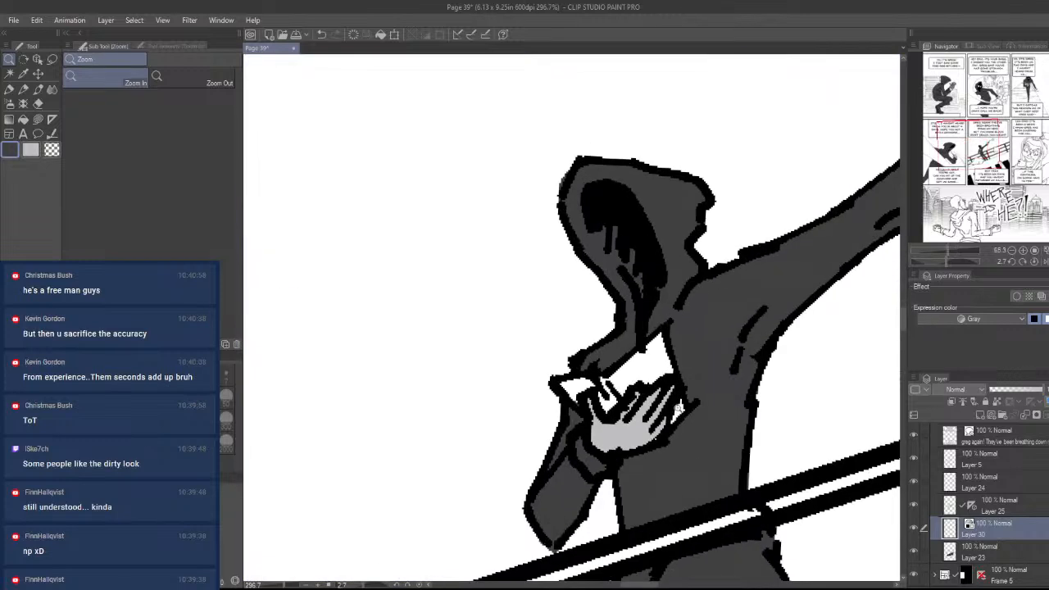
{"action": "left_click", "coordinate": [662, 410], "text": "alt"}
{"action": "left_click_drag", "start_coordinate": [839, 272], "coordinate": [557, 413]}
{"action": "left_click_drag", "start_coordinate": [764, 264], "coordinate": [782, 258]}
{"action": "left_click_drag", "start_coordinate": [754, 301], "coordinate": [659, 399]}
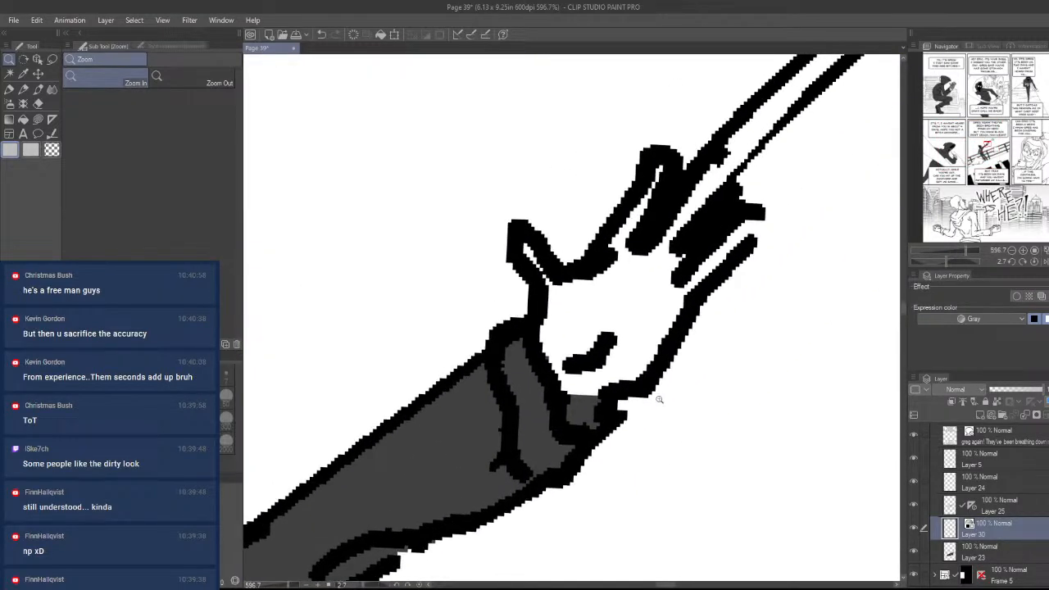
{"action": "mouse_move", "coordinate": [562, 399]}
{"action": "left_mouse_down"}
{"action": "mouse_move", "coordinate": [626, 388]}
{"action": "mouse_move", "coordinate": [697, 302]}
{"action": "mouse_move", "coordinate": [742, 197]}
{"action": "mouse_move", "coordinate": [672, 159]}
{"action": "mouse_move", "coordinate": [588, 261]}
{"action": "mouse_move", "coordinate": [530, 261]}
{"action": "mouse_move", "coordinate": [556, 390]}
{"action": "left_mouse_up"}
{"action": "mouse_move", "coordinate": [628, 327]}
{"action": "left_mouse_down"}
{"action": "mouse_move", "coordinate": [498, 448]}
{"action": "mouse_move", "coordinate": [643, 428]}
{"action": "mouse_move", "coordinate": [631, 434]}
{"action": "left_mouse_up"}
{"action": "left_click_drag", "start_coordinate": [631, 434], "coordinate": [722, 412]}
- Sample medium gray from the first panel's book, lasso-fill the papers held against the figure's chest, and check the whole page
{"action": "left_click_drag", "start_coordinate": [592, 389], "coordinate": [571, 402]}
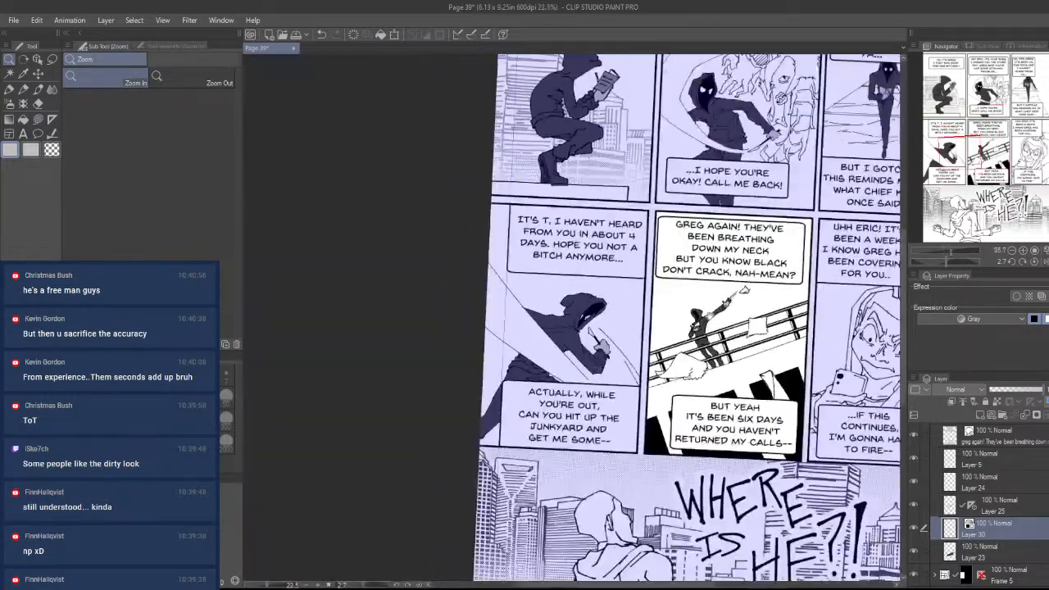
{"action": "left_click_drag", "start_coordinate": [577, 353], "coordinate": [523, 404]}
{"action": "left_click_drag", "start_coordinate": [545, 164], "coordinate": [551, 157]}
{"action": "left_click", "coordinate": [545, 151], "text": "alt"}
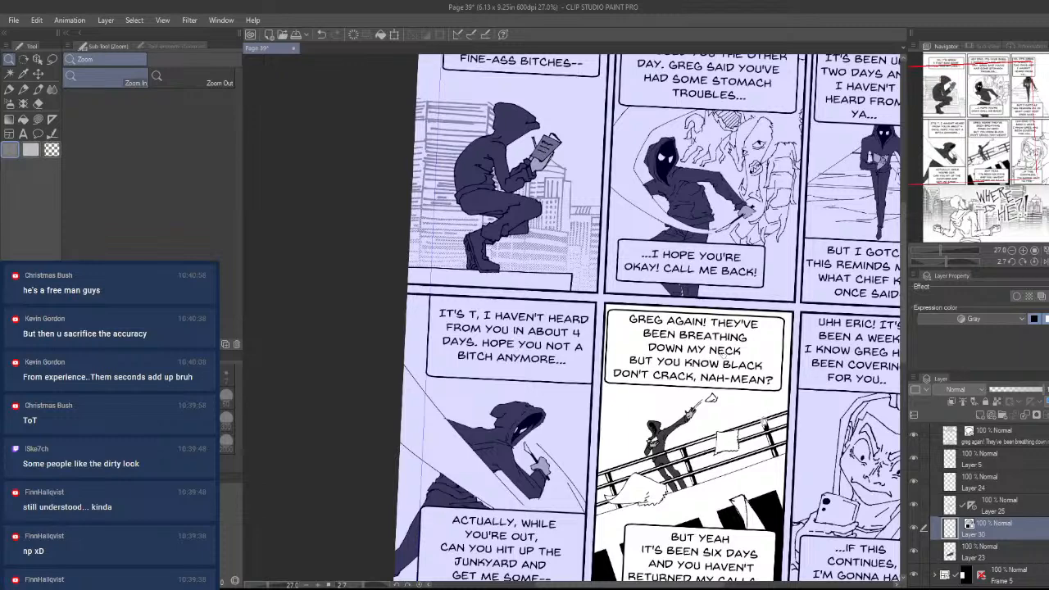
{"action": "left_click_drag", "start_coordinate": [724, 355], "coordinate": [705, 309]}
{"action": "left_click_drag", "start_coordinate": [635, 400], "coordinate": [676, 448]}
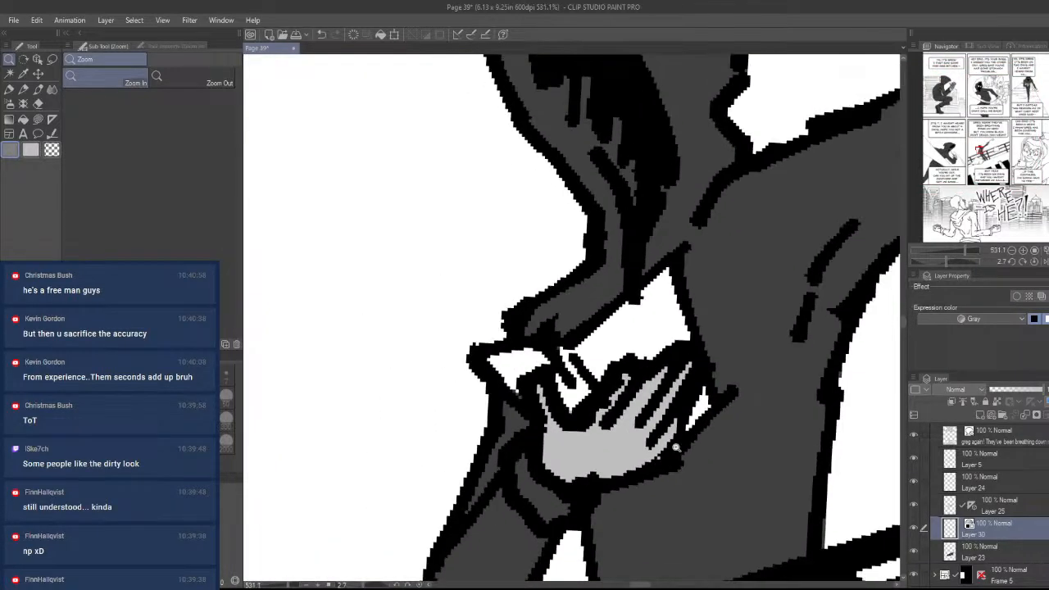
{"action": "key", "text": "u"}
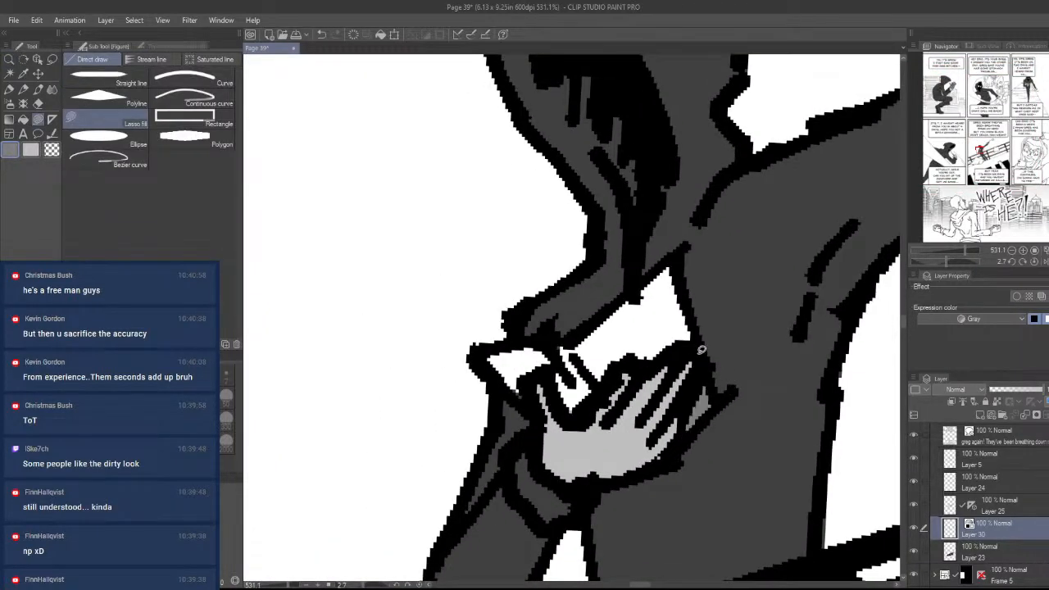
{"action": "mouse_move", "coordinate": [698, 351]}
{"action": "left_mouse_down"}
{"action": "mouse_move", "coordinate": [603, 395]}
{"action": "mouse_move", "coordinate": [554, 363]}
{"action": "mouse_move", "coordinate": [662, 267]}
{"action": "mouse_move", "coordinate": [698, 351]}
{"action": "left_mouse_up"}
{"action": "mouse_move", "coordinate": [557, 354]}
{"action": "left_mouse_down"}
{"action": "mouse_move", "coordinate": [491, 354]}
{"action": "mouse_move", "coordinate": [528, 383]}
{"action": "mouse_move", "coordinate": [554, 357]}
{"action": "left_mouse_up"}
{"action": "key", "text": "ctrl+space"}
{"action": "left_click_drag", "start_coordinate": [601, 371], "coordinate": [527, 451]}
{"action": "left_click_drag", "start_coordinate": [745, 426], "coordinate": [649, 447]}
{"action": "left_click_drag", "start_coordinate": [773, 500], "coordinate": [685, 450]}
{"action": "left_click_drag", "start_coordinate": [698, 401], "coordinate": [677, 399]}
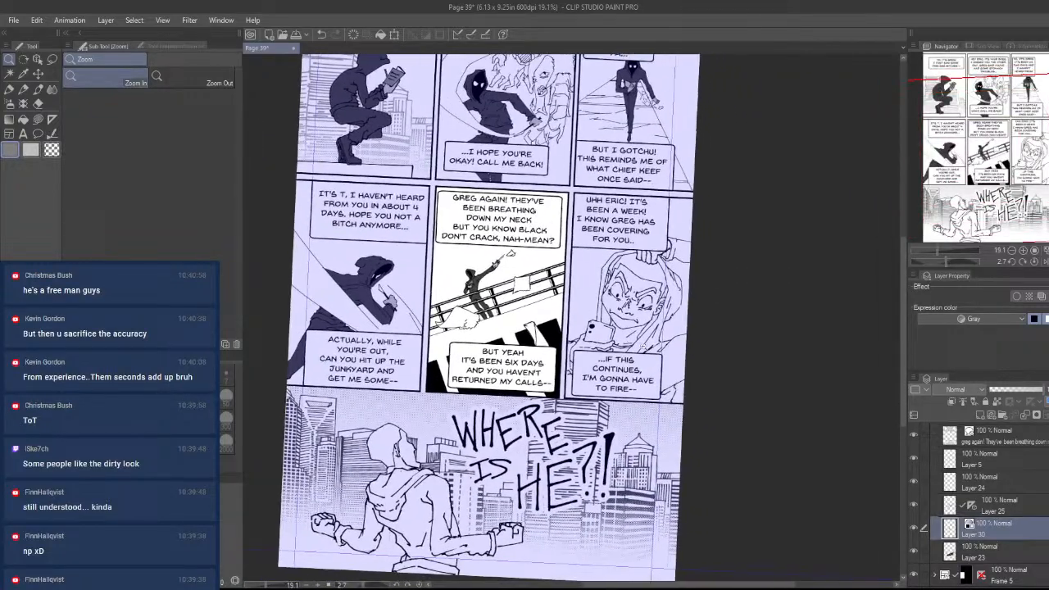
- Straighten the page view and check the fifth panel's gray fills against the surrounding panels
{"action": "left_click_drag", "start_coordinate": [525, 378], "coordinate": [602, 411]}
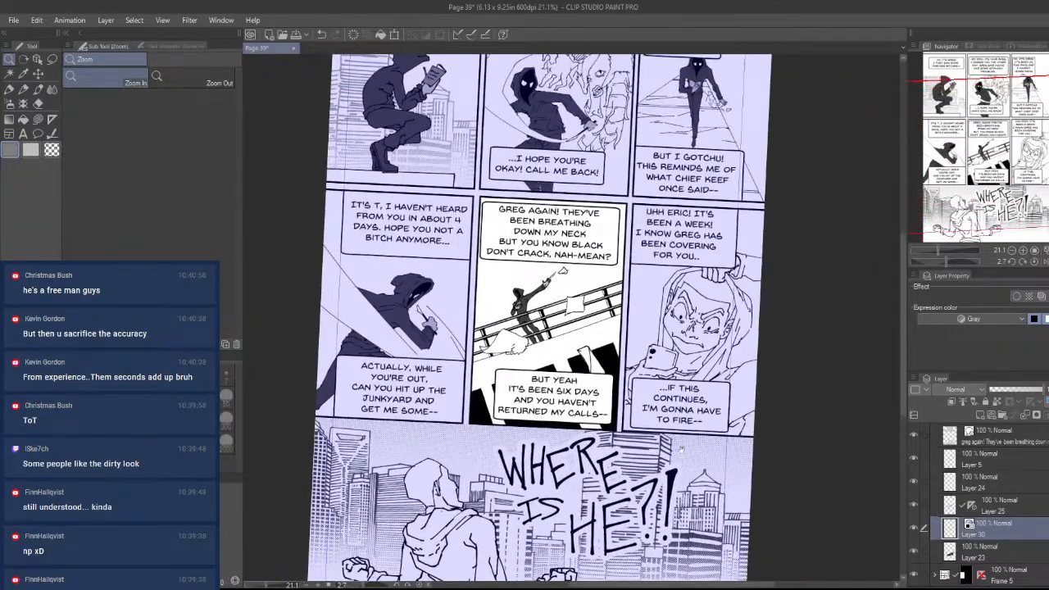
{"action": "left_click_drag", "start_coordinate": [681, 450], "coordinate": [720, 476]}
{"action": "key", "text": "r"}
{"action": "left_click_drag", "start_coordinate": [852, 502], "coordinate": [859, 494]}
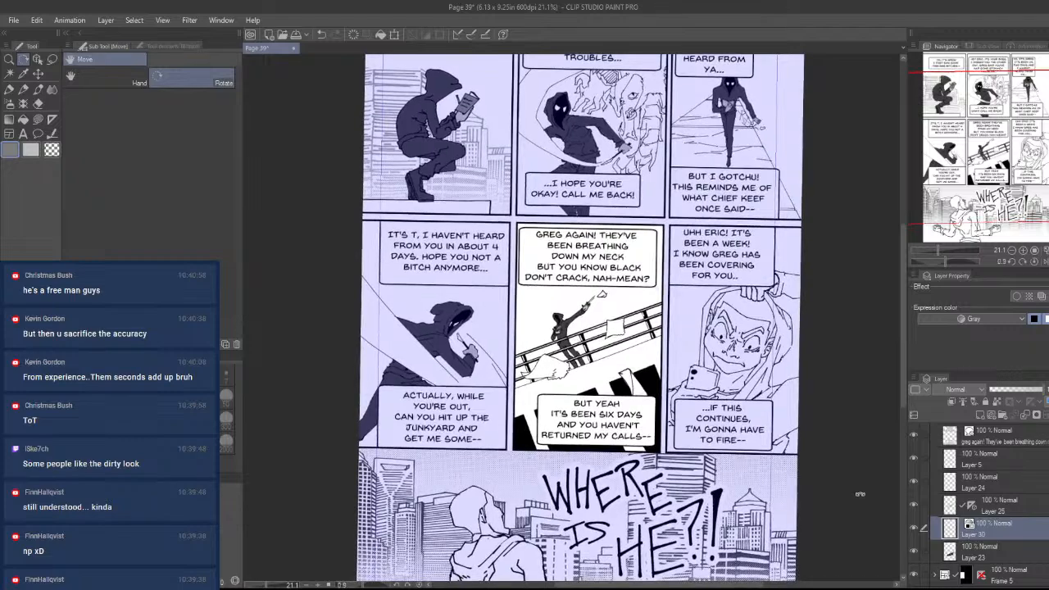
{"action": "left_click_drag", "start_coordinate": [760, 459], "coordinate": [764, 481]}
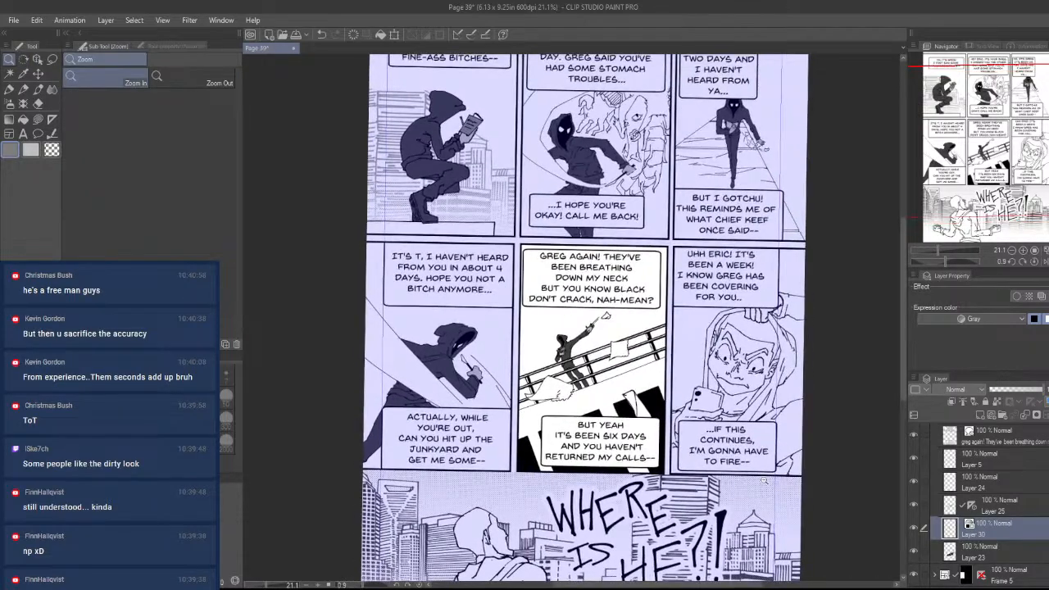
{"action": "mouse_move", "coordinate": [611, 443]}
{"action": "left_mouse_down"}
{"action": "mouse_move", "coordinate": [635, 444]}
{"action": "mouse_move", "coordinate": [620, 444]}
{"action": "left_mouse_up"}
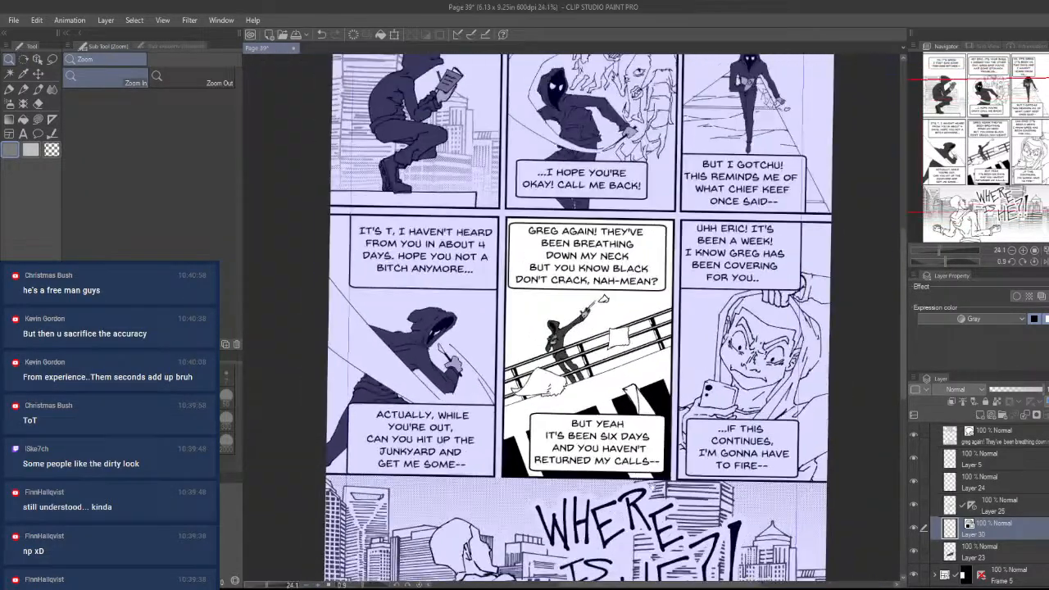
{"action": "left_click_drag", "start_coordinate": [673, 498], "coordinate": [659, 480]}
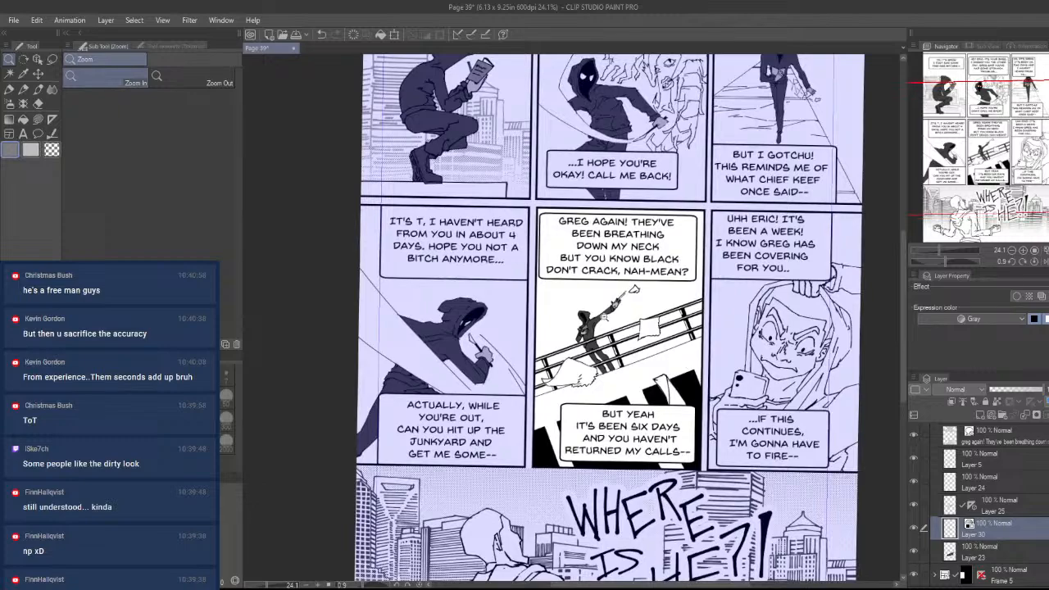
{"action": "mouse_move", "coordinate": [604, 318]}
{"action": "left_mouse_down"}
{"action": "mouse_move", "coordinate": [623, 318]}
{"action": "mouse_move", "coordinate": [613, 318]}
{"action": "left_mouse_up"}
{"action": "left_click_drag", "start_coordinate": [696, 314], "coordinate": [683, 314]}
{"action": "left_click_drag", "start_coordinate": [870, 464], "coordinate": [729, 470]}
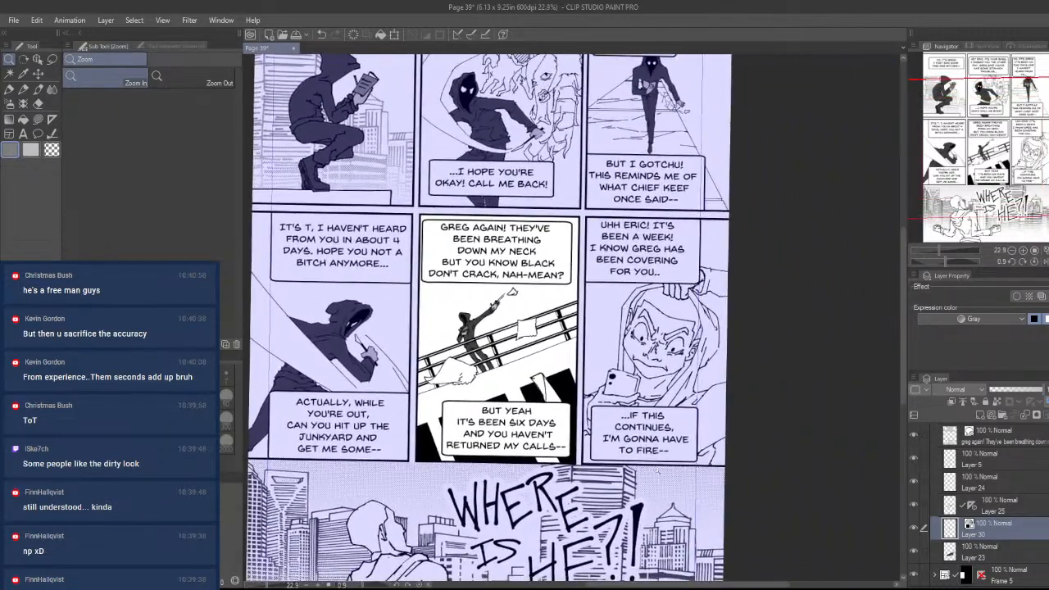
{"action": "left_click_drag", "start_coordinate": [483, 335], "coordinate": [529, 334]}
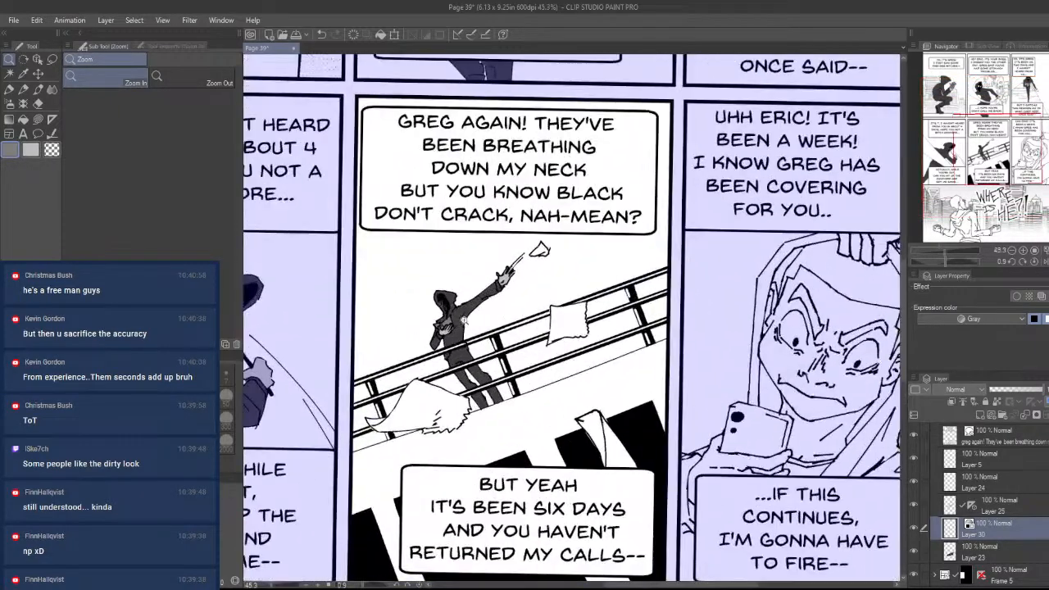
- Sample the dark gray for the sixth panel and expand its Frame 6 folder
{"action": "left_click_drag", "start_coordinate": [755, 427], "coordinate": [568, 366]}
{"action": "left_click_drag", "start_coordinate": [741, 504], "coordinate": [780, 470]}
{"action": "left_click_drag", "start_coordinate": [780, 469], "coordinate": [765, 470]}
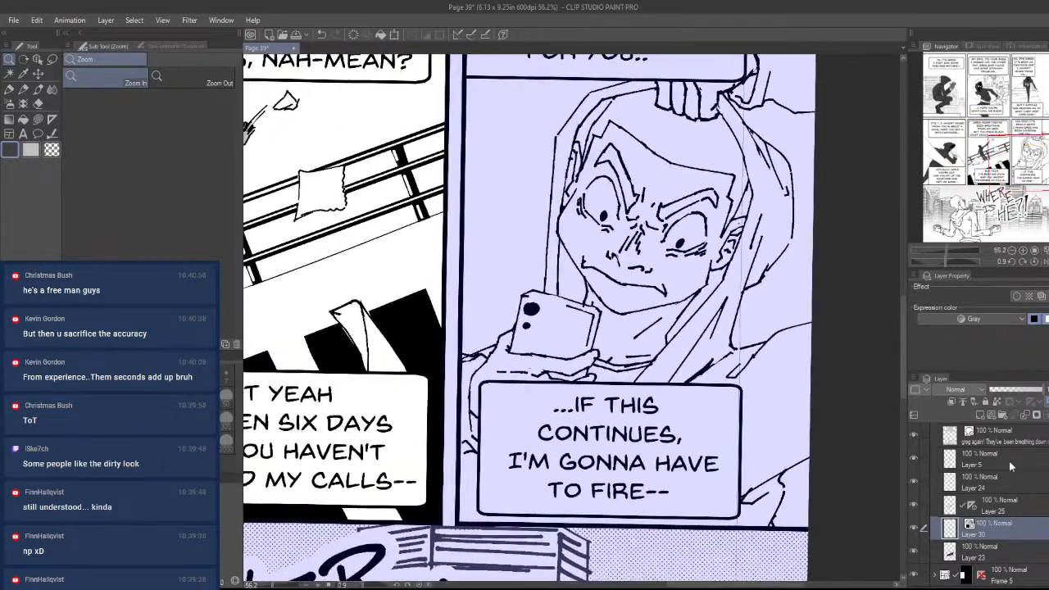
{"action": "scroll", "coordinate": [975, 492], "scroll_direction": "up", "scroll_amount": 3}
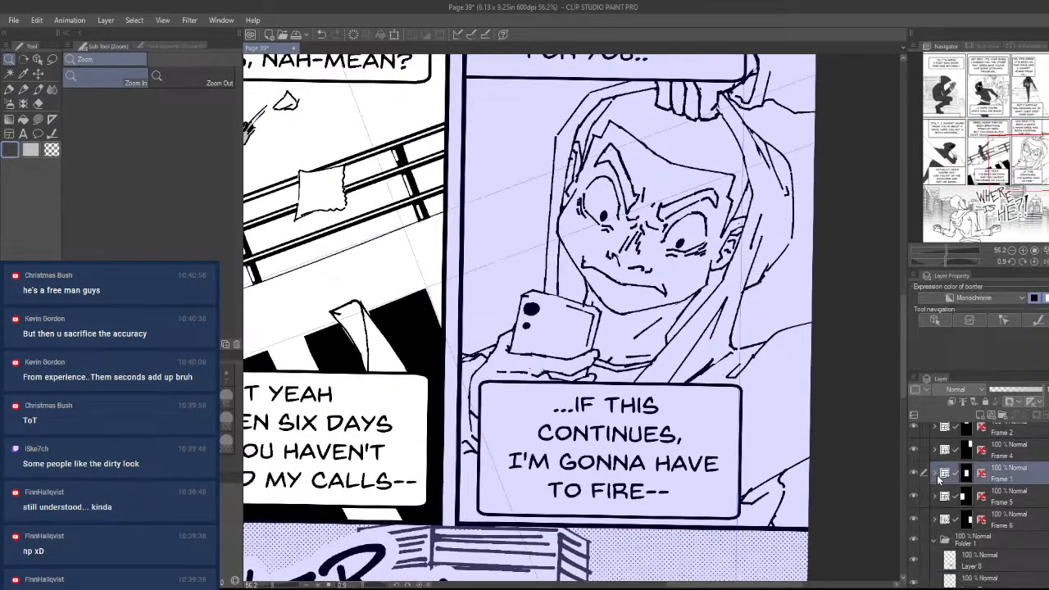
{"action": "left_click", "coordinate": [1006, 496]}
{"action": "left_click", "coordinate": [1016, 517]}
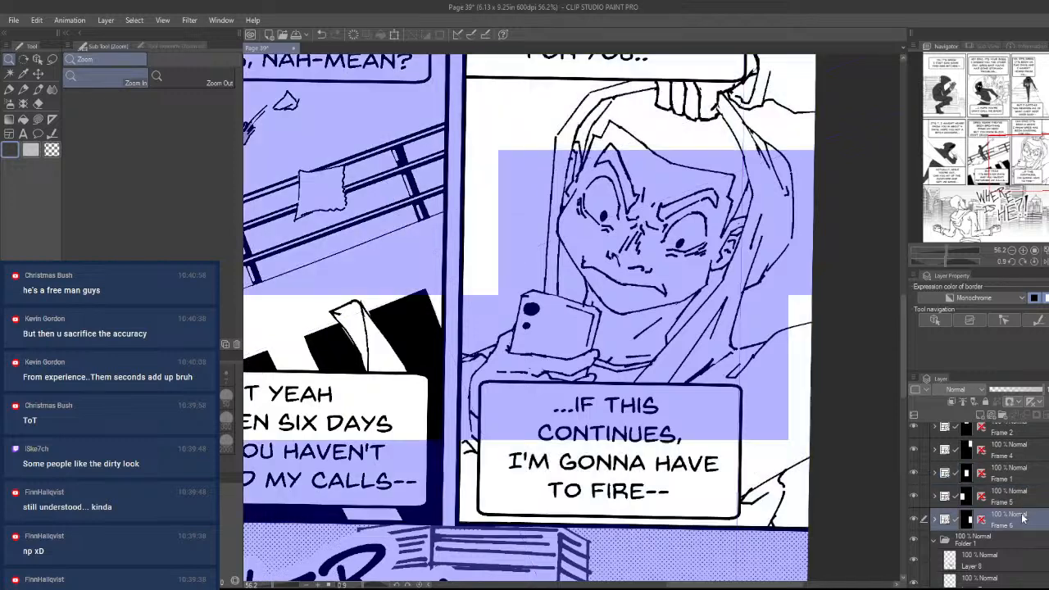
{"action": "left_click_drag", "start_coordinate": [841, 535], "coordinate": [853, 518]}
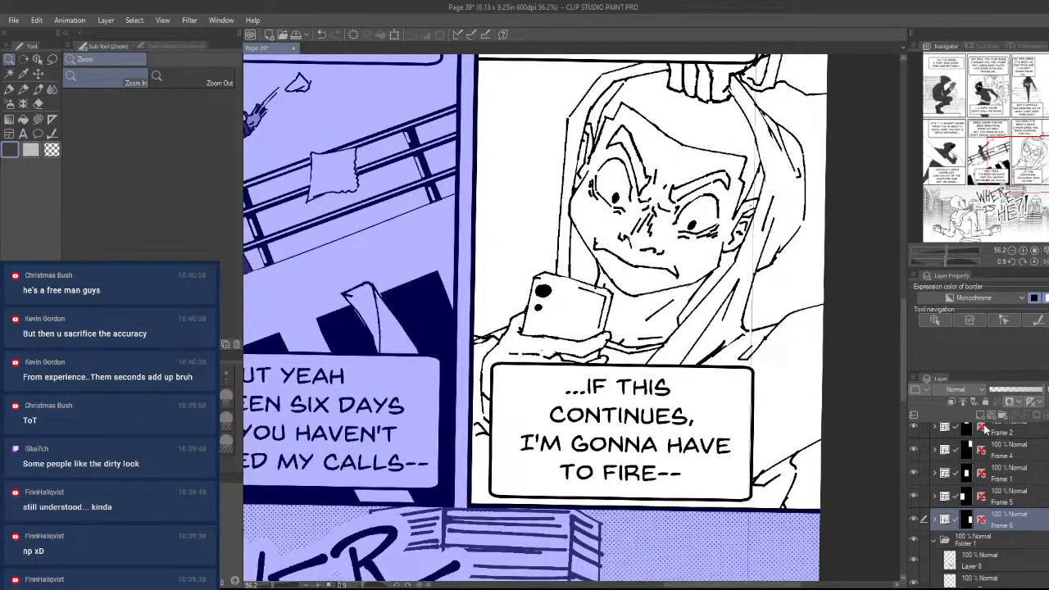
{"action": "left_click", "coordinate": [935, 519]}
- Check Frame 6's layers by toggling their visibility and add a new layer between Layer 6 Copy and Layer 6
{"action": "scroll", "coordinate": [983, 513], "scroll_direction": "down", "scroll_amount": 3}
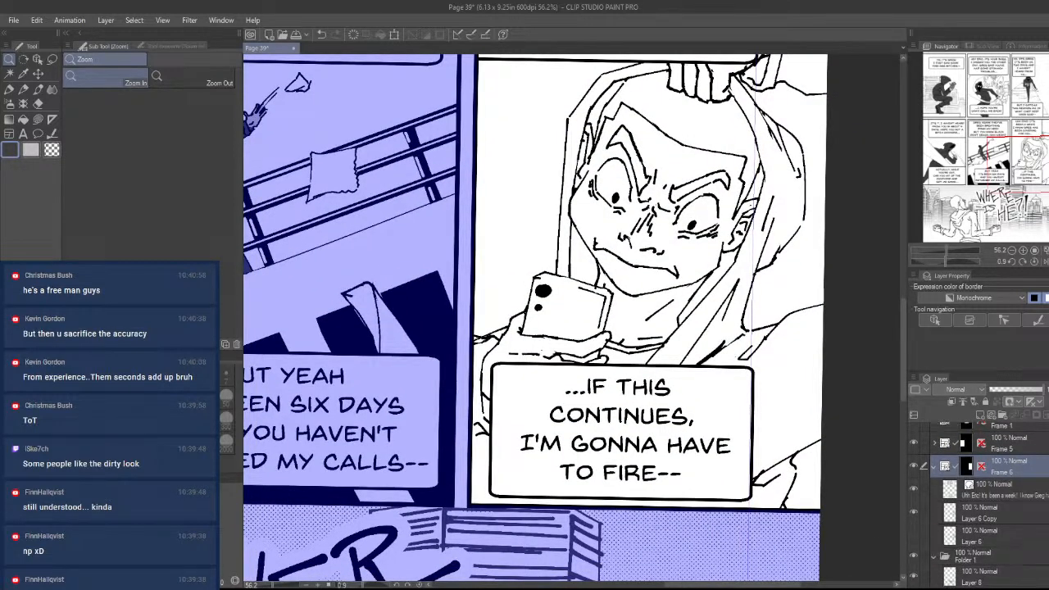
{"action": "left_click", "coordinate": [988, 513]}
{"action": "left_click", "coordinate": [914, 489]}
{"action": "left_click", "coordinate": [914, 488]}
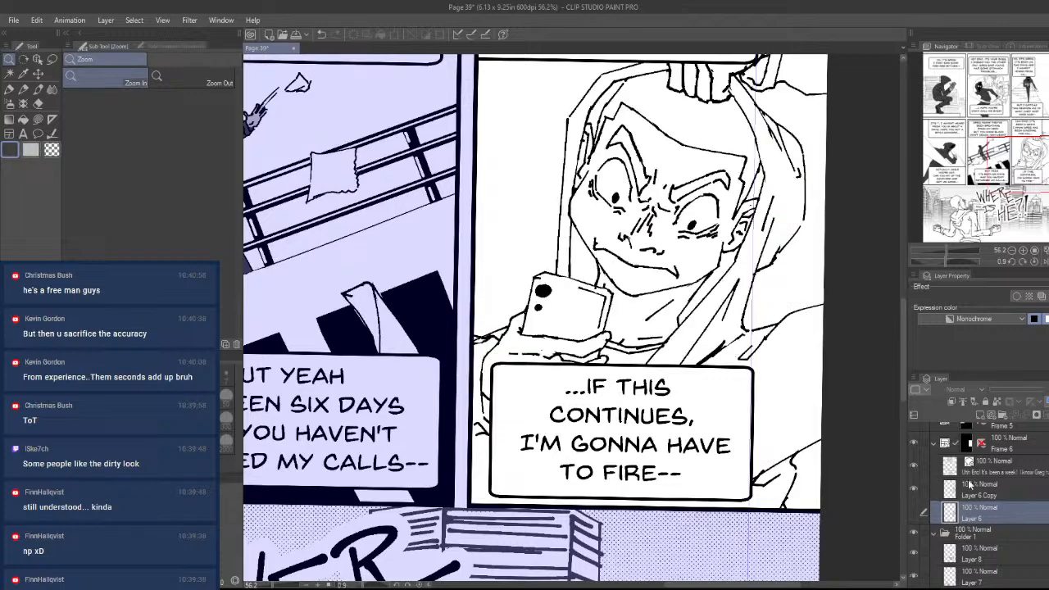
{"action": "left_click", "coordinate": [914, 513]}
{"action": "left_click", "coordinate": [914, 512]}
{"action": "left_click", "coordinate": [980, 415]}
- Try a lasso fill on the new layer, undo it, and set the layer's expression color to Gray
{"action": "scroll", "coordinate": [763, 465], "scroll_direction": "down", "scroll_amount": 3}
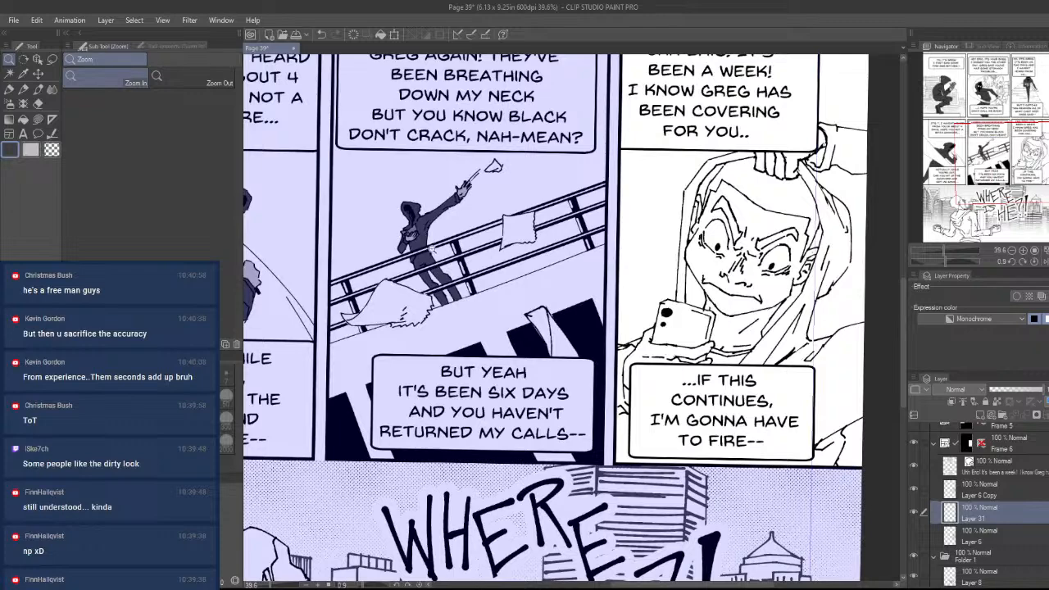
{"action": "scroll", "coordinate": [784, 431], "scroll_direction": "up", "scroll_amount": 2}
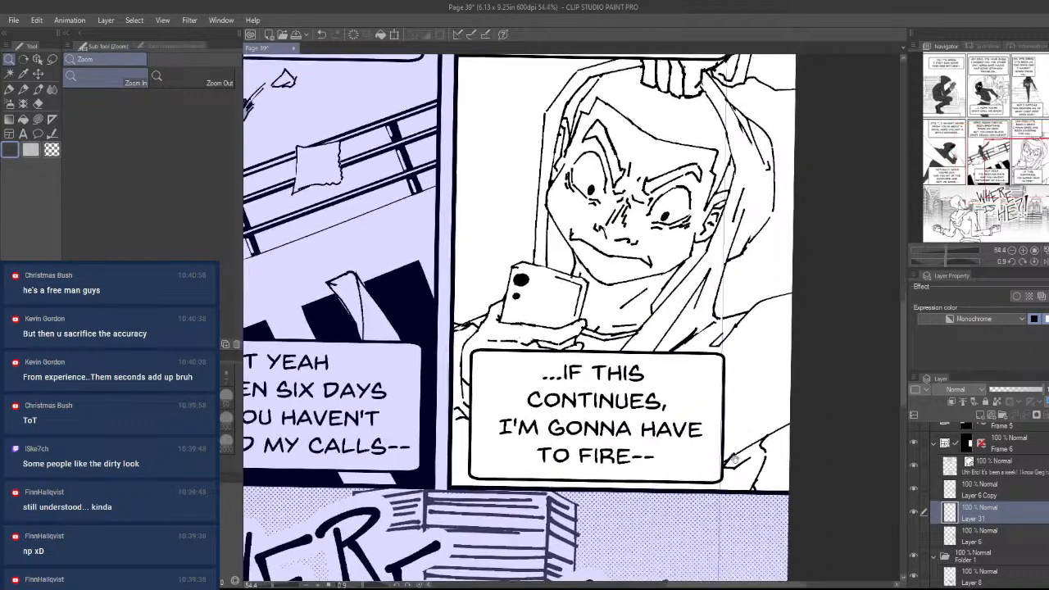
{"action": "key", "text": "u"}
{"action": "mouse_move", "coordinate": [590, 444]}
{"action": "left_mouse_down"}
{"action": "mouse_move", "coordinate": [677, 498]}
{"action": "mouse_move", "coordinate": [626, 487]}
{"action": "left_mouse_up"}
{"action": "key", "text": "ctrl+z"}
{"action": "left_click", "coordinate": [972, 340]}
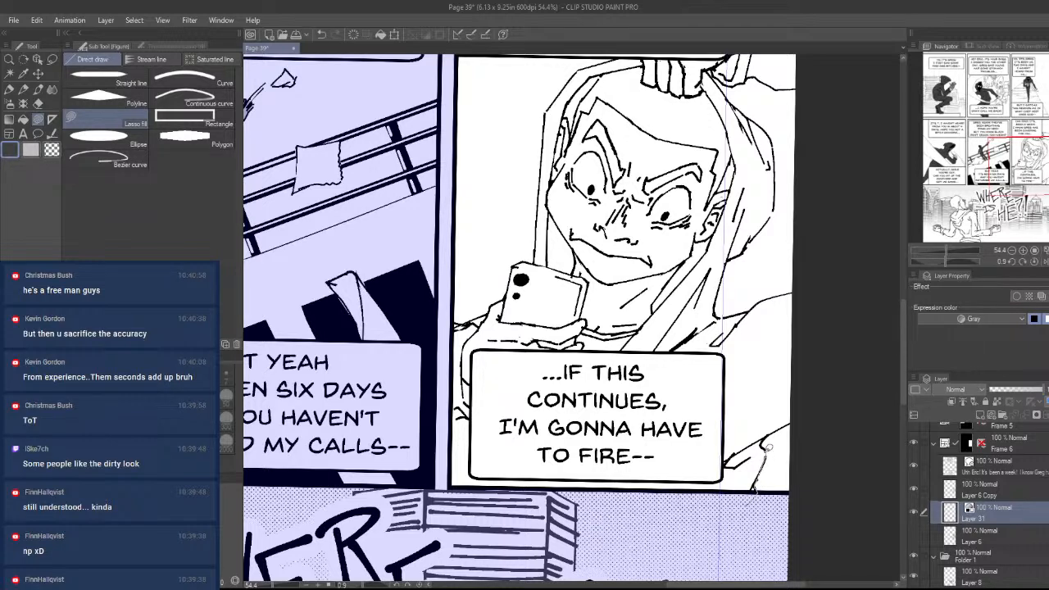
- Lasso-fill the sixth panel character's hoodie with dark gray around the lower caption box, up to the collar
{"action": "mouse_move", "coordinate": [769, 432]}
{"action": "left_mouse_down"}
{"action": "mouse_move", "coordinate": [627, 492]}
{"action": "mouse_move", "coordinate": [769, 434]}
{"action": "left_mouse_up"}
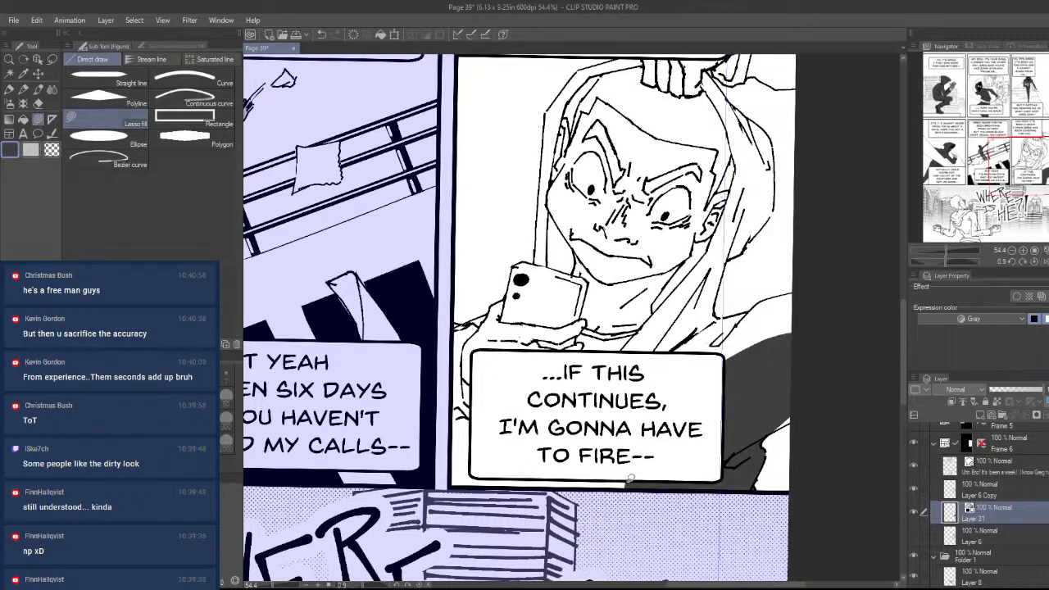
{"action": "mouse_move", "coordinate": [630, 478]}
{"action": "left_mouse_down"}
{"action": "mouse_move", "coordinate": [585, 418]}
{"action": "mouse_move", "coordinate": [685, 508]}
{"action": "left_mouse_up"}
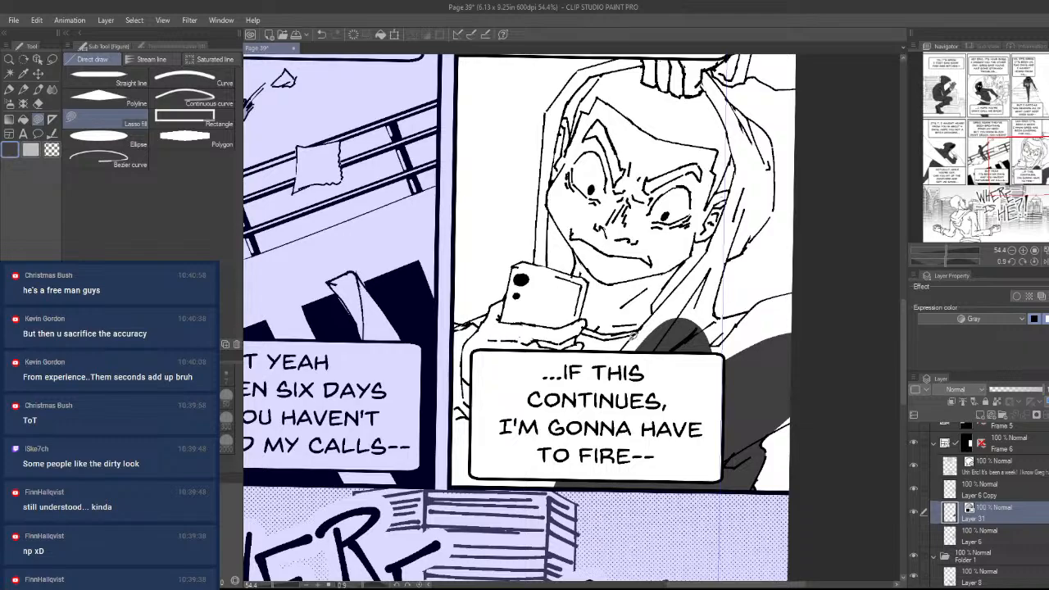
{"action": "mouse_move", "coordinate": [632, 336]}
{"action": "left_mouse_down"}
{"action": "mouse_move", "coordinate": [593, 454]}
{"action": "mouse_move", "coordinate": [655, 328]}
{"action": "left_mouse_up"}
{"action": "key", "text": "ctrl+space"}
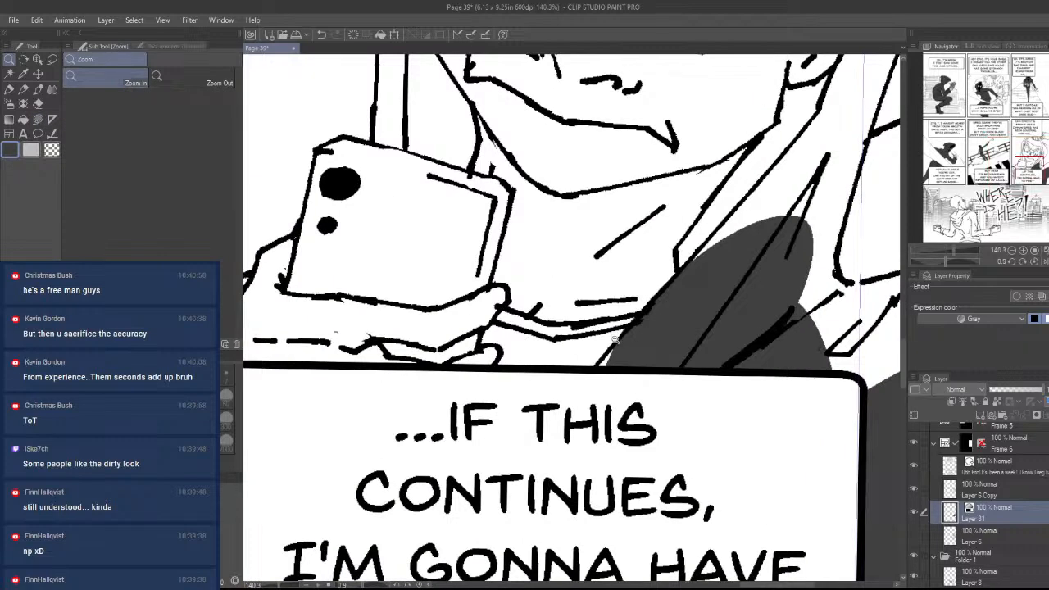
{"action": "left_click_drag", "start_coordinate": [605, 355], "coordinate": [656, 340]}
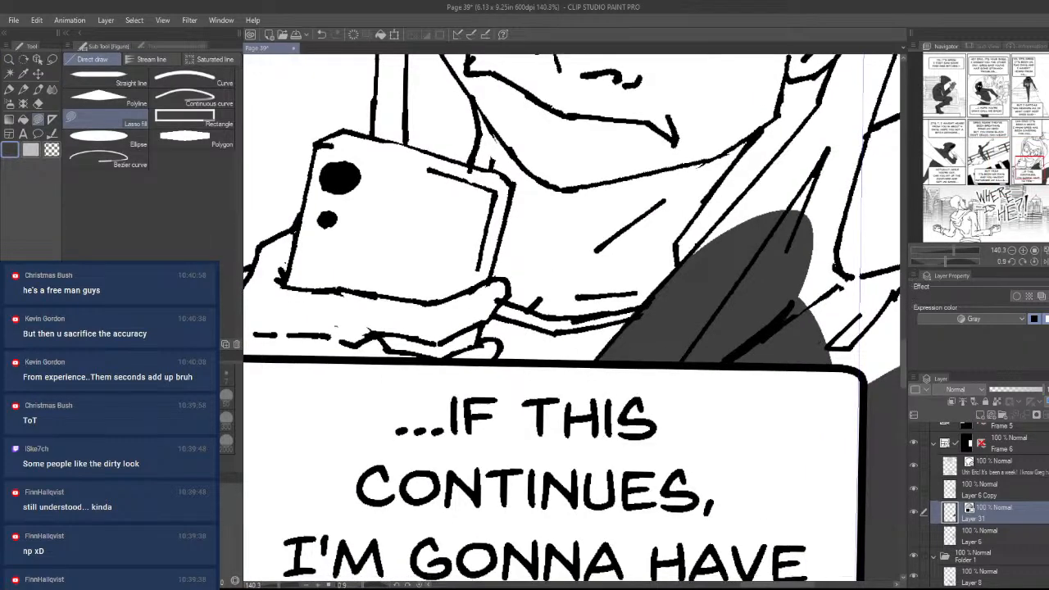
- Lasso-fill the shoulder with dark gray up to its outline at the sixth panel's right edge
{"action": "key", "text": "ctrl+space"}
{"action": "left_click_drag", "start_coordinate": [624, 434], "coordinate": [545, 459]}
{"action": "left_click_drag", "start_coordinate": [662, 458], "coordinate": [721, 416]}
{"action": "mouse_move", "coordinate": [721, 415]}
{"action": "left_mouse_down"}
{"action": "mouse_move", "coordinate": [807, 365]}
{"action": "mouse_move", "coordinate": [660, 426]}
{"action": "mouse_move", "coordinate": [728, 435]}
{"action": "left_mouse_up"}
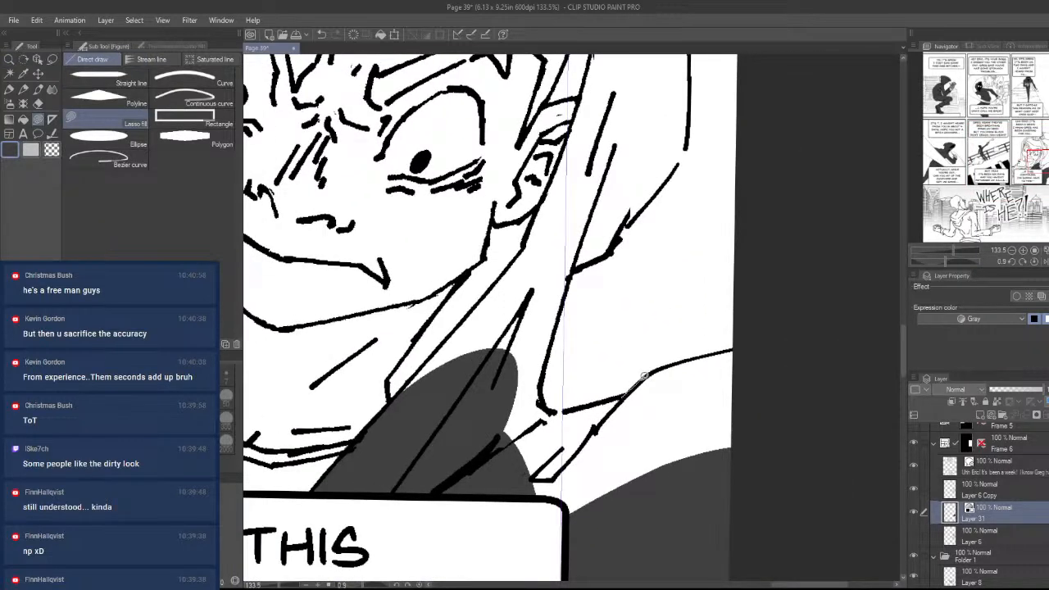
{"action": "mouse_move", "coordinate": [645, 375]}
{"action": "left_mouse_down"}
{"action": "mouse_move", "coordinate": [757, 381]}
{"action": "mouse_move", "coordinate": [590, 557]}
{"action": "left_mouse_up"}
{"action": "mouse_move", "coordinate": [675, 461]}
{"action": "left_mouse_down"}
{"action": "mouse_move", "coordinate": [803, 398]}
{"action": "mouse_move", "coordinate": [628, 393]}
{"action": "mouse_move", "coordinate": [540, 406]}
{"action": "mouse_move", "coordinate": [587, 513]}
{"action": "mouse_move", "coordinate": [587, 415]}
{"action": "mouse_move", "coordinate": [494, 283]}
{"action": "mouse_move", "coordinate": [443, 457]}
{"action": "left_mouse_up"}
- Lasso-fill the hood's right side with dark gray from the collar up past the ear
{"action": "mouse_move", "coordinate": [469, 397]}
{"action": "left_mouse_down"}
{"action": "mouse_move", "coordinate": [470, 412]}
{"action": "mouse_move", "coordinate": [542, 464]}
{"action": "mouse_move", "coordinate": [523, 490]}
{"action": "mouse_move", "coordinate": [628, 310]}
{"action": "mouse_move", "coordinate": [592, 328]}
{"action": "left_mouse_up"}
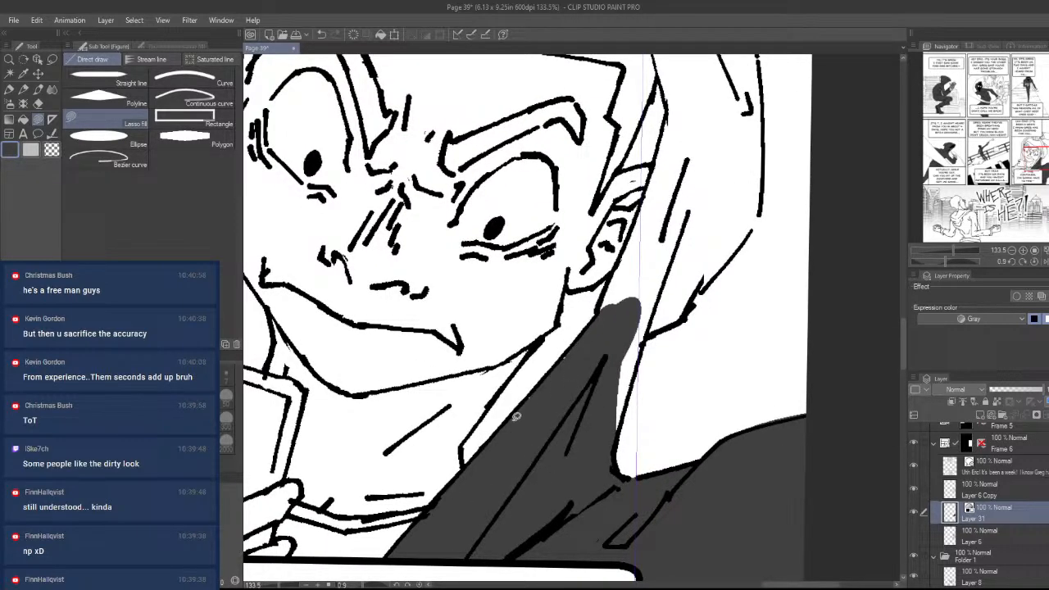
{"action": "left_click_drag", "start_coordinate": [516, 417], "coordinate": [618, 411]}
{"action": "mouse_move", "coordinate": [655, 343]}
{"action": "left_mouse_down"}
{"action": "mouse_move", "coordinate": [687, 314]}
{"action": "mouse_move", "coordinate": [750, 228]}
{"action": "mouse_move", "coordinate": [750, 145]}
{"action": "mouse_move", "coordinate": [620, 316]}
{"action": "left_mouse_up"}
{"action": "left_click_drag", "start_coordinate": [662, 244], "coordinate": [602, 379]}
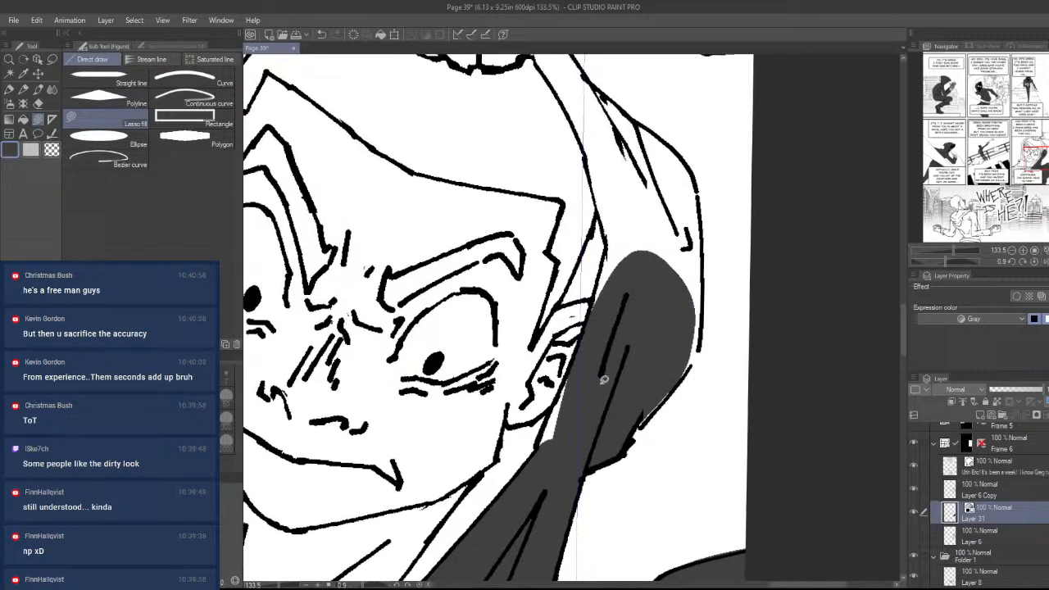
{"action": "mouse_move", "coordinate": [539, 454]}
{"action": "left_mouse_down"}
{"action": "mouse_move", "coordinate": [590, 333]}
{"action": "mouse_move", "coordinate": [603, 438]}
{"action": "mouse_move", "coordinate": [560, 442]}
{"action": "left_mouse_up"}
{"action": "scroll", "coordinate": [571, 389], "scroll_direction": "up", "scroll_amount": 3}
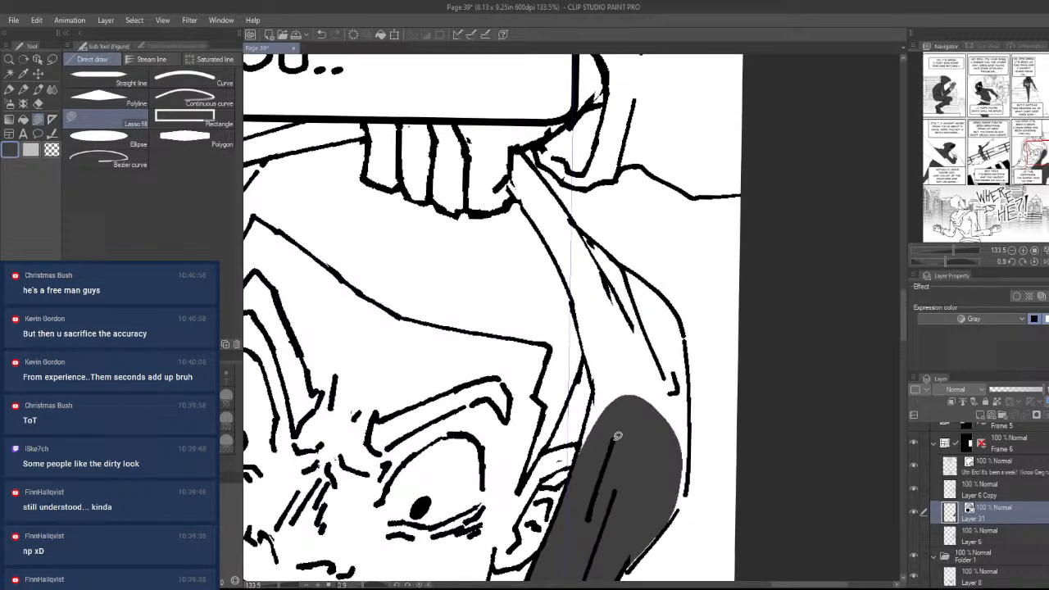
{"action": "mouse_move", "coordinate": [593, 396]}
{"action": "left_mouse_down"}
{"action": "mouse_move", "coordinate": [583, 448]}
{"action": "mouse_move", "coordinate": [606, 350]}
{"action": "mouse_move", "coordinate": [636, 515]}
{"action": "left_mouse_up"}
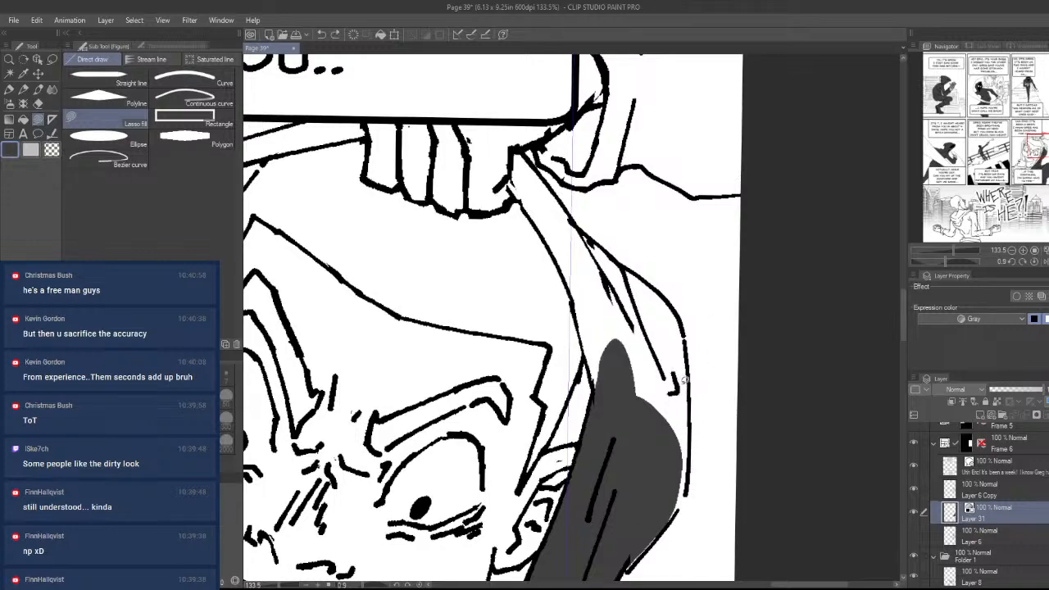
- Lasso-fill the hood's left side with dark gray from above the phone up along the cheek and ear
{"action": "key", "text": "ctrl+space"}
{"action": "mouse_move", "coordinate": [680, 369]}
{"action": "left_mouse_down"}
{"action": "mouse_move", "coordinate": [606, 459]}
{"action": "mouse_move", "coordinate": [624, 506]}
{"action": "mouse_move", "coordinate": [760, 422]}
{"action": "left_mouse_up"}
{"action": "mouse_move", "coordinate": [344, 454]}
{"action": "left_mouse_down"}
{"action": "mouse_move", "coordinate": [588, 425]}
{"action": "mouse_move", "coordinate": [548, 321]}
{"action": "mouse_move", "coordinate": [611, 455]}
{"action": "mouse_move", "coordinate": [619, 429]}
{"action": "mouse_move", "coordinate": [604, 372]}
{"action": "mouse_move", "coordinate": [535, 361]}
{"action": "mouse_move", "coordinate": [554, 433]}
{"action": "mouse_move", "coordinate": [531, 423]}
{"action": "left_mouse_up"}
{"action": "scroll", "coordinate": [588, 370], "scroll_direction": "up", "scroll_amount": 3}
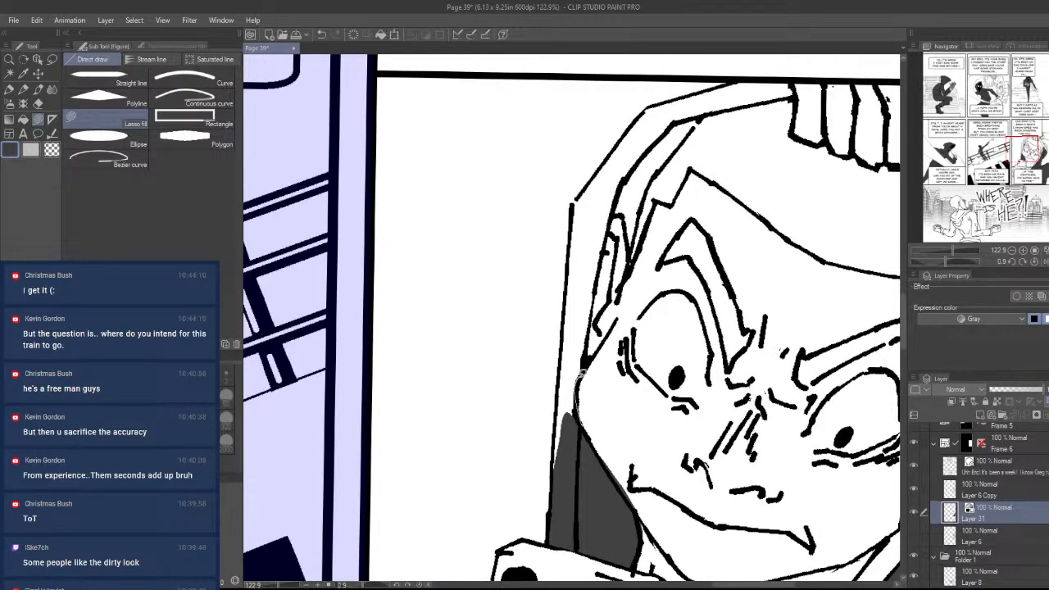
{"action": "mouse_move", "coordinate": [590, 343]}
{"action": "left_mouse_down"}
{"action": "mouse_move", "coordinate": [603, 258]}
{"action": "mouse_move", "coordinate": [566, 305]}
{"action": "mouse_move", "coordinate": [572, 416]}
{"action": "left_mouse_up"}
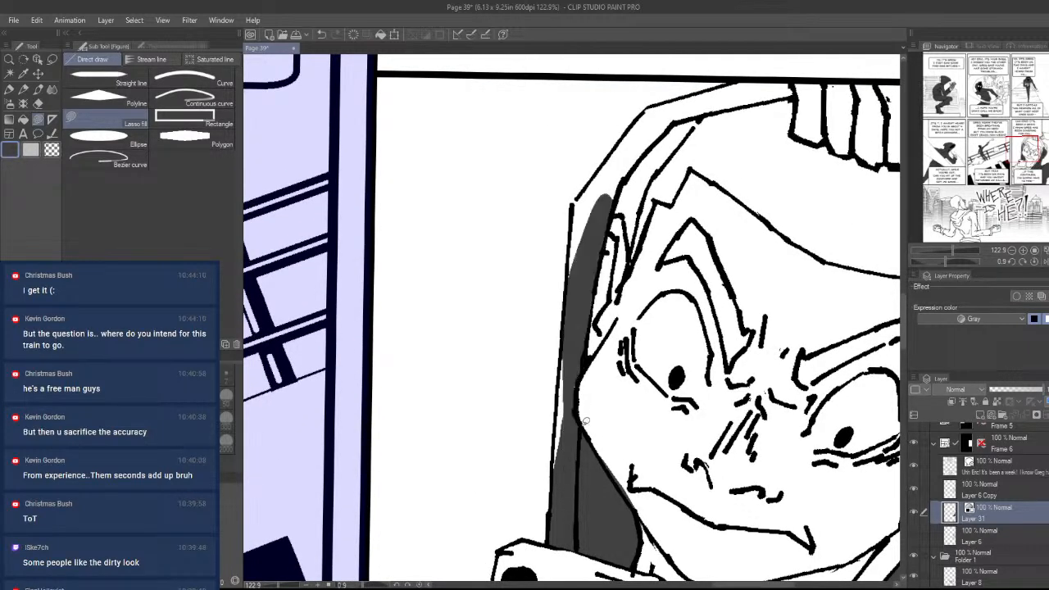
{"action": "mouse_move", "coordinate": [558, 455]}
{"action": "left_mouse_down"}
{"action": "mouse_move", "coordinate": [571, 312]}
{"action": "mouse_move", "coordinate": [563, 350]}
{"action": "mouse_move", "coordinate": [567, 362]}
{"action": "mouse_move", "coordinate": [584, 259]}
{"action": "mouse_move", "coordinate": [651, 222]}
{"action": "mouse_move", "coordinate": [623, 257]}
{"action": "mouse_move", "coordinate": [595, 328]}
{"action": "mouse_move", "coordinate": [649, 238]}
{"action": "mouse_move", "coordinate": [636, 220]}
{"action": "mouse_move", "coordinate": [570, 326]}
{"action": "mouse_move", "coordinate": [607, 280]}
{"action": "mouse_move", "coordinate": [581, 326]}
{"action": "mouse_move", "coordinate": [623, 270]}
{"action": "mouse_move", "coordinate": [588, 273]}
{"action": "mouse_move", "coordinate": [568, 312]}
{"action": "mouse_move", "coordinate": [609, 287]}
{"action": "mouse_move", "coordinate": [578, 322]}
{"action": "left_mouse_up"}
- Lasso-fill the hood's upper-left edge with dark gray out to its outline and across to the gripping fingers
{"action": "scroll", "coordinate": [582, 377], "scroll_direction": "up", "scroll_amount": 3}
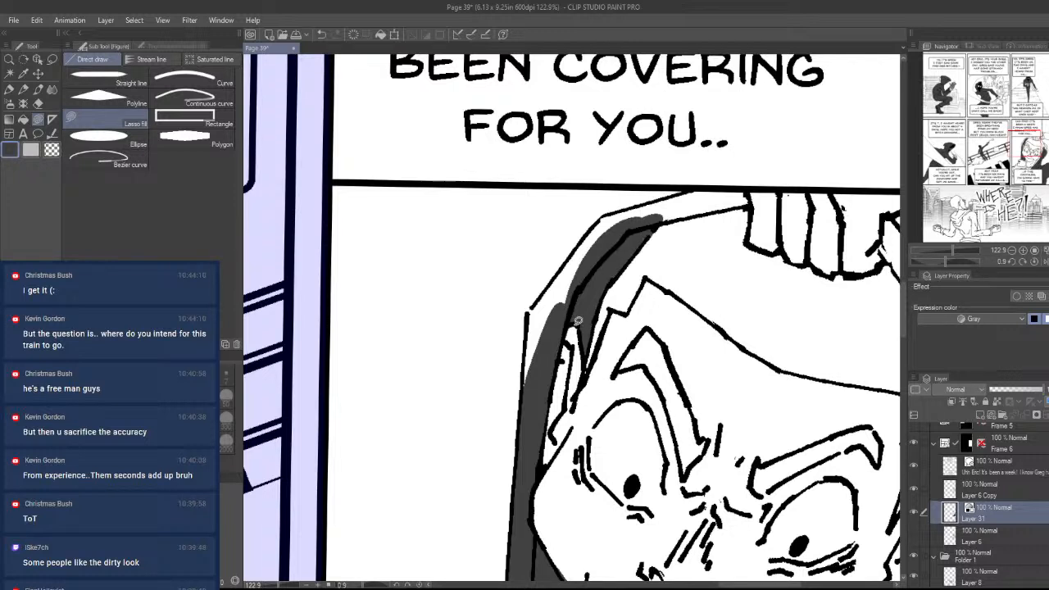
{"action": "mouse_move", "coordinate": [535, 360]}
{"action": "left_mouse_down"}
{"action": "mouse_move", "coordinate": [530, 308]}
{"action": "mouse_move", "coordinate": [543, 382]}
{"action": "mouse_move", "coordinate": [526, 426]}
{"action": "left_mouse_up"}
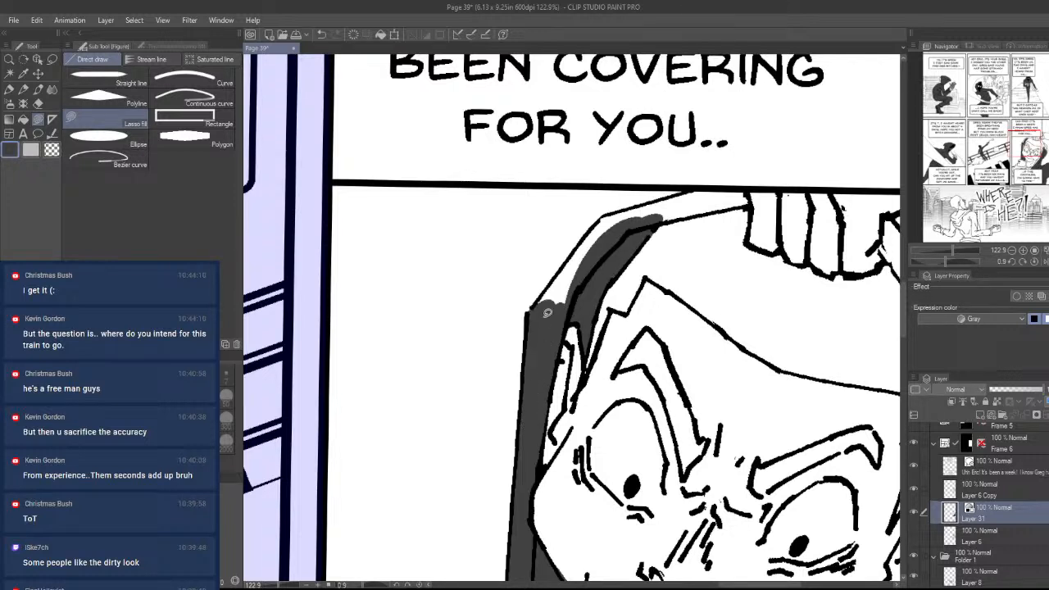
{"action": "left_click_drag", "start_coordinate": [553, 277], "coordinate": [549, 287]}
{"action": "mouse_move", "coordinate": [577, 252]}
{"action": "left_mouse_down"}
{"action": "mouse_move", "coordinate": [604, 218]}
{"action": "mouse_move", "coordinate": [727, 192]}
{"action": "mouse_move", "coordinate": [741, 202]}
{"action": "mouse_move", "coordinate": [661, 239]}
{"action": "left_mouse_up"}
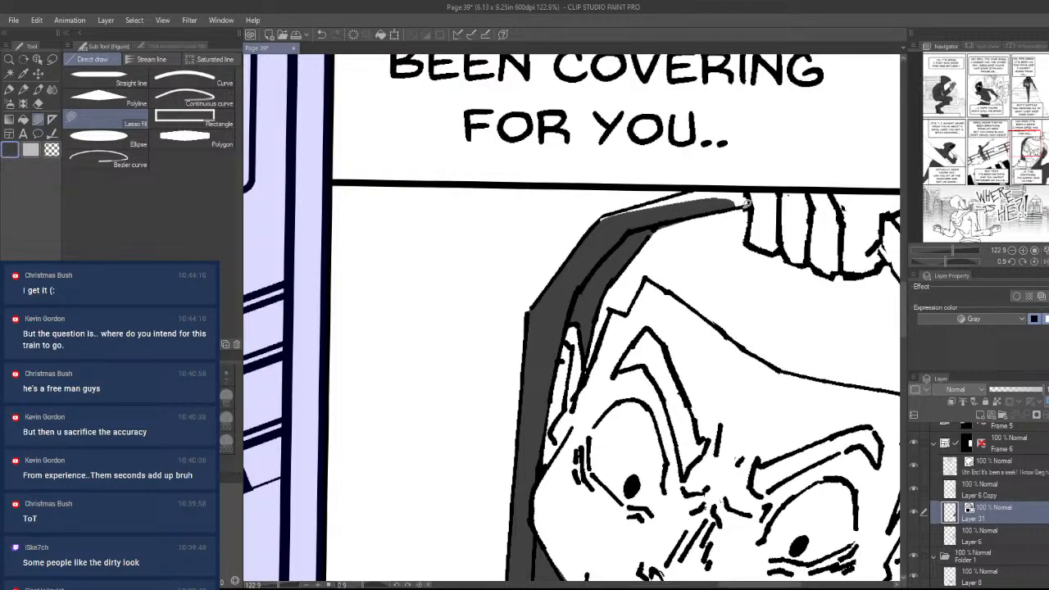
{"action": "mouse_move", "coordinate": [748, 190]}
{"action": "left_mouse_down"}
{"action": "mouse_move", "coordinate": [635, 205]}
{"action": "mouse_move", "coordinate": [602, 233]}
{"action": "mouse_move", "coordinate": [496, 246]}
{"action": "left_mouse_up"}
- Lasso-fill the unfilled strip of hood between the neck and the collar fold with dark gray, up toward the ear
{"action": "left_click_drag", "start_coordinate": [714, 356], "coordinate": [679, 354]}
{"action": "left_click_drag", "start_coordinate": [660, 271], "coordinate": [762, 275]}
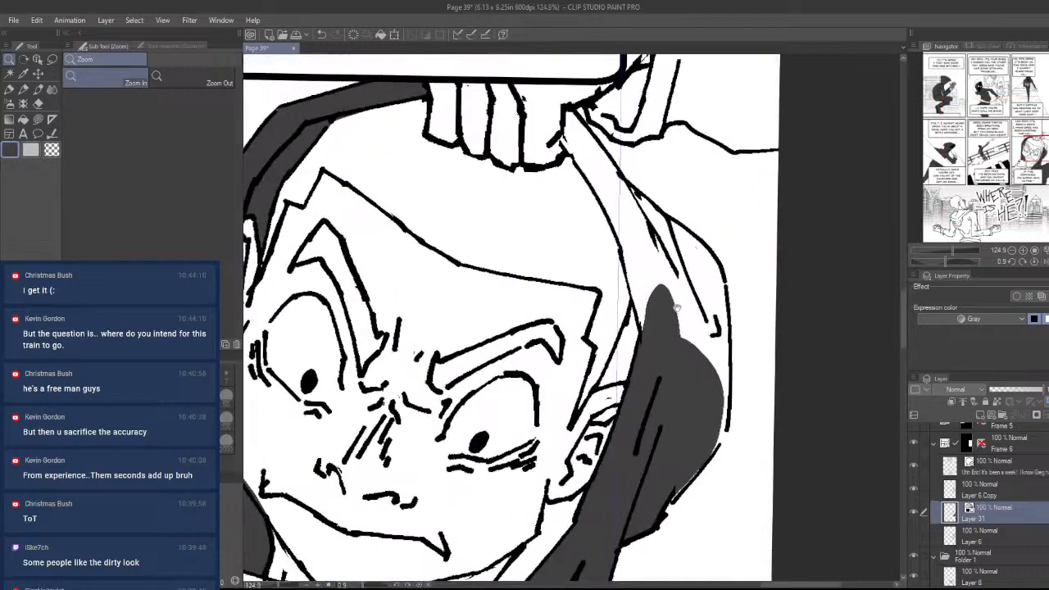
{"action": "left_click_drag", "start_coordinate": [664, 427], "coordinate": [679, 395]}
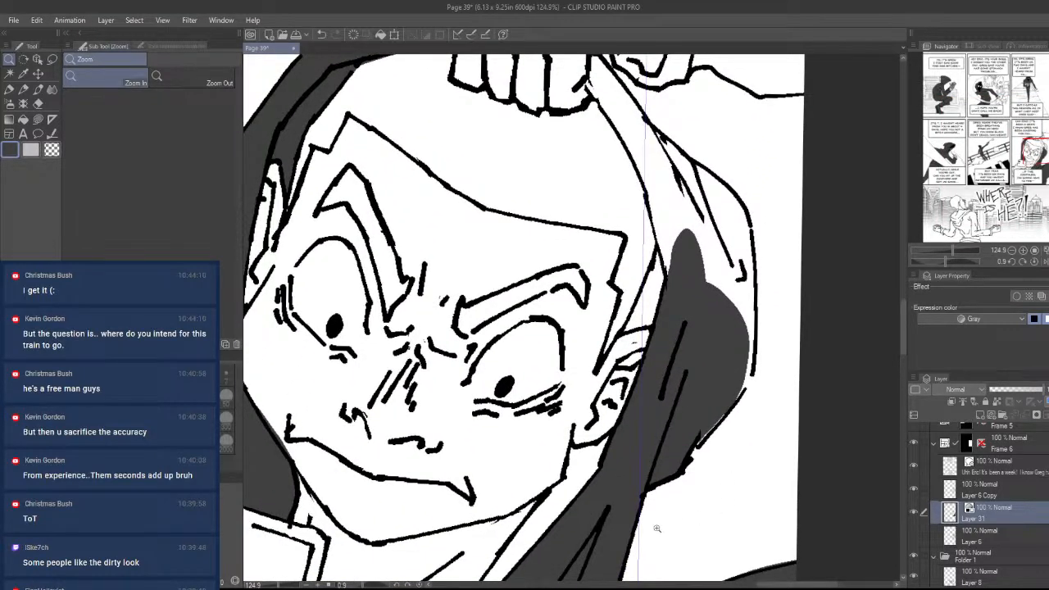
{"action": "left_click_drag", "start_coordinate": [572, 557], "coordinate": [628, 445]}
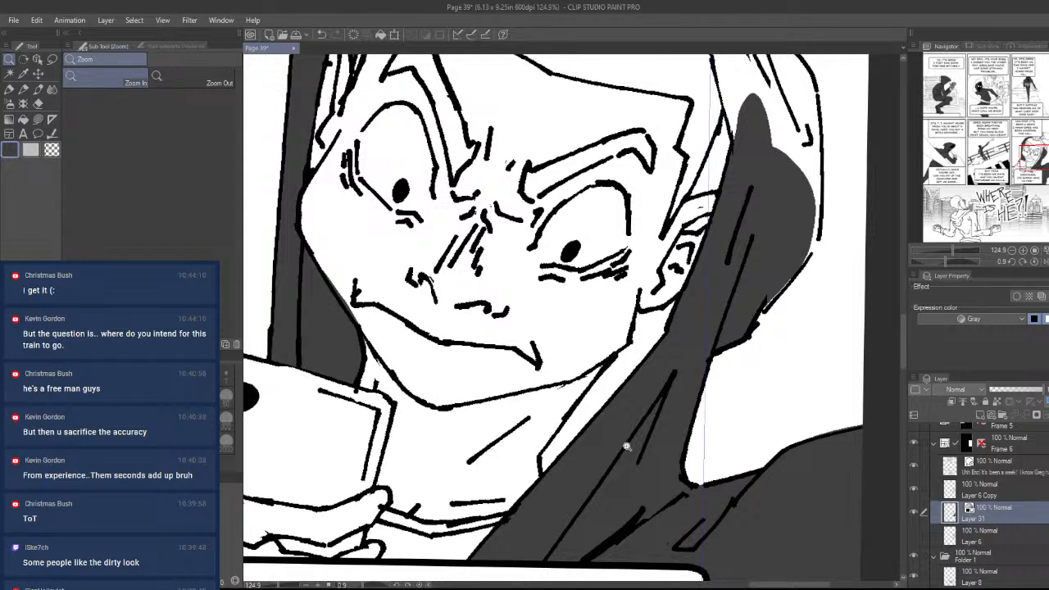
{"action": "key", "text": "u"}
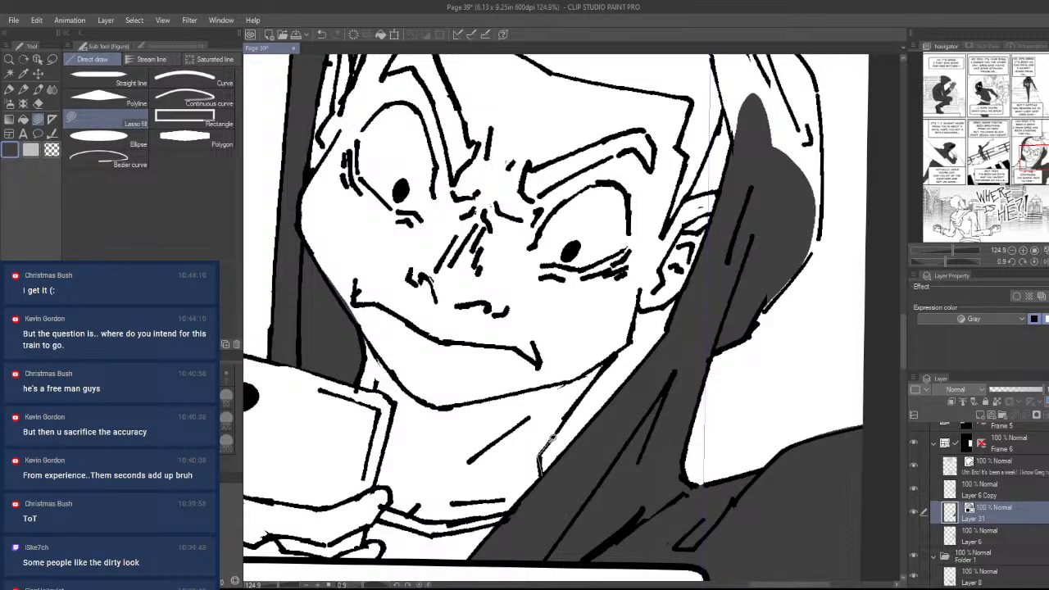
{"action": "mouse_move", "coordinate": [547, 442]}
{"action": "left_mouse_down"}
{"action": "mouse_move", "coordinate": [613, 529]}
{"action": "mouse_move", "coordinate": [543, 459]}
{"action": "left_mouse_up"}
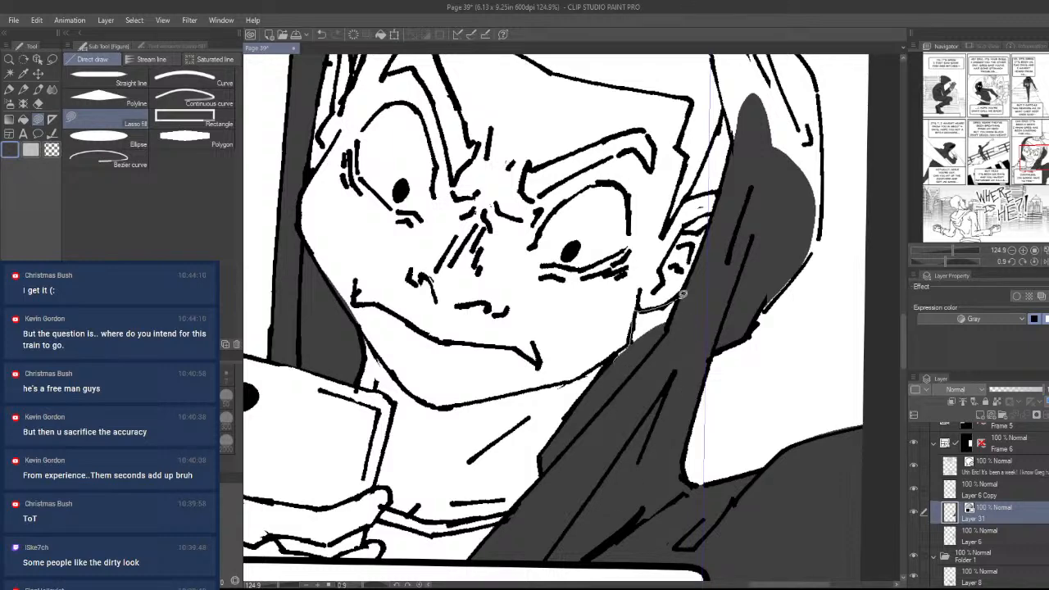
- Lasso-fill the hood's inner strip beside the right ear with dark gray, up past the temple
{"action": "mouse_move", "coordinate": [628, 353]}
{"action": "left_mouse_down"}
{"action": "mouse_move", "coordinate": [553, 492]}
{"action": "mouse_move", "coordinate": [618, 463]}
{"action": "left_mouse_up"}
{"action": "left_click_drag", "start_coordinate": [657, 394], "coordinate": [646, 439]}
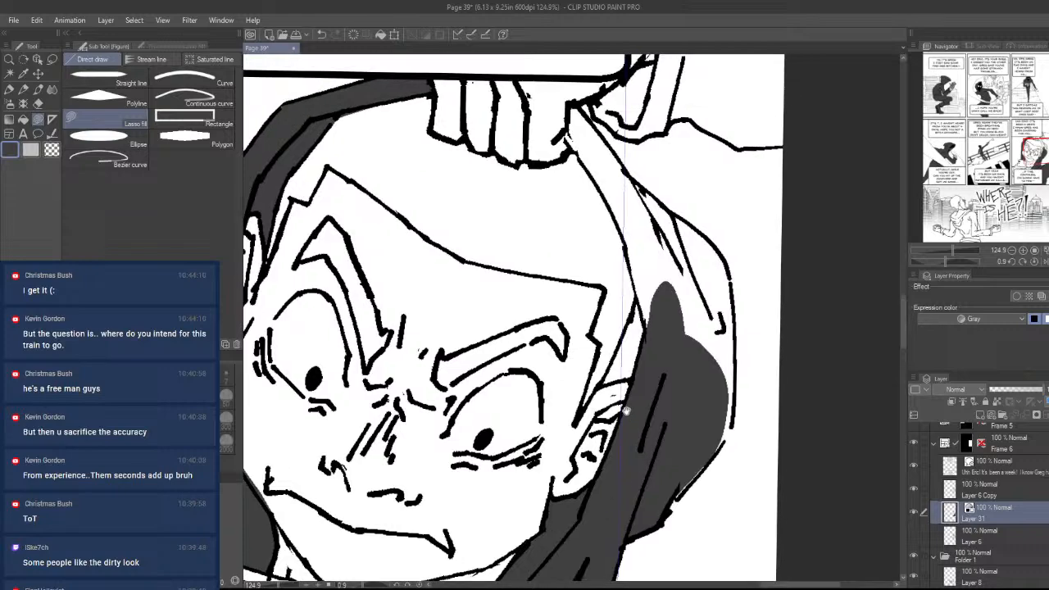
{"action": "mouse_move", "coordinate": [642, 384]}
{"action": "left_mouse_down"}
{"action": "mouse_move", "coordinate": [608, 371]}
{"action": "mouse_move", "coordinate": [660, 371]}
{"action": "left_mouse_up"}
{"action": "mouse_move", "coordinate": [631, 327]}
{"action": "left_mouse_down"}
{"action": "mouse_move", "coordinate": [634, 306]}
{"action": "mouse_move", "coordinate": [660, 343]}
{"action": "mouse_move", "coordinate": [596, 449]}
{"action": "left_mouse_up"}
{"action": "left_click_drag", "start_coordinate": [599, 366], "coordinate": [548, 439]}
{"action": "left_click_drag", "start_coordinate": [484, 328], "coordinate": [602, 399]}
{"action": "mouse_move", "coordinate": [726, 385]}
{"action": "left_mouse_down"}
{"action": "mouse_move", "coordinate": [608, 393]}
{"action": "mouse_move", "coordinate": [691, 382]}
{"action": "mouse_move", "coordinate": [631, 381]}
{"action": "mouse_move", "coordinate": [641, 388]}
{"action": "left_mouse_up"}
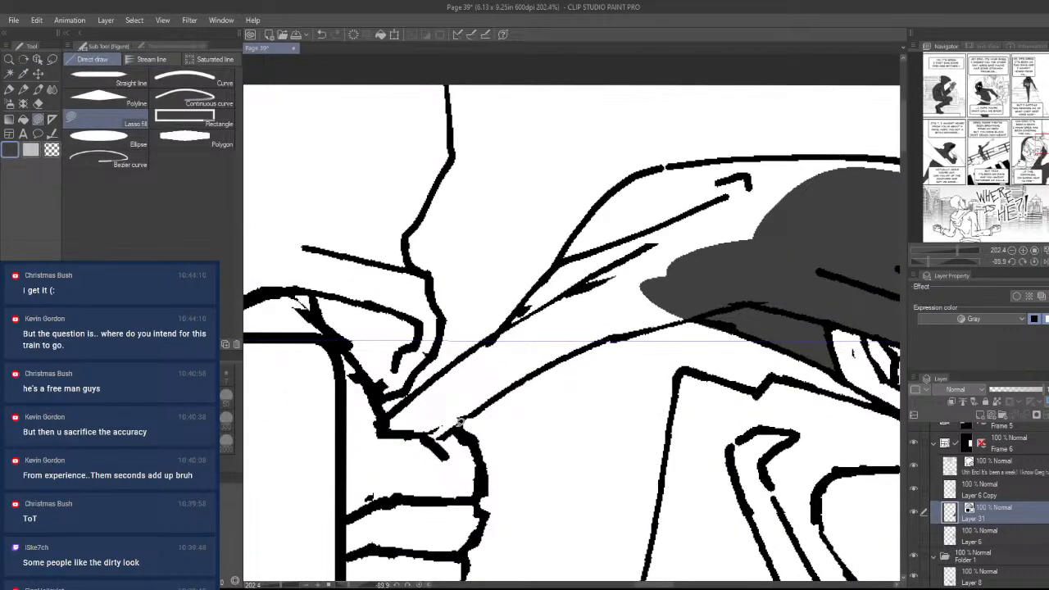
- Lasso-fill the hood's upper-right part with dark gray, from the gripping fingers across its folds to the outer outline
{"action": "mouse_move", "coordinate": [462, 423]}
{"action": "left_mouse_down"}
{"action": "mouse_move", "coordinate": [395, 432]}
{"action": "mouse_move", "coordinate": [388, 417]}
{"action": "mouse_move", "coordinate": [461, 353]}
{"action": "mouse_move", "coordinate": [679, 229]}
{"action": "mouse_move", "coordinate": [769, 247]}
{"action": "mouse_move", "coordinate": [665, 300]}
{"action": "left_mouse_up"}
{"action": "key", "text": "ctrl+z"}
{"action": "mouse_move", "coordinate": [464, 424]}
{"action": "left_mouse_down"}
{"action": "mouse_move", "coordinate": [560, 358]}
{"action": "mouse_move", "coordinate": [754, 281]}
{"action": "mouse_move", "coordinate": [544, 301]}
{"action": "mouse_move", "coordinate": [444, 429]}
{"action": "mouse_move", "coordinate": [386, 428]}
{"action": "mouse_move", "coordinate": [484, 349]}
{"action": "left_mouse_up"}
{"action": "left_click_drag", "start_coordinate": [560, 331], "coordinate": [552, 352]}
{"action": "mouse_move", "coordinate": [431, 406]}
{"action": "left_mouse_down"}
{"action": "mouse_move", "coordinate": [465, 372]}
{"action": "mouse_move", "coordinate": [628, 305]}
{"action": "left_mouse_up"}
{"action": "left_click_drag", "start_coordinate": [592, 337], "coordinate": [515, 429]}
{"action": "mouse_move", "coordinate": [413, 449]}
{"action": "left_mouse_down"}
{"action": "mouse_move", "coordinate": [515, 317]}
{"action": "mouse_move", "coordinate": [634, 267]}
{"action": "mouse_move", "coordinate": [811, 275]}
{"action": "left_mouse_up"}
{"action": "mouse_move", "coordinate": [616, 434]}
{"action": "left_mouse_down"}
{"action": "mouse_move", "coordinate": [517, 433]}
{"action": "mouse_move", "coordinate": [602, 421]}
{"action": "left_mouse_up"}
{"action": "mouse_move", "coordinate": [480, 389]}
{"action": "left_mouse_down"}
{"action": "mouse_move", "coordinate": [489, 347]}
{"action": "mouse_move", "coordinate": [670, 310]}
{"action": "left_mouse_up"}
{"action": "left_click_drag", "start_coordinate": [723, 354], "coordinate": [644, 365]}
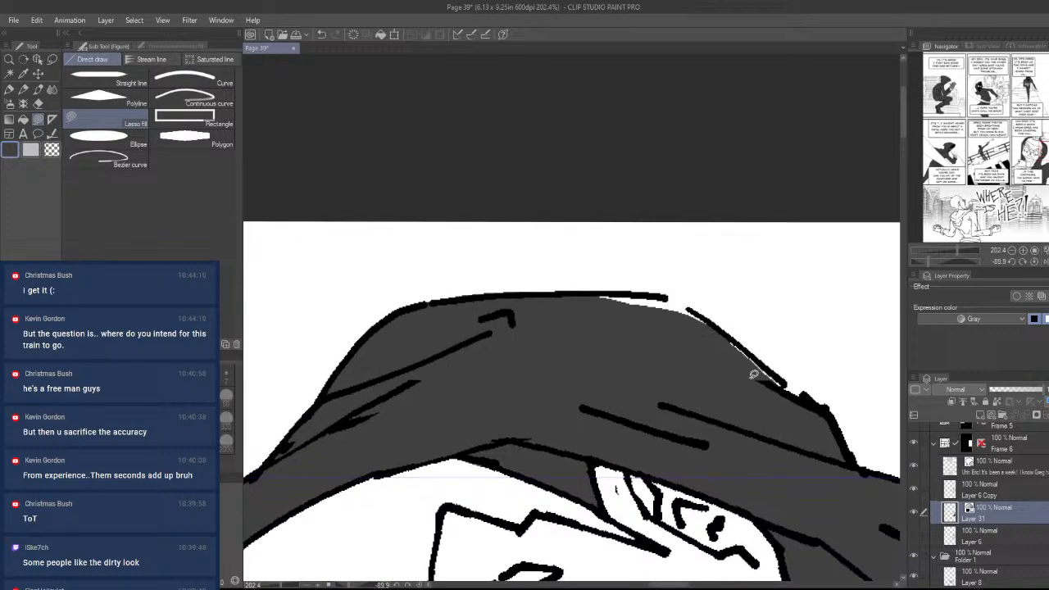
- Lasso-fill the thin white gaps along the hood's right outer edge with dark gray
{"action": "mouse_move", "coordinate": [797, 399]}
{"action": "left_mouse_down"}
{"action": "mouse_move", "coordinate": [774, 367]}
{"action": "mouse_move", "coordinate": [665, 293]}
{"action": "mouse_move", "coordinate": [631, 303]}
{"action": "left_mouse_up"}
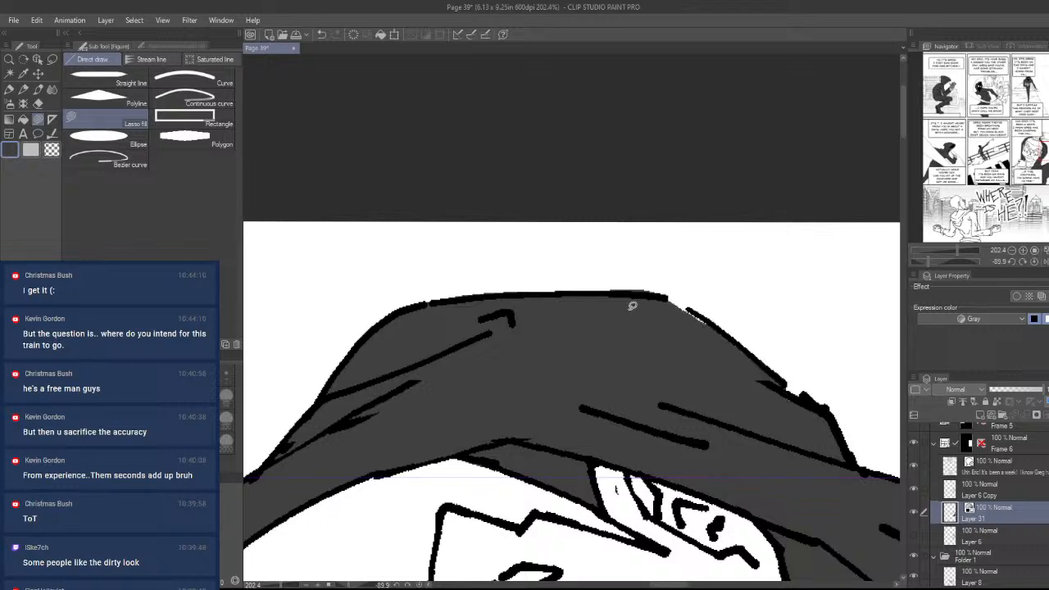
{"action": "mouse_move", "coordinate": [789, 363]}
{"action": "left_mouse_down"}
{"action": "mouse_move", "coordinate": [519, 433]}
{"action": "mouse_move", "coordinate": [519, 456]}
{"action": "mouse_move", "coordinate": [633, 416]}
{"action": "left_mouse_up"}
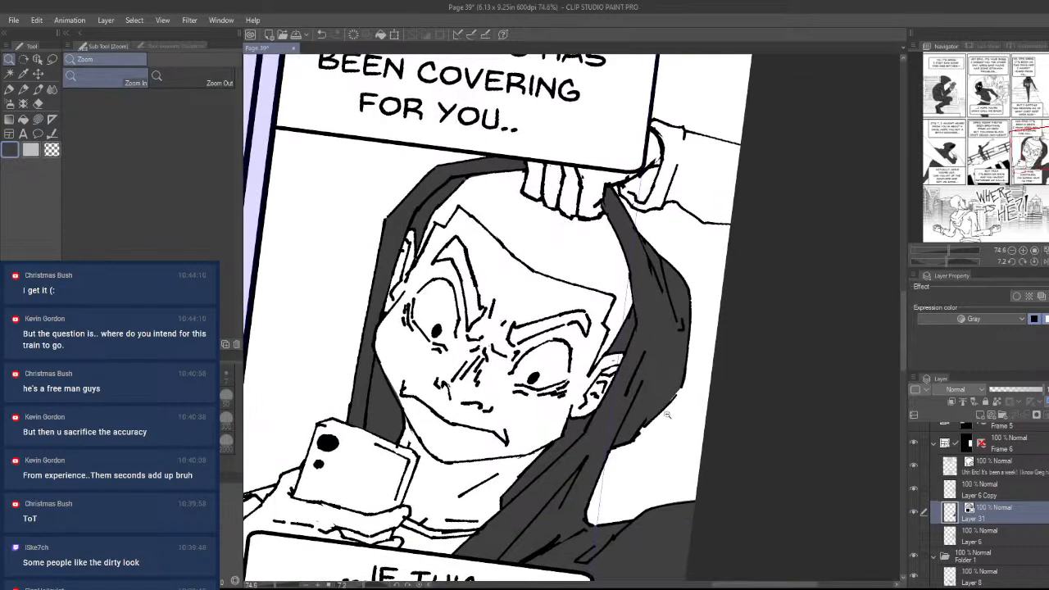
{"action": "left_click_drag", "start_coordinate": [682, 447], "coordinate": [640, 469]}
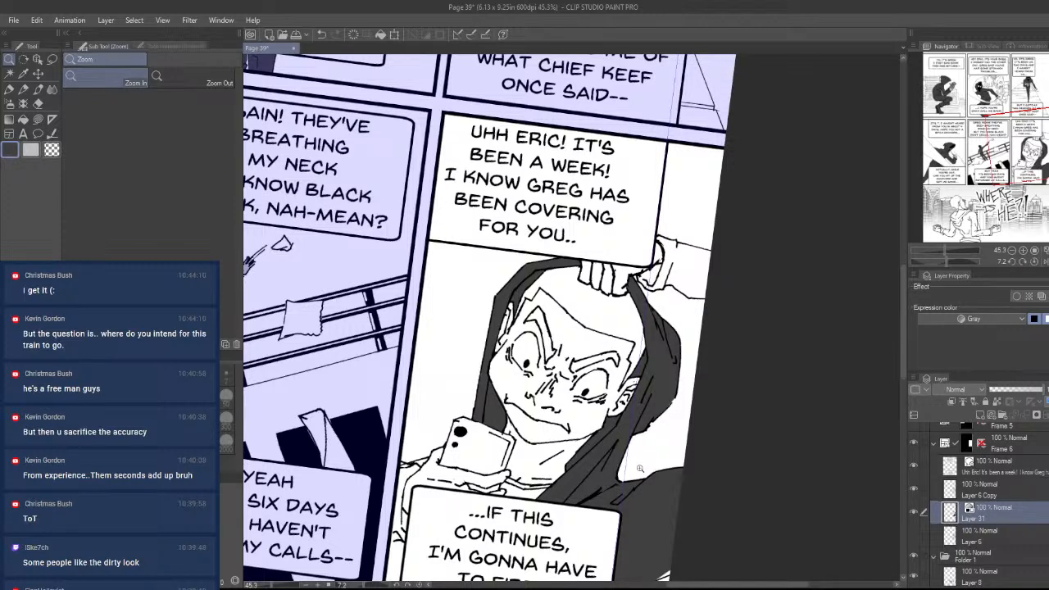
{"action": "left_click_drag", "start_coordinate": [758, 474], "coordinate": [805, 477]}
{"action": "left_click_drag", "start_coordinate": [825, 479], "coordinate": [834, 484]}
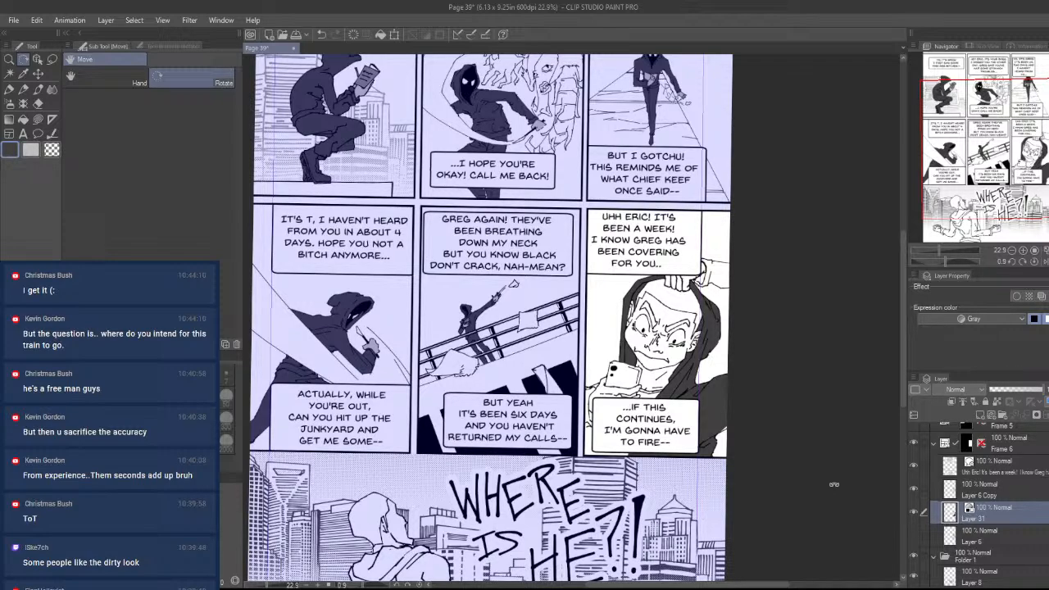
- Lasso-fill the raised arm's sleeve and cuff with dark gray, from the gripping hand to the page edge
{"action": "left_click_drag", "start_coordinate": [737, 299], "coordinate": [629, 501]}
{"action": "left_click_drag", "start_coordinate": [629, 502], "coordinate": [703, 362]}
{"action": "left_click_drag", "start_coordinate": [655, 417], "coordinate": [670, 405]}
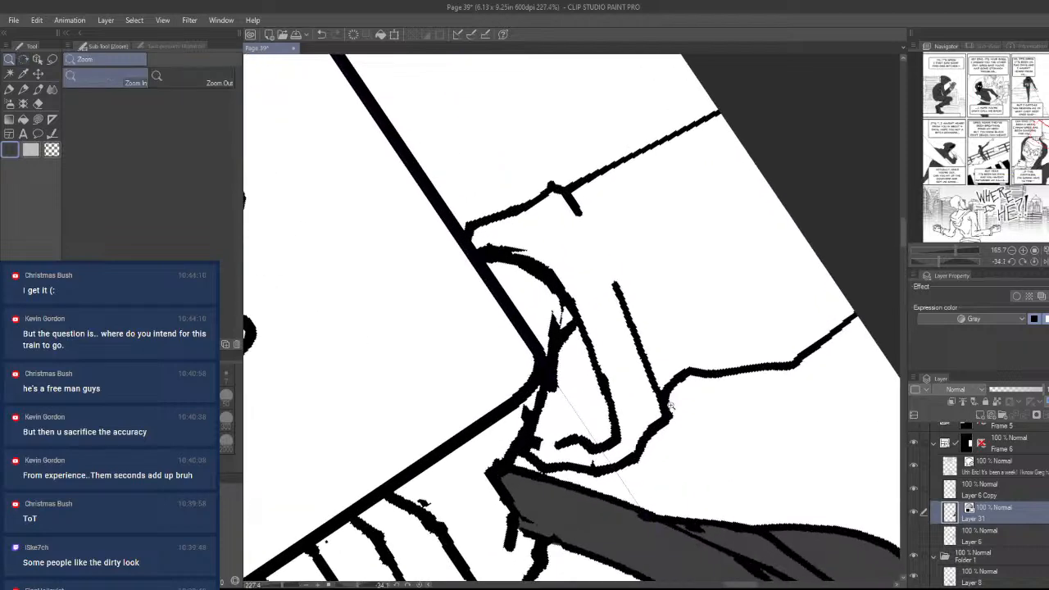
{"action": "key", "text": "u"}
{"action": "mouse_move", "coordinate": [526, 450]}
{"action": "left_mouse_down"}
{"action": "mouse_move", "coordinate": [578, 315]}
{"action": "mouse_move", "coordinate": [484, 245]}
{"action": "mouse_move", "coordinate": [473, 226]}
{"action": "mouse_move", "coordinate": [654, 149]}
{"action": "mouse_move", "coordinate": [874, 264]}
{"action": "mouse_move", "coordinate": [856, 315]}
{"action": "mouse_move", "coordinate": [789, 363]}
{"action": "mouse_move", "coordinate": [671, 391]}
{"action": "mouse_move", "coordinate": [638, 449]}
{"action": "mouse_move", "coordinate": [537, 464]}
{"action": "left_mouse_up"}
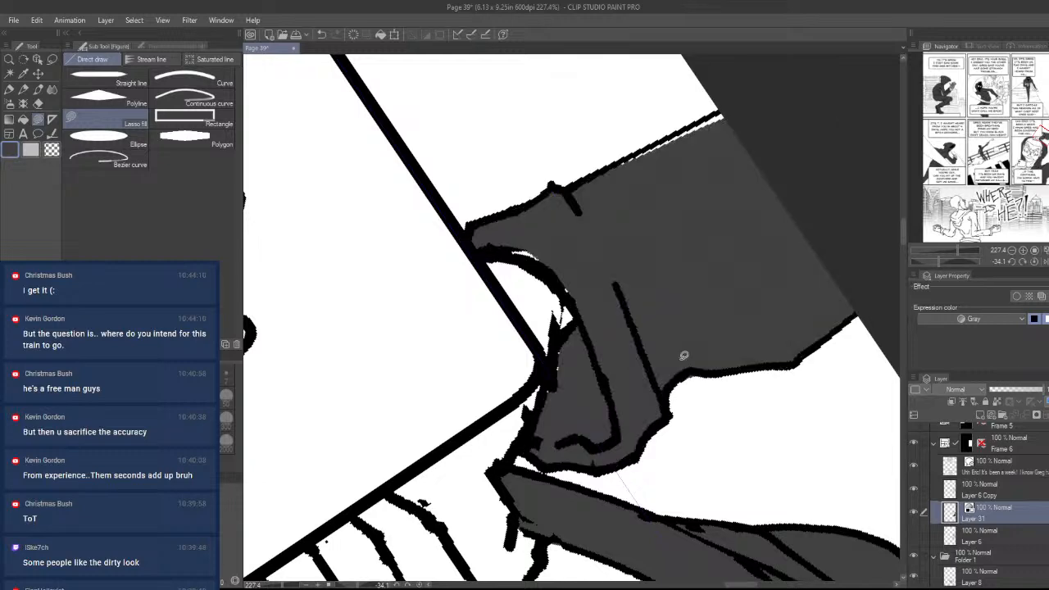
{"action": "mouse_move", "coordinate": [578, 310]}
{"action": "left_mouse_down"}
{"action": "mouse_move", "coordinate": [639, 172]}
{"action": "mouse_move", "coordinate": [726, 224]}
{"action": "mouse_move", "coordinate": [753, 353]}
{"action": "mouse_move", "coordinate": [693, 391]}
{"action": "left_mouse_up"}
{"action": "left_click_drag", "start_coordinate": [711, 410], "coordinate": [717, 396]}
{"action": "left_click_drag", "start_coordinate": [726, 552], "coordinate": [721, 421]}
{"action": "left_click_drag", "start_coordinate": [726, 490], "coordinate": [722, 459]}
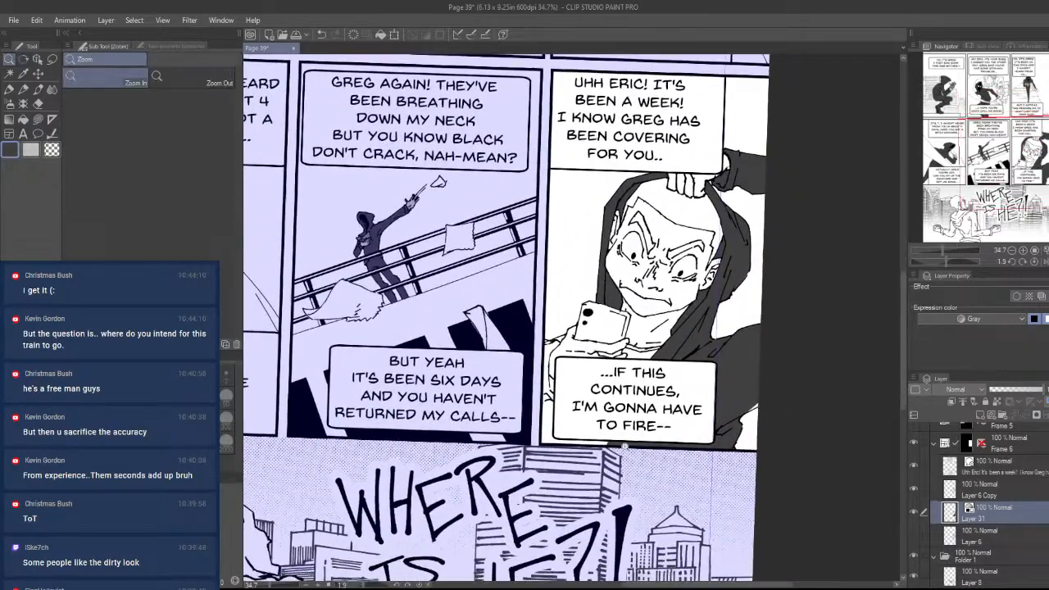
- Lasso-fill the phone arm's sleeve with dark gray between the panel's left border and the lower caption, up to the wrist
{"action": "left_click_drag", "start_coordinate": [624, 447], "coordinate": [687, 468]}
{"action": "mouse_move", "coordinate": [653, 381]}
{"action": "left_mouse_down"}
{"action": "mouse_move", "coordinate": [684, 453]}
{"action": "mouse_move", "coordinate": [737, 417]}
{"action": "left_mouse_up"}
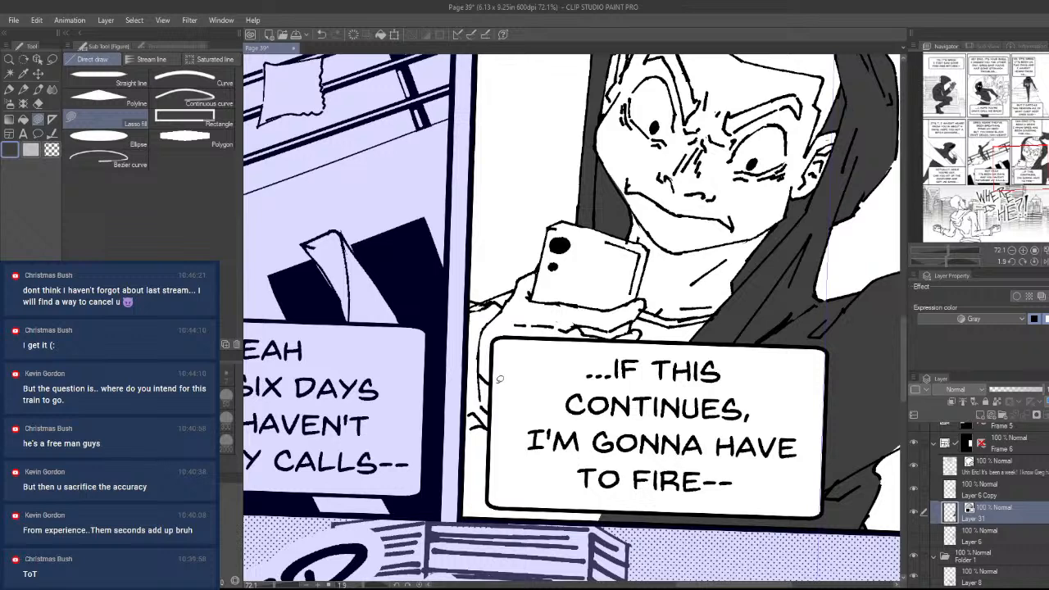
{"action": "mouse_move", "coordinate": [499, 378]}
{"action": "left_mouse_down"}
{"action": "mouse_move", "coordinate": [480, 373]}
{"action": "mouse_move", "coordinate": [479, 339]}
{"action": "mouse_move", "coordinate": [449, 452]}
{"action": "mouse_move", "coordinate": [520, 566]}
{"action": "left_mouse_up"}
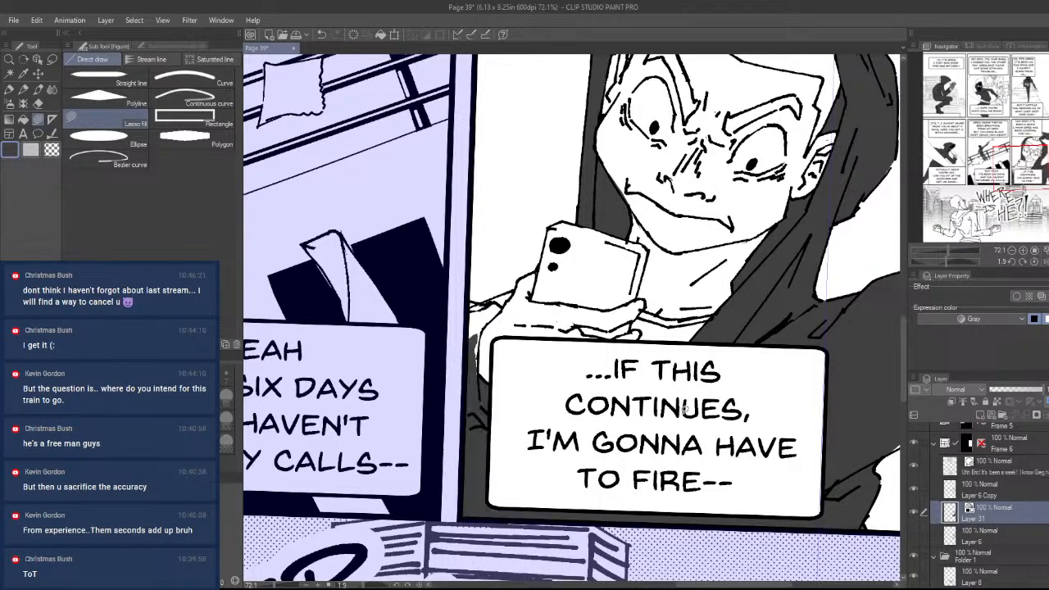
{"action": "left_click_drag", "start_coordinate": [470, 337], "coordinate": [655, 334]}
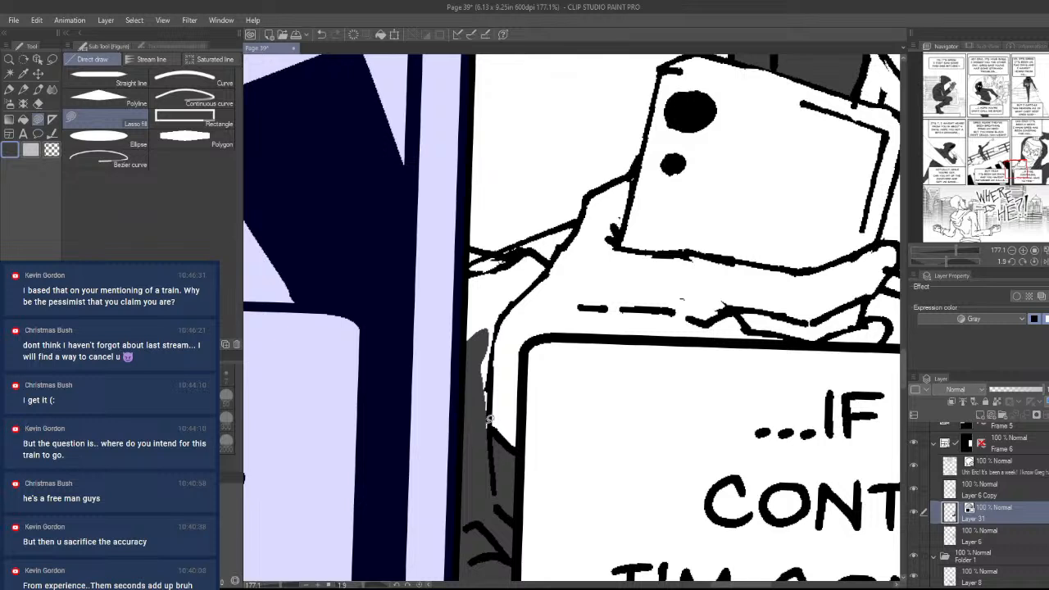
{"action": "mouse_move", "coordinate": [490, 416]}
{"action": "left_mouse_down"}
{"action": "mouse_move", "coordinate": [478, 453]}
{"action": "mouse_move", "coordinate": [500, 293]}
{"action": "left_mouse_up"}
{"action": "mouse_move", "coordinate": [518, 316]}
{"action": "left_mouse_down"}
{"action": "mouse_move", "coordinate": [492, 374]}
{"action": "mouse_move", "coordinate": [567, 282]}
{"action": "mouse_move", "coordinate": [463, 305]}
{"action": "mouse_move", "coordinate": [414, 405]}
{"action": "mouse_move", "coordinate": [479, 394]}
{"action": "mouse_move", "coordinate": [535, 334]}
{"action": "mouse_move", "coordinate": [520, 319]}
{"action": "mouse_move", "coordinate": [565, 282]}
{"action": "left_mouse_up"}
{"action": "scroll", "coordinate": [540, 316], "scroll_direction": "down", "scroll_amount": 5}
{"action": "left_click_drag", "start_coordinate": [509, 361], "coordinate": [485, 404]}
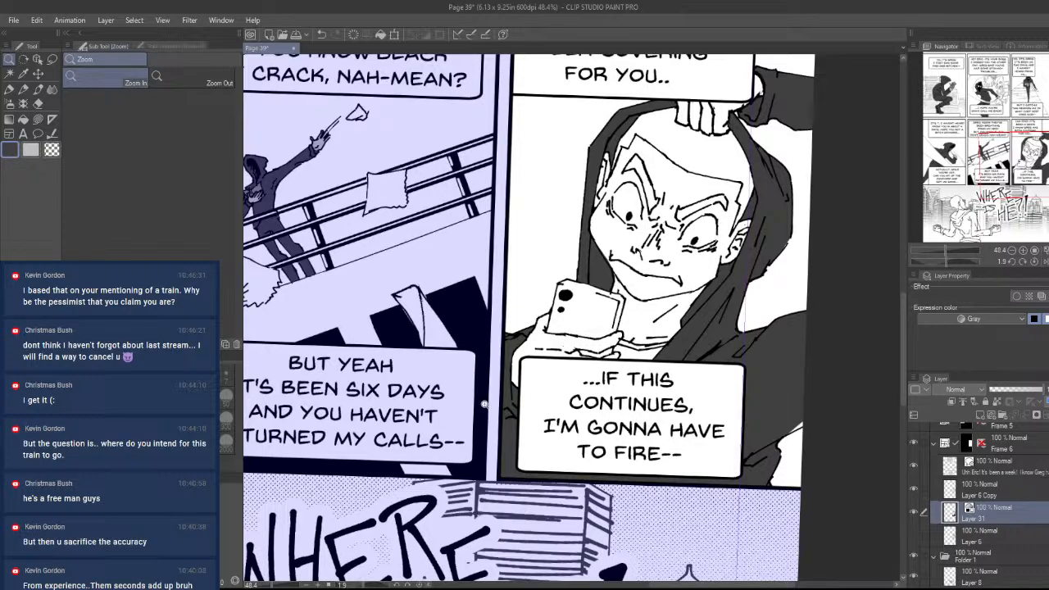
- Sample the light gray skin tone from the hooded figure's hand in the fifth panel
{"action": "left_click_drag", "start_coordinate": [744, 308], "coordinate": [668, 311]}
{"action": "left_click_drag", "start_coordinate": [750, 213], "coordinate": [836, 216]}
{"action": "left_click_drag", "start_coordinate": [688, 436], "coordinate": [720, 499]}
{"action": "left_click_drag", "start_coordinate": [749, 444], "coordinate": [705, 511]}
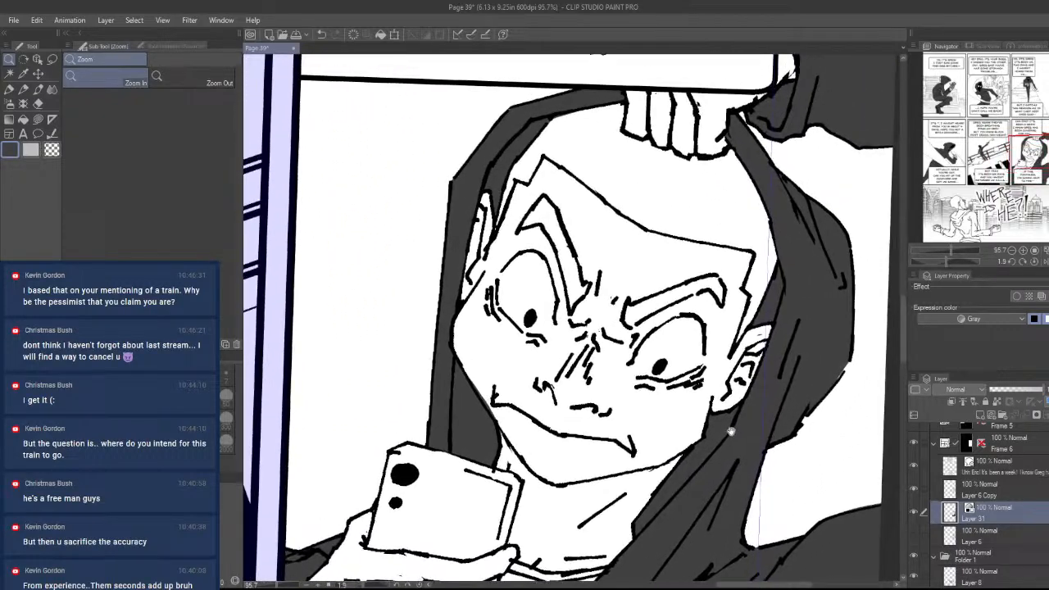
{"action": "mouse_move", "coordinate": [735, 422]}
{"action": "left_mouse_down"}
{"action": "mouse_move", "coordinate": [728, 489]}
{"action": "mouse_move", "coordinate": [808, 436]}
{"action": "mouse_move", "coordinate": [742, 420]}
{"action": "mouse_move", "coordinate": [746, 411]}
{"action": "left_mouse_up"}
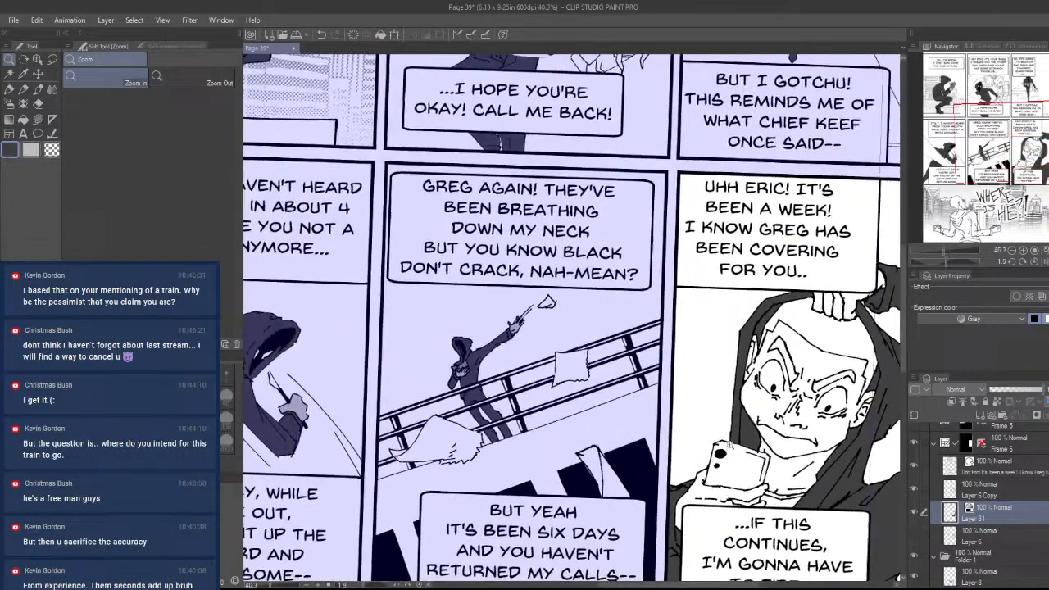
{"action": "left_click_drag", "start_coordinate": [611, 389], "coordinate": [644, 338]}
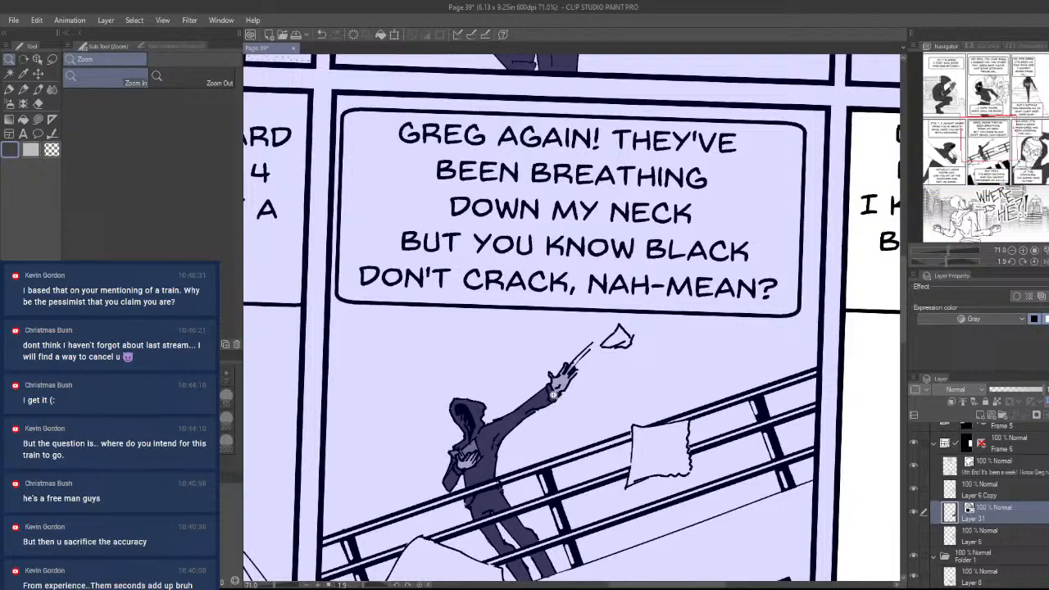
{"action": "left_click_drag", "start_coordinate": [595, 376], "coordinate": [509, 378]}
{"action": "left_click_drag", "start_coordinate": [730, 407], "coordinate": [597, 390]}
{"action": "left_click_drag", "start_coordinate": [608, 392], "coordinate": [713, 390]}
{"action": "left_click_drag", "start_coordinate": [567, 450], "coordinate": [566, 433]}
{"action": "left_click_drag", "start_coordinate": [567, 433], "coordinate": [597, 433]}
- Lasso-fill the sixth panel character's neck with light gray from the hood's right edge across to the phone
{"action": "left_click_drag", "start_coordinate": [603, 497], "coordinate": [666, 390]}
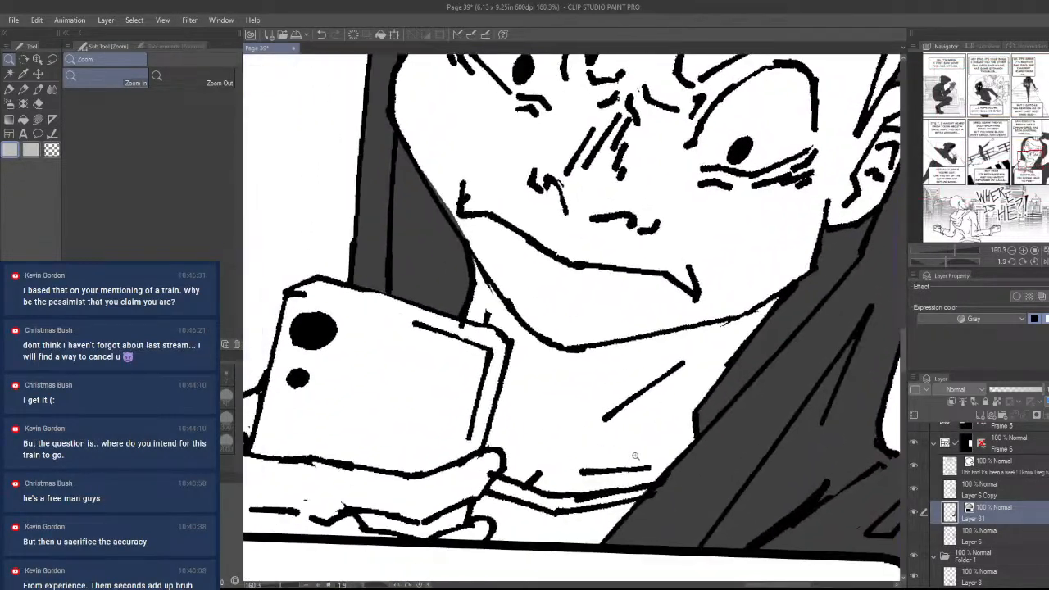
{"action": "key", "text": "u"}
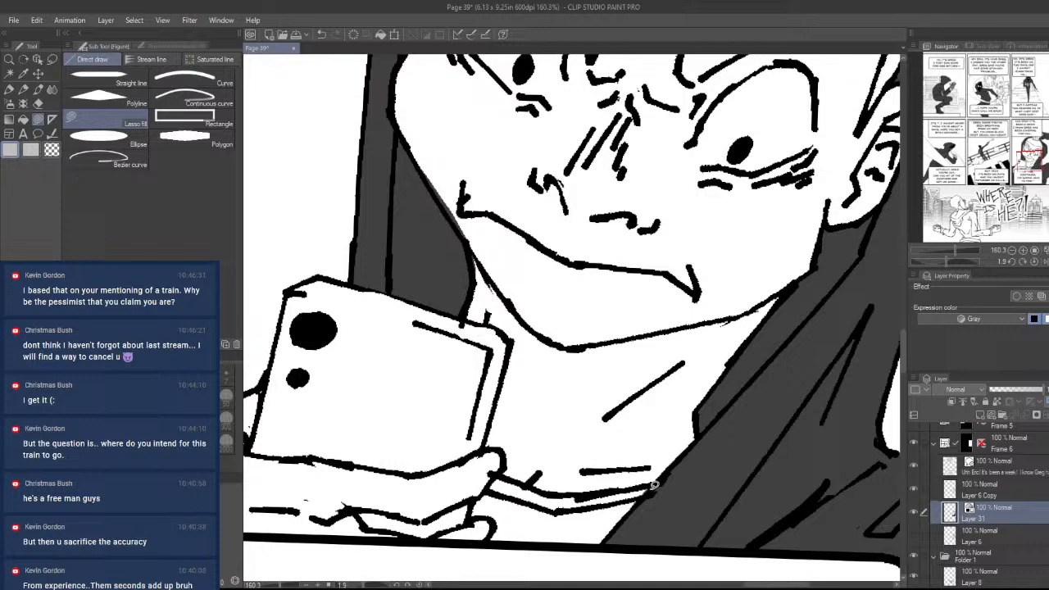
{"action": "mouse_move", "coordinate": [654, 485]}
{"action": "left_mouse_down"}
{"action": "mouse_move", "coordinate": [643, 422]}
{"action": "mouse_move", "coordinate": [696, 436]}
{"action": "left_mouse_up"}
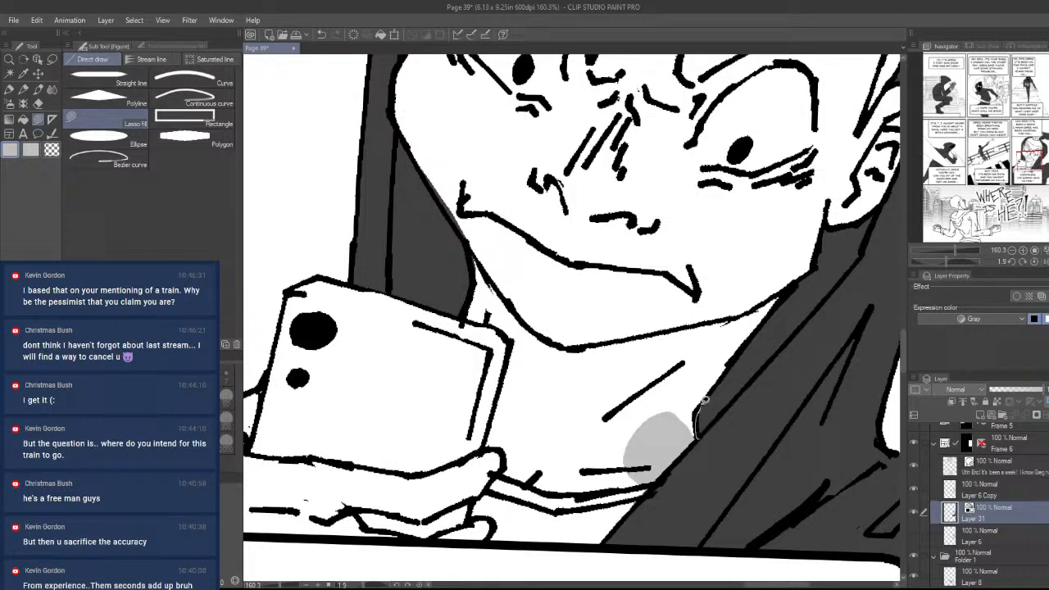
{"action": "mouse_move", "coordinate": [703, 399]}
{"action": "left_mouse_down"}
{"action": "mouse_move", "coordinate": [774, 246]}
{"action": "mouse_move", "coordinate": [706, 419]}
{"action": "left_mouse_up"}
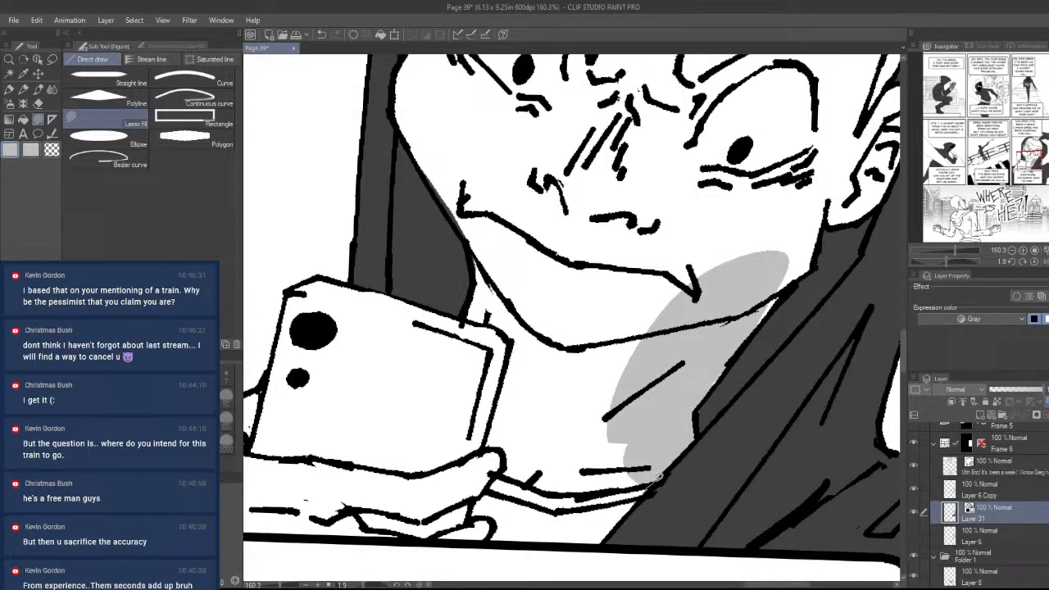
{"action": "mouse_move", "coordinate": [658, 475]}
{"action": "left_mouse_down"}
{"action": "mouse_move", "coordinate": [550, 488]}
{"action": "mouse_move", "coordinate": [647, 487]}
{"action": "left_mouse_up"}
{"action": "mouse_move", "coordinate": [563, 487]}
{"action": "left_mouse_down"}
{"action": "mouse_move", "coordinate": [498, 472]}
{"action": "mouse_move", "coordinate": [500, 451]}
{"action": "mouse_move", "coordinate": [488, 447]}
{"action": "mouse_move", "coordinate": [584, 281]}
{"action": "mouse_move", "coordinate": [699, 343]}
{"action": "left_mouse_up"}
{"action": "left_click_drag", "start_coordinate": [620, 305], "coordinate": [588, 414]}
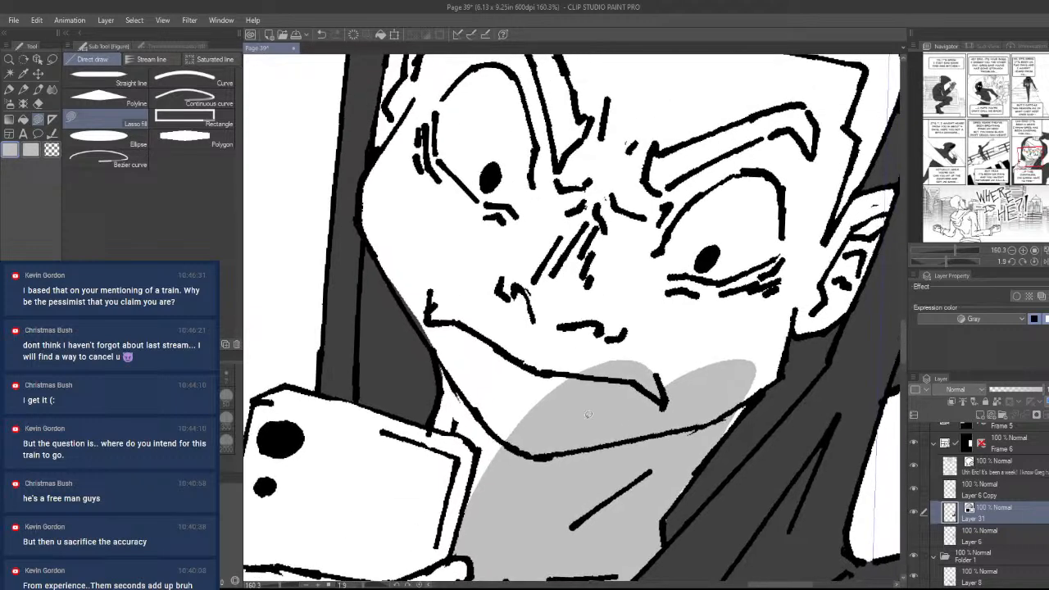
- Lasso-fill the chin, mouth, nose and left eye area with light gray out to the left cheek outline
{"action": "mouse_move", "coordinate": [465, 508]}
{"action": "left_mouse_down"}
{"action": "mouse_move", "coordinate": [646, 447]}
{"action": "mouse_move", "coordinate": [487, 456]}
{"action": "mouse_move", "coordinate": [458, 432]}
{"action": "mouse_move", "coordinate": [441, 390]}
{"action": "mouse_move", "coordinate": [631, 267]}
{"action": "mouse_move", "coordinate": [629, 443]}
{"action": "left_mouse_up"}
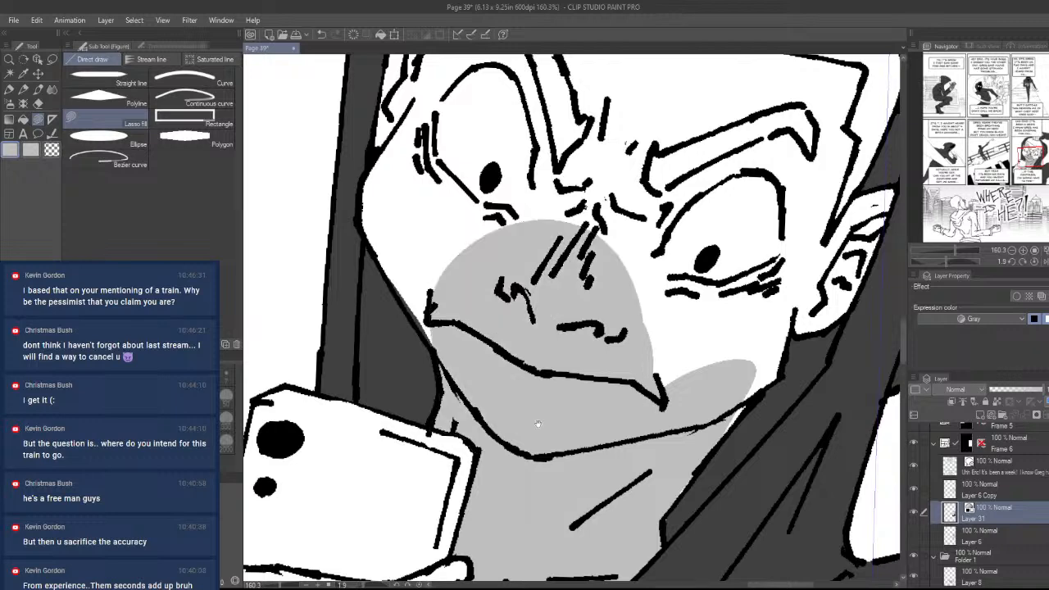
{"action": "mouse_move", "coordinate": [442, 348]}
{"action": "left_mouse_down"}
{"action": "mouse_move", "coordinate": [494, 438]}
{"action": "mouse_move", "coordinate": [464, 242]}
{"action": "mouse_move", "coordinate": [538, 335]}
{"action": "left_mouse_up"}
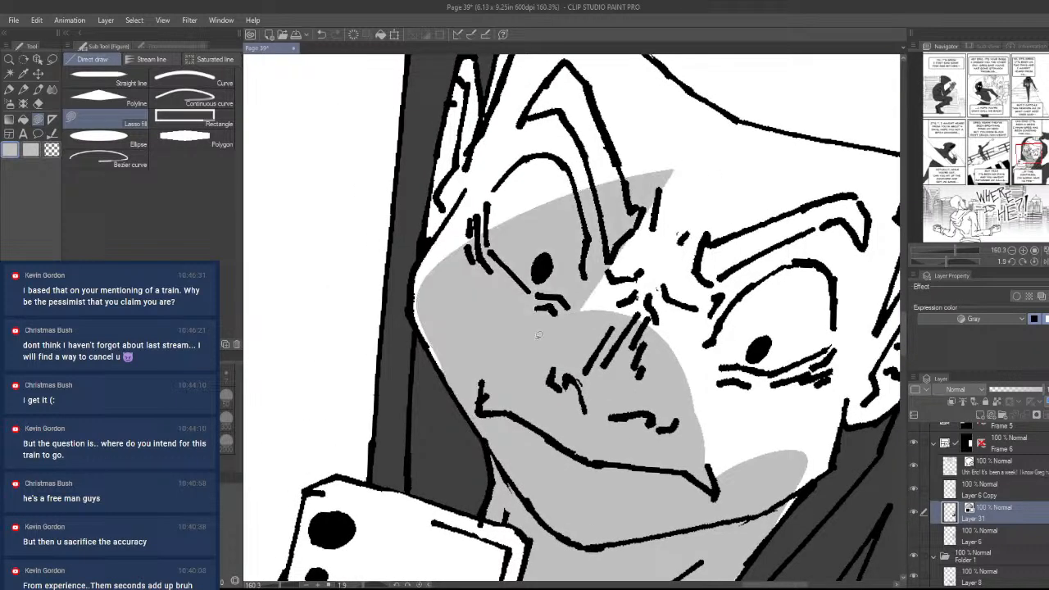
{"action": "mouse_move", "coordinate": [455, 386]}
{"action": "left_mouse_down"}
{"action": "mouse_move", "coordinate": [407, 290]}
{"action": "mouse_move", "coordinate": [584, 142]}
{"action": "left_mouse_up"}
{"action": "left_click_drag", "start_coordinate": [444, 298], "coordinate": [473, 363]}
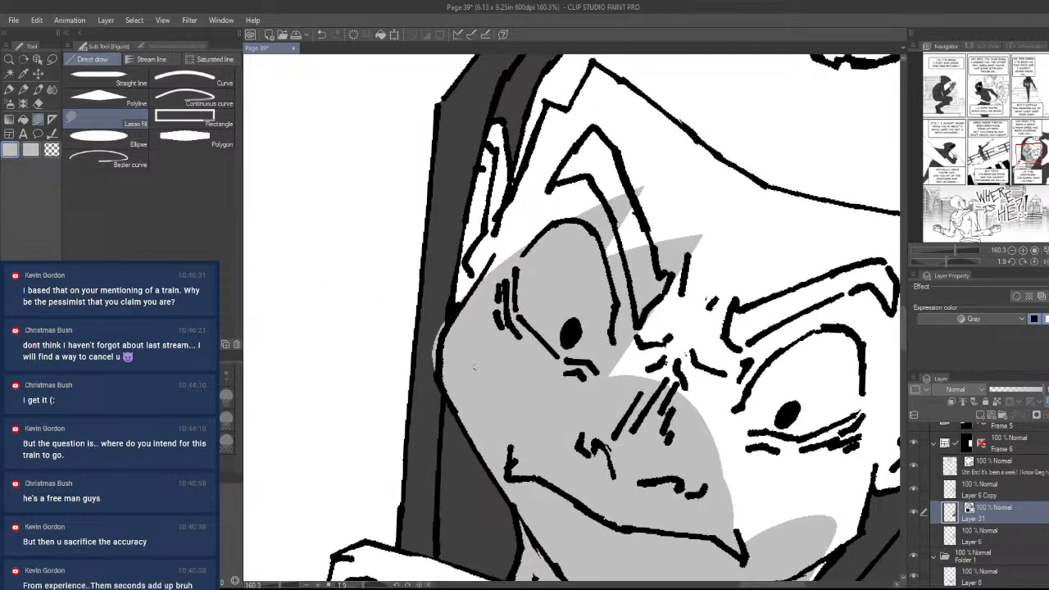
{"action": "key", "text": "ctrl+z"}
{"action": "mouse_move", "coordinate": [473, 443]}
{"action": "left_mouse_down"}
{"action": "mouse_move", "coordinate": [448, 382]}
{"action": "mouse_move", "coordinate": [478, 281]}
{"action": "mouse_move", "coordinate": [689, 157]}
{"action": "left_mouse_up"}
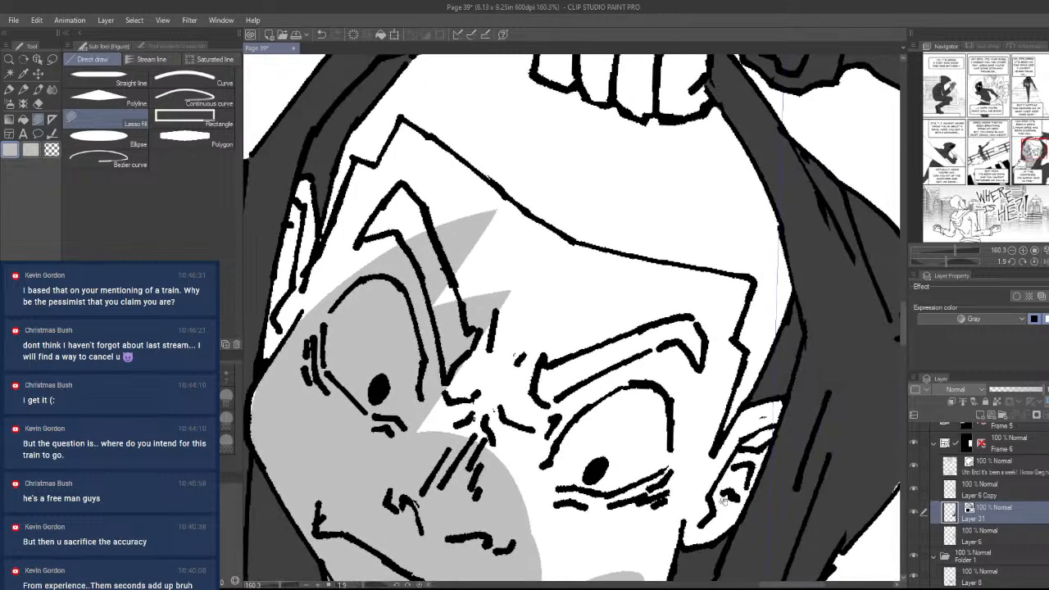
- Lasso-fill the right half of the face with light gray, including the right eye, cheek and ear
{"action": "left_click_drag", "start_coordinate": [722, 499], "coordinate": [660, 407]}
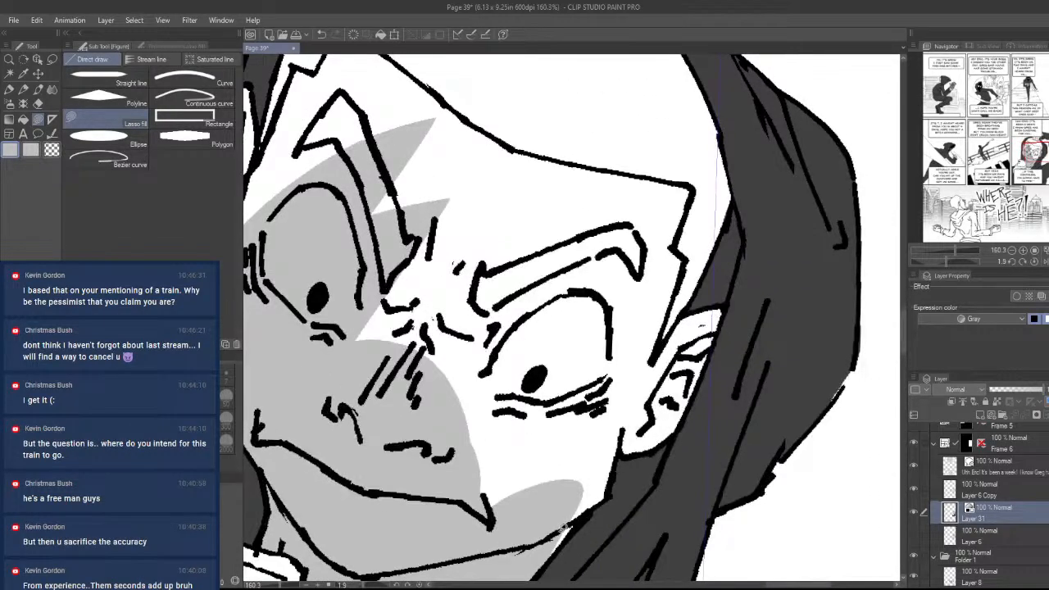
{"action": "mouse_move", "coordinate": [578, 528]}
{"action": "left_mouse_down"}
{"action": "mouse_move", "coordinate": [538, 557]}
{"action": "mouse_move", "coordinate": [611, 489]}
{"action": "mouse_move", "coordinate": [617, 450]}
{"action": "mouse_move", "coordinate": [657, 443]}
{"action": "mouse_move", "coordinate": [686, 393]}
{"action": "mouse_move", "coordinate": [664, 348]}
{"action": "mouse_move", "coordinate": [694, 188]}
{"action": "mouse_move", "coordinate": [652, 180]}
{"action": "mouse_move", "coordinate": [365, 331]}
{"action": "left_mouse_up"}
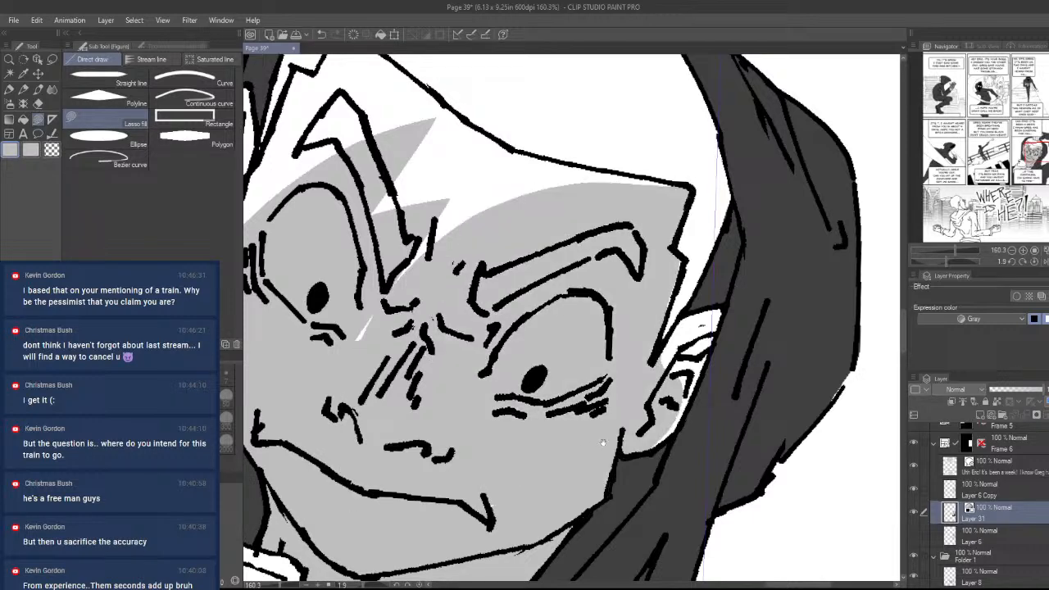
{"action": "left_click_drag", "start_coordinate": [603, 443], "coordinate": [581, 454]}
{"action": "mouse_move", "coordinate": [647, 447]}
{"action": "left_mouse_down"}
{"action": "mouse_move", "coordinate": [671, 348]}
{"action": "mouse_move", "coordinate": [704, 319]}
{"action": "mouse_move", "coordinate": [676, 383]}
{"action": "mouse_move", "coordinate": [641, 418]}
{"action": "mouse_move", "coordinate": [694, 348]}
{"action": "mouse_move", "coordinate": [703, 313]}
{"action": "mouse_move", "coordinate": [634, 397]}
{"action": "mouse_move", "coordinate": [655, 334]}
{"action": "mouse_move", "coordinate": [650, 409]}
{"action": "left_mouse_up"}
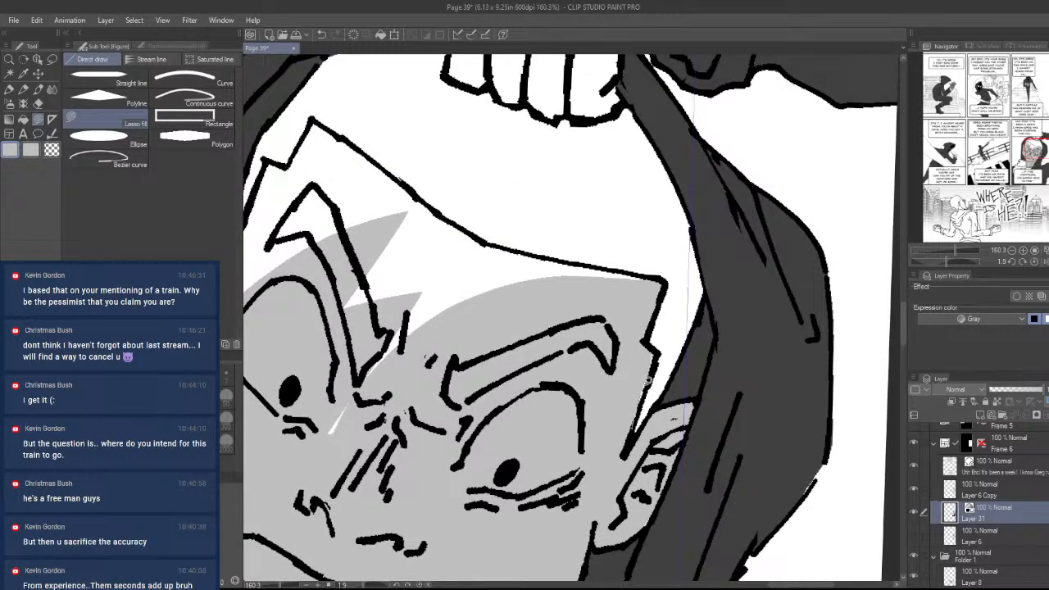
- Lasso-fill the forehead with light gray along the right sideburn and up to the hairline
{"action": "left_click_drag", "start_coordinate": [656, 355], "coordinate": [619, 466]}
{"action": "mouse_move", "coordinate": [660, 272]}
{"action": "left_mouse_down"}
{"action": "mouse_move", "coordinate": [520, 239]}
{"action": "mouse_move", "coordinate": [271, 319]}
{"action": "mouse_move", "coordinate": [312, 385]}
{"action": "left_mouse_up"}
{"action": "left_click_drag", "start_coordinate": [307, 336], "coordinate": [463, 410]}
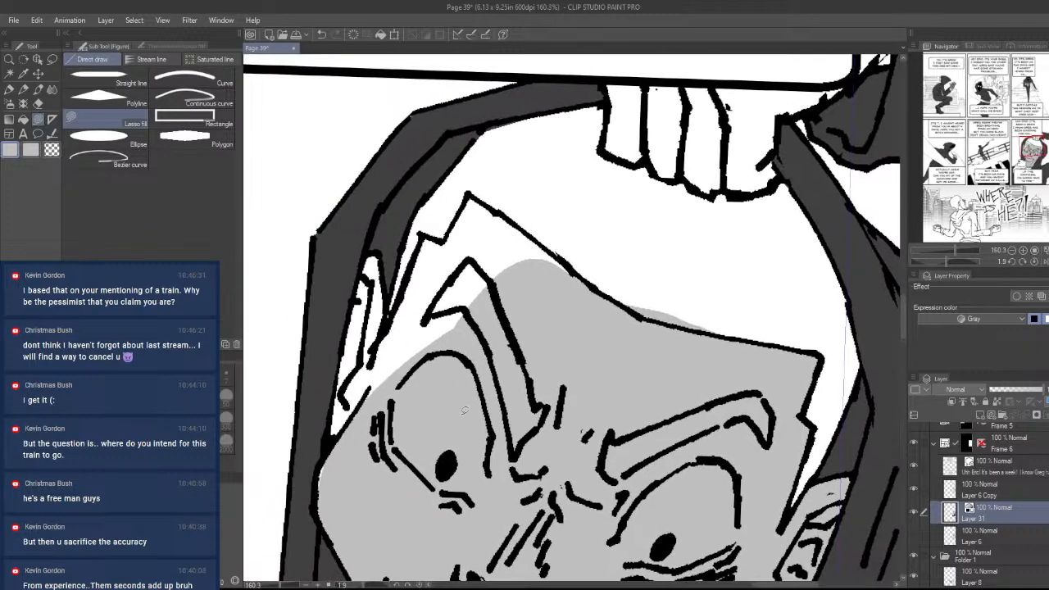
- Lasso-fill the left ear, left temple and remaining forehead corner with light gray up to the hairline
{"action": "mouse_move", "coordinate": [352, 416]}
{"action": "left_mouse_down"}
{"action": "mouse_move", "coordinate": [336, 438]}
{"action": "mouse_move", "coordinate": [353, 316]}
{"action": "mouse_move", "coordinate": [379, 258]}
{"action": "mouse_move", "coordinate": [392, 379]}
{"action": "mouse_move", "coordinate": [401, 378]}
{"action": "left_mouse_up"}
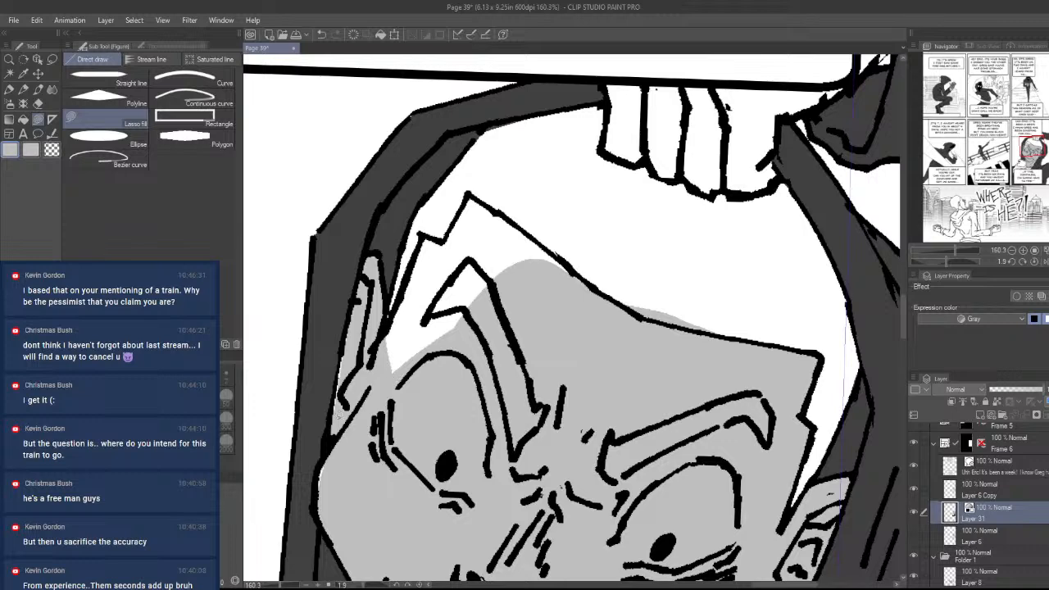
{"action": "mouse_move", "coordinate": [338, 417]}
{"action": "left_mouse_down"}
{"action": "mouse_move", "coordinate": [347, 336]}
{"action": "mouse_move", "coordinate": [392, 388]}
{"action": "left_mouse_up"}
{"action": "mouse_move", "coordinate": [386, 332]}
{"action": "left_mouse_down"}
{"action": "mouse_move", "coordinate": [428, 236]}
{"action": "mouse_move", "coordinate": [443, 238]}
{"action": "mouse_move", "coordinate": [389, 451]}
{"action": "left_mouse_up"}
{"action": "mouse_move", "coordinate": [422, 249]}
{"action": "left_mouse_down"}
{"action": "mouse_move", "coordinate": [444, 359]}
{"action": "mouse_move", "coordinate": [470, 268]}
{"action": "mouse_move", "coordinate": [446, 239]}
{"action": "mouse_move", "coordinate": [473, 192]}
{"action": "mouse_move", "coordinate": [564, 270]}
{"action": "mouse_move", "coordinate": [530, 501]}
{"action": "left_mouse_up"}
{"action": "mouse_move", "coordinate": [577, 278]}
{"action": "left_mouse_down"}
{"action": "mouse_move", "coordinate": [470, 261]}
{"action": "mouse_move", "coordinate": [452, 328]}
{"action": "left_mouse_up"}
{"action": "mouse_move", "coordinate": [472, 248]}
{"action": "left_mouse_down"}
{"action": "mouse_move", "coordinate": [427, 441]}
{"action": "mouse_move", "coordinate": [459, 426]}
{"action": "left_mouse_up"}
{"action": "key", "text": "ctrl+space"}
{"action": "left_click_drag", "start_coordinate": [547, 345], "coordinate": [465, 474]}
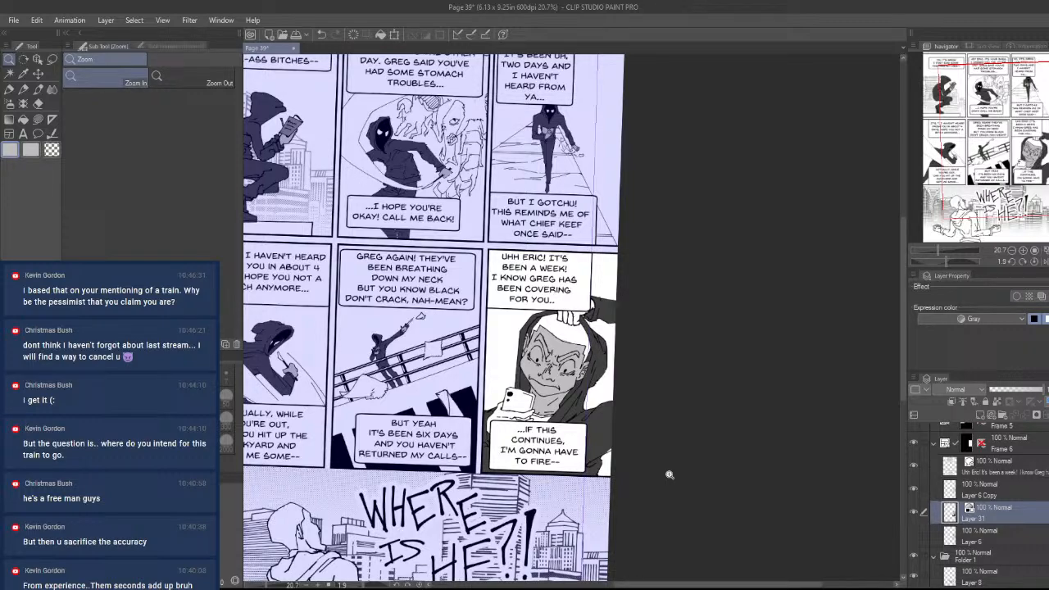
- Lasso-fill the hand holding the phone, including the wrist beside the lower speech box, with light gray
{"action": "left_click_drag", "start_coordinate": [523, 422], "coordinate": [614, 440]}
{"action": "scroll", "coordinate": [579, 390], "scroll_direction": "up", "scroll_amount": 5}
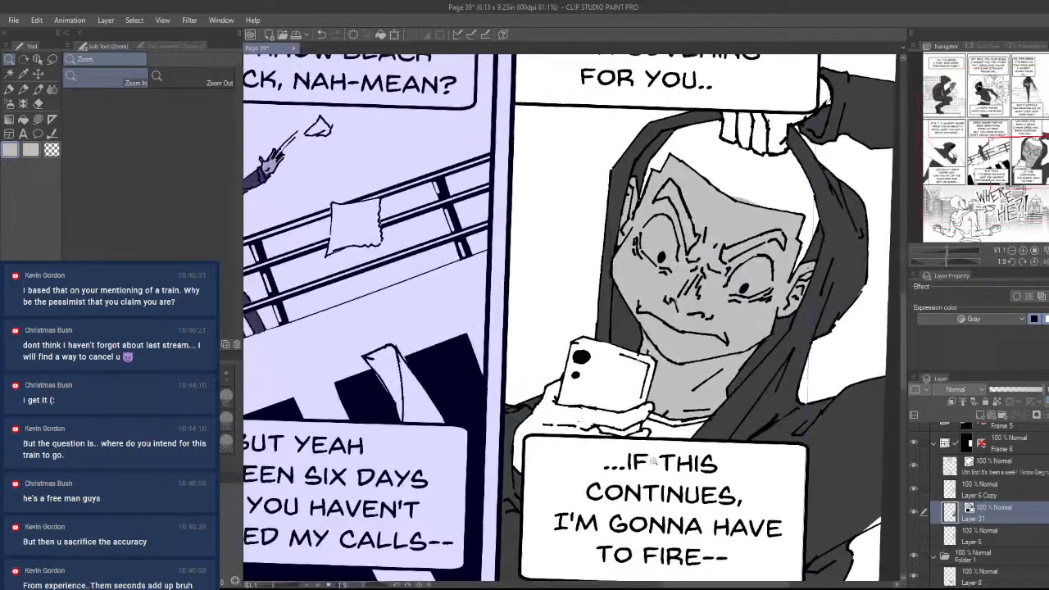
{"action": "scroll", "coordinate": [632, 447], "scroll_direction": "up", "scroll_amount": 3}
{"action": "left_click_drag", "start_coordinate": [635, 486], "coordinate": [651, 481]}
{"action": "left_click_drag", "start_coordinate": [652, 482], "coordinate": [711, 434]}
{"action": "left_click_drag", "start_coordinate": [606, 453], "coordinate": [619, 456]}
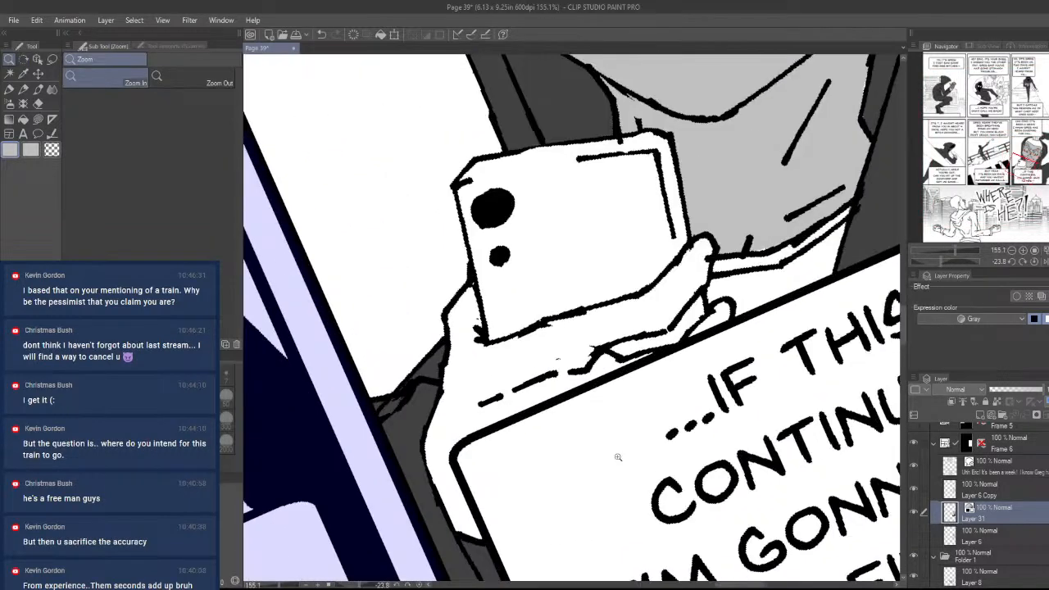
{"action": "mouse_move", "coordinate": [613, 354]}
{"action": "left_mouse_down"}
{"action": "mouse_move", "coordinate": [680, 321]}
{"action": "mouse_move", "coordinate": [717, 266]}
{"action": "mouse_move", "coordinate": [487, 339]}
{"action": "mouse_move", "coordinate": [471, 280]}
{"action": "mouse_move", "coordinate": [448, 338]}
{"action": "mouse_move", "coordinate": [486, 478]}
{"action": "mouse_move", "coordinate": [670, 435]}
{"action": "left_mouse_up"}
{"action": "mouse_move", "coordinate": [616, 361]}
{"action": "left_mouse_down"}
{"action": "mouse_move", "coordinate": [632, 420]}
{"action": "mouse_move", "coordinate": [615, 385]}
{"action": "left_mouse_up"}
{"action": "mouse_move", "coordinate": [650, 354]}
{"action": "left_mouse_down"}
{"action": "mouse_move", "coordinate": [679, 347]}
{"action": "mouse_move", "coordinate": [596, 408]}
{"action": "mouse_move", "coordinate": [690, 345]}
{"action": "mouse_move", "coordinate": [711, 308]}
{"action": "mouse_move", "coordinate": [732, 317]}
{"action": "mouse_move", "coordinate": [694, 404]}
{"action": "left_mouse_up"}
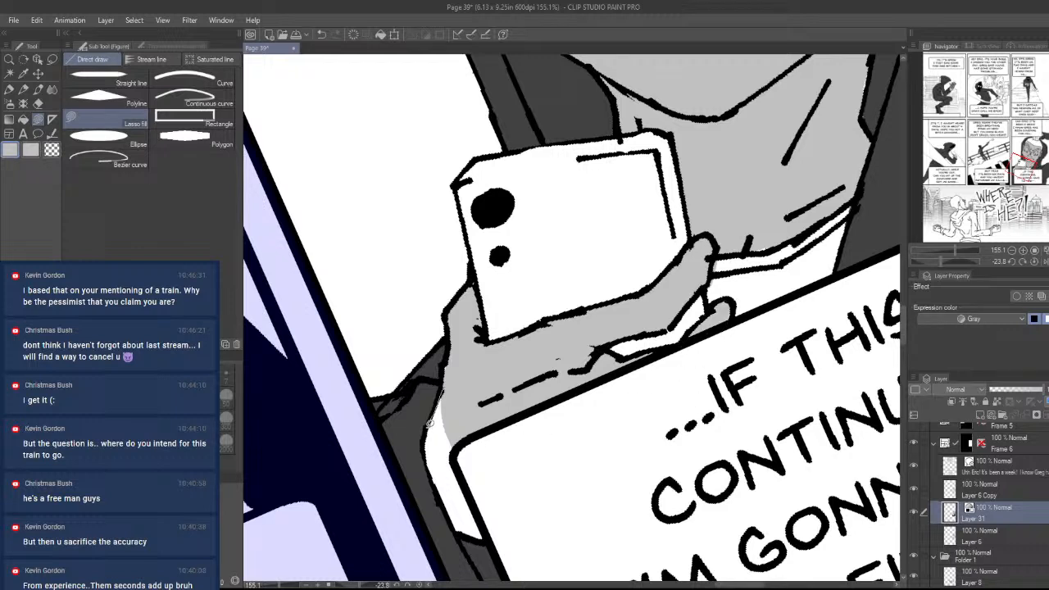
{"action": "scroll", "coordinate": [459, 426], "scroll_direction": "down", "scroll_amount": 3}
{"action": "mouse_move", "coordinate": [472, 417]}
{"action": "left_mouse_down"}
{"action": "mouse_move", "coordinate": [565, 431]}
{"action": "mouse_move", "coordinate": [479, 443]}
{"action": "mouse_move", "coordinate": [452, 365]}
{"action": "mouse_move", "coordinate": [462, 368]}
{"action": "left_mouse_up"}
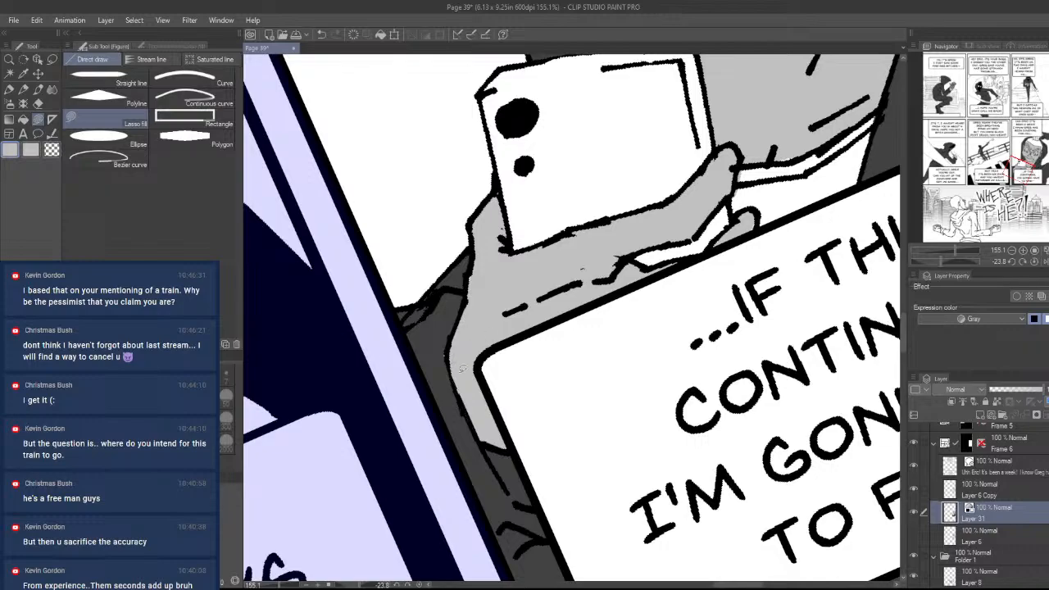
- Lasso-fill the fingers and back of the raised hand on top of the head with light gray
{"action": "left_click_drag", "start_coordinate": [670, 328], "coordinate": [423, 448]}
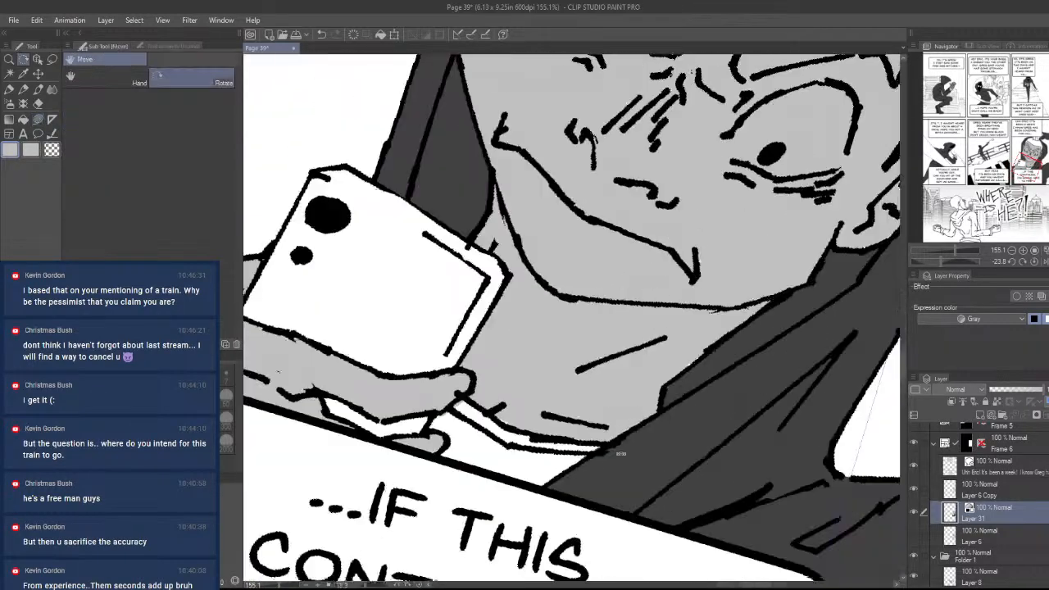
{"action": "left_click_drag", "start_coordinate": [655, 357], "coordinate": [683, 362], "text": "ctrl"}
{"action": "left_click_drag", "start_coordinate": [647, 328], "coordinate": [661, 452]}
{"action": "left_click_drag", "start_coordinate": [665, 350], "coordinate": [678, 347], "text": "ctrl"}
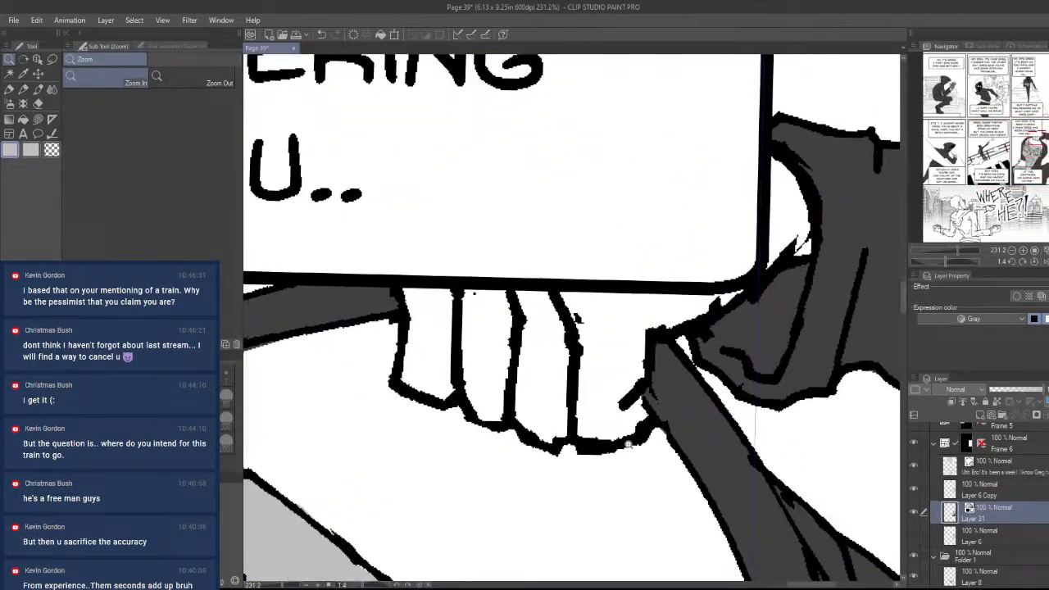
{"action": "mouse_move", "coordinate": [631, 440]}
{"action": "left_mouse_down"}
{"action": "mouse_move", "coordinate": [653, 415]}
{"action": "mouse_move", "coordinate": [653, 348]}
{"action": "mouse_move", "coordinate": [808, 252]}
{"action": "mouse_move", "coordinate": [778, 148]}
{"action": "mouse_move", "coordinate": [551, 289]}
{"action": "mouse_move", "coordinate": [620, 443]}
{"action": "mouse_move", "coordinate": [542, 440]}
{"action": "mouse_move", "coordinate": [413, 395]}
{"action": "mouse_move", "coordinate": [418, 251]}
{"action": "mouse_move", "coordinate": [627, 352]}
{"action": "mouse_move", "coordinate": [605, 443]}
{"action": "left_mouse_up"}
{"action": "key", "text": "ctrl+space"}
{"action": "left_click_drag", "start_coordinate": [653, 478], "coordinate": [700, 409]}
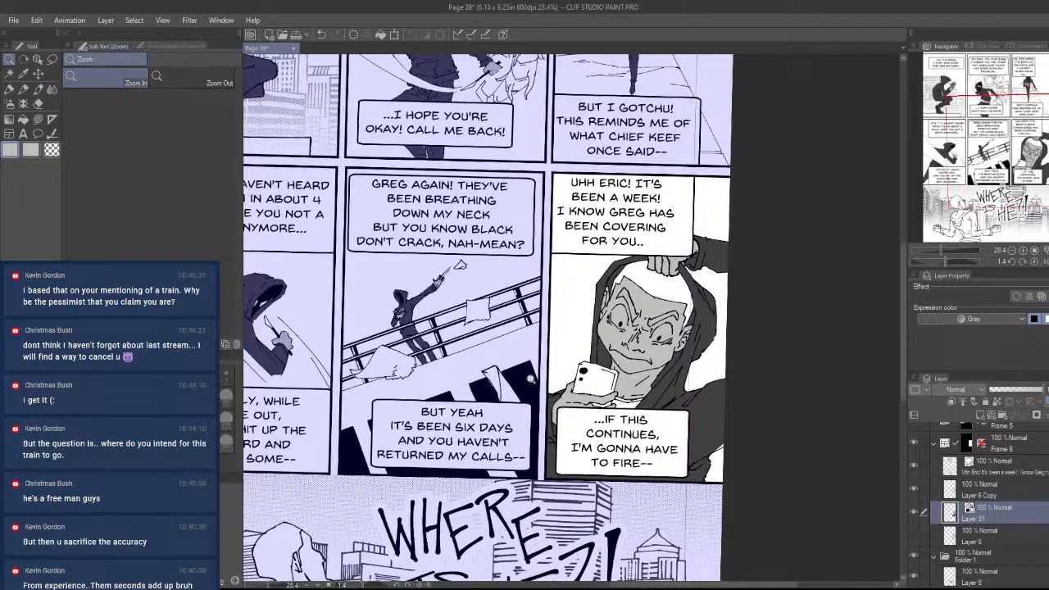
- Lasso-fill the right sideburn and the hair beside the hood's inner edge with black
{"action": "left_click_drag", "start_coordinate": [680, 297], "coordinate": [704, 451]}
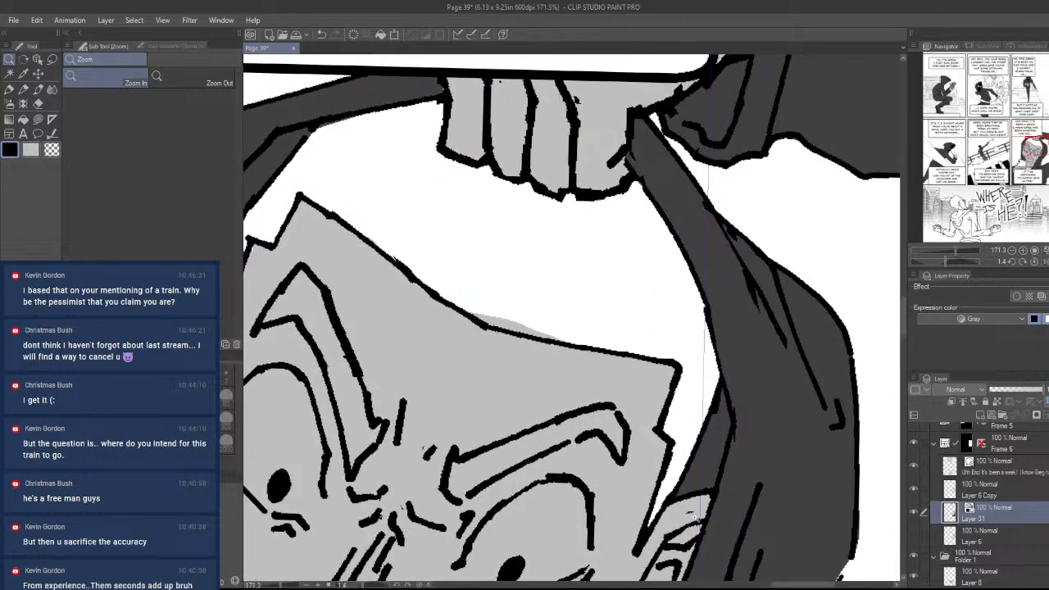
{"action": "key", "text": "shift+space"}
{"action": "left_click_drag", "start_coordinate": [696, 519], "coordinate": [706, 510]}
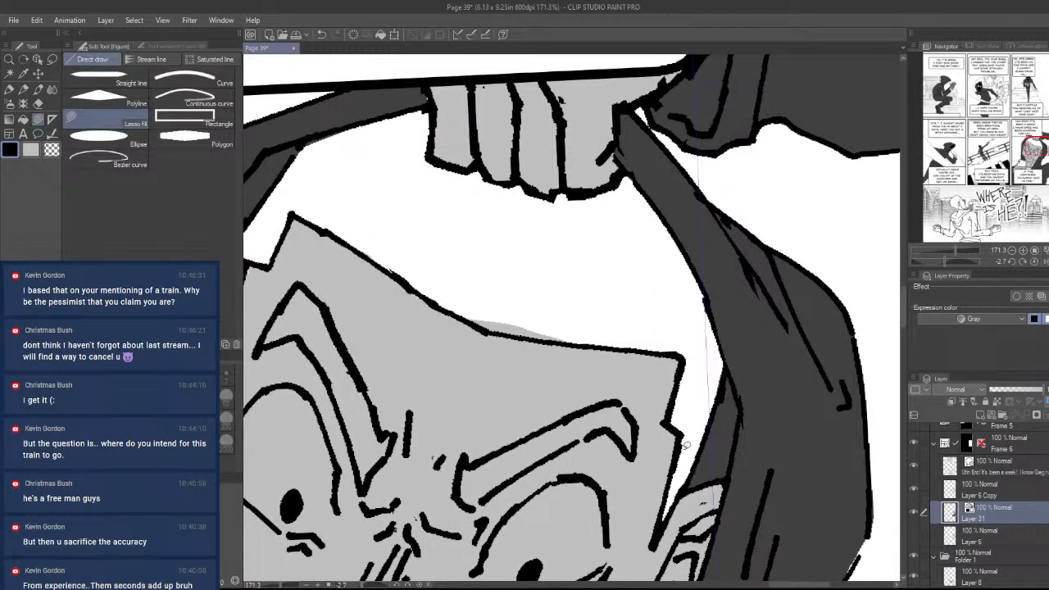
{"action": "mouse_move", "coordinate": [658, 529]}
{"action": "left_mouse_down"}
{"action": "mouse_move", "coordinate": [698, 368]}
{"action": "mouse_move", "coordinate": [665, 519]}
{"action": "mouse_move", "coordinate": [684, 507]}
{"action": "mouse_move", "coordinate": [640, 446]}
{"action": "left_mouse_up"}
{"action": "key", "text": "ctrl+z"}
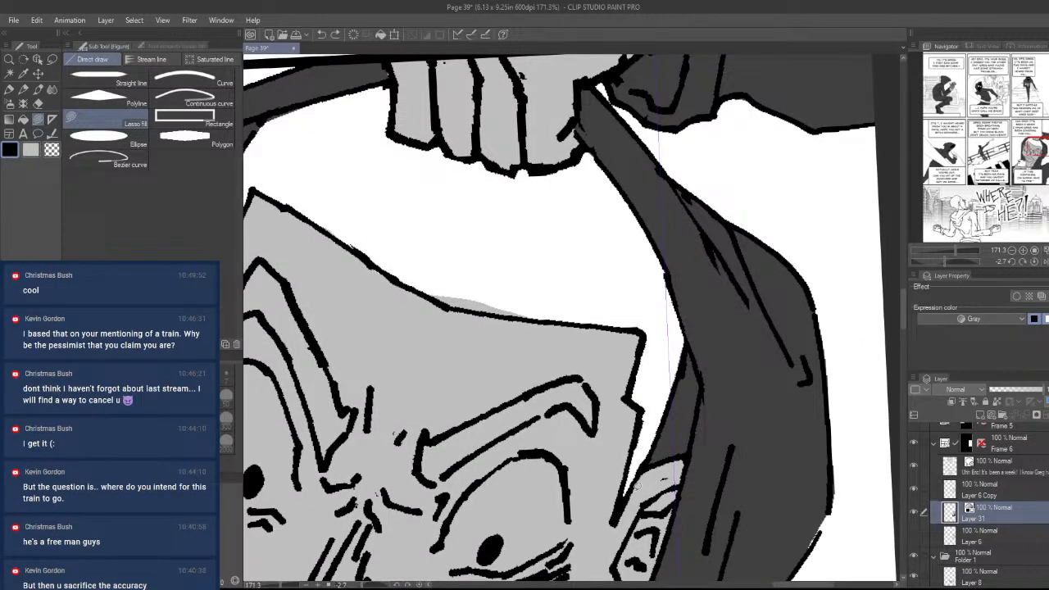
{"action": "mouse_move", "coordinate": [637, 484]}
{"action": "left_mouse_down"}
{"action": "mouse_move", "coordinate": [626, 503]}
{"action": "mouse_move", "coordinate": [654, 393]}
{"action": "mouse_move", "coordinate": [675, 370]}
{"action": "mouse_move", "coordinate": [624, 493]}
{"action": "left_mouse_up"}
{"action": "mouse_move", "coordinate": [644, 432]}
{"action": "left_mouse_down"}
{"action": "mouse_move", "coordinate": [632, 385]}
{"action": "mouse_move", "coordinate": [658, 408]}
{"action": "mouse_move", "coordinate": [642, 433]}
{"action": "mouse_move", "coordinate": [629, 398]}
{"action": "mouse_move", "coordinate": [674, 357]}
{"action": "mouse_move", "coordinate": [678, 387]}
{"action": "mouse_move", "coordinate": [676, 295]}
{"action": "mouse_move", "coordinate": [643, 297]}
{"action": "mouse_move", "coordinate": [661, 378]}
{"action": "mouse_move", "coordinate": [512, 420]}
{"action": "left_mouse_up"}
{"action": "key", "text": "ctrl+z"}
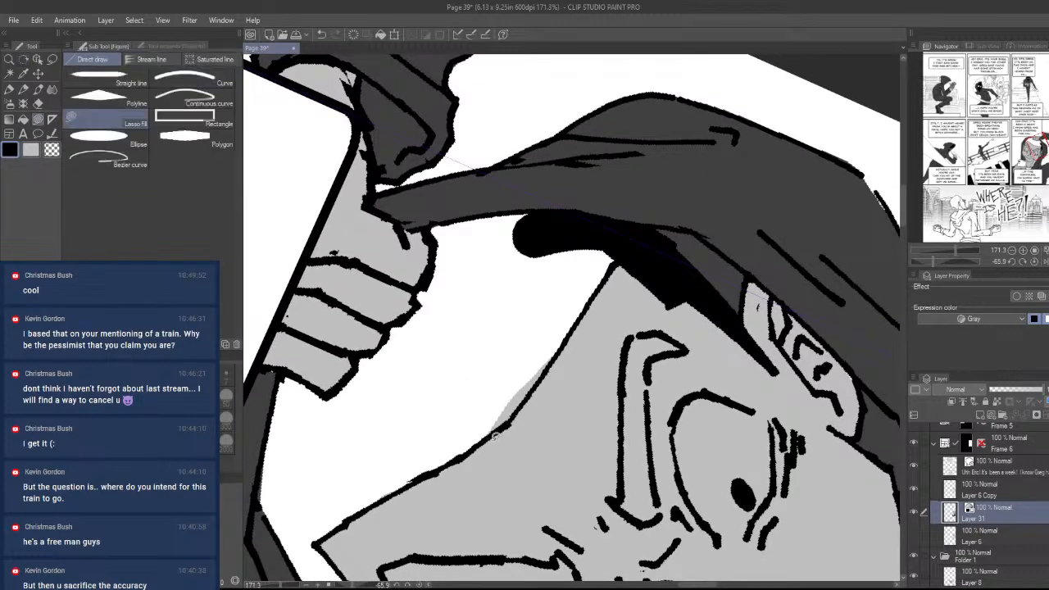
- Lasso-fill a band of hair along the front hairline with black and touch up the forehead edge with light gray
{"action": "mouse_move", "coordinate": [513, 420]}
{"action": "left_mouse_down"}
{"action": "mouse_move", "coordinate": [591, 241]}
{"action": "mouse_move", "coordinate": [620, 262]}
{"action": "mouse_move", "coordinate": [497, 433]}
{"action": "mouse_move", "coordinate": [626, 309]}
{"action": "mouse_move", "coordinate": [478, 386]}
{"action": "mouse_move", "coordinate": [646, 239]}
{"action": "mouse_move", "coordinate": [633, 273]}
{"action": "left_mouse_up"}
{"action": "key", "text": "ctrl+z"}
{"action": "mouse_move", "coordinate": [607, 318]}
{"action": "left_mouse_down"}
{"action": "mouse_move", "coordinate": [542, 312]}
{"action": "mouse_move", "coordinate": [414, 426]}
{"action": "mouse_move", "coordinate": [439, 420]}
{"action": "left_mouse_up"}
{"action": "key", "text": "r"}
{"action": "mouse_move", "coordinate": [649, 277]}
{"action": "left_mouse_down"}
{"action": "mouse_move", "coordinate": [665, 316]}
{"action": "mouse_move", "coordinate": [562, 374]}
{"action": "mouse_move", "coordinate": [700, 365]}
{"action": "mouse_move", "coordinate": [722, 335]}
{"action": "mouse_move", "coordinate": [601, 405]}
{"action": "left_mouse_up"}
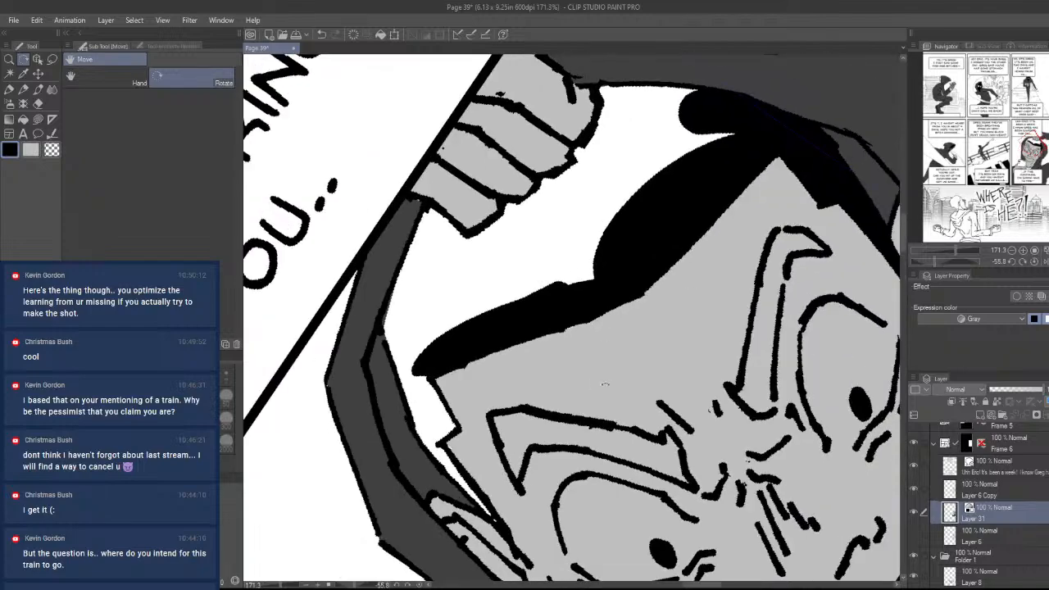
{"action": "key", "text": "x"}
{"action": "key", "text": "u"}
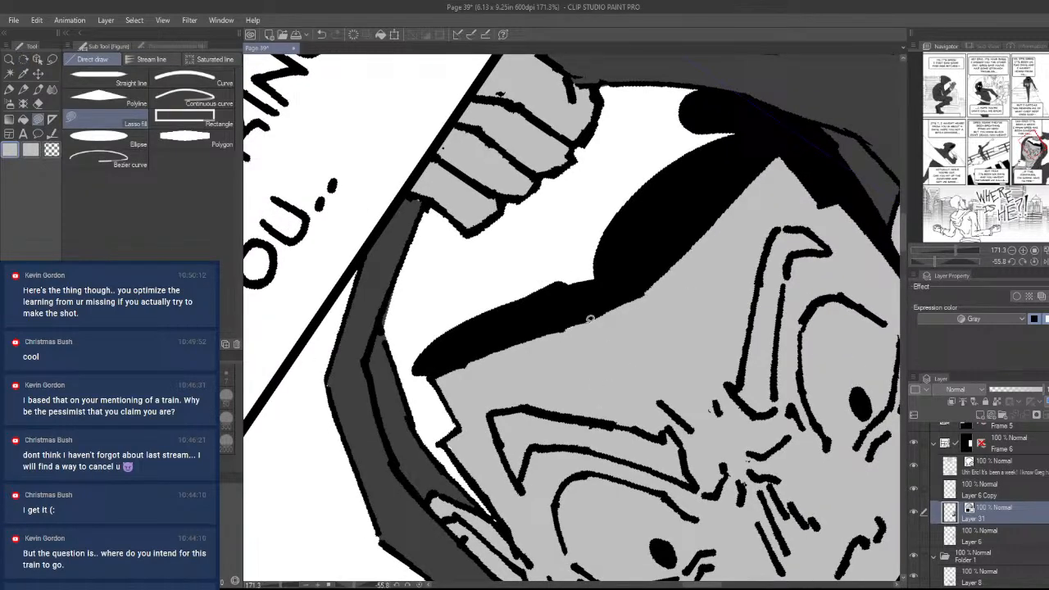
{"action": "mouse_move", "coordinate": [583, 323]}
{"action": "left_mouse_down"}
{"action": "mouse_move", "coordinate": [515, 369]}
{"action": "mouse_move", "coordinate": [629, 321]}
{"action": "left_mouse_up"}
{"action": "left_click_drag", "start_coordinate": [564, 361], "coordinate": [426, 368]}
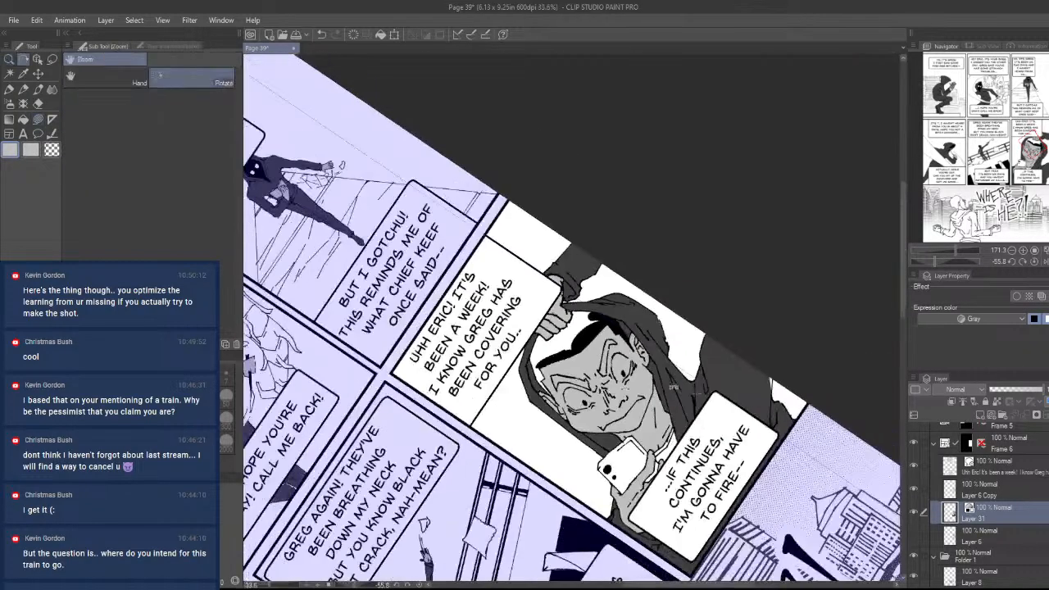
{"action": "left_click_drag", "start_coordinate": [770, 385], "coordinate": [681, 521]}
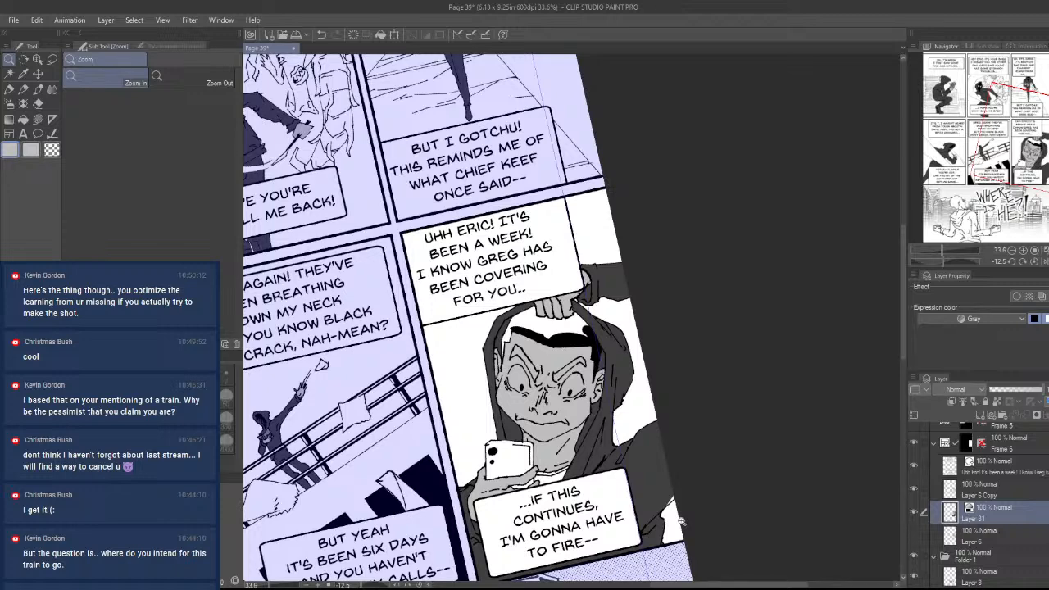
- Lasso-fill the left sideburn and the hair at the left temple with black, up to the hood's inner edge
{"action": "left_click_drag", "start_coordinate": [500, 338], "coordinate": [721, 430]}
{"action": "key", "text": "shift+space"}
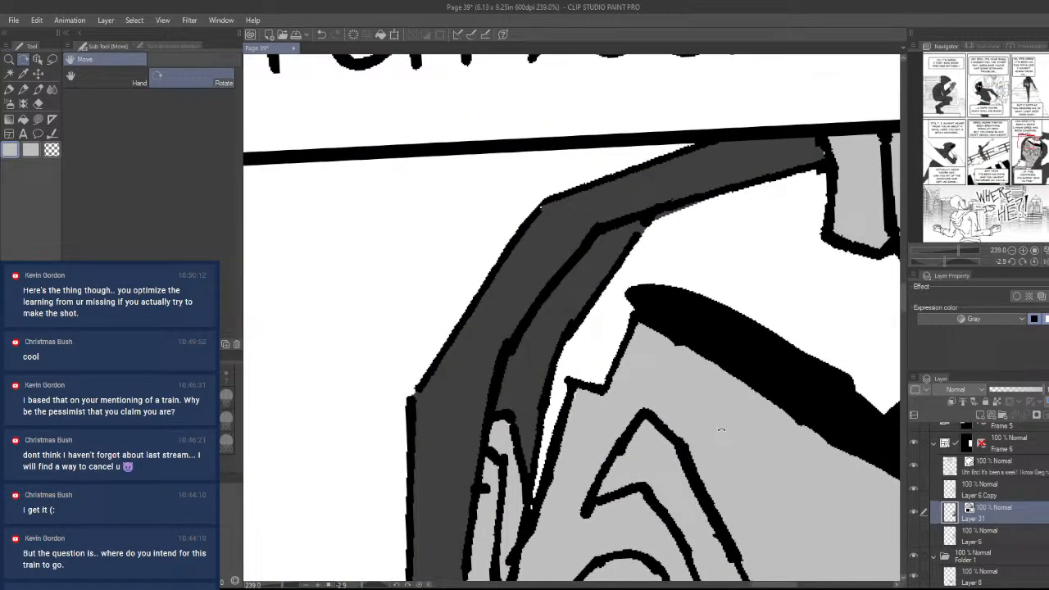
{"action": "mouse_move", "coordinate": [574, 384]}
{"action": "left_mouse_down"}
{"action": "mouse_move", "coordinate": [538, 525]}
{"action": "mouse_move", "coordinate": [572, 350]}
{"action": "mouse_move", "coordinate": [534, 505]}
{"action": "mouse_move", "coordinate": [572, 412]}
{"action": "left_mouse_up"}
{"action": "key", "text": "ctrl+z"}
{"action": "key", "text": "ctrl+z"}
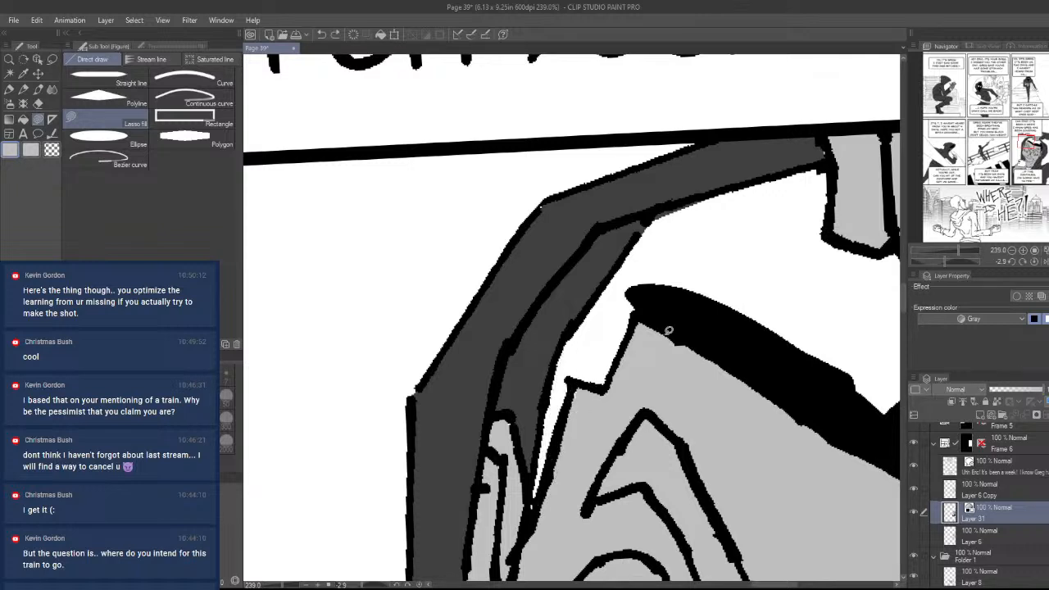
{"action": "key", "text": "x"}
{"action": "mouse_move", "coordinate": [643, 308]}
{"action": "left_mouse_down"}
{"action": "mouse_move", "coordinate": [610, 383]}
{"action": "mouse_move", "coordinate": [574, 392]}
{"action": "mouse_move", "coordinate": [528, 516]}
{"action": "mouse_move", "coordinate": [571, 329]}
{"action": "mouse_move", "coordinate": [665, 221]}
{"action": "left_mouse_up"}
{"action": "left_click_drag", "start_coordinate": [691, 274], "coordinate": [634, 336]}
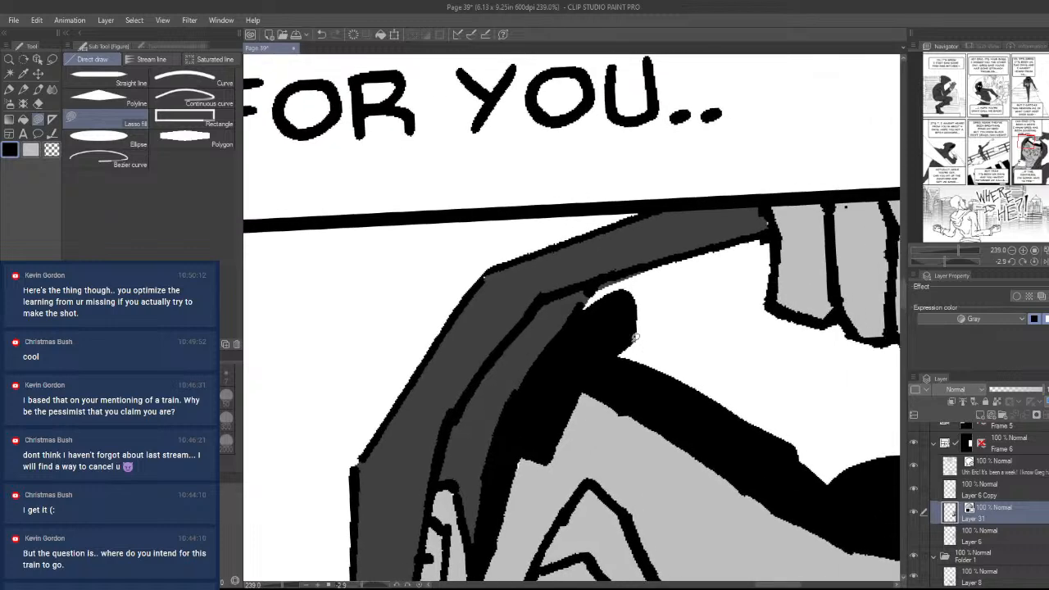
- Lasso-fill the remaining white hair area below the fingers with black, out to the hood's inner edges
{"action": "mouse_move", "coordinate": [600, 277]}
{"action": "left_mouse_down"}
{"action": "mouse_move", "coordinate": [631, 354]}
{"action": "mouse_move", "coordinate": [639, 268]}
{"action": "mouse_move", "coordinate": [759, 286]}
{"action": "mouse_move", "coordinate": [777, 230]}
{"action": "mouse_move", "coordinate": [604, 368]}
{"action": "mouse_move", "coordinate": [737, 276]}
{"action": "left_mouse_up"}
{"action": "mouse_move", "coordinate": [787, 328]}
{"action": "left_mouse_down"}
{"action": "mouse_move", "coordinate": [550, 303]}
{"action": "mouse_move", "coordinate": [608, 391]}
{"action": "mouse_move", "coordinate": [699, 350]}
{"action": "mouse_move", "coordinate": [698, 278]}
{"action": "mouse_move", "coordinate": [652, 428]}
{"action": "mouse_move", "coordinate": [761, 428]}
{"action": "mouse_move", "coordinate": [772, 340]}
{"action": "mouse_move", "coordinate": [755, 294]}
{"action": "left_mouse_up"}
{"action": "mouse_move", "coordinate": [831, 439]}
{"action": "left_mouse_down"}
{"action": "mouse_move", "coordinate": [742, 436]}
{"action": "mouse_move", "coordinate": [657, 452]}
{"action": "left_mouse_up"}
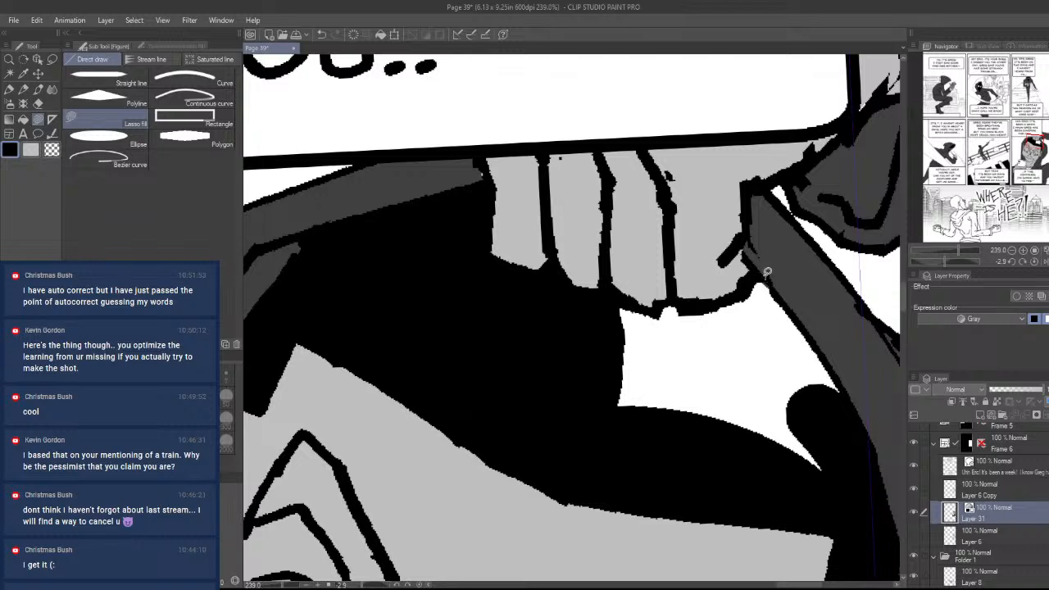
{"action": "mouse_move", "coordinate": [765, 275]}
{"action": "left_mouse_down"}
{"action": "mouse_move", "coordinate": [692, 306]}
{"action": "mouse_move", "coordinate": [603, 308]}
{"action": "mouse_move", "coordinate": [705, 477]}
{"action": "mouse_move", "coordinate": [846, 475]}
{"action": "mouse_move", "coordinate": [855, 445]}
{"action": "mouse_move", "coordinate": [843, 394]}
{"action": "mouse_move", "coordinate": [839, 380]}
{"action": "mouse_move", "coordinate": [823, 388]}
{"action": "mouse_move", "coordinate": [803, 335]}
{"action": "left_mouse_up"}
- Lasso-fill the right eyebrow with black inside its outline
{"action": "key", "text": "ctrl+space"}
{"action": "left_click_drag", "start_coordinate": [586, 299], "coordinate": [693, 381]}
{"action": "left_click_drag", "start_coordinate": [778, 444], "coordinate": [708, 416]}
{"action": "left_click_drag", "start_coordinate": [673, 295], "coordinate": [741, 305]}
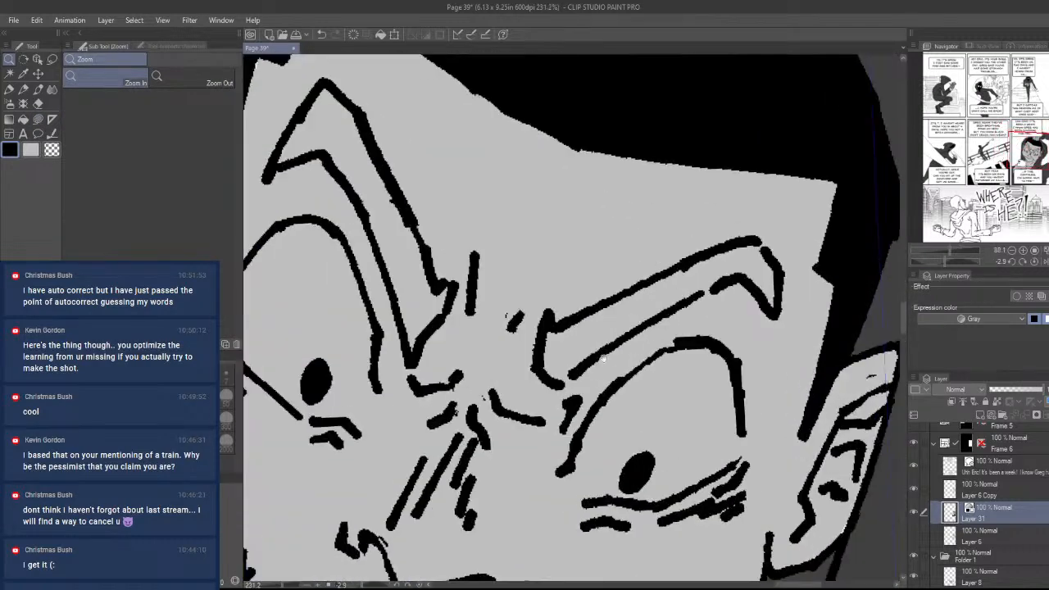
{"action": "mouse_move", "coordinate": [608, 374]}
{"action": "left_mouse_down"}
{"action": "mouse_move", "coordinate": [642, 426]}
{"action": "mouse_move", "coordinate": [618, 412]}
{"action": "mouse_move", "coordinate": [580, 422]}
{"action": "mouse_move", "coordinate": [643, 342]}
{"action": "mouse_move", "coordinate": [745, 325]}
{"action": "mouse_move", "coordinate": [692, 340]}
{"action": "left_mouse_up"}
- Lasso-fill the left eyebrow with black, including the small gap near its outer end
{"action": "key", "text": "ctrl+space"}
{"action": "key", "text": "shift+space"}
{"action": "left_click_drag", "start_coordinate": [729, 385], "coordinate": [740, 334]}
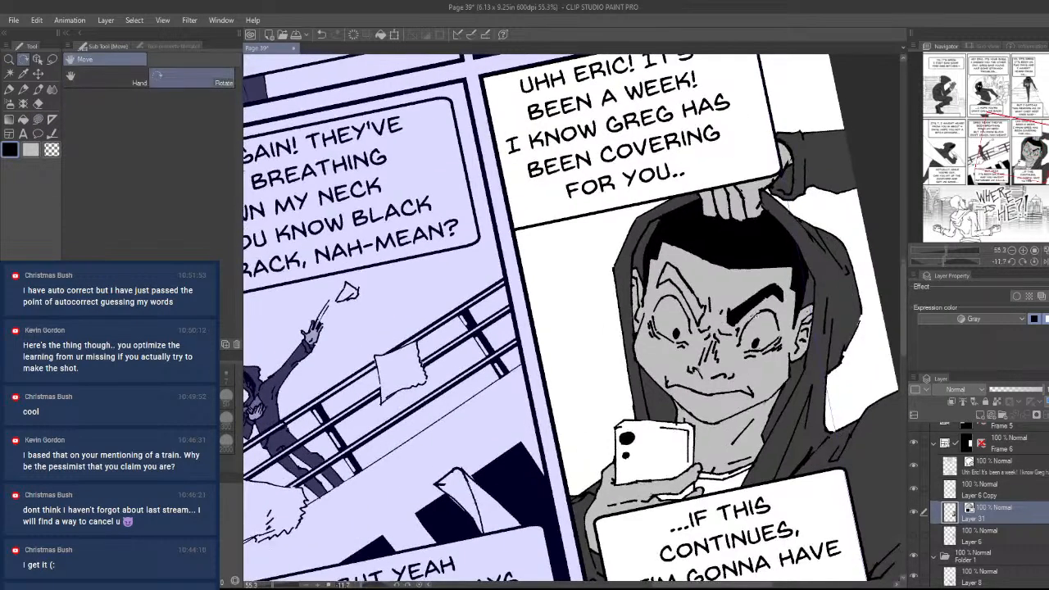
{"action": "left_click_drag", "start_coordinate": [703, 491], "coordinate": [735, 459]}
{"action": "key", "text": "ctrl+space"}
{"action": "mouse_move", "coordinate": [700, 270]}
{"action": "left_mouse_down"}
{"action": "mouse_move", "coordinate": [716, 361]}
{"action": "mouse_move", "coordinate": [758, 369]}
{"action": "left_mouse_up"}
{"action": "left_click_drag", "start_coordinate": [729, 410], "coordinate": [691, 408]}
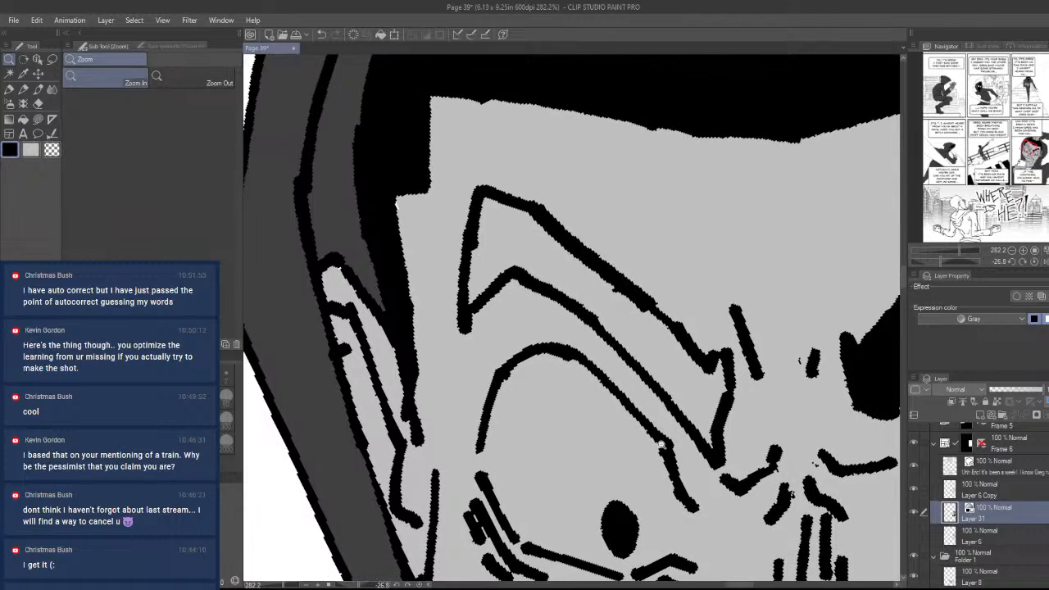
{"action": "mouse_move", "coordinate": [713, 445]}
{"action": "left_mouse_down"}
{"action": "mouse_move", "coordinate": [668, 392]}
{"action": "mouse_move", "coordinate": [529, 277]}
{"action": "mouse_move", "coordinate": [465, 309]}
{"action": "mouse_move", "coordinate": [494, 189]}
{"action": "mouse_move", "coordinate": [680, 360]}
{"action": "mouse_move", "coordinate": [713, 446]}
{"action": "mouse_move", "coordinate": [727, 344]}
{"action": "mouse_move", "coordinate": [599, 276]}
{"action": "mouse_move", "coordinate": [593, 314]}
{"action": "left_mouse_up"}
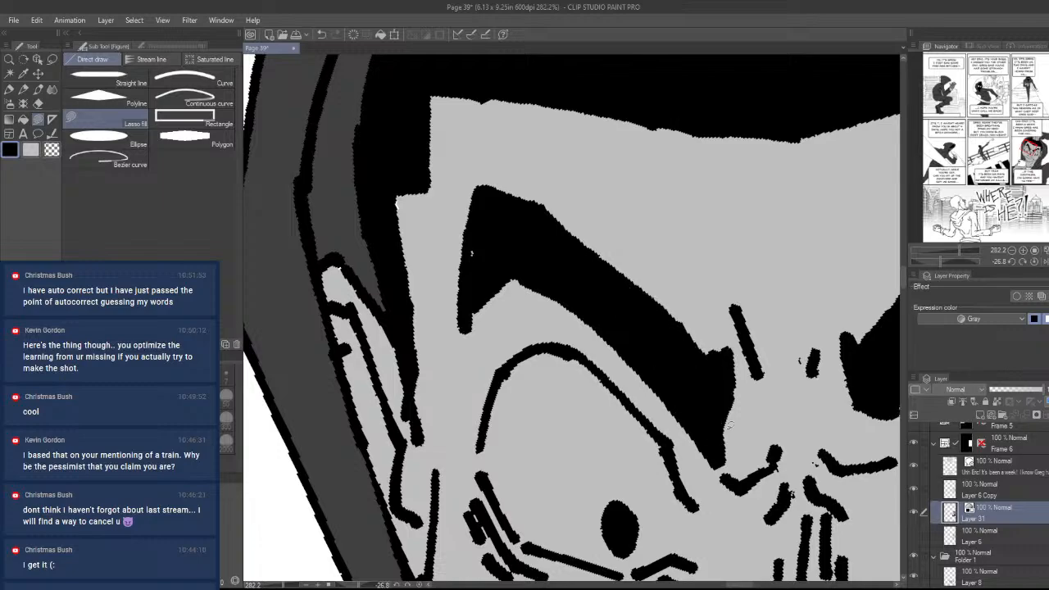
{"action": "left_click_drag", "start_coordinate": [489, 270], "coordinate": [422, 287]}
{"action": "left_click_drag", "start_coordinate": [782, 348], "coordinate": [784, 438]}
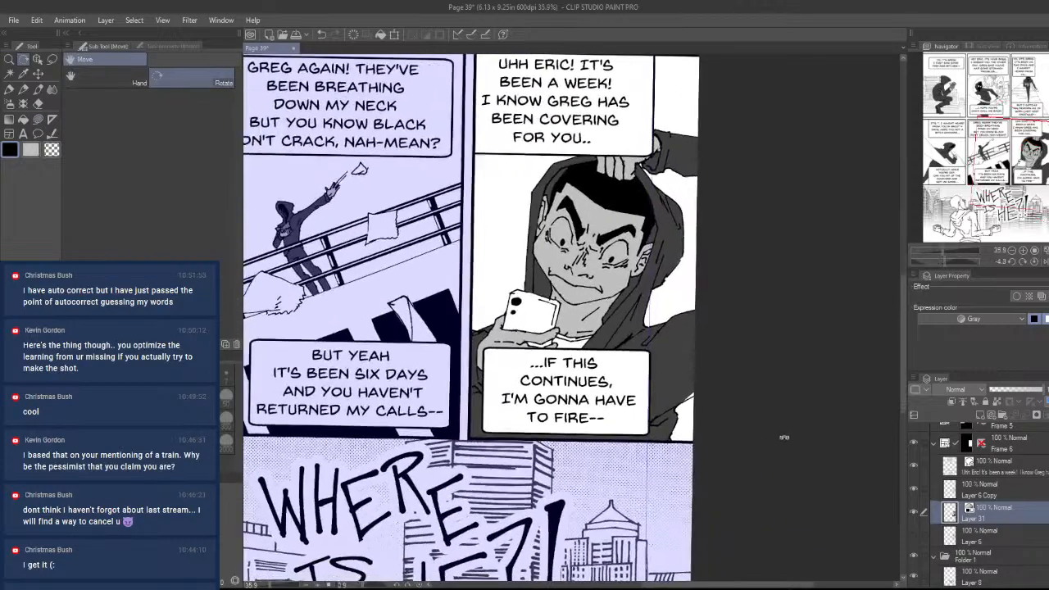
{"action": "left_click_drag", "start_coordinate": [708, 437], "coordinate": [774, 460]}
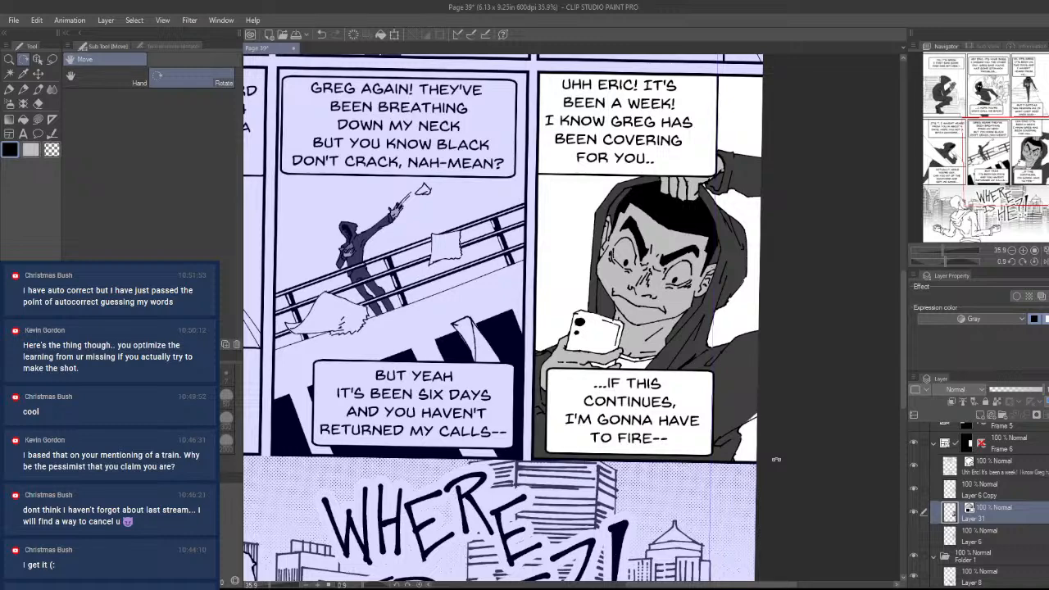
- Pick the hood's dark gray and ready Lasso fill at the unfilled gap along the hood's right edge
{"action": "left_click_drag", "start_coordinate": [775, 459], "coordinate": [742, 353]}
{"action": "left_click", "coordinate": [745, 374], "text": "alt"}
{"action": "left_click_drag", "start_coordinate": [678, 335], "coordinate": [705, 330]}
{"action": "left_click_drag", "start_coordinate": [807, 310], "coordinate": [703, 383]}
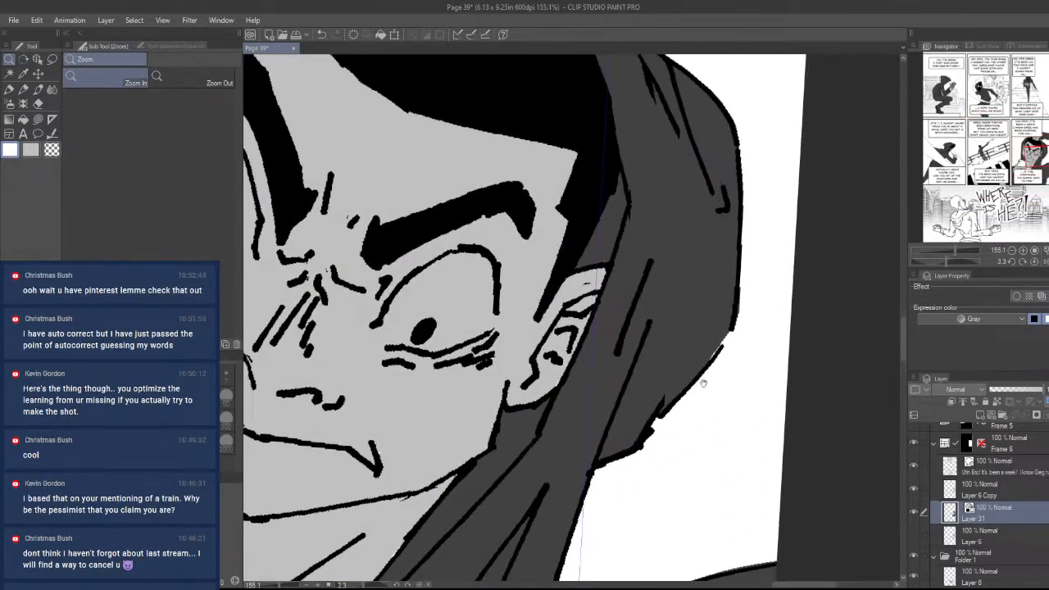
{"action": "left_click", "coordinate": [703, 383]}
{"action": "key", "text": "u"}
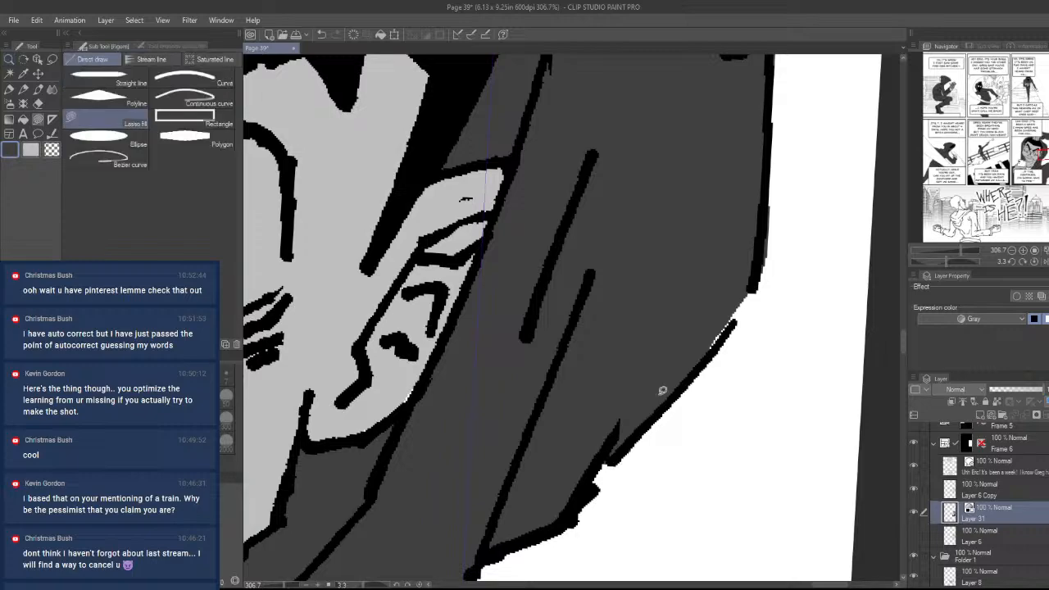
- Fill the white gap along the hood's outer edge in dark grey with the Lasso fill
{"action": "left_click_drag", "start_coordinate": [711, 350], "coordinate": [752, 282]}
{"action": "key", "text": "/"}
{"action": "left_click", "coordinate": [737, 240], "text": "alt"}
{"action": "left_click", "coordinate": [737, 240], "text": "alt"}
- Sample the light grey skin tone and lasso-fill the white sliver along the cheek outline beside the hood
{"action": "left_click_drag", "start_coordinate": [647, 350], "coordinate": [701, 402]}
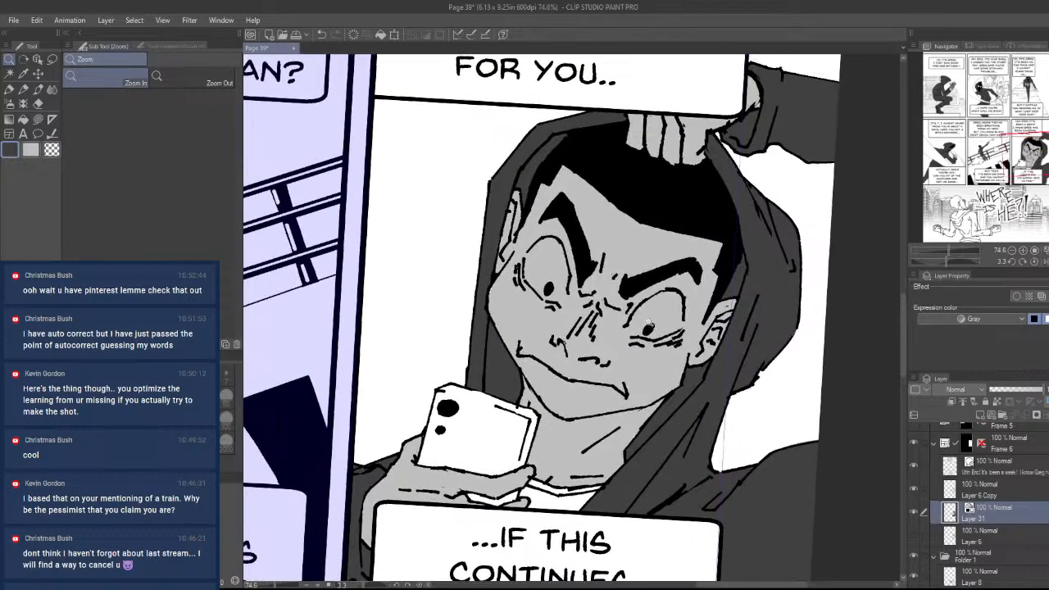
{"action": "left_click_drag", "start_coordinate": [649, 324], "coordinate": [663, 320]}
{"action": "left_click_drag", "start_coordinate": [424, 296], "coordinate": [489, 271]}
{"action": "left_click", "coordinate": [452, 362], "text": "alt"}
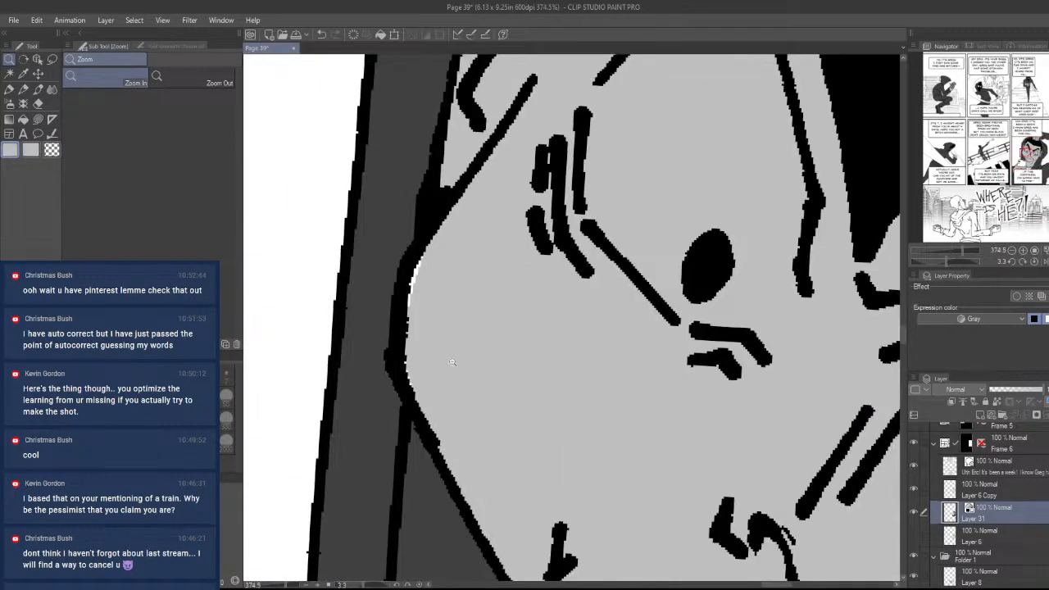
{"action": "left_click_drag", "start_coordinate": [420, 403], "coordinate": [430, 341]}
{"action": "left_click_drag", "start_coordinate": [529, 383], "coordinate": [496, 444]}
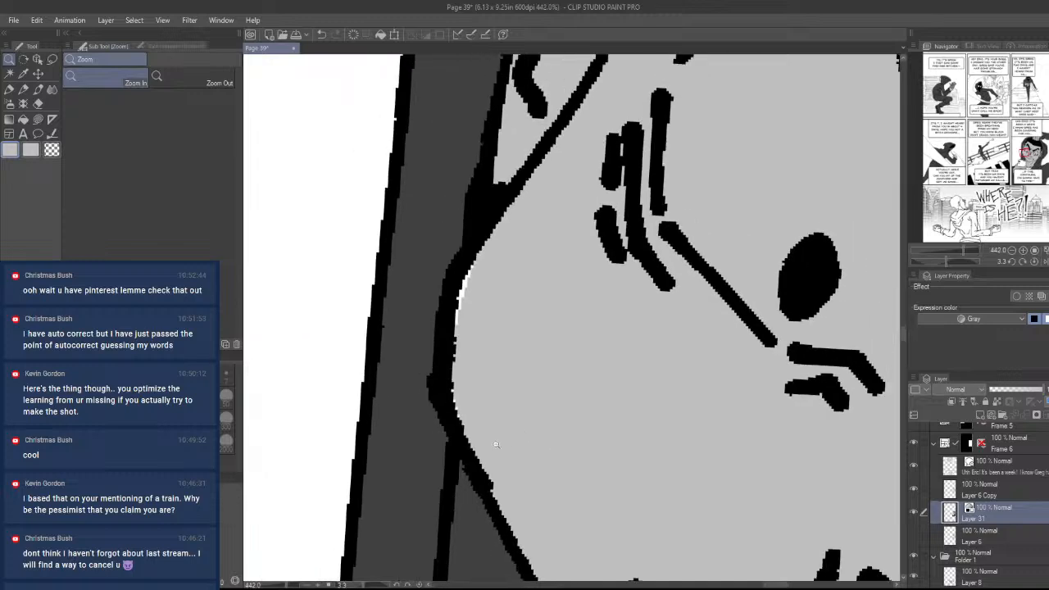
{"action": "key", "text": "u"}
{"action": "mouse_move", "coordinate": [494, 227]}
{"action": "left_mouse_down"}
{"action": "mouse_move", "coordinate": [441, 341]}
{"action": "mouse_move", "coordinate": [479, 326]}
{"action": "left_mouse_up"}
{"action": "mouse_move", "coordinate": [658, 393]}
{"action": "left_mouse_down"}
{"action": "mouse_move", "coordinate": [534, 372]}
{"action": "mouse_move", "coordinate": [533, 359]}
{"action": "mouse_move", "coordinate": [632, 364]}
{"action": "mouse_move", "coordinate": [548, 431]}
{"action": "left_mouse_up"}
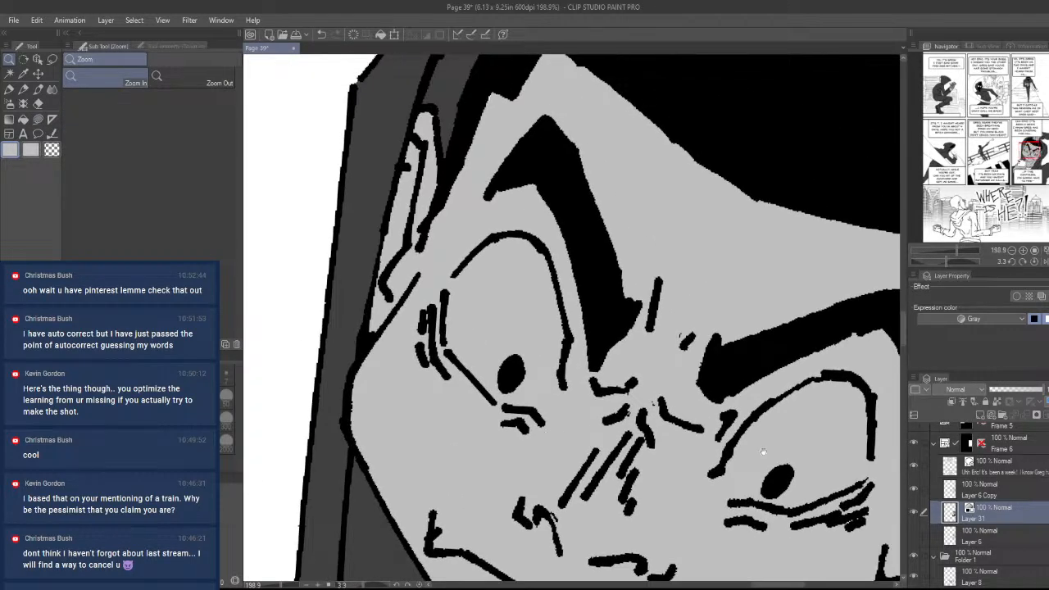
- Switch to white and lasso-fill the angry man's first eye, beside the visible cheek edge, up to its outlines
{"action": "left_click_drag", "start_coordinate": [763, 451], "coordinate": [789, 438]}
{"action": "right_click", "coordinate": [321, 322]}
{"action": "left_click_drag", "start_coordinate": [543, 319], "coordinate": [576, 327]}
{"action": "left_click_drag", "start_coordinate": [601, 467], "coordinate": [604, 443]}
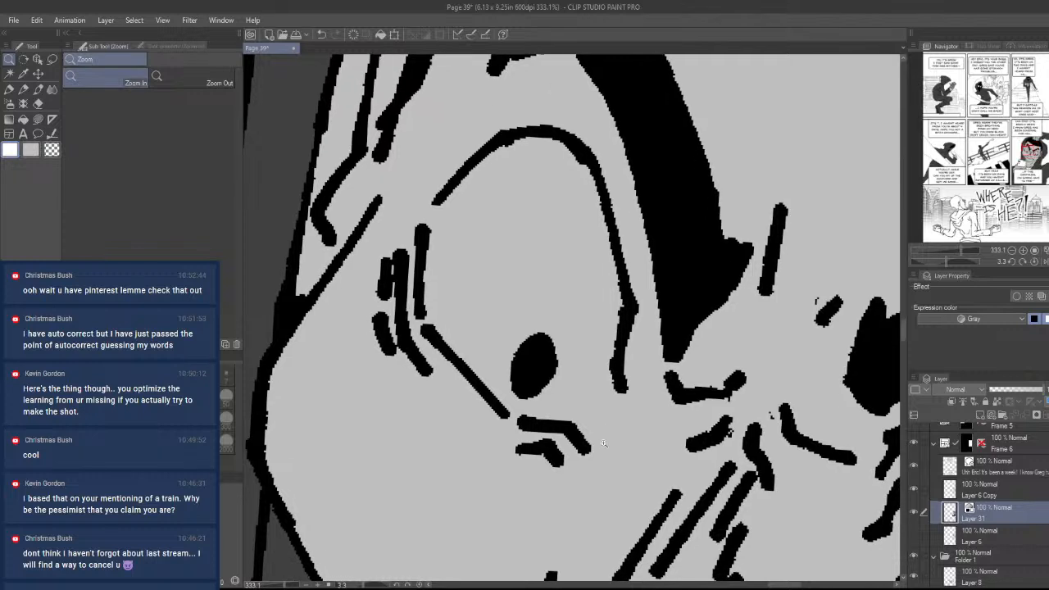
{"action": "key", "text": "u"}
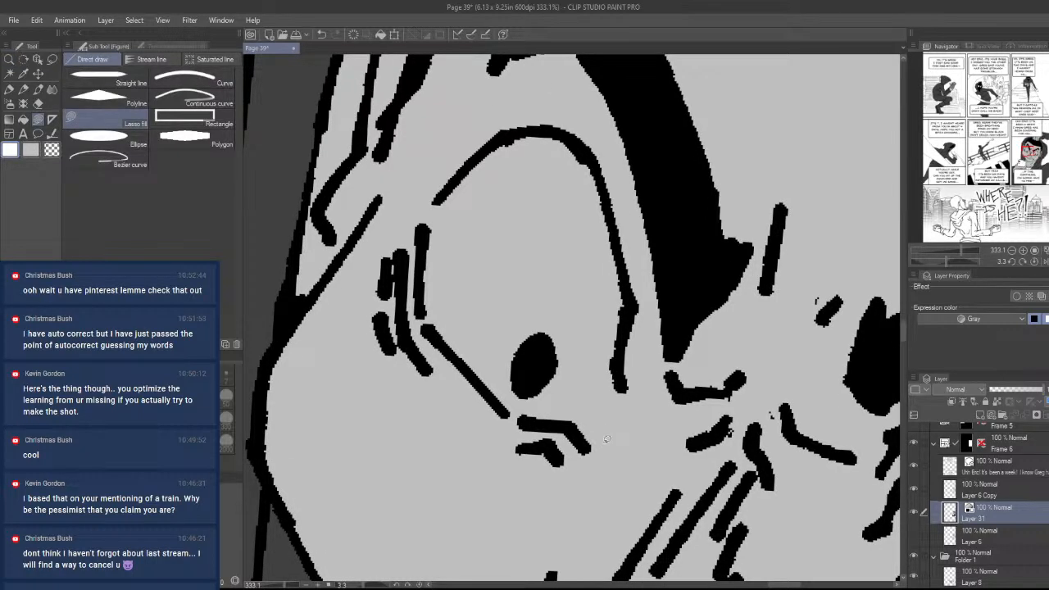
{"action": "mouse_move", "coordinate": [563, 420]}
{"action": "left_mouse_down"}
{"action": "mouse_move", "coordinate": [601, 423]}
{"action": "mouse_move", "coordinate": [626, 270]}
{"action": "mouse_move", "coordinate": [585, 141]}
{"action": "mouse_move", "coordinate": [504, 133]}
{"action": "mouse_move", "coordinate": [445, 198]}
{"action": "mouse_move", "coordinate": [434, 303]}
{"action": "mouse_move", "coordinate": [482, 387]}
{"action": "left_mouse_up"}
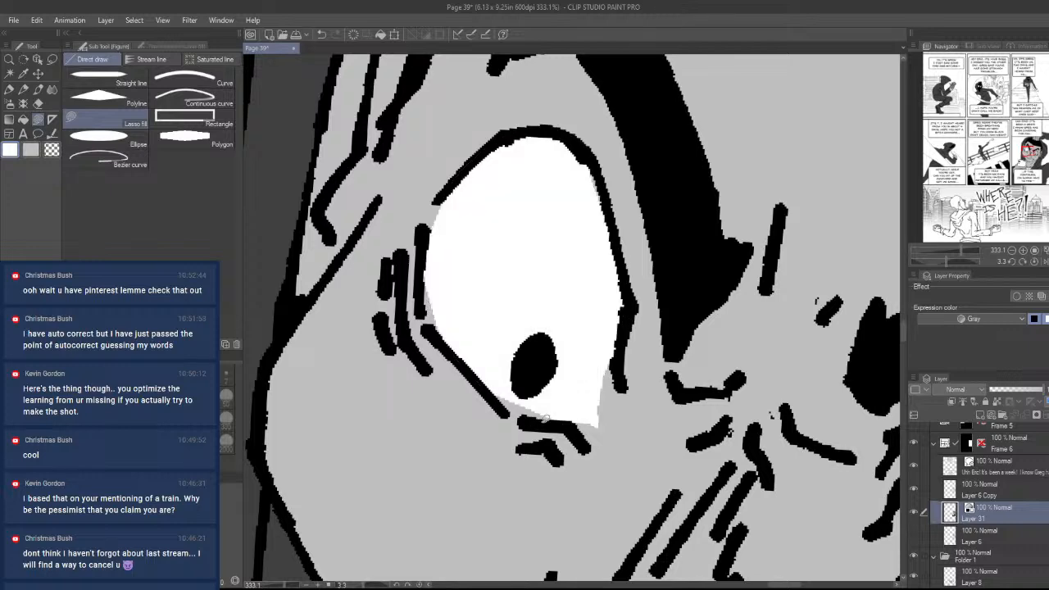
{"action": "mouse_move", "coordinate": [586, 422]}
{"action": "left_mouse_down"}
{"action": "mouse_move", "coordinate": [535, 419]}
{"action": "mouse_move", "coordinate": [501, 338]}
{"action": "left_mouse_up"}
{"action": "mouse_move", "coordinate": [540, 413]}
{"action": "left_mouse_down"}
{"action": "mouse_move", "coordinate": [519, 418]}
{"action": "mouse_move", "coordinate": [482, 306]}
{"action": "left_mouse_up"}
{"action": "mouse_move", "coordinate": [449, 339]}
{"action": "left_mouse_down"}
{"action": "mouse_move", "coordinate": [423, 299]}
{"action": "mouse_move", "coordinate": [583, 168]}
{"action": "left_mouse_up"}
- Fill the man's other eye with white inside its outlines using the Lasso fill
{"action": "left_click_drag", "start_coordinate": [694, 469], "coordinate": [609, 430]}
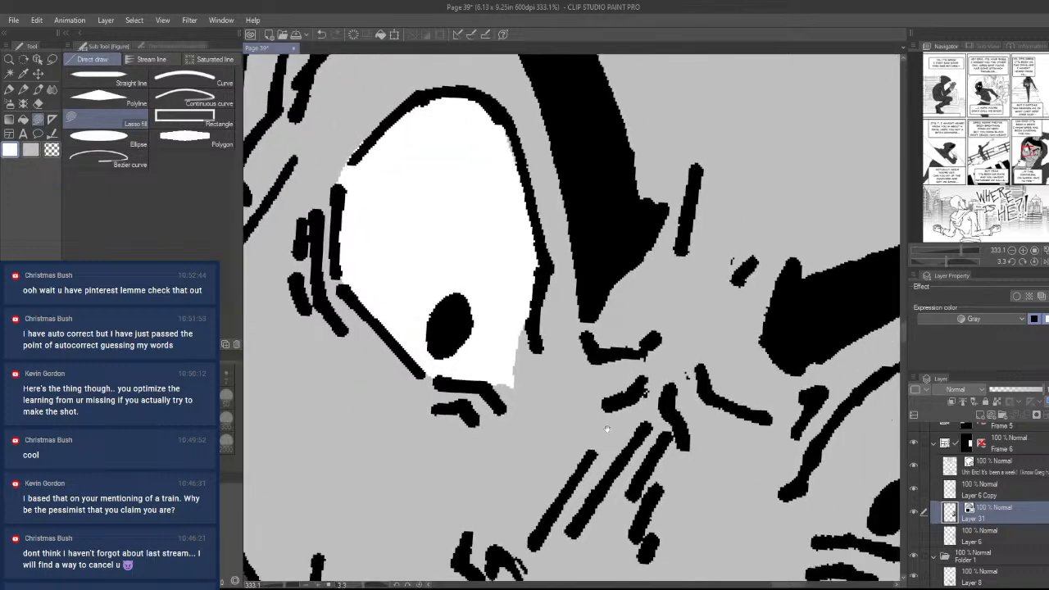
{"action": "left_click_drag", "start_coordinate": [725, 420], "coordinate": [637, 407]}
{"action": "left_click_drag", "start_coordinate": [635, 351], "coordinate": [727, 354]}
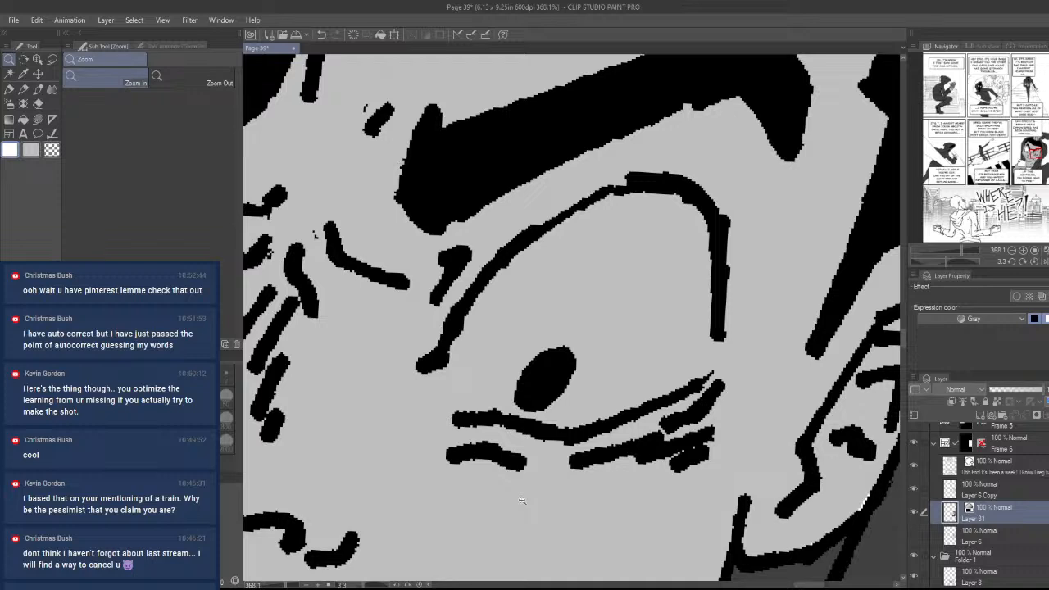
{"action": "mouse_move", "coordinate": [493, 416]}
{"action": "left_mouse_down"}
{"action": "mouse_move", "coordinate": [455, 370]}
{"action": "mouse_move", "coordinate": [532, 231]}
{"action": "mouse_move", "coordinate": [644, 175]}
{"action": "mouse_move", "coordinate": [722, 246]}
{"action": "mouse_move", "coordinate": [715, 353]}
{"action": "mouse_move", "coordinate": [653, 406]}
{"action": "mouse_move", "coordinate": [553, 423]}
{"action": "mouse_move", "coordinate": [502, 369]}
{"action": "left_mouse_up"}
{"action": "mouse_move", "coordinate": [712, 368]}
{"action": "left_mouse_down"}
{"action": "mouse_move", "coordinate": [716, 290]}
{"action": "mouse_move", "coordinate": [687, 186]}
{"action": "left_mouse_up"}
{"action": "key", "text": "ctrl+space"}
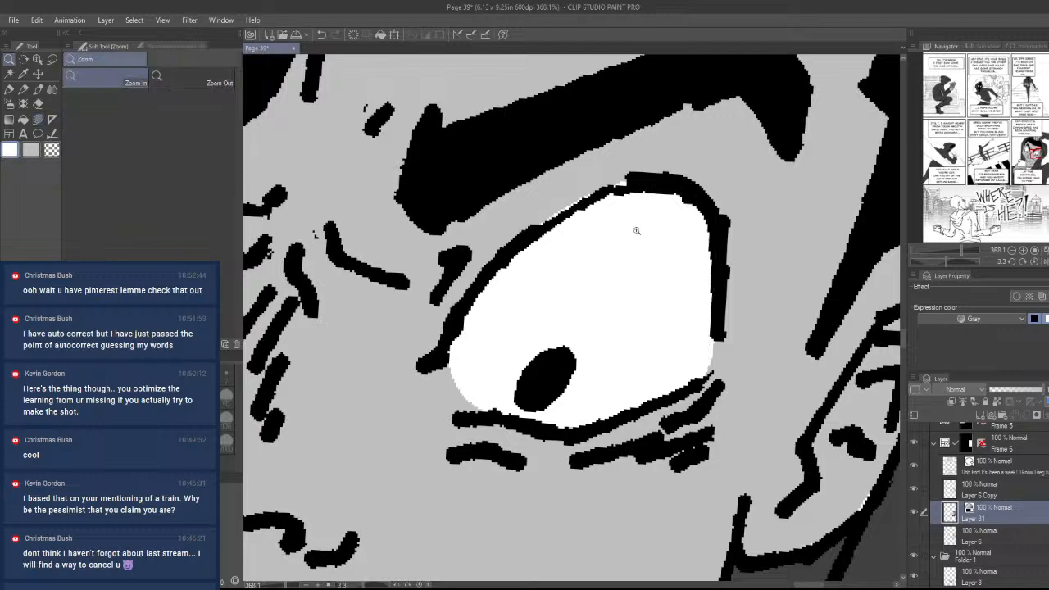
- Sample the light grey skin tone and cover the white spill above the second eye's upper lid
{"action": "left_click_drag", "start_coordinate": [637, 231], "coordinate": [758, 228]}
{"action": "left_click", "coordinate": [544, 213], "text": "alt"}
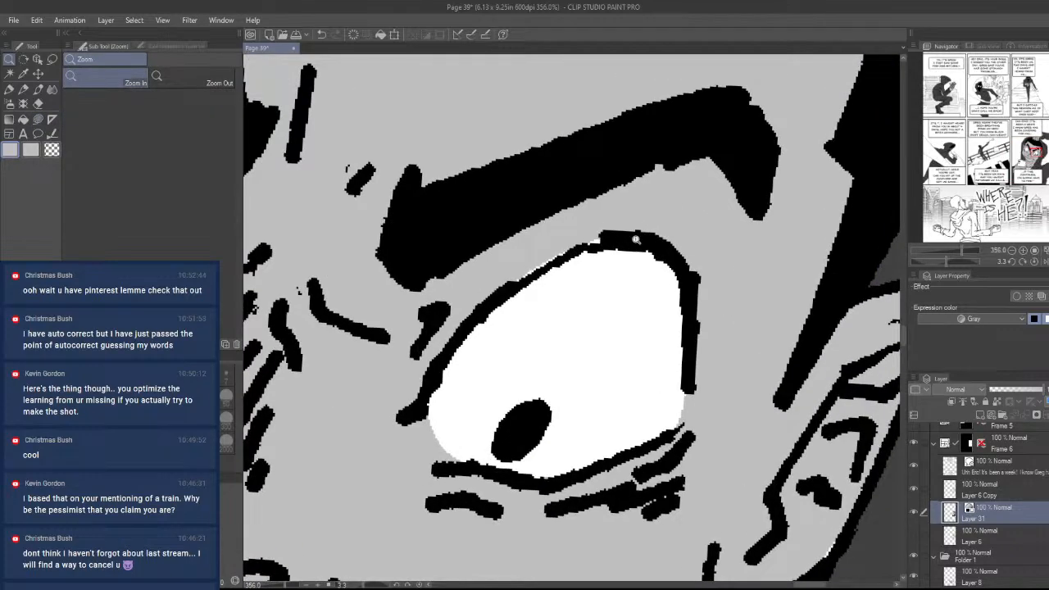
{"action": "mouse_move", "coordinate": [643, 233]}
{"action": "left_mouse_down"}
{"action": "mouse_move", "coordinate": [557, 260]}
{"action": "mouse_move", "coordinate": [566, 236]}
{"action": "left_mouse_up"}
{"action": "key", "text": "ctrl+space"}
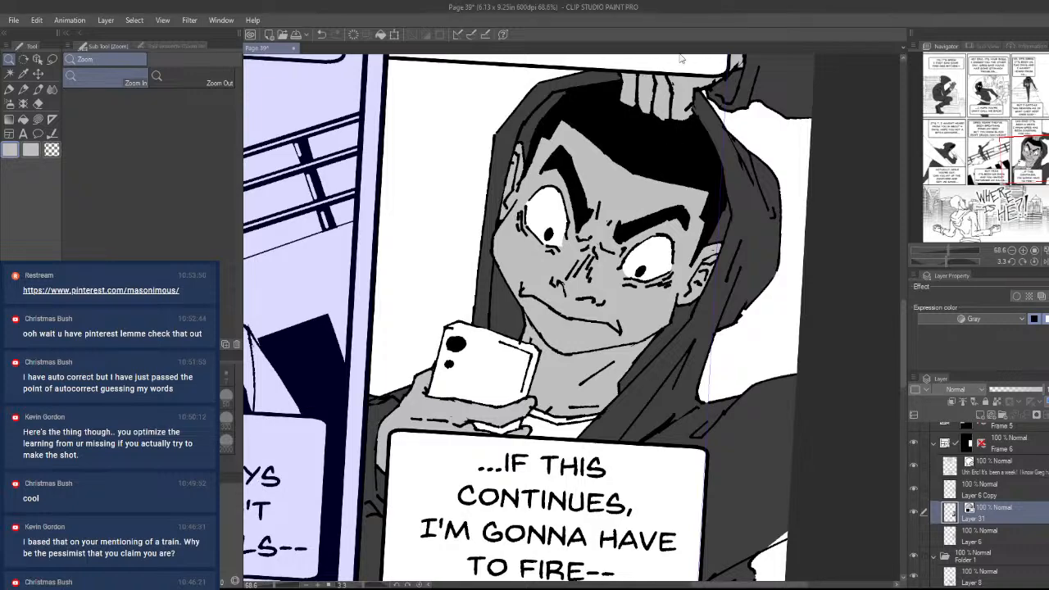
- Examine the shaded face, hood and phone in the sixth panel, close up and alongside the neighbouring panels
{"action": "left_click_drag", "start_coordinate": [650, 231], "coordinate": [491, 245]}
{"action": "left_click_drag", "start_coordinate": [517, 399], "coordinate": [679, 393]}
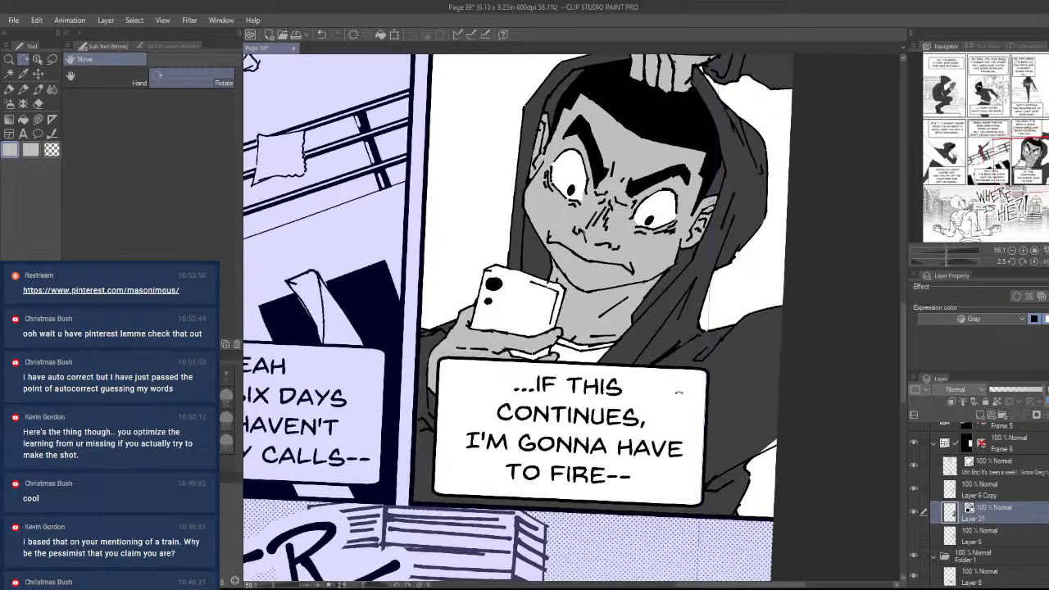
{"action": "left_click_drag", "start_coordinate": [592, 389], "coordinate": [576, 544]}
{"action": "left_click_drag", "start_coordinate": [739, 477], "coordinate": [747, 449]}
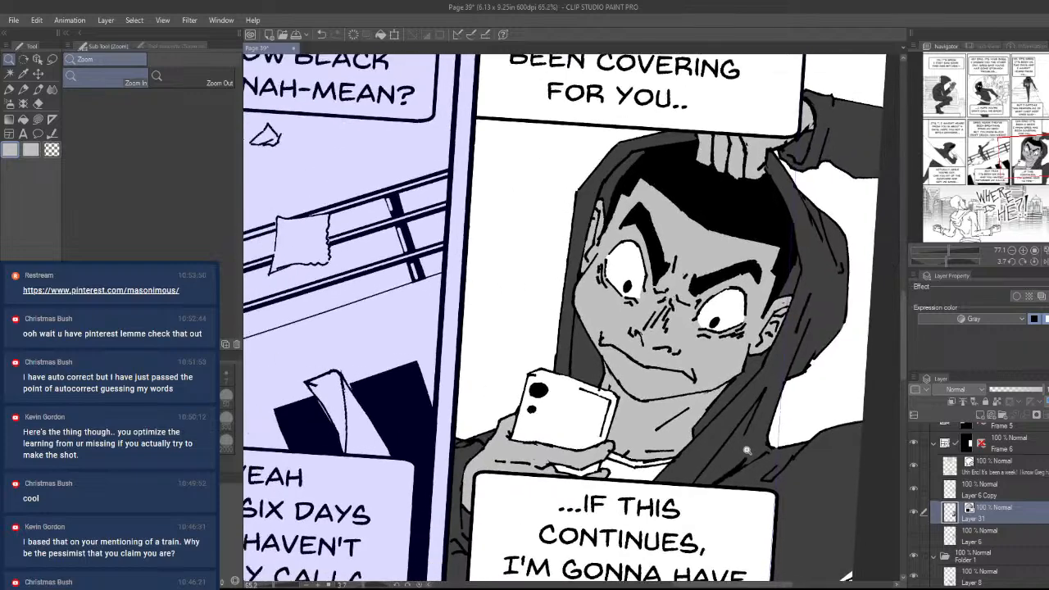
{"action": "left_click_drag", "start_coordinate": [666, 432], "coordinate": [718, 436]}
{"action": "scroll", "coordinate": [639, 468], "scroll_direction": "down", "scroll_amount": 5}
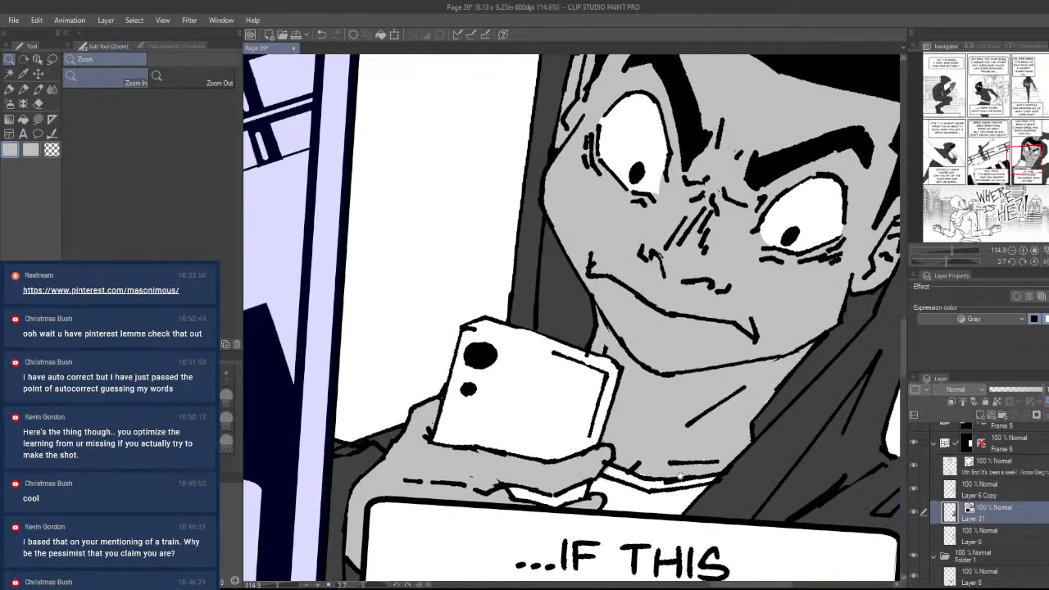
{"action": "scroll", "coordinate": [661, 484], "scroll_direction": "down", "scroll_amount": 6}
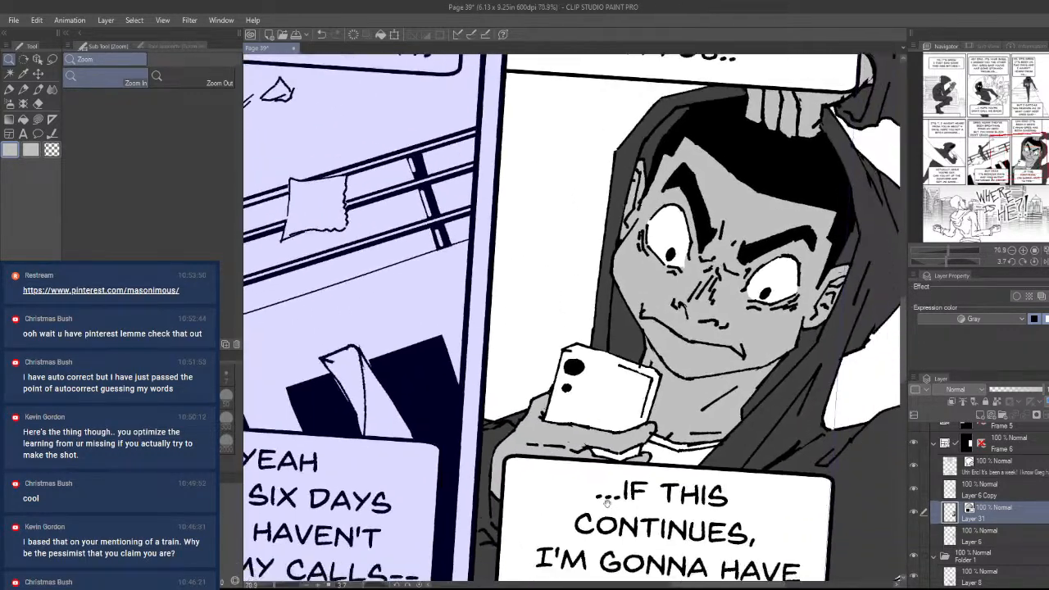
{"action": "scroll", "coordinate": [670, 475], "scroll_direction": "up", "scroll_amount": 10}
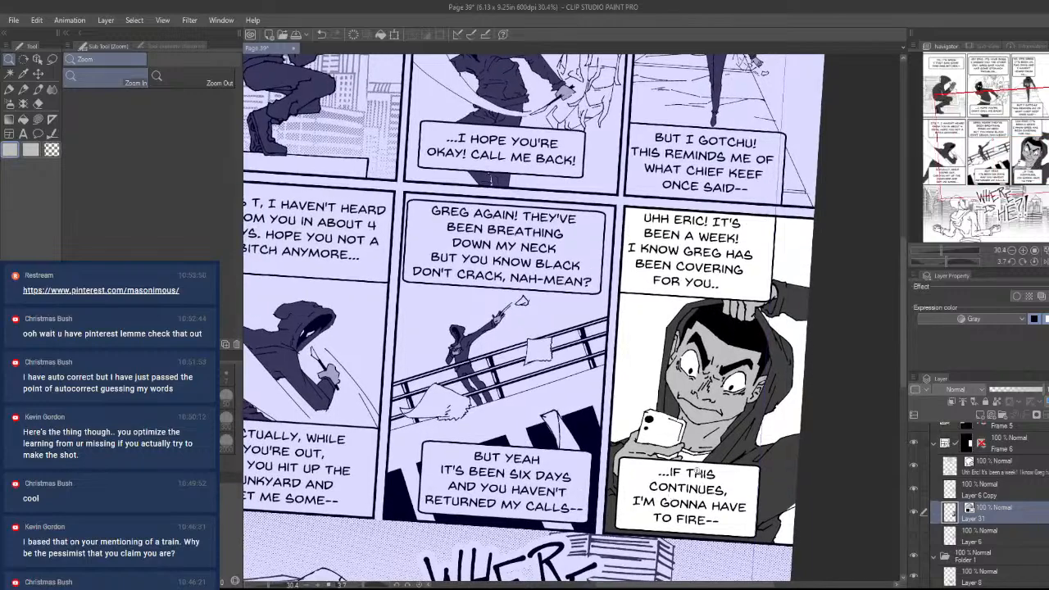
{"action": "scroll", "coordinate": [721, 385], "scroll_direction": "up", "scroll_amount": 2}
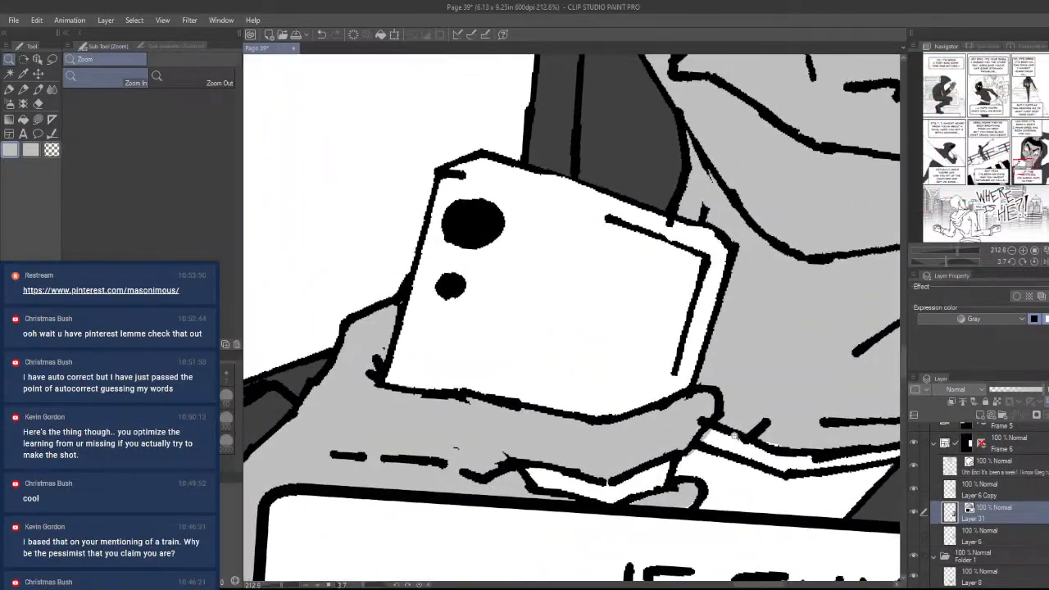
{"action": "scroll", "coordinate": [690, 444], "scroll_direction": "down", "scroll_amount": 4}
{"action": "left_click_drag", "start_coordinate": [695, 453], "coordinate": [604, 455]}
{"action": "key", "text": "shift+space"}
{"action": "left_click_drag", "start_coordinate": [759, 421], "coordinate": [757, 399]}
{"action": "key", "text": "ctrl+space"}
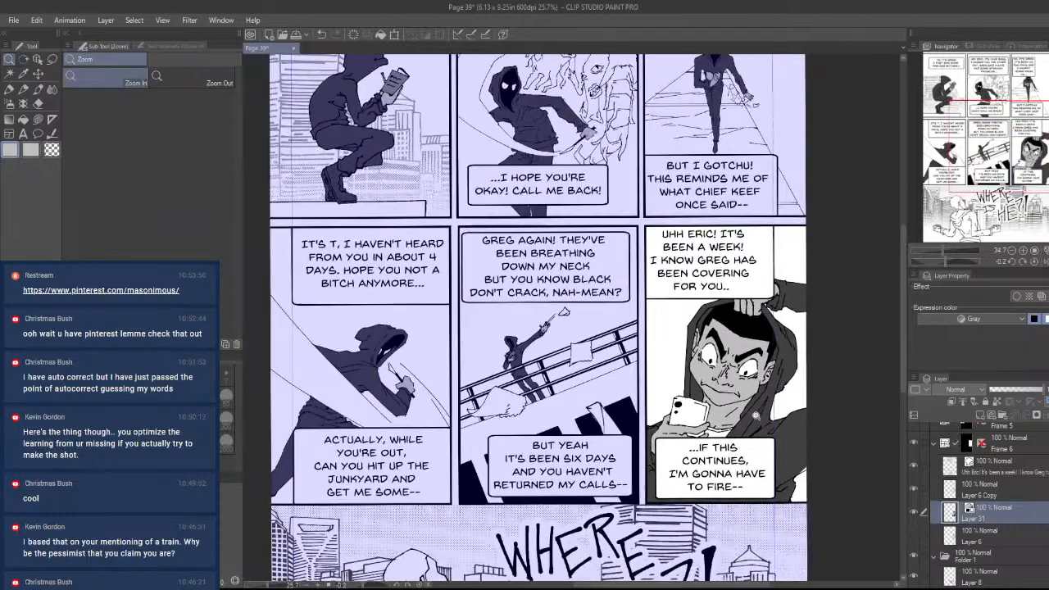
- Sample the mid grey of the book in the first panel and lasso-fill the upper part of the man's phone
{"action": "left_click_drag", "start_coordinate": [399, 80], "coordinate": [412, 71]}
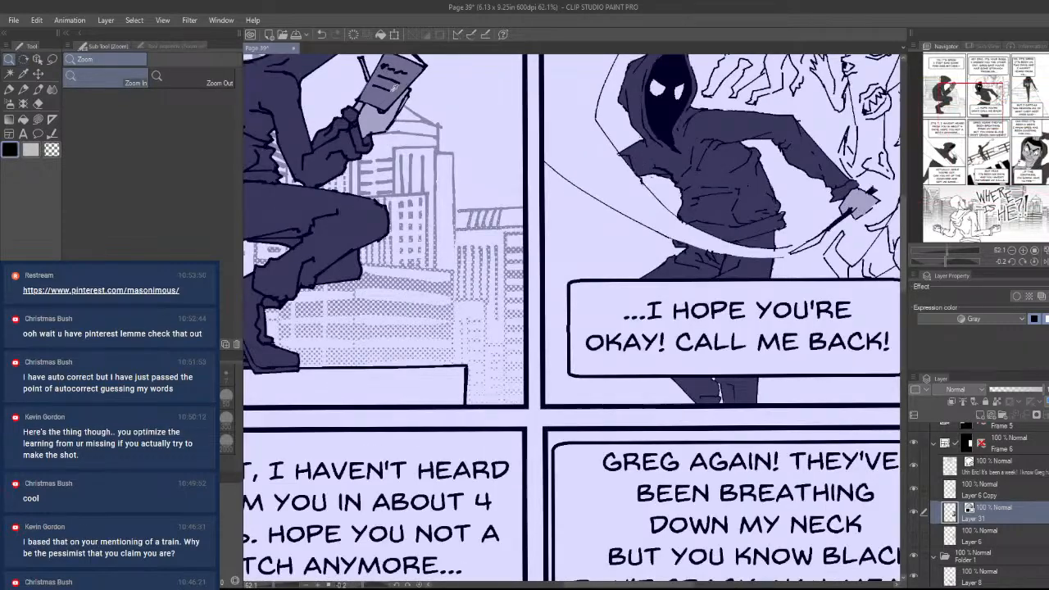
{"action": "left_click_drag", "start_coordinate": [469, 136], "coordinate": [449, 137]}
{"action": "left_click_drag", "start_coordinate": [574, 344], "coordinate": [441, 249]}
{"action": "left_click_drag", "start_coordinate": [669, 451], "coordinate": [713, 445]}
{"action": "mouse_move", "coordinate": [647, 295]}
{"action": "left_mouse_down"}
{"action": "mouse_move", "coordinate": [737, 450]}
{"action": "mouse_move", "coordinate": [714, 407]}
{"action": "mouse_move", "coordinate": [653, 463]}
{"action": "mouse_move", "coordinate": [697, 449]}
{"action": "mouse_move", "coordinate": [560, 424]}
{"action": "mouse_move", "coordinate": [571, 448]}
{"action": "mouse_move", "coordinate": [655, 462]}
{"action": "mouse_move", "coordinate": [616, 457]}
{"action": "mouse_move", "coordinate": [566, 426]}
{"action": "mouse_move", "coordinate": [641, 440]}
{"action": "left_mouse_up"}
{"action": "left_click_drag", "start_coordinate": [644, 436], "coordinate": [608, 507]}
{"action": "mouse_move", "coordinate": [707, 376]}
{"action": "left_mouse_down"}
{"action": "mouse_move", "coordinate": [631, 375]}
{"action": "mouse_move", "coordinate": [737, 214]}
{"action": "mouse_move", "coordinate": [803, 296]}
{"action": "mouse_move", "coordinate": [565, 226]}
{"action": "mouse_move", "coordinate": [791, 313]}
{"action": "left_mouse_up"}
{"action": "mouse_move", "coordinate": [761, 274]}
{"action": "left_mouse_down"}
{"action": "mouse_move", "coordinate": [498, 193]}
{"action": "mouse_move", "coordinate": [450, 240]}
{"action": "mouse_move", "coordinate": [711, 337]}
{"action": "left_mouse_up"}
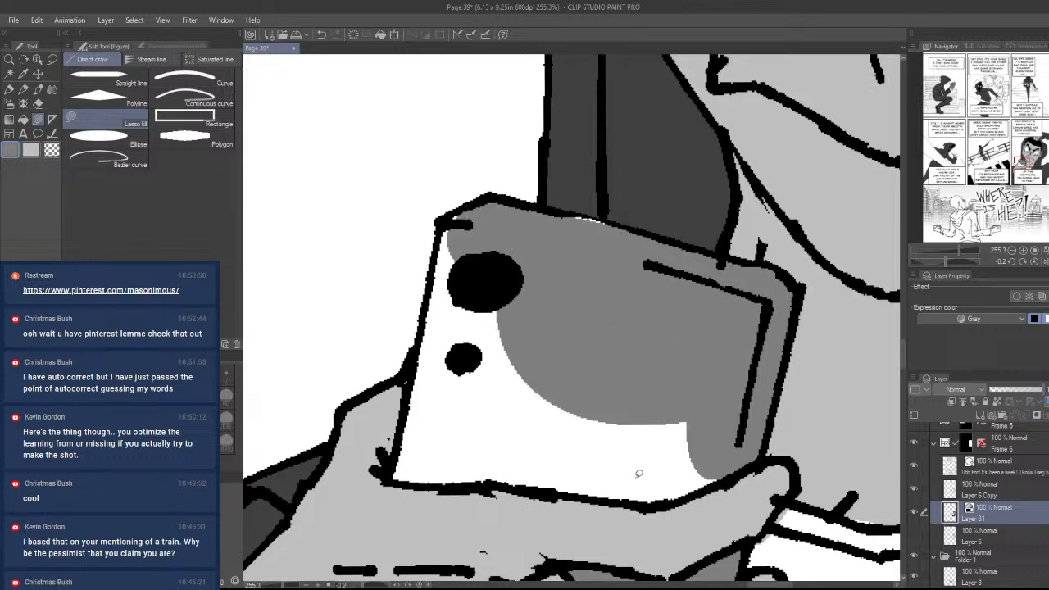
- Lasso-fill the remaining white areas of the phone in mid grey, along its top, camera side and lower edge
{"action": "mouse_move", "coordinate": [611, 219]}
{"action": "left_mouse_down"}
{"action": "mouse_move", "coordinate": [547, 206]}
{"action": "mouse_move", "coordinate": [550, 286]}
{"action": "left_mouse_up"}
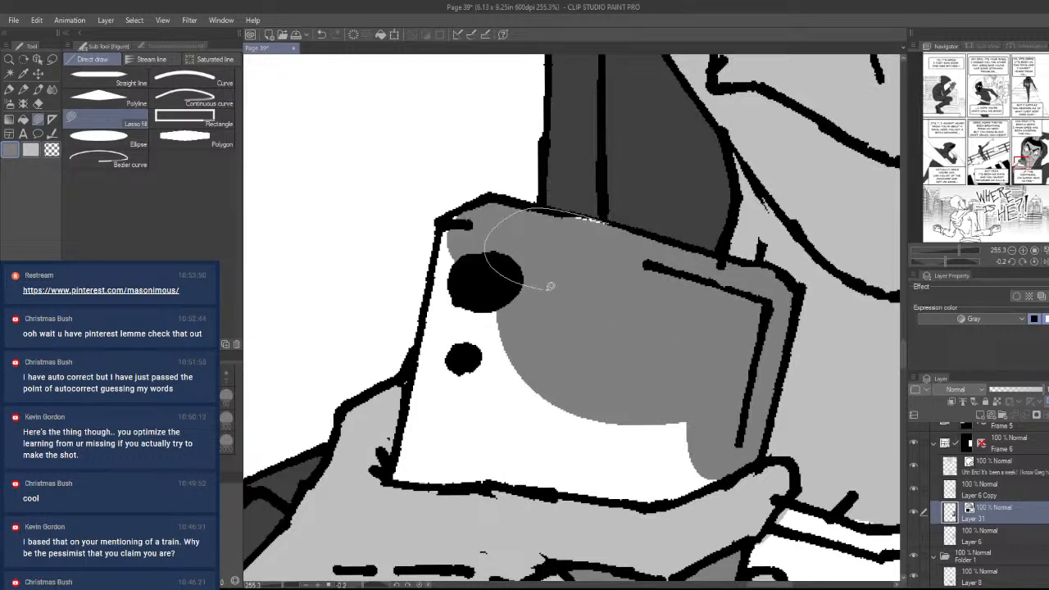
{"action": "mouse_move", "coordinate": [444, 220]}
{"action": "left_mouse_down"}
{"action": "mouse_move", "coordinate": [532, 247]}
{"action": "mouse_move", "coordinate": [426, 454]}
{"action": "mouse_move", "coordinate": [396, 473]}
{"action": "mouse_move", "coordinate": [470, 205]}
{"action": "mouse_move", "coordinate": [475, 222]}
{"action": "left_mouse_up"}
{"action": "key", "text": "ctrl+z"}
{"action": "left_click_drag", "start_coordinate": [406, 415], "coordinate": [448, 232]}
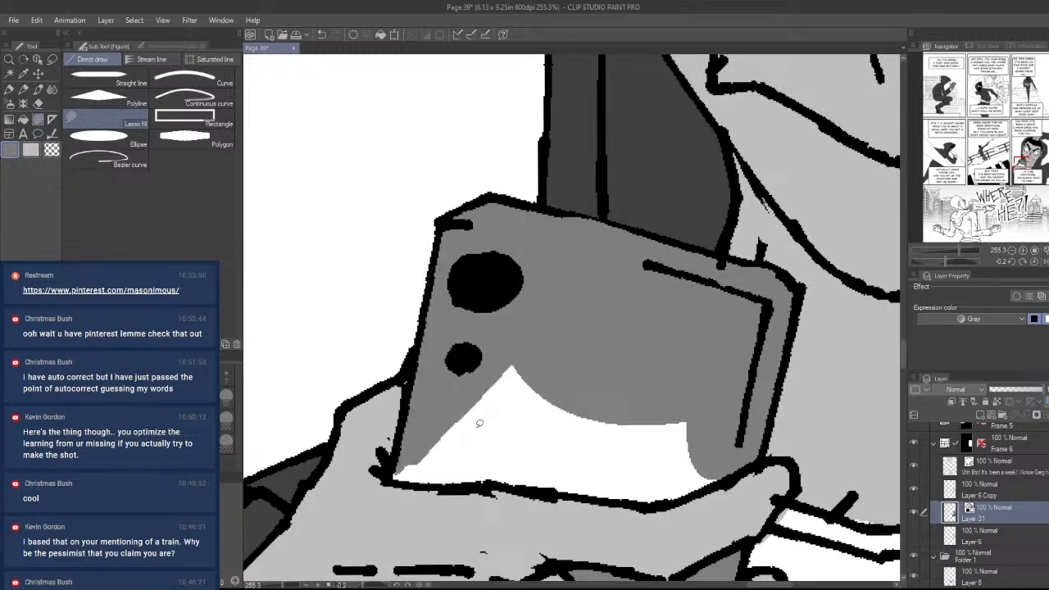
{"action": "mouse_move", "coordinate": [402, 472]}
{"action": "left_mouse_down"}
{"action": "mouse_move", "coordinate": [478, 364]}
{"action": "mouse_move", "coordinate": [675, 410]}
{"action": "mouse_move", "coordinate": [632, 469]}
{"action": "mouse_move", "coordinate": [463, 482]}
{"action": "left_mouse_up"}
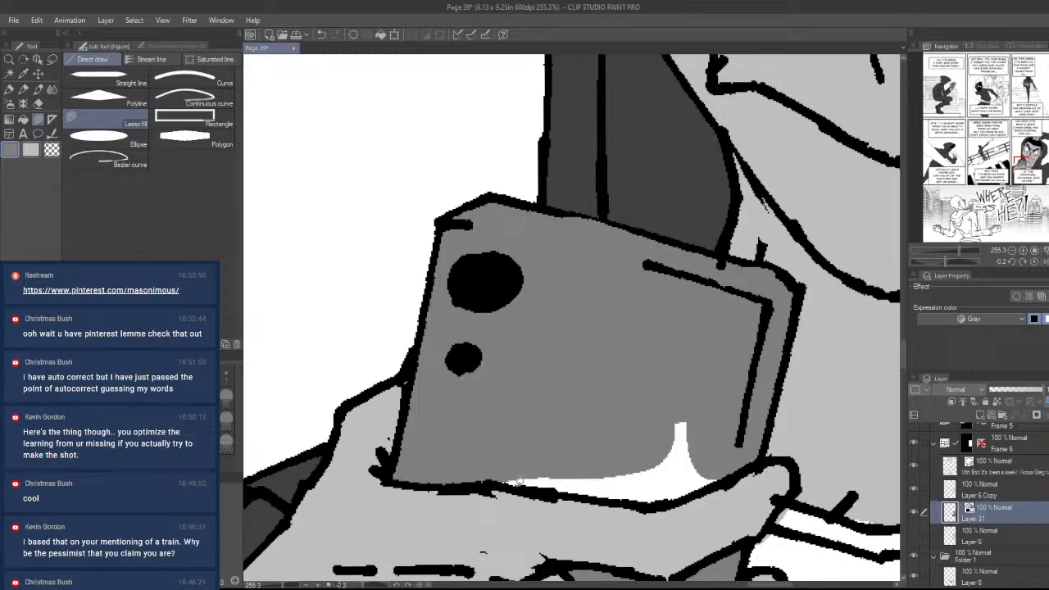
{"action": "mouse_move", "coordinate": [533, 483]}
{"action": "left_mouse_down"}
{"action": "mouse_move", "coordinate": [654, 385]}
{"action": "mouse_move", "coordinate": [735, 449]}
{"action": "mouse_move", "coordinate": [703, 491]}
{"action": "mouse_move", "coordinate": [537, 492]}
{"action": "left_mouse_up"}
- Review the balance of greys across the whole comic page at different zoom levels and rotations
{"action": "key", "text": "ctrl+space"}
{"action": "left_click_drag", "start_coordinate": [637, 467], "coordinate": [565, 469]}
{"action": "left_click_drag", "start_coordinate": [726, 459], "coordinate": [671, 459]}
{"action": "key", "text": "ctrl+space"}
{"action": "left_click_drag", "start_coordinate": [780, 449], "coordinate": [729, 446]}
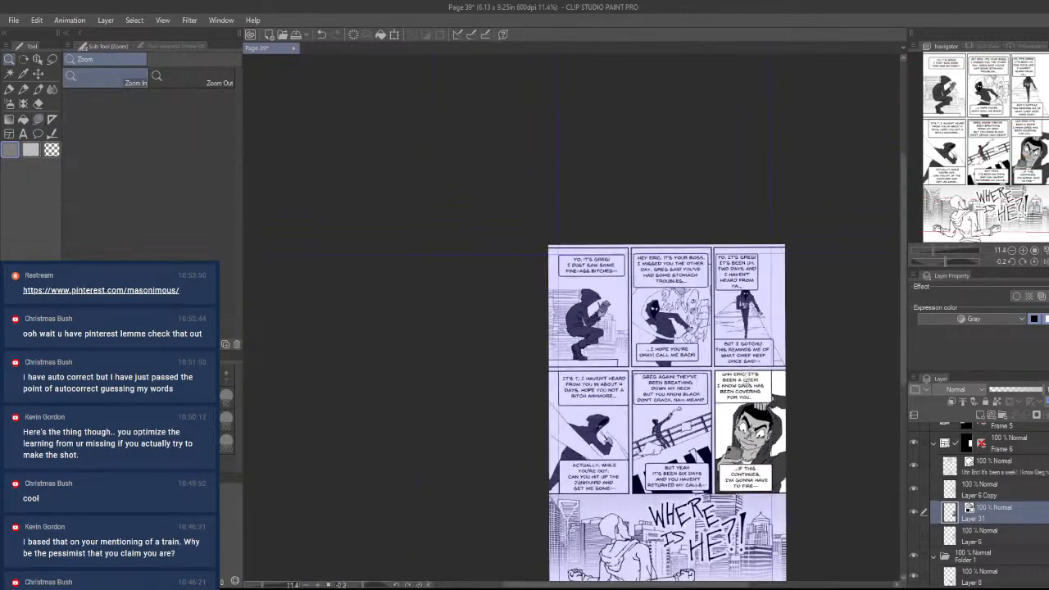
{"action": "key", "text": "shift+space"}
{"action": "left_click_drag", "start_coordinate": [748, 383], "coordinate": [822, 401]}
{"action": "key", "text": "ctrl+space"}
{"action": "key", "text": "space"}
{"action": "key", "text": "shift+space"}
{"action": "key", "text": "ctrl+space"}
{"action": "left_click_drag", "start_coordinate": [752, 396], "coordinate": [793, 397]}
{"action": "key", "text": "ctrl+space"}
{"action": "left_click_drag", "start_coordinate": [654, 415], "coordinate": [615, 453]}
{"action": "key", "text": "space"}
{"action": "left_click_drag", "start_coordinate": [742, 414], "coordinate": [708, 406]}
{"action": "key", "text": "ctrl+space"}
{"action": "left_click_drag", "start_coordinate": [707, 497], "coordinate": [727, 466]}
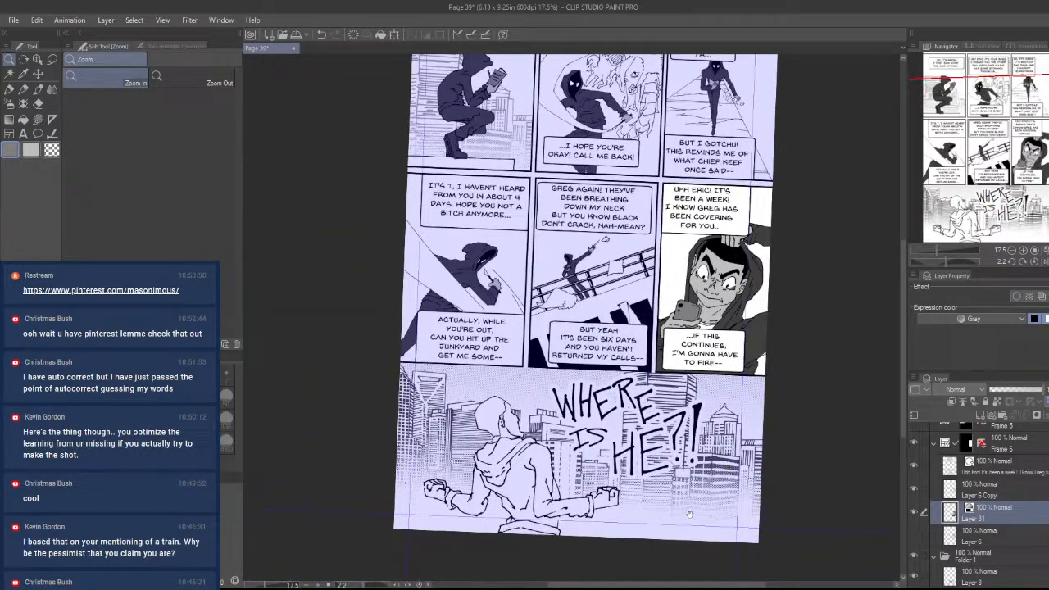
- Pick dark grey for the bottom panel's figure, collapse the Frame 6 folder, and select Layer 12 in Folder 1, checking its contents
{"action": "left_click_drag", "start_coordinate": [690, 515], "coordinate": [718, 499]}
{"action": "left_click", "coordinate": [533, 497]}
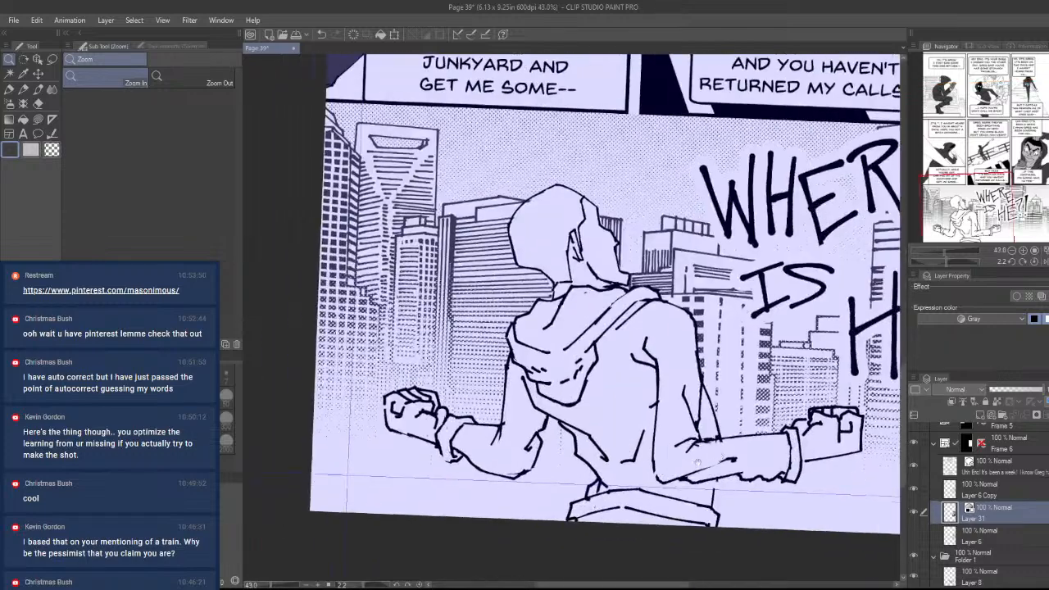
{"action": "left_click", "coordinate": [534, 496]}
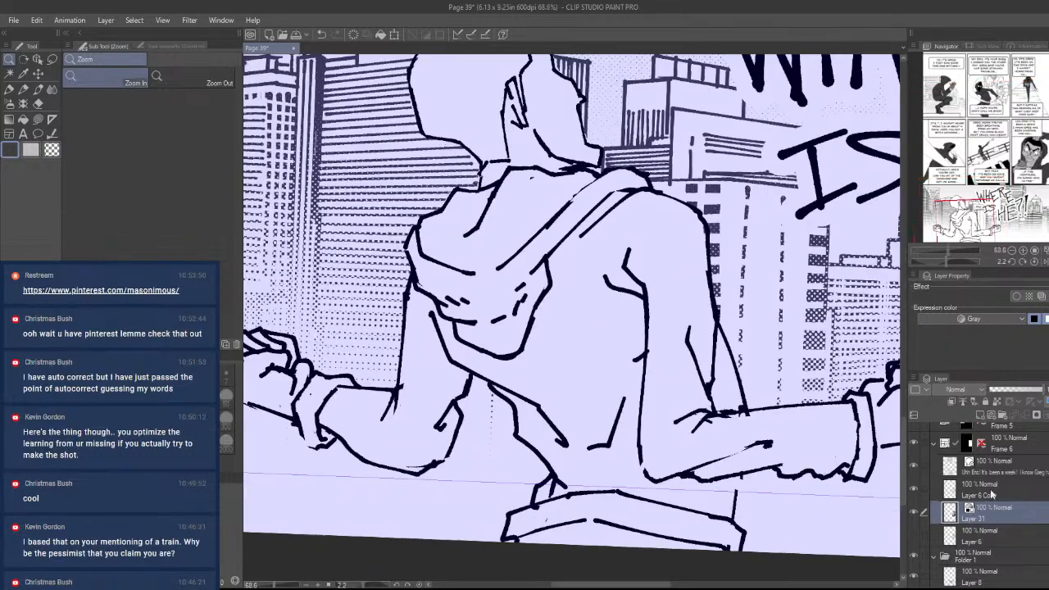
{"action": "left_click", "coordinate": [933, 443]}
{"action": "left_click", "coordinate": [1030, 469]}
{"action": "scroll", "coordinate": [949, 521], "scroll_direction": "up", "scroll_amount": 3}
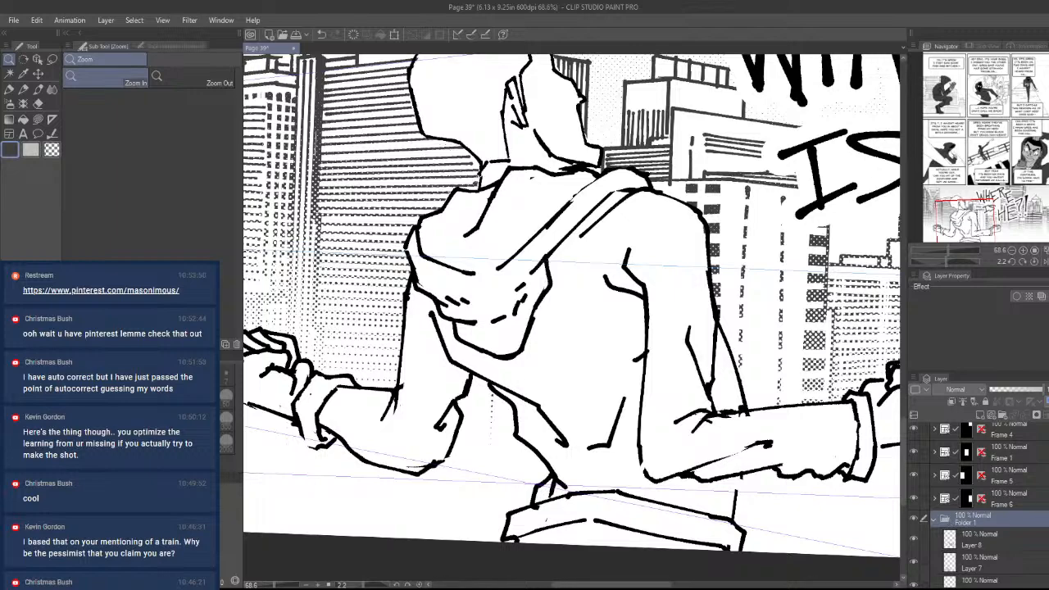
{"action": "scroll", "coordinate": [979, 525], "scroll_direction": "down", "scroll_amount": 3}
{"action": "left_click", "coordinate": [984, 525]}
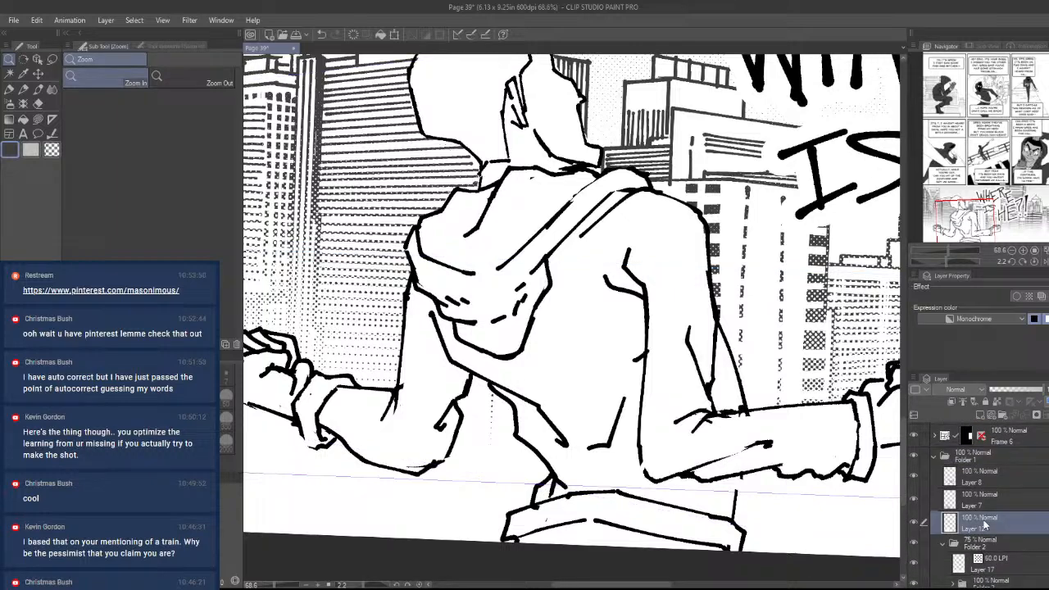
{"action": "left_click", "coordinate": [914, 522]}
{"action": "left_click", "coordinate": [914, 522]}
- Straighten the canvas and lasso-fill the waistband and area just above it in dark grey on the bottom panel's figure
{"action": "key", "text": "r"}
{"action": "left_click_drag", "start_coordinate": [755, 483], "coordinate": [721, 455]}
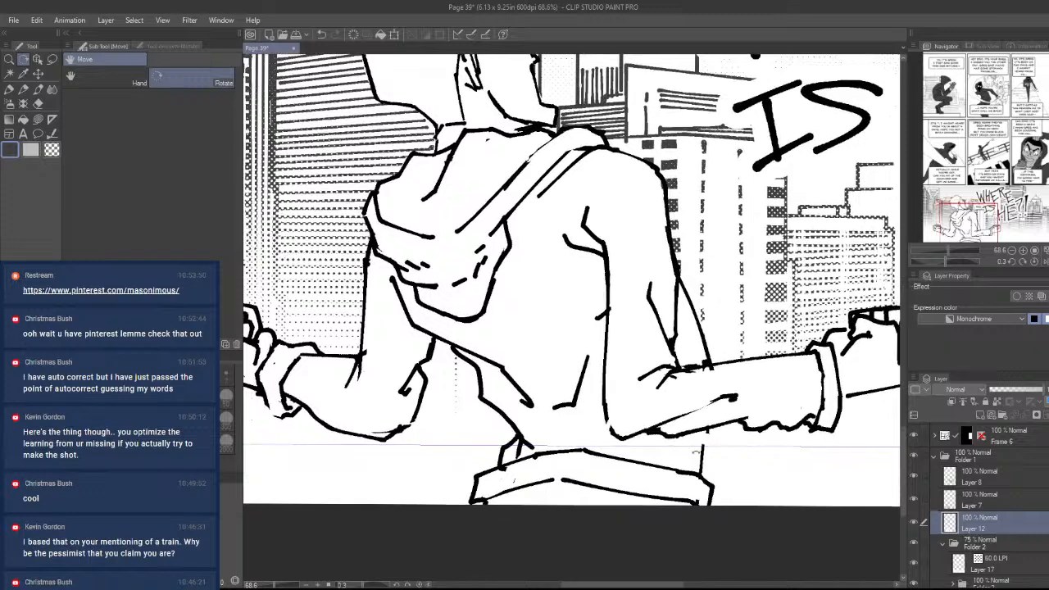
{"action": "key", "text": "u"}
{"action": "mouse_move", "coordinate": [483, 500]}
{"action": "left_mouse_down"}
{"action": "mouse_move", "coordinate": [483, 472]}
{"action": "mouse_move", "coordinate": [522, 435]}
{"action": "mouse_move", "coordinate": [555, 353]}
{"action": "mouse_move", "coordinate": [631, 516]}
{"action": "left_mouse_up"}
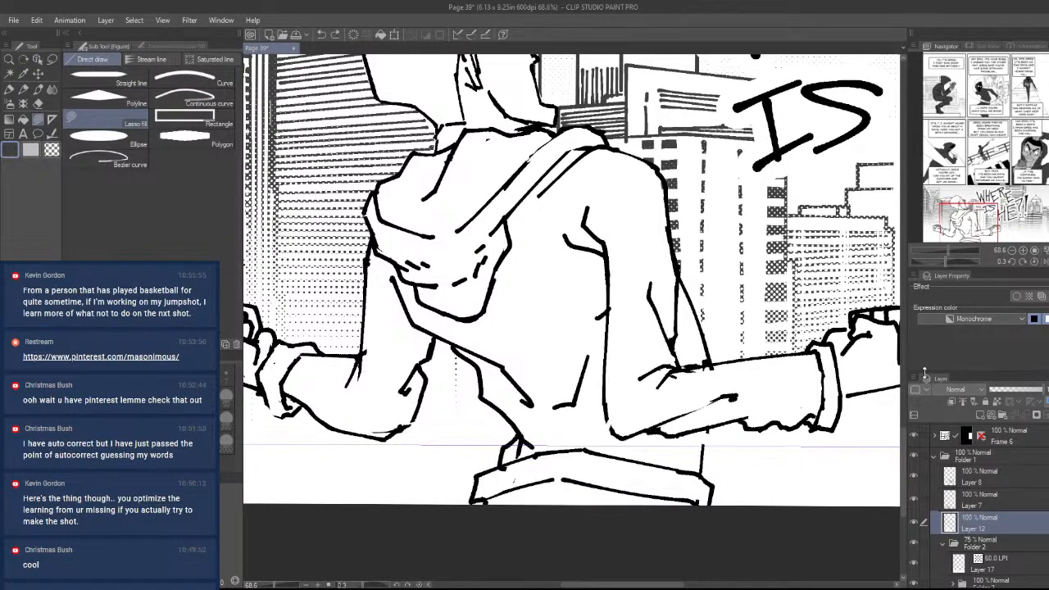
{"action": "key", "text": "ctrl+z"}
{"action": "mouse_move", "coordinate": [489, 498]}
{"action": "left_mouse_down"}
{"action": "mouse_move", "coordinate": [484, 512]}
{"action": "mouse_move", "coordinate": [475, 496]}
{"action": "mouse_move", "coordinate": [512, 441]}
{"action": "mouse_move", "coordinate": [646, 414]}
{"action": "mouse_move", "coordinate": [635, 525]}
{"action": "left_mouse_up"}
{"action": "mouse_move", "coordinate": [715, 486]}
{"action": "left_mouse_down"}
{"action": "mouse_move", "coordinate": [711, 410]}
{"action": "mouse_move", "coordinate": [607, 524]}
{"action": "left_mouse_up"}
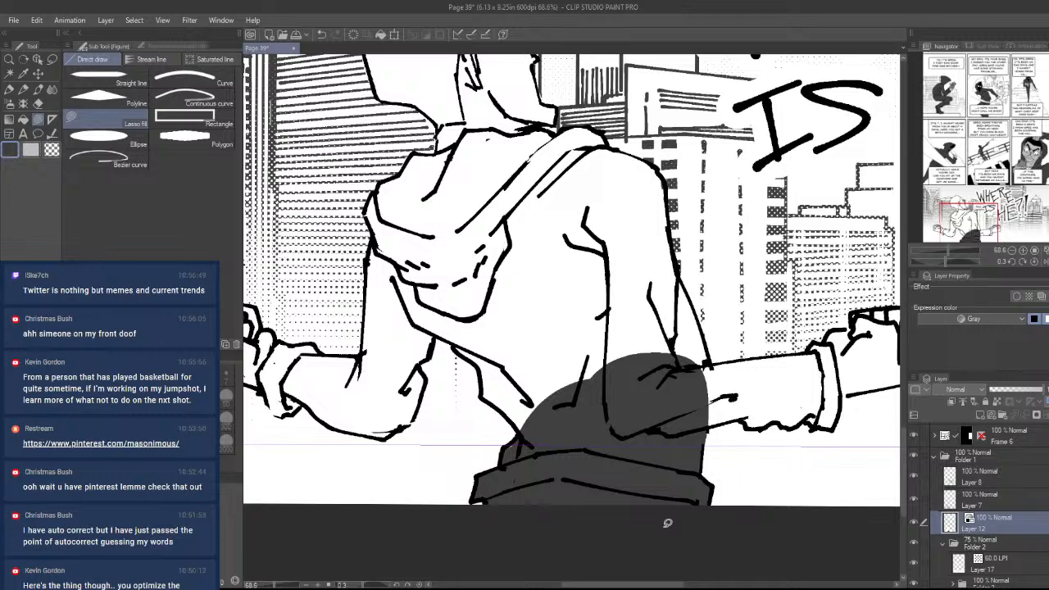
- Lasso-fill the lower back, lower part of the hood and left upper arm of the bottom panel's figure in dark grey
{"action": "scroll", "coordinate": [567, 493], "scroll_direction": "up", "scroll_amount": 2}
{"action": "key", "text": "ctrl+space"}
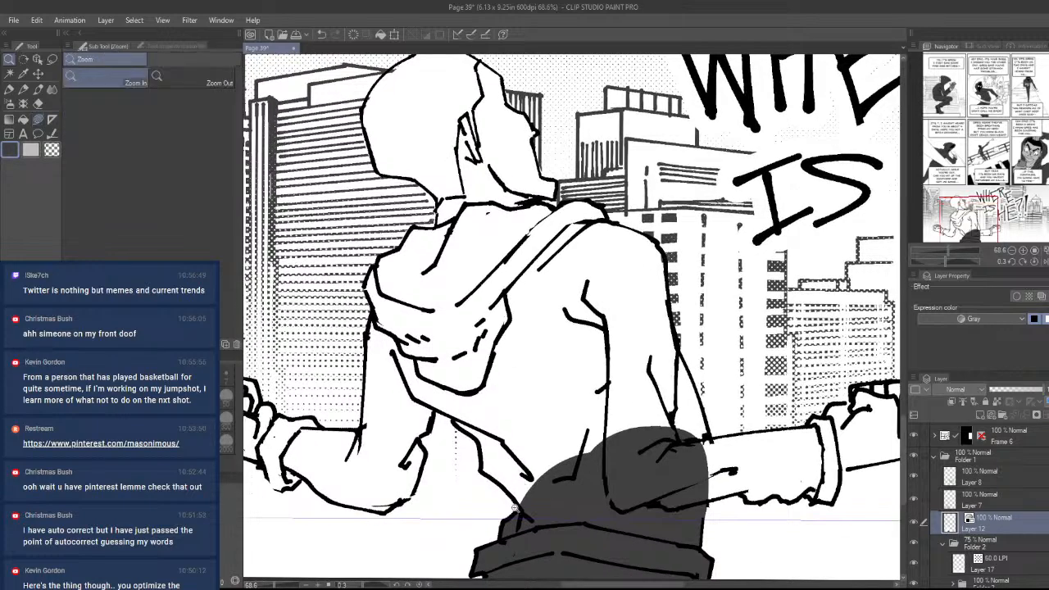
{"action": "mouse_move", "coordinate": [514, 509]}
{"action": "left_mouse_down"}
{"action": "mouse_move", "coordinate": [535, 473]}
{"action": "mouse_move", "coordinate": [525, 526]}
{"action": "mouse_move", "coordinate": [536, 500]}
{"action": "mouse_move", "coordinate": [591, 492]}
{"action": "mouse_move", "coordinate": [619, 490]}
{"action": "mouse_move", "coordinate": [626, 513]}
{"action": "mouse_move", "coordinate": [557, 441]}
{"action": "mouse_move", "coordinate": [521, 367]}
{"action": "mouse_move", "coordinate": [647, 327]}
{"action": "mouse_move", "coordinate": [698, 493]}
{"action": "left_mouse_up"}
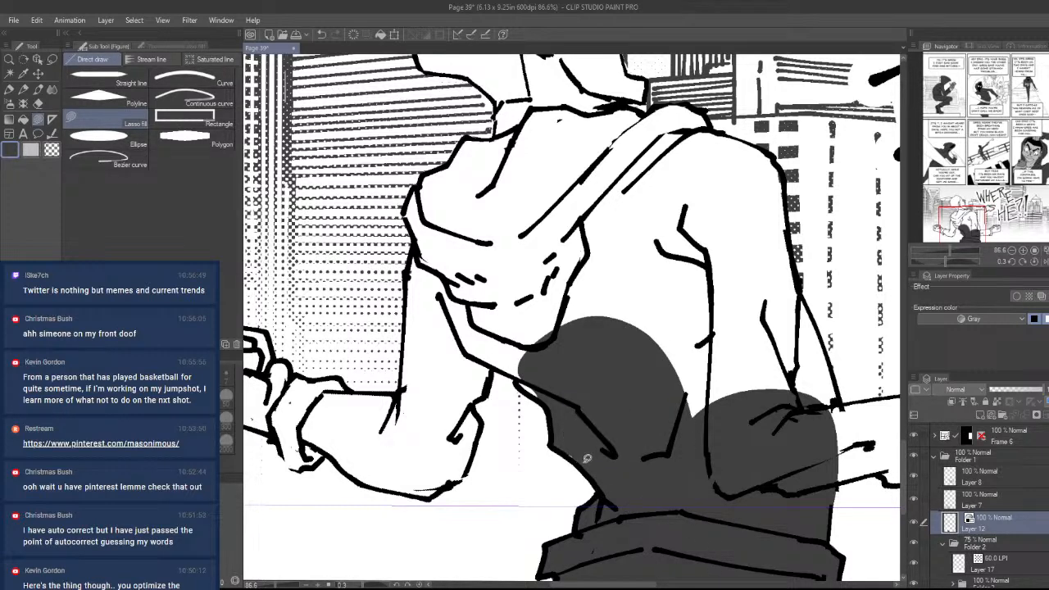
{"action": "mouse_move", "coordinate": [566, 469]}
{"action": "left_mouse_down"}
{"action": "mouse_move", "coordinate": [594, 401]}
{"action": "mouse_move", "coordinate": [546, 309]}
{"action": "mouse_move", "coordinate": [582, 285]}
{"action": "left_mouse_up"}
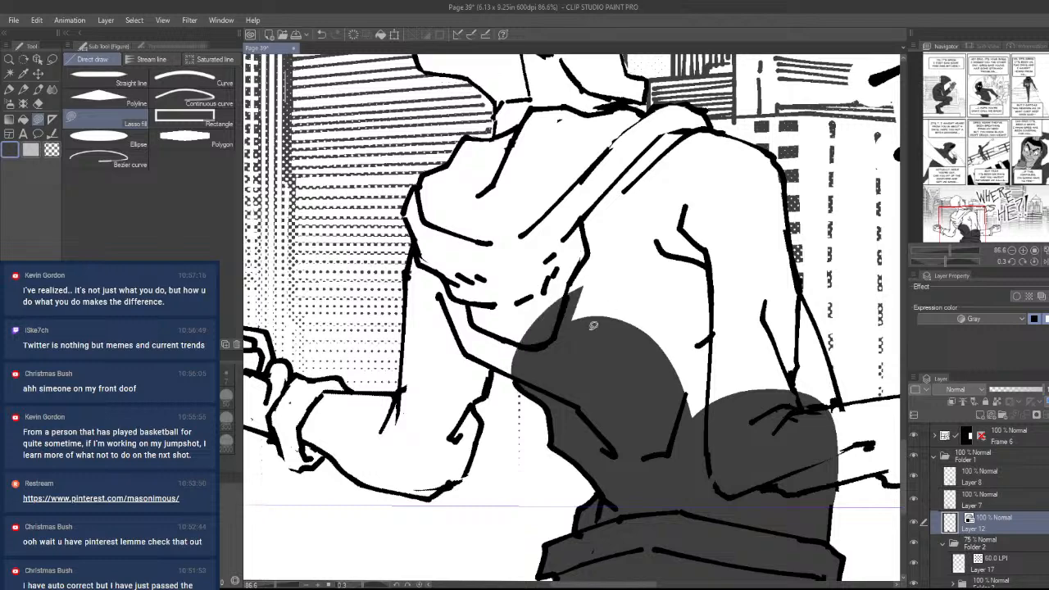
{"action": "mouse_move", "coordinate": [481, 417]}
{"action": "left_mouse_down"}
{"action": "mouse_move", "coordinate": [466, 476]}
{"action": "mouse_move", "coordinate": [452, 485]}
{"action": "mouse_move", "coordinate": [435, 494]}
{"action": "mouse_move", "coordinate": [399, 465]}
{"action": "mouse_move", "coordinate": [401, 354]}
{"action": "mouse_move", "coordinate": [428, 227]}
{"action": "mouse_move", "coordinate": [622, 207]}
{"action": "left_mouse_up"}
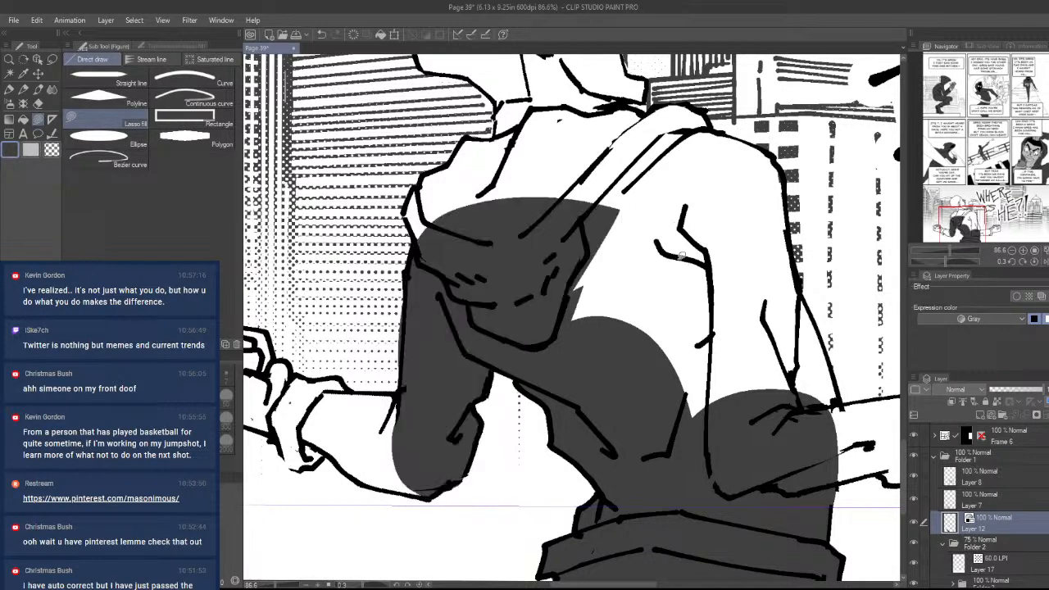
- Lasso-fill the figure's right sleeve in dark grey, from the upper arm down to the cuff
{"action": "left_click_drag", "start_coordinate": [583, 353], "coordinate": [520, 452]}
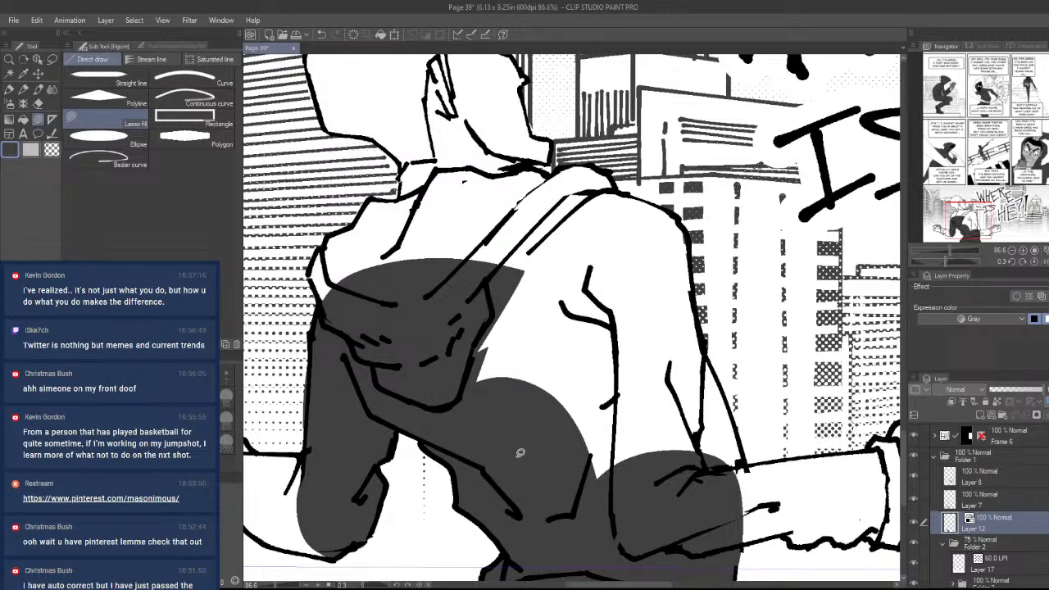
{"action": "mouse_move", "coordinate": [742, 455]}
{"action": "left_mouse_down"}
{"action": "mouse_move", "coordinate": [631, 323]}
{"action": "mouse_move", "coordinate": [730, 505]}
{"action": "mouse_move", "coordinate": [647, 442]}
{"action": "mouse_move", "coordinate": [790, 444]}
{"action": "mouse_move", "coordinate": [762, 353]}
{"action": "mouse_move", "coordinate": [623, 365]}
{"action": "left_mouse_up"}
{"action": "key", "text": "ctrl+space"}
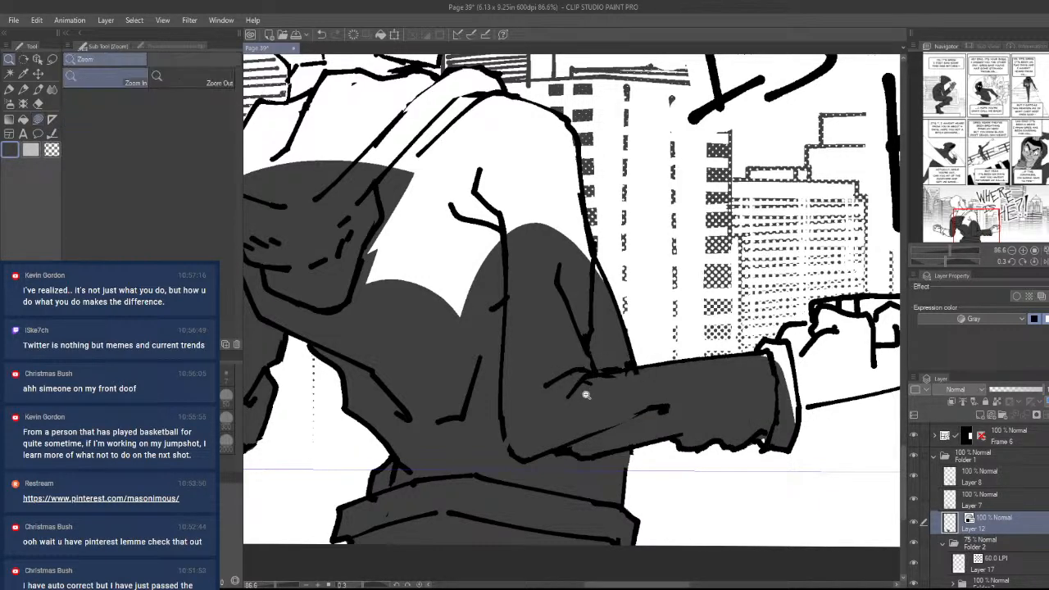
{"action": "left_click_drag", "start_coordinate": [586, 395], "coordinate": [557, 424]}
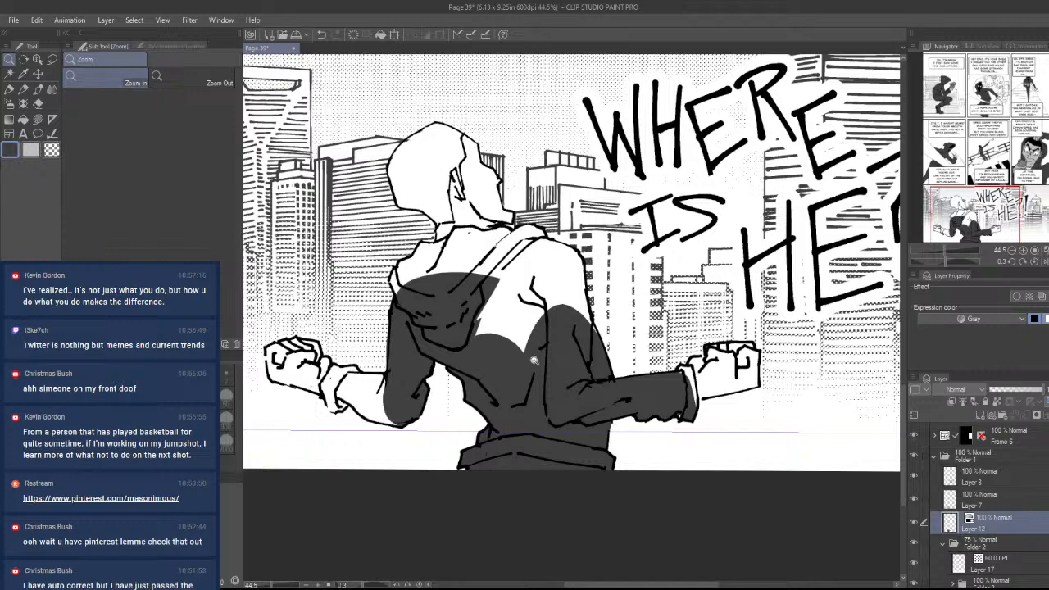
- Lasso-fill the remaining white of the figure's upper back, shoulders and hood in dark grey
{"action": "mouse_move", "coordinate": [533, 358]}
{"action": "left_mouse_down"}
{"action": "mouse_move", "coordinate": [599, 353]}
{"action": "mouse_move", "coordinate": [642, 417]}
{"action": "mouse_move", "coordinate": [686, 414]}
{"action": "mouse_move", "coordinate": [663, 260]}
{"action": "mouse_move", "coordinate": [483, 278]}
{"action": "left_mouse_up"}
{"action": "mouse_move", "coordinate": [451, 357]}
{"action": "left_mouse_down"}
{"action": "mouse_move", "coordinate": [501, 249]}
{"action": "mouse_move", "coordinate": [628, 280]}
{"action": "left_mouse_up"}
{"action": "mouse_move", "coordinate": [565, 276]}
{"action": "left_mouse_down"}
{"action": "mouse_move", "coordinate": [628, 332]}
{"action": "mouse_move", "coordinate": [696, 363]}
{"action": "mouse_move", "coordinate": [677, 398]}
{"action": "left_mouse_up"}
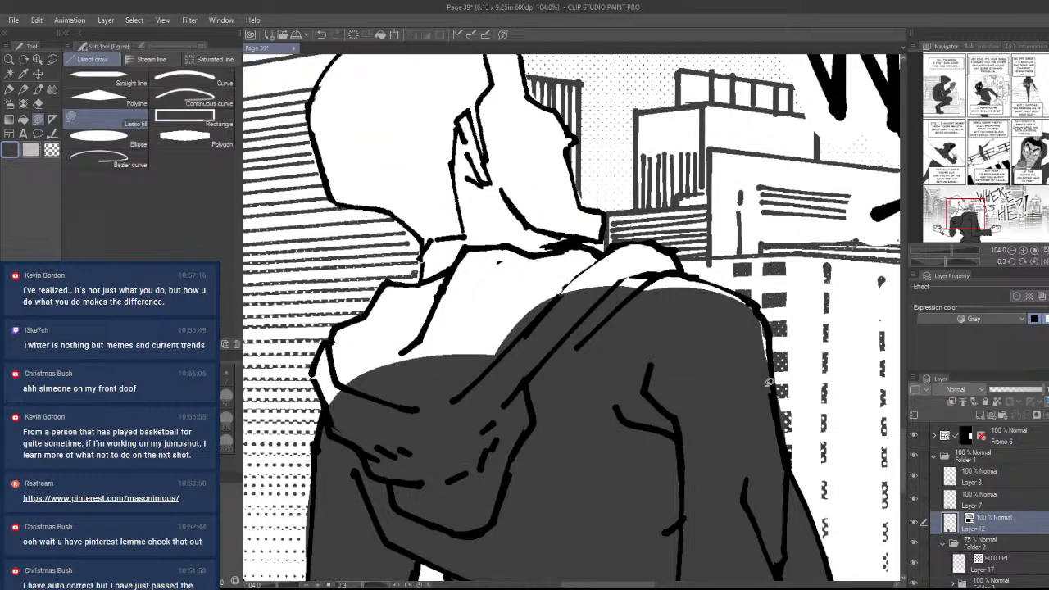
{"action": "mouse_move", "coordinate": [770, 380]}
{"action": "left_mouse_down"}
{"action": "mouse_move", "coordinate": [766, 321]}
{"action": "mouse_move", "coordinate": [742, 290]}
{"action": "mouse_move", "coordinate": [649, 240]}
{"action": "mouse_move", "coordinate": [480, 246]}
{"action": "mouse_move", "coordinate": [439, 274]}
{"action": "mouse_move", "coordinate": [391, 279]}
{"action": "mouse_move", "coordinate": [351, 330]}
{"action": "mouse_move", "coordinate": [331, 335]}
{"action": "mouse_move", "coordinate": [315, 363]}
{"action": "mouse_move", "coordinate": [331, 409]}
{"action": "mouse_move", "coordinate": [541, 483]}
{"action": "left_mouse_up"}
{"action": "scroll", "coordinate": [661, 428], "scroll_direction": "down", "scroll_amount": 3}
{"action": "left_click_drag", "start_coordinate": [336, 250], "coordinate": [425, 225]}
{"action": "scroll", "coordinate": [622, 283], "scroll_direction": "down", "scroll_amount": 8}
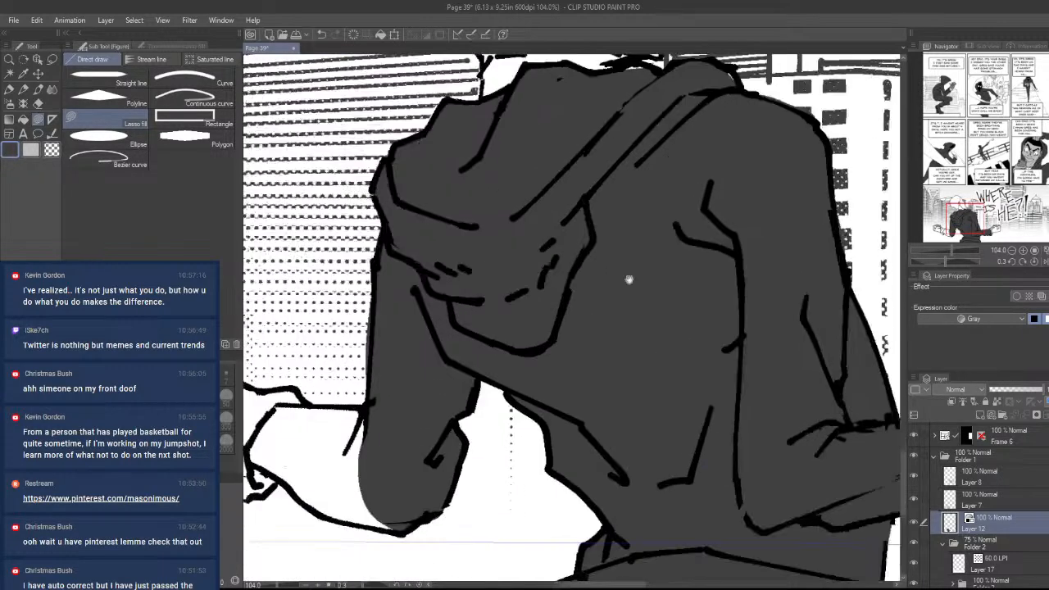
- Lasso-fill the figure's left forearm, cuff and fist in dark grey
{"action": "mouse_move", "coordinate": [607, 286]}
{"action": "left_mouse_down"}
{"action": "mouse_move", "coordinate": [550, 286]}
{"action": "mouse_move", "coordinate": [543, 274]}
{"action": "mouse_move", "coordinate": [480, 262]}
{"action": "mouse_move", "coordinate": [440, 208]}
{"action": "mouse_move", "coordinate": [399, 203]}
{"action": "mouse_move", "coordinate": [328, 228]}
{"action": "mouse_move", "coordinate": [329, 274]}
{"action": "mouse_move", "coordinate": [346, 308]}
{"action": "mouse_move", "coordinate": [502, 346]}
{"action": "mouse_move", "coordinate": [620, 350]}
{"action": "left_mouse_up"}
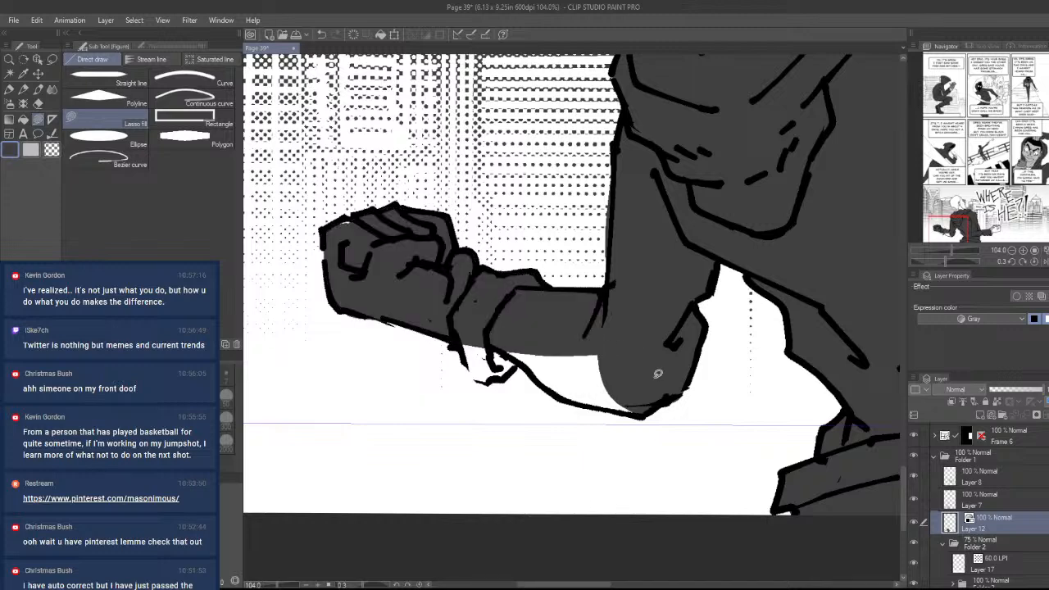
{"action": "mouse_move", "coordinate": [459, 341]}
{"action": "left_mouse_down"}
{"action": "mouse_move", "coordinate": [467, 362]}
{"action": "mouse_move", "coordinate": [523, 369]}
{"action": "mouse_move", "coordinate": [609, 330]}
{"action": "mouse_move", "coordinate": [481, 310]}
{"action": "left_mouse_up"}
{"action": "mouse_move", "coordinate": [526, 364]}
{"action": "left_mouse_down"}
{"action": "mouse_move", "coordinate": [595, 405]}
{"action": "mouse_move", "coordinate": [616, 301]}
{"action": "mouse_move", "coordinate": [521, 357]}
{"action": "left_mouse_up"}
- Lasso-fill the figure's right fist and the rest of its cuff in dark grey
{"action": "mouse_move", "coordinate": [665, 328]}
{"action": "left_mouse_down"}
{"action": "mouse_move", "coordinate": [425, 394]}
{"action": "mouse_move", "coordinate": [286, 404]}
{"action": "left_mouse_up"}
{"action": "mouse_move", "coordinate": [651, 471]}
{"action": "left_mouse_down"}
{"action": "mouse_move", "coordinate": [368, 563]}
{"action": "mouse_move", "coordinate": [559, 447]}
{"action": "left_mouse_up"}
{"action": "mouse_move", "coordinate": [583, 514]}
{"action": "left_mouse_down"}
{"action": "mouse_move", "coordinate": [587, 498]}
{"action": "mouse_move", "coordinate": [733, 453]}
{"action": "mouse_move", "coordinate": [737, 373]}
{"action": "mouse_move", "coordinate": [722, 354]}
{"action": "mouse_move", "coordinate": [642, 355]}
{"action": "mouse_move", "coordinate": [545, 408]}
{"action": "mouse_move", "coordinate": [567, 499]}
{"action": "left_mouse_up"}
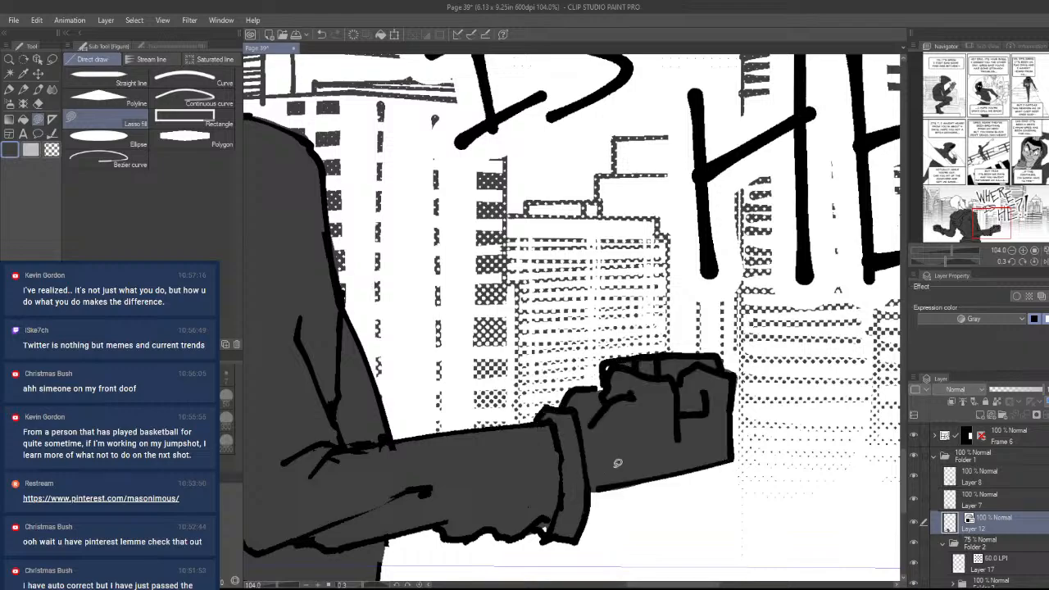
{"action": "mouse_move", "coordinate": [575, 456]}
{"action": "left_mouse_down"}
{"action": "mouse_move", "coordinate": [510, 472]}
{"action": "mouse_move", "coordinate": [678, 515]}
{"action": "mouse_move", "coordinate": [731, 578]}
{"action": "left_mouse_up"}
- Examine the figure's unfilled head and neck, and compare the bottom panel with the toned panels above it
{"action": "left_click_drag", "start_coordinate": [537, 378], "coordinate": [621, 382]}
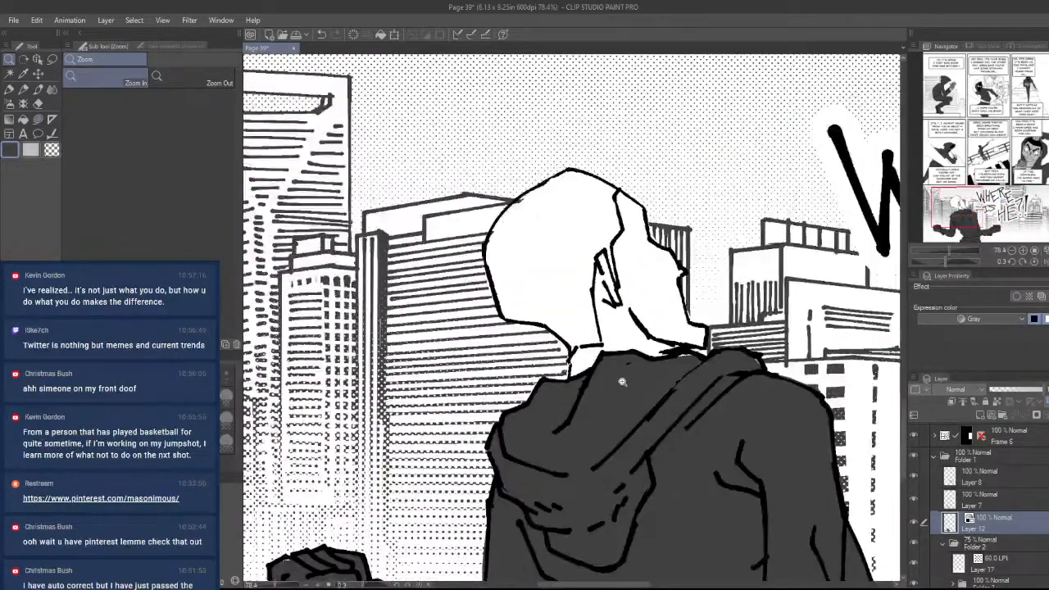
{"action": "left_click_drag", "start_coordinate": [723, 409], "coordinate": [740, 481]}
{"action": "mouse_move", "coordinate": [702, 427]}
{"action": "left_mouse_down"}
{"action": "mouse_move", "coordinate": [616, 449]}
{"action": "mouse_move", "coordinate": [645, 385]}
{"action": "mouse_move", "coordinate": [668, 375]}
{"action": "mouse_move", "coordinate": [616, 380]}
{"action": "mouse_move", "coordinate": [637, 454]}
{"action": "left_mouse_up"}
{"action": "key", "text": "u"}
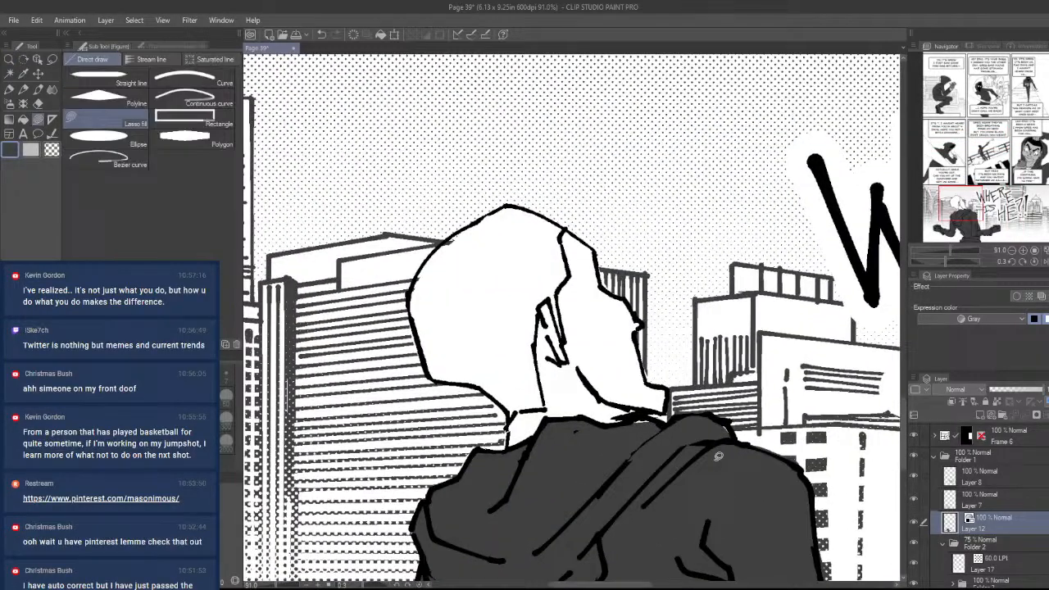
{"action": "mouse_move", "coordinate": [665, 420]}
{"action": "left_mouse_down"}
{"action": "mouse_move", "coordinate": [610, 450]}
{"action": "mouse_move", "coordinate": [615, 441]}
{"action": "left_mouse_up"}
{"action": "left_click_drag", "start_coordinate": [574, 499], "coordinate": [811, 352]}
{"action": "left_click_drag", "start_coordinate": [627, 492], "coordinate": [610, 511]}
{"action": "left_click_drag", "start_coordinate": [759, 421], "coordinate": [764, 445]}
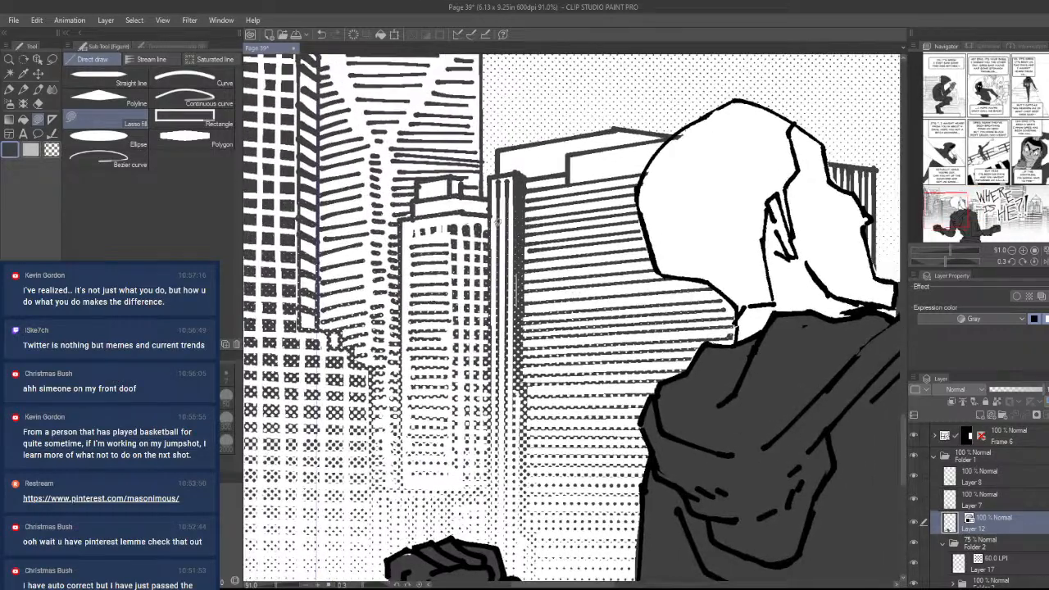
{"action": "left_click_drag", "start_coordinate": [743, 337], "coordinate": [431, 492]}
{"action": "key", "text": "slash"}
{"action": "left_click_drag", "start_coordinate": [781, 201], "coordinate": [748, 227]}
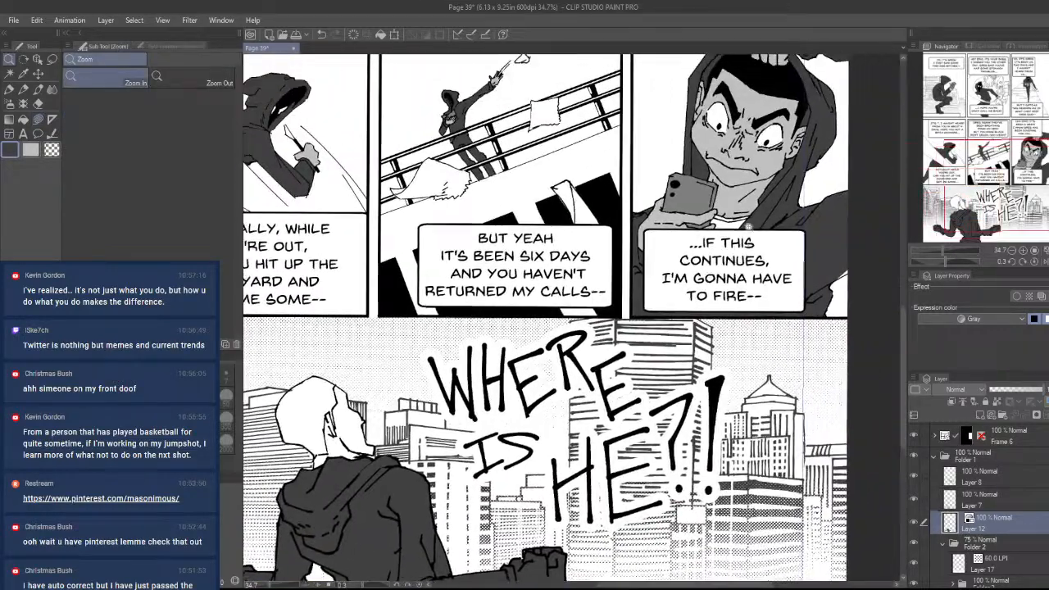
- Pick the light grey skin tone from the phone panel's character and lasso-fill the bottom figure's left fist with it
{"action": "left_click", "coordinate": [743, 199], "text": "alt"}
{"action": "left_click_drag", "start_coordinate": [516, 380], "coordinate": [750, 246]}
{"action": "left_click_drag", "start_coordinate": [426, 455], "coordinate": [668, 315]}
{"action": "mouse_move", "coordinate": [603, 328]}
{"action": "left_mouse_down"}
{"action": "mouse_move", "coordinate": [630, 479]}
{"action": "mouse_move", "coordinate": [639, 413]}
{"action": "mouse_move", "coordinate": [679, 319]}
{"action": "mouse_move", "coordinate": [642, 288]}
{"action": "mouse_move", "coordinate": [603, 210]}
{"action": "mouse_move", "coordinate": [499, 189]}
{"action": "mouse_move", "coordinate": [431, 195]}
{"action": "mouse_move", "coordinate": [343, 239]}
{"action": "mouse_move", "coordinate": [331, 288]}
{"action": "mouse_move", "coordinate": [340, 362]}
{"action": "mouse_move", "coordinate": [351, 400]}
{"action": "mouse_move", "coordinate": [377, 425]}
{"action": "mouse_move", "coordinate": [633, 501]}
{"action": "left_mouse_up"}
{"action": "key", "text": "u"}
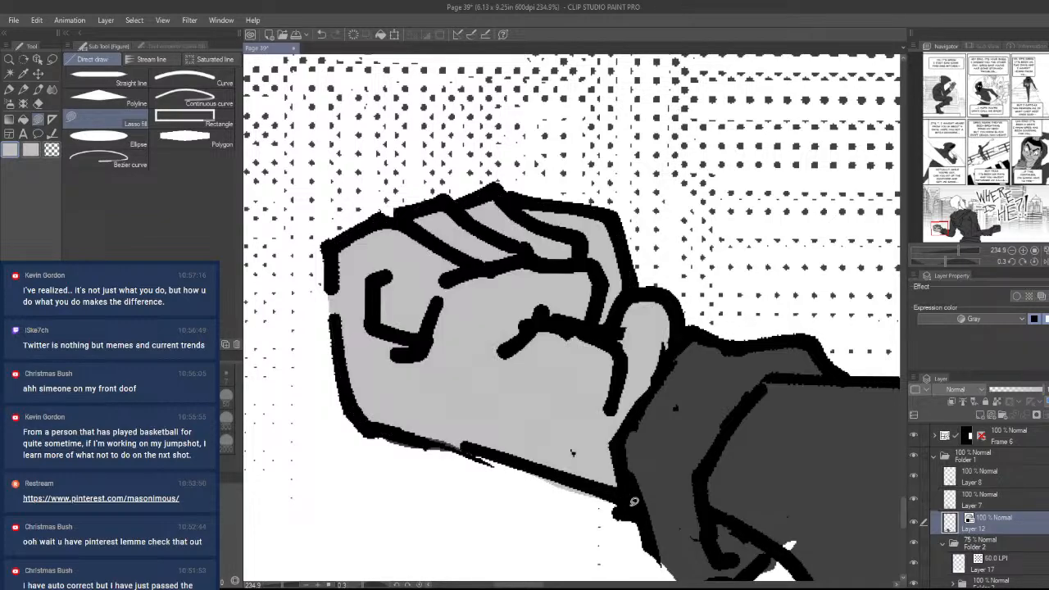
{"action": "left_click_drag", "start_coordinate": [705, 475], "coordinate": [532, 482]}
- Lasso-fill the figure's right fist in the light grey skin tone and erase the overspill along its outer edge
{"action": "left_click_drag", "start_coordinate": [545, 446], "coordinate": [427, 447]}
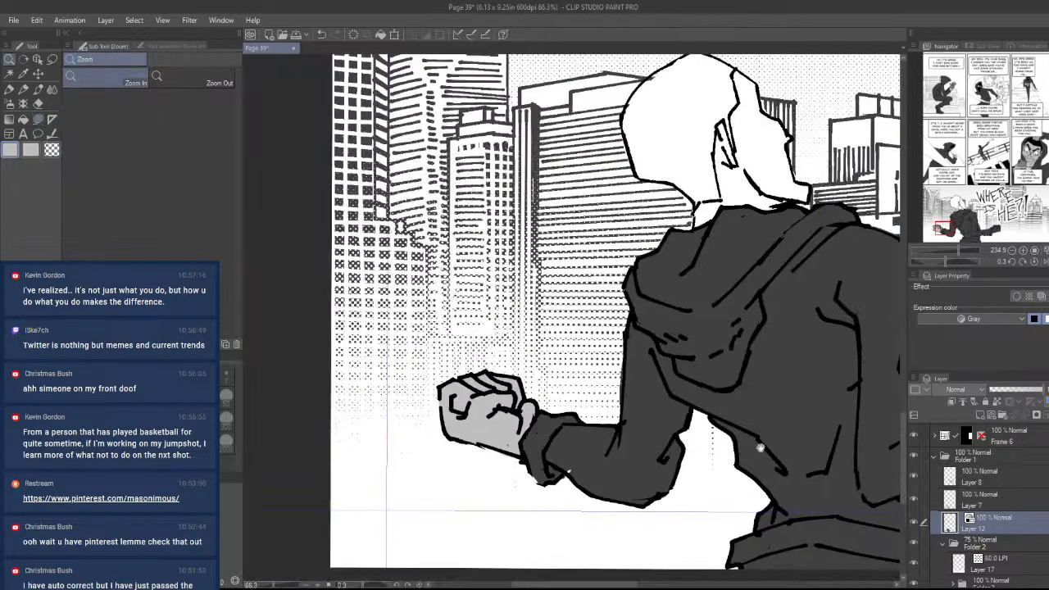
{"action": "left_click_drag", "start_coordinate": [760, 447], "coordinate": [387, 469]}
{"action": "left_click_drag", "start_coordinate": [745, 470], "coordinate": [823, 459]}
{"action": "left_click_drag", "start_coordinate": [696, 444], "coordinate": [719, 469]}
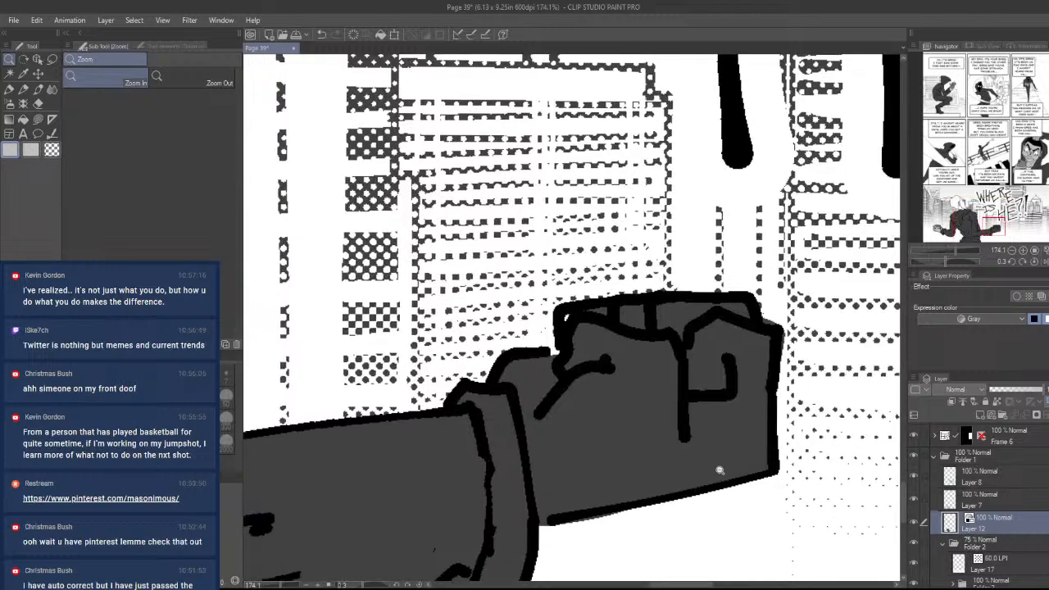
{"action": "mouse_move", "coordinate": [560, 511]}
{"action": "left_mouse_down"}
{"action": "mouse_move", "coordinate": [527, 428]}
{"action": "mouse_move", "coordinate": [501, 373]}
{"action": "mouse_move", "coordinate": [556, 343]}
{"action": "mouse_move", "coordinate": [564, 308]}
{"action": "mouse_move", "coordinate": [605, 297]}
{"action": "mouse_move", "coordinate": [749, 293]}
{"action": "mouse_move", "coordinate": [781, 334]}
{"action": "mouse_move", "coordinate": [776, 464]}
{"action": "mouse_move", "coordinate": [680, 491]}
{"action": "left_mouse_up"}
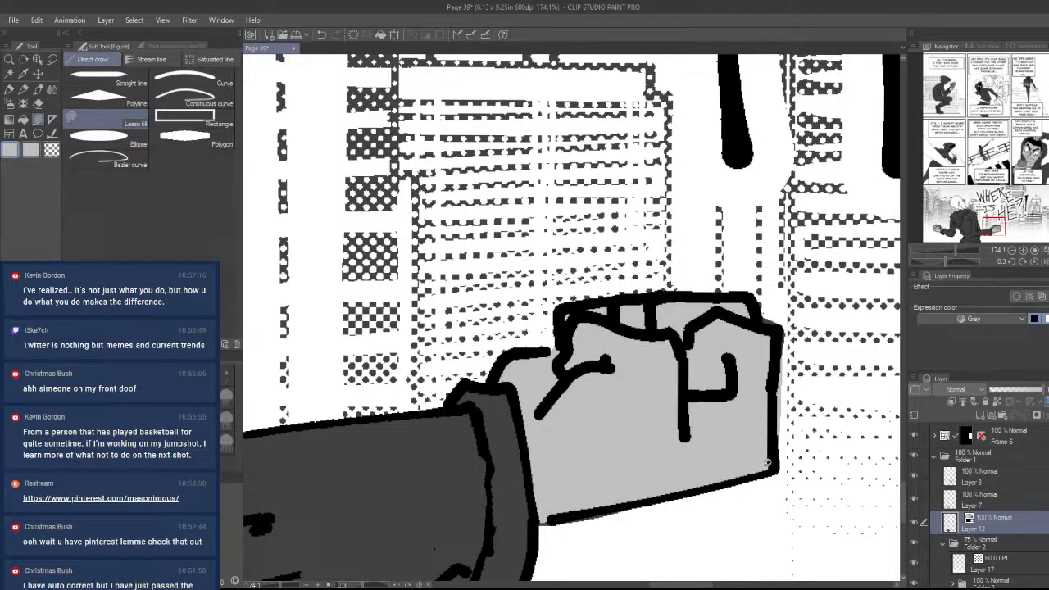
{"action": "key", "text": "e"}
{"action": "left_click_drag", "start_coordinate": [697, 444], "coordinate": [768, 367]}
{"action": "left_click_drag", "start_coordinate": [793, 481], "coordinate": [736, 450]}
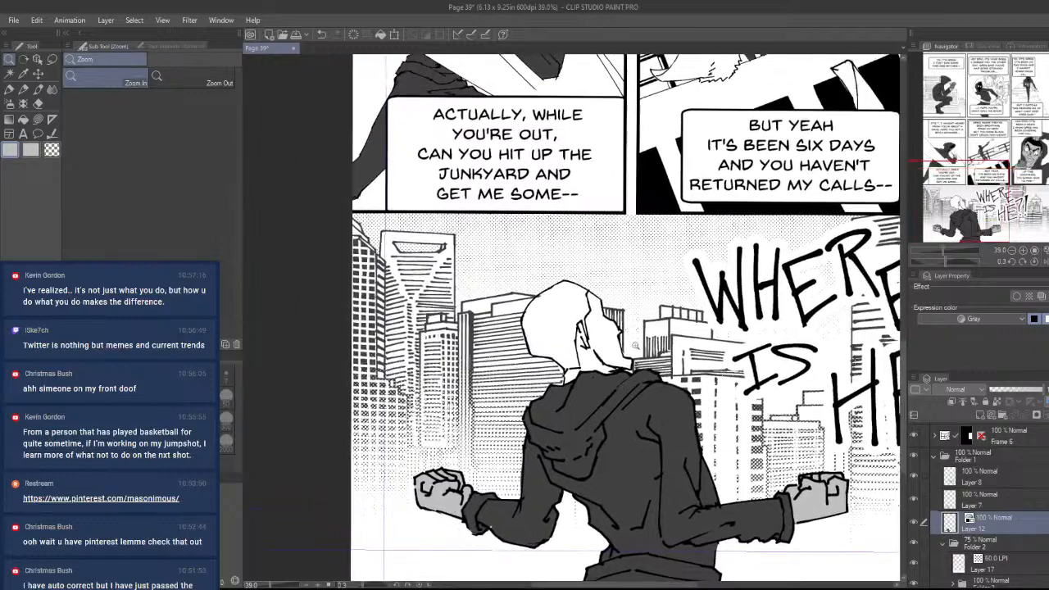
- Lasso-fill the figure's face, ear and neck in the light grey skin tone, including the tip of the nose
{"action": "left_click_drag", "start_coordinate": [611, 344], "coordinate": [655, 349]}
{"action": "left_click_drag", "start_coordinate": [673, 413], "coordinate": [734, 429]}
{"action": "left_click_drag", "start_coordinate": [622, 417], "coordinate": [739, 429]}
{"action": "left_click_drag", "start_coordinate": [748, 431], "coordinate": [719, 440]}
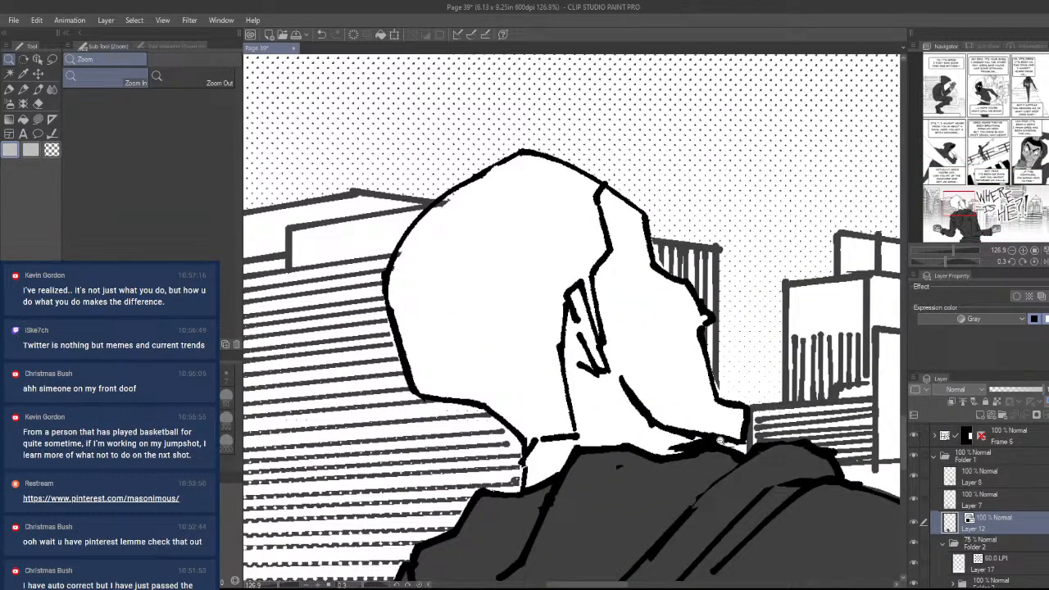
{"action": "mouse_move", "coordinate": [711, 446]}
{"action": "left_mouse_down"}
{"action": "mouse_move", "coordinate": [747, 432]}
{"action": "mouse_move", "coordinate": [752, 404]}
{"action": "mouse_move", "coordinate": [720, 390]}
{"action": "mouse_move", "coordinate": [696, 320]}
{"action": "mouse_move", "coordinate": [713, 308]}
{"action": "mouse_move", "coordinate": [700, 284]}
{"action": "mouse_move", "coordinate": [662, 263]}
{"action": "mouse_move", "coordinate": [572, 249]}
{"action": "mouse_move", "coordinate": [560, 317]}
{"action": "mouse_move", "coordinate": [585, 431]}
{"action": "mouse_move", "coordinate": [670, 452]}
{"action": "mouse_move", "coordinate": [592, 444]}
{"action": "mouse_move", "coordinate": [577, 449]}
{"action": "mouse_move", "coordinate": [562, 482]}
{"action": "mouse_move", "coordinate": [535, 485]}
{"action": "mouse_move", "coordinate": [524, 467]}
{"action": "mouse_move", "coordinate": [561, 410]}
{"action": "left_mouse_up"}
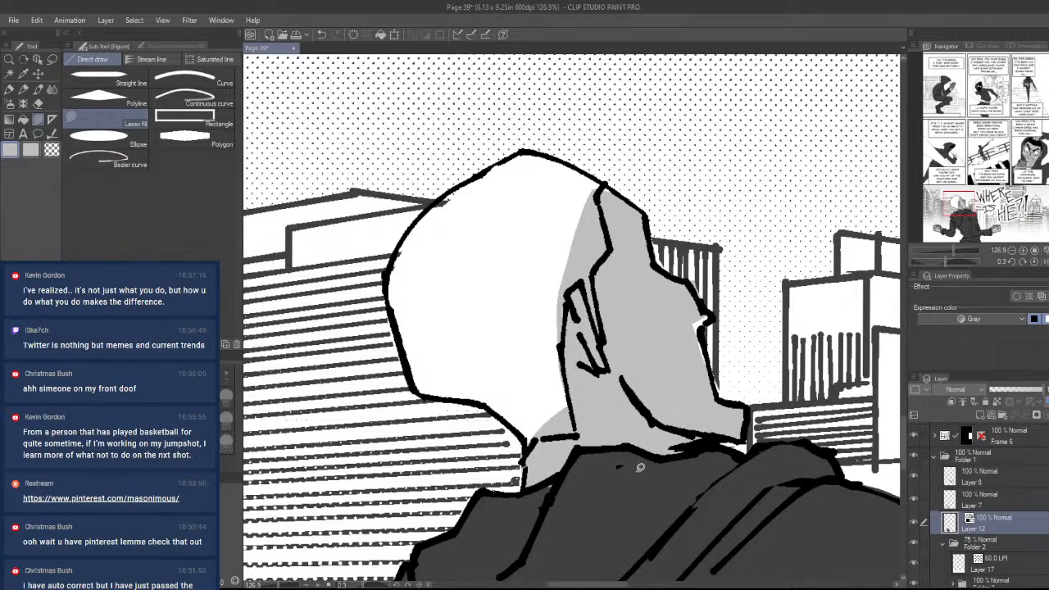
{"action": "left_click_drag", "start_coordinate": [562, 472], "coordinate": [535, 465]}
{"action": "mouse_move", "coordinate": [679, 385]}
{"action": "left_mouse_down"}
{"action": "mouse_move", "coordinate": [525, 395]}
{"action": "mouse_move", "coordinate": [668, 393]}
{"action": "left_mouse_up"}
{"action": "mouse_move", "coordinate": [602, 383]}
{"action": "left_mouse_down"}
{"action": "mouse_move", "coordinate": [623, 418]}
{"action": "mouse_move", "coordinate": [645, 360]}
{"action": "mouse_move", "coordinate": [628, 322]}
{"action": "mouse_move", "coordinate": [615, 407]}
{"action": "left_mouse_up"}
- Clean up the light grey overspill outside the face's profile with the Hard eraser
{"action": "key", "text": "e"}
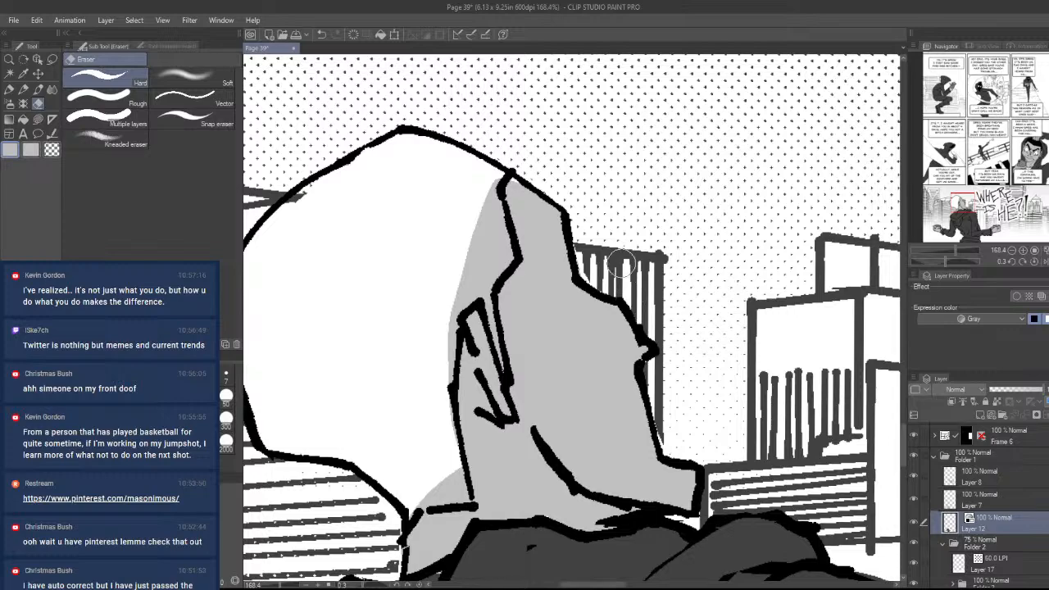
{"action": "left_click_drag", "start_coordinate": [621, 291], "coordinate": [710, 367]}
{"action": "key", "text": "ctrl+space"}
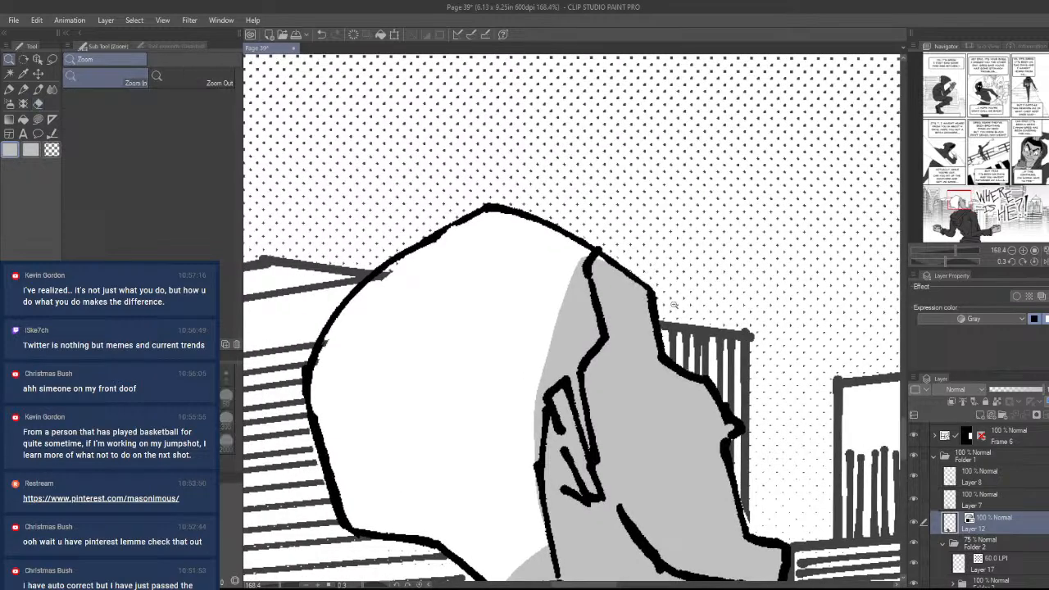
{"action": "left_click_drag", "start_coordinate": [720, 260], "coordinate": [623, 261]}
{"action": "left_click_drag", "start_coordinate": [707, 294], "coordinate": [741, 454]}
{"action": "left_click_drag", "start_coordinate": [573, 336], "coordinate": [571, 379]}
{"action": "left_click_drag", "start_coordinate": [688, 205], "coordinate": [575, 248]}
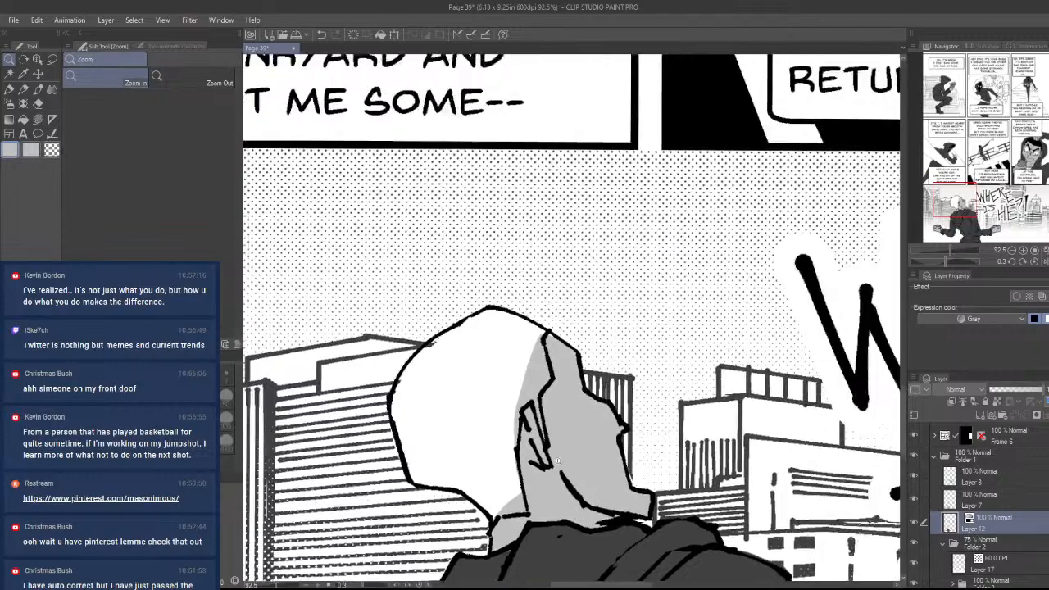
- Pick black from the panel above and lasso-fill the figure's hair with it, up to the hairline and the head's outline
{"action": "left_click", "coordinate": [717, 129], "text": "alt"}
{"action": "mouse_move", "coordinate": [566, 459]}
{"action": "left_mouse_down"}
{"action": "mouse_move", "coordinate": [580, 445]}
{"action": "mouse_move", "coordinate": [665, 450]}
{"action": "left_mouse_up"}
{"action": "mouse_move", "coordinate": [565, 482]}
{"action": "left_mouse_down"}
{"action": "mouse_move", "coordinate": [620, 424]}
{"action": "mouse_move", "coordinate": [551, 491]}
{"action": "mouse_move", "coordinate": [565, 475]}
{"action": "mouse_move", "coordinate": [625, 457]}
{"action": "mouse_move", "coordinate": [524, 317]}
{"action": "mouse_move", "coordinate": [509, 430]}
{"action": "mouse_move", "coordinate": [547, 476]}
{"action": "mouse_move", "coordinate": [471, 416]}
{"action": "mouse_move", "coordinate": [358, 385]}
{"action": "mouse_move", "coordinate": [555, 297]}
{"action": "mouse_move", "coordinate": [565, 369]}
{"action": "left_mouse_up"}
{"action": "left_click_drag", "start_coordinate": [601, 356], "coordinate": [590, 469]}
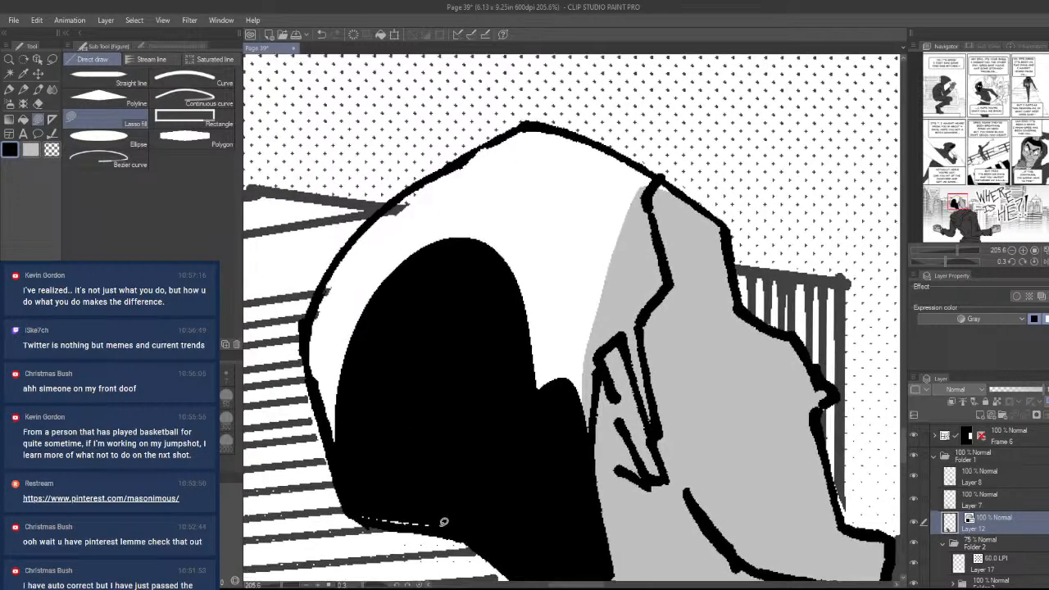
{"action": "mouse_move", "coordinate": [445, 528]}
{"action": "left_mouse_down"}
{"action": "mouse_move", "coordinate": [364, 512]}
{"action": "mouse_move", "coordinate": [385, 500]}
{"action": "mouse_move", "coordinate": [500, 512]}
{"action": "left_mouse_up"}
{"action": "mouse_move", "coordinate": [588, 461]}
{"action": "left_mouse_down"}
{"action": "mouse_move", "coordinate": [603, 359]}
{"action": "mouse_move", "coordinate": [621, 336]}
{"action": "mouse_move", "coordinate": [662, 440]}
{"action": "mouse_move", "coordinate": [640, 327]}
{"action": "mouse_move", "coordinate": [668, 266]}
{"action": "mouse_move", "coordinate": [656, 209]}
{"action": "mouse_move", "coordinate": [664, 177]}
{"action": "mouse_move", "coordinate": [581, 137]}
{"action": "mouse_move", "coordinate": [514, 129]}
{"action": "mouse_move", "coordinate": [389, 286]}
{"action": "mouse_move", "coordinate": [447, 460]}
{"action": "mouse_move", "coordinate": [529, 483]}
{"action": "left_mouse_up"}
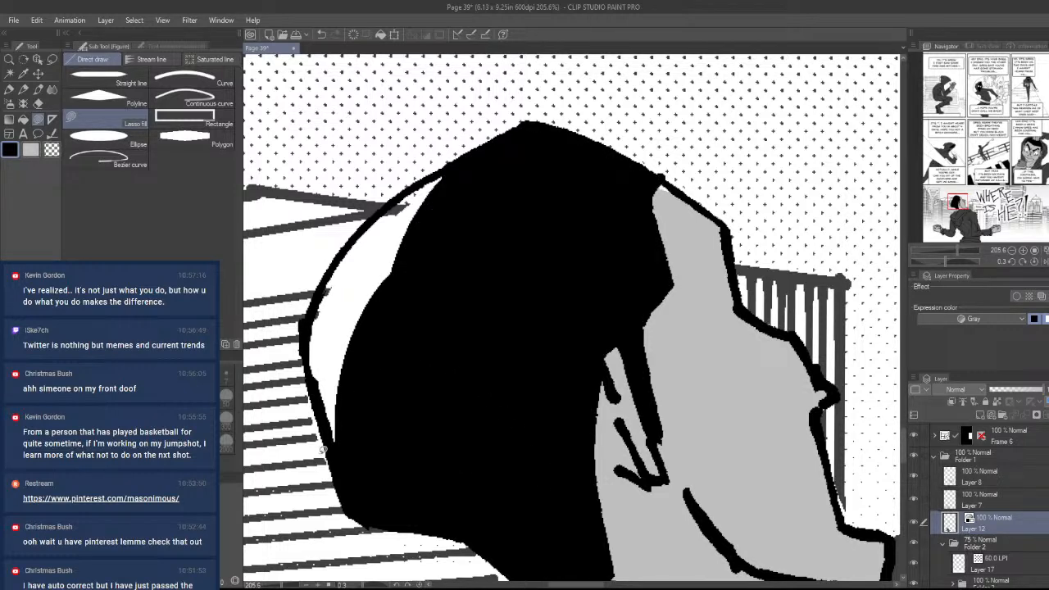
{"action": "mouse_move", "coordinate": [340, 460]}
{"action": "left_mouse_down"}
{"action": "mouse_move", "coordinate": [312, 373]}
{"action": "mouse_move", "coordinate": [391, 197]}
{"action": "mouse_move", "coordinate": [516, 338]}
{"action": "mouse_move", "coordinate": [486, 479]}
{"action": "left_mouse_up"}
{"action": "key", "text": "ctrl+space"}
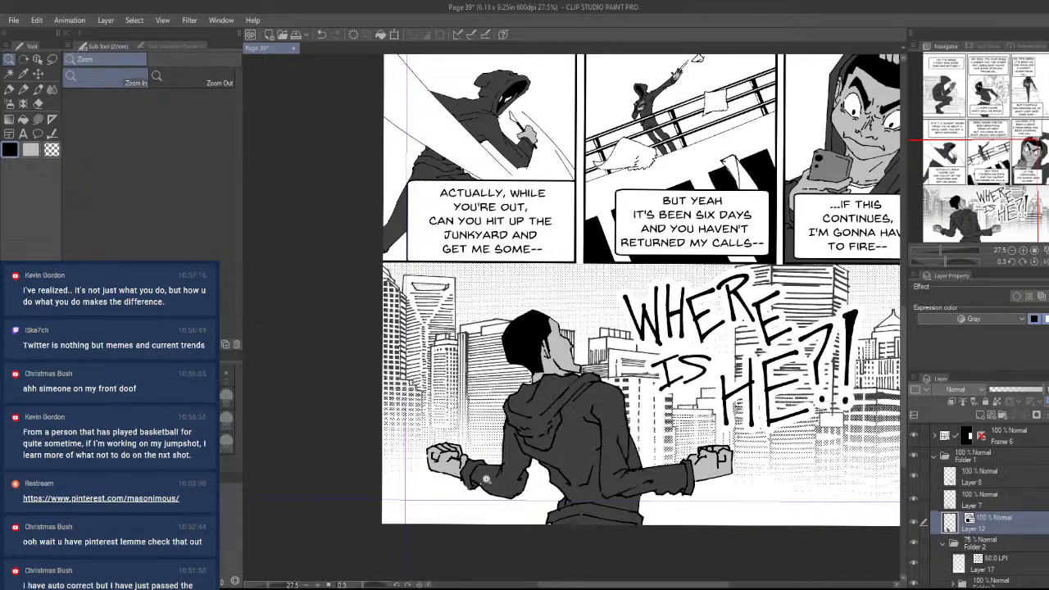
- Sample dark grey from the bottom figure's clothing and review the toned bottom panel within the whole page
{"action": "mouse_move", "coordinate": [486, 480]}
{"action": "left_mouse_down"}
{"action": "mouse_move", "coordinate": [524, 479]}
{"action": "mouse_move", "coordinate": [518, 407]}
{"action": "left_mouse_up"}
{"action": "left_click", "coordinate": [509, 476], "text": "alt"}
{"action": "key", "text": "ctrl+space"}
{"action": "left_click_drag", "start_coordinate": [575, 429], "coordinate": [525, 449]}
{"action": "left_click_drag", "start_coordinate": [693, 473], "coordinate": [645, 423]}
{"action": "left_click_drag", "start_coordinate": [612, 459], "coordinate": [641, 451]}
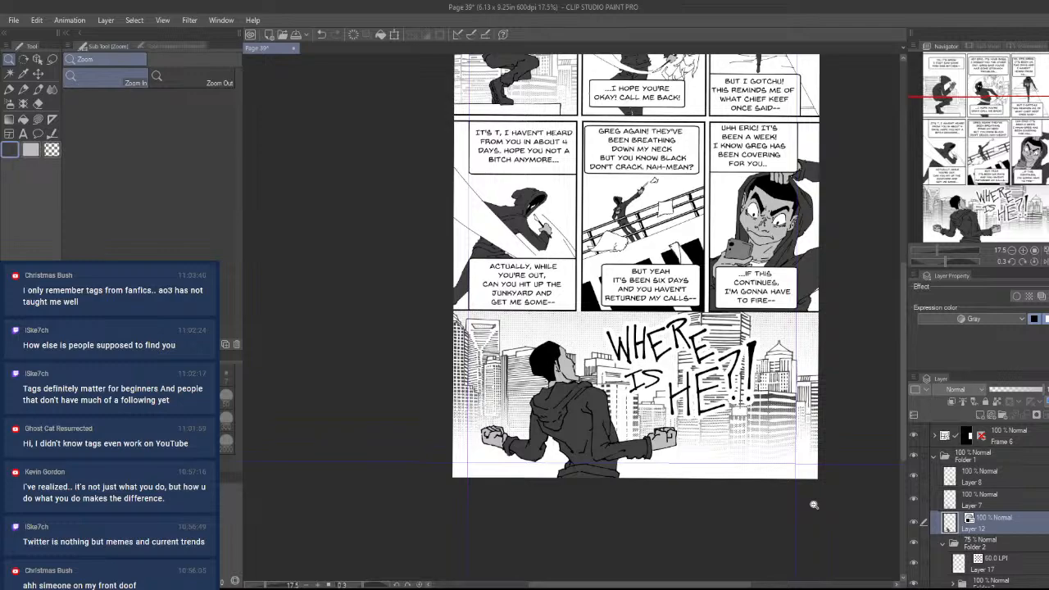
{"action": "left_click_drag", "start_coordinate": [813, 505], "coordinate": [815, 484]}
{"action": "key", "text": "ctrl+space"}
{"action": "left_click_drag", "start_coordinate": [676, 332], "coordinate": [769, 387]}
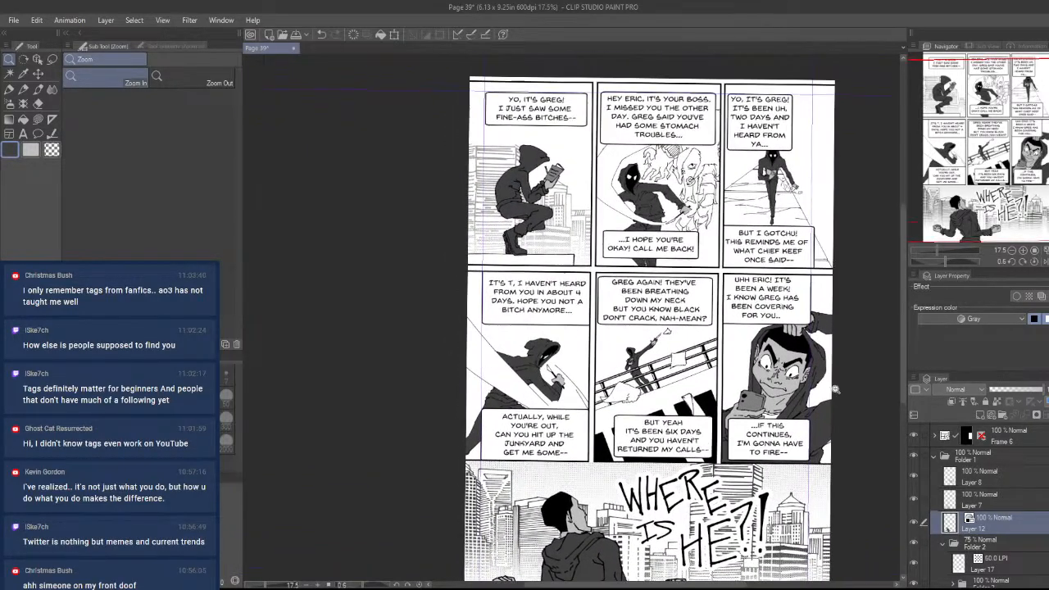
- Inspect the top-row panels up close, checking the tones on the hooded figure and the creatures in the middle panel
{"action": "left_click_drag", "start_coordinate": [638, 187], "coordinate": [728, 192]}
{"action": "left_click_drag", "start_coordinate": [650, 259], "coordinate": [657, 366]}
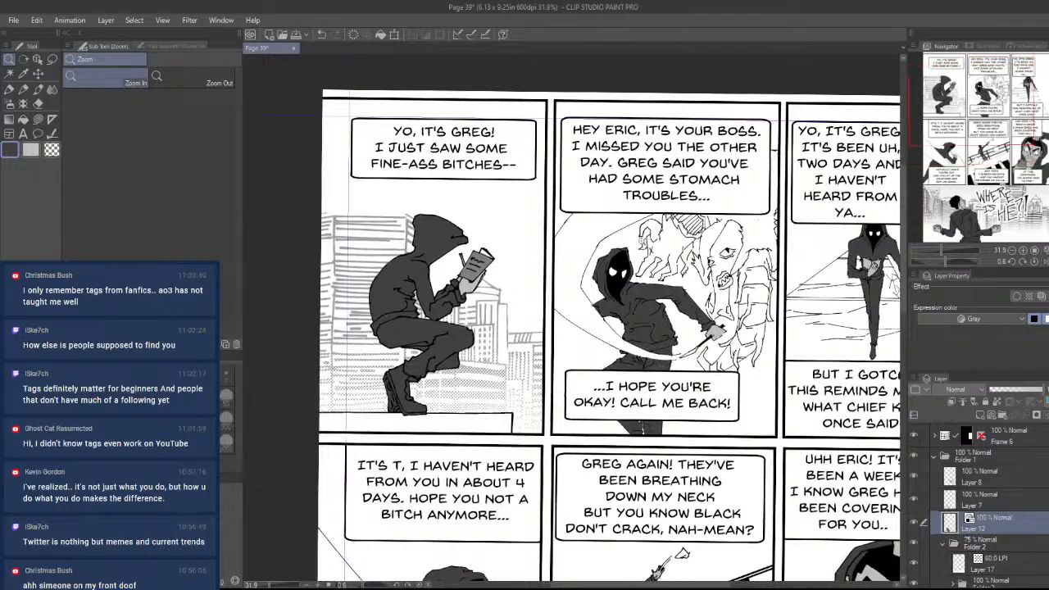
{"action": "left_click_drag", "start_coordinate": [644, 239], "coordinate": [684, 244]}
{"action": "left_click_drag", "start_coordinate": [760, 364], "coordinate": [736, 344]}
{"action": "mouse_move", "coordinate": [735, 297]}
{"action": "left_mouse_down"}
{"action": "mouse_move", "coordinate": [759, 285]}
{"action": "mouse_move", "coordinate": [734, 290]}
{"action": "mouse_move", "coordinate": [744, 286]}
{"action": "left_mouse_up"}
{"action": "left_click_drag", "start_coordinate": [800, 314], "coordinate": [702, 364]}
{"action": "left_click_drag", "start_coordinate": [701, 366], "coordinate": [728, 376]}
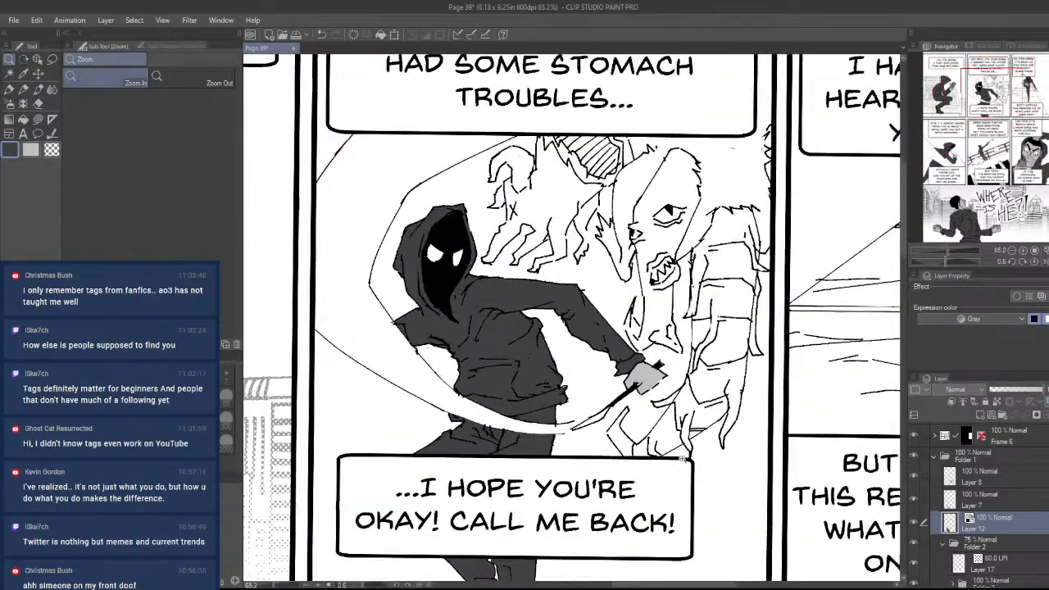
{"action": "mouse_move", "coordinate": [513, 361]}
{"action": "left_mouse_down"}
{"action": "mouse_move", "coordinate": [548, 379]}
{"action": "mouse_move", "coordinate": [528, 373]}
{"action": "left_mouse_up"}
{"action": "scroll", "coordinate": [597, 502], "scroll_direction": "down", "scroll_amount": 10}
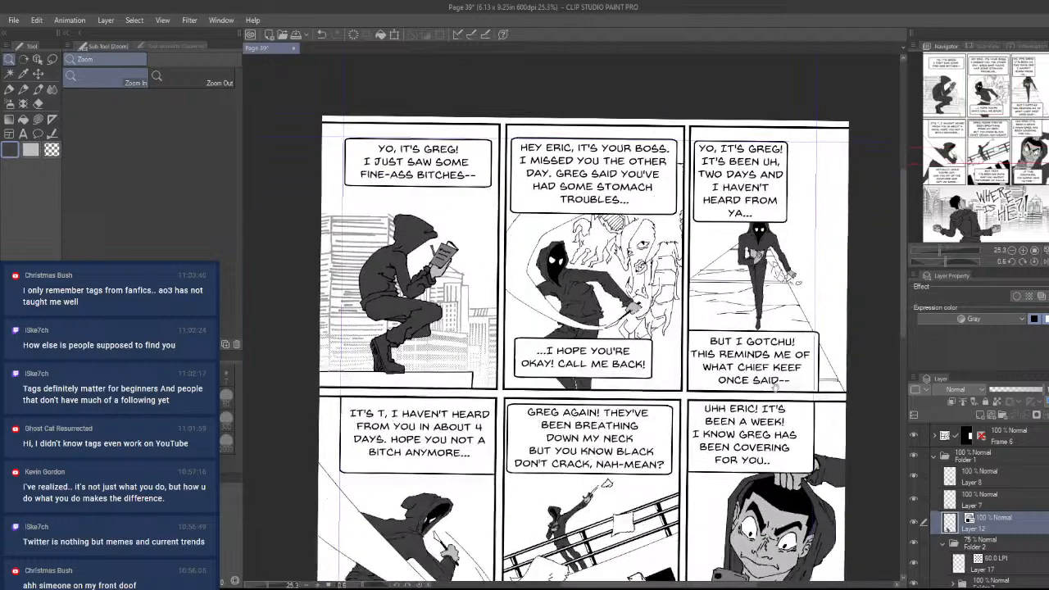
- Sample the mid grey from the phone in the close-up panel as the drawing colour
{"action": "key", "text": "x"}
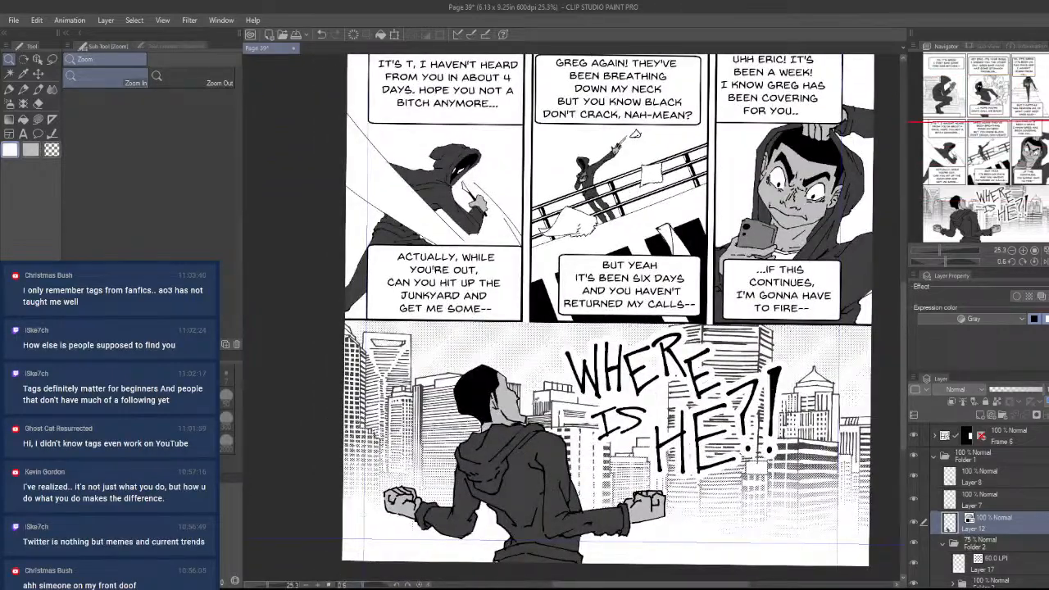
{"action": "right_click", "coordinate": [772, 240]}
{"action": "left_click_drag", "start_coordinate": [753, 146], "coordinate": [675, 468]}
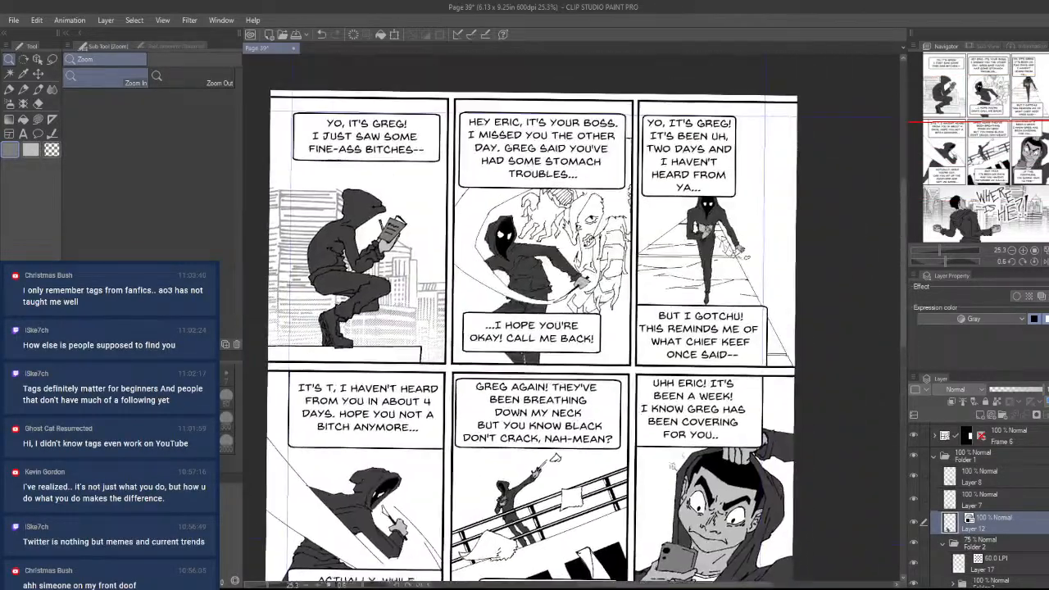
{"action": "left_click_drag", "start_coordinate": [730, 445], "coordinate": [725, 489]}
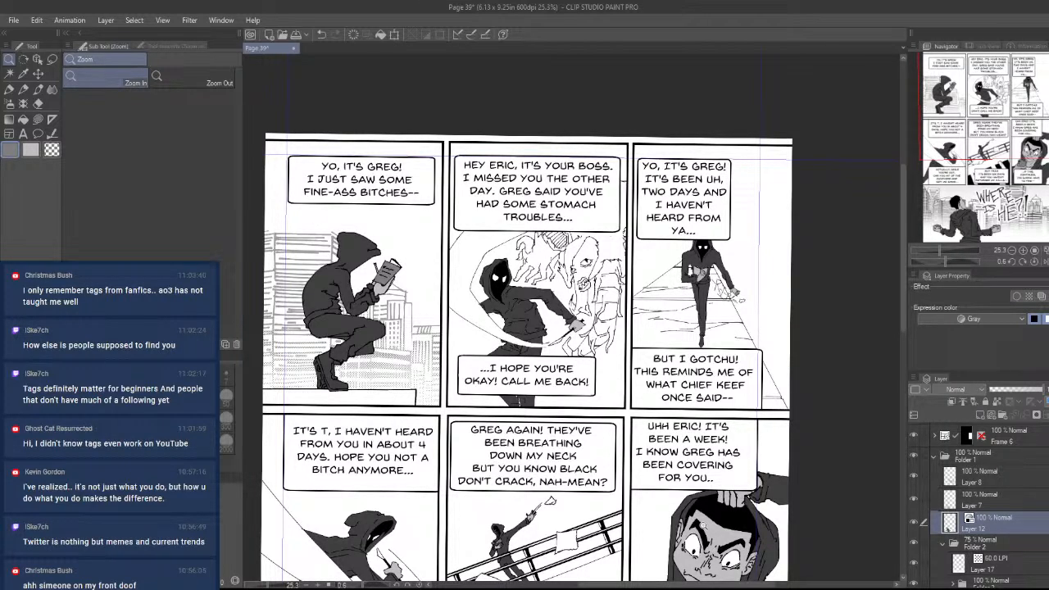
- Add a new layer above Layer 12 for the creatures and set its expression colour to Gray
{"action": "left_click_drag", "start_coordinate": [577, 303], "coordinate": [643, 307]}
{"action": "left_click_drag", "start_coordinate": [603, 371], "coordinate": [615, 438]}
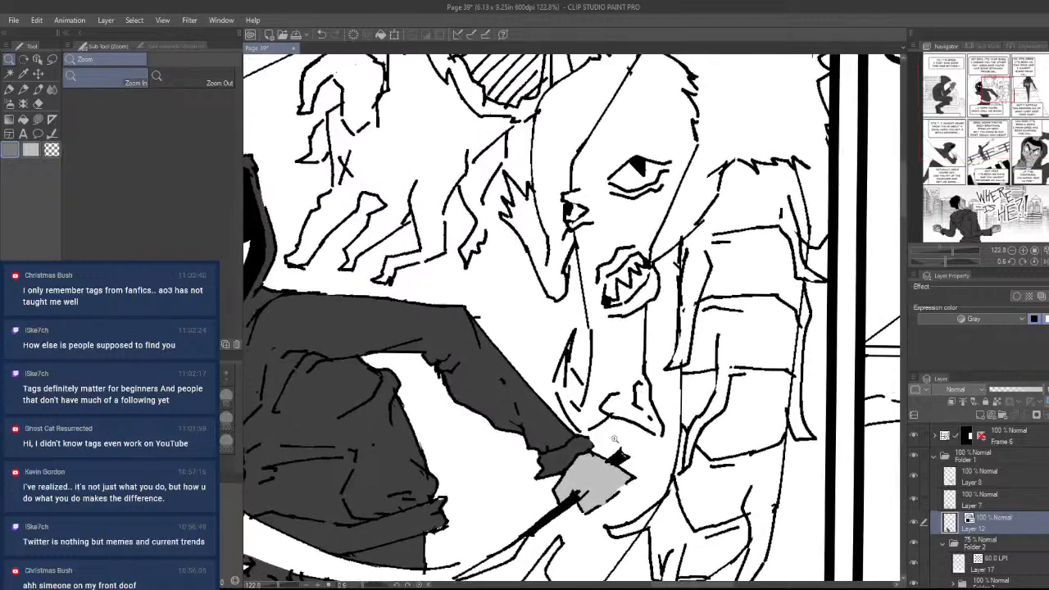
{"action": "left_click_drag", "start_coordinate": [717, 482], "coordinate": [716, 431]}
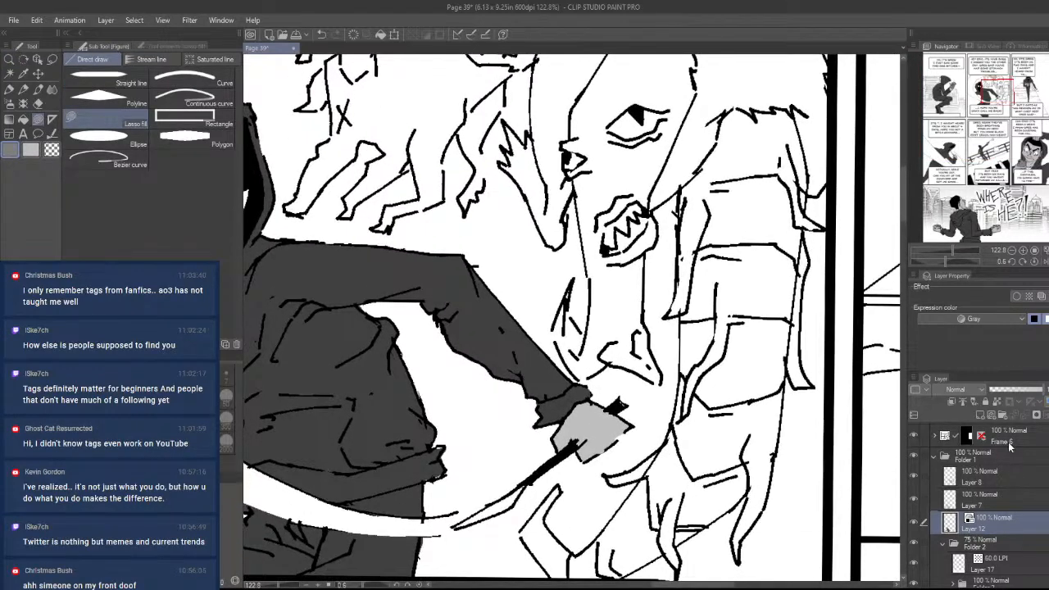
{"action": "left_click", "coordinate": [980, 415]}
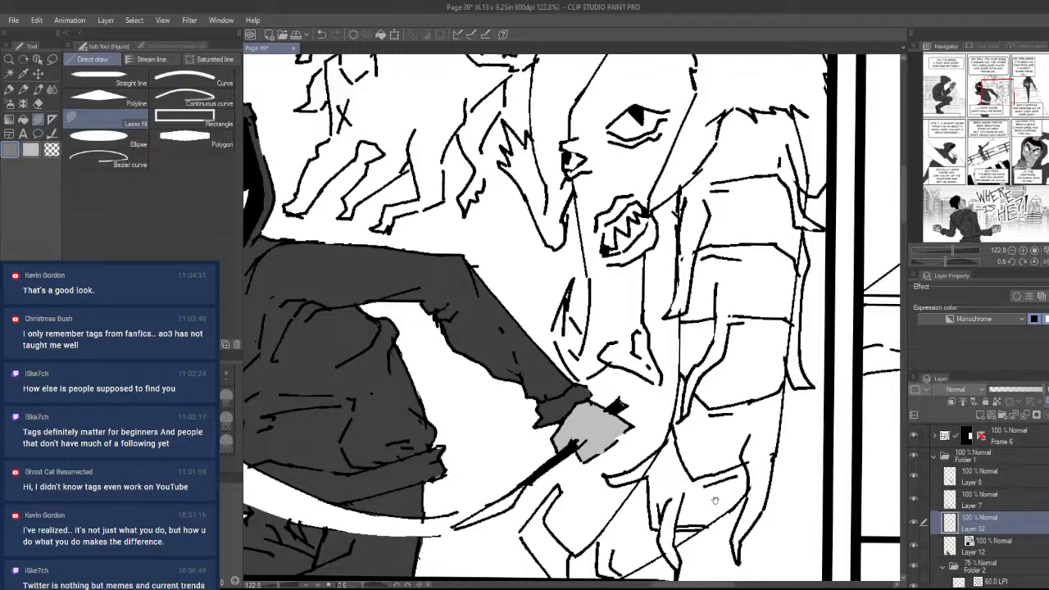
{"action": "left_click_drag", "start_coordinate": [714, 498], "coordinate": [770, 484]}
{"action": "scroll", "coordinate": [769, 484], "scroll_direction": "down", "scroll_amount": 3}
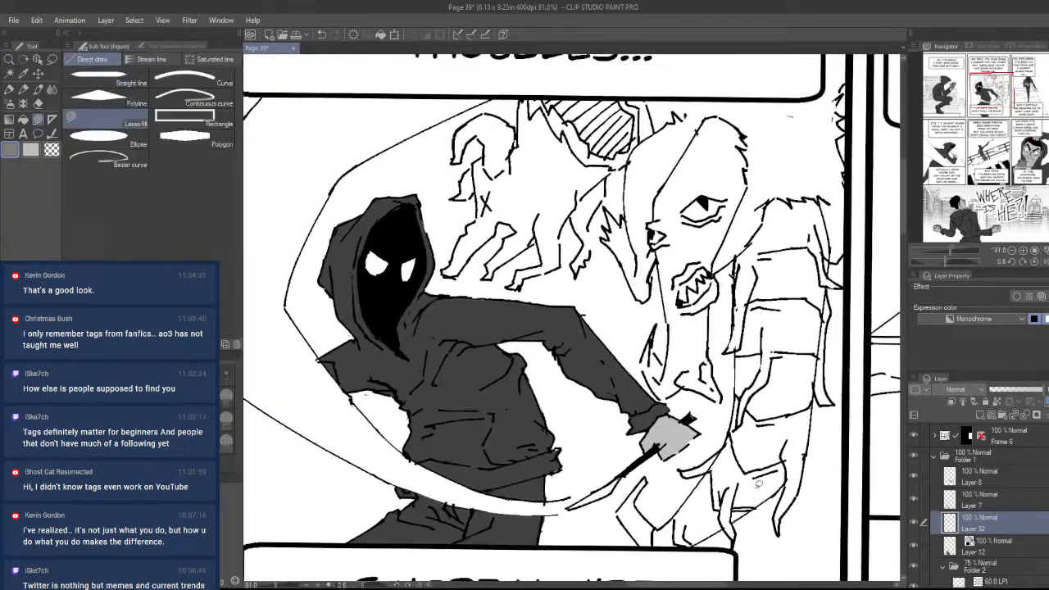
{"action": "left_click_drag", "start_coordinate": [740, 452], "coordinate": [713, 467]}
{"action": "key", "text": "ctrl+space"}
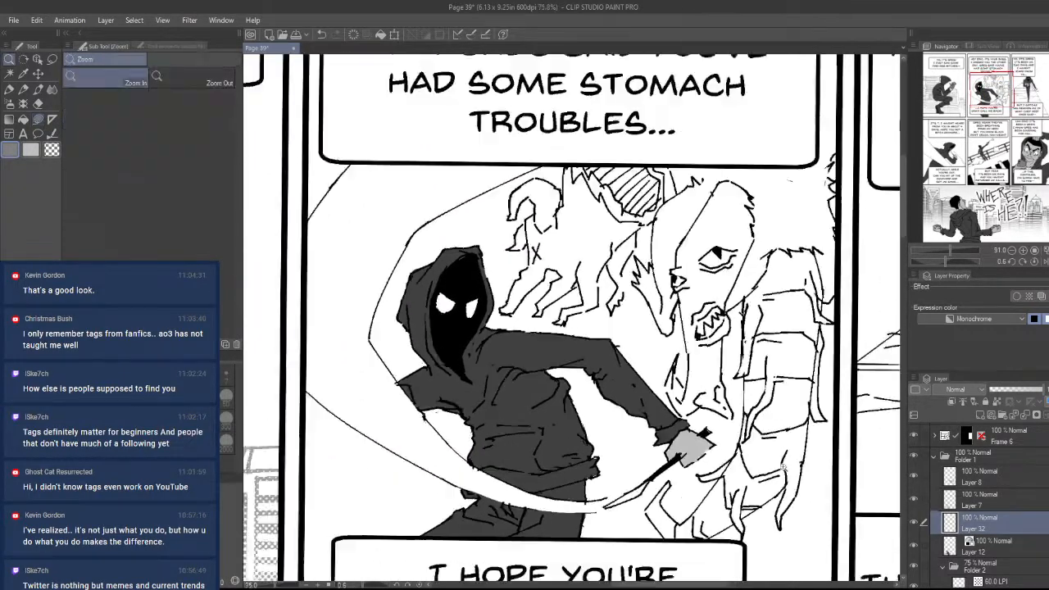
{"action": "left_click_drag", "start_coordinate": [800, 482], "coordinate": [765, 461]}
{"action": "left_click", "coordinate": [1006, 318]}
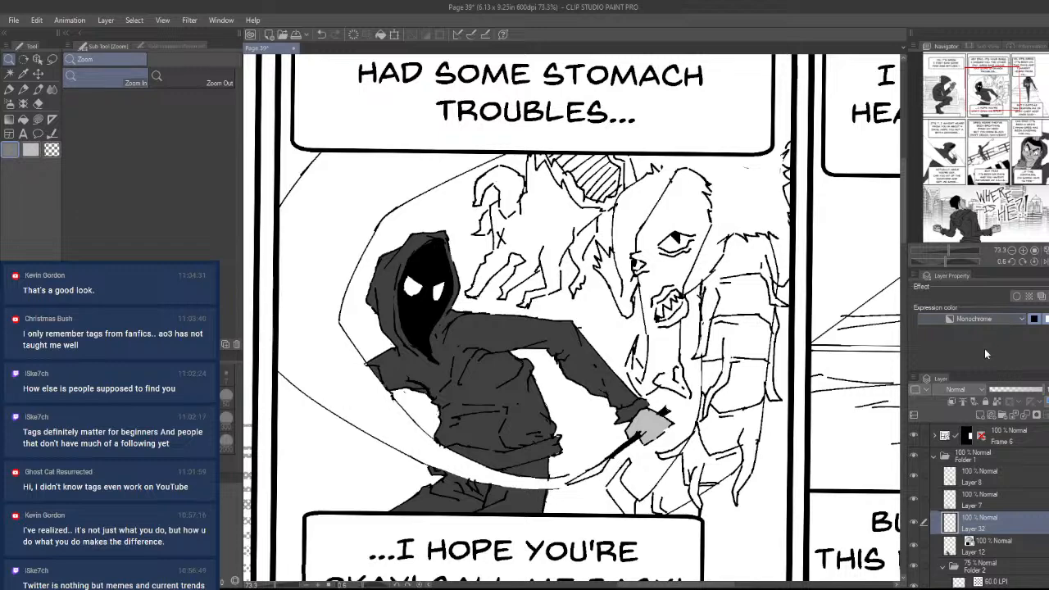
{"action": "left_click", "coordinate": [985, 351]}
- Lasso-fill the inner side of the large creature's segmented body with mid grey, from the lower claws upward
{"action": "scroll", "coordinate": [678, 470], "scroll_direction": "up", "scroll_amount": 2}
{"action": "left_click_drag", "start_coordinate": [699, 500], "coordinate": [712, 414]}
{"action": "scroll", "coordinate": [712, 414], "scroll_direction": "up", "scroll_amount": 2}
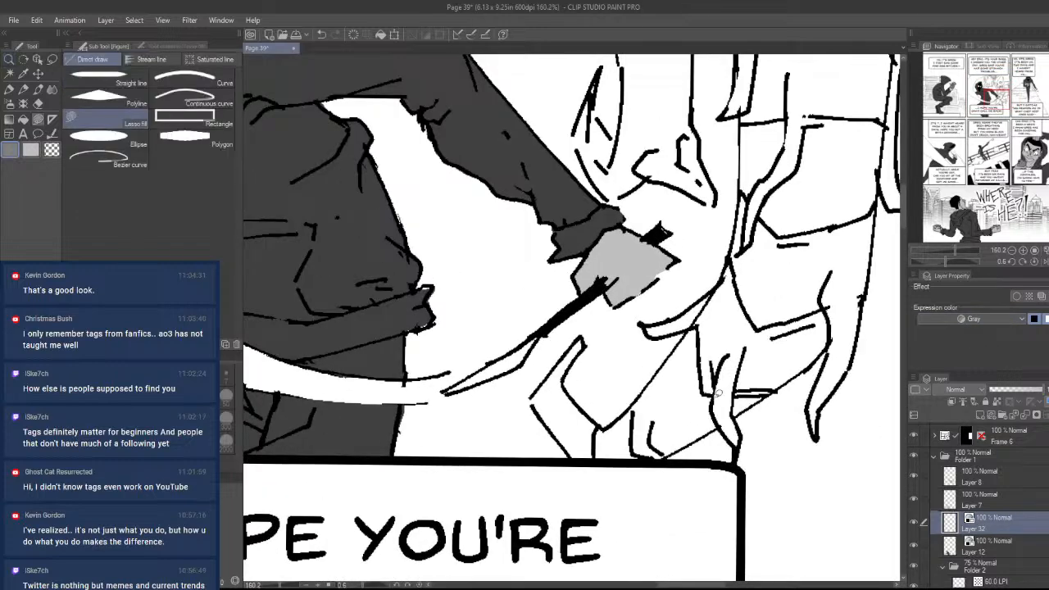
{"action": "mouse_move", "coordinate": [626, 409]}
{"action": "left_mouse_down"}
{"action": "mouse_move", "coordinate": [760, 283]}
{"action": "mouse_move", "coordinate": [698, 329]}
{"action": "mouse_move", "coordinate": [783, 237]}
{"action": "mouse_move", "coordinate": [729, 327]}
{"action": "left_mouse_up"}
{"action": "left_click_drag", "start_coordinate": [676, 356], "coordinate": [738, 288]}
{"action": "mouse_move", "coordinate": [725, 284]}
{"action": "left_mouse_down"}
{"action": "mouse_move", "coordinate": [657, 416]}
{"action": "mouse_move", "coordinate": [694, 223]}
{"action": "mouse_move", "coordinate": [693, 418]}
{"action": "left_mouse_up"}
{"action": "left_click_drag", "start_coordinate": [739, 256], "coordinate": [740, 375]}
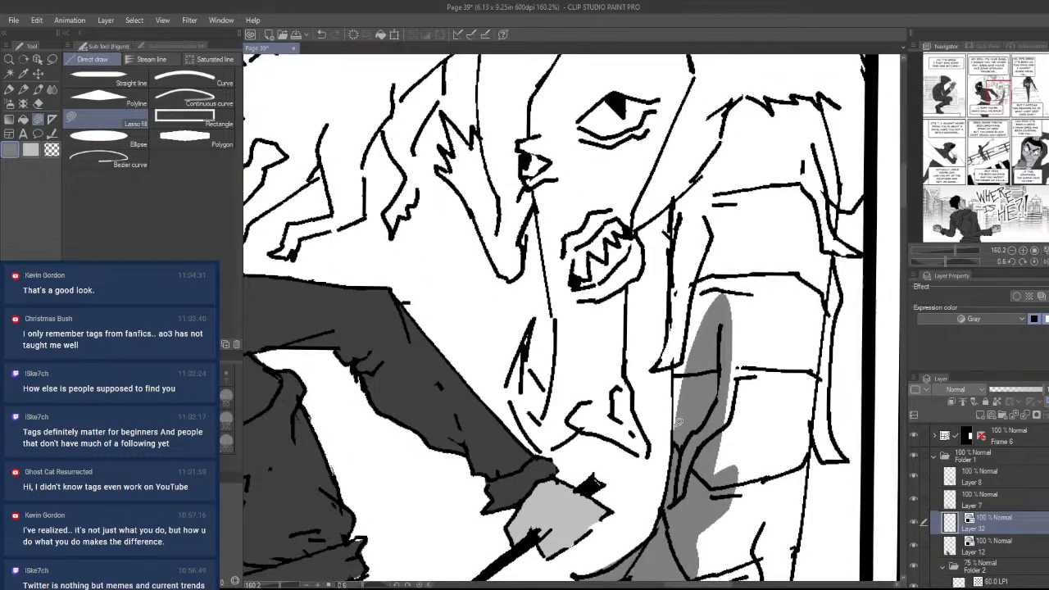
{"action": "mouse_move", "coordinate": [676, 436]}
{"action": "left_mouse_down"}
{"action": "mouse_move", "coordinate": [678, 364]}
{"action": "mouse_move", "coordinate": [656, 369]}
{"action": "mouse_move", "coordinate": [737, 205]}
{"action": "mouse_move", "coordinate": [709, 321]}
{"action": "mouse_move", "coordinate": [712, 449]}
{"action": "mouse_move", "coordinate": [682, 450]}
{"action": "left_mouse_up"}
{"action": "left_click_drag", "start_coordinate": [690, 424], "coordinate": [680, 423]}
{"action": "mouse_move", "coordinate": [714, 276]}
{"action": "left_mouse_down"}
{"action": "mouse_move", "coordinate": [678, 275]}
{"action": "mouse_move", "coordinate": [639, 297]}
{"action": "mouse_move", "coordinate": [777, 174]}
{"action": "mouse_move", "coordinate": [785, 267]}
{"action": "left_mouse_up"}
- Lasso-fill the large creature's head and the upper part of its body with the same mid grey
{"action": "mouse_move", "coordinate": [646, 383]}
{"action": "left_mouse_down"}
{"action": "mouse_move", "coordinate": [646, 439]}
{"action": "mouse_move", "coordinate": [587, 497]}
{"action": "mouse_move", "coordinate": [596, 181]}
{"action": "left_mouse_up"}
{"action": "mouse_move", "coordinate": [566, 357]}
{"action": "left_mouse_down"}
{"action": "mouse_move", "coordinate": [630, 364]}
{"action": "mouse_move", "coordinate": [597, 432]}
{"action": "mouse_move", "coordinate": [567, 380]}
{"action": "mouse_move", "coordinate": [631, 141]}
{"action": "mouse_move", "coordinate": [758, 215]}
{"action": "left_mouse_up"}
{"action": "left_click_drag", "start_coordinate": [754, 228], "coordinate": [813, 334]}
{"action": "mouse_move", "coordinate": [619, 381]}
{"action": "left_mouse_down"}
{"action": "mouse_move", "coordinate": [613, 297]}
{"action": "mouse_move", "coordinate": [638, 261]}
{"action": "mouse_move", "coordinate": [639, 205]}
{"action": "mouse_move", "coordinate": [792, 376]}
{"action": "left_mouse_up"}
{"action": "mouse_move", "coordinate": [778, 430]}
{"action": "left_mouse_down"}
{"action": "mouse_move", "coordinate": [614, 290]}
{"action": "mouse_move", "coordinate": [701, 250]}
{"action": "mouse_move", "coordinate": [715, 150]}
{"action": "left_mouse_up"}
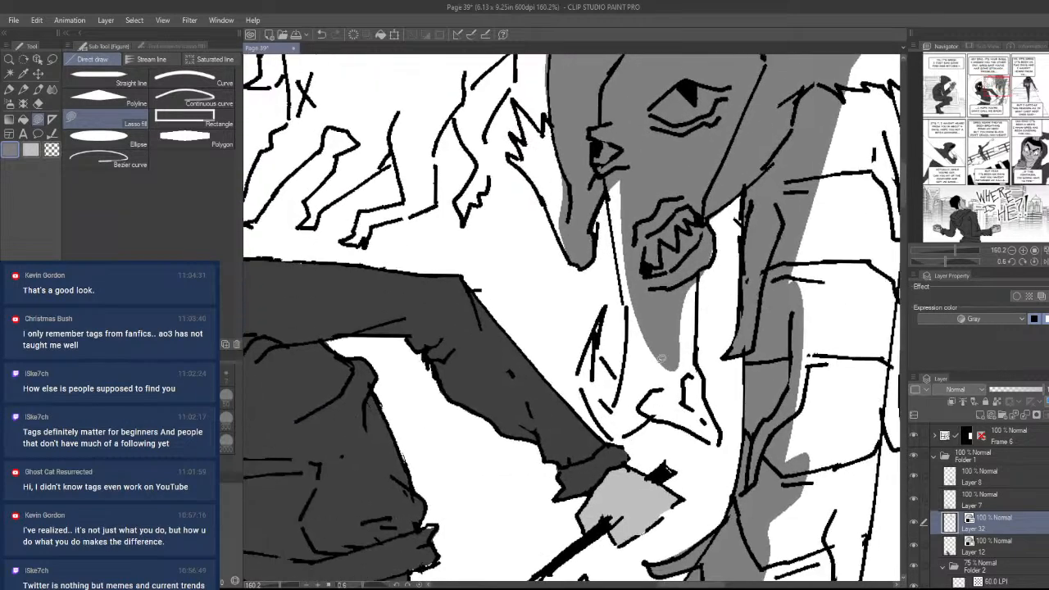
- Fill the creature's long limb below the toothed mouth with mid grey, down to its hooked ends
{"action": "mouse_move", "coordinate": [697, 228]}
{"action": "left_mouse_down"}
{"action": "mouse_move", "coordinate": [647, 305]}
{"action": "mouse_move", "coordinate": [678, 400]}
{"action": "mouse_move", "coordinate": [717, 415]}
{"action": "mouse_move", "coordinate": [706, 363]}
{"action": "mouse_move", "coordinate": [717, 346]}
{"action": "left_mouse_up"}
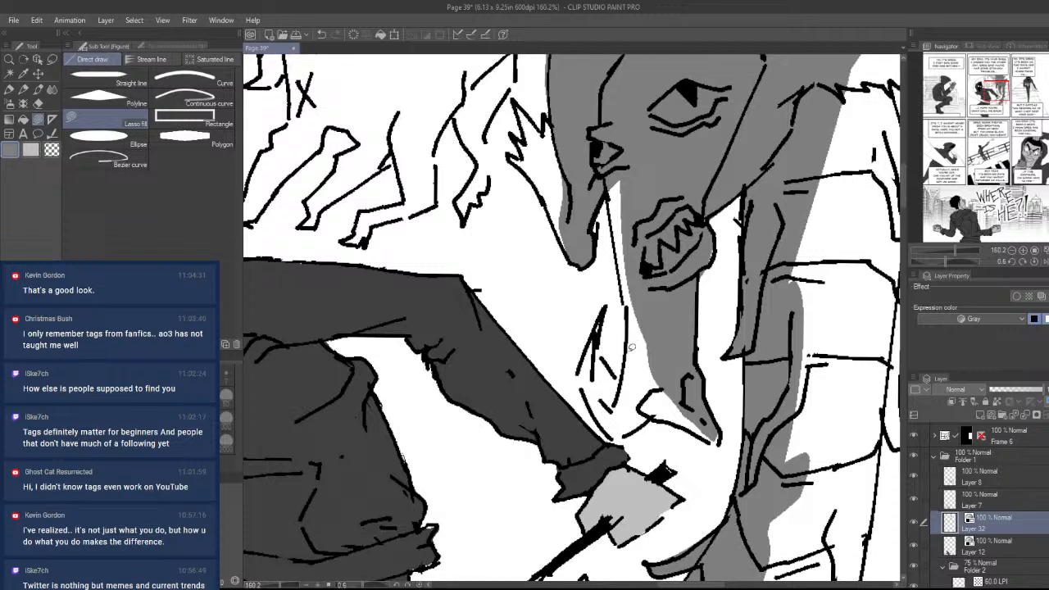
{"action": "mouse_move", "coordinate": [625, 281]}
{"action": "left_mouse_down"}
{"action": "mouse_move", "coordinate": [697, 207]}
{"action": "mouse_move", "coordinate": [697, 254]}
{"action": "left_mouse_up"}
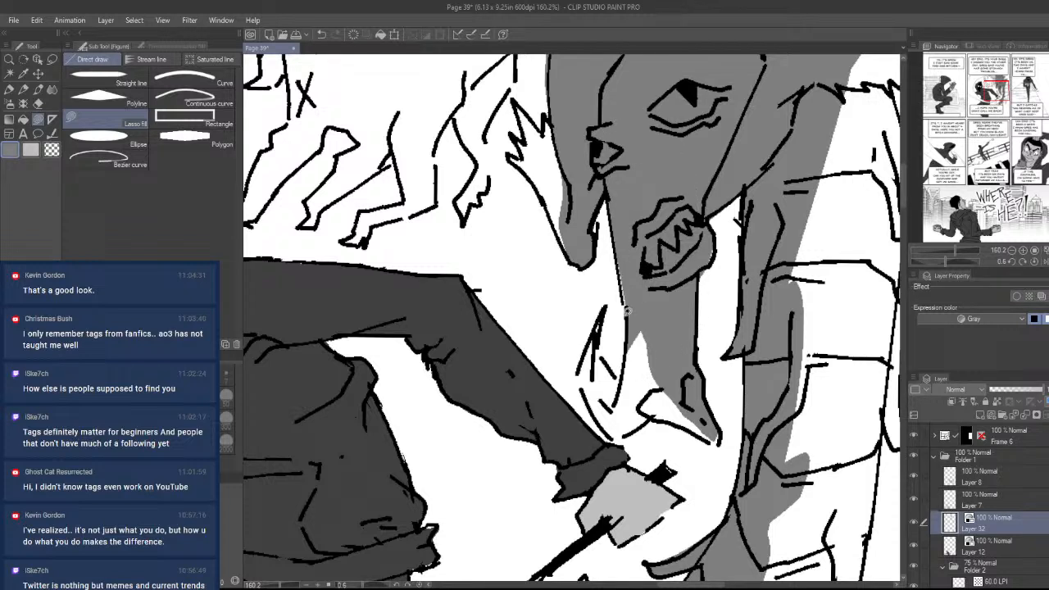
{"action": "mouse_move", "coordinate": [624, 314]}
{"action": "left_mouse_down"}
{"action": "mouse_move", "coordinate": [668, 311]}
{"action": "mouse_move", "coordinate": [588, 409]}
{"action": "mouse_move", "coordinate": [625, 434]}
{"action": "mouse_move", "coordinate": [666, 418]}
{"action": "mouse_move", "coordinate": [710, 434]}
{"action": "mouse_move", "coordinate": [672, 345]}
{"action": "mouse_move", "coordinate": [673, 311]}
{"action": "left_mouse_up"}
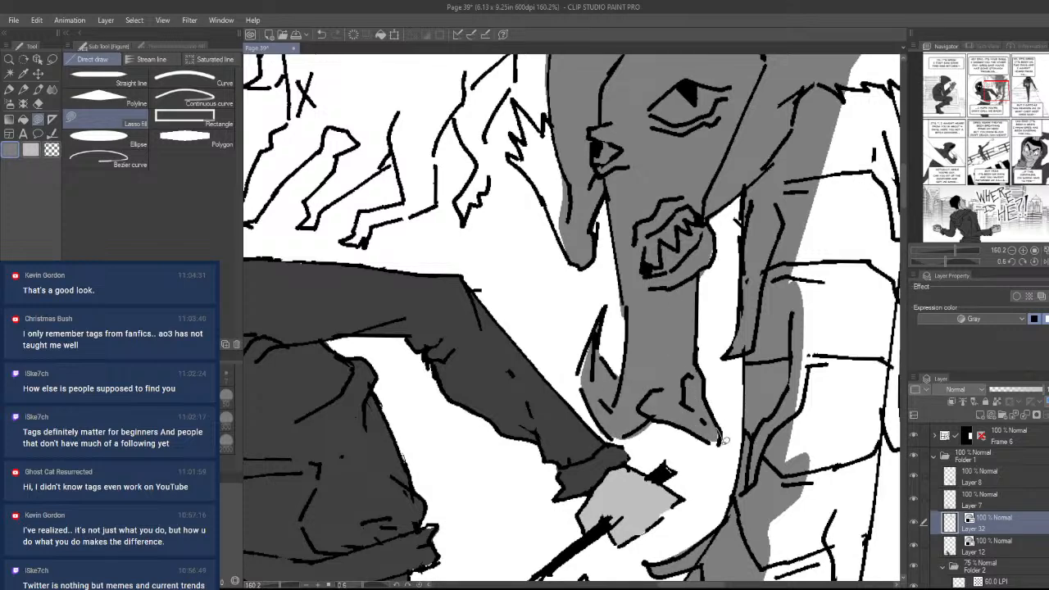
{"action": "left_click_drag", "start_coordinate": [712, 253], "coordinate": [541, 376]}
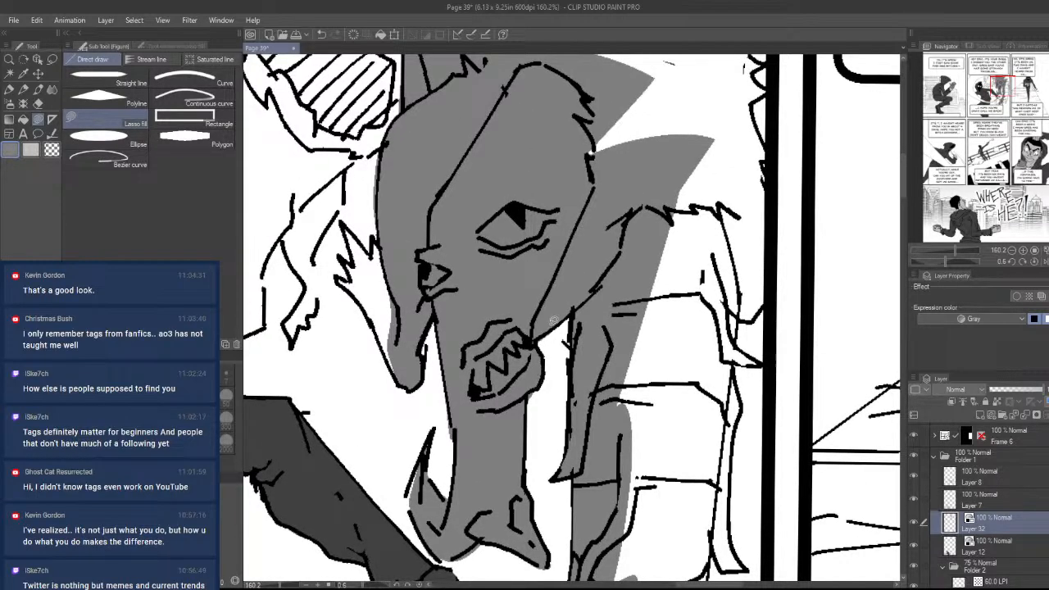
{"action": "mouse_move", "coordinate": [754, 296]}
{"action": "left_mouse_down"}
{"action": "mouse_move", "coordinate": [679, 475]}
{"action": "mouse_move", "coordinate": [709, 391]}
{"action": "mouse_move", "coordinate": [684, 267]}
{"action": "mouse_move", "coordinate": [725, 139]}
{"action": "mouse_move", "coordinate": [697, 253]}
{"action": "left_mouse_up"}
{"action": "left_click_drag", "start_coordinate": [697, 252], "coordinate": [695, 413]}
{"action": "key", "text": "ctrl+z"}
- Compare the page with the creature's tone layer hidden and shown
{"action": "left_click_drag", "start_coordinate": [742, 360], "coordinate": [677, 505]}
{"action": "left_click", "coordinate": [677, 505]}
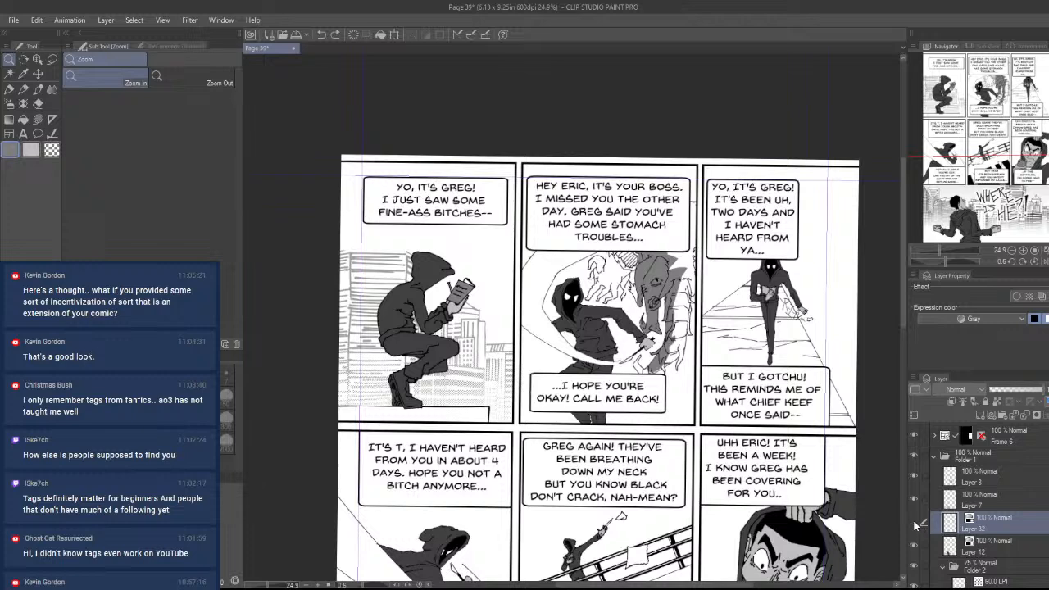
{"action": "left_click", "coordinate": [915, 525]}
{"action": "left_click", "coordinate": [915, 525]}
{"action": "left_click_drag", "start_coordinate": [804, 513], "coordinate": [738, 516]}
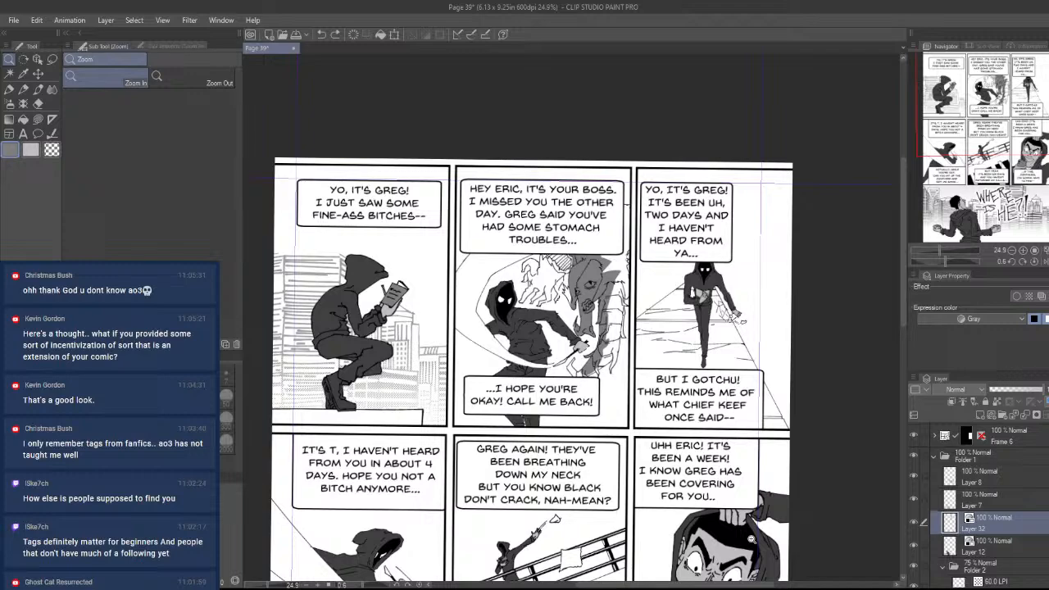
- Lasso-fill the creature's bent lower claw just above the lower caption box with mid grey
{"action": "left_click_drag", "start_coordinate": [613, 350], "coordinate": [680, 354]}
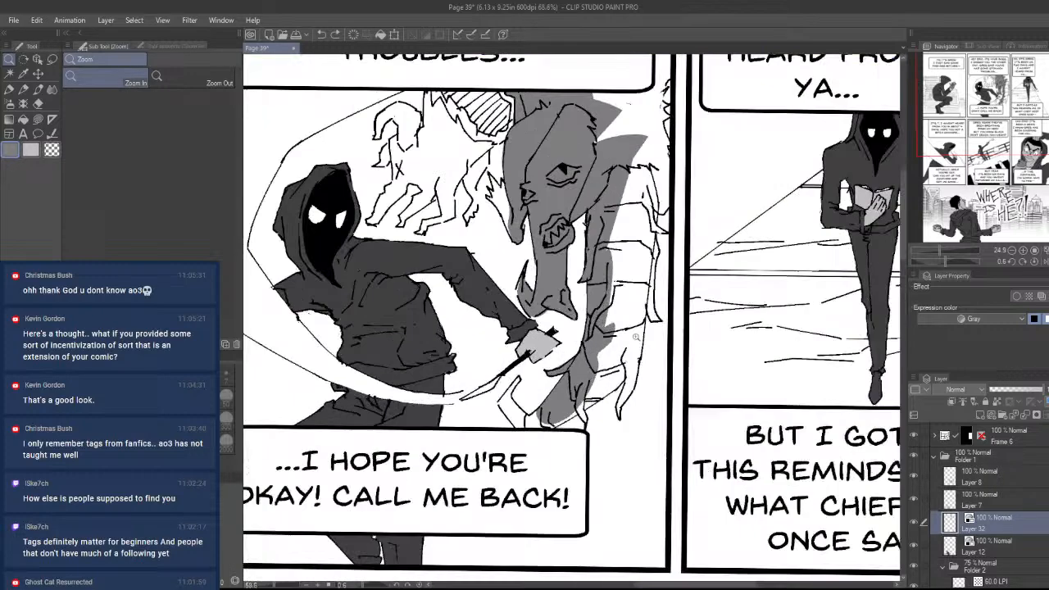
{"action": "mouse_move", "coordinate": [543, 420]}
{"action": "left_mouse_down"}
{"action": "mouse_move", "coordinate": [625, 365]}
{"action": "mouse_move", "coordinate": [665, 421]}
{"action": "left_mouse_up"}
{"action": "key", "text": "u"}
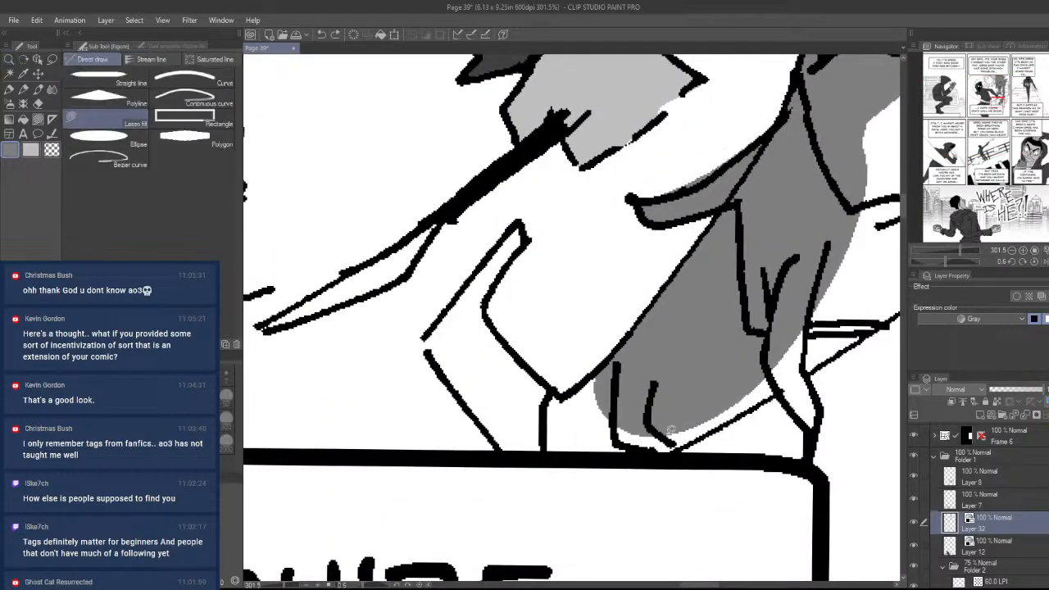
{"action": "mouse_move", "coordinate": [606, 370]}
{"action": "left_mouse_down"}
{"action": "mouse_move", "coordinate": [537, 369]}
{"action": "mouse_move", "coordinate": [495, 311]}
{"action": "mouse_move", "coordinate": [527, 222]}
{"action": "mouse_move", "coordinate": [491, 245]}
{"action": "mouse_move", "coordinate": [435, 333]}
{"action": "mouse_move", "coordinate": [495, 431]}
{"action": "mouse_move", "coordinate": [596, 485]}
{"action": "mouse_move", "coordinate": [661, 491]}
{"action": "left_mouse_up"}
- Fill the small unfilled gap along the outer edge of the bent lower claw with mid grey
{"action": "key", "text": "ctrl+space"}
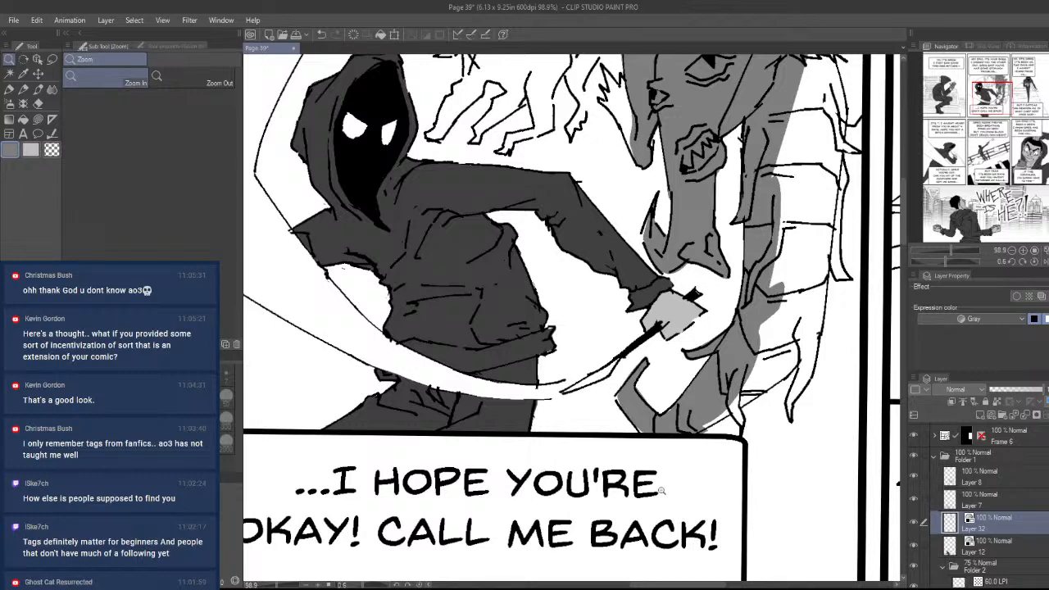
{"action": "scroll", "coordinate": [706, 370], "scroll_direction": "up", "scroll_amount": 3}
{"action": "key", "text": "e"}
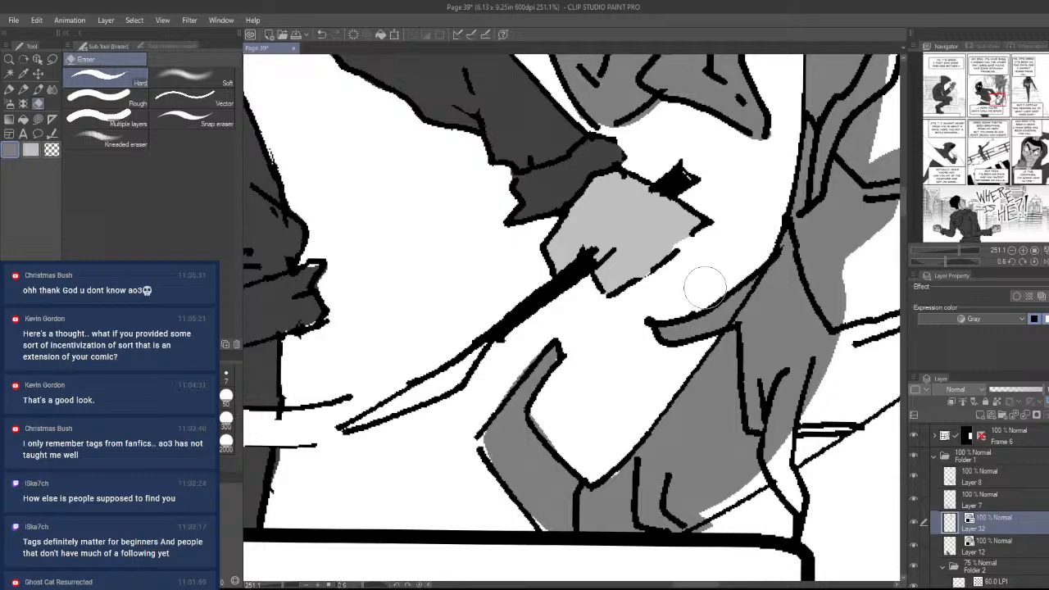
{"action": "scroll", "coordinate": [564, 412], "scroll_direction": "up", "scroll_amount": 1}
{"action": "key", "text": "u"}
{"action": "scroll", "coordinate": [574, 429], "scroll_direction": "up", "scroll_amount": 1}
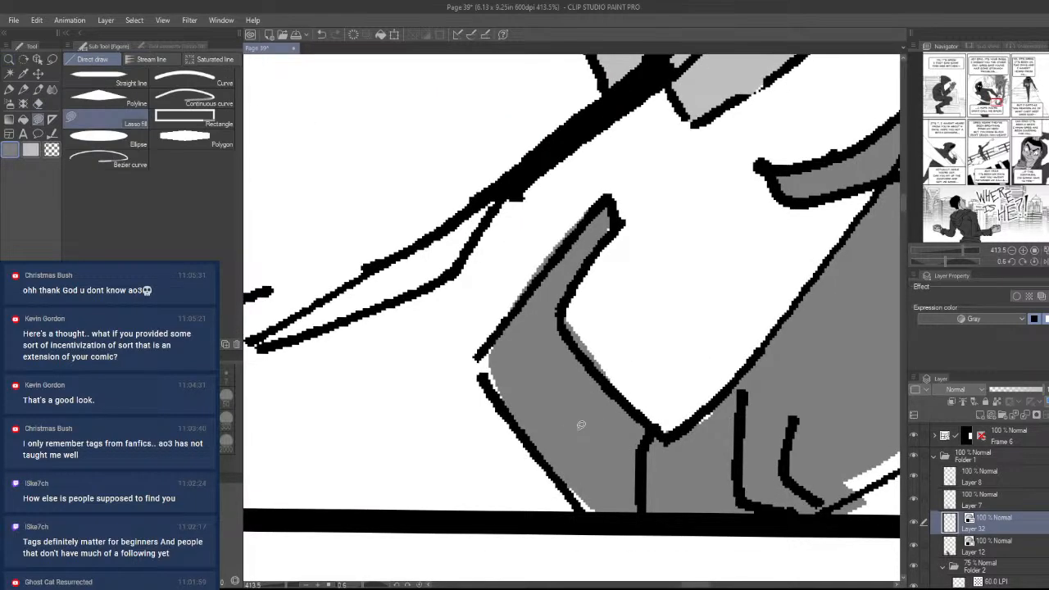
{"action": "mouse_move", "coordinate": [580, 425]}
{"action": "left_mouse_down"}
{"action": "mouse_move", "coordinate": [721, 408]}
{"action": "mouse_move", "coordinate": [686, 434]}
{"action": "mouse_move", "coordinate": [755, 441]}
{"action": "mouse_move", "coordinate": [659, 473]}
{"action": "mouse_move", "coordinate": [525, 434]}
{"action": "mouse_move", "coordinate": [479, 359]}
{"action": "mouse_move", "coordinate": [567, 293]}
{"action": "left_mouse_up"}
- Fill the white gaps around the creature's lower fingers with mid grey, up to the body's lower contour
{"action": "scroll", "coordinate": [656, 500], "scroll_direction": "down", "scroll_amount": 2}
{"action": "key", "text": "/"}
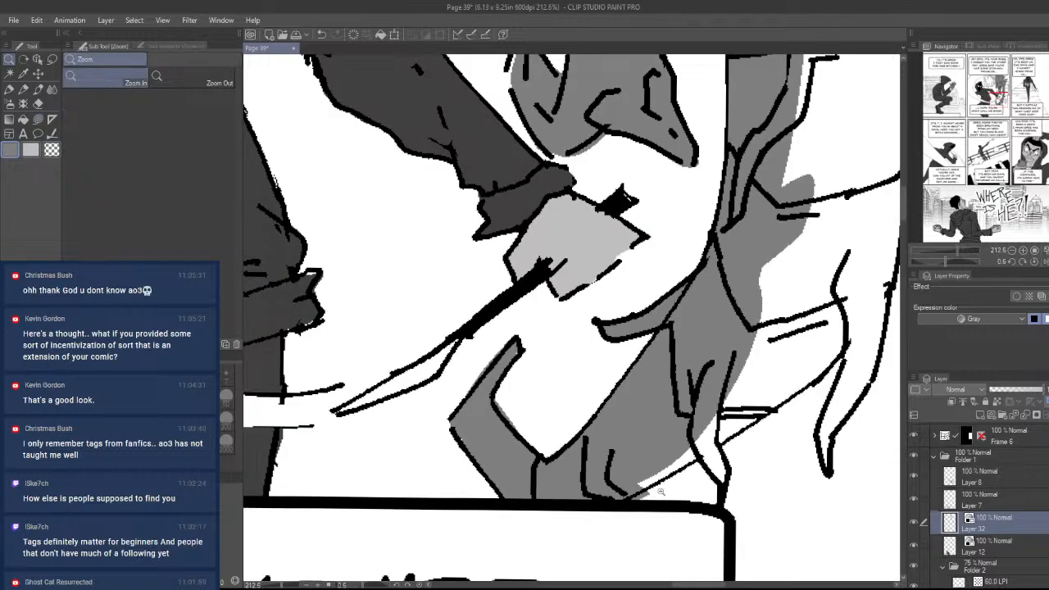
{"action": "left_click_drag", "start_coordinate": [660, 491], "coordinate": [619, 547]}
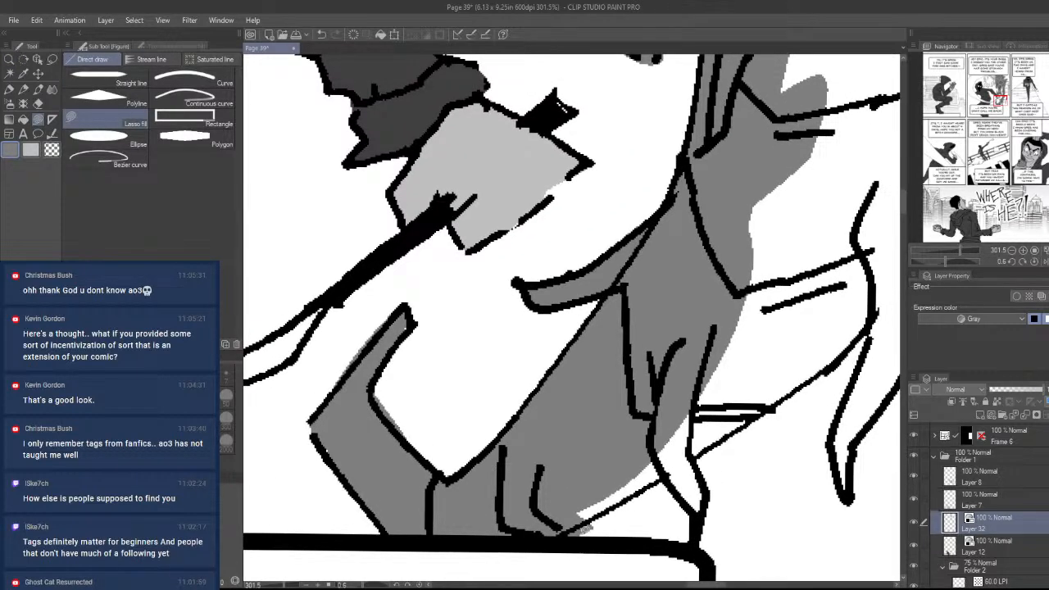
{"action": "mouse_move", "coordinate": [589, 517]}
{"action": "left_mouse_down"}
{"action": "mouse_move", "coordinate": [655, 385]}
{"action": "mouse_move", "coordinate": [713, 433]}
{"action": "mouse_move", "coordinate": [703, 492]}
{"action": "mouse_move", "coordinate": [665, 475]}
{"action": "mouse_move", "coordinate": [688, 329]}
{"action": "left_mouse_up"}
{"action": "left_click_drag", "start_coordinate": [793, 323], "coordinate": [775, 356]}
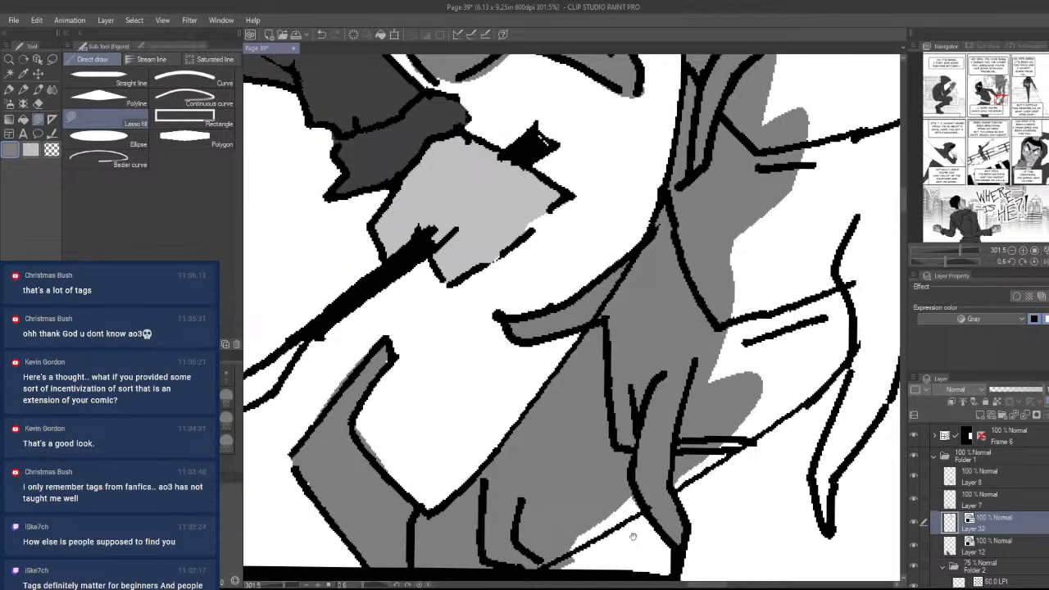
{"action": "mouse_move", "coordinate": [632, 535]}
{"action": "left_mouse_down"}
{"action": "mouse_move", "coordinate": [622, 490]}
{"action": "mouse_move", "coordinate": [665, 510]}
{"action": "mouse_move", "coordinate": [640, 516]}
{"action": "mouse_move", "coordinate": [602, 485]}
{"action": "left_mouse_up"}
{"action": "key", "text": "ctrl+space"}
{"action": "left_click_drag", "start_coordinate": [717, 372], "coordinate": [656, 454]}
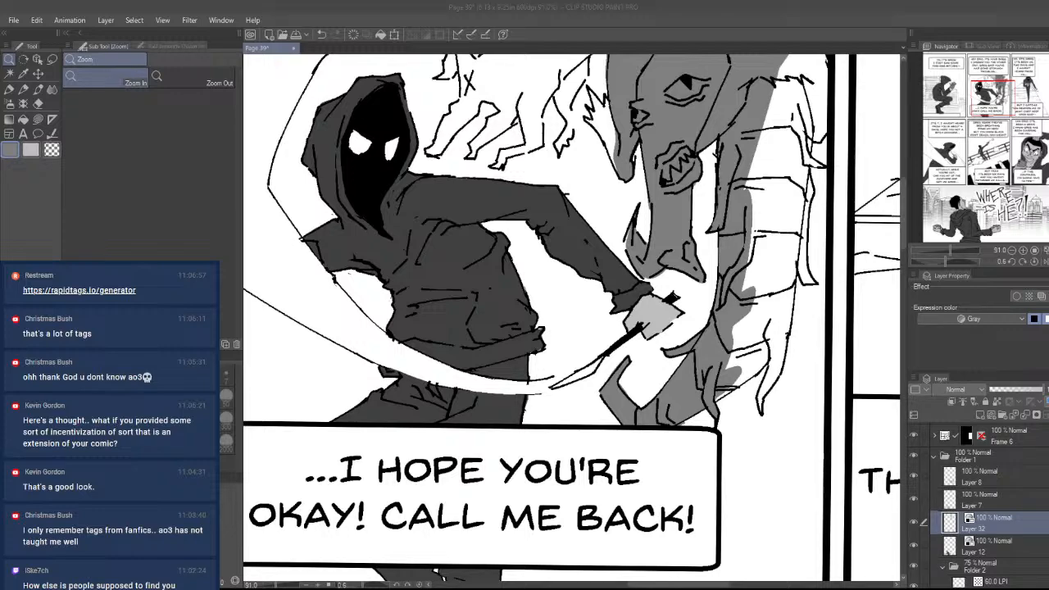
- Lasso-fill the outer side of the creature's lower body segments and hanging claw with mid grey
{"action": "mouse_move", "coordinate": [747, 380]}
{"action": "left_mouse_down"}
{"action": "mouse_move", "coordinate": [807, 376]}
{"action": "mouse_move", "coordinate": [827, 359]}
{"action": "left_mouse_up"}
{"action": "left_click_drag", "start_coordinate": [692, 418], "coordinate": [656, 422]}
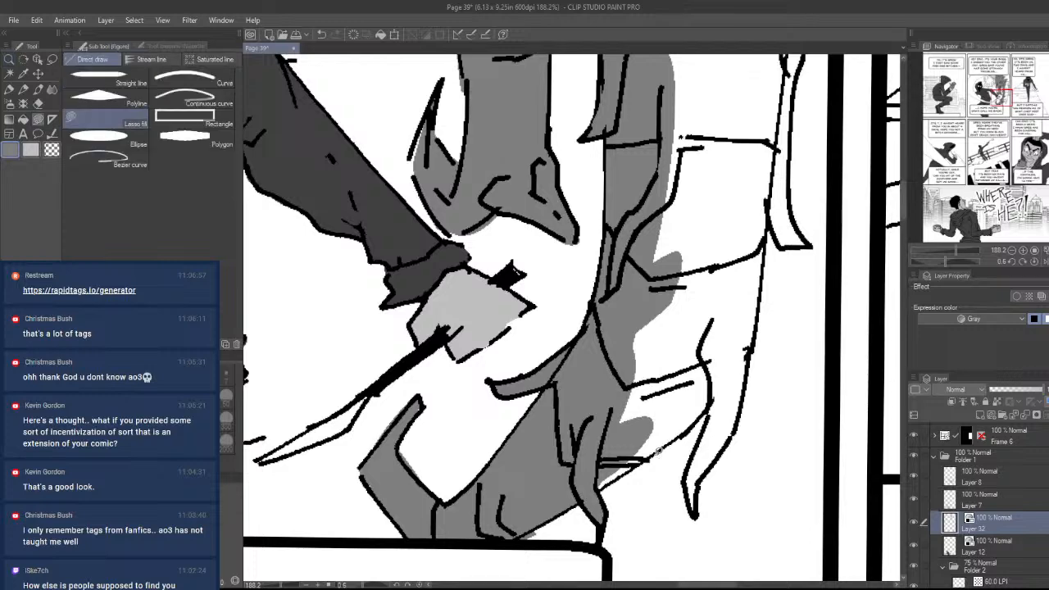
{"action": "mouse_move", "coordinate": [596, 485]}
{"action": "left_mouse_down"}
{"action": "mouse_move", "coordinate": [553, 467]}
{"action": "mouse_move", "coordinate": [698, 302]}
{"action": "mouse_move", "coordinate": [746, 356]}
{"action": "mouse_move", "coordinate": [684, 451]}
{"action": "left_mouse_up"}
{"action": "mouse_move", "coordinate": [719, 413]}
{"action": "left_mouse_down"}
{"action": "mouse_move", "coordinate": [693, 471]}
{"action": "mouse_move", "coordinate": [701, 514]}
{"action": "mouse_move", "coordinate": [736, 423]}
{"action": "mouse_move", "coordinate": [737, 262]}
{"action": "left_mouse_up"}
{"action": "mouse_move", "coordinate": [705, 442]}
{"action": "left_mouse_down"}
{"action": "mouse_move", "coordinate": [729, 420]}
{"action": "mouse_move", "coordinate": [703, 461]}
{"action": "left_mouse_up"}
{"action": "mouse_move", "coordinate": [700, 471]}
{"action": "left_mouse_down"}
{"action": "mouse_move", "coordinate": [688, 485]}
{"action": "mouse_move", "coordinate": [719, 437]}
{"action": "mouse_move", "coordinate": [695, 544]}
{"action": "left_mouse_up"}
- Fill the remaining upper body segments and side spikes of the large creature with mid grey
{"action": "mouse_move", "coordinate": [717, 456]}
{"action": "left_mouse_down"}
{"action": "mouse_move", "coordinate": [734, 245]}
{"action": "mouse_move", "coordinate": [685, 183]}
{"action": "mouse_move", "coordinate": [613, 402]}
{"action": "left_mouse_up"}
{"action": "left_click_drag", "start_coordinate": [613, 402], "coordinate": [556, 525]}
{"action": "mouse_move", "coordinate": [672, 430]}
{"action": "left_mouse_down"}
{"action": "mouse_move", "coordinate": [679, 461]}
{"action": "mouse_move", "coordinate": [706, 477]}
{"action": "mouse_move", "coordinate": [700, 428]}
{"action": "mouse_move", "coordinate": [626, 254]}
{"action": "mouse_move", "coordinate": [674, 426]}
{"action": "left_mouse_up"}
{"action": "mouse_move", "coordinate": [702, 301]}
{"action": "left_mouse_down"}
{"action": "mouse_move", "coordinate": [647, 233]}
{"action": "mouse_move", "coordinate": [703, 324]}
{"action": "mouse_move", "coordinate": [714, 245]}
{"action": "mouse_move", "coordinate": [667, 215]}
{"action": "mouse_move", "coordinate": [697, 305]}
{"action": "mouse_move", "coordinate": [729, 301]}
{"action": "mouse_move", "coordinate": [707, 264]}
{"action": "mouse_move", "coordinate": [556, 178]}
{"action": "mouse_move", "coordinate": [570, 172]}
{"action": "left_mouse_up"}
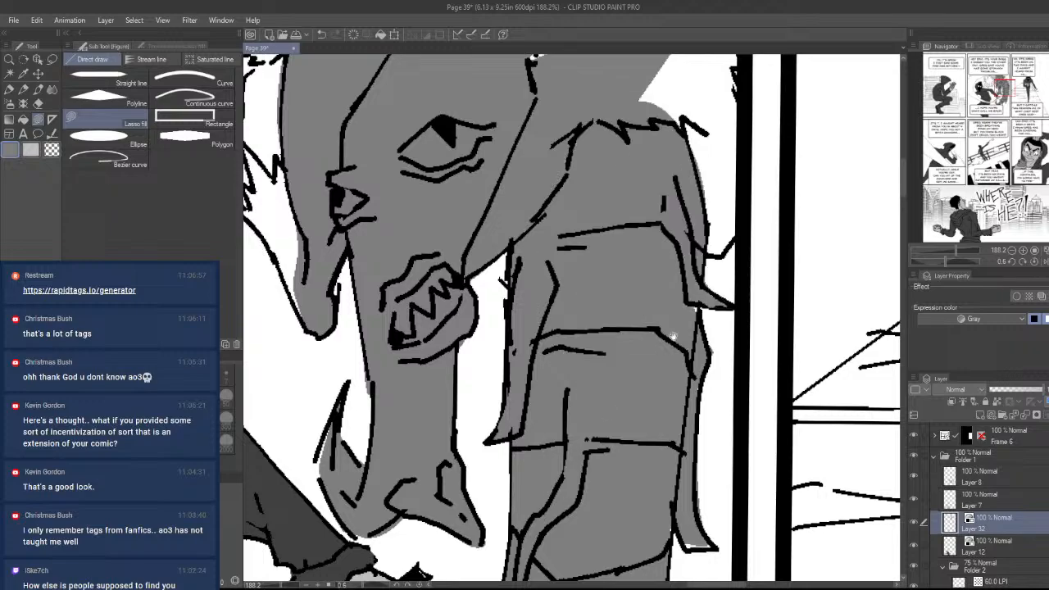
{"action": "mouse_move", "coordinate": [737, 244]}
{"action": "left_mouse_down"}
{"action": "mouse_move", "coordinate": [660, 396]}
{"action": "mouse_move", "coordinate": [615, 176]}
{"action": "mouse_move", "coordinate": [574, 164]}
{"action": "left_mouse_up"}
{"action": "mouse_move", "coordinate": [574, 229]}
{"action": "left_mouse_down"}
{"action": "mouse_move", "coordinate": [588, 319]}
{"action": "mouse_move", "coordinate": [642, 369]}
{"action": "mouse_move", "coordinate": [681, 363]}
{"action": "left_mouse_up"}
- Lasso-fill the jagged, pointed limb beside the creature's head with mid grey, closing the gap along its outline
{"action": "left_click_drag", "start_coordinate": [753, 336], "coordinate": [643, 366]}
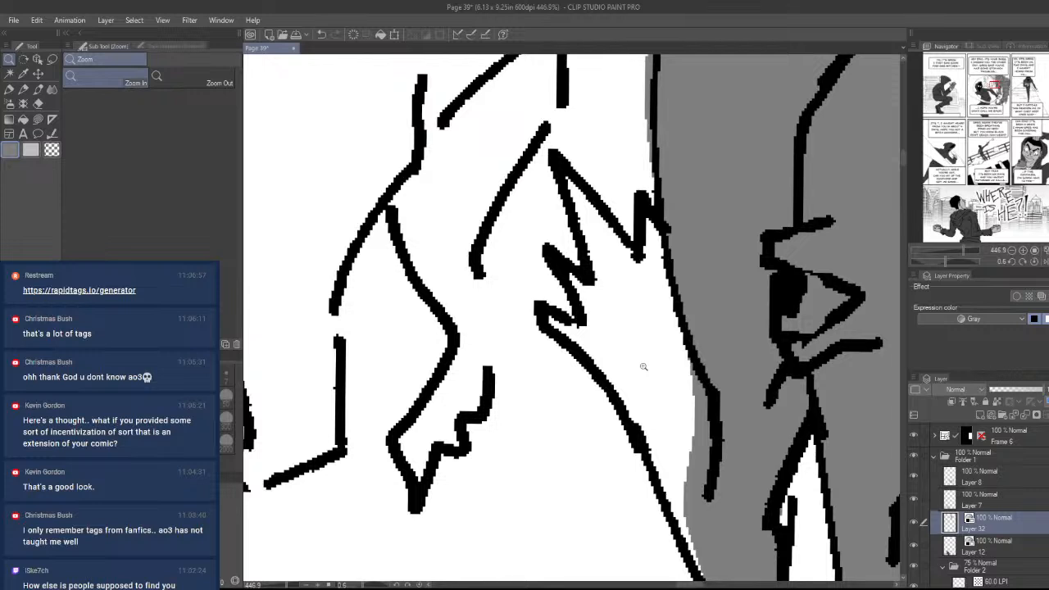
{"action": "key", "text": "u"}
{"action": "mouse_move", "coordinate": [544, 308]}
{"action": "left_mouse_down"}
{"action": "mouse_move", "coordinate": [583, 275]}
{"action": "mouse_move", "coordinate": [574, 213]}
{"action": "mouse_move", "coordinate": [637, 244]}
{"action": "mouse_move", "coordinate": [749, 327]}
{"action": "mouse_move", "coordinate": [744, 465]}
{"action": "left_mouse_up"}
{"action": "left_click_drag", "start_coordinate": [747, 465], "coordinate": [702, 299]}
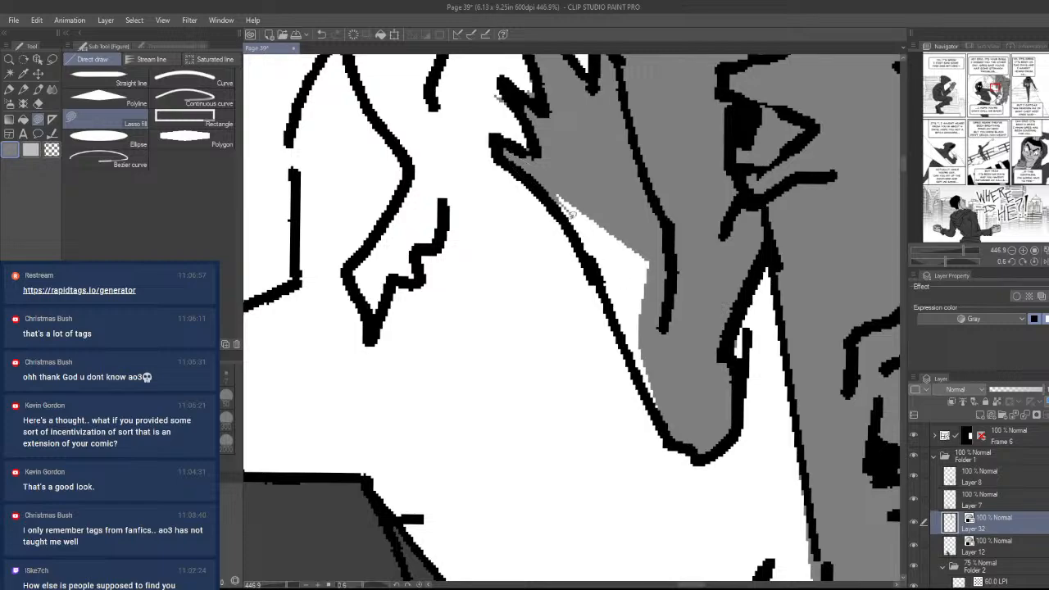
{"action": "mouse_move", "coordinate": [556, 199]}
{"action": "left_mouse_down"}
{"action": "mouse_move", "coordinate": [674, 195]}
{"action": "mouse_move", "coordinate": [702, 432]}
{"action": "mouse_move", "coordinate": [567, 225]}
{"action": "left_mouse_up"}
- Lasso-fill the white gap above the large creature's body with mid grey, between the speech box and the panel border
{"action": "left_click_drag", "start_coordinate": [703, 320], "coordinate": [778, 509]}
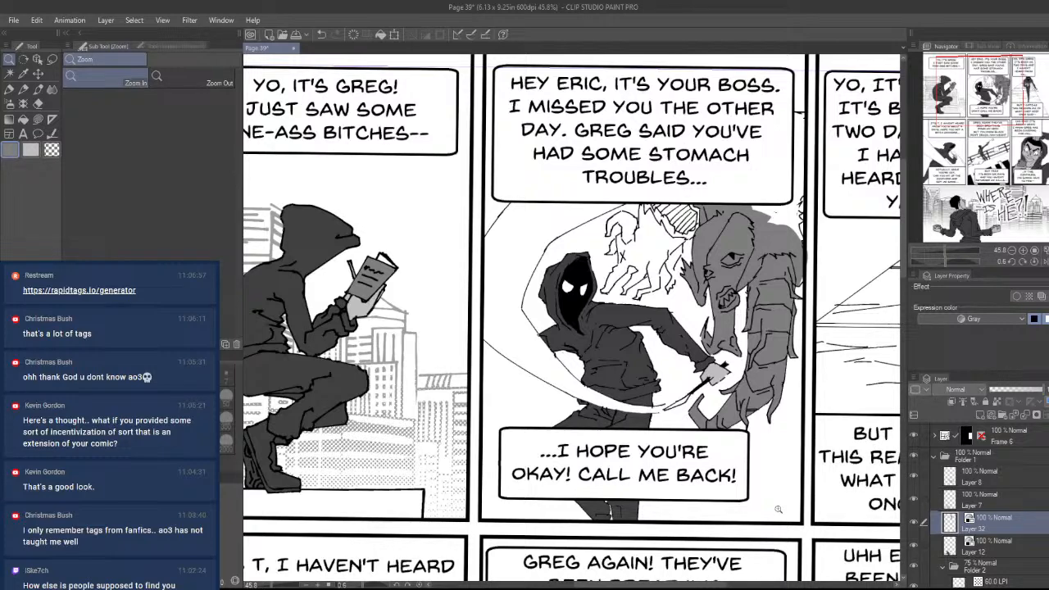
{"action": "left_click_drag", "start_coordinate": [818, 277], "coordinate": [743, 389]}
{"action": "key", "text": "u"}
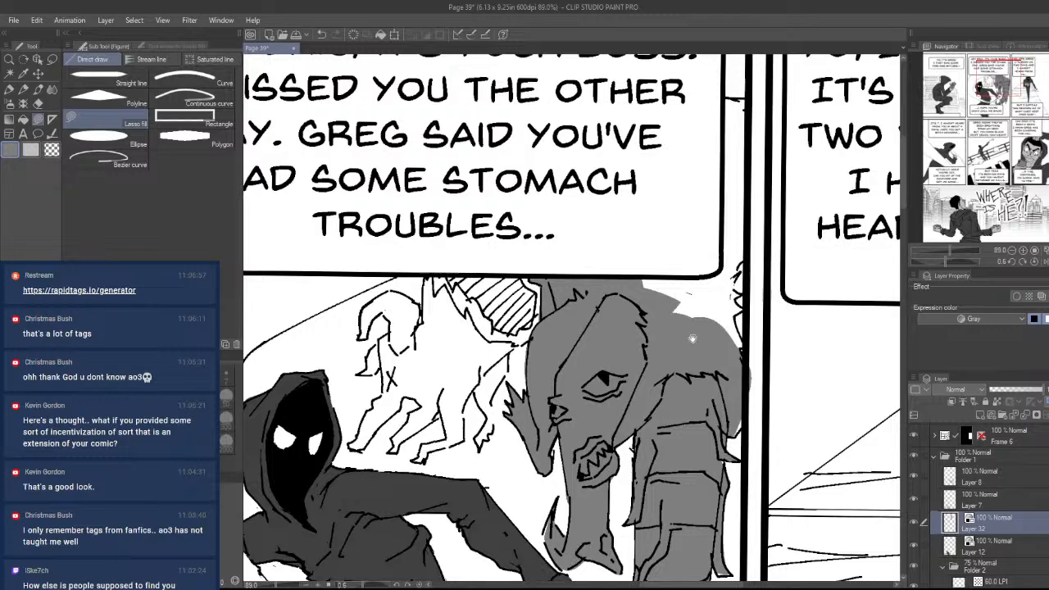
{"action": "left_click_drag", "start_coordinate": [692, 339], "coordinate": [703, 385]}
{"action": "mouse_move", "coordinate": [706, 397]}
{"action": "left_mouse_down"}
{"action": "mouse_move", "coordinate": [686, 433]}
{"action": "mouse_move", "coordinate": [747, 402]}
{"action": "mouse_move", "coordinate": [768, 373]}
{"action": "mouse_move", "coordinate": [731, 390]}
{"action": "left_mouse_up"}
{"action": "mouse_move", "coordinate": [674, 300]}
{"action": "left_mouse_down"}
{"action": "mouse_move", "coordinate": [735, 323]}
{"action": "mouse_move", "coordinate": [736, 393]}
{"action": "mouse_move", "coordinate": [602, 348]}
{"action": "left_mouse_up"}
{"action": "left_click_drag", "start_coordinate": [779, 395], "coordinate": [728, 322]}
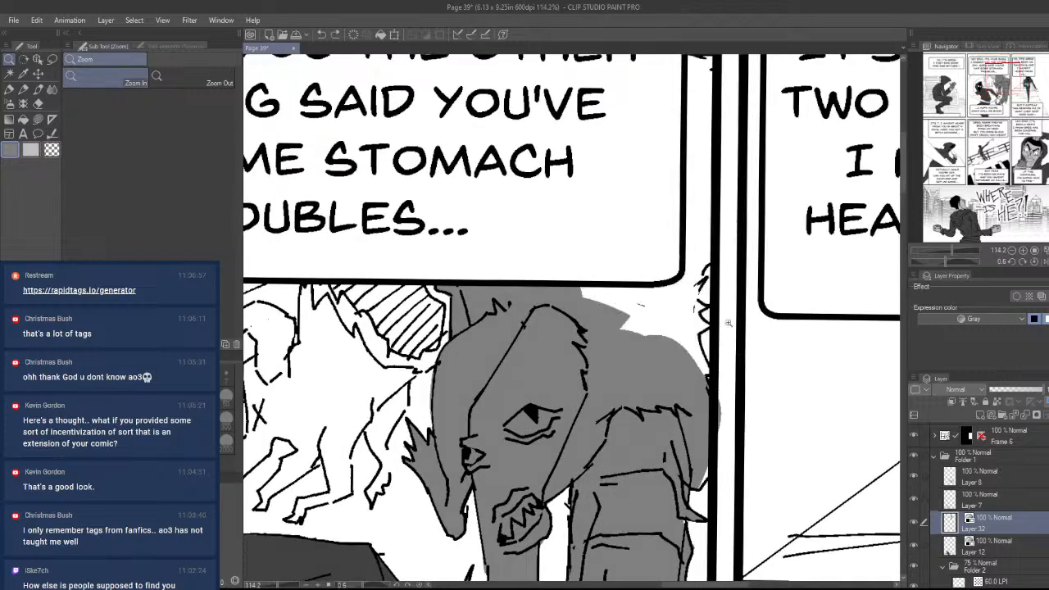
{"action": "key", "text": "ctrl+space"}
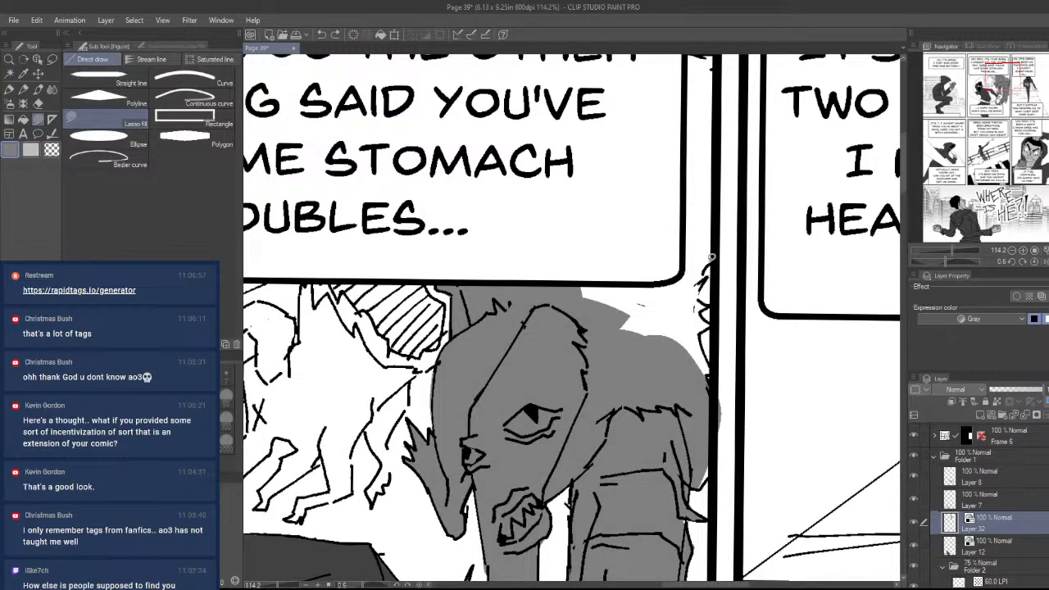
{"action": "mouse_move", "coordinate": [711, 257]}
{"action": "left_mouse_down"}
{"action": "mouse_move", "coordinate": [581, 240]}
{"action": "mouse_move", "coordinate": [569, 342]}
{"action": "mouse_move", "coordinate": [685, 393]}
{"action": "mouse_move", "coordinate": [721, 374]}
{"action": "left_mouse_up"}
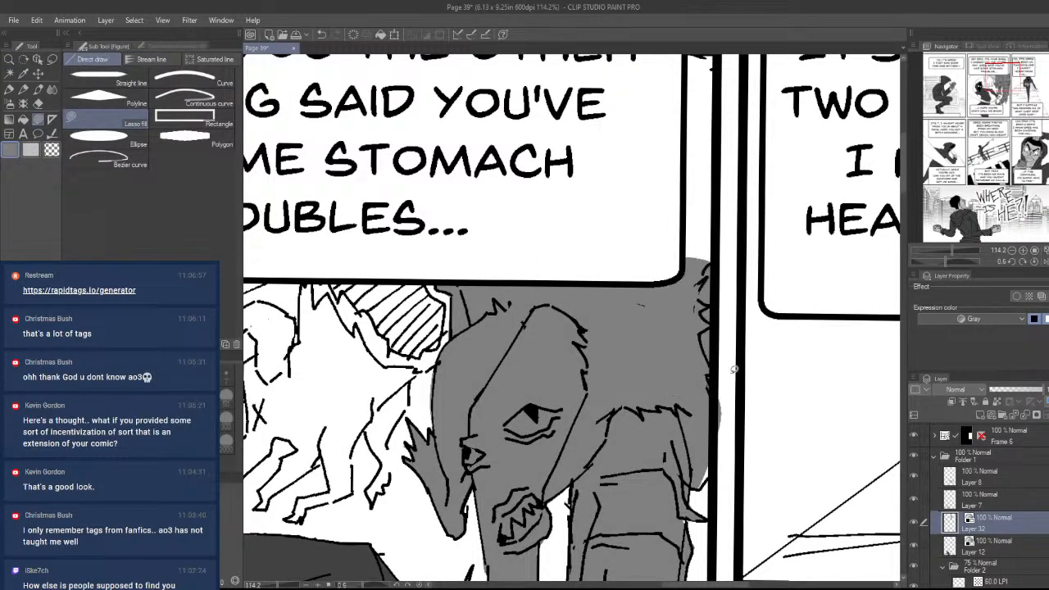
- Fill the small white gaps beside the large creature's upper side spike, next to the panel border, with mid grey
{"action": "key", "text": "ctrl+space"}
{"action": "mouse_move", "coordinate": [702, 500]}
{"action": "left_mouse_down"}
{"action": "mouse_move", "coordinate": [702, 447]}
{"action": "mouse_move", "coordinate": [709, 509]}
{"action": "left_mouse_up"}
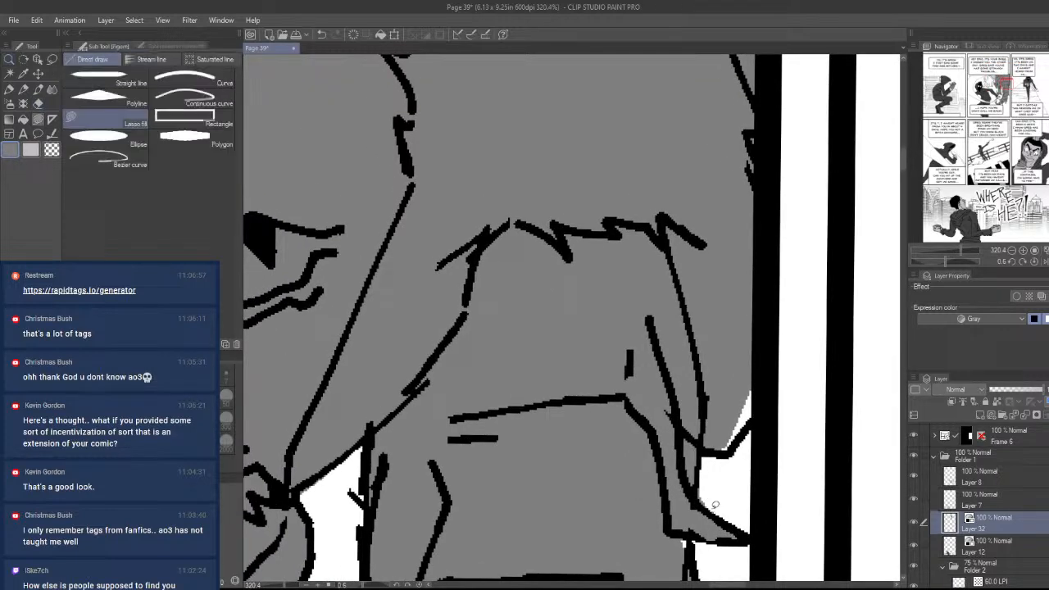
{"action": "key", "text": "ctrl+space"}
{"action": "left_click_drag", "start_coordinate": [715, 448], "coordinate": [698, 353]}
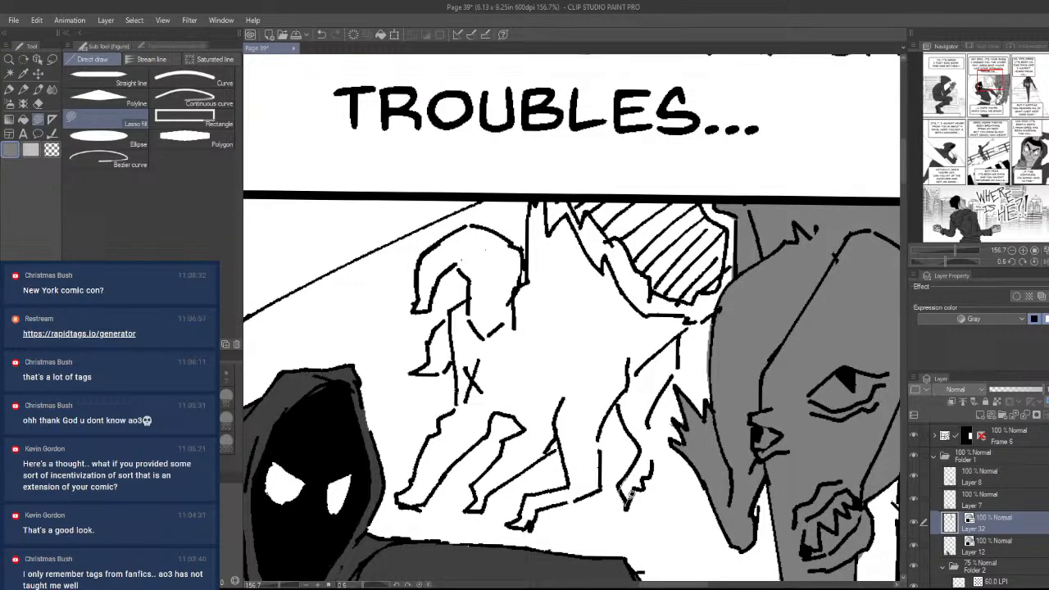
- Lasso-fill the two legs of the smaller creature nearest the large creature's head with mid grey
{"action": "mouse_move", "coordinate": [645, 477]}
{"action": "left_mouse_down"}
{"action": "mouse_move", "coordinate": [653, 410]}
{"action": "mouse_move", "coordinate": [679, 360]}
{"action": "mouse_move", "coordinate": [673, 292]}
{"action": "mouse_move", "coordinate": [610, 321]}
{"action": "mouse_move", "coordinate": [611, 378]}
{"action": "mouse_move", "coordinate": [641, 440]}
{"action": "mouse_move", "coordinate": [629, 487]}
{"action": "left_mouse_up"}
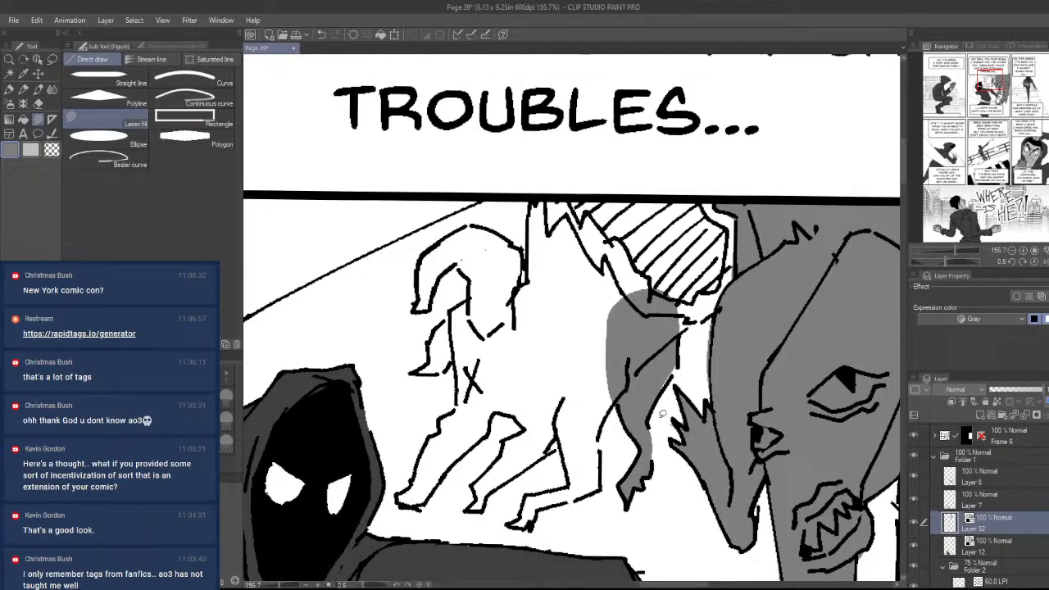
{"action": "left_click_drag", "start_coordinate": [623, 394], "coordinate": [600, 459]}
{"action": "left_click_drag", "start_coordinate": [583, 493], "coordinate": [652, 257]}
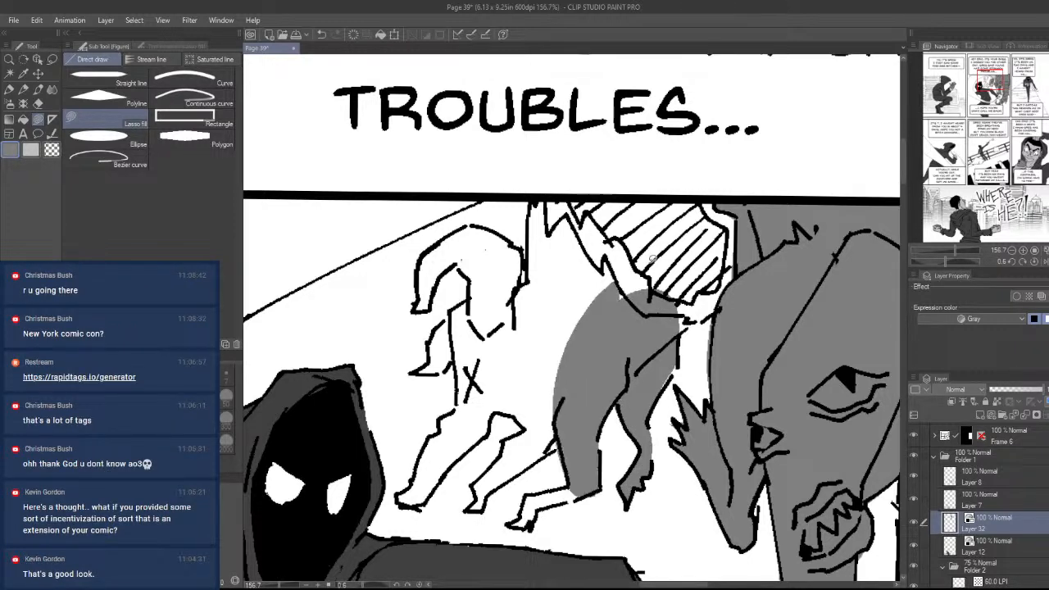
- Fill the smaller creature's torso and its two slanted legs beside the hooded figure with mid grey
{"action": "left_click_drag", "start_coordinate": [579, 422], "coordinate": [714, 429]}
{"action": "mouse_move", "coordinate": [654, 444]}
{"action": "left_mouse_down"}
{"action": "mouse_move", "coordinate": [713, 511]}
{"action": "mouse_move", "coordinate": [739, 514]}
{"action": "mouse_move", "coordinate": [725, 415]}
{"action": "mouse_move", "coordinate": [708, 390]}
{"action": "mouse_move", "coordinate": [606, 466]}
{"action": "mouse_move", "coordinate": [564, 516]}
{"action": "mouse_move", "coordinate": [557, 508]}
{"action": "mouse_move", "coordinate": [552, 471]}
{"action": "mouse_move", "coordinate": [608, 405]}
{"action": "mouse_move", "coordinate": [614, 378]}
{"action": "mouse_move", "coordinate": [650, 360]}
{"action": "mouse_move", "coordinate": [606, 327]}
{"action": "mouse_move", "coordinate": [577, 376]}
{"action": "mouse_move", "coordinate": [518, 422]}
{"action": "mouse_move", "coordinate": [446, 510]}
{"action": "mouse_move", "coordinate": [416, 503]}
{"action": "mouse_move", "coordinate": [446, 415]}
{"action": "mouse_move", "coordinate": [487, 337]}
{"action": "mouse_move", "coordinate": [520, 305]}
{"action": "mouse_move", "coordinate": [603, 120]}
{"action": "mouse_move", "coordinate": [781, 350]}
{"action": "left_mouse_up"}
{"action": "left_click_drag", "start_coordinate": [716, 378], "coordinate": [738, 385]}
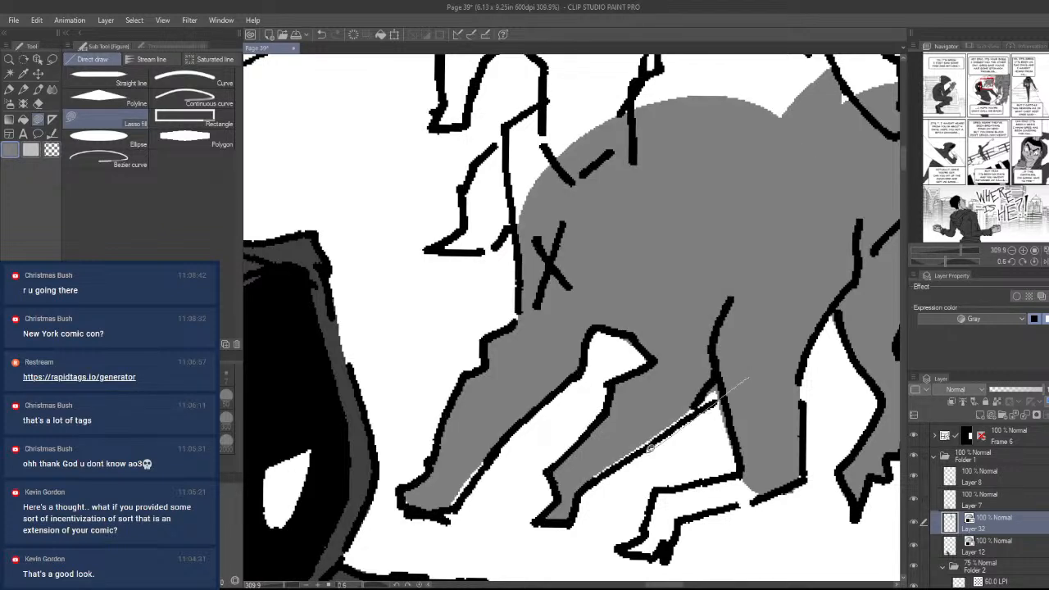
{"action": "mouse_move", "coordinate": [499, 442]}
{"action": "left_mouse_down"}
{"action": "mouse_move", "coordinate": [465, 494]}
{"action": "mouse_move", "coordinate": [432, 465]}
{"action": "left_mouse_up"}
- Lasso-fill the smaller creature's hanging arm and the curled limb above it with mid grey
{"action": "left_click_drag", "start_coordinate": [541, 277], "coordinate": [474, 474]}
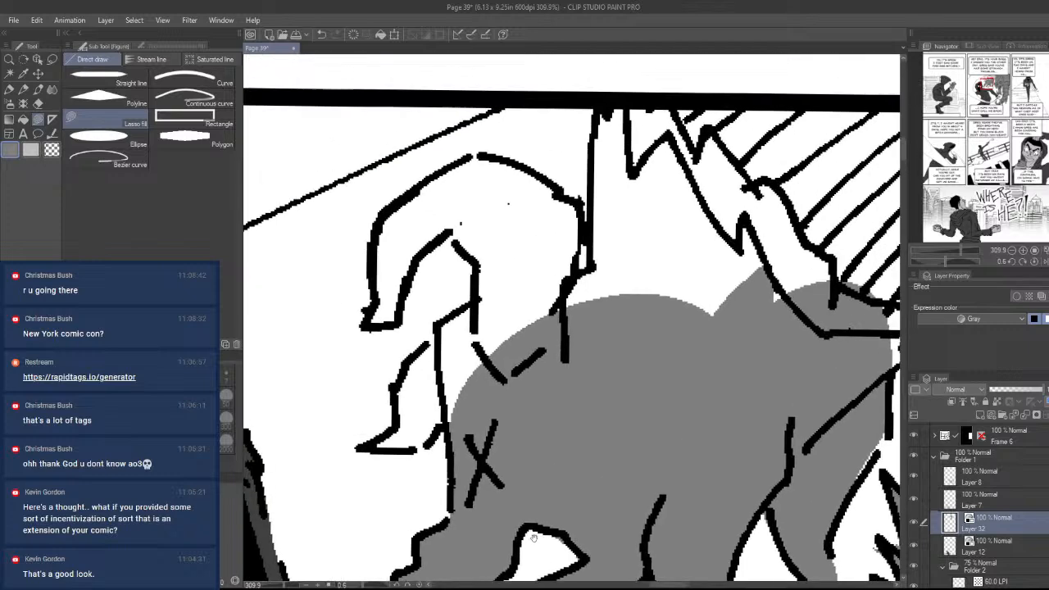
{"action": "mouse_move", "coordinate": [450, 426]}
{"action": "left_mouse_down"}
{"action": "mouse_move", "coordinate": [412, 451]}
{"action": "mouse_move", "coordinate": [366, 446]}
{"action": "mouse_move", "coordinate": [511, 295]}
{"action": "left_mouse_up"}
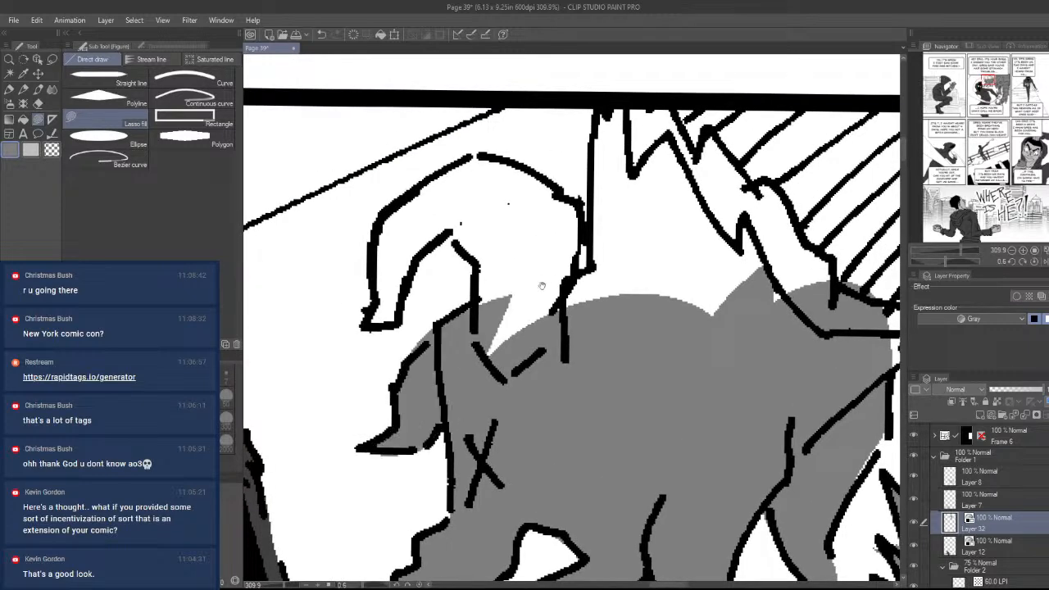
{"action": "left_click_drag", "start_coordinate": [547, 325], "coordinate": [578, 429]}
{"action": "mouse_move", "coordinate": [484, 485]}
{"action": "left_mouse_down"}
{"action": "mouse_move", "coordinate": [511, 387]}
{"action": "mouse_move", "coordinate": [501, 351]}
{"action": "mouse_move", "coordinate": [449, 365]}
{"action": "mouse_move", "coordinate": [434, 419]}
{"action": "mouse_move", "coordinate": [401, 424]}
{"action": "mouse_move", "coordinate": [414, 356]}
{"action": "mouse_move", "coordinate": [504, 260]}
{"action": "mouse_move", "coordinate": [536, 263]}
{"action": "mouse_move", "coordinate": [605, 316]}
{"action": "mouse_move", "coordinate": [616, 468]}
{"action": "mouse_move", "coordinate": [613, 402]}
{"action": "left_mouse_up"}
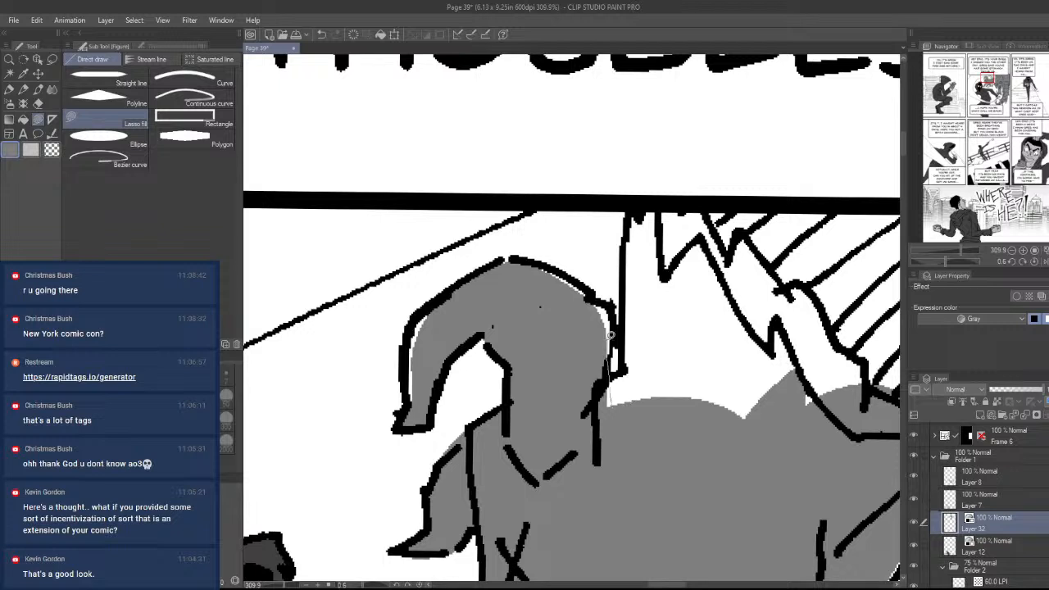
{"action": "mouse_move", "coordinate": [610, 363]}
{"action": "left_mouse_down"}
{"action": "mouse_move", "coordinate": [611, 310]}
{"action": "mouse_move", "coordinate": [590, 392]}
{"action": "mouse_move", "coordinate": [616, 403]}
{"action": "mouse_move", "coordinate": [609, 422]}
{"action": "left_mouse_up"}
- Fill the smaller creature's upper body and jagged neck with mid grey up to the panel border, undoing the last fill
{"action": "mouse_move", "coordinate": [412, 405]}
{"action": "left_mouse_down"}
{"action": "mouse_move", "coordinate": [438, 302]}
{"action": "mouse_move", "coordinate": [527, 307]}
{"action": "left_mouse_up"}
{"action": "left_click_drag", "start_coordinate": [691, 408], "coordinate": [653, 452]}
{"action": "mouse_move", "coordinate": [586, 382]}
{"action": "left_mouse_down"}
{"action": "mouse_move", "coordinate": [617, 231]}
{"action": "mouse_move", "coordinate": [820, 275]}
{"action": "mouse_move", "coordinate": [696, 570]}
{"action": "left_mouse_up"}
{"action": "mouse_move", "coordinate": [716, 443]}
{"action": "left_mouse_down"}
{"action": "mouse_move", "coordinate": [558, 399]}
{"action": "mouse_move", "coordinate": [491, 402]}
{"action": "mouse_move", "coordinate": [641, 471]}
{"action": "mouse_move", "coordinate": [699, 416]}
{"action": "left_mouse_up"}
{"action": "mouse_move", "coordinate": [634, 444]}
{"action": "left_mouse_down"}
{"action": "mouse_move", "coordinate": [670, 415]}
{"action": "mouse_move", "coordinate": [775, 264]}
{"action": "mouse_move", "coordinate": [764, 215]}
{"action": "left_mouse_up"}
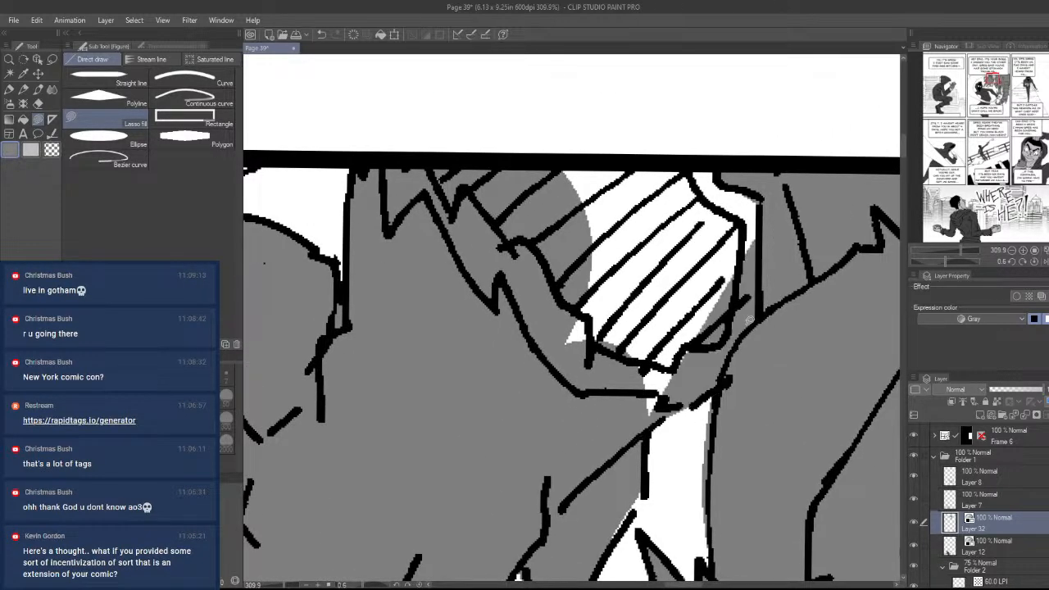
{"action": "key", "text": "ctrl+z"}
- Fill the rest of the hatched area between the two creatures with mid grey and clean up the overspill beside it
{"action": "mouse_move", "coordinate": [755, 354]}
{"action": "left_mouse_down"}
{"action": "mouse_move", "coordinate": [753, 187]}
{"action": "mouse_move", "coordinate": [503, 127]}
{"action": "mouse_move", "coordinate": [564, 497]}
{"action": "mouse_move", "coordinate": [665, 414]}
{"action": "mouse_move", "coordinate": [746, 378]}
{"action": "mouse_move", "coordinate": [639, 405]}
{"action": "left_mouse_up"}
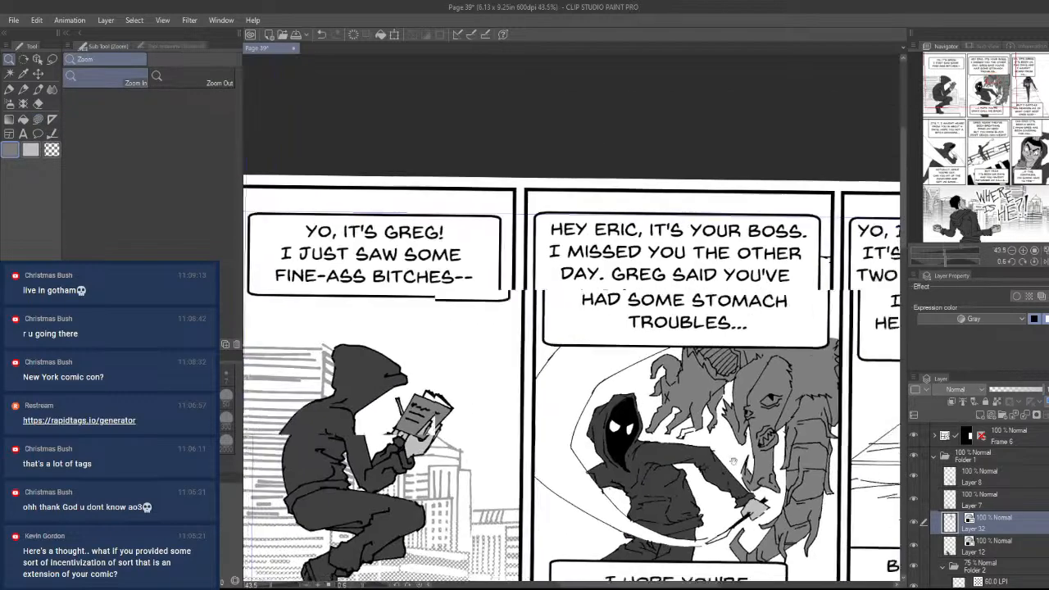
{"action": "mouse_move", "coordinate": [765, 527]}
{"action": "left_mouse_down"}
{"action": "mouse_move", "coordinate": [700, 500]}
{"action": "mouse_move", "coordinate": [620, 514]}
{"action": "left_mouse_up"}
{"action": "left_click_drag", "start_coordinate": [591, 355], "coordinate": [637, 298]}
{"action": "left_click_drag", "start_coordinate": [616, 350], "coordinate": [640, 424]}
{"action": "left_click_drag", "start_coordinate": [660, 400], "coordinate": [701, 392]}
{"action": "key", "text": "e"}
{"action": "mouse_move", "coordinate": [692, 449]}
{"action": "left_mouse_down"}
{"action": "mouse_move", "coordinate": [680, 328]}
{"action": "mouse_move", "coordinate": [685, 354]}
{"action": "mouse_move", "coordinate": [650, 340]}
{"action": "mouse_move", "coordinate": [693, 372]}
{"action": "mouse_move", "coordinate": [697, 459]}
{"action": "mouse_move", "coordinate": [703, 404]}
{"action": "mouse_move", "coordinate": [708, 425]}
{"action": "left_mouse_up"}
{"action": "key", "text": "ctrl+z"}
- Lasso-fill the smaller creature's remaining lower leg and foot, along with the small gaps near its legs, with mid grey
{"action": "left_click_drag", "start_coordinate": [733, 415], "coordinate": [627, 422]}
{"action": "left_click_drag", "start_coordinate": [627, 422], "coordinate": [585, 379]}
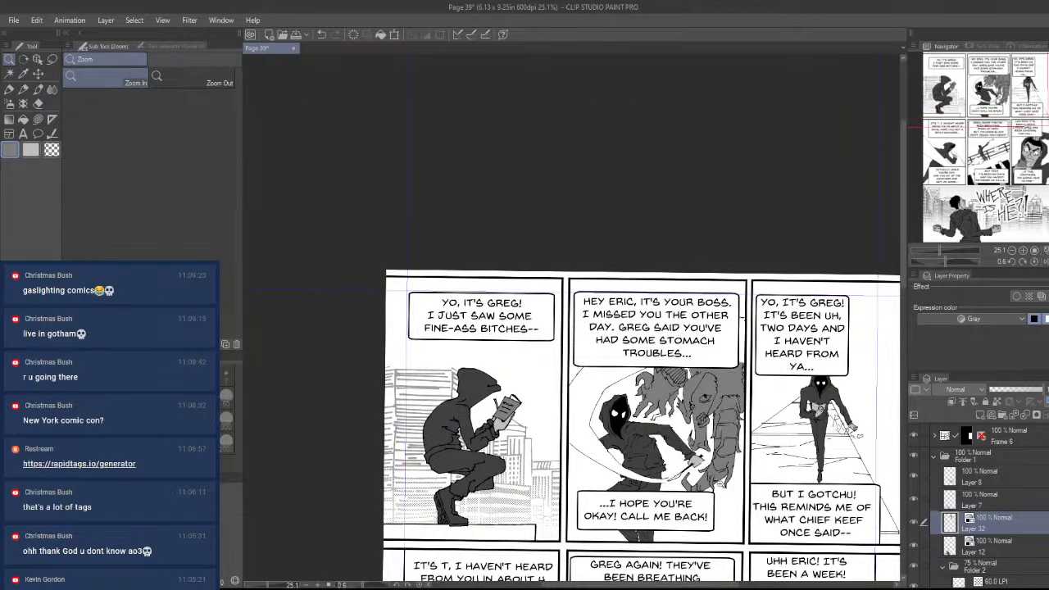
{"action": "left_click_drag", "start_coordinate": [698, 500], "coordinate": [668, 489]}
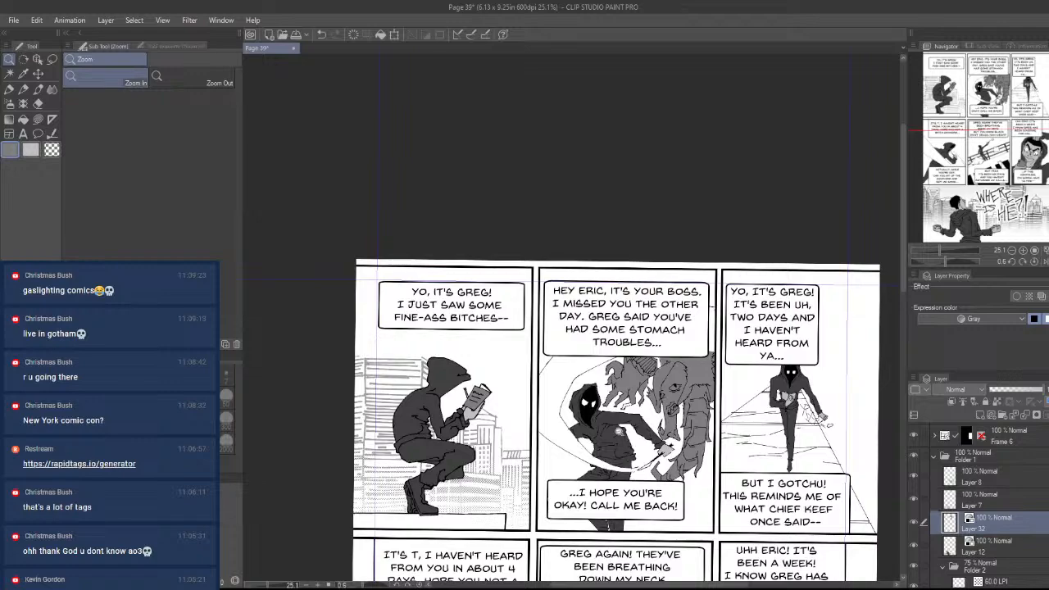
{"action": "scroll", "coordinate": [563, 502], "scroll_direction": "up", "scroll_amount": 10}
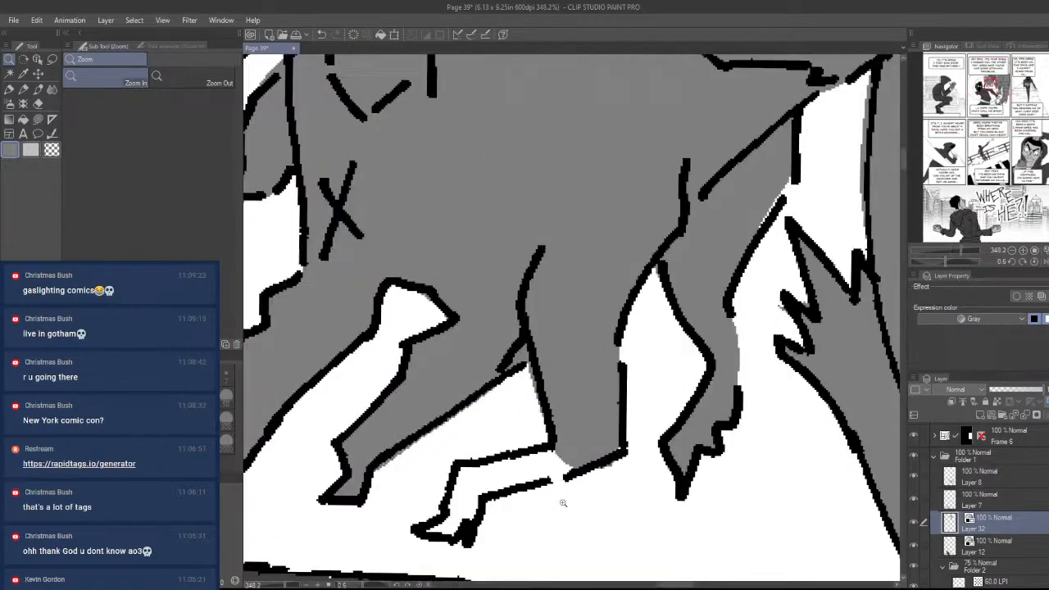
{"action": "key", "text": "u"}
{"action": "mouse_move", "coordinate": [558, 440]}
{"action": "left_mouse_down"}
{"action": "mouse_move", "coordinate": [455, 475]}
{"action": "mouse_move", "coordinate": [432, 533]}
{"action": "mouse_move", "coordinate": [607, 424]}
{"action": "mouse_move", "coordinate": [586, 413]}
{"action": "left_mouse_up"}
{"action": "left_click_drag", "start_coordinate": [674, 403], "coordinate": [514, 526]}
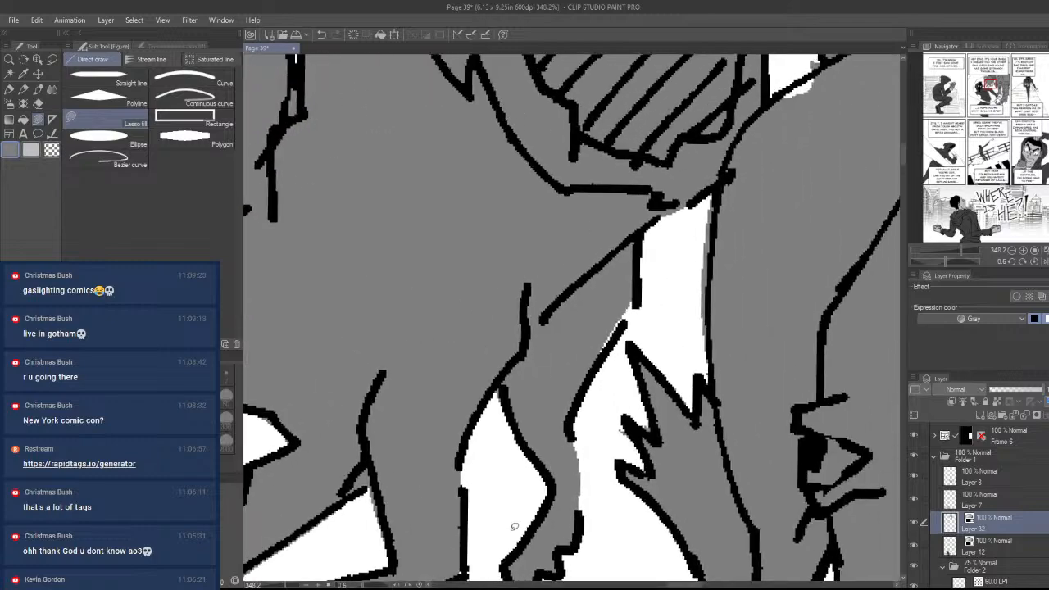
{"action": "mouse_move", "coordinate": [611, 352]}
{"action": "left_mouse_down"}
{"action": "mouse_move", "coordinate": [611, 245]}
{"action": "mouse_move", "coordinate": [604, 283]}
{"action": "left_mouse_up"}
{"action": "key", "text": "ctrl+space"}
{"action": "left_click_drag", "start_coordinate": [601, 309], "coordinate": [542, 457]}
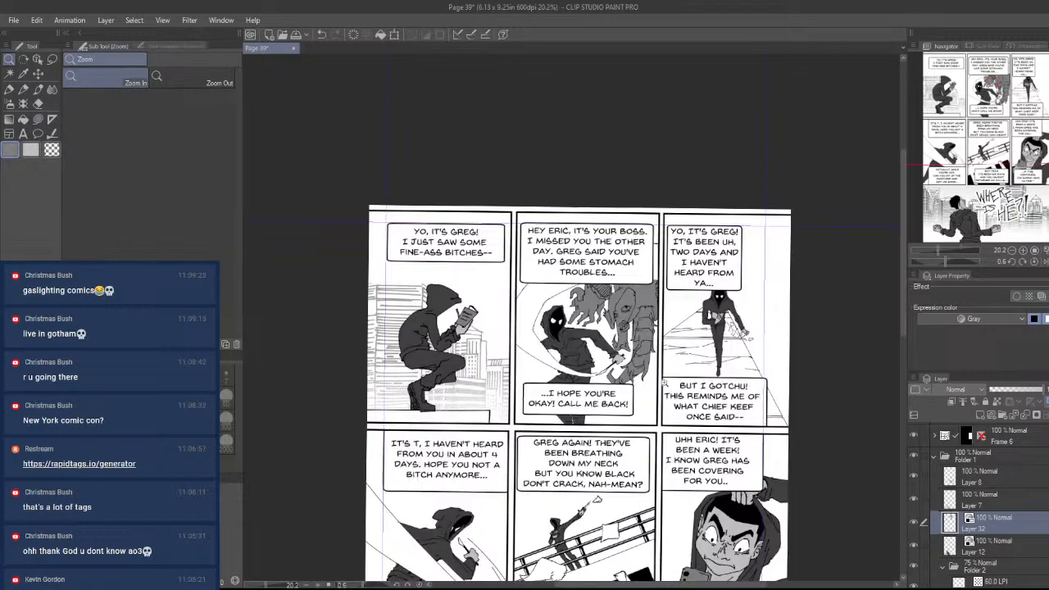
- Examine the toned figures across the whole page, from the top panels to the large bottom panel
{"action": "left_click_drag", "start_coordinate": [705, 412], "coordinate": [711, 441]}
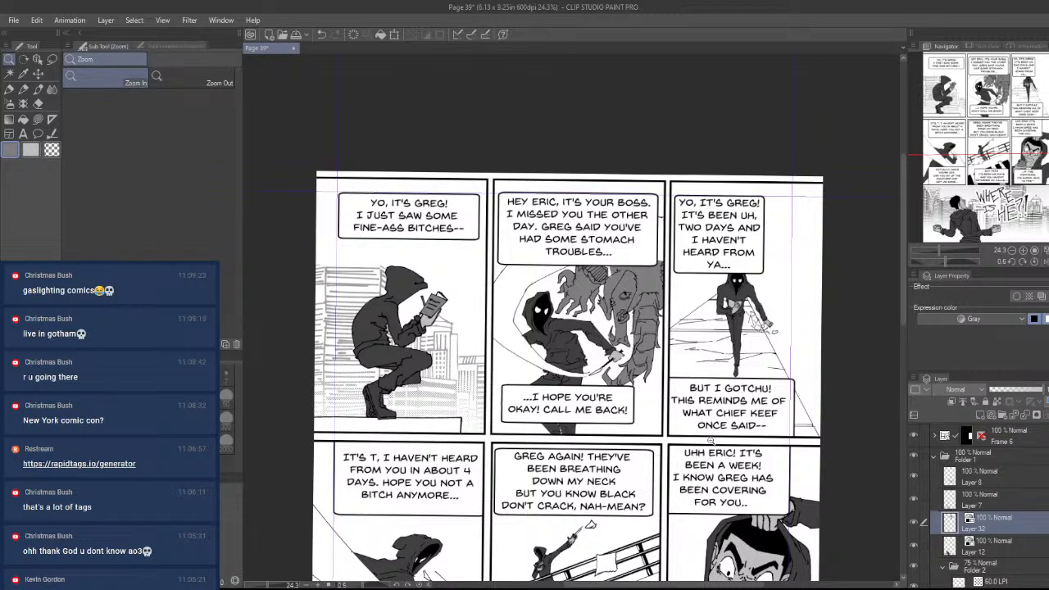
{"action": "scroll", "coordinate": [713, 164], "scroll_direction": "down", "scroll_amount": 3}
{"action": "left_click_drag", "start_coordinate": [709, 181], "coordinate": [704, 62]}
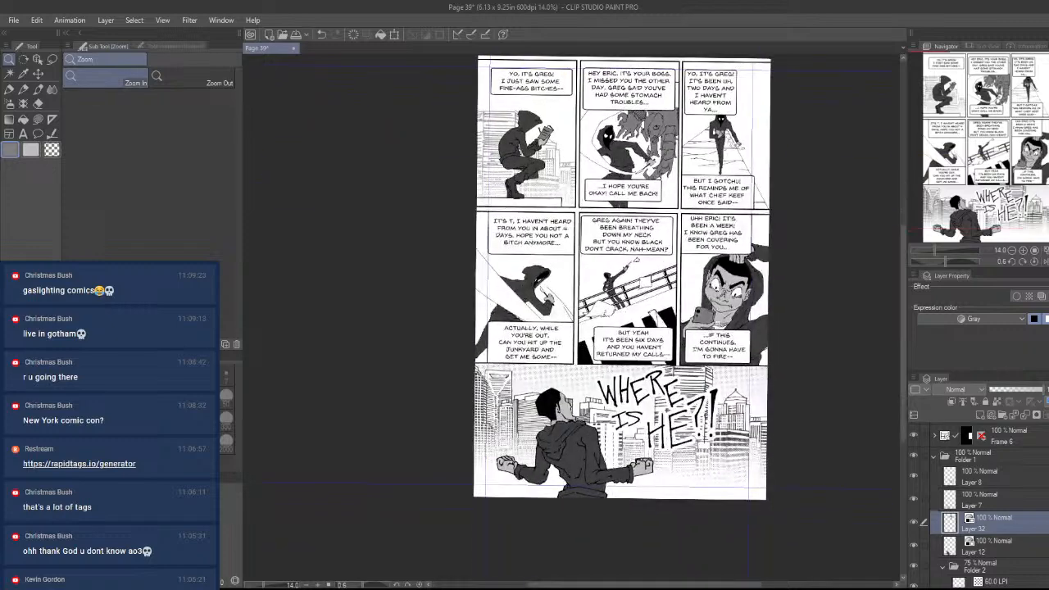
{"action": "left_click_drag", "start_coordinate": [713, 484], "coordinate": [721, 551]}
{"action": "scroll", "coordinate": [711, 412], "scroll_direction": "up", "scroll_amount": 2}
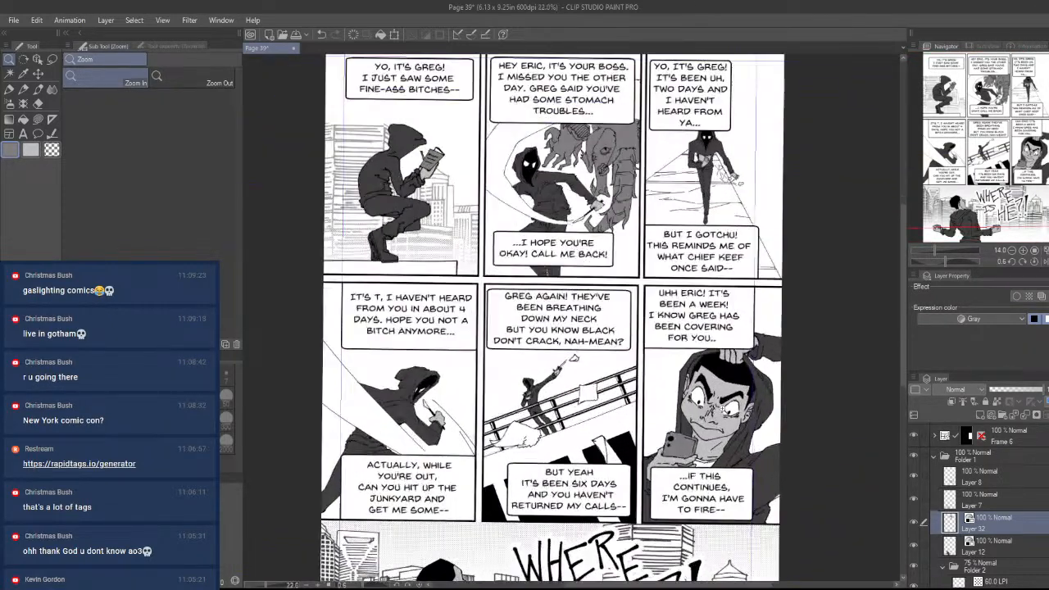
{"action": "left_click_drag", "start_coordinate": [624, 441], "coordinate": [661, 452]}
{"action": "scroll", "coordinate": [554, 426], "scroll_direction": "up", "scroll_amount": 2}
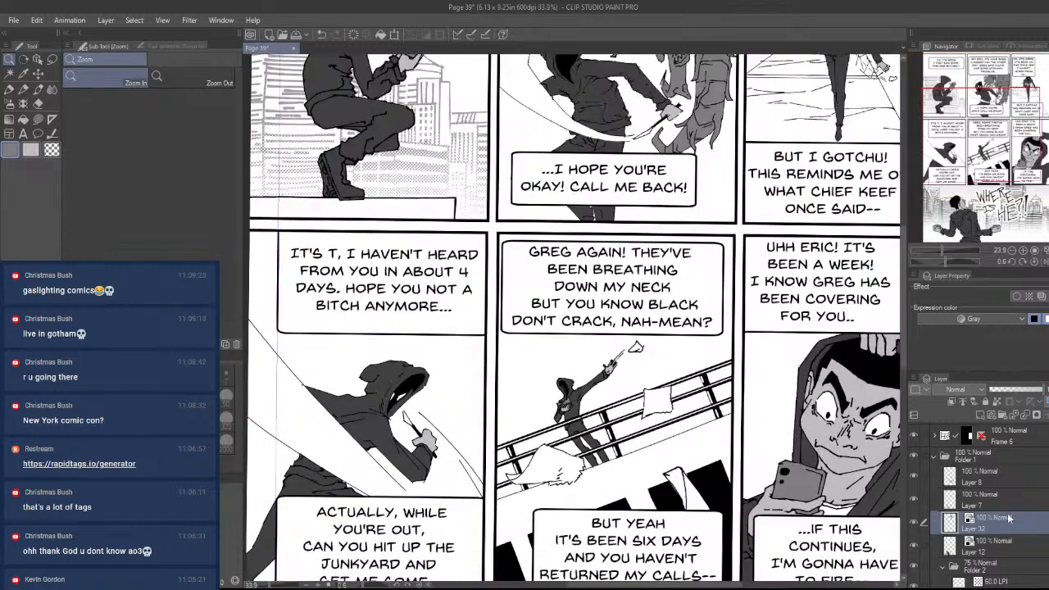
{"action": "scroll", "coordinate": [975, 508], "scroll_direction": "up", "scroll_amount": 2}
{"action": "scroll", "coordinate": [376, 373], "scroll_direction": "down", "scroll_amount": 5}
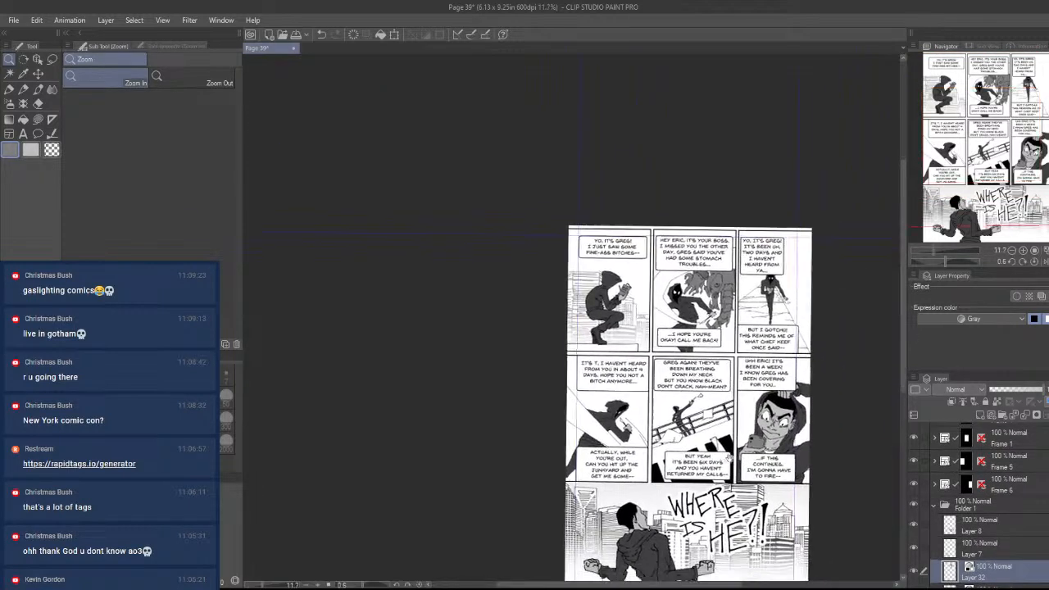
- Toggle the visibility of Frame 5 and Frame 1 off and on to identify their panels
{"action": "left_click", "coordinate": [38, 60]}
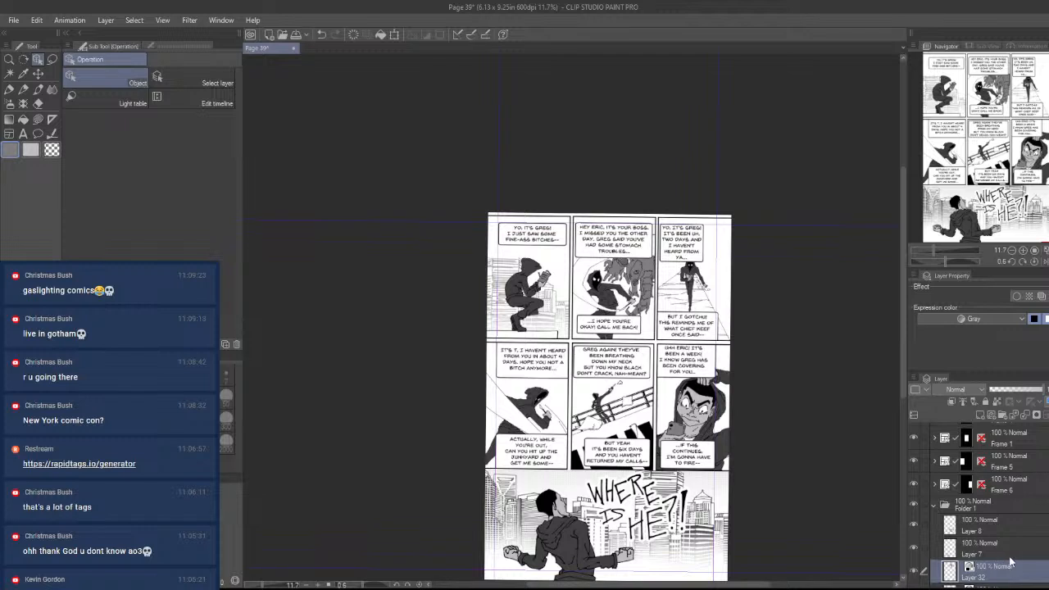
{"action": "left_click", "coordinate": [913, 463]}
{"action": "left_click", "coordinate": [912, 463]}
{"action": "left_click", "coordinate": [913, 438]}
{"action": "left_click", "coordinate": [914, 438]}
- Open the Frame 2 folder of the creature panel and move Layer 32 into it, between Layer 27 and Layer 2
{"action": "scroll", "coordinate": [975, 459], "scroll_direction": "up", "scroll_amount": 3}
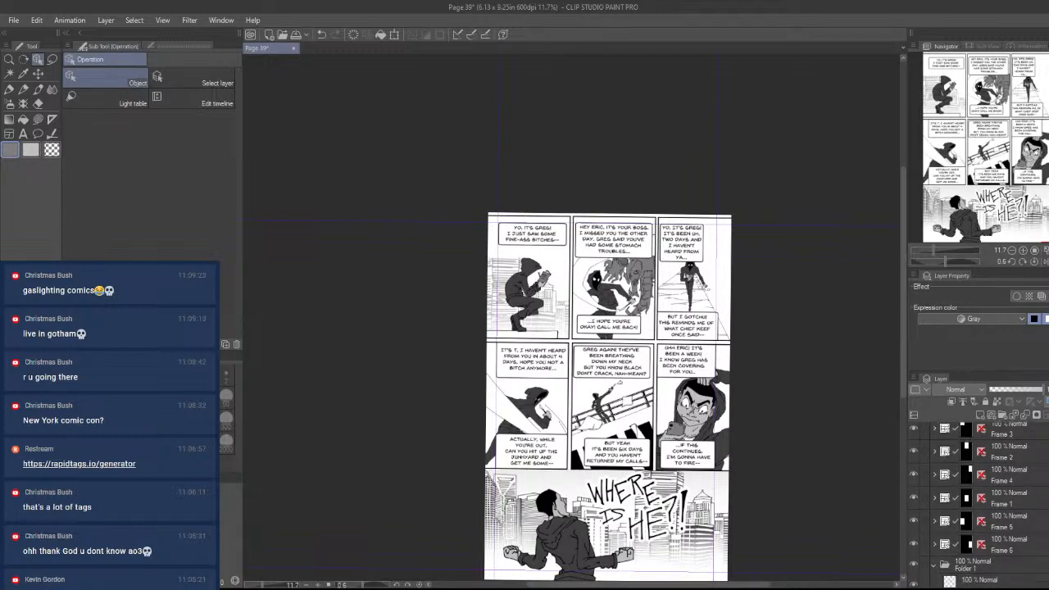
{"action": "left_click", "coordinate": [987, 453]}
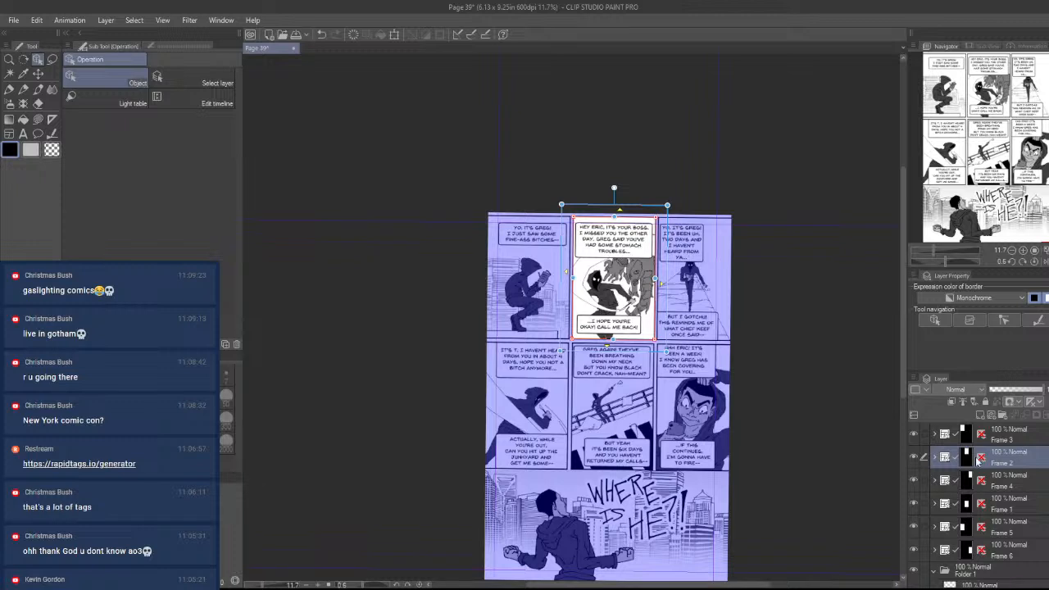
{"action": "scroll", "coordinate": [934, 461], "scroll_direction": "down", "scroll_amount": 5}
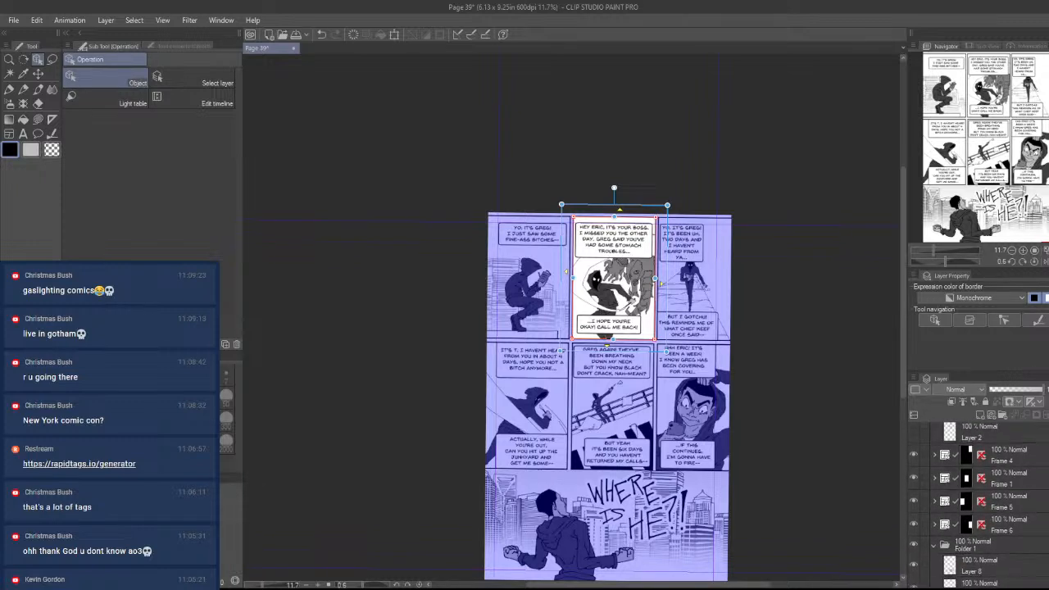
{"action": "scroll", "coordinate": [975, 504], "scroll_direction": "down", "scroll_amount": 4}
{"action": "scroll", "coordinate": [975, 504], "scroll_direction": "up", "scroll_amount": 4}
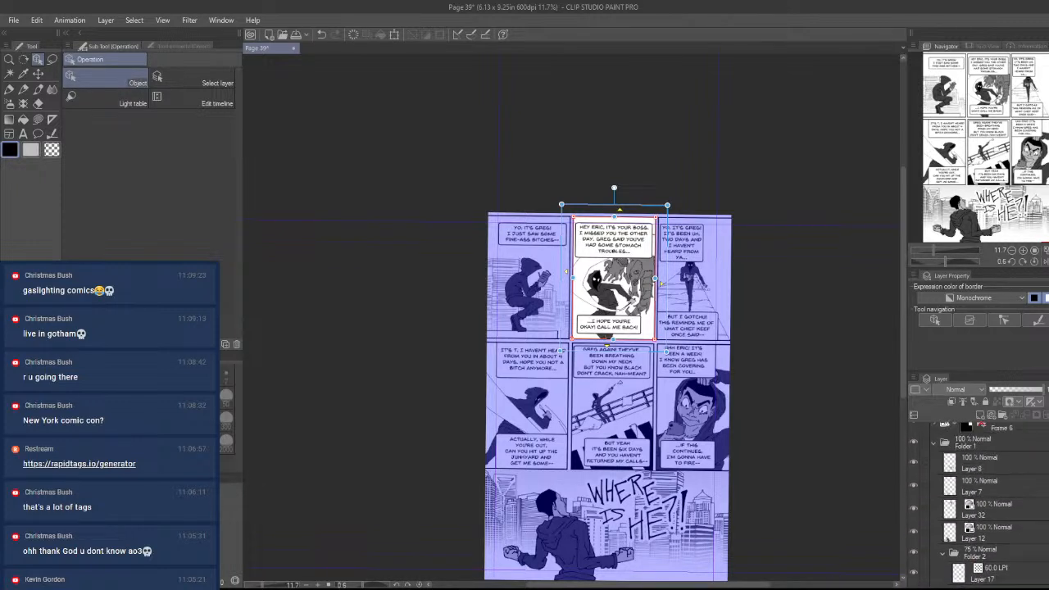
{"action": "scroll", "coordinate": [975, 503], "scroll_direction": "down", "scroll_amount": 2}
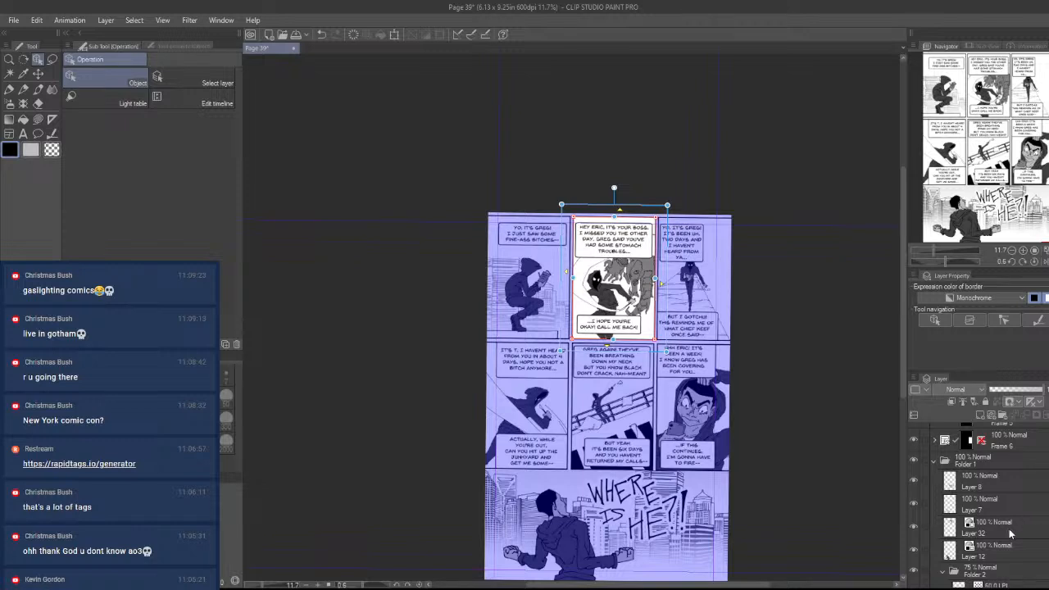
{"action": "left_click", "coordinate": [1010, 533]}
{"action": "left_click_drag", "start_coordinate": [1009, 529], "coordinate": [1006, 466]}
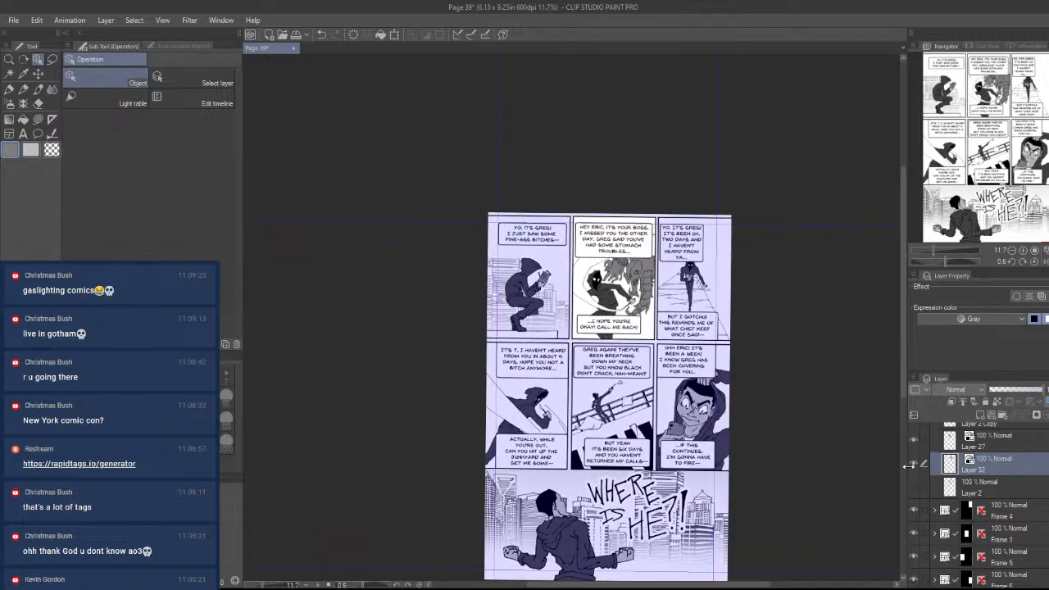
{"action": "key", "text": "ctrl+space"}
{"action": "left_click_drag", "start_coordinate": [824, 461], "coordinate": [811, 482]}
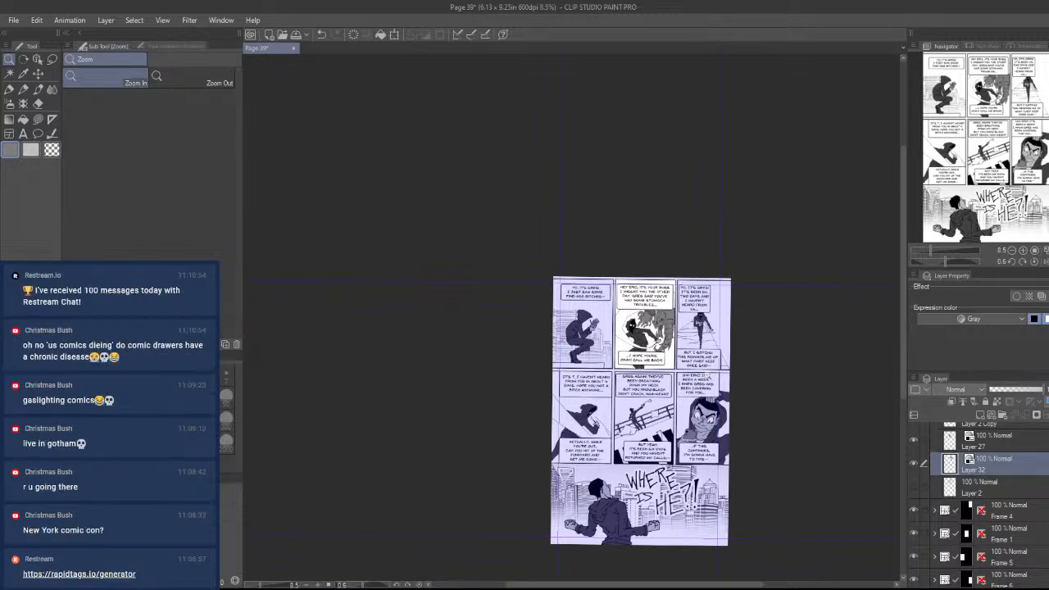
{"action": "left_click", "coordinate": [686, 449]}
{"action": "left_click_drag", "start_coordinate": [717, 463], "coordinate": [724, 467]}
{"action": "scroll", "coordinate": [723, 465], "scroll_direction": "down", "scroll_amount": 1}
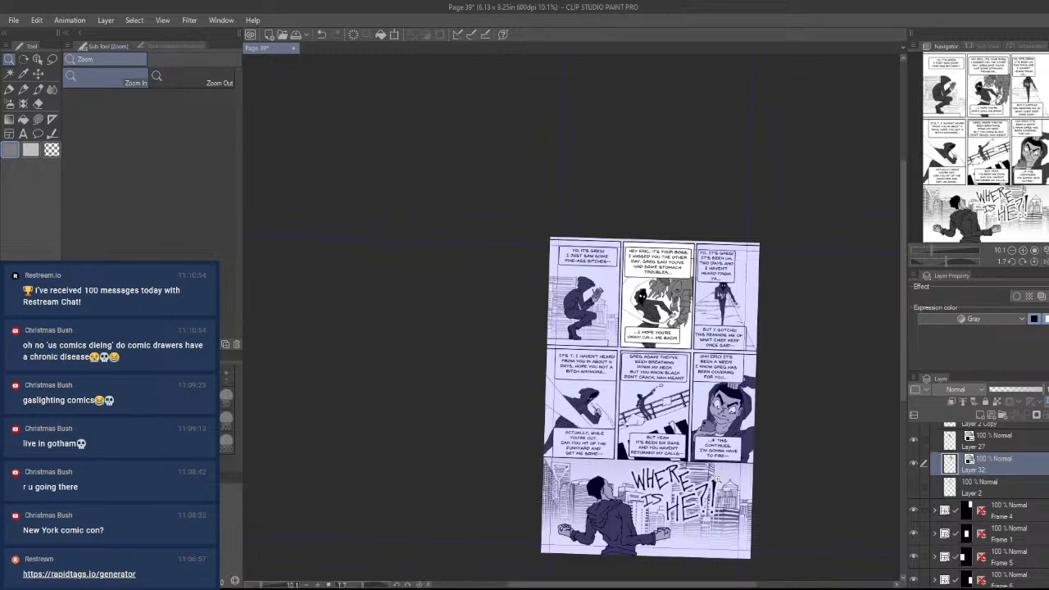
- Select Layer 2 beneath Layer 32 in the Frame 2 folder
{"action": "left_click", "coordinate": [1002, 492]}
{"action": "left_click_drag", "start_coordinate": [799, 448], "coordinate": [798, 465]}
{"action": "scroll", "coordinate": [1011, 436], "scroll_direction": "up", "scroll_amount": 3}
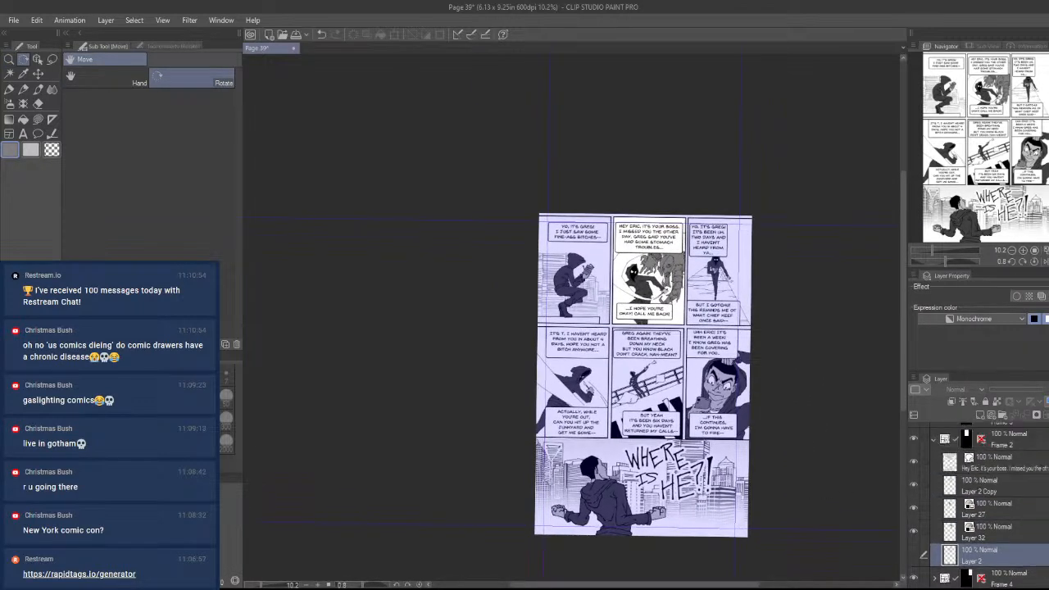
- Collapse the Frame 2 folder and Folder 1 in the layer list, and check the finished tones across page 39
{"action": "left_click", "coordinate": [935, 459]}
{"action": "left_click", "coordinate": [1021, 436]}
{"action": "key", "text": "/"}
{"action": "left_click", "coordinate": [747, 460]}
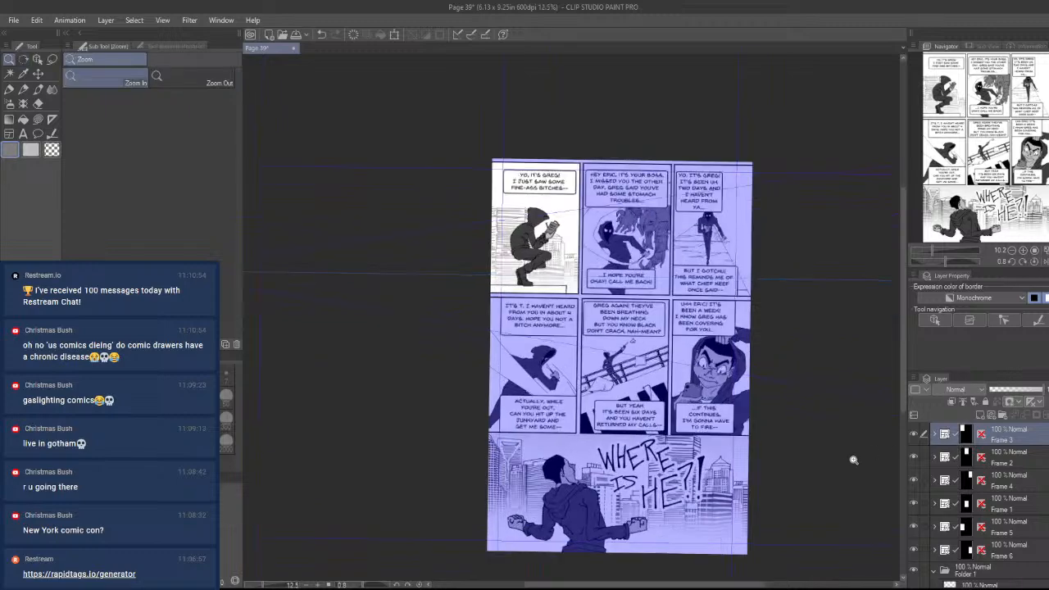
{"action": "left_click", "coordinate": [1000, 567]}
{"action": "left_click_drag", "start_coordinate": [775, 496], "coordinate": [679, 526]}
{"action": "scroll", "coordinate": [679, 526], "scroll_direction": "up", "scroll_amount": 3}
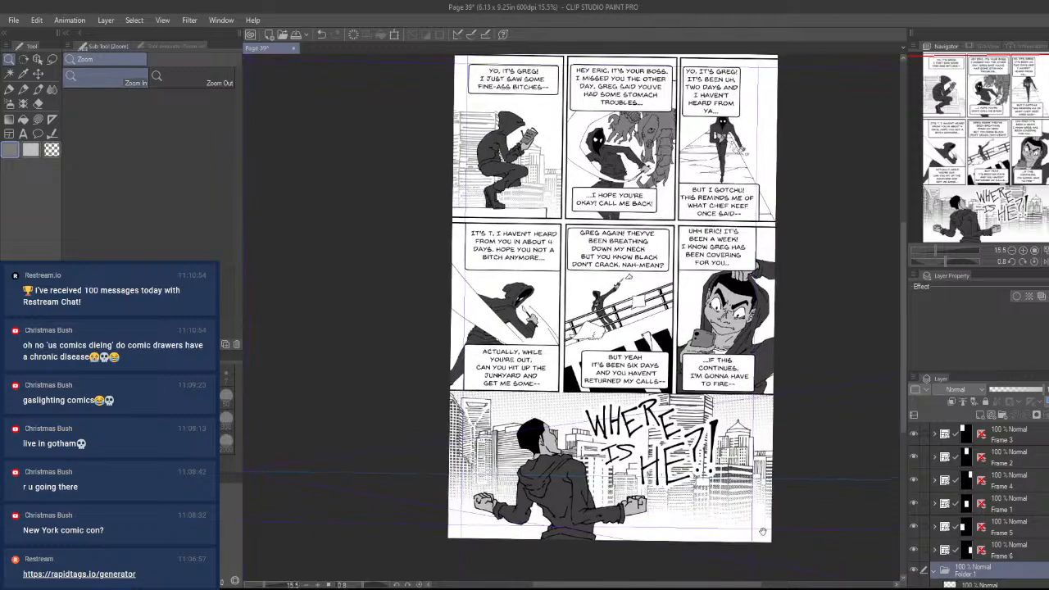
{"action": "left_click_drag", "start_coordinate": [588, 322], "coordinate": [626, 419]}
{"action": "scroll", "coordinate": [921, 497], "scroll_direction": "down", "scroll_amount": 2}
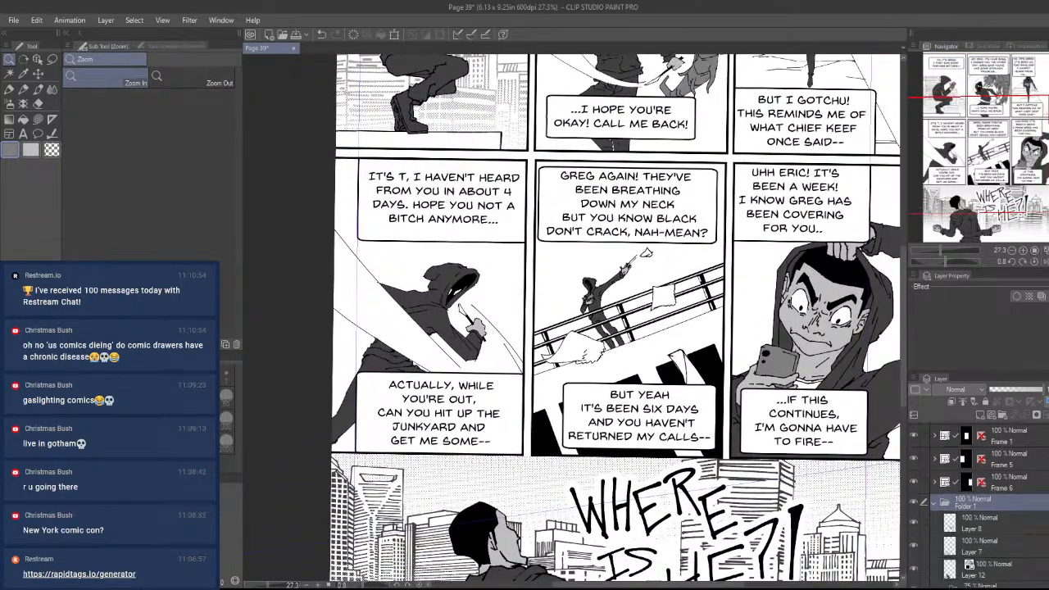
{"action": "left_click_drag", "start_coordinate": [844, 482], "coordinate": [736, 518]}
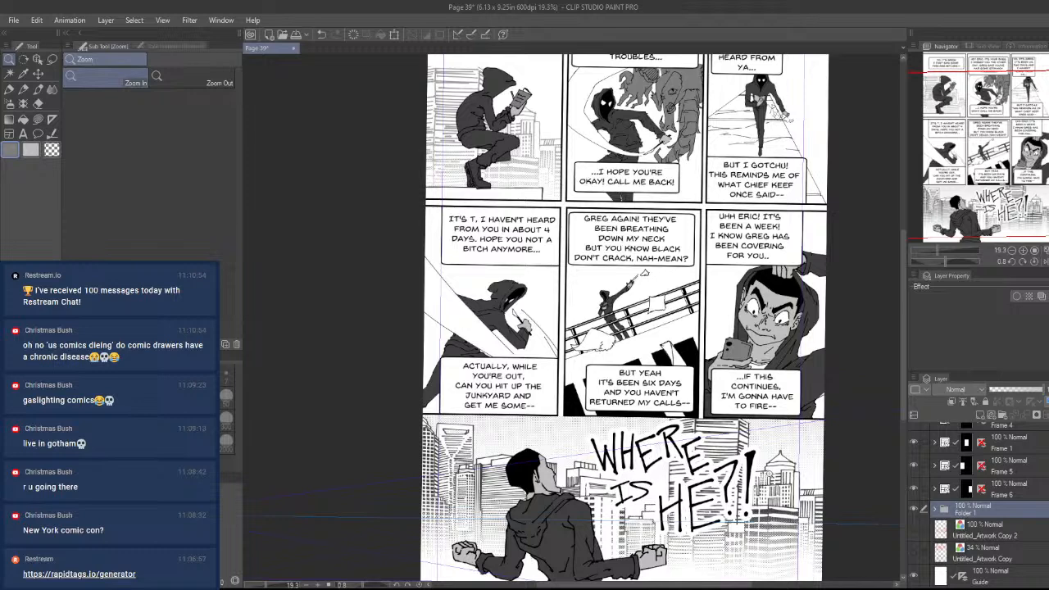
{"action": "left_click_drag", "start_coordinate": [693, 352], "coordinate": [511, 281]}
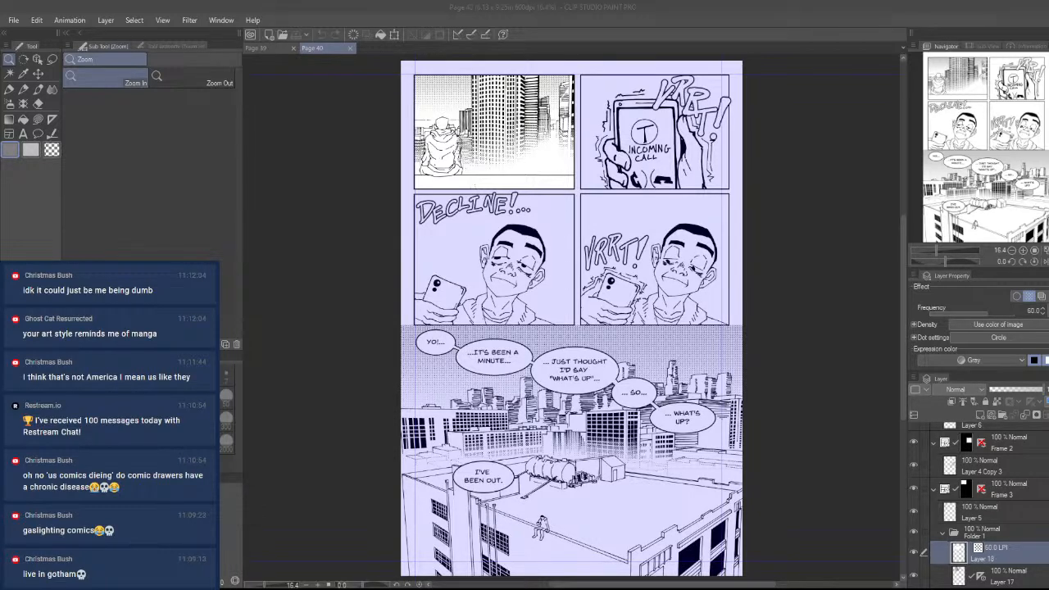
- Examine the line art of the seated figure in the first panel of page 40
{"action": "left_click", "coordinate": [630, 41]}
{"action": "left_click_drag", "start_coordinate": [528, 192], "coordinate": [603, 284]}
{"action": "left_click_drag", "start_coordinate": [543, 219], "coordinate": [658, 119]}
{"action": "left_click_drag", "start_coordinate": [538, 360], "coordinate": [657, 386]}
{"action": "left_click_drag", "start_coordinate": [555, 383], "coordinate": [706, 440]}
{"action": "mouse_move", "coordinate": [819, 459]}
{"action": "left_mouse_down"}
{"action": "mouse_move", "coordinate": [816, 397]}
{"action": "mouse_move", "coordinate": [778, 424]}
{"action": "mouse_move", "coordinate": [834, 446]}
{"action": "left_mouse_up"}
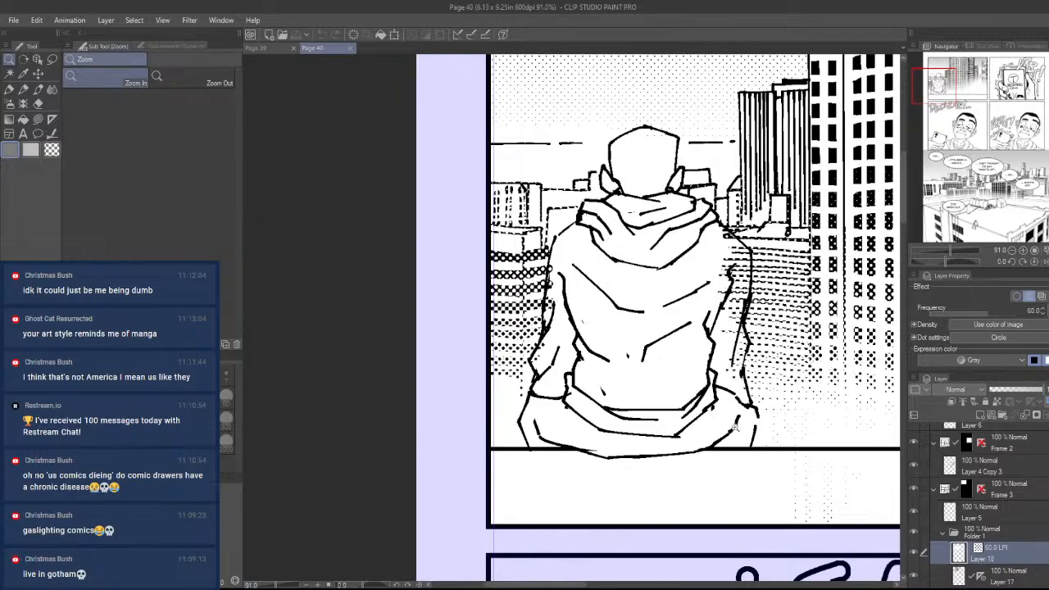
{"action": "left_click_drag", "start_coordinate": [662, 385], "coordinate": [710, 368]}
{"action": "left_click_drag", "start_coordinate": [767, 440], "coordinate": [736, 447]}
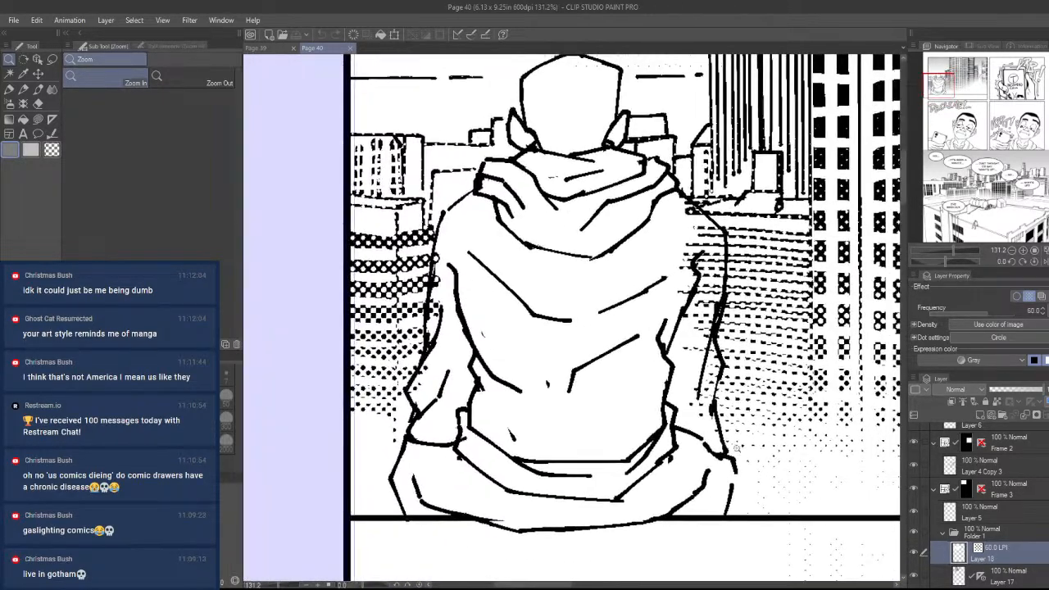
- Find the layer belonging to the seated figure's panel and select Layer 5 in the Frame 3 folder
{"action": "left_click", "coordinate": [984, 465]}
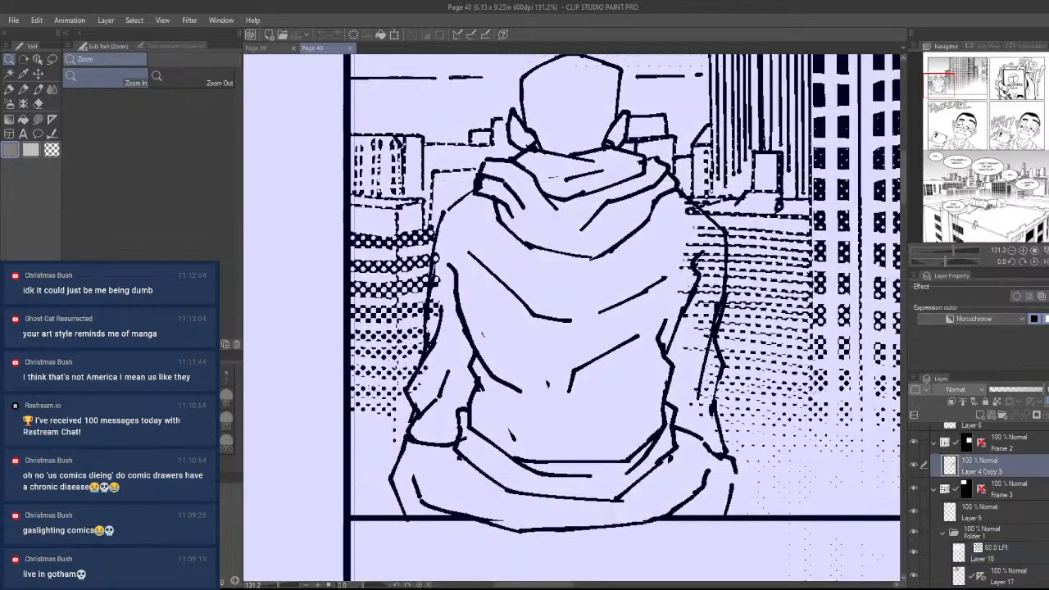
{"action": "scroll", "coordinate": [983, 500], "scroll_direction": "up", "scroll_amount": 3}
{"action": "left_click", "coordinate": [1025, 440]}
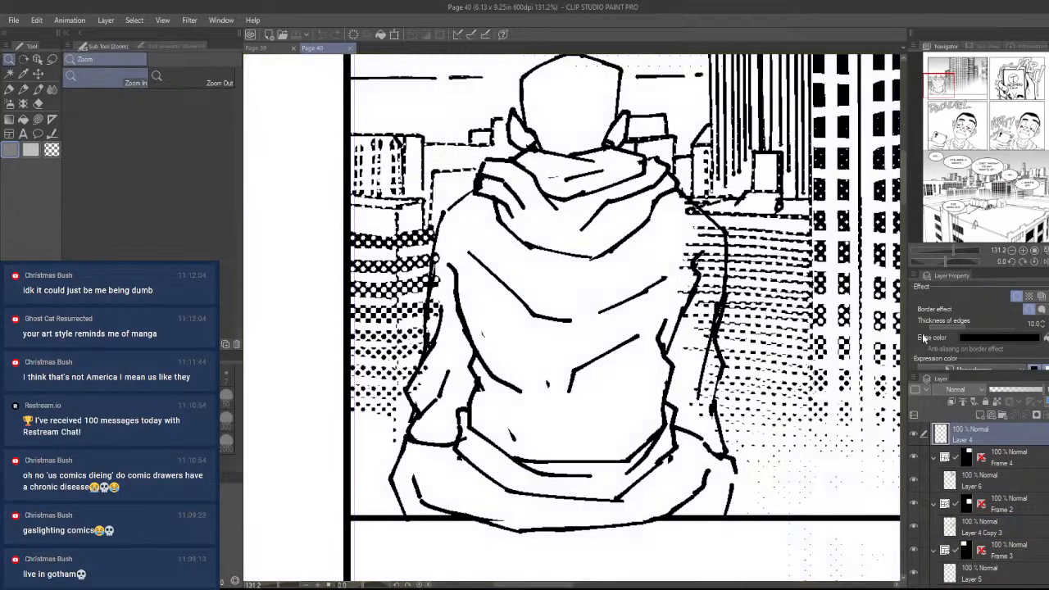
{"action": "scroll", "coordinate": [793, 389], "scroll_direction": "down", "scroll_amount": 1}
{"action": "scroll", "coordinate": [799, 410], "scroll_direction": "up", "scroll_amount": 1}
{"action": "left_click_drag", "start_coordinate": [795, 424], "coordinate": [768, 453]}
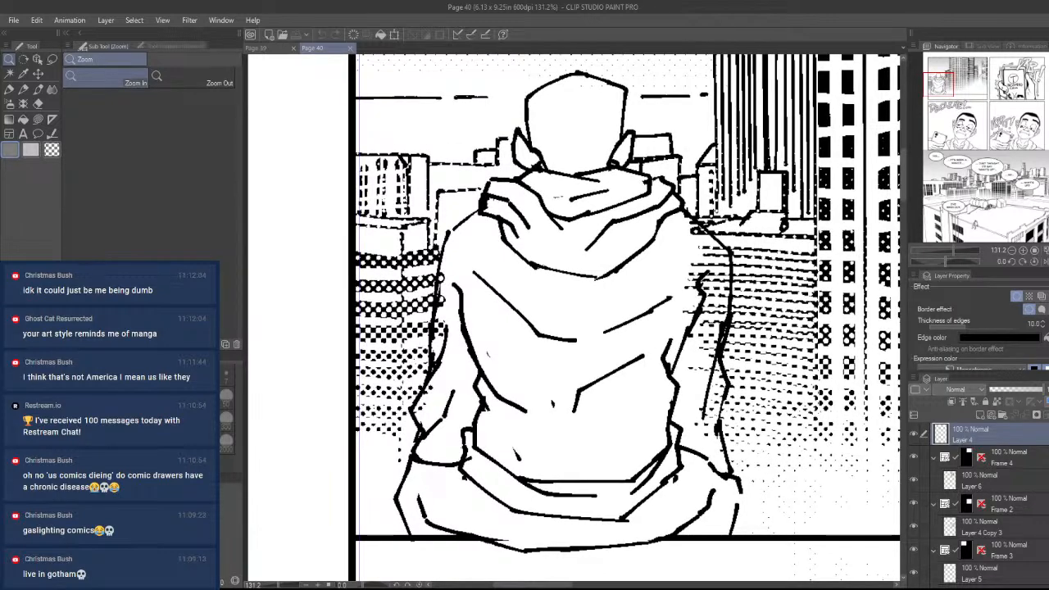
{"action": "left_click", "coordinate": [1016, 479]}
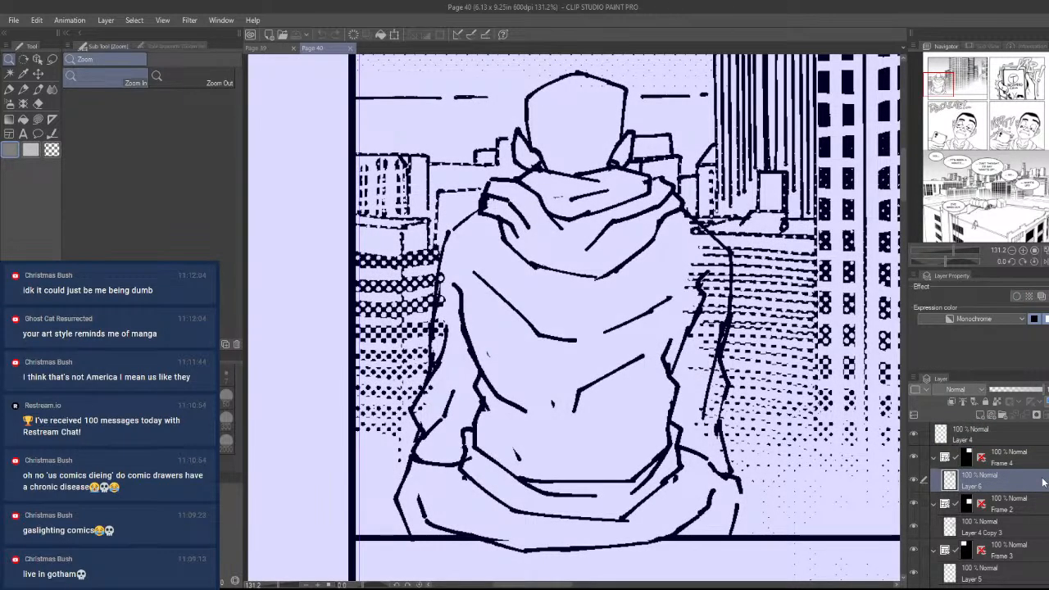
{"action": "left_click", "coordinate": [1022, 530]}
{"action": "left_click", "coordinate": [1024, 580]}
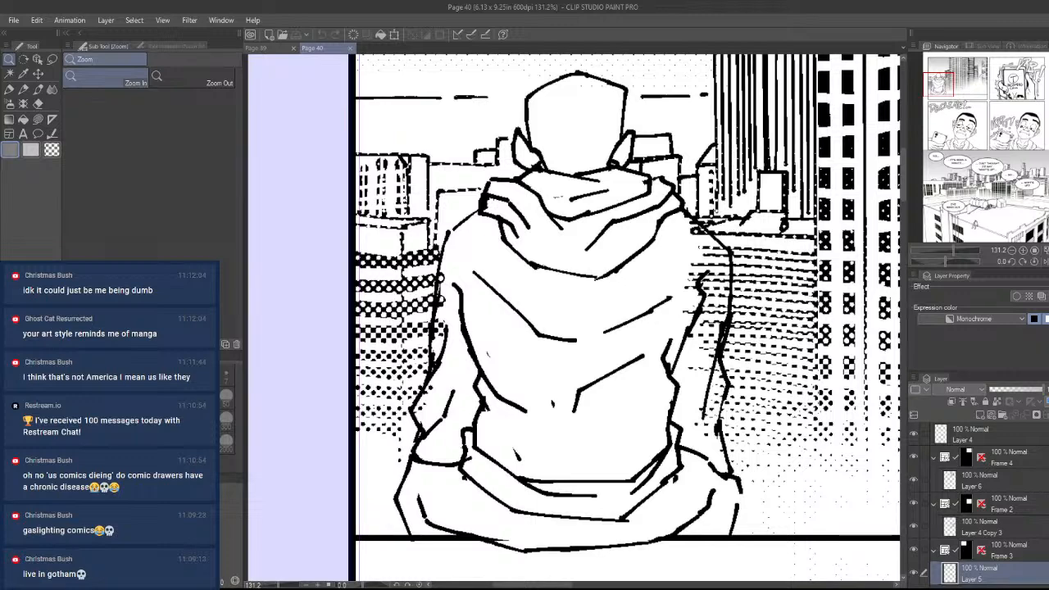
- Create a new layer and place it directly beneath Layer 5 in the Frame 3 folder
{"action": "left_click_drag", "start_coordinate": [786, 448], "coordinate": [751, 389]}
{"action": "scroll", "coordinate": [975, 504], "scroll_direction": "down", "scroll_amount": 3}
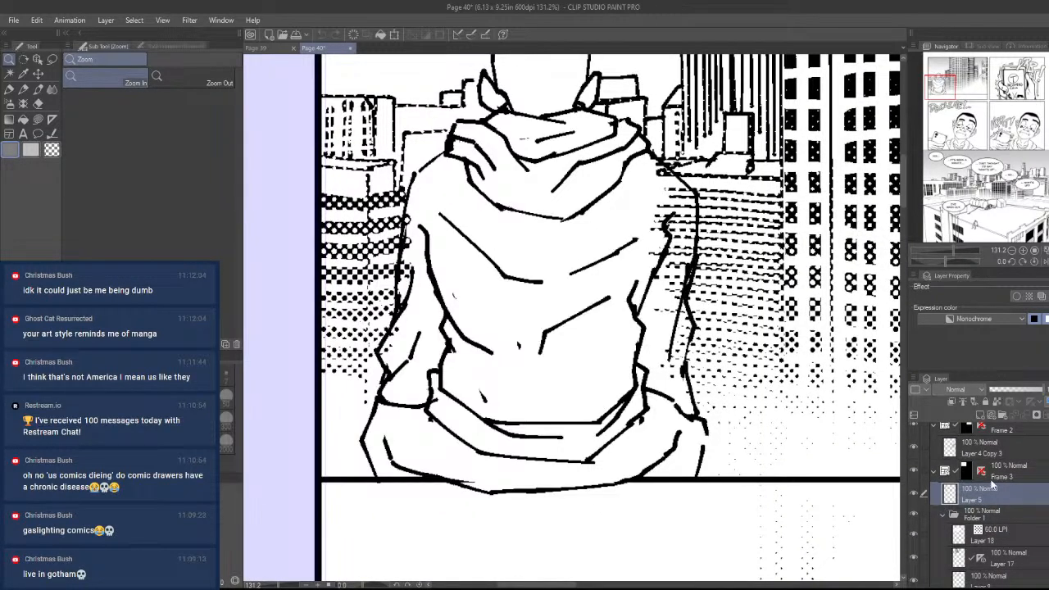
{"action": "left_click", "coordinate": [979, 417]}
{"action": "left_click_drag", "start_coordinate": [1000, 513], "coordinate": [1004, 530]}
{"action": "left_click_drag", "start_coordinate": [752, 363], "coordinate": [766, 418]}
{"action": "scroll", "coordinate": [765, 424], "scroll_direction": "down", "scroll_amount": 1}
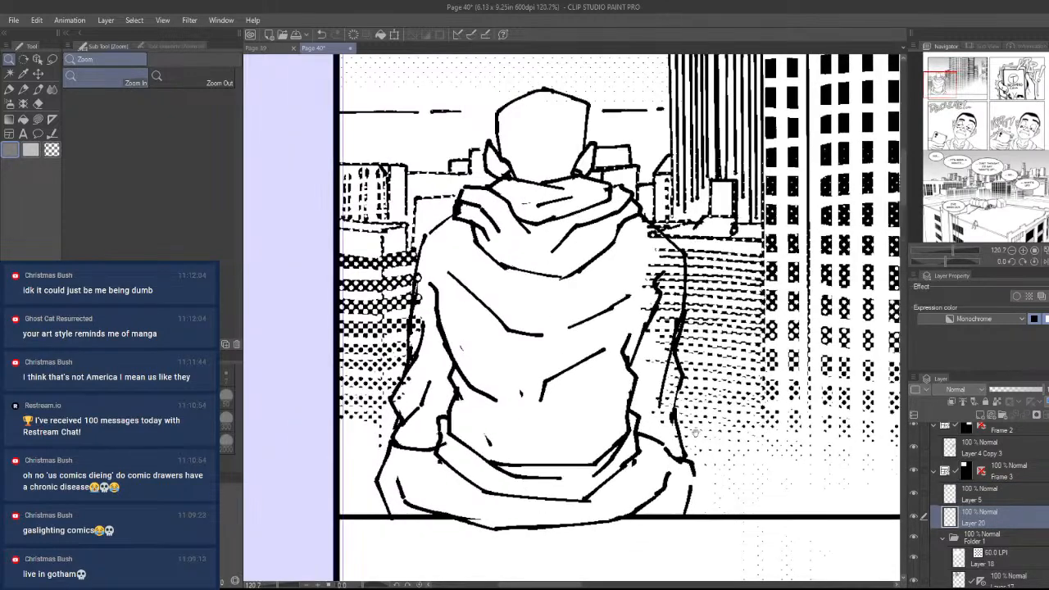
- Lasso-fill the middle and right part of the seated figure's hoodie back with mid grey
{"action": "left_click_drag", "start_coordinate": [652, 449], "coordinate": [679, 440]}
{"action": "key", "text": "u"}
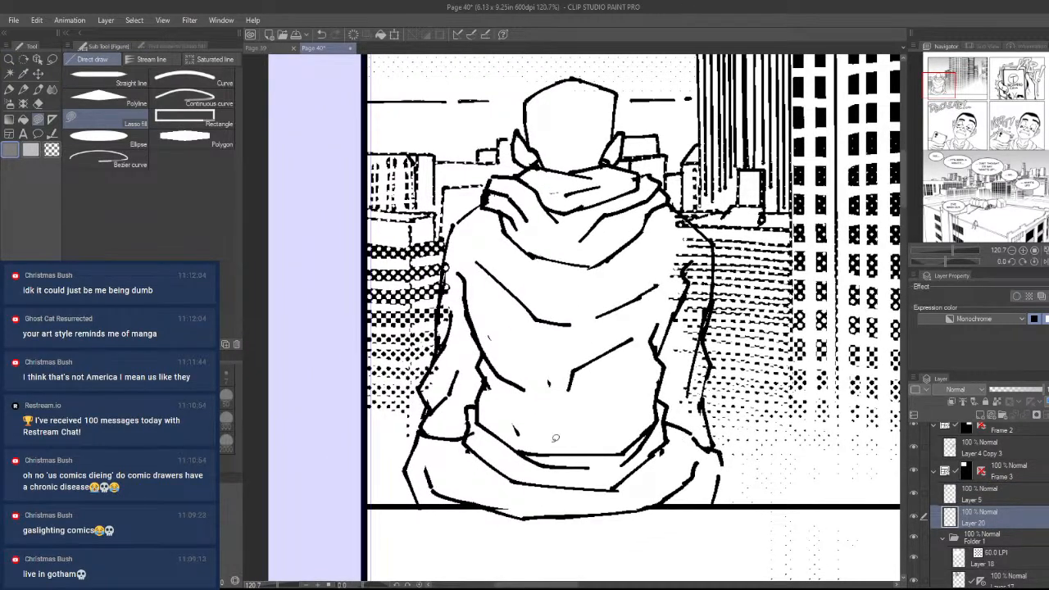
{"action": "mouse_move", "coordinate": [554, 410]}
{"action": "left_mouse_down"}
{"action": "mouse_move", "coordinate": [541, 351]}
{"action": "mouse_move", "coordinate": [573, 408]}
{"action": "left_mouse_up"}
{"action": "key", "text": "ctrl+z"}
{"action": "mouse_move", "coordinate": [525, 355]}
{"action": "left_mouse_down"}
{"action": "mouse_move", "coordinate": [687, 309]}
{"action": "mouse_move", "coordinate": [662, 424]}
{"action": "left_mouse_up"}
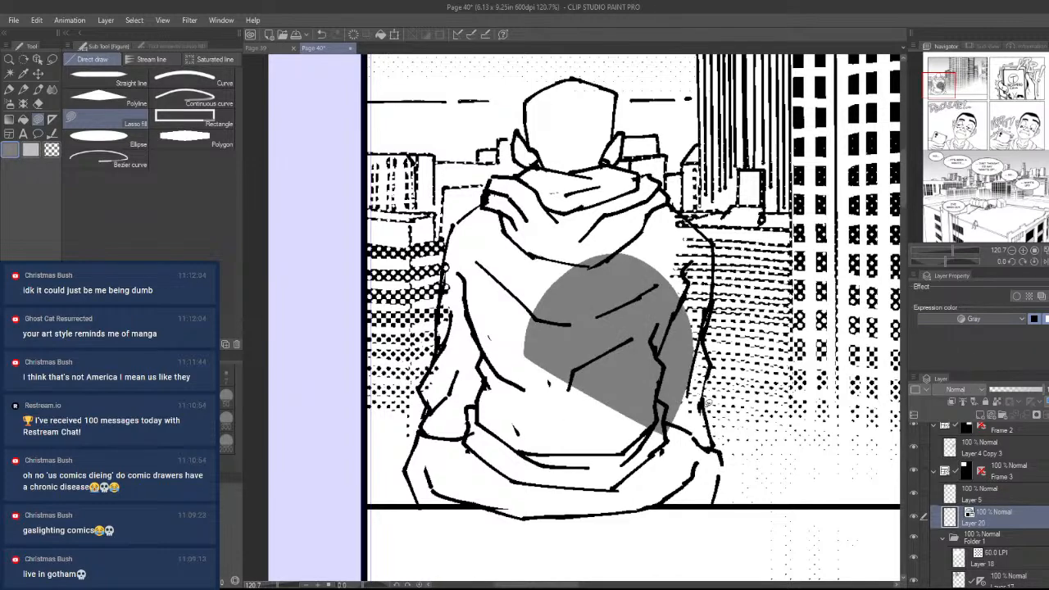
{"action": "mouse_move", "coordinate": [709, 347]}
{"action": "left_mouse_down"}
{"action": "mouse_move", "coordinate": [711, 305]}
{"action": "mouse_move", "coordinate": [554, 401]}
{"action": "left_mouse_up"}
{"action": "key", "text": "ctrl+space"}
{"action": "mouse_move", "coordinate": [701, 306]}
{"action": "left_mouse_down"}
{"action": "mouse_move", "coordinate": [733, 262]}
{"action": "mouse_move", "coordinate": [751, 405]}
{"action": "left_mouse_up"}
{"action": "key", "text": "space"}
{"action": "left_click_drag", "start_coordinate": [662, 494], "coordinate": [631, 510]}
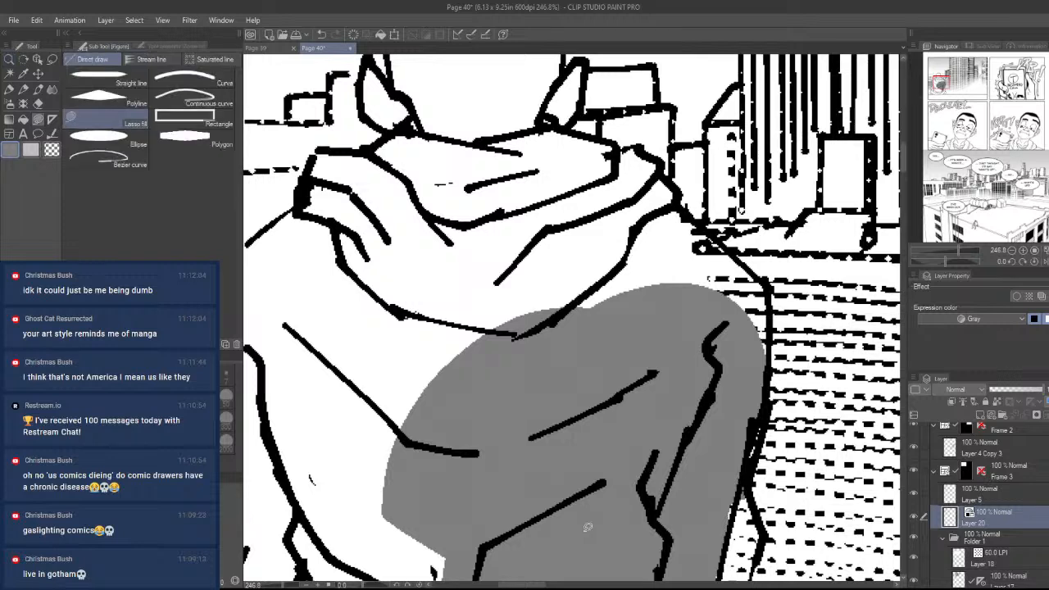
- Extend the grey lasso fill over the hoodie's right shoulder and upper back
{"action": "mouse_move", "coordinate": [682, 209]}
{"action": "left_mouse_down"}
{"action": "mouse_move", "coordinate": [583, 227]}
{"action": "mouse_move", "coordinate": [711, 362]}
{"action": "mouse_move", "coordinate": [765, 364]}
{"action": "mouse_move", "coordinate": [772, 300]}
{"action": "mouse_move", "coordinate": [687, 211]}
{"action": "mouse_move", "coordinate": [766, 311]}
{"action": "mouse_move", "coordinate": [745, 272]}
{"action": "mouse_move", "coordinate": [660, 236]}
{"action": "mouse_move", "coordinate": [461, 244]}
{"action": "mouse_move", "coordinate": [400, 260]}
{"action": "mouse_move", "coordinate": [369, 332]}
{"action": "mouse_move", "coordinate": [699, 482]}
{"action": "mouse_move", "coordinate": [750, 418]}
{"action": "left_mouse_up"}
{"action": "key", "text": "space"}
{"action": "key", "text": "ctrl+space"}
{"action": "left_click_drag", "start_coordinate": [706, 506], "coordinate": [800, 351]}
{"action": "left_click_drag", "start_coordinate": [650, 351], "coordinate": [584, 447]}
{"action": "key", "text": "space"}
{"action": "mouse_move", "coordinate": [584, 446]}
{"action": "left_mouse_down"}
{"action": "mouse_move", "coordinate": [607, 427]}
{"action": "mouse_move", "coordinate": [739, 311]}
{"action": "left_mouse_up"}
{"action": "left_click_drag", "start_coordinate": [744, 344], "coordinate": [726, 353]}
{"action": "key", "text": "space"}
{"action": "left_click_drag", "start_coordinate": [726, 353], "coordinate": [779, 307]}
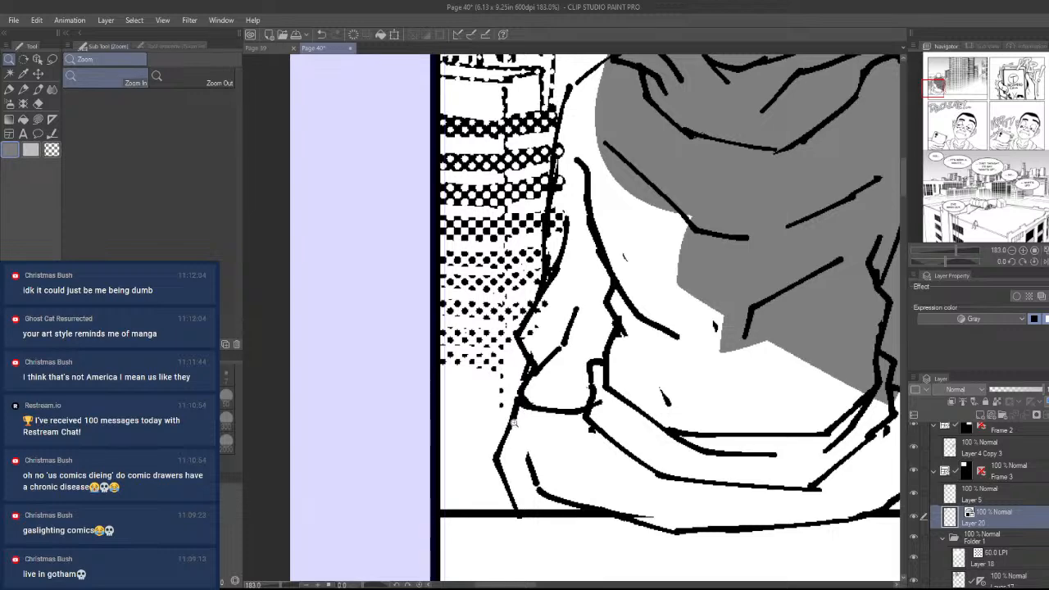
- Lasso-fill the hoodie's left sleeve, left shoulder and hood folds with the same grey
{"action": "key", "text": "u"}
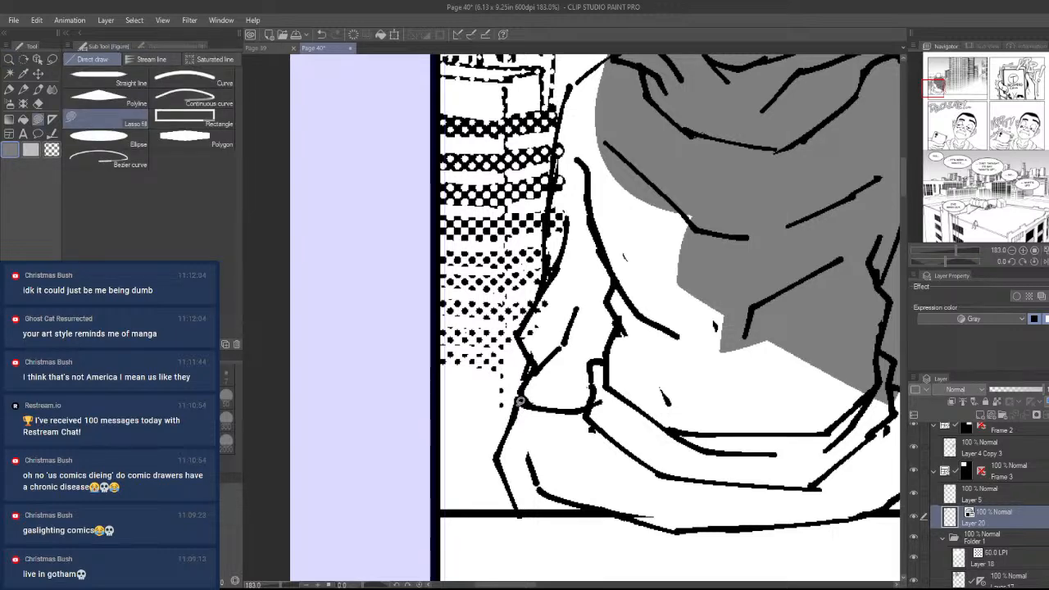
{"action": "mouse_move", "coordinate": [531, 307]}
{"action": "left_mouse_down"}
{"action": "mouse_move", "coordinate": [591, 124]}
{"action": "mouse_move", "coordinate": [693, 467]}
{"action": "left_mouse_up"}
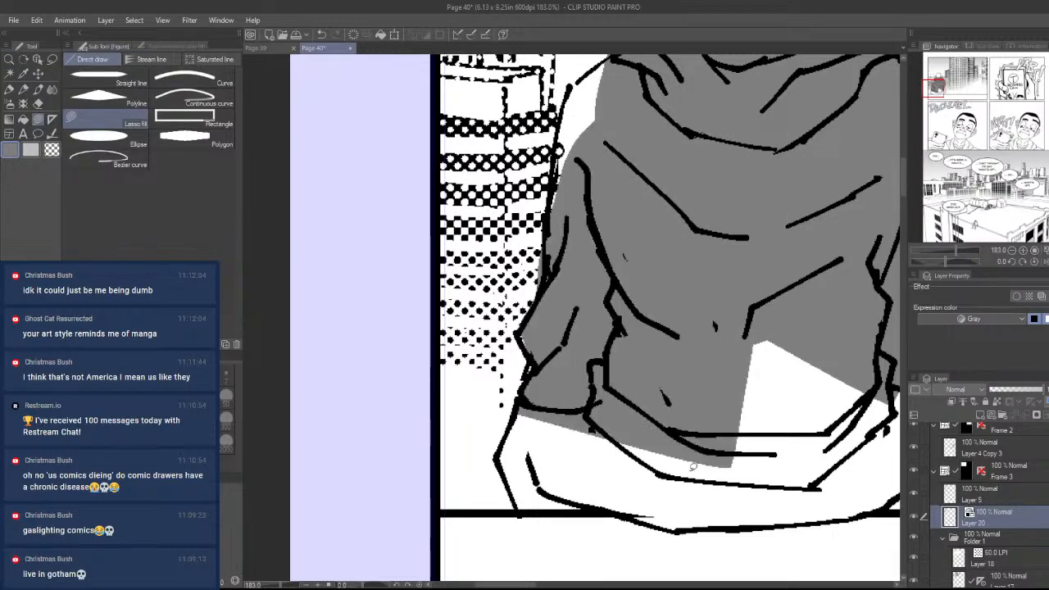
{"action": "scroll", "coordinate": [553, 331], "scroll_direction": "up", "scroll_amount": 3}
{"action": "mouse_move", "coordinate": [553, 331]}
{"action": "left_mouse_down"}
{"action": "mouse_move", "coordinate": [567, 207]}
{"action": "mouse_move", "coordinate": [653, 143]}
{"action": "left_mouse_up"}
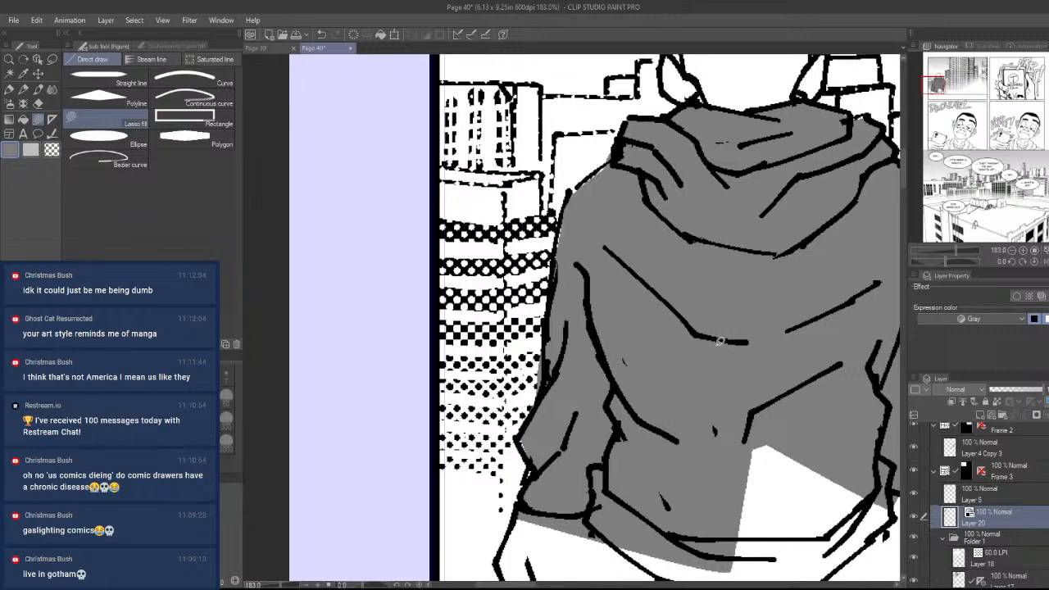
- Fill the hoodie's right sleeve and the remaining white area of the lower back and hem with grey
{"action": "scroll", "coordinate": [641, 438], "scroll_direction": "right", "scroll_amount": 4}
{"action": "scroll", "coordinate": [724, 474], "scroll_direction": "down", "scroll_amount": 3}
{"action": "scroll", "coordinate": [724, 473], "scroll_direction": "right", "scroll_amount": 2}
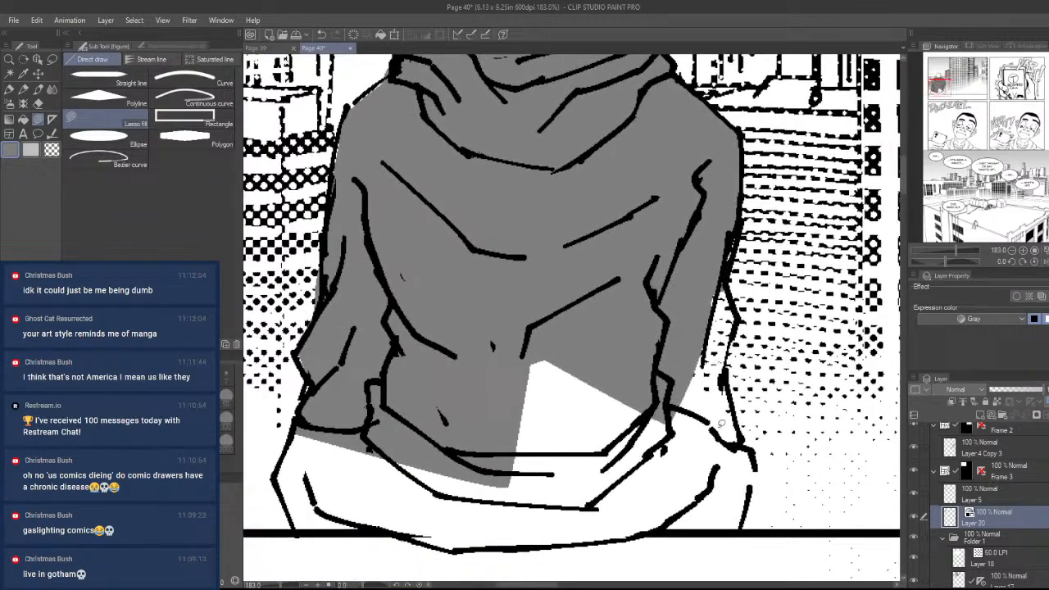
{"action": "left_click_drag", "start_coordinate": [727, 390], "coordinate": [728, 277]}
{"action": "left_click_drag", "start_coordinate": [662, 375], "coordinate": [752, 255]}
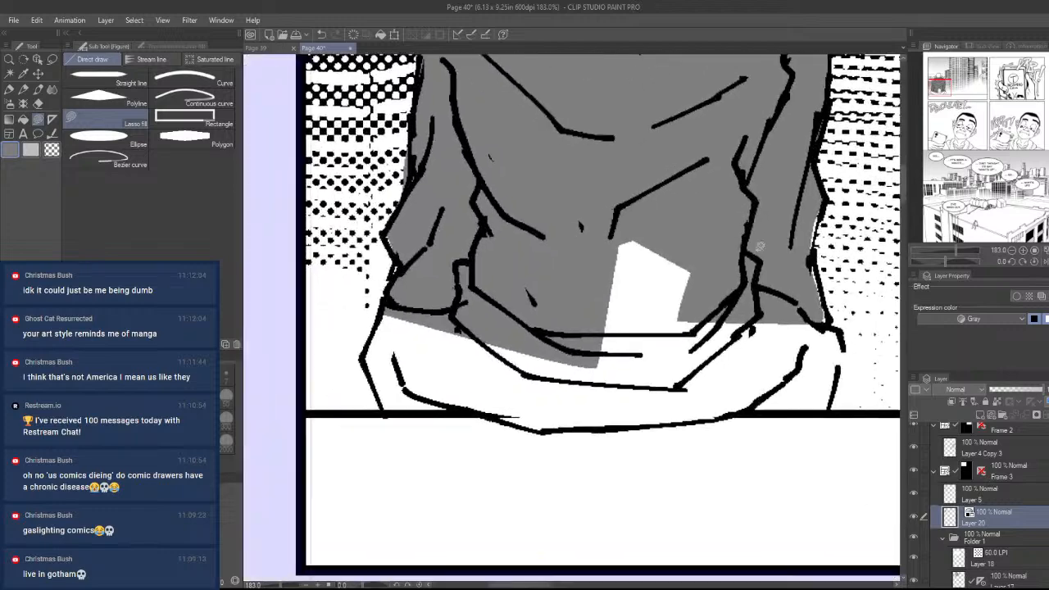
{"action": "mouse_move", "coordinate": [476, 327]}
{"action": "left_mouse_down"}
{"action": "mouse_move", "coordinate": [630, 271]}
{"action": "mouse_move", "coordinate": [525, 368]}
{"action": "mouse_move", "coordinate": [683, 363]}
{"action": "mouse_move", "coordinate": [680, 386]}
{"action": "mouse_move", "coordinate": [770, 293]}
{"action": "mouse_move", "coordinate": [545, 352]}
{"action": "left_mouse_up"}
{"action": "left_click_drag", "start_coordinate": [745, 269], "coordinate": [651, 425]}
- Lasso-fill the seated figure's head between the ears with solid black, down to the hood
{"action": "left_click_drag", "start_coordinate": [696, 300], "coordinate": [723, 283]}
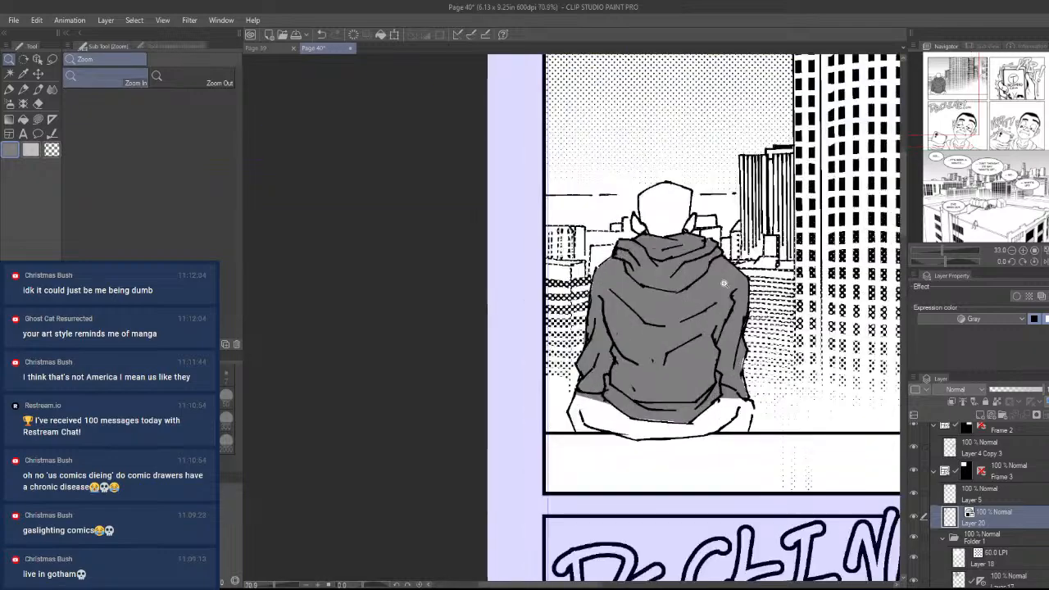
{"action": "left_click_drag", "start_coordinate": [665, 354], "coordinate": [663, 428]}
{"action": "left_click_drag", "start_coordinate": [665, 316], "coordinate": [683, 431]}
{"action": "left_click_drag", "start_coordinate": [685, 430], "coordinate": [715, 422]}
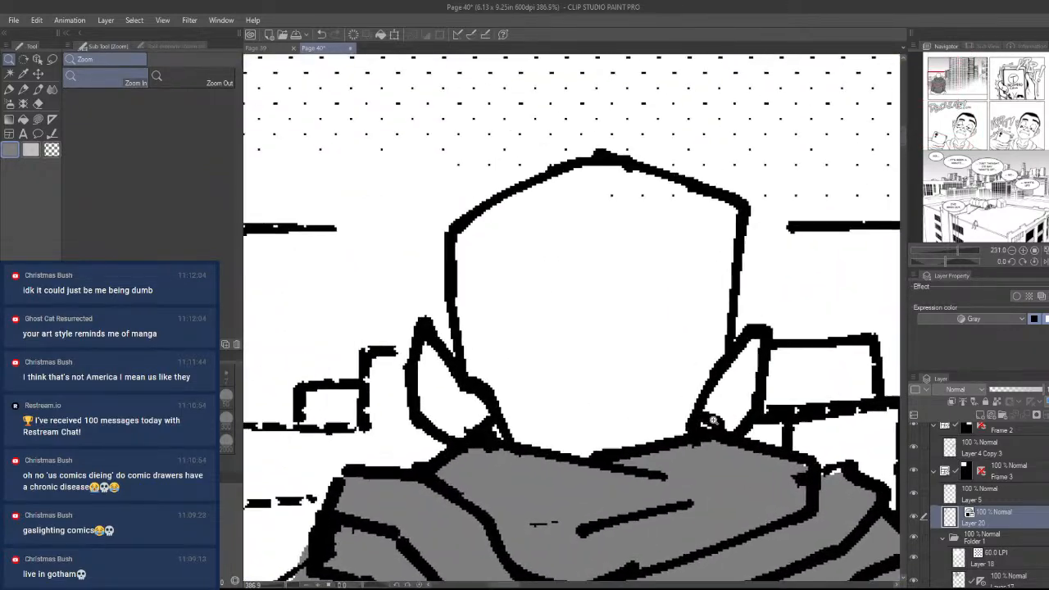
{"action": "left_click_drag", "start_coordinate": [679, 332], "coordinate": [662, 434]}
{"action": "left_click_drag", "start_coordinate": [696, 459], "coordinate": [660, 131]}
{"action": "left_click_drag", "start_coordinate": [645, 179], "coordinate": [603, 463]}
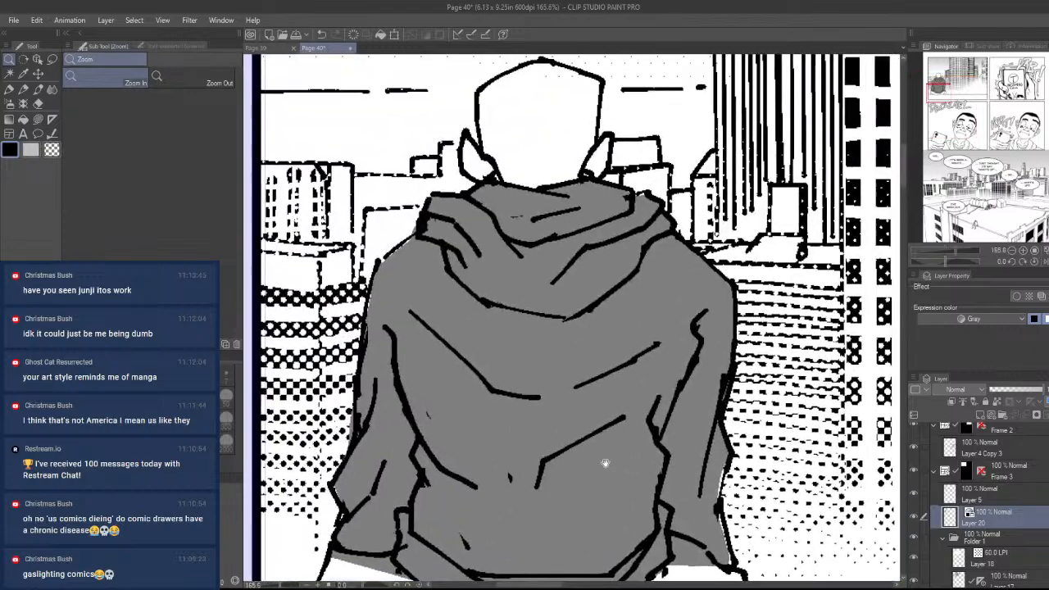
{"action": "left_click_drag", "start_coordinate": [614, 390], "coordinate": [653, 452]}
{"action": "left_click_drag", "start_coordinate": [663, 403], "coordinate": [684, 420]}
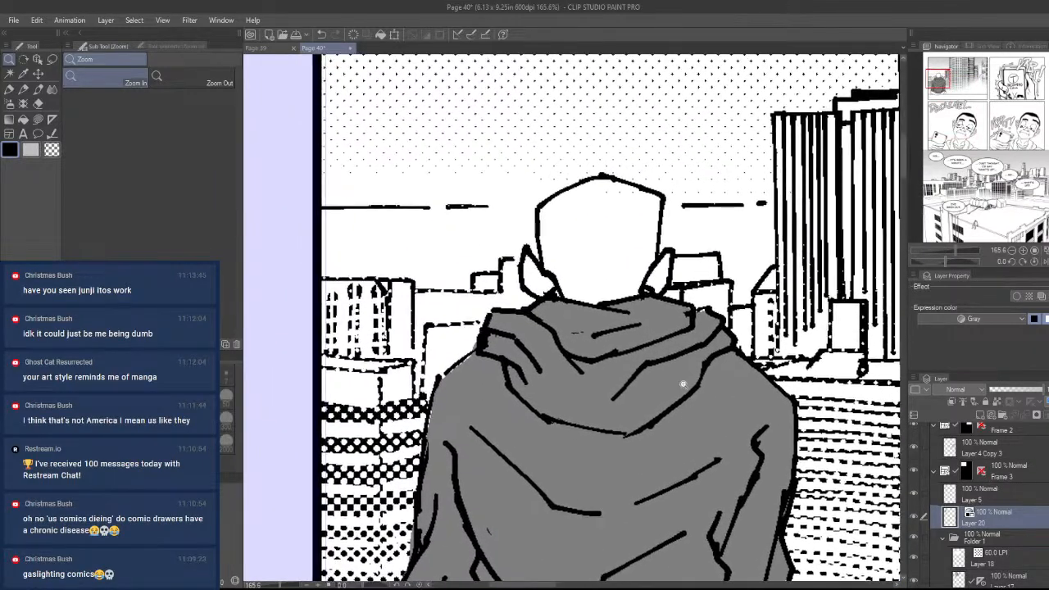
{"action": "left_click_drag", "start_coordinate": [683, 385], "coordinate": [704, 377]}
{"action": "left_click_drag", "start_coordinate": [651, 303], "coordinate": [702, 459]}
{"action": "left_click_drag", "start_coordinate": [652, 395], "coordinate": [682, 386]}
{"action": "key", "text": "u"}
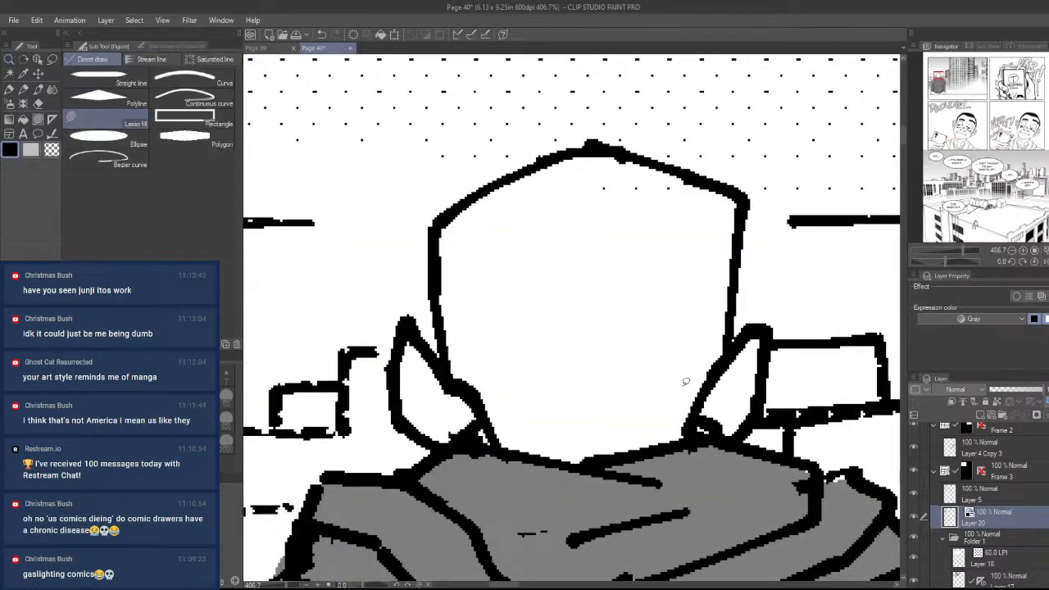
{"action": "mouse_move", "coordinate": [693, 430]}
{"action": "left_mouse_down"}
{"action": "mouse_move", "coordinate": [727, 354]}
{"action": "mouse_move", "coordinate": [738, 219]}
{"action": "mouse_move", "coordinate": [571, 155]}
{"action": "mouse_move", "coordinate": [442, 274]}
{"action": "mouse_move", "coordinate": [477, 397]}
{"action": "mouse_move", "coordinate": [541, 456]}
{"action": "mouse_move", "coordinate": [635, 467]}
{"action": "left_mouse_up"}
{"action": "mouse_move", "coordinate": [649, 185]}
{"action": "left_mouse_down"}
{"action": "mouse_move", "coordinate": [593, 151]}
{"action": "mouse_move", "coordinate": [540, 201]}
{"action": "mouse_move", "coordinate": [632, 187]}
{"action": "left_mouse_up"}
{"action": "left_click_drag", "start_coordinate": [562, 169], "coordinate": [439, 237]}
{"action": "key", "text": "ctrl+space"}
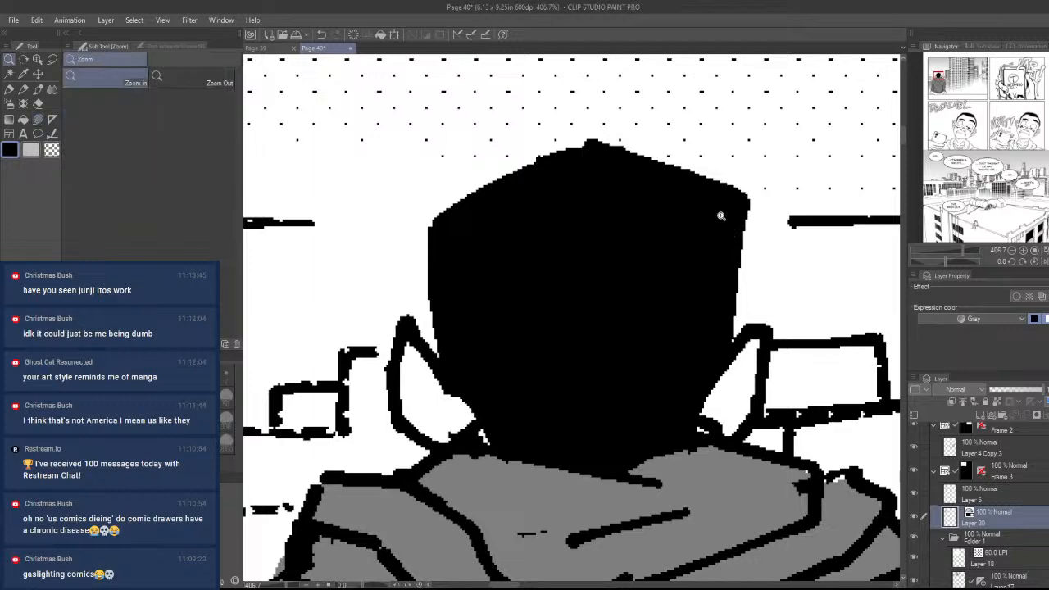
{"action": "left_click_drag", "start_coordinate": [720, 211], "coordinate": [687, 232]}
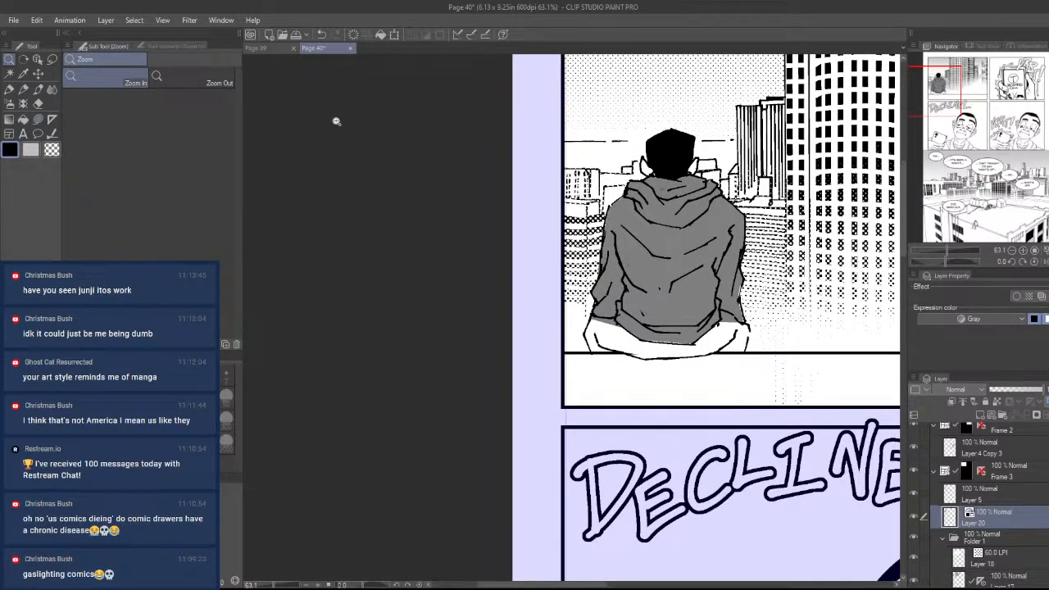
- Pick the dark grey hoodie tone from page 39 and refill the seated figure's hoodie on page 40 with it
{"action": "left_click", "coordinate": [259, 49]}
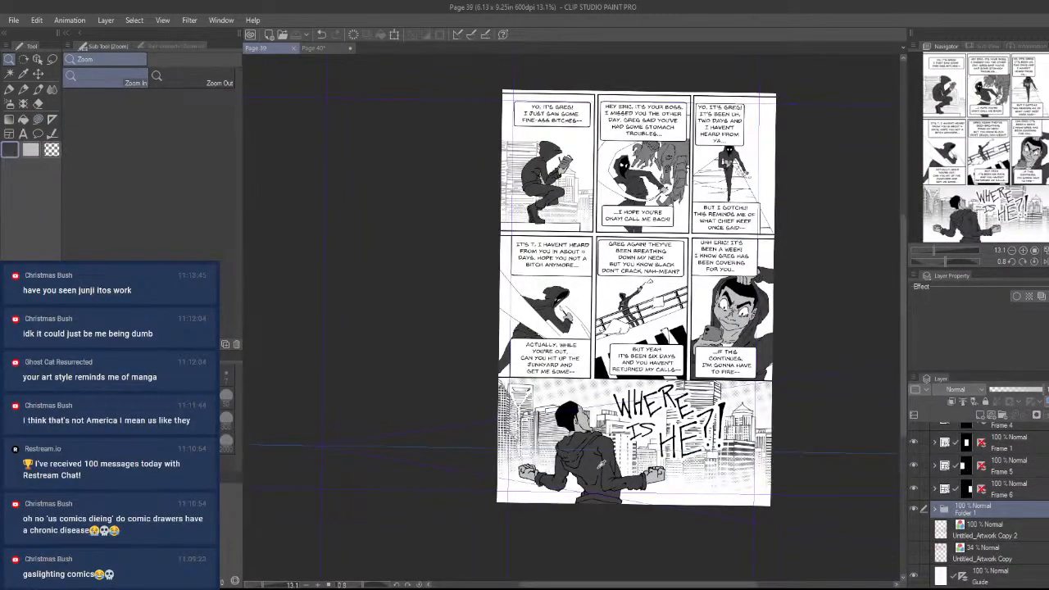
{"action": "left_click", "coordinate": [315, 48]}
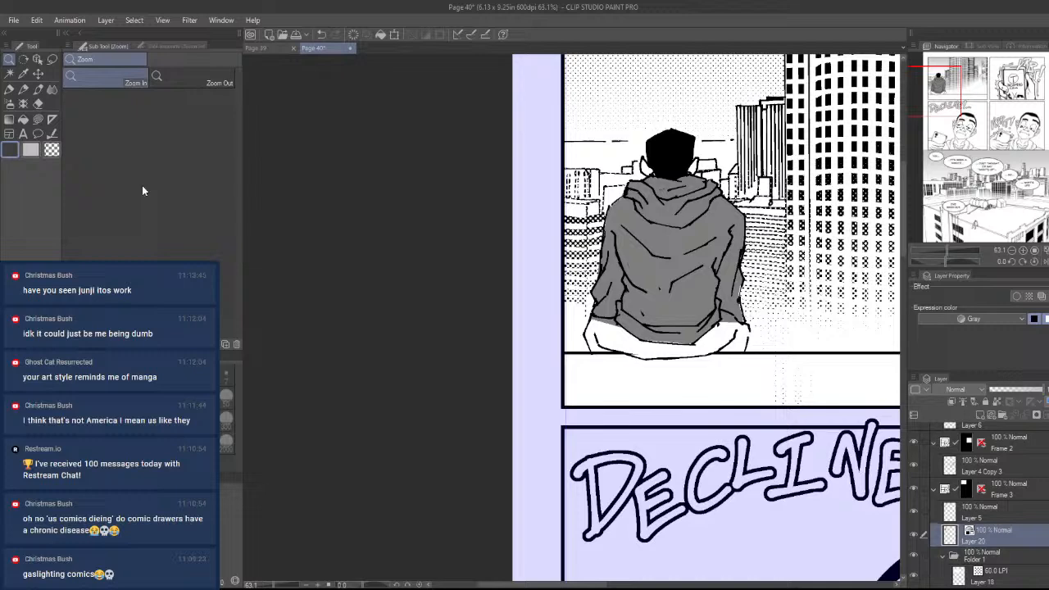
{"action": "left_click", "coordinate": [24, 120]}
{"action": "left_click", "coordinate": [665, 251]}
{"action": "scroll", "coordinate": [653, 358], "scroll_direction": "up", "scroll_amount": 4}
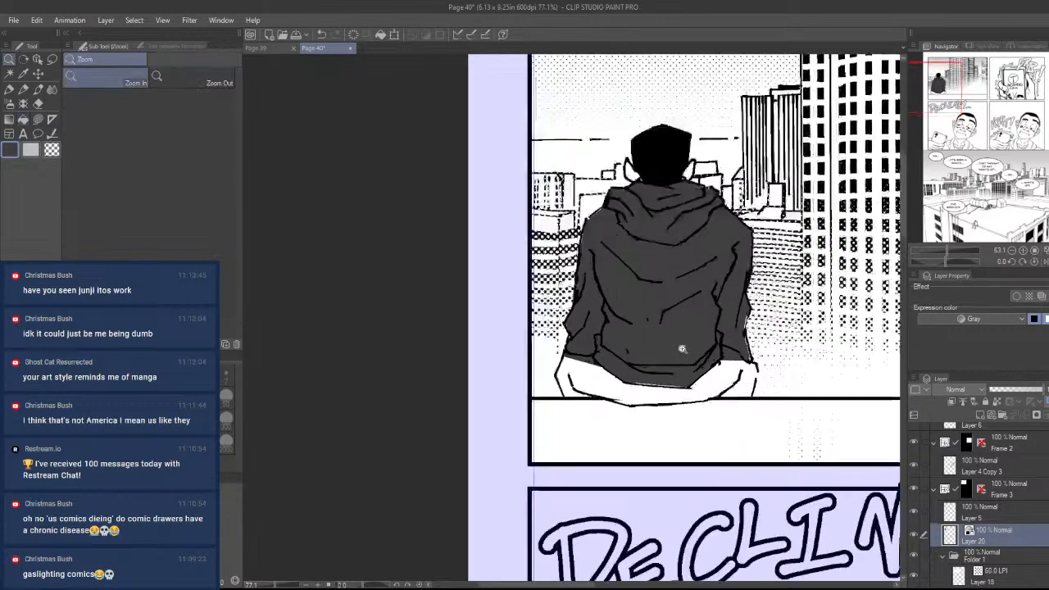
- Lasso-fill the leftover white gap along the hoodie's bottom hem with dark grey
{"action": "key", "text": "u"}
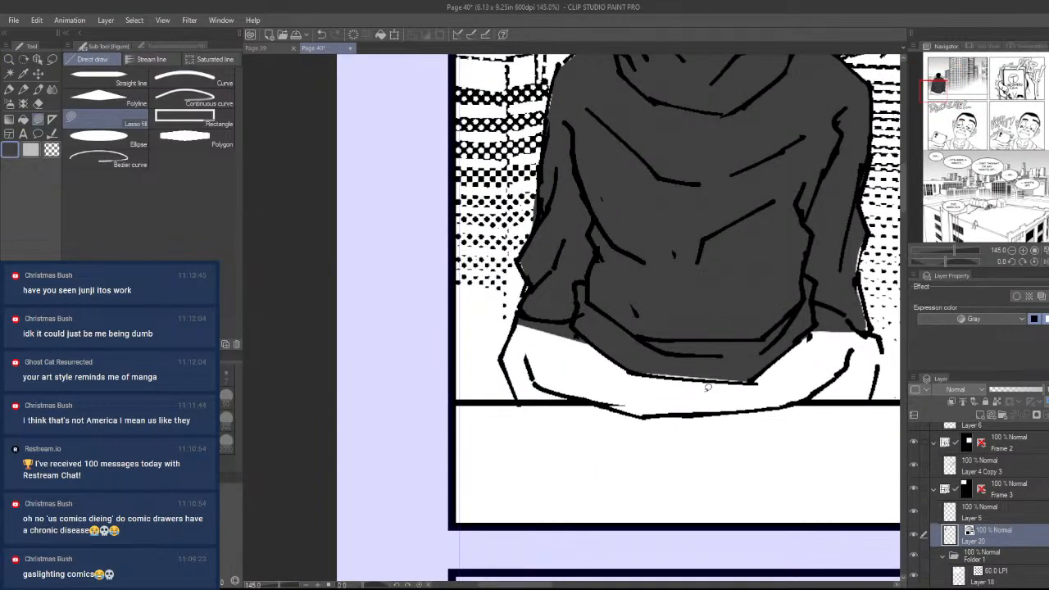
{"action": "mouse_move", "coordinate": [648, 373]}
{"action": "left_mouse_down"}
{"action": "mouse_move", "coordinate": [706, 334]}
{"action": "mouse_move", "coordinate": [752, 382]}
{"action": "left_mouse_up"}
{"action": "mouse_move", "coordinate": [866, 306]}
{"action": "left_mouse_down"}
{"action": "mouse_move", "coordinate": [870, 331]}
{"action": "mouse_move", "coordinate": [852, 263]}
{"action": "mouse_move", "coordinate": [775, 330]}
{"action": "left_mouse_up"}
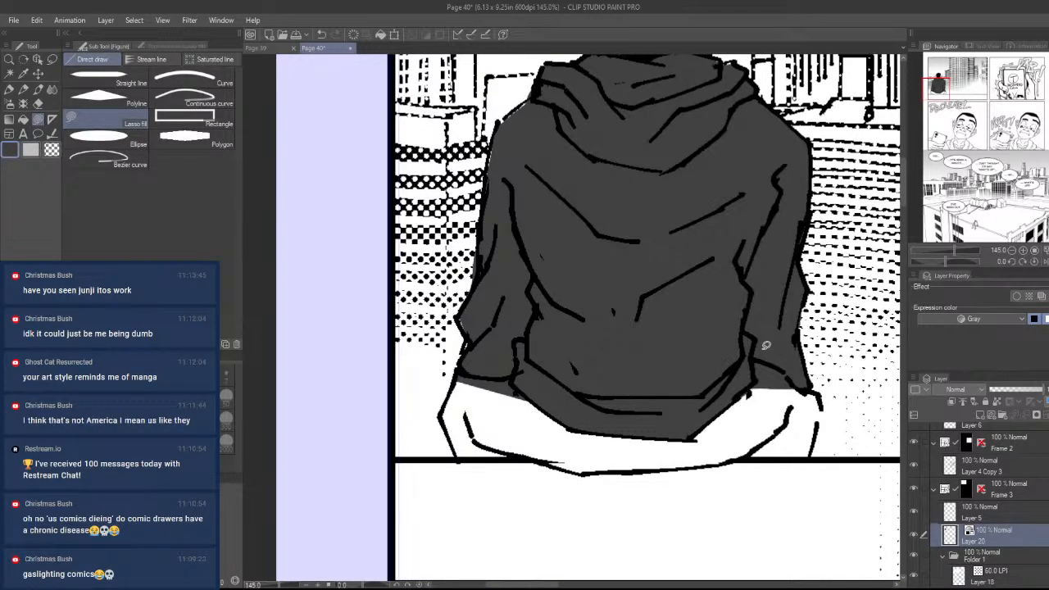
- Lasso-fill the remaining slivers along the outer edge of the seated figure's left sleeve with dark grey
{"action": "left_click_drag", "start_coordinate": [534, 335], "coordinate": [580, 389]}
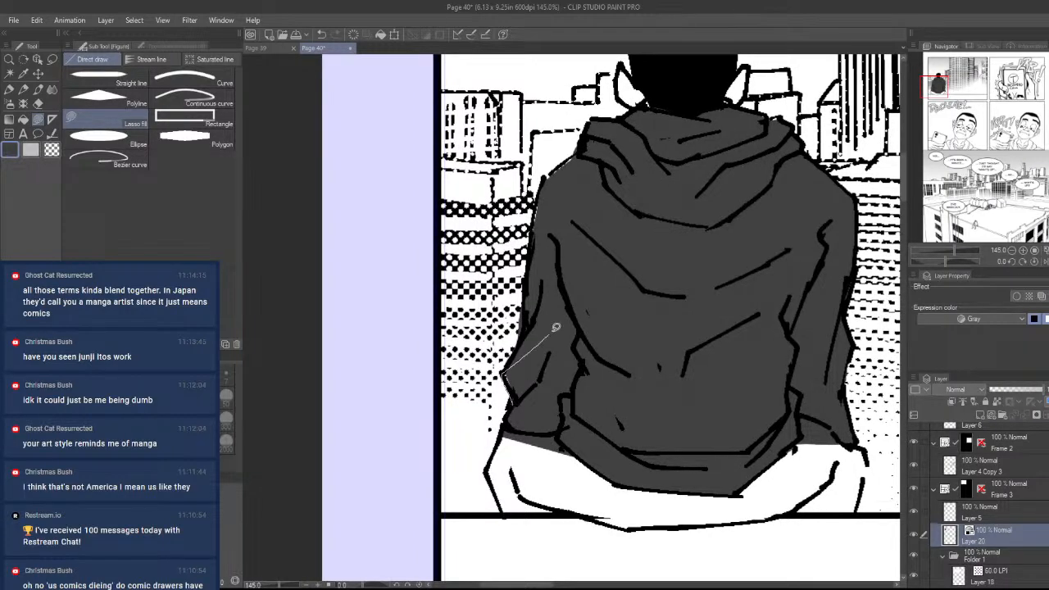
{"action": "mouse_move", "coordinate": [588, 286]}
{"action": "left_mouse_down"}
{"action": "mouse_move", "coordinate": [552, 424]}
{"action": "mouse_move", "coordinate": [537, 328]}
{"action": "left_mouse_up"}
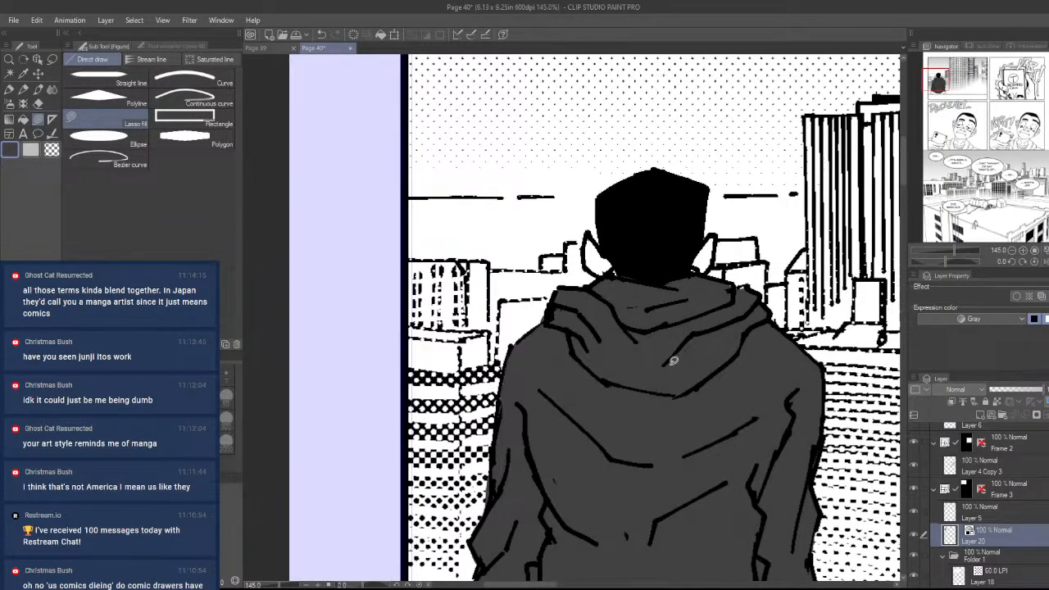
{"action": "mouse_move", "coordinate": [667, 372]}
{"action": "left_mouse_down"}
{"action": "mouse_move", "coordinate": [658, 414]}
{"action": "mouse_move", "coordinate": [621, 374]}
{"action": "left_mouse_up"}
{"action": "scroll", "coordinate": [621, 374], "scroll_direction": "down", "scroll_amount": 6}
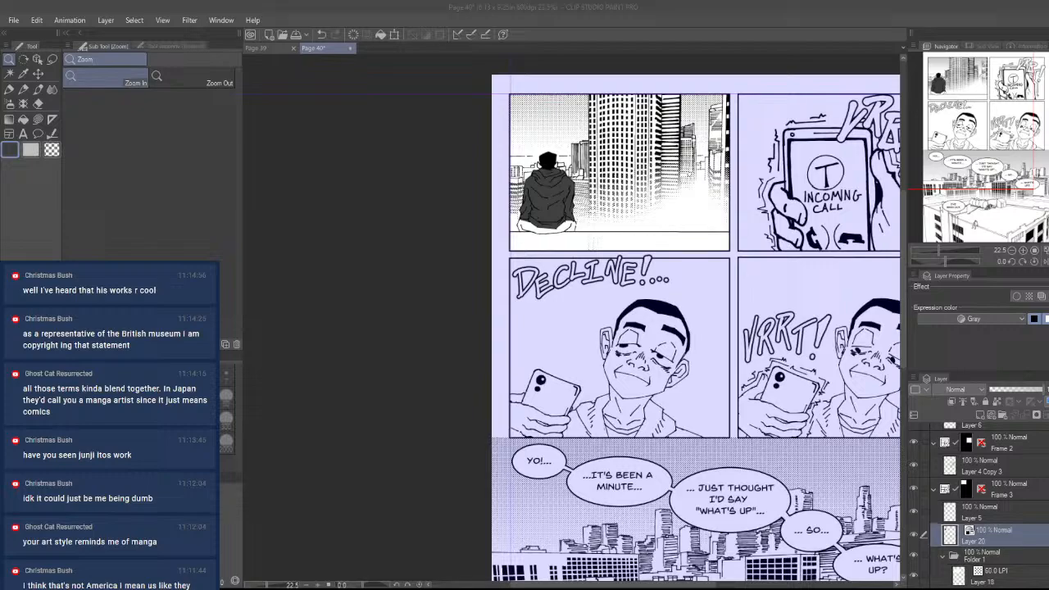
{"action": "left_click_drag", "start_coordinate": [522, 217], "coordinate": [602, 199]}
{"action": "left_click_drag", "start_coordinate": [691, 295], "coordinate": [680, 251]}
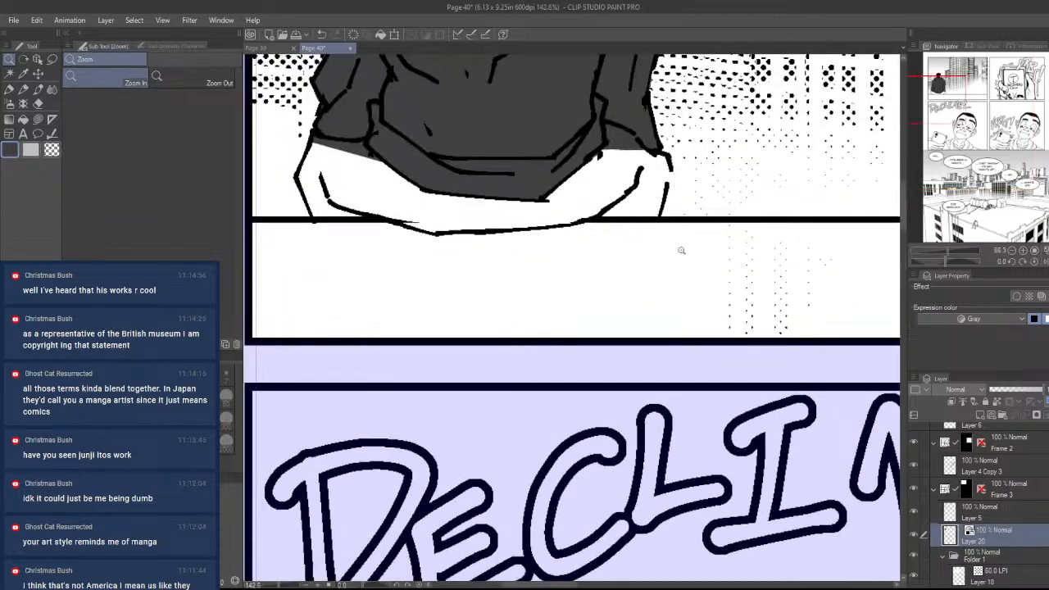
{"action": "left_click_drag", "start_coordinate": [617, 223], "coordinate": [676, 419]}
{"action": "left_click", "coordinate": [273, 48]}
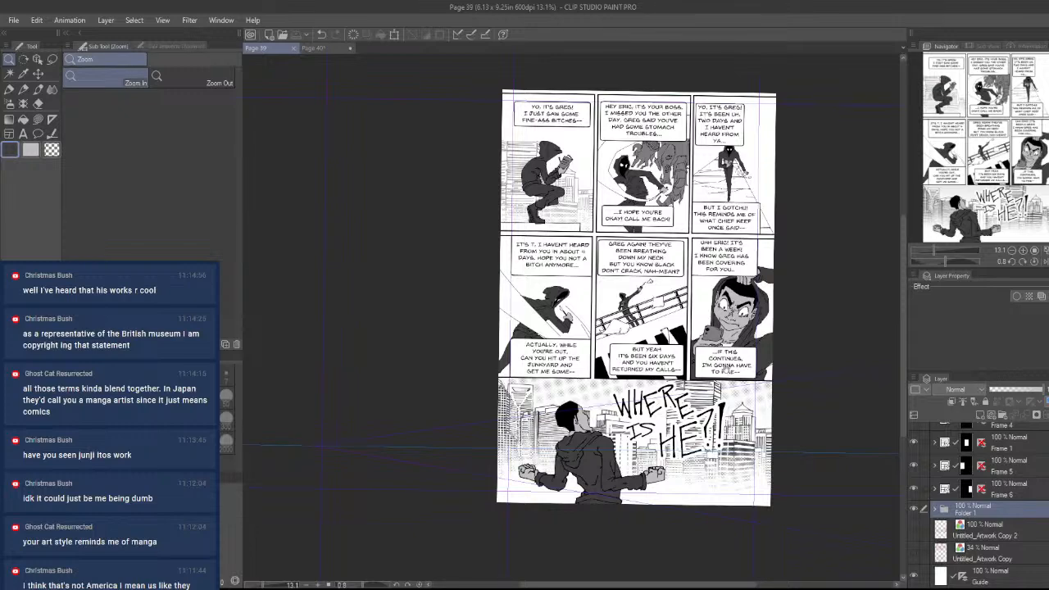
{"action": "right_click", "coordinate": [718, 304]}
{"action": "right_click", "coordinate": [676, 313]}
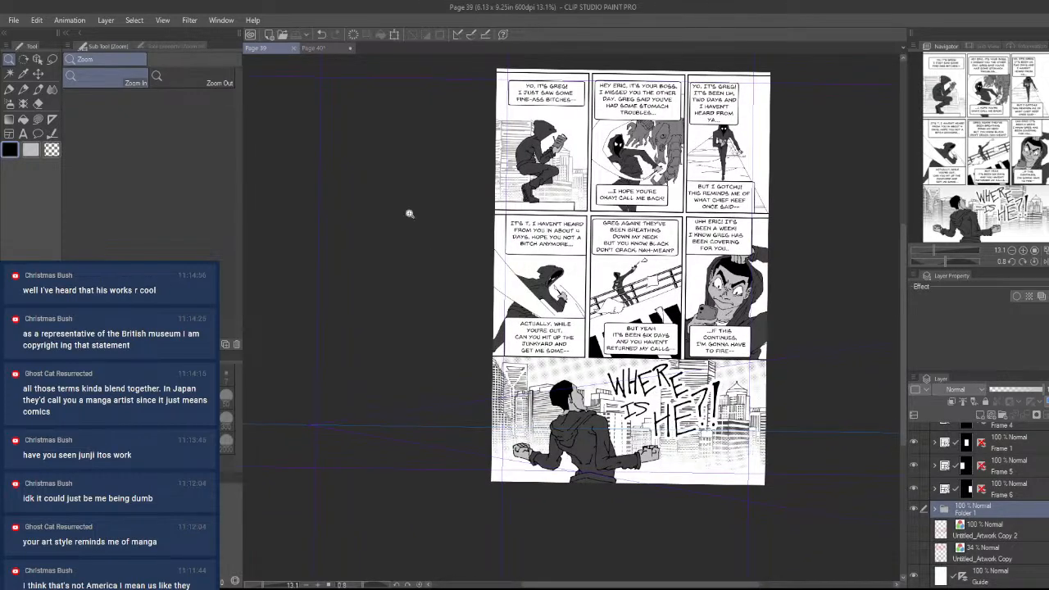
{"action": "left_click", "coordinate": [318, 49]}
{"action": "left_click_drag", "start_coordinate": [638, 399], "coordinate": [705, 467]}
{"action": "left_click_drag", "start_coordinate": [688, 475], "coordinate": [756, 391]}
{"action": "left_click_drag", "start_coordinate": [695, 423], "coordinate": [547, 485]}
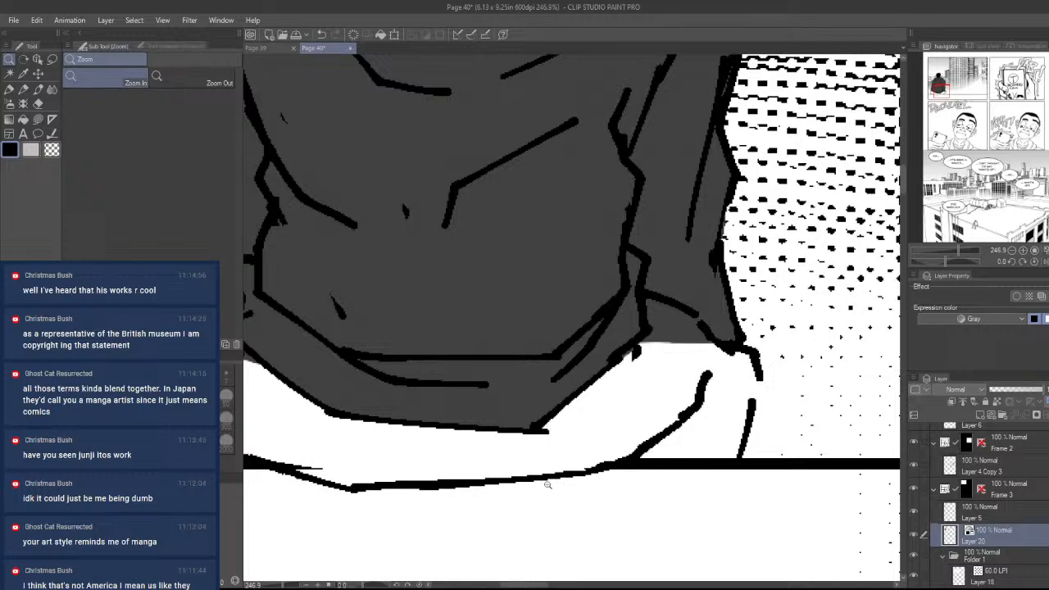
{"action": "key", "text": "u"}
{"action": "mouse_move", "coordinate": [623, 457]}
{"action": "left_mouse_down"}
{"action": "mouse_move", "coordinate": [562, 475]}
{"action": "mouse_move", "coordinate": [545, 420]}
{"action": "mouse_move", "coordinate": [642, 338]}
{"action": "mouse_move", "coordinate": [648, 296]}
{"action": "mouse_move", "coordinate": [732, 346]}
{"action": "mouse_move", "coordinate": [752, 376]}
{"action": "mouse_move", "coordinate": [745, 449]}
{"action": "mouse_move", "coordinate": [729, 460]}
{"action": "left_mouse_up"}
{"action": "key", "text": "ctrl+z"}
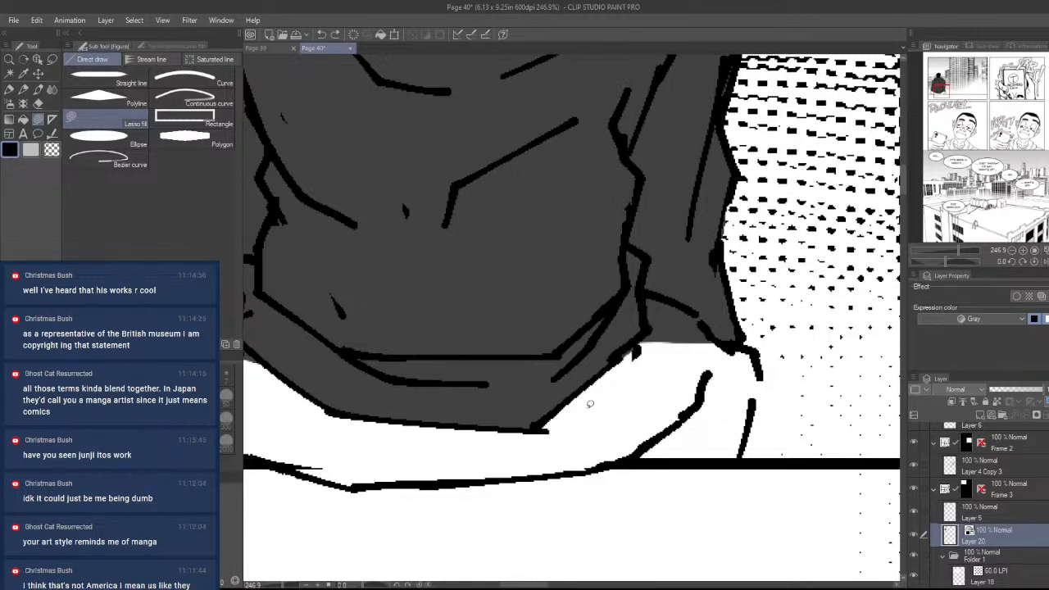
- Pick the dark grey hoodie tone from page 39 and lasso-fill the seated figure's right leg on page 40
{"action": "left_click", "coordinate": [255, 48]}
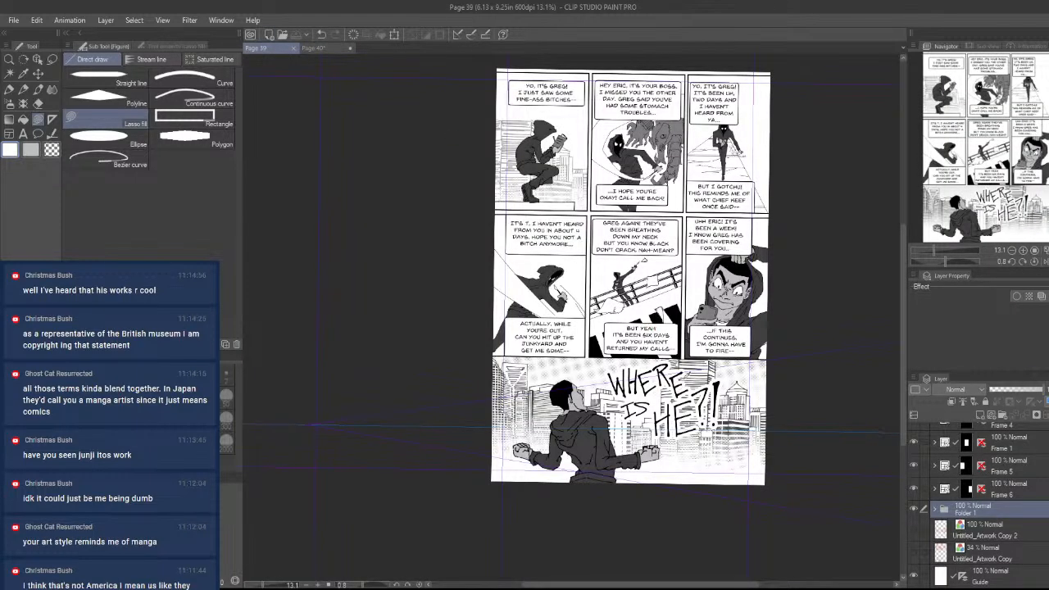
{"action": "left_click", "coordinate": [722, 297], "text": "alt"}
{"action": "left_click", "coordinate": [636, 165], "text": "alt"}
{"action": "left_click", "coordinate": [315, 47]}
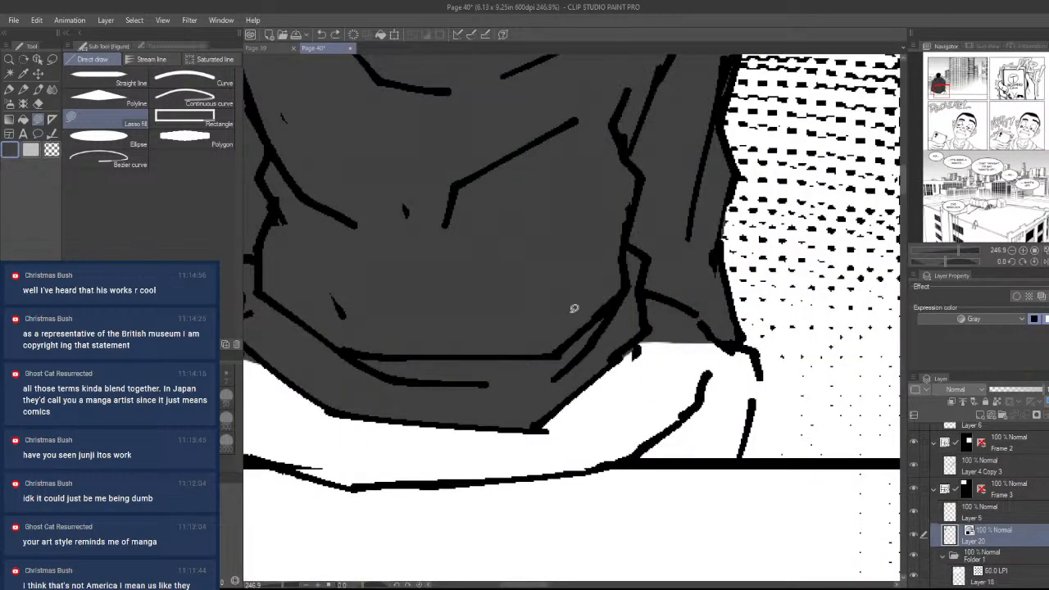
{"action": "left_click_drag", "start_coordinate": [688, 438], "coordinate": [657, 397]}
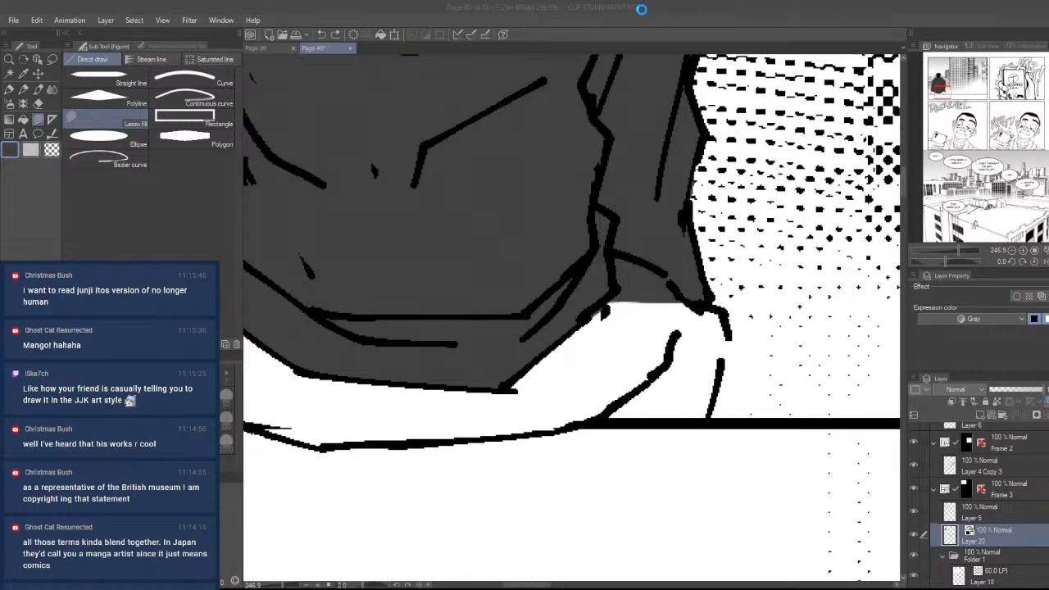
{"action": "scroll", "coordinate": [526, 241], "scroll_direction": "down", "scroll_amount": 2}
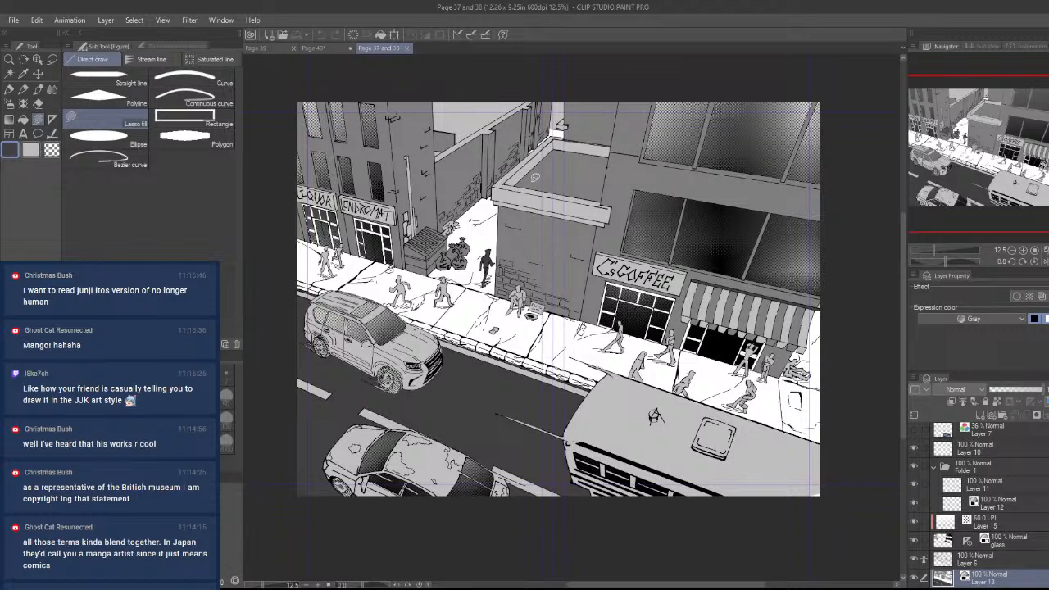
{"action": "left_click", "coordinate": [307, 48]}
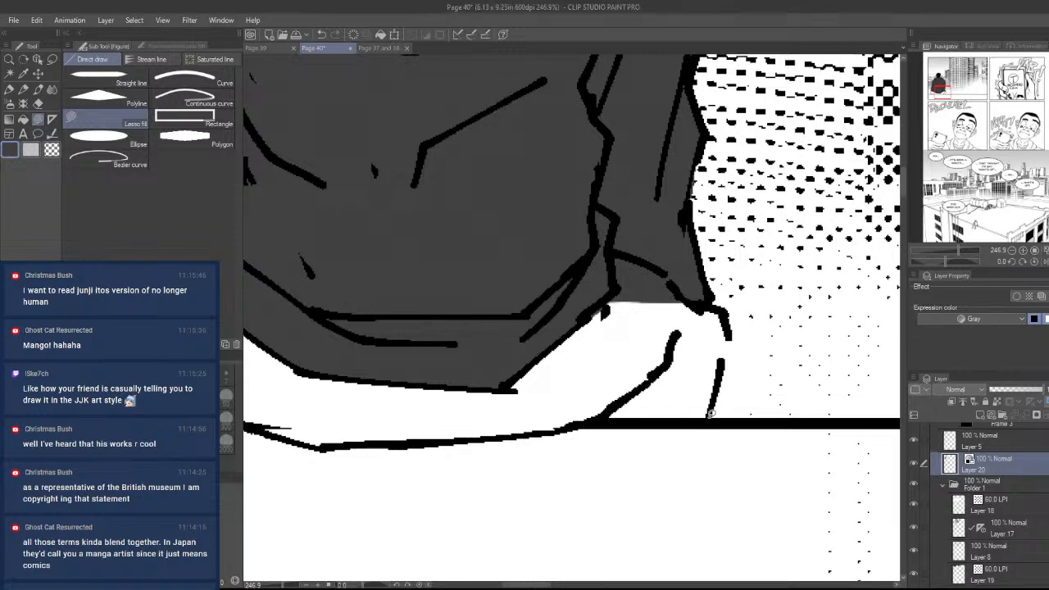
{"action": "mouse_move", "coordinate": [712, 405]}
{"action": "left_mouse_down"}
{"action": "mouse_move", "coordinate": [623, 322]}
{"action": "mouse_move", "coordinate": [656, 424]}
{"action": "left_mouse_up"}
{"action": "mouse_move", "coordinate": [719, 390]}
{"action": "left_mouse_down"}
{"action": "mouse_move", "coordinate": [726, 333]}
{"action": "mouse_move", "coordinate": [671, 283]}
{"action": "mouse_move", "coordinate": [428, 369]}
{"action": "left_mouse_up"}
{"action": "left_click_drag", "start_coordinate": [750, 355], "coordinate": [717, 310]}
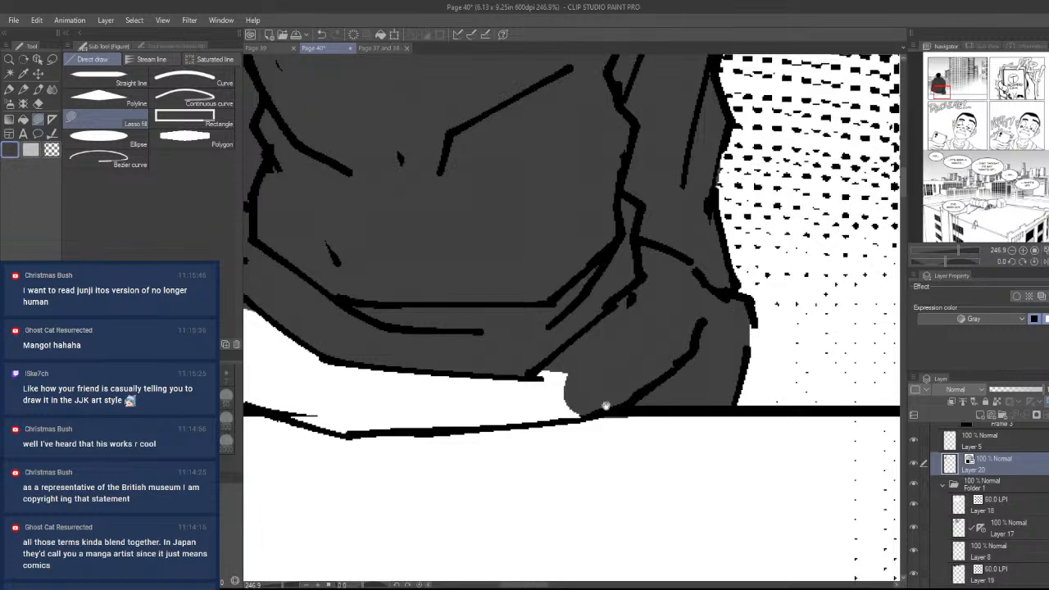
- Lasso-fill the white area below the hoodie hem and the left leg with dark grey, down to the ledge line
{"action": "mouse_move", "coordinate": [502, 438]}
{"action": "left_mouse_down"}
{"action": "mouse_move", "coordinate": [625, 412]}
{"action": "mouse_move", "coordinate": [732, 427]}
{"action": "left_mouse_up"}
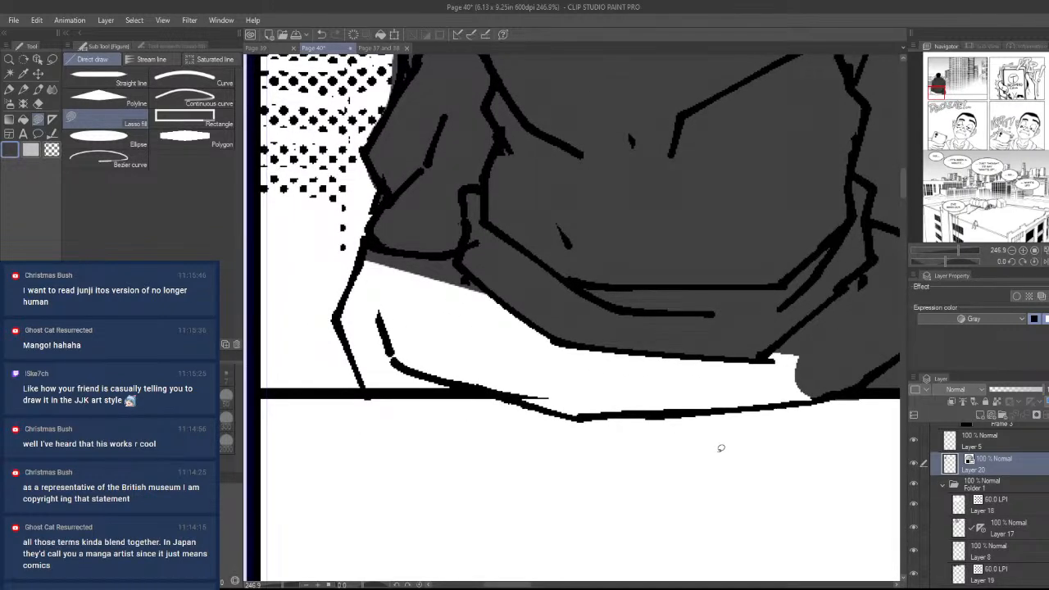
{"action": "mouse_move", "coordinate": [496, 393]}
{"action": "left_mouse_down"}
{"action": "mouse_move", "coordinate": [679, 335]}
{"action": "mouse_move", "coordinate": [607, 408]}
{"action": "mouse_move", "coordinate": [578, 385]}
{"action": "mouse_move", "coordinate": [792, 307]}
{"action": "mouse_move", "coordinate": [836, 400]}
{"action": "left_mouse_up"}
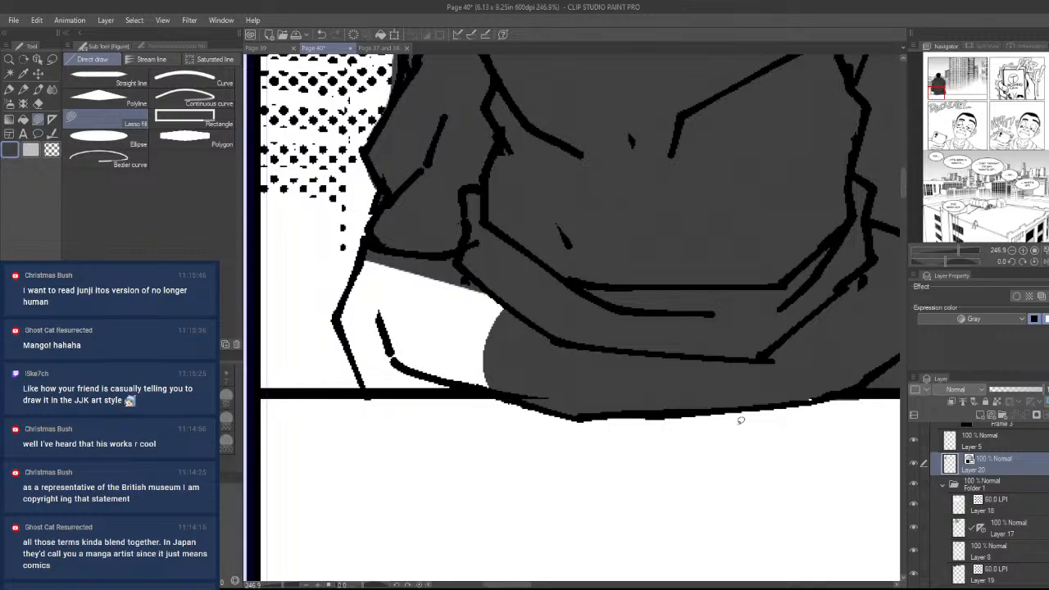
{"action": "mouse_move", "coordinate": [506, 394]}
{"action": "left_mouse_down"}
{"action": "mouse_move", "coordinate": [368, 386]}
{"action": "mouse_move", "coordinate": [342, 314]}
{"action": "mouse_move", "coordinate": [568, 213]}
{"action": "mouse_move", "coordinate": [682, 303]}
{"action": "mouse_move", "coordinate": [606, 278]}
{"action": "left_mouse_up"}
- Pick the light grey skin tone from page 39 and lasso-fill the seated figure's left ear and the gap beside the neck
{"action": "key", "text": "ctrl+space"}
{"action": "mouse_move", "coordinate": [691, 215]}
{"action": "left_mouse_down"}
{"action": "mouse_move", "coordinate": [621, 313]}
{"action": "mouse_move", "coordinate": [651, 193]}
{"action": "mouse_move", "coordinate": [679, 348]}
{"action": "mouse_move", "coordinate": [651, 246]}
{"action": "left_mouse_up"}
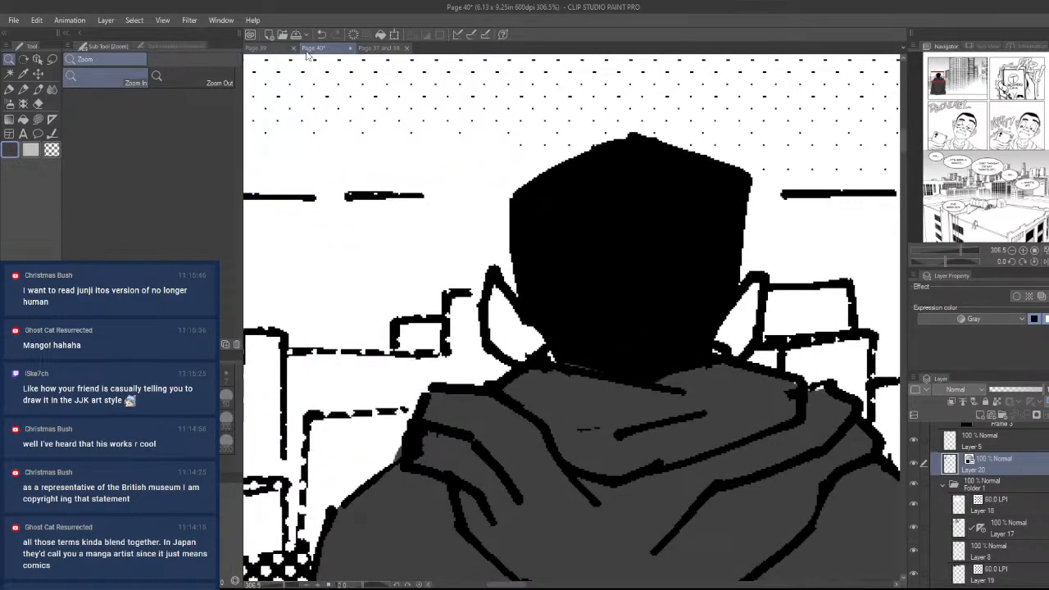
{"action": "left_click", "coordinate": [272, 49]}
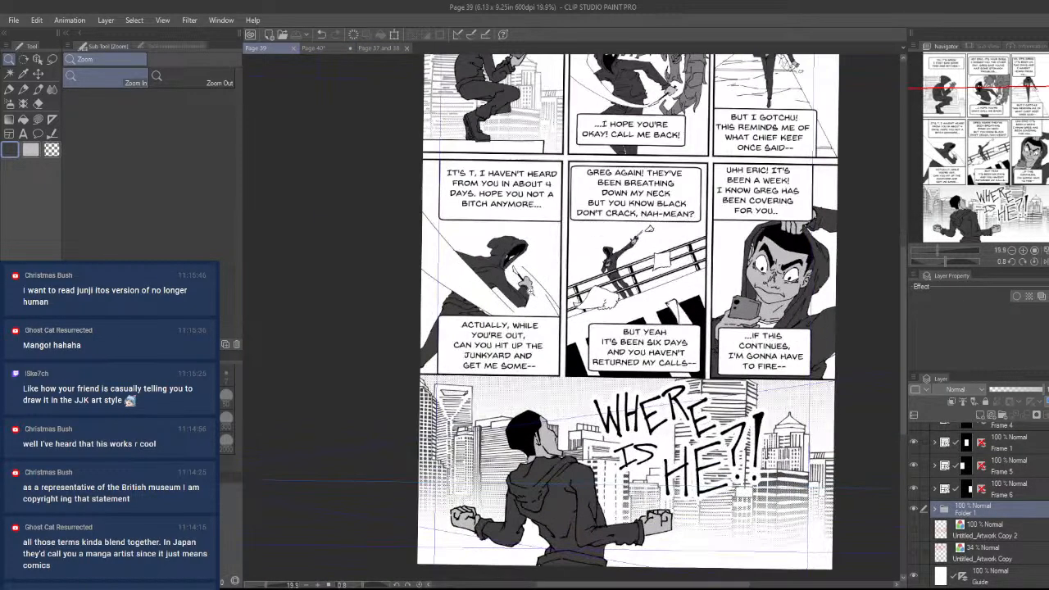
{"action": "left_click", "coordinate": [320, 49]}
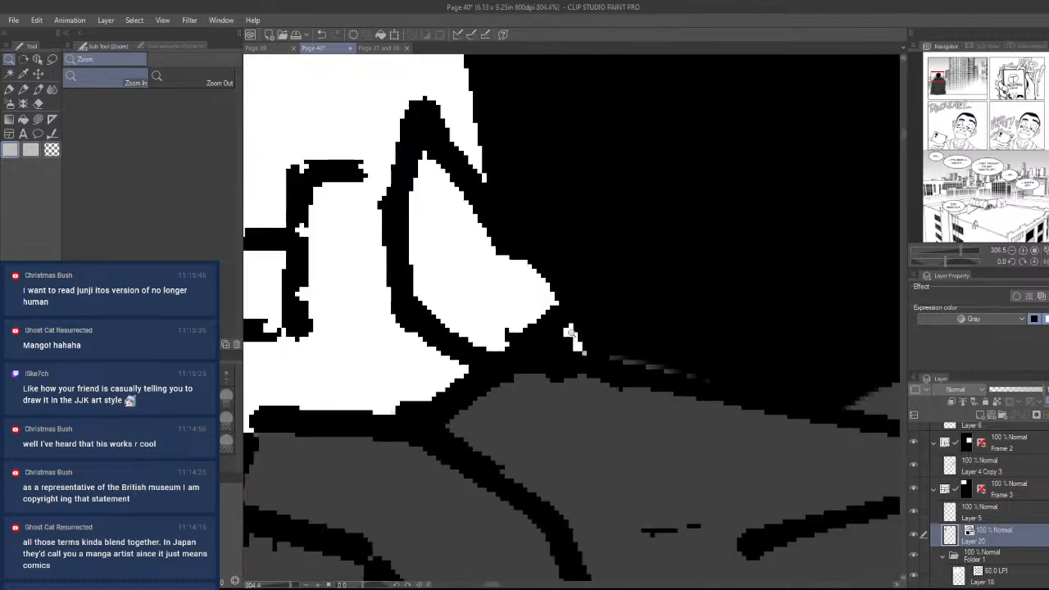
{"action": "left_click_drag", "start_coordinate": [571, 332], "coordinate": [600, 454]}
{"action": "key", "text": "u"}
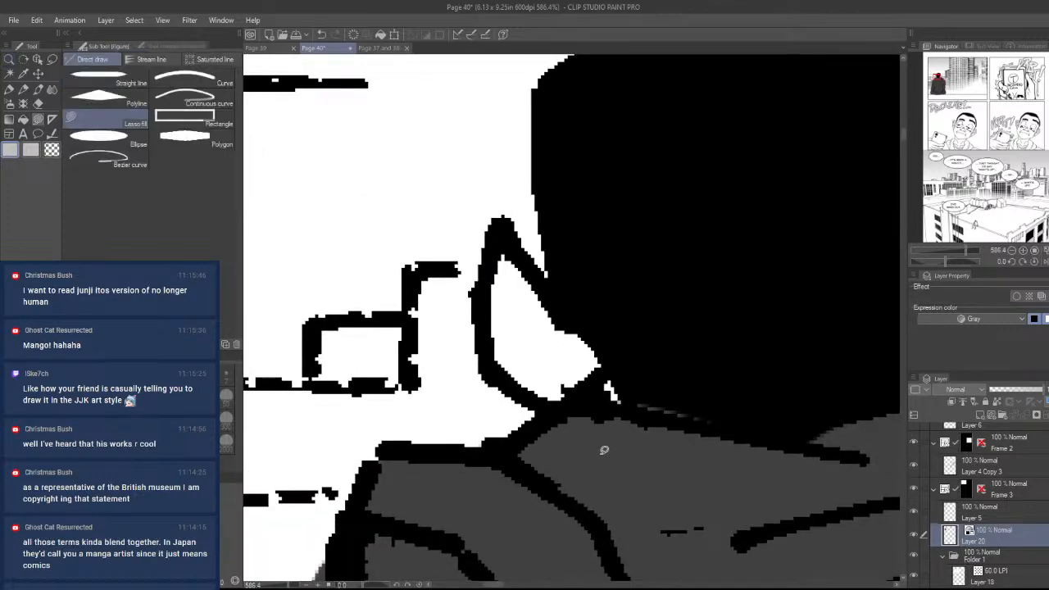
{"action": "mouse_move", "coordinate": [621, 403]}
{"action": "left_mouse_down"}
{"action": "mouse_move", "coordinate": [528, 256]}
{"action": "mouse_move", "coordinate": [483, 265]}
{"action": "mouse_move", "coordinate": [497, 368]}
{"action": "mouse_move", "coordinate": [565, 405]}
{"action": "left_mouse_up"}
{"action": "key", "text": "/"}
{"action": "left_click_drag", "start_coordinate": [610, 342], "coordinate": [595, 344]}
{"action": "left_click_drag", "start_coordinate": [702, 387], "coordinate": [534, 379]}
{"action": "mouse_move", "coordinate": [685, 317]}
{"action": "left_mouse_down"}
{"action": "mouse_move", "coordinate": [744, 364]}
{"action": "mouse_move", "coordinate": [713, 386]}
{"action": "mouse_move", "coordinate": [684, 372]}
{"action": "mouse_move", "coordinate": [682, 390]}
{"action": "mouse_move", "coordinate": [724, 317]}
{"action": "mouse_move", "coordinate": [737, 201]}
{"action": "mouse_move", "coordinate": [668, 264]}
{"action": "mouse_move", "coordinate": [625, 346]}
{"action": "mouse_move", "coordinate": [617, 392]}
{"action": "left_mouse_up"}
{"action": "key", "text": "u"}
{"action": "left_click_drag", "start_coordinate": [432, 433], "coordinate": [753, 456]}
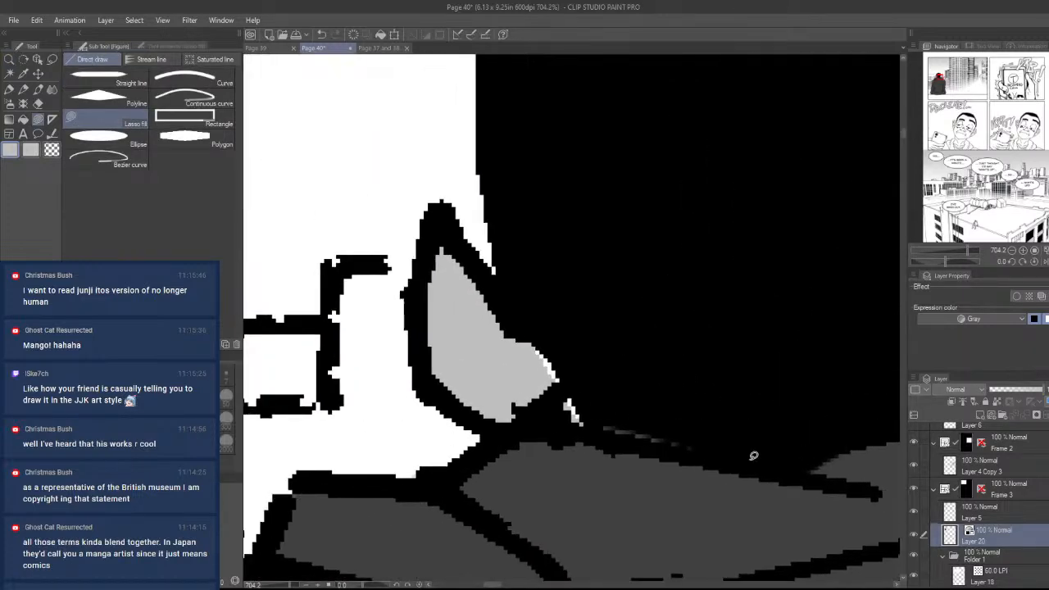
{"action": "left_click_drag", "start_coordinate": [587, 430], "coordinate": [500, 367]}
- Lasso-fill the seated figure's right ear with the same light grey
{"action": "key", "text": "ctrl+space"}
{"action": "left_click_drag", "start_coordinate": [563, 354], "coordinate": [451, 364]}
{"action": "mouse_move", "coordinate": [736, 426]}
{"action": "left_mouse_down"}
{"action": "mouse_move", "coordinate": [606, 379]}
{"action": "mouse_move", "coordinate": [524, 369]}
{"action": "left_mouse_up"}
{"action": "left_click_drag", "start_coordinate": [711, 465], "coordinate": [589, 402]}
{"action": "left_click_drag", "start_coordinate": [680, 410], "coordinate": [601, 421]}
{"action": "left_click_drag", "start_coordinate": [723, 456], "coordinate": [667, 413]}
{"action": "left_click_drag", "start_coordinate": [571, 455], "coordinate": [640, 478]}
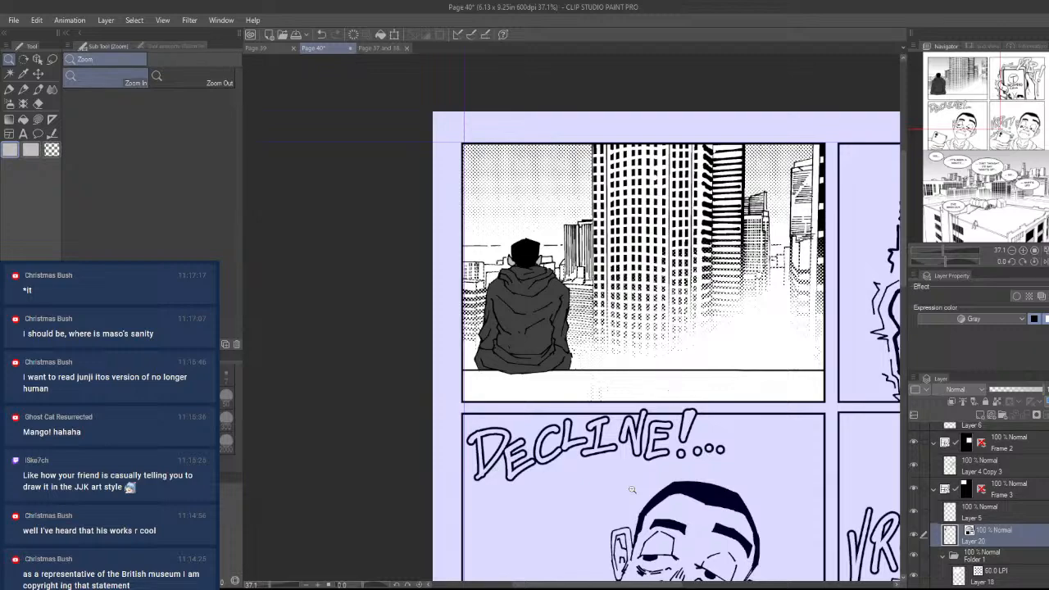
{"action": "left_click_drag", "start_coordinate": [573, 403], "coordinate": [687, 451]}
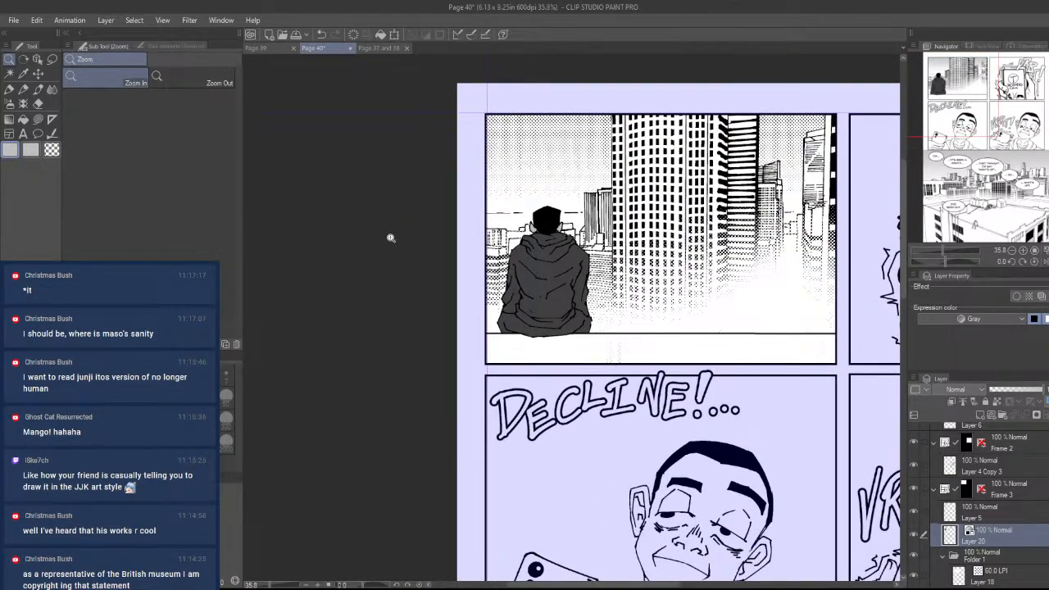
- Compare with page 39, then add a layer above Layer 20 on page 40 and set its expression color to Gray
{"action": "left_click", "coordinate": [261, 47]}
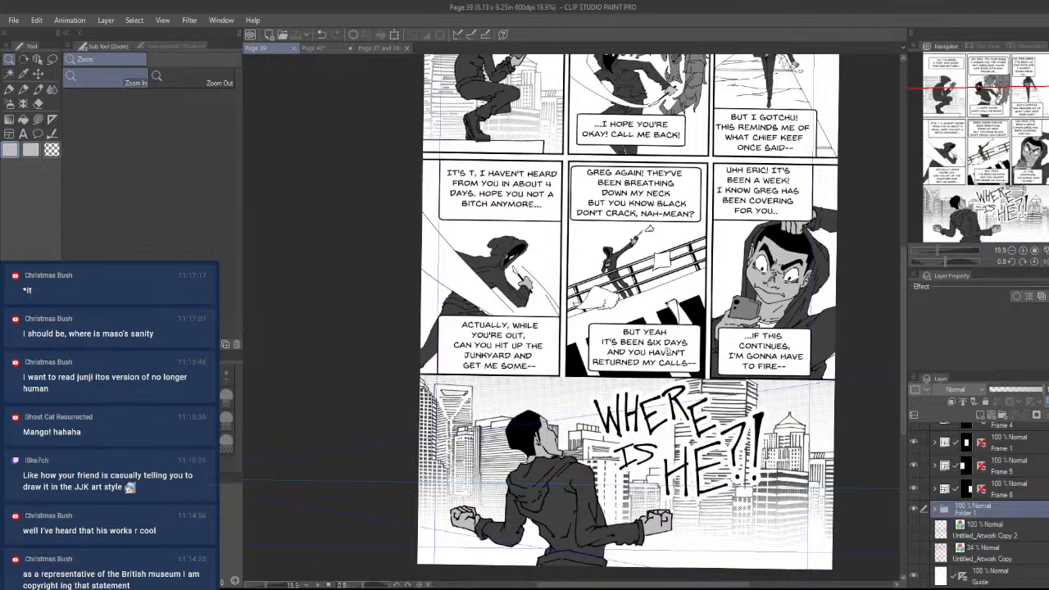
{"action": "left_click", "coordinate": [314, 47]}
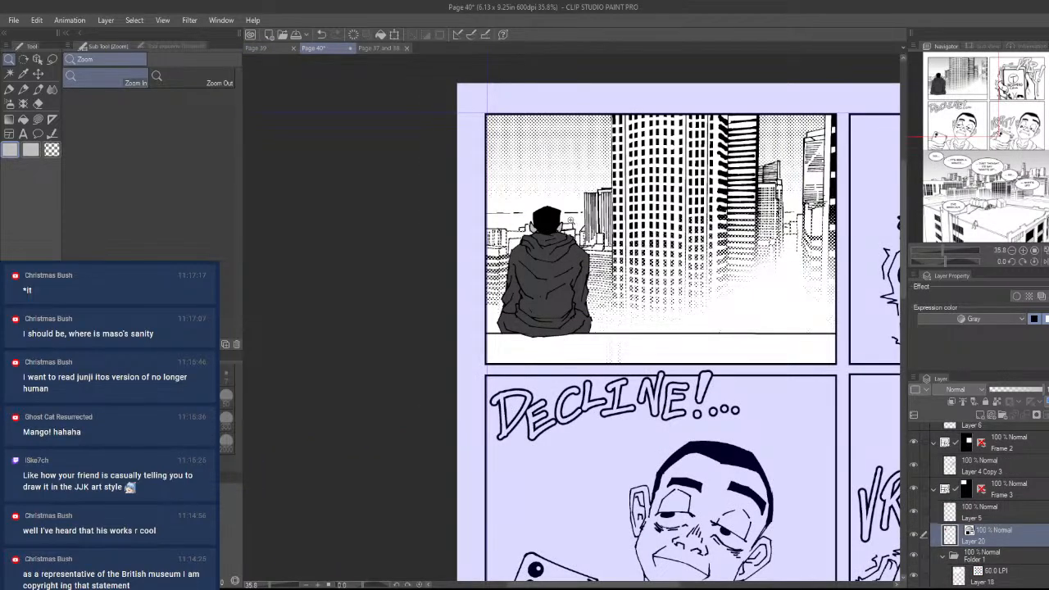
{"action": "left_click_drag", "start_coordinate": [568, 218], "coordinate": [578, 371]}
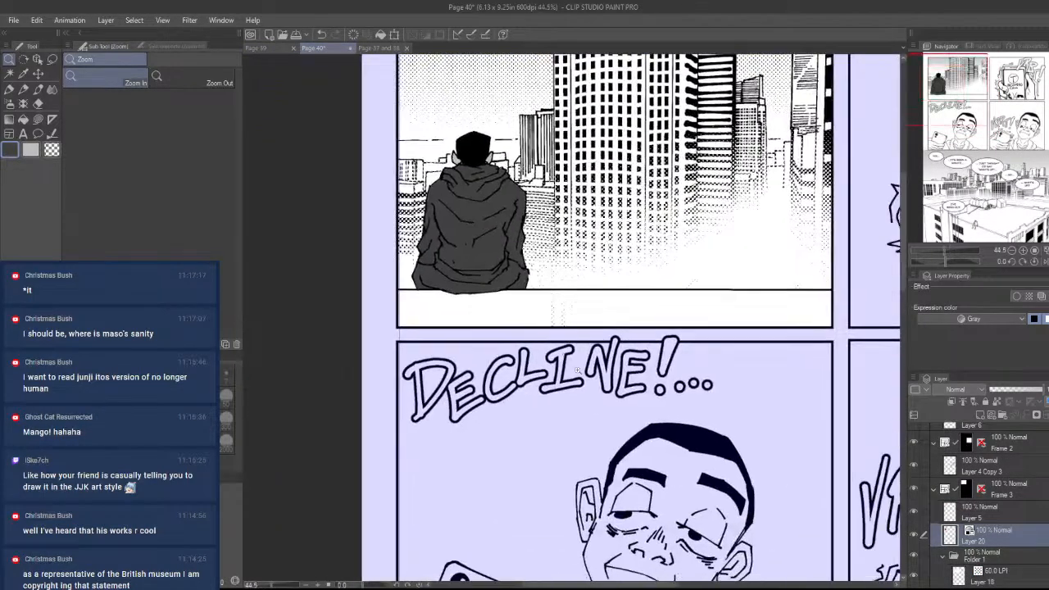
{"action": "key", "text": "ctrl+shift+n"}
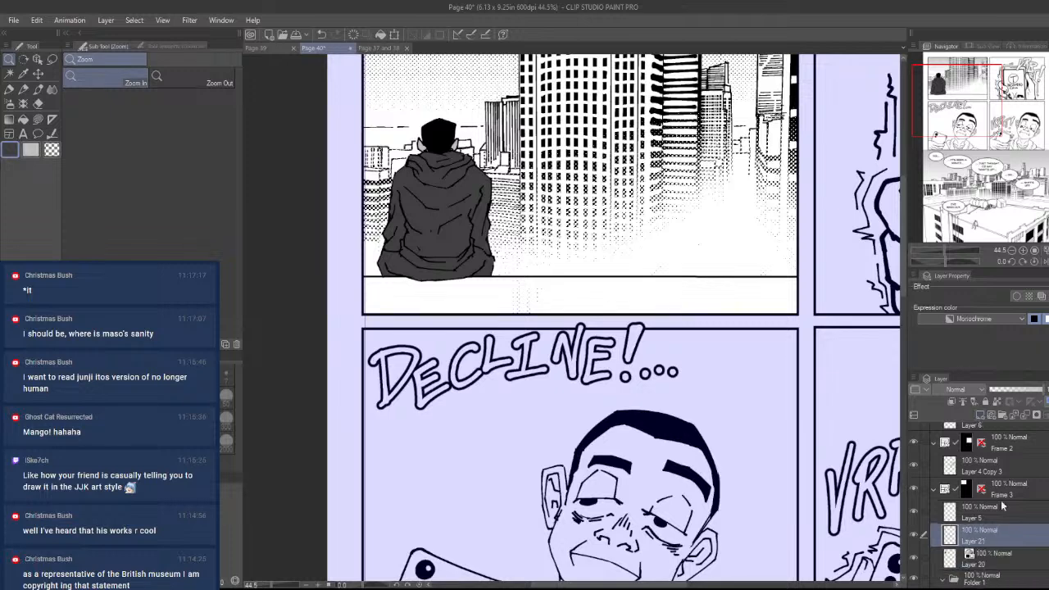
{"action": "left_click", "coordinate": [975, 319]}
{"action": "left_click", "coordinate": [975, 333]}
- Lasso-fill the ledge strip from below the seated figure to the panel's right border with dark grey
{"action": "key", "text": "u"}
{"action": "mouse_move", "coordinate": [473, 271]}
{"action": "left_mouse_down"}
{"action": "mouse_move", "coordinate": [624, 381]}
{"action": "mouse_move", "coordinate": [800, 322]}
{"action": "mouse_move", "coordinate": [814, 287]}
{"action": "mouse_move", "coordinate": [802, 273]}
{"action": "mouse_move", "coordinate": [714, 316]}
{"action": "left_mouse_up"}
{"action": "key", "text": "slash"}
{"action": "left_click_drag", "start_coordinate": [559, 444], "coordinate": [565, 475]}
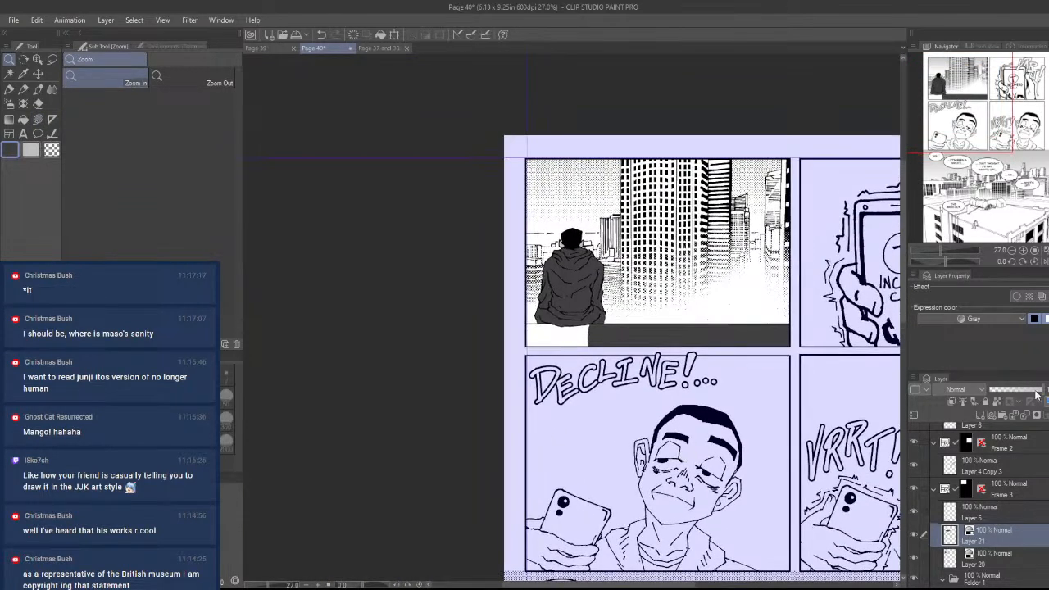
- Pick the light grey tone from page 39 and bucket-fill the dark ledge area on page 40 with it
{"action": "left_click_drag", "start_coordinate": [810, 465], "coordinate": [783, 458]}
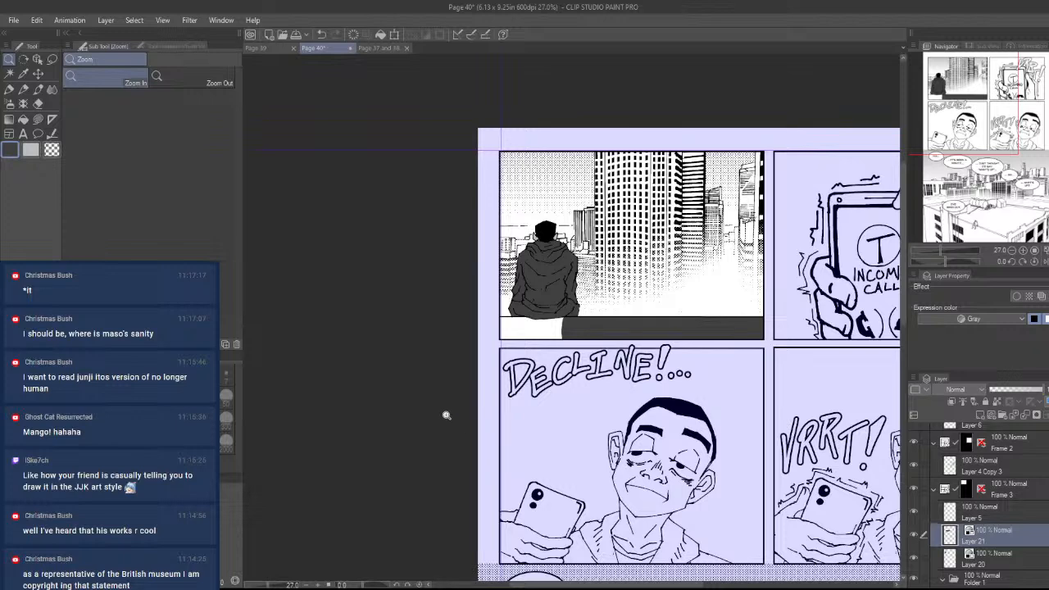
{"action": "left_click", "coordinate": [262, 48]}
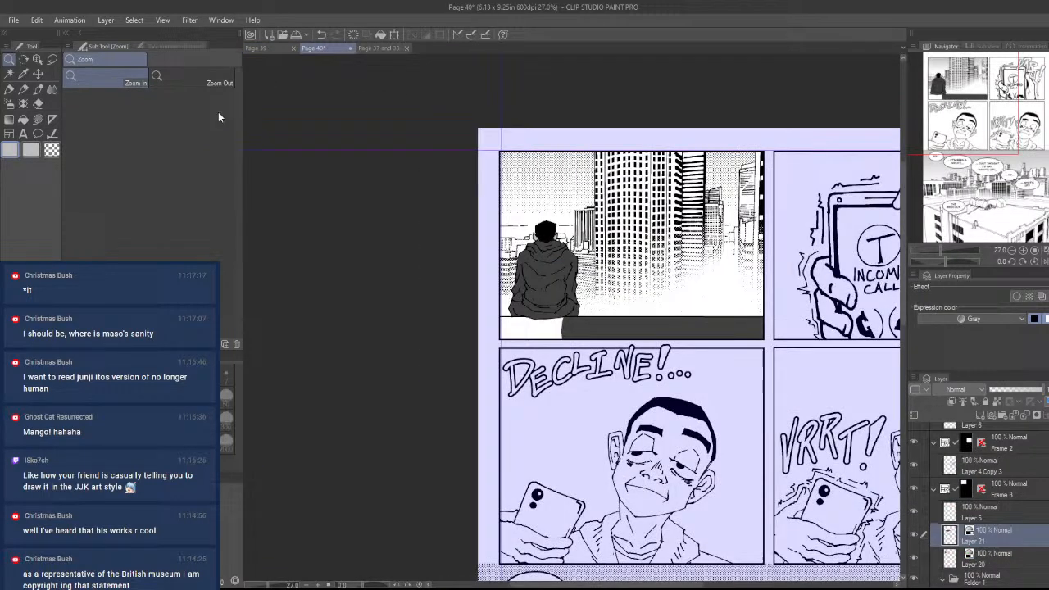
{"action": "left_click", "coordinate": [315, 49]}
{"action": "left_click", "coordinate": [23, 119]}
{"action": "left_click", "coordinate": [613, 328]}
- Lasso-fill the remaining white part of the ledge below the figure with light grey, up to the panel's left border
{"action": "mouse_move", "coordinate": [613, 328]}
{"action": "left_mouse_down"}
{"action": "mouse_move", "coordinate": [642, 331]}
{"action": "mouse_move", "coordinate": [667, 300]}
{"action": "left_mouse_up"}
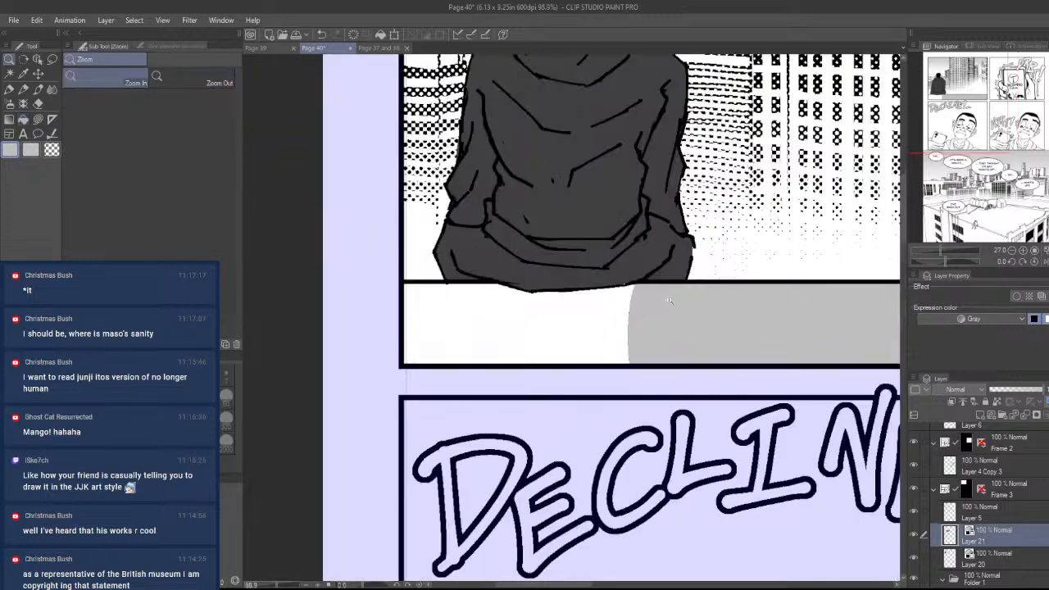
{"action": "left_click_drag", "start_coordinate": [720, 342], "coordinate": [756, 353]}
{"action": "key", "text": "u"}
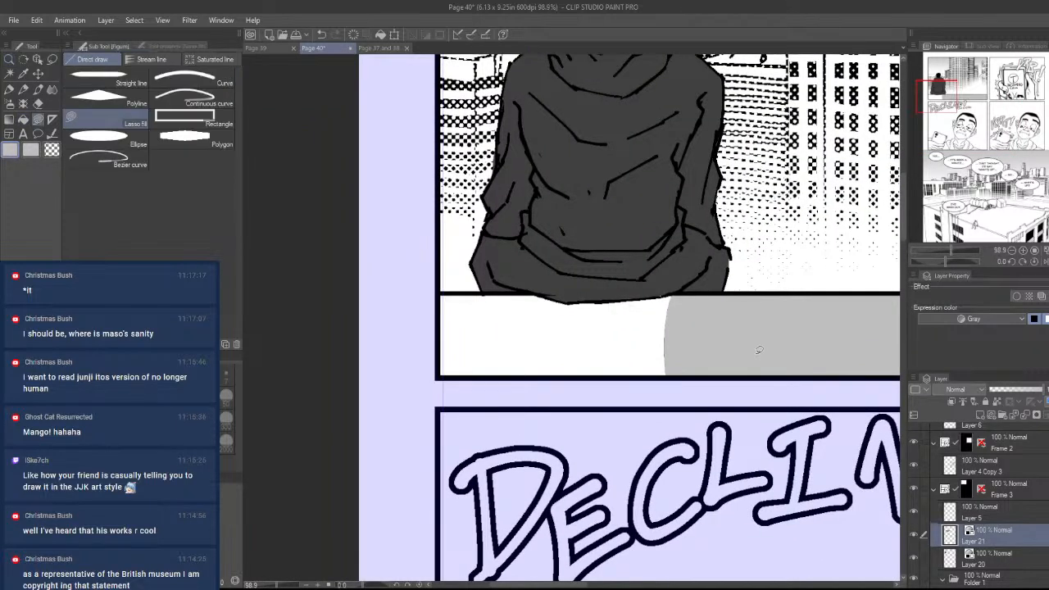
{"action": "mouse_move", "coordinate": [552, 300]}
{"action": "left_mouse_down"}
{"action": "mouse_move", "coordinate": [539, 297]}
{"action": "mouse_move", "coordinate": [533, 355]}
{"action": "mouse_move", "coordinate": [580, 311]}
{"action": "mouse_move", "coordinate": [569, 302]}
{"action": "mouse_move", "coordinate": [665, 418]}
{"action": "mouse_move", "coordinate": [688, 293]}
{"action": "mouse_move", "coordinate": [643, 303]}
{"action": "left_mouse_up"}
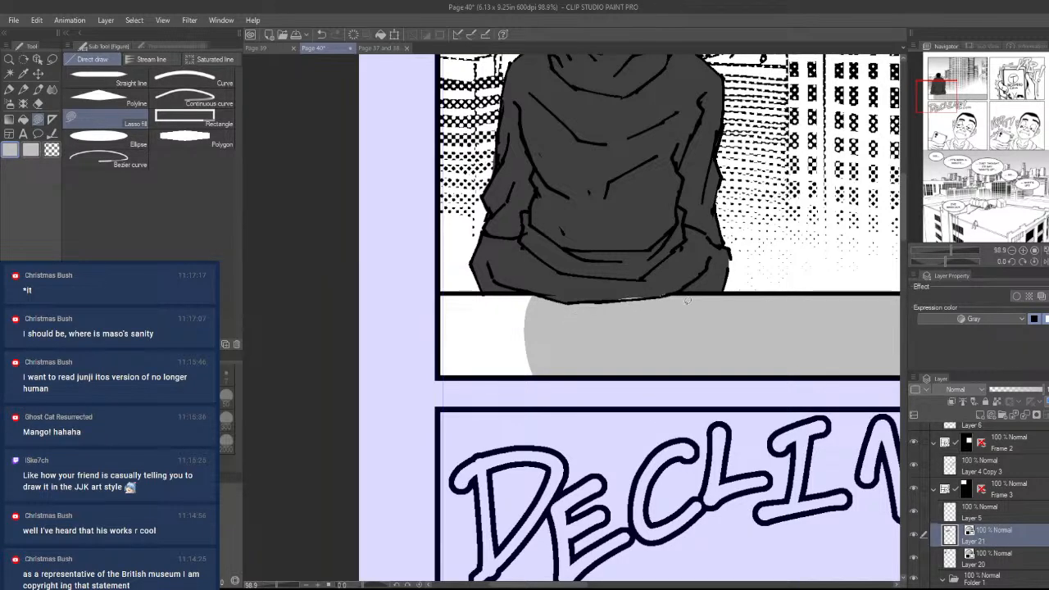
{"action": "mouse_move", "coordinate": [538, 293]}
{"action": "left_mouse_down"}
{"action": "mouse_move", "coordinate": [458, 409]}
{"action": "mouse_move", "coordinate": [434, 295]}
{"action": "mouse_move", "coordinate": [587, 307]}
{"action": "left_mouse_up"}
- Pick the hoodie's dark grey and lasso-fill the thin gap along the seated figure's lower edge
{"action": "key", "text": "ctrl+space"}
{"action": "left_click_drag", "start_coordinate": [637, 337], "coordinate": [700, 293]}
{"action": "right_click", "coordinate": [676, 295]}
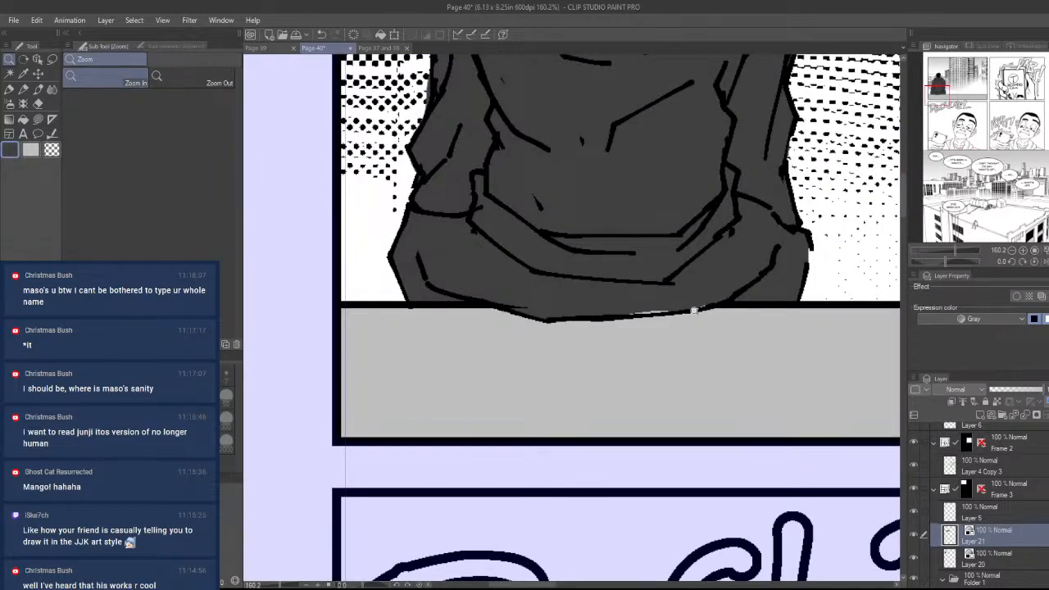
{"action": "key", "text": "u"}
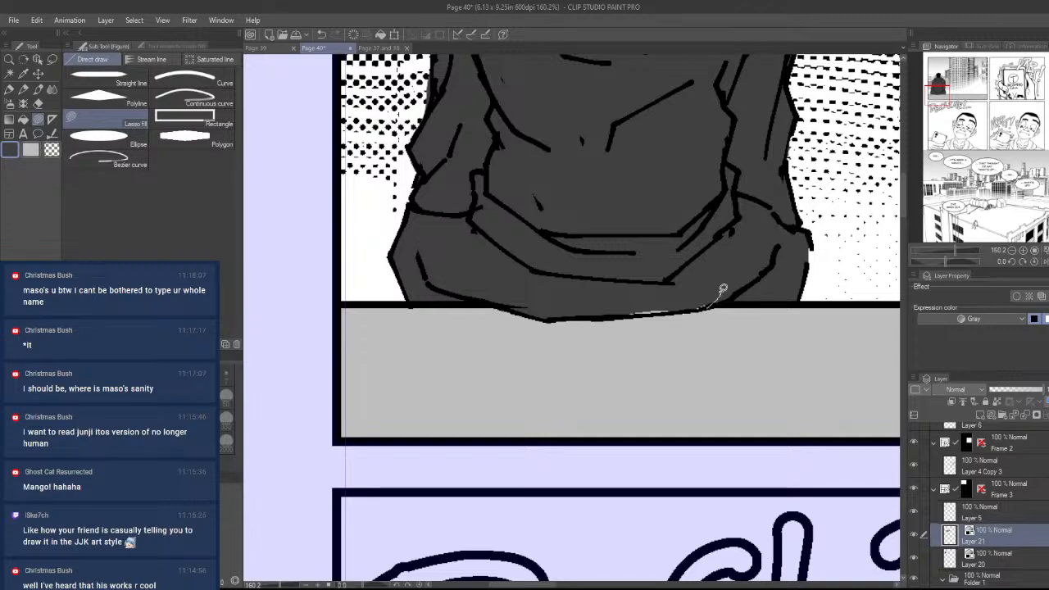
{"action": "mouse_move", "coordinate": [721, 286]}
{"action": "left_mouse_down"}
{"action": "mouse_move", "coordinate": [619, 292]}
{"action": "mouse_move", "coordinate": [619, 308]}
{"action": "mouse_move", "coordinate": [645, 311]}
{"action": "left_mouse_up"}
- Pick the light grey tone, select Layer 6 in the incoming-call panel and add a new layer directly beneath it
{"action": "key", "text": "ctrl+space"}
{"action": "left_click_drag", "start_coordinate": [758, 286], "coordinate": [630, 416]}
{"action": "left_click_drag", "start_coordinate": [787, 468], "coordinate": [691, 439]}
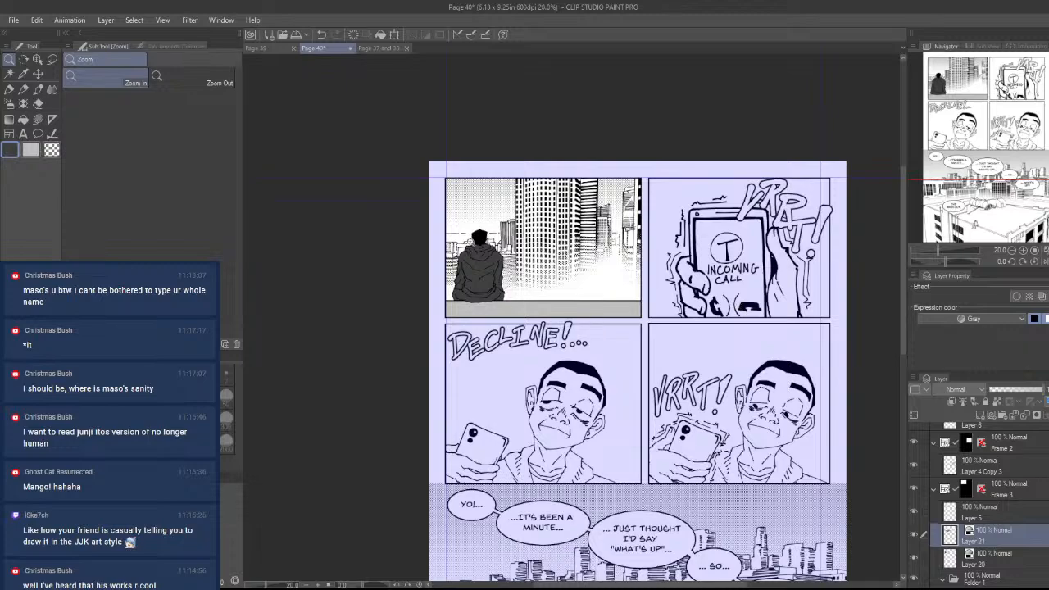
{"action": "left_click_drag", "start_coordinate": [472, 240], "coordinate": [575, 205]}
{"action": "left_click_drag", "start_coordinate": [706, 420], "coordinate": [574, 471]}
{"action": "left_click_drag", "start_coordinate": [672, 459], "coordinate": [540, 408]}
{"action": "left_click_drag", "start_coordinate": [794, 412], "coordinate": [744, 389]}
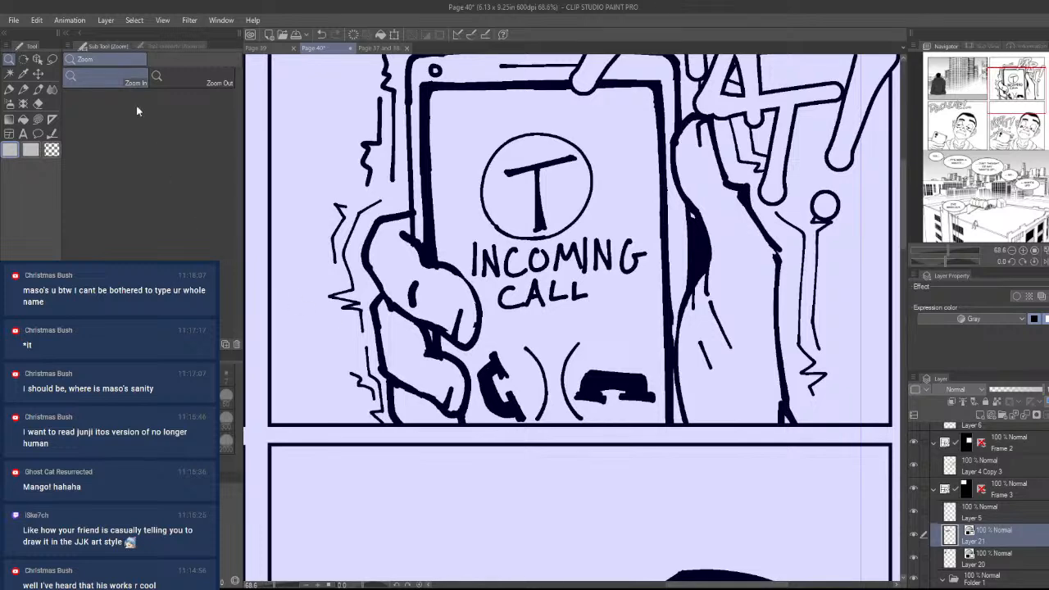
{"action": "left_click", "coordinate": [38, 59]}
{"action": "left_click", "coordinate": [713, 258]}
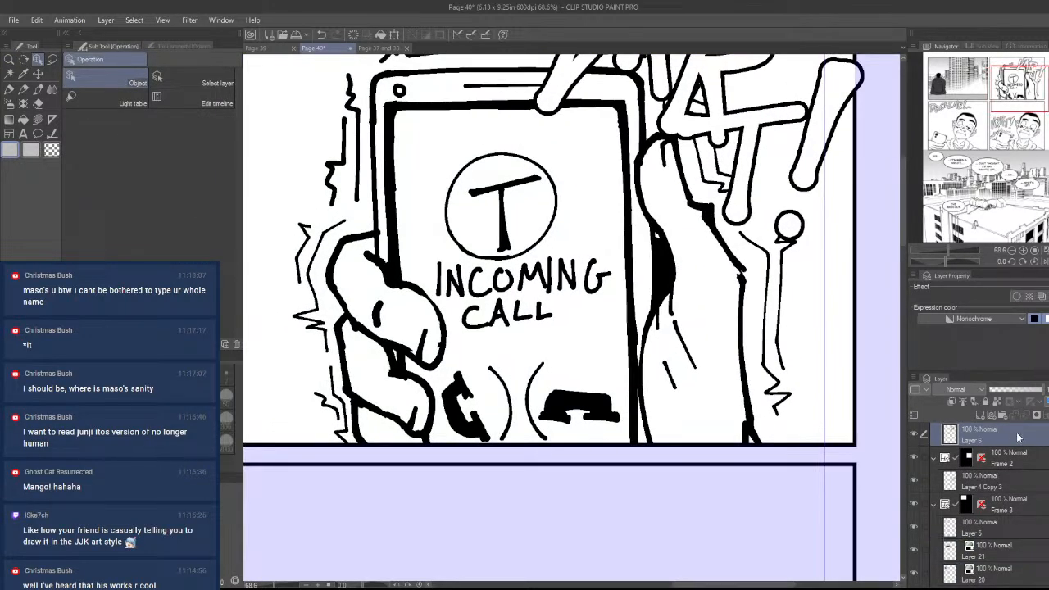
{"action": "left_click", "coordinate": [980, 415]}
{"action": "left_click_drag", "start_coordinate": [993, 446], "coordinate": [998, 469]}
{"action": "left_click_drag", "start_coordinate": [826, 434], "coordinate": [789, 463]}
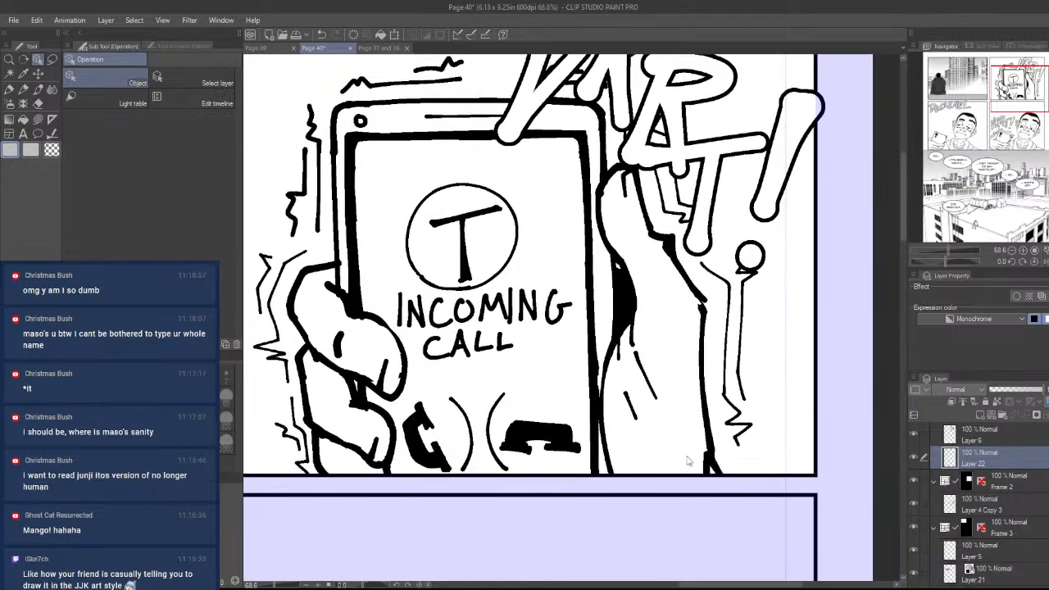
{"action": "left_click_drag", "start_coordinate": [690, 459], "coordinate": [754, 499]}
{"action": "key", "text": "slash"}
{"action": "left_click_drag", "start_coordinate": [751, 454], "coordinate": [734, 466]}
{"action": "left_click_drag", "start_coordinate": [734, 466], "coordinate": [749, 483]}
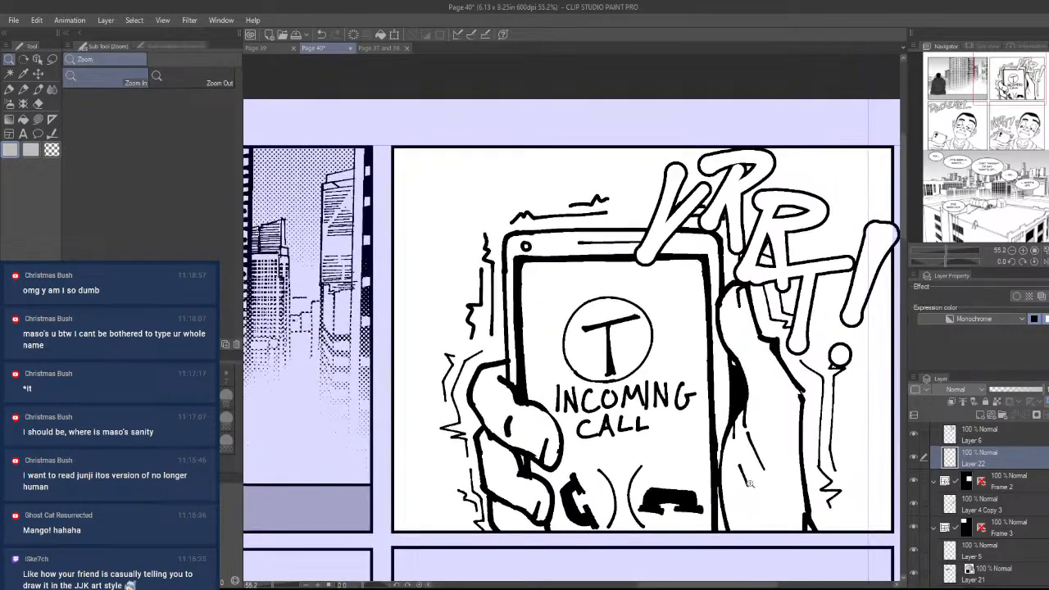
{"action": "key", "text": "u"}
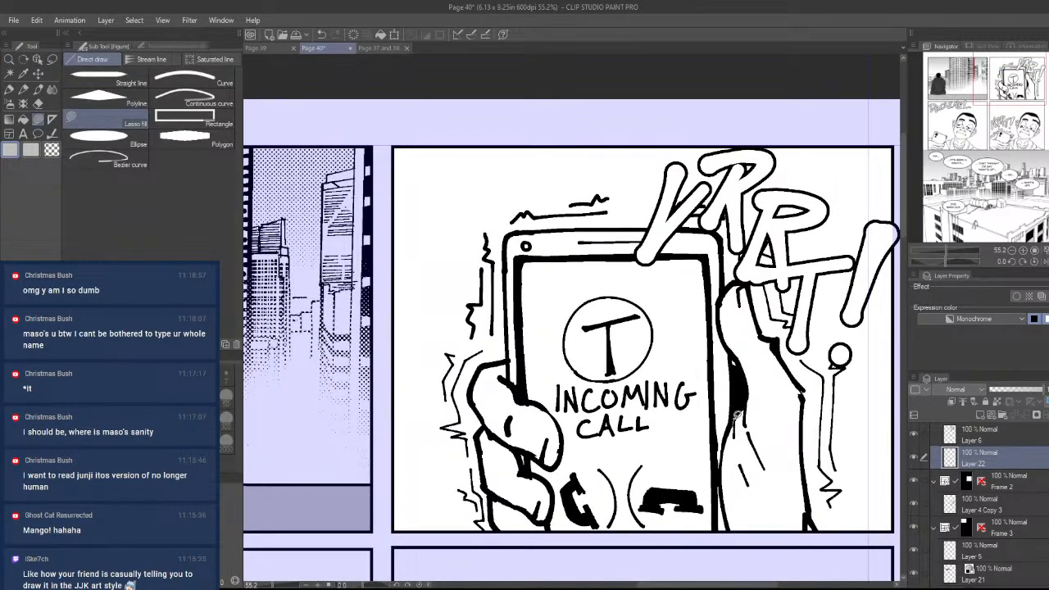
{"action": "key", "text": "slash"}
{"action": "left_click_drag", "start_coordinate": [764, 476], "coordinate": [725, 399]}
{"action": "key", "text": "ctrl+z"}
- Set the new layer's expression color to Gray and lasso-fill the hand behind the phone's right side with light grey
{"action": "left_click", "coordinate": [974, 345]}
{"action": "key", "text": "u"}
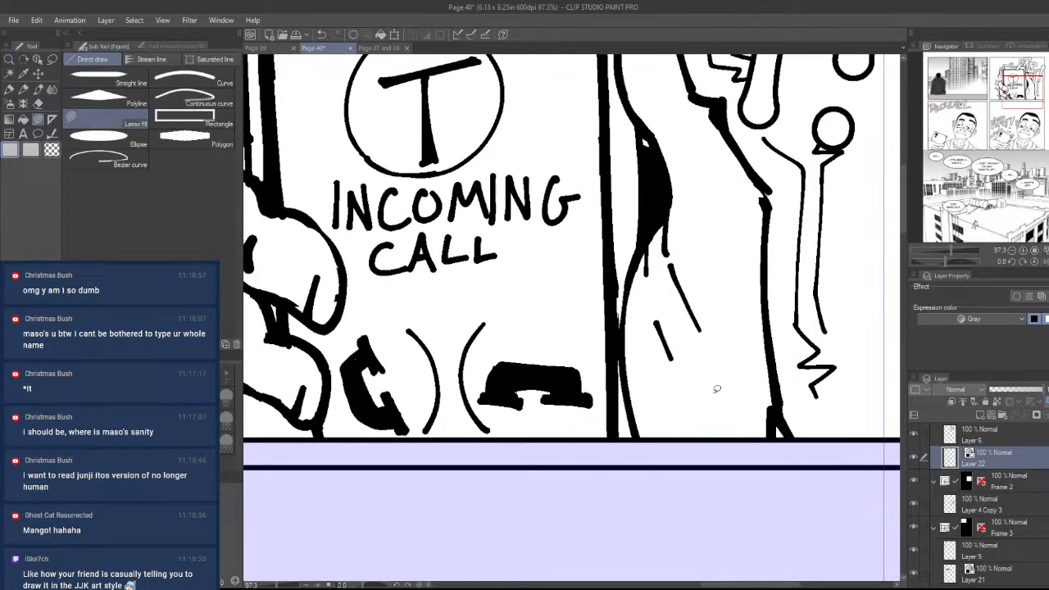
{"action": "mouse_move", "coordinate": [640, 448]}
{"action": "left_mouse_down"}
{"action": "mouse_move", "coordinate": [641, 250]}
{"action": "mouse_move", "coordinate": [716, 311]}
{"action": "mouse_move", "coordinate": [705, 436]}
{"action": "left_mouse_up"}
{"action": "mouse_move", "coordinate": [656, 138]}
{"action": "left_mouse_down"}
{"action": "mouse_move", "coordinate": [648, 66]}
{"action": "mouse_move", "coordinate": [733, 262]}
{"action": "left_mouse_up"}
{"action": "scroll", "coordinate": [648, 252], "scroll_direction": "up", "scroll_amount": 3}
{"action": "mouse_move", "coordinate": [648, 252]}
{"action": "left_mouse_down"}
{"action": "mouse_move", "coordinate": [618, 198]}
{"action": "mouse_move", "coordinate": [642, 142]}
{"action": "mouse_move", "coordinate": [668, 143]}
{"action": "mouse_move", "coordinate": [680, 162]}
{"action": "mouse_move", "coordinate": [709, 273]}
{"action": "mouse_move", "coordinate": [705, 350]}
{"action": "mouse_move", "coordinate": [747, 343]}
{"action": "mouse_move", "coordinate": [714, 241]}
{"action": "left_mouse_up"}
{"action": "mouse_move", "coordinate": [724, 251]}
{"action": "left_mouse_down"}
{"action": "mouse_move", "coordinate": [767, 391]}
{"action": "mouse_move", "coordinate": [747, 572]}
{"action": "mouse_move", "coordinate": [713, 291]}
{"action": "left_mouse_up"}
{"action": "left_click_drag", "start_coordinate": [775, 431], "coordinate": [724, 239]}
{"action": "mouse_move", "coordinate": [720, 277]}
{"action": "left_mouse_down"}
{"action": "mouse_move", "coordinate": [643, 435]}
{"action": "mouse_move", "coordinate": [660, 279]}
{"action": "left_mouse_up"}
- Lasso-fill the fingers gripping the phone's left side with light grey, right up to the upper finger's outline
{"action": "key", "text": "ctrl+space"}
{"action": "mouse_move", "coordinate": [677, 236]}
{"action": "left_mouse_down"}
{"action": "mouse_move", "coordinate": [594, 287]}
{"action": "mouse_move", "coordinate": [573, 394]}
{"action": "left_mouse_up"}
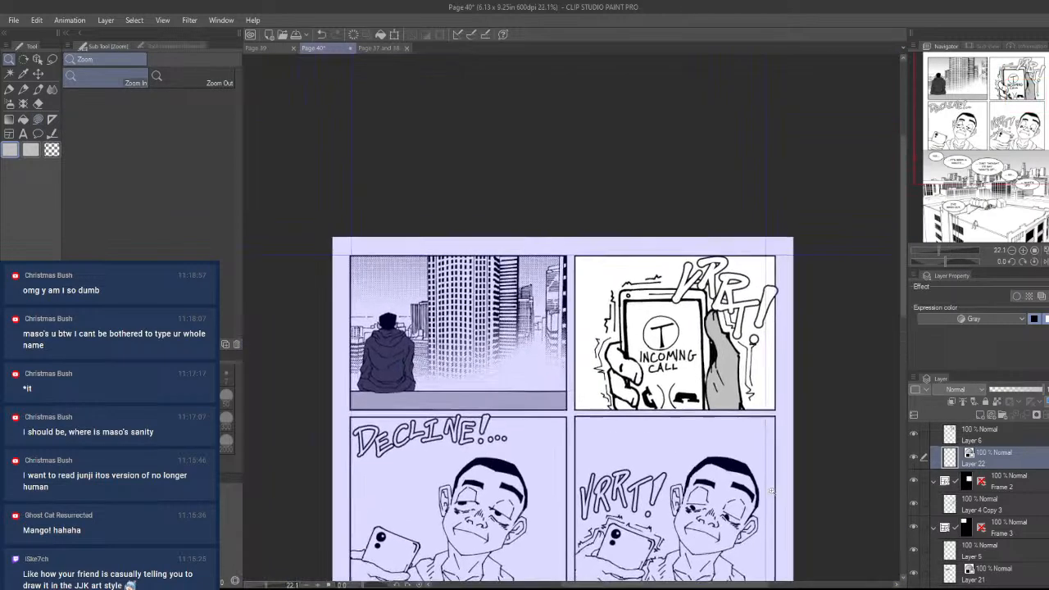
{"action": "left_click_drag", "start_coordinate": [653, 400], "coordinate": [702, 357]}
{"action": "left_click_drag", "start_coordinate": [628, 449], "coordinate": [694, 482]}
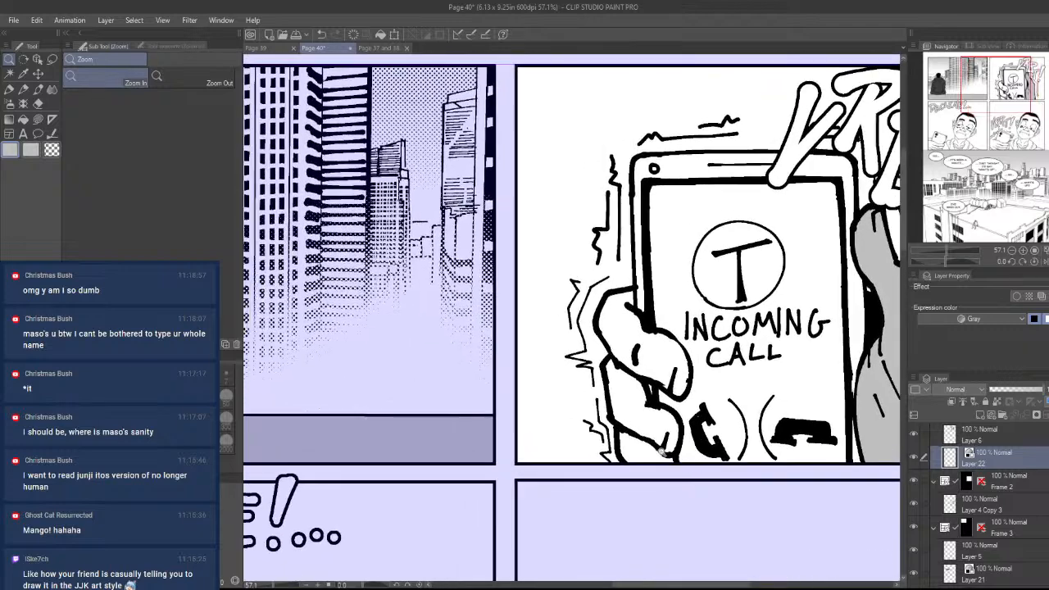
{"action": "left_click_drag", "start_coordinate": [586, 438], "coordinate": [644, 483]}
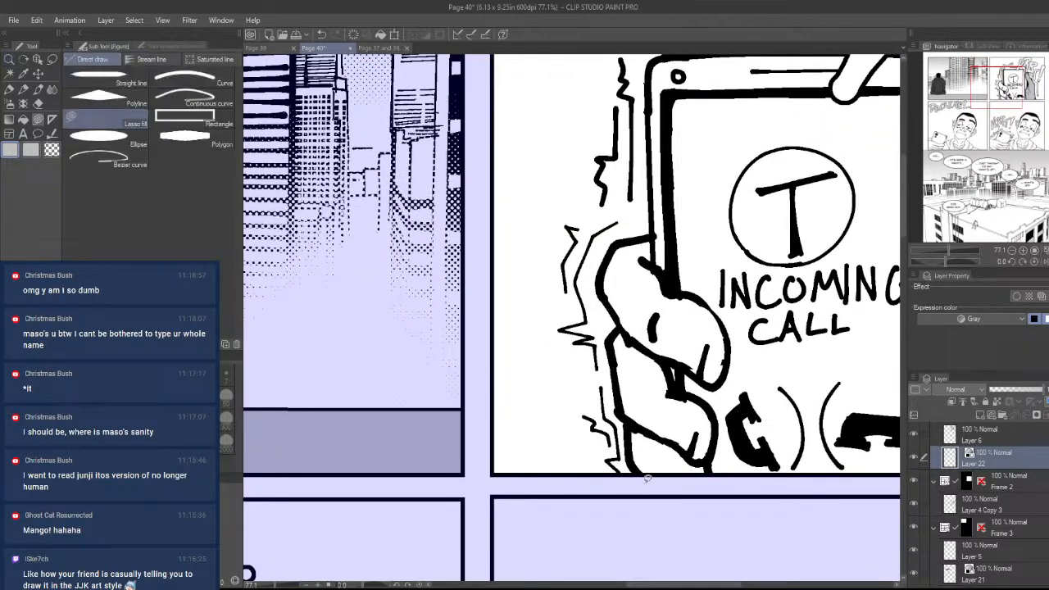
{"action": "mouse_move", "coordinate": [712, 464]}
{"action": "left_mouse_down"}
{"action": "mouse_move", "coordinate": [681, 385]}
{"action": "mouse_move", "coordinate": [723, 351]}
{"action": "mouse_move", "coordinate": [668, 279]}
{"action": "mouse_move", "coordinate": [652, 232]}
{"action": "mouse_move", "coordinate": [601, 275]}
{"action": "mouse_move", "coordinate": [631, 437]}
{"action": "mouse_move", "coordinate": [730, 473]}
{"action": "left_mouse_up"}
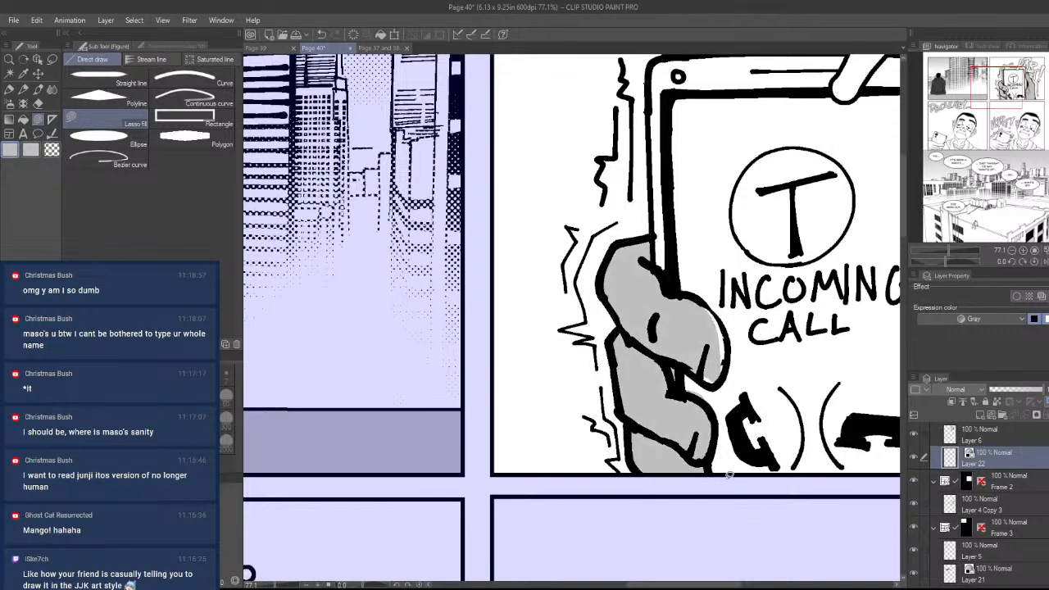
{"action": "mouse_move", "coordinate": [719, 382]}
{"action": "left_mouse_down"}
{"action": "mouse_move", "coordinate": [721, 312]}
{"action": "mouse_move", "coordinate": [667, 296]}
{"action": "left_mouse_up"}
{"action": "key", "text": "ctrl+z"}
{"action": "mouse_move", "coordinate": [727, 329]}
{"action": "left_mouse_down"}
{"action": "mouse_move", "coordinate": [703, 351]}
{"action": "mouse_move", "coordinate": [730, 354]}
{"action": "mouse_move", "coordinate": [697, 304]}
{"action": "left_mouse_up"}
{"action": "key", "text": "ctrl+space"}
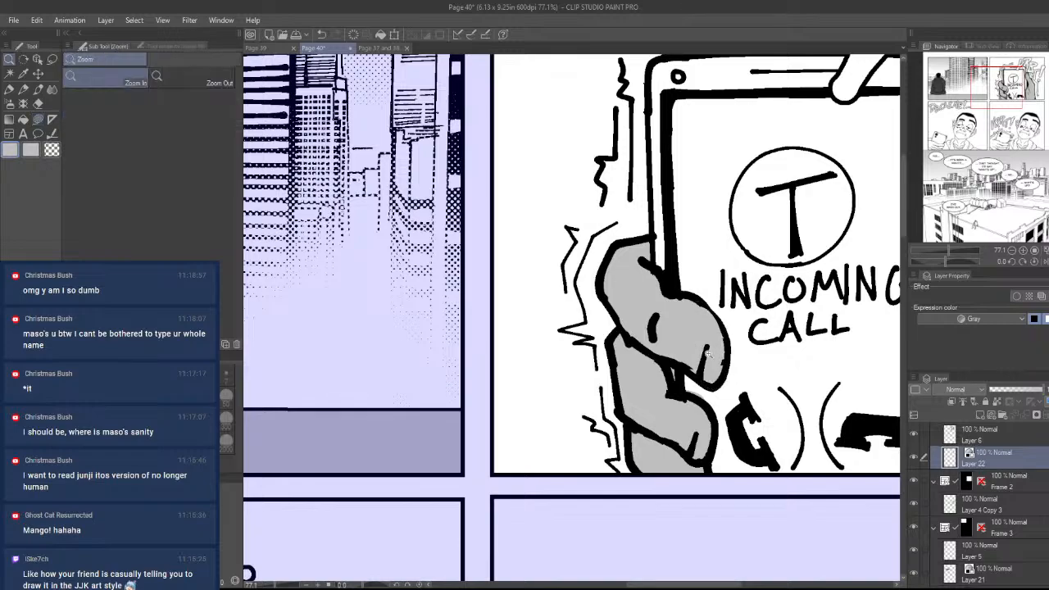
- Pick the dark grey tone from a hoodie on page 39 and return to page 40
{"action": "mouse_move", "coordinate": [704, 369]}
{"action": "left_mouse_down"}
{"action": "mouse_move", "coordinate": [649, 428]}
{"action": "mouse_move", "coordinate": [624, 431]}
{"action": "mouse_move", "coordinate": [609, 418]}
{"action": "mouse_move", "coordinate": [665, 428]}
{"action": "left_mouse_up"}
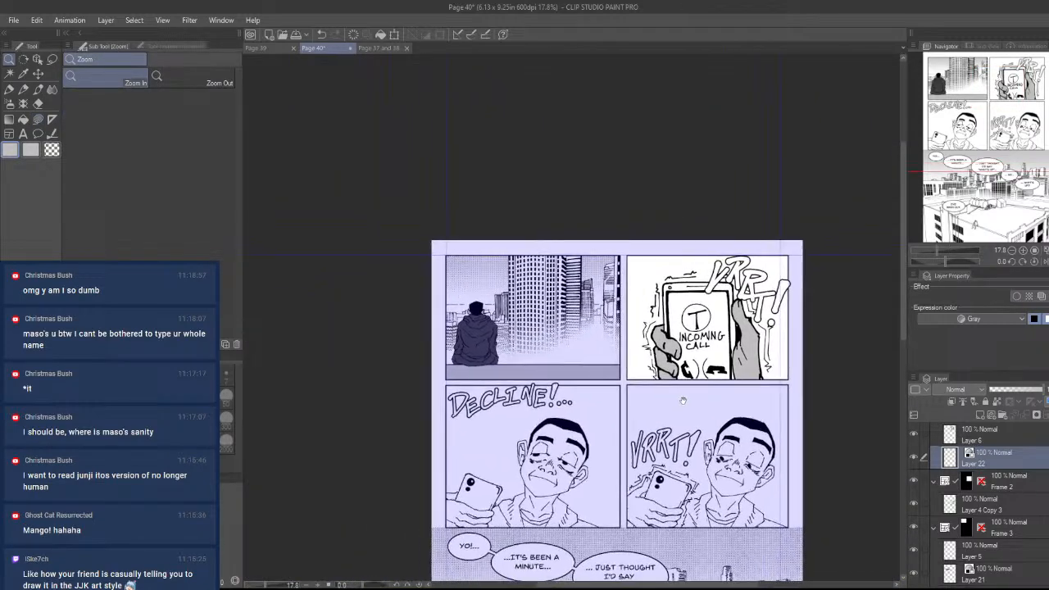
{"action": "left_click_drag", "start_coordinate": [656, 366], "coordinate": [635, 300]}
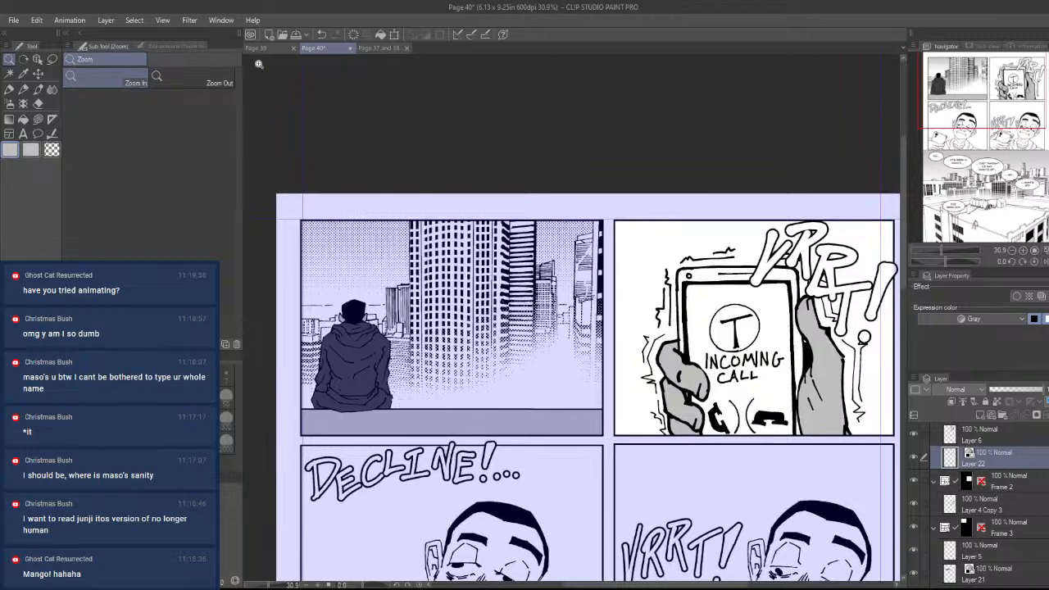
{"action": "left_click", "coordinate": [258, 47]}
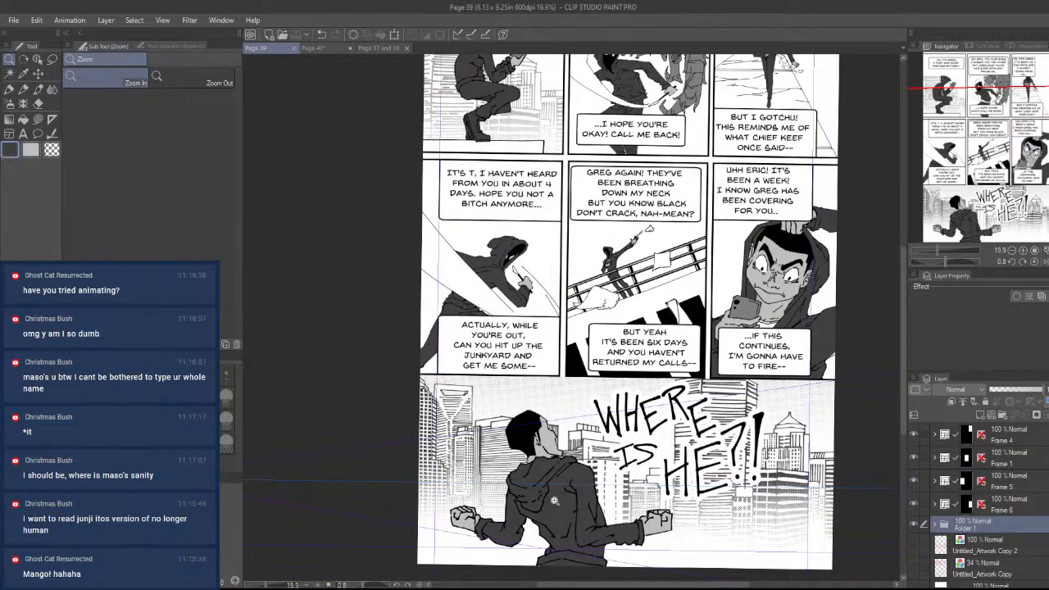
{"action": "left_click_drag", "start_coordinate": [637, 226], "coordinate": [627, 278]}
{"action": "left_click", "coordinate": [330, 49]}
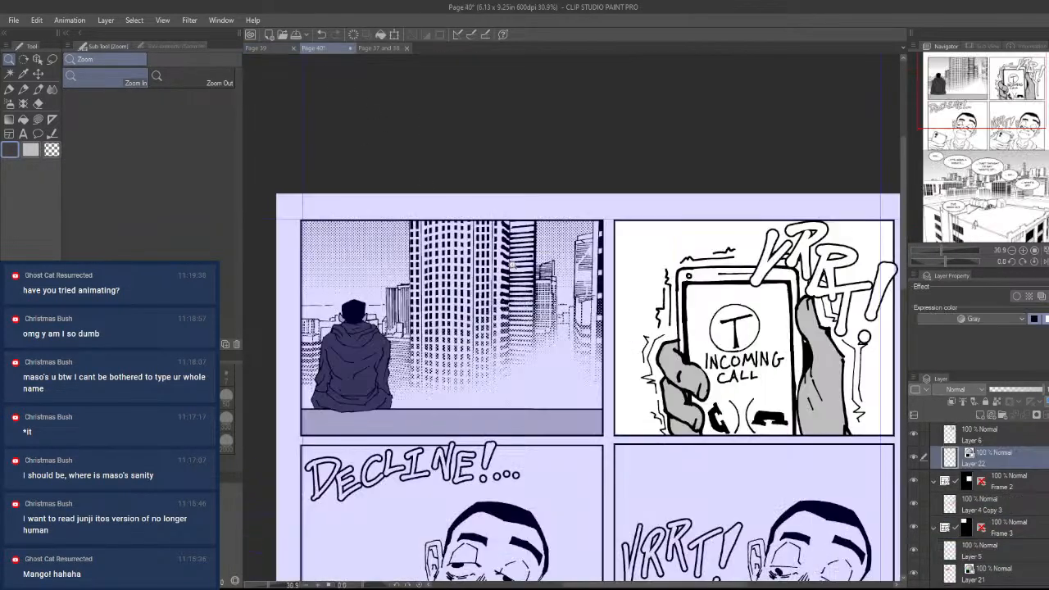
- Try to lasso-fill the phone's left bezel with dark grey, then undo the fill
{"action": "mouse_move", "coordinate": [712, 312]}
{"action": "left_mouse_down"}
{"action": "mouse_move", "coordinate": [773, 242]}
{"action": "mouse_move", "coordinate": [667, 297]}
{"action": "mouse_move", "coordinate": [714, 307]}
{"action": "left_mouse_up"}
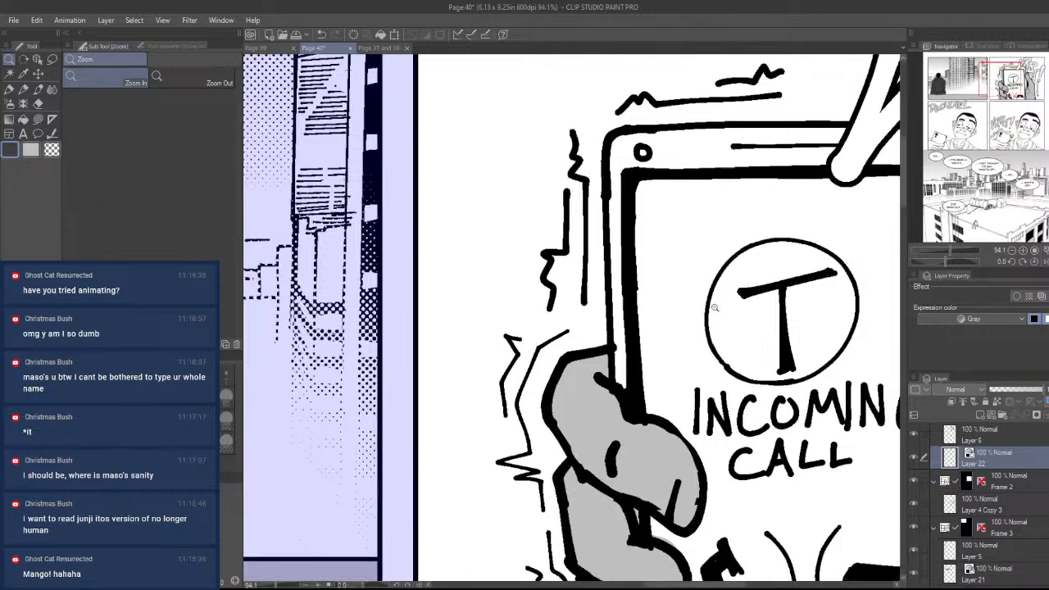
{"action": "key", "text": "u"}
{"action": "mouse_move", "coordinate": [637, 368]}
{"action": "left_mouse_down"}
{"action": "mouse_move", "coordinate": [631, 393]}
{"action": "mouse_move", "coordinate": [614, 373]}
{"action": "mouse_move", "coordinate": [620, 159]}
{"action": "mouse_move", "coordinate": [628, 162]}
{"action": "left_mouse_up"}
{"action": "left_click_drag", "start_coordinate": [666, 277], "coordinate": [607, 362]}
{"action": "mouse_move", "coordinate": [594, 258]}
{"action": "left_mouse_down"}
{"action": "mouse_move", "coordinate": [572, 252]}
{"action": "mouse_move", "coordinate": [564, 220]}
{"action": "left_mouse_up"}
{"action": "key", "text": "ctrl+z"}
{"action": "key", "text": "ctrl+z"}
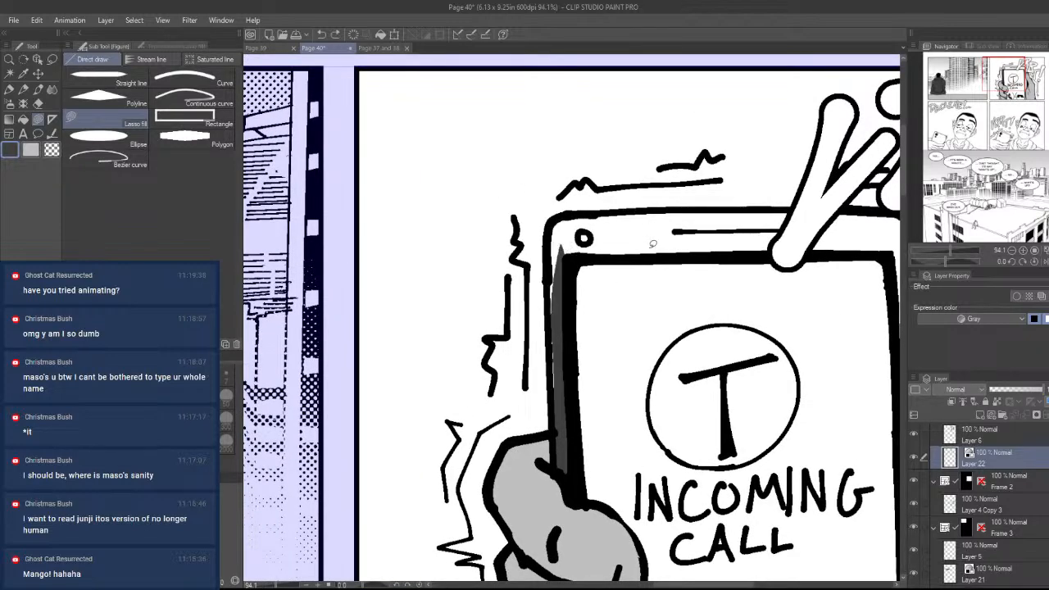
- Pick the medium grey of the phone in page 39's hooded close-up and return to page 40
{"action": "key", "text": "ctrl+space"}
{"action": "left_click_drag", "start_coordinate": [671, 215], "coordinate": [673, 335]}
{"action": "left_click_drag", "start_coordinate": [679, 377], "coordinate": [714, 339]}
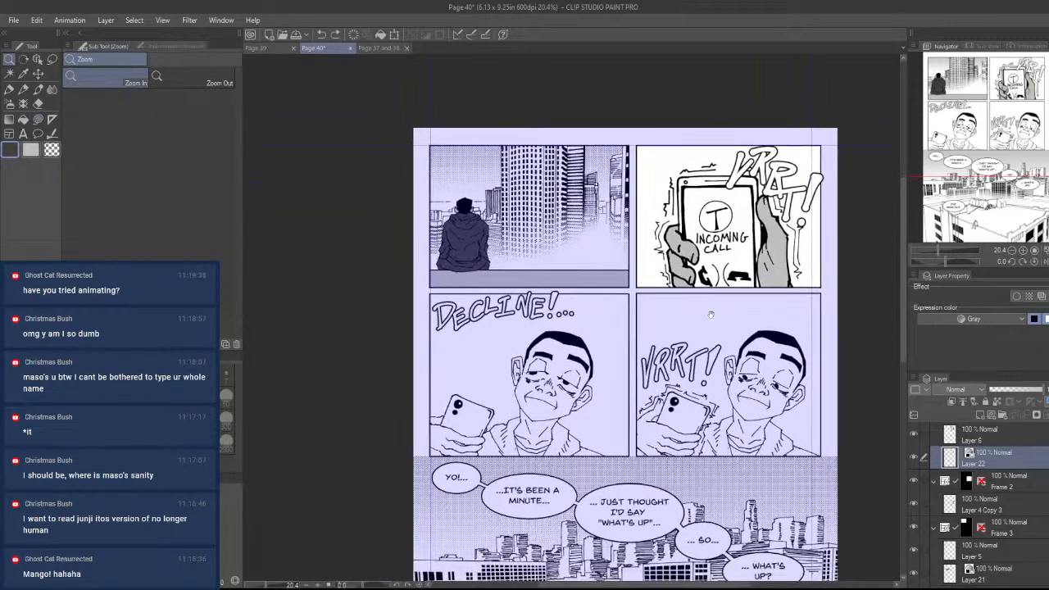
{"action": "left_click", "coordinate": [270, 49]}
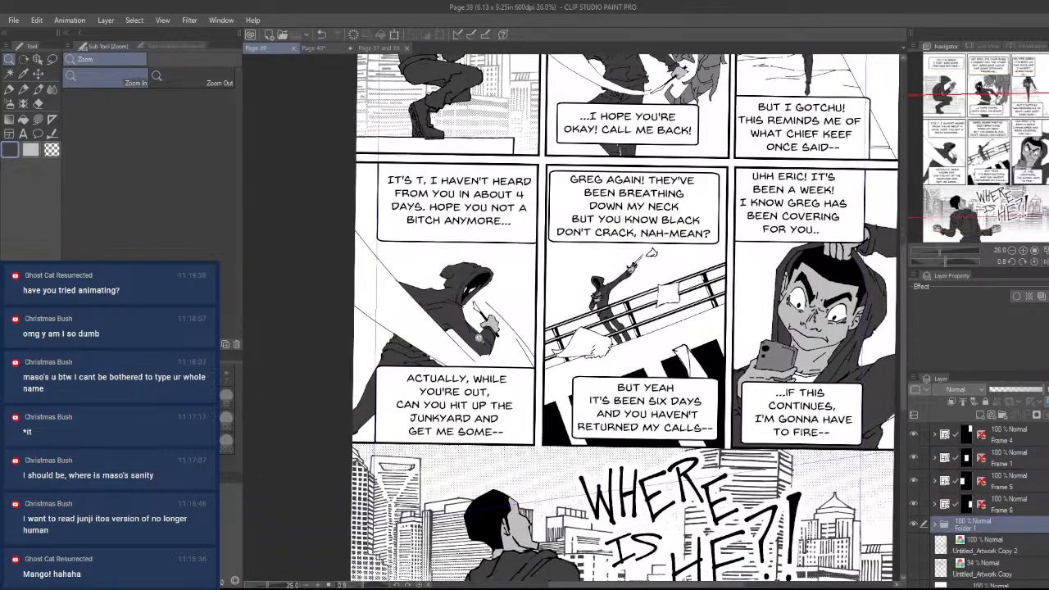
{"action": "left_click_drag", "start_coordinate": [479, 337], "coordinate": [488, 338]}
{"action": "left_click_drag", "start_coordinate": [778, 348], "coordinate": [750, 305]}
{"action": "left_click", "coordinate": [322, 50]}
- Lasso-fill the phone's left bezel with medium grey, from the upper finger to the top corner
{"action": "left_click_drag", "start_coordinate": [741, 131], "coordinate": [659, 294]}
{"action": "left_click_drag", "start_coordinate": [612, 288], "coordinate": [630, 284]}
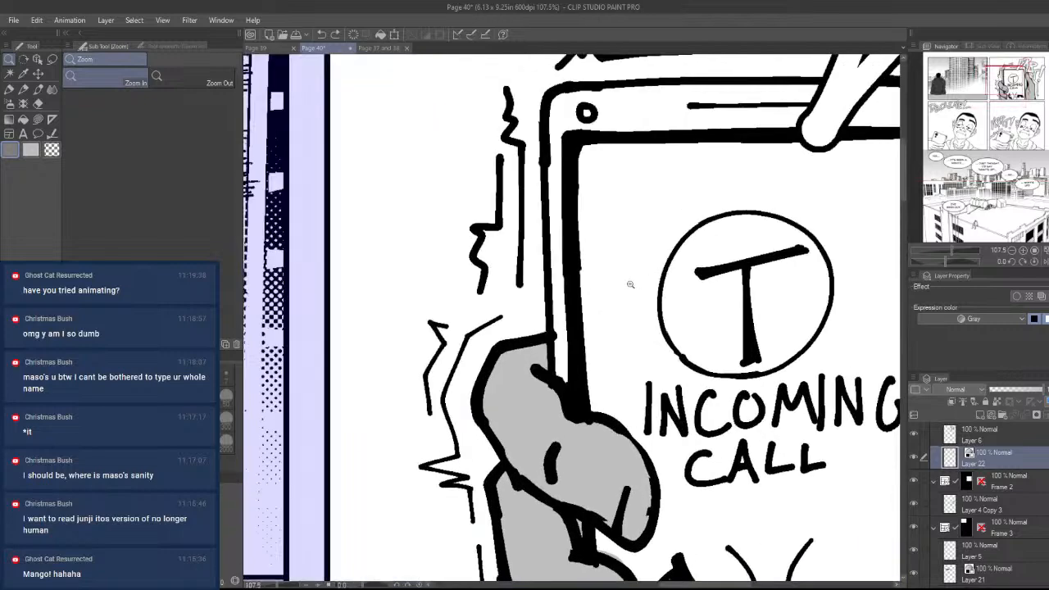
{"action": "left_click_drag", "start_coordinate": [568, 459], "coordinate": [541, 503]}
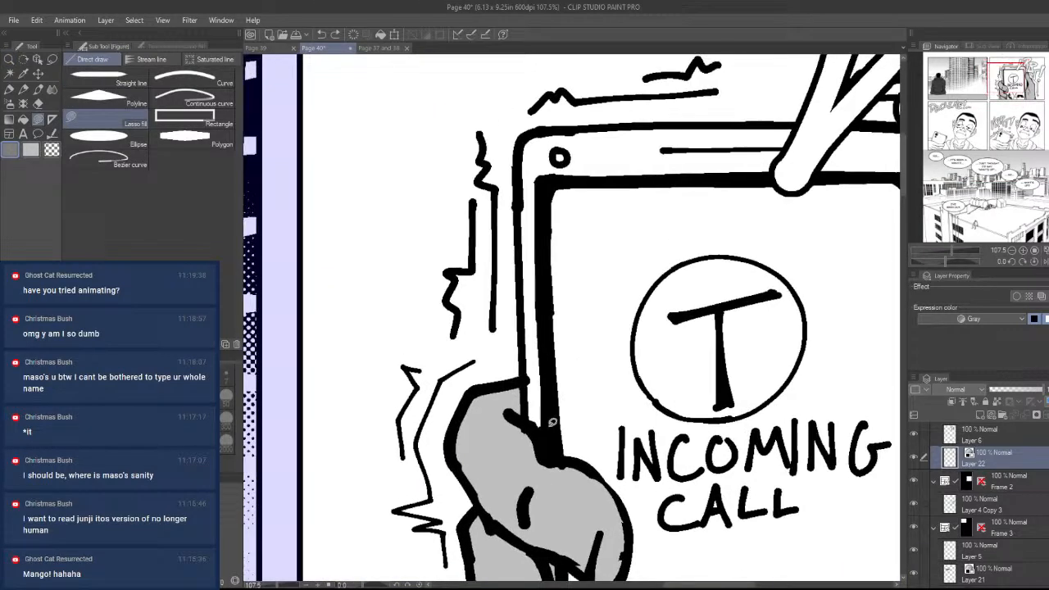
{"action": "mouse_move", "coordinate": [549, 421]}
{"action": "left_mouse_down"}
{"action": "mouse_move", "coordinate": [538, 427]}
{"action": "mouse_move", "coordinate": [526, 265]}
{"action": "mouse_move", "coordinate": [548, 297]}
{"action": "left_mouse_up"}
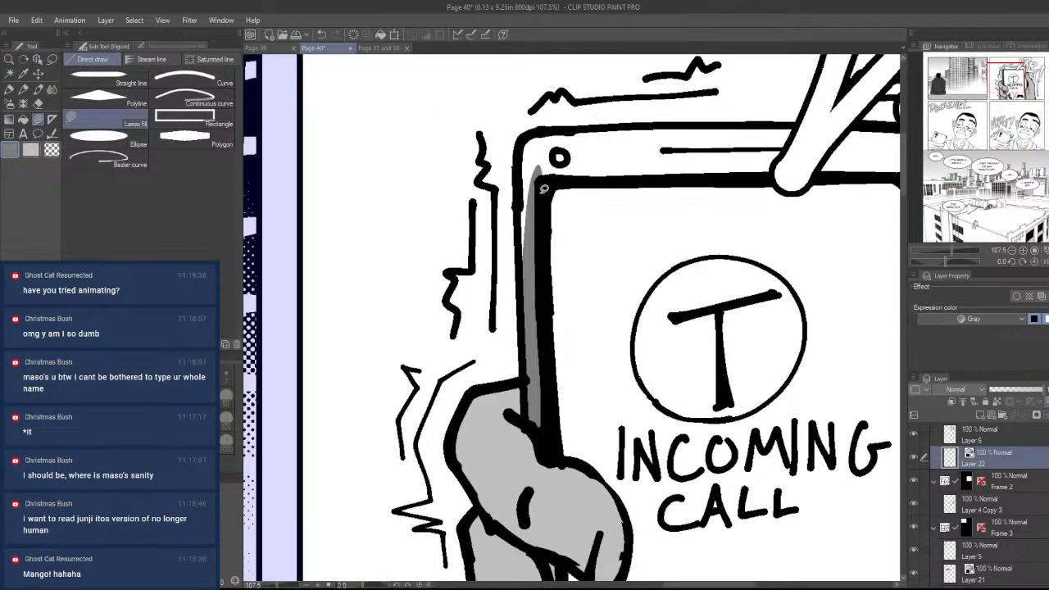
{"action": "mouse_move", "coordinate": [540, 192]}
{"action": "left_mouse_down"}
{"action": "mouse_move", "coordinate": [524, 209]}
{"action": "mouse_move", "coordinate": [531, 252]}
{"action": "left_mouse_up"}
- Lasso-fill the phone's top bezel around the camera and speaker line with medium grey, leaving the lettering white
{"action": "left_click_drag", "start_coordinate": [625, 264], "coordinate": [532, 347]}
{"action": "left_click_drag", "start_coordinate": [644, 443], "coordinate": [703, 380]}
{"action": "left_click_drag", "start_coordinate": [611, 381], "coordinate": [622, 415]}
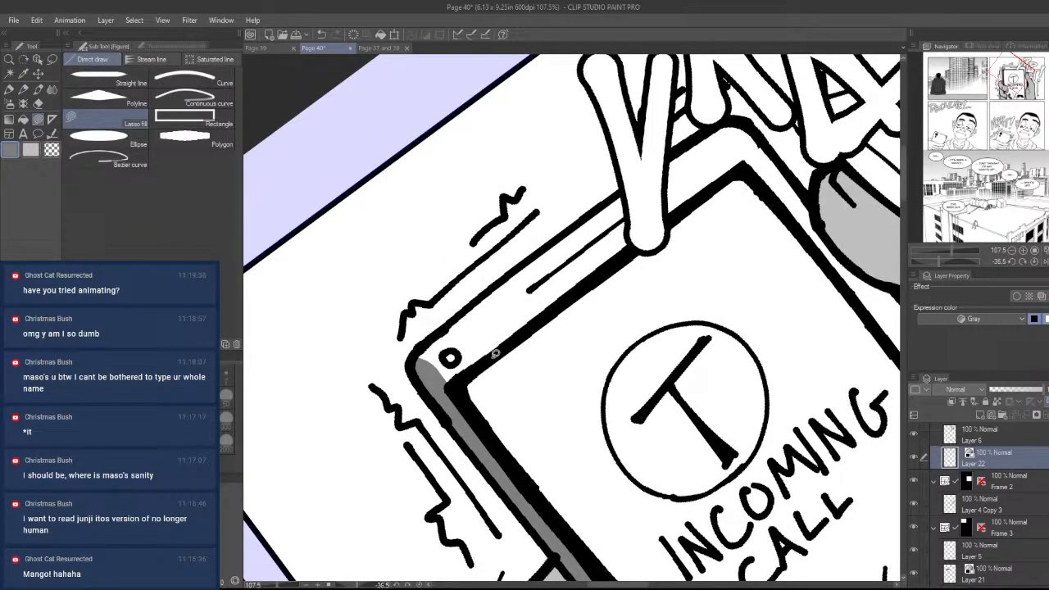
{"action": "mouse_move", "coordinate": [480, 366]}
{"action": "left_mouse_down"}
{"action": "mouse_move", "coordinate": [451, 389]}
{"action": "mouse_move", "coordinate": [425, 340]}
{"action": "mouse_move", "coordinate": [728, 144]}
{"action": "mouse_move", "coordinate": [644, 239]}
{"action": "left_mouse_up"}
{"action": "mouse_move", "coordinate": [676, 208]}
{"action": "left_mouse_down"}
{"action": "mouse_move", "coordinate": [621, 265]}
{"action": "mouse_move", "coordinate": [695, 181]}
{"action": "mouse_move", "coordinate": [585, 235]}
{"action": "left_mouse_up"}
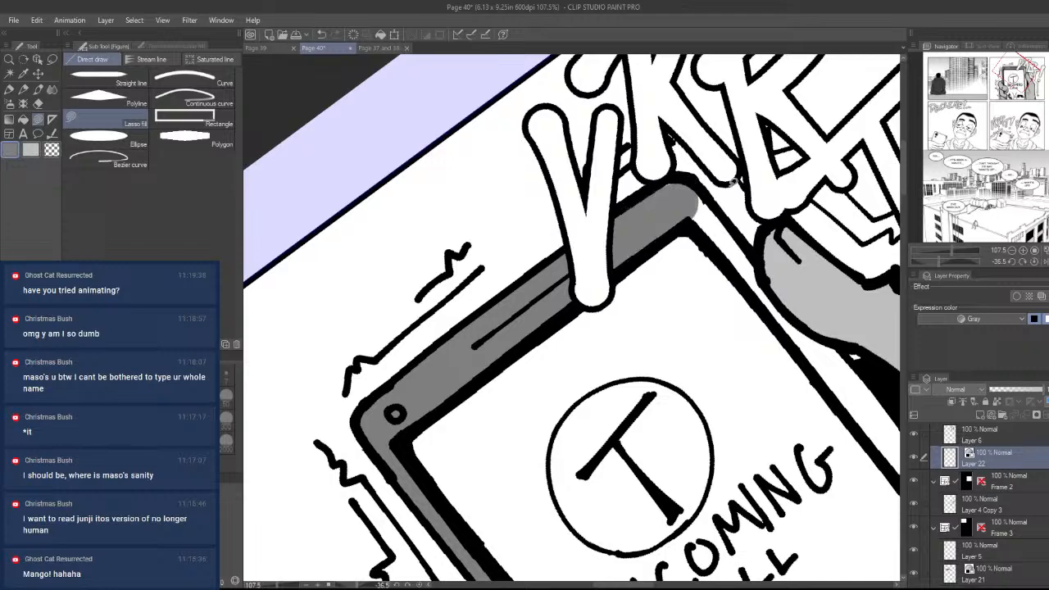
- Lasso-fill the phone's right bezel with medium grey from the top corner down to the panel border
{"action": "mouse_move", "coordinate": [736, 181]}
{"action": "left_mouse_down"}
{"action": "mouse_move", "coordinate": [770, 326]}
{"action": "mouse_move", "coordinate": [685, 177]}
{"action": "mouse_move", "coordinate": [654, 234]}
{"action": "left_mouse_up"}
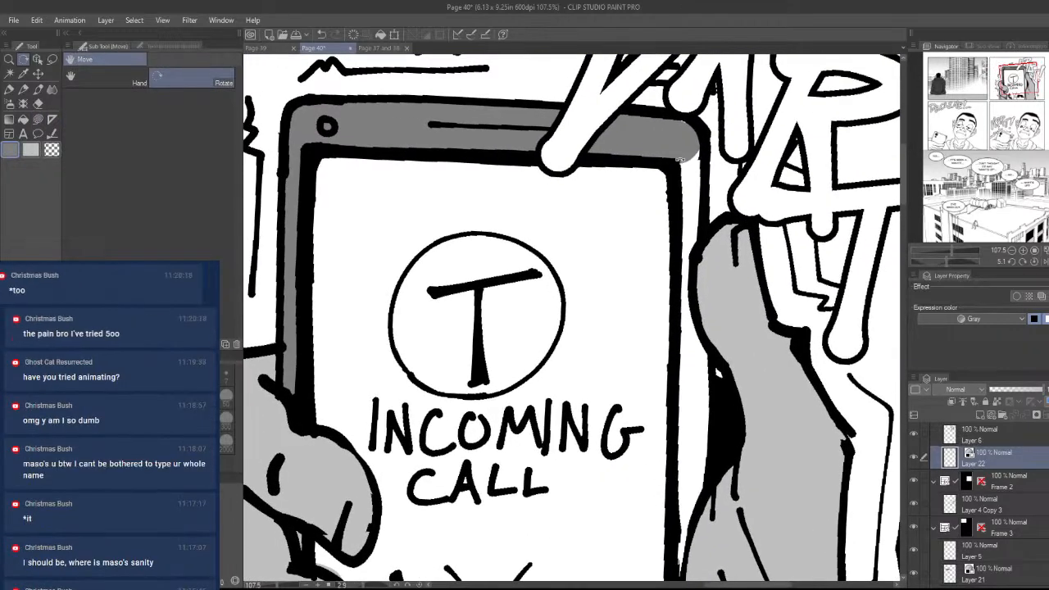
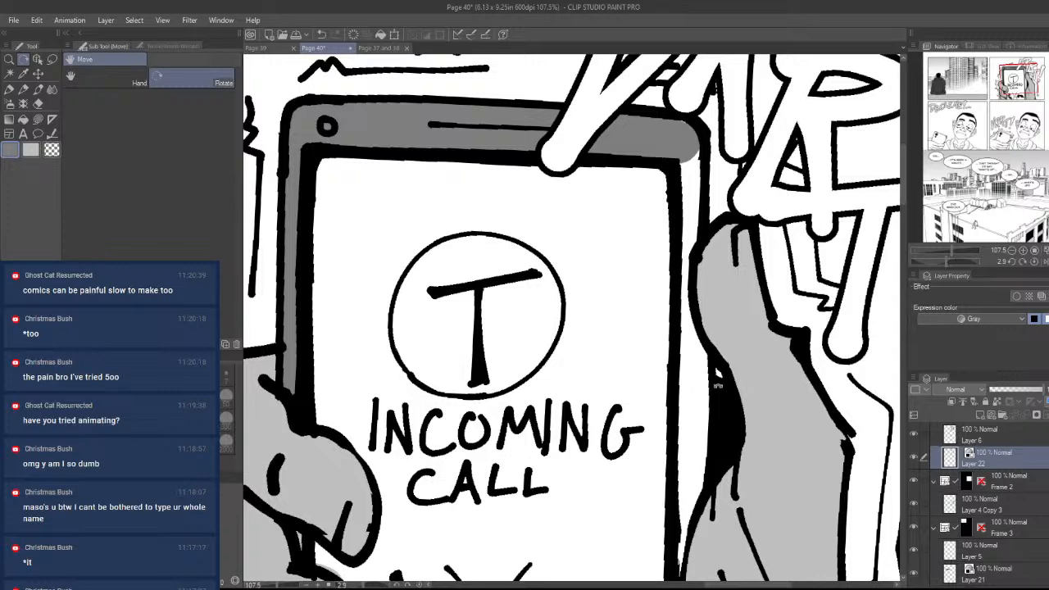
{"action": "key", "text": "u"}
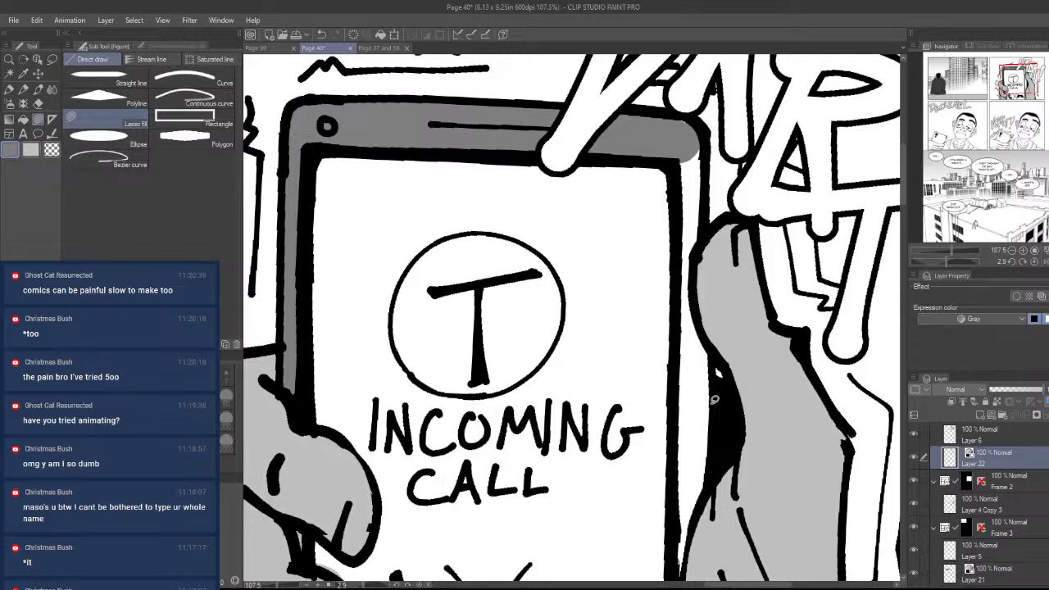
{"action": "mouse_move", "coordinate": [714, 400]}
{"action": "left_mouse_down"}
{"action": "mouse_move", "coordinate": [699, 306]}
{"action": "mouse_move", "coordinate": [701, 122]}
{"action": "mouse_move", "coordinate": [672, 122]}
{"action": "mouse_move", "coordinate": [684, 460]}
{"action": "mouse_move", "coordinate": [703, 473]}
{"action": "mouse_move", "coordinate": [714, 402]}
{"action": "left_mouse_up"}
{"action": "mouse_move", "coordinate": [715, 476]}
{"action": "left_mouse_down"}
{"action": "mouse_move", "coordinate": [706, 294]}
{"action": "mouse_move", "coordinate": [682, 297]}
{"action": "mouse_move", "coordinate": [665, 328]}
{"action": "mouse_move", "coordinate": [669, 515]}
{"action": "mouse_move", "coordinate": [709, 390]}
{"action": "left_mouse_up"}
{"action": "left_click_drag", "start_coordinate": [706, 452], "coordinate": [719, 296]}
{"action": "mouse_move", "coordinate": [685, 353]}
{"action": "left_mouse_down"}
{"action": "mouse_move", "coordinate": [685, 513]}
{"action": "mouse_move", "coordinate": [696, 443]}
{"action": "left_mouse_up"}
- Lasso-fill the bezel gap between the left fingers with medium grey and erase the grey spilling past the lower finger's outline
{"action": "key", "text": "ctrl+space"}
{"action": "mouse_move", "coordinate": [729, 377]}
{"action": "left_mouse_down"}
{"action": "mouse_move", "coordinate": [607, 381]}
{"action": "mouse_move", "coordinate": [705, 403]}
{"action": "left_mouse_up"}
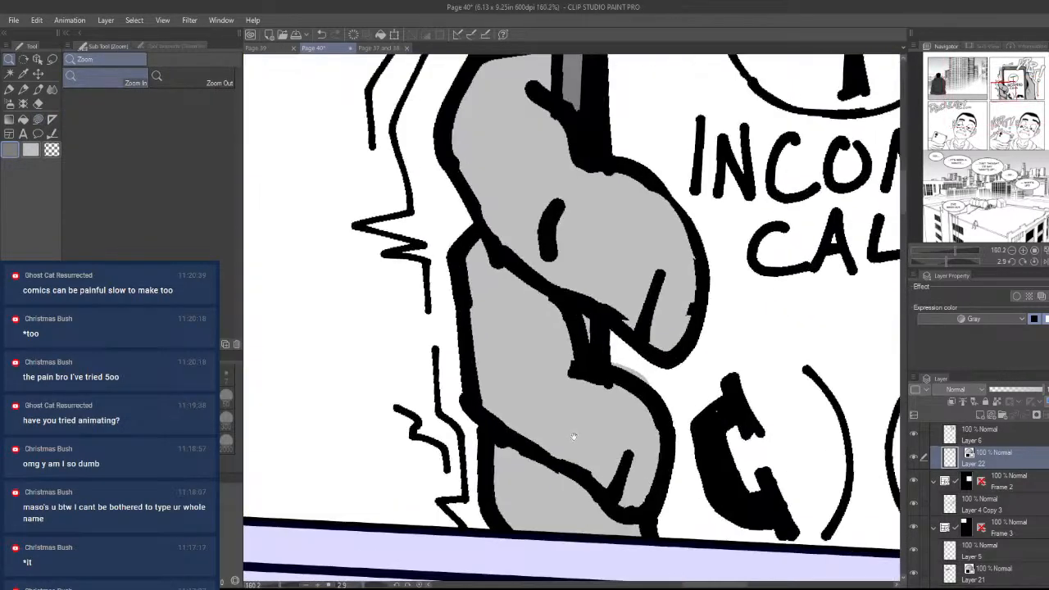
{"action": "left_click_drag", "start_coordinate": [574, 436], "coordinate": [610, 481]}
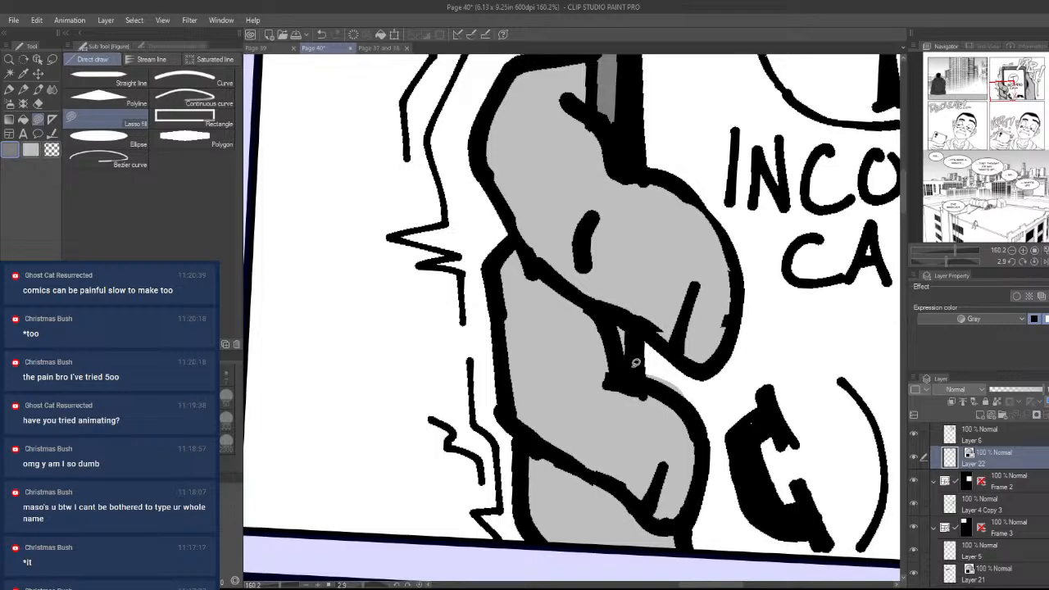
{"action": "mouse_move", "coordinate": [633, 364]}
{"action": "left_mouse_down"}
{"action": "mouse_move", "coordinate": [625, 379]}
{"action": "mouse_move", "coordinate": [633, 369]}
{"action": "left_mouse_up"}
{"action": "mouse_move", "coordinate": [732, 460]}
{"action": "left_mouse_down"}
{"action": "mouse_move", "coordinate": [660, 377]}
{"action": "mouse_move", "coordinate": [585, 365]}
{"action": "mouse_move", "coordinate": [682, 290]}
{"action": "left_mouse_up"}
{"action": "key", "text": "ctrl+space"}
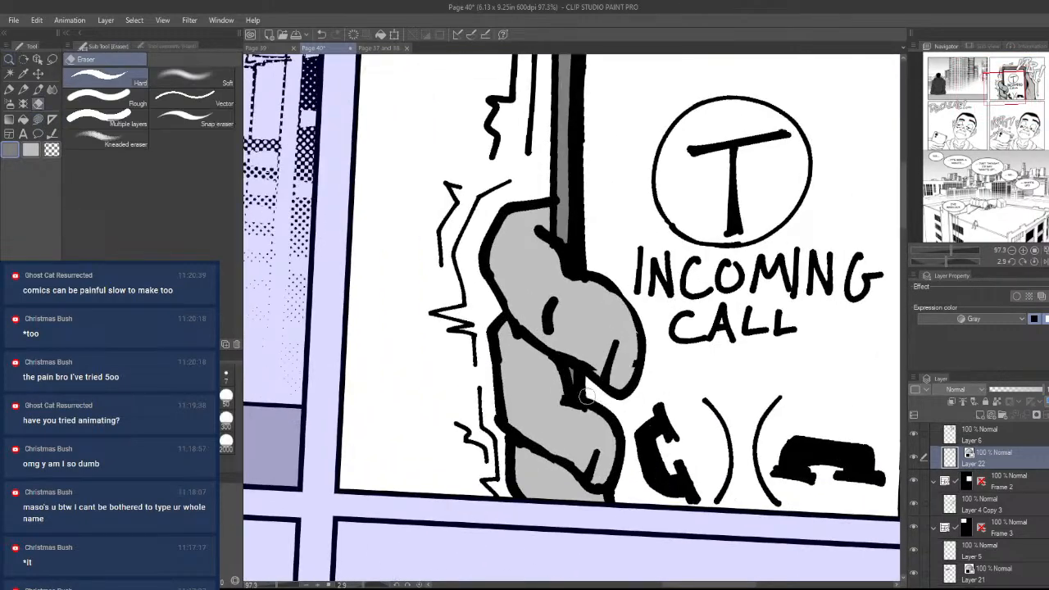
{"action": "key", "text": "ctrl+space"}
{"action": "left_click_drag", "start_coordinate": [644, 416], "coordinate": [573, 412]}
{"action": "left_click_drag", "start_coordinate": [693, 441], "coordinate": [730, 409]}
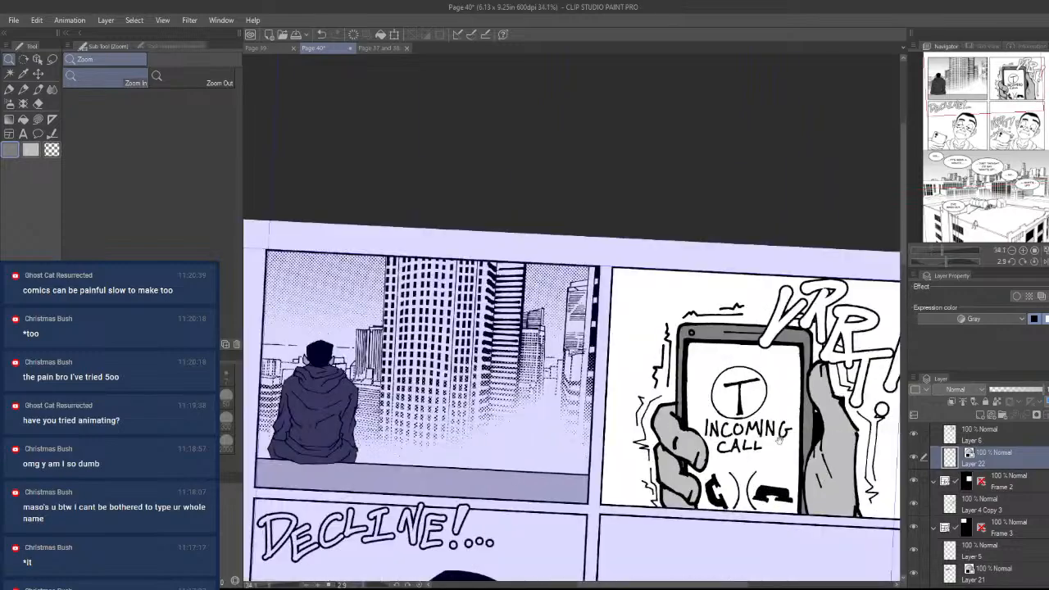
{"action": "left_click_drag", "start_coordinate": [741, 492], "coordinate": [755, 419]}
{"action": "key", "text": "shift+space"}
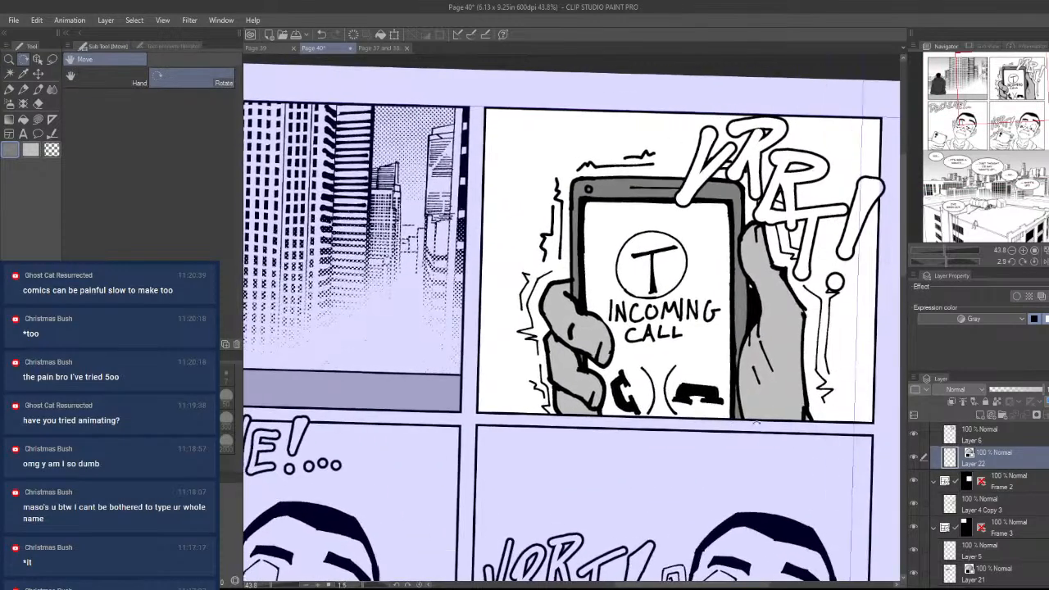
- Examine the grey tones on the phone and hands in the incoming-call panel, both close up and against the surrounding panels
{"action": "key", "text": "ctrl+space"}
{"action": "left_click_drag", "start_coordinate": [668, 410], "coordinate": [677, 412]}
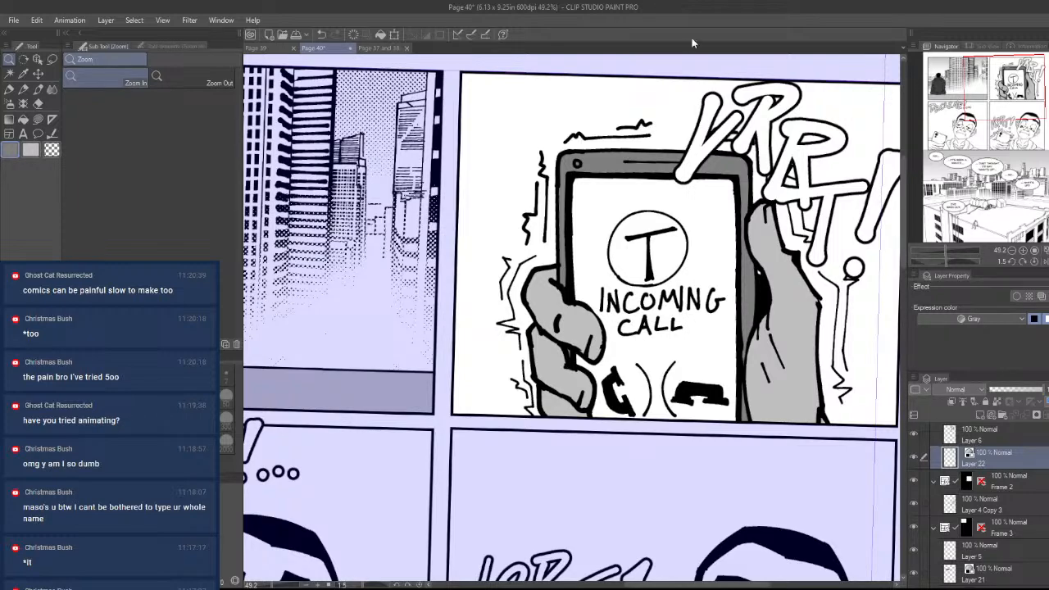
{"action": "left_click_drag", "start_coordinate": [684, 225], "coordinate": [717, 254]}
{"action": "left_click_drag", "start_coordinate": [762, 283], "coordinate": [752, 201]}
{"action": "left_click_drag", "start_coordinate": [630, 368], "coordinate": [712, 422]}
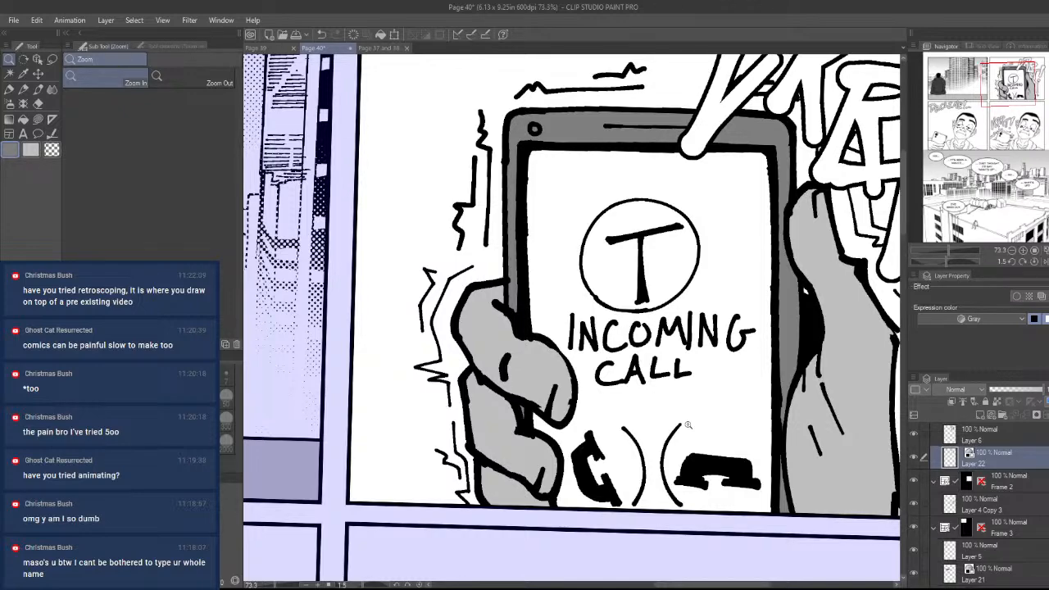
{"action": "scroll", "coordinate": [670, 382], "scroll_direction": "down", "scroll_amount": 5}
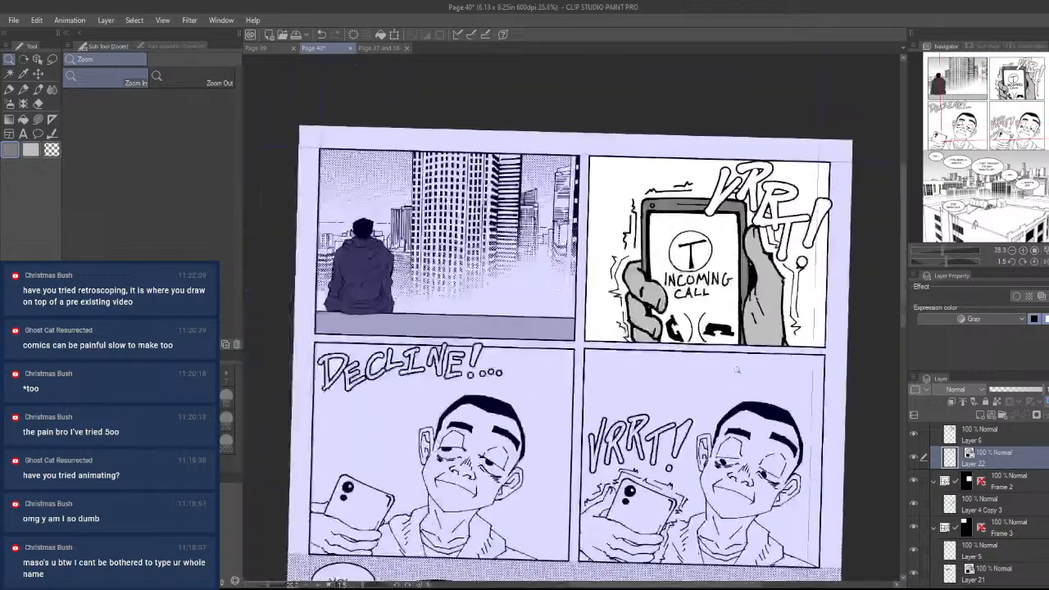
{"action": "scroll", "coordinate": [726, 320], "scroll_direction": "up", "scroll_amount": 7}
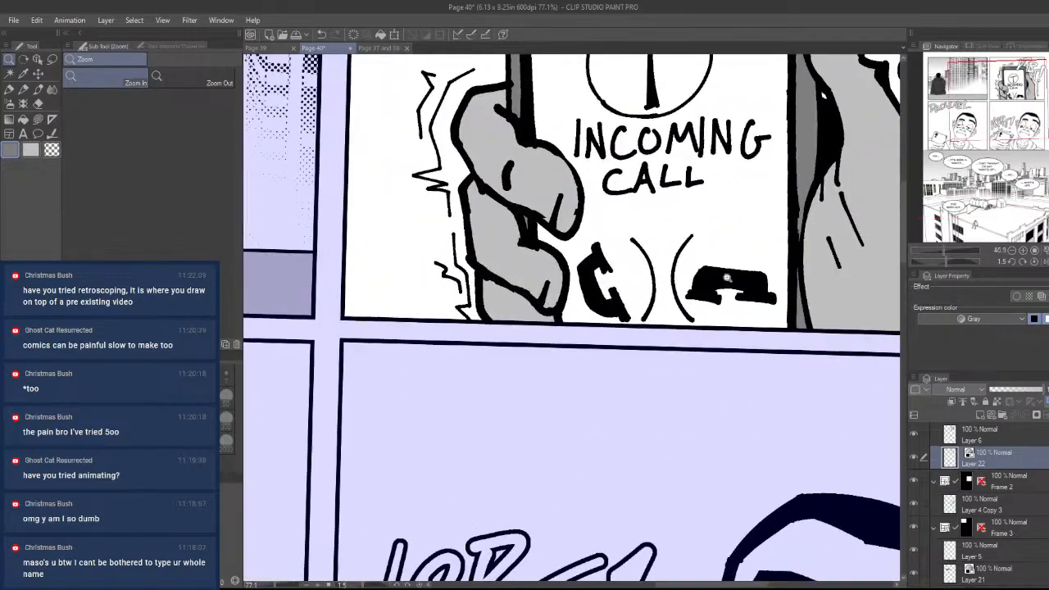
{"action": "scroll", "coordinate": [726, 320], "scroll_direction": "down", "scroll_amount": 4}
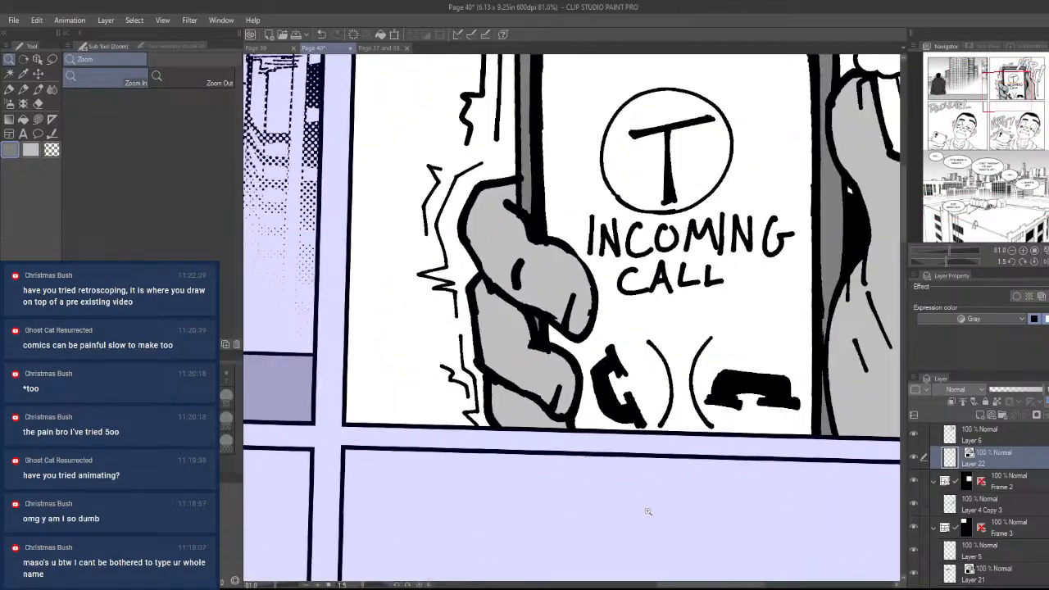
{"action": "scroll", "coordinate": [650, 492], "scroll_direction": "up", "scroll_amount": 2}
{"action": "scroll", "coordinate": [650, 492], "scroll_direction": "down", "scroll_amount": 2}
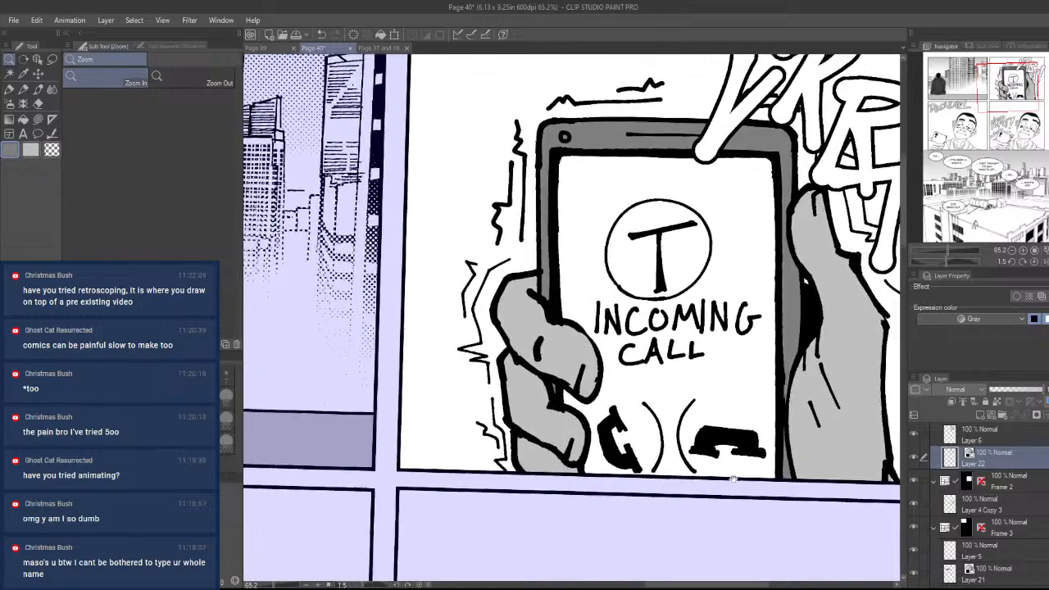
{"action": "scroll", "coordinate": [726, 488], "scroll_direction": "down", "scroll_amount": 3}
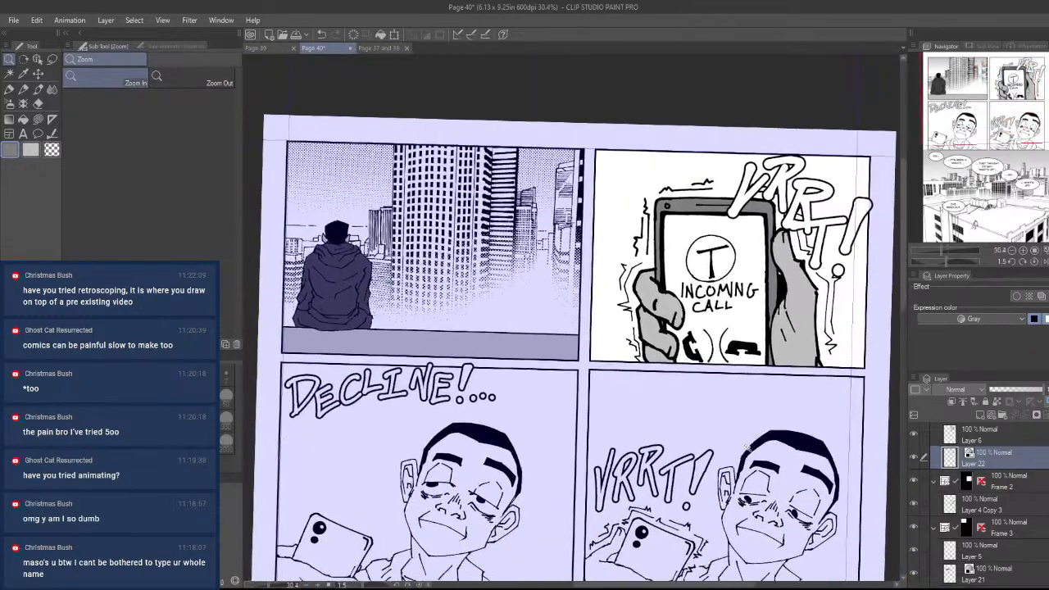
- Select the line-art layer of the "DECLINE!..." panel with the Object tool
{"action": "left_click_drag", "start_coordinate": [720, 487], "coordinate": [741, 417]}
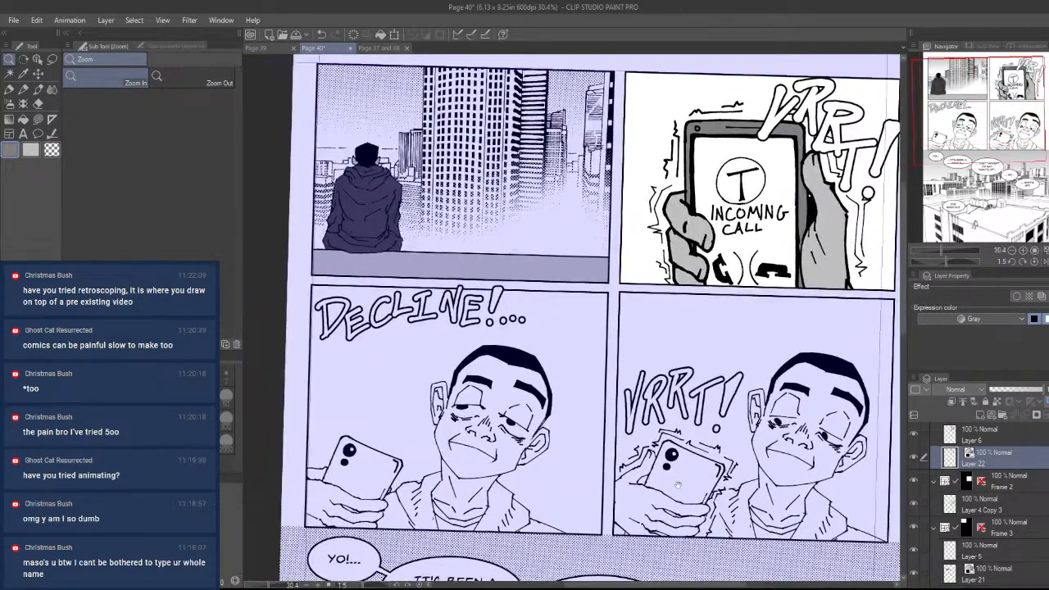
{"action": "left_click_drag", "start_coordinate": [650, 513], "coordinate": [770, 420]}
{"action": "scroll", "coordinate": [769, 419], "scroll_direction": "up", "scroll_amount": 3}
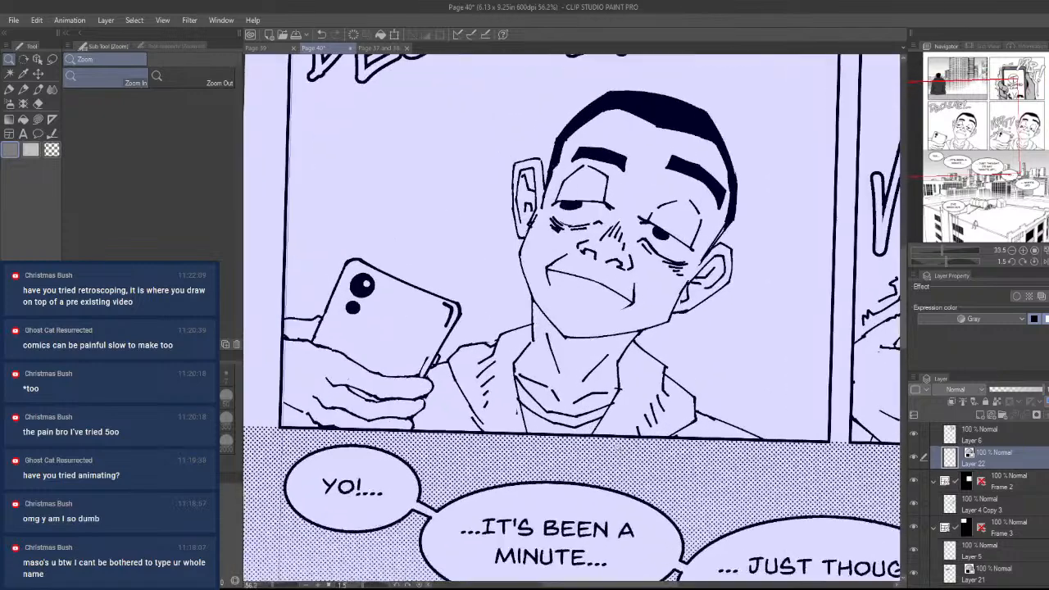
{"action": "left_click", "coordinate": [38, 59]}
{"action": "left_click", "coordinate": [663, 123]}
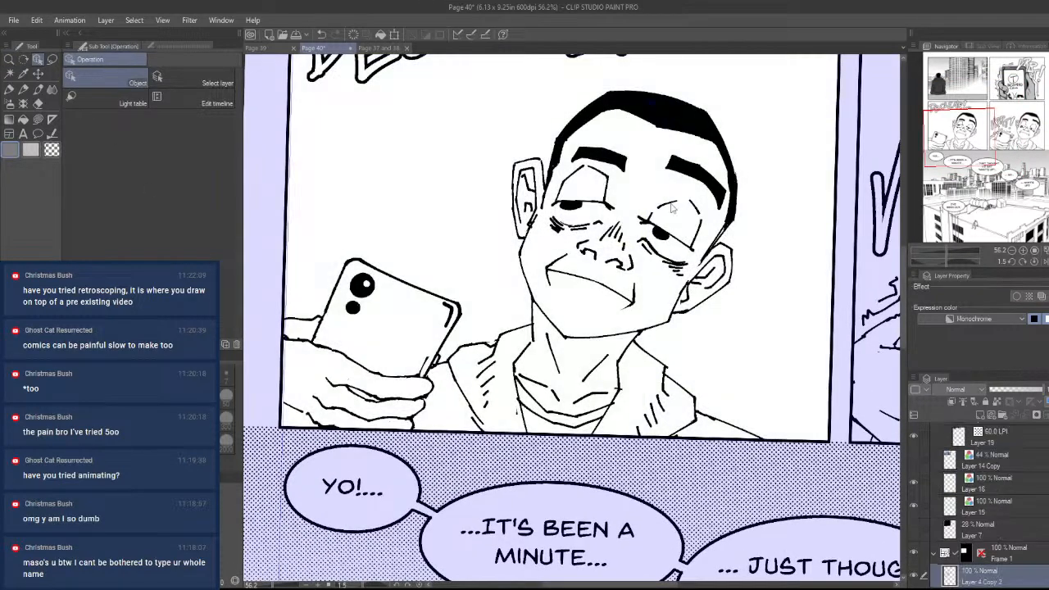
- Examine the man, hand and phone in the "DECLINE!..." panel and compare them with the rest of the page
{"action": "left_click_drag", "start_coordinate": [658, 412], "coordinate": [656, 394]}
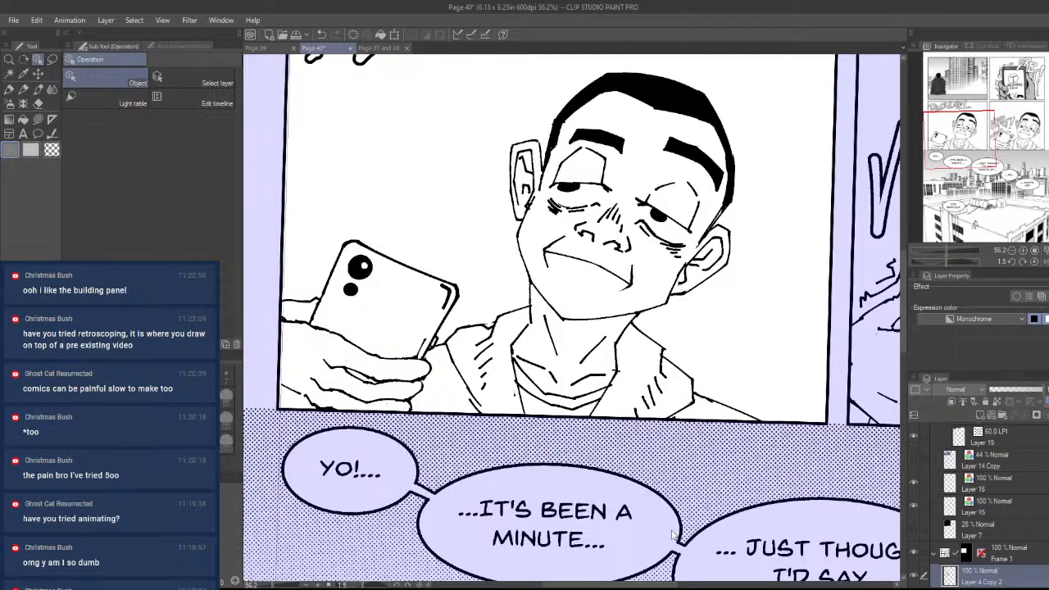
{"action": "left_click_drag", "start_coordinate": [833, 474], "coordinate": [806, 489]}
{"action": "key", "text": "ctrl+space"}
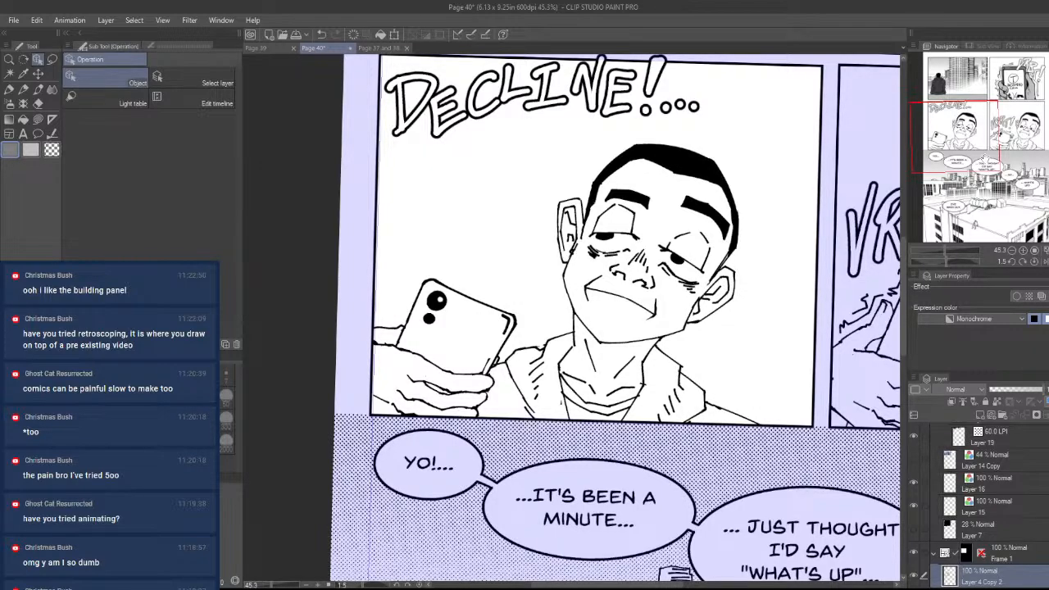
{"action": "left_click_drag", "start_coordinate": [981, 154], "coordinate": [989, 215]}
{"action": "key", "text": "ctrl+space"}
{"action": "left_click_drag", "start_coordinate": [803, 289], "coordinate": [777, 499]}
{"action": "scroll", "coordinate": [646, 380], "scroll_direction": "up", "scroll_amount": 2}
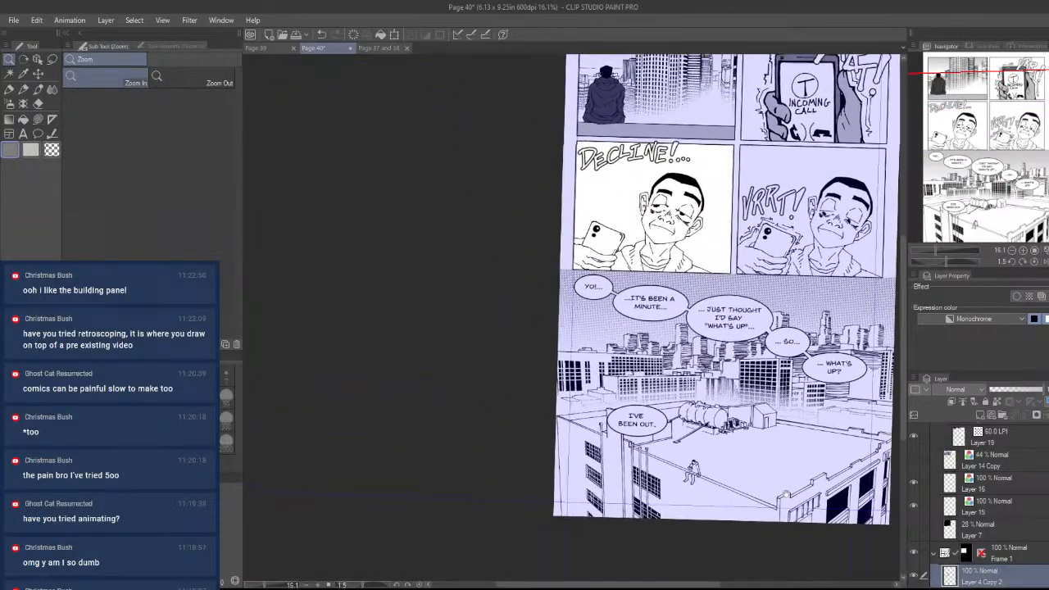
{"action": "left_click_drag", "start_coordinate": [667, 405], "coordinate": [646, 438]}
{"action": "scroll", "coordinate": [726, 301], "scroll_direction": "up", "scroll_amount": 4}
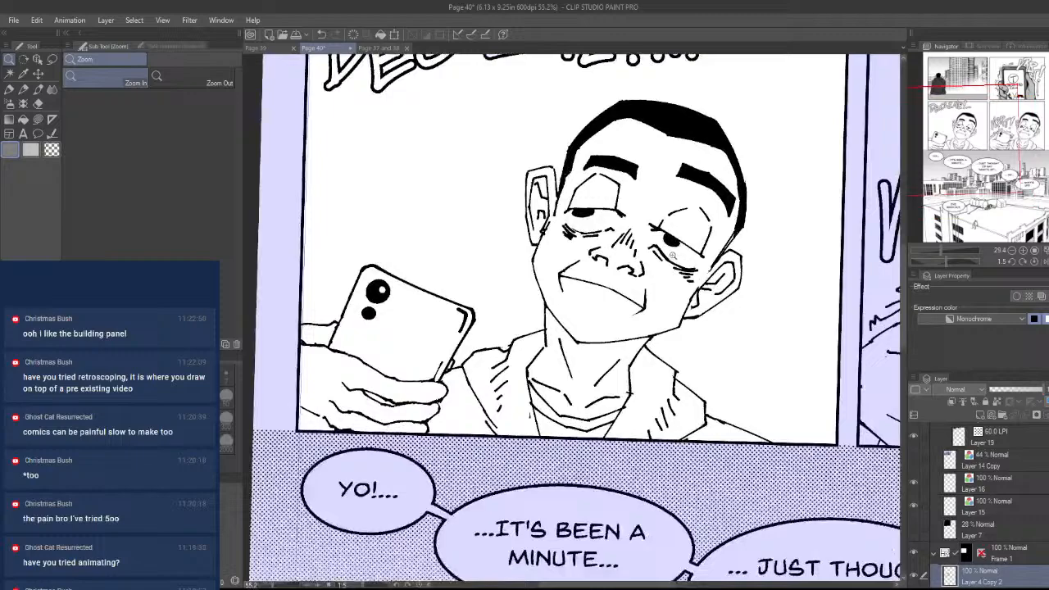
{"action": "left_click_drag", "start_coordinate": [674, 342], "coordinate": [696, 439]}
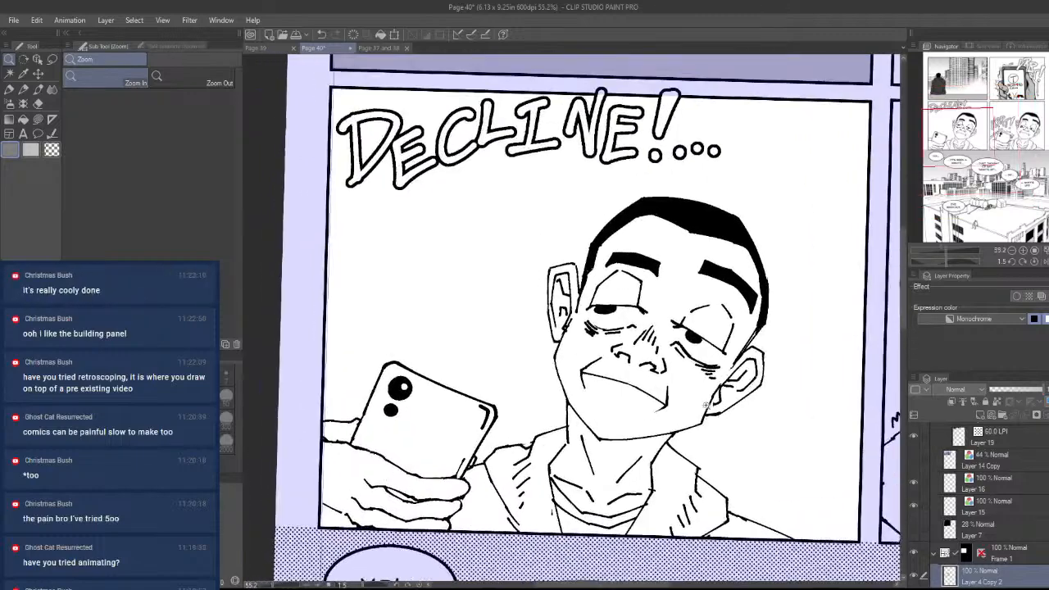
{"action": "scroll", "coordinate": [675, 450], "scroll_direction": "up", "scroll_amount": 4}
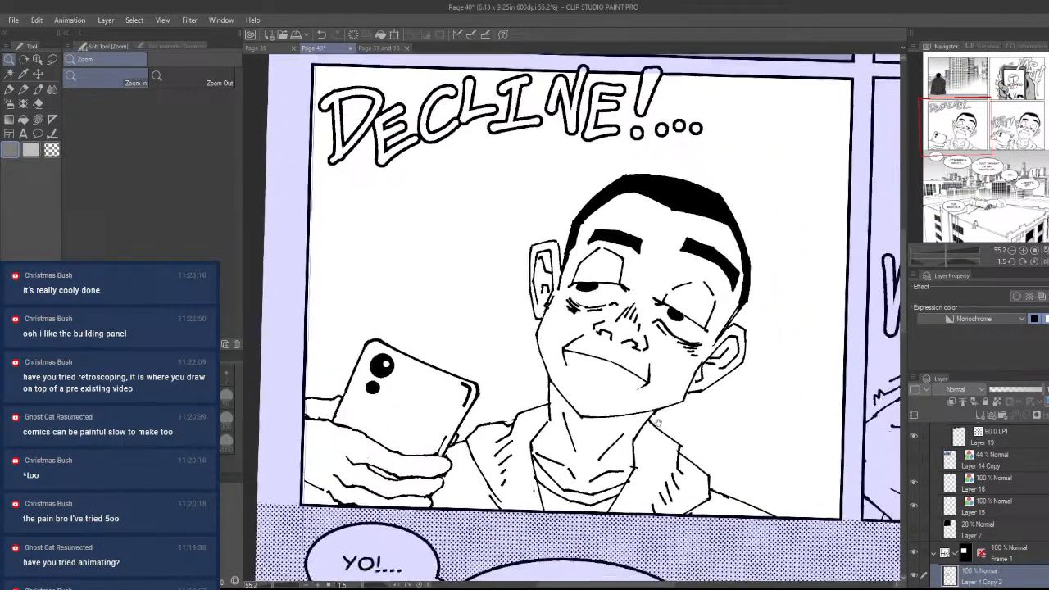
{"action": "scroll", "coordinate": [655, 325], "scroll_direction": "down", "scroll_amount": 10}
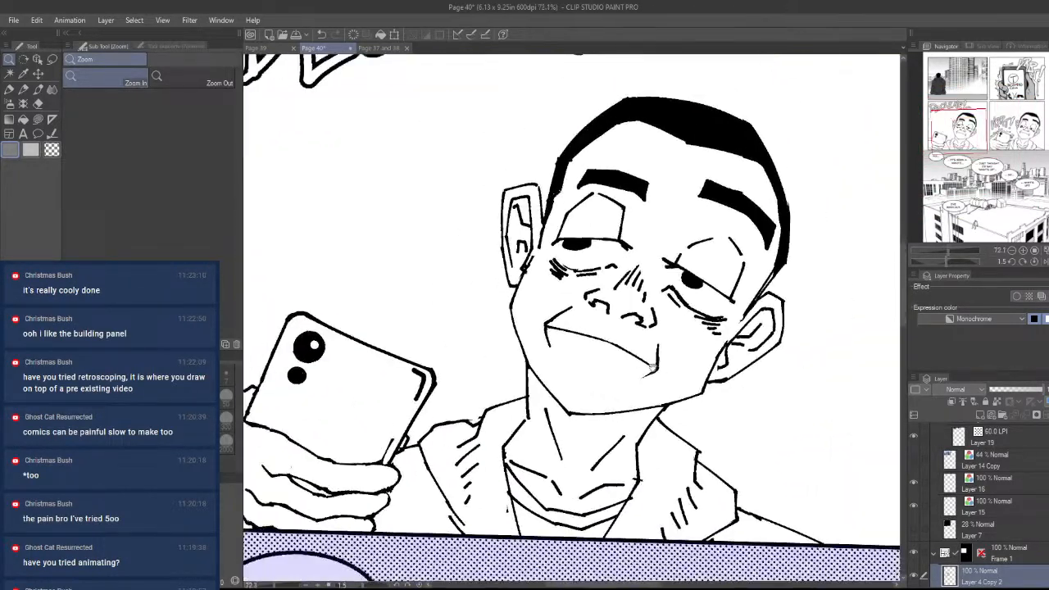
{"action": "scroll", "coordinate": [680, 320], "scroll_direction": "up", "scroll_amount": 3}
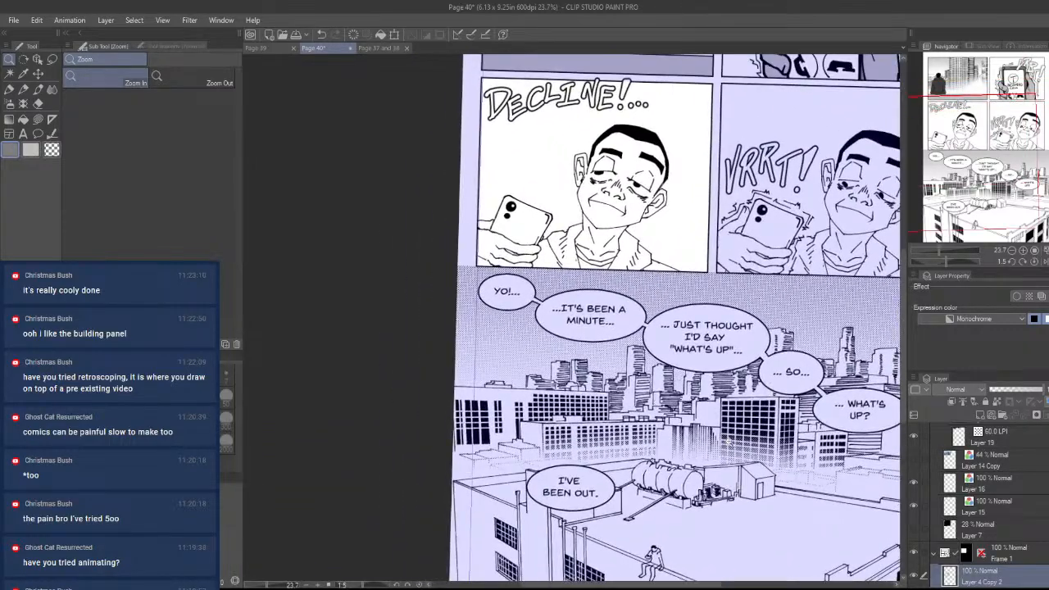
{"action": "scroll", "coordinate": [812, 490], "scroll_direction": "down", "scroll_amount": 3}
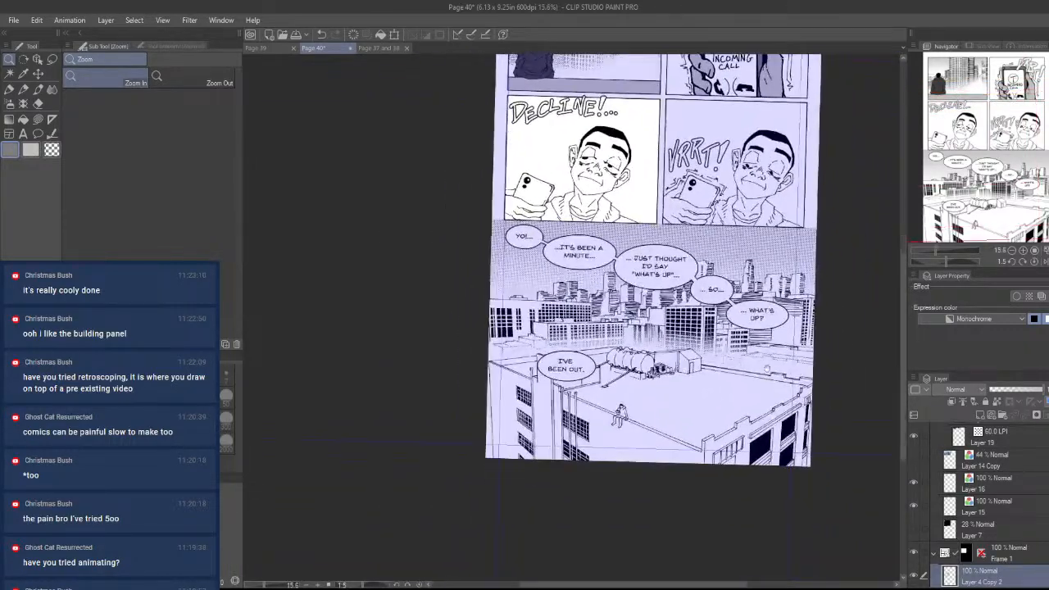
{"action": "scroll", "coordinate": [730, 414], "scroll_direction": "up", "scroll_amount": 3}
{"action": "left_click_drag", "start_coordinate": [730, 415], "coordinate": [758, 469]}
{"action": "left_click_drag", "start_coordinate": [671, 403], "coordinate": [696, 426]}
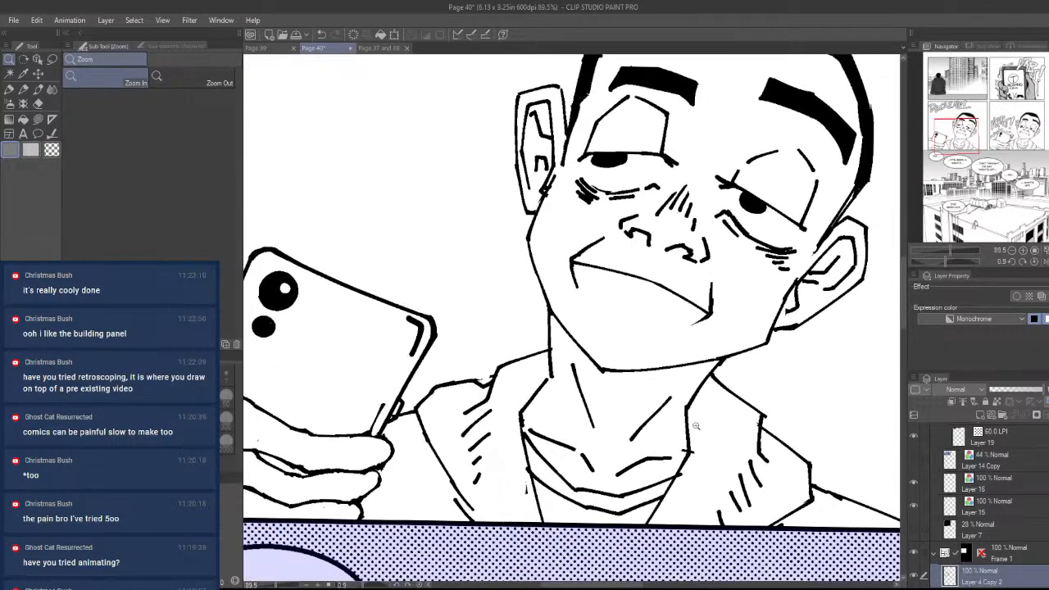
- Switch the drawing colour to the light skin grey and choose the Lasso fill tool for the man's face
{"action": "left_click_drag", "start_coordinate": [709, 348], "coordinate": [681, 414]}
{"action": "left_click_drag", "start_coordinate": [801, 366], "coordinate": [727, 437]}
{"action": "left_click_drag", "start_coordinate": [726, 437], "coordinate": [686, 385]}
{"action": "left_click_drag", "start_coordinate": [549, 137], "coordinate": [567, 152]}
{"action": "left_click_drag", "start_coordinate": [779, 367], "coordinate": [621, 206]}
{"action": "left_click_drag", "start_coordinate": [696, 410], "coordinate": [745, 402]}
{"action": "left_click_drag", "start_coordinate": [760, 394], "coordinate": [758, 361]}
{"action": "left_click_drag", "start_coordinate": [660, 446], "coordinate": [700, 432]}
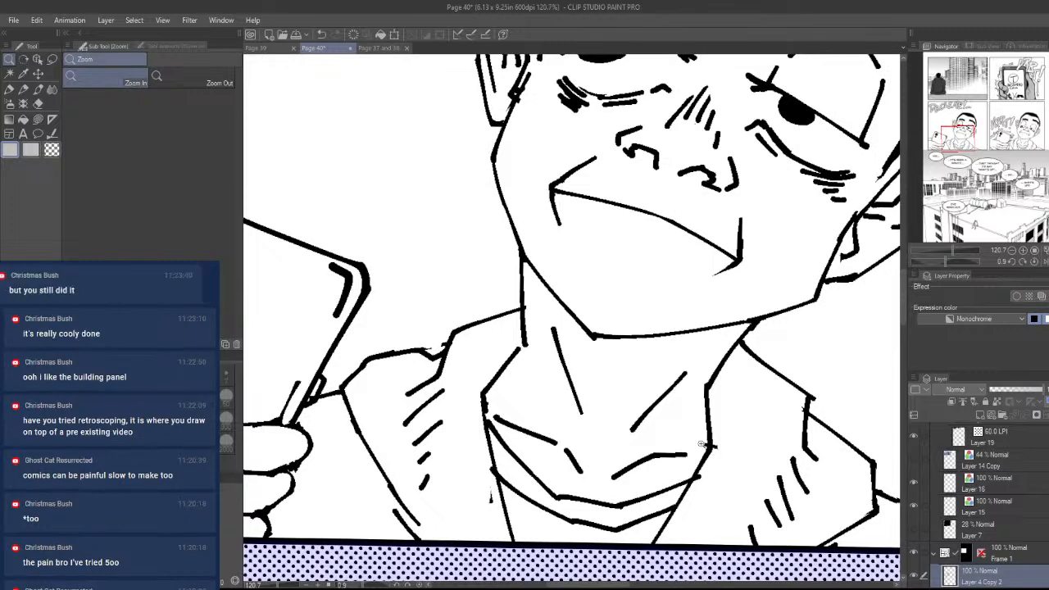
{"action": "key", "text": "u"}
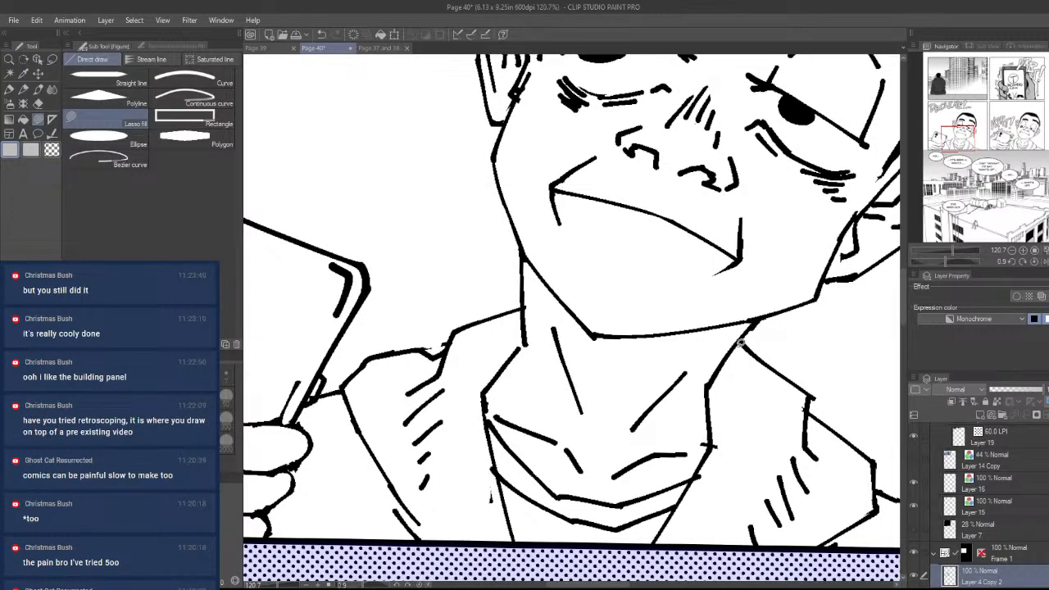
{"action": "mouse_move", "coordinate": [740, 343]}
{"action": "left_mouse_down"}
{"action": "mouse_move", "coordinate": [778, 232]}
{"action": "mouse_move", "coordinate": [736, 351]}
{"action": "left_mouse_up"}
{"action": "left_click_drag", "start_coordinate": [877, 334], "coordinate": [829, 368]}
{"action": "key", "text": "ctrl+z"}
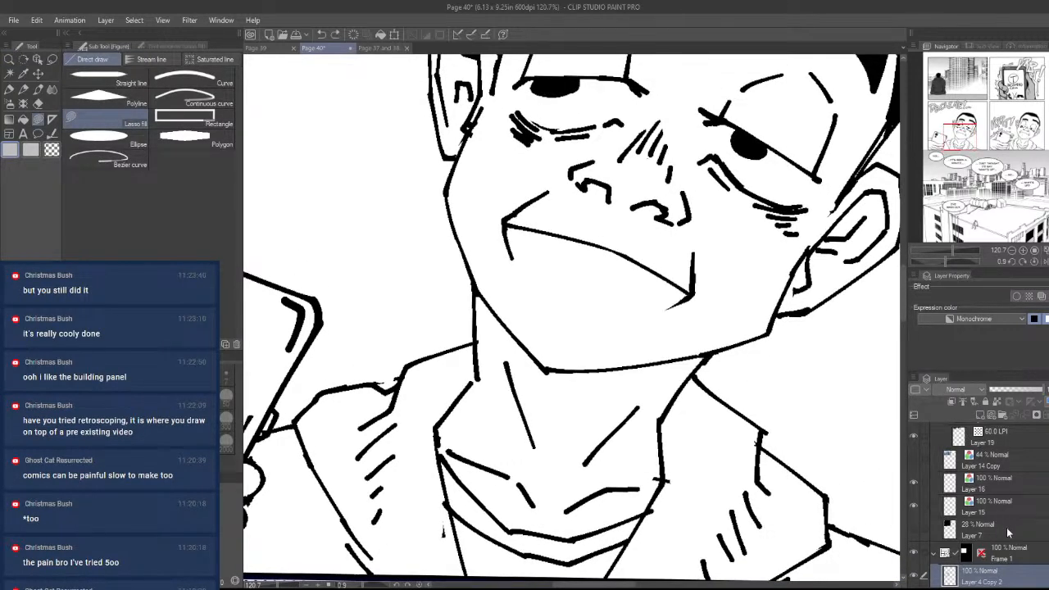
- Add a new layer inside Frame 1 beneath Layer 4 Copy 2 and set its expression color to Gray
{"action": "scroll", "coordinate": [993, 517], "scroll_direction": "down", "scroll_amount": 2}
{"action": "left_click", "coordinate": [993, 518]}
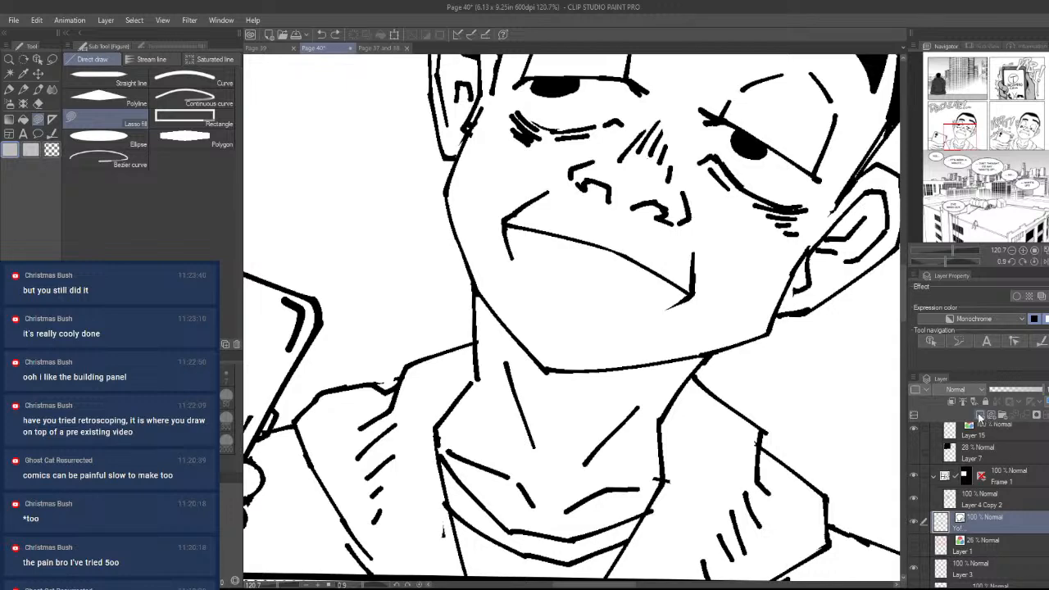
{"action": "left_click_drag", "start_coordinate": [993, 517], "coordinate": [1003, 510]}
{"action": "left_click_drag", "start_coordinate": [669, 484], "coordinate": [616, 536]}
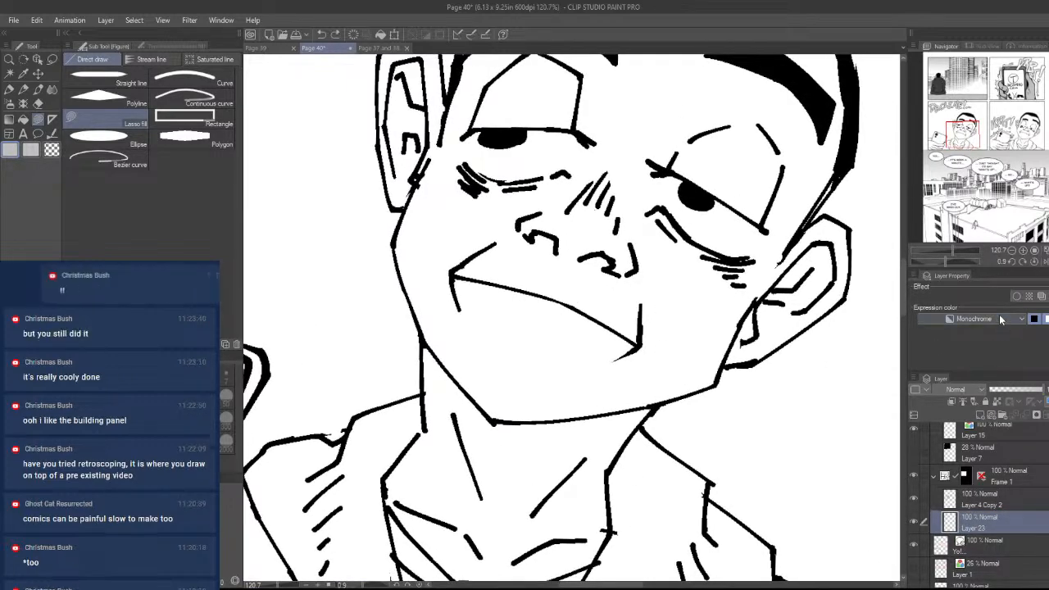
{"action": "left_click", "coordinate": [976, 349]}
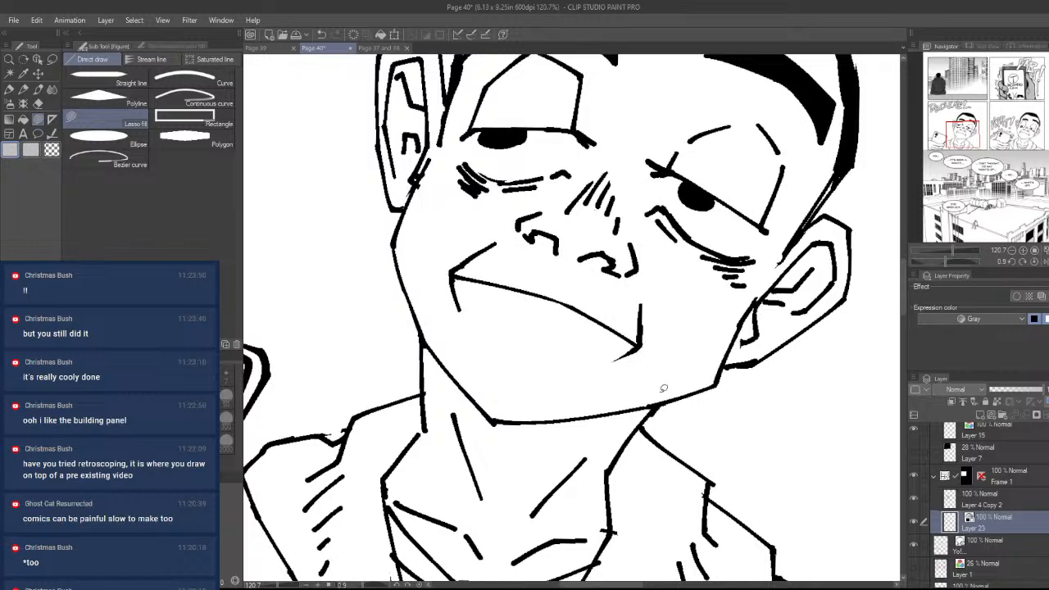
- Lasso-fill the man's chin, right jaw and right cheek up to the eye with light grey along the face outline
{"action": "mouse_move", "coordinate": [652, 412]}
{"action": "left_mouse_down"}
{"action": "mouse_move", "coordinate": [637, 287]}
{"action": "mouse_move", "coordinate": [500, 499]}
{"action": "mouse_move", "coordinate": [679, 392]}
{"action": "mouse_move", "coordinate": [626, 440]}
{"action": "left_mouse_up"}
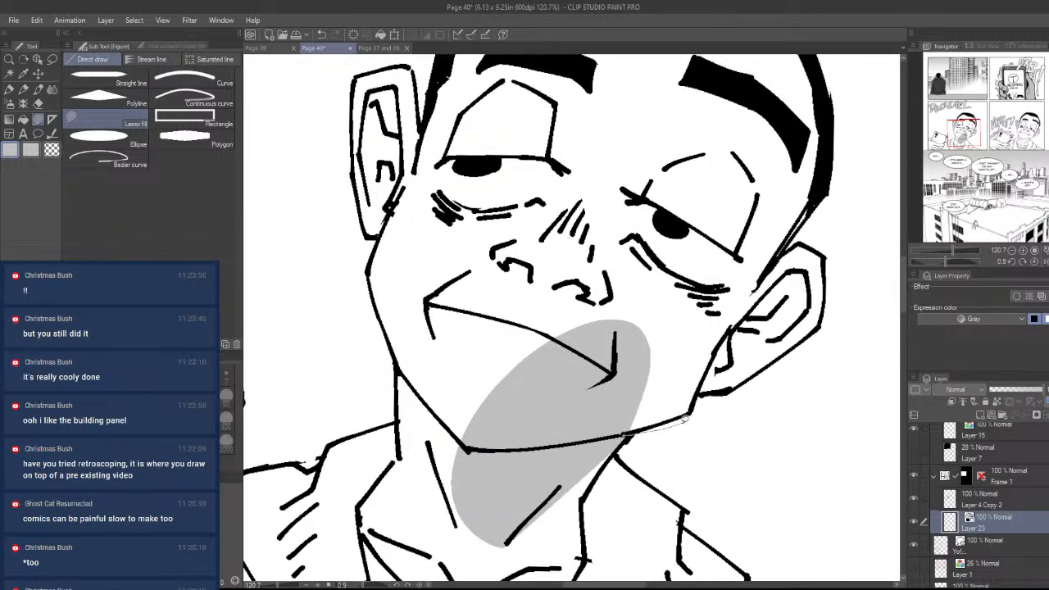
{"action": "mouse_move", "coordinate": [692, 407]}
{"action": "left_mouse_down"}
{"action": "mouse_move", "coordinate": [622, 434]}
{"action": "mouse_move", "coordinate": [693, 405]}
{"action": "left_mouse_up"}
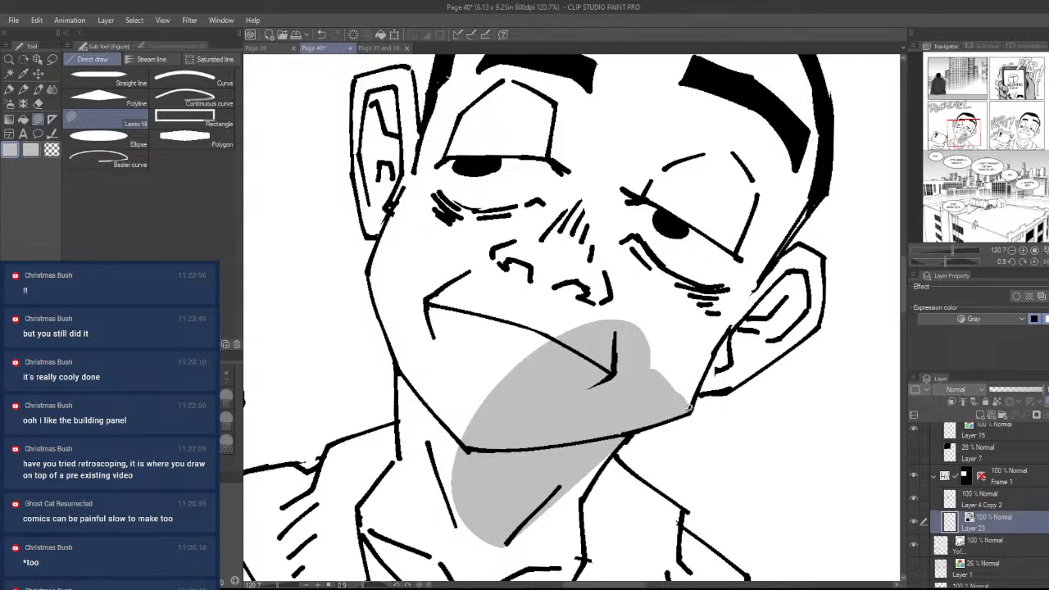
{"action": "mouse_move", "coordinate": [689, 408]}
{"action": "left_mouse_down"}
{"action": "mouse_move", "coordinate": [751, 174]}
{"action": "mouse_move", "coordinate": [497, 392]}
{"action": "left_mouse_up"}
{"action": "scroll", "coordinate": [776, 367], "scroll_direction": "up", "scroll_amount": 2}
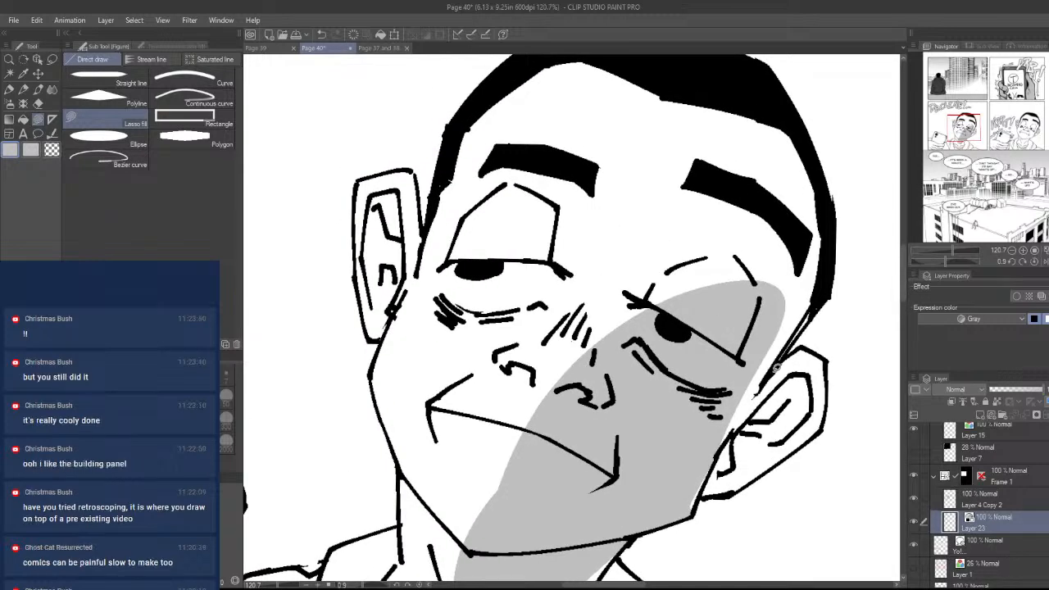
- Lasso-fill the man's right temple up to the eyebrow and the whole right ear with light grey
{"action": "mouse_move", "coordinate": [776, 368]}
{"action": "left_mouse_down"}
{"action": "mouse_move", "coordinate": [826, 275]}
{"action": "mouse_move", "coordinate": [711, 393]}
{"action": "left_mouse_up"}
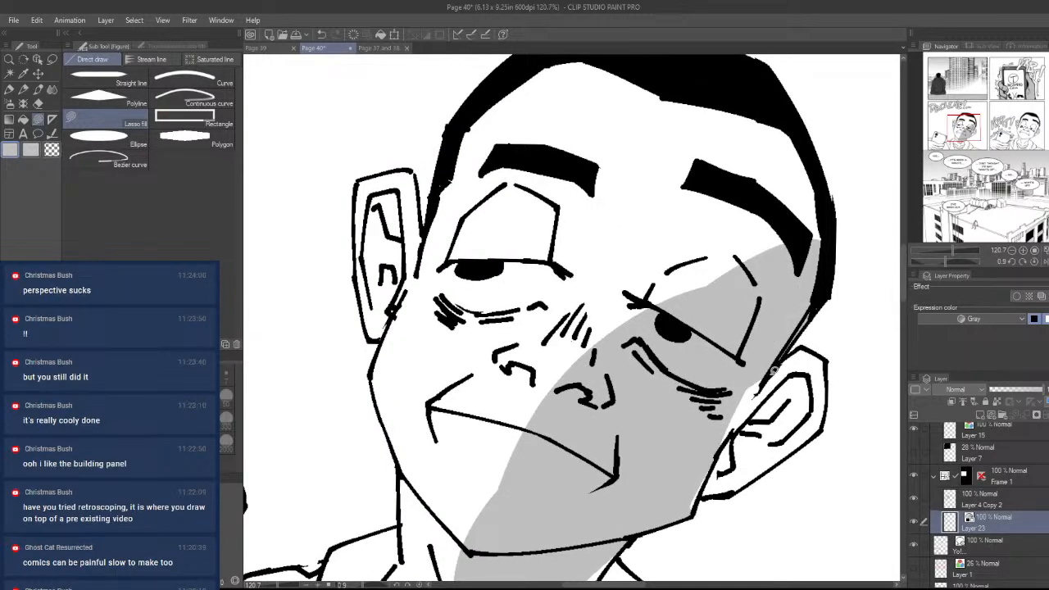
{"action": "mouse_move", "coordinate": [773, 369]}
{"action": "left_mouse_down"}
{"action": "mouse_move", "coordinate": [819, 354]}
{"action": "mouse_move", "coordinate": [829, 365]}
{"action": "mouse_move", "coordinate": [820, 420]}
{"action": "mouse_move", "coordinate": [773, 460]}
{"action": "mouse_move", "coordinate": [648, 491]}
{"action": "left_mouse_up"}
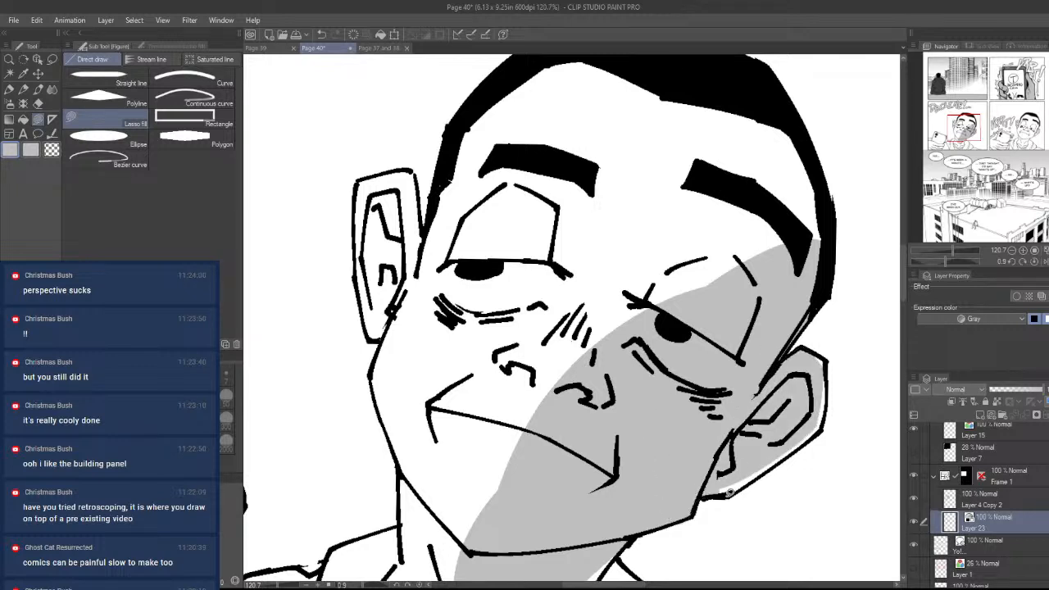
{"action": "mouse_move", "coordinate": [714, 492]}
{"action": "left_mouse_down"}
{"action": "mouse_move", "coordinate": [798, 407]}
{"action": "mouse_move", "coordinate": [823, 424]}
{"action": "mouse_move", "coordinate": [782, 462]}
{"action": "mouse_move", "coordinate": [824, 425]}
{"action": "mouse_move", "coordinate": [830, 390]}
{"action": "mouse_move", "coordinate": [797, 354]}
{"action": "mouse_move", "coordinate": [828, 361]}
{"action": "left_mouse_up"}
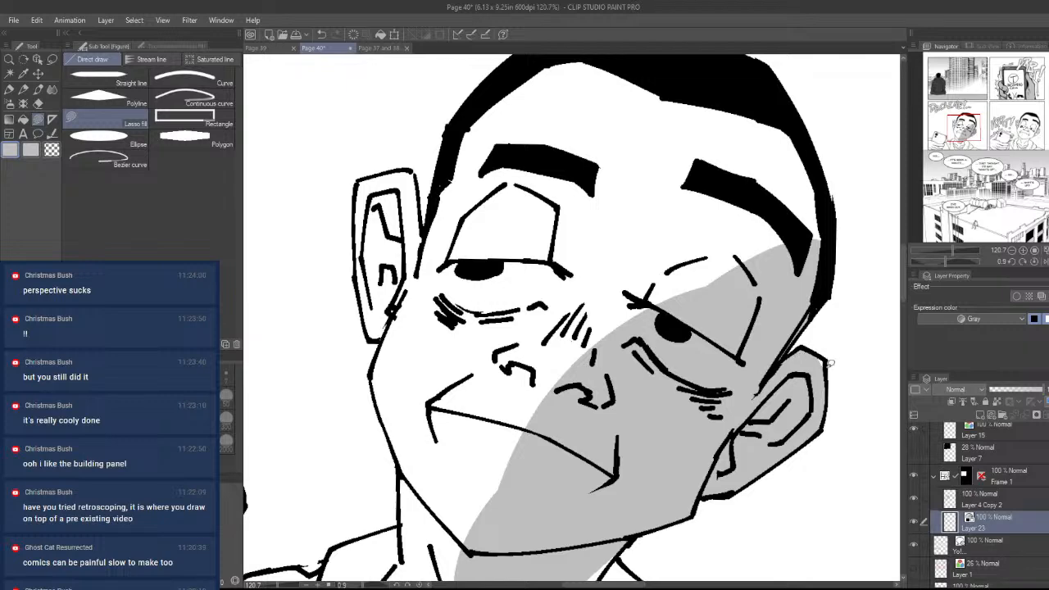
- Lasso-fill the man's forehead below the hairline and the middle of his face with light grey
{"action": "mouse_move", "coordinate": [708, 389]}
{"action": "left_mouse_down"}
{"action": "mouse_move", "coordinate": [735, 428]}
{"action": "mouse_move", "coordinate": [880, 285]}
{"action": "mouse_move", "coordinate": [875, 232]}
{"action": "mouse_move", "coordinate": [884, 363]}
{"action": "mouse_move", "coordinate": [887, 326]}
{"action": "left_mouse_up"}
{"action": "mouse_move", "coordinate": [644, 486]}
{"action": "left_mouse_down"}
{"action": "mouse_move", "coordinate": [719, 196]}
{"action": "mouse_move", "coordinate": [844, 244]}
{"action": "mouse_move", "coordinate": [680, 379]}
{"action": "left_mouse_up"}
{"action": "mouse_move", "coordinate": [836, 301]}
{"action": "left_mouse_down"}
{"action": "mouse_move", "coordinate": [831, 326]}
{"action": "mouse_move", "coordinate": [804, 208]}
{"action": "mouse_move", "coordinate": [717, 168]}
{"action": "mouse_move", "coordinate": [587, 131]}
{"action": "mouse_move", "coordinate": [498, 177]}
{"action": "mouse_move", "coordinate": [463, 316]}
{"action": "mouse_move", "coordinate": [523, 529]}
{"action": "left_mouse_up"}
{"action": "left_click_drag", "start_coordinate": [619, 488], "coordinate": [716, 296]}
- Lasso-fill the man's left cheek, temple and jaw with light grey up to the face outline and hairline
{"action": "left_click_drag", "start_coordinate": [597, 399], "coordinate": [645, 409]}
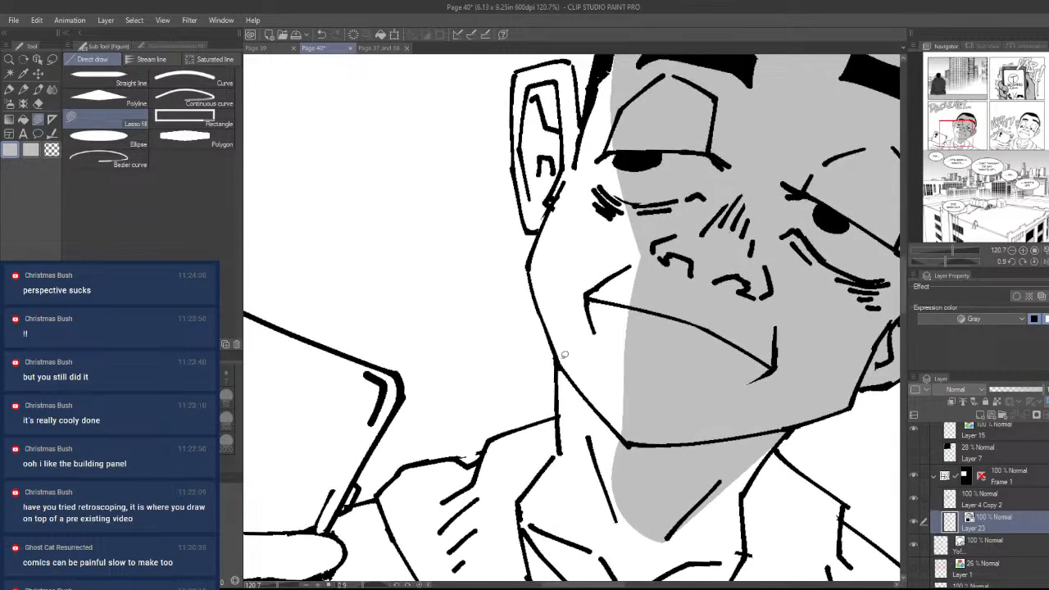
{"action": "mouse_move", "coordinate": [561, 357]}
{"action": "left_mouse_down"}
{"action": "mouse_move", "coordinate": [528, 263]}
{"action": "mouse_move", "coordinate": [679, 82]}
{"action": "mouse_move", "coordinate": [717, 115]}
{"action": "left_mouse_up"}
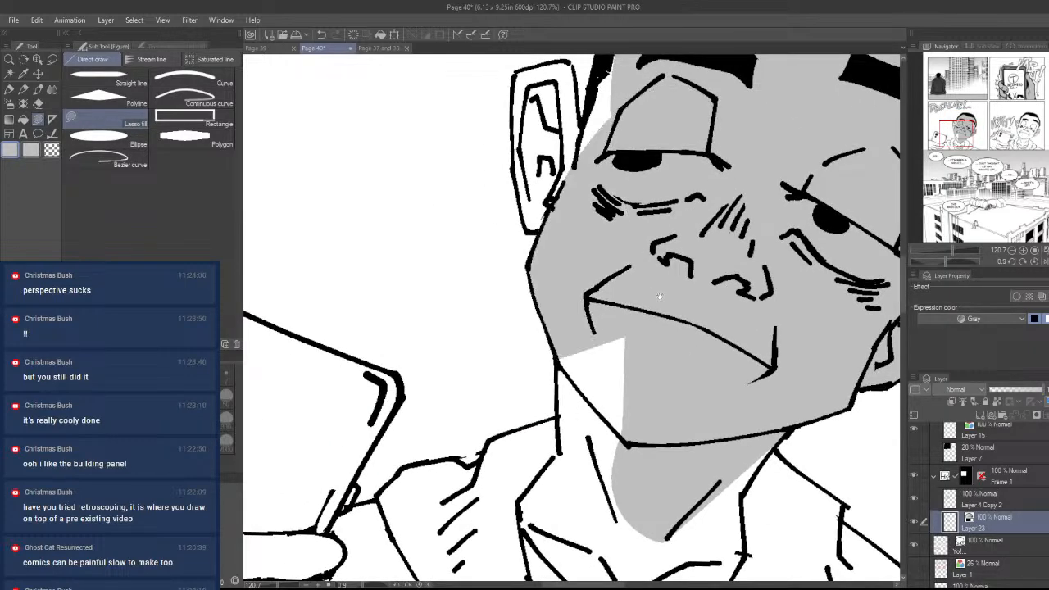
{"action": "left_click_drag", "start_coordinate": [621, 219], "coordinate": [687, 285]}
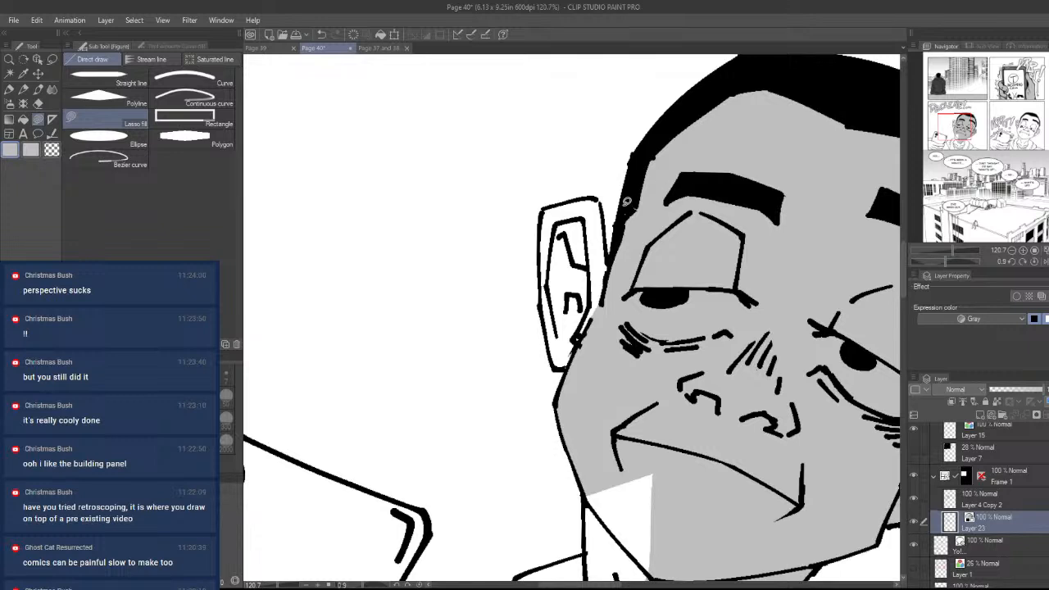
{"action": "mouse_move", "coordinate": [626, 201]}
{"action": "left_mouse_down"}
{"action": "mouse_move", "coordinate": [732, 195]}
{"action": "mouse_move", "coordinate": [721, 270]}
{"action": "left_mouse_up"}
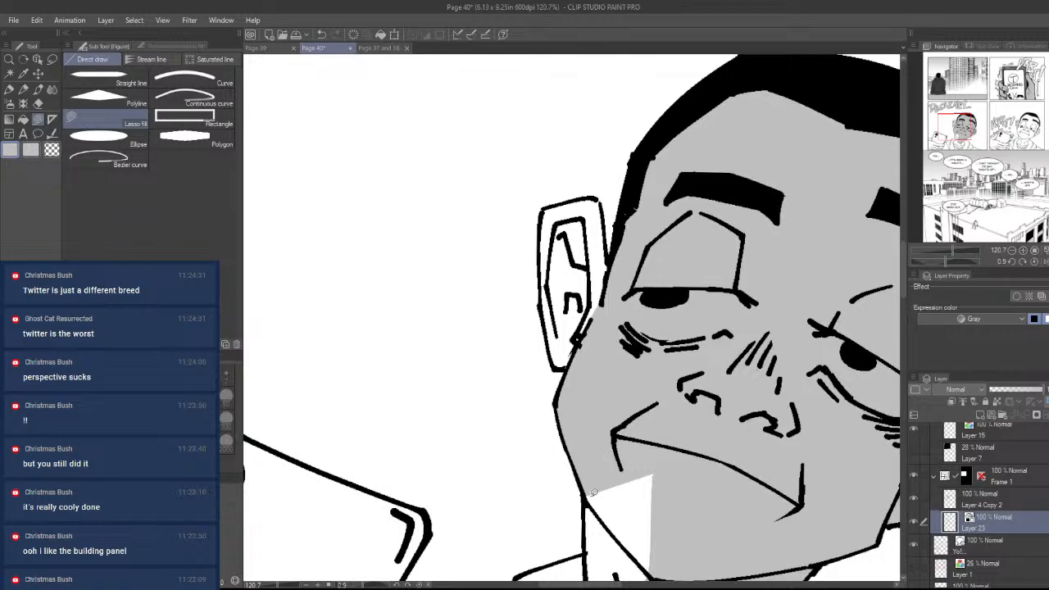
{"action": "mouse_move", "coordinate": [588, 496]}
{"action": "left_mouse_down"}
{"action": "mouse_move", "coordinate": [661, 576]}
{"action": "mouse_move", "coordinate": [587, 510]}
{"action": "left_mouse_up"}
{"action": "left_click_drag", "start_coordinate": [689, 479], "coordinate": [722, 438]}
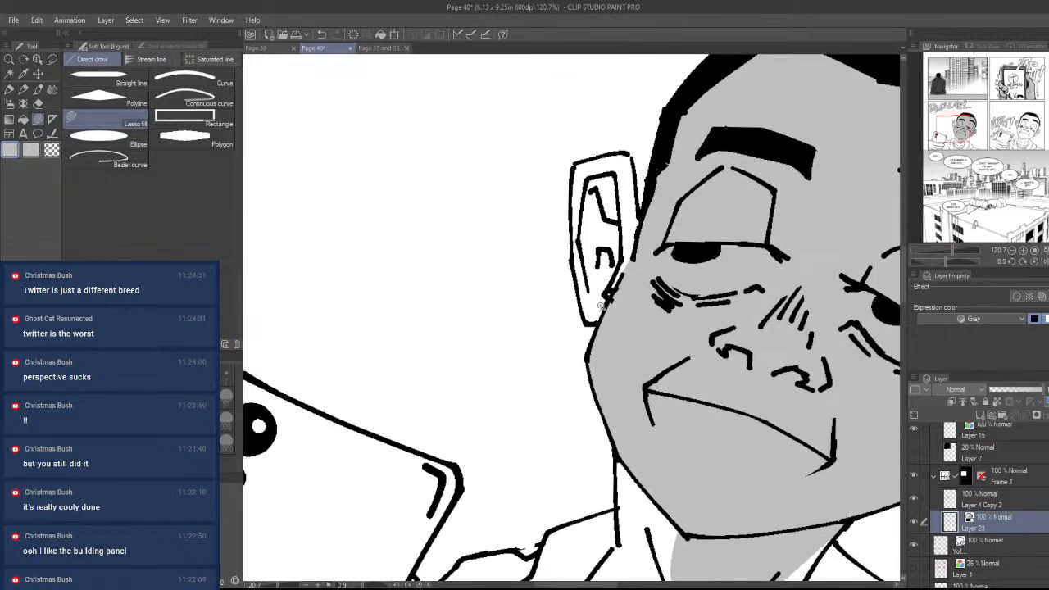
- Lasso-fill the man's entire left ear with light grey, including the earlobe and the rim beside the hairline
{"action": "mouse_move", "coordinate": [603, 297]}
{"action": "left_mouse_down"}
{"action": "mouse_move", "coordinate": [672, 238]}
{"action": "mouse_move", "coordinate": [701, 374]}
{"action": "left_mouse_up"}
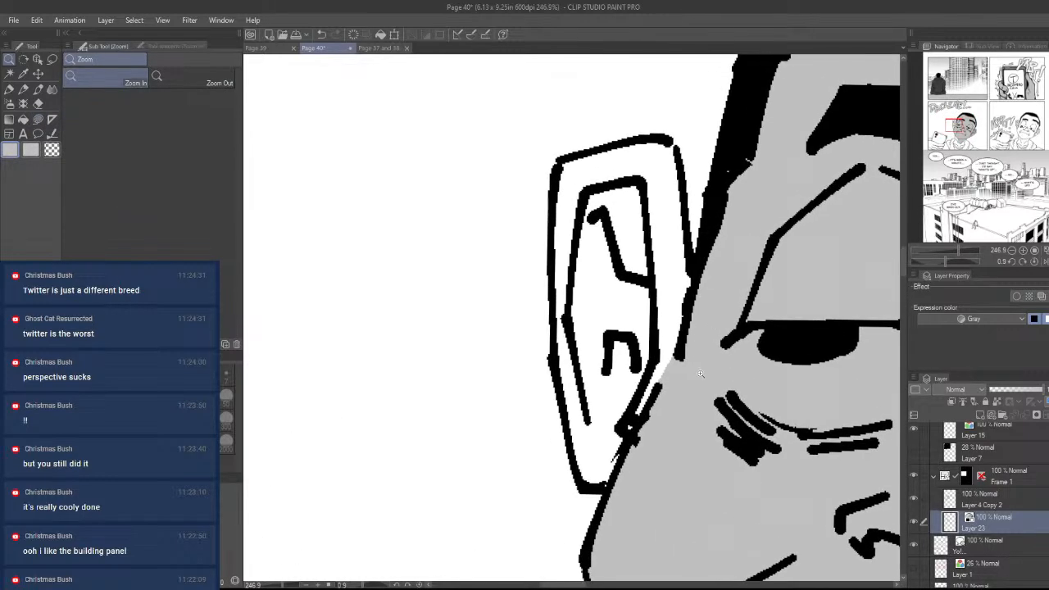
{"action": "key", "text": "u"}
{"action": "mouse_move", "coordinate": [698, 270]}
{"action": "left_mouse_down"}
{"action": "mouse_move", "coordinate": [678, 182]}
{"action": "mouse_move", "coordinate": [576, 156]}
{"action": "mouse_move", "coordinate": [598, 434]}
{"action": "mouse_move", "coordinate": [745, 363]}
{"action": "left_mouse_up"}
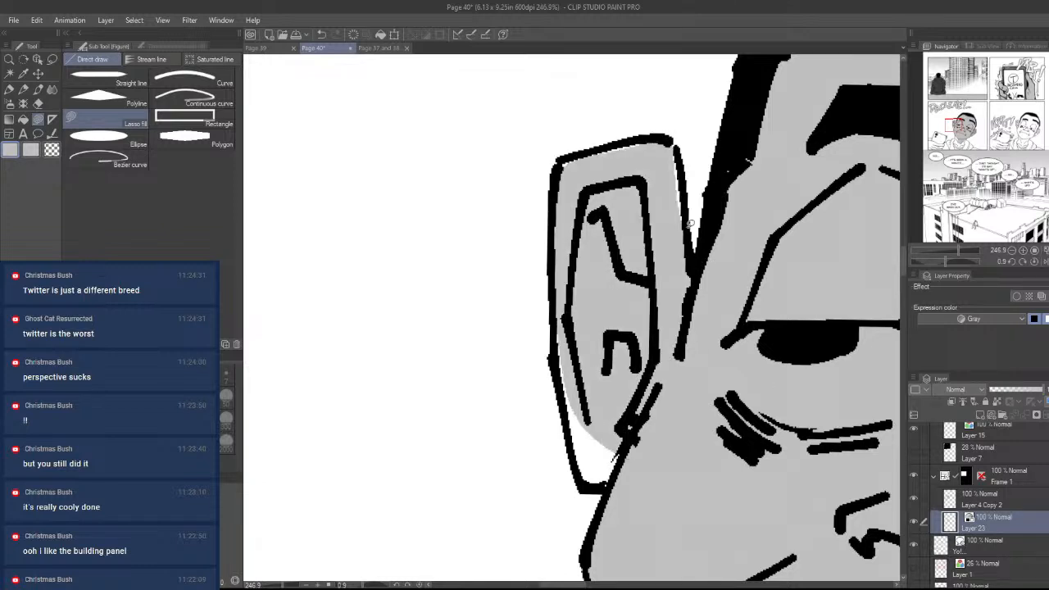
{"action": "mouse_move", "coordinate": [690, 223]}
{"action": "left_mouse_down"}
{"action": "mouse_move", "coordinate": [683, 152]}
{"action": "mouse_move", "coordinate": [598, 146]}
{"action": "mouse_move", "coordinate": [574, 188]}
{"action": "mouse_move", "coordinate": [576, 157]}
{"action": "left_mouse_up"}
{"action": "scroll", "coordinate": [643, 205], "scroll_direction": "down", "scroll_amount": 2}
{"action": "mouse_move", "coordinate": [561, 270]}
{"action": "left_mouse_down"}
{"action": "mouse_move", "coordinate": [698, 346]}
{"action": "mouse_move", "coordinate": [610, 385]}
{"action": "mouse_move", "coordinate": [586, 324]}
{"action": "mouse_move", "coordinate": [565, 197]}
{"action": "left_mouse_up"}
- Lasso-fill the right side of the man's neck with light grey from the jaw down to the shirt collar
{"action": "scroll", "coordinate": [643, 246], "scroll_direction": "down", "scroll_amount": 5}
{"action": "scroll", "coordinate": [643, 327], "scroll_direction": "up", "scroll_amount": 2}
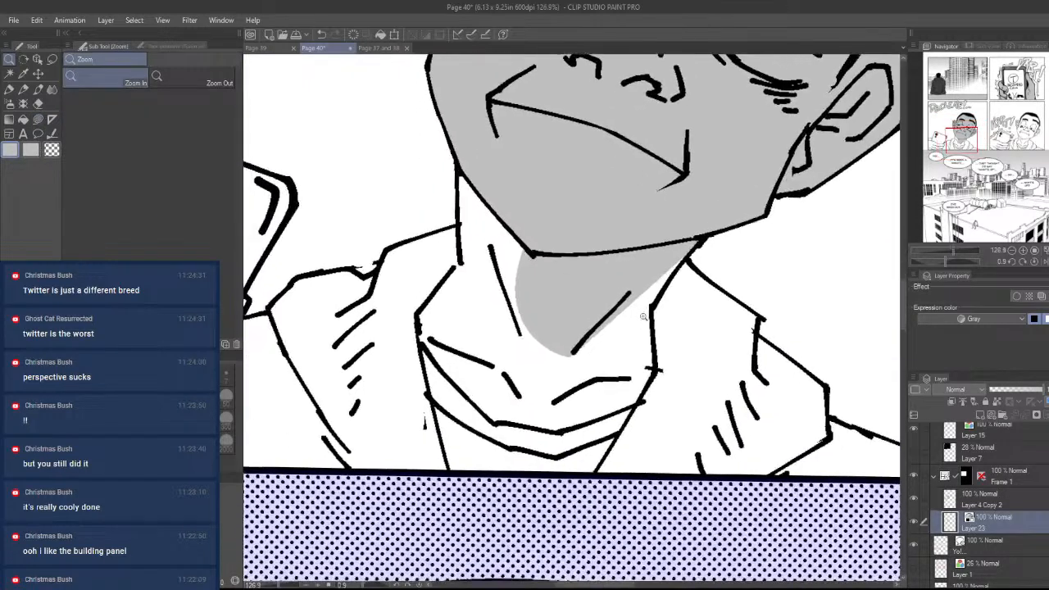
{"action": "scroll", "coordinate": [643, 316], "scroll_direction": "up", "scroll_amount": 2}
{"action": "key", "text": "u"}
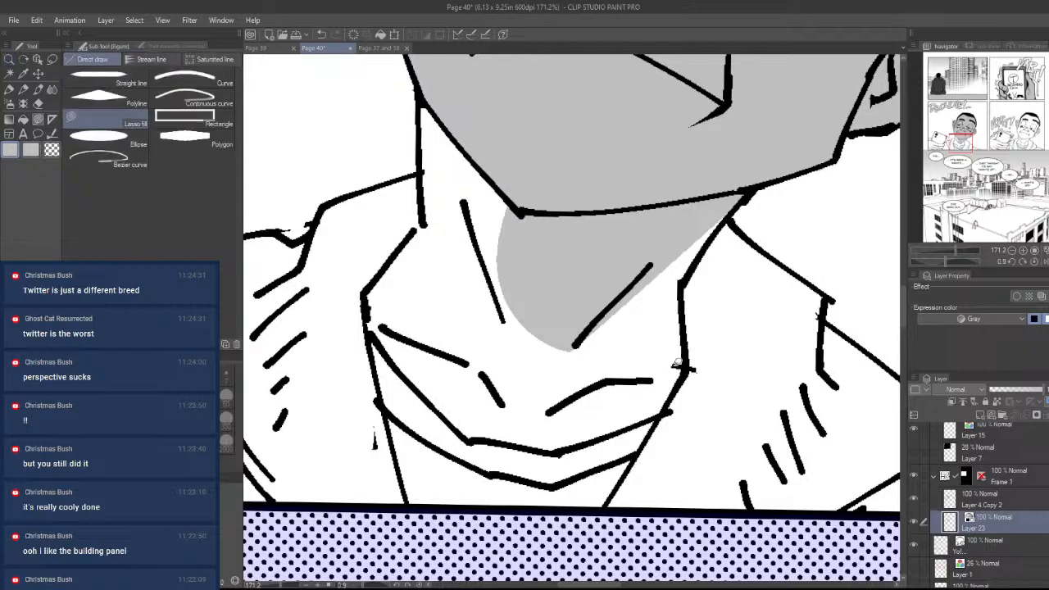
{"action": "mouse_move", "coordinate": [668, 412]}
{"action": "left_mouse_down"}
{"action": "mouse_move", "coordinate": [627, 432]}
{"action": "mouse_move", "coordinate": [506, 382]}
{"action": "mouse_move", "coordinate": [670, 245]}
{"action": "mouse_move", "coordinate": [686, 376]}
{"action": "left_mouse_up"}
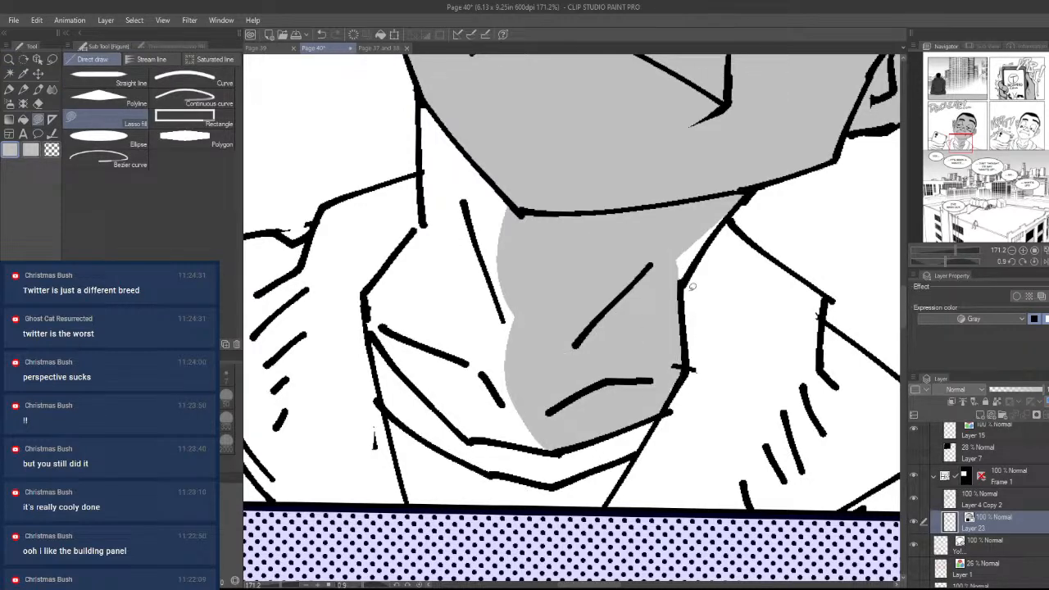
{"action": "left_click_drag", "start_coordinate": [685, 289], "coordinate": [737, 156]}
- Lasso-fill the left side of the man's neck with light grey down to the shirt neckline
{"action": "mouse_move", "coordinate": [440, 207]}
{"action": "left_mouse_down"}
{"action": "mouse_move", "coordinate": [496, 254]}
{"action": "mouse_move", "coordinate": [649, 326]}
{"action": "mouse_move", "coordinate": [487, 123]}
{"action": "mouse_move", "coordinate": [485, 154]}
{"action": "left_mouse_up"}
{"action": "left_click_drag", "start_coordinate": [595, 174], "coordinate": [640, 193]}
{"action": "mouse_move", "coordinate": [479, 370]}
{"action": "left_mouse_down"}
{"action": "mouse_move", "coordinate": [475, 350]}
{"action": "mouse_move", "coordinate": [644, 405]}
{"action": "left_mouse_up"}
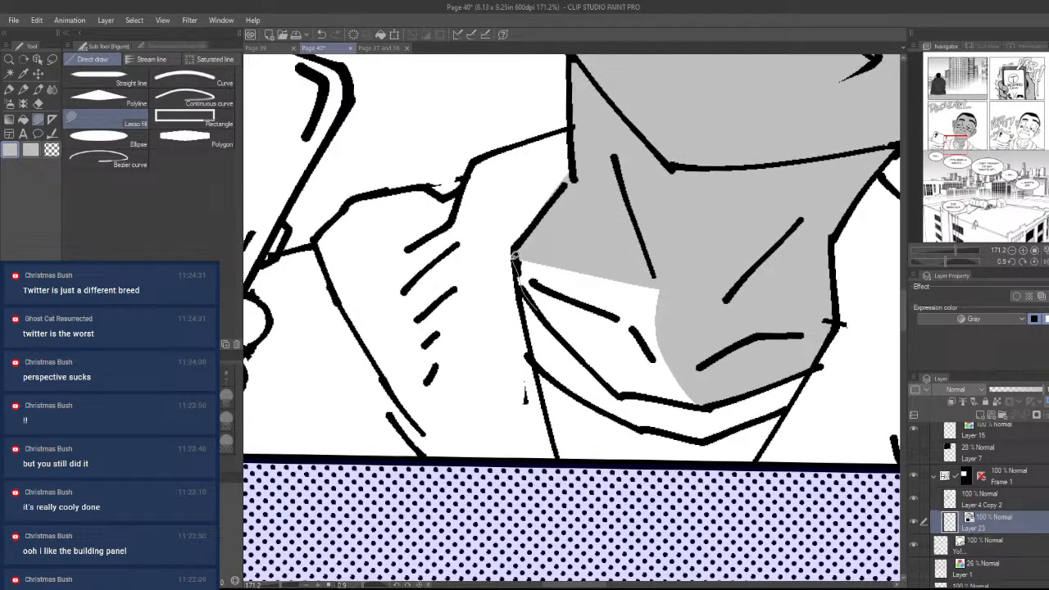
{"action": "mouse_move", "coordinate": [512, 252]}
{"action": "left_mouse_down"}
{"action": "mouse_move", "coordinate": [680, 243]}
{"action": "mouse_move", "coordinate": [747, 371]}
{"action": "mouse_move", "coordinate": [710, 397]}
{"action": "mouse_move", "coordinate": [606, 387]}
{"action": "left_mouse_up"}
{"action": "key", "text": "ctrl+space"}
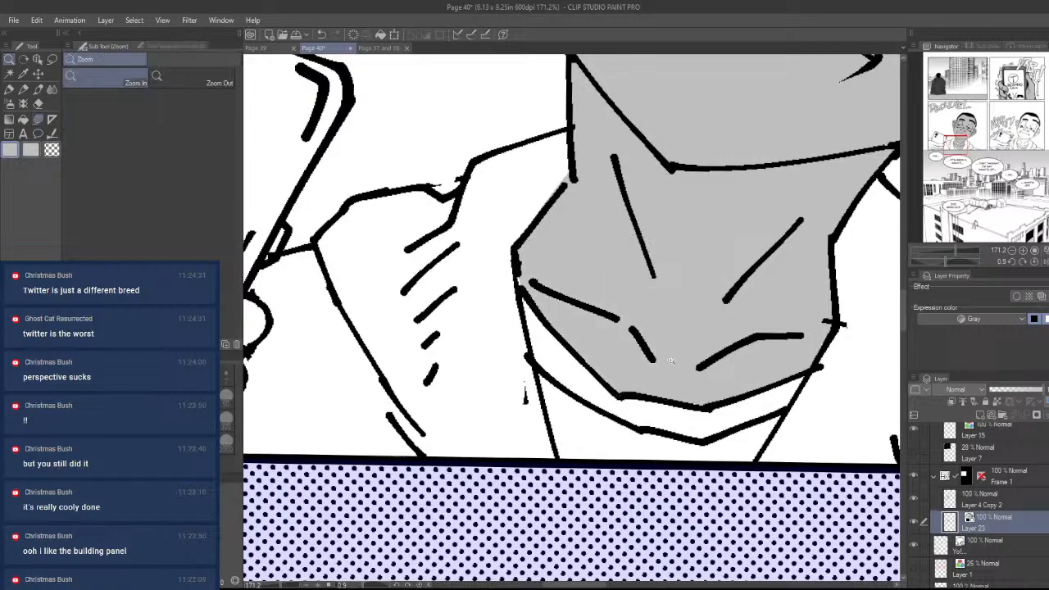
{"action": "mouse_move", "coordinate": [721, 357]}
{"action": "left_mouse_down"}
{"action": "mouse_move", "coordinate": [647, 361]}
{"action": "mouse_move", "coordinate": [728, 354]}
{"action": "left_mouse_up"}
- Lasso-fill the palm area and finger bases of the phone-holding hand with light grey up to the frame corner
{"action": "left_click_drag", "start_coordinate": [684, 408], "coordinate": [672, 467]}
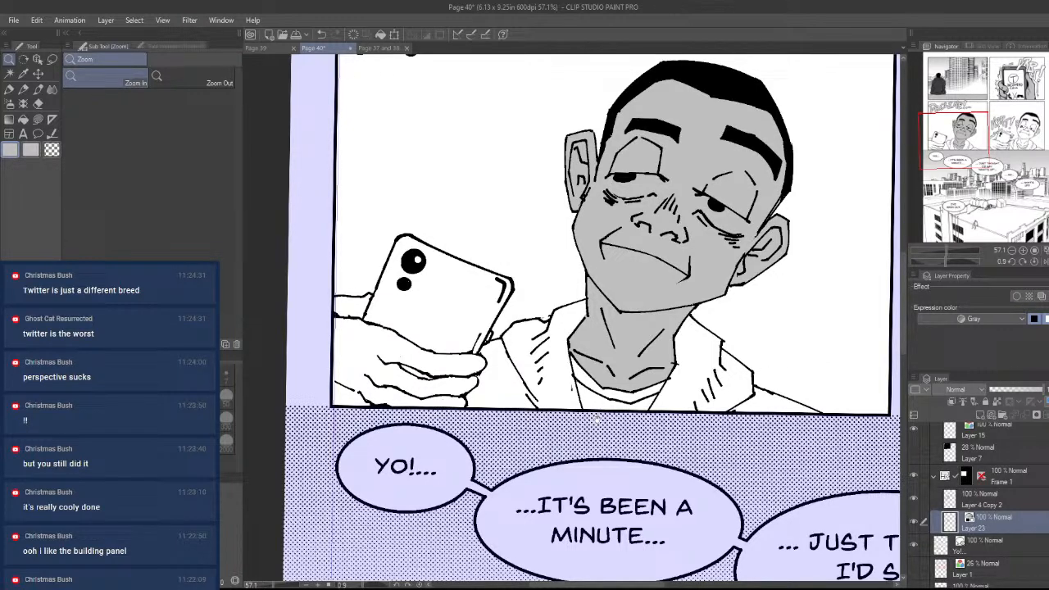
{"action": "left_click_drag", "start_coordinate": [638, 423], "coordinate": [739, 479]}
{"action": "left_click_drag", "start_coordinate": [751, 477], "coordinate": [806, 370]}
{"action": "left_click_drag", "start_coordinate": [651, 469], "coordinate": [677, 466]}
{"action": "mouse_move", "coordinate": [732, 287]}
{"action": "left_mouse_down"}
{"action": "mouse_move", "coordinate": [727, 265]}
{"action": "mouse_move", "coordinate": [717, 281]}
{"action": "left_mouse_up"}
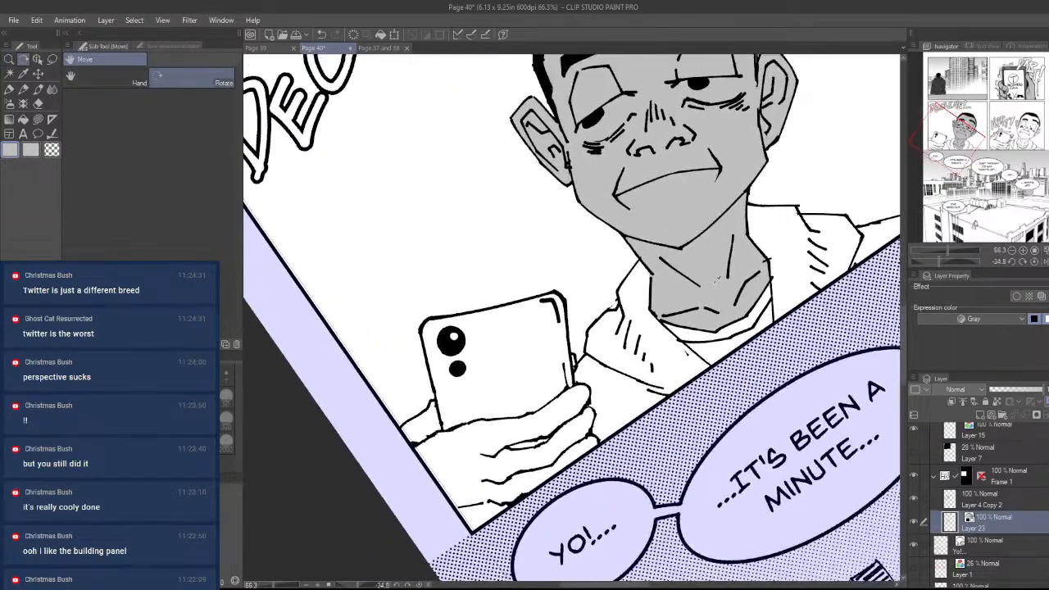
{"action": "left_click_drag", "start_coordinate": [520, 453], "coordinate": [568, 446]}
{"action": "left_click_drag", "start_coordinate": [577, 420], "coordinate": [643, 365]}
{"action": "left_click_drag", "start_coordinate": [605, 439], "coordinate": [576, 267]}
{"action": "left_click_drag", "start_coordinate": [591, 332], "coordinate": [608, 344]}
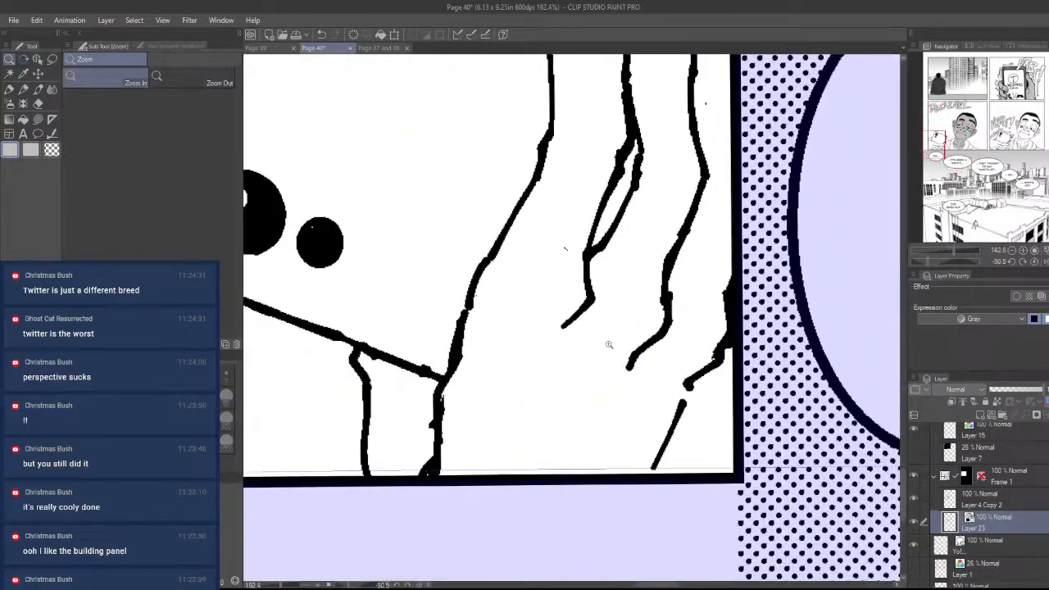
{"action": "mouse_move", "coordinate": [773, 365]}
{"action": "left_mouse_down"}
{"action": "mouse_move", "coordinate": [717, 200]}
{"action": "mouse_move", "coordinate": [640, 176]}
{"action": "mouse_move", "coordinate": [616, 237]}
{"action": "mouse_move", "coordinate": [569, 266]}
{"action": "mouse_move", "coordinate": [738, 512]}
{"action": "left_mouse_up"}
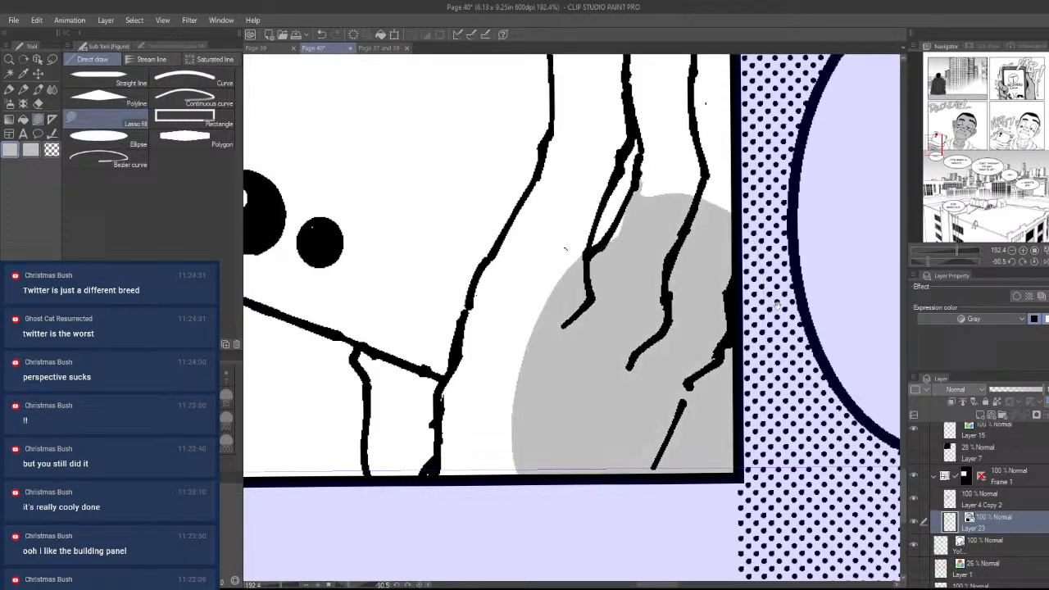
- Lasso-fill the hand's lower fingers with light grey out to their fingertips
{"action": "left_click_drag", "start_coordinate": [676, 156], "coordinate": [643, 370]}
{"action": "mouse_move", "coordinate": [575, 464]}
{"action": "left_mouse_down"}
{"action": "mouse_move", "coordinate": [661, 414]}
{"action": "mouse_move", "coordinate": [605, 343]}
{"action": "mouse_move", "coordinate": [703, 410]}
{"action": "mouse_move", "coordinate": [684, 435]}
{"action": "left_mouse_up"}
{"action": "mouse_move", "coordinate": [660, 354]}
{"action": "left_mouse_down"}
{"action": "mouse_move", "coordinate": [665, 246]}
{"action": "mouse_move", "coordinate": [740, 344]}
{"action": "left_mouse_up"}
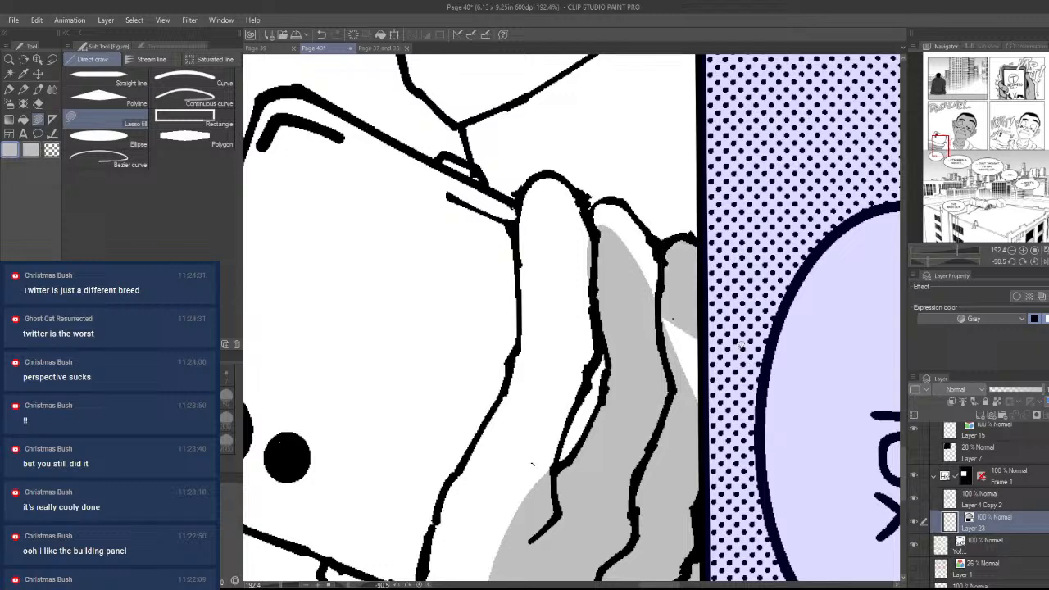
{"action": "left_click_drag", "start_coordinate": [677, 270], "coordinate": [720, 434]}
{"action": "left_click_drag", "start_coordinate": [627, 289], "coordinate": [678, 315]}
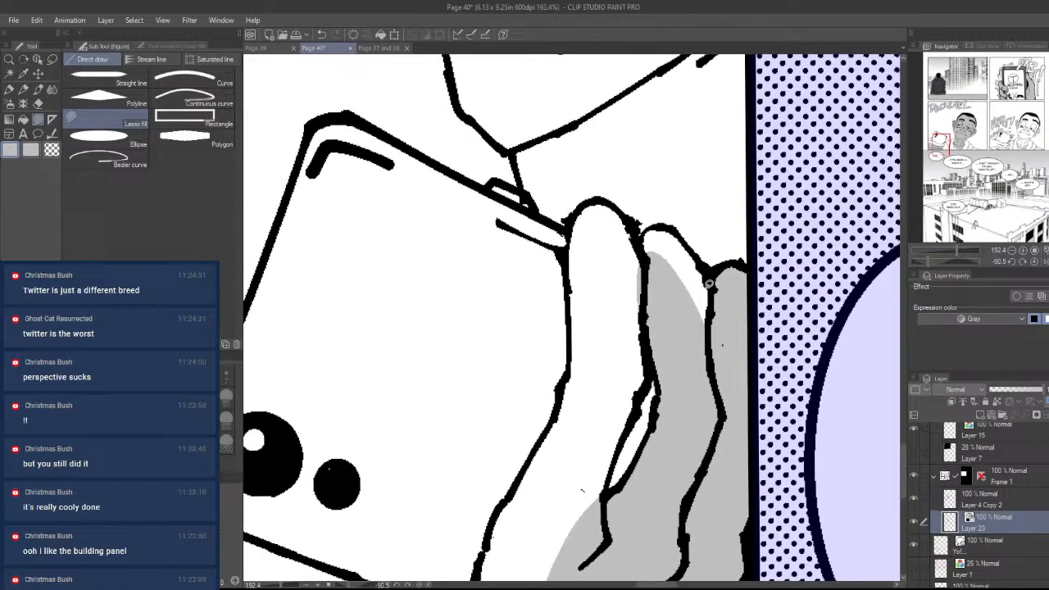
{"action": "mouse_move", "coordinate": [718, 283]}
{"action": "left_mouse_down"}
{"action": "mouse_move", "coordinate": [643, 236]}
{"action": "mouse_move", "coordinate": [621, 334]}
{"action": "mouse_move", "coordinate": [673, 384]}
{"action": "left_mouse_up"}
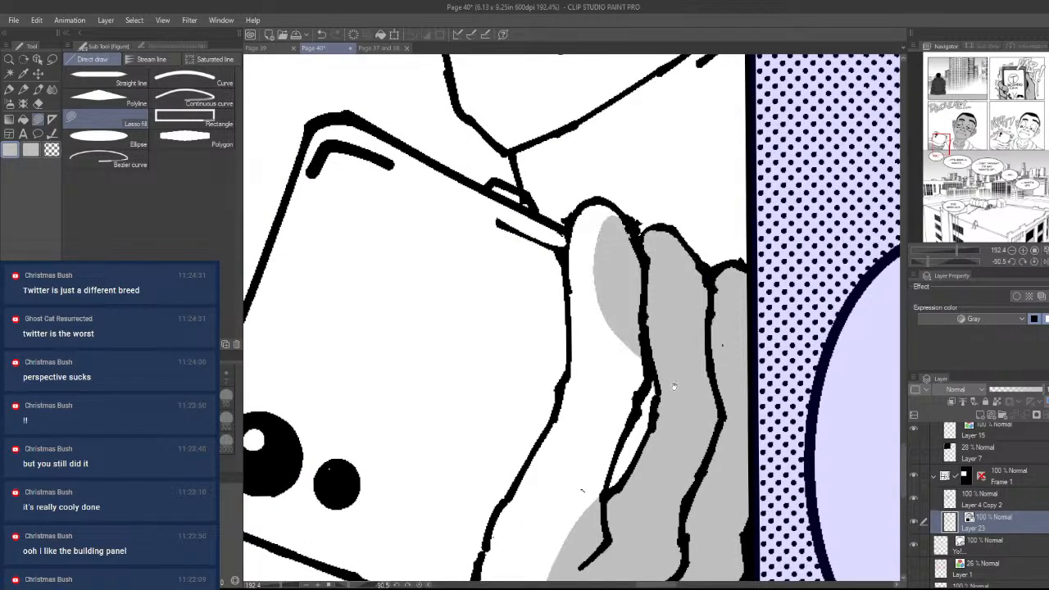
- Lasso-fill the tip and upper part of the finger nearest the phone with light grey
{"action": "mouse_move", "coordinate": [636, 231]}
{"action": "left_mouse_down"}
{"action": "mouse_move", "coordinate": [679, 254]}
{"action": "mouse_move", "coordinate": [625, 228]}
{"action": "mouse_move", "coordinate": [708, 342]}
{"action": "mouse_move", "coordinate": [706, 332]}
{"action": "left_mouse_up"}
{"action": "left_click_drag", "start_coordinate": [697, 381], "coordinate": [724, 282]}
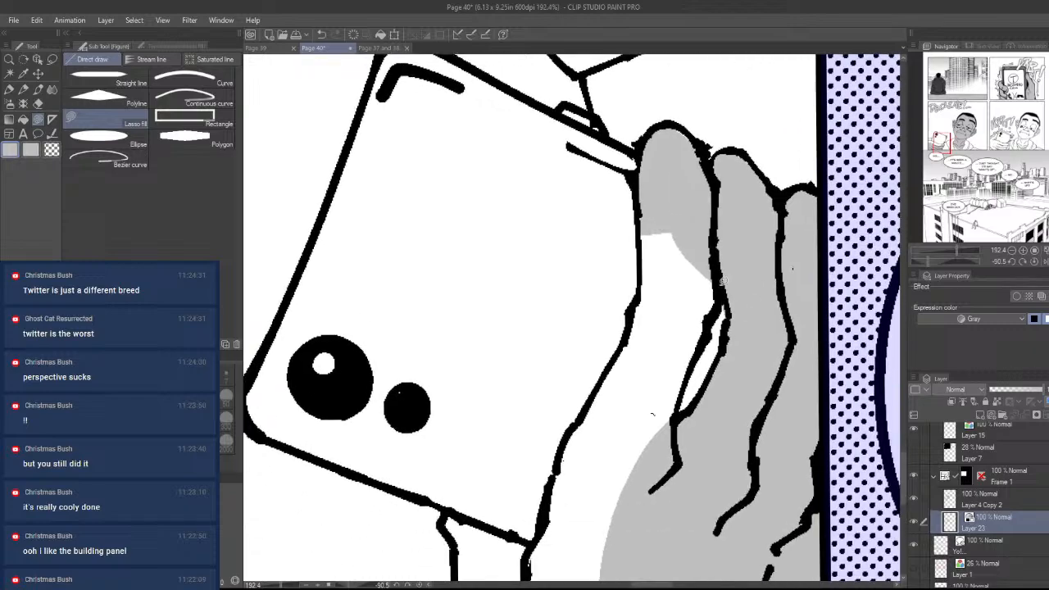
{"action": "mouse_move", "coordinate": [668, 238]}
{"action": "left_mouse_down"}
{"action": "mouse_move", "coordinate": [673, 364]}
{"action": "mouse_move", "coordinate": [669, 201]}
{"action": "mouse_move", "coordinate": [610, 234]}
{"action": "left_mouse_up"}
{"action": "left_click_drag", "start_coordinate": [697, 246], "coordinate": [754, 446]}
{"action": "left_click_drag", "start_coordinate": [754, 455], "coordinate": [671, 447]}
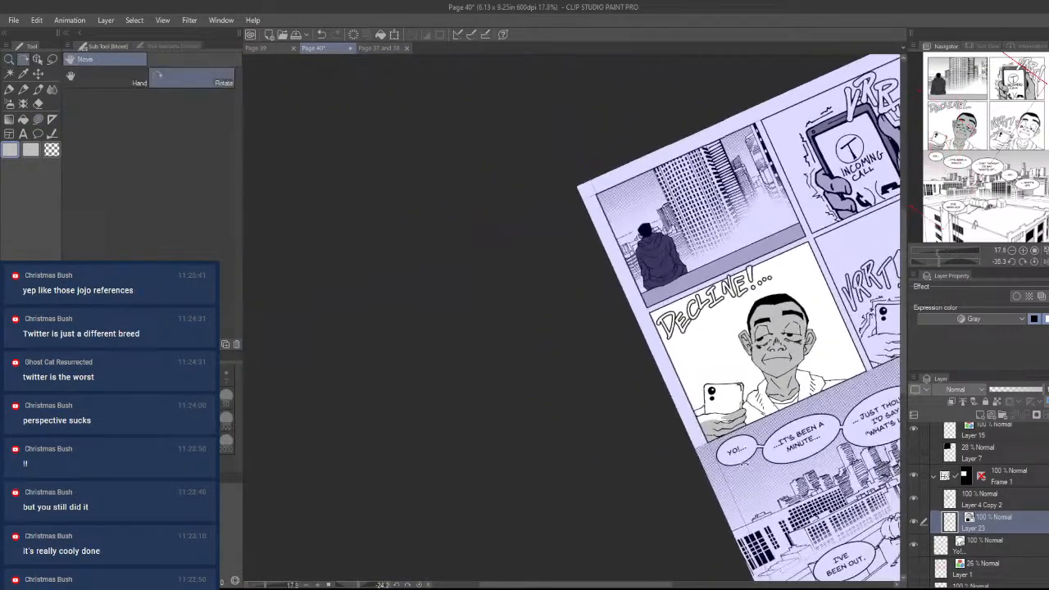
- Lasso-fill the rest of the hand along the phone's lower edge and the part showing behind the phone with light grey
{"action": "left_click_drag", "start_coordinate": [778, 442], "coordinate": [594, 416]}
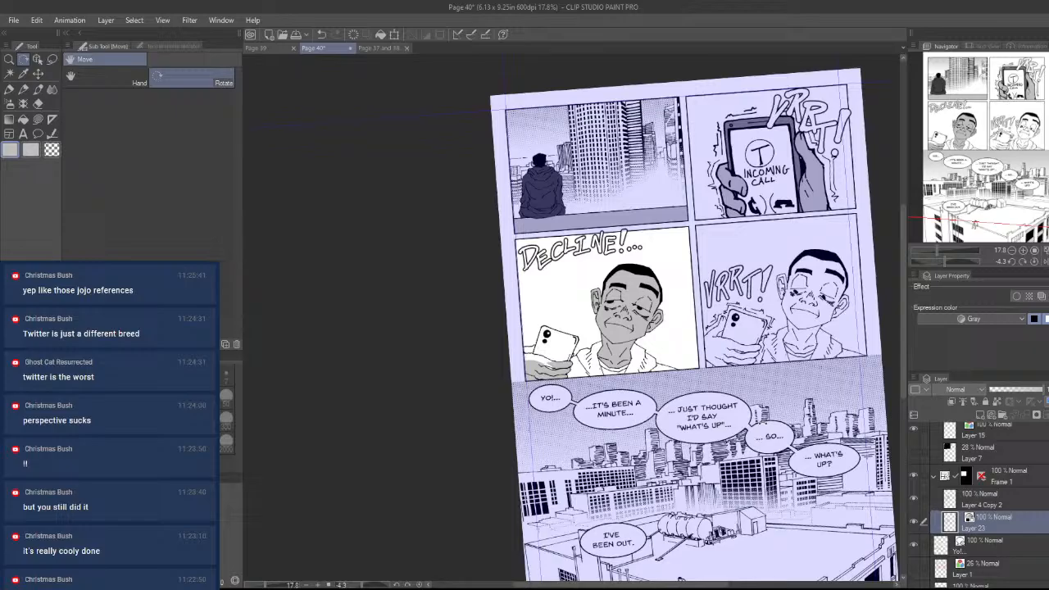
{"action": "key", "text": "ctrl+space"}
{"action": "left_click_drag", "start_coordinate": [657, 494], "coordinate": [692, 477]}
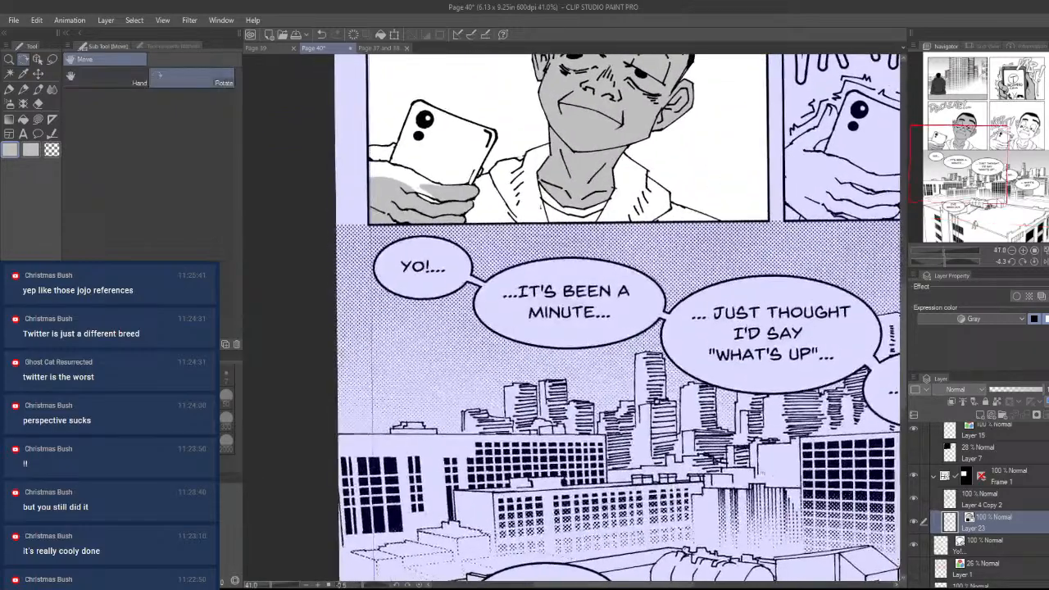
{"action": "left_click_drag", "start_coordinate": [622, 393], "coordinate": [717, 378]}
{"action": "left_click_drag", "start_coordinate": [639, 361], "coordinate": [739, 292]}
{"action": "key", "text": "ctrl+space"}
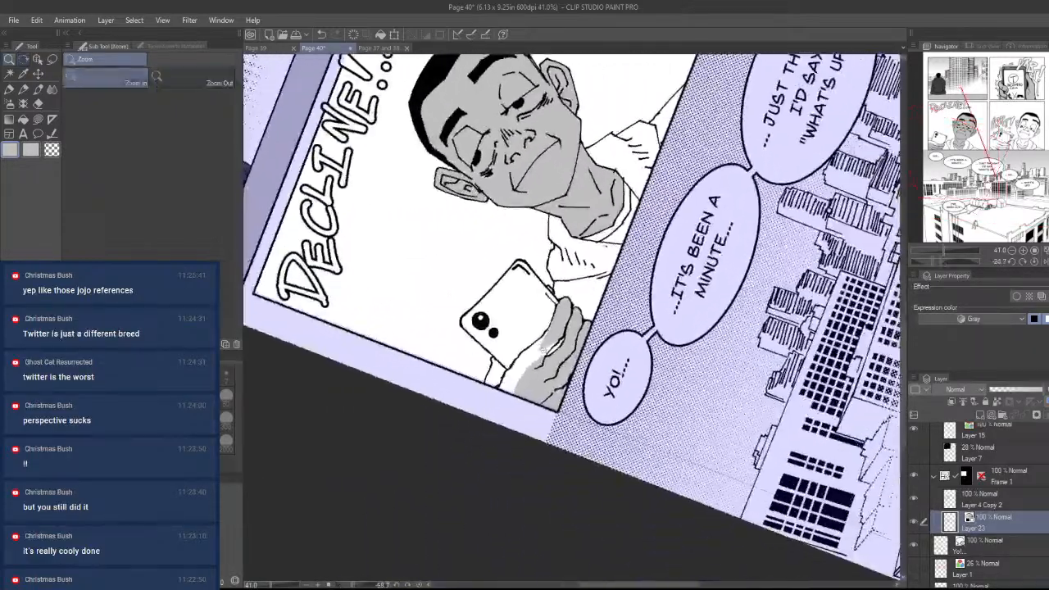
{"action": "mouse_move", "coordinate": [512, 353]}
{"action": "left_mouse_down"}
{"action": "mouse_move", "coordinate": [641, 392]}
{"action": "mouse_move", "coordinate": [677, 379]}
{"action": "mouse_move", "coordinate": [693, 336]}
{"action": "left_mouse_up"}
{"action": "left_click_drag", "start_coordinate": [673, 443], "coordinate": [690, 433]}
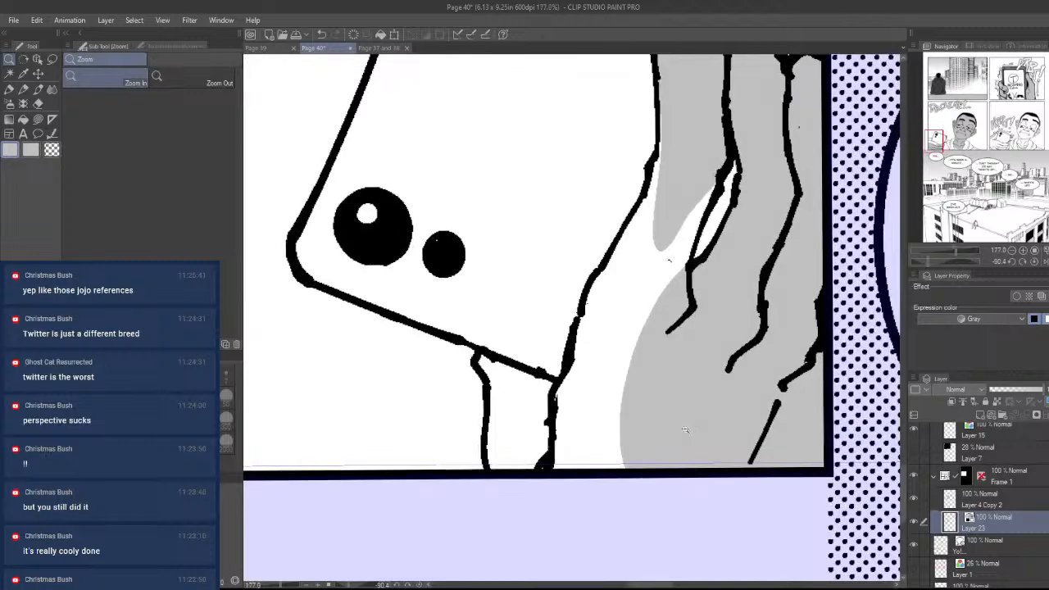
{"action": "mouse_move", "coordinate": [692, 267]}
{"action": "left_mouse_down"}
{"action": "mouse_move", "coordinate": [667, 159]}
{"action": "mouse_move", "coordinate": [581, 359]}
{"action": "mouse_move", "coordinate": [676, 402]}
{"action": "left_mouse_up"}
{"action": "left_click_drag", "start_coordinate": [699, 346], "coordinate": [740, 349]}
{"action": "mouse_move", "coordinate": [595, 404]}
{"action": "left_mouse_down"}
{"action": "mouse_move", "coordinate": [595, 479]}
{"action": "mouse_move", "coordinate": [651, 256]}
{"action": "mouse_move", "coordinate": [645, 447]}
{"action": "left_mouse_up"}
{"action": "mouse_move", "coordinate": [592, 406]}
{"action": "left_mouse_down"}
{"action": "mouse_move", "coordinate": [648, 356]}
{"action": "mouse_move", "coordinate": [526, 353]}
{"action": "mouse_move", "coordinate": [547, 538]}
{"action": "mouse_move", "coordinate": [594, 403]}
{"action": "left_mouse_up"}
{"action": "mouse_move", "coordinate": [707, 439]}
{"action": "left_mouse_down"}
{"action": "mouse_move", "coordinate": [620, 490]}
{"action": "mouse_move", "coordinate": [637, 442]}
{"action": "left_mouse_up"}
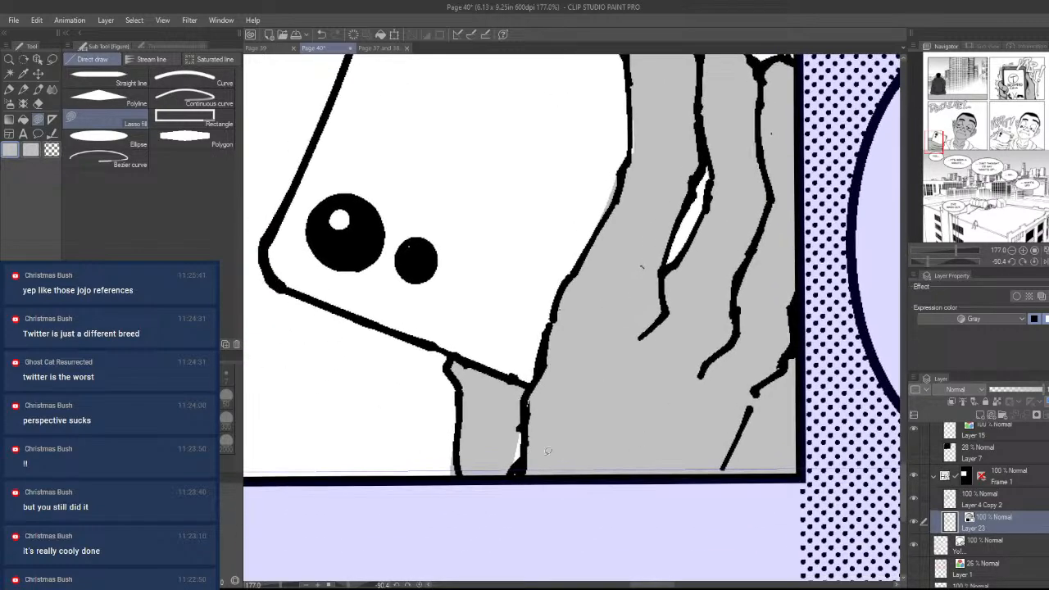
- Lasso-fill the leftover white sliver beside the outline of the hand part behind the phone with light grey
{"action": "left_click_drag", "start_coordinate": [526, 436], "coordinate": [533, 459]}
{"action": "mouse_move", "coordinate": [655, 369]}
{"action": "left_mouse_down"}
{"action": "mouse_move", "coordinate": [597, 403]}
{"action": "mouse_move", "coordinate": [529, 488]}
{"action": "left_mouse_up"}
{"action": "mouse_move", "coordinate": [729, 363]}
{"action": "left_mouse_down"}
{"action": "mouse_move", "coordinate": [696, 472]}
{"action": "mouse_move", "coordinate": [586, 514]}
{"action": "left_mouse_up"}
{"action": "left_click_drag", "start_coordinate": [697, 377], "coordinate": [720, 470]}
{"action": "left_click_drag", "start_coordinate": [730, 470], "coordinate": [748, 449]}
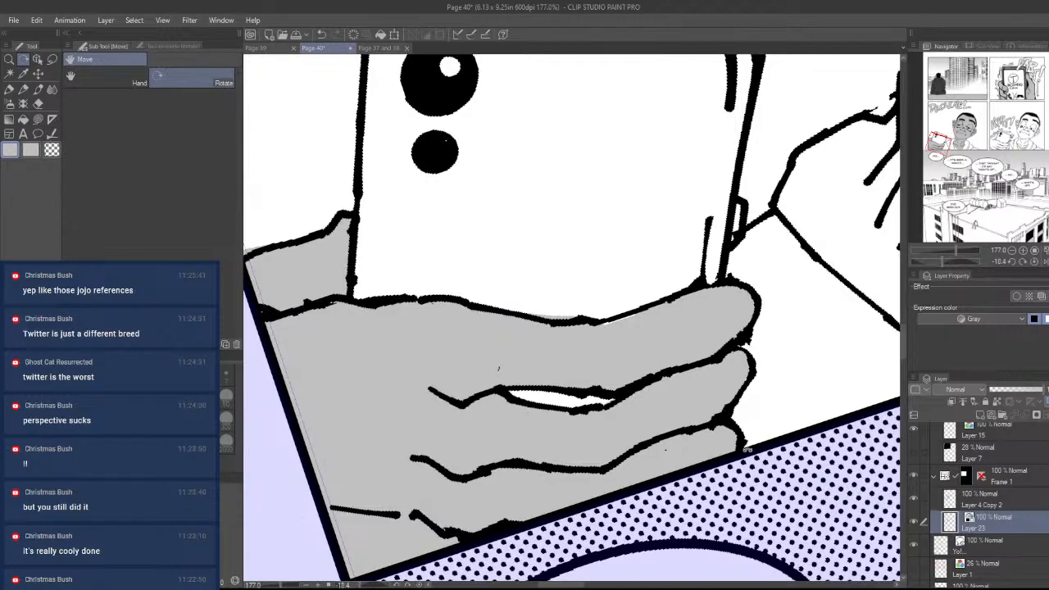
- Examine the toned "Decline!..." panel as a whole and compare it with the neighbouring panels
{"action": "left_click_drag", "start_coordinate": [684, 353], "coordinate": [590, 360]}
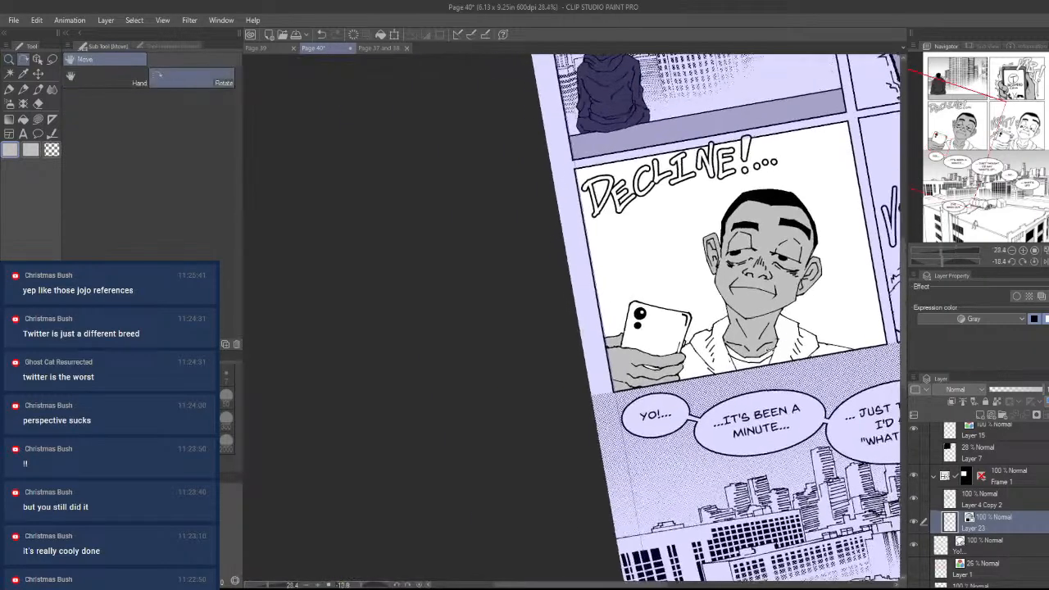
{"action": "left_click_drag", "start_coordinate": [762, 304], "coordinate": [770, 344]}
{"action": "left_click_drag", "start_coordinate": [737, 344], "coordinate": [713, 349]}
{"action": "left_click_drag", "start_coordinate": [807, 307], "coordinate": [748, 372]}
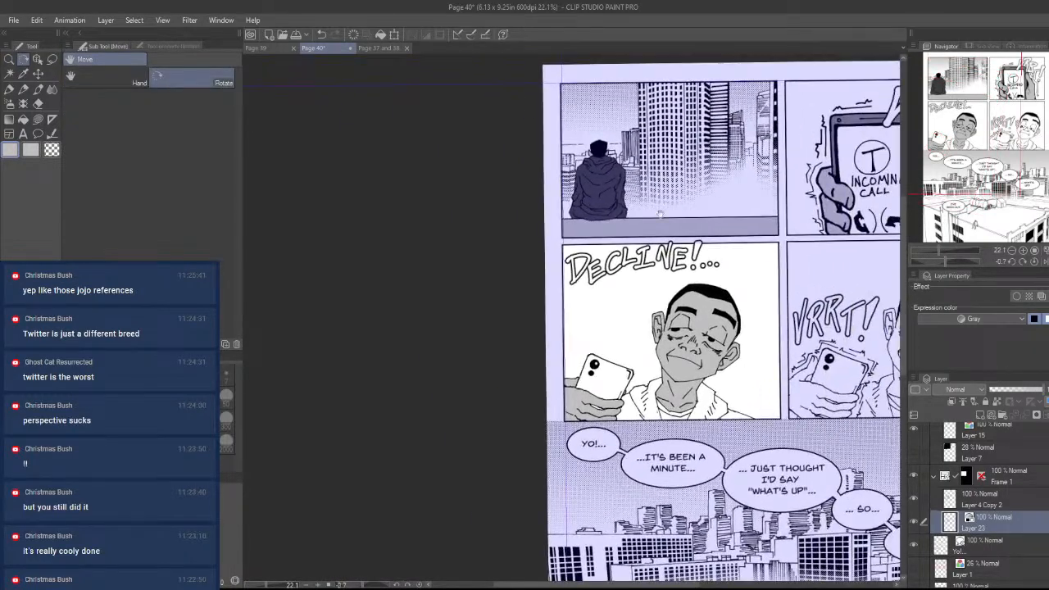
{"action": "left_click_drag", "start_coordinate": [554, 347], "coordinate": [636, 300]}
{"action": "left_click_drag", "start_coordinate": [726, 289], "coordinate": [607, 443]}
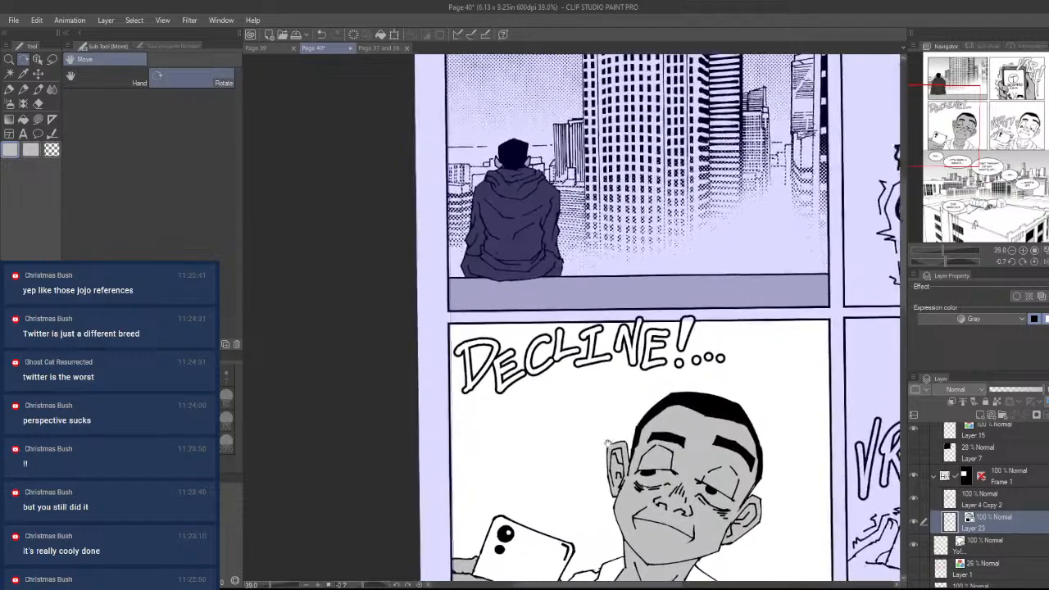
{"action": "left_click_drag", "start_coordinate": [533, 287], "coordinate": [584, 194]}
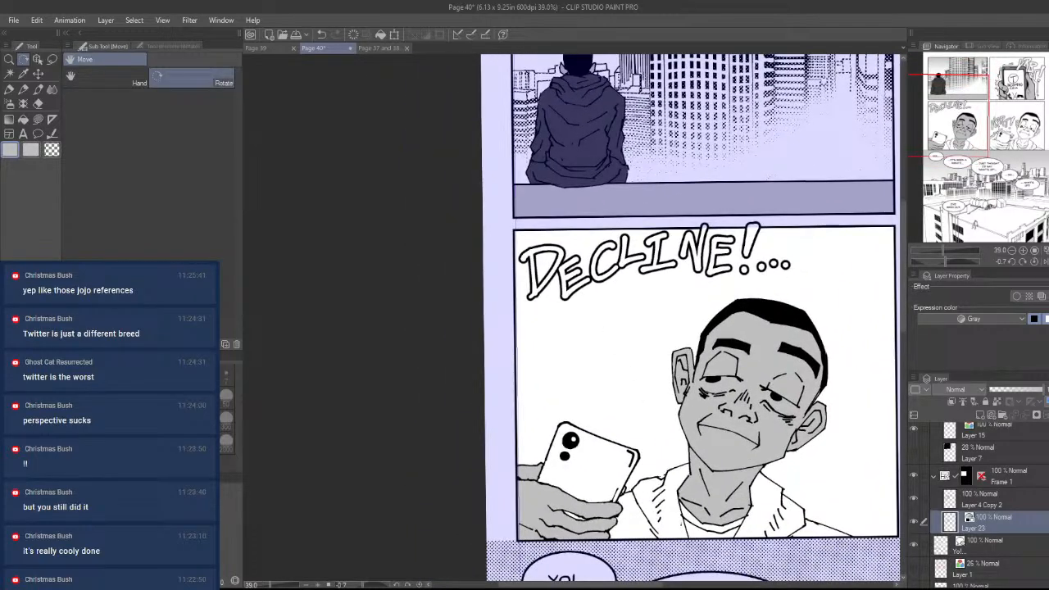
{"action": "left_click_drag", "start_coordinate": [712, 391], "coordinate": [609, 347]}
{"action": "left_click_drag", "start_coordinate": [635, 426], "coordinate": [612, 373]}
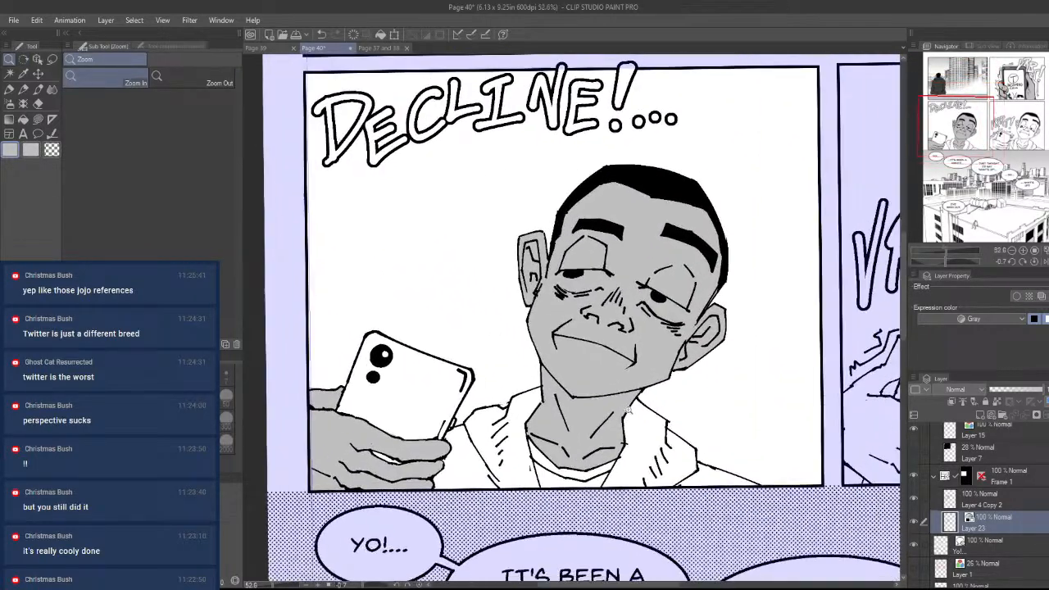
{"action": "left_click_drag", "start_coordinate": [534, 356], "coordinate": [436, 410]}
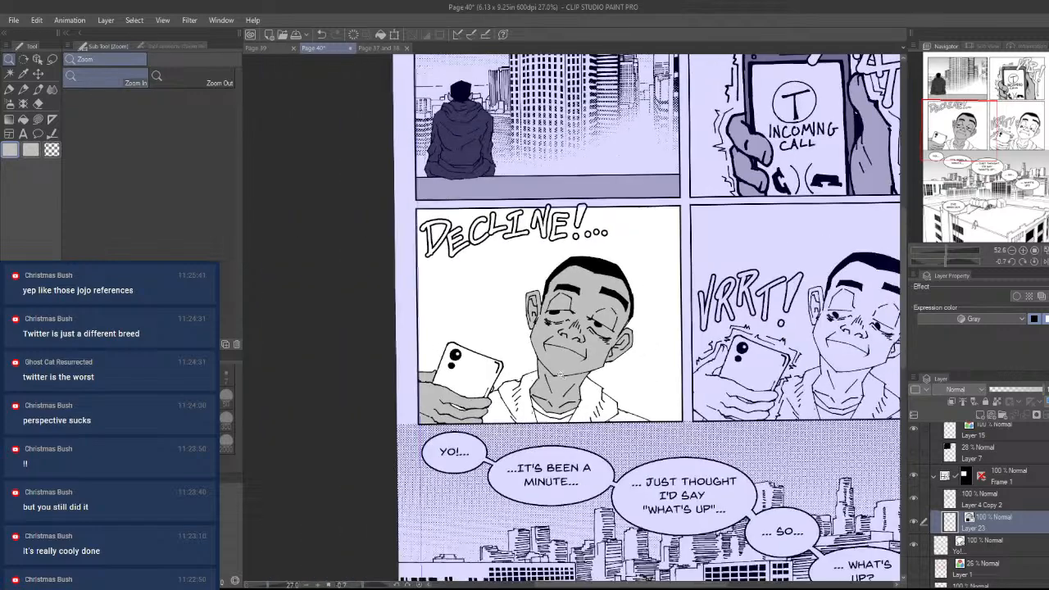
- Lasso-fill the whites of both eyes with white on the face in the "Decline!..." panel
{"action": "left_click_drag", "start_coordinate": [636, 388], "coordinate": [735, 358]}
{"action": "left_click_drag", "start_coordinate": [754, 276], "coordinate": [785, 246]}
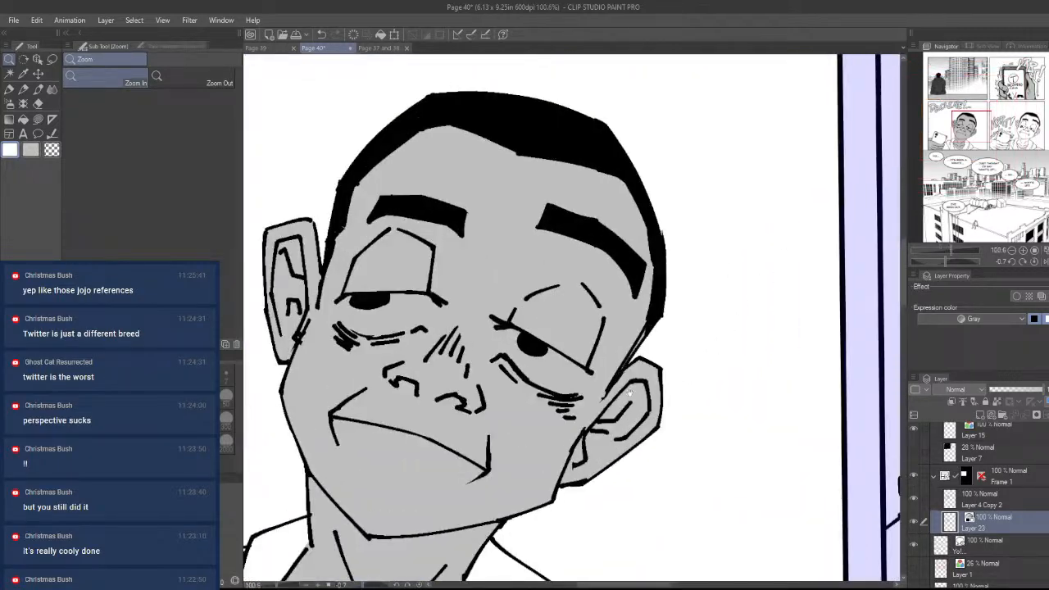
{"action": "left_click_drag", "start_coordinate": [630, 394], "coordinate": [737, 374]}
{"action": "left_click_drag", "start_coordinate": [754, 442], "coordinate": [784, 383]}
{"action": "mouse_move", "coordinate": [688, 406]}
{"action": "left_mouse_down"}
{"action": "mouse_move", "coordinate": [844, 410]}
{"action": "mouse_move", "coordinate": [762, 443]}
{"action": "left_mouse_up"}
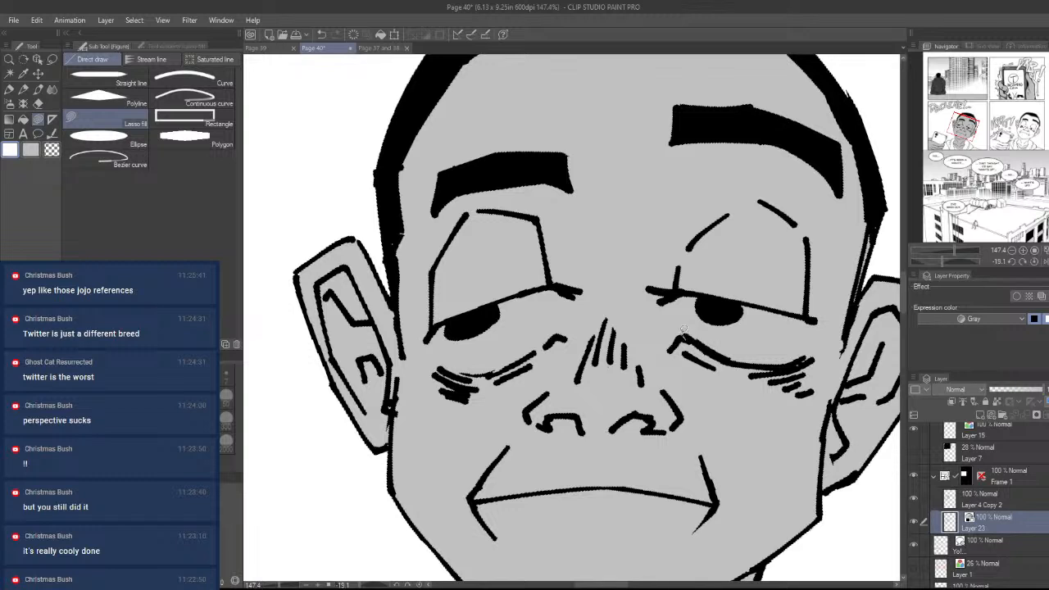
{"action": "mouse_move", "coordinate": [680, 290]}
{"action": "left_mouse_down"}
{"action": "mouse_move", "coordinate": [786, 308]}
{"action": "mouse_move", "coordinate": [731, 364]}
{"action": "mouse_move", "coordinate": [679, 296]}
{"action": "left_mouse_up"}
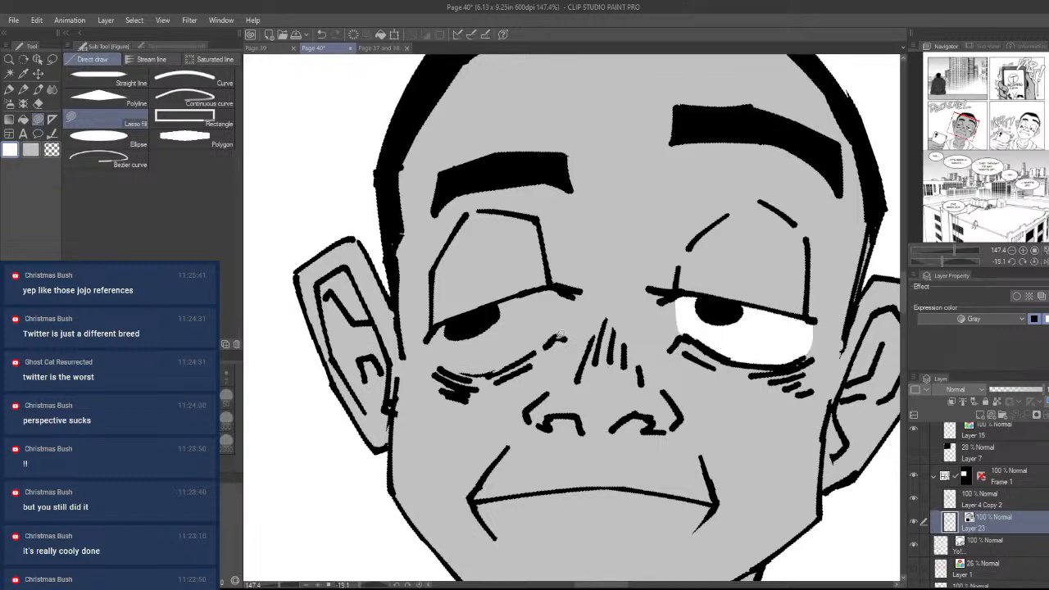
{"action": "mouse_move", "coordinate": [559, 286]}
{"action": "left_mouse_down"}
{"action": "mouse_move", "coordinate": [444, 324]}
{"action": "mouse_move", "coordinate": [449, 367]}
{"action": "left_mouse_up"}
{"action": "left_click_drag", "start_coordinate": [795, 337], "coordinate": [655, 344]}
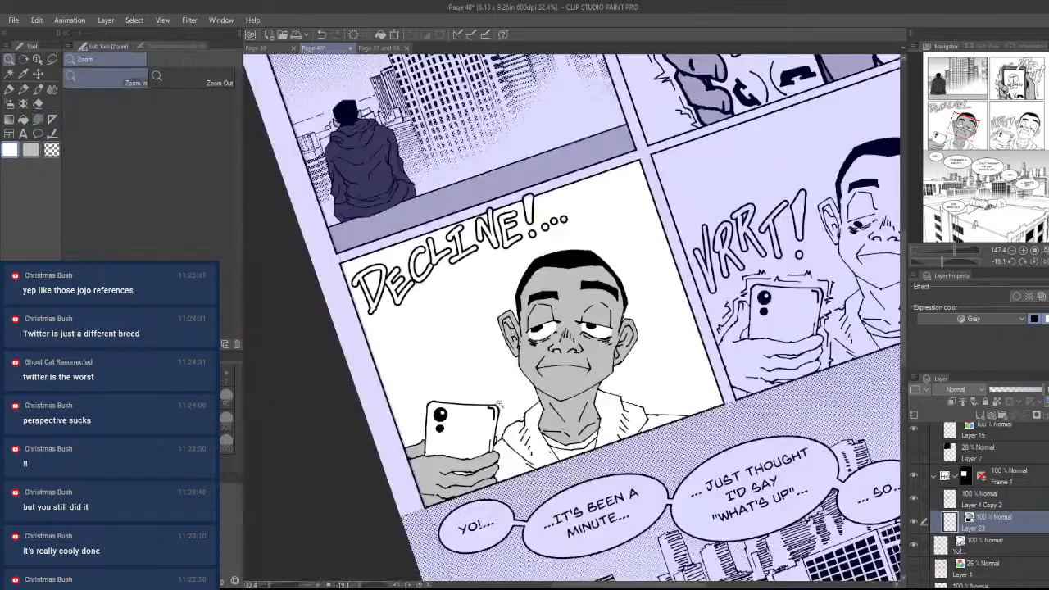
- Sample the dark grey of the seated figure's hoodie and lasso-fill the jacket in the "Decline!..." panel with it
{"action": "mouse_move", "coordinate": [704, 237]}
{"action": "left_mouse_down"}
{"action": "mouse_move", "coordinate": [737, 328]}
{"action": "mouse_move", "coordinate": [737, 310]}
{"action": "left_mouse_up"}
{"action": "left_click_drag", "start_coordinate": [585, 329], "coordinate": [626, 334]}
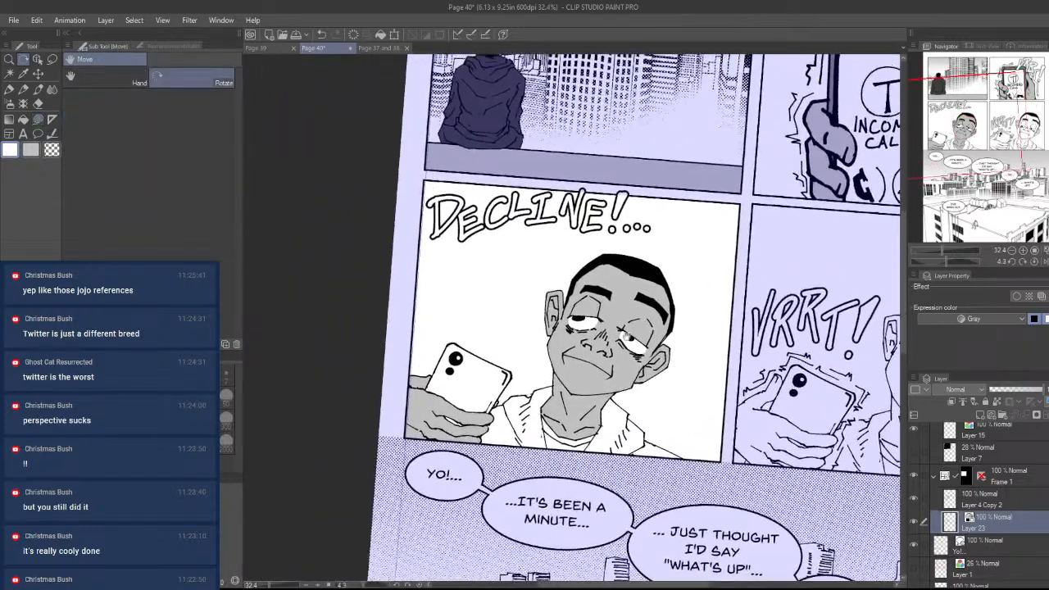
{"action": "right_click", "coordinate": [494, 134]}
{"action": "left_click_drag", "start_coordinate": [655, 457], "coordinate": [687, 433]}
{"action": "left_click_drag", "start_coordinate": [656, 434], "coordinate": [739, 444]}
{"action": "key", "text": "u"}
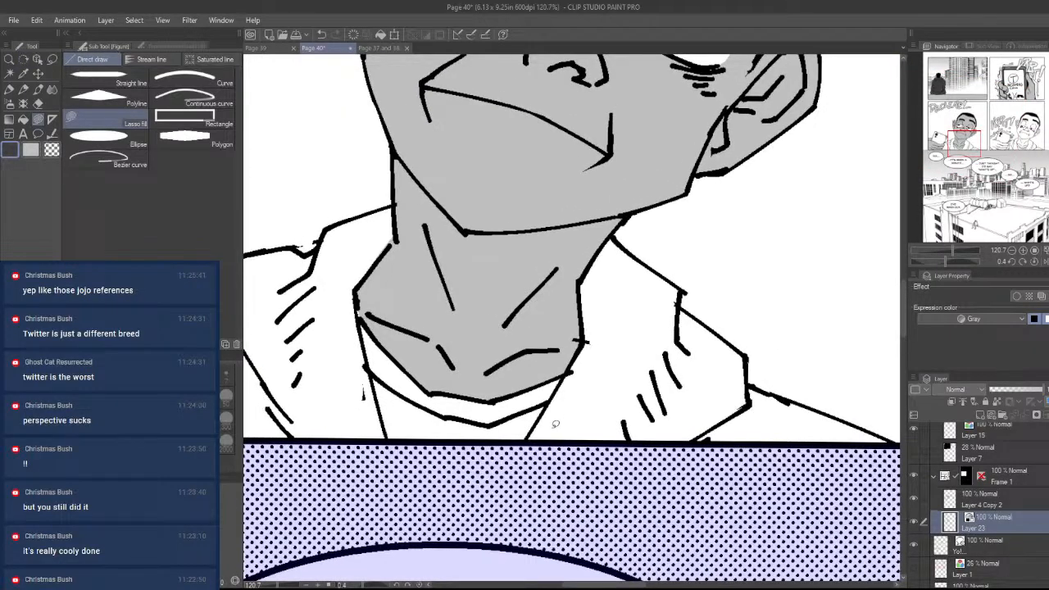
{"action": "mouse_move", "coordinate": [530, 435]}
{"action": "left_mouse_down"}
{"action": "mouse_move", "coordinate": [644, 304]}
{"action": "mouse_move", "coordinate": [581, 345]}
{"action": "mouse_move", "coordinate": [602, 245]}
{"action": "mouse_move", "coordinate": [639, 452]}
{"action": "mouse_move", "coordinate": [549, 565]}
{"action": "left_mouse_up"}
{"action": "mouse_move", "coordinate": [757, 446]}
{"action": "left_mouse_down"}
{"action": "mouse_move", "coordinate": [718, 412]}
{"action": "mouse_move", "coordinate": [700, 415]}
{"action": "left_mouse_up"}
{"action": "mouse_move", "coordinate": [694, 352]}
{"action": "left_mouse_down"}
{"action": "mouse_move", "coordinate": [565, 475]}
{"action": "mouse_move", "coordinate": [834, 422]}
{"action": "mouse_move", "coordinate": [834, 404]}
{"action": "mouse_move", "coordinate": [692, 355]}
{"action": "mouse_move", "coordinate": [692, 332]}
{"action": "mouse_move", "coordinate": [624, 258]}
{"action": "mouse_move", "coordinate": [562, 304]}
{"action": "mouse_move", "coordinate": [581, 357]}
{"action": "left_mouse_up"}
{"action": "left_click_drag", "start_coordinate": [572, 395], "coordinate": [804, 430]}
{"action": "mouse_move", "coordinate": [537, 294]}
{"action": "left_mouse_down"}
{"action": "mouse_move", "coordinate": [565, 246]}
{"action": "mouse_move", "coordinate": [570, 210]}
{"action": "mouse_move", "coordinate": [500, 232]}
{"action": "mouse_move", "coordinate": [392, 291]}
{"action": "mouse_move", "coordinate": [590, 496]}
{"action": "mouse_move", "coordinate": [559, 427]}
{"action": "mouse_move", "coordinate": [545, 272]}
{"action": "mouse_move", "coordinate": [555, 424]}
{"action": "left_mouse_up"}
{"action": "key", "text": "ctrl+space"}
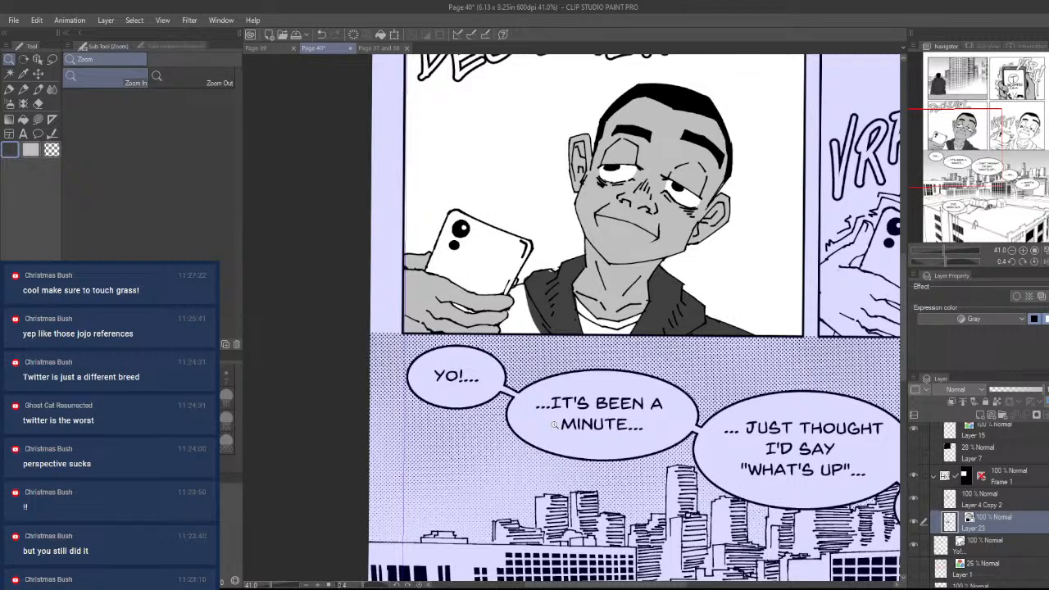
- Undo the last two fills and lasso-fill the white sliver on the jacket's shoulder and the sleeve beside the hand with dark grey
{"action": "key", "text": "ctrl+z"}
{"action": "key", "text": "ctrl+z"}
{"action": "left_click_drag", "start_coordinate": [551, 269], "coordinate": [643, 278]}
{"action": "key", "text": "u"}
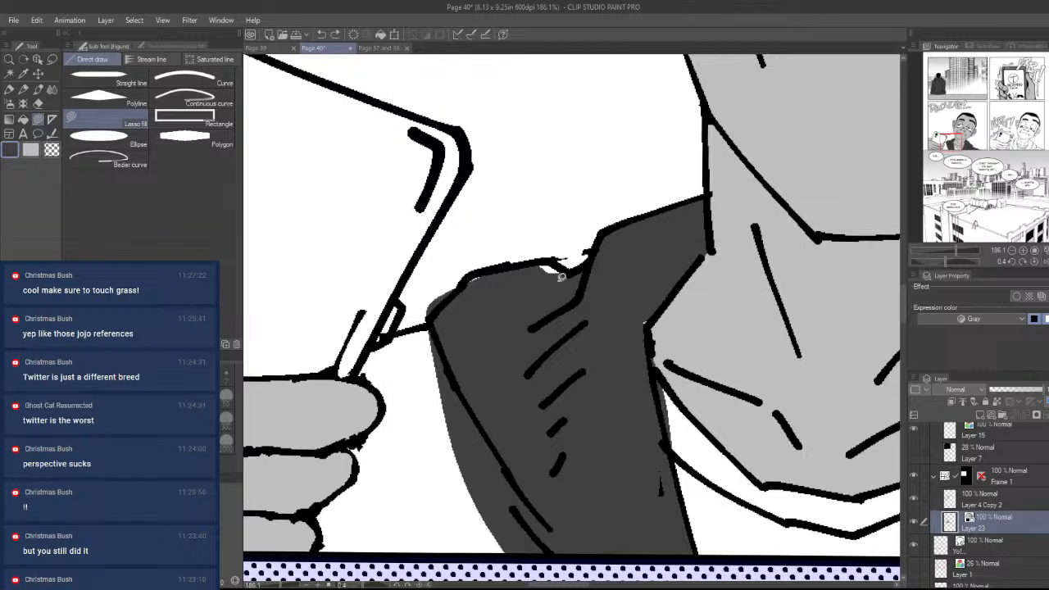
{"action": "mouse_move", "coordinate": [577, 264]}
{"action": "left_mouse_down"}
{"action": "mouse_move", "coordinate": [513, 262]}
{"action": "mouse_move", "coordinate": [490, 305]}
{"action": "mouse_move", "coordinate": [563, 279]}
{"action": "mouse_move", "coordinate": [509, 283]}
{"action": "left_mouse_up"}
{"action": "left_click_drag", "start_coordinate": [546, 361], "coordinate": [556, 311]}
{"action": "mouse_move", "coordinate": [376, 330]}
{"action": "left_mouse_down"}
{"action": "mouse_move", "coordinate": [394, 283]}
{"action": "mouse_move", "coordinate": [520, 341]}
{"action": "mouse_move", "coordinate": [496, 532]}
{"action": "mouse_move", "coordinate": [374, 513]}
{"action": "mouse_move", "coordinate": [361, 404]}
{"action": "mouse_move", "coordinate": [398, 367]}
{"action": "mouse_move", "coordinate": [409, 337]}
{"action": "left_mouse_up"}
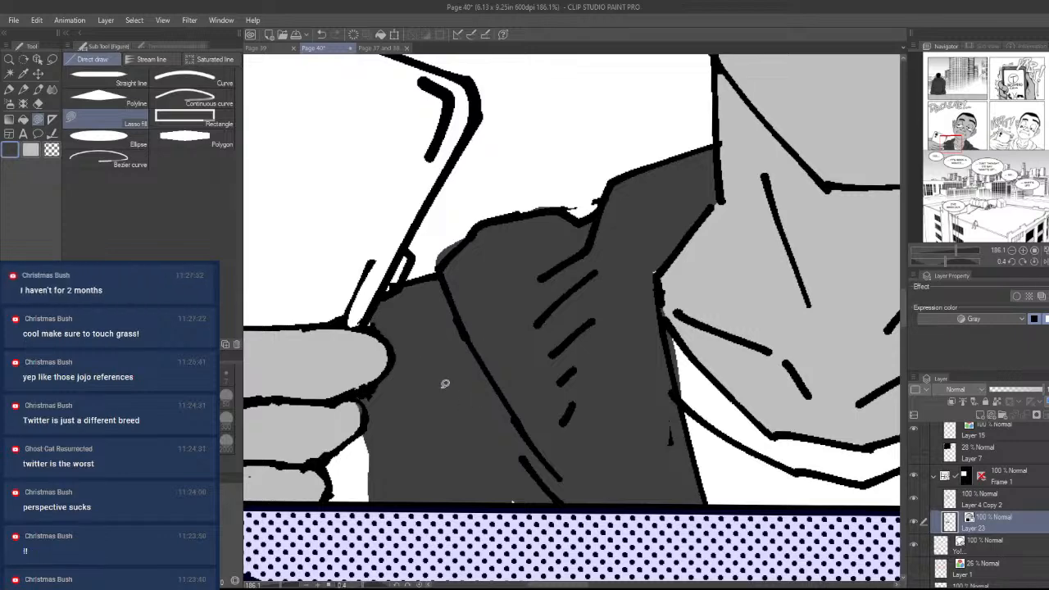
- Lasso-fill the remaining white gap between the fingertips and the jacket with dark grey, down to the frame edge
{"action": "left_click_drag", "start_coordinate": [444, 408], "coordinate": [525, 347]}
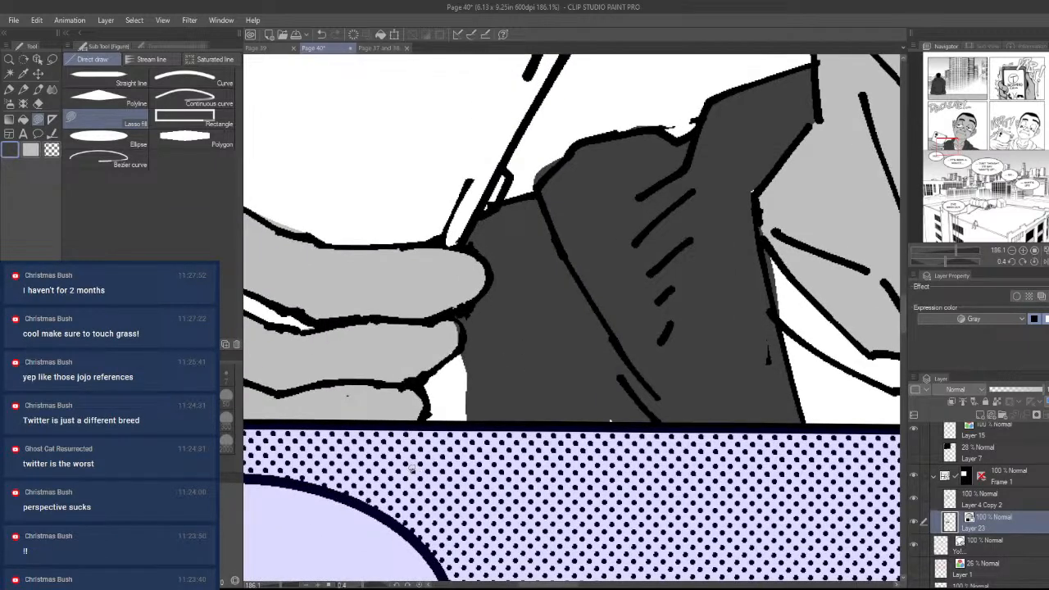
{"action": "mouse_move", "coordinate": [415, 444]}
{"action": "left_mouse_down"}
{"action": "mouse_move", "coordinate": [424, 389]}
{"action": "mouse_move", "coordinate": [468, 341]}
{"action": "mouse_move", "coordinate": [485, 480]}
{"action": "left_mouse_up"}
{"action": "key", "text": "ctrl+space"}
{"action": "left_click_drag", "start_coordinate": [537, 430], "coordinate": [505, 476]}
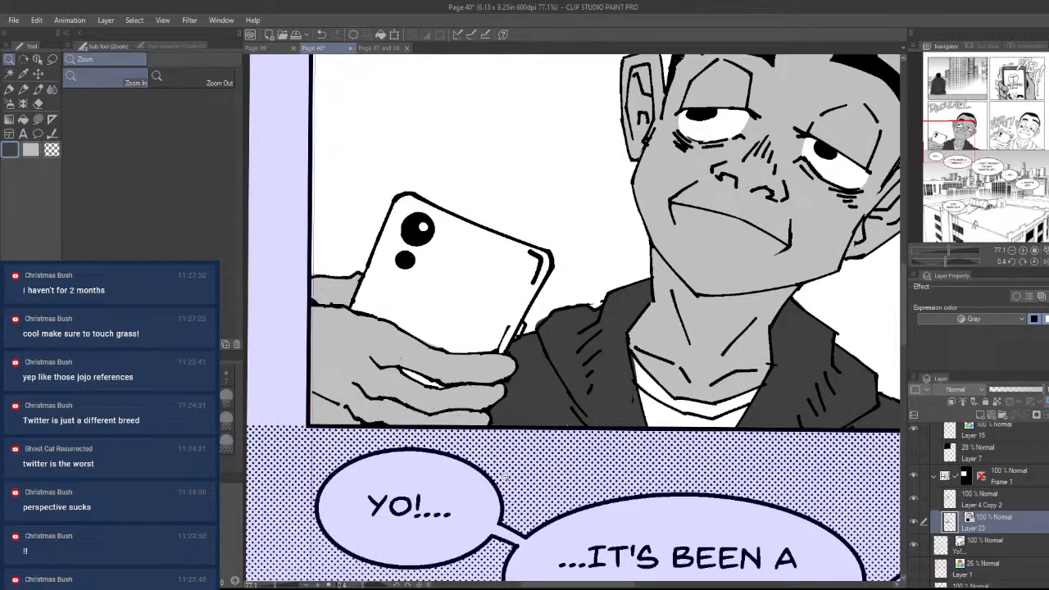
{"action": "left_click_drag", "start_coordinate": [610, 440], "coordinate": [584, 490]}
{"action": "key", "text": "u"}
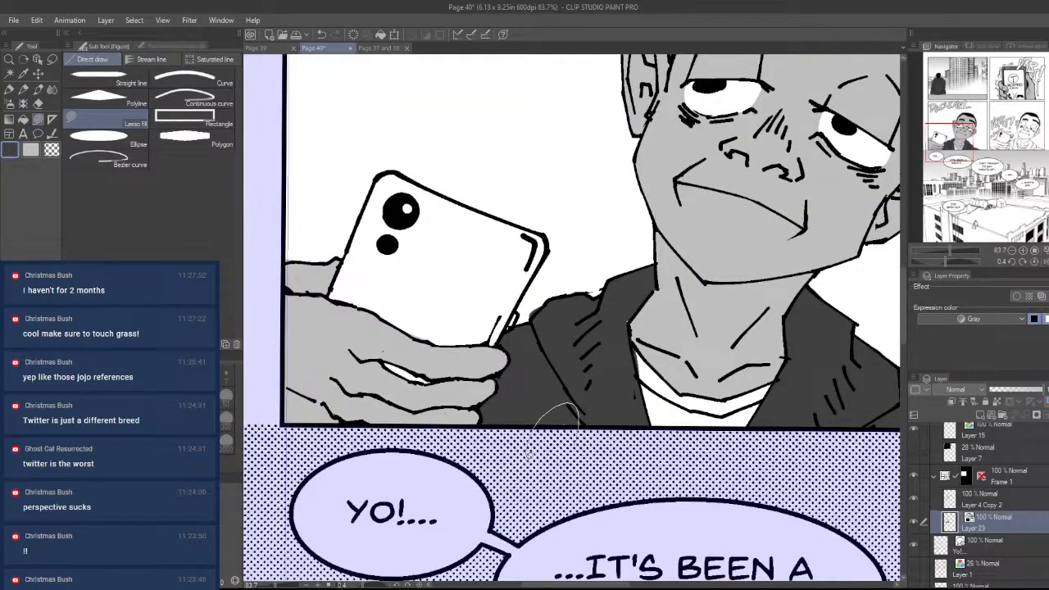
{"action": "scroll", "coordinate": [577, 461], "scroll_direction": "right", "scroll_amount": 2}
{"action": "left_click_drag", "start_coordinate": [626, 459], "coordinate": [677, 448]}
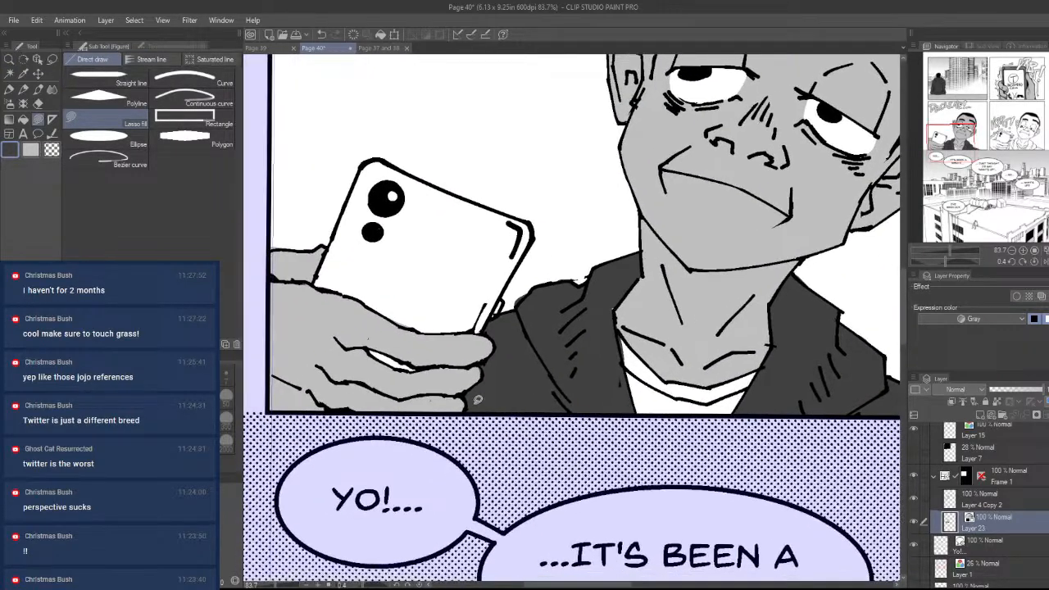
- Select the line art layer Layer 4 Copy 2 and touch up the face outline beside the ear with black
{"action": "key", "text": "ctrl+space"}
{"action": "left_click_drag", "start_coordinate": [561, 380], "coordinate": [581, 446]}
{"action": "left_click_drag", "start_coordinate": [674, 427], "coordinate": [711, 468]}
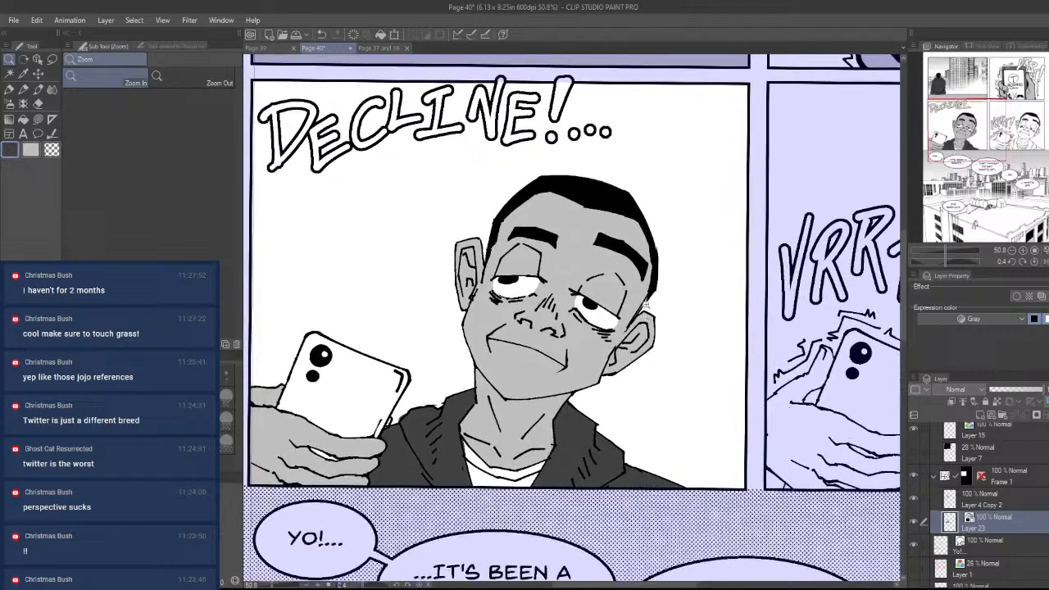
{"action": "left_click_drag", "start_coordinate": [644, 308], "coordinate": [717, 295]}
{"action": "left_click_drag", "start_coordinate": [568, 463], "coordinate": [611, 480]}
{"action": "left_click", "coordinate": [1006, 495]}
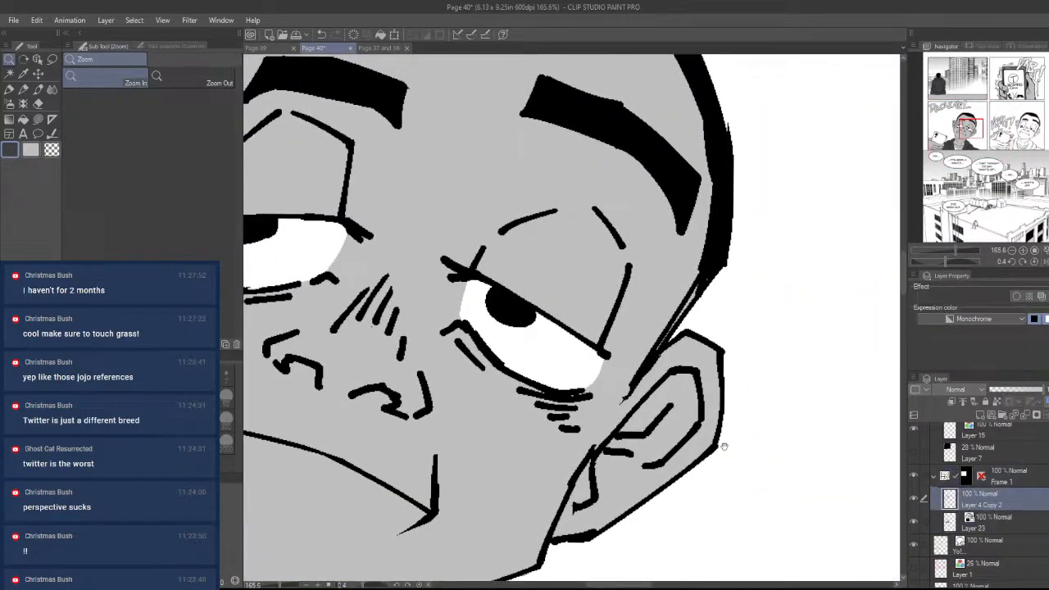
{"action": "left_click_drag", "start_coordinate": [721, 445], "coordinate": [754, 407]}
{"action": "mouse_move", "coordinate": [749, 327]}
{"action": "left_mouse_down"}
{"action": "mouse_move", "coordinate": [765, 290]}
{"action": "mouse_move", "coordinate": [775, 310]}
{"action": "mouse_move", "coordinate": [658, 464]}
{"action": "mouse_move", "coordinate": [719, 410]}
{"action": "left_mouse_up"}
{"action": "left_click_drag", "start_coordinate": [648, 395], "coordinate": [618, 447]}
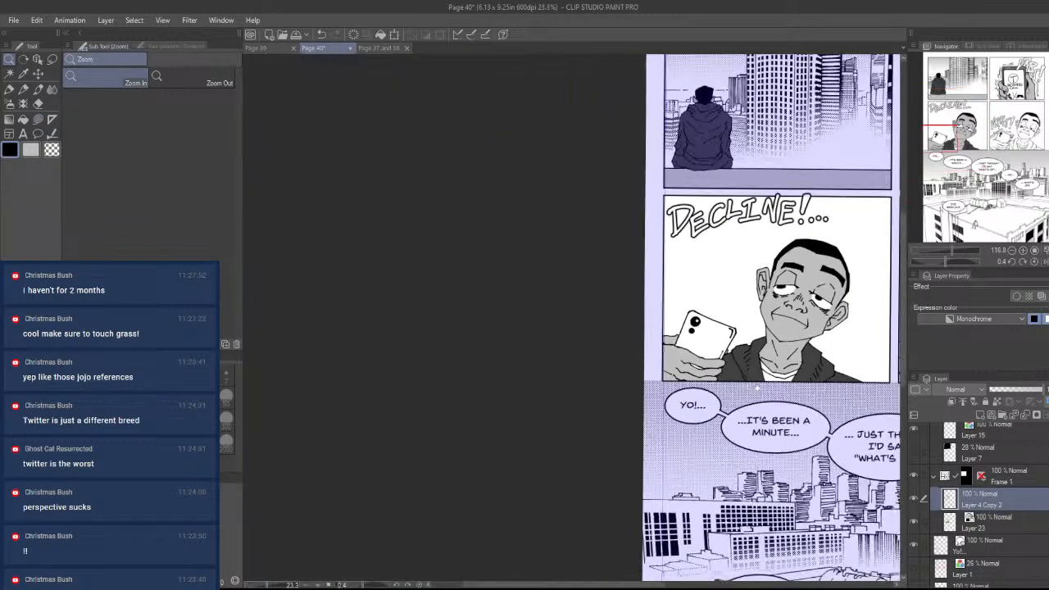
{"action": "left_click_drag", "start_coordinate": [736, 410], "coordinate": [580, 498]}
{"action": "left_click_drag", "start_coordinate": [836, 147], "coordinate": [735, 137]}
{"action": "left_click", "coordinate": [711, 142], "text": "alt"}
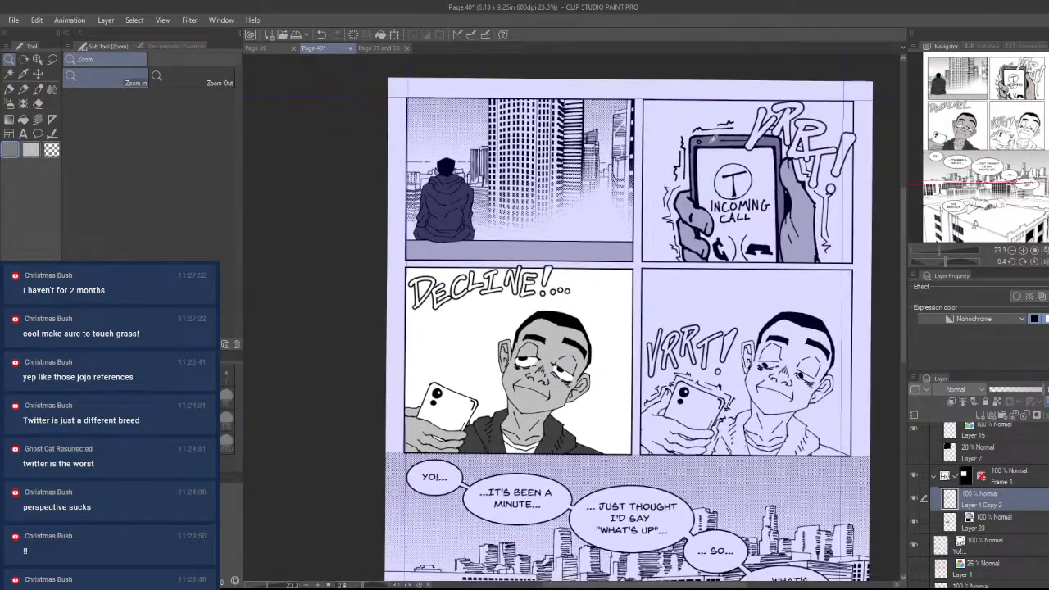
{"action": "left_click_drag", "start_coordinate": [484, 404], "coordinate": [550, 358]}
{"action": "left_click_drag", "start_coordinate": [441, 428], "coordinate": [656, 391]}
{"action": "left_click_drag", "start_coordinate": [582, 499], "coordinate": [616, 491]}
{"action": "mouse_move", "coordinate": [621, 495]}
{"action": "left_mouse_down"}
{"action": "mouse_move", "coordinate": [647, 485]}
{"action": "mouse_move", "coordinate": [631, 508]}
{"action": "left_mouse_up"}
{"action": "key", "text": "u"}
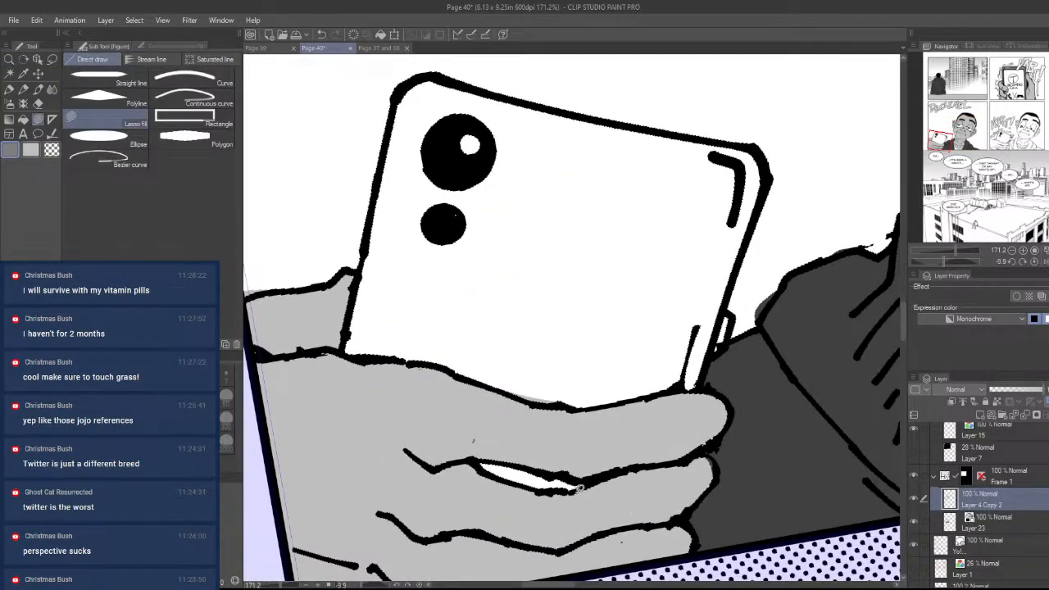
{"action": "mouse_move", "coordinate": [578, 487]}
{"action": "left_mouse_down"}
{"action": "mouse_move", "coordinate": [554, 469]}
{"action": "mouse_move", "coordinate": [483, 459]}
{"action": "mouse_move", "coordinate": [574, 490]}
{"action": "left_mouse_up"}
{"action": "key", "text": "ctrl+z"}
{"action": "left_click_drag", "start_coordinate": [720, 375], "coordinate": [652, 401]}
{"action": "left_click_drag", "start_coordinate": [807, 144], "coordinate": [529, 375]}
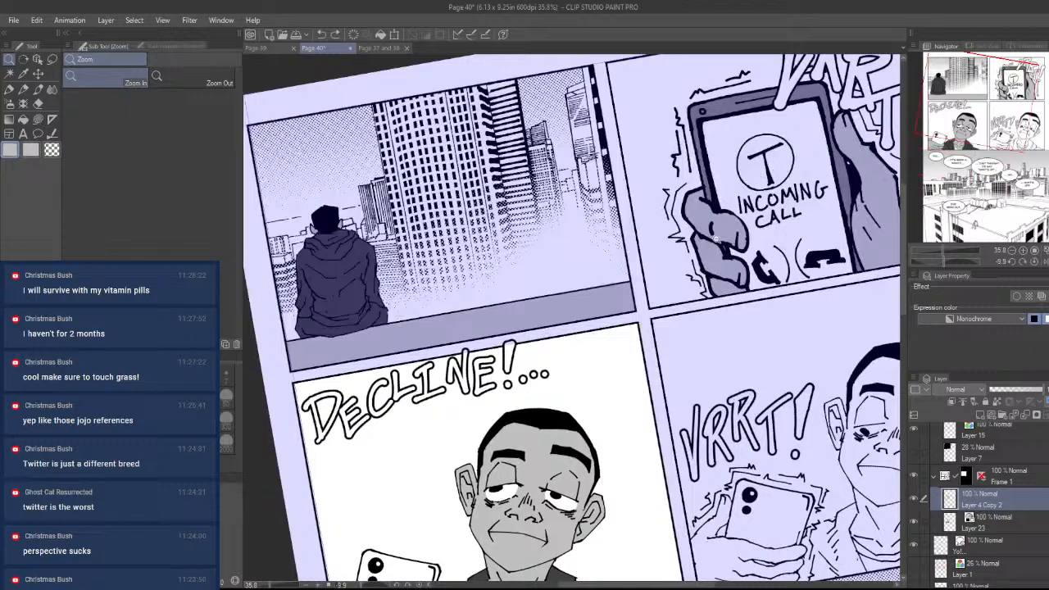
{"action": "left_click_drag", "start_coordinate": [515, 477], "coordinate": [704, 316]}
{"action": "left_click_drag", "start_coordinate": [621, 409], "coordinate": [667, 371]}
{"action": "left_click_drag", "start_coordinate": [539, 547], "coordinate": [635, 419]}
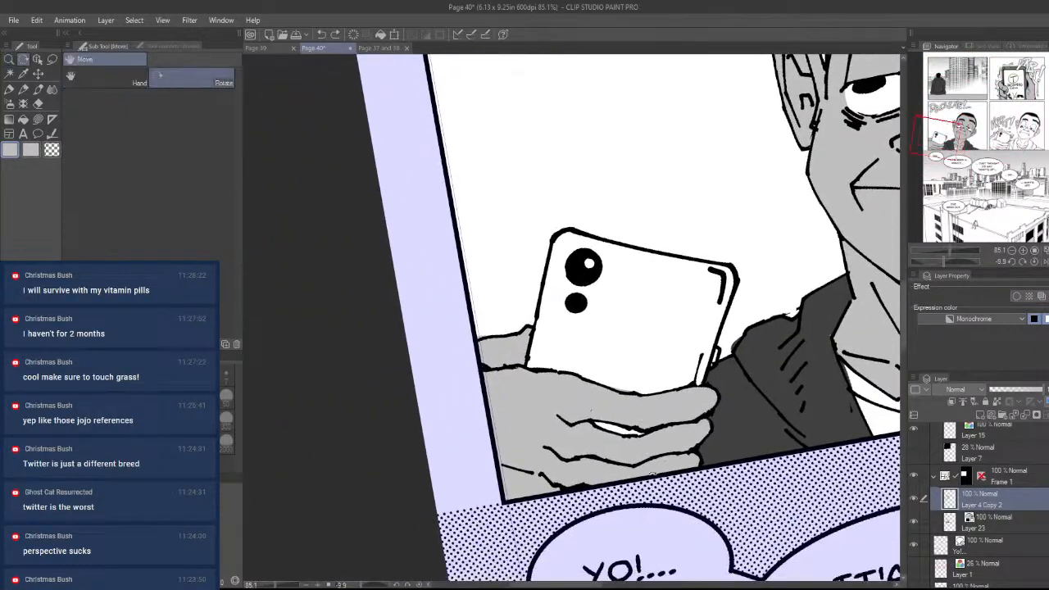
{"action": "left_click_drag", "start_coordinate": [653, 473], "coordinate": [681, 454]}
{"action": "left_click_drag", "start_coordinate": [601, 435], "coordinate": [624, 418]}
{"action": "left_click_drag", "start_coordinate": [559, 463], "coordinate": [631, 441]}
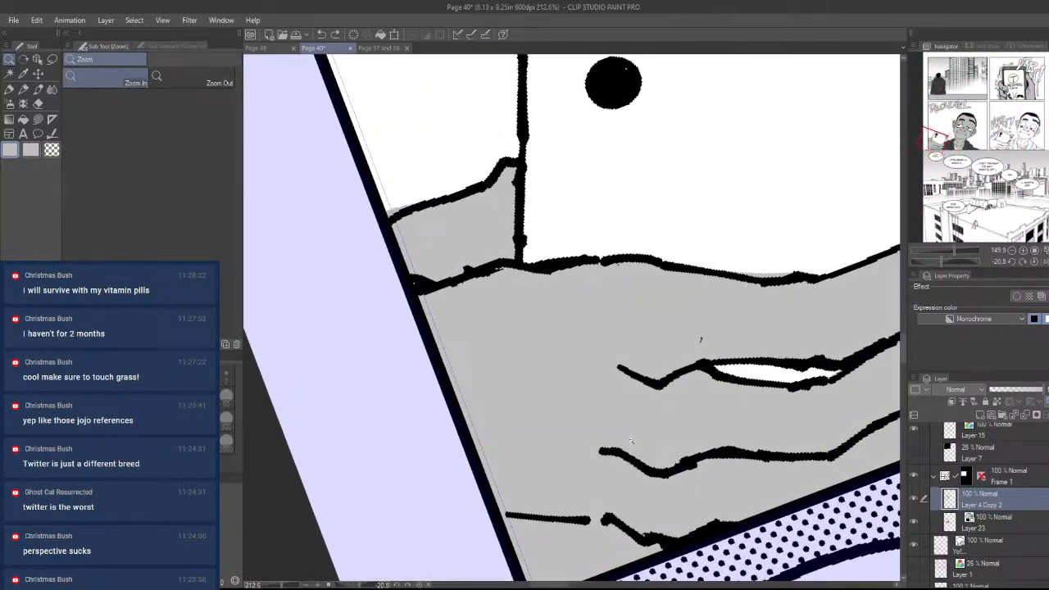
{"action": "mouse_move", "coordinate": [778, 399]}
{"action": "left_mouse_down"}
{"action": "mouse_move", "coordinate": [713, 411]}
{"action": "mouse_move", "coordinate": [781, 383]}
{"action": "mouse_move", "coordinate": [761, 369]}
{"action": "mouse_move", "coordinate": [645, 375]}
{"action": "mouse_move", "coordinate": [714, 398]}
{"action": "mouse_move", "coordinate": [783, 381]}
{"action": "left_mouse_up"}
{"action": "left_click_drag", "start_coordinate": [783, 360], "coordinate": [763, 428]}
{"action": "key", "text": "ctrl+z"}
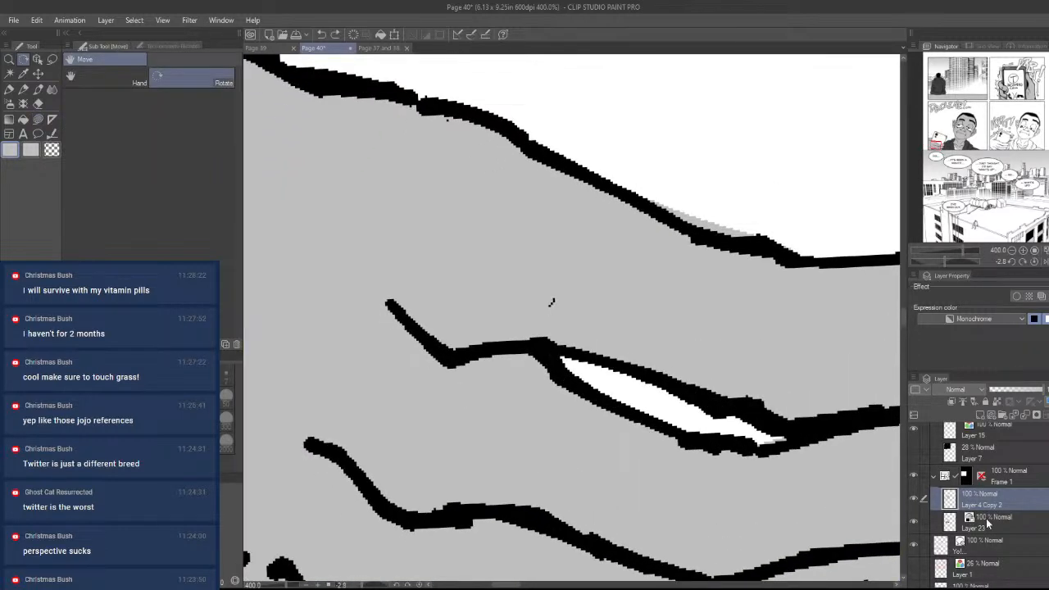
- Switch to the tone layer Layer 23 and lasso-fill the white gap between the fingers with light grey
{"action": "left_click", "coordinate": [983, 525]}
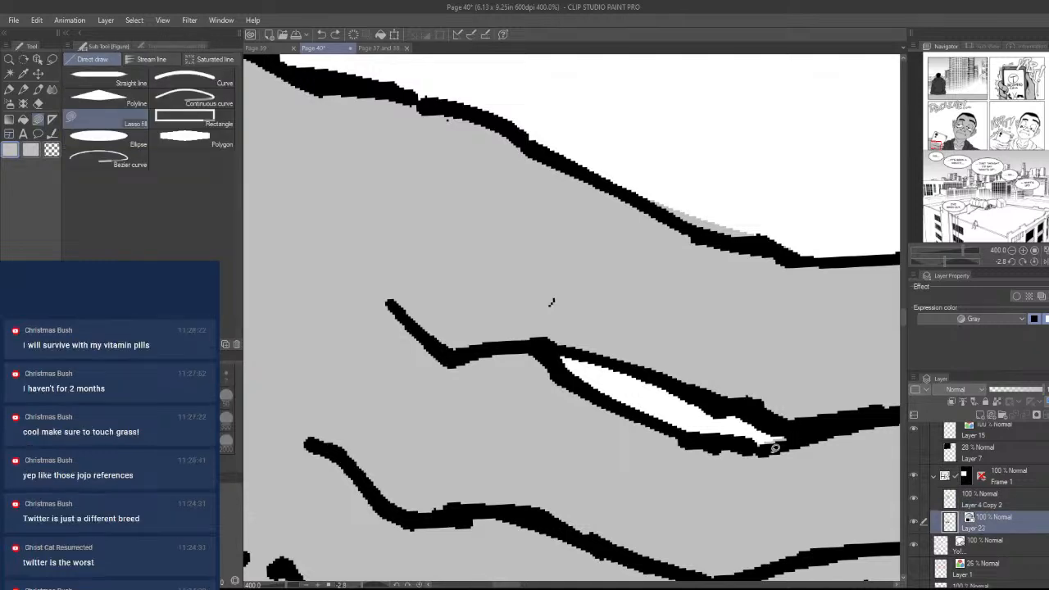
{"action": "mouse_move", "coordinate": [790, 428]}
{"action": "left_mouse_down"}
{"action": "mouse_move", "coordinate": [555, 348]}
{"action": "mouse_move", "coordinate": [744, 419]}
{"action": "mouse_move", "coordinate": [639, 440]}
{"action": "left_mouse_up"}
{"action": "key", "text": "ctrl+space"}
{"action": "left_click_drag", "start_coordinate": [852, 407], "coordinate": [699, 472]}
{"action": "key", "text": "shift+space"}
{"action": "key", "text": "ctrl+space"}
{"action": "key", "text": "shift+space"}
{"action": "mouse_move", "coordinate": [790, 445]}
{"action": "left_mouse_down"}
{"action": "mouse_move", "coordinate": [803, 419]}
{"action": "mouse_move", "coordinate": [784, 457]}
{"action": "left_mouse_up"}
{"action": "key", "text": "ctrl+space"}
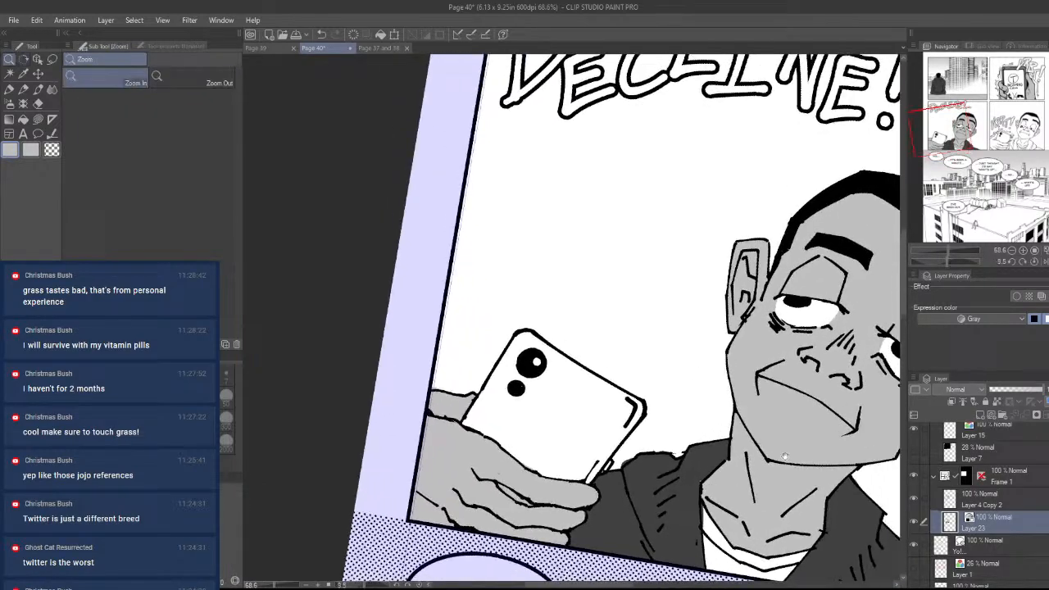
- Sample the mid grey of the phone in the "Incoming call" panel and lasso-fill the gap between the fingers with it
{"action": "left_click_drag", "start_coordinate": [733, 389], "coordinate": [656, 401]}
{"action": "key", "text": "shift+space"}
{"action": "left_click_drag", "start_coordinate": [725, 418], "coordinate": [627, 402]}
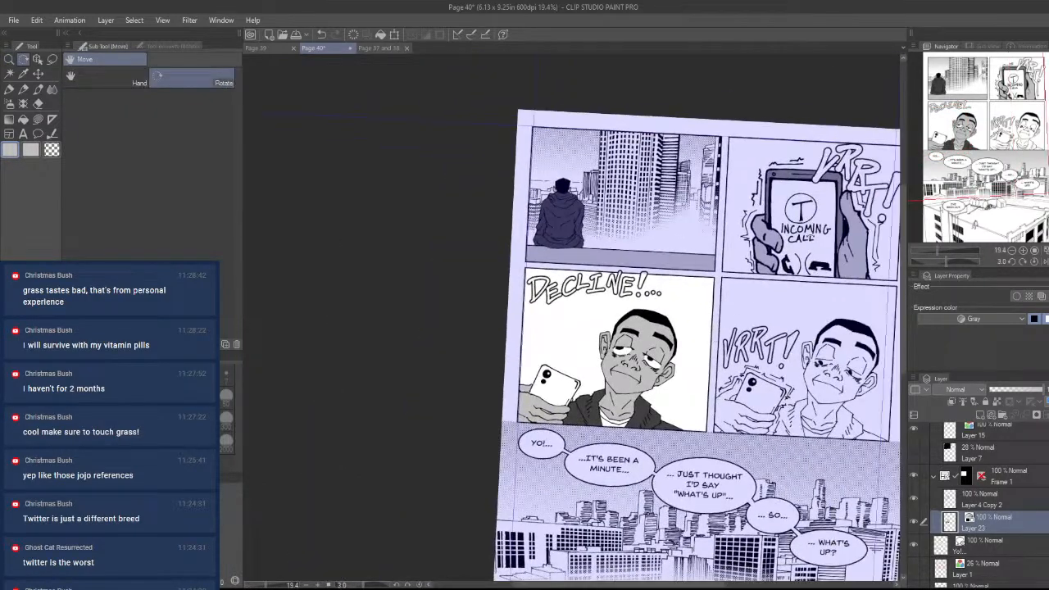
{"action": "key", "text": "ctrl+space"}
{"action": "left_click_drag", "start_coordinate": [546, 412], "coordinate": [703, 410]}
{"action": "key", "text": "shift+space"}
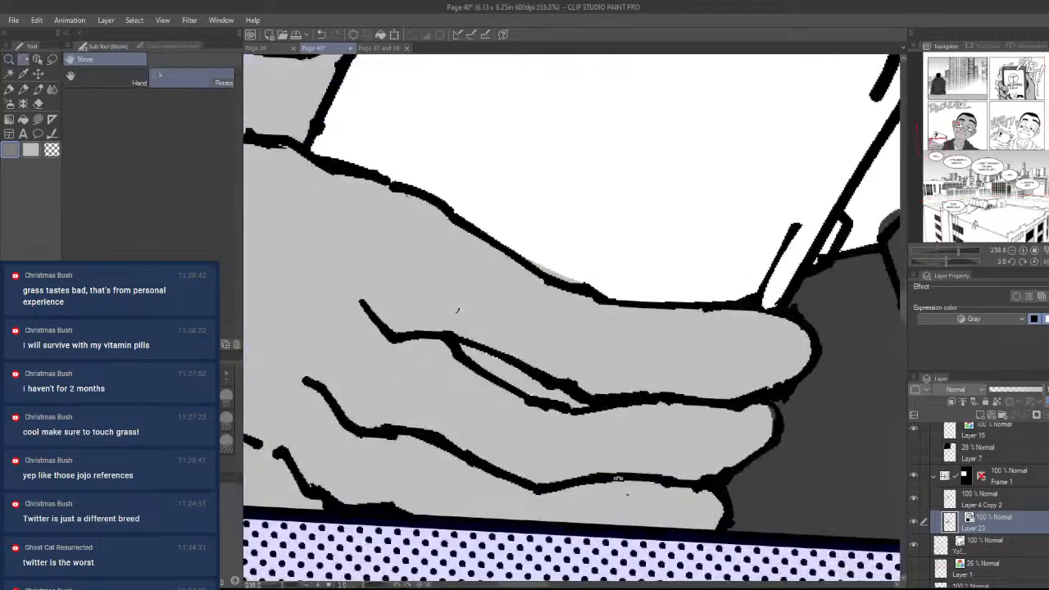
{"action": "left_click_drag", "start_coordinate": [618, 478], "coordinate": [701, 421]}
{"action": "key", "text": "ctrl+space"}
{"action": "left_click", "coordinate": [575, 410]}
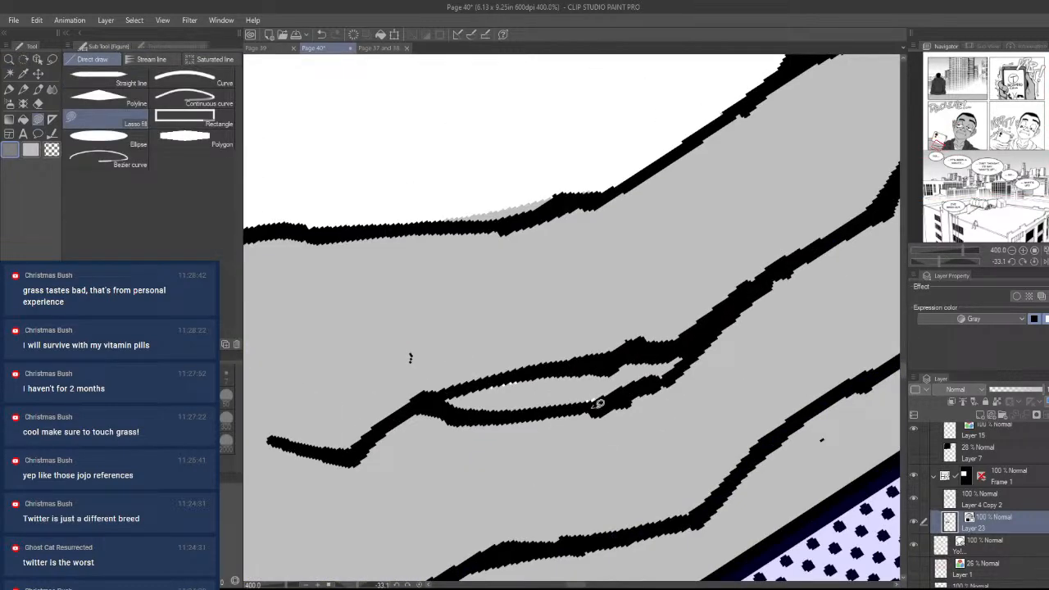
{"action": "mouse_move", "coordinate": [598, 404]}
{"action": "left_mouse_down"}
{"action": "mouse_move", "coordinate": [685, 355]}
{"action": "mouse_move", "coordinate": [513, 375]}
{"action": "mouse_move", "coordinate": [495, 415]}
{"action": "mouse_move", "coordinate": [591, 404]}
{"action": "left_mouse_up"}
{"action": "key", "text": "ctrl+space"}
{"action": "mouse_move", "coordinate": [657, 363]}
{"action": "left_mouse_down"}
{"action": "mouse_move", "coordinate": [628, 429]}
{"action": "mouse_move", "coordinate": [594, 450]}
{"action": "left_mouse_up"}
- Lasso-fill the right part of the phone's back, including its side edge, with mid grey
{"action": "key", "text": "shift+space"}
{"action": "left_click_drag", "start_coordinate": [700, 127], "coordinate": [794, 221]}
{"action": "key", "text": "ctrl+space"}
{"action": "key", "text": "space"}
{"action": "key", "text": "shift+space"}
{"action": "mouse_move", "coordinate": [756, 327]}
{"action": "left_mouse_down"}
{"action": "mouse_move", "coordinate": [738, 392]}
{"action": "mouse_move", "coordinate": [803, 205]}
{"action": "mouse_move", "coordinate": [792, 165]}
{"action": "mouse_move", "coordinate": [661, 175]}
{"action": "mouse_move", "coordinate": [534, 362]}
{"action": "mouse_move", "coordinate": [584, 433]}
{"action": "mouse_move", "coordinate": [643, 440]}
{"action": "mouse_move", "coordinate": [709, 475]}
{"action": "left_mouse_up"}
{"action": "key", "text": "space"}
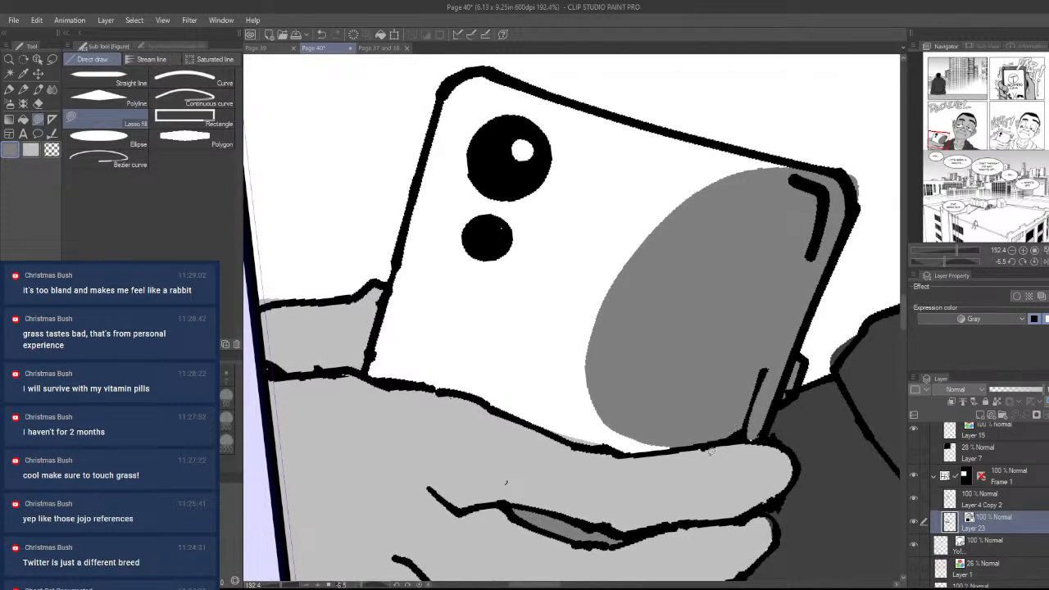
- Extend the mid grey fill across the lower part of the phone's back along the hand to its left edge
{"action": "mouse_move", "coordinate": [758, 441]}
{"action": "left_mouse_down"}
{"action": "mouse_move", "coordinate": [587, 448]}
{"action": "mouse_move", "coordinate": [548, 274]}
{"action": "mouse_move", "coordinate": [775, 253]}
{"action": "left_mouse_up"}
{"action": "key", "text": "space"}
{"action": "left_click_drag", "start_coordinate": [709, 298], "coordinate": [718, 339]}
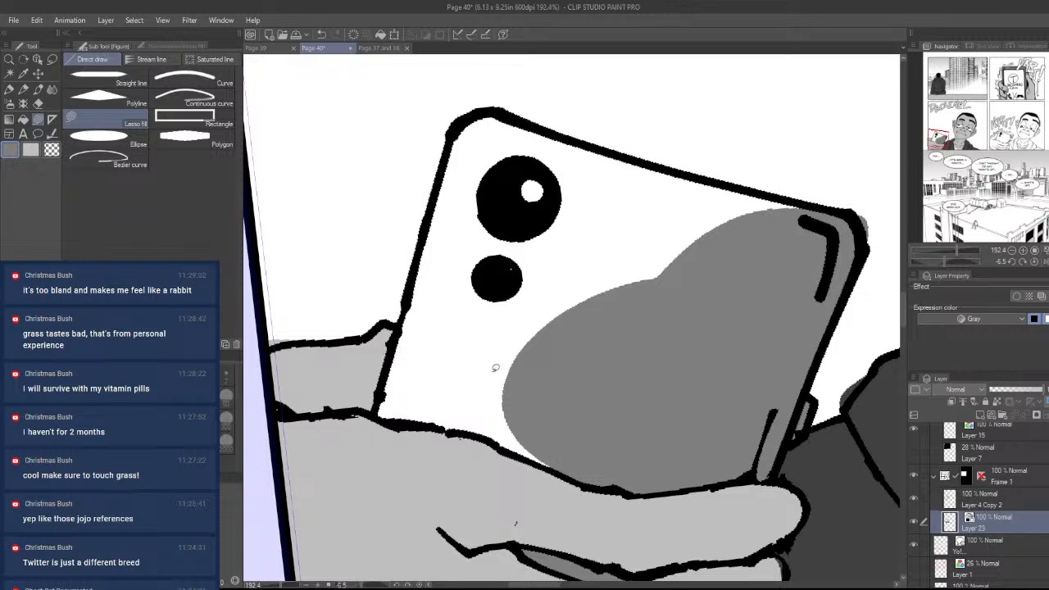
{"action": "mouse_move", "coordinate": [562, 470]}
{"action": "left_mouse_down"}
{"action": "mouse_move", "coordinate": [487, 368]}
{"action": "mouse_move", "coordinate": [532, 456]}
{"action": "left_mouse_up"}
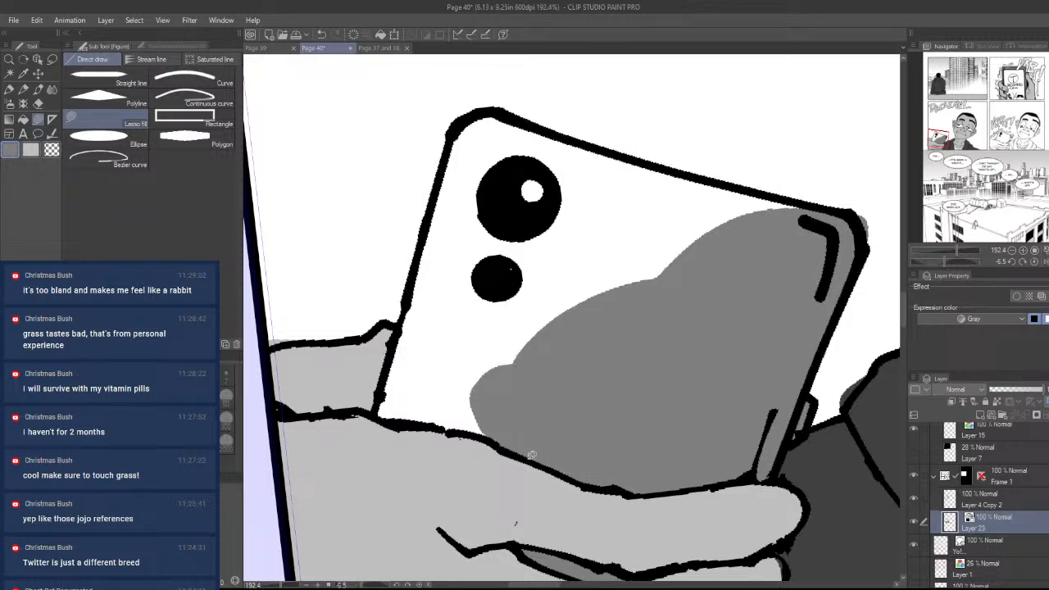
{"action": "mouse_move", "coordinate": [475, 430]}
{"action": "left_mouse_down"}
{"action": "mouse_move", "coordinate": [381, 416]}
{"action": "mouse_move", "coordinate": [424, 272]}
{"action": "mouse_move", "coordinate": [547, 306]}
{"action": "mouse_move", "coordinate": [666, 265]}
{"action": "left_mouse_up"}
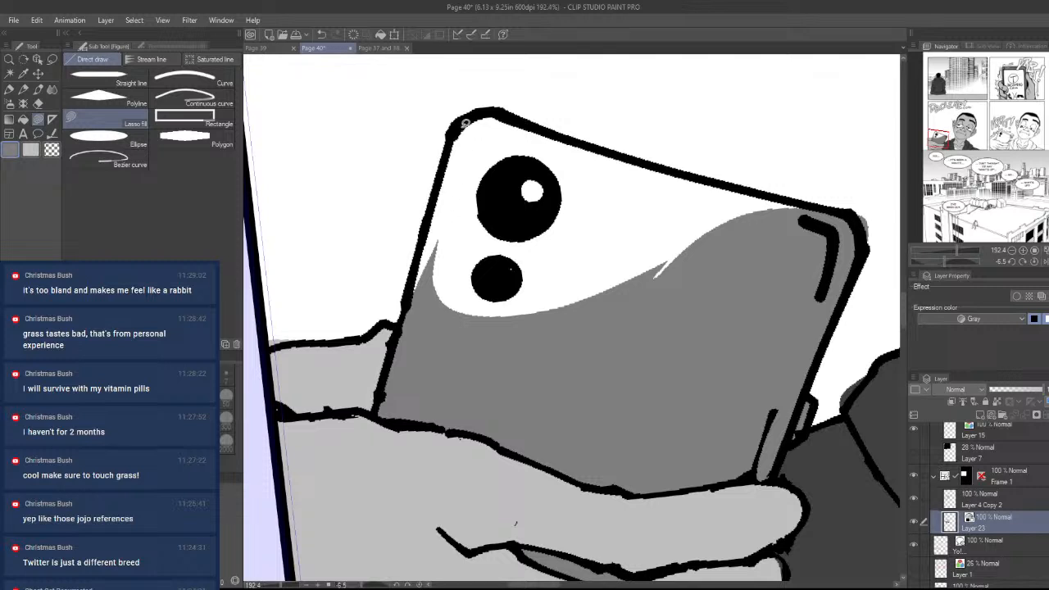
- Lasso-fill the remaining white area on the back of the phone with dark gray in the DECLINE! panel
{"action": "mouse_move", "coordinate": [525, 128]}
{"action": "left_mouse_down"}
{"action": "mouse_move", "coordinate": [510, 296]}
{"action": "mouse_move", "coordinate": [408, 303]}
{"action": "mouse_move", "coordinate": [451, 146]}
{"action": "mouse_move", "coordinate": [531, 117]}
{"action": "mouse_move", "coordinate": [554, 220]}
{"action": "mouse_move", "coordinate": [781, 284]}
{"action": "mouse_move", "coordinate": [810, 210]}
{"action": "mouse_move", "coordinate": [559, 149]}
{"action": "mouse_move", "coordinate": [663, 242]}
{"action": "mouse_move", "coordinate": [751, 189]}
{"action": "left_mouse_up"}
{"action": "mouse_move", "coordinate": [568, 218]}
{"action": "left_mouse_down"}
{"action": "mouse_move", "coordinate": [507, 236]}
{"action": "mouse_move", "coordinate": [583, 261]}
{"action": "mouse_move", "coordinate": [492, 284]}
{"action": "left_mouse_up"}
{"action": "key", "text": "ctrl+space"}
{"action": "left_click_drag", "start_coordinate": [659, 342], "coordinate": [631, 372]}
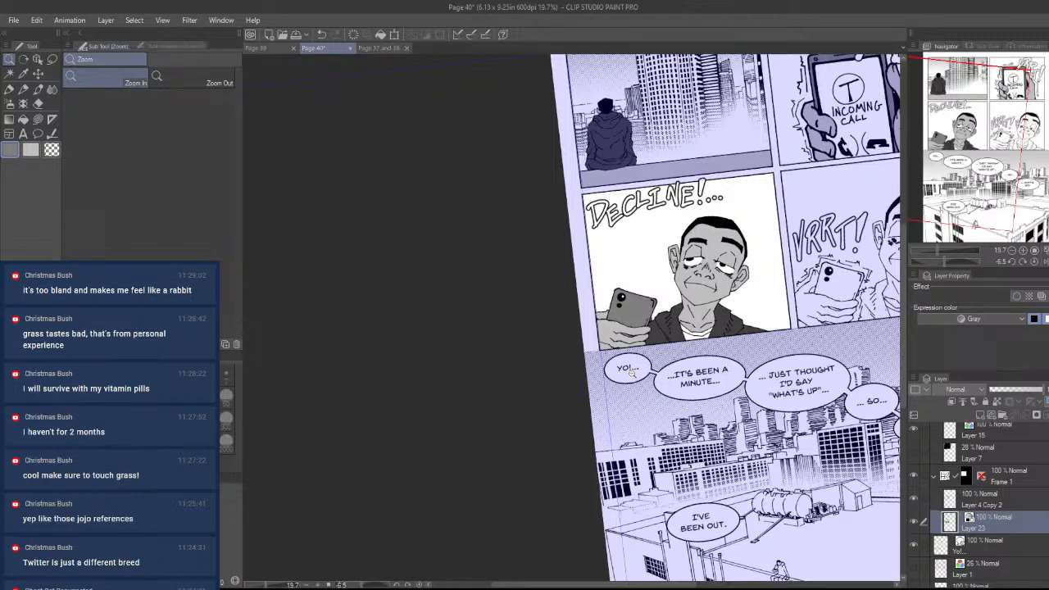
- Examine the page's gray shading, comparing the DECLINE! panel with the neighbouring VRRT! panel
{"action": "left_click_drag", "start_coordinate": [845, 445], "coordinate": [824, 481]}
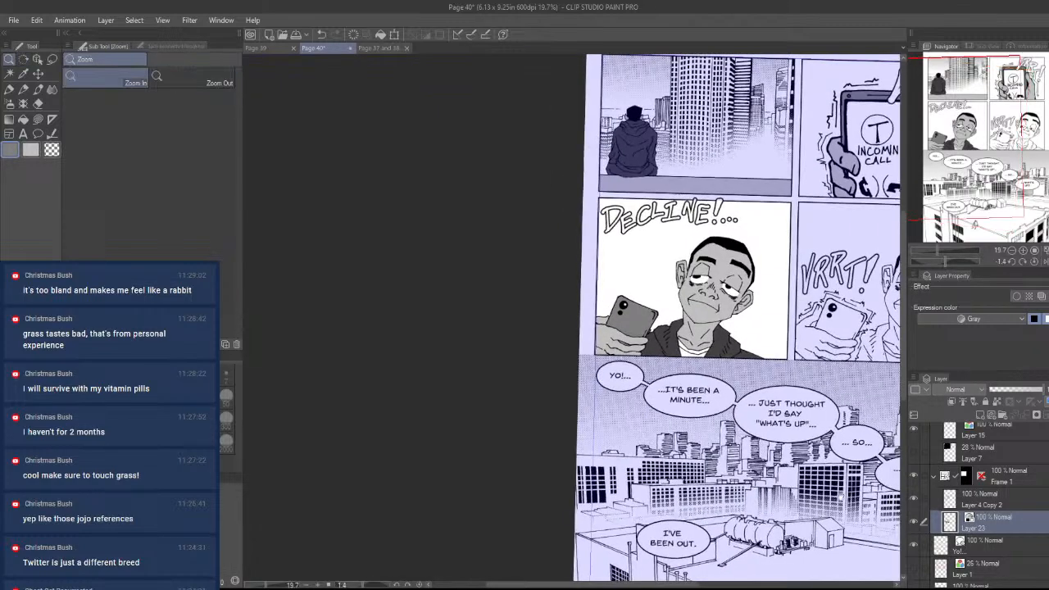
{"action": "left_click_drag", "start_coordinate": [883, 440], "coordinate": [788, 430]}
{"action": "left_click_drag", "start_coordinate": [832, 399], "coordinate": [725, 394]}
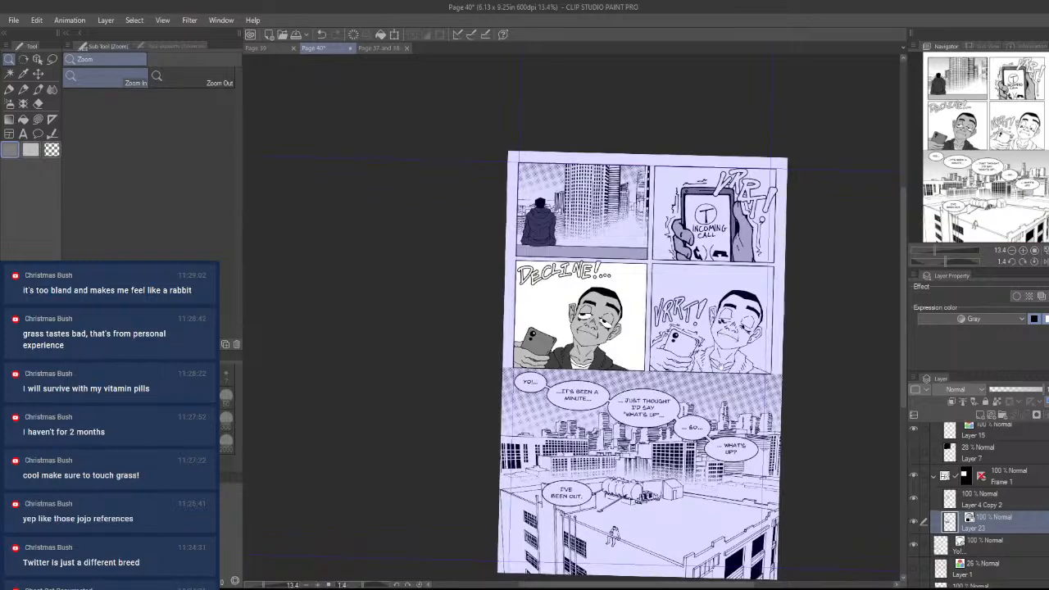
{"action": "left_click_drag", "start_coordinate": [726, 357], "coordinate": [746, 331]}
{"action": "left_click_drag", "start_coordinate": [769, 246], "coordinate": [727, 226]}
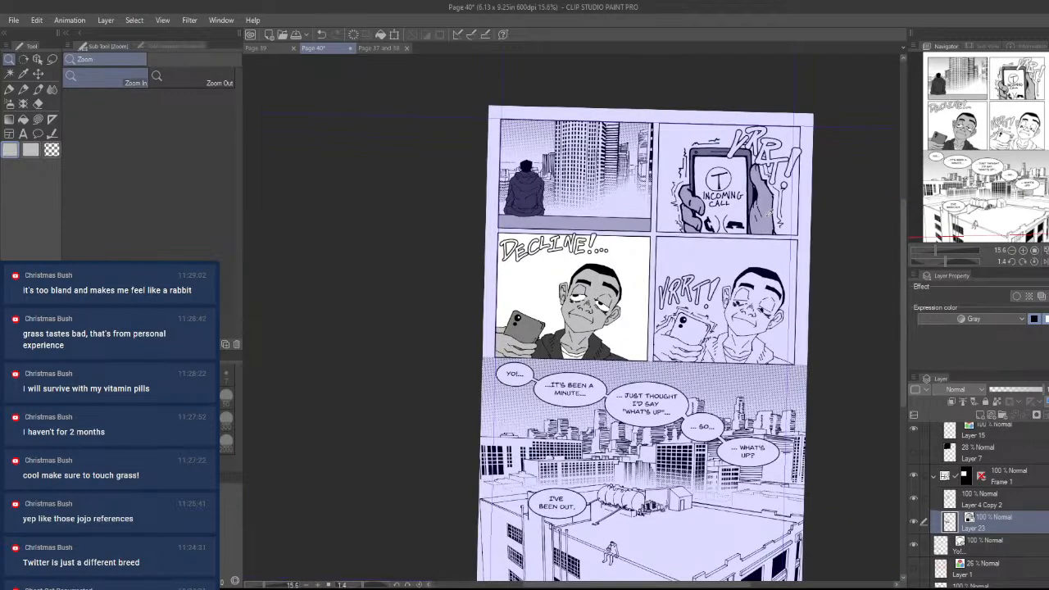
{"action": "left_click_drag", "start_coordinate": [645, 302], "coordinate": [721, 307]}
{"action": "left_click_drag", "start_coordinate": [797, 476], "coordinate": [711, 462]}
{"action": "key", "text": "r"}
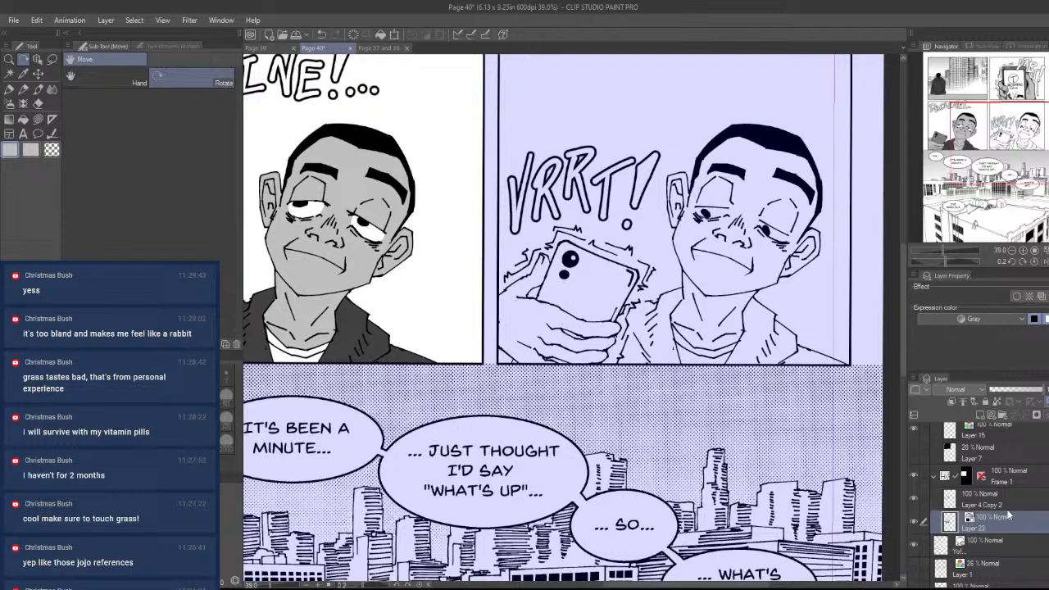
- Copy Layer 23 from Frame 1 into Frame 2 and place the copy beneath Layer 4 Copy 3
{"action": "left_click", "coordinate": [937, 482]}
{"action": "key", "text": "ctrl+space"}
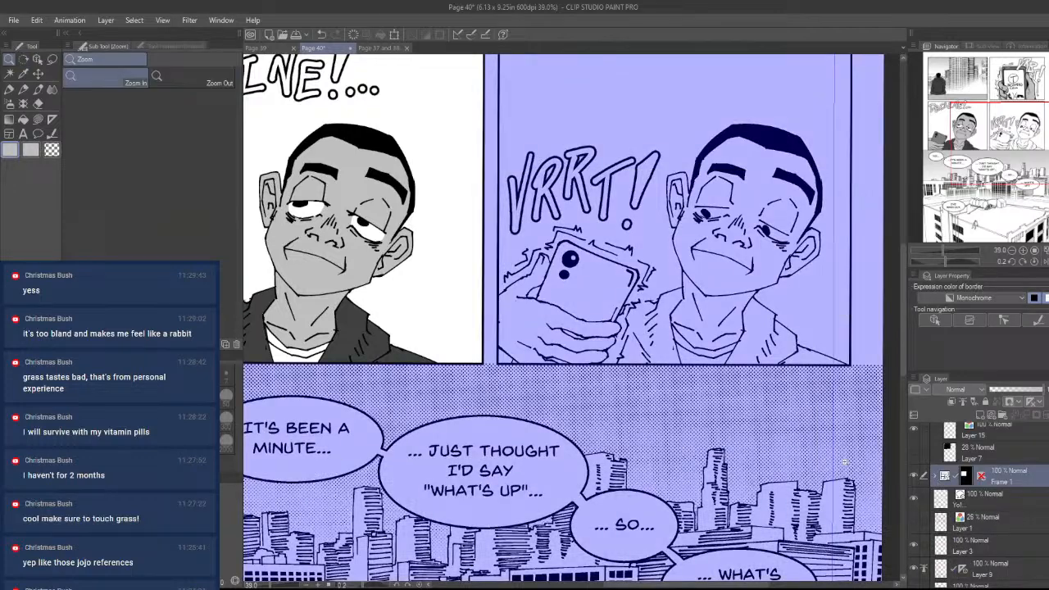
{"action": "left_click", "coordinate": [931, 479]}
{"action": "left_click", "coordinate": [987, 517]}
{"action": "scroll", "coordinate": [752, 419], "scroll_direction": "down", "scroll_amount": 3}
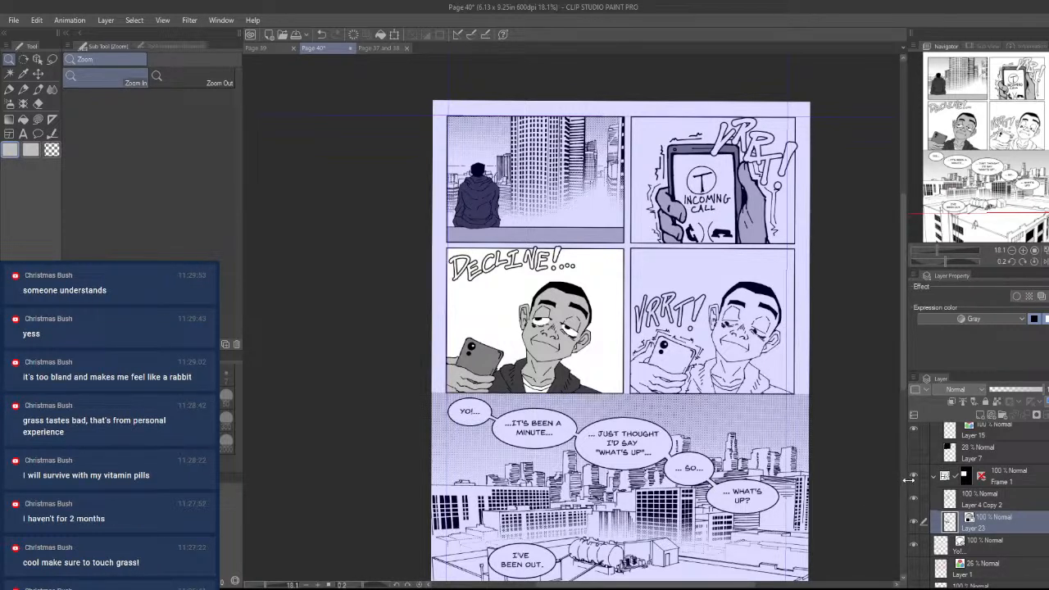
{"action": "left_click", "coordinate": [931, 482]}
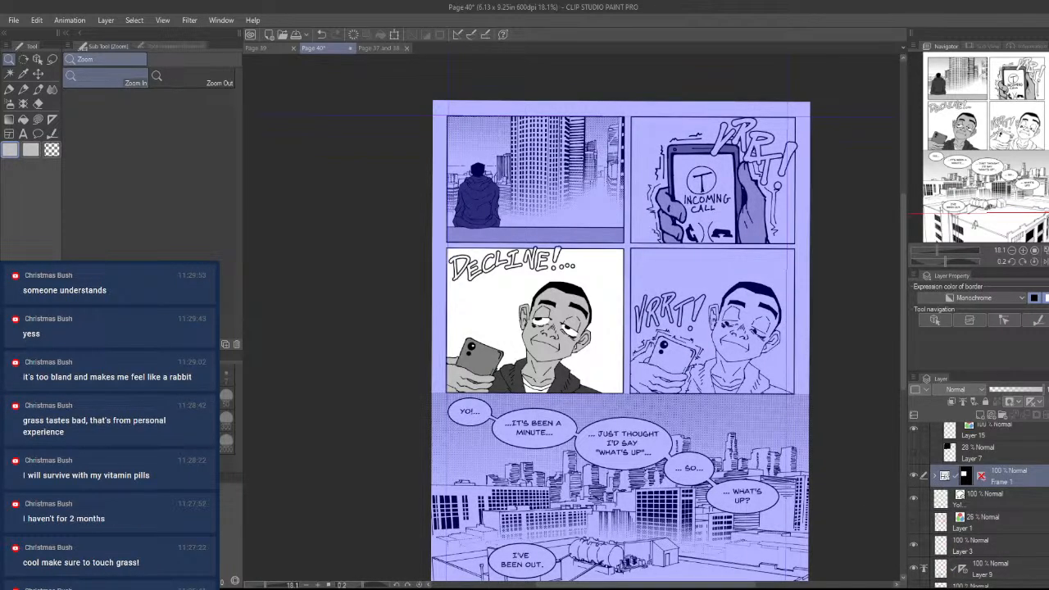
{"action": "scroll", "coordinate": [975, 501], "scroll_direction": "up", "scroll_amount": 9}
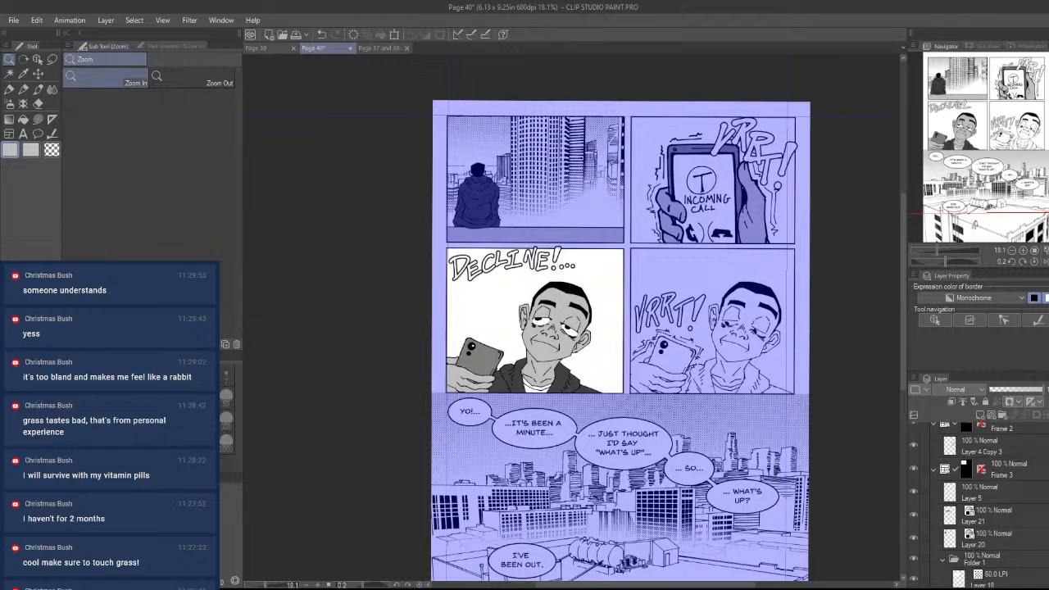
{"action": "scroll", "coordinate": [983, 502], "scroll_direction": "up", "scroll_amount": 5}
{"action": "left_click", "coordinate": [1024, 501]}
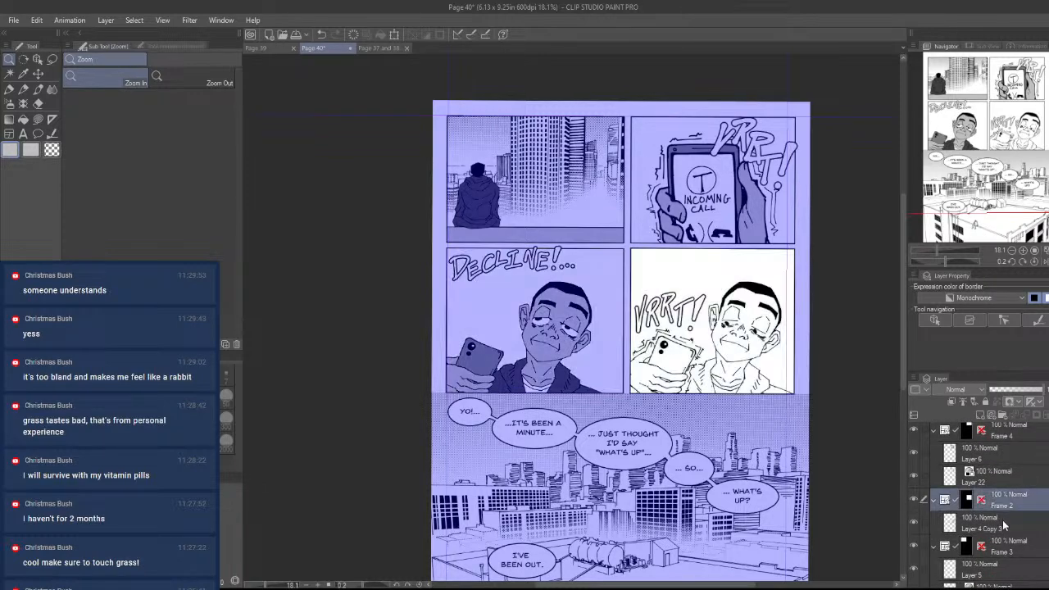
{"action": "left_click", "coordinate": [975, 525]}
{"action": "key", "text": "ctrl+v"}
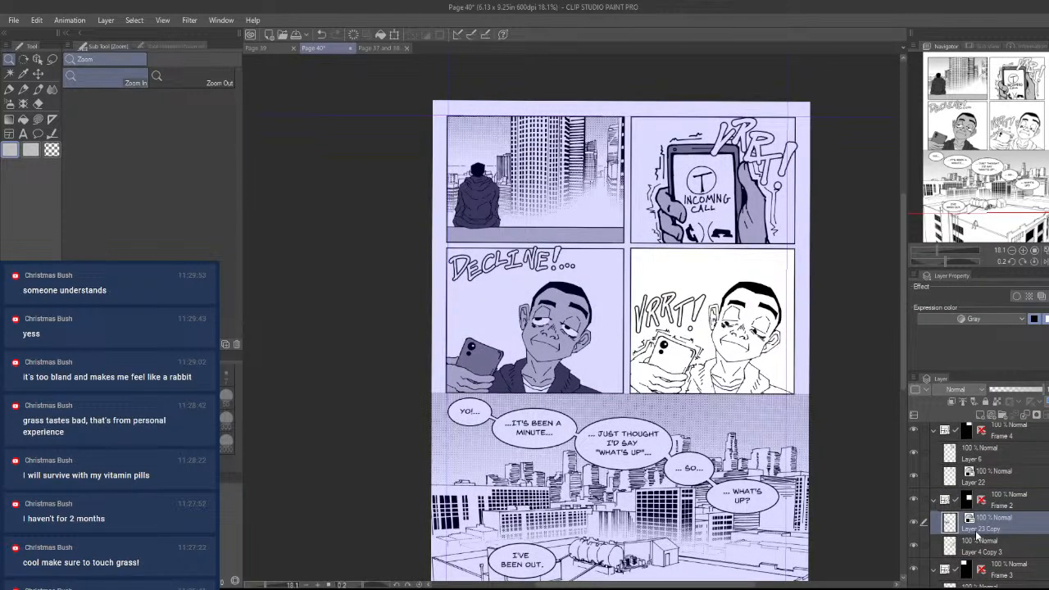
{"action": "left_click_drag", "start_coordinate": [1006, 544], "coordinate": [1006, 559]}
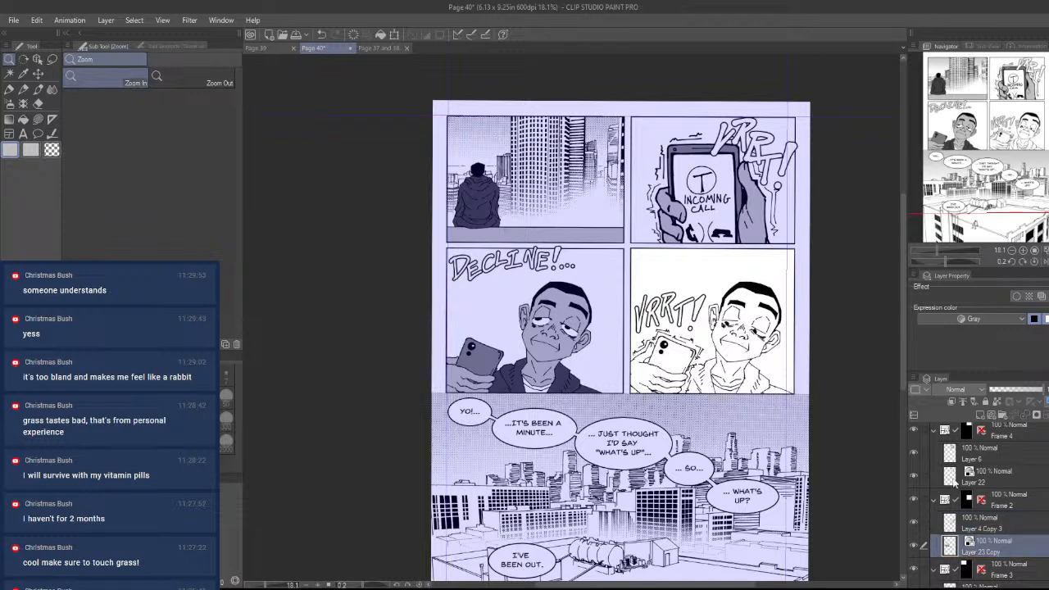
{"action": "left_click", "coordinate": [394, 35]}
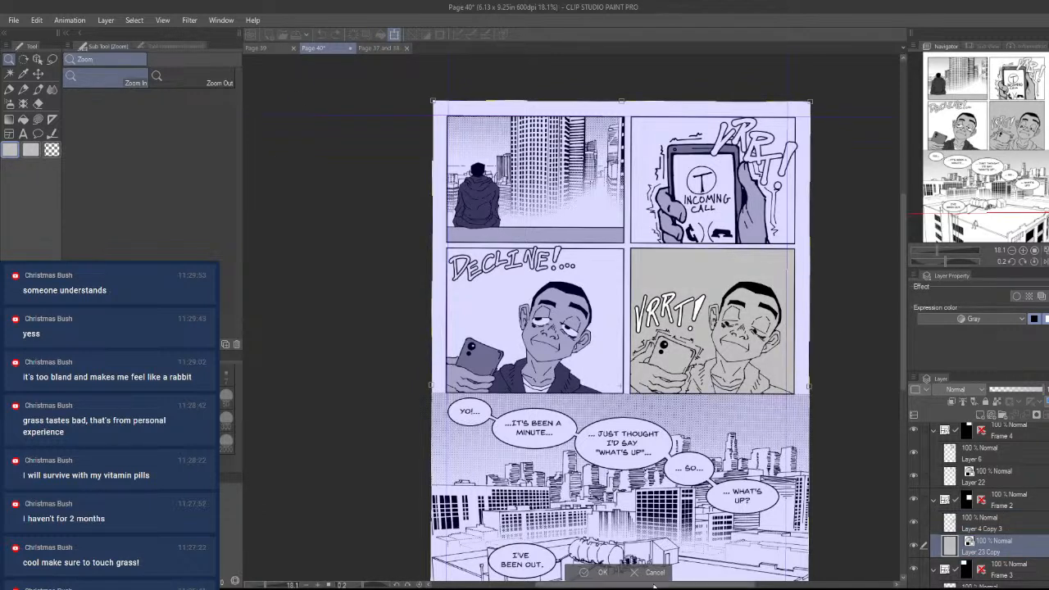
{"action": "left_click", "coordinate": [657, 571]}
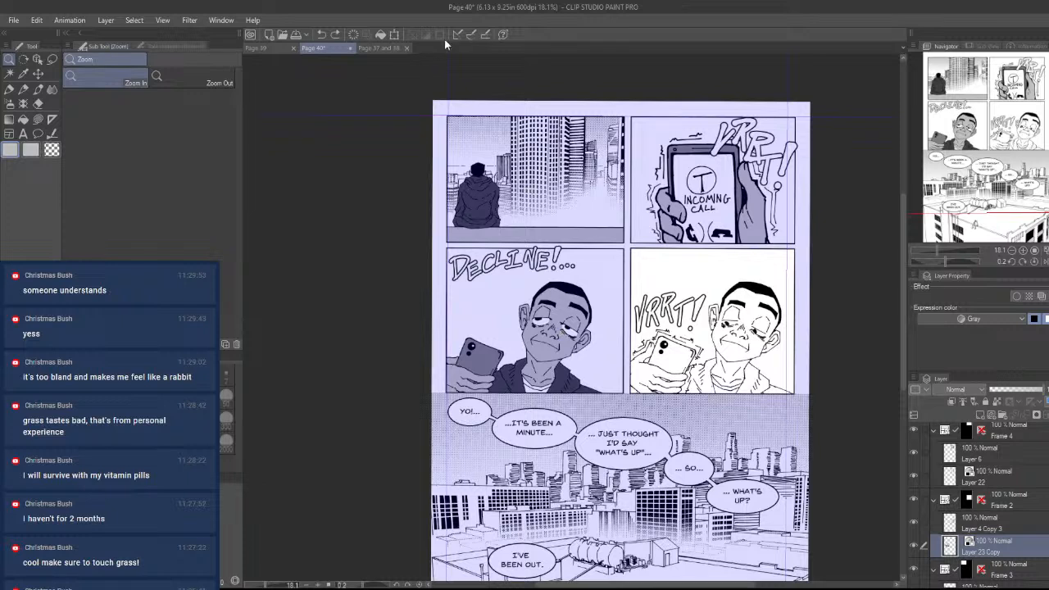
{"action": "left_click", "coordinate": [394, 34]}
{"action": "left_click_drag", "start_coordinate": [554, 370], "coordinate": [747, 386]}
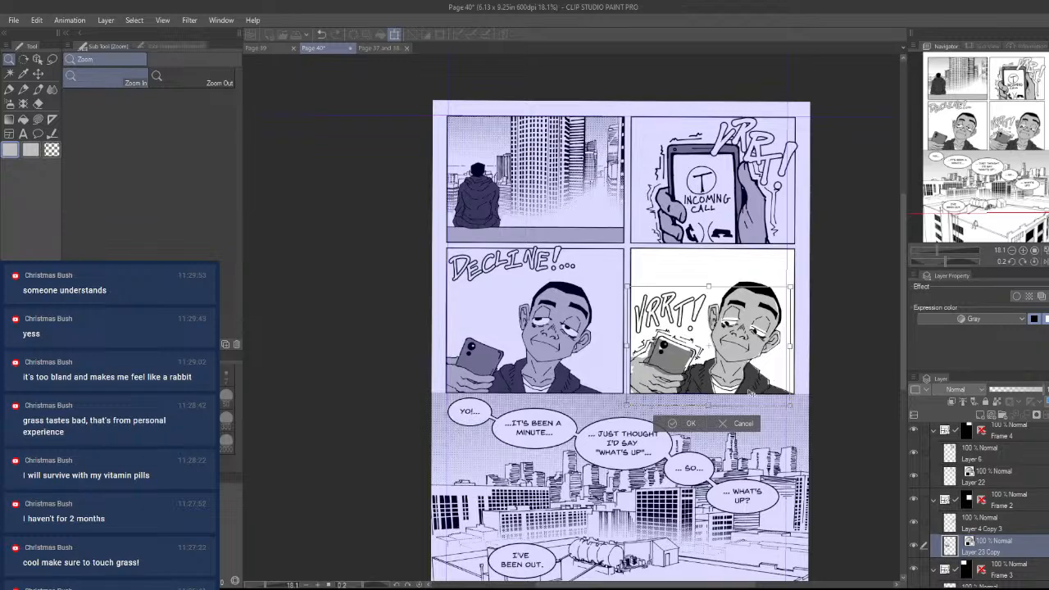
{"action": "left_click_drag", "start_coordinate": [958, 250], "coordinate": [947, 249]}
{"action": "left_click_drag", "start_coordinate": [967, 131], "coordinate": [1004, 139]}
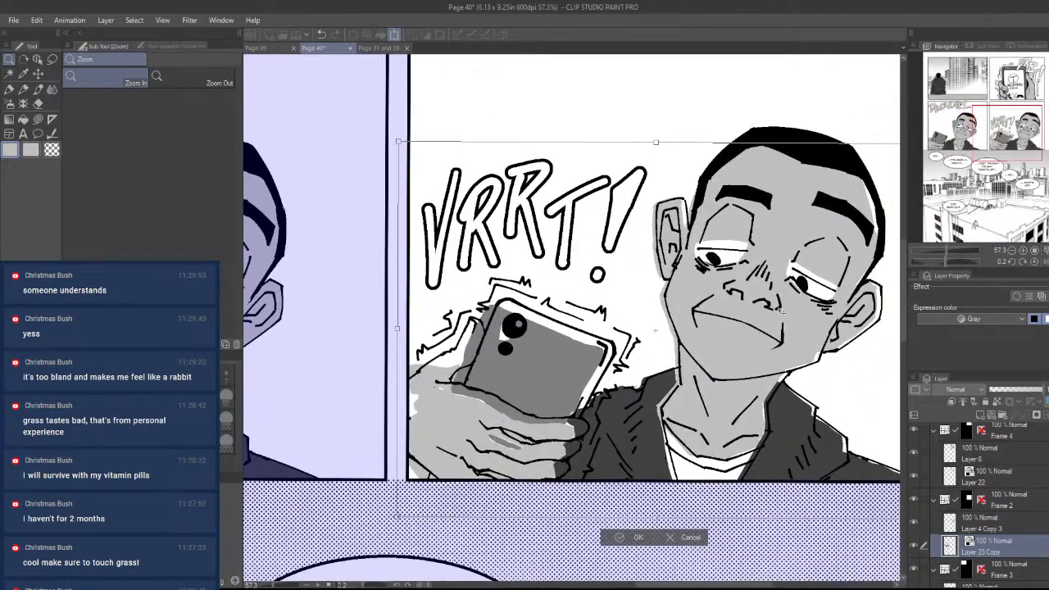
{"action": "left_click_drag", "start_coordinate": [808, 333], "coordinate": [816, 334]}
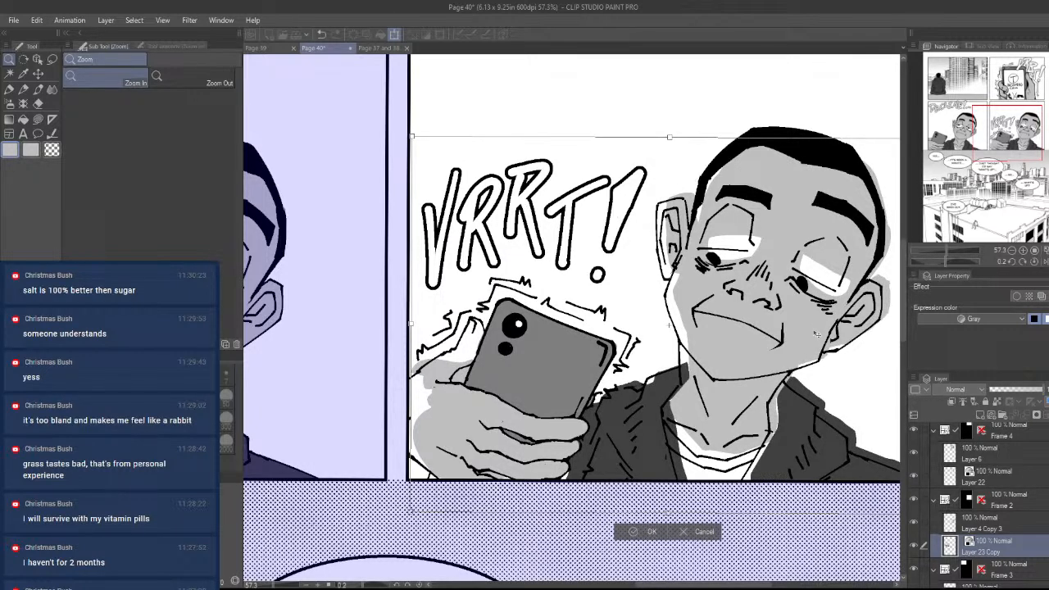
{"action": "left_click", "coordinate": [706, 532]}
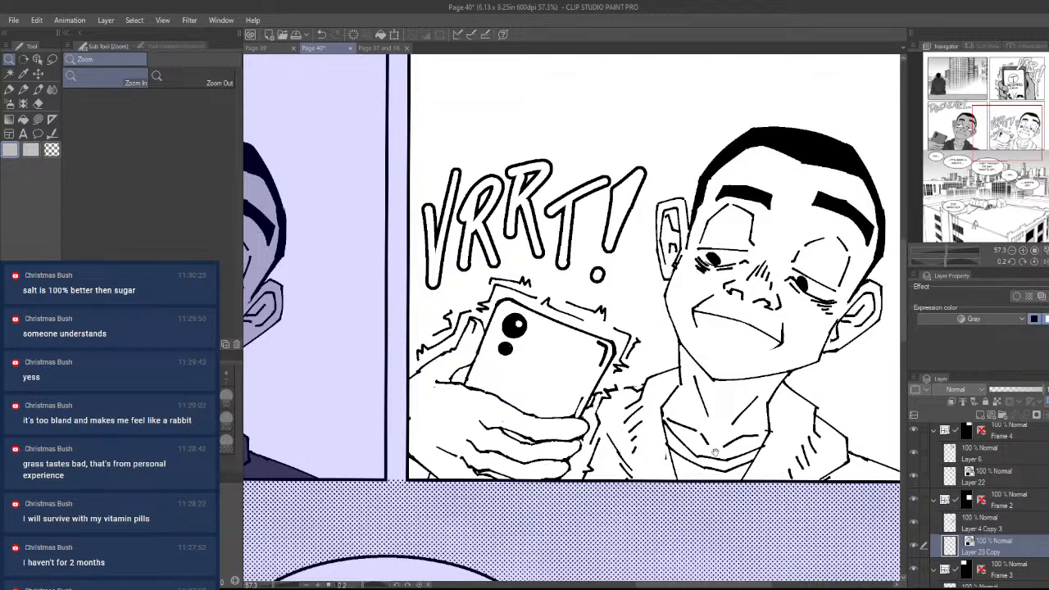
- Lasso-fill the chin, neck, nose and left eye area of the man in the VRRT! panel with light gray
{"action": "left_click_drag", "start_coordinate": [716, 452], "coordinate": [665, 447]}
{"action": "left_click_drag", "start_coordinate": [744, 418], "coordinate": [672, 425]}
{"action": "left_click_drag", "start_coordinate": [720, 368], "coordinate": [682, 374]}
{"action": "key", "text": "u"}
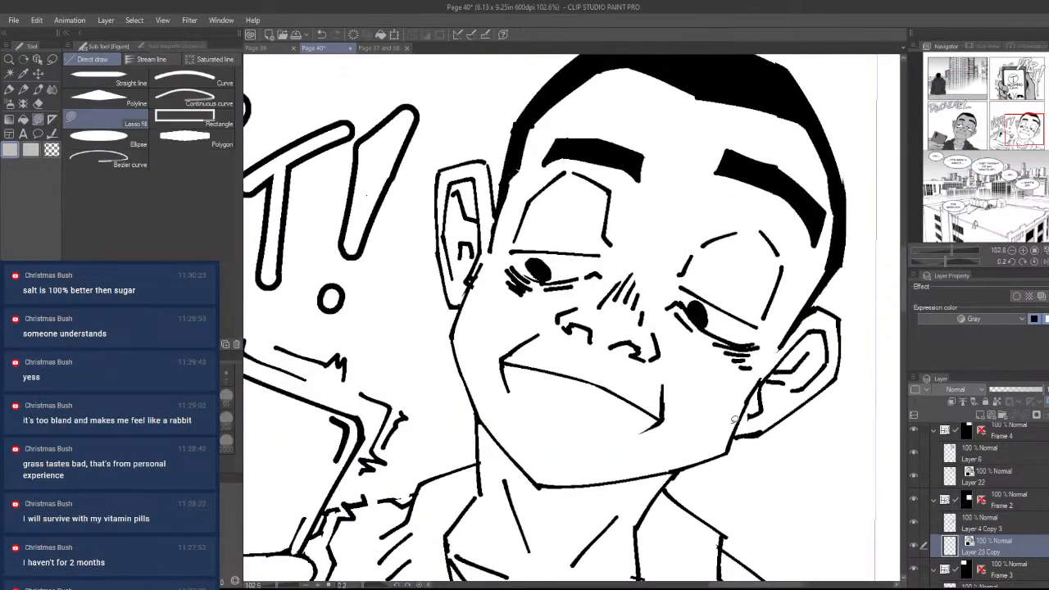
{"action": "mouse_move", "coordinate": [727, 449]}
{"action": "left_mouse_down"}
{"action": "mouse_move", "coordinate": [572, 391]}
{"action": "mouse_move", "coordinate": [618, 494]}
{"action": "mouse_move", "coordinate": [692, 454]}
{"action": "mouse_move", "coordinate": [573, 402]}
{"action": "mouse_move", "coordinate": [578, 394]}
{"action": "left_mouse_up"}
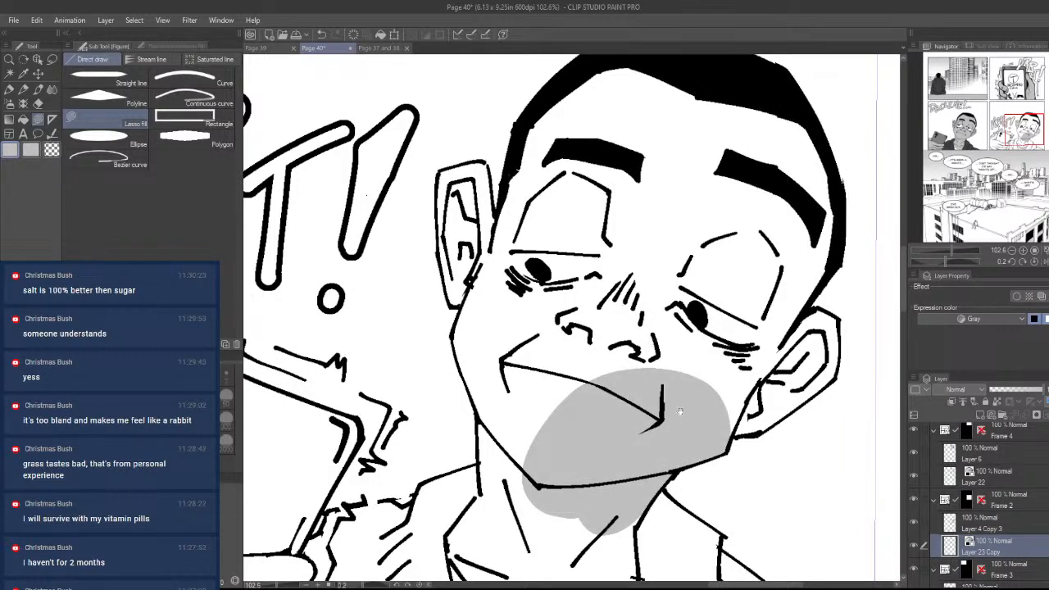
{"action": "left_click_drag", "start_coordinate": [680, 411], "coordinate": [750, 407]}
{"action": "mouse_move", "coordinate": [548, 417]}
{"action": "left_mouse_down"}
{"action": "mouse_move", "coordinate": [724, 289]}
{"action": "mouse_move", "coordinate": [791, 385]}
{"action": "mouse_move", "coordinate": [623, 565]}
{"action": "mouse_move", "coordinate": [554, 474]}
{"action": "left_mouse_up"}
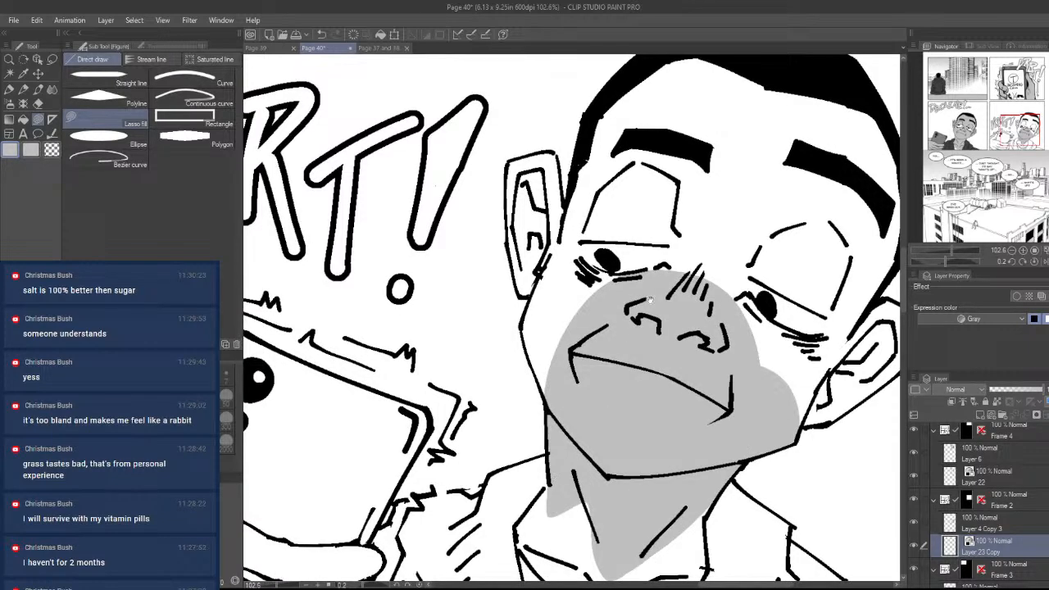
{"action": "mouse_move", "coordinate": [546, 400]}
{"action": "left_mouse_down"}
{"action": "mouse_move", "coordinate": [578, 459]}
{"action": "mouse_move", "coordinate": [554, 392]}
{"action": "mouse_move", "coordinate": [563, 366]}
{"action": "mouse_move", "coordinate": [620, 475]}
{"action": "mouse_move", "coordinate": [582, 455]}
{"action": "mouse_move", "coordinate": [565, 372]}
{"action": "mouse_move", "coordinate": [644, 240]}
{"action": "mouse_move", "coordinate": [708, 372]}
{"action": "mouse_move", "coordinate": [604, 419]}
{"action": "left_mouse_up"}
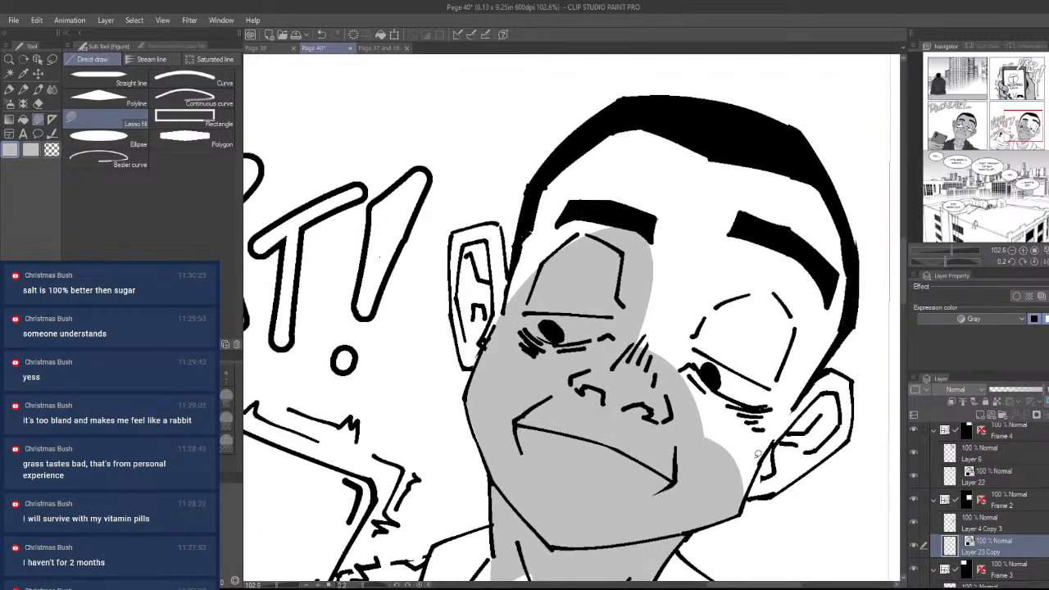
- Lasso-fill the rest of the man's face with light gray, covering the right cheek, right eye area and forehead up to the hairline
{"action": "mouse_move", "coordinate": [744, 503]}
{"action": "left_mouse_down"}
{"action": "mouse_move", "coordinate": [825, 348]}
{"action": "mouse_move", "coordinate": [842, 257]}
{"action": "mouse_move", "coordinate": [621, 141]}
{"action": "left_mouse_up"}
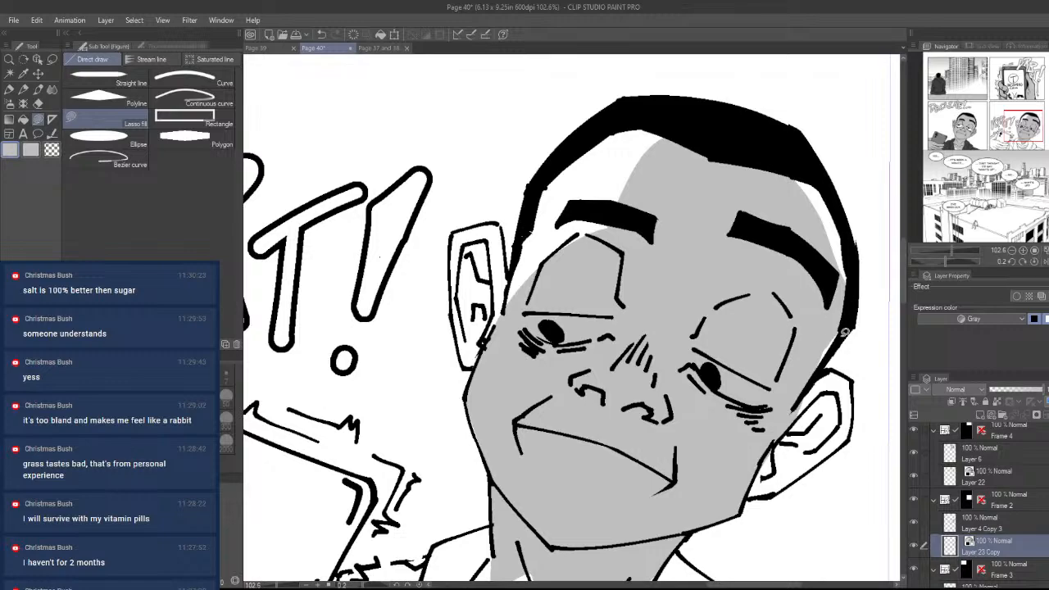
{"action": "left_click_drag", "start_coordinate": [845, 332], "coordinate": [784, 416]}
{"action": "mouse_move", "coordinate": [852, 293]}
{"action": "left_mouse_down"}
{"action": "mouse_move", "coordinate": [855, 277]}
{"action": "mouse_move", "coordinate": [782, 159]}
{"action": "mouse_move", "coordinate": [685, 119]}
{"action": "mouse_move", "coordinate": [503, 292]}
{"action": "mouse_move", "coordinate": [639, 353]}
{"action": "left_mouse_up"}
{"action": "mouse_move", "coordinate": [775, 407]}
{"action": "left_mouse_down"}
{"action": "mouse_move", "coordinate": [864, 175]}
{"action": "mouse_move", "coordinate": [876, 109]}
{"action": "left_mouse_up"}
{"action": "mouse_move", "coordinate": [697, 375]}
{"action": "left_mouse_down"}
{"action": "mouse_move", "coordinate": [728, 462]}
{"action": "mouse_move", "coordinate": [748, 415]}
{"action": "mouse_move", "coordinate": [779, 236]}
{"action": "mouse_move", "coordinate": [681, 264]}
{"action": "mouse_move", "coordinate": [565, 522]}
{"action": "left_mouse_up"}
{"action": "key", "text": "ctrl+z"}
{"action": "mouse_move", "coordinate": [749, 433]}
{"action": "left_mouse_down"}
{"action": "mouse_move", "coordinate": [749, 357]}
{"action": "mouse_move", "coordinate": [573, 414]}
{"action": "mouse_move", "coordinate": [594, 514]}
{"action": "mouse_move", "coordinate": [705, 468]}
{"action": "mouse_move", "coordinate": [742, 440]}
{"action": "mouse_move", "coordinate": [709, 475]}
{"action": "mouse_move", "coordinate": [608, 523]}
{"action": "mouse_move", "coordinate": [492, 503]}
{"action": "mouse_move", "coordinate": [381, 393]}
{"action": "mouse_move", "coordinate": [438, 242]}
{"action": "mouse_move", "coordinate": [629, 168]}
{"action": "left_mouse_up"}
{"action": "scroll", "coordinate": [701, 326], "scroll_direction": "down", "scroll_amount": 8}
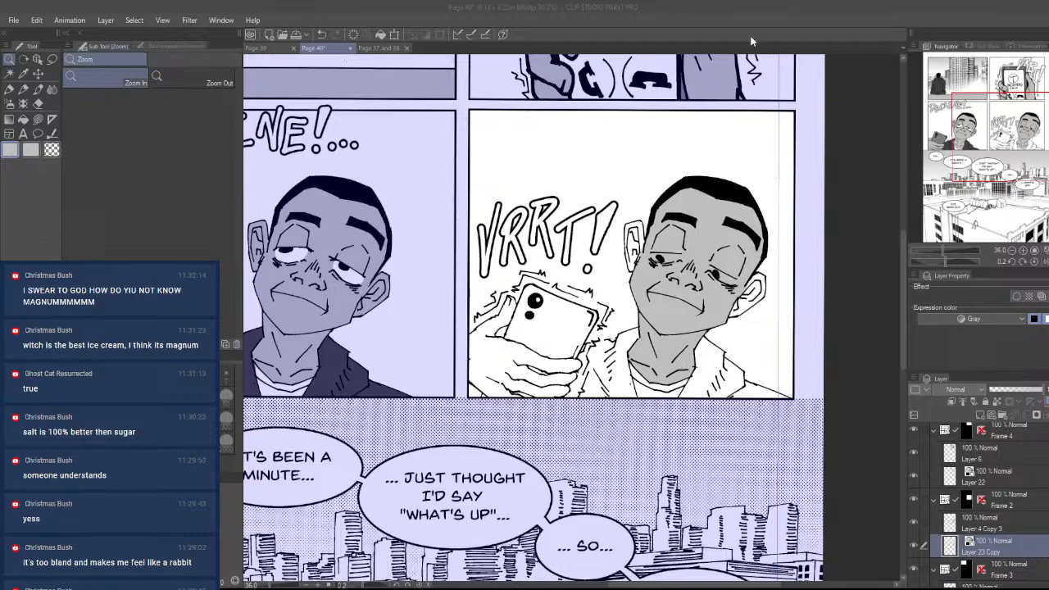
- Lasso-fill the ear on the right side of the man's head with light gray in the VRRT! panel
{"action": "scroll", "coordinate": [756, 246], "scroll_direction": "up", "scroll_amount": 10}
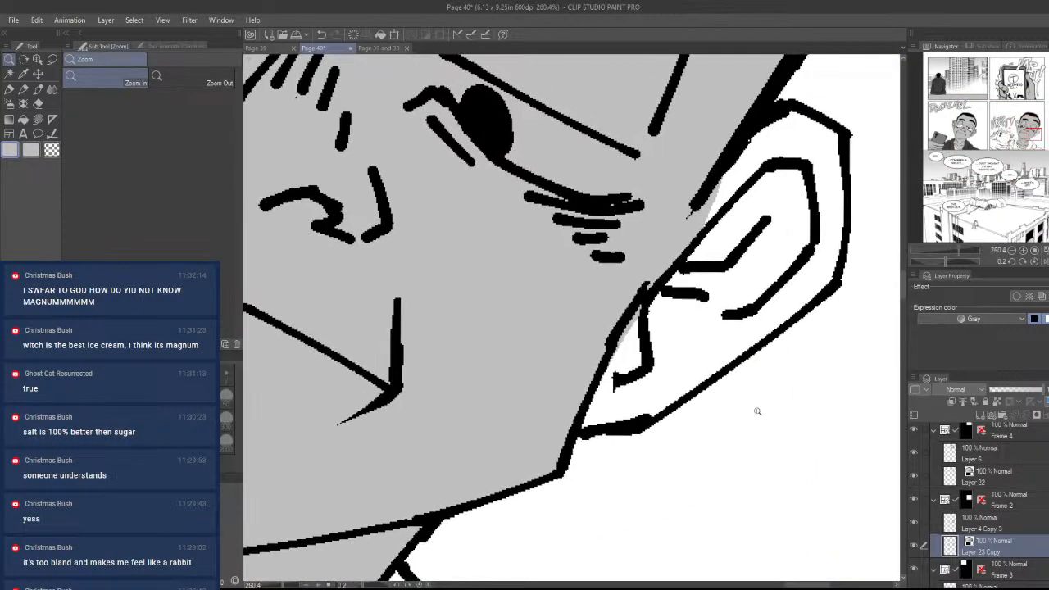
{"action": "key", "text": "u"}
{"action": "mouse_move", "coordinate": [627, 423]}
{"action": "left_mouse_down"}
{"action": "mouse_move", "coordinate": [541, 398]}
{"action": "mouse_move", "coordinate": [656, 232]}
{"action": "mouse_move", "coordinate": [756, 129]}
{"action": "mouse_move", "coordinate": [819, 108]}
{"action": "mouse_move", "coordinate": [849, 139]}
{"action": "mouse_move", "coordinate": [851, 218]}
{"action": "mouse_move", "coordinate": [841, 288]}
{"action": "mouse_move", "coordinate": [756, 363]}
{"action": "mouse_move", "coordinate": [871, 279]}
{"action": "left_mouse_up"}
{"action": "key", "text": "e"}
{"action": "key", "text": "ctrl+space"}
{"action": "mouse_move", "coordinate": [680, 424]}
{"action": "left_mouse_down"}
{"action": "mouse_move", "coordinate": [644, 457]}
{"action": "mouse_move", "coordinate": [498, 424]}
{"action": "left_mouse_up"}
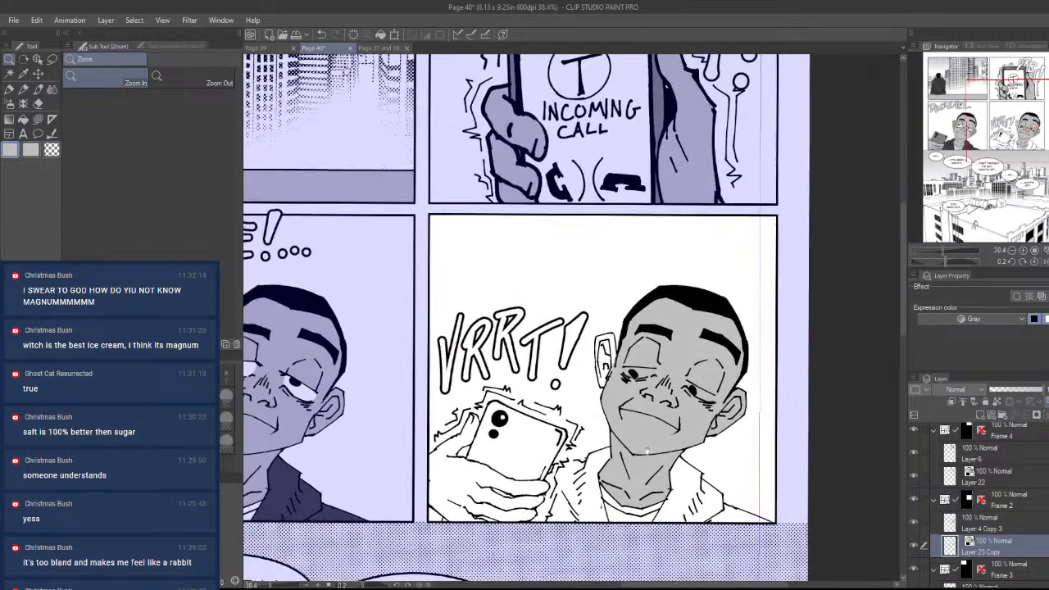
- Lasso-fill the ear on the left side of the man's head with light gray
{"action": "mouse_move", "coordinate": [621, 371]}
{"action": "left_mouse_down"}
{"action": "mouse_move", "coordinate": [682, 345]}
{"action": "mouse_move", "coordinate": [638, 364]}
{"action": "left_mouse_up"}
{"action": "mouse_move", "coordinate": [625, 368]}
{"action": "left_mouse_down"}
{"action": "mouse_move", "coordinate": [594, 195]}
{"action": "mouse_move", "coordinate": [536, 202]}
{"action": "mouse_move", "coordinate": [495, 223]}
{"action": "mouse_move", "coordinate": [490, 322]}
{"action": "mouse_move", "coordinate": [504, 450]}
{"action": "mouse_move", "coordinate": [522, 490]}
{"action": "mouse_move", "coordinate": [599, 496]}
{"action": "left_mouse_up"}
{"action": "key", "text": "u"}
{"action": "key", "text": "ctrl+space"}
{"action": "left_click_drag", "start_coordinate": [702, 438], "coordinate": [516, 433]}
{"action": "mouse_move", "coordinate": [642, 412]}
{"action": "left_mouse_down"}
{"action": "mouse_move", "coordinate": [666, 379]}
{"action": "mouse_move", "coordinate": [653, 376]}
{"action": "mouse_move", "coordinate": [616, 408]}
{"action": "mouse_move", "coordinate": [614, 388]}
{"action": "mouse_move", "coordinate": [629, 425]}
{"action": "left_mouse_up"}
{"action": "left_click_drag", "start_coordinate": [618, 388], "coordinate": [706, 409]}
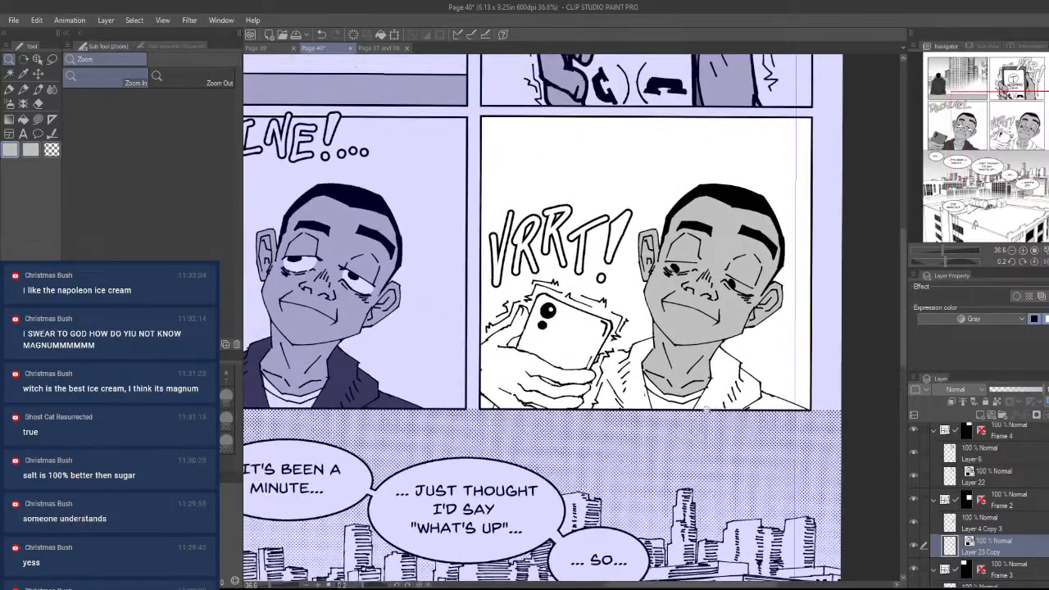
- Lasso-fill the palm side and lower fingers of the hand holding the phone in the VRRT! panel with light gray
{"action": "left_click_drag", "start_coordinate": [577, 428], "coordinate": [663, 381]}
{"action": "left_click_drag", "start_coordinate": [665, 419], "coordinate": [704, 419]}
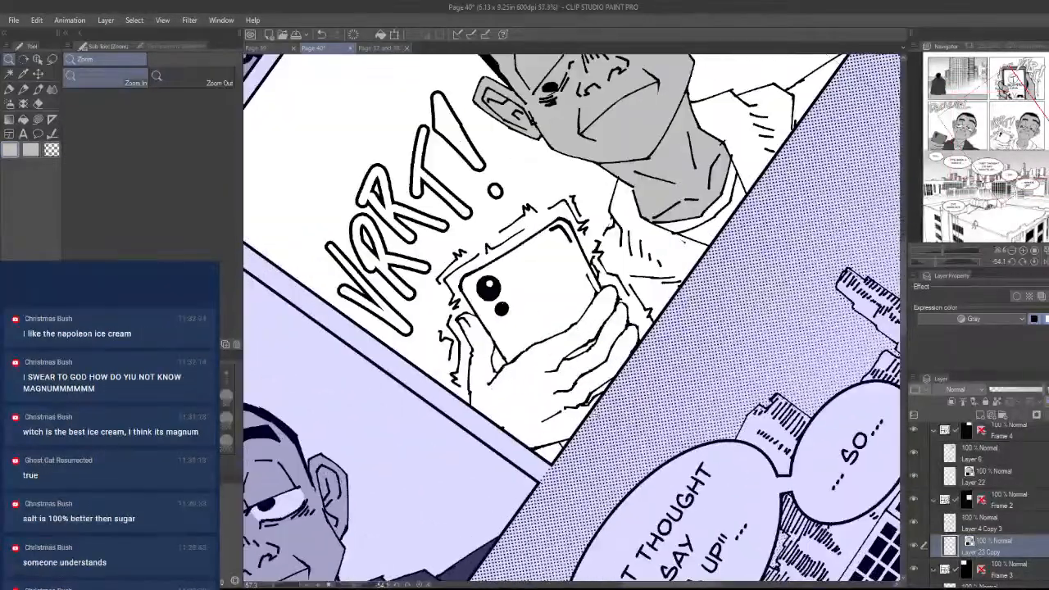
{"action": "left_click_drag", "start_coordinate": [580, 443], "coordinate": [661, 374]}
{"action": "mouse_move", "coordinate": [619, 414]}
{"action": "left_mouse_down"}
{"action": "mouse_move", "coordinate": [669, 408]}
{"action": "mouse_move", "coordinate": [608, 418]}
{"action": "mouse_move", "coordinate": [656, 422]}
{"action": "left_mouse_up"}
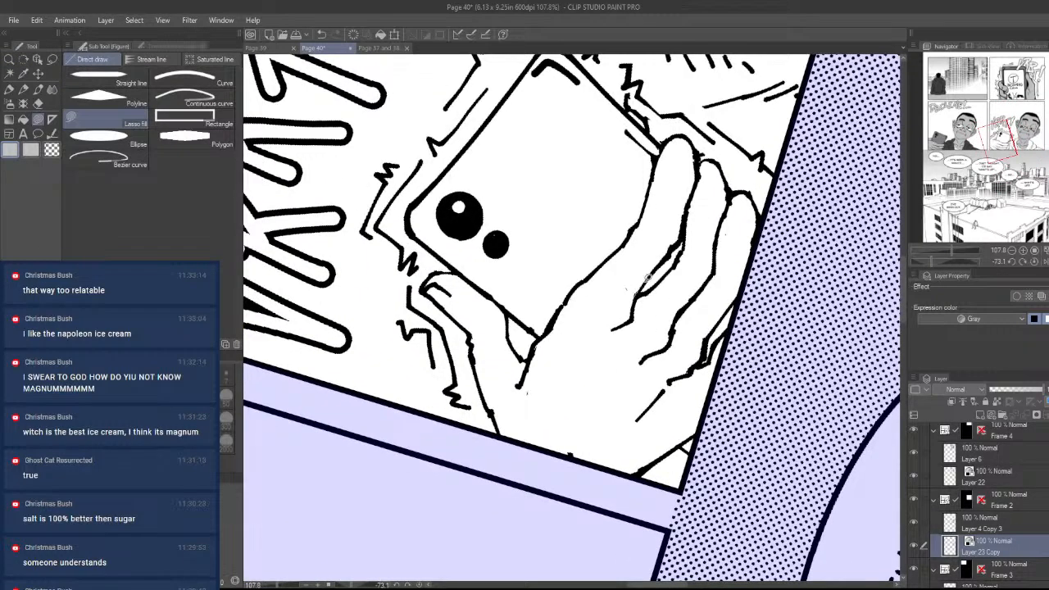
{"action": "mouse_move", "coordinate": [635, 293]}
{"action": "left_mouse_down"}
{"action": "mouse_move", "coordinate": [659, 222]}
{"action": "mouse_move", "coordinate": [558, 409]}
{"action": "mouse_move", "coordinate": [561, 477]}
{"action": "mouse_move", "coordinate": [596, 433]}
{"action": "left_mouse_up"}
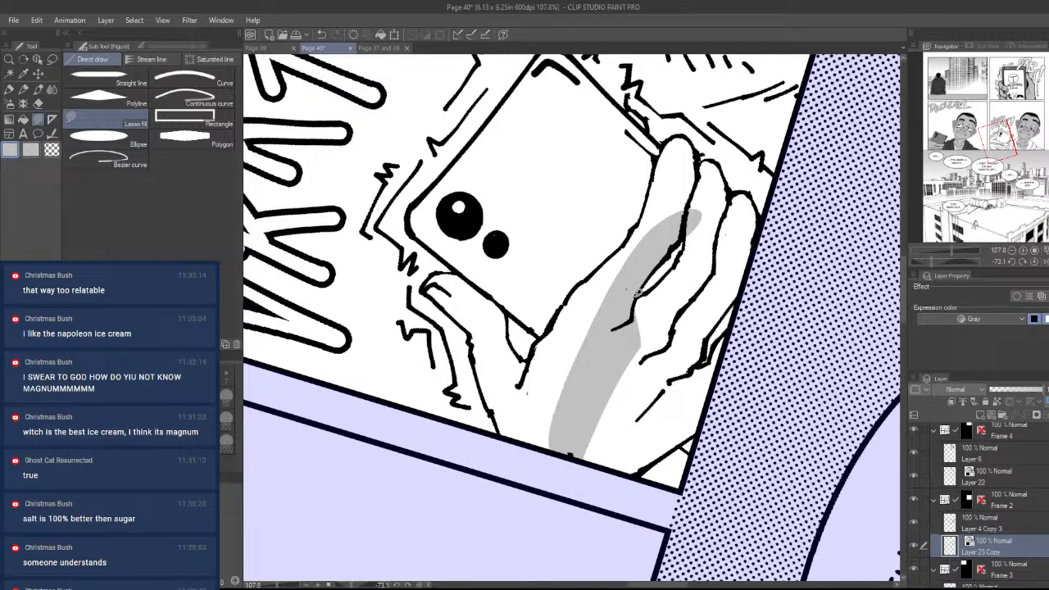
{"action": "mouse_move", "coordinate": [644, 291]}
{"action": "left_mouse_down"}
{"action": "mouse_move", "coordinate": [724, 230]}
{"action": "mouse_move", "coordinate": [573, 452]}
{"action": "left_mouse_up"}
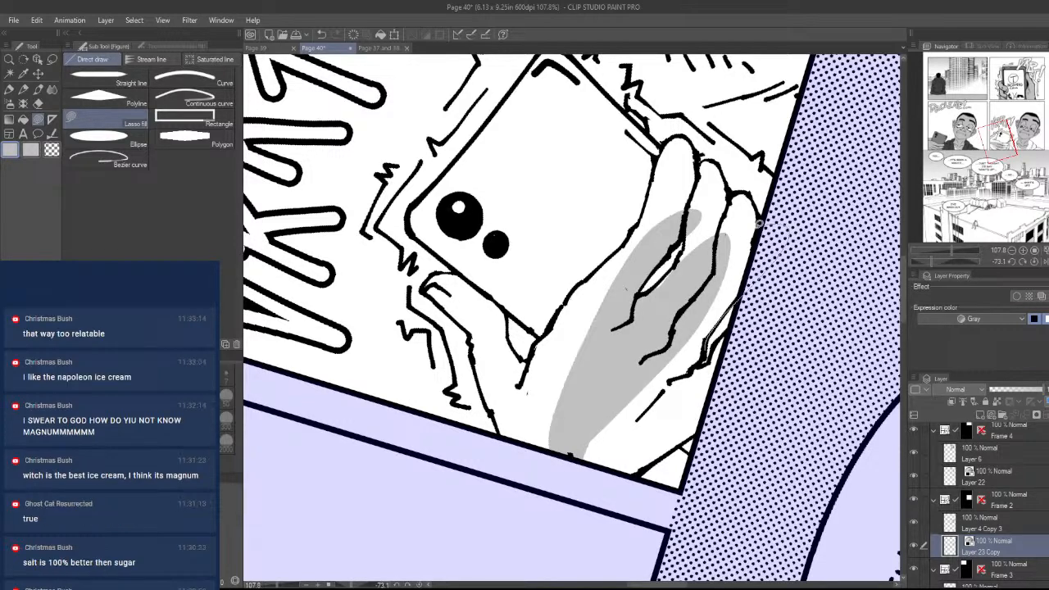
{"action": "left_click_drag", "start_coordinate": [742, 231], "coordinate": [598, 463]}
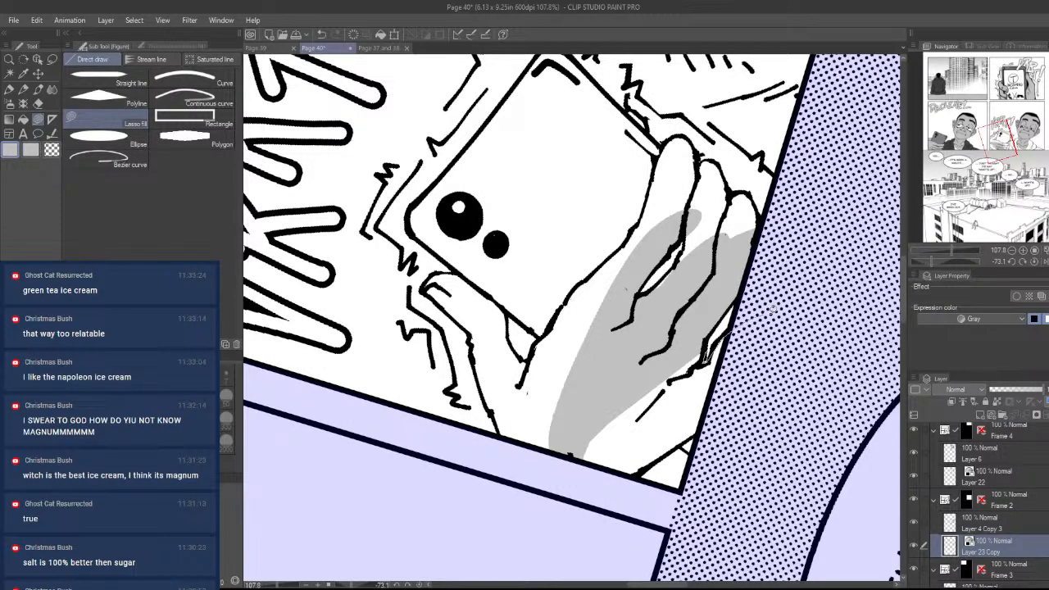
{"action": "left_click_drag", "start_coordinate": [715, 390], "coordinate": [584, 448]}
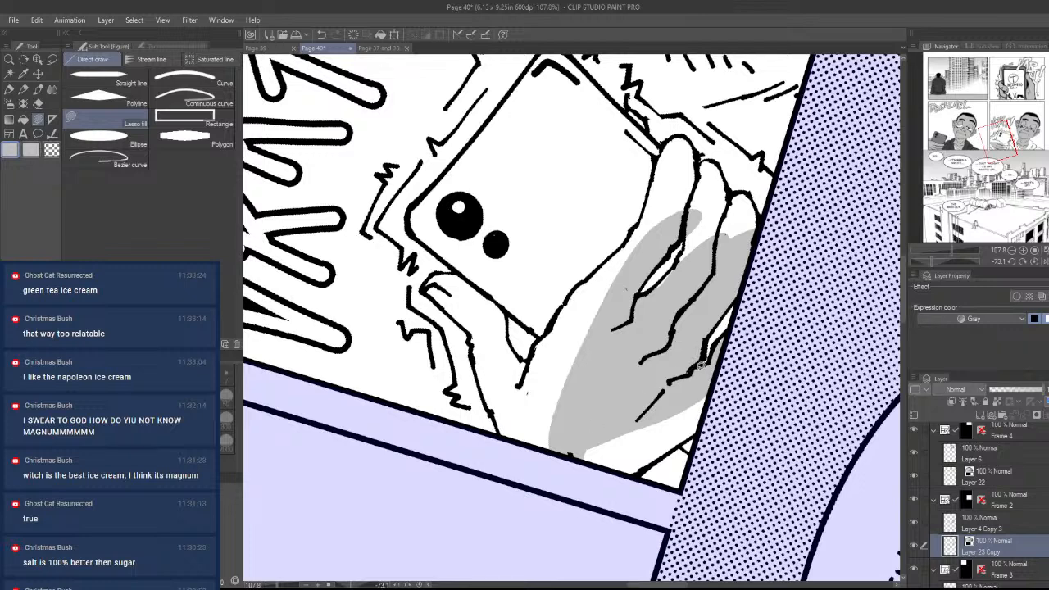
{"action": "mouse_move", "coordinate": [694, 361]}
{"action": "left_mouse_down"}
{"action": "mouse_move", "coordinate": [670, 366]}
{"action": "mouse_move", "coordinate": [558, 443]}
{"action": "mouse_move", "coordinate": [570, 490]}
{"action": "mouse_move", "coordinate": [654, 467]}
{"action": "left_mouse_up"}
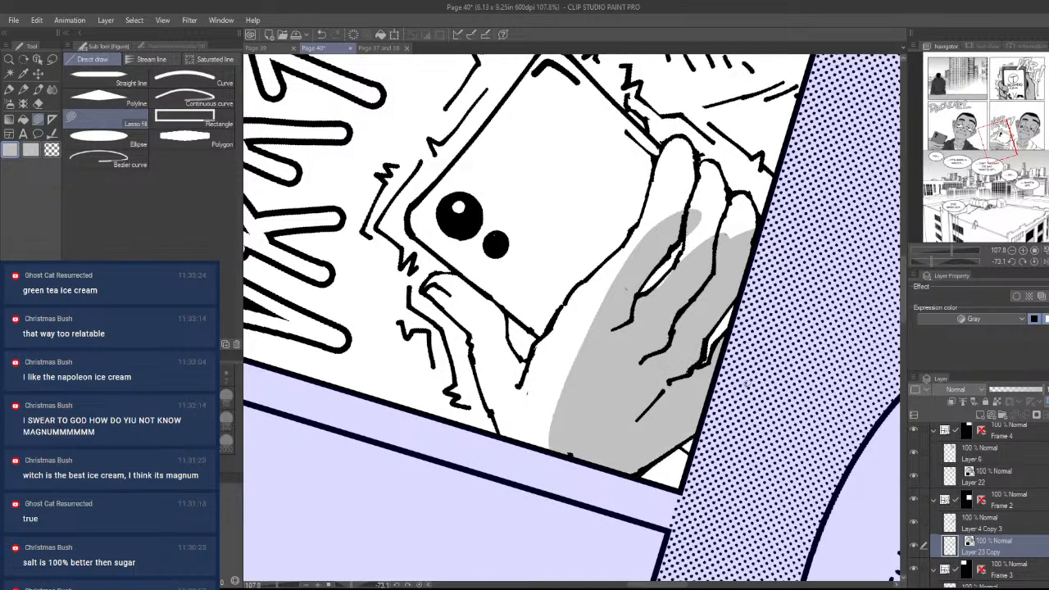
- Lasso-fill the fingertips and the rest of the hand up to the phone's edge with light gray
{"action": "mouse_move", "coordinate": [683, 248]}
{"action": "left_mouse_down"}
{"action": "mouse_move", "coordinate": [643, 293]}
{"action": "mouse_move", "coordinate": [680, 261]}
{"action": "mouse_move", "coordinate": [706, 168]}
{"action": "mouse_move", "coordinate": [717, 233]}
{"action": "mouse_move", "coordinate": [743, 251]}
{"action": "mouse_move", "coordinate": [753, 195]}
{"action": "mouse_move", "coordinate": [736, 193]}
{"action": "mouse_move", "coordinate": [725, 280]}
{"action": "mouse_move", "coordinate": [755, 229]}
{"action": "left_mouse_up"}
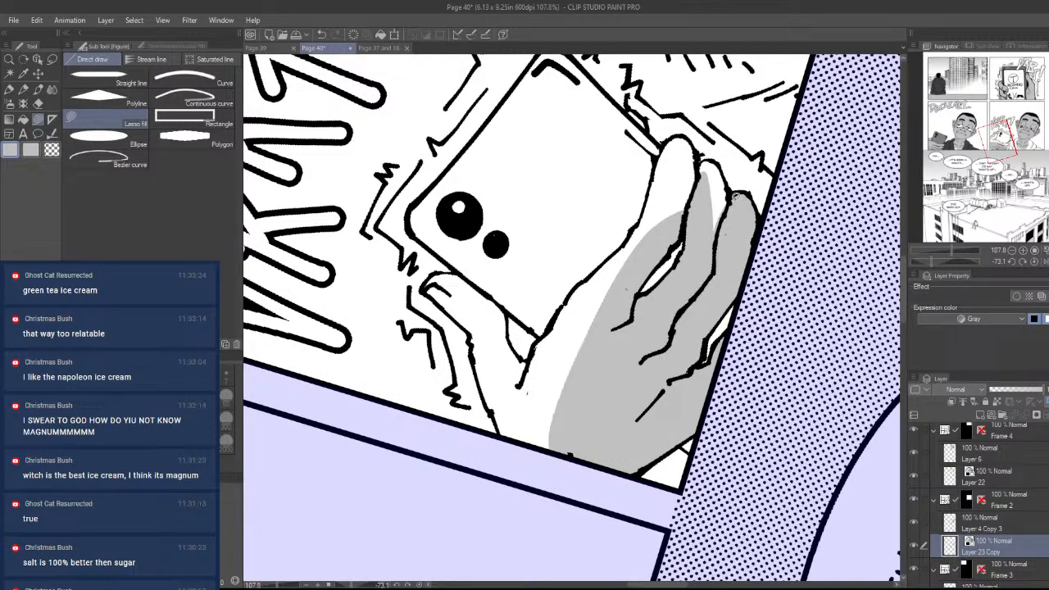
{"action": "left_click_drag", "start_coordinate": [722, 167], "coordinate": [716, 234]}
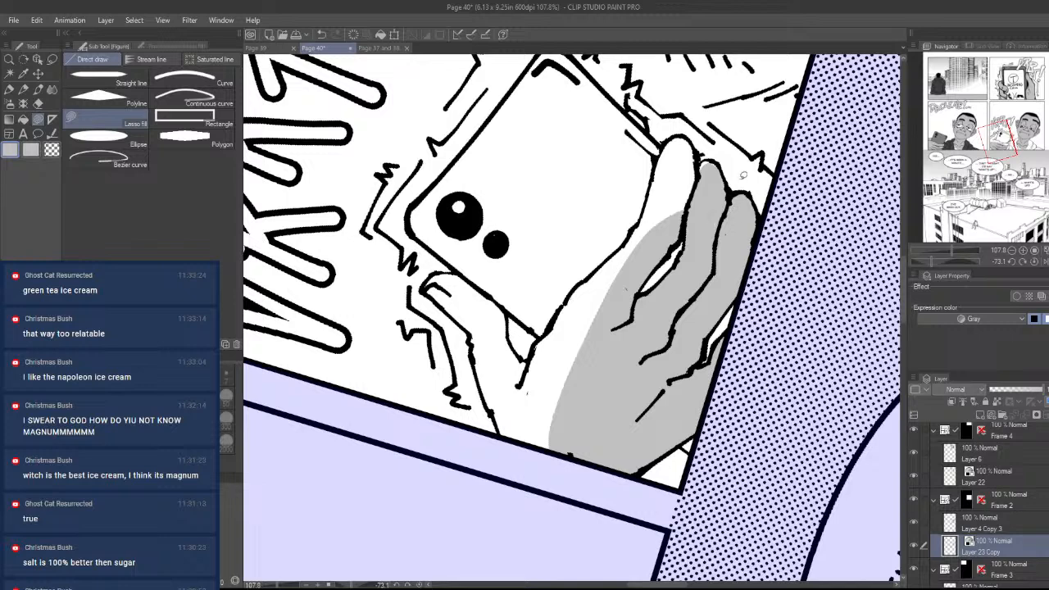
{"action": "mouse_move", "coordinate": [724, 170]}
{"action": "left_mouse_down"}
{"action": "mouse_move", "coordinate": [682, 141]}
{"action": "mouse_move", "coordinate": [699, 224]}
{"action": "mouse_move", "coordinate": [721, 243]}
{"action": "mouse_move", "coordinate": [660, 207]}
{"action": "mouse_move", "coordinate": [635, 239]}
{"action": "mouse_move", "coordinate": [673, 134]}
{"action": "mouse_move", "coordinate": [685, 137]}
{"action": "mouse_move", "coordinate": [692, 186]}
{"action": "mouse_move", "coordinate": [668, 144]}
{"action": "left_mouse_up"}
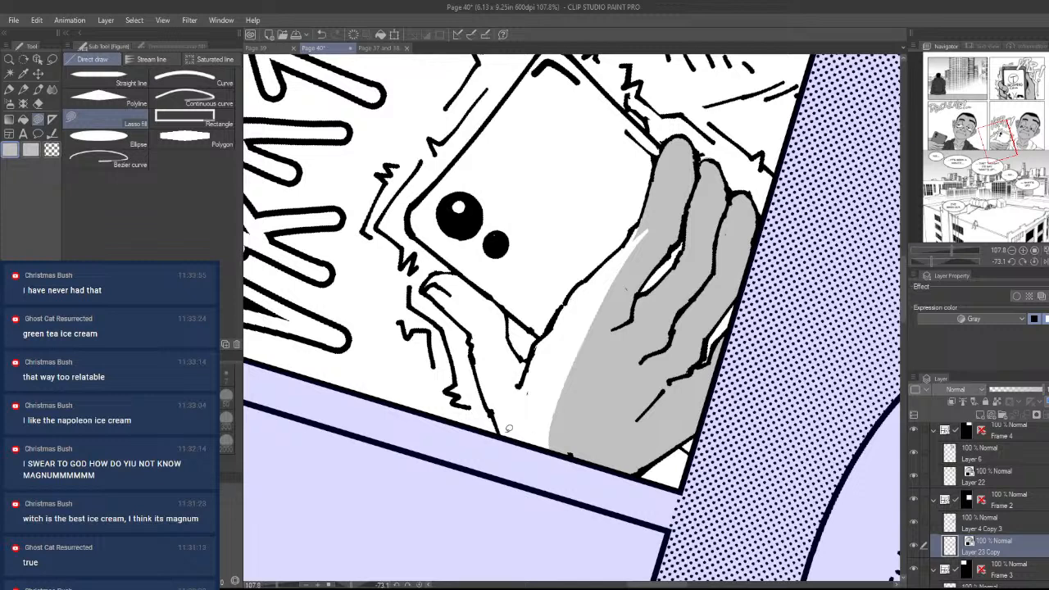
{"action": "mouse_move", "coordinate": [503, 436]}
{"action": "left_mouse_down"}
{"action": "mouse_move", "coordinate": [528, 361]}
{"action": "mouse_move", "coordinate": [567, 299]}
{"action": "mouse_move", "coordinate": [651, 247]}
{"action": "mouse_move", "coordinate": [587, 473]}
{"action": "left_mouse_up"}
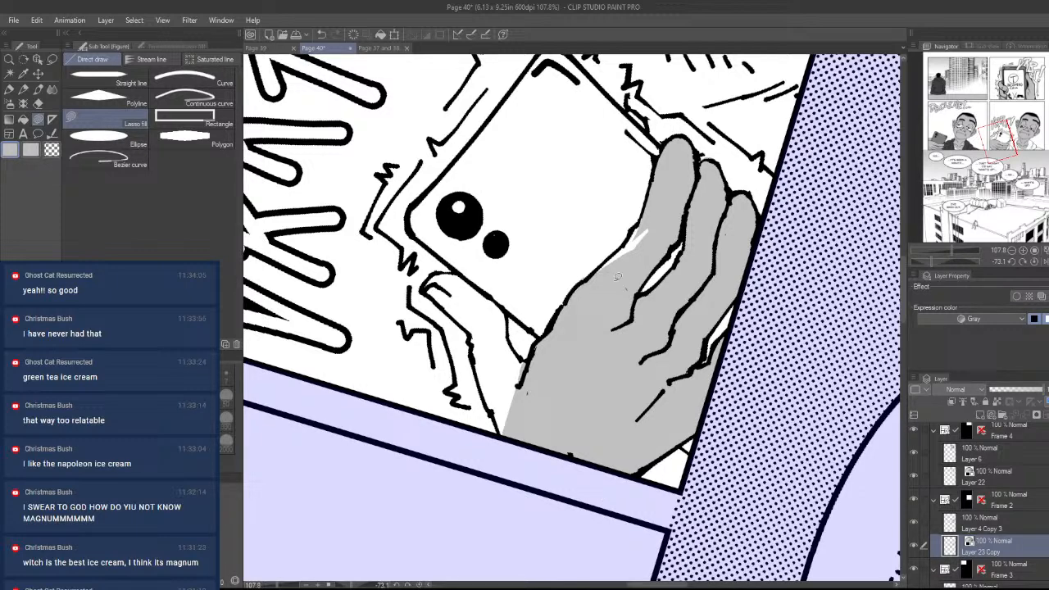
{"action": "left_click_drag", "start_coordinate": [616, 252], "coordinate": [628, 248]}
- Lasso-fill the thumb behind the phone and its base at the panel border with light gray
{"action": "key", "text": "space"}
{"action": "mouse_move", "coordinate": [590, 343]}
{"action": "left_mouse_down"}
{"action": "mouse_move", "coordinate": [654, 306]}
{"action": "mouse_move", "coordinate": [619, 384]}
{"action": "left_mouse_up"}
{"action": "key", "text": "ctrl+space"}
{"action": "left_click_drag", "start_coordinate": [520, 280], "coordinate": [599, 285]}
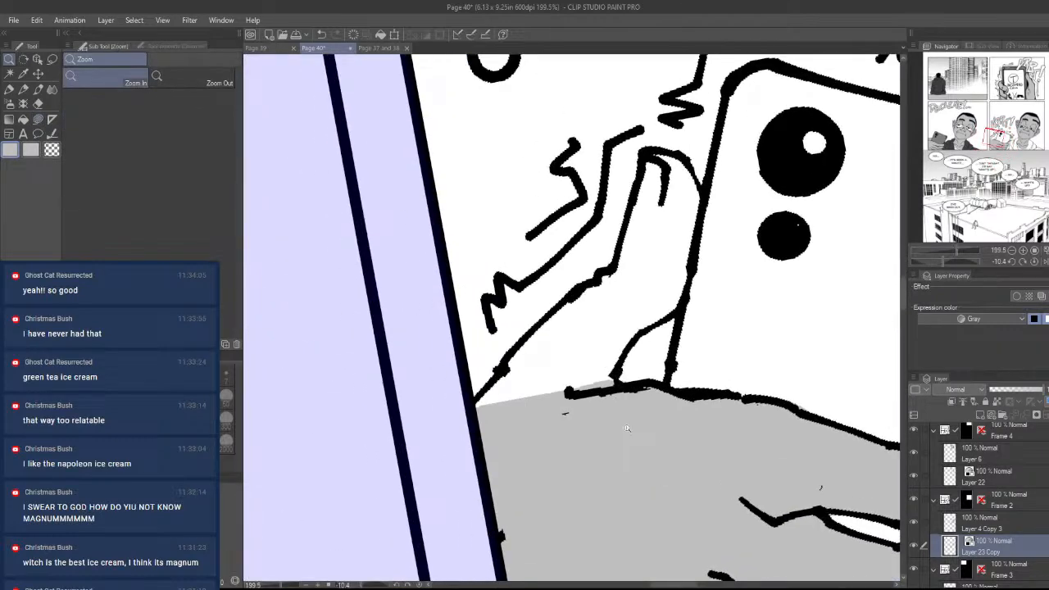
{"action": "mouse_move", "coordinate": [616, 392]}
{"action": "left_mouse_down"}
{"action": "mouse_move", "coordinate": [630, 275]}
{"action": "mouse_move", "coordinate": [547, 327]}
{"action": "mouse_move", "coordinate": [475, 467]}
{"action": "mouse_move", "coordinate": [483, 406]}
{"action": "left_mouse_up"}
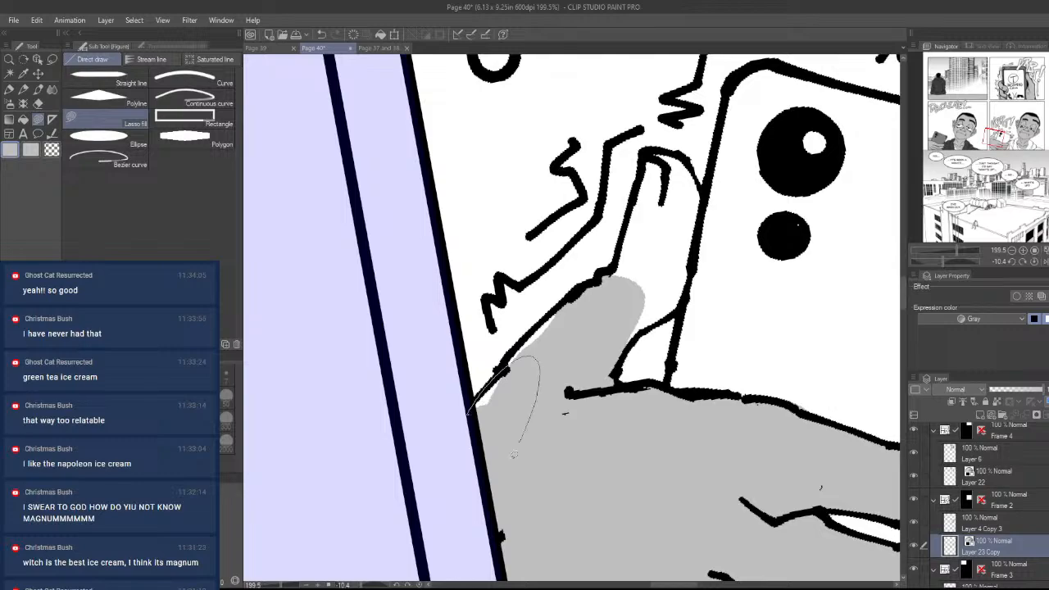
{"action": "mouse_move", "coordinate": [624, 342]}
{"action": "left_mouse_down"}
{"action": "mouse_move", "coordinate": [663, 318]}
{"action": "mouse_move", "coordinate": [692, 256]}
{"action": "mouse_move", "coordinate": [701, 179]}
{"action": "mouse_move", "coordinate": [648, 154]}
{"action": "mouse_move", "coordinate": [616, 283]}
{"action": "mouse_move", "coordinate": [680, 371]}
{"action": "mouse_move", "coordinate": [522, 412]}
{"action": "mouse_move", "coordinate": [581, 417]}
{"action": "left_mouse_up"}
- Pick the dark gray of the man's jacket in the DECLINE! panel as the drawing color
{"action": "key", "text": "ctrl+space"}
{"action": "key", "text": "space"}
{"action": "key", "text": "shift+space"}
{"action": "key", "text": "ctrl+space"}
{"action": "left_click_drag", "start_coordinate": [802, 459], "coordinate": [722, 422]}
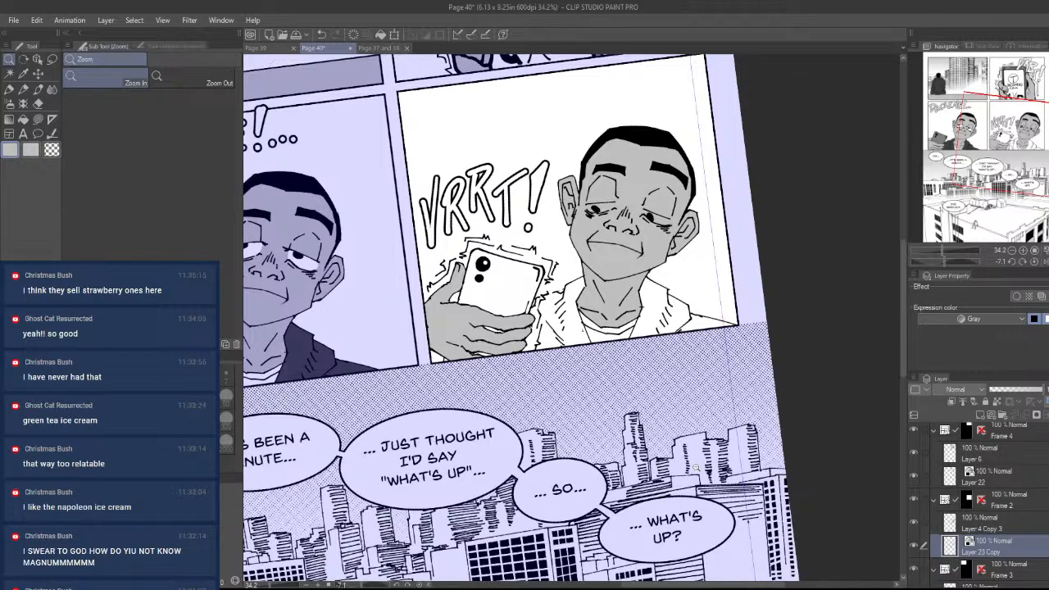
{"action": "left_click", "coordinate": [695, 467]}
{"action": "left_click_drag", "start_coordinate": [695, 467], "coordinate": [659, 491]}
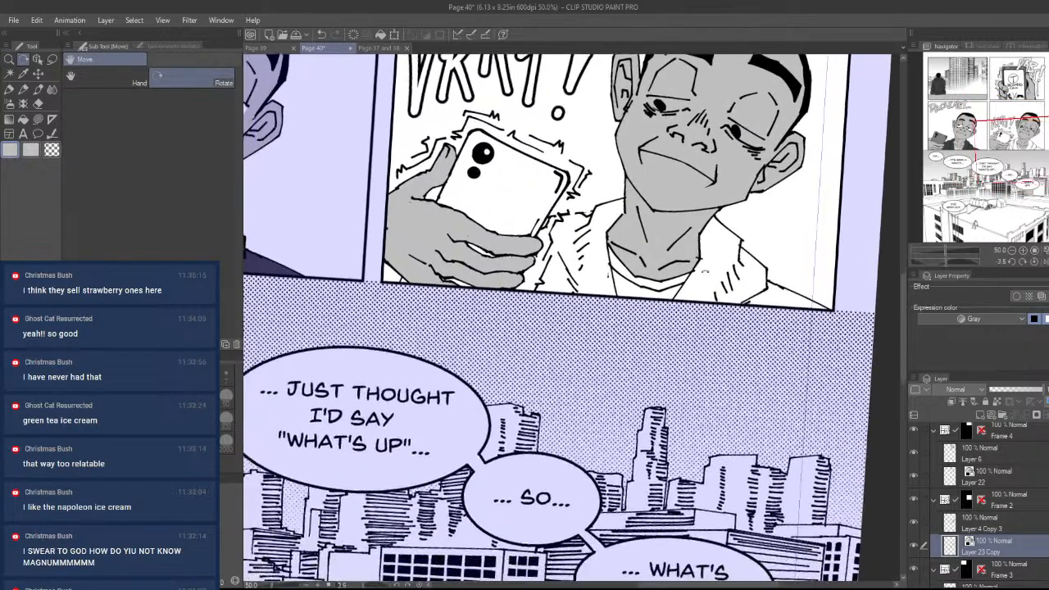
{"action": "left_click_drag", "start_coordinate": [683, 264], "coordinate": [780, 369]}
{"action": "left_click_drag", "start_coordinate": [423, 417], "coordinate": [266, 342]}
{"action": "left_click", "coordinate": [444, 325], "text": "alt"}
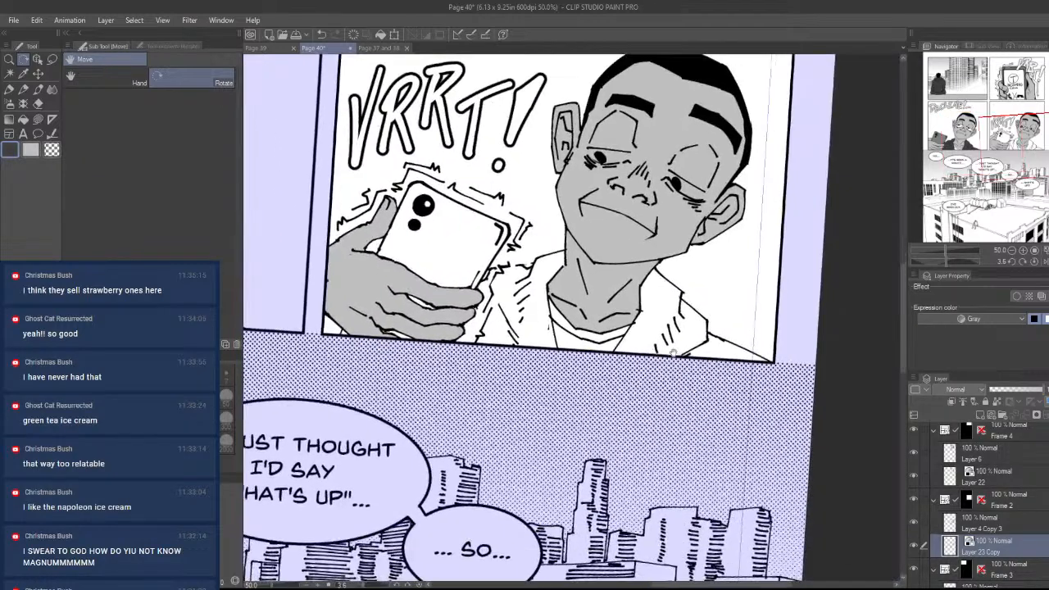
- Lasso-fill the jacket collar next to the right side of the neck in the VRRT! panel with dark gray
{"action": "mouse_move", "coordinate": [690, 325]}
{"action": "left_mouse_down"}
{"action": "mouse_move", "coordinate": [712, 334]}
{"action": "mouse_move", "coordinate": [694, 394]}
{"action": "left_mouse_up"}
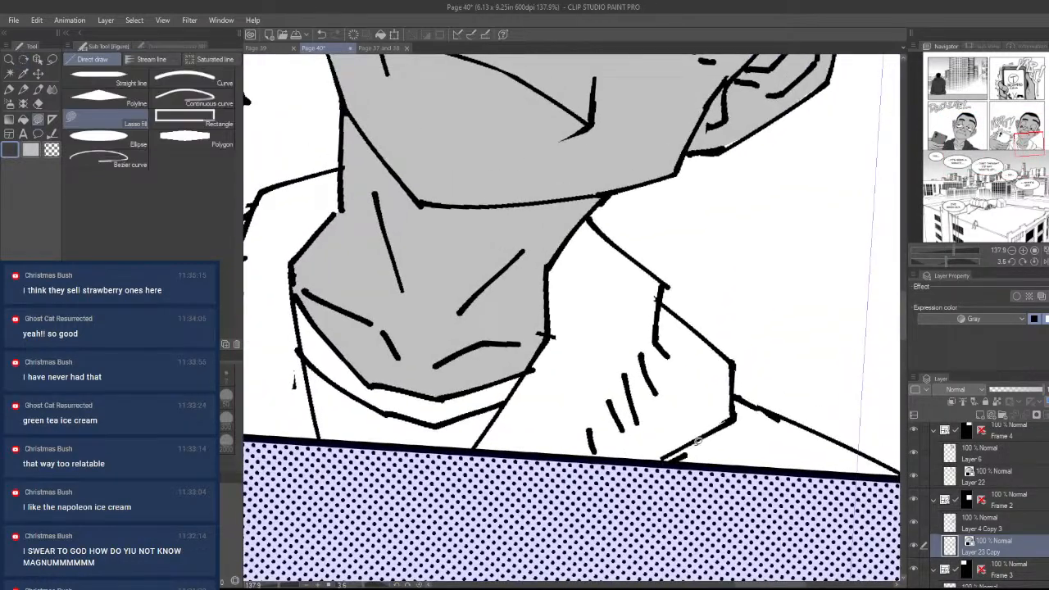
{"action": "mouse_move", "coordinate": [473, 455]}
{"action": "left_mouse_down"}
{"action": "mouse_move", "coordinate": [559, 441]}
{"action": "mouse_move", "coordinate": [533, 442]}
{"action": "mouse_move", "coordinate": [483, 471]}
{"action": "mouse_move", "coordinate": [570, 480]}
{"action": "left_mouse_up"}
{"action": "key", "text": "ctrl+z"}
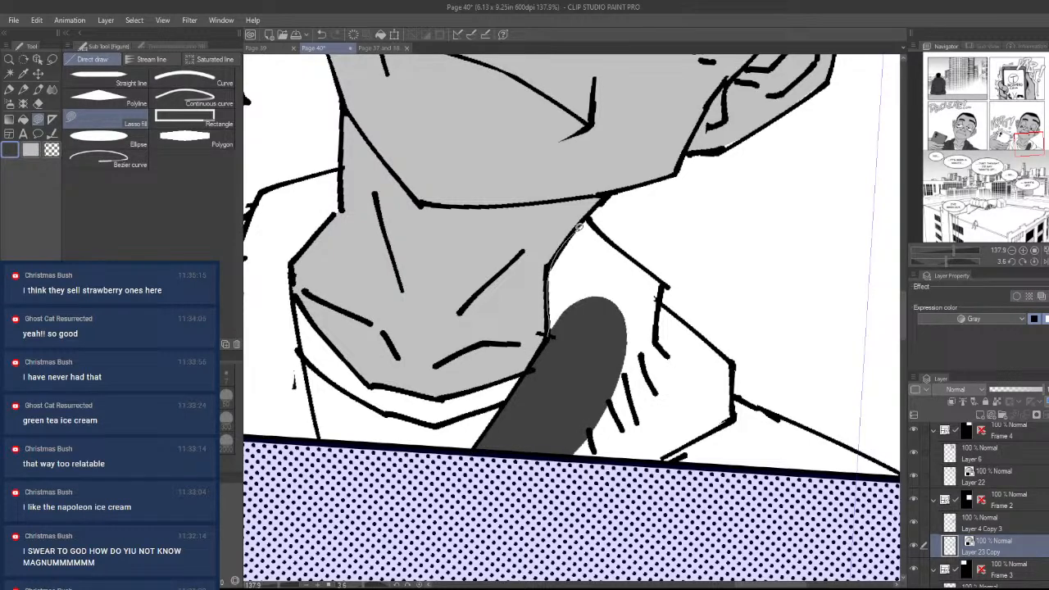
{"action": "mouse_move", "coordinate": [578, 226]}
{"action": "left_mouse_down"}
{"action": "mouse_move", "coordinate": [596, 396]}
{"action": "mouse_move", "coordinate": [547, 270]}
{"action": "left_mouse_up"}
{"action": "mouse_move", "coordinate": [664, 288]}
{"action": "left_mouse_down"}
{"action": "mouse_move", "coordinate": [575, 270]}
{"action": "mouse_move", "coordinate": [594, 218]}
{"action": "left_mouse_up"}
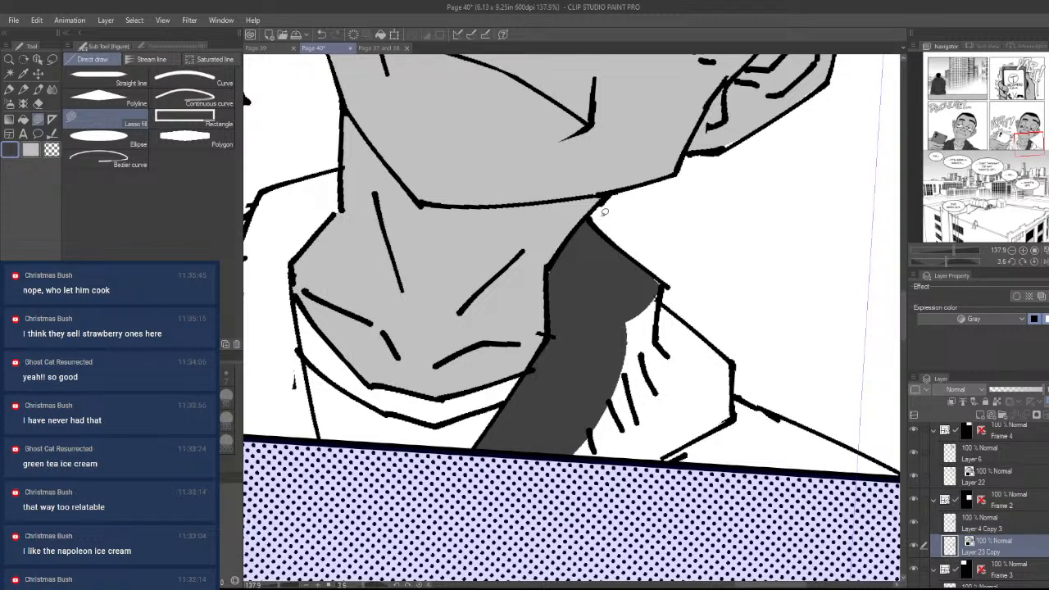
- Lasso-fill the outer lapel and right shoulder of the jacket with dark gray, including the gaps along the lower panel border
{"action": "mouse_move", "coordinate": [660, 281]}
{"action": "left_mouse_down"}
{"action": "mouse_move", "coordinate": [620, 289]}
{"action": "mouse_move", "coordinate": [604, 462]}
{"action": "mouse_move", "coordinate": [651, 353]}
{"action": "mouse_move", "coordinate": [639, 328]}
{"action": "mouse_move", "coordinate": [694, 430]}
{"action": "mouse_move", "coordinate": [737, 360]}
{"action": "mouse_move", "coordinate": [677, 419]}
{"action": "mouse_move", "coordinate": [737, 434]}
{"action": "mouse_move", "coordinate": [692, 375]}
{"action": "left_mouse_up"}
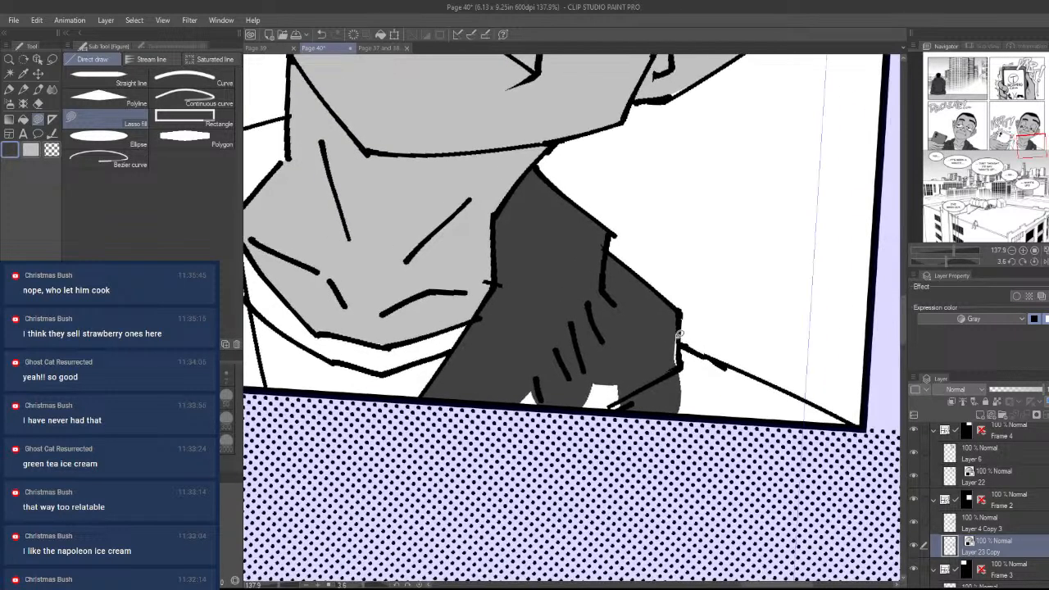
{"action": "mouse_move", "coordinate": [678, 334]}
{"action": "left_mouse_down"}
{"action": "mouse_move", "coordinate": [675, 397]}
{"action": "mouse_move", "coordinate": [663, 374]}
{"action": "mouse_move", "coordinate": [792, 477]}
{"action": "mouse_move", "coordinate": [850, 450]}
{"action": "mouse_move", "coordinate": [855, 425]}
{"action": "mouse_move", "coordinate": [681, 353]}
{"action": "left_mouse_up"}
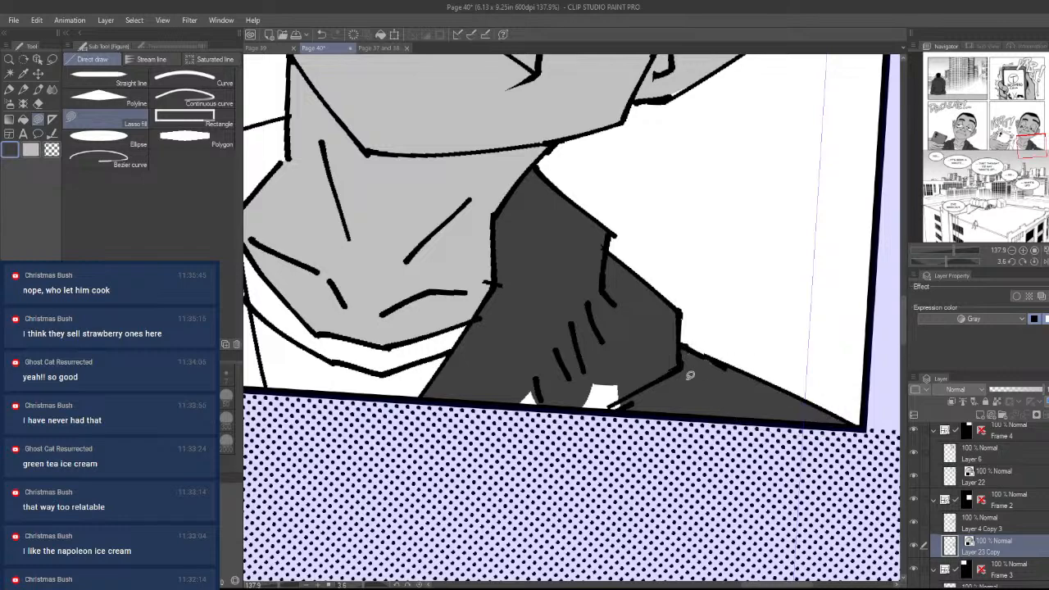
{"action": "mouse_move", "coordinate": [655, 386]}
{"action": "left_mouse_down"}
{"action": "mouse_move", "coordinate": [687, 415]}
{"action": "mouse_move", "coordinate": [674, 401]}
{"action": "left_mouse_up"}
{"action": "mouse_move", "coordinate": [538, 399]}
{"action": "left_mouse_down"}
{"action": "mouse_move", "coordinate": [775, 381]}
{"action": "mouse_move", "coordinate": [704, 382]}
{"action": "left_mouse_up"}
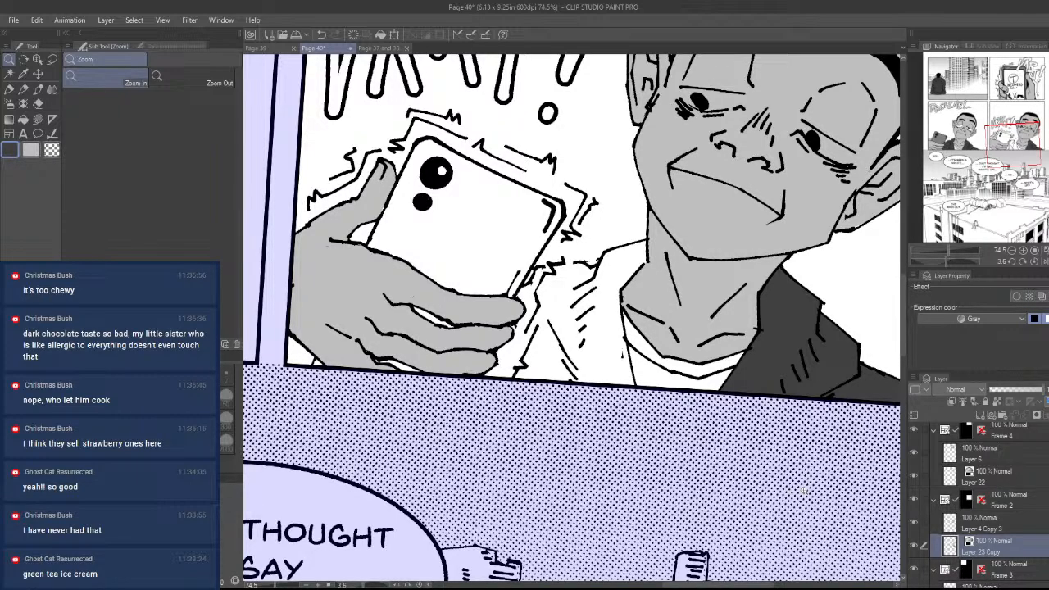
- Lasso-fill the jacket between the phone hand and the shirt collar with dark gray, down to the lower panel border
{"action": "left_click_drag", "start_coordinate": [535, 408], "coordinate": [654, 456]}
{"action": "left_click_drag", "start_coordinate": [580, 389], "coordinate": [585, 382]}
{"action": "scroll", "coordinate": [625, 447], "scroll_direction": "down", "scroll_amount": 3}
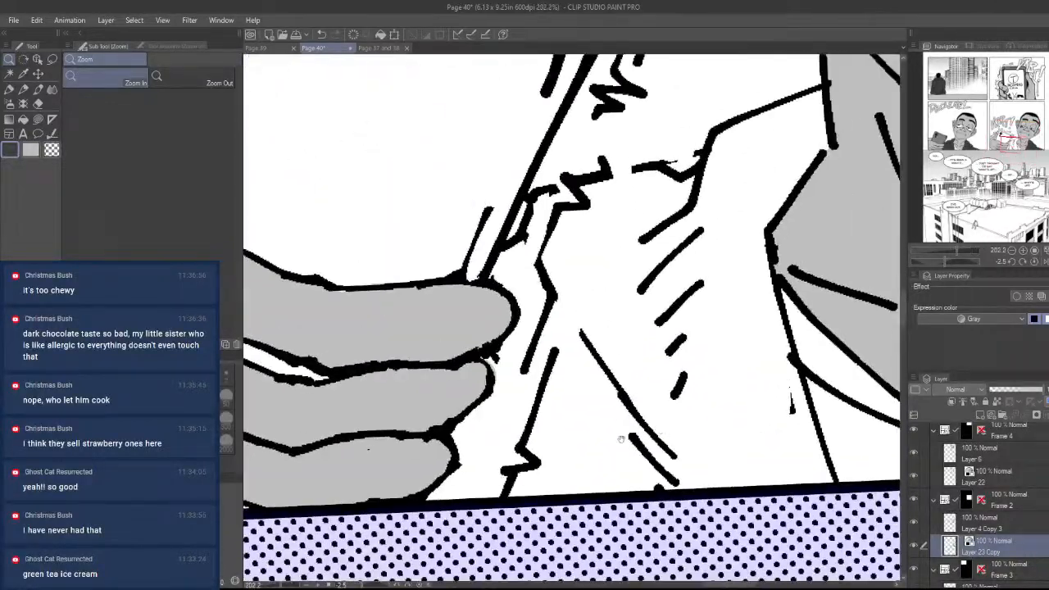
{"action": "key", "text": "u"}
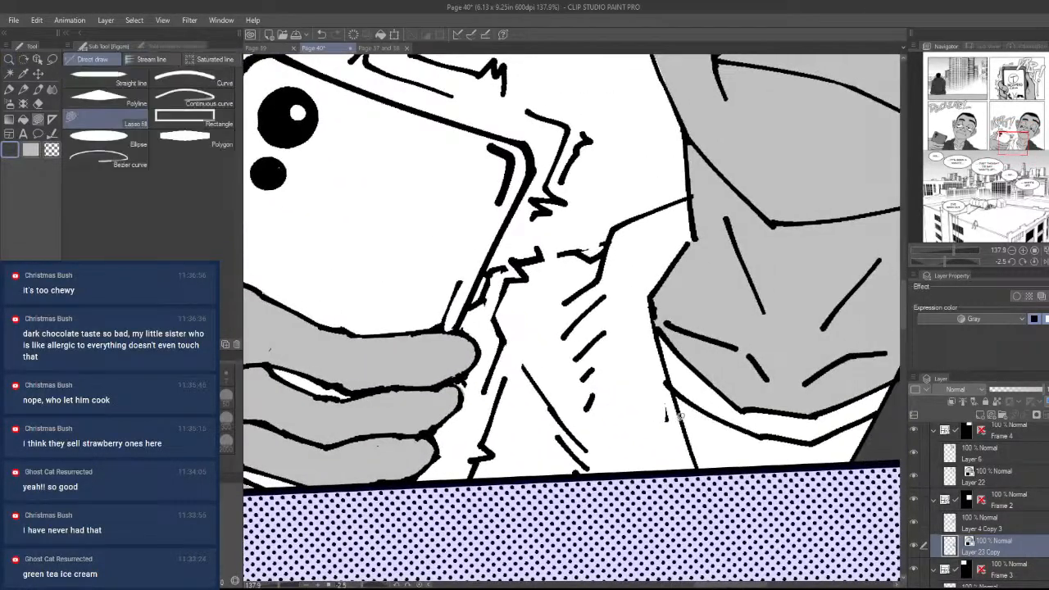
{"action": "mouse_move", "coordinate": [413, 488]}
{"action": "left_mouse_down"}
{"action": "mouse_move", "coordinate": [478, 351]}
{"action": "mouse_move", "coordinate": [461, 321]}
{"action": "mouse_move", "coordinate": [474, 283]}
{"action": "mouse_move", "coordinate": [517, 260]}
{"action": "mouse_move", "coordinate": [603, 244]}
{"action": "mouse_move", "coordinate": [660, 206]}
{"action": "mouse_move", "coordinate": [653, 474]}
{"action": "left_mouse_up"}
{"action": "mouse_move", "coordinate": [656, 294]}
{"action": "left_mouse_down"}
{"action": "mouse_move", "coordinate": [571, 402]}
{"action": "mouse_move", "coordinate": [652, 517]}
{"action": "mouse_move", "coordinate": [703, 493]}
{"action": "mouse_move", "coordinate": [702, 460]}
{"action": "left_mouse_up"}
{"action": "key", "text": "ctrl+z"}
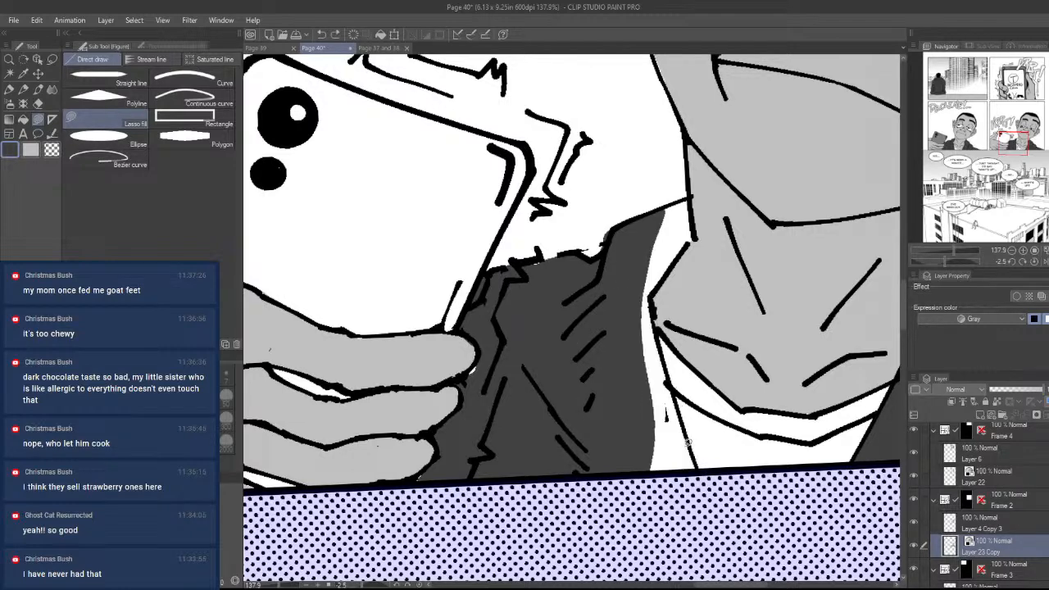
{"action": "mouse_move", "coordinate": [649, 293]}
{"action": "left_mouse_down"}
{"action": "mouse_move", "coordinate": [635, 494]}
{"action": "mouse_move", "coordinate": [703, 472]}
{"action": "left_mouse_up"}
- Fill the remaining white gaps of the jacket beside the fingertips and along the left side of the neck with dark gray
{"action": "key", "text": "ctrl+space"}
{"action": "left_click_drag", "start_coordinate": [730, 427], "coordinate": [680, 505]}
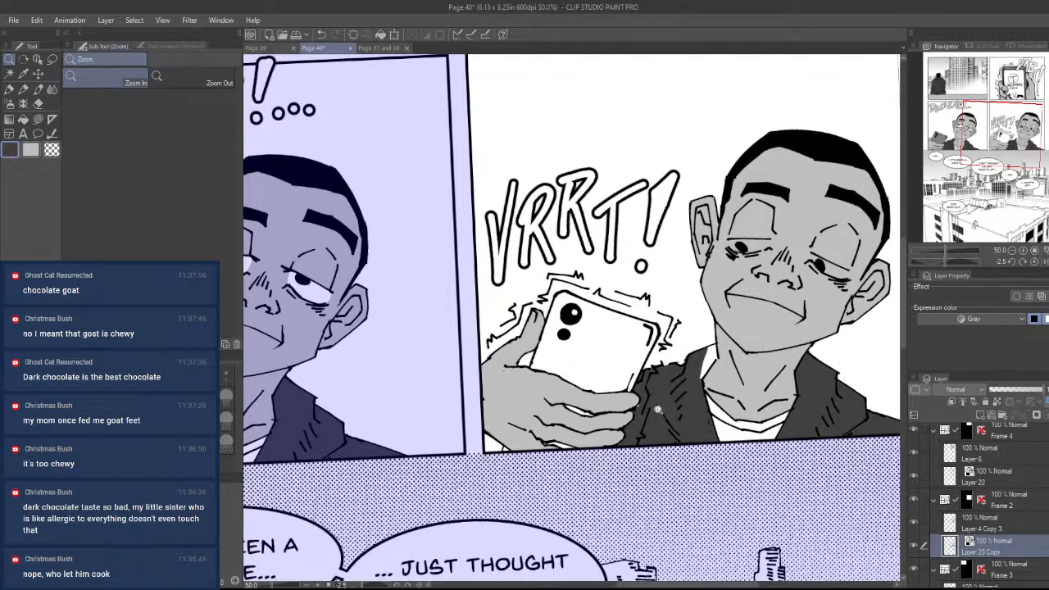
{"action": "left_click_drag", "start_coordinate": [636, 412], "coordinate": [578, 508]}
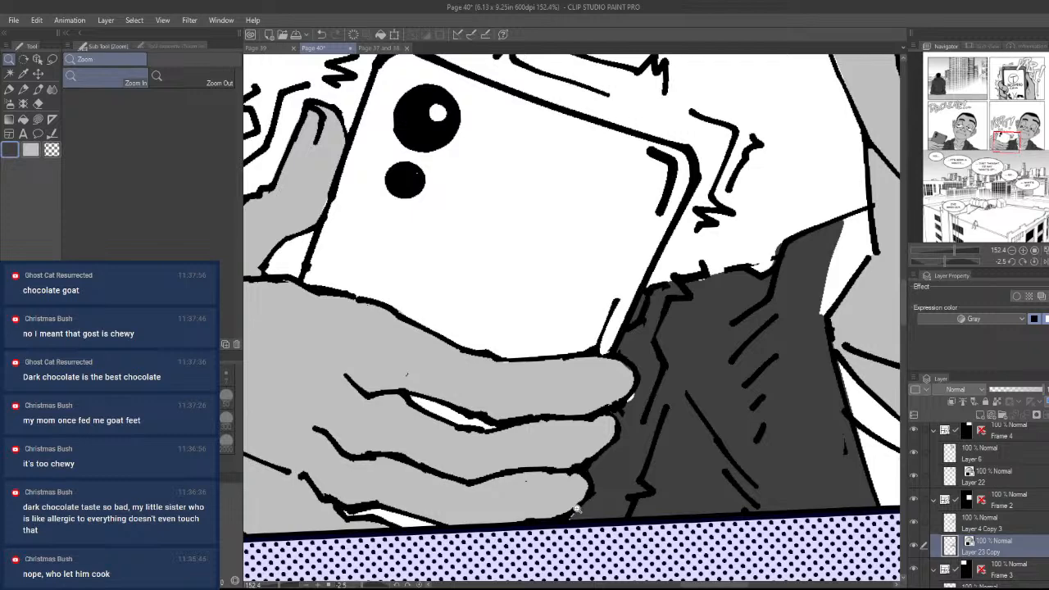
{"action": "scroll", "coordinate": [623, 467], "scroll_direction": "right", "scroll_amount": 1}
{"action": "key", "text": "m"}
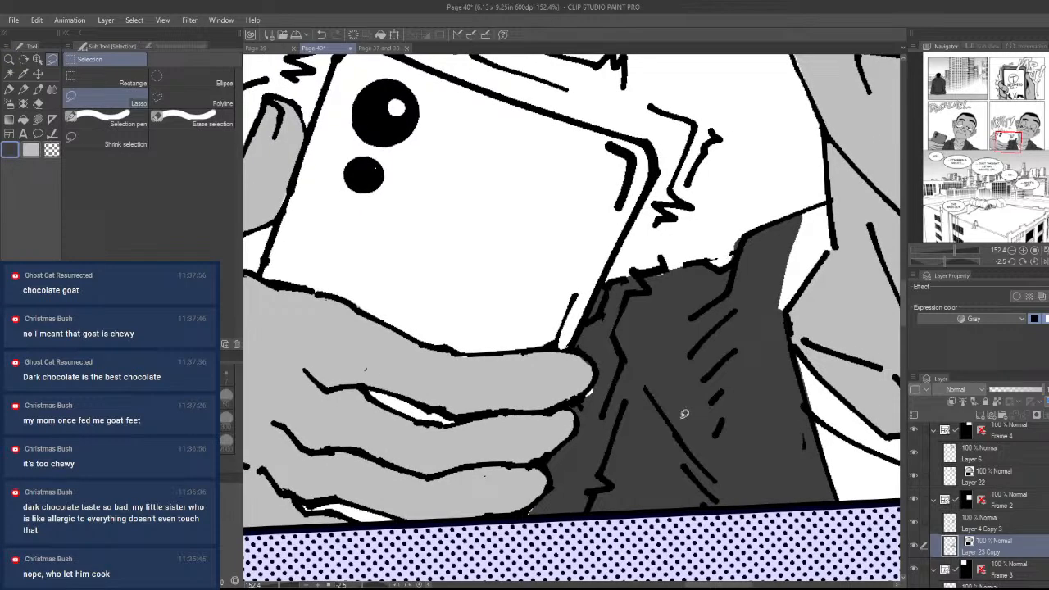
{"action": "key", "text": "u"}
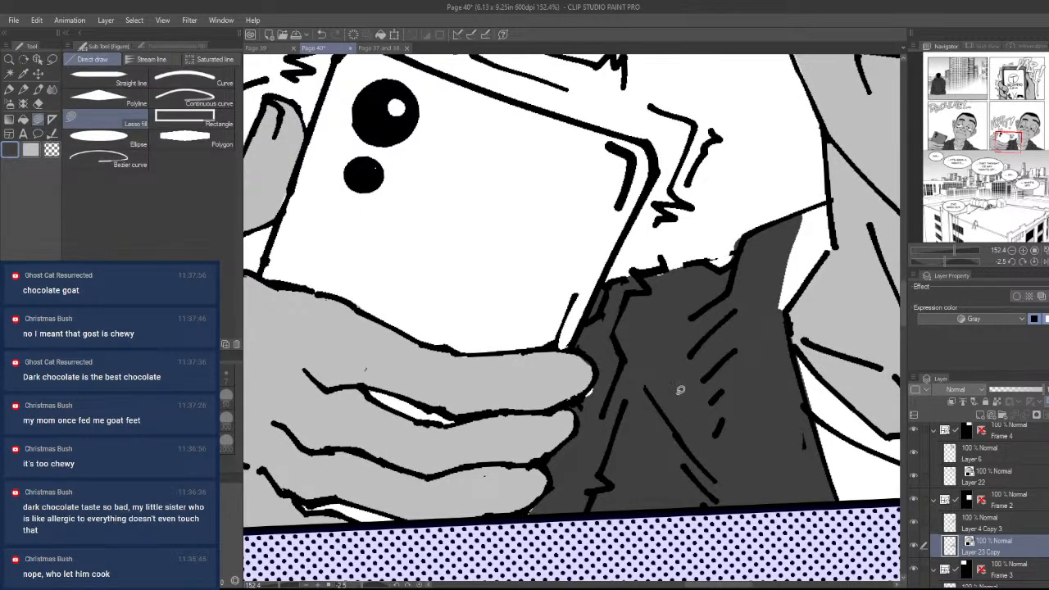
{"action": "left_click_drag", "start_coordinate": [586, 417], "coordinate": [598, 395]}
{"action": "left_click_drag", "start_coordinate": [641, 482], "coordinate": [551, 544]}
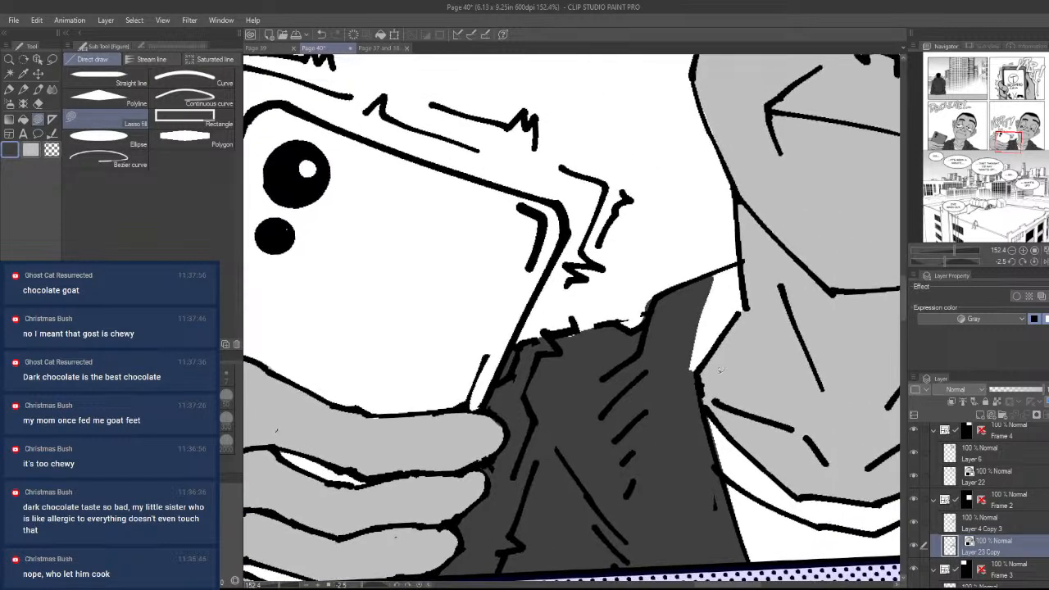
{"action": "mouse_move", "coordinate": [698, 397]}
{"action": "left_mouse_down"}
{"action": "mouse_move", "coordinate": [744, 299]}
{"action": "mouse_move", "coordinate": [742, 261]}
{"action": "mouse_move", "coordinate": [642, 322]}
{"action": "left_mouse_up"}
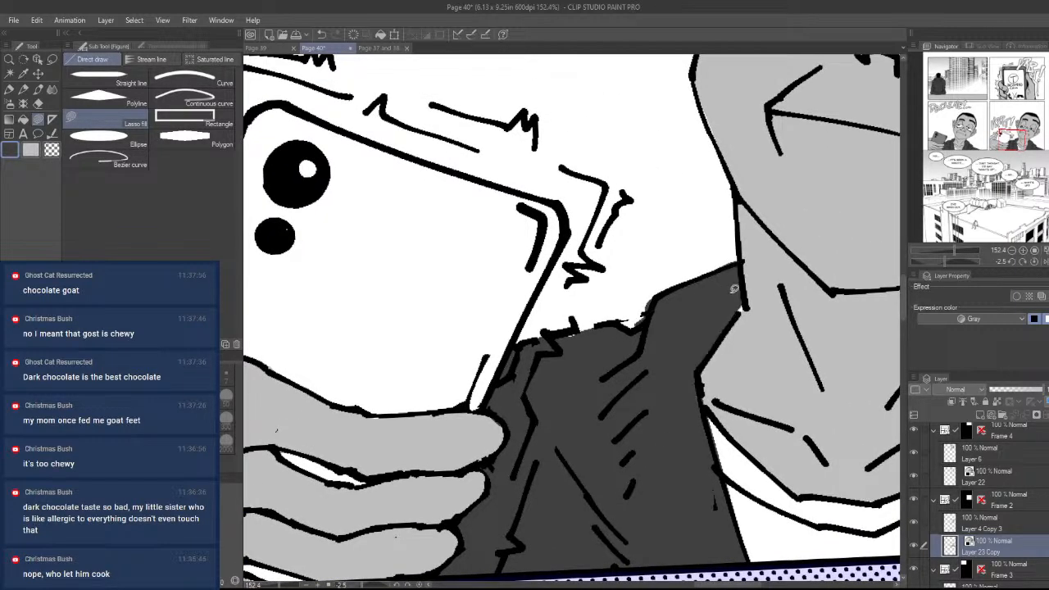
{"action": "mouse_move", "coordinate": [732, 322]}
{"action": "left_mouse_down"}
{"action": "mouse_move", "coordinate": [743, 295]}
{"action": "mouse_move", "coordinate": [679, 424]}
{"action": "left_mouse_up"}
{"action": "key", "text": "ctrl+space"}
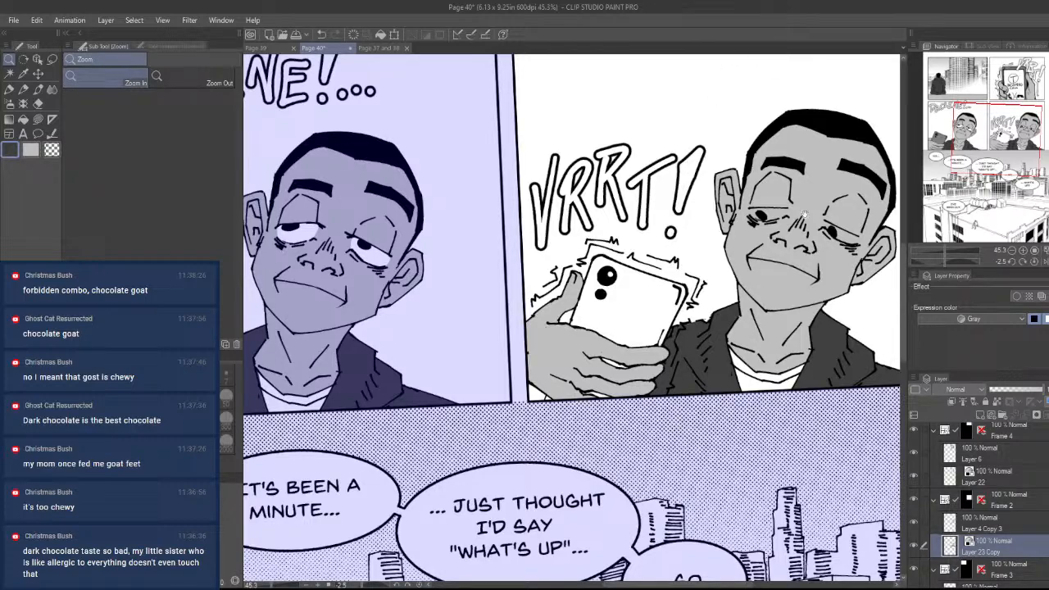
{"action": "scroll", "coordinate": [803, 215], "scroll_direction": "down", "scroll_amount": 5}
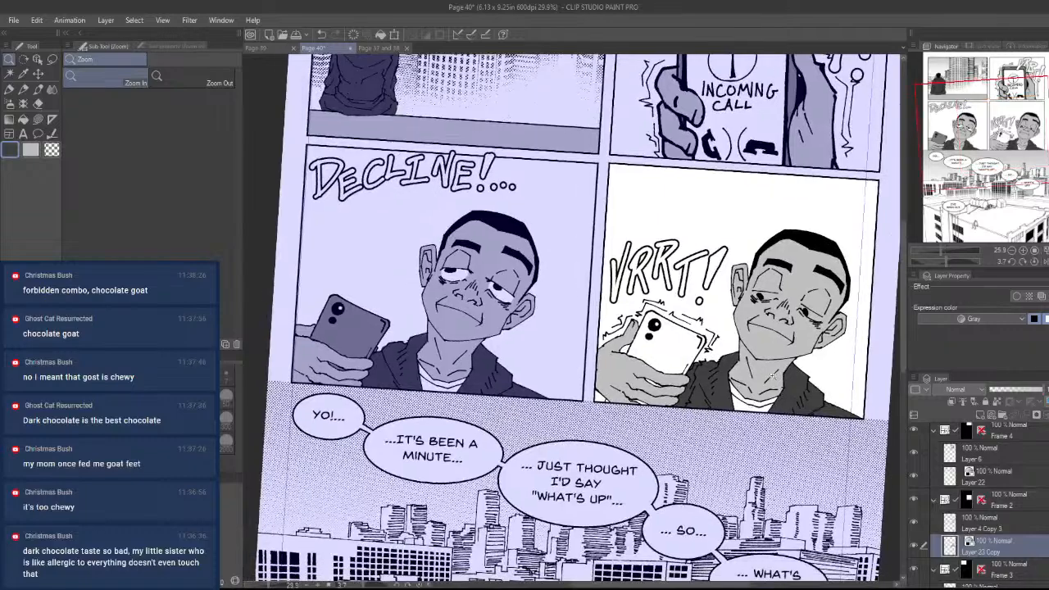
{"action": "scroll", "coordinate": [742, 400], "scroll_direction": "up", "scroll_amount": 1}
{"action": "scroll", "coordinate": [727, 322], "scroll_direction": "up", "scroll_amount": 1}
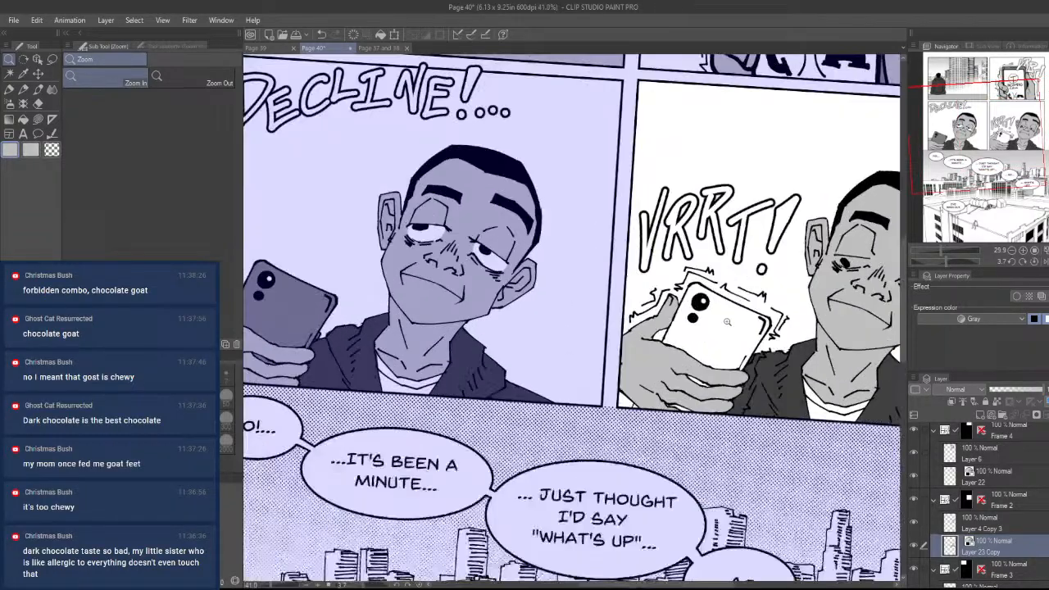
{"action": "scroll", "coordinate": [727, 322], "scroll_direction": "up", "scroll_amount": 5}
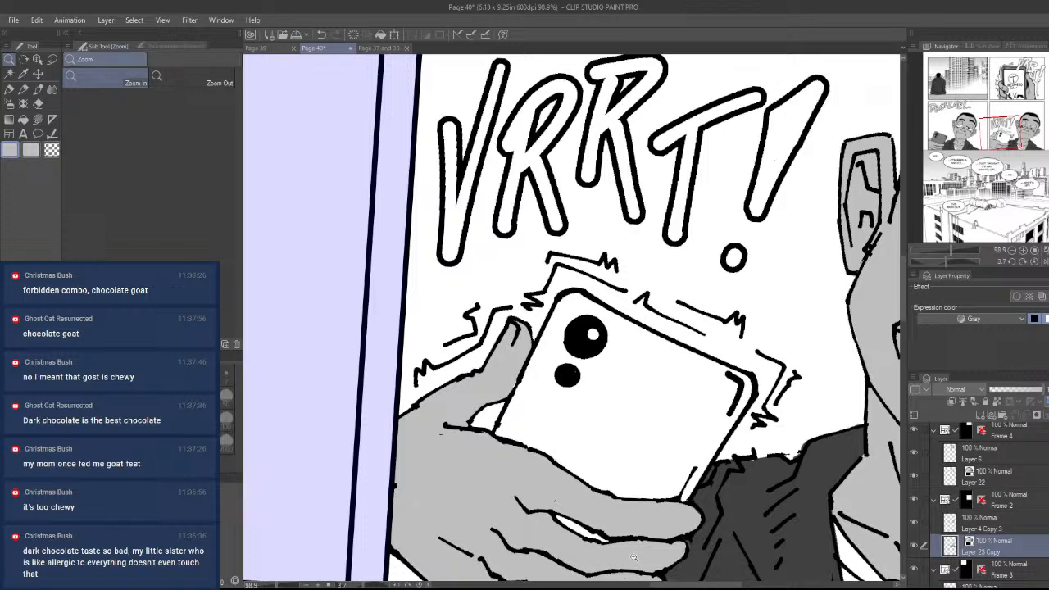
{"action": "mouse_move", "coordinate": [674, 461]}
{"action": "left_mouse_down"}
{"action": "mouse_move", "coordinate": [750, 459]}
{"action": "mouse_move", "coordinate": [655, 440]}
{"action": "left_mouse_up"}
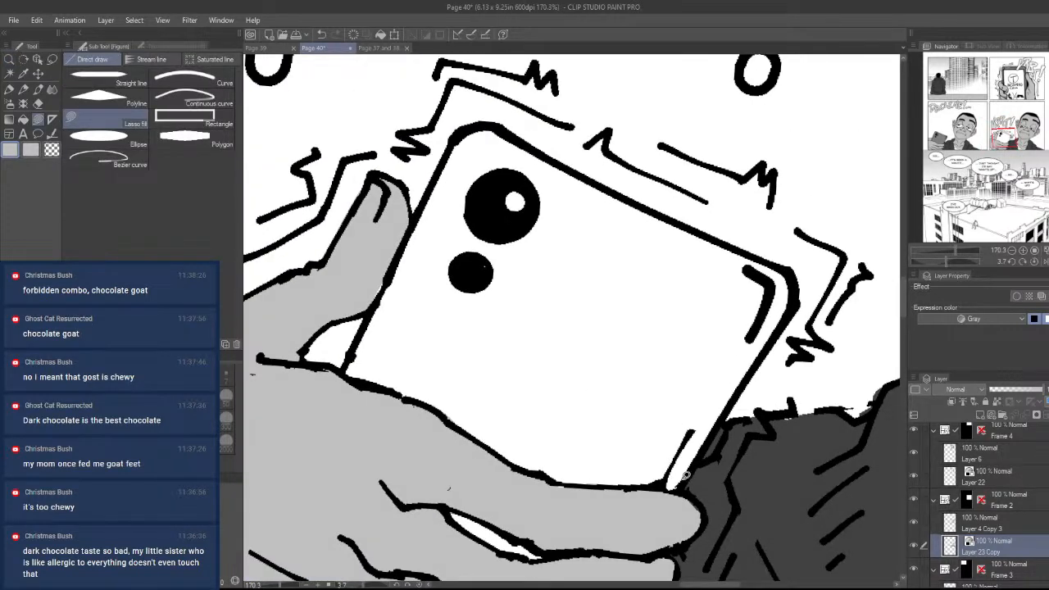
{"action": "mouse_move", "coordinate": [680, 488]}
{"action": "left_mouse_down"}
{"action": "mouse_move", "coordinate": [785, 304]}
{"action": "mouse_move", "coordinate": [789, 318]}
{"action": "mouse_move", "coordinate": [772, 264]}
{"action": "mouse_move", "coordinate": [638, 356]}
{"action": "left_mouse_up"}
{"action": "mouse_move", "coordinate": [705, 378]}
{"action": "left_mouse_down"}
{"action": "mouse_move", "coordinate": [647, 387]}
{"action": "mouse_move", "coordinate": [584, 444]}
{"action": "left_mouse_up"}
{"action": "key", "text": "ctrl+z"}
{"action": "key", "text": "ctrl+z"}
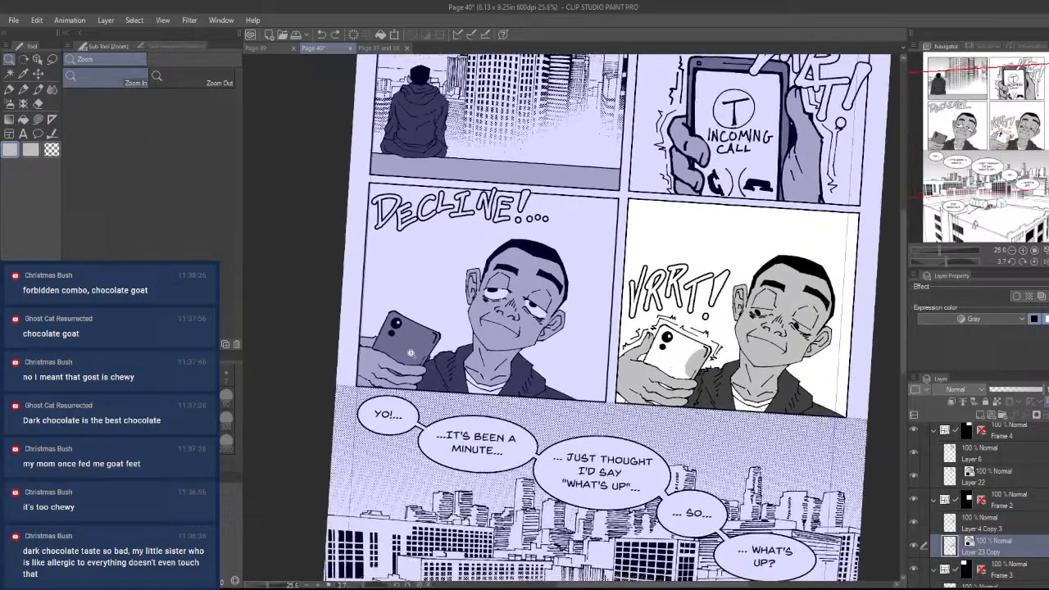
- Sample the phone's medium gray from the DECLINE! panel and lasso-fill the white gaps between the fingers in the VRRT! panel
{"action": "left_click_drag", "start_coordinate": [686, 368], "coordinate": [650, 353]}
{"action": "left_click_drag", "start_coordinate": [656, 406], "coordinate": [684, 406]}
{"action": "left_click_drag", "start_coordinate": [644, 437], "coordinate": [726, 392]}
{"action": "key", "text": "u"}
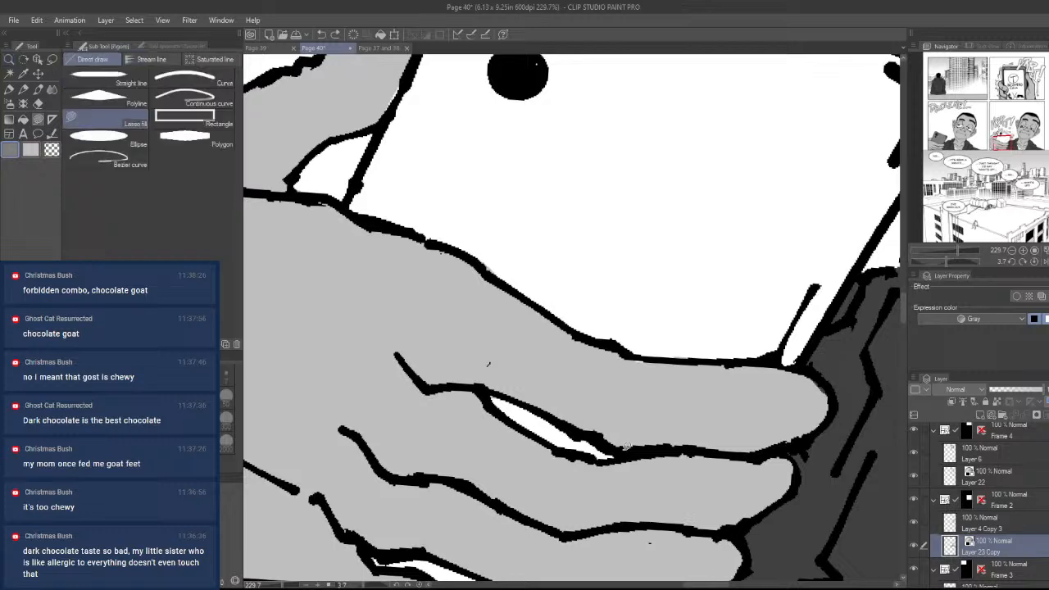
{"action": "mouse_move", "coordinate": [627, 447]}
{"action": "left_mouse_down"}
{"action": "mouse_move", "coordinate": [495, 393]}
{"action": "mouse_move", "coordinate": [627, 457]}
{"action": "mouse_move", "coordinate": [602, 428]}
{"action": "mouse_move", "coordinate": [642, 416]}
{"action": "mouse_move", "coordinate": [608, 416]}
{"action": "left_mouse_up"}
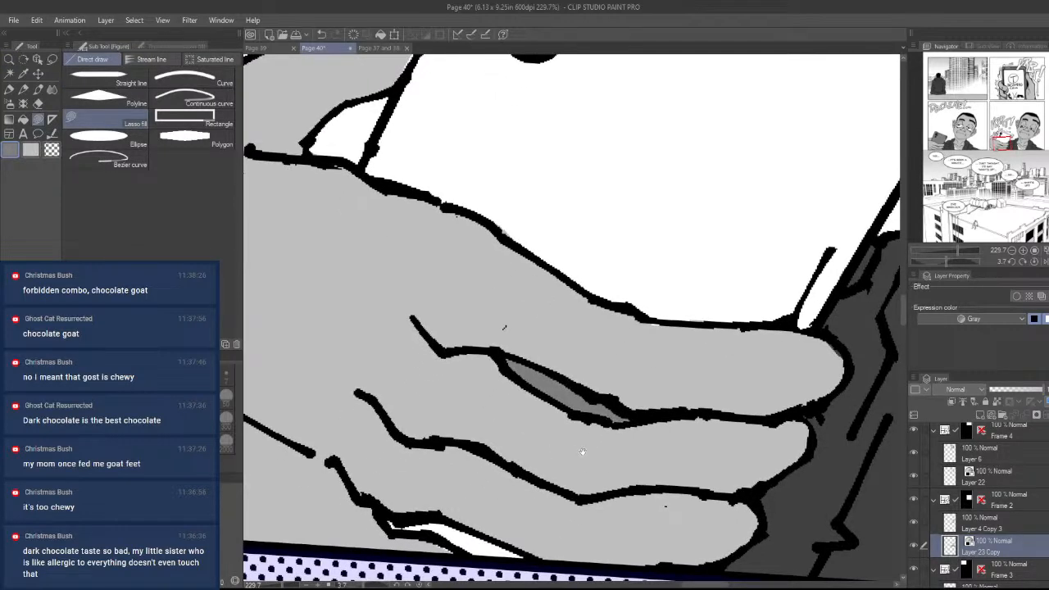
{"action": "left_click_drag", "start_coordinate": [582, 451], "coordinate": [654, 405]}
{"action": "mouse_move", "coordinate": [537, 489]}
{"action": "left_mouse_down"}
{"action": "mouse_move", "coordinate": [442, 478]}
{"action": "mouse_move", "coordinate": [512, 478]}
{"action": "mouse_move", "coordinate": [572, 518]}
{"action": "mouse_move", "coordinate": [574, 531]}
{"action": "mouse_move", "coordinate": [580, 495]}
{"action": "mouse_move", "coordinate": [609, 536]}
{"action": "mouse_move", "coordinate": [552, 488]}
{"action": "mouse_move", "coordinate": [569, 527]}
{"action": "mouse_move", "coordinate": [596, 533]}
{"action": "left_mouse_up"}
{"action": "key", "text": "ctrl+z"}
{"action": "left_click_drag", "start_coordinate": [677, 528], "coordinate": [598, 557]}
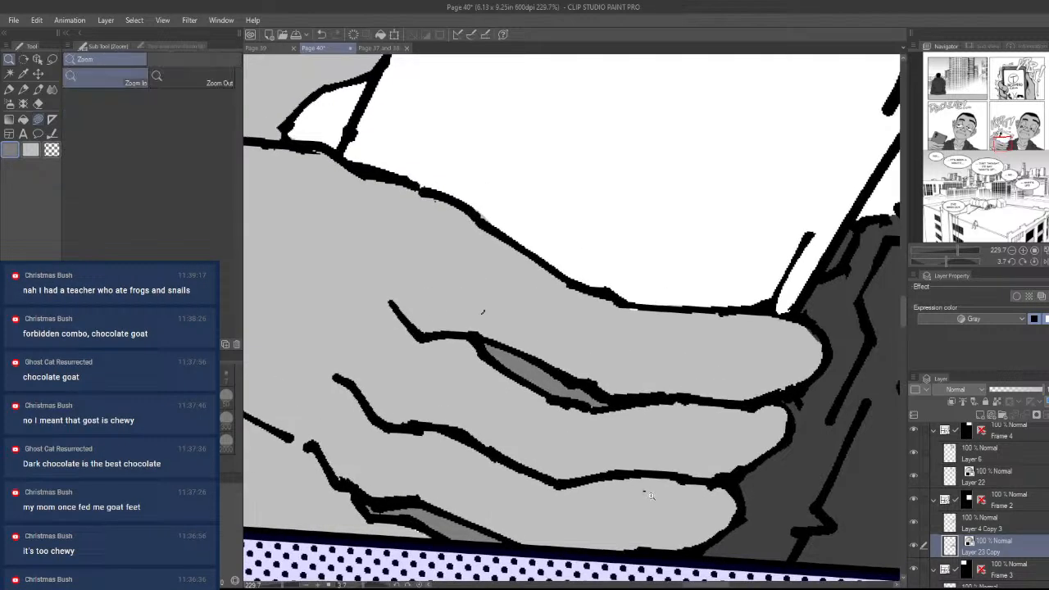
- Lasso-fill the phone's right side, upper edge and left edge in the VRRT! panel with medium gray, leaving the camera lenses black
{"action": "mouse_move", "coordinate": [653, 497]}
{"action": "left_mouse_down"}
{"action": "mouse_move", "coordinate": [690, 501]}
{"action": "mouse_move", "coordinate": [646, 516]}
{"action": "mouse_move", "coordinate": [654, 550]}
{"action": "left_mouse_up"}
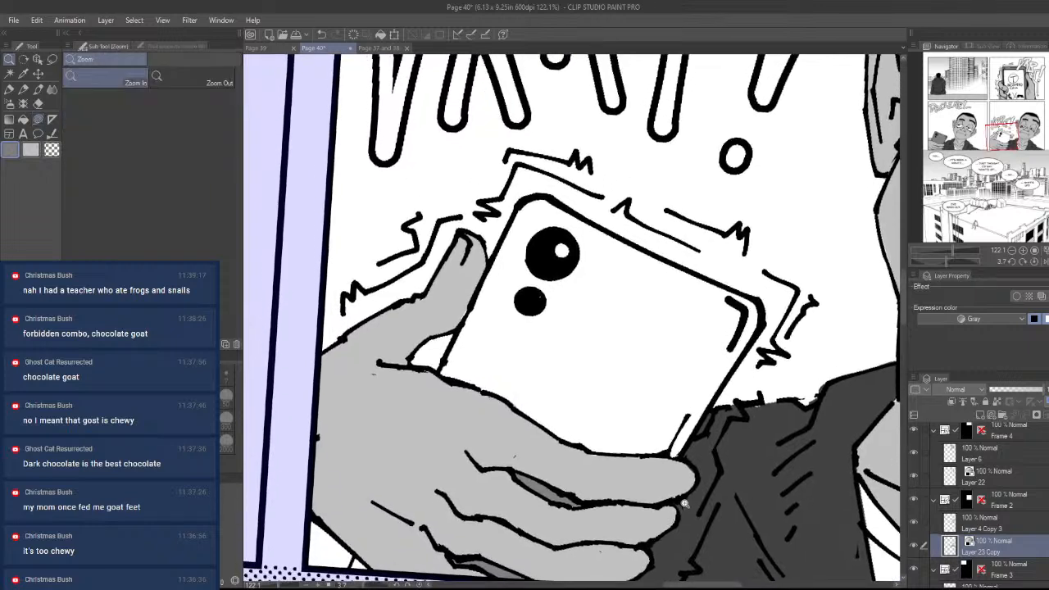
{"action": "left_click_drag", "start_coordinate": [684, 503], "coordinate": [689, 520]}
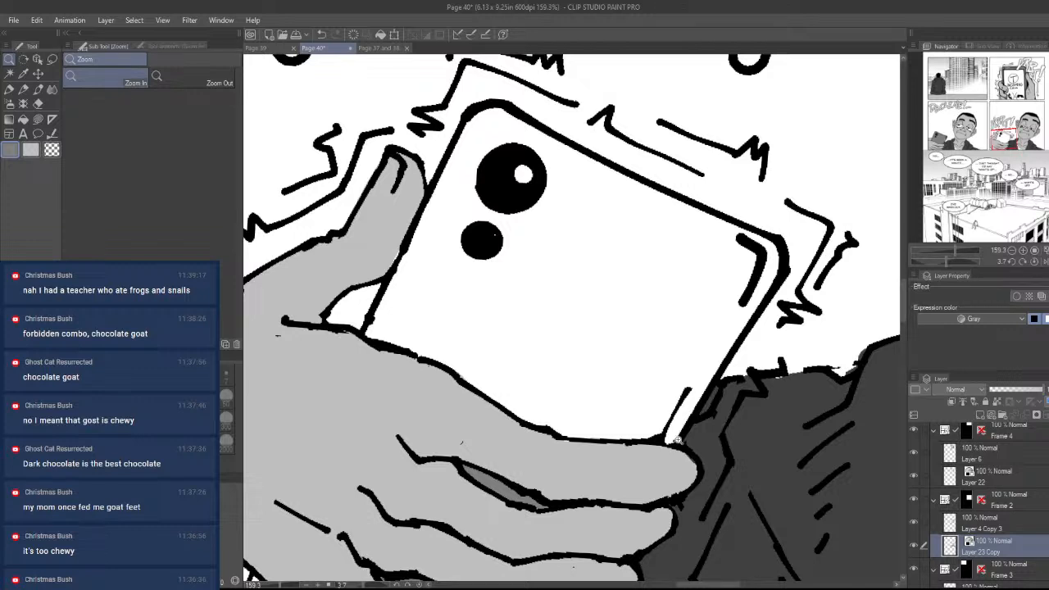
{"action": "key", "text": "u"}
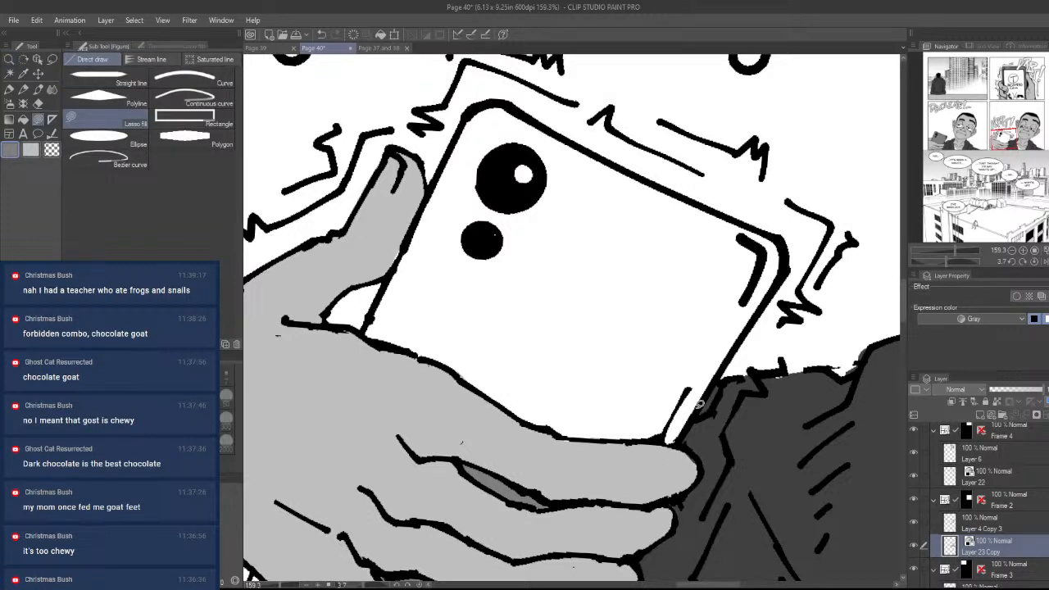
{"action": "mouse_move", "coordinate": [682, 443]}
{"action": "left_mouse_down"}
{"action": "mouse_move", "coordinate": [674, 344]}
{"action": "mouse_move", "coordinate": [782, 259]}
{"action": "mouse_move", "coordinate": [777, 288]}
{"action": "mouse_move", "coordinate": [761, 231]}
{"action": "mouse_move", "coordinate": [606, 275]}
{"action": "mouse_move", "coordinate": [668, 354]}
{"action": "left_mouse_up"}
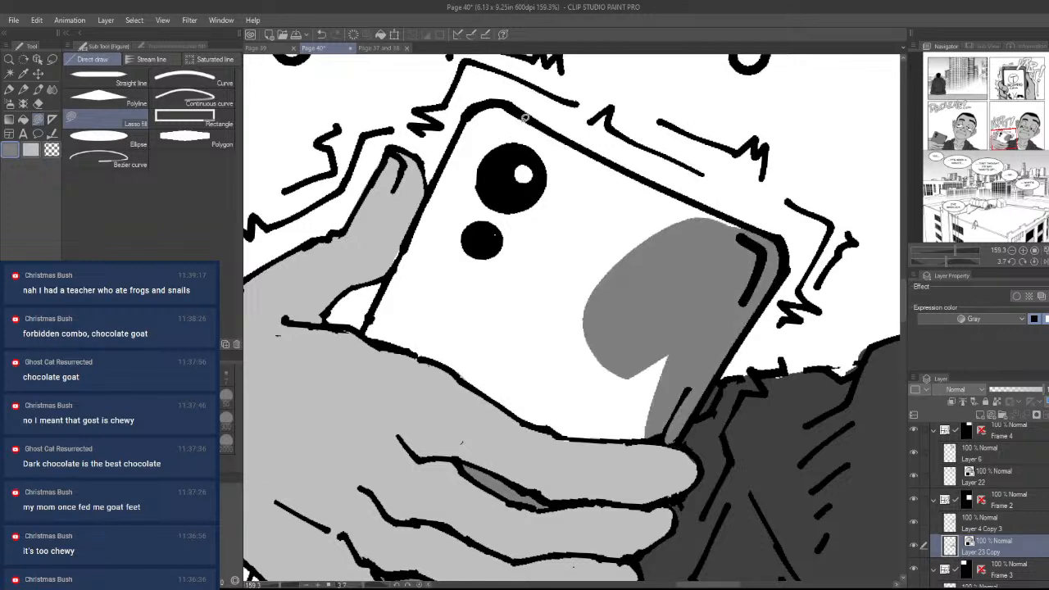
{"action": "mouse_move", "coordinate": [524, 119]}
{"action": "left_mouse_down"}
{"action": "mouse_move", "coordinate": [647, 266]}
{"action": "mouse_move", "coordinate": [766, 268]}
{"action": "mouse_move", "coordinate": [755, 230]}
{"action": "mouse_move", "coordinate": [701, 287]}
{"action": "left_mouse_up"}
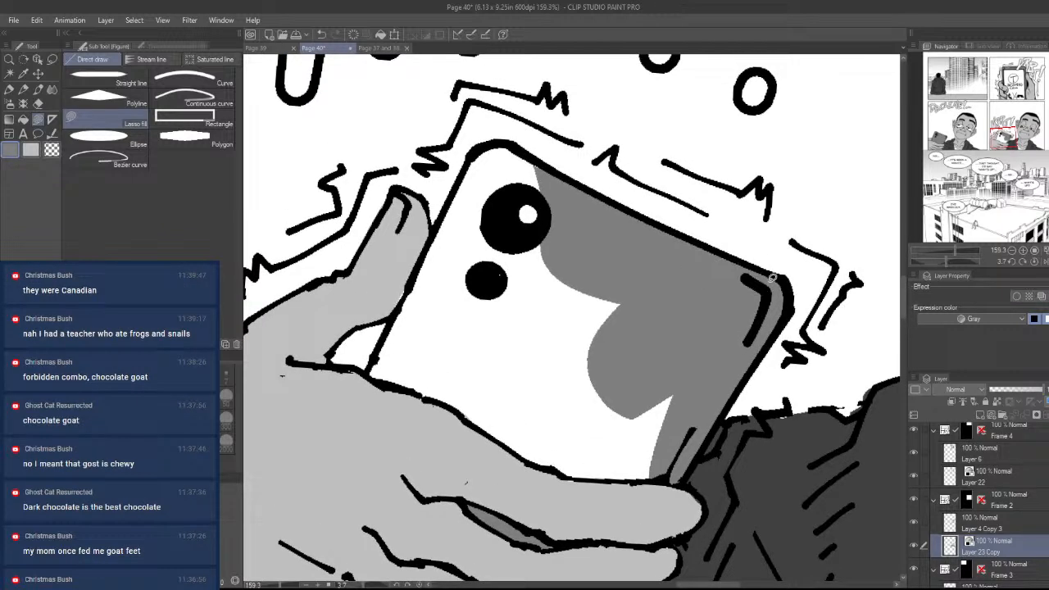
{"action": "mouse_move", "coordinate": [545, 197]}
{"action": "left_mouse_down"}
{"action": "mouse_move", "coordinate": [488, 193]}
{"action": "mouse_move", "coordinate": [477, 155]}
{"action": "mouse_move", "coordinate": [525, 149]}
{"action": "left_mouse_up"}
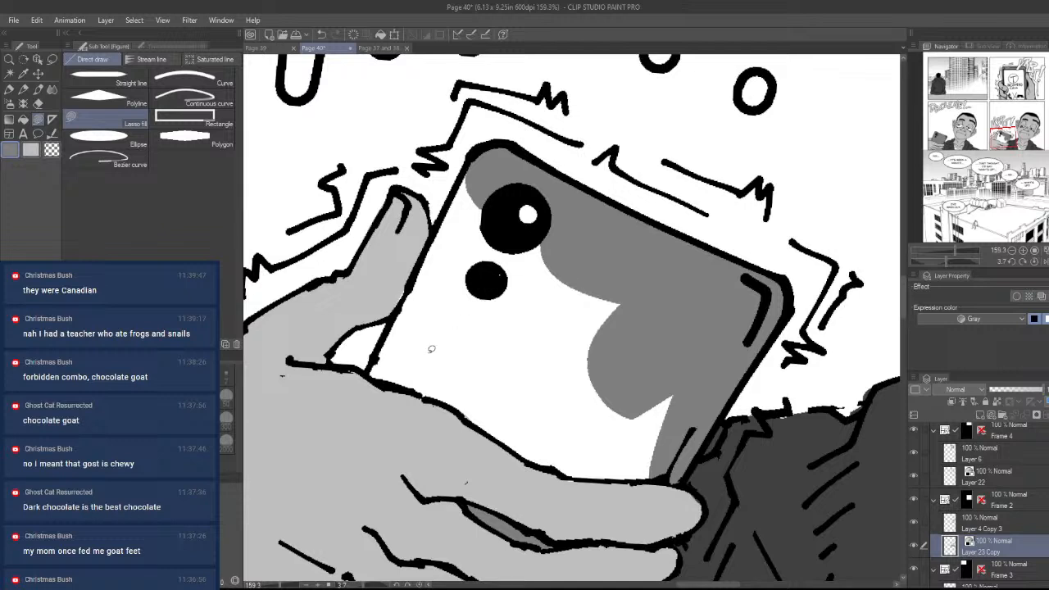
{"action": "mouse_move", "coordinate": [370, 372]}
{"action": "left_mouse_down"}
{"action": "mouse_move", "coordinate": [421, 357]}
{"action": "mouse_move", "coordinate": [472, 246]}
{"action": "mouse_move", "coordinate": [501, 171]}
{"action": "mouse_move", "coordinate": [479, 161]}
{"action": "left_mouse_up"}
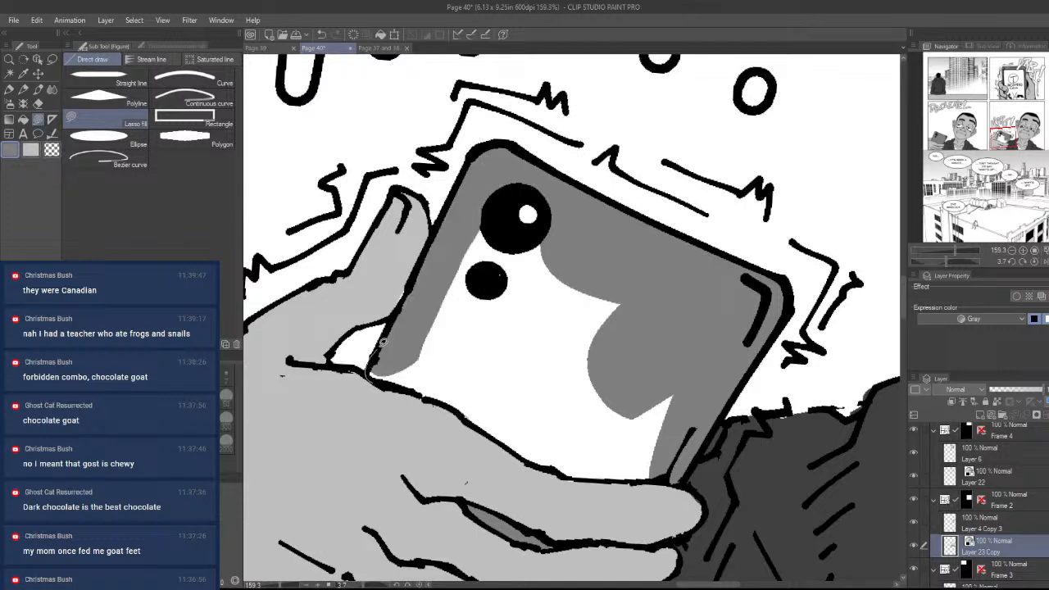
- Fill the center of the phone and the remaining white gaps along the fingers with medium gray
{"action": "mouse_move", "coordinate": [378, 374]}
{"action": "left_mouse_down"}
{"action": "mouse_move", "coordinate": [548, 358]}
{"action": "mouse_move", "coordinate": [646, 438]}
{"action": "mouse_move", "coordinate": [494, 417]}
{"action": "mouse_move", "coordinate": [419, 381]}
{"action": "mouse_move", "coordinate": [540, 391]}
{"action": "mouse_move", "coordinate": [444, 401]}
{"action": "mouse_move", "coordinate": [410, 393]}
{"action": "mouse_move", "coordinate": [447, 329]}
{"action": "mouse_move", "coordinate": [519, 261]}
{"action": "mouse_move", "coordinate": [446, 319]}
{"action": "mouse_move", "coordinate": [590, 236]}
{"action": "mouse_move", "coordinate": [535, 258]}
{"action": "left_mouse_up"}
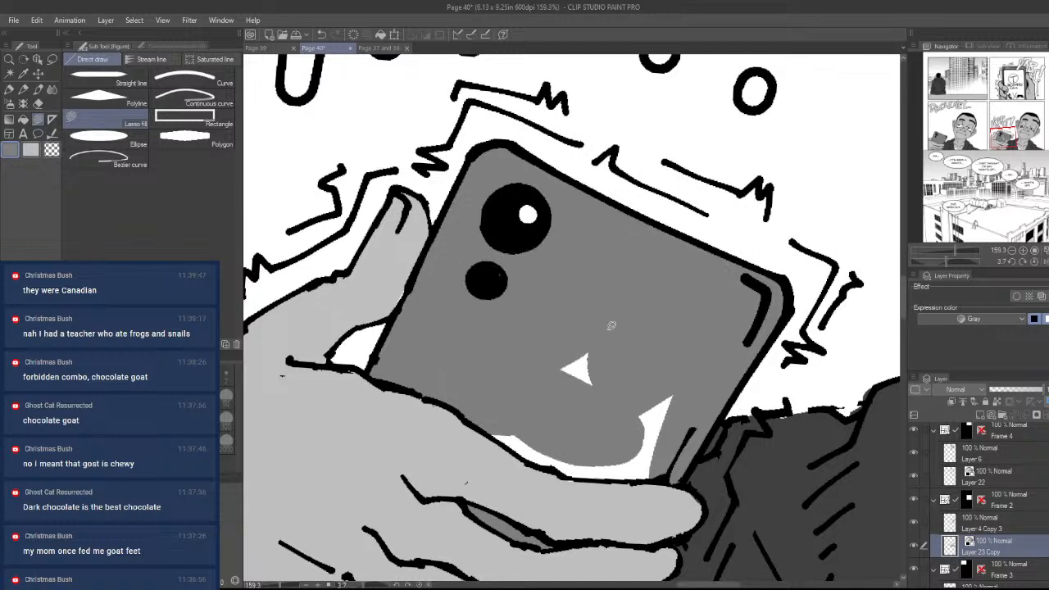
{"action": "mouse_move", "coordinate": [608, 321]}
{"action": "left_mouse_down"}
{"action": "mouse_move", "coordinate": [586, 409]}
{"action": "mouse_move", "coordinate": [592, 397]}
{"action": "left_mouse_up"}
{"action": "mouse_move", "coordinate": [677, 406]}
{"action": "left_mouse_down"}
{"action": "mouse_move", "coordinate": [661, 481]}
{"action": "mouse_move", "coordinate": [547, 434]}
{"action": "mouse_move", "coordinate": [566, 401]}
{"action": "left_mouse_up"}
{"action": "left_click_drag", "start_coordinate": [625, 478], "coordinate": [665, 431]}
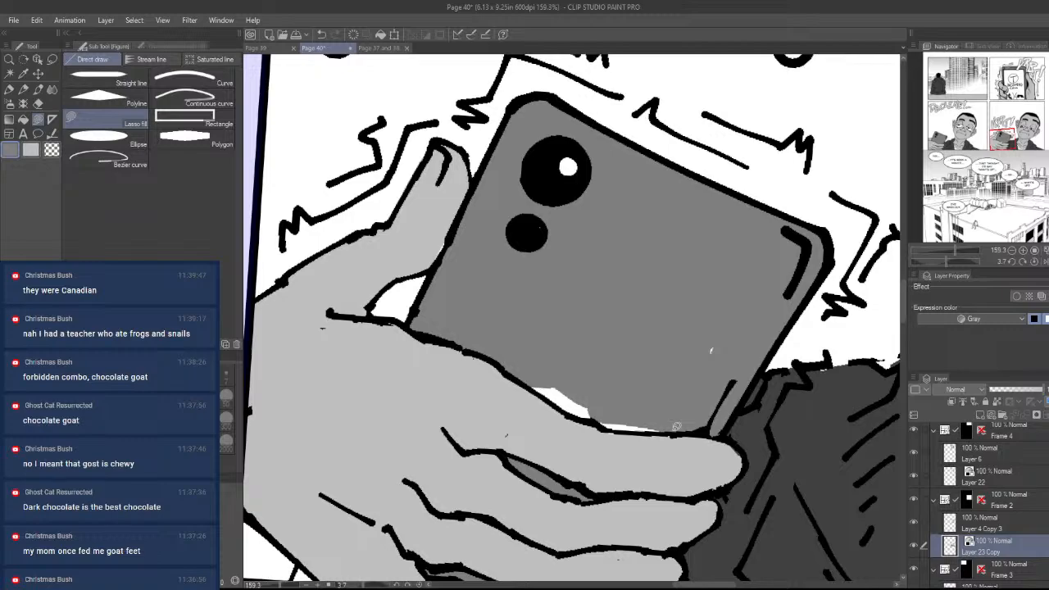
{"action": "mouse_move", "coordinate": [674, 426]}
{"action": "left_mouse_down"}
{"action": "mouse_move", "coordinate": [605, 426]}
{"action": "mouse_move", "coordinate": [545, 399]}
{"action": "mouse_move", "coordinate": [577, 339]}
{"action": "left_mouse_up"}
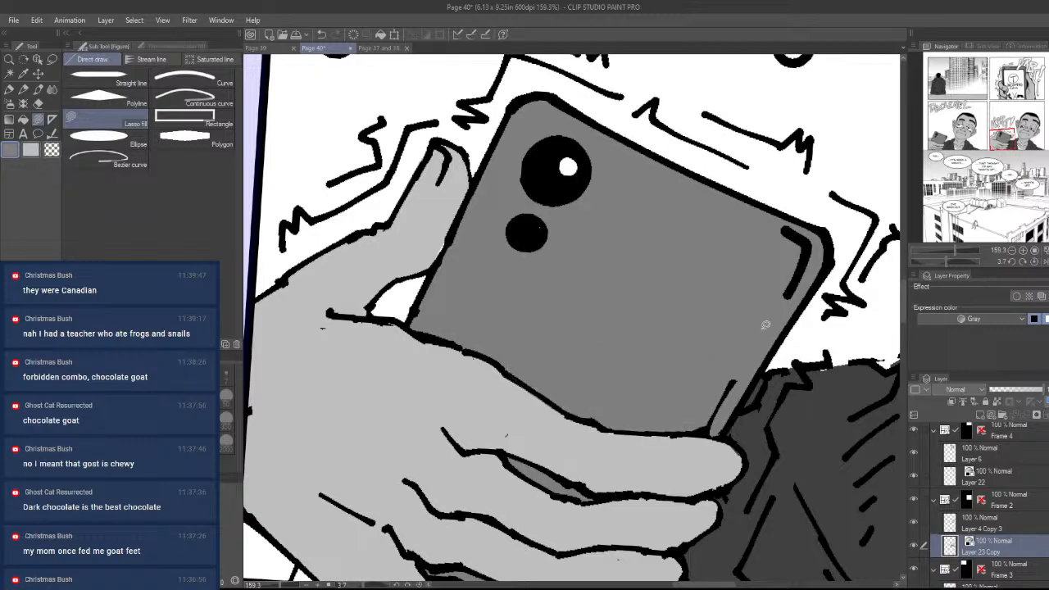
- Lasso-fill the eyeball area around the pupil of the eye on the right of the man's face with white
{"action": "key", "text": "slash"}
{"action": "left_click_drag", "start_coordinate": [729, 365], "coordinate": [656, 369]}
{"action": "left_click_drag", "start_coordinate": [708, 412], "coordinate": [719, 437]}
{"action": "left_click_drag", "start_coordinate": [754, 234], "coordinate": [801, 238]}
{"action": "left_click_drag", "start_coordinate": [755, 296], "coordinate": [775, 437]}
{"action": "key", "text": "r"}
{"action": "left_click_drag", "start_coordinate": [750, 492], "coordinate": [793, 412]}
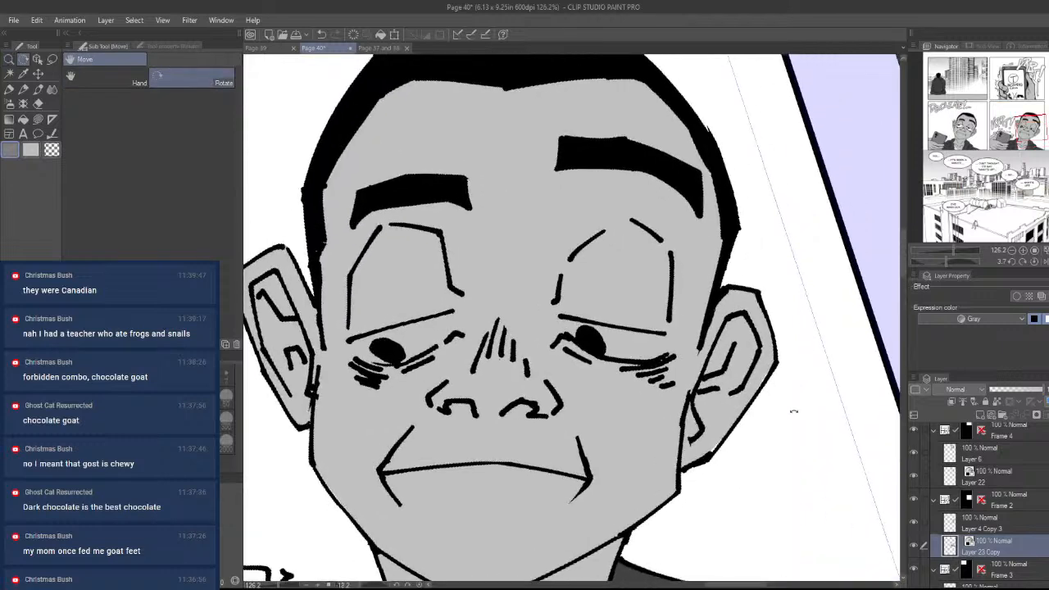
{"action": "right_click", "coordinate": [786, 442]}
{"action": "left_click_drag", "start_coordinate": [689, 505], "coordinate": [764, 428]}
{"action": "key", "text": "slash"}
{"action": "mouse_move", "coordinate": [603, 316]}
{"action": "left_mouse_down"}
{"action": "mouse_move", "coordinate": [662, 323]}
{"action": "mouse_move", "coordinate": [631, 375]}
{"action": "left_mouse_up"}
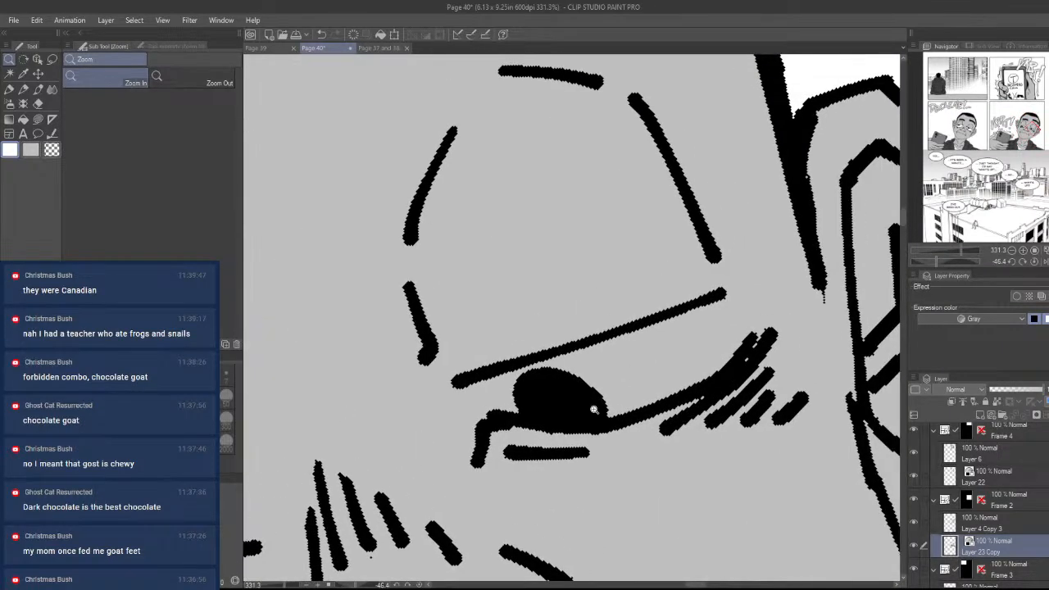
{"action": "key", "text": "u"}
{"action": "mouse_move", "coordinate": [474, 380]}
{"action": "left_mouse_down"}
{"action": "mouse_move", "coordinate": [668, 414]}
{"action": "mouse_move", "coordinate": [758, 325]}
{"action": "mouse_move", "coordinate": [683, 309]}
{"action": "mouse_move", "coordinate": [492, 373]}
{"action": "left_mouse_up"}
{"action": "mouse_move", "coordinate": [582, 383]}
{"action": "left_mouse_down"}
{"action": "mouse_move", "coordinate": [547, 413]}
{"action": "mouse_move", "coordinate": [595, 396]}
{"action": "mouse_move", "coordinate": [738, 384]}
{"action": "mouse_move", "coordinate": [701, 367]}
{"action": "left_mouse_up"}
- Trim the white that spills past the right eye's outline with the light gray skin tone
{"action": "key", "text": "slash"}
{"action": "key", "text": "u"}
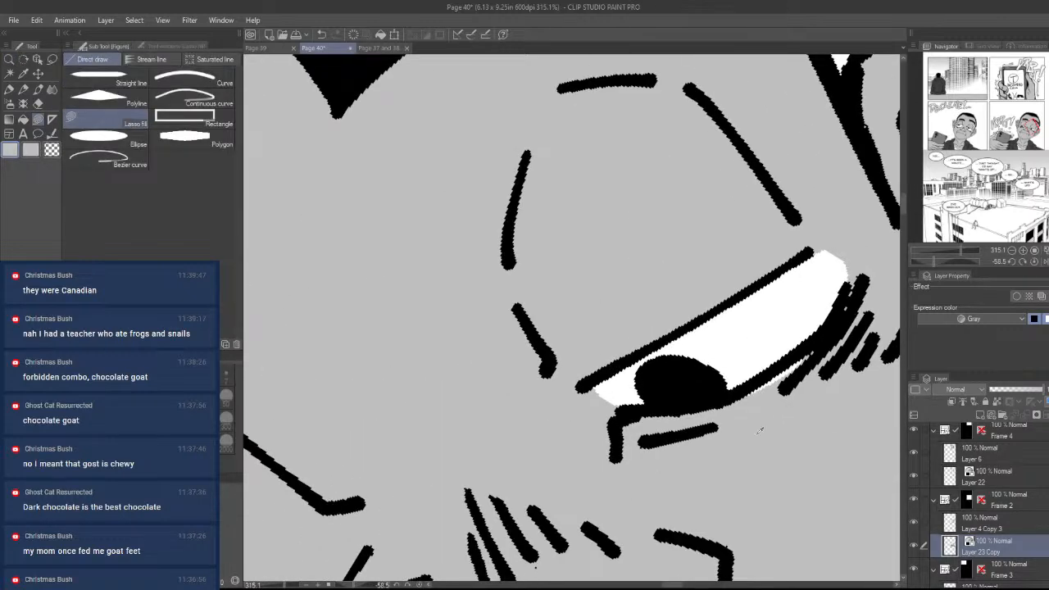
{"action": "mouse_move", "coordinate": [716, 409]}
{"action": "left_mouse_down"}
{"action": "mouse_move", "coordinate": [784, 363]}
{"action": "mouse_move", "coordinate": [716, 412]}
{"action": "left_mouse_up"}
{"action": "mouse_move", "coordinate": [620, 487]}
{"action": "left_mouse_down"}
{"action": "mouse_move", "coordinate": [842, 334]}
{"action": "mouse_move", "coordinate": [757, 296]}
{"action": "mouse_move", "coordinate": [739, 309]}
{"action": "left_mouse_up"}
- Sample white again and lasso-fill the eyeball area of the eye on the left of the man's face
{"action": "left_click", "coordinate": [739, 202], "text": "alt"}
{"action": "left_click_drag", "start_coordinate": [493, 512], "coordinate": [583, 397]}
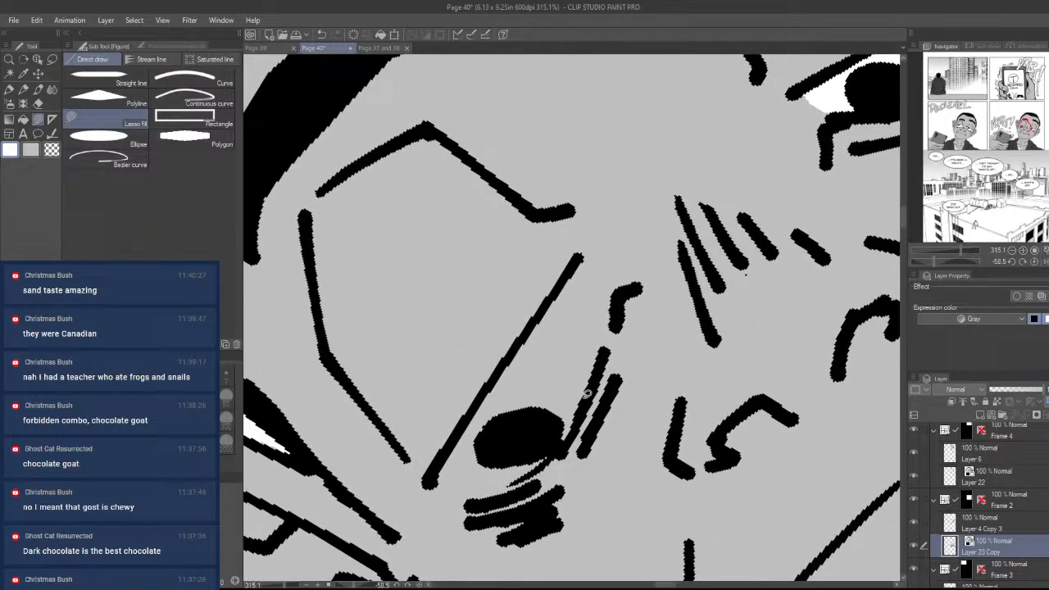
{"action": "key", "text": "u"}
{"action": "key", "text": "u"}
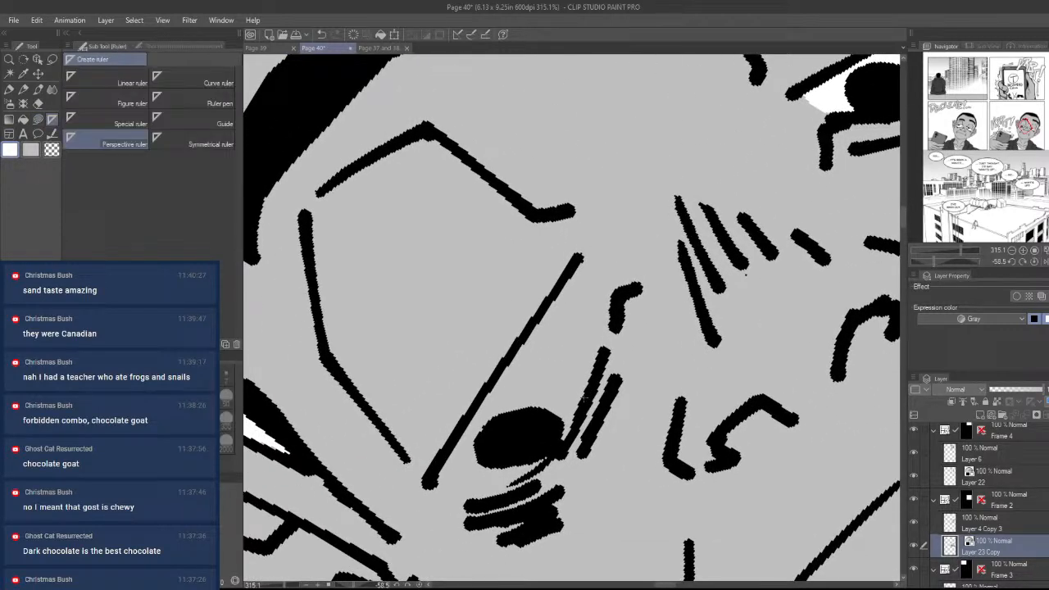
{"action": "key", "text": "u"}
{"action": "mouse_move", "coordinate": [587, 394]}
{"action": "left_mouse_down"}
{"action": "mouse_move", "coordinate": [432, 488]}
{"action": "mouse_move", "coordinate": [560, 455]}
{"action": "mouse_move", "coordinate": [610, 318]}
{"action": "mouse_move", "coordinate": [524, 348]}
{"action": "mouse_move", "coordinate": [447, 475]}
{"action": "left_mouse_up"}
{"action": "left_click_drag", "start_coordinate": [630, 250], "coordinate": [492, 271]}
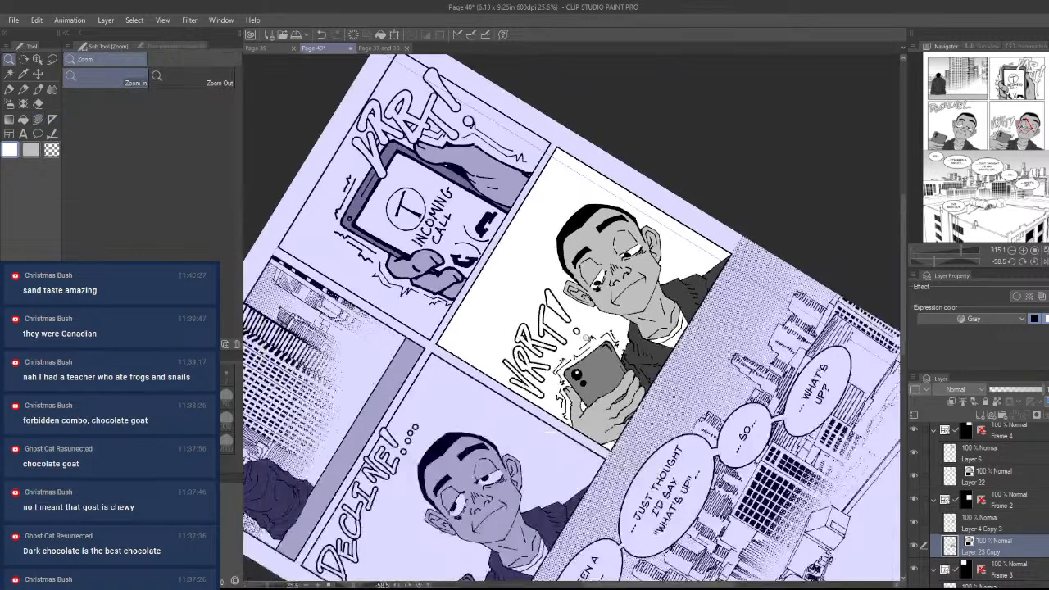
- Review the toned VRRT! panel against the whole of page 40 and the Page 37 and 38 spread
{"action": "left_click_drag", "start_coordinate": [762, 221], "coordinate": [774, 419]}
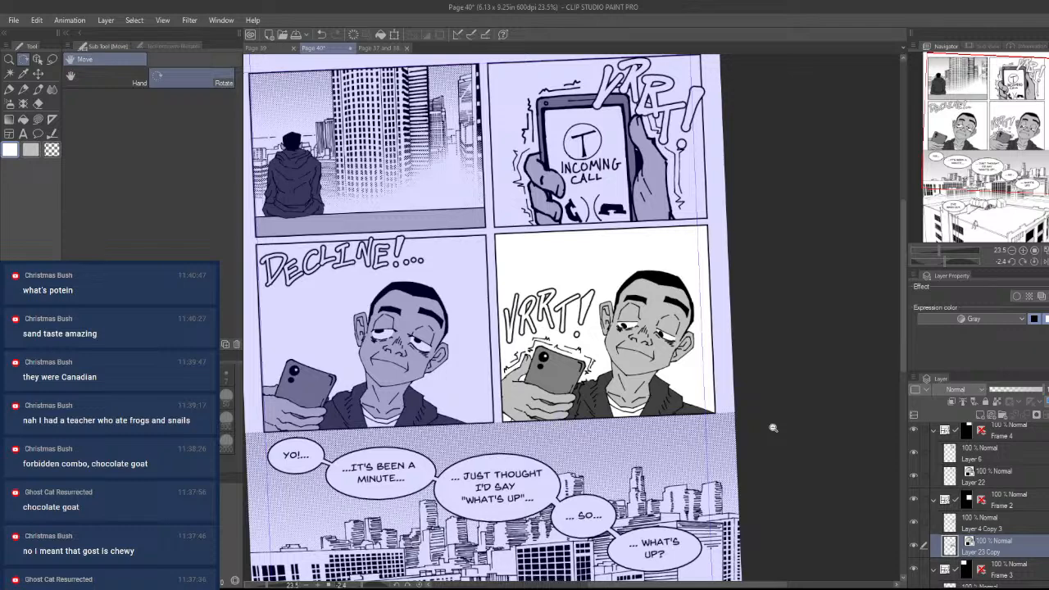
{"action": "left_click_drag", "start_coordinate": [773, 428], "coordinate": [748, 345]}
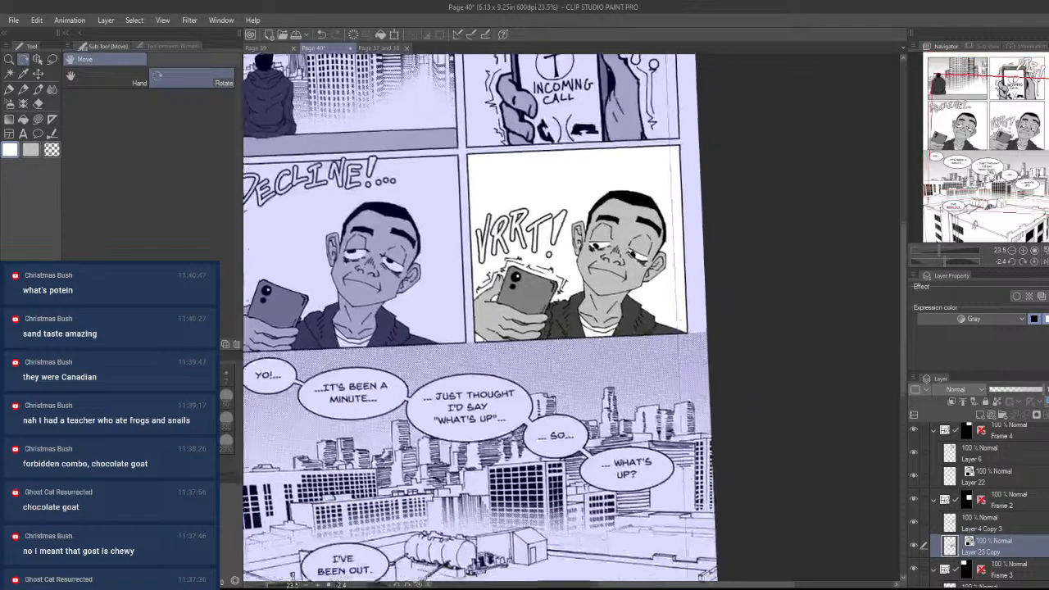
{"action": "left_click_drag", "start_coordinate": [725, 303], "coordinate": [706, 307]}
{"action": "left_click_drag", "start_coordinate": [798, 311], "coordinate": [798, 328]}
{"action": "left_click_drag", "start_coordinate": [667, 376], "coordinate": [751, 368]}
{"action": "left_click_drag", "start_coordinate": [746, 379], "coordinate": [736, 404]}
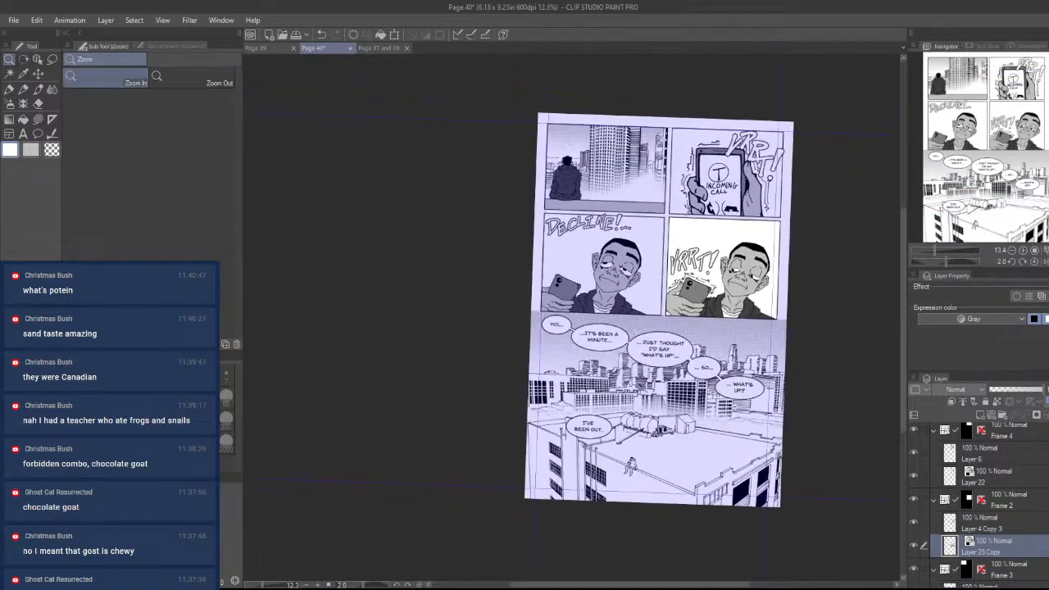
{"action": "left_click_drag", "start_coordinate": [688, 451], "coordinate": [669, 465]}
{"action": "left_click", "coordinate": [632, 498]}
{"action": "left_click_drag", "start_coordinate": [759, 512], "coordinate": [783, 496]}
{"action": "left_click_drag", "start_coordinate": [766, 538], "coordinate": [739, 514]}
{"action": "left_click_drag", "start_coordinate": [831, 487], "coordinate": [769, 532]}
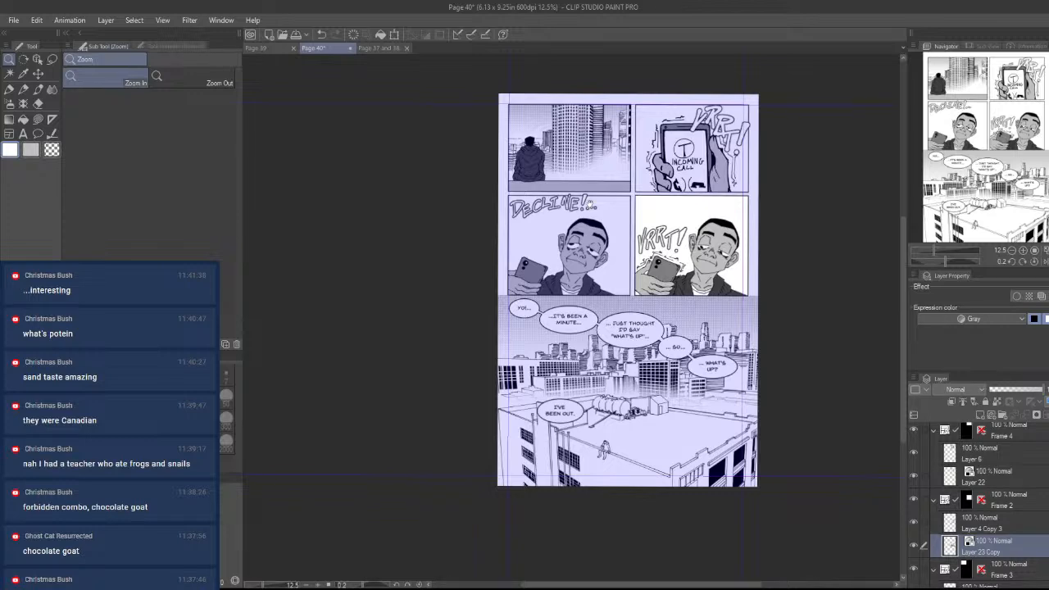
{"action": "left_click", "coordinate": [381, 49]}
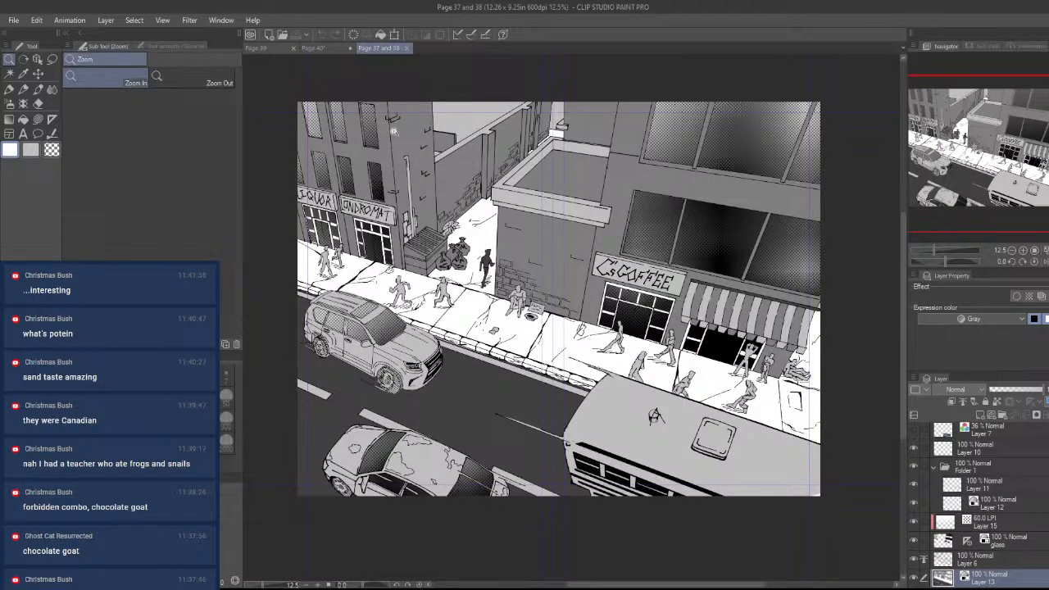
{"action": "left_click", "coordinate": [315, 49]}
{"action": "left_click_drag", "start_coordinate": [269, 425], "coordinate": [287, 437]}
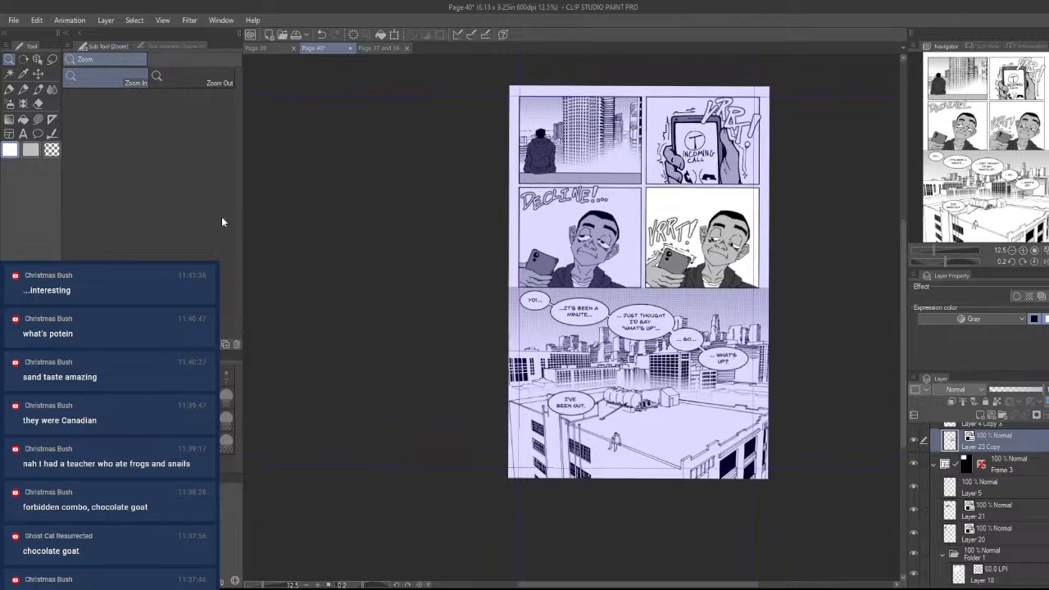
- Save page 40 and open page 41
{"action": "left_click", "coordinate": [14, 21]}
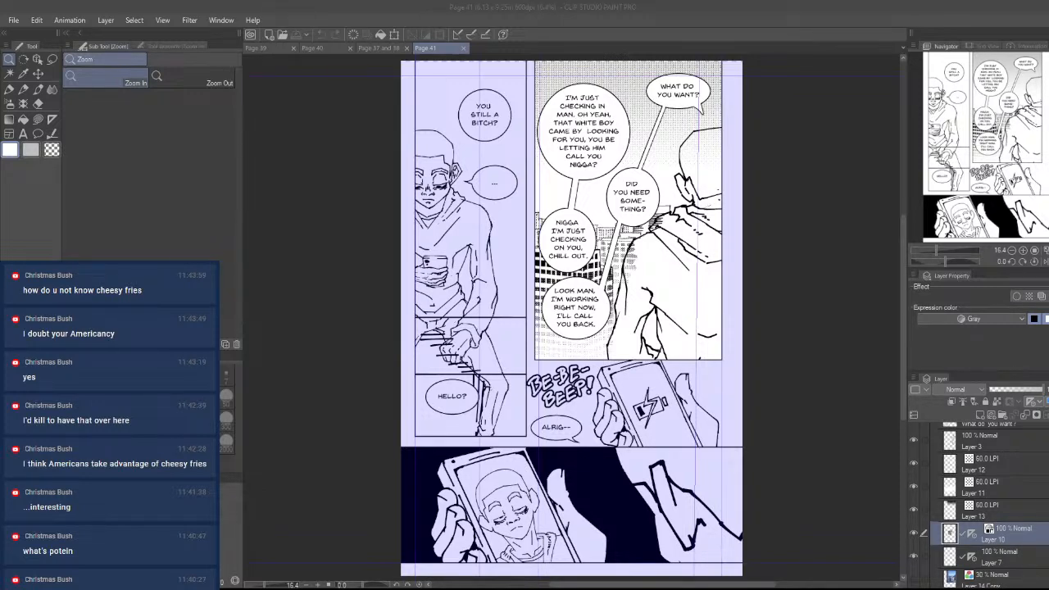
{"action": "scroll", "coordinate": [512, 279], "scroll_direction": "up", "scroll_amount": 4}
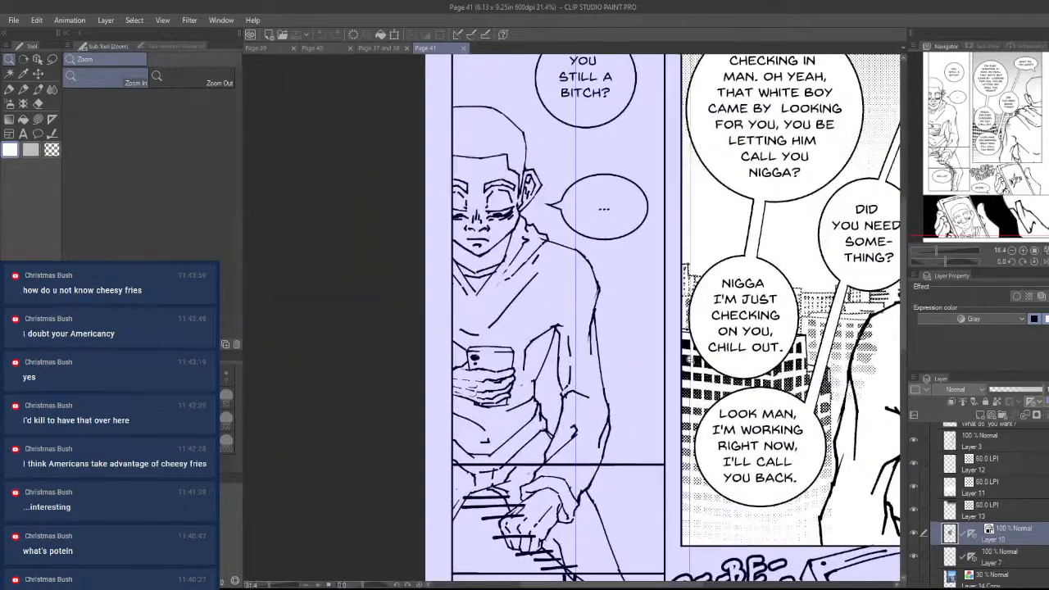
{"action": "scroll", "coordinate": [689, 361], "scroll_direction": "down", "scroll_amount": 3}
{"action": "left_click_drag", "start_coordinate": [685, 431], "coordinate": [683, 400]}
{"action": "left_click_drag", "start_coordinate": [745, 501], "coordinate": [757, 531]}
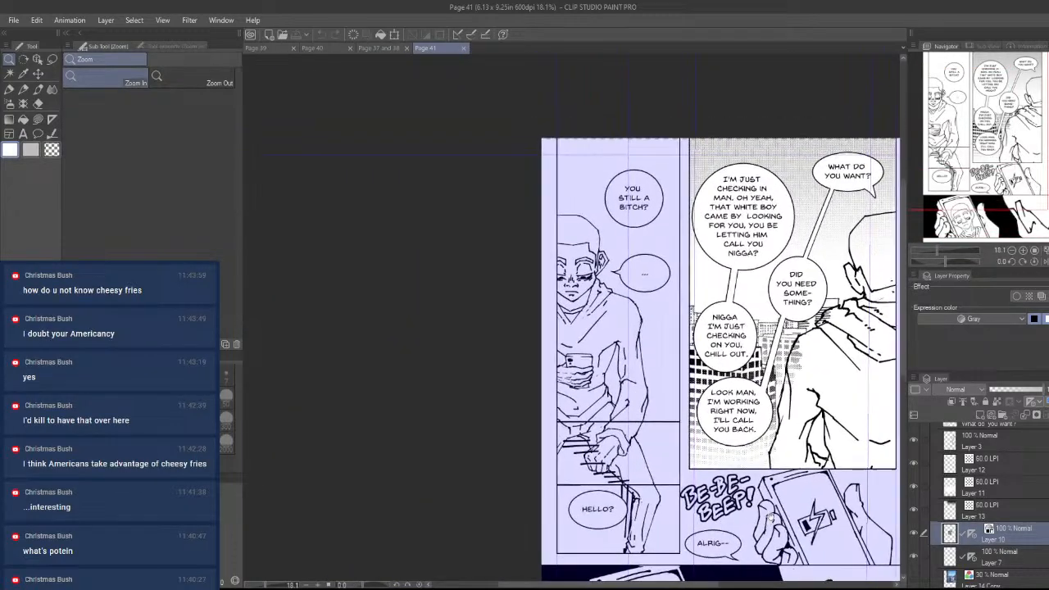
{"action": "left_click_drag", "start_coordinate": [763, 495], "coordinate": [773, 511]}
{"action": "scroll", "coordinate": [723, 499], "scroll_direction": "up", "scroll_amount": 2}
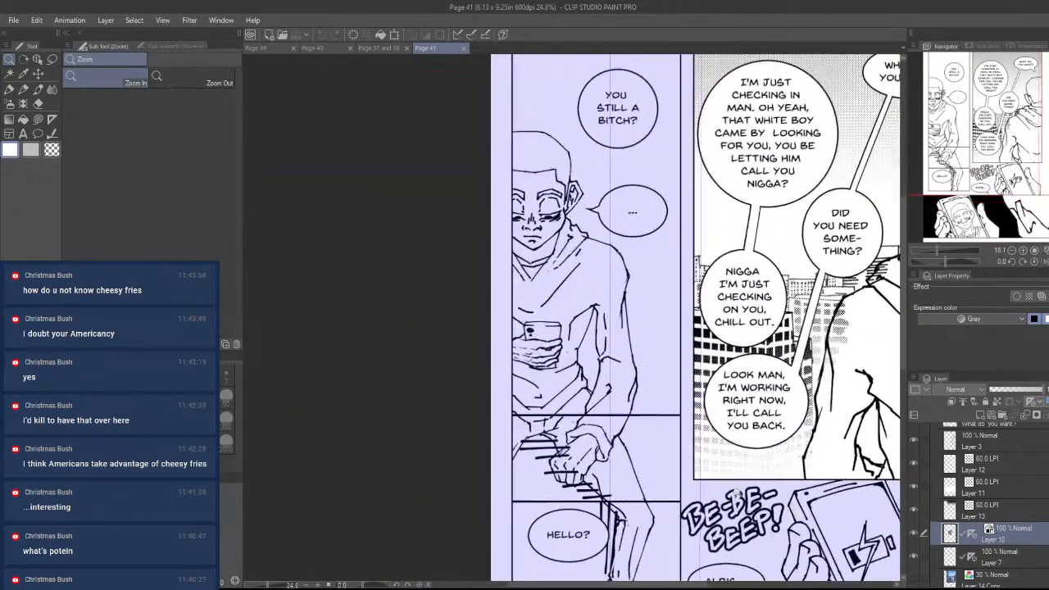
- Look through page 41's layer list to find the frame folder that holds the tall panel of the seated man
{"action": "left_click_drag", "start_coordinate": [709, 512], "coordinate": [690, 496]}
{"action": "scroll", "coordinate": [1010, 441], "scroll_direction": "up", "scroll_amount": 3}
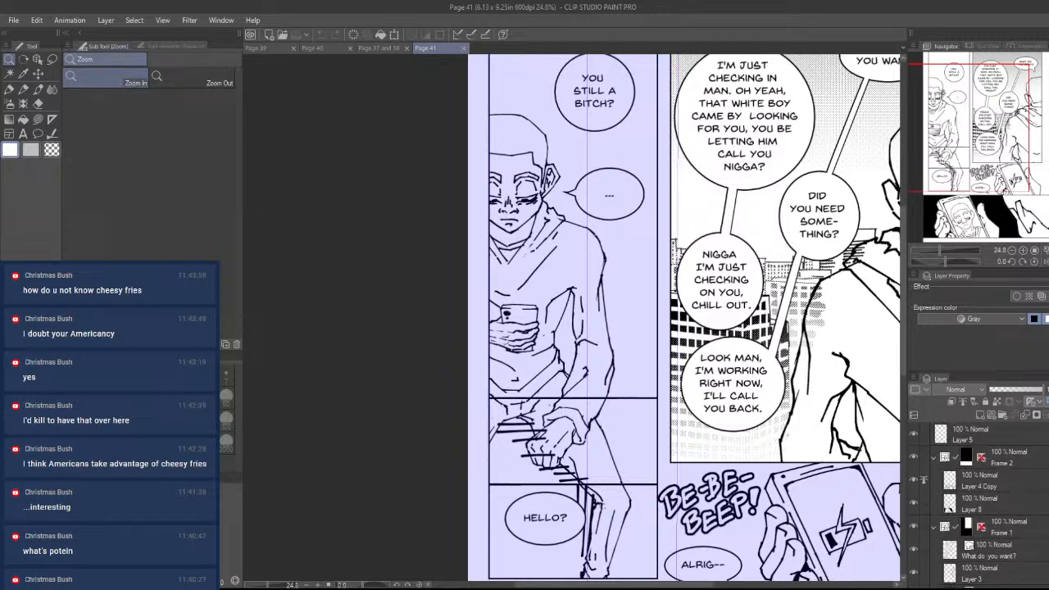
{"action": "left_click", "coordinate": [1027, 461]}
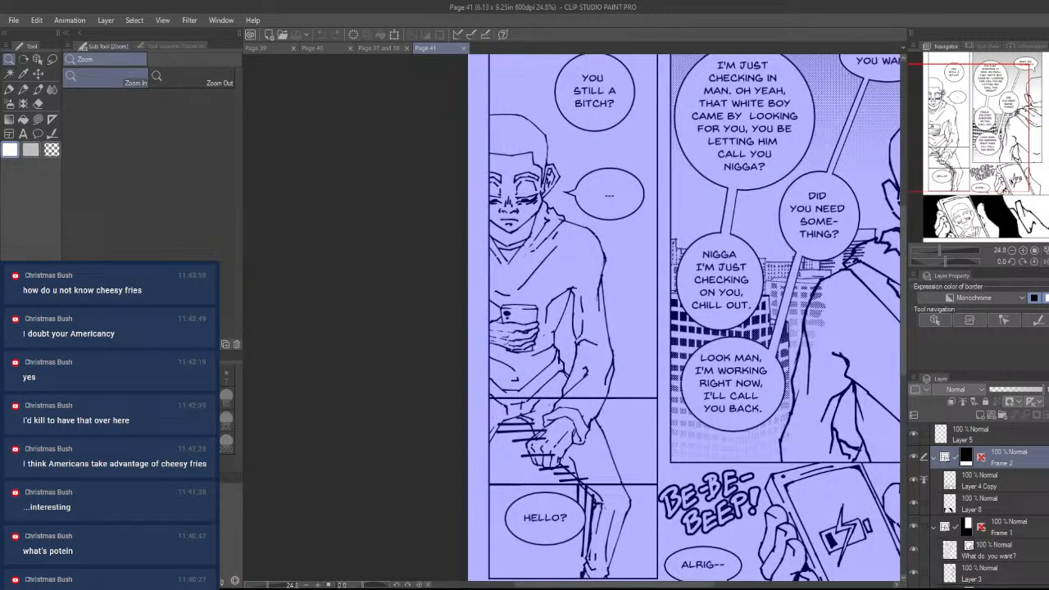
{"action": "scroll", "coordinate": [1024, 476], "scroll_direction": "down", "scroll_amount": 2}
{"action": "left_click", "coordinate": [1034, 478]}
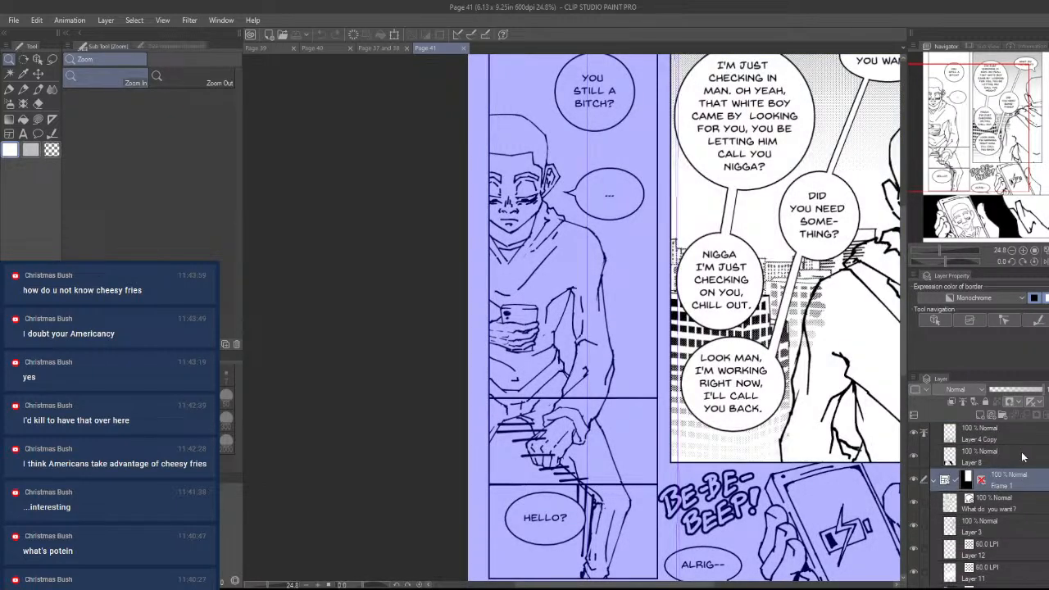
{"action": "left_click", "coordinate": [1023, 456]}
{"action": "left_click", "coordinate": [1020, 479]}
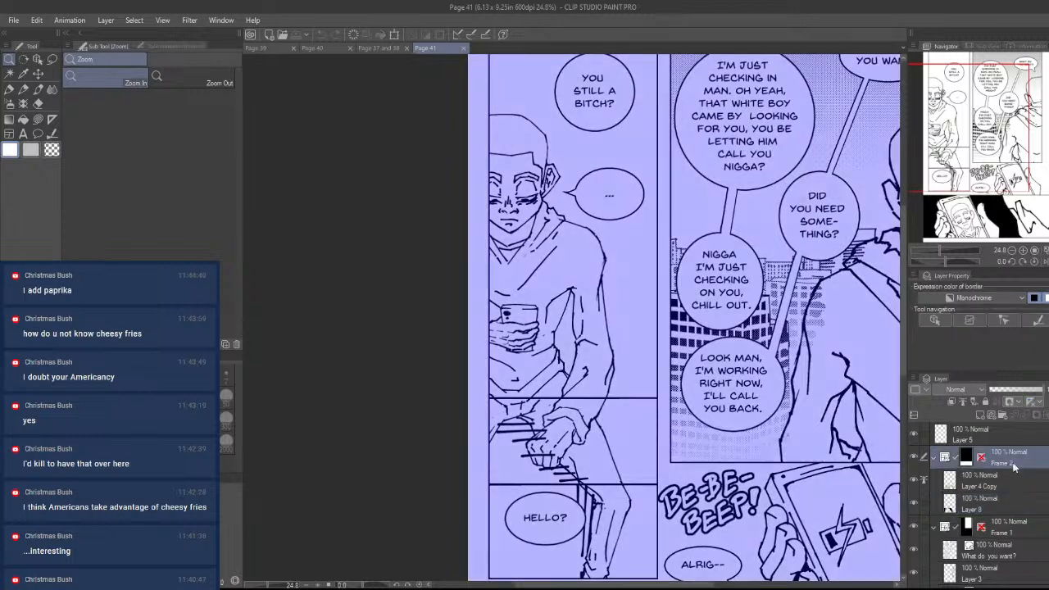
{"action": "scroll", "coordinate": [1016, 468], "scroll_direction": "down", "scroll_amount": 1}
{"action": "scroll", "coordinate": [1043, 531], "scroll_direction": "down", "scroll_amount": 1}
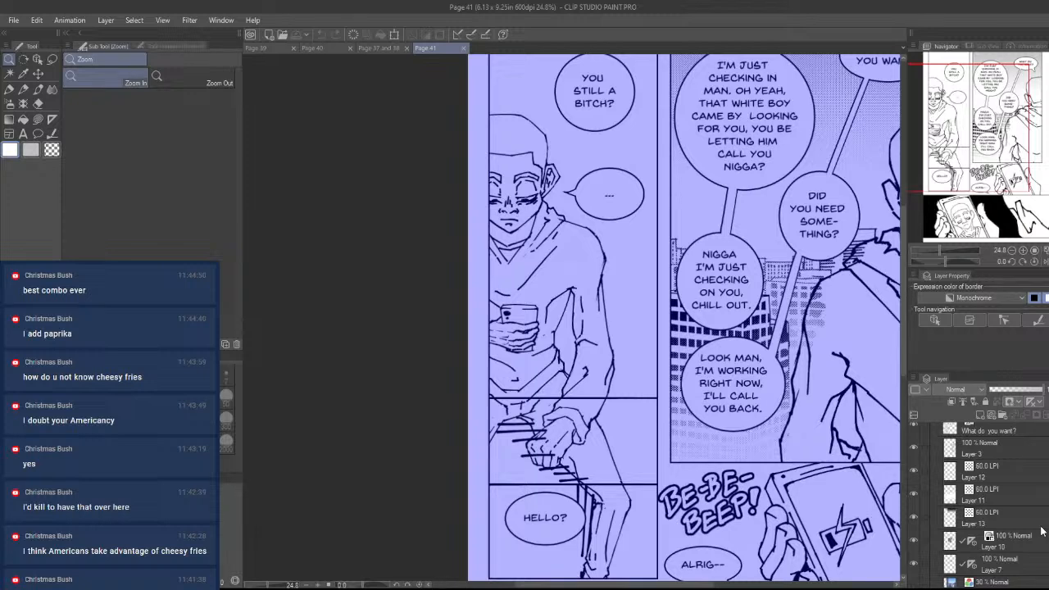
{"action": "left_click_drag", "start_coordinate": [638, 212], "coordinate": [578, 412]}
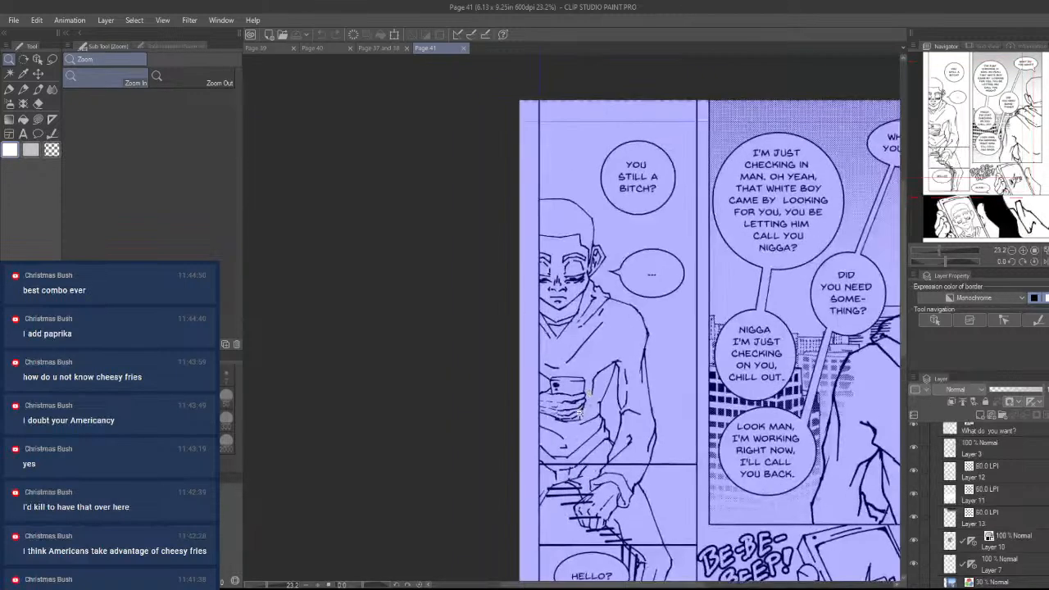
{"action": "scroll", "coordinate": [1006, 446], "scroll_direction": "up", "scroll_amount": 3}
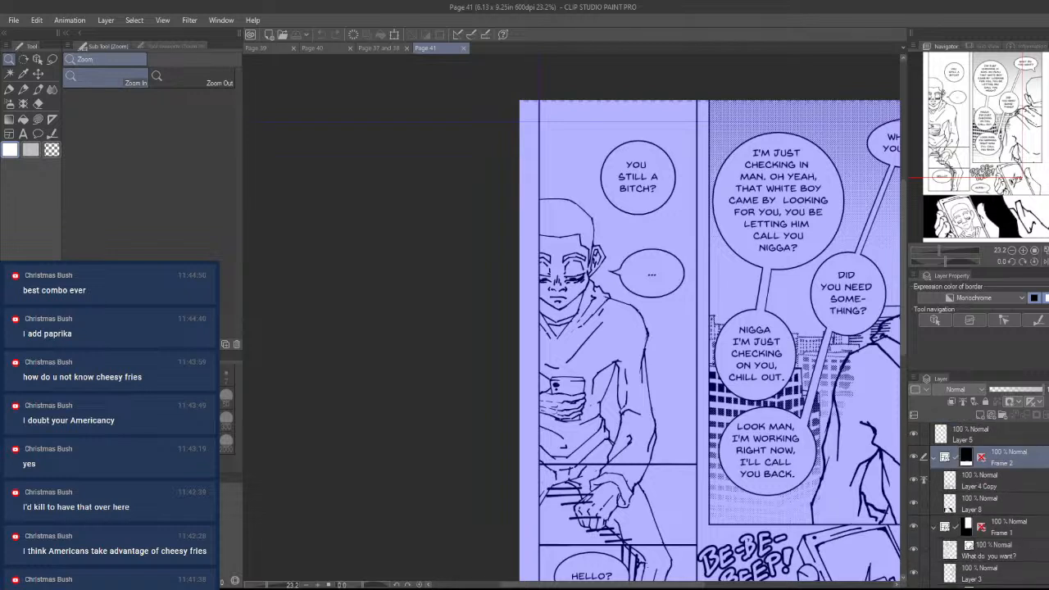
{"action": "scroll", "coordinate": [1019, 492], "scroll_direction": "down", "scroll_amount": 4}
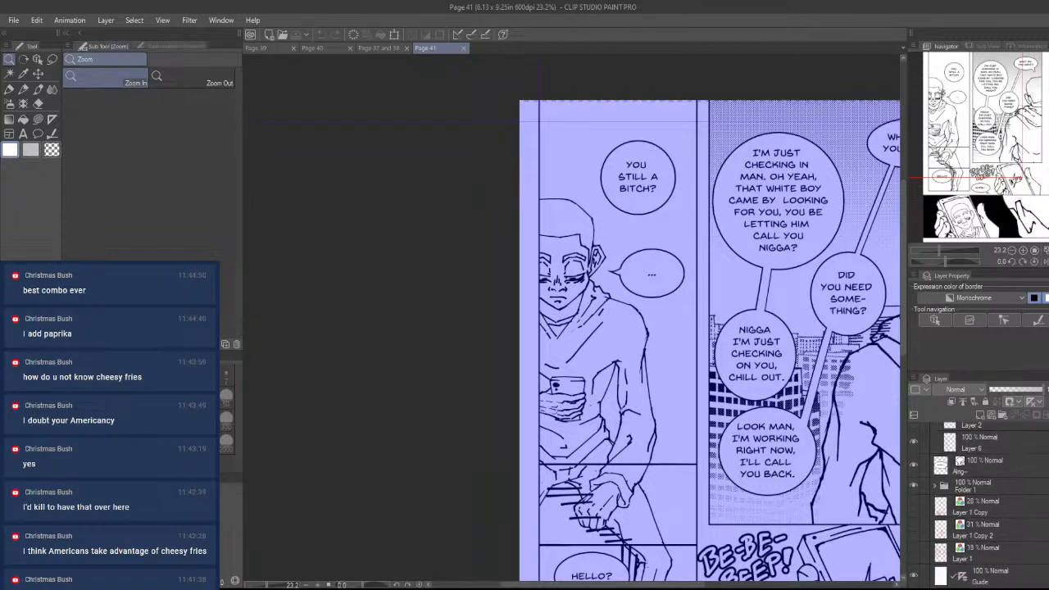
{"action": "scroll", "coordinate": [1008, 484], "scroll_direction": "up", "scroll_amount": 2}
- Add a new raster layer directly above Layer 6 inside the Frame 3 folder
{"action": "left_click", "coordinate": [1008, 478]}
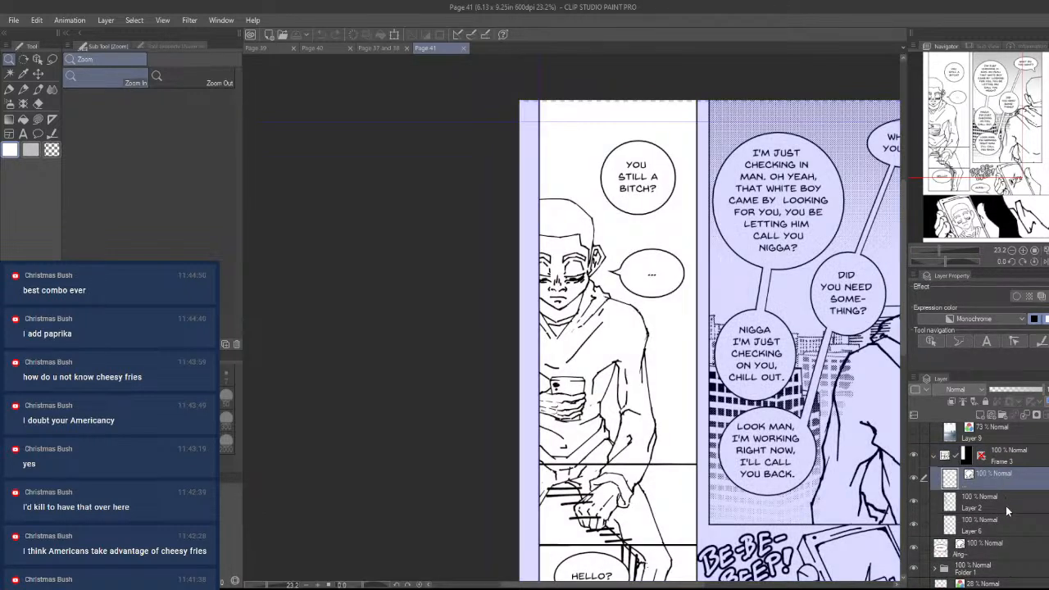
{"action": "left_click", "coordinate": [979, 502]}
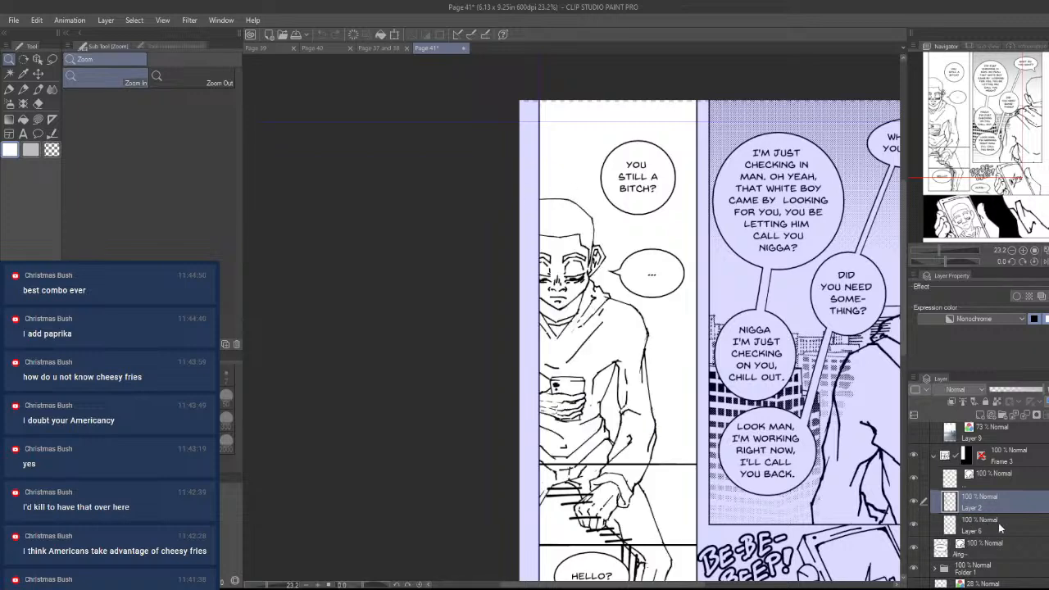
{"action": "left_click", "coordinate": [1022, 530]}
{"action": "left_click", "coordinate": [979, 414]}
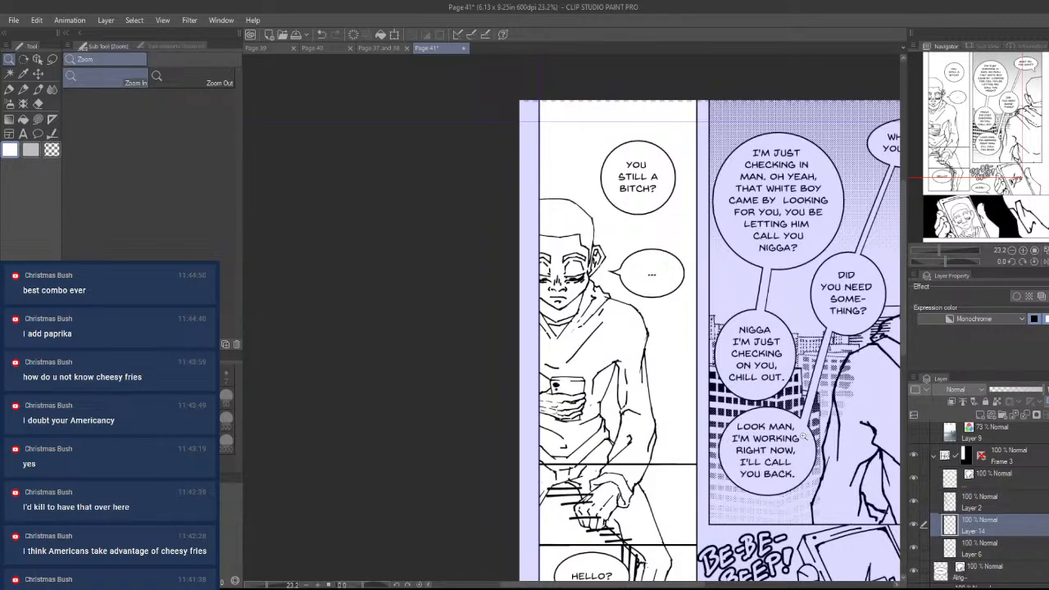
- Pick up the light gray skin tone from page 40 and close the Page 37 and 38 spread
{"action": "scroll", "coordinate": [804, 442], "scroll_direction": "down", "scroll_amount": 1}
{"action": "left_click_drag", "start_coordinate": [726, 458], "coordinate": [736, 452]}
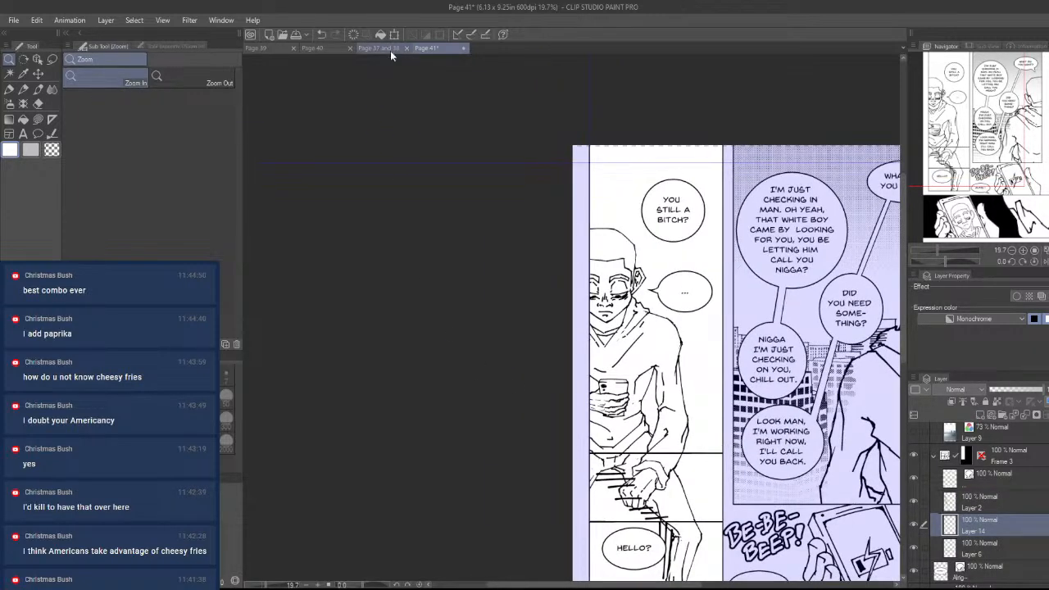
{"action": "left_click", "coordinate": [388, 49]}
{"action": "left_click", "coordinate": [326, 48]}
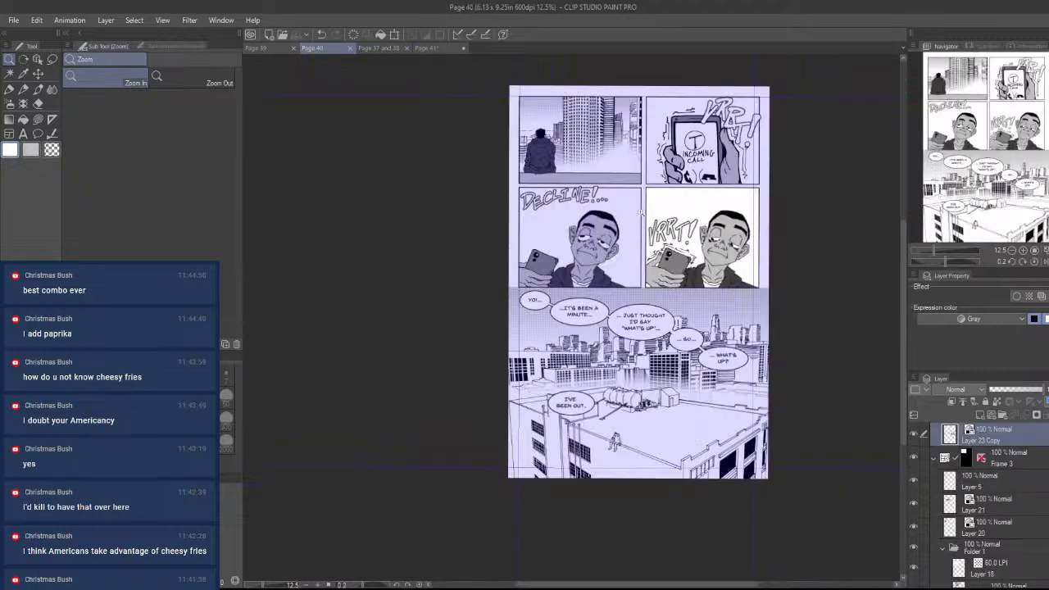
{"action": "left_click", "coordinate": [385, 48]}
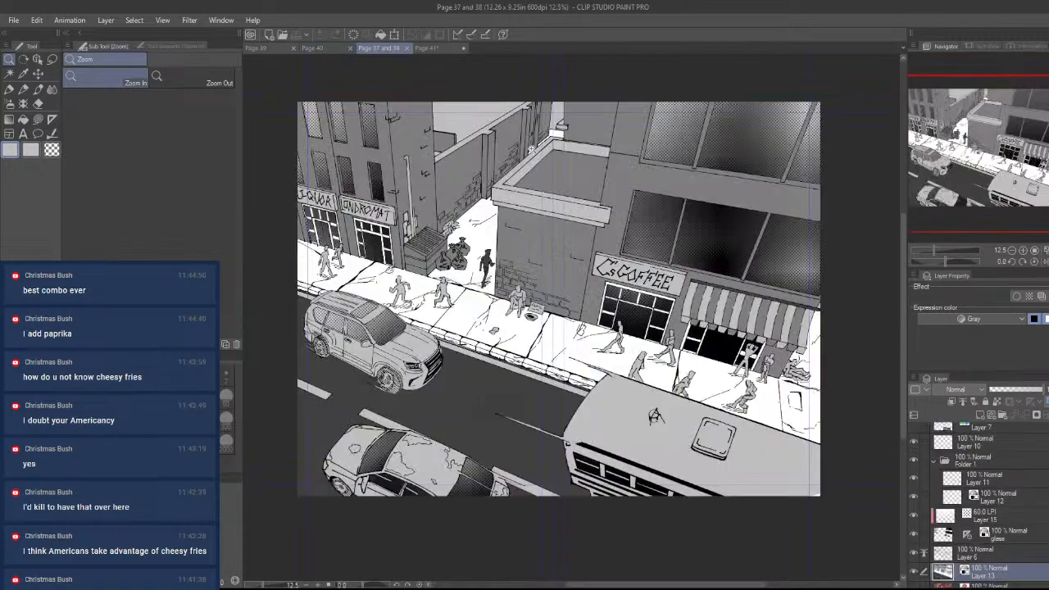
{"action": "left_click", "coordinate": [432, 49]}
{"action": "left_click", "coordinate": [409, 49]}
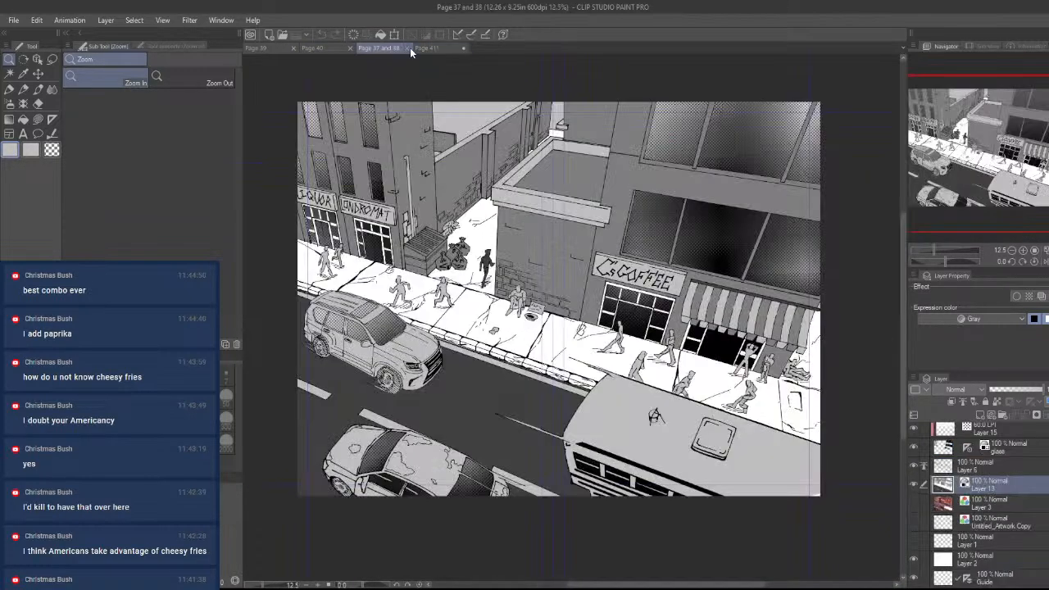
{"action": "left_click", "coordinate": [408, 49]}
- Switch to Lasso fill and set the expression color of Layer 14 on page 41 to Gray
{"action": "left_click_drag", "start_coordinate": [766, 290], "coordinate": [725, 268]}
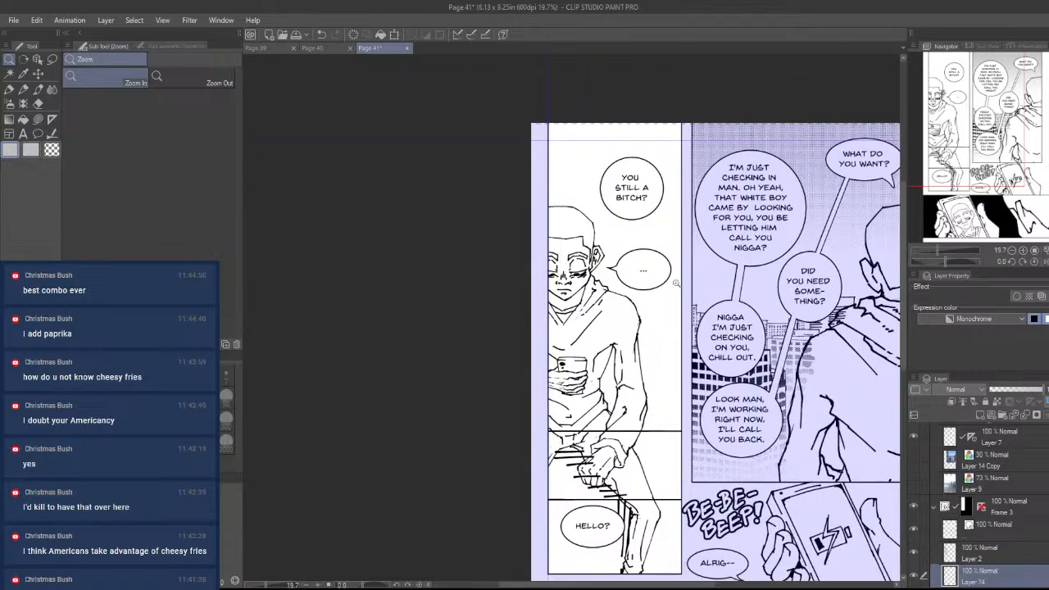
{"action": "scroll", "coordinate": [601, 247], "scroll_direction": "up", "scroll_amount": 6}
{"action": "left_click_drag", "start_coordinate": [600, 247], "coordinate": [713, 402]}
{"action": "mouse_move", "coordinate": [650, 369]}
{"action": "left_mouse_down"}
{"action": "mouse_move", "coordinate": [729, 370]}
{"action": "mouse_move", "coordinate": [651, 381]}
{"action": "left_mouse_up"}
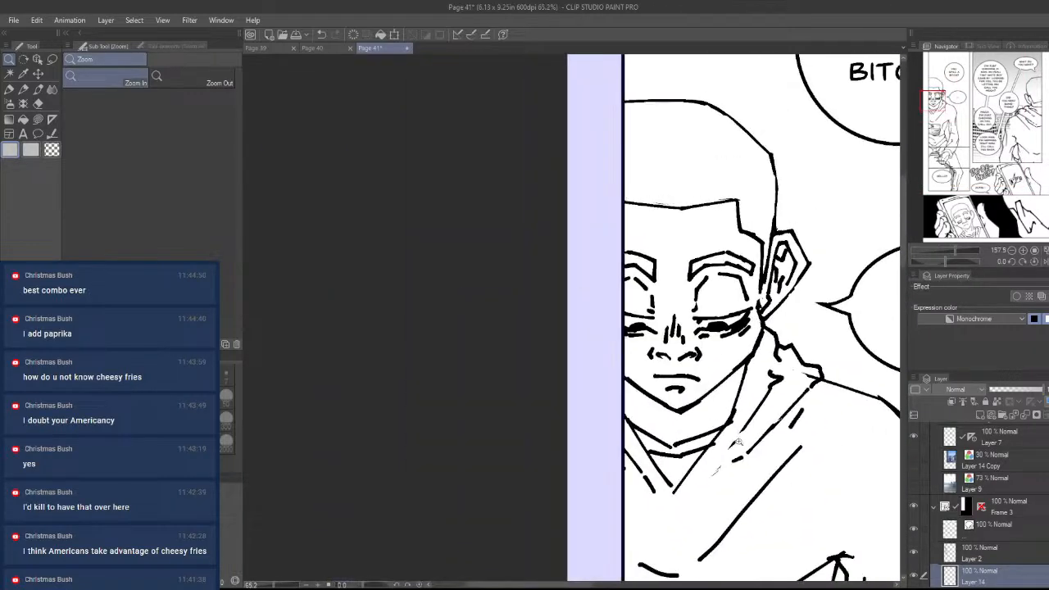
{"action": "left_click_drag", "start_coordinate": [801, 487], "coordinate": [716, 446]}
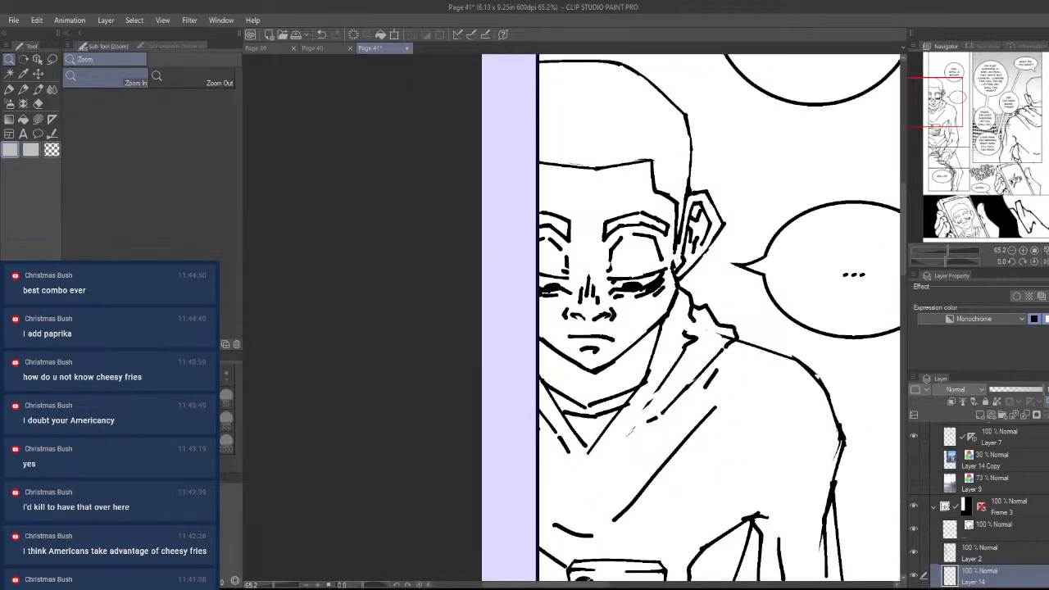
{"action": "scroll", "coordinate": [1045, 522], "scroll_direction": "down", "scroll_amount": 1}
{"action": "key", "text": "u"}
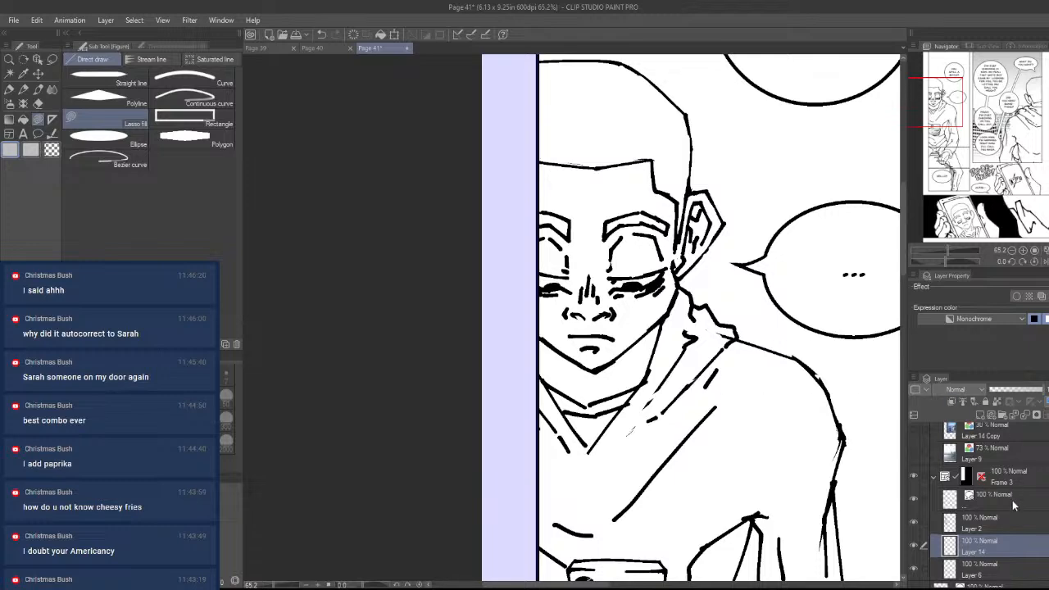
{"action": "left_click", "coordinate": [988, 322]}
{"action": "left_click", "coordinate": [985, 344]}
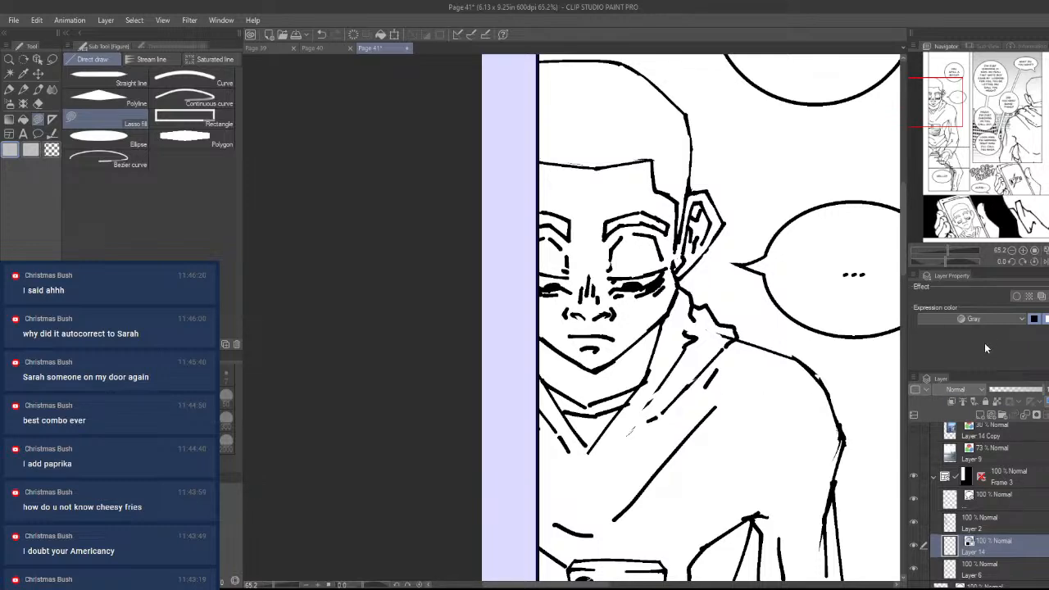
- Lasso-fill the seated man's face and neck with the light gray skin tone, from the collar up to the hairline
{"action": "mouse_move", "coordinate": [593, 371]}
{"action": "left_mouse_down"}
{"action": "mouse_move", "coordinate": [636, 308]}
{"action": "mouse_move", "coordinate": [592, 367]}
{"action": "left_mouse_up"}
{"action": "left_click_drag", "start_coordinate": [616, 344], "coordinate": [623, 372]}
{"action": "mouse_move", "coordinate": [627, 370]}
{"action": "left_mouse_down"}
{"action": "mouse_move", "coordinate": [662, 417]}
{"action": "mouse_move", "coordinate": [670, 469]}
{"action": "mouse_move", "coordinate": [579, 509]}
{"action": "mouse_move", "coordinate": [481, 460]}
{"action": "mouse_move", "coordinate": [639, 115]}
{"action": "mouse_move", "coordinate": [728, 315]}
{"action": "mouse_move", "coordinate": [663, 452]}
{"action": "mouse_move", "coordinate": [727, 396]}
{"action": "left_mouse_up"}
{"action": "key", "text": "ctrl+z"}
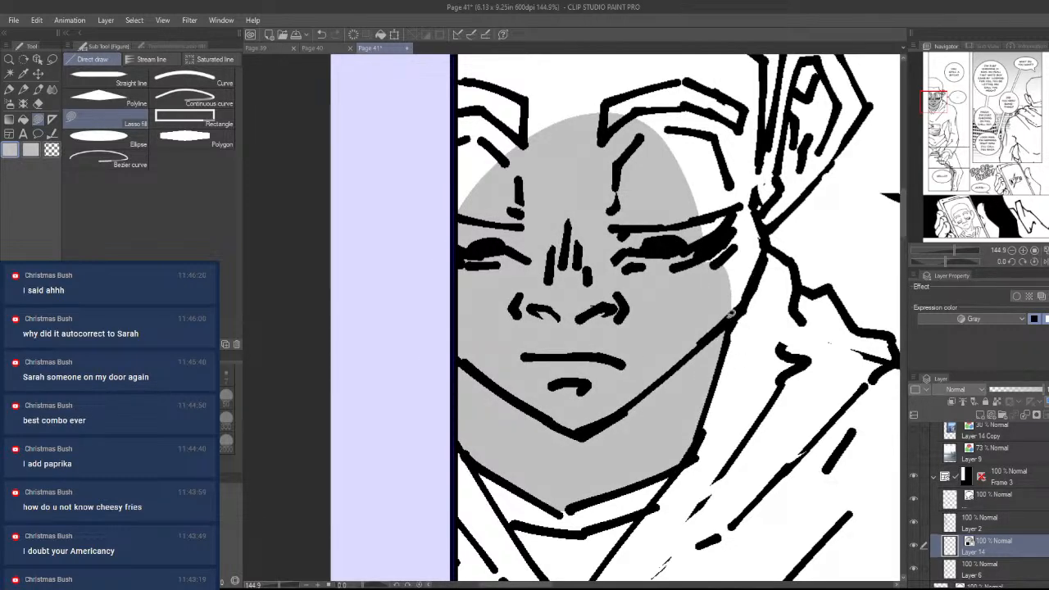
{"action": "mouse_move", "coordinate": [730, 313]}
{"action": "left_mouse_down"}
{"action": "mouse_move", "coordinate": [769, 236]}
{"action": "mouse_move", "coordinate": [541, 250]}
{"action": "mouse_move", "coordinate": [631, 337]}
{"action": "left_mouse_up"}
{"action": "left_click_drag", "start_coordinate": [639, 270], "coordinate": [634, 490]}
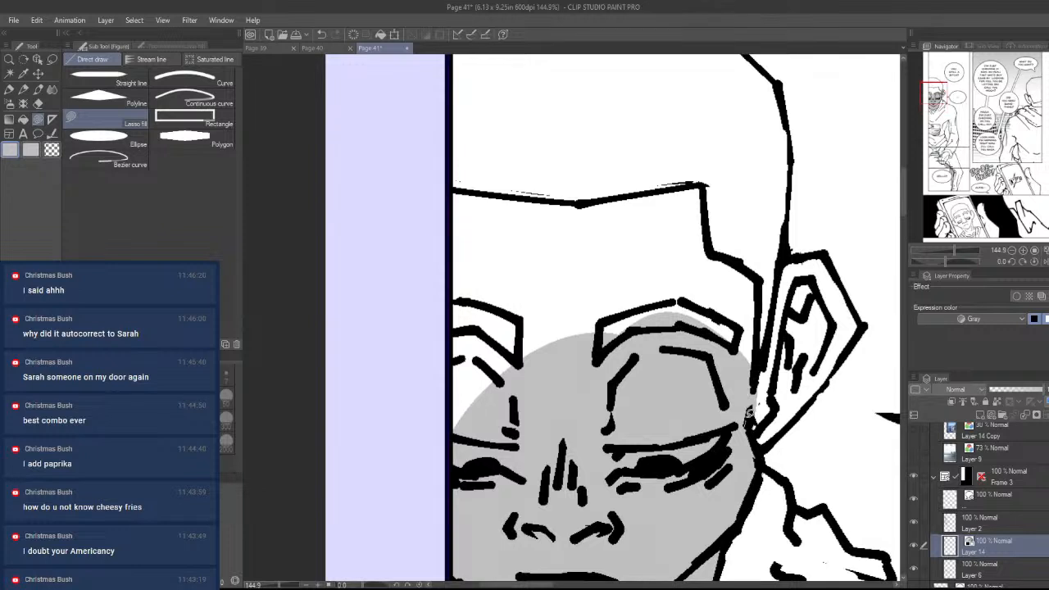
{"action": "mouse_move", "coordinate": [707, 190]}
{"action": "left_mouse_down"}
{"action": "mouse_move", "coordinate": [374, 190]}
{"action": "mouse_move", "coordinate": [644, 418]}
{"action": "left_mouse_up"}
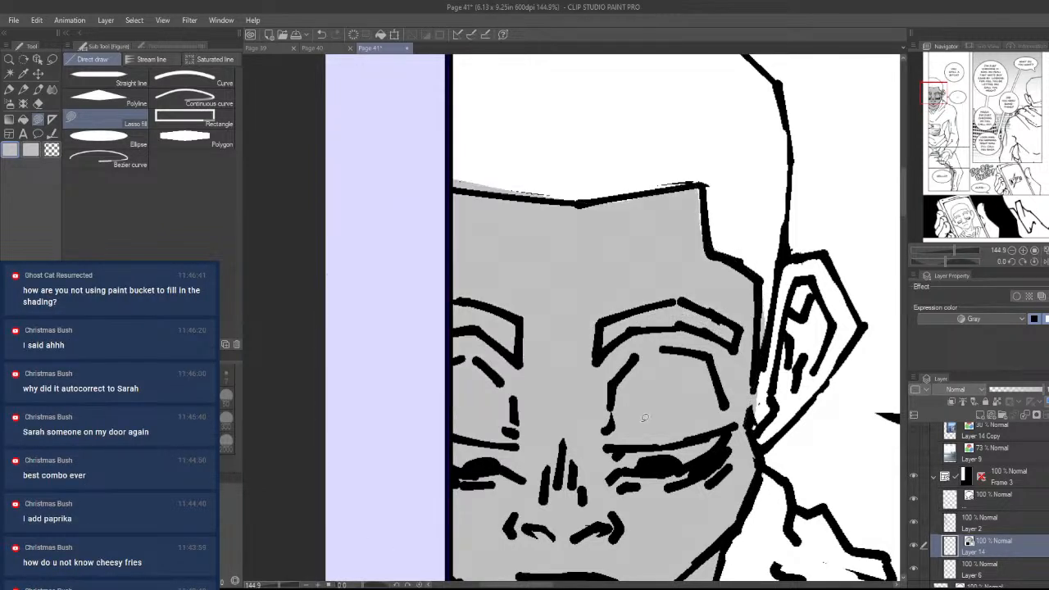
- Lasso-fill the seated man's ear and the gap beside his temple with the light gray skin tone
{"action": "left_click_drag", "start_coordinate": [839, 357], "coordinate": [766, 348]}
{"action": "mouse_move", "coordinate": [683, 366]}
{"action": "left_mouse_down"}
{"action": "mouse_move", "coordinate": [724, 246]}
{"action": "mouse_move", "coordinate": [747, 246]}
{"action": "mouse_move", "coordinate": [789, 299]}
{"action": "mouse_move", "coordinate": [784, 341]}
{"action": "mouse_move", "coordinate": [732, 405]}
{"action": "mouse_move", "coordinate": [682, 434]}
{"action": "left_mouse_up"}
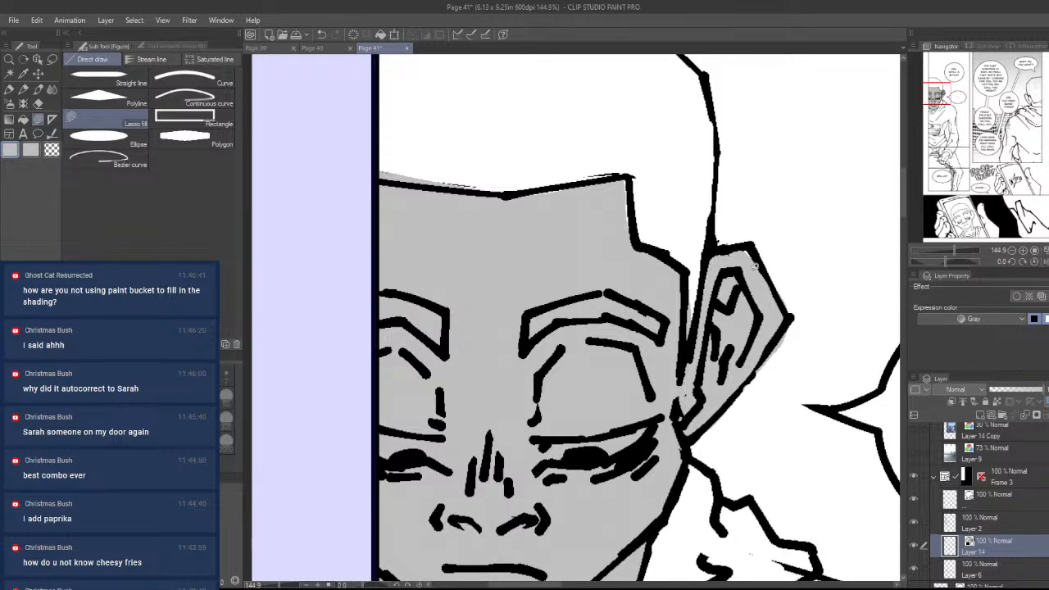
{"action": "mouse_move", "coordinate": [755, 266]}
{"action": "left_mouse_down"}
{"action": "mouse_move", "coordinate": [724, 268]}
{"action": "mouse_move", "coordinate": [750, 267]}
{"action": "left_mouse_up"}
{"action": "mouse_move", "coordinate": [706, 250]}
{"action": "left_mouse_down"}
{"action": "mouse_move", "coordinate": [717, 344]}
{"action": "mouse_move", "coordinate": [656, 356]}
{"action": "left_mouse_up"}
- Check the toned face and the untoned hoodie, hands and legs across the whole tall panel
{"action": "left_click_drag", "start_coordinate": [774, 418], "coordinate": [744, 267]}
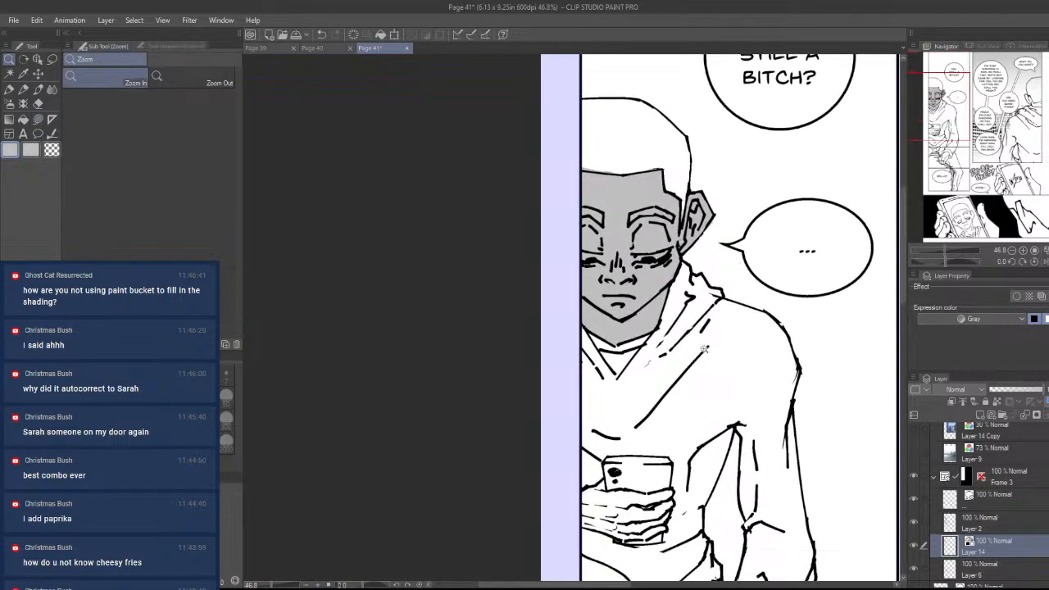
{"action": "left_click_drag", "start_coordinate": [704, 349], "coordinate": [652, 352]}
{"action": "left_click_drag", "start_coordinate": [678, 507], "coordinate": [649, 417]}
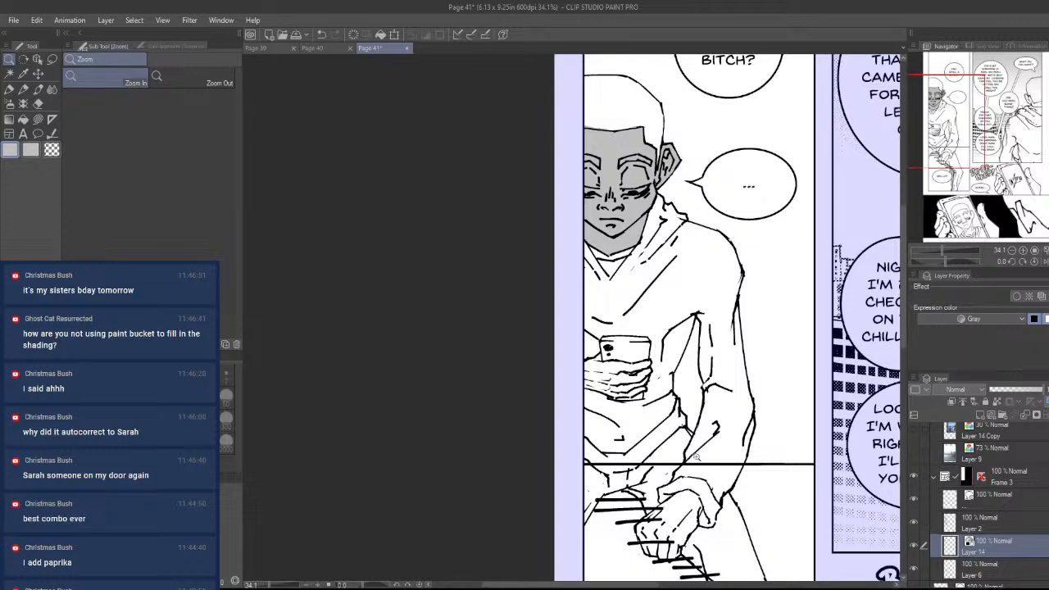
{"action": "left_click_drag", "start_coordinate": [685, 424], "coordinate": [680, 542]}
{"action": "left_click", "coordinate": [653, 259]}
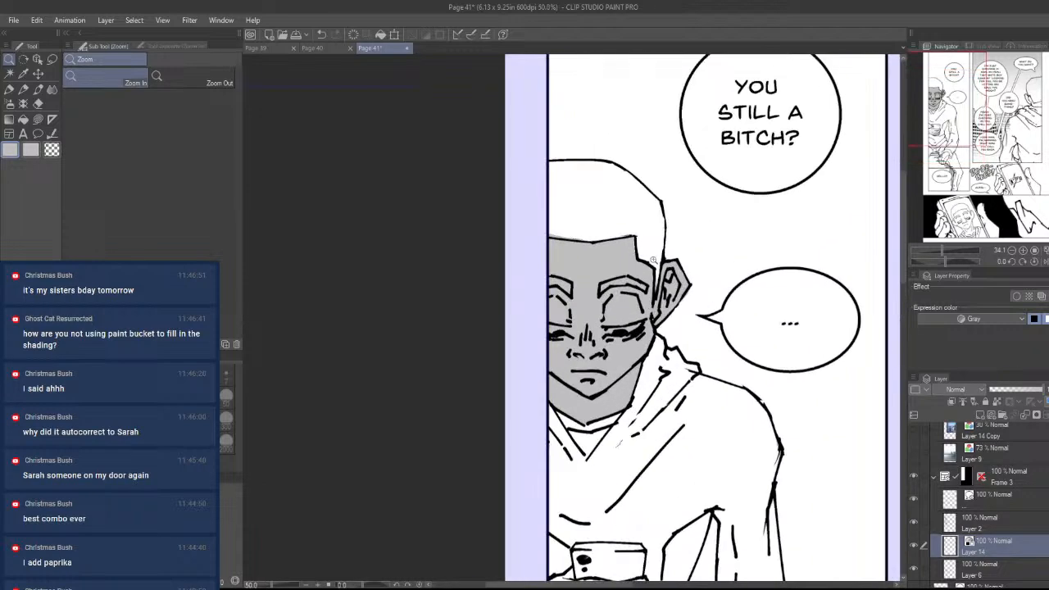
{"action": "left_click_drag", "start_coordinate": [717, 352], "coordinate": [697, 274]}
{"action": "left_click_drag", "start_coordinate": [706, 277], "coordinate": [584, 277]}
{"action": "left_click_drag", "start_coordinate": [584, 327], "coordinate": [575, 276]}
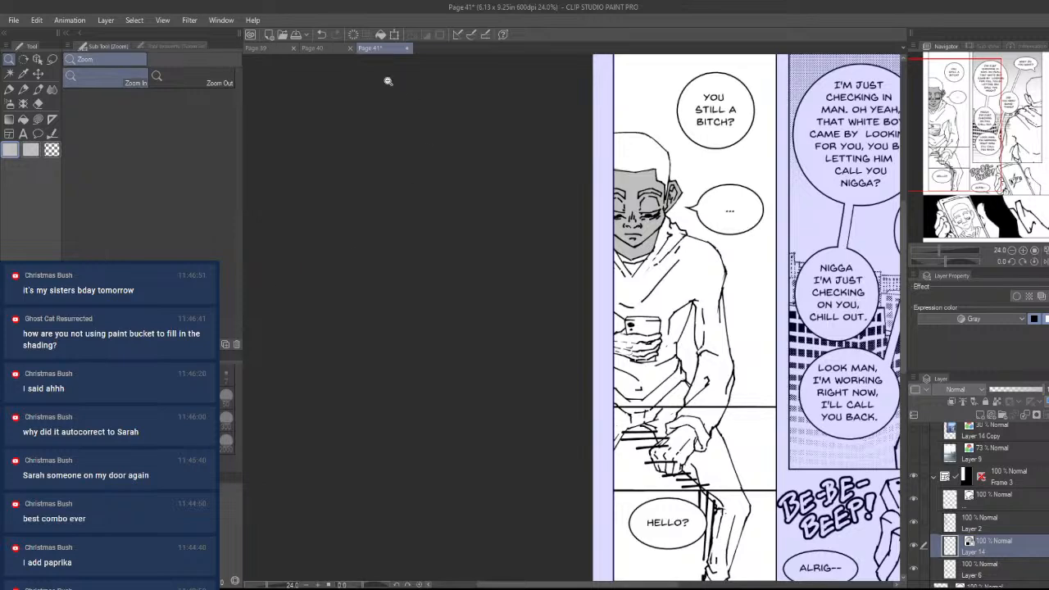
- Switch to the Fill tool, sample the dark gray of the man's jacket on page 40 and return to page 41
{"action": "left_click", "coordinate": [327, 48]}
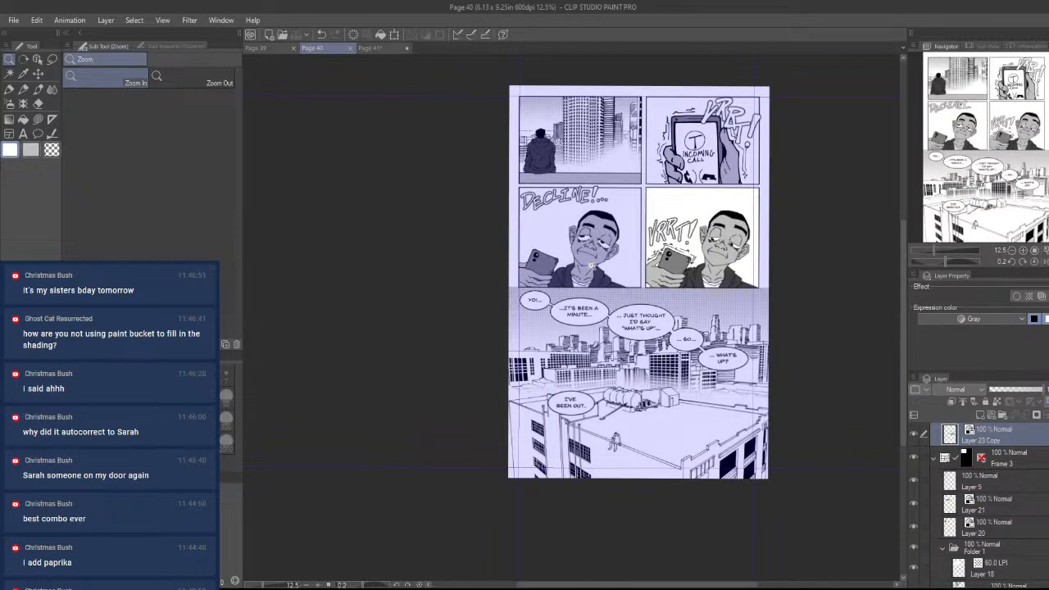
{"action": "left_click", "coordinate": [373, 49]}
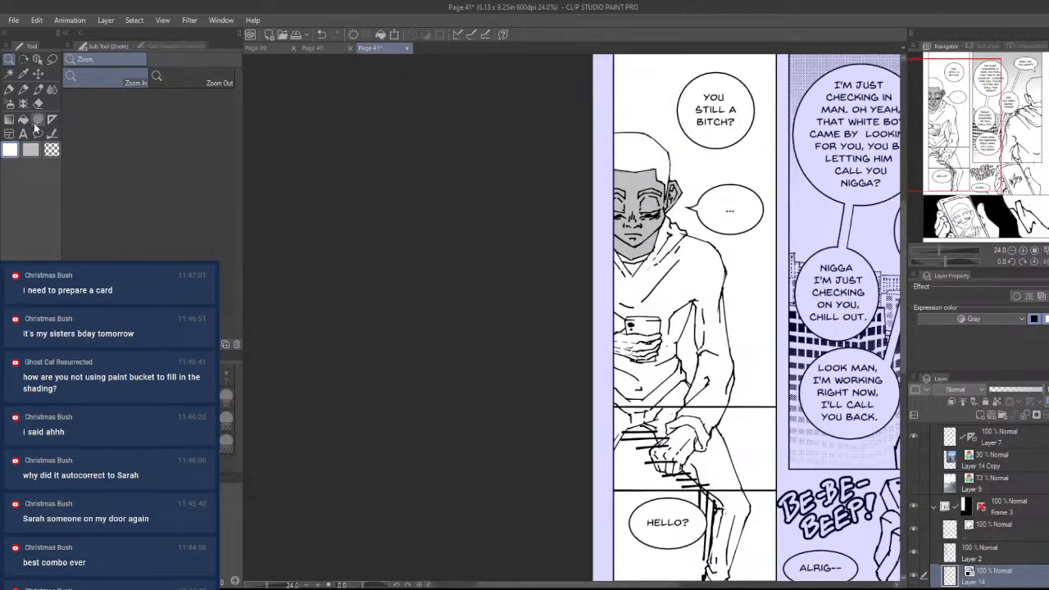
{"action": "left_click", "coordinate": [23, 119]}
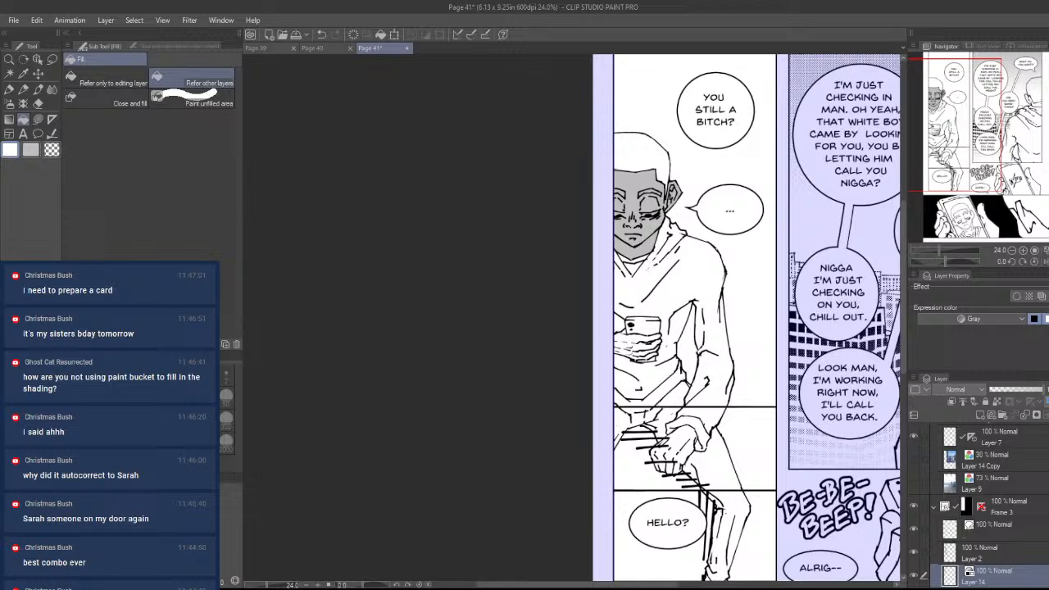
{"action": "left_click", "coordinate": [327, 50]}
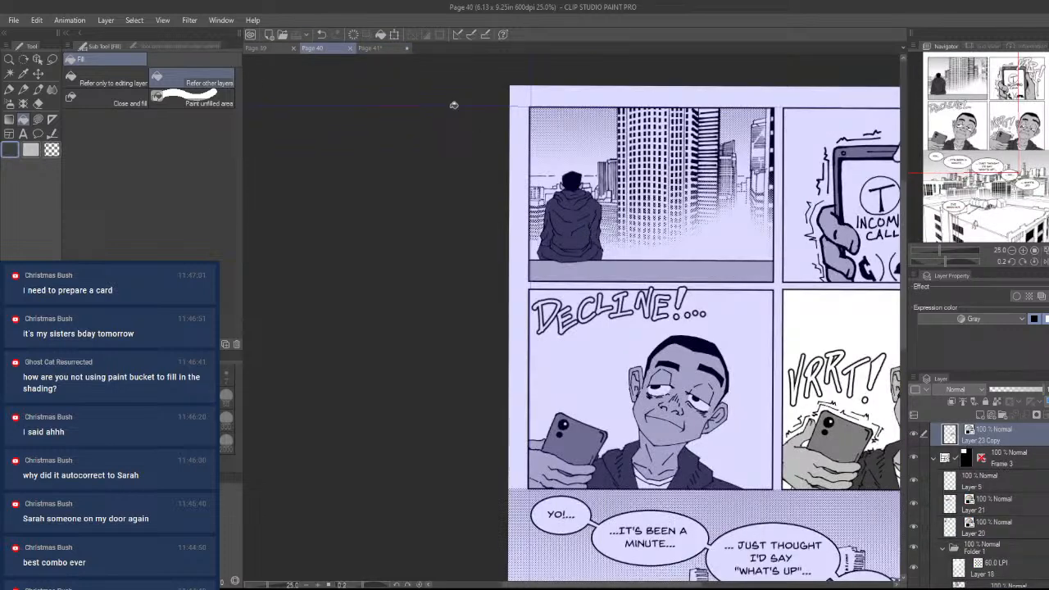
{"action": "left_click", "coordinate": [395, 52]}
- Try to fill the seated man's hoodie with dark gray using Refer other layers, Refer only to editing layer and Close and fill
{"action": "left_click", "coordinate": [717, 364]}
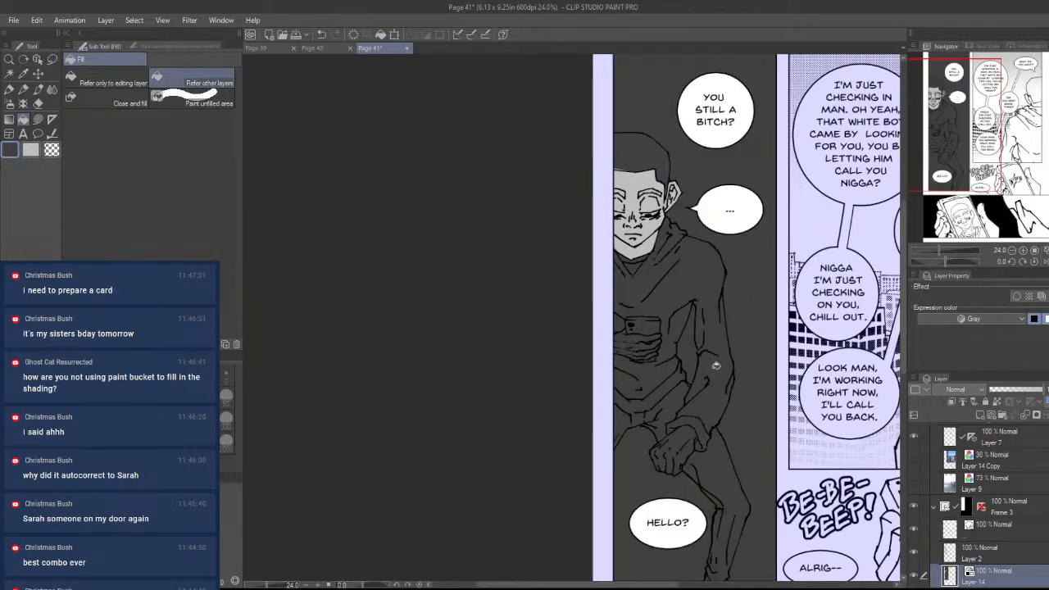
{"action": "key", "text": "ctrl+z"}
{"action": "left_click", "coordinate": [107, 79]}
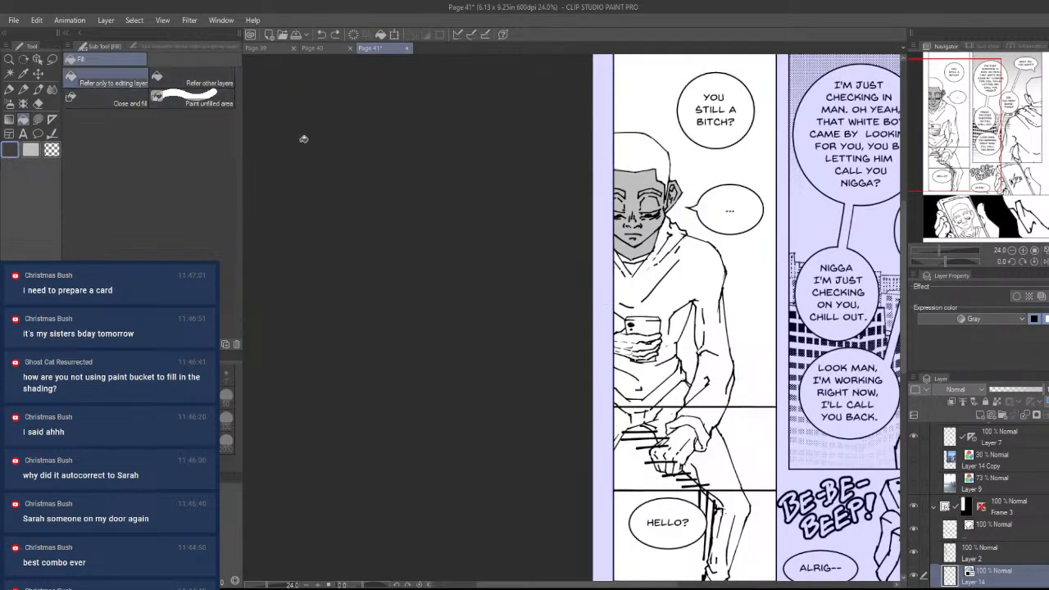
{"action": "left_click", "coordinate": [692, 283]}
{"action": "key", "text": "ctrl+z"}
{"action": "left_click", "coordinate": [75, 98]}
{"action": "mouse_move", "coordinate": [689, 276]}
{"action": "left_mouse_down"}
{"action": "mouse_move", "coordinate": [749, 336]}
{"action": "mouse_move", "coordinate": [743, 273]}
{"action": "left_mouse_up"}
{"action": "key", "text": "ctrl+z"}
{"action": "left_click", "coordinate": [190, 82]}
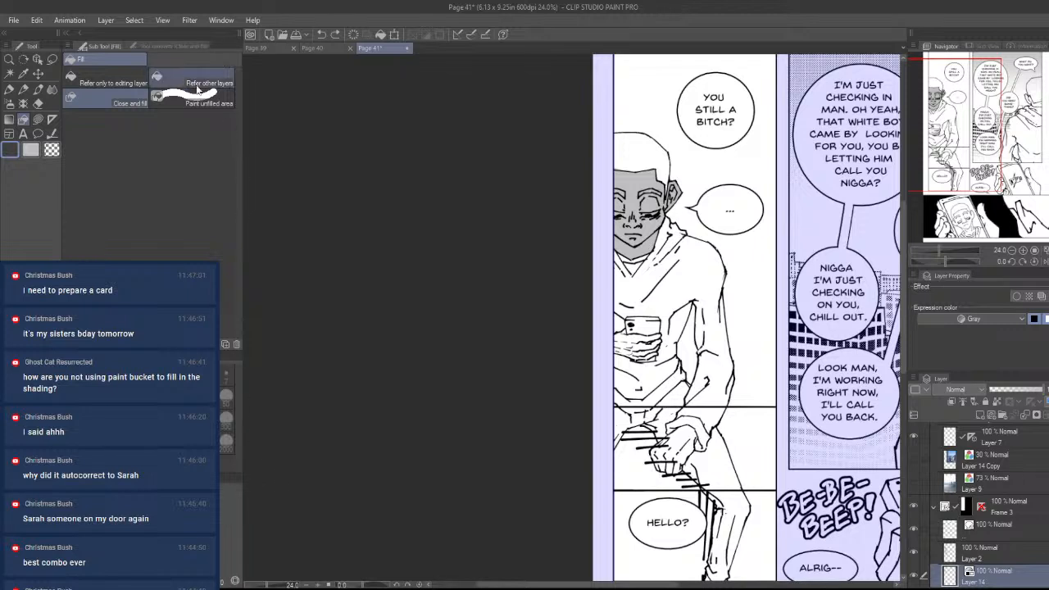
- Set Layer 2 as the reference layer for the Refer other layers fill and make Layer 14 active again
{"action": "left_click", "coordinate": [179, 47]}
{"action": "left_click", "coordinate": [229, 100]}
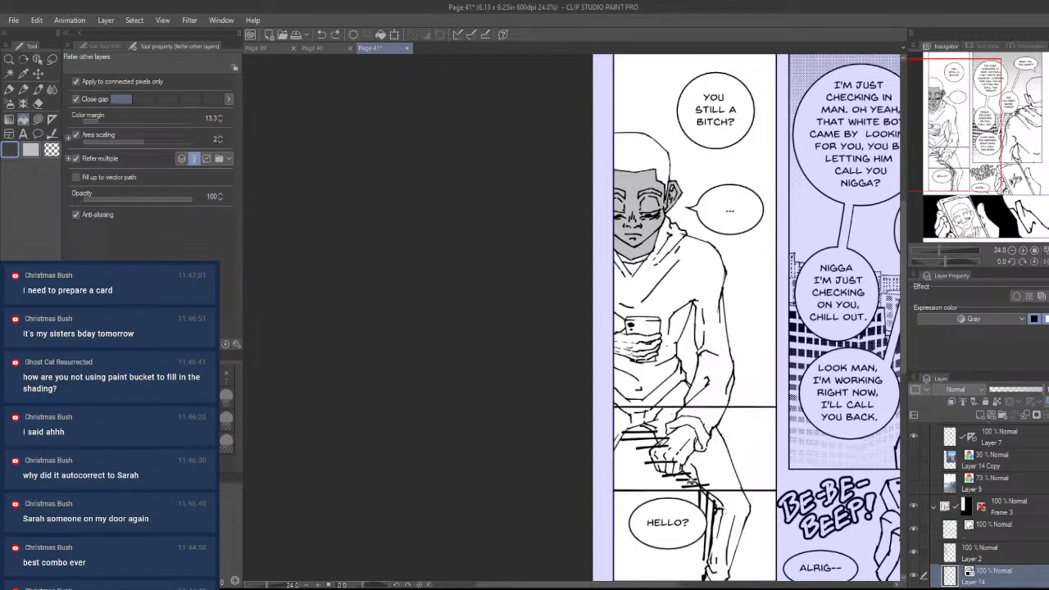
{"action": "left_click", "coordinate": [979, 551]}
{"action": "left_click", "coordinate": [983, 576]}
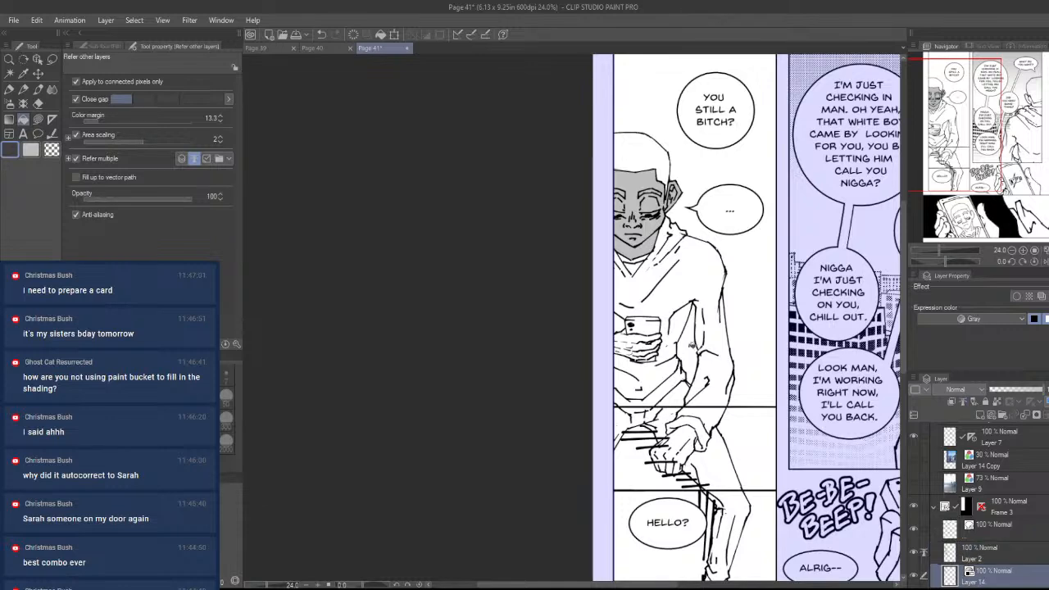
- Fill the seated man's hoodie, sleeves, resting hand and legs with dark gray on Layer 14
{"action": "left_click", "coordinate": [676, 285]}
{"action": "left_click", "coordinate": [620, 324]}
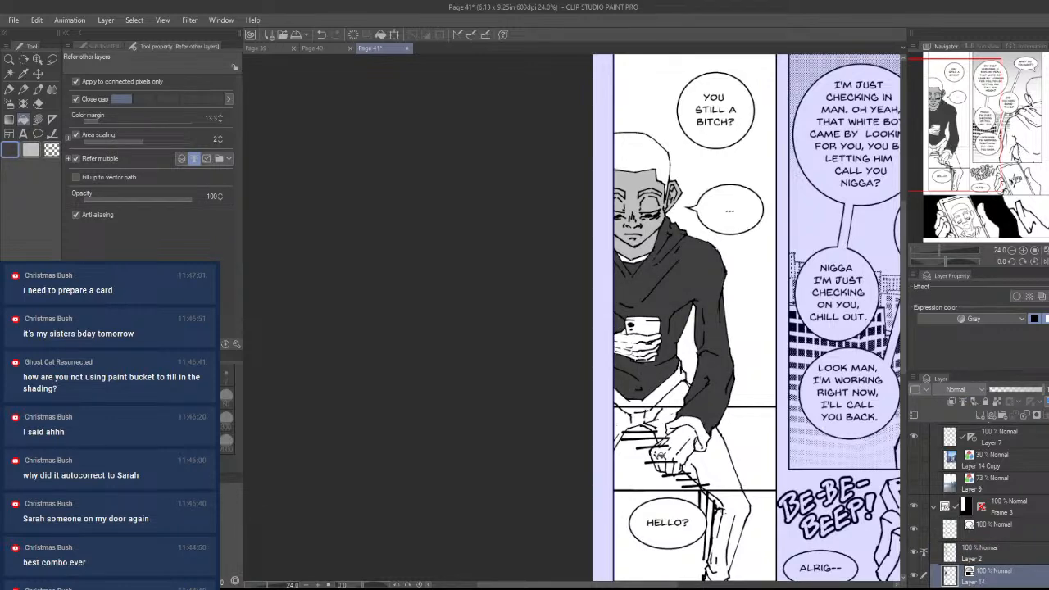
{"action": "left_click", "coordinate": [663, 405]}
{"action": "left_click", "coordinate": [725, 475]}
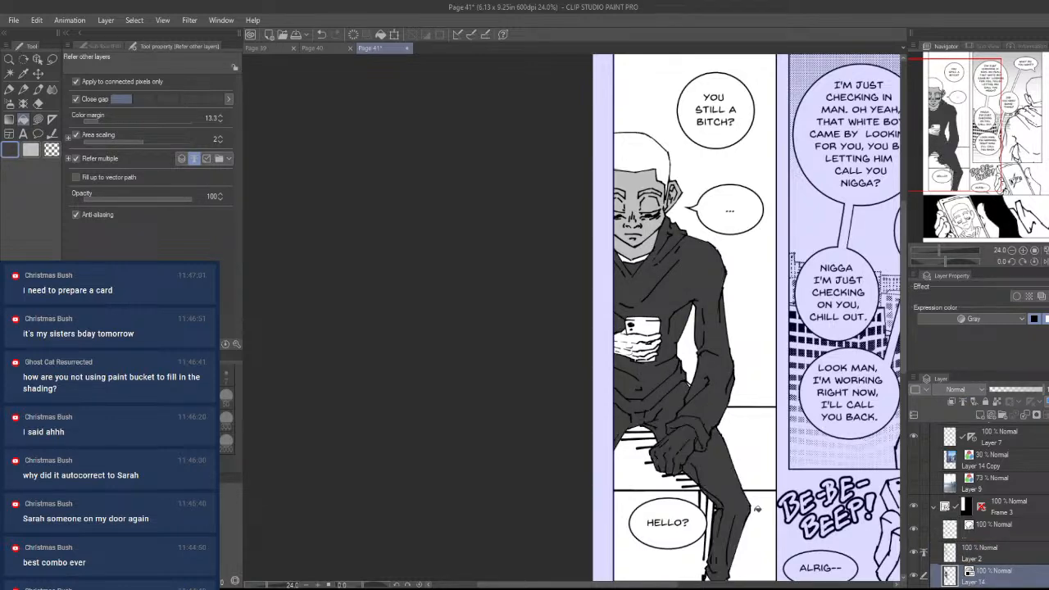
- Lasso-fill the small white gap between the hoodie's waist and the bent arm with dark gray
{"action": "scroll", "coordinate": [698, 490], "scroll_direction": "down", "scroll_amount": 3}
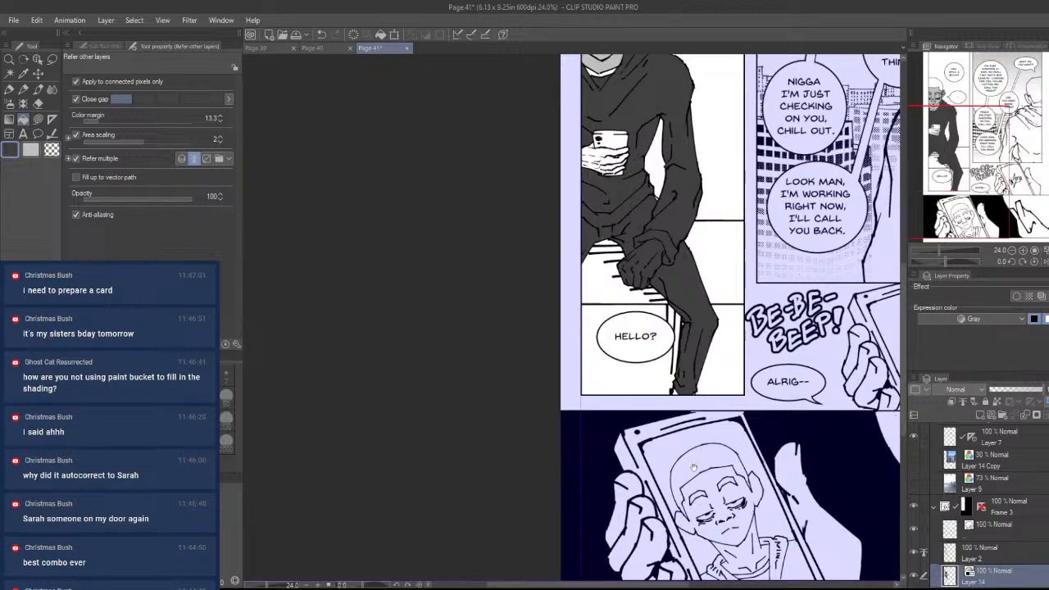
{"action": "scroll", "coordinate": [715, 417], "scroll_direction": "down", "scroll_amount": 3}
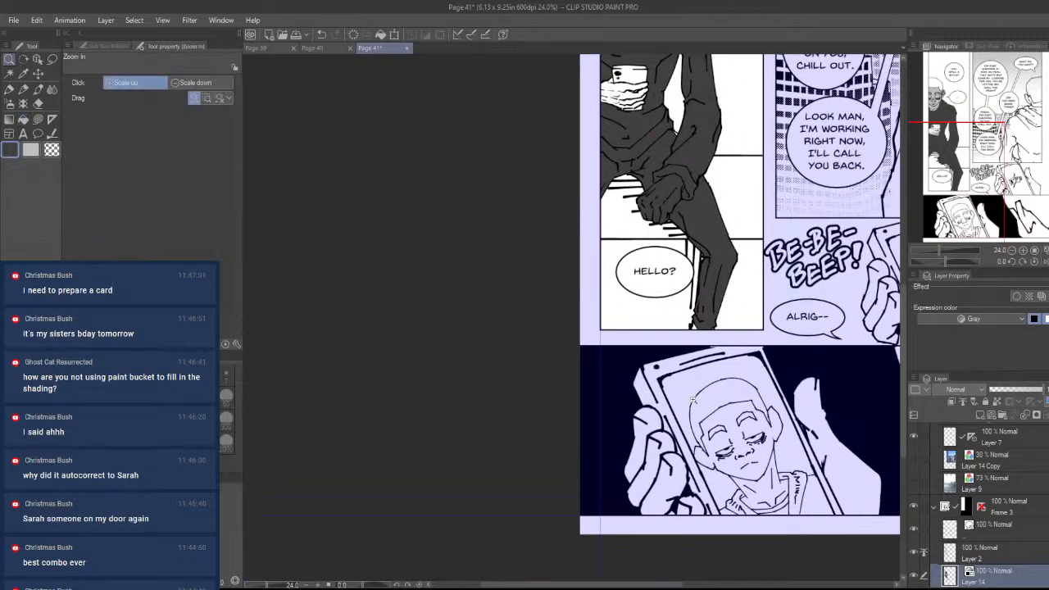
{"action": "scroll", "coordinate": [722, 320], "scroll_direction": "up", "scroll_amount": 5}
{"action": "scroll", "coordinate": [694, 168], "scroll_direction": "up", "scroll_amount": 10}
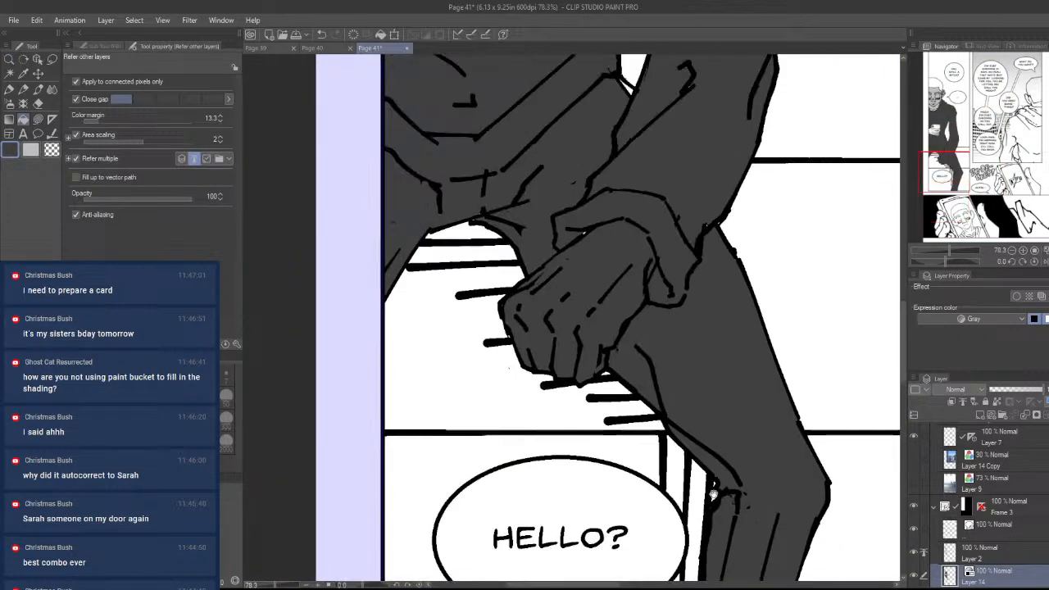
{"action": "scroll", "coordinate": [690, 364], "scroll_direction": "up", "scroll_amount": 4}
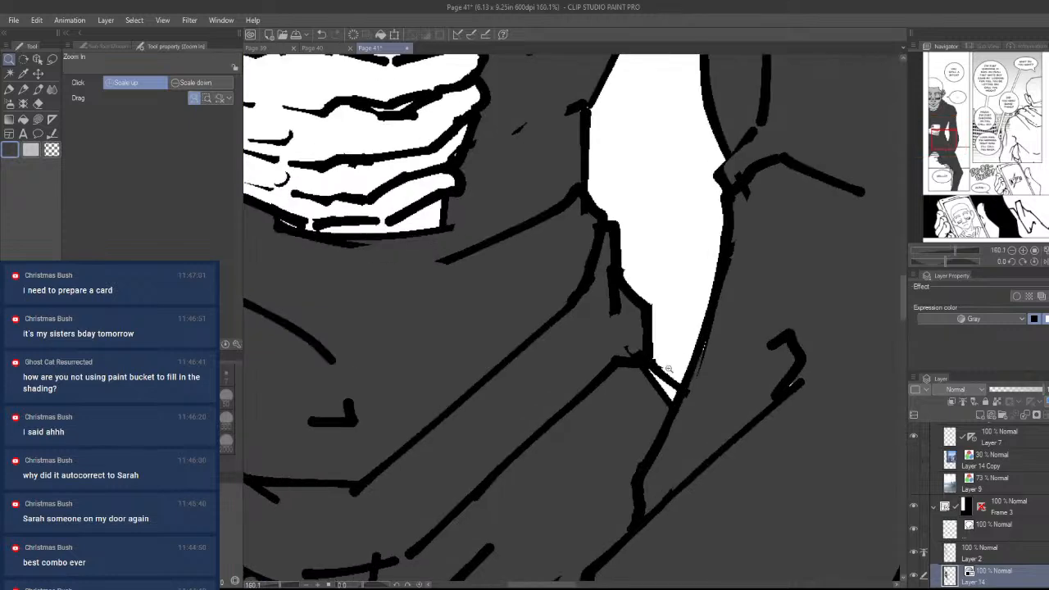
{"action": "mouse_move", "coordinate": [685, 390]}
{"action": "left_mouse_down"}
{"action": "mouse_move", "coordinate": [599, 417]}
{"action": "mouse_move", "coordinate": [688, 395]}
{"action": "left_mouse_up"}
{"action": "scroll", "coordinate": [696, 402], "scroll_direction": "up", "scroll_amount": 5}
{"action": "scroll", "coordinate": [648, 385], "scroll_direction": "up", "scroll_amount": 2}
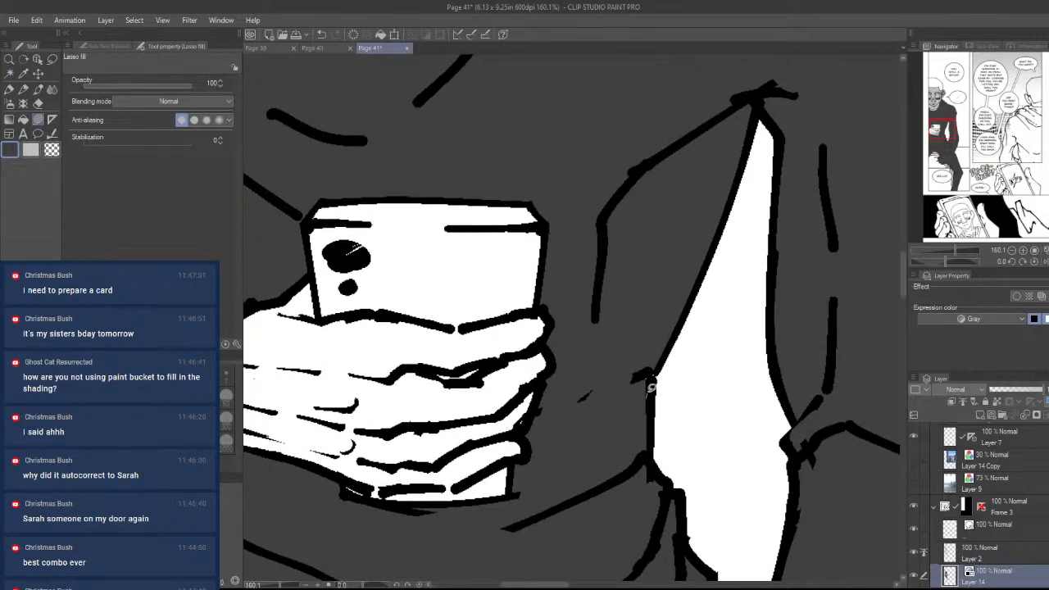
- Sample the black of the man's hair on page 40 and fill the seated man's hair and eyebrows with it on page 41
{"action": "scroll", "coordinate": [620, 381], "scroll_direction": "down", "scroll_amount": 5}
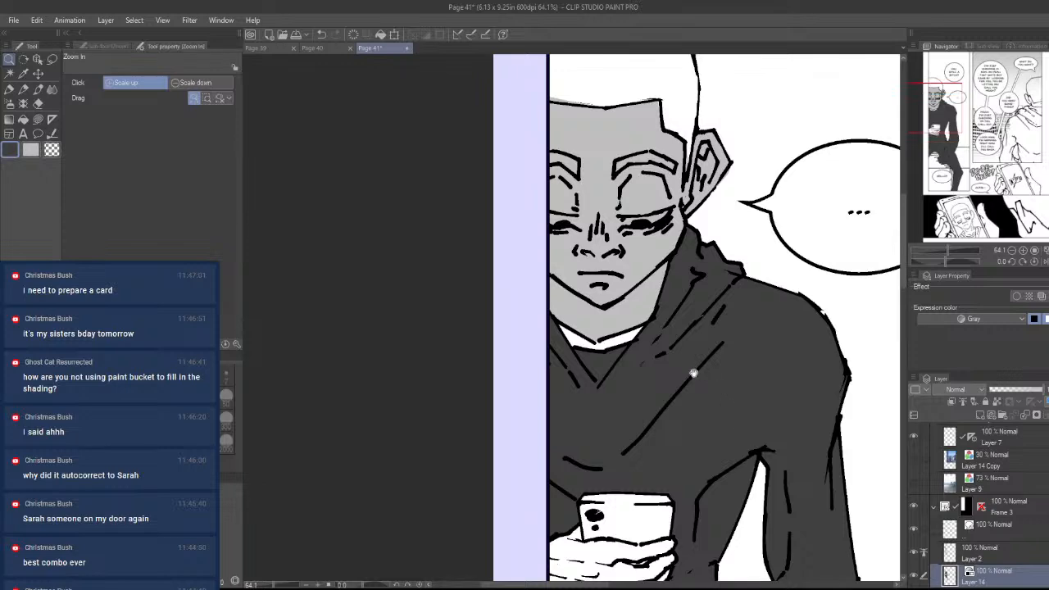
{"action": "scroll", "coordinate": [694, 375], "scroll_direction": "up", "scroll_amount": 4}
{"action": "scroll", "coordinate": [701, 398], "scroll_direction": "down", "scroll_amount": 5}
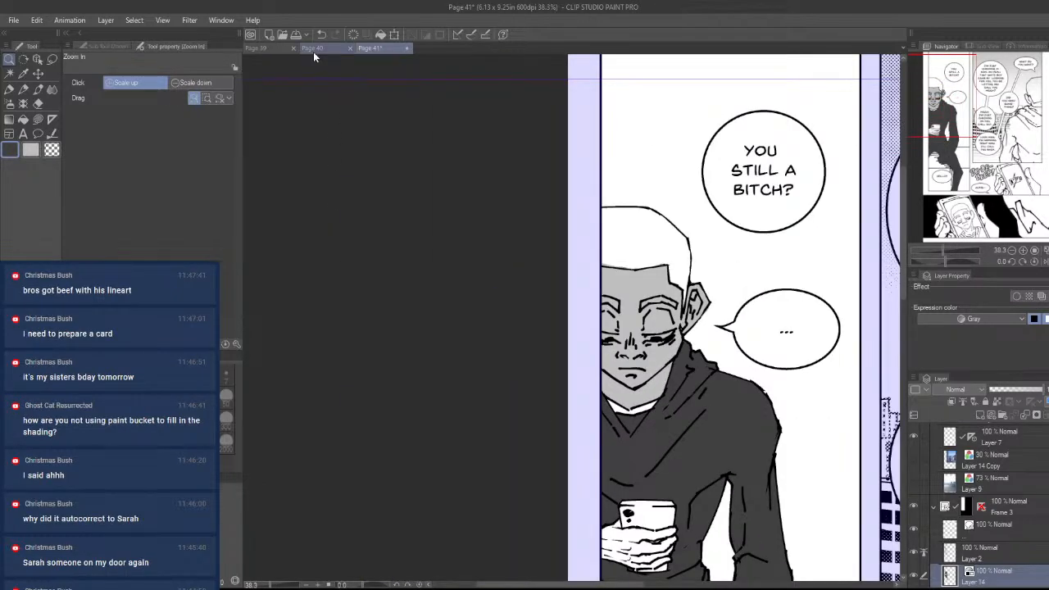
{"action": "left_click", "coordinate": [313, 49]}
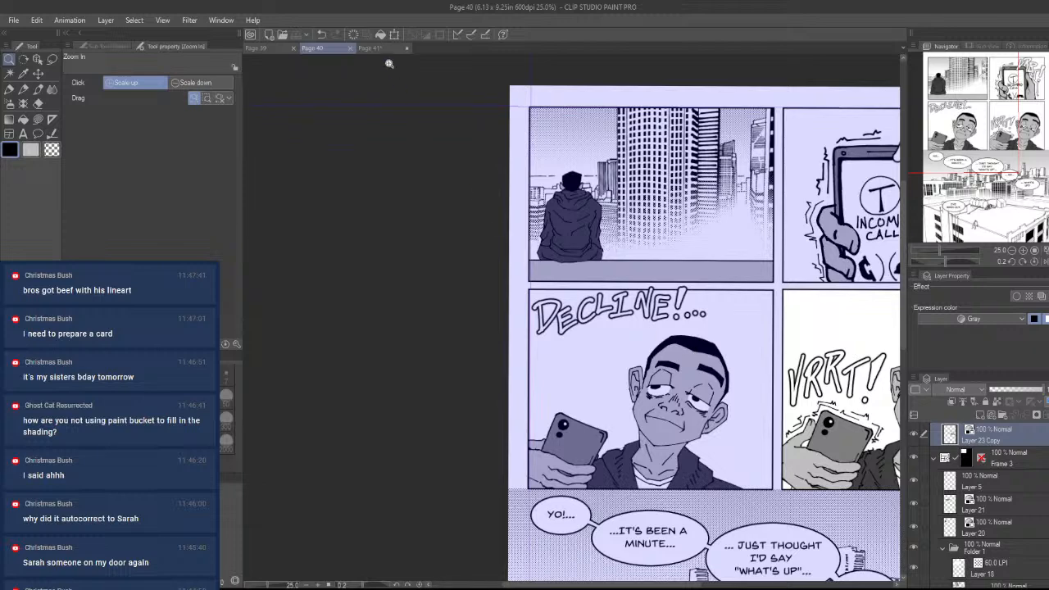
{"action": "left_click", "coordinate": [385, 48]}
{"action": "left_click", "coordinate": [23, 119]}
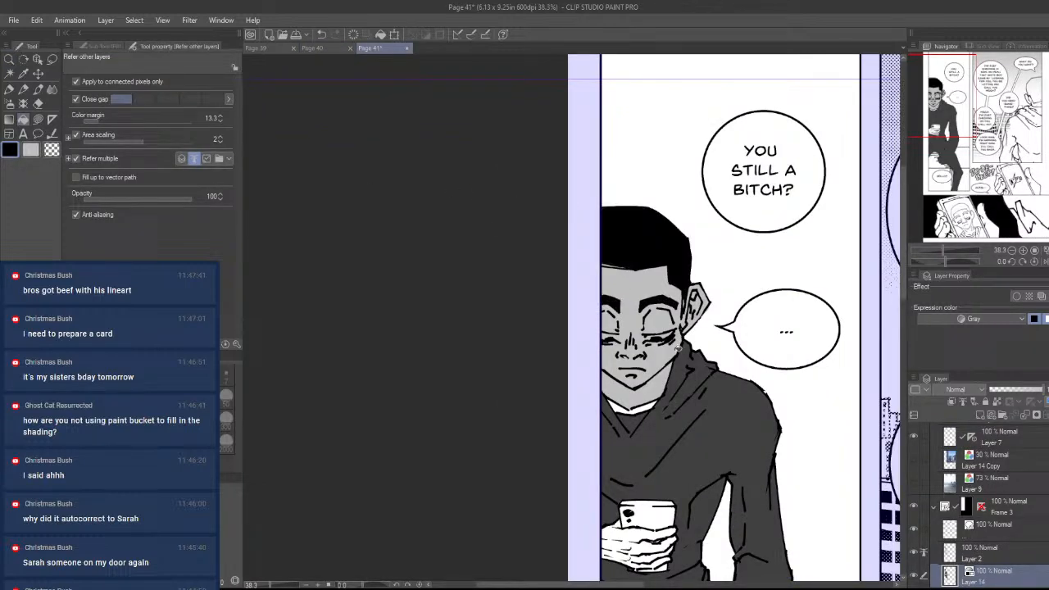
- Lasso-fill the leftover slivers along the seated man's hairline and beside his ear with black
{"action": "scroll", "coordinate": [689, 440], "scroll_direction": "down", "scroll_amount": 2}
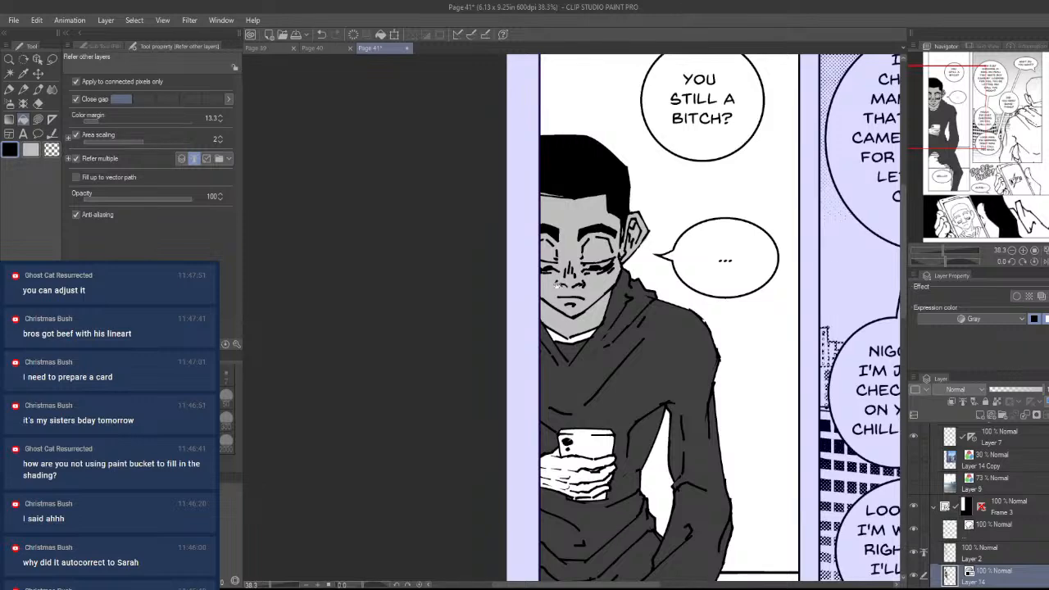
{"action": "scroll", "coordinate": [607, 310], "scroll_direction": "up", "scroll_amount": 3}
{"action": "scroll", "coordinate": [607, 309], "scroll_direction": "up", "scroll_amount": 3}
{"action": "key", "text": "u"}
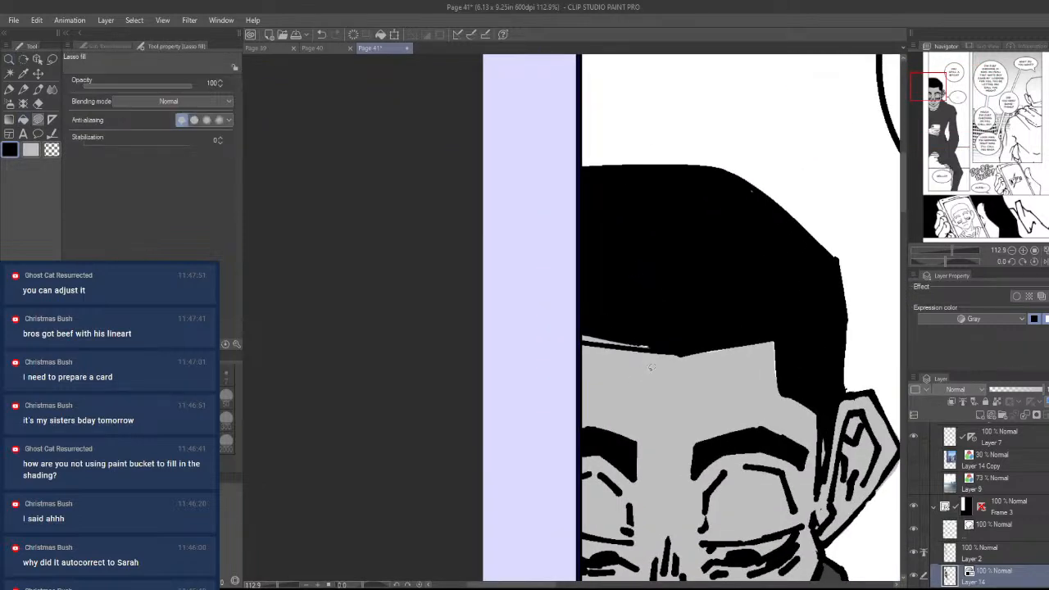
{"action": "mouse_move", "coordinate": [662, 345]}
{"action": "left_mouse_down"}
{"action": "mouse_move", "coordinate": [574, 323]}
{"action": "mouse_move", "coordinate": [662, 344]}
{"action": "mouse_move", "coordinate": [677, 251]}
{"action": "mouse_move", "coordinate": [656, 347]}
{"action": "mouse_move", "coordinate": [565, 287]}
{"action": "mouse_move", "coordinate": [574, 328]}
{"action": "left_mouse_up"}
{"action": "mouse_move", "coordinate": [721, 223]}
{"action": "left_mouse_down"}
{"action": "mouse_move", "coordinate": [751, 187]}
{"action": "mouse_move", "coordinate": [750, 281]}
{"action": "mouse_move", "coordinate": [751, 216]}
{"action": "left_mouse_up"}
{"action": "scroll", "coordinate": [751, 187], "scroll_direction": "down", "scroll_amount": 5}
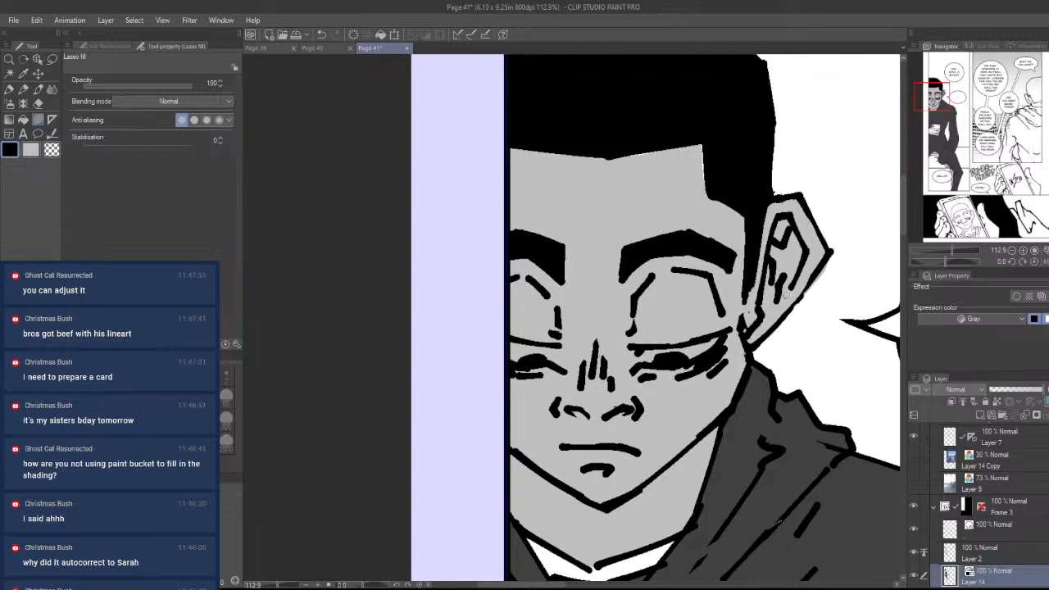
{"action": "left_click_drag", "start_coordinate": [728, 399], "coordinate": [740, 330]}
{"action": "left_click_drag", "start_coordinate": [760, 320], "coordinate": [807, 274]}
- Sample white from the background and lasso-fill the whites of the seated man's eyes
{"action": "left_click", "coordinate": [835, 247], "text": "alt"}
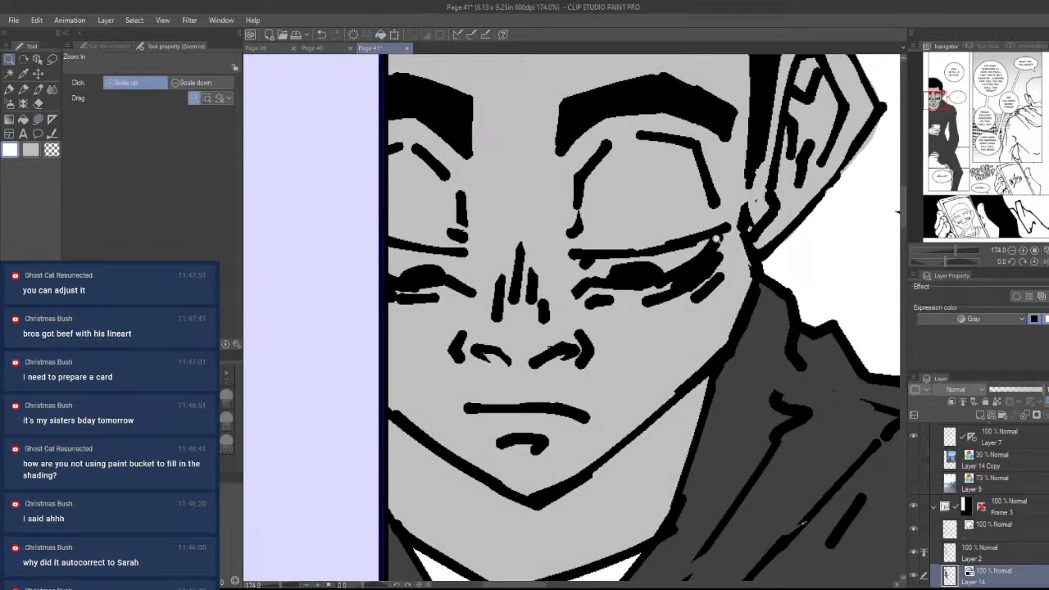
{"action": "mouse_move", "coordinate": [716, 238]}
{"action": "left_mouse_down"}
{"action": "mouse_move", "coordinate": [693, 265]}
{"action": "mouse_move", "coordinate": [600, 290]}
{"action": "mouse_move", "coordinate": [570, 260]}
{"action": "left_mouse_up"}
{"action": "mouse_move", "coordinate": [431, 282]}
{"action": "left_mouse_down"}
{"action": "mouse_move", "coordinate": [353, 236]}
{"action": "mouse_move", "coordinate": [385, 283]}
{"action": "left_mouse_up"}
{"action": "left_click_drag", "start_coordinate": [518, 286], "coordinate": [454, 289]}
{"action": "left_click_drag", "start_coordinate": [637, 440], "coordinate": [648, 371]}
{"action": "left_click", "coordinate": [648, 371]}
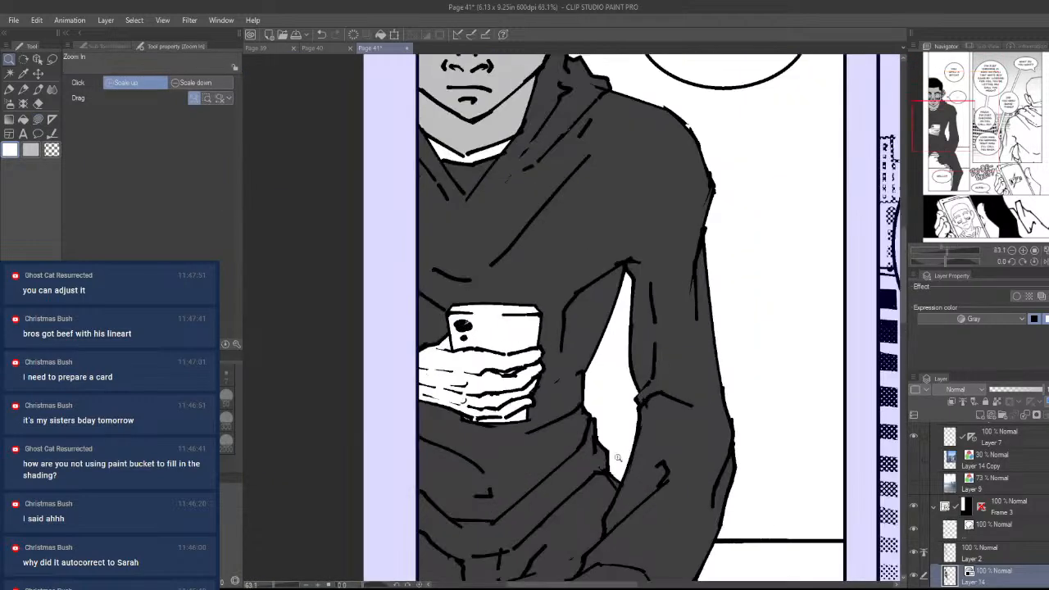
- Sample the light gray skin tone and fill the seated man's raised hand and phone with it
{"action": "scroll", "coordinate": [674, 286], "scroll_direction": "down", "scroll_amount": 2}
{"action": "scroll", "coordinate": [557, 246], "scroll_direction": "up", "scroll_amount": 3}
{"action": "left_click", "coordinate": [531, 217], "text": "alt"}
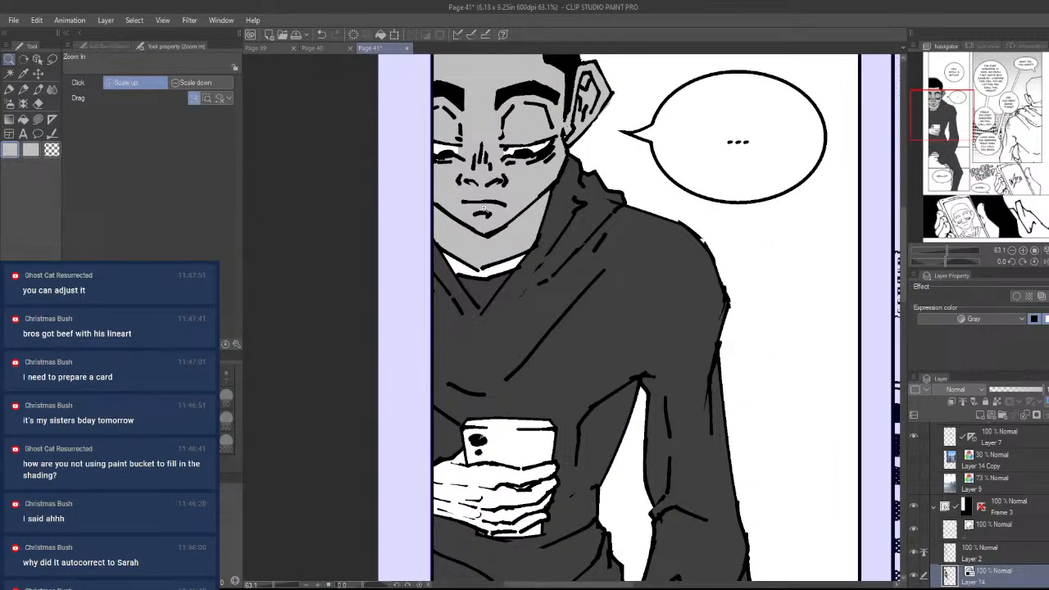
{"action": "left_click", "coordinate": [23, 118]}
{"action": "left_click", "coordinate": [494, 485]}
- Lasso-fill the seated man's hand resting on his leg with the light gray skin tone
{"action": "scroll", "coordinate": [671, 409], "scroll_direction": "down", "scroll_amount": 5}
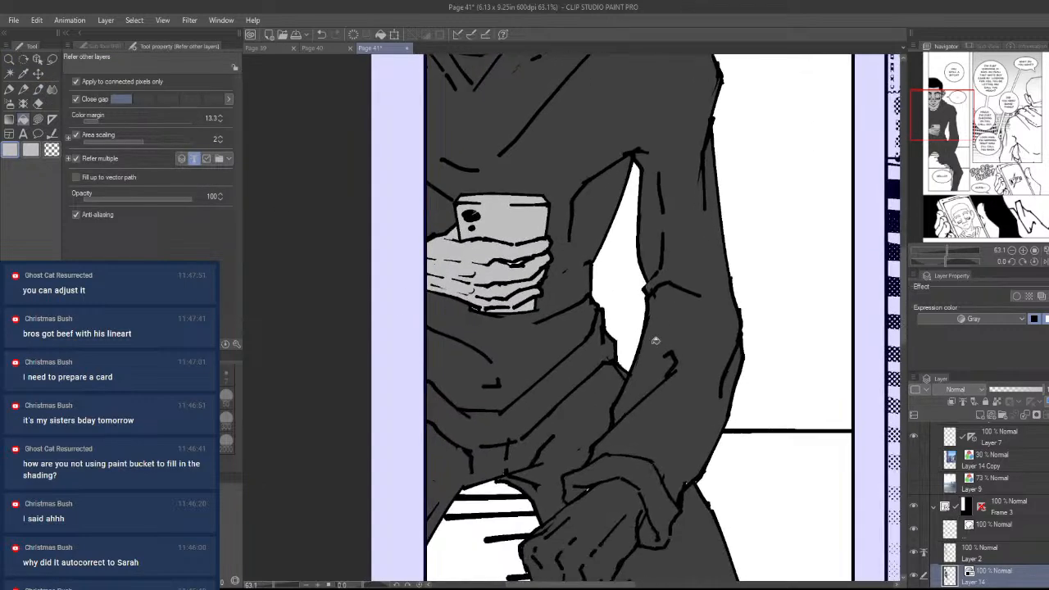
{"action": "left_click", "coordinate": [681, 395]}
{"action": "left_click", "coordinate": [681, 396]}
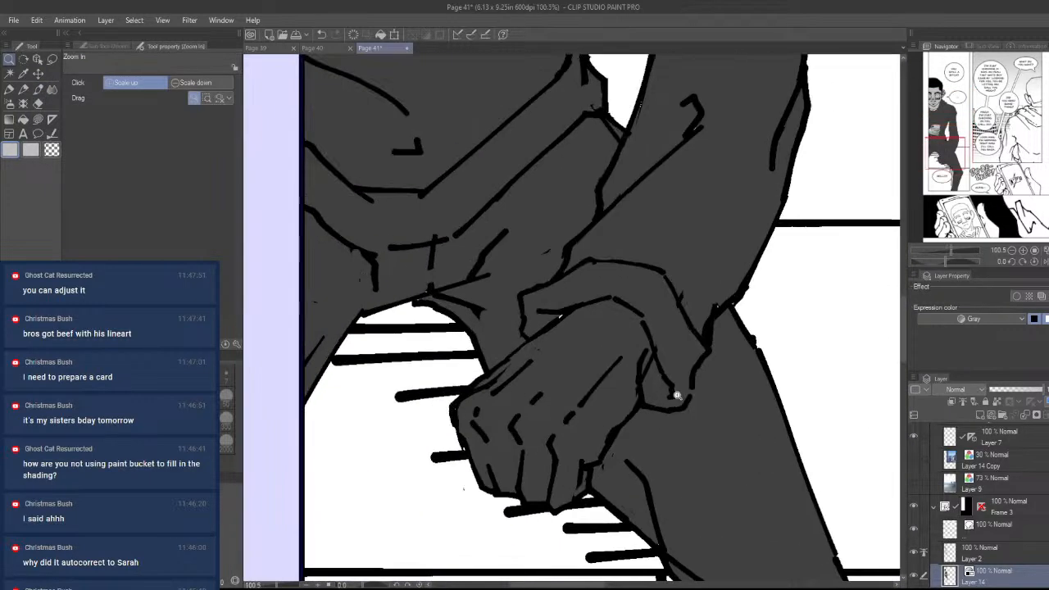
{"action": "left_click_drag", "start_coordinate": [677, 395], "coordinate": [565, 394]}
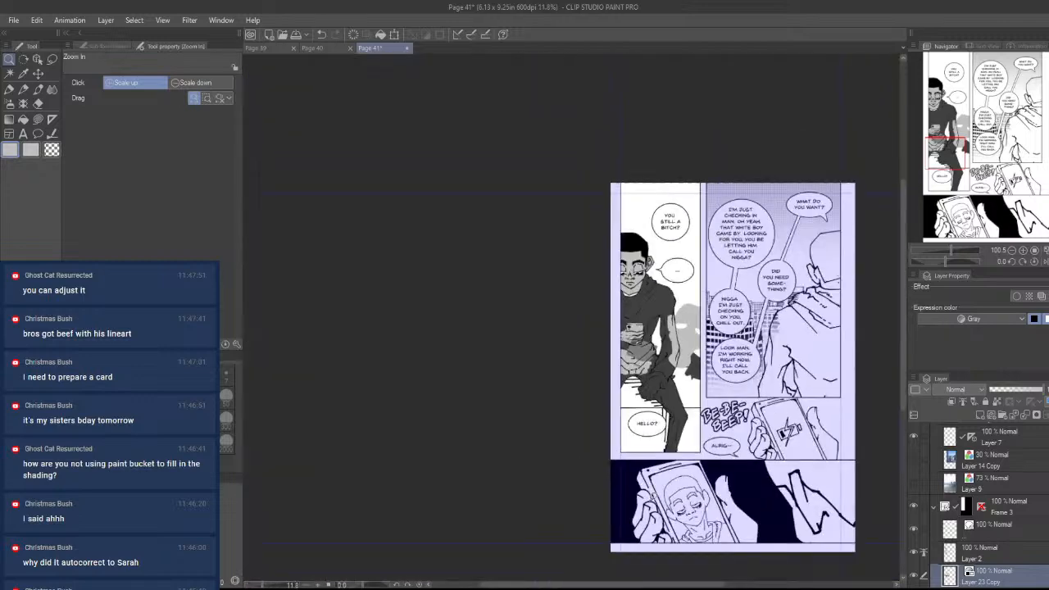
{"action": "key", "text": "ctrl+z"}
{"action": "left_click_drag", "start_coordinate": [659, 412], "coordinate": [755, 398]}
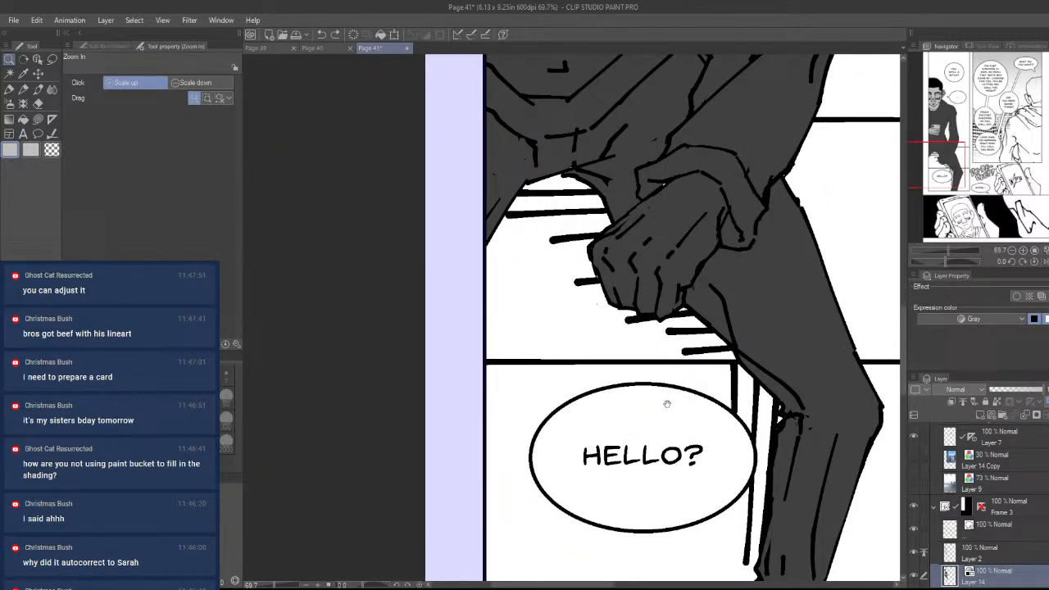
{"action": "mouse_move", "coordinate": [667, 404]}
{"action": "left_mouse_down"}
{"action": "mouse_move", "coordinate": [725, 293]}
{"action": "mouse_move", "coordinate": [657, 303]}
{"action": "mouse_move", "coordinate": [634, 437]}
{"action": "mouse_move", "coordinate": [688, 358]}
{"action": "mouse_move", "coordinate": [712, 286]}
{"action": "mouse_move", "coordinate": [710, 257]}
{"action": "mouse_move", "coordinate": [682, 205]}
{"action": "mouse_move", "coordinate": [627, 200]}
{"action": "mouse_move", "coordinate": [509, 281]}
{"action": "mouse_move", "coordinate": [568, 469]}
{"action": "mouse_move", "coordinate": [612, 482]}
{"action": "mouse_move", "coordinate": [568, 512]}
{"action": "mouse_move", "coordinate": [457, 484]}
{"action": "mouse_move", "coordinate": [415, 394]}
{"action": "mouse_move", "coordinate": [432, 336]}
{"action": "mouse_move", "coordinate": [545, 248]}
{"action": "mouse_move", "coordinate": [434, 343]}
{"action": "mouse_move", "coordinate": [533, 353]}
{"action": "left_mouse_up"}
{"action": "key", "text": "g"}
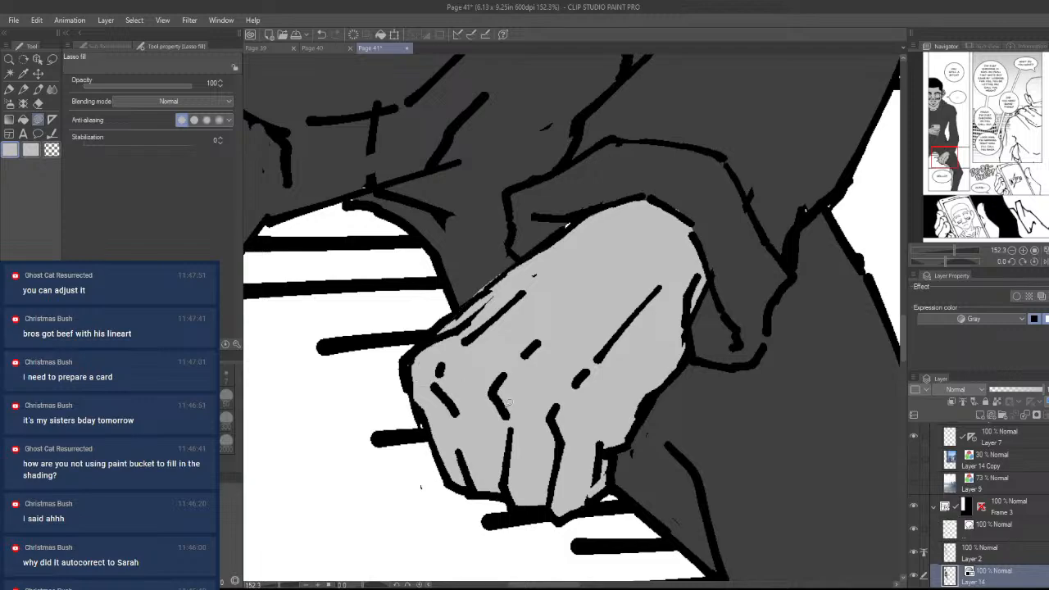
- Sample white from the collar and lasso-fill the seated man's undershirt in the hoodie's V-shaped neckline
{"action": "key", "text": "ctrl+space"}
{"action": "left_click_drag", "start_coordinate": [629, 319], "coordinate": [524, 319]}
{"action": "mouse_move", "coordinate": [643, 283]}
{"action": "left_mouse_down"}
{"action": "mouse_move", "coordinate": [643, 373]}
{"action": "mouse_move", "coordinate": [721, 366]}
{"action": "mouse_move", "coordinate": [702, 360]}
{"action": "mouse_move", "coordinate": [662, 465]}
{"action": "left_mouse_up"}
{"action": "left_click", "coordinate": [642, 374]}
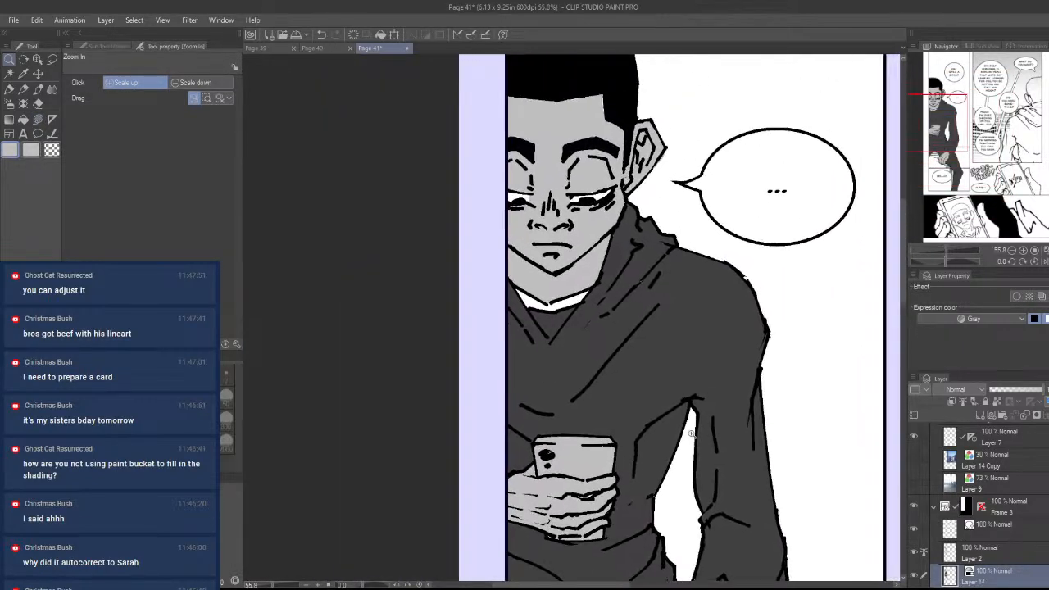
{"action": "left_click_drag", "start_coordinate": [560, 250], "coordinate": [623, 253]}
{"action": "left_click", "coordinate": [564, 380], "text": "alt"}
{"action": "mouse_move", "coordinate": [573, 398]}
{"action": "left_mouse_down"}
{"action": "mouse_move", "coordinate": [588, 335]}
{"action": "mouse_move", "coordinate": [571, 344]}
{"action": "left_mouse_up"}
{"action": "mouse_move", "coordinate": [518, 443]}
{"action": "left_mouse_down"}
{"action": "mouse_move", "coordinate": [385, 246]}
{"action": "mouse_move", "coordinate": [415, 262]}
{"action": "mouse_move", "coordinate": [518, 442]}
{"action": "mouse_move", "coordinate": [495, 356]}
{"action": "left_mouse_up"}
{"action": "key", "text": "ctrl+z"}
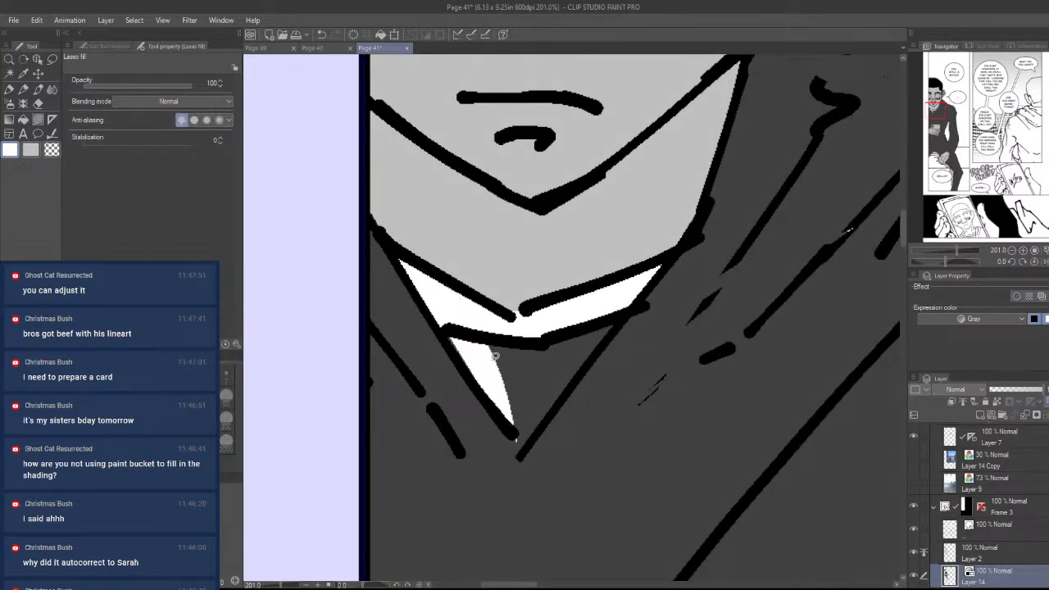
{"action": "mouse_move", "coordinate": [517, 428]}
{"action": "left_mouse_down"}
{"action": "mouse_move", "coordinate": [520, 445]}
{"action": "mouse_move", "coordinate": [652, 270]}
{"action": "mouse_move", "coordinate": [607, 276]}
{"action": "mouse_move", "coordinate": [465, 333]}
{"action": "mouse_move", "coordinate": [493, 375]}
{"action": "mouse_move", "coordinate": [651, 281]}
{"action": "mouse_move", "coordinate": [669, 256]}
{"action": "left_mouse_up"}
{"action": "left_click_drag", "start_coordinate": [615, 294], "coordinate": [459, 328]}
- Sample the medium gray of the man's phone on page 40 and return to page 41
{"action": "left_click_drag", "start_coordinate": [697, 402], "coordinate": [680, 441]}
{"action": "left_click_drag", "start_coordinate": [633, 469], "coordinate": [668, 446]}
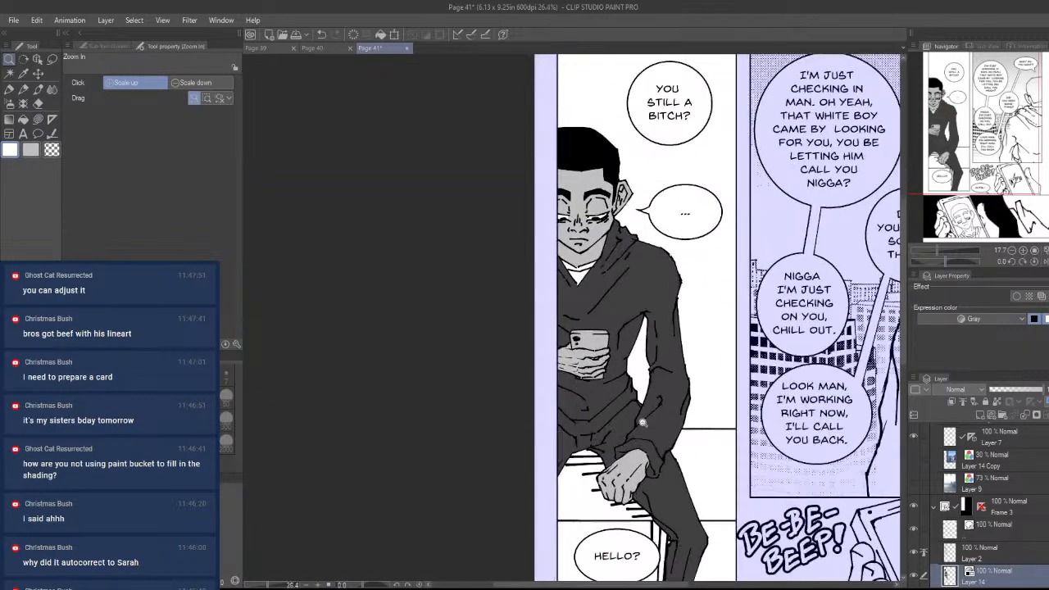
{"action": "left_click_drag", "start_coordinate": [667, 237], "coordinate": [658, 192]}
{"action": "left_click", "coordinate": [327, 48]}
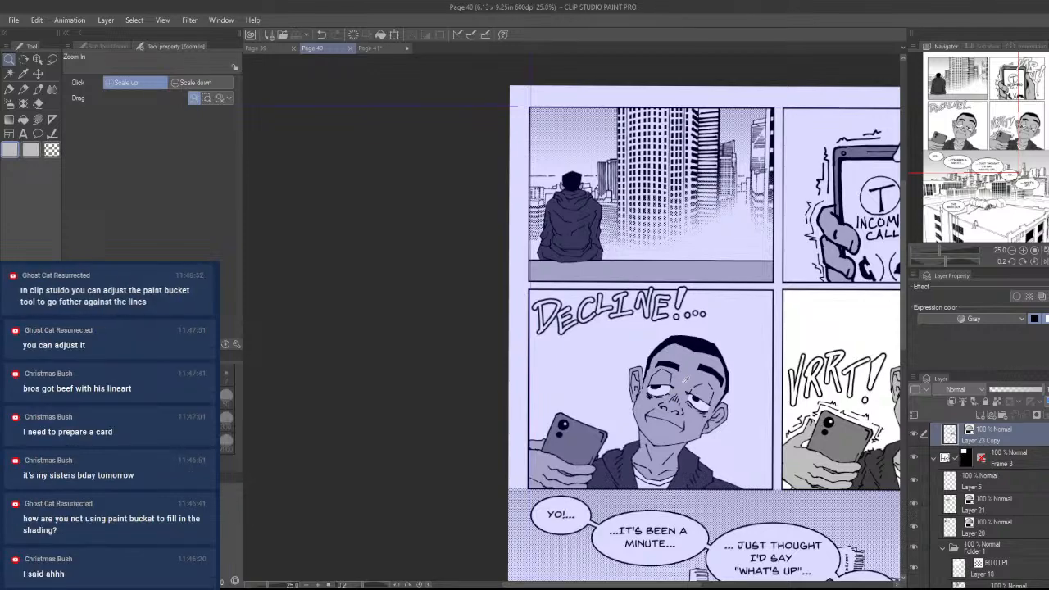
{"action": "left_click", "coordinate": [373, 49]}
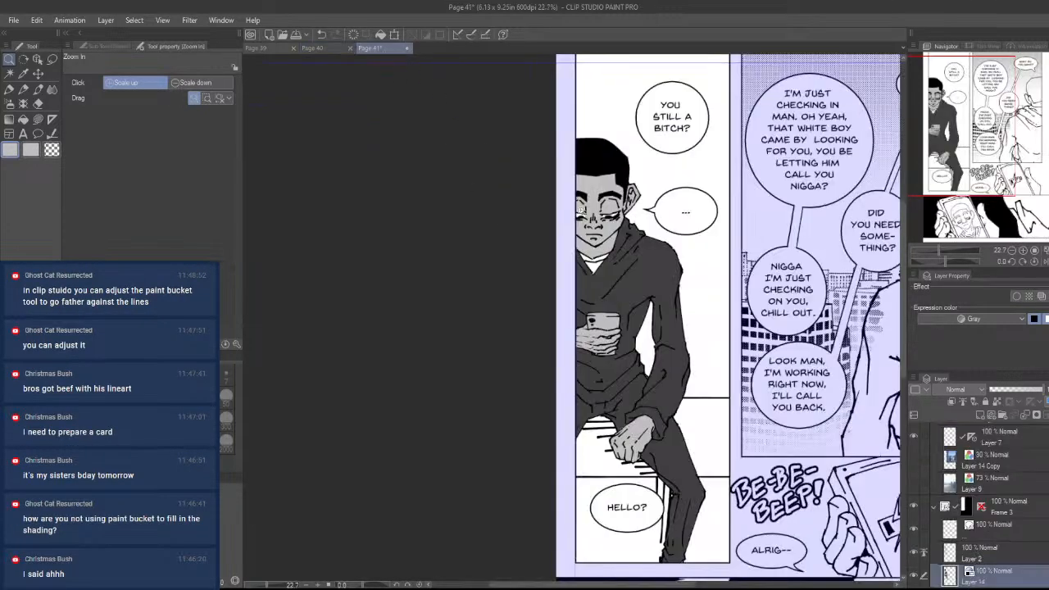
{"action": "left_click", "coordinate": [604, 352]}
{"action": "left_click", "coordinate": [604, 352]}
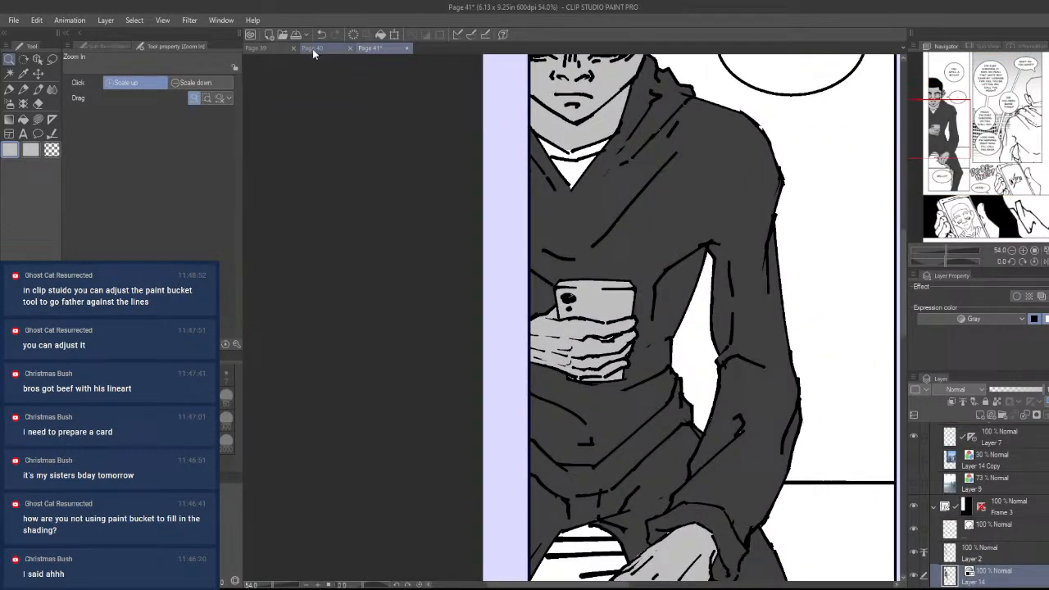
{"action": "left_click", "coordinate": [312, 49]}
{"action": "left_click", "coordinate": [394, 251]}
{"action": "left_click", "coordinate": [394, 251]}
{"action": "left_click", "coordinate": [394, 252]}
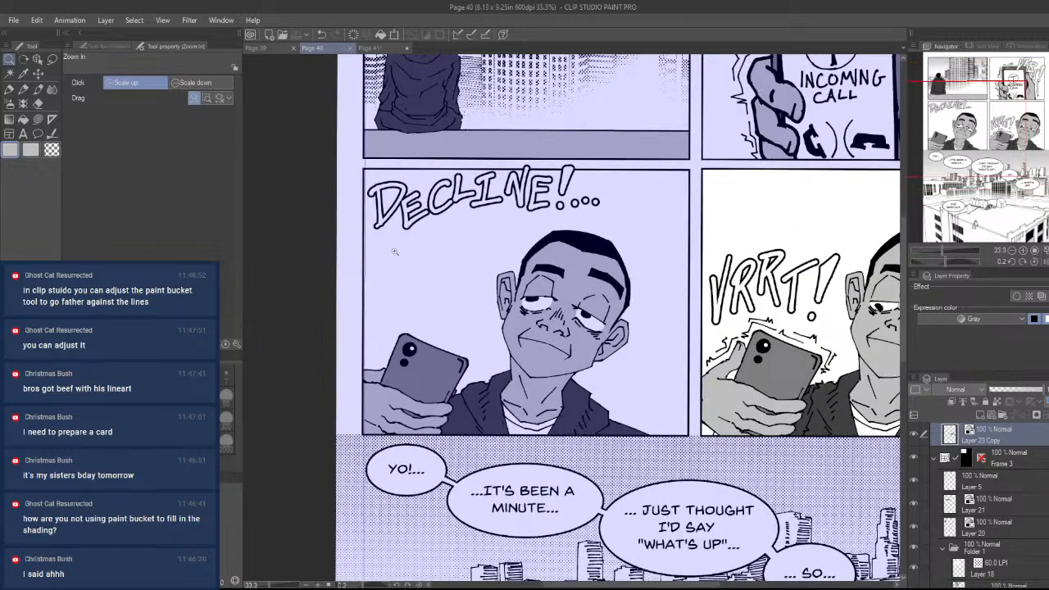
{"action": "left_click", "coordinate": [370, 48]}
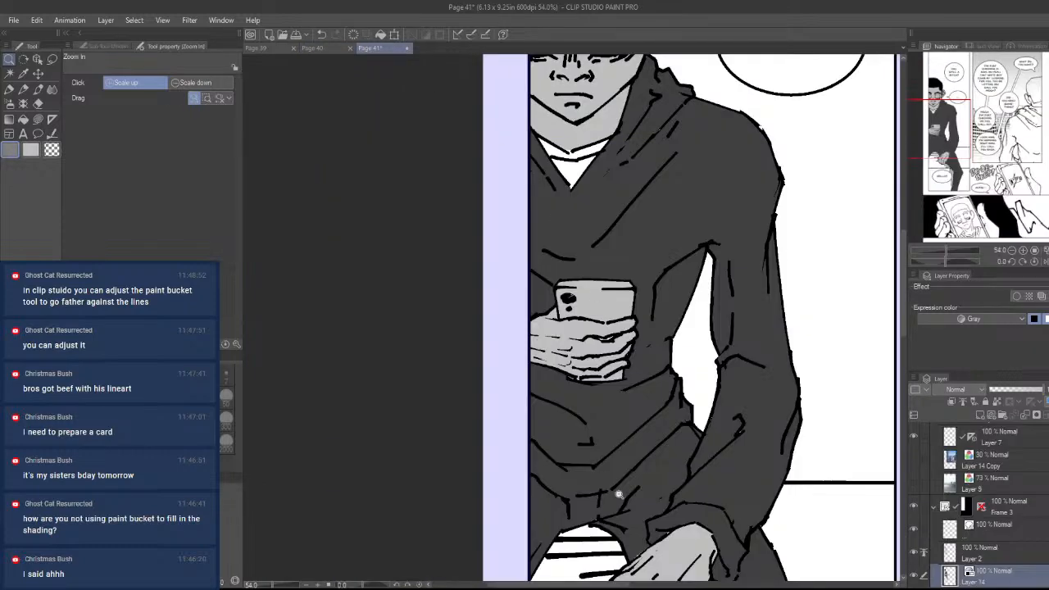
- Try to bucket-fill the seated man's phone with the medium gray at the lowest and the highest gap-closing levels
{"action": "left_click_drag", "start_coordinate": [620, 410], "coordinate": [712, 362]}
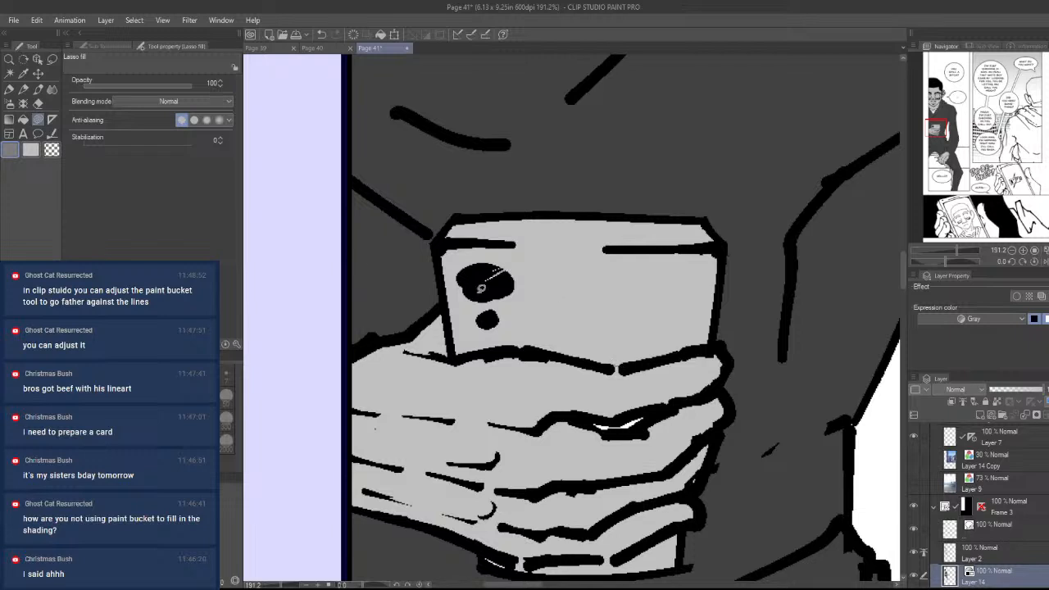
{"action": "left_click", "coordinate": [23, 119]}
{"action": "left_click", "coordinate": [611, 271]}
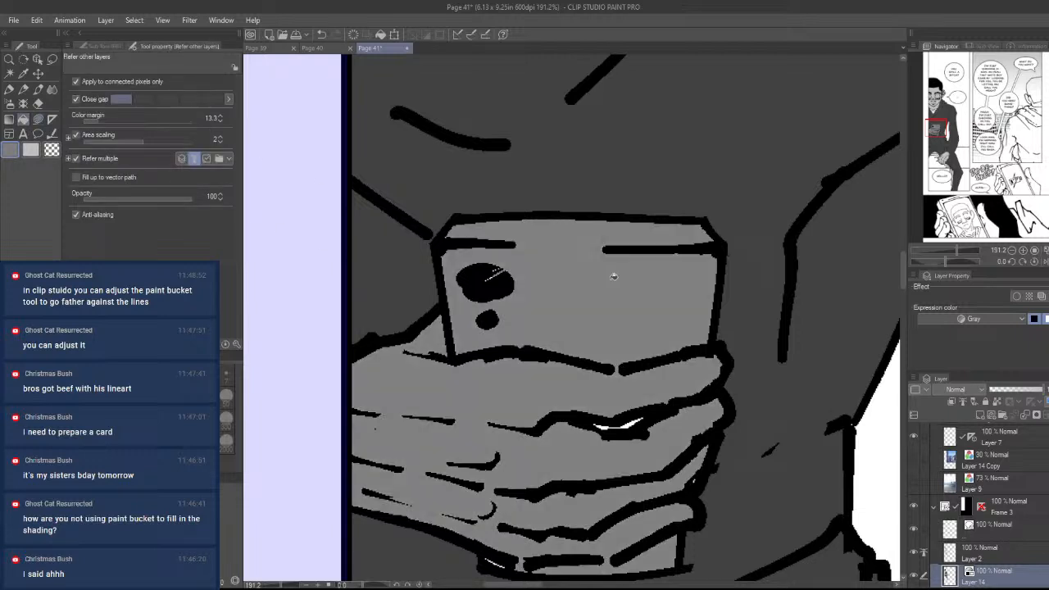
{"action": "key", "text": "ctrl+z"}
{"action": "left_click", "coordinate": [221, 99]}
{"action": "left_click", "coordinate": [643, 366]}
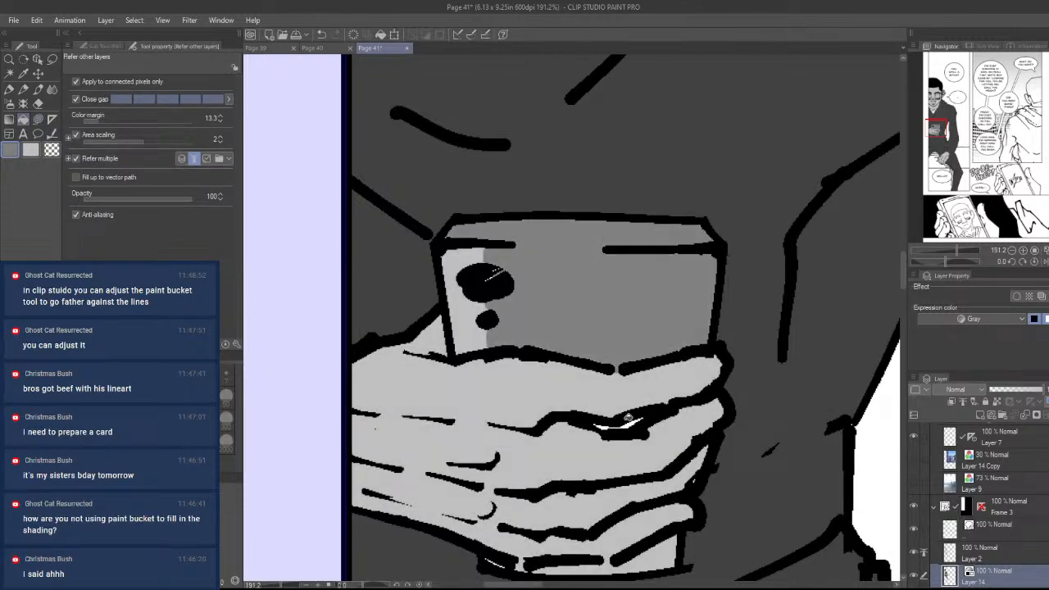
{"action": "key", "text": "ctrl+z"}
- Set the fill's gap closing to the third level and fill the phone above and below the fingers with medium gray
{"action": "left_click", "coordinate": [177, 99]}
{"action": "left_click", "coordinate": [611, 317]}
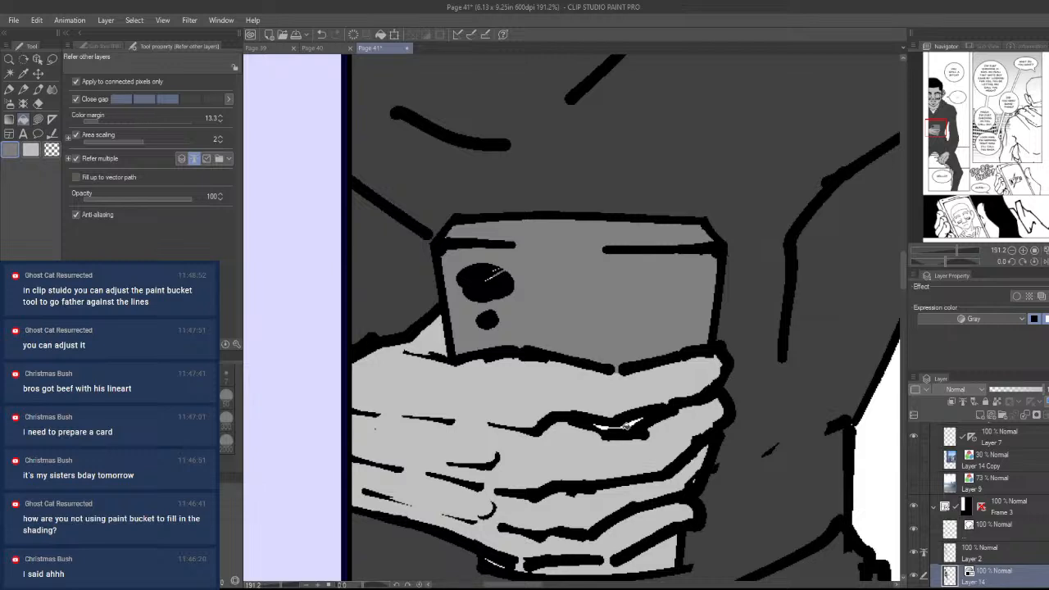
{"action": "scroll", "coordinate": [619, 448], "scroll_direction": "down", "scroll_amount": 3}
{"action": "left_click", "coordinate": [650, 464]}
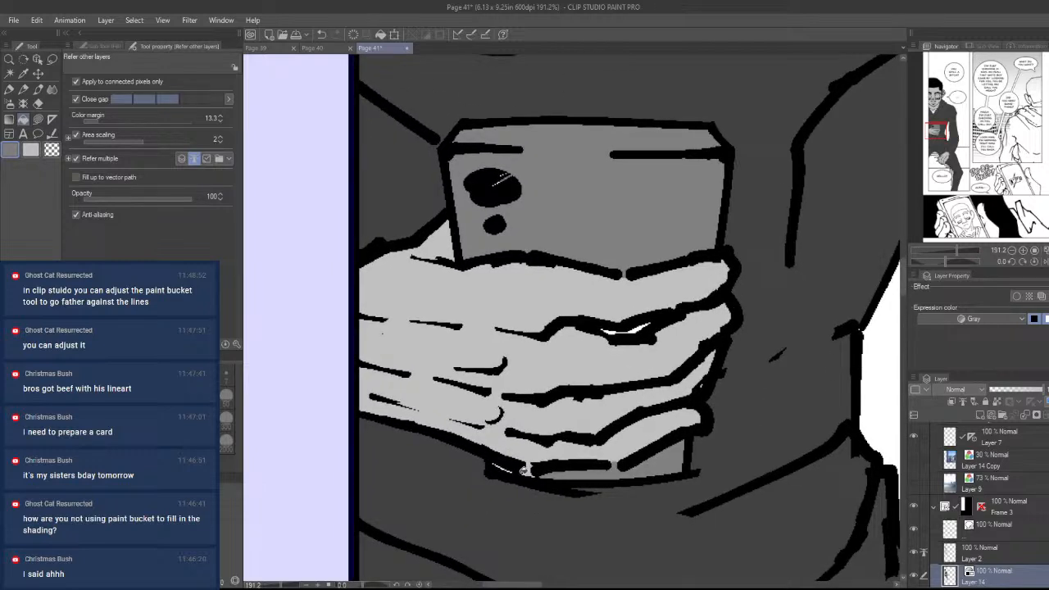
- Lasso-fill the leftover gaps between the fingers and around the phone with the medium gray
{"action": "key", "text": "u"}
{"action": "mouse_move", "coordinate": [648, 329]}
{"action": "left_mouse_down"}
{"action": "mouse_move", "coordinate": [669, 313]}
{"action": "mouse_move", "coordinate": [652, 325]}
{"action": "left_mouse_up"}
{"action": "mouse_move", "coordinate": [607, 199]}
{"action": "left_mouse_down"}
{"action": "mouse_move", "coordinate": [559, 160]}
{"action": "mouse_move", "coordinate": [603, 212]}
{"action": "left_mouse_up"}
{"action": "left_click_drag", "start_coordinate": [607, 329], "coordinate": [665, 323]}
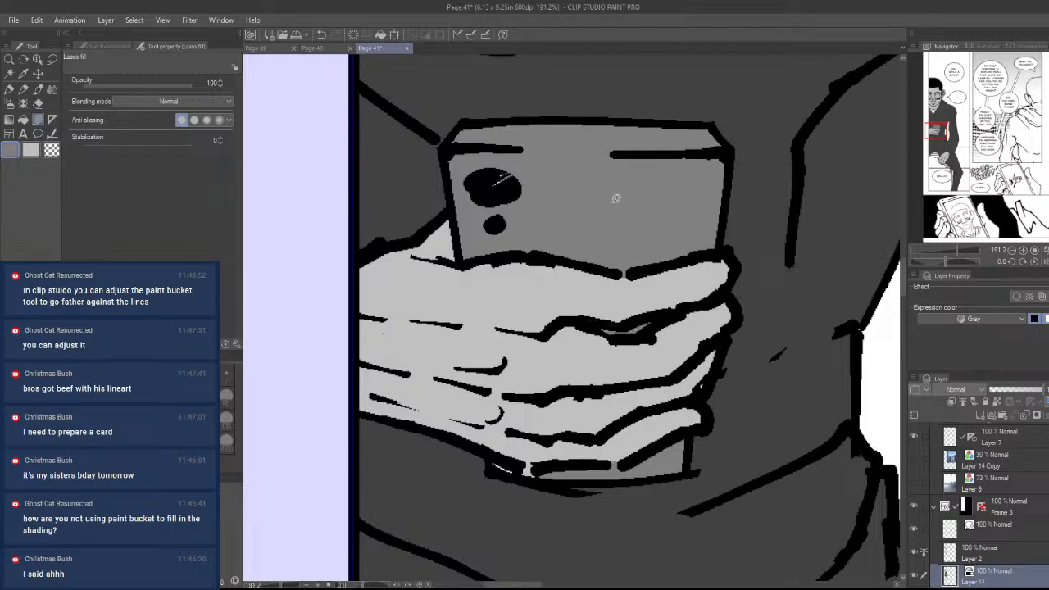
{"action": "left_click_drag", "start_coordinate": [616, 199], "coordinate": [457, 177]}
{"action": "mouse_move", "coordinate": [536, 187]}
{"action": "left_mouse_down"}
{"action": "mouse_move", "coordinate": [479, 185]}
{"action": "mouse_move", "coordinate": [485, 192]}
{"action": "left_mouse_up"}
{"action": "left_click_drag", "start_coordinate": [541, 472], "coordinate": [547, 474]}
- Collapse the Frame 3 layer folder and select Frame 1, which holds the panel of the man seen from behind
{"action": "key", "text": "ctrl+space"}
{"action": "left_click_drag", "start_coordinate": [596, 445], "coordinate": [691, 460]}
{"action": "left_click_drag", "start_coordinate": [762, 464], "coordinate": [767, 410]}
{"action": "left_click_drag", "start_coordinate": [636, 484], "coordinate": [655, 413]}
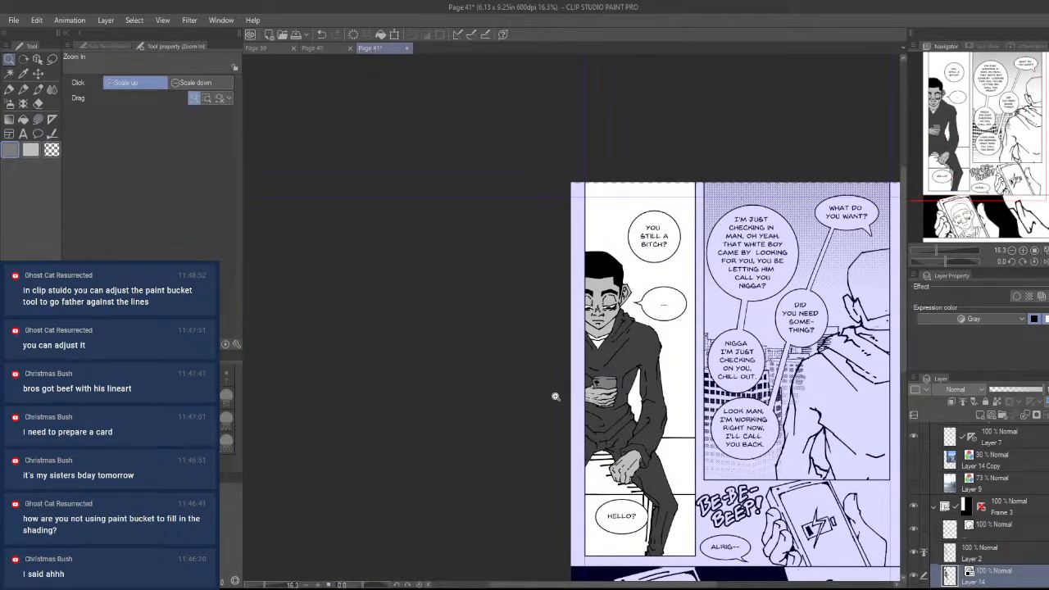
{"action": "left_click_drag", "start_coordinate": [694, 442], "coordinate": [893, 349]}
{"action": "left_click", "coordinate": [939, 507]}
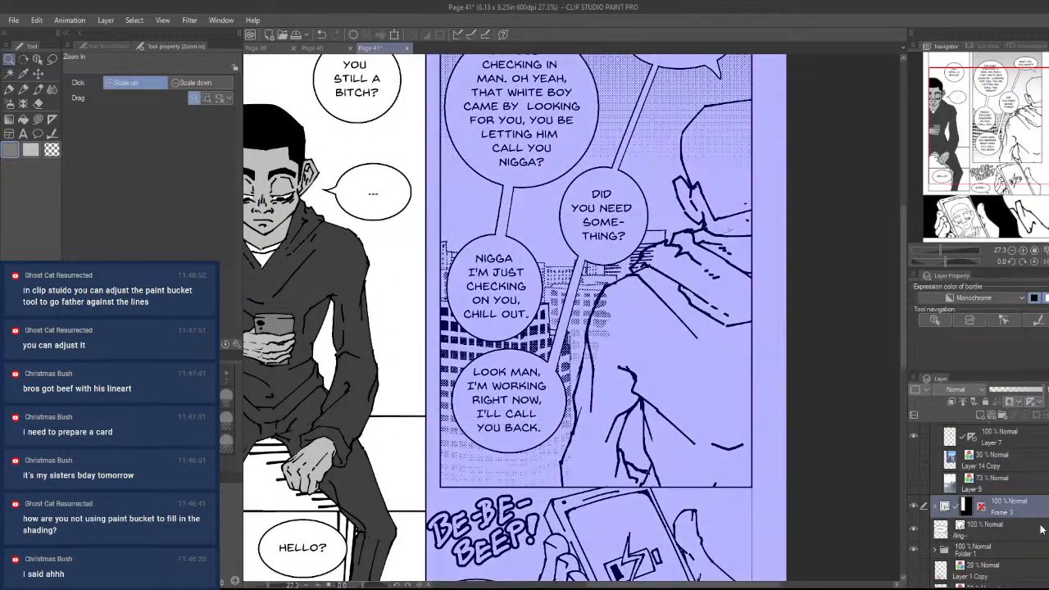
{"action": "left_click", "coordinate": [987, 529]}
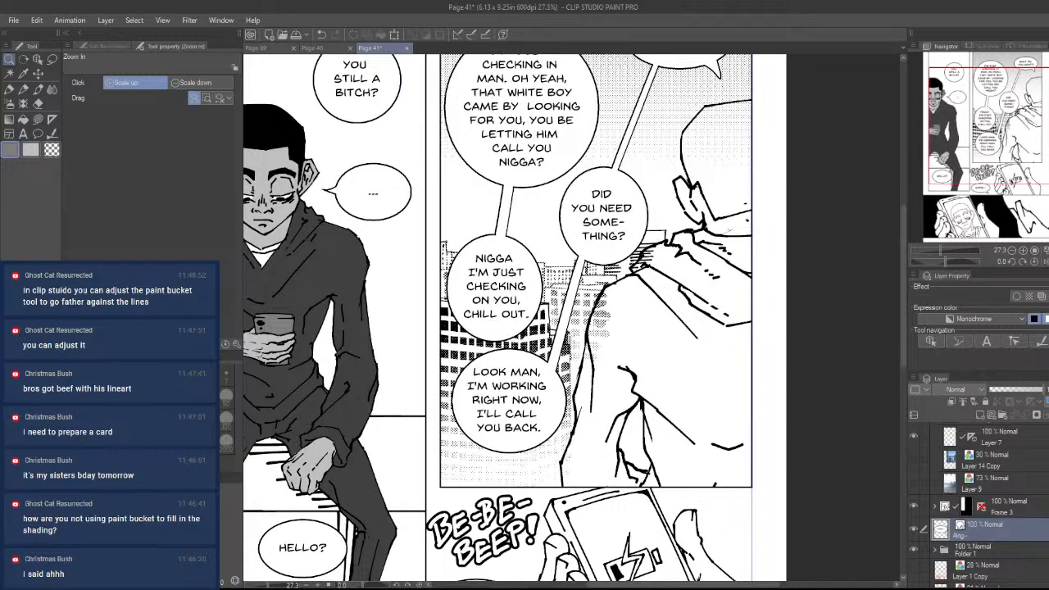
{"action": "scroll", "coordinate": [979, 504], "scroll_direction": "up", "scroll_amount": 5}
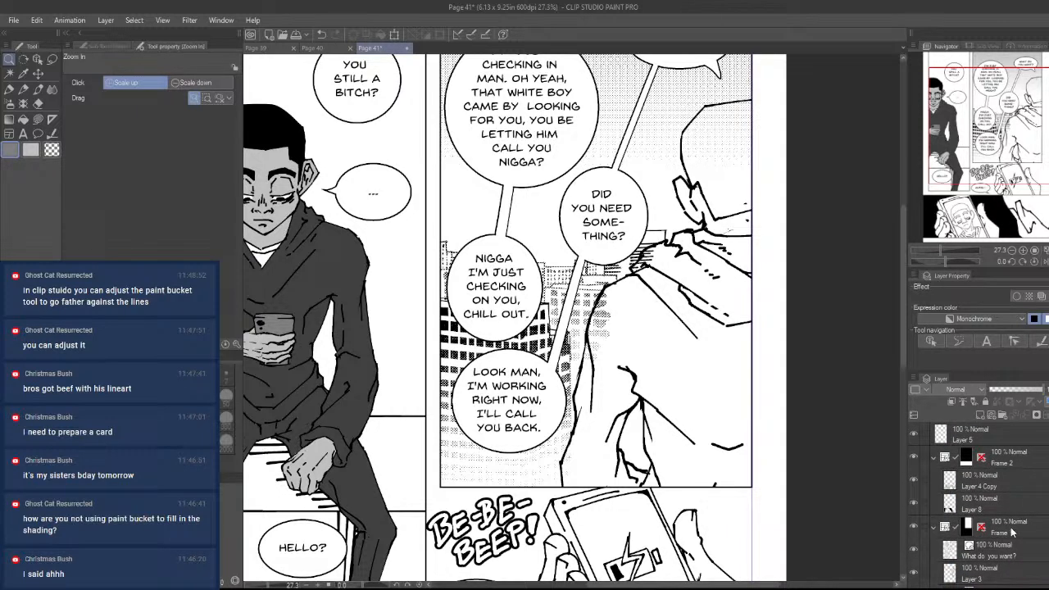
{"action": "left_click", "coordinate": [1012, 533]}
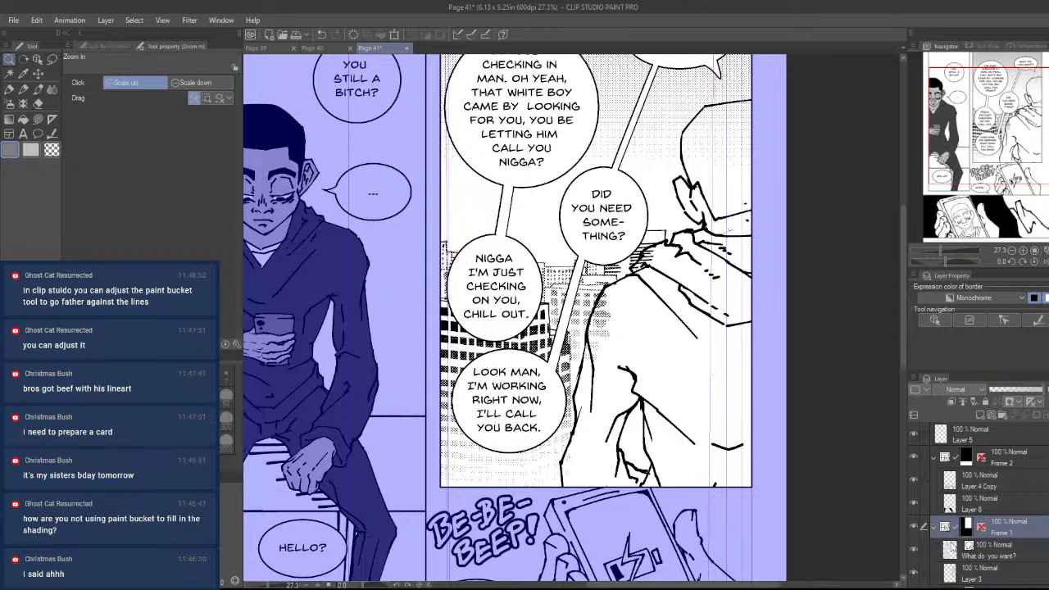
- Set Layer 3 in Frame 1 as the reference layer and add a new raster layer directly beneath it
{"action": "scroll", "coordinate": [979, 504], "scroll_direction": "down", "scroll_amount": 2}
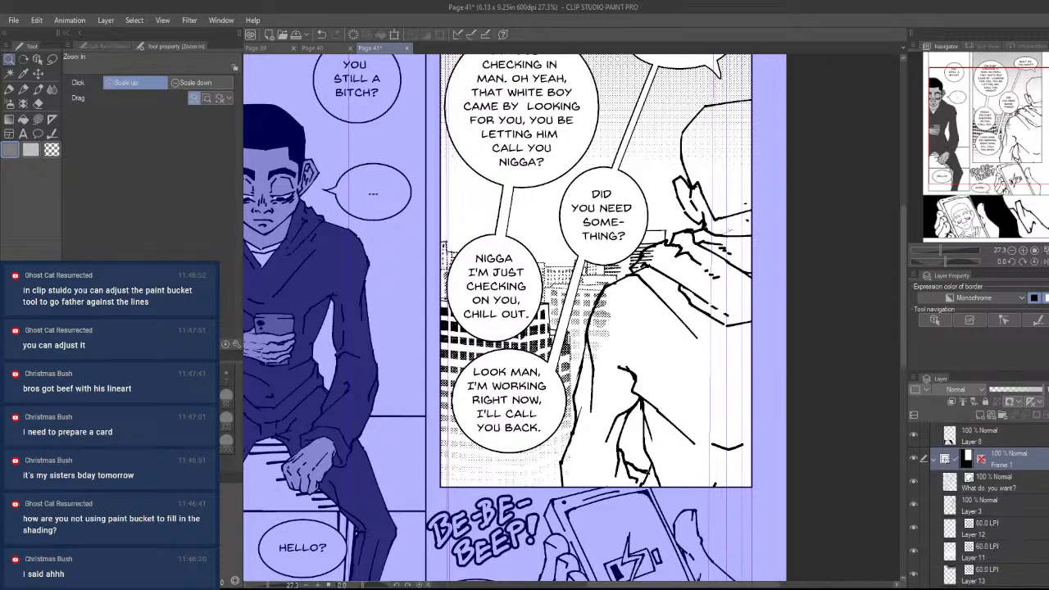
{"action": "left_click", "coordinate": [933, 460]}
{"action": "left_click", "coordinate": [934, 460]}
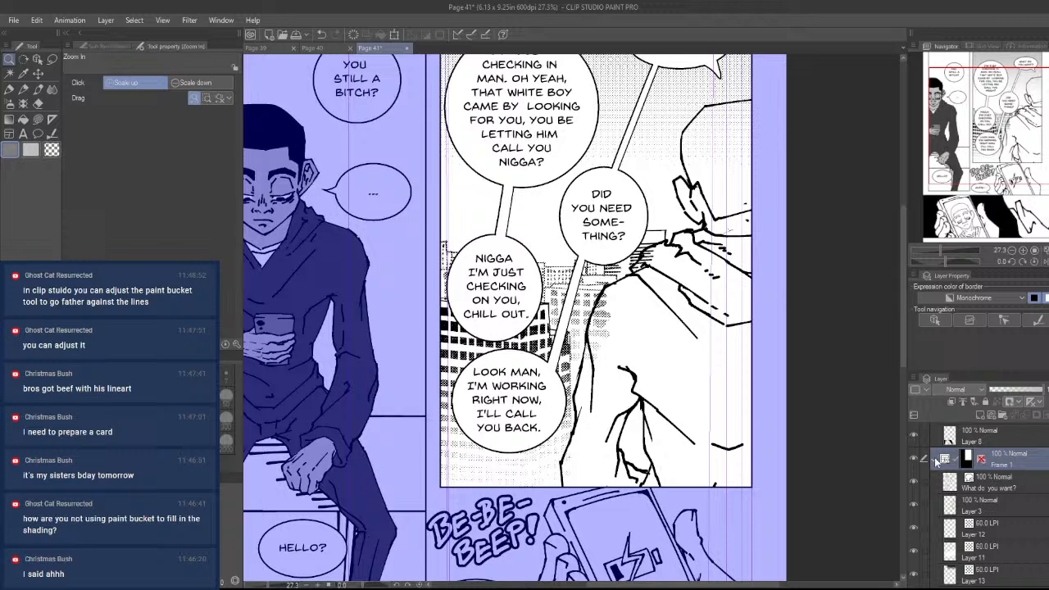
{"action": "left_click", "coordinate": [984, 485]}
{"action": "left_click", "coordinate": [1009, 505]}
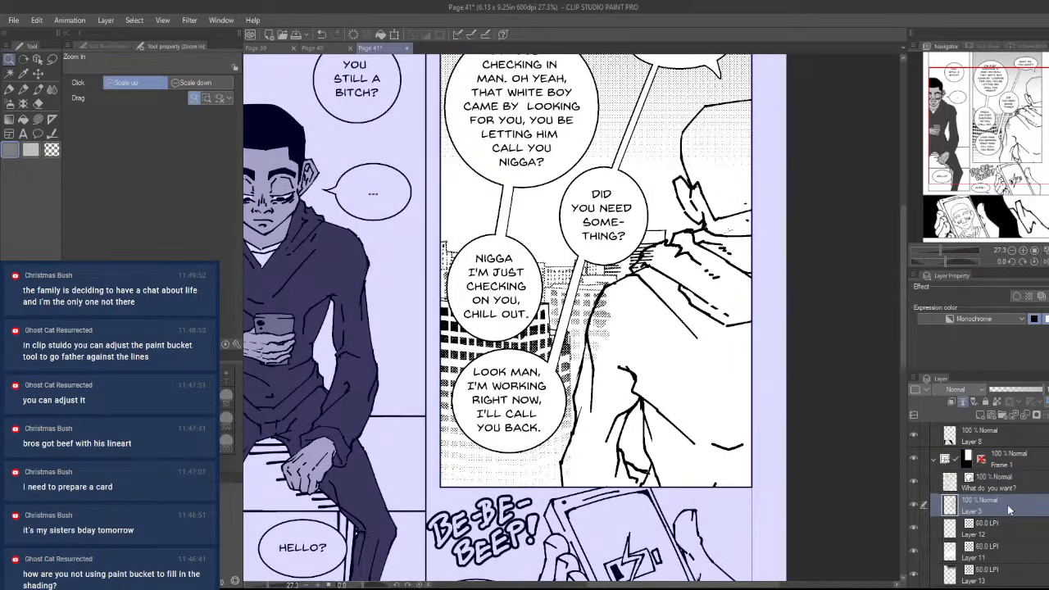
{"action": "left_click", "coordinate": [980, 415]}
{"action": "left_click_drag", "start_coordinate": [1001, 509], "coordinate": [1008, 533]}
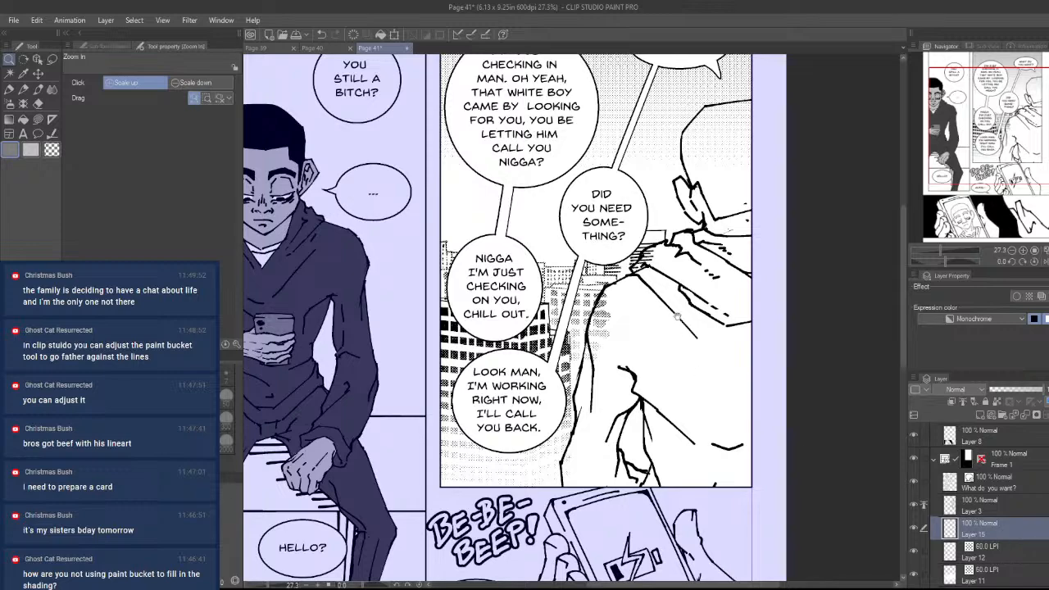
- Bucket-fill the hair of the man seen from behind with black on the new layer
{"action": "scroll", "coordinate": [667, 340], "scroll_direction": "down", "scroll_amount": 2}
{"action": "left_click_drag", "start_coordinate": [665, 351], "coordinate": [697, 410]}
{"action": "scroll", "coordinate": [708, 415], "scroll_direction": "up", "scroll_amount": 1}
{"action": "left_click_drag", "start_coordinate": [744, 459], "coordinate": [684, 403]}
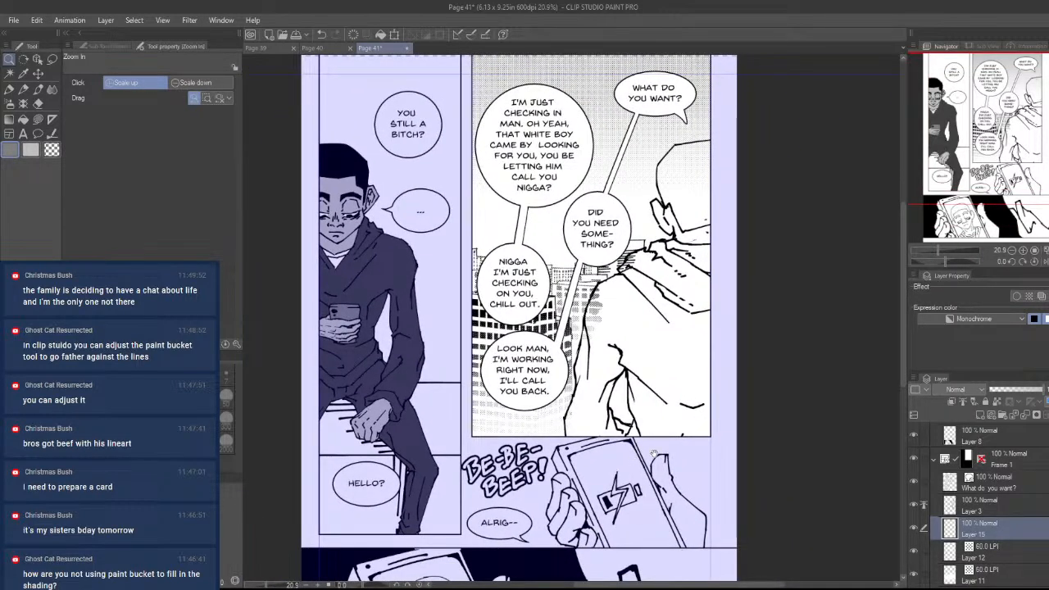
{"action": "left_click_drag", "start_coordinate": [664, 458], "coordinate": [649, 475]}
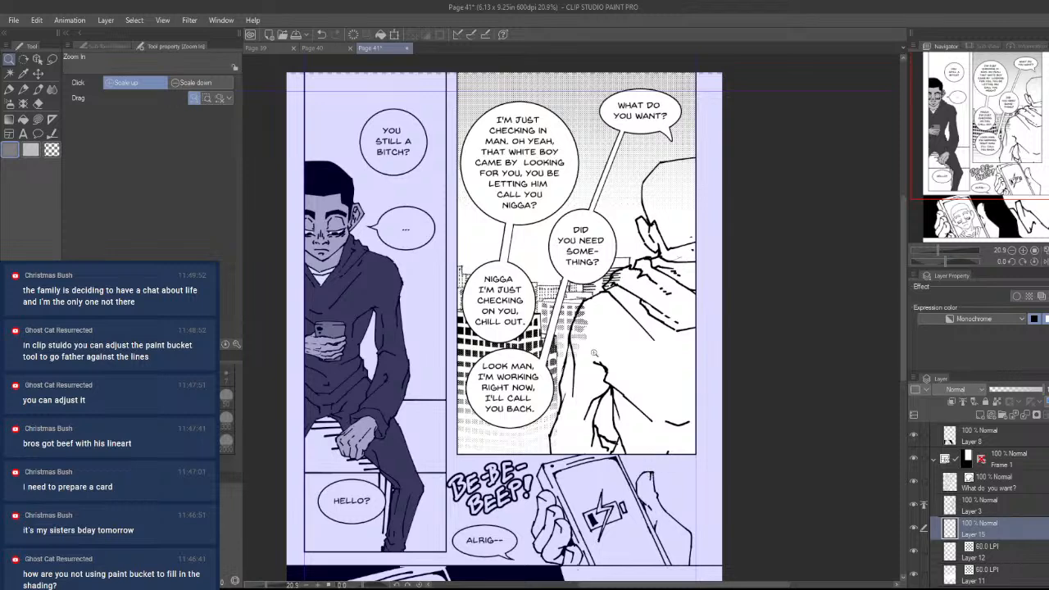
{"action": "left_click", "coordinate": [23, 119]}
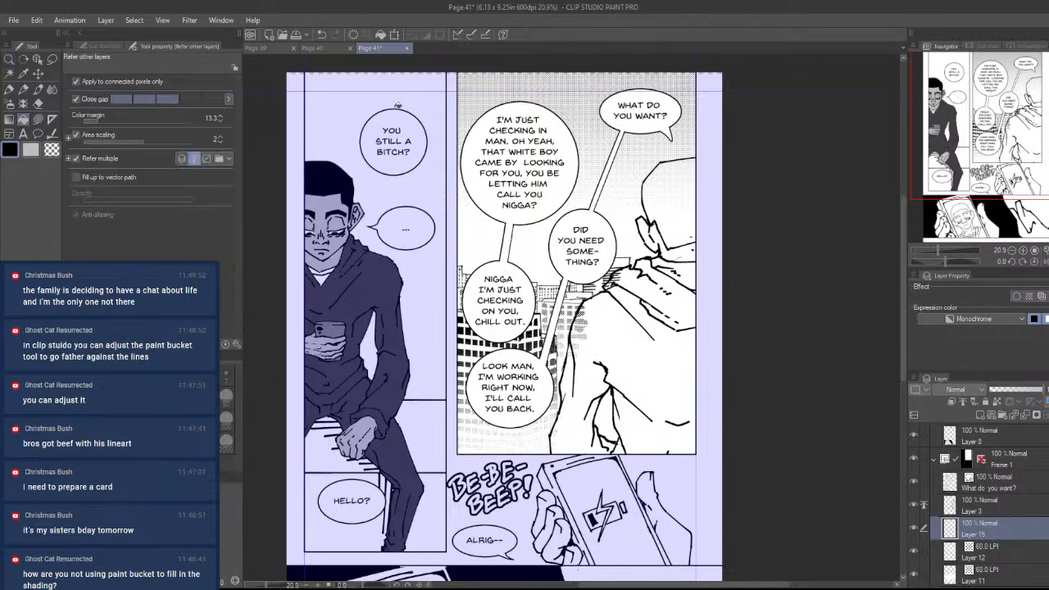
{"action": "left_click", "coordinate": [668, 185]}
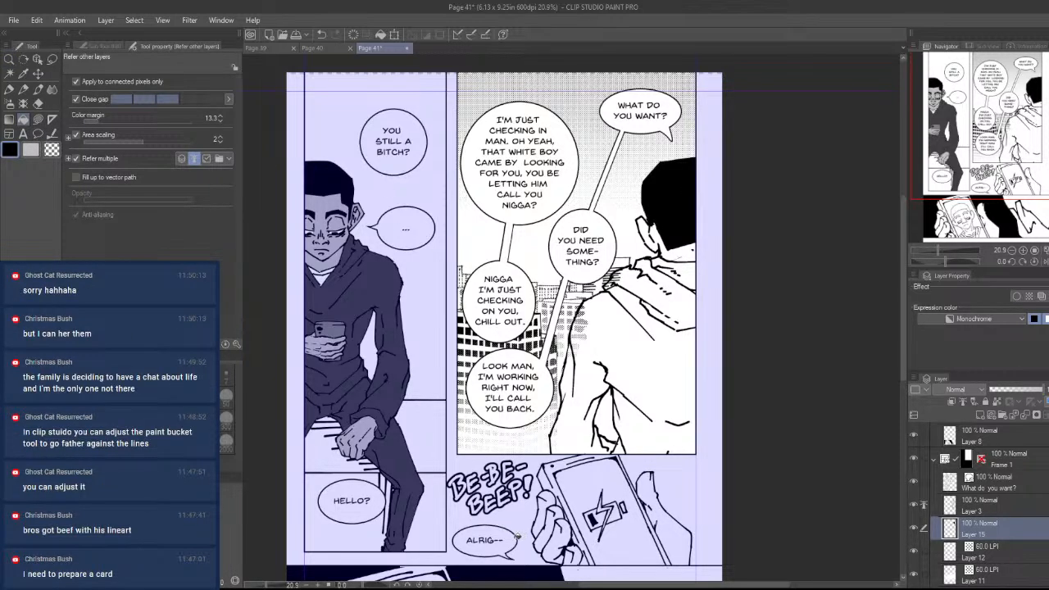
- Sample the light gray skin tone from the seated man's face
{"action": "left_click_drag", "start_coordinate": [561, 493], "coordinate": [573, 516]}
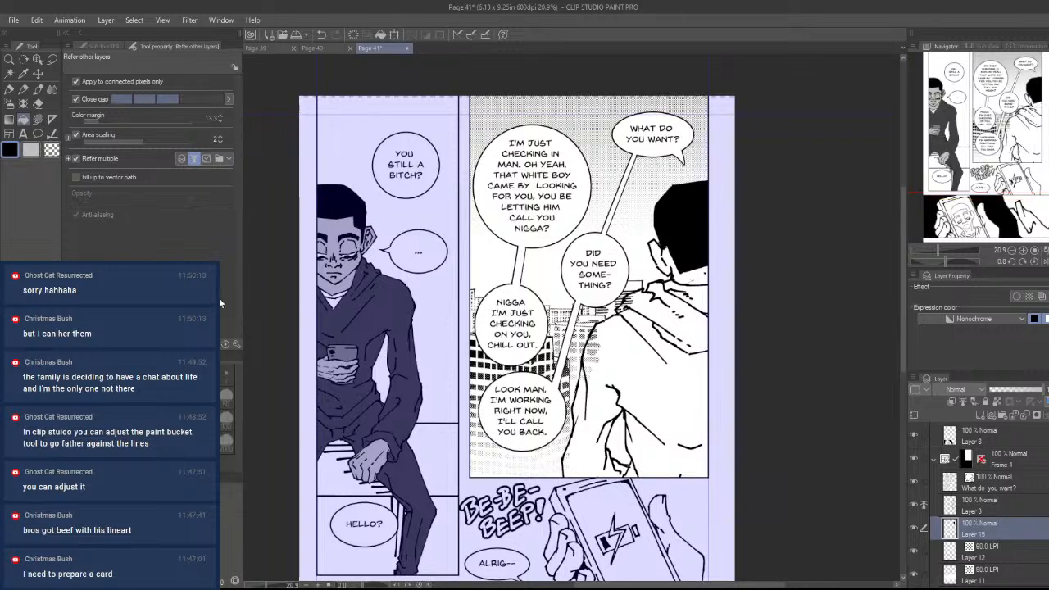
{"action": "left_click", "coordinate": [349, 222], "text": "alt"}
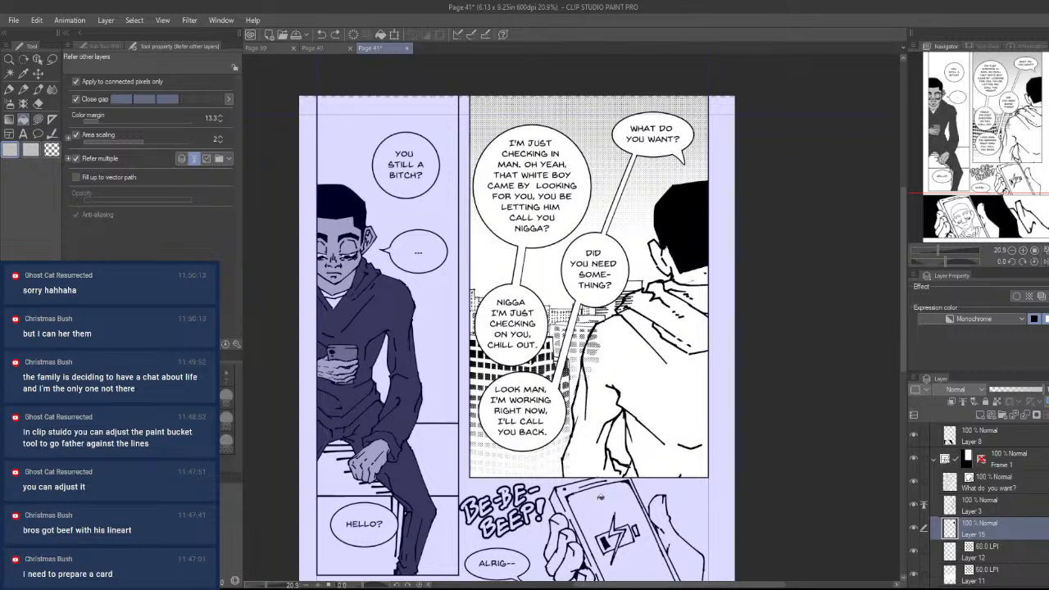
{"action": "key", "text": "u"}
{"action": "mouse_move", "coordinate": [619, 355]}
{"action": "left_mouse_down"}
{"action": "mouse_move", "coordinate": [692, 245]}
{"action": "mouse_move", "coordinate": [591, 460]}
{"action": "left_mouse_up"}
{"action": "key", "text": "ctrl+z"}
- Change the new layer's expression color to Gray and bucket-fill the neck of the man seen from behind with light gray
{"action": "left_click", "coordinate": [23, 119]}
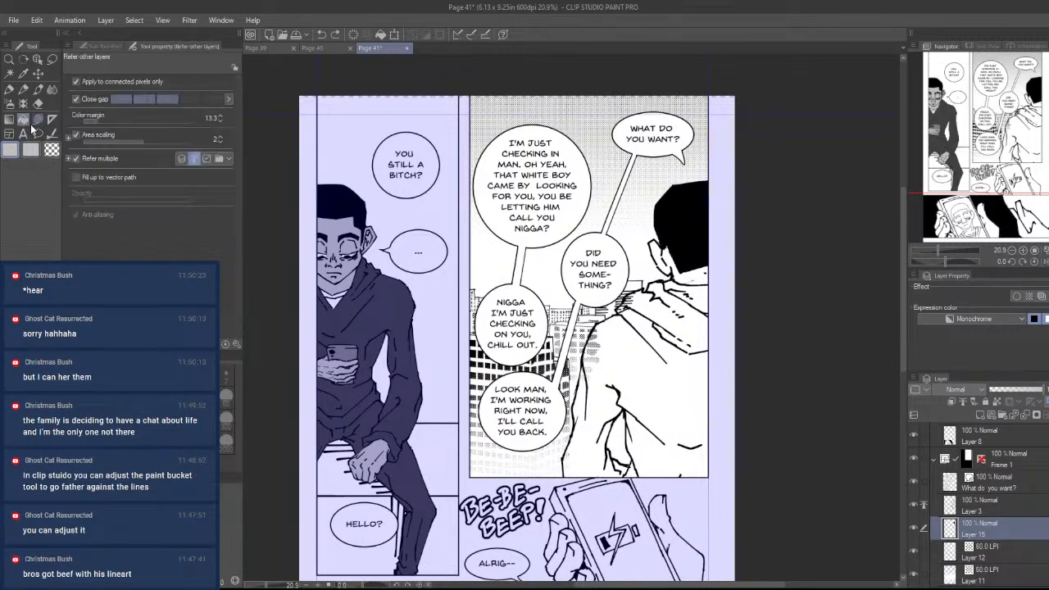
{"action": "left_click", "coordinate": [1000, 321]}
{"action": "left_click", "coordinate": [963, 351]}
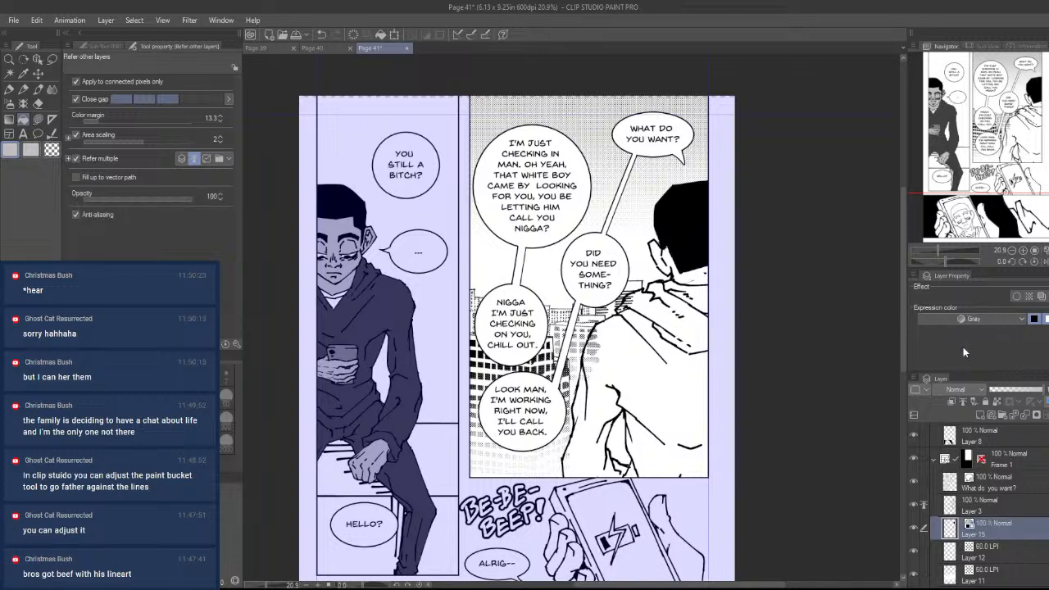
{"action": "left_click", "coordinate": [668, 268]}
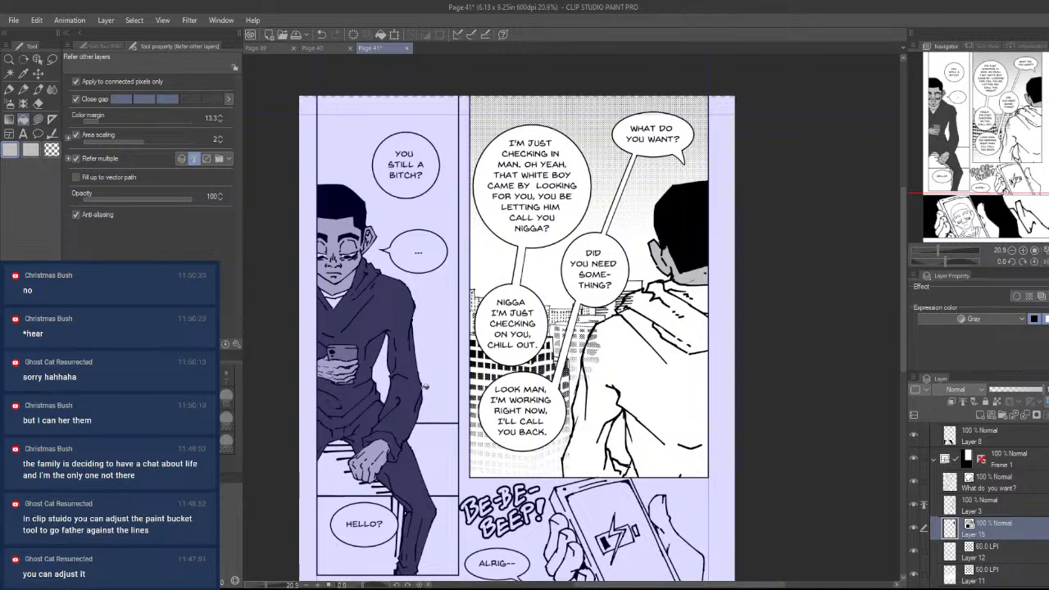
- Sample the seated man's dark gray hoodie and fill the hoodie and inner collar of the man seen from behind
{"action": "left_click", "coordinate": [406, 321], "text": "alt"}
{"action": "left_click", "coordinate": [666, 420]}
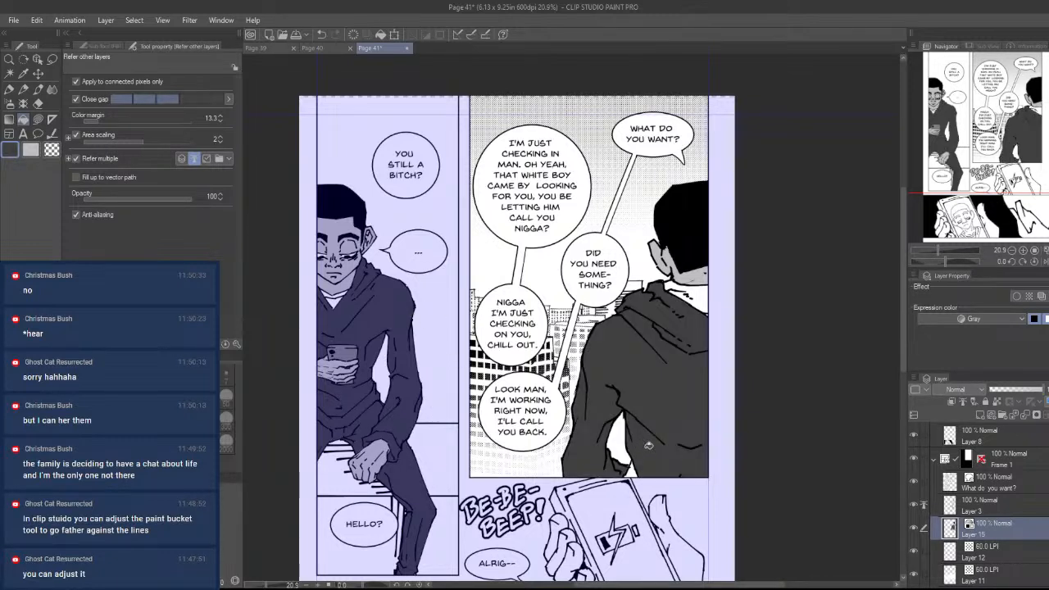
{"action": "left_click", "coordinate": [696, 301]}
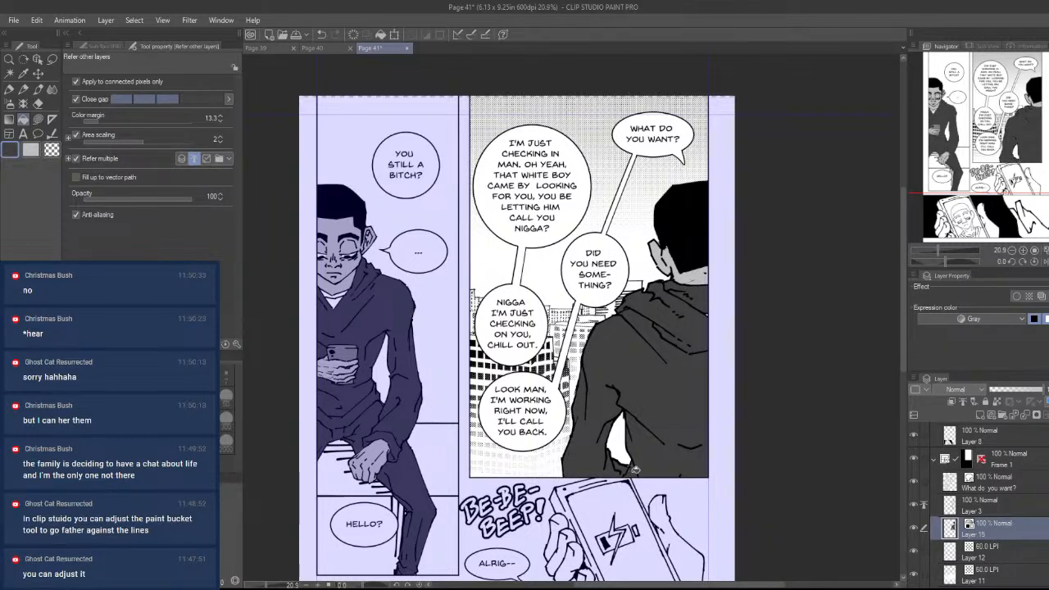
{"action": "key", "text": "u"}
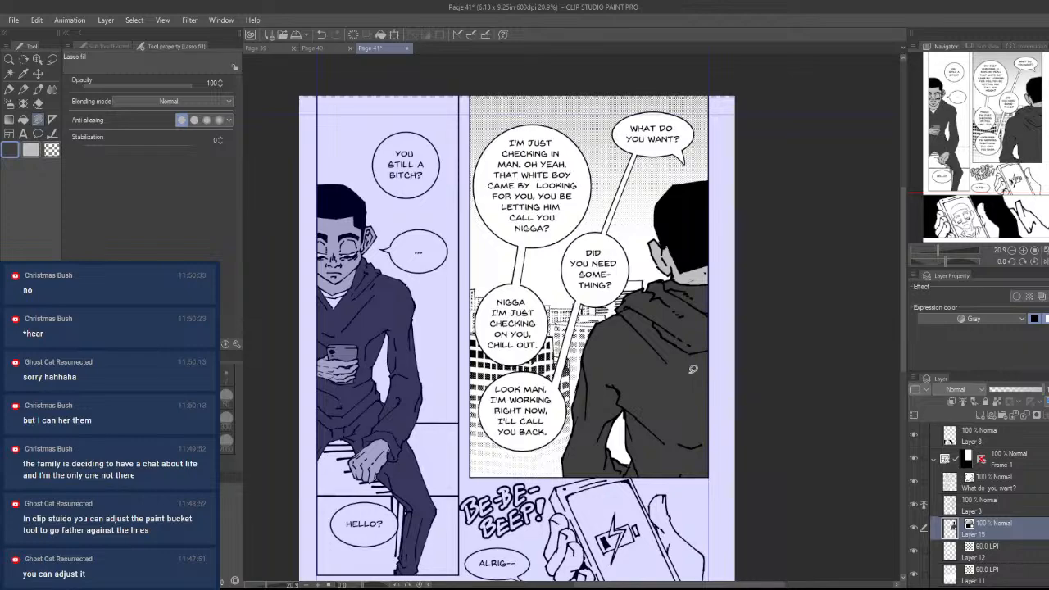
- Examine the whole page, comparing the toned upper panels with the untoned phone and hand panels below
{"action": "scroll", "coordinate": [694, 370], "scroll_direction": "down", "scroll_amount": 2}
{"action": "left_click_drag", "start_coordinate": [761, 428], "coordinate": [765, 378]}
{"action": "scroll", "coordinate": [720, 415], "scroll_direction": "up", "scroll_amount": 2}
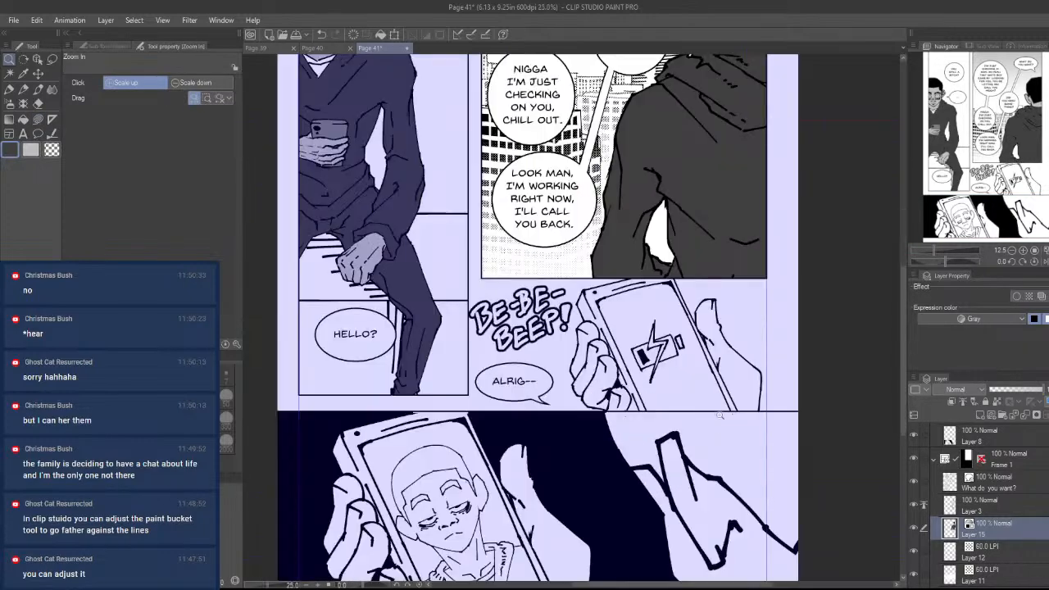
{"action": "scroll", "coordinate": [719, 416], "scroll_direction": "down", "scroll_amount": 3}
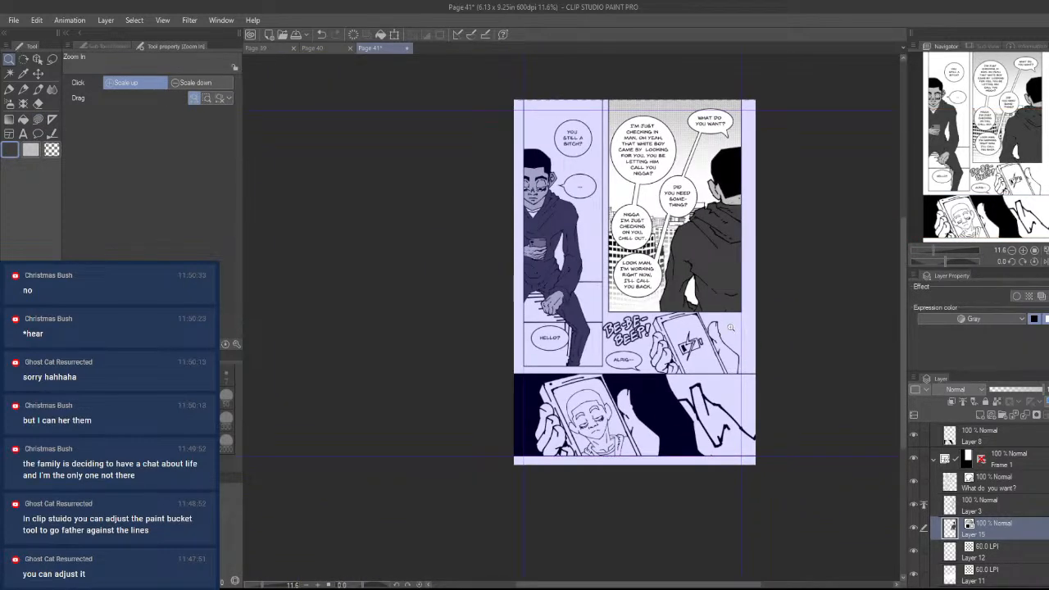
{"action": "scroll", "coordinate": [731, 327], "scroll_direction": "up", "scroll_amount": 1}
{"action": "mouse_move", "coordinate": [689, 426]}
{"action": "left_mouse_down"}
{"action": "mouse_move", "coordinate": [712, 468]}
{"action": "mouse_move", "coordinate": [719, 425]}
{"action": "mouse_move", "coordinate": [691, 435]}
{"action": "mouse_move", "coordinate": [667, 486]}
{"action": "mouse_move", "coordinate": [668, 521]}
{"action": "mouse_move", "coordinate": [703, 435]}
{"action": "left_mouse_up"}
{"action": "scroll", "coordinate": [690, 436], "scroll_direction": "up", "scroll_amount": 2}
{"action": "scroll", "coordinate": [668, 521], "scroll_direction": "down", "scroll_amount": 1}
{"action": "scroll", "coordinate": [703, 436], "scroll_direction": "down", "scroll_amount": 1}
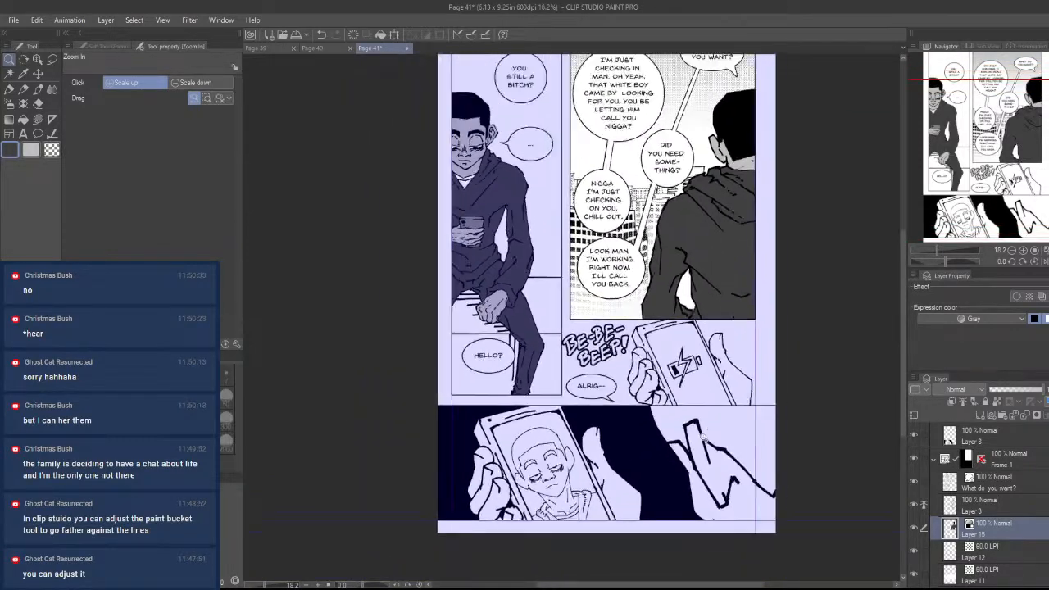
{"action": "scroll", "coordinate": [701, 436], "scroll_direction": "down", "scroll_amount": 2}
{"action": "scroll", "coordinate": [733, 391], "scroll_direction": "up", "scroll_amount": 1}
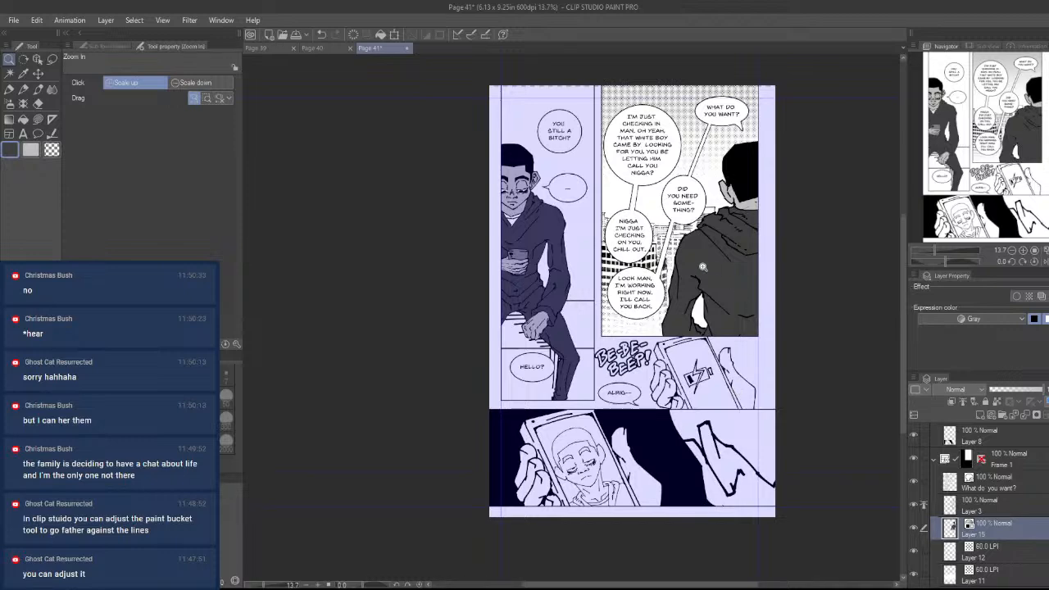
{"action": "left_click_drag", "start_coordinate": [743, 466], "coordinate": [738, 483]}
{"action": "left_click_drag", "start_coordinate": [742, 423], "coordinate": [747, 361]}
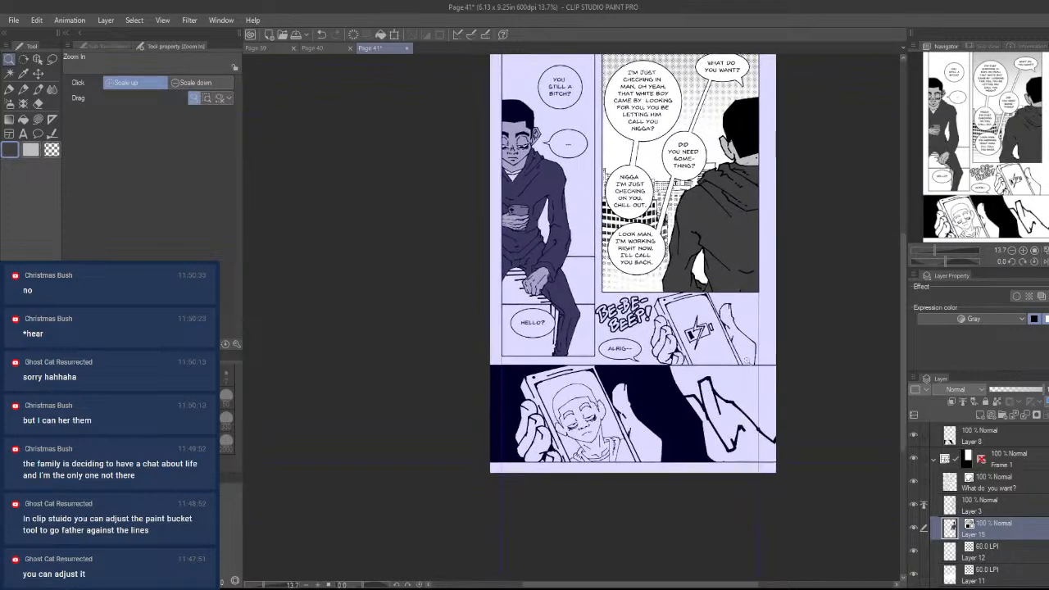
- Create a new layer inside Folder 1 and place it directly beneath Layer 4
{"action": "scroll", "coordinate": [701, 331], "scroll_direction": "up", "scroll_amount": 2}
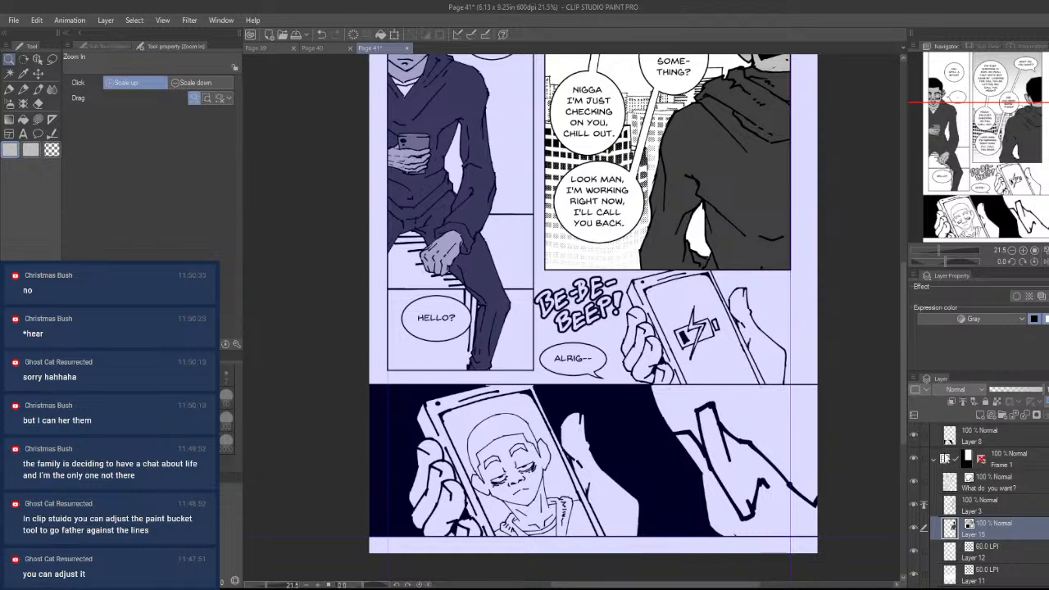
{"action": "left_click", "coordinate": [944, 459]}
{"action": "left_click", "coordinate": [1014, 484]}
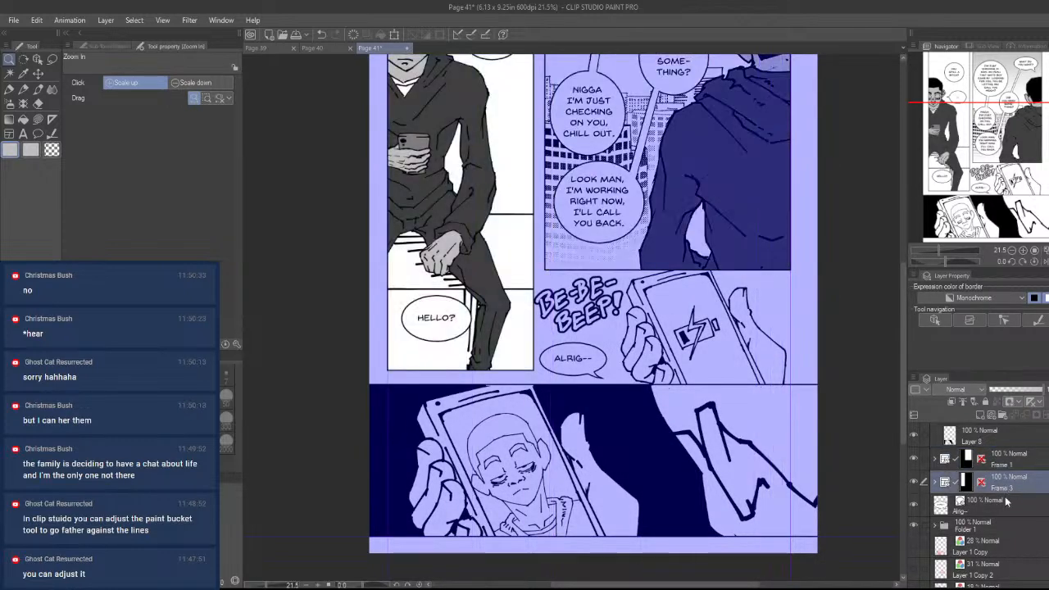
{"action": "left_click", "coordinate": [1007, 508]}
{"action": "scroll", "coordinate": [979, 503], "scroll_direction": "up", "scroll_amount": 3}
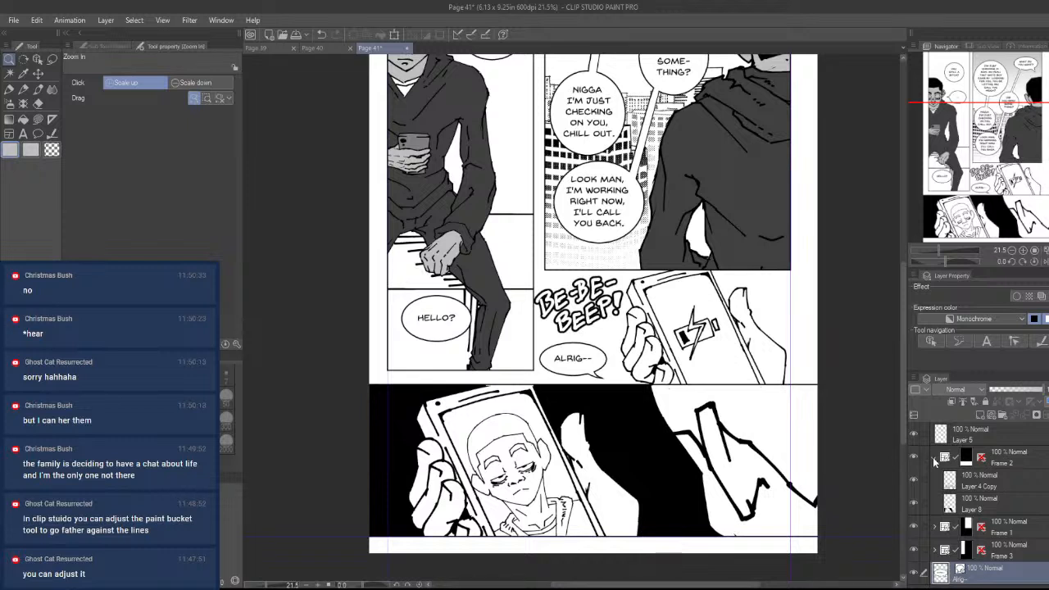
{"action": "left_click", "coordinate": [934, 458]}
{"action": "scroll", "coordinate": [979, 492], "scroll_direction": "down", "scroll_amount": 2}
{"action": "left_click", "coordinate": [979, 485]}
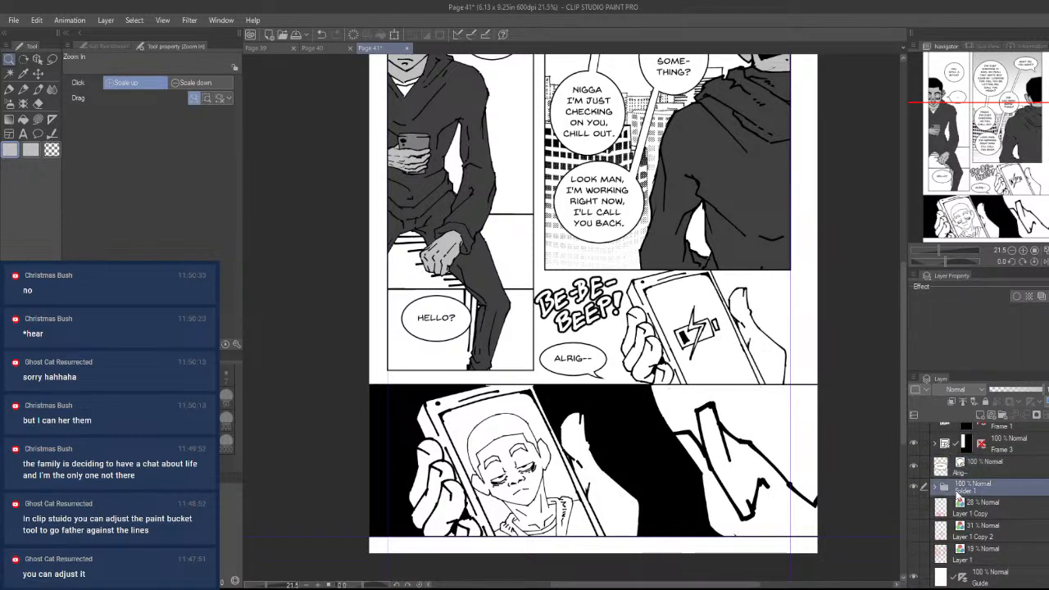
{"action": "left_click", "coordinate": [934, 487]}
{"action": "key", "text": "ctrl+shift+n"}
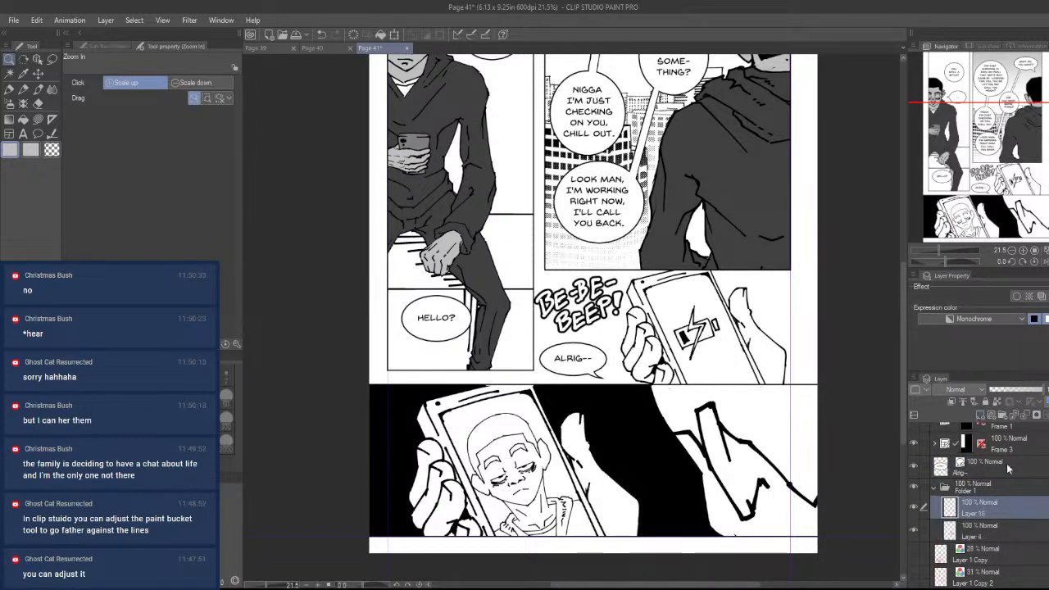
{"action": "left_click_drag", "start_coordinate": [1002, 533], "coordinate": [1003, 531]}
- Make Layer 4's line art the reference layer for filling and reselect the new layer beneath it
{"action": "left_click", "coordinate": [822, 329]}
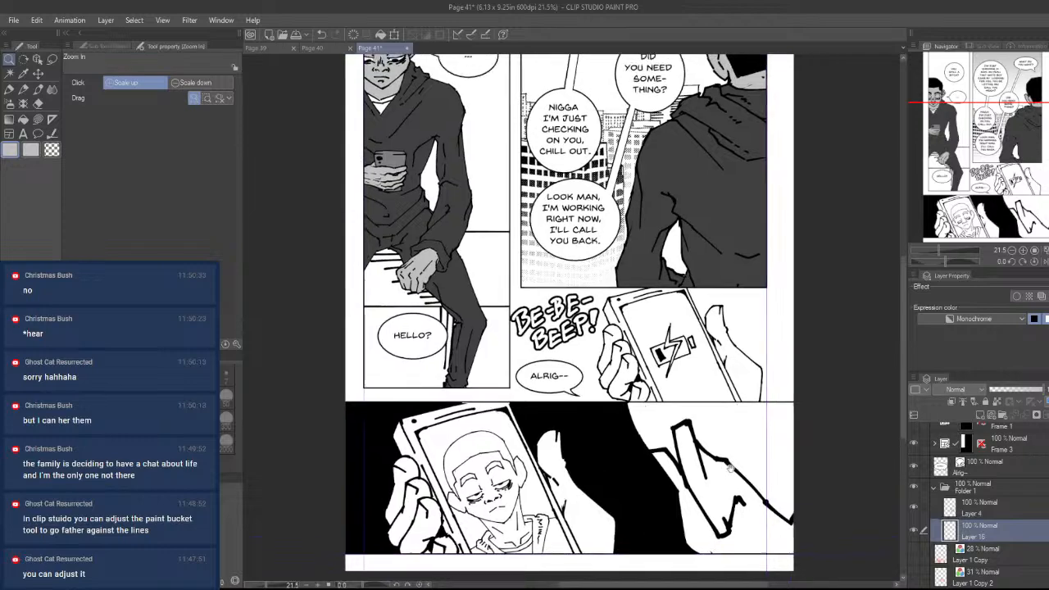
{"action": "scroll", "coordinate": [708, 344], "scroll_direction": "down", "scroll_amount": 3}
{"action": "scroll", "coordinate": [725, 196], "scroll_direction": "up", "scroll_amount": 1}
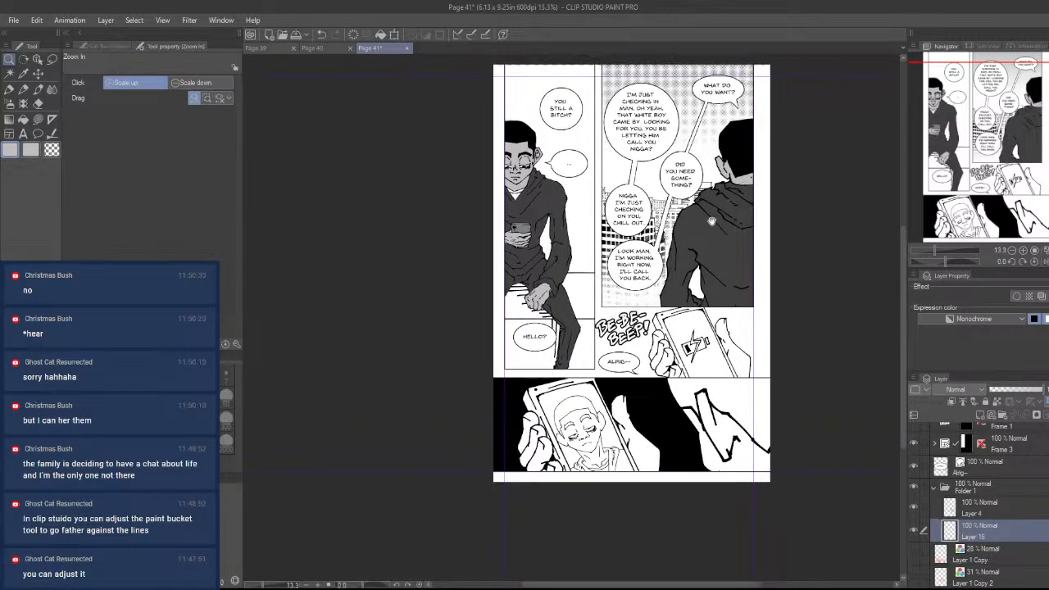
{"action": "scroll", "coordinate": [735, 276], "scroll_direction": "up", "scroll_amount": 1}
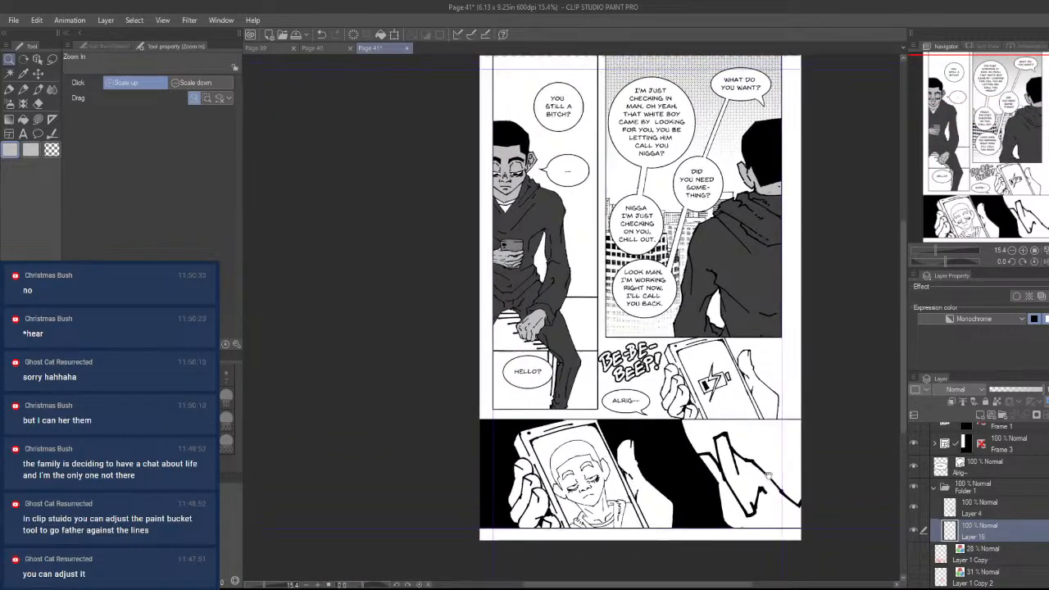
{"action": "scroll", "coordinate": [748, 319], "scroll_direction": "up", "scroll_amount": 1}
{"action": "left_click", "coordinate": [679, 276]}
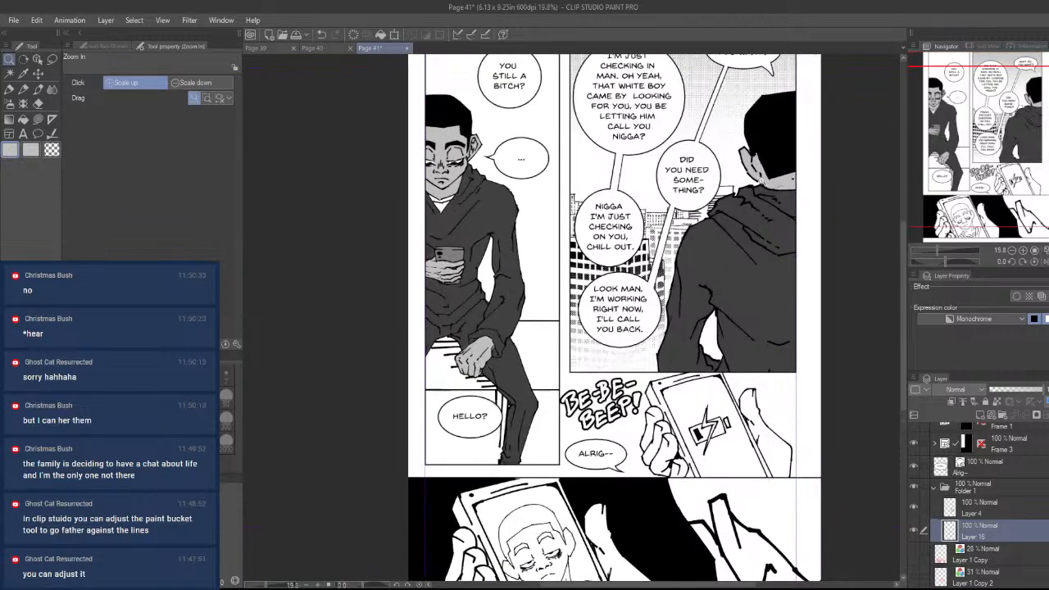
{"action": "left_click", "coordinate": [710, 326]}
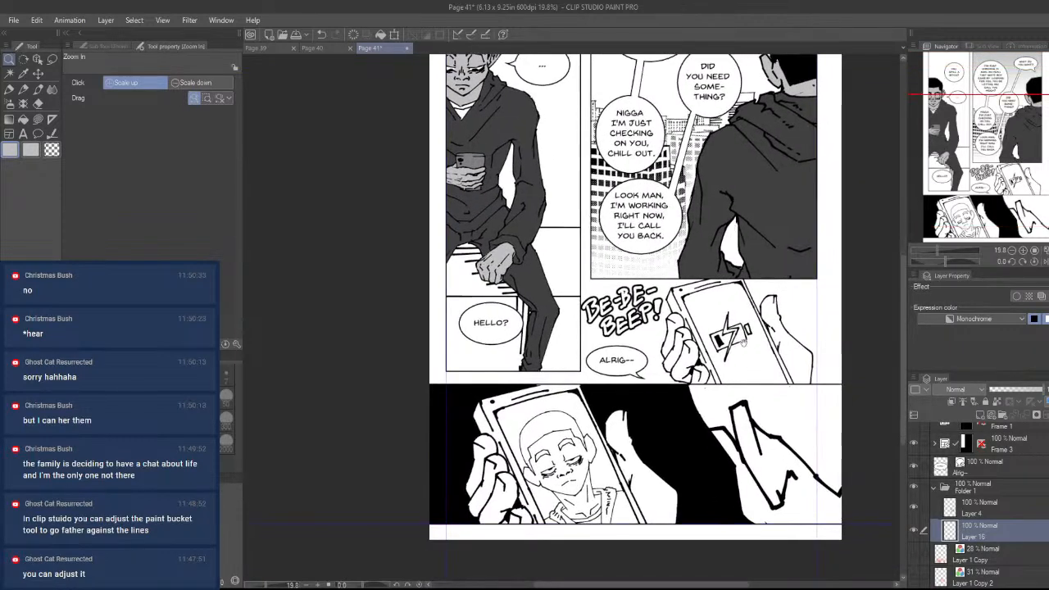
{"action": "left_click", "coordinate": [23, 119]}
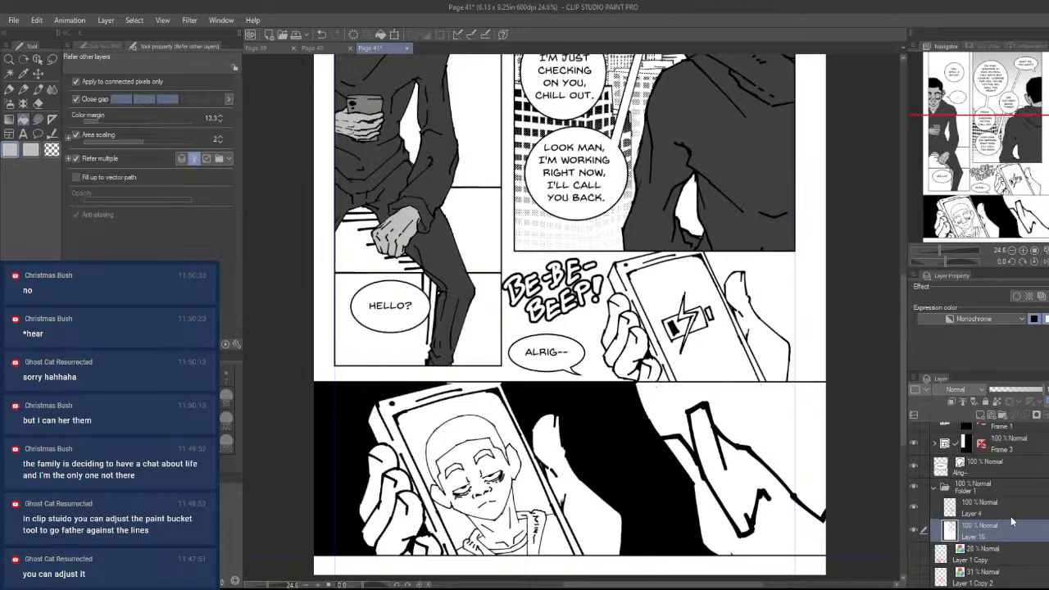
{"action": "key", "text": "ctrl+z"}
{"action": "left_click", "coordinate": [1015, 508]}
{"action": "left_click", "coordinate": [963, 402]}
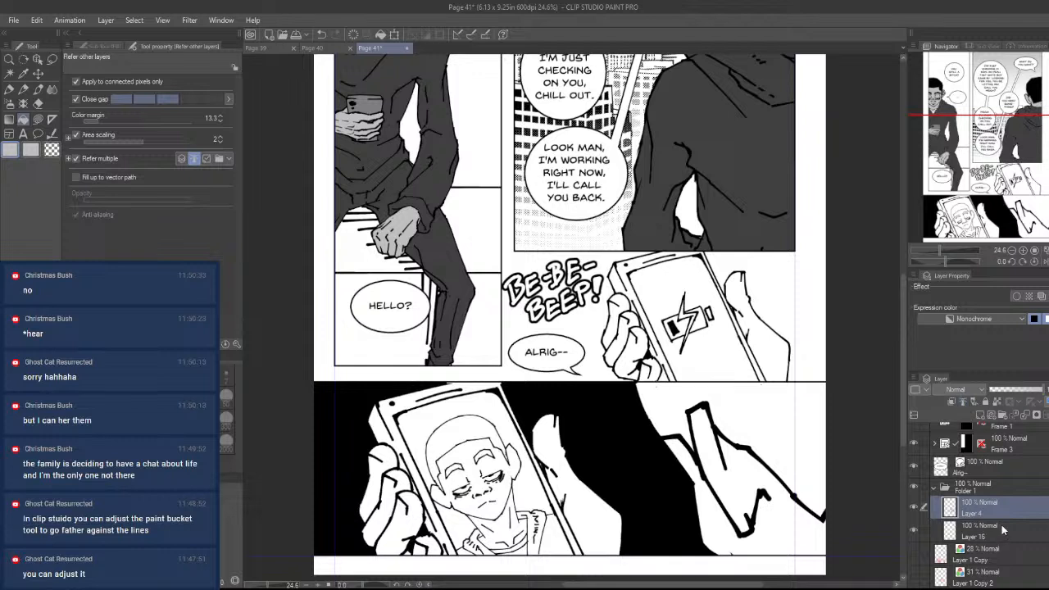
{"action": "left_click", "coordinate": [1002, 526]}
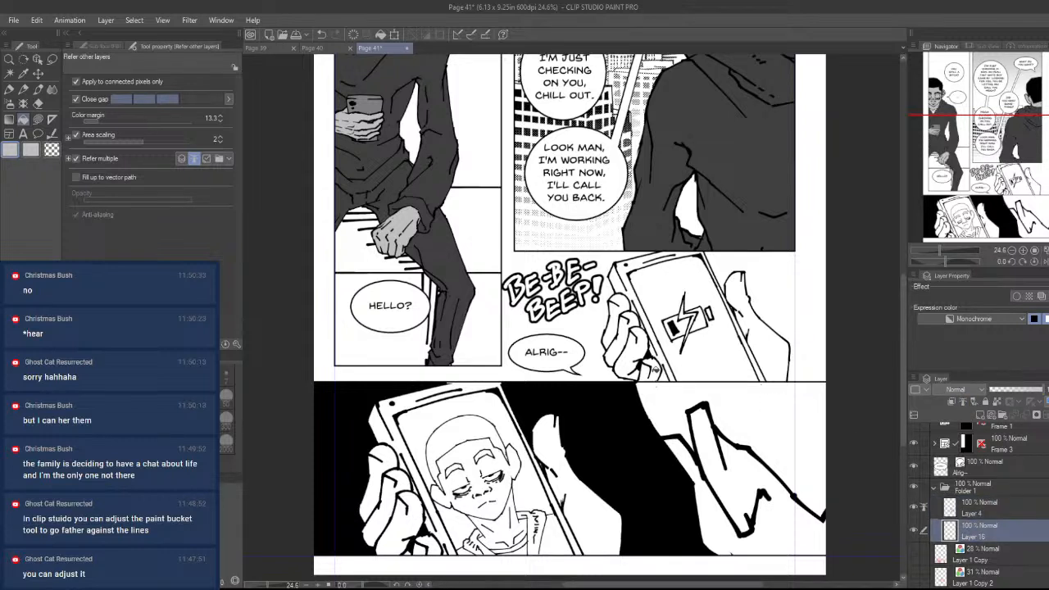
- Undo the test fill on the hand and change the new layer's expression color to Gray
{"action": "left_click", "coordinate": [750, 317]}
{"action": "key", "text": "ctrl+z"}
{"action": "left_click", "coordinate": [985, 321]}
{"action": "left_click", "coordinate": [978, 347]}
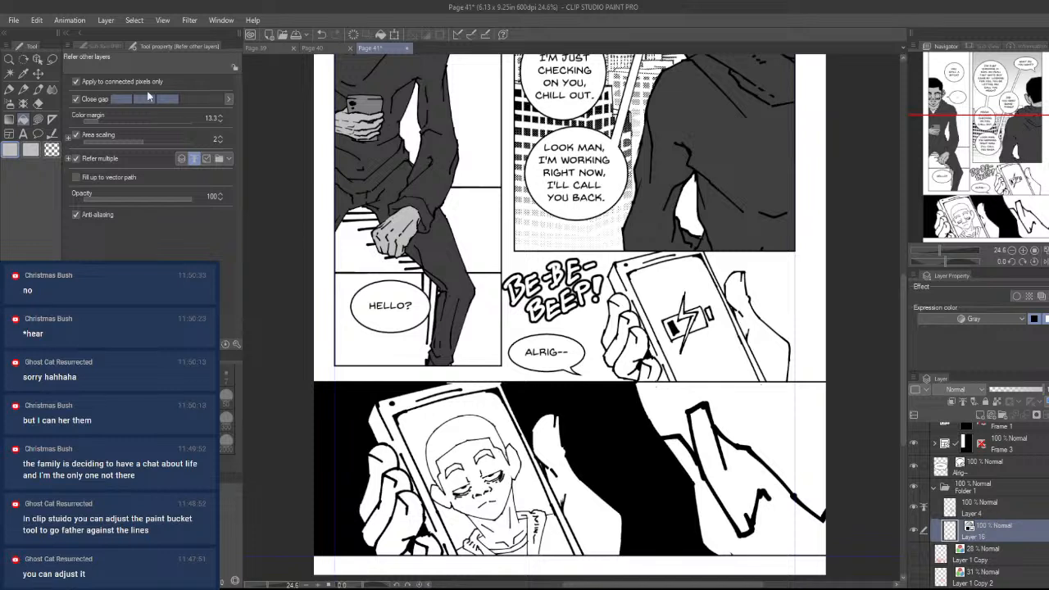
- Fill the three upper fingers holding the battery-icon phone with light gray, using the Refer other layers fill
{"action": "left_click", "coordinate": [104, 46]}
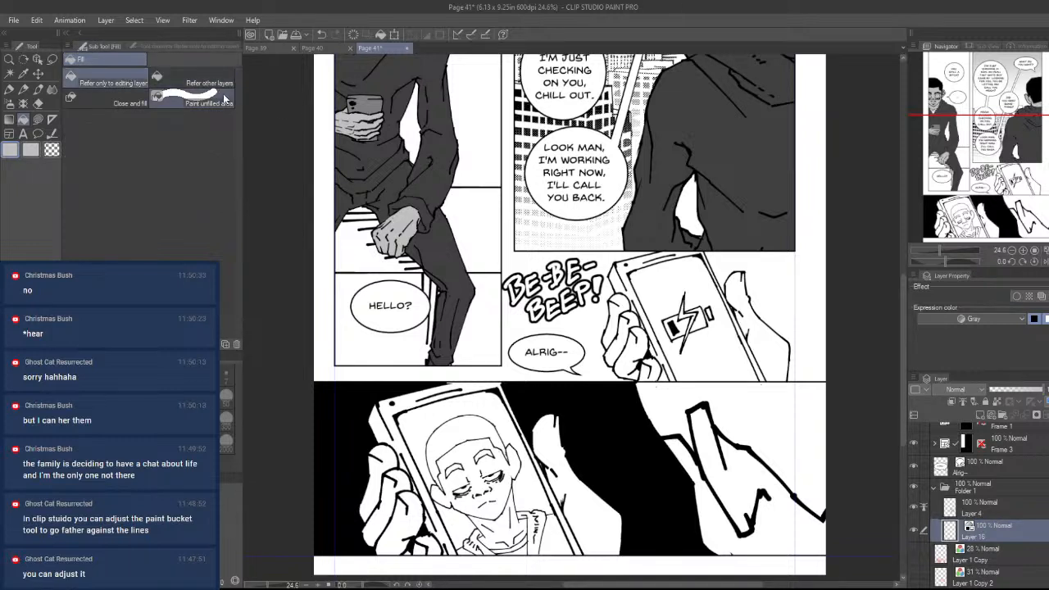
{"action": "left_click", "coordinate": [641, 355]}
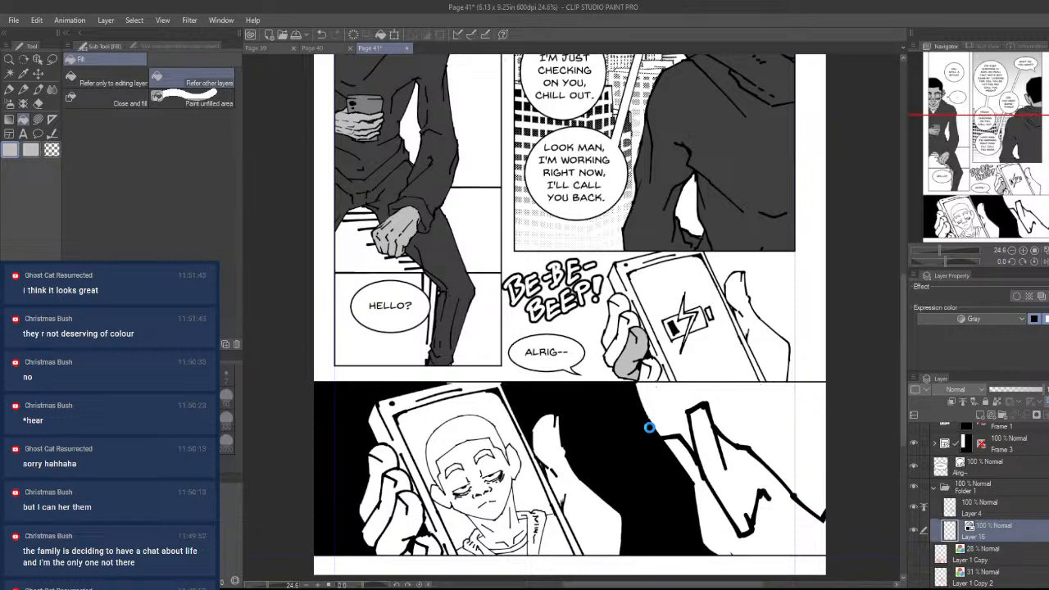
{"action": "key", "text": "ctrl+z"}
{"action": "left_click", "coordinate": [636, 317]}
{"action": "left_click", "coordinate": [632, 295]}
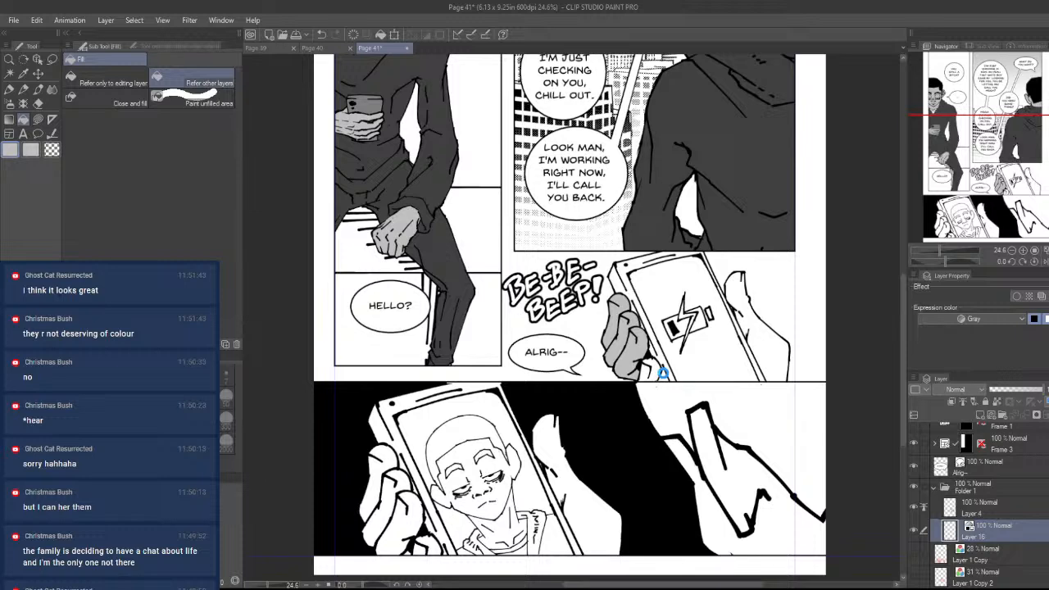
- Close the open lower edge of the lowest finger with a light gray pen stroke along the panel border
{"action": "key", "text": "ctrl+space"}
{"action": "key", "text": "ctrl+z"}
{"action": "left_click_drag", "start_coordinate": [655, 375], "coordinate": [700, 368]}
{"action": "key", "text": "p"}
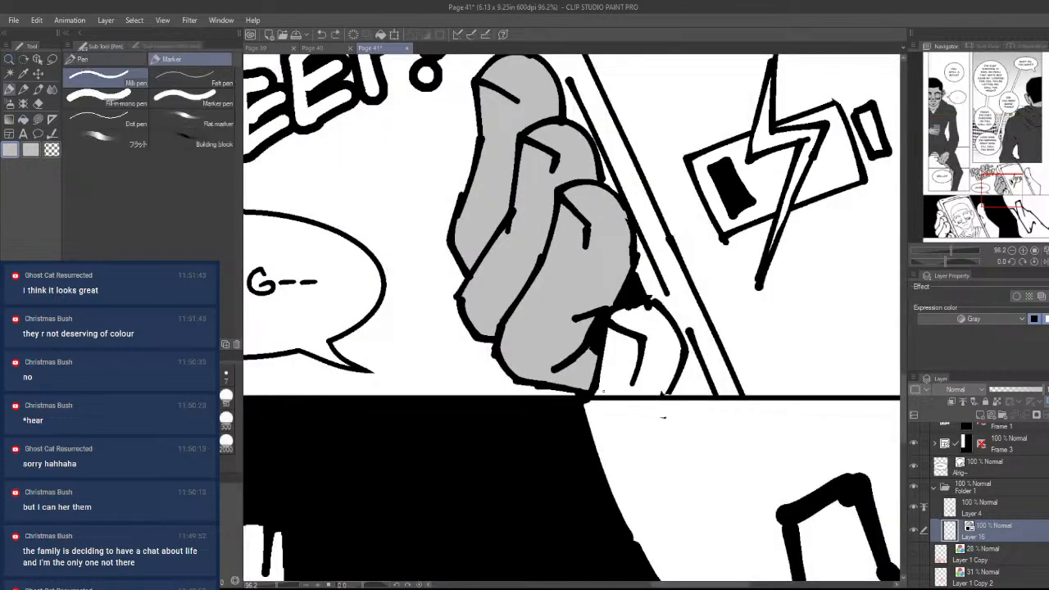
{"action": "key", "text": "bracketright"}
{"action": "mouse_move", "coordinate": [591, 390]}
{"action": "left_mouse_down"}
{"action": "mouse_move", "coordinate": [705, 389]}
{"action": "mouse_move", "coordinate": [587, 391]}
{"action": "mouse_move", "coordinate": [675, 379]}
{"action": "mouse_move", "coordinate": [634, 377]}
{"action": "left_mouse_up"}
- Close the open wrist edge on the thumb side of the hand with a light gray stroke along the panel border
{"action": "key", "text": "ctrl+space"}
{"action": "left_click_drag", "start_coordinate": [822, 354], "coordinate": [837, 354]}
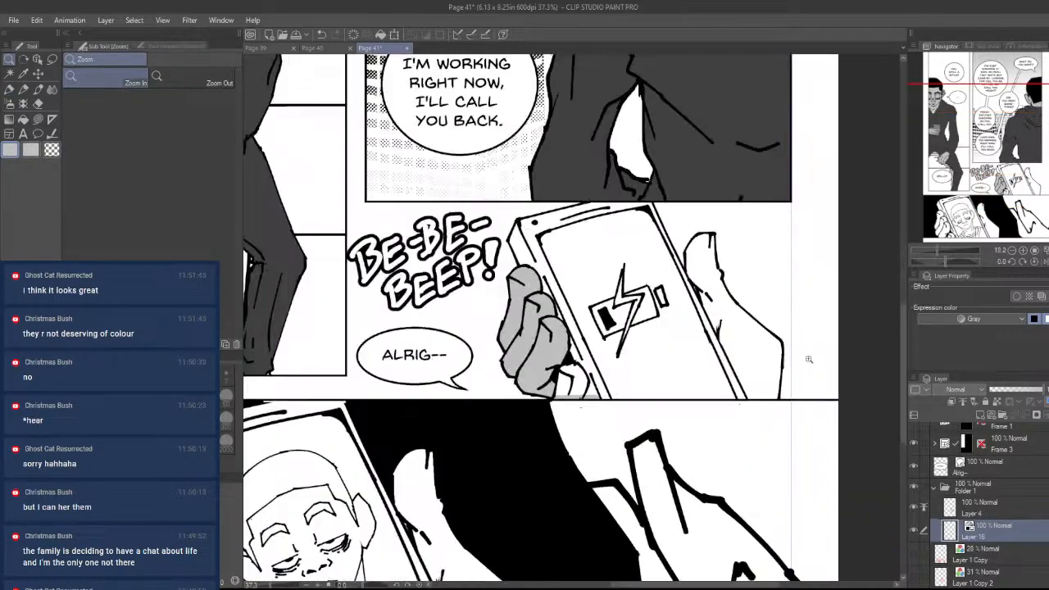
{"action": "left_click_drag", "start_coordinate": [723, 430], "coordinate": [745, 426]}
{"action": "left_click_drag", "start_coordinate": [825, 361], "coordinate": [867, 324]}
{"action": "mouse_move", "coordinate": [578, 437]}
{"action": "left_mouse_down"}
{"action": "mouse_move", "coordinate": [757, 438]}
{"action": "mouse_move", "coordinate": [580, 440]}
{"action": "left_mouse_up"}
{"action": "key", "text": "ctrl+space"}
{"action": "left_click_drag", "start_coordinate": [620, 411], "coordinate": [517, 443]}
{"action": "left_click_drag", "start_coordinate": [541, 426], "coordinate": [636, 425]}
- Fill the lowest finger and the thumb side of the hand holding the phone with light gray
{"action": "left_click", "coordinate": [24, 121]}
{"action": "left_click", "coordinate": [37, 121]}
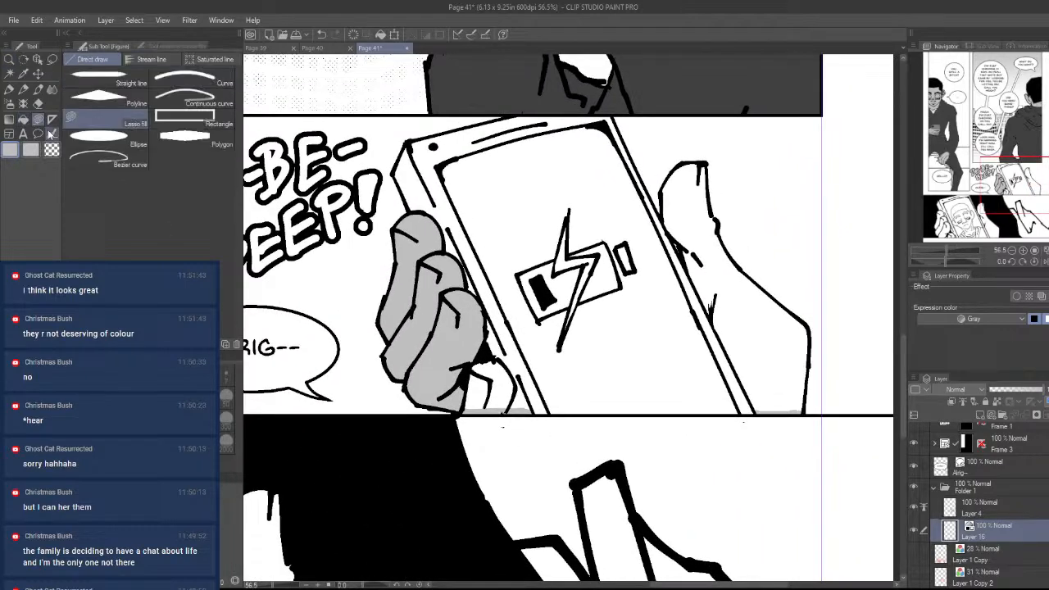
{"action": "left_click", "coordinate": [24, 120]}
{"action": "left_click", "coordinate": [498, 386]}
{"action": "left_click", "coordinate": [480, 392]}
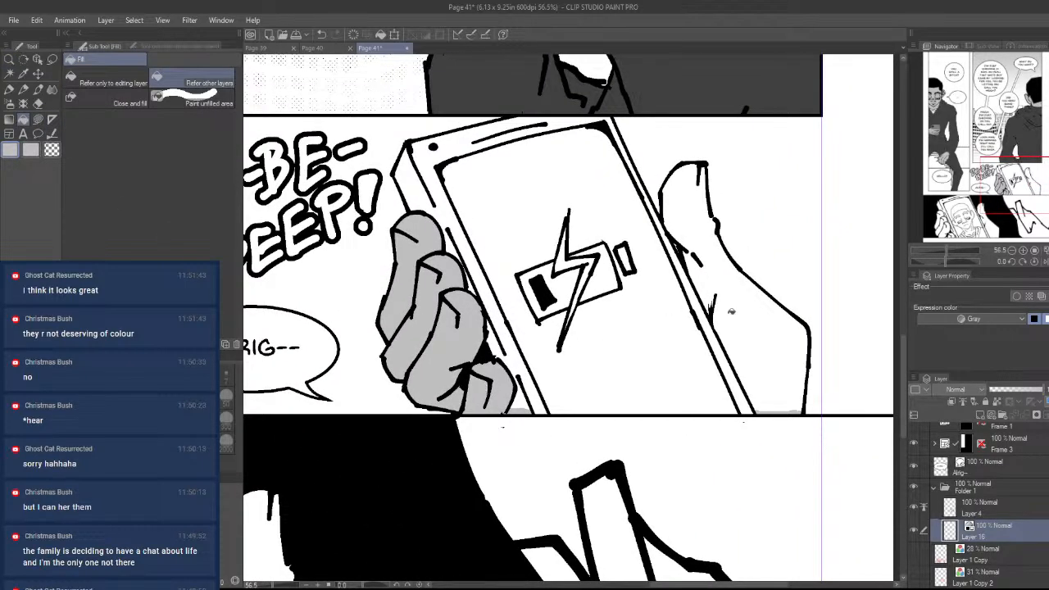
{"action": "left_click", "coordinate": [747, 321]}
- Sample the dark gray from the hoodie of the man seen from behind
{"action": "key", "text": "ctrl+space"}
{"action": "left_click_drag", "start_coordinate": [712, 254], "coordinate": [686, 329]}
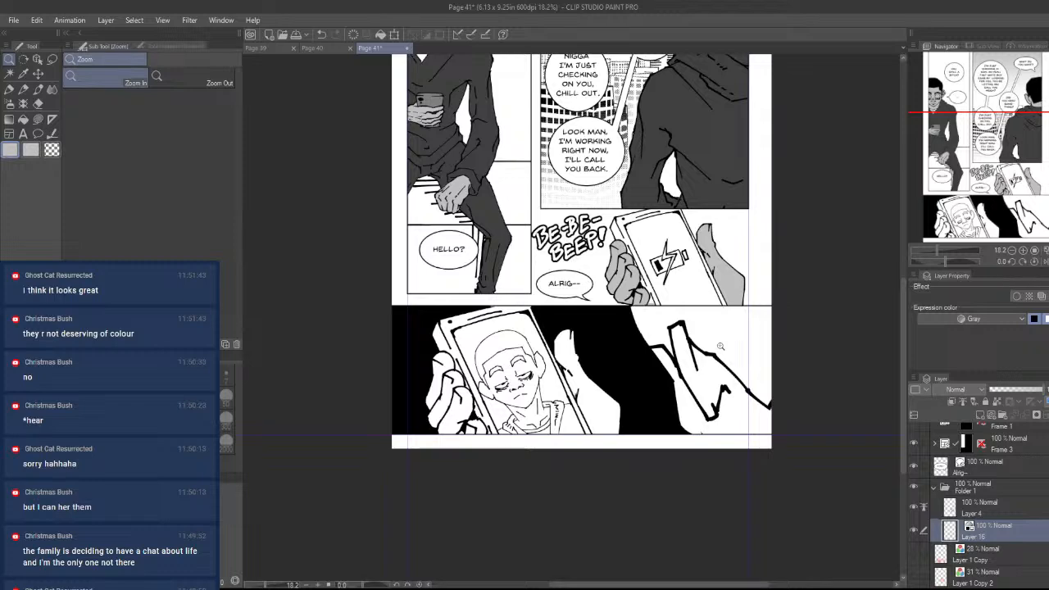
{"action": "left_click_drag", "start_coordinate": [723, 123], "coordinate": [741, 183]}
{"action": "right_click", "coordinate": [741, 213]}
{"action": "left_click_drag", "start_coordinate": [683, 286], "coordinate": [707, 272]}
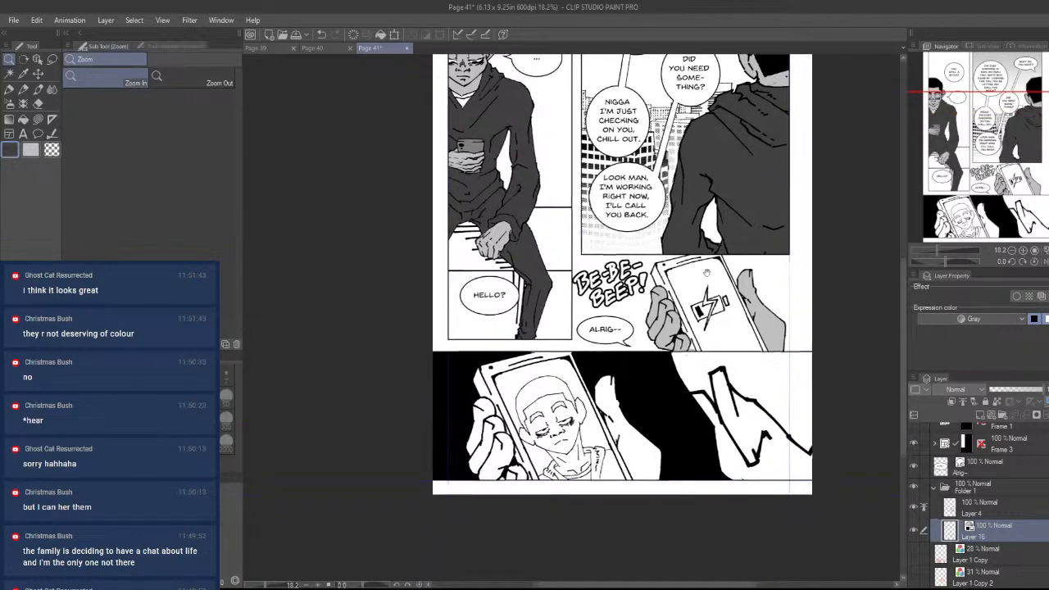
- Try to fill the battery-icon phone's casing with dark gray, and undo the fill
{"action": "scroll", "coordinate": [697, 317], "scroll_direction": "up", "scroll_amount": 2}
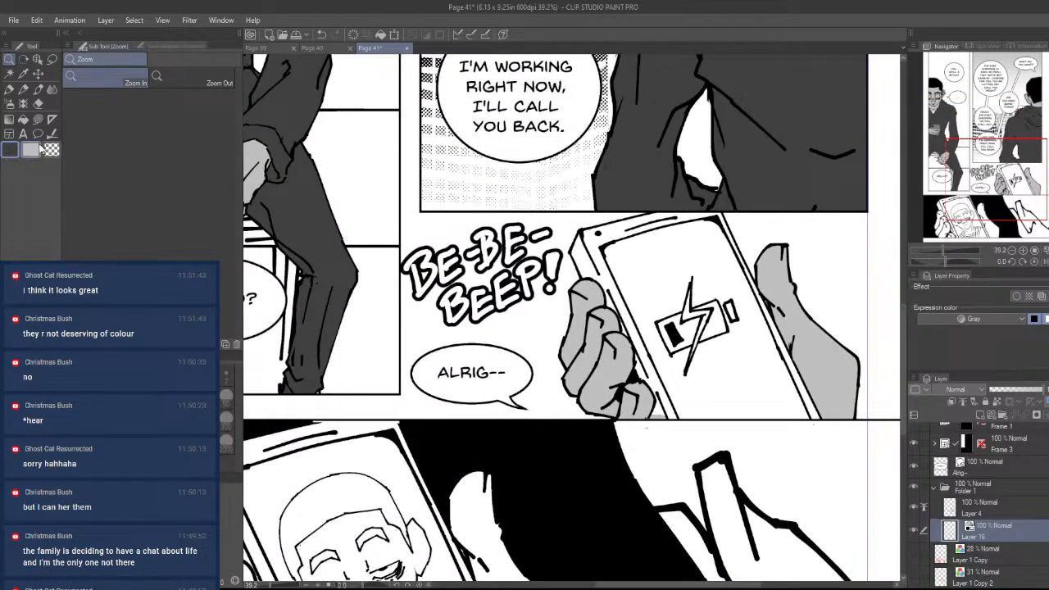
{"action": "left_click", "coordinate": [24, 134]}
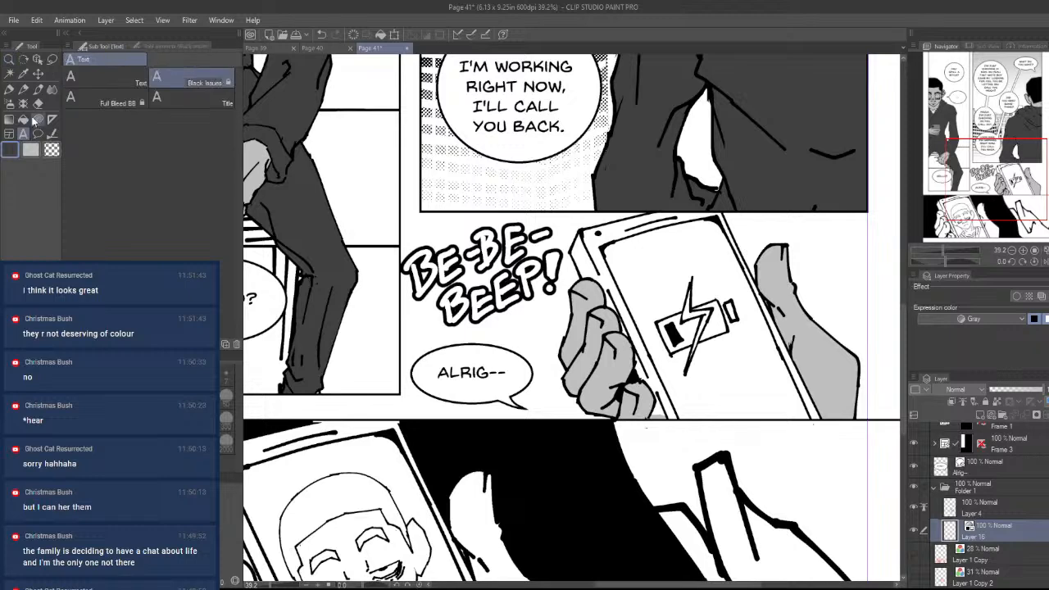
{"action": "left_click", "coordinate": [24, 120]}
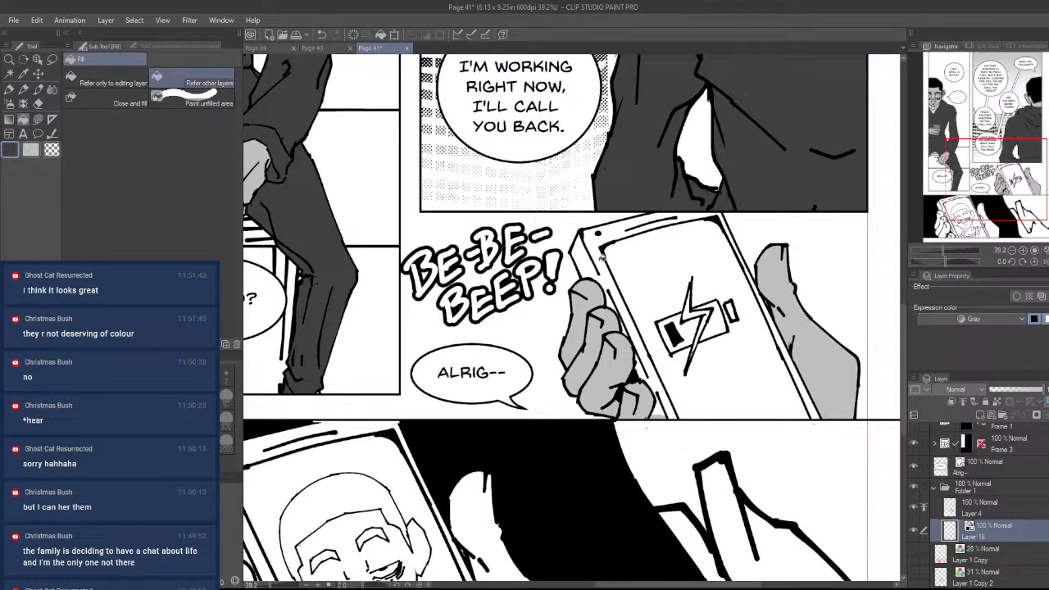
{"action": "left_click", "coordinate": [815, 549]}
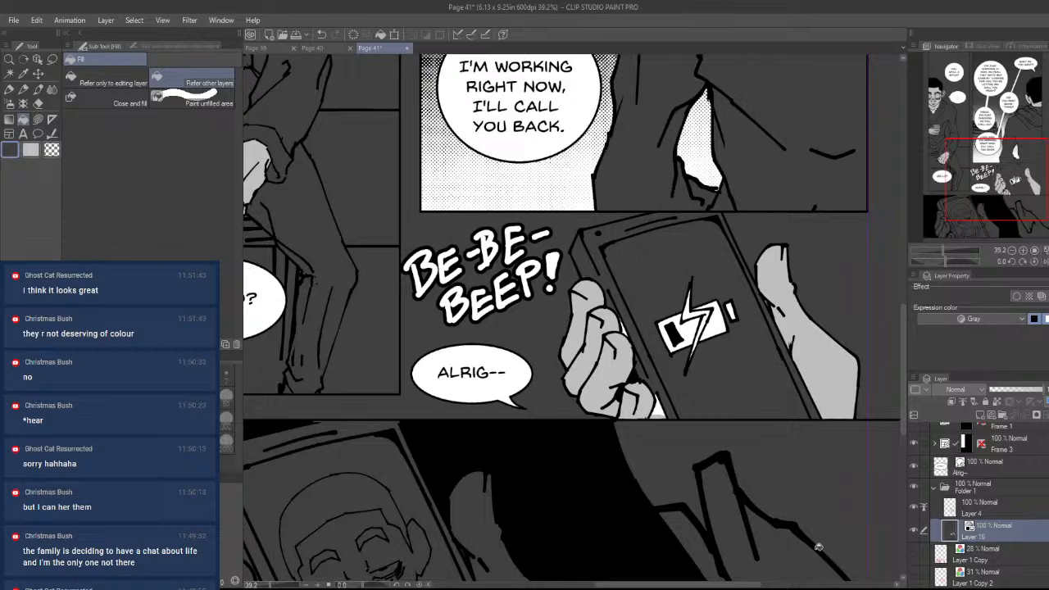
{"action": "key", "text": "ctrl+z"}
- Close the phone casing's open lower edge beside the lowest finger with dark gray pen strokes along the panel border
{"action": "scroll", "coordinate": [586, 420], "scroll_direction": "up", "scroll_amount": 8}
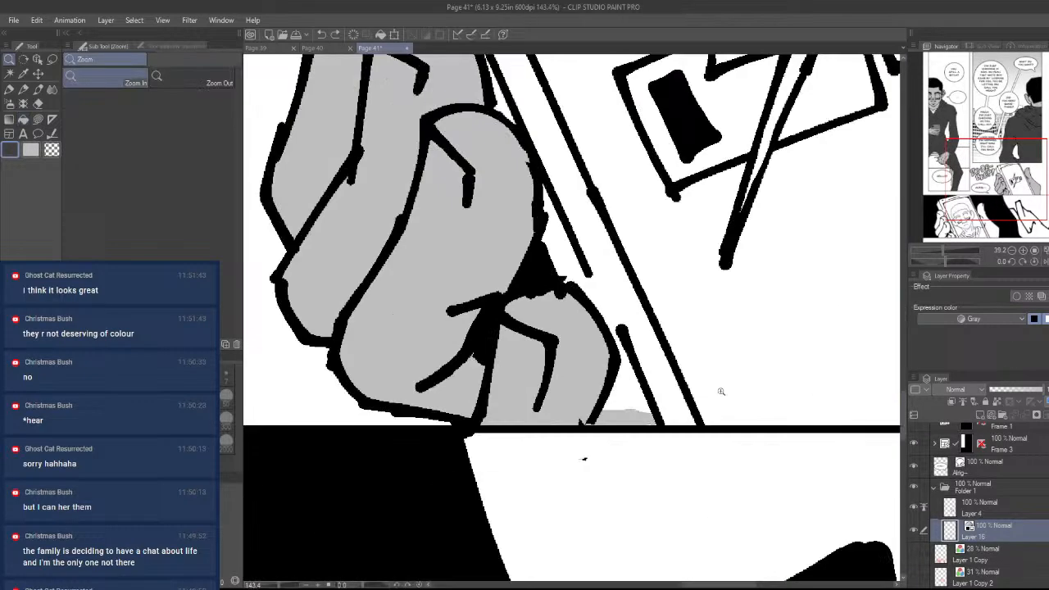
{"action": "key", "text": "p"}
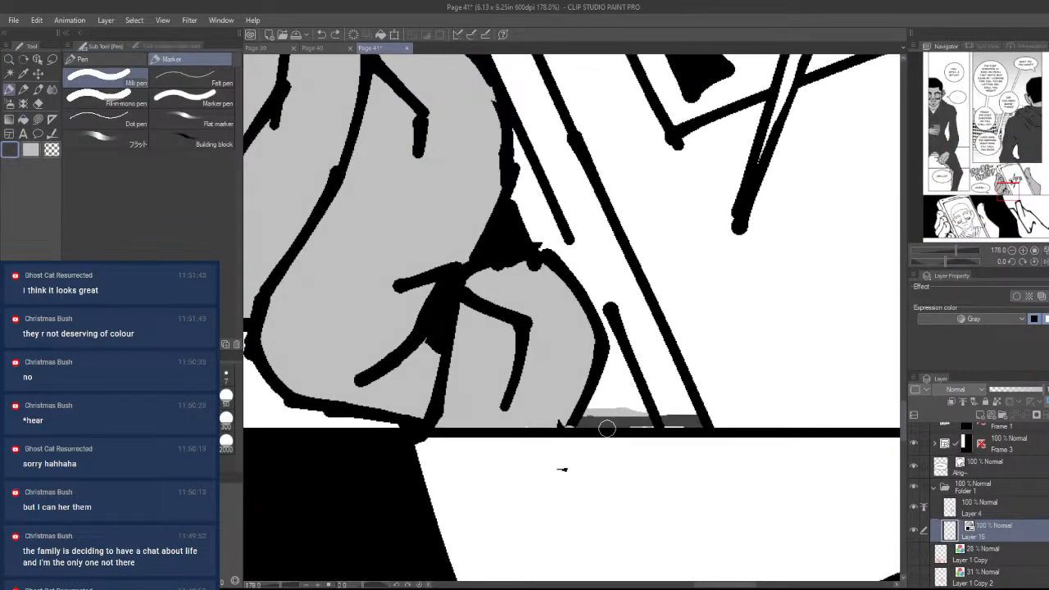
{"action": "mouse_move", "coordinate": [799, 438]}
{"action": "left_mouse_down"}
{"action": "mouse_move", "coordinate": [338, 485]}
{"action": "mouse_move", "coordinate": [281, 501]}
{"action": "left_mouse_up"}
{"action": "left_click_drag", "start_coordinate": [806, 500], "coordinate": [829, 482]}
{"action": "key", "text": "ctrl+space"}
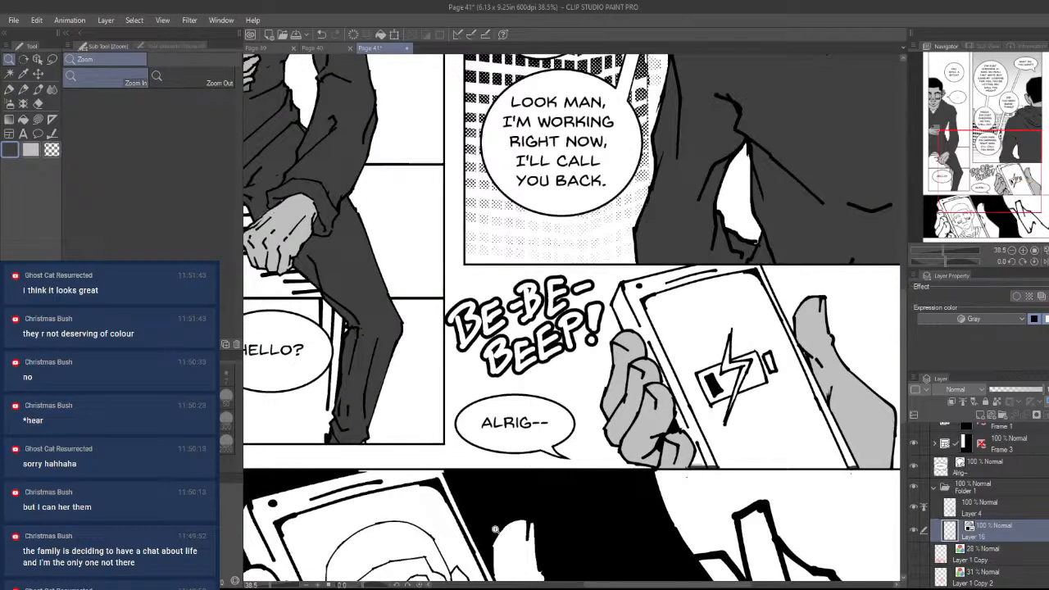
- Retry the dark gray fill on the phone's casing, and undo it
{"action": "left_click", "coordinate": [22, 119]}
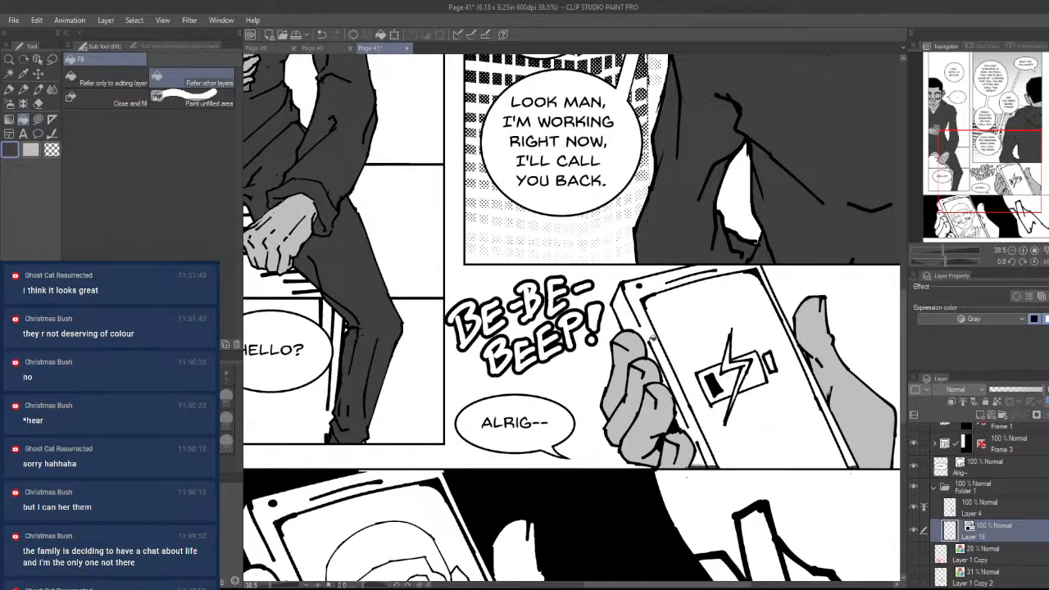
{"action": "key", "text": "ctrl+z"}
{"action": "left_click_drag", "start_coordinate": [761, 427], "coordinate": [696, 390]}
{"action": "key", "text": "ctrl+z"}
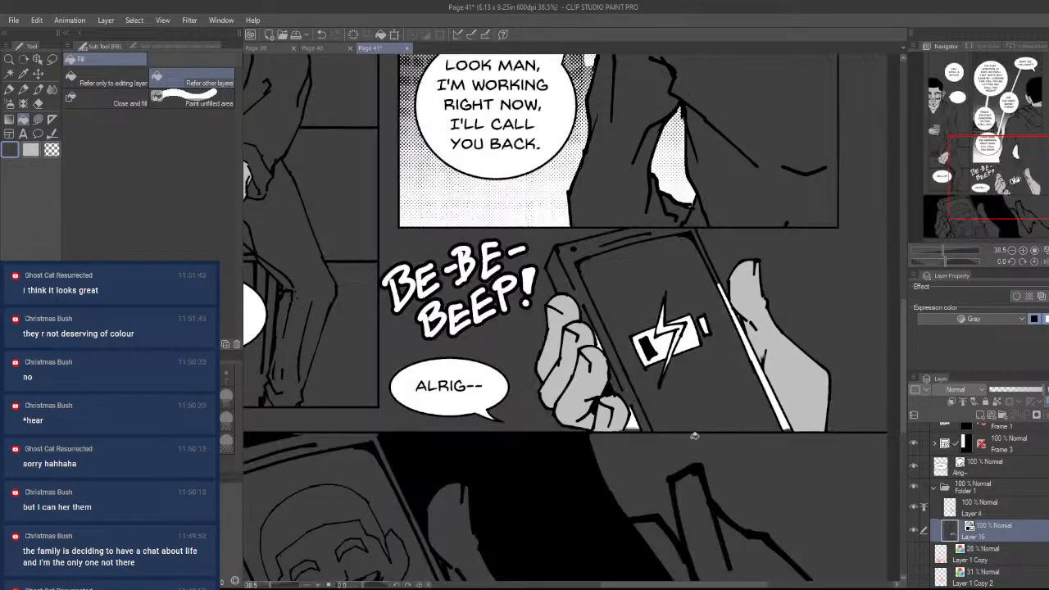
{"action": "key", "text": "ctrl+z"}
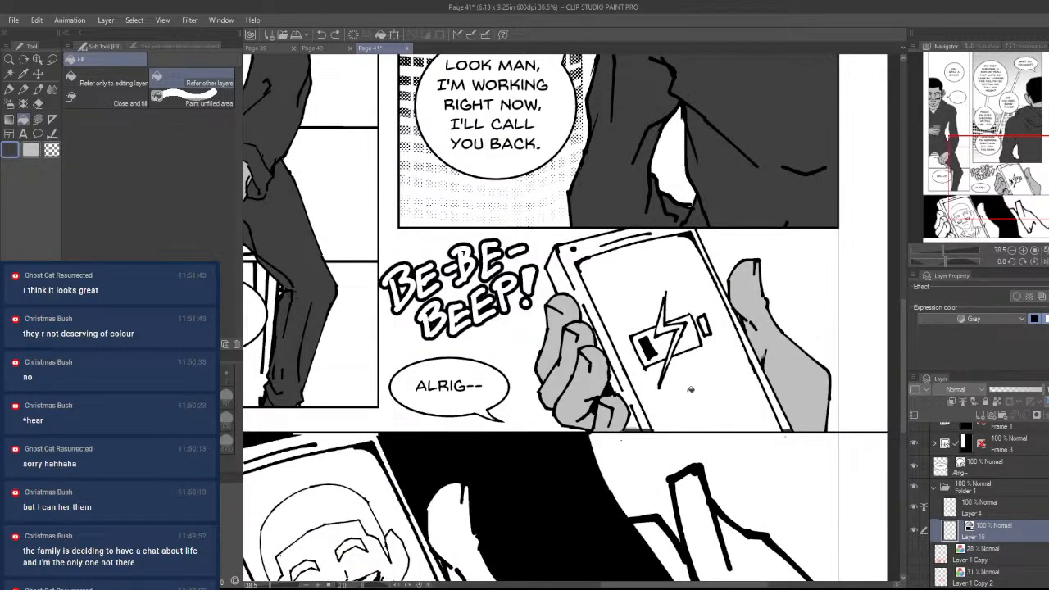
- Paint the gap between the lowest finger and the phone's edge dark gray with the pen, following the finger's outline
{"action": "key", "text": "p"}
{"action": "scroll", "coordinate": [742, 414], "scroll_direction": "up", "scroll_amount": 2}
{"action": "scroll", "coordinate": [565, 438], "scroll_direction": "up", "scroll_amount": 3}
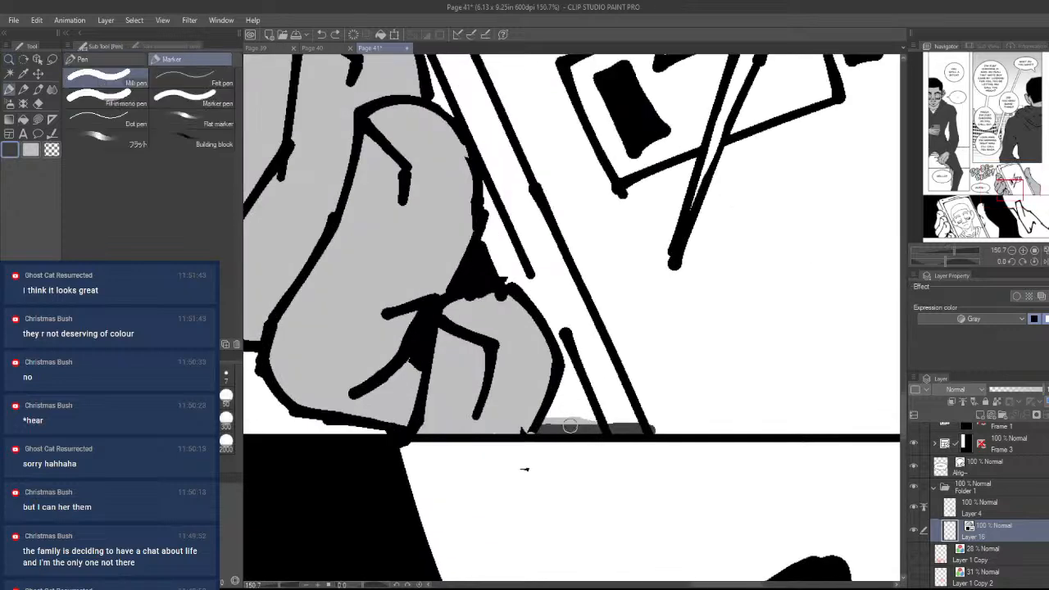
{"action": "mouse_move", "coordinate": [531, 430]}
{"action": "left_mouse_down"}
{"action": "mouse_move", "coordinate": [577, 323]}
{"action": "mouse_move", "coordinate": [564, 358]}
{"action": "mouse_move", "coordinate": [550, 329]}
{"action": "mouse_move", "coordinate": [487, 274]}
{"action": "left_mouse_up"}
{"action": "mouse_move", "coordinate": [537, 300]}
{"action": "left_mouse_down"}
{"action": "mouse_move", "coordinate": [563, 381]}
{"action": "mouse_move", "coordinate": [559, 430]}
{"action": "mouse_move", "coordinate": [568, 427]}
{"action": "mouse_move", "coordinate": [560, 418]}
{"action": "mouse_move", "coordinate": [565, 360]}
{"action": "mouse_move", "coordinate": [598, 429]}
{"action": "mouse_move", "coordinate": [567, 374]}
{"action": "mouse_move", "coordinate": [572, 415]}
{"action": "mouse_move", "coordinate": [558, 409]}
{"action": "mouse_move", "coordinate": [617, 427]}
{"action": "left_mouse_up"}
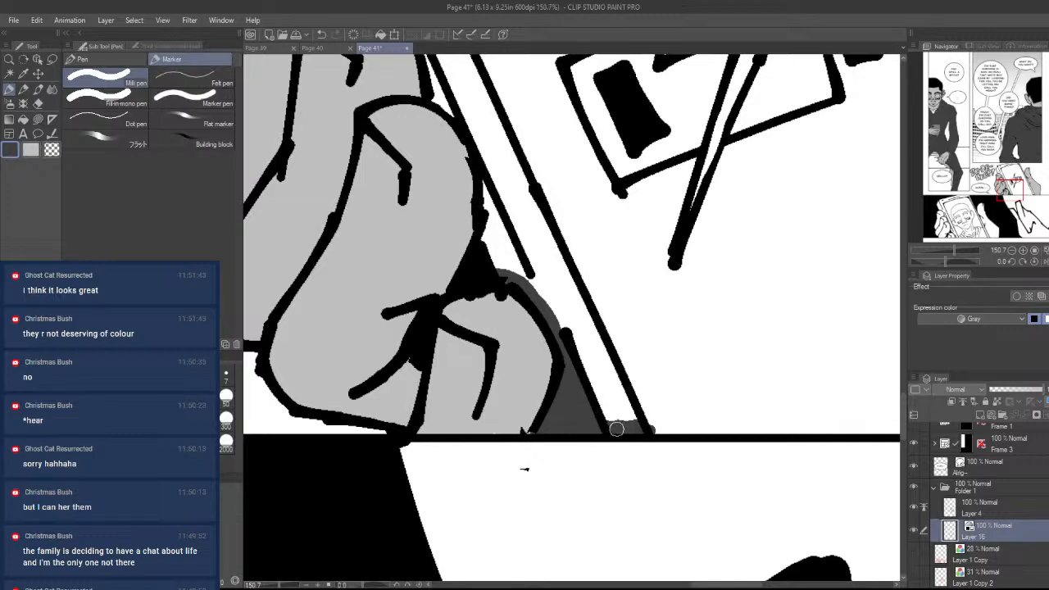
{"action": "mouse_move", "coordinate": [696, 385]}
{"action": "left_mouse_down"}
{"action": "mouse_move", "coordinate": [695, 445]}
{"action": "mouse_move", "coordinate": [696, 413]}
{"action": "mouse_move", "coordinate": [665, 402]}
{"action": "left_mouse_up"}
- Erase stray dark gray along the panel border below the battery-icon phone
{"action": "key", "text": "e"}
{"action": "left_click_drag", "start_coordinate": [699, 439], "coordinate": [480, 493]}
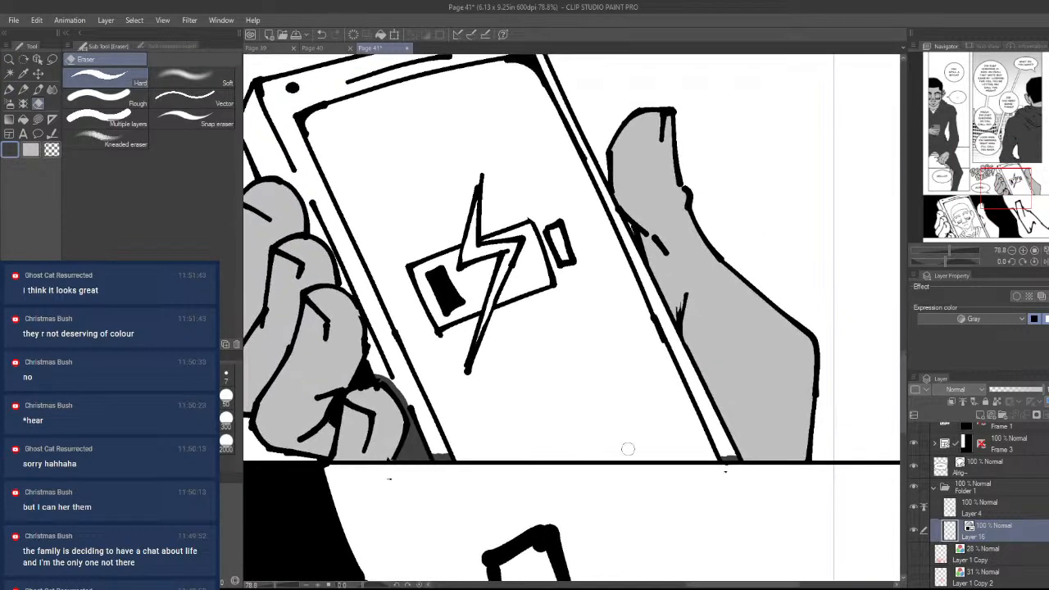
{"action": "left_click_drag", "start_coordinate": [735, 469], "coordinate": [681, 476]}
{"action": "left_click_drag", "start_coordinate": [567, 476], "coordinate": [627, 424]}
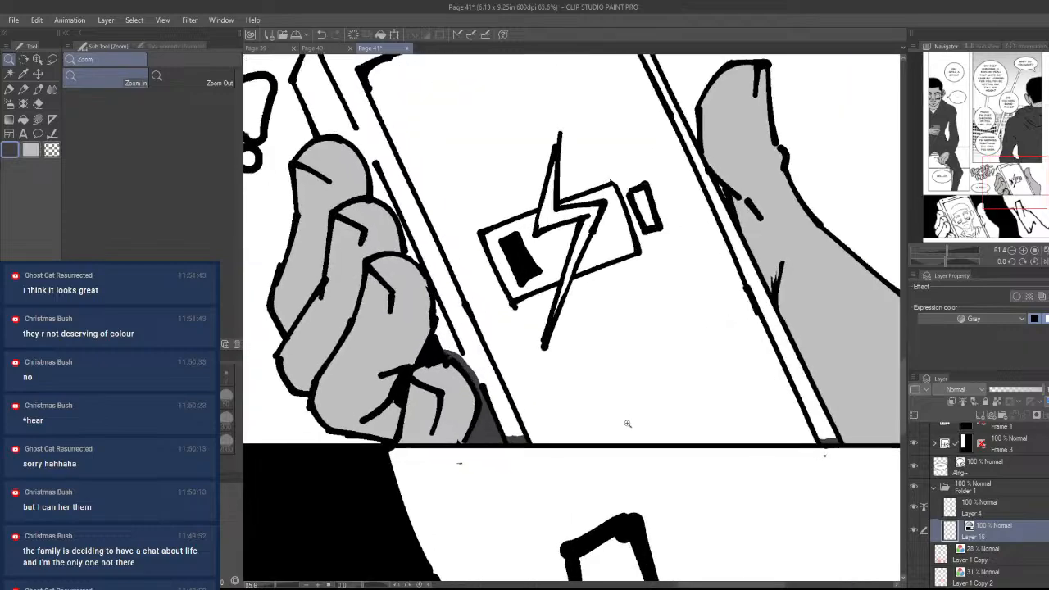
- Sample the light gray skin tone from the ear and neck of the man seen from behind
{"action": "key", "text": "p"}
{"action": "key", "text": "ctrl+space"}
{"action": "left_click_drag", "start_coordinate": [557, 328], "coordinate": [575, 465]}
{"action": "left_click_drag", "start_coordinate": [622, 271], "coordinate": [646, 263]}
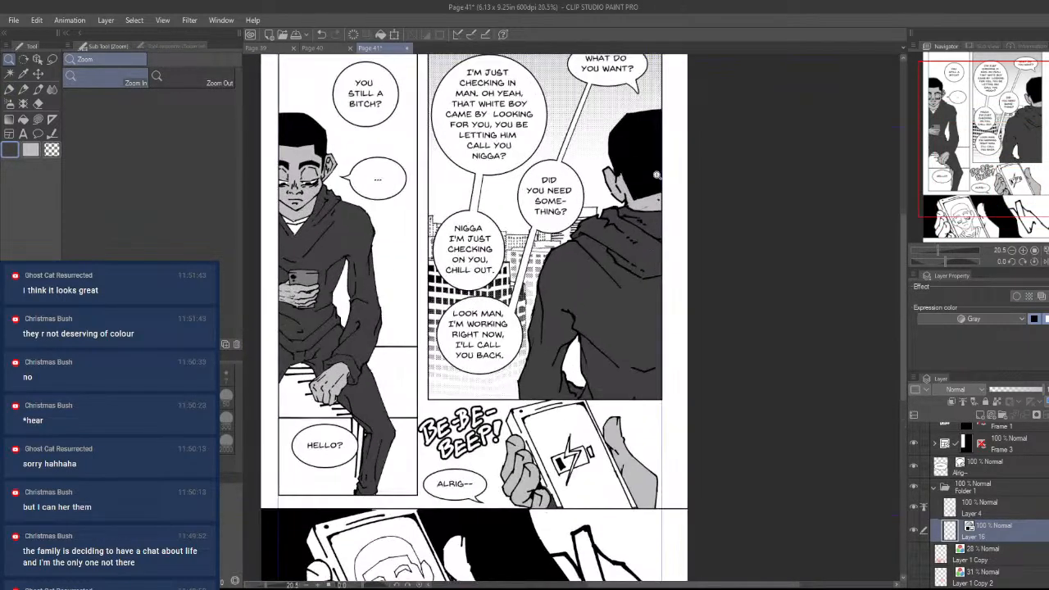
{"action": "mouse_move", "coordinate": [621, 176]}
{"action": "left_mouse_down"}
{"action": "mouse_move", "coordinate": [669, 136]}
{"action": "mouse_move", "coordinate": [719, 139]}
{"action": "mouse_move", "coordinate": [606, 172]}
{"action": "left_mouse_up"}
{"action": "right_click", "coordinate": [607, 219]}
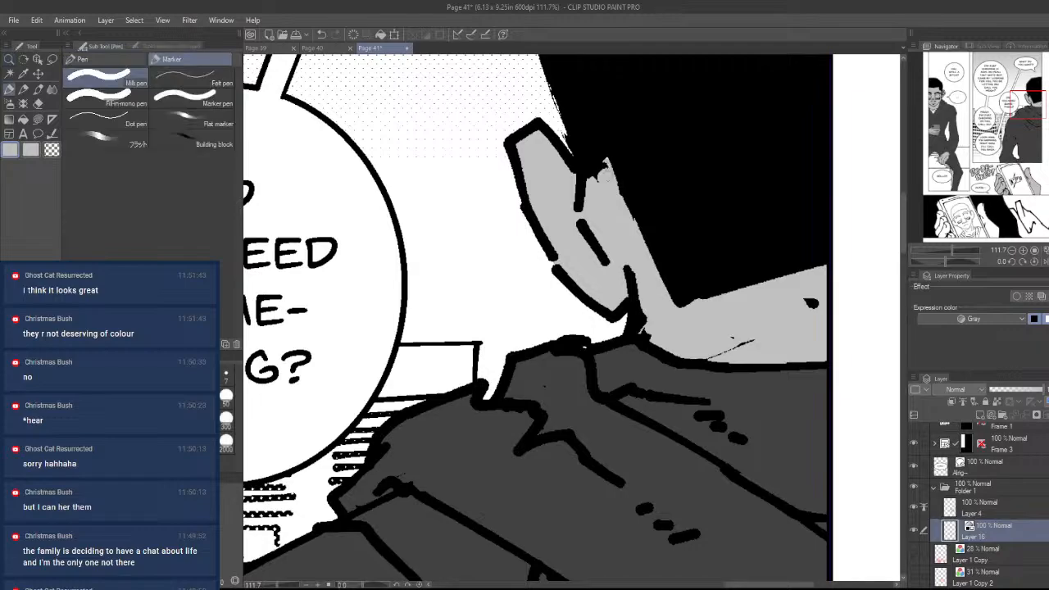
{"action": "key", "text": "ctrl+space"}
{"action": "left_click_drag", "start_coordinate": [665, 138], "coordinate": [604, 471]}
{"action": "left_click_drag", "start_coordinate": [658, 369], "coordinate": [656, 395]}
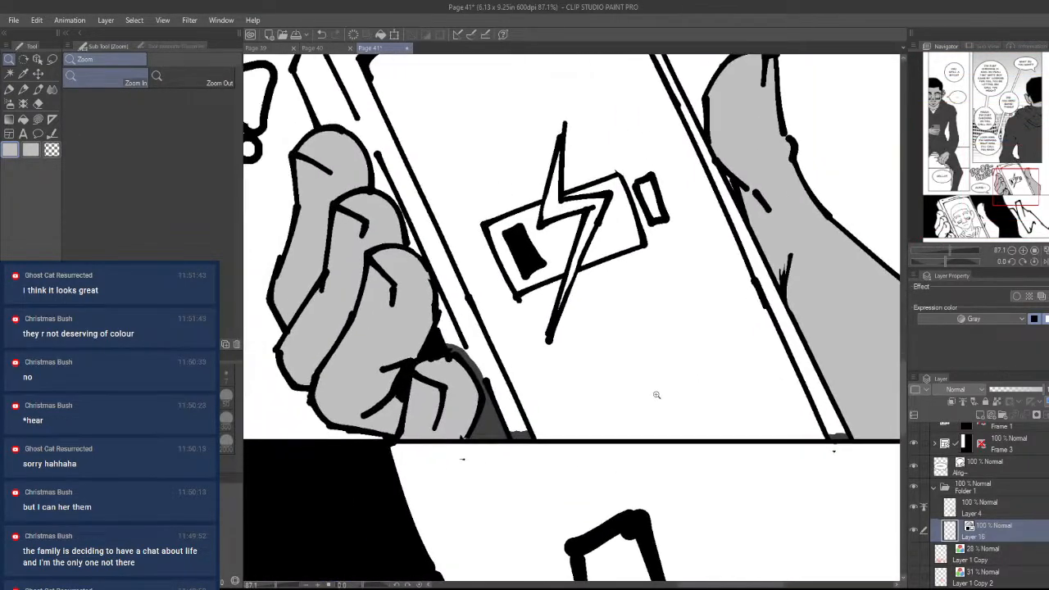
{"action": "left_click_drag", "start_coordinate": [563, 415], "coordinate": [547, 447]}
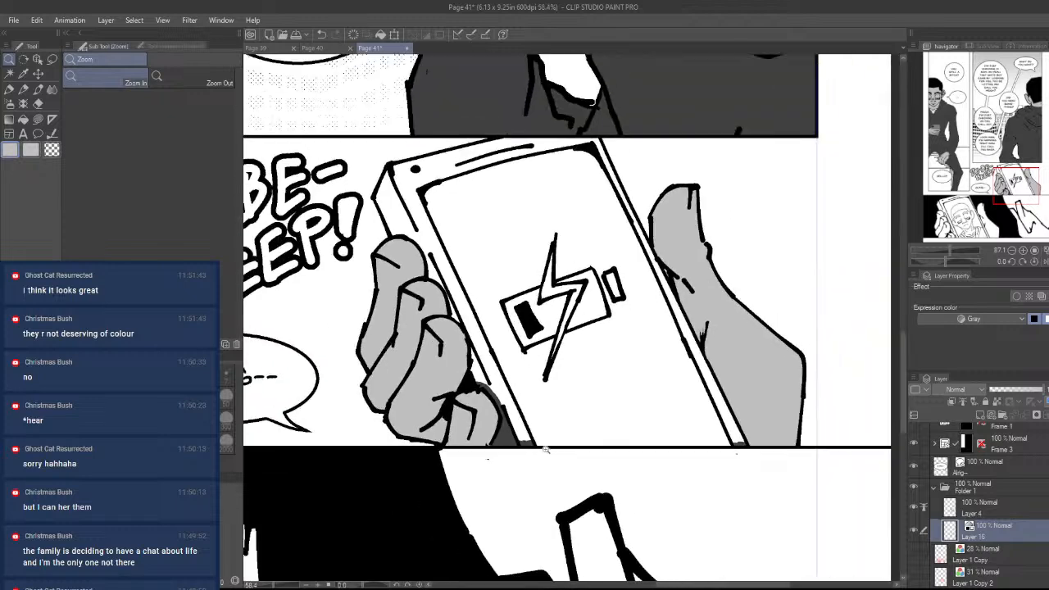
- Sample the dark gray again as the drawing colour for the battery-icon phone's casing
{"action": "key", "text": "p"}
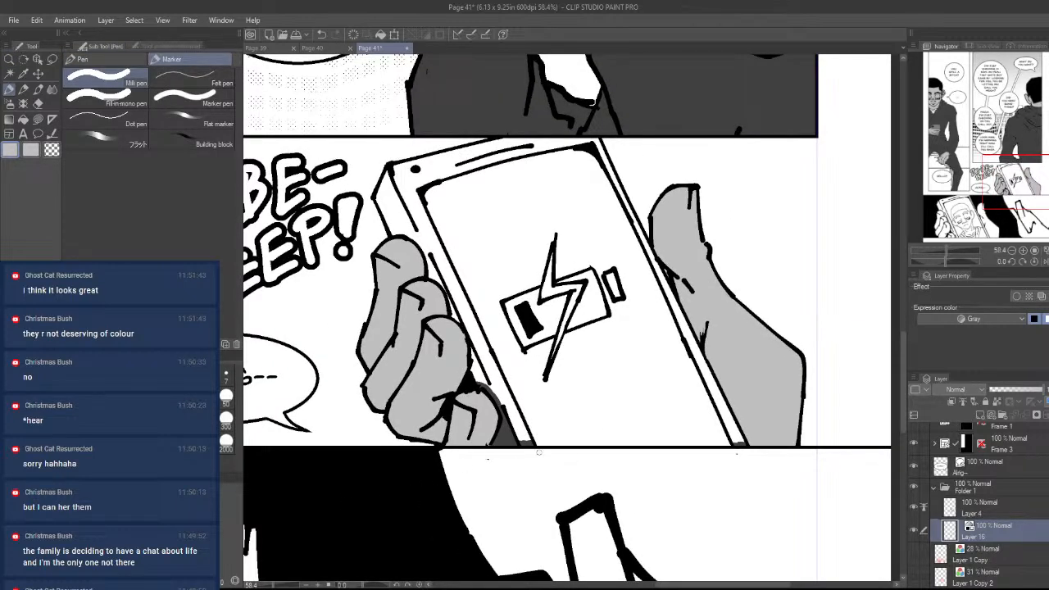
{"action": "left_click_drag", "start_coordinate": [556, 449], "coordinate": [595, 455]}
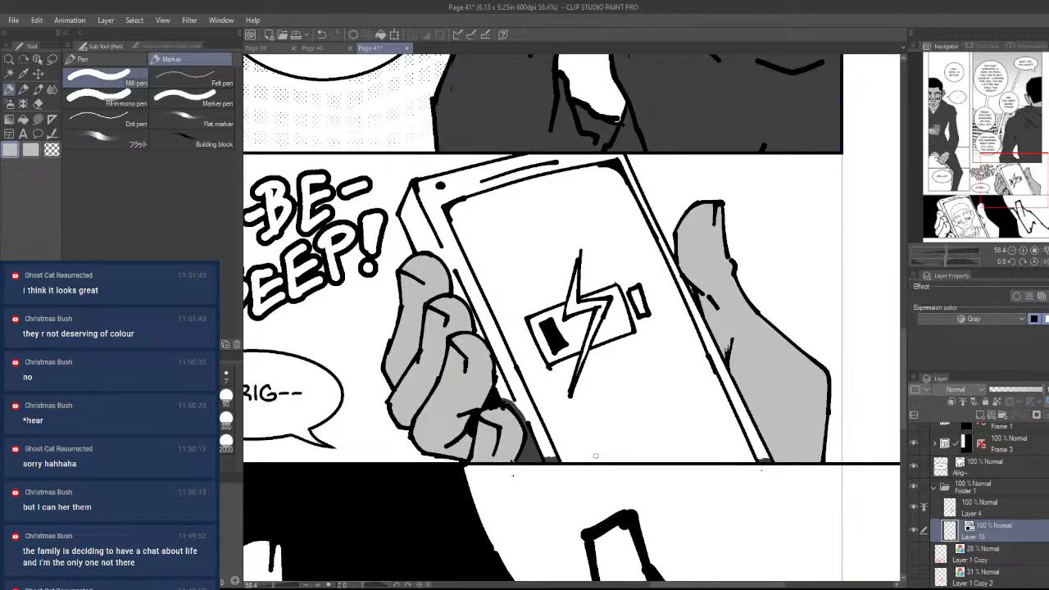
{"action": "left_click_drag", "start_coordinate": [667, 376], "coordinate": [654, 383]}
{"action": "key", "text": "slash"}
{"action": "left_click", "coordinate": [773, 431]}
{"action": "right_click", "coordinate": [483, 451]}
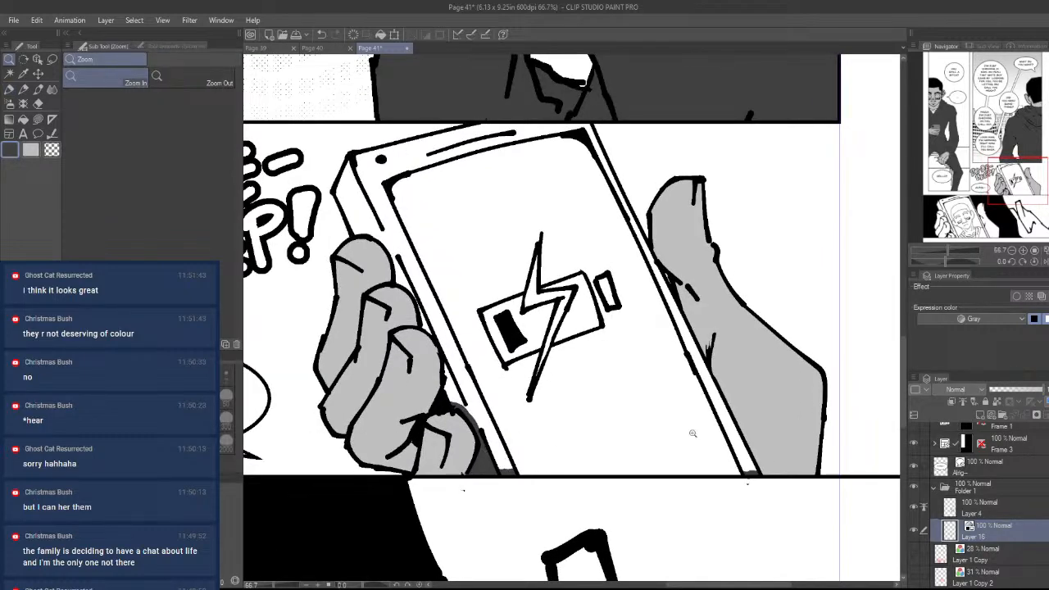
- Close the phone casing's open top edge with a dark gray pen stroke along the upper panel border
{"action": "key", "text": "p"}
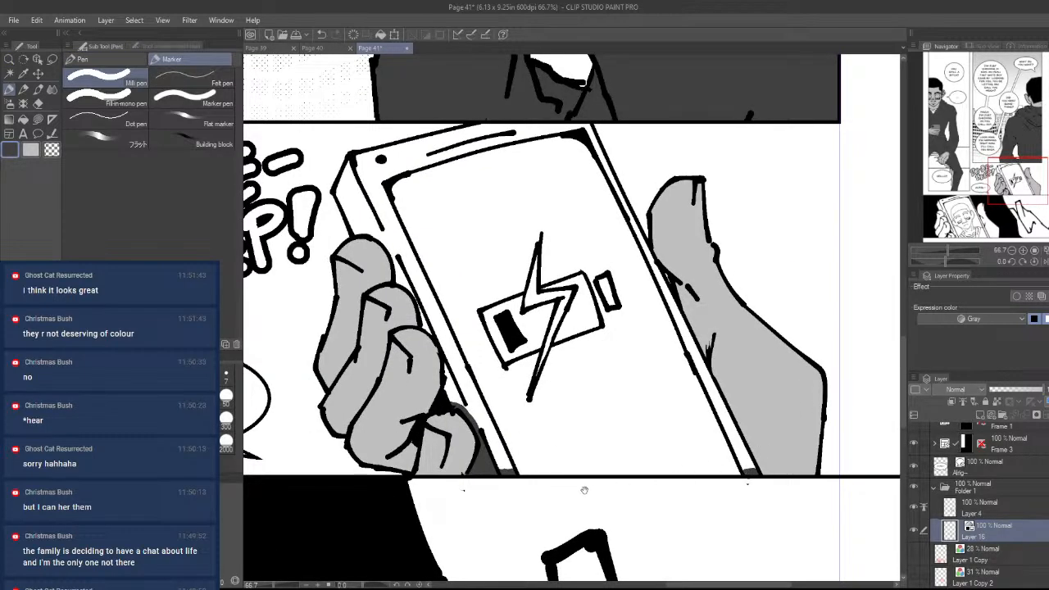
{"action": "left_click_drag", "start_coordinate": [579, 472], "coordinate": [589, 487]}
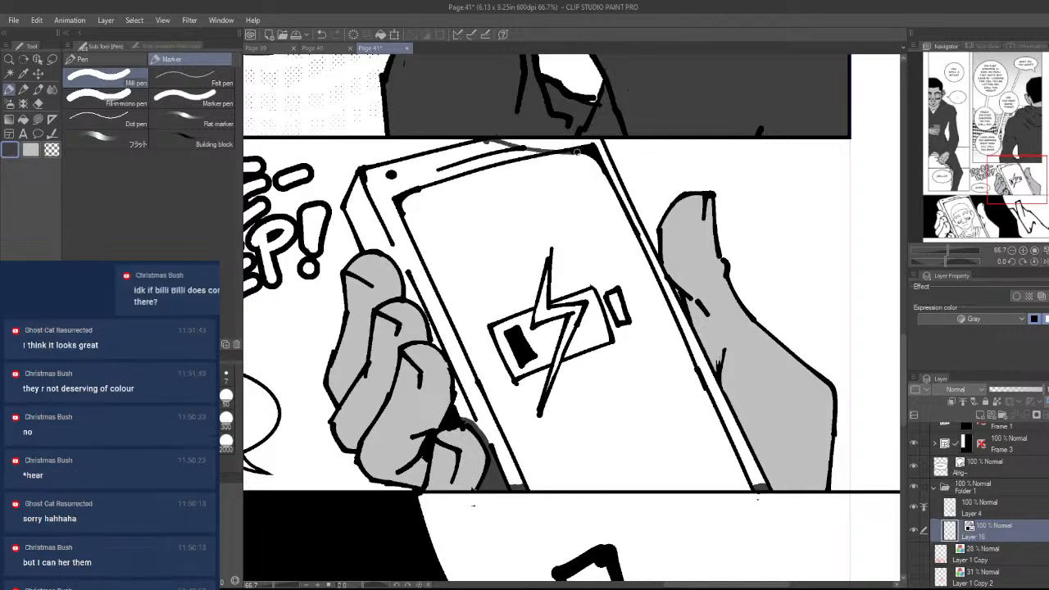
{"action": "left_click_drag", "start_coordinate": [484, 142], "coordinate": [588, 141]}
{"action": "left_click_drag", "start_coordinate": [587, 376], "coordinate": [622, 443]}
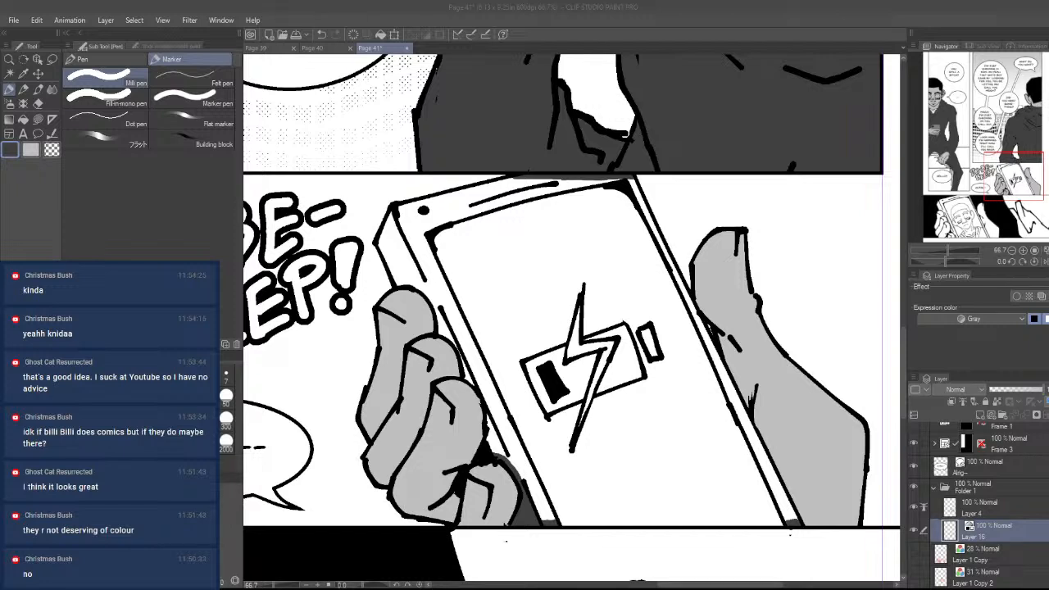
{"action": "left_click", "coordinate": [647, 36]}
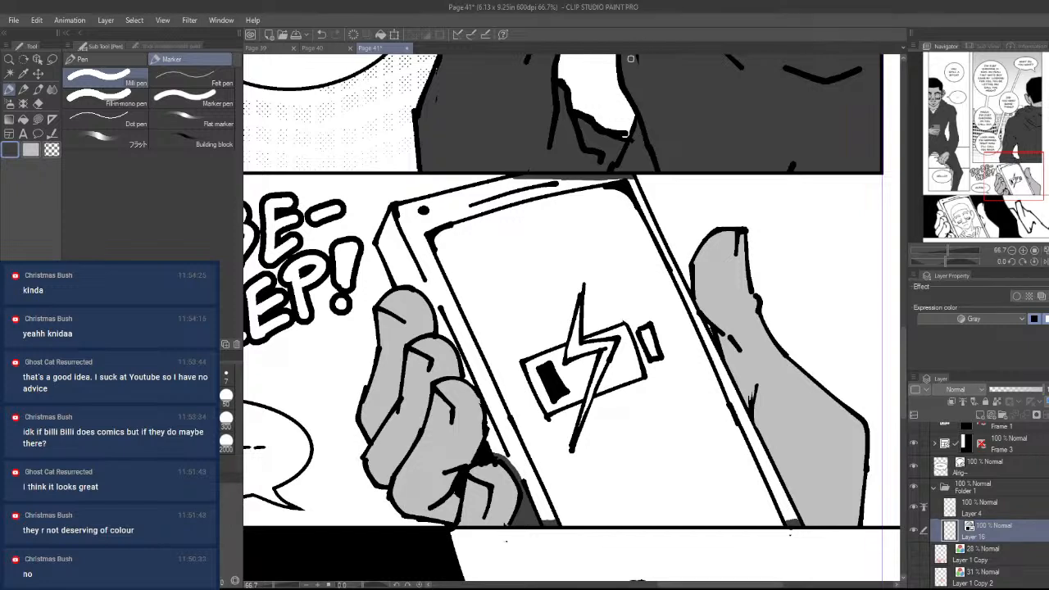
- Try a dark gray Lasso fill down the left edge of the phone's screen, and undo it
{"action": "key", "text": "u"}
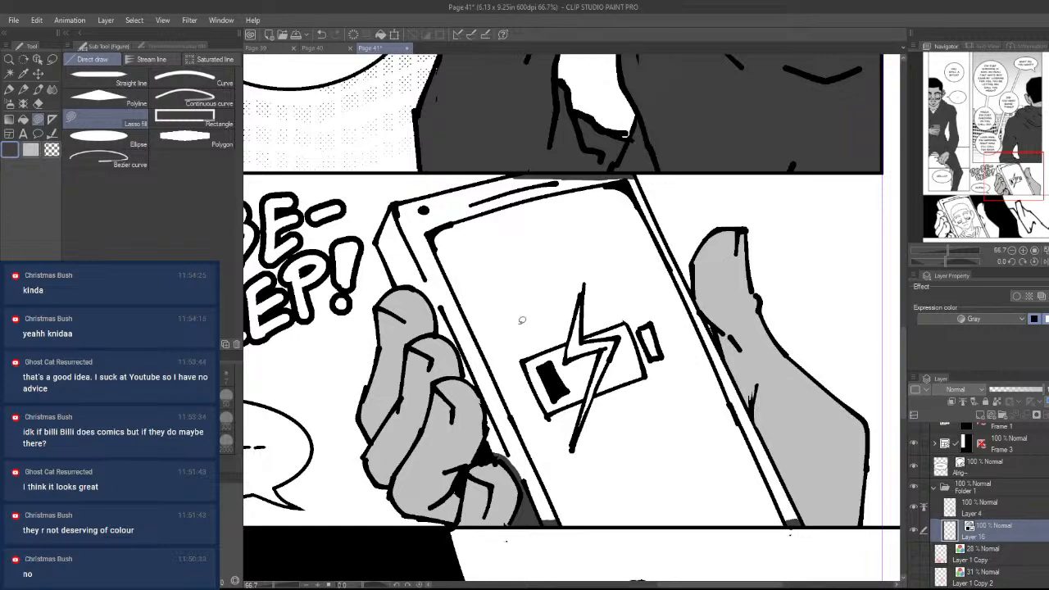
{"action": "mouse_move", "coordinate": [438, 236]}
{"action": "left_mouse_down"}
{"action": "mouse_move", "coordinate": [510, 344]}
{"action": "mouse_move", "coordinate": [566, 522]}
{"action": "left_mouse_up"}
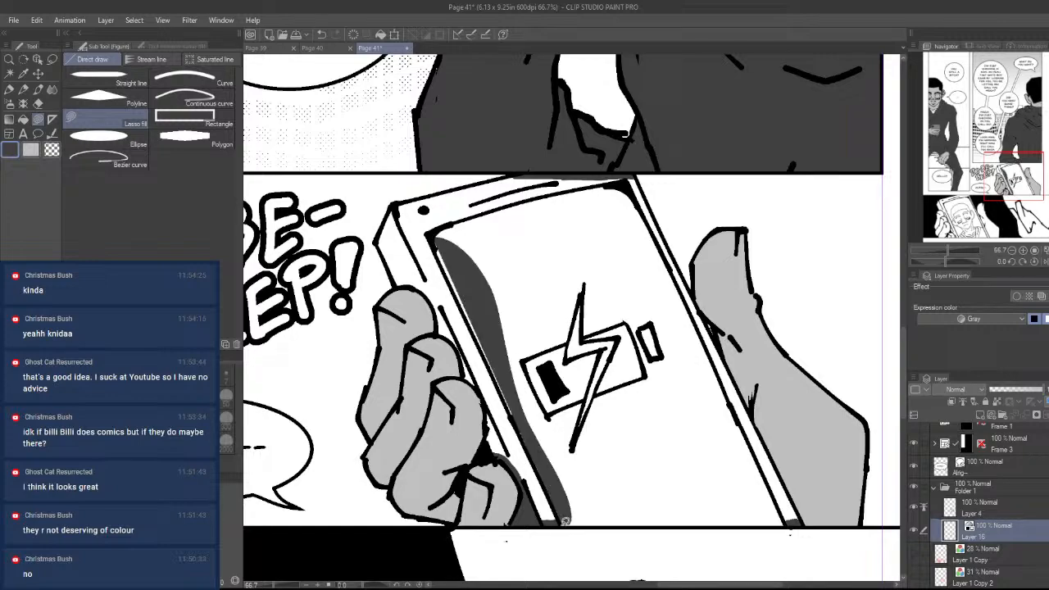
{"action": "key", "text": "ctrl+z"}
- Lasso-fill the lower part of the casing's left side, beside the lower fingers, with dark gray
{"action": "key", "text": "ctrl+space"}
{"action": "mouse_move", "coordinate": [600, 388]}
{"action": "left_mouse_down"}
{"action": "mouse_move", "coordinate": [576, 441]}
{"action": "mouse_move", "coordinate": [643, 445]}
{"action": "left_mouse_up"}
{"action": "mouse_move", "coordinate": [568, 350]}
{"action": "left_mouse_down"}
{"action": "mouse_move", "coordinate": [619, 458]}
{"action": "mouse_move", "coordinate": [533, 386]}
{"action": "mouse_move", "coordinate": [464, 157]}
{"action": "mouse_move", "coordinate": [506, 193]}
{"action": "mouse_move", "coordinate": [552, 311]}
{"action": "left_mouse_up"}
{"action": "key", "text": "space"}
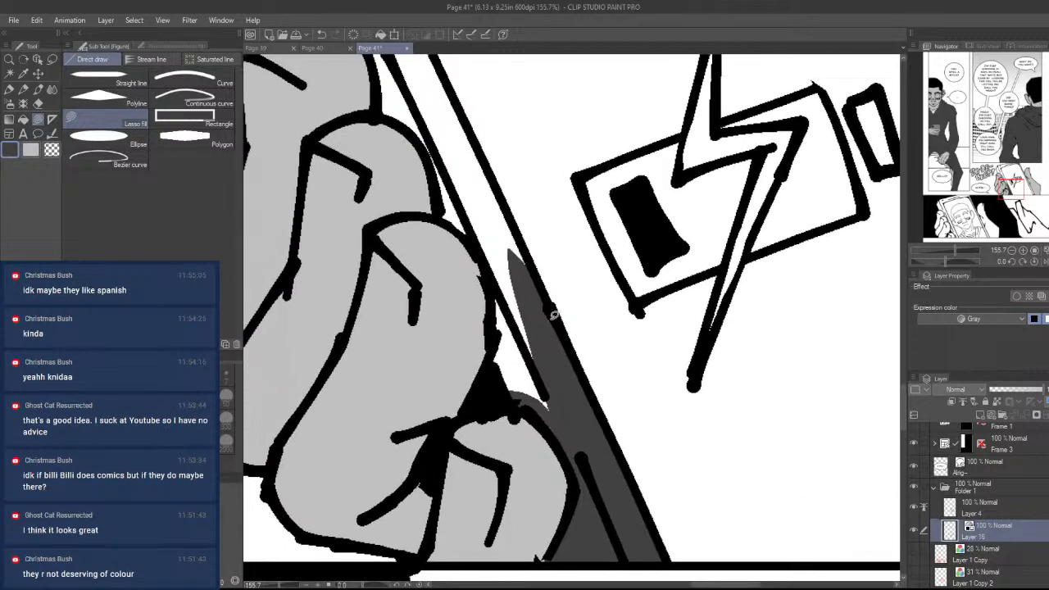
{"action": "mouse_move", "coordinate": [519, 397]}
{"action": "left_mouse_down"}
{"action": "mouse_move", "coordinate": [497, 354]}
{"action": "mouse_move", "coordinate": [501, 219]}
{"action": "mouse_move", "coordinate": [595, 388]}
{"action": "left_mouse_up"}
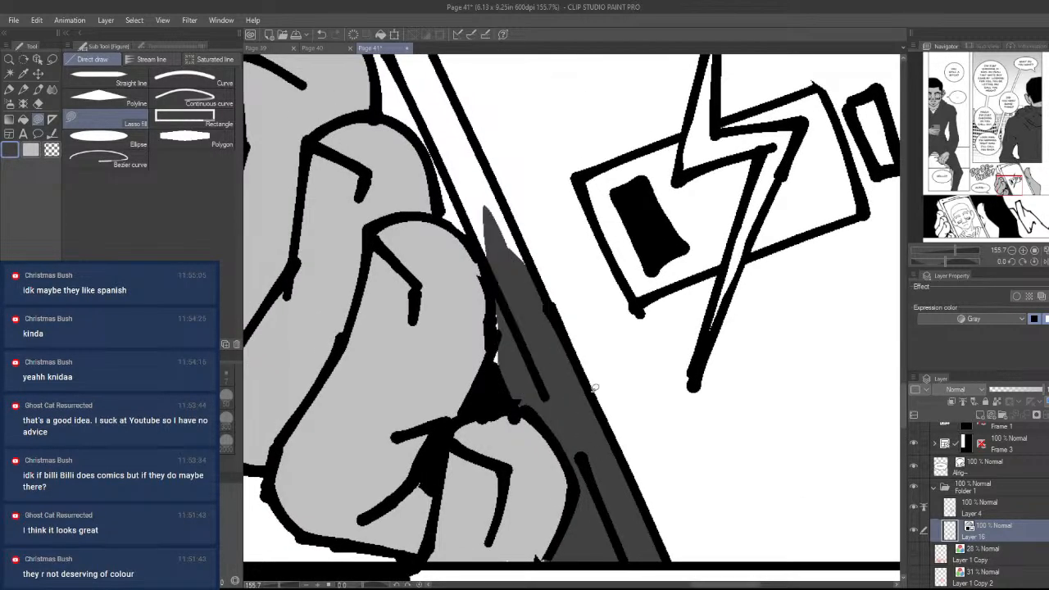
{"action": "key", "text": "space"}
- Extend the dark gray Lasso fill up the casing's left side past the upper fingers
{"action": "left_click_drag", "start_coordinate": [557, 255], "coordinate": [593, 378]}
{"action": "mouse_move", "coordinate": [537, 483]}
{"action": "left_mouse_down"}
{"action": "mouse_move", "coordinate": [525, 385]}
{"action": "mouse_move", "coordinate": [544, 354]}
{"action": "mouse_move", "coordinate": [489, 337]}
{"action": "mouse_move", "coordinate": [462, 216]}
{"action": "mouse_move", "coordinate": [590, 482]}
{"action": "mouse_move", "coordinate": [562, 379]}
{"action": "mouse_move", "coordinate": [439, 214]}
{"action": "mouse_move", "coordinate": [409, 102]}
{"action": "mouse_move", "coordinate": [418, 110]}
{"action": "left_mouse_up"}
{"action": "key", "text": "space"}
{"action": "left_click_drag", "start_coordinate": [482, 318], "coordinate": [558, 423]}
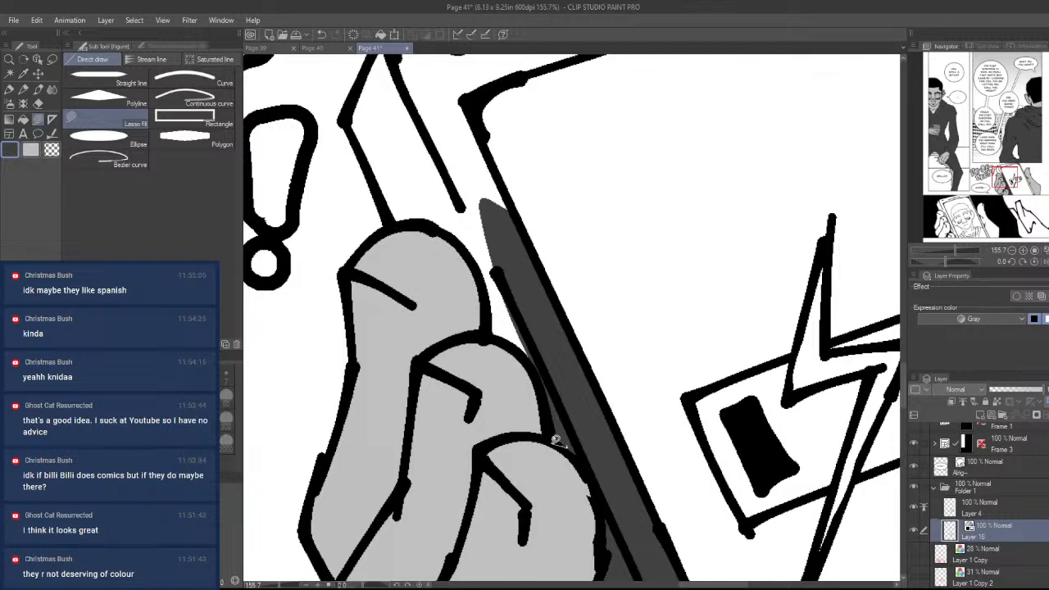
{"action": "mouse_move", "coordinate": [539, 376]}
{"action": "left_mouse_down"}
{"action": "mouse_move", "coordinate": [498, 336]}
{"action": "mouse_move", "coordinate": [487, 283]}
{"action": "mouse_move", "coordinate": [448, 232]}
{"action": "mouse_move", "coordinate": [404, 221]}
{"action": "mouse_move", "coordinate": [363, 129]}
{"action": "mouse_move", "coordinate": [437, 101]}
{"action": "mouse_move", "coordinate": [562, 341]}
{"action": "left_mouse_up"}
- Lasso-fill the casing's upper-left corner and its side face above the index finger with dark gray
{"action": "key", "text": "space"}
{"action": "left_click_drag", "start_coordinate": [538, 262], "coordinate": [616, 475]}
{"action": "key", "text": "space"}
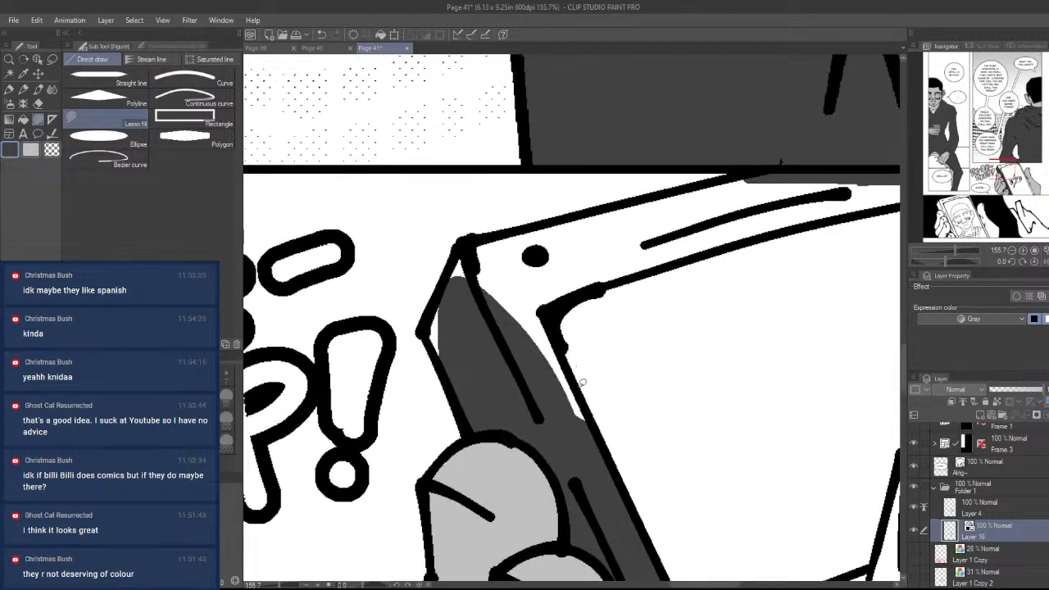
{"action": "mouse_move", "coordinate": [585, 390]}
{"action": "left_mouse_down"}
{"action": "mouse_move", "coordinate": [532, 266]}
{"action": "mouse_move", "coordinate": [469, 282]}
{"action": "mouse_move", "coordinate": [605, 480]}
{"action": "mouse_move", "coordinate": [610, 470]}
{"action": "mouse_move", "coordinate": [568, 426]}
{"action": "mouse_move", "coordinate": [538, 436]}
{"action": "mouse_move", "coordinate": [585, 428]}
{"action": "left_mouse_up"}
{"action": "key", "text": "space"}
{"action": "key", "text": "space"}
{"action": "left_click_drag", "start_coordinate": [472, 349], "coordinate": [544, 406]}
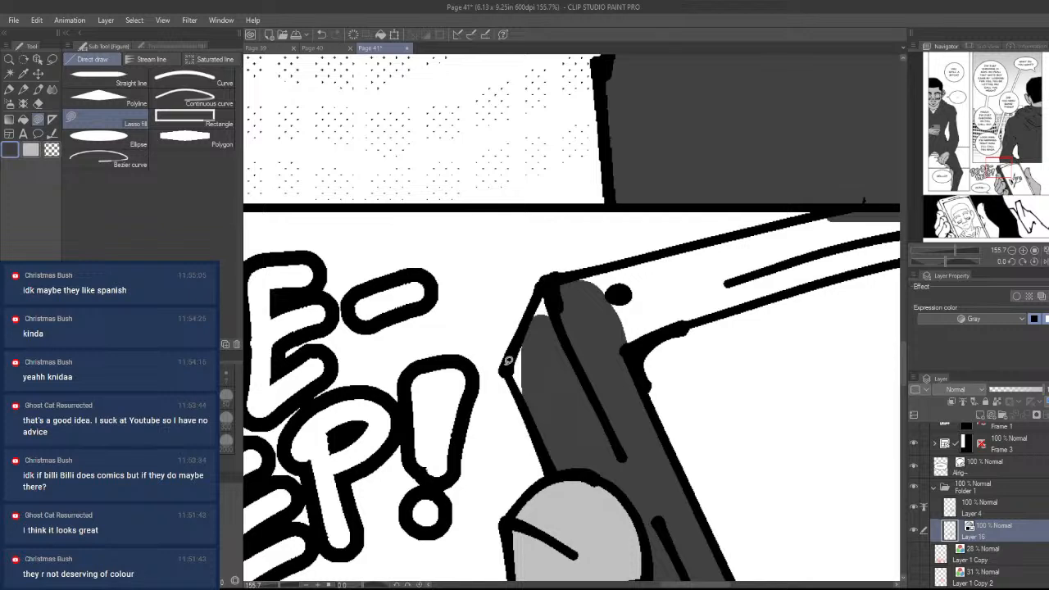
{"action": "mouse_move", "coordinate": [510, 361]}
{"action": "left_mouse_down"}
{"action": "mouse_move", "coordinate": [557, 317]}
{"action": "mouse_move", "coordinate": [550, 292]}
{"action": "mouse_move", "coordinate": [527, 404]}
{"action": "mouse_move", "coordinate": [553, 380]}
{"action": "mouse_move", "coordinate": [519, 385]}
{"action": "left_mouse_up"}
- Lasso-fill the phone's top bezel around the camera dot and speaker line with dark gray
{"action": "key", "text": "space"}
{"action": "mouse_move", "coordinate": [694, 321]}
{"action": "left_mouse_down"}
{"action": "mouse_move", "coordinate": [624, 333]}
{"action": "mouse_move", "coordinate": [514, 316]}
{"action": "mouse_move", "coordinate": [901, 241]}
{"action": "mouse_move", "coordinate": [762, 281]}
{"action": "left_mouse_up"}
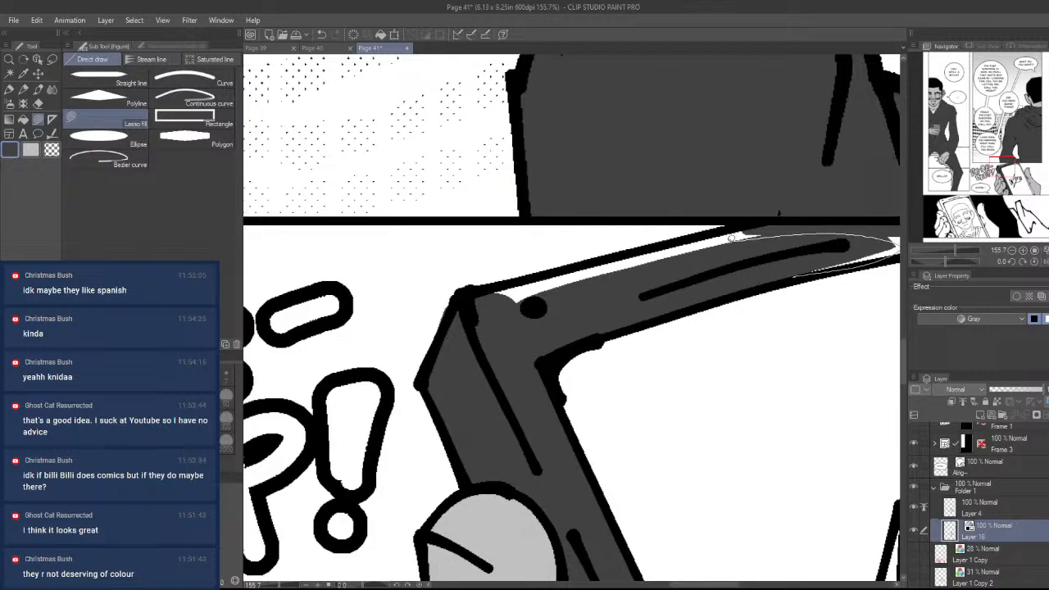
{"action": "mouse_move", "coordinate": [533, 288]}
{"action": "left_mouse_down"}
{"action": "mouse_move", "coordinate": [566, 315]}
{"action": "mouse_move", "coordinate": [758, 220]}
{"action": "left_mouse_up"}
{"action": "key", "text": "space"}
{"action": "mouse_move", "coordinate": [798, 254]}
{"action": "left_mouse_down"}
{"action": "mouse_move", "coordinate": [550, 292]}
{"action": "mouse_move", "coordinate": [457, 326]}
{"action": "left_mouse_up"}
{"action": "mouse_move", "coordinate": [531, 336]}
{"action": "left_mouse_down"}
{"action": "mouse_move", "coordinate": [629, 287]}
{"action": "mouse_move", "coordinate": [523, 307]}
{"action": "left_mouse_up"}
- Lasso-fill the upper part of the casing's narrow right edge with dark gray, undoing and redrawing the first attempt
{"action": "key", "text": "space"}
{"action": "left_click_drag", "start_coordinate": [723, 332], "coordinate": [616, 261]}
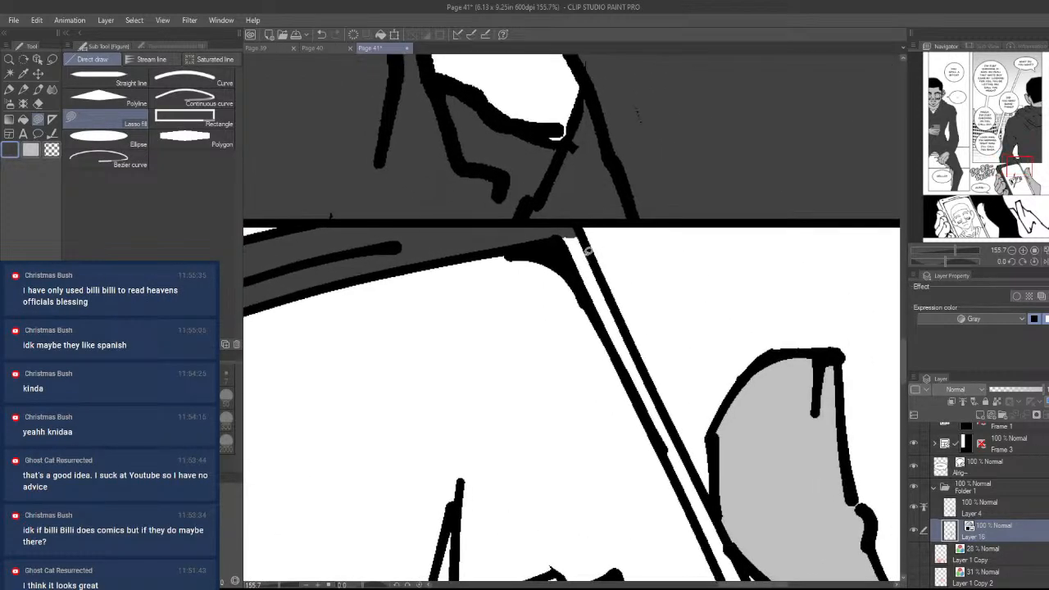
{"action": "mouse_move", "coordinate": [549, 231]}
{"action": "left_mouse_down"}
{"action": "mouse_move", "coordinate": [644, 368]}
{"action": "mouse_move", "coordinate": [602, 330]}
{"action": "mouse_move", "coordinate": [579, 282]}
{"action": "left_mouse_up"}
{"action": "key", "text": "ctrl+z"}
{"action": "mouse_move", "coordinate": [588, 238]}
{"action": "left_mouse_down"}
{"action": "mouse_move", "coordinate": [565, 251]}
{"action": "mouse_move", "coordinate": [673, 428]}
{"action": "left_mouse_up"}
- Continue the dark gray Lasso fill down the casing's right edge beside the thumb
{"action": "key", "text": "space"}
{"action": "left_click_drag", "start_coordinate": [684, 468], "coordinate": [555, 286]}
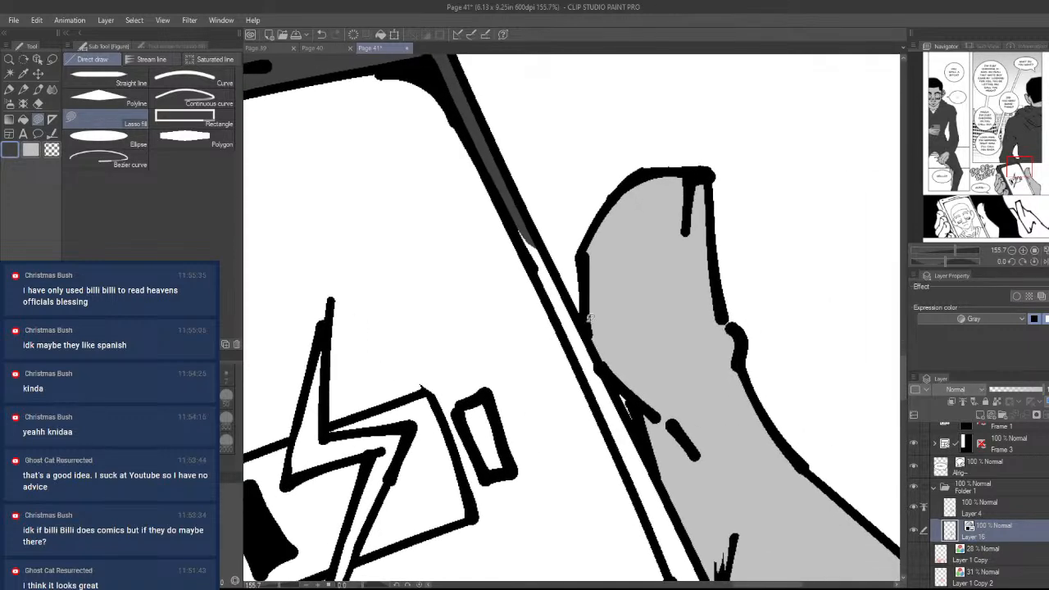
{"action": "mouse_move", "coordinate": [680, 431]}
{"action": "left_mouse_down"}
{"action": "mouse_move", "coordinate": [658, 372]}
{"action": "mouse_move", "coordinate": [553, 390]}
{"action": "mouse_move", "coordinate": [567, 400]}
{"action": "left_mouse_up"}
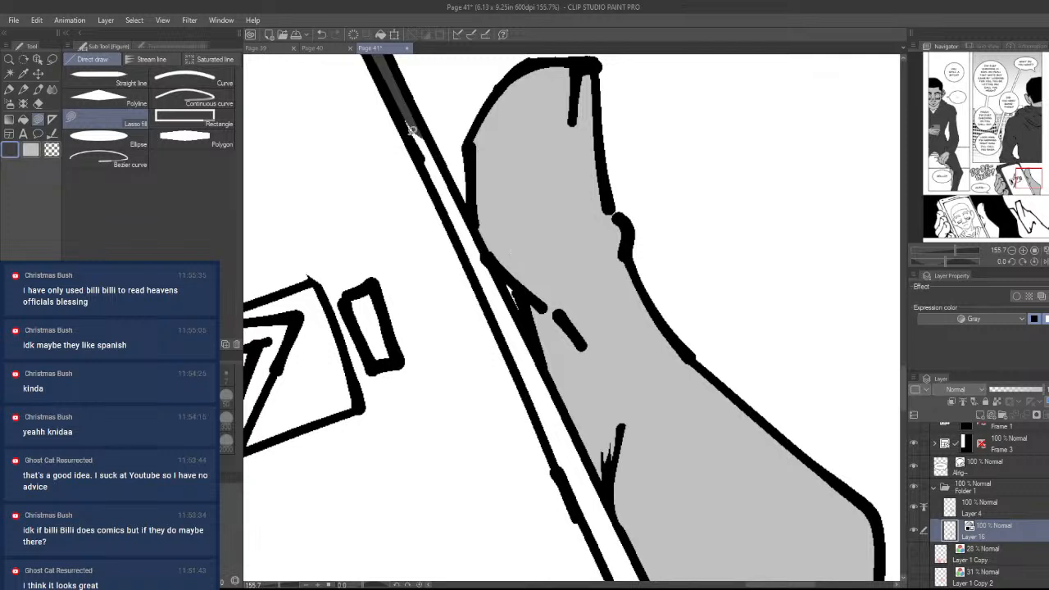
{"action": "mouse_move", "coordinate": [408, 111]}
{"action": "left_mouse_down"}
{"action": "mouse_move", "coordinate": [443, 152]}
{"action": "mouse_move", "coordinate": [524, 359]}
{"action": "mouse_move", "coordinate": [522, 383]}
{"action": "left_mouse_up"}
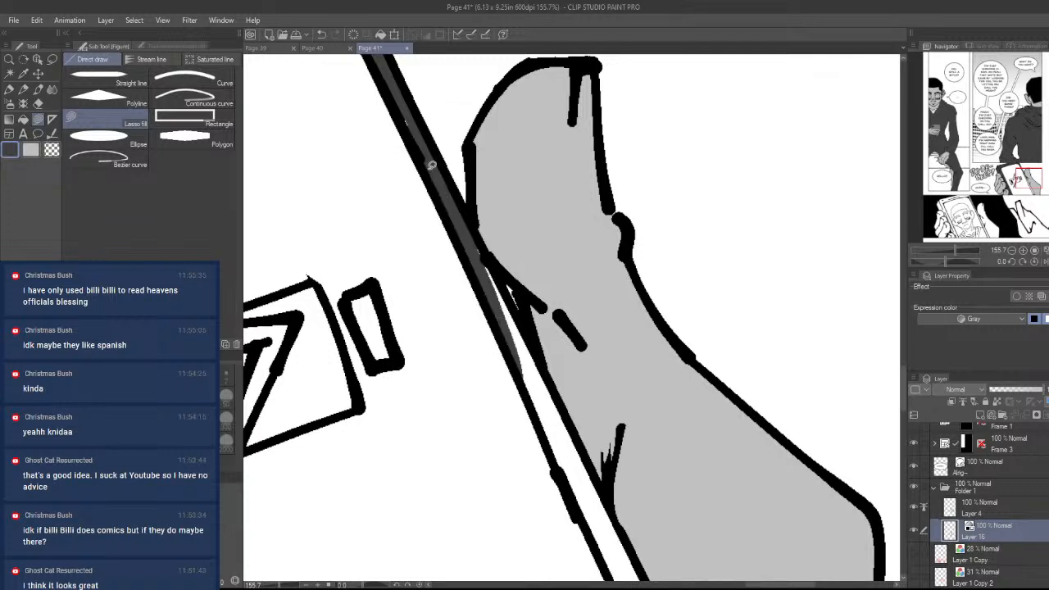
{"action": "mouse_move", "coordinate": [490, 266]}
{"action": "left_mouse_down"}
{"action": "mouse_move", "coordinate": [489, 291]}
{"action": "mouse_move", "coordinate": [555, 442]}
{"action": "mouse_move", "coordinate": [593, 492]}
{"action": "mouse_move", "coordinate": [584, 455]}
{"action": "mouse_move", "coordinate": [550, 428]}
{"action": "mouse_move", "coordinate": [628, 543]}
{"action": "mouse_move", "coordinate": [609, 558]}
{"action": "mouse_move", "coordinate": [652, 540]}
{"action": "mouse_move", "coordinate": [593, 346]}
{"action": "mouse_move", "coordinate": [527, 289]}
{"action": "mouse_move", "coordinate": [545, 342]}
{"action": "mouse_move", "coordinate": [543, 331]}
{"action": "mouse_move", "coordinate": [588, 370]}
{"action": "mouse_move", "coordinate": [670, 540]}
{"action": "mouse_move", "coordinate": [643, 547]}
{"action": "left_mouse_up"}
{"action": "mouse_move", "coordinate": [631, 453]}
{"action": "left_mouse_down"}
{"action": "mouse_move", "coordinate": [662, 526]}
{"action": "mouse_move", "coordinate": [649, 487]}
{"action": "left_mouse_up"}
- Sample the light gray and lasso-fill the lightning bolt's lower spike and middle section on the battery icon
{"action": "mouse_move", "coordinate": [659, 451]}
{"action": "left_mouse_down"}
{"action": "mouse_move", "coordinate": [633, 454]}
{"action": "mouse_move", "coordinate": [626, 444]}
{"action": "mouse_move", "coordinate": [688, 365]}
{"action": "left_mouse_up"}
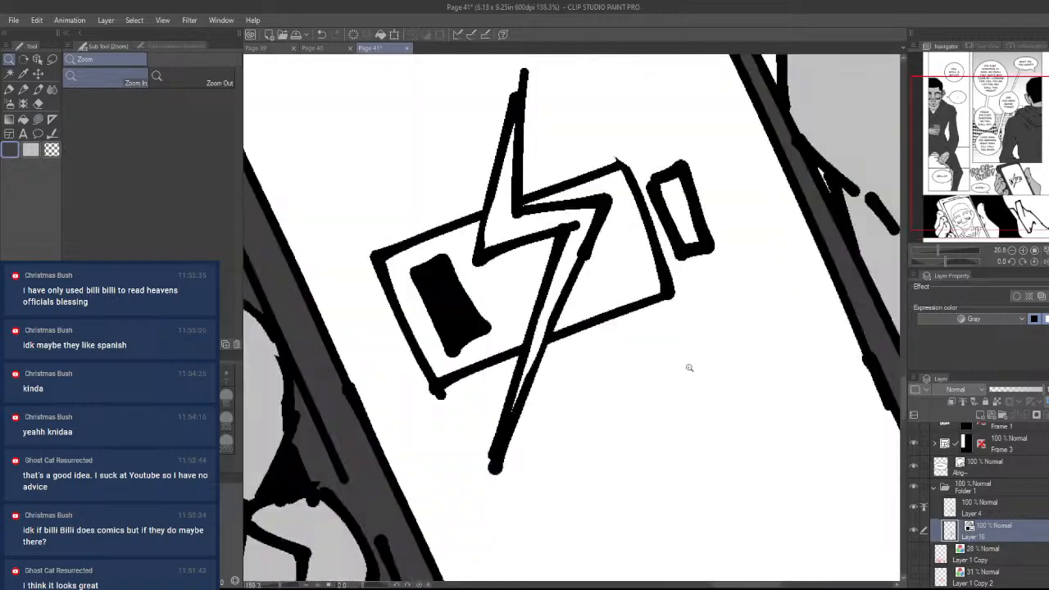
{"action": "left_click_drag", "start_coordinate": [606, 304], "coordinate": [611, 307]}
{"action": "mouse_move", "coordinate": [721, 422]}
{"action": "left_mouse_down"}
{"action": "mouse_move", "coordinate": [639, 431]}
{"action": "mouse_move", "coordinate": [572, 415]}
{"action": "left_mouse_up"}
{"action": "left_click_drag", "start_coordinate": [675, 363], "coordinate": [712, 345]}
{"action": "left_click_drag", "start_coordinate": [645, 452], "coordinate": [633, 408]}
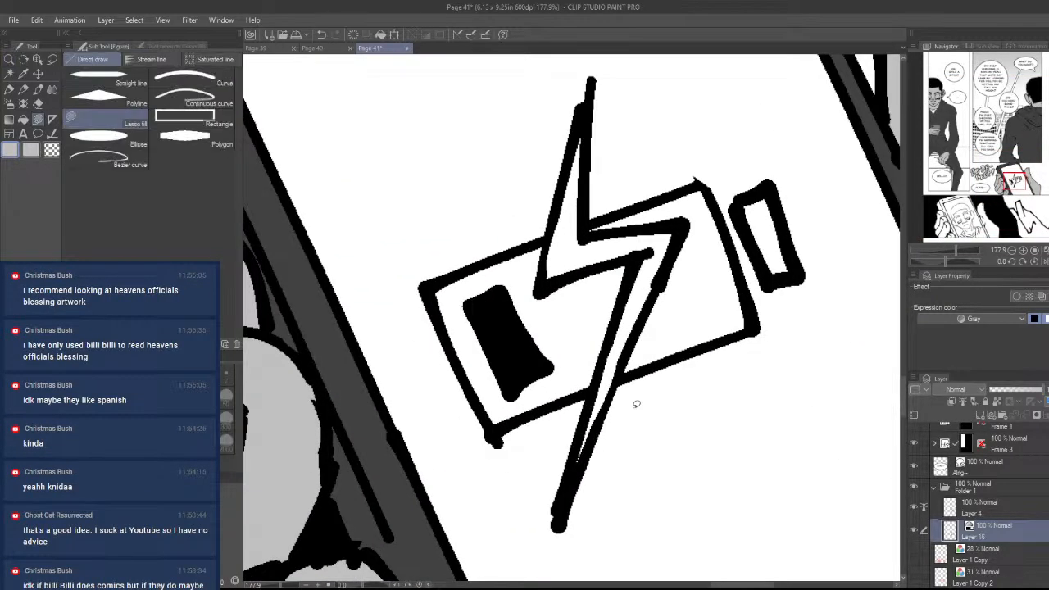
{"action": "mouse_move", "coordinate": [629, 263]}
{"action": "left_mouse_down"}
{"action": "mouse_move", "coordinate": [653, 297]}
{"action": "mouse_move", "coordinate": [560, 508]}
{"action": "left_mouse_up"}
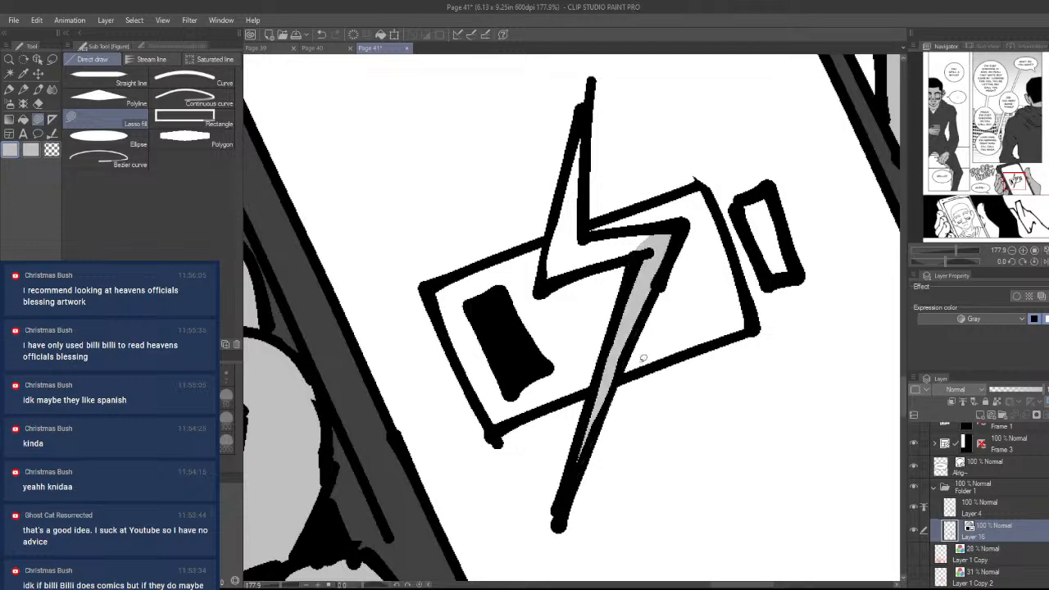
{"action": "mouse_move", "coordinate": [643, 252]}
{"action": "left_mouse_down"}
{"action": "mouse_move", "coordinate": [542, 265]}
{"action": "mouse_move", "coordinate": [582, 236]}
{"action": "mouse_move", "coordinate": [684, 231]}
{"action": "left_mouse_up"}
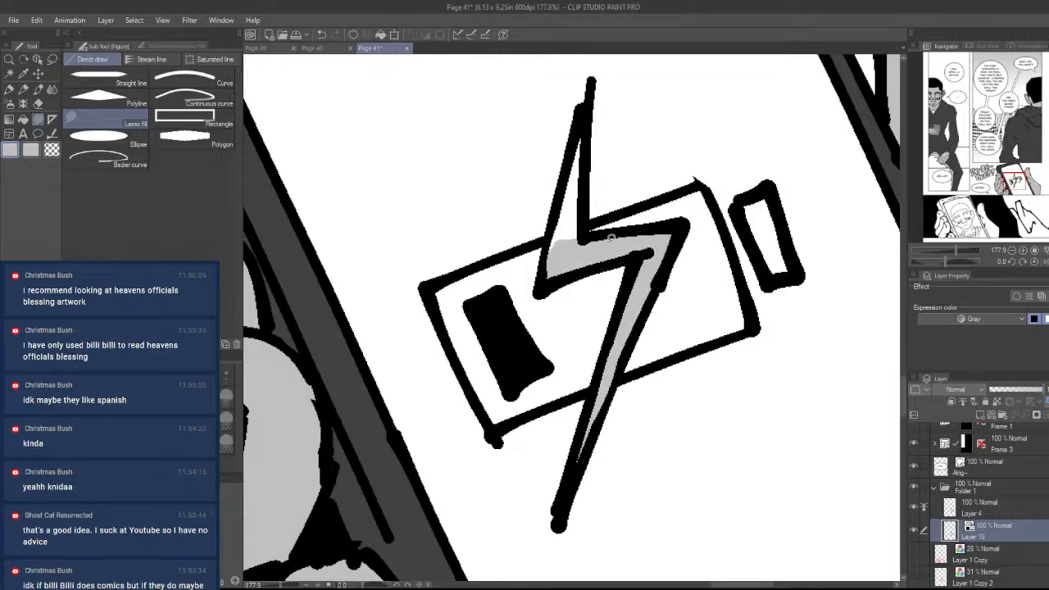
- Lasso-fill the lightning bolt's upper spike with light gray, including the remaining white sliver along its inner edge
{"action": "mouse_move", "coordinate": [585, 232]}
{"action": "left_mouse_down"}
{"action": "mouse_move", "coordinate": [556, 273]}
{"action": "mouse_move", "coordinate": [546, 252]}
{"action": "mouse_move", "coordinate": [575, 121]}
{"action": "mouse_move", "coordinate": [579, 183]}
{"action": "mouse_move", "coordinate": [613, 256]}
{"action": "left_mouse_up"}
{"action": "key", "text": "ctrl+space"}
{"action": "key", "text": "u"}
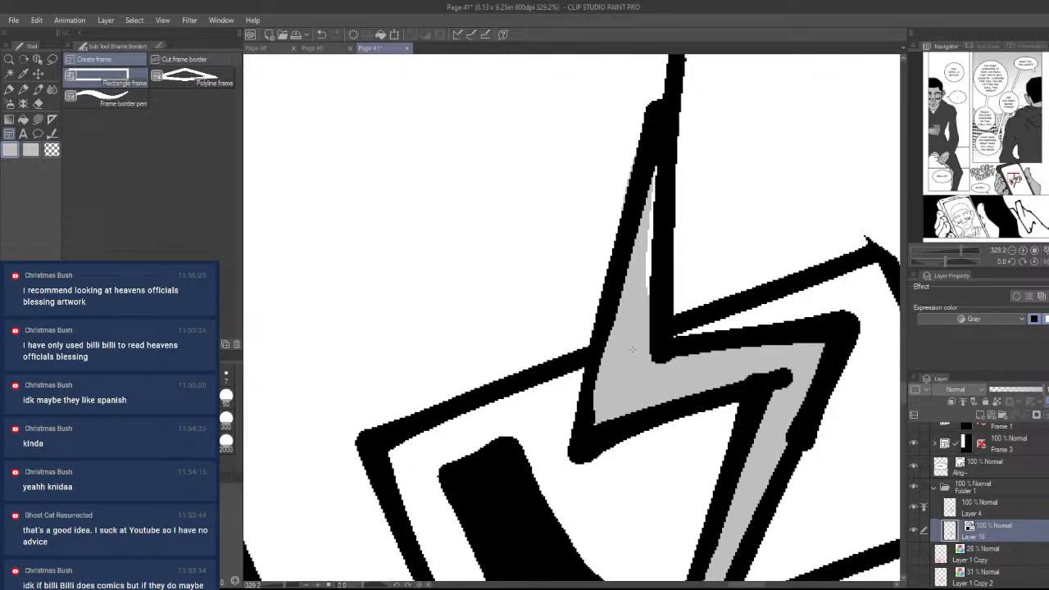
{"action": "key", "text": "u"}
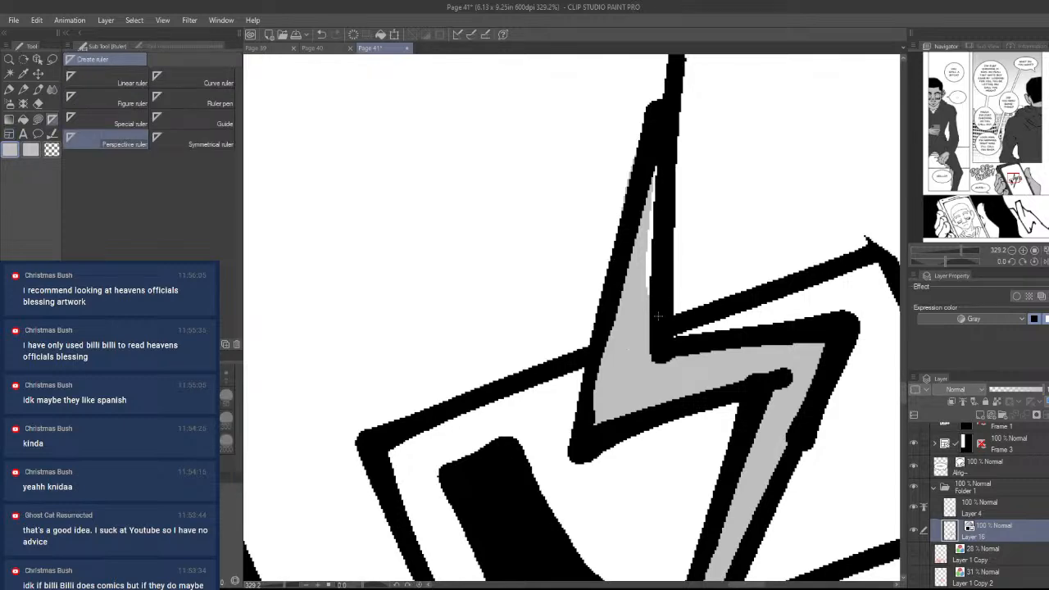
{"action": "key", "text": "u"}
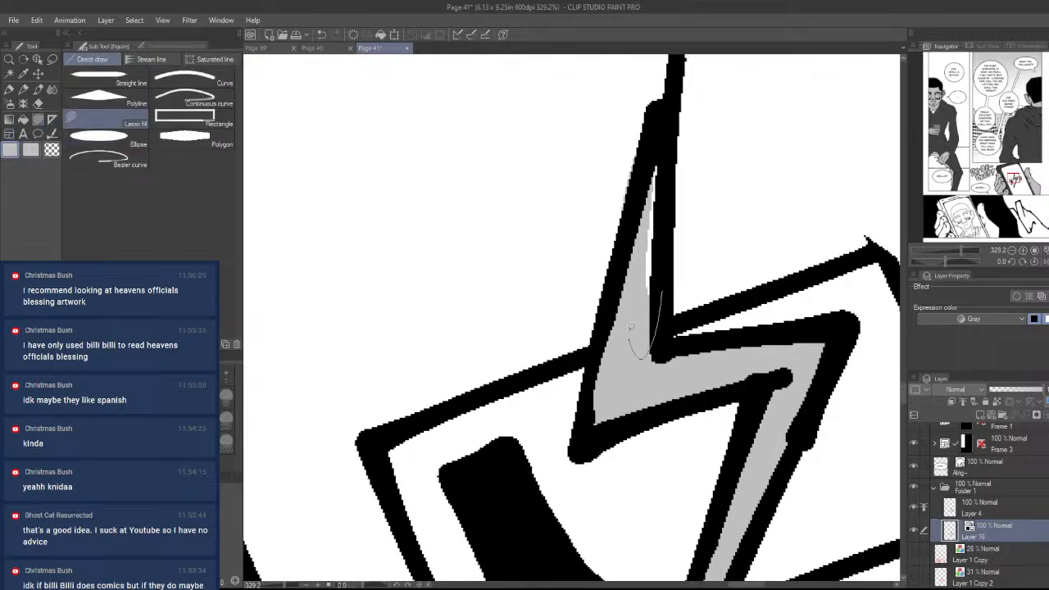
{"action": "scroll", "coordinate": [670, 234], "scroll_direction": "down", "scroll_amount": 10}
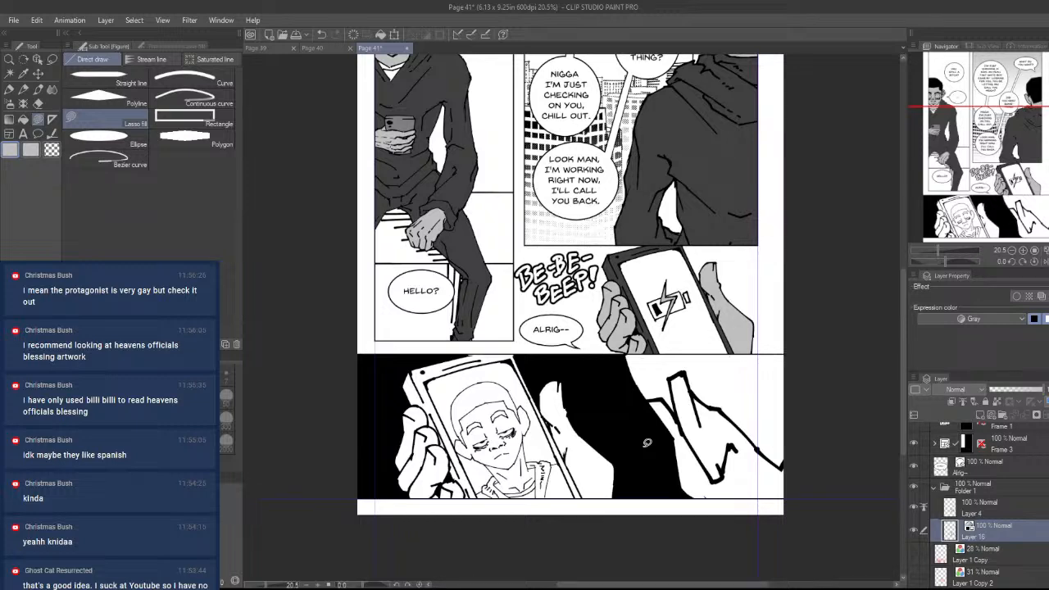
- On Layer 4, erase the battery outline close to the lightning bolt's right side, along the outline's lower and upper edges
{"action": "left_click", "coordinate": [1005, 514]}
{"action": "key", "text": "ctrl+space"}
{"action": "left_click_drag", "start_coordinate": [671, 323], "coordinate": [737, 325]}
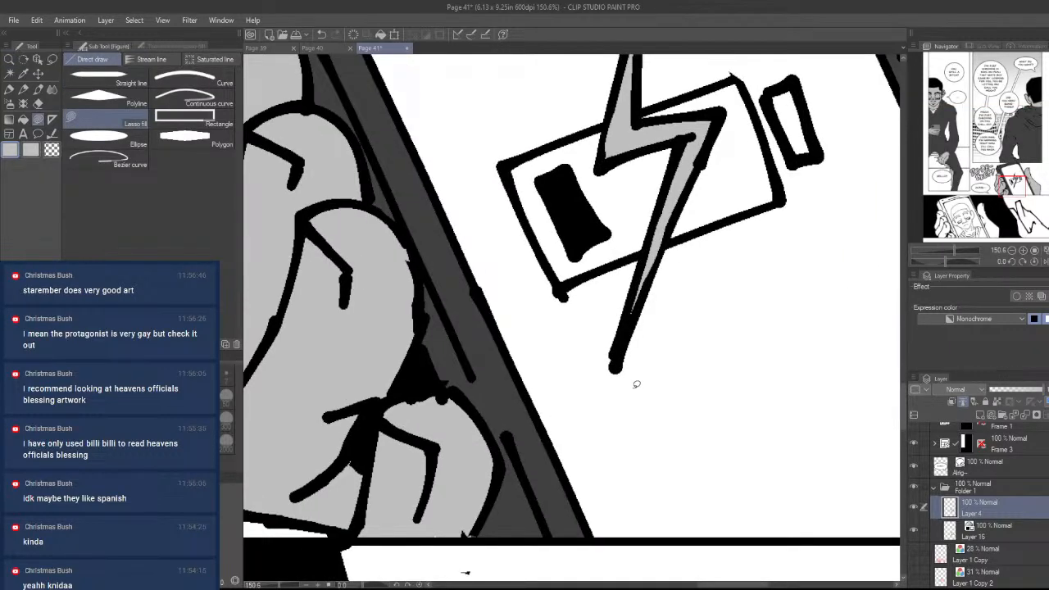
{"action": "mouse_move", "coordinate": [633, 374]}
{"action": "left_mouse_down"}
{"action": "mouse_move", "coordinate": [658, 417]}
{"action": "mouse_move", "coordinate": [674, 421]}
{"action": "left_mouse_up"}
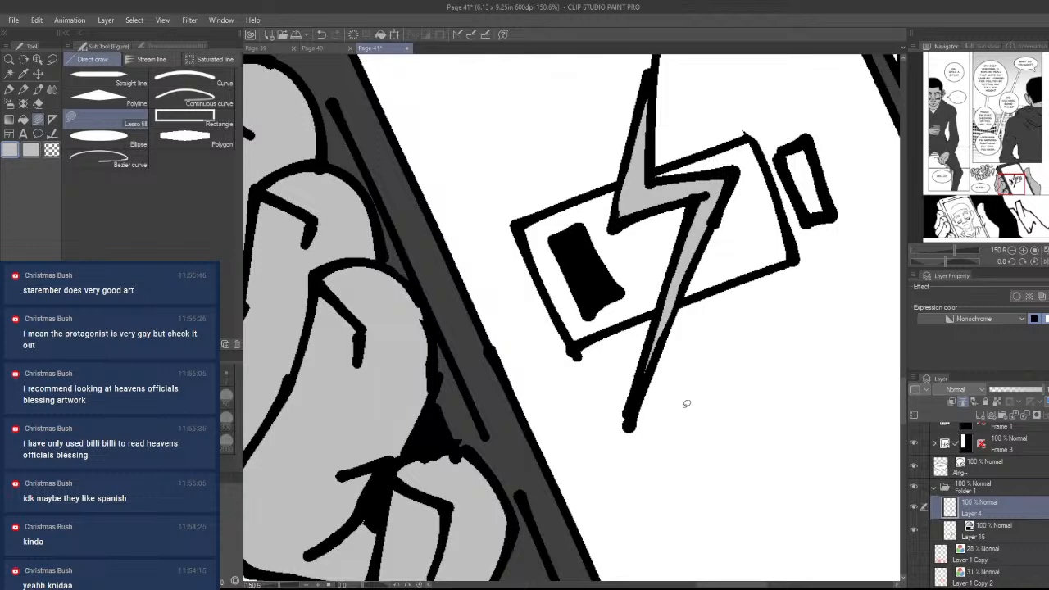
{"action": "key", "text": "e"}
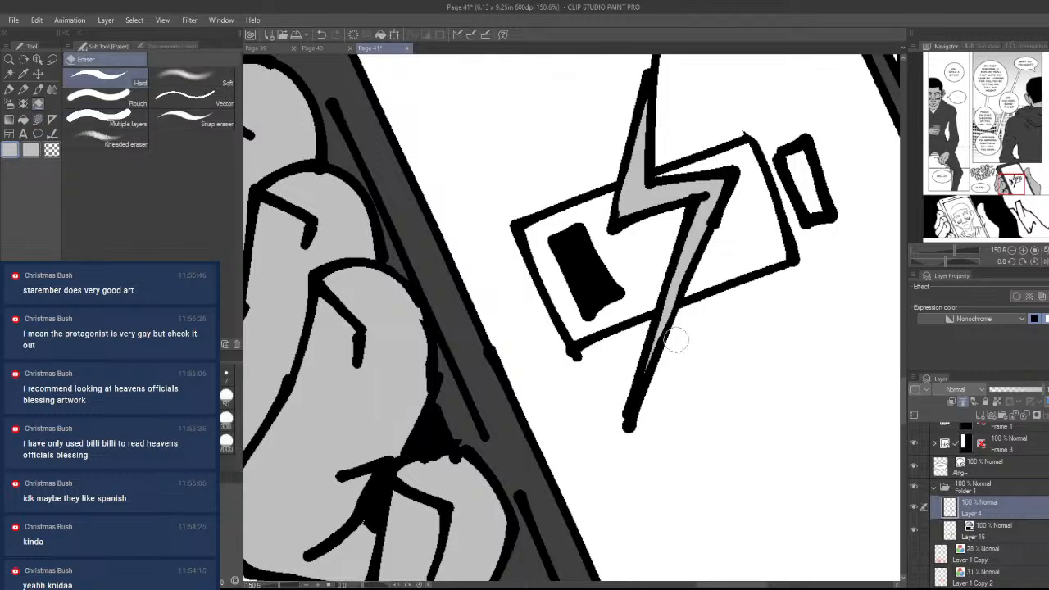
{"action": "left_click_drag", "start_coordinate": [706, 285], "coordinate": [682, 304]}
{"action": "left_click_drag", "start_coordinate": [671, 154], "coordinate": [686, 166]}
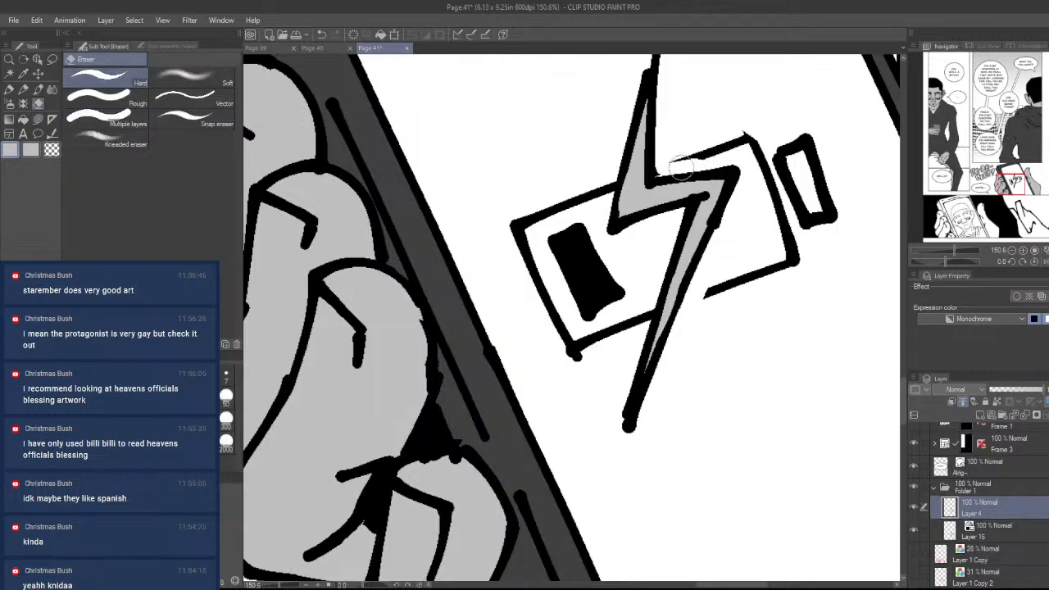
- Erase the battery outline close to the lightning bolt's left side, undoing and redoing a stroke
{"action": "left_click_drag", "start_coordinate": [684, 106], "coordinate": [601, 328]}
{"action": "left_click_drag", "start_coordinate": [677, 287], "coordinate": [658, 339]}
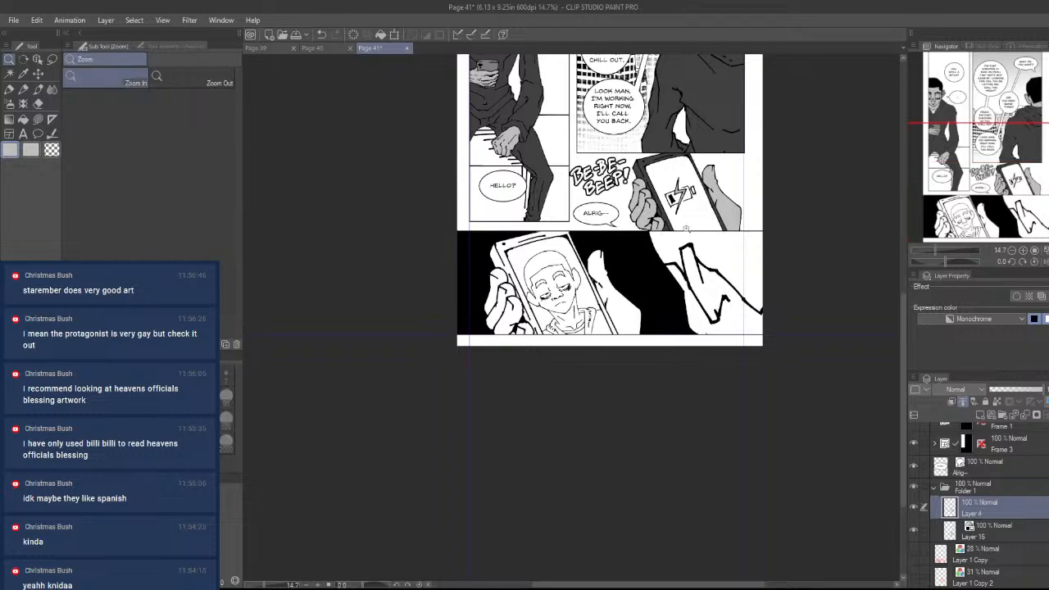
{"action": "left_click_drag", "start_coordinate": [680, 196], "coordinate": [770, 201]}
{"action": "left_click_drag", "start_coordinate": [665, 265], "coordinate": [659, 281]}
{"action": "key", "text": "ctrl+z"}
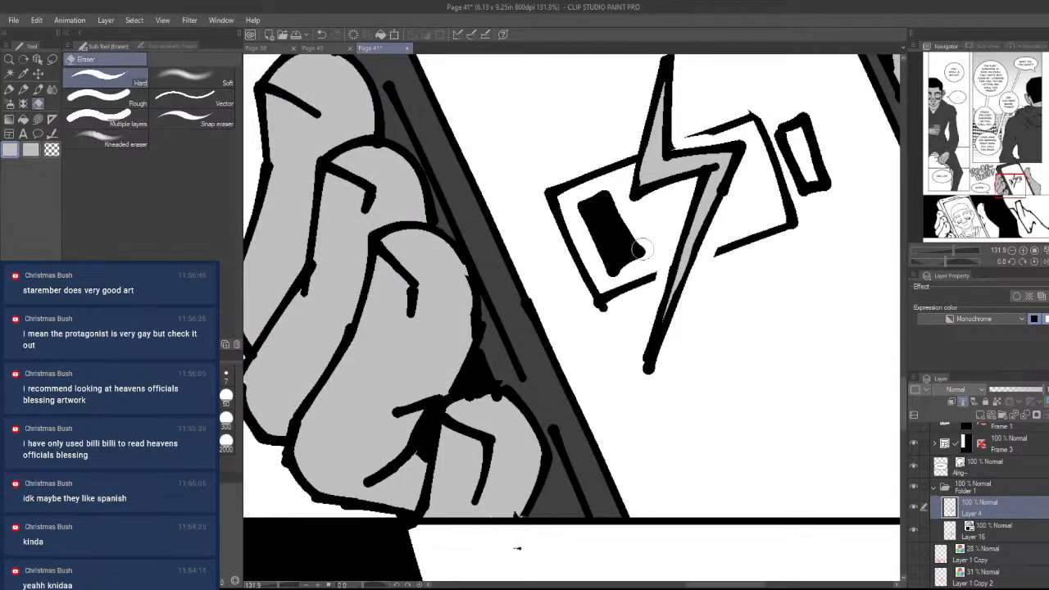
{"action": "left_click_drag", "start_coordinate": [624, 182], "coordinate": [631, 153]}
{"action": "mouse_move", "coordinate": [648, 111]}
{"action": "left_mouse_down"}
{"action": "mouse_move", "coordinate": [596, 257]}
{"action": "mouse_move", "coordinate": [714, 374]}
{"action": "left_mouse_up"}
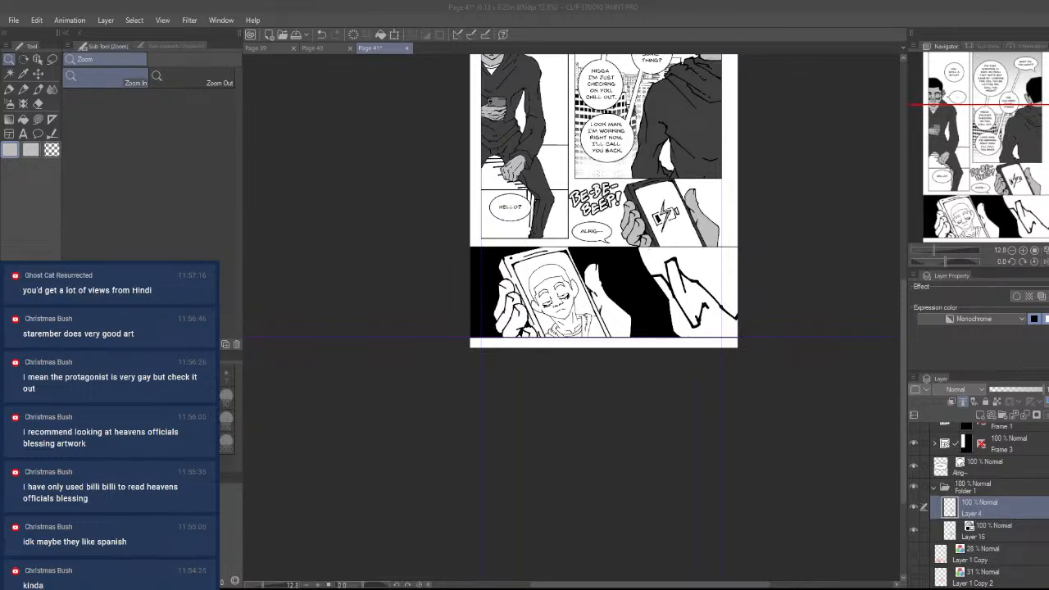
- Examine the untoned bottom panel with the hand-held phone portrait and compare it with the panels above
{"action": "scroll", "coordinate": [863, 308], "scroll_direction": "up", "scroll_amount": 4}
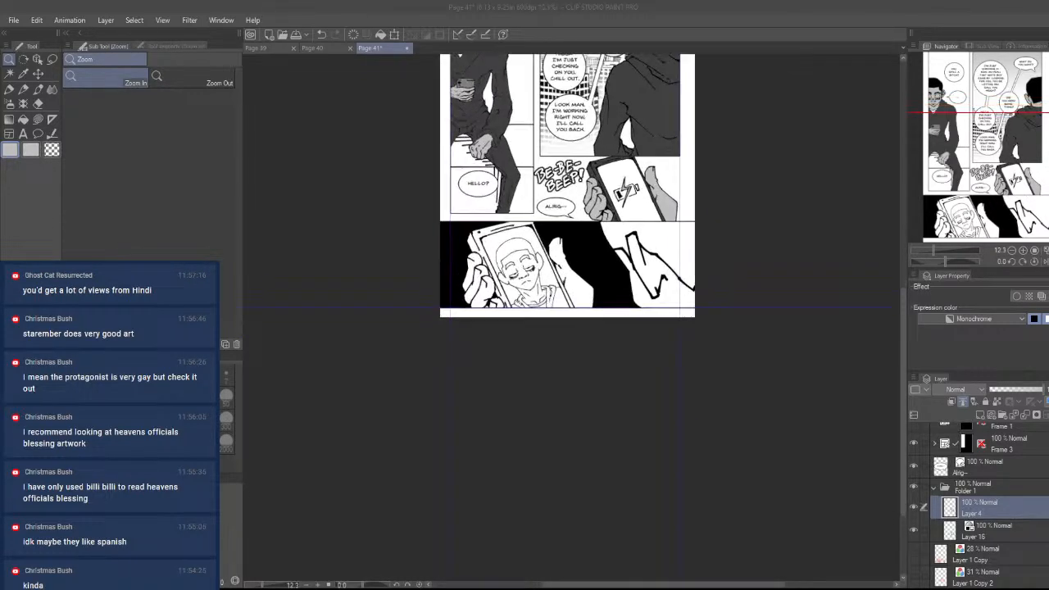
{"action": "scroll", "coordinate": [1010, 145], "scroll_direction": "up", "scroll_amount": 5}
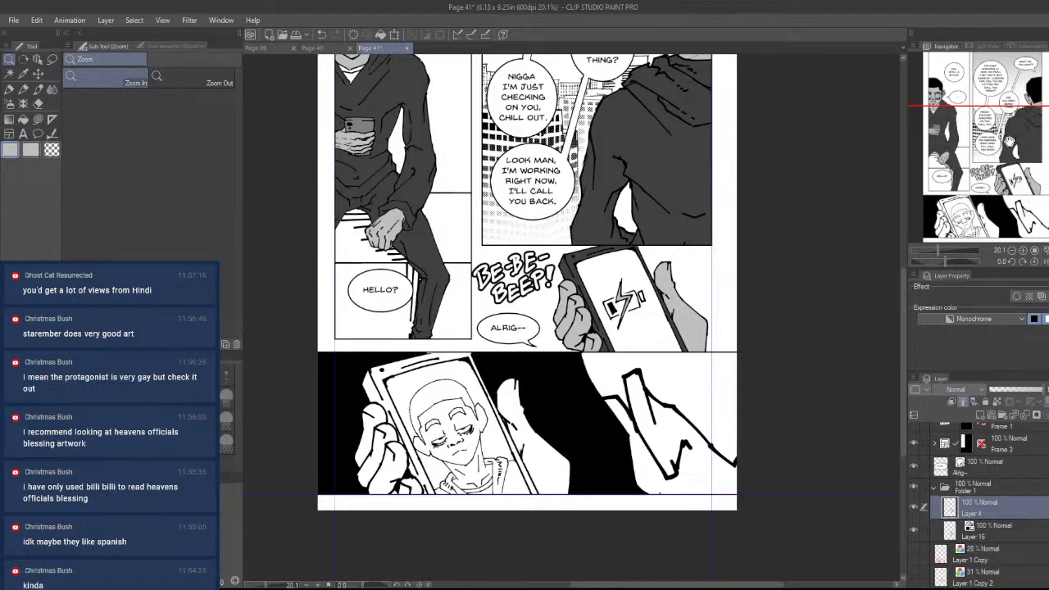
{"action": "scroll", "coordinate": [724, 413], "scroll_direction": "down", "scroll_amount": 3}
{"action": "scroll", "coordinate": [633, 411], "scroll_direction": "up", "scroll_amount": 5}
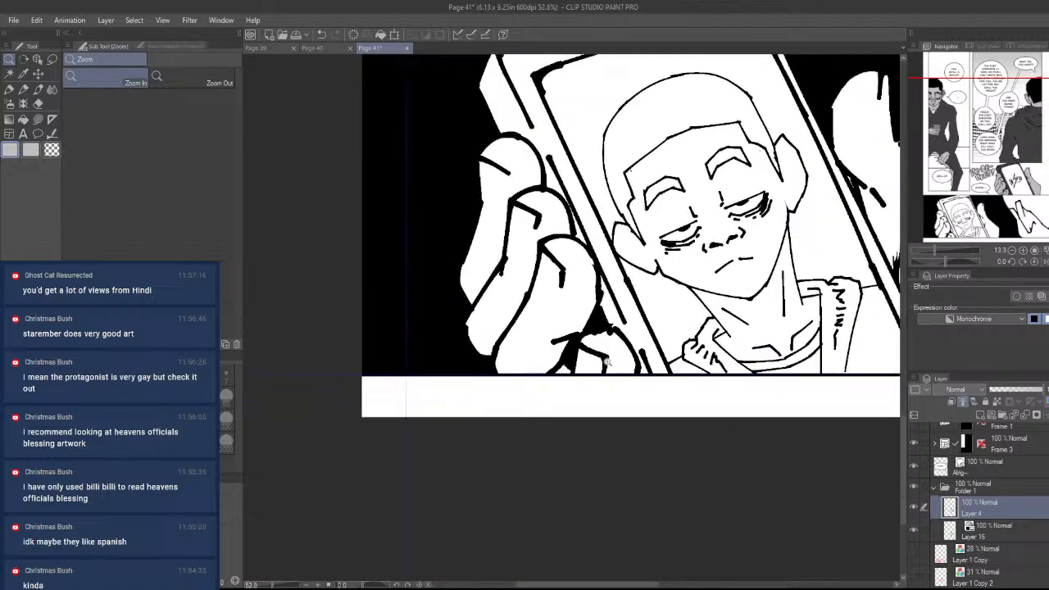
{"action": "left_click_drag", "start_coordinate": [607, 362], "coordinate": [739, 435]}
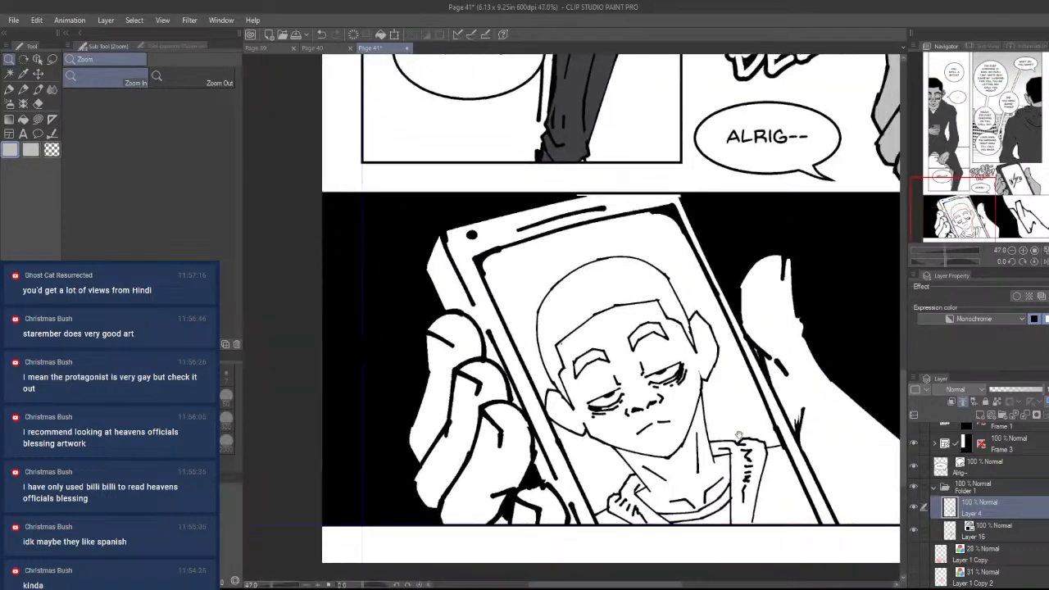
{"action": "scroll", "coordinate": [738, 435], "scroll_direction": "down", "scroll_amount": 3}
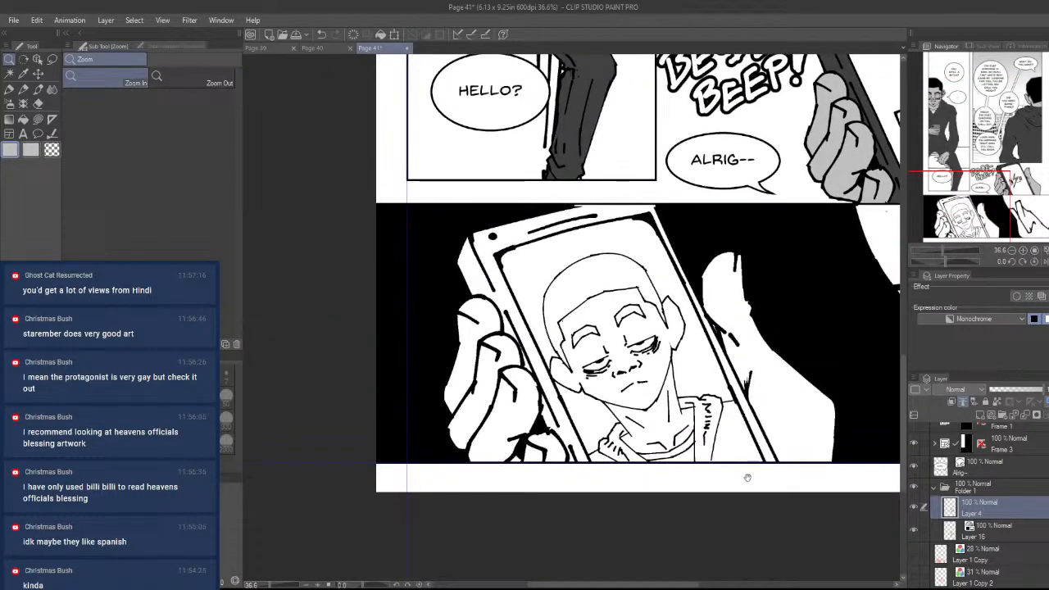
{"action": "scroll", "coordinate": [748, 477], "scroll_direction": "up", "scroll_amount": 4}
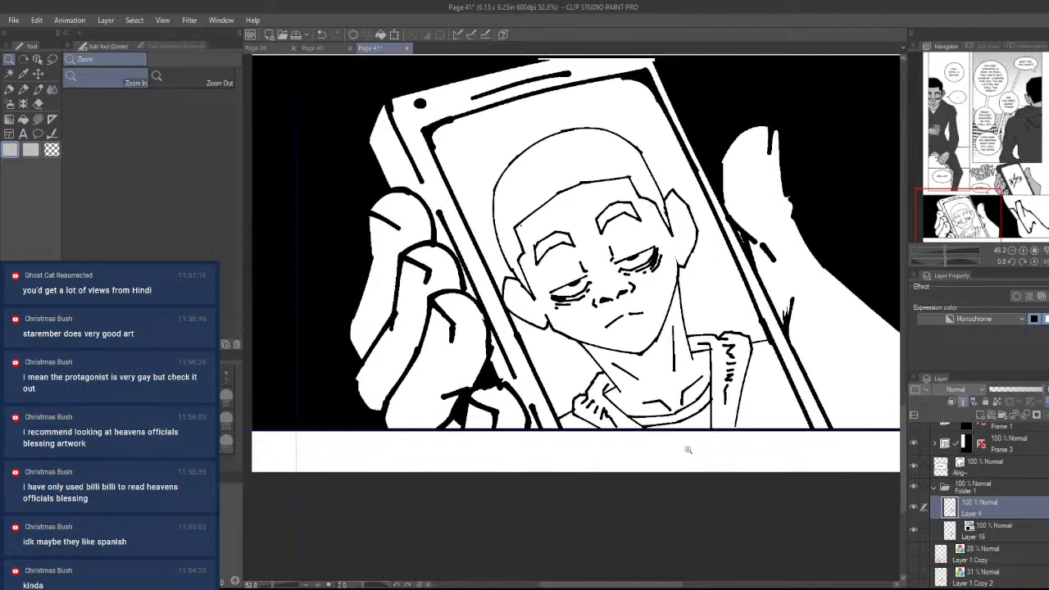
{"action": "key", "text": "u"}
{"action": "left_click_drag", "start_coordinate": [692, 445], "coordinate": [647, 481]}
{"action": "key", "text": "ctrl+space"}
{"action": "left_click_drag", "start_coordinate": [717, 405], "coordinate": [817, 364]}
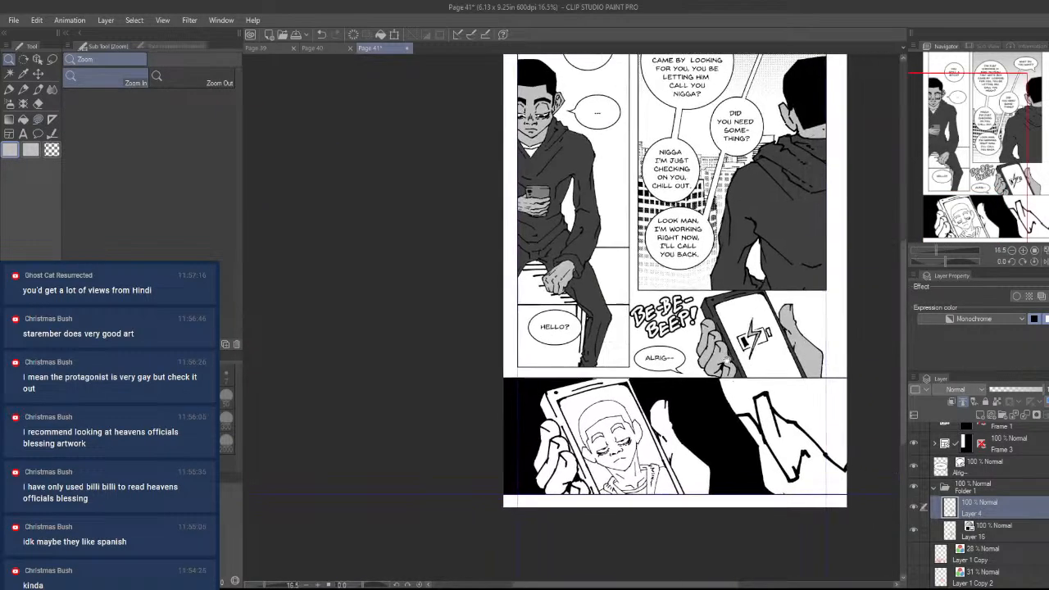
{"action": "left_click_drag", "start_coordinate": [768, 496], "coordinate": [680, 341]}
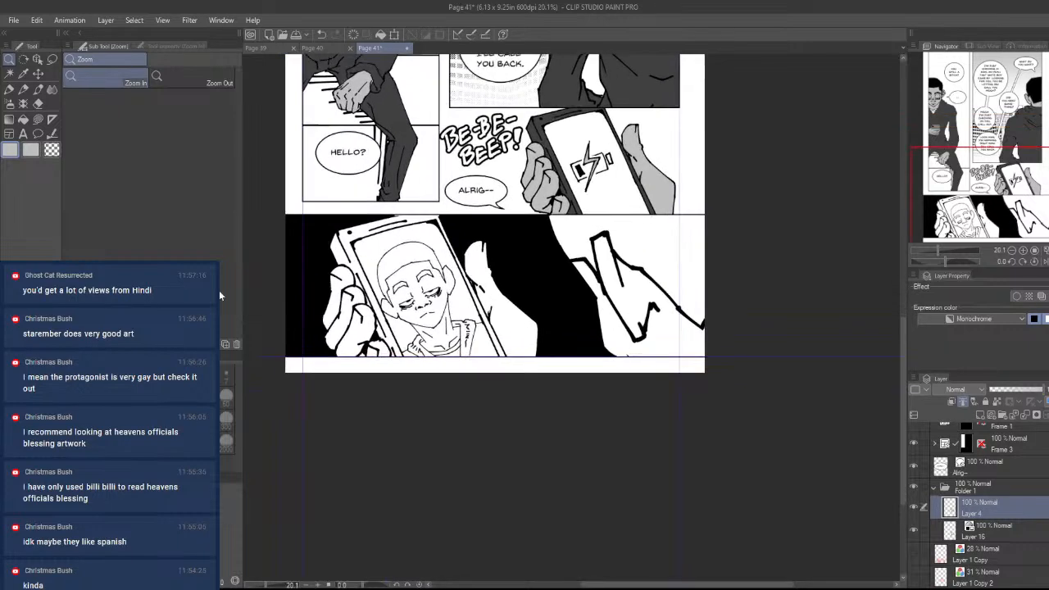
- Activate the Fill tool set to refer to other layers, collapse Folder 1 and expand the Frame 2 folder
{"action": "left_click", "coordinate": [25, 120]}
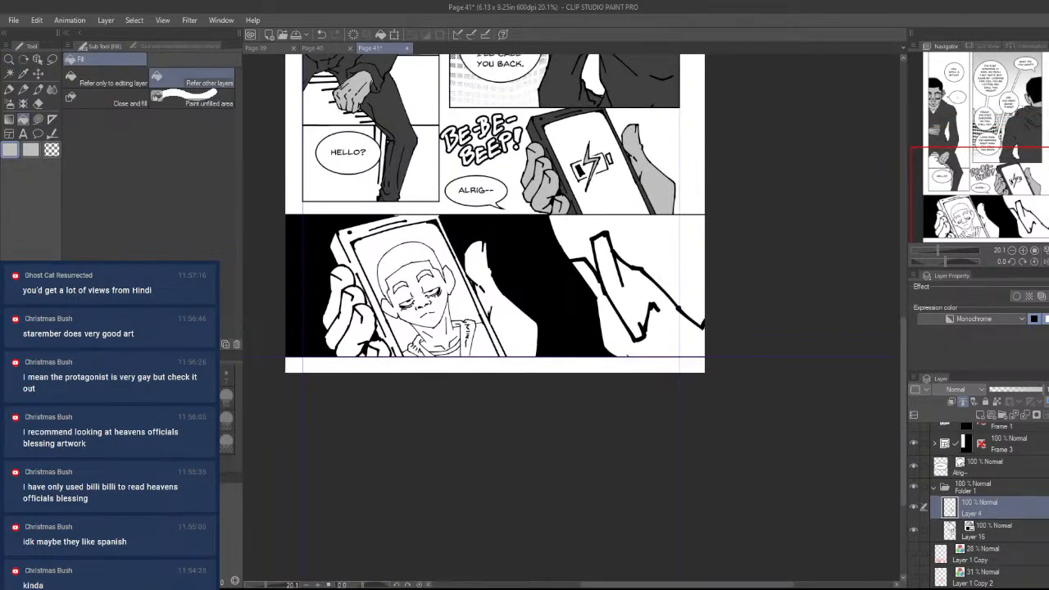
{"action": "left_click", "coordinate": [915, 511]}
{"action": "left_click", "coordinate": [916, 511]}
{"action": "left_click", "coordinate": [934, 488]}
{"action": "left_click", "coordinate": [1012, 449]}
{"action": "scroll", "coordinate": [1033, 454], "scroll_direction": "up", "scroll_amount": 2}
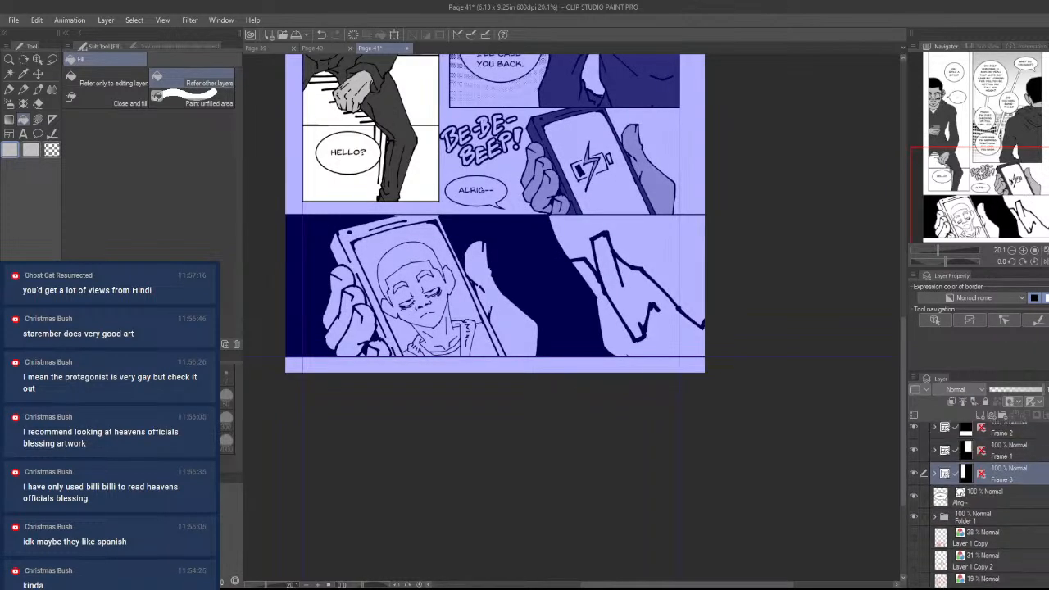
{"action": "scroll", "coordinate": [1030, 467], "scroll_direction": "up", "scroll_amount": 2}
{"action": "left_click", "coordinate": [1024, 459]}
{"action": "left_click", "coordinate": [938, 457]}
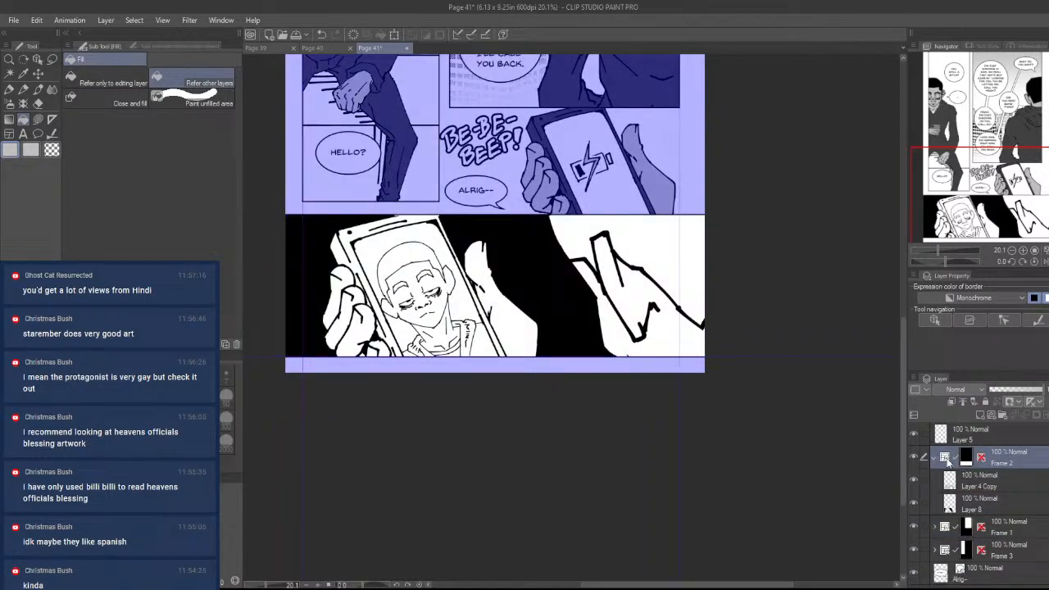
- Set Layer 4 Copy as the reference layer and add a new layer directly above Layer 8
{"action": "left_click", "coordinate": [1005, 490]}
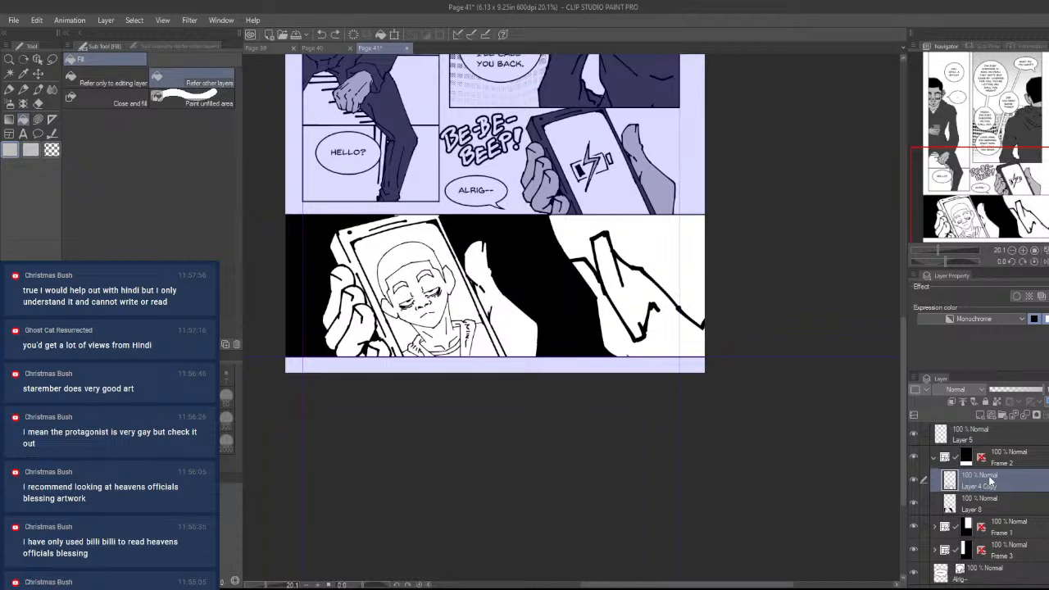
{"action": "left_click", "coordinate": [1011, 501]}
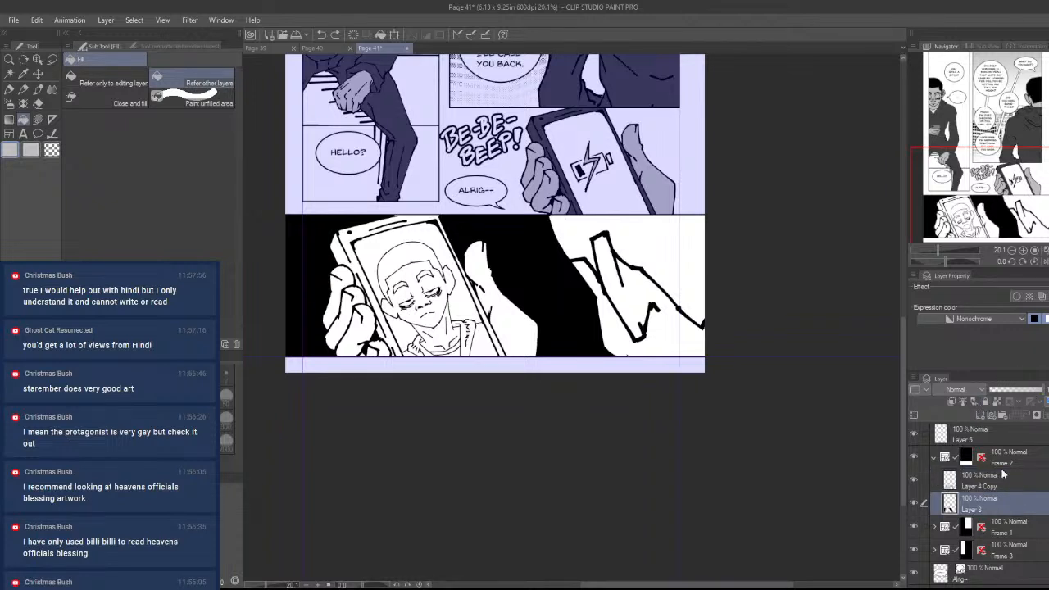
{"action": "left_click", "coordinate": [1006, 483]}
{"action": "left_click", "coordinate": [963, 402]}
{"action": "left_click", "coordinate": [1000, 497]}
{"action": "left_click", "coordinate": [985, 415]}
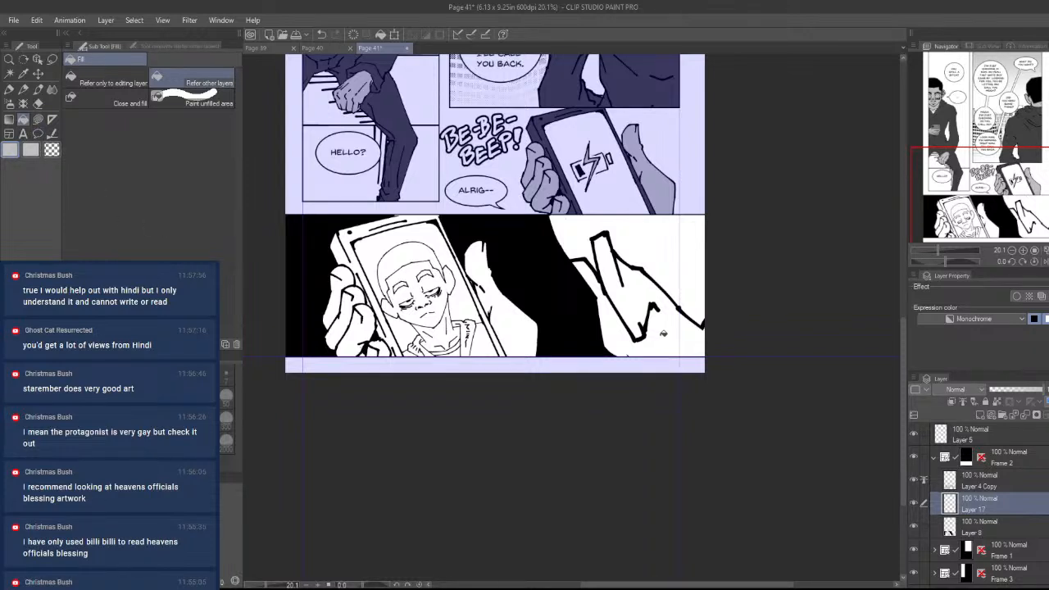
- Set Layer 17's expression color to Gray and fill the empty hand in the bottom panel with light gray
{"action": "left_click_drag", "start_coordinate": [665, 425], "coordinate": [698, 458]}
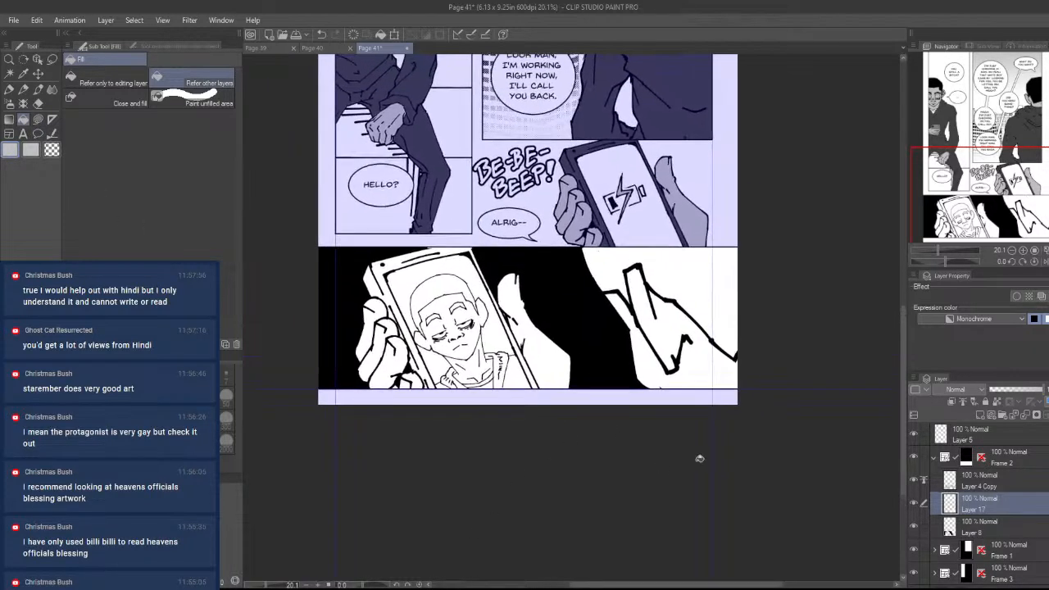
{"action": "left_click", "coordinate": [1001, 483]}
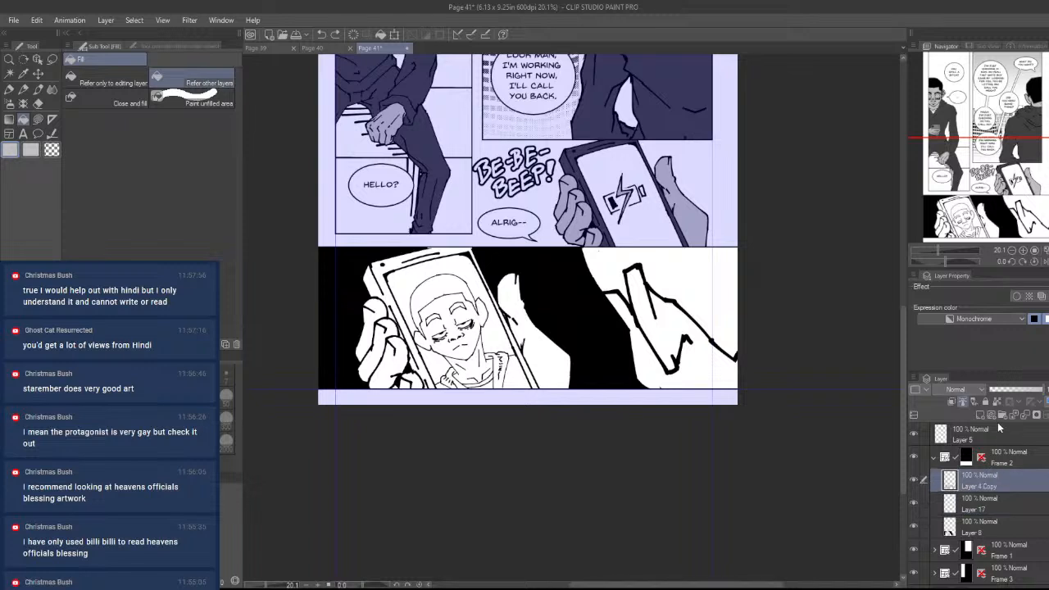
{"action": "left_click", "coordinate": [998, 499]}
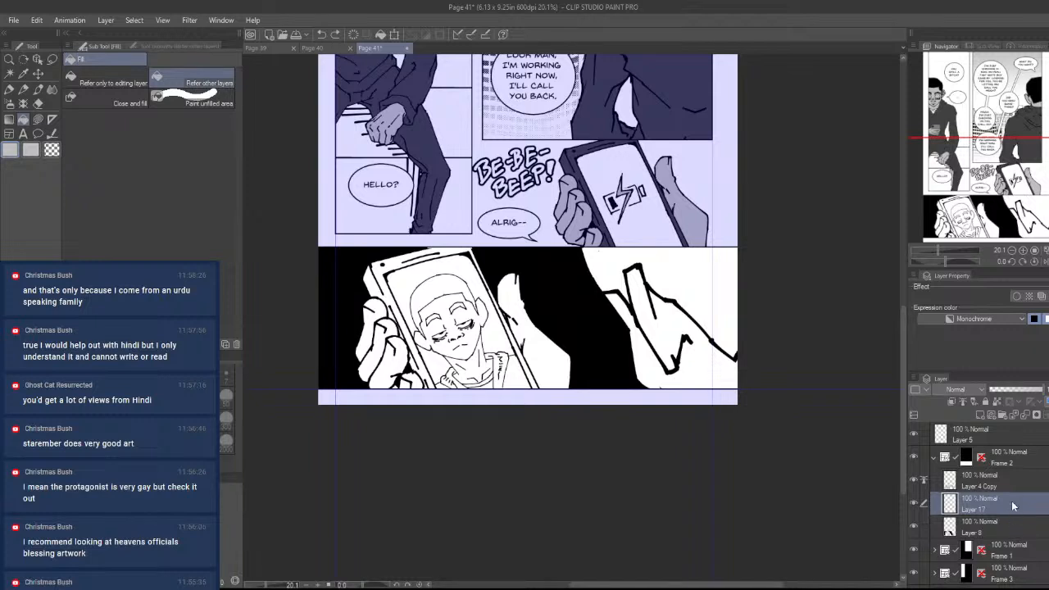
{"action": "left_click", "coordinate": [996, 475]}
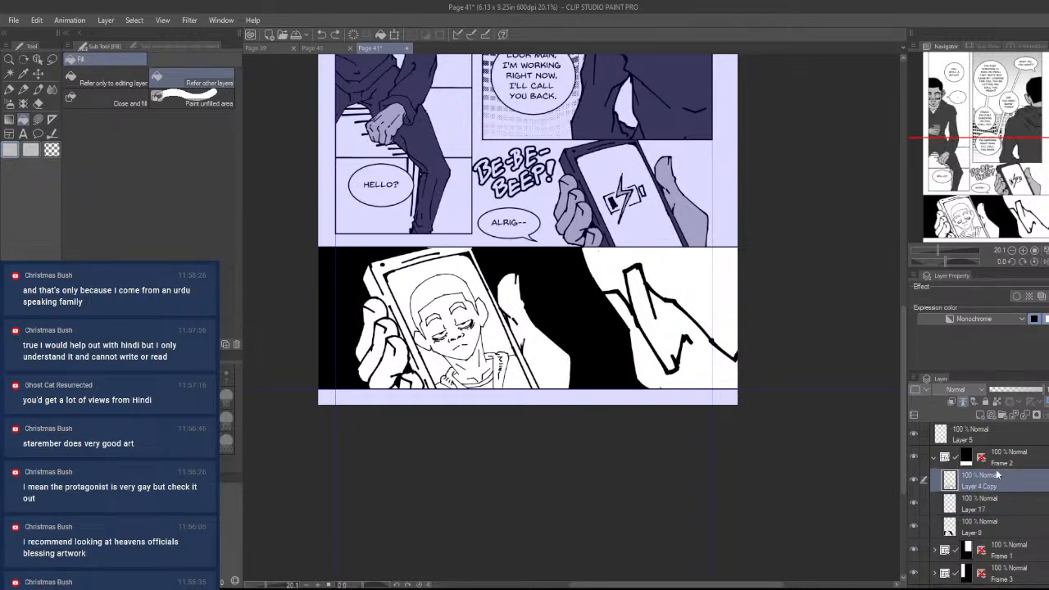
{"action": "left_click", "coordinate": [995, 496]}
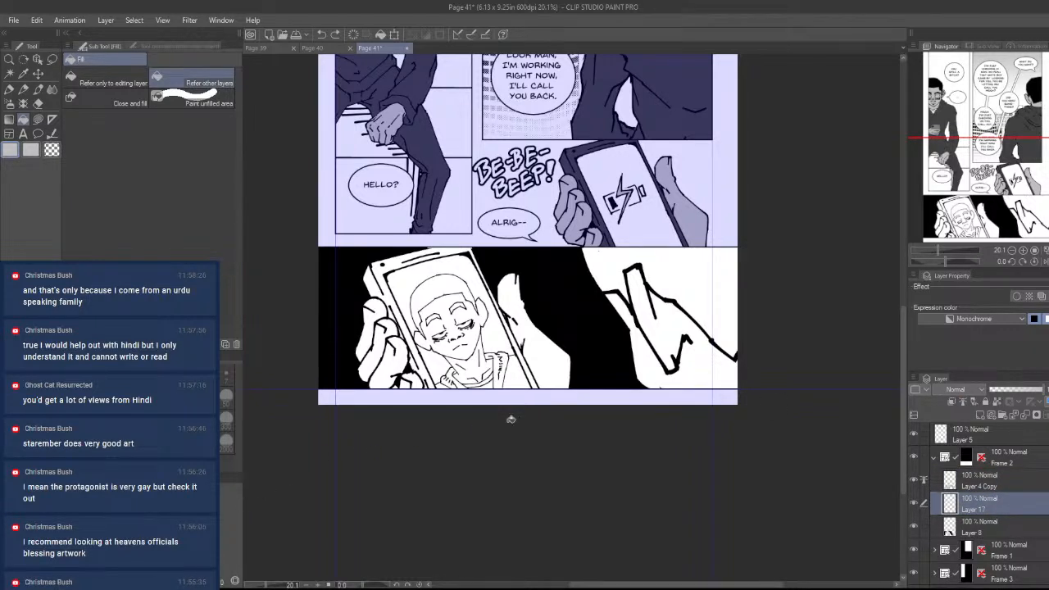
{"action": "left_click", "coordinate": [991, 321]}
{"action": "left_click", "coordinate": [982, 351]}
{"action": "left_click", "coordinate": [724, 375]}
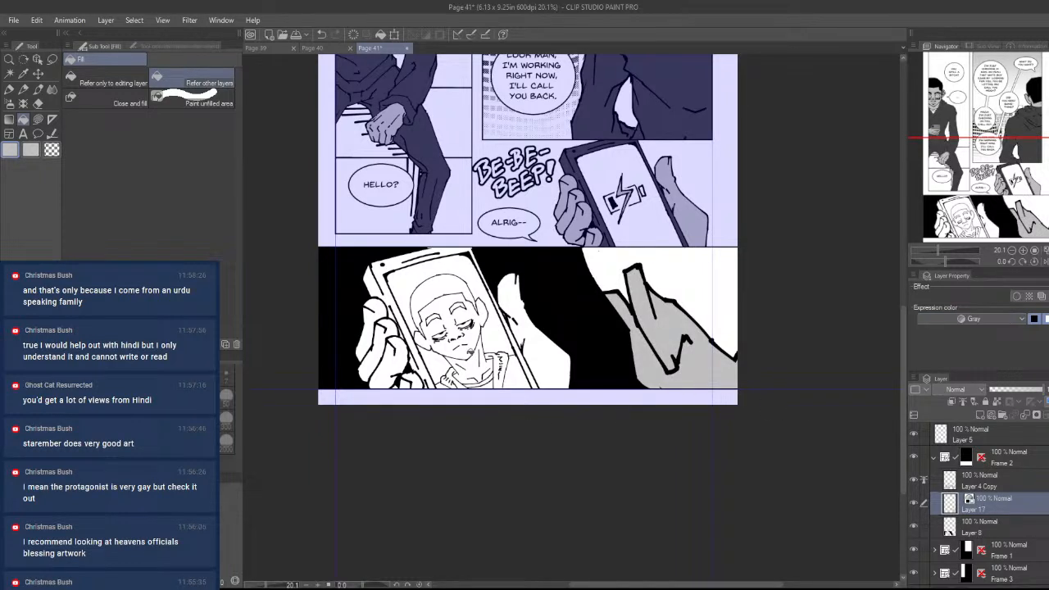
- Fill the fingers and thumb of the hand holding the phone in the bottom panel with light gray
{"action": "left_click", "coordinate": [415, 380]}
{"action": "left_click", "coordinate": [405, 366]}
{"action": "left_click", "coordinate": [382, 343]}
{"action": "left_click", "coordinate": [381, 300]}
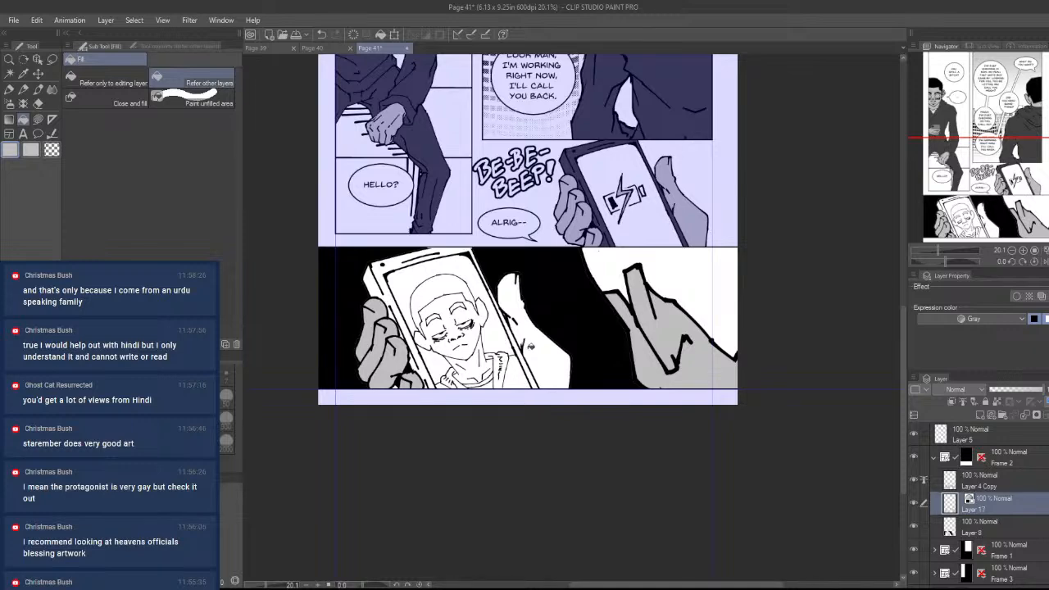
{"action": "left_click", "coordinate": [554, 359]}
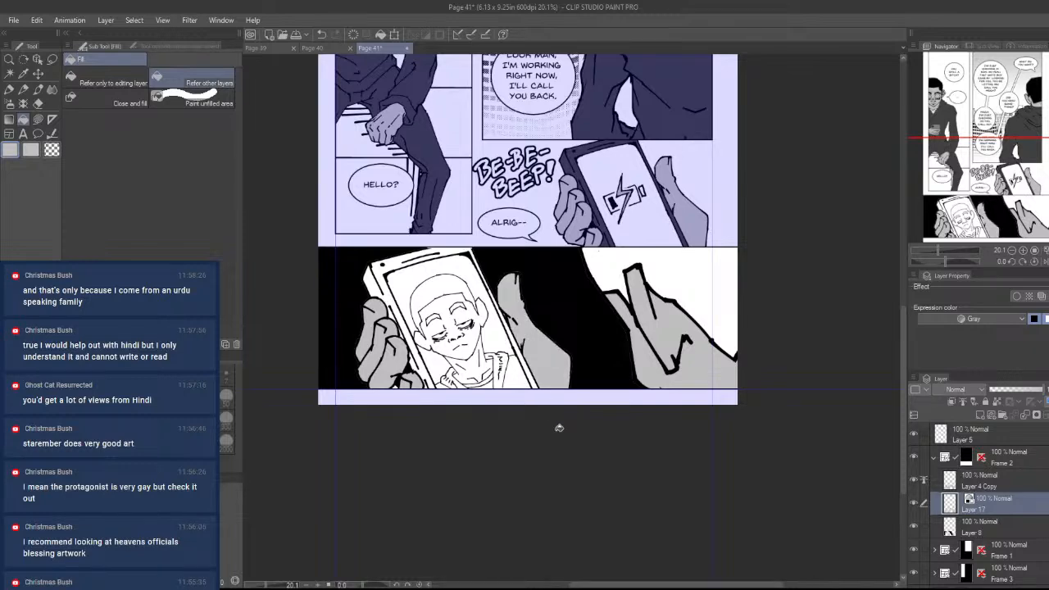
{"action": "key", "text": "u"}
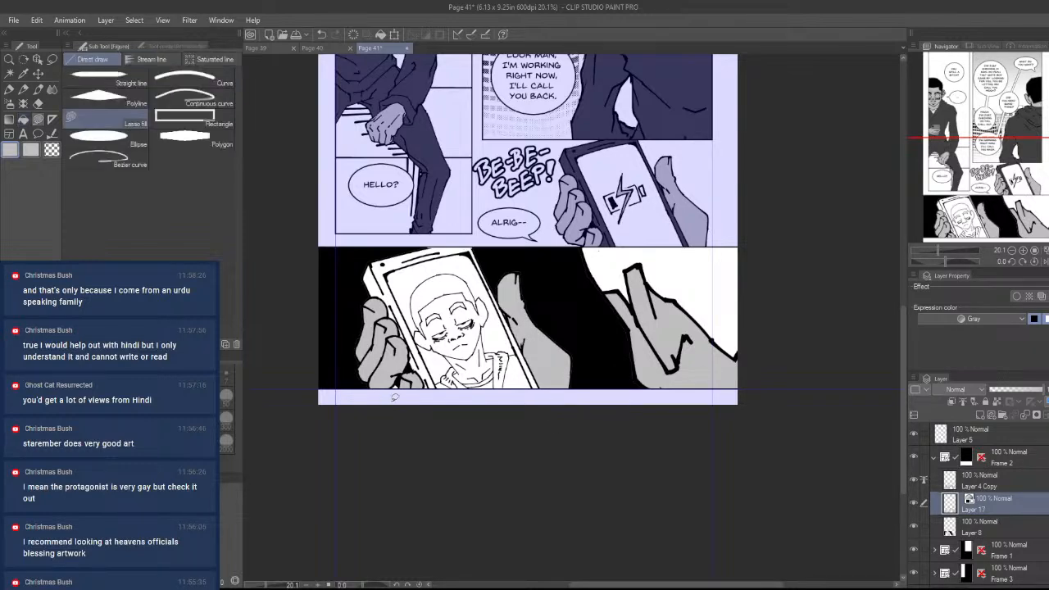
{"action": "key", "text": "ctrl+space"}
{"action": "left_click_drag", "start_coordinate": [392, 399], "coordinate": [438, 368]}
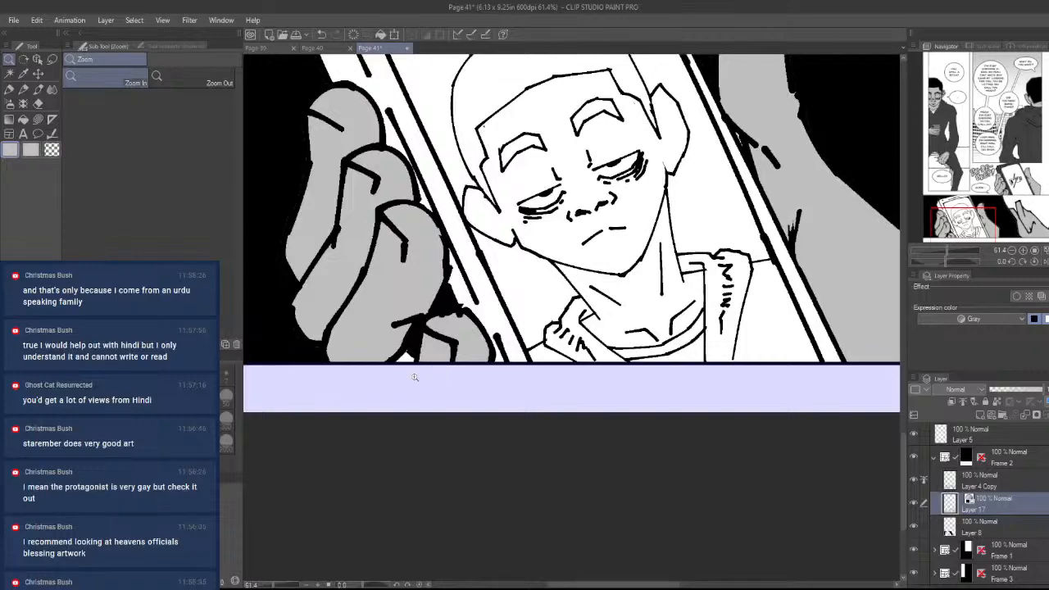
{"action": "key", "text": "ctrl+space"}
{"action": "left_click_drag", "start_coordinate": [425, 358], "coordinate": [690, 459]}
{"action": "scroll", "coordinate": [690, 460], "scroll_direction": "down", "scroll_amount": 1}
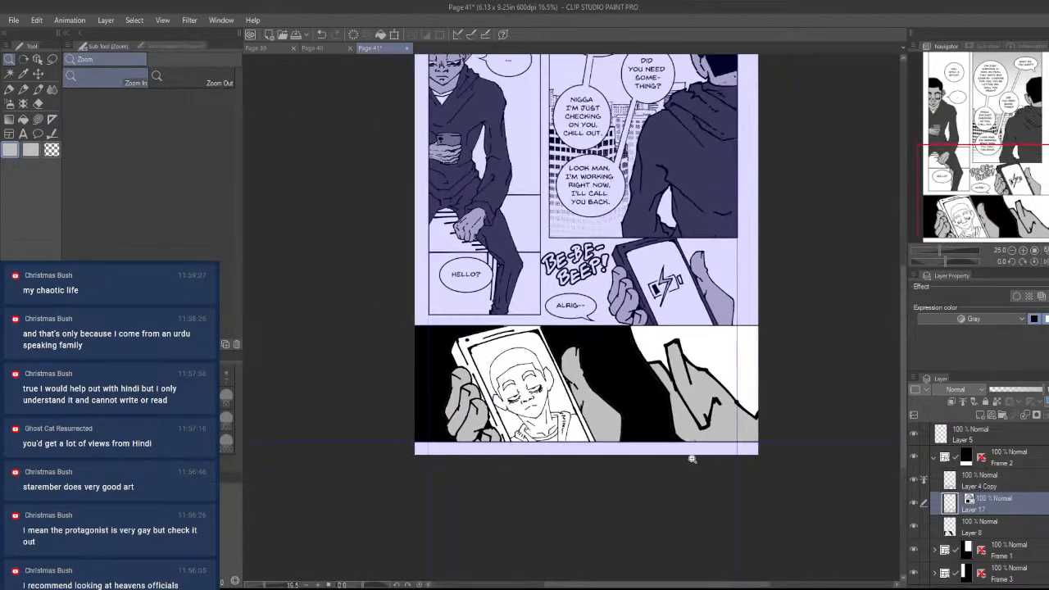
- Fill the white background behind the empty hand and the hair of the portrait on the phone with black
{"action": "left_click_drag", "start_coordinate": [775, 473], "coordinate": [770, 507]}
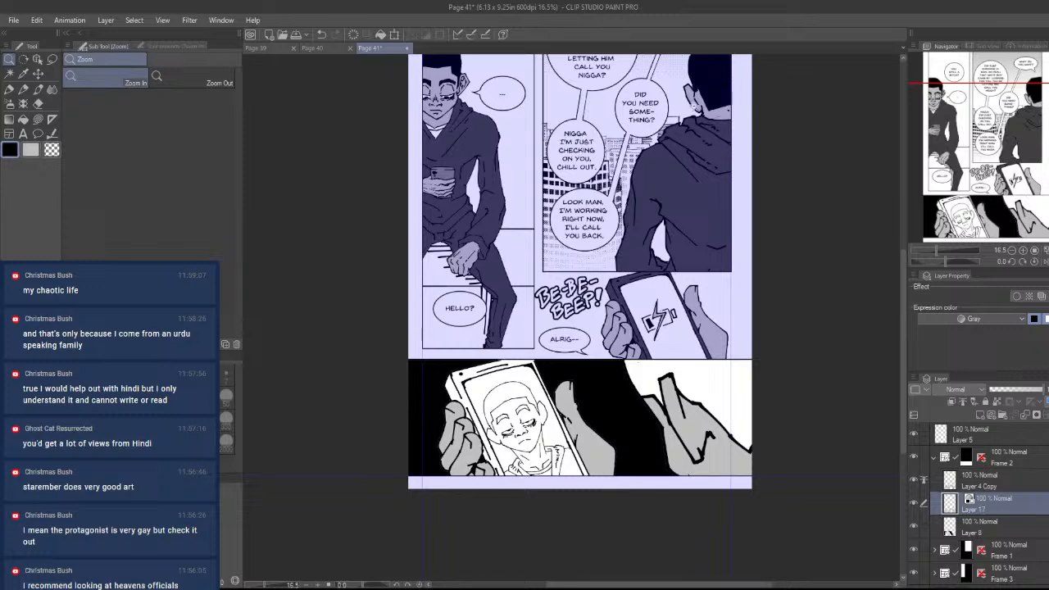
{"action": "left_click", "coordinate": [23, 119]}
{"action": "left_click", "coordinate": [711, 385]}
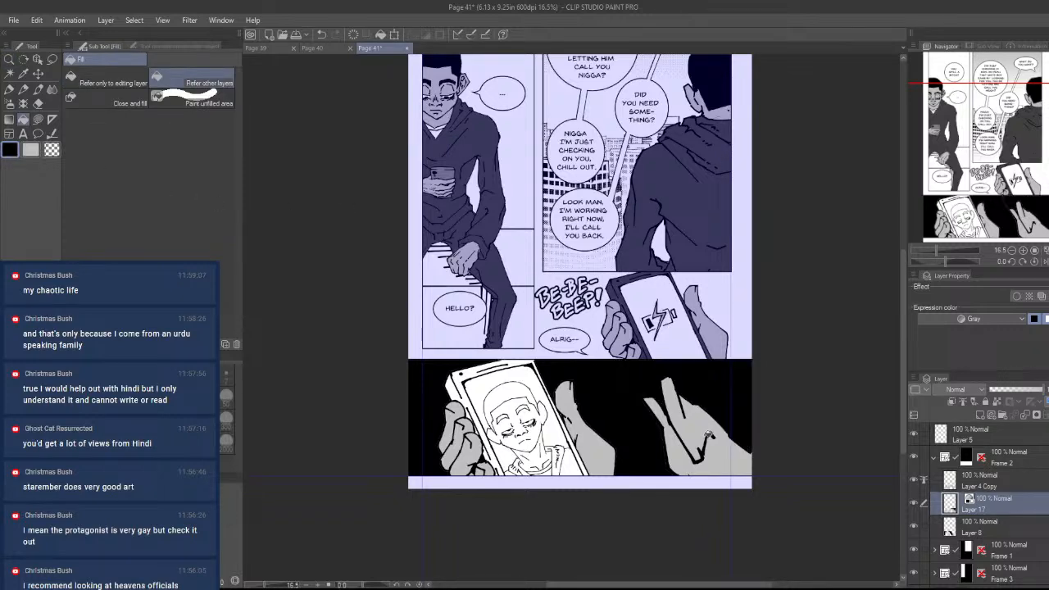
{"action": "left_click", "coordinate": [516, 390]}
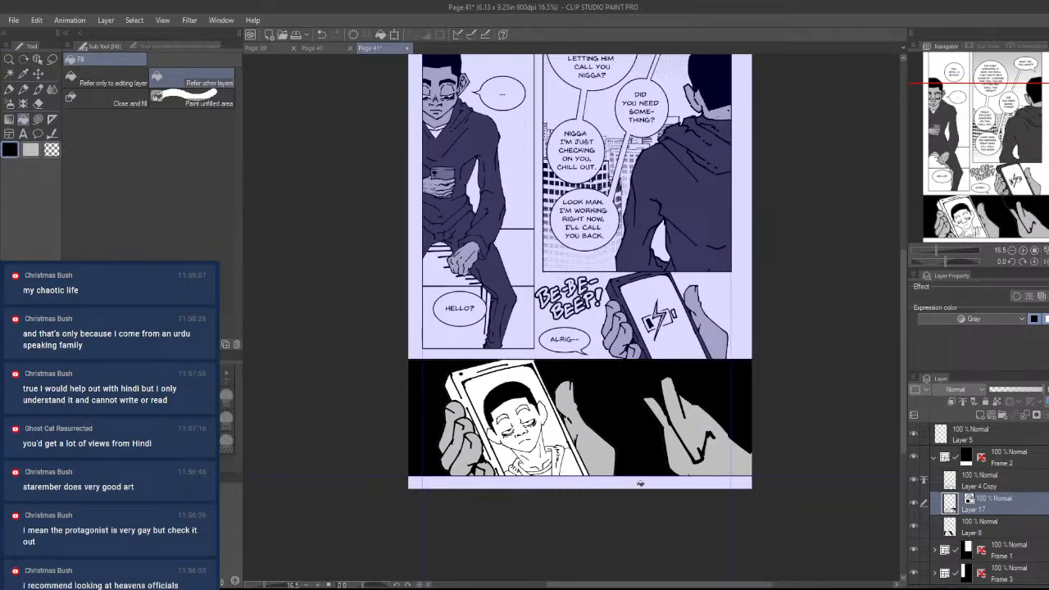
- Fill the face, ears and neck of the portrait on the phone with light gray and its eyebrows with black
{"action": "left_click_drag", "start_coordinate": [628, 447], "coordinate": [737, 421]}
{"action": "key", "text": "ctrl+space"}
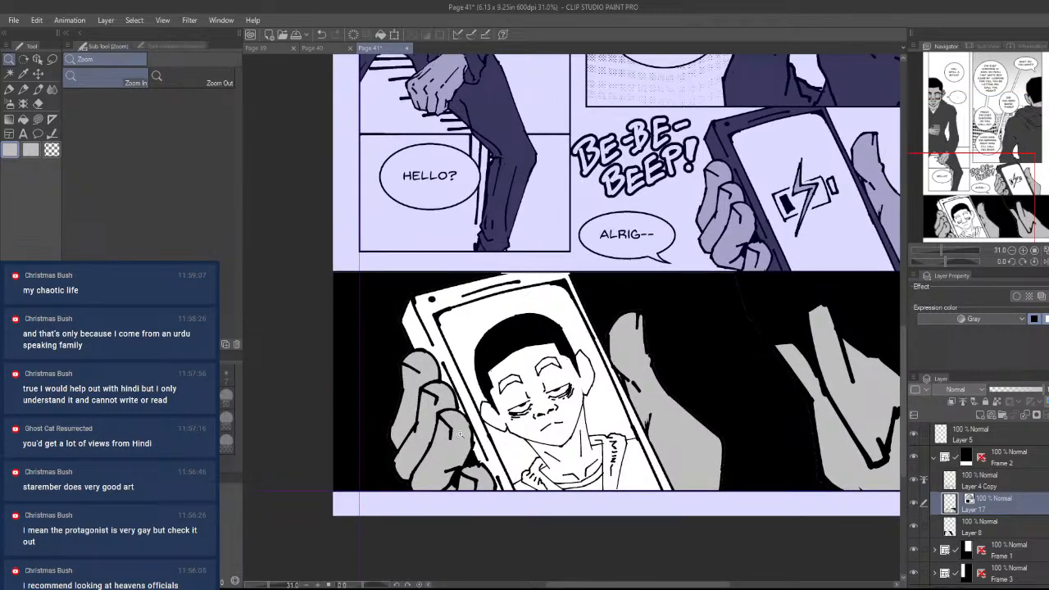
{"action": "left_click", "coordinate": [23, 118]}
{"action": "left_click", "coordinate": [568, 430]}
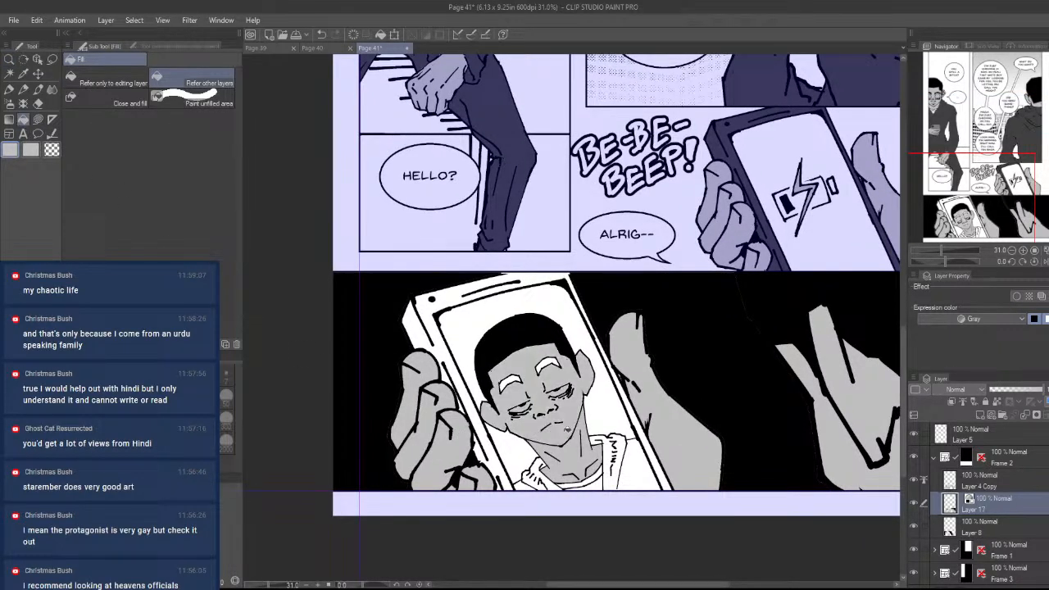
{"action": "left_click", "coordinate": [541, 332], "text": "alt"}
{"action": "left_click", "coordinate": [509, 380]}
{"action": "left_click_drag", "start_coordinate": [579, 499], "coordinate": [561, 446]}
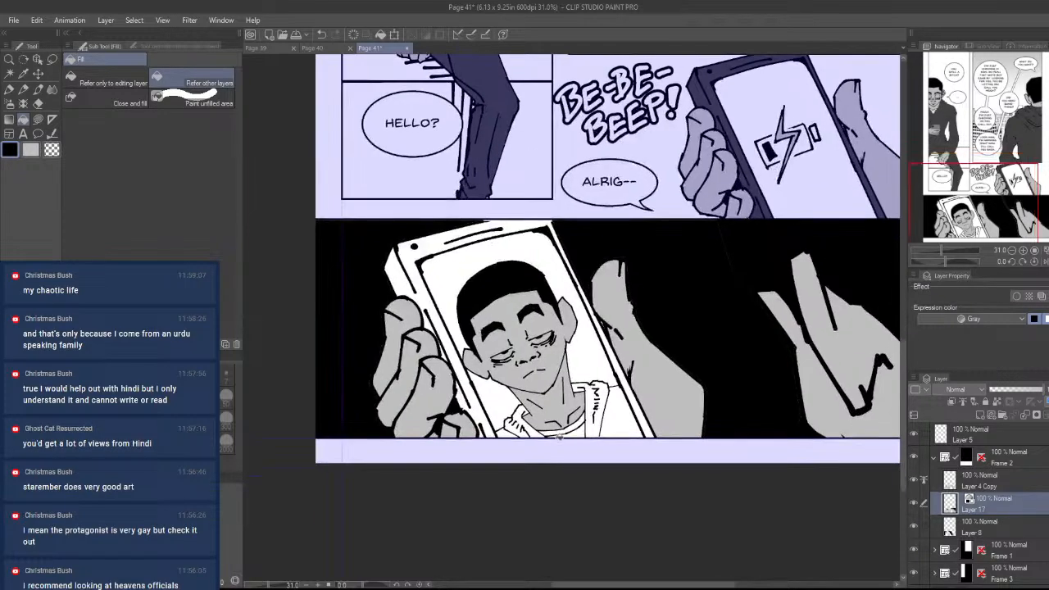
- Sample the dark gray of the hoodie in the upper panels and fill the portrait's hoodie and collar with it
{"action": "key", "text": "ctrl+space"}
{"action": "left_click_drag", "start_coordinate": [639, 420], "coordinate": [557, 420]}
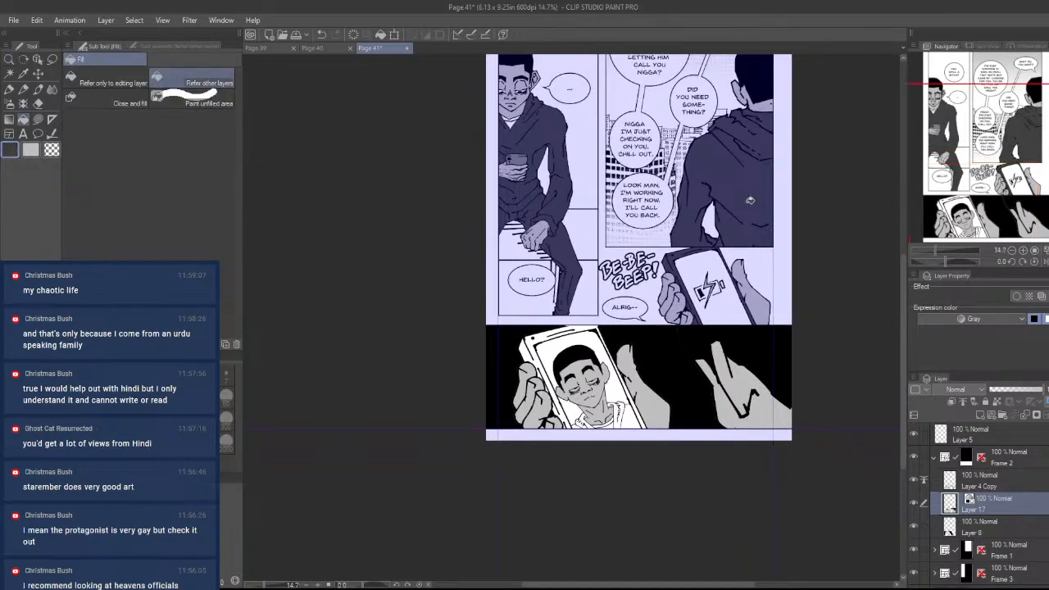
{"action": "key", "text": "ctrl+space"}
{"action": "left_click_drag", "start_coordinate": [623, 418], "coordinate": [750, 418]}
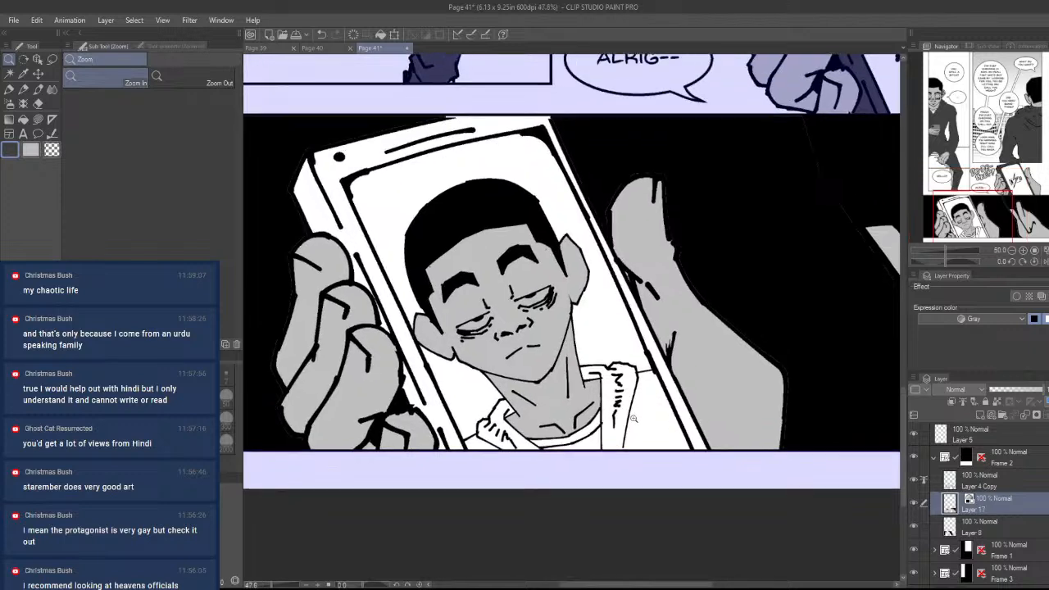
{"action": "left_click", "coordinate": [38, 120]}
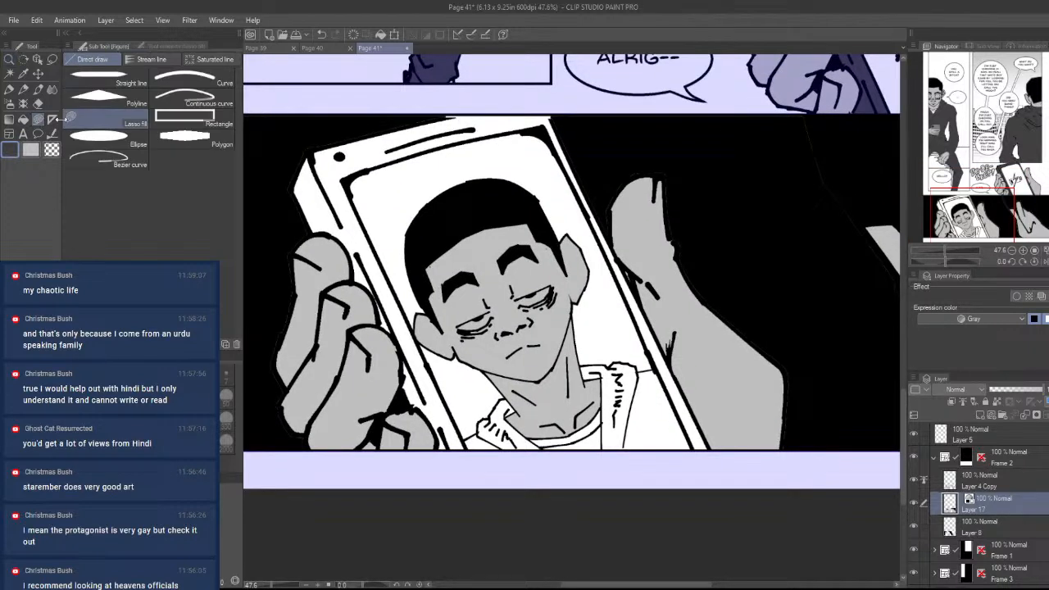
{"action": "left_click", "coordinate": [24, 120]}
{"action": "left_click", "coordinate": [635, 424]}
{"action": "left_click", "coordinate": [606, 436]}
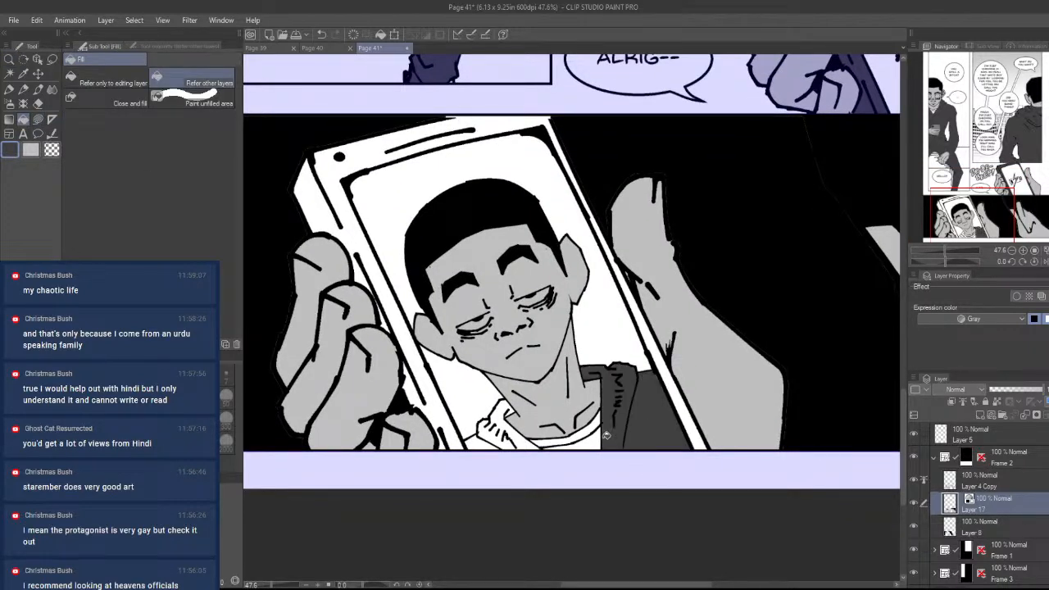
{"action": "left_click", "coordinate": [591, 439]}
{"action": "key", "text": "ctrl+z"}
{"action": "left_click", "coordinate": [512, 435]}
{"action": "left_click", "coordinate": [498, 445]}
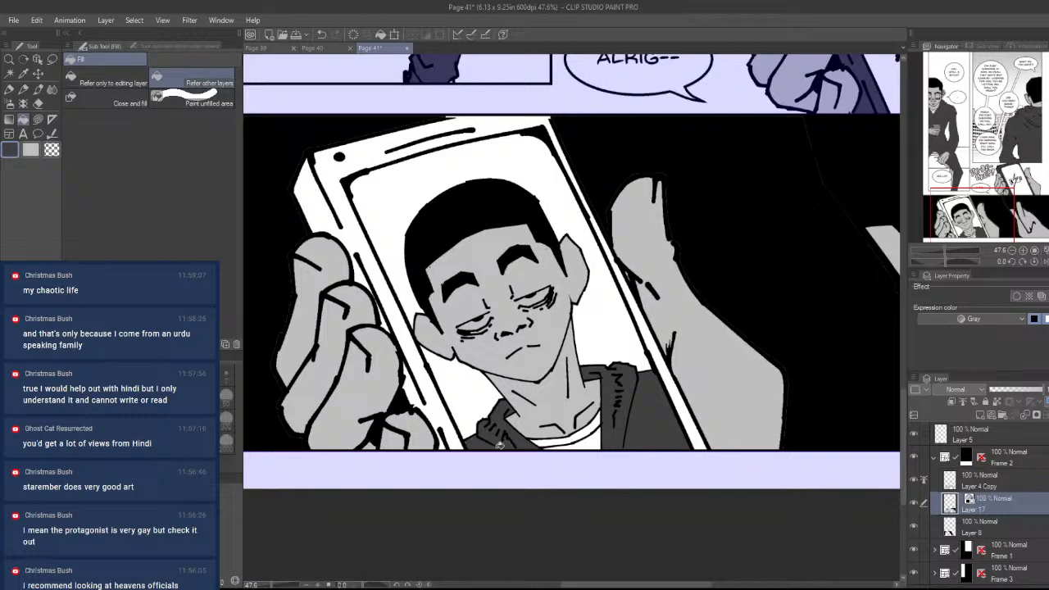
- Fill the shirt area under the portrait's hoodie with white after trying and undoing a black fill
{"action": "left_click", "coordinate": [727, 294], "text": "alt"}
{"action": "left_click", "coordinate": [582, 437]}
{"action": "key", "text": "ctrl+z"}
{"action": "left_click", "coordinate": [670, 464], "text": "alt"}
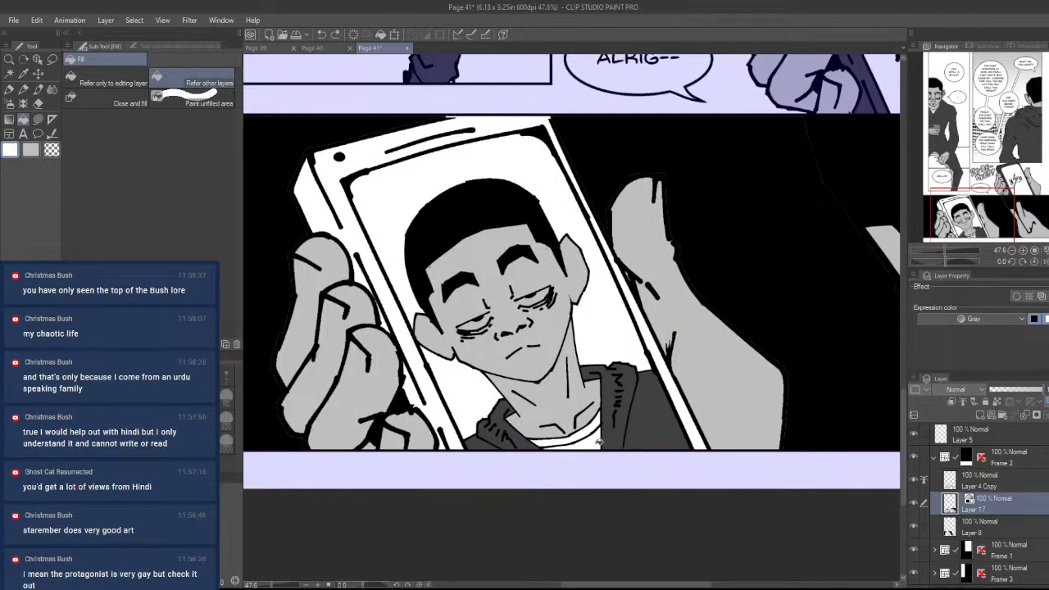
{"action": "left_click", "coordinate": [599, 442]}
- Lasso-fill the eyeballs of both half-closed eyes in the phone portrait with white
{"action": "left_click_drag", "start_coordinate": [597, 400], "coordinate": [626, 434]}
{"action": "left_click_drag", "start_coordinate": [528, 407], "coordinate": [571, 427]}
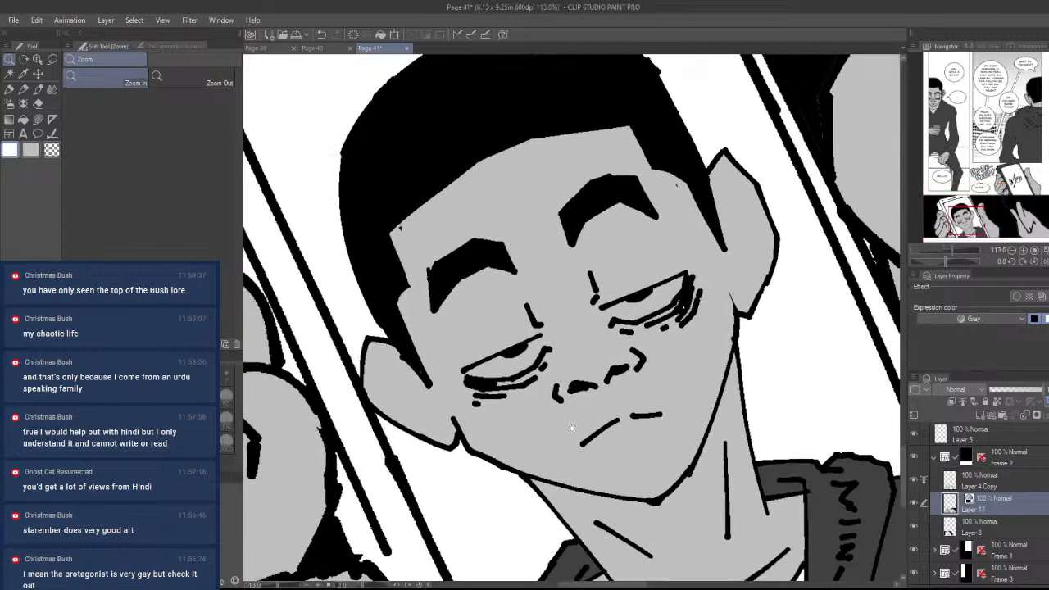
{"action": "key", "text": "u"}
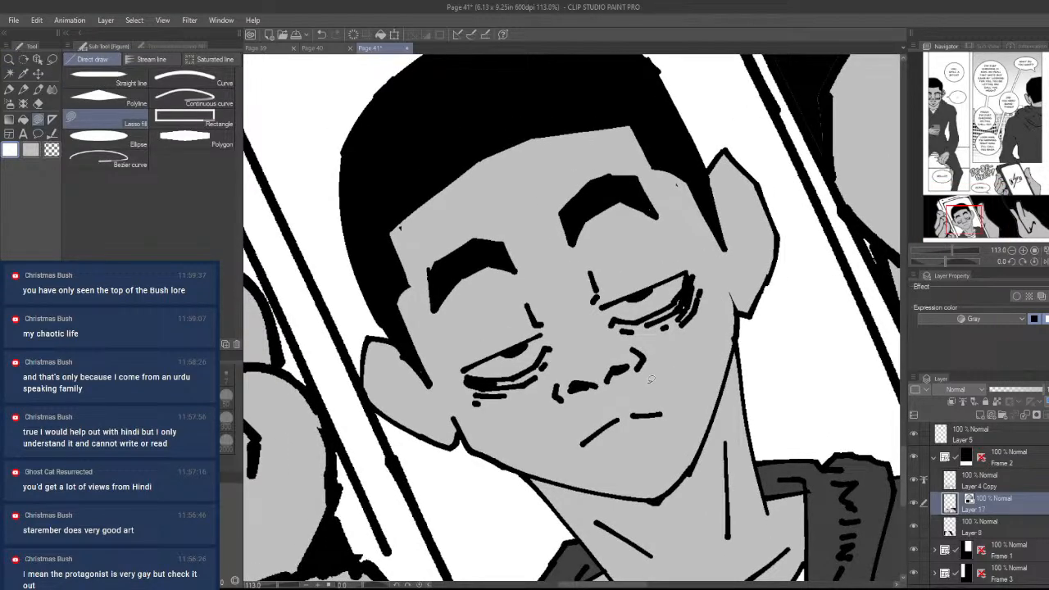
{"action": "mouse_move", "coordinate": [623, 314]}
{"action": "left_mouse_down"}
{"action": "mouse_move", "coordinate": [690, 273]}
{"action": "mouse_move", "coordinate": [681, 294]}
{"action": "mouse_move", "coordinate": [644, 316]}
{"action": "left_mouse_up"}
{"action": "mouse_move", "coordinate": [542, 334]}
{"action": "left_mouse_down"}
{"action": "mouse_move", "coordinate": [505, 377]}
{"action": "mouse_move", "coordinate": [468, 370]}
{"action": "left_mouse_up"}
{"action": "left_click_drag", "start_coordinate": [579, 327], "coordinate": [492, 356]}
{"action": "left_click_drag", "start_coordinate": [733, 401], "coordinate": [685, 419]}
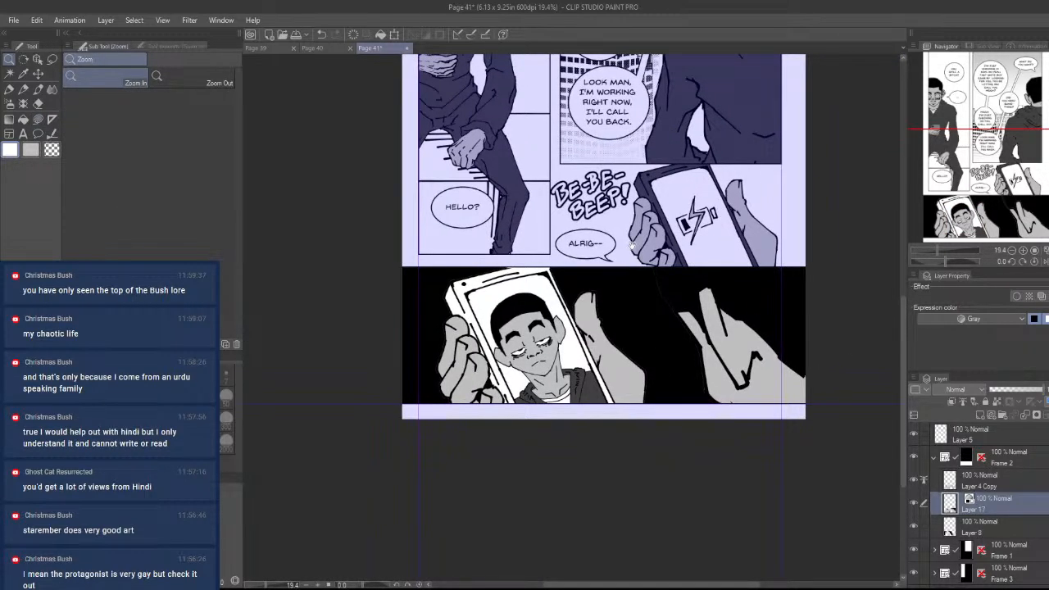
{"action": "scroll", "coordinate": [633, 246], "scroll_direction": "up", "scroll_amount": 3}
{"action": "left_click_drag", "start_coordinate": [639, 286], "coordinate": [696, 234]}
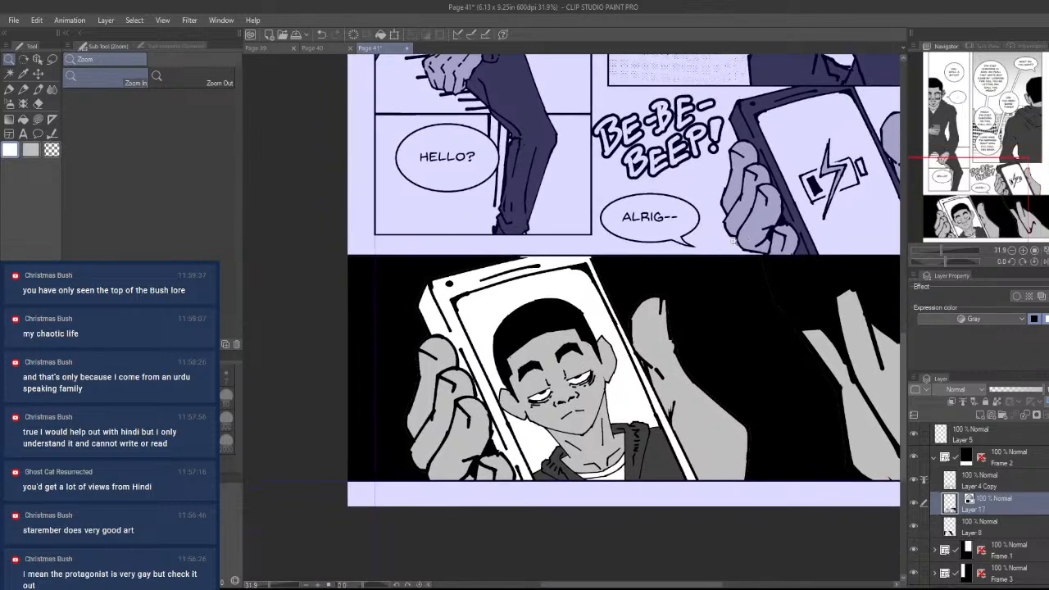
{"action": "left_click", "coordinate": [23, 118]}
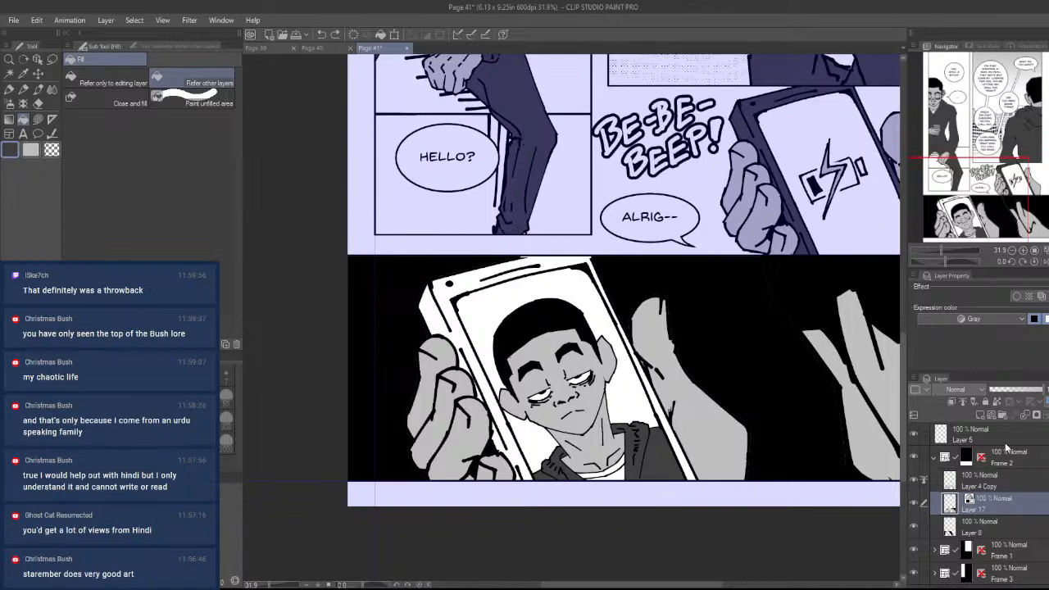
{"action": "key", "text": "ctrl+space"}
{"action": "left_click_drag", "start_coordinate": [571, 259], "coordinate": [647, 320]}
{"action": "key", "text": "ctrl+space"}
{"action": "left_click", "coordinate": [625, 311]}
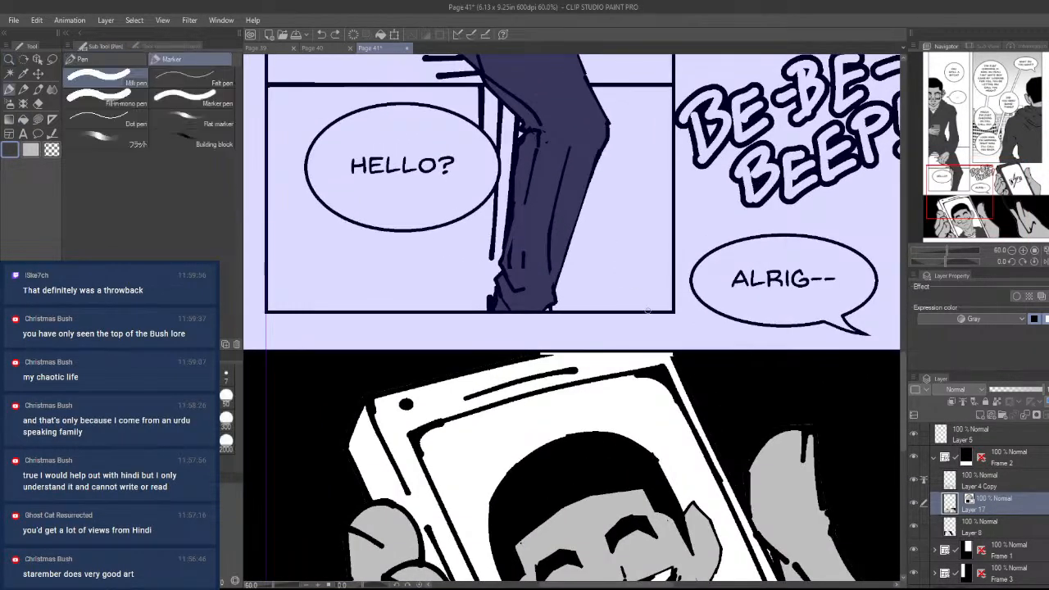
{"action": "key", "text": "shift+space"}
{"action": "left_click_drag", "start_coordinate": [661, 503], "coordinate": [602, 463]}
{"action": "left_click_drag", "start_coordinate": [685, 489], "coordinate": [672, 474]}
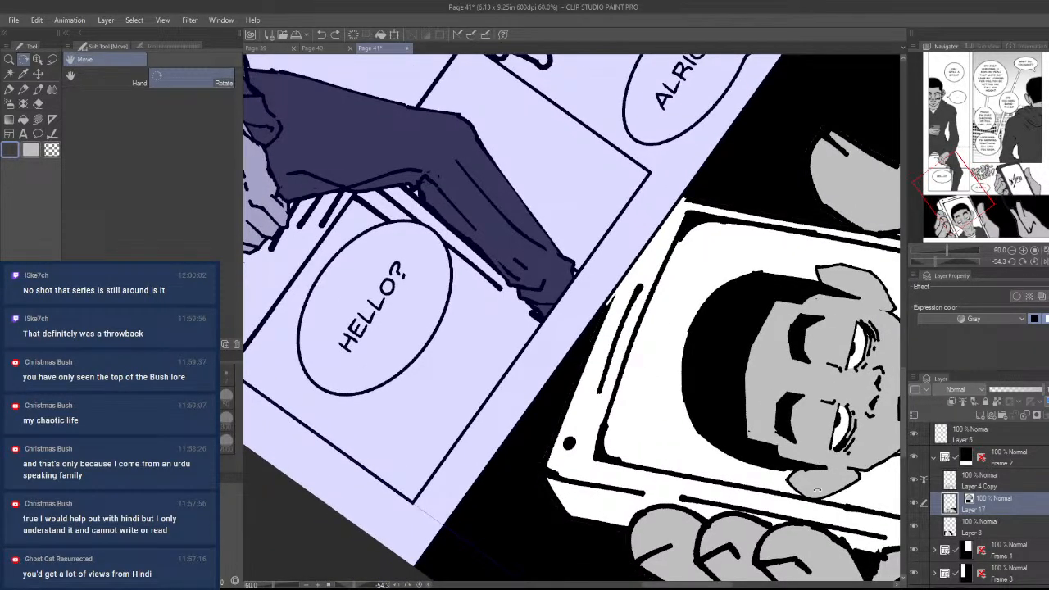
{"action": "mouse_move", "coordinate": [739, 444]}
{"action": "left_mouse_down"}
{"action": "mouse_move", "coordinate": [717, 428]}
{"action": "mouse_move", "coordinate": [707, 476]}
{"action": "left_mouse_up"}
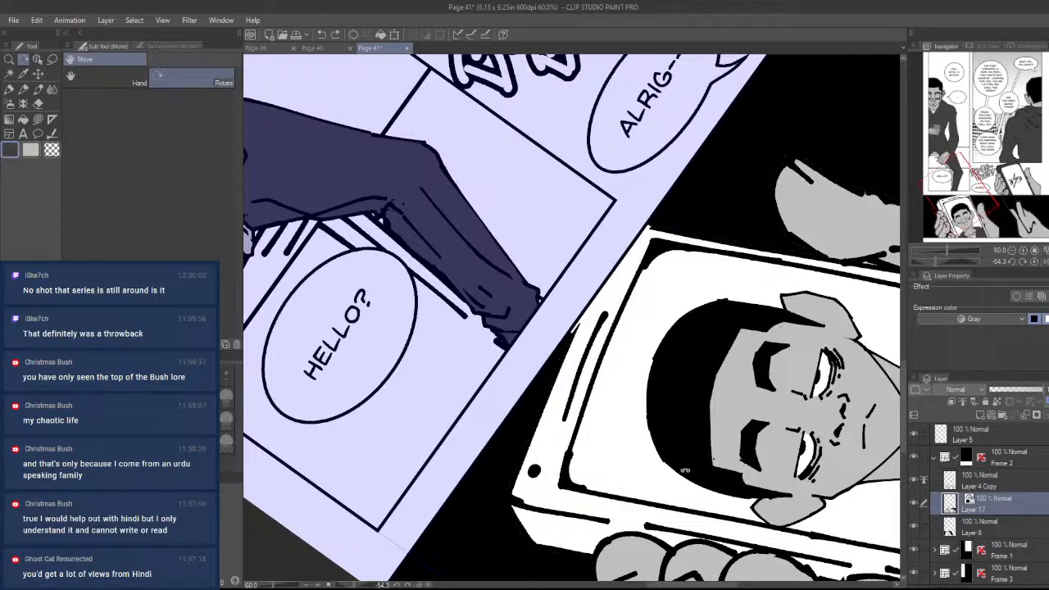
{"action": "left_click_drag", "start_coordinate": [673, 343], "coordinate": [632, 316]}
{"action": "left_click_drag", "start_coordinate": [531, 285], "coordinate": [572, 329]}
{"action": "left_click_drag", "start_coordinate": [758, 292], "coordinate": [687, 419]}
{"action": "left_click_drag", "start_coordinate": [602, 167], "coordinate": [510, 156]}
{"action": "left_click_drag", "start_coordinate": [524, 164], "coordinate": [607, 321]}
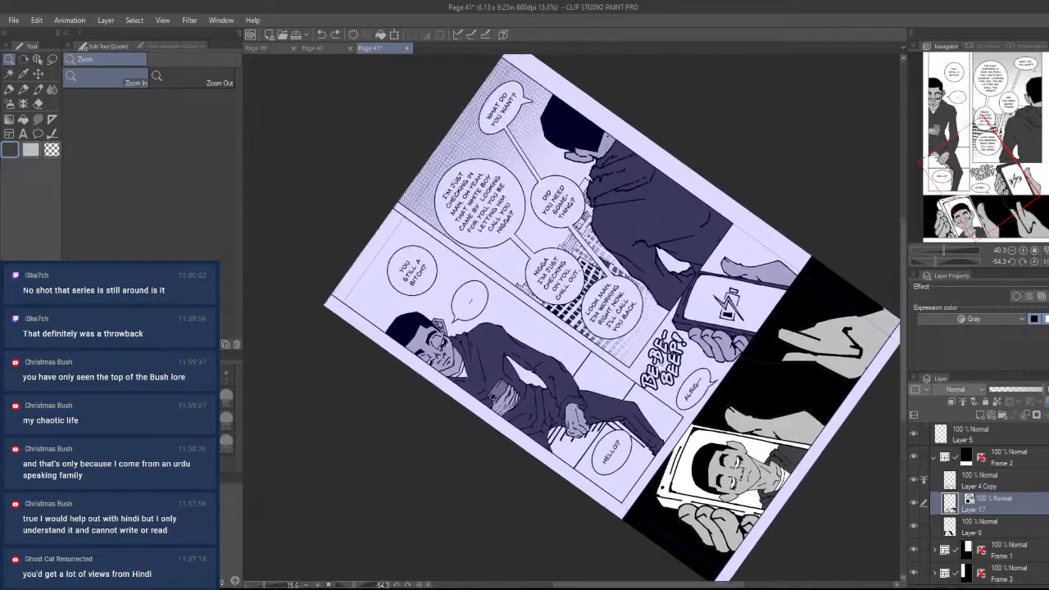
- Sample the phone's medium gray from page 40 and lasso-fill the upper phone bezel around the speaker slot on page 41
{"action": "left_click", "coordinate": [314, 50]}
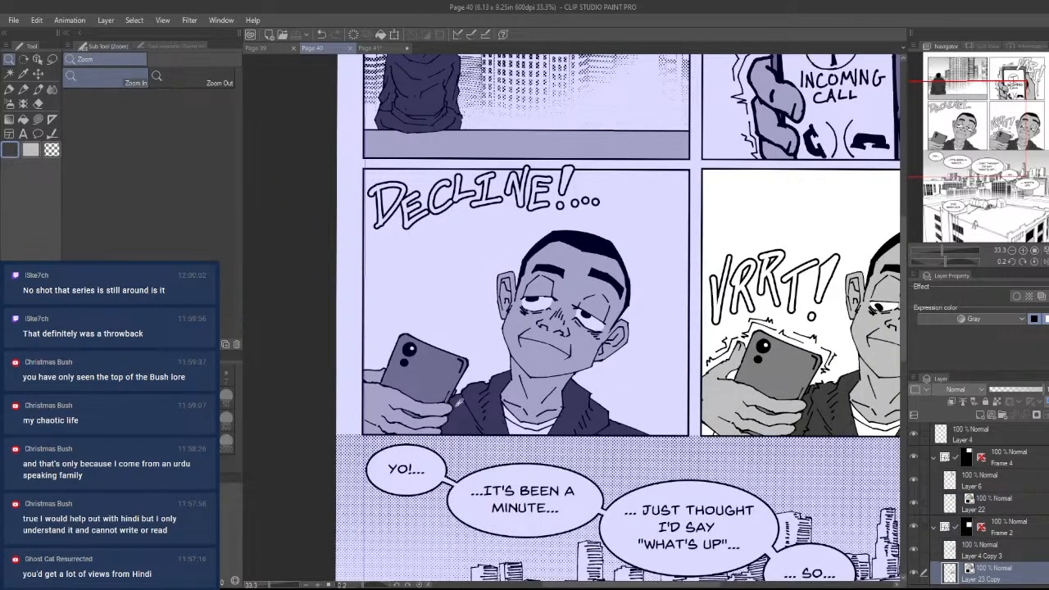
{"action": "left_click", "coordinate": [369, 48]}
{"action": "mouse_move", "coordinate": [727, 483]}
{"action": "left_mouse_down"}
{"action": "mouse_move", "coordinate": [724, 361]}
{"action": "mouse_move", "coordinate": [667, 431]}
{"action": "left_mouse_up"}
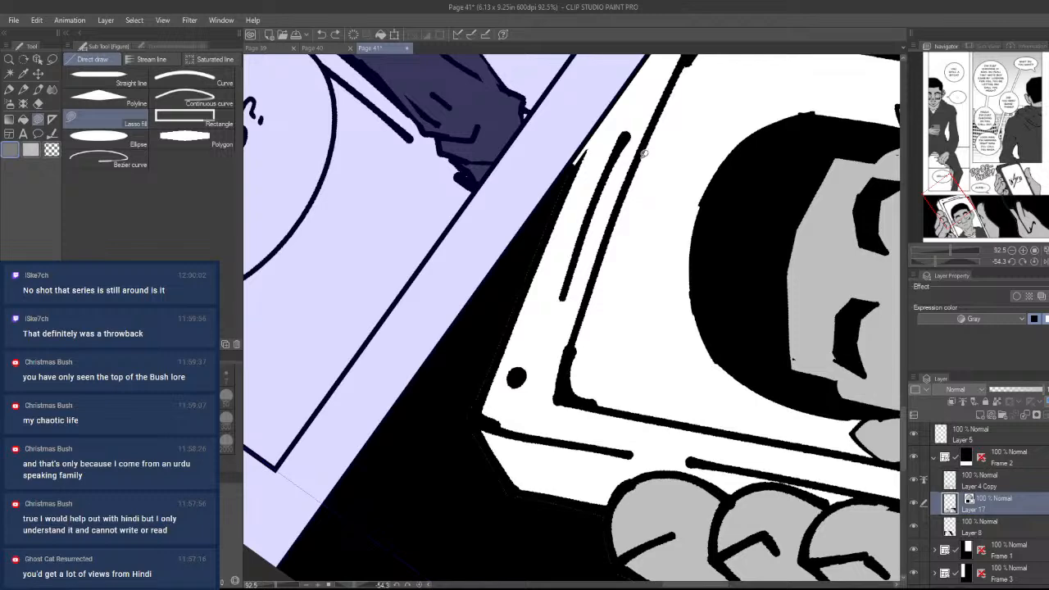
{"action": "mouse_move", "coordinate": [644, 154]}
{"action": "left_mouse_down"}
{"action": "mouse_move", "coordinate": [571, 191]}
{"action": "mouse_move", "coordinate": [546, 345]}
{"action": "mouse_move", "coordinate": [600, 237]}
{"action": "left_mouse_up"}
{"action": "left_click_drag", "start_coordinate": [667, 136], "coordinate": [724, 105]}
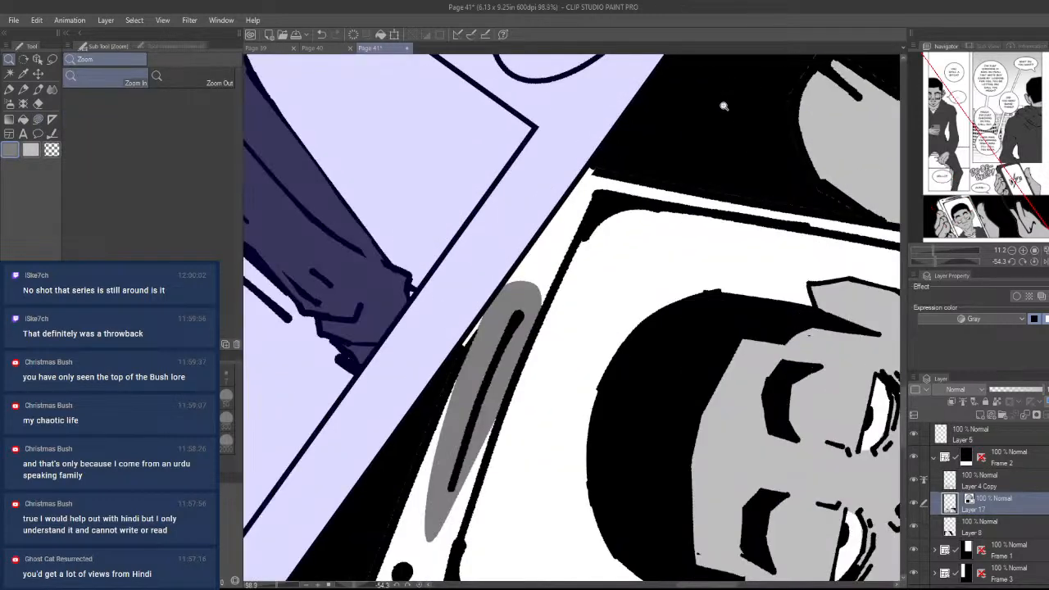
{"action": "left_click_drag", "start_coordinate": [543, 485], "coordinate": [726, 484]}
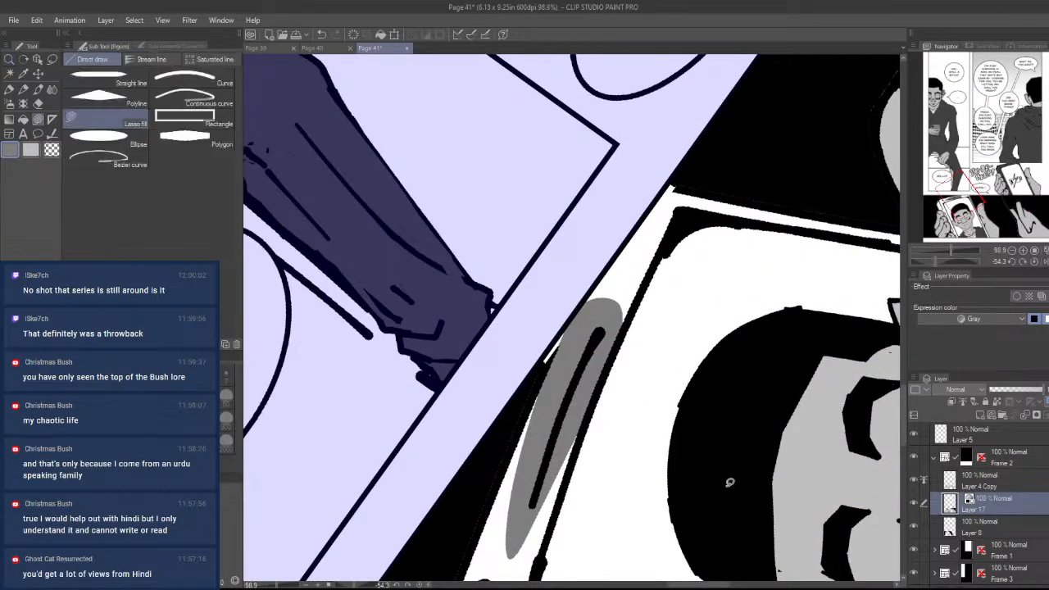
{"action": "mouse_move", "coordinate": [618, 339]}
{"action": "left_mouse_down"}
{"action": "mouse_move", "coordinate": [682, 184]}
{"action": "mouse_move", "coordinate": [587, 350]}
{"action": "mouse_move", "coordinate": [685, 172]}
{"action": "mouse_move", "coordinate": [670, 206]}
{"action": "left_mouse_up"}
{"action": "left_click_drag", "start_coordinate": [670, 207], "coordinate": [340, 286]}
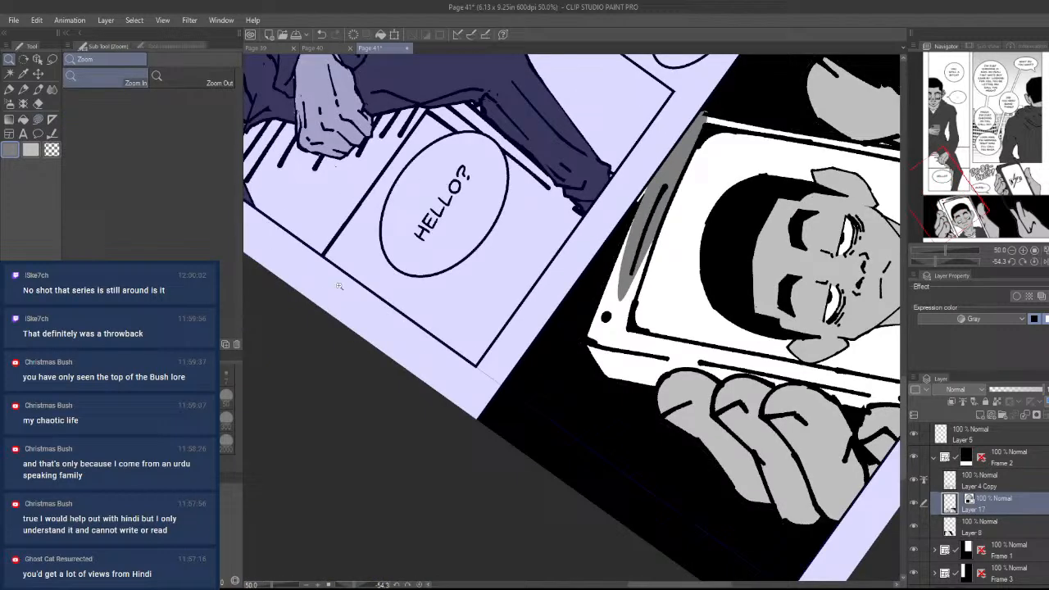
- Fill the rest of the phone's frame and side edge in the bottom panel with the same medium gray
{"action": "left_click", "coordinate": [24, 121]}
{"action": "left_click", "coordinate": [652, 338]}
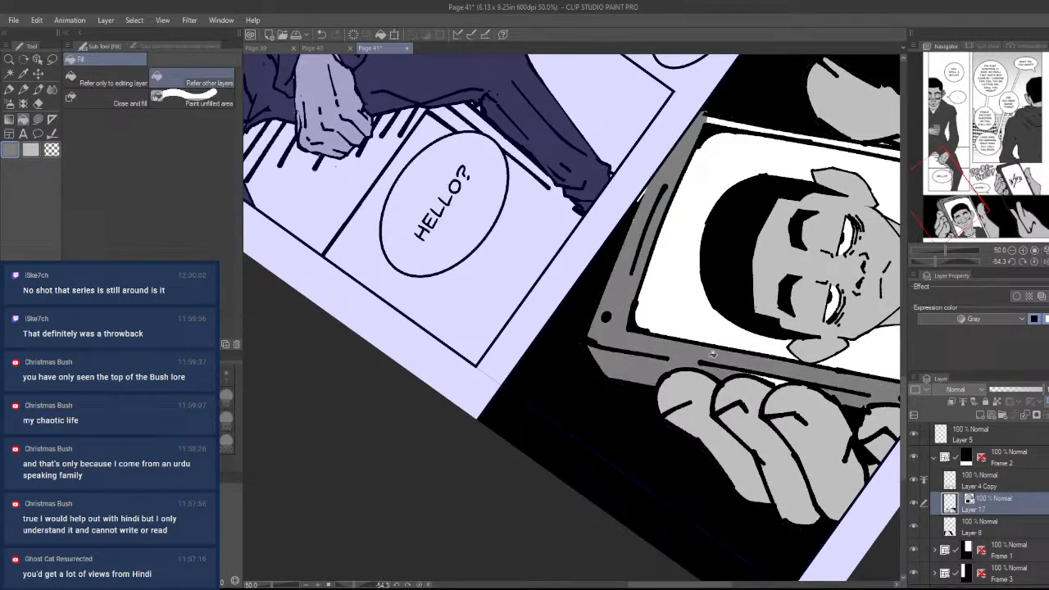
{"action": "left_click_drag", "start_coordinate": [841, 337], "coordinate": [749, 408]}
{"action": "left_click", "coordinate": [784, 219]}
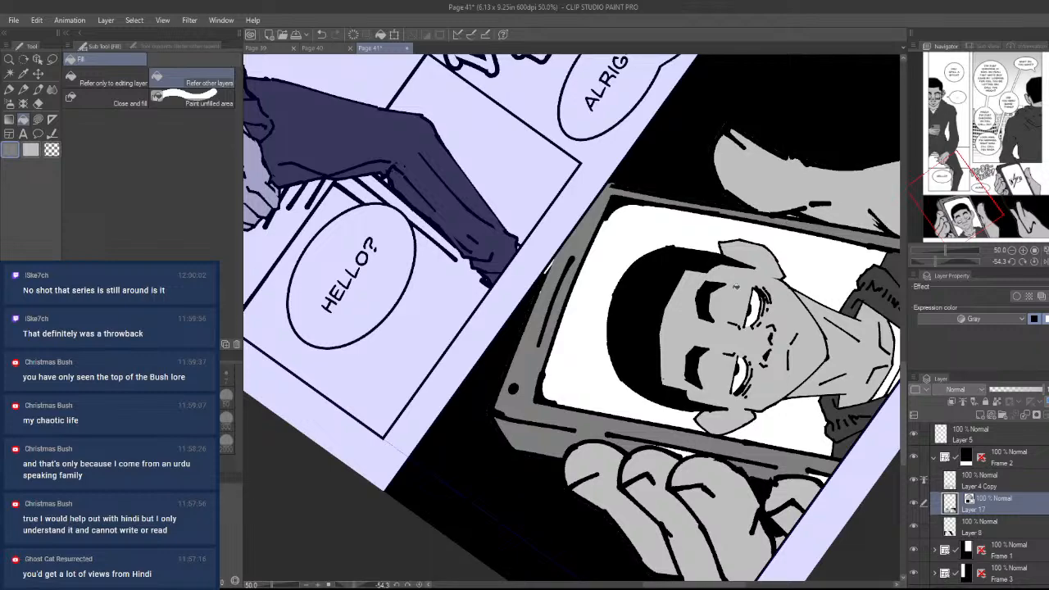
{"action": "left_click", "coordinate": [679, 451]}
{"action": "mouse_move", "coordinate": [679, 451]}
{"action": "left_mouse_down"}
{"action": "mouse_move", "coordinate": [568, 490]}
{"action": "mouse_move", "coordinate": [512, 479]}
{"action": "left_mouse_up"}
{"action": "left_click_drag", "start_coordinate": [525, 500], "coordinate": [573, 307]}
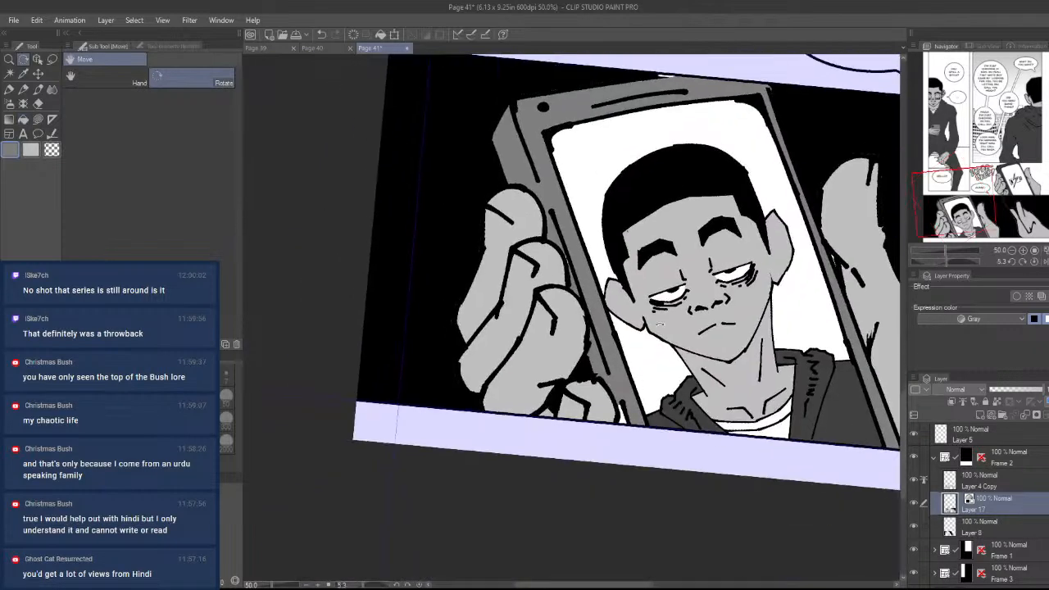
- Lasso-fill the remaining white gaps beside the fingers and along the phone's edges with medium gray
{"action": "left_click_drag", "start_coordinate": [565, 392], "coordinate": [610, 385]}
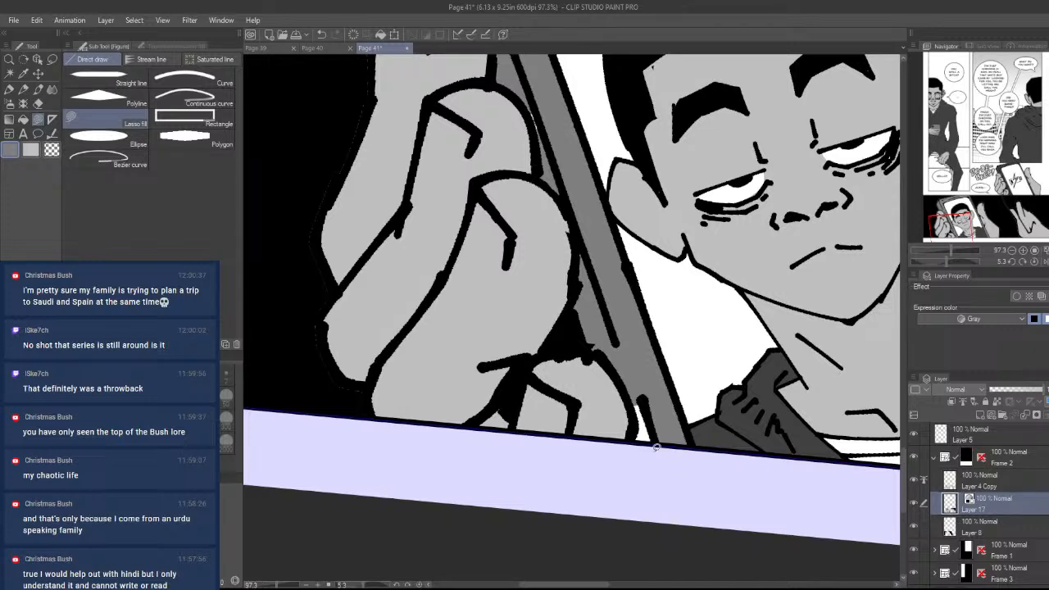
{"action": "mouse_move", "coordinate": [634, 448]}
{"action": "left_mouse_down"}
{"action": "mouse_move", "coordinate": [633, 367]}
{"action": "mouse_move", "coordinate": [667, 482]}
{"action": "left_mouse_up"}
{"action": "mouse_move", "coordinate": [657, 349]}
{"action": "left_mouse_down"}
{"action": "mouse_move", "coordinate": [644, 472]}
{"action": "mouse_move", "coordinate": [688, 585]}
{"action": "left_mouse_up"}
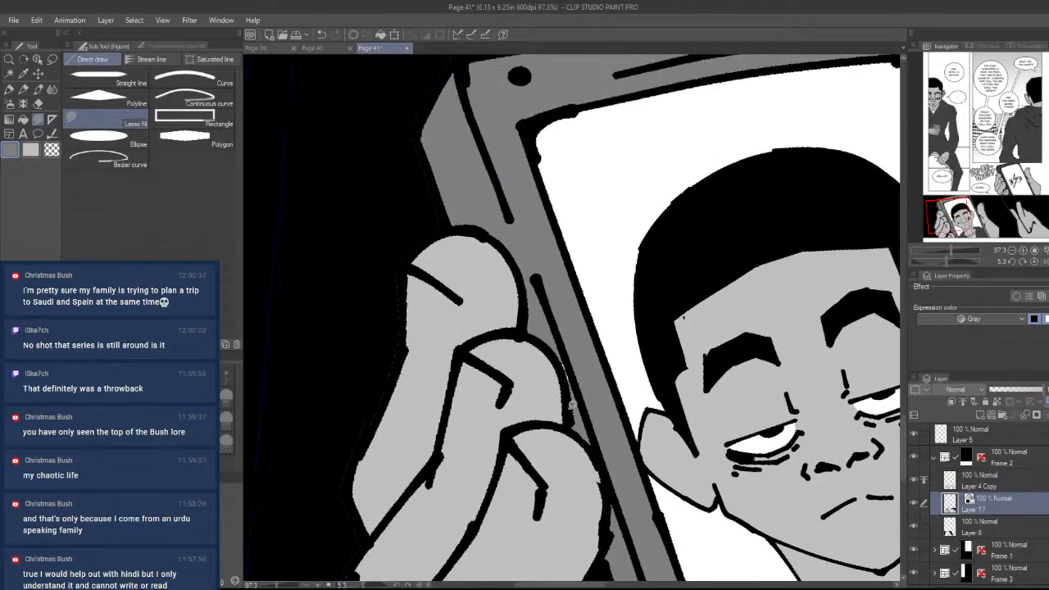
{"action": "left_click_drag", "start_coordinate": [573, 404], "coordinate": [560, 312]}
{"action": "mouse_move", "coordinate": [607, 346]}
{"action": "left_mouse_down"}
{"action": "mouse_move", "coordinate": [562, 389]}
{"action": "mouse_move", "coordinate": [486, 412]}
{"action": "left_mouse_up"}
{"action": "mouse_move", "coordinate": [604, 291]}
{"action": "left_mouse_down"}
{"action": "mouse_move", "coordinate": [552, 299]}
{"action": "mouse_move", "coordinate": [435, 284]}
{"action": "mouse_move", "coordinate": [637, 228]}
{"action": "mouse_move", "coordinate": [472, 252]}
{"action": "mouse_move", "coordinate": [313, 308]}
{"action": "left_mouse_up"}
{"action": "left_click_drag", "start_coordinate": [834, 290], "coordinate": [722, 297]}
{"action": "left_click_drag", "start_coordinate": [741, 423], "coordinate": [736, 403]}
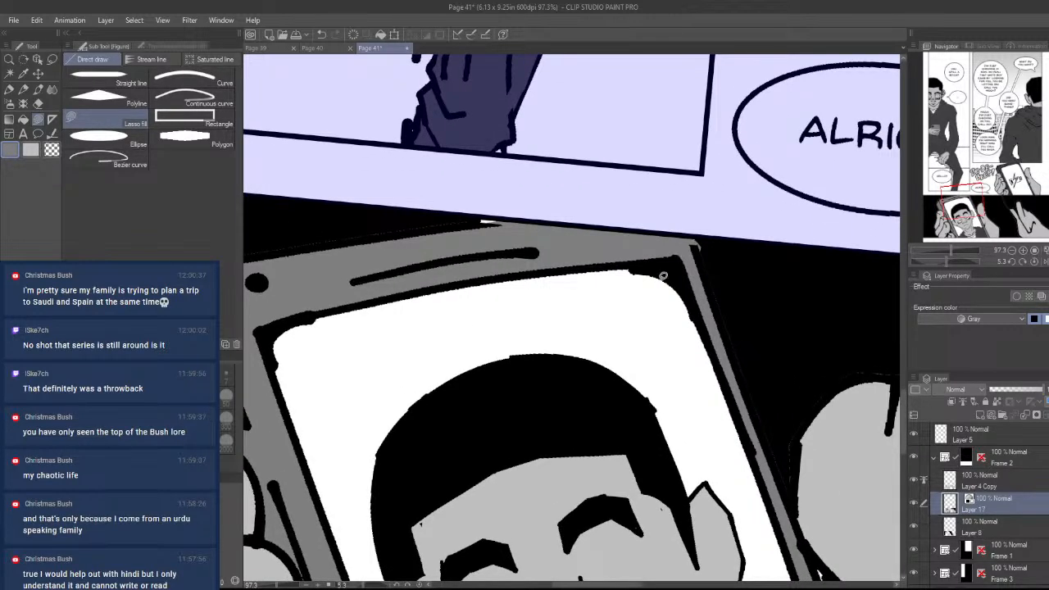
- Lasso-fill the stray gray along the phone's upper edge and far corner with the transparent color to clean it up
{"action": "key", "text": "c"}
{"action": "mouse_move", "coordinate": [406, 240]}
{"action": "left_mouse_down"}
{"action": "mouse_move", "coordinate": [553, 198]}
{"action": "mouse_move", "coordinate": [382, 242]}
{"action": "left_mouse_up"}
{"action": "mouse_move", "coordinate": [702, 259]}
{"action": "left_mouse_down"}
{"action": "mouse_move", "coordinate": [744, 248]}
{"action": "mouse_move", "coordinate": [708, 305]}
{"action": "mouse_move", "coordinate": [761, 397]}
{"action": "left_mouse_up"}
{"action": "key", "text": "r"}
{"action": "left_click_drag", "start_coordinate": [809, 450], "coordinate": [732, 440]}
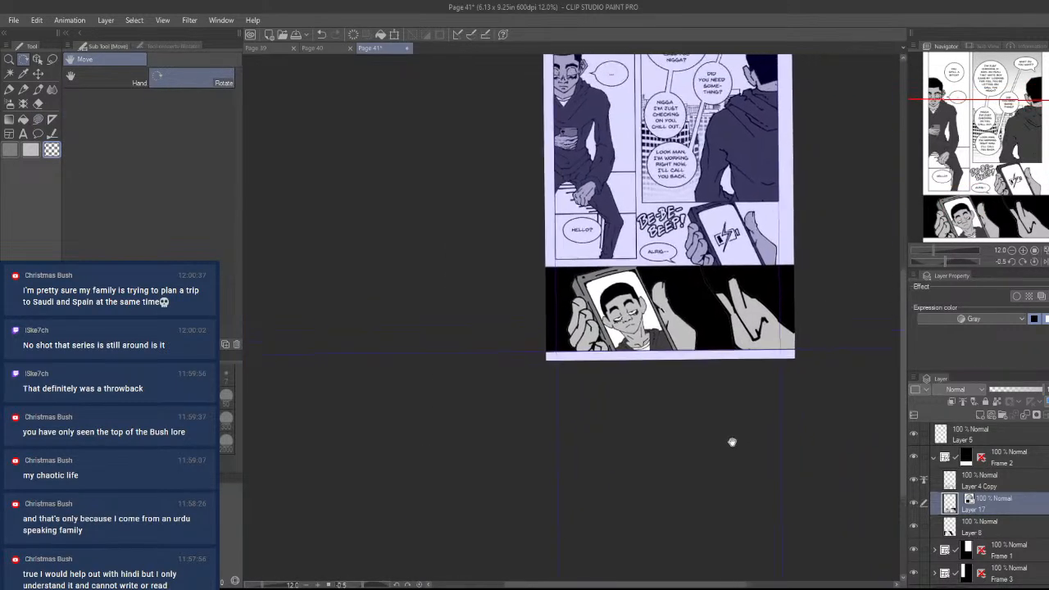
- Reselect Layer 17 and sample the dark gray from the portrait's hoodie as the drawing color
{"action": "left_click", "coordinate": [982, 483]}
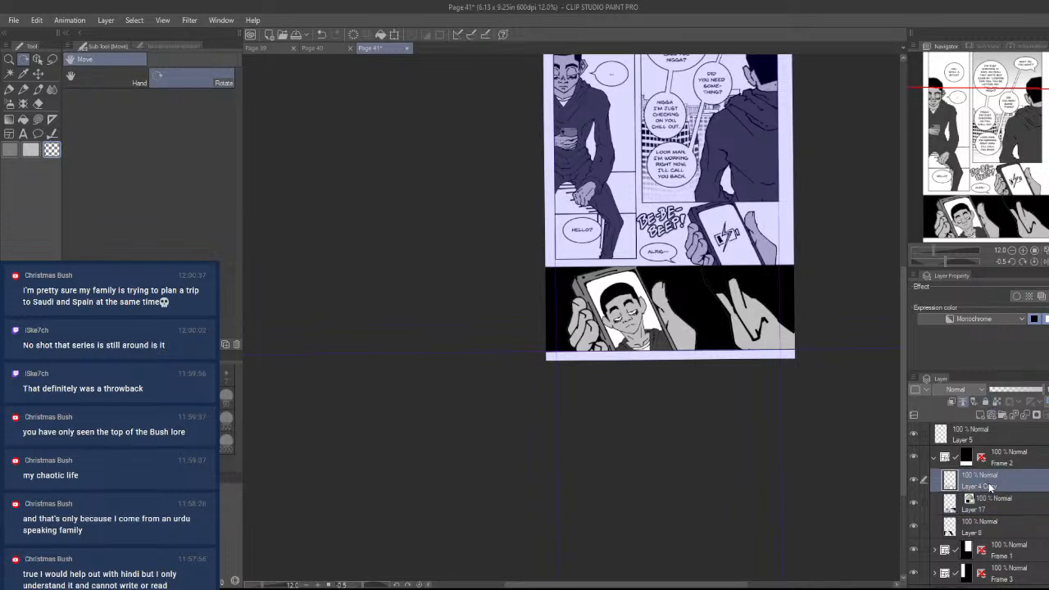
{"action": "left_click", "coordinate": [1000, 505]}
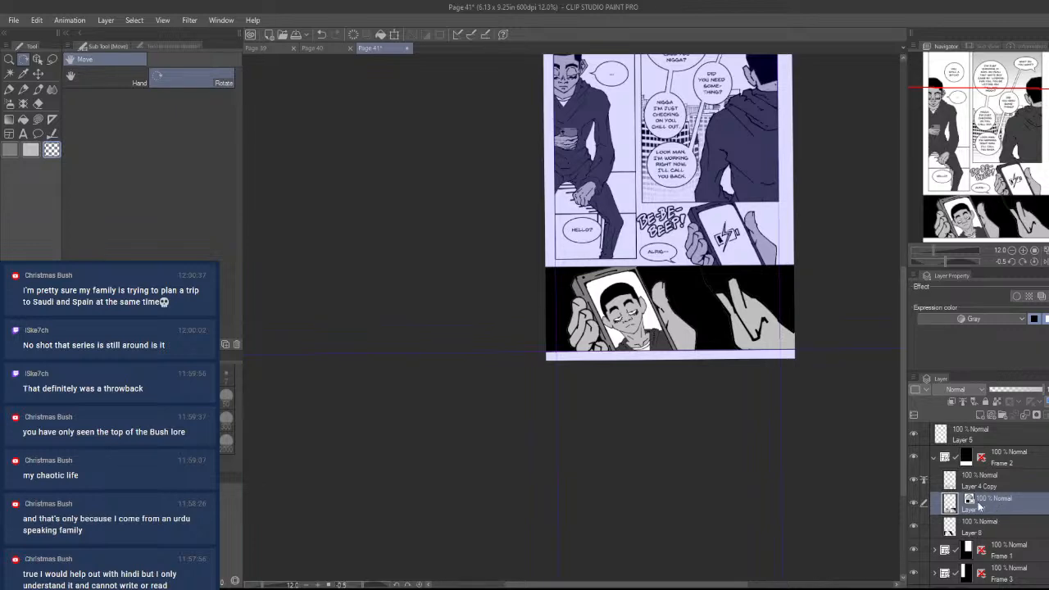
{"action": "key", "text": "slash"}
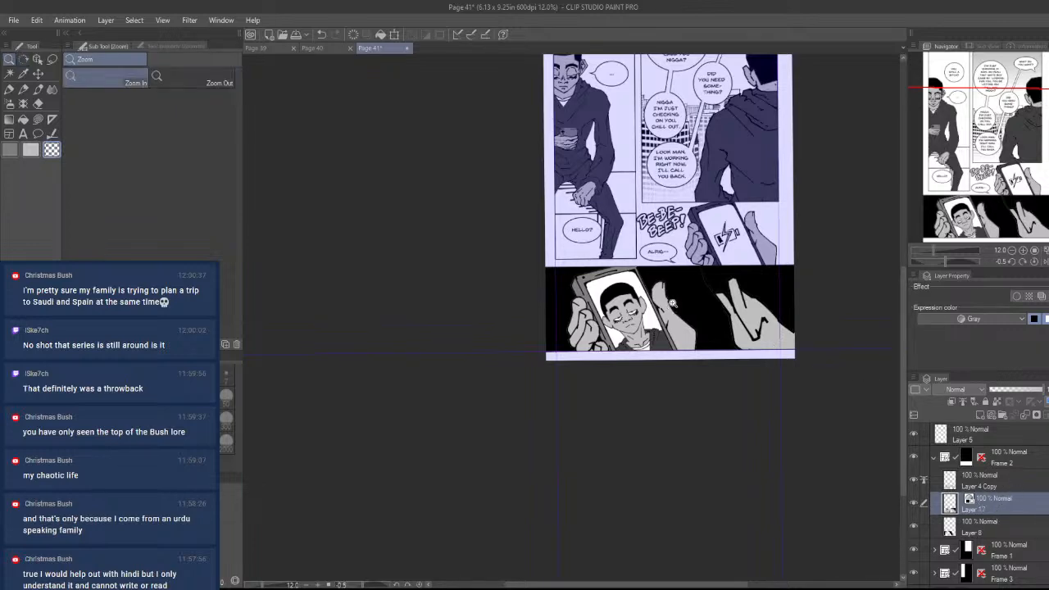
{"action": "left_click", "coordinate": [665, 299]}
{"action": "left_click", "coordinate": [651, 344]}
{"action": "left_click", "coordinate": [687, 381]}
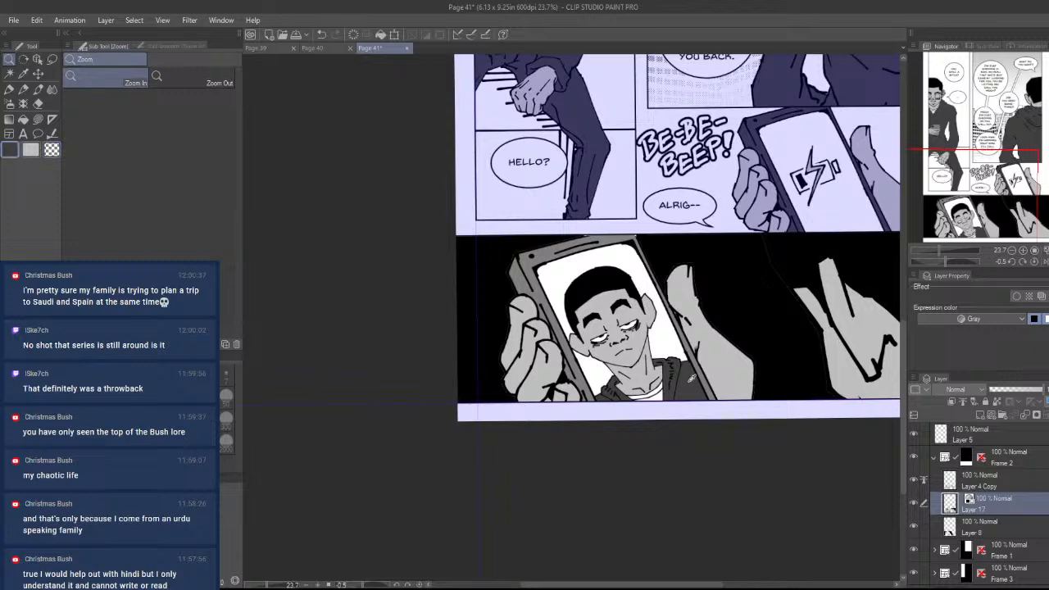
- Examine the toned bottom panel up close and against the whole of page 41
{"action": "scroll", "coordinate": [684, 366], "scroll_direction": "up", "scroll_amount": 1}
{"action": "scroll", "coordinate": [659, 383], "scroll_direction": "down", "scroll_amount": 1}
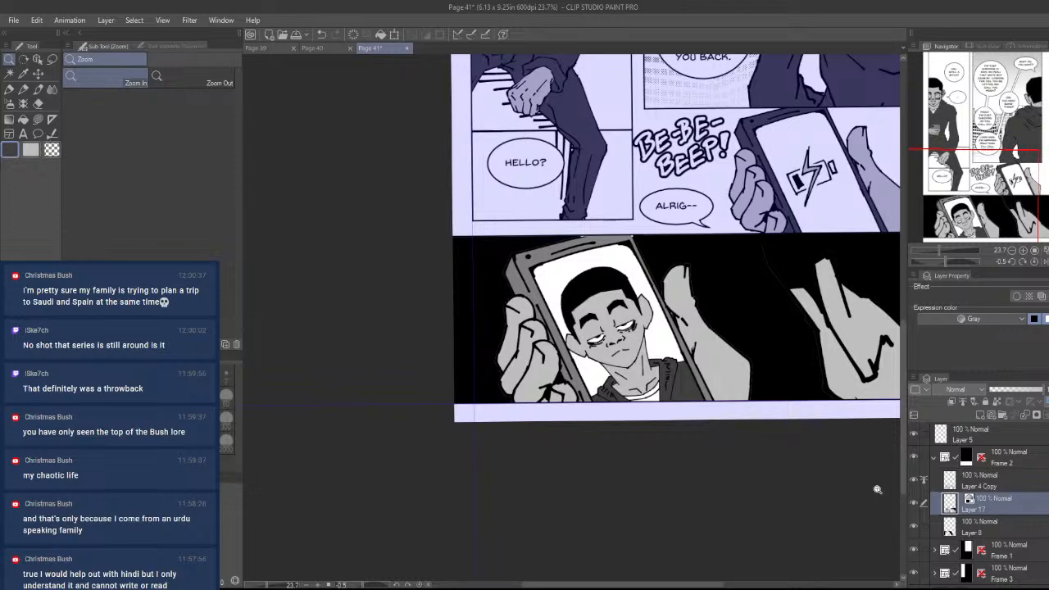
{"action": "left_click_drag", "start_coordinate": [856, 451], "coordinate": [871, 471]}
{"action": "left_click", "coordinate": [779, 443]}
{"action": "left_click_drag", "start_coordinate": [727, 424], "coordinate": [733, 446]}
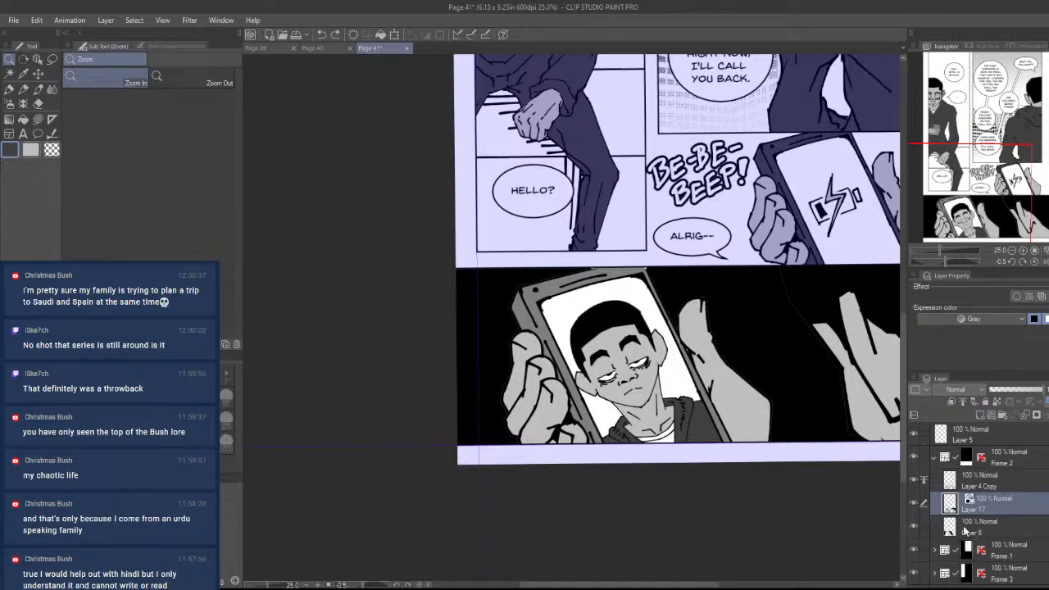
{"action": "left_click_drag", "start_coordinate": [775, 460], "coordinate": [760, 472]}
{"action": "left_click_drag", "start_coordinate": [683, 352], "coordinate": [723, 357]}
{"action": "left_click_drag", "start_coordinate": [722, 357], "coordinate": [679, 361]}
{"action": "left_click_drag", "start_coordinate": [874, 391], "coordinate": [724, 459]}
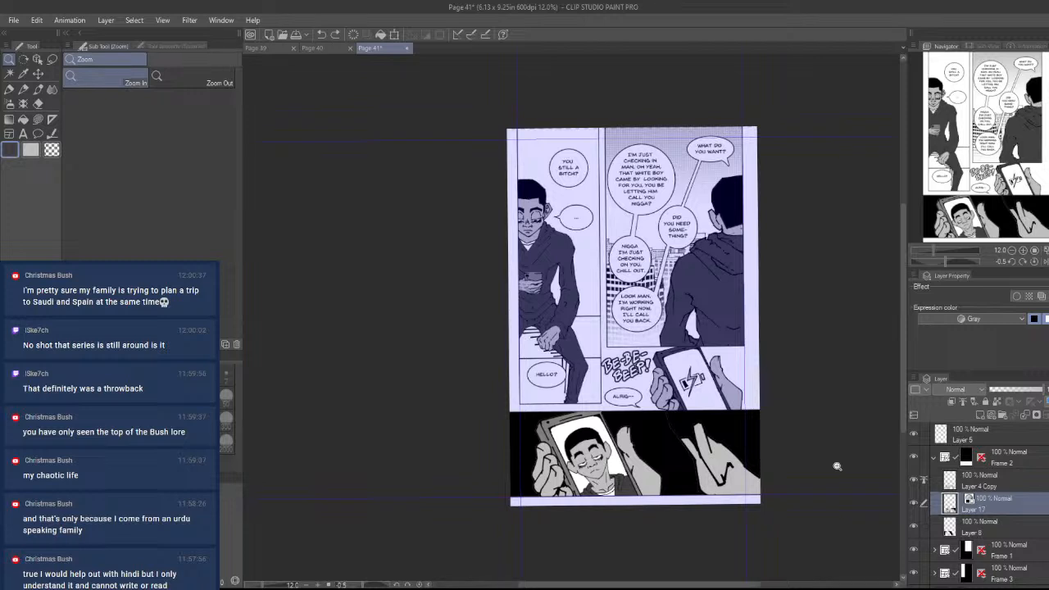